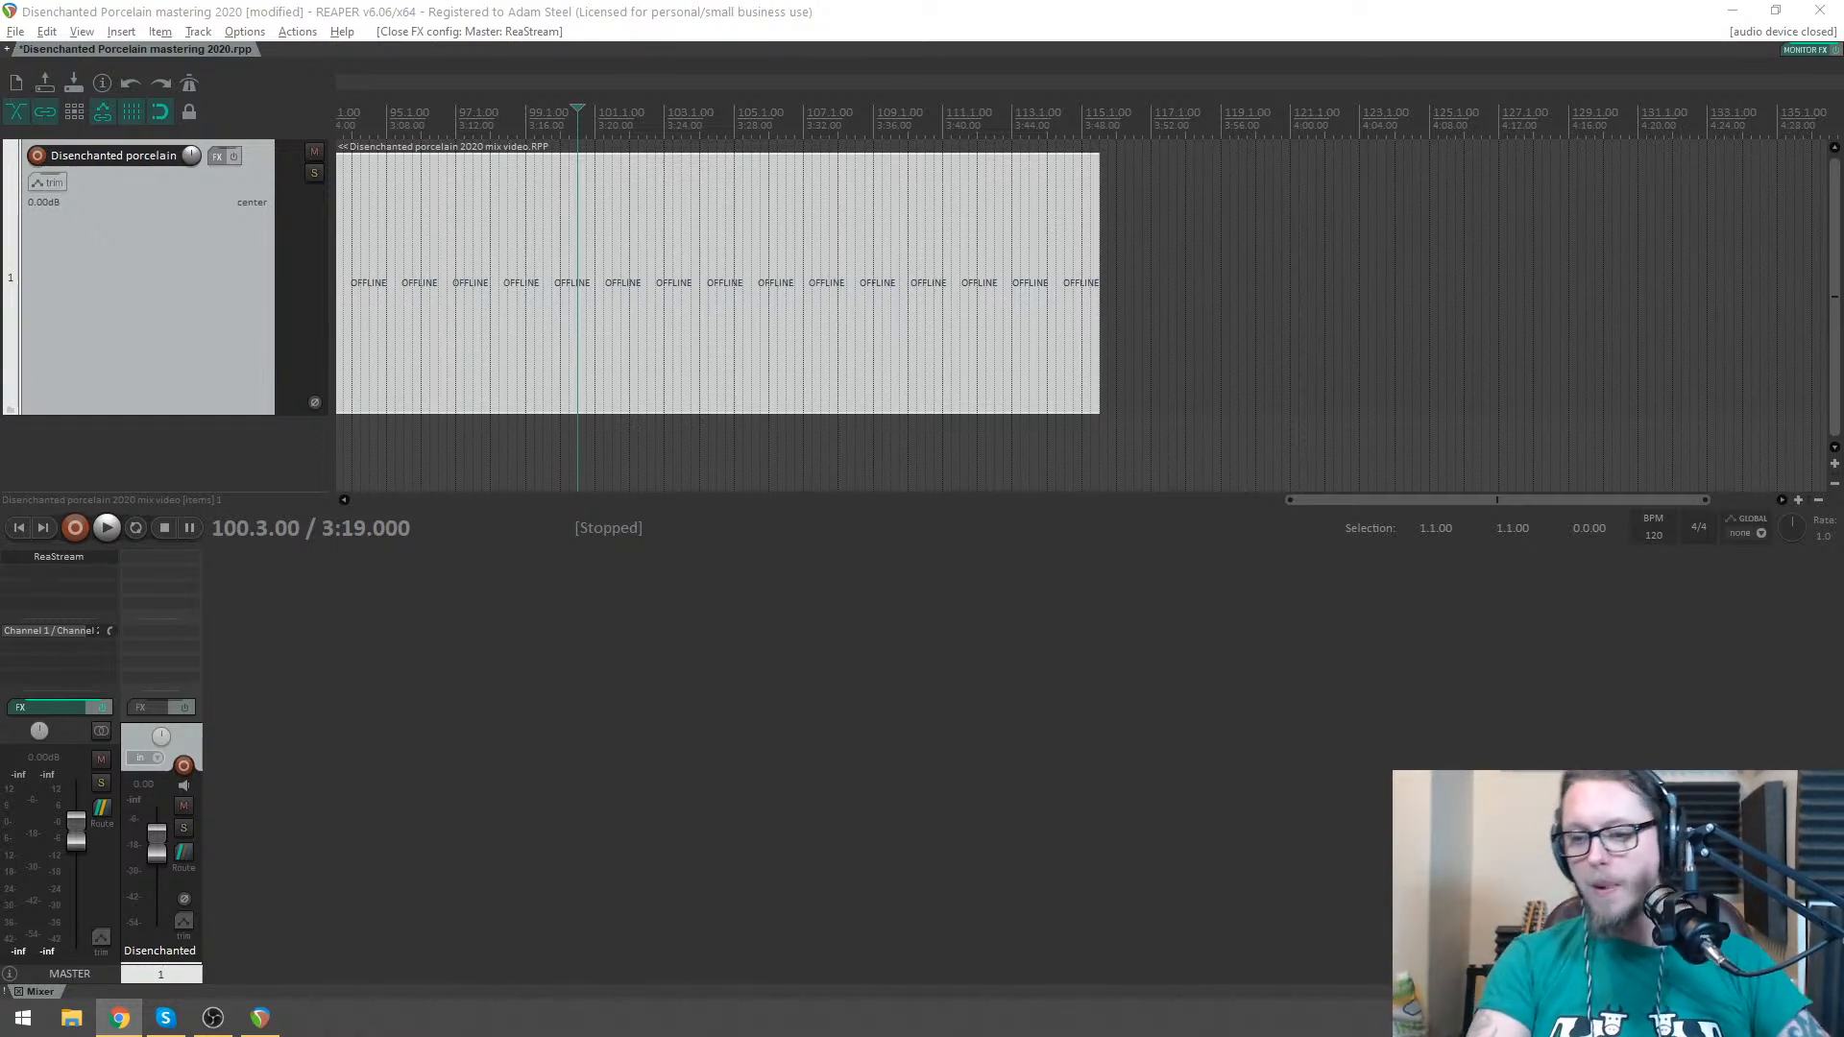
- Show the entire mix item on the mastering project's timeline and enlarge its track height
click(1075, 9)
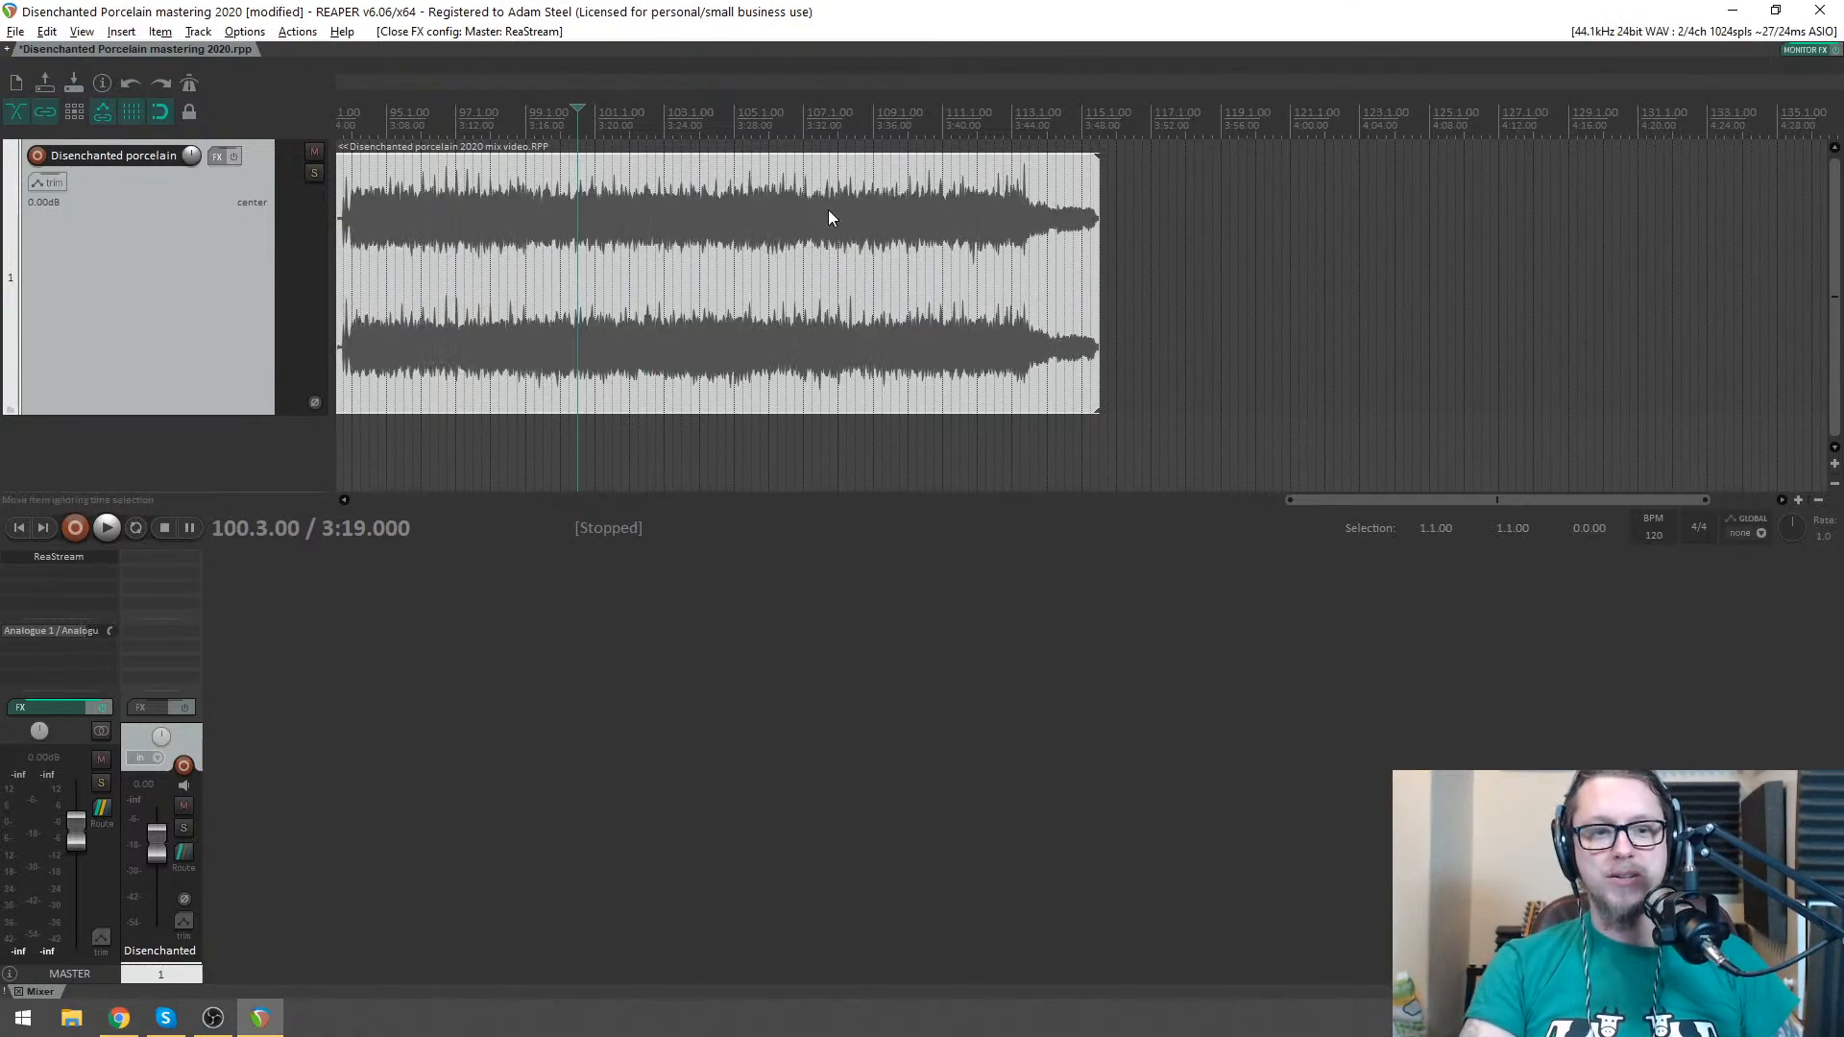
scroll(833, 217, up, 1)
scroll(1210, 448, down, 1)
drag(1296, 499, 557, 286)
click(504, 277)
scroll(509, 280, up, 2)
scroll(547, 280, down, 4)
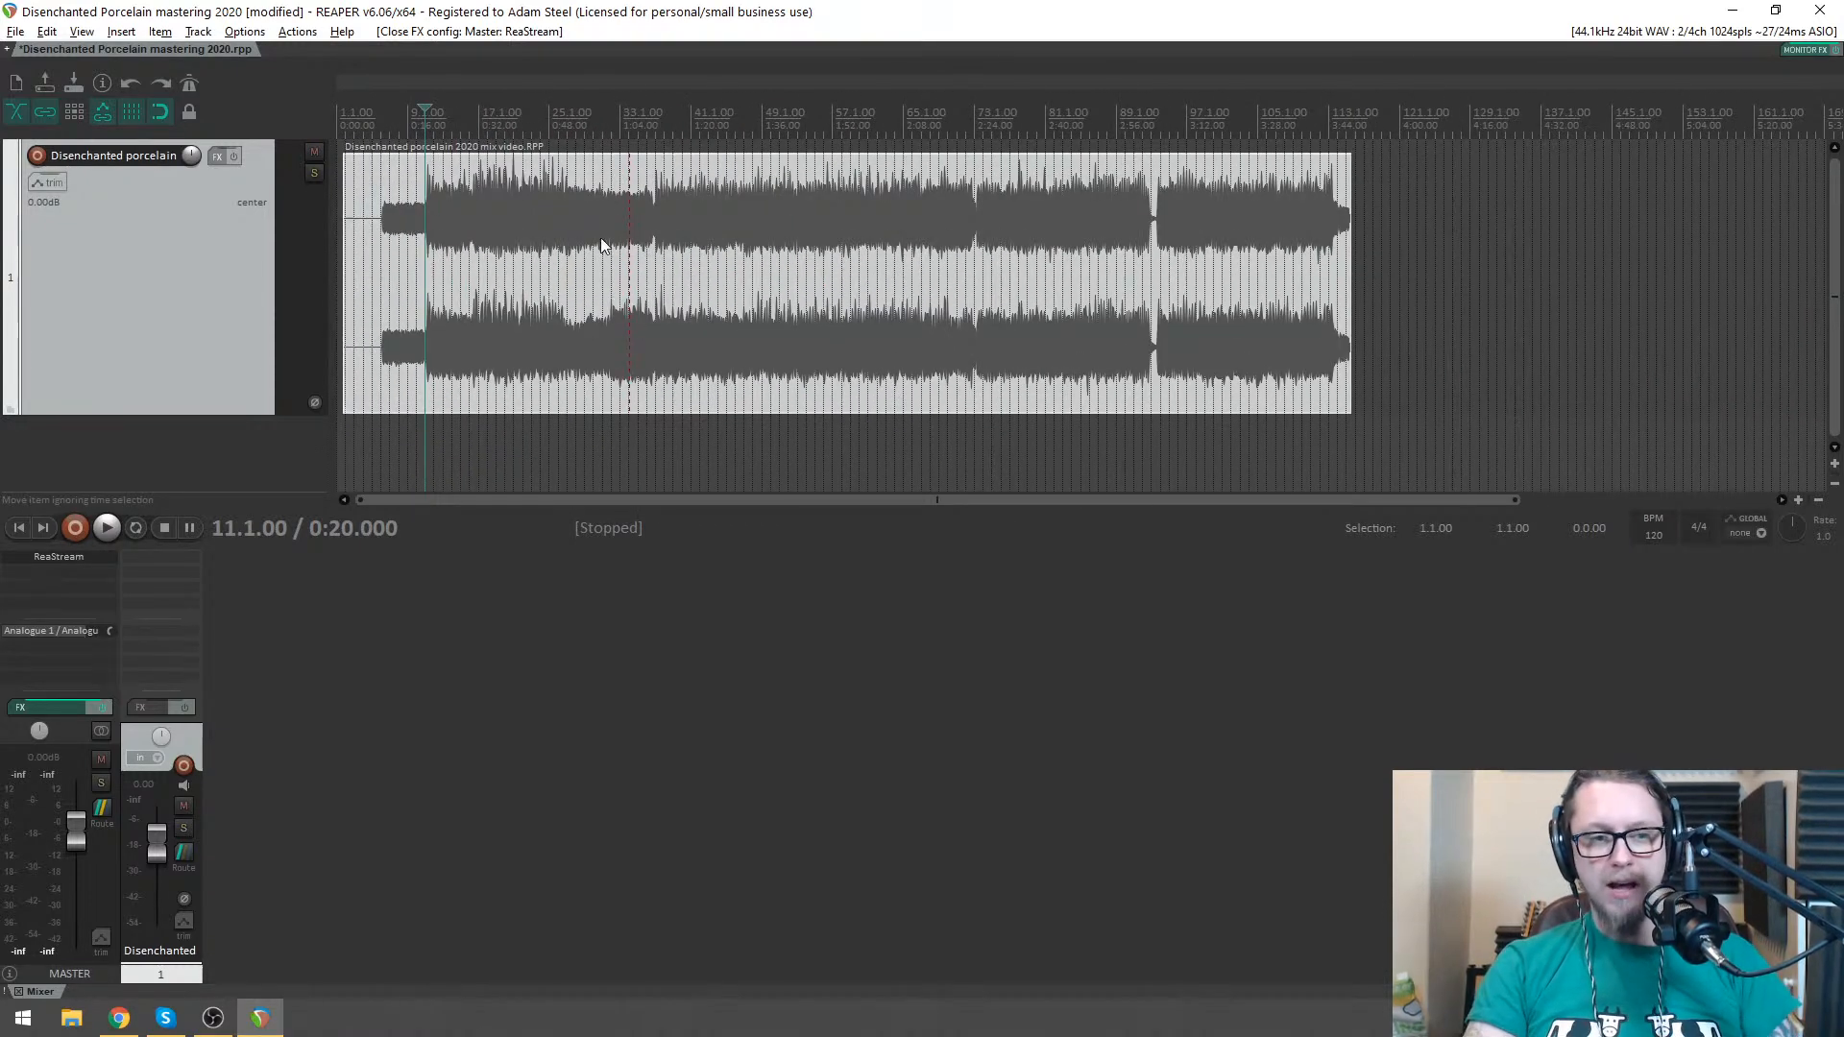
drag(175, 419, 184, 462)
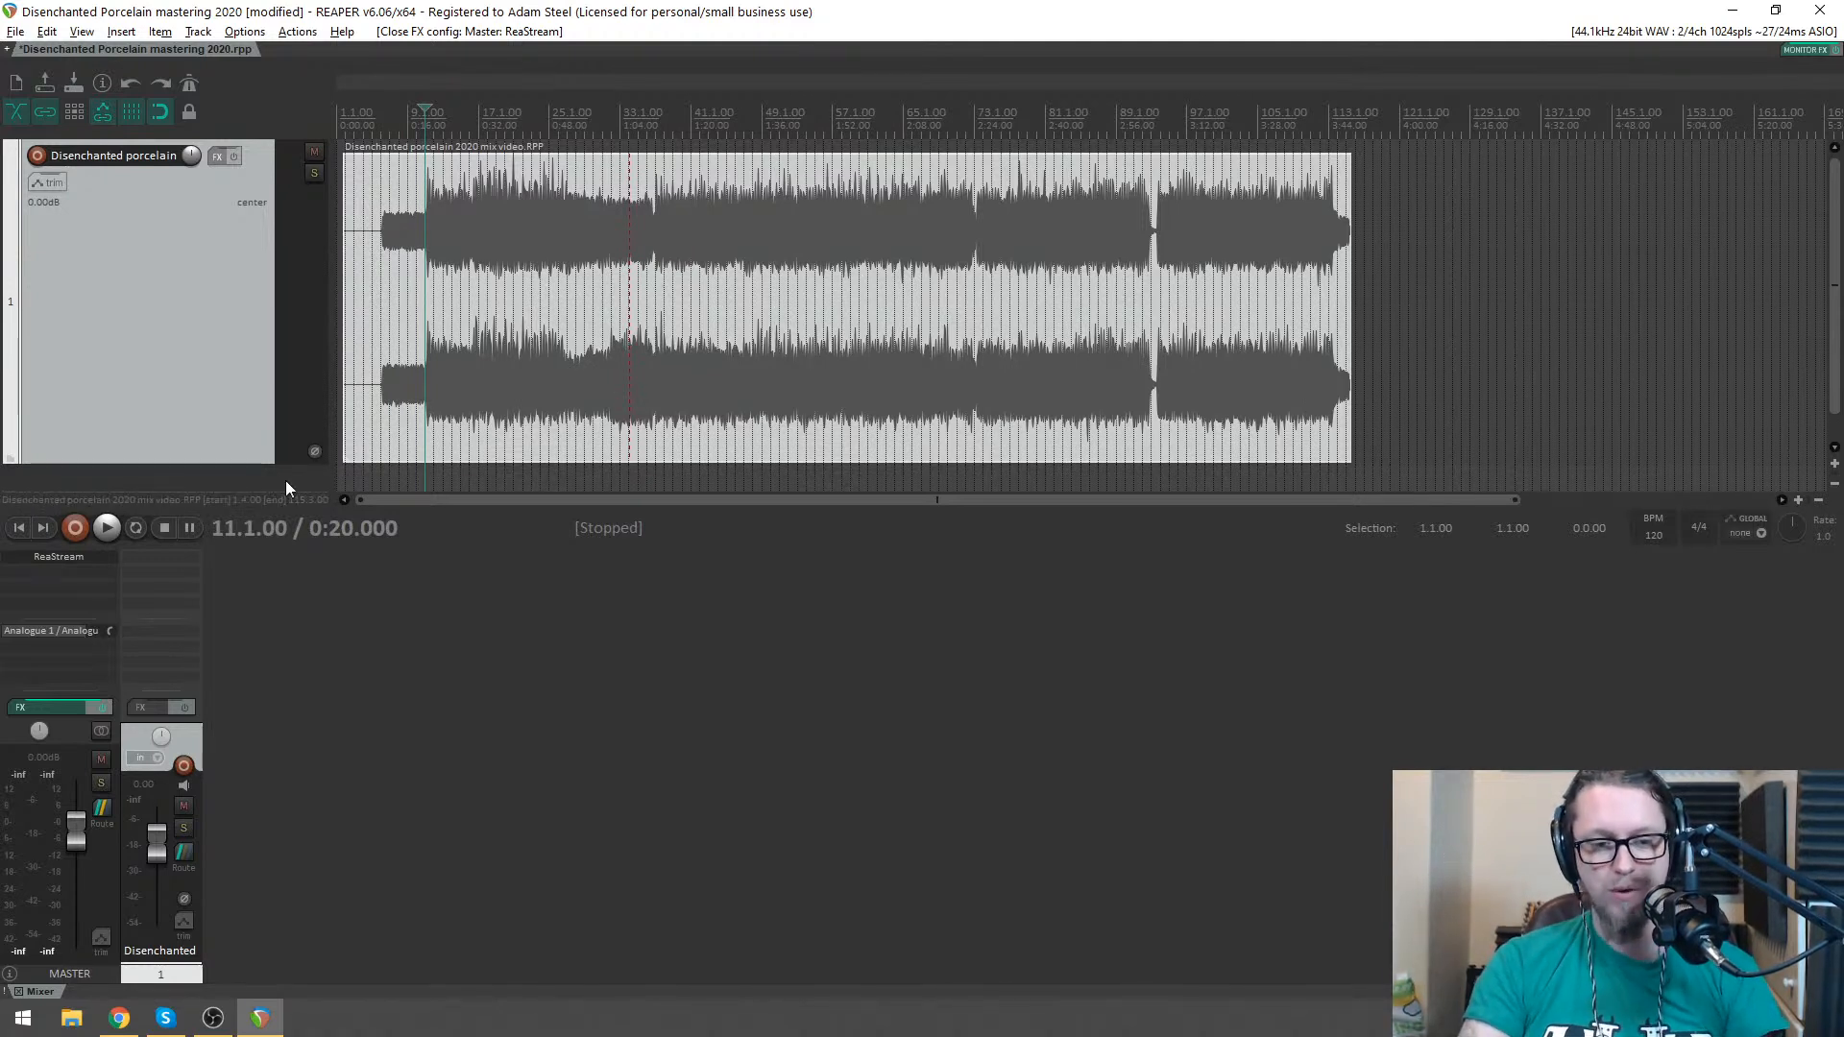
drag(448, 548, 486, 552)
- Examine the mix's quiet intro, set the edit cursor at 11.2.00 where the loud section starts, and play it
scroll(675, 345, up, 1)
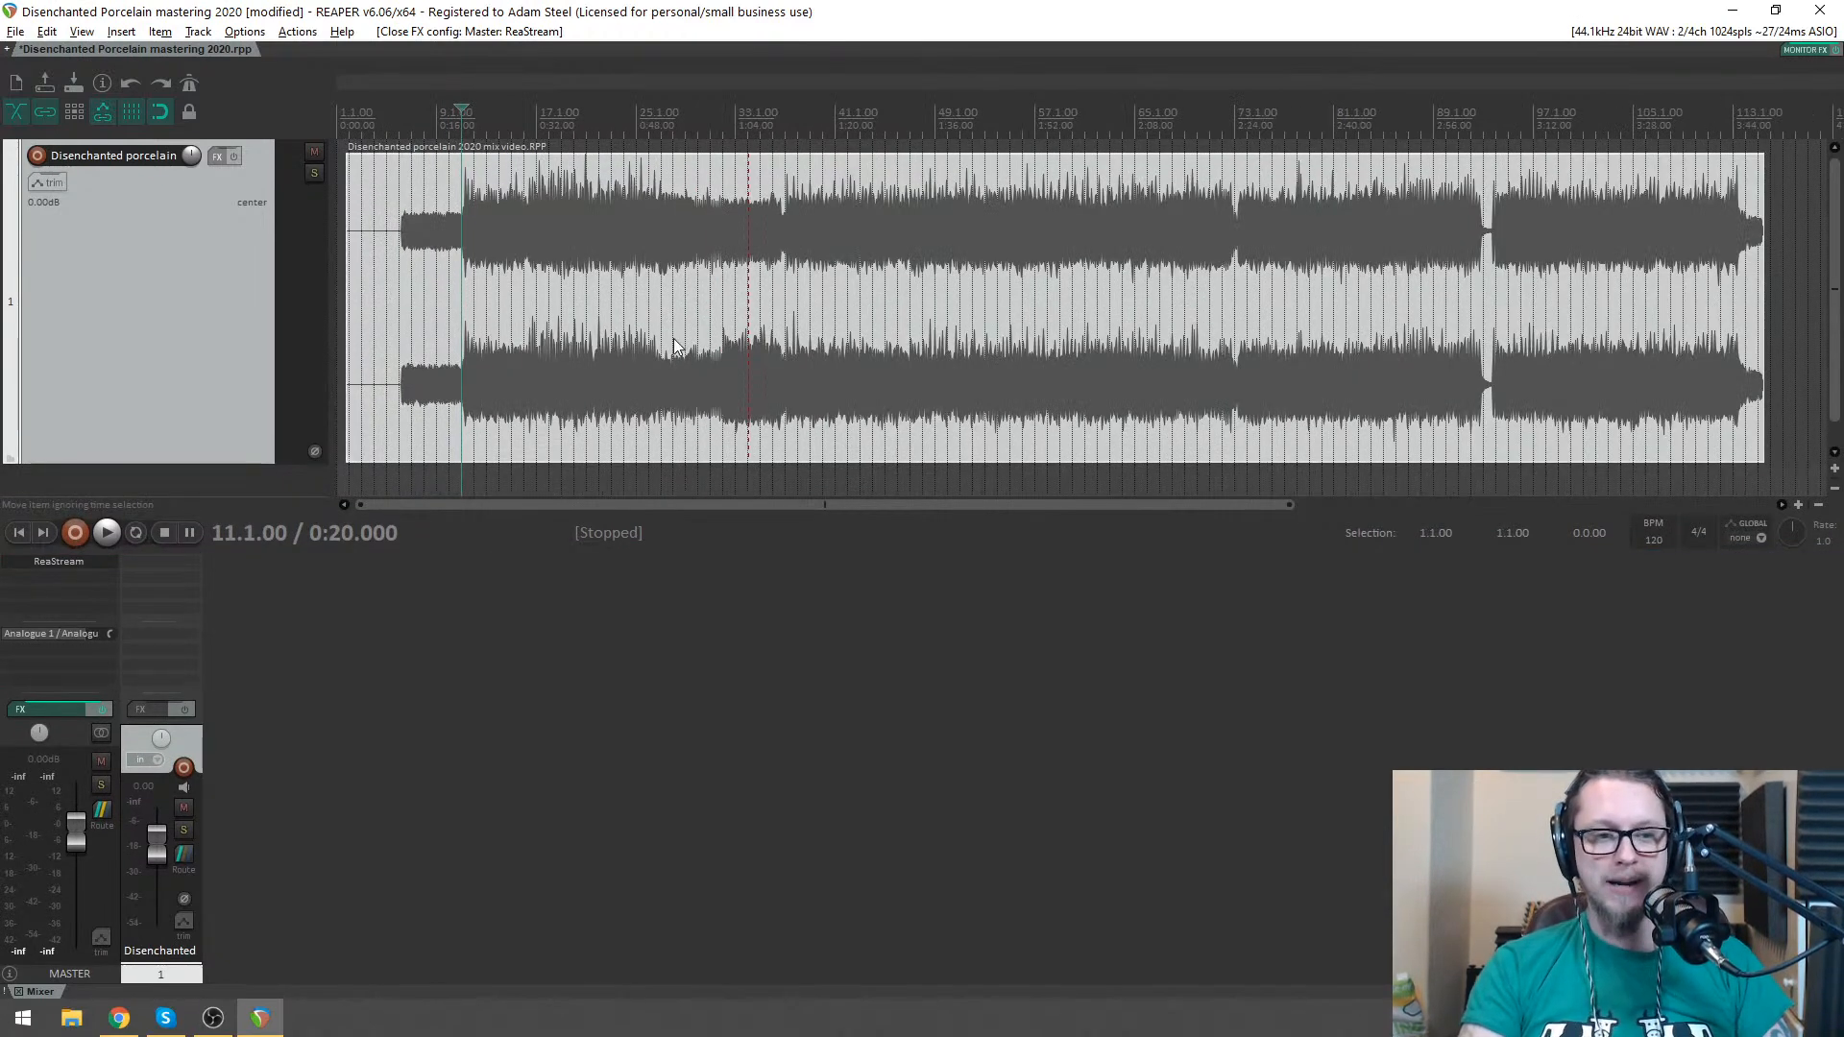
scroll(675, 345, up, 3)
click(593, 188)
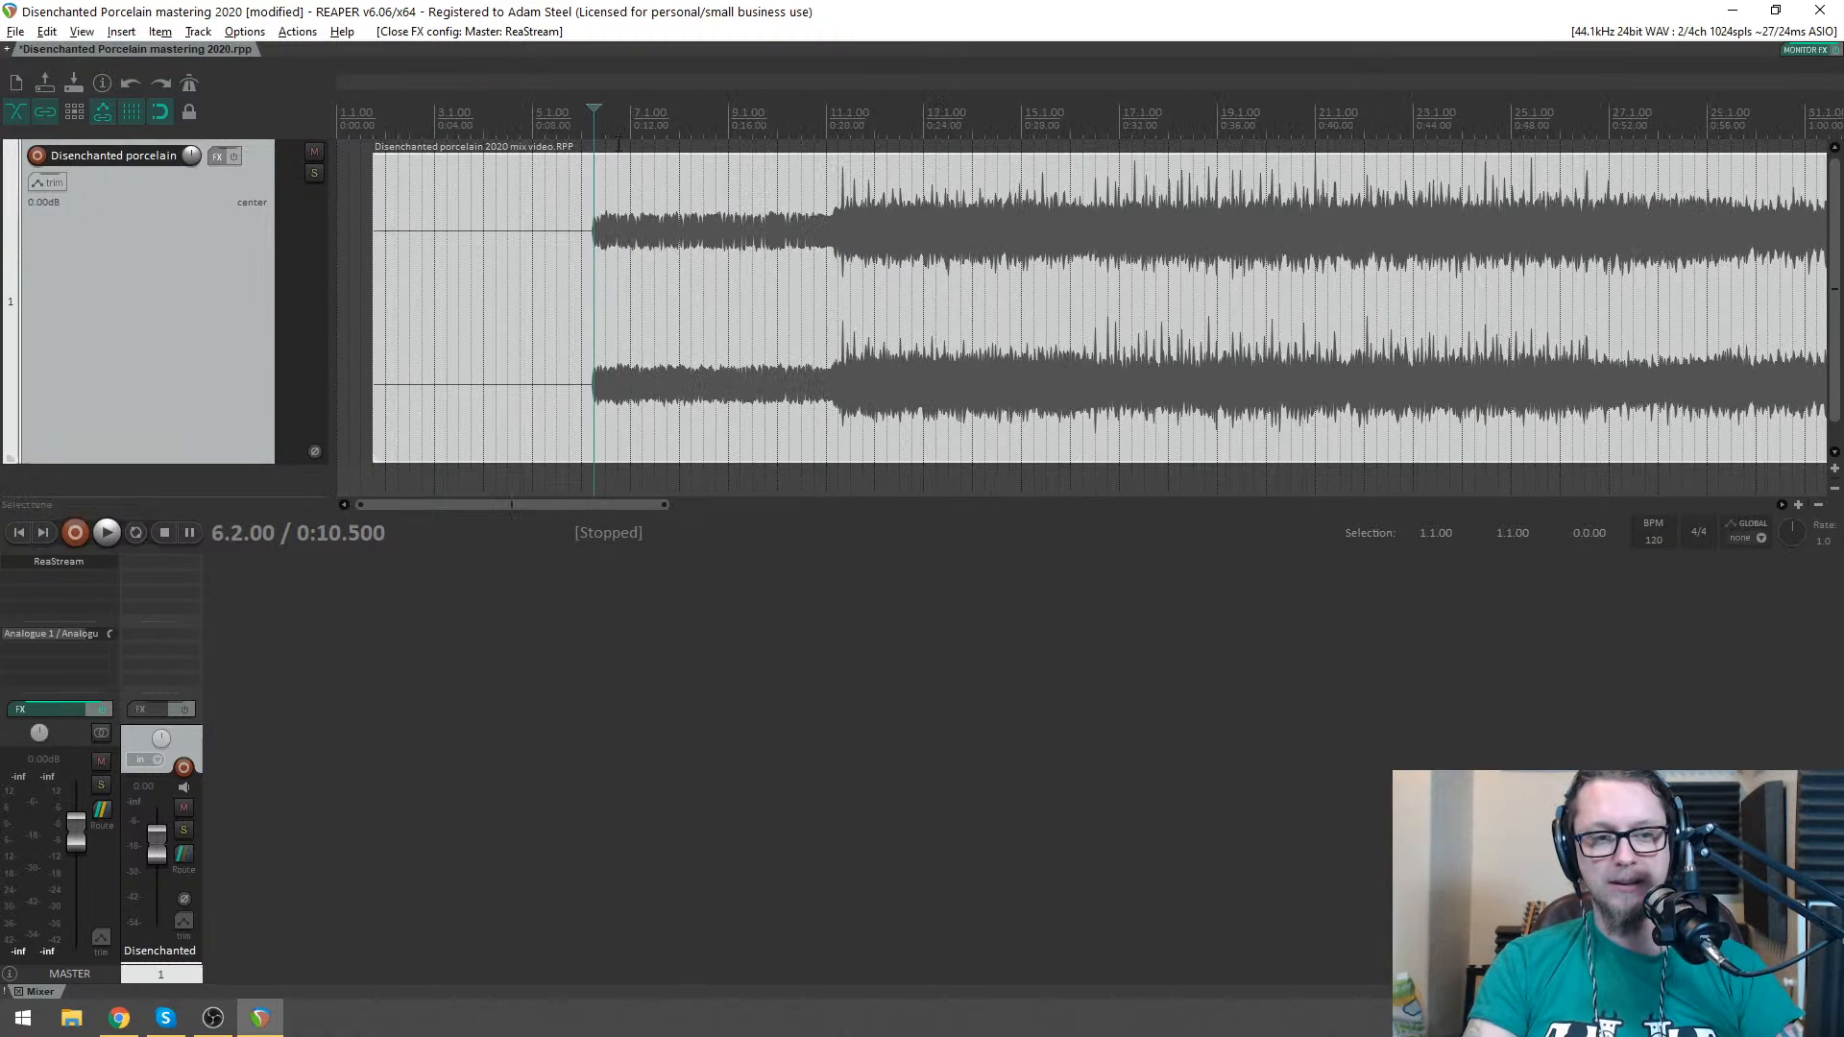
click(840, 134)
scroll(842, 141, down, 4)
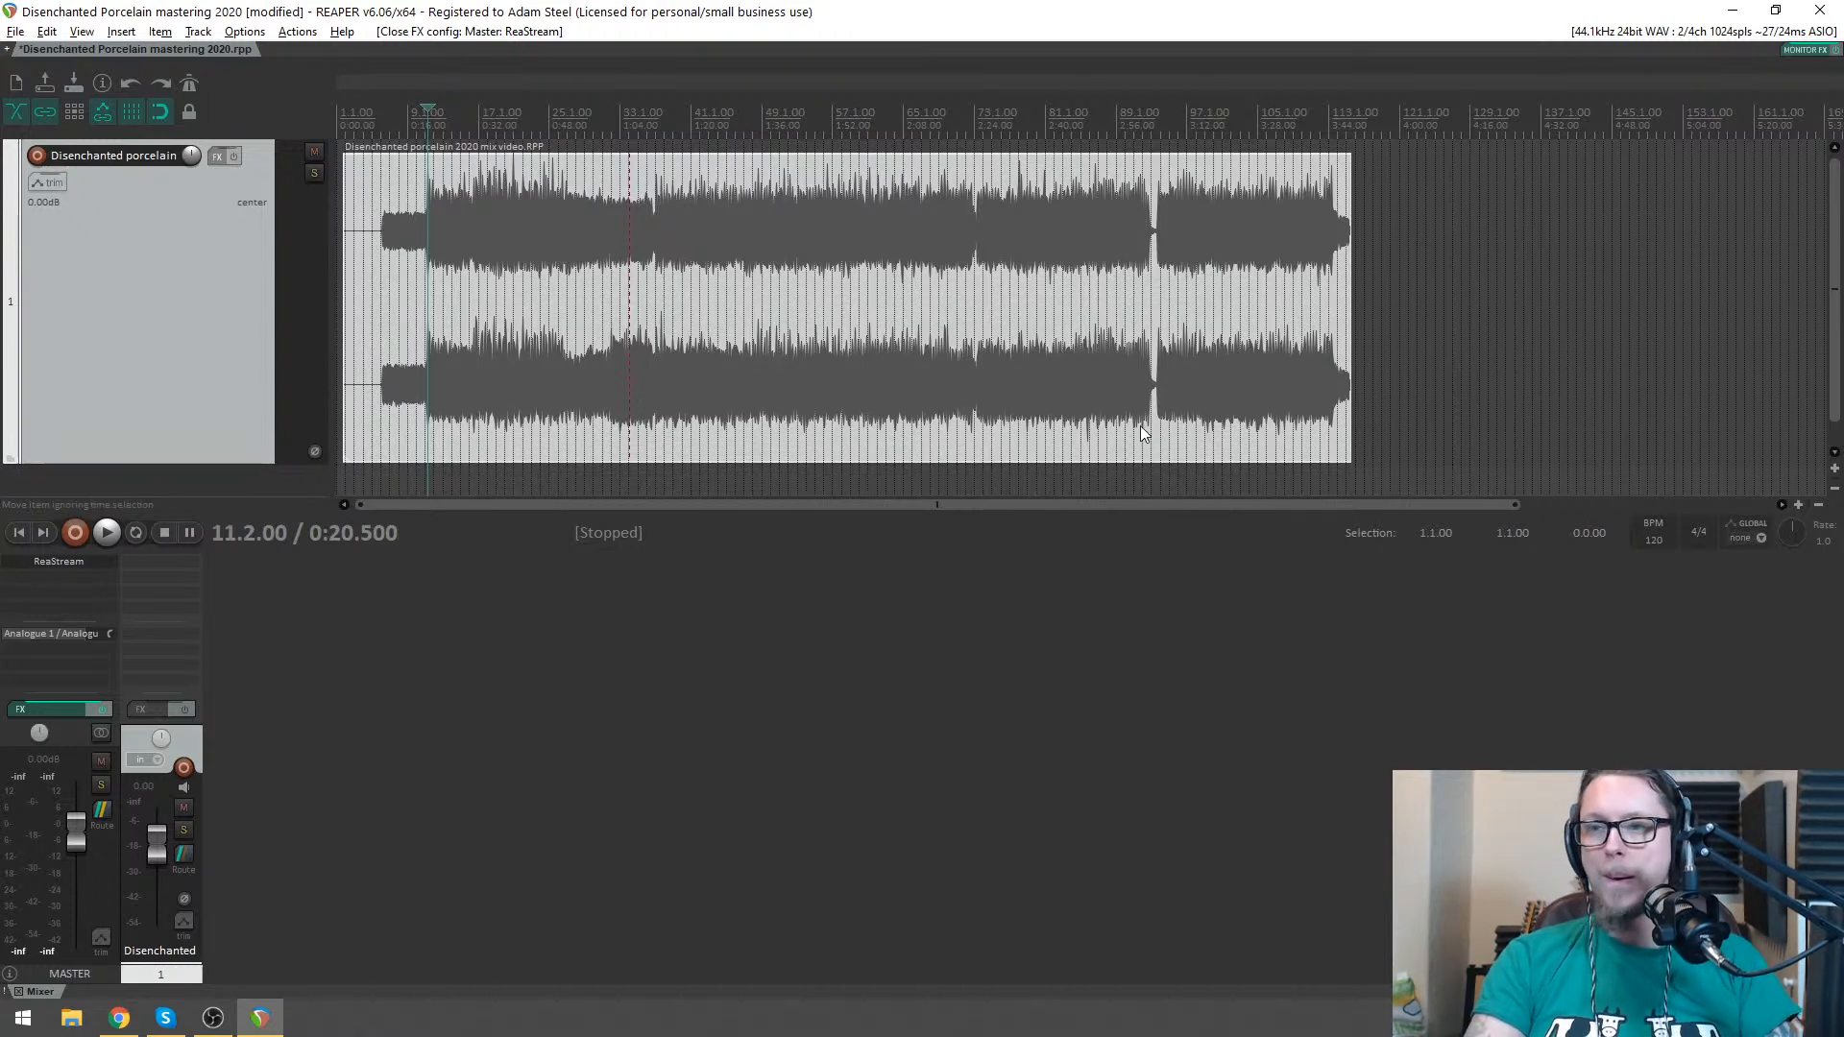
scroll(782, 232, up, 5)
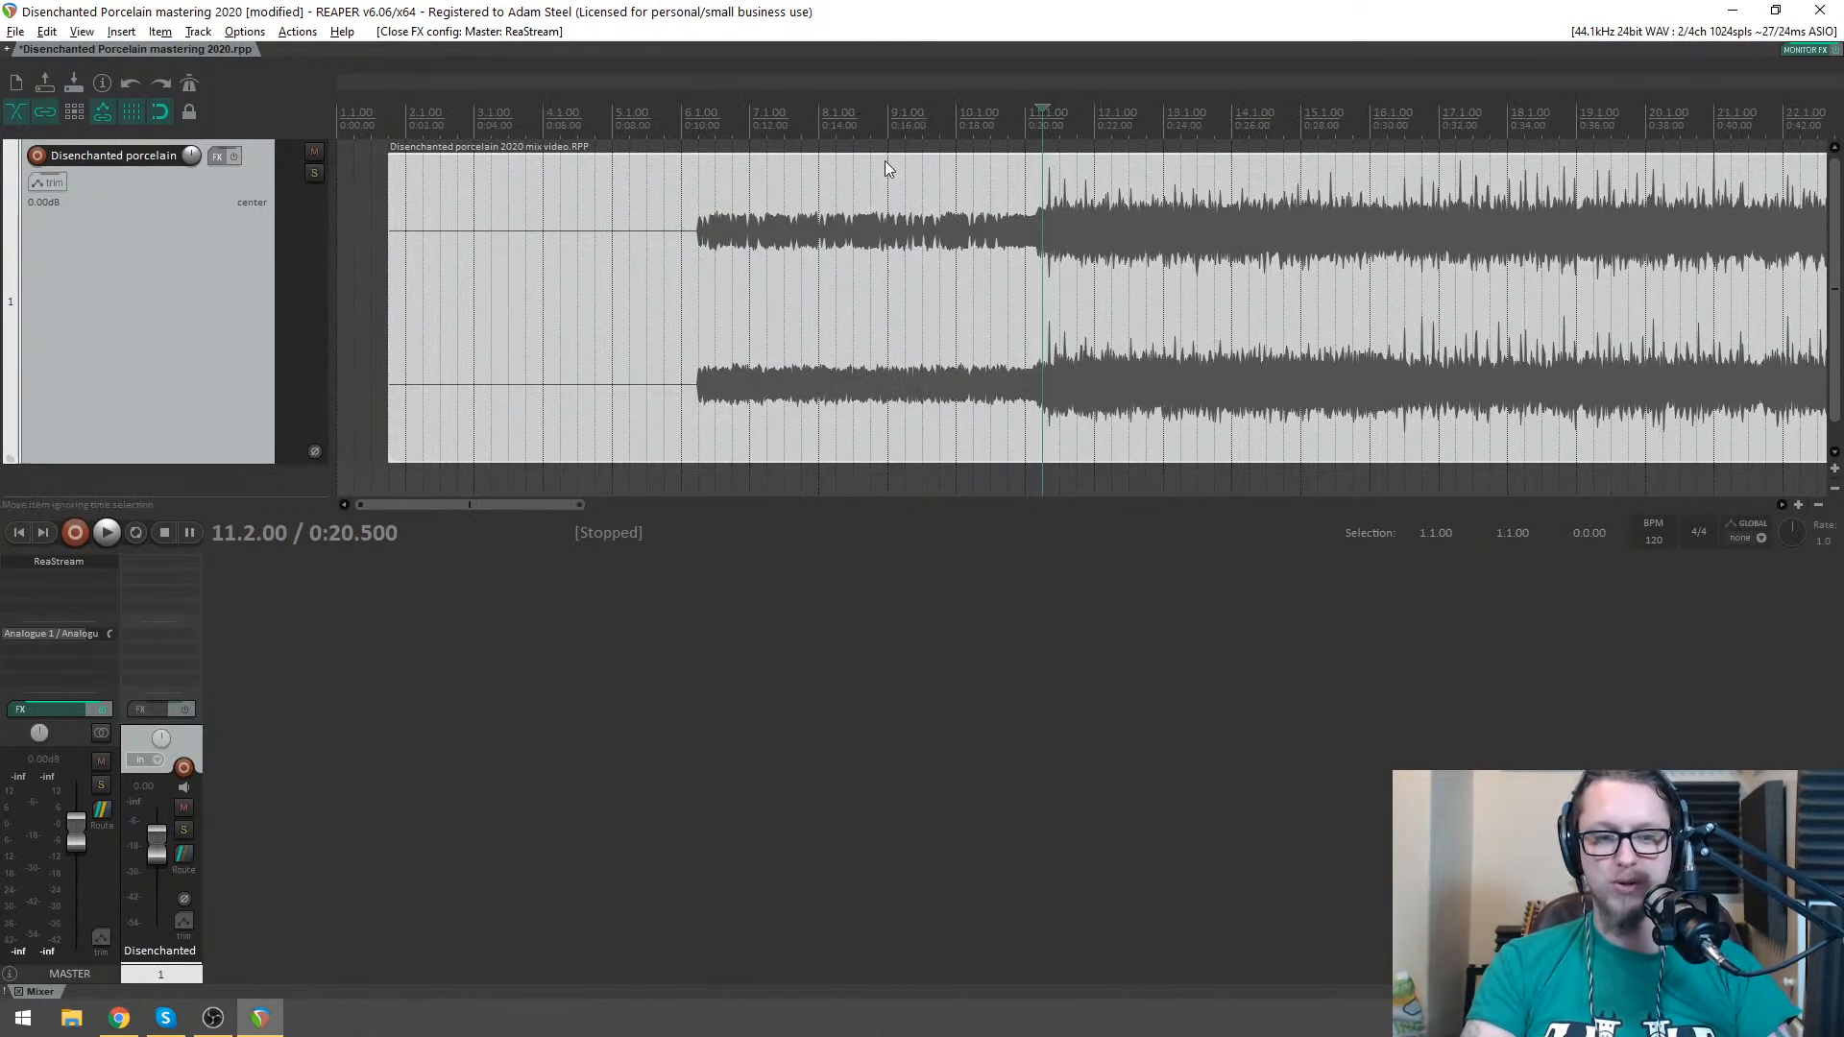
scroll(782, 192, down, 5)
key(space)
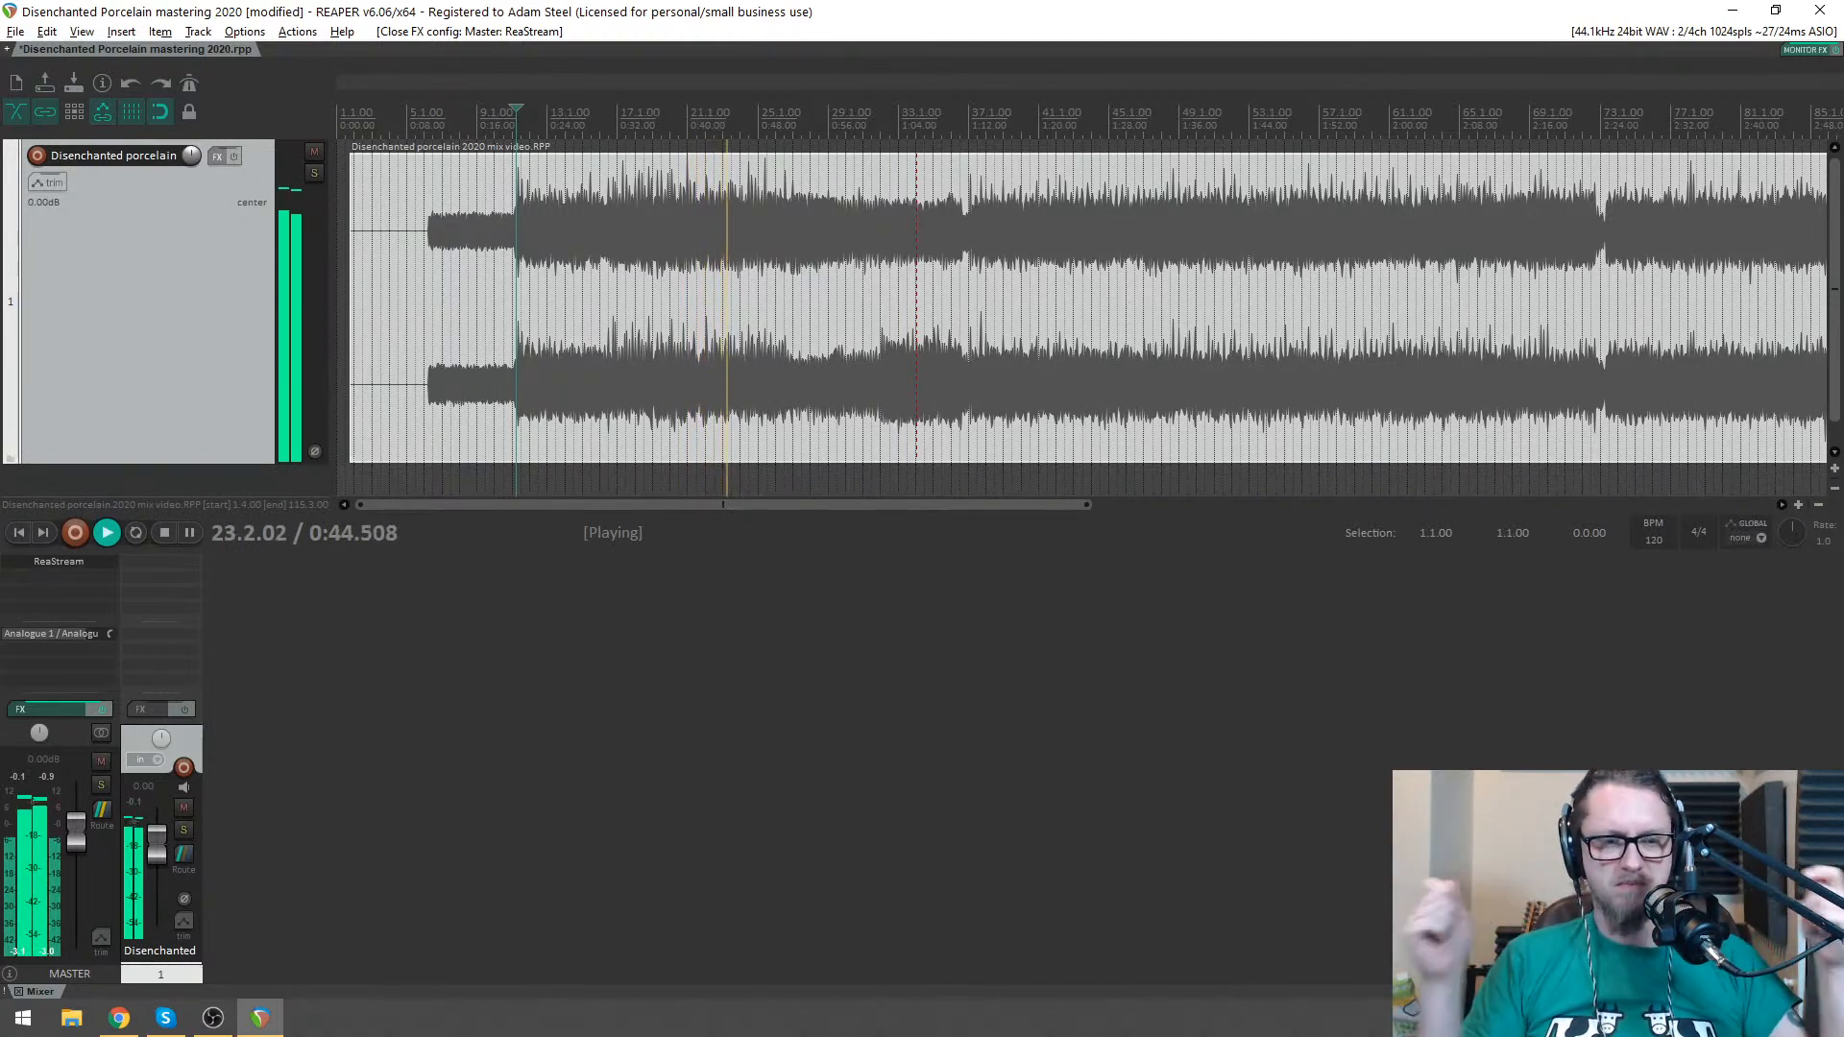
key(space)
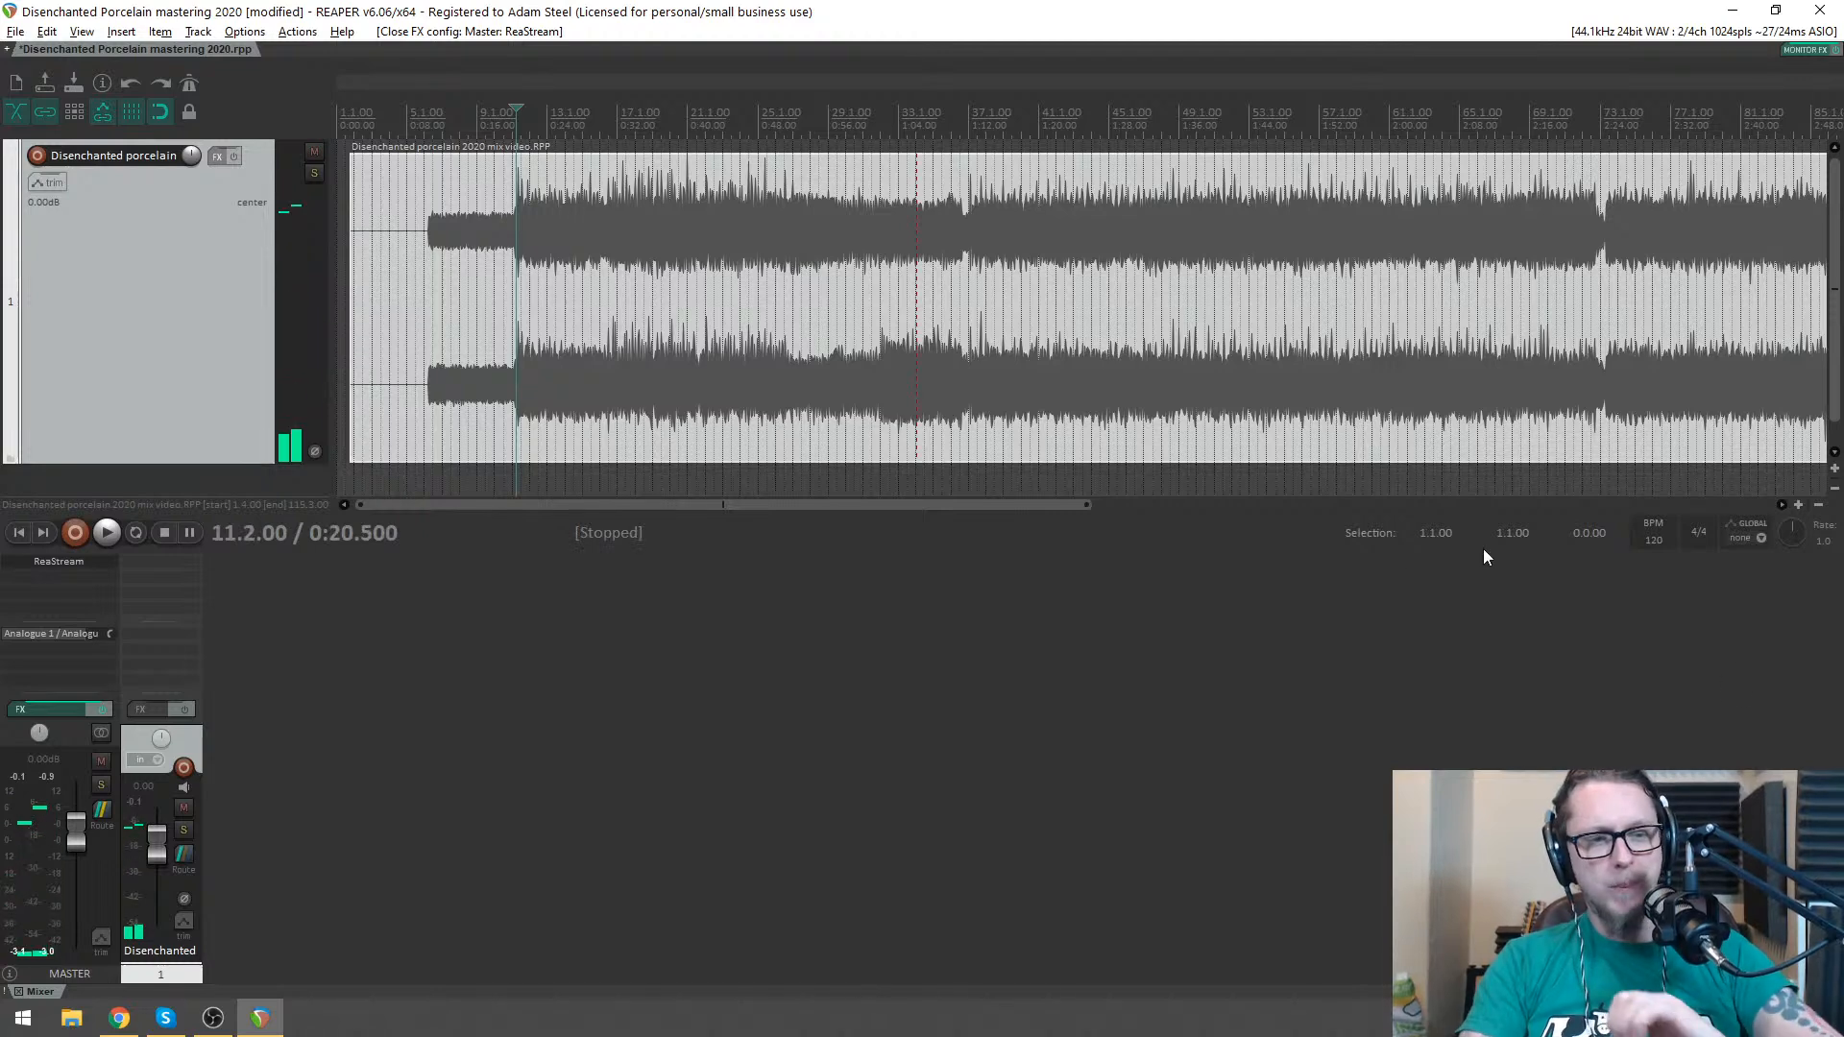
- Delete the mix item from the Disenchanted porcelain track
scroll(1027, 467, down, 3)
scroll(676, 285, up, 5)
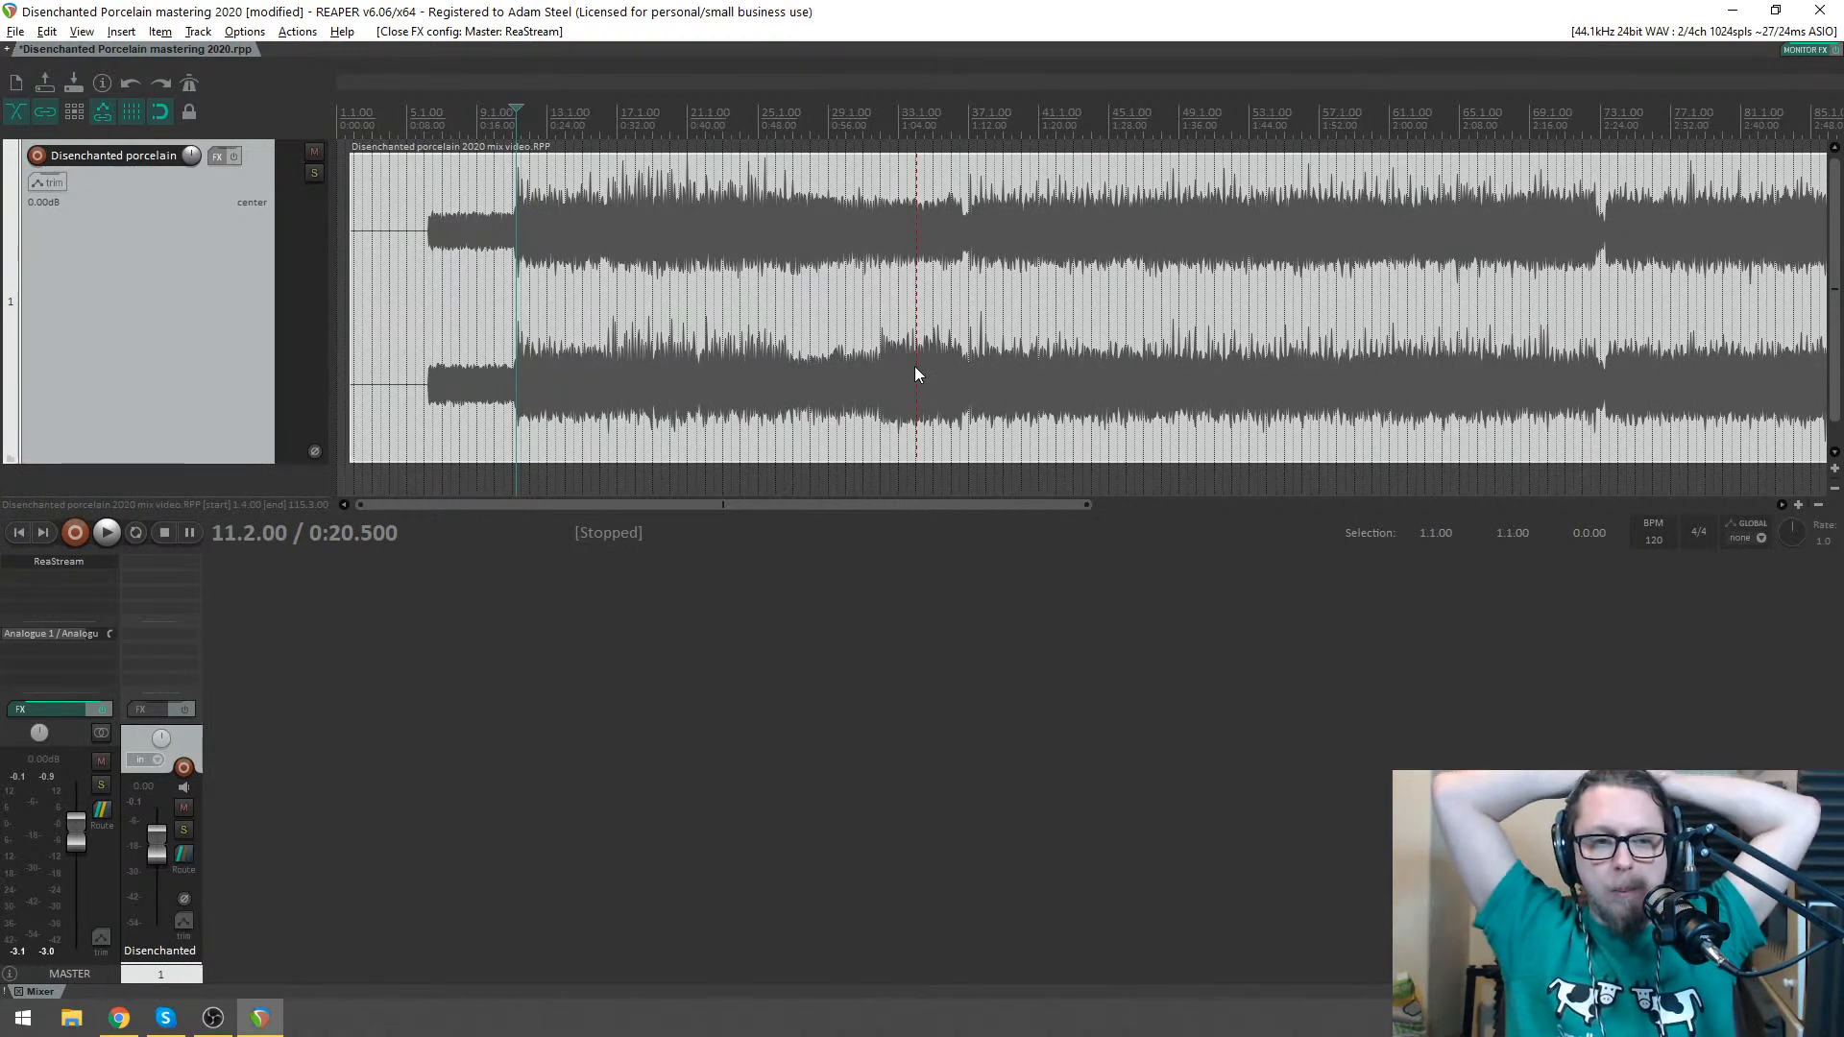
scroll(801, 400, down, 5)
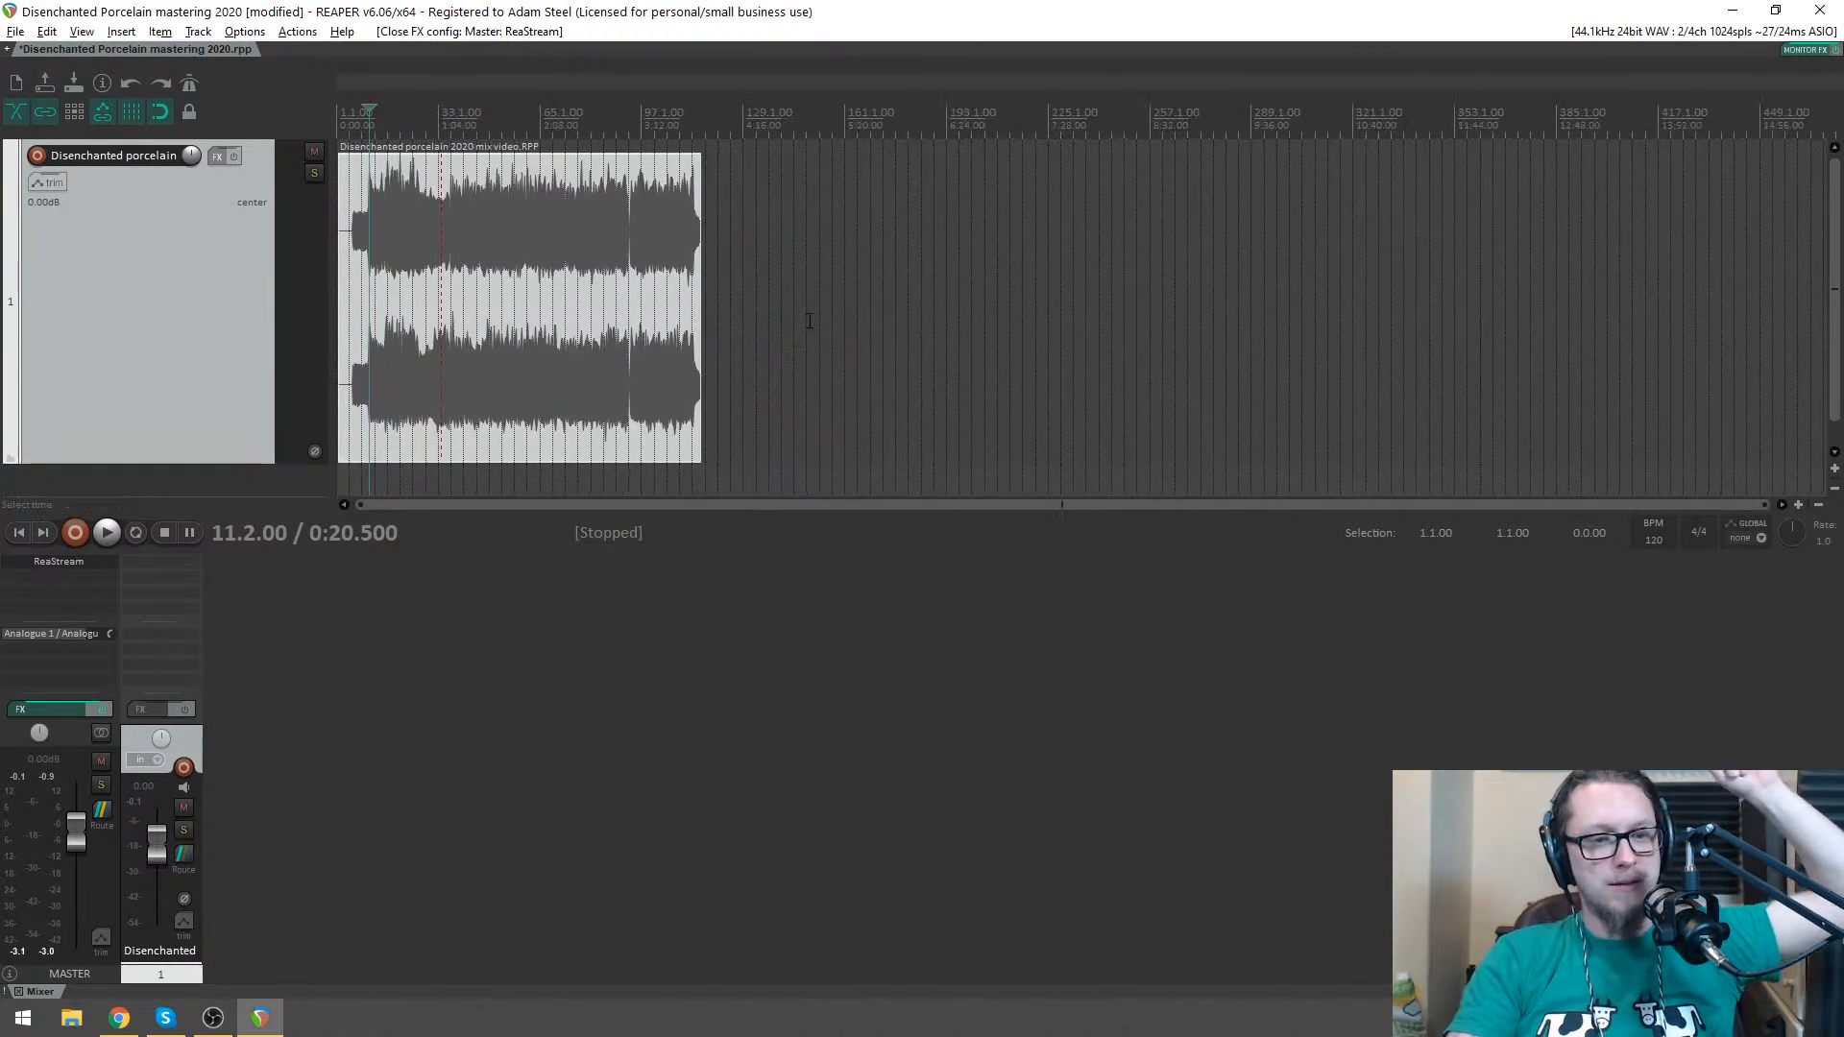
key(Delete)
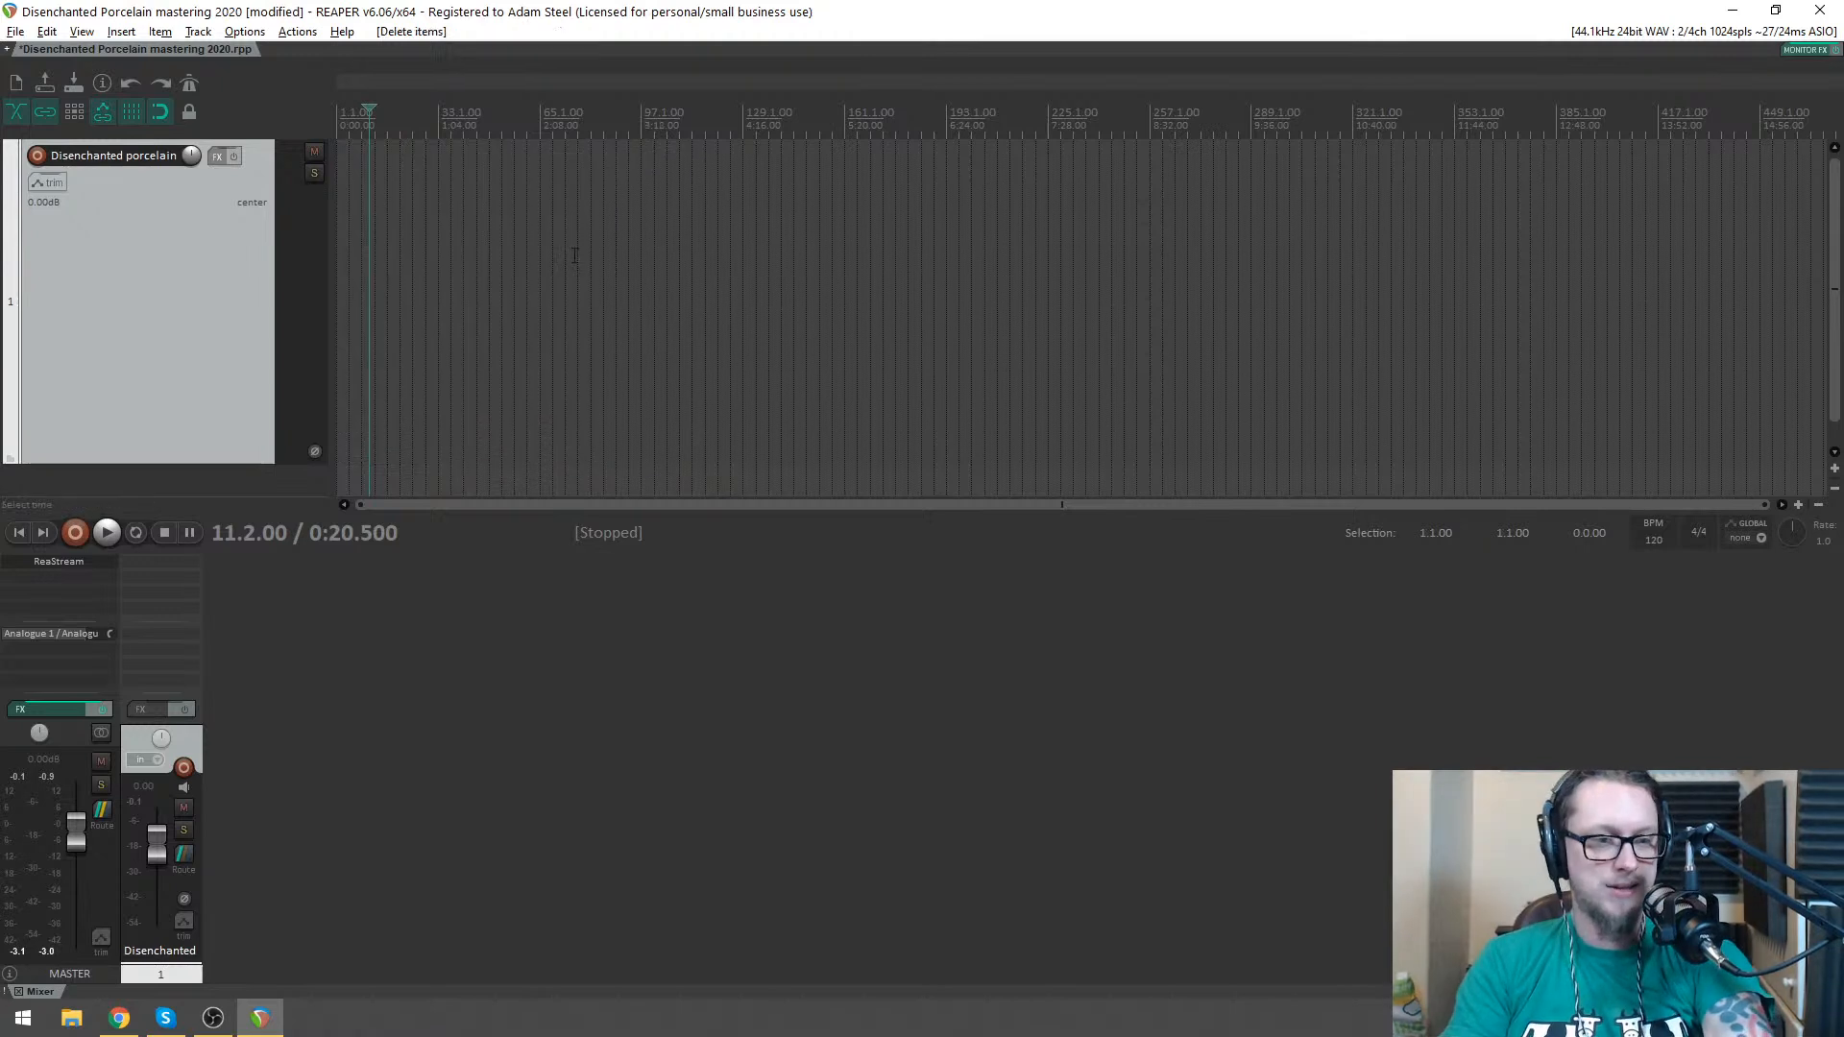
- Set the edit cursor at 4.3.00, then show the Disenchanted porcelain 2017 folder in File Explorer with full file names readable
scroll(636, 262, up, 5)
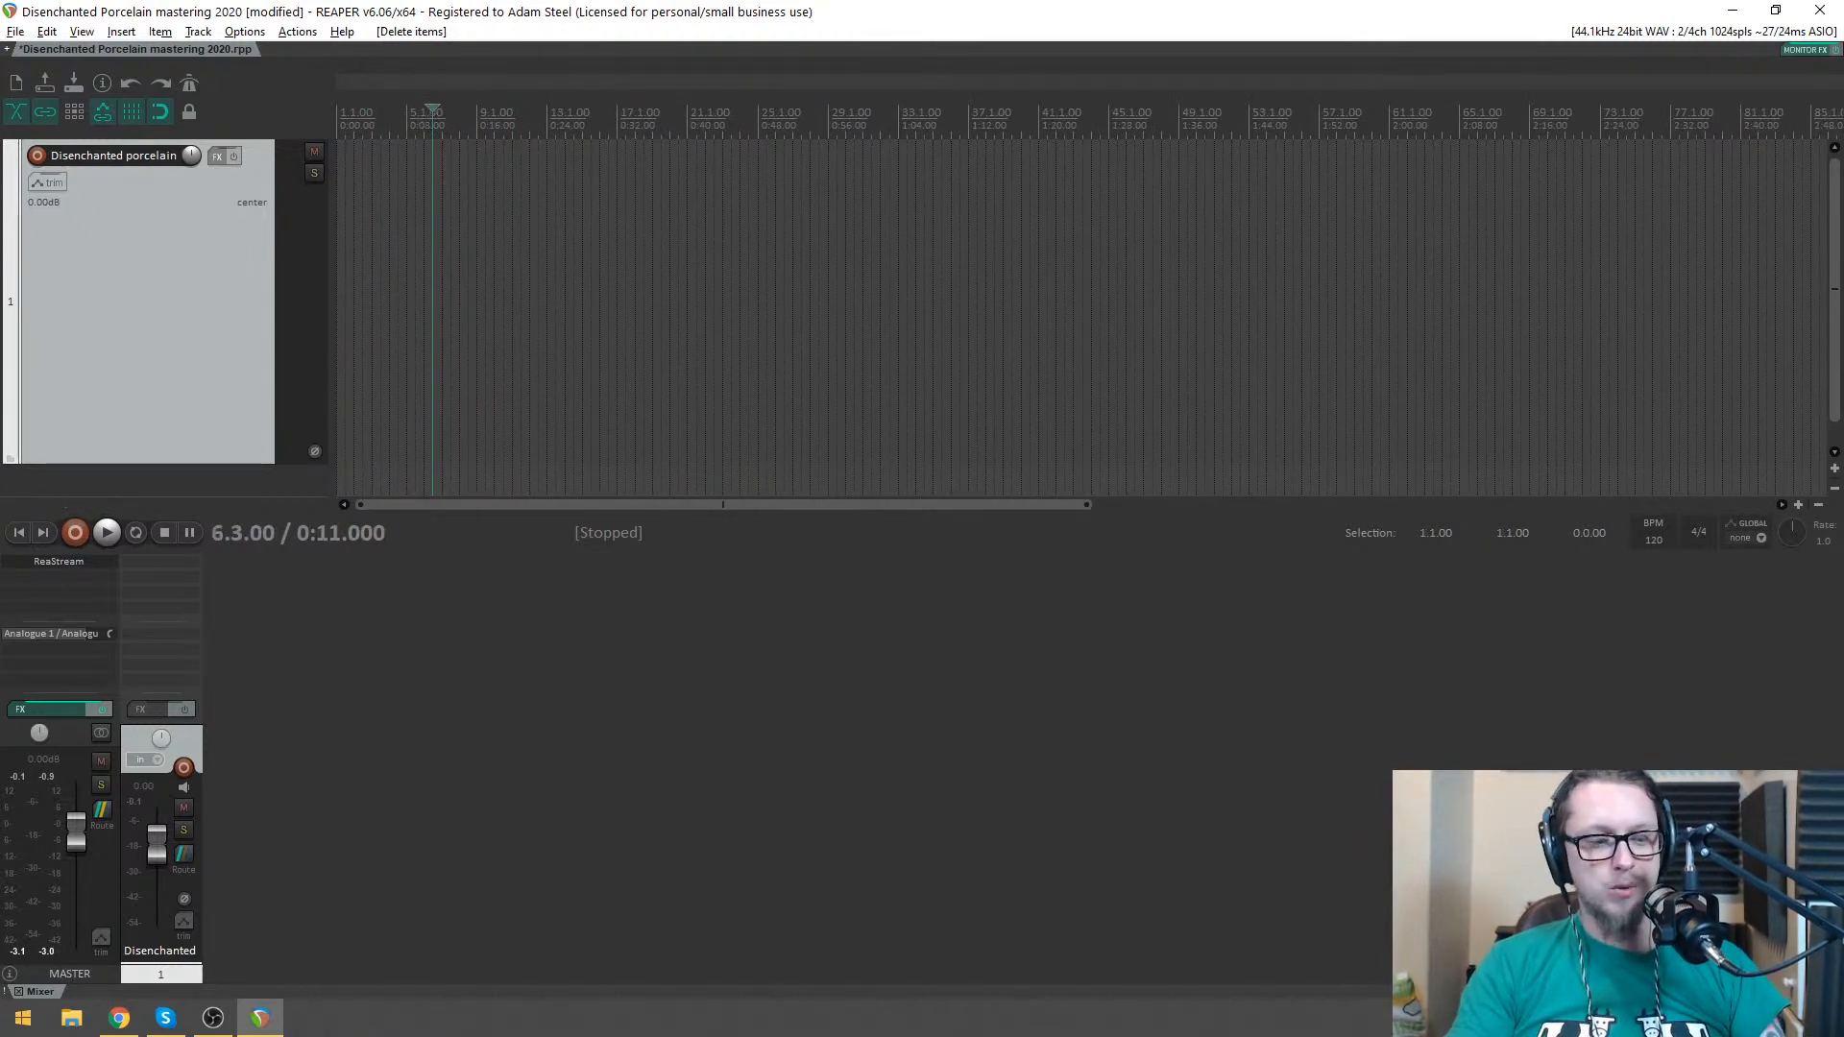
click(398, 137)
click(83, 1029)
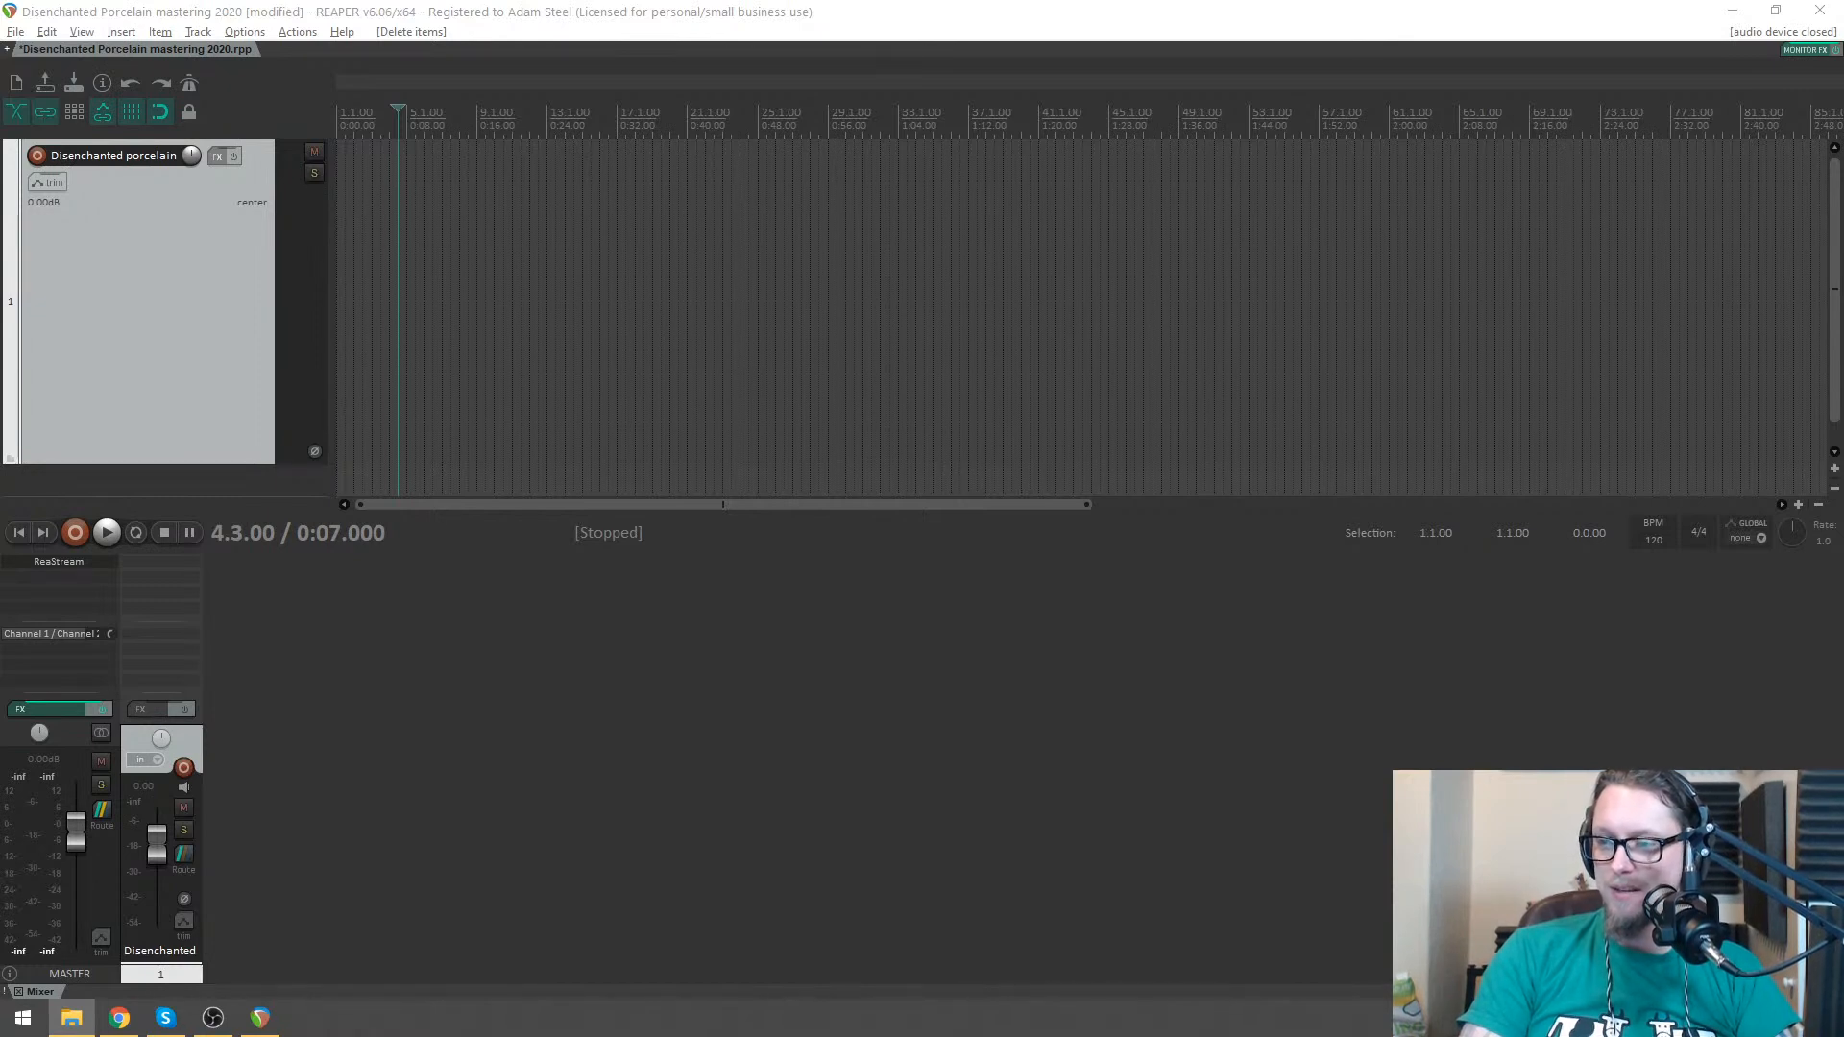
drag(1843, 227, 681, 297)
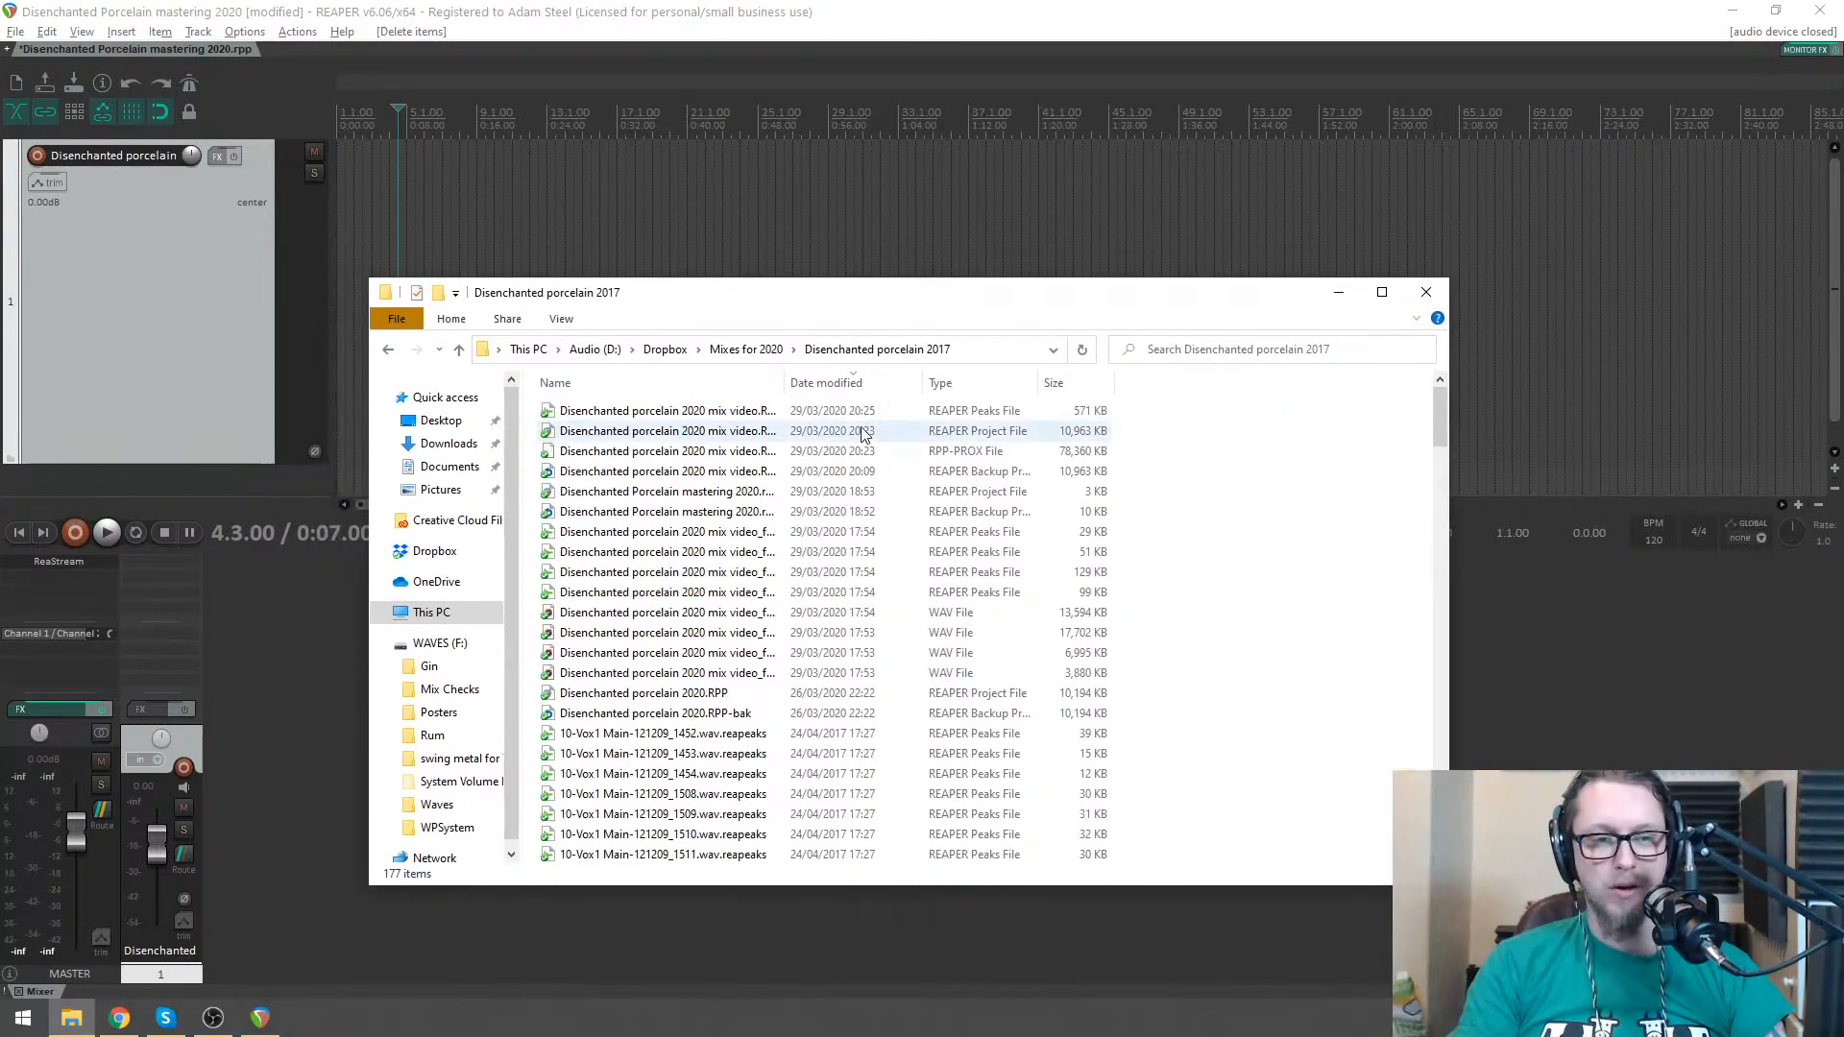
drag(927, 387, 965, 387)
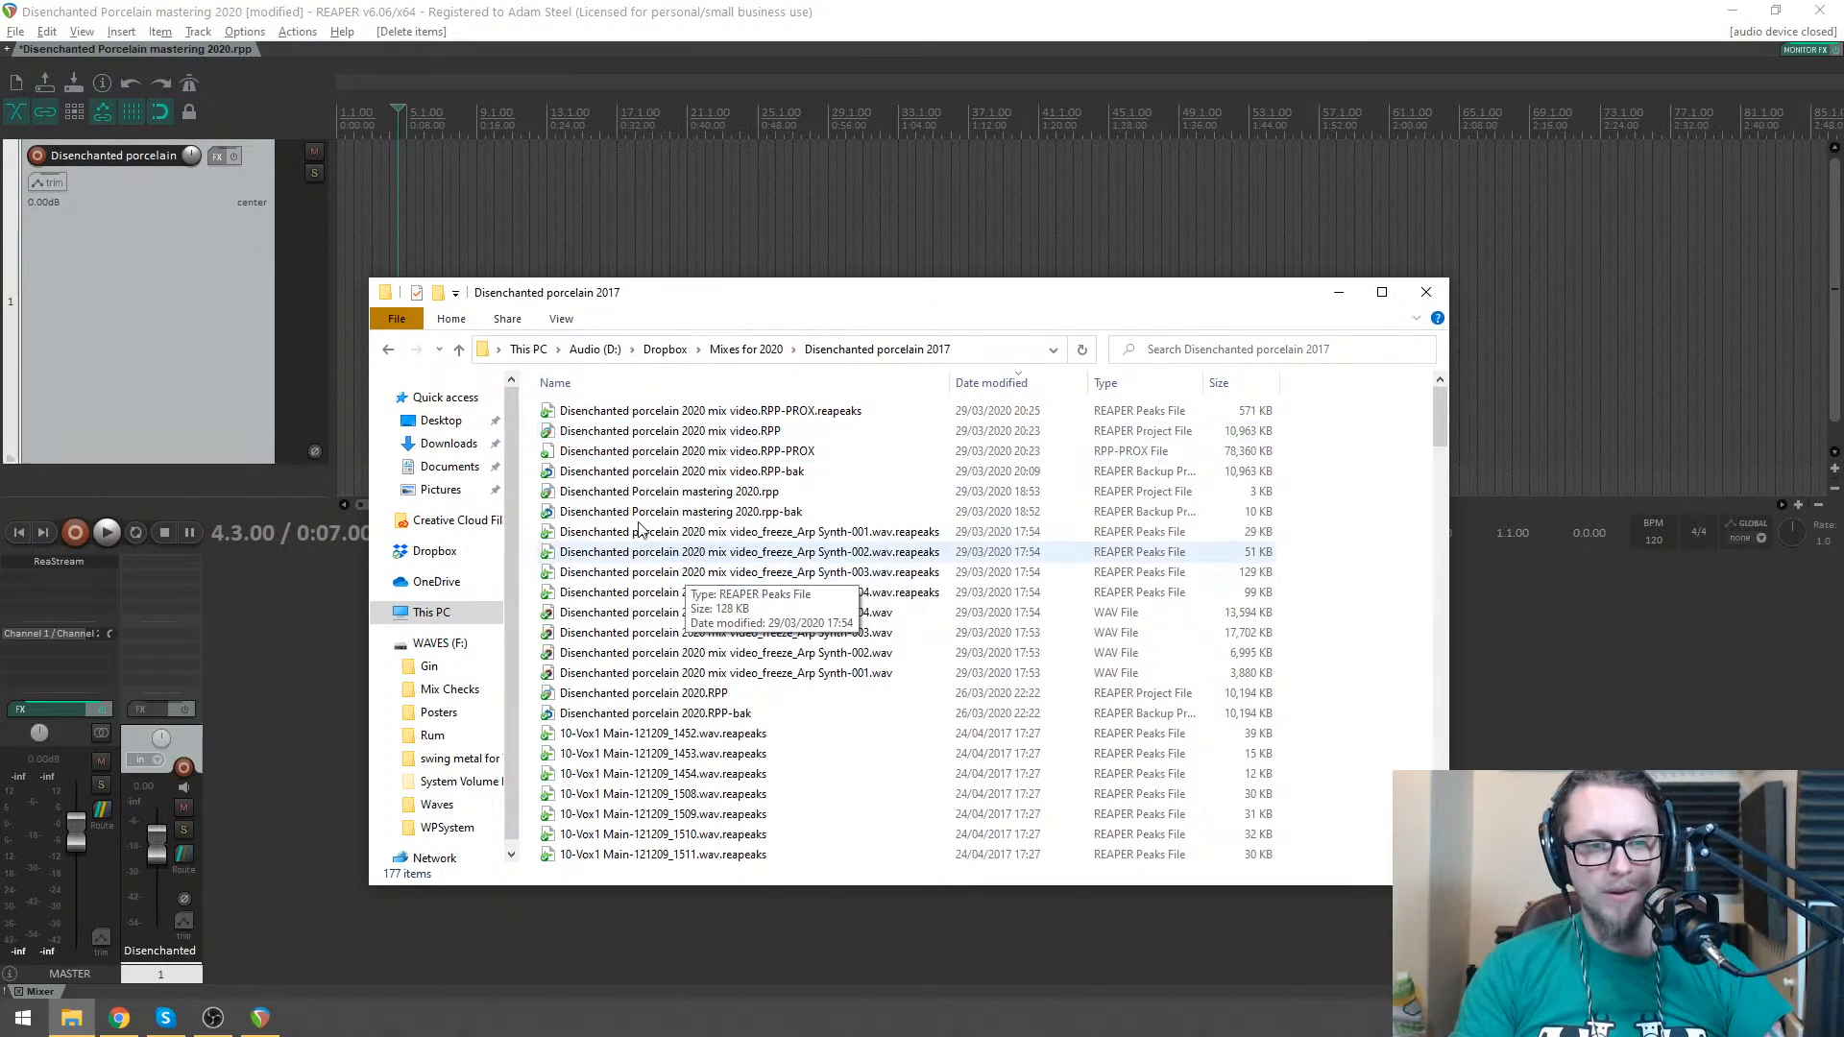
- Insert Disenchanted porcelain 2020 mix video.RPP from the folder onto the track as a media item and show it whole
click(703, 432)
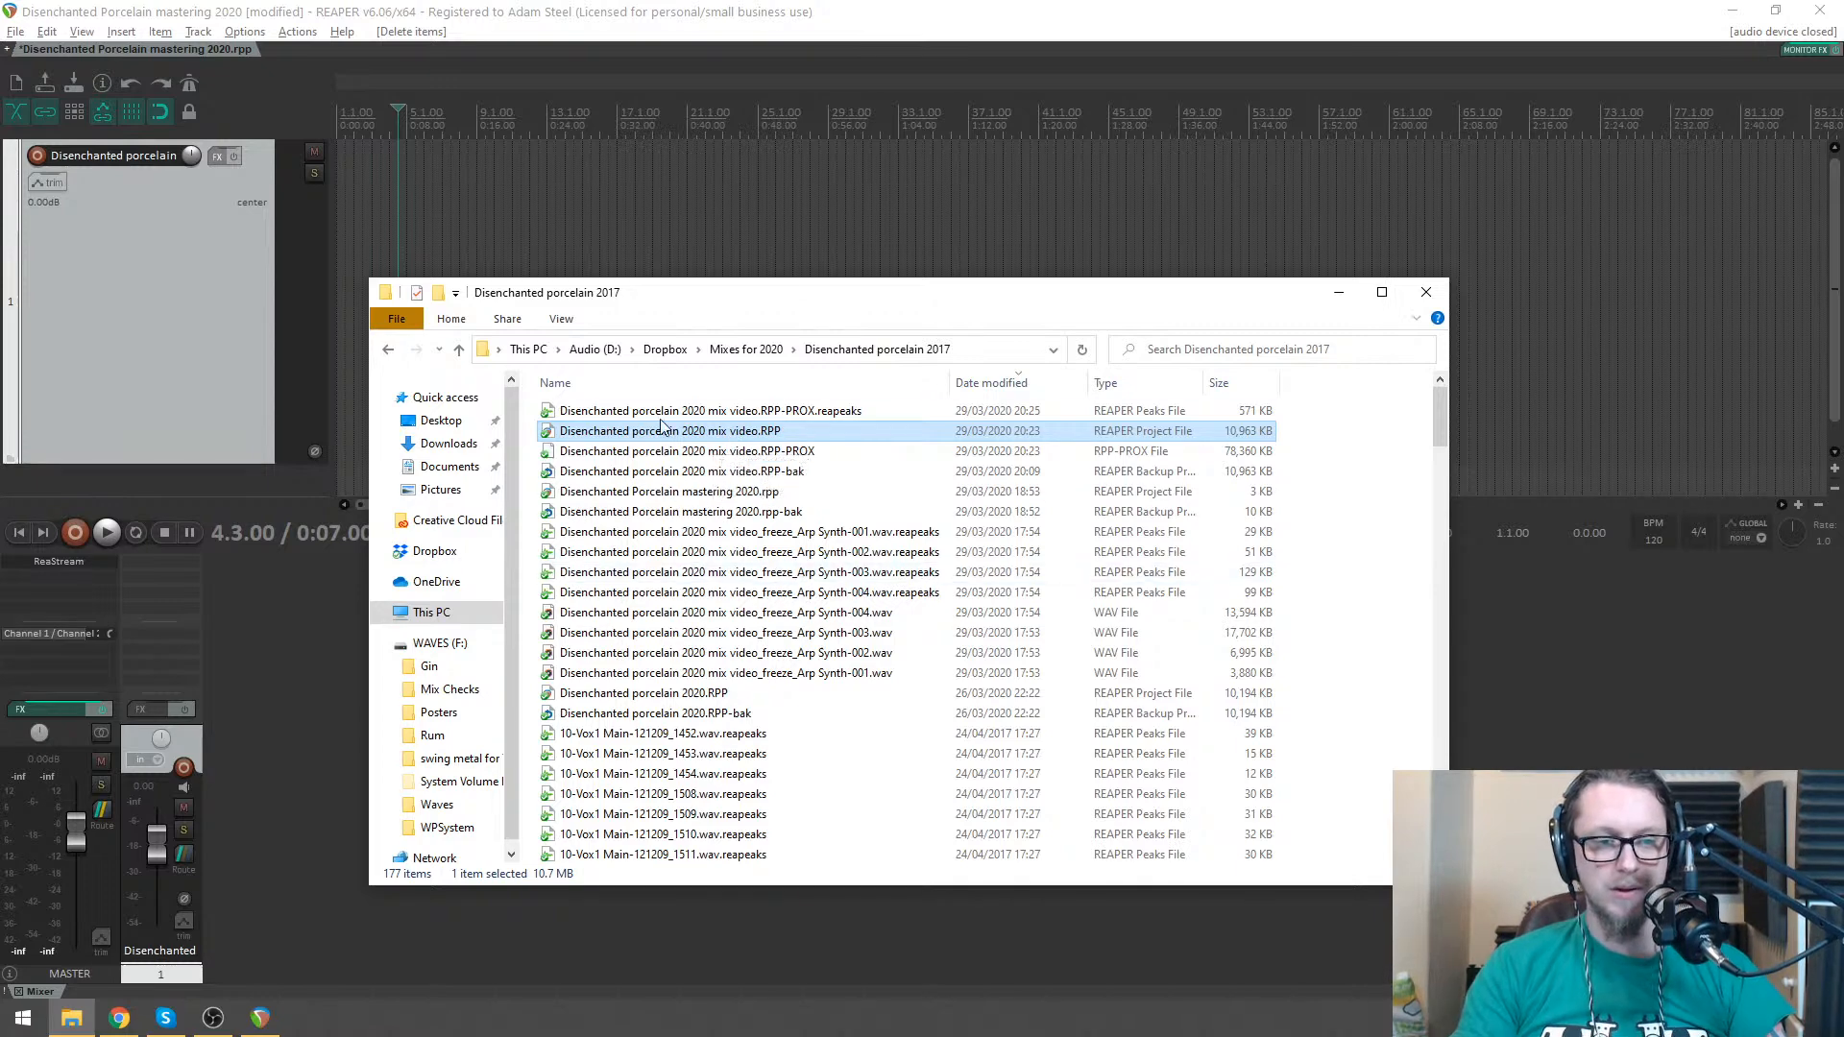
drag(674, 434, 373, 184)
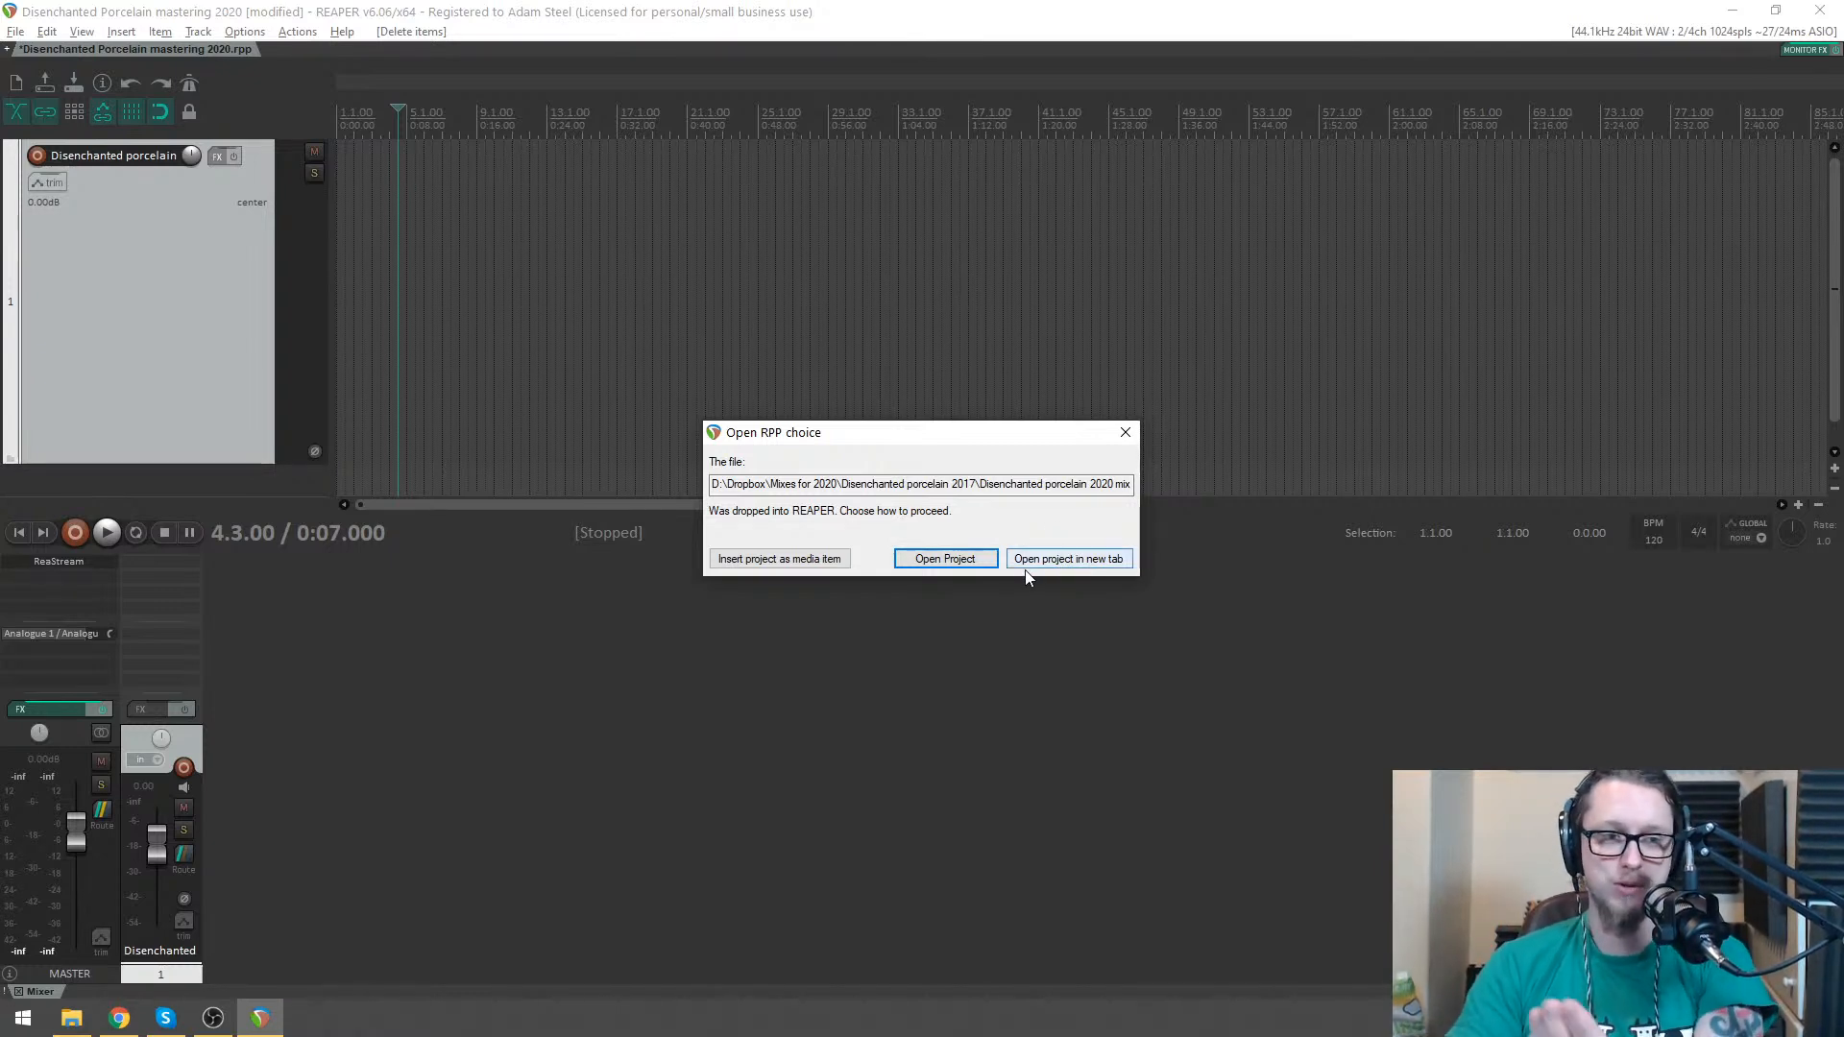
click(776, 561)
scroll(661, 294, down, 4)
scroll(625, 173, up, 2)
click(548, 236)
click(503, 235)
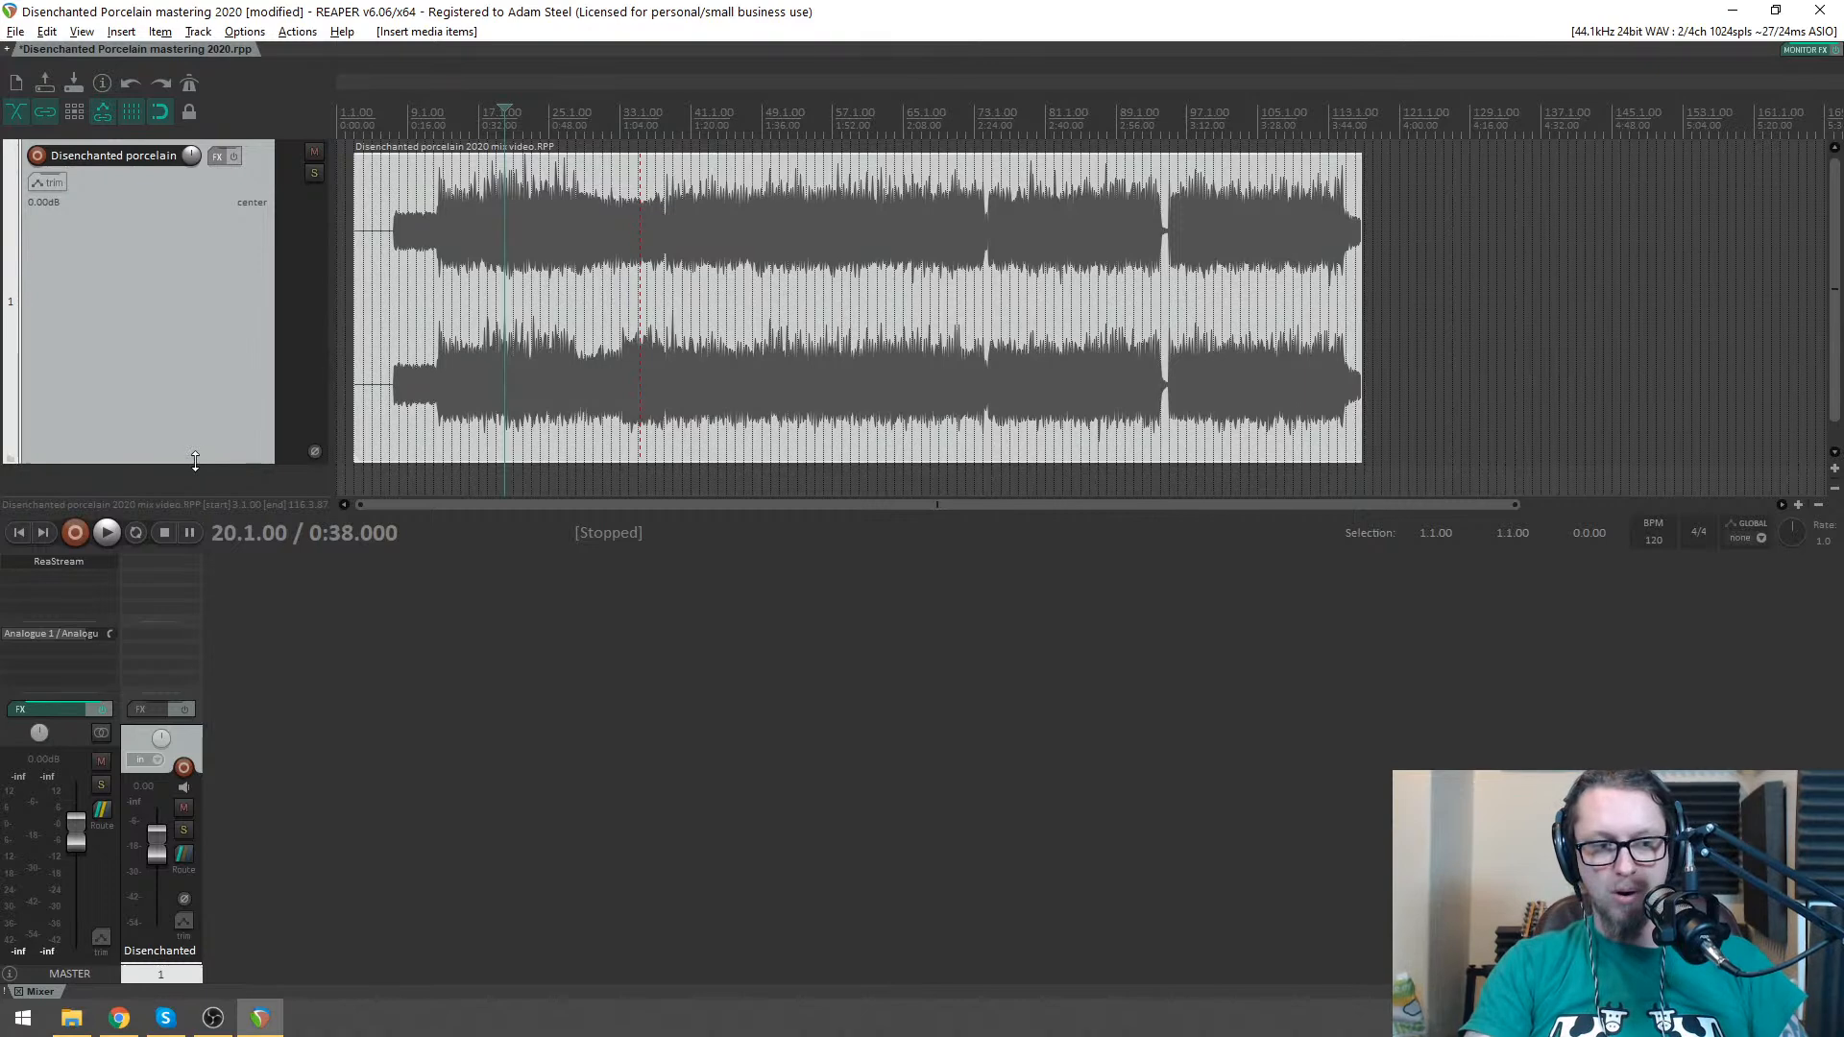
- Adjust the track height and examine the inserted mix's waveform around the intro and first loud section
drag(212, 462, 212, 495)
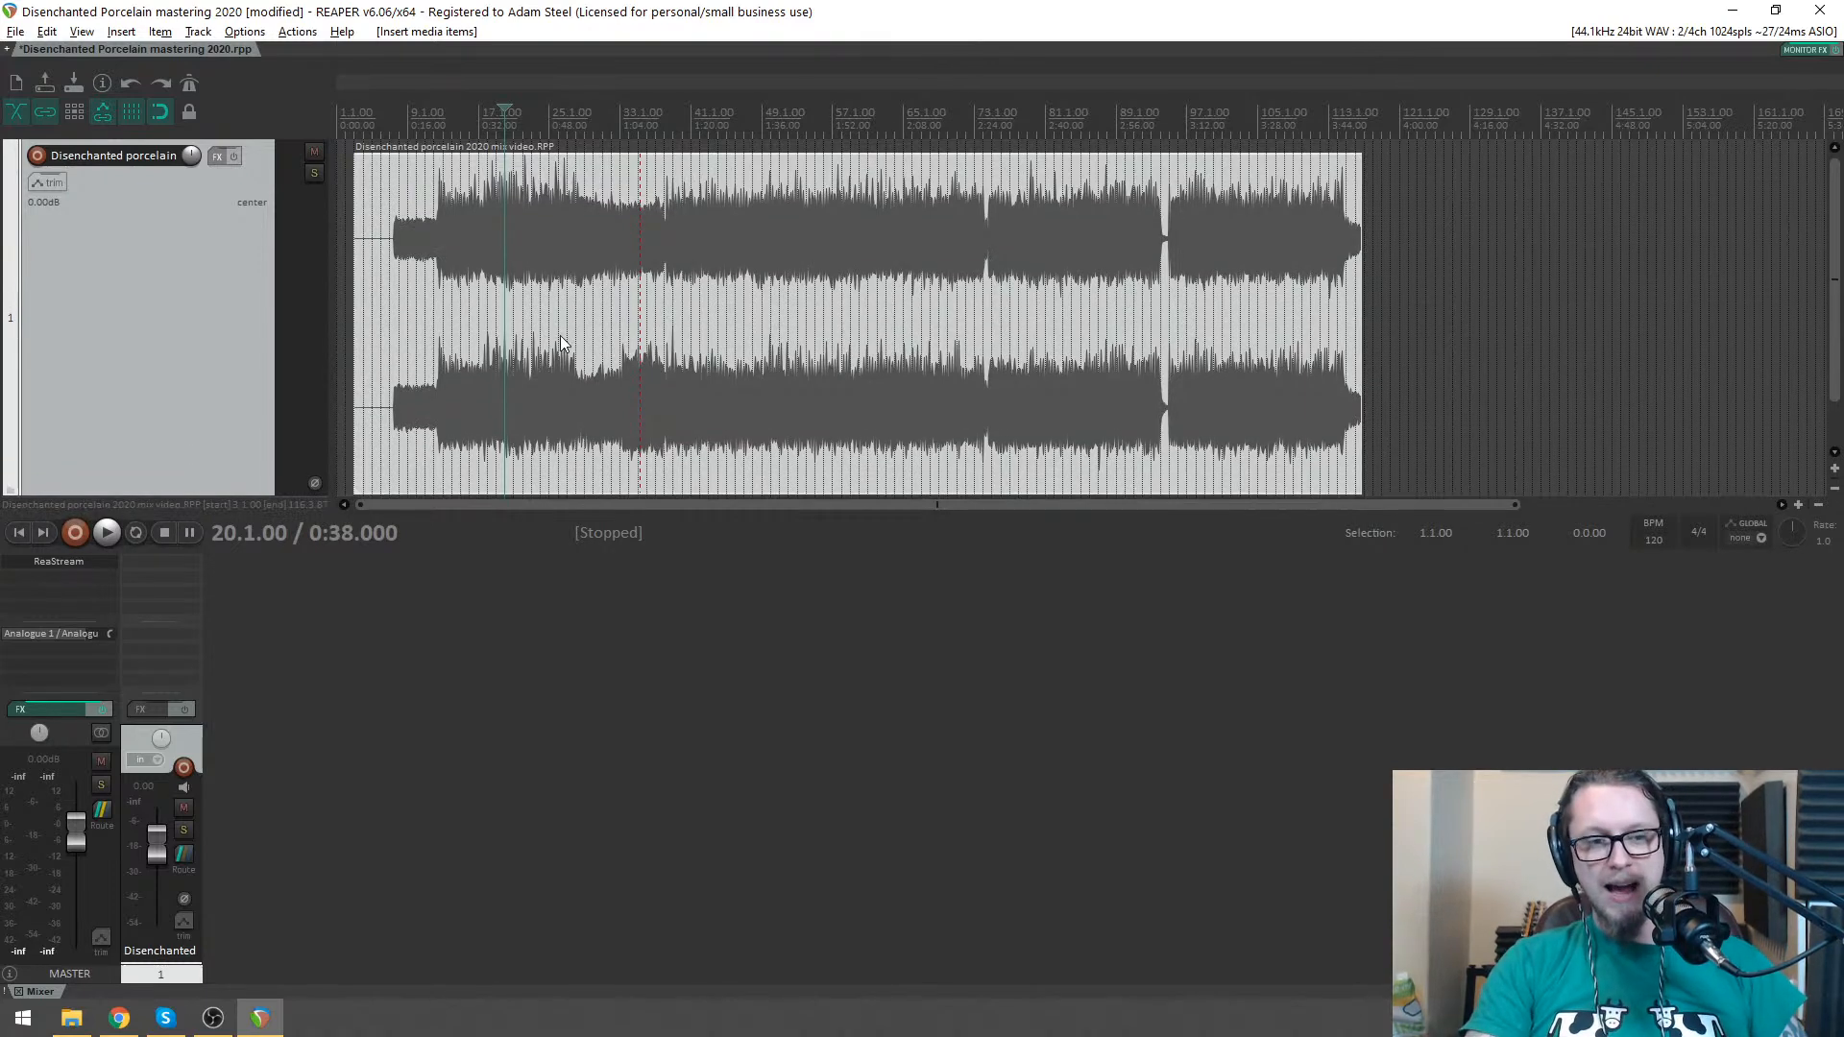
click(400, 317)
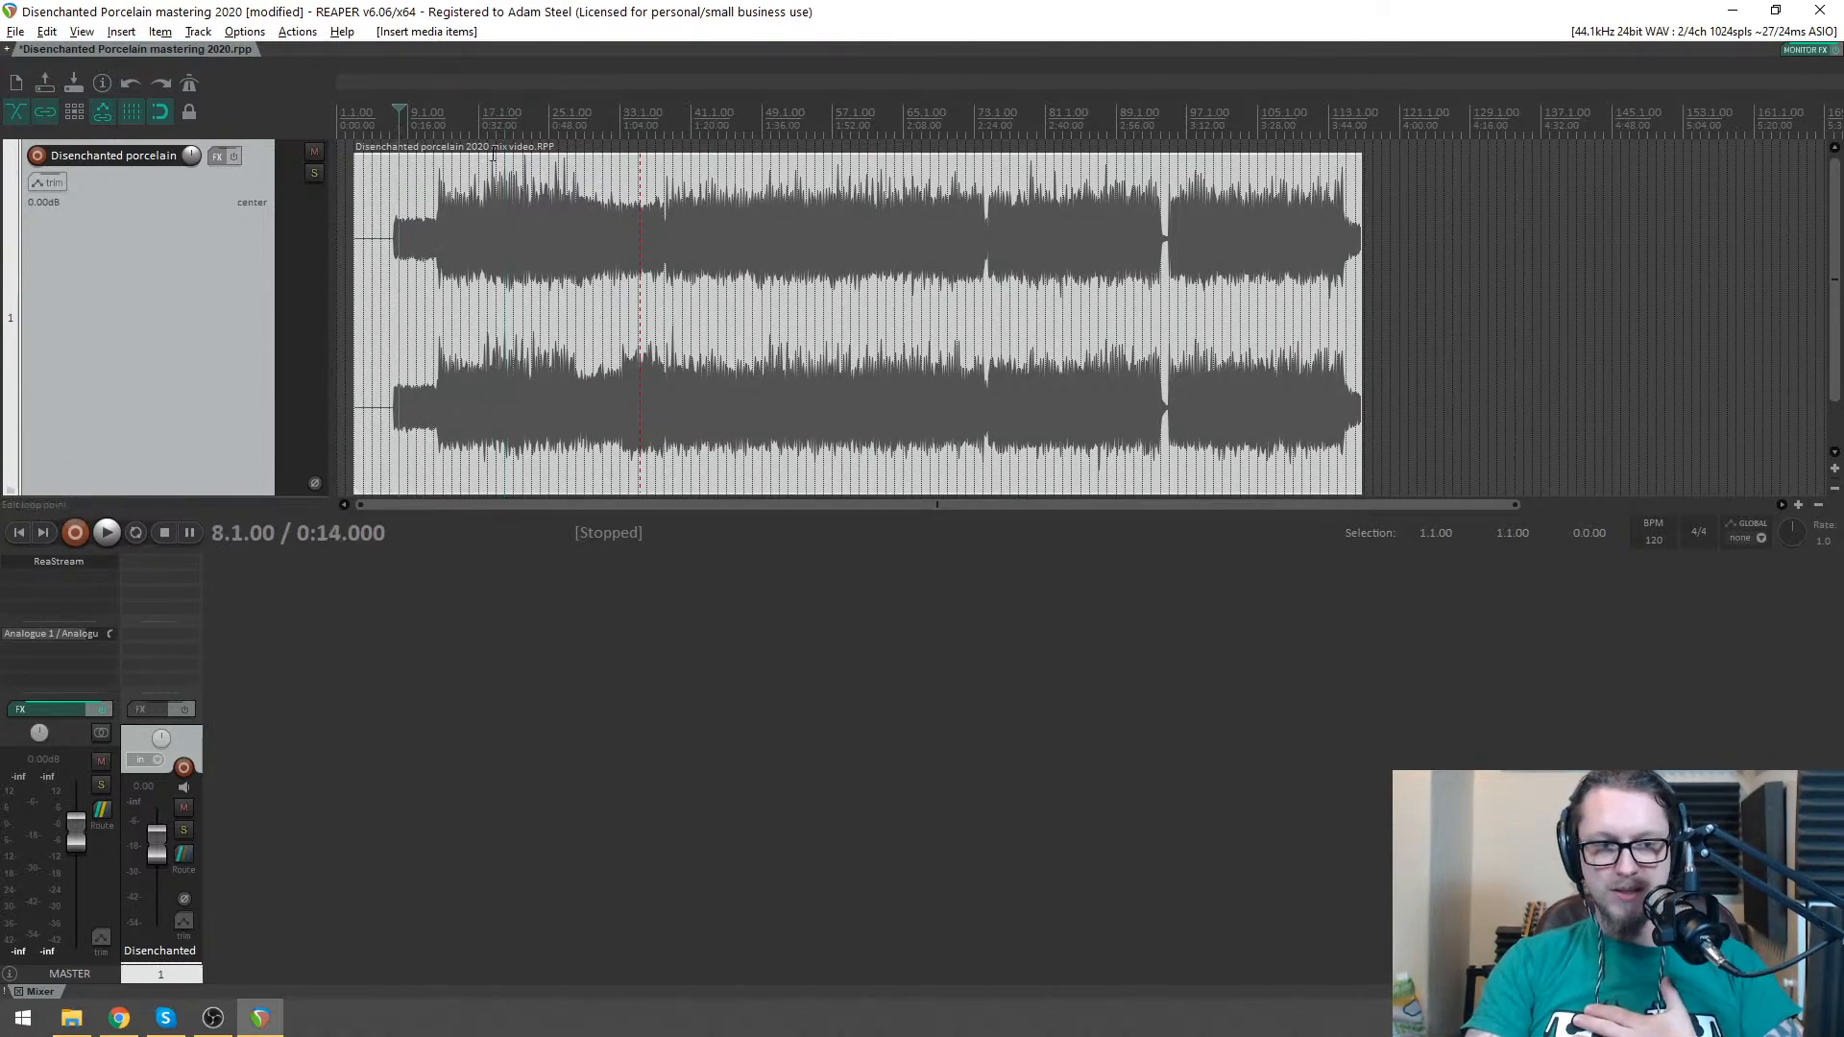
scroll(740, 209, up, 3)
scroll(552, 298, down, 2)
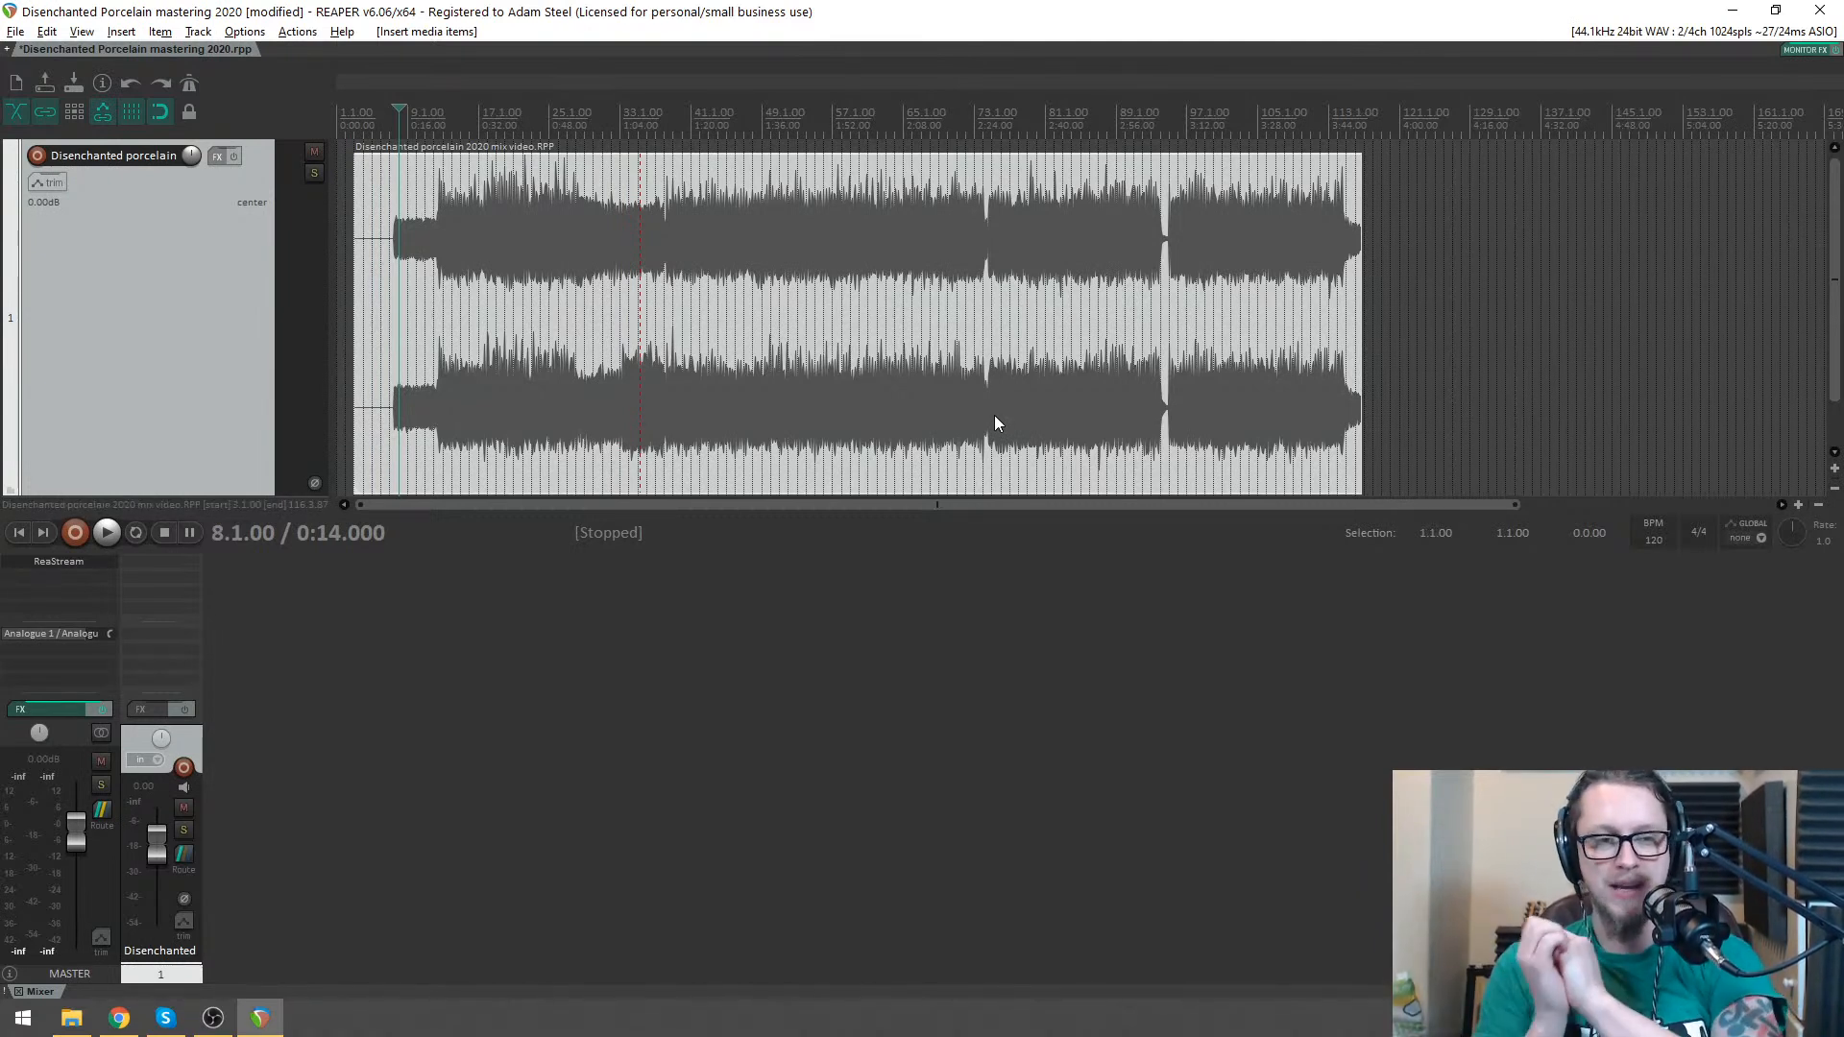
scroll(662, 284, up, 3)
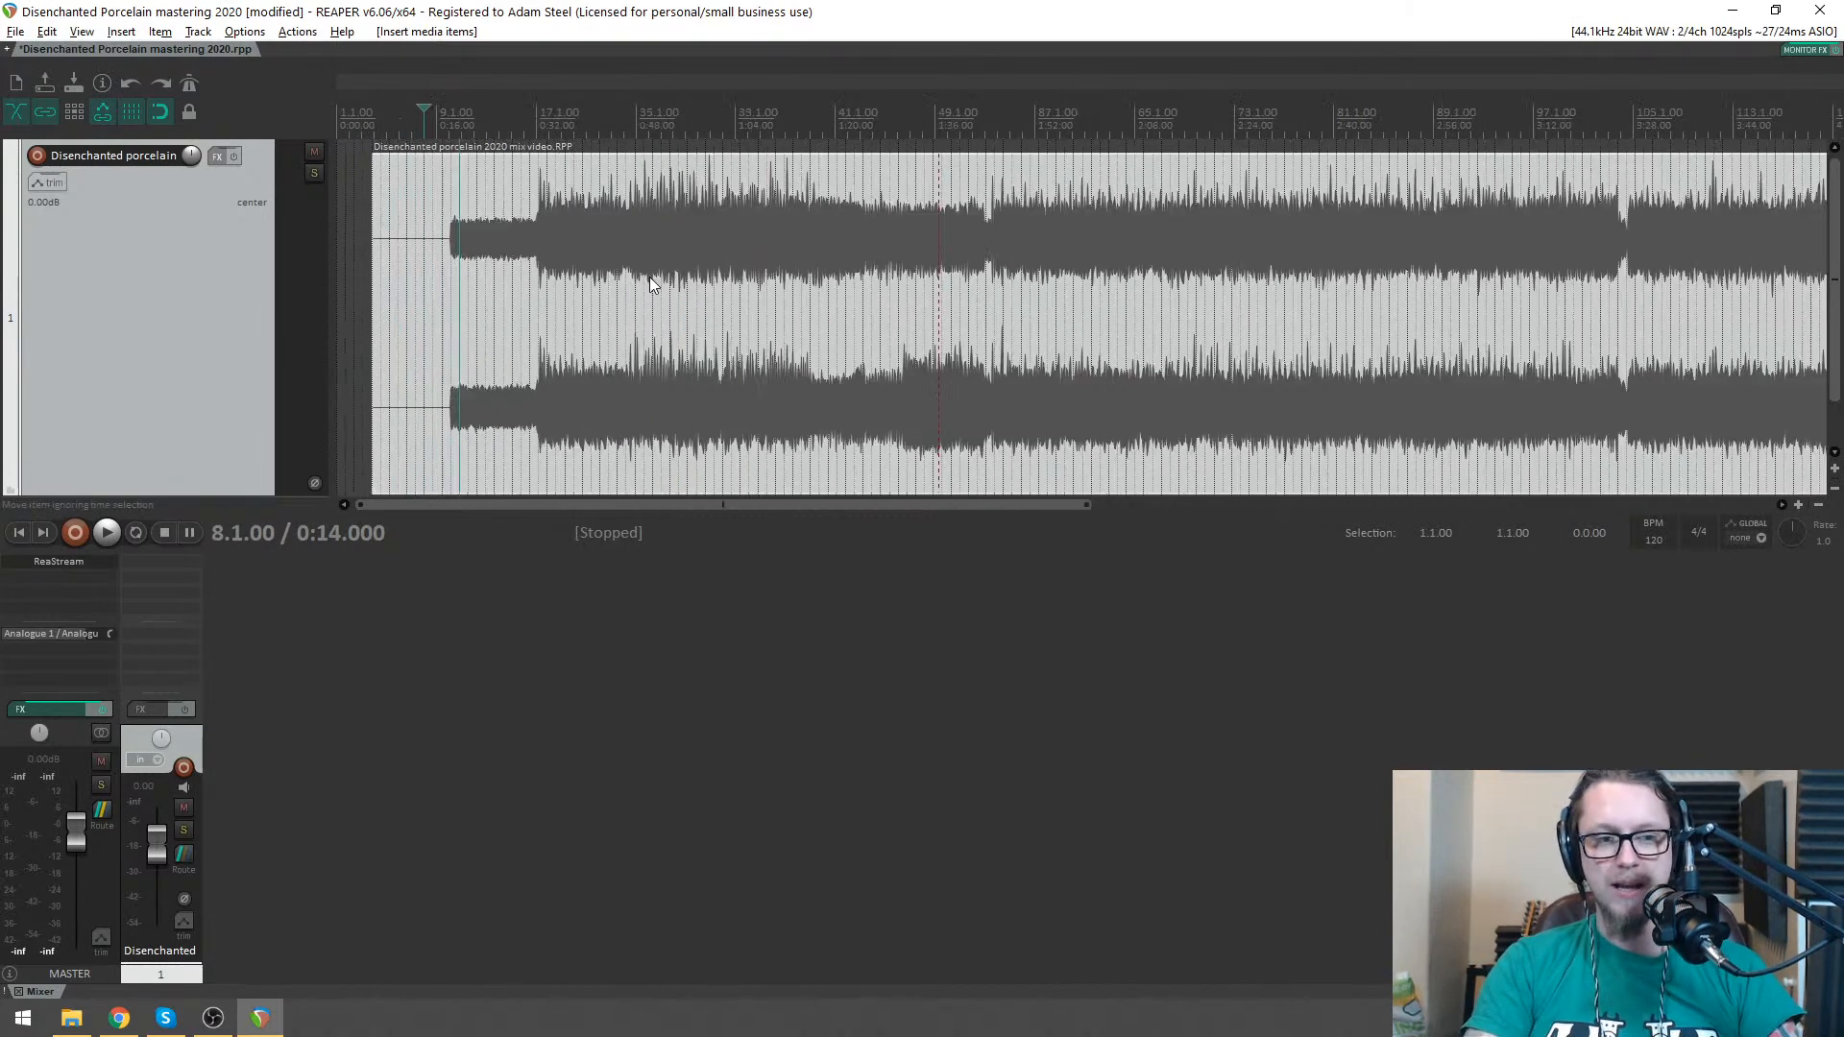
click(842, 192)
scroll(890, 165, down, 4)
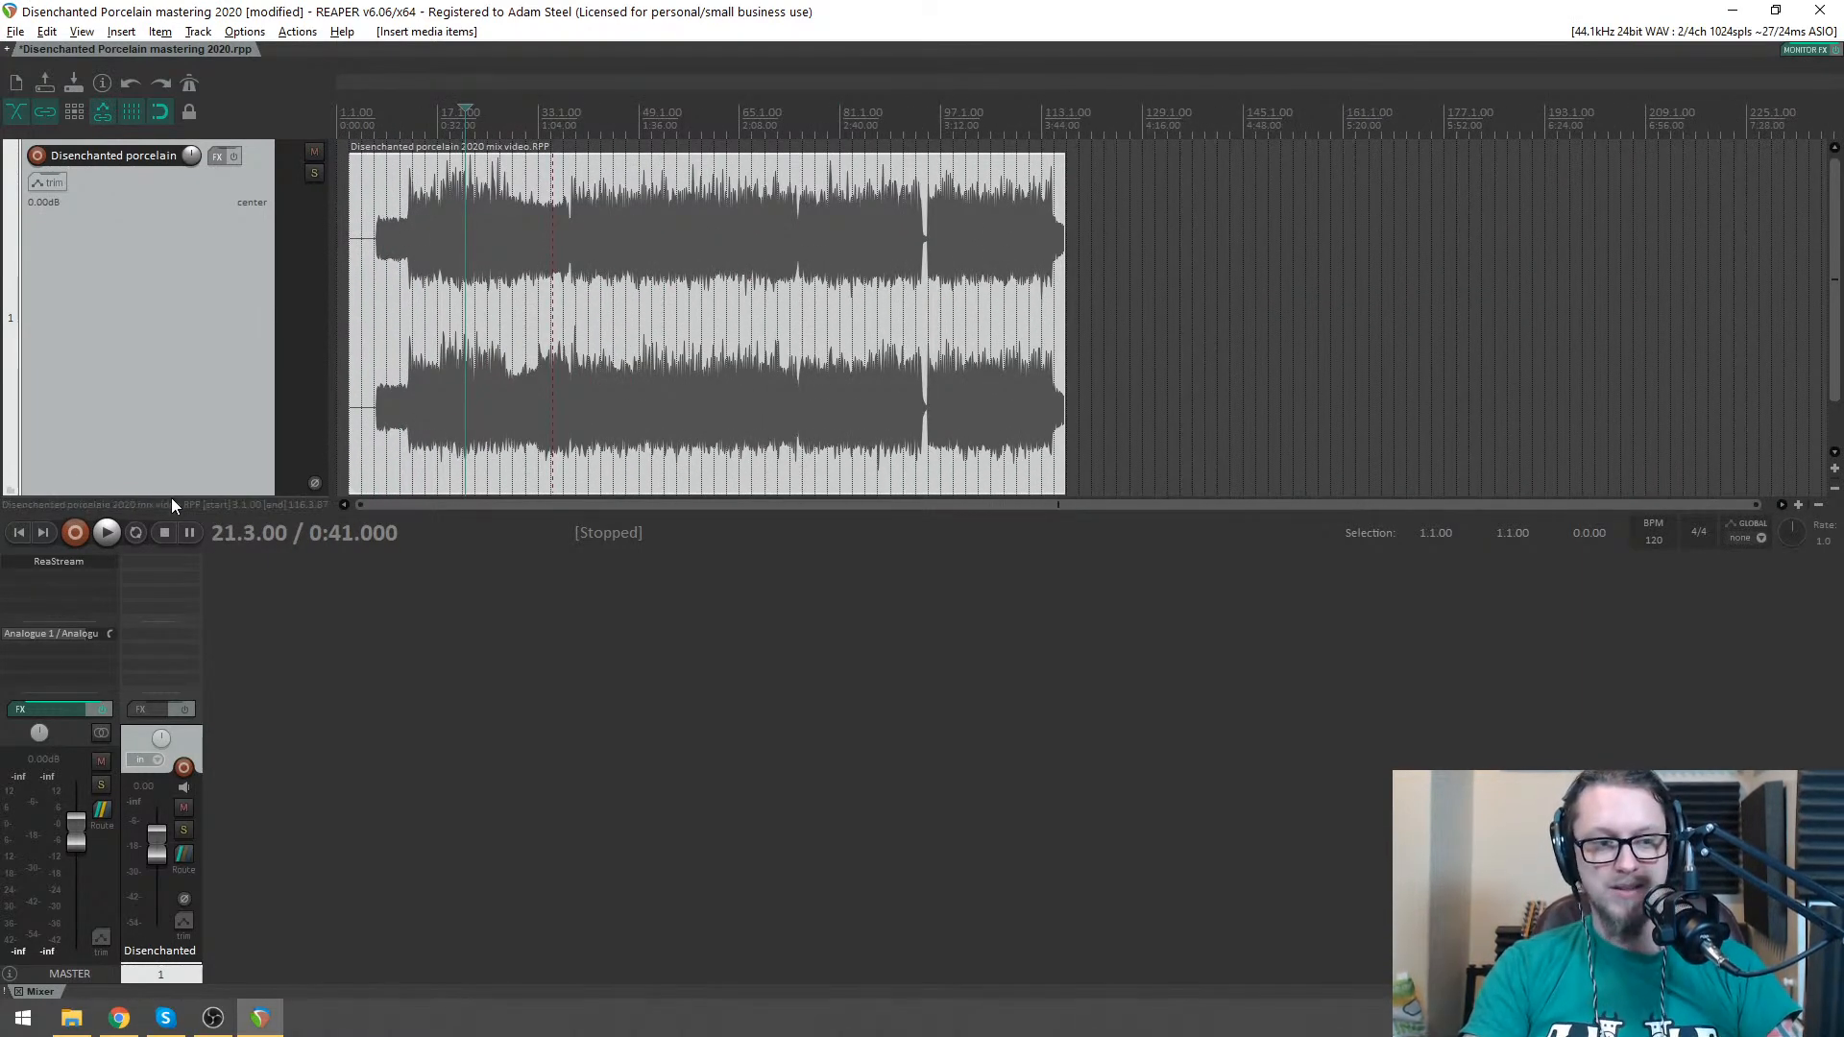
drag(181, 494, 277, 473)
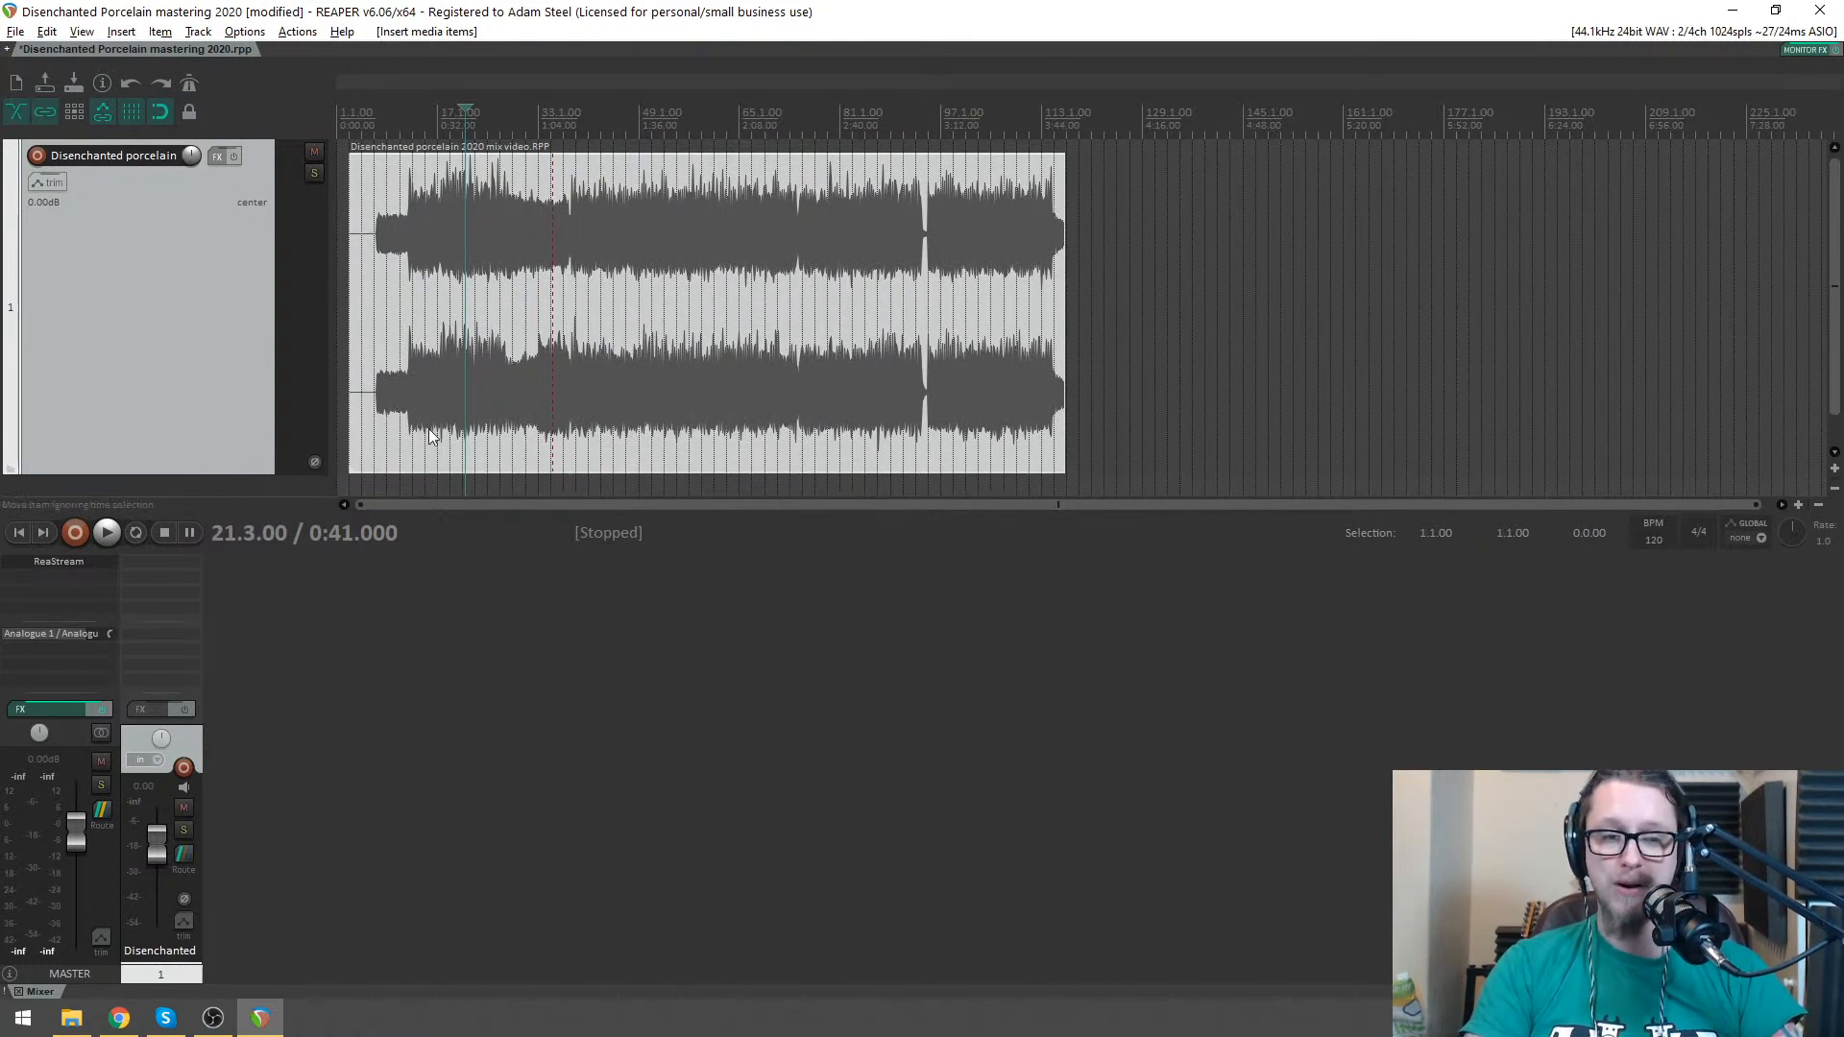
- Set the edit cursor at 116.2.00 in the mix's closing fade and play the ending
click(1003, 305)
scroll(1231, 382, up, 4)
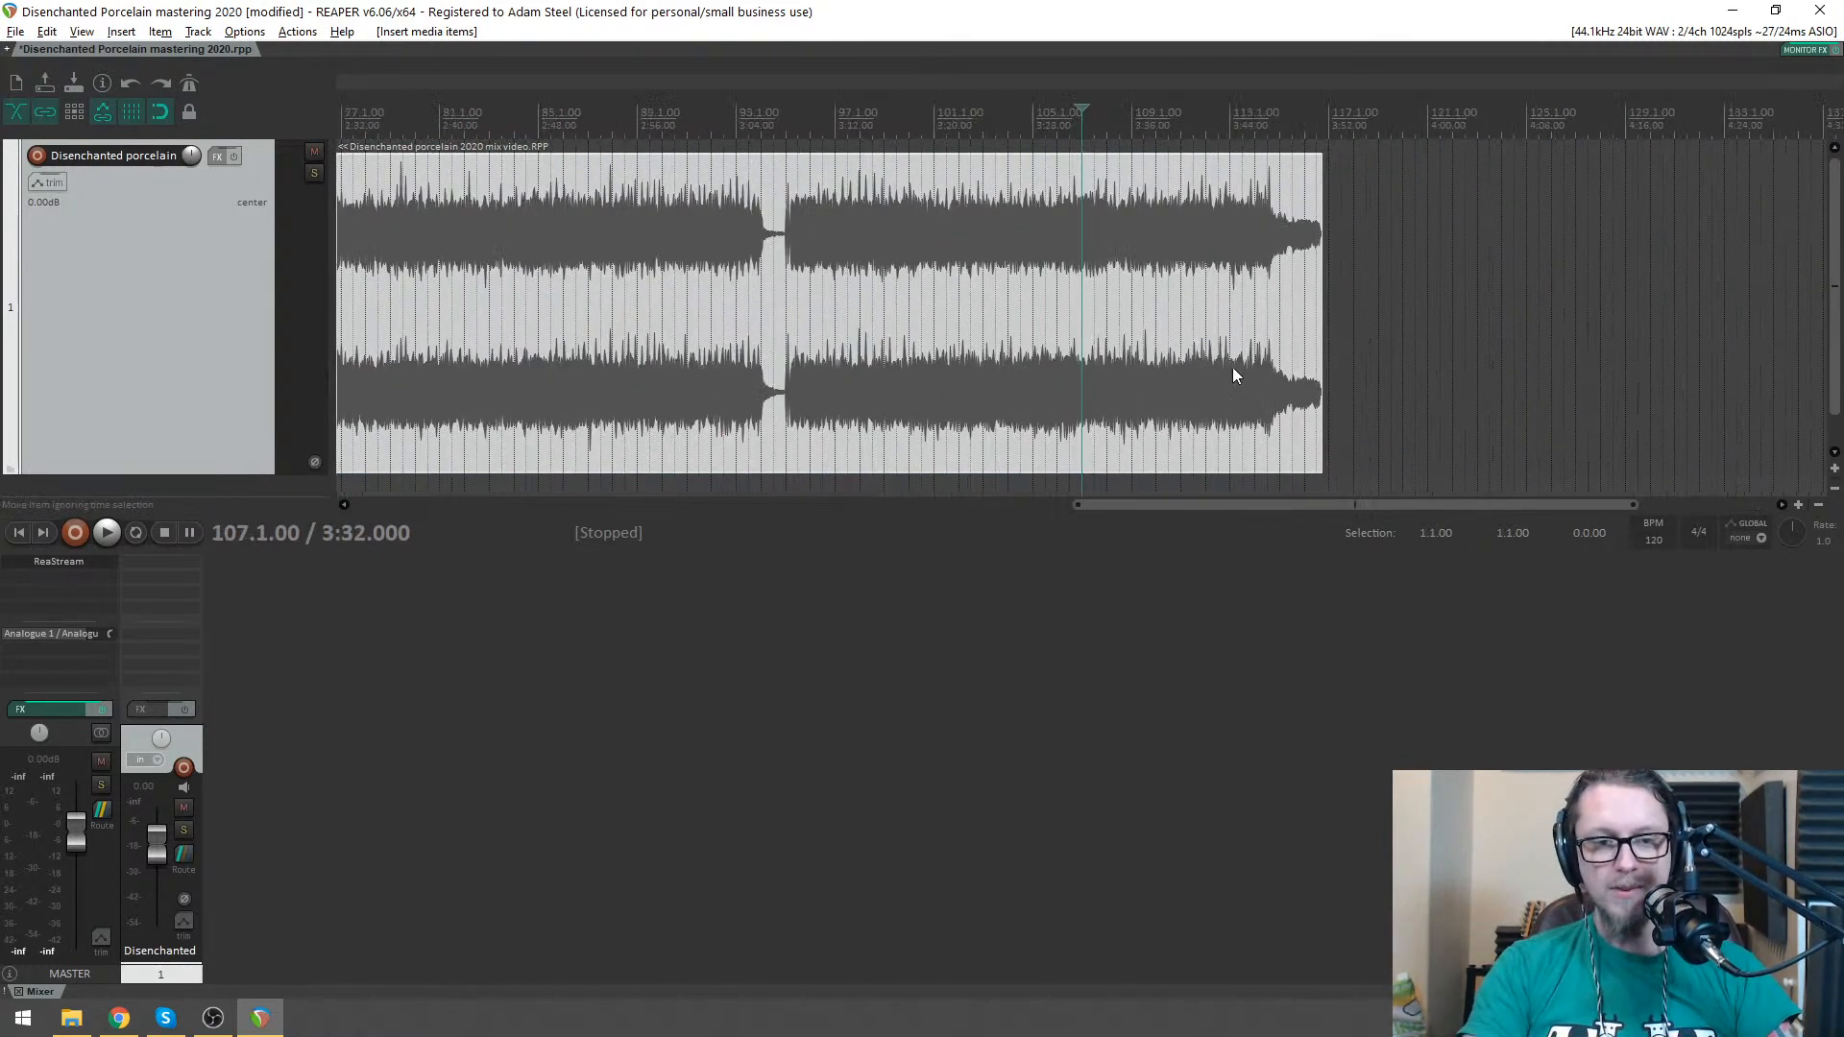
click(1315, 382)
scroll(1315, 383, up, 6)
click(1035, 115)
key(space)
key(space)
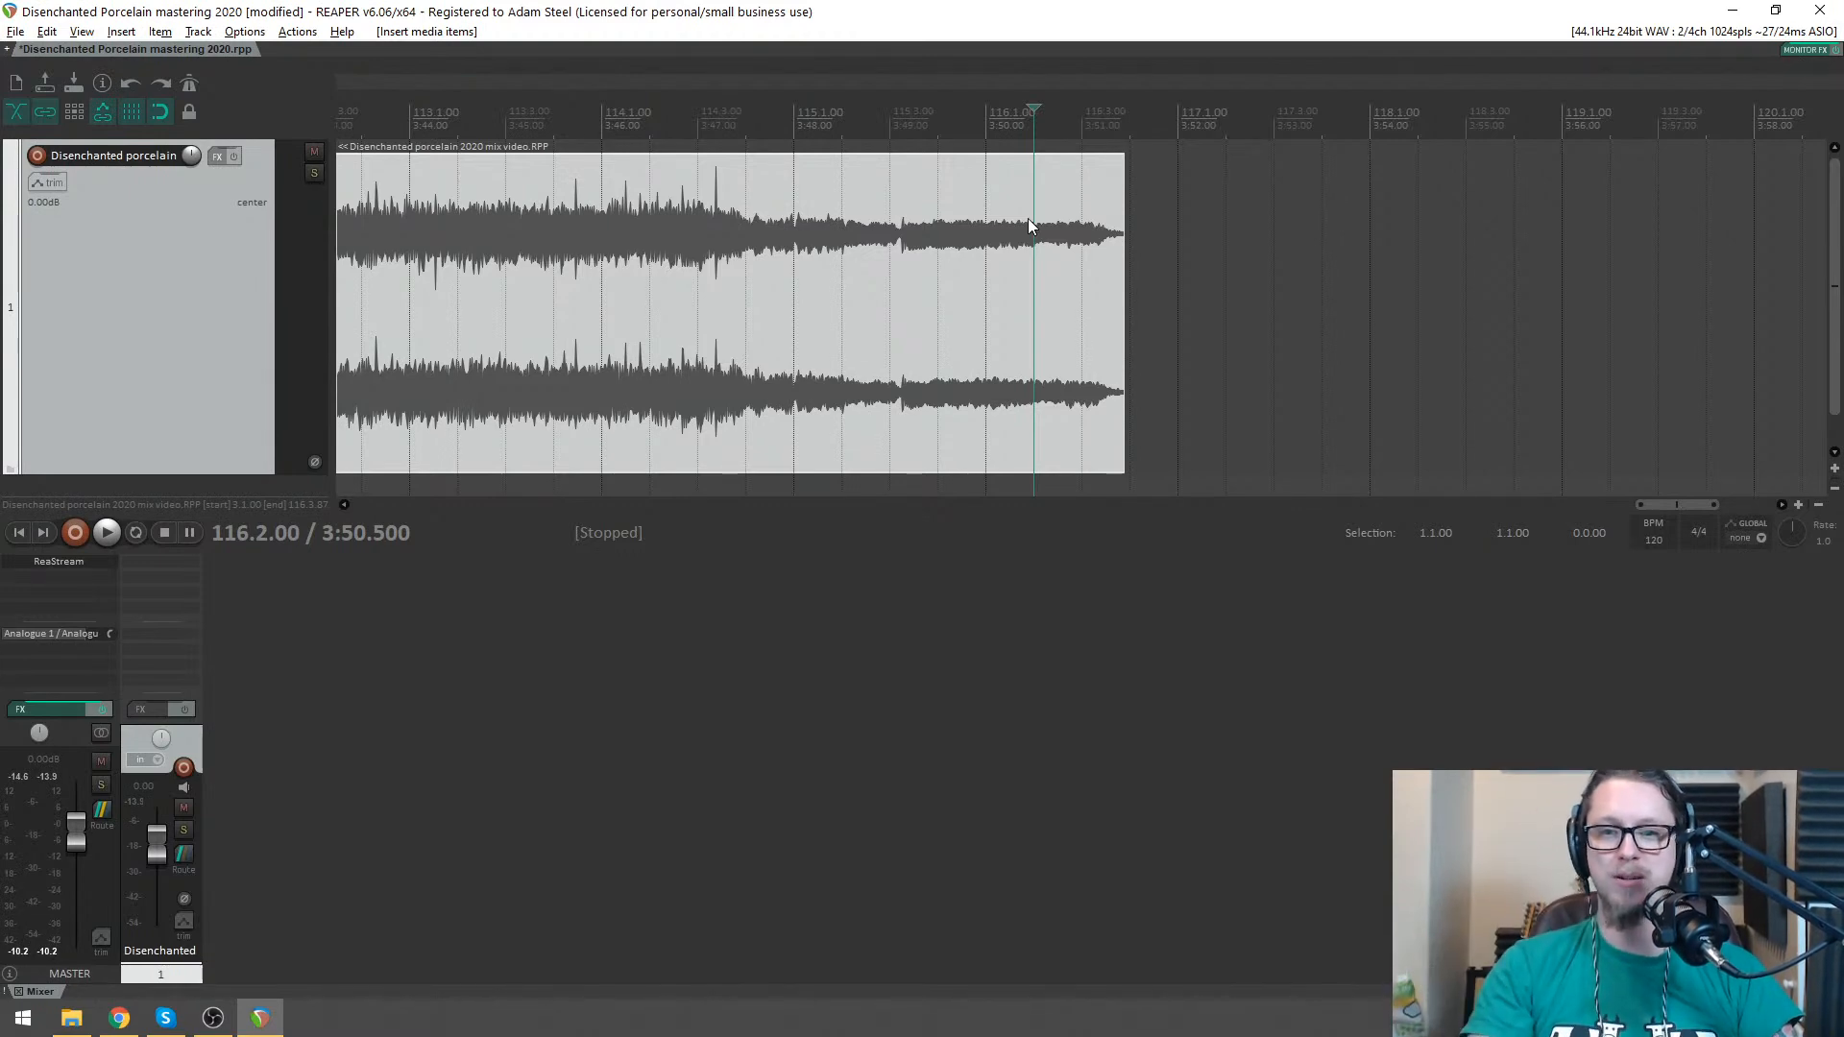
- Select the mix item and open its subproject for editing in a separate project tab
key(ctrl+Page_Down)
click(573, 322)
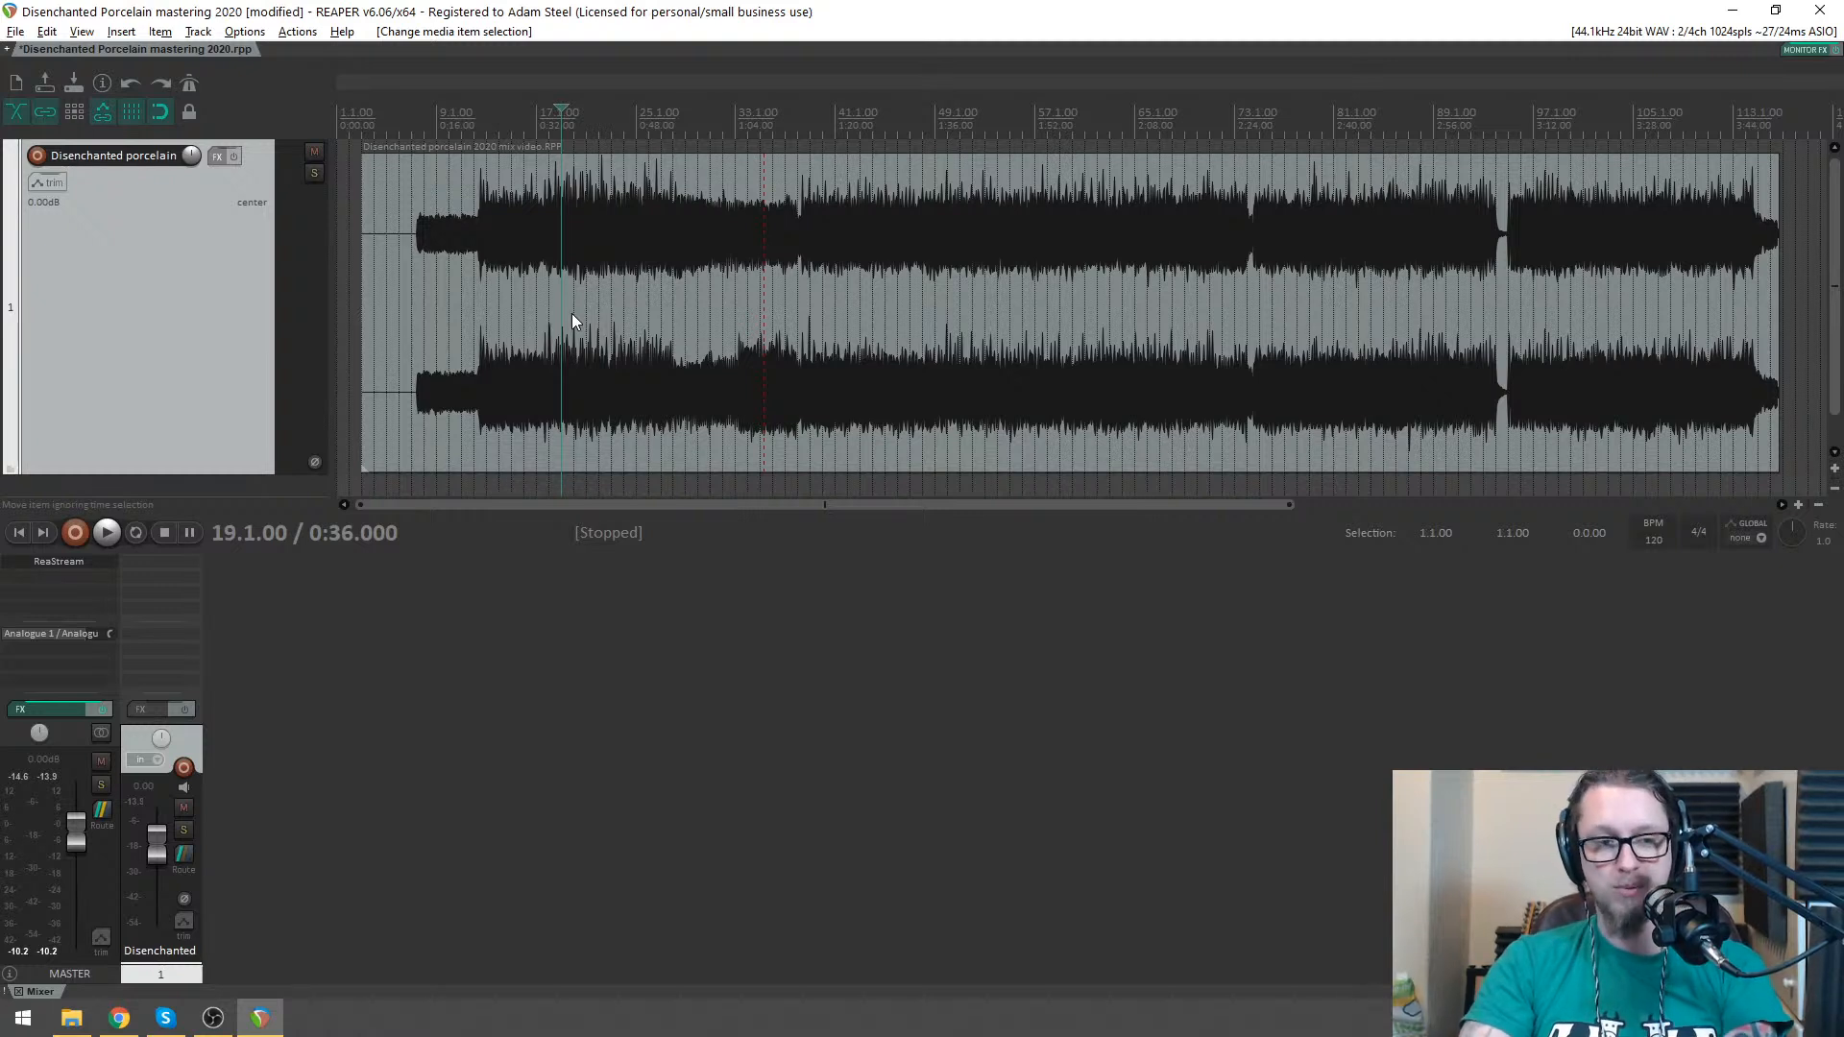
click(572, 317)
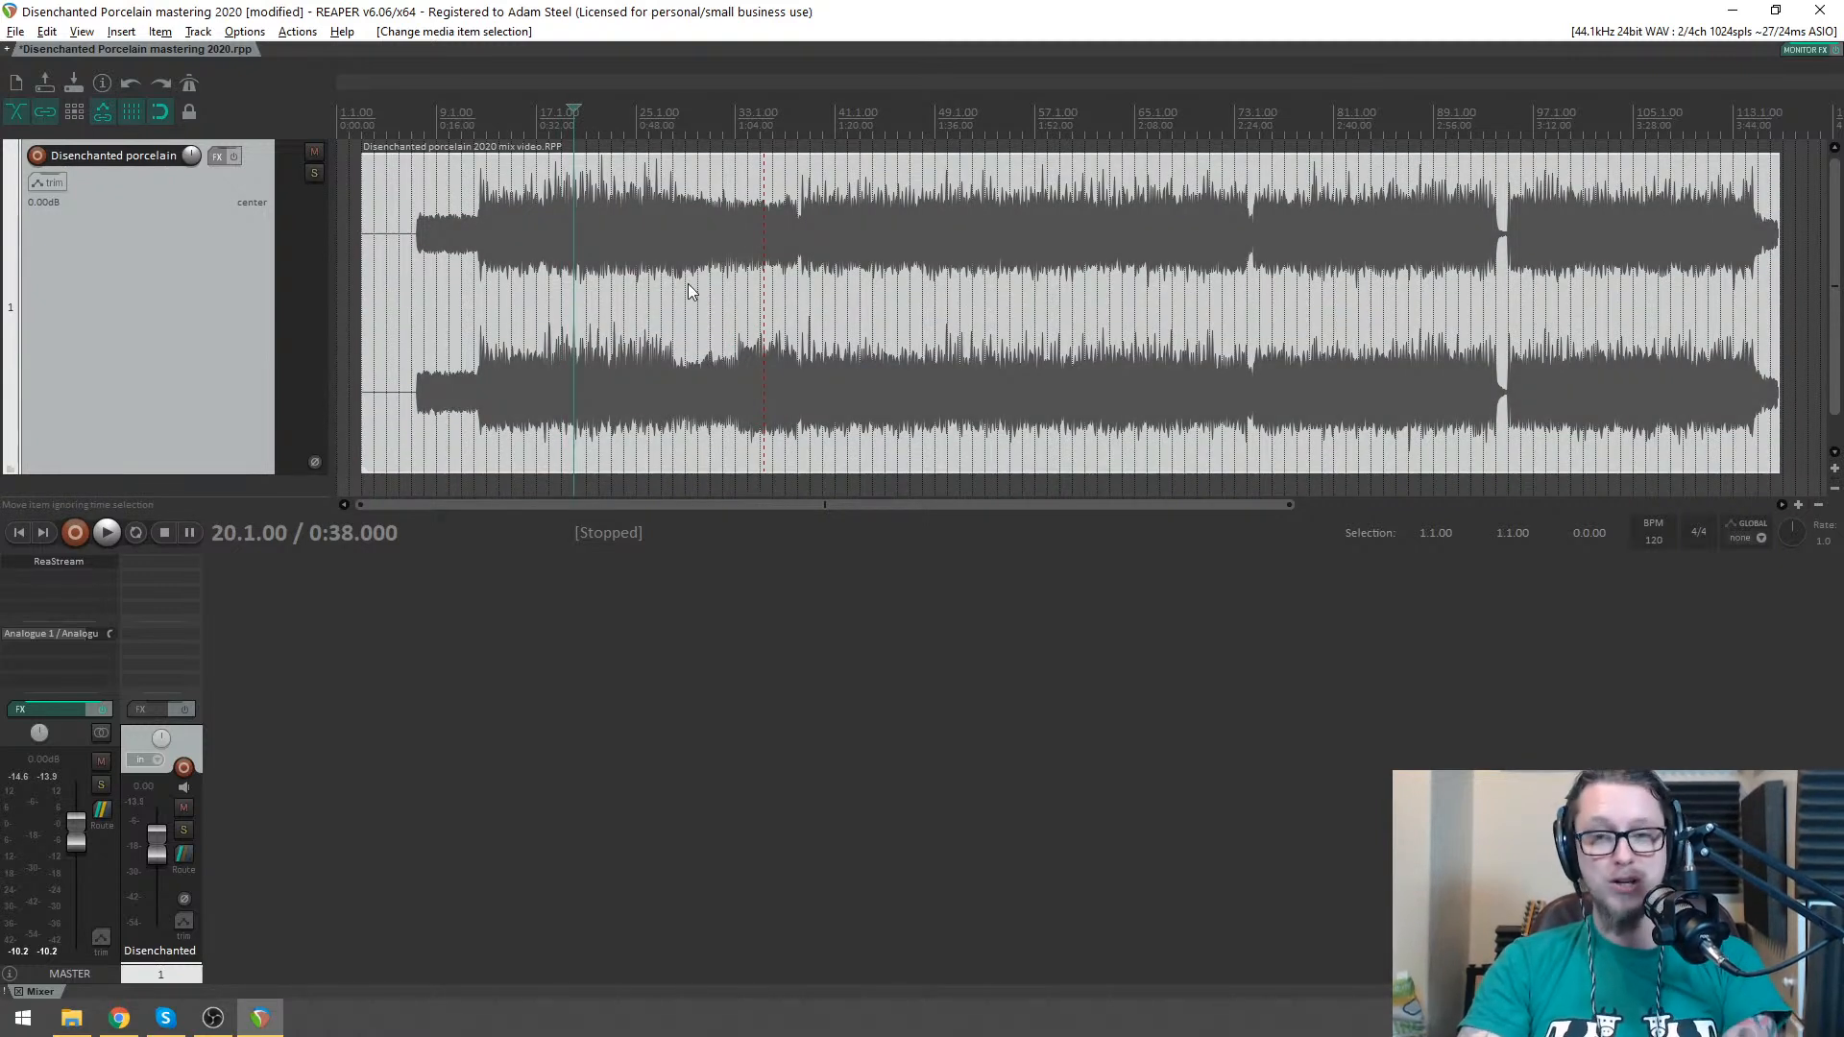
double_click(559, 334)
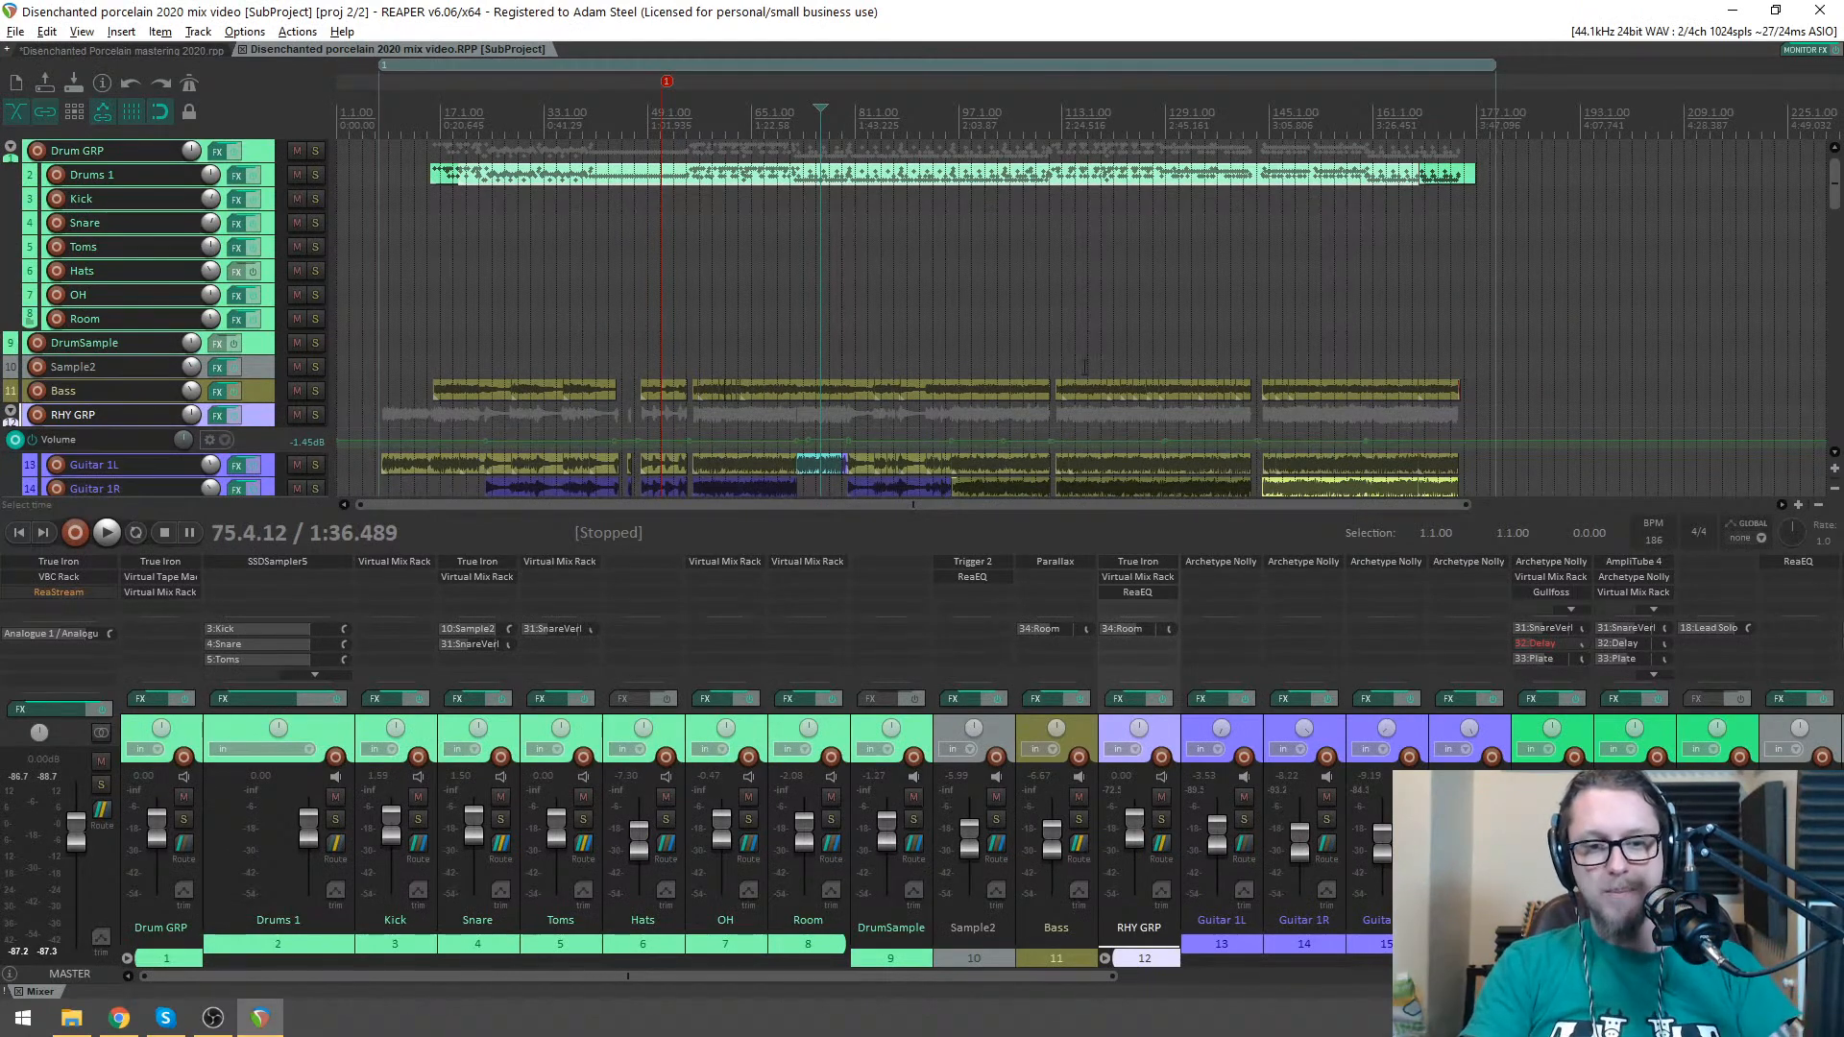
- Review the mix tracks and check the song's ending, setting the edit cursor at the end of the last Vox1 Main item
scroll(1081, 317, down, 10)
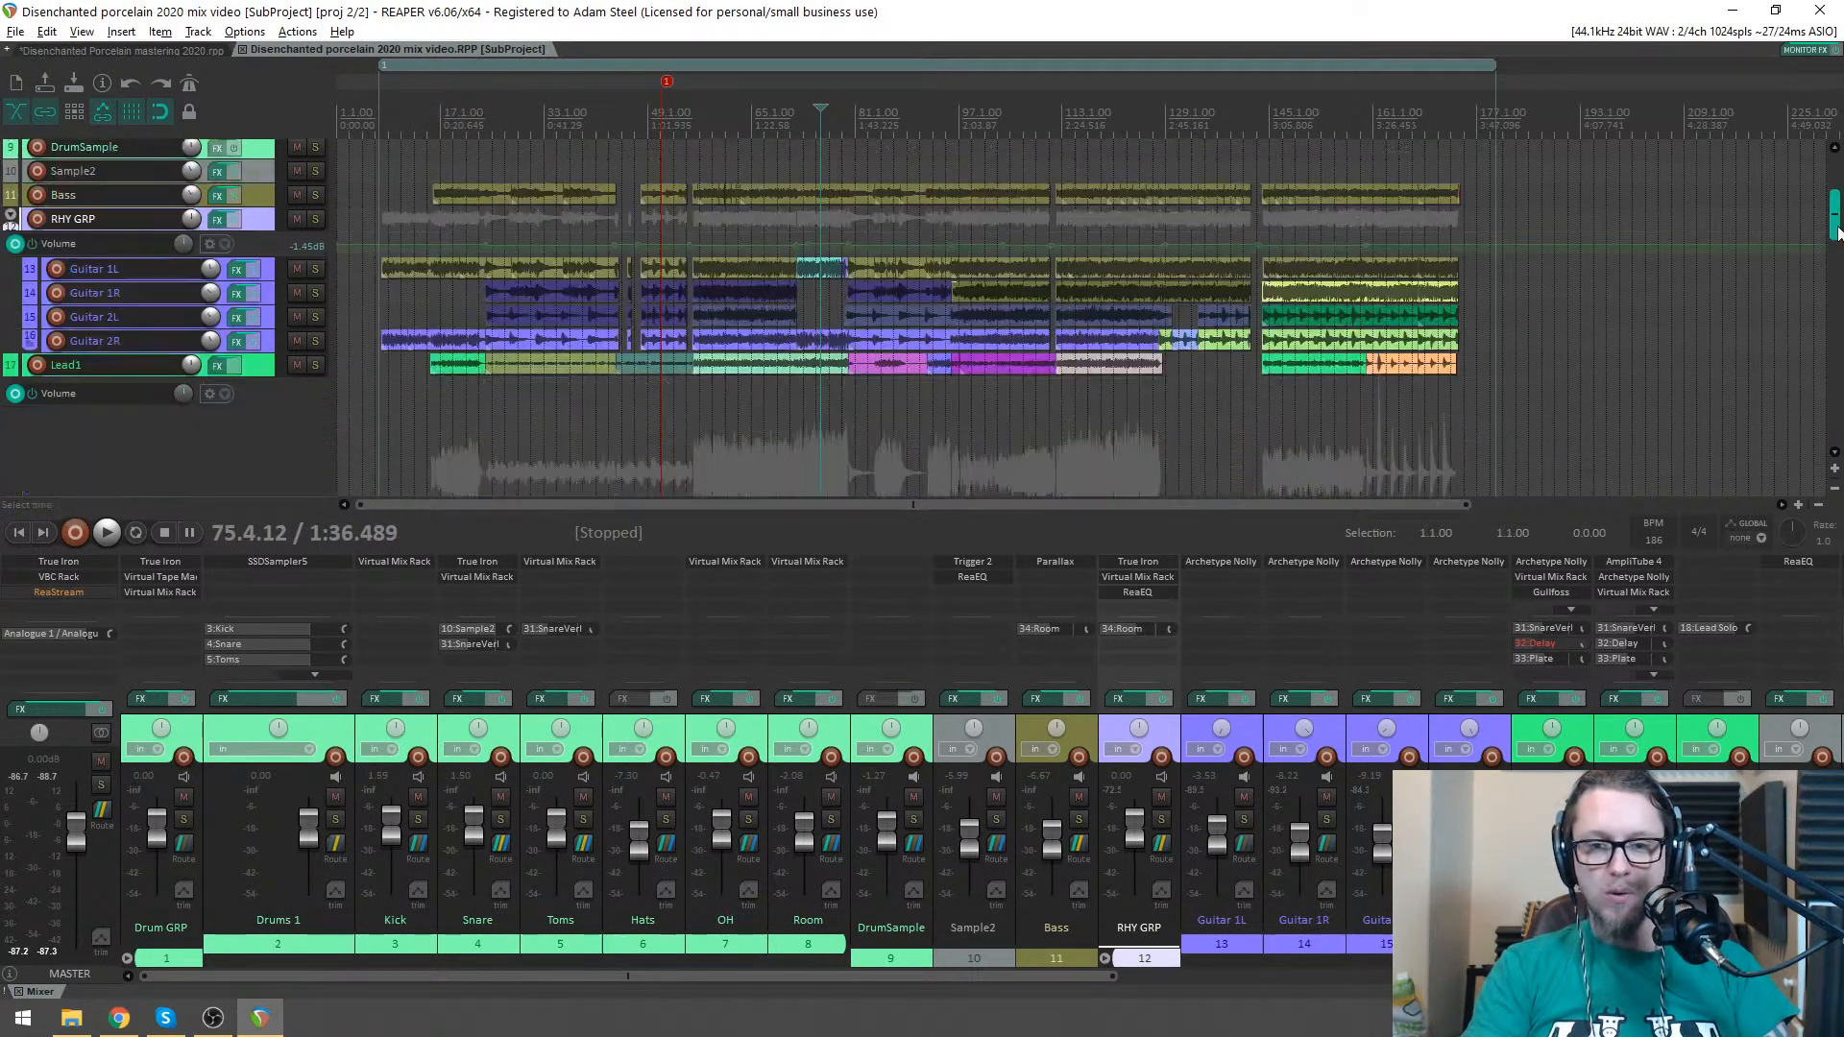
scroll(1080, 317, up, 3)
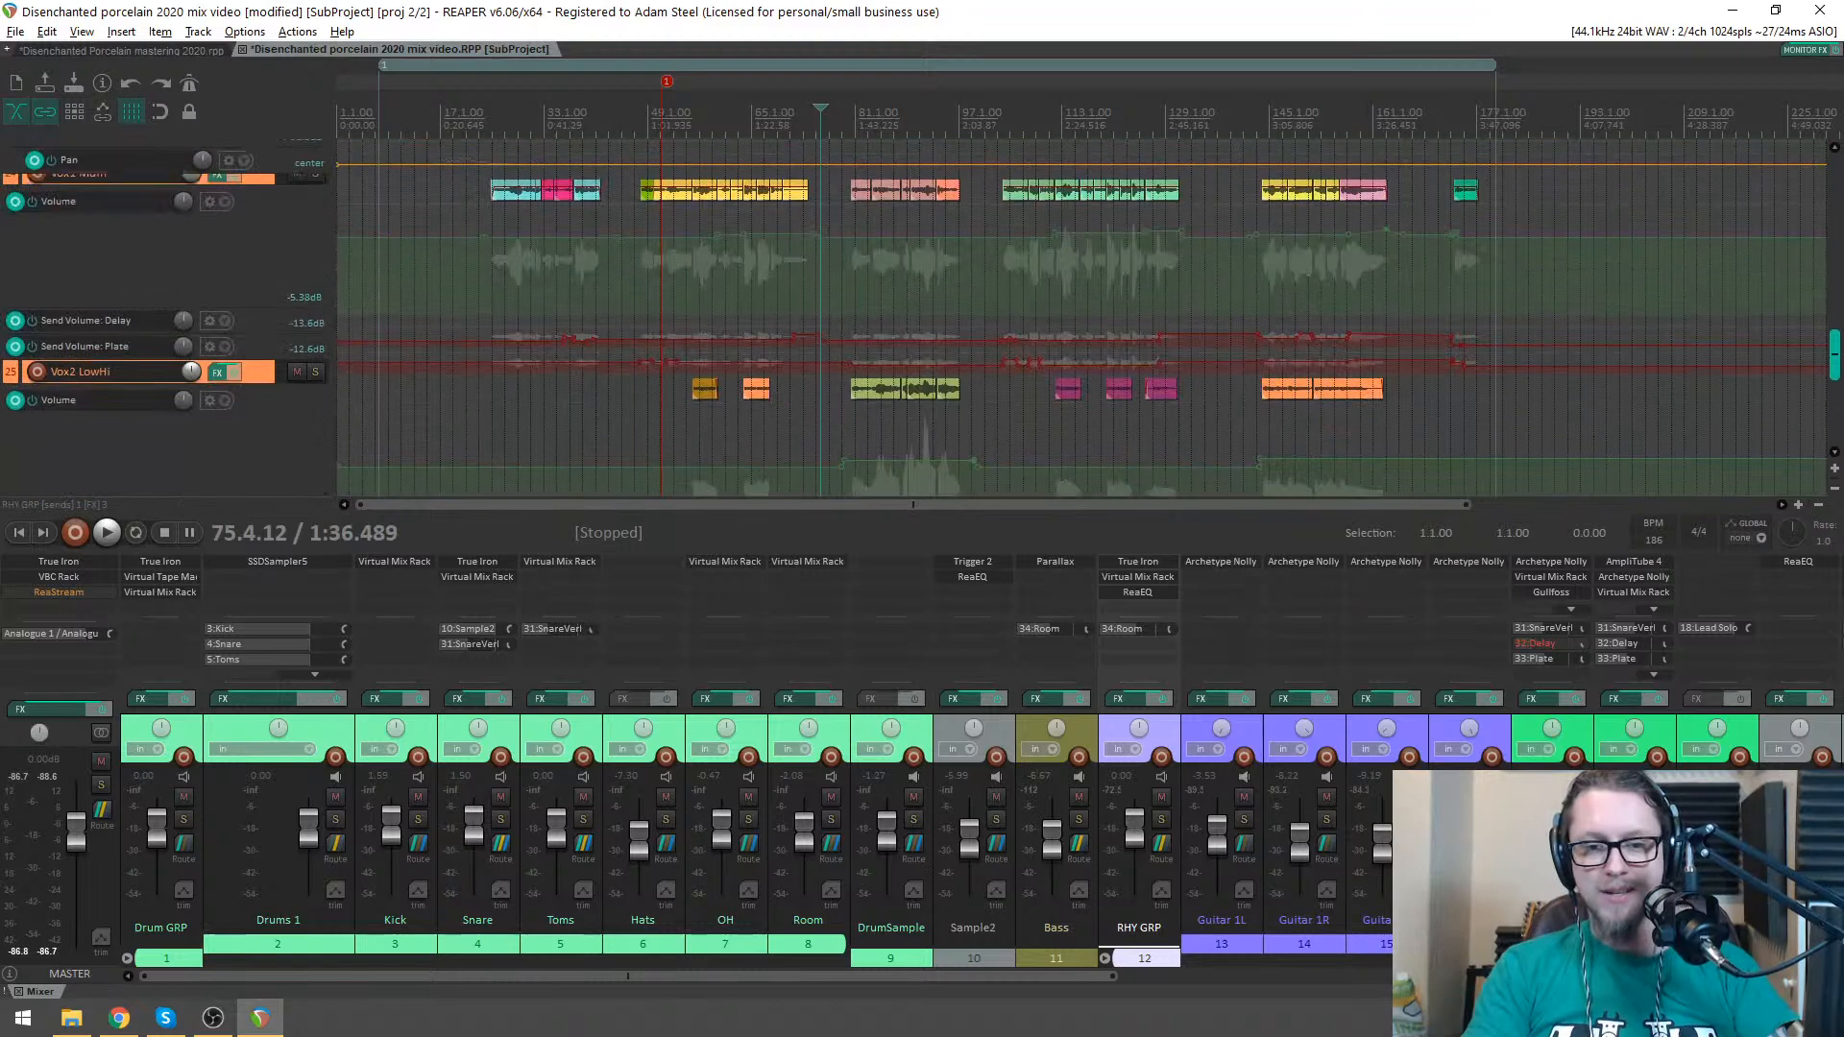
drag(1484, 125, 1245, 85)
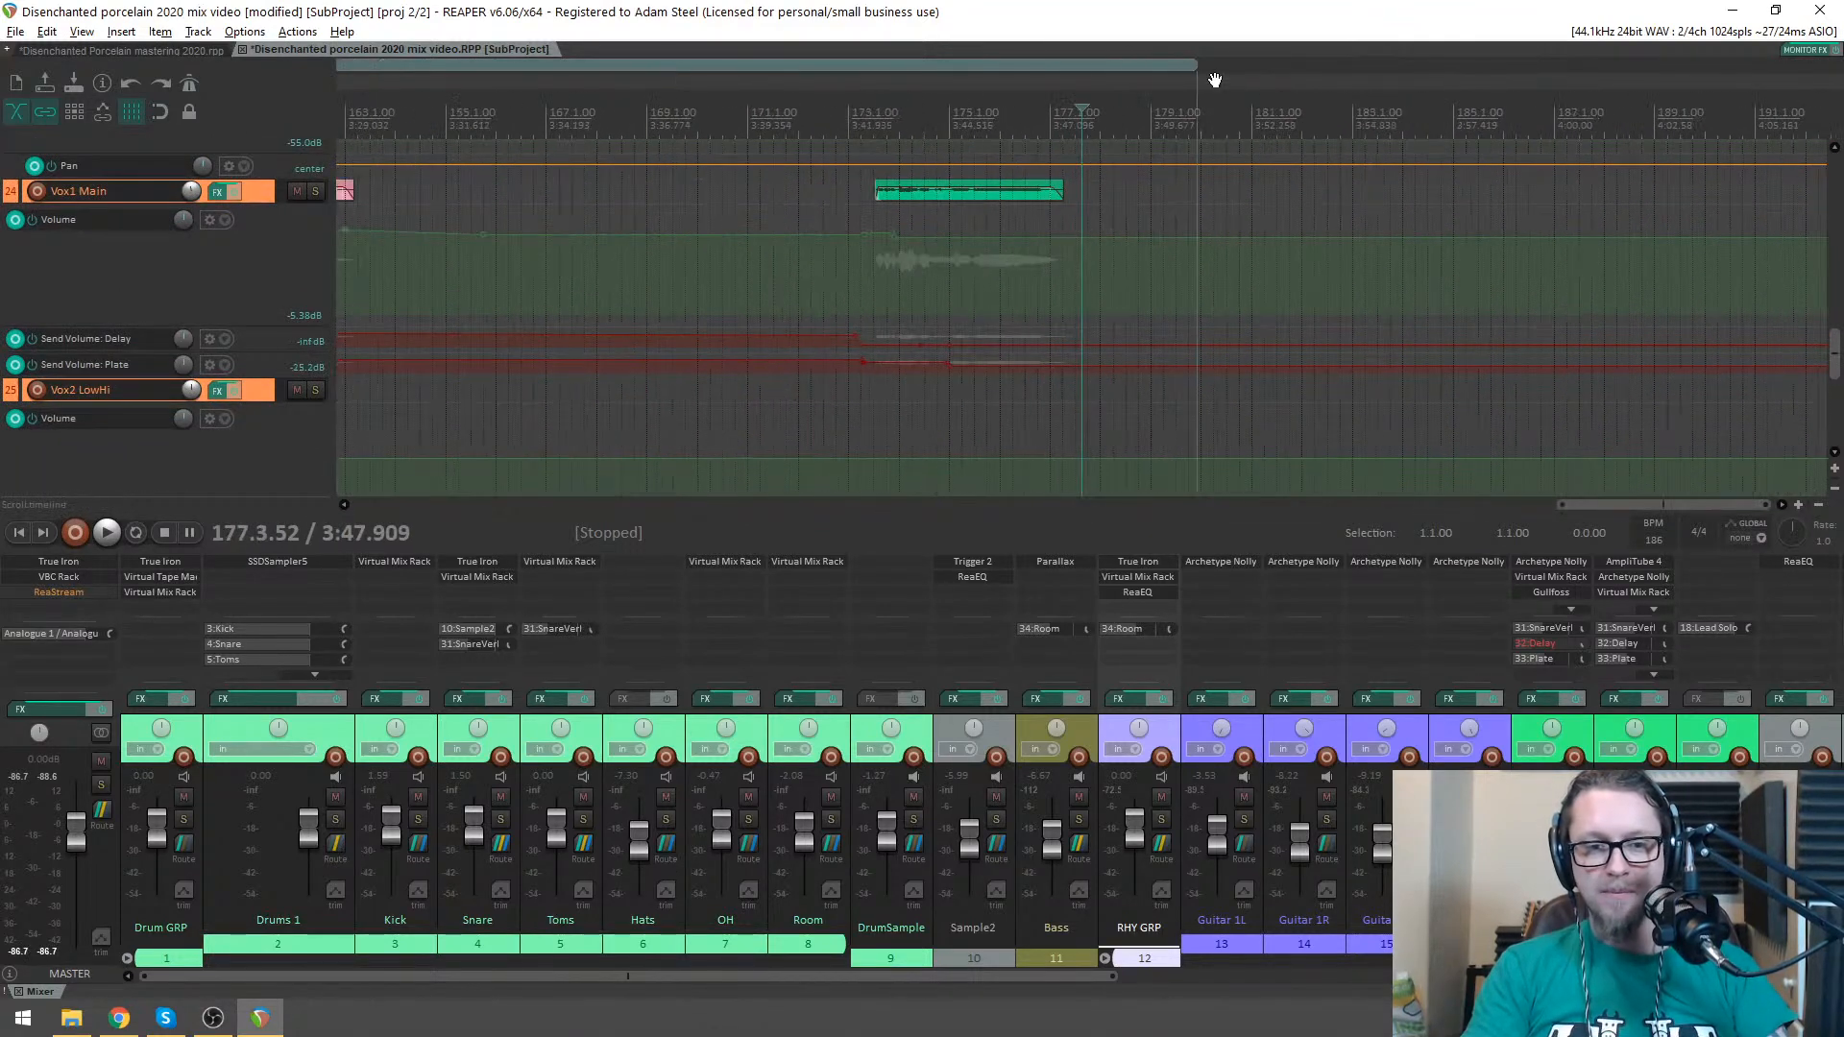
click(1023, 125)
scroll(1172, 216, up, 3)
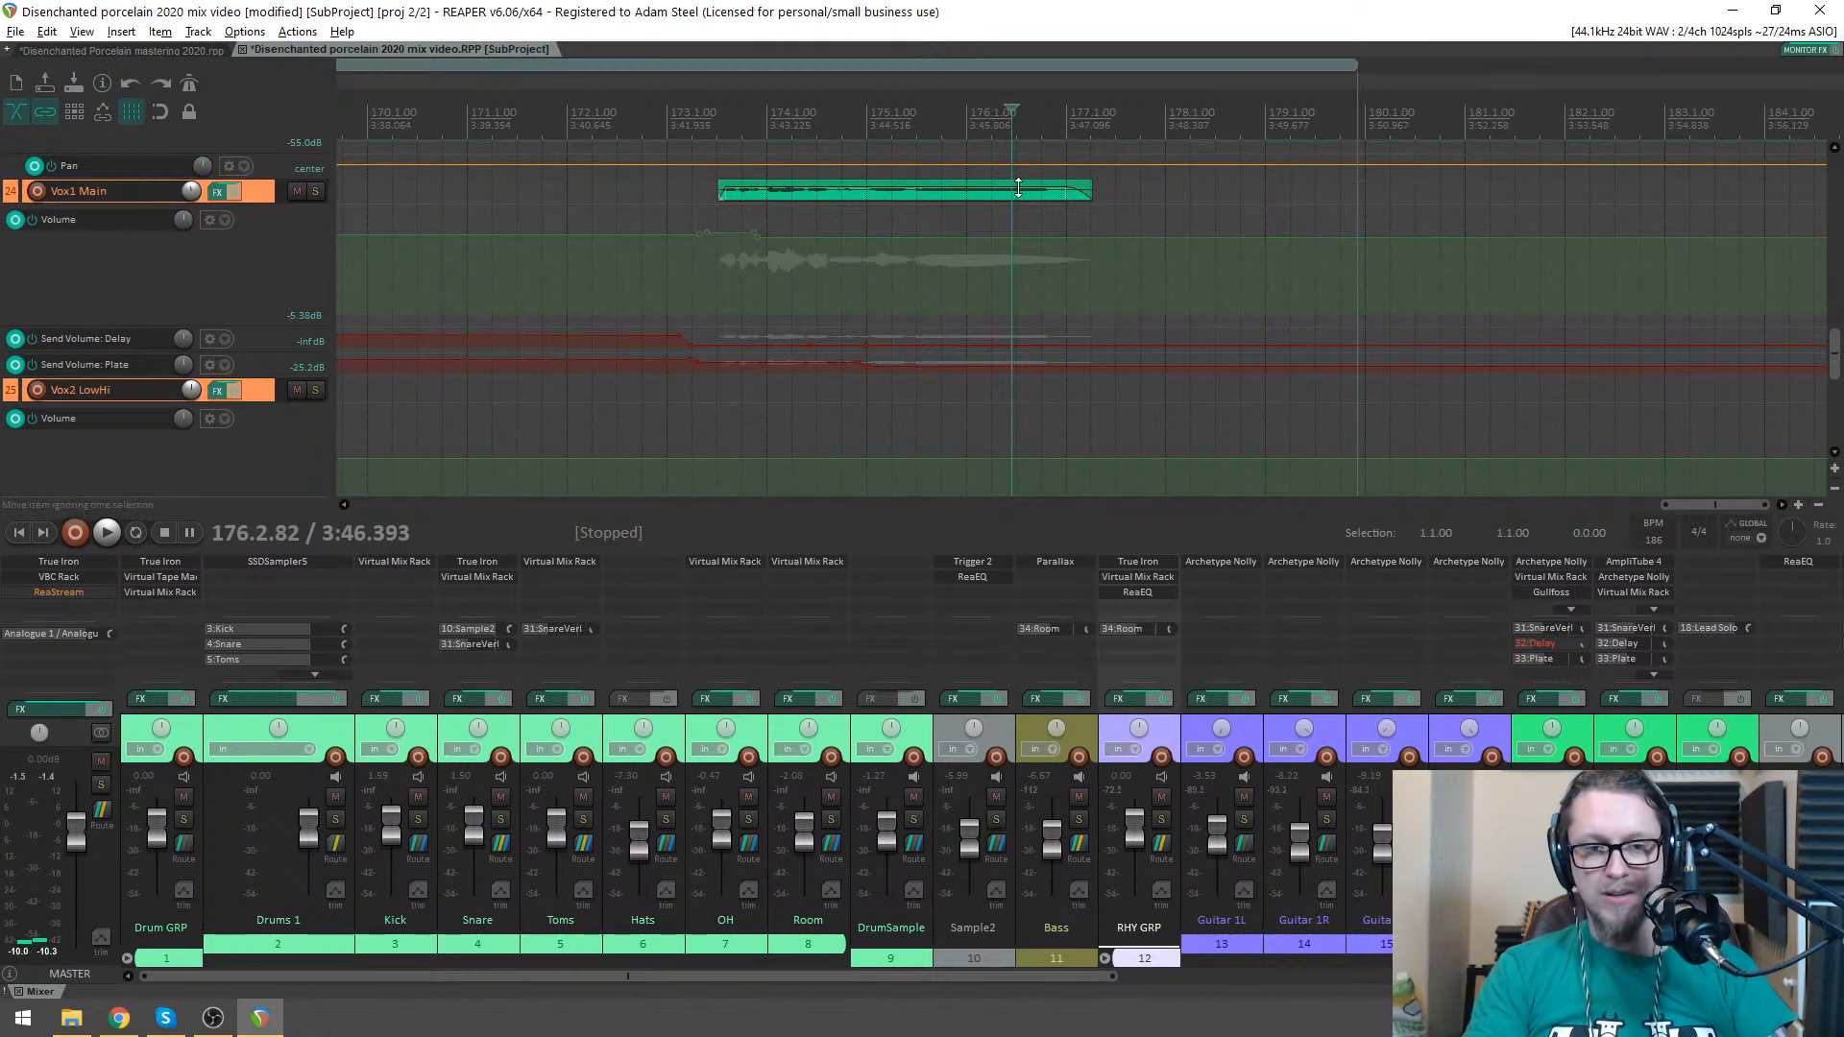
click(1099, 125)
click(1095, 123)
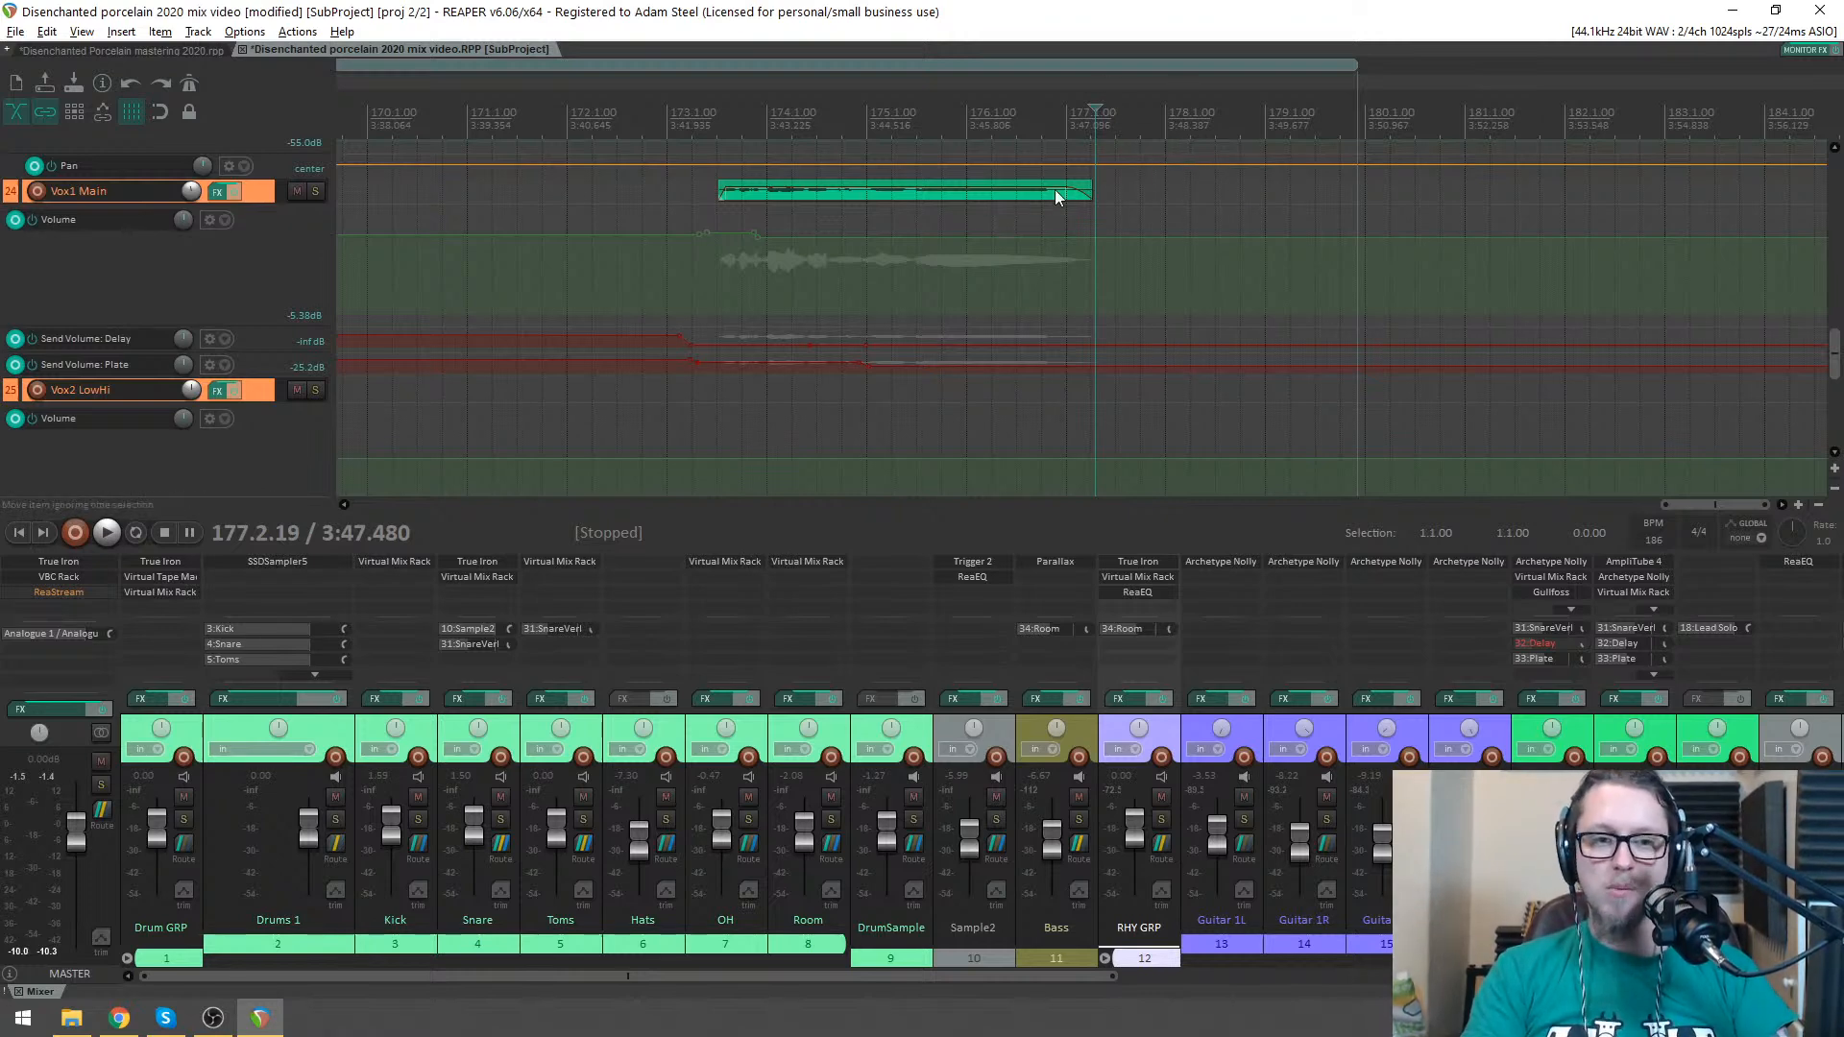
- Insert an empty item on the Vox2 LowHi track, place it just before the last Vox1 Main item's end, and lengthen it
click(267, 388)
click(121, 32)
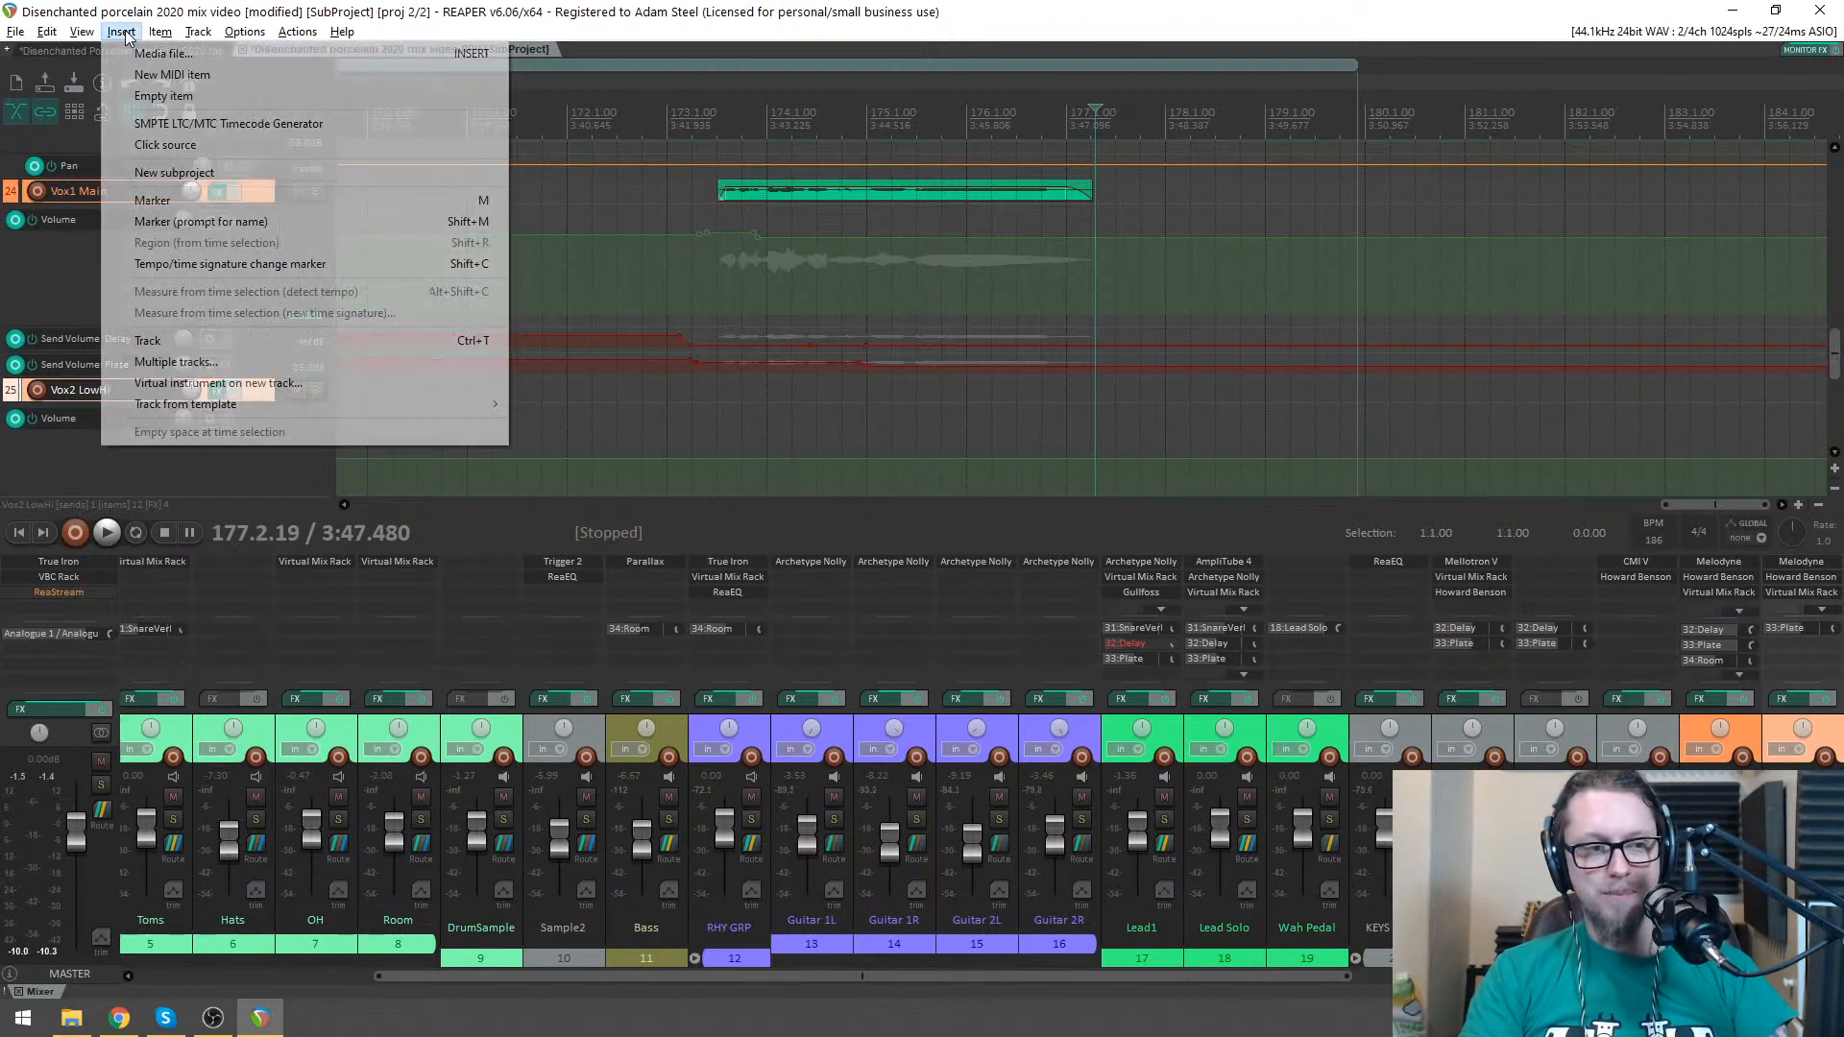
click(163, 96)
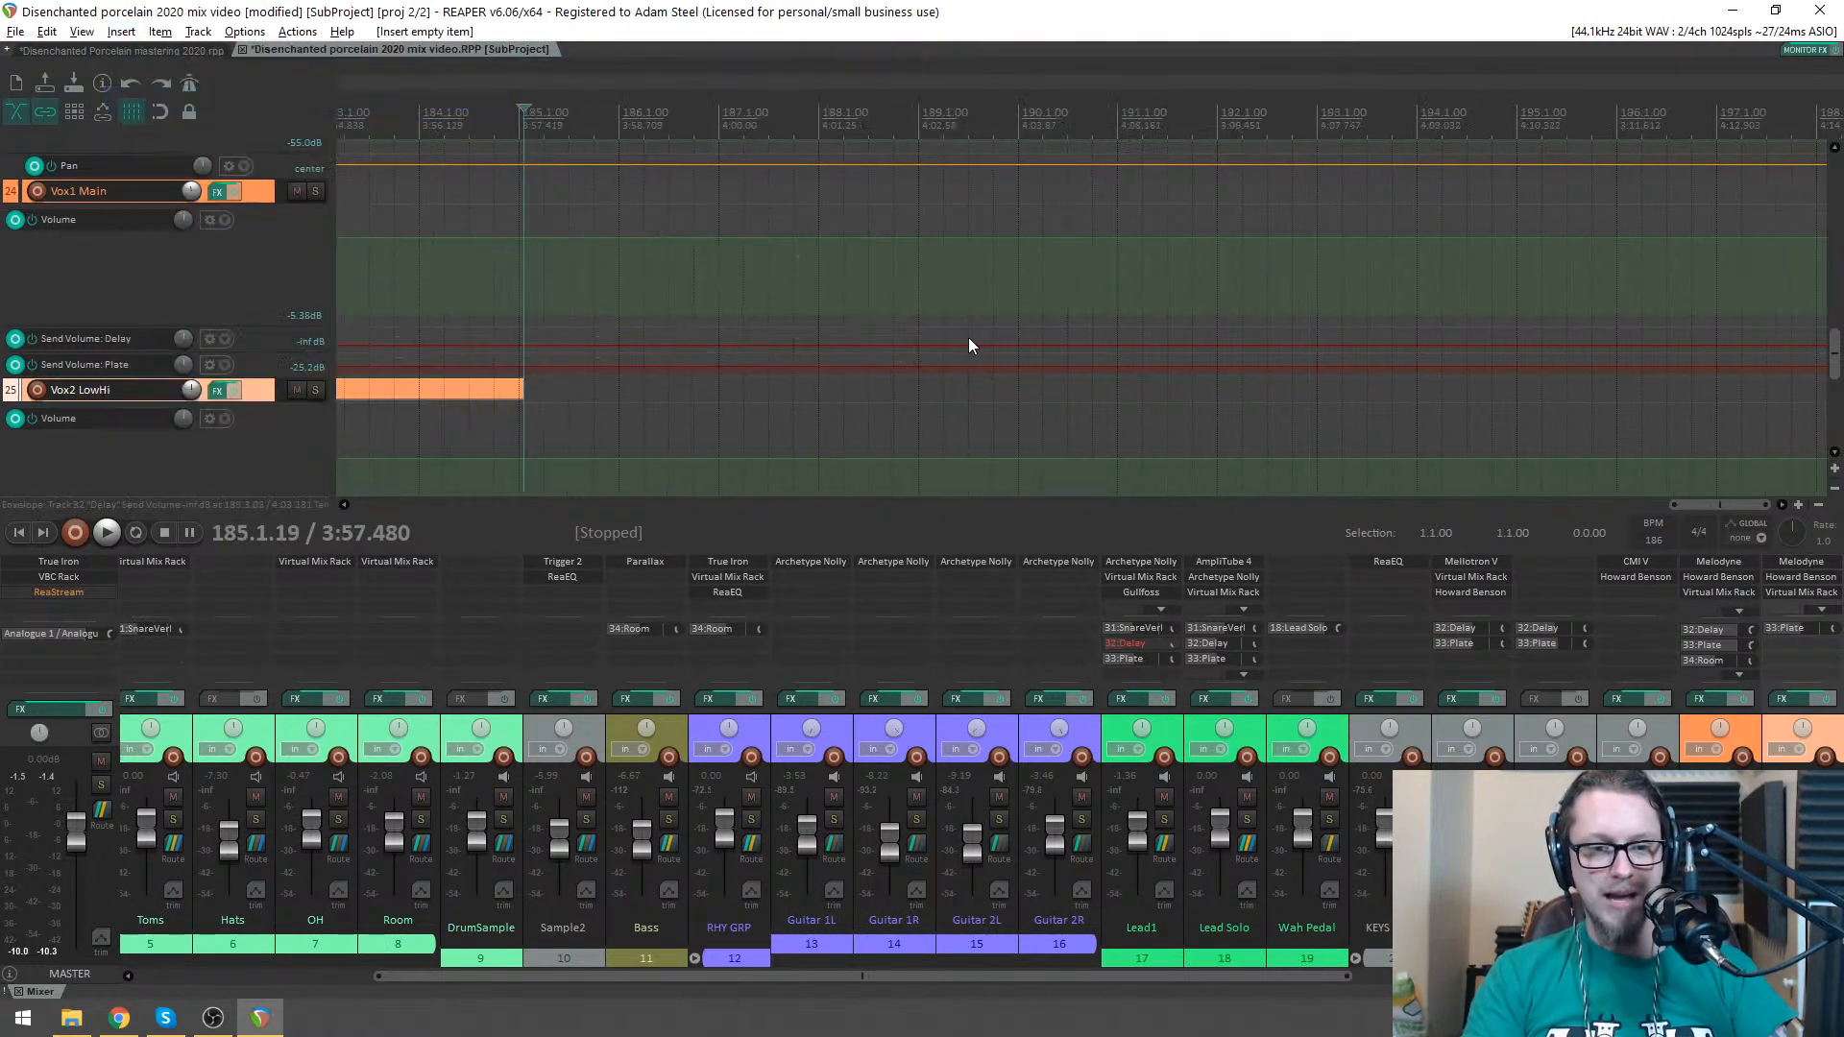
scroll(521, 308, down, 3)
drag(826, 396, 811, 399)
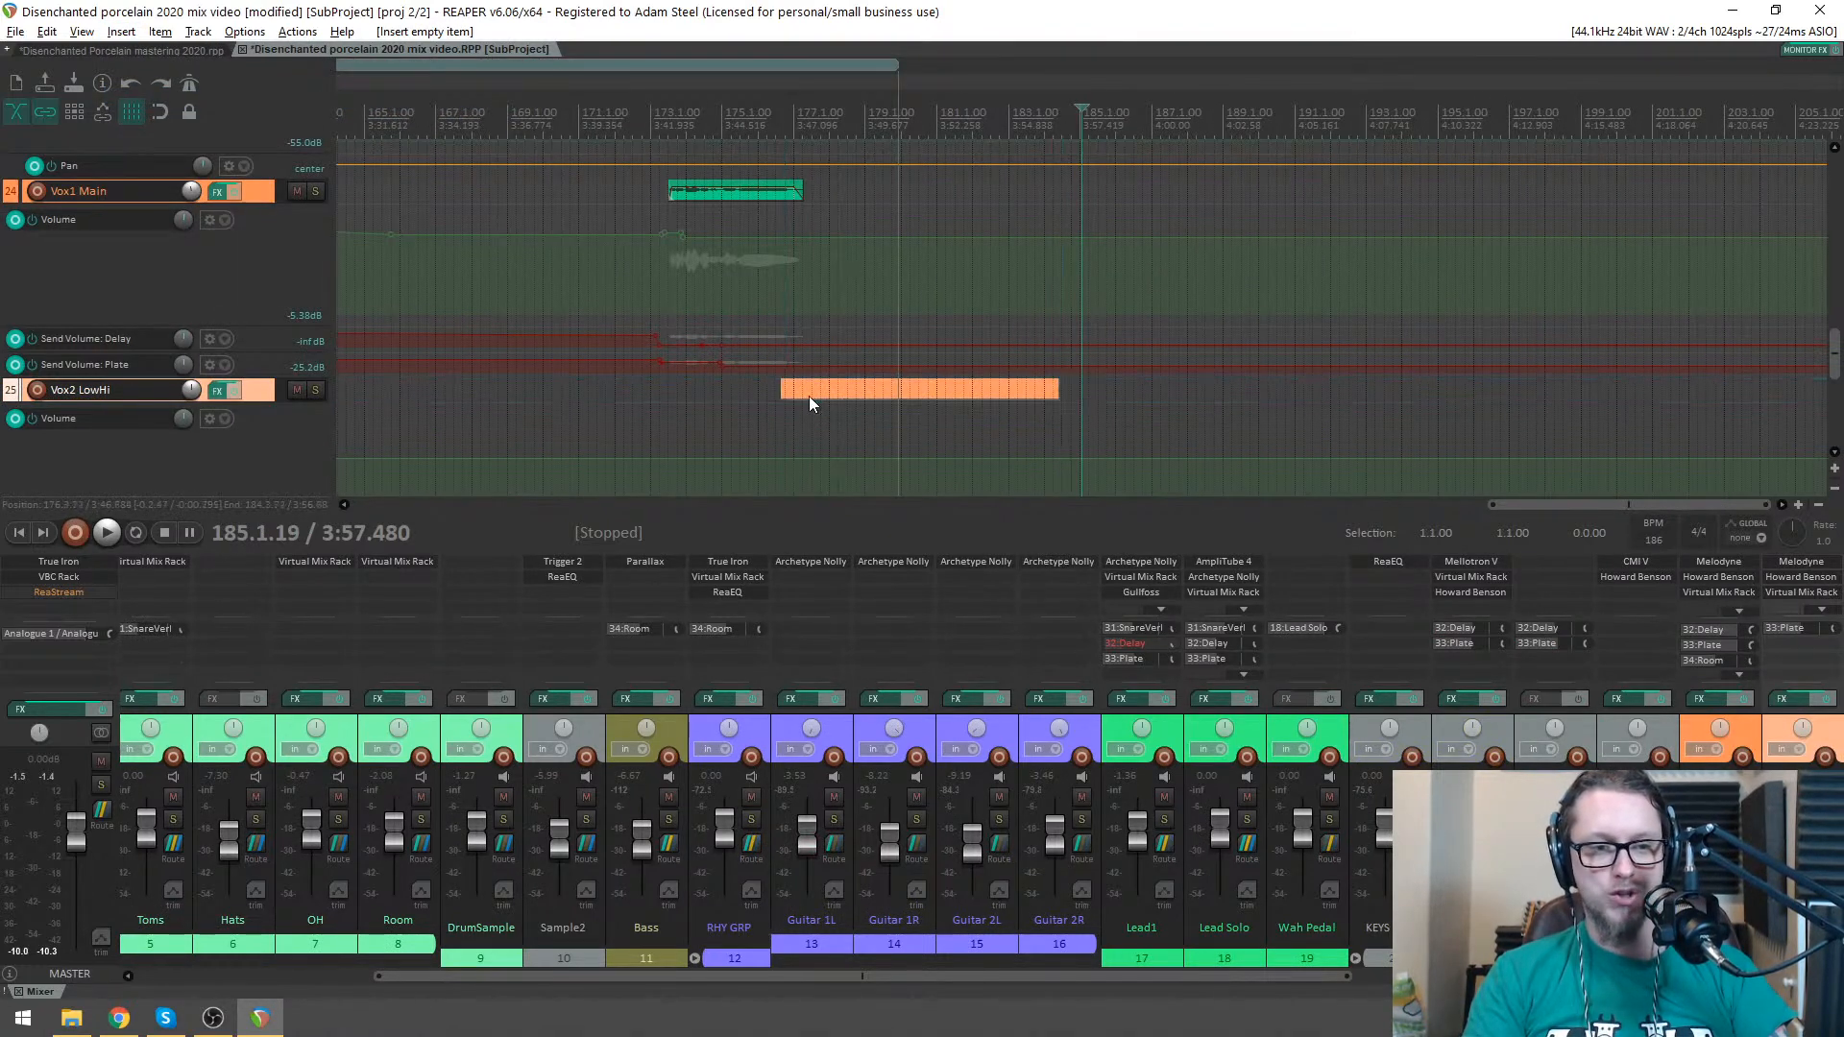
drag(1057, 388, 1199, 385)
- Play the ending from 175.2.72 and shorten the empty item to end at about 180.3.95, where the tail fades out
click(737, 106)
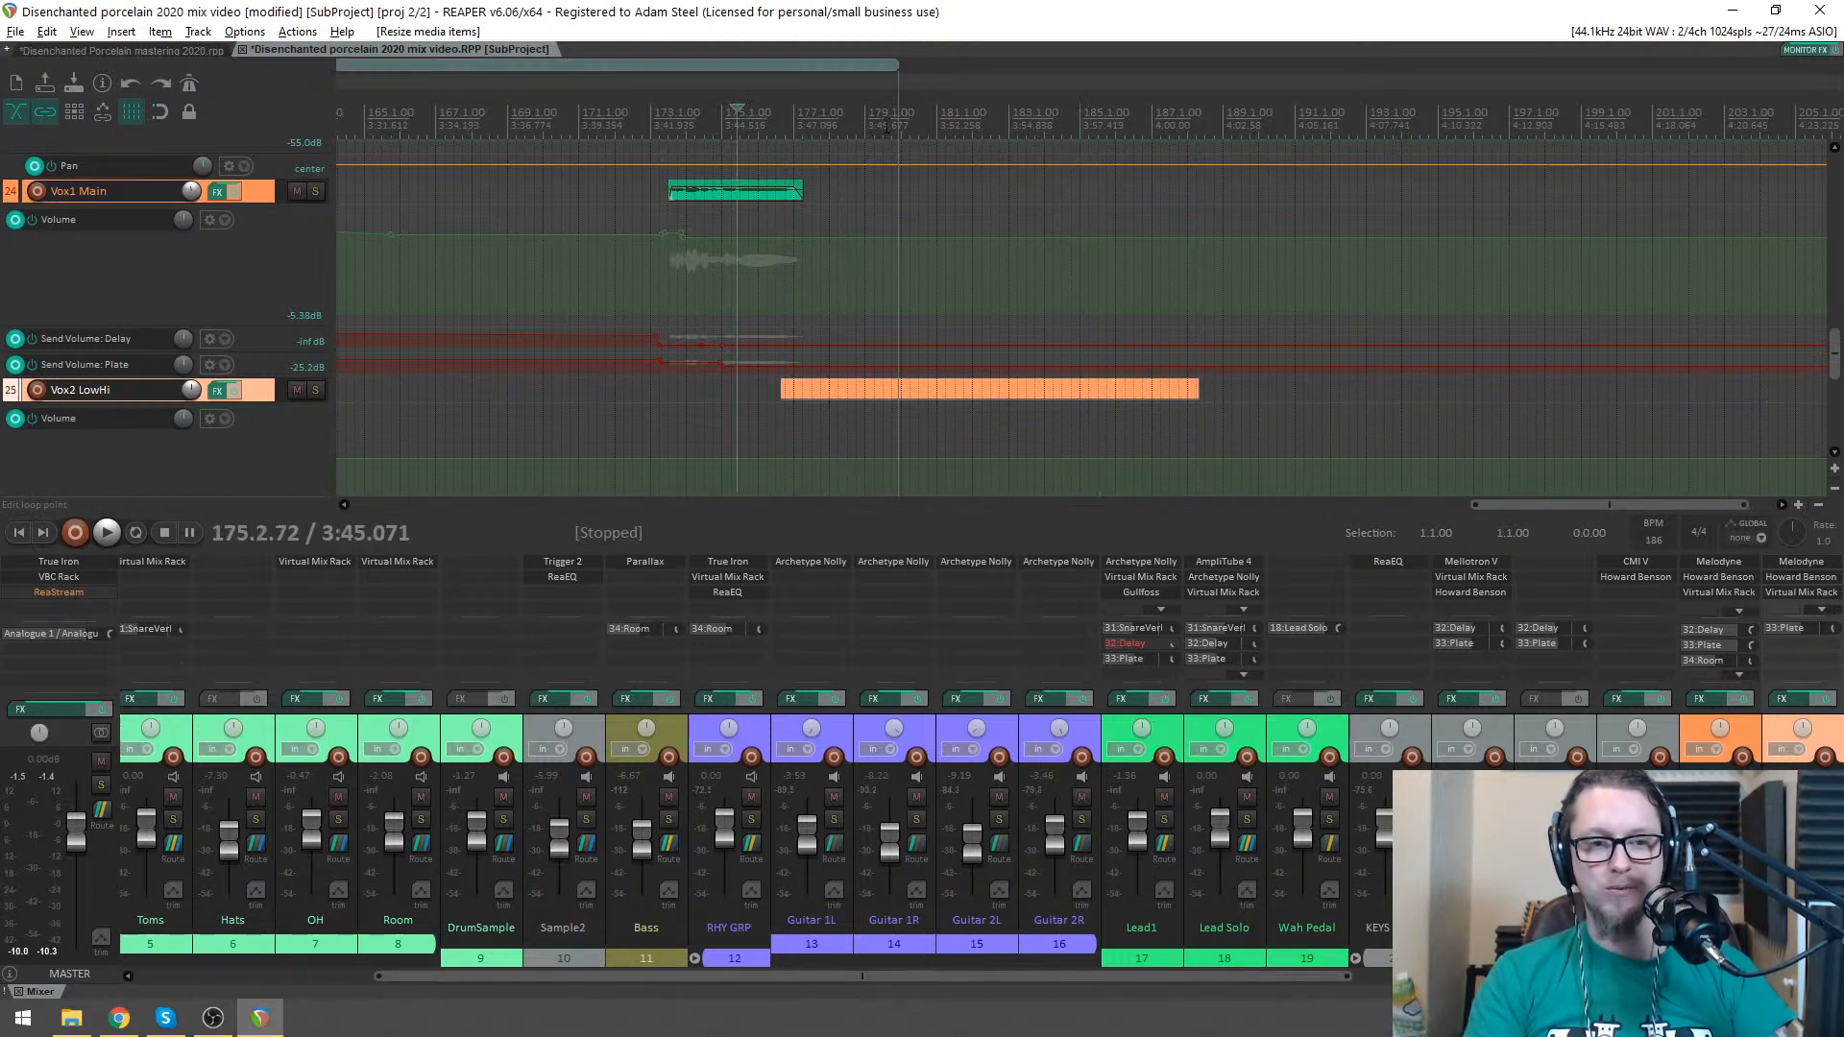
scroll(1143, 216, left, 5)
key(space)
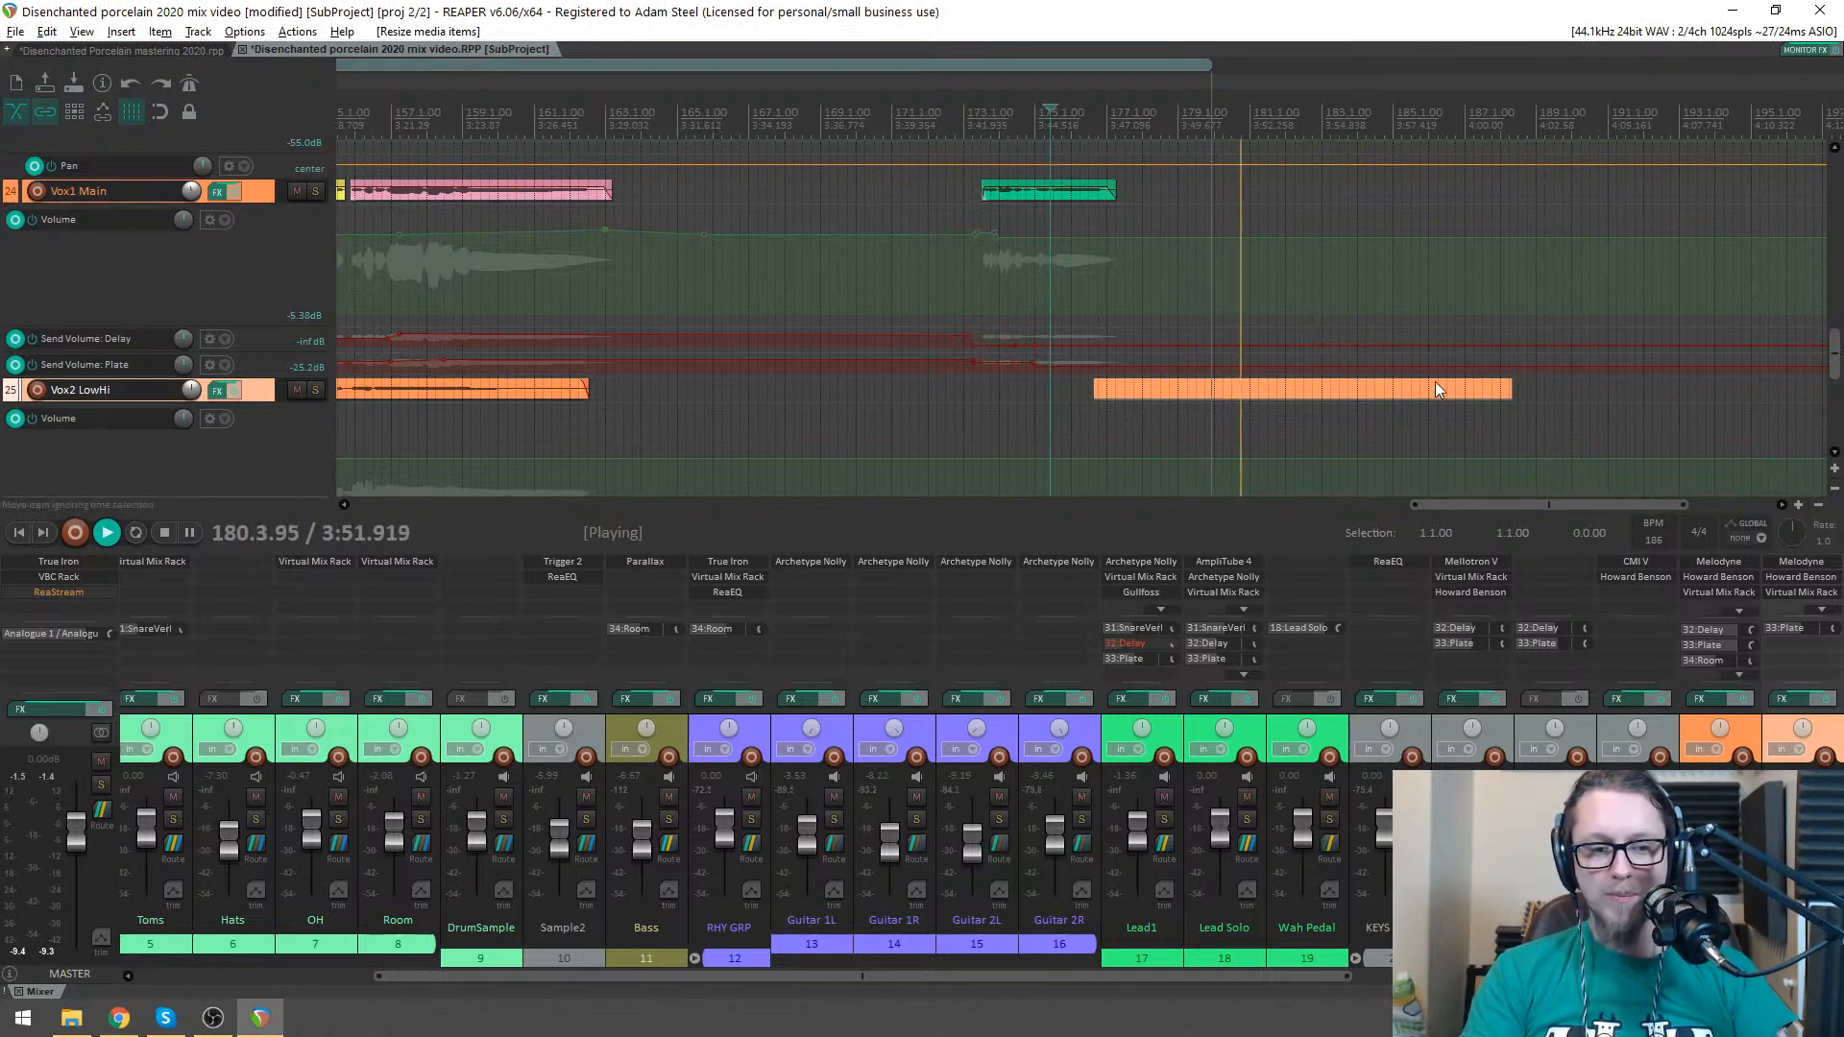
key(space)
drag(1509, 388, 1239, 410)
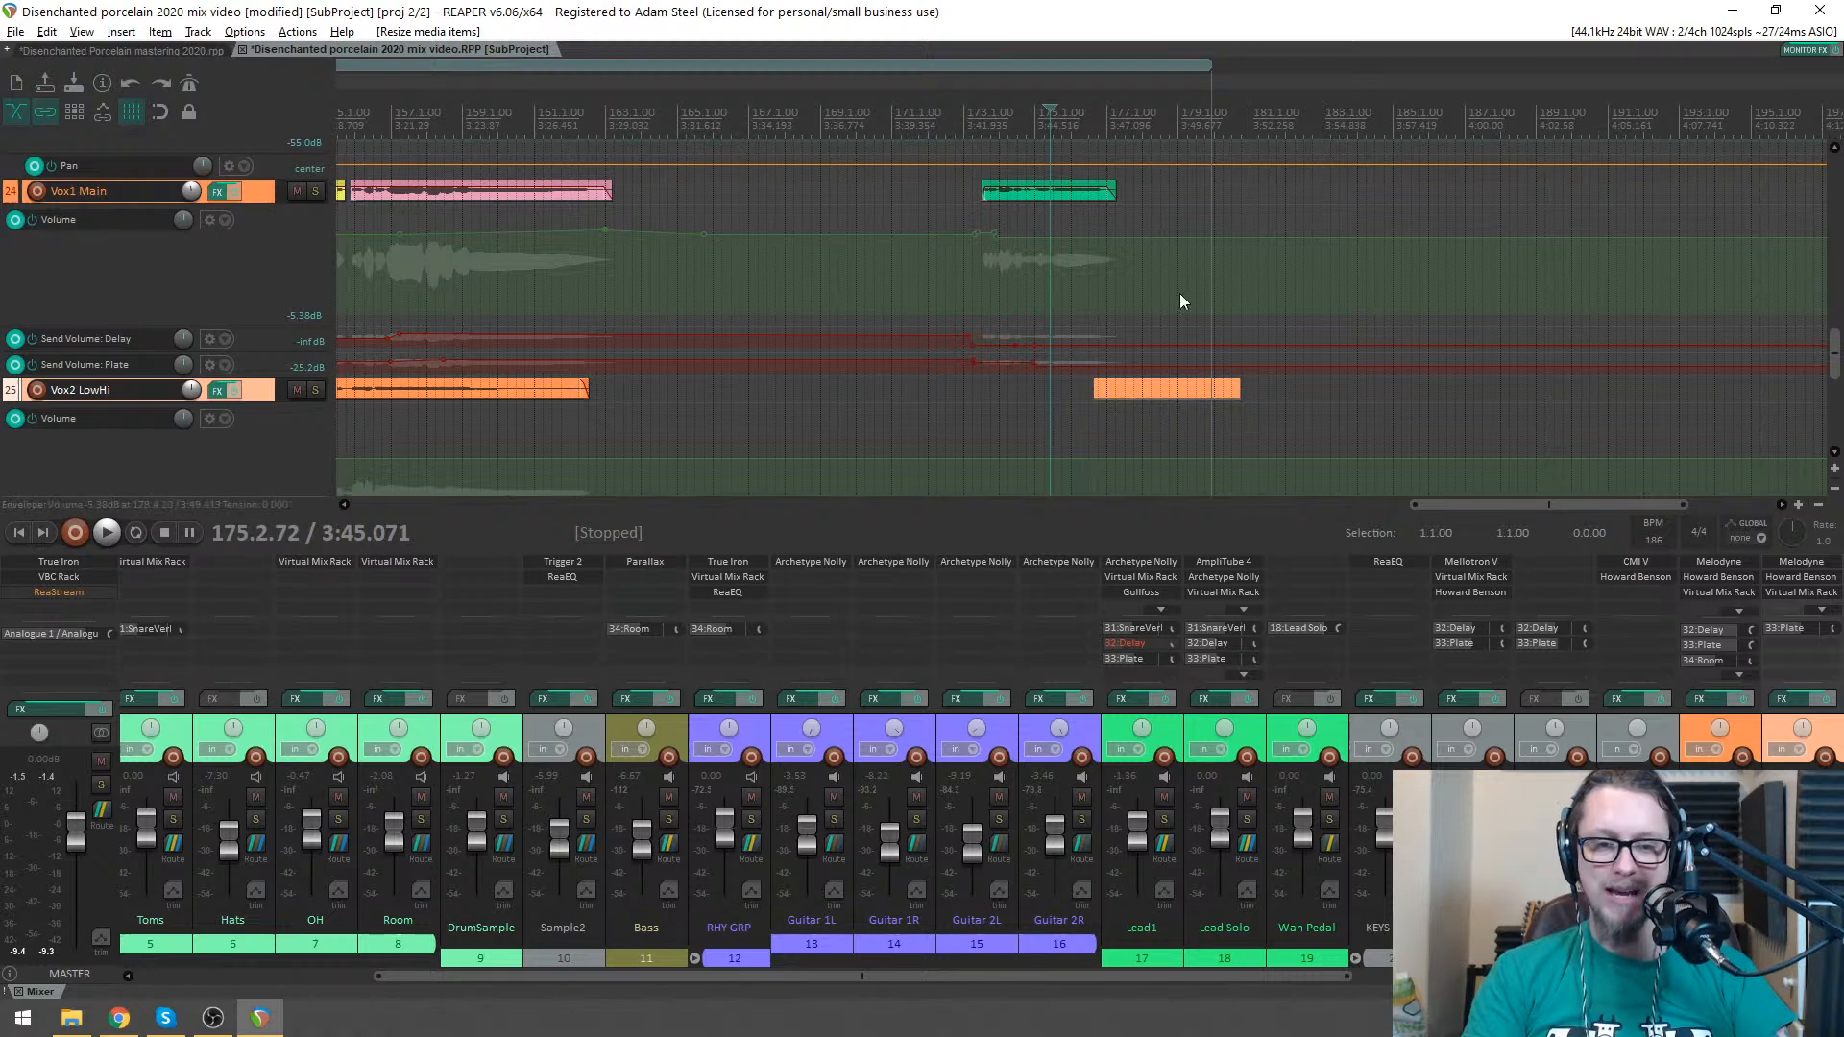
- Look over the whole arrangement and the empty item at its end, setting the edit cursor at 23.1.81
scroll(1095, 257, down, 2)
scroll(1093, 251, down, 5)
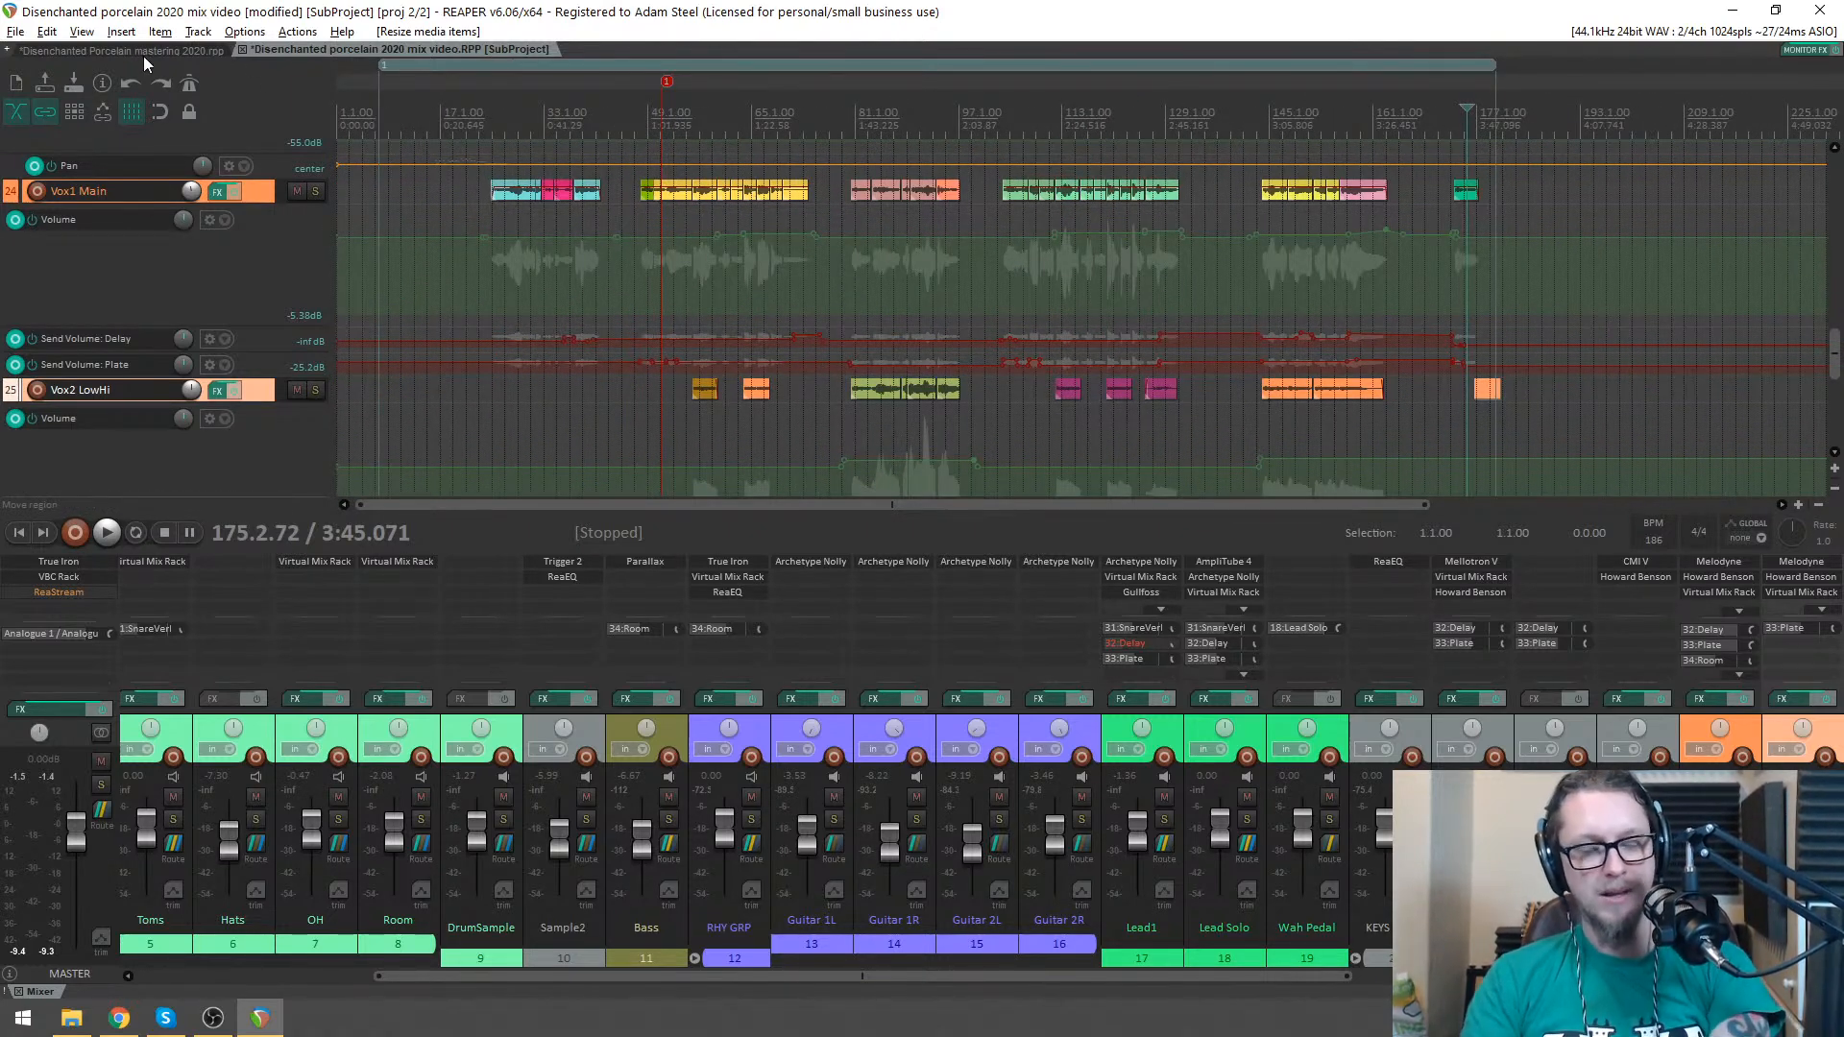
scroll(1134, 187, up, 6)
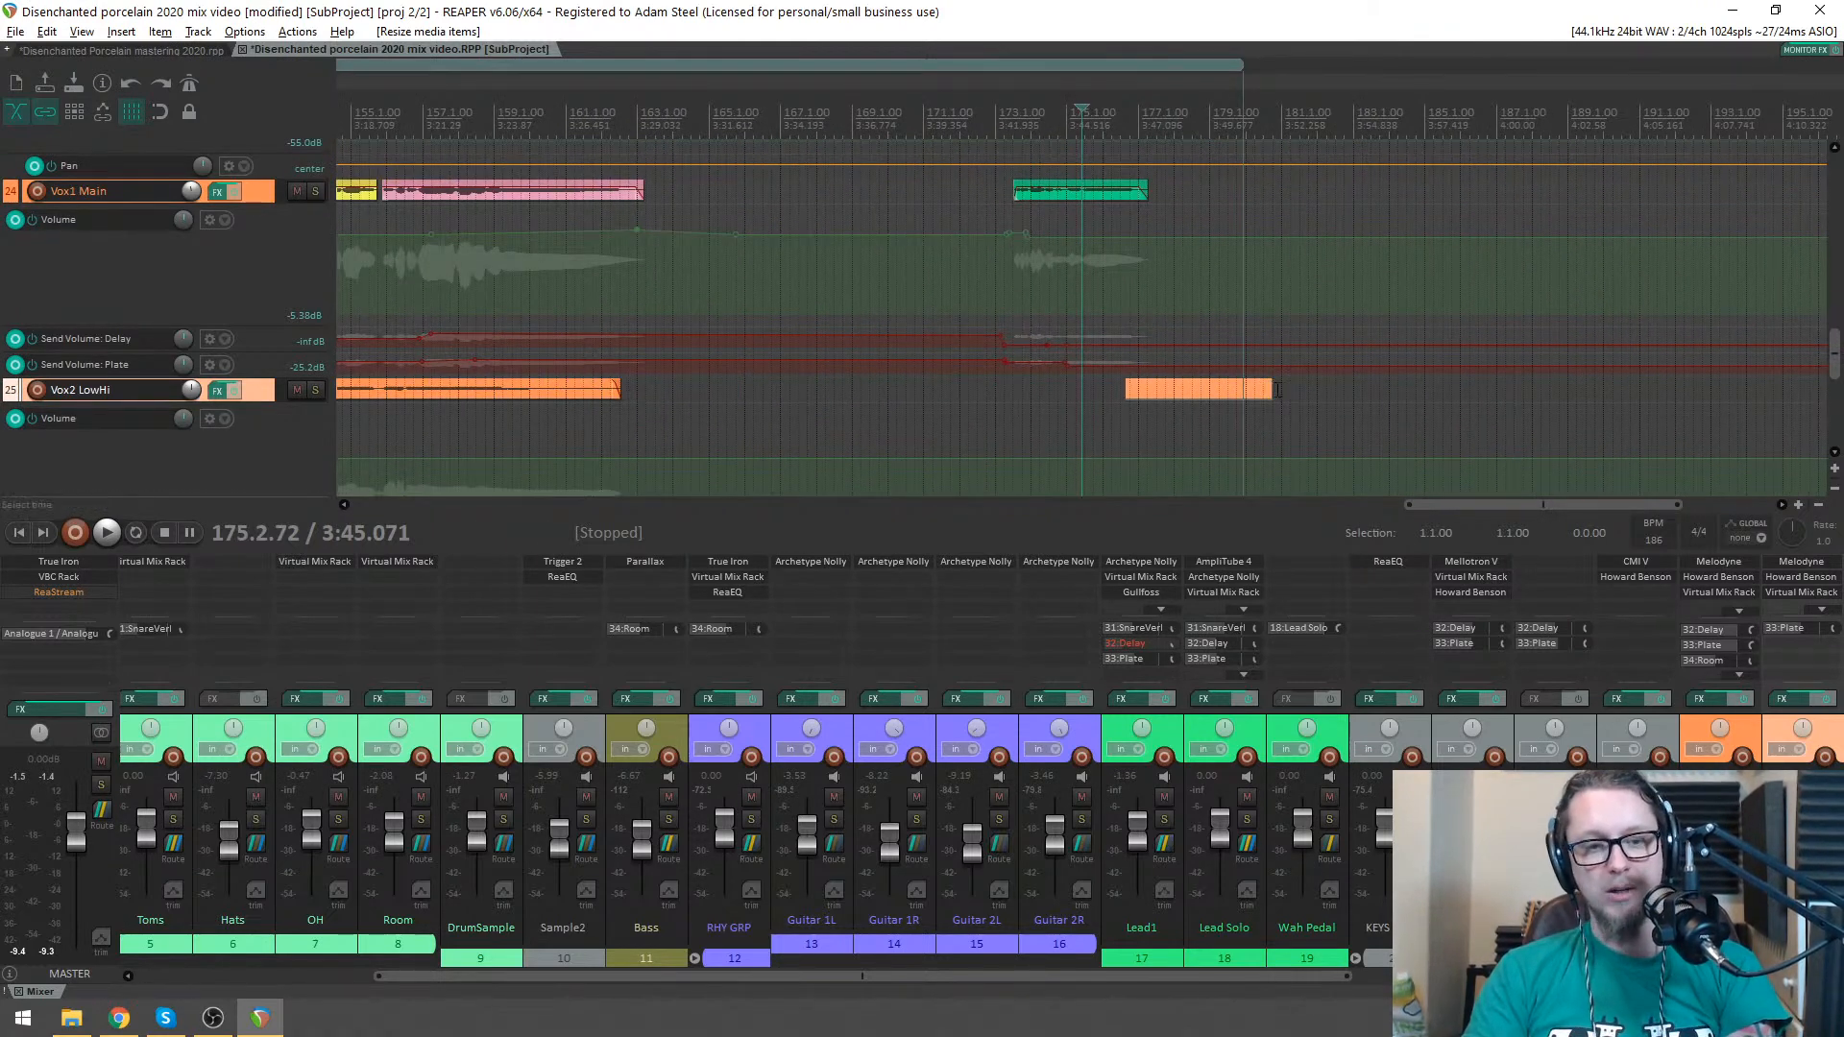
scroll(817, 254, down, 7)
click(439, 208)
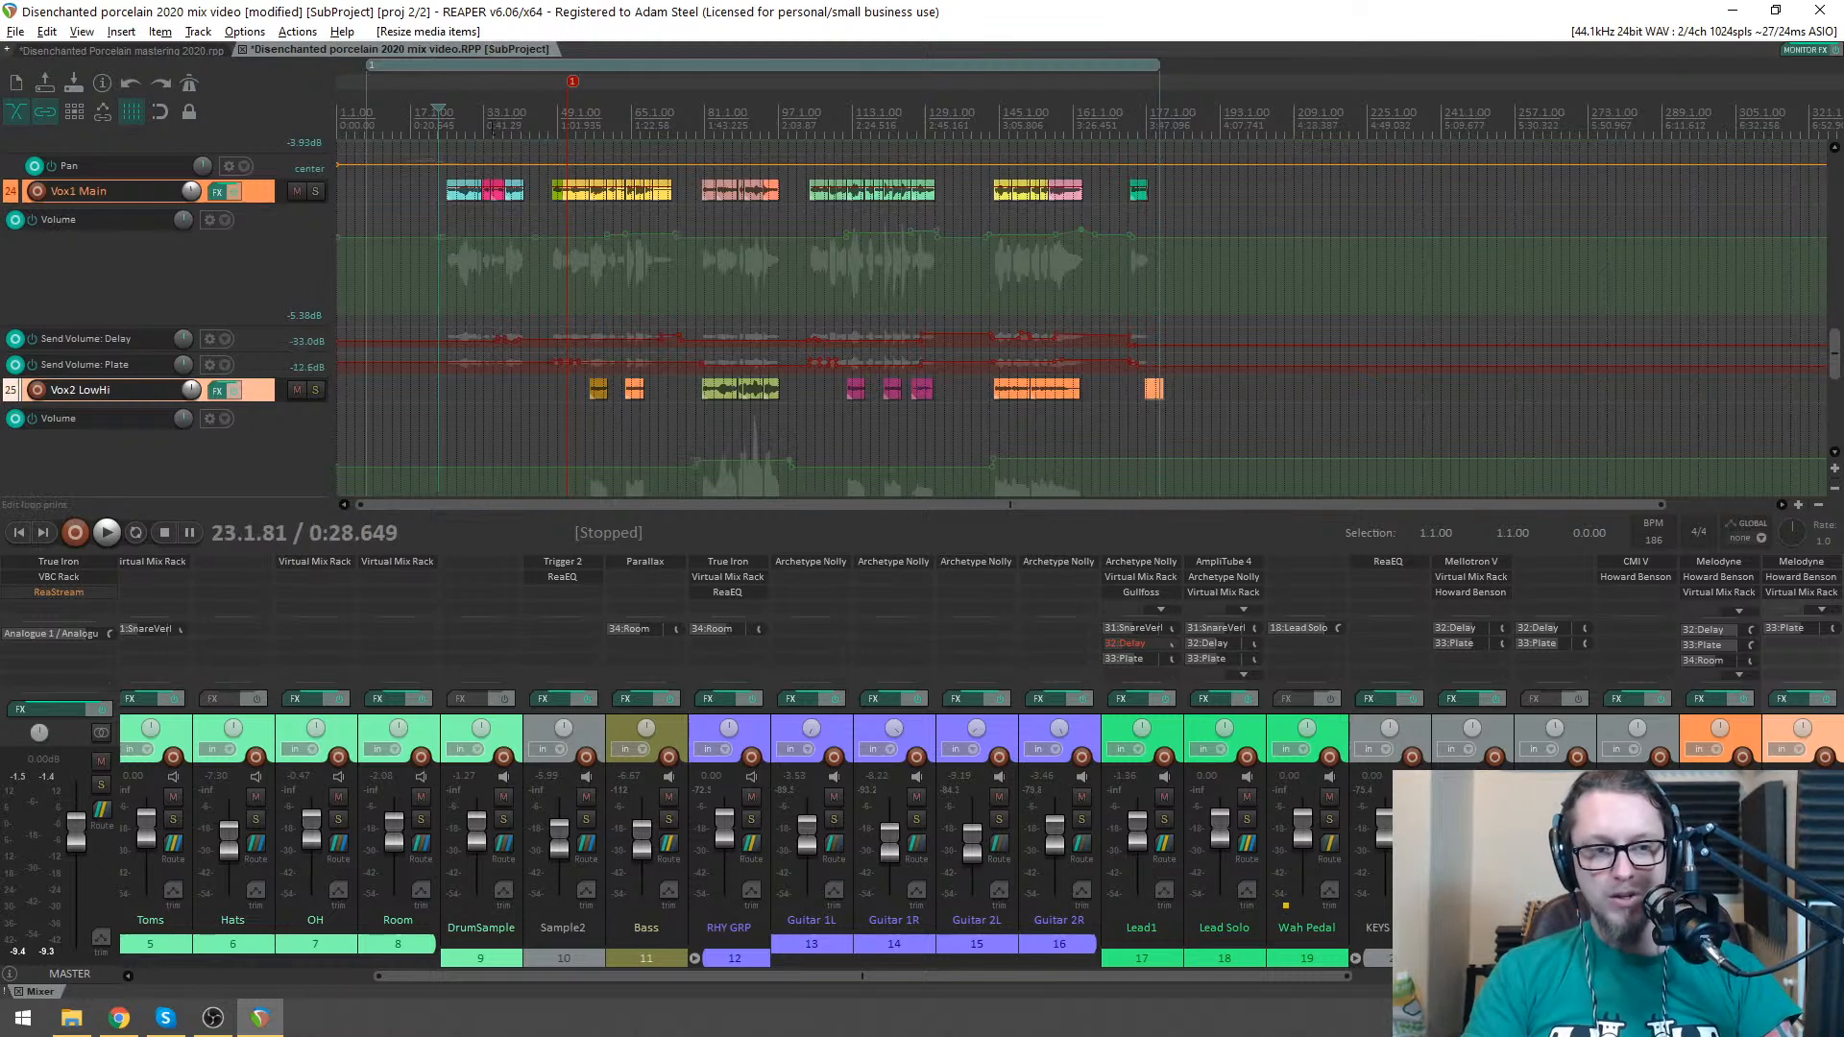
scroll(492, 208, up, 5)
scroll(666, 349, down, 5)
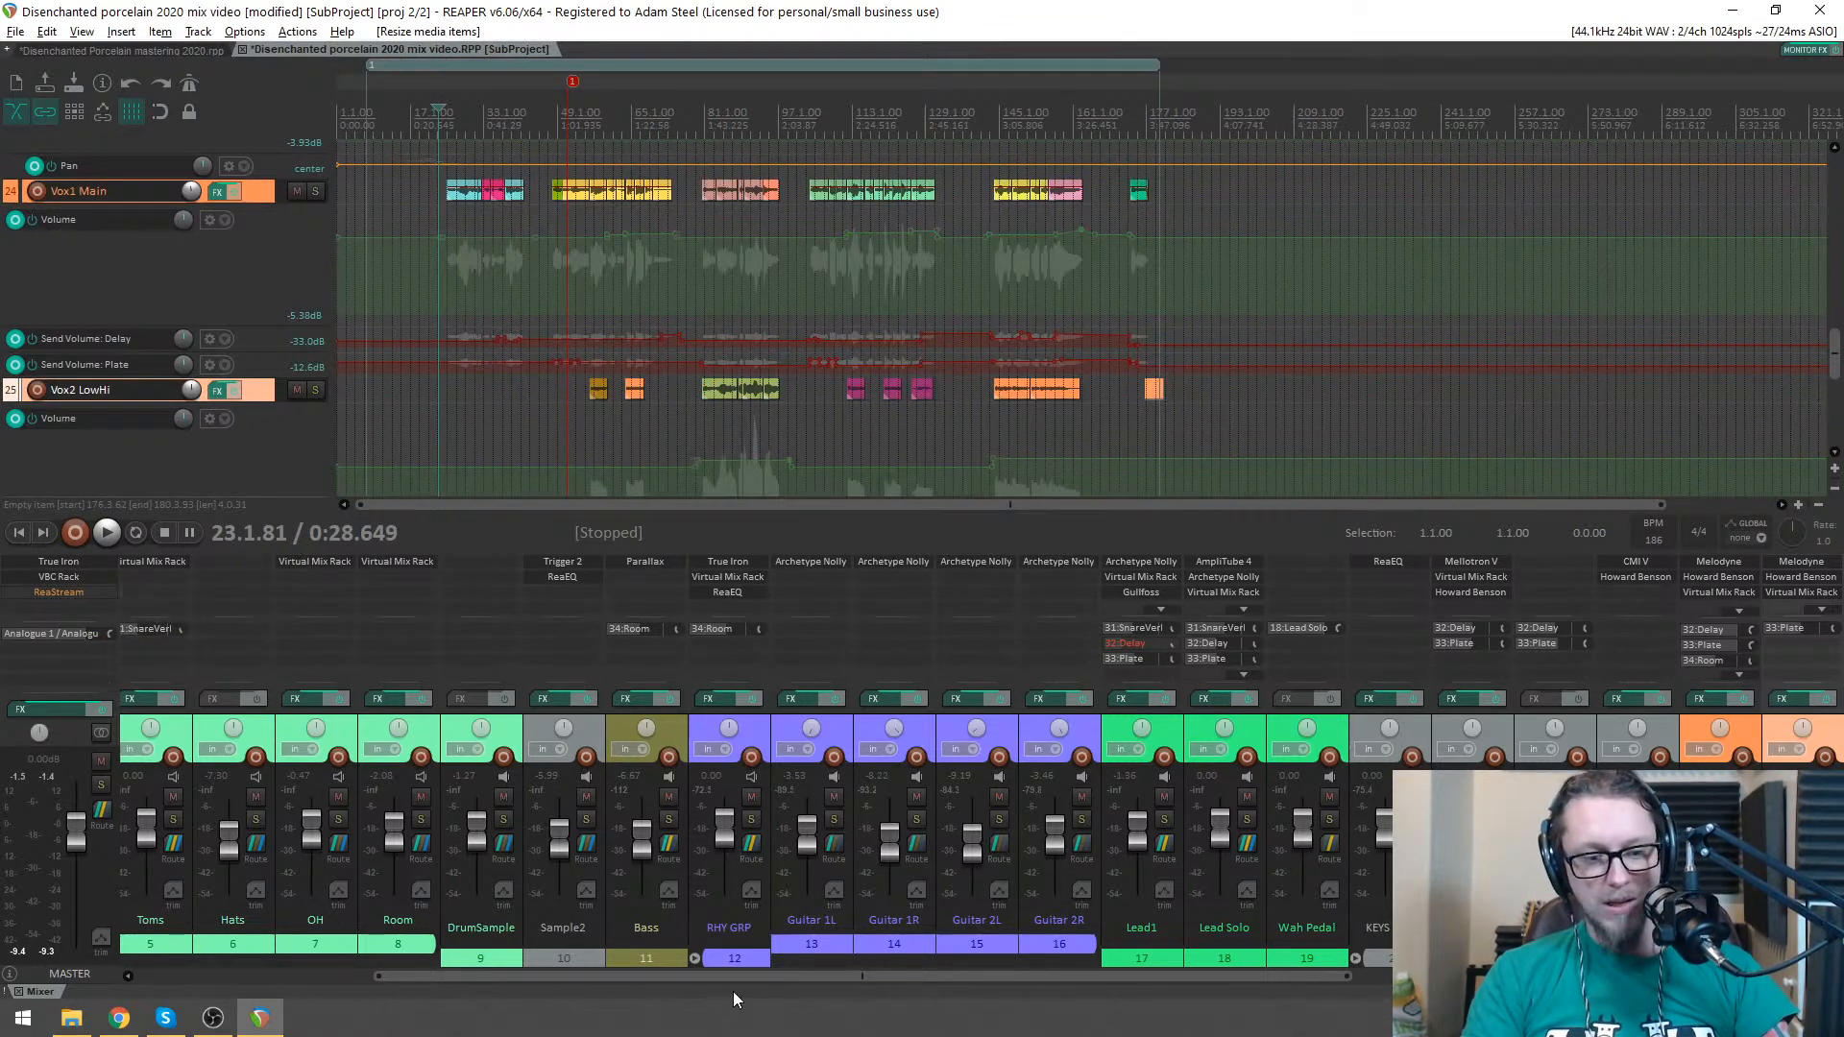
- Open VBC Rack on the master track and take the master's ReaStream out of bypass
drag(728, 978, 308, 972)
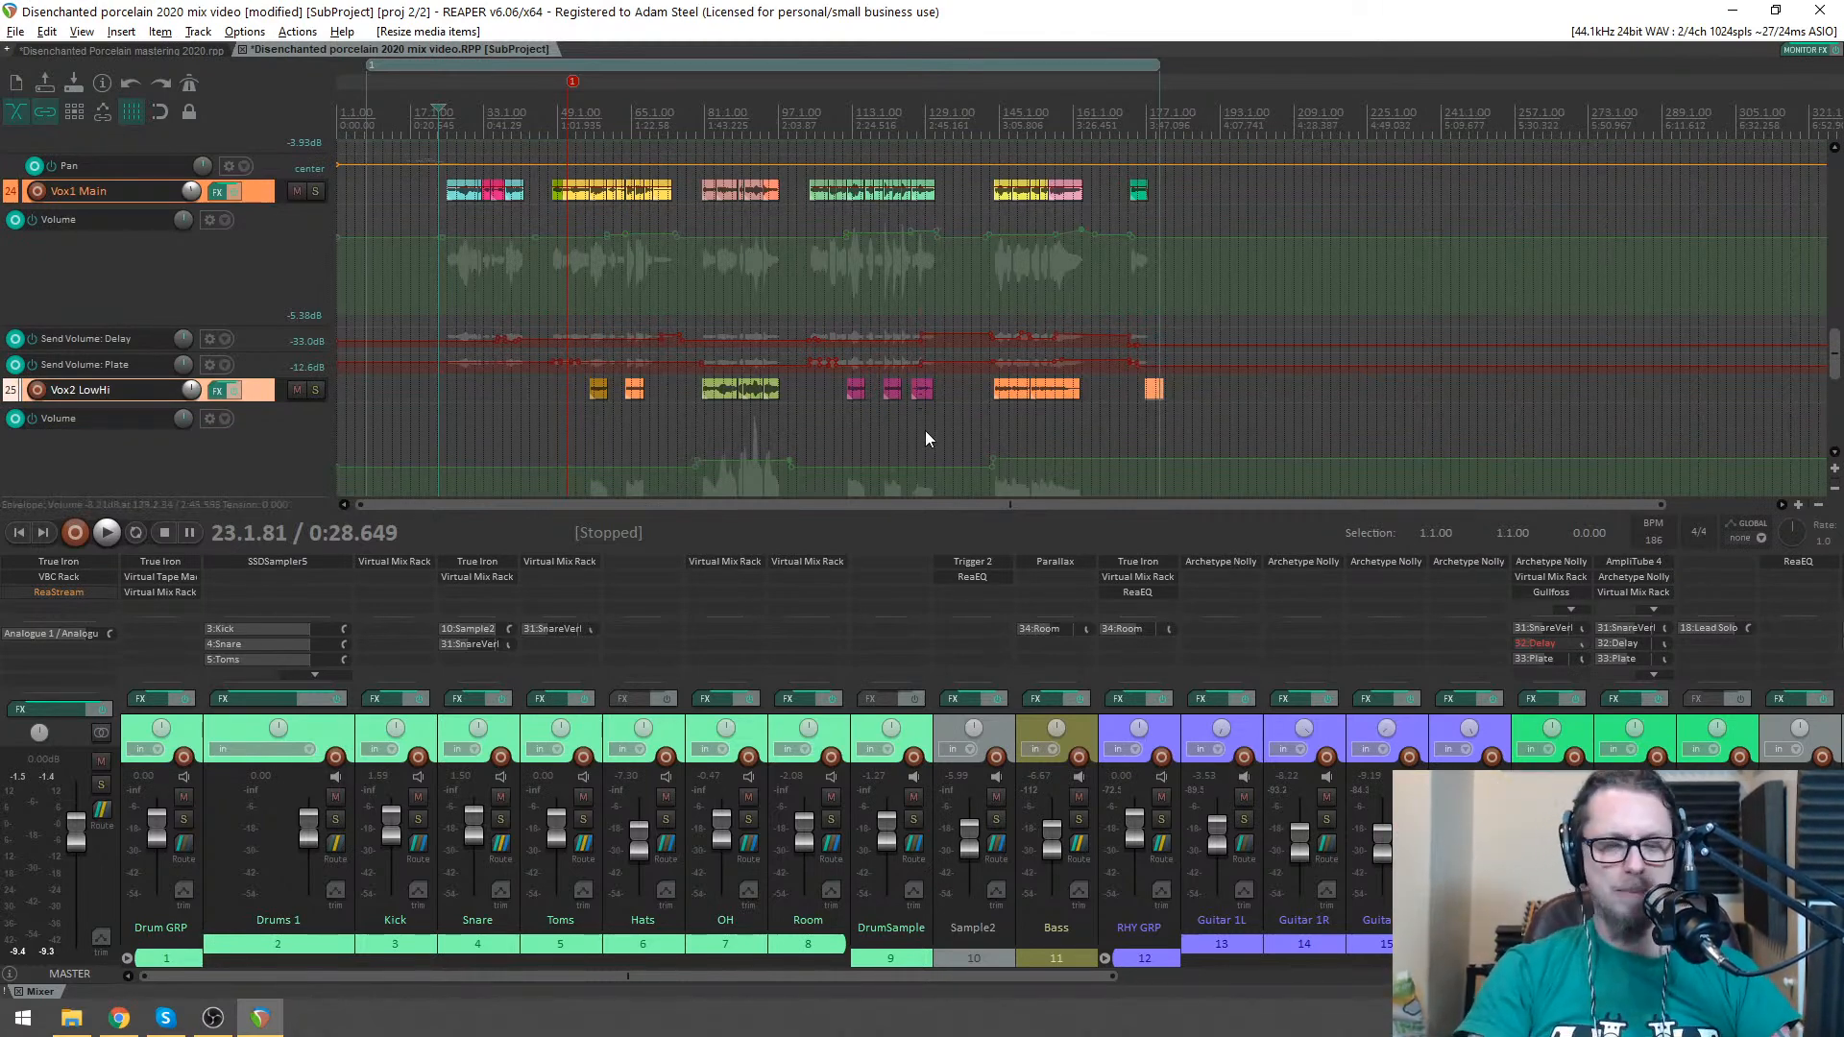
click(56, 577)
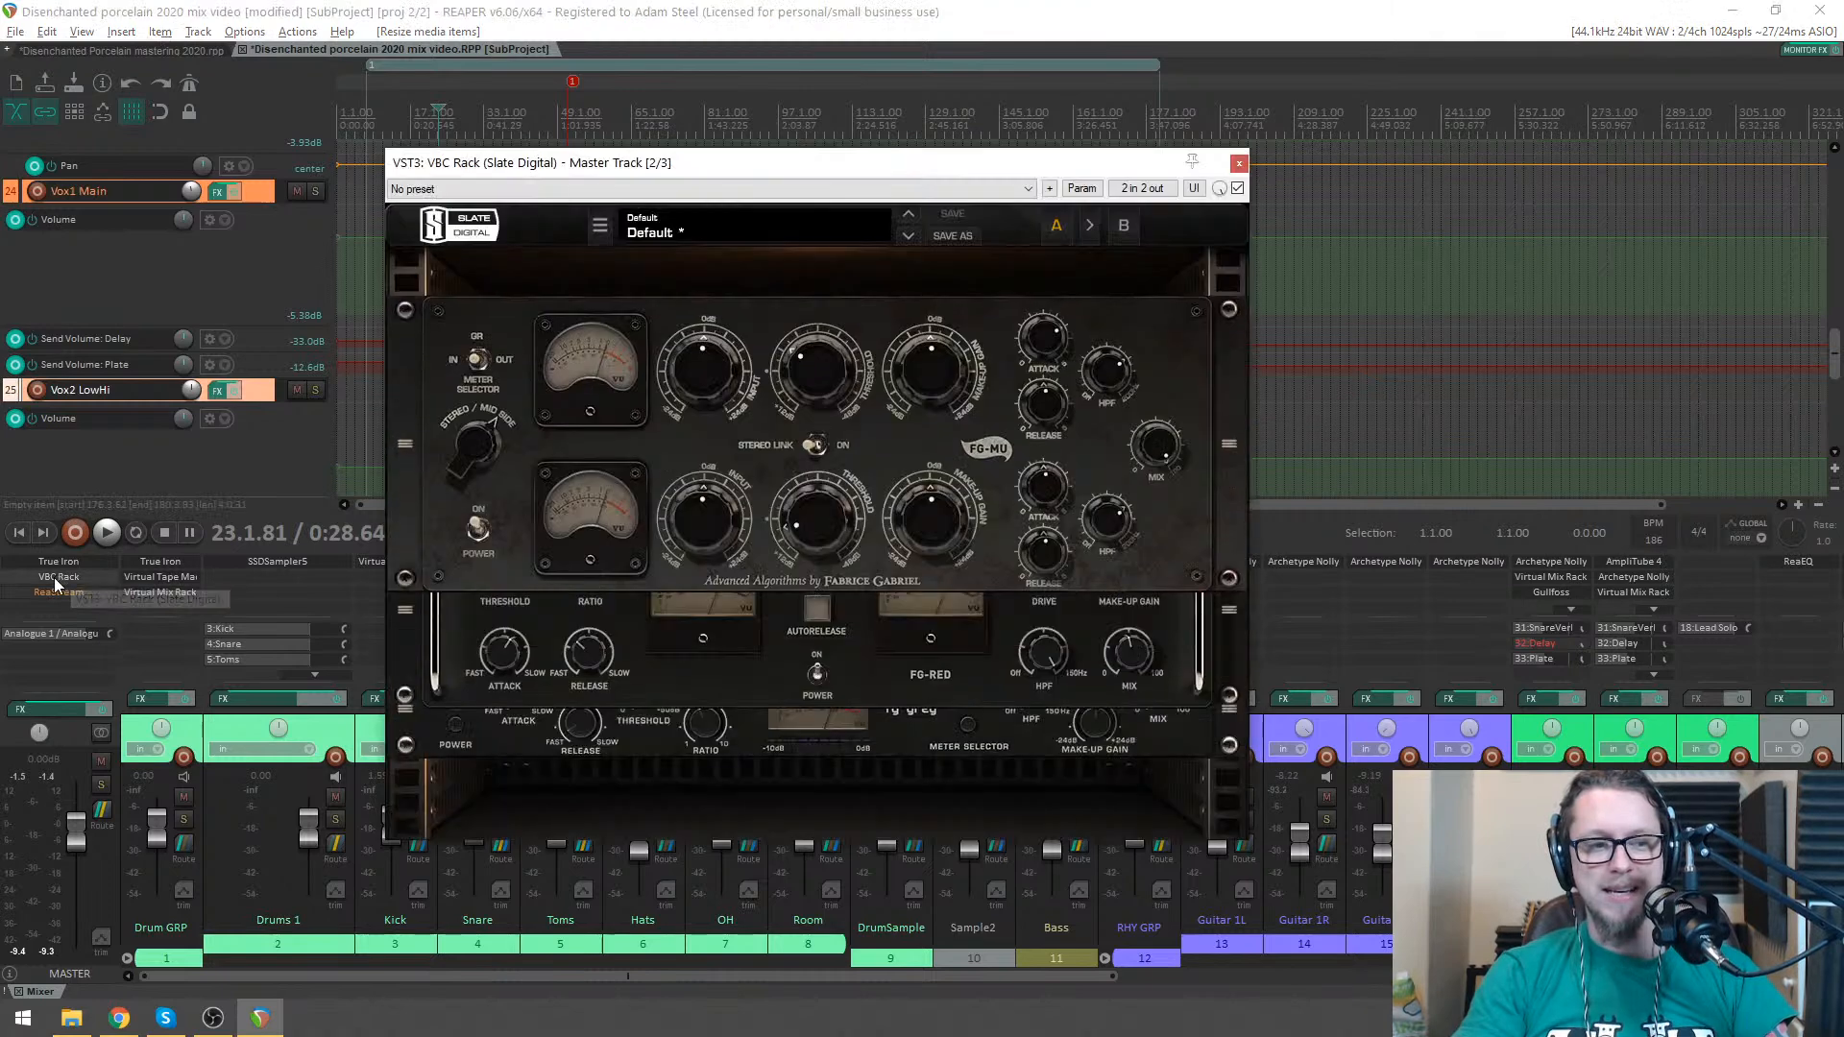
shift+click(52, 595)
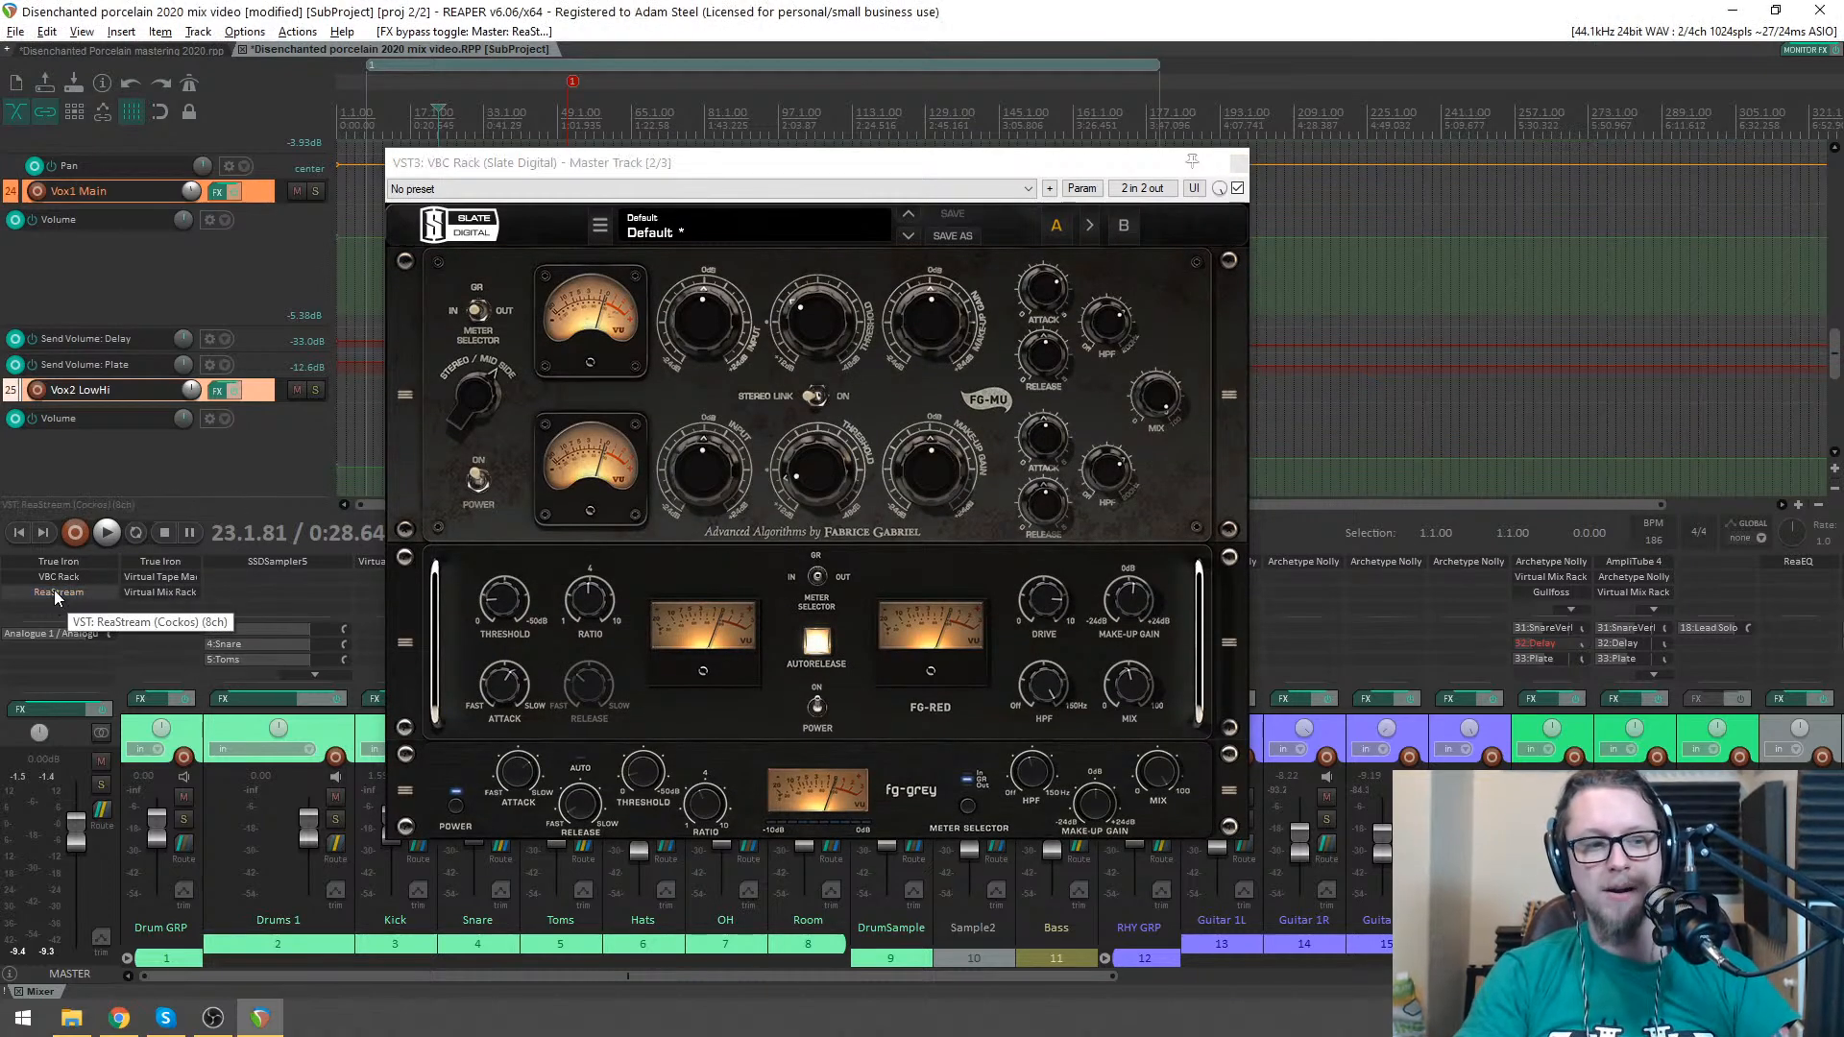
drag(585, 162, 824, 273)
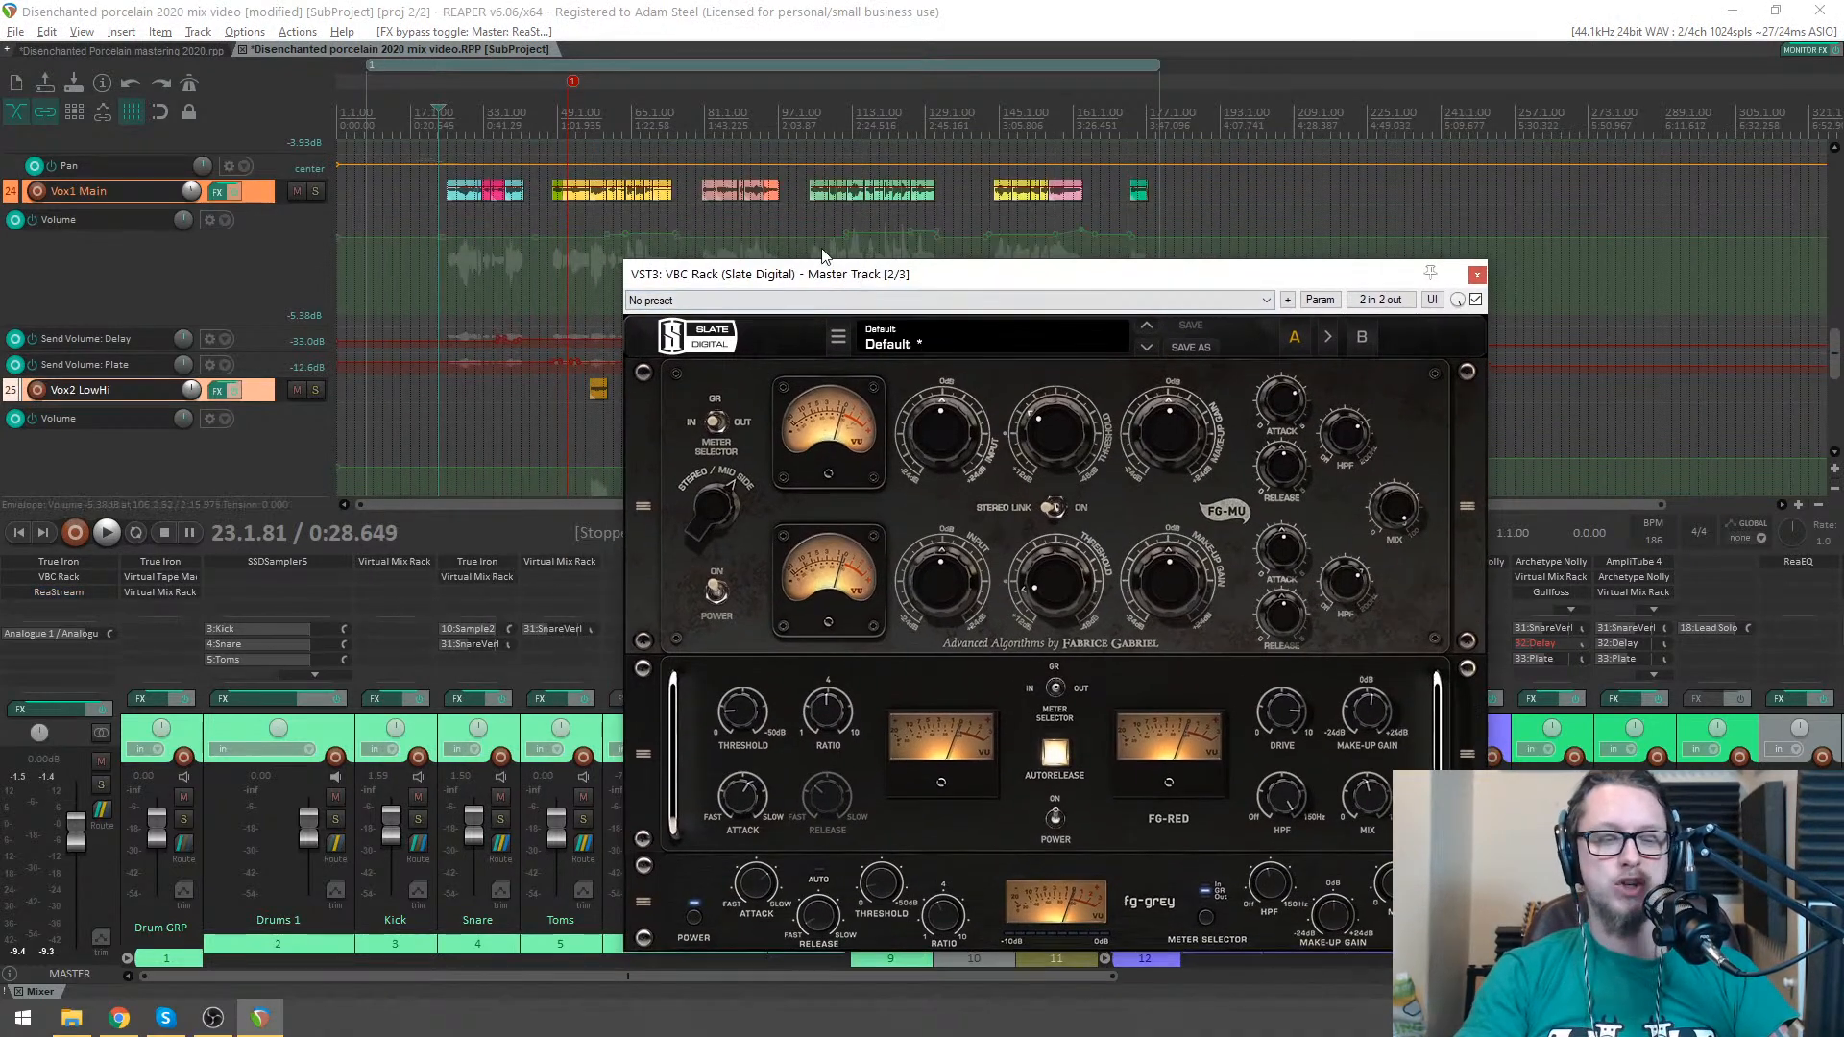
- Set the edit cursor at 33.1.04 and briefly play the mix with the VBC Rack window open
click(533, 122)
click(483, 122)
key(space)
click(936, 276)
key(space)
drag(936, 278, 914, 152)
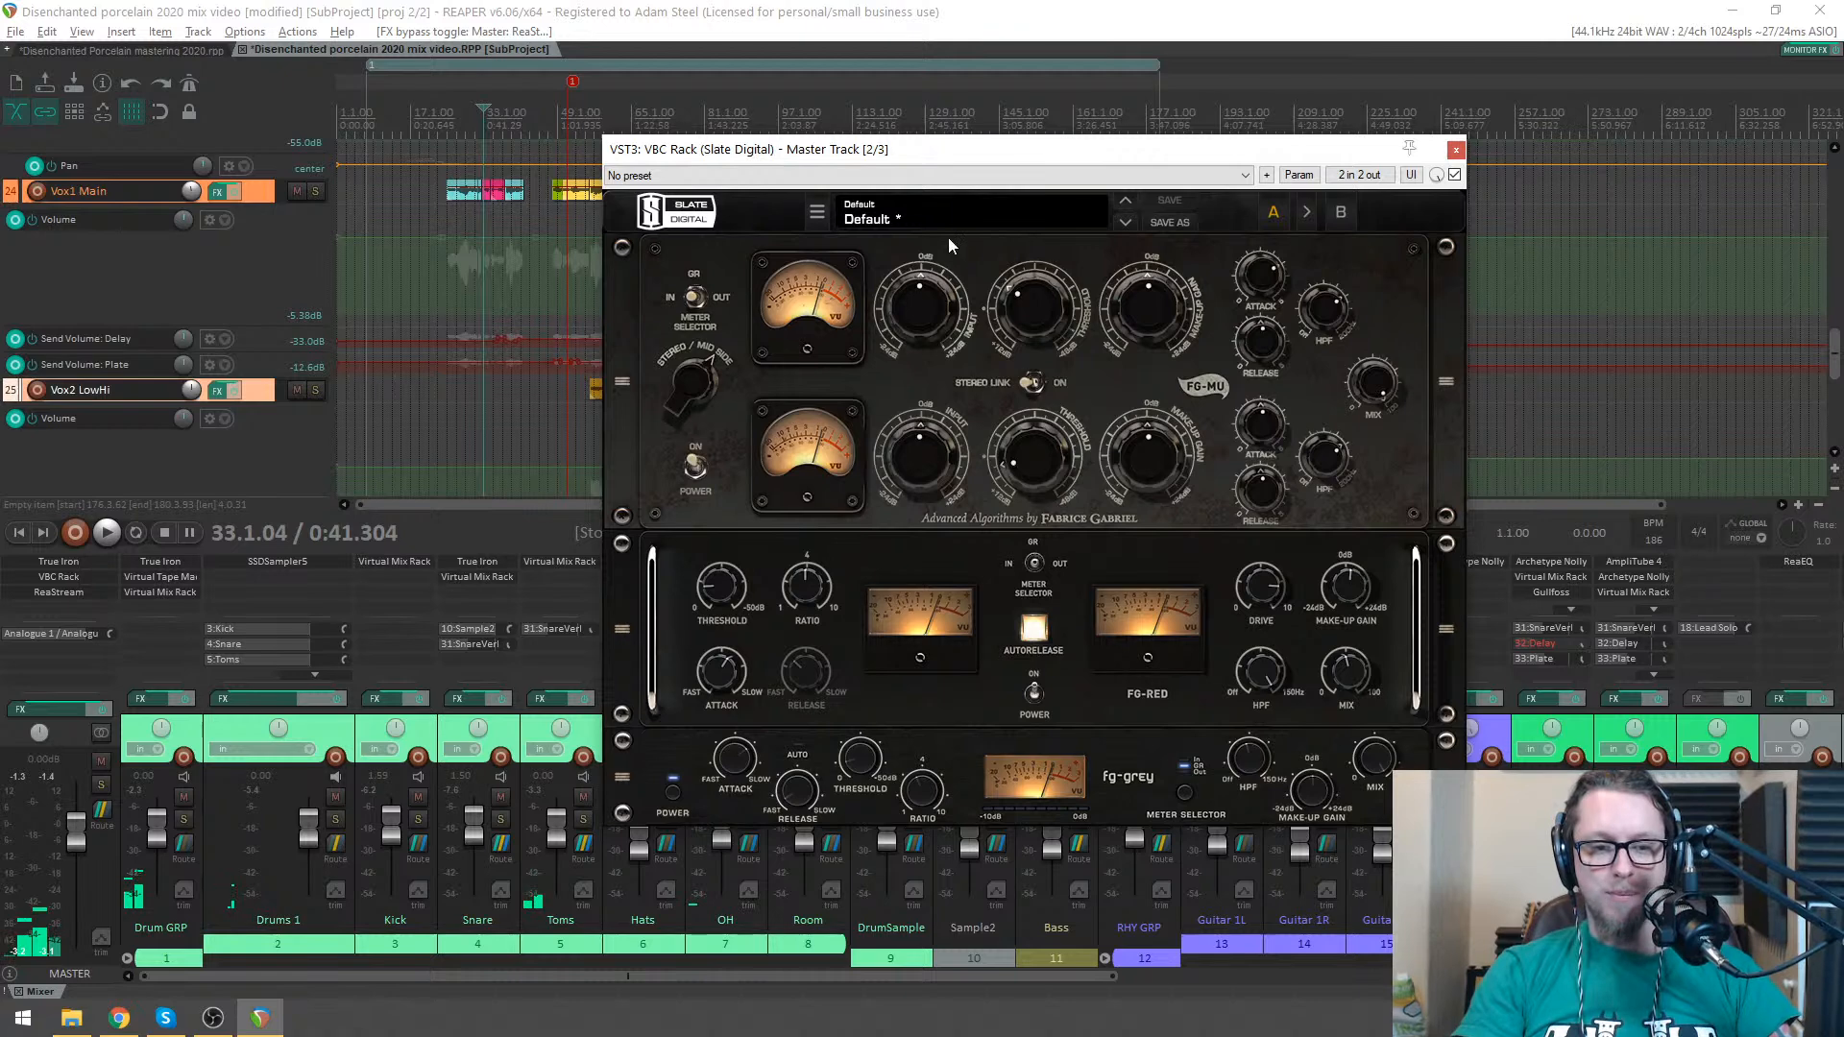
- Reorder the VBC Rack compressors with FG-Grey first, and restore the order FG-MU, FG-Red, FG-Grey
drag(622, 777, 637, 268)
drag(622, 730, 620, 344)
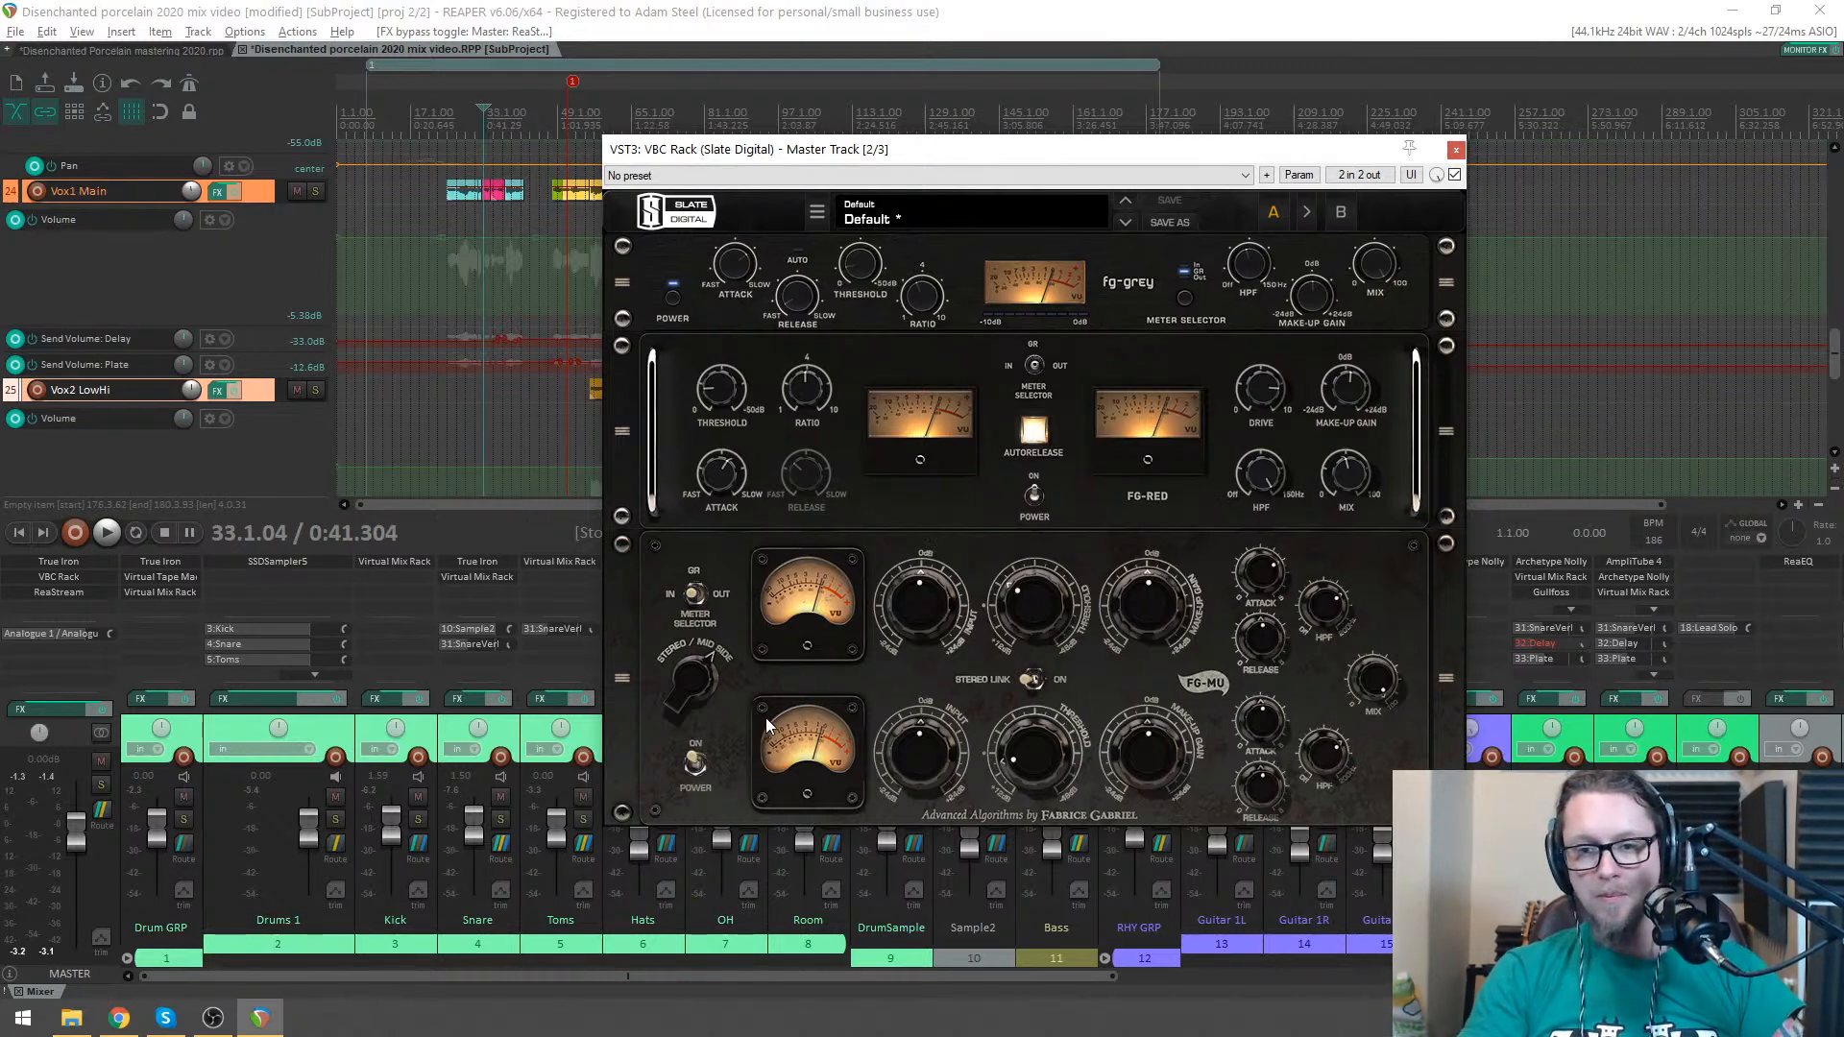
drag(623, 681, 620, 385)
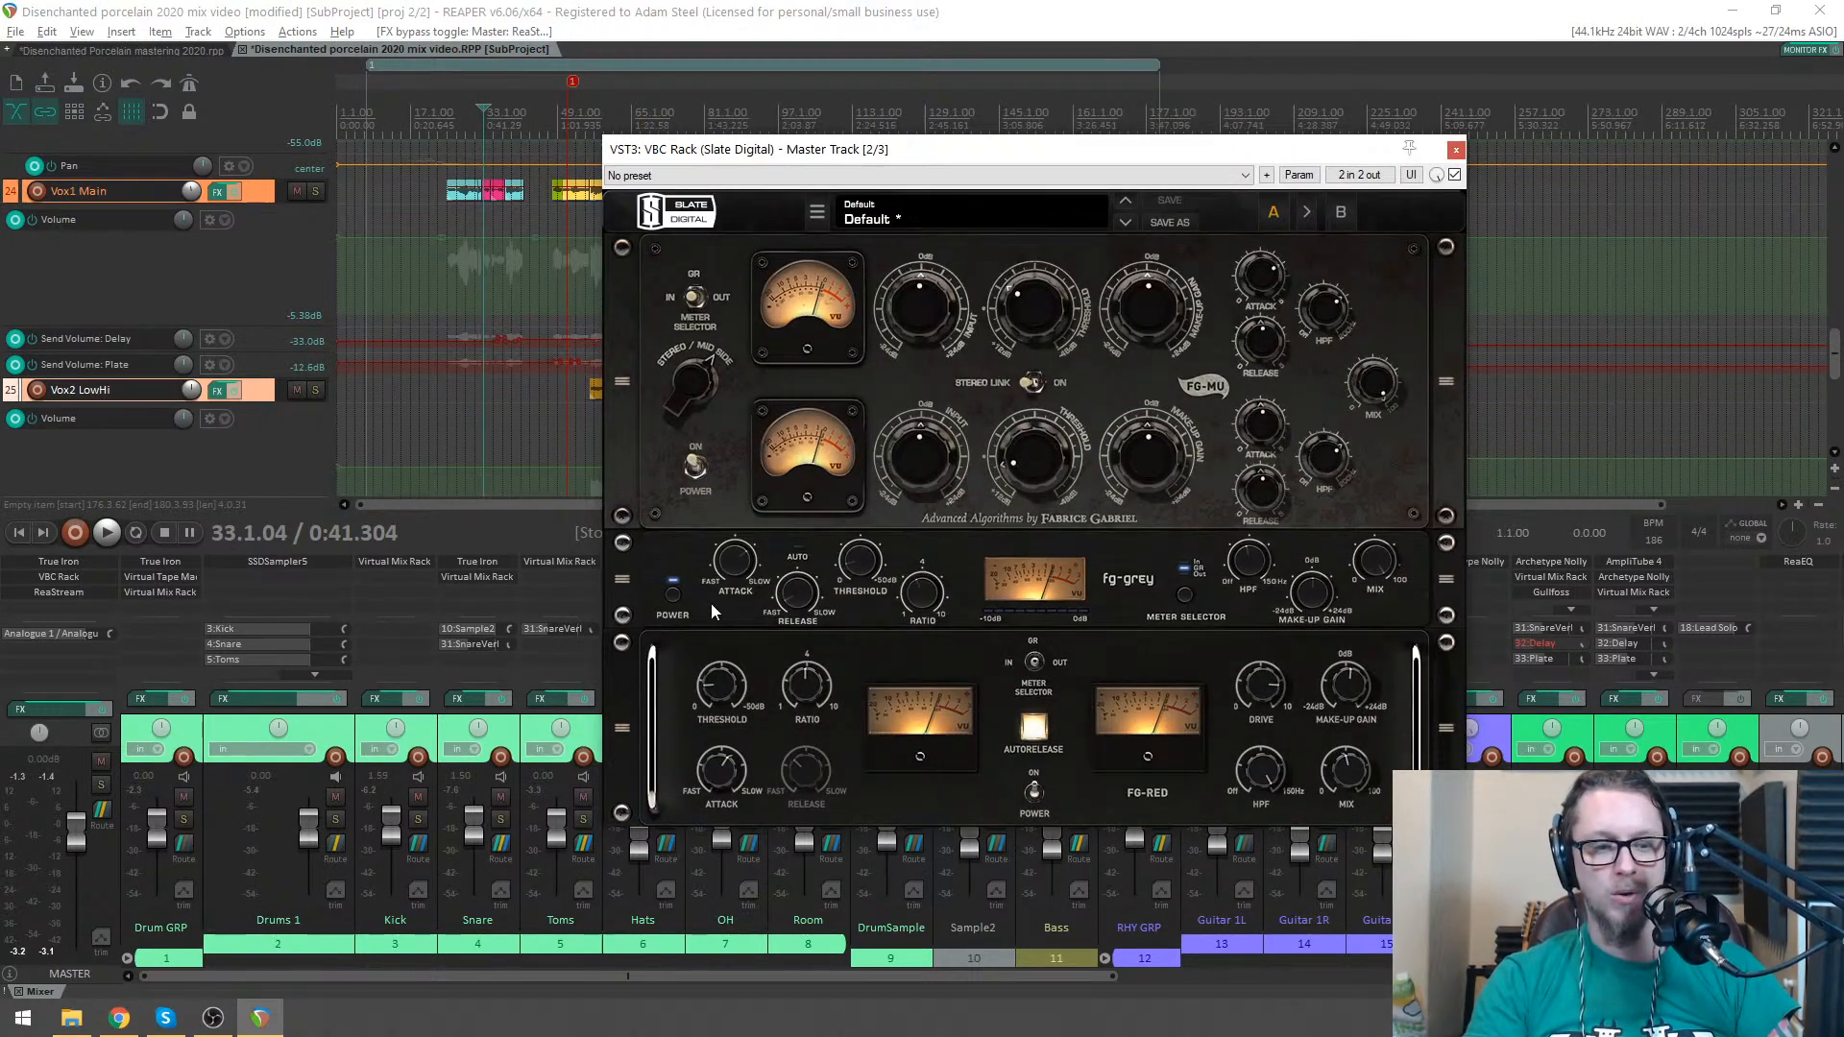
drag(620, 581, 624, 797)
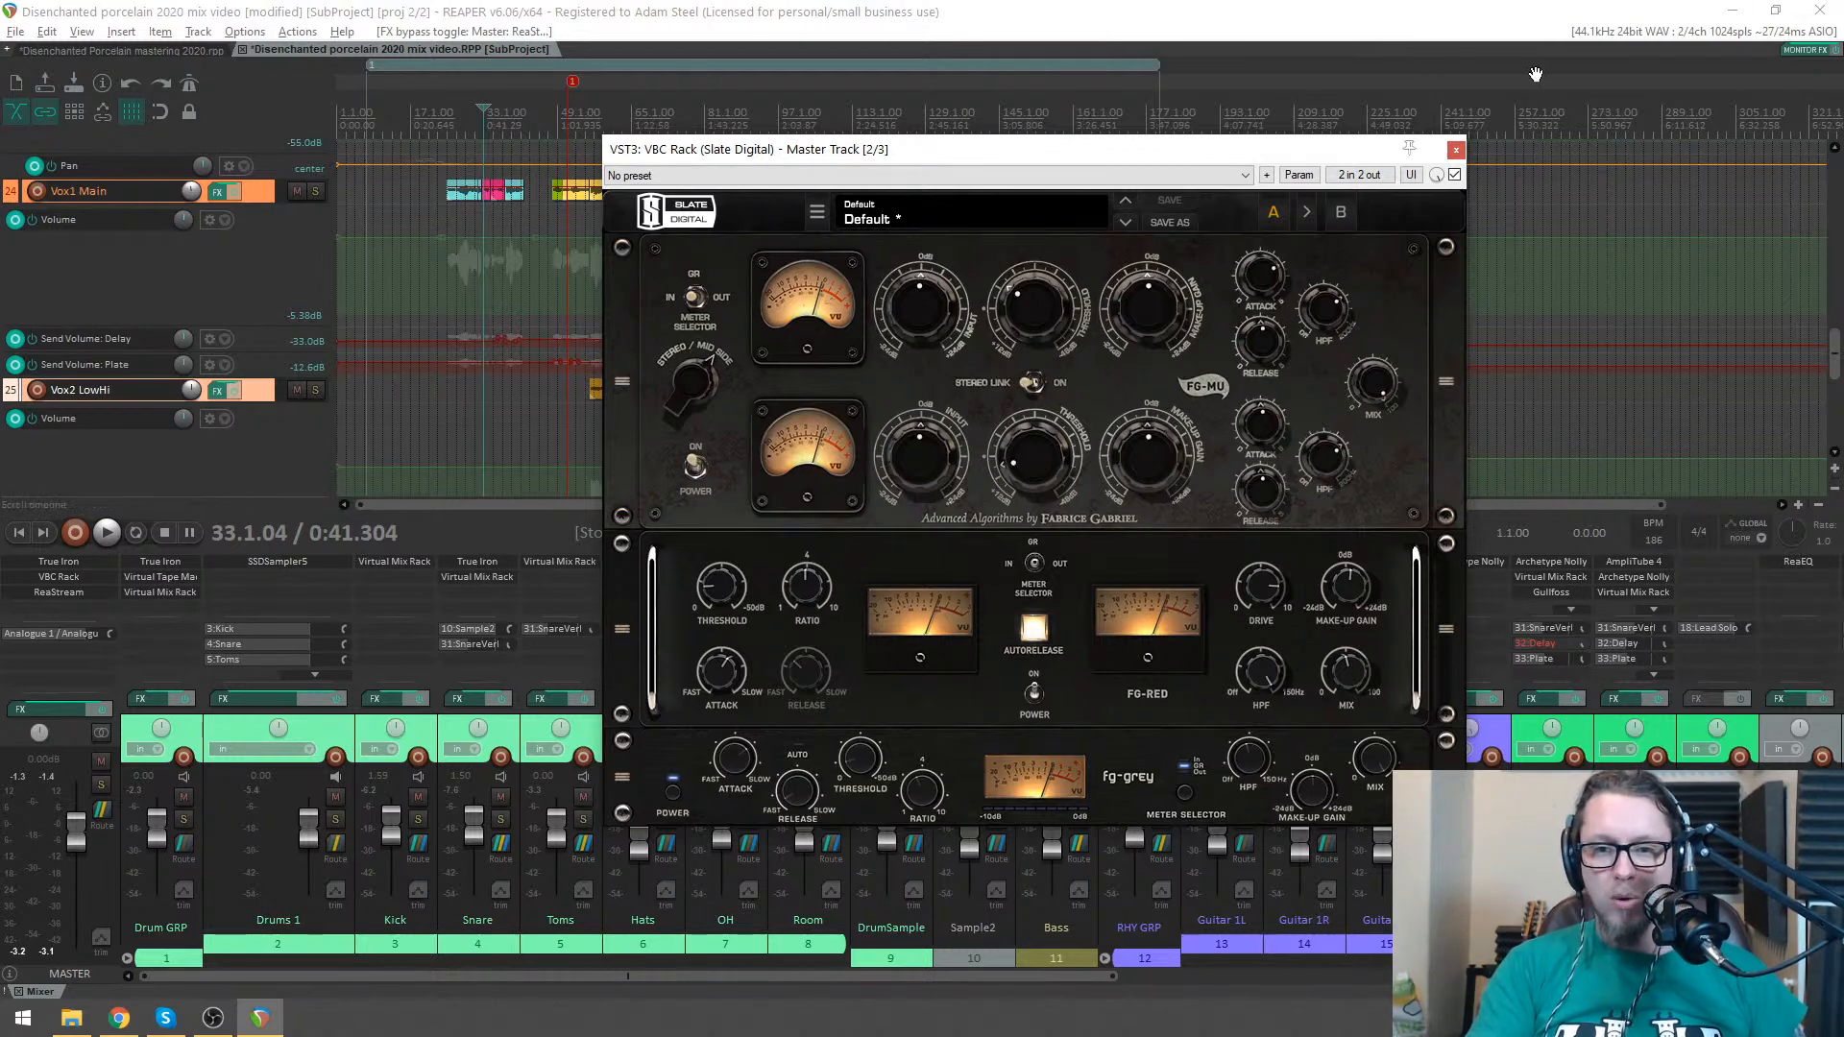
- Take a brief look at the monitoring FX and return to the VBC Rack window
click(1805, 50)
drag(1162, 215, 632, 181)
click(1095, 181)
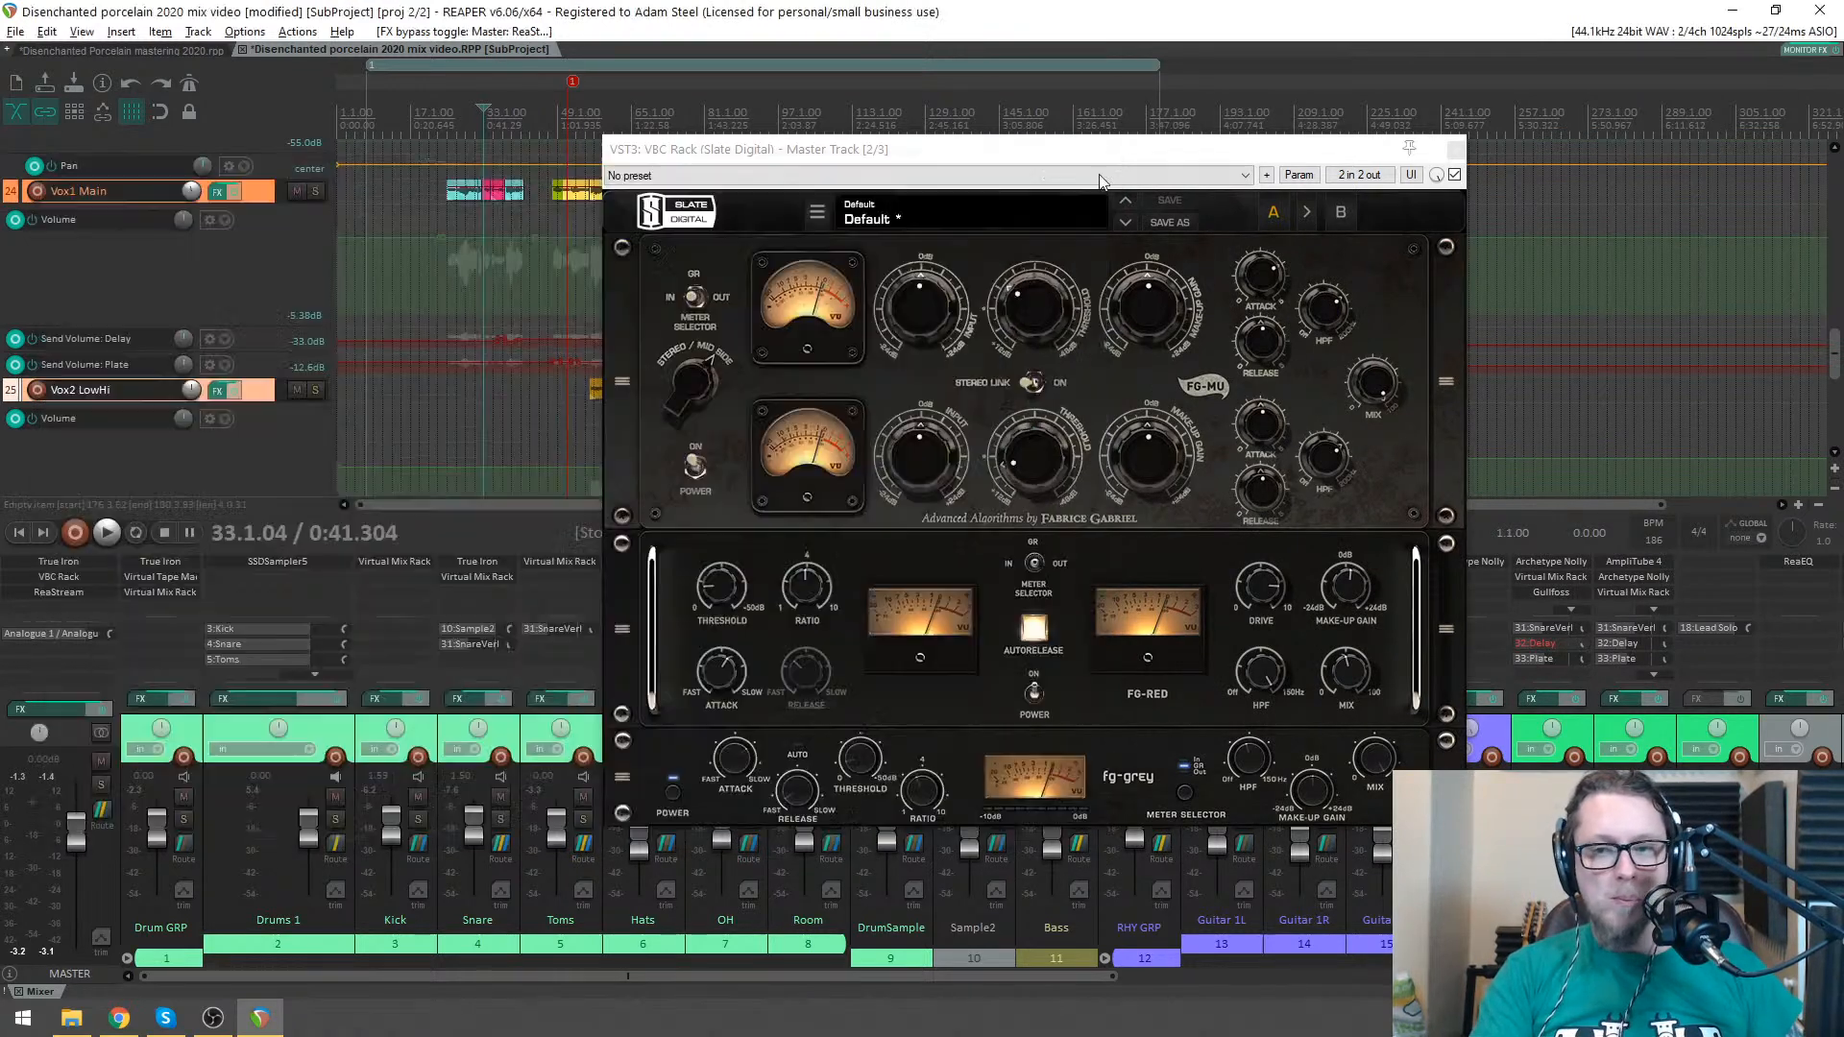
- Play the mix from 33.1.04 and compare it with the FG-MU compressor powered off and on, leaving it on
drag(1060, 160, 1030, 171)
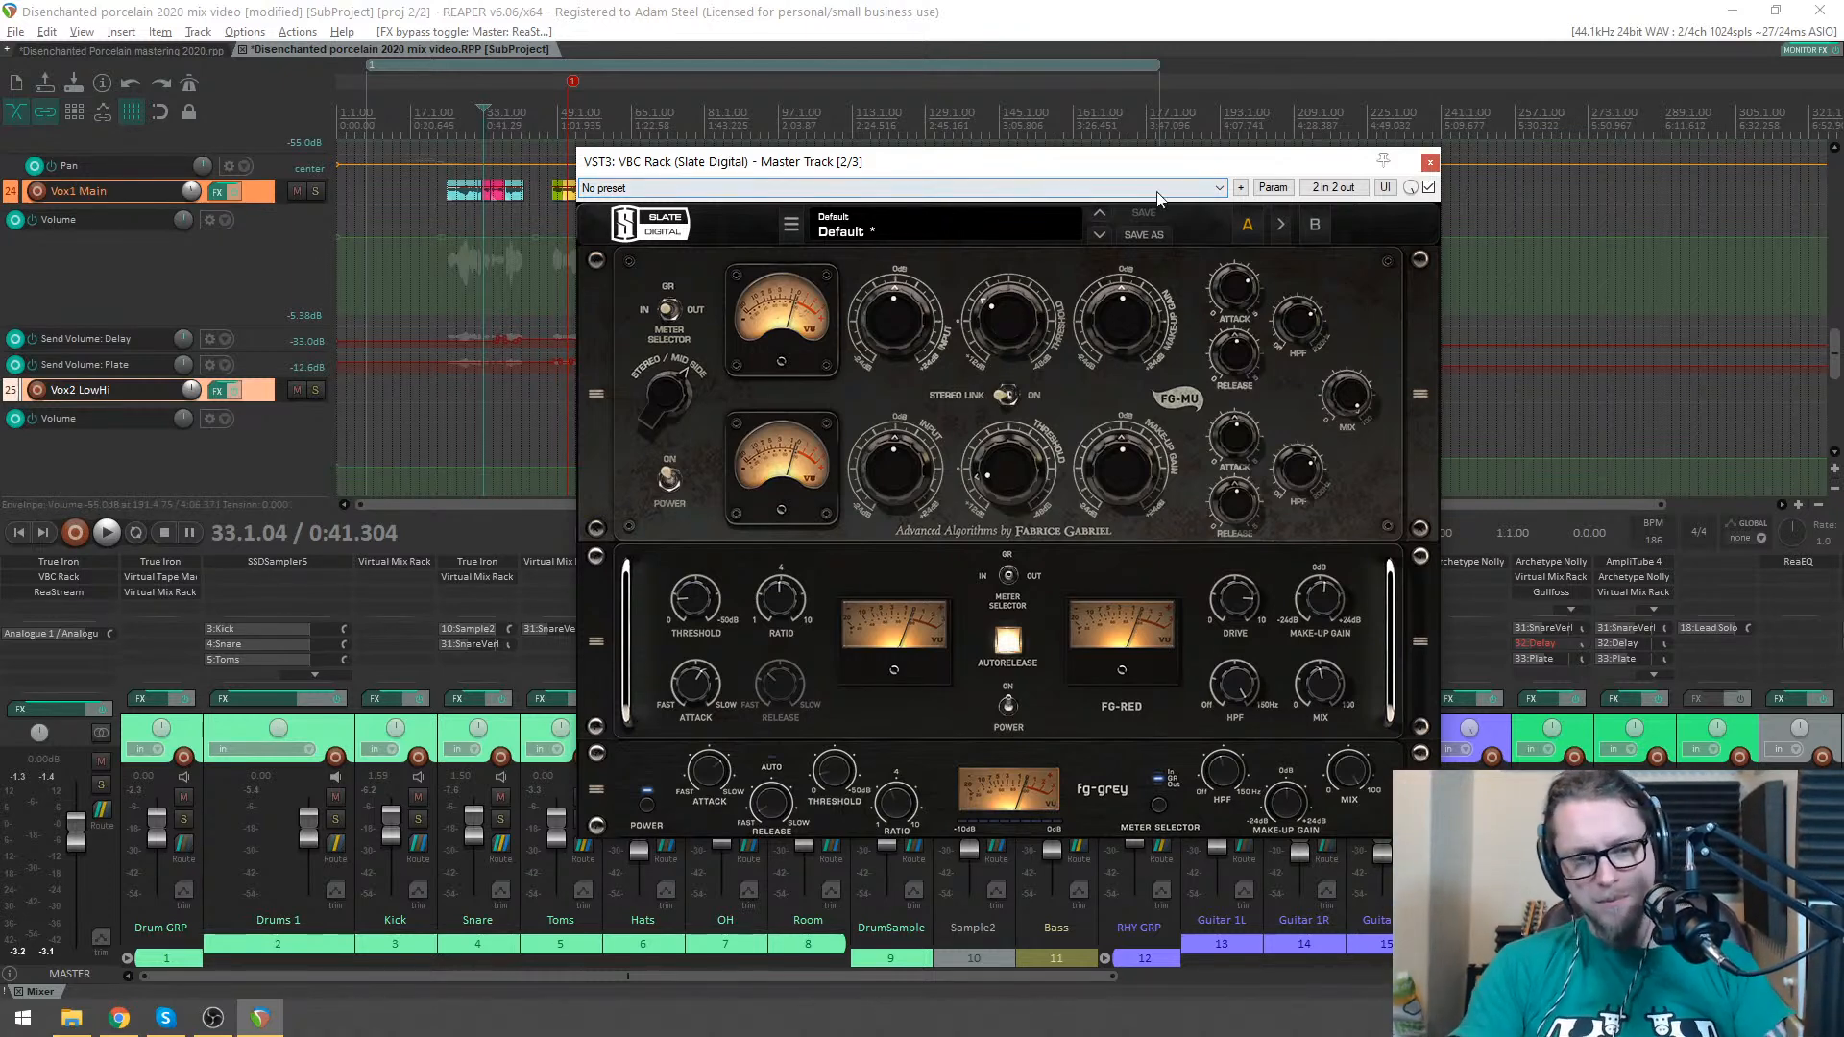
mouse_move(1035, 165)
mouse_down()
mouse_move(1181, 180)
mouse_move(1064, 178)
mouse_up()
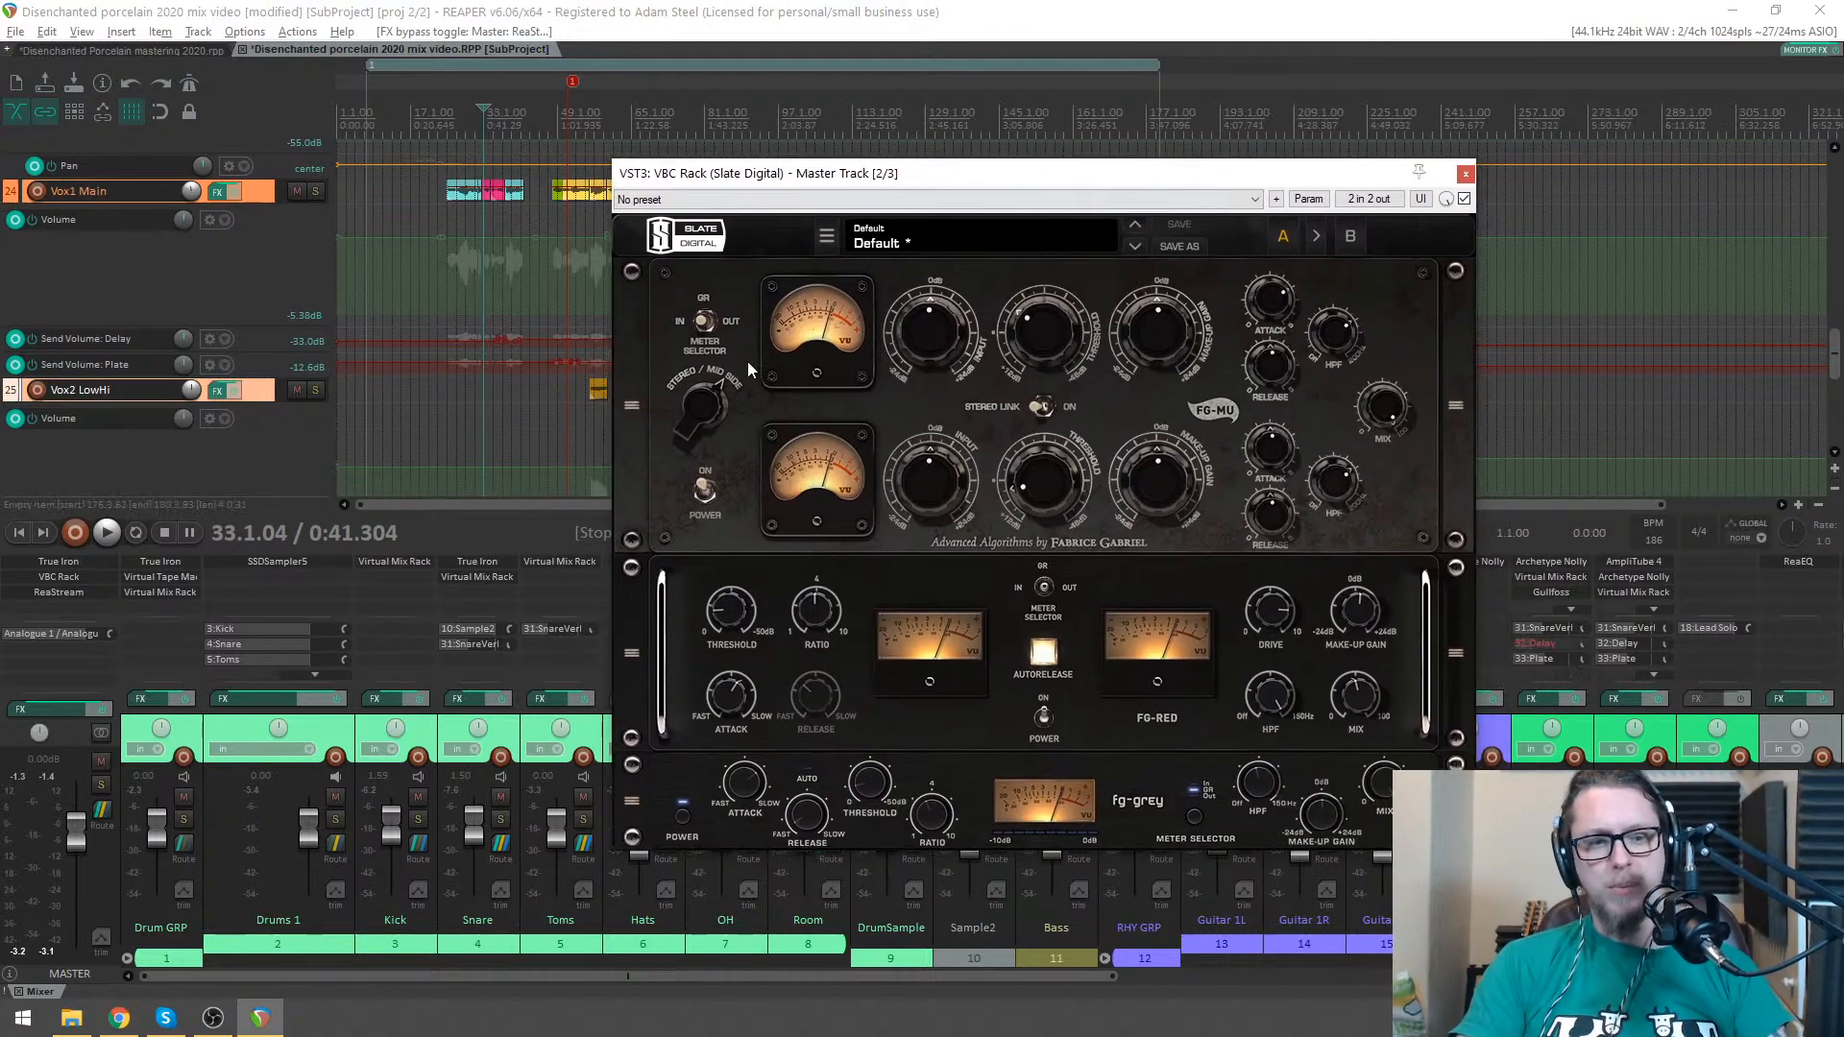
click(706, 492)
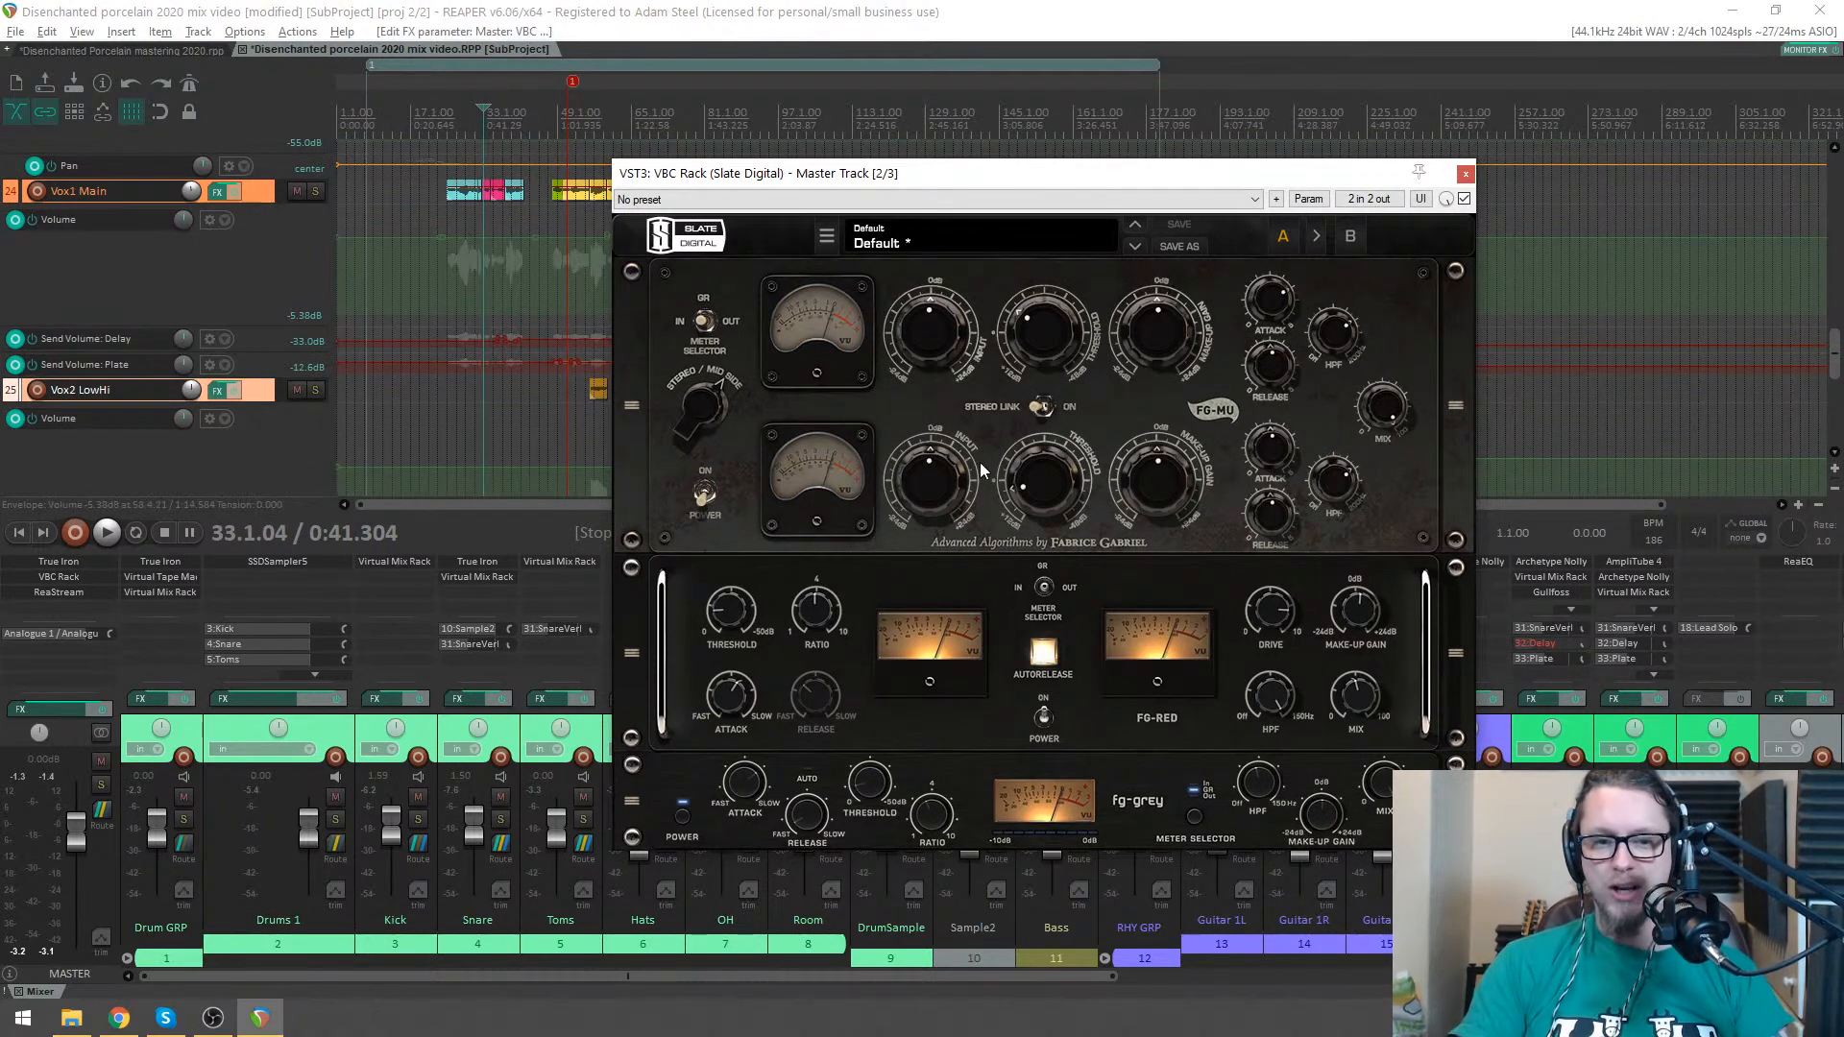
click(705, 492)
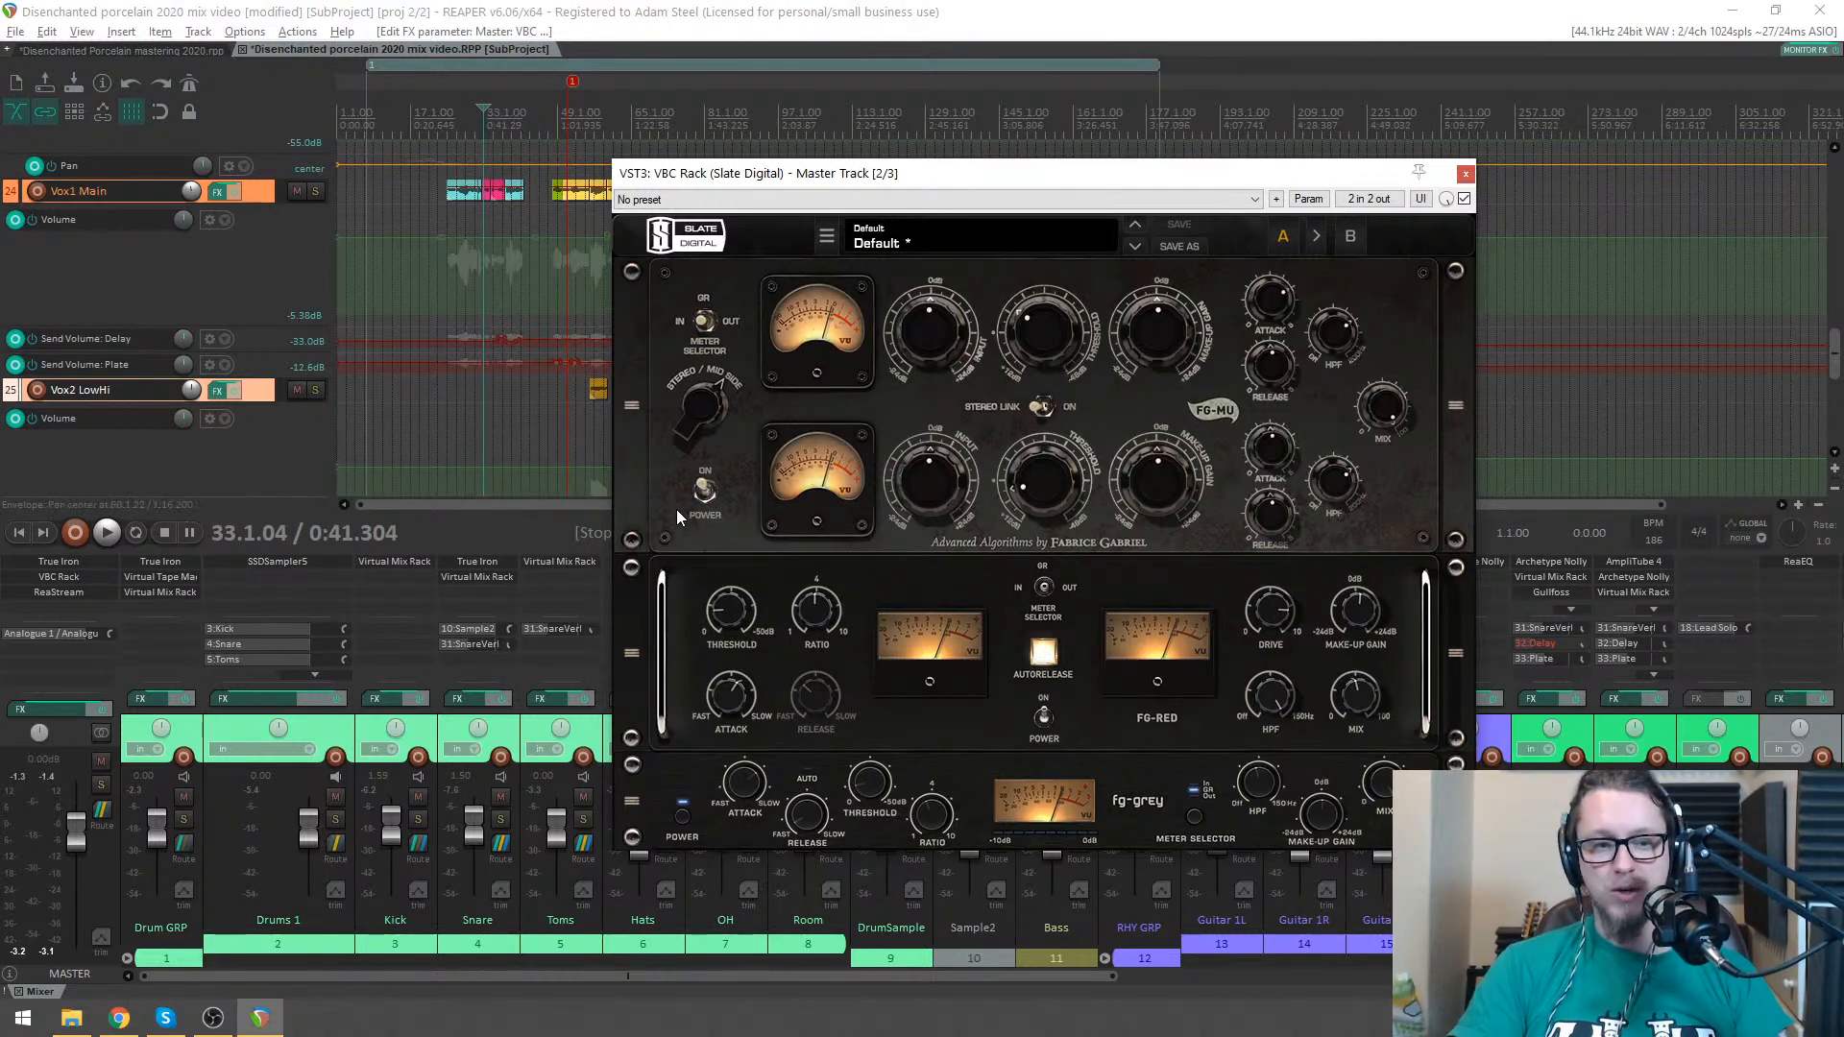
key(space)
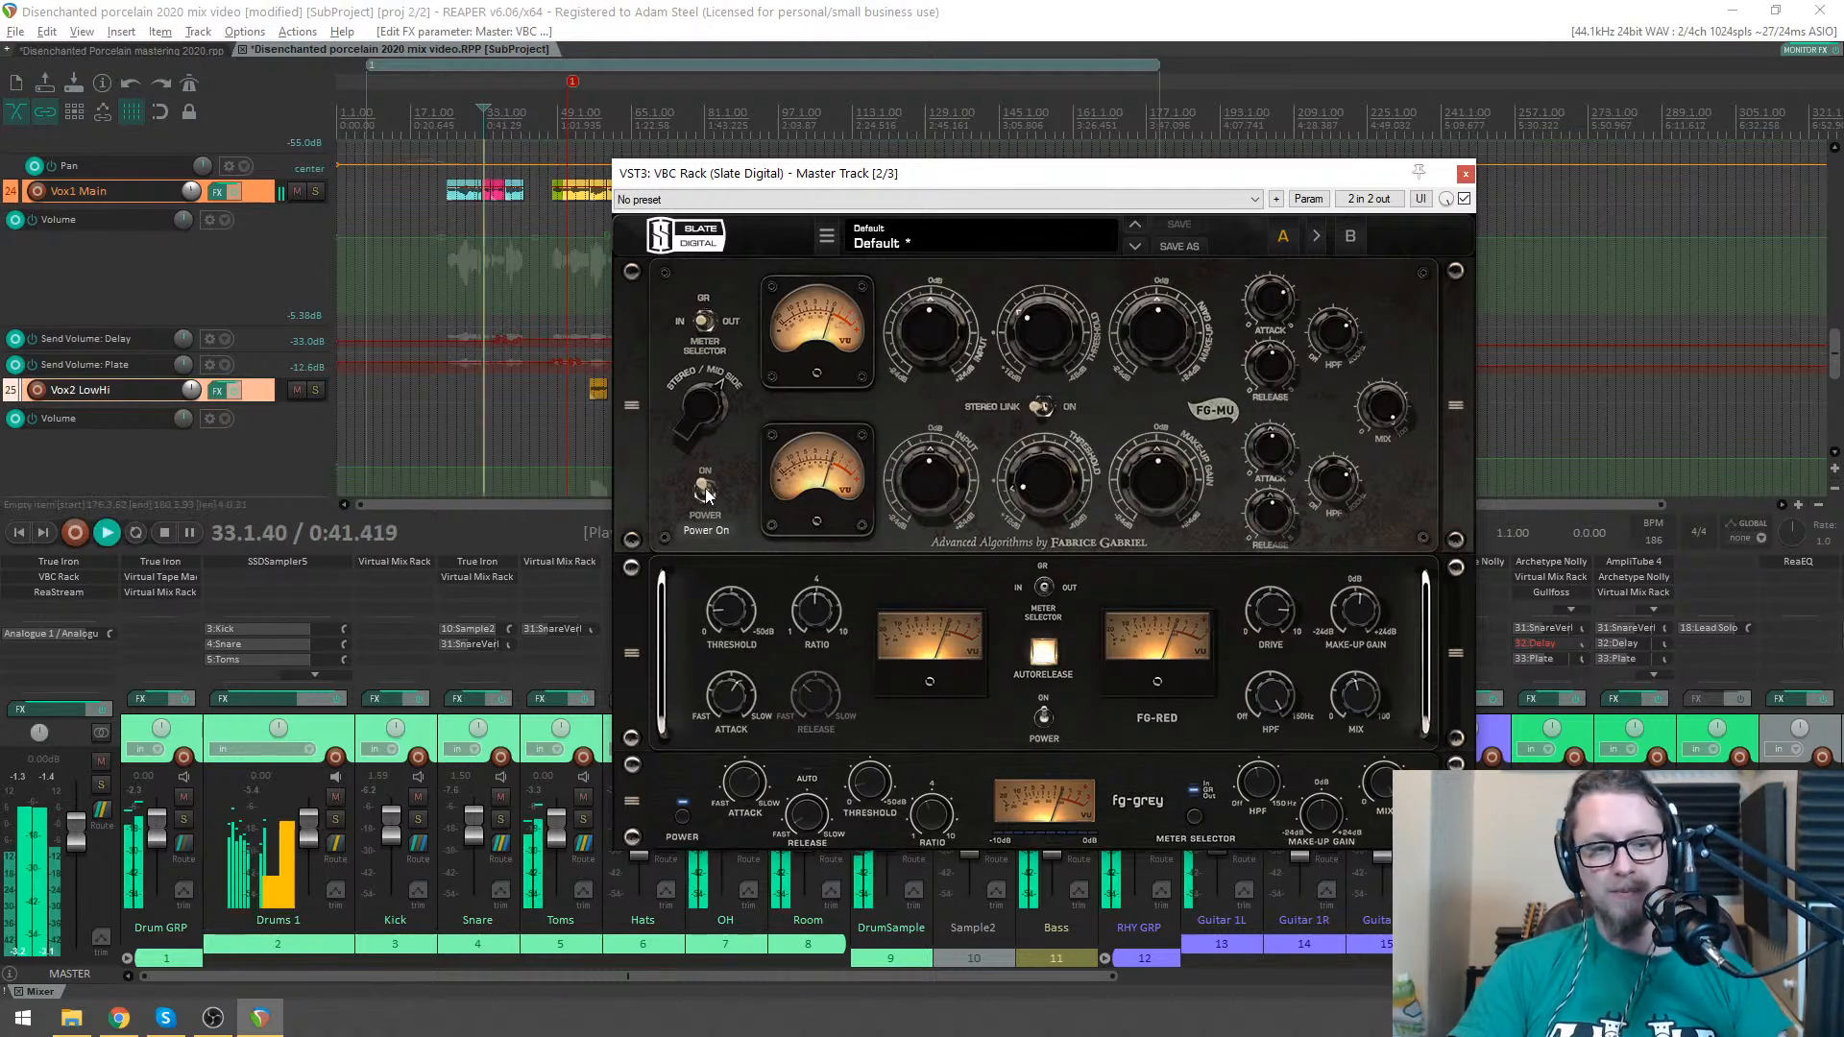
click(705, 493)
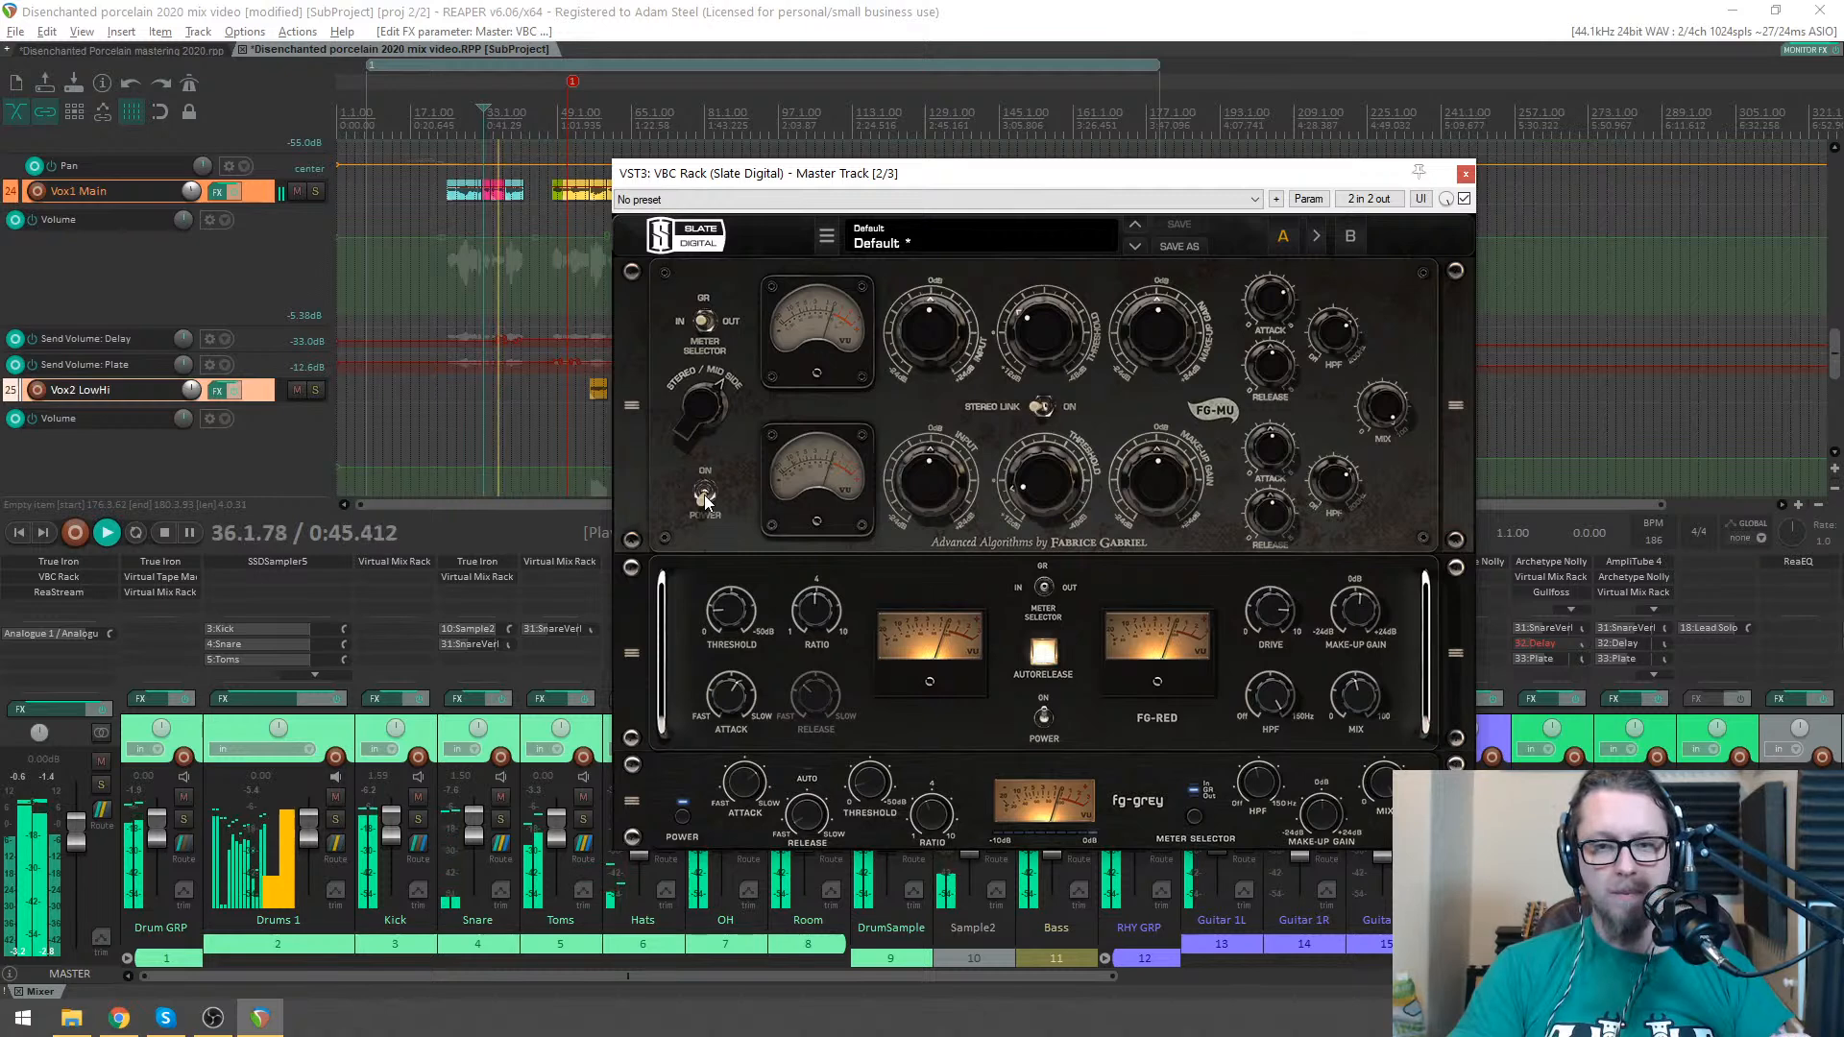
click(705, 496)
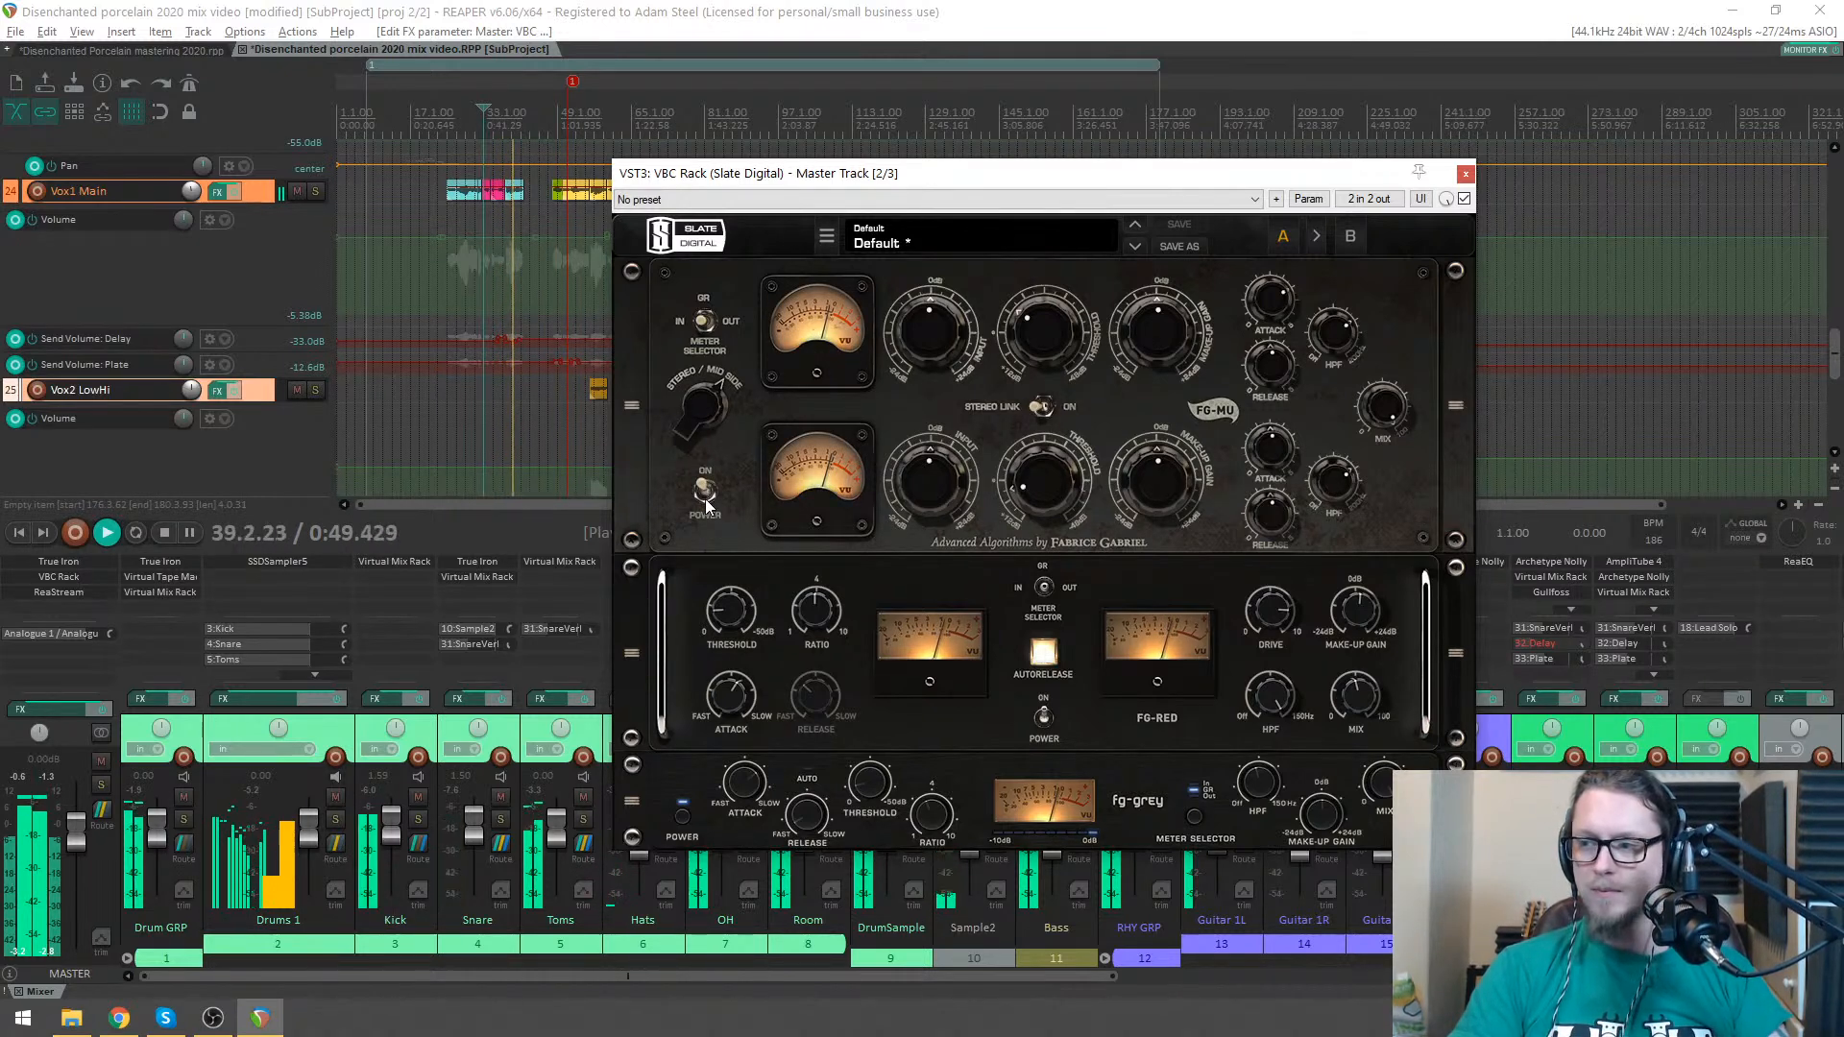
click(706, 495)
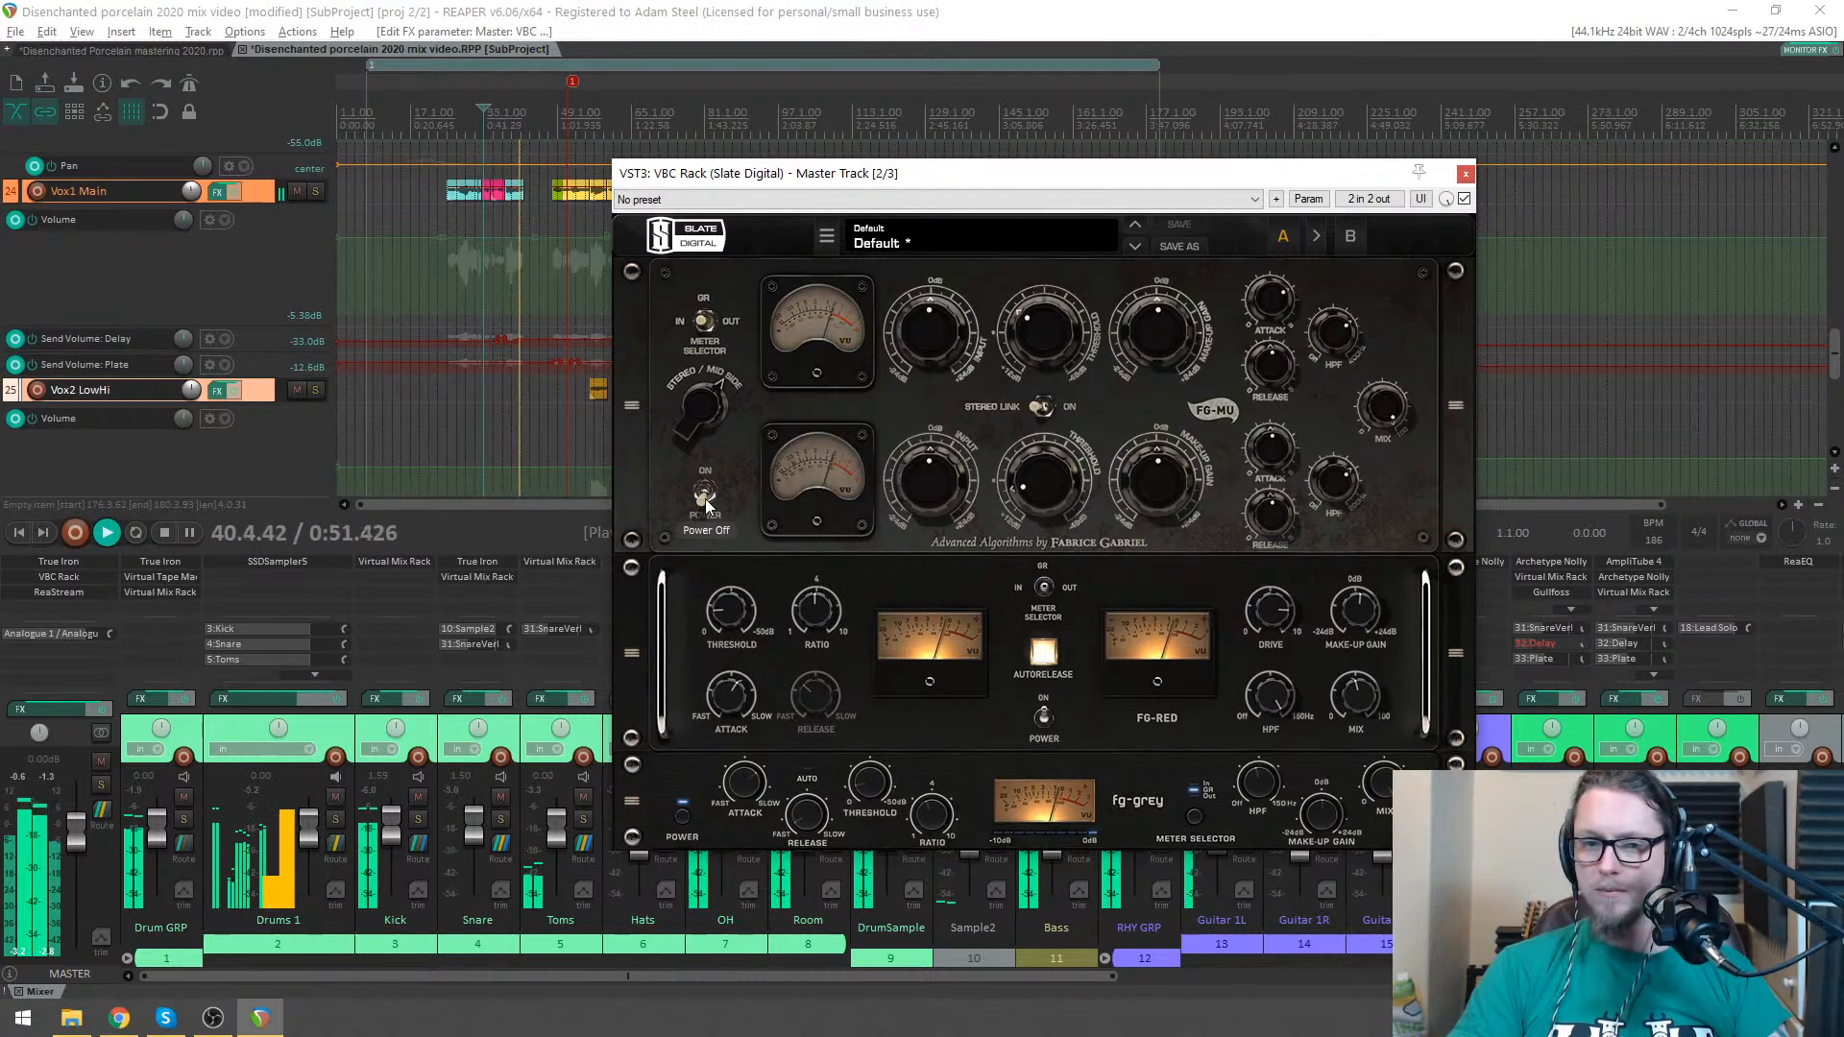
key(space)
click(706, 495)
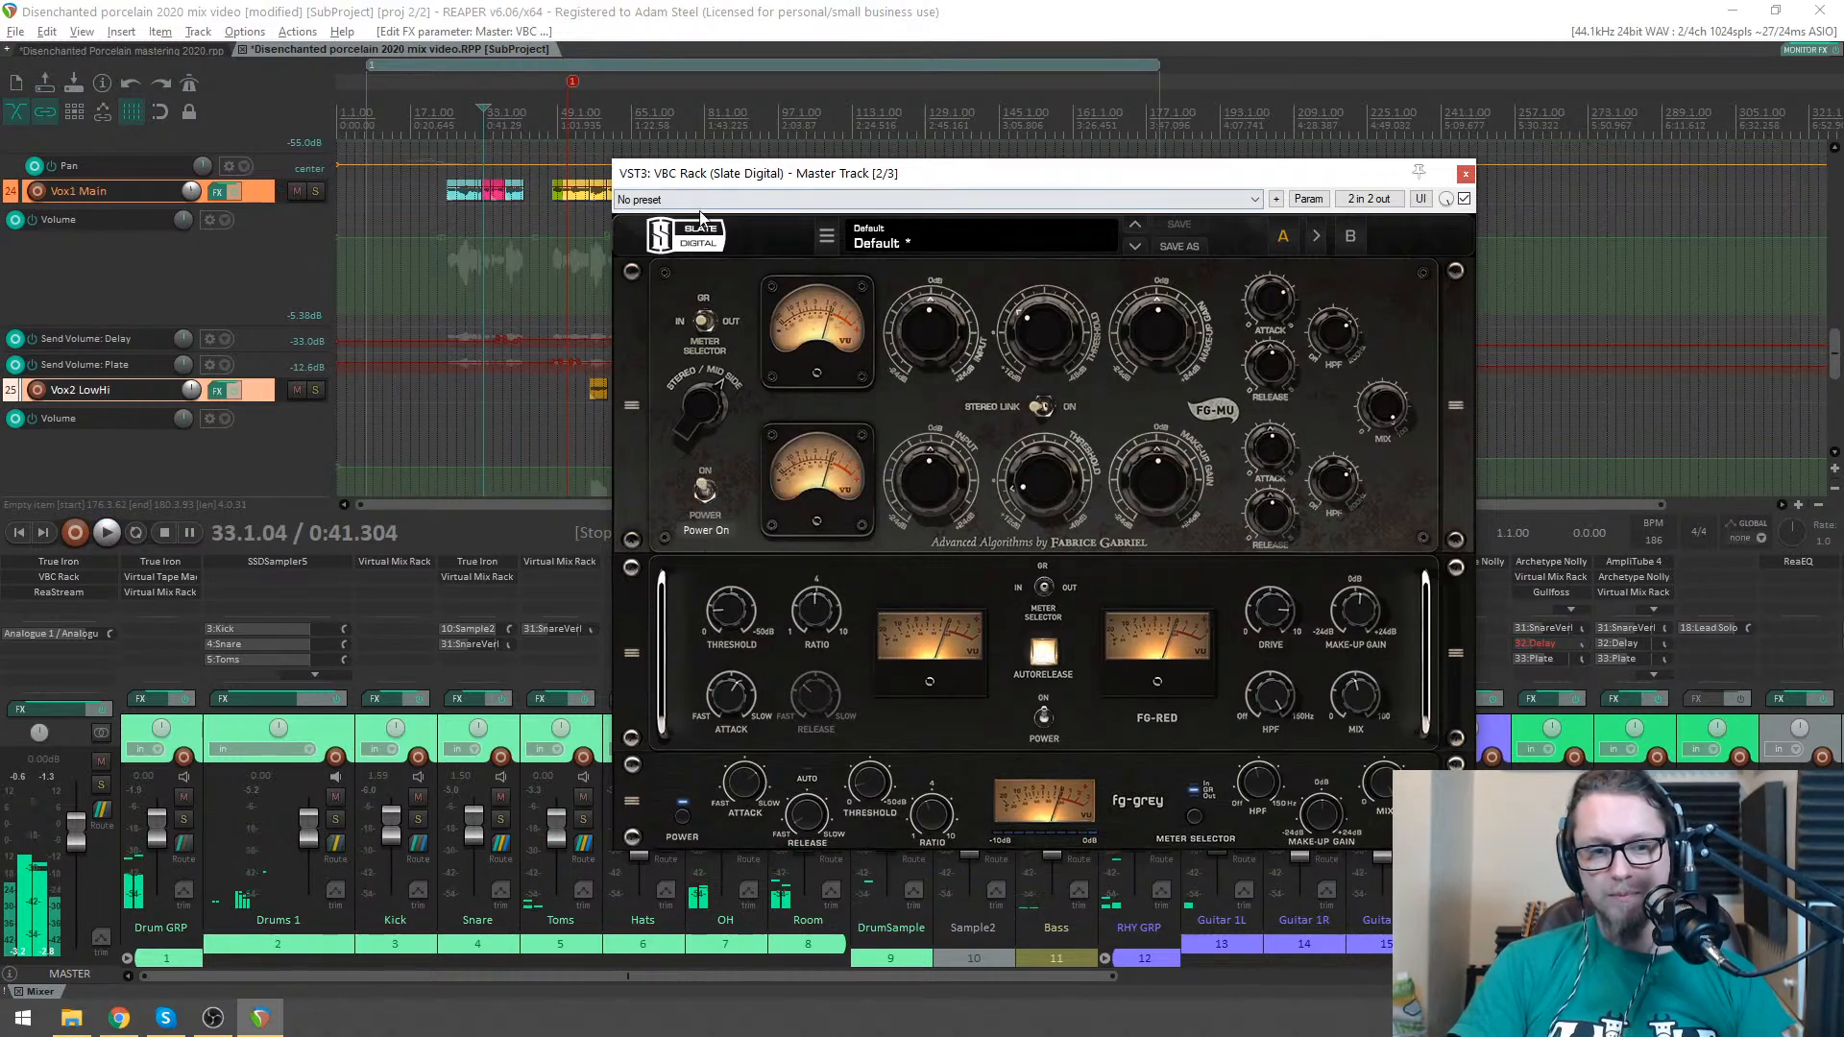
- Play the mix from about bar 59 and from 156.1.52 while checking the FG-Red meters in VBC Rack
drag(753, 183, 573, 199)
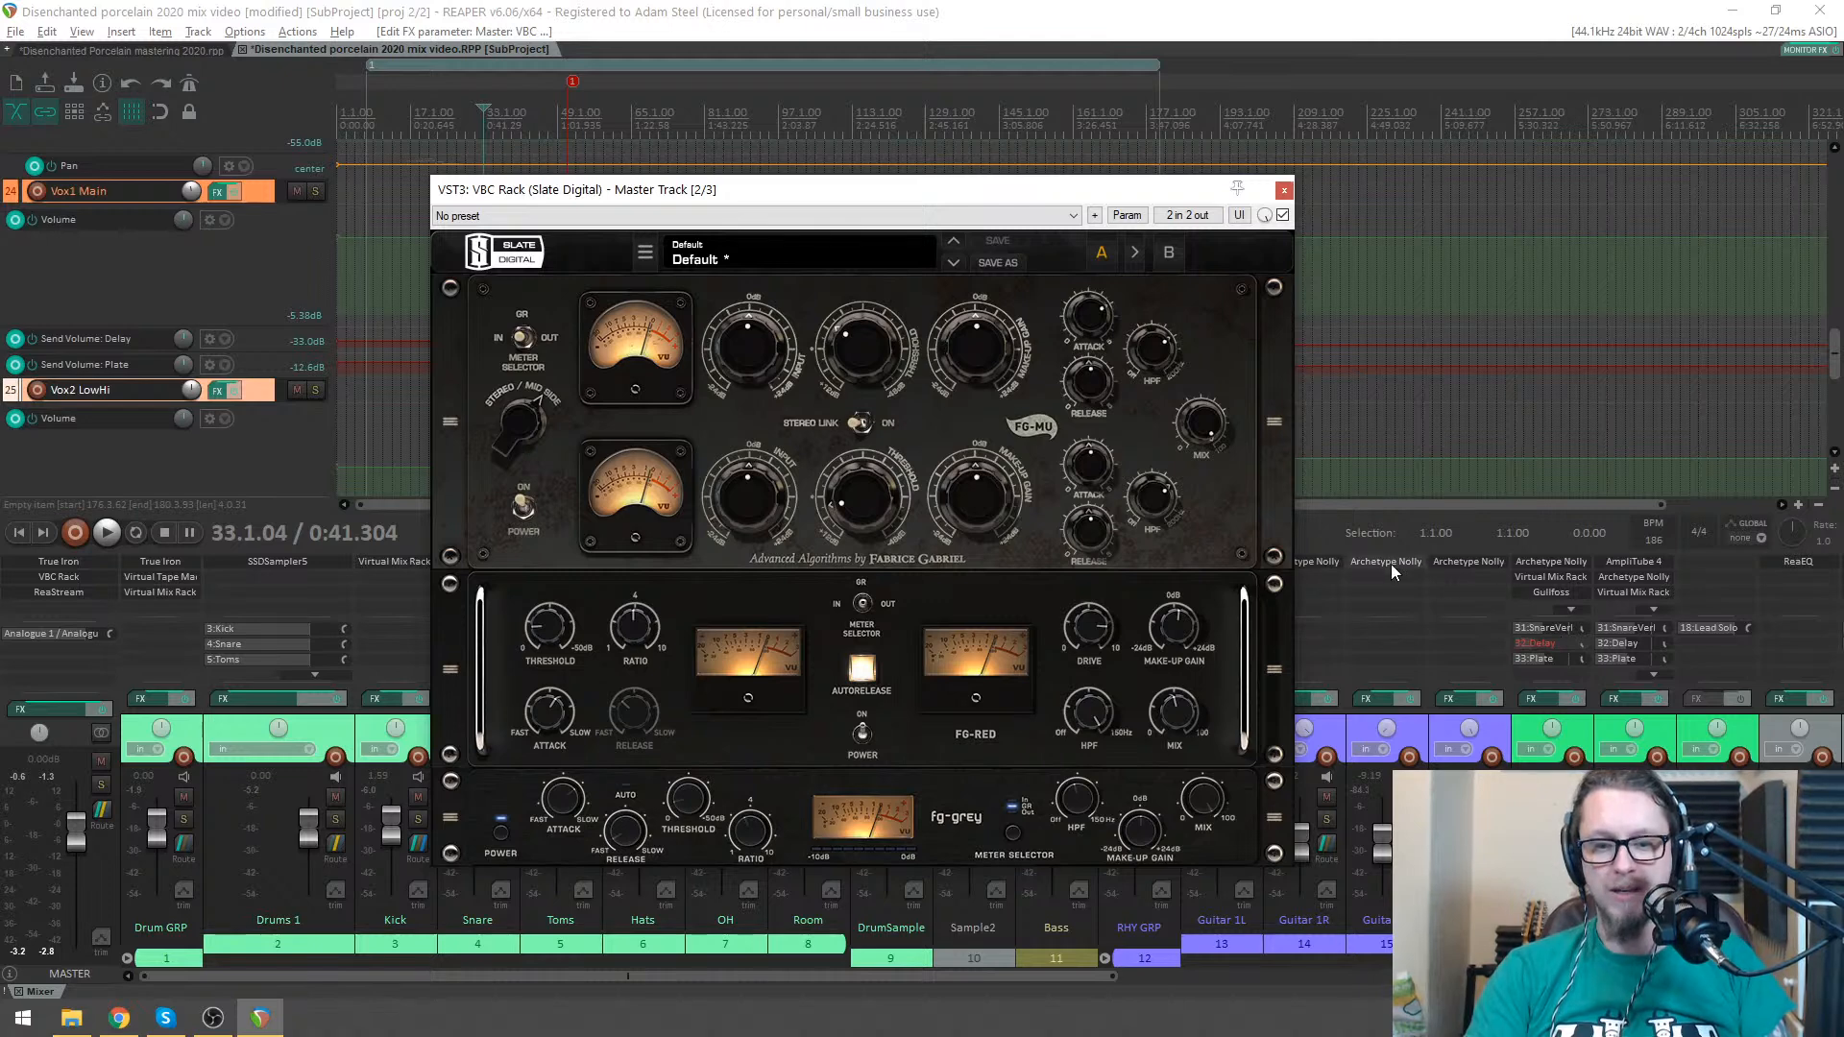
drag(1030, 190, 1067, 173)
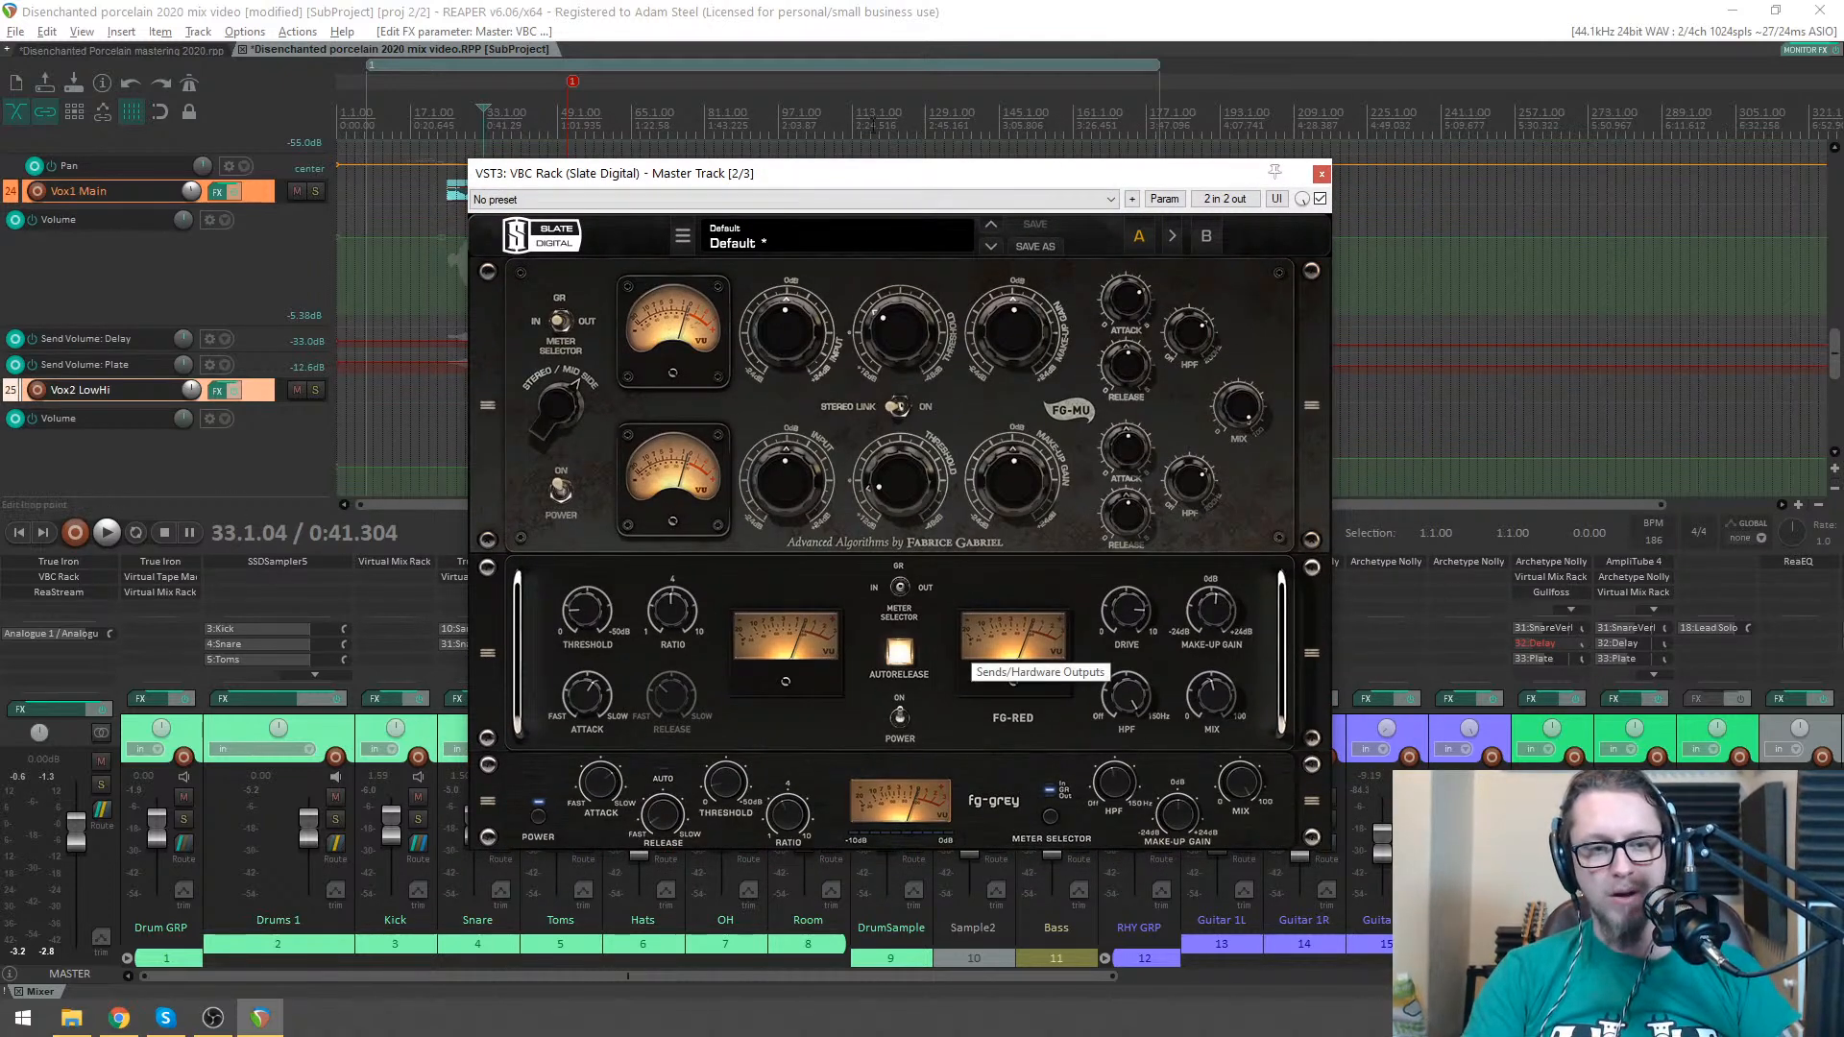
drag(878, 174, 816, 111)
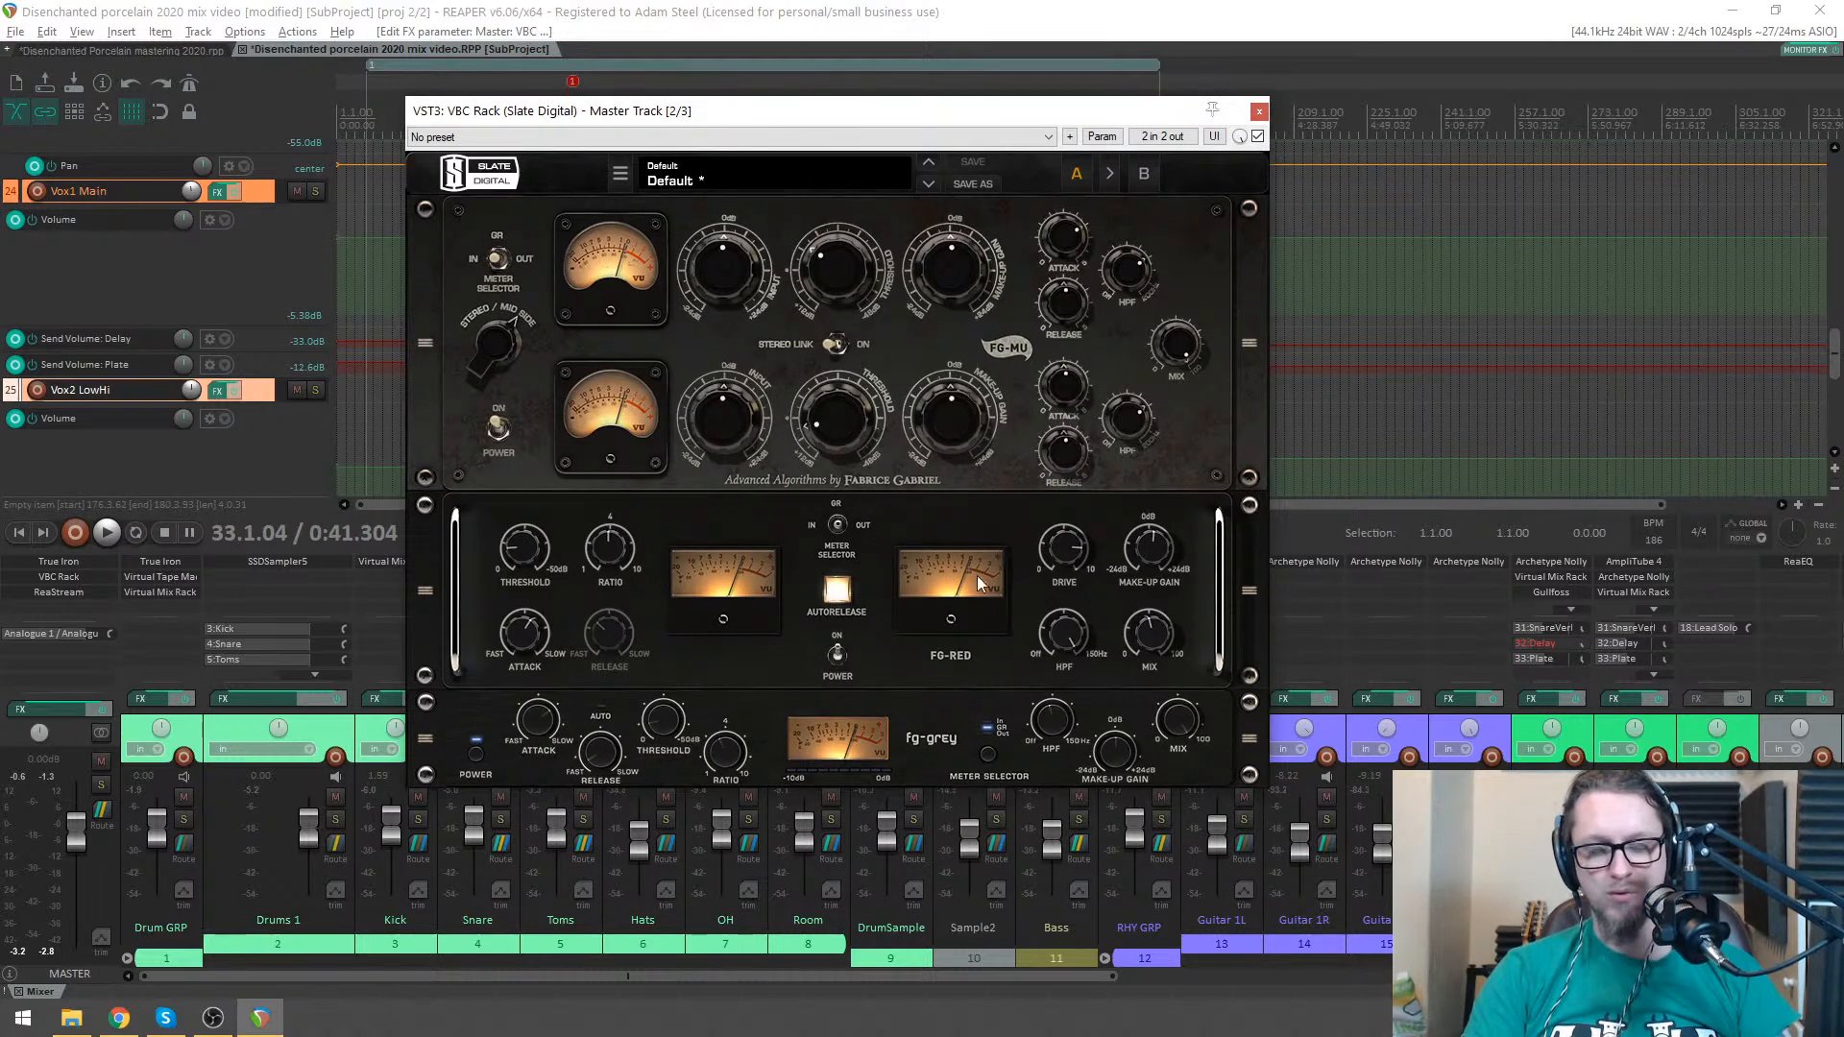
drag(672, 111, 680, 207)
click(604, 96)
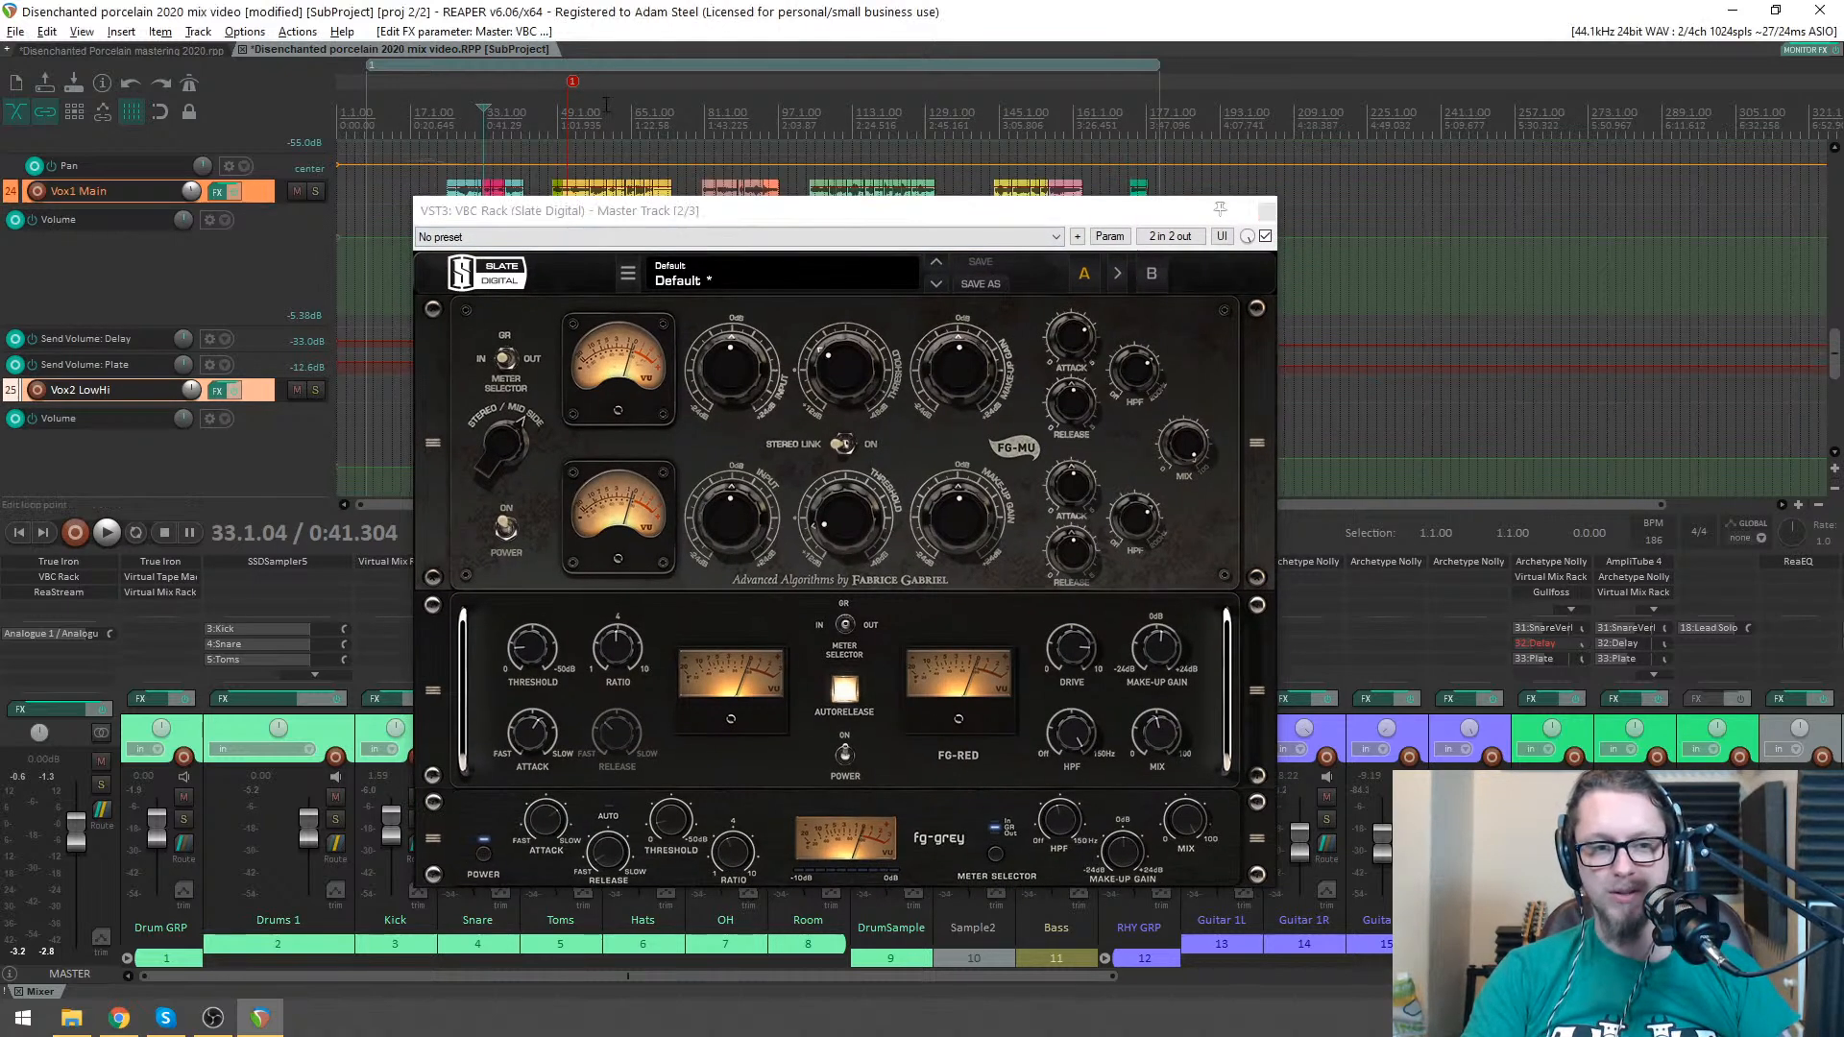
key(space)
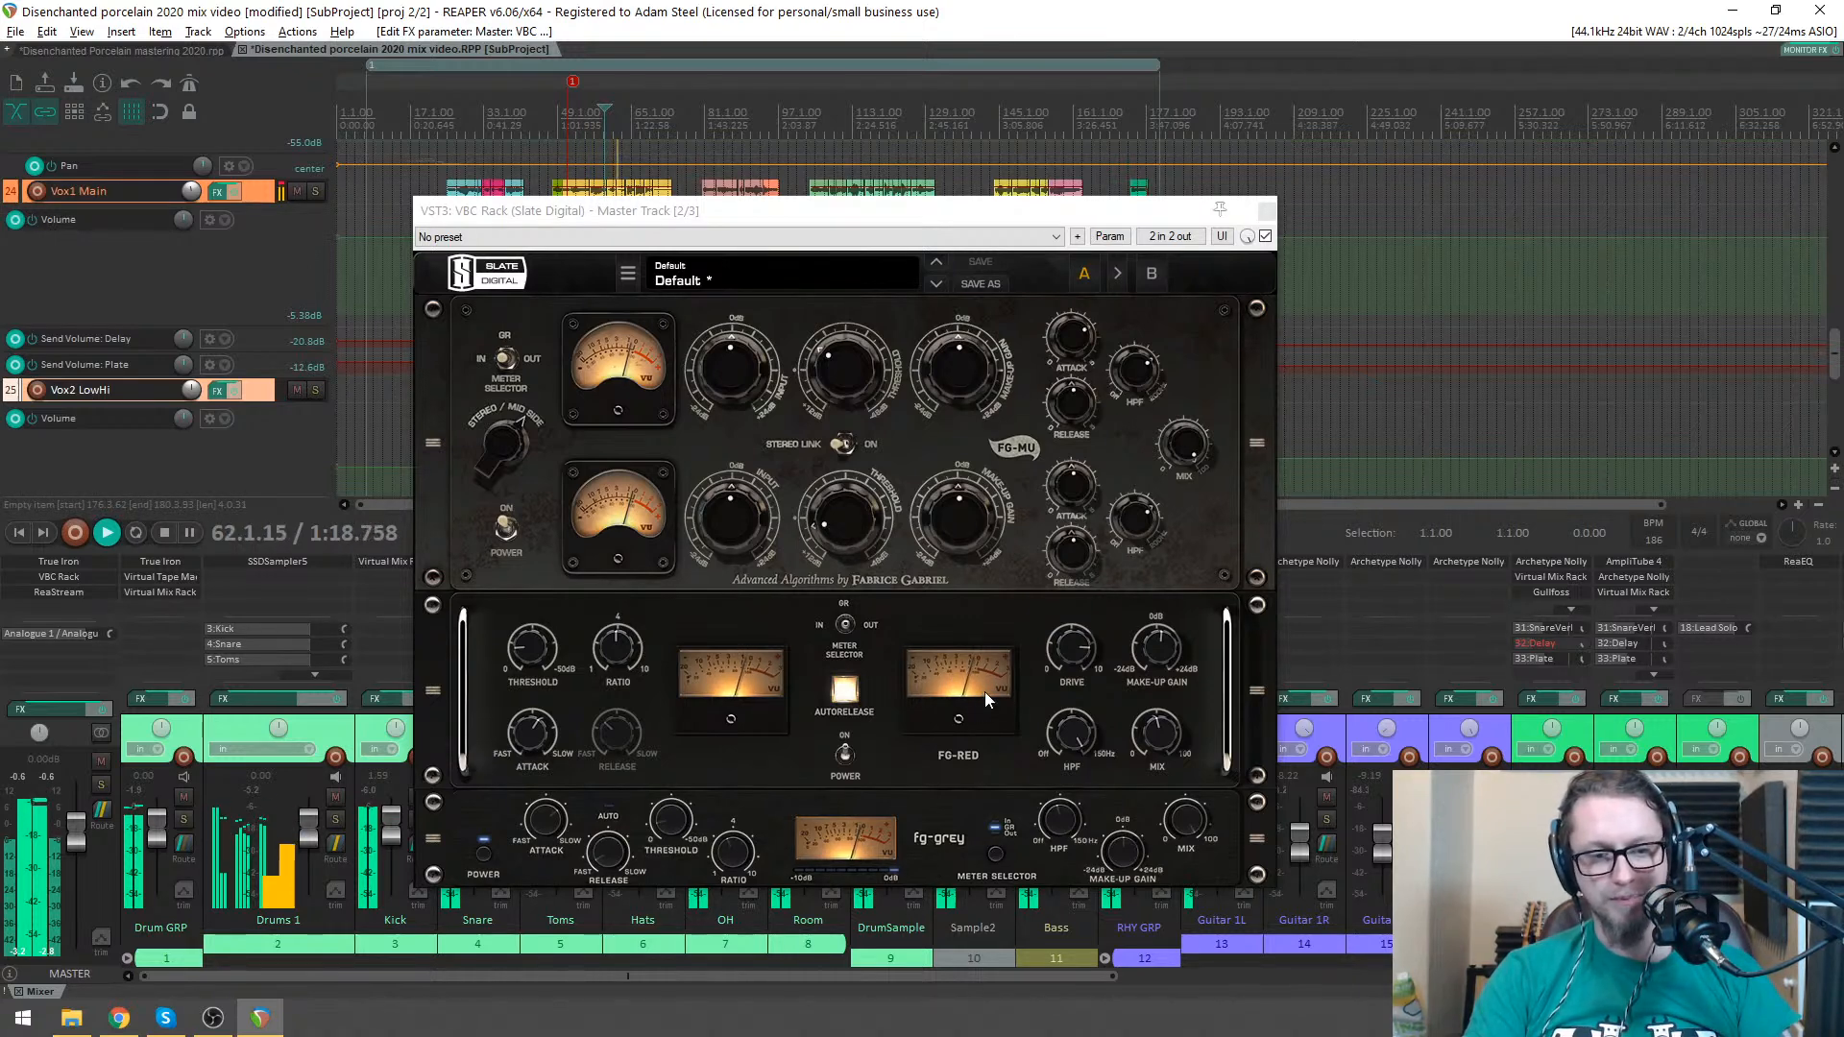
key(space)
click(1050, 107)
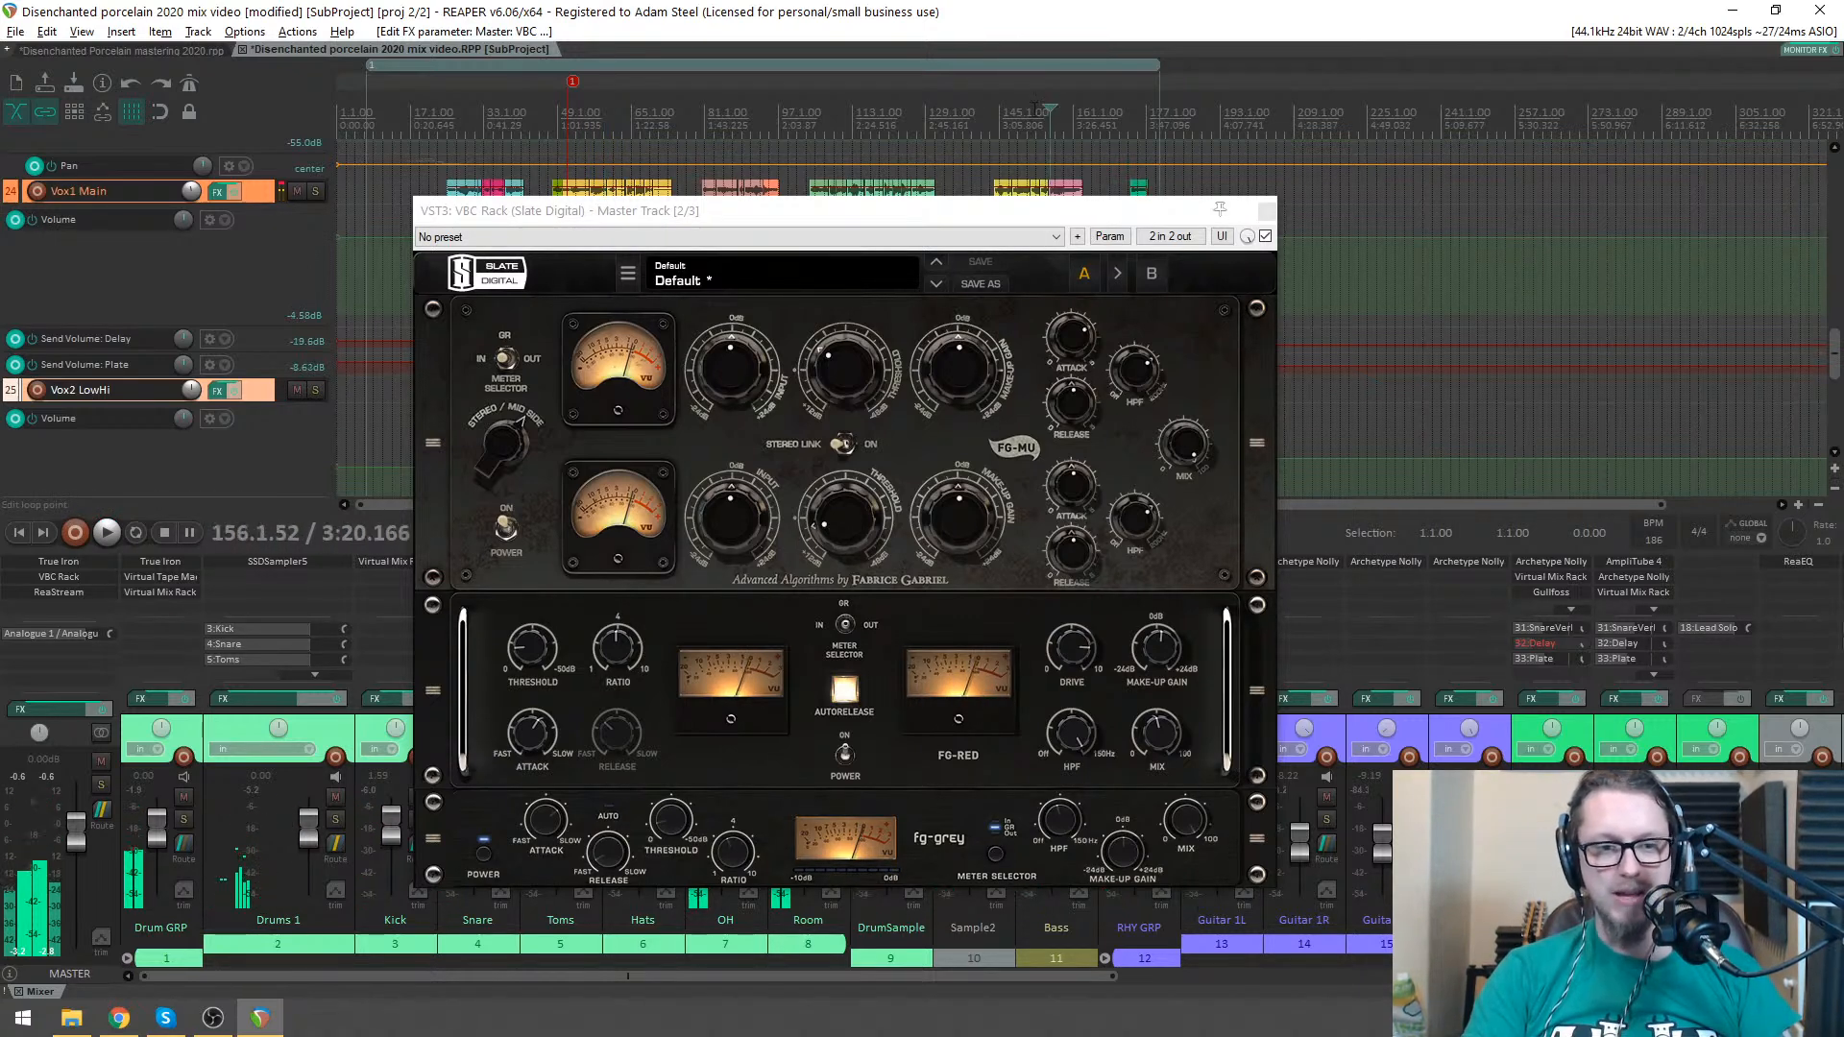
key(space)
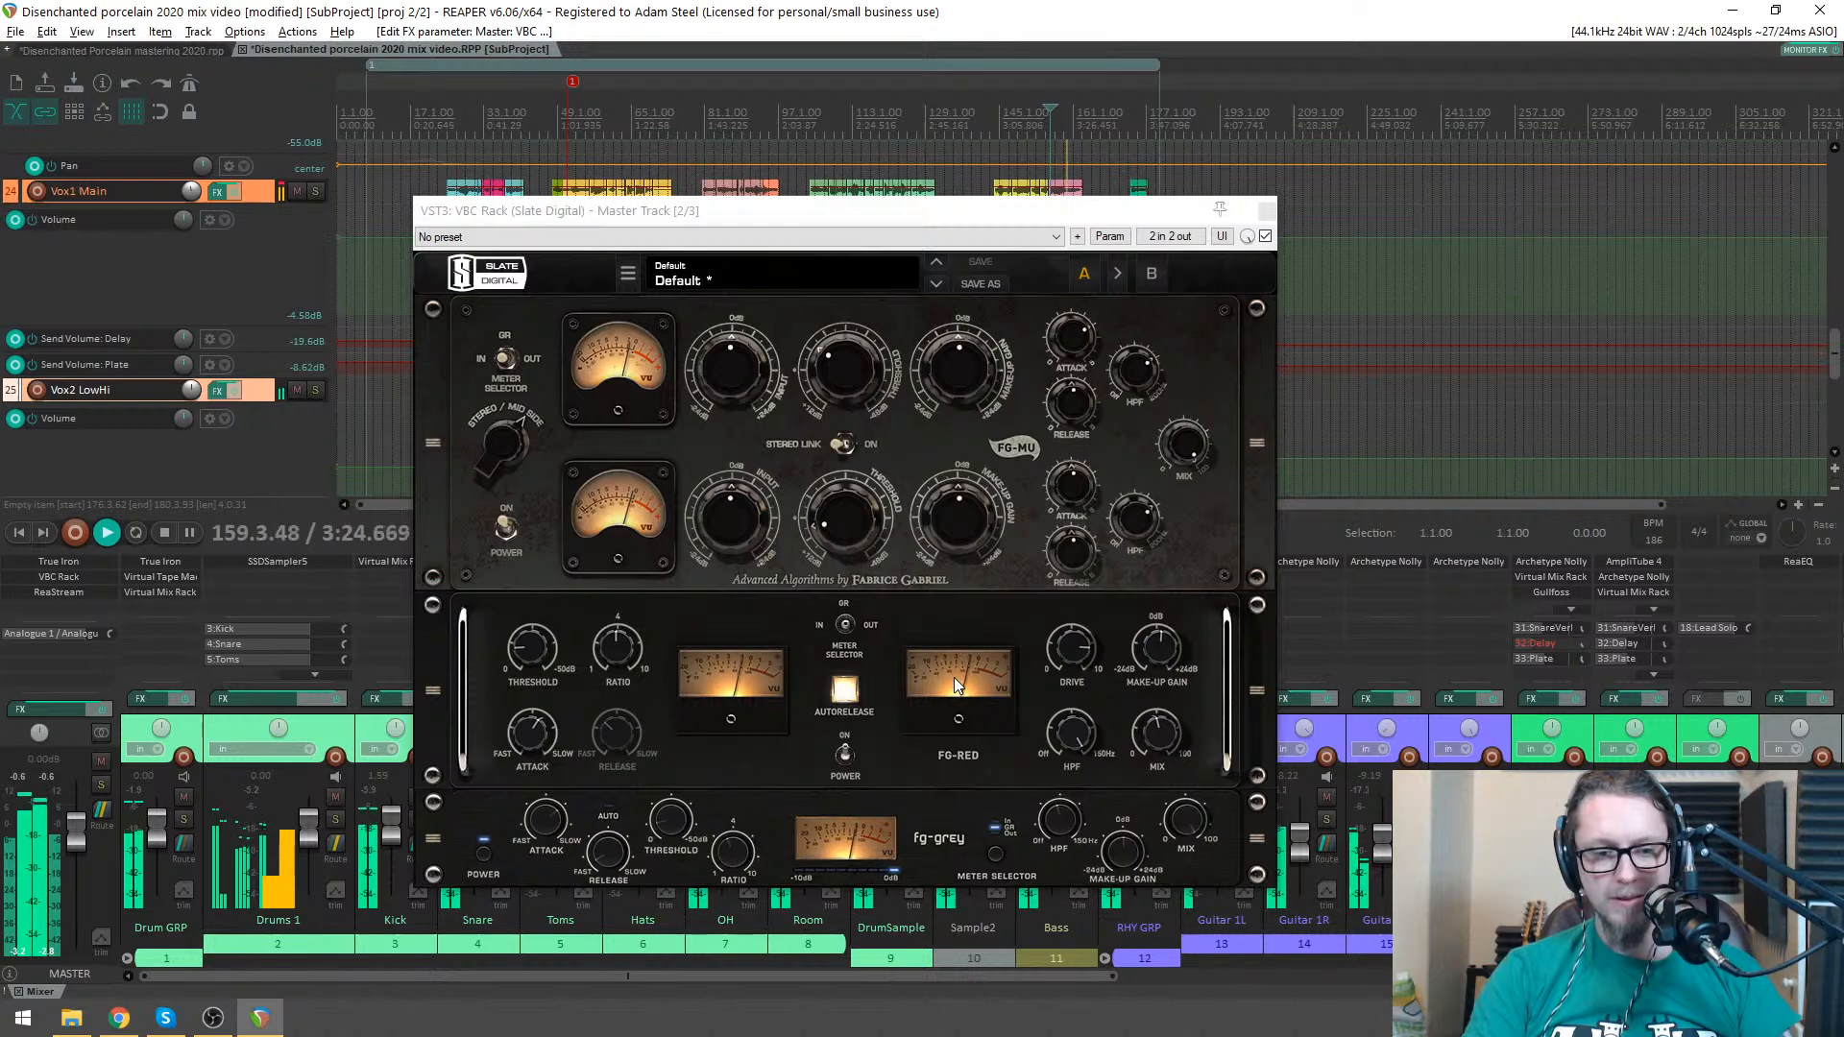
- Stop playback and inspect the FG-Red mix control and the FG-Grey meter and high-pass filter in VBC Rack
key(space)
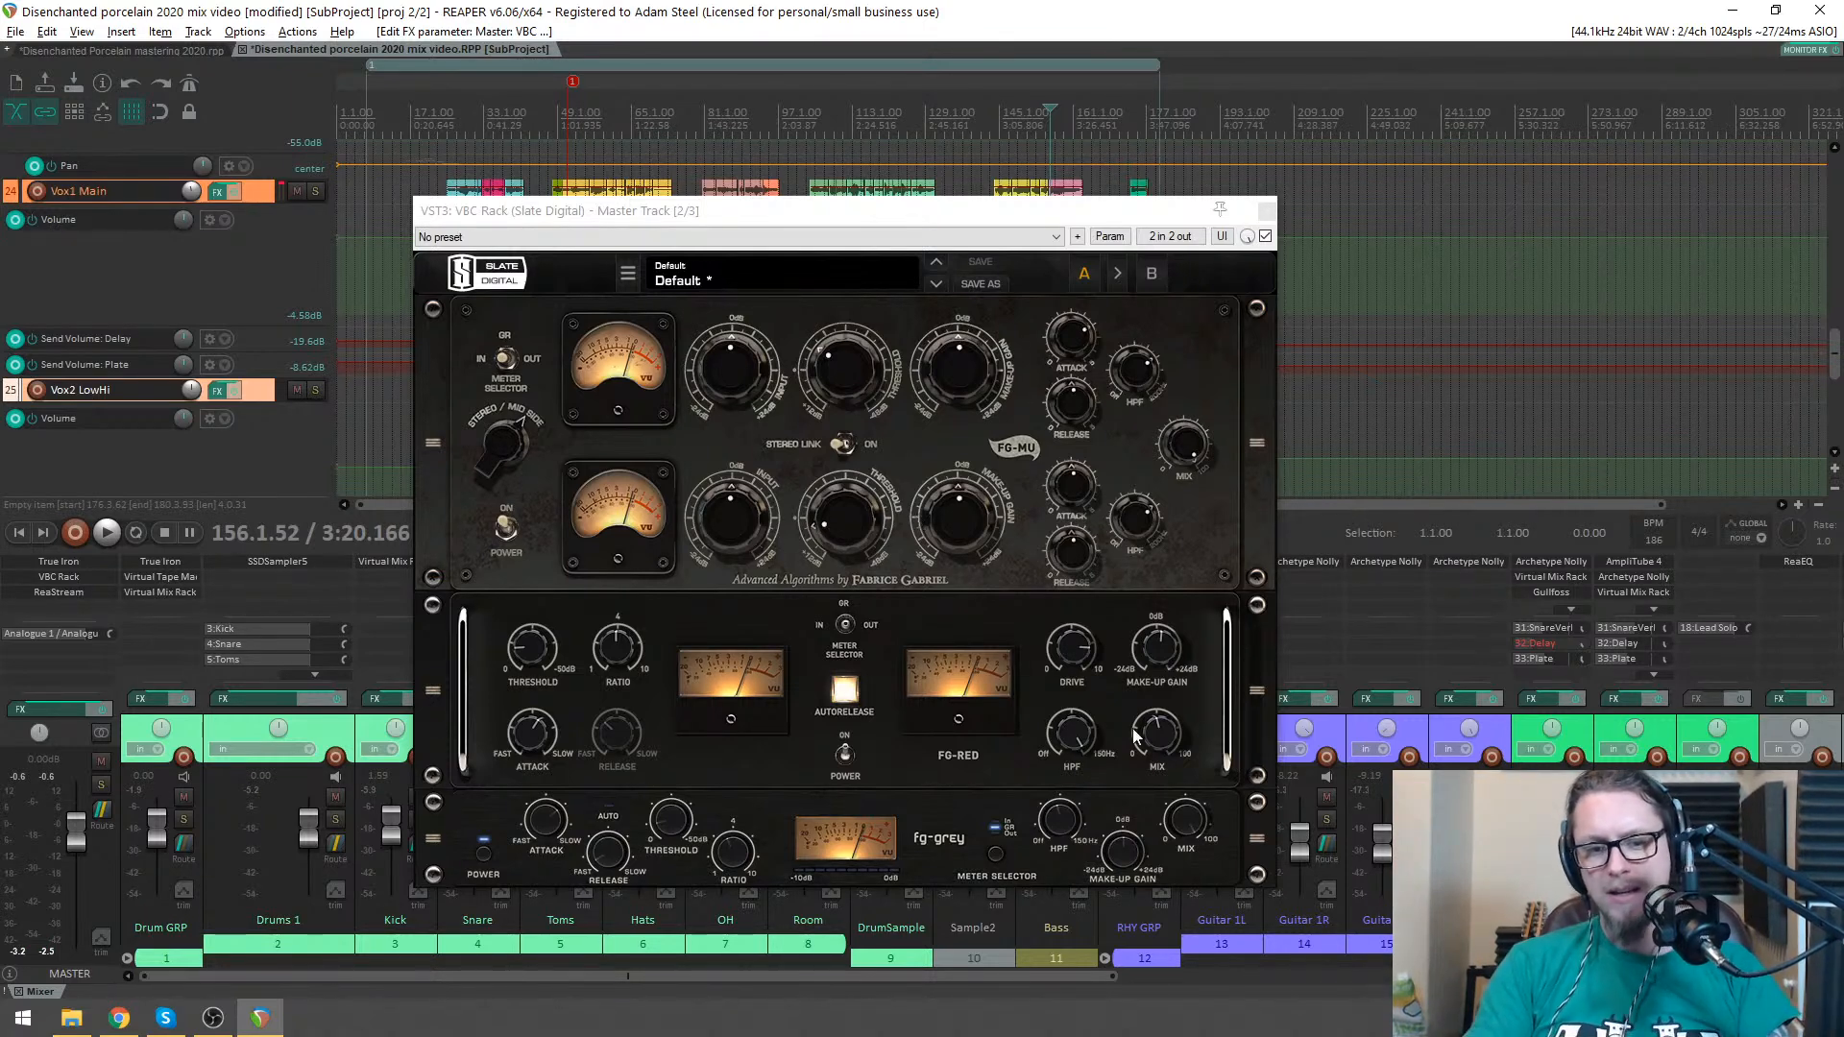
click(1160, 739)
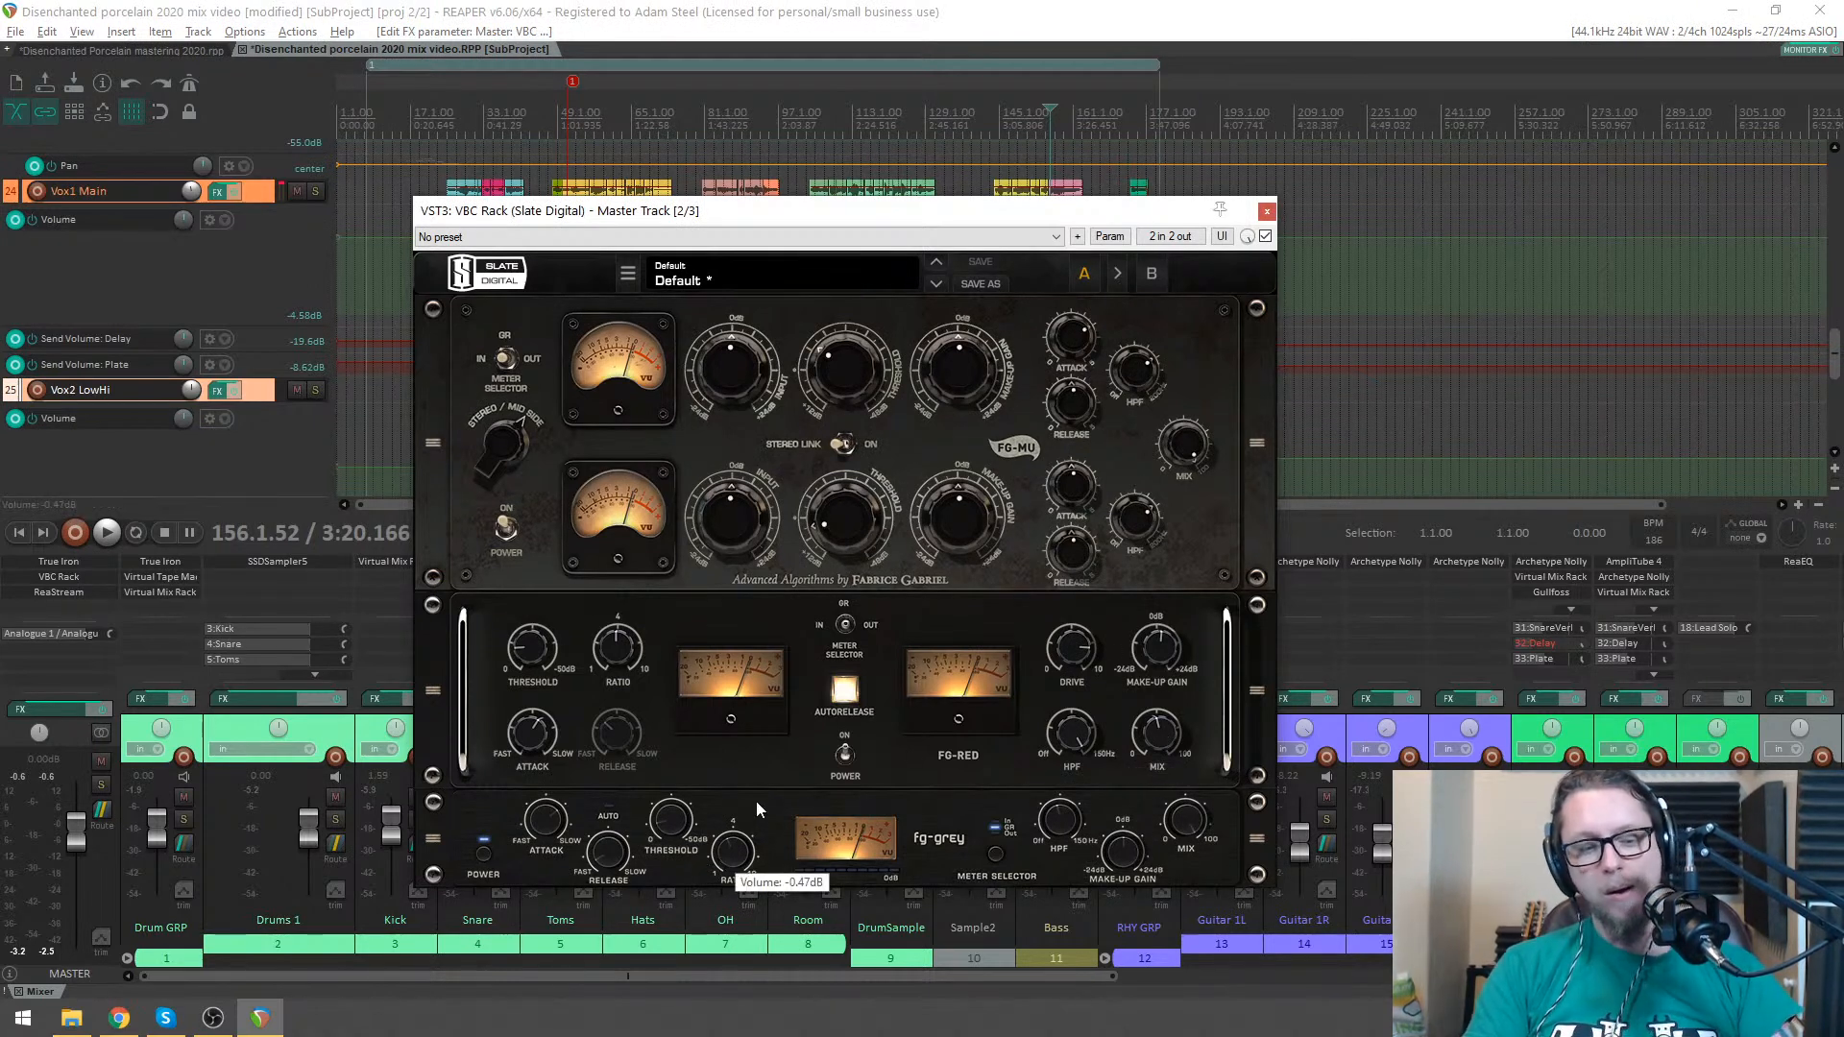
drag(787, 212, 782, 144)
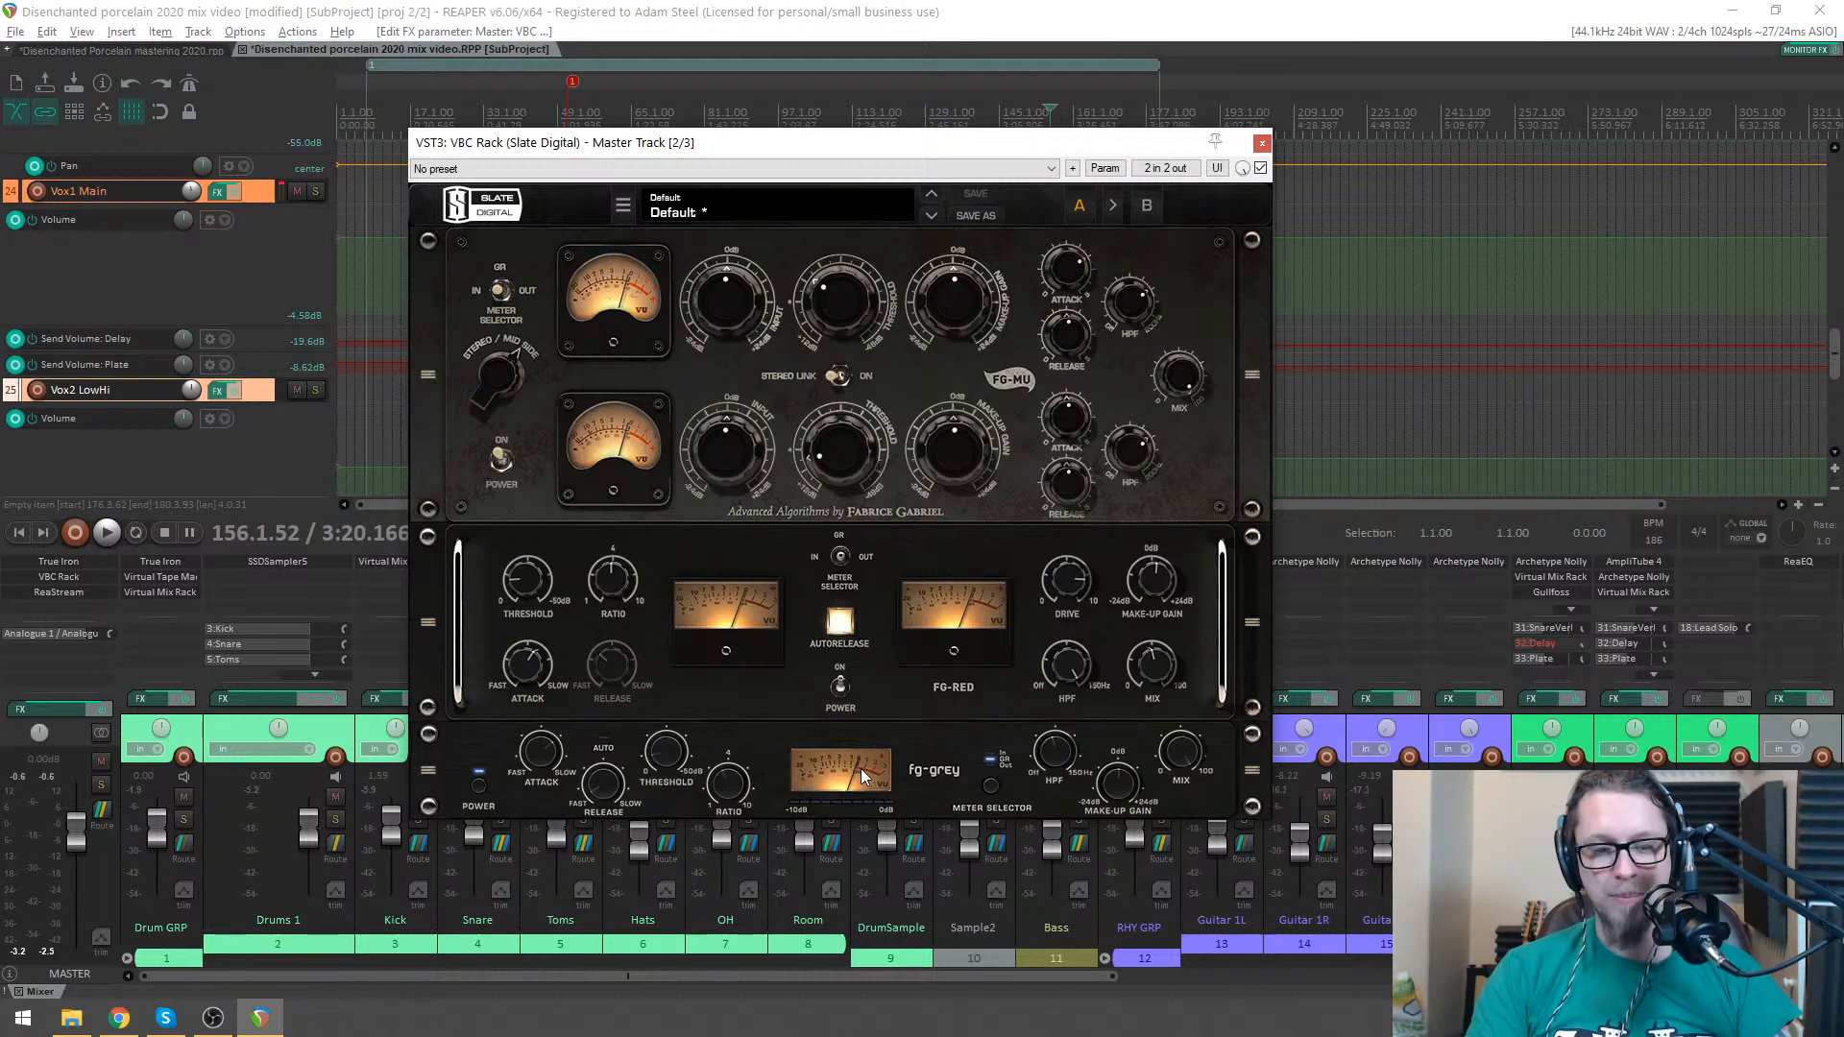
mouse_move(1060, 759)
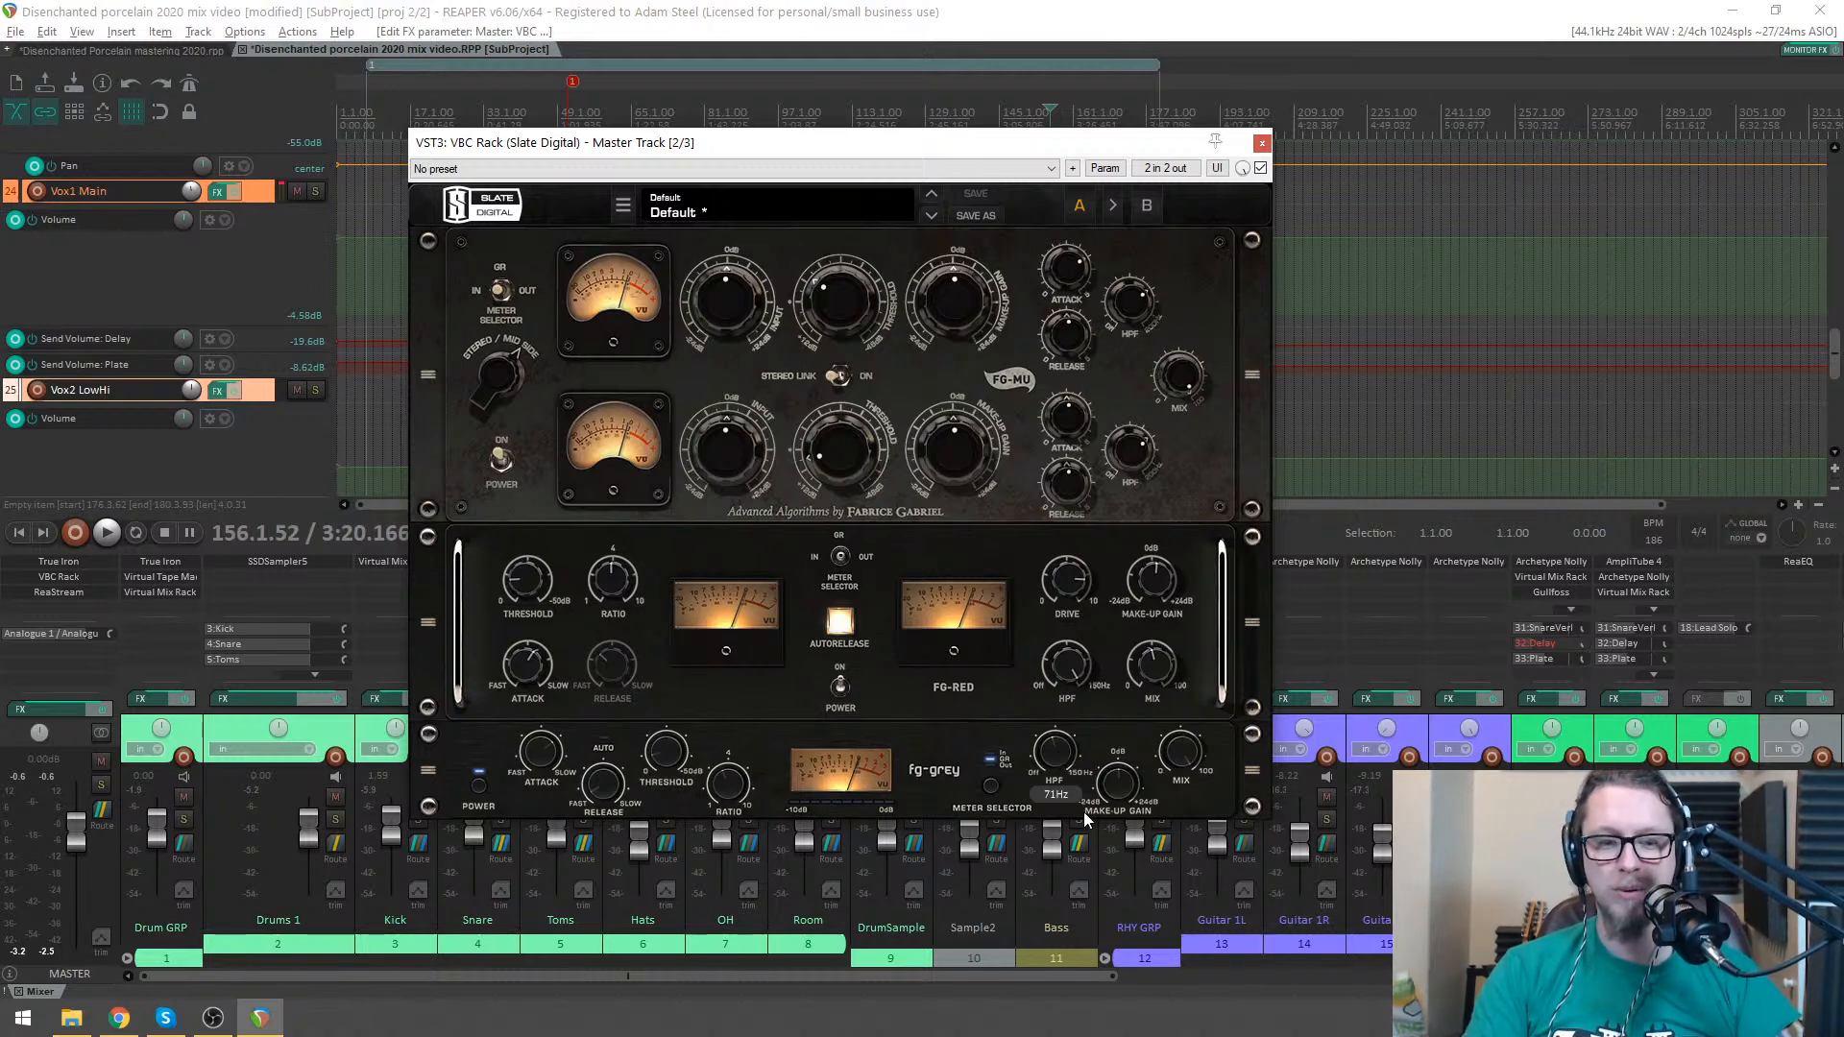
- Play the mix from 156.1.52 and compare it with the whole VBC Rack bypassed and active, leaving it active
key(space)
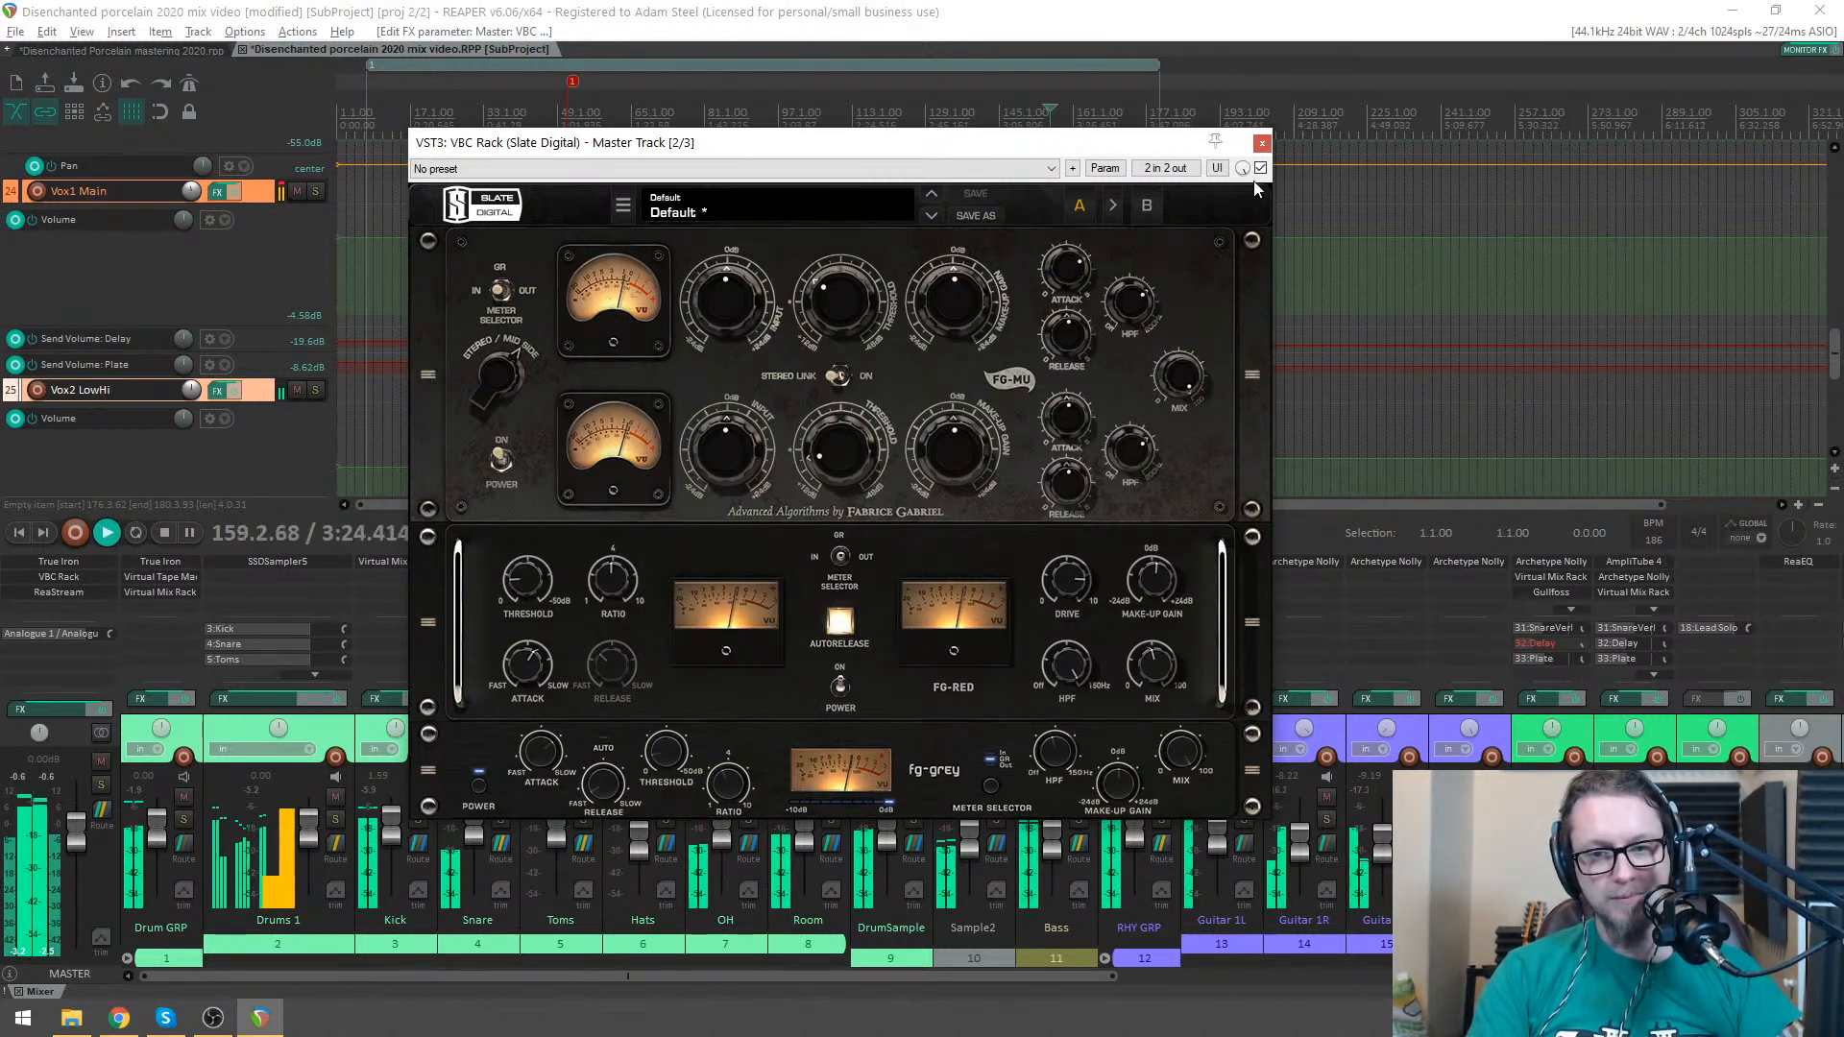
key(space)
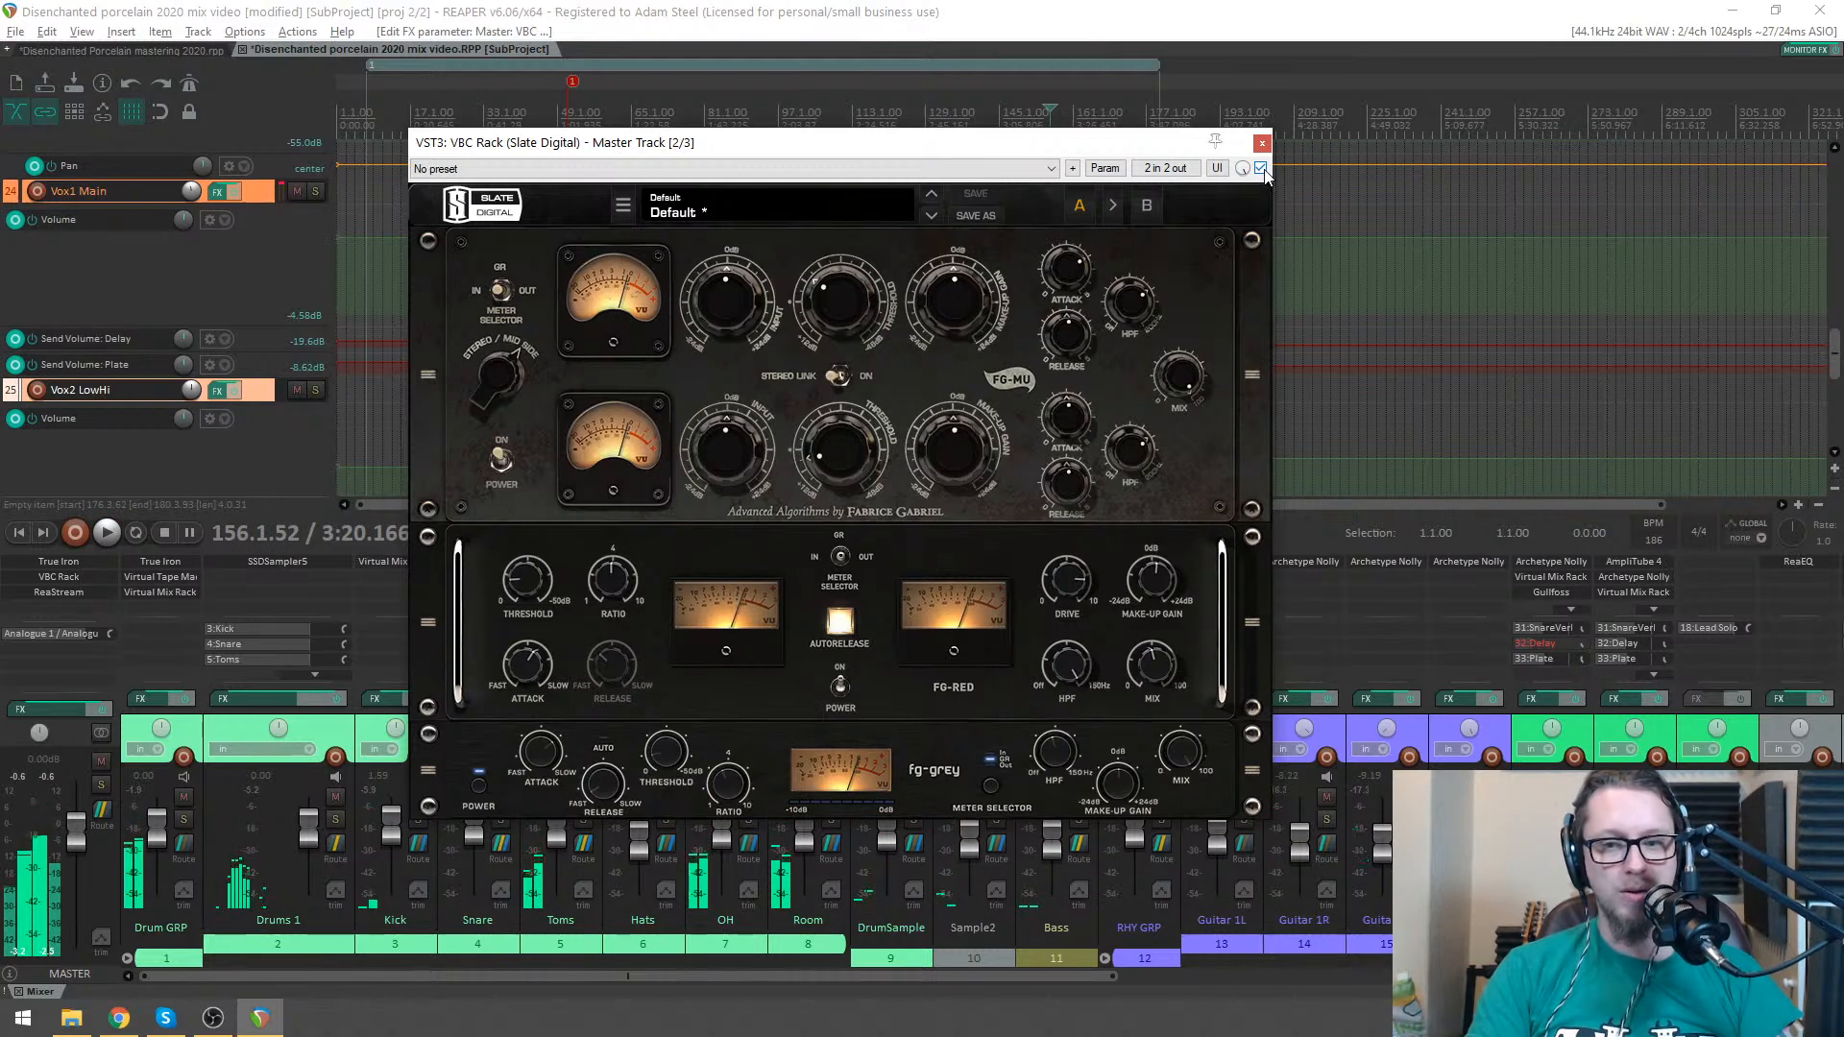
key(space)
click(1261, 168)
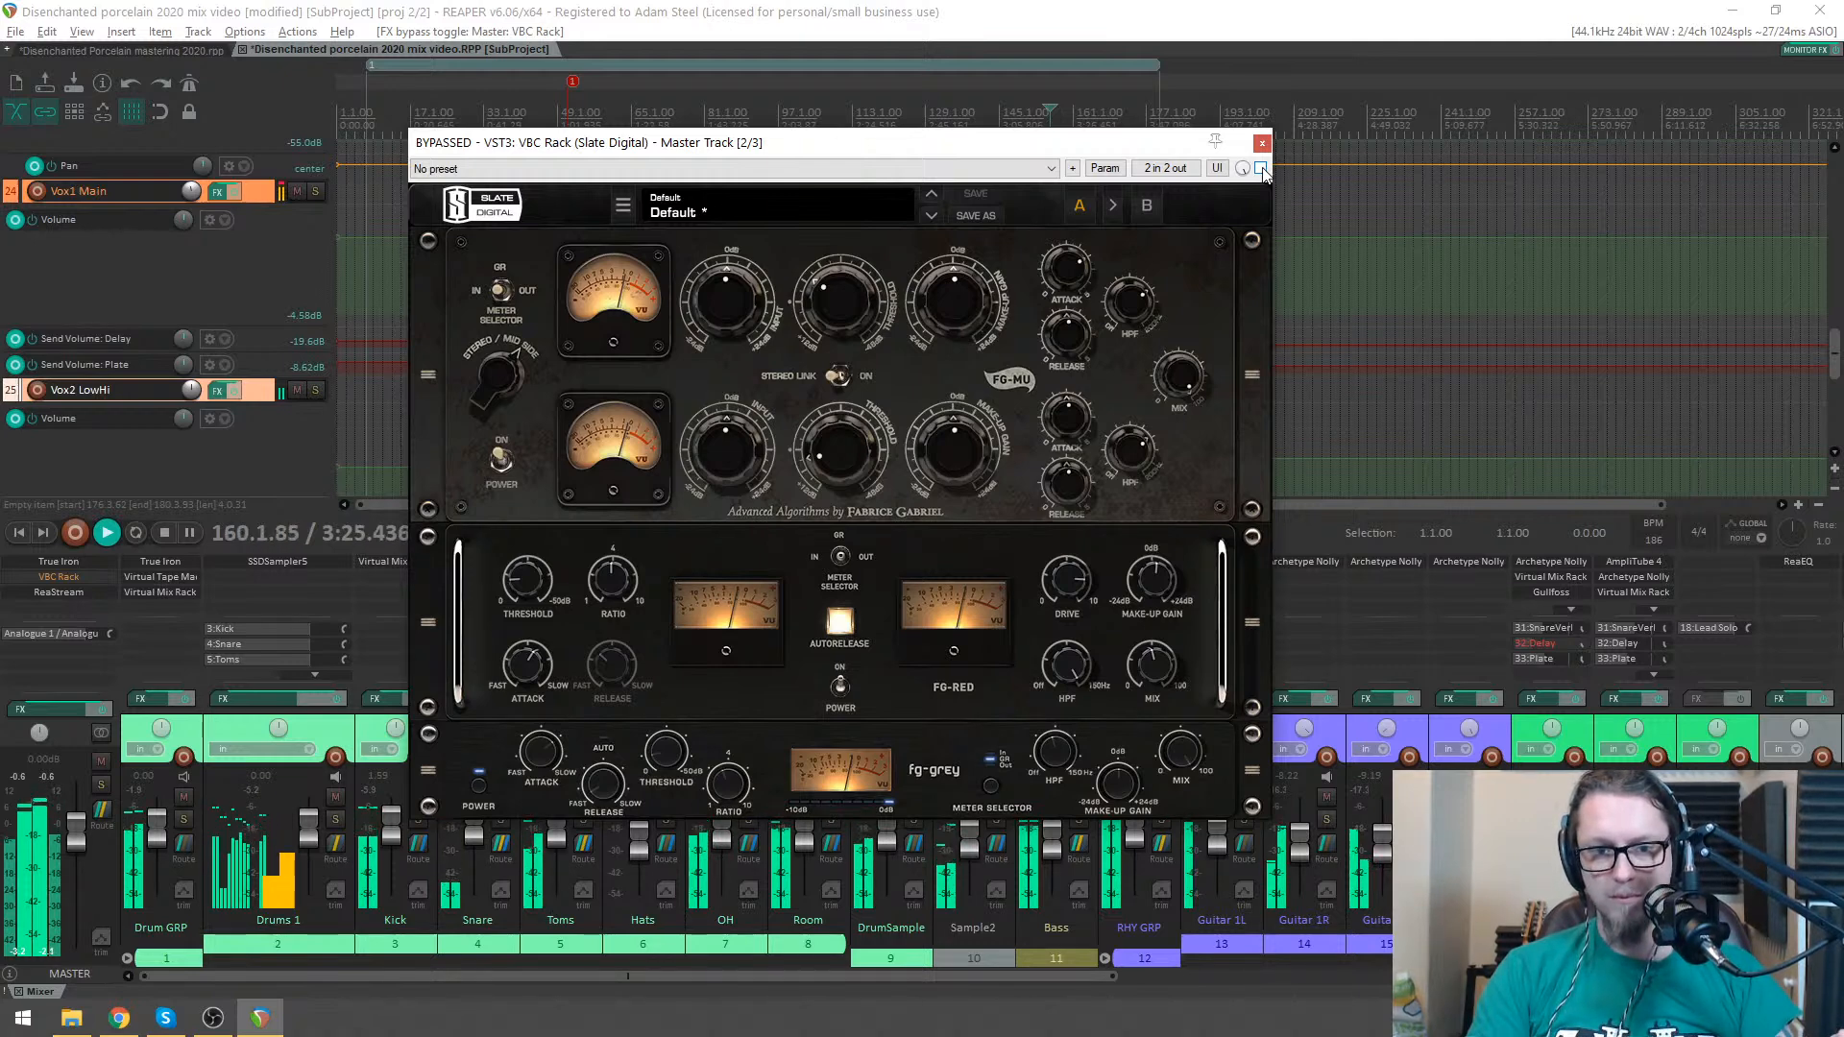
click(1260, 169)
- Stop playback and close the master track's VBC Rack window
drag(1058, 148, 1011, 164)
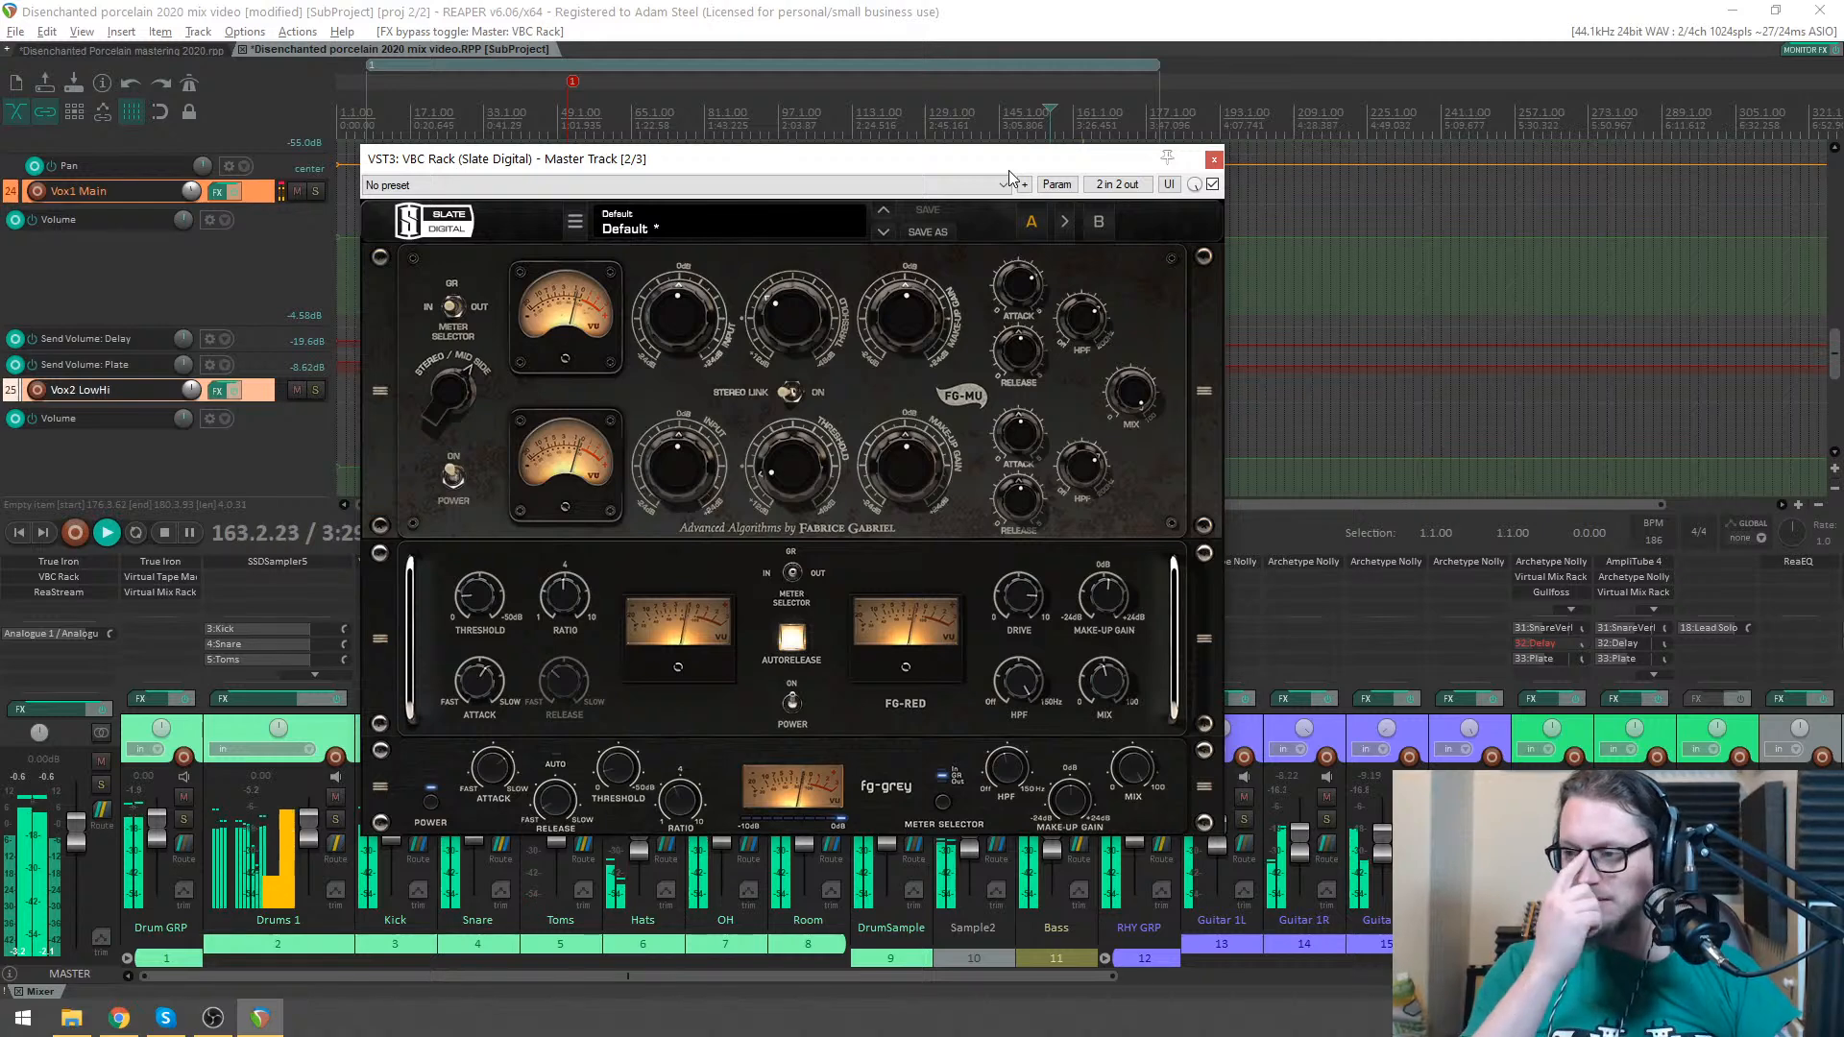
key(space)
drag(884, 165, 1057, 164)
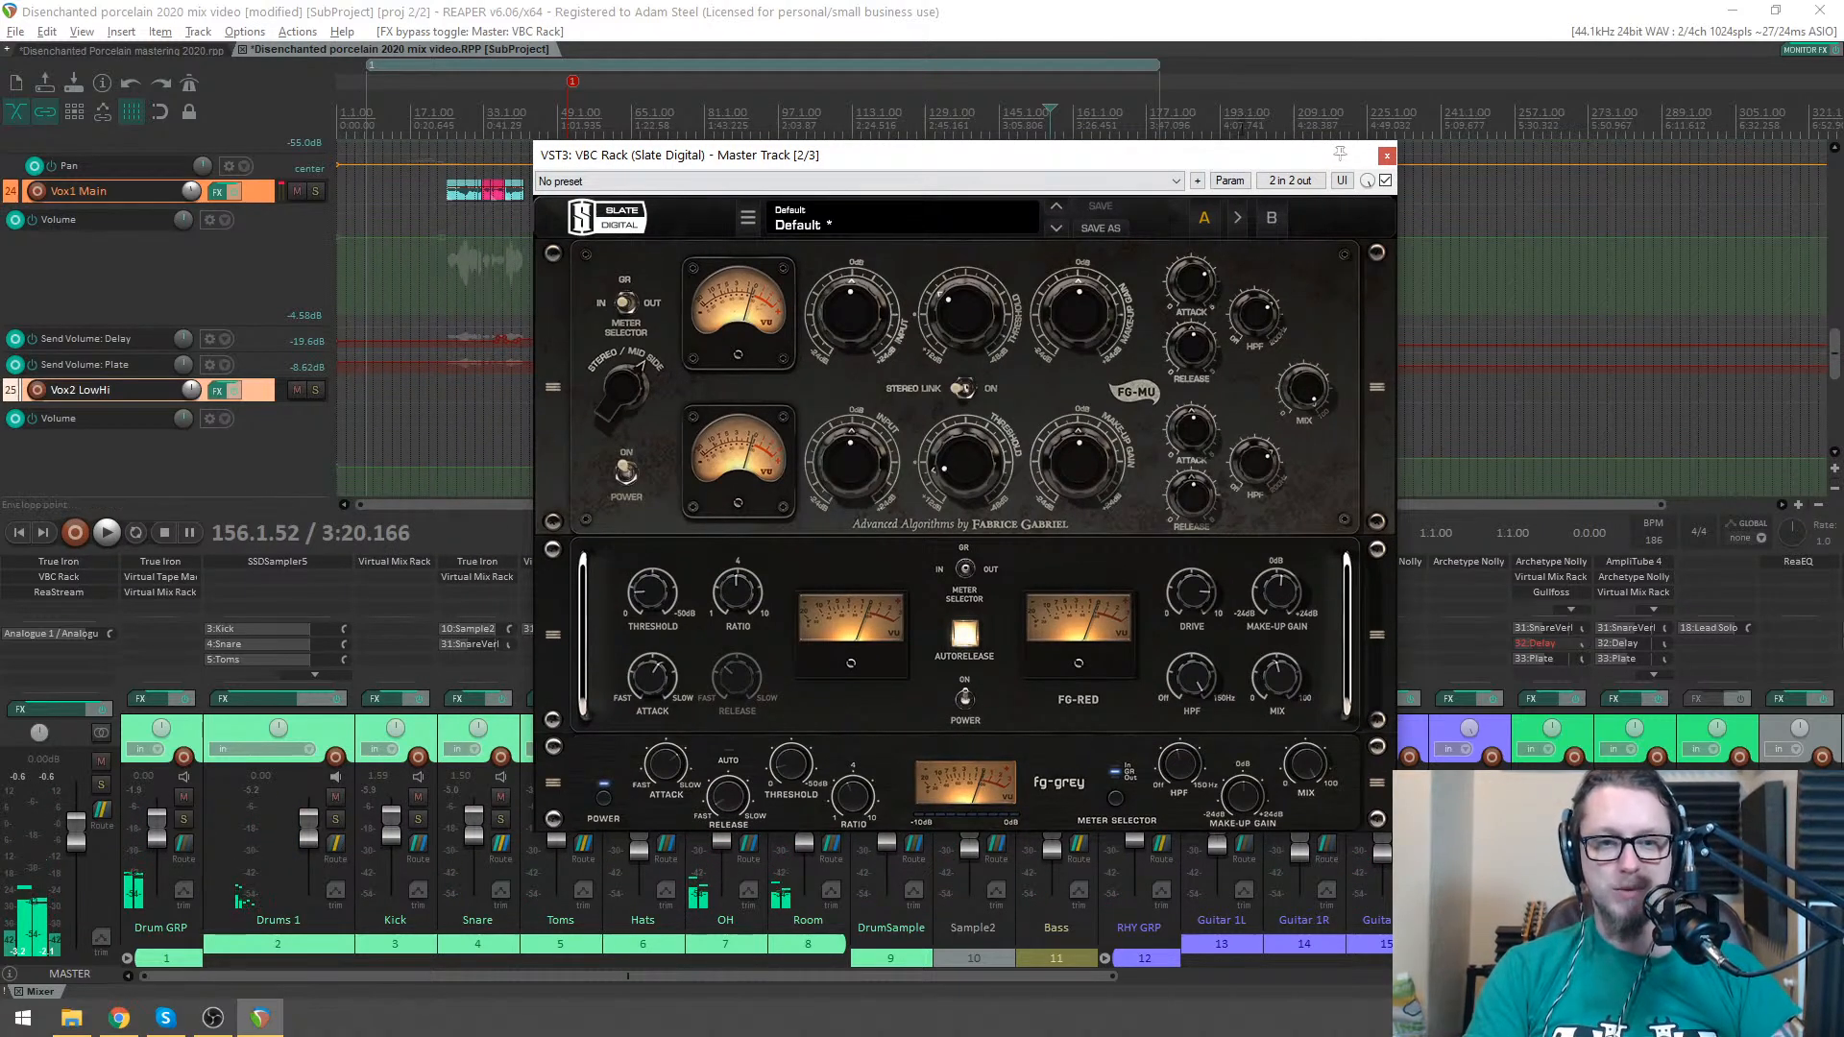
drag(1219, 160, 1254, 160)
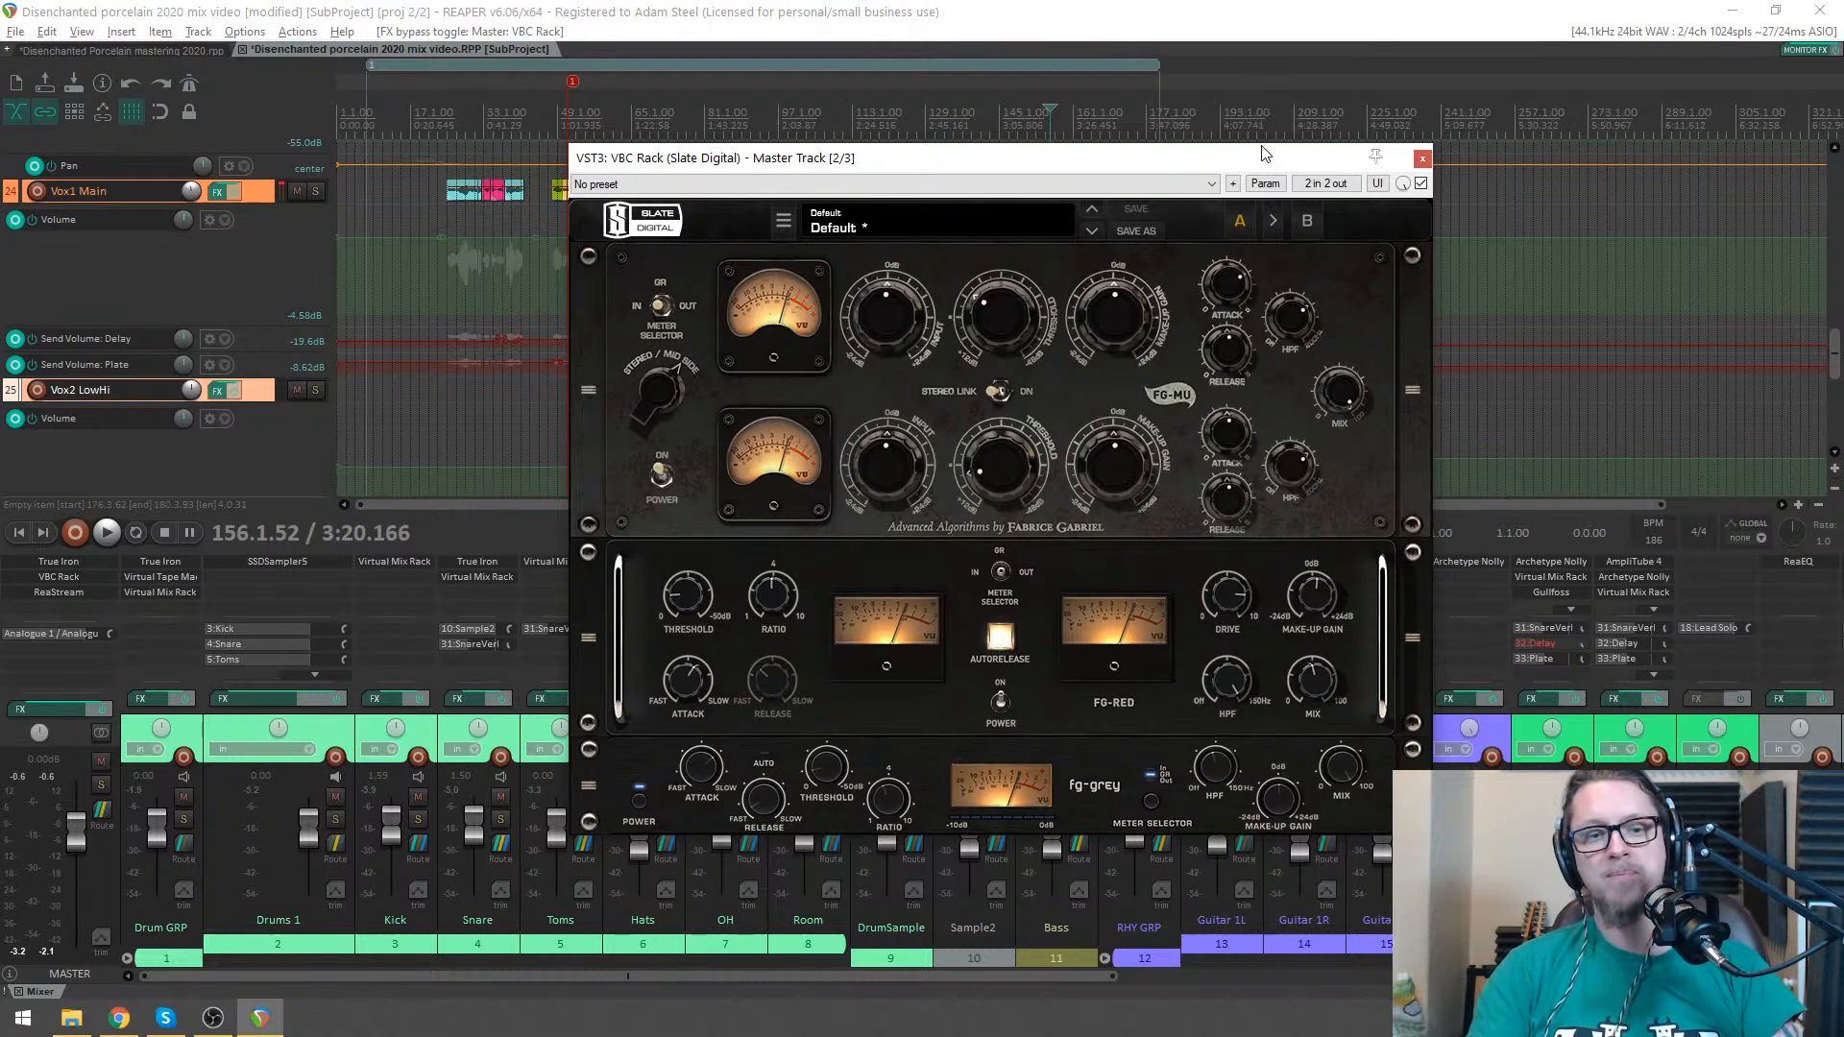
click(1422, 158)
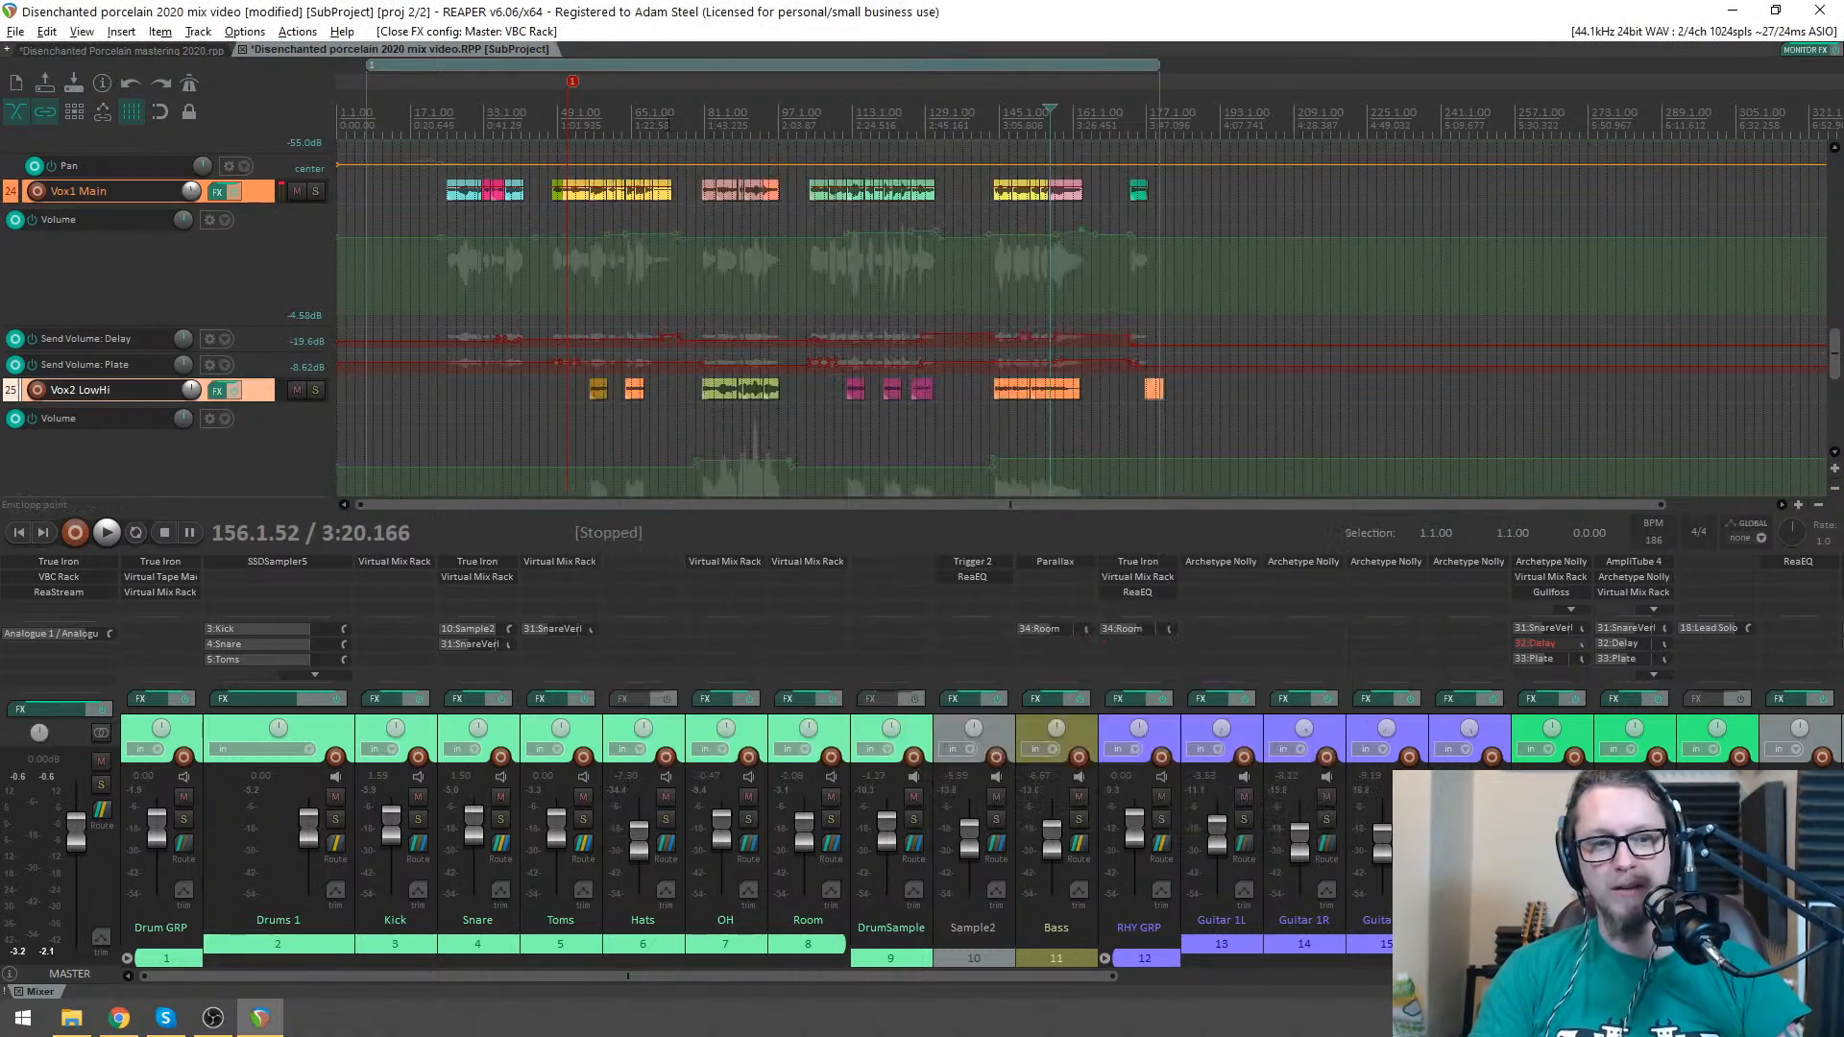
- Play the mix from 82.1.20 with the Lead1 guitar track soloed, and clear the solo when stopping
scroll(702, 134, down, 2)
scroll(702, 135, up, 3)
scroll(746, 245, down, 2)
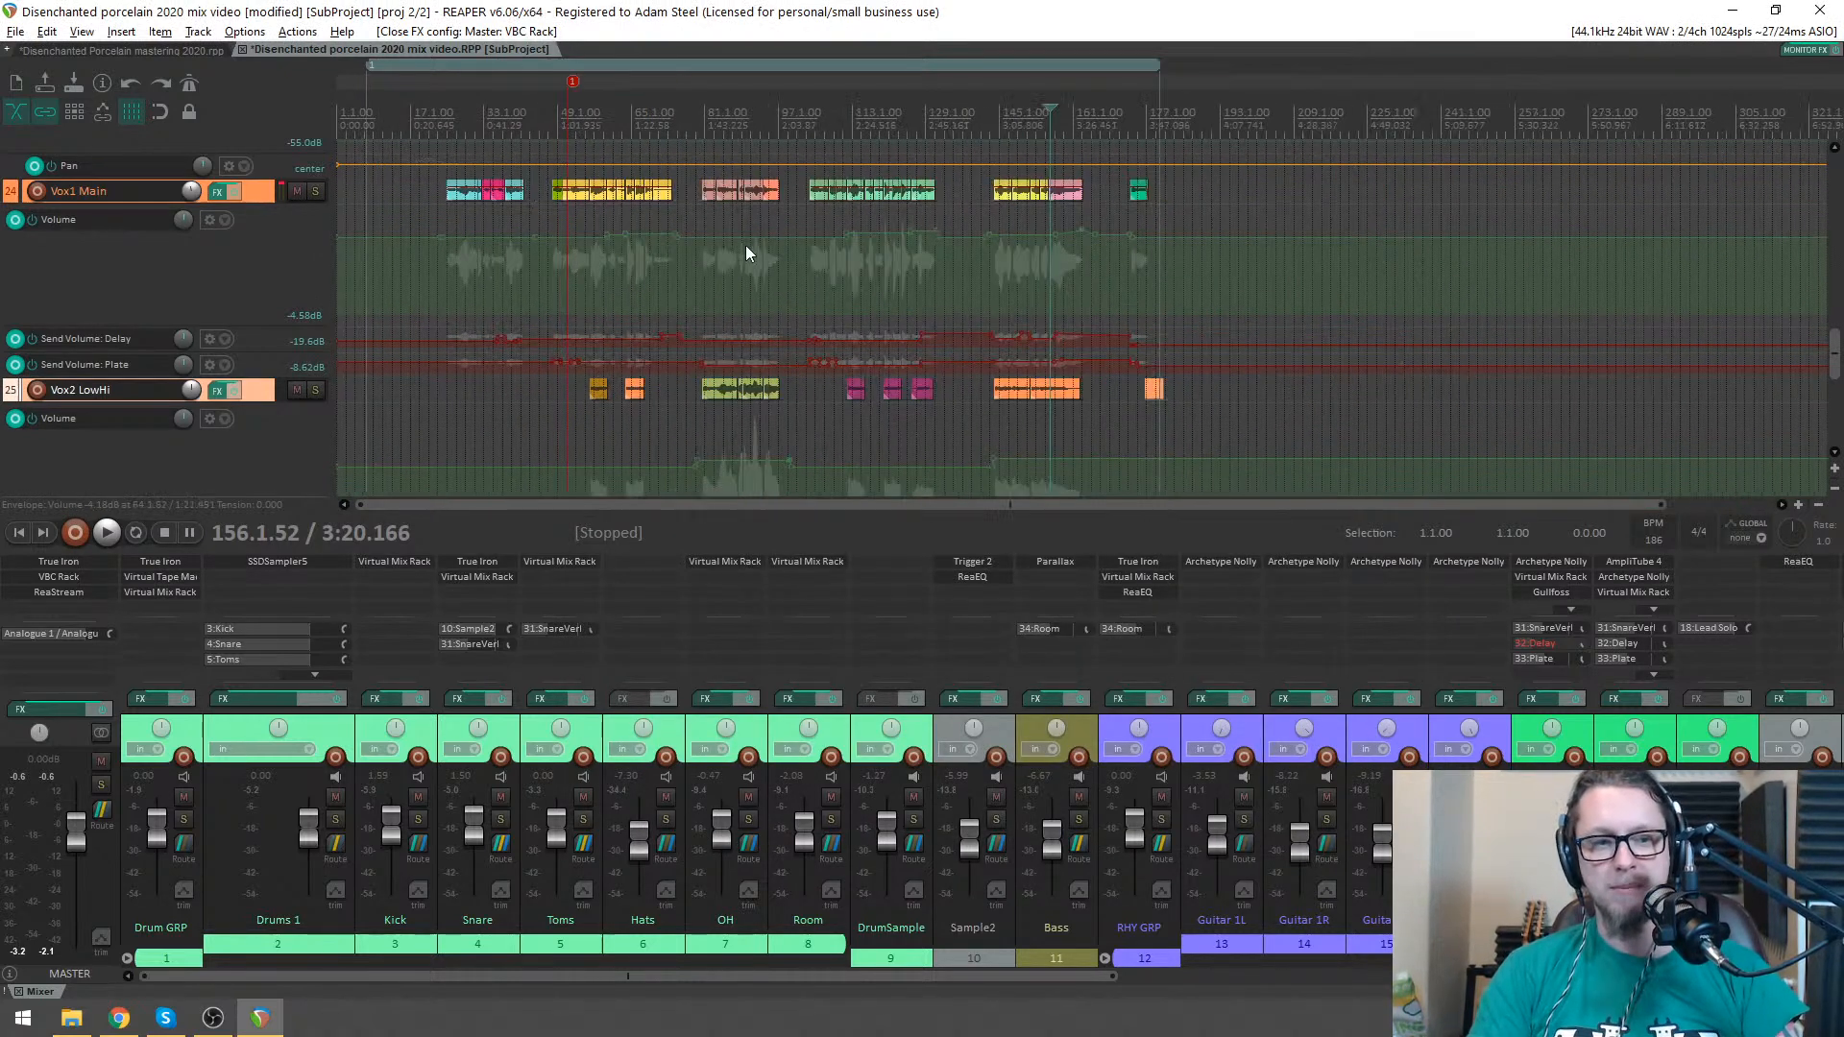
scroll(751, 255, up, 3)
scroll(751, 256, down, 3)
click(709, 115)
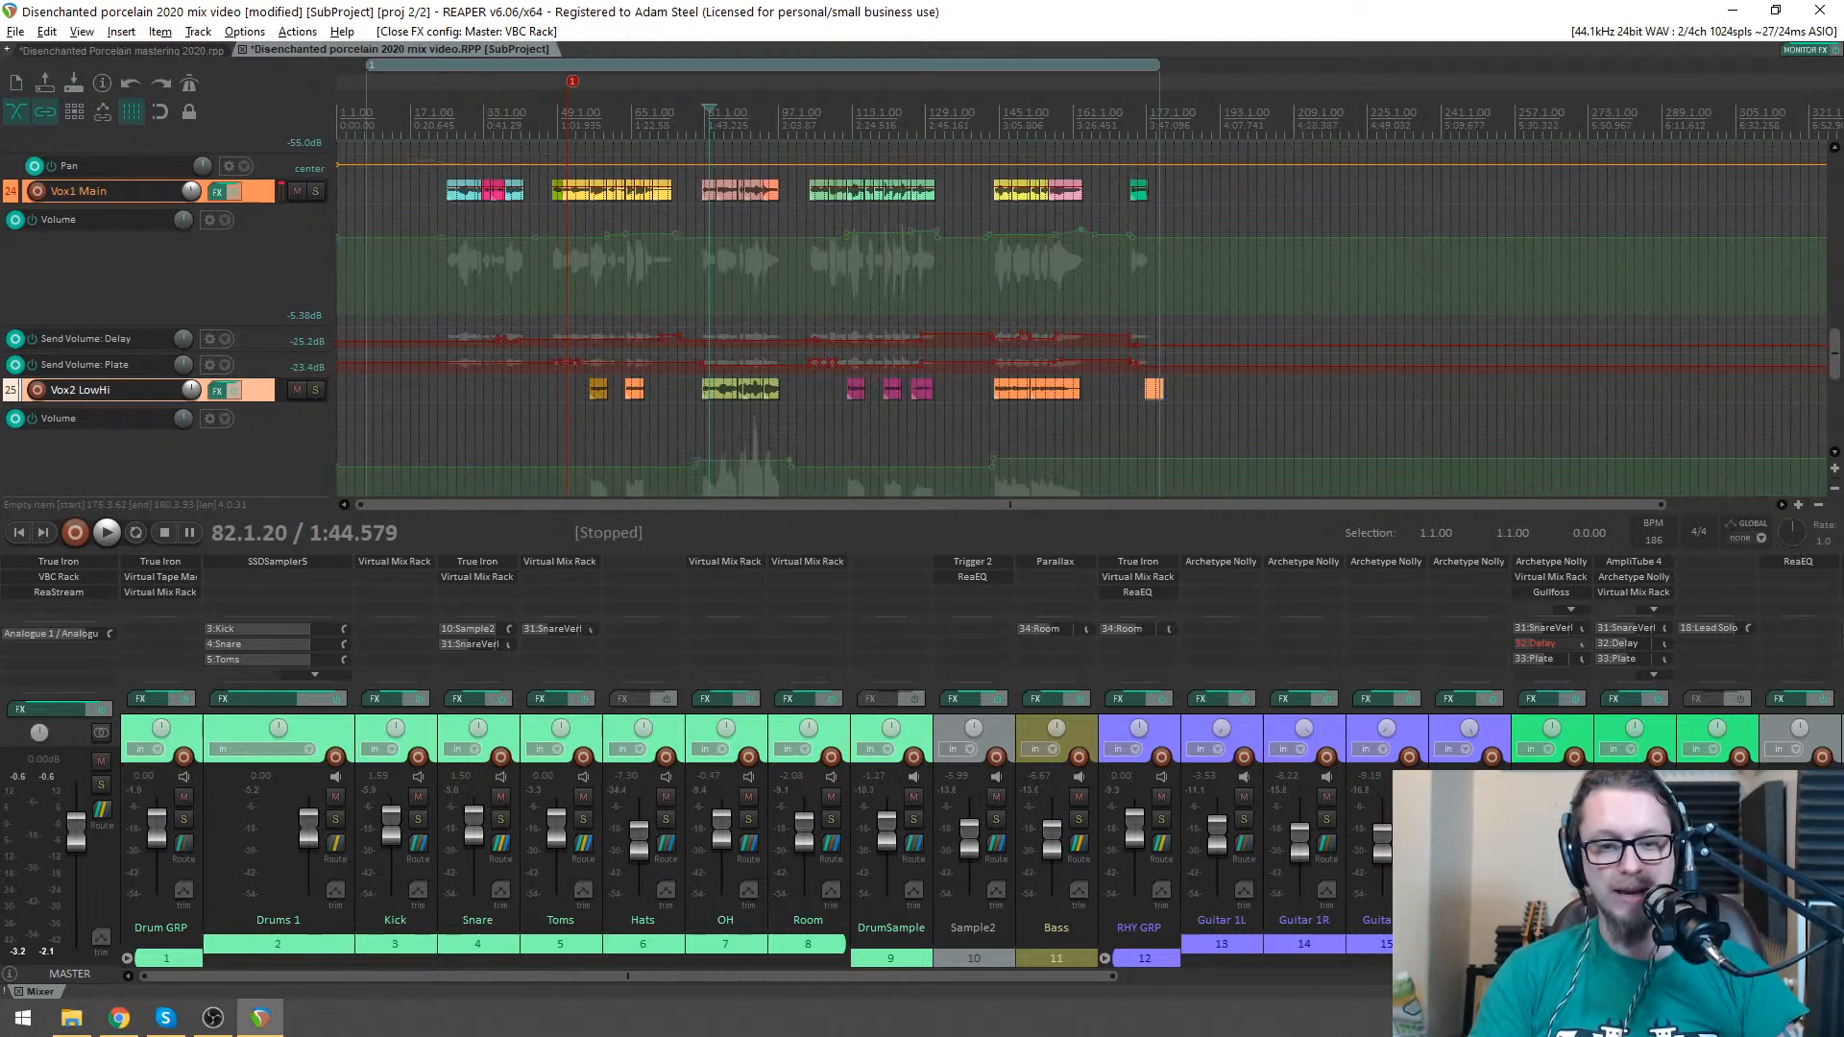
key(alt+s)
key(space)
drag(1835, 355, 1833, 221)
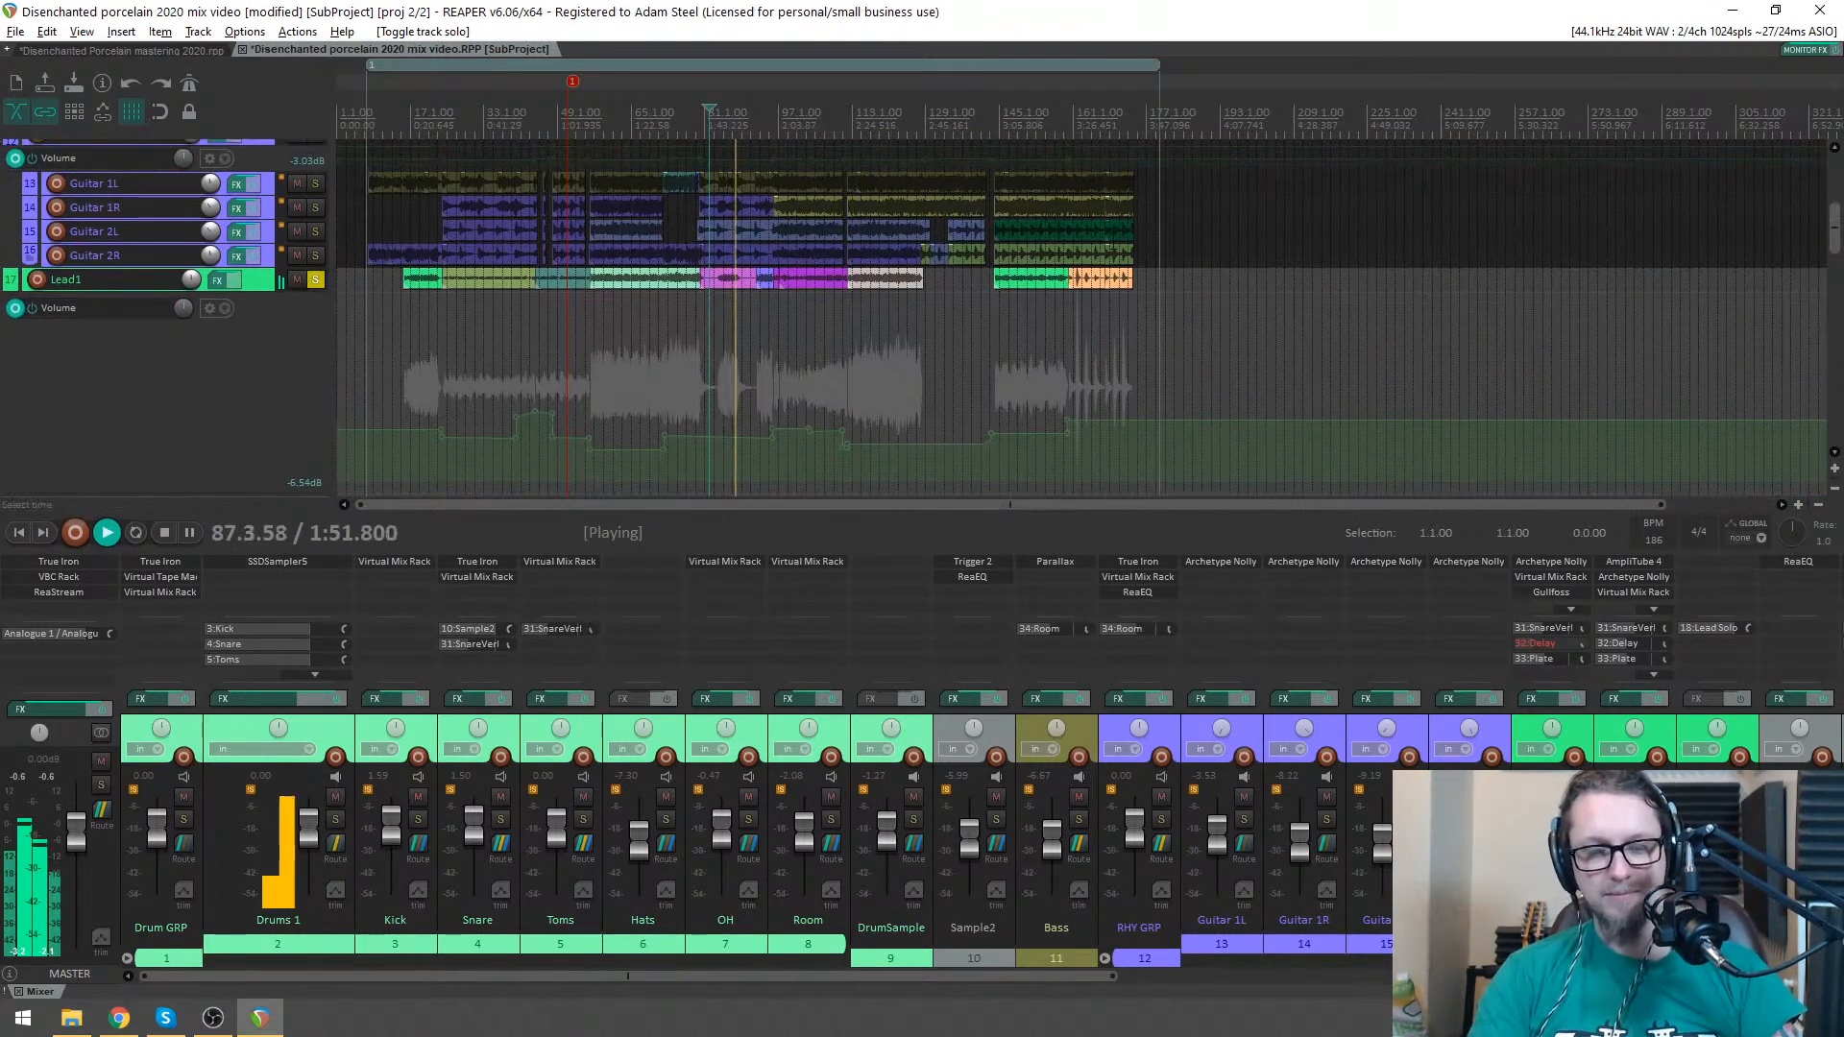
scroll(1193, 263, up, 4)
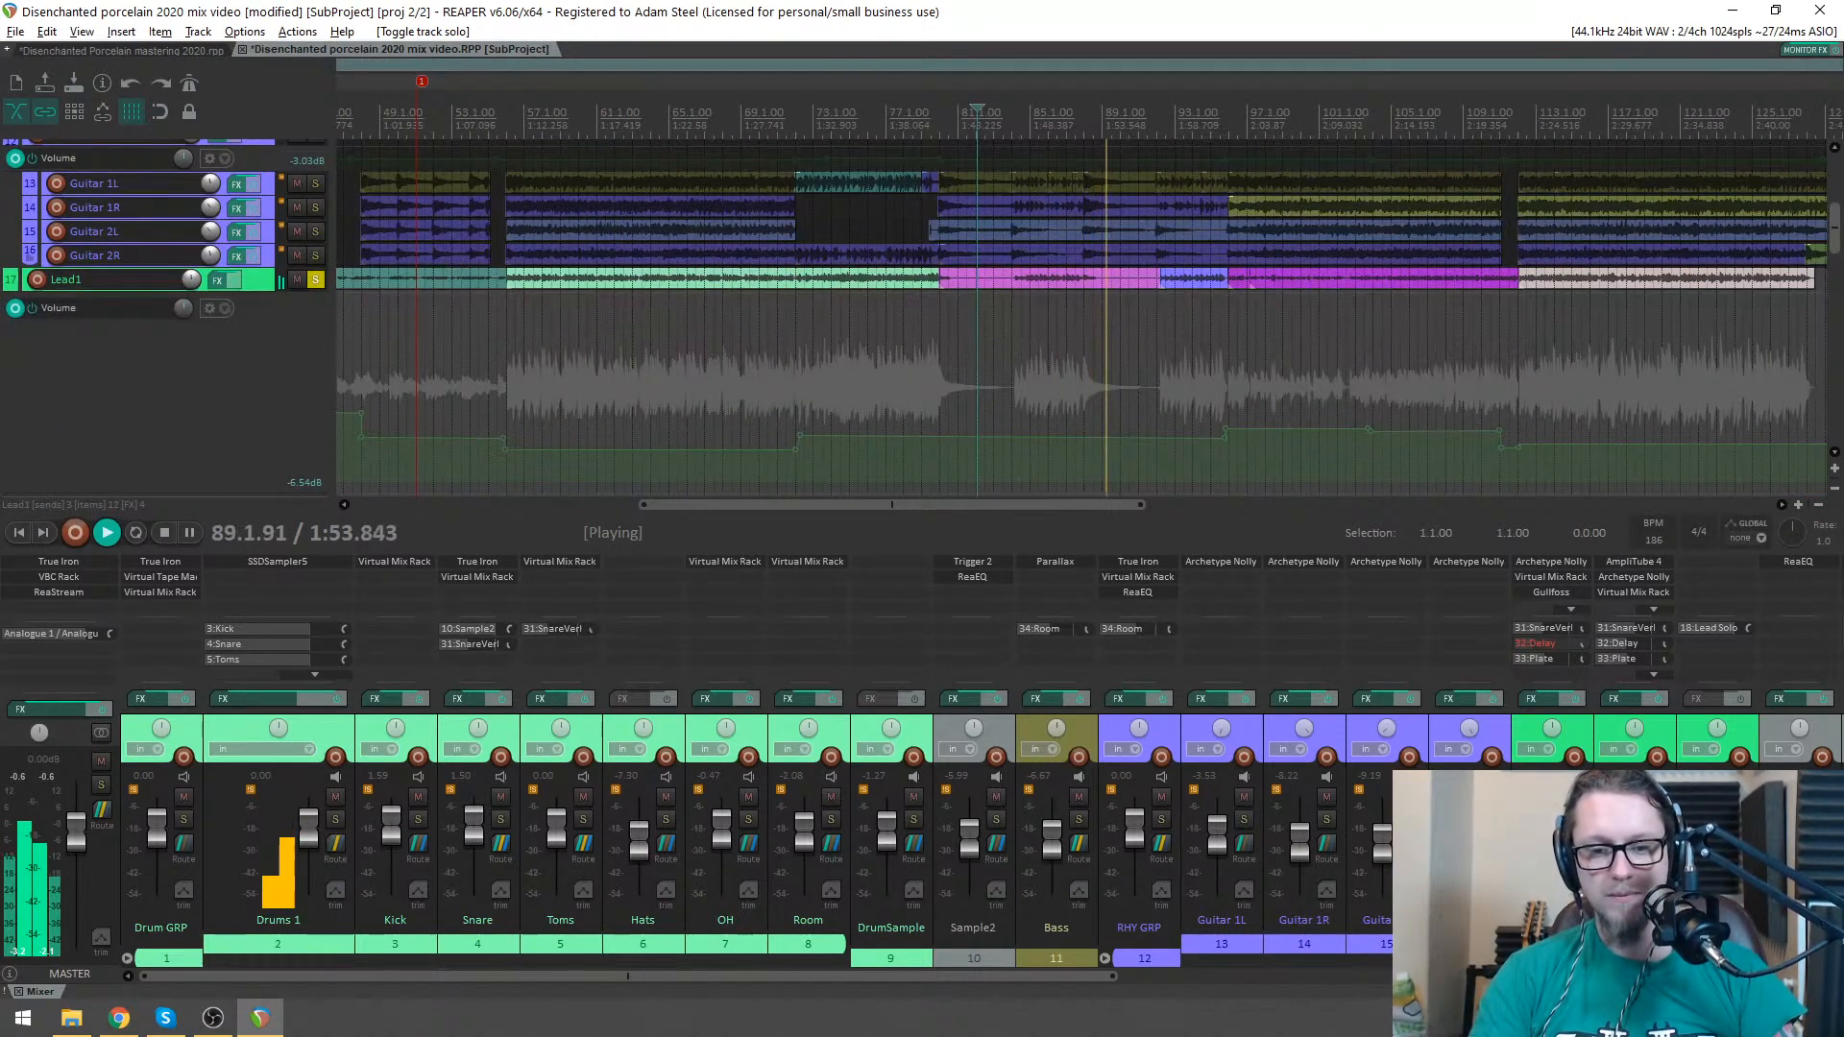
key(space)
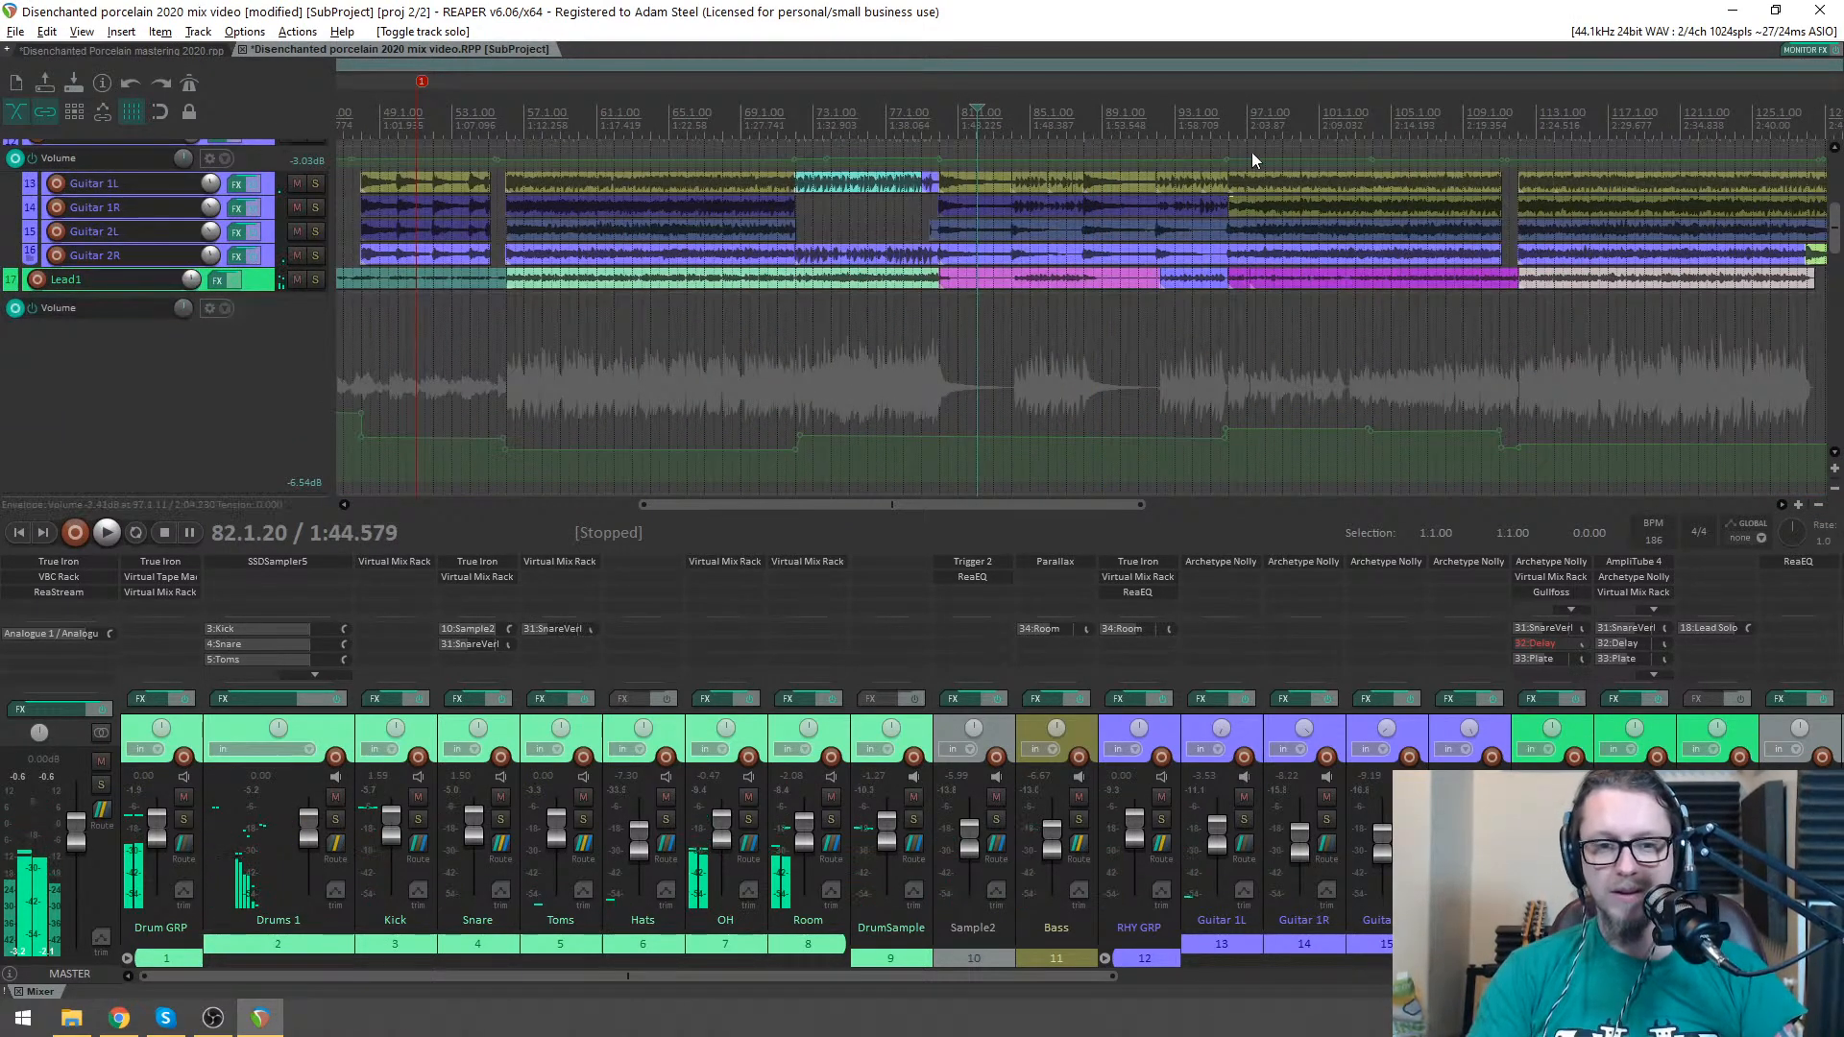
- Place the edit cursor at 97.1.99 and examine the Lead1 track's waveform and volume automation
click(1250, 125)
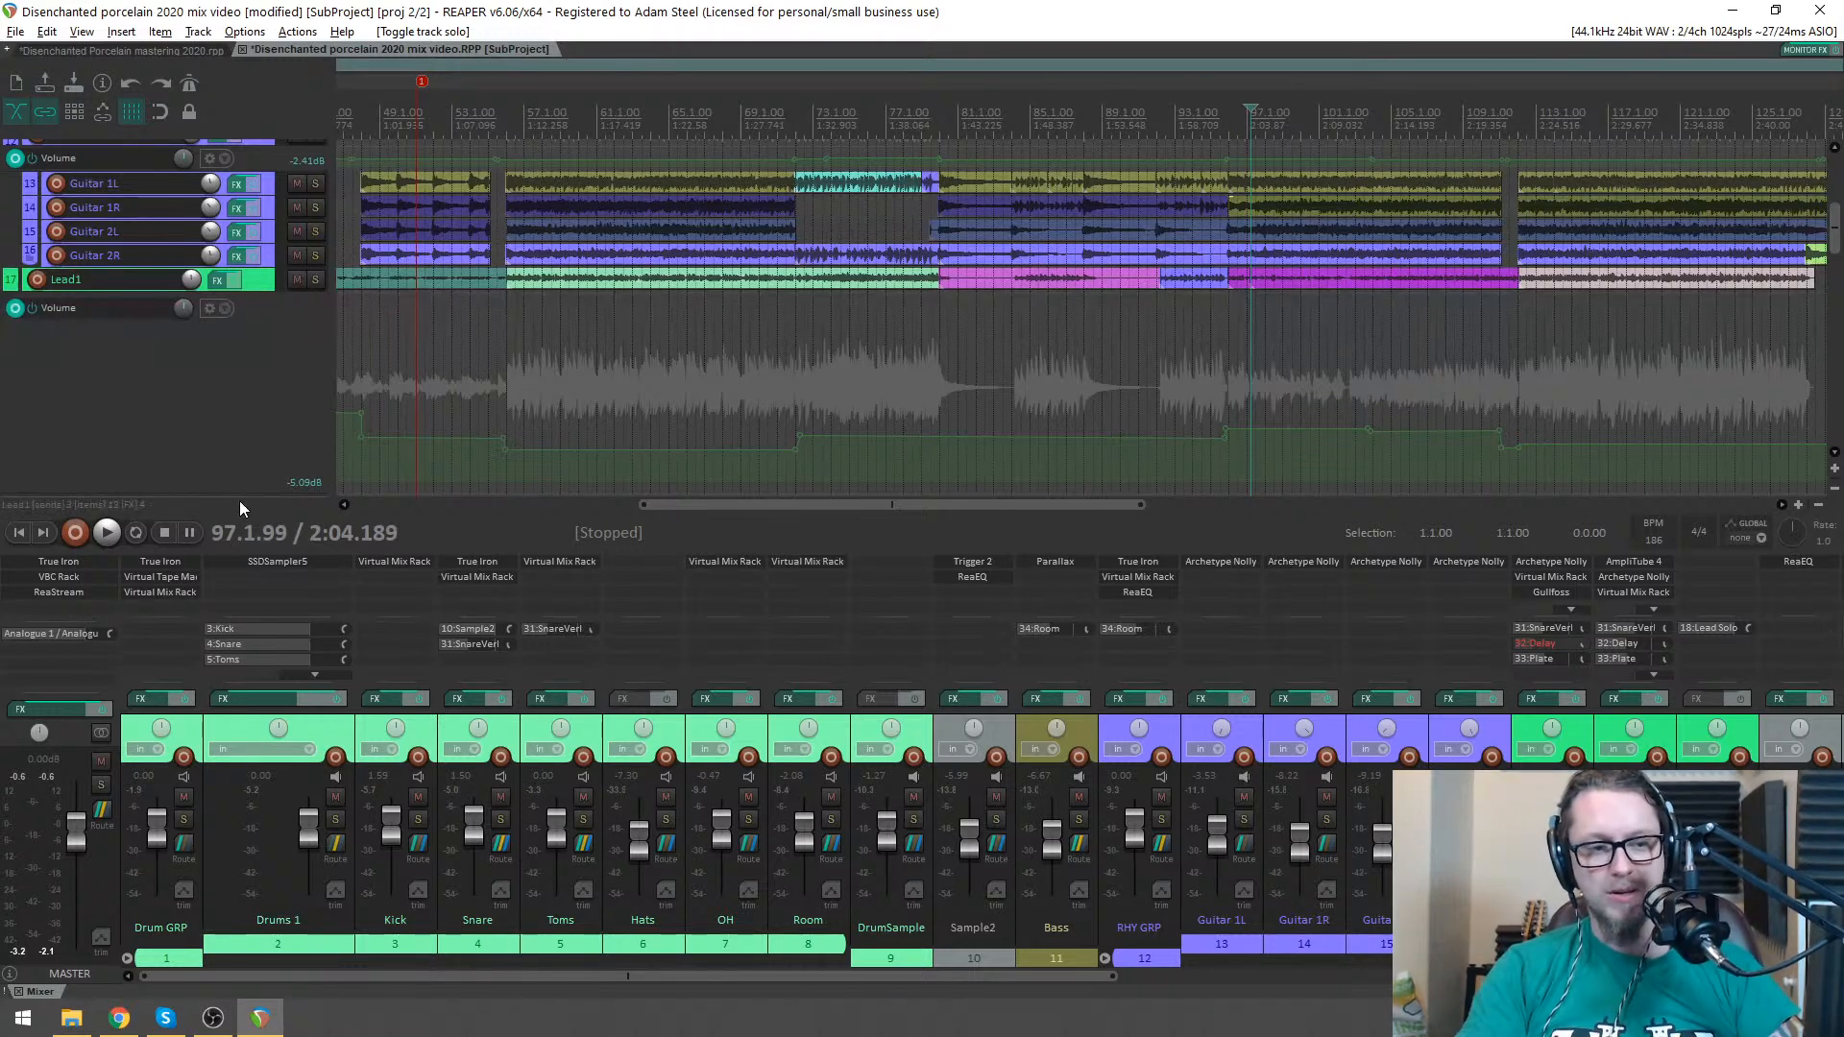
drag(248, 493, 267, 500)
scroll(737, 429, down, 3)
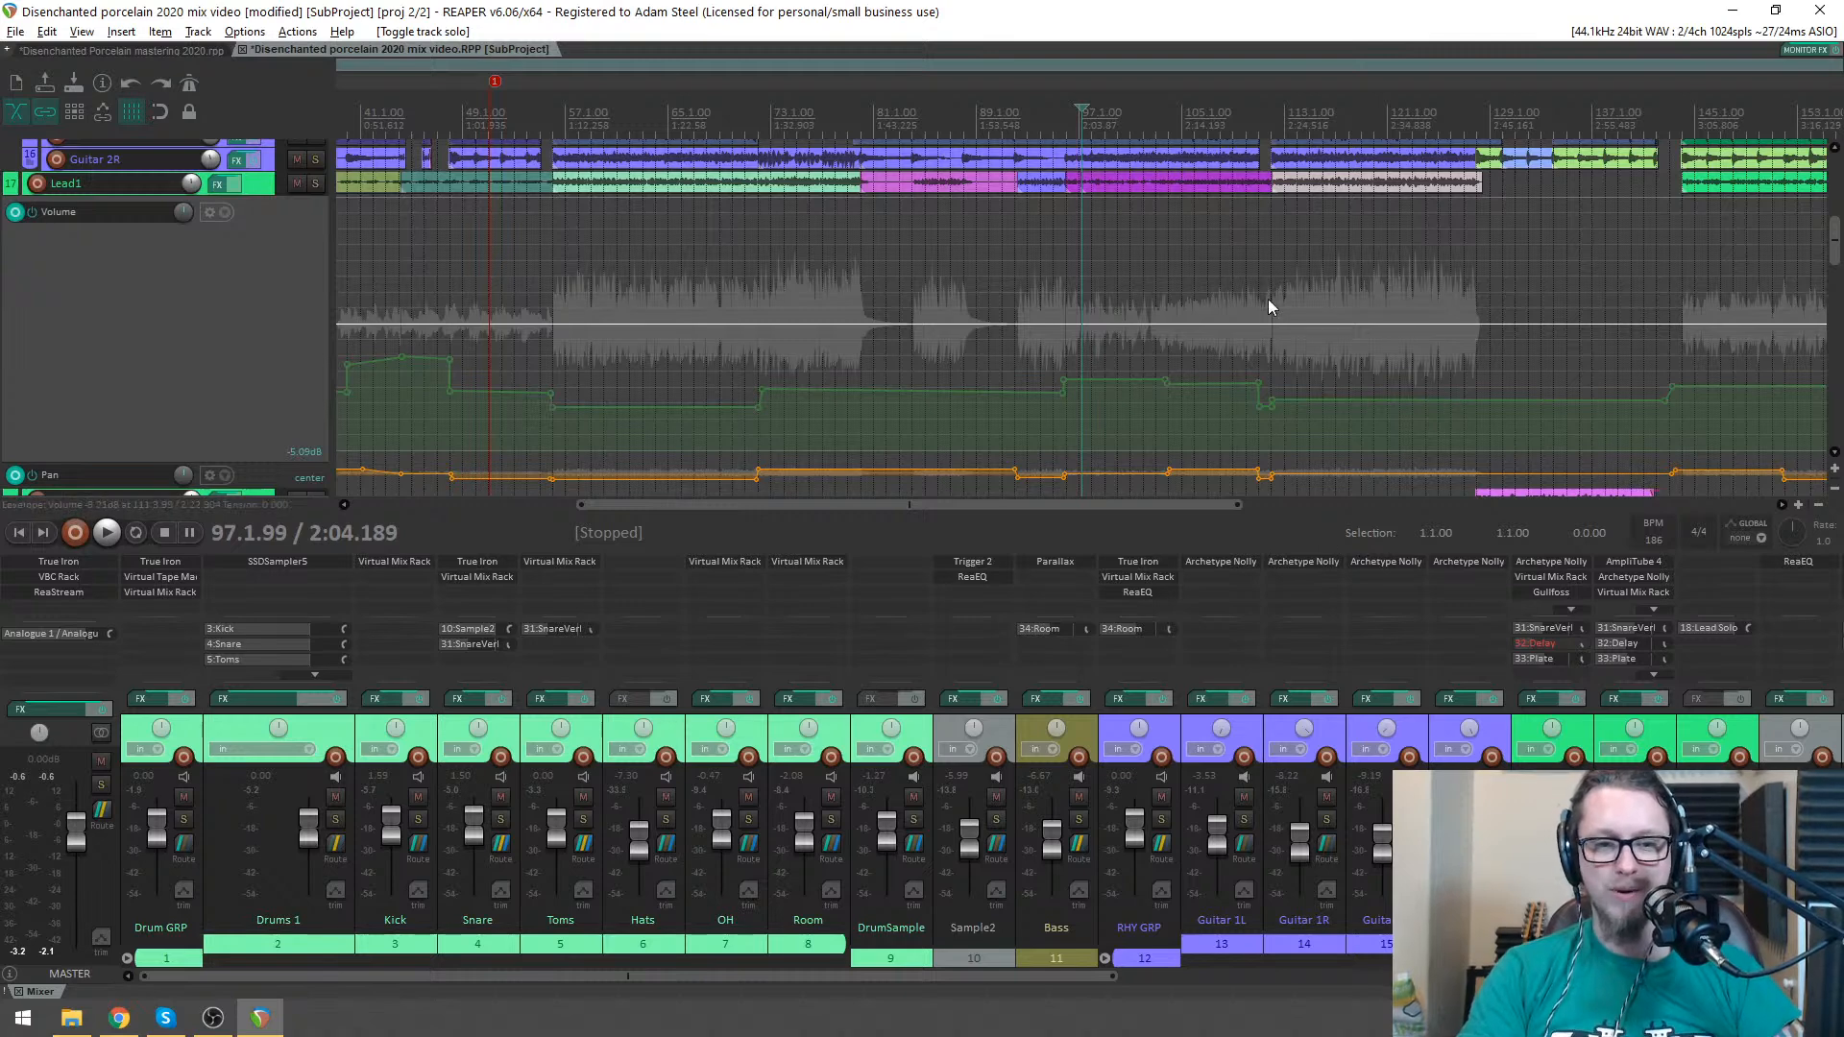
scroll(1244, 302, down, 4)
scroll(1124, 366, up, 5)
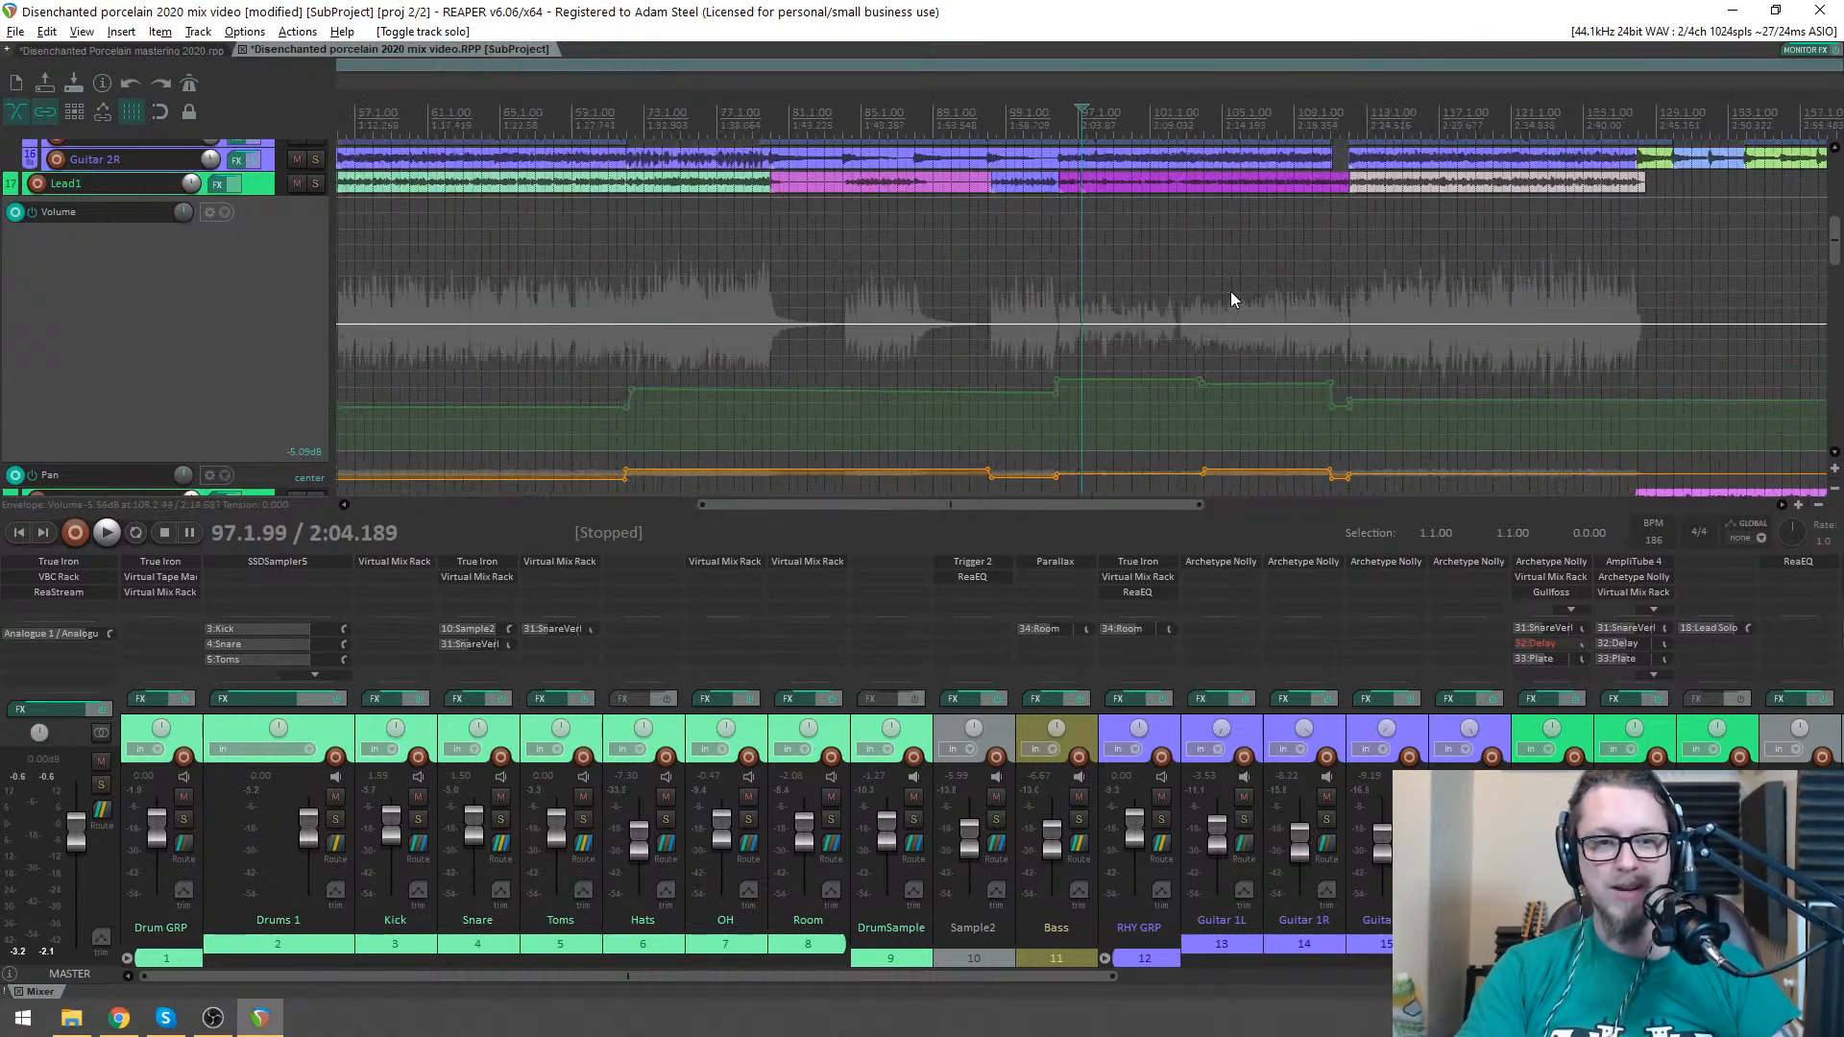
scroll(1308, 232, down, 2)
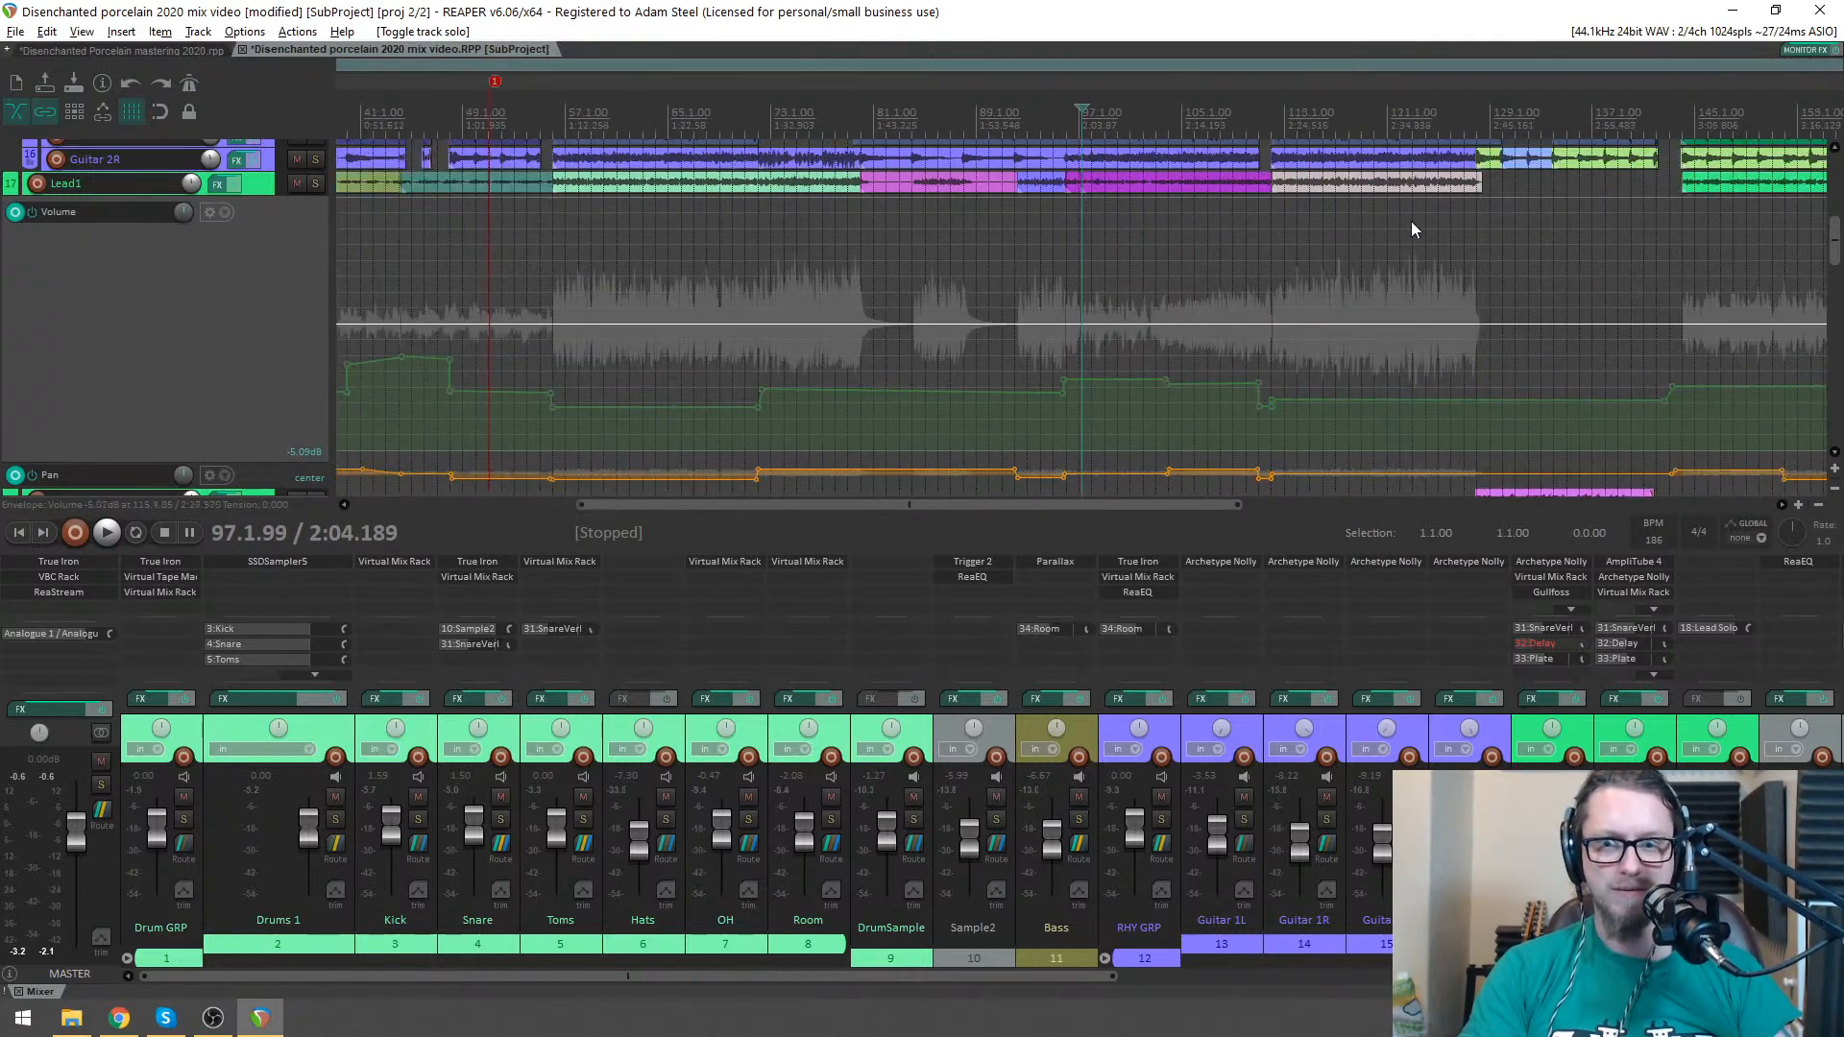
- Solo Lead1, play it from 123.3.80, bypass its ReaEQ, and unsolo the track before stopping
key(alt+Tab)
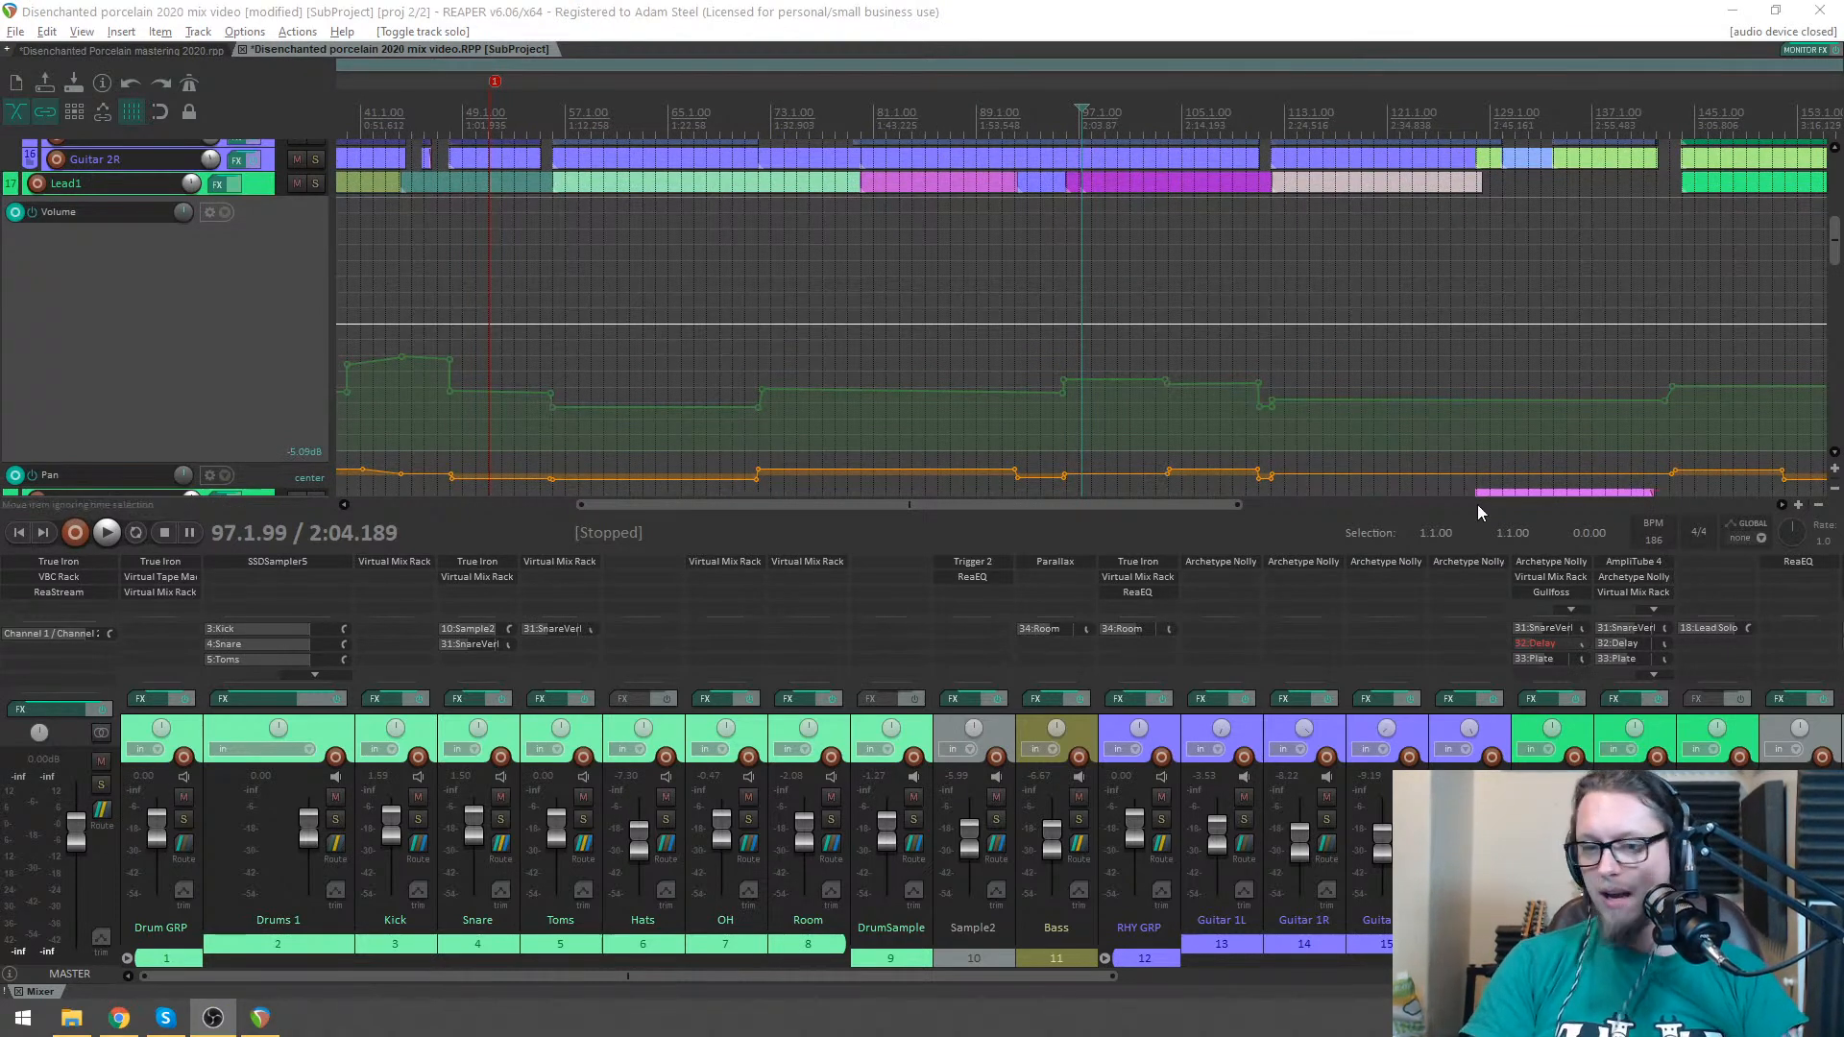
scroll(1085, 384, down, 4)
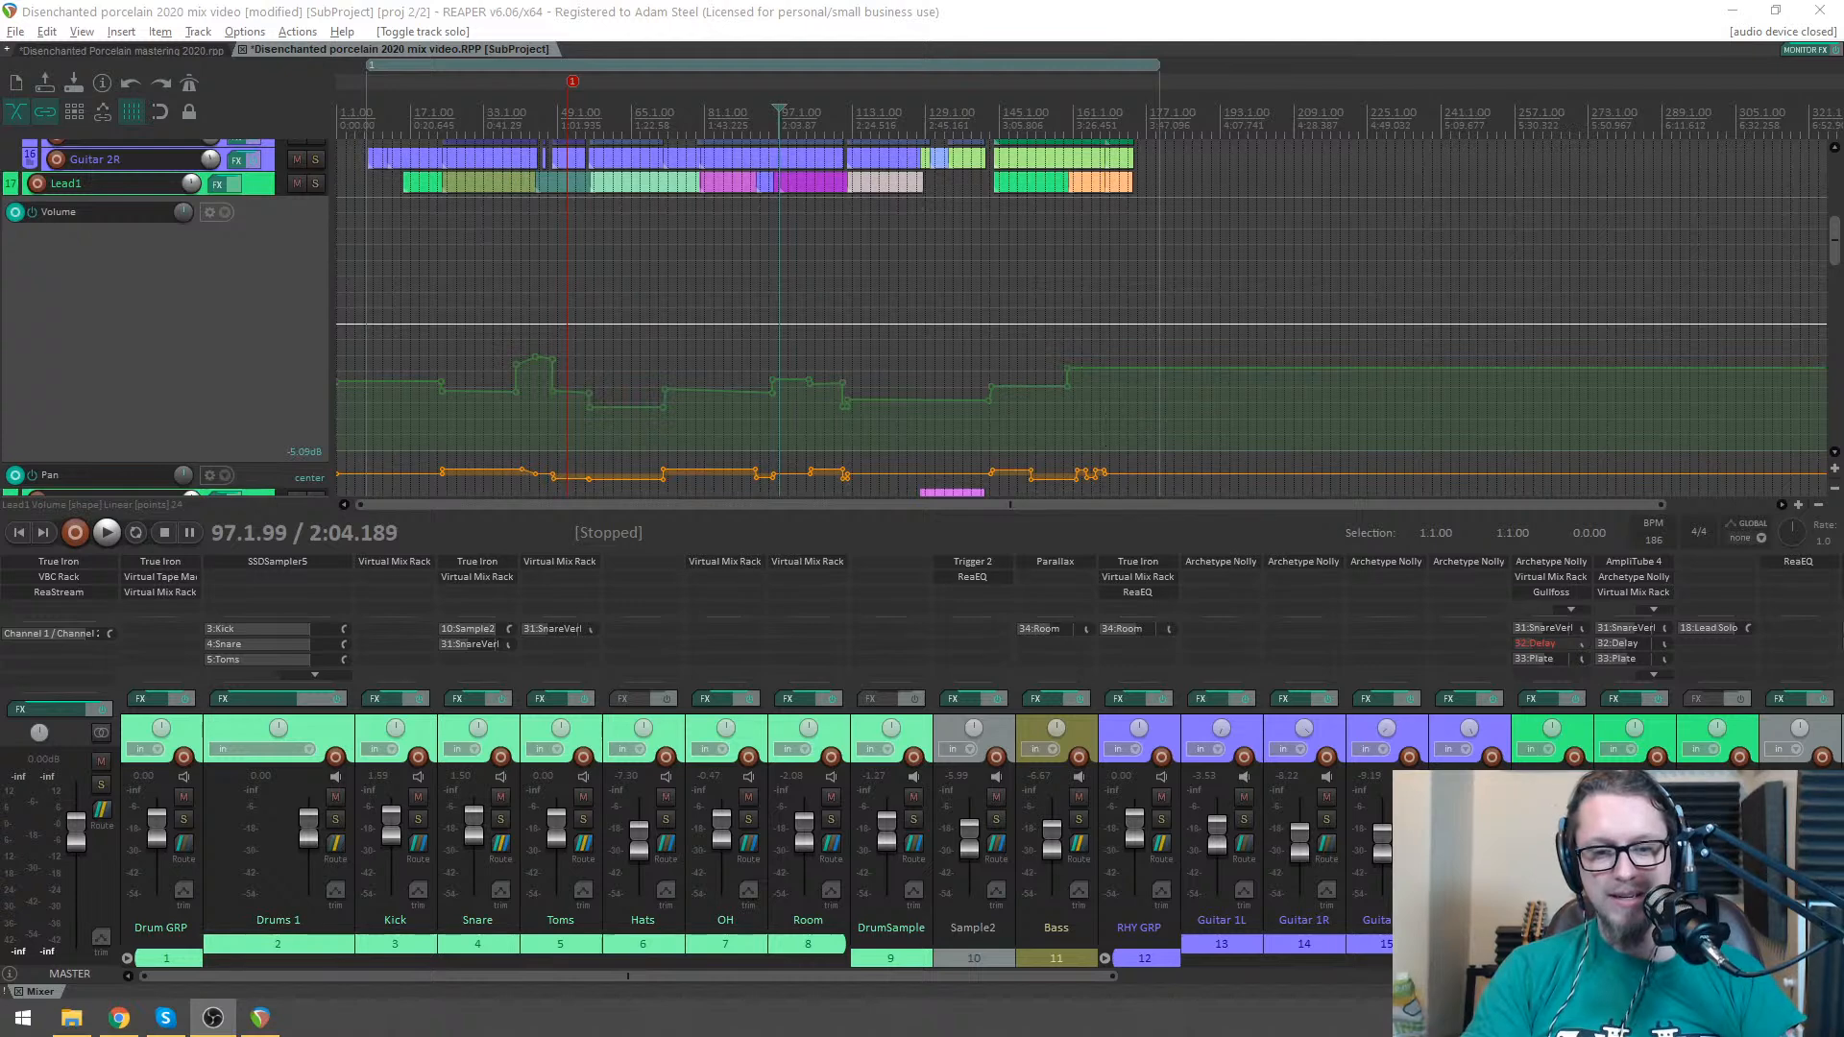
key(F6)
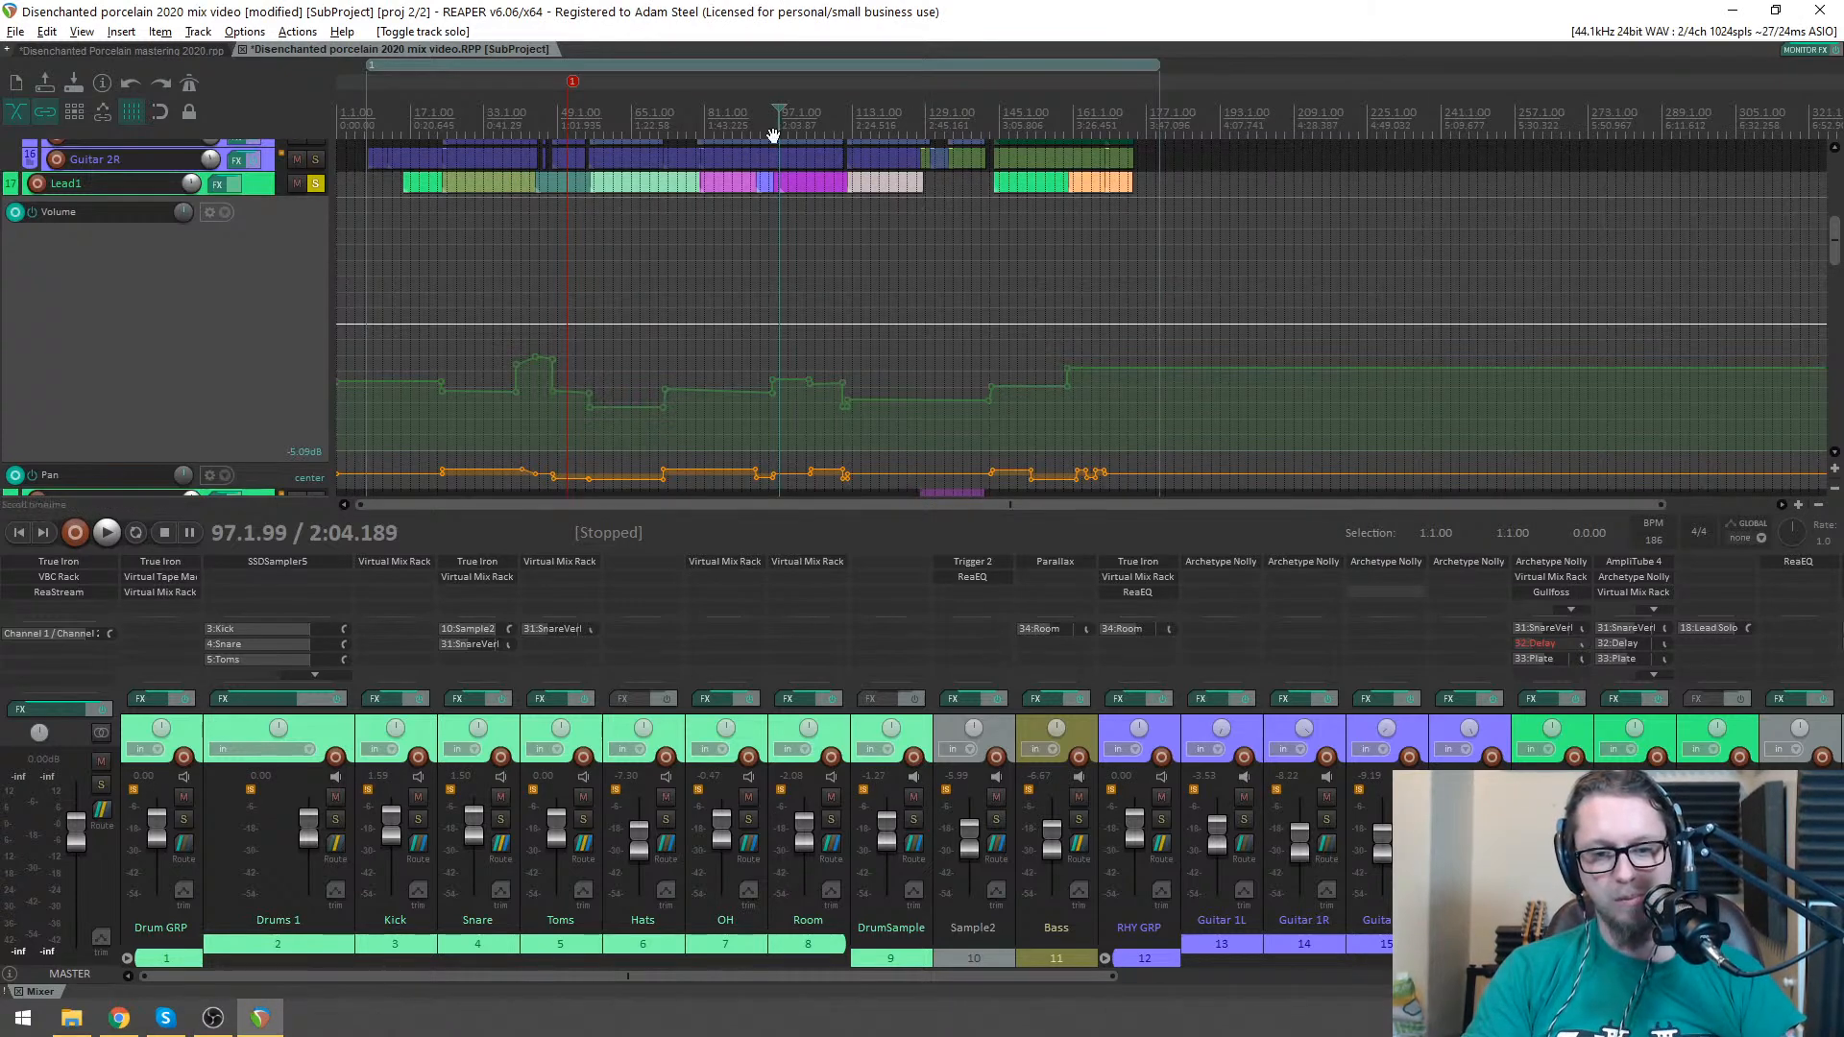
click(900, 86)
key(space)
scroll(1548, 593, down, 2)
shift+click(1549, 578)
key(F6)
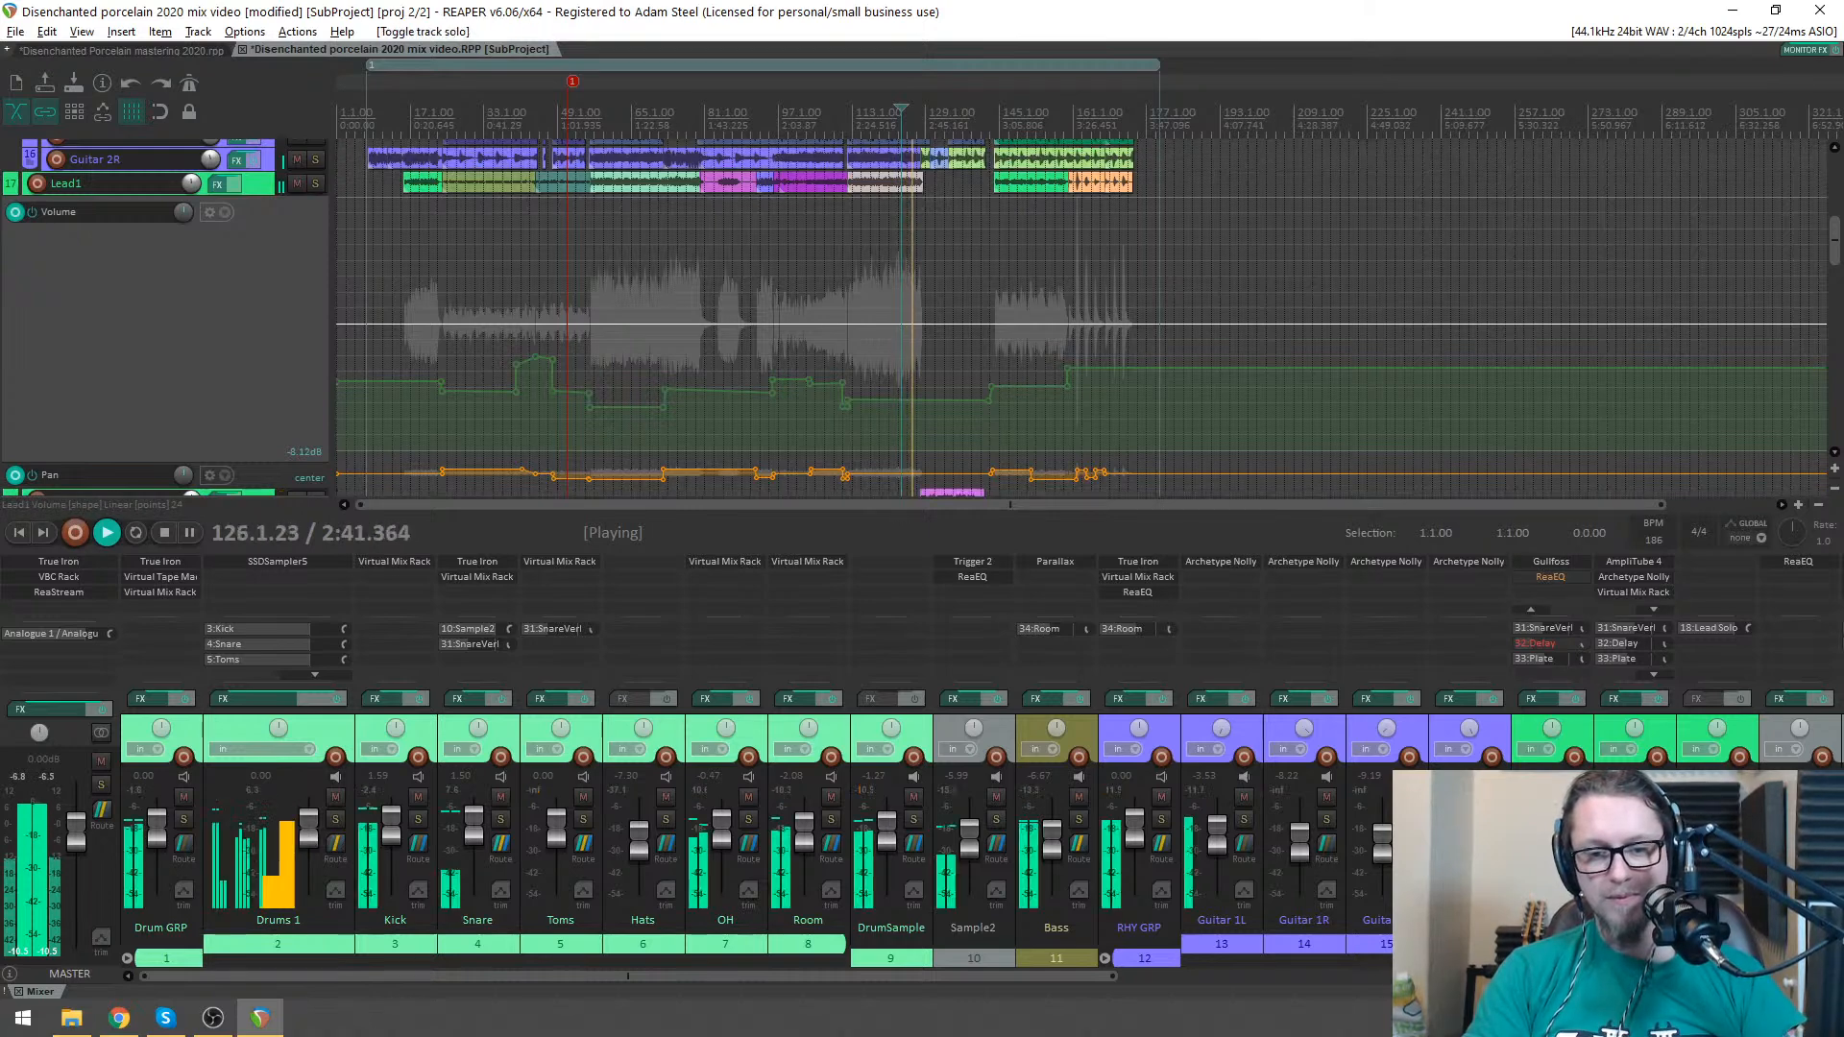
key(space)
- Open Lead1's ReaEQ, re-enable it while playing the mix from 123.3.80, and close its window
click(1549, 577)
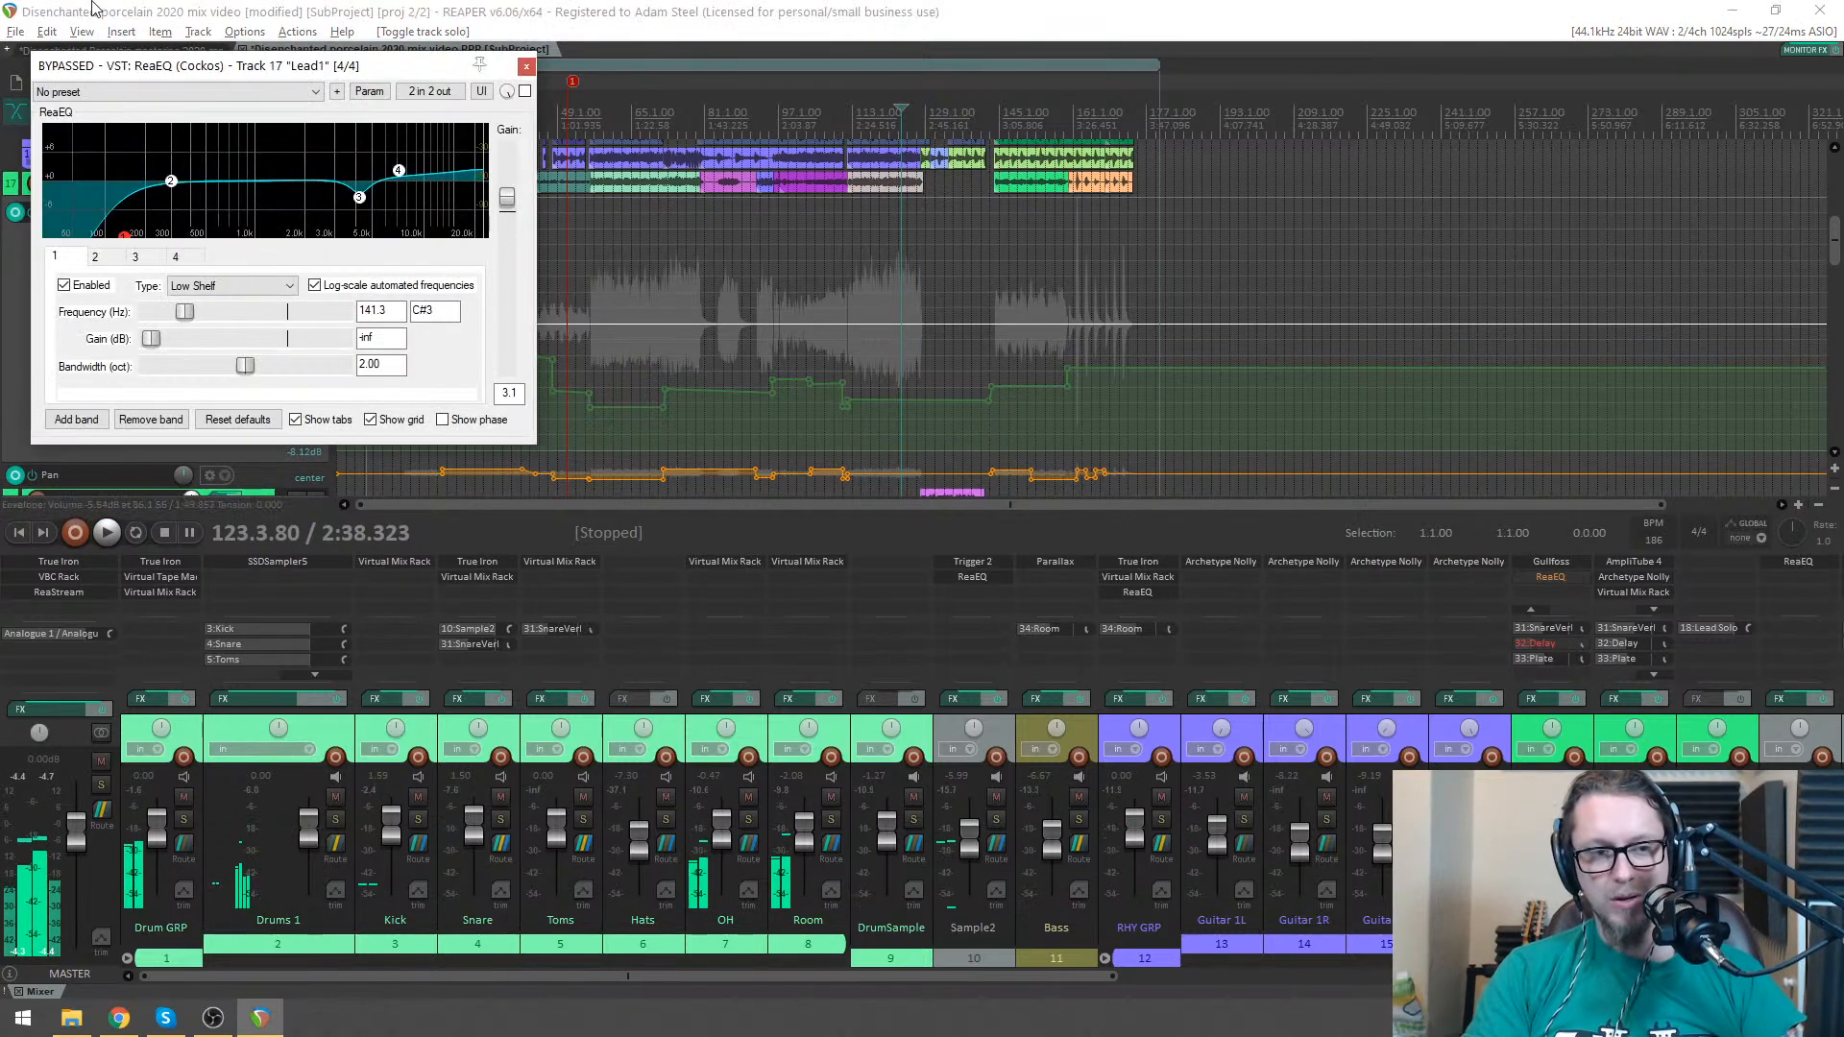
drag(213, 72, 440, 156)
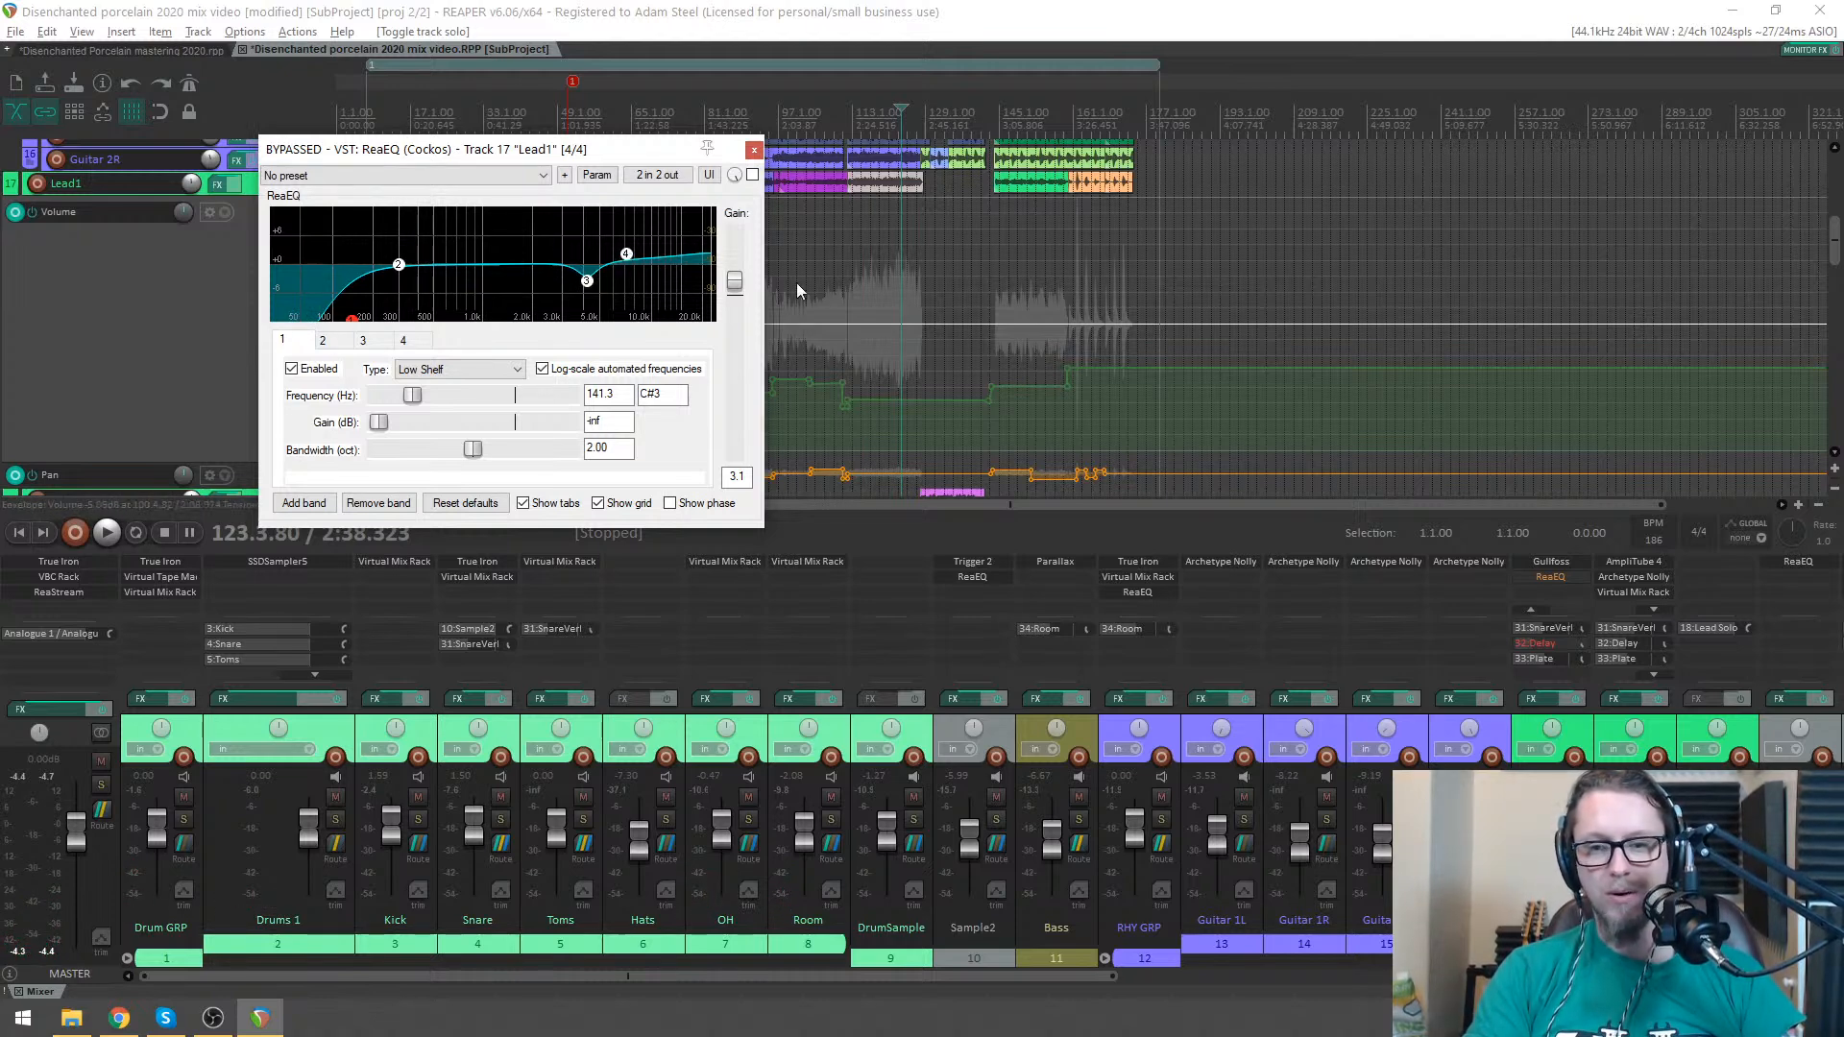
key(space)
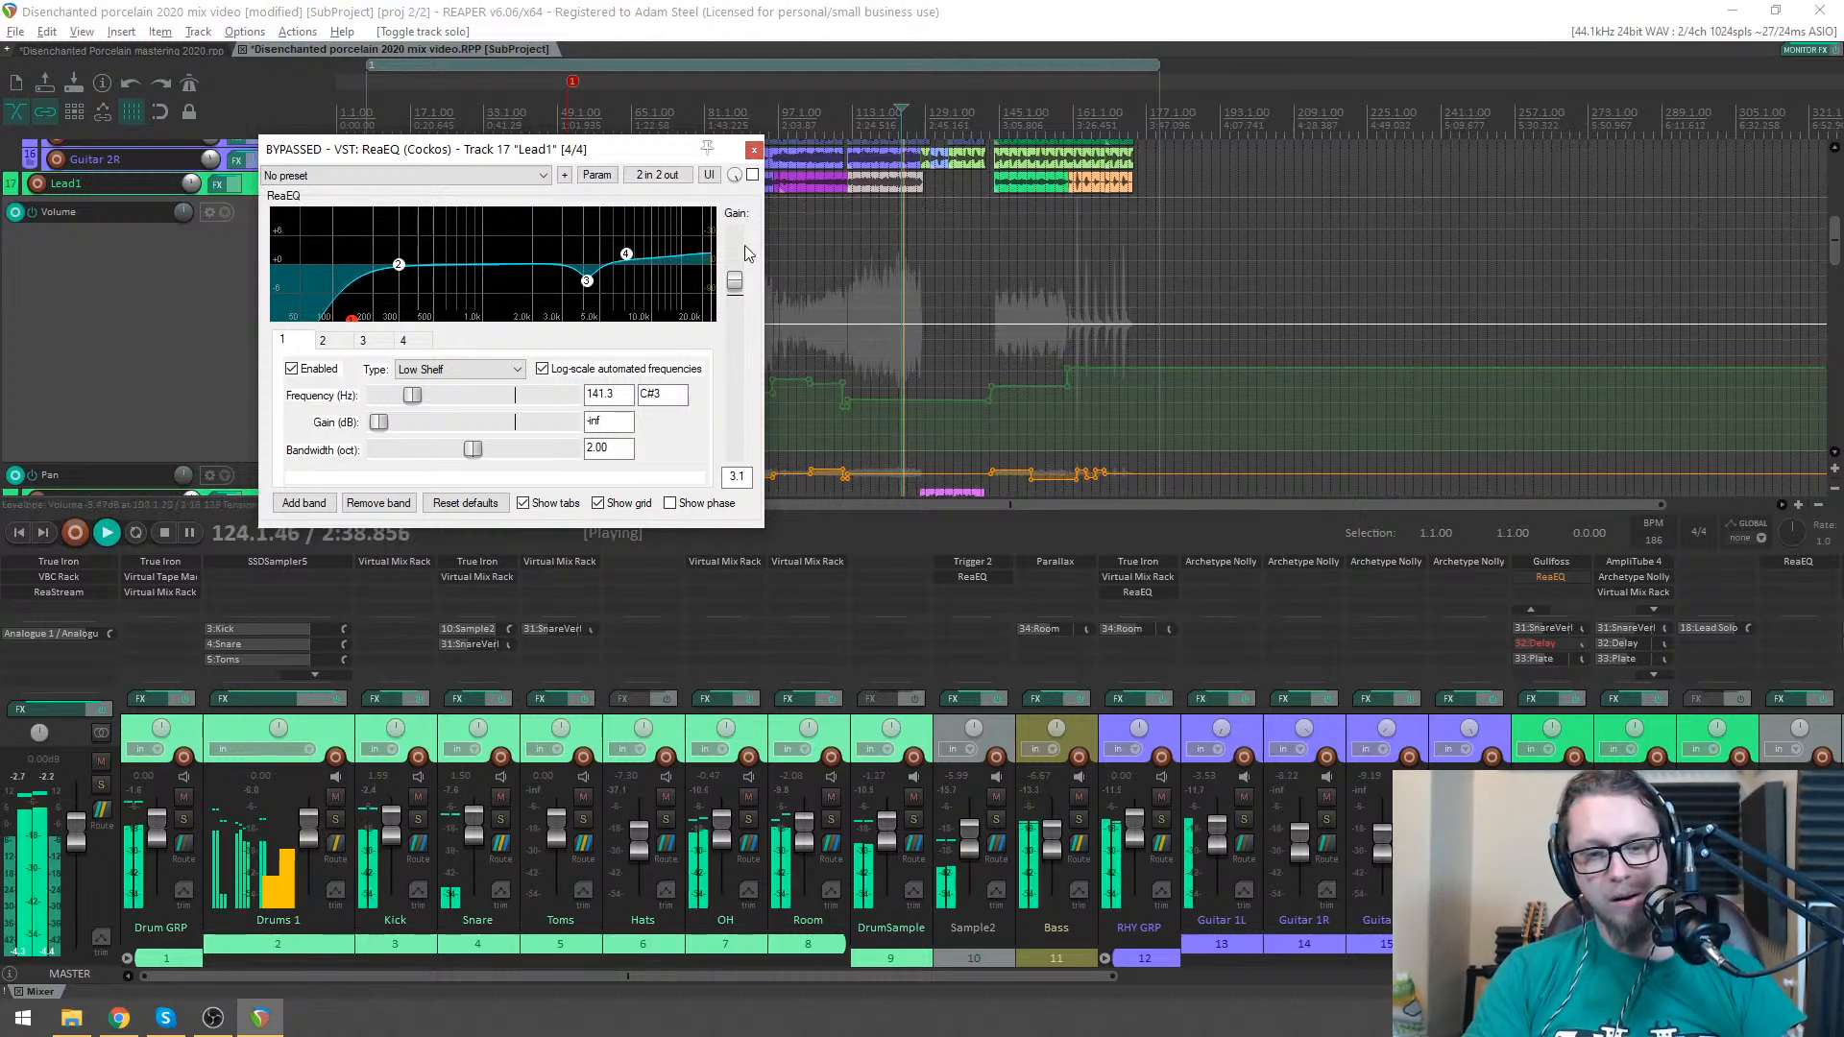
ctrl+click(1550, 577)
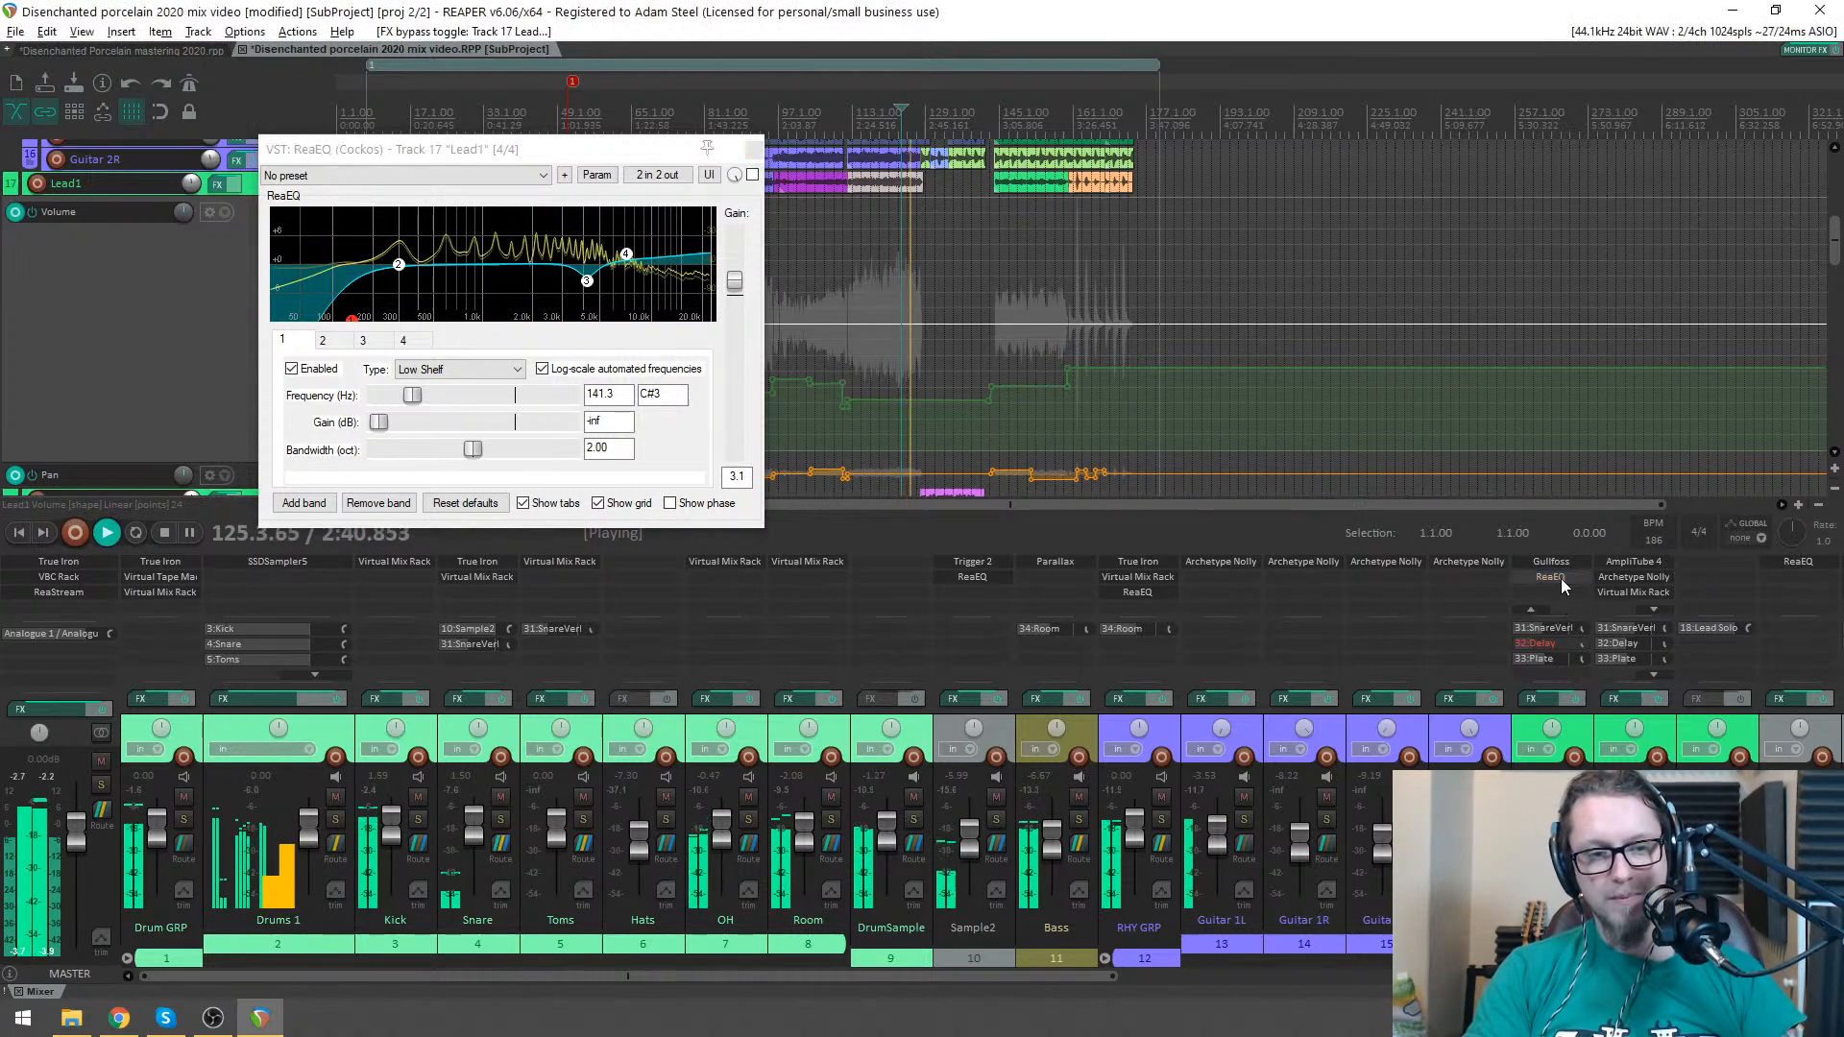
click(755, 151)
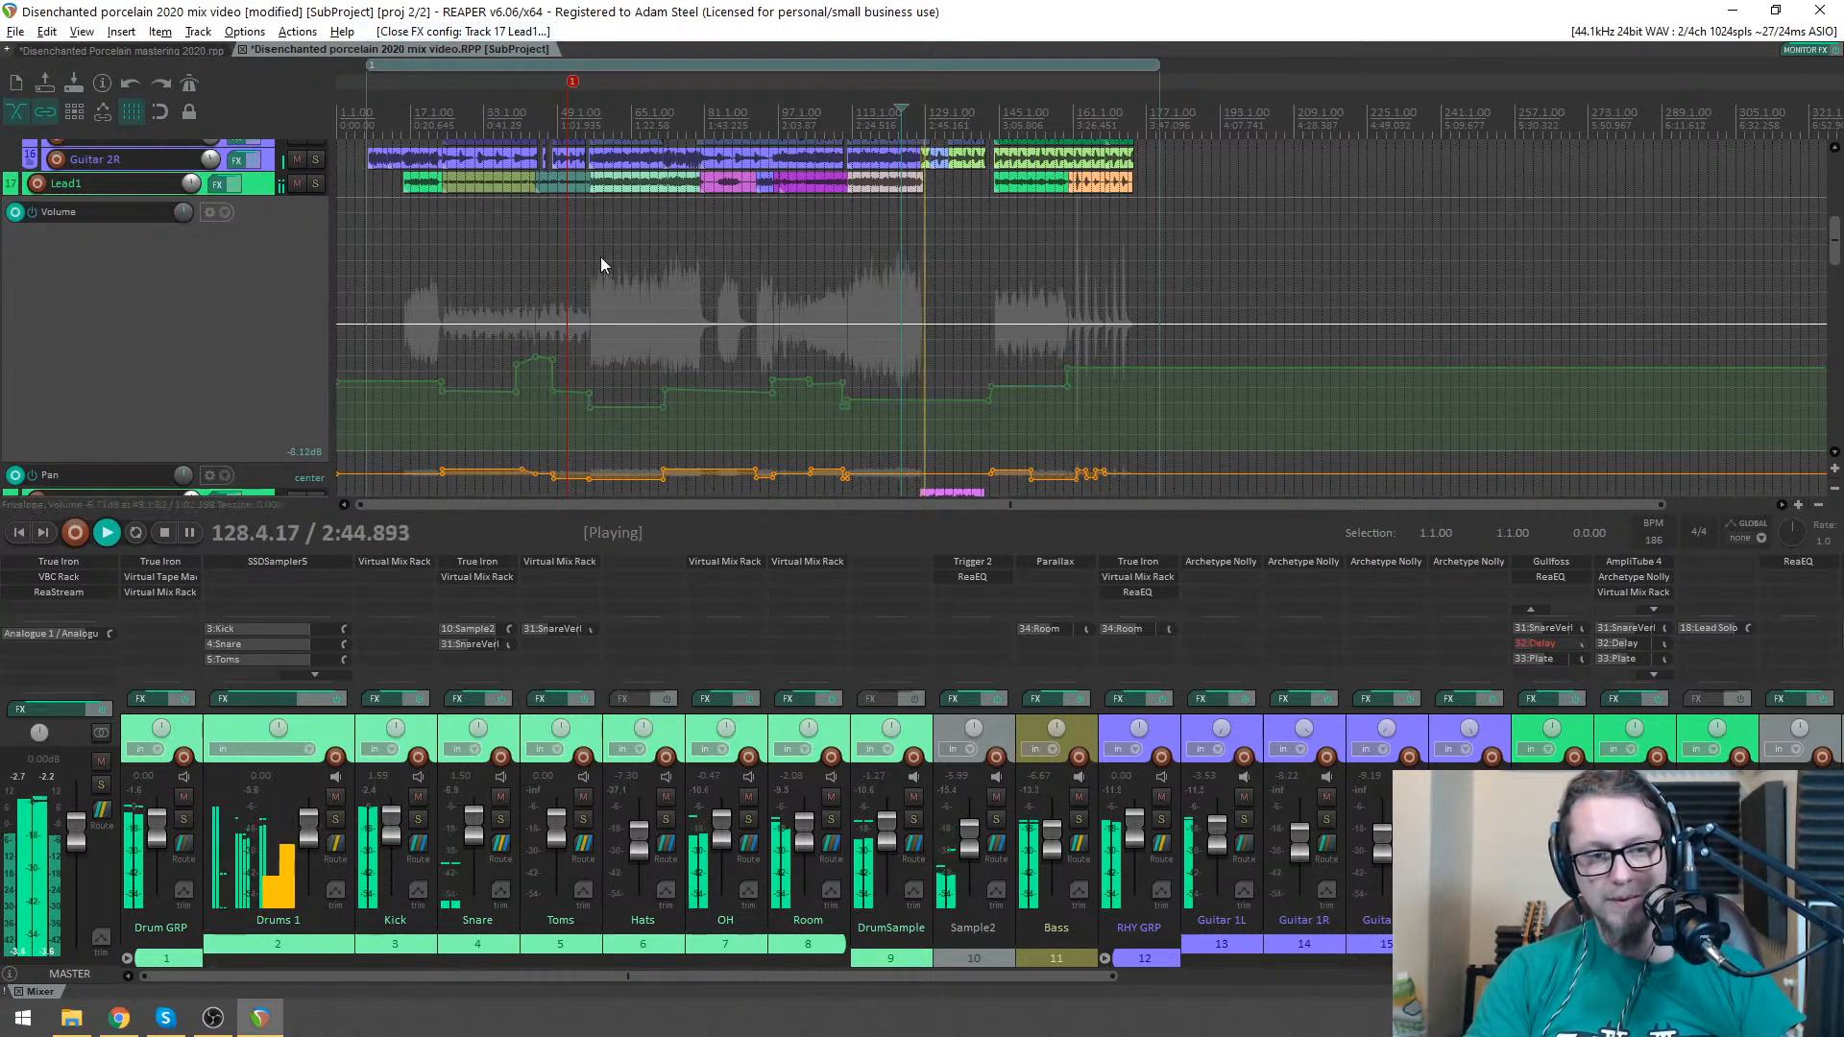
key(space)
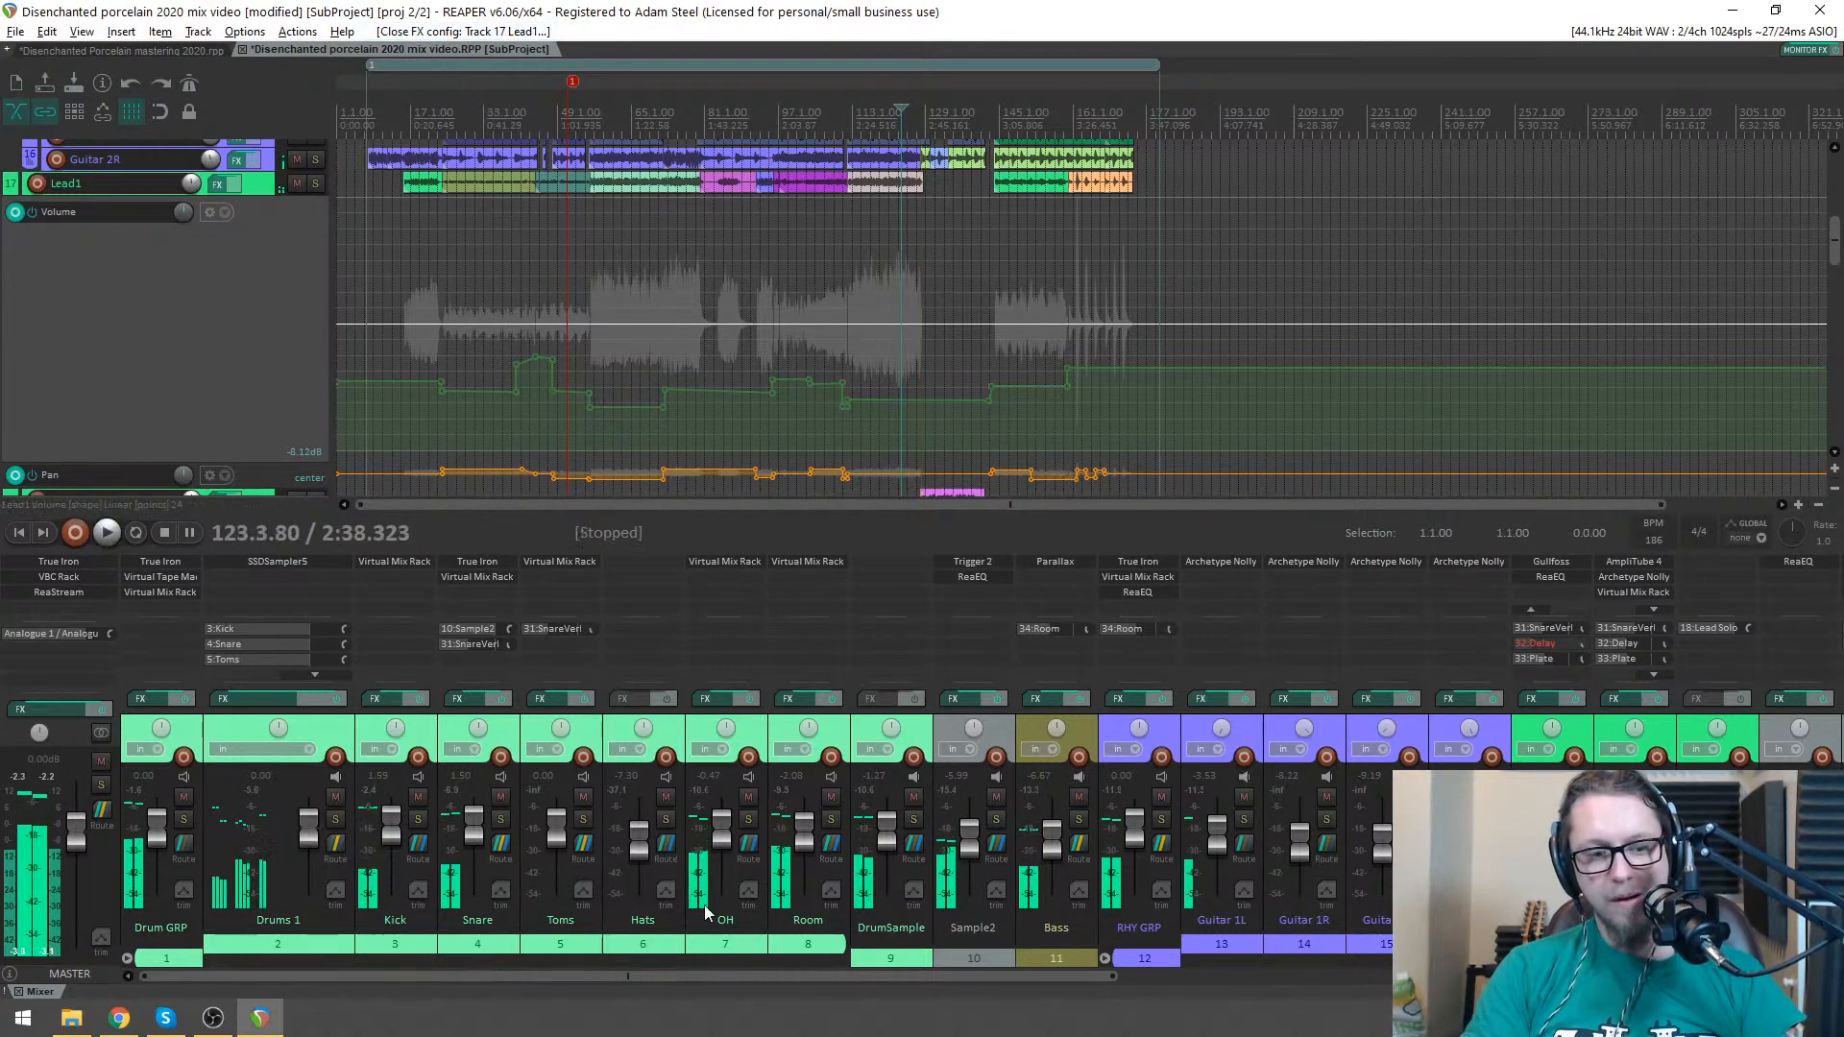
- Solo the Drum GRP track, mute Sample2, and play the drums from 29.4.52
click(184, 818)
click(469, 116)
click(1002, 801)
key(space)
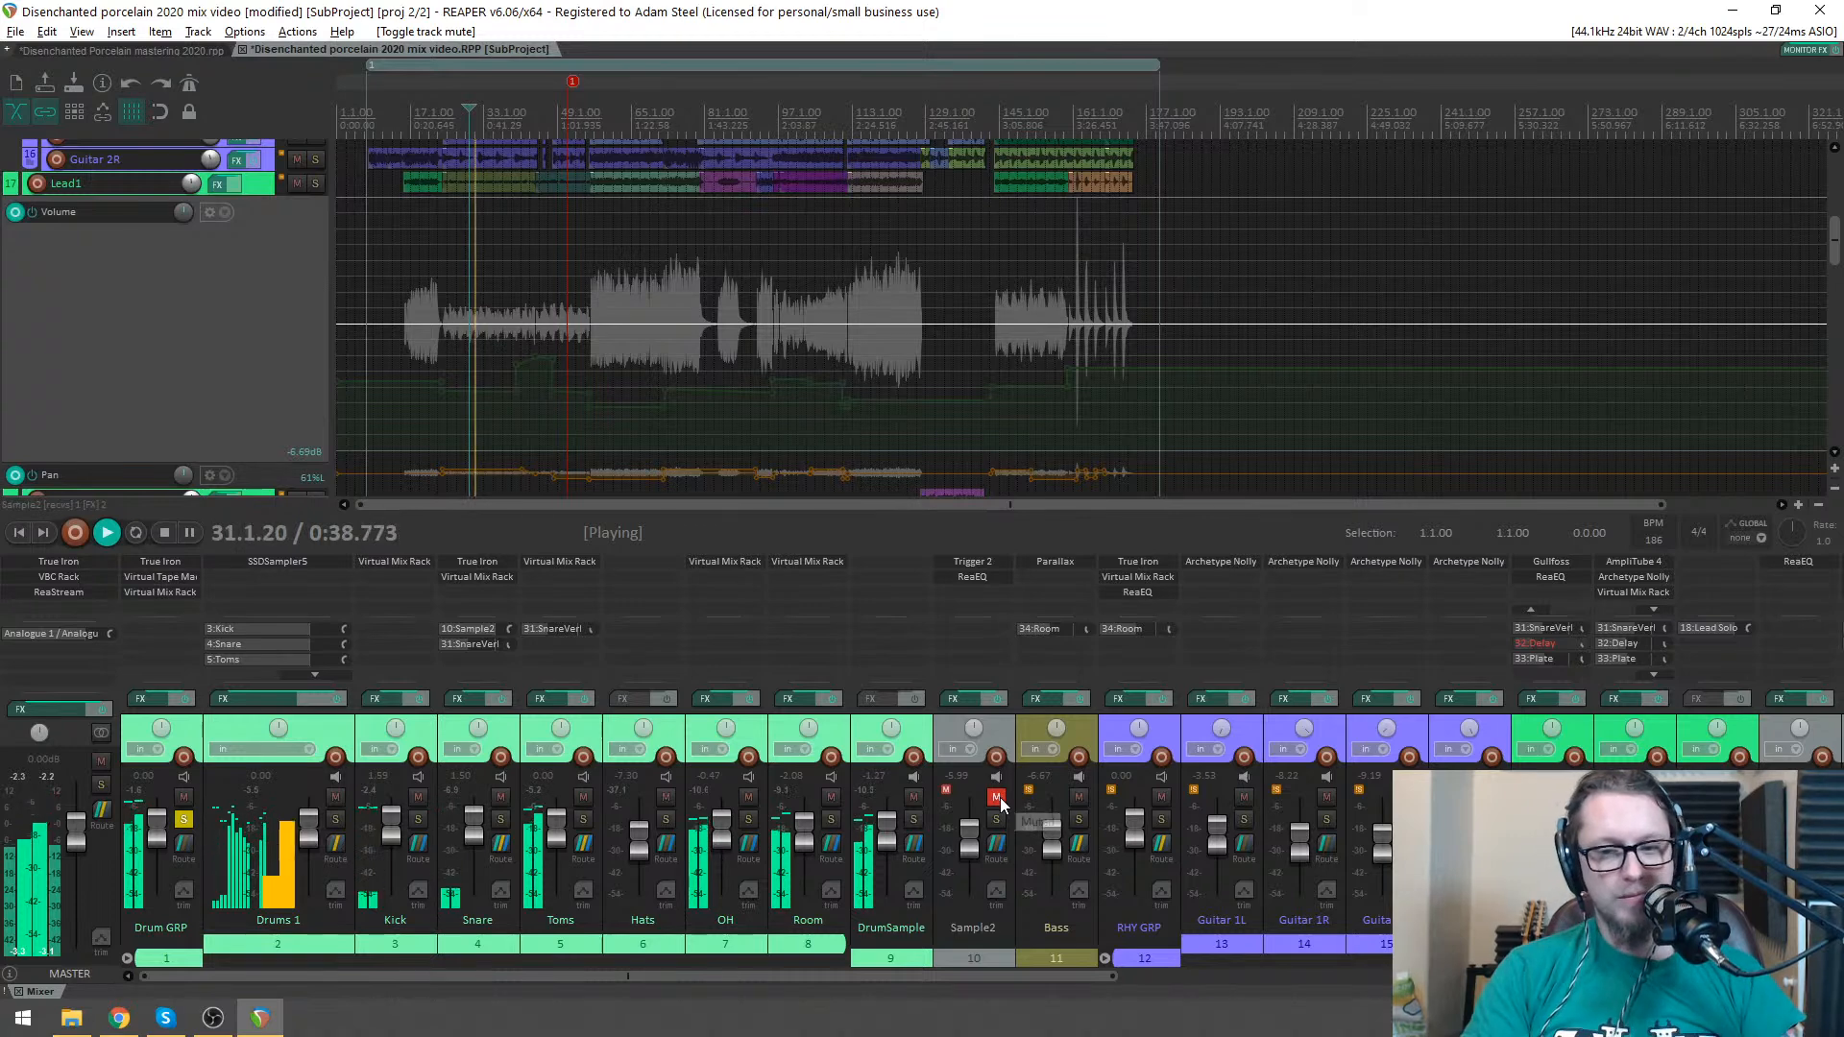
key(space)
- Play the soloed drums again from 29.4.52 and open the Virtual Mix Rack on the Toms track
scroll(790, 158, up, 3)
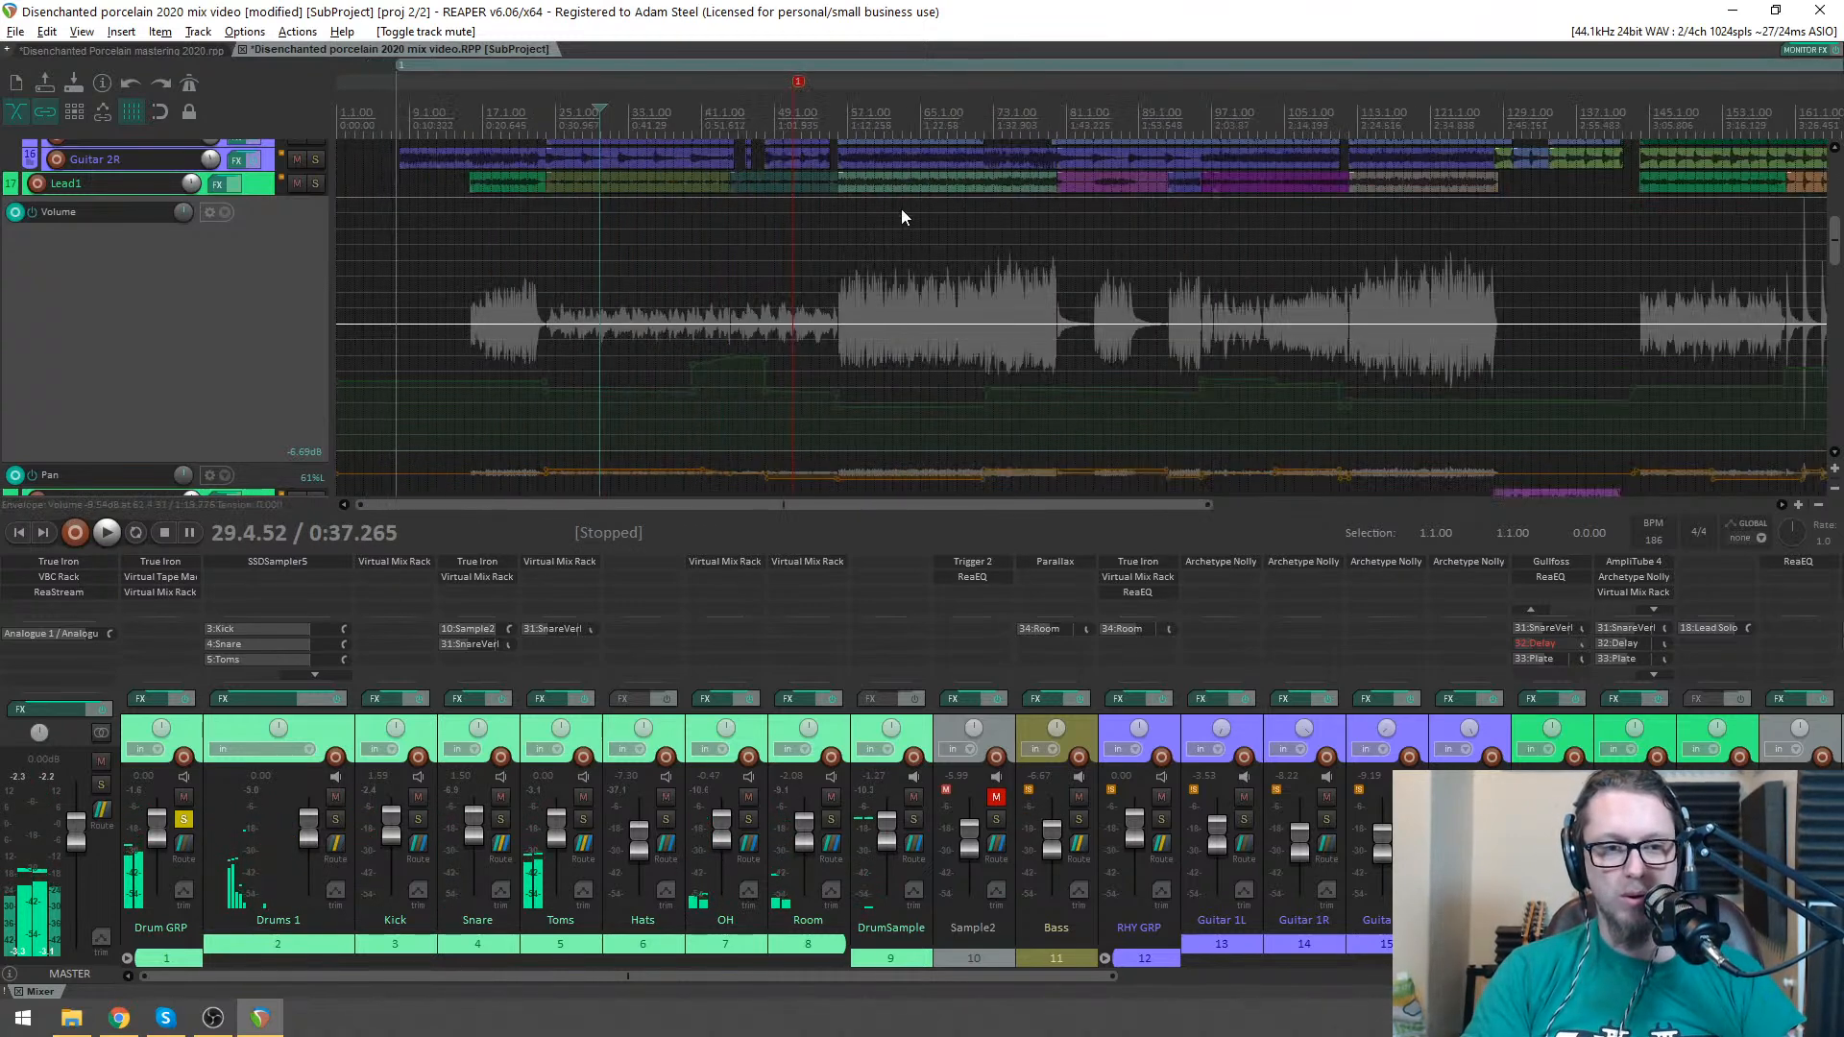
key(space)
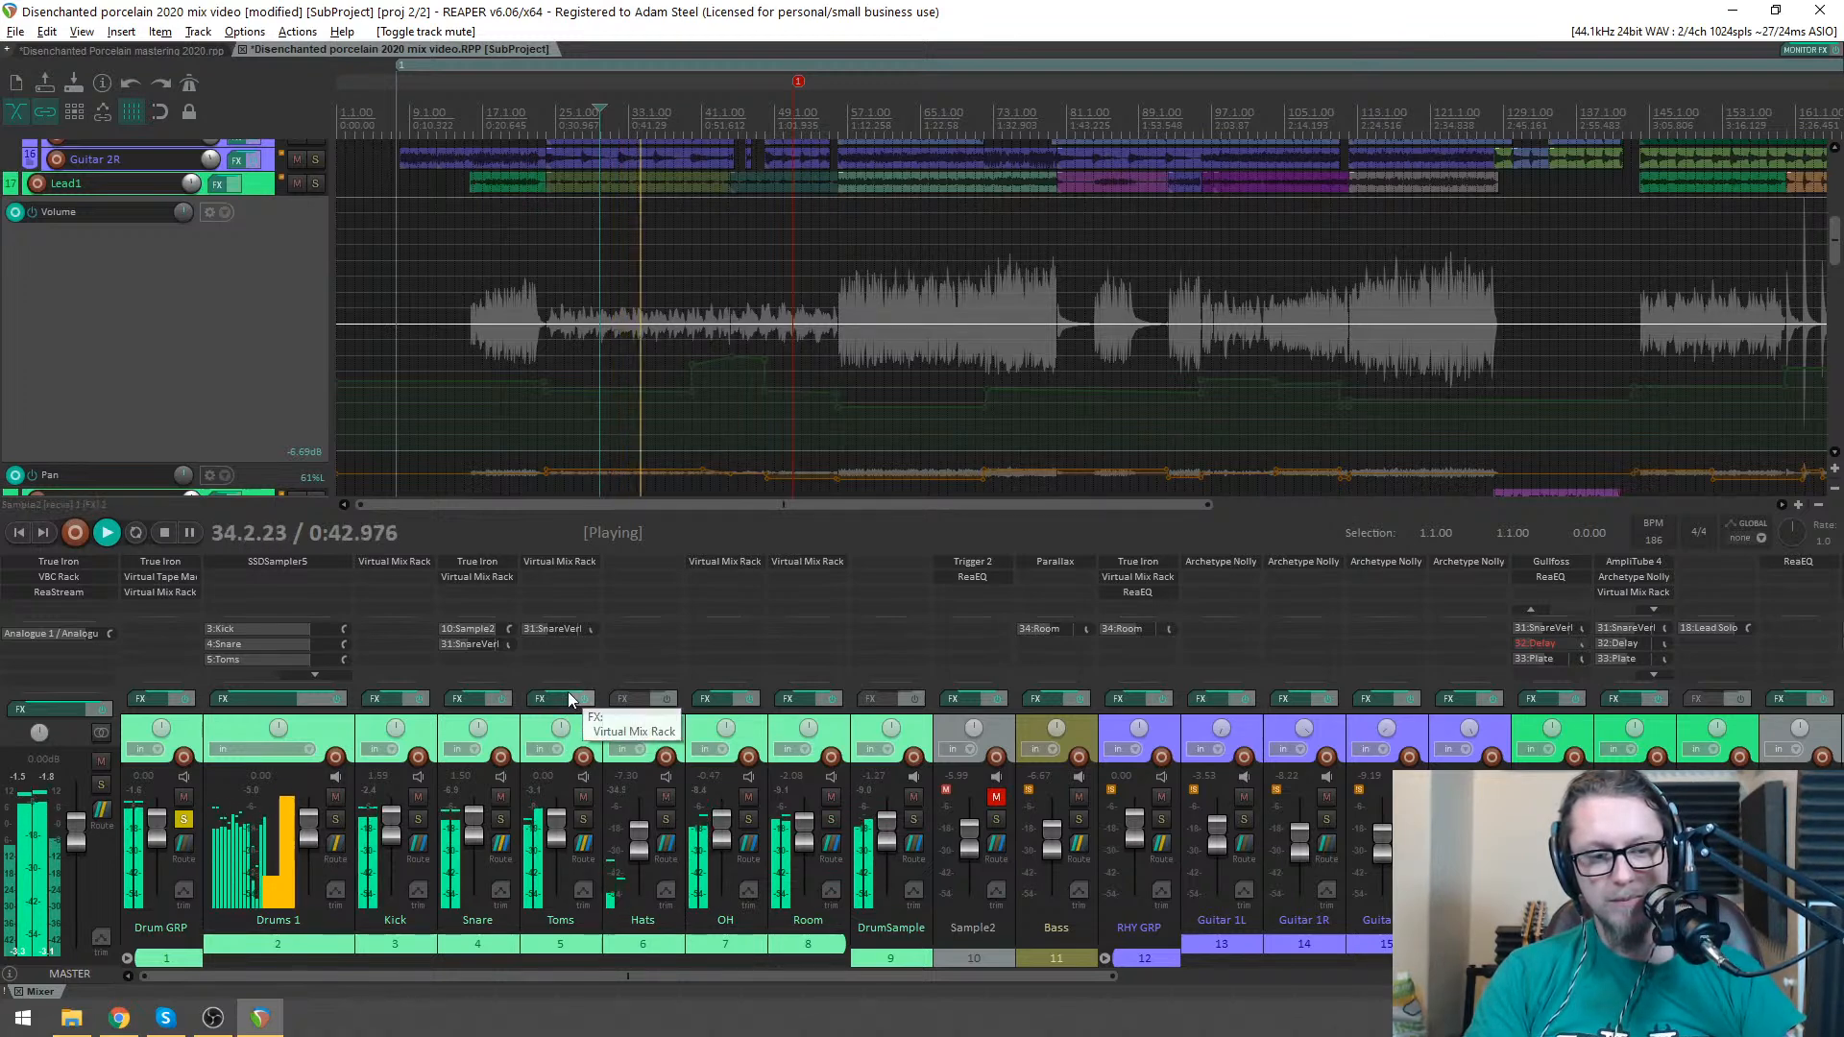
key(space)
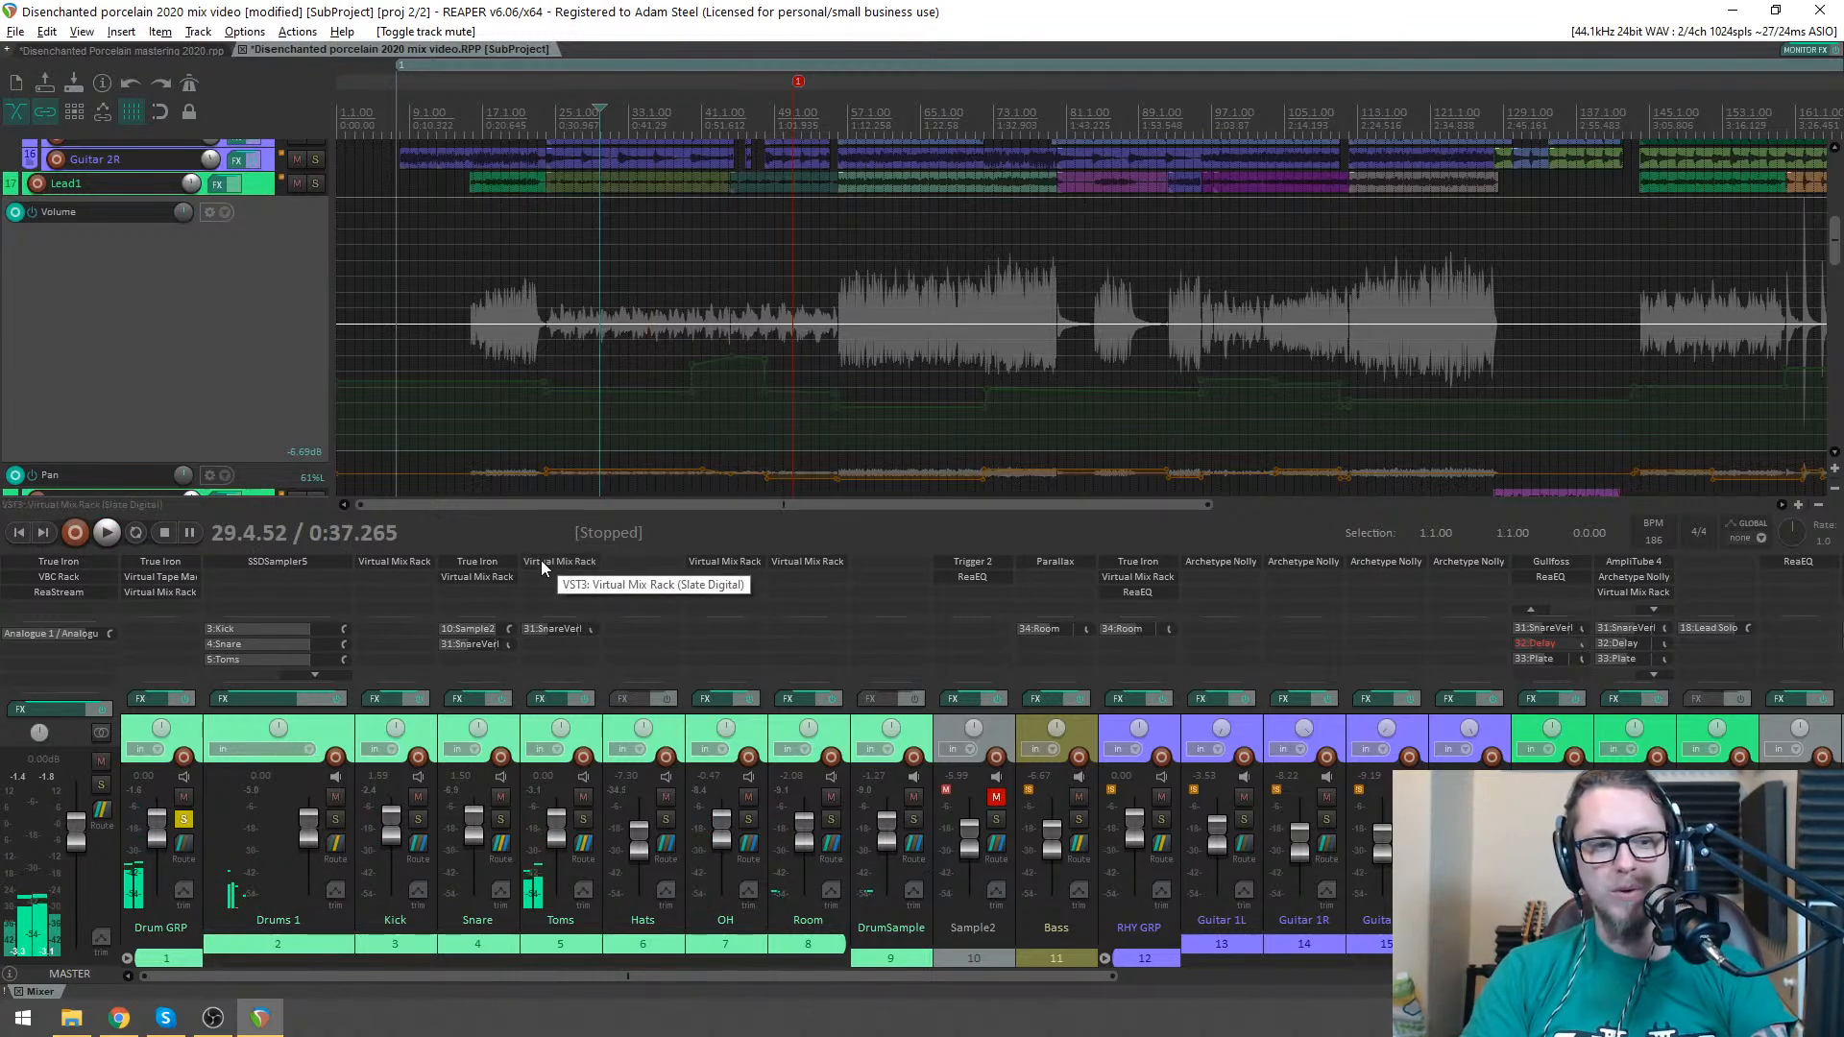
click(617, 548)
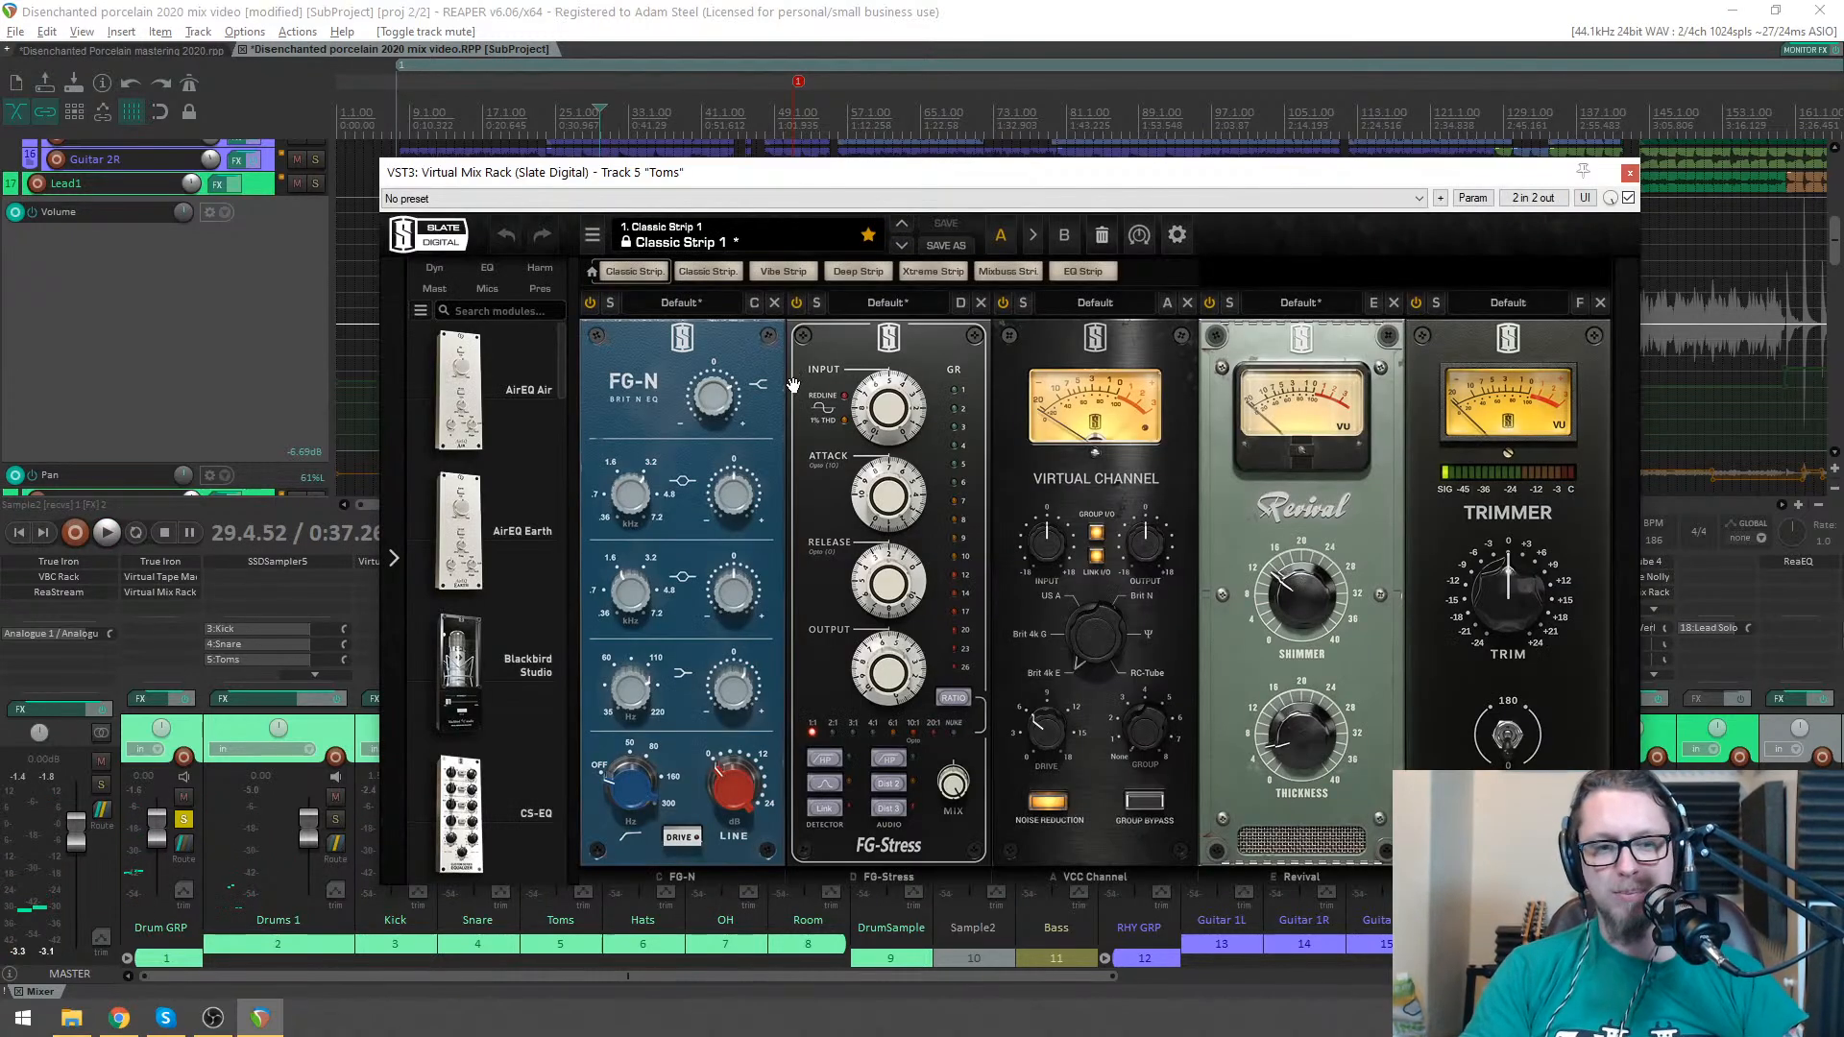
- Close the Virtual Mix Rack and SSDSampler5 windows and play the soloed drums from 29.4.52
click(1630, 173)
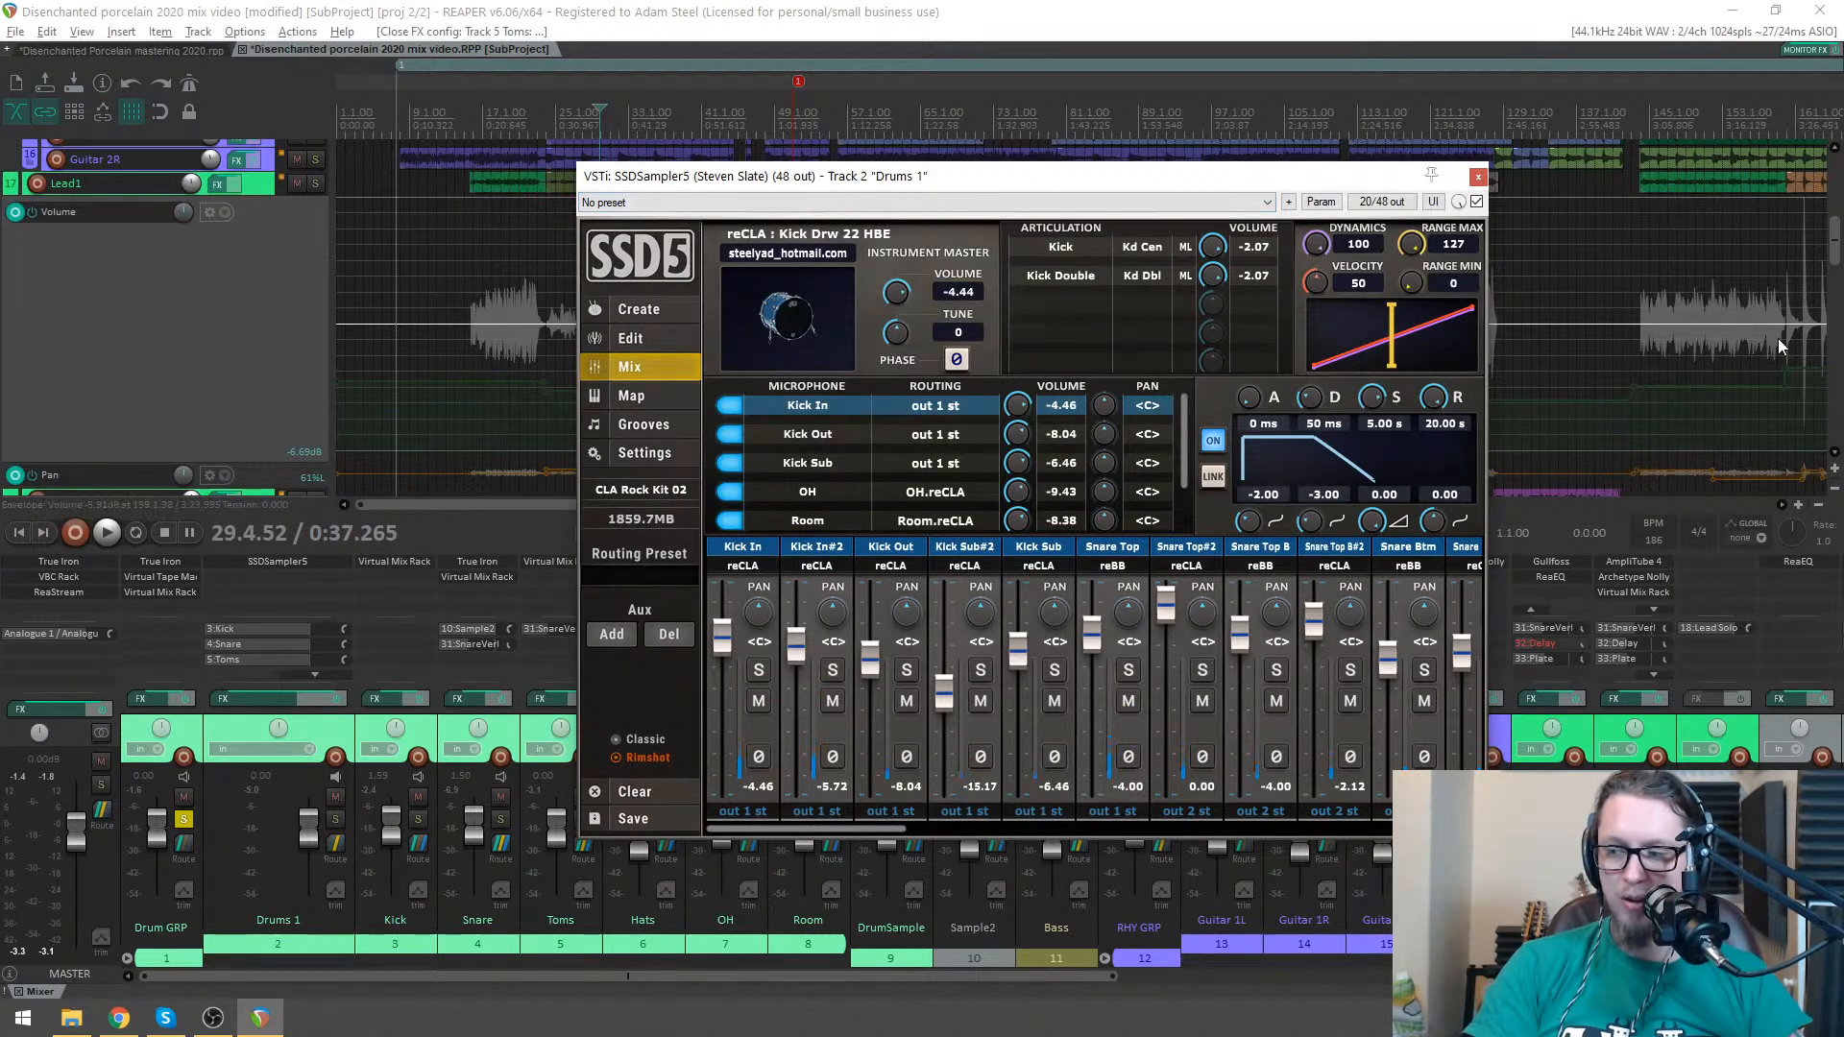
key(Escape)
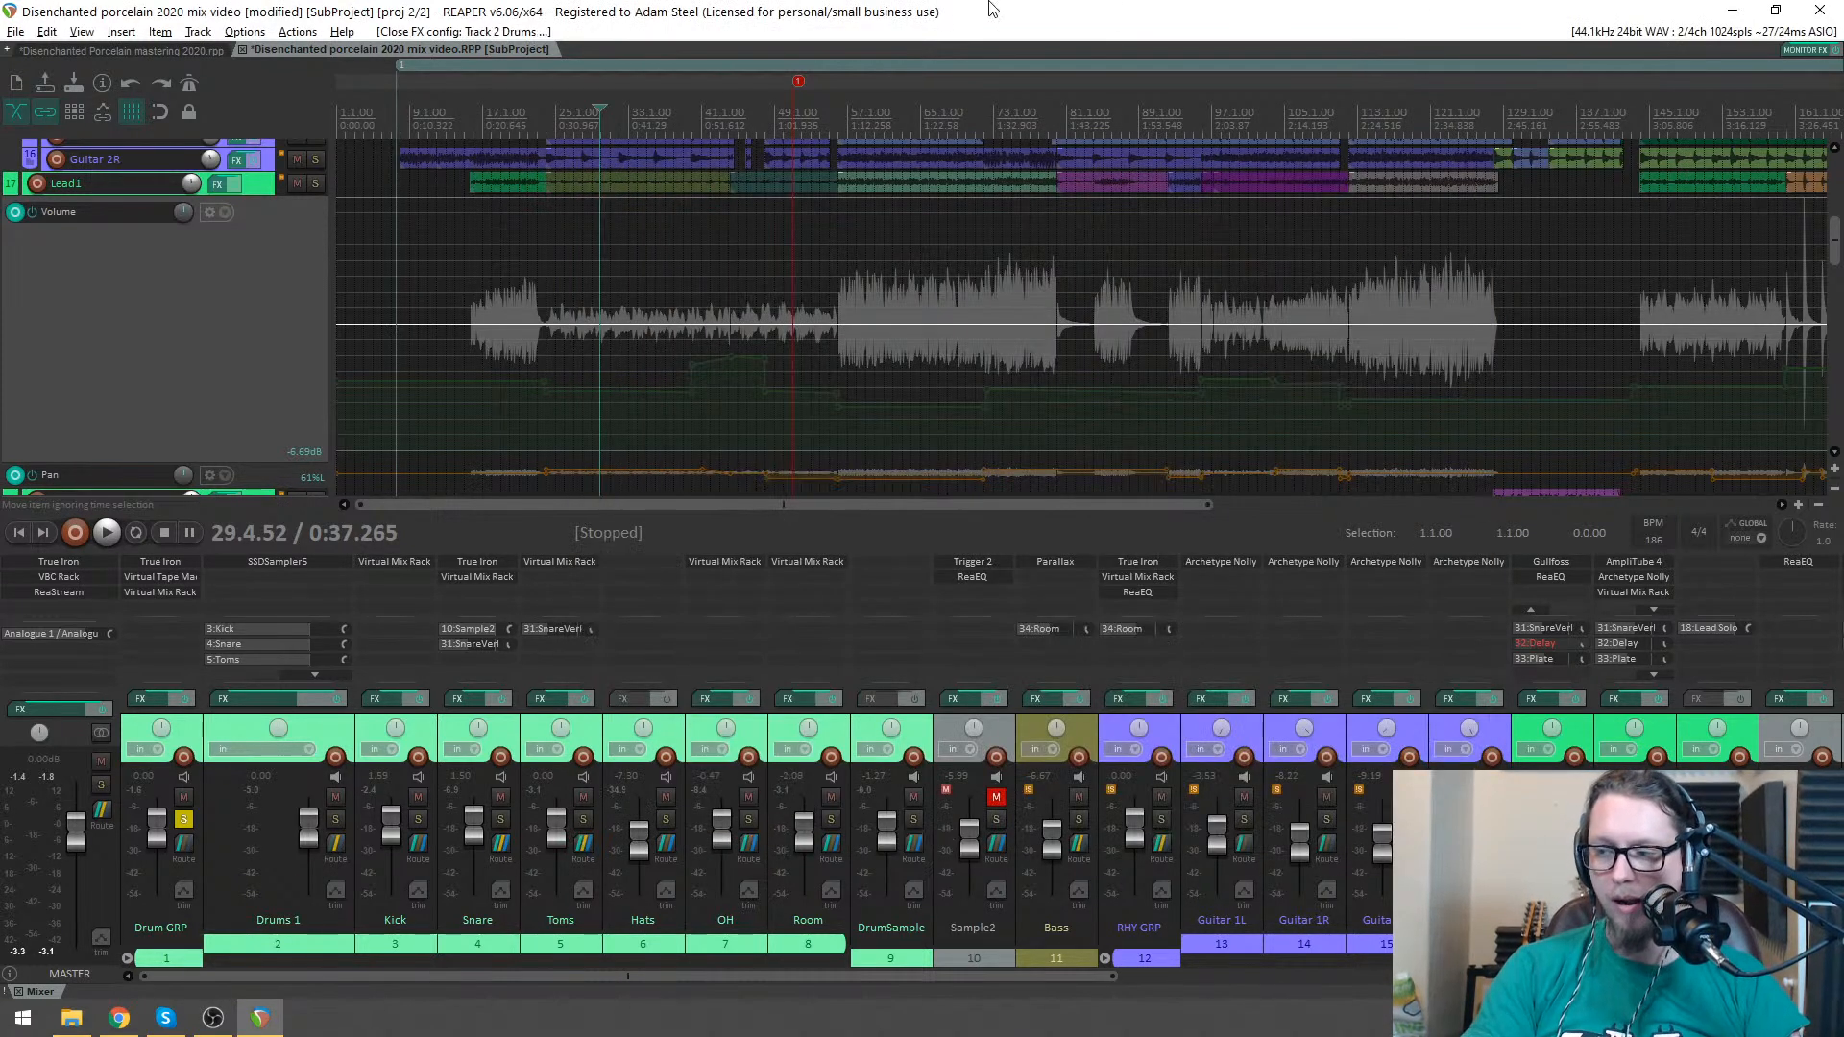
key(space)
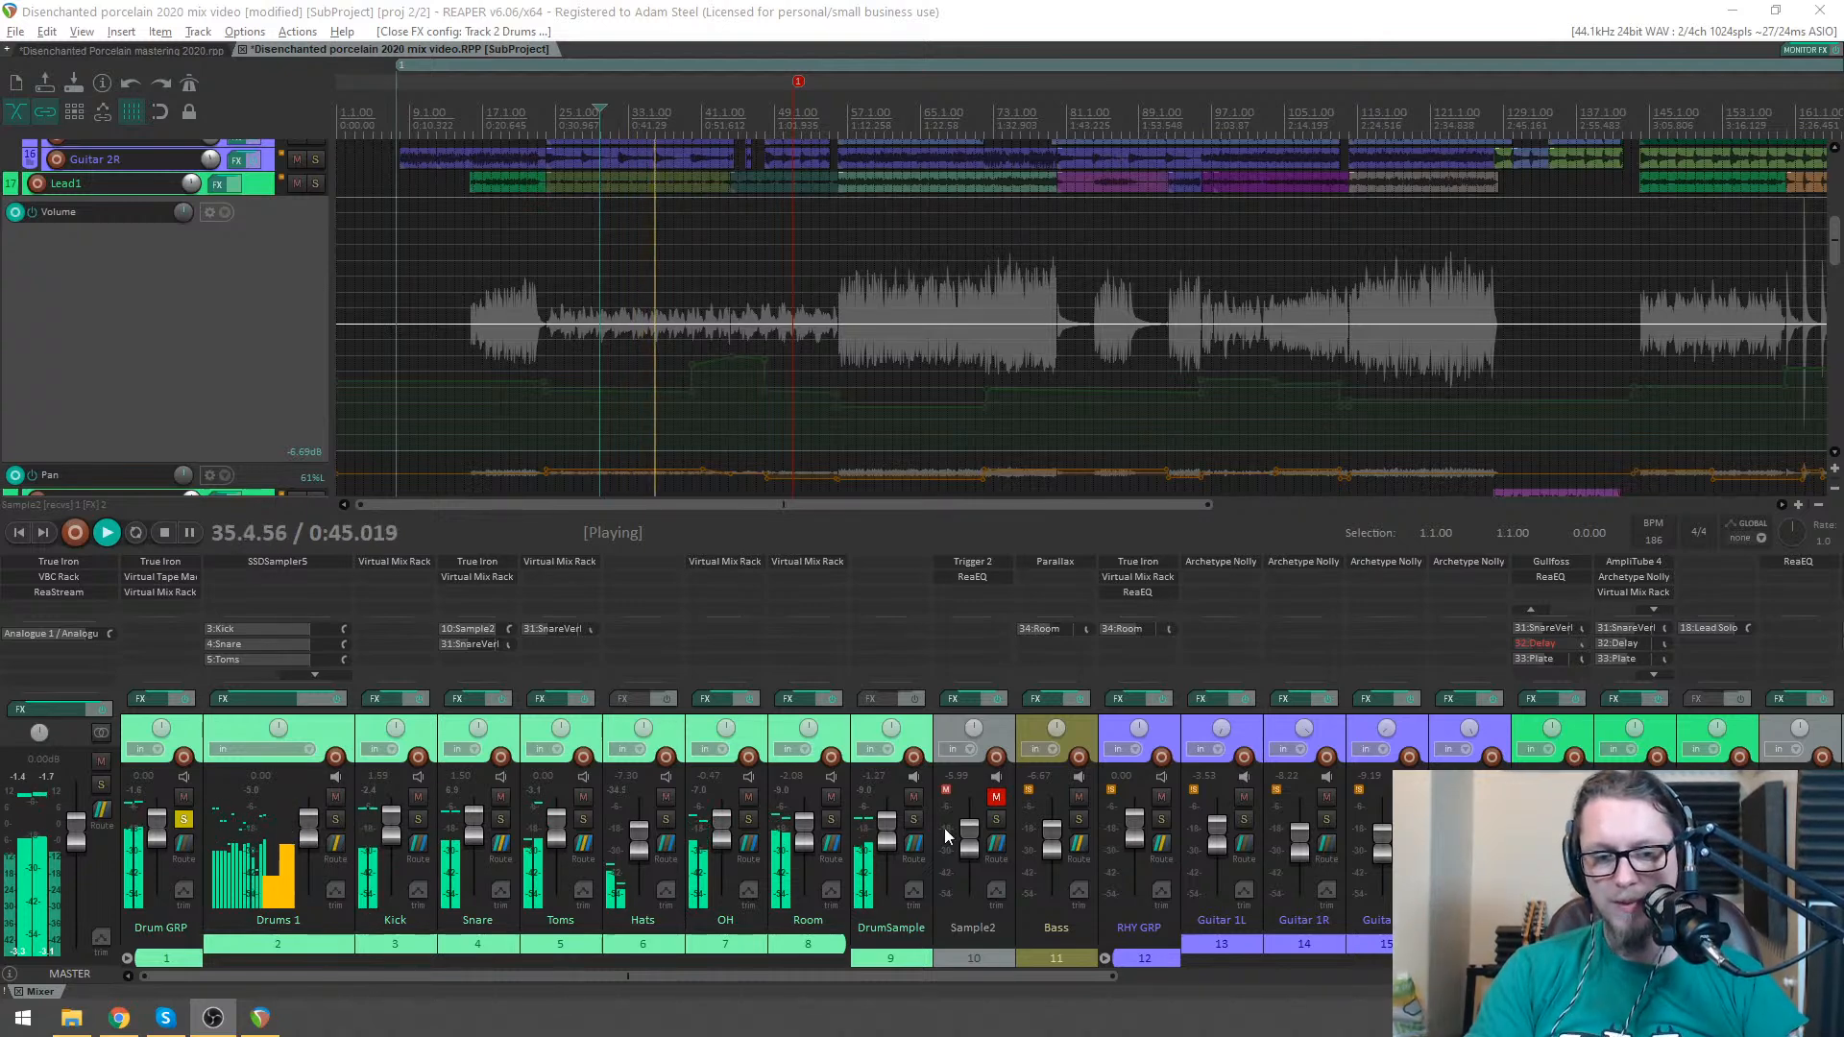
key(space)
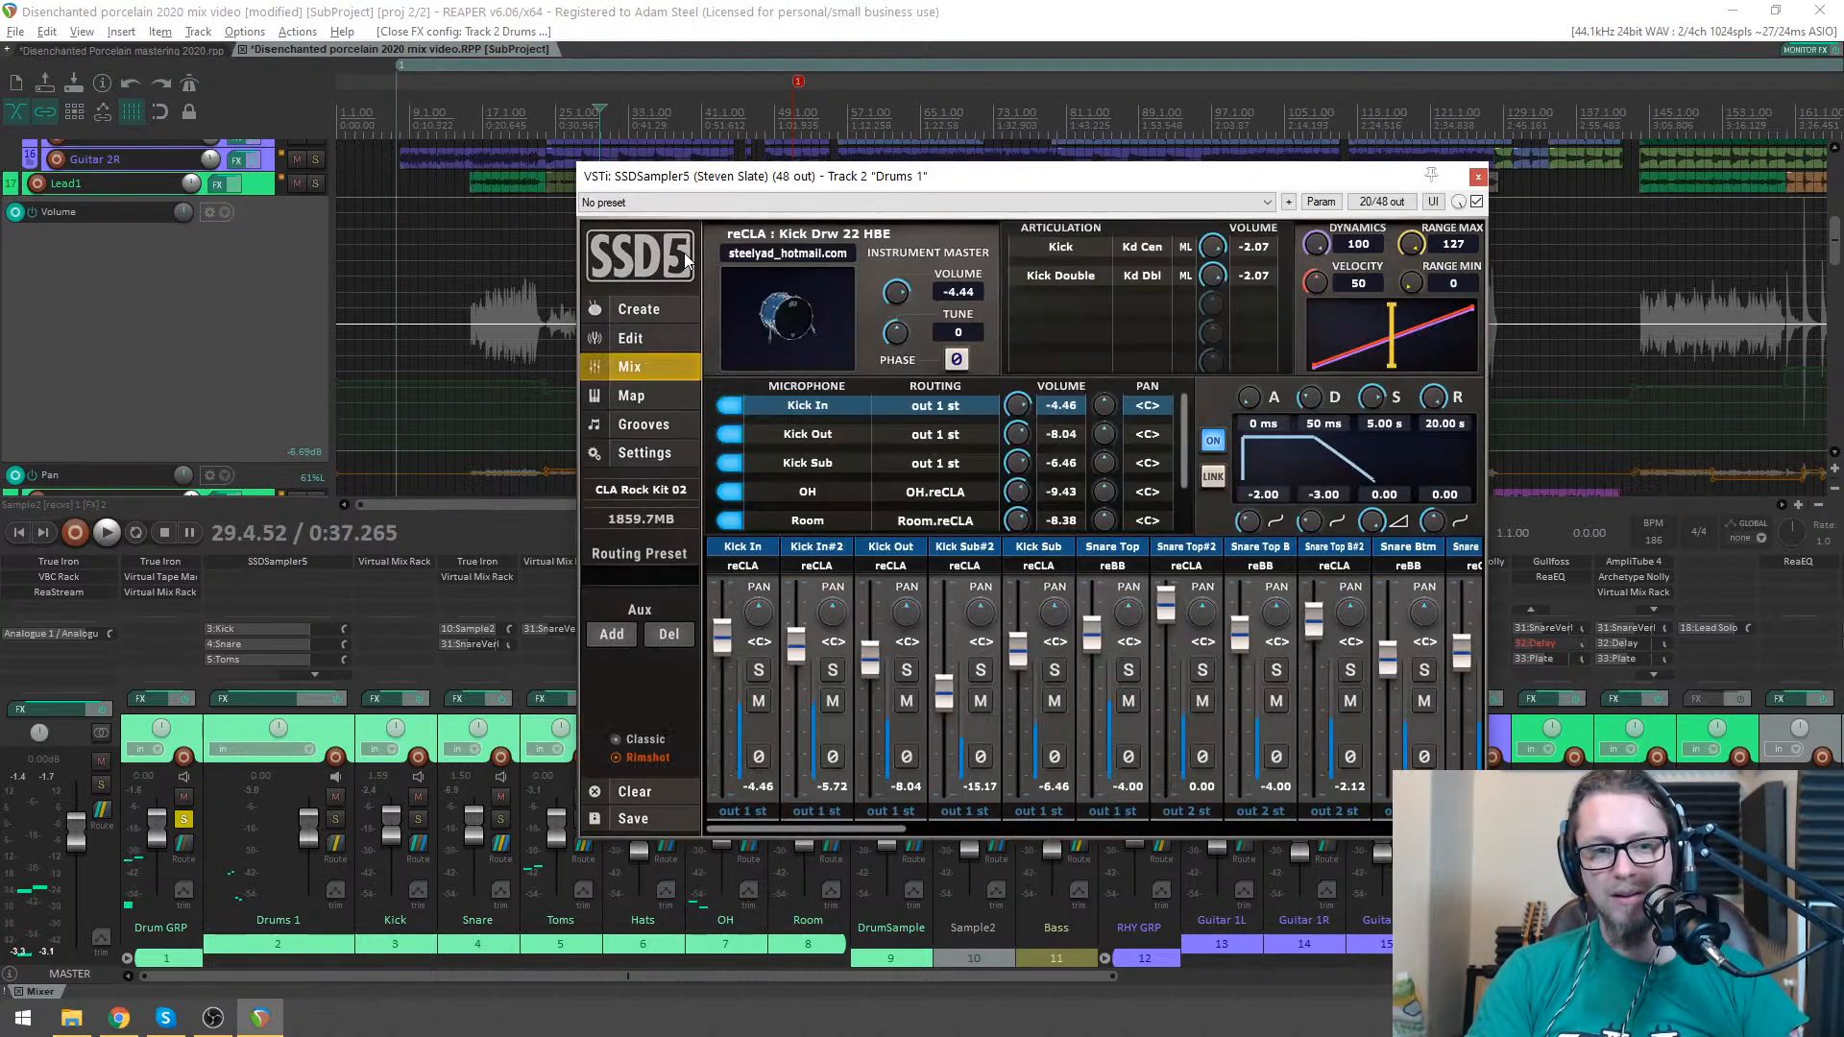
- Audition the Blackbird toms A Tom Gth GBO 10, 12 and 14 on SSDSampler5's Create page
click(649, 311)
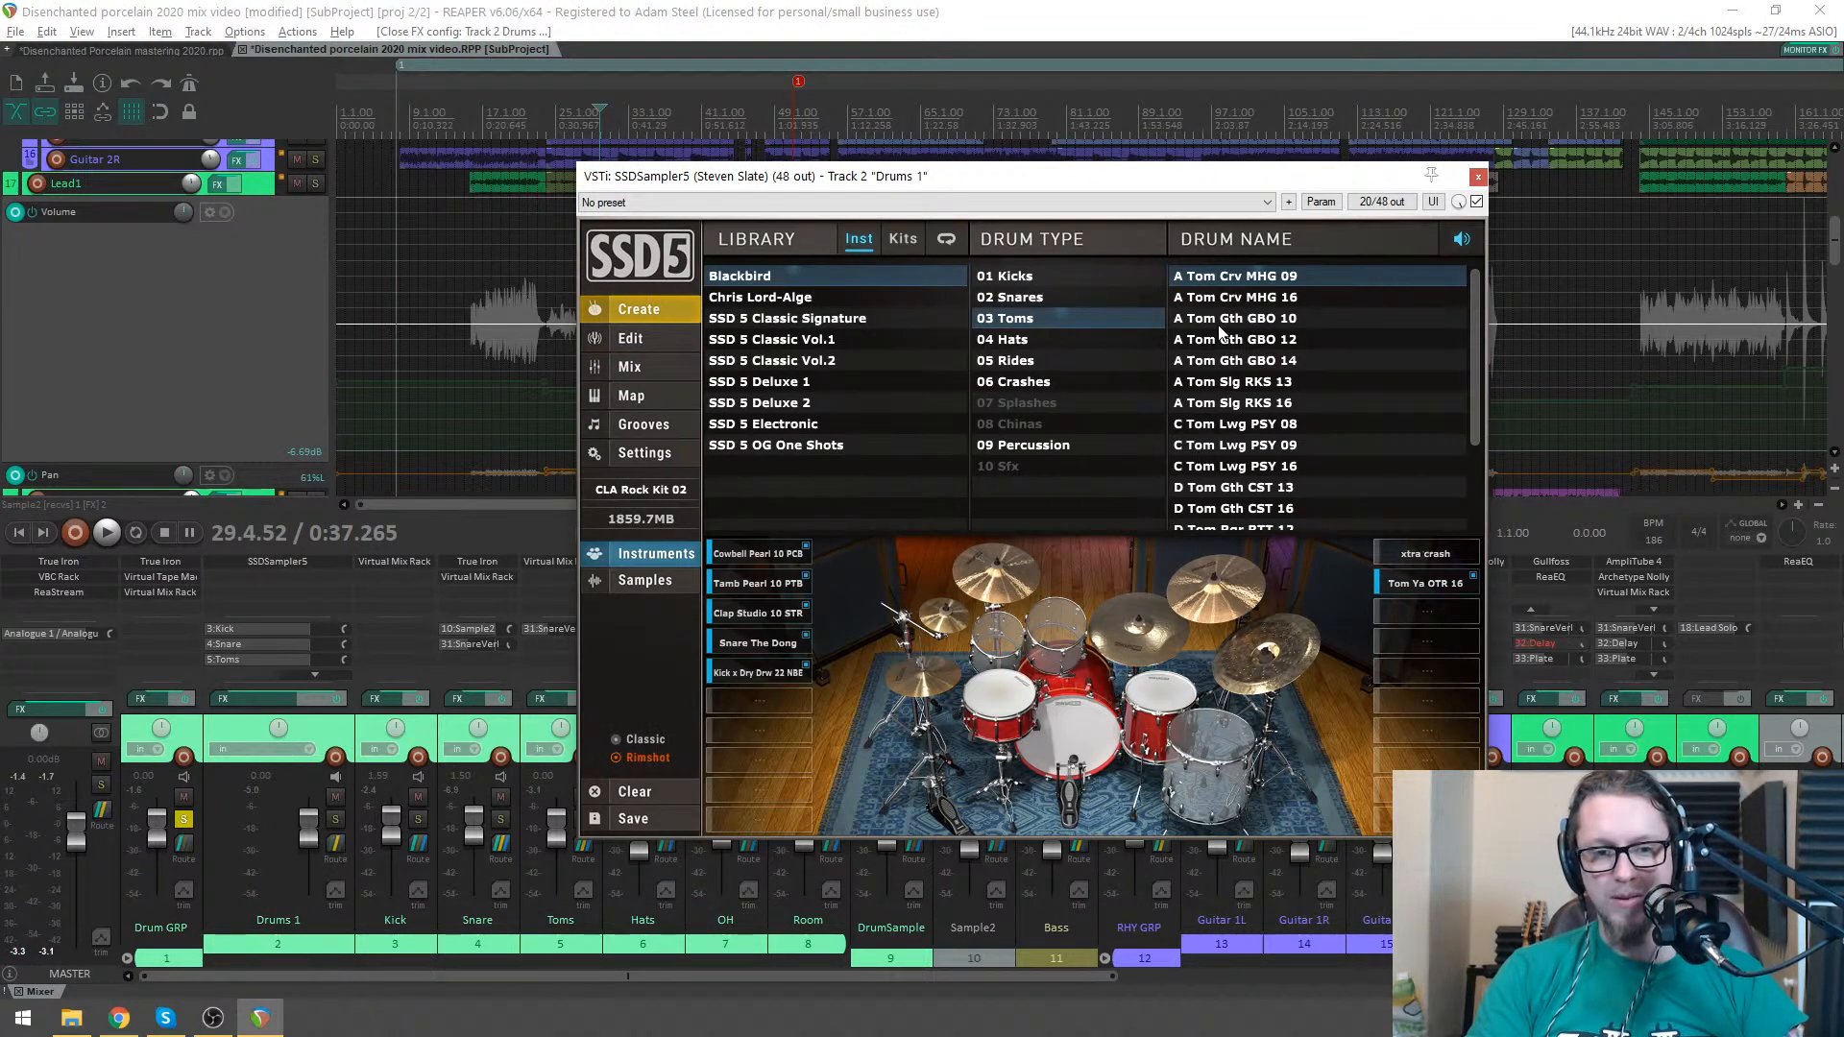
click(1191, 361)
click(1187, 318)
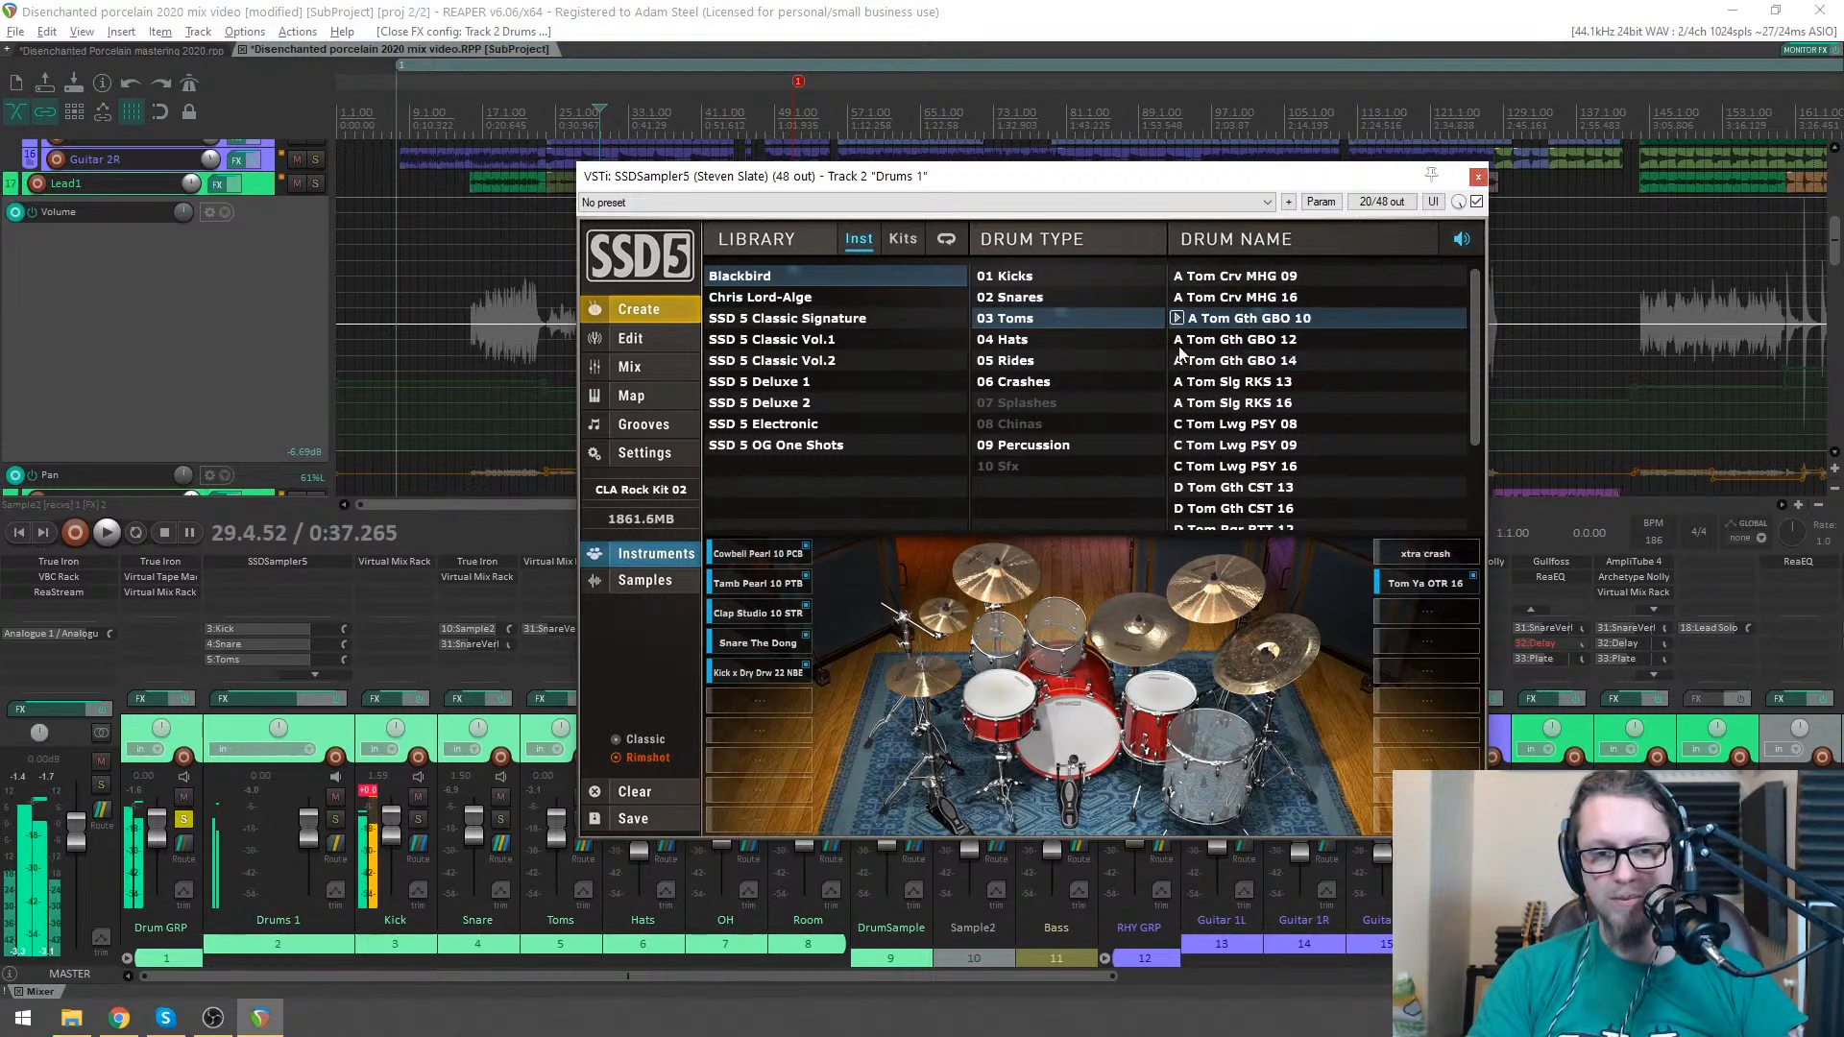
click(1181, 340)
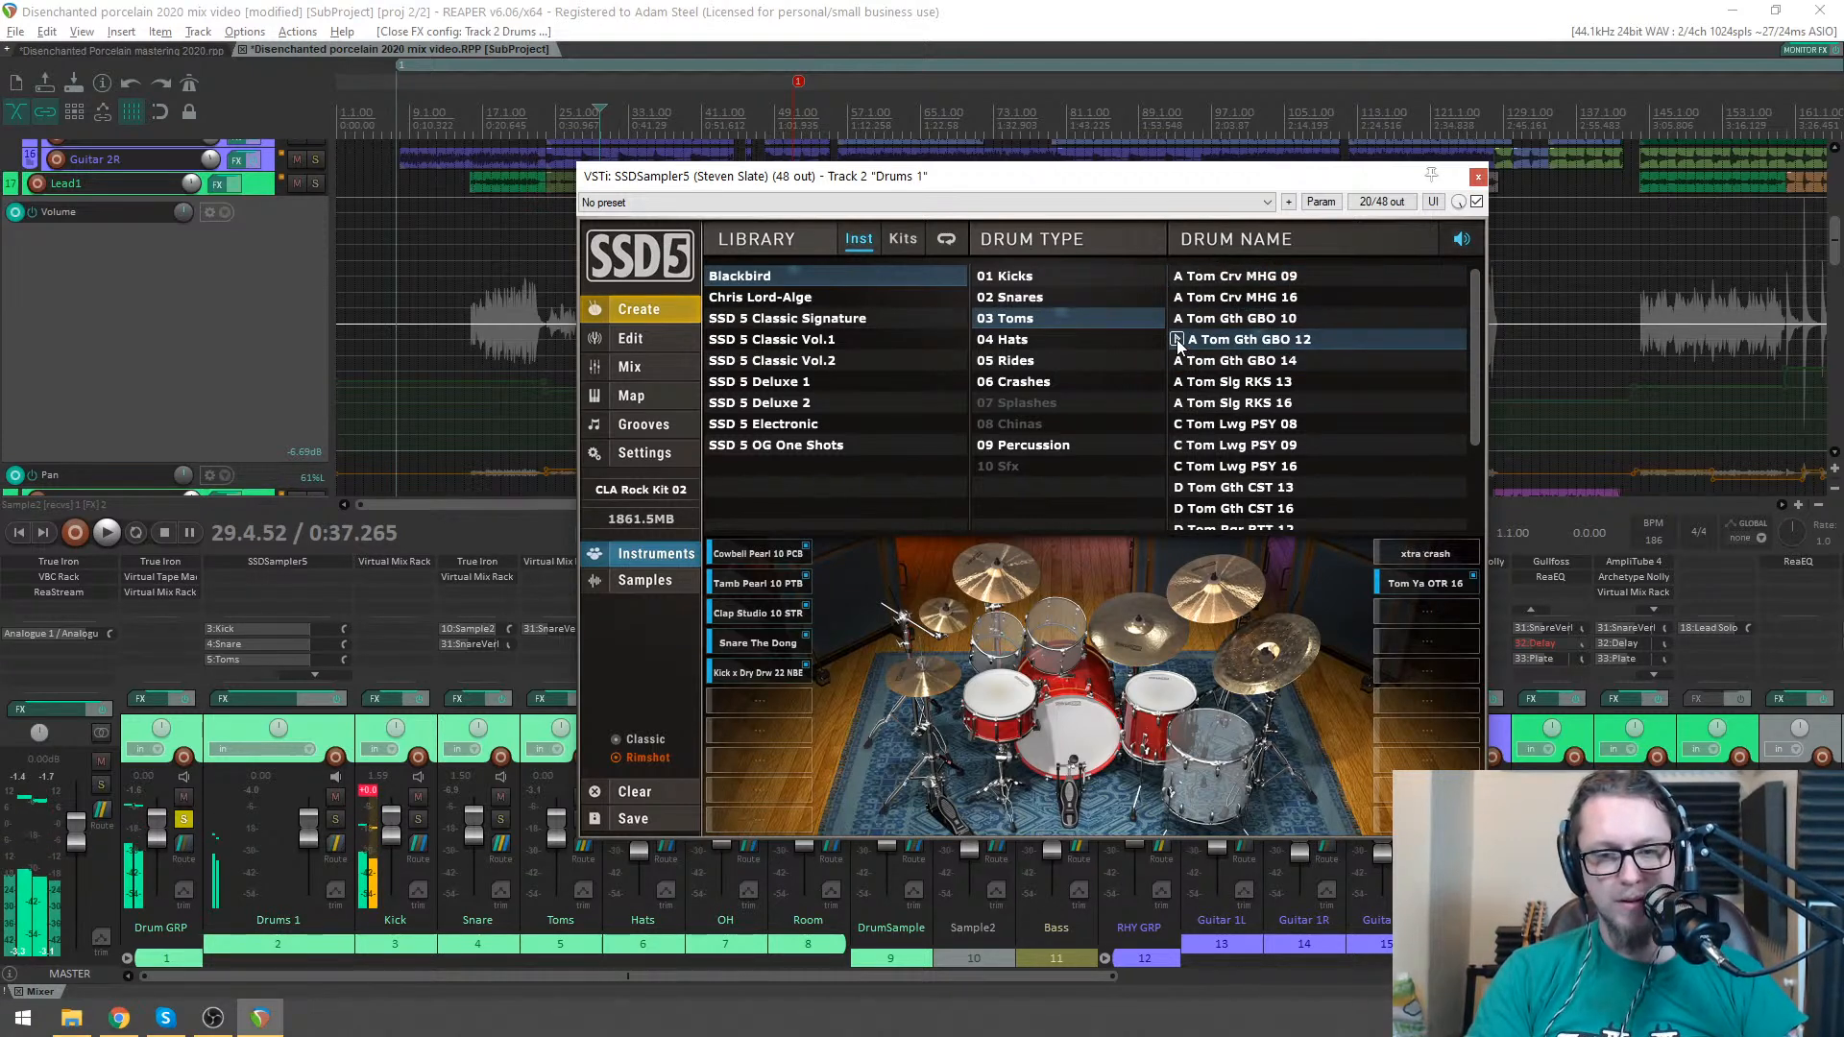
click(1178, 342)
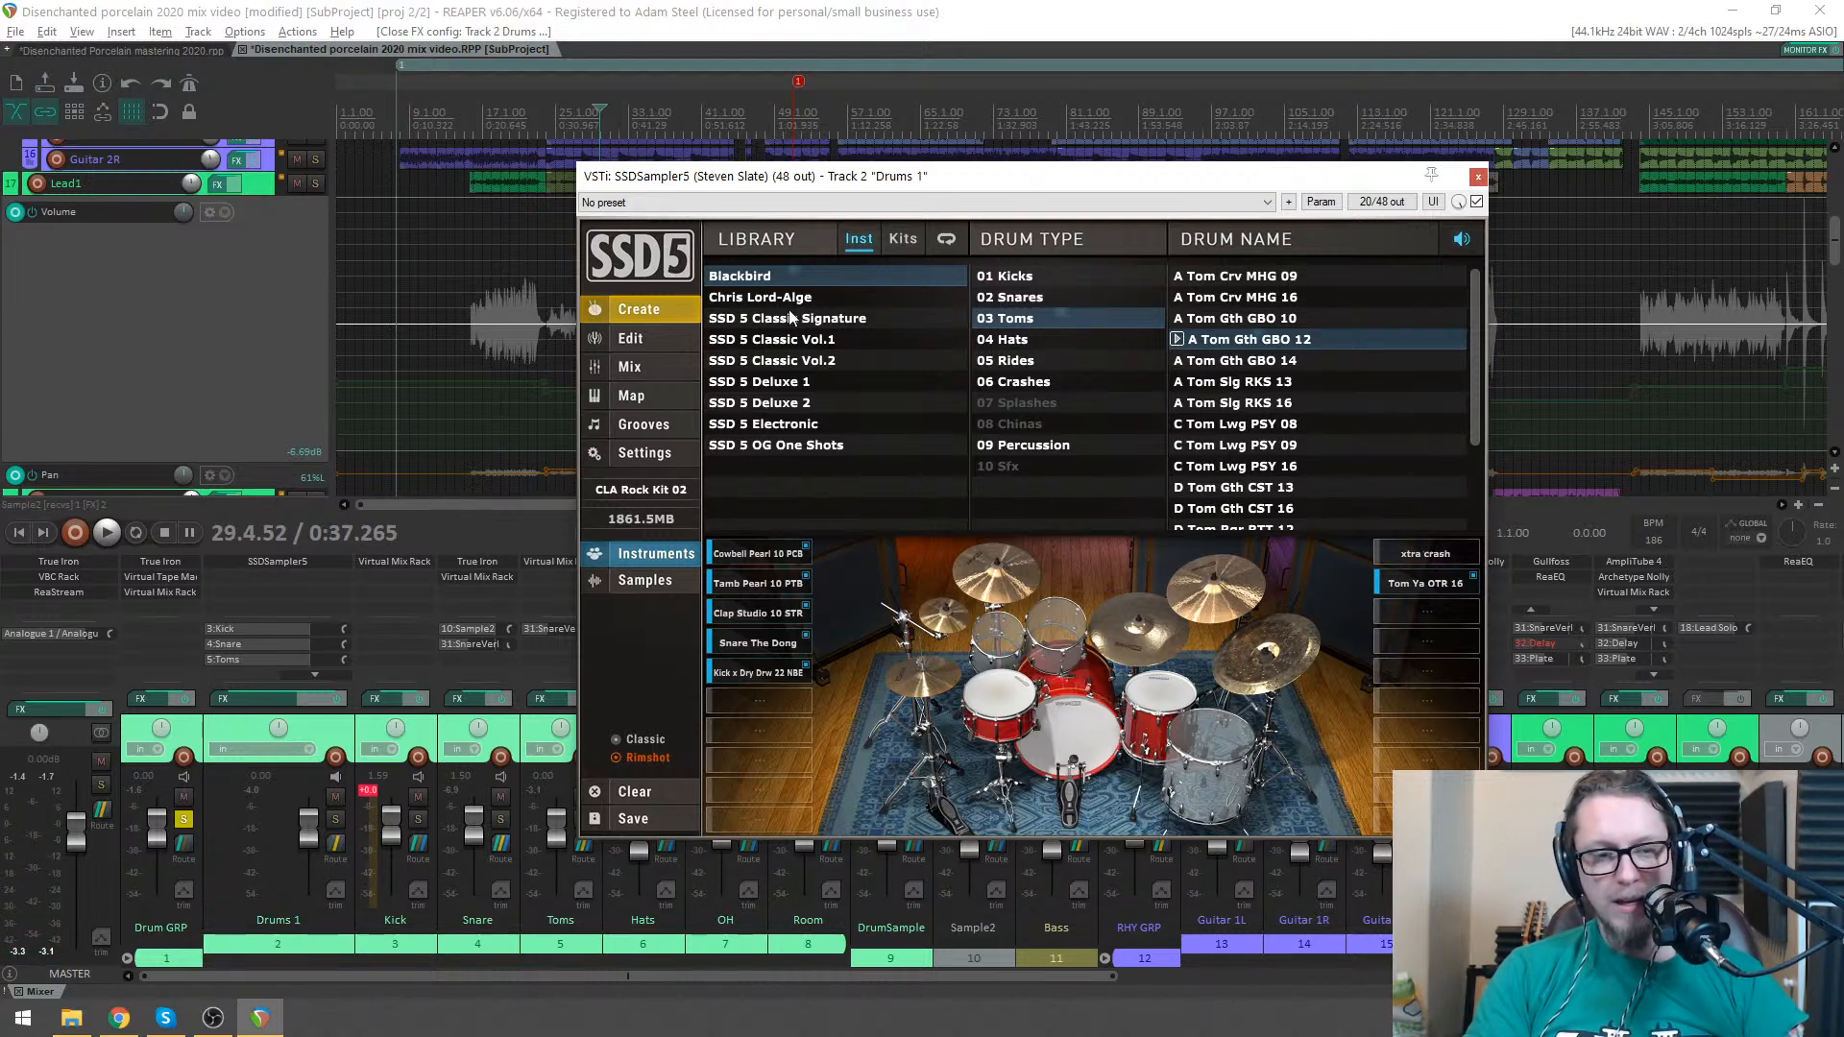
- Browse the toms in the Chris Lord-Alge, SSD 5 Classic Signature, Classic Vol.1 and Classic Vol.2 libraries
click(758, 297)
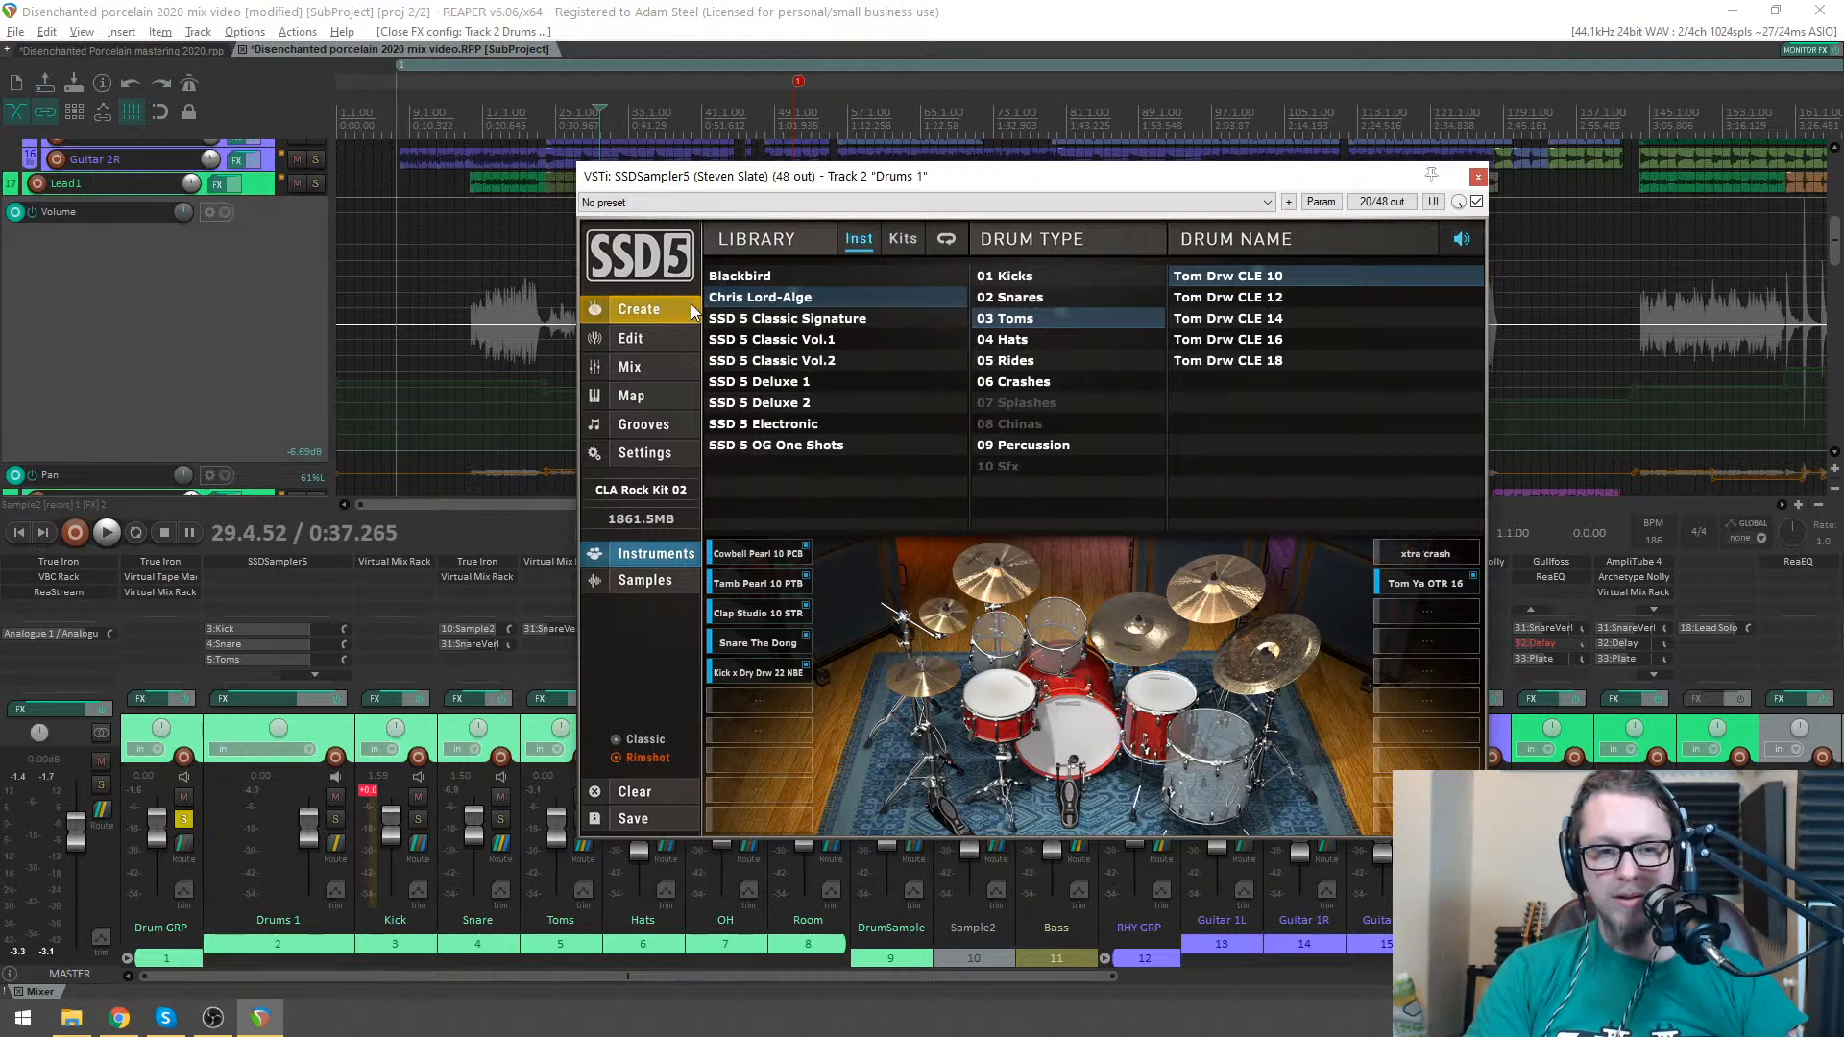
click(789, 319)
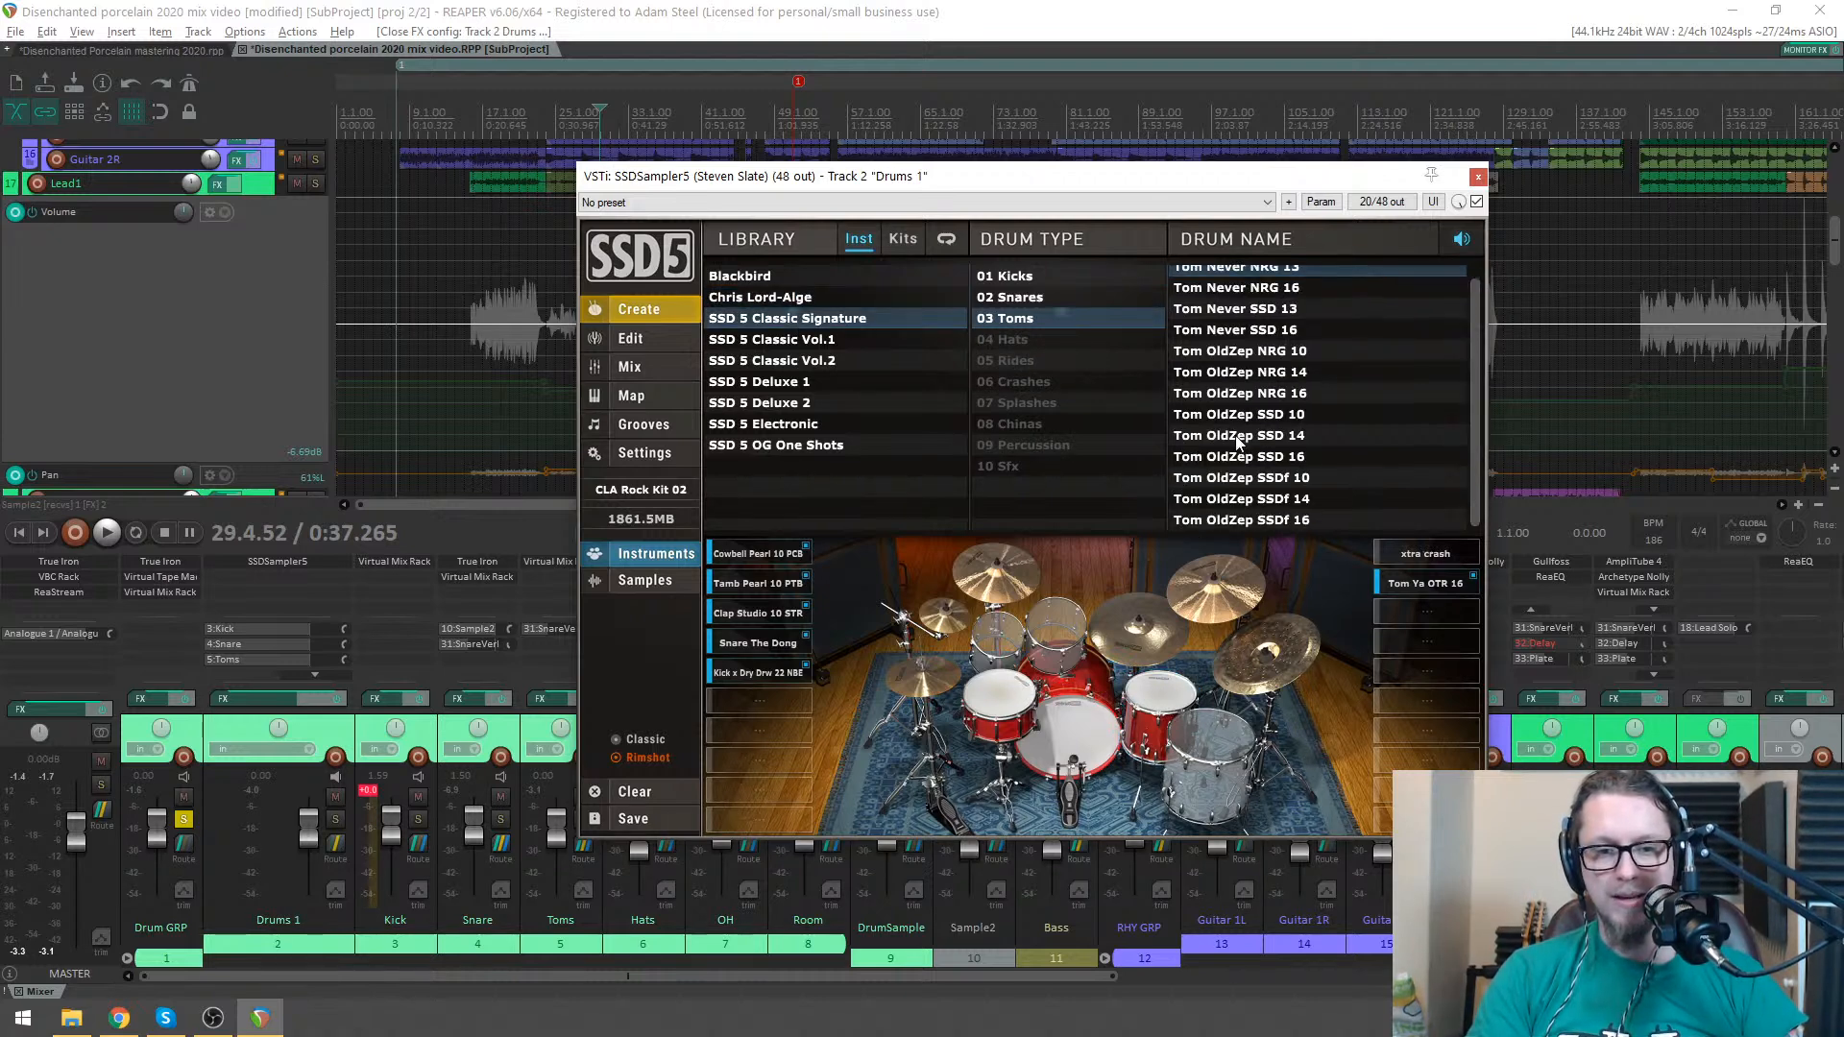
click(815, 340)
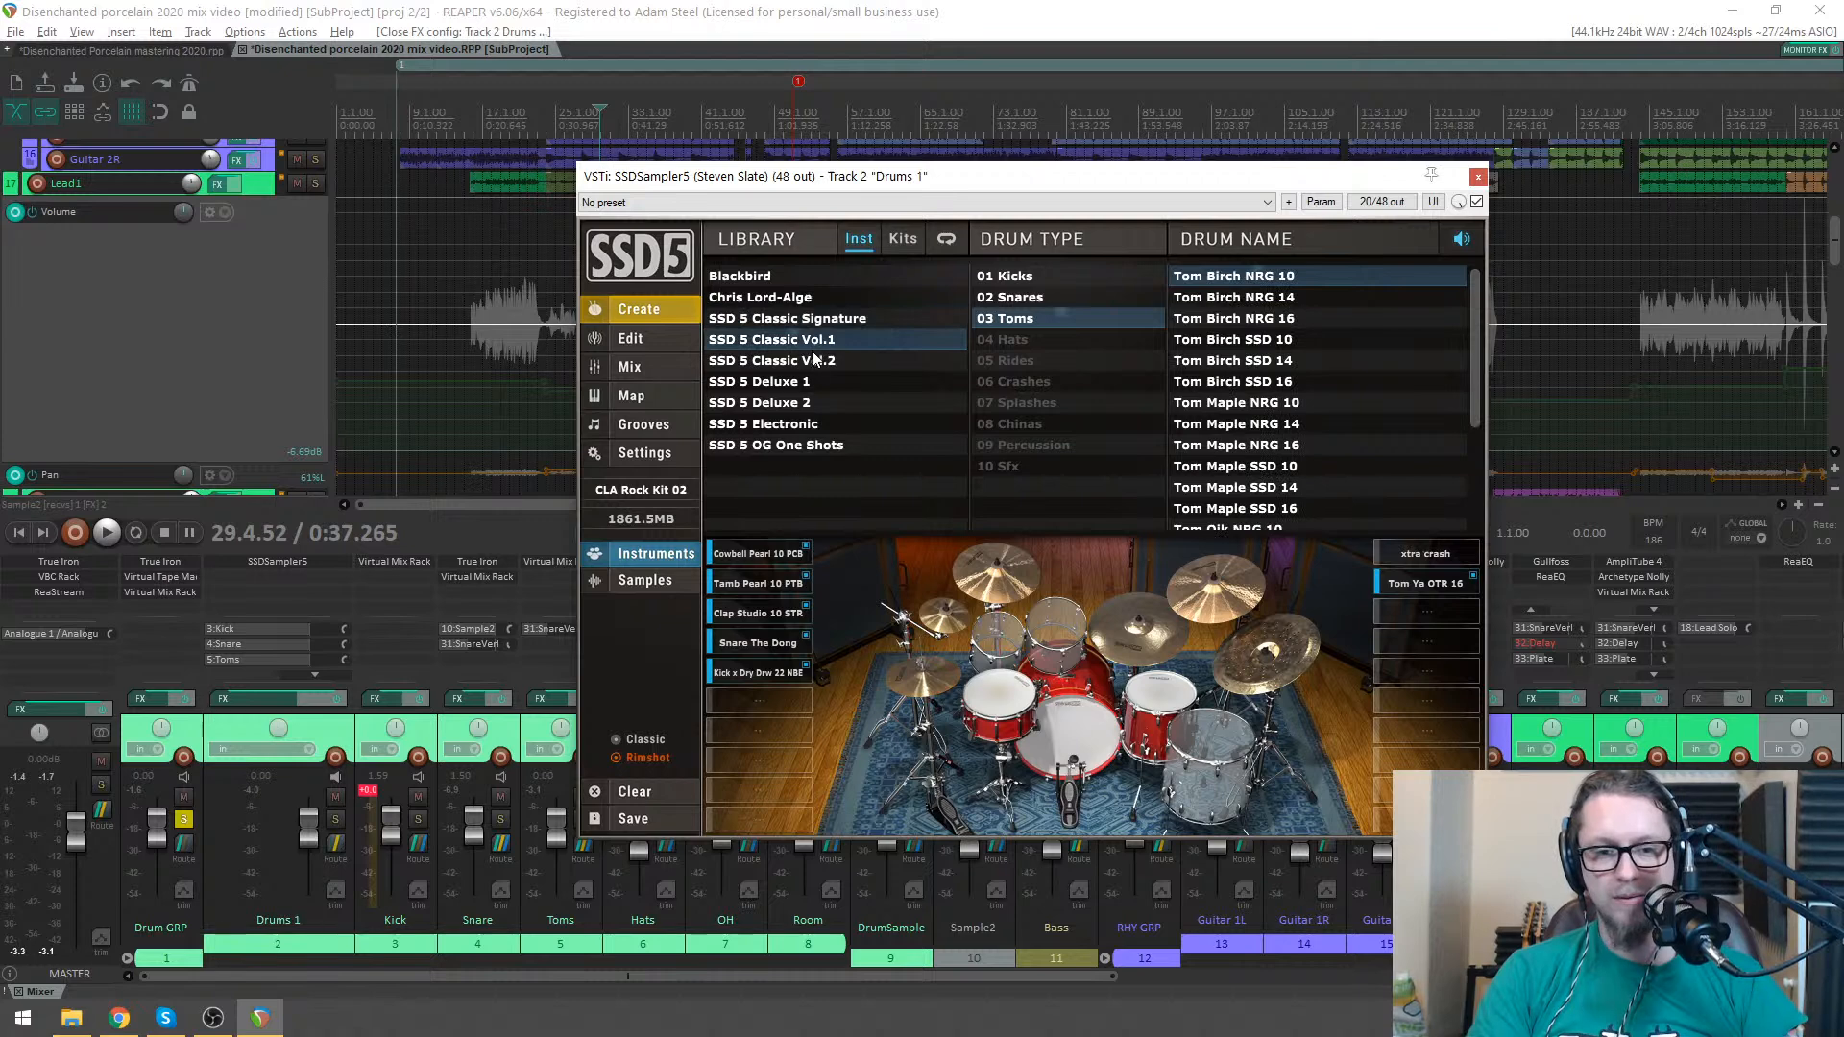
scroll(1370, 434, down, 3)
click(780, 361)
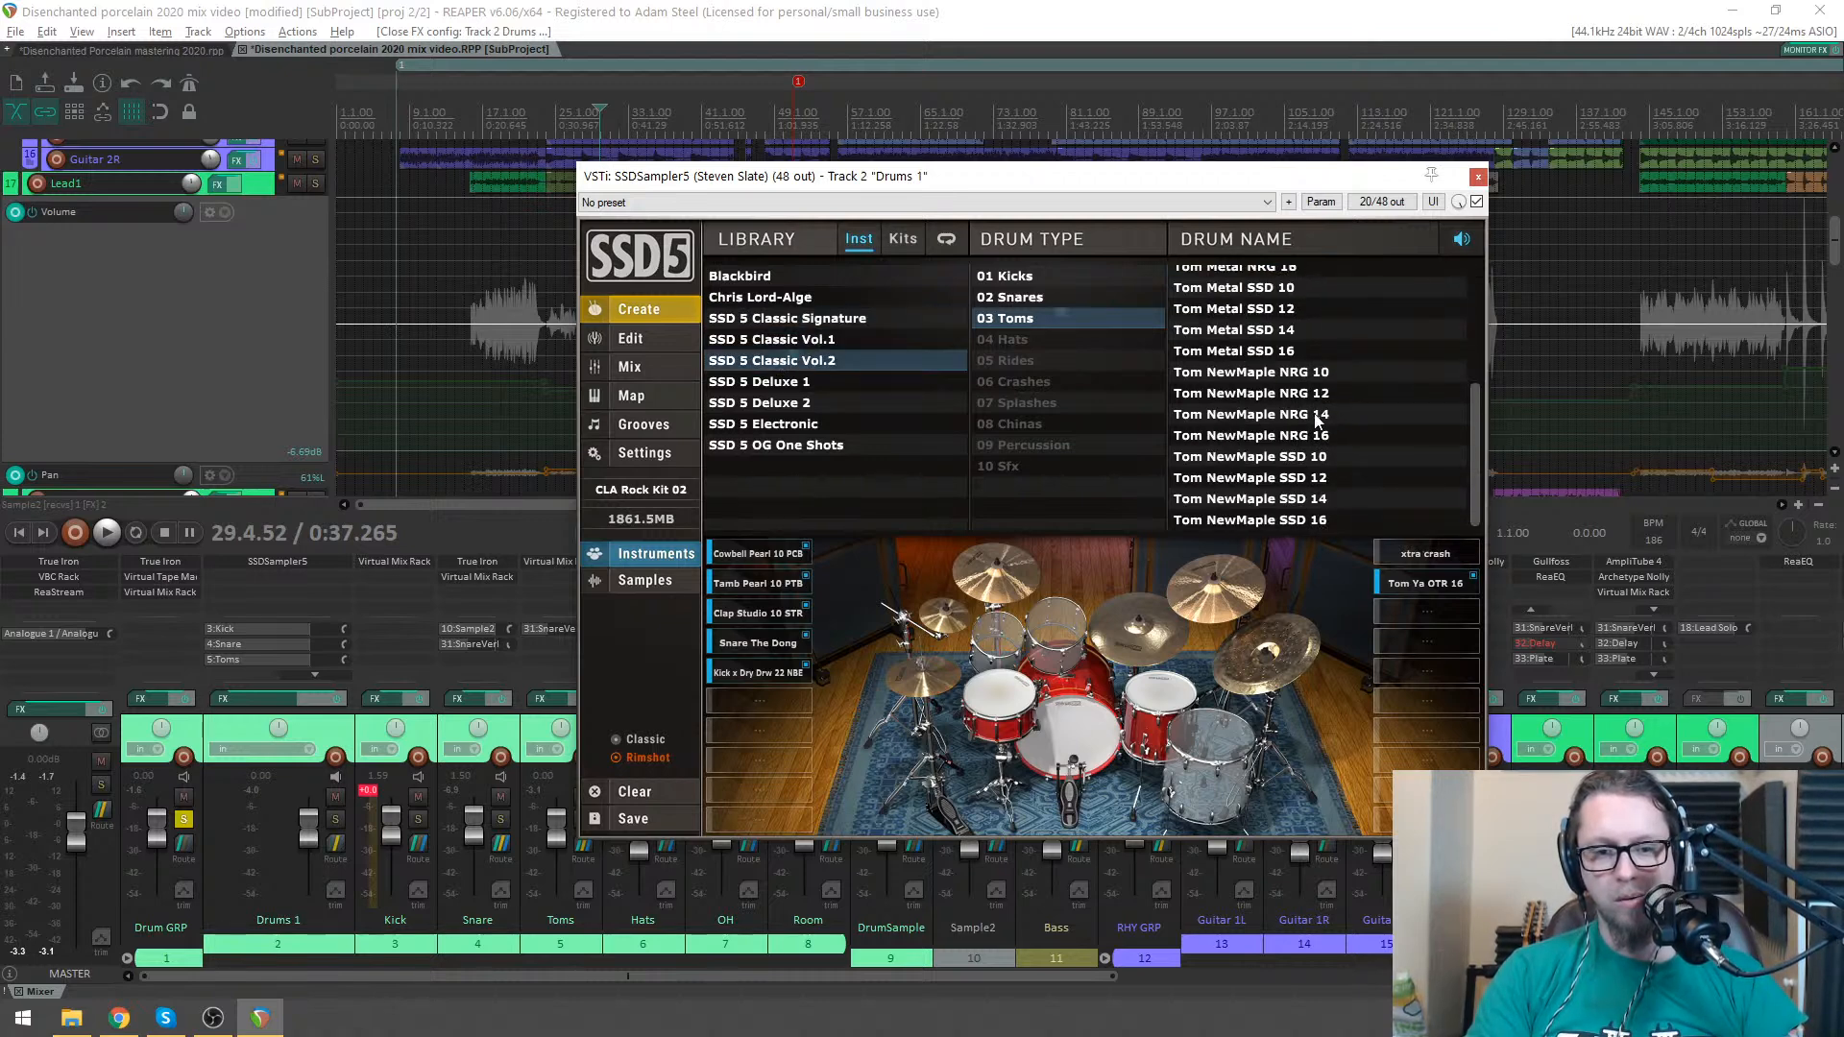
scroll(1287, 427, up, 3)
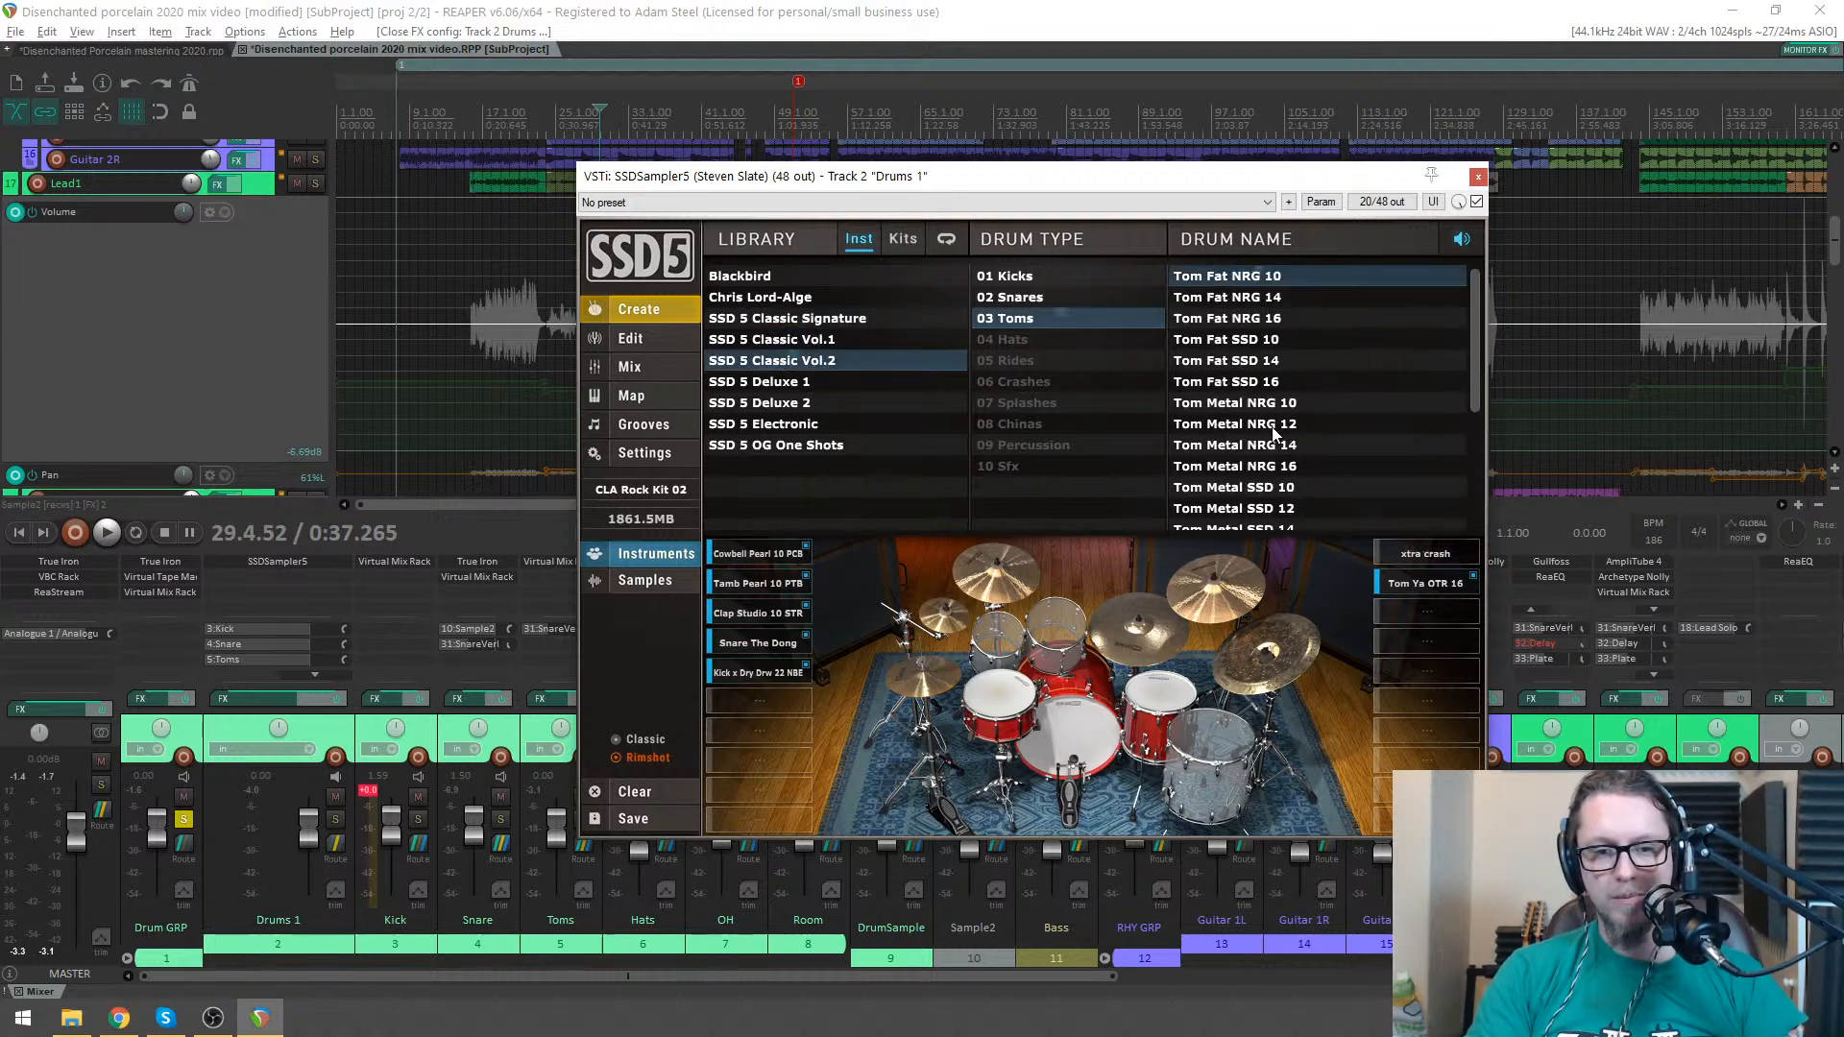
- Audition pieces of the loaded kit, including Tom Ya OTR 16, against the Blackbird toms D Tom Yha OTR 12 and 14
click(1162, 694)
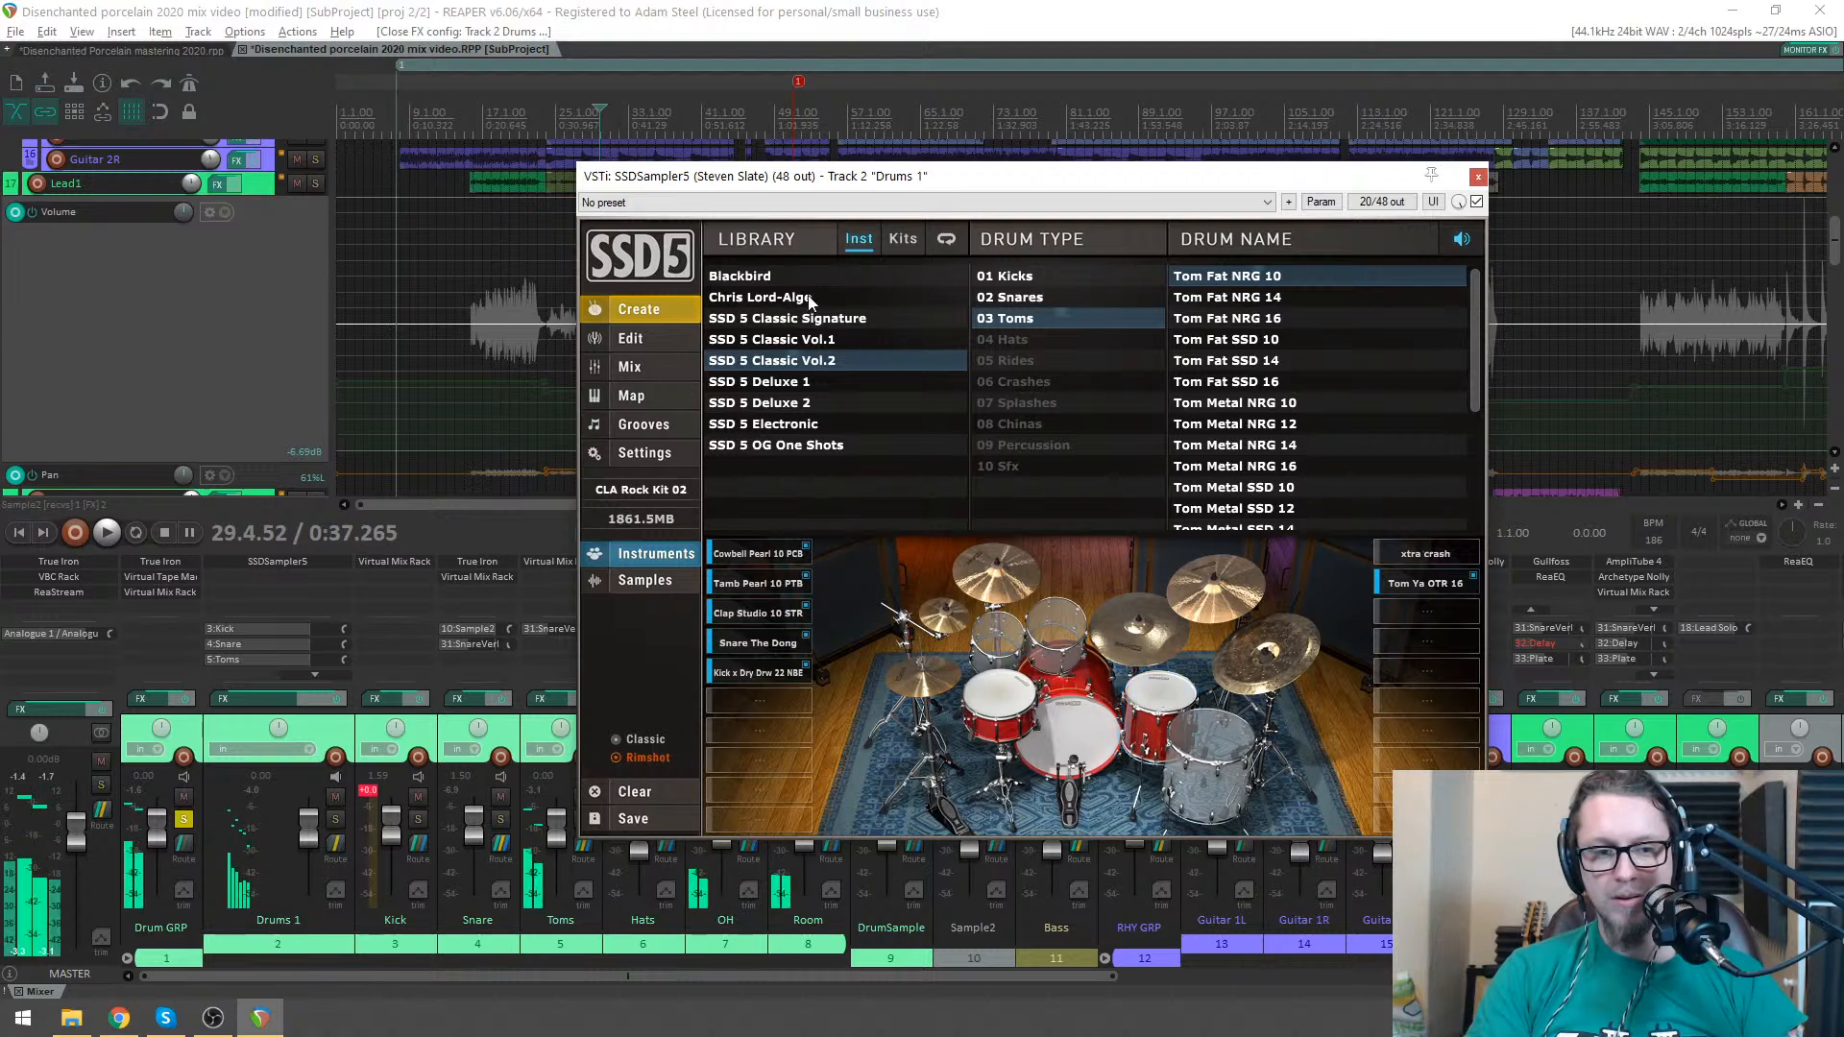
scroll(1248, 422, down, 1)
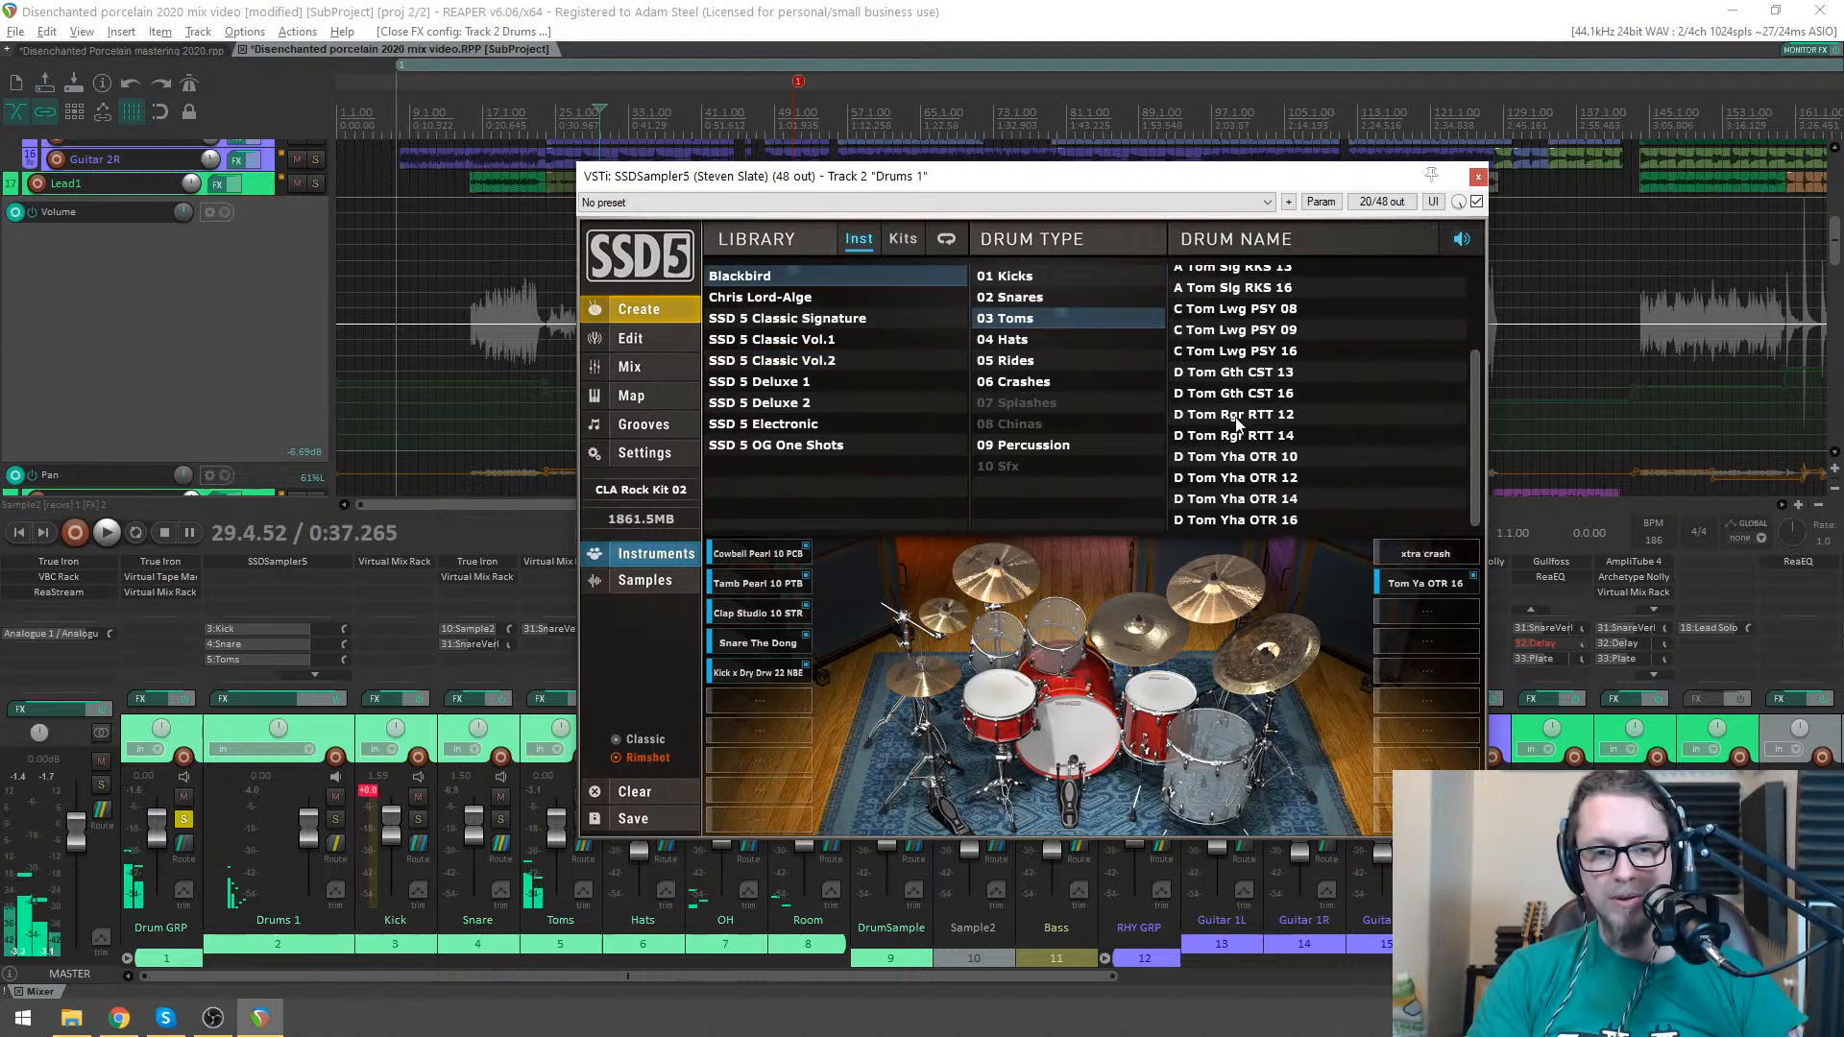
click(1191, 500)
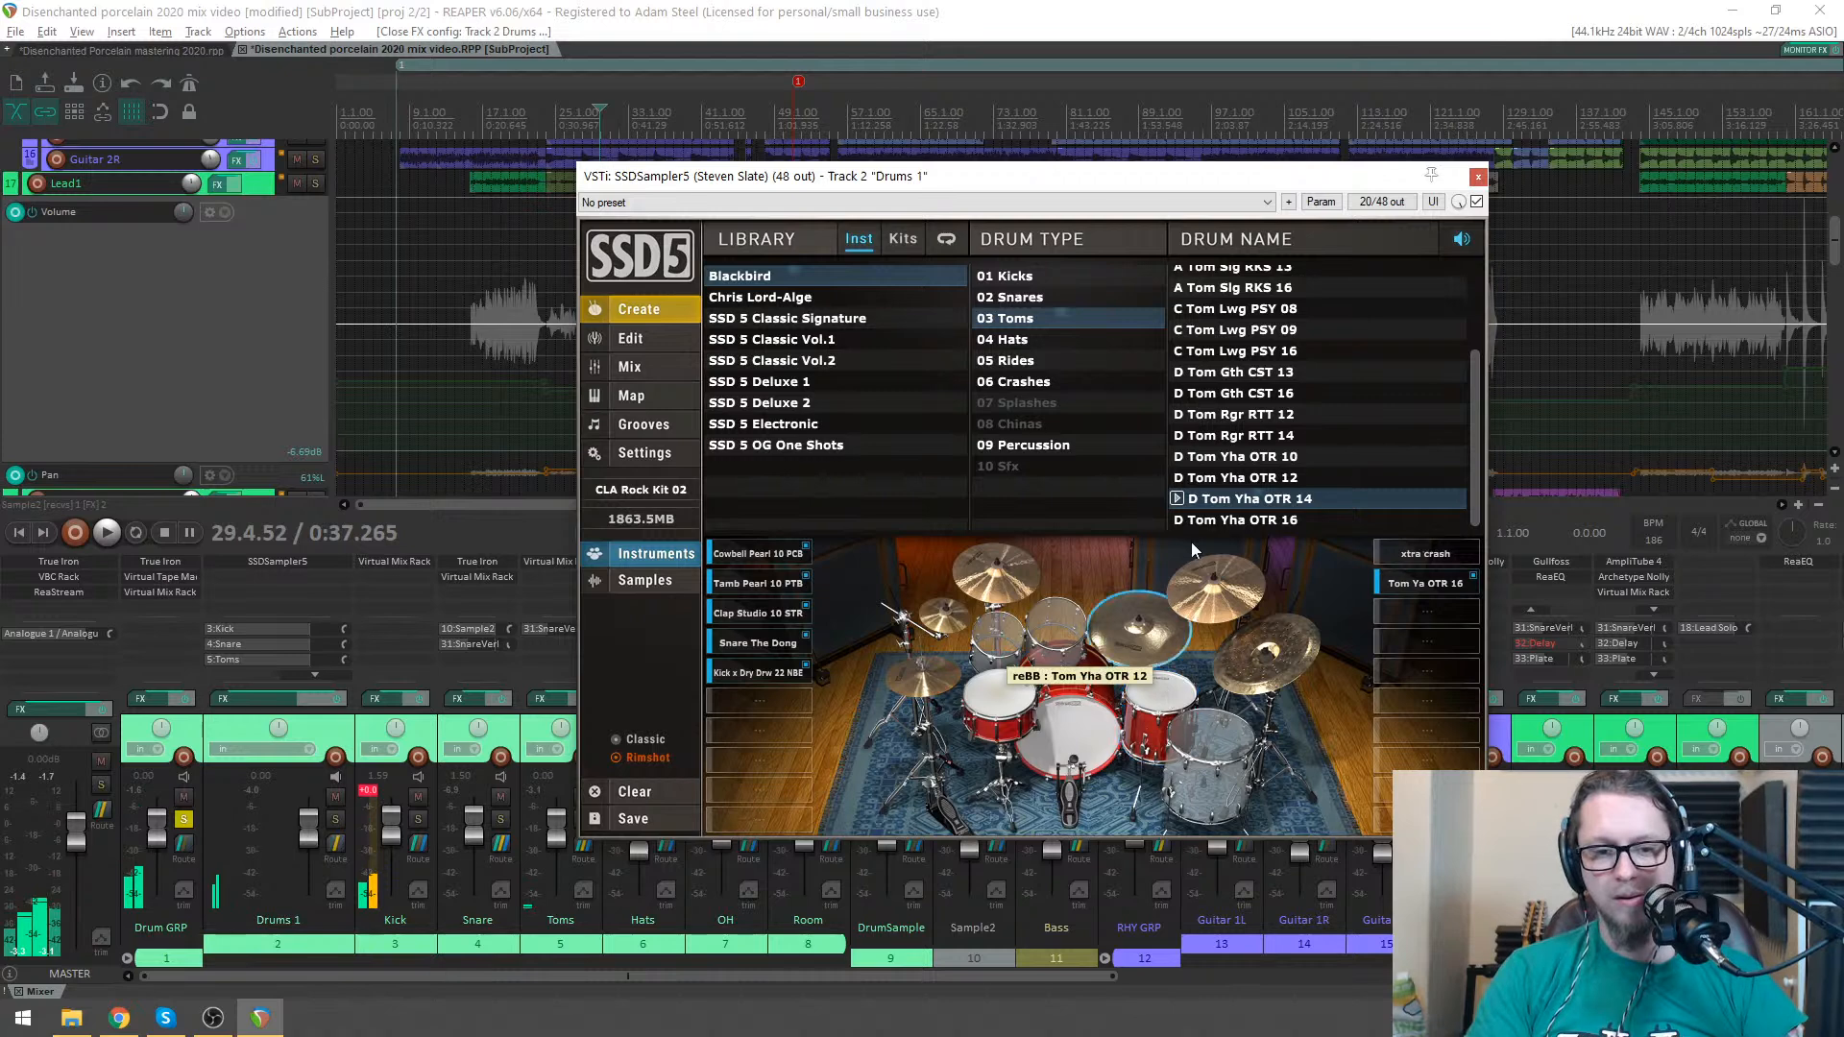
click(1180, 479)
click(1179, 500)
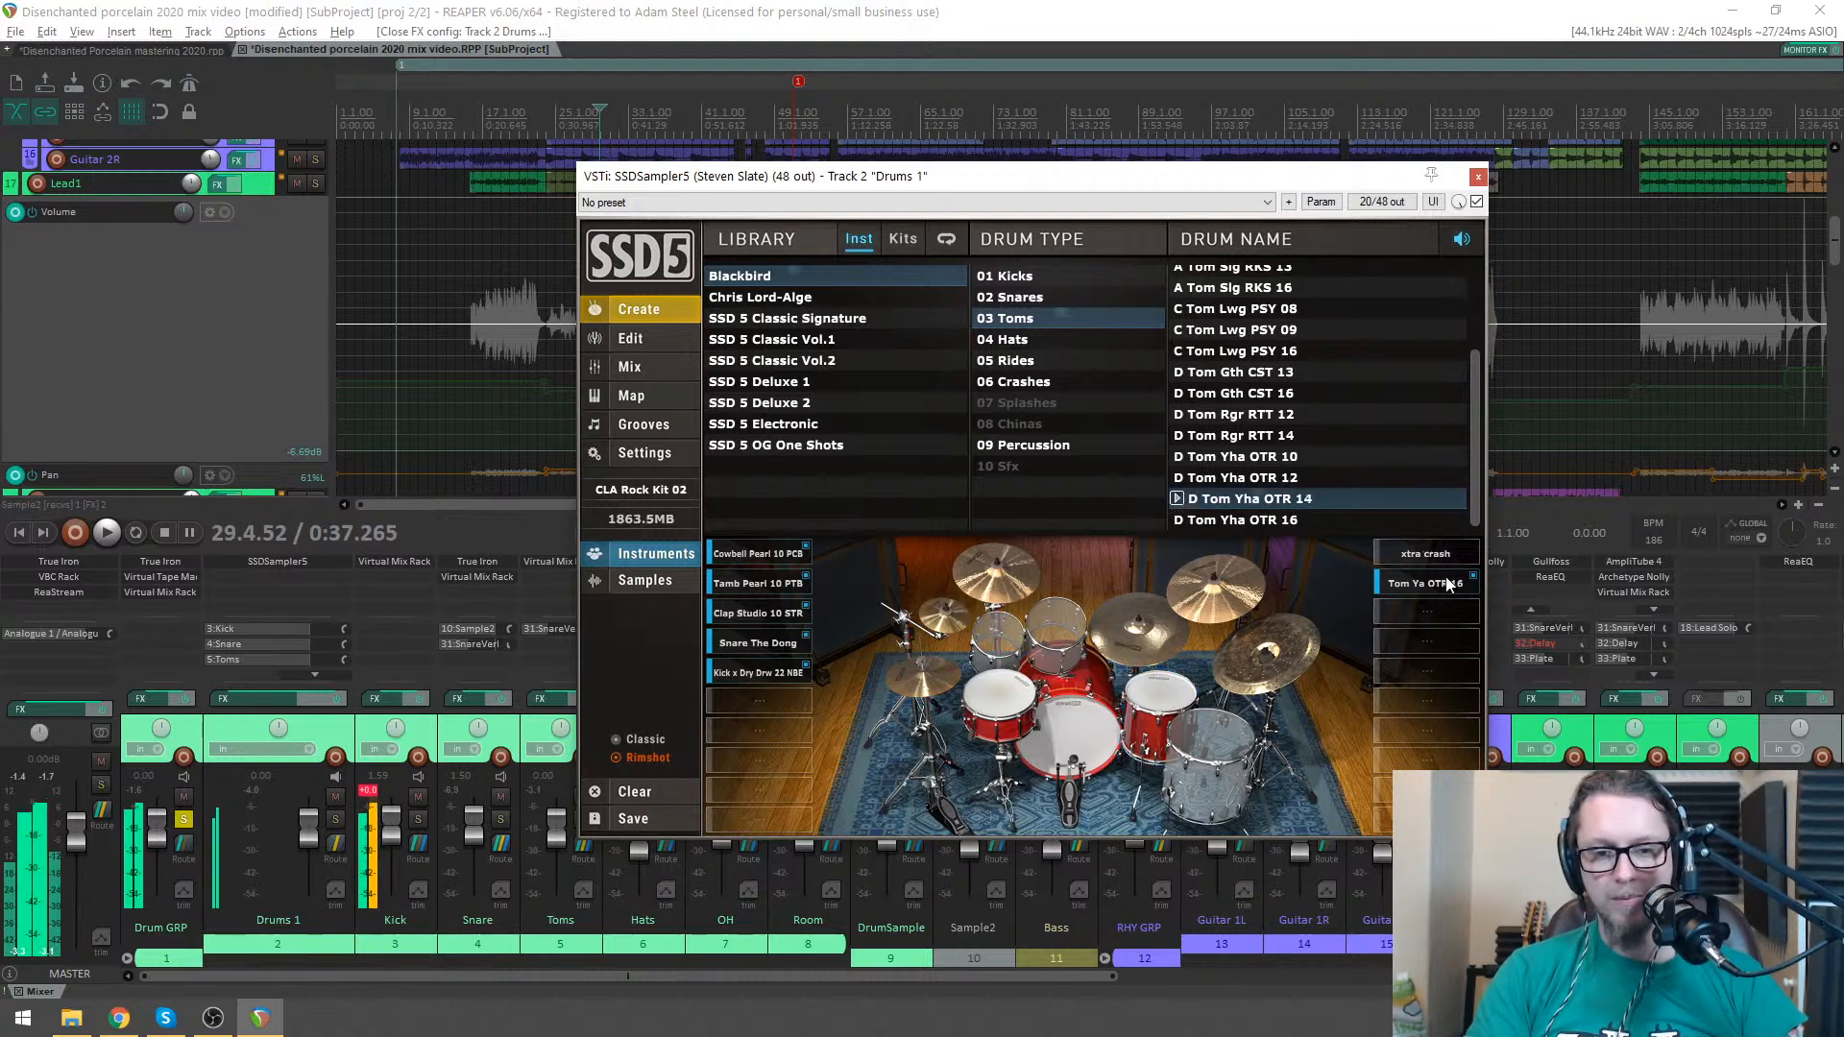
click(1438, 585)
click(1212, 588)
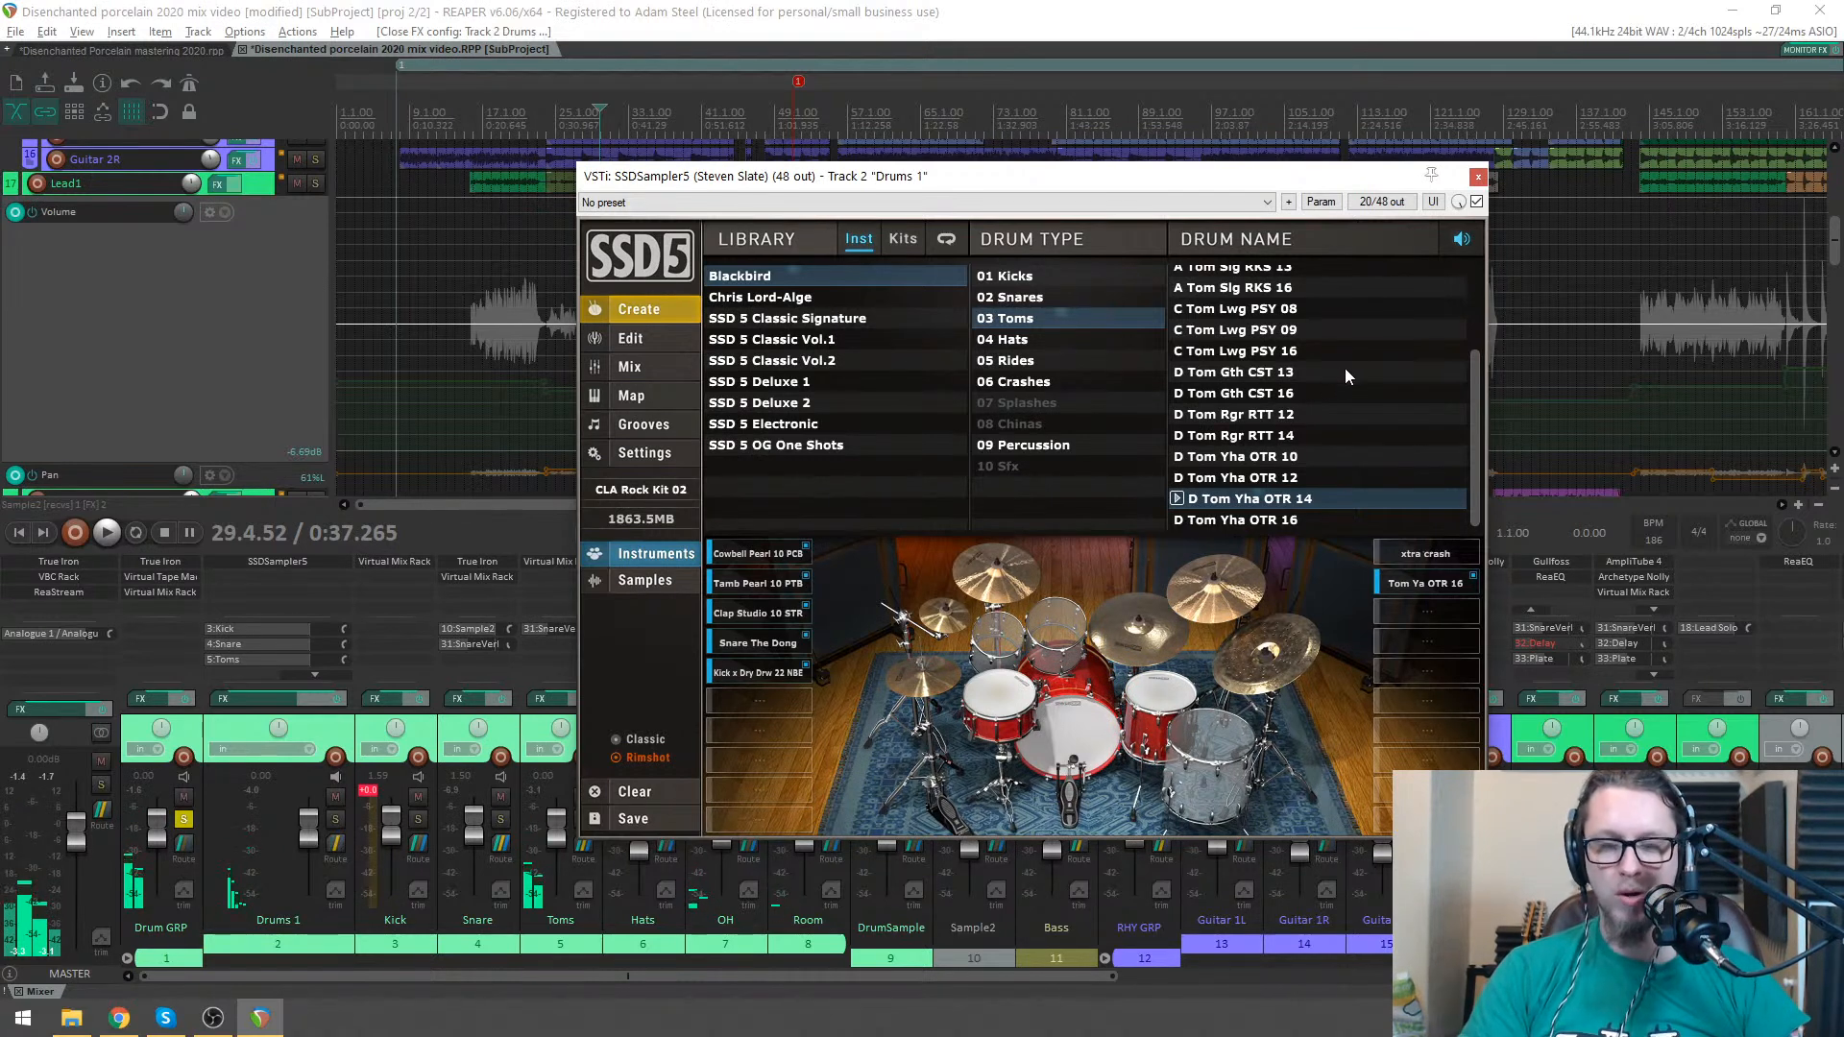
- Play the drums briefly from 29.4.52 and audition the Chris Lord-Alge toms Tom Drw CLE 16 and 14
key(space)
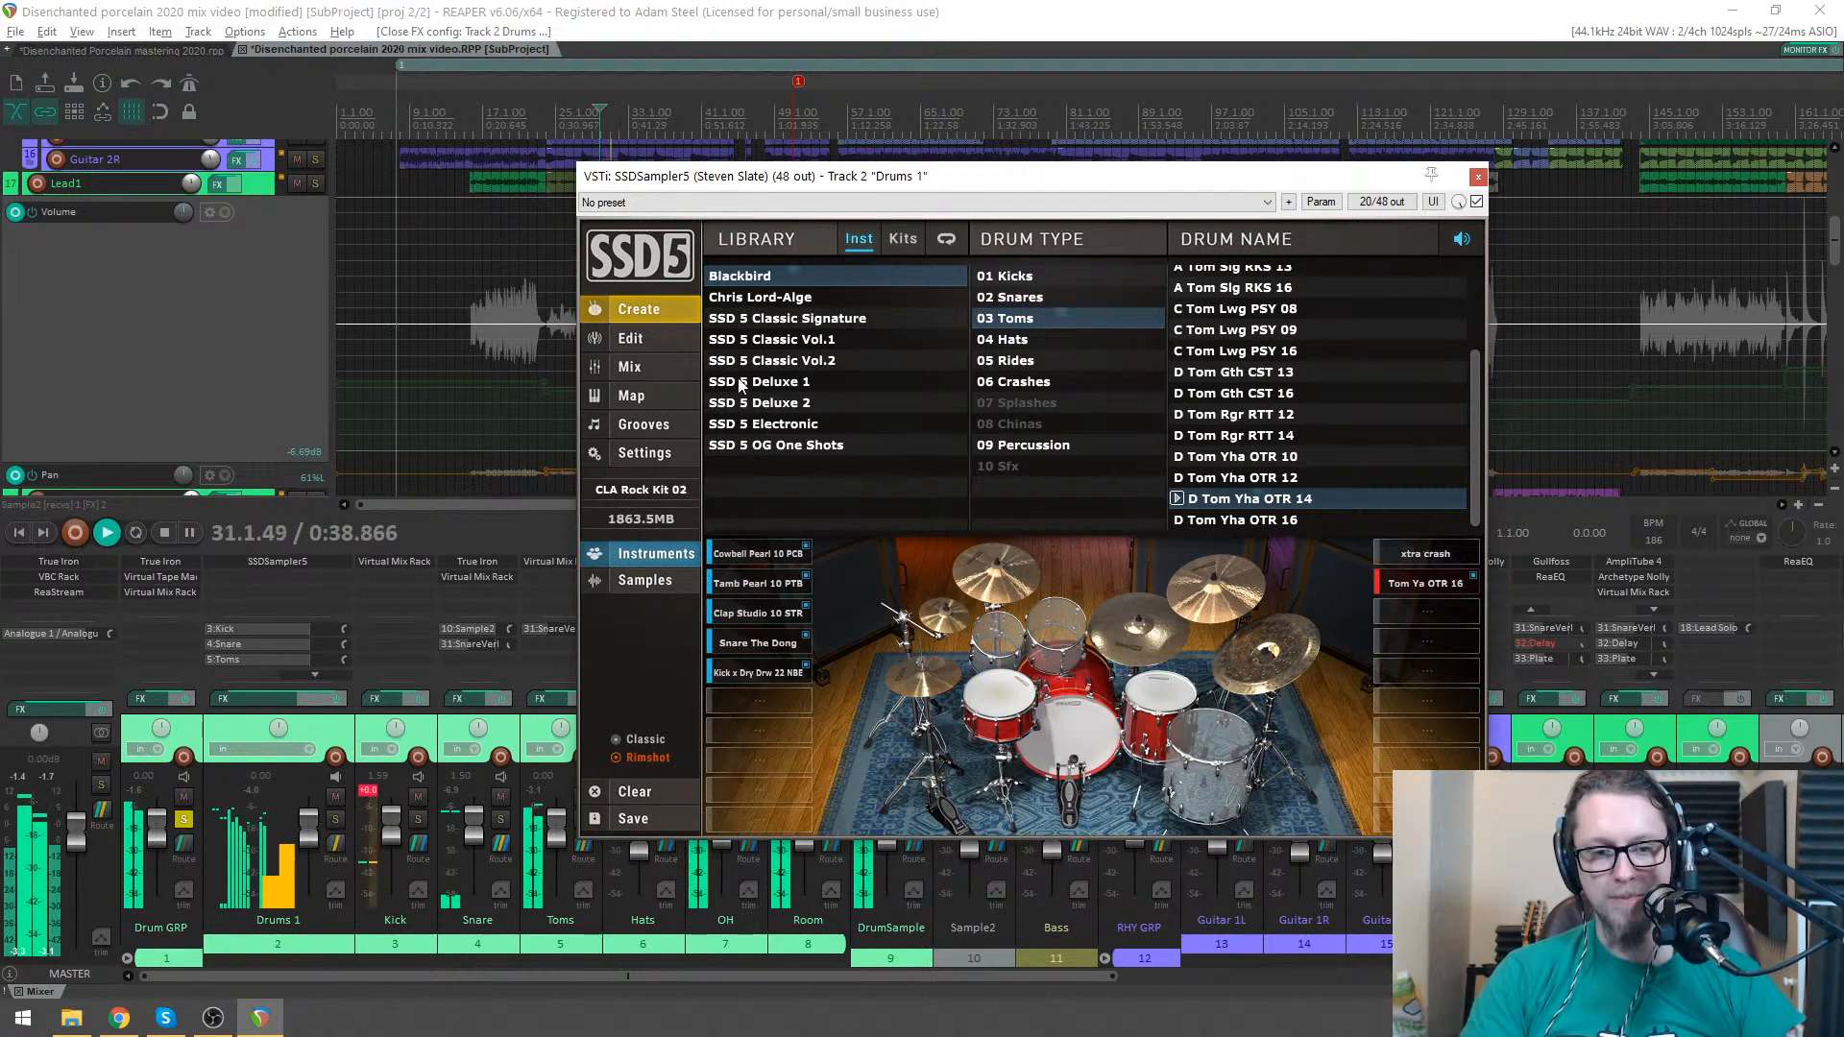
key(space)
click(816, 298)
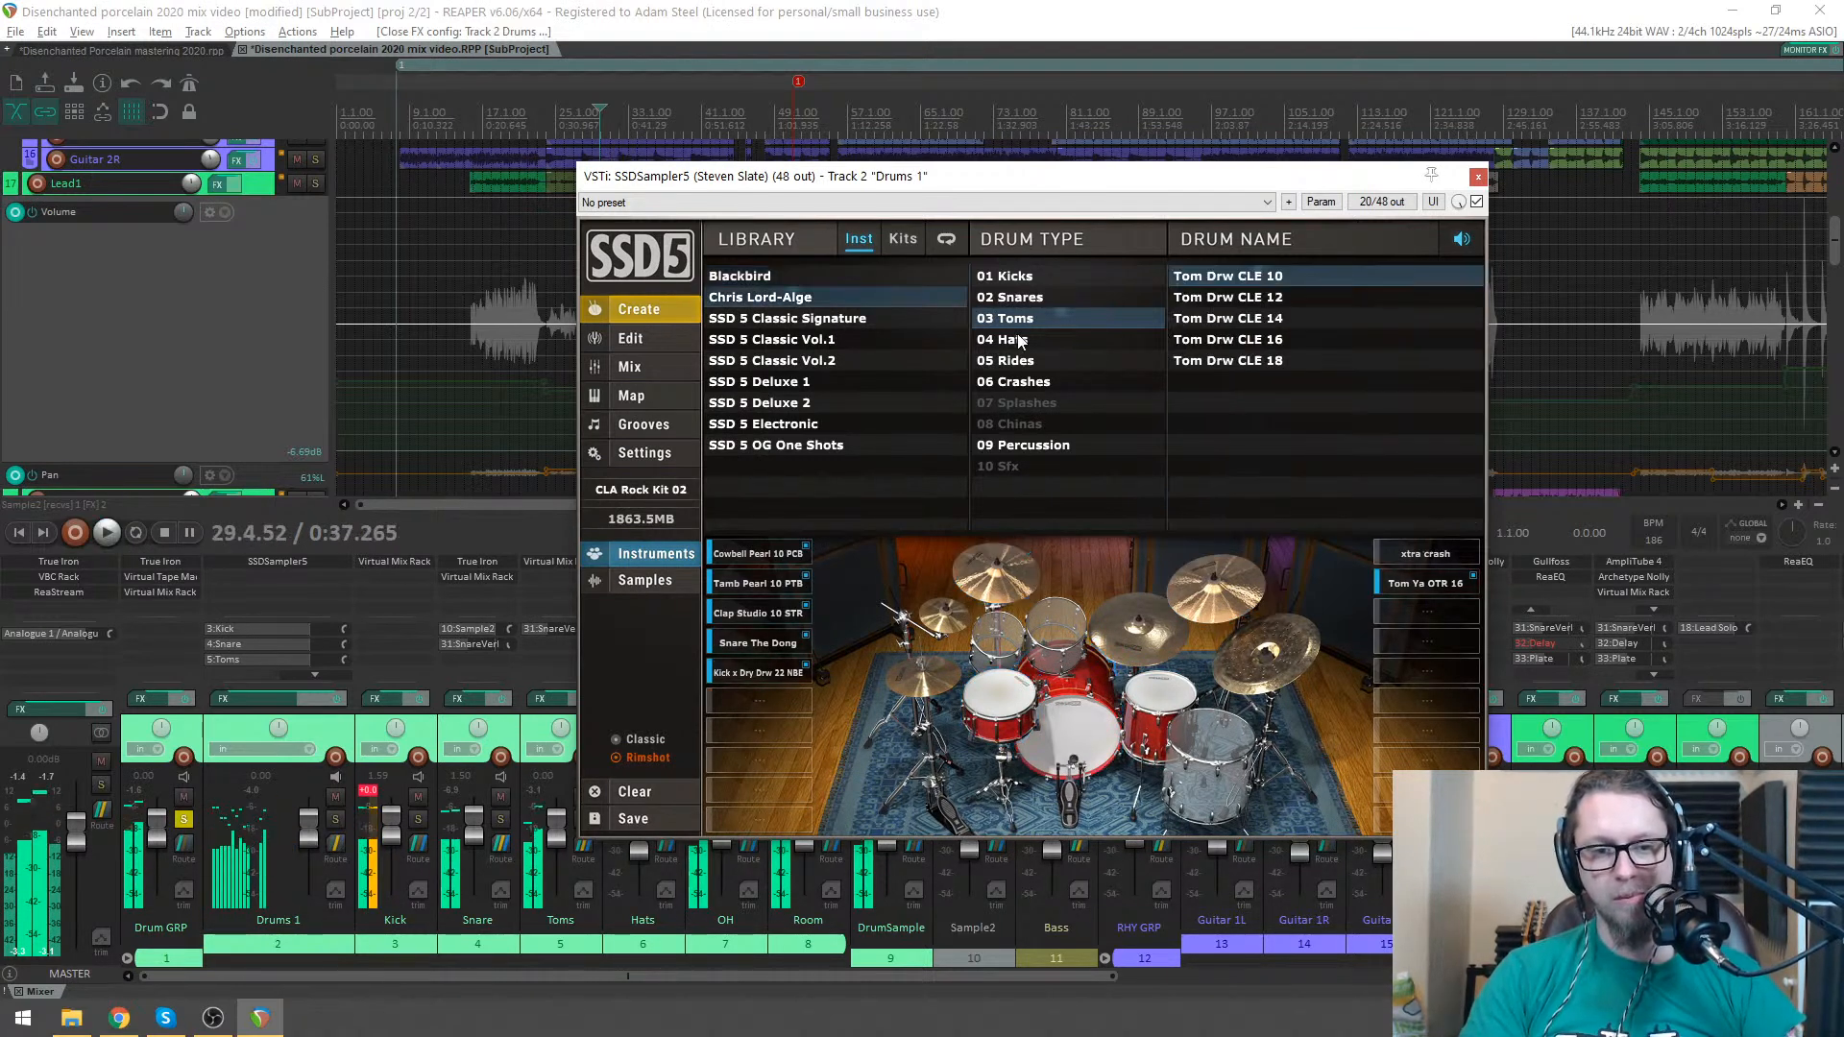
click(1198, 347)
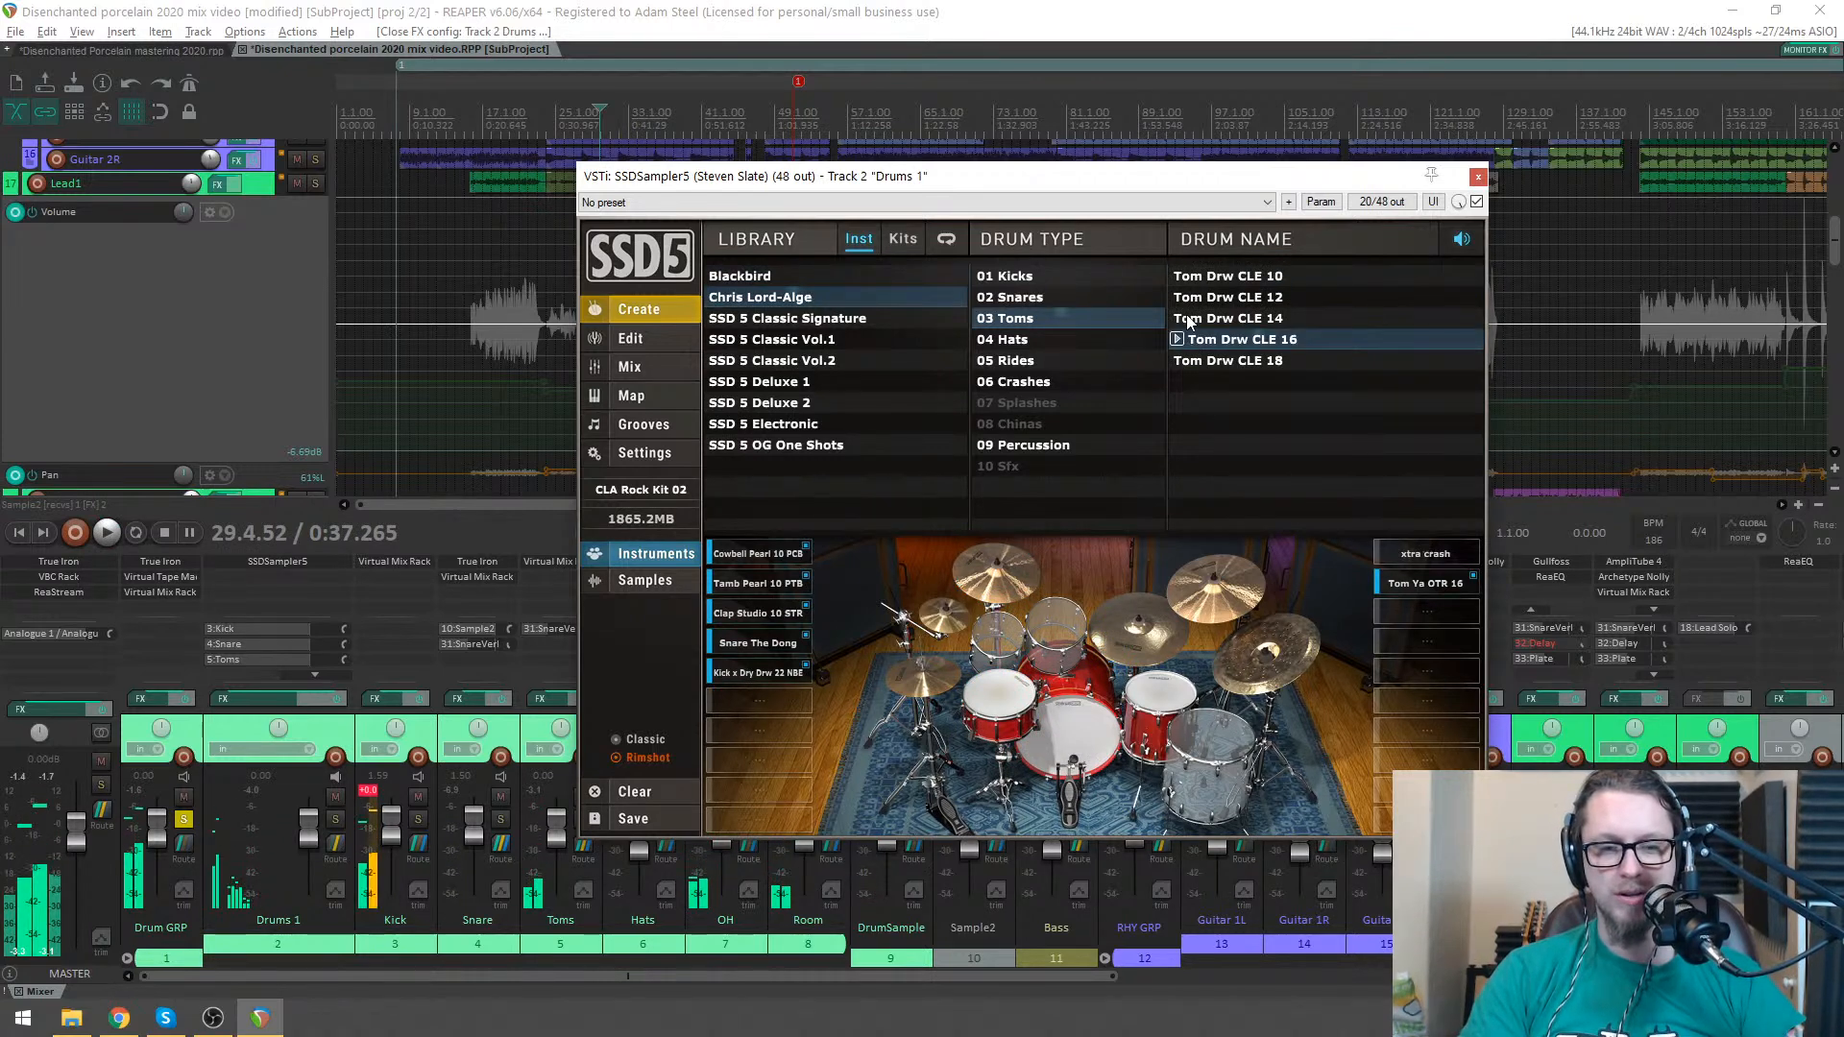
click(1192, 320)
- Return to the Blackbird library and compare the A Tom Gth GBO 12 and 14 toms again
click(793, 278)
click(1212, 360)
click(1175, 339)
click(1182, 362)
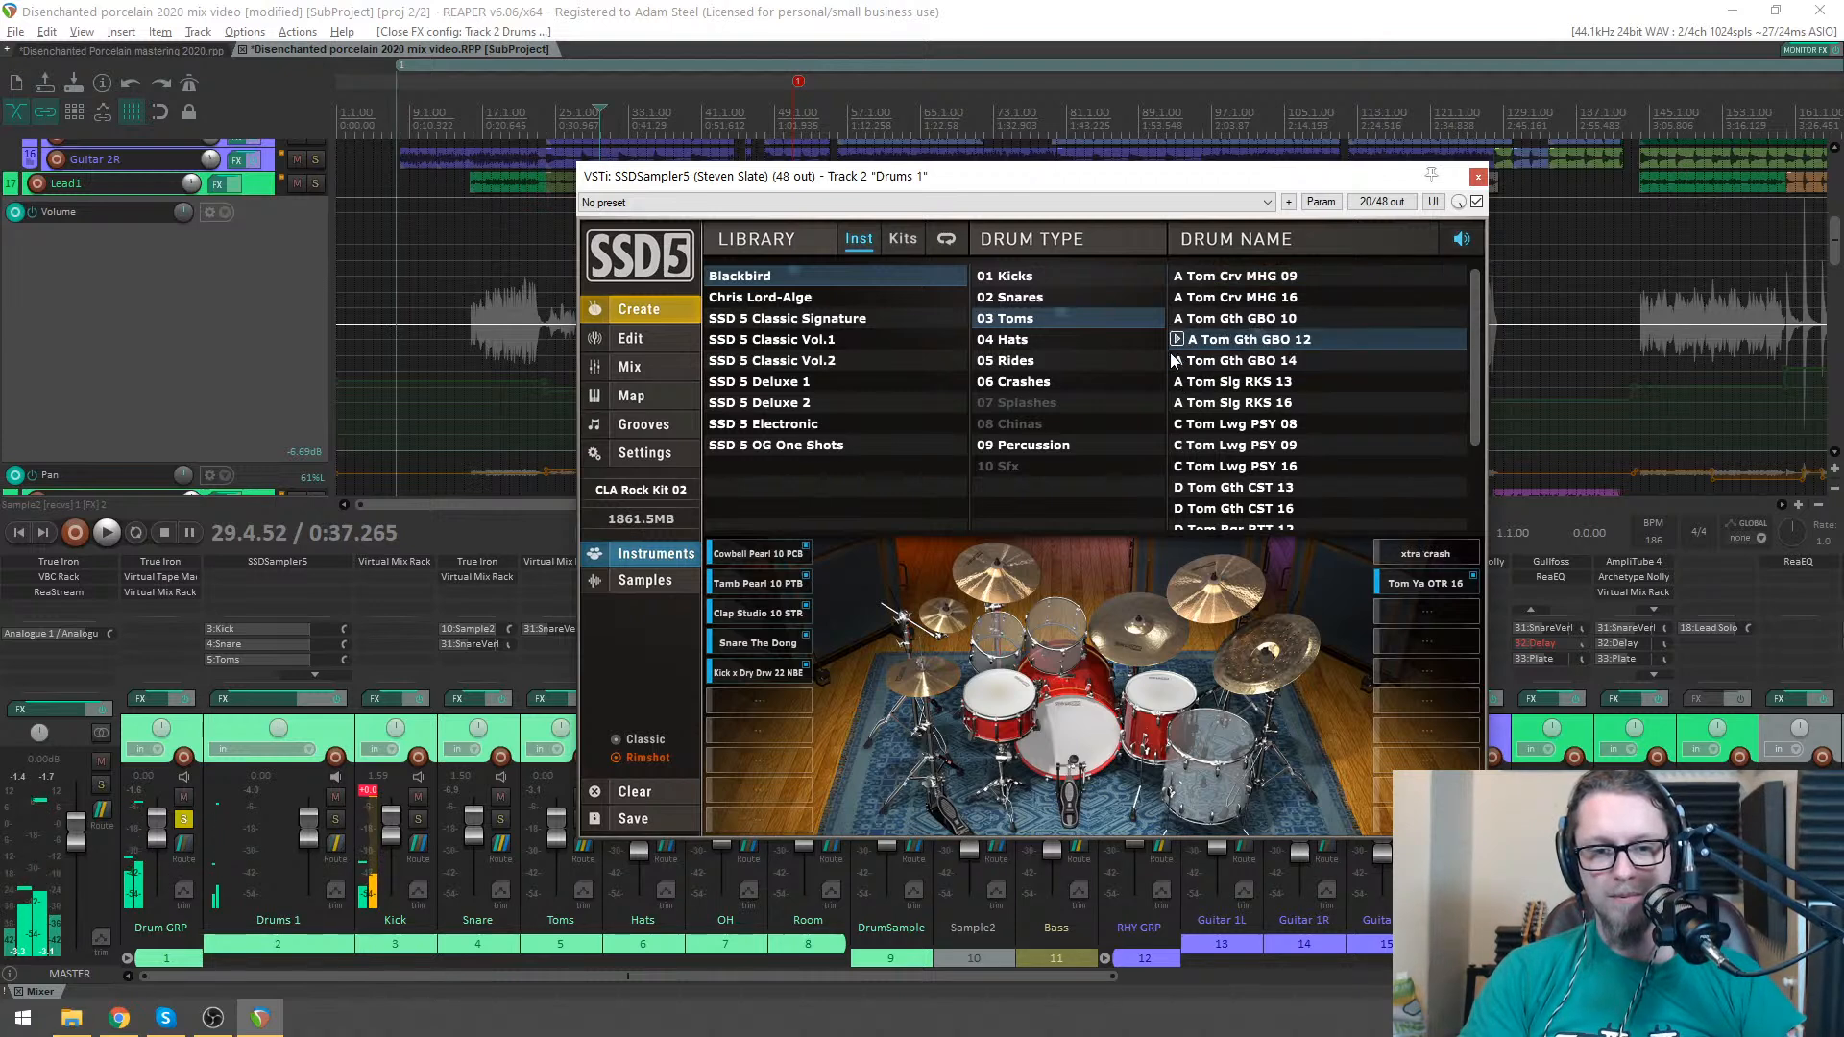
scroll(1179, 374, down, 2)
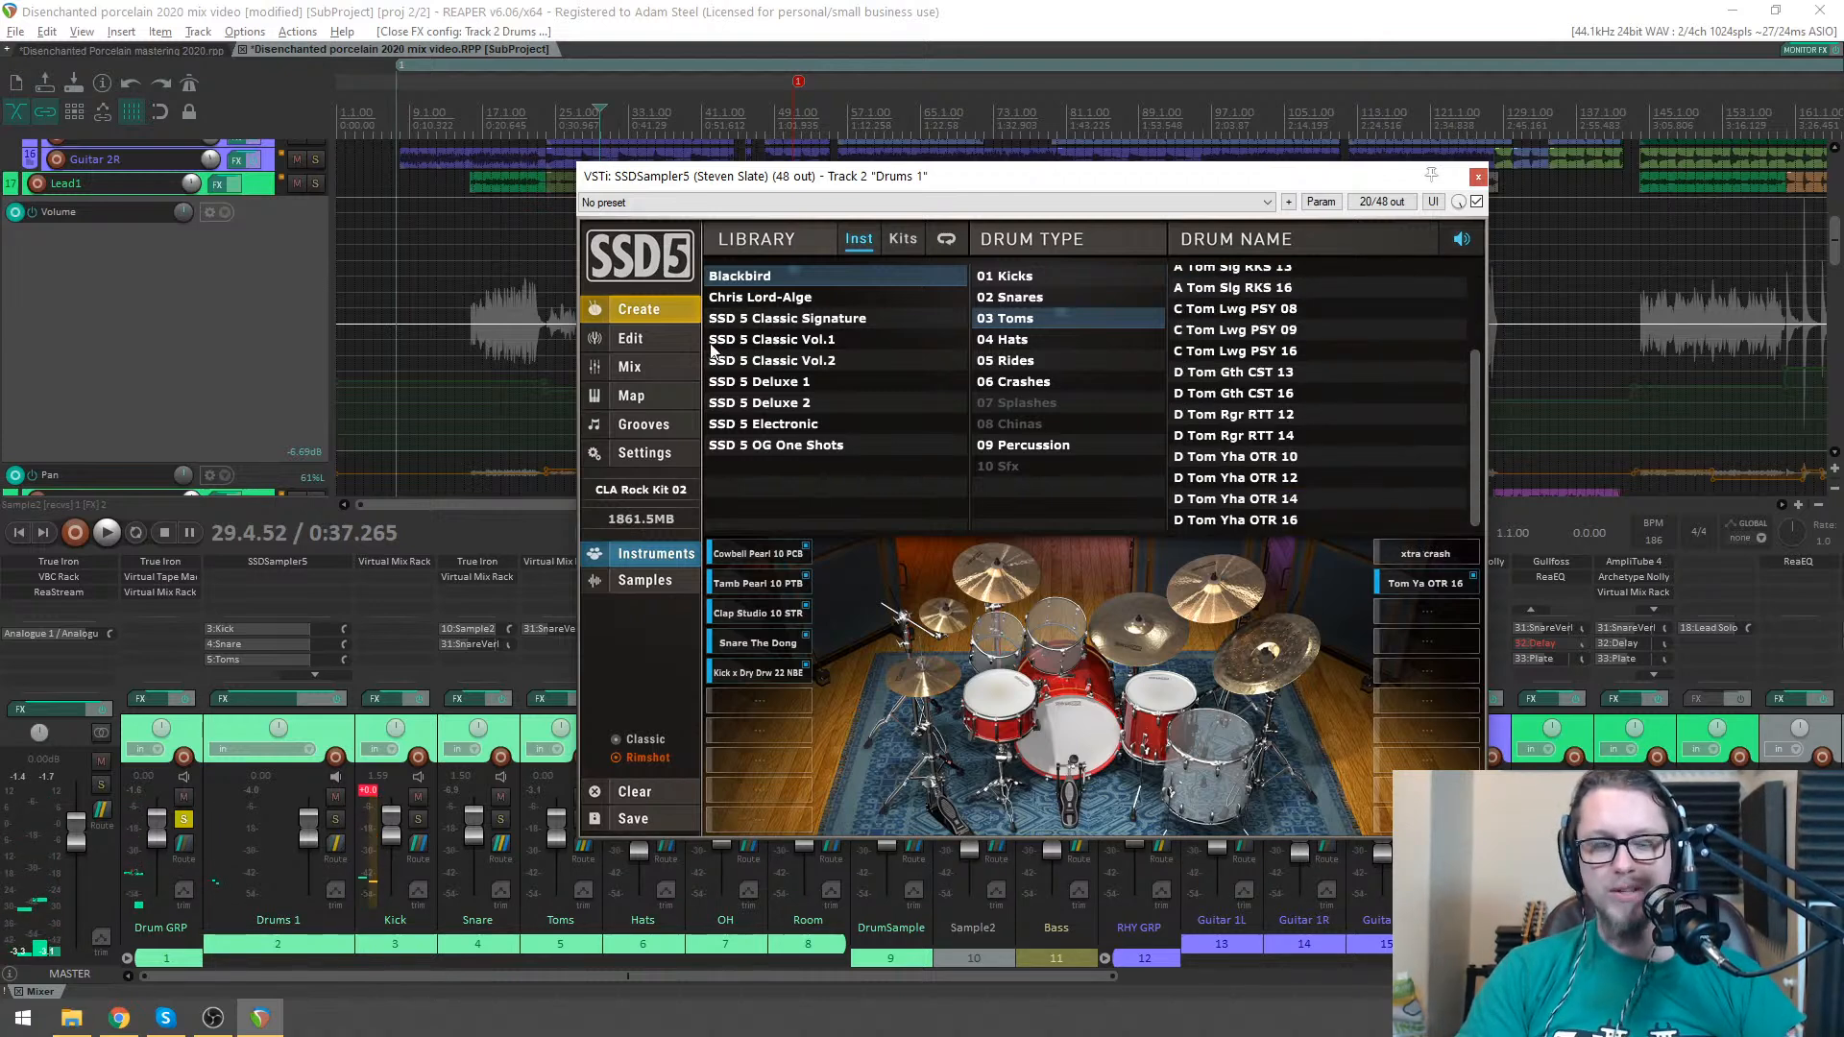
- Close the SSDSampler5 window and replay the soloed drums from 29.4.52
click(1476, 179)
key(space)
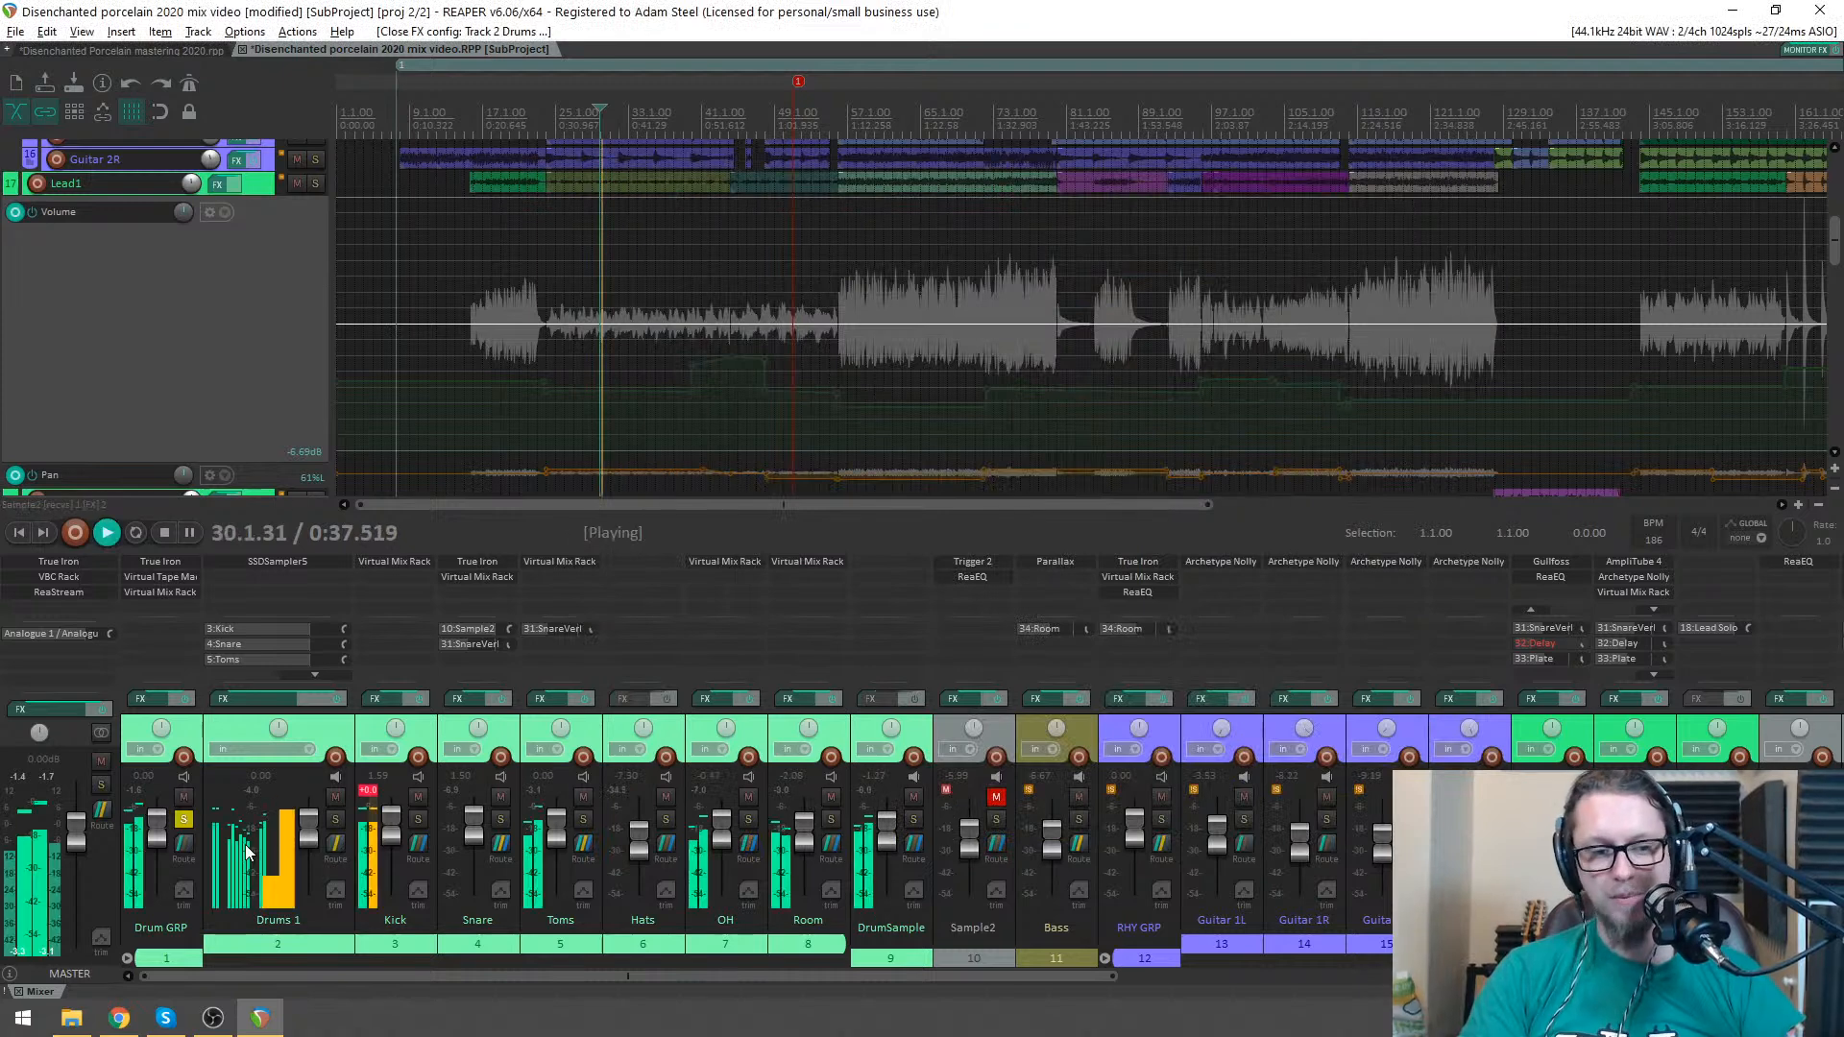
key(space)
- Switch the solo from Drum GRP to an unmuted Sample2 and play it from 29.4.52
click(997, 820)
click(184, 820)
click(997, 797)
key(space)
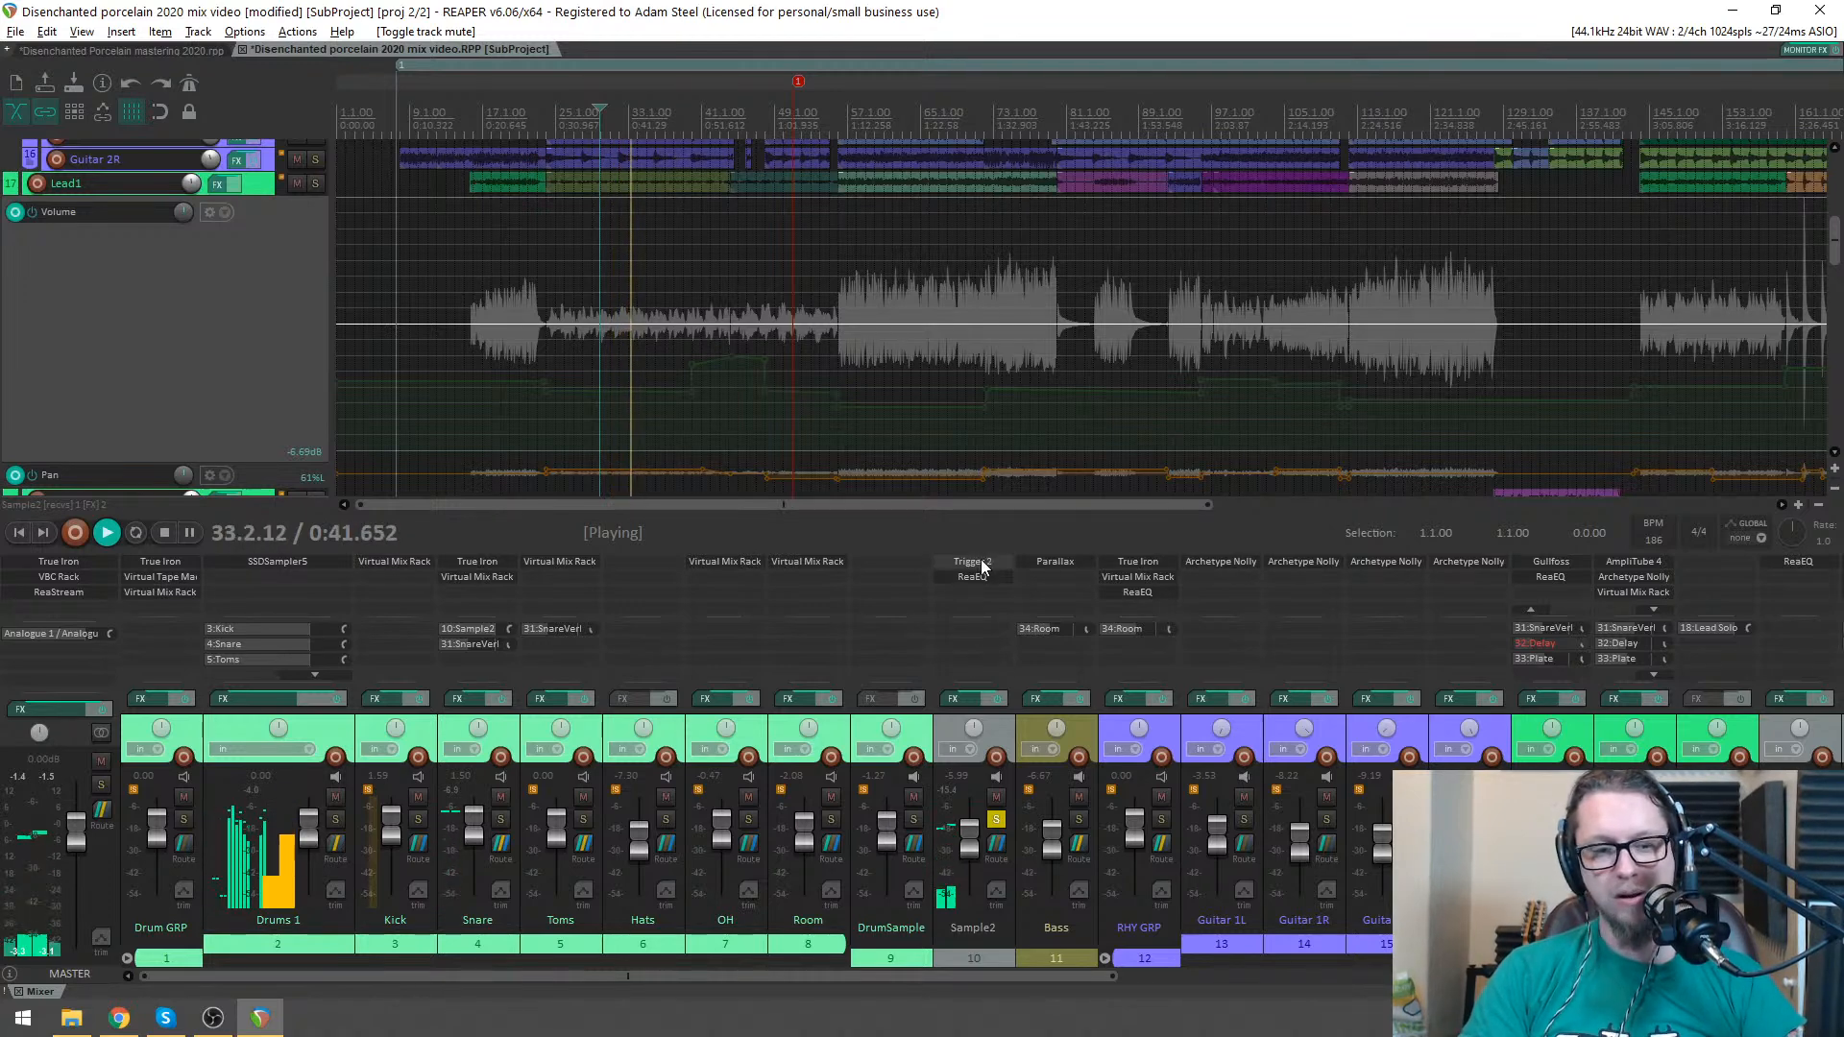
key(space)
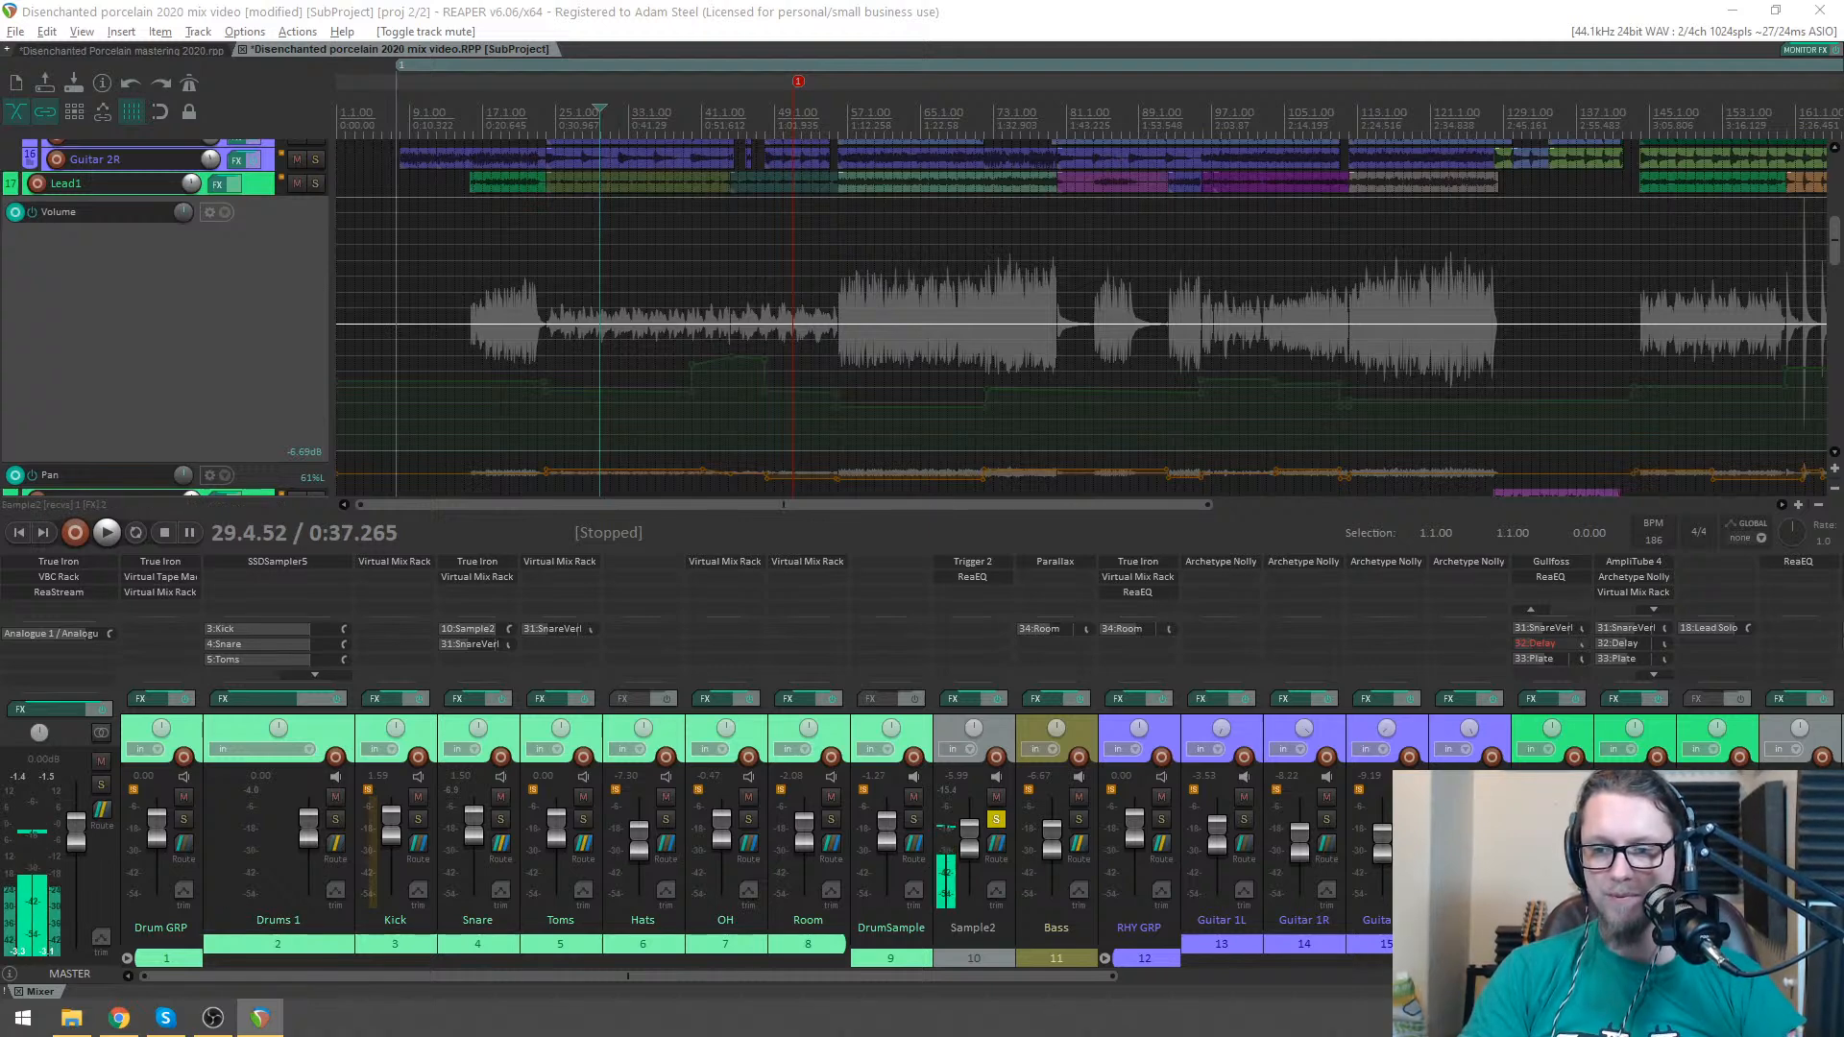
key(space)
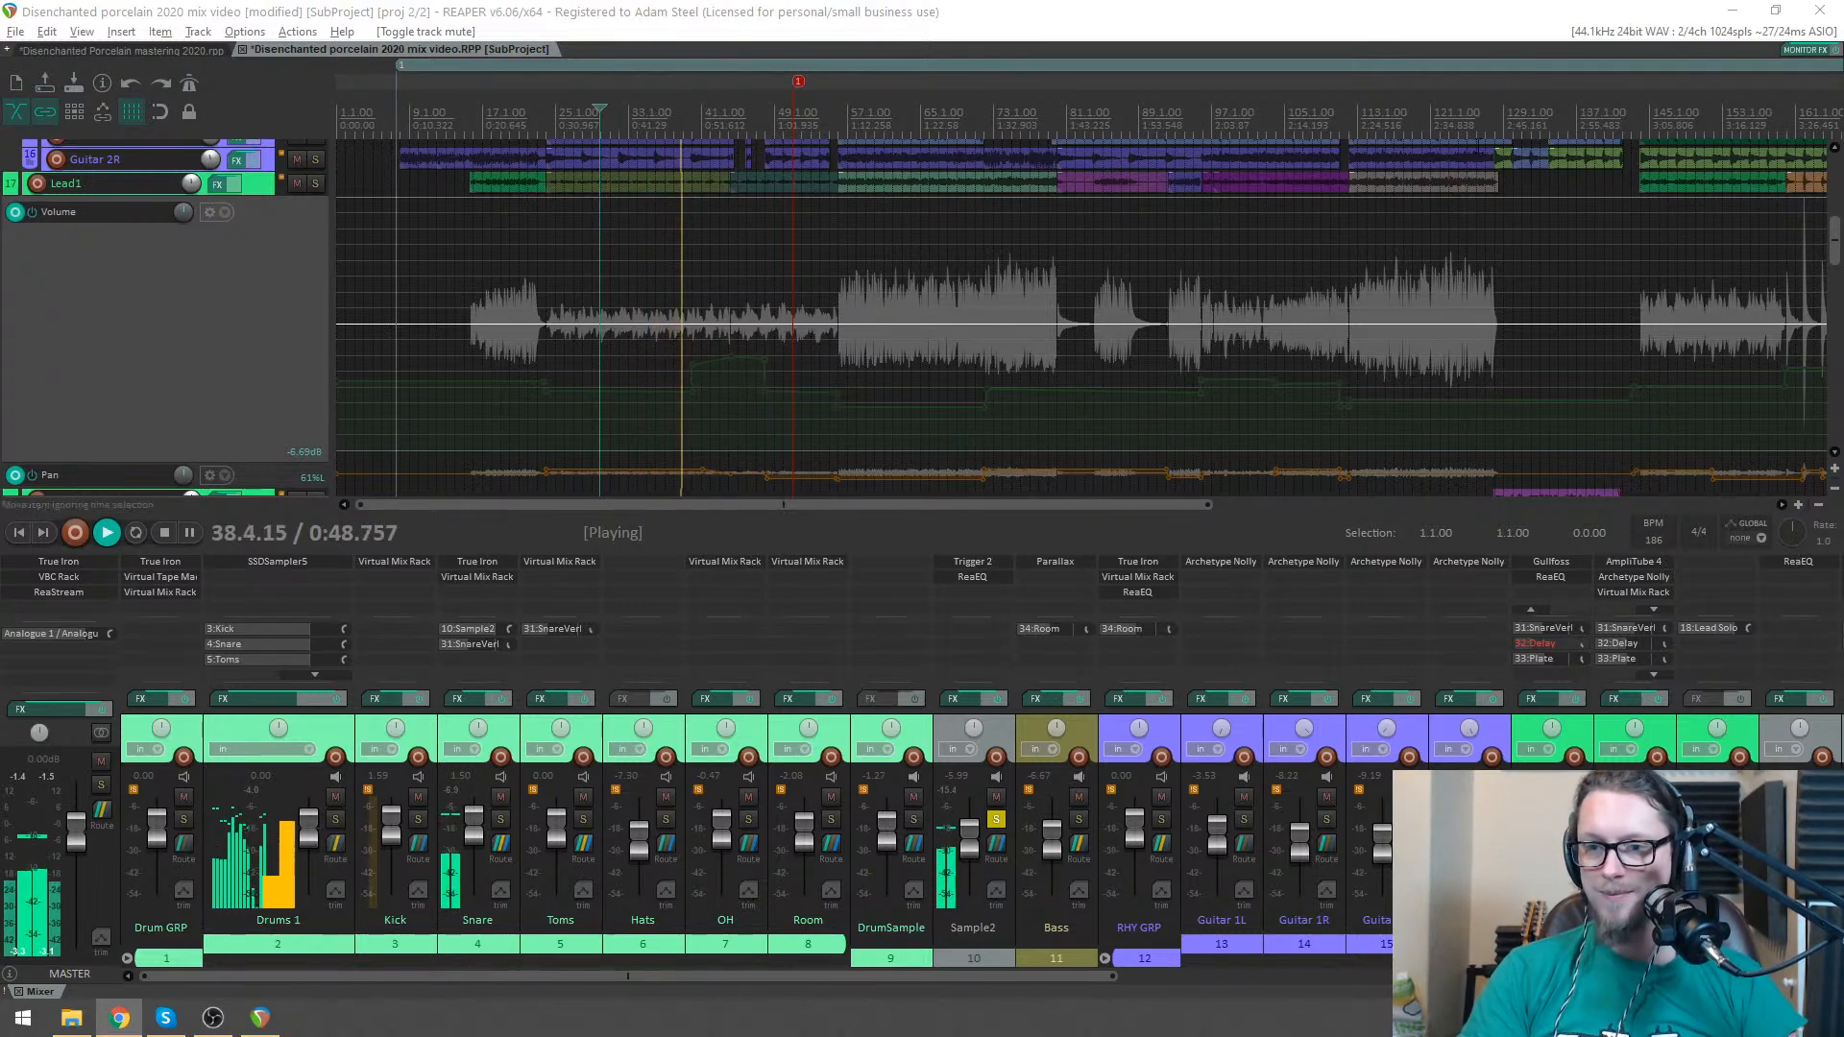
key(space)
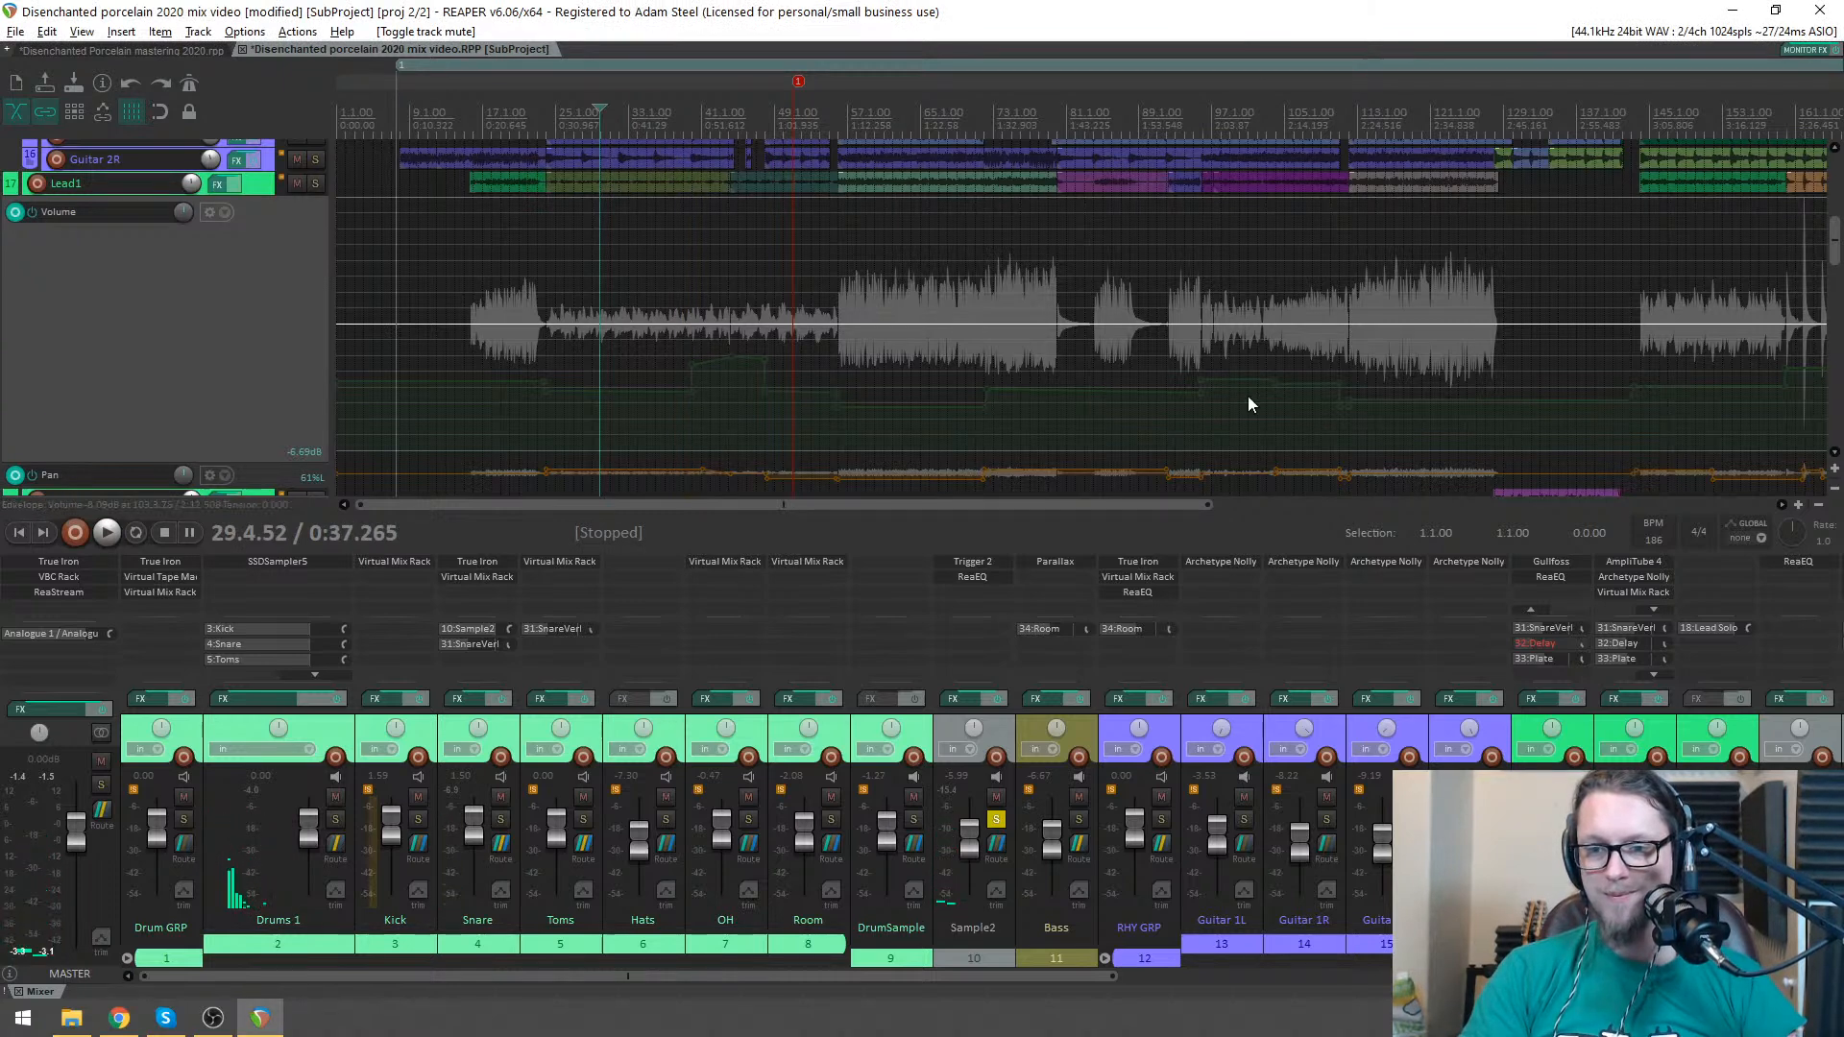
key(alt+Tab)
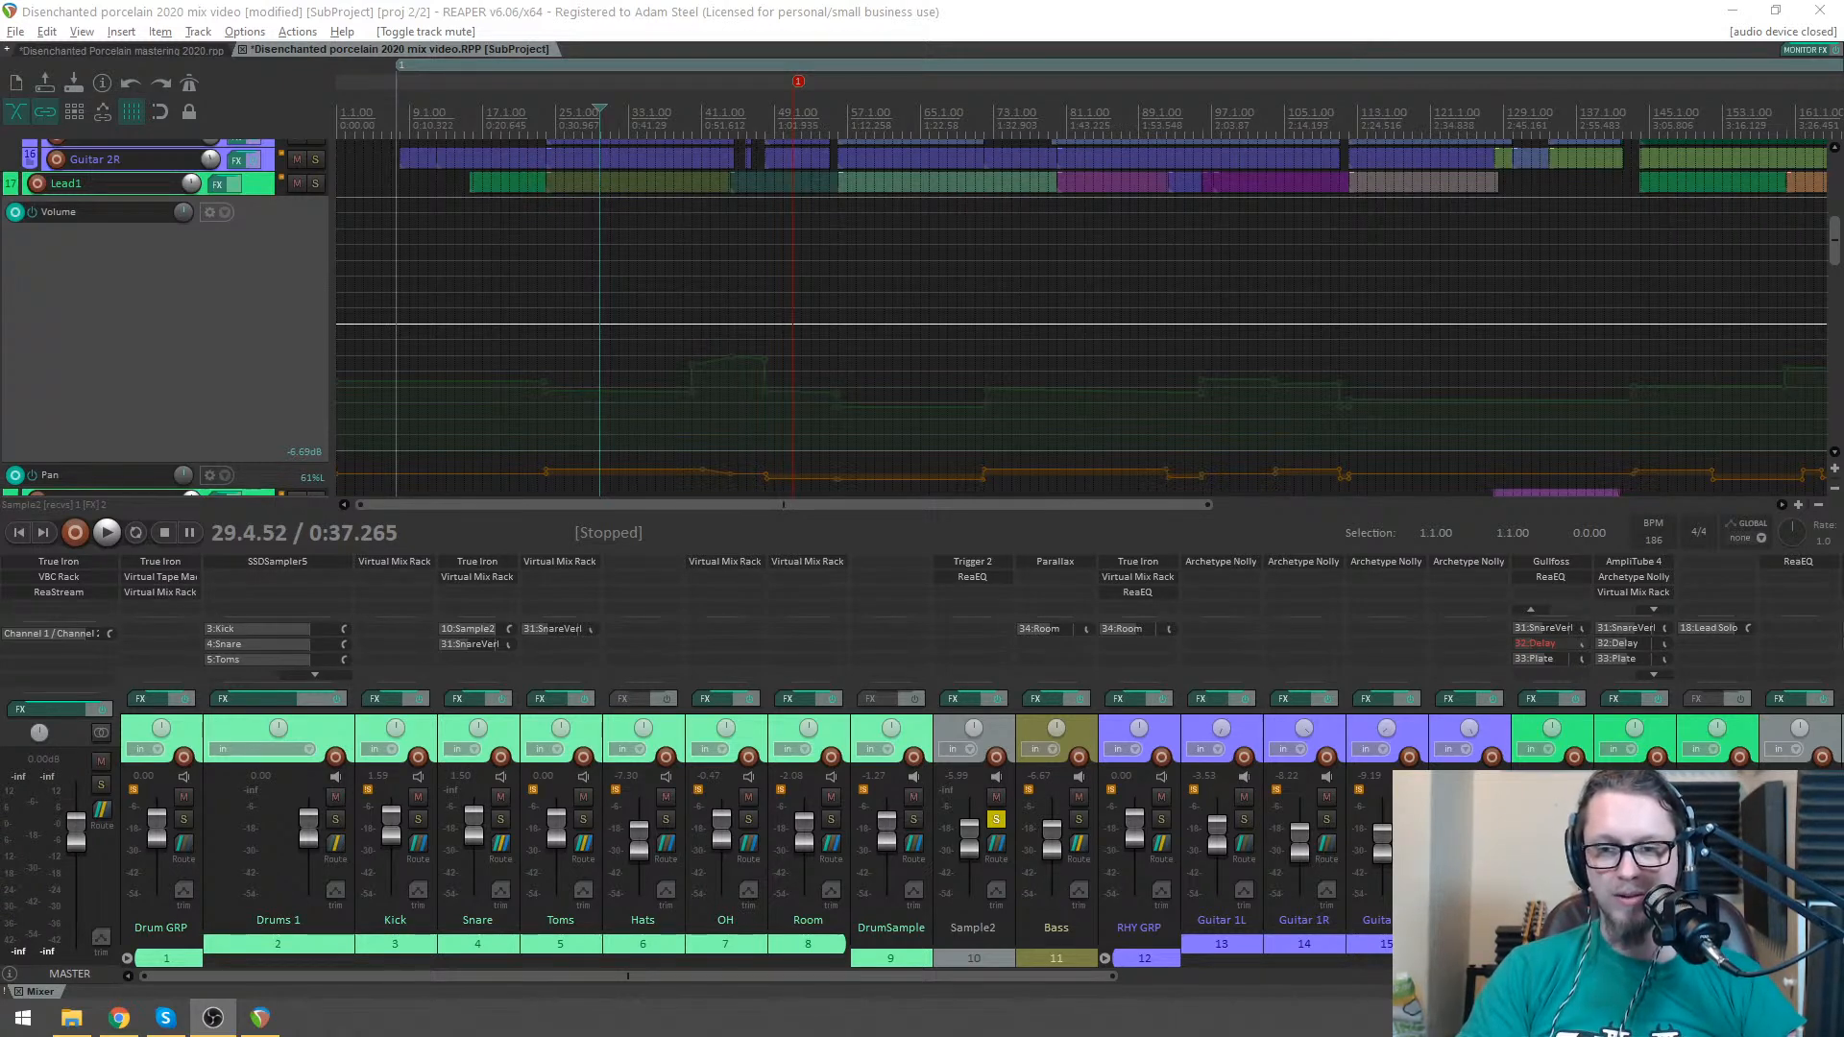
click(960, 21)
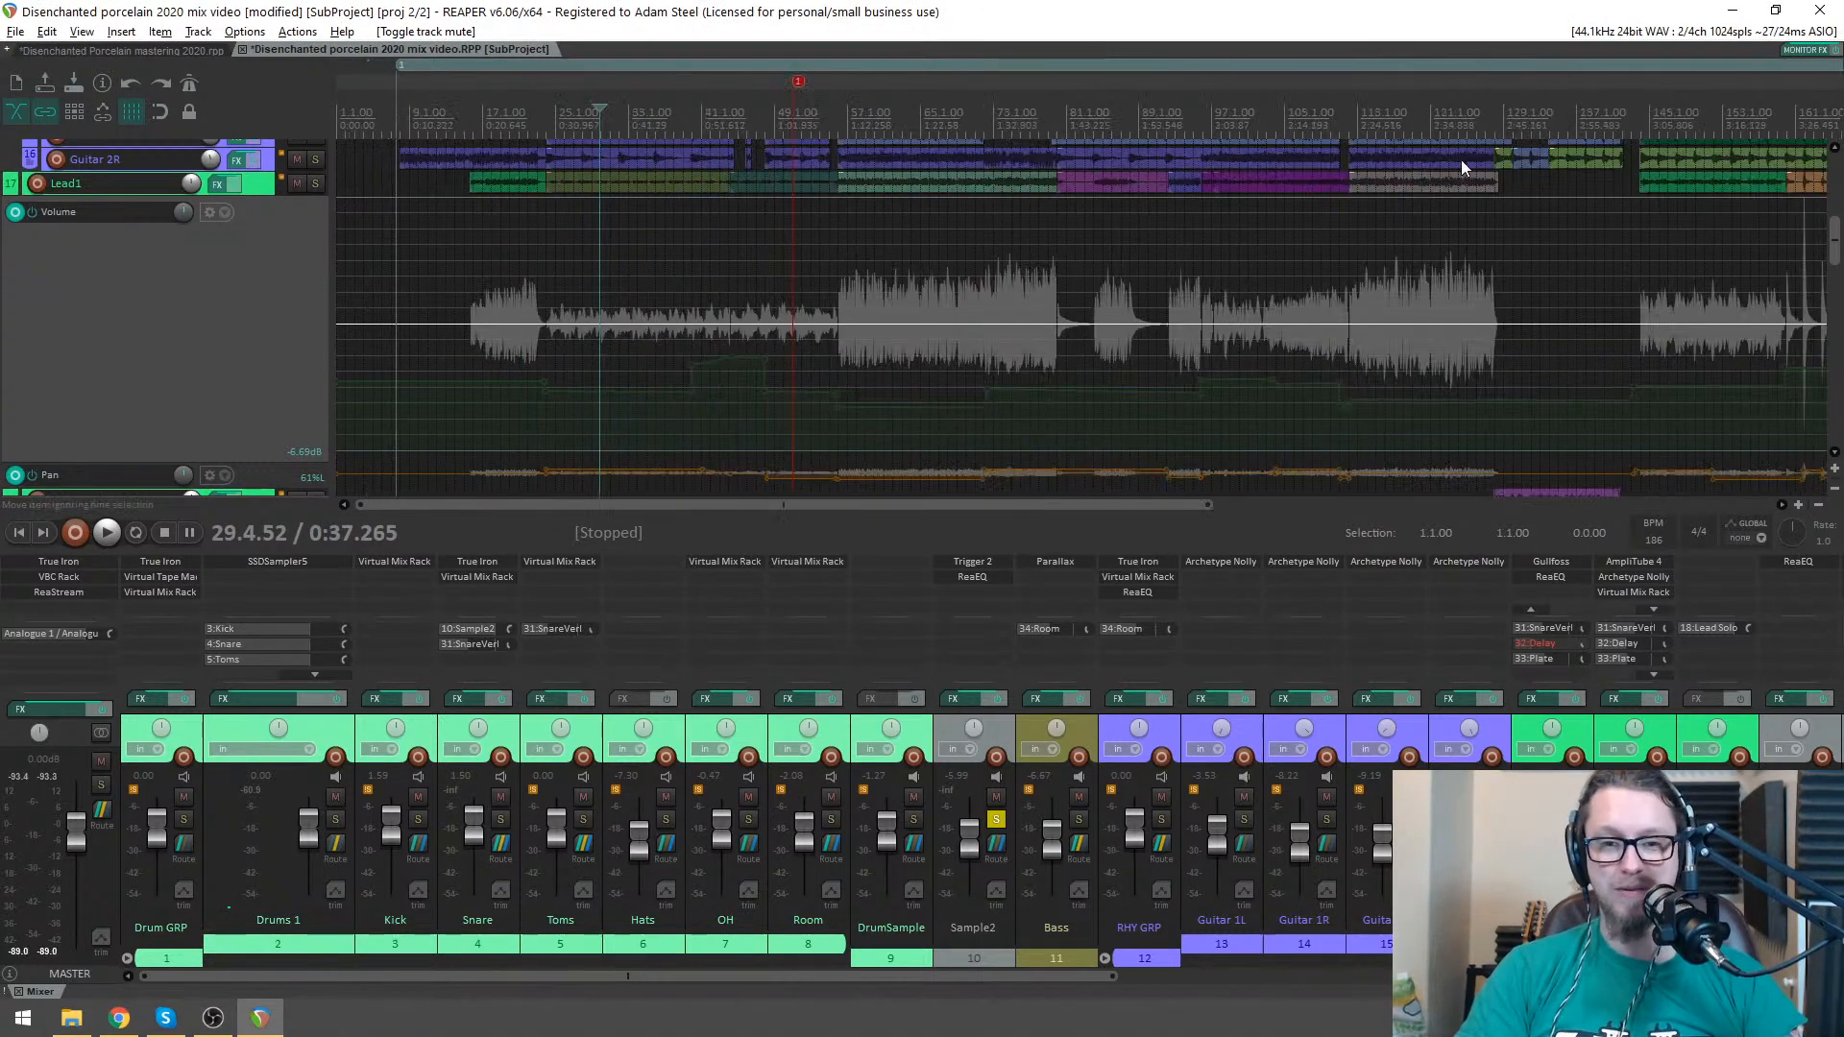
scroll(1837, 238, up, 5)
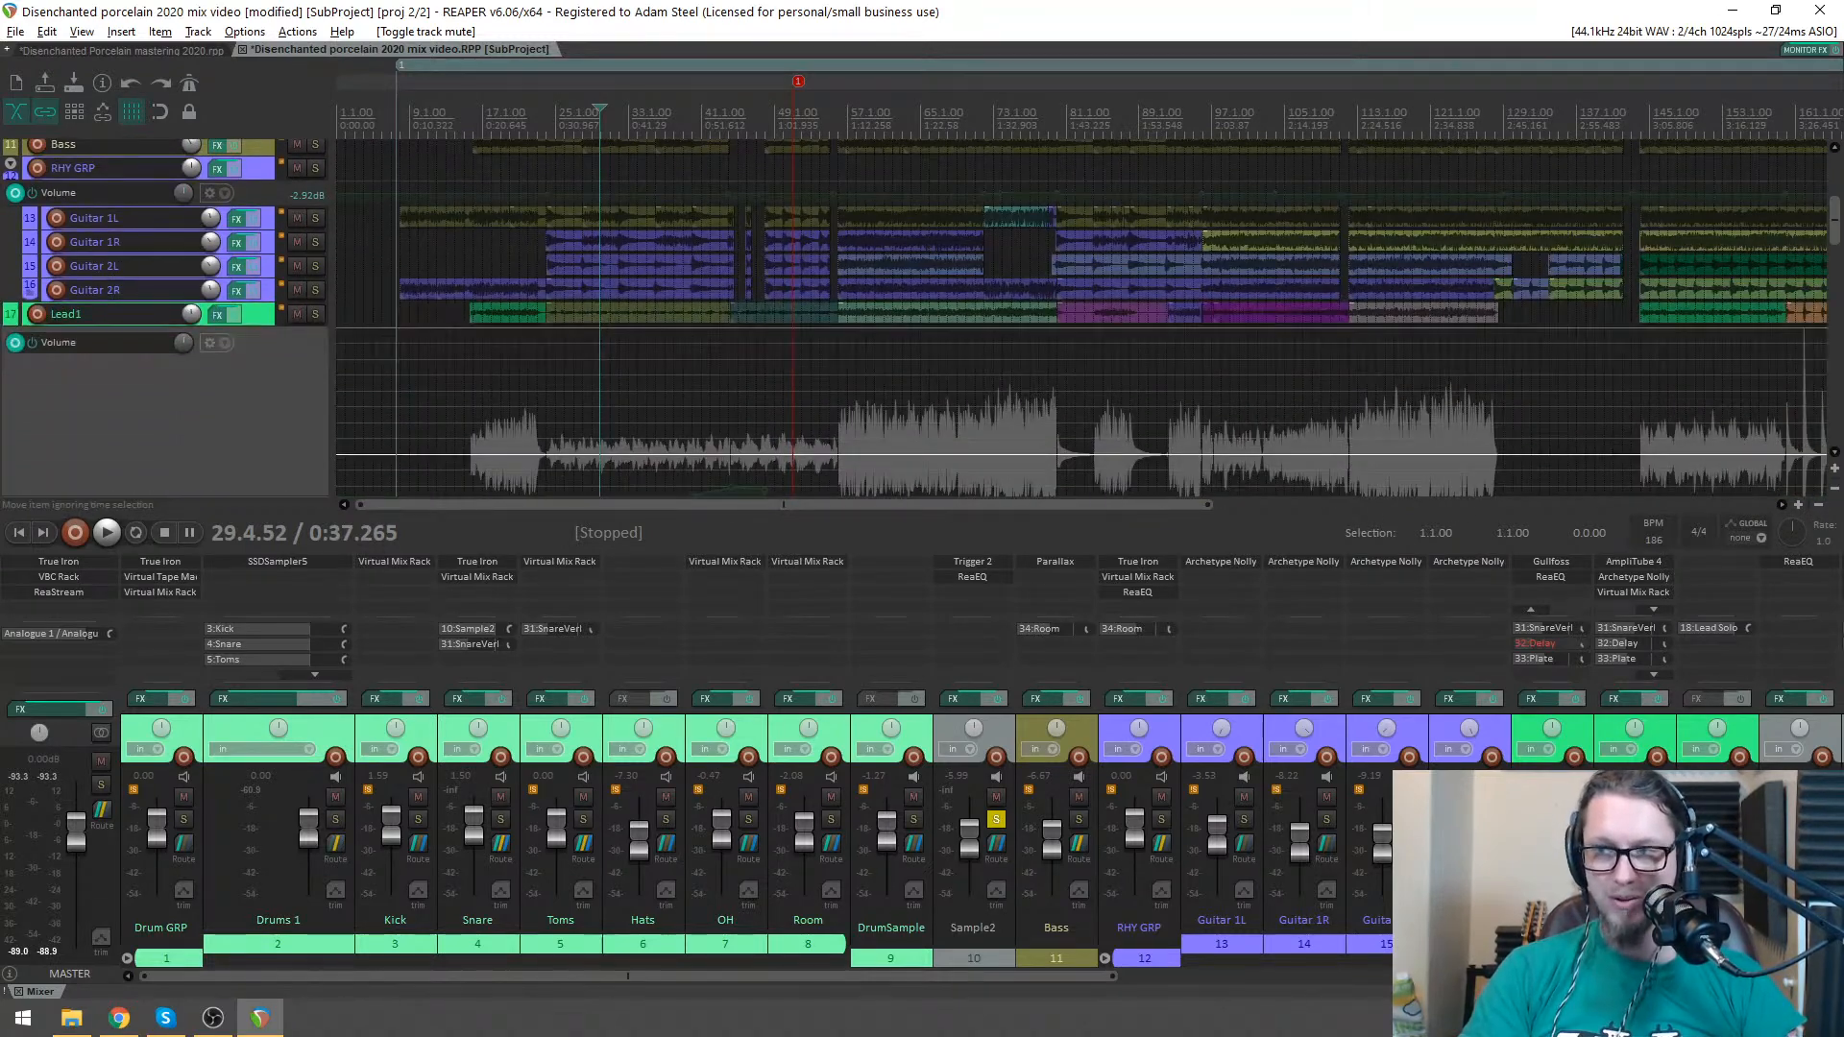
key(alt+Tab)
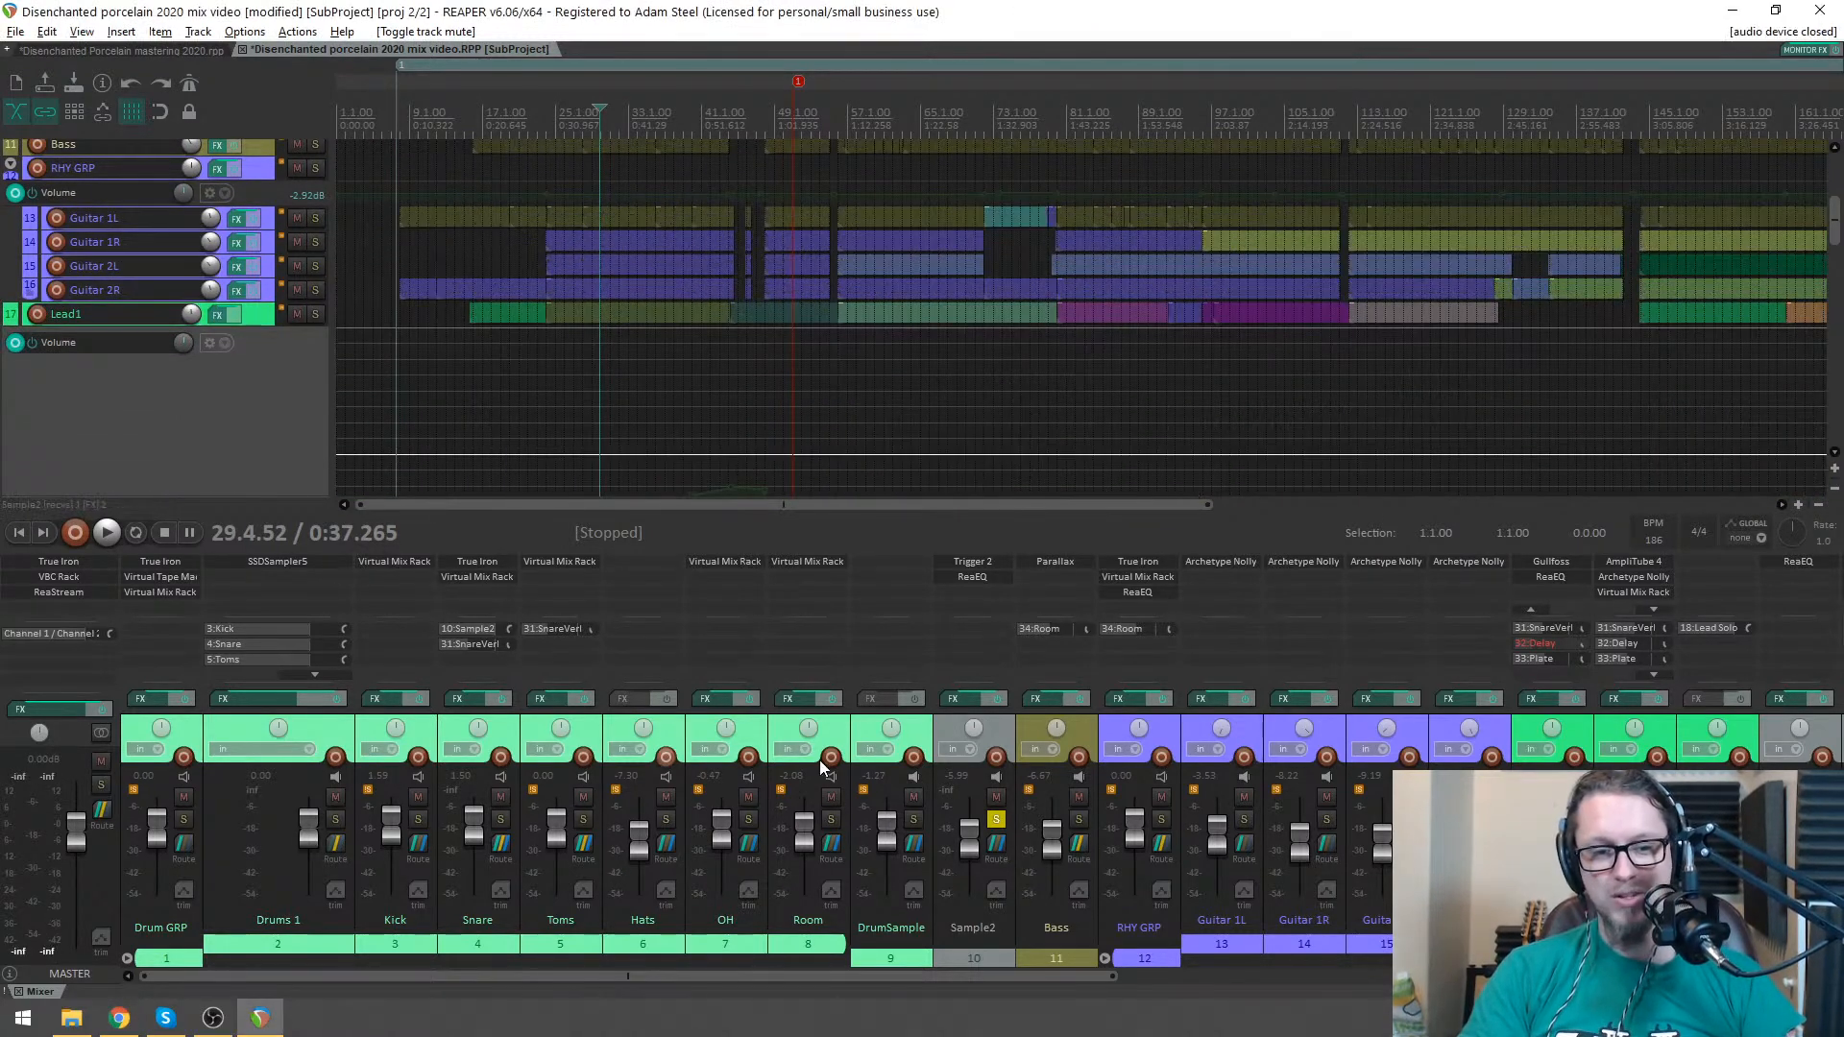
- Solo Drum GRP instead of Sample2 and compare the drums with Sample2 muted and unmuted during playback from 29.4.52
click(183, 817)
key(space)
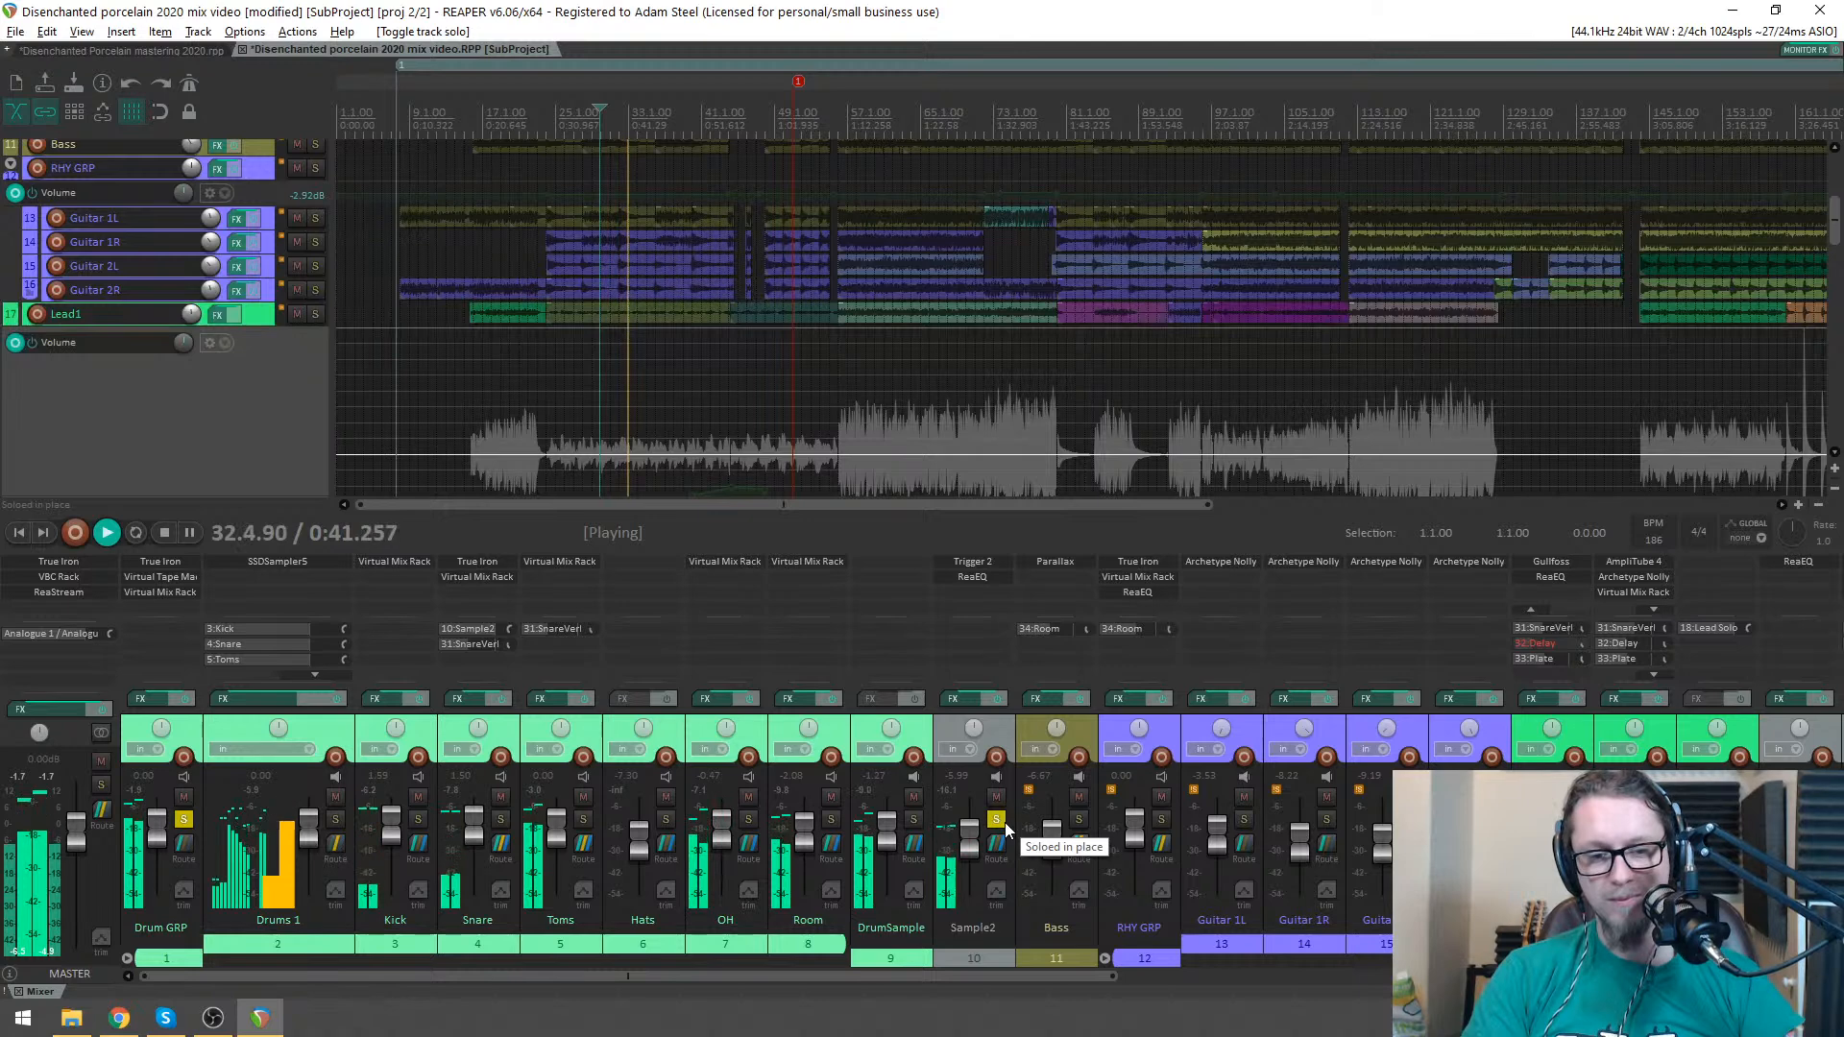
click(1001, 821)
click(1000, 801)
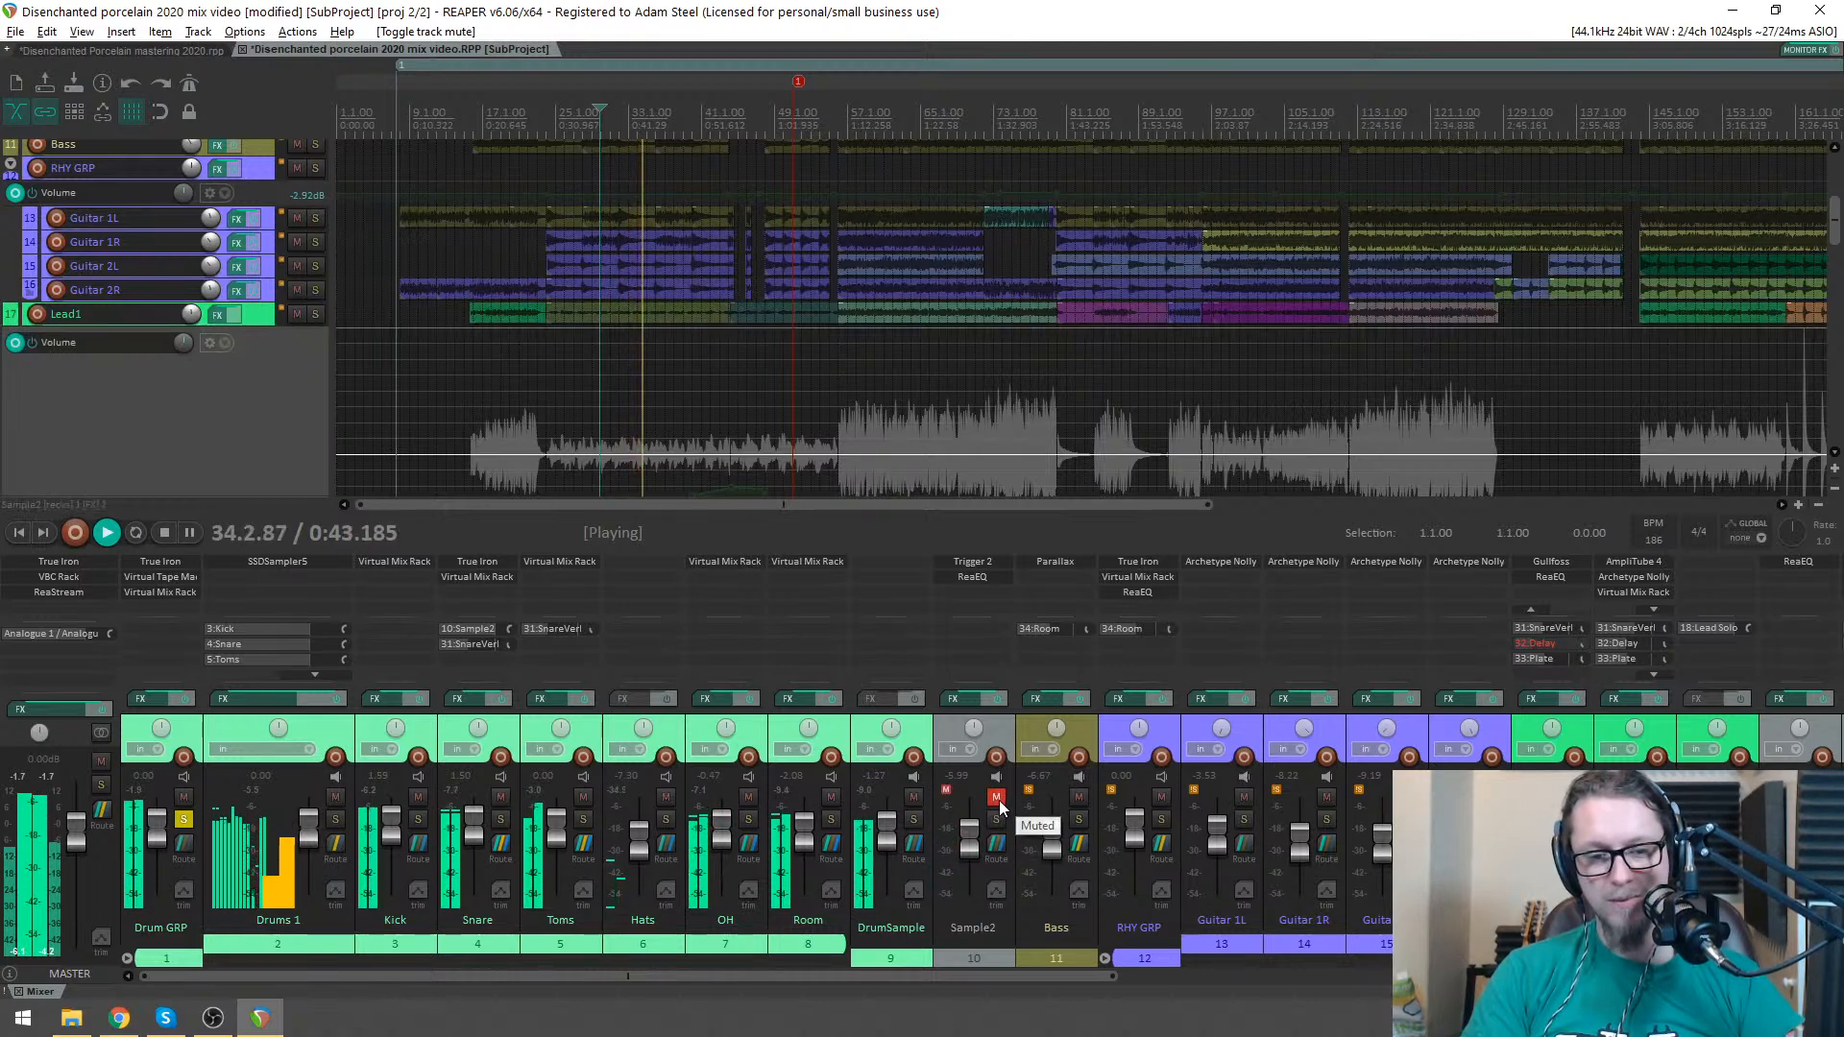
click(998, 801)
key(space)
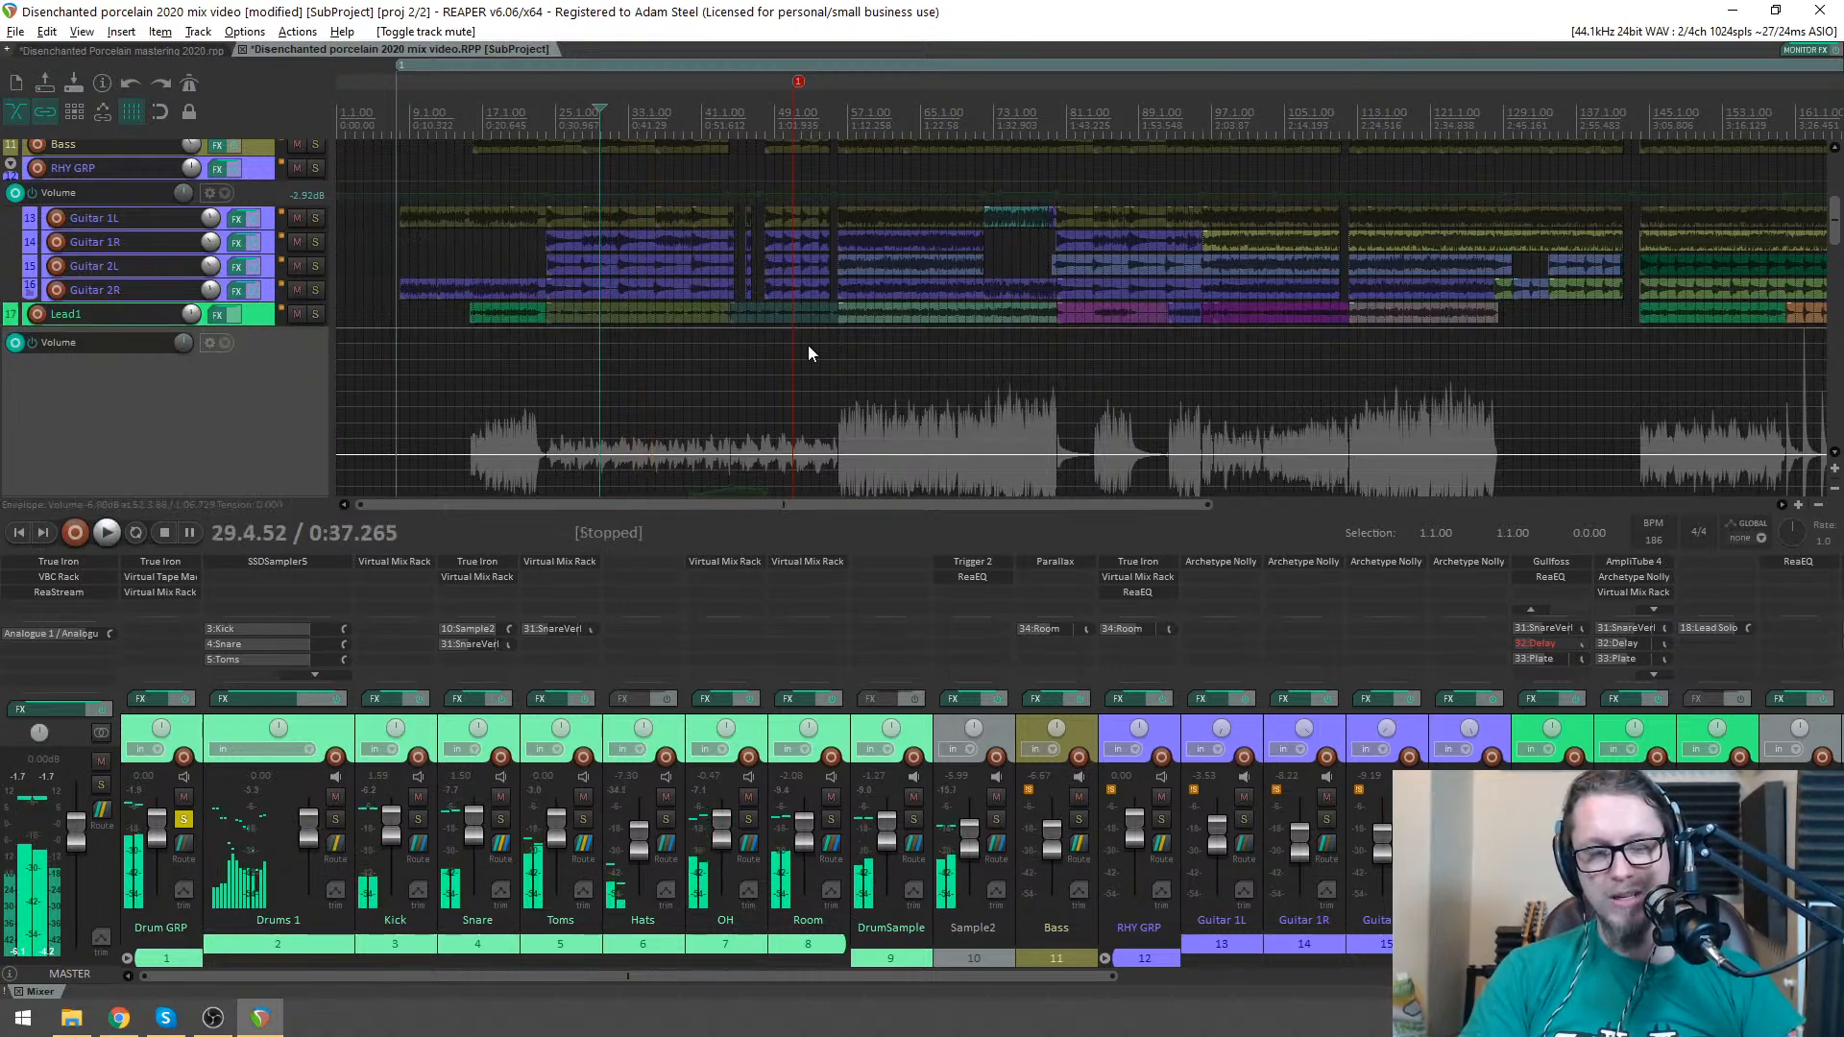
- Add Bass to the soloed Drum GRP, play them from 29.4.52, and solo RHY GRP as well
click(1079, 819)
key(space)
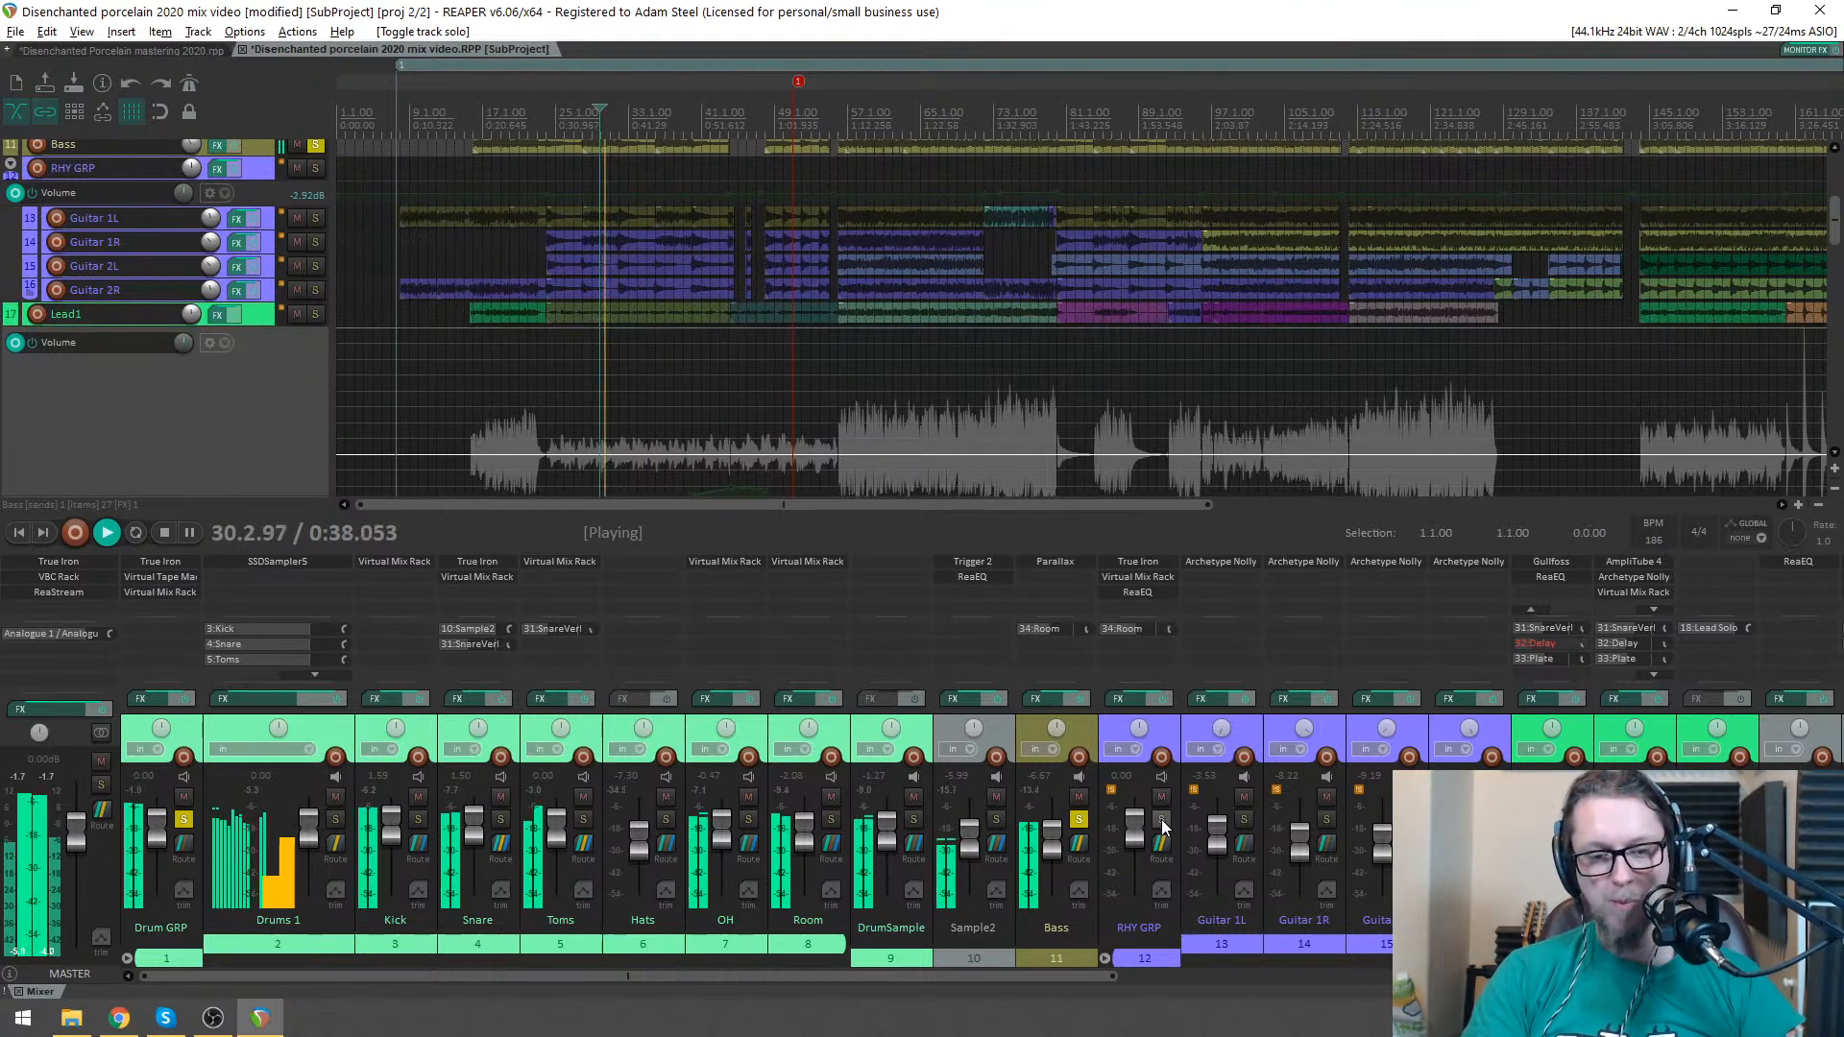
key(space)
click(1162, 818)
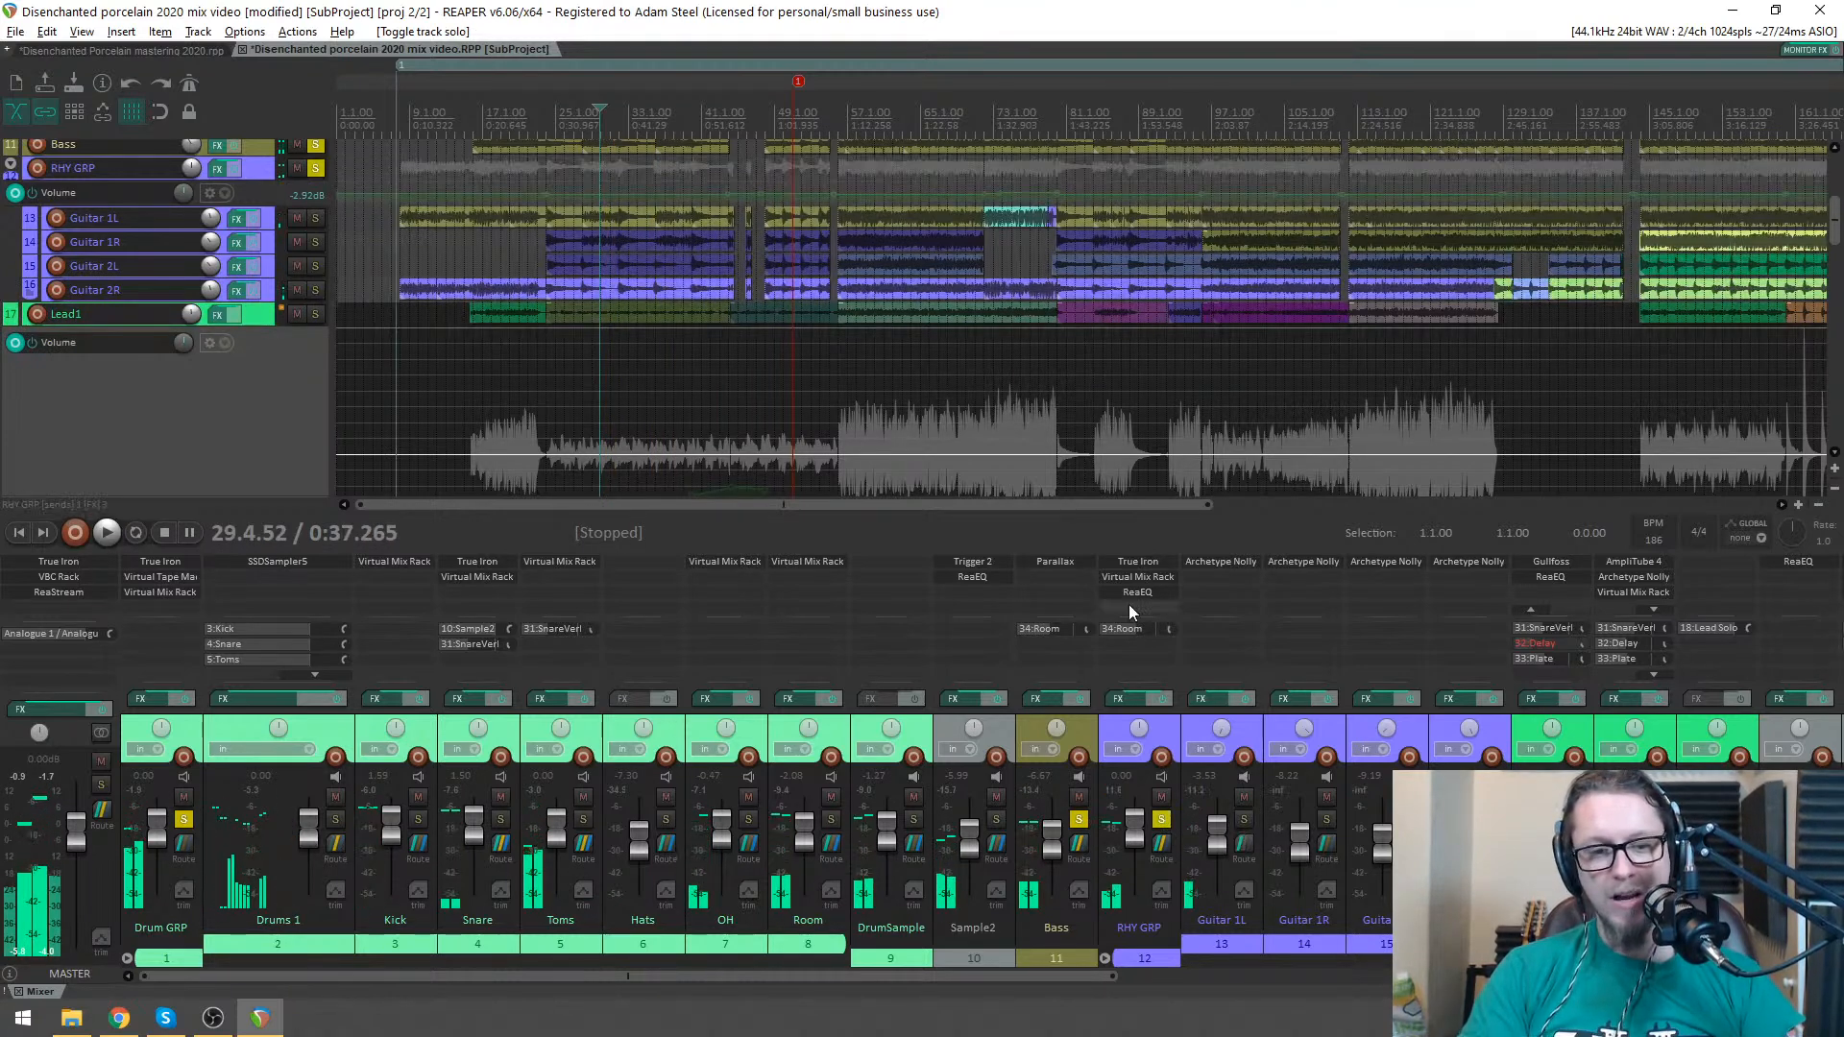
- Inspect bands 2 and 3 of the ReaEQ on RHY GRP and close the plugin window
click(1135, 591)
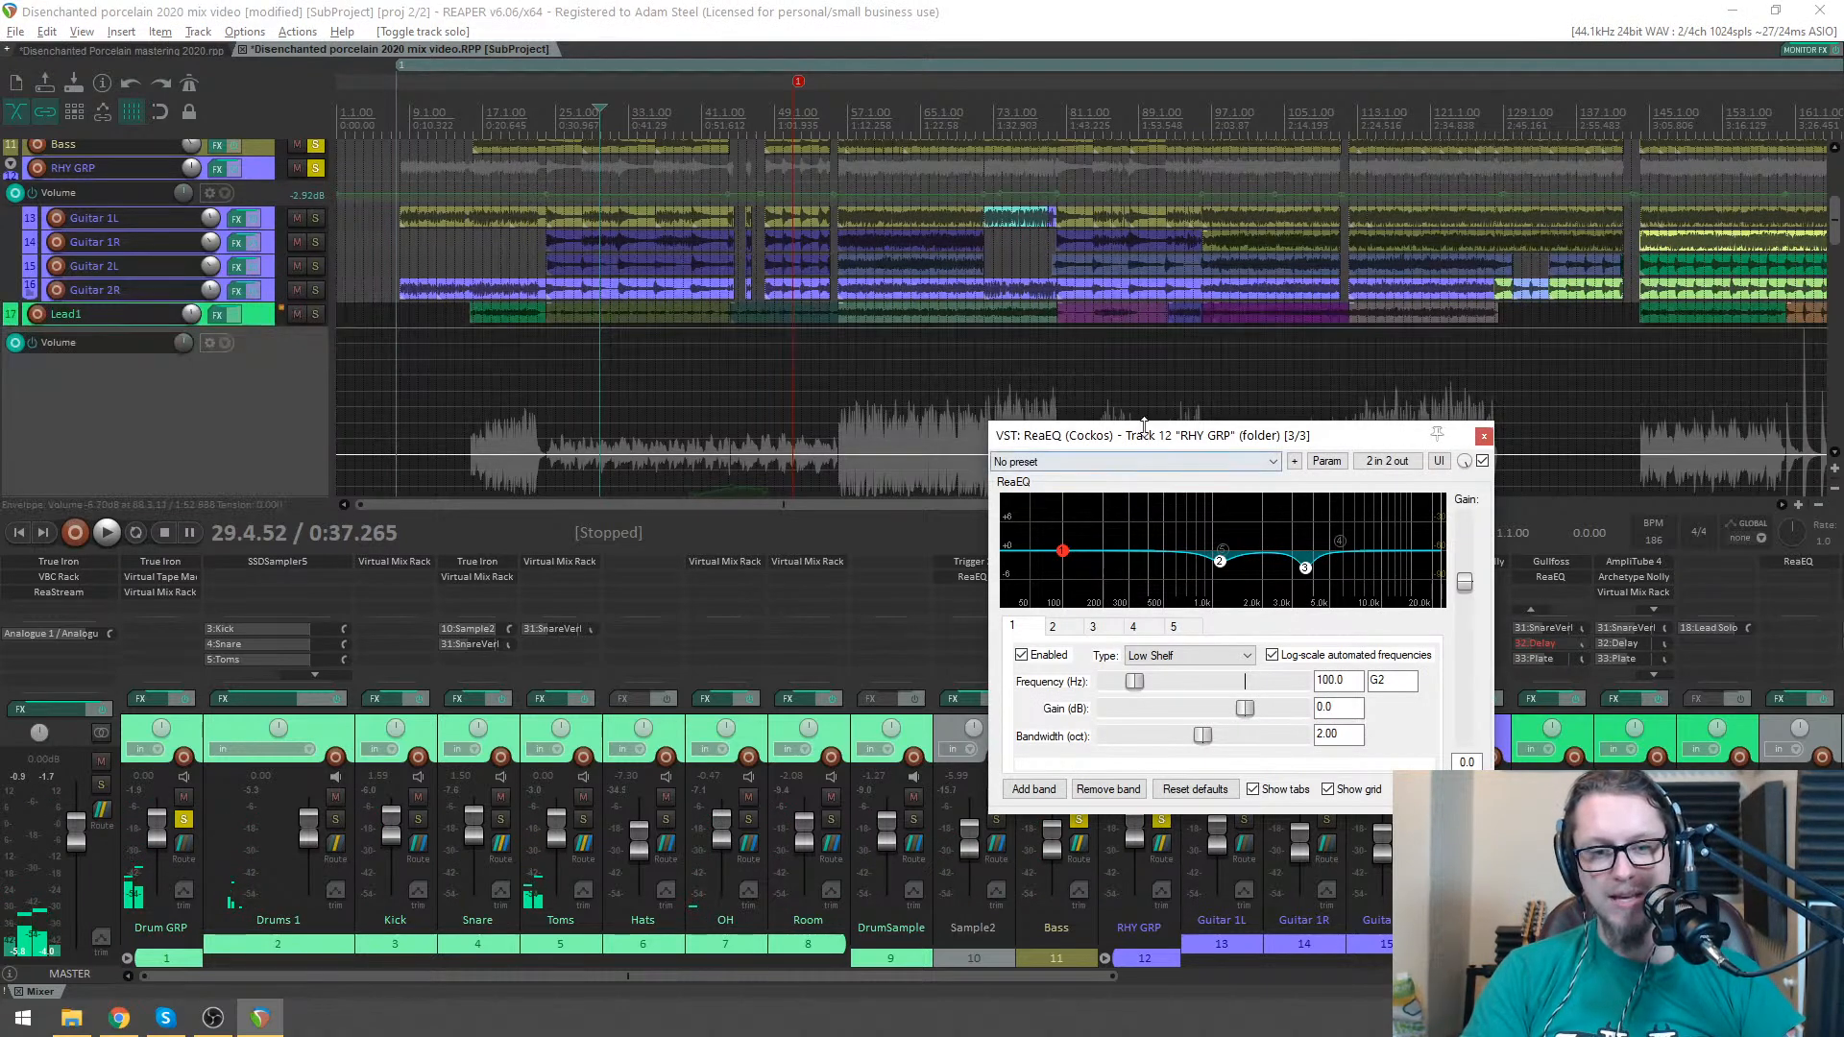
drag(1146, 437, 841, 344)
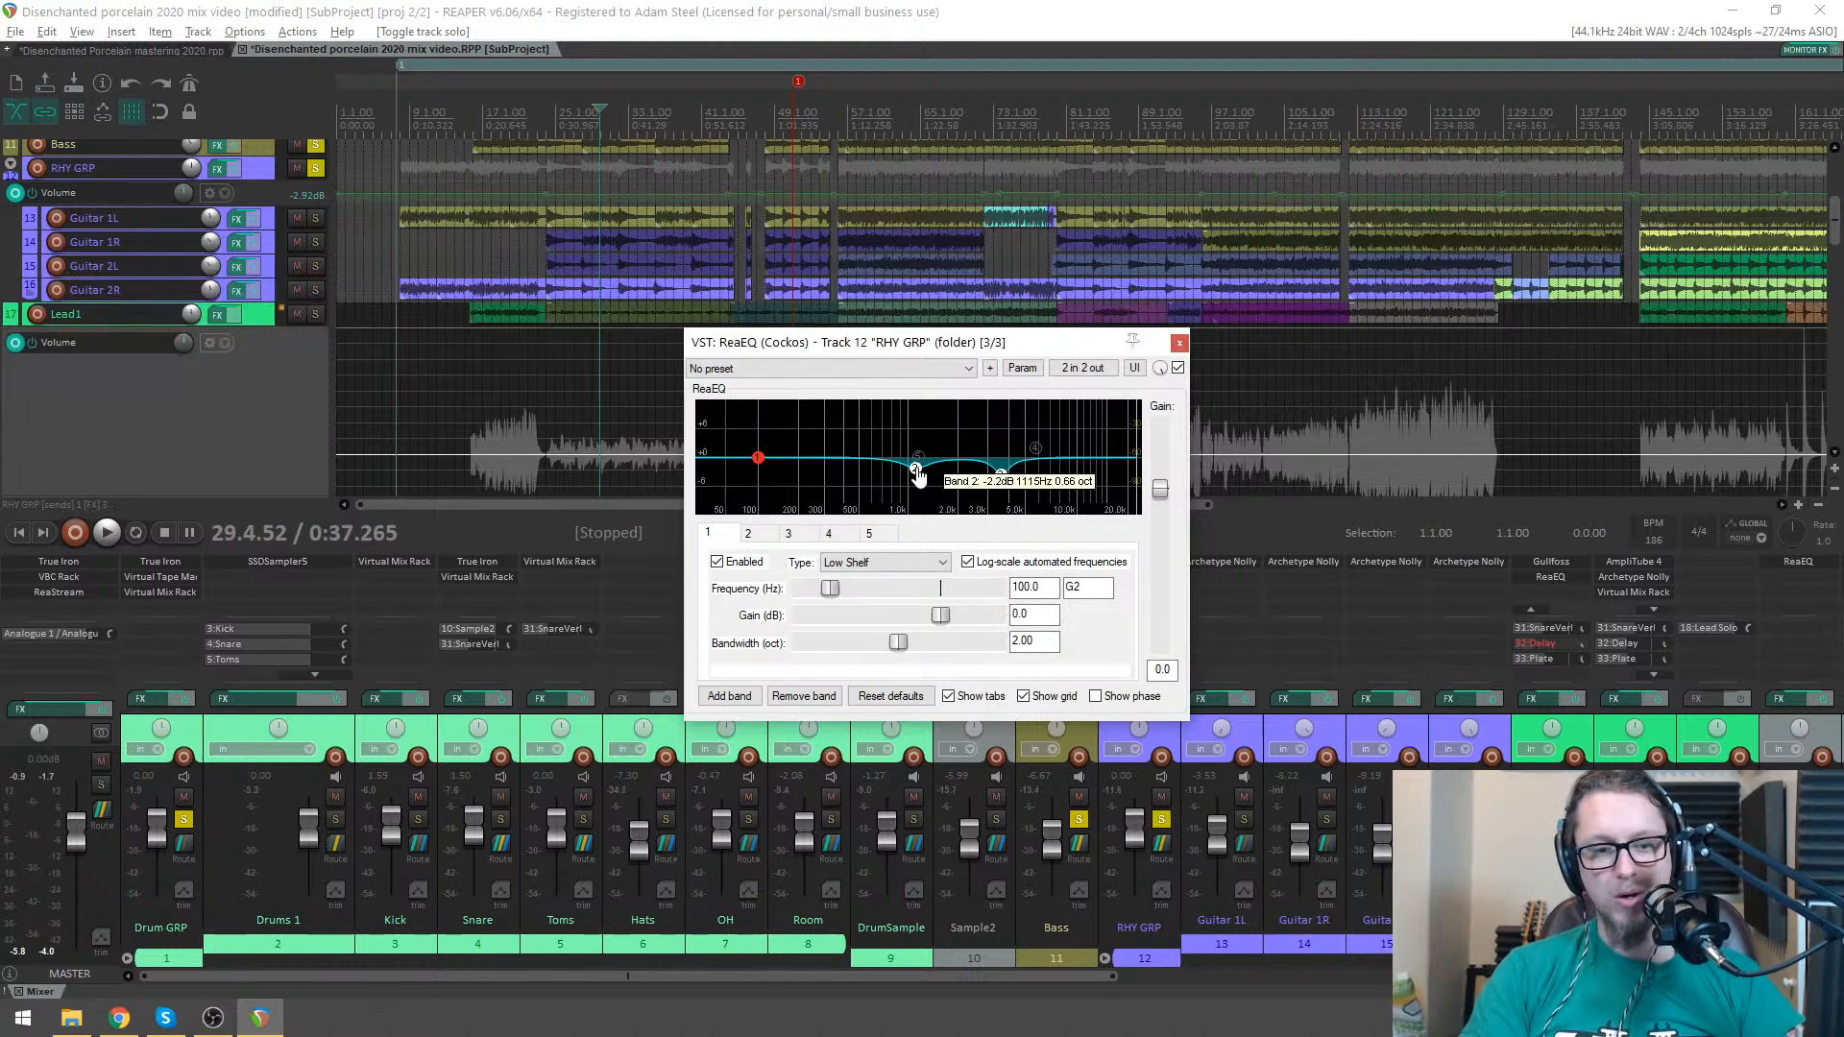
click(1001, 472)
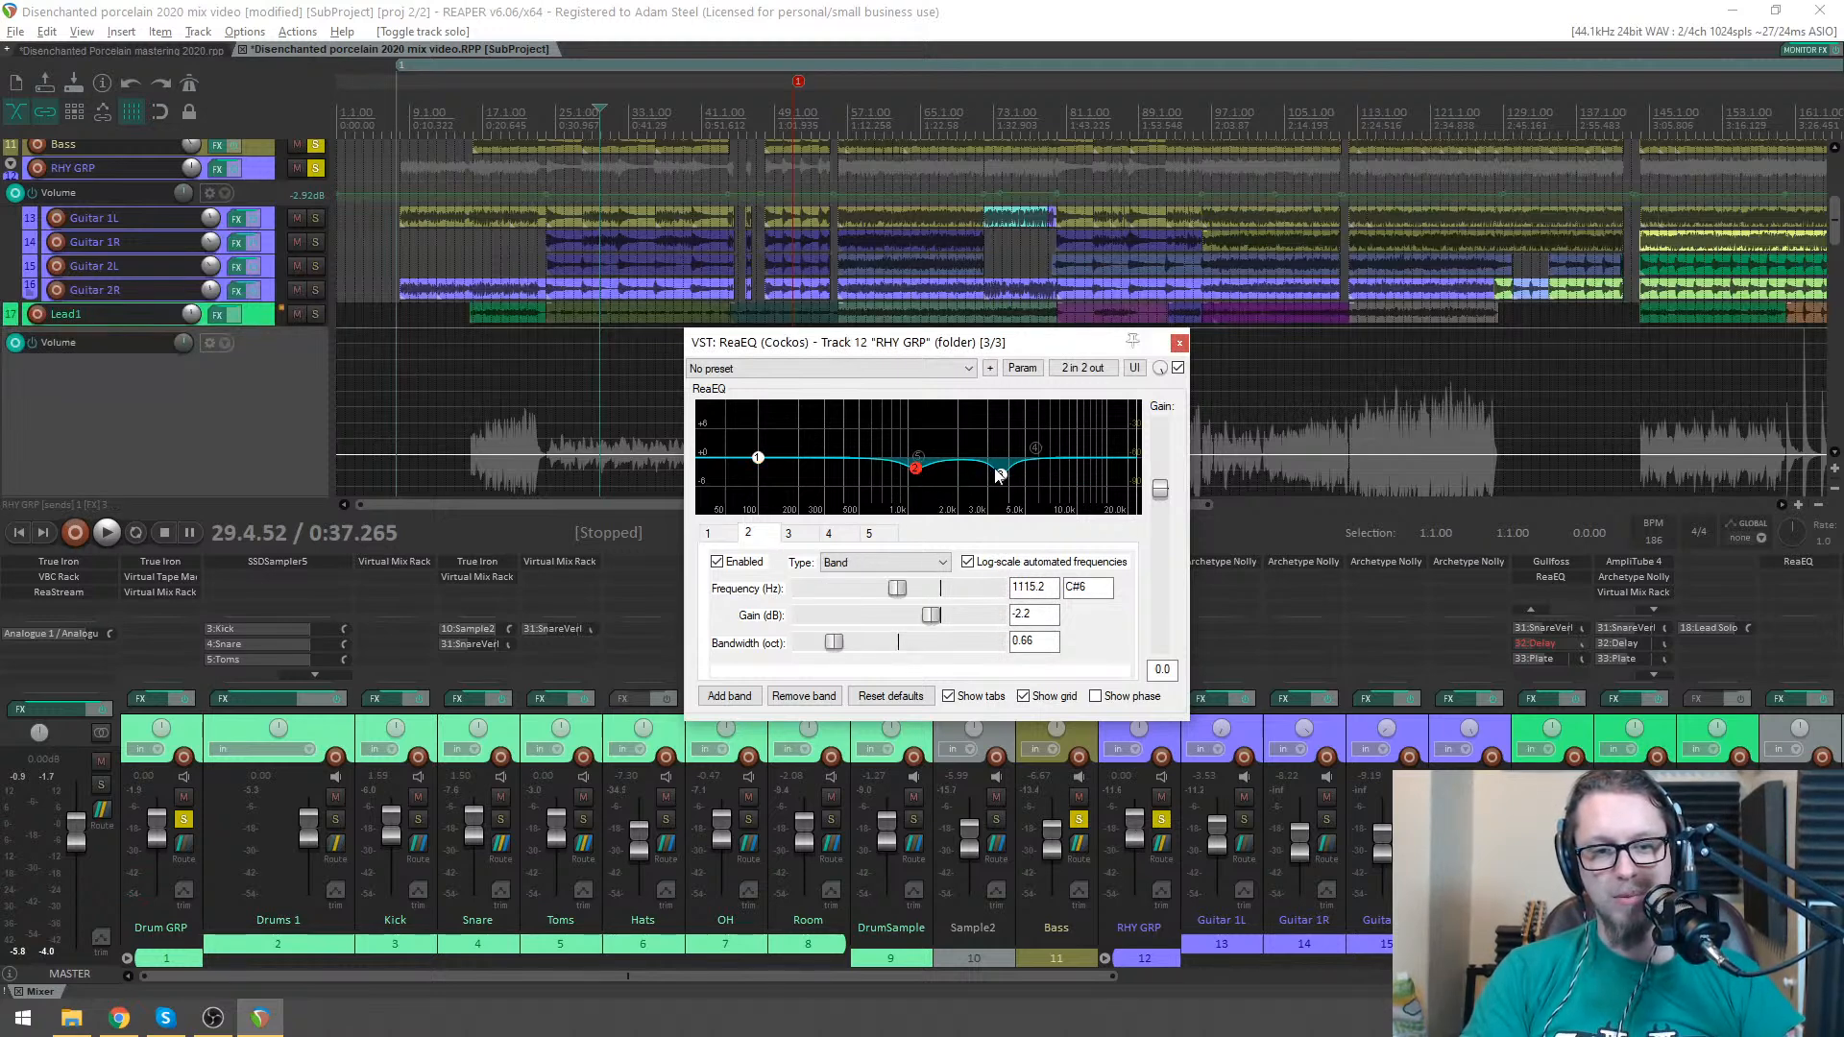
click(1180, 344)
- Play the soloed drums, bass and rhythm guitars from 29.4.52, pause at 34.1.00, and clear all solos
key(space)
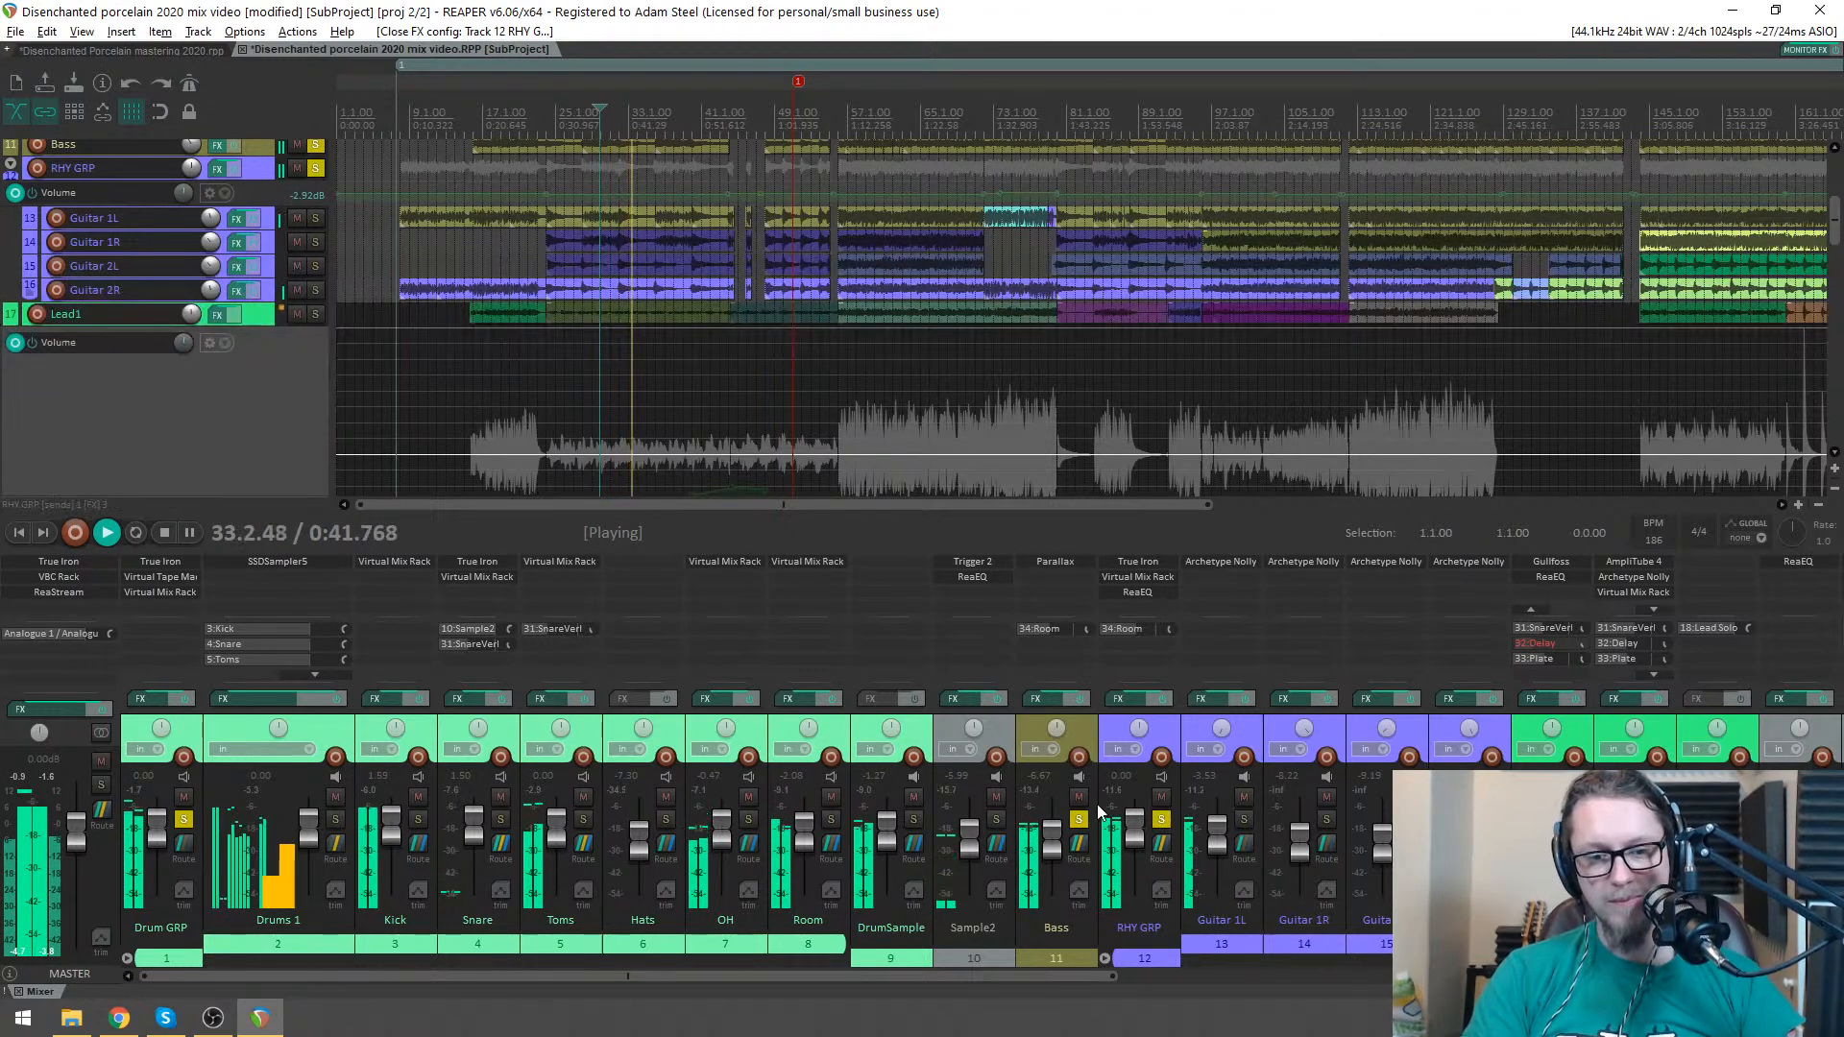
key(ctrl+space)
click(1161, 821)
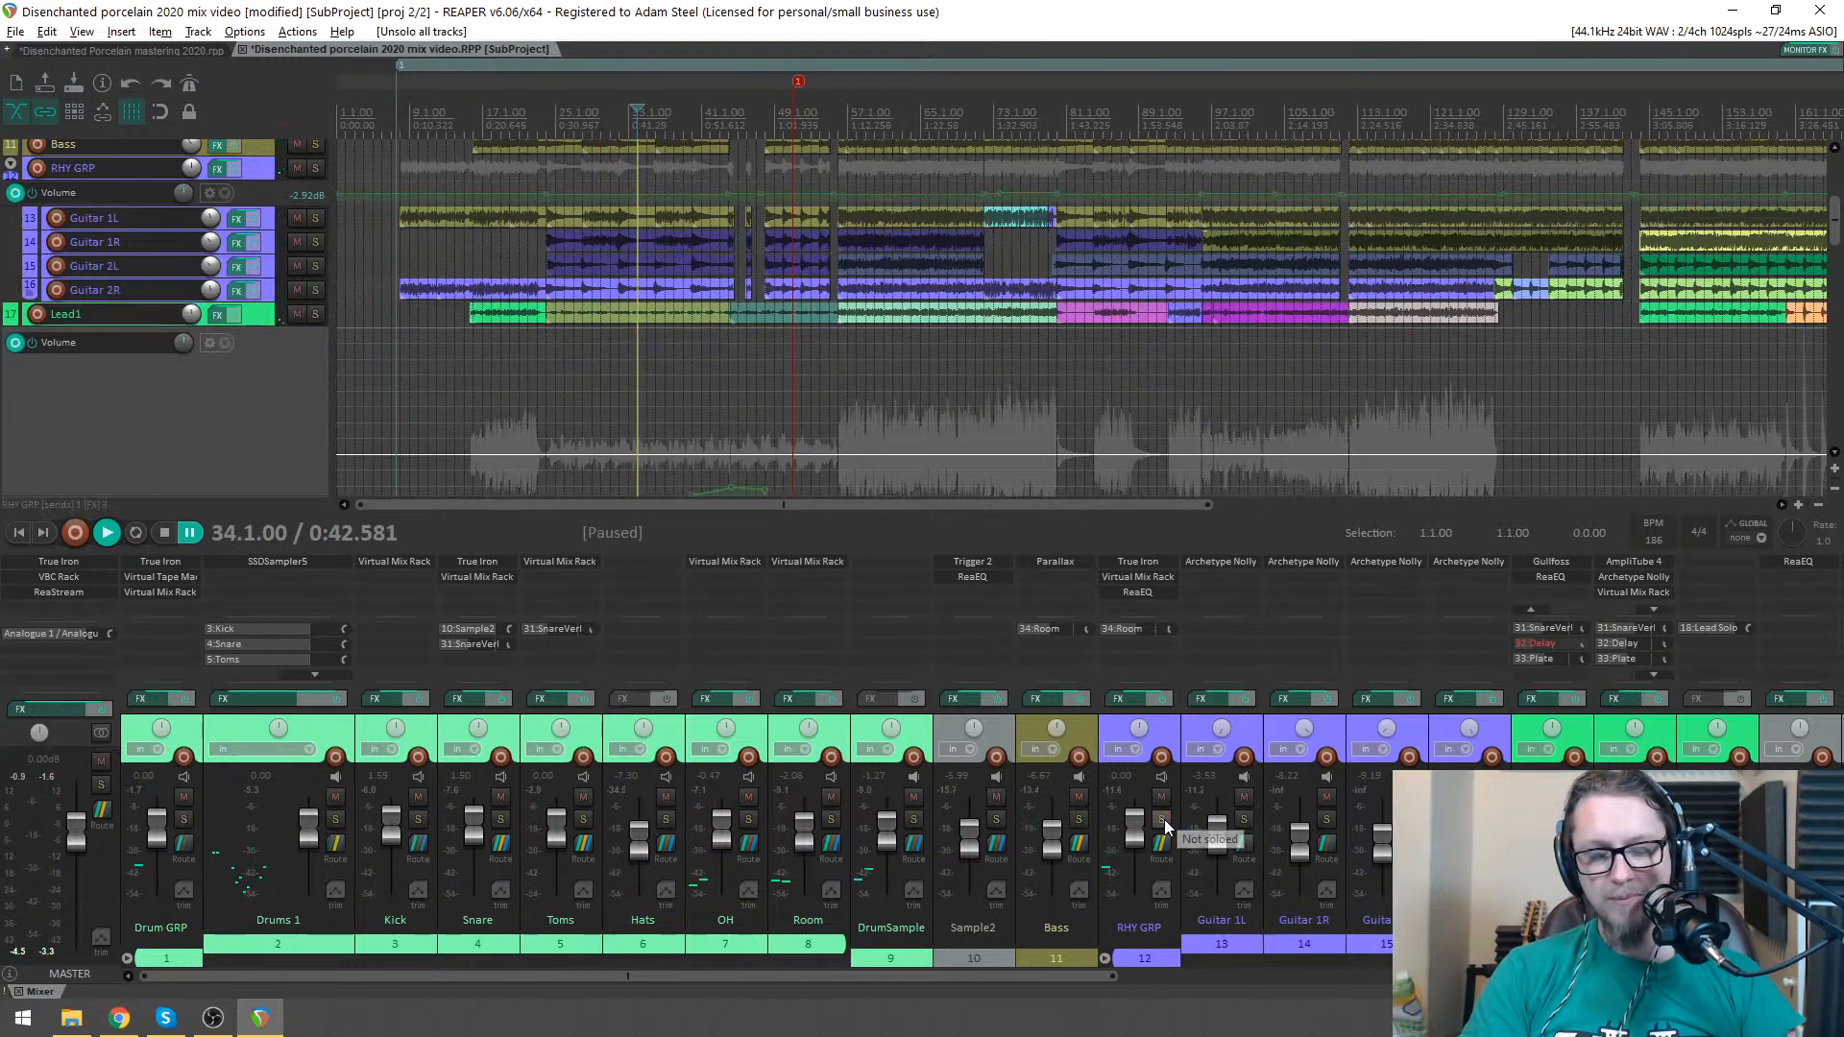
key(alt+Tab)
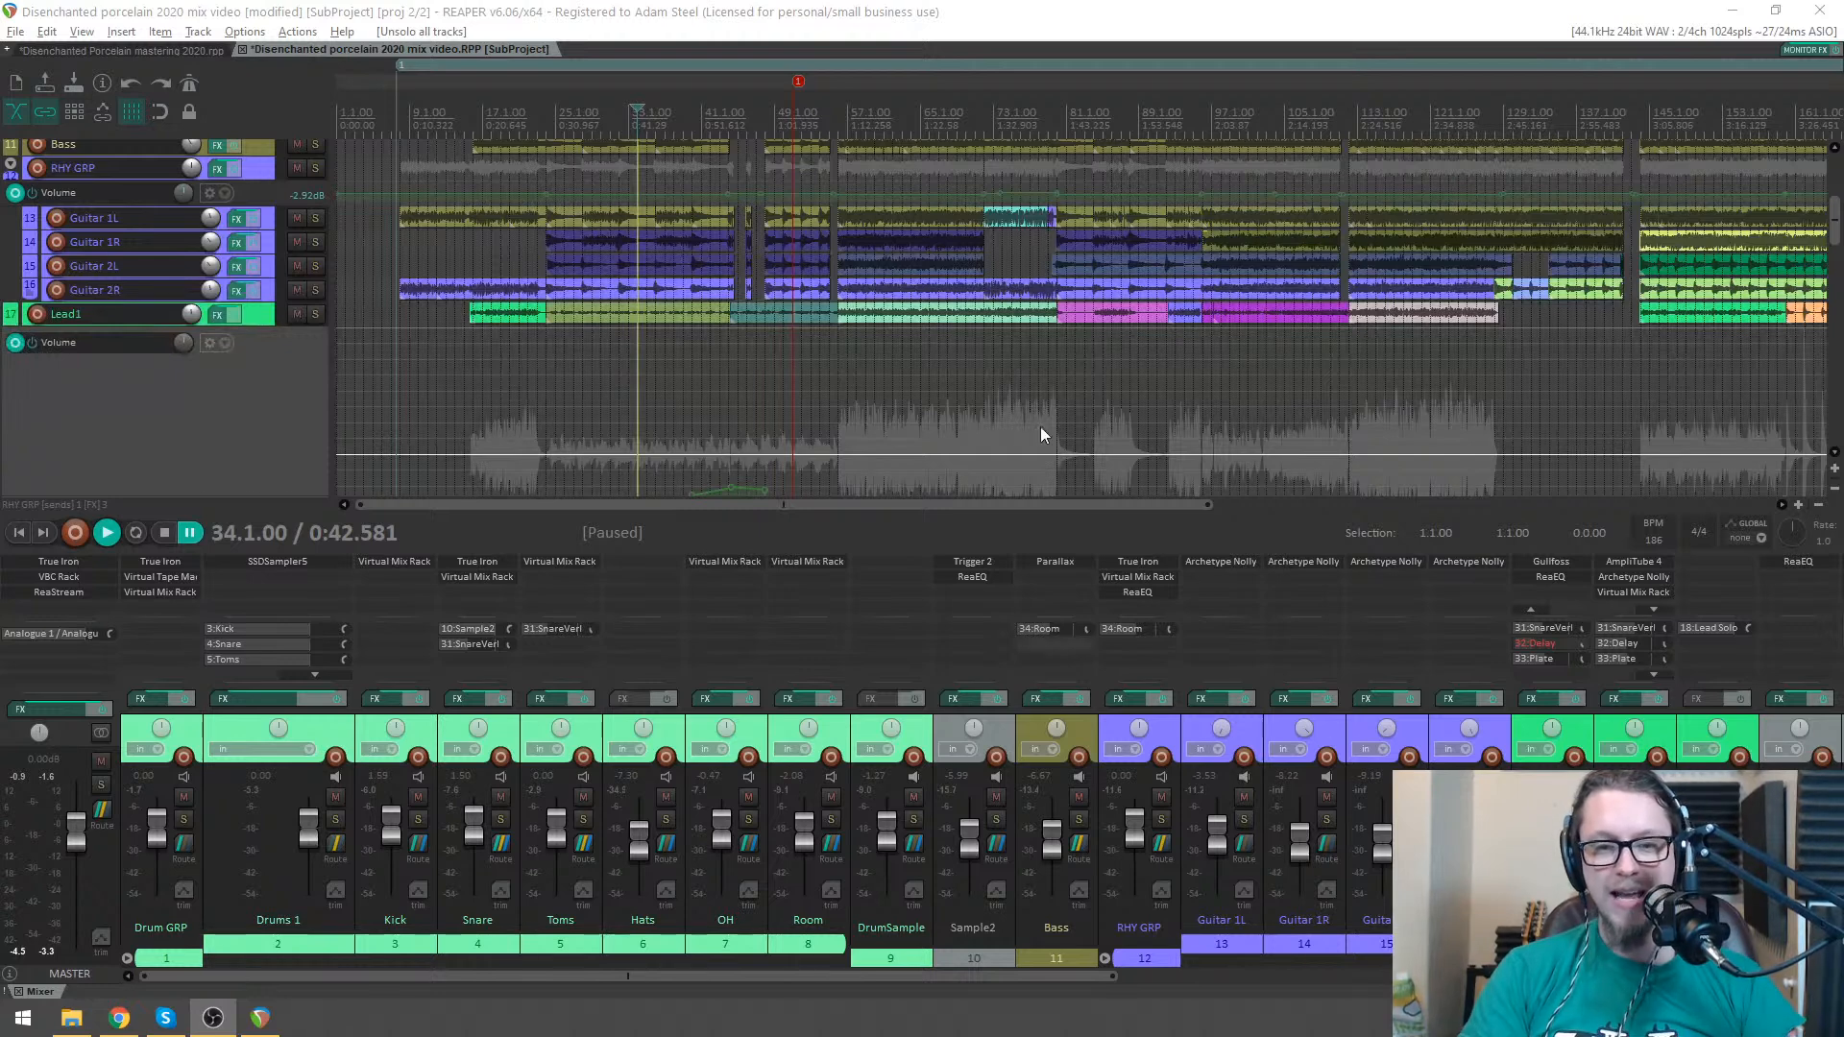
key(alt+Tab)
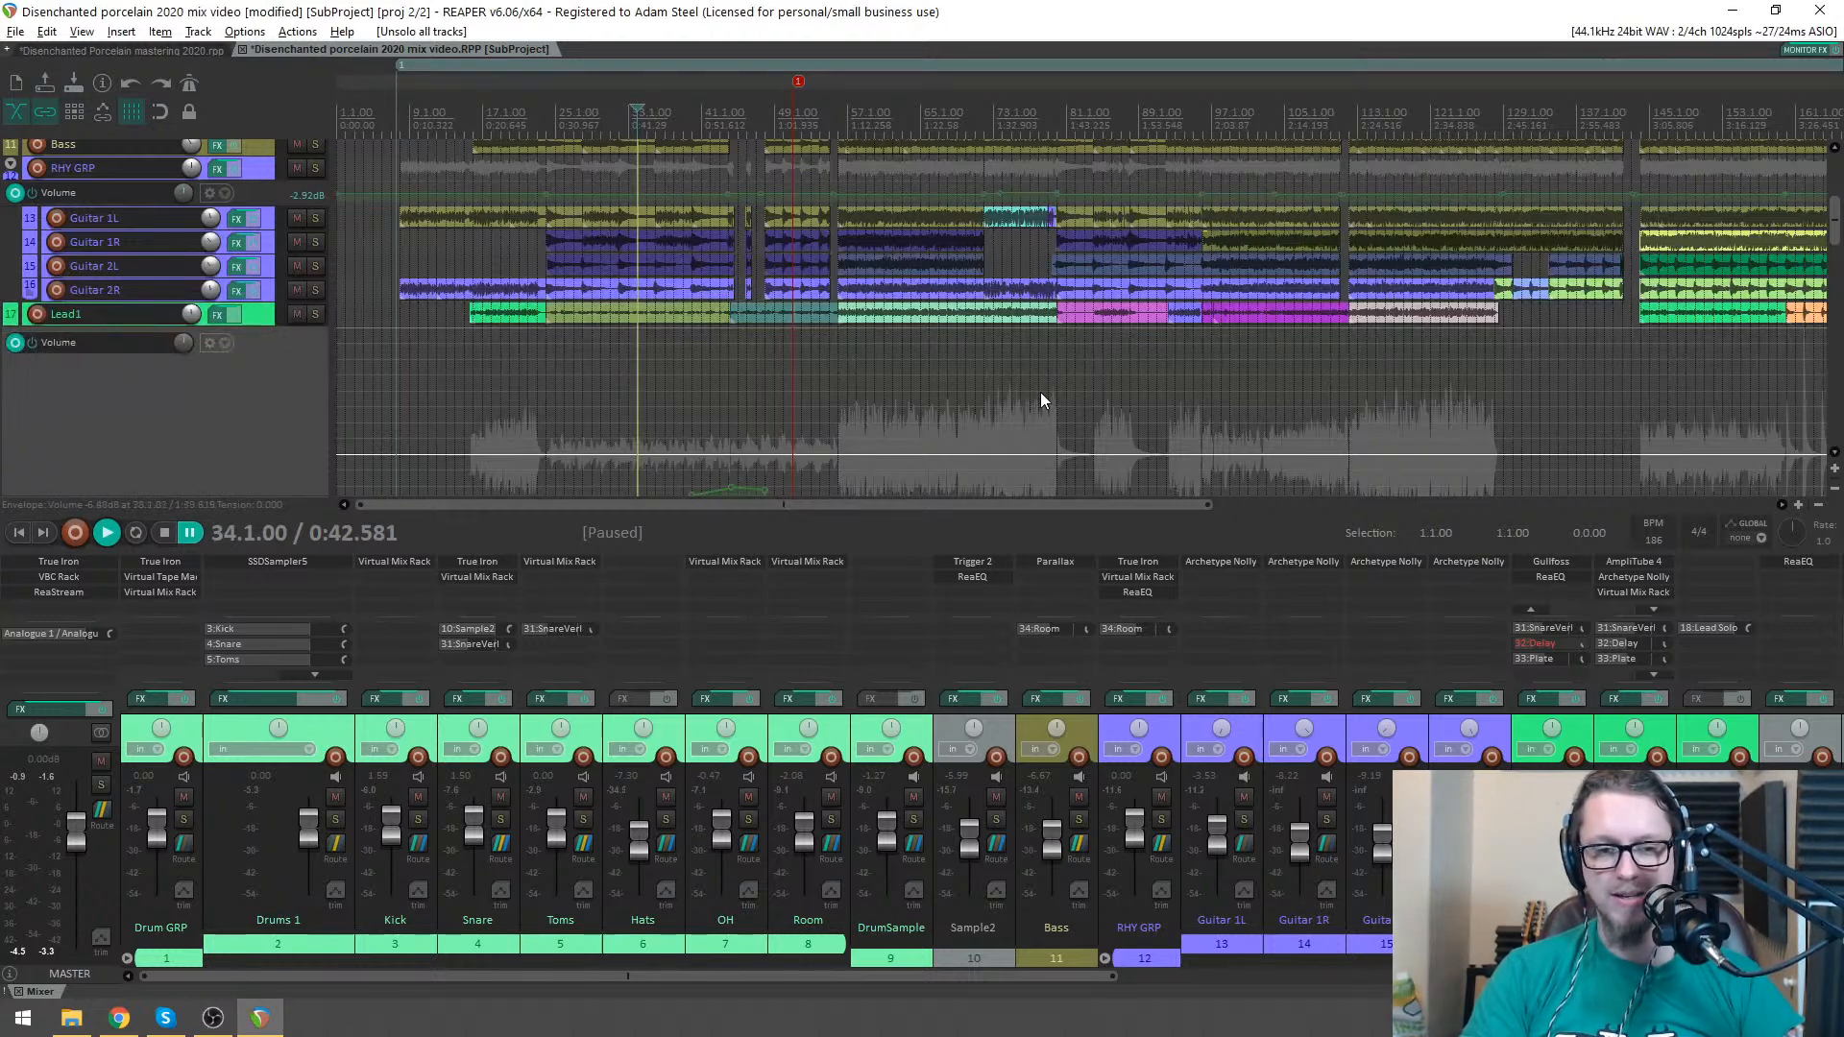
scroll(1040, 390, down, 2)
scroll(1042, 392, up, 4)
scroll(1048, 395, down, 2)
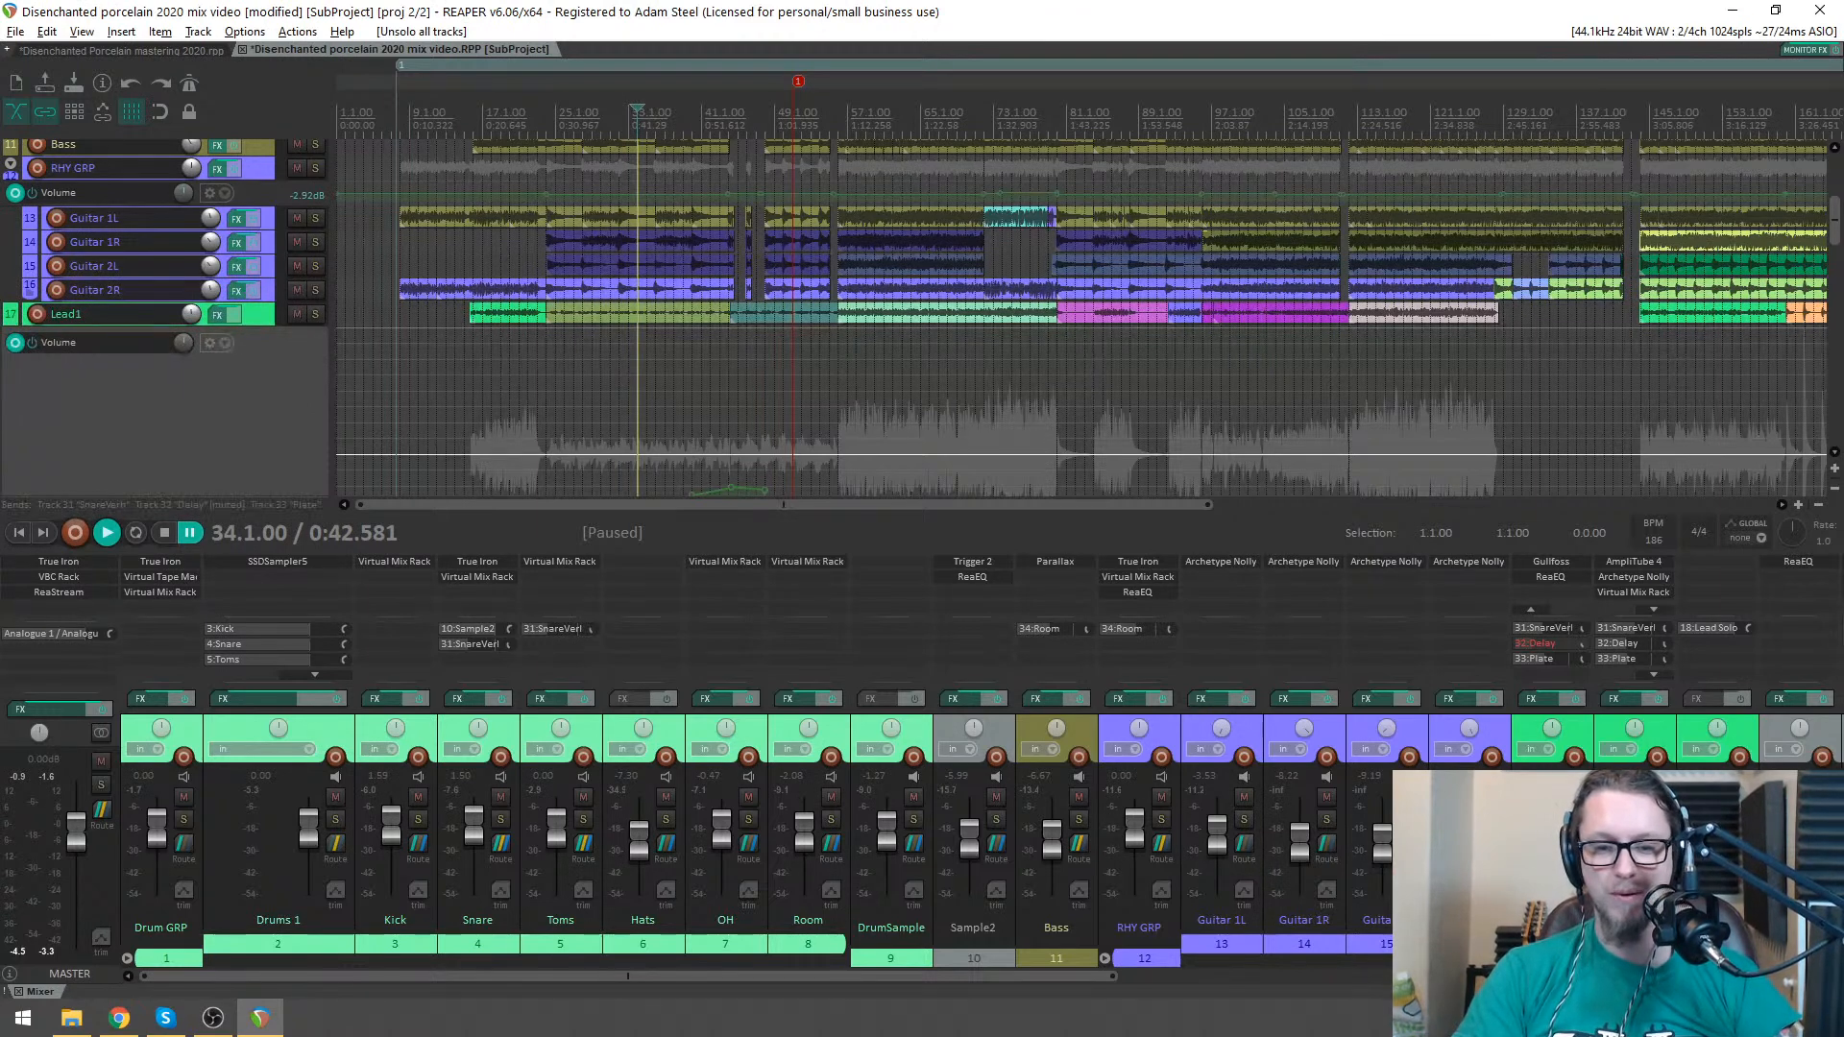
- Inspect the ReaEQ curve on the KEYS GRP folder track and close the plugin window
drag(768, 971, 1439, 989)
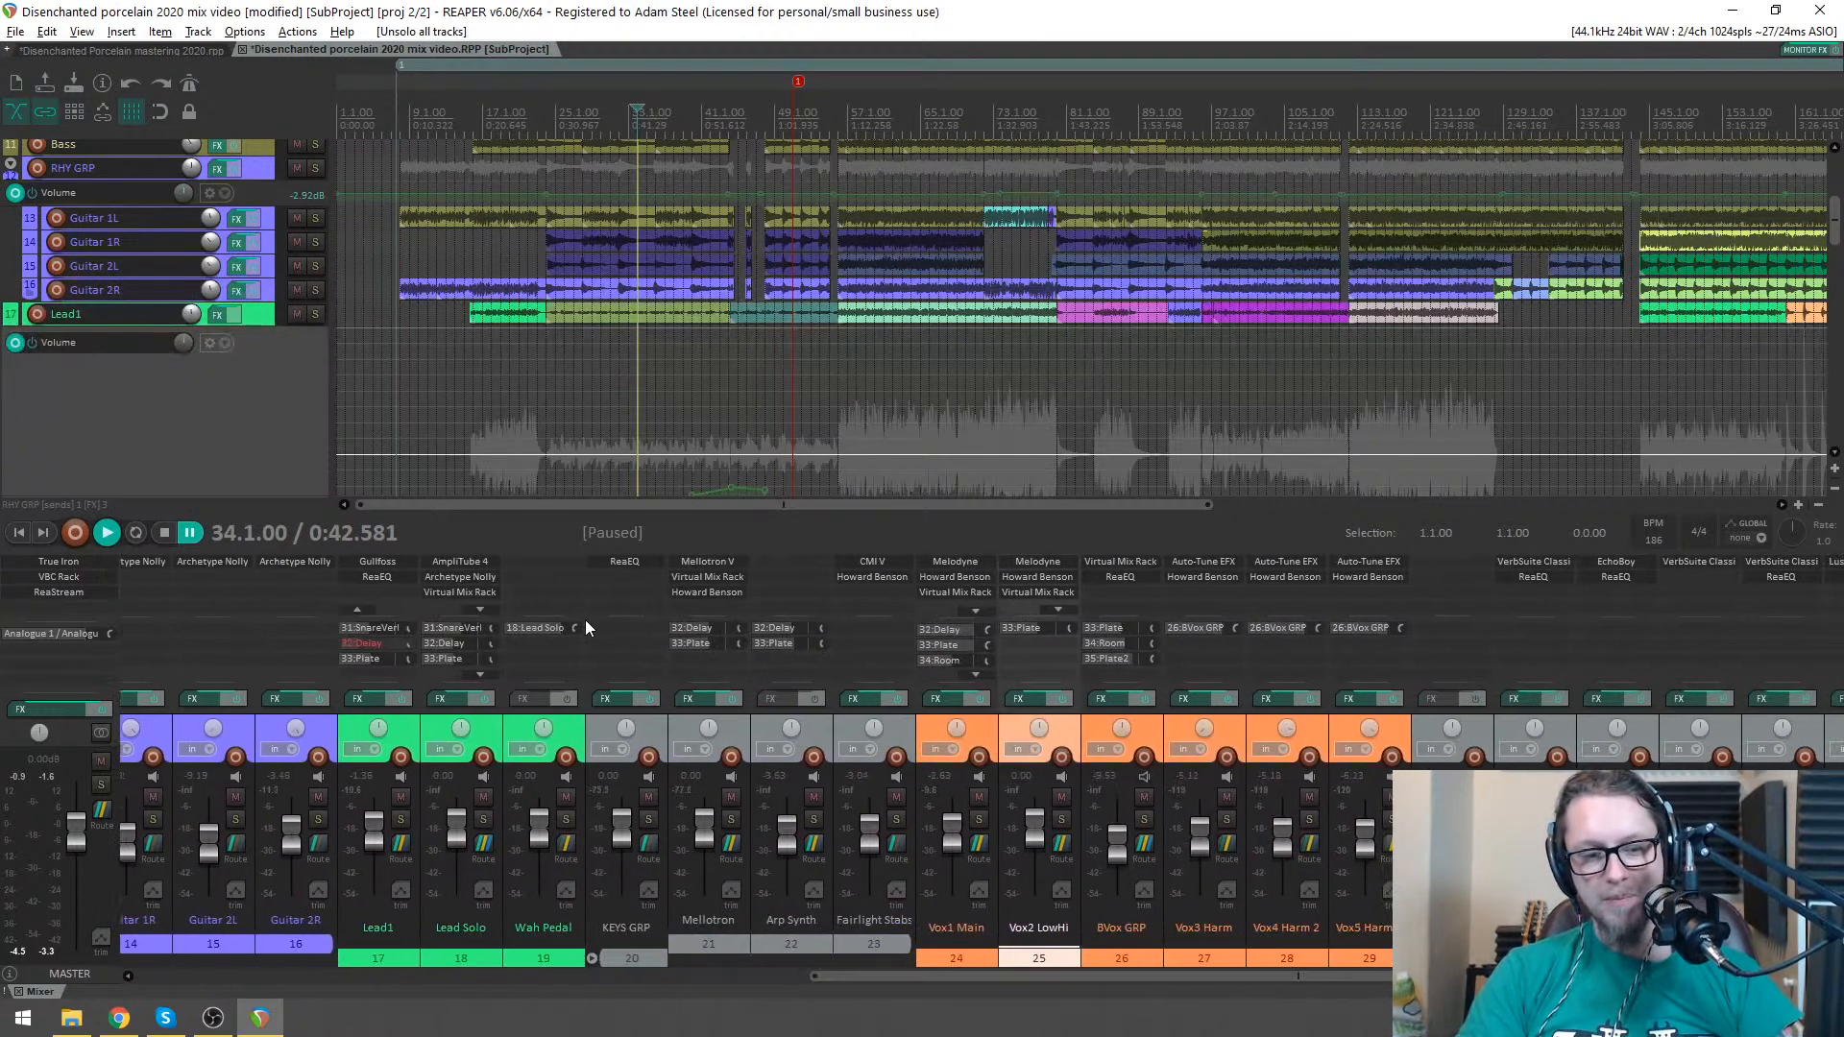
click(628, 561)
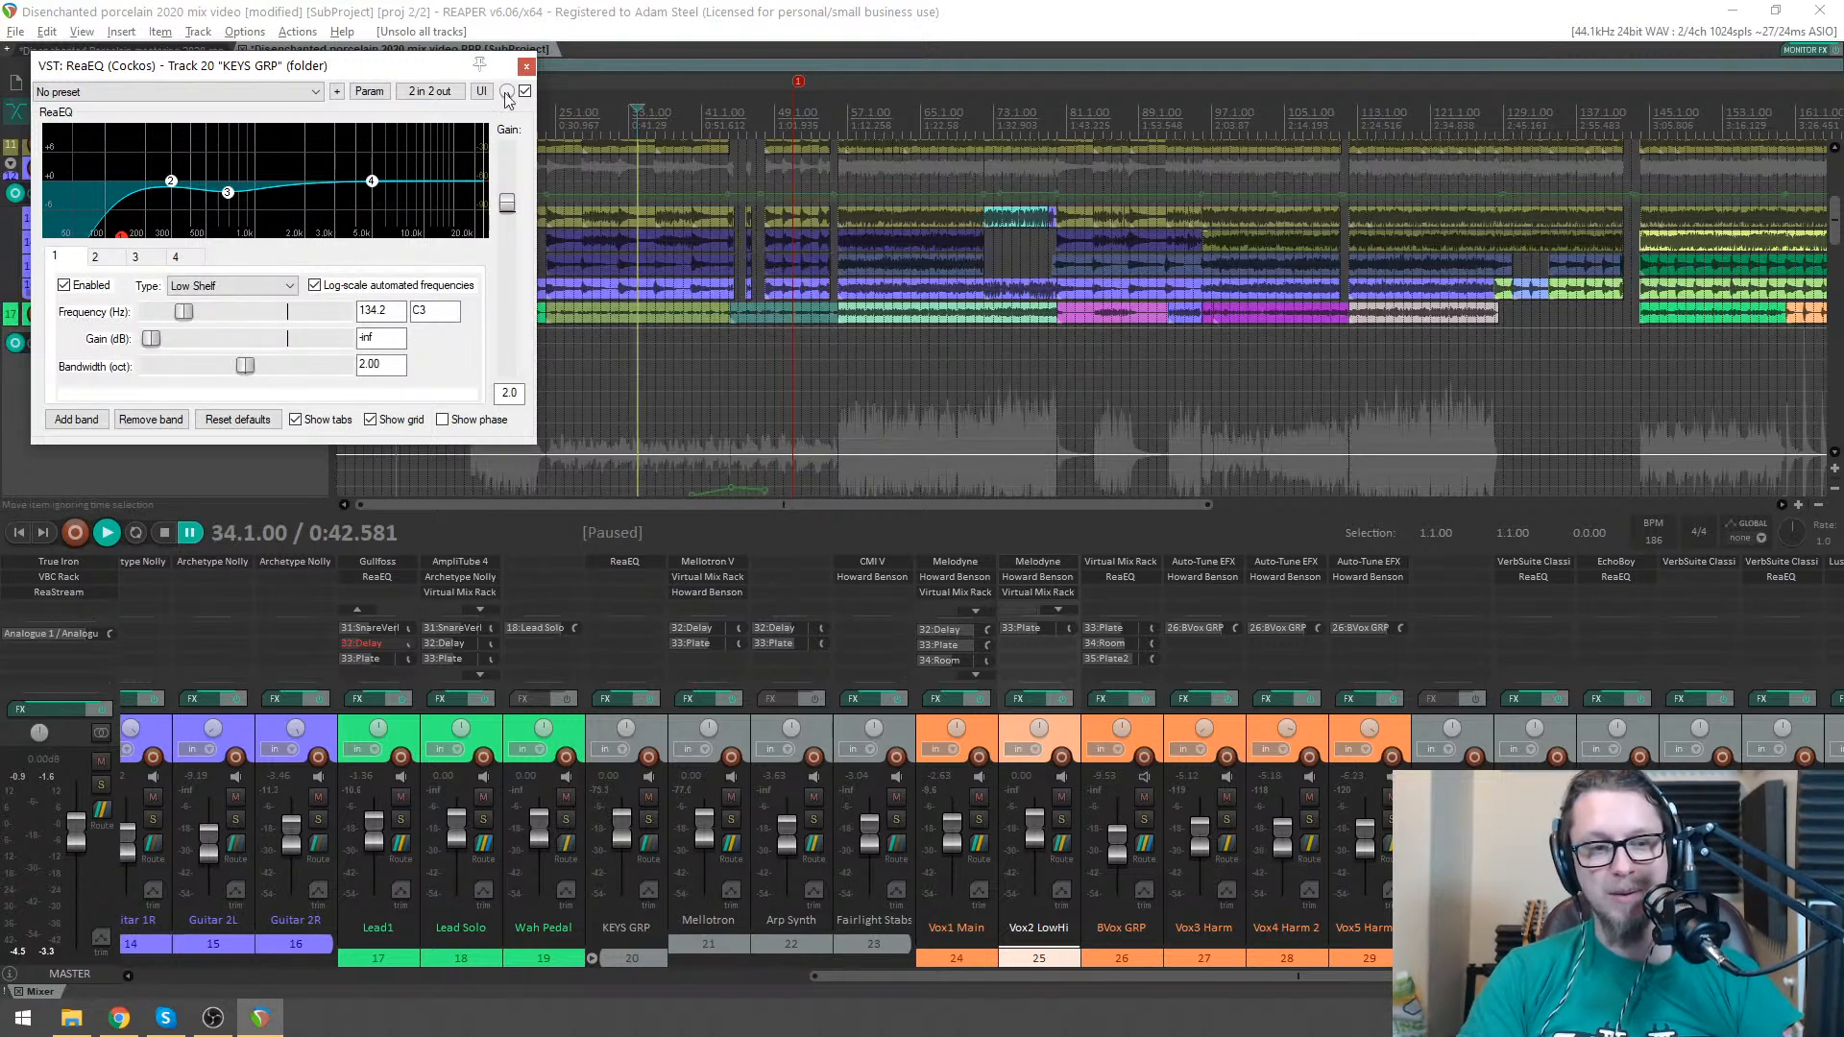
click(525, 66)
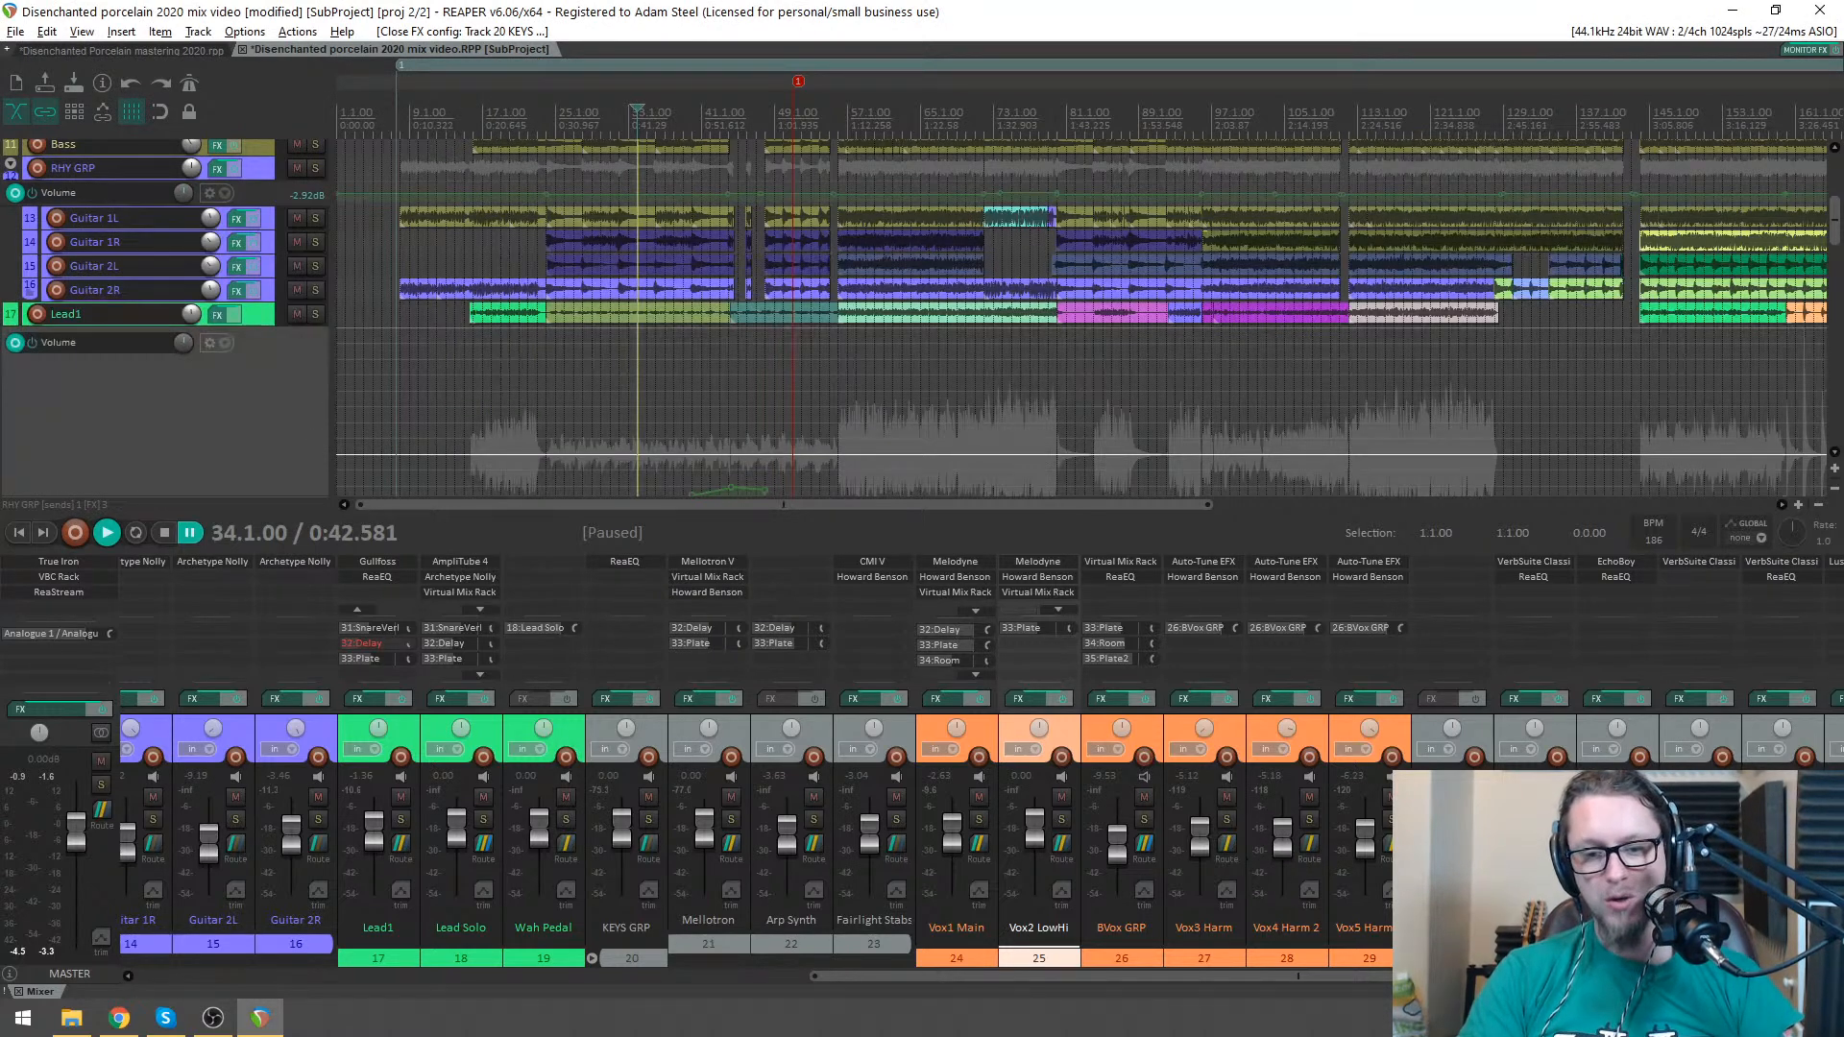
- Resume playback of the full mix from 34.1.00 and open Lustrous Plates on the Plate2 track
drag(1460, 975, 1495, 975)
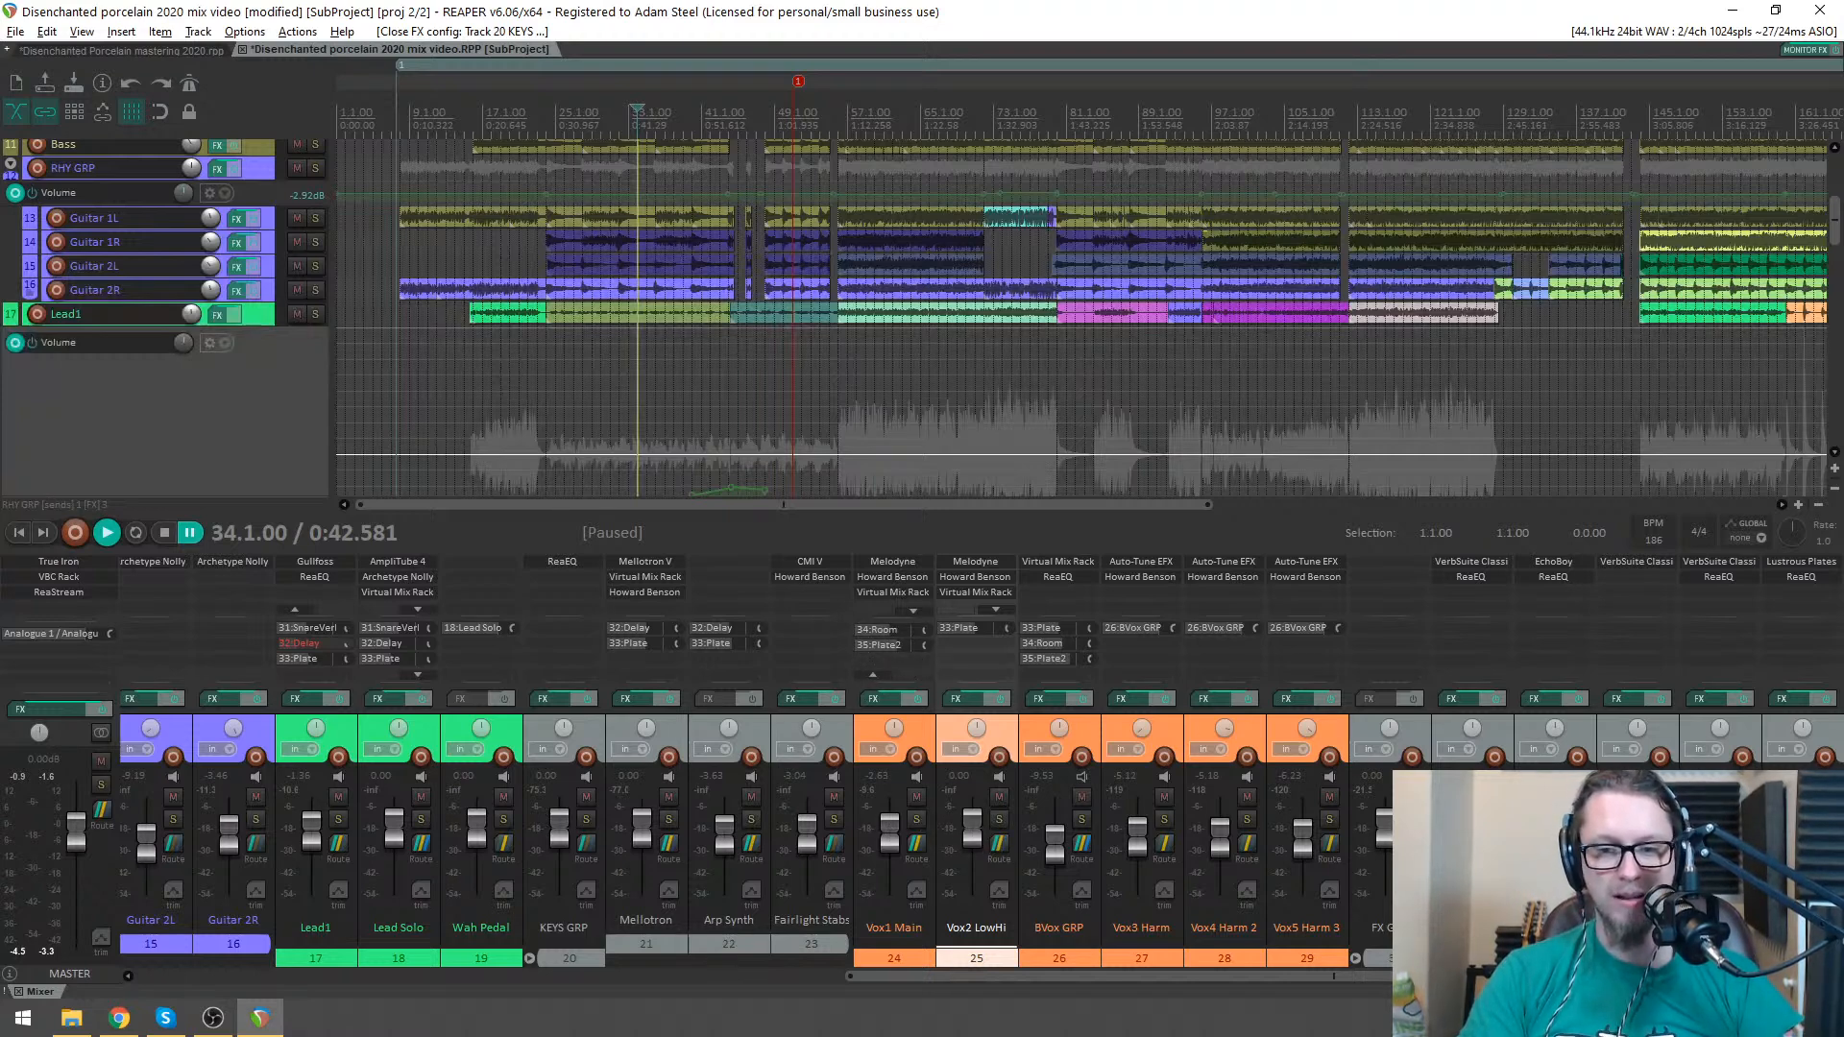
key(space)
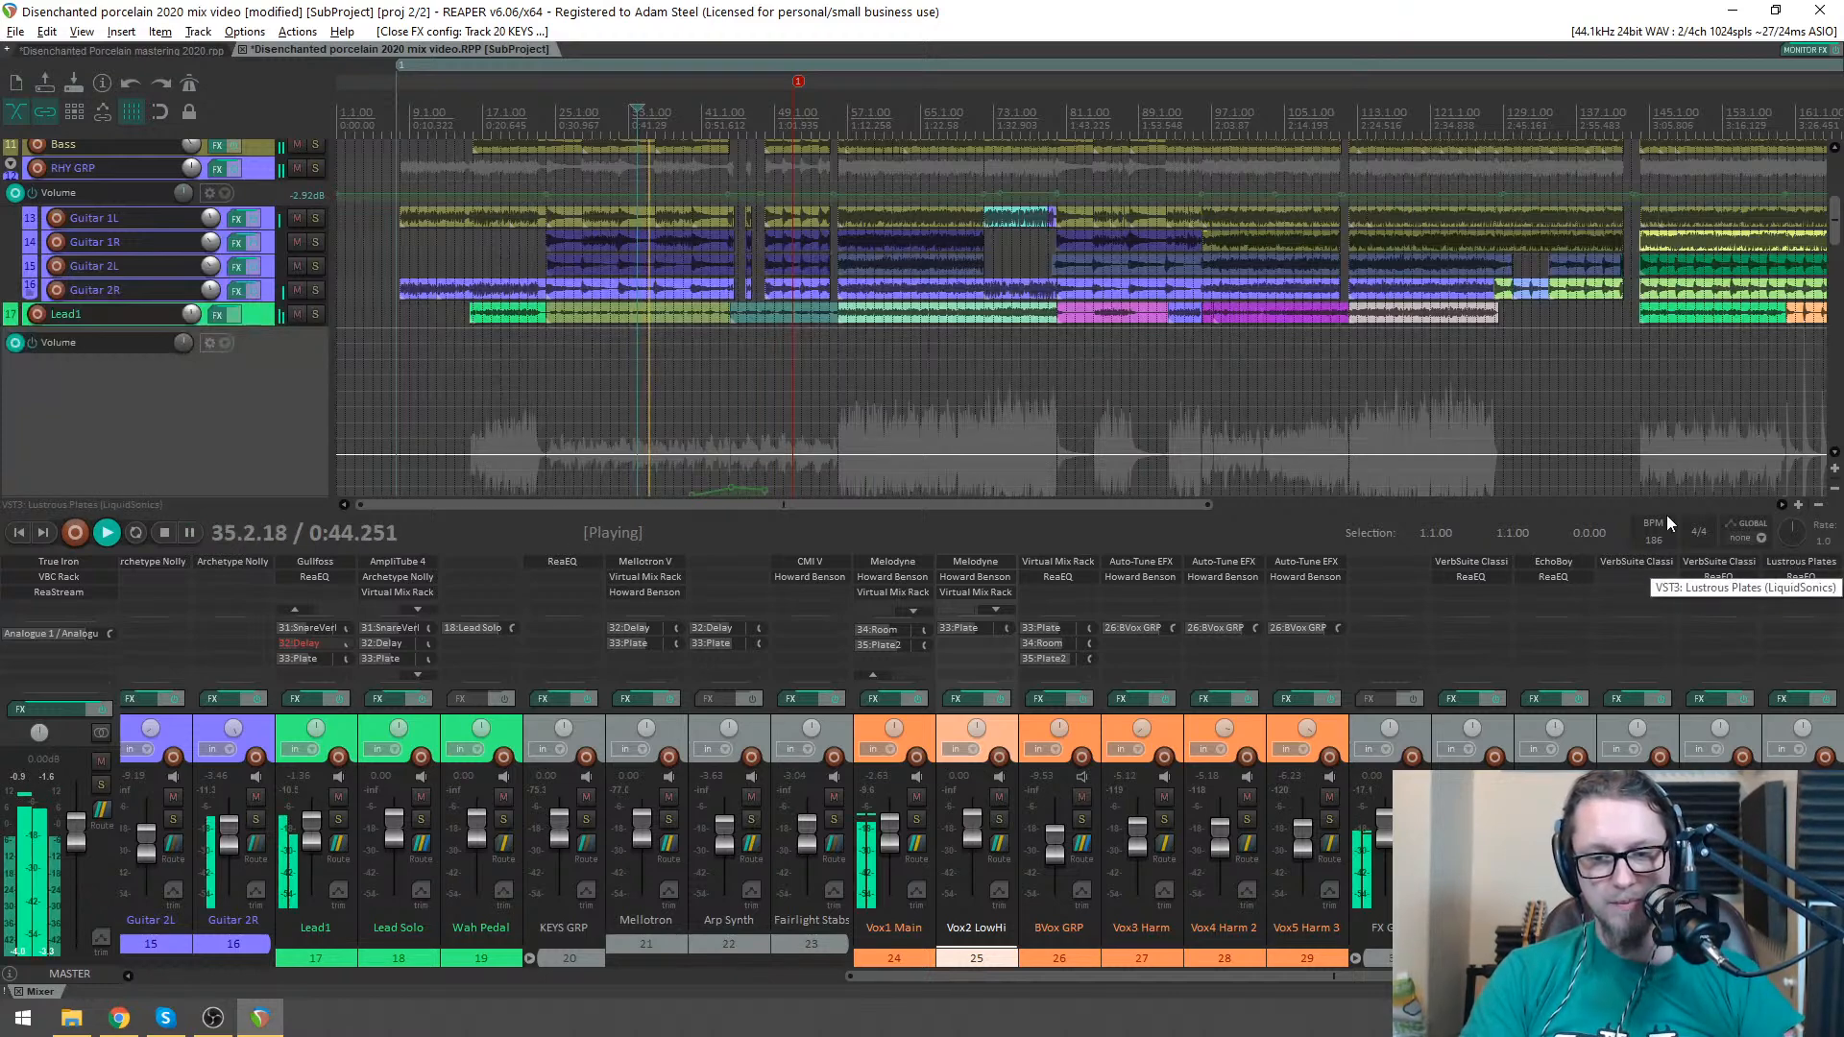
click(1800, 562)
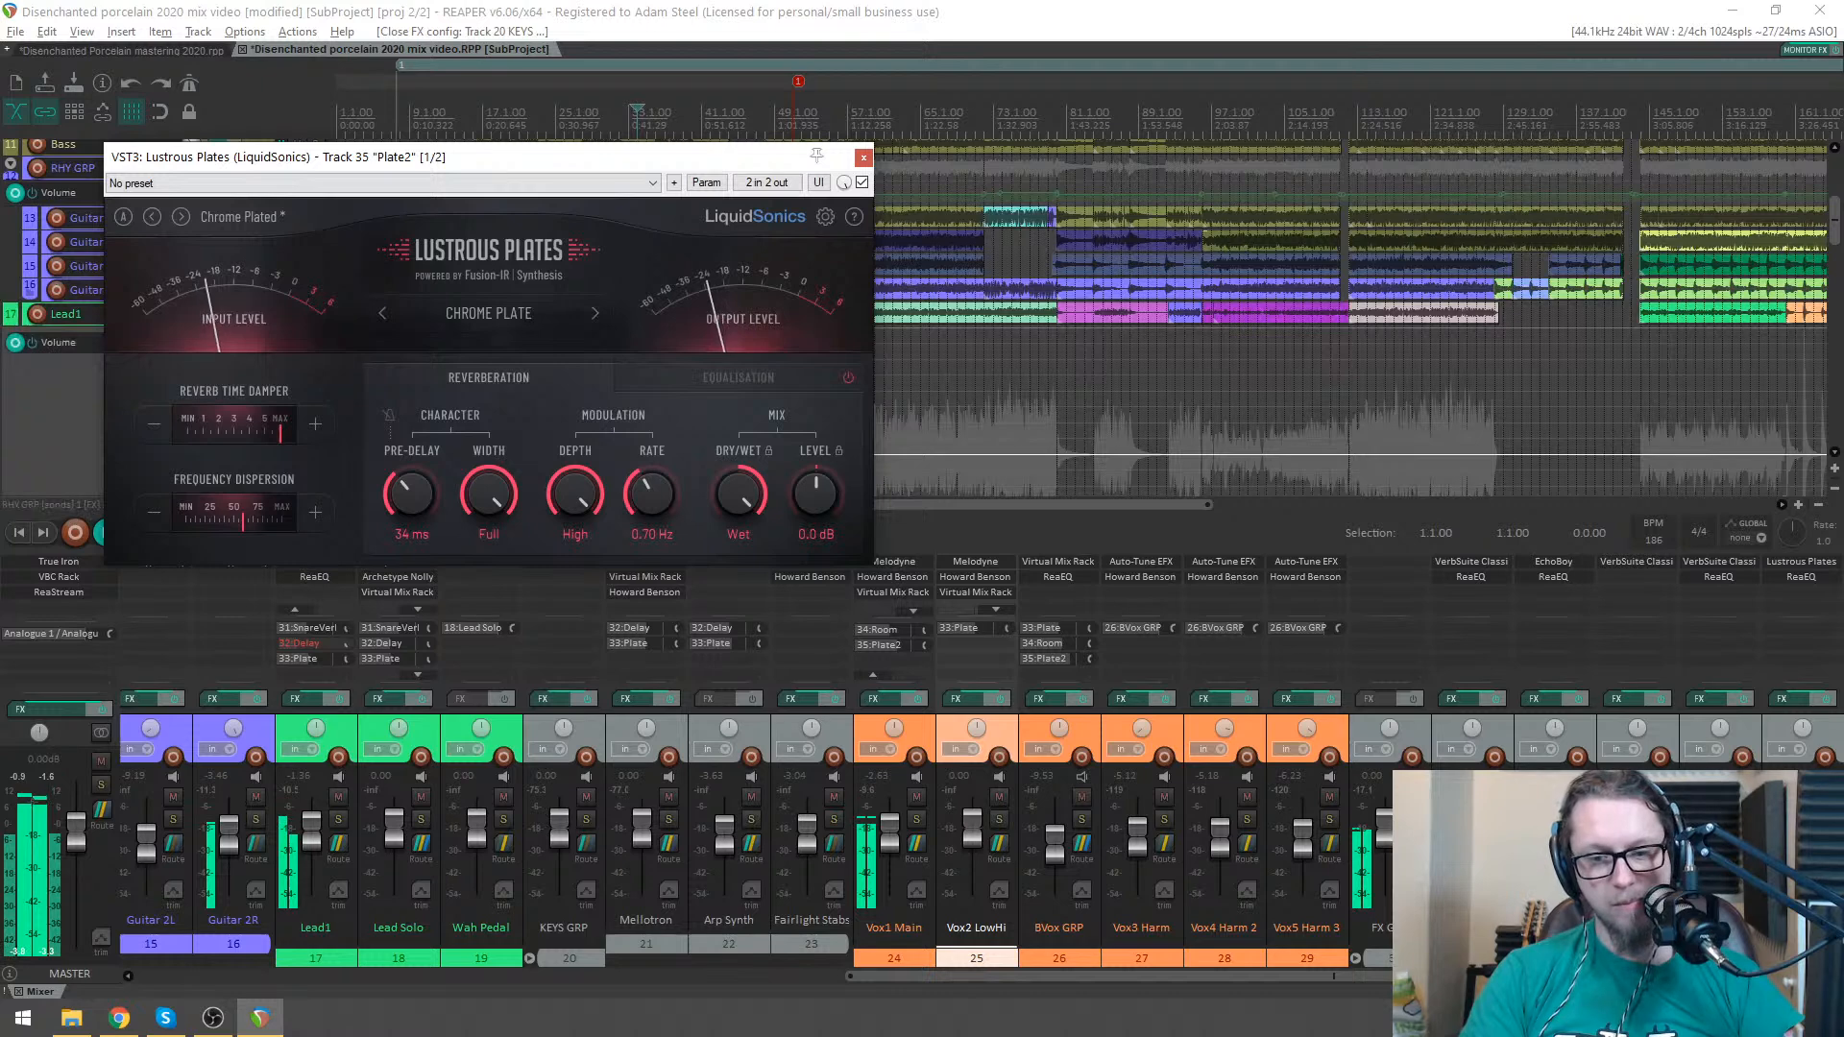
- Solo Vox1 Main to hear its plate reverb, stop playback, close Lustrous Plates and remove the solo
click(916, 817)
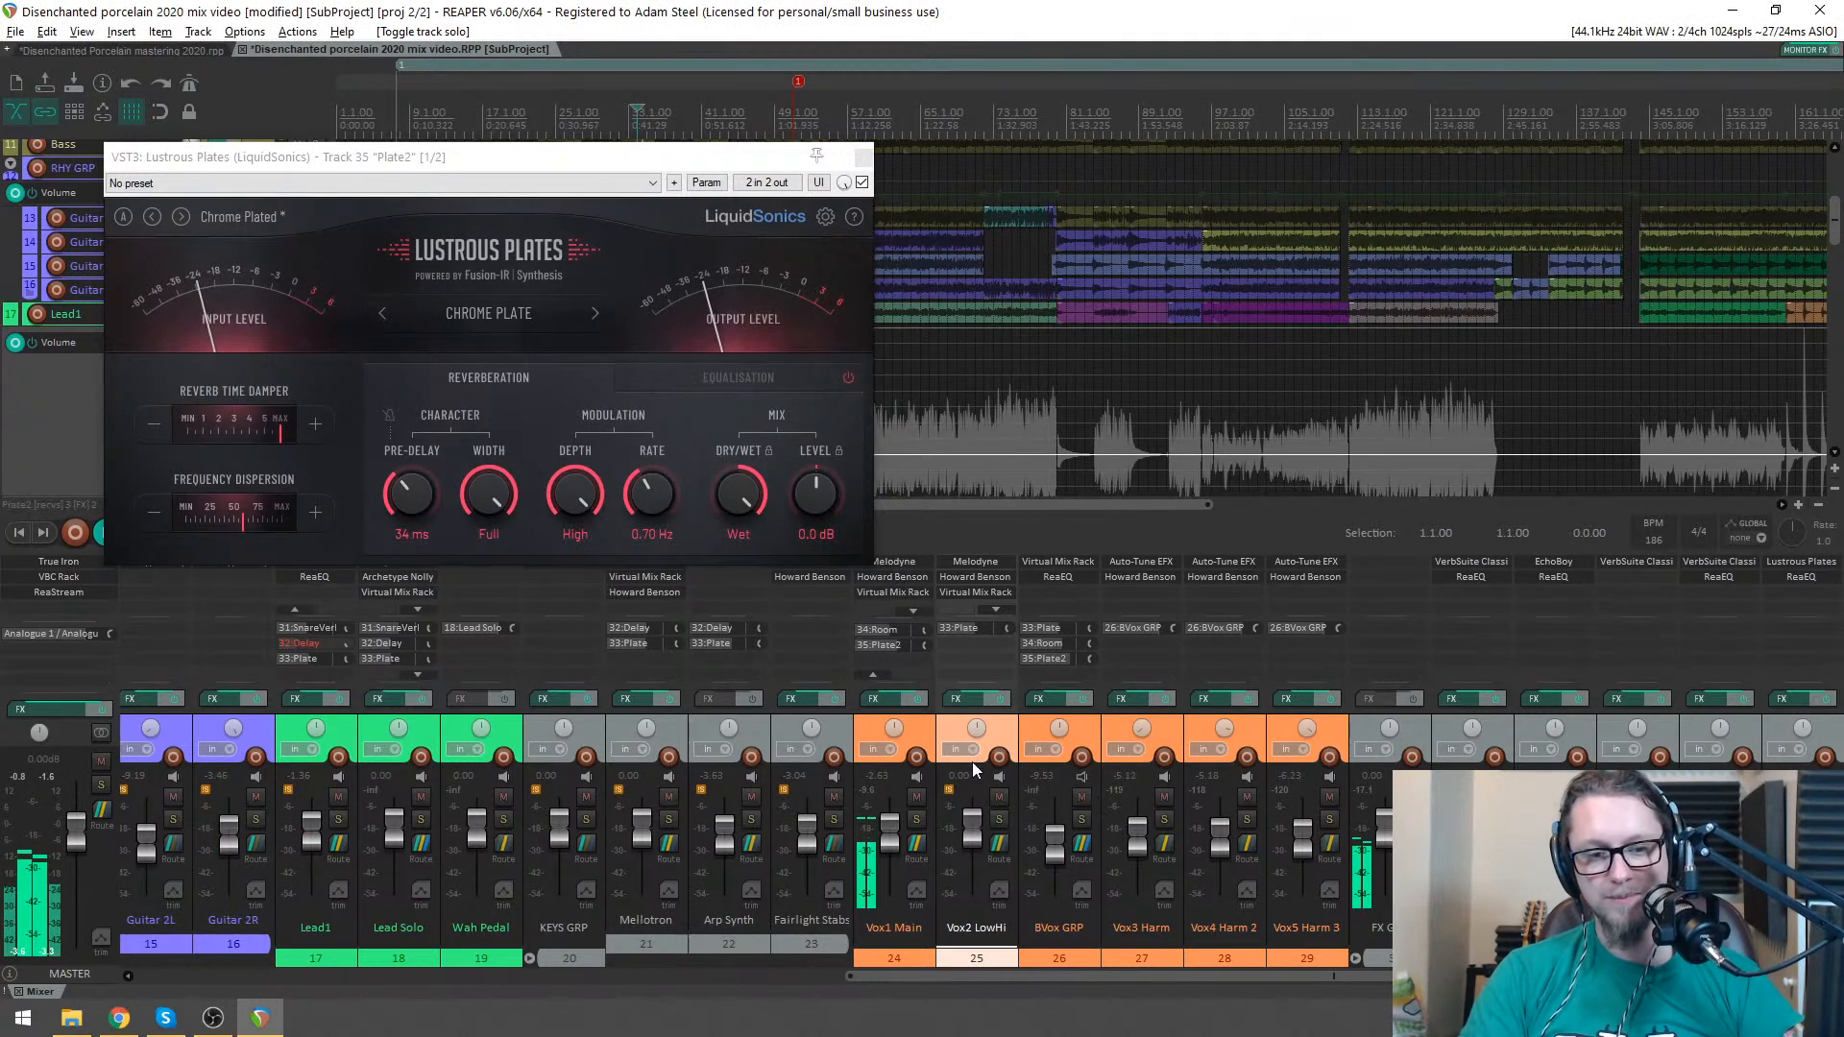
click(917, 820)
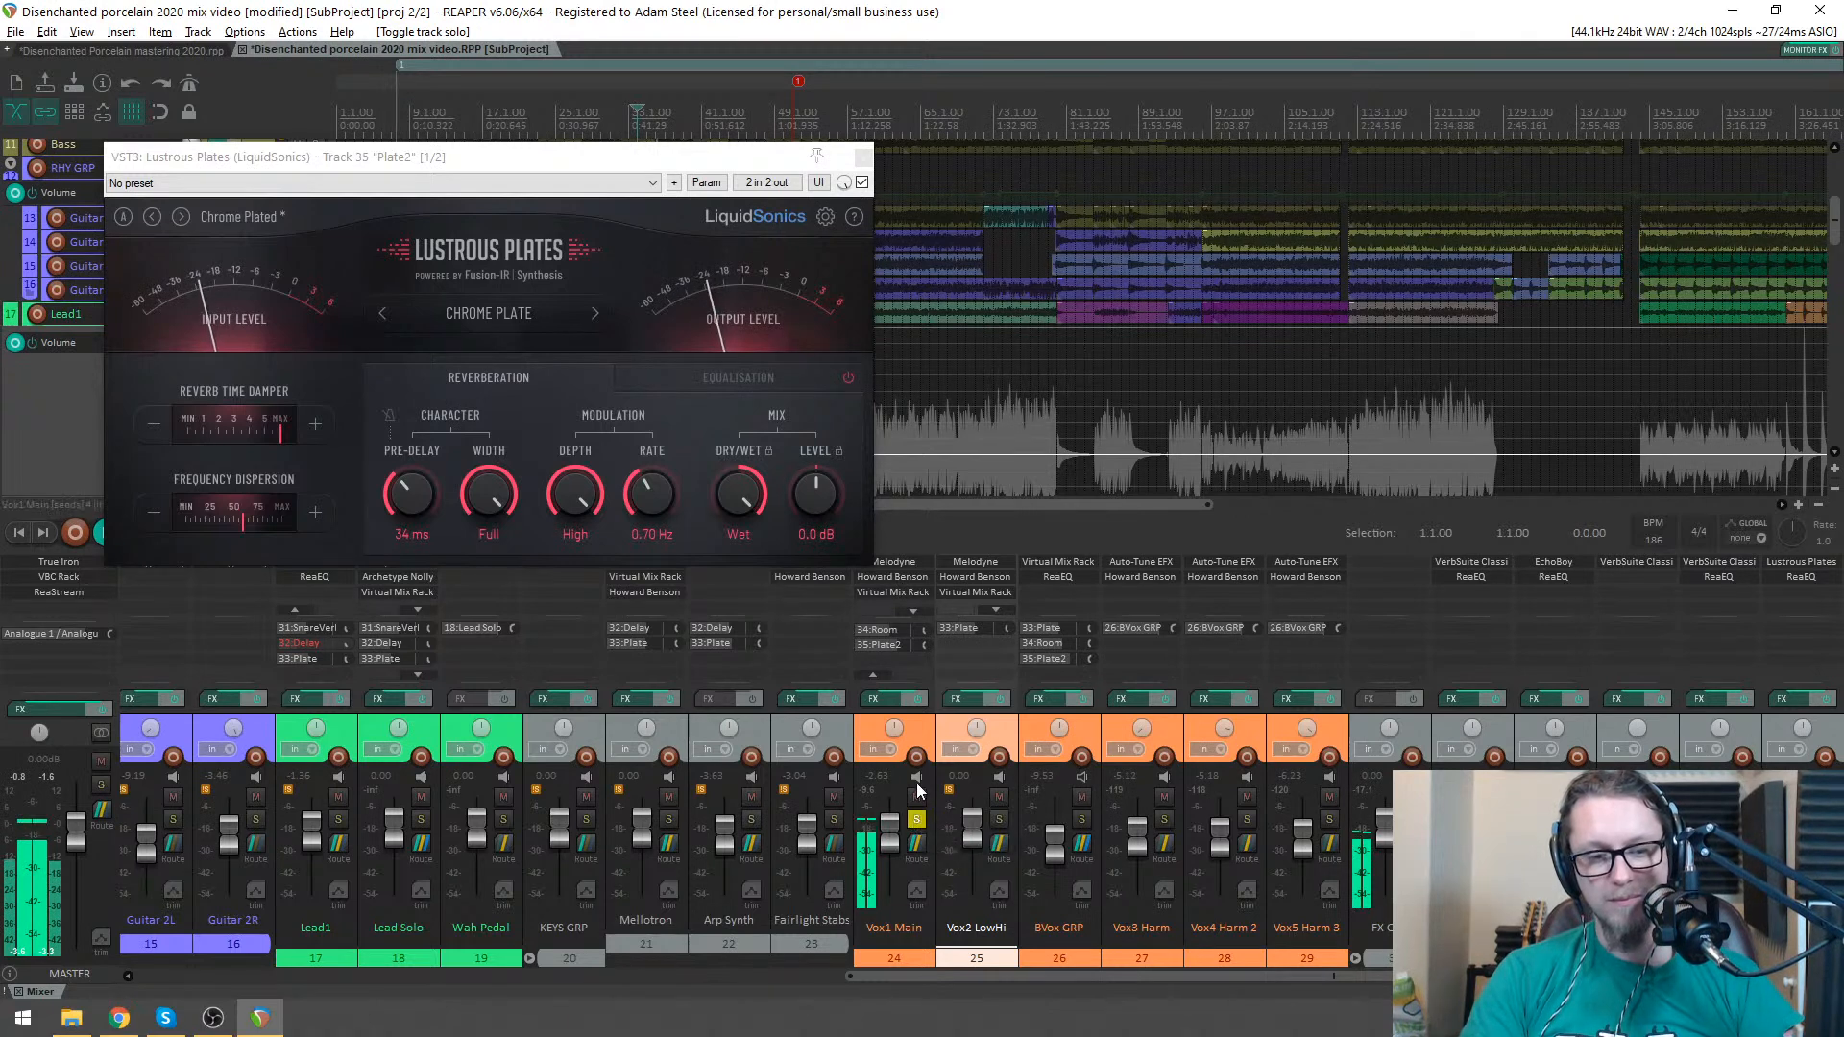
drag(701, 163, 741, 154)
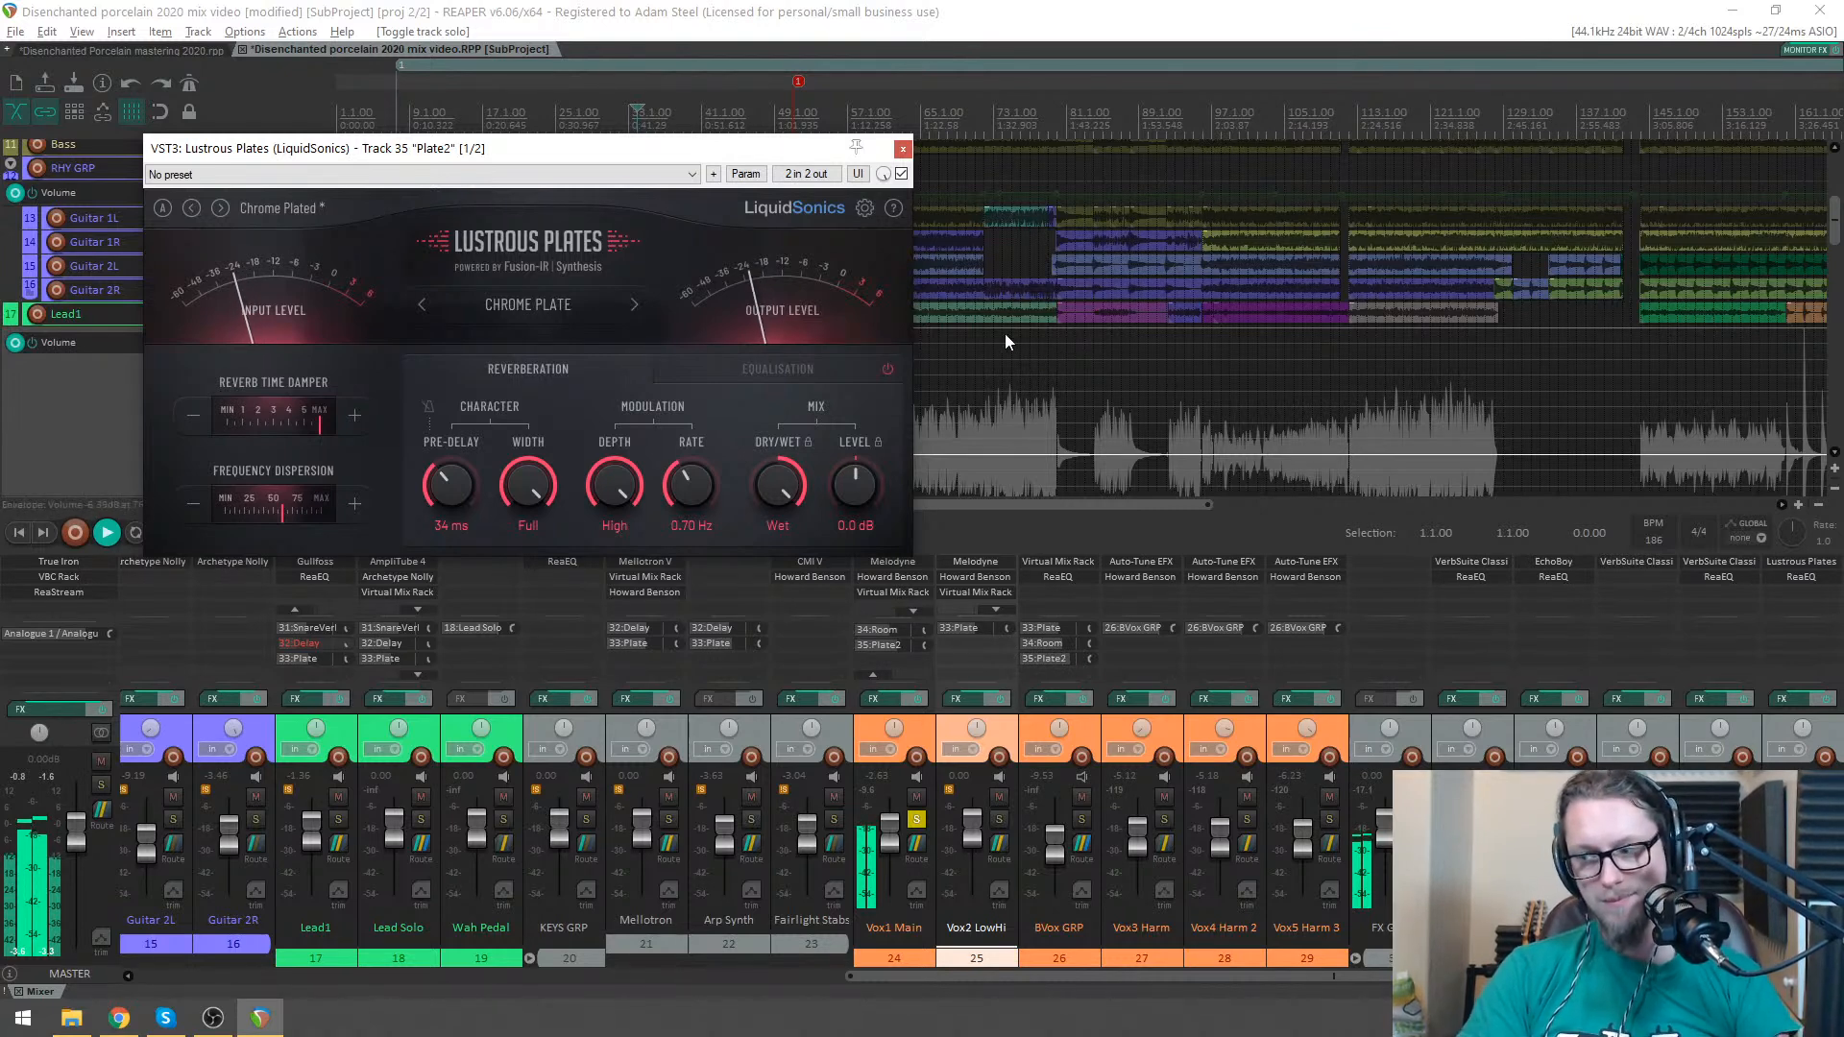
key(space)
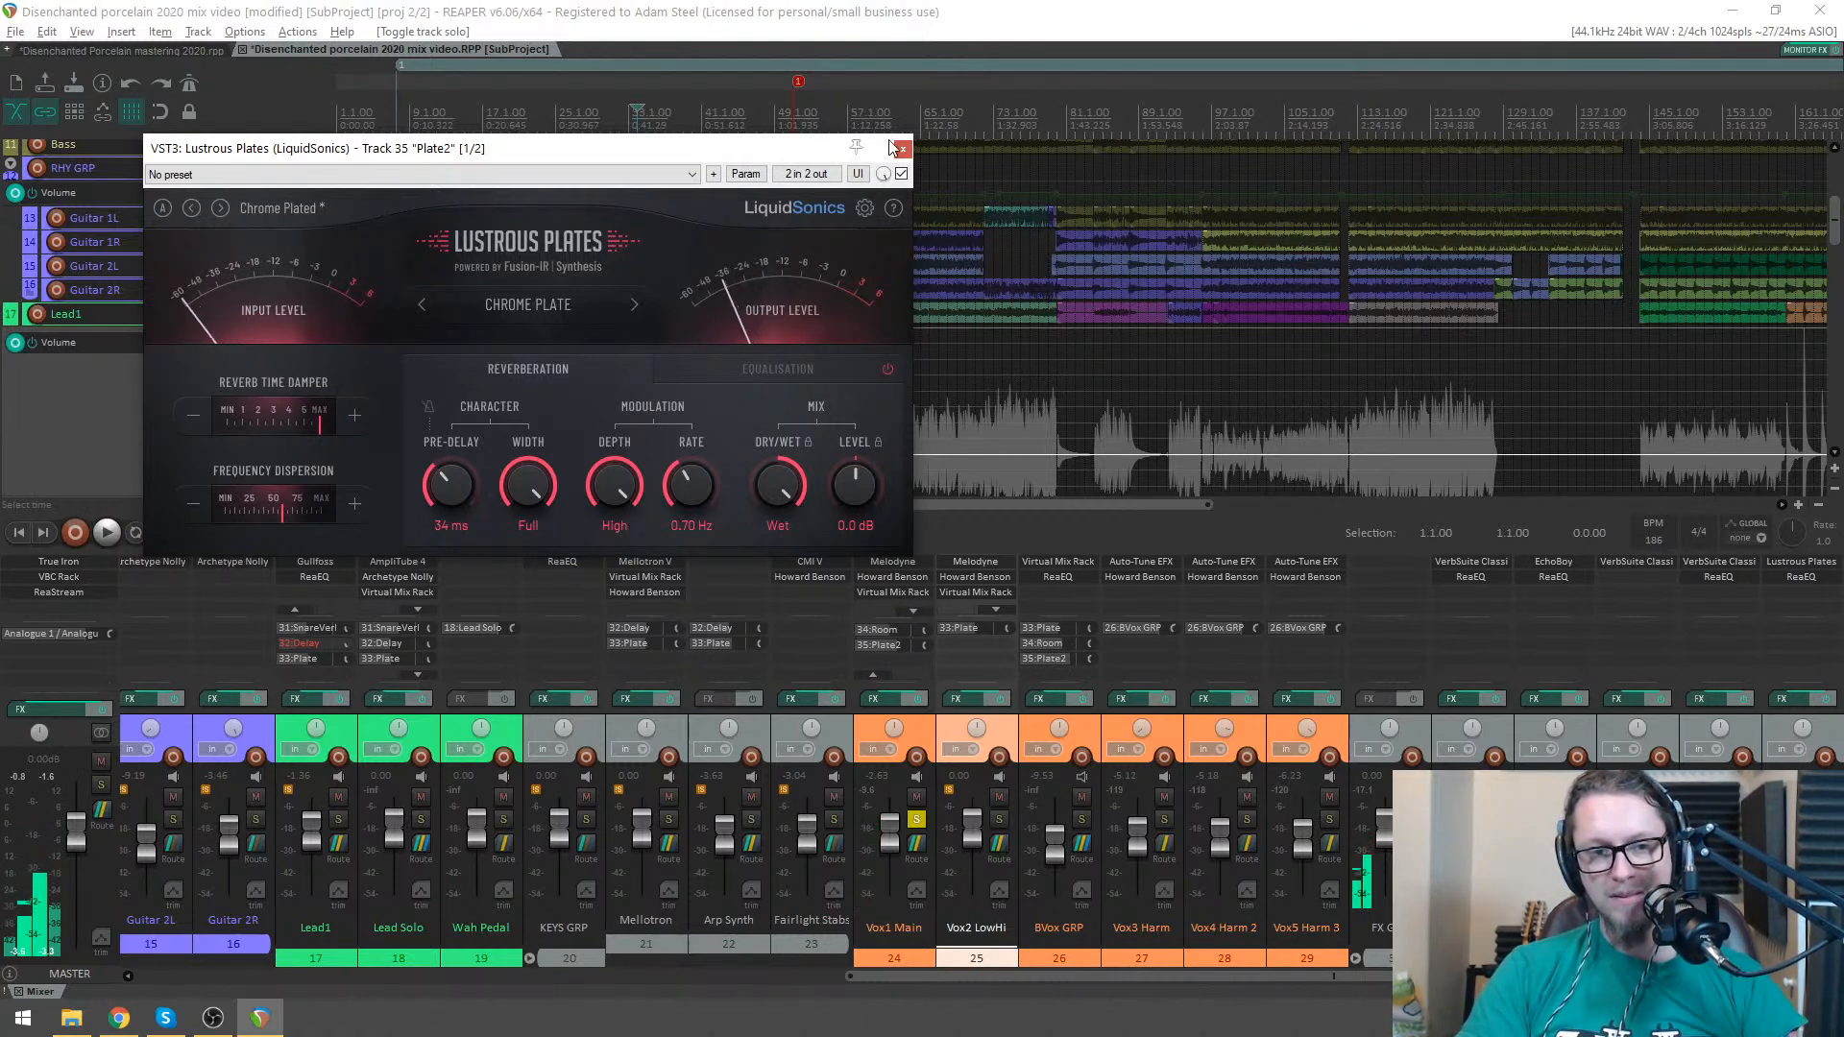
click(902, 149)
scroll(903, 149, down, 3)
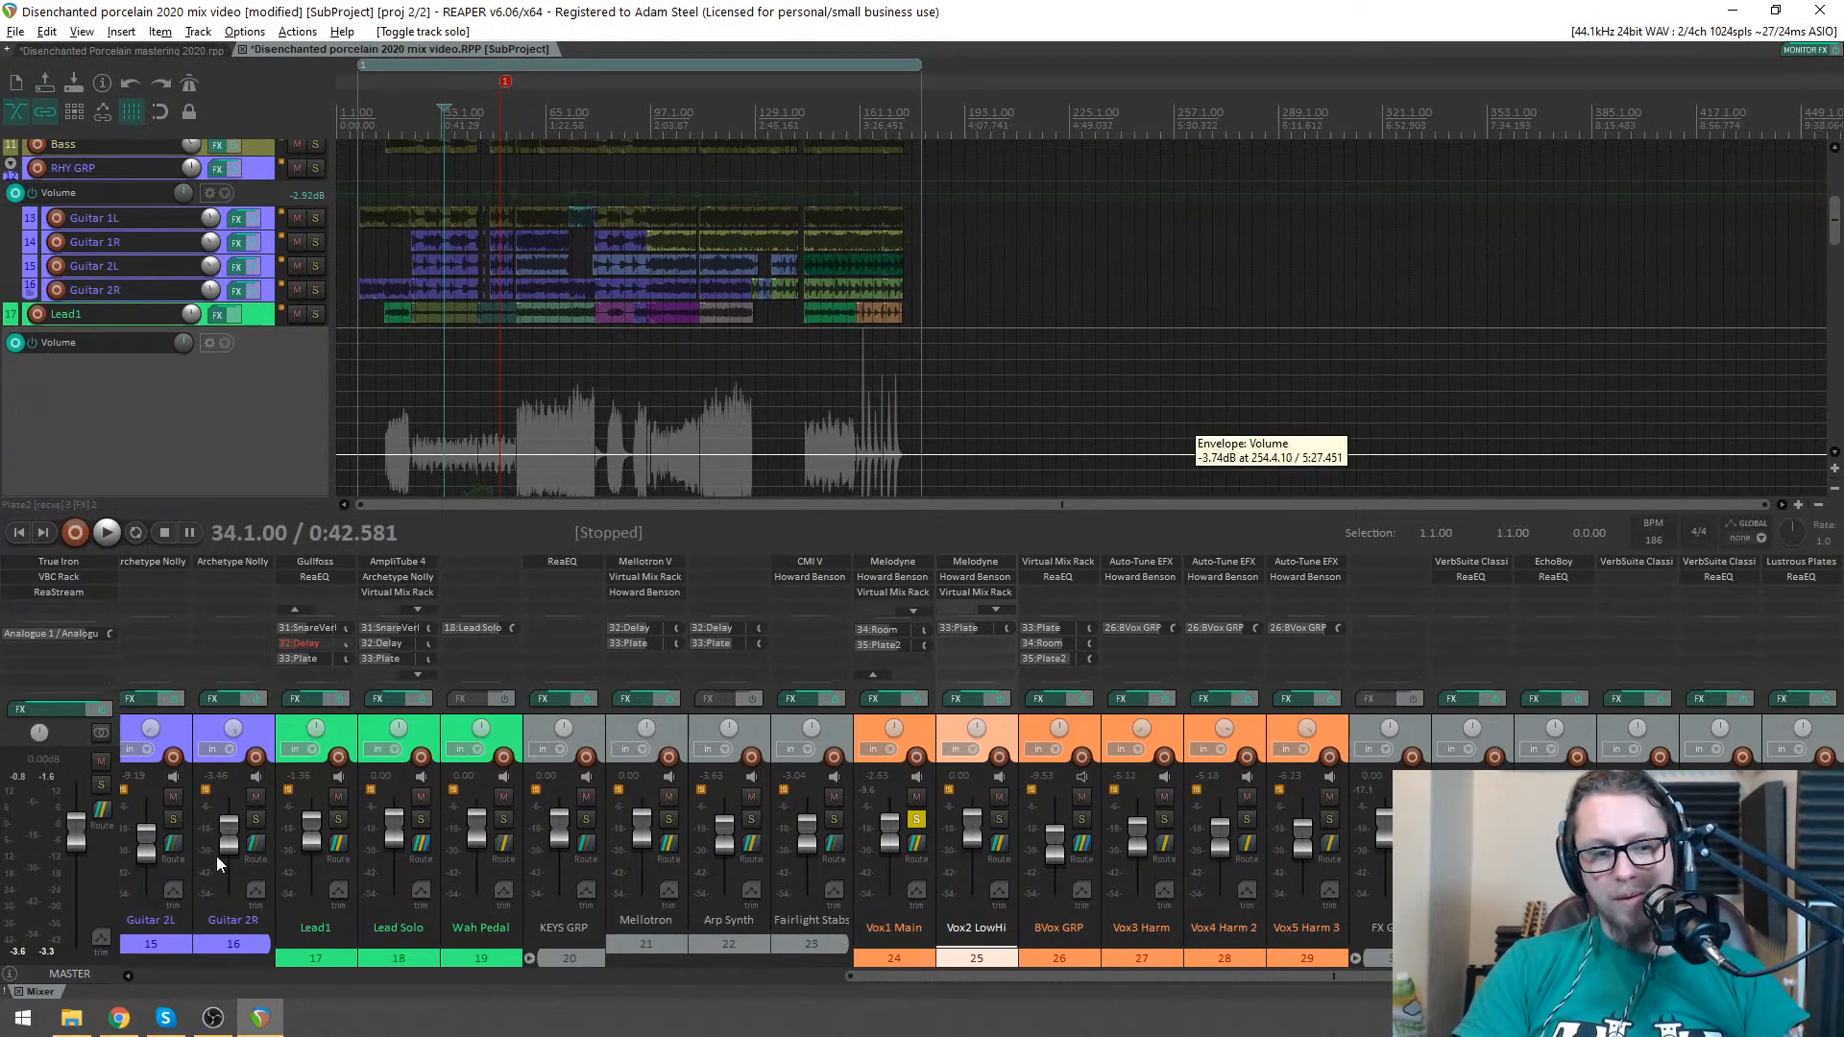
click(916, 819)
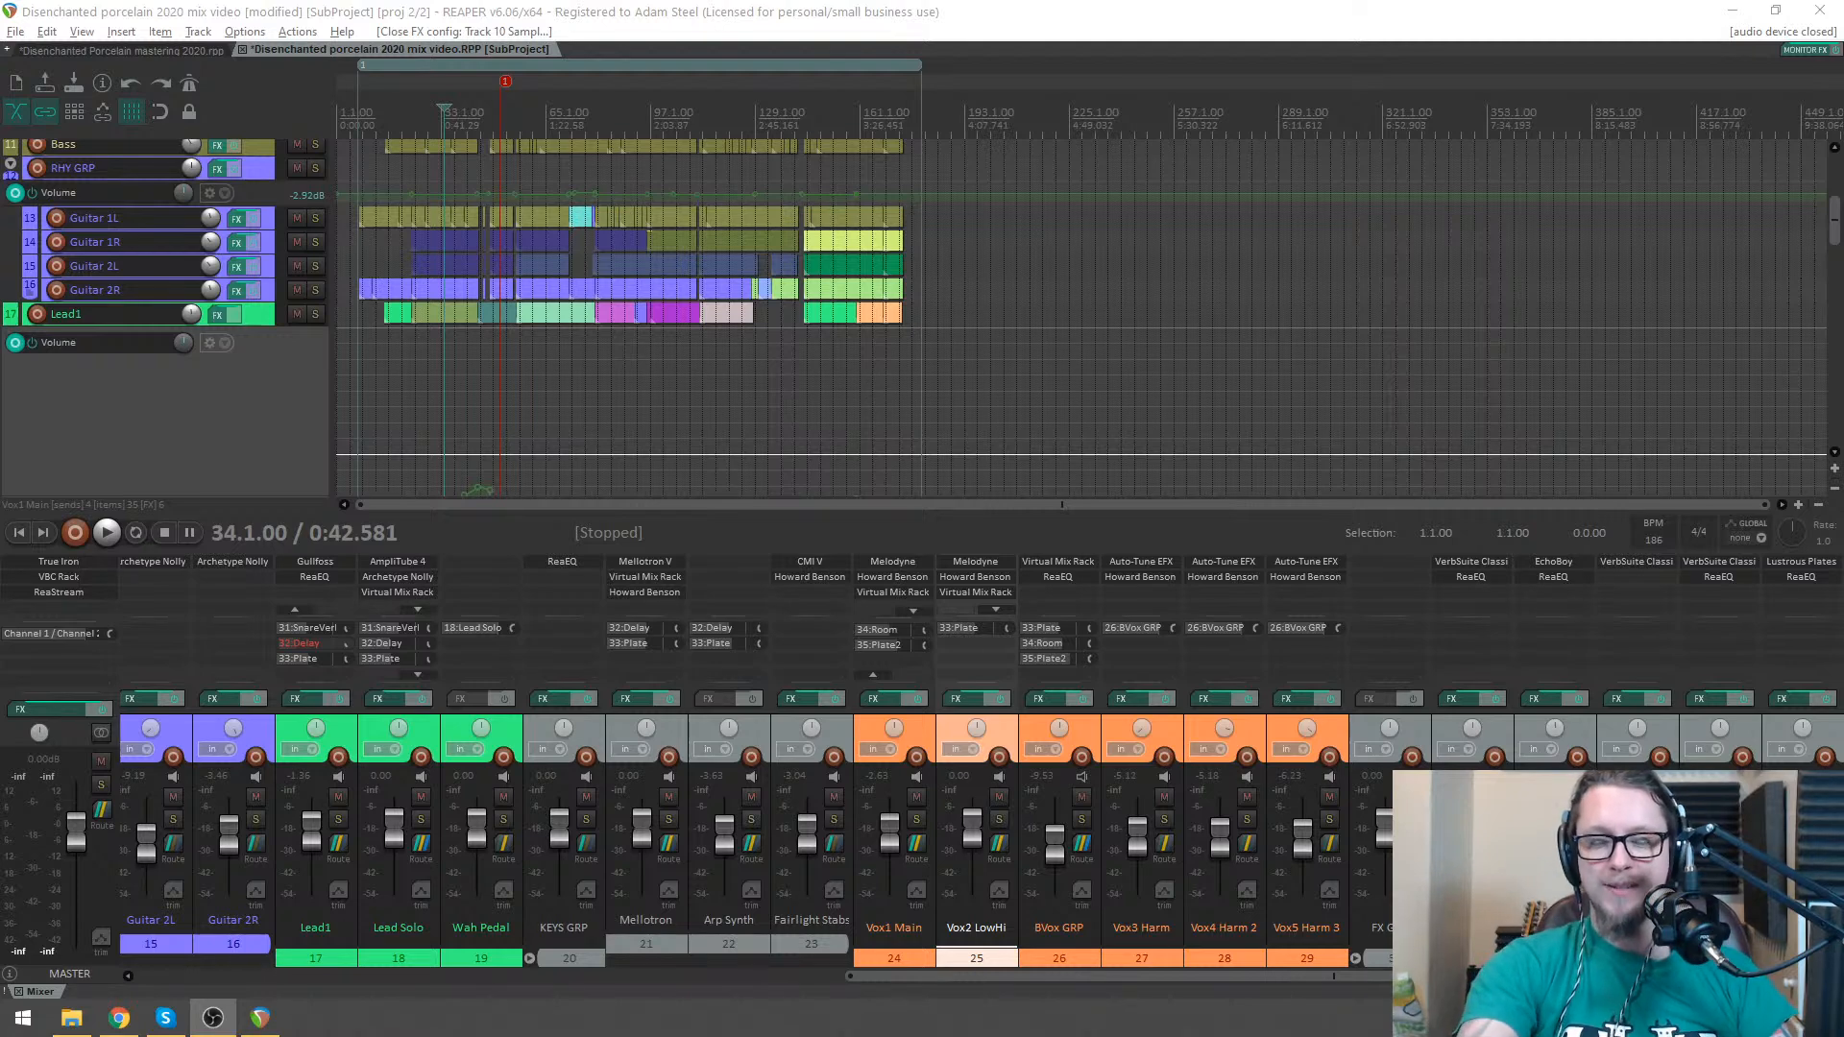
click(1428, 161)
scroll(733, 217, up, 3)
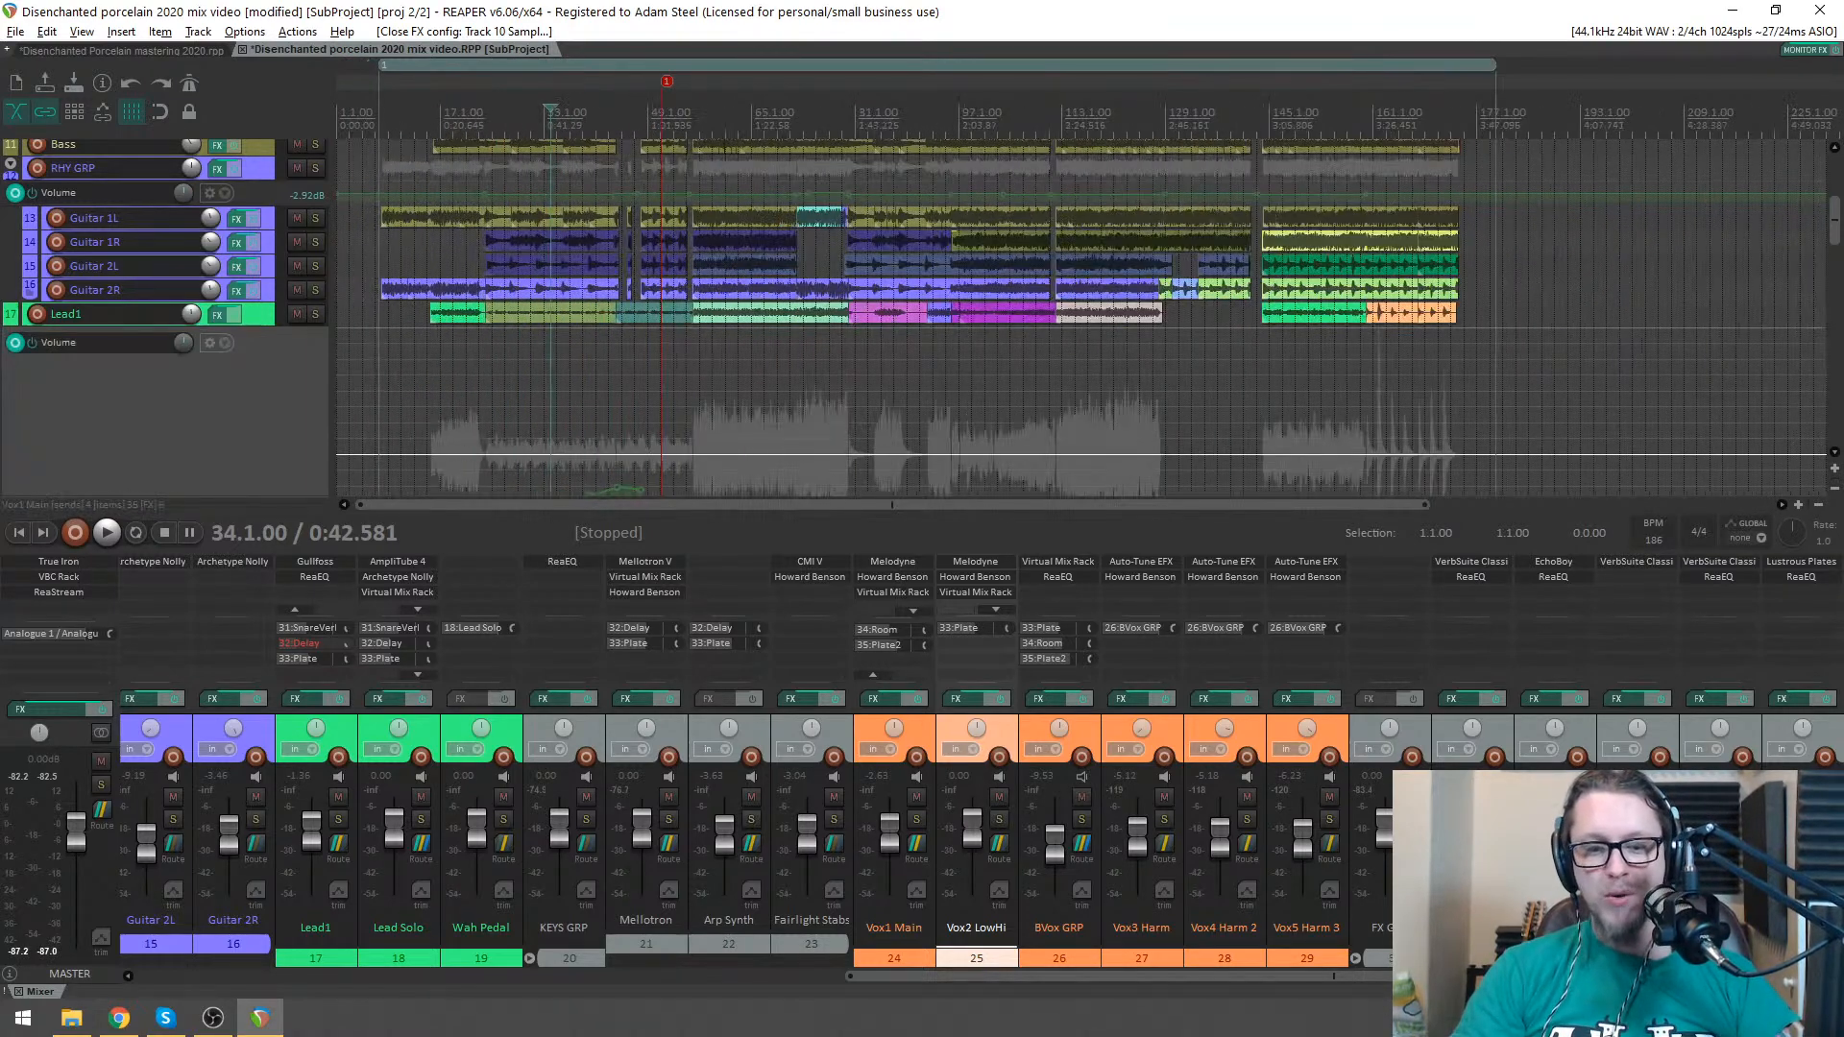
drag(1095, 976, 540, 995)
drag(858, 981, 1297, 979)
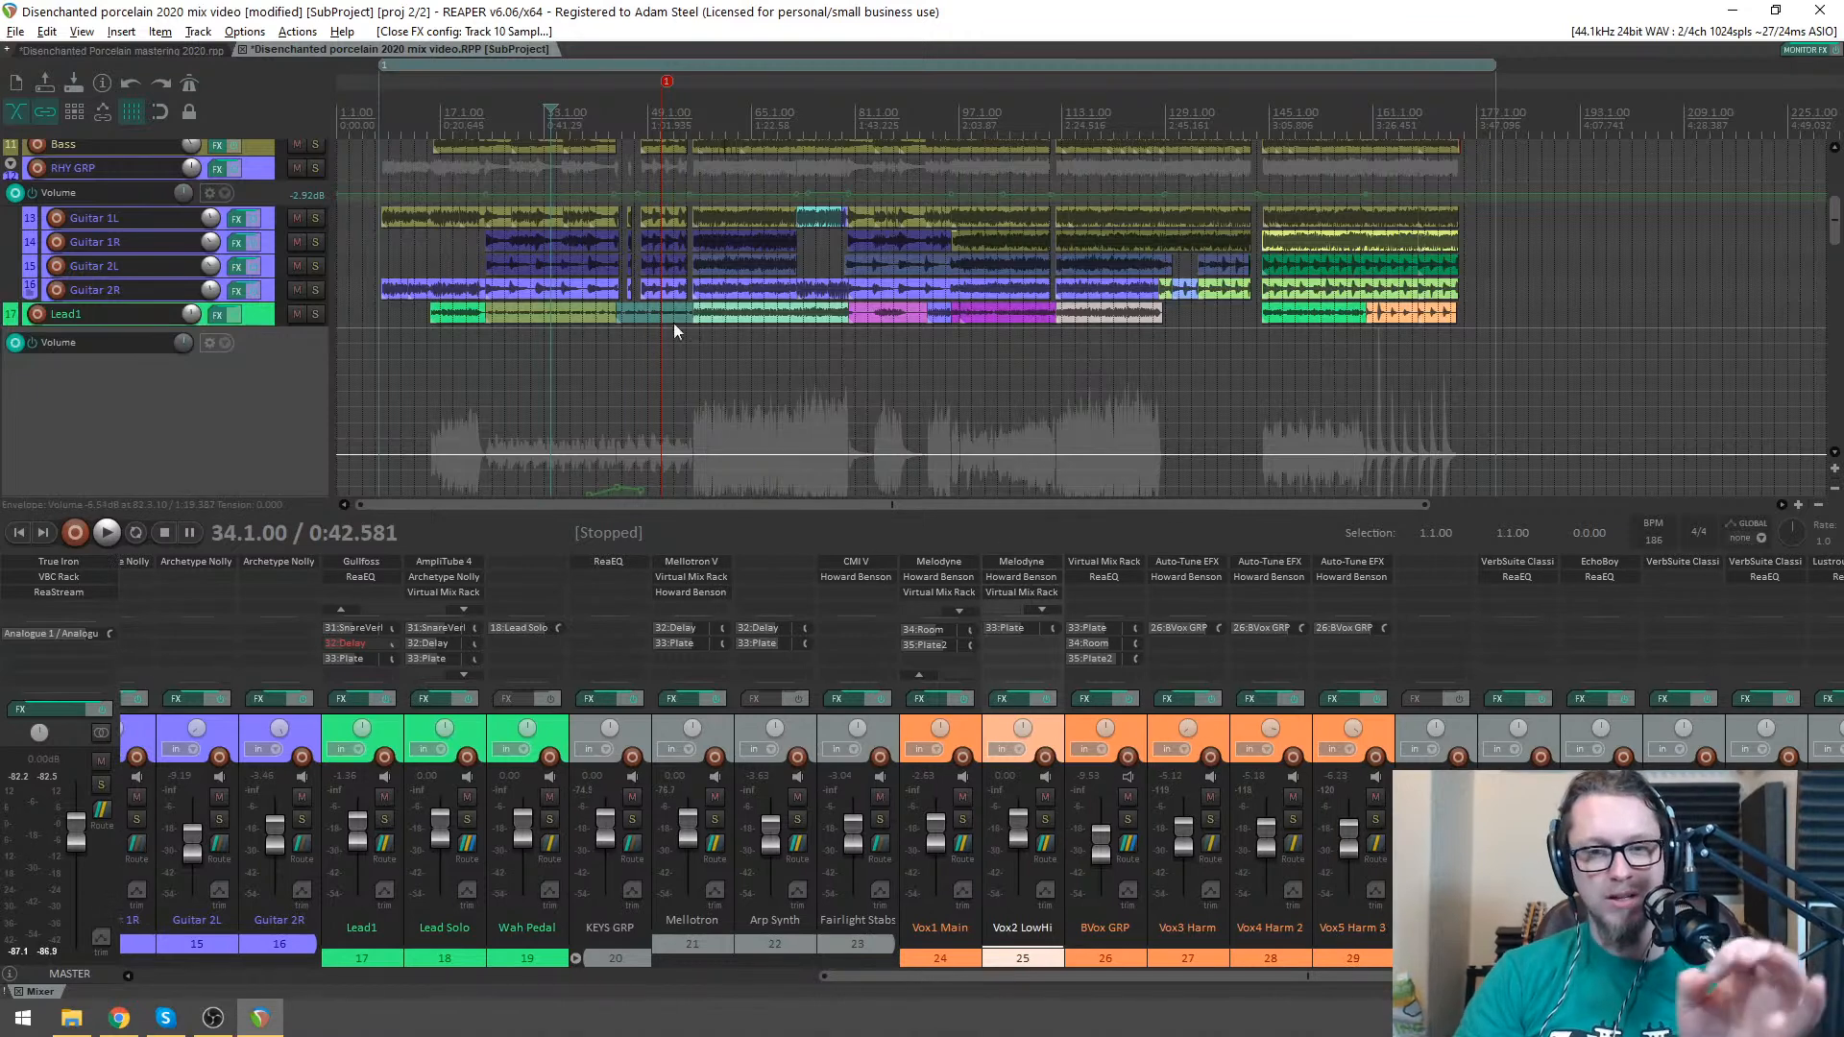
scroll(1037, 237, down, 2)
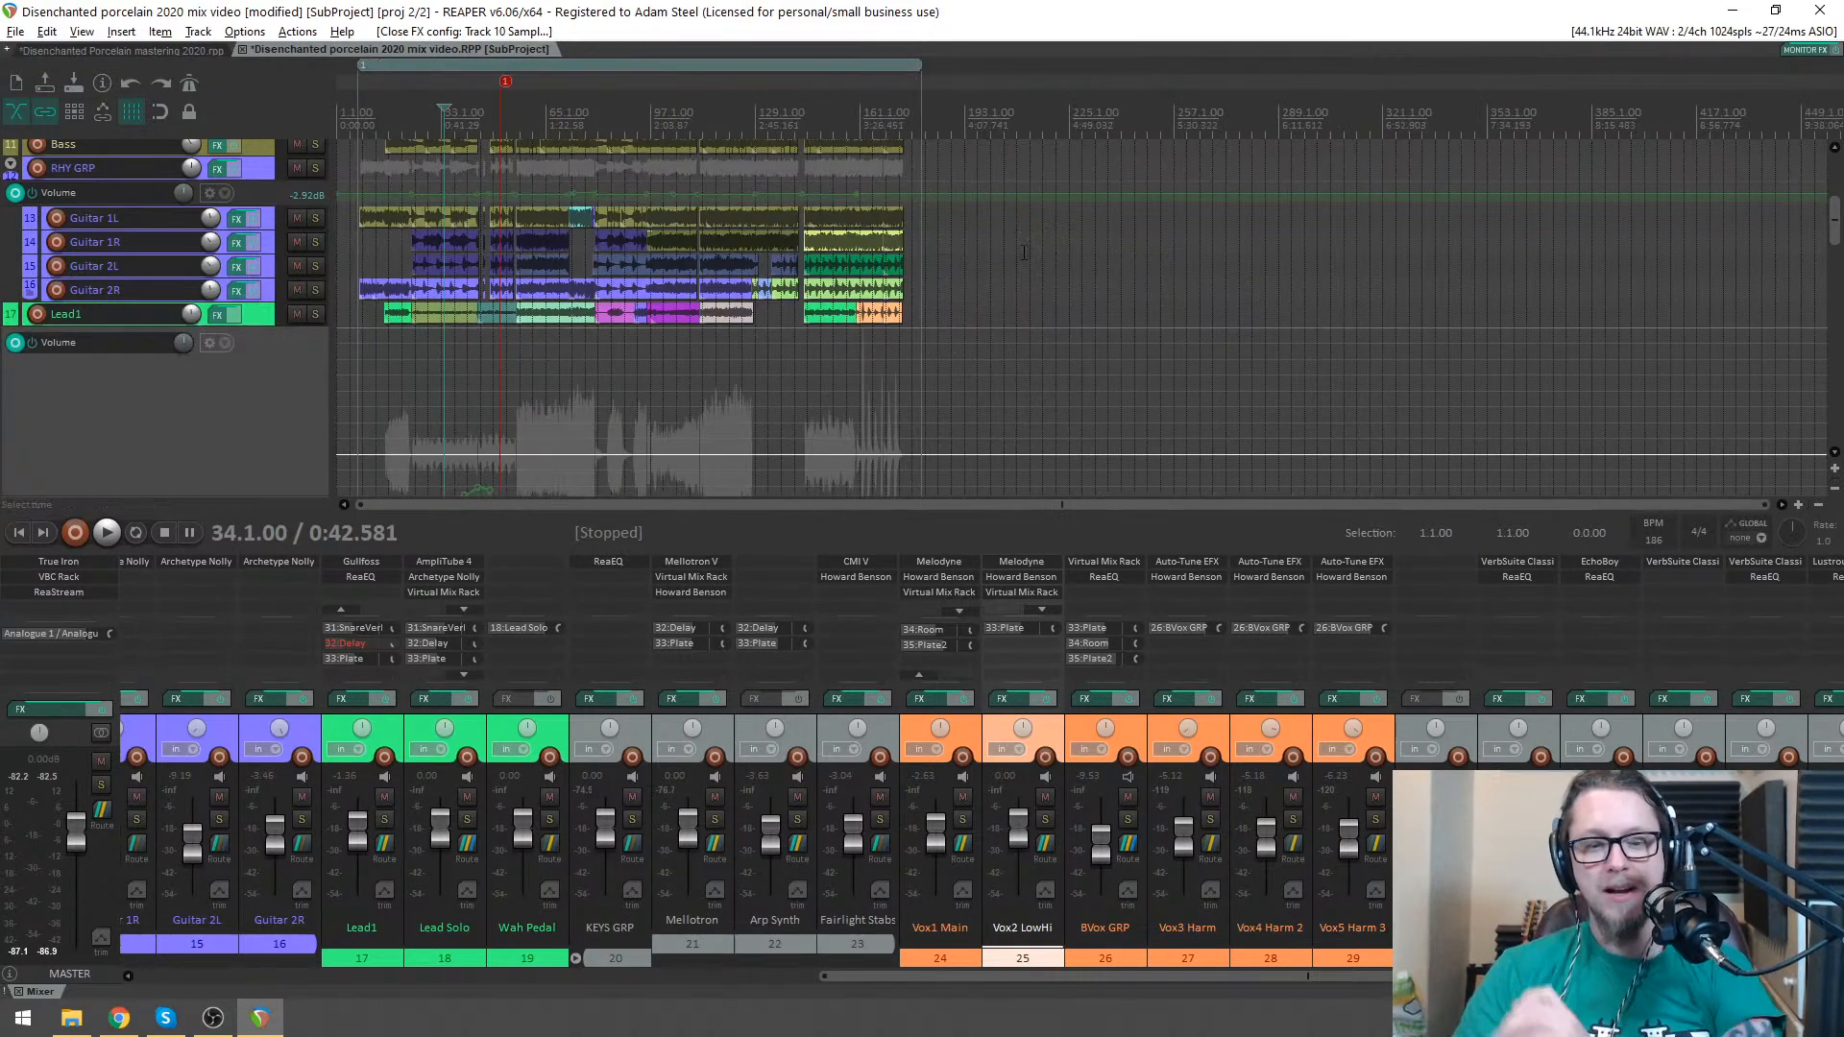
scroll(605, 234, up, 2)
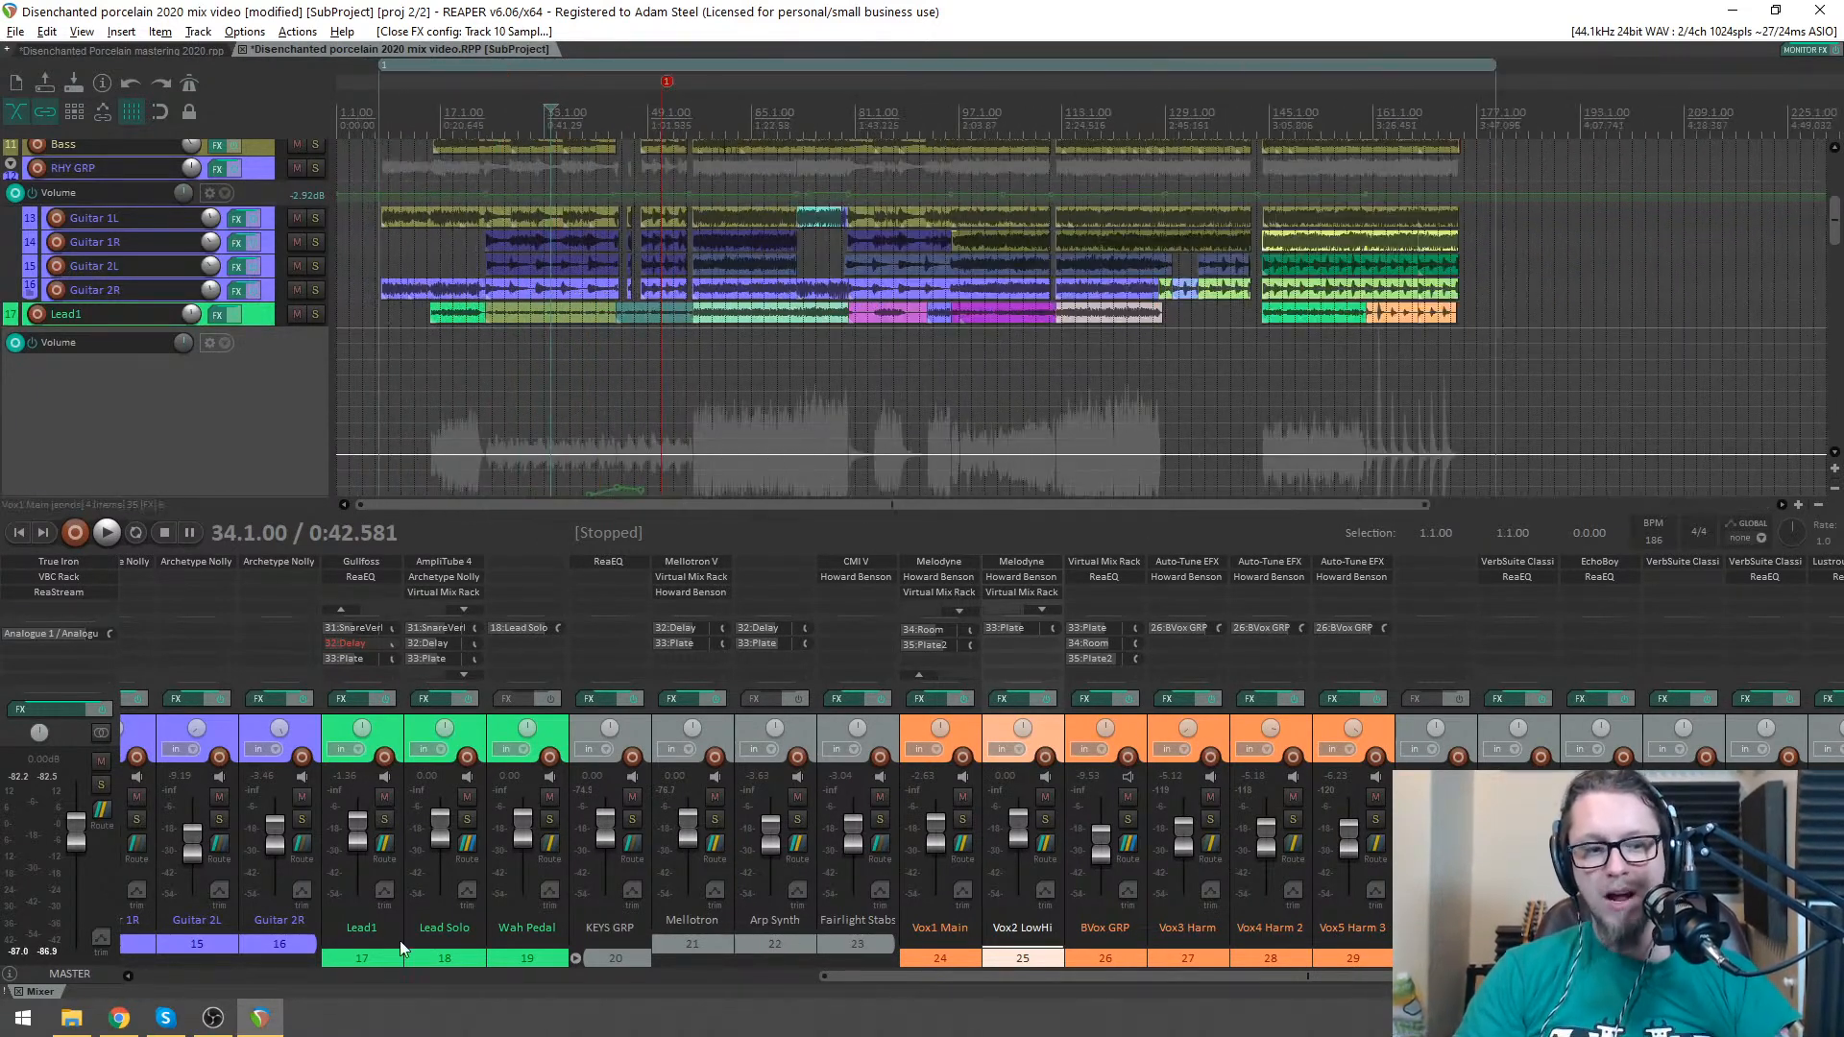
- Solo the Kick track, play it from 59.4.66, and open its Virtual Mix Rack for inspection
click(233, 976)
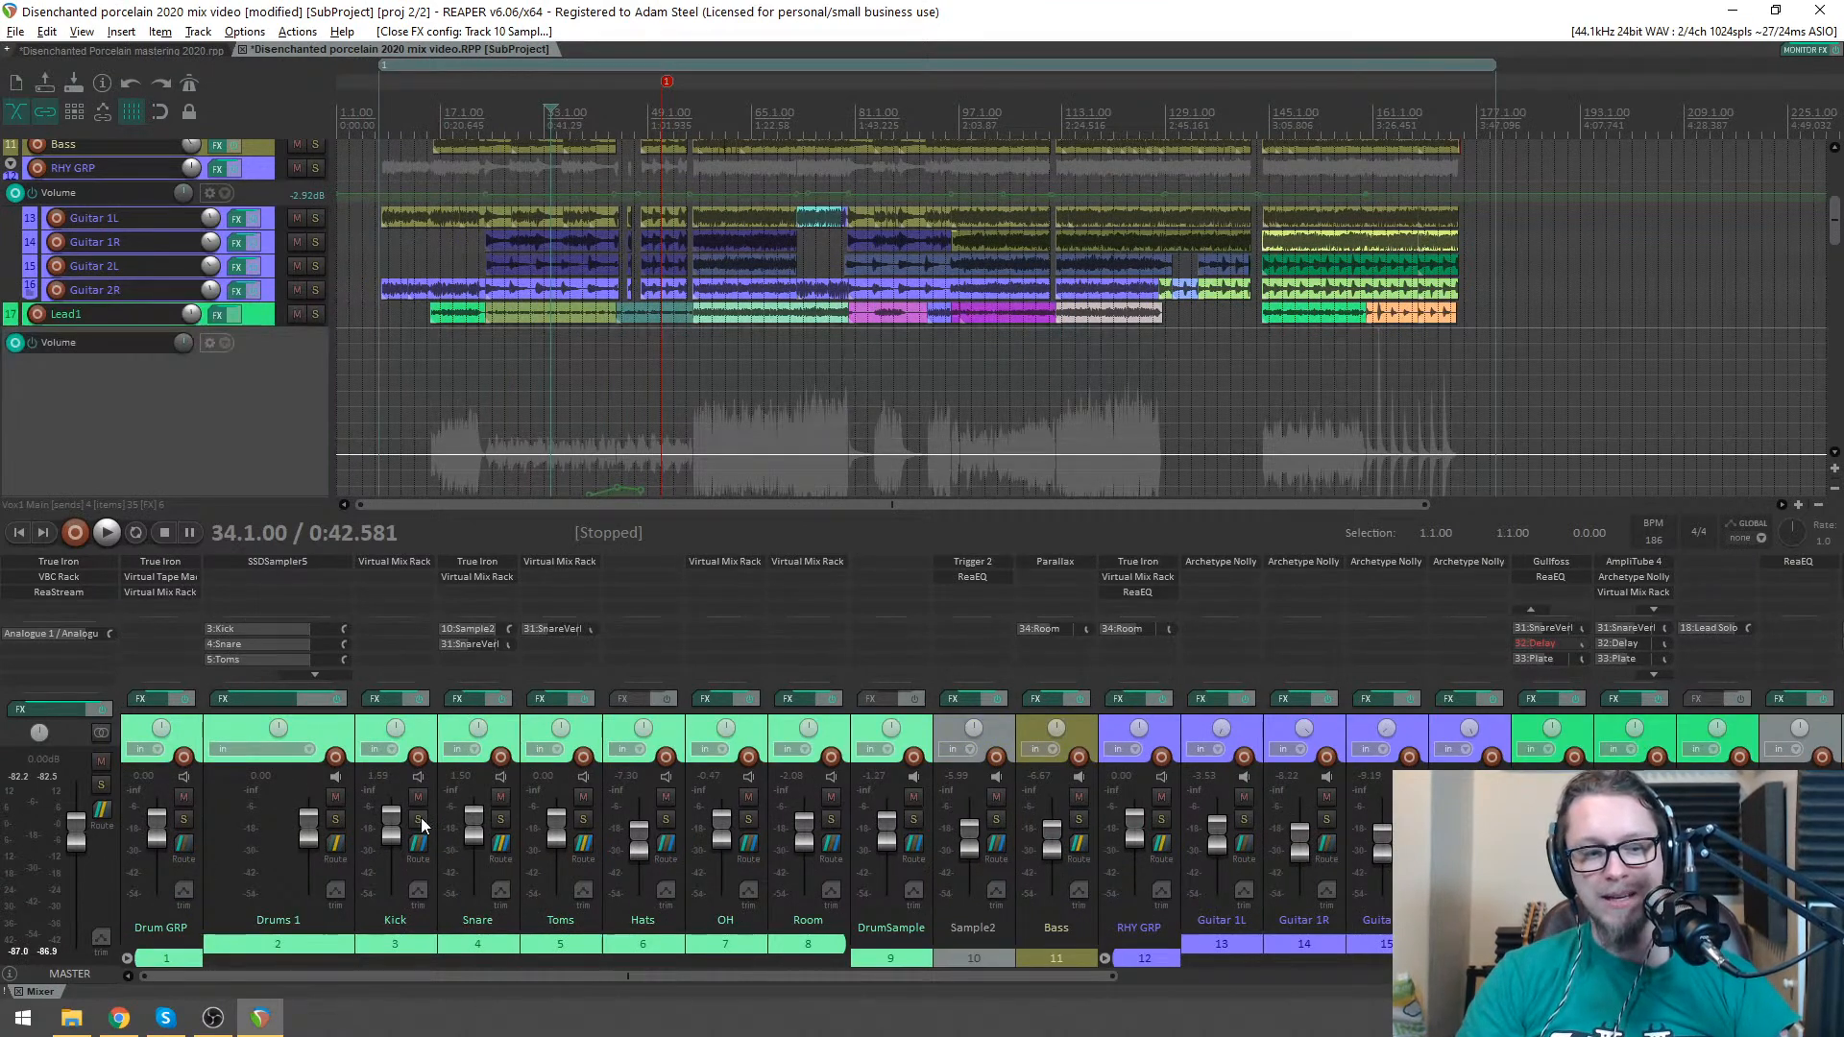
click(418, 818)
click(717, 125)
key(space)
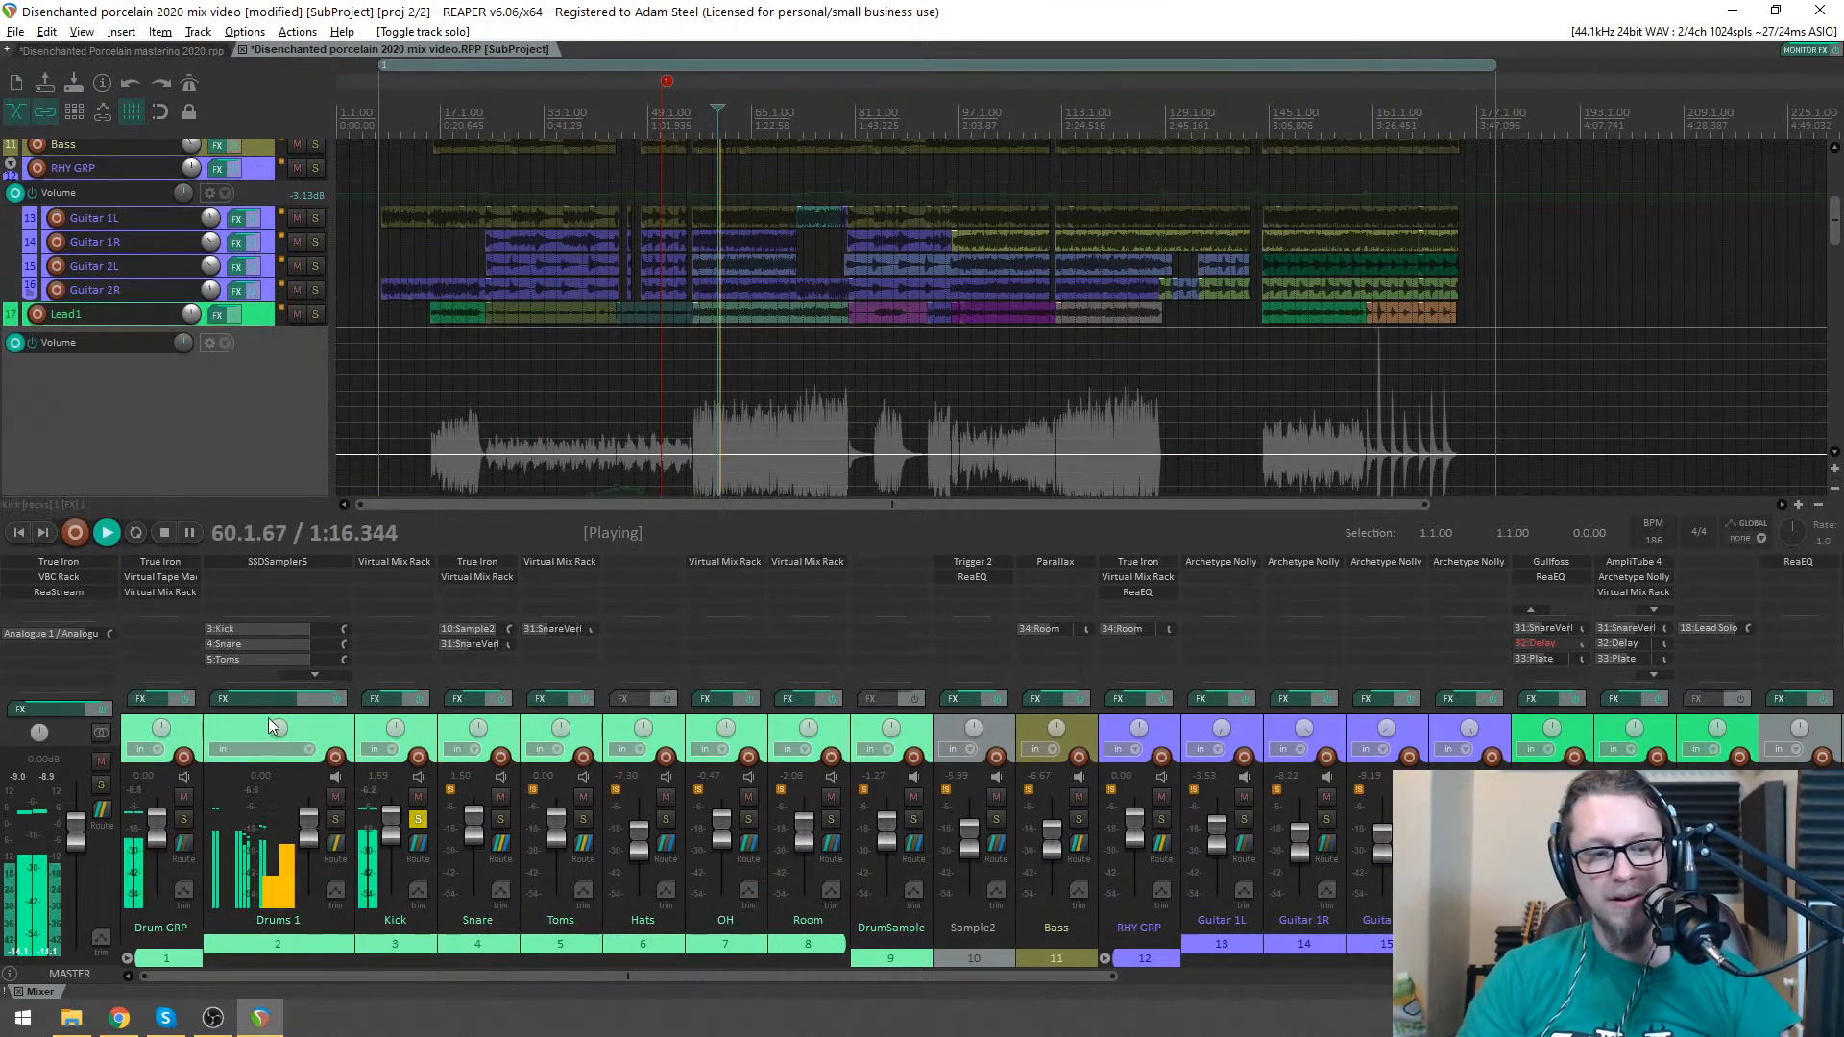
click(400, 561)
drag(523, 146, 956, 133)
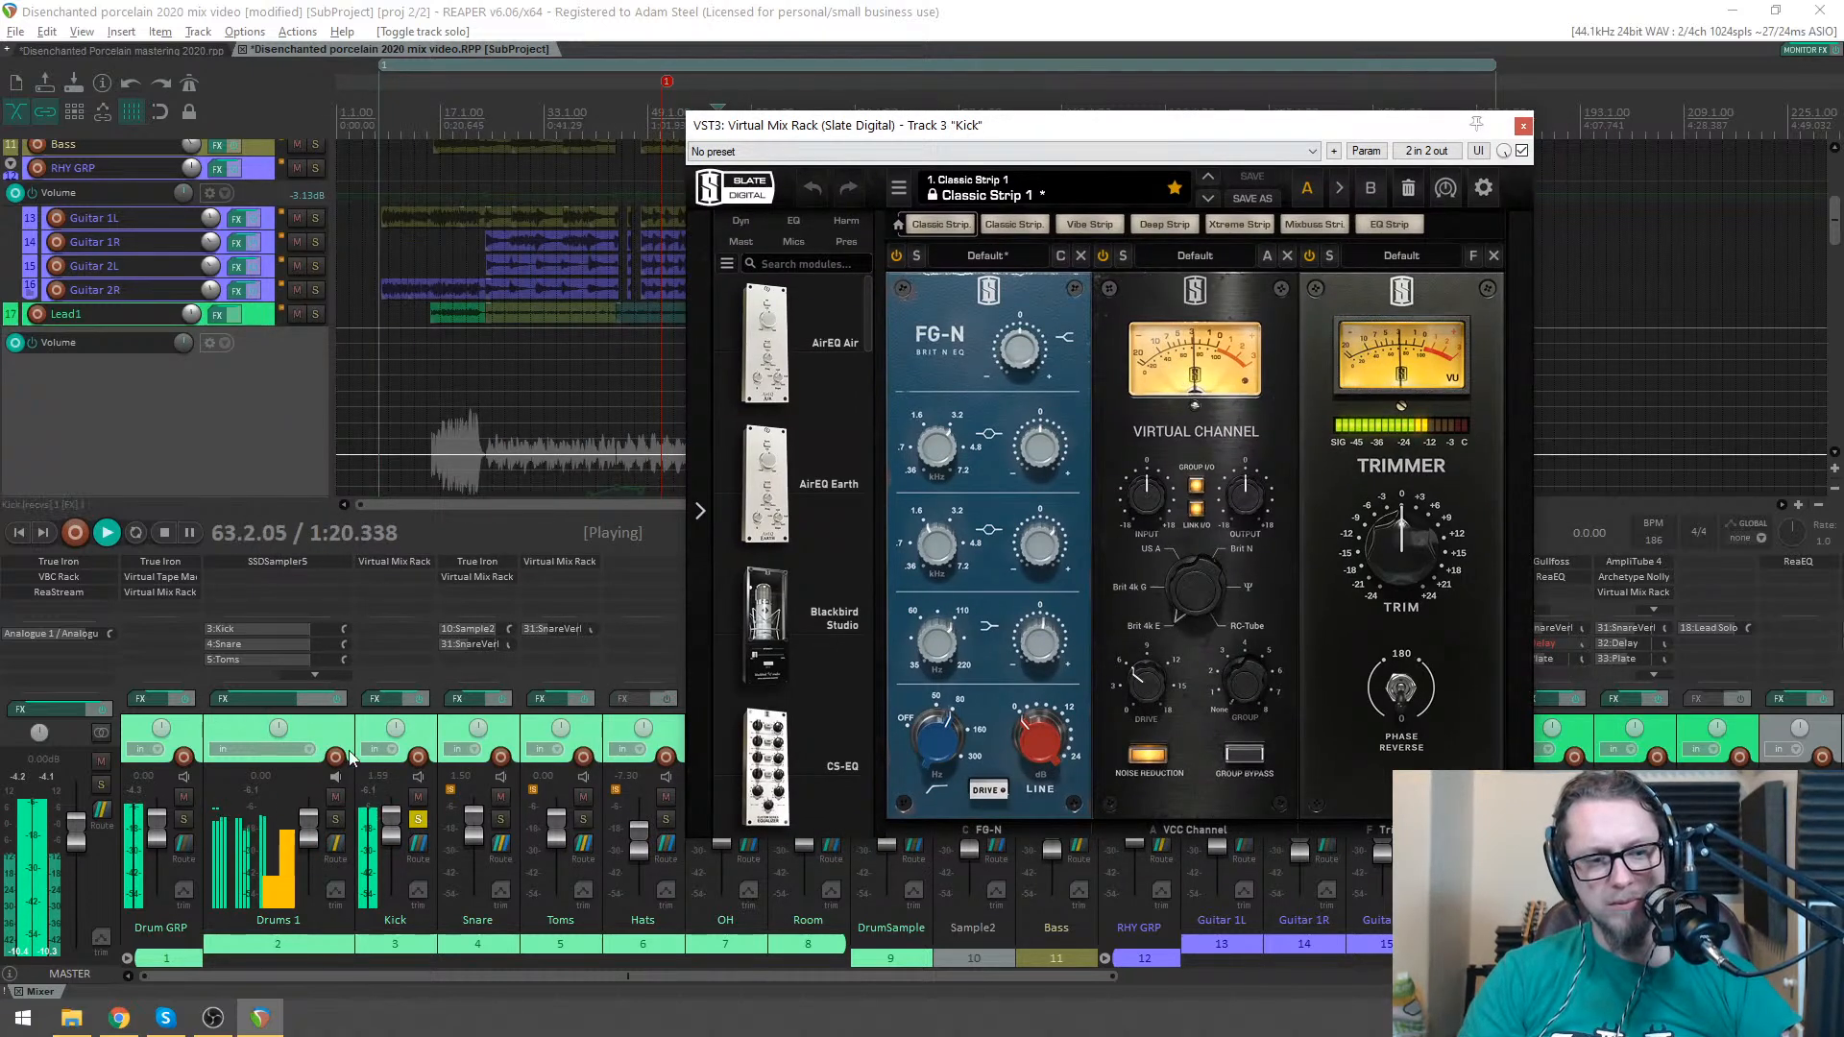
- Add Snare to the soloed Kick, replay from 59.4.66, stop, and leave only Snare soloed
click(501, 819)
key(space)
key(space)
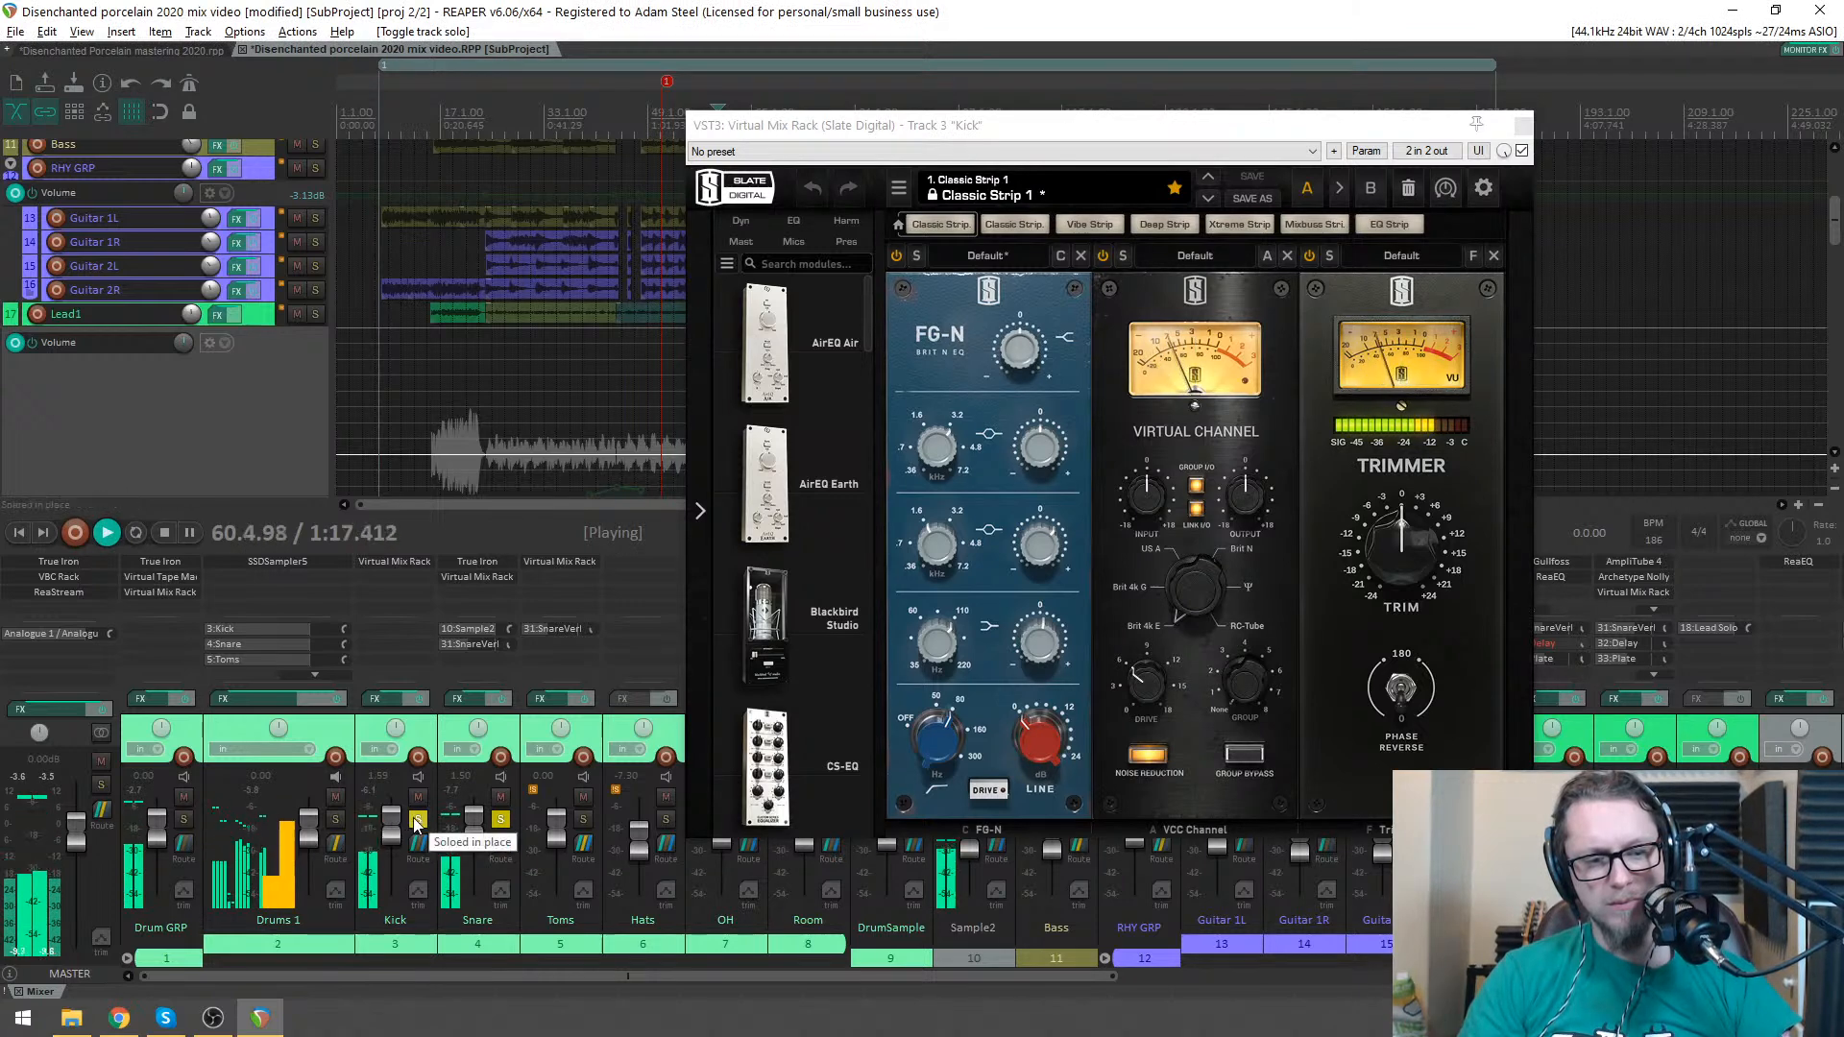
key(space)
click(419, 820)
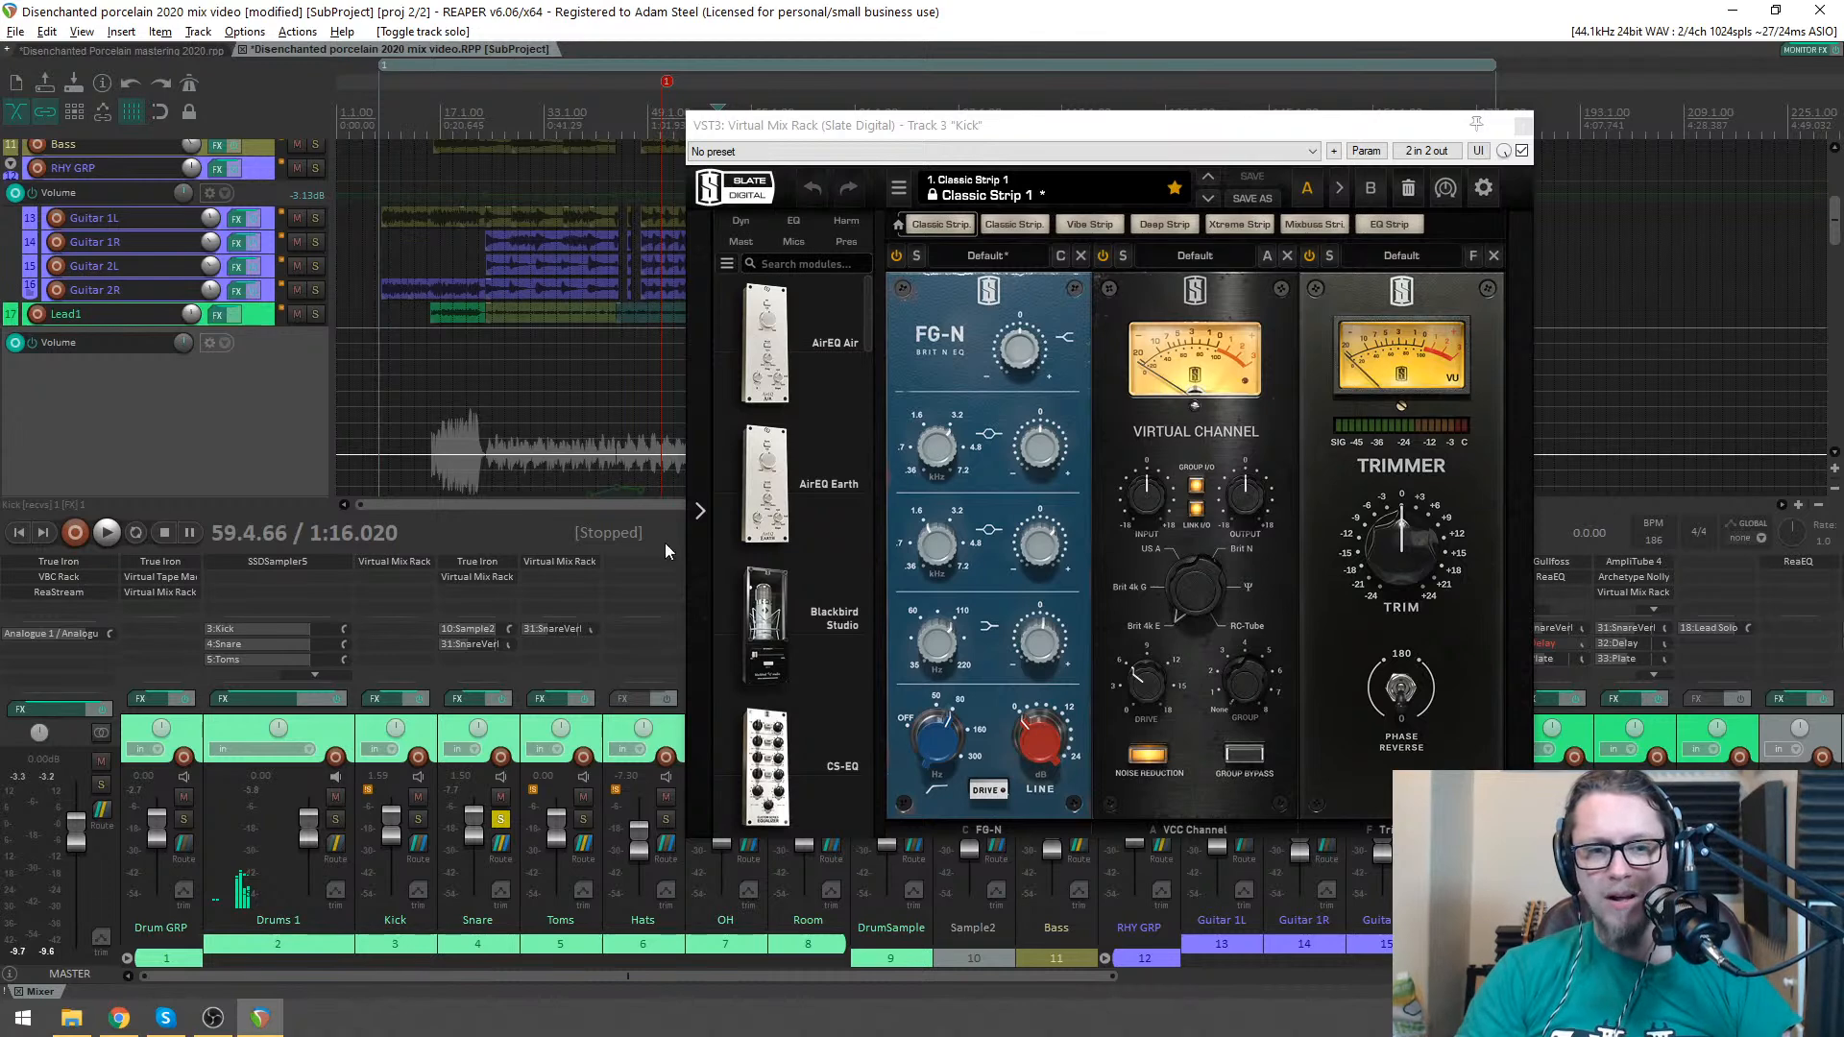
- Open SSDSampler5 on Drums 1, inspect its Mix page and the Snare Top output routing options during playback, and close it
click(278, 561)
drag(928, 182, 486, 172)
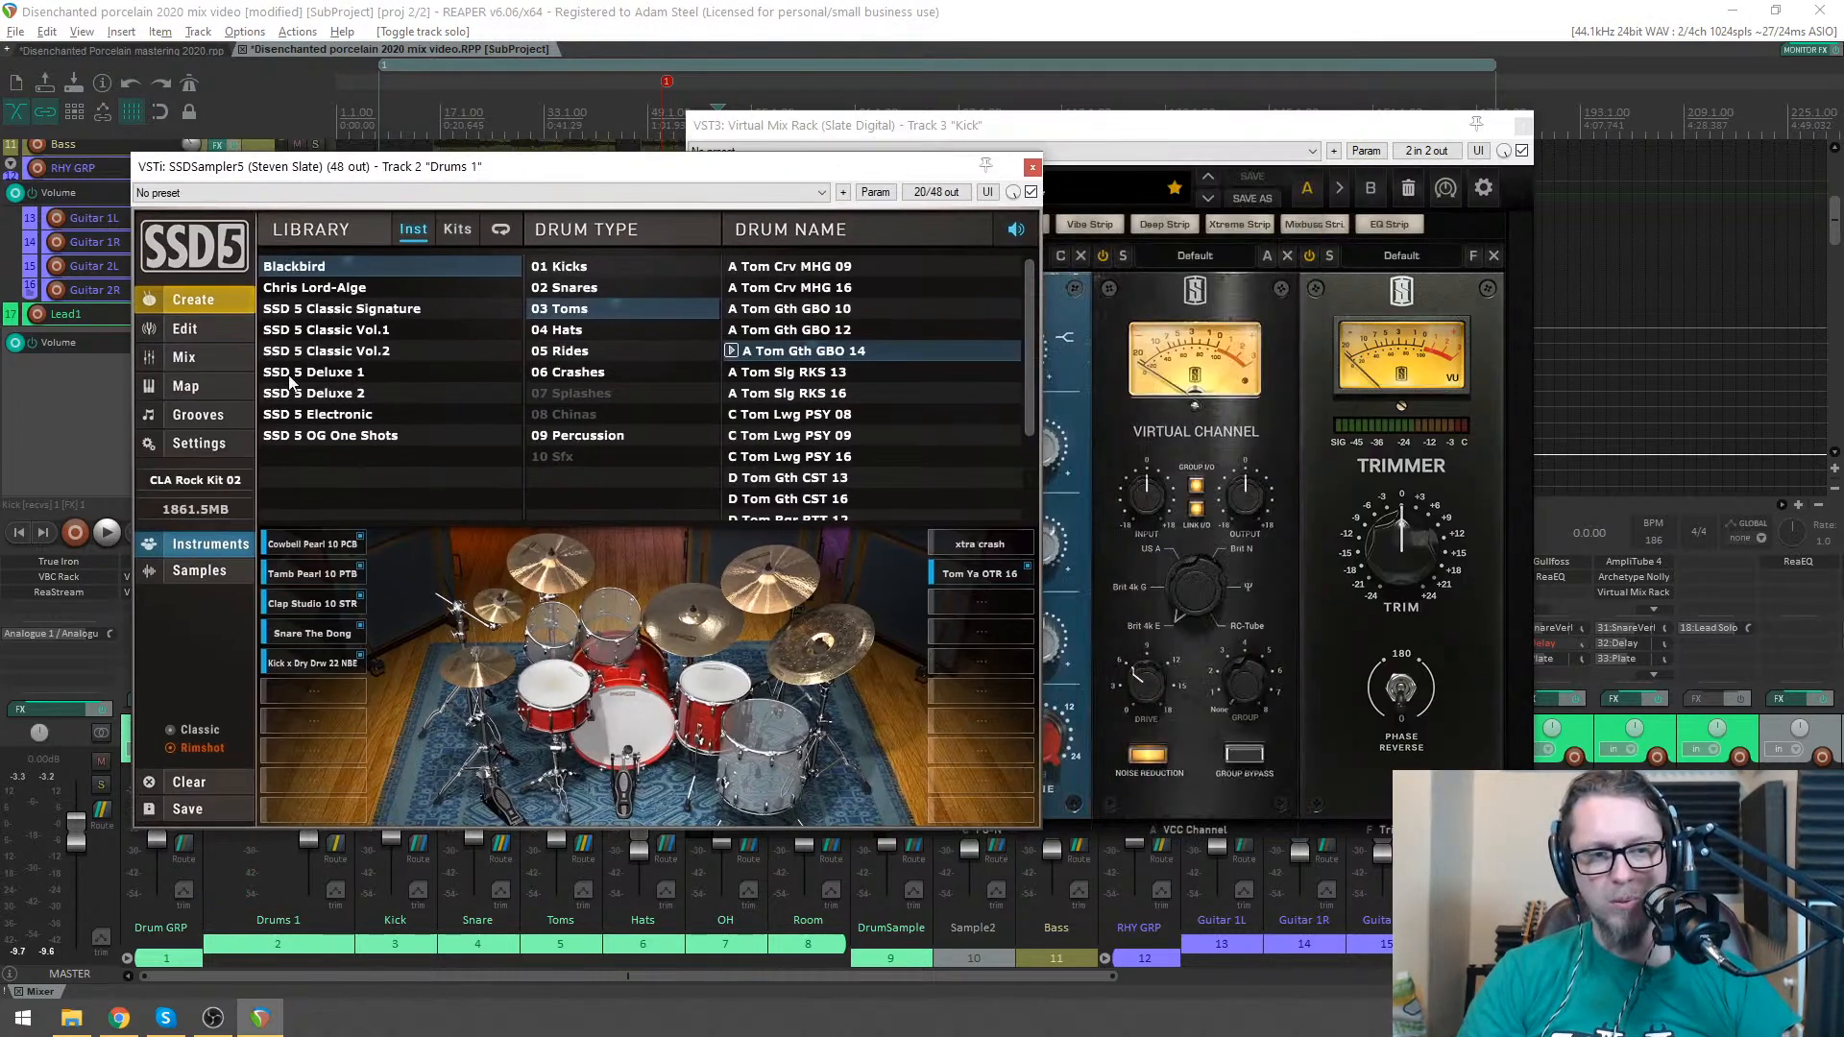
click(188, 389)
click(182, 358)
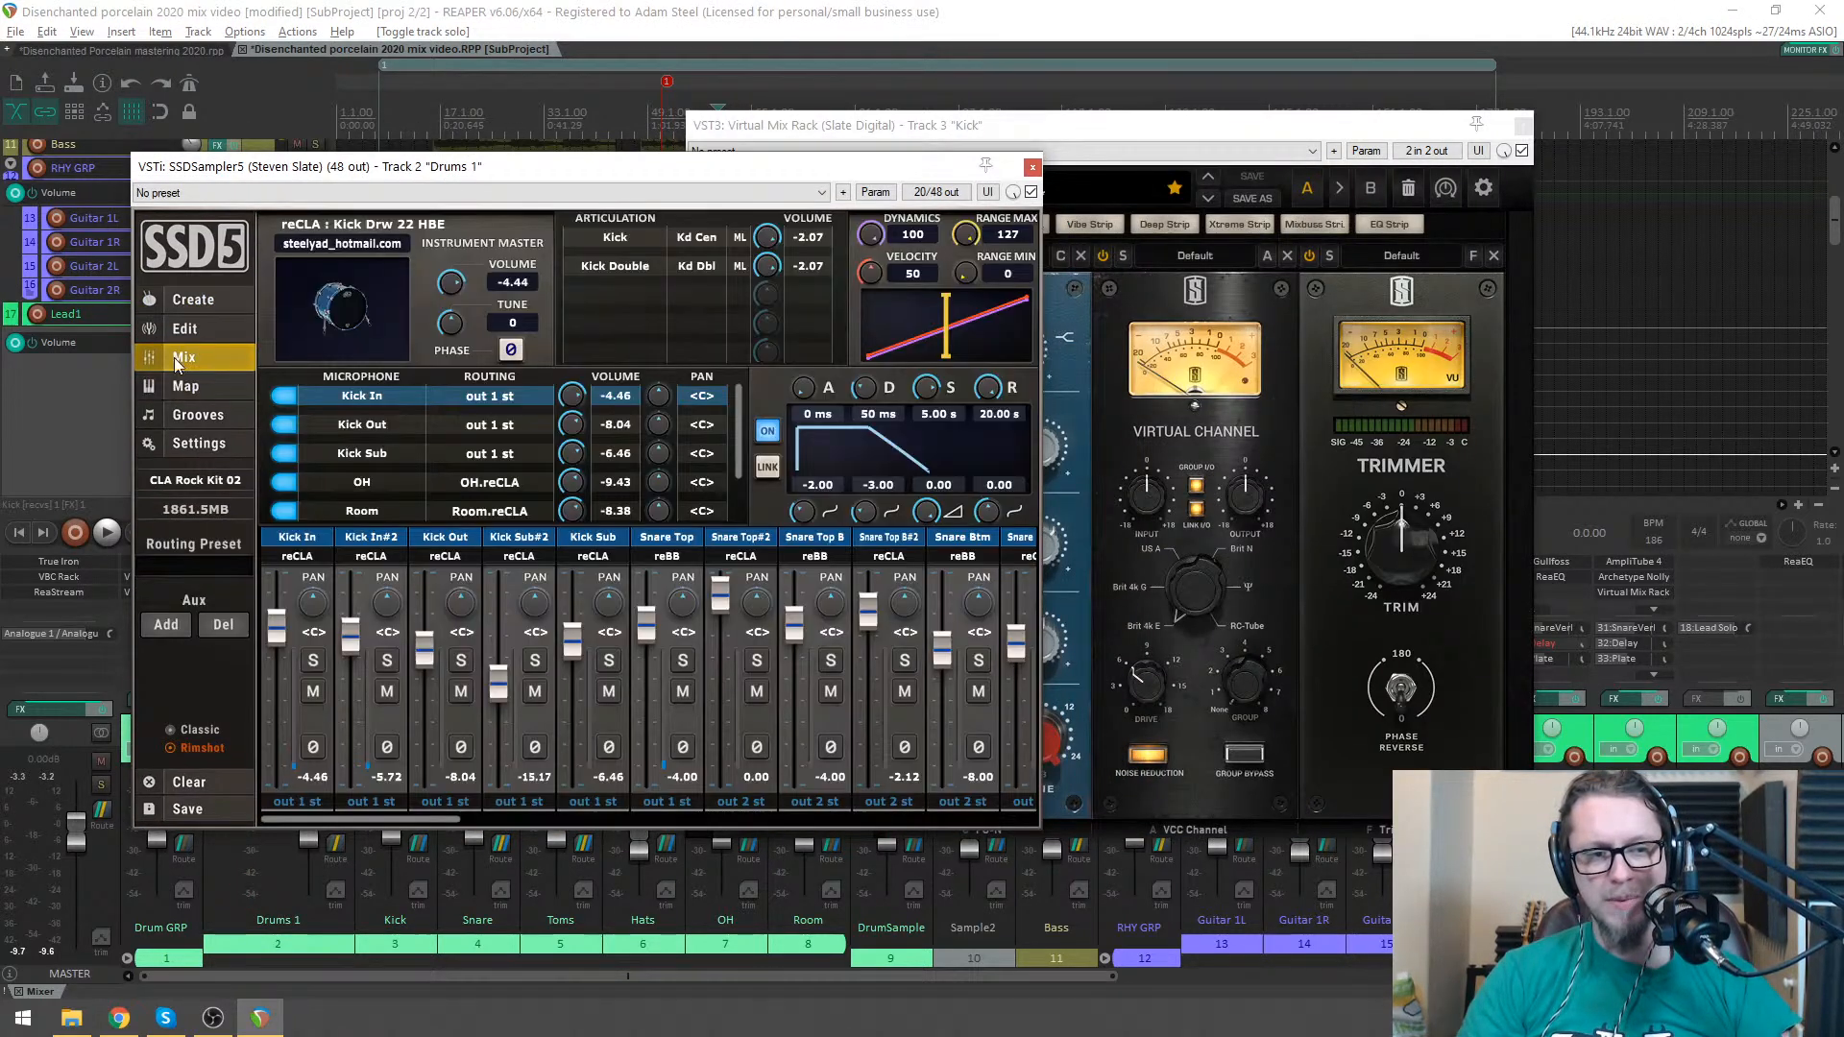
click(192, 300)
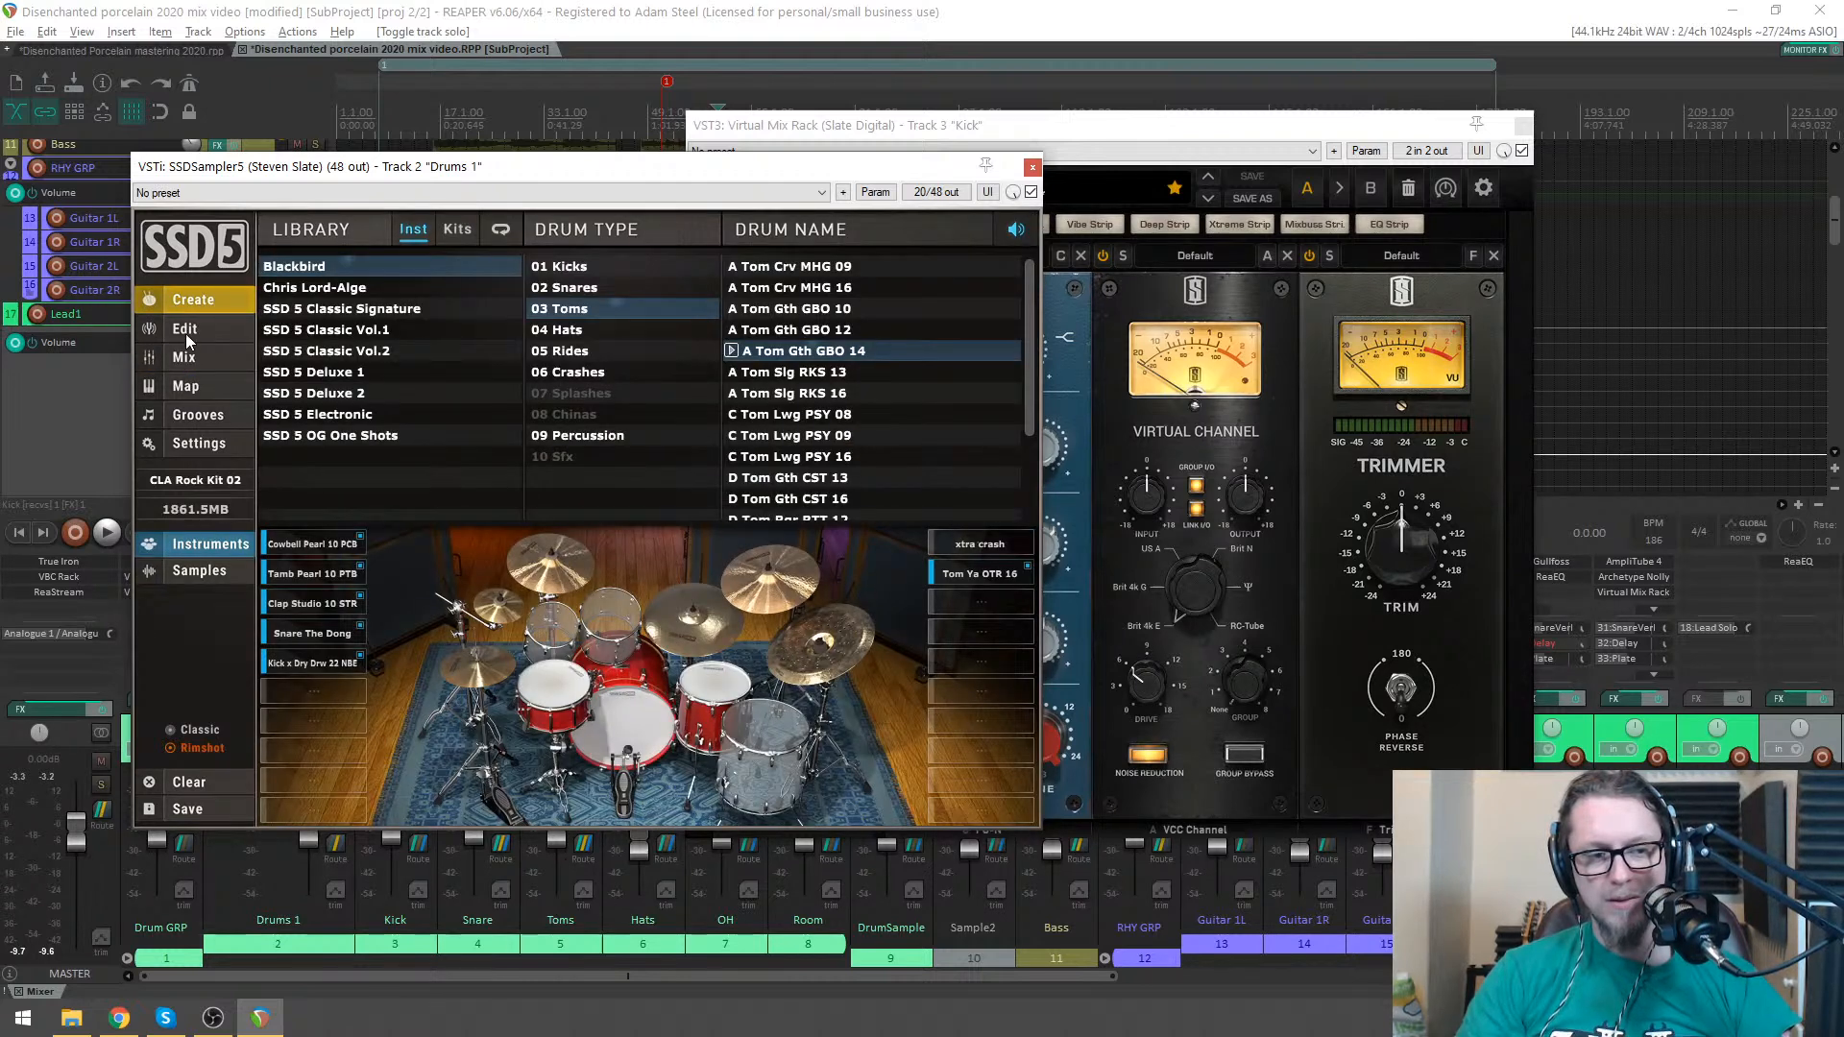
click(196, 356)
drag(441, 818, 485, 810)
click(539, 801)
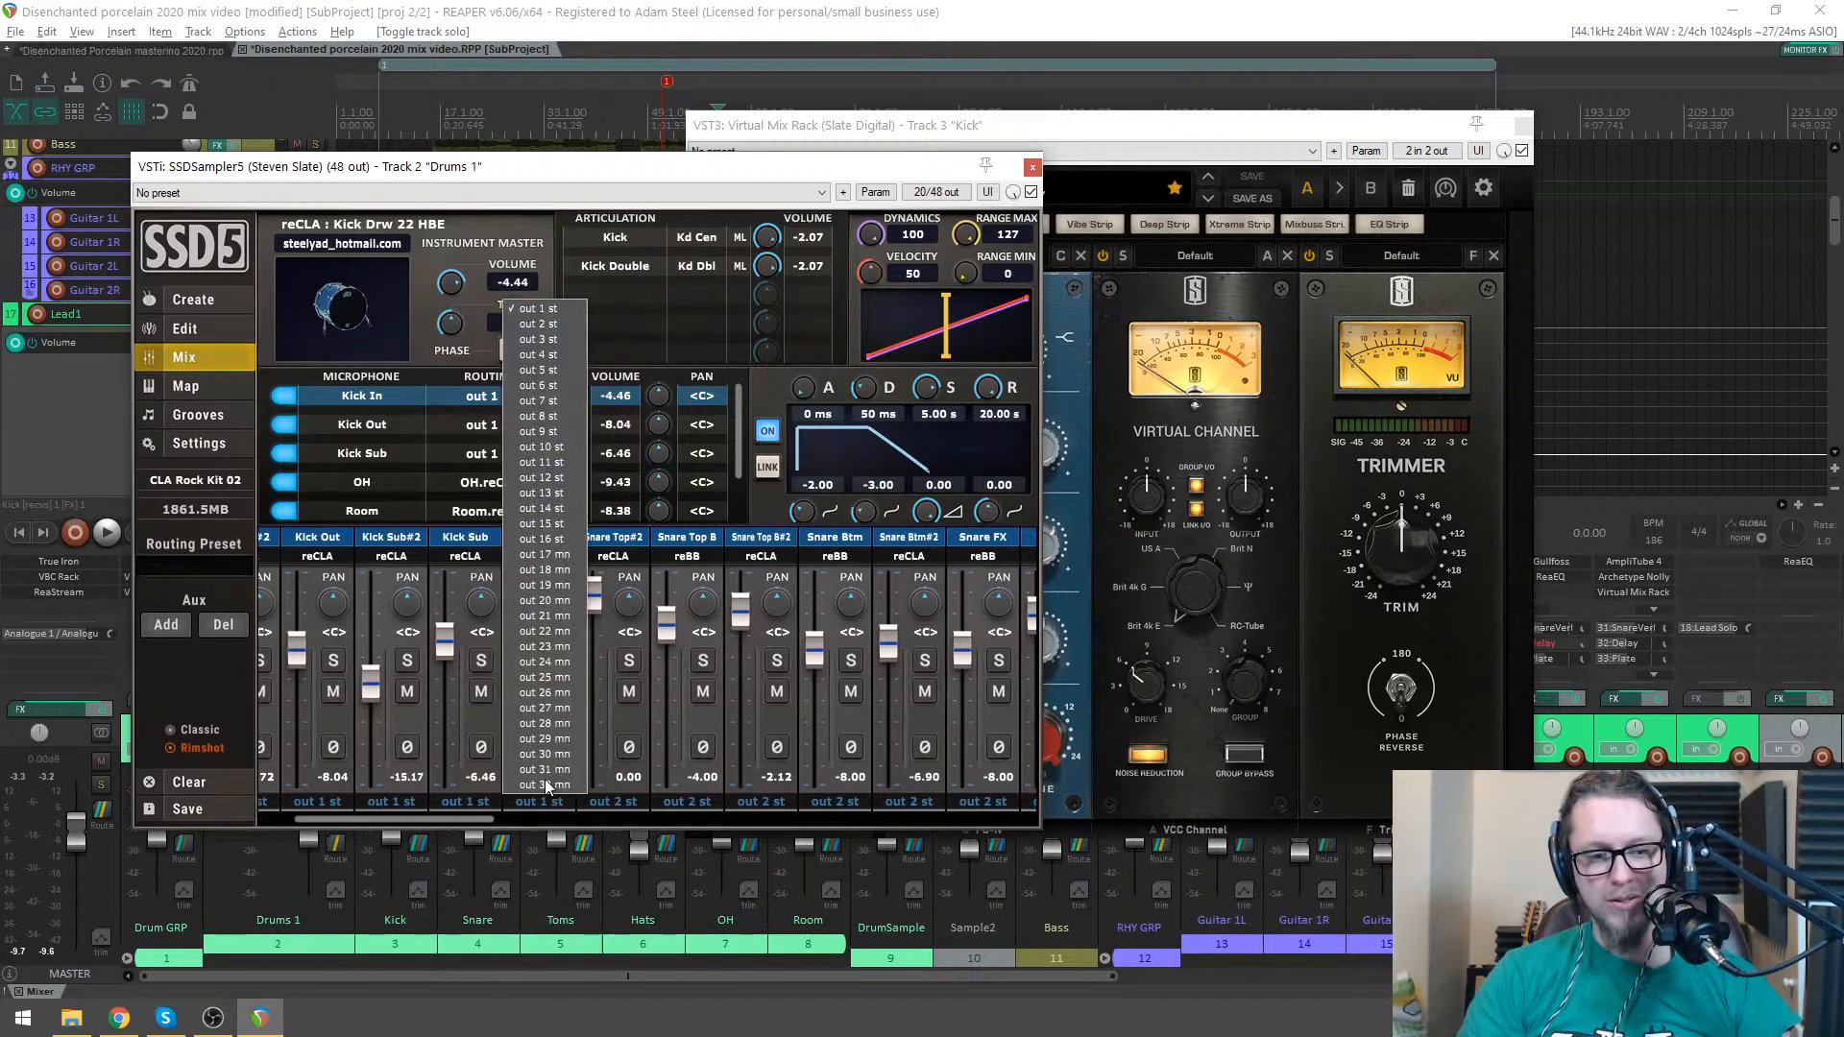
click(540, 326)
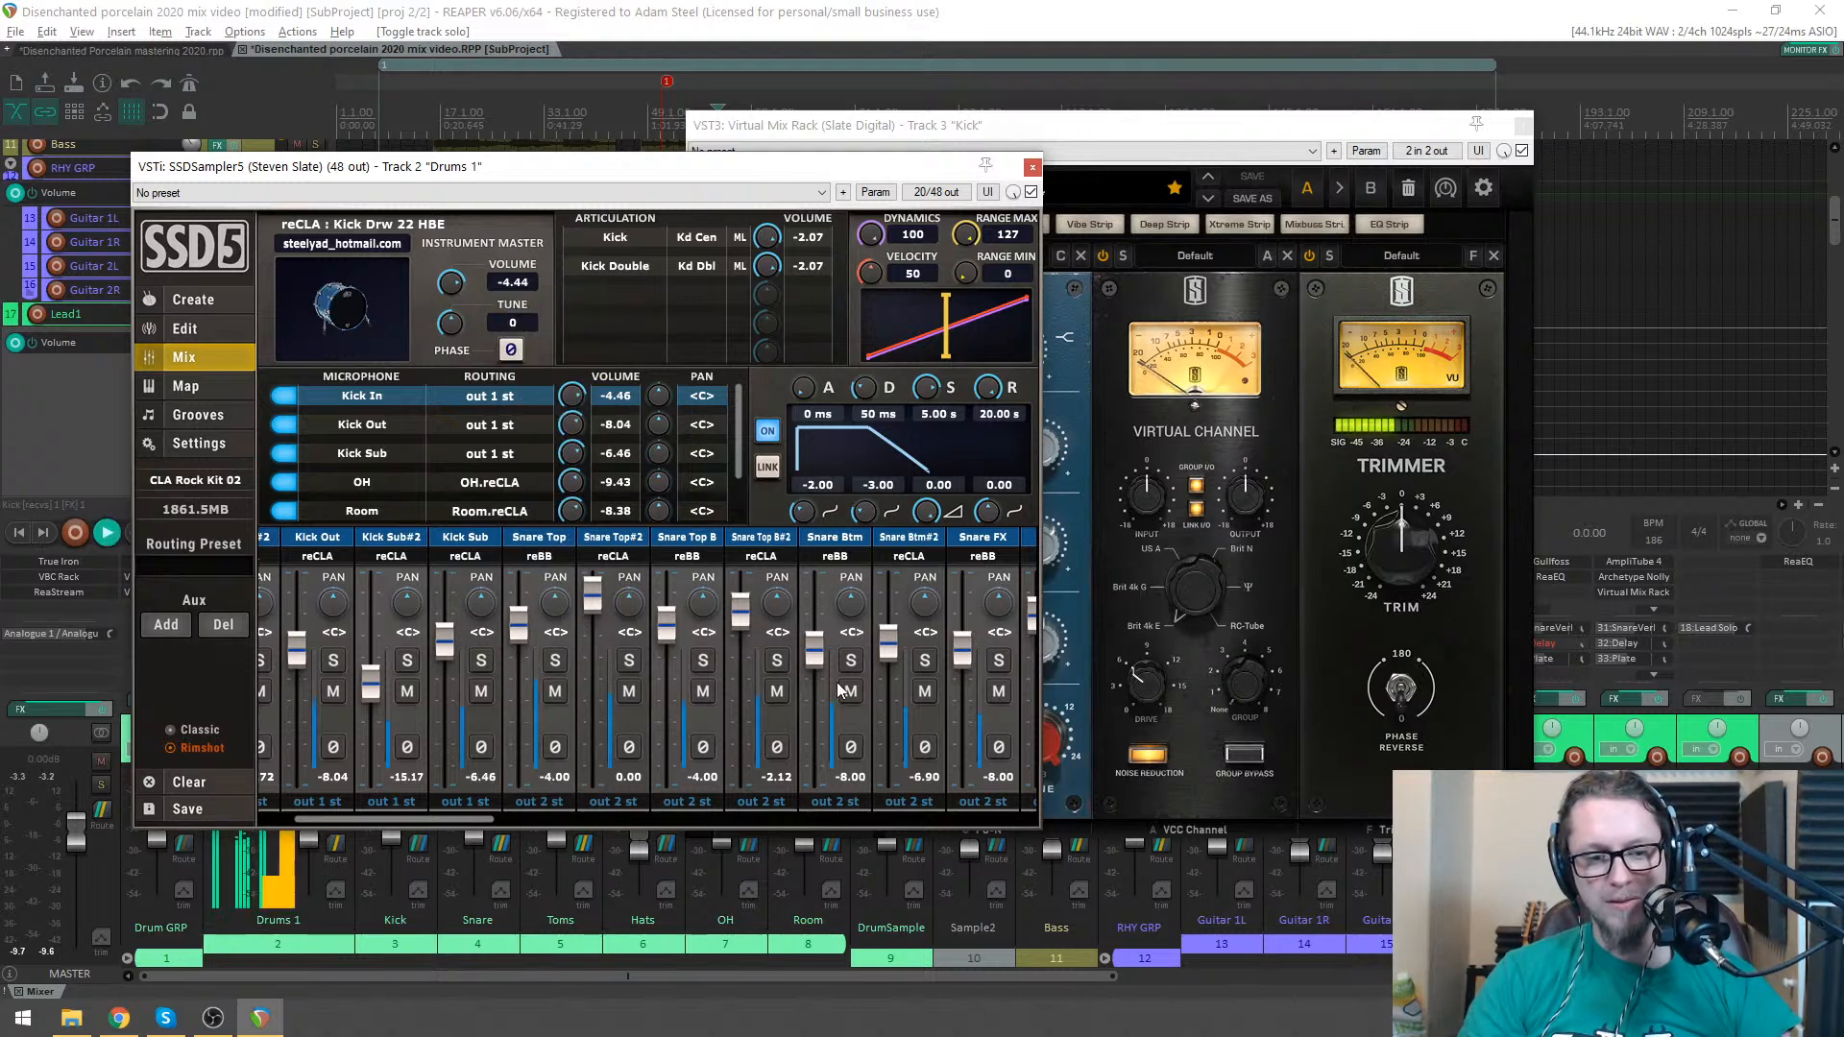
click(1032, 166)
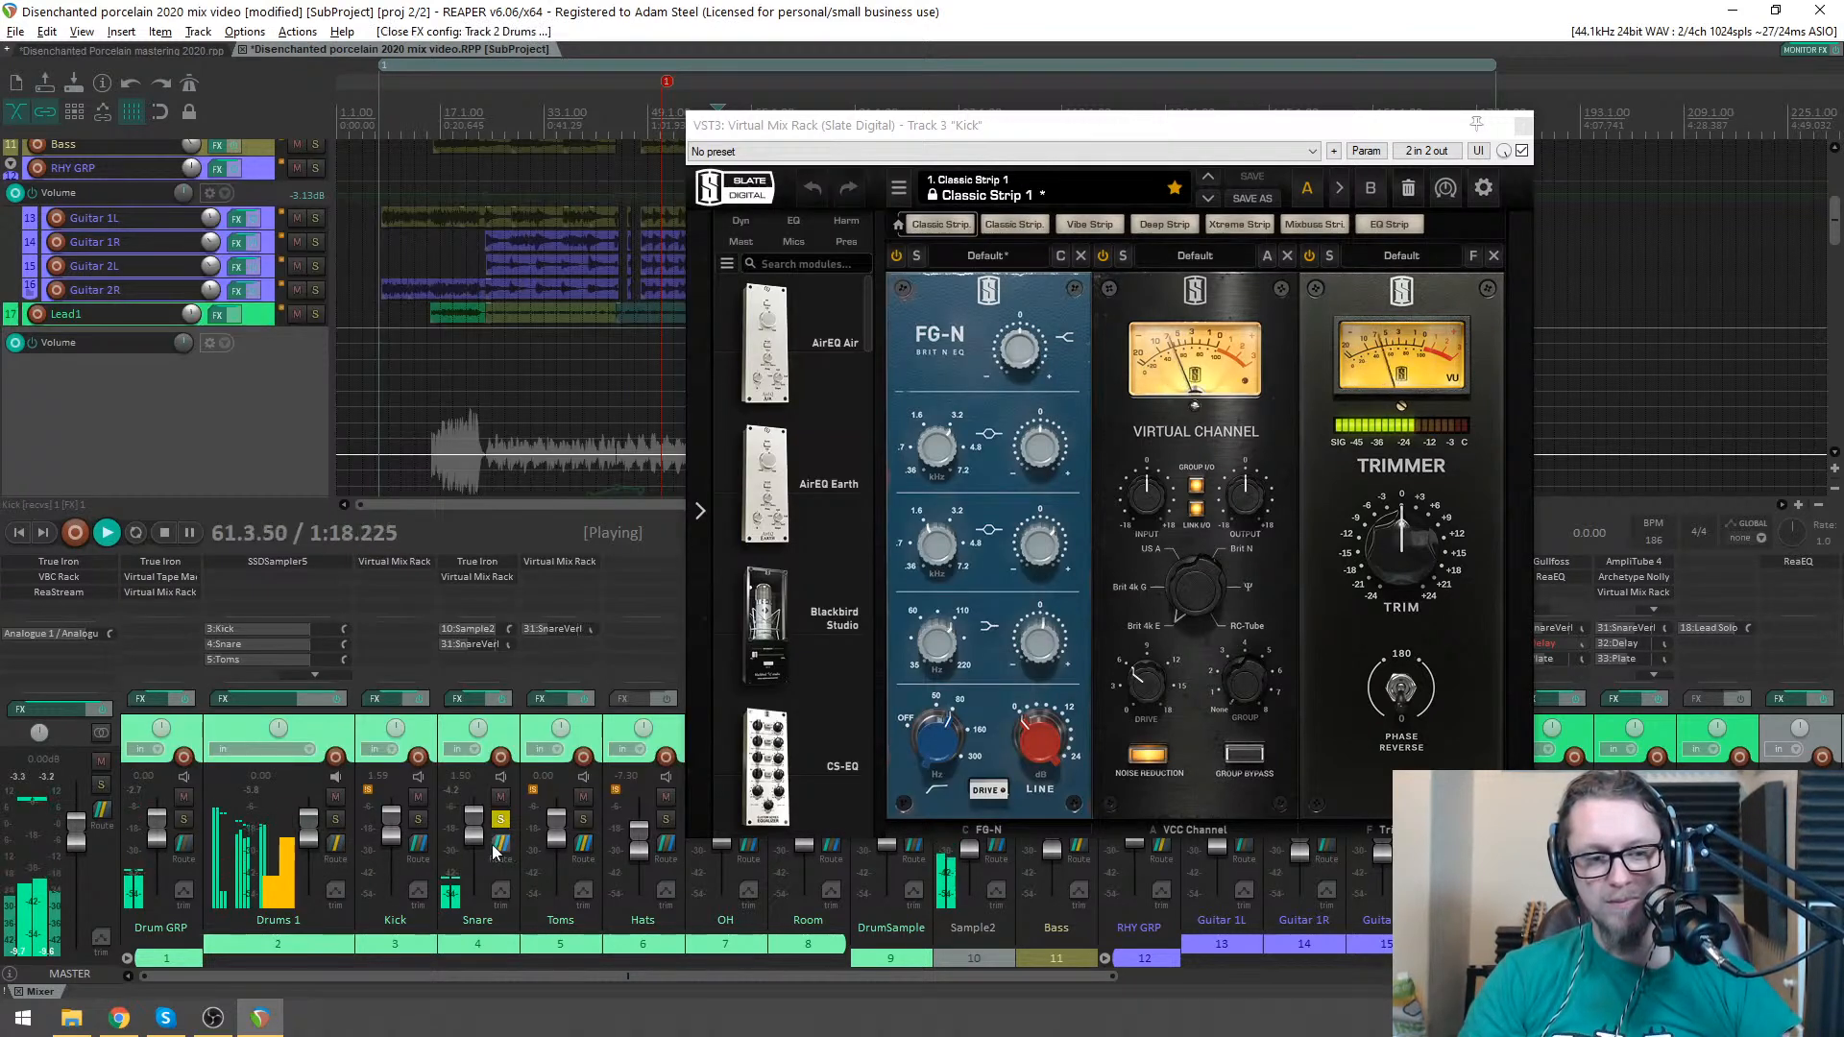
- Solo Kick together with Snare, listen to the pair from 59.4.66, and stop playback
click(418, 818)
click(501, 821)
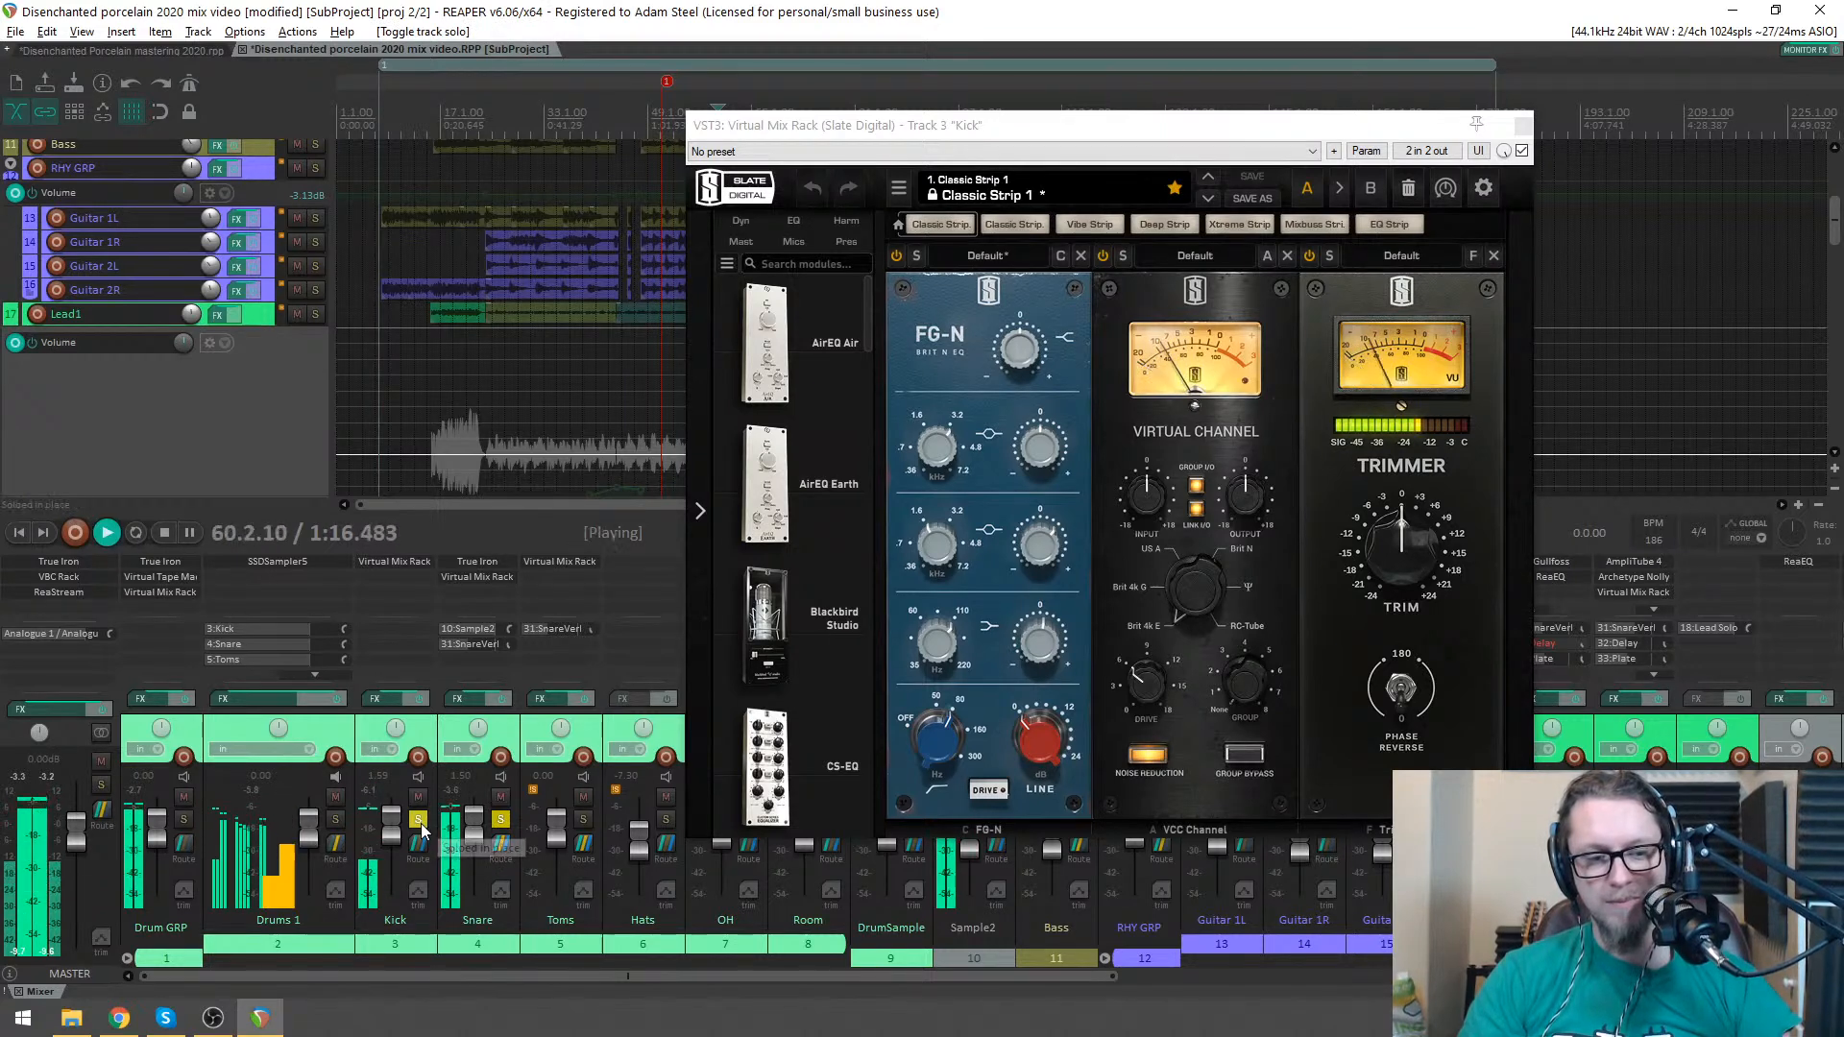
key(space)
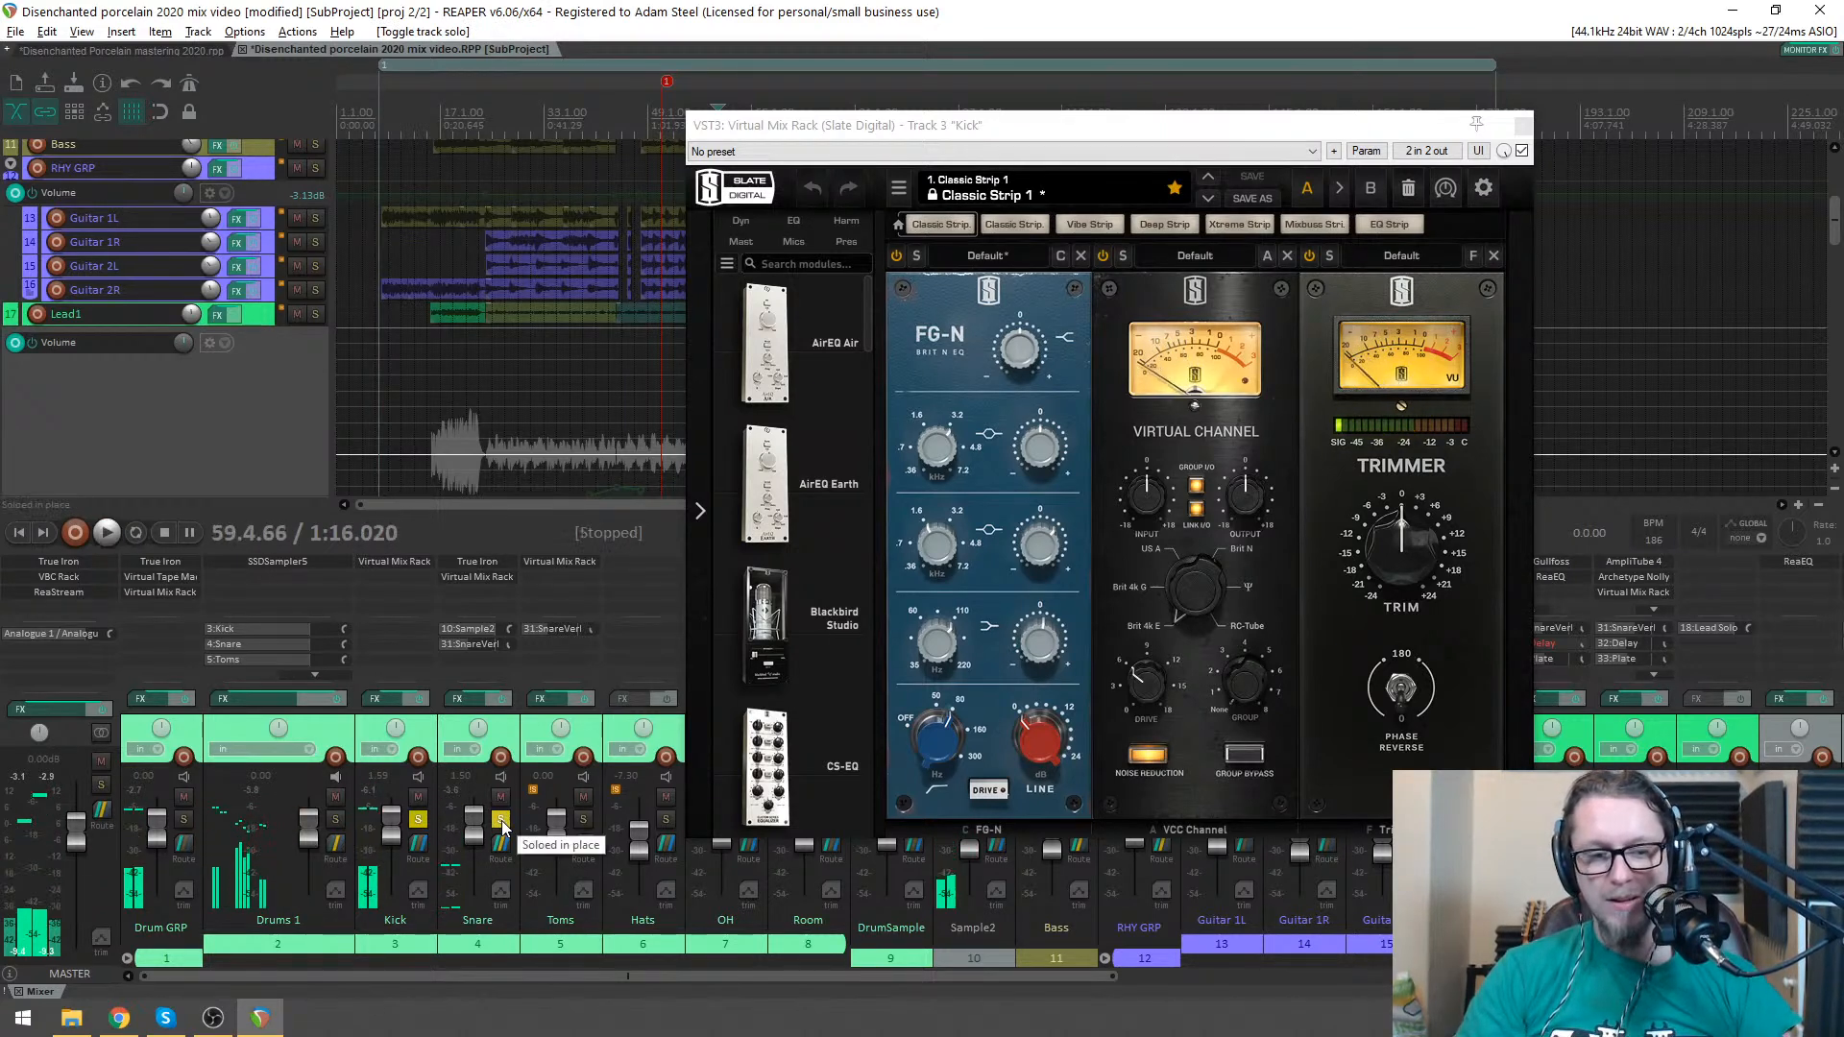
- Remove the Snare and Kick solos, play the full mix, close the Kick's Virtual Mix Rack, and stop playback
click(501, 821)
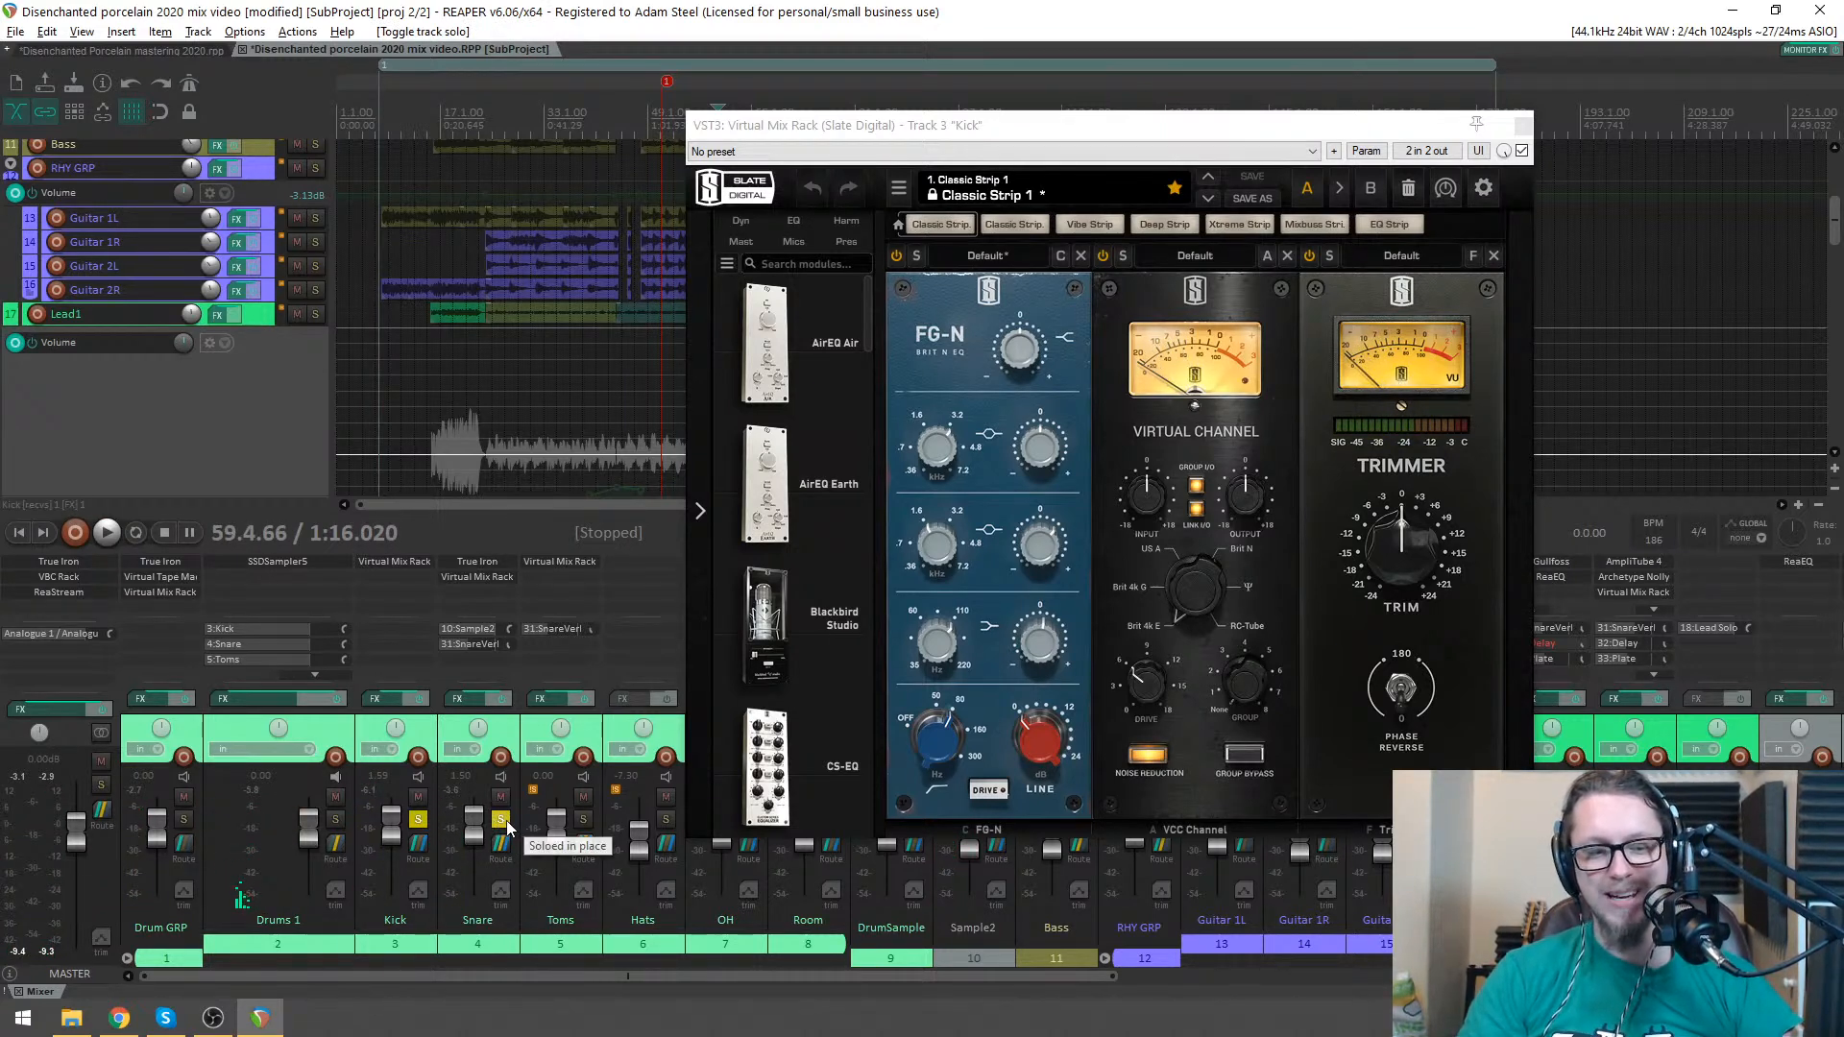
click(413, 822)
key(space)
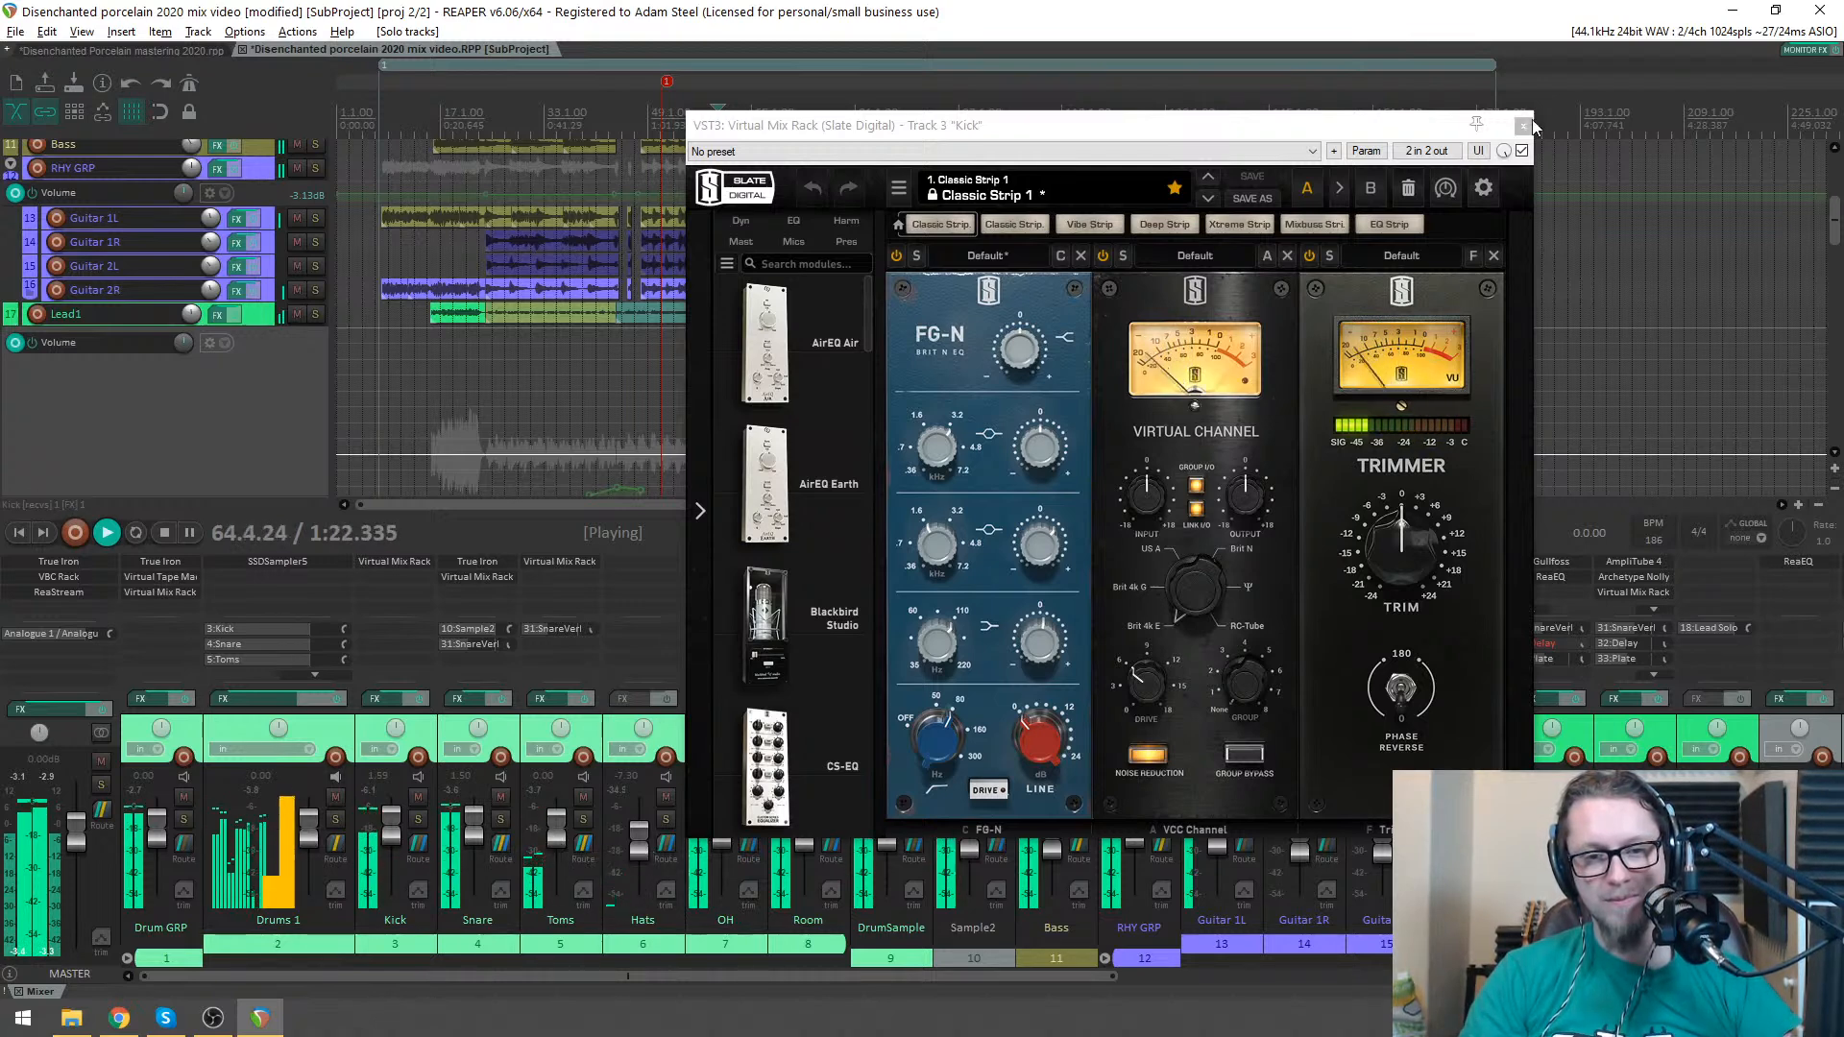
key(Escape)
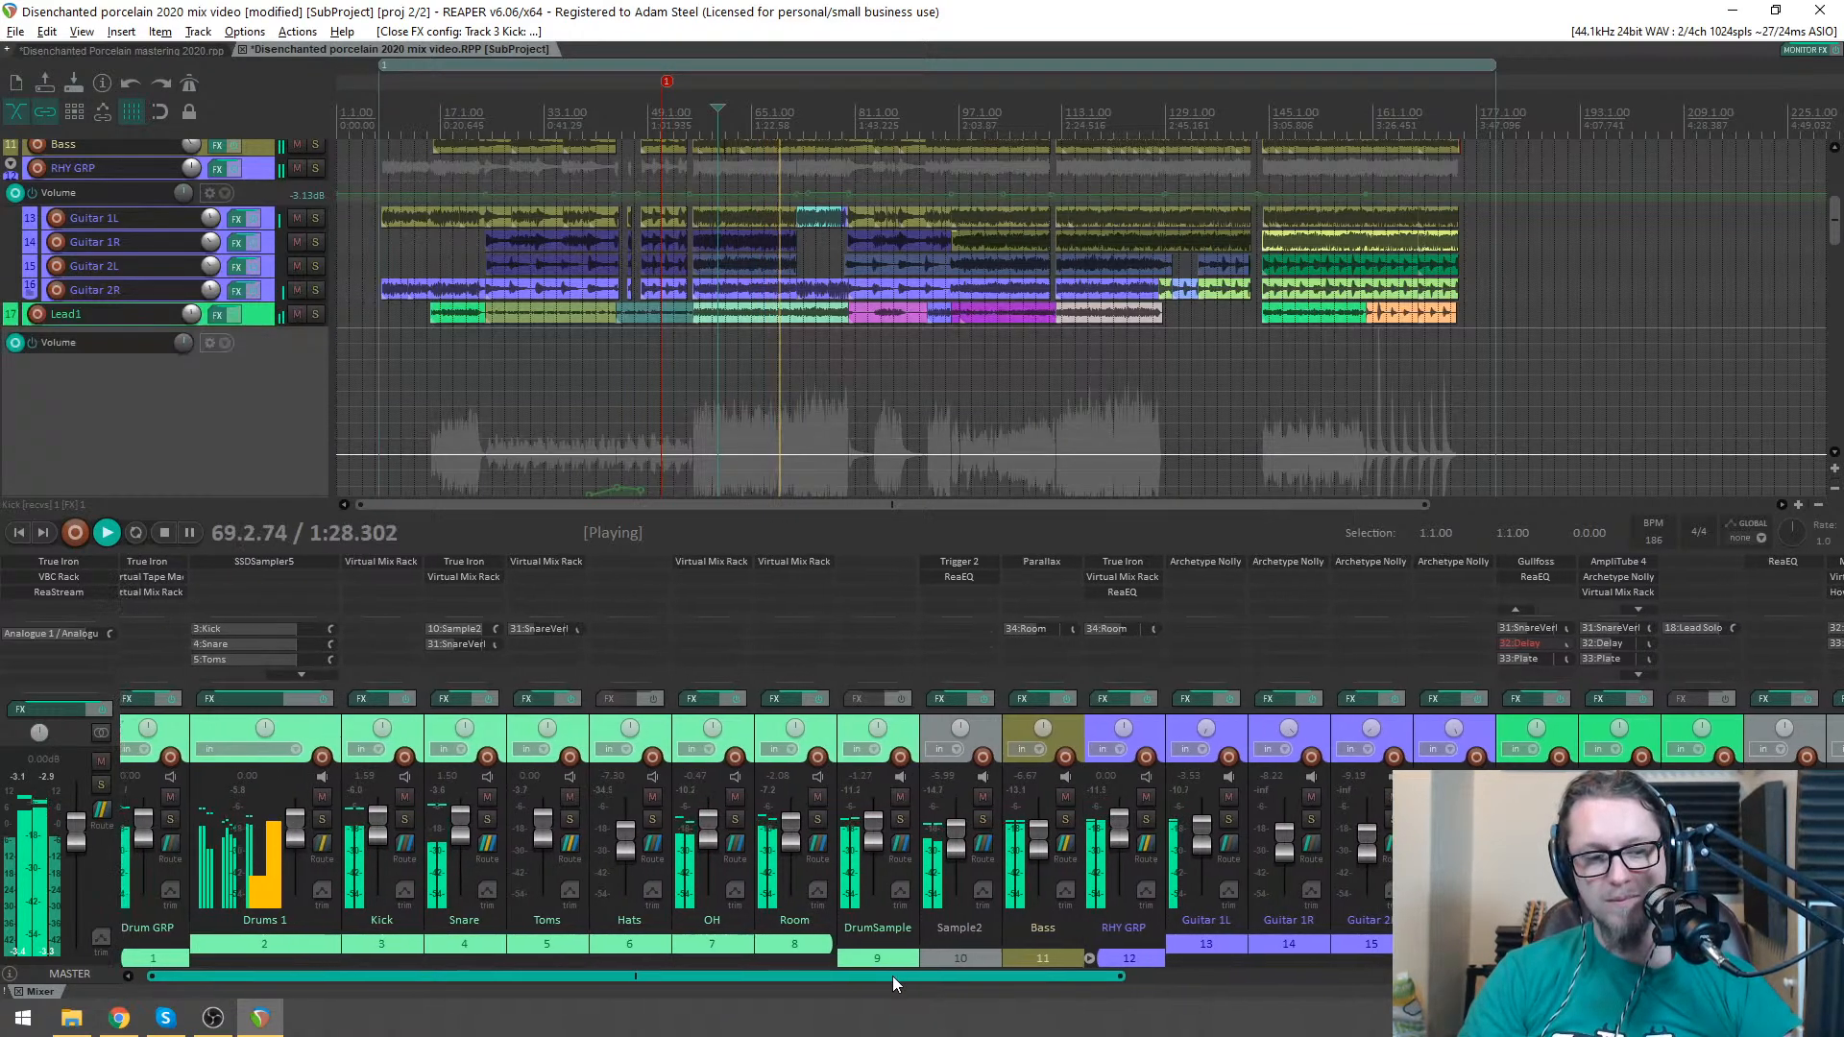
key(space)
- Reopen Virtual Mix Rack on Kick, solo the track, play it while examining the FG-N, Virtual Channel and Trimmer modules, and close the plugin
double_click(377, 563)
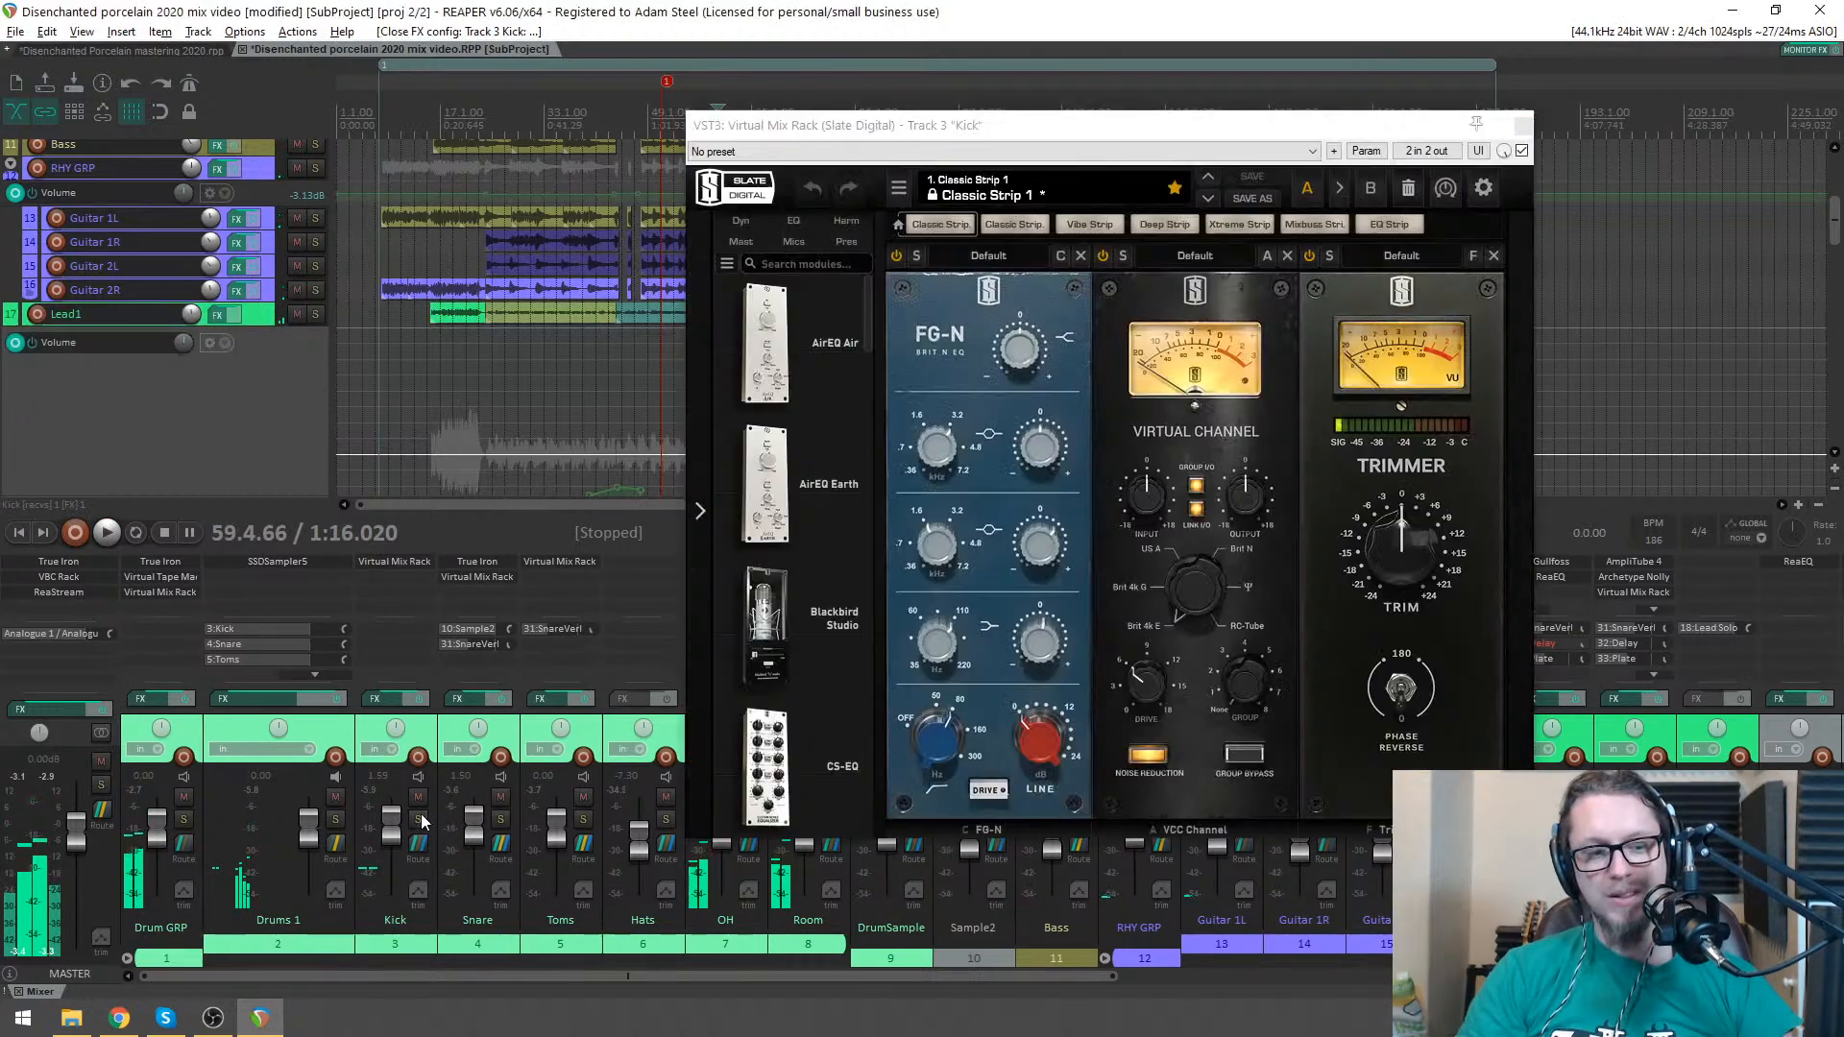
key(s)
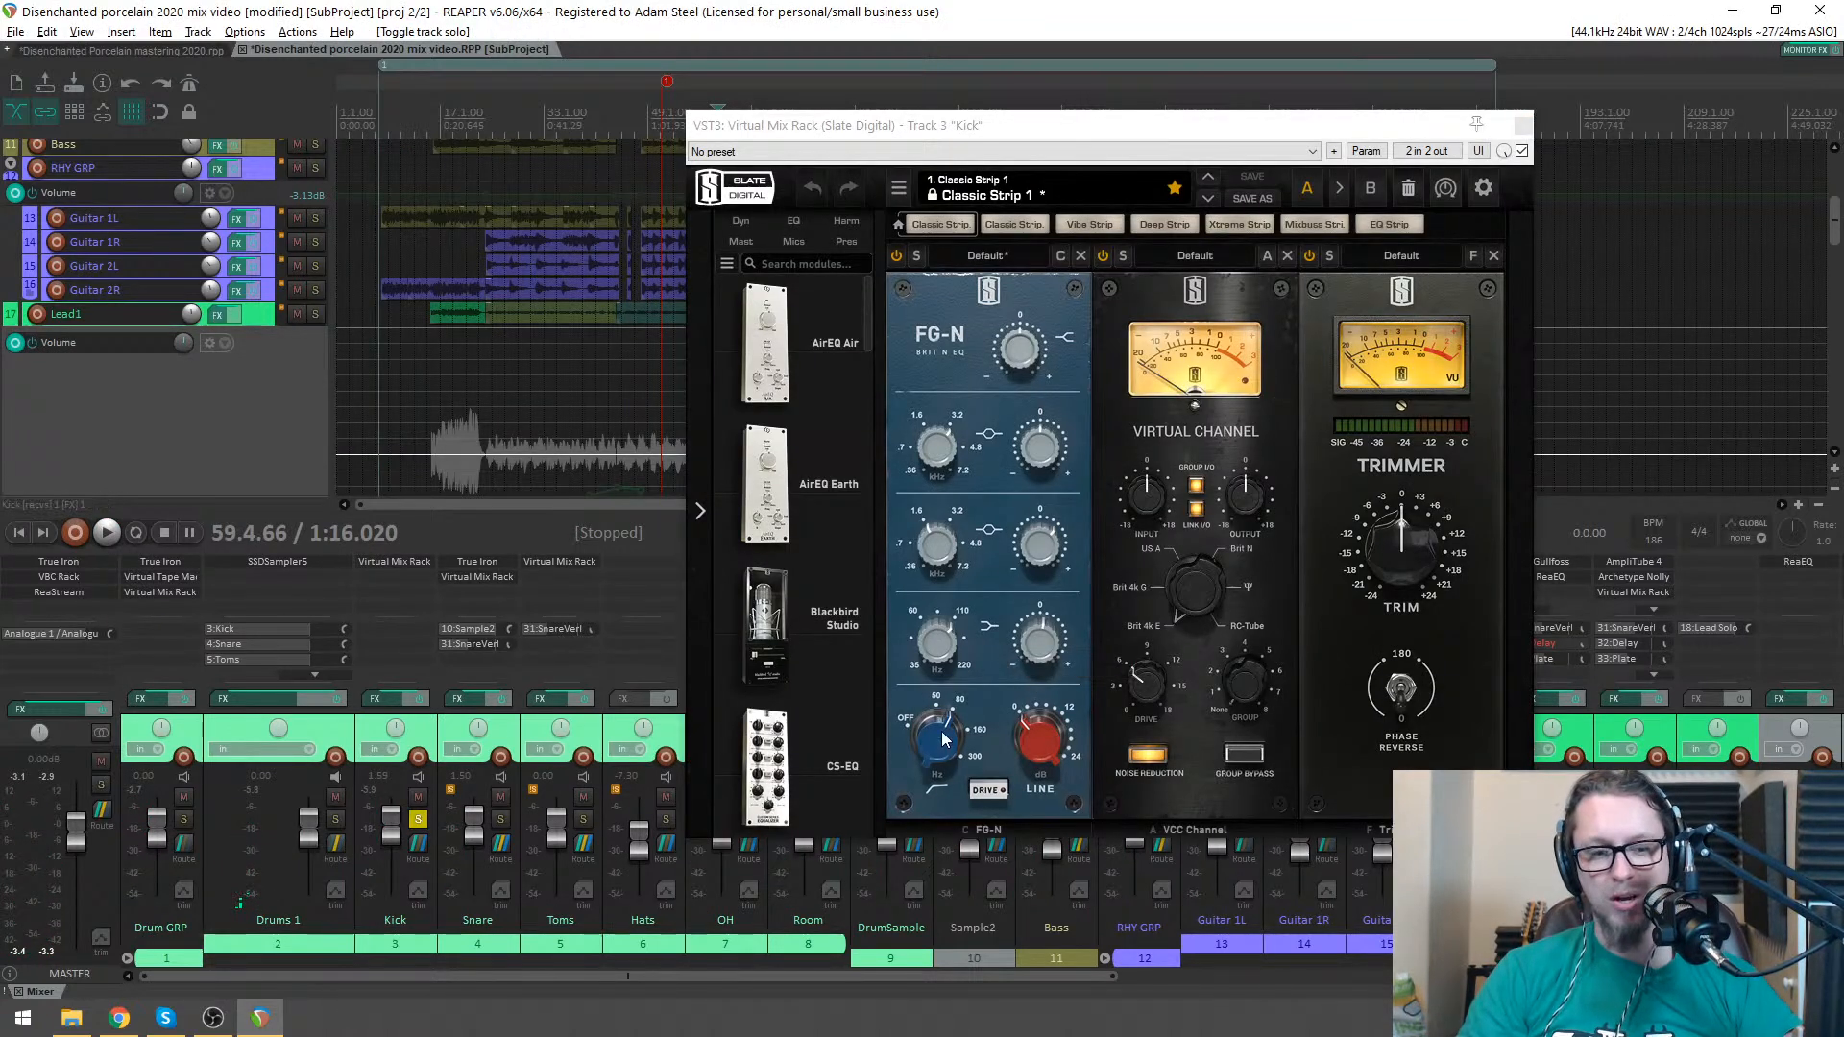
drag(1159, 137, 910, 146)
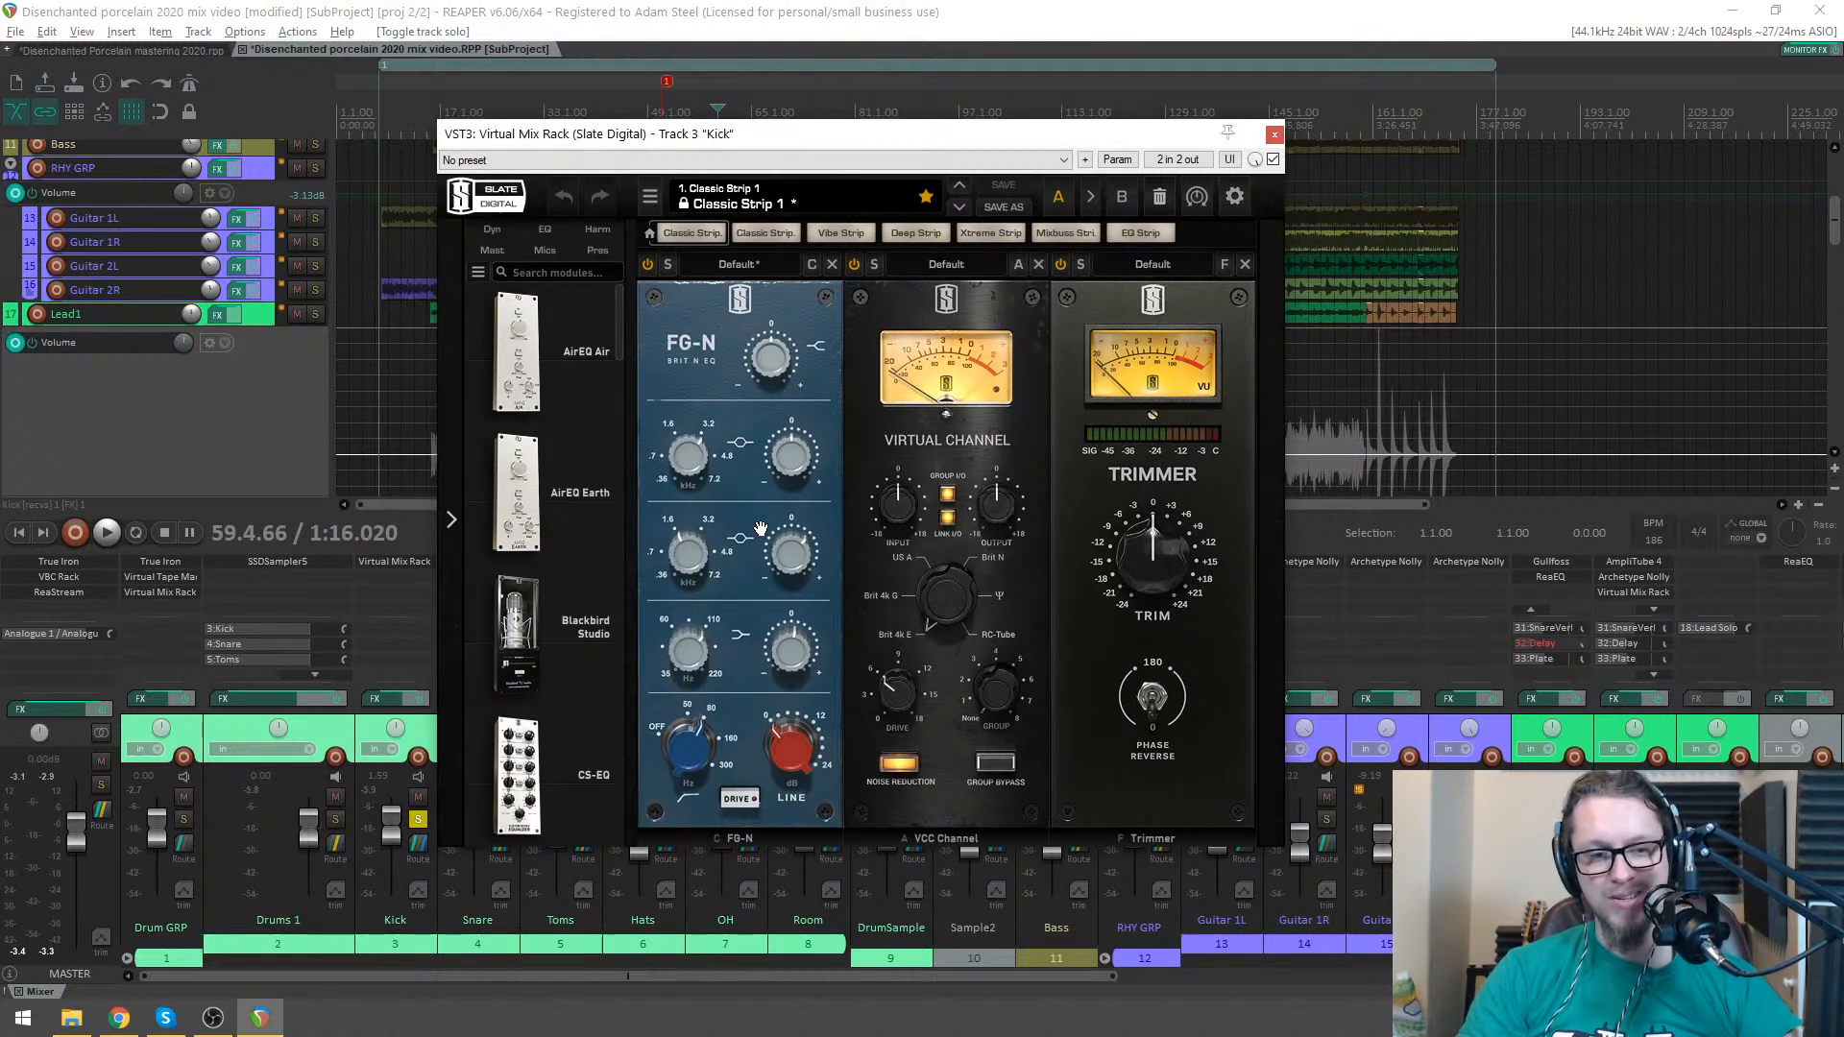
key(space)
drag(873, 141, 793, 152)
key(space)
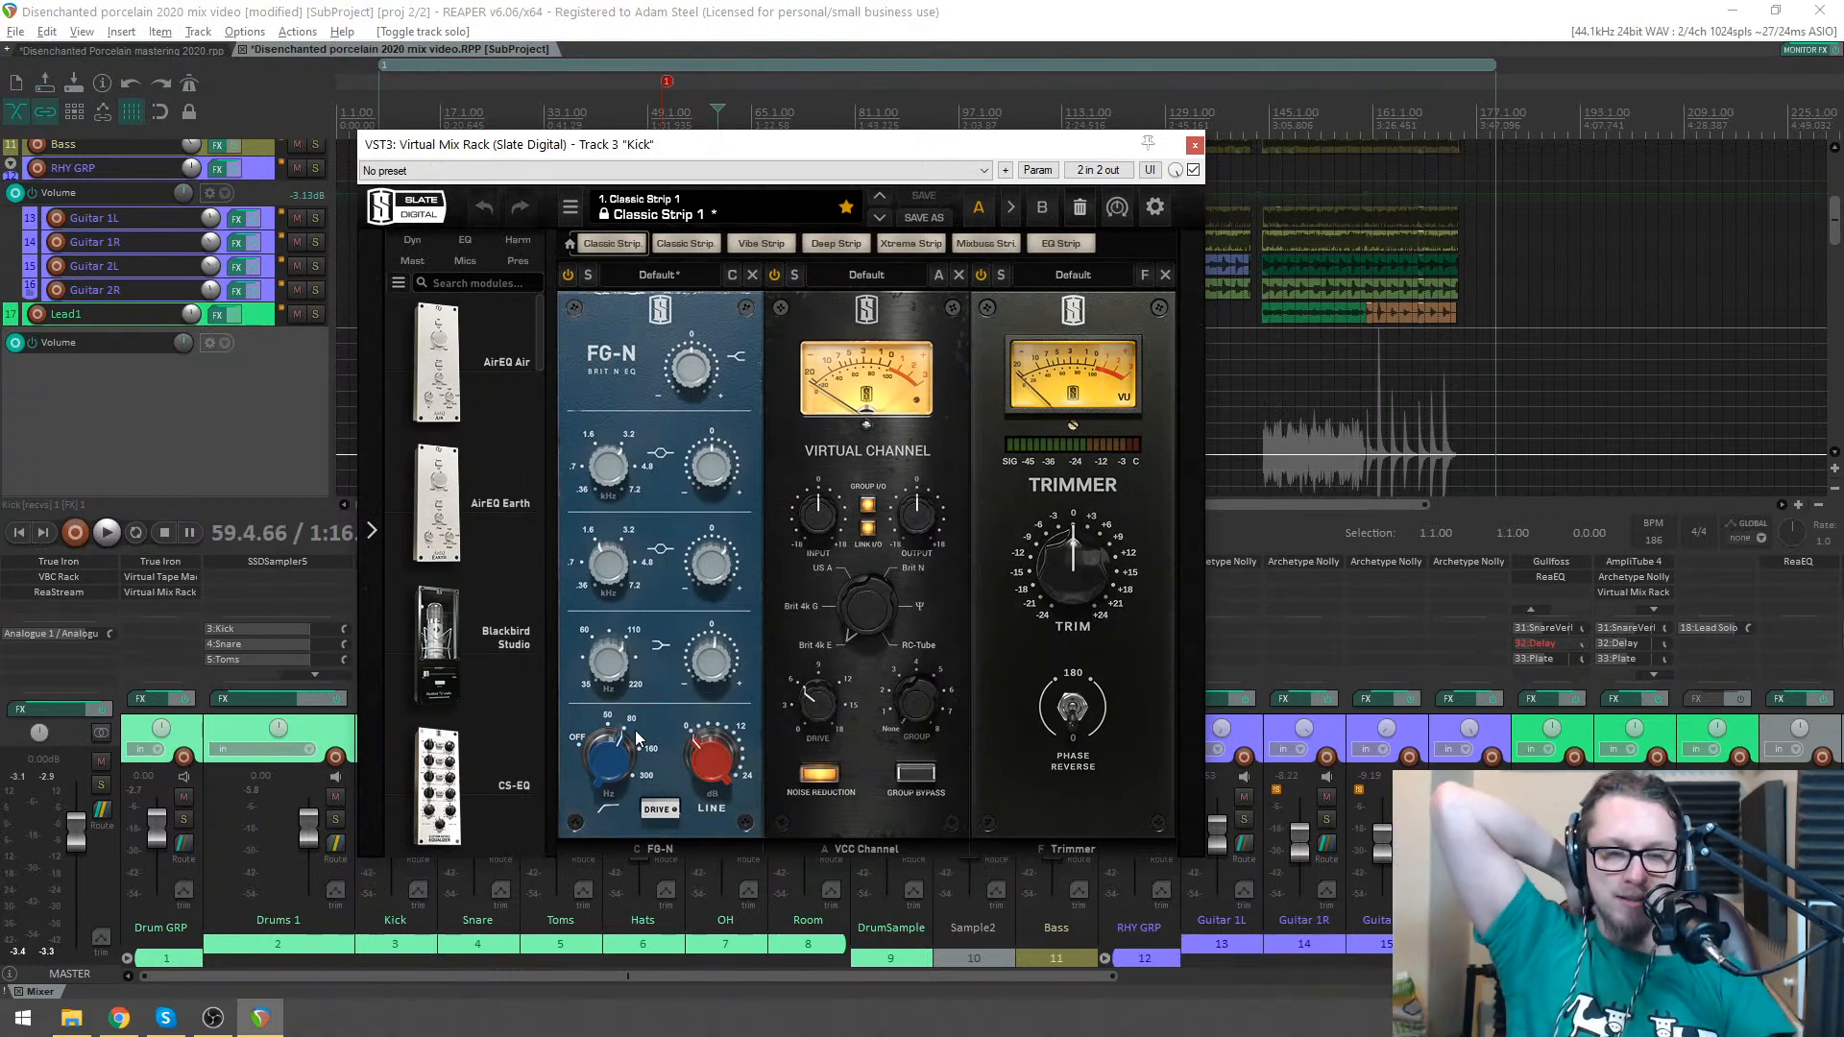
click(1193, 145)
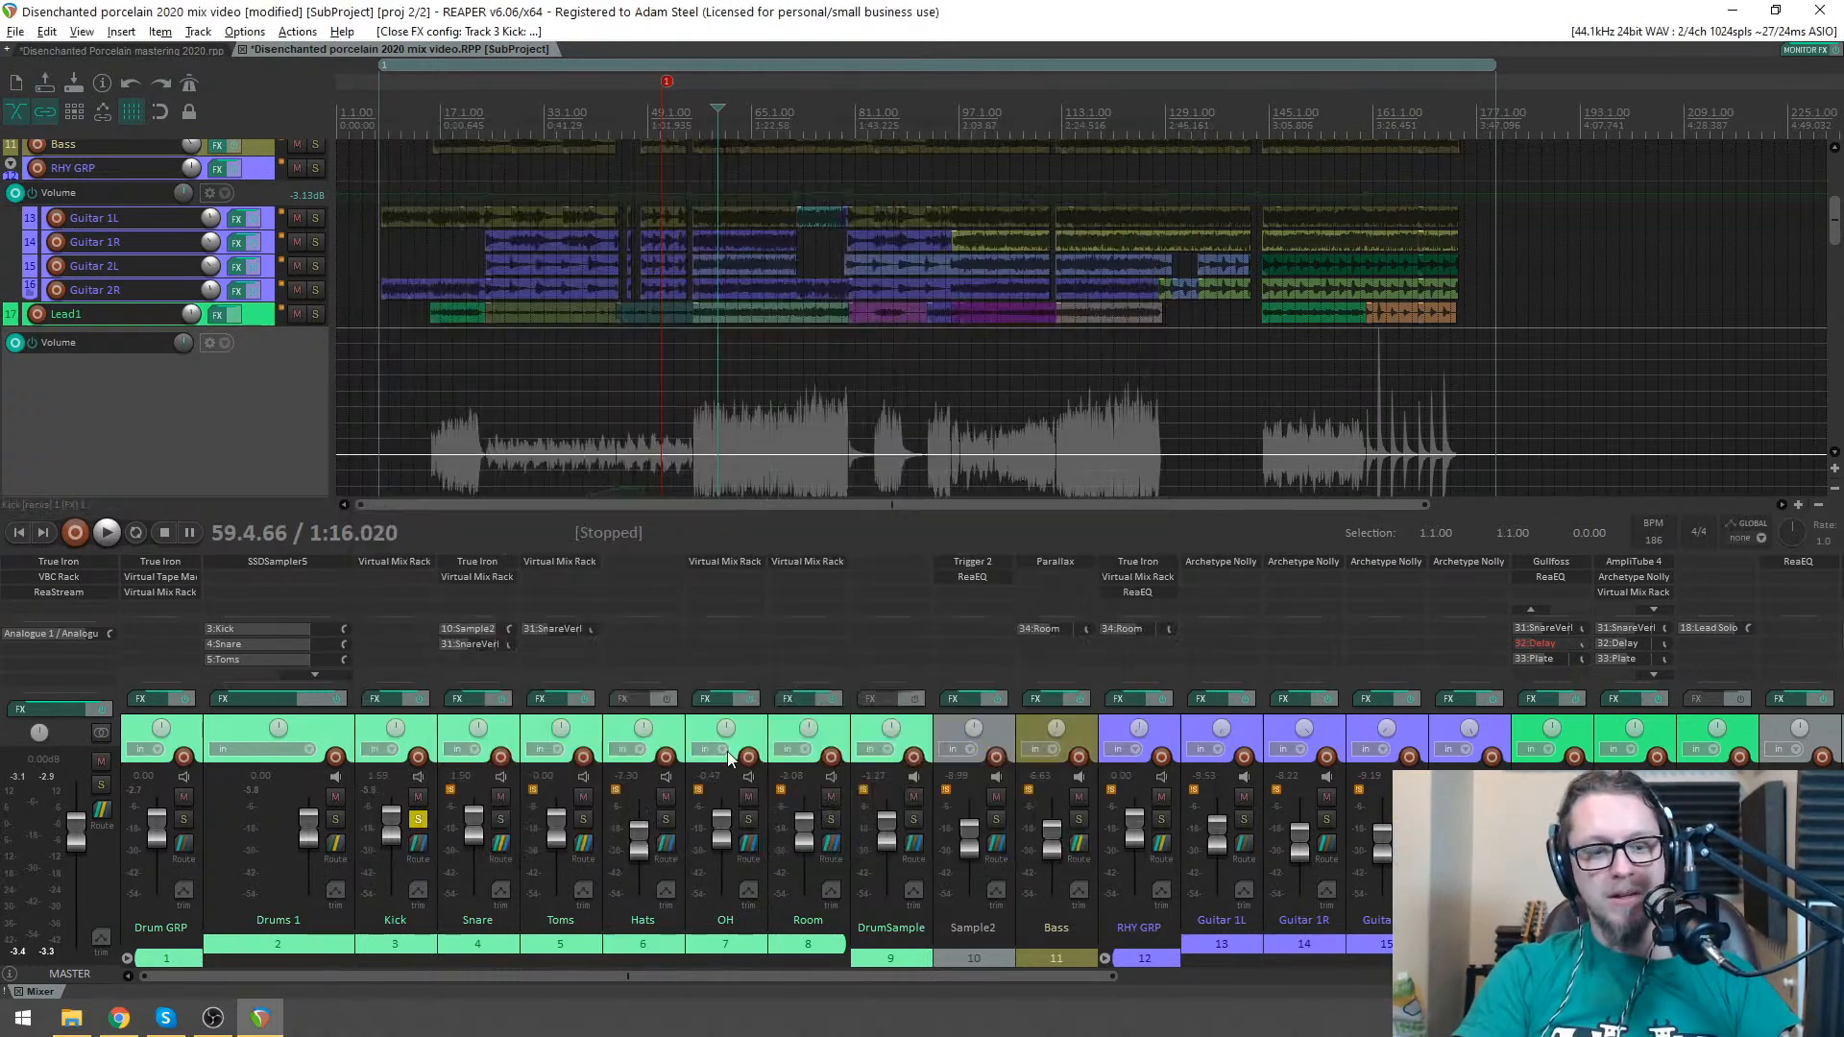
- Solo DrumSample in place of Kick, listen from 59.4.66, and stop playback
click(914, 818)
click(418, 818)
key(space)
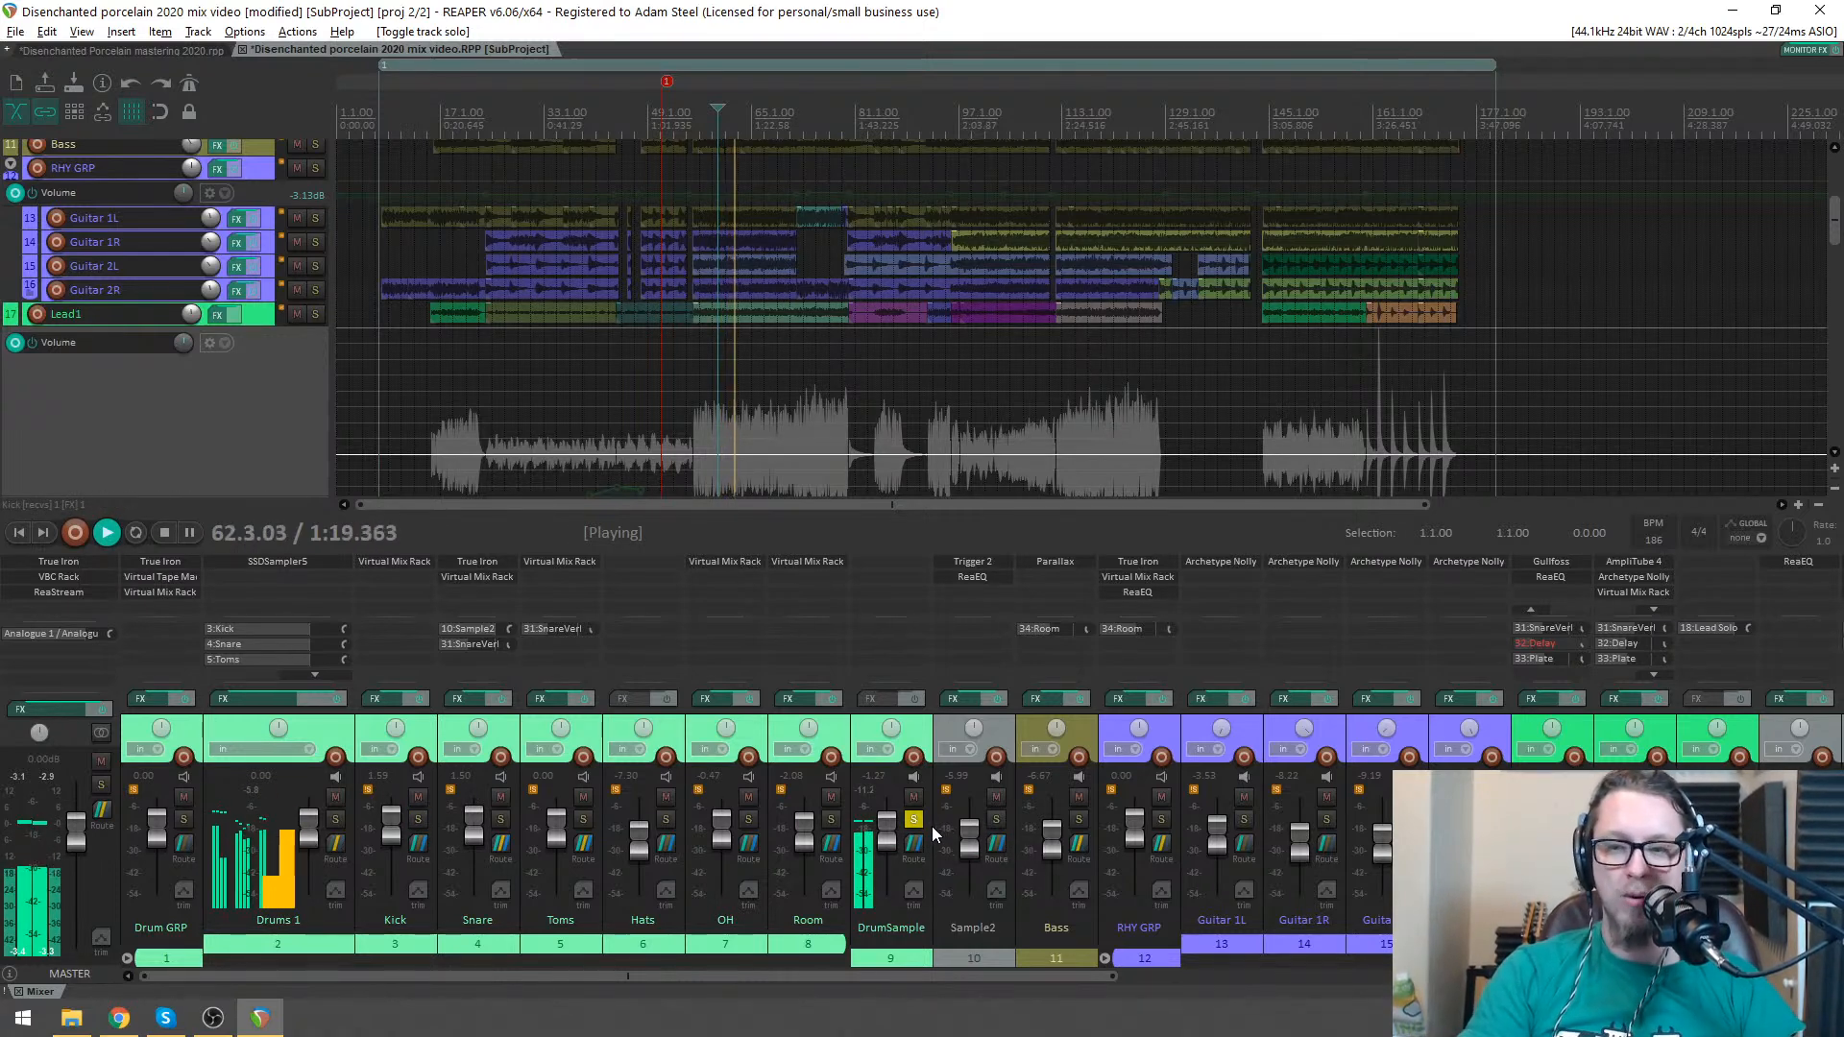
key(space)
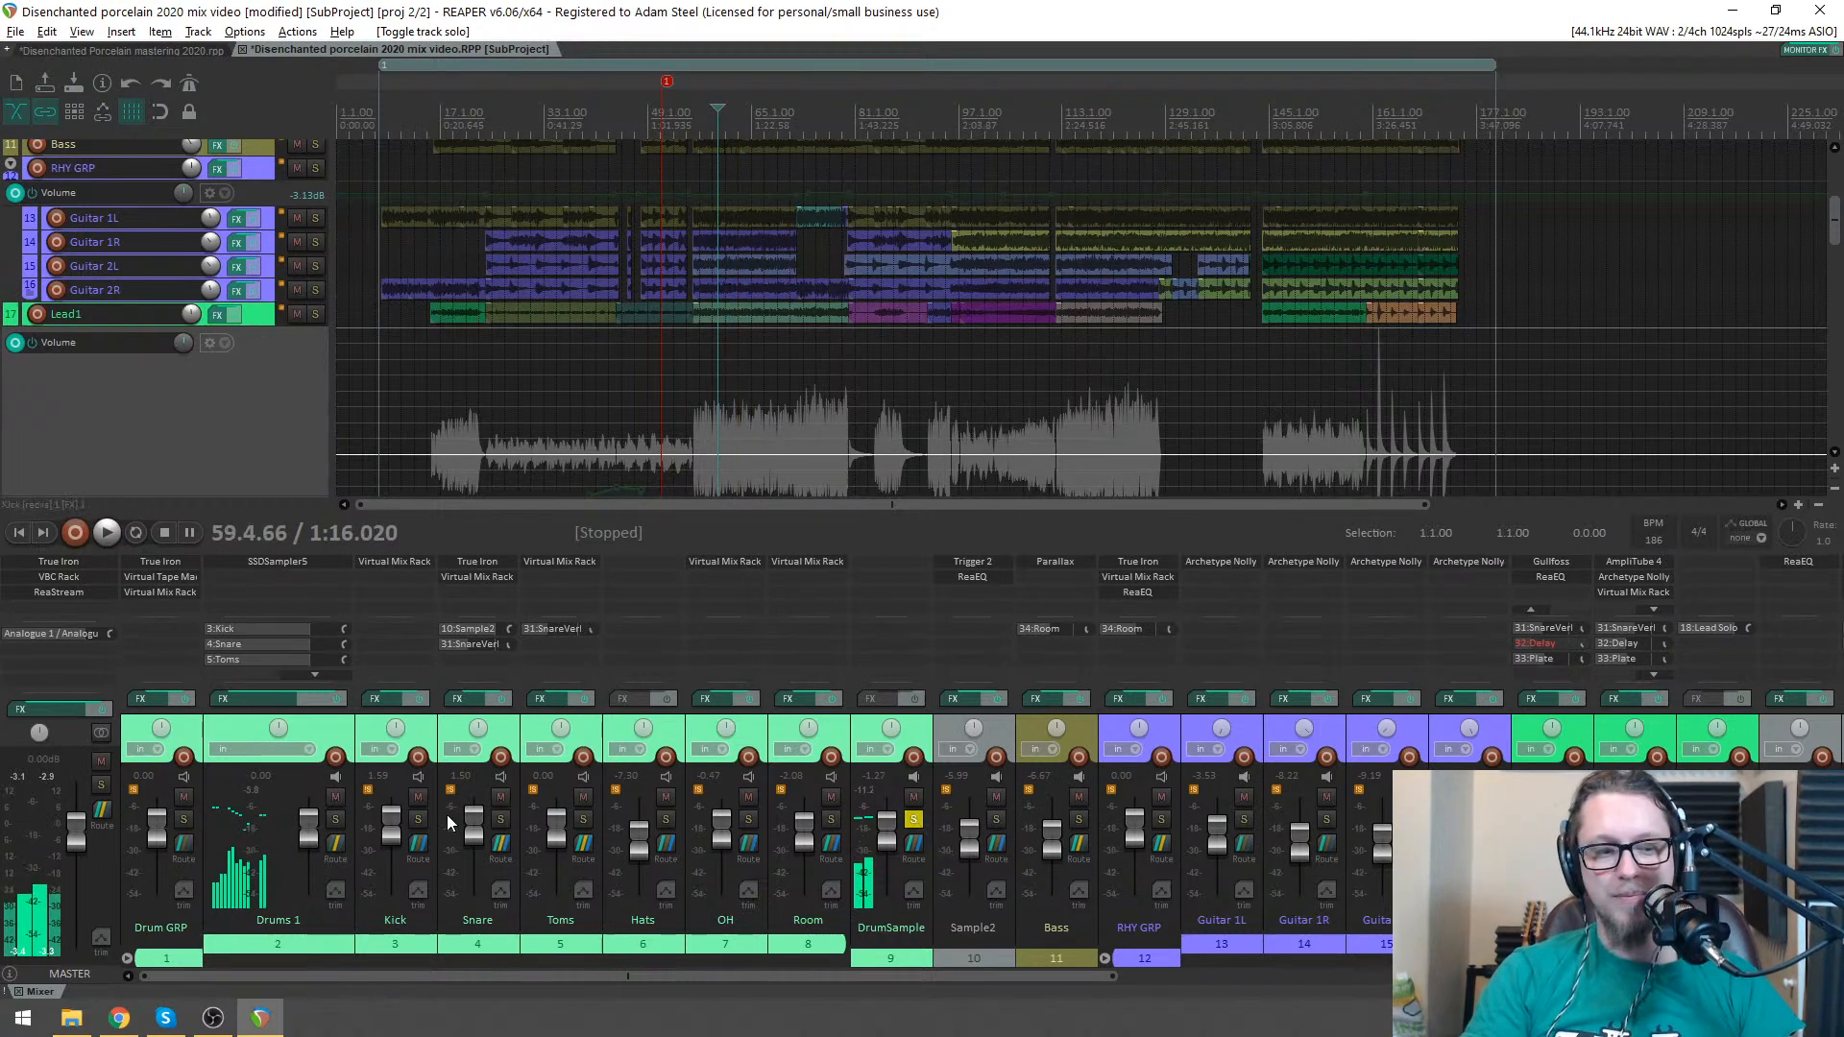
- Add Kick to the soloed DrumSample, listen to both from 59.4.66, stop, and remove both solos
click(417, 816)
key(space)
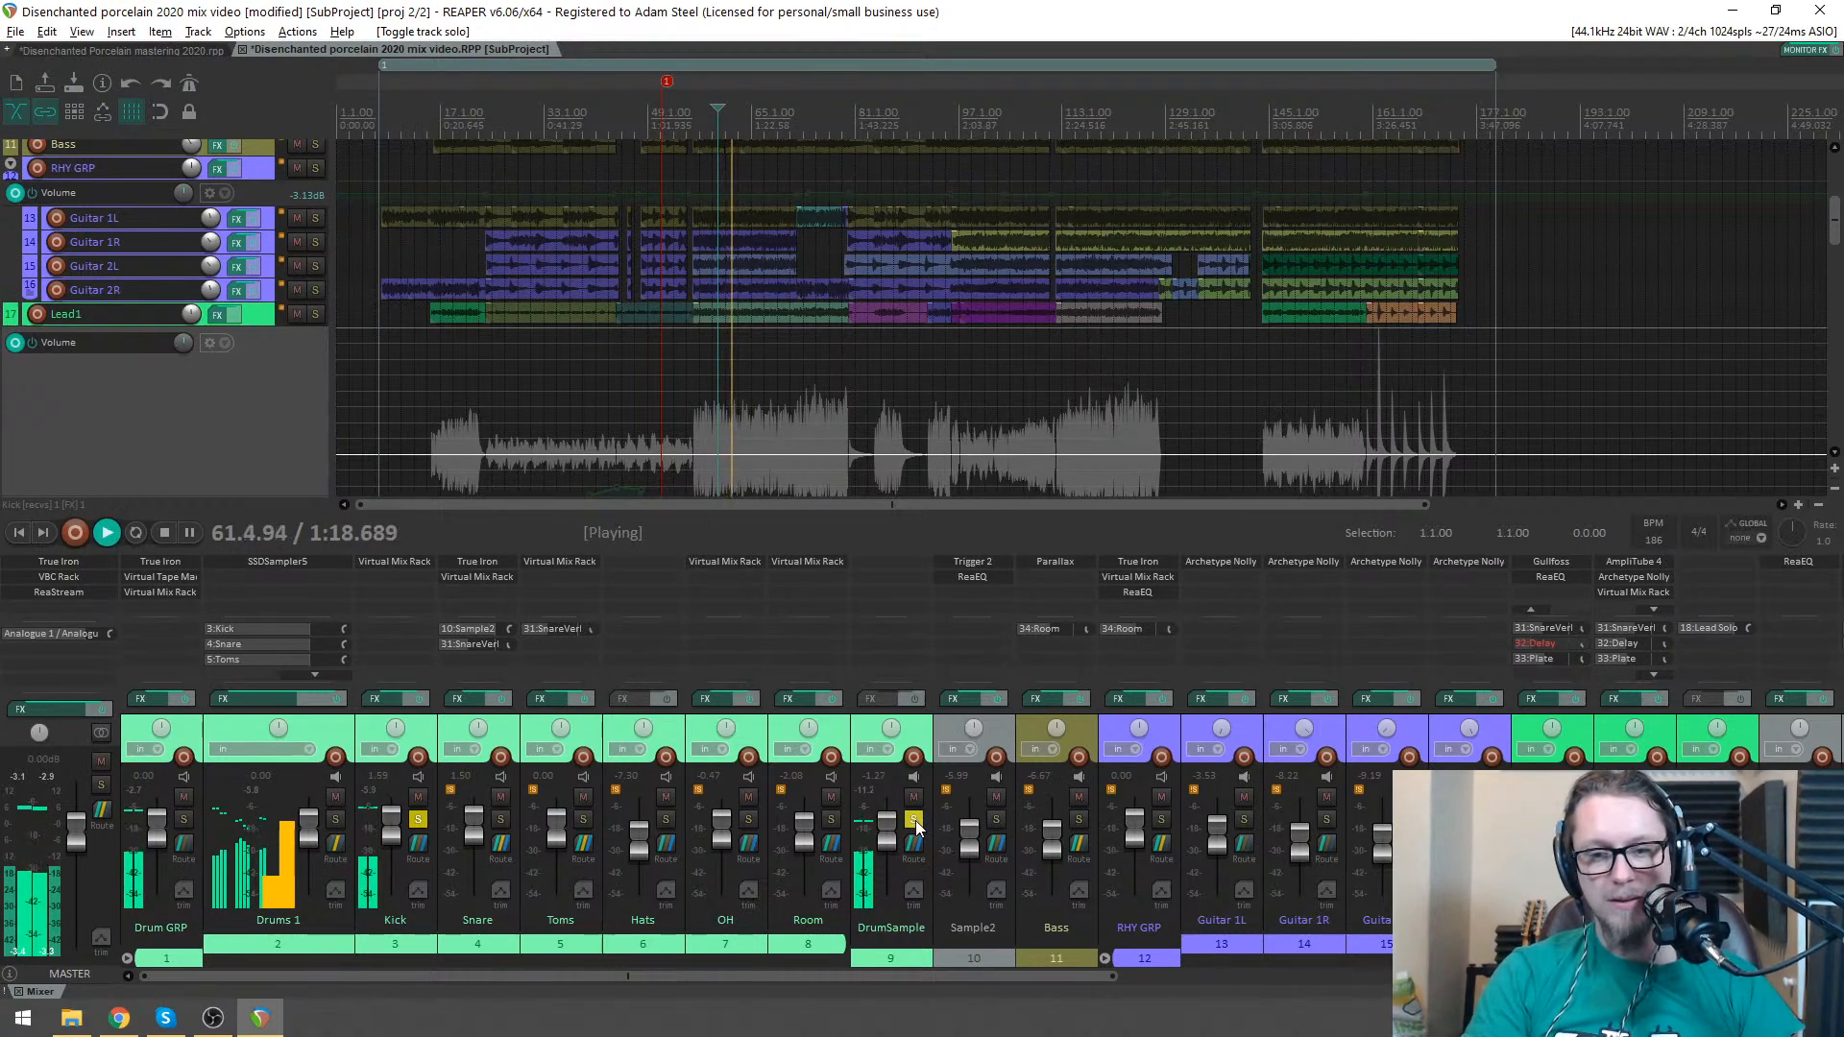
key(space)
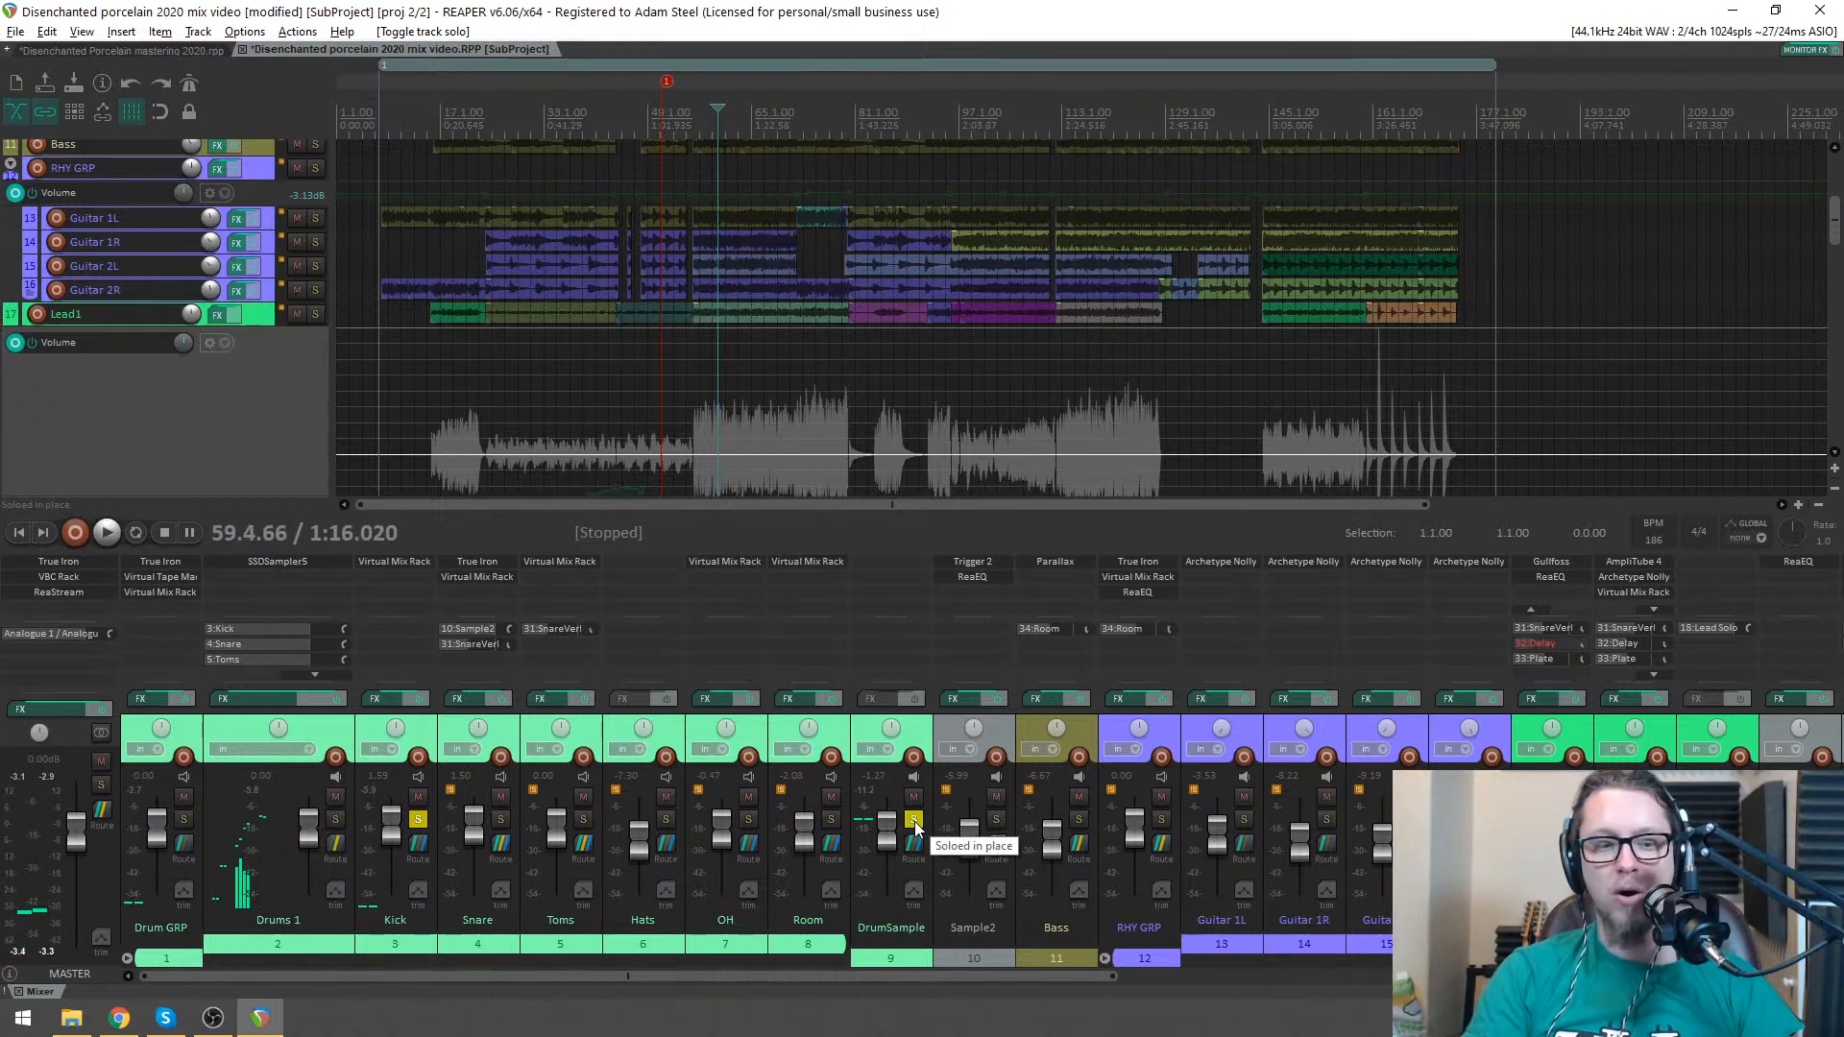
click(914, 821)
click(417, 819)
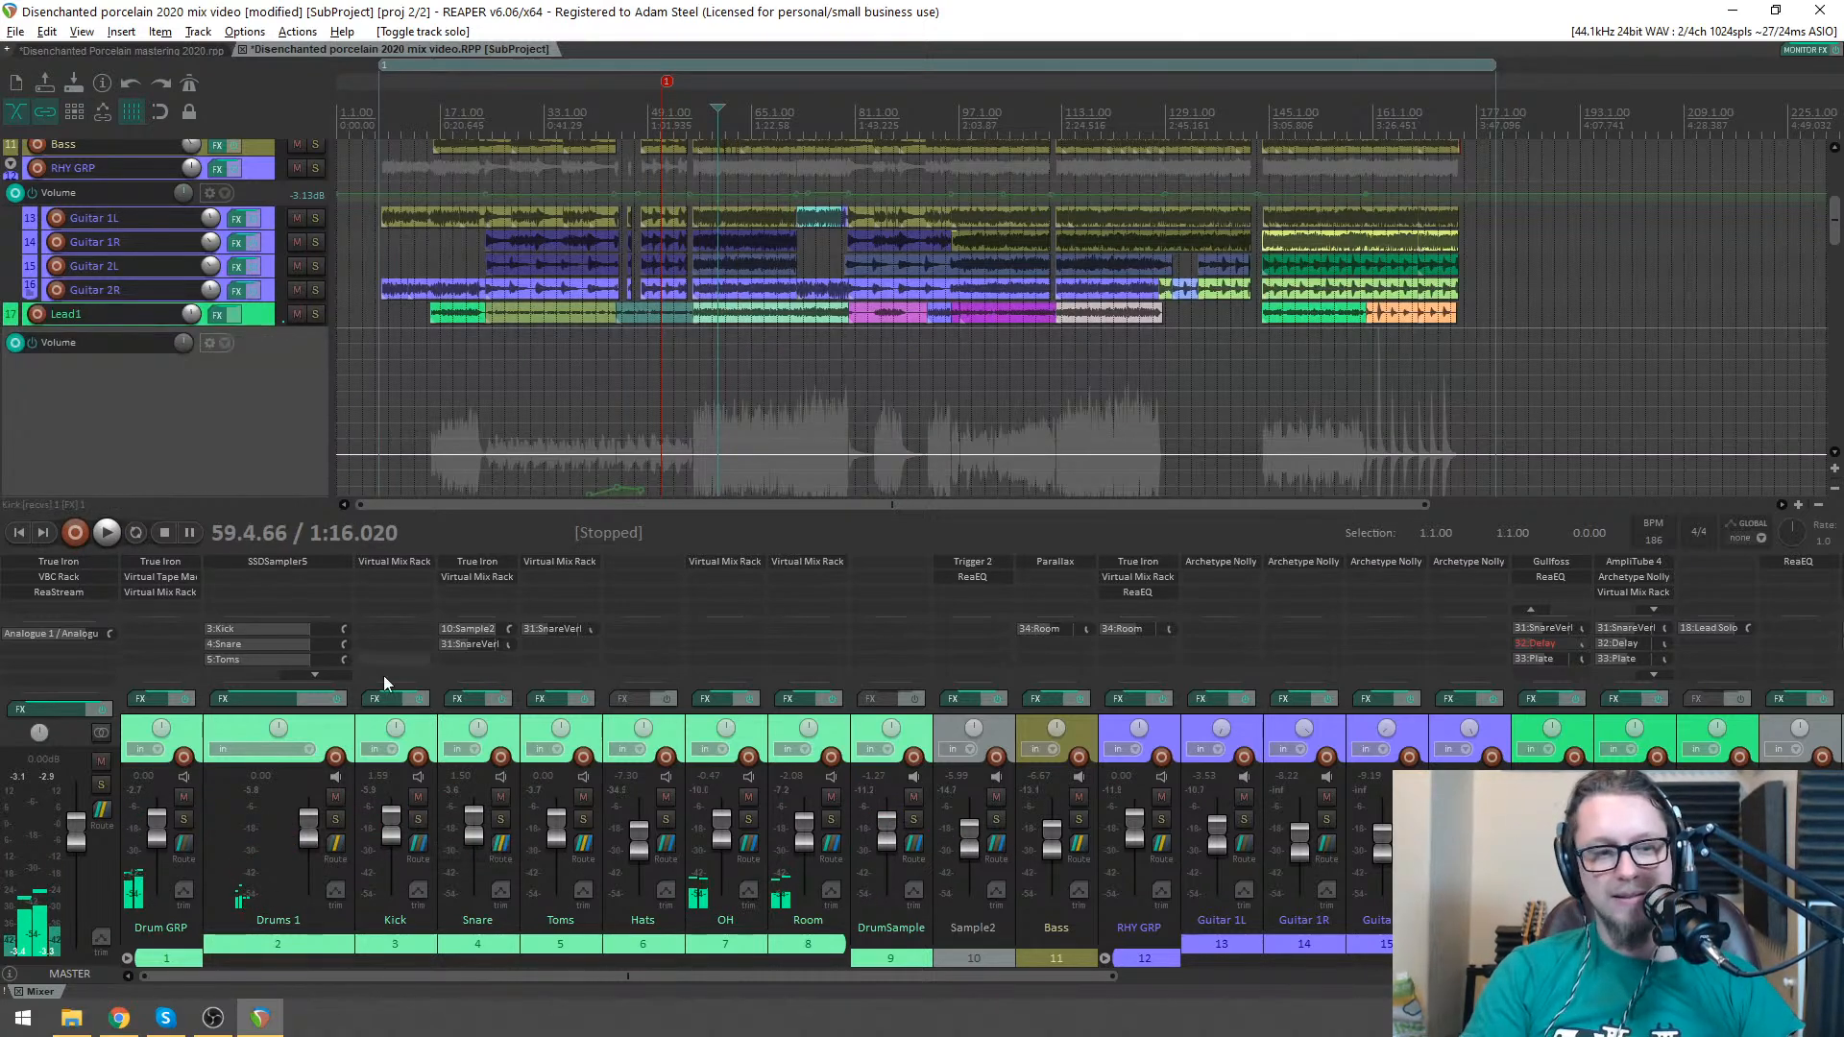
- Solo Drum GRP, listen to the whole drum mix from 59.4.66, stop, and remove the solo
click(179, 821)
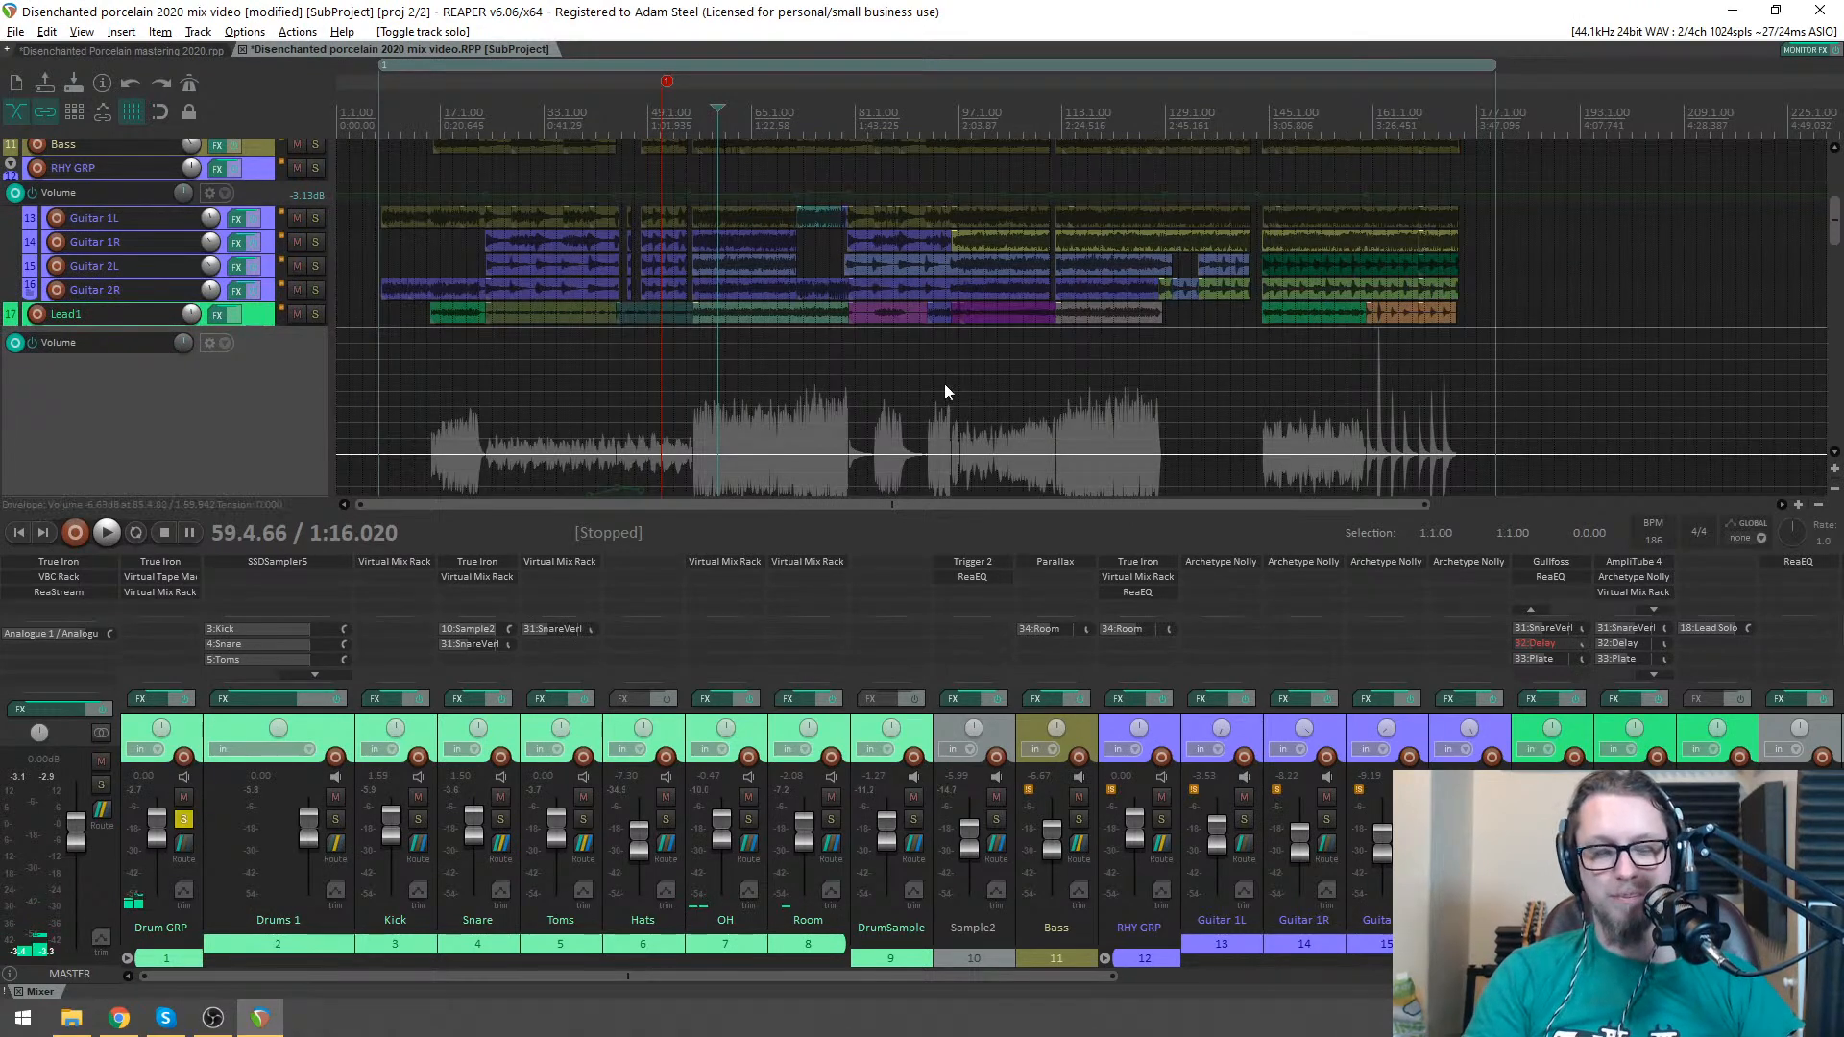
key(space)
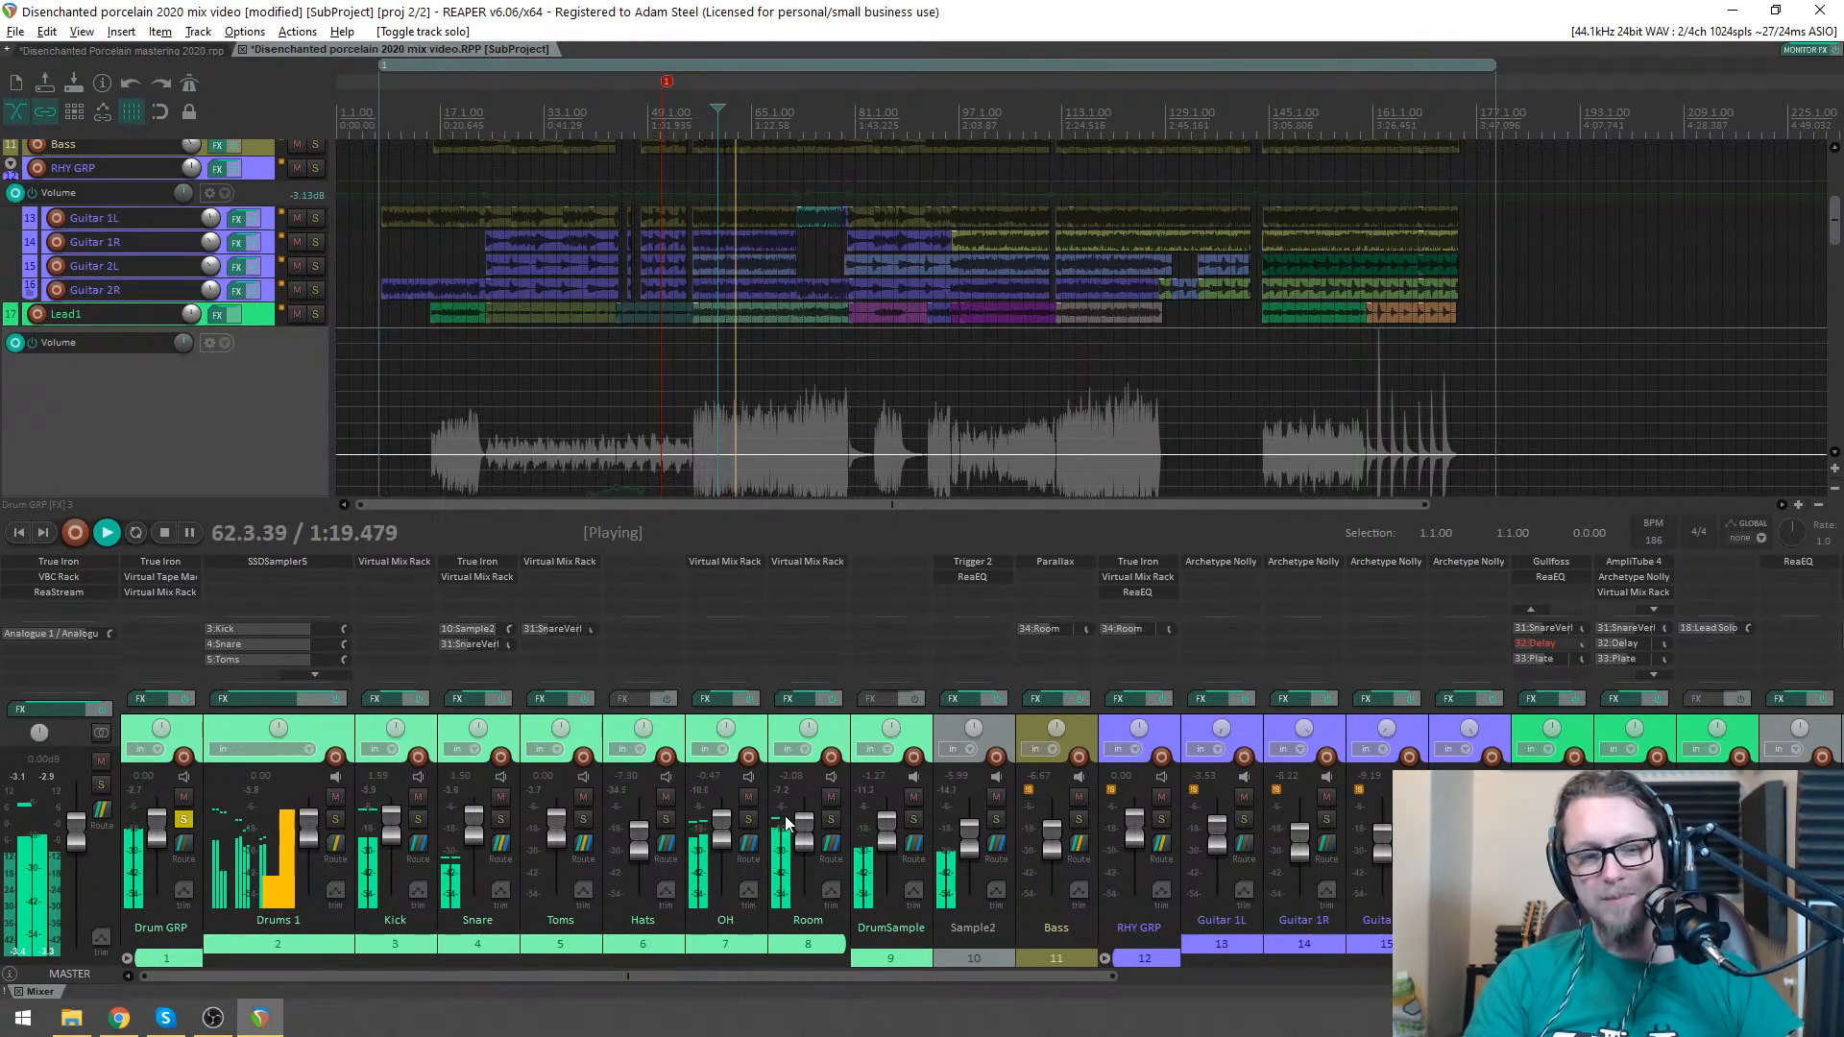
key(space)
key(s)
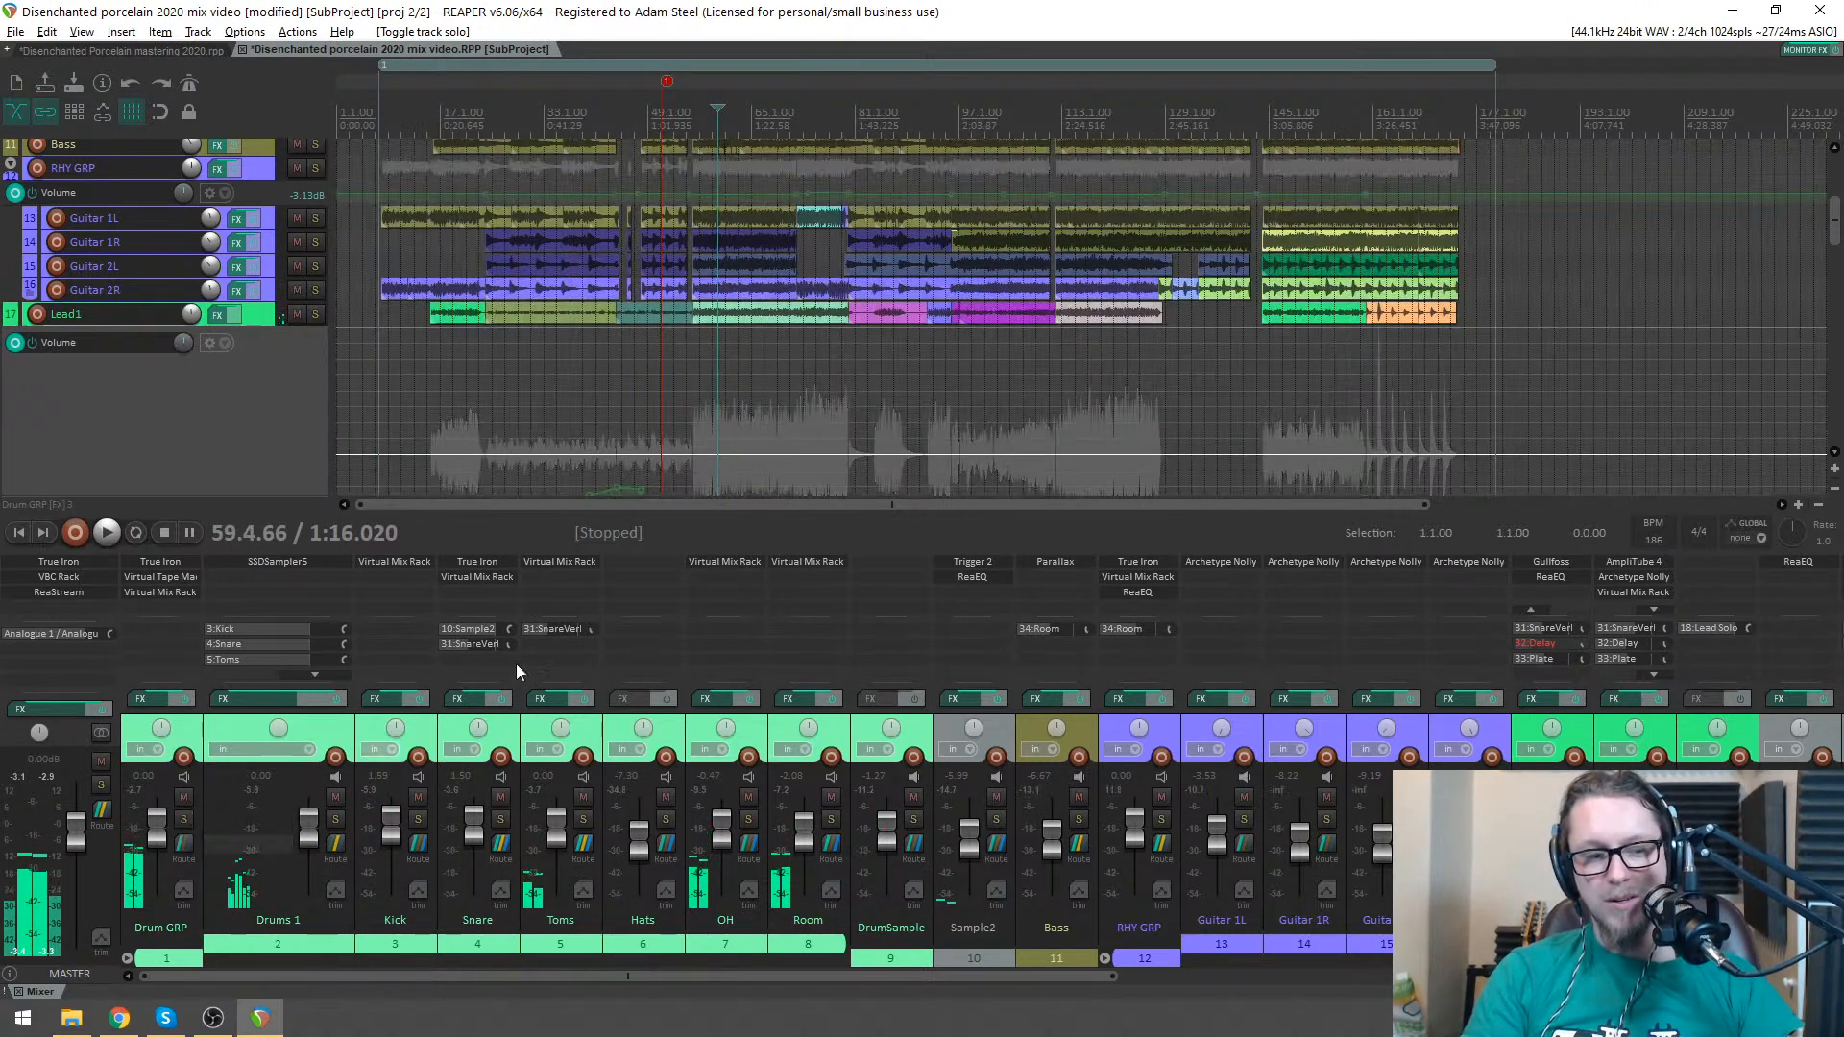
- Play the full mix from 59.4.66 while reviewing the guitar, keys and vocal channels, stop, and look over the song's arrangement
key(space)
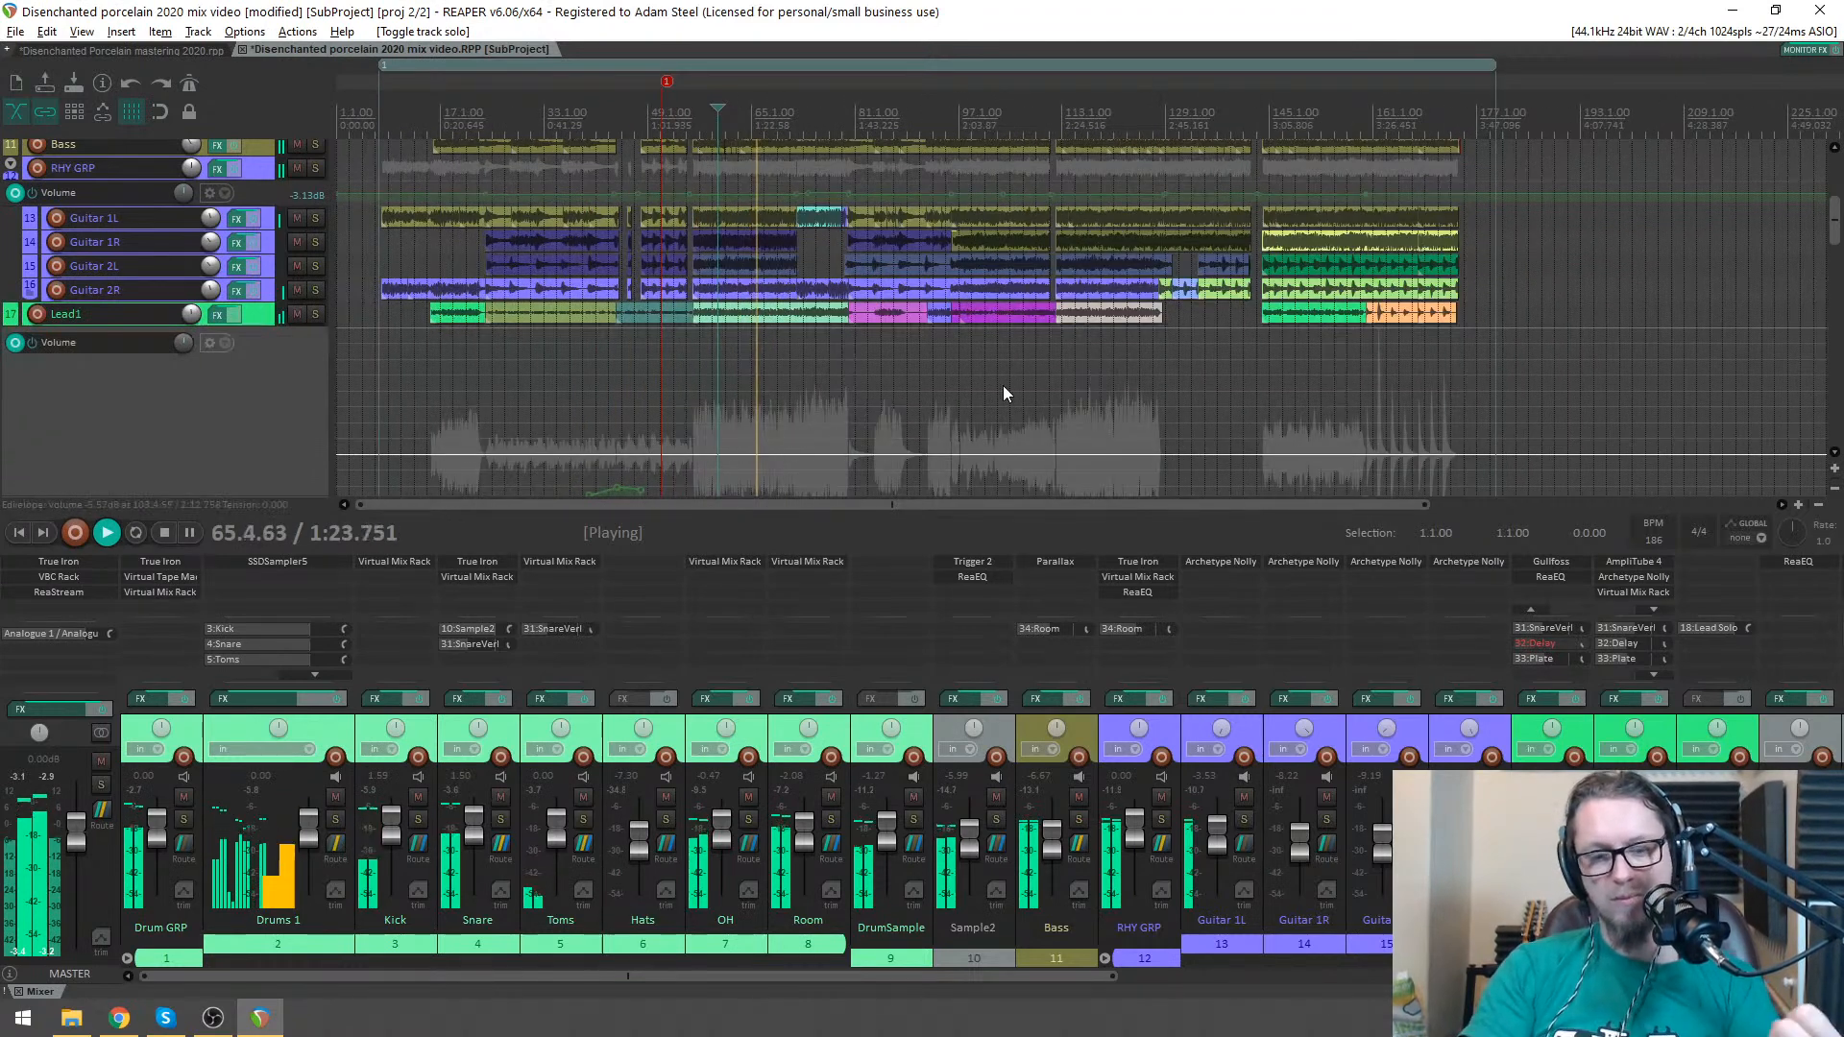
drag(984, 977, 1593, 980)
key(space)
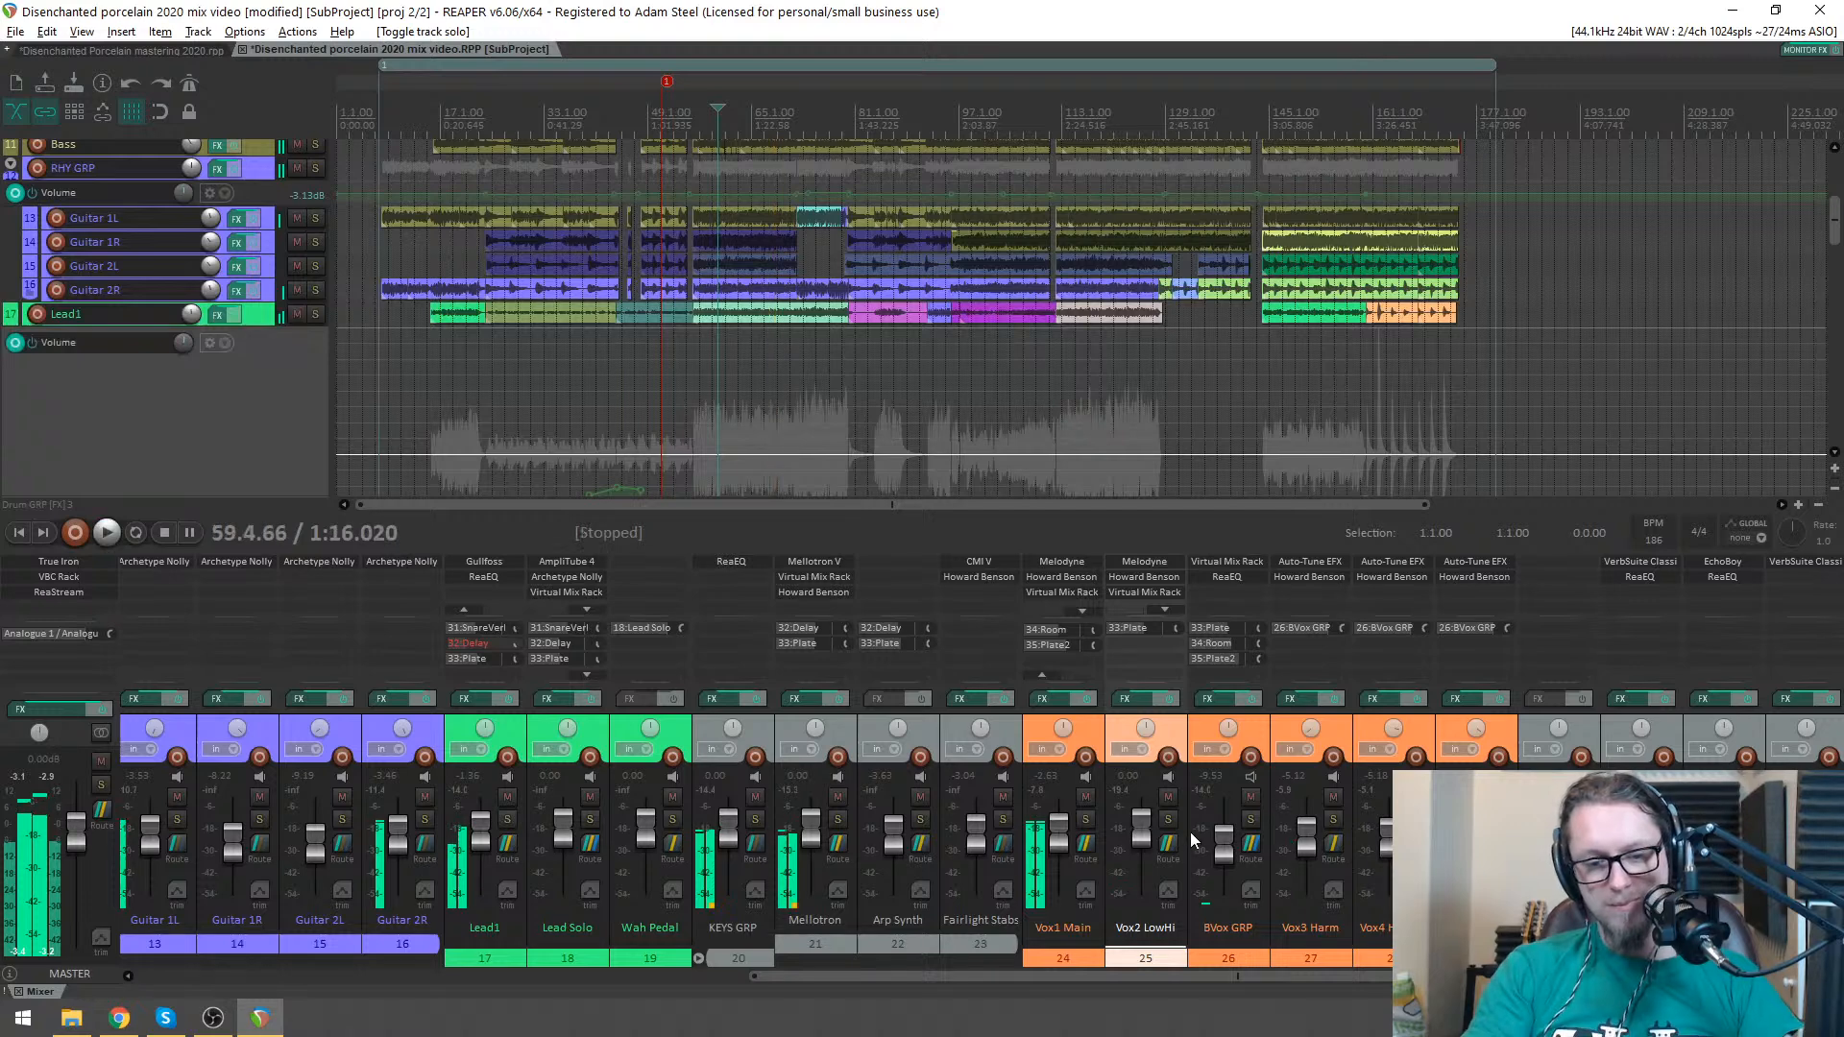
scroll(1227, 849, up, 3)
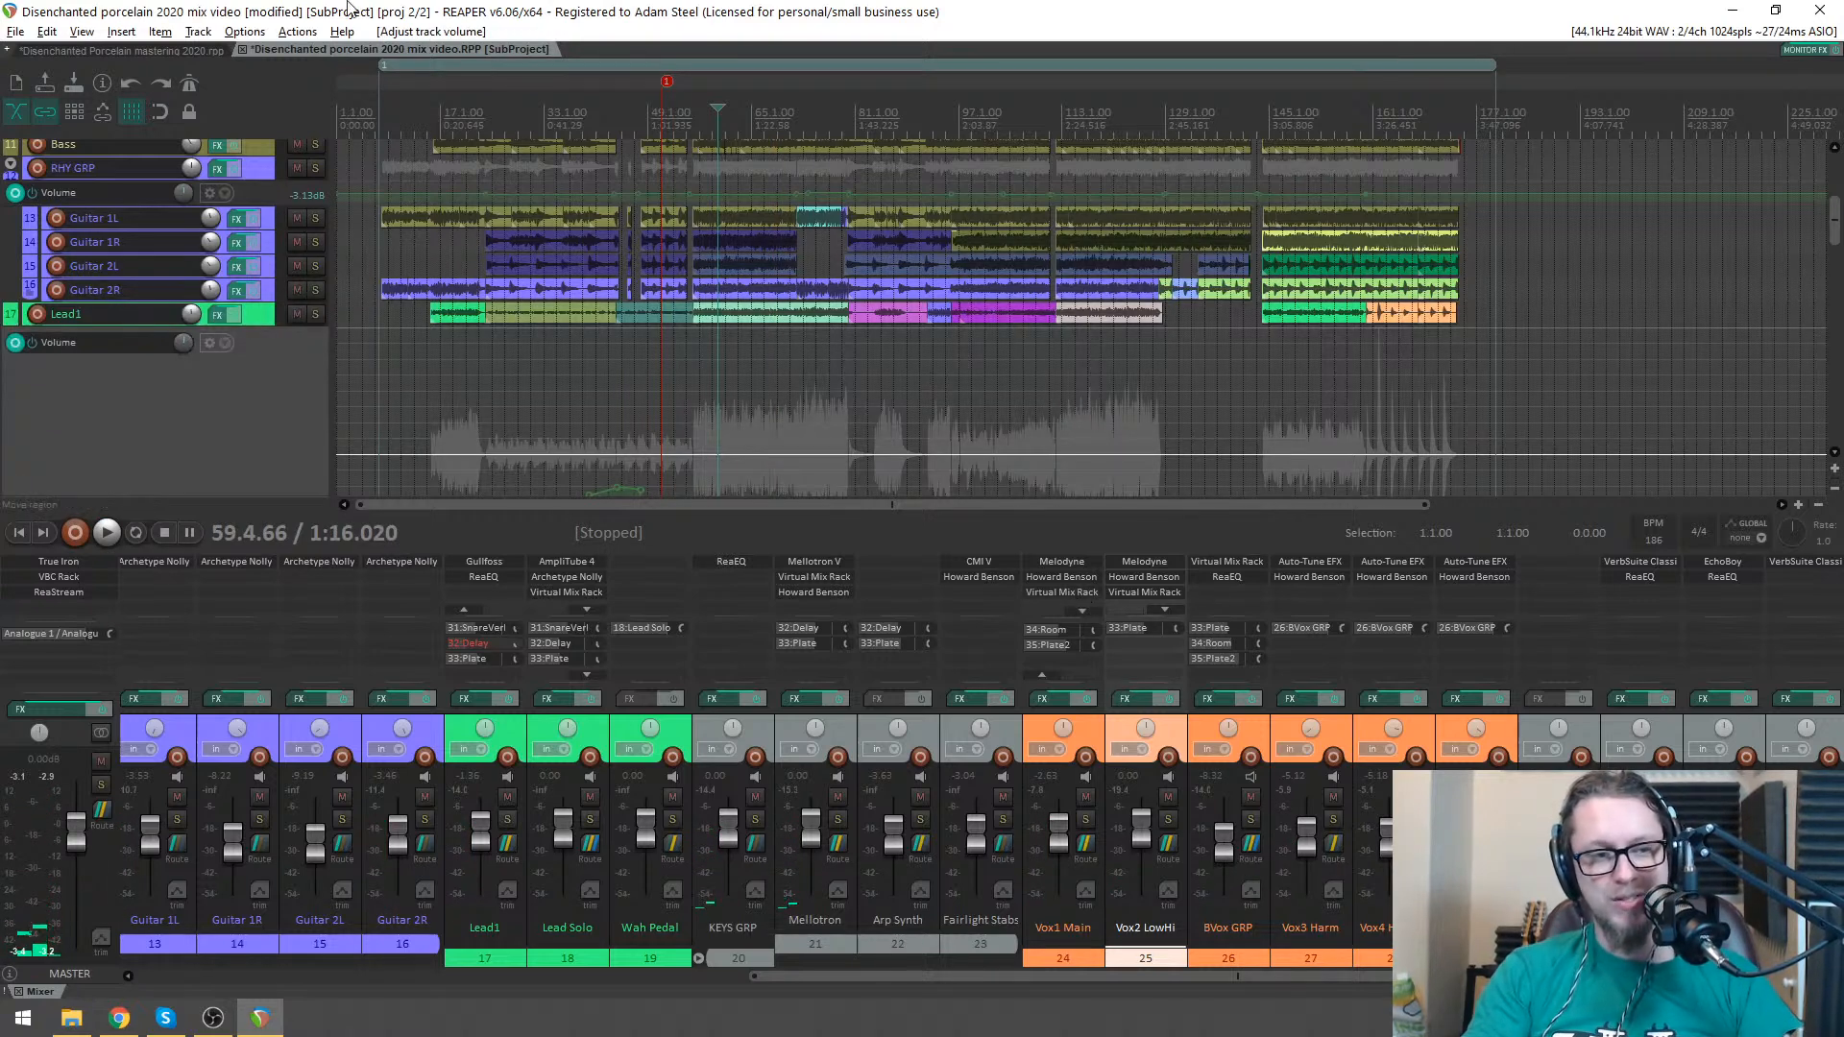
scroll(1015, 217, down, 2)
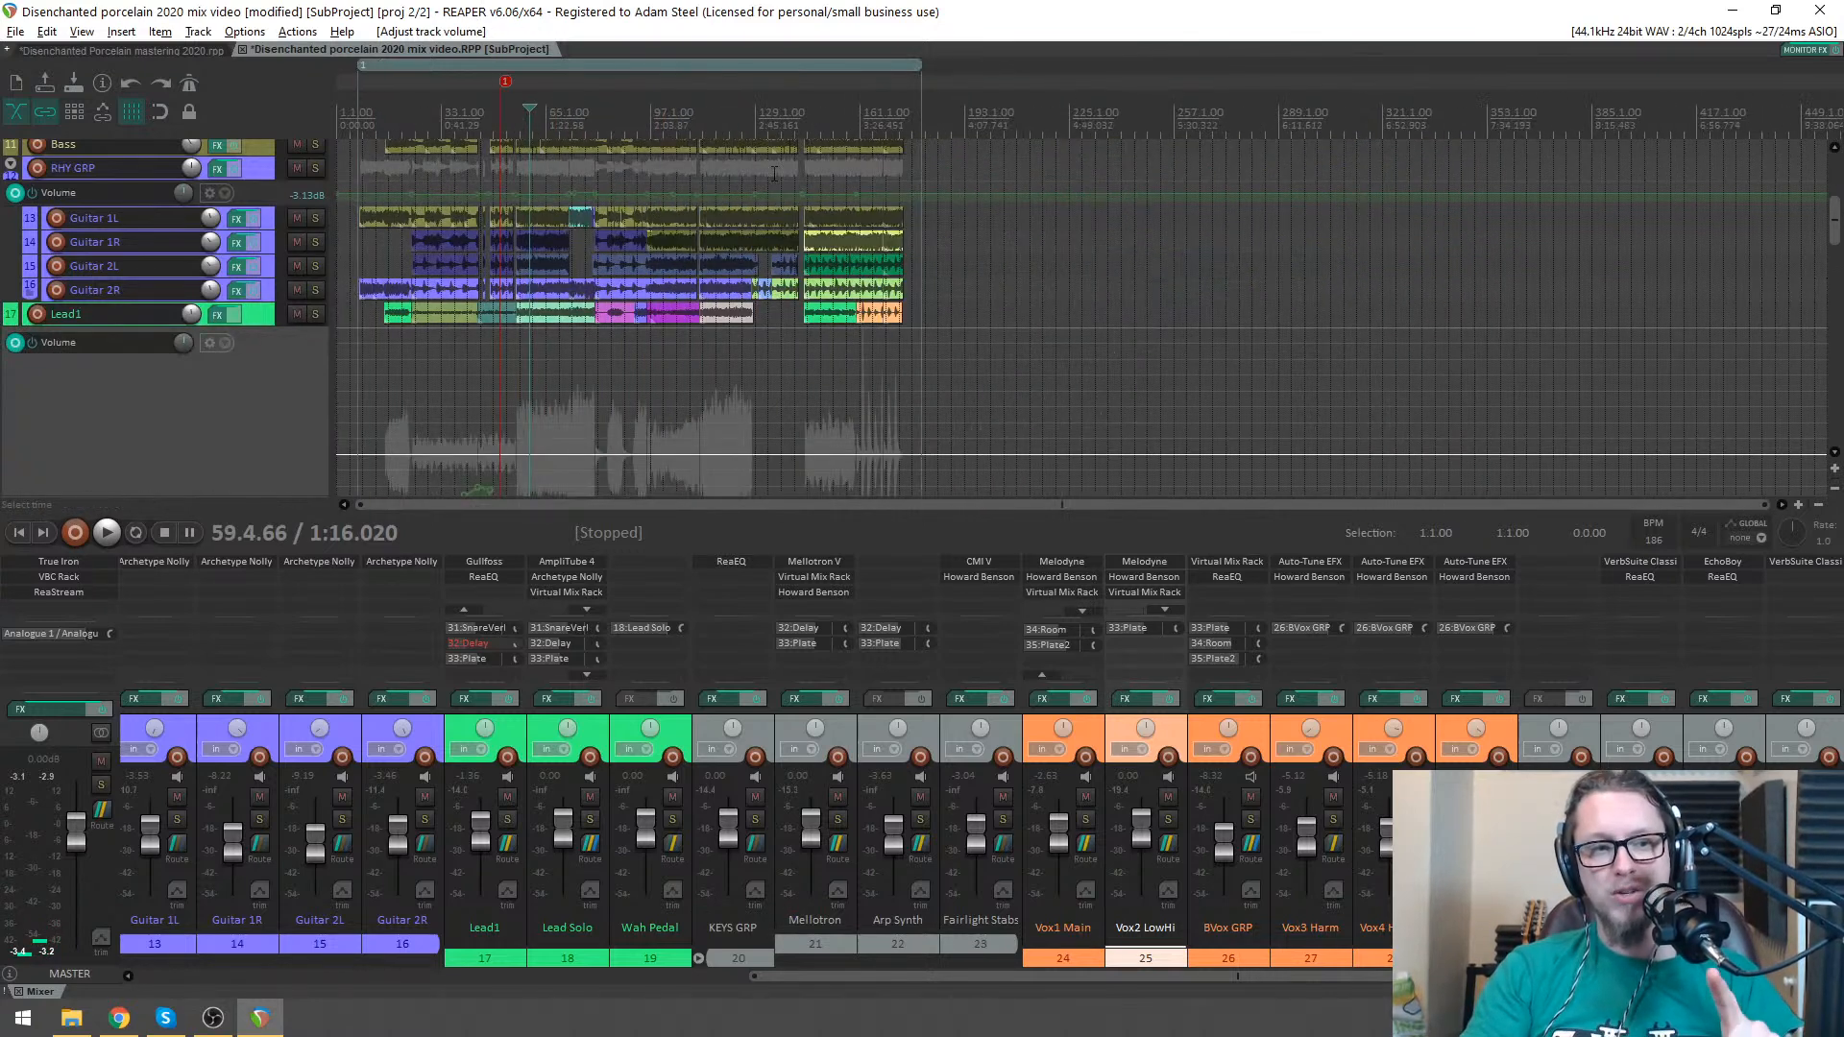
scroll(1015, 217, up, 1)
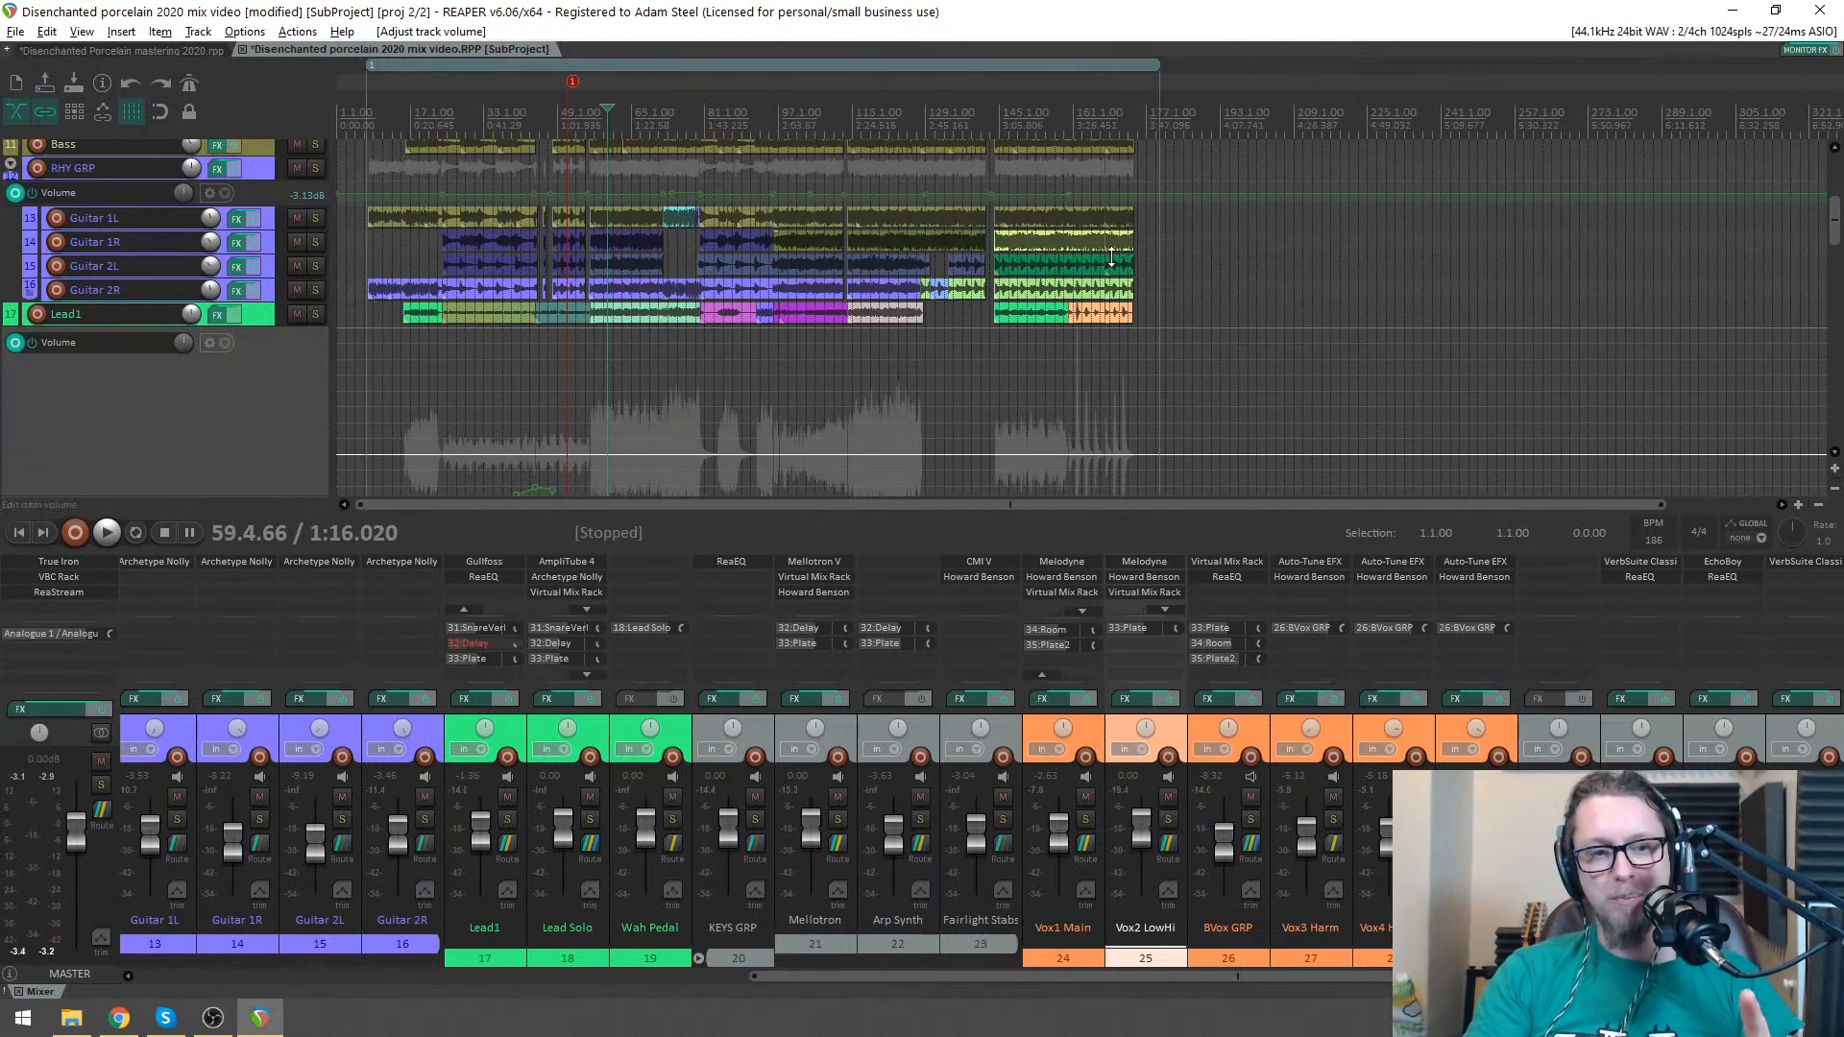
- Save and close the mix subproject Disenchanted porcelain 2020 mix video.RPP, cancelling its render to file, and return to the mastering project
click(243, 48)
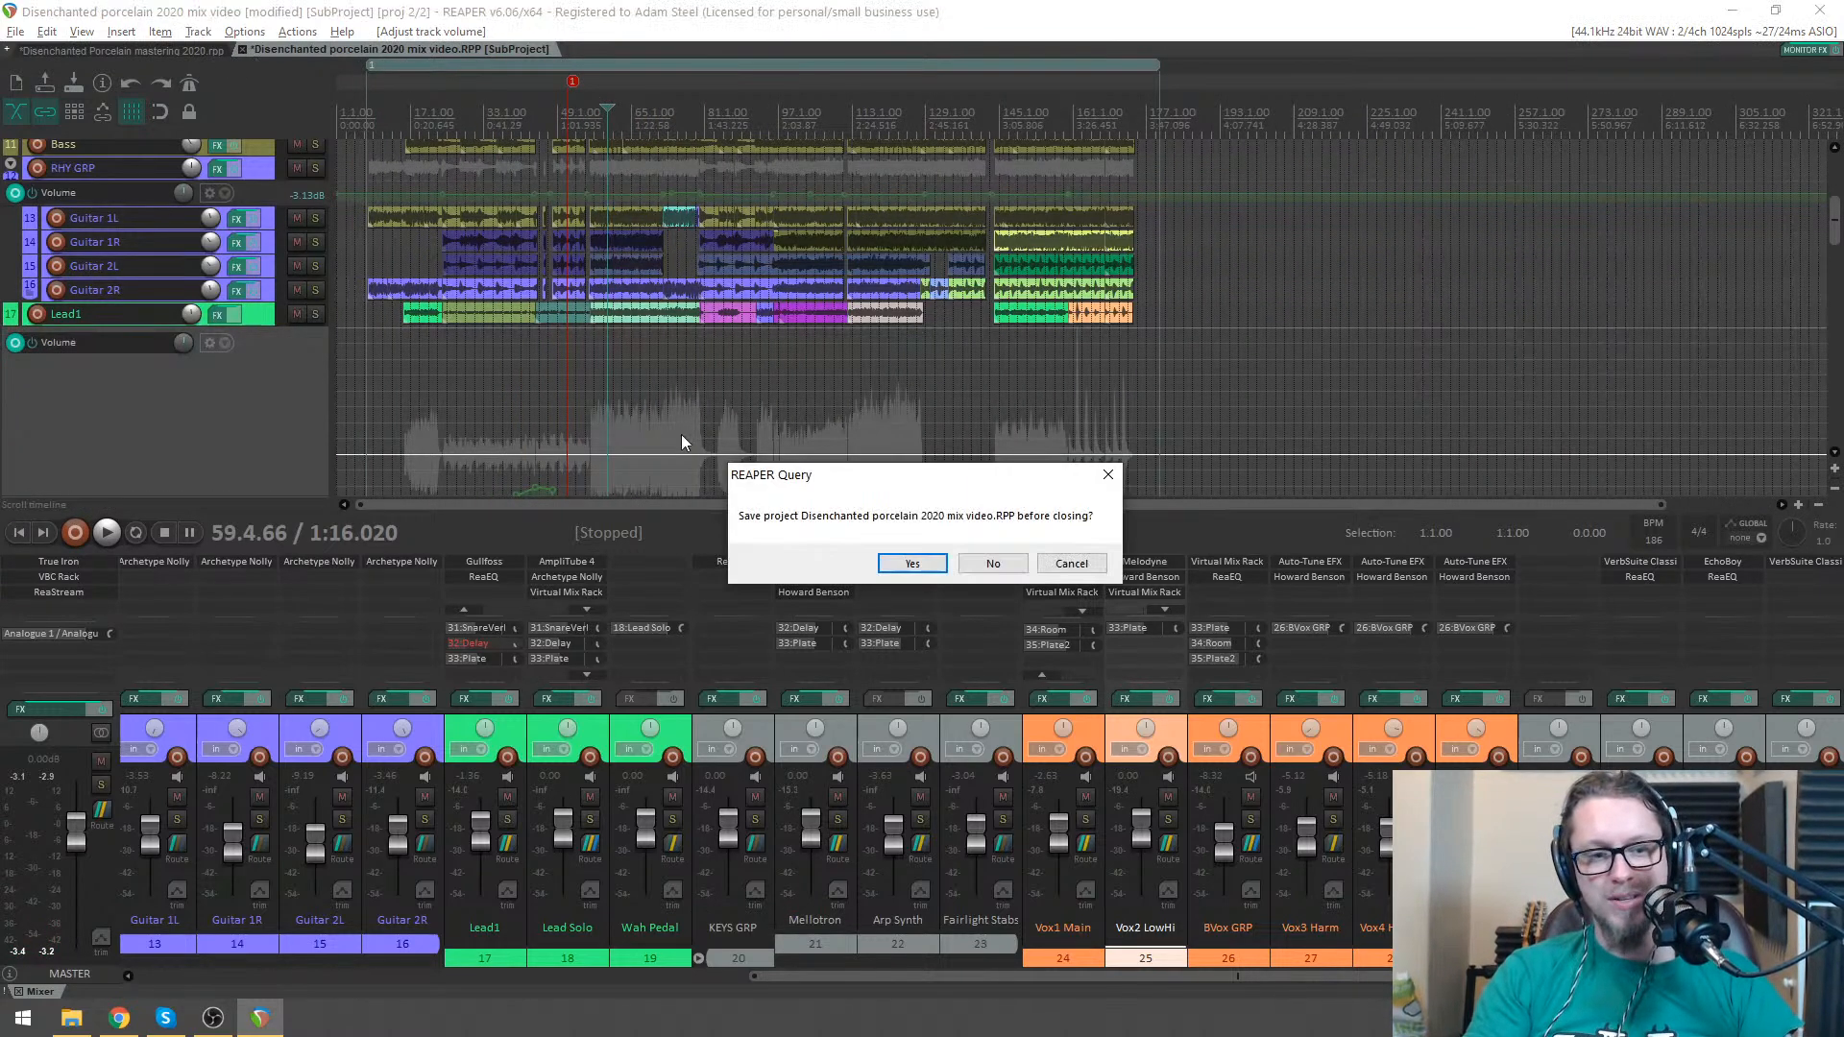
click(915, 565)
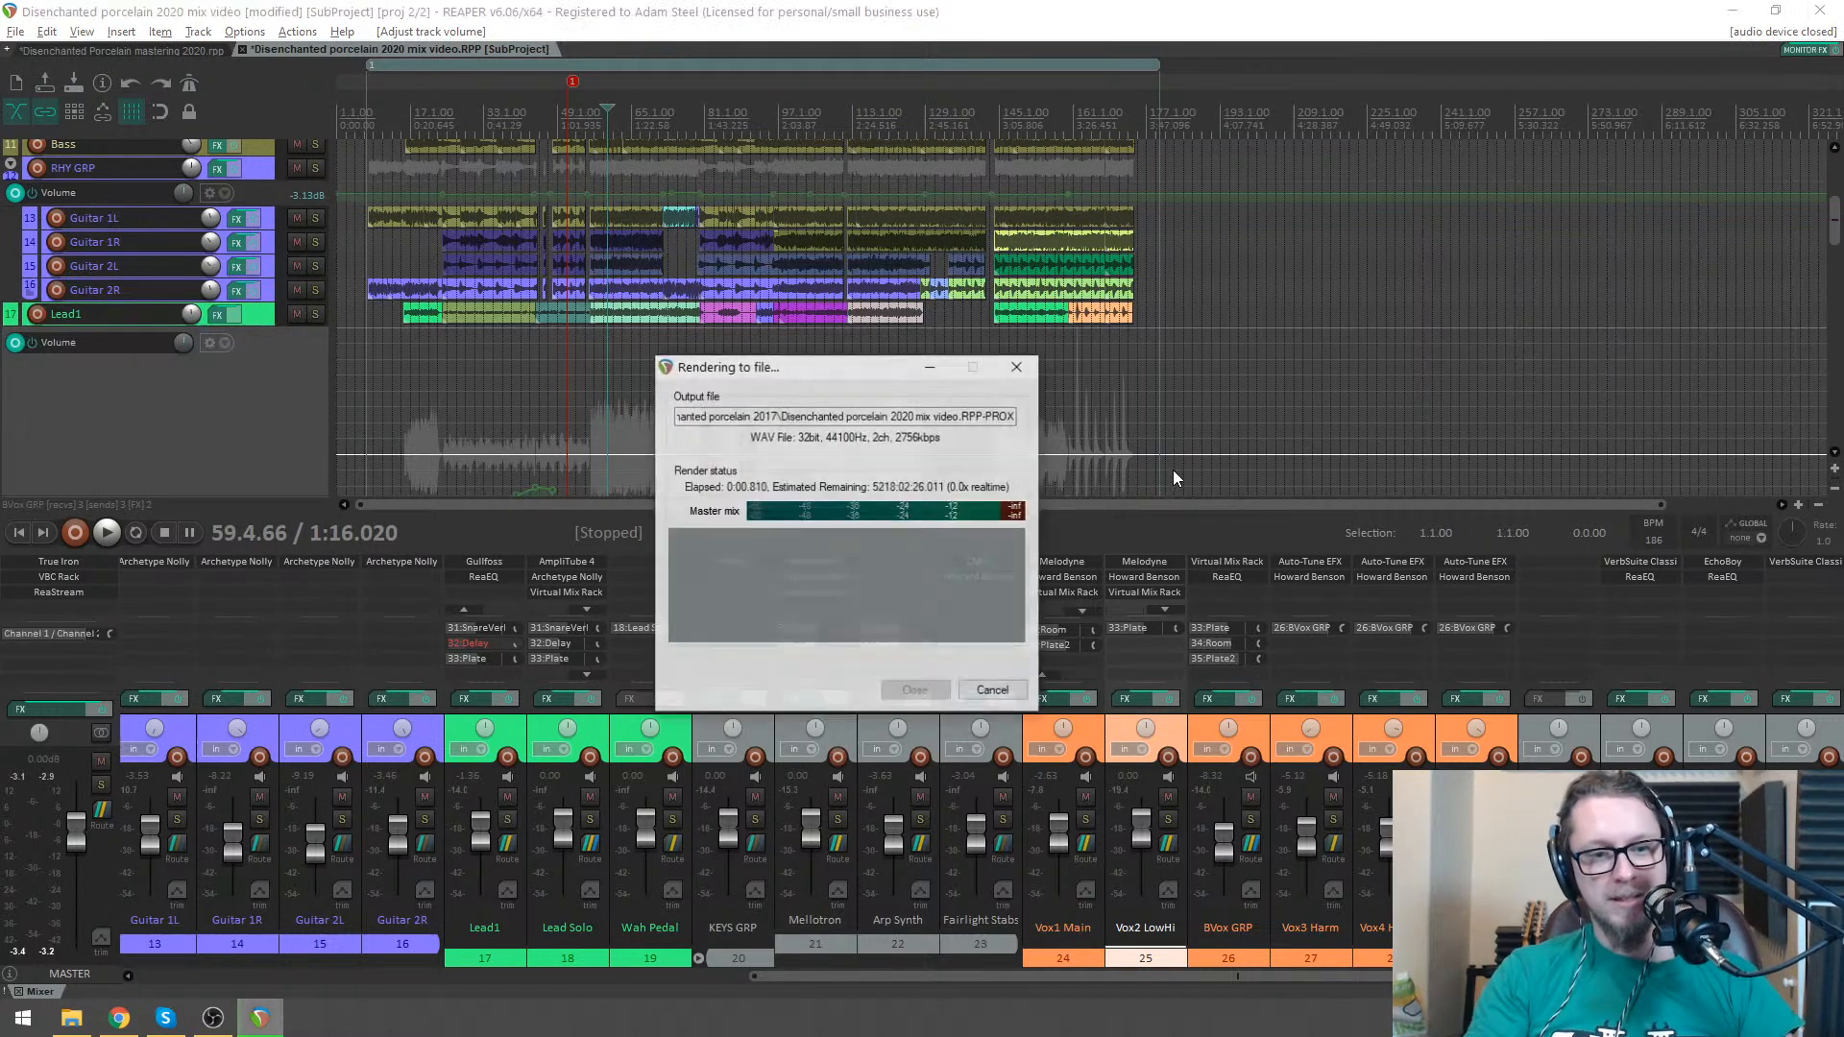
click(993, 690)
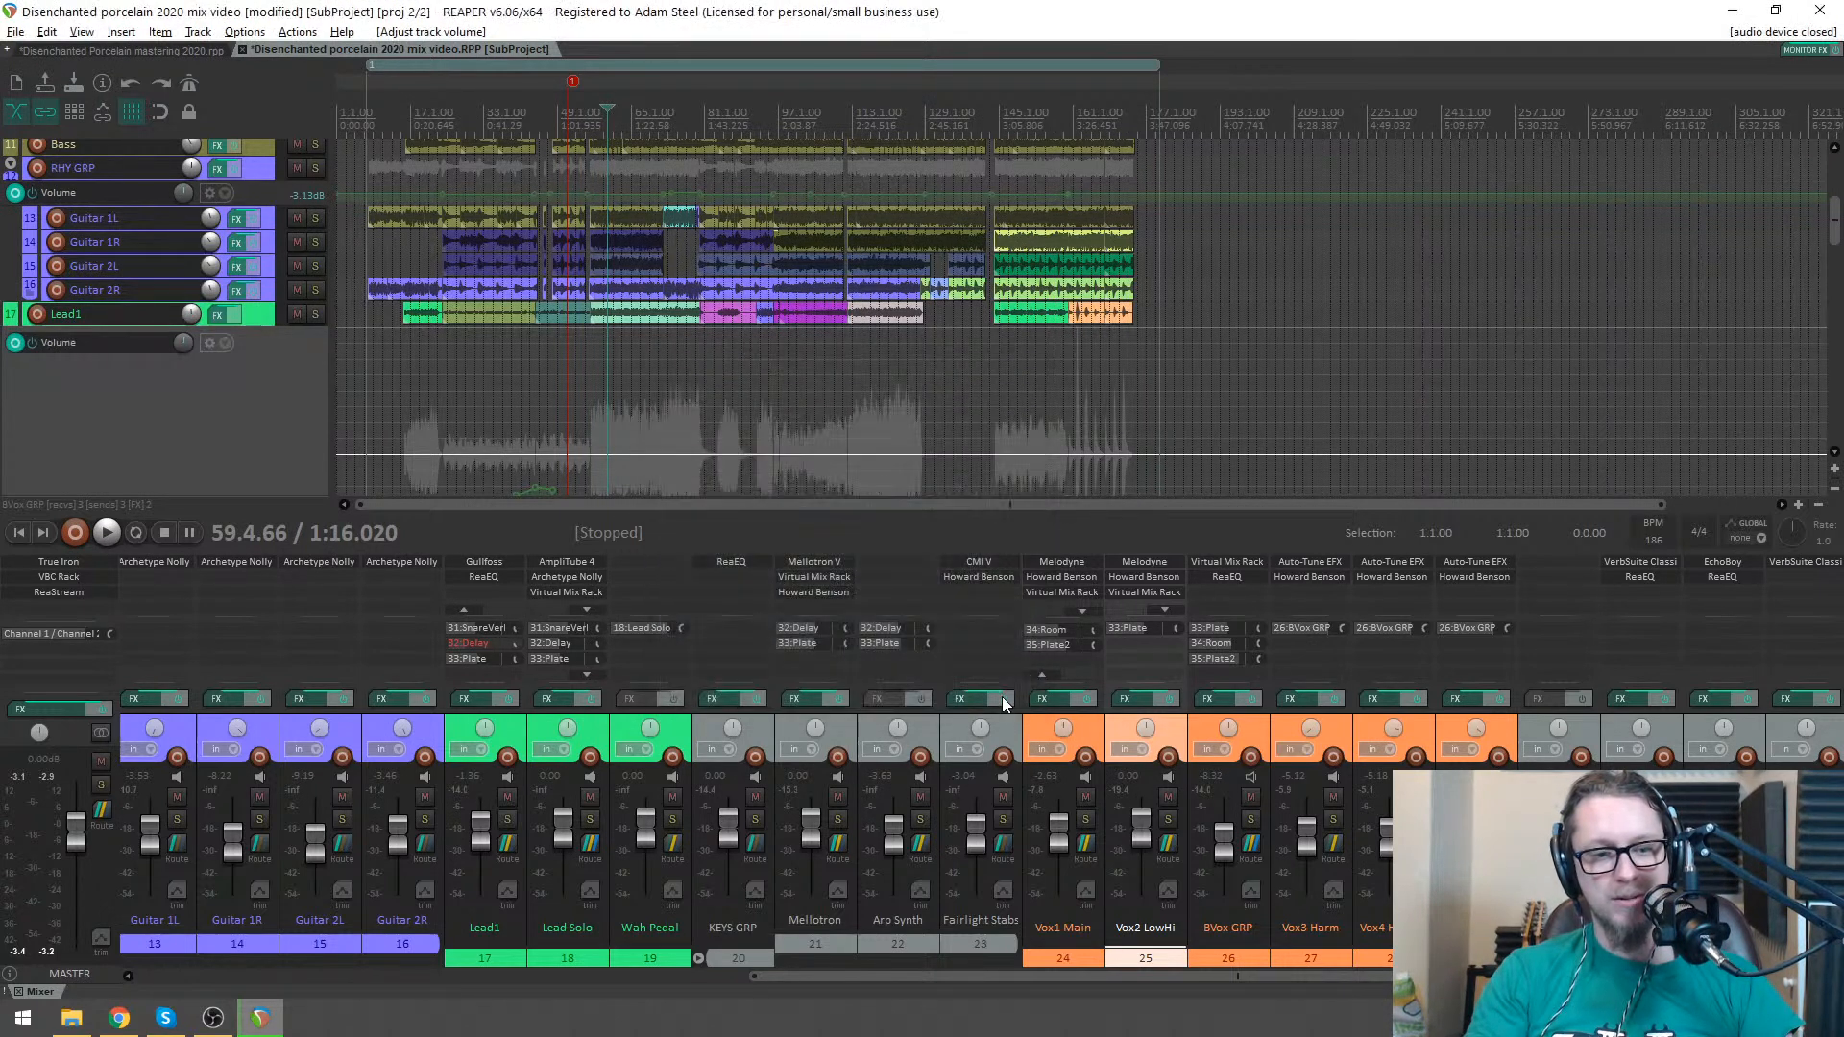
middle_click(475, 48)
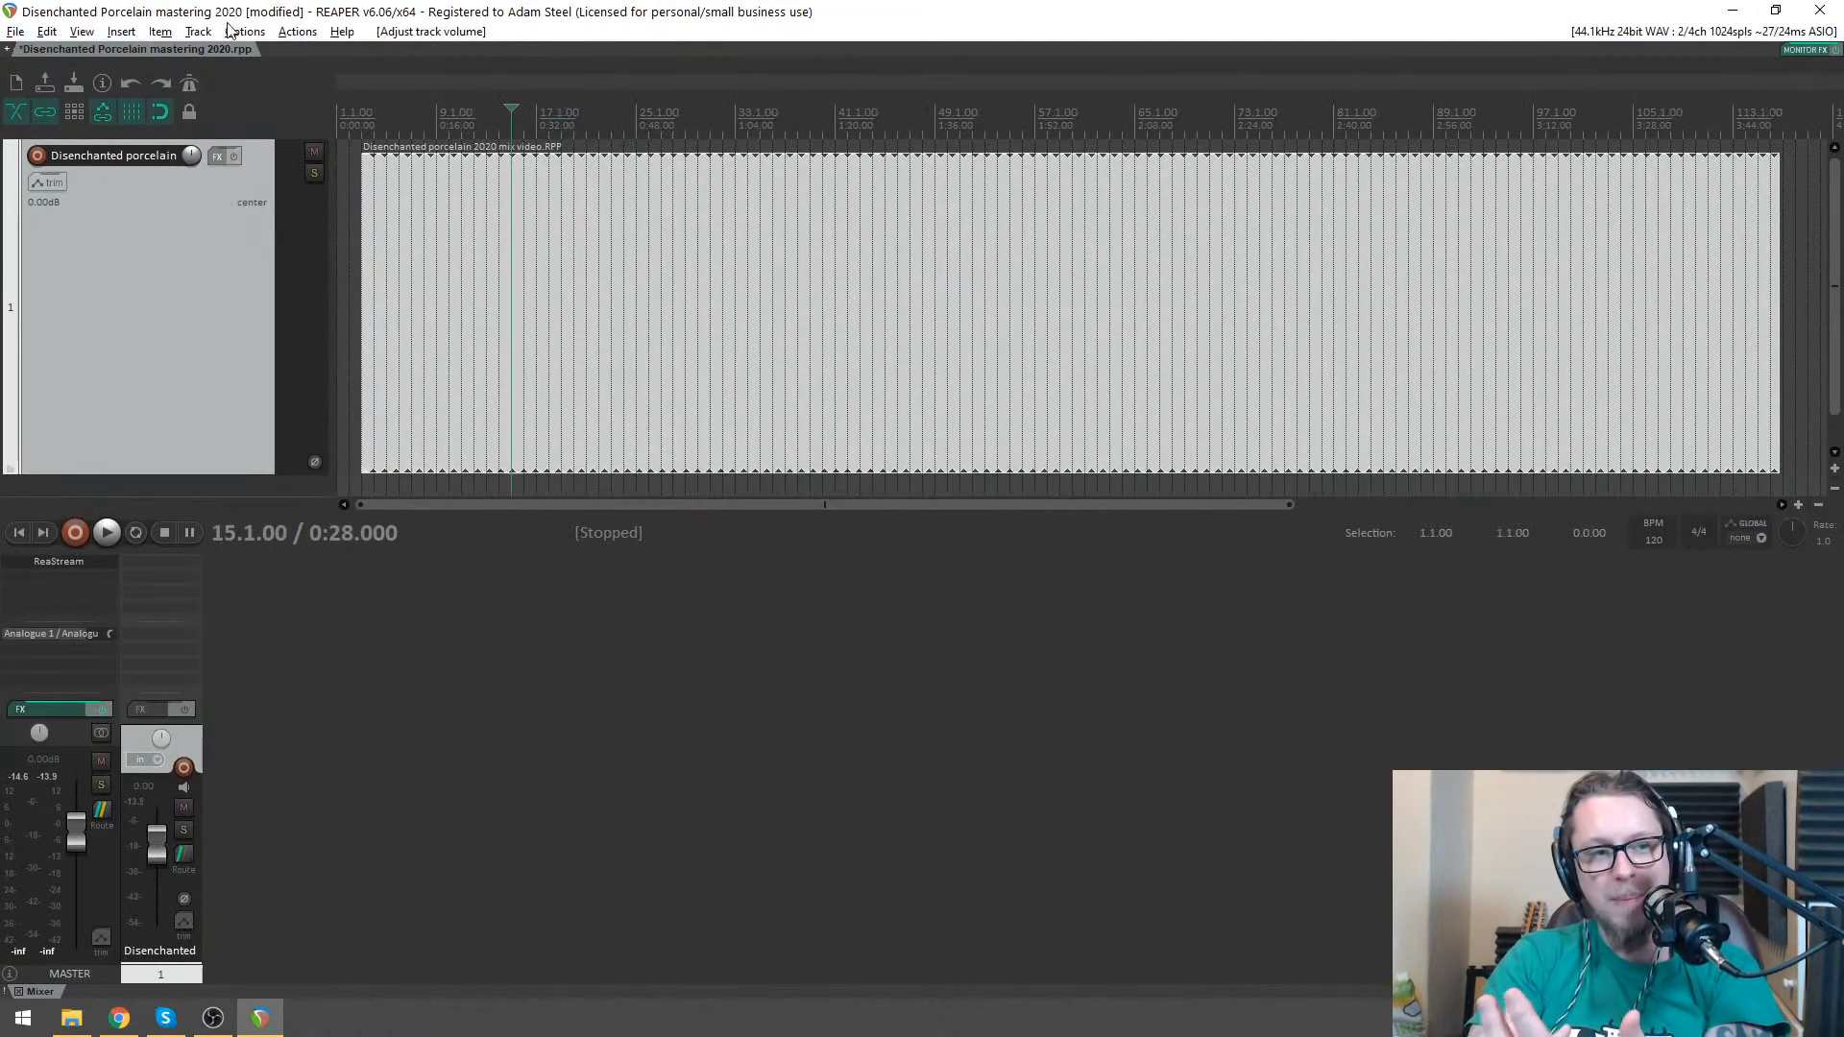
- Place the edit cursor at 3.1.00, the start of the mix item in the mastering project
click(545, 278)
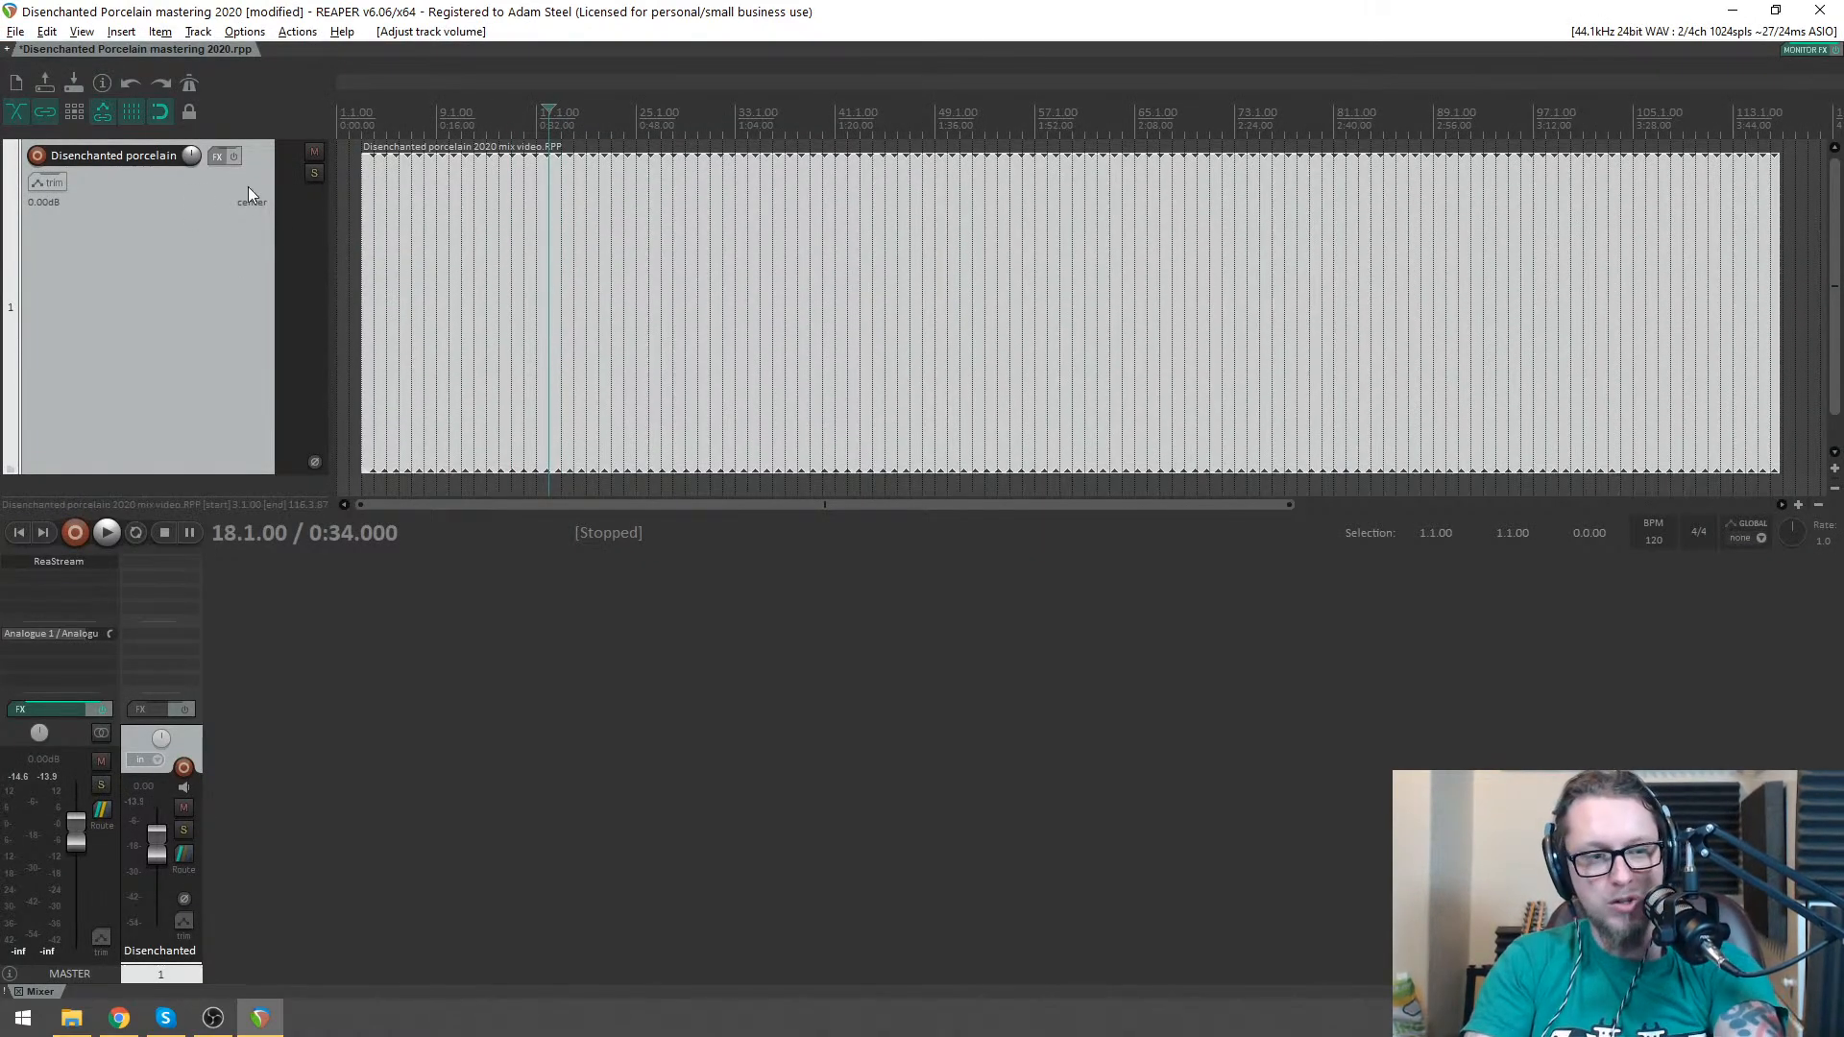
click(366, 180)
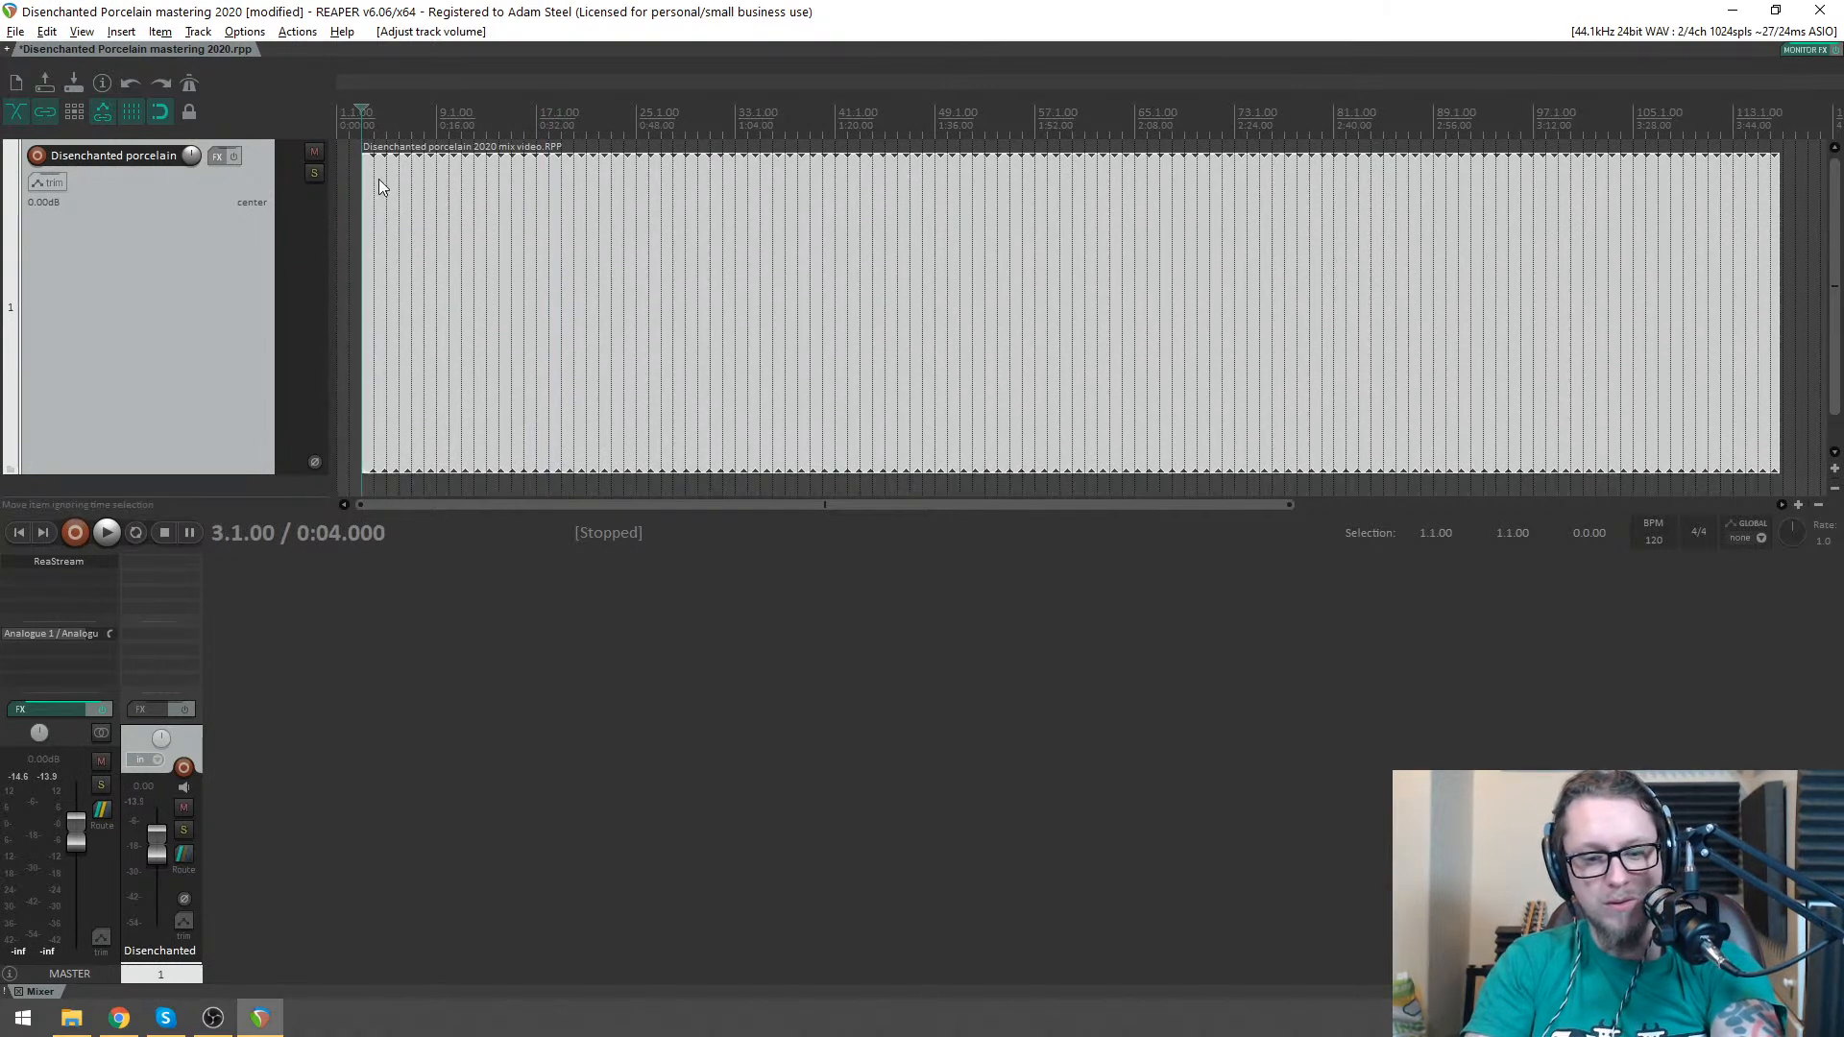
- Open the mix subproject from its item in the mastering project
click(396, 365)
right_click(388, 302)
click(387, 301)
right_click(376, 308)
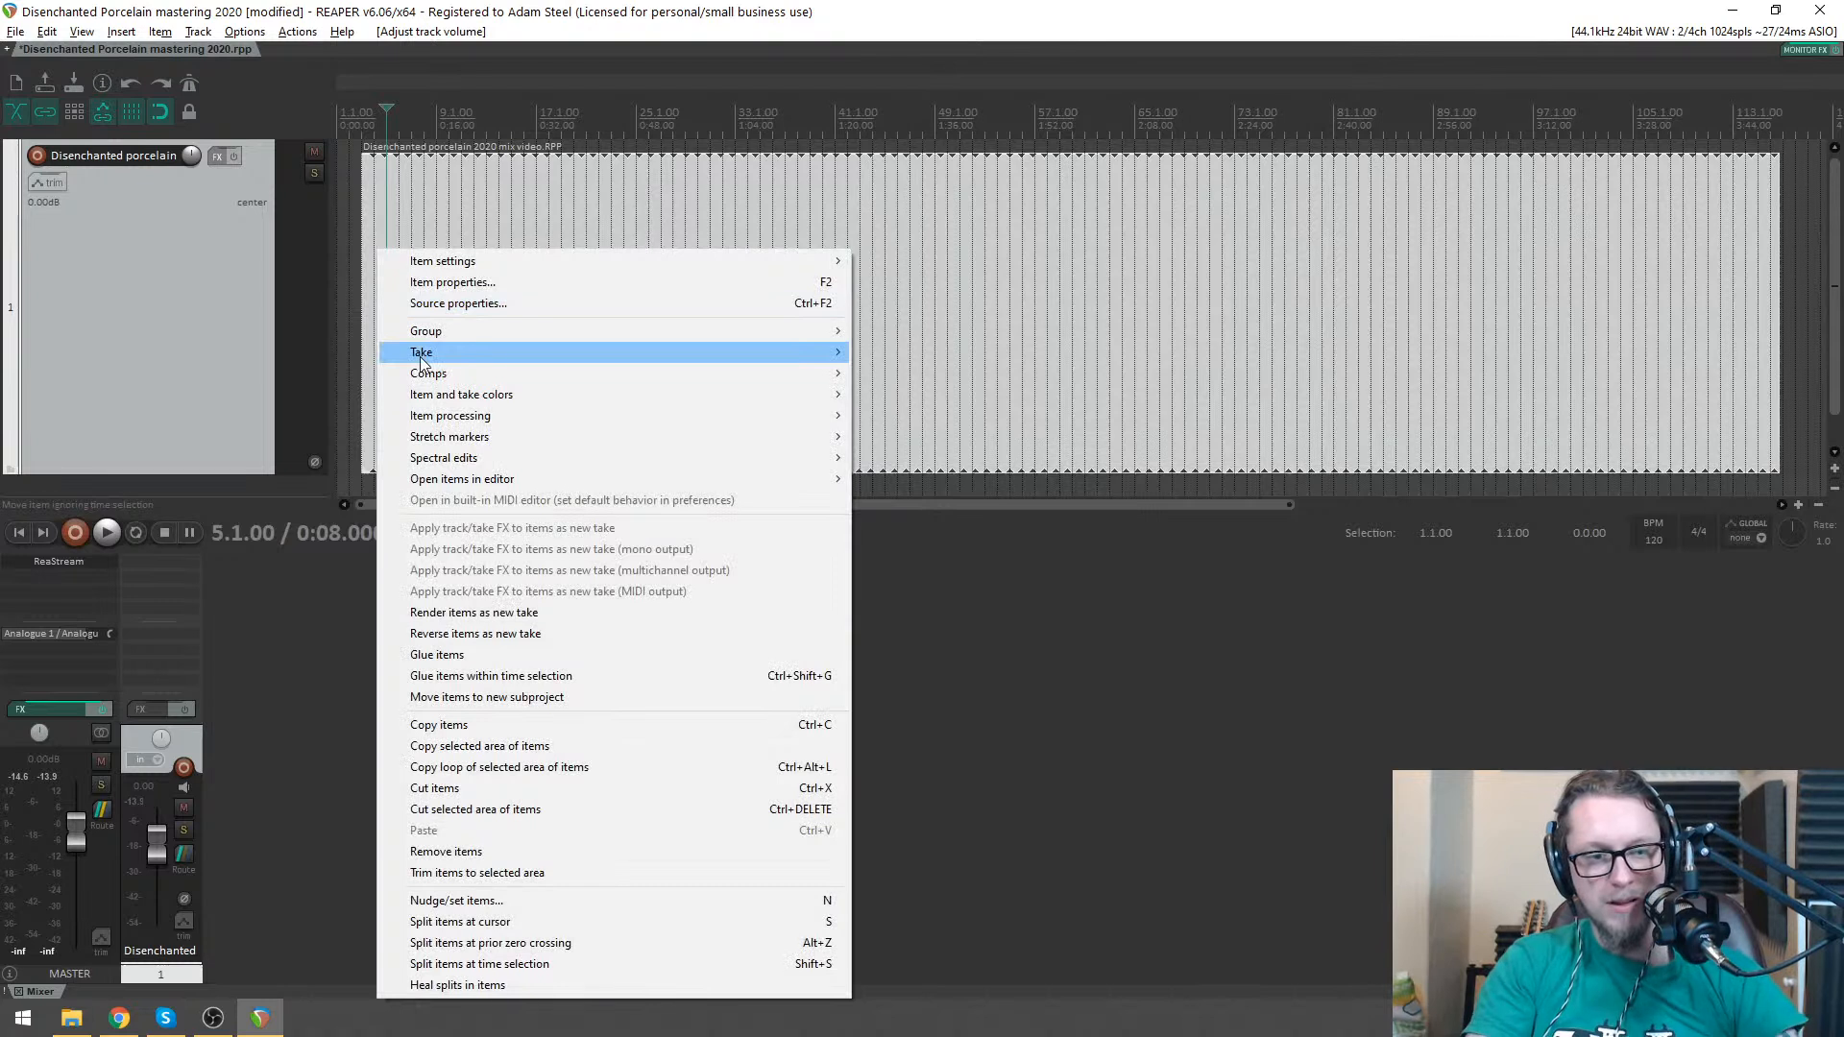
click(487, 697)
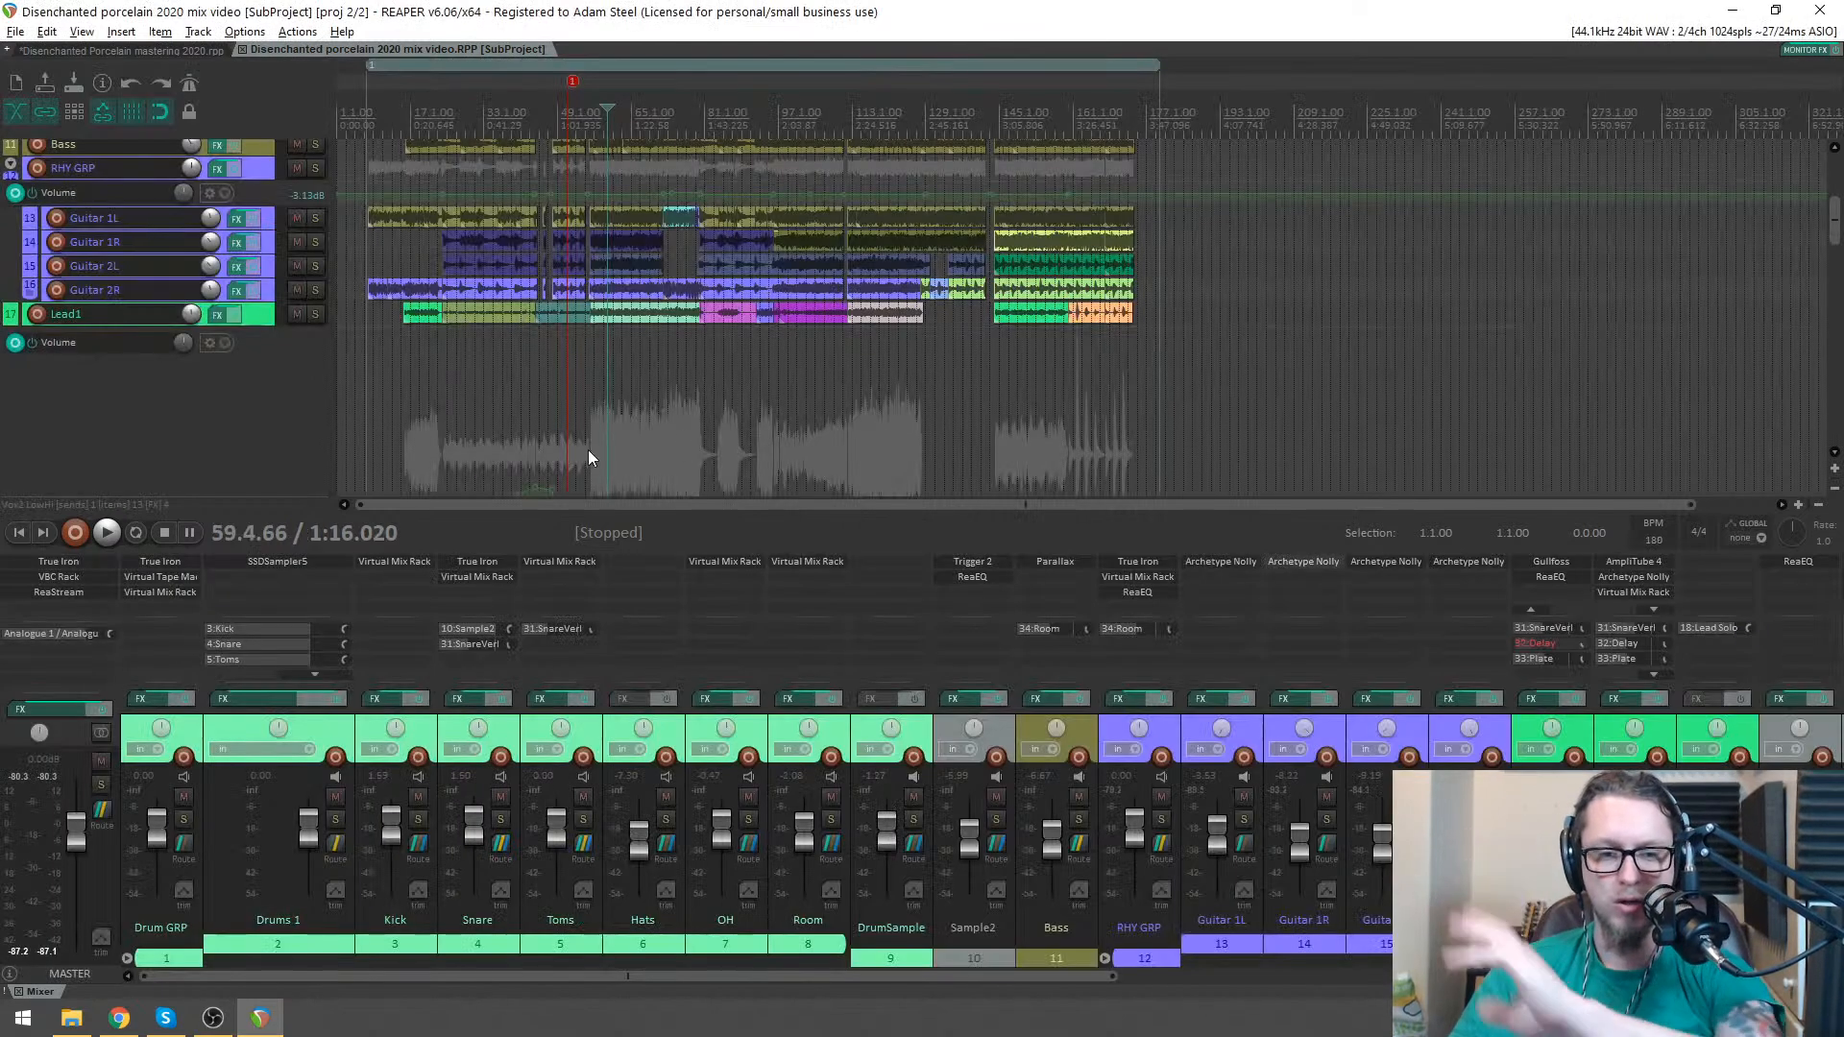
- Bypass the ReaStream effect on the mix subproject's master track and close its plugin window
click(61, 592)
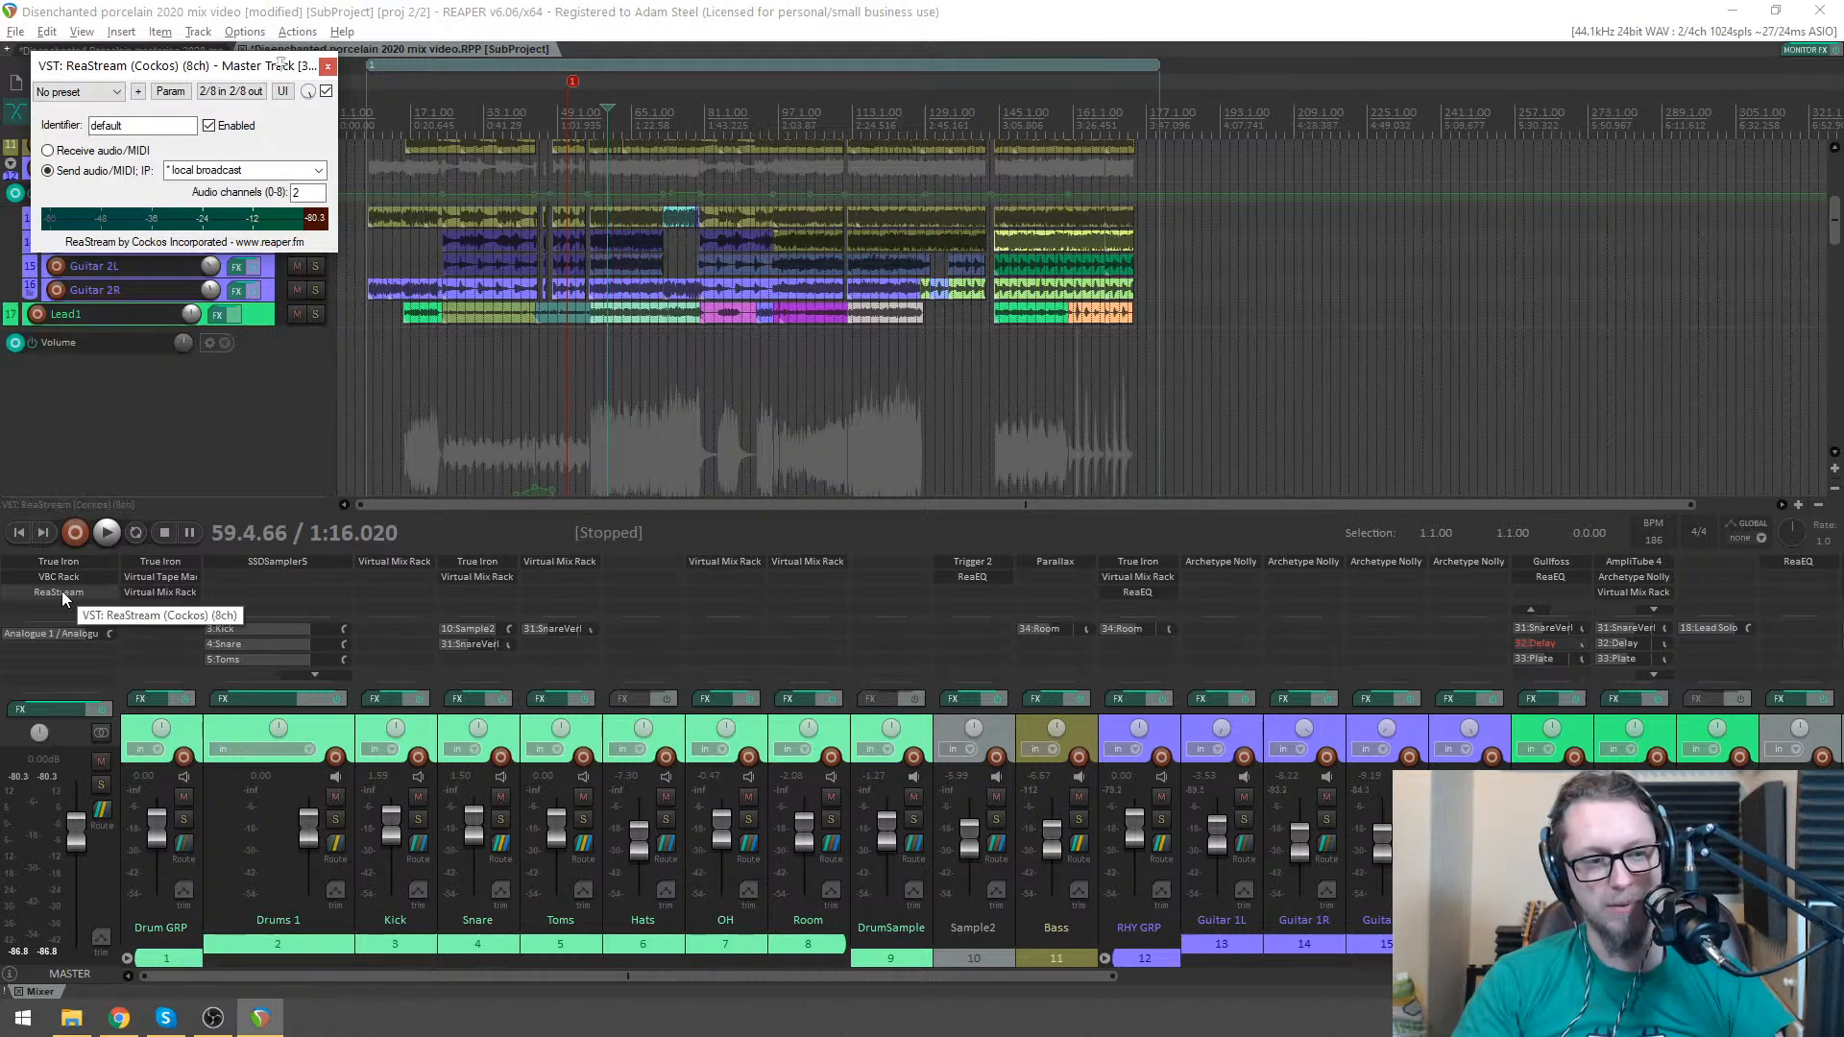
shift+click(62, 593)
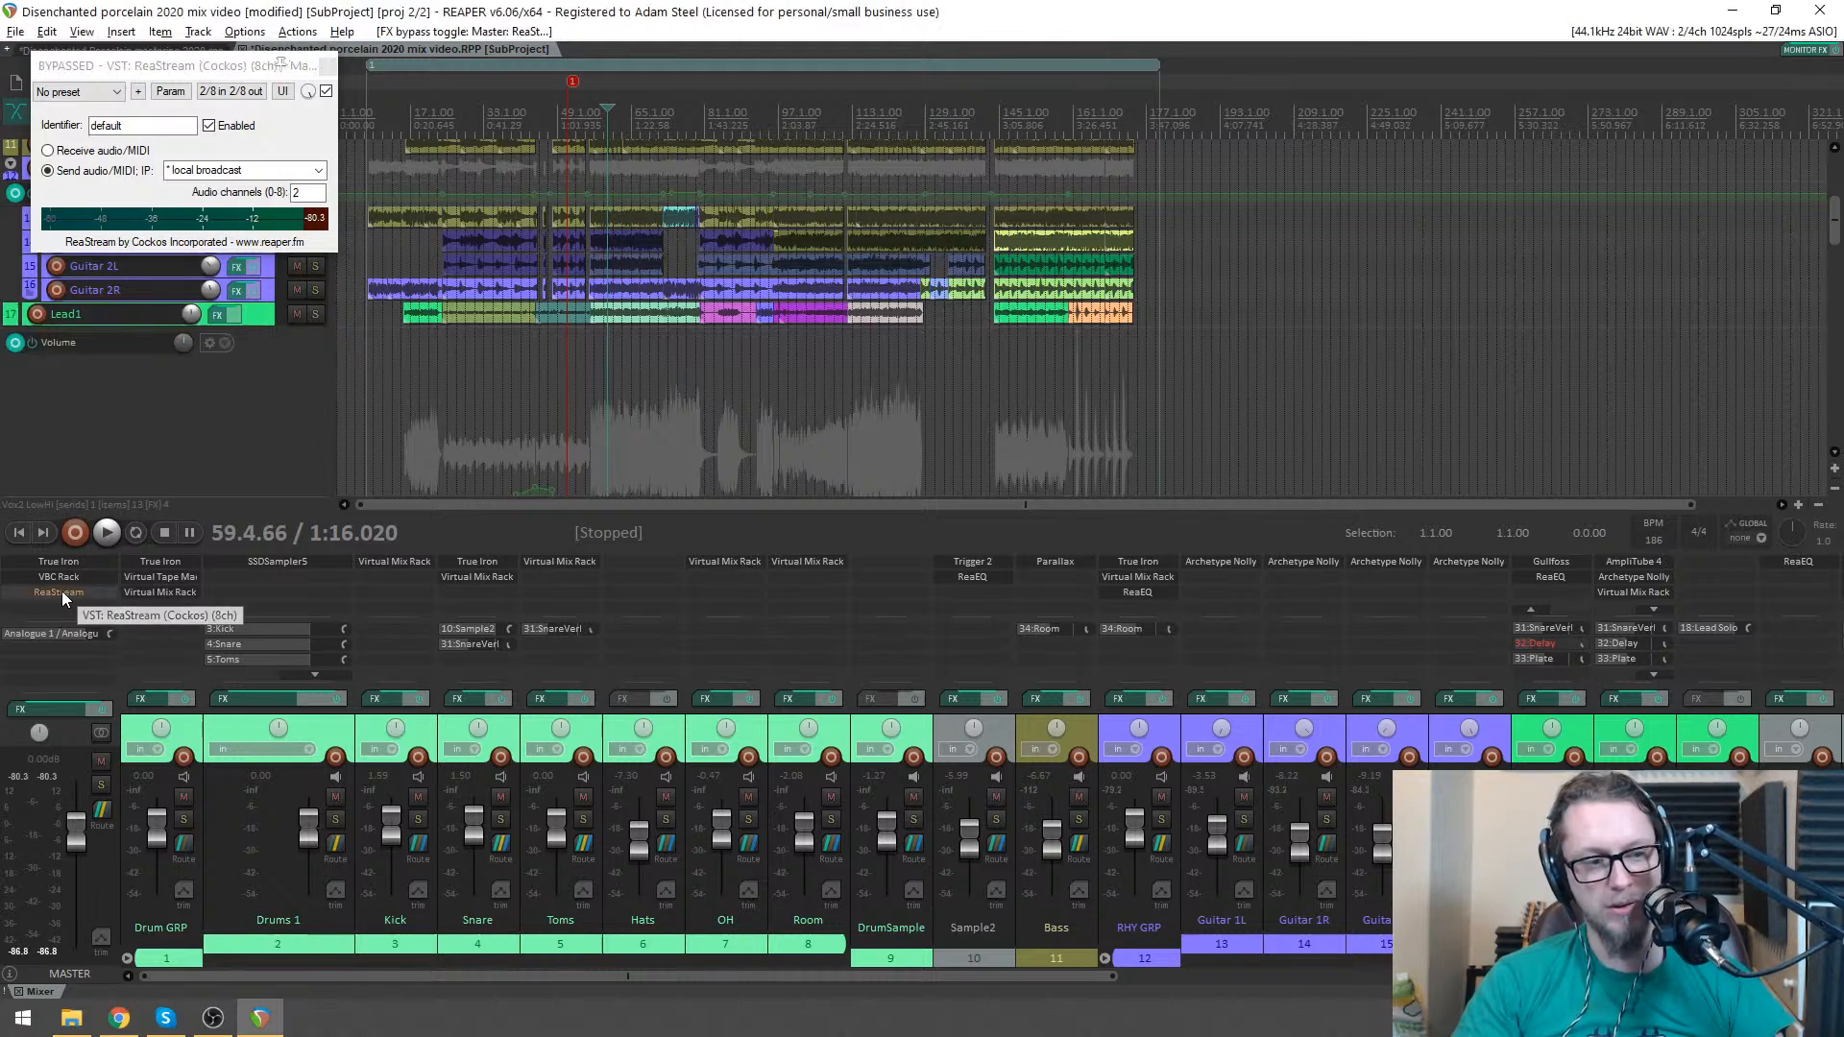
click(327, 65)
- Save and close the subproject Disenchanted porcelain 2020 mix video.RPP, letting it render, and return to the mastering project
click(242, 49)
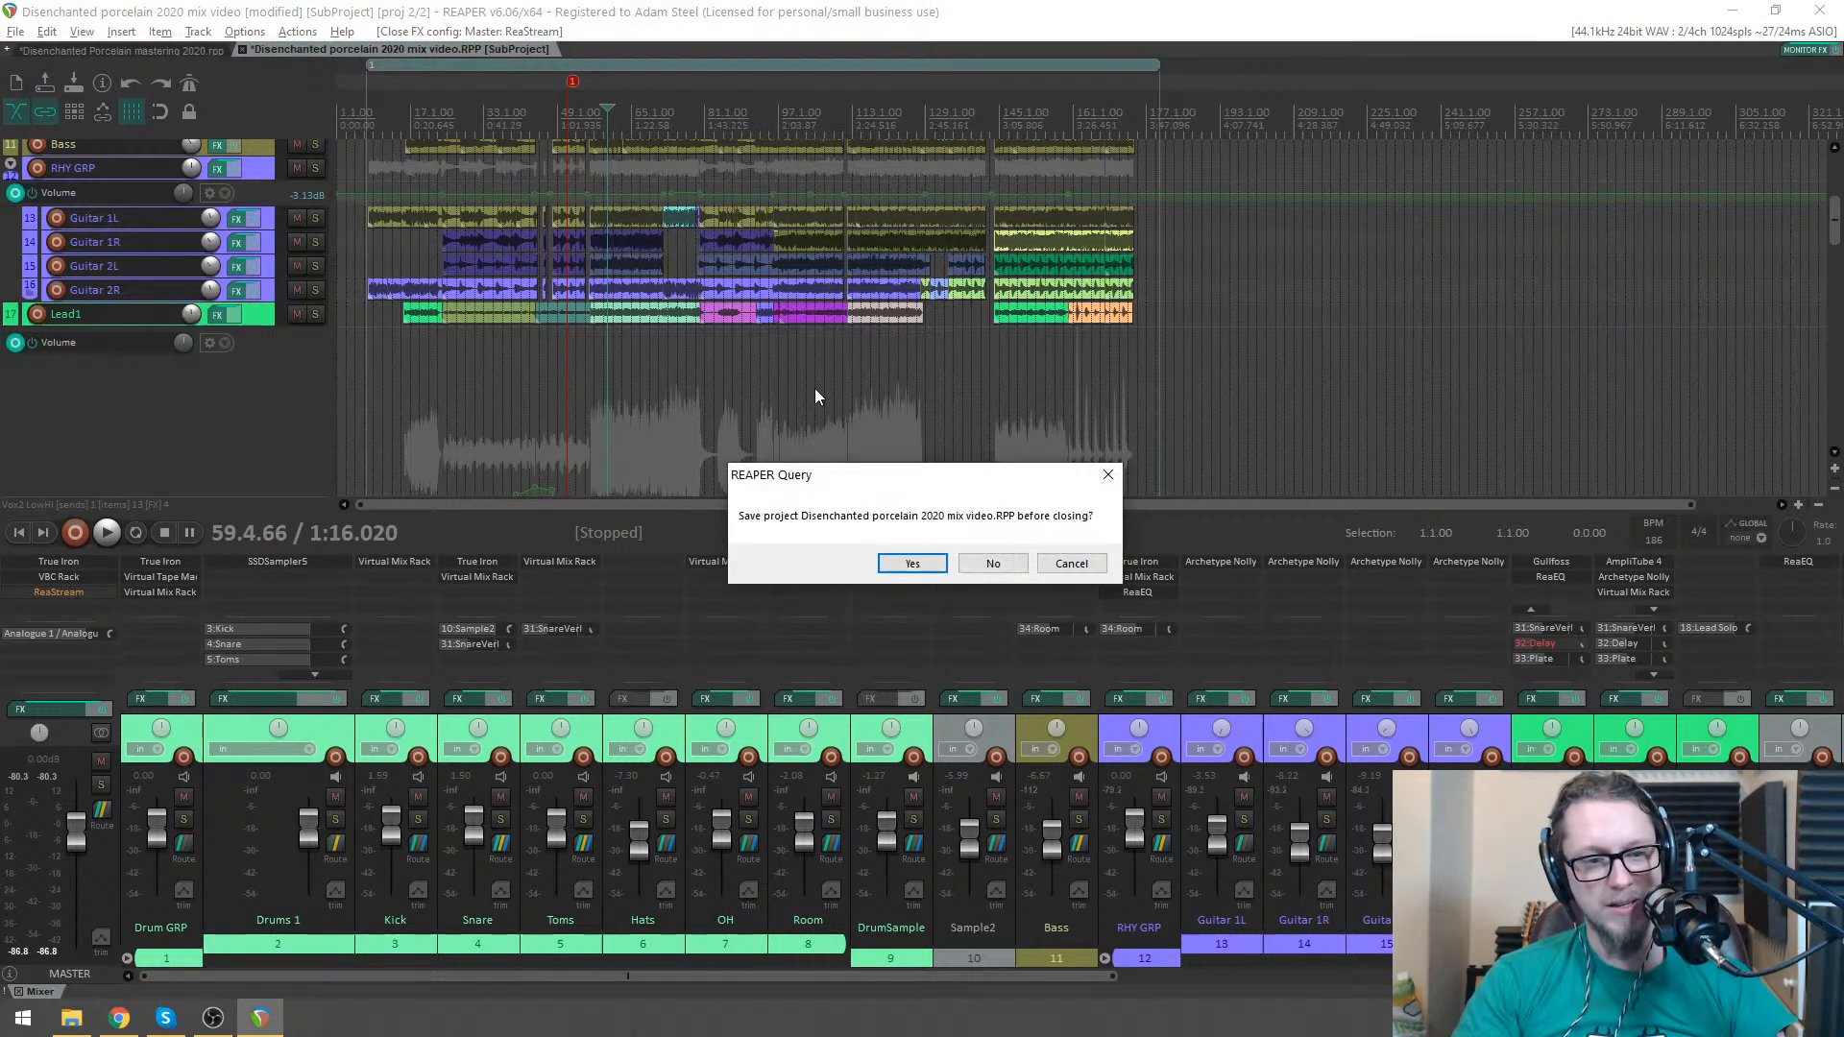
click(910, 565)
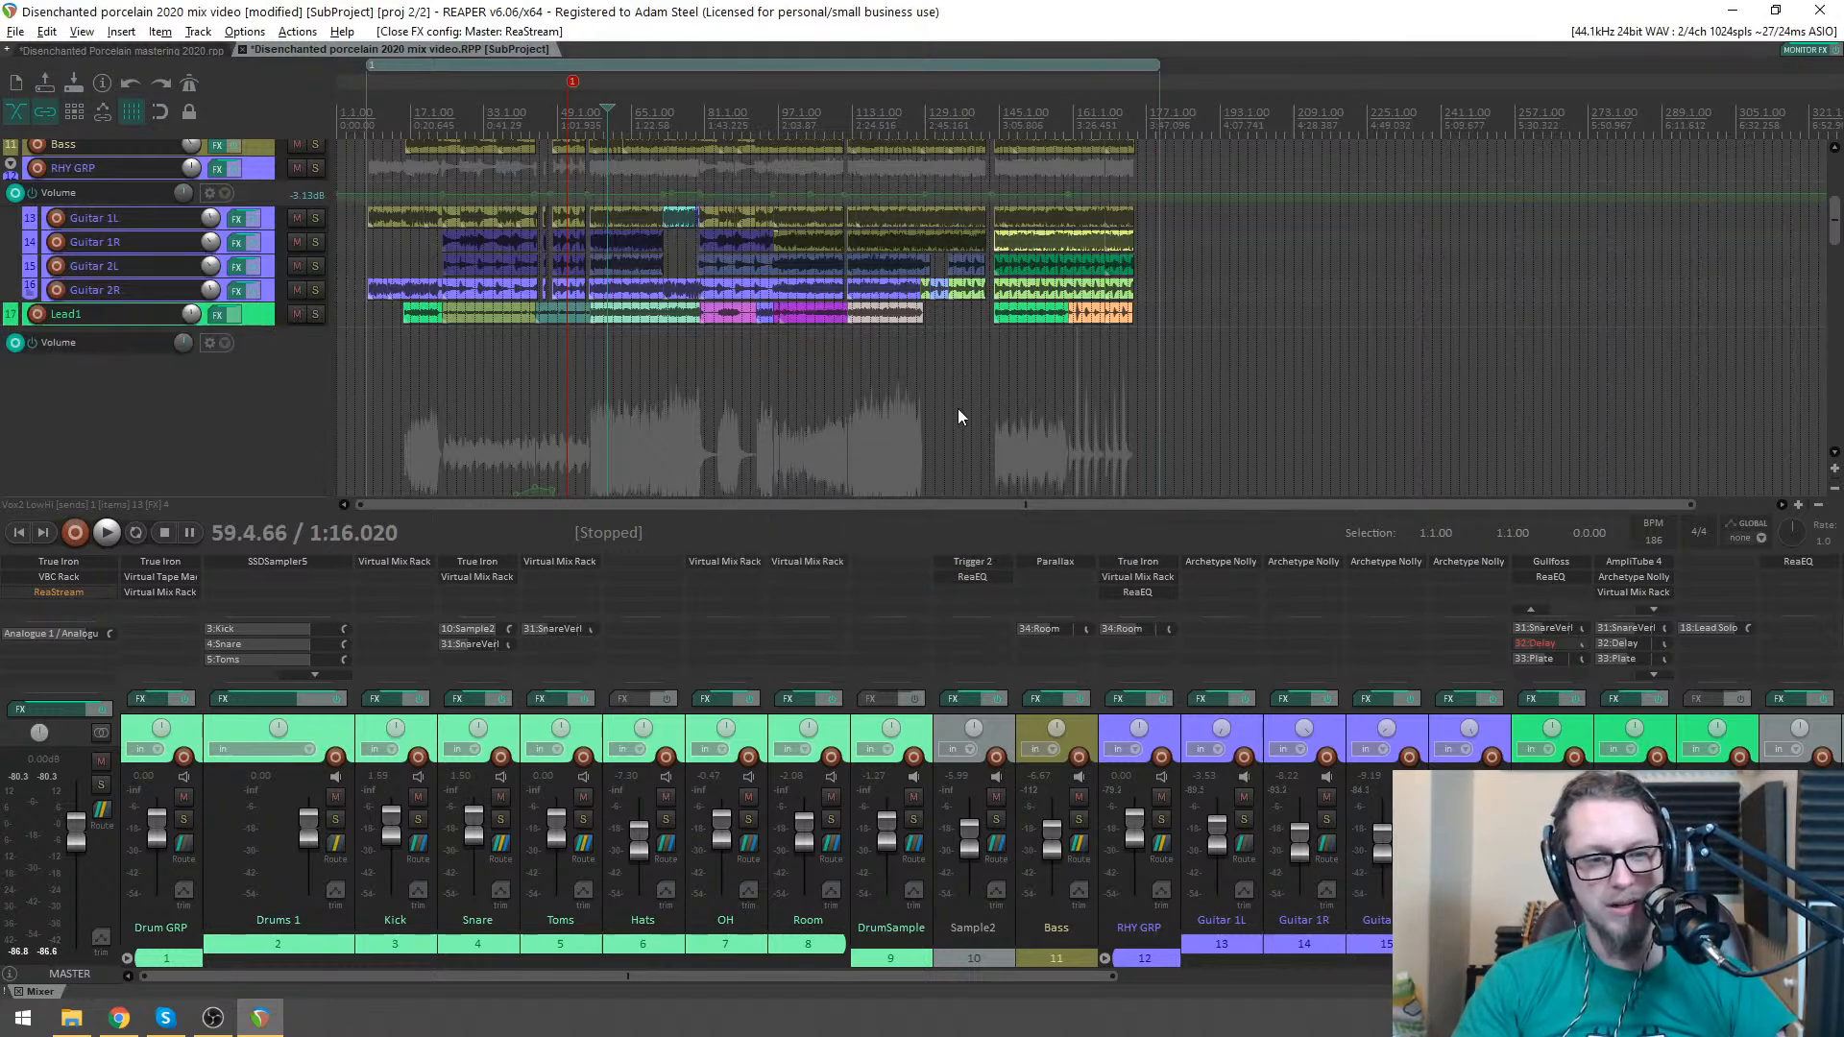
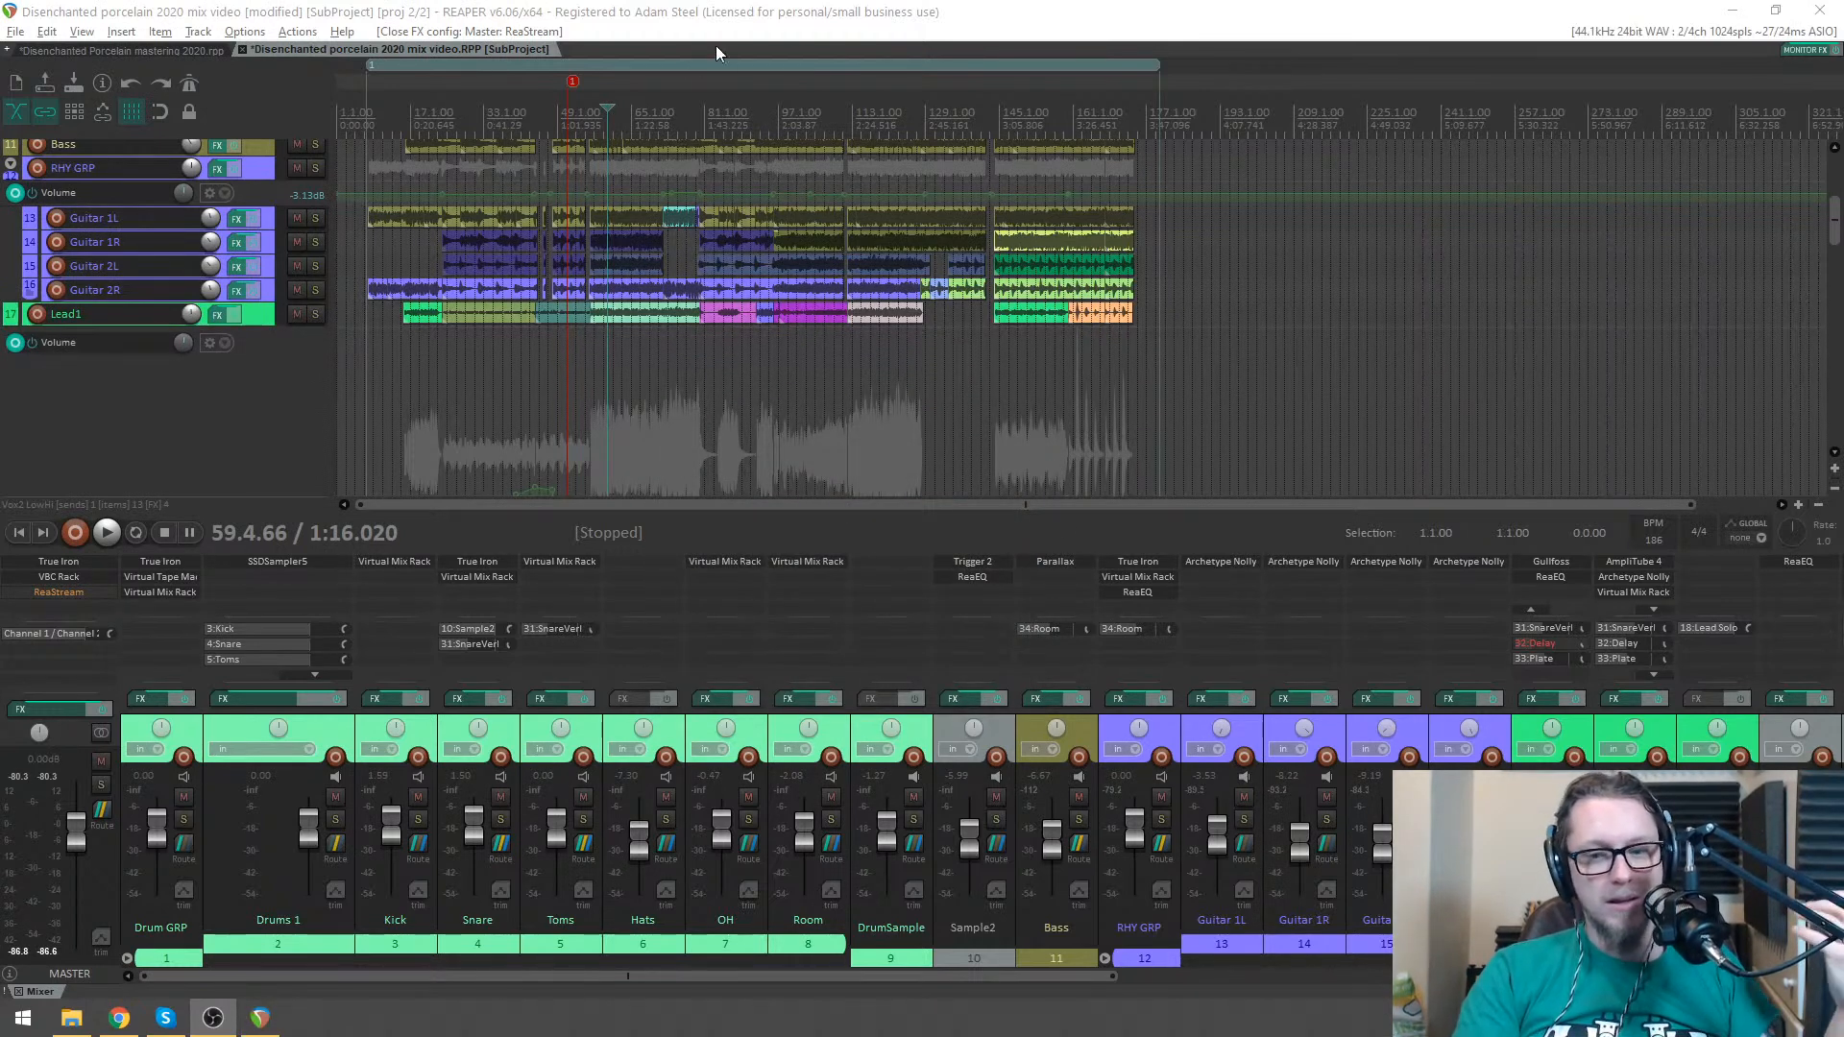
key(ctrl+F4)
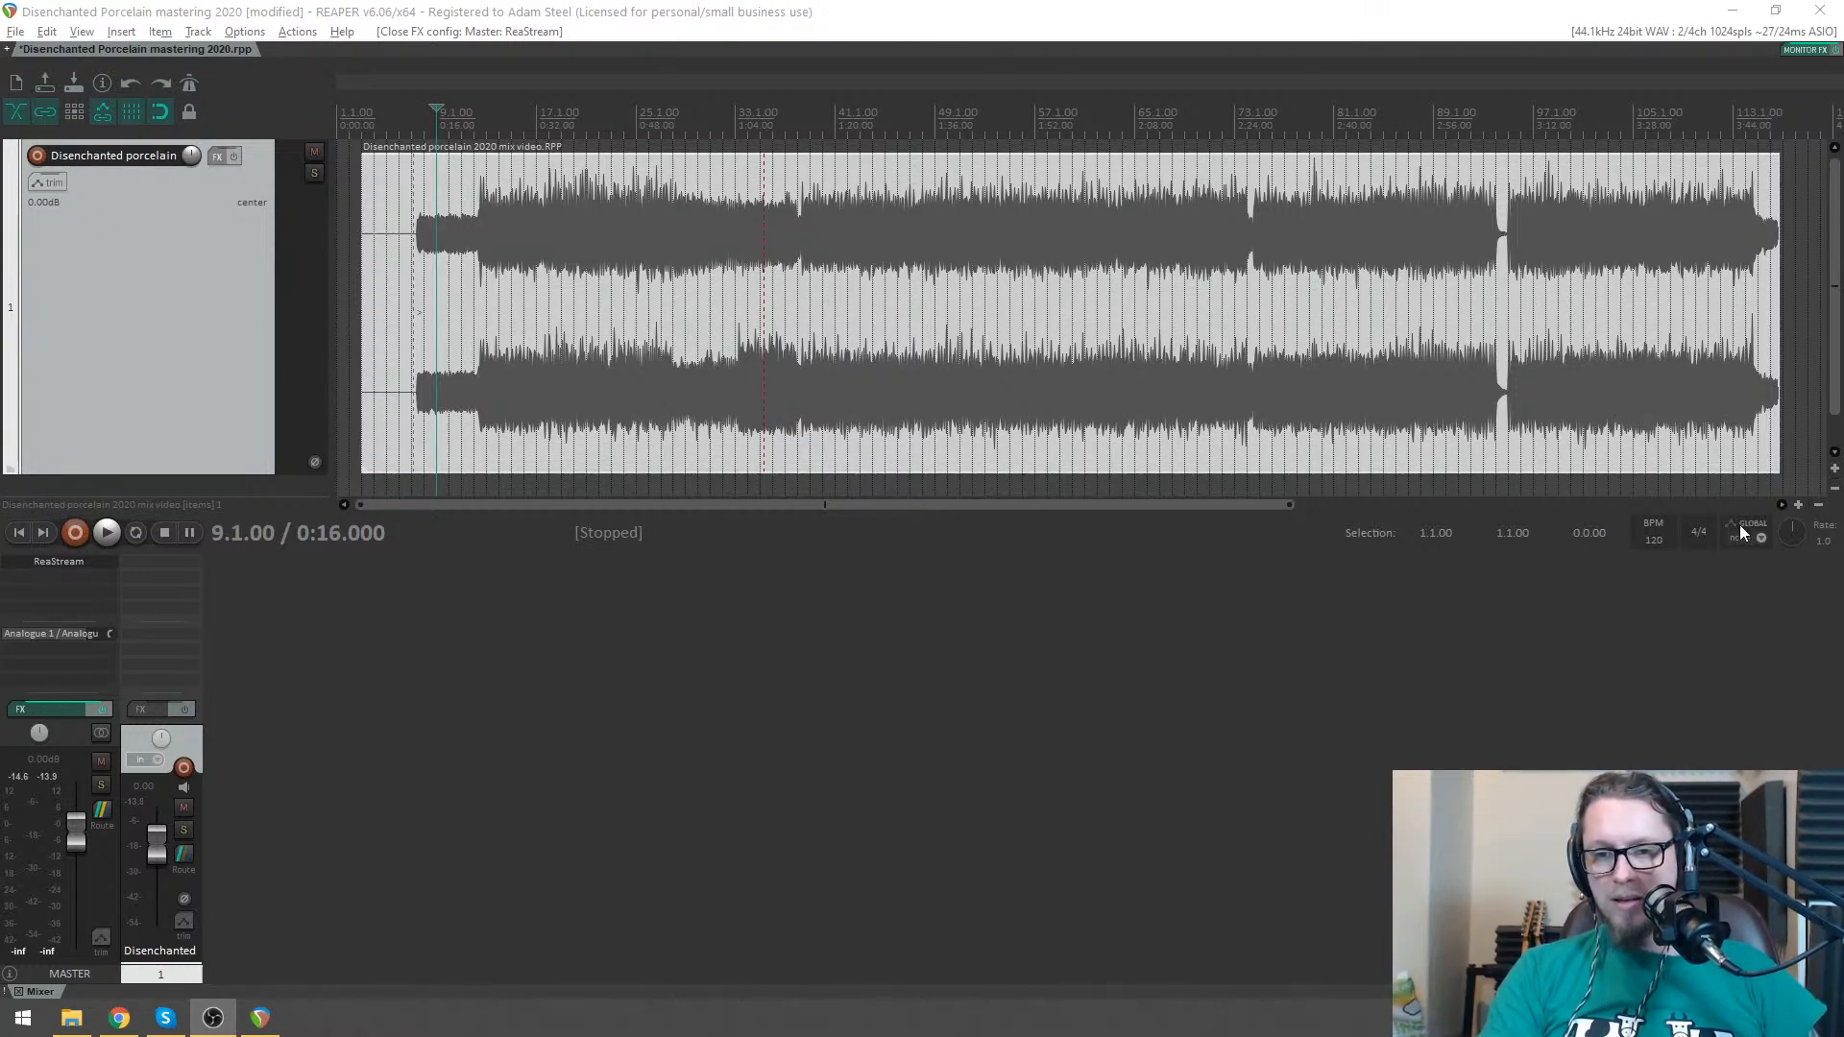
- Extend the end of the mix item so that it covers the silence after the song's final fade-out
click(1748, 288)
scroll(1592, 287, up, 4)
drag(1597, 279, 1351, 280)
scroll(1206, 217, down, 4)
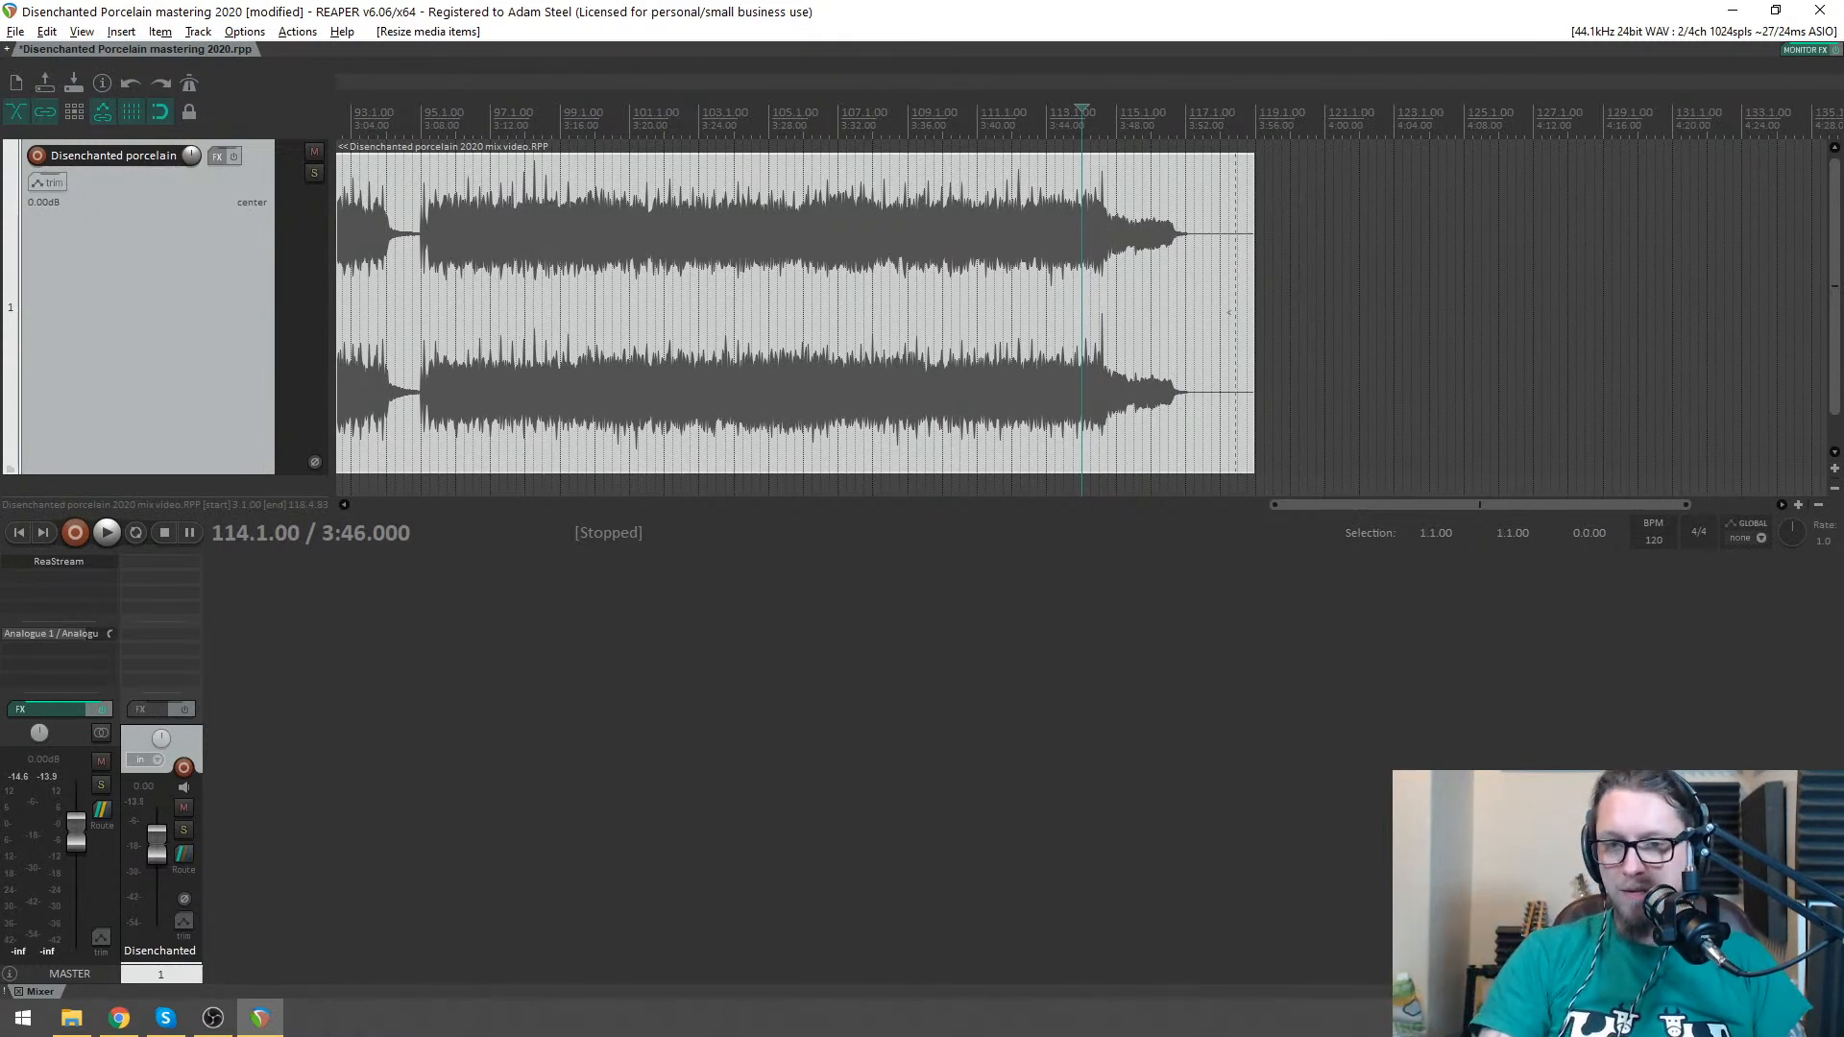
- Play the opening of the mix from 7.2.00, just before its first audio, while inspecting the waveform, and stop
scroll(1021, 82, down, 5)
click(379, 108)
scroll(379, 109, up, 8)
click(779, 118)
click(766, 119)
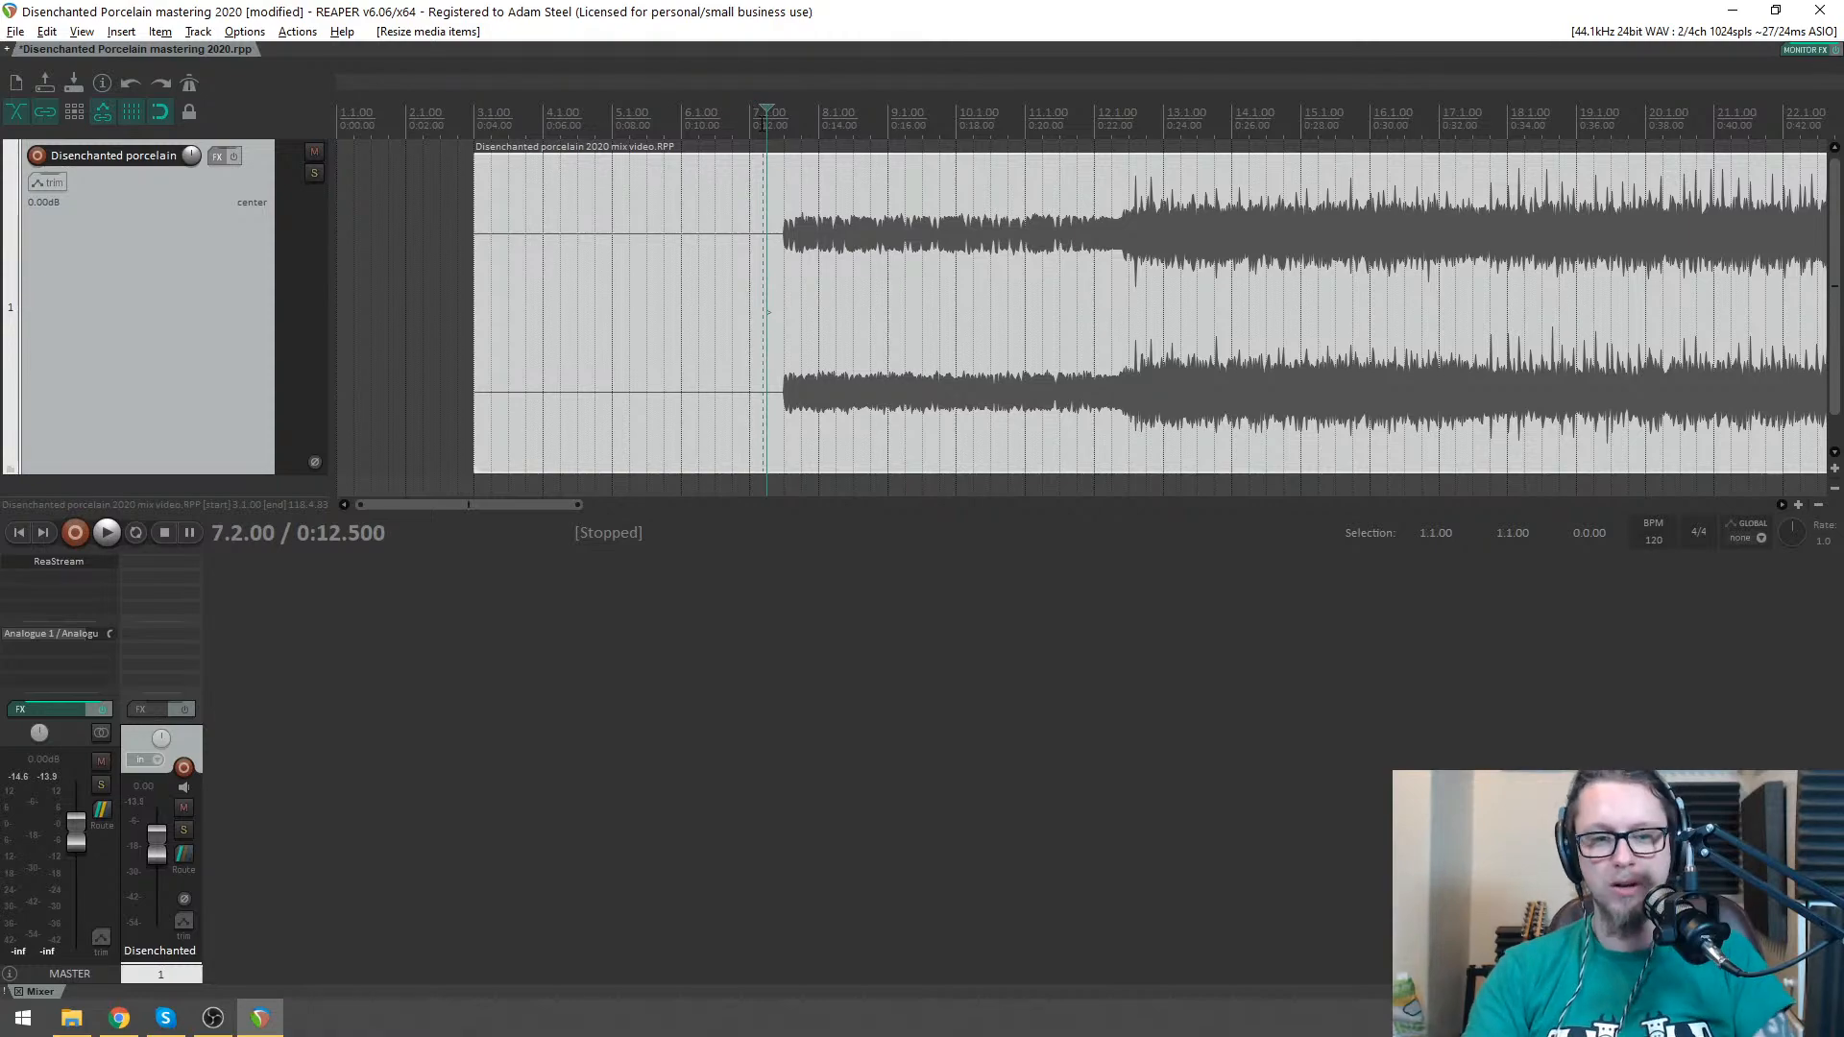
scroll(746, 100, down, 2)
scroll(653, 157, down, 5)
key(space)
scroll(706, 317, down, 2)
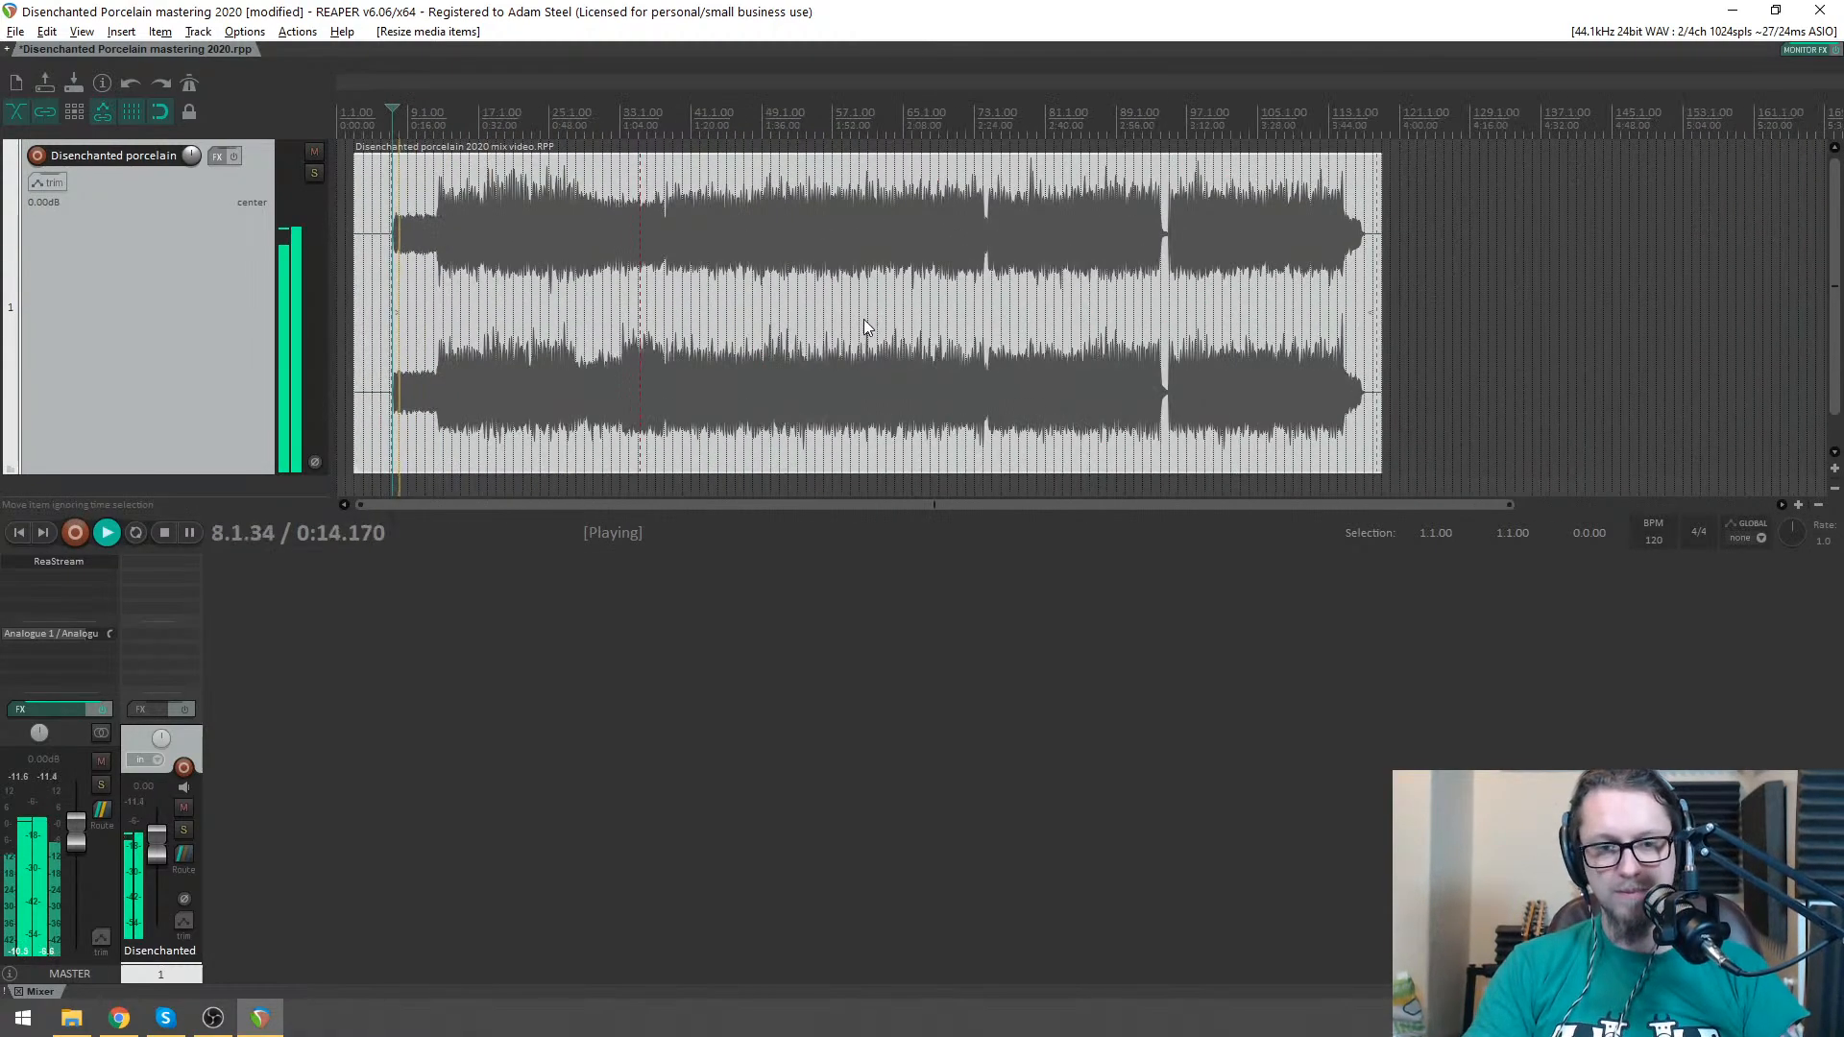
scroll(619, 321, up, 4)
scroll(874, 244, down, 3)
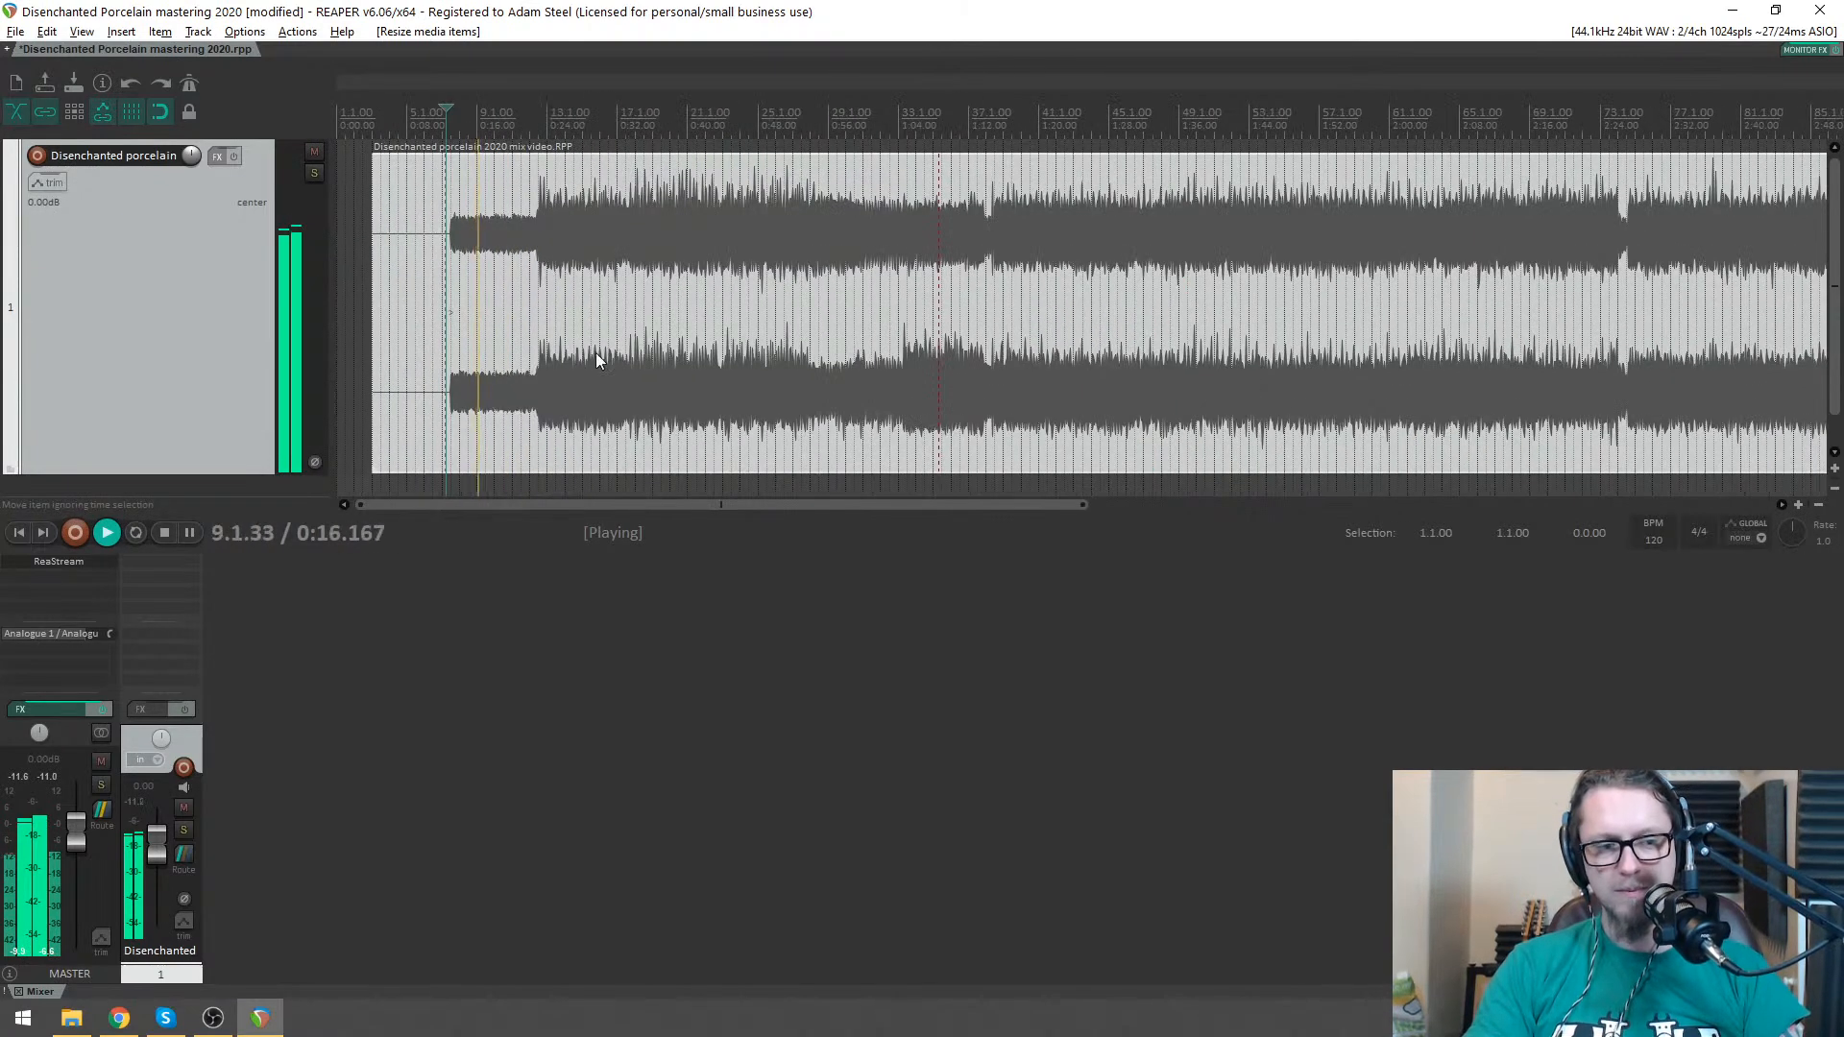
scroll(792, 304, up, 2)
scroll(792, 304, up, 1)
scroll(874, 308, down, 1)
scroll(878, 329, up, 2)
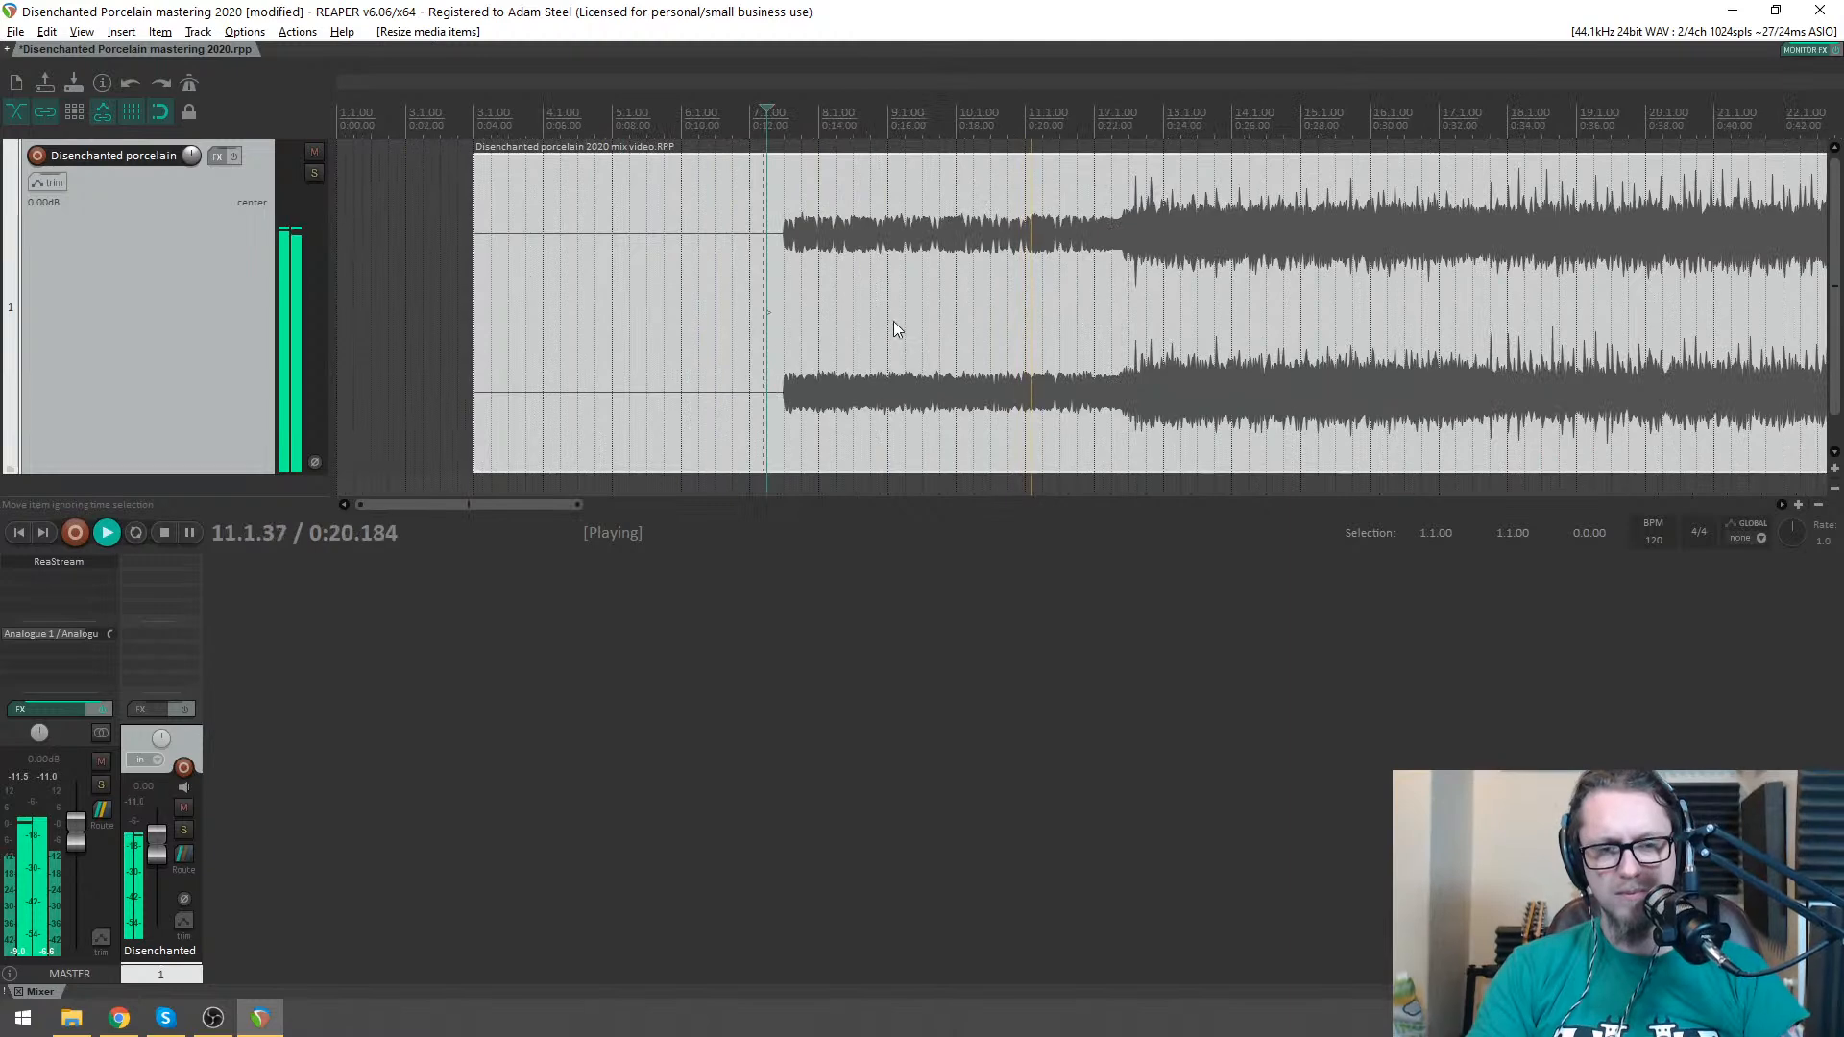
scroll(993, 326, down, 2)
scroll(893, 317, up, 1)
scroll(895, 313, down, 1)
scroll(909, 314, down, 3)
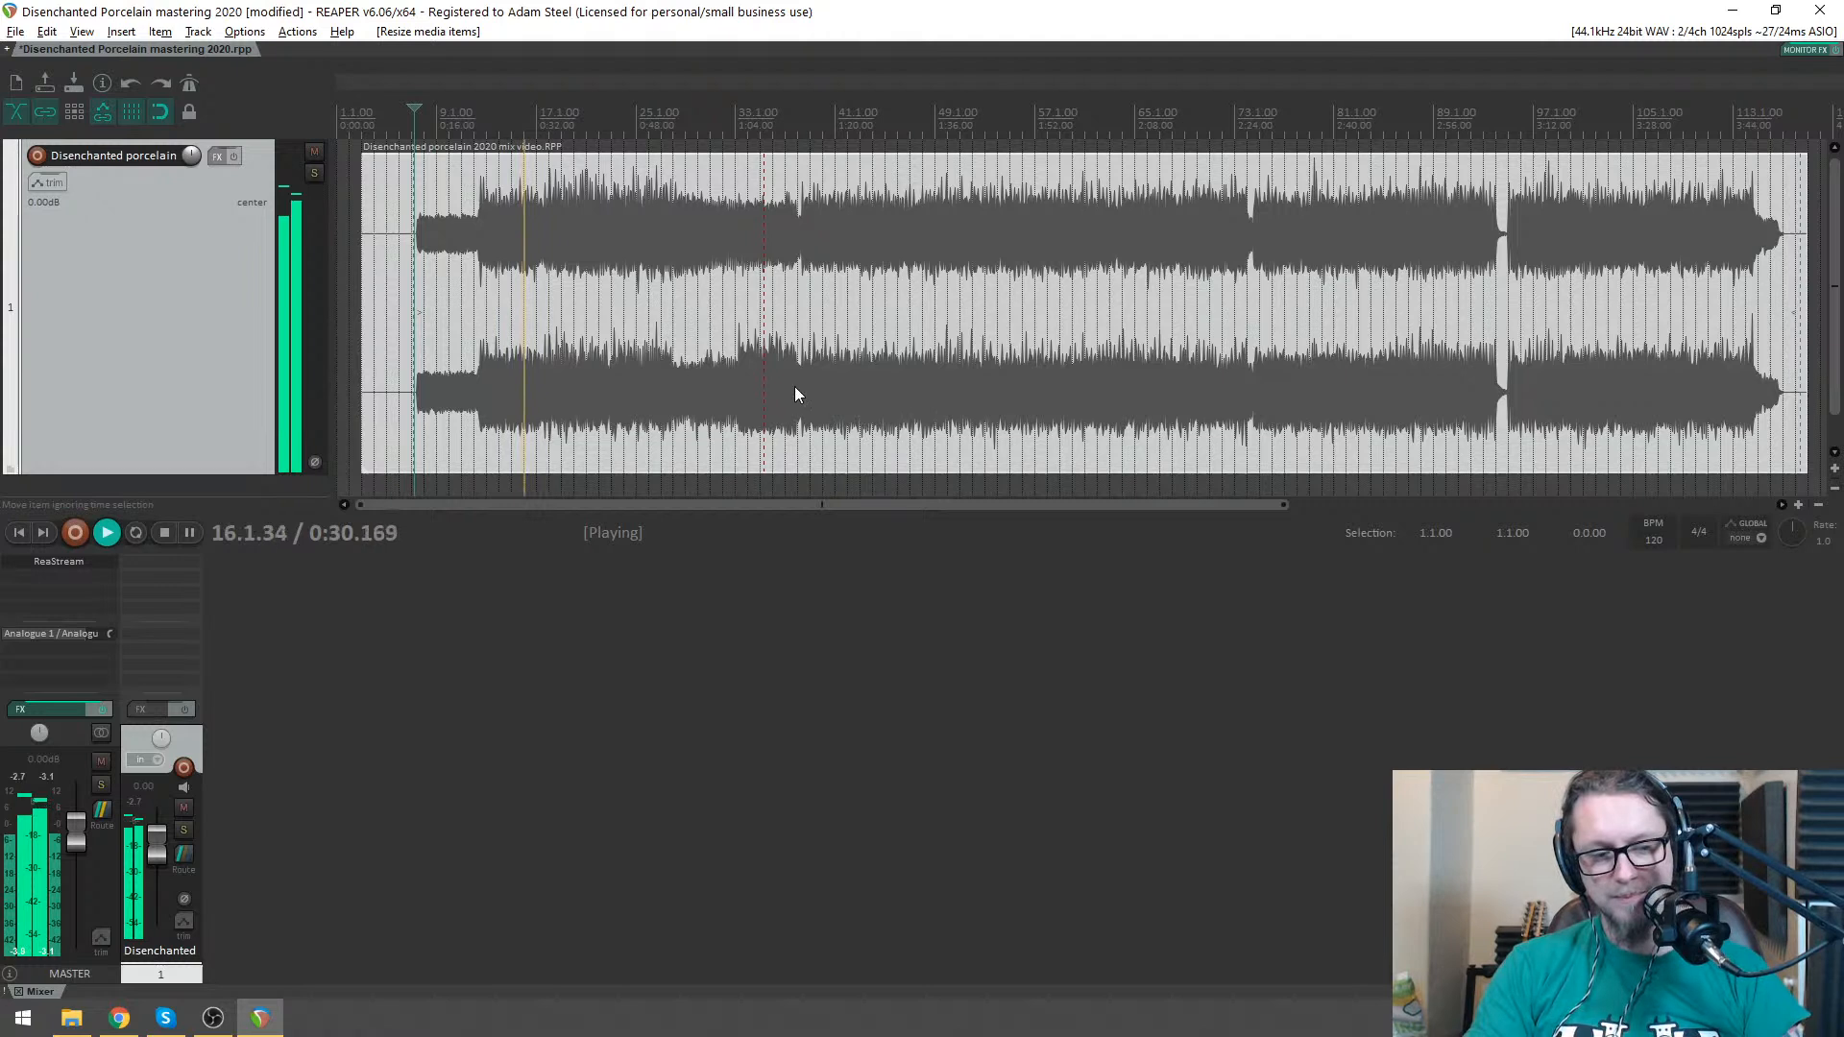
key(space)
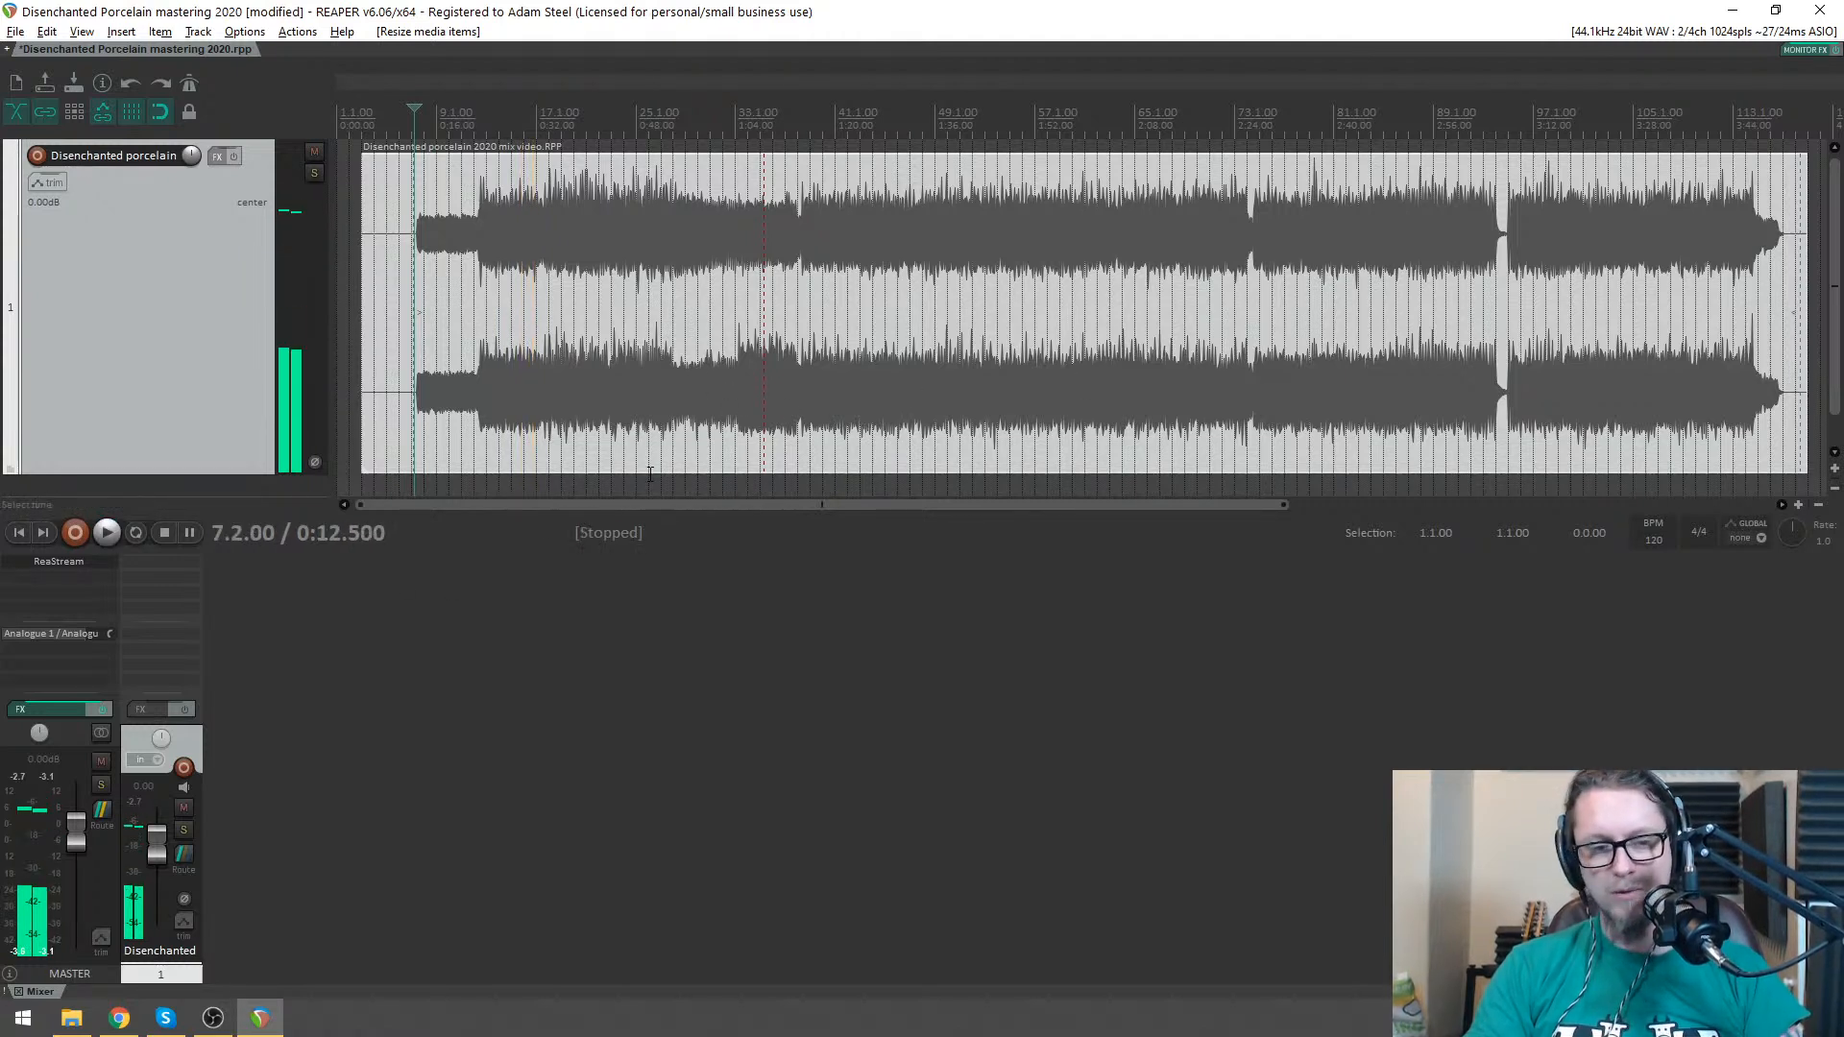
- Place the edit cursor at 17.1.00 and add the VST3 Ozone 9 plugin to the mix track
click(536, 322)
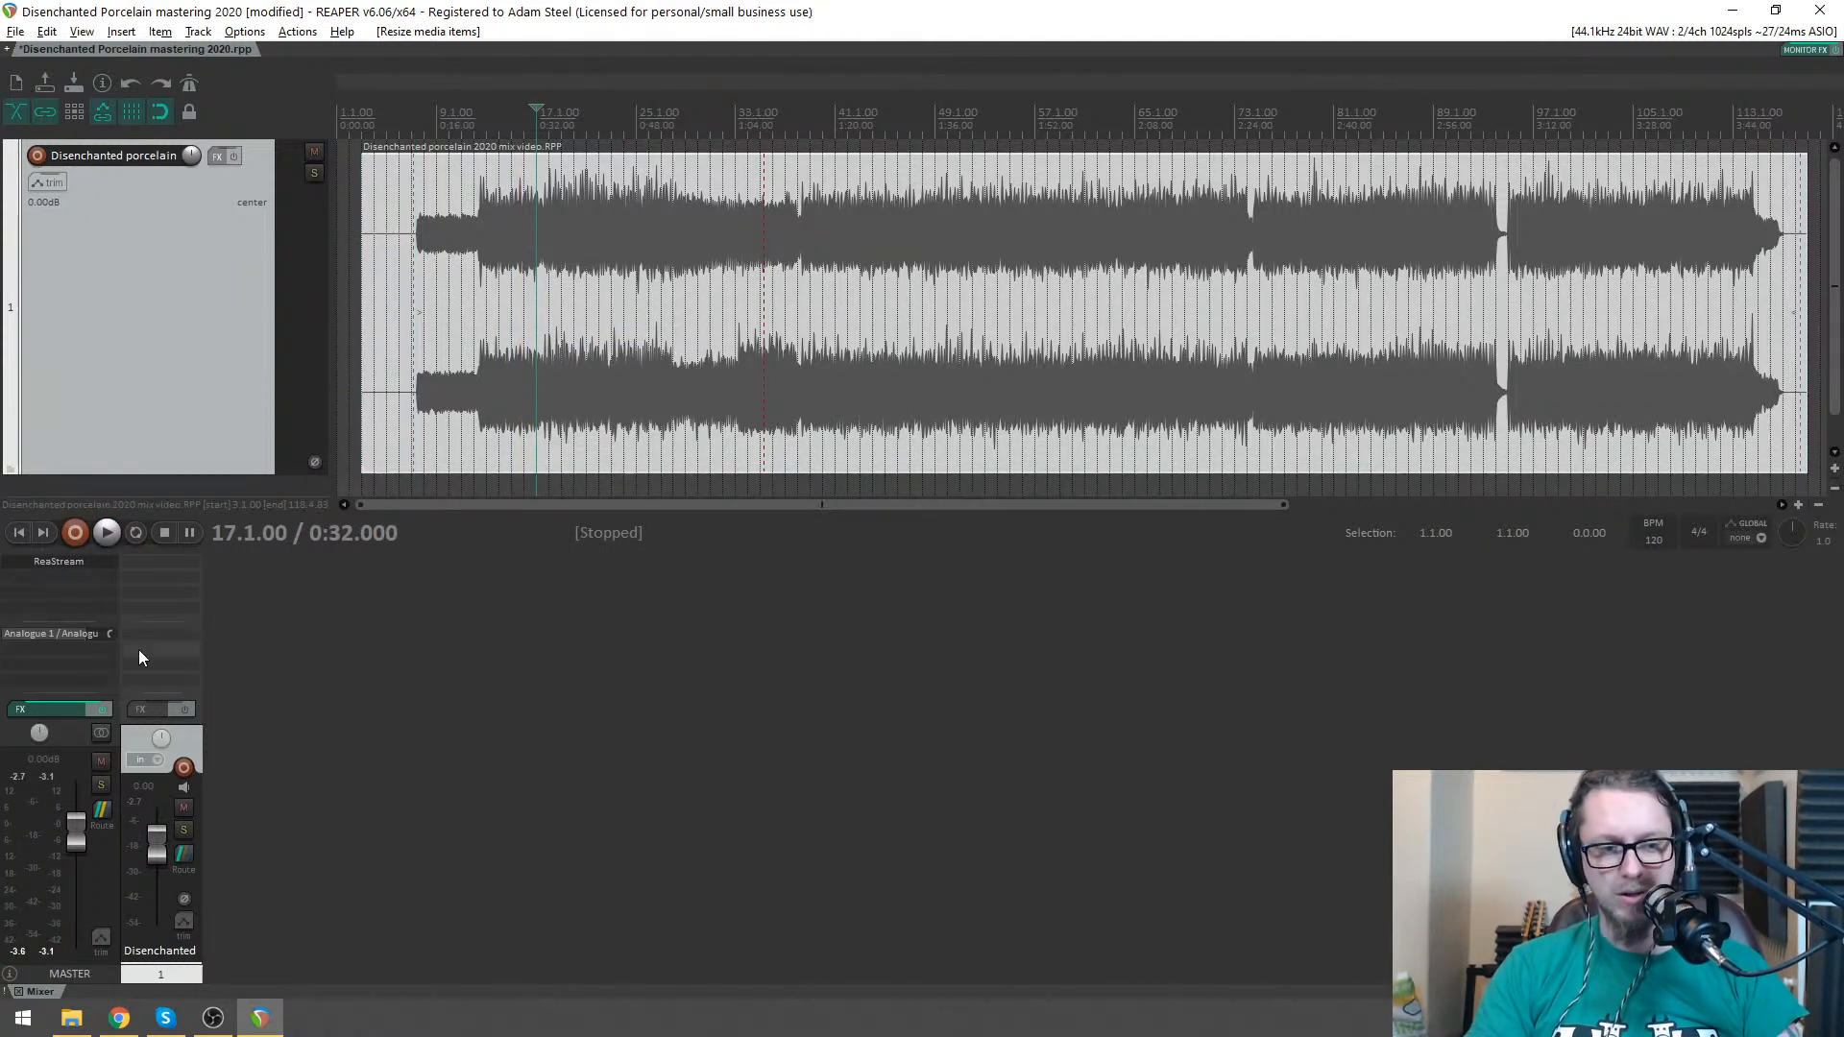
click(156, 568)
text(o)
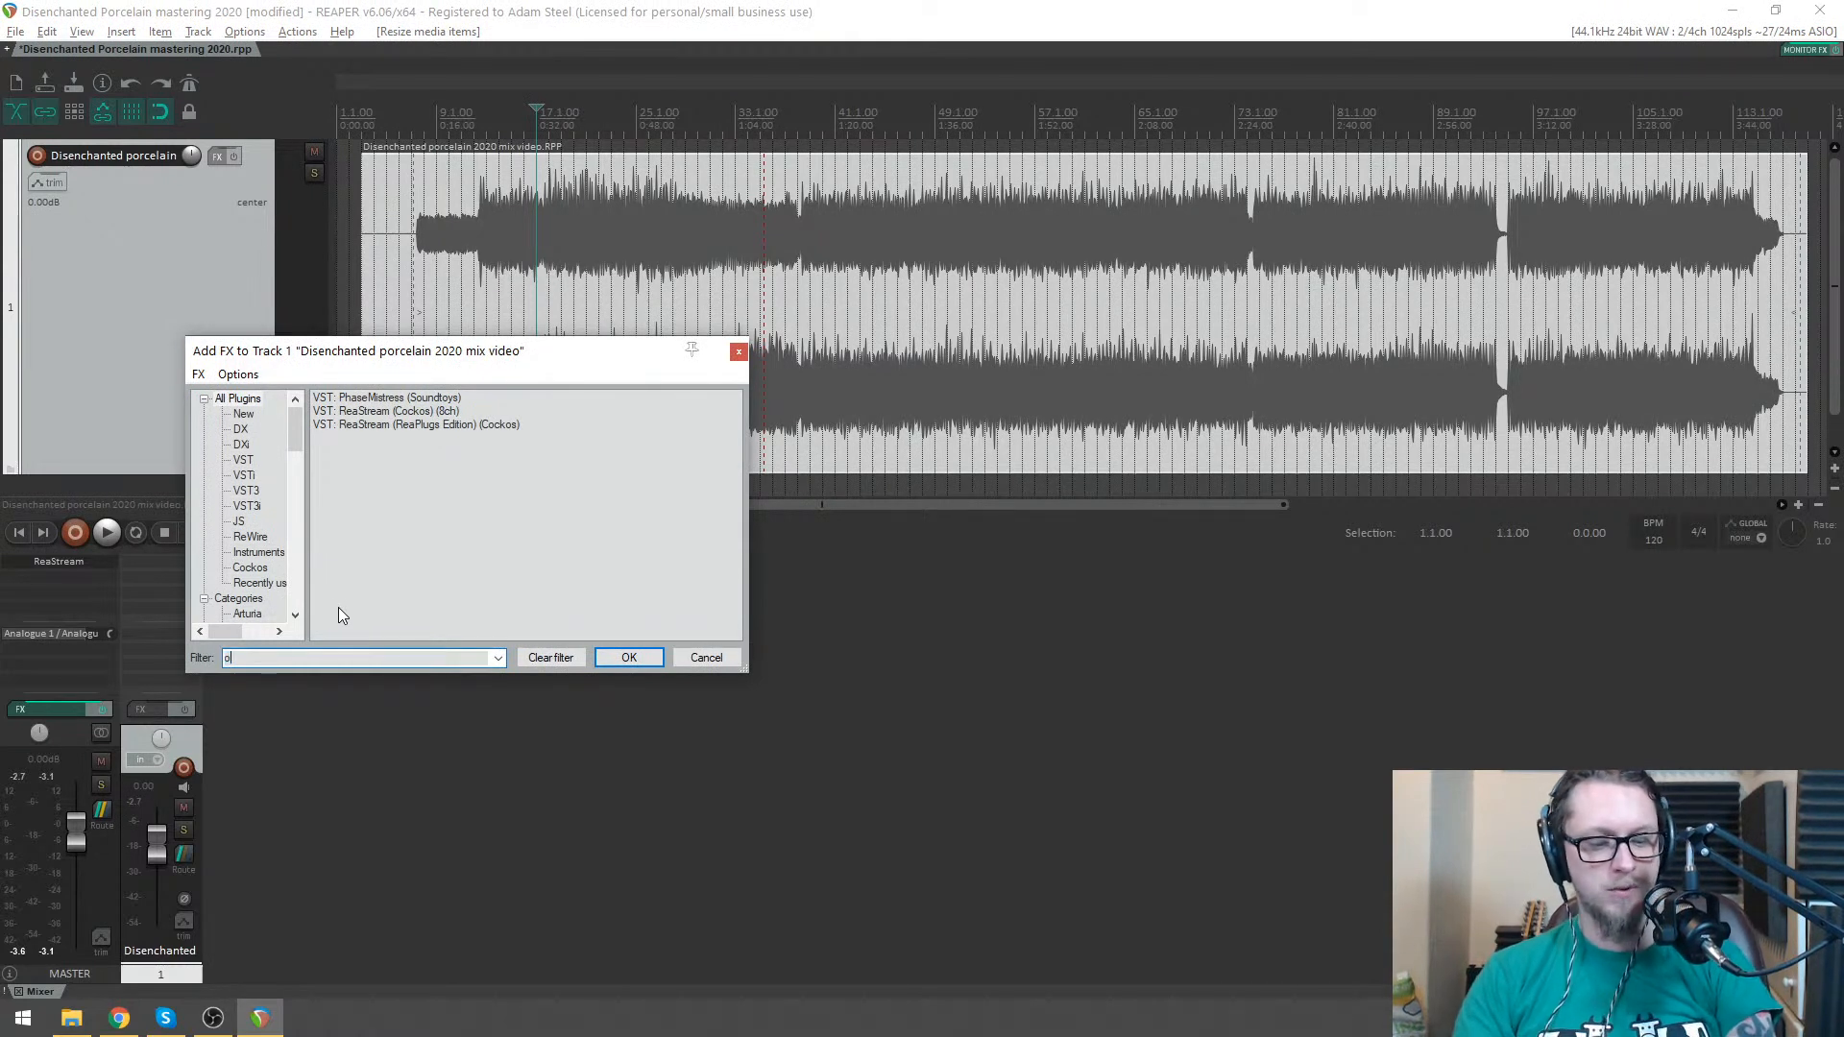
text(zo)
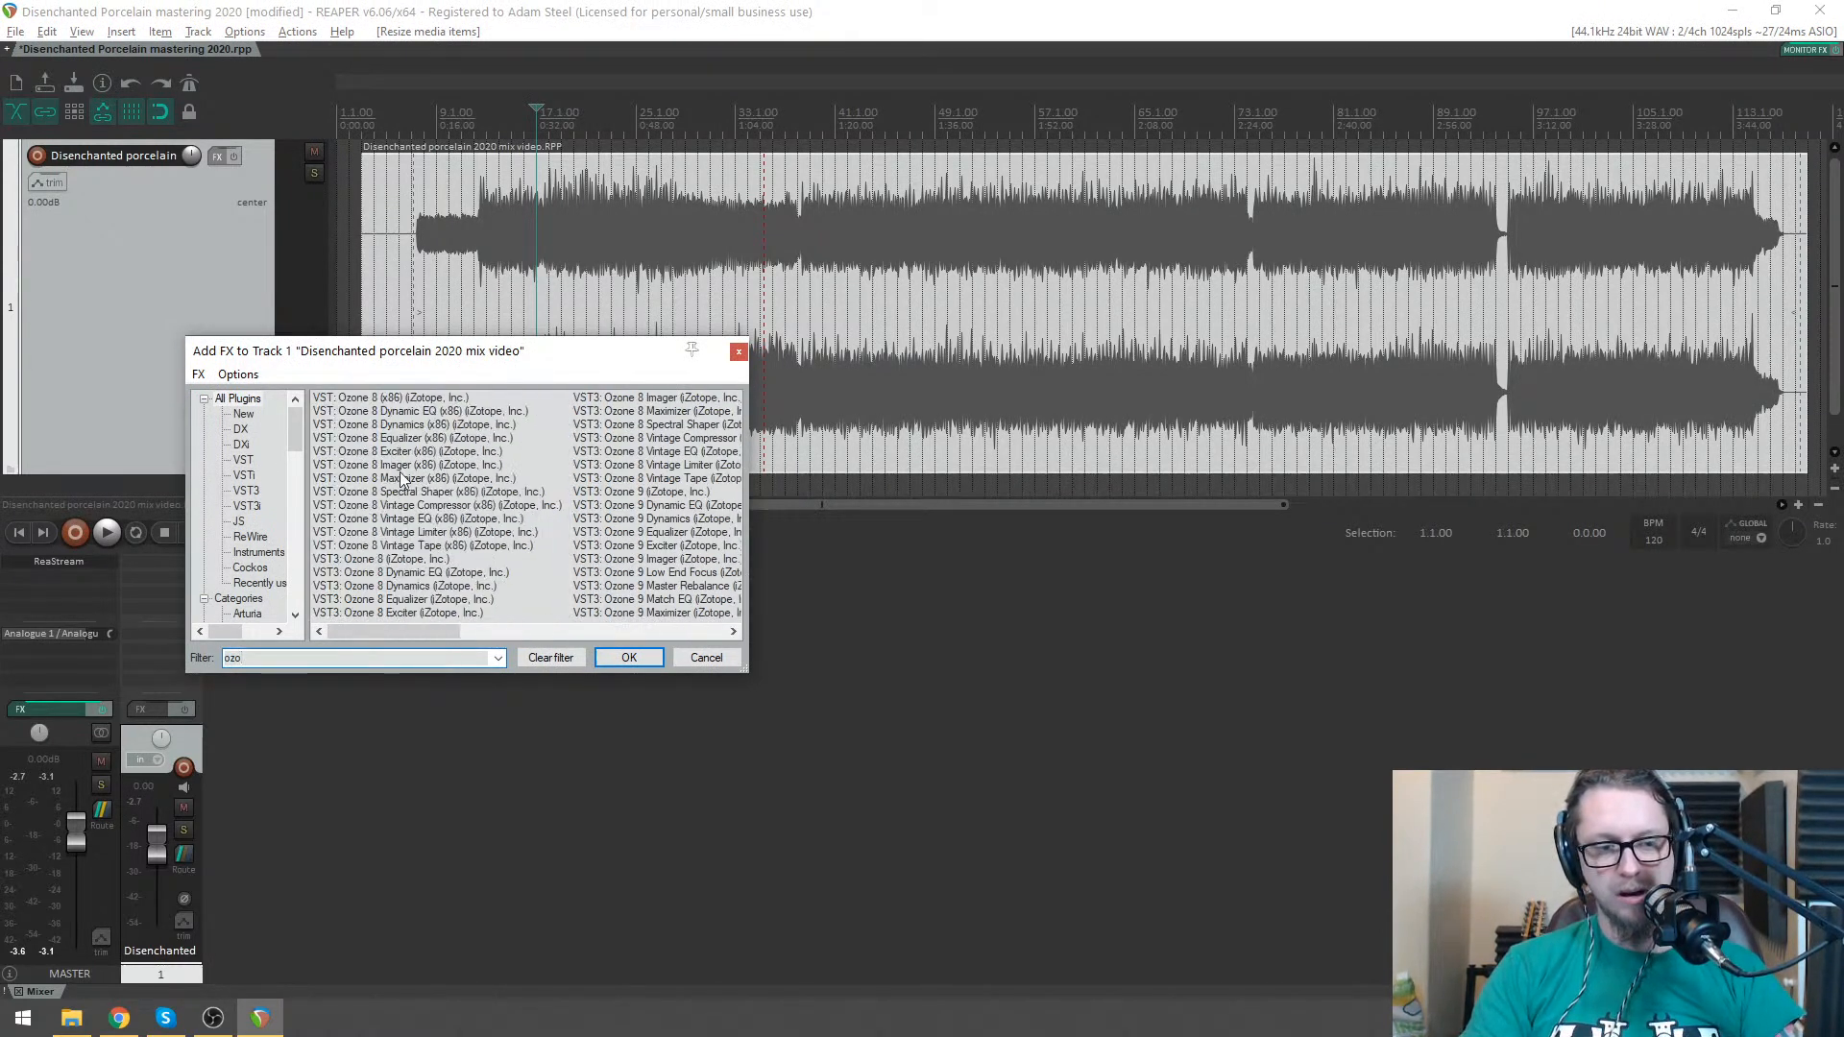
scroll(413, 519, down, 1)
click(345, 493)
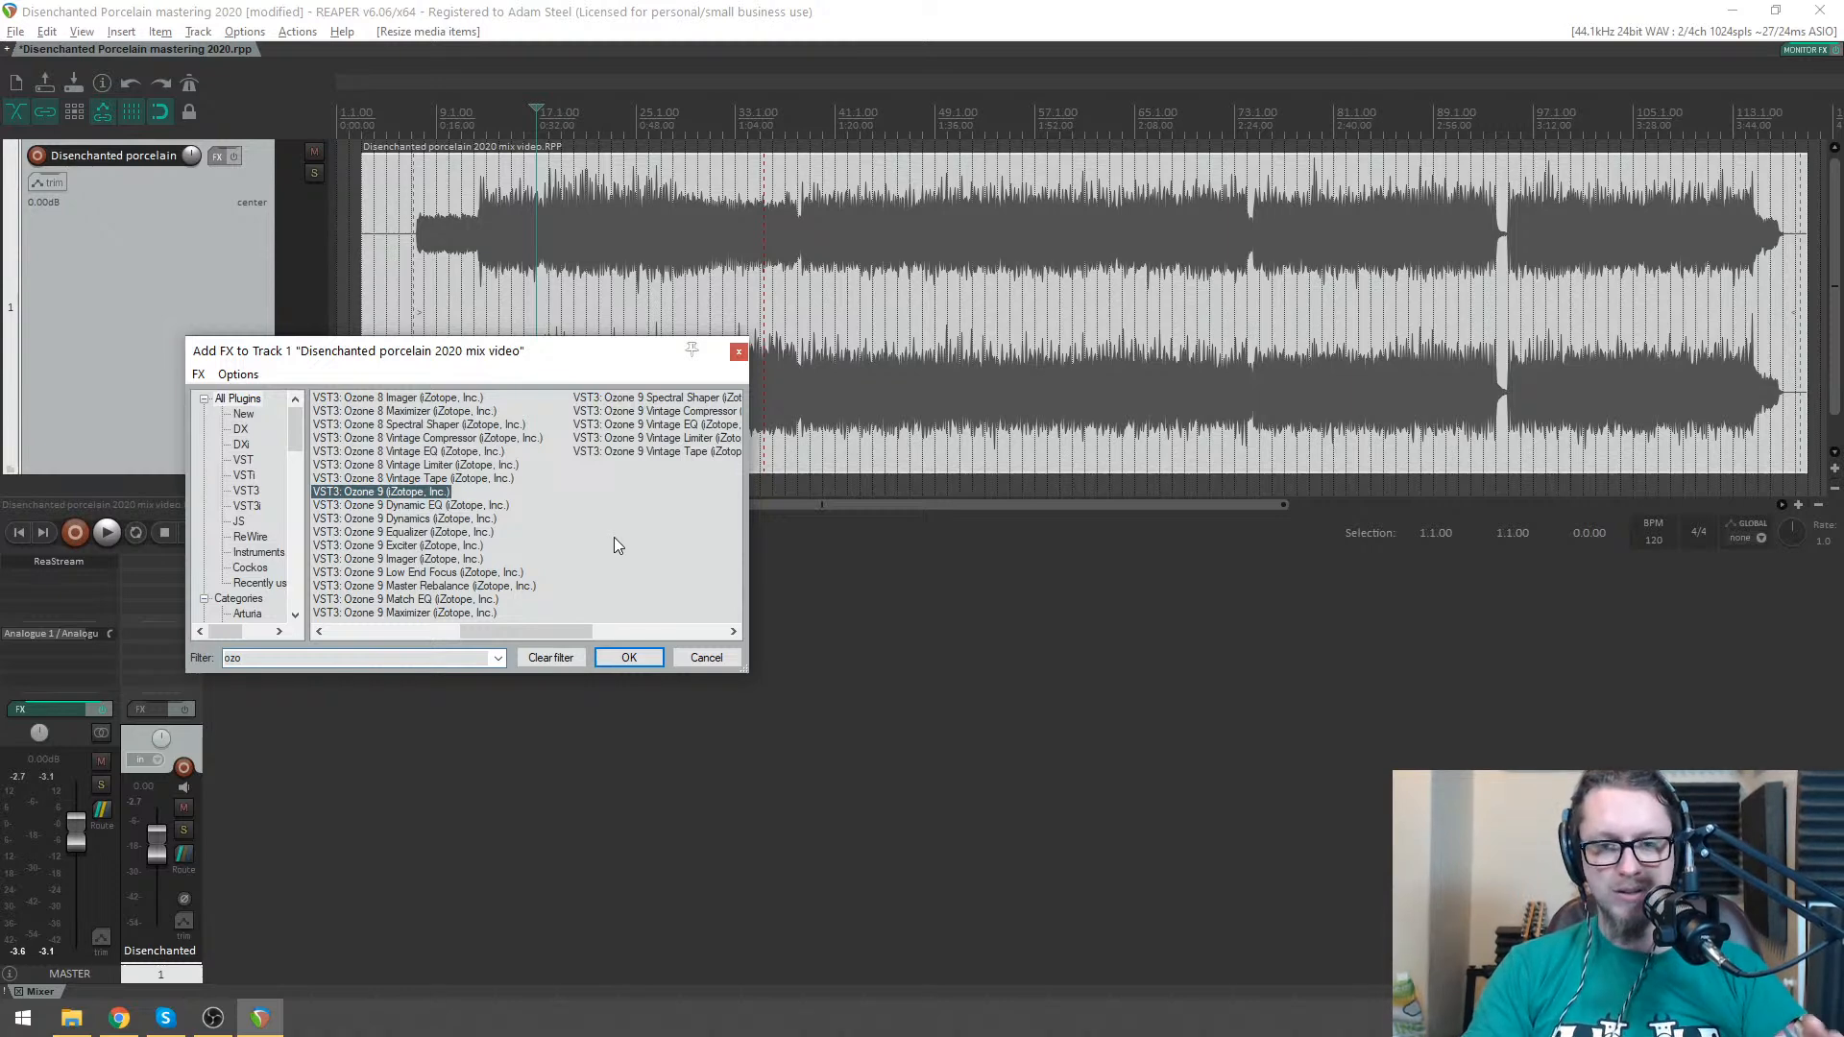
key(Return)
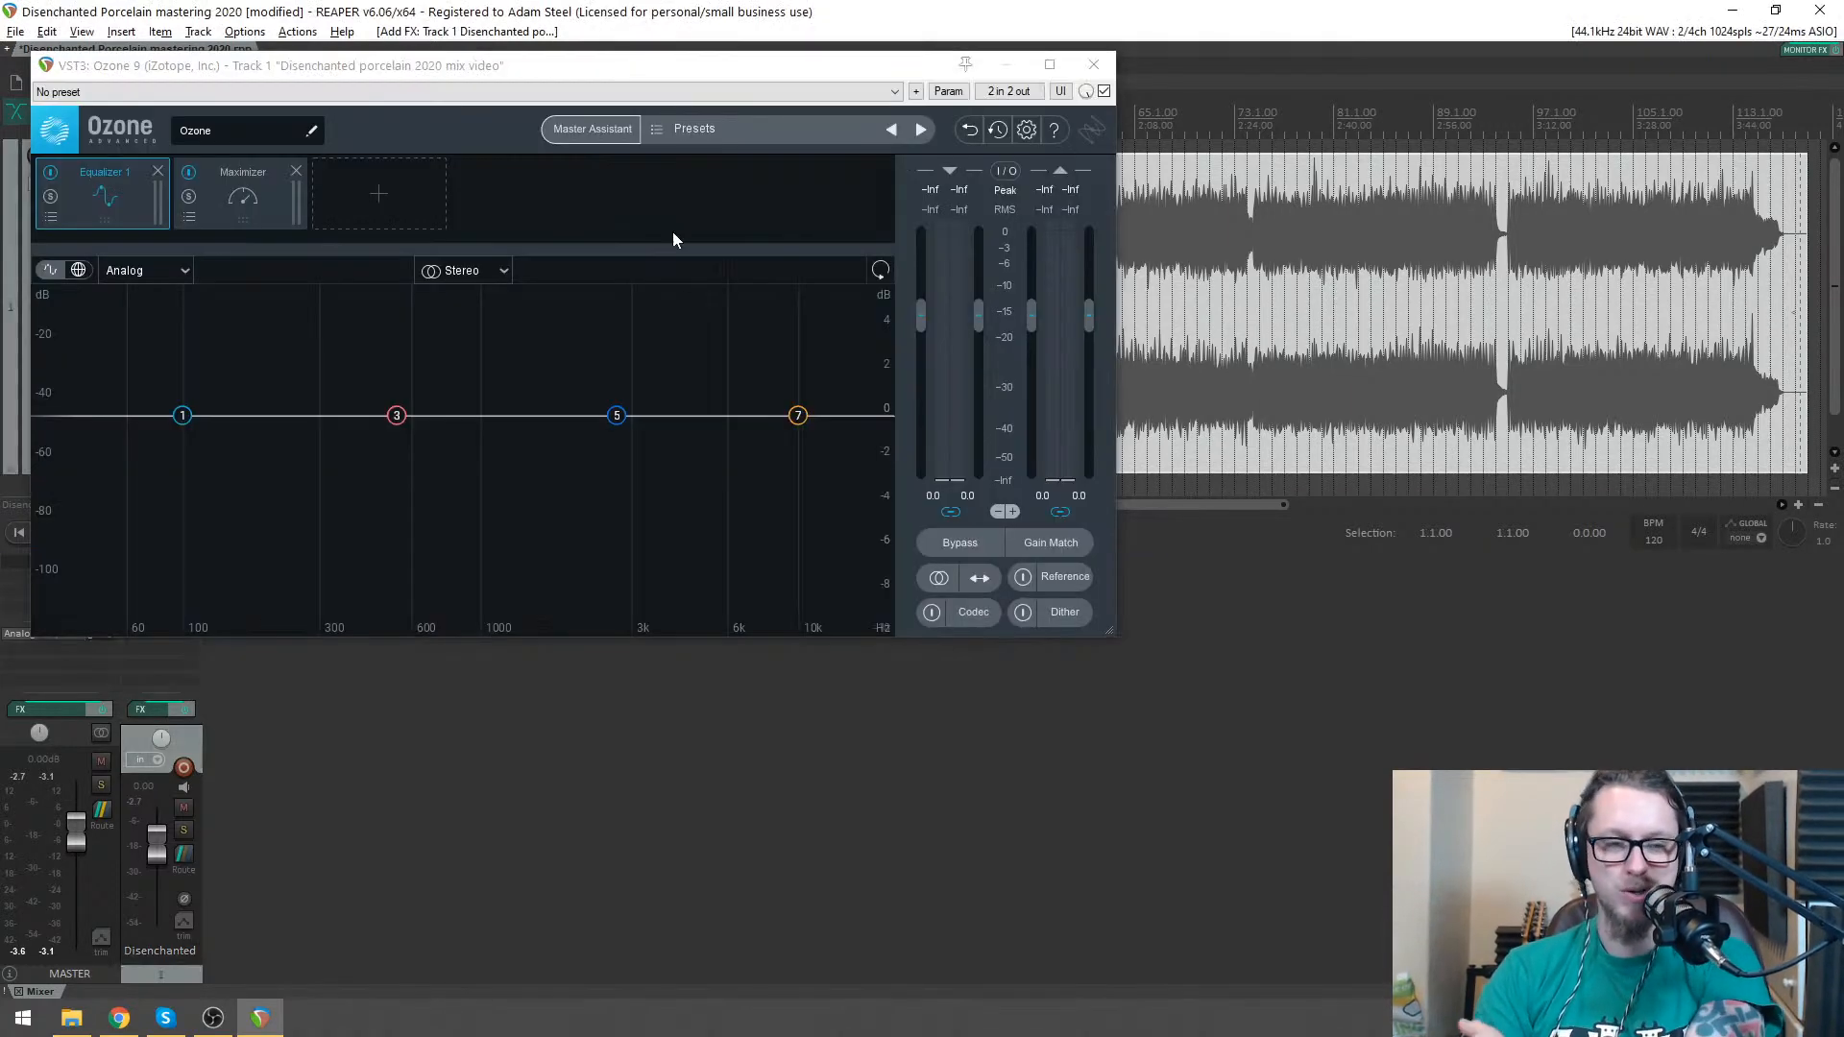
- Open Ozone's Maximizer module and set its ceiling to -2.0 dB
drag(266, 65, 519, 171)
click(518, 332)
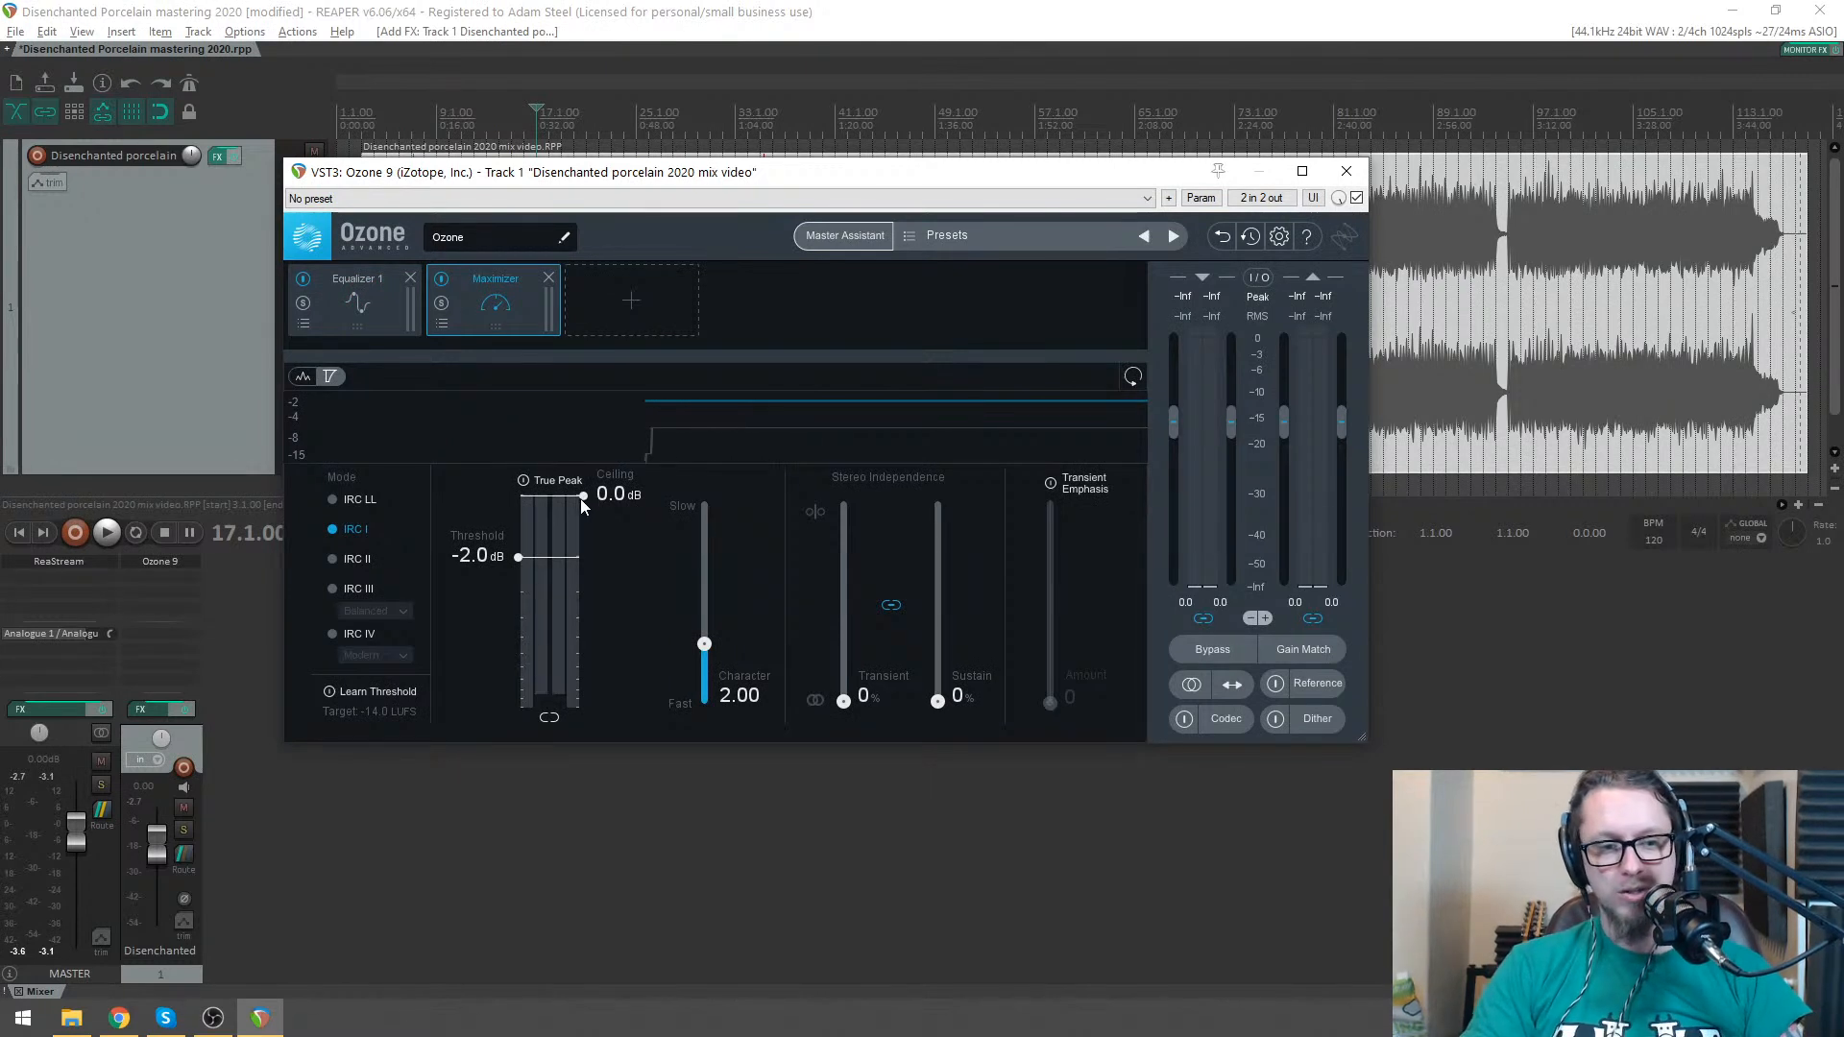
drag(584, 501, 595, 563)
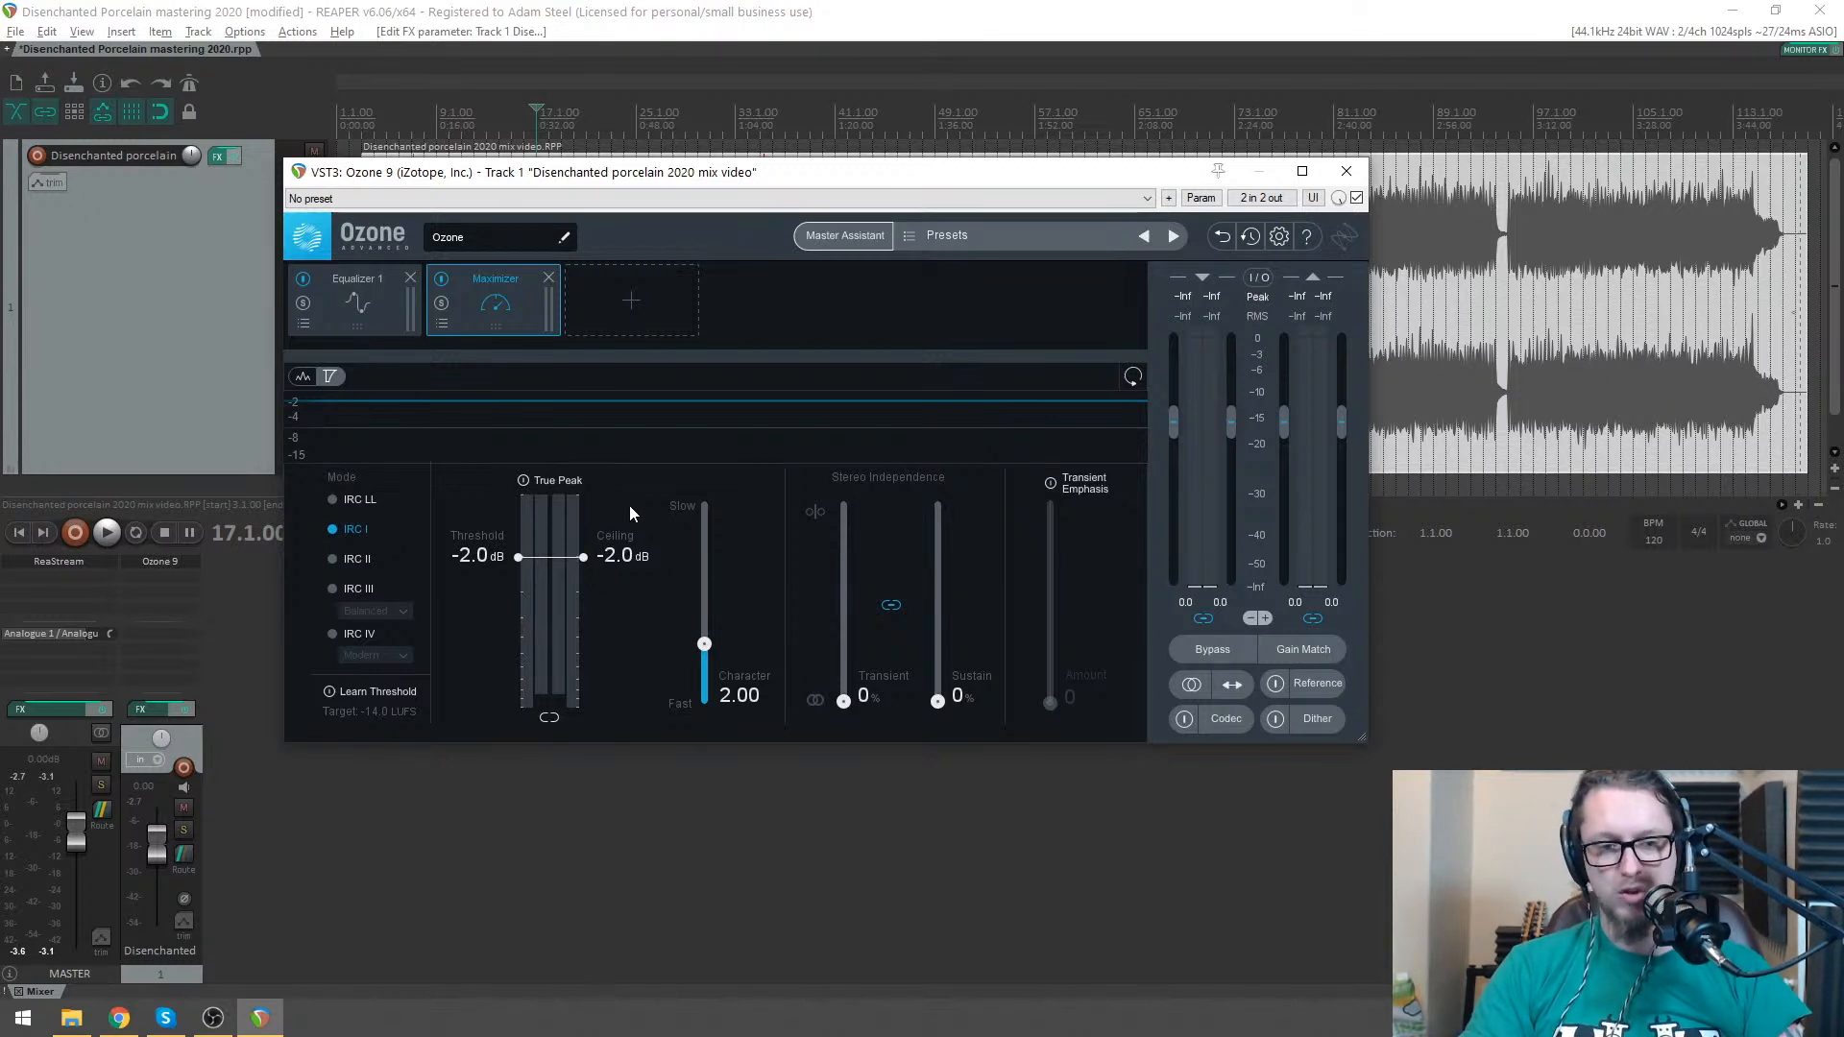
- Enable True Peak limiting in the Maximizer and set its threshold to -4.1 dB
drag(518, 557, 596, 566)
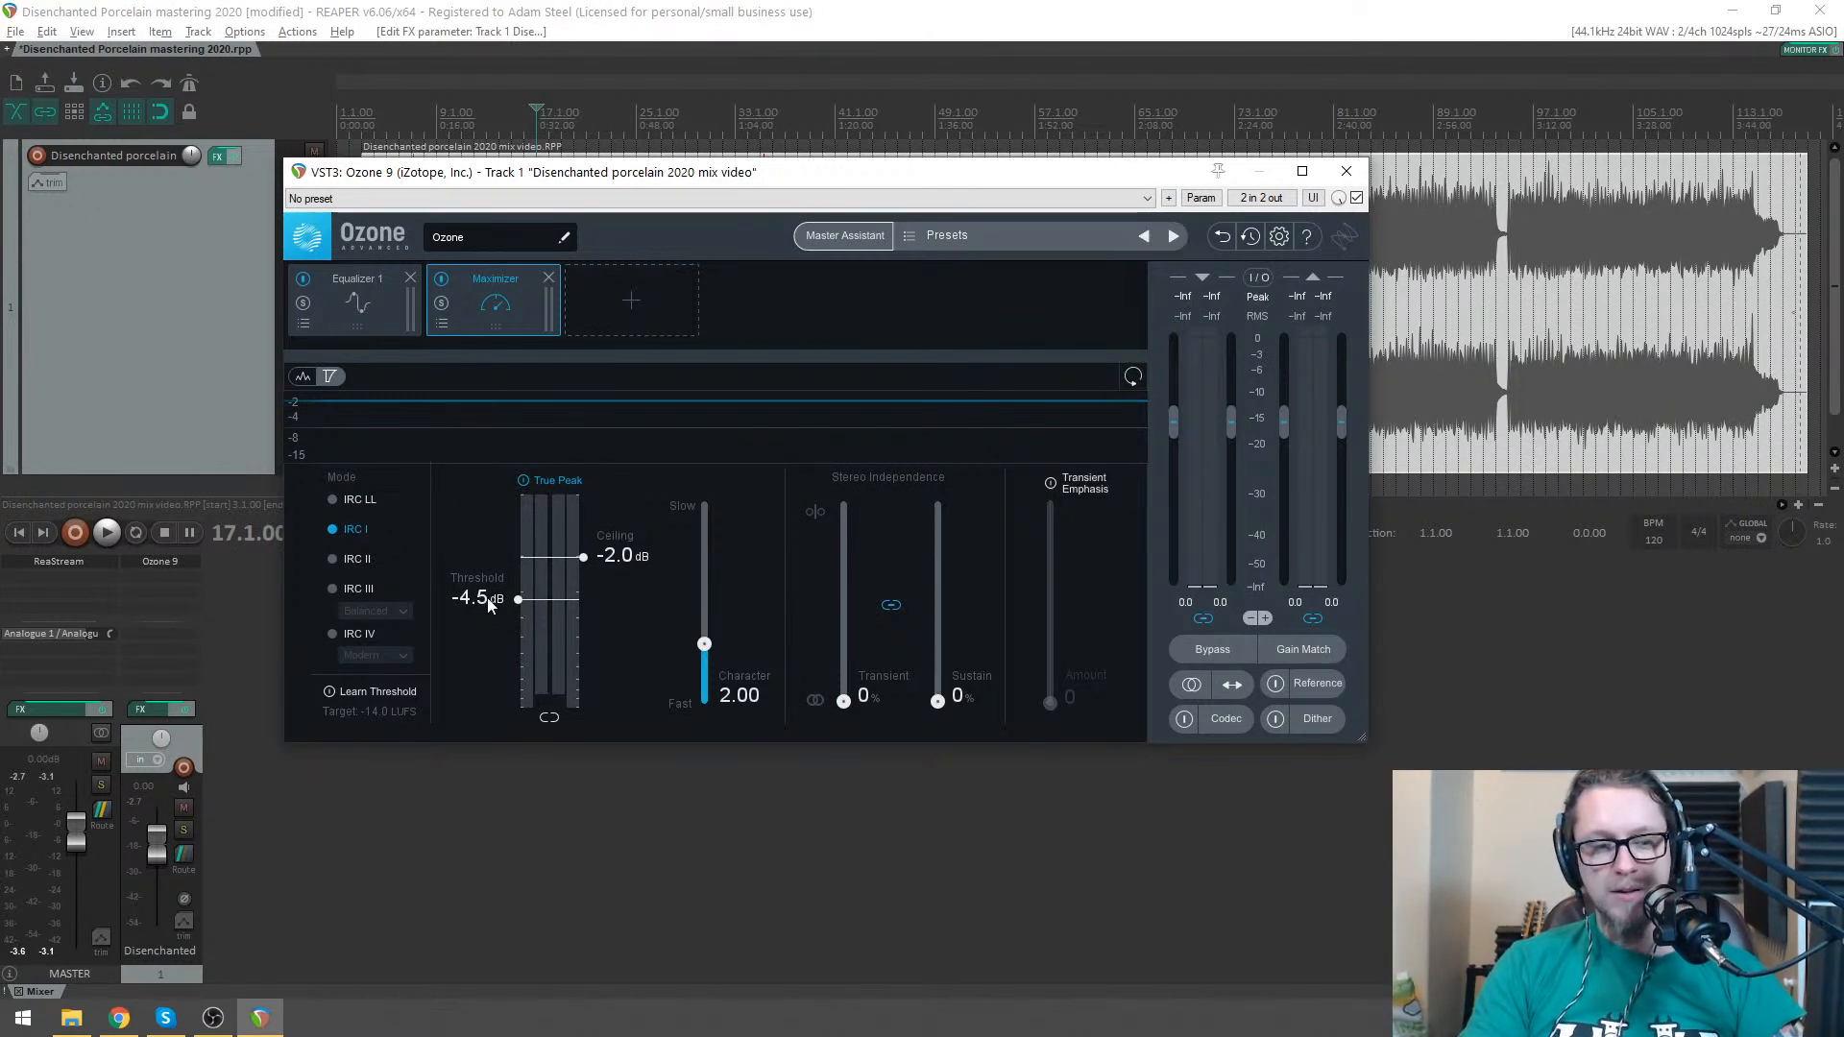
drag(518, 598, 528, 588)
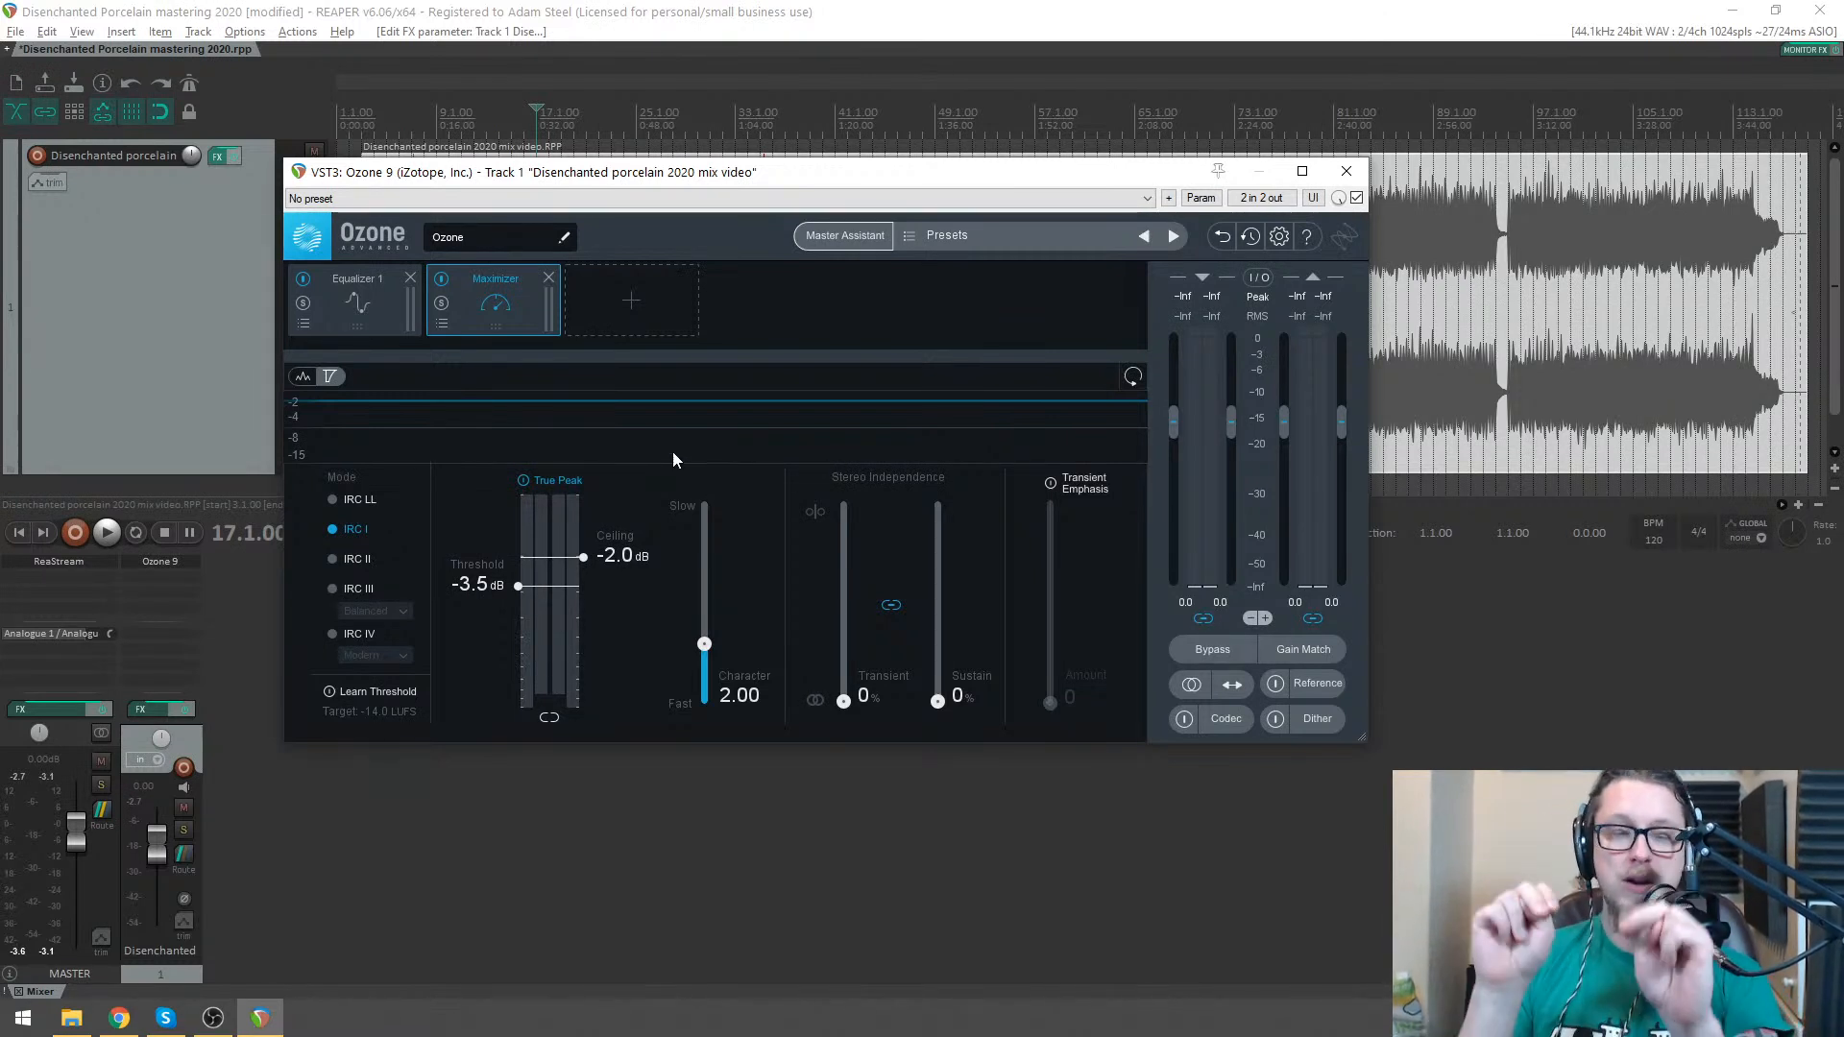
drag(518, 588, 525, 599)
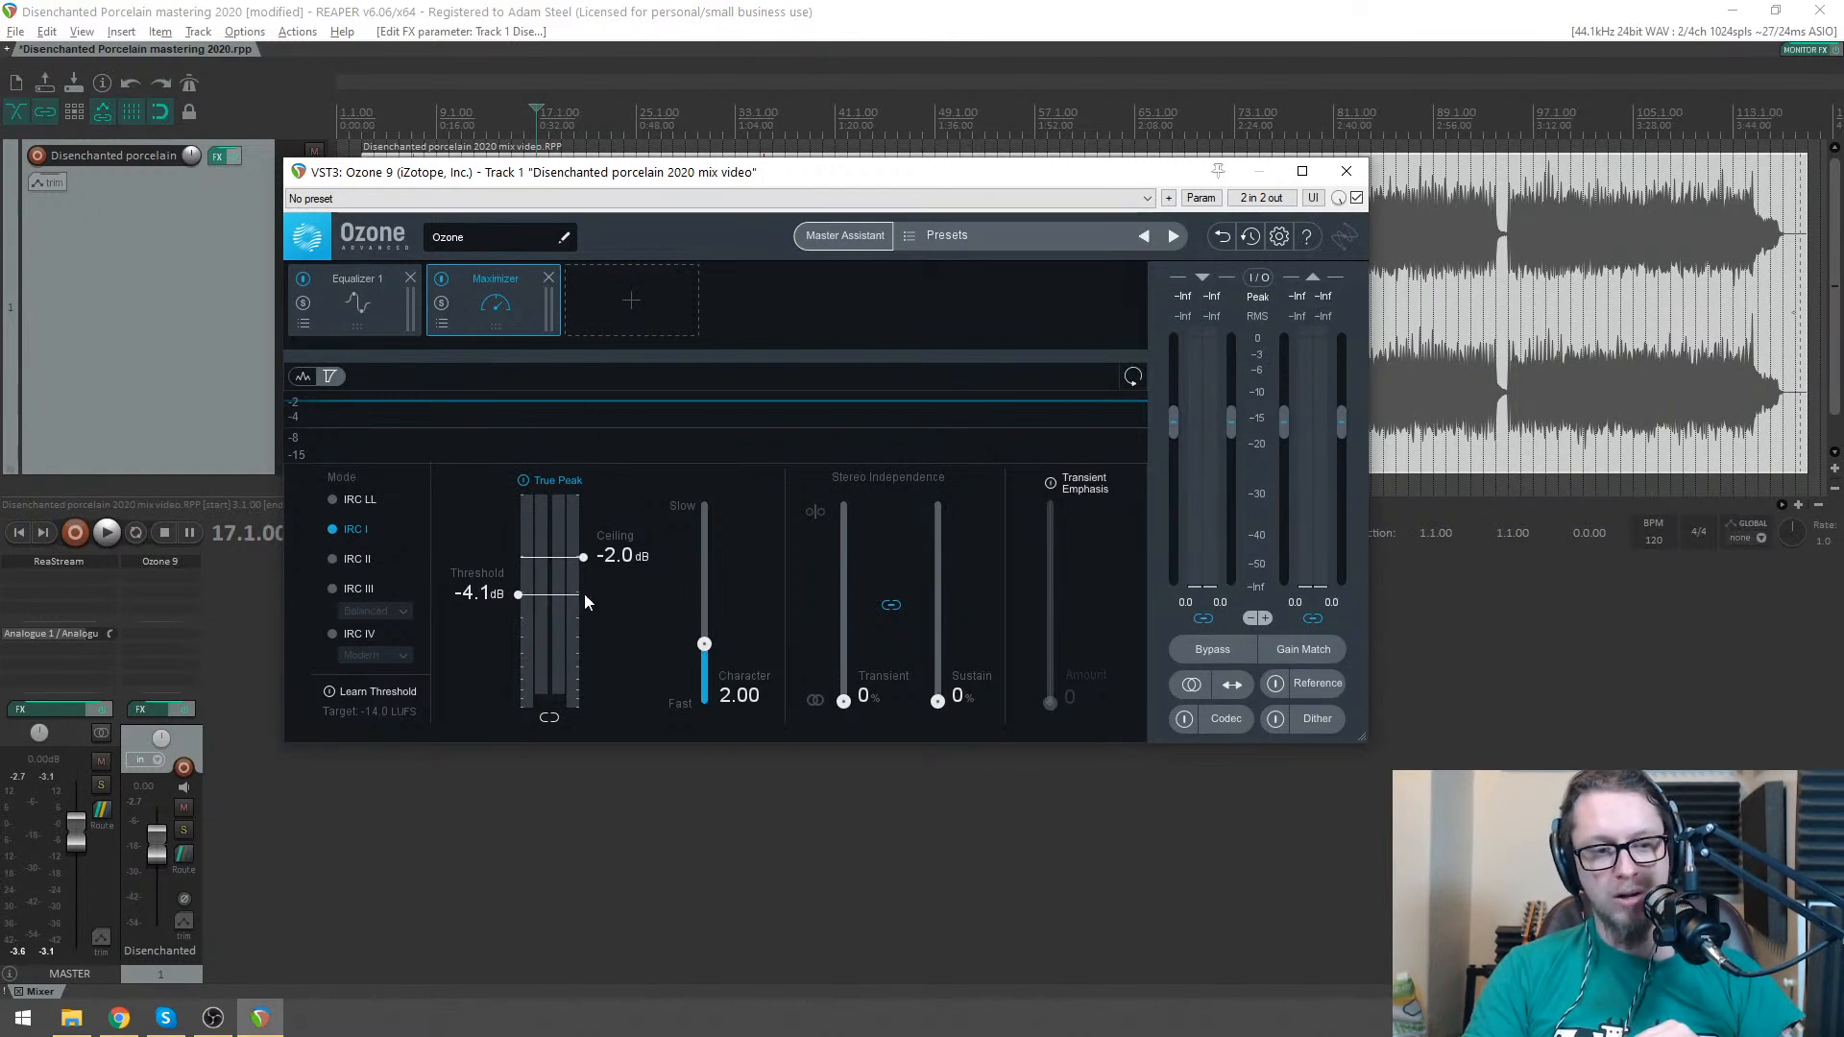
- Set the Maximizer to IRC IV mode and its linked Transient and Sustain stereo independence to 38%
click(360, 635)
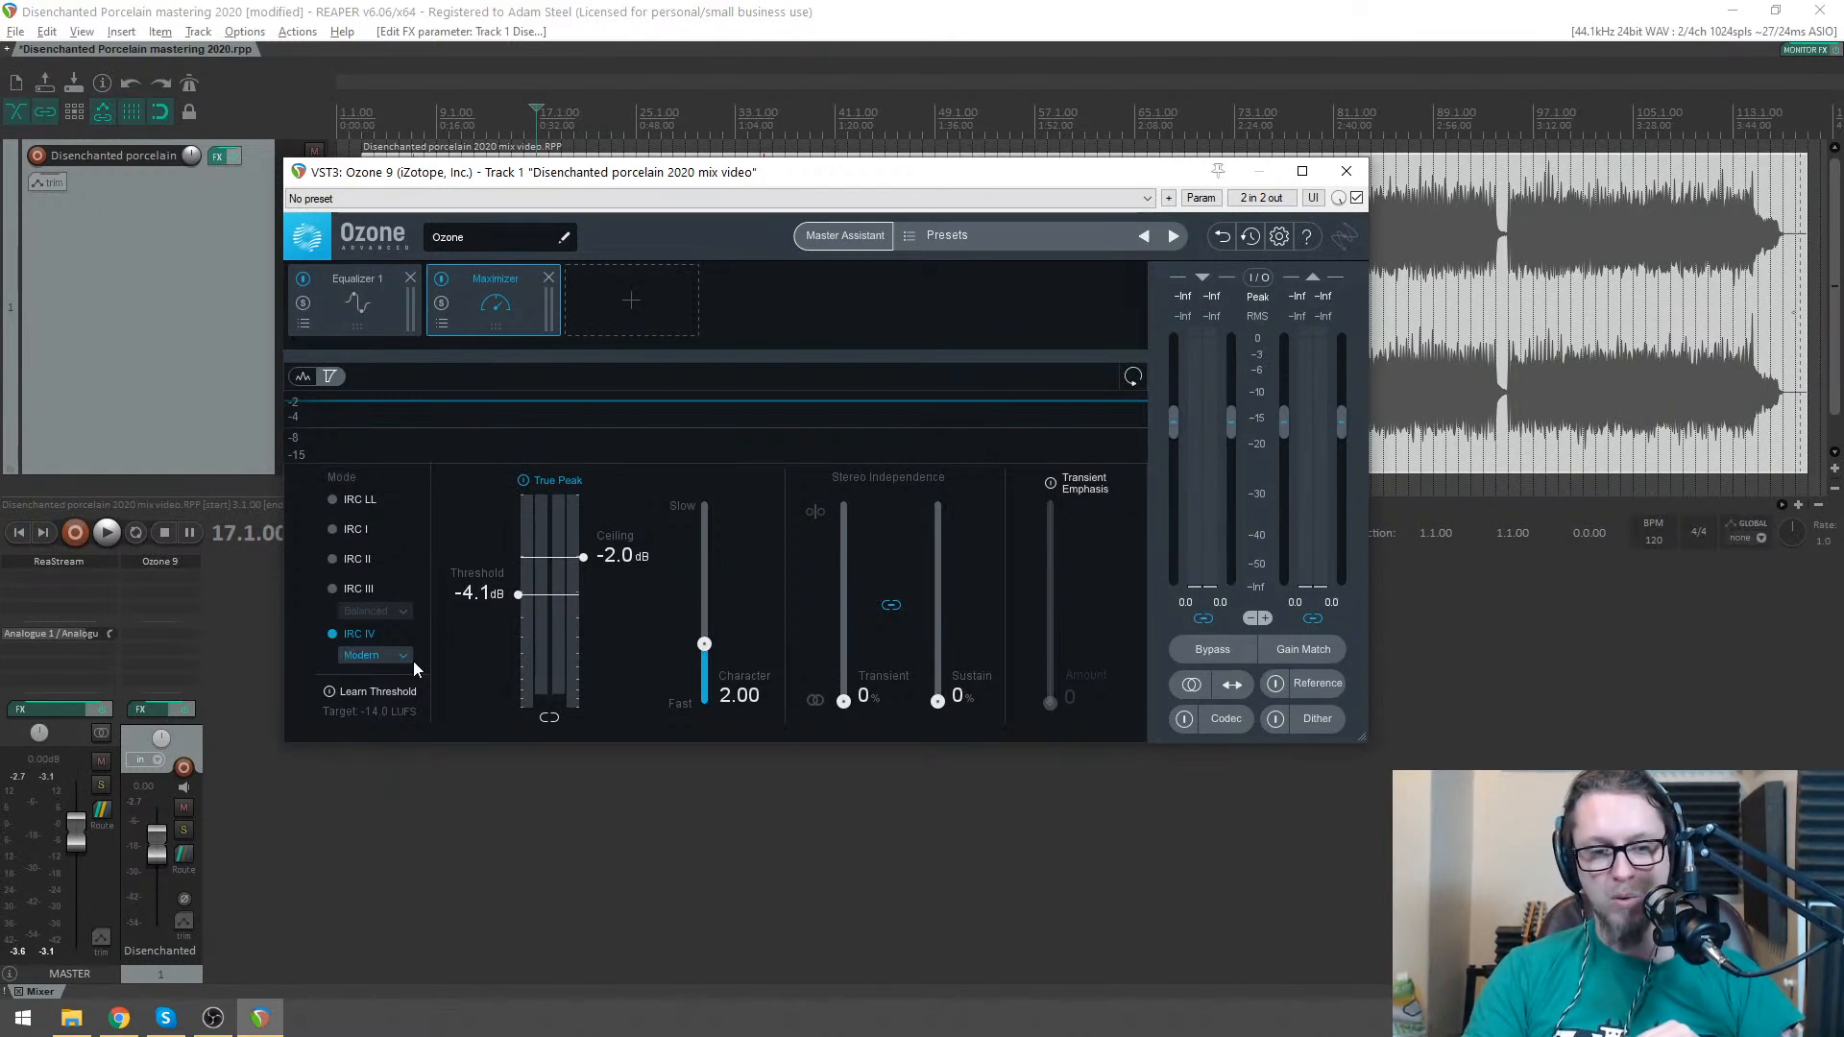
drag(844, 701, 843, 628)
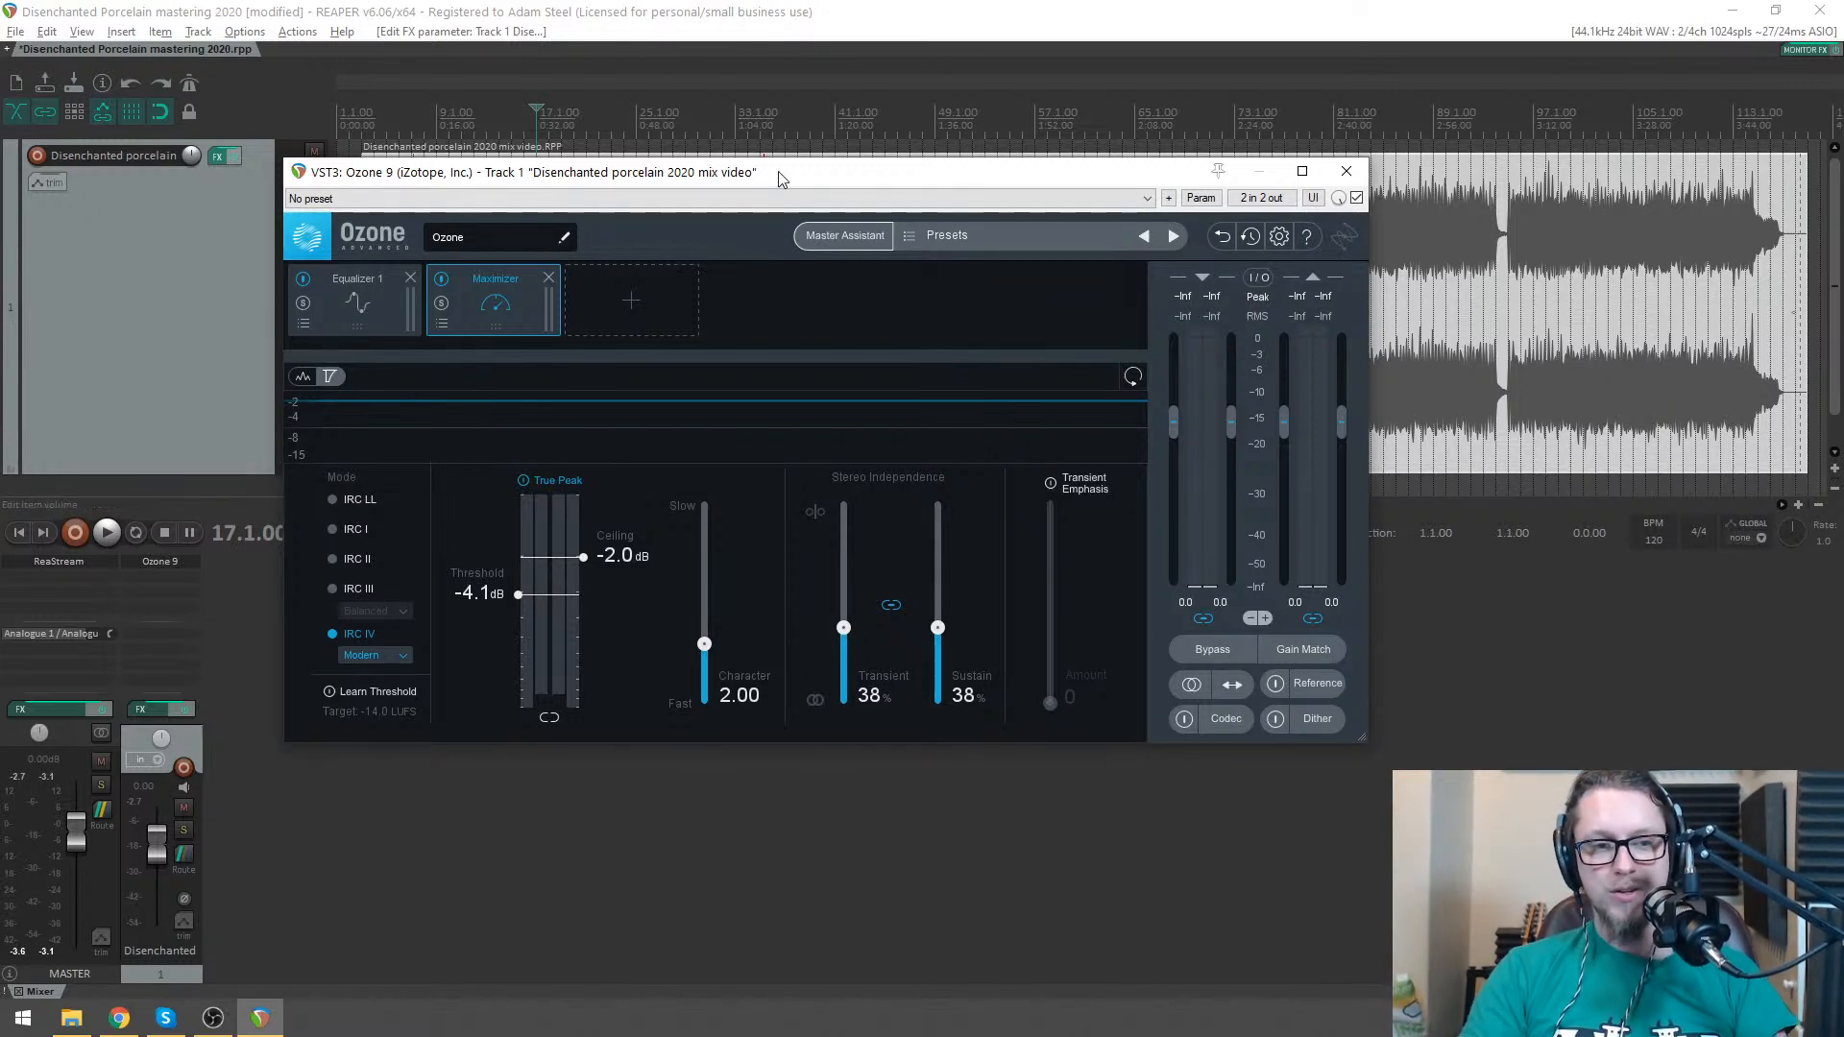
- Play the mix twice from 17.1.00 through the Maximizer, checking gain reduction and the peak and RMS levels, and stop
drag(779, 178, 841, 285)
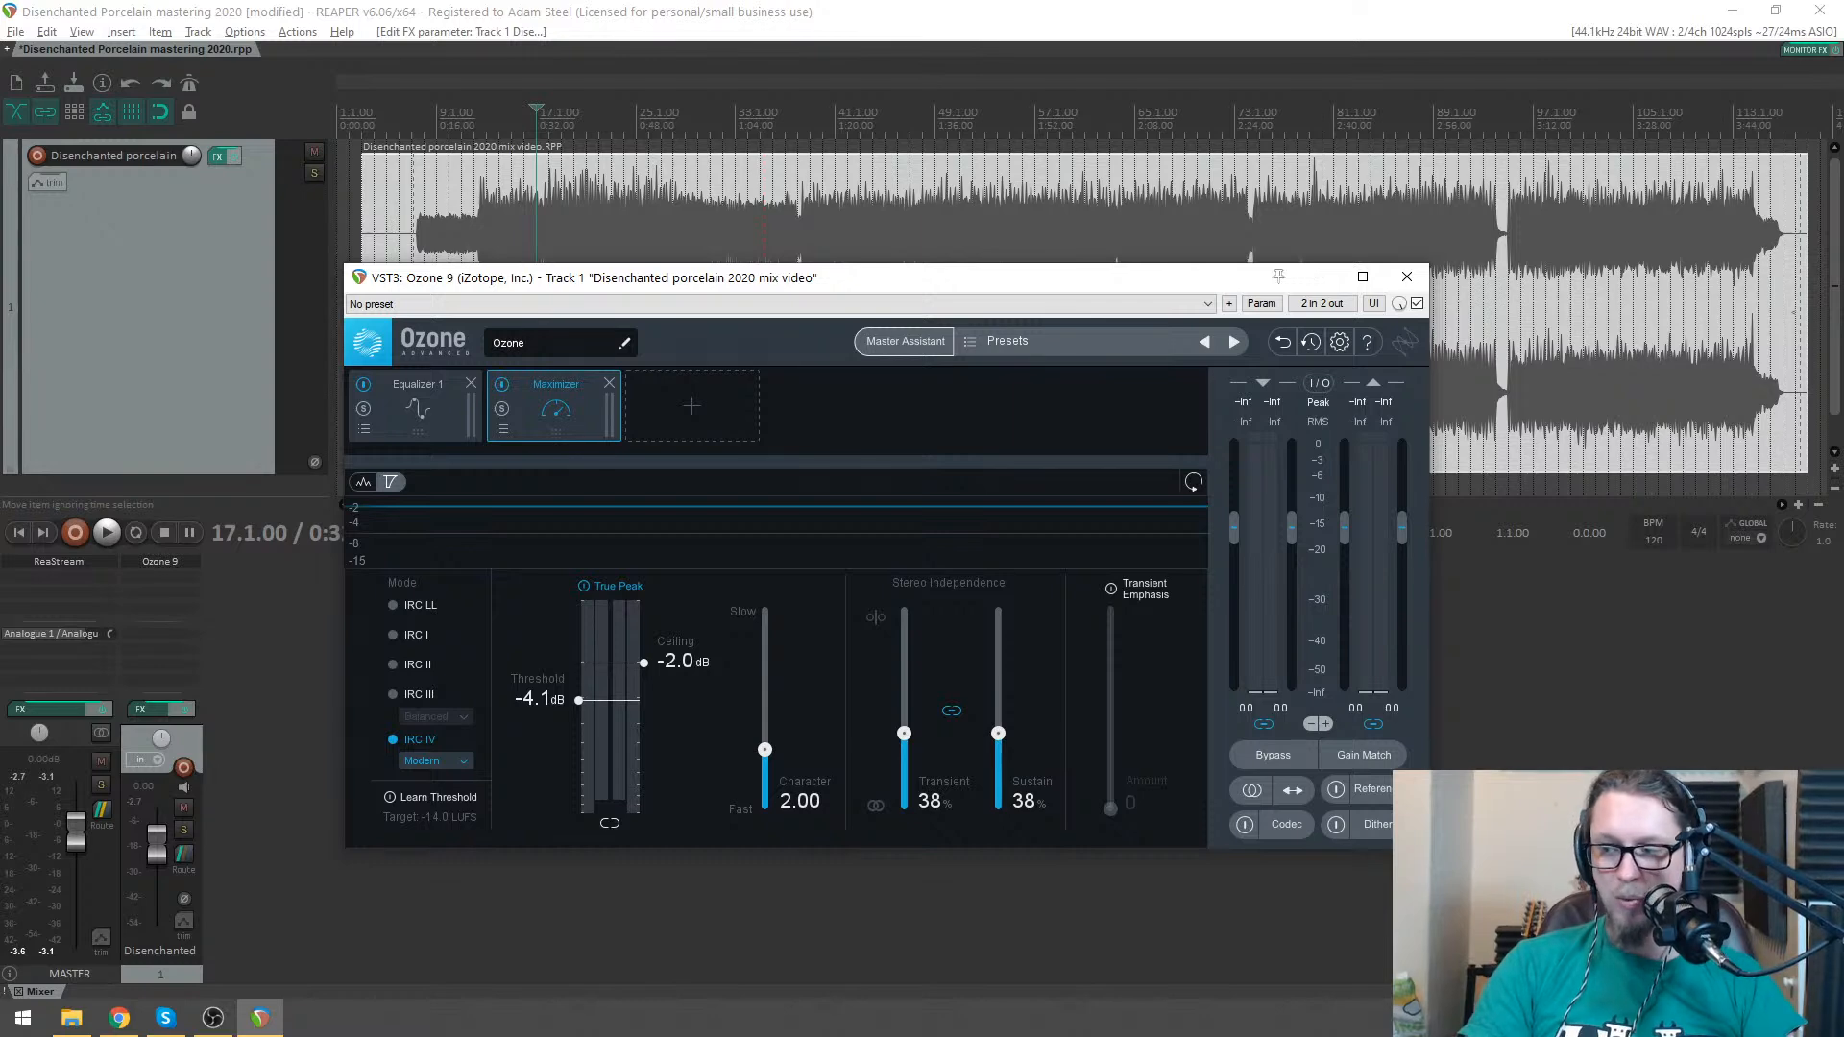
key(alt+Tab)
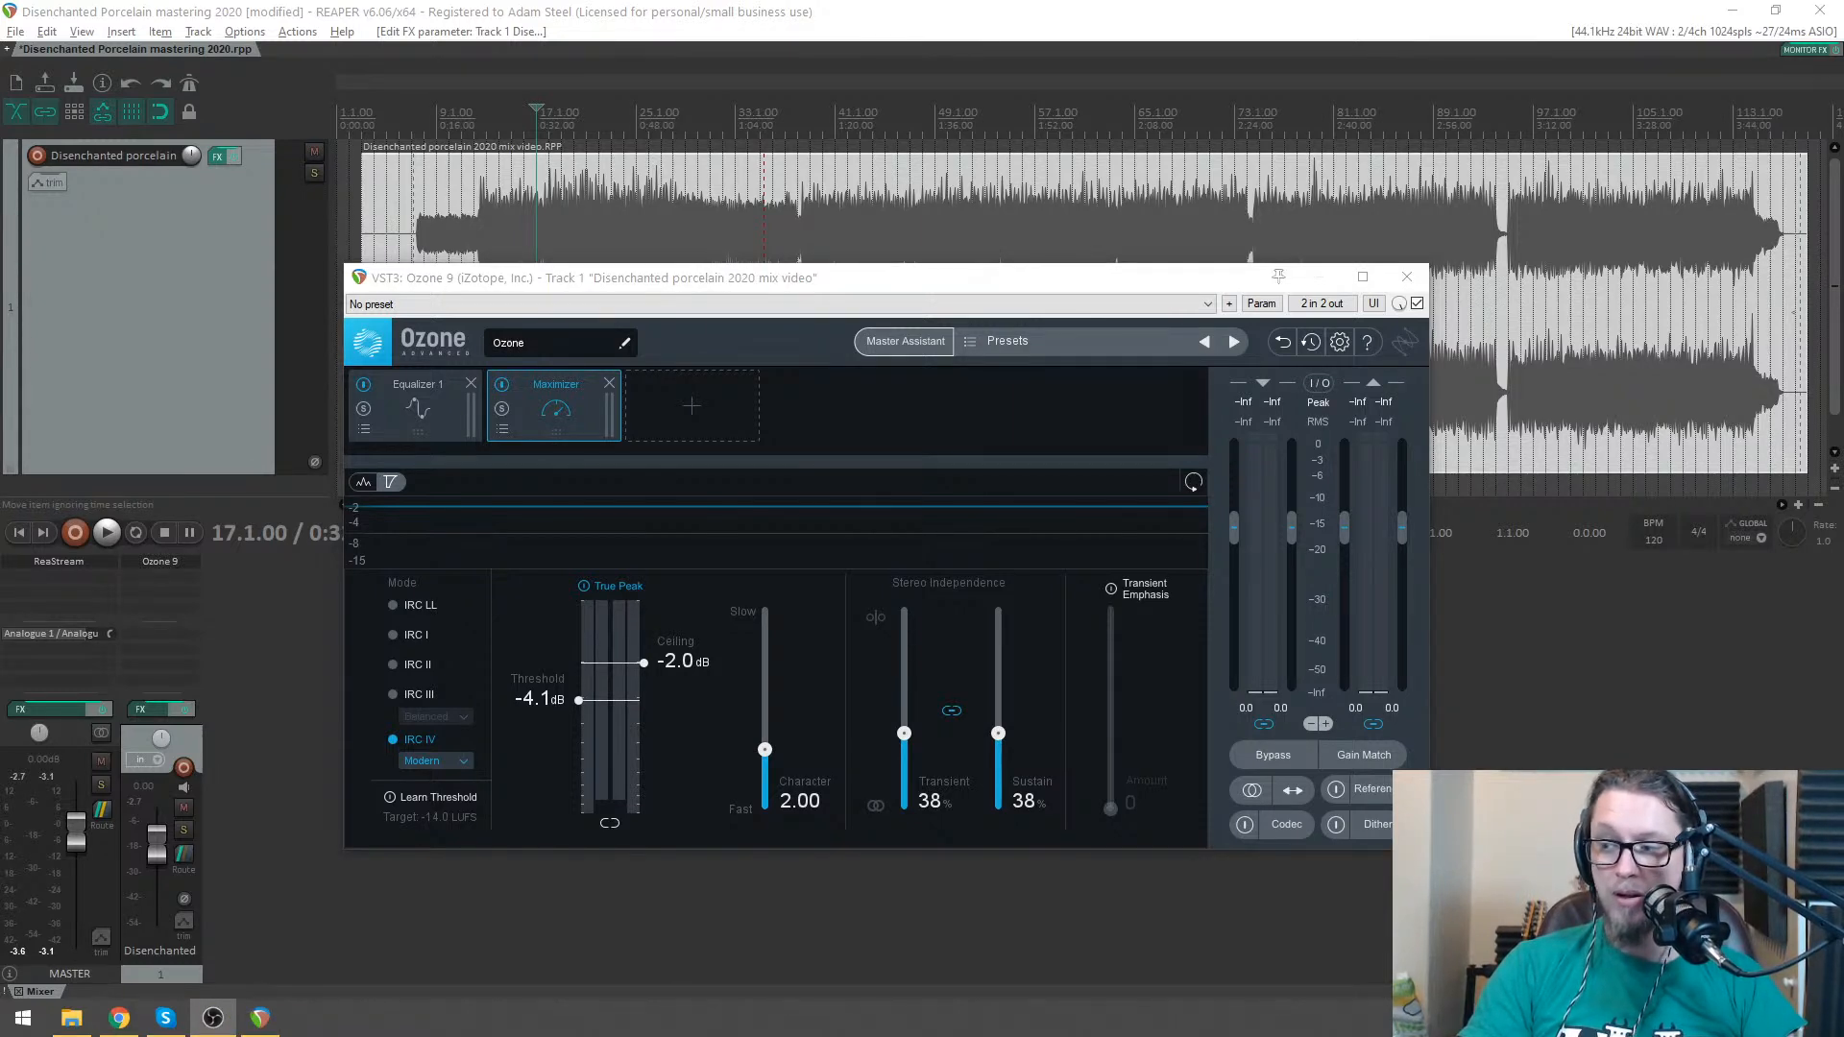
drag(817, 271, 892, 337)
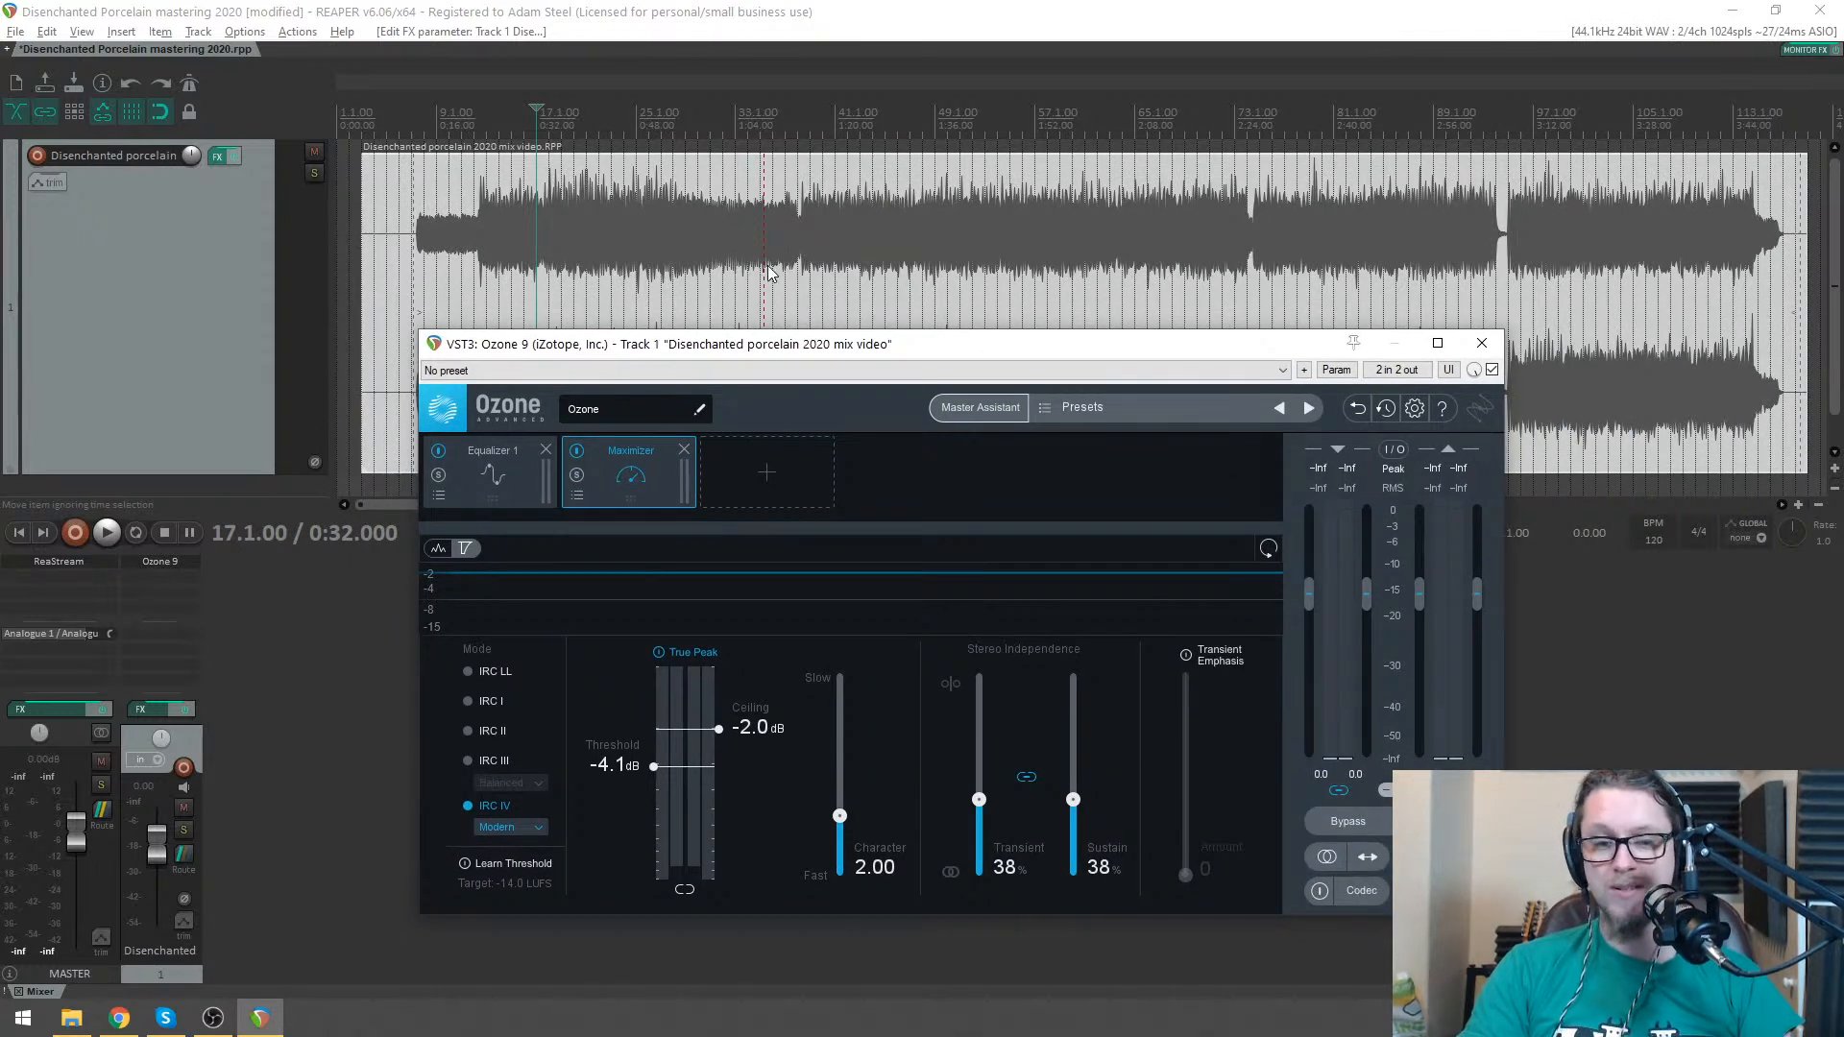
key(space)
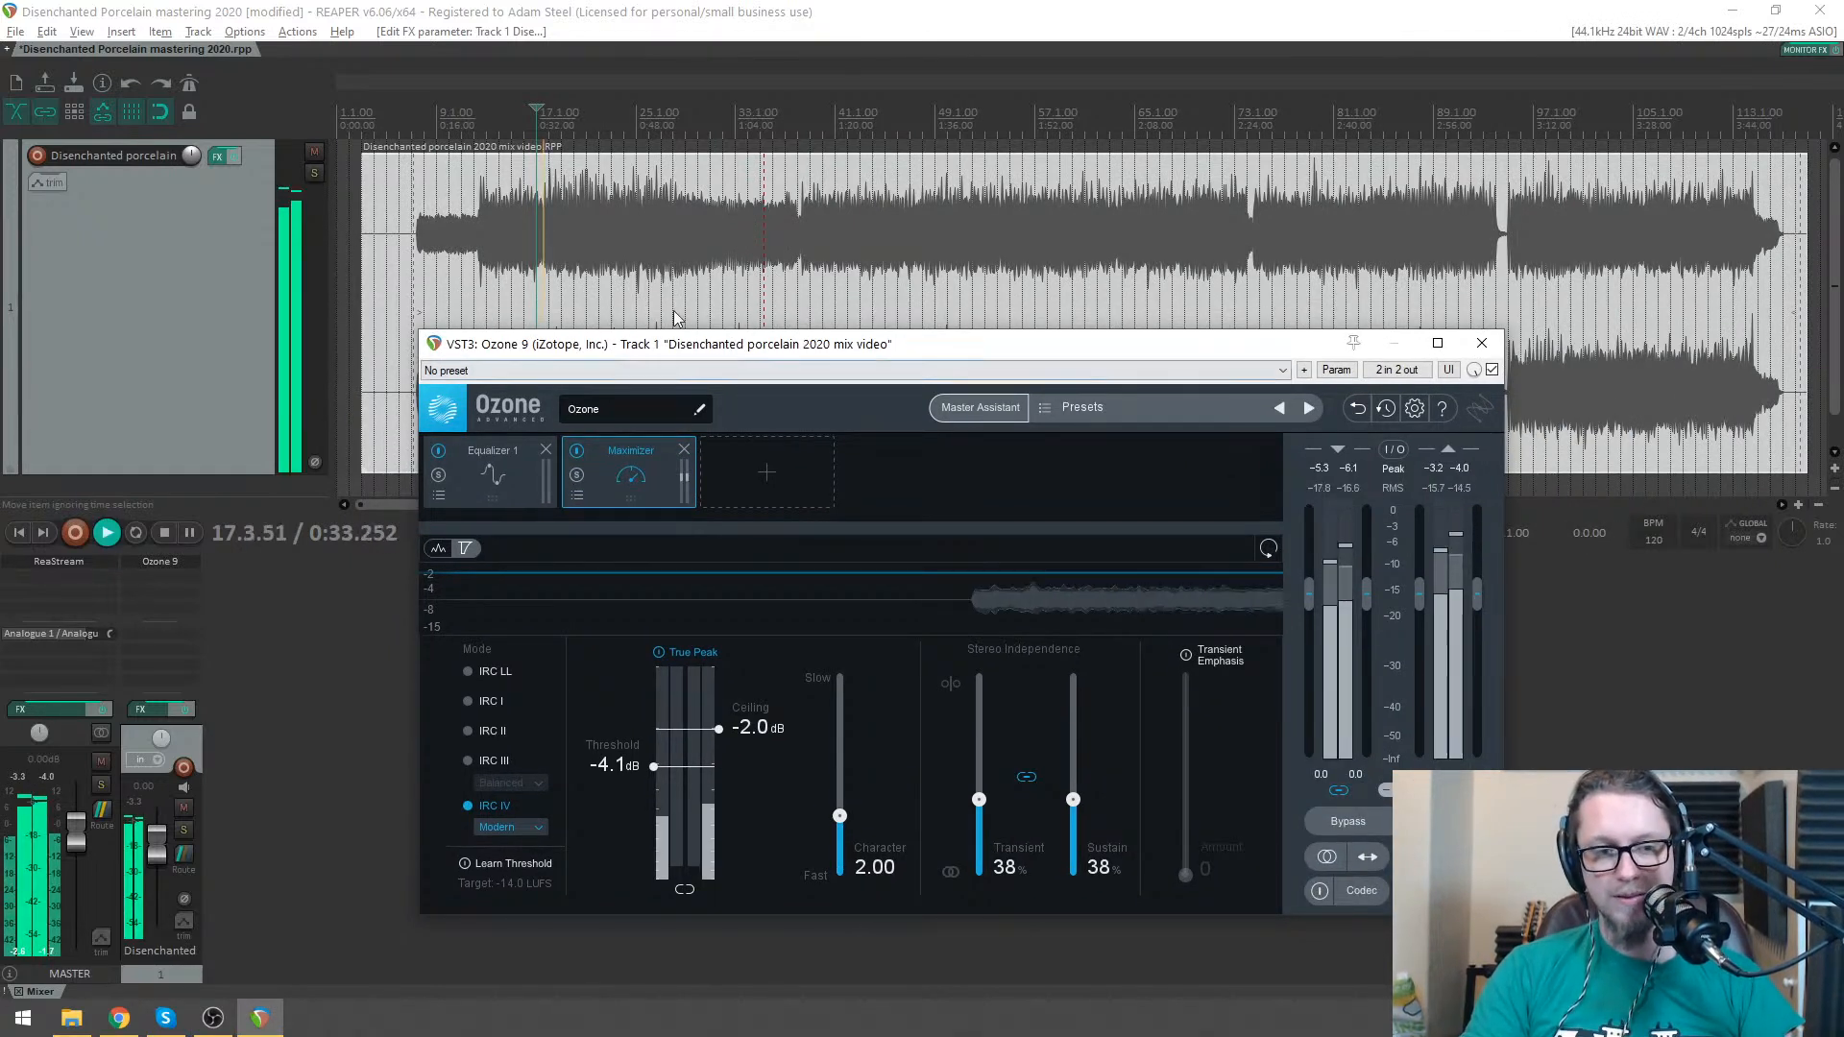
mouse_move(683, 345)
mouse_down()
mouse_move(705, 315)
mouse_move(673, 309)
mouse_move(679, 331)
mouse_up()
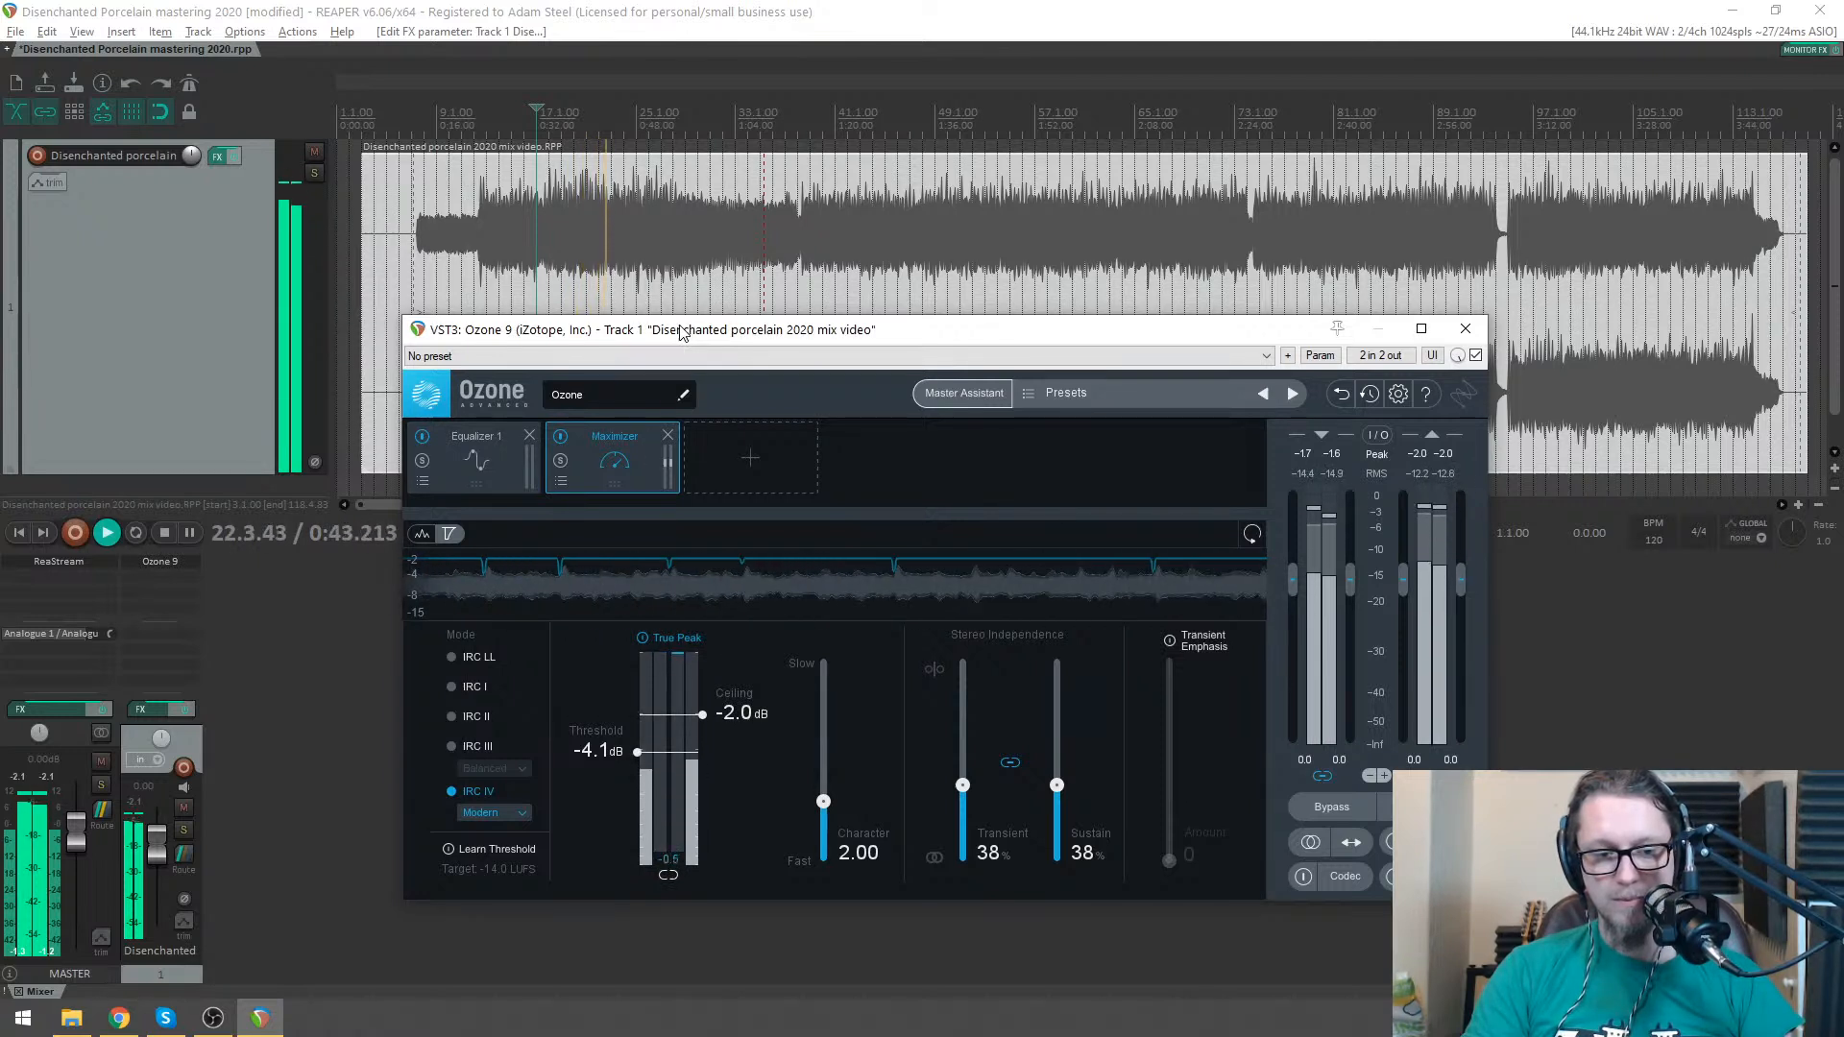
key(space)
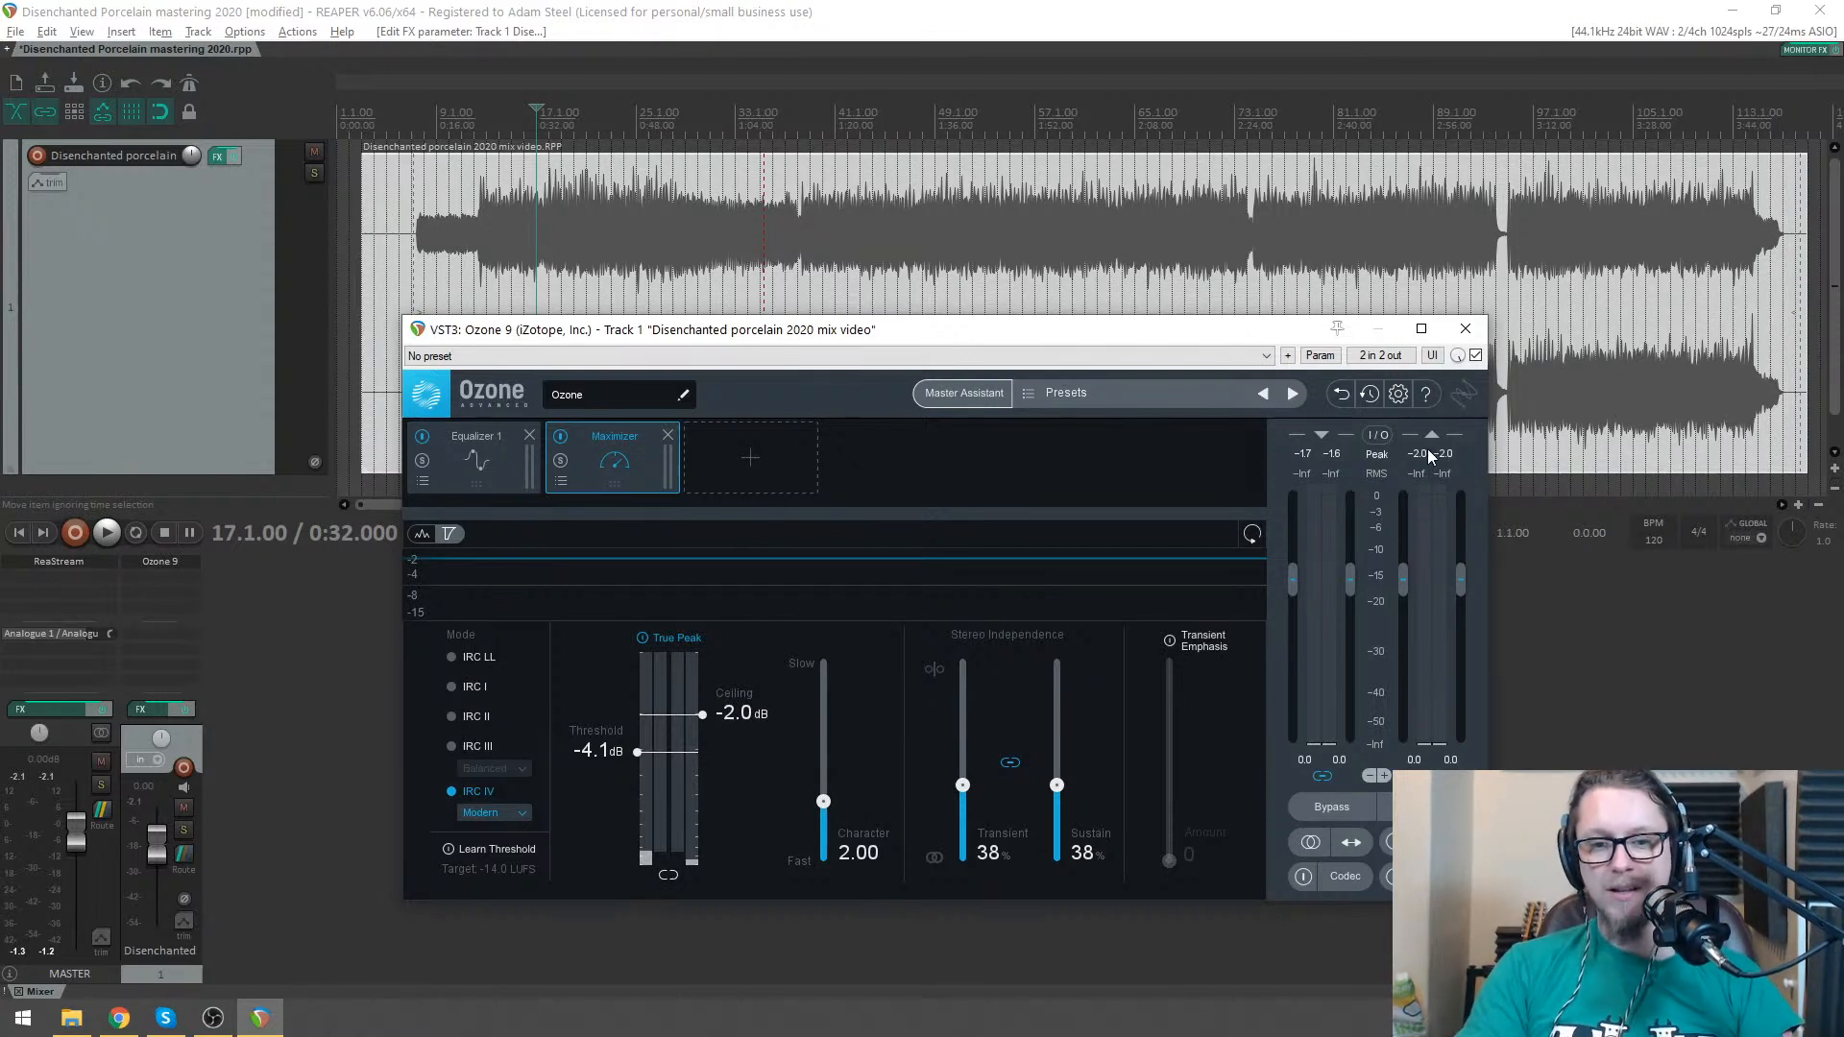
key(space)
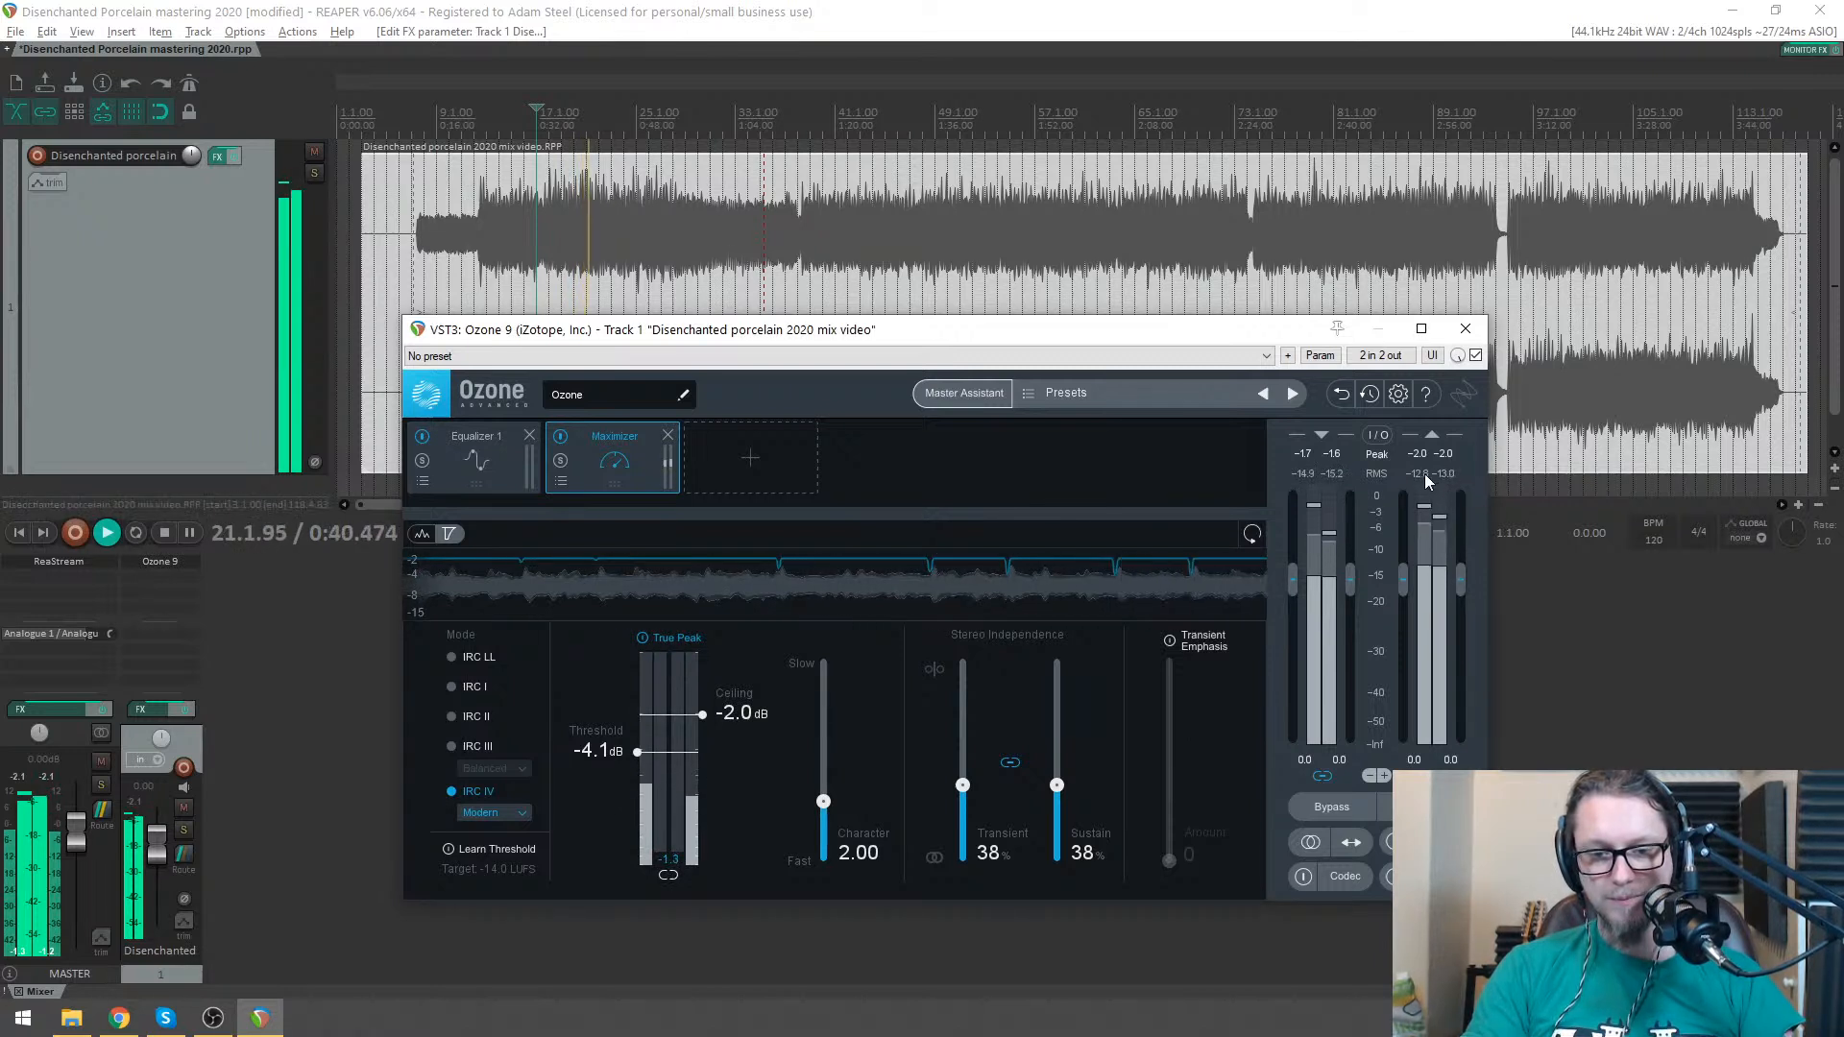
key(space)
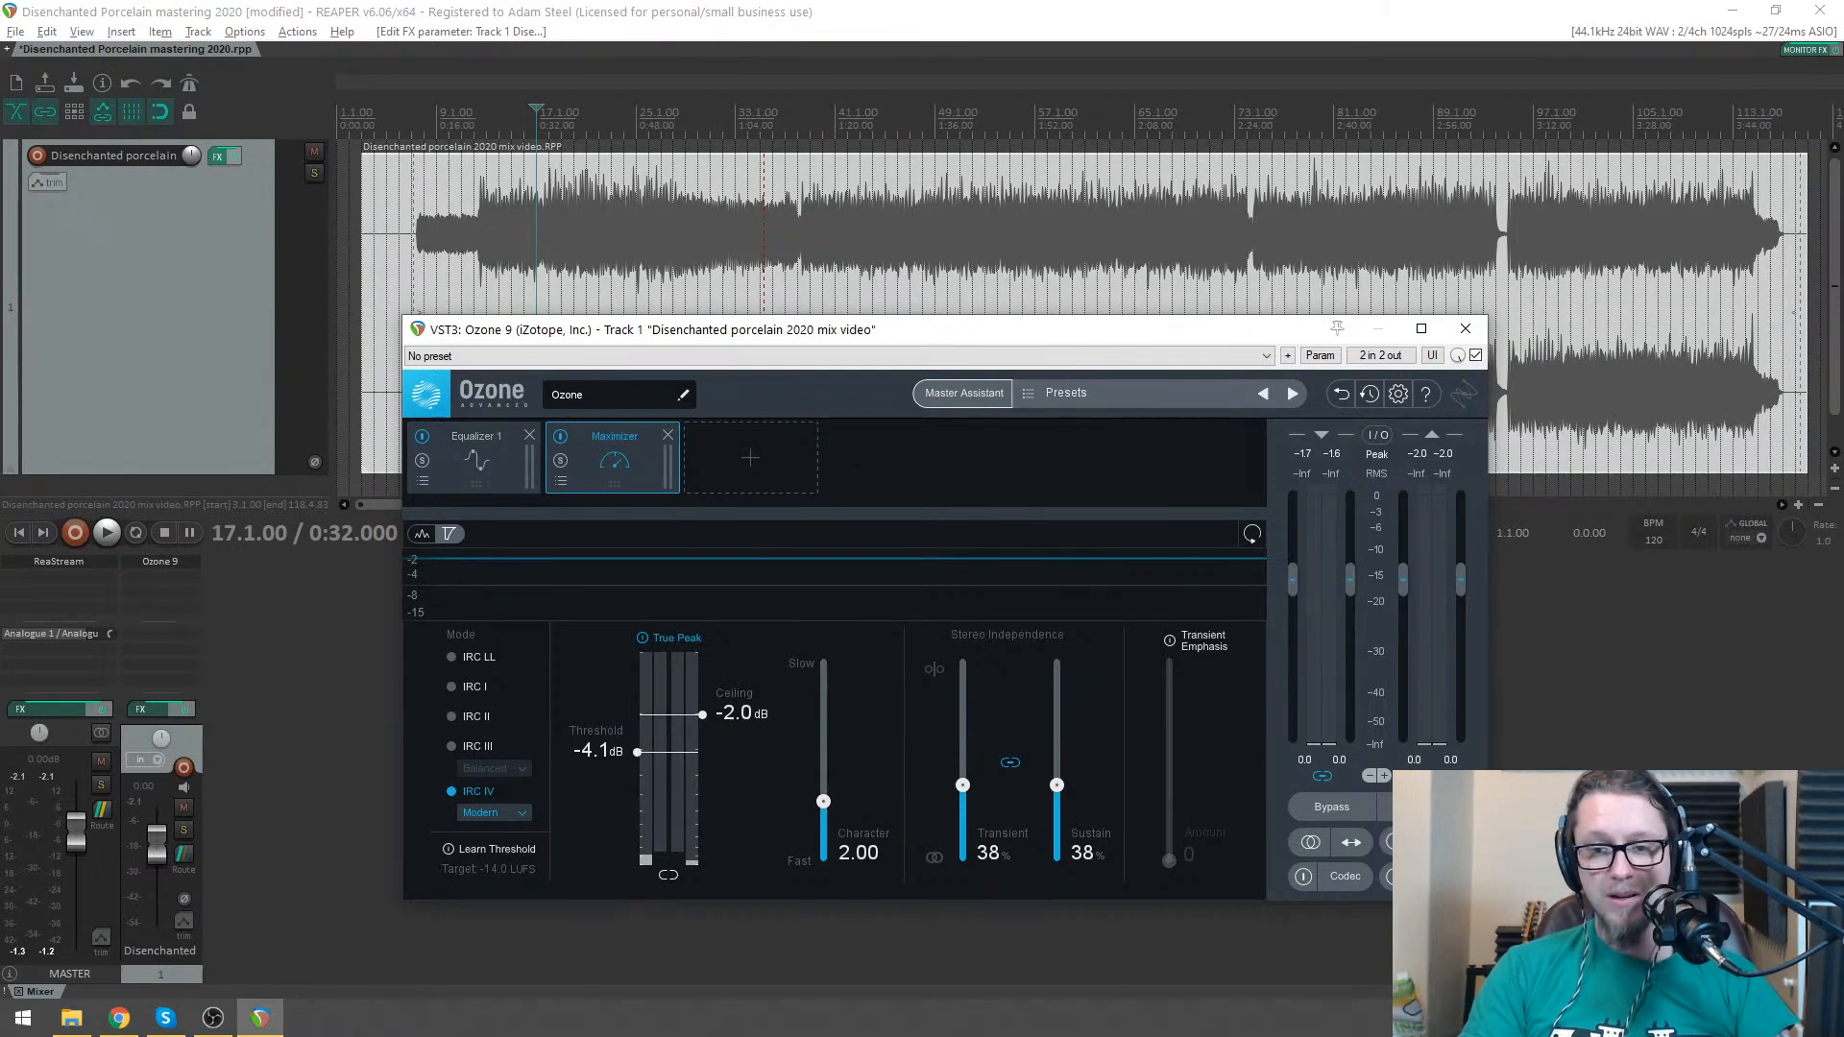
- Reposition the Ozone window and open its Reference panel
key(alt+Tab)
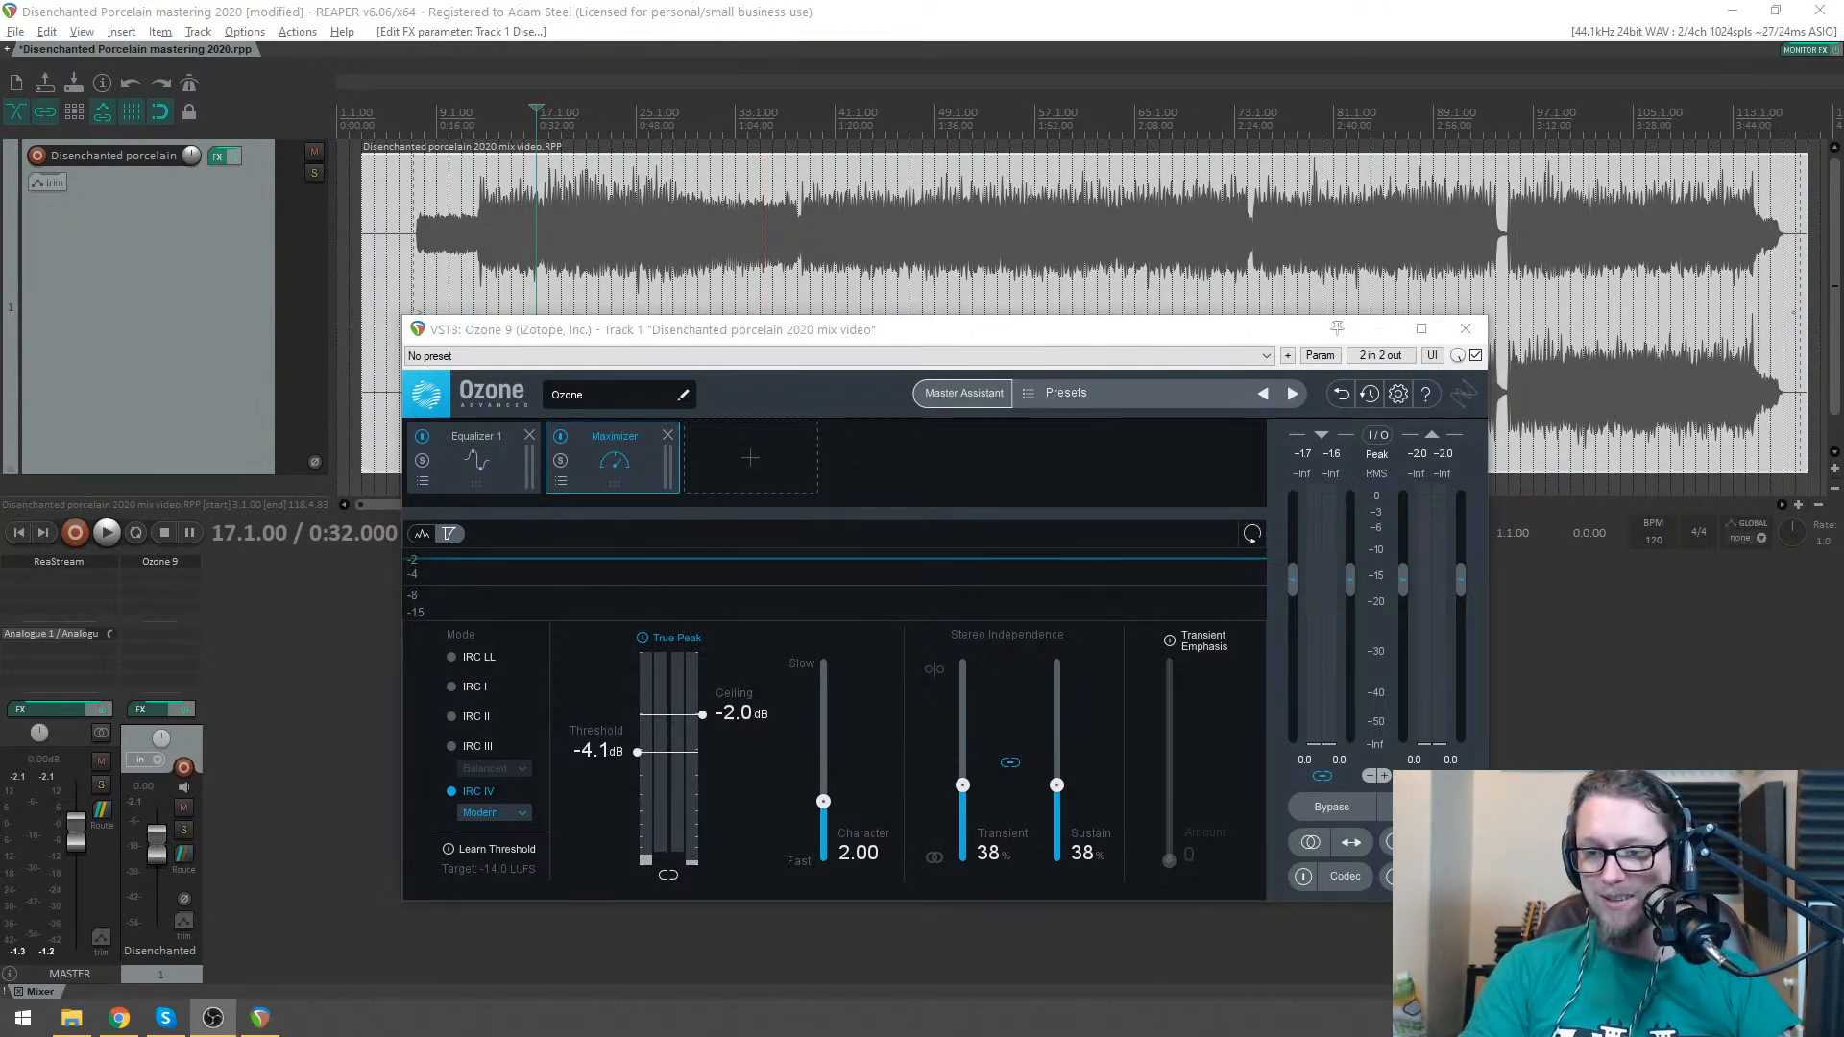
drag(979, 334, 949, 406)
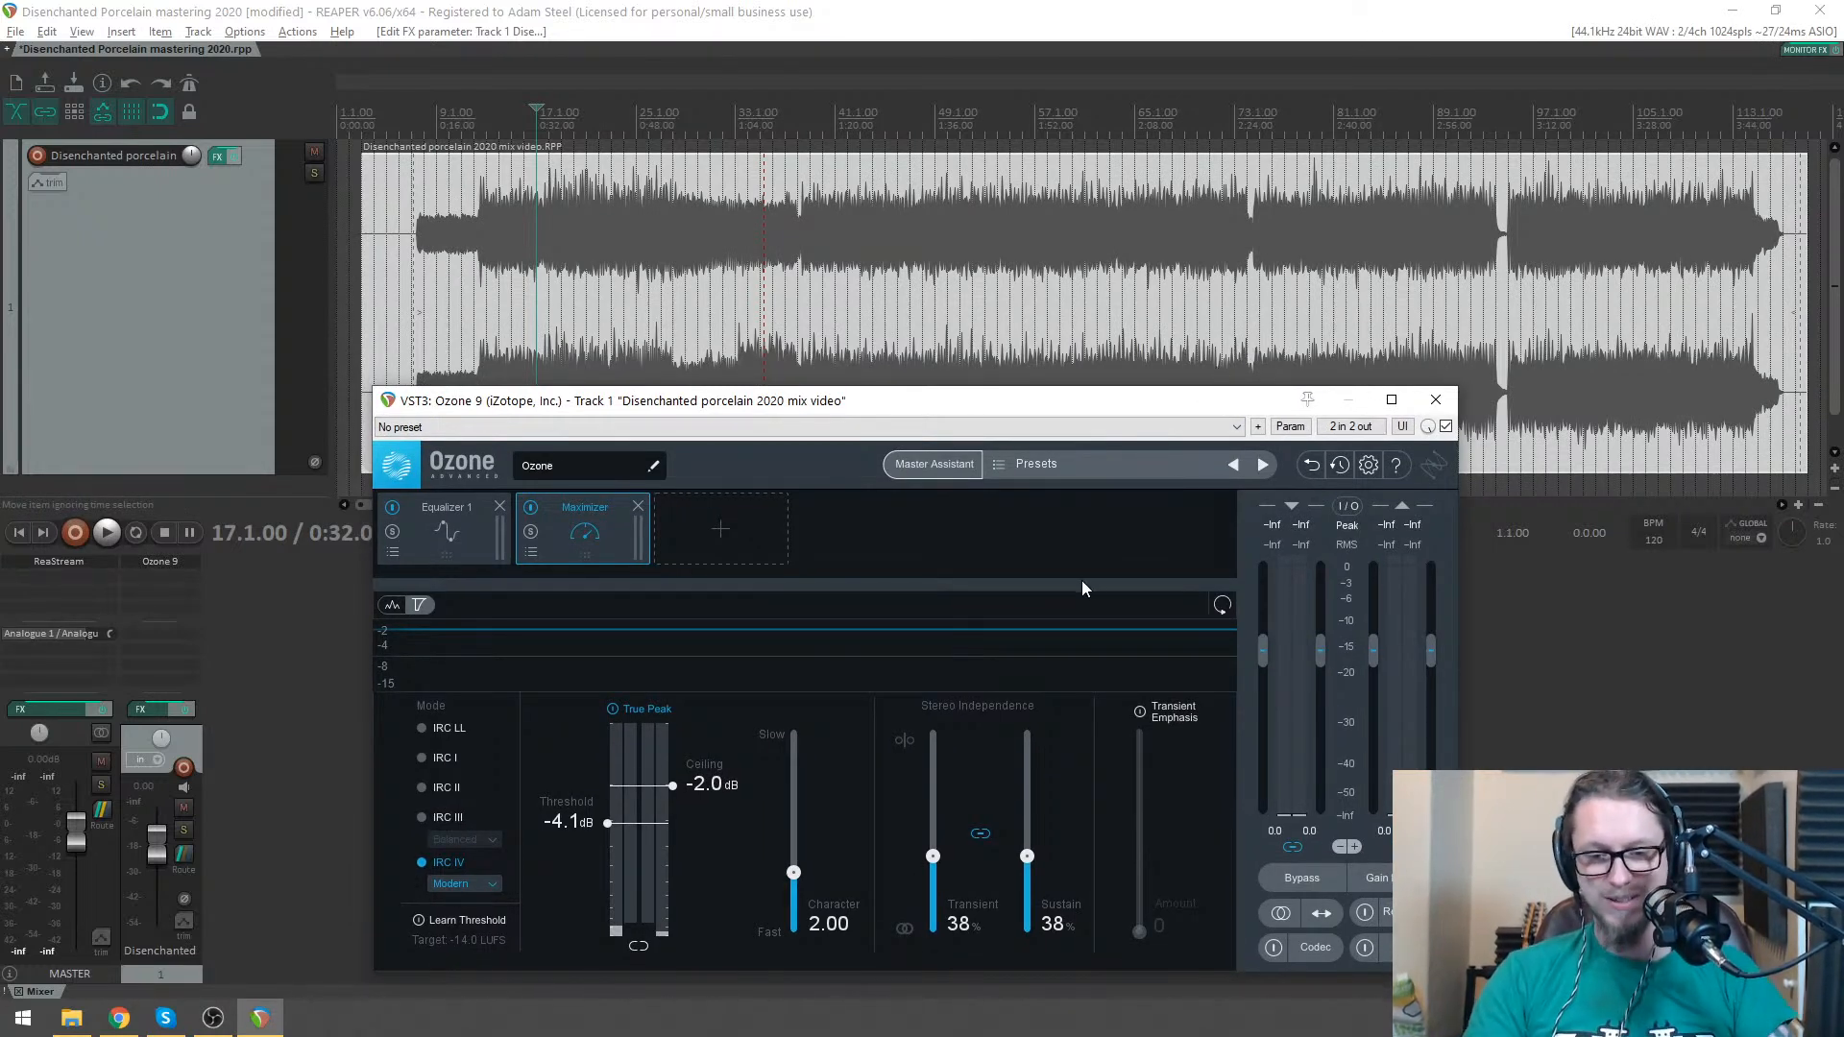
drag(1062, 406, 1058, 394)
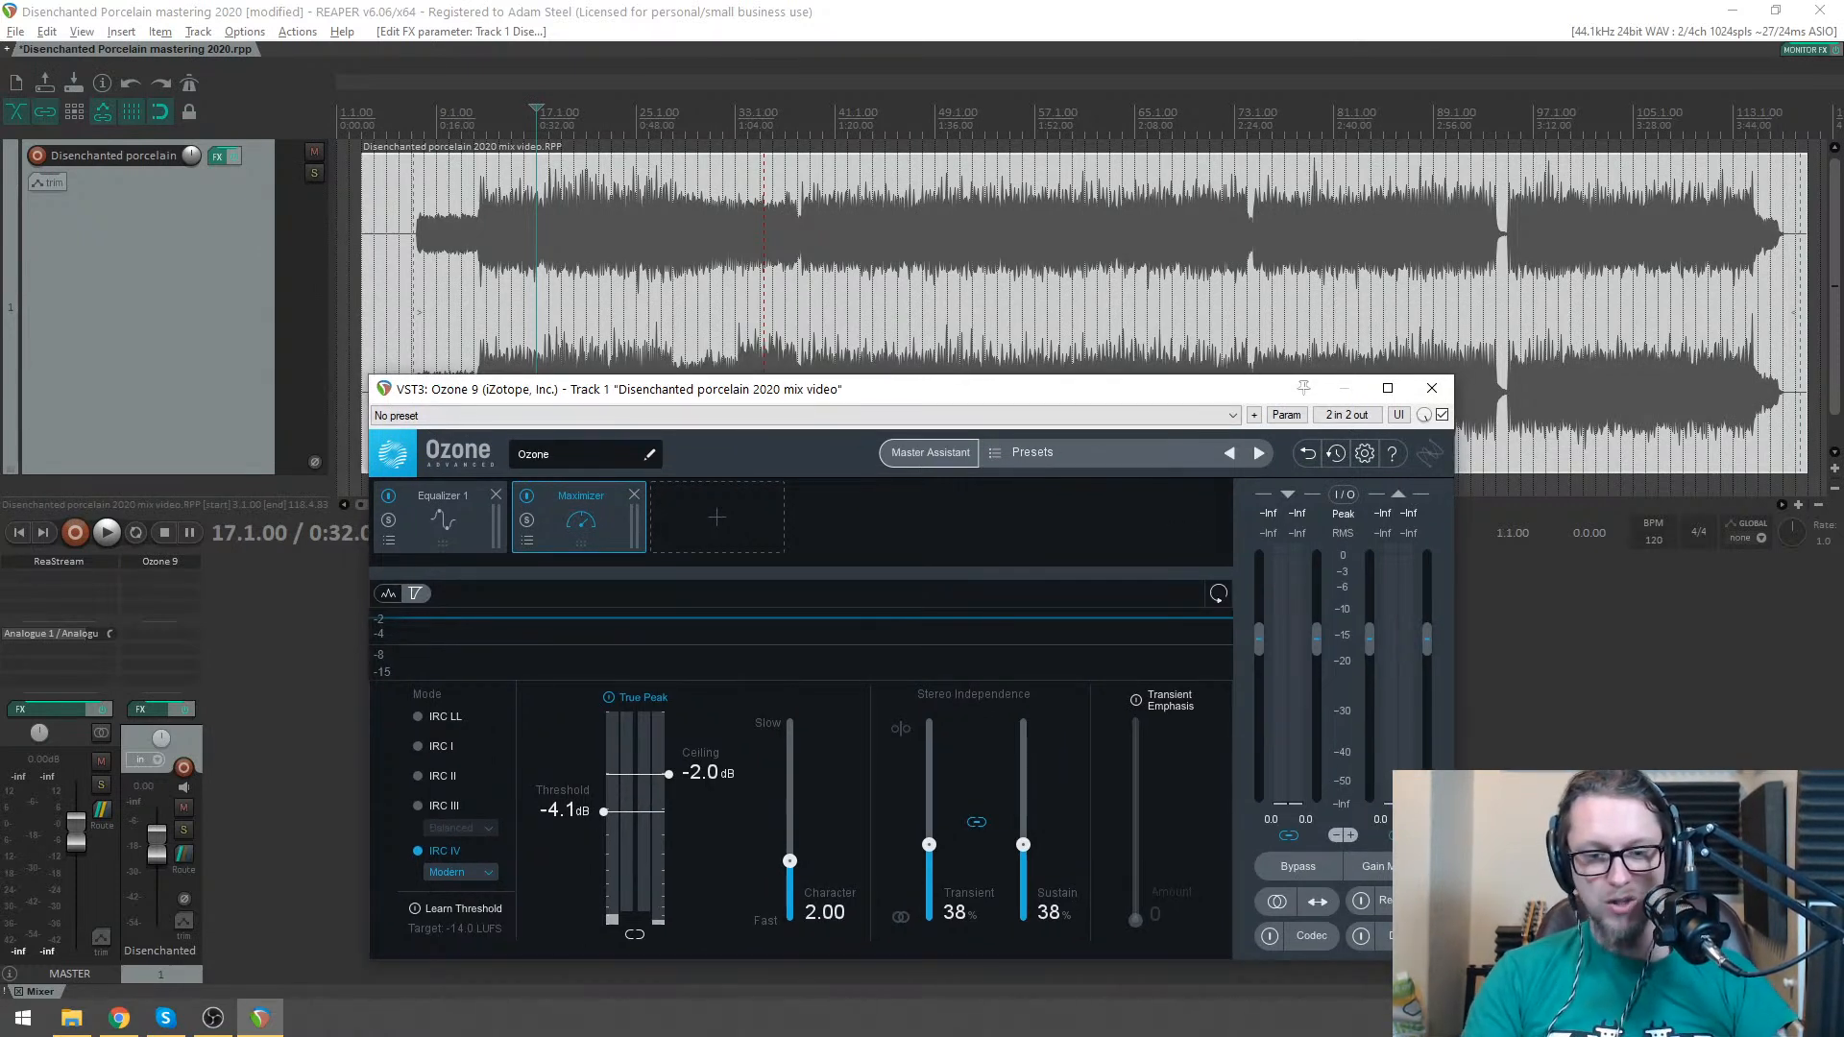
click(1375, 900)
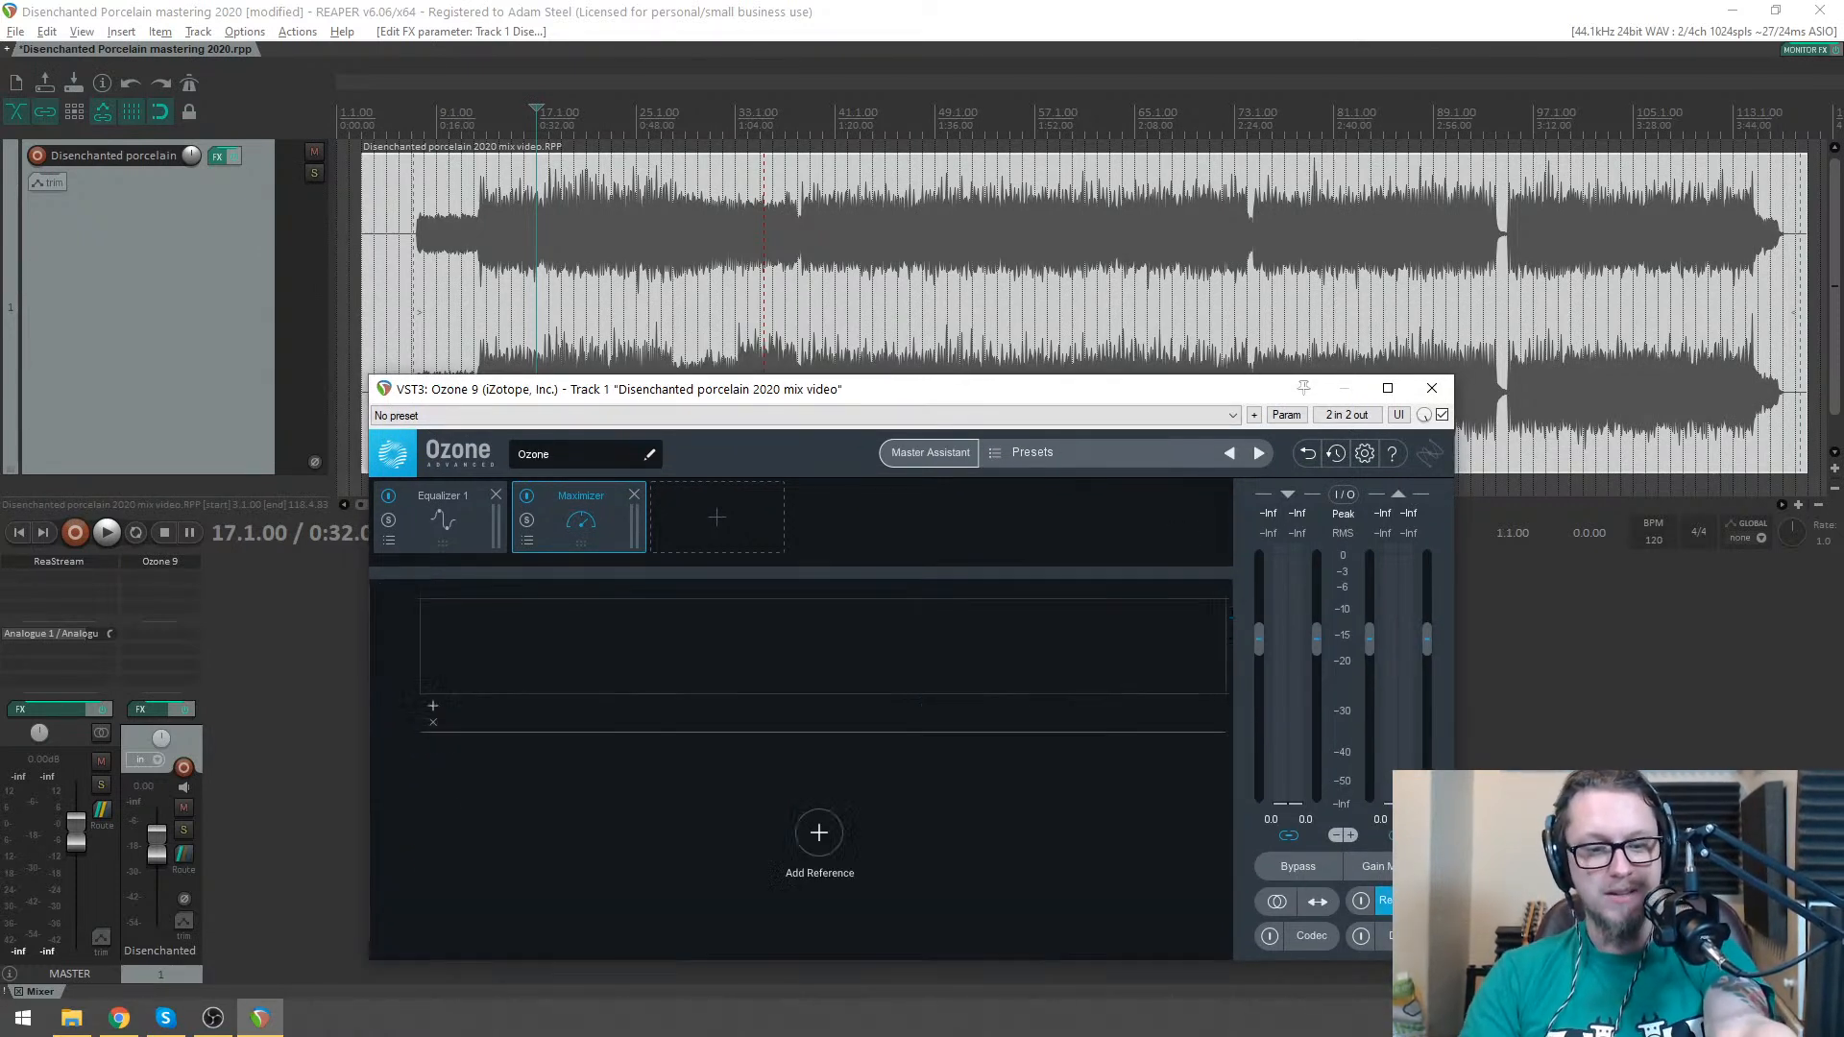
- Add Epica's "03. Cry for the Moon" as a reference from the Phantom Agony album's Chapter 1 folder in Uploads
click(816, 832)
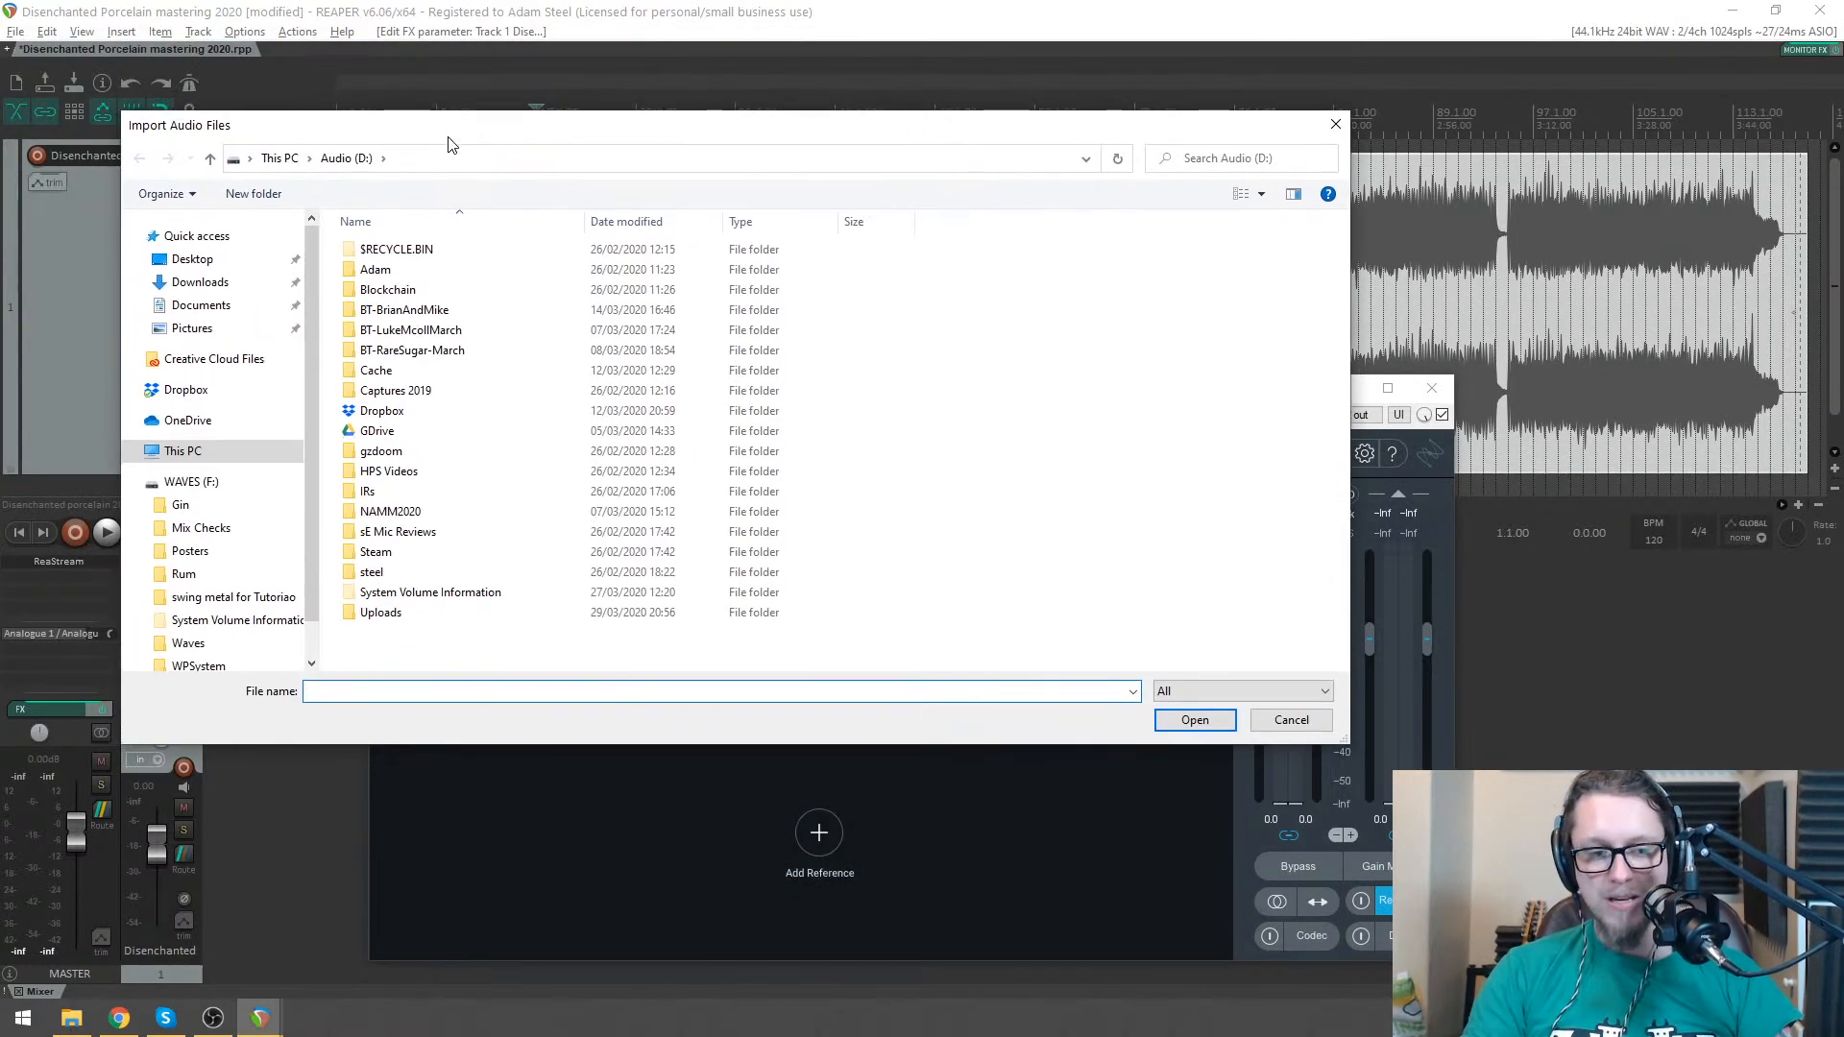
double_click(398, 611)
double_click(391, 272)
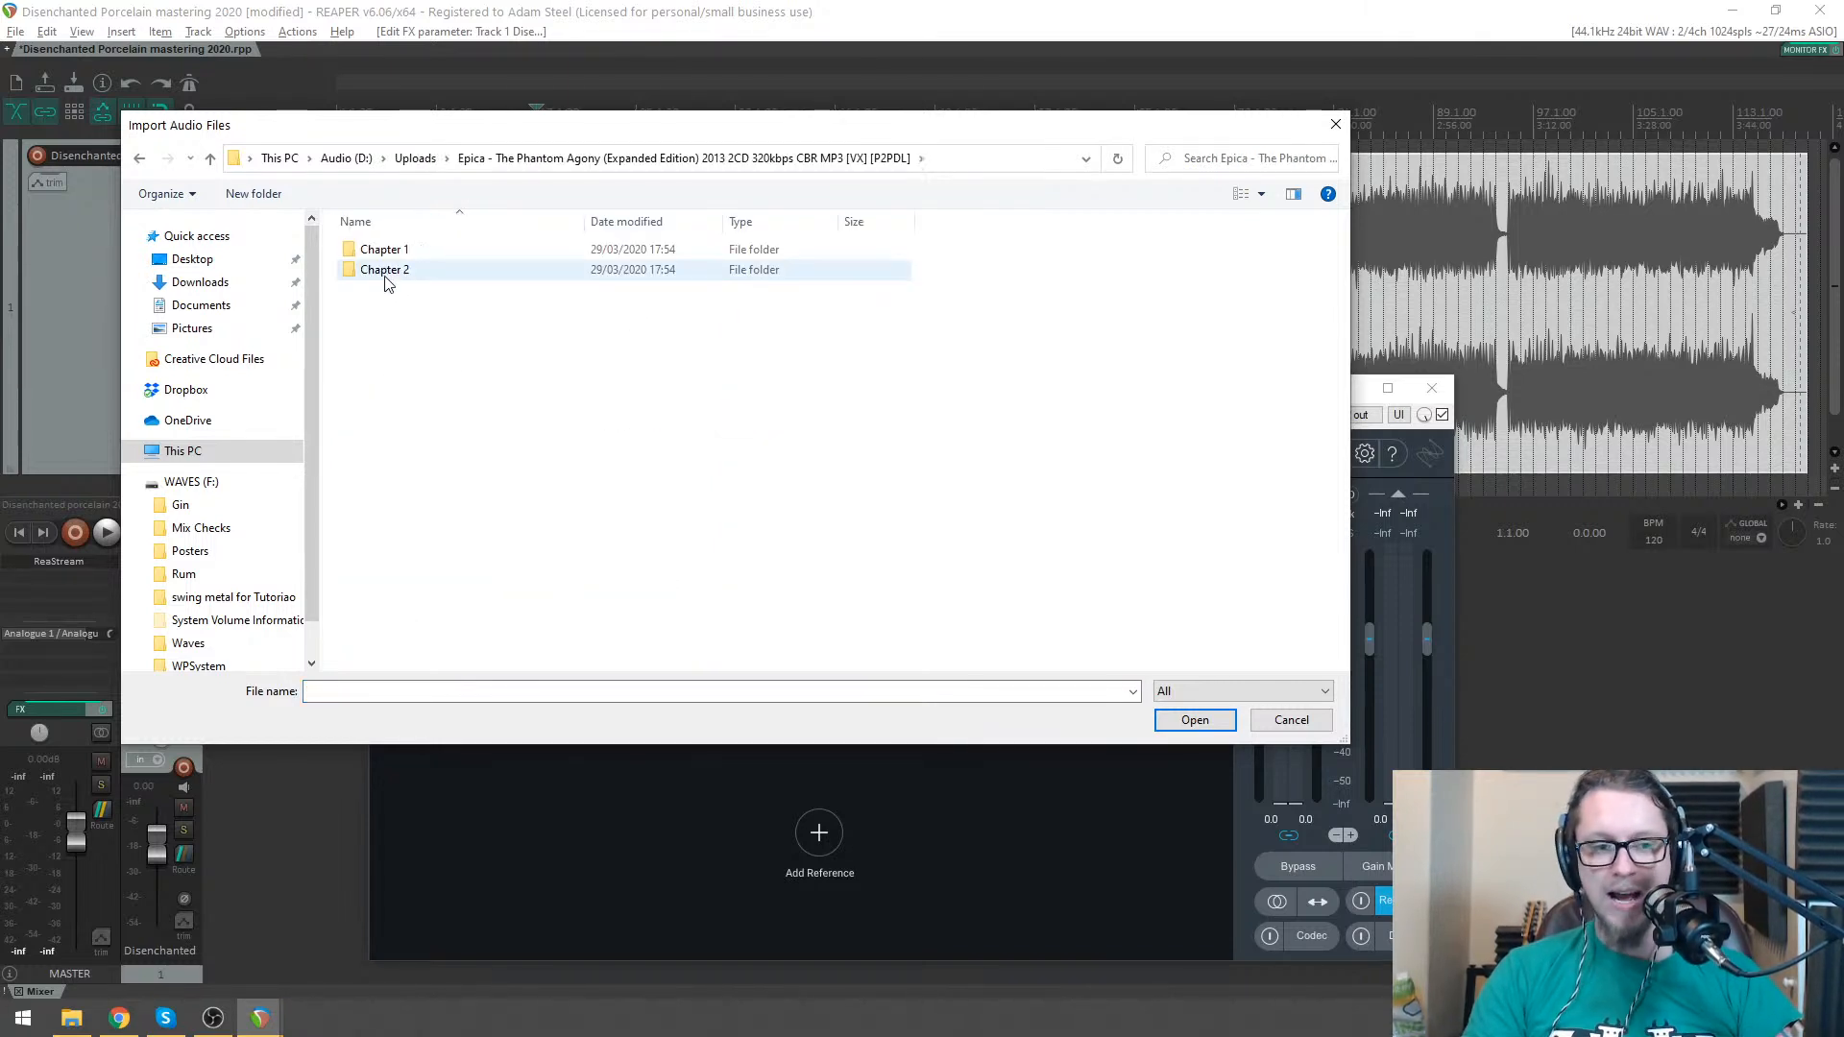
click(434, 249)
double_click(440, 248)
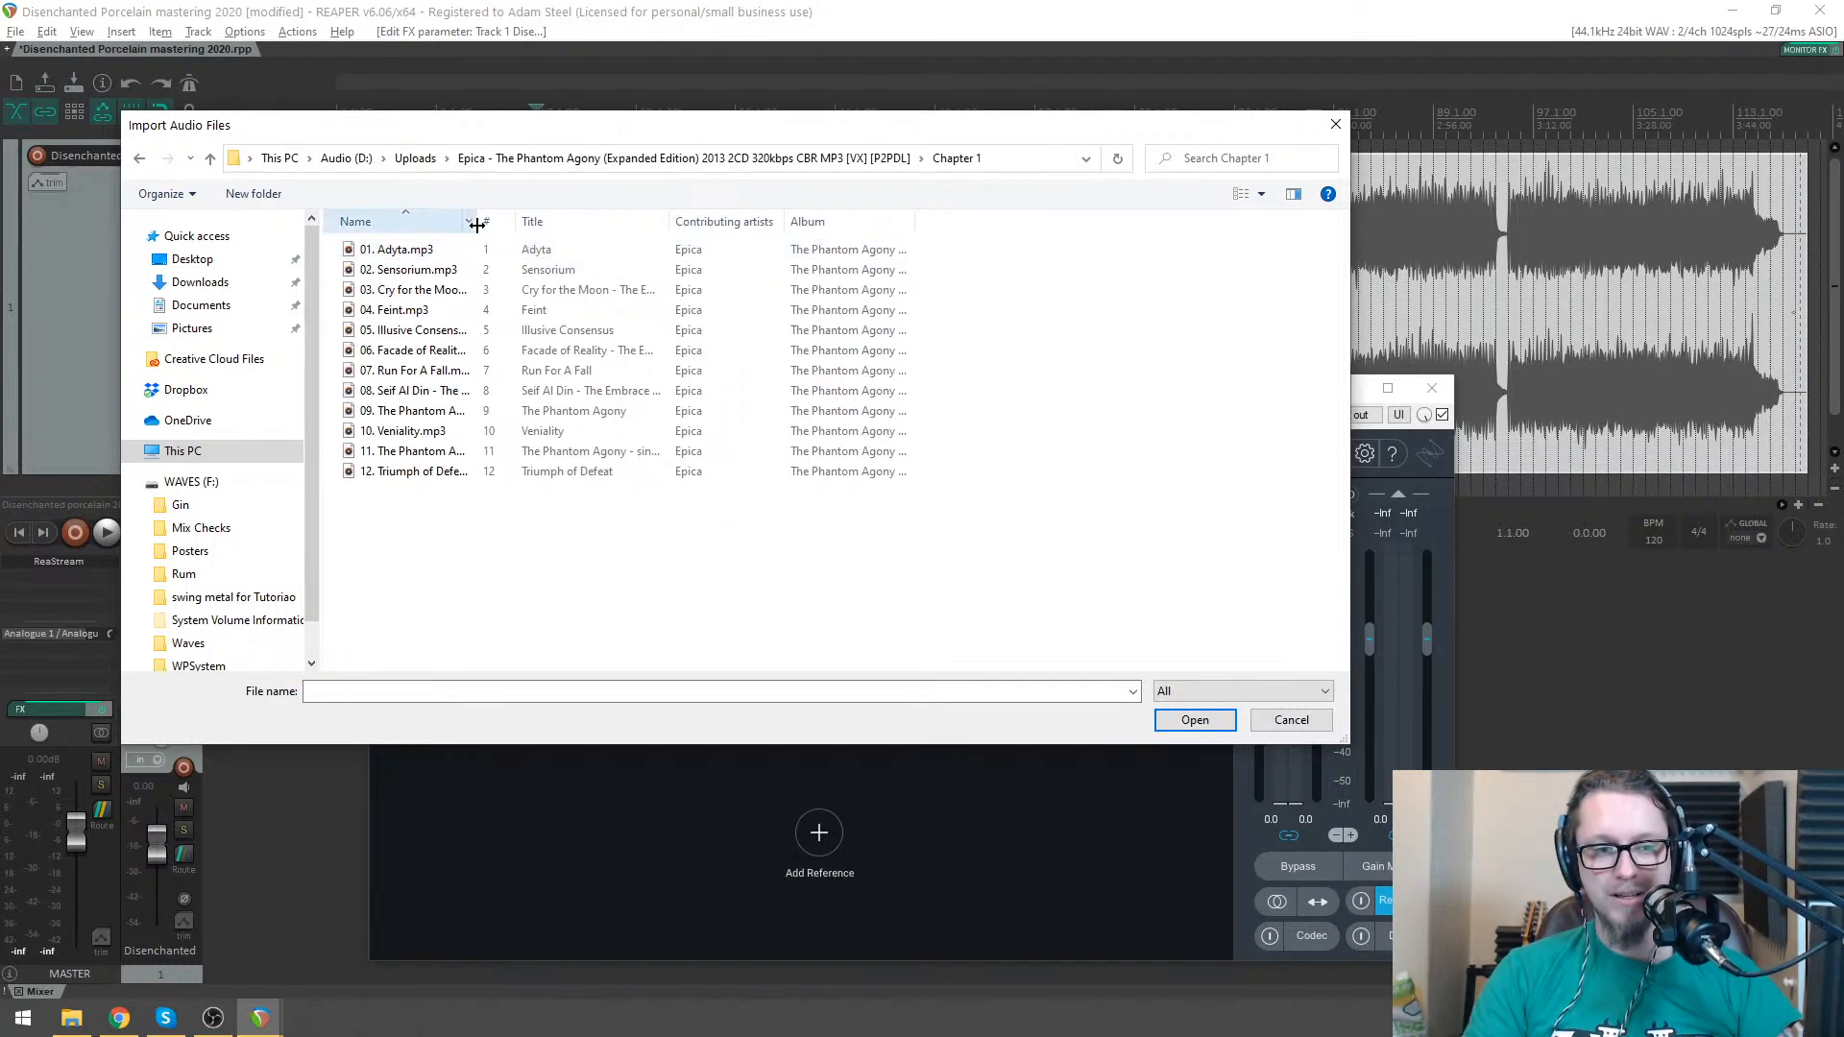
click(454, 290)
double_click(455, 290)
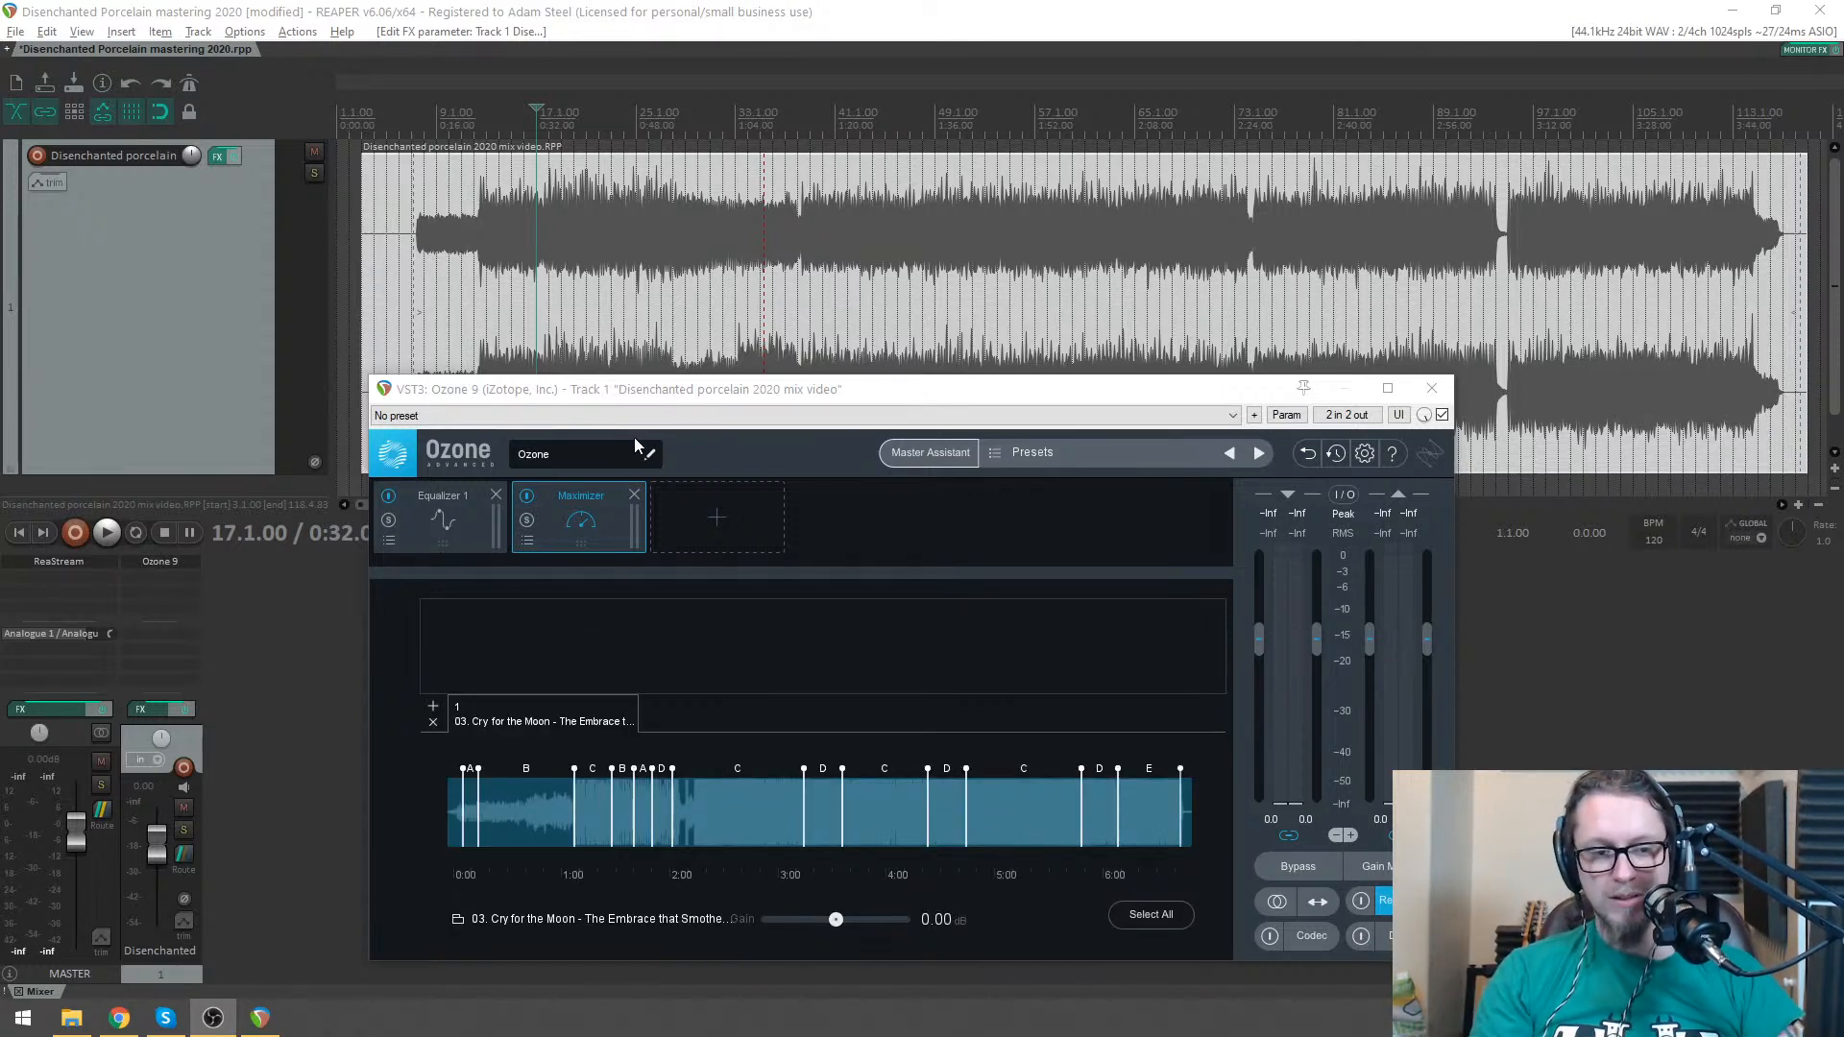
- Select the reference's C section after the break and shift its start marker to about 2:10
drag(658, 398, 579, 381)
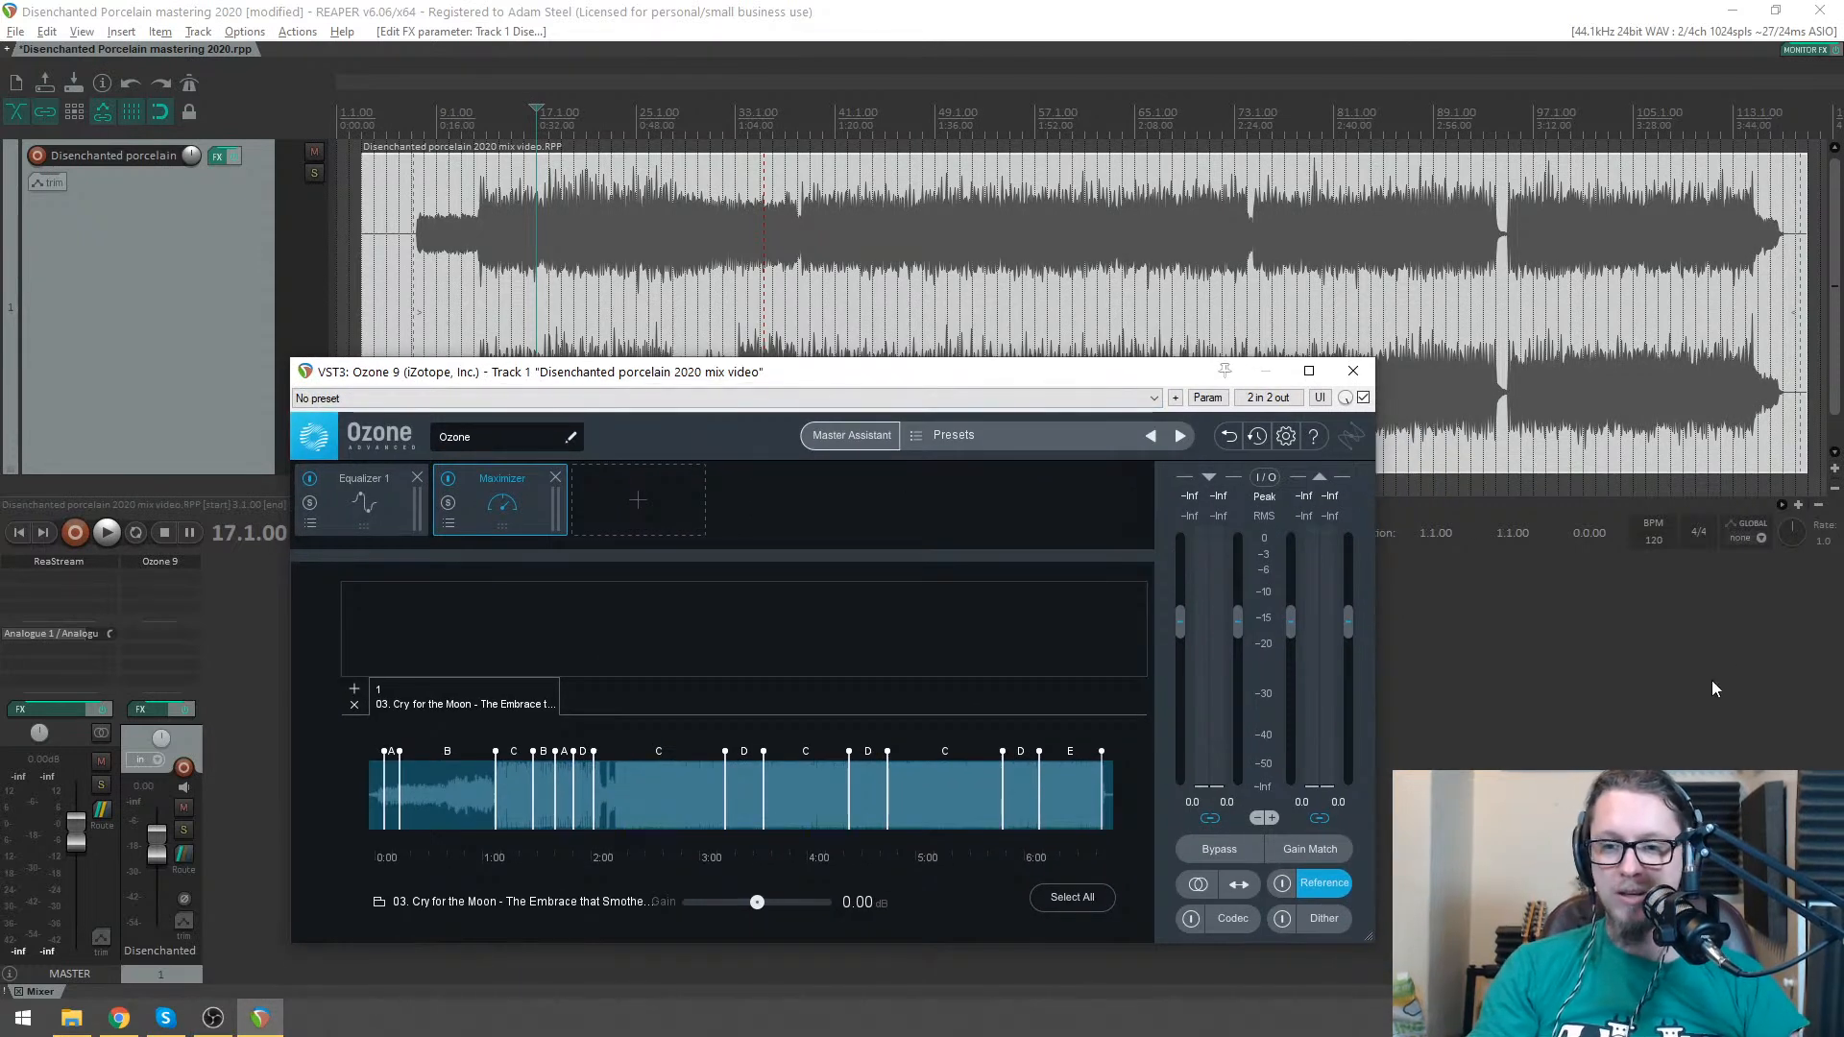
key(alt+Tab)
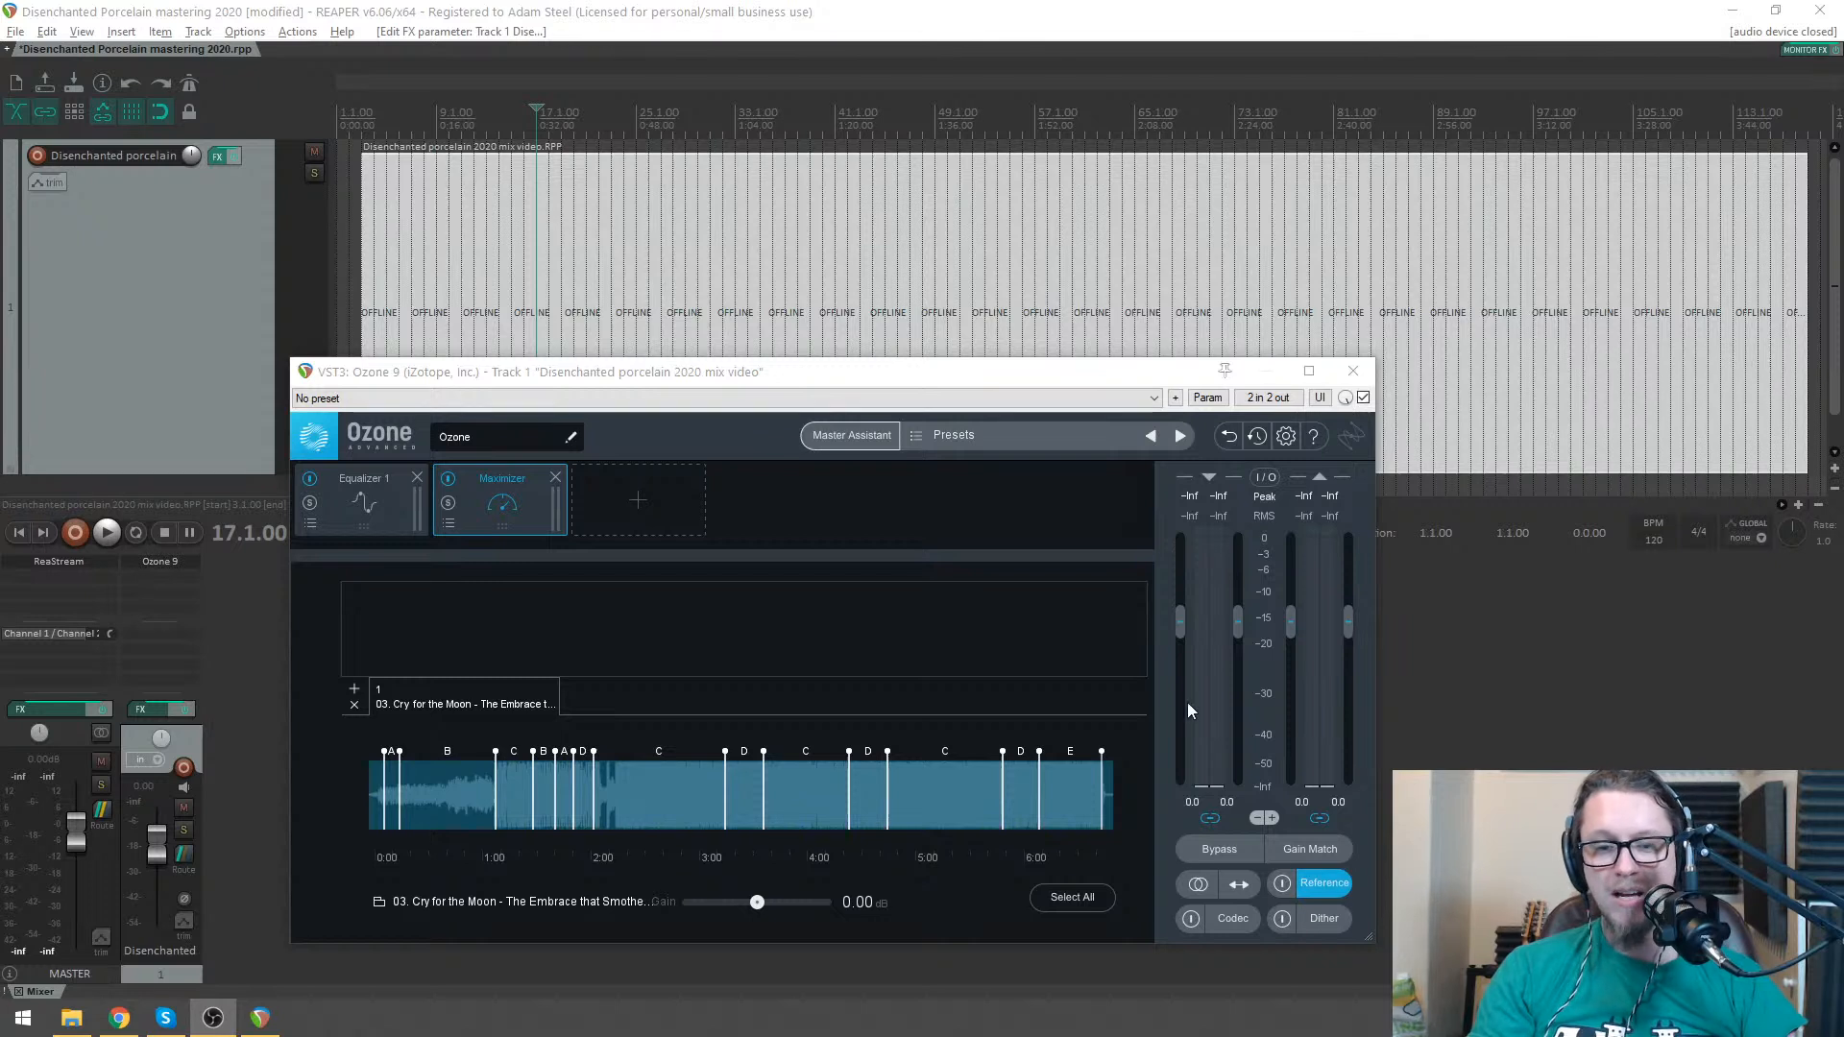
click(1064, 373)
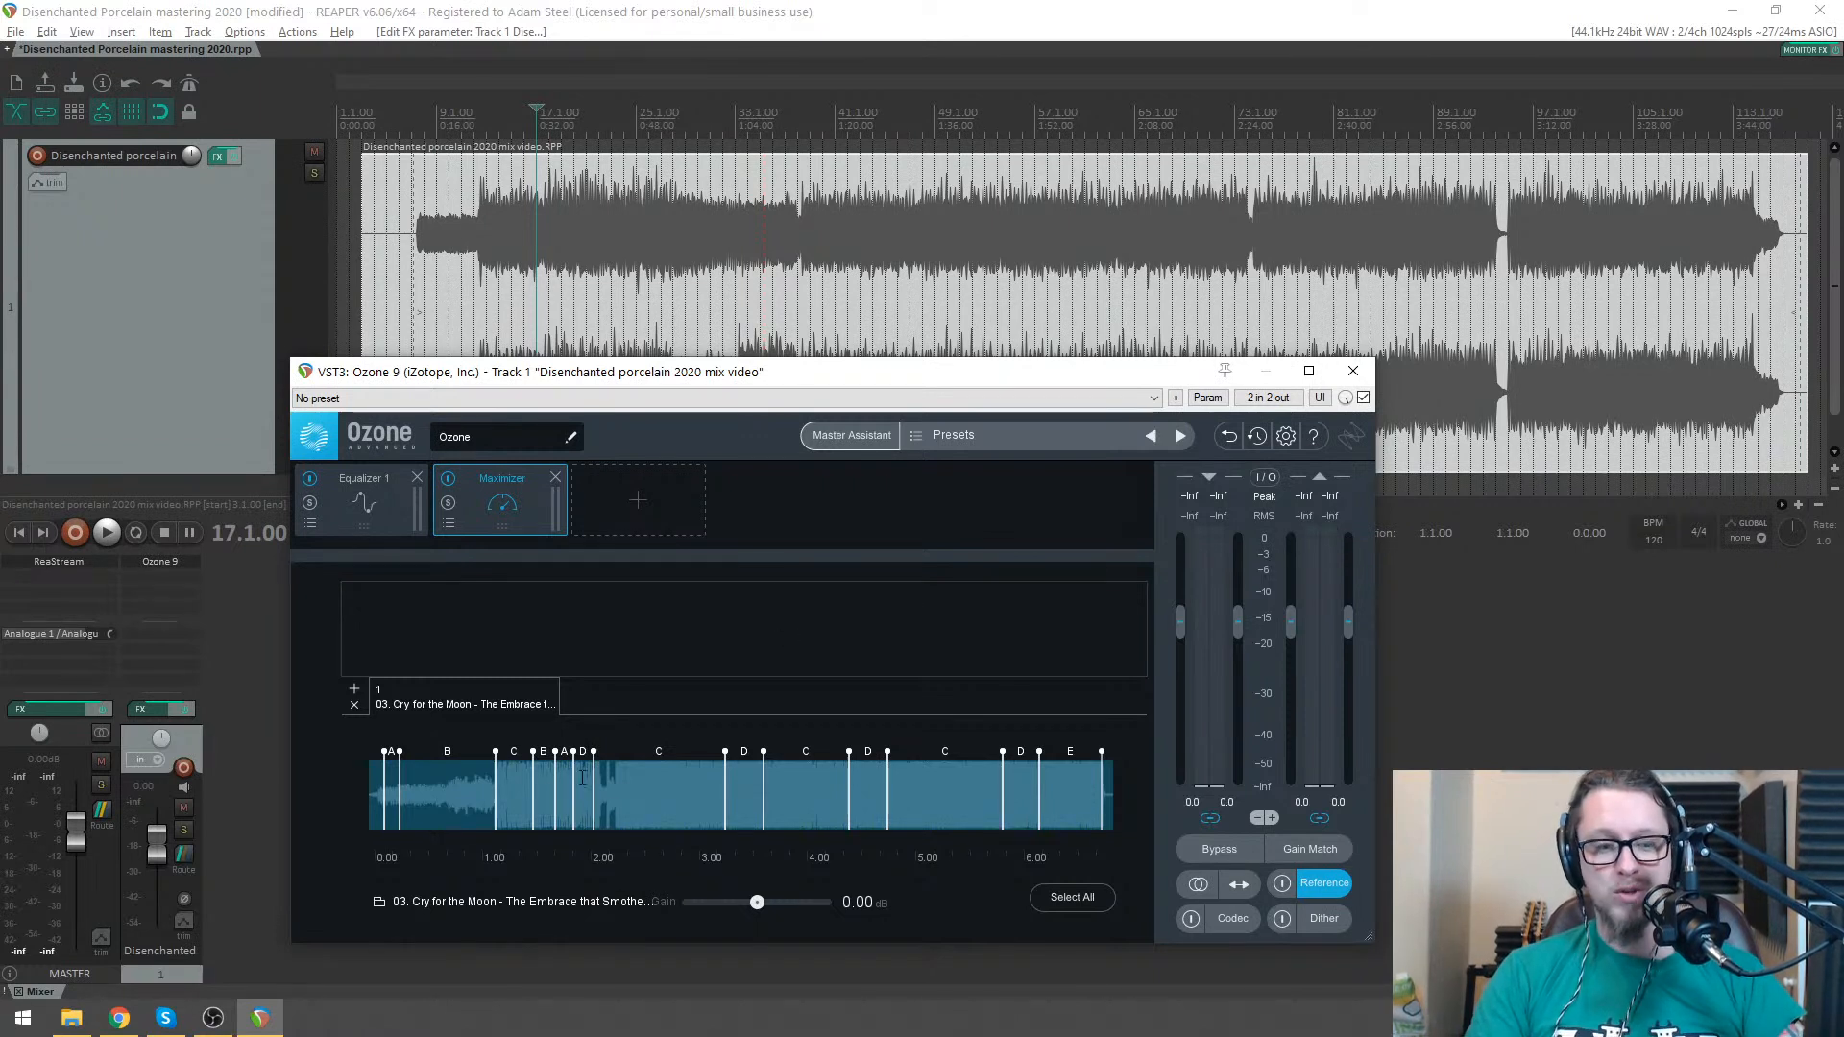
click(637, 786)
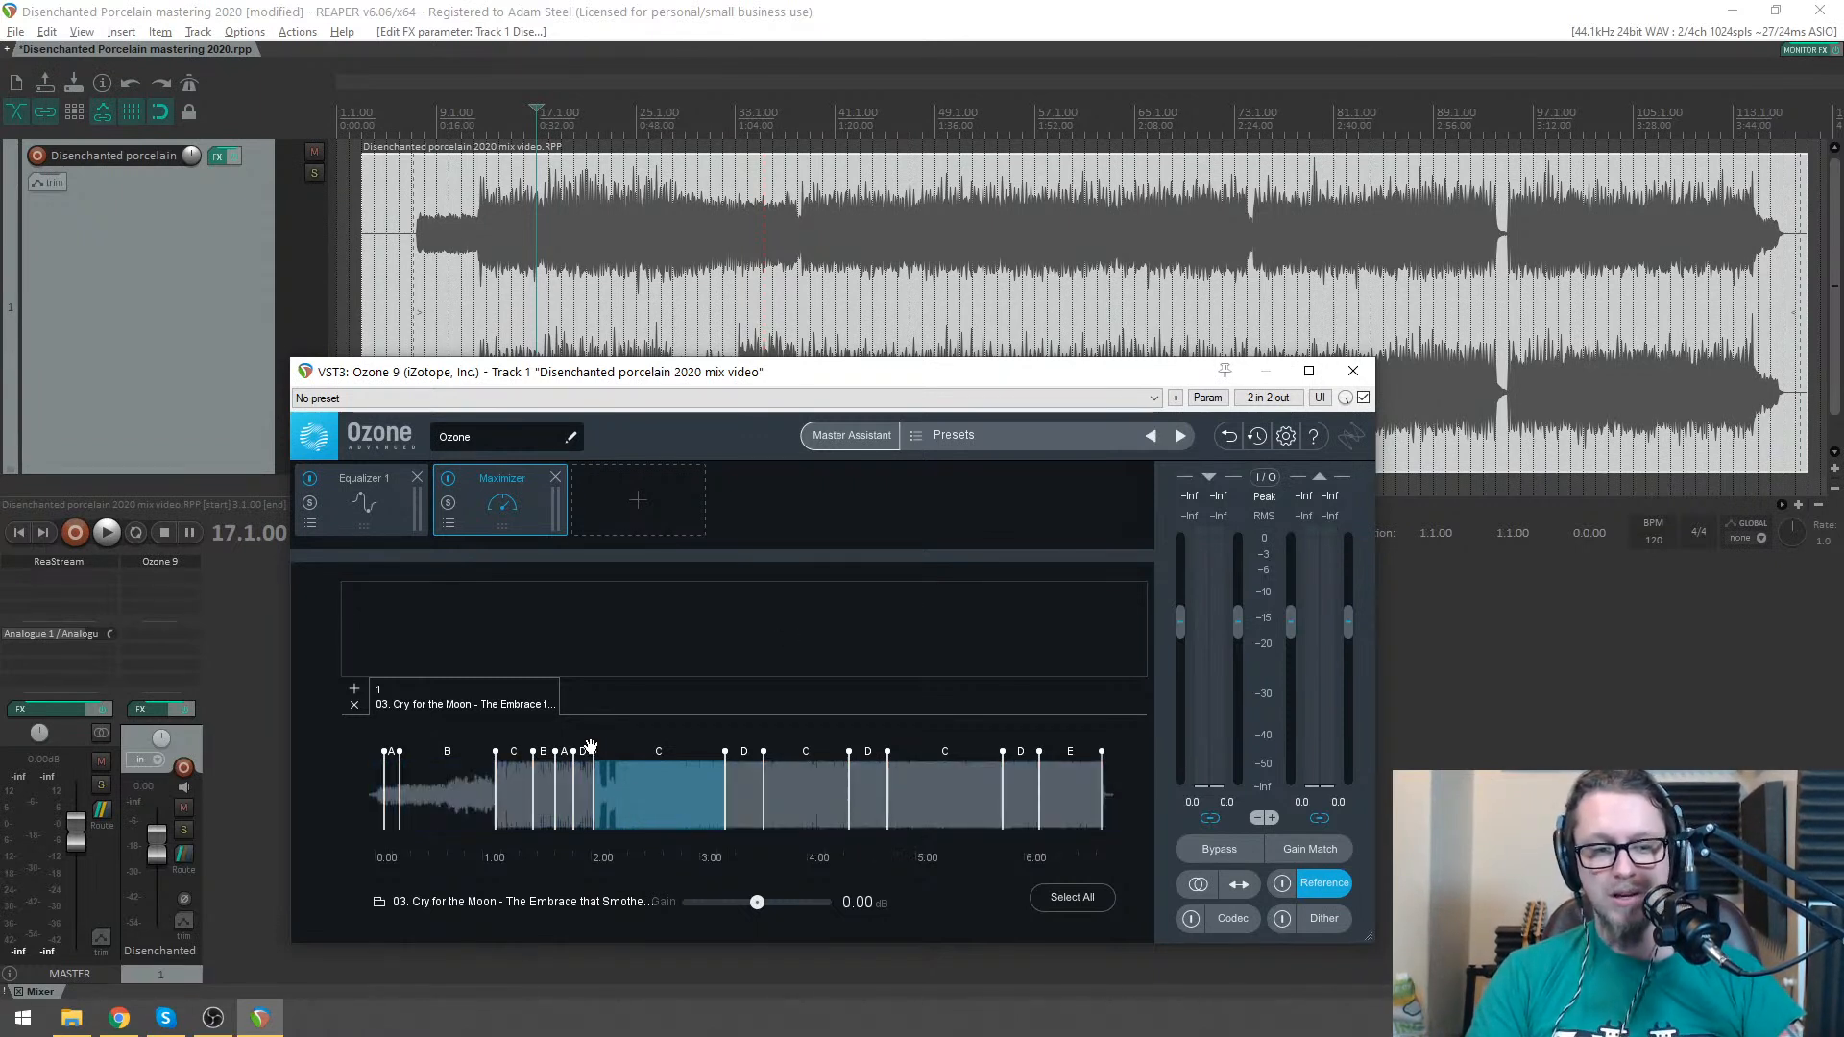
drag(593, 748, 618, 755)
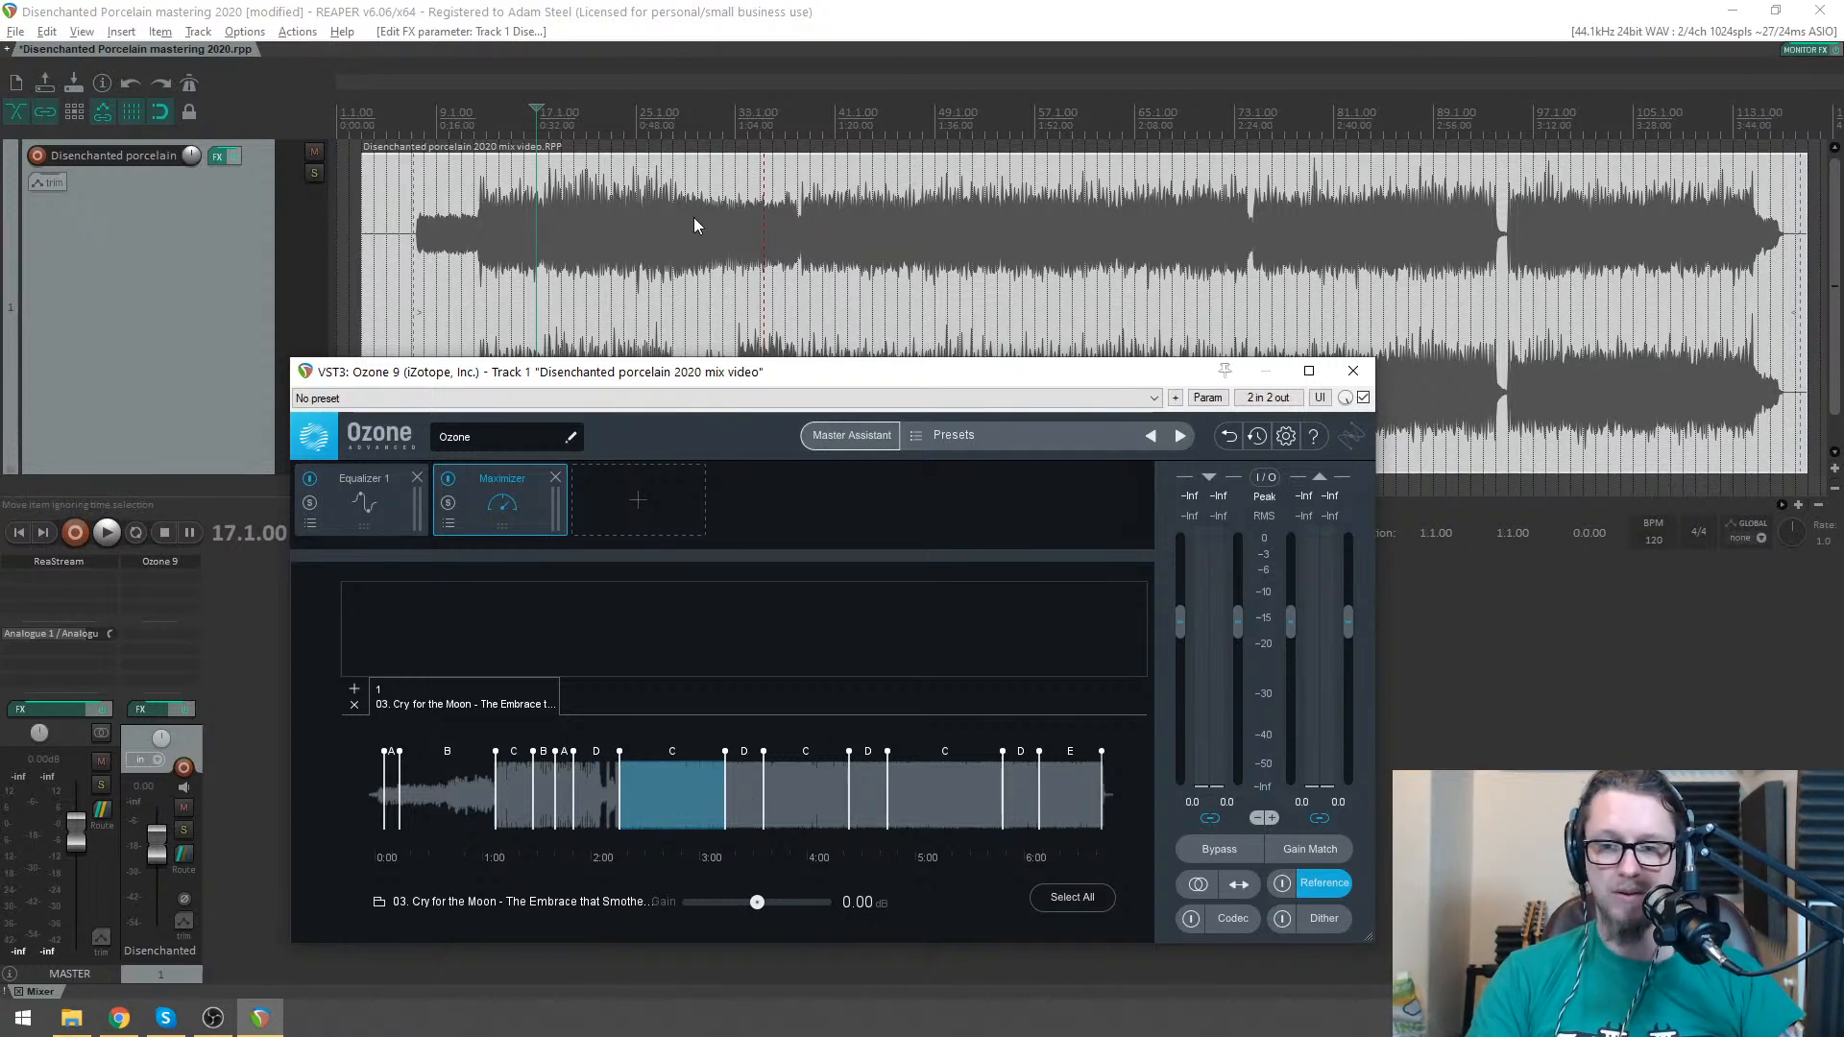
- Enable Ozone's reference playback and place the edit cursor at 13.3.00 in the mix
scroll(672, 224, up, 2)
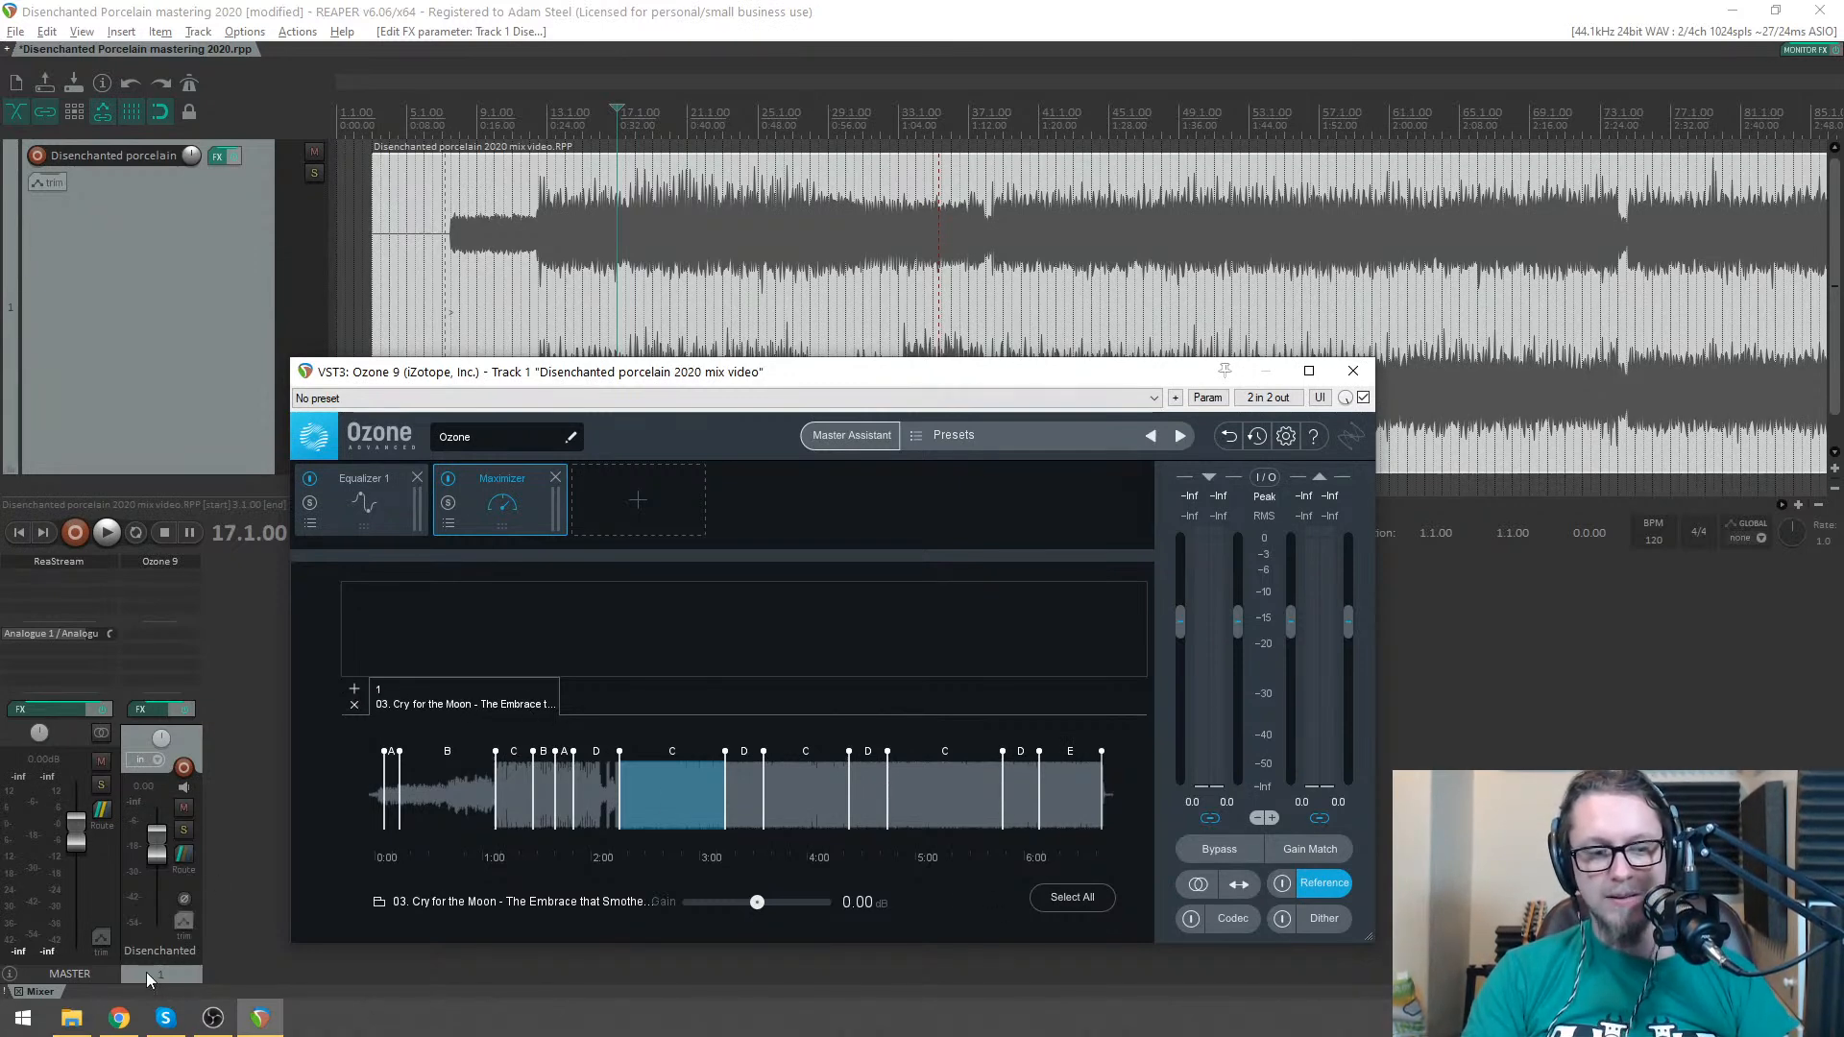
click(94, 1025)
drag(982, 294, 1843, 338)
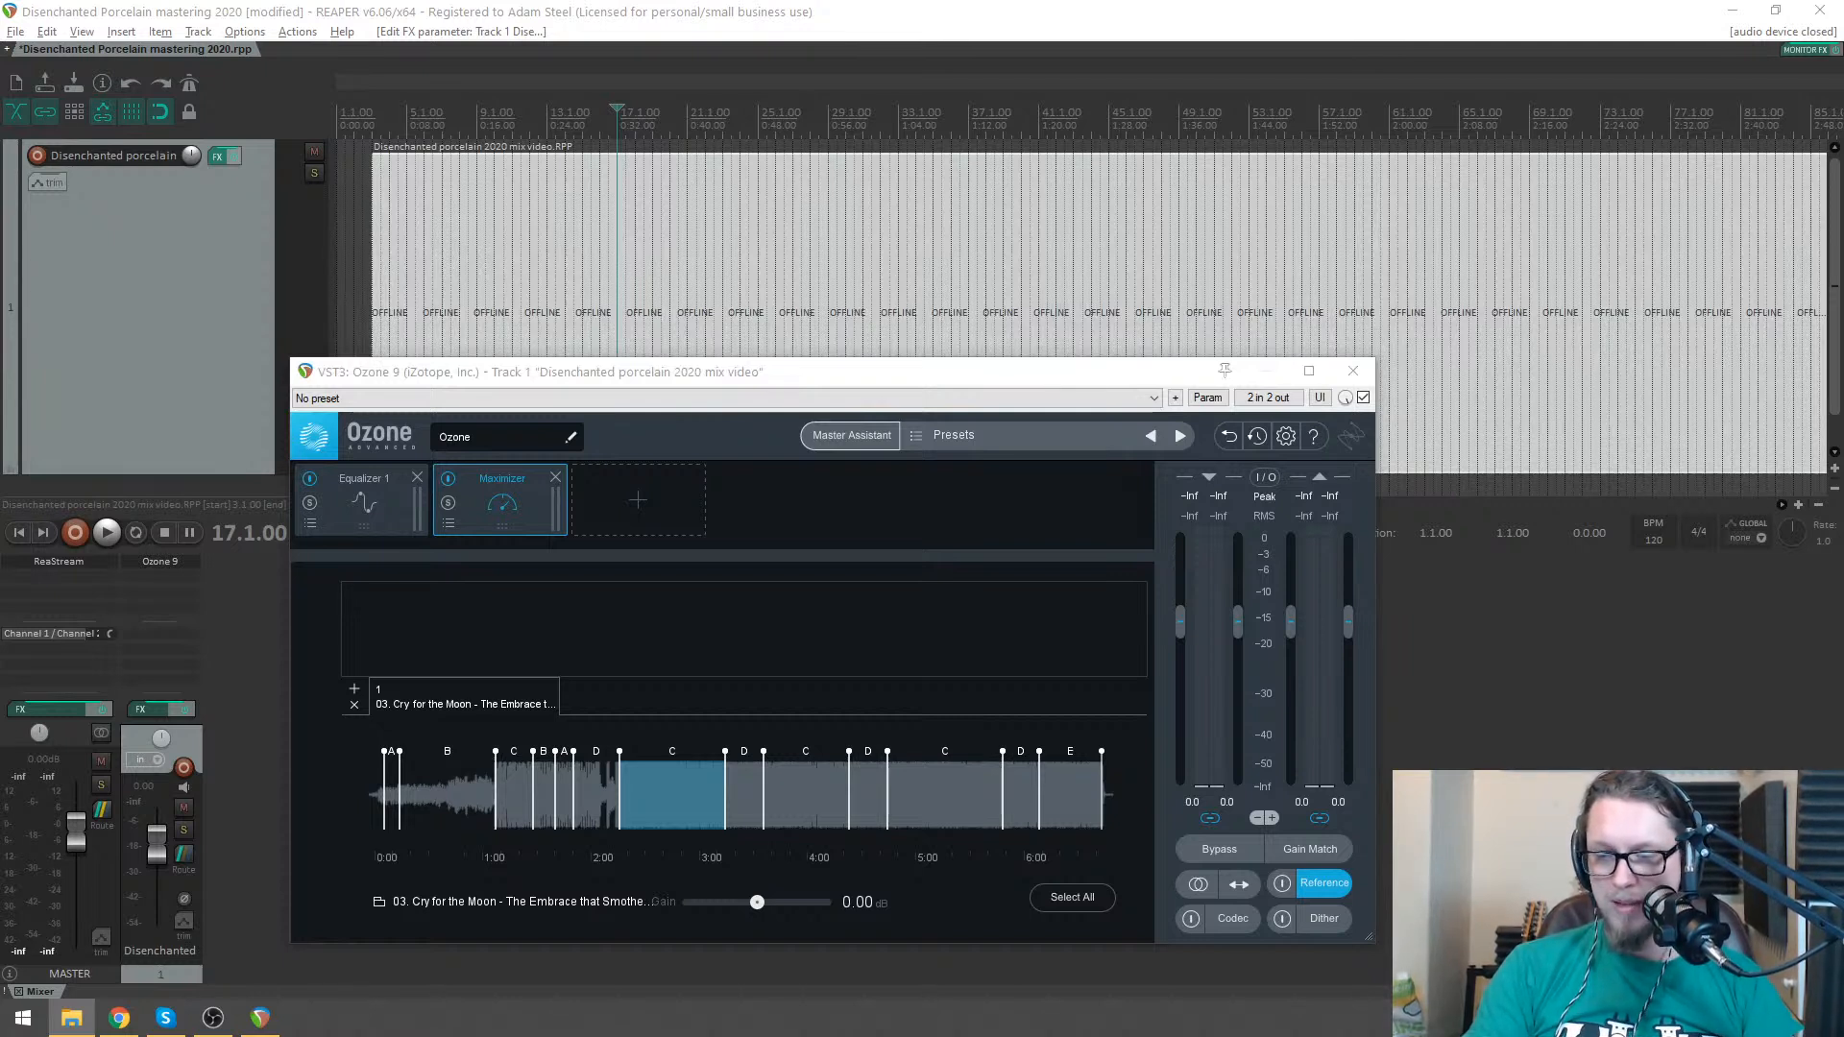
click(1283, 889)
drag(924, 382, 997, 397)
click(555, 288)
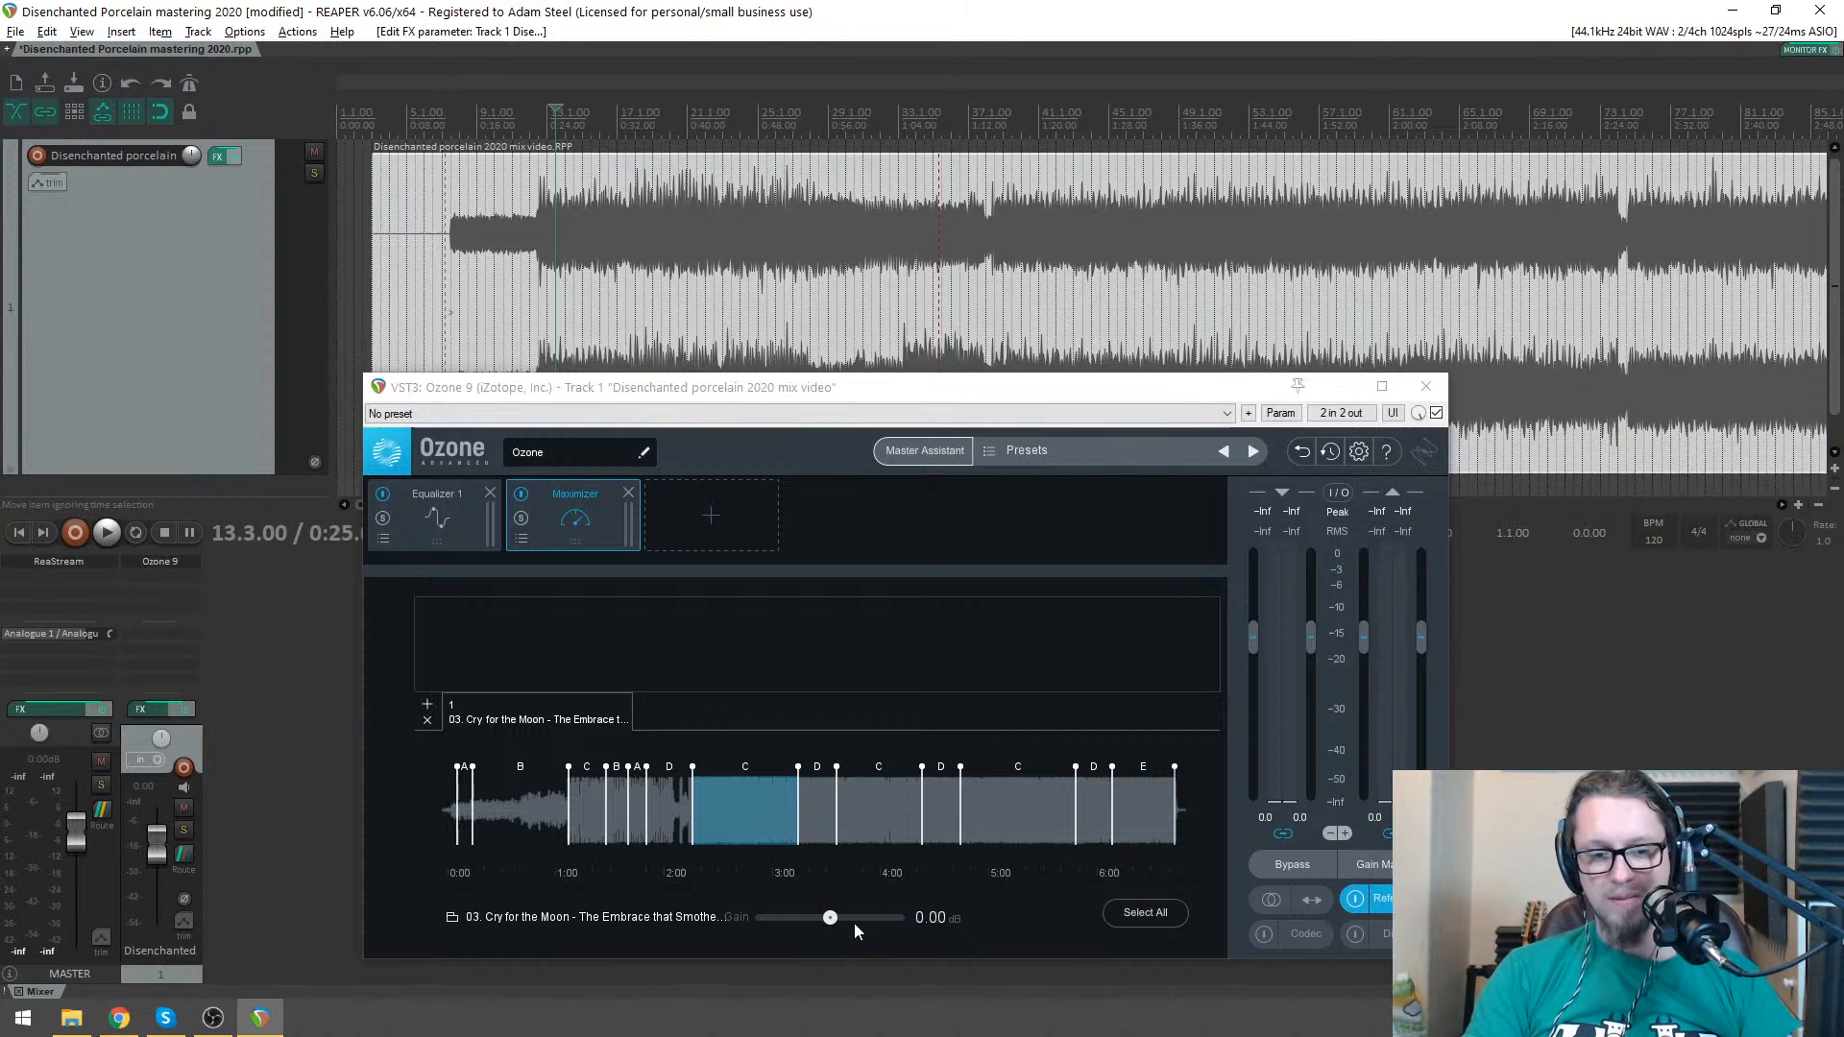
- Play the reference section and lower the reference gain to -4.74 dB to suit the mix level
drag(831, 922, 795, 927)
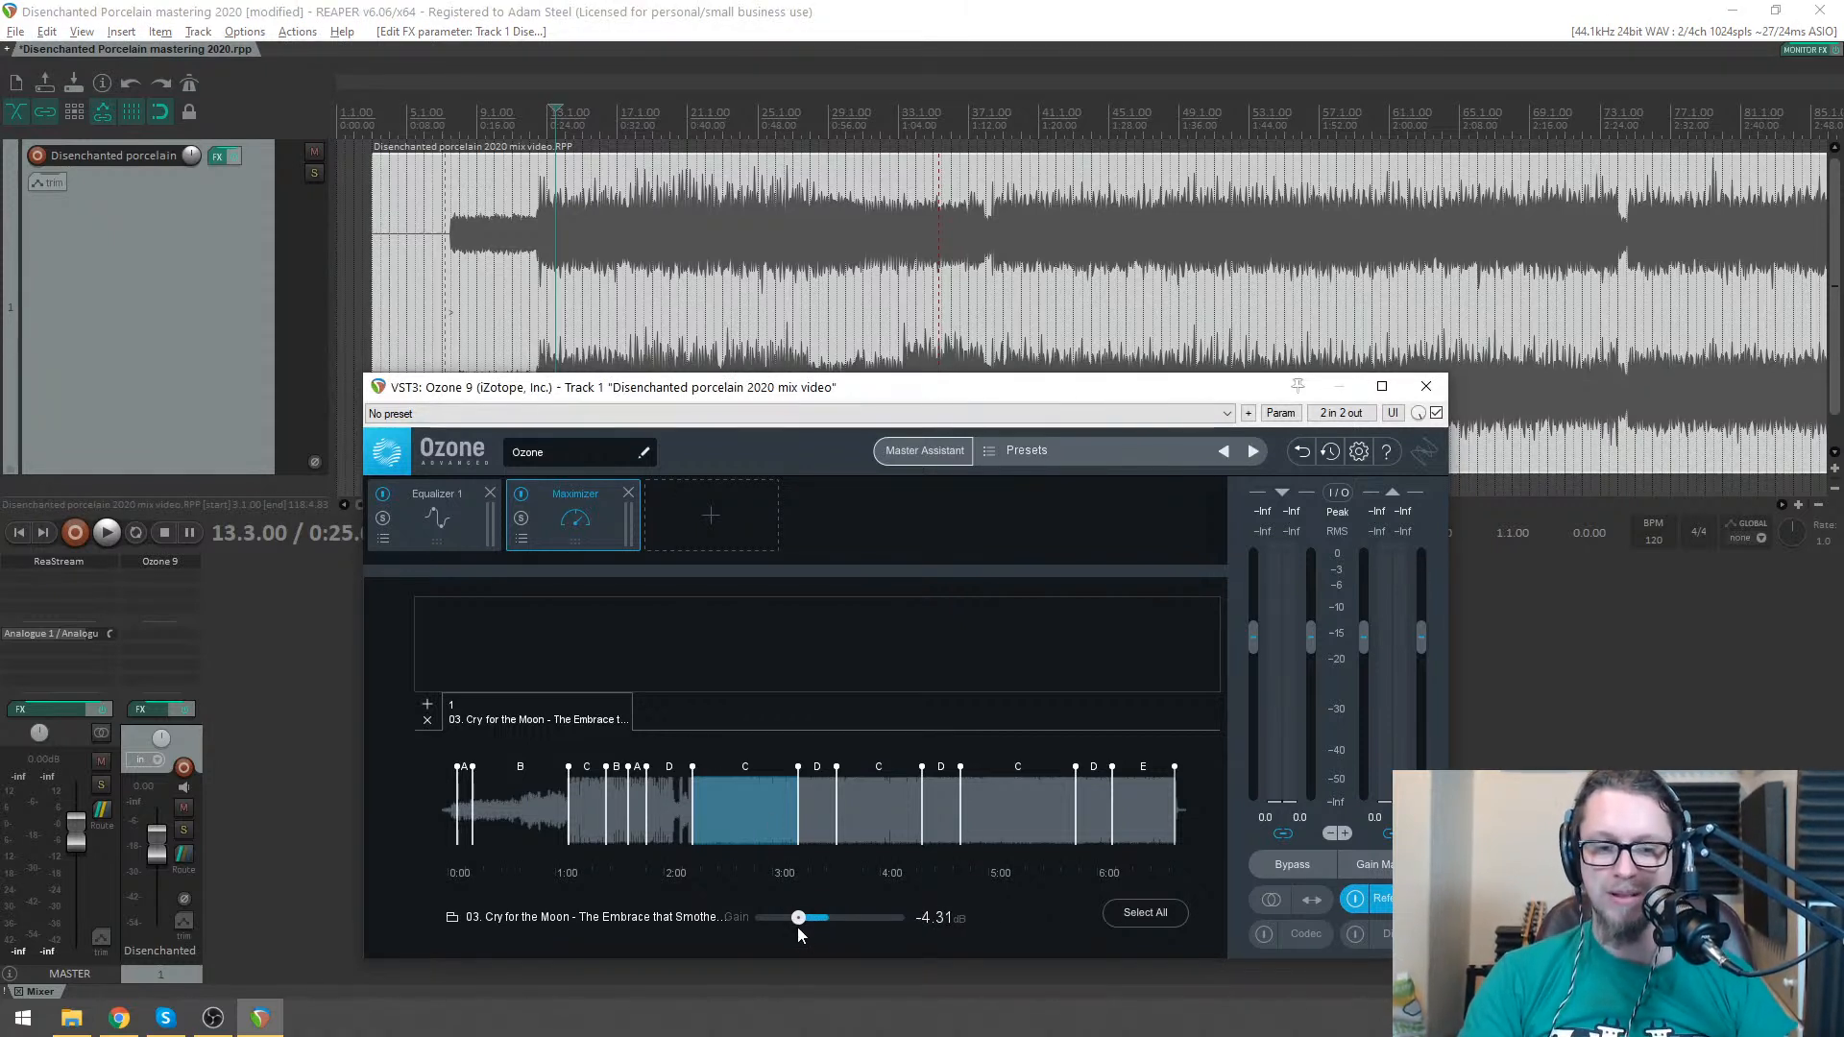
key(space)
drag(798, 924, 796, 922)
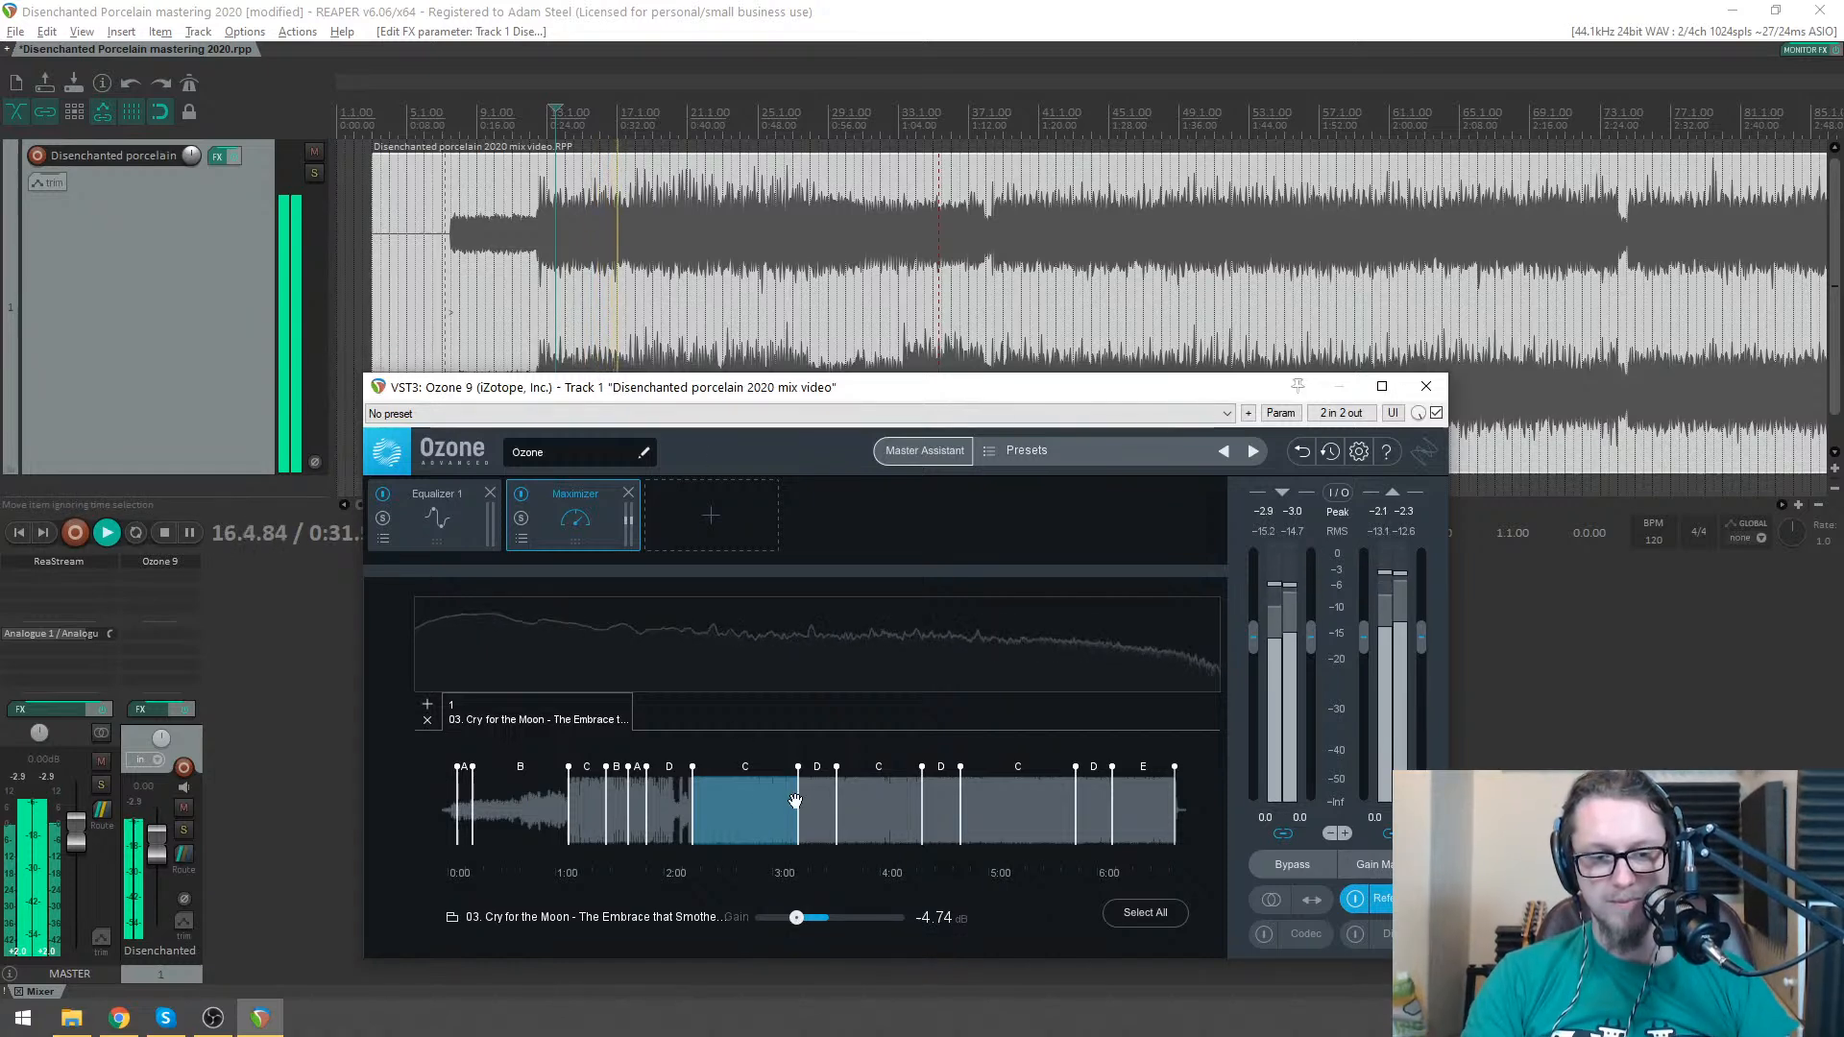
key(space)
- Audition the following D and C sections of "Cry for the Moon" against the mix, ending on the C section near 5:00
click(819, 815)
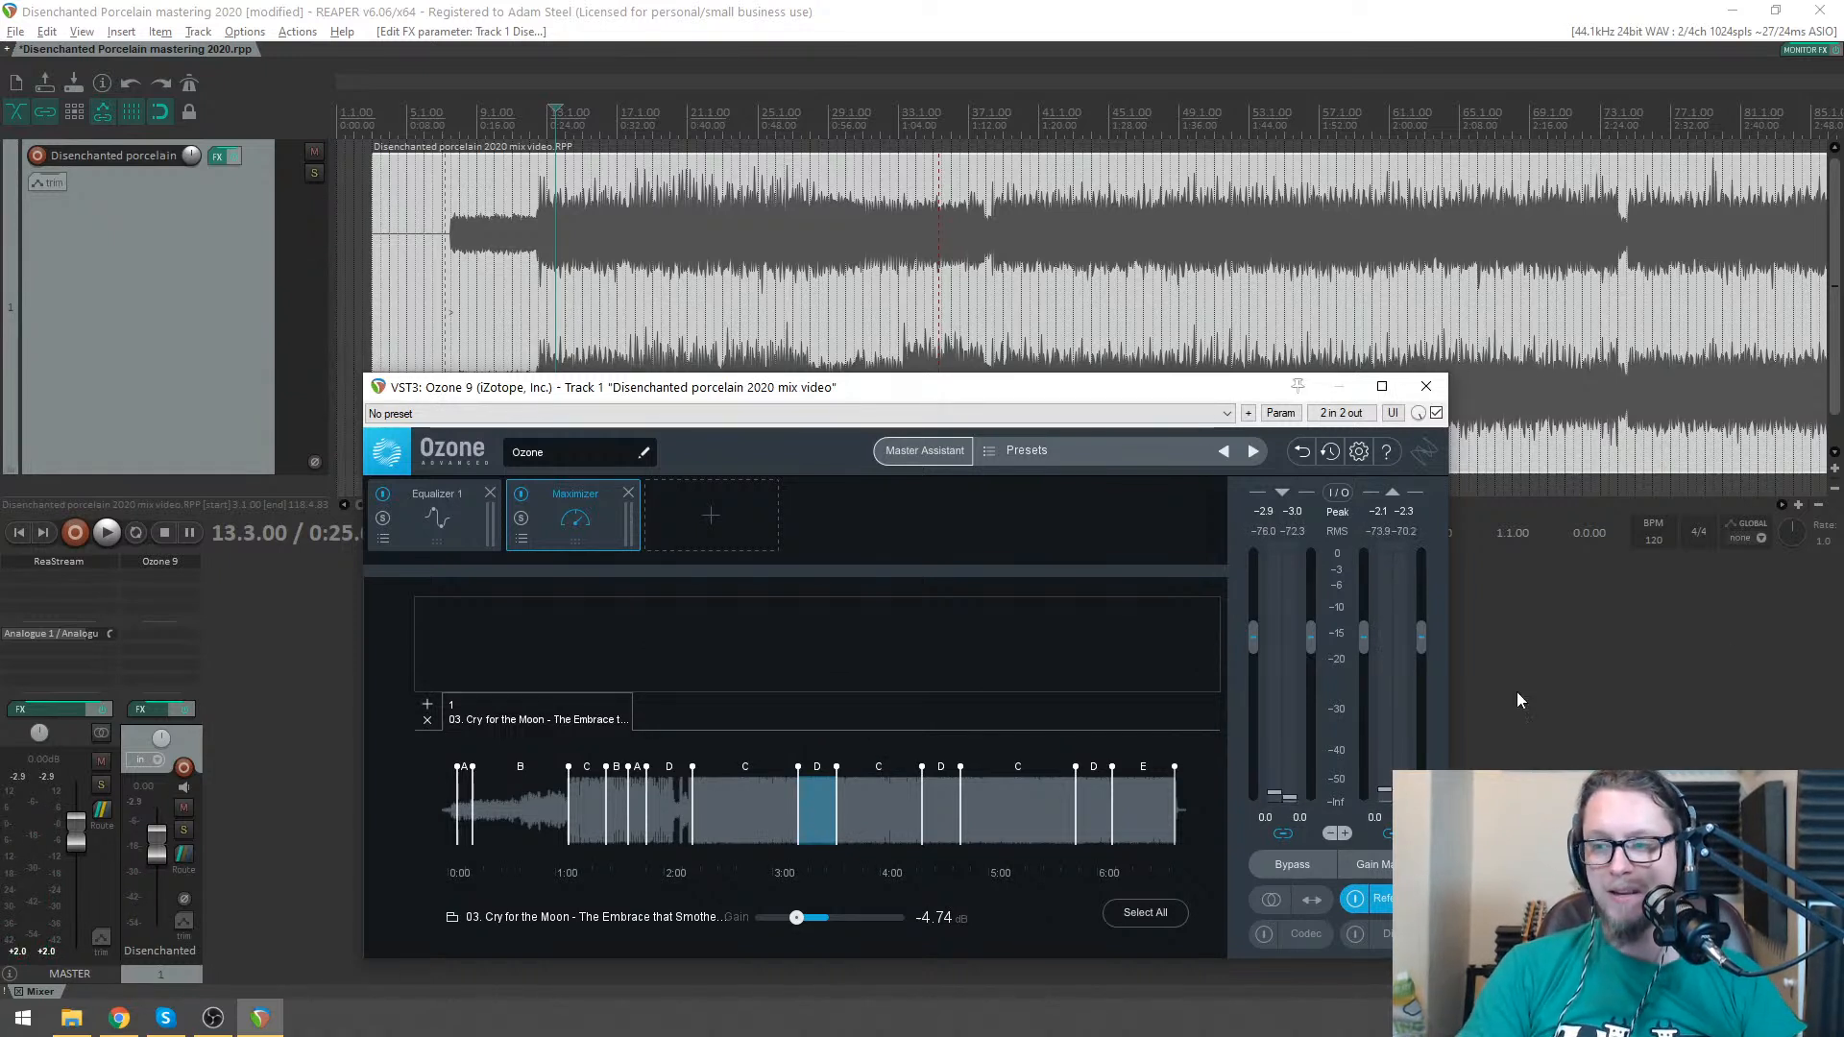
key(space)
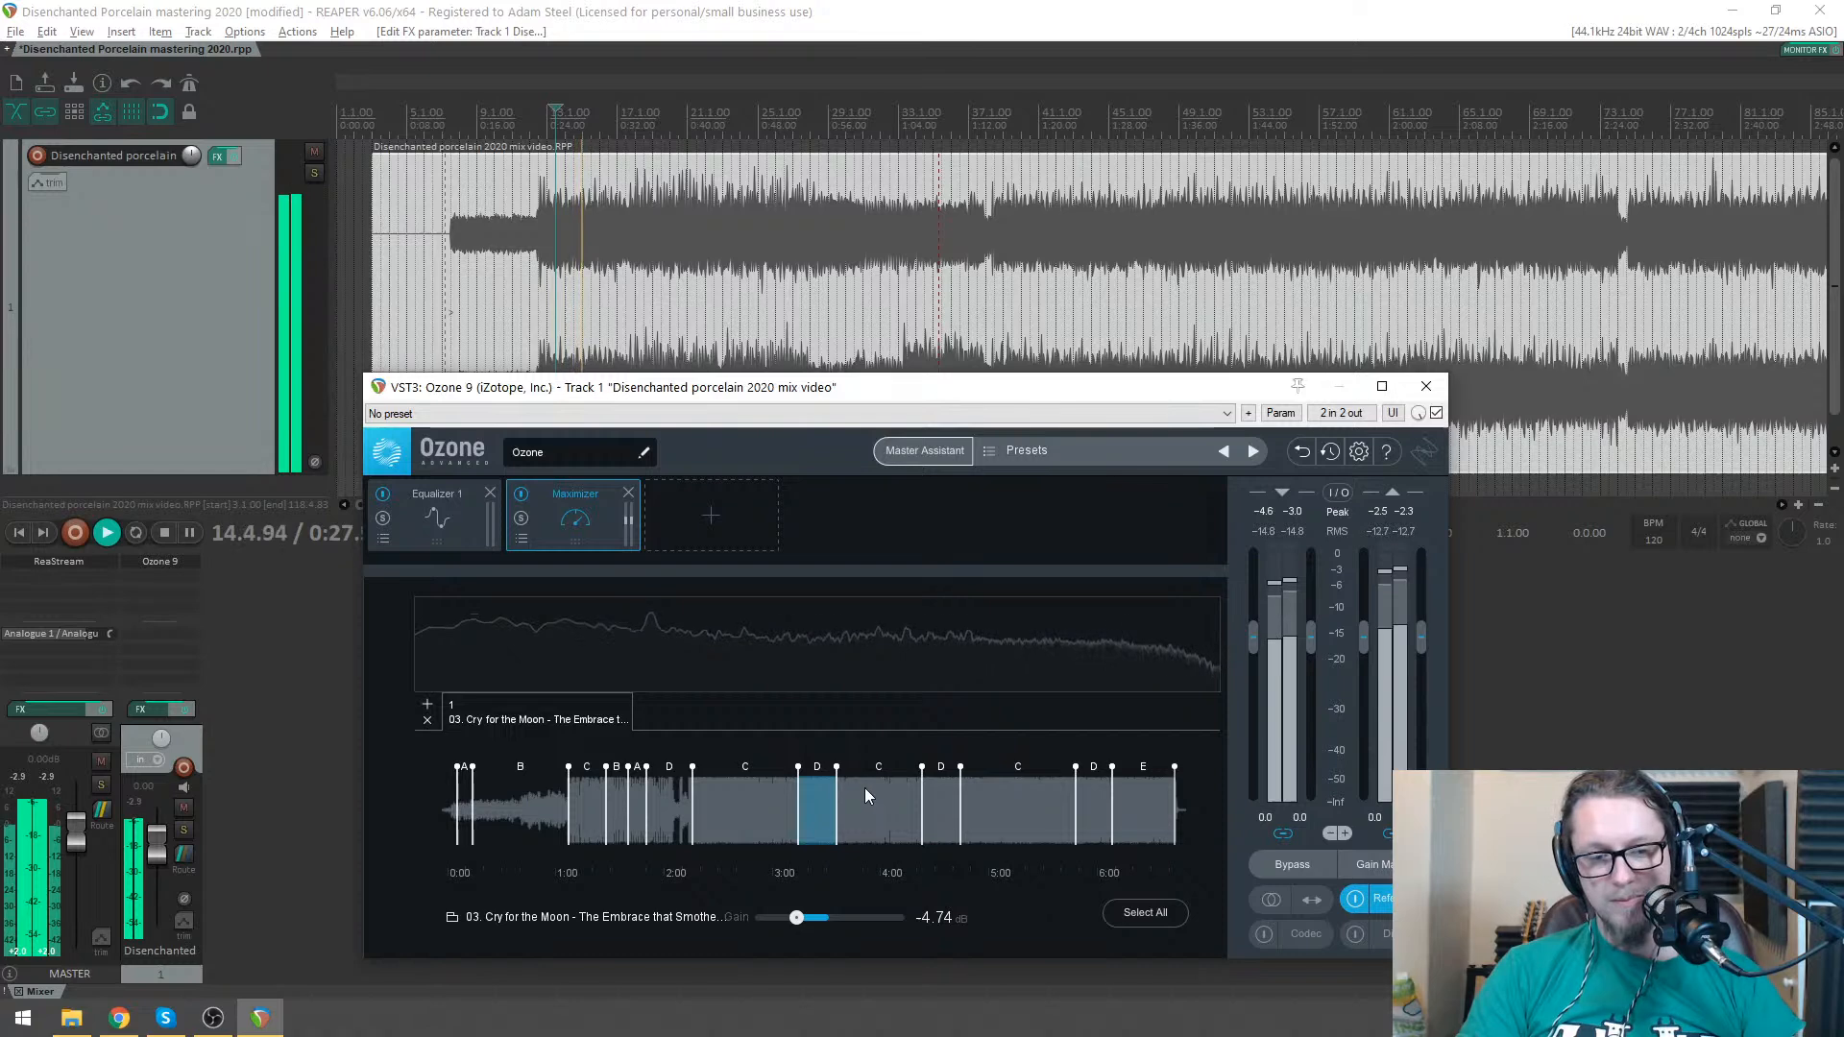
key(space)
click(855, 810)
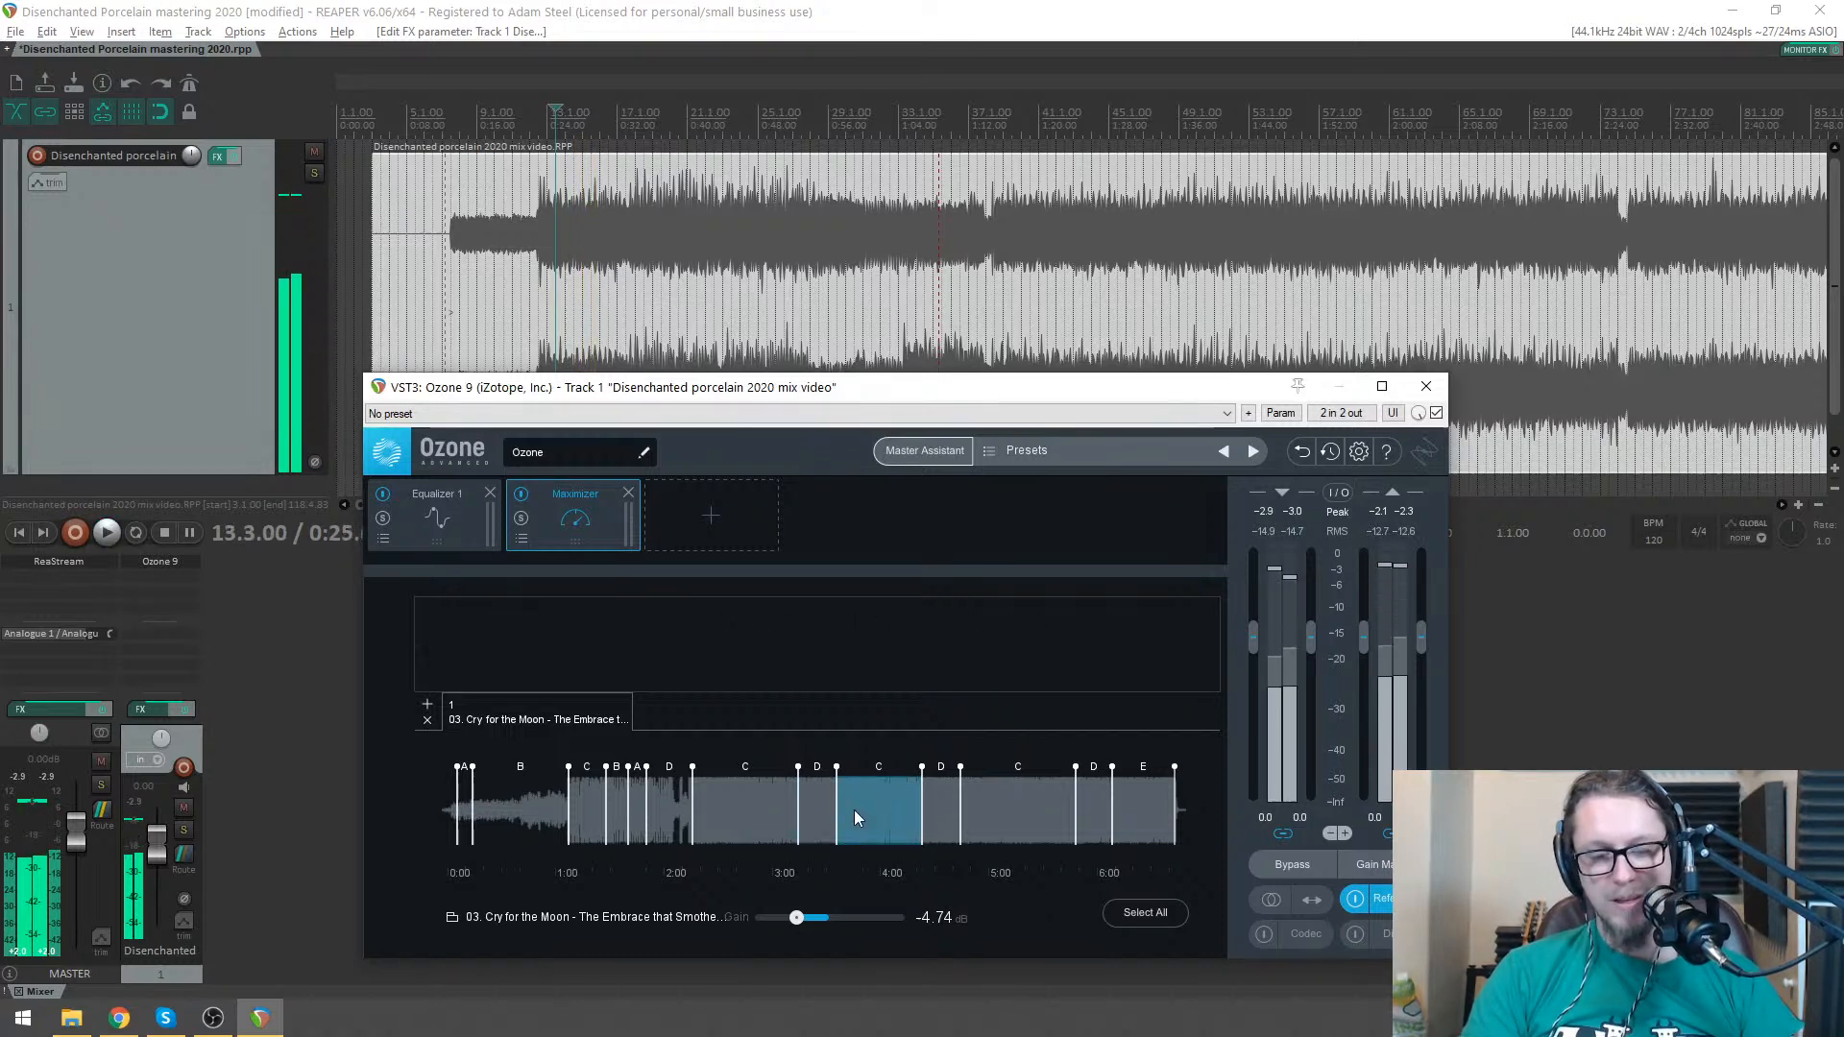
key(space)
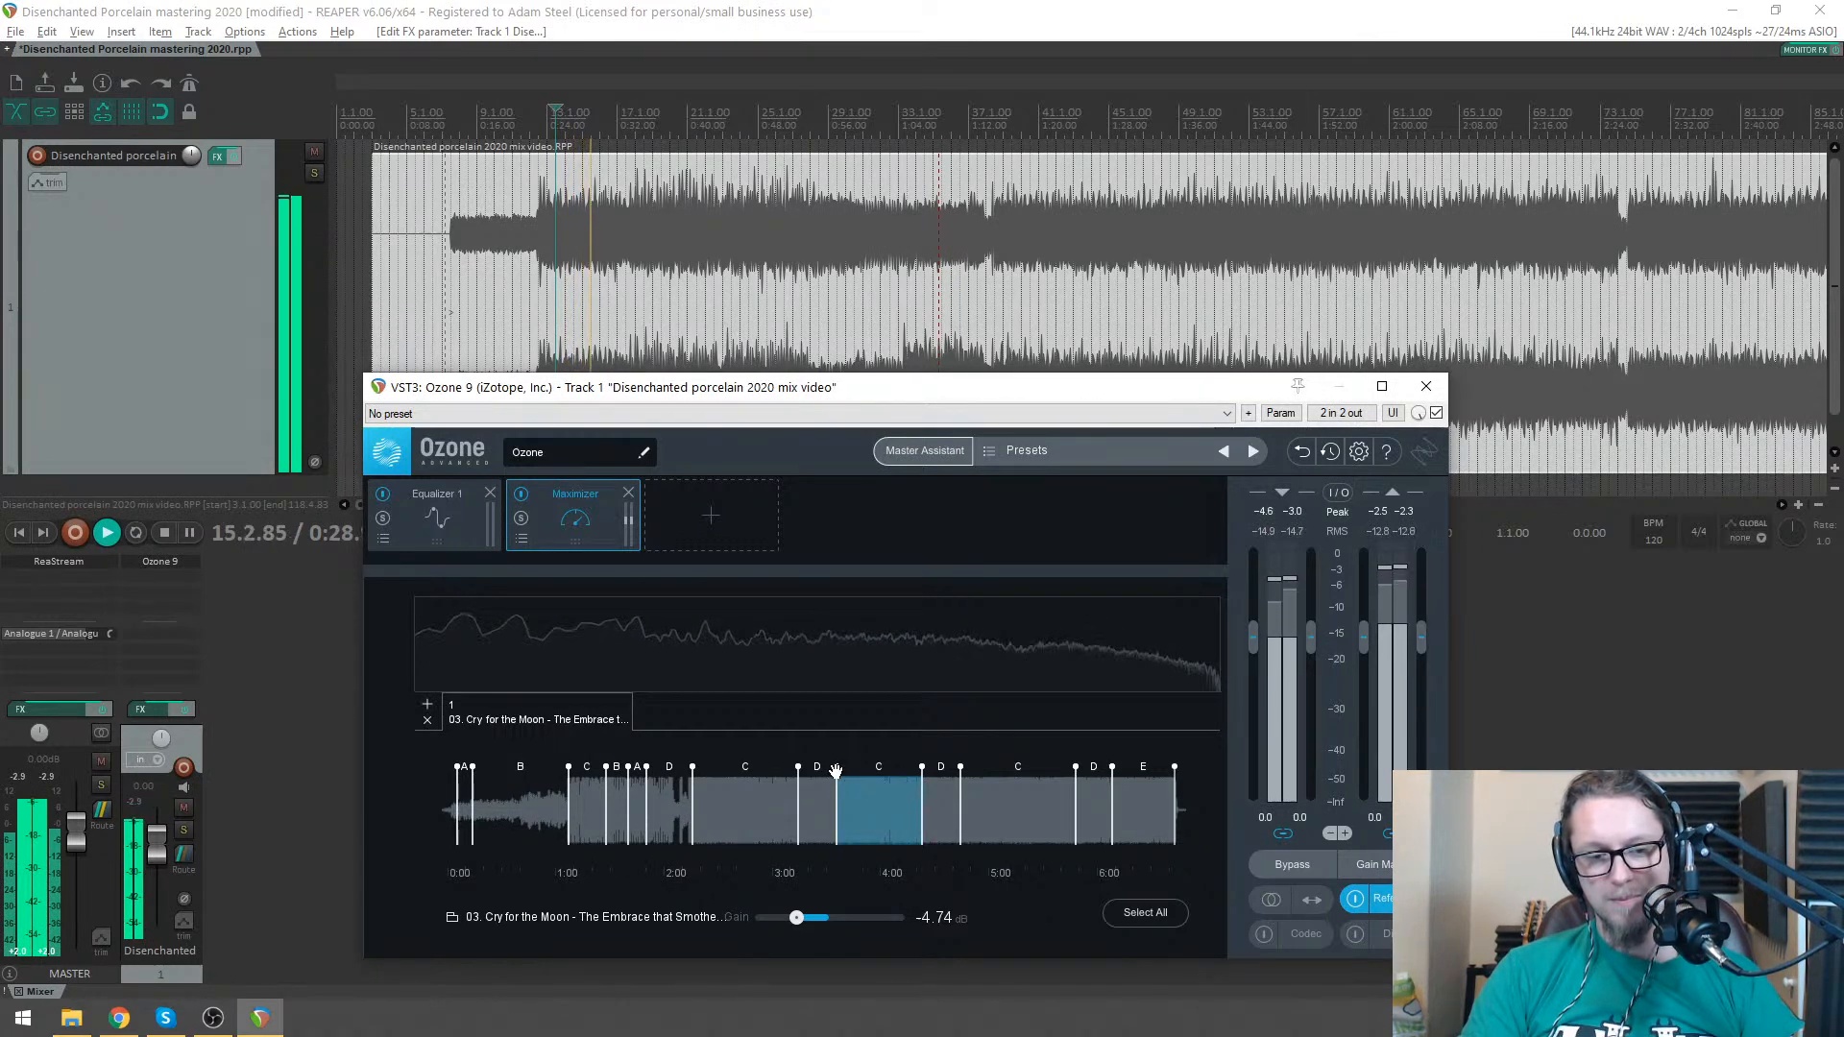
click(948, 814)
click(991, 826)
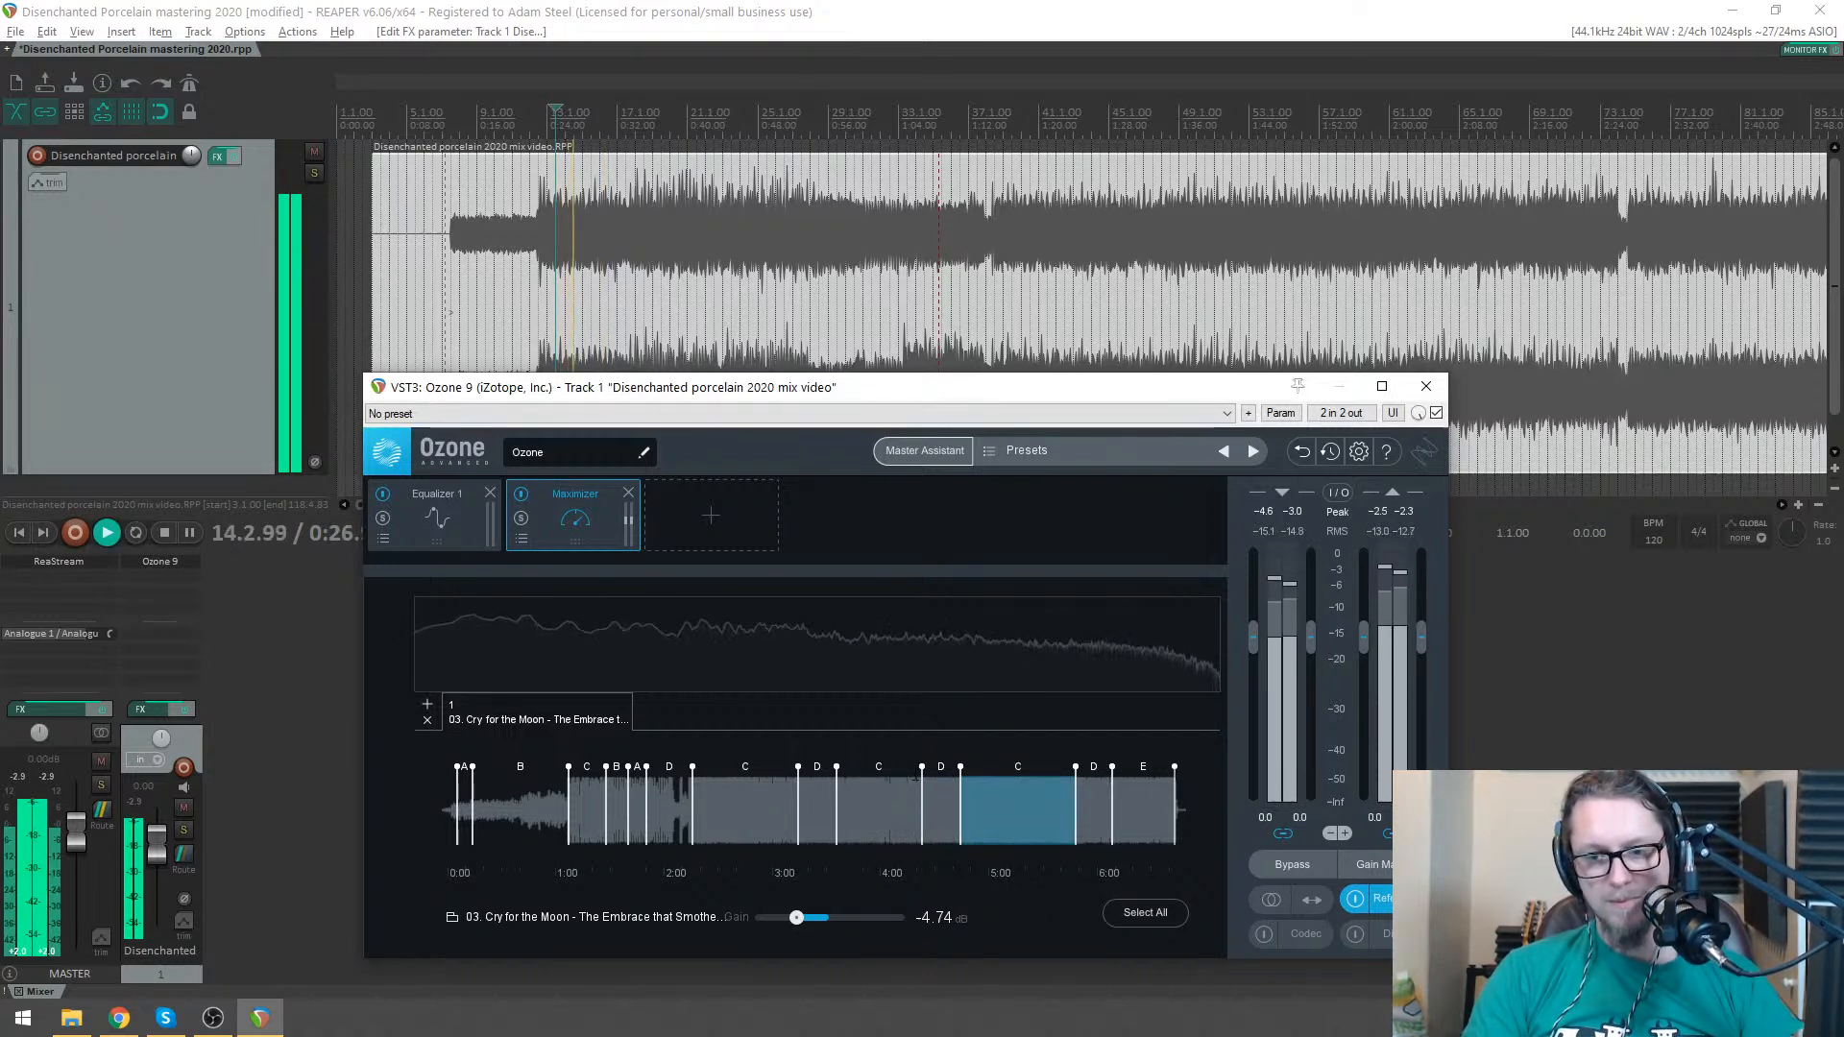
key(space)
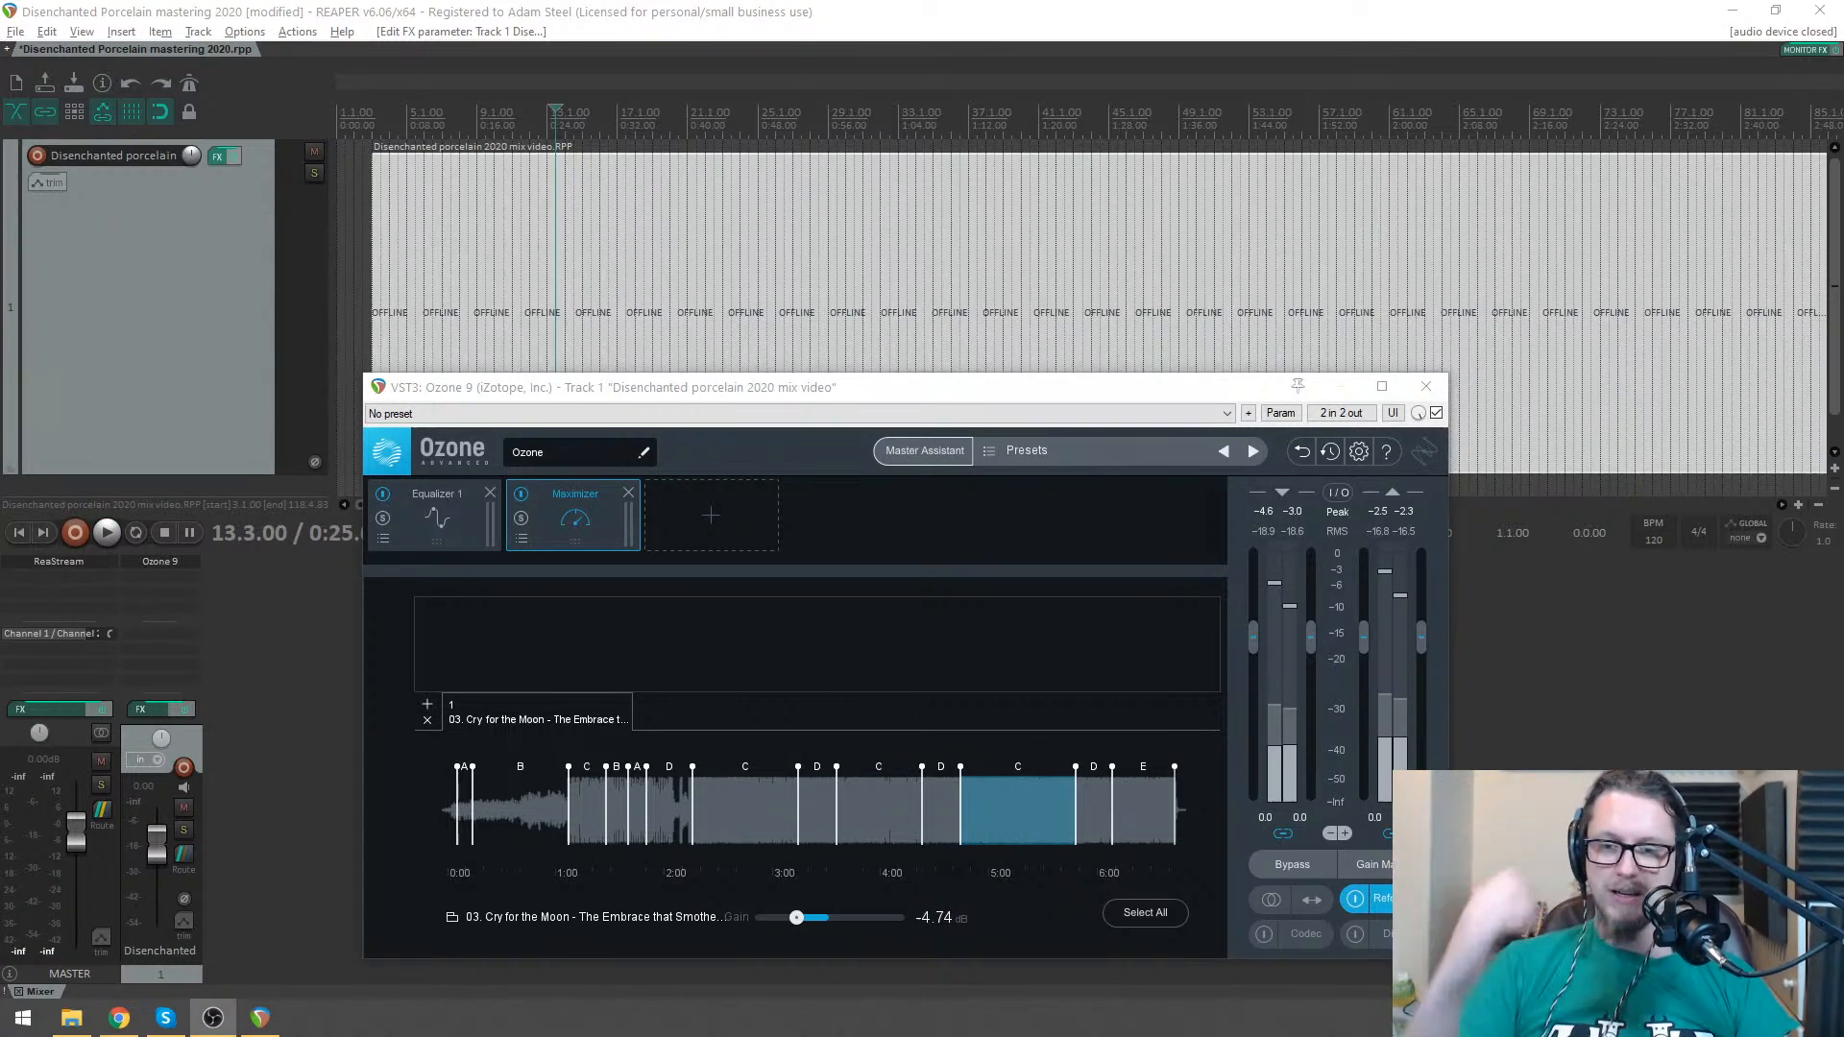
- Remove the "Cry for the Moon" reference and add "04. Feint.mp3" instead
click(427, 721)
click(477, 733)
double_click(396, 313)
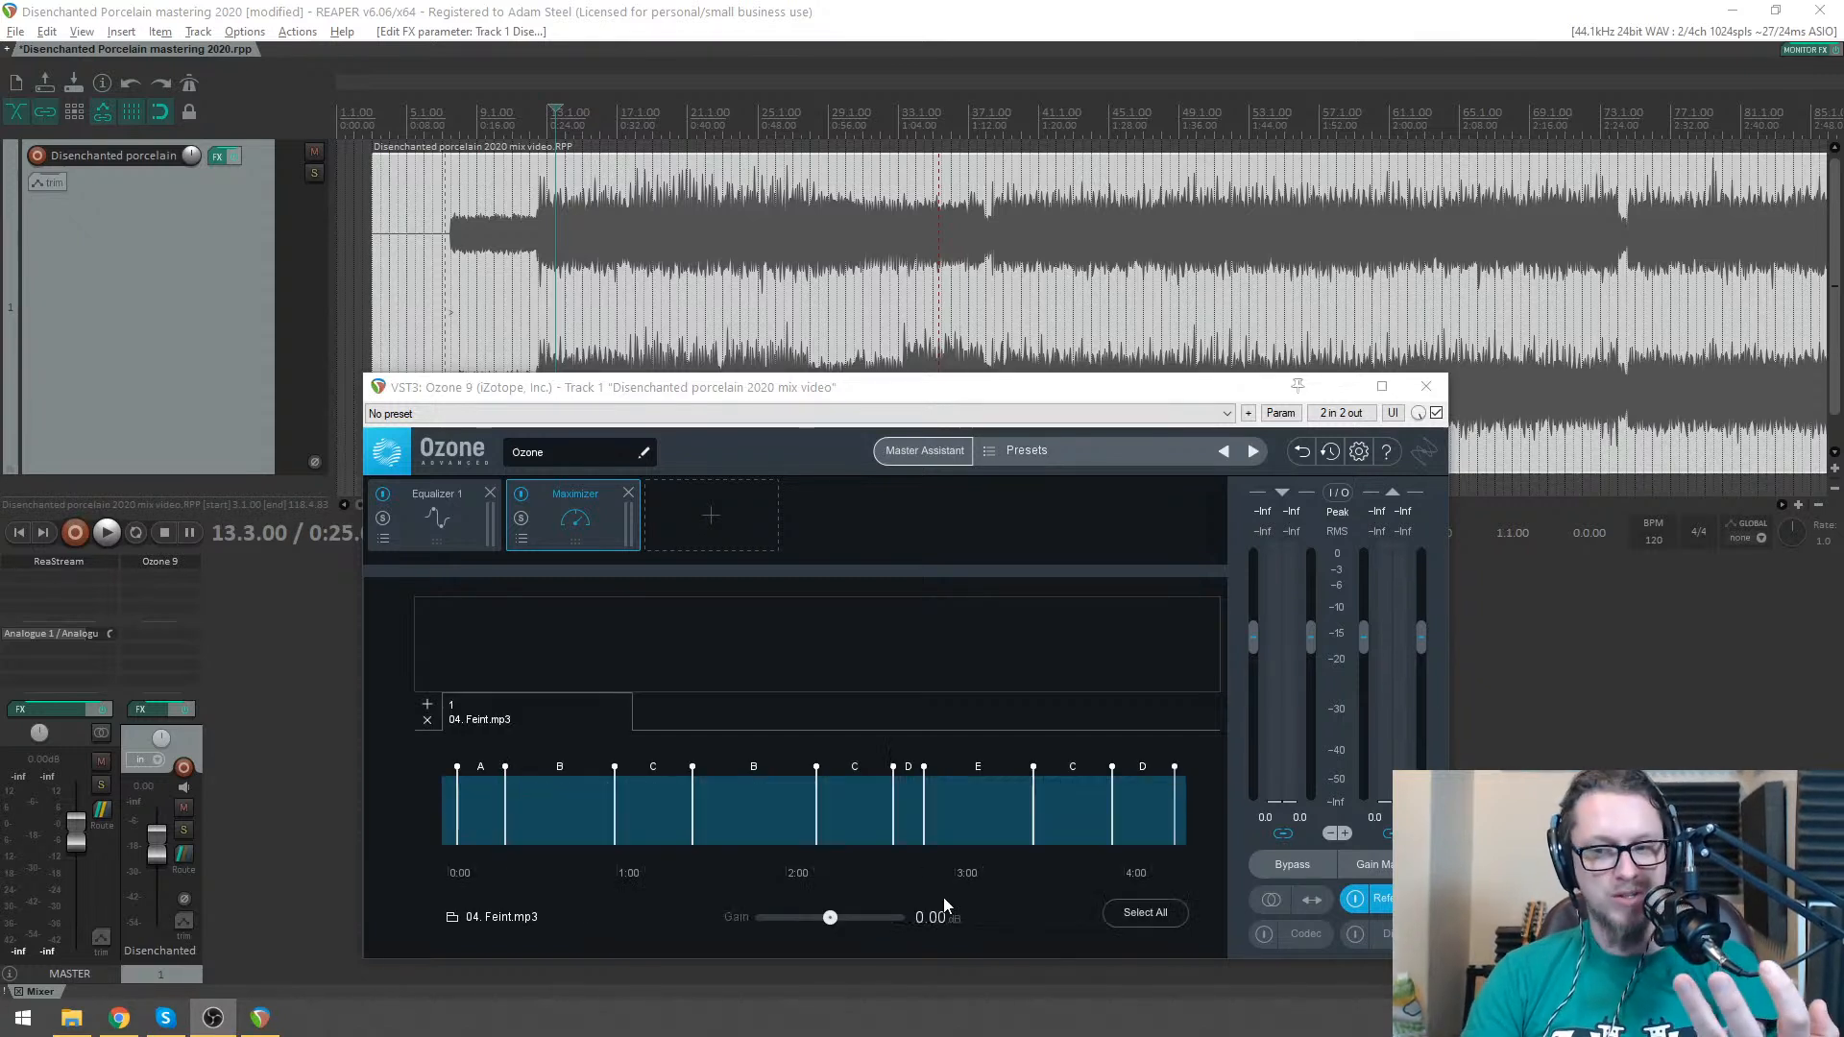
- Play section E of the Feint reference and lower its gain to -4.52 dB
click(955, 807)
key(space)
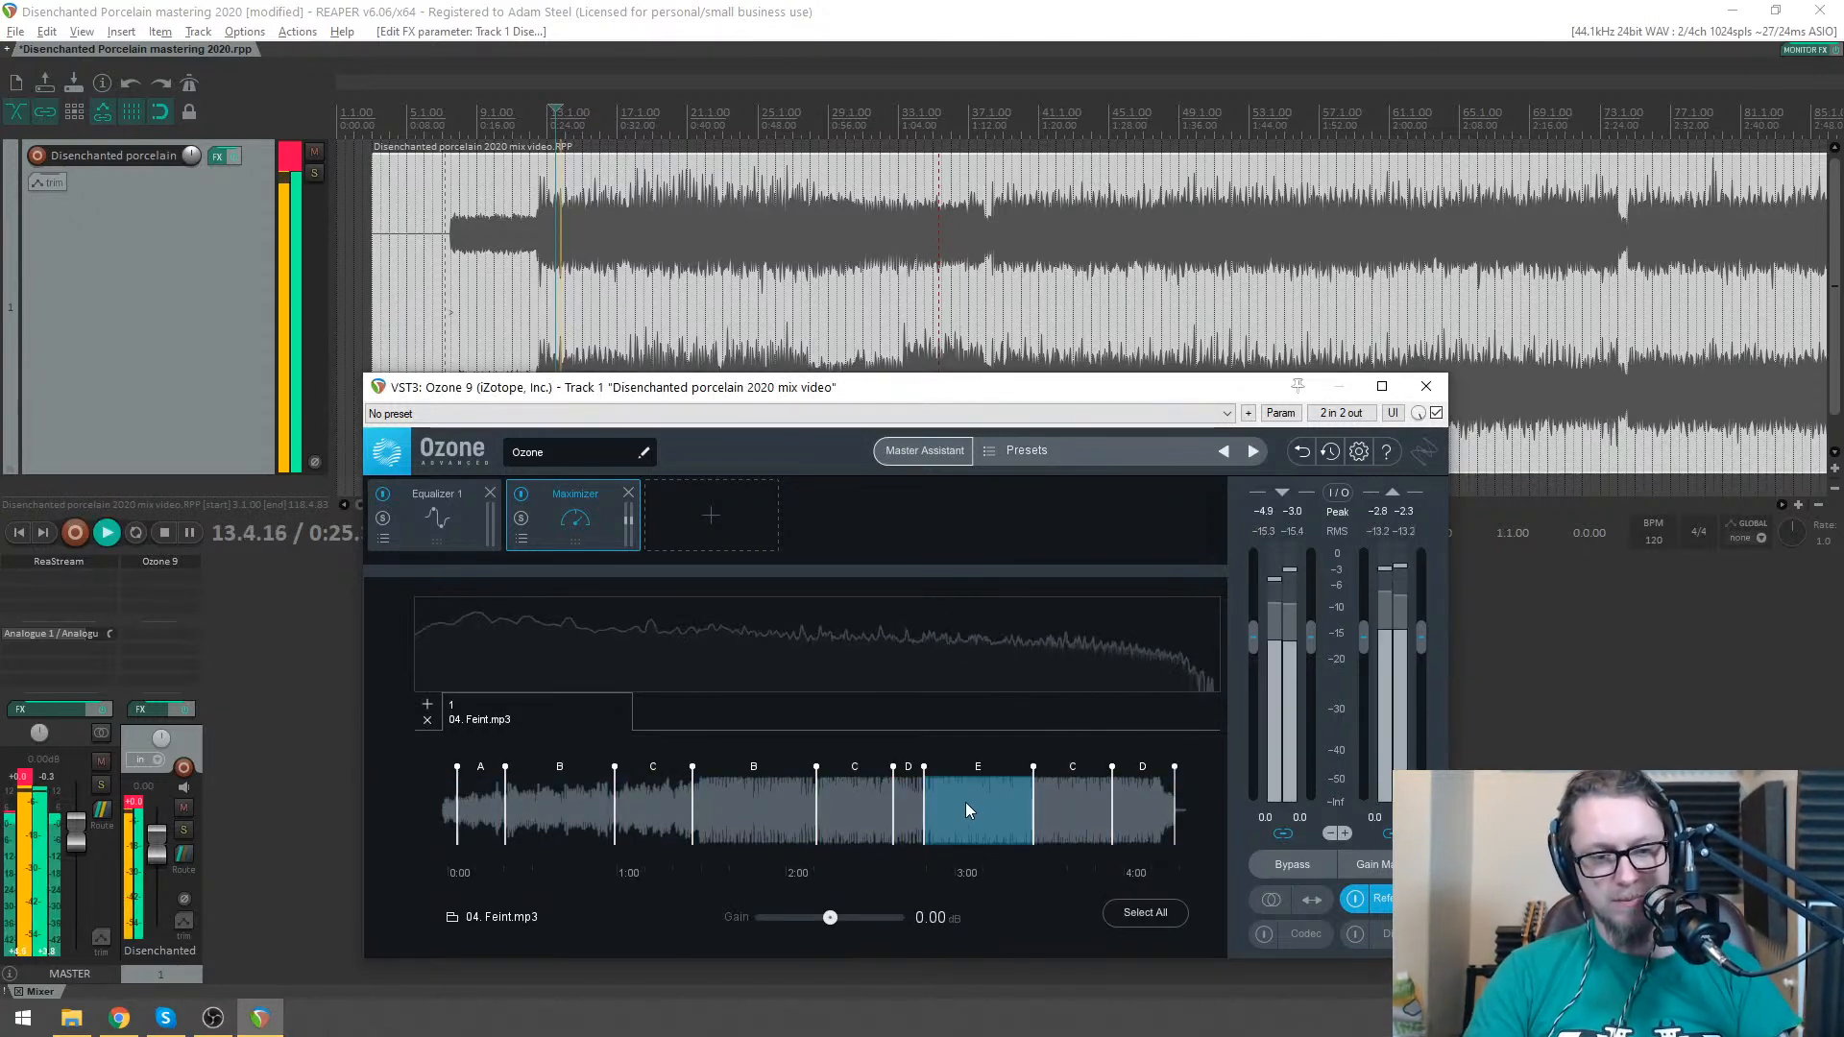
drag(830, 917, 806, 931)
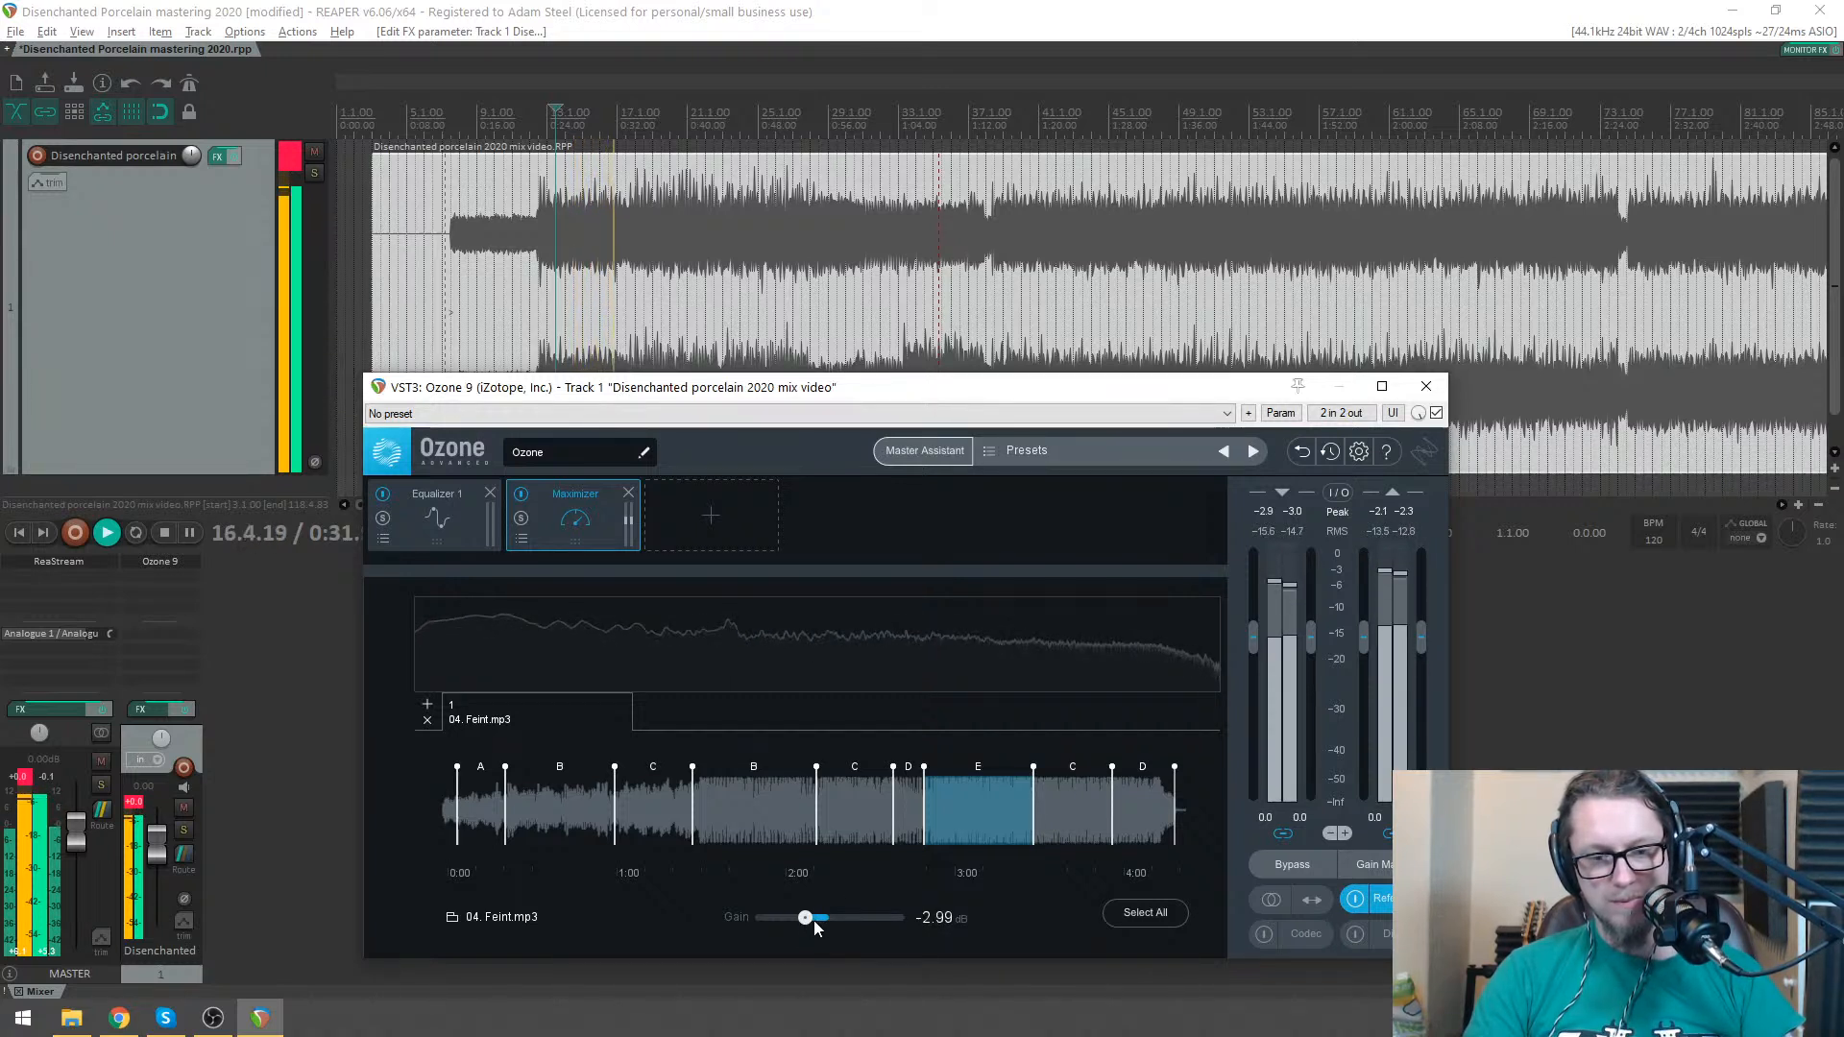
drag(817, 927, 798, 925)
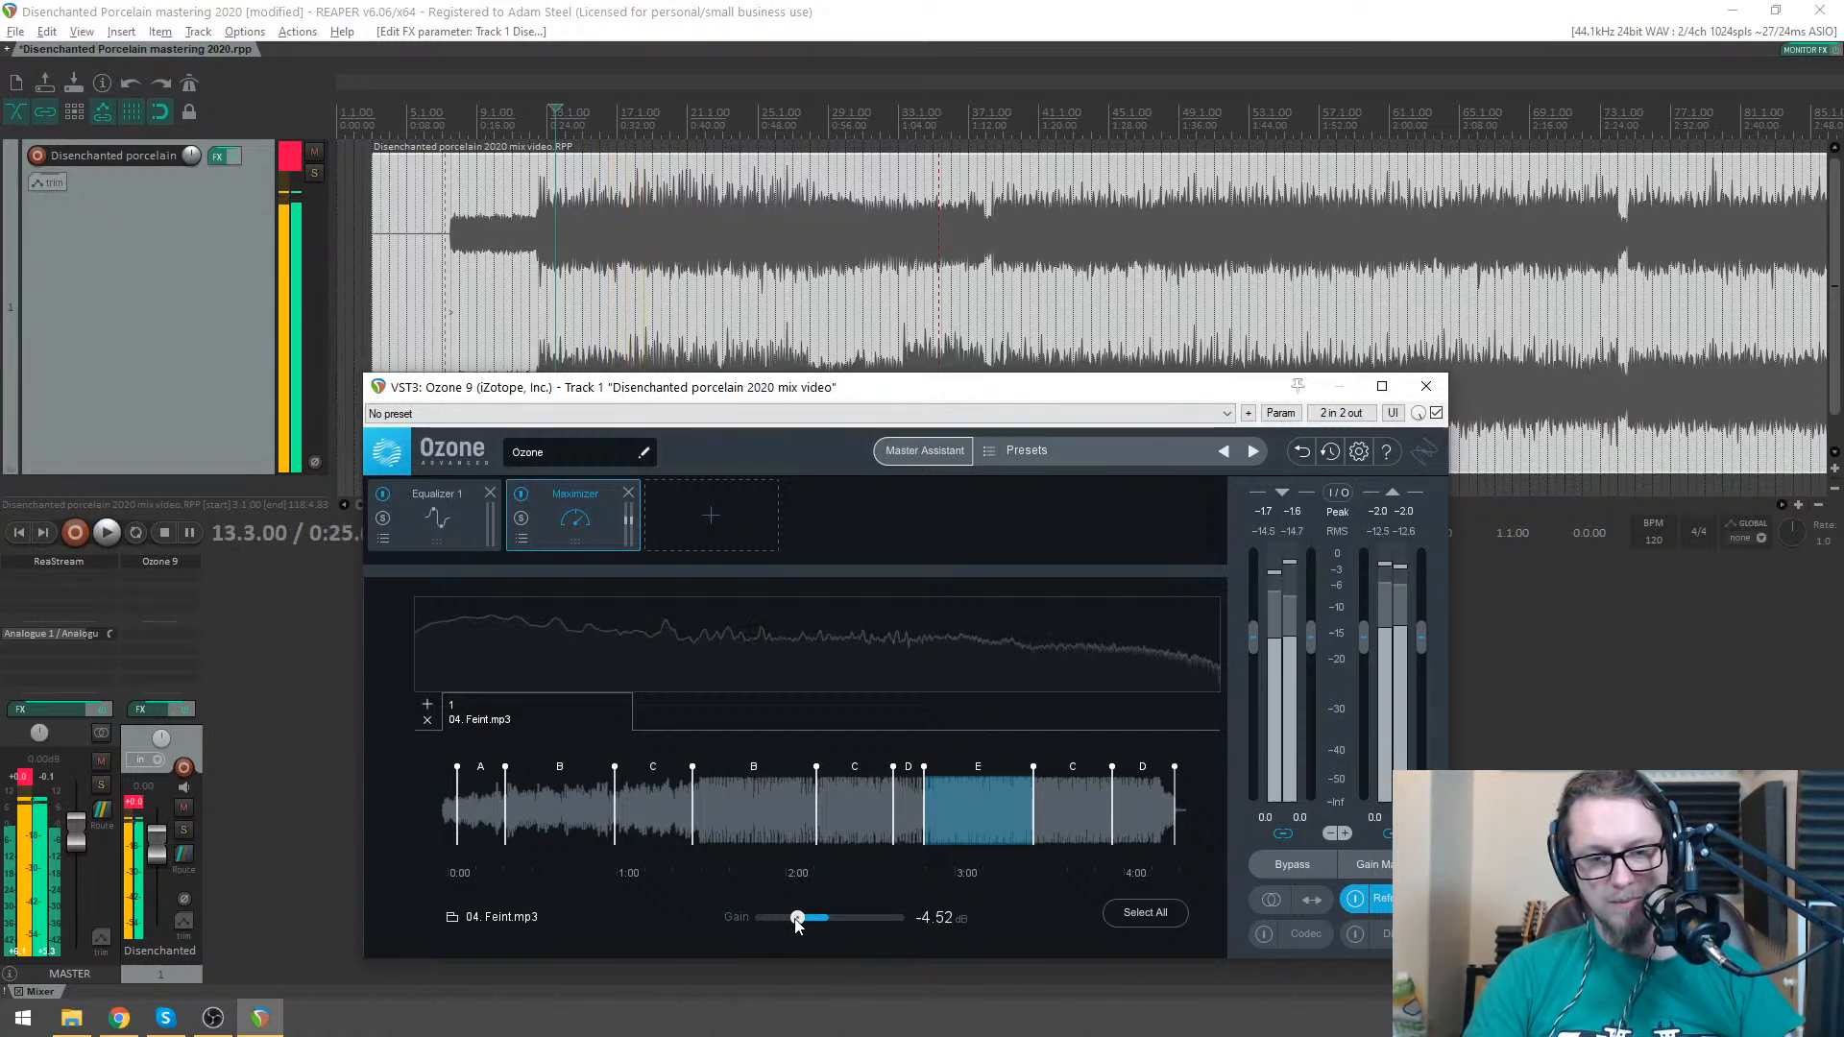
key(space)
- Shift section E's start marker to about 2:50, then select and audition the C section that follows it
drag(951, 387, 992, 357)
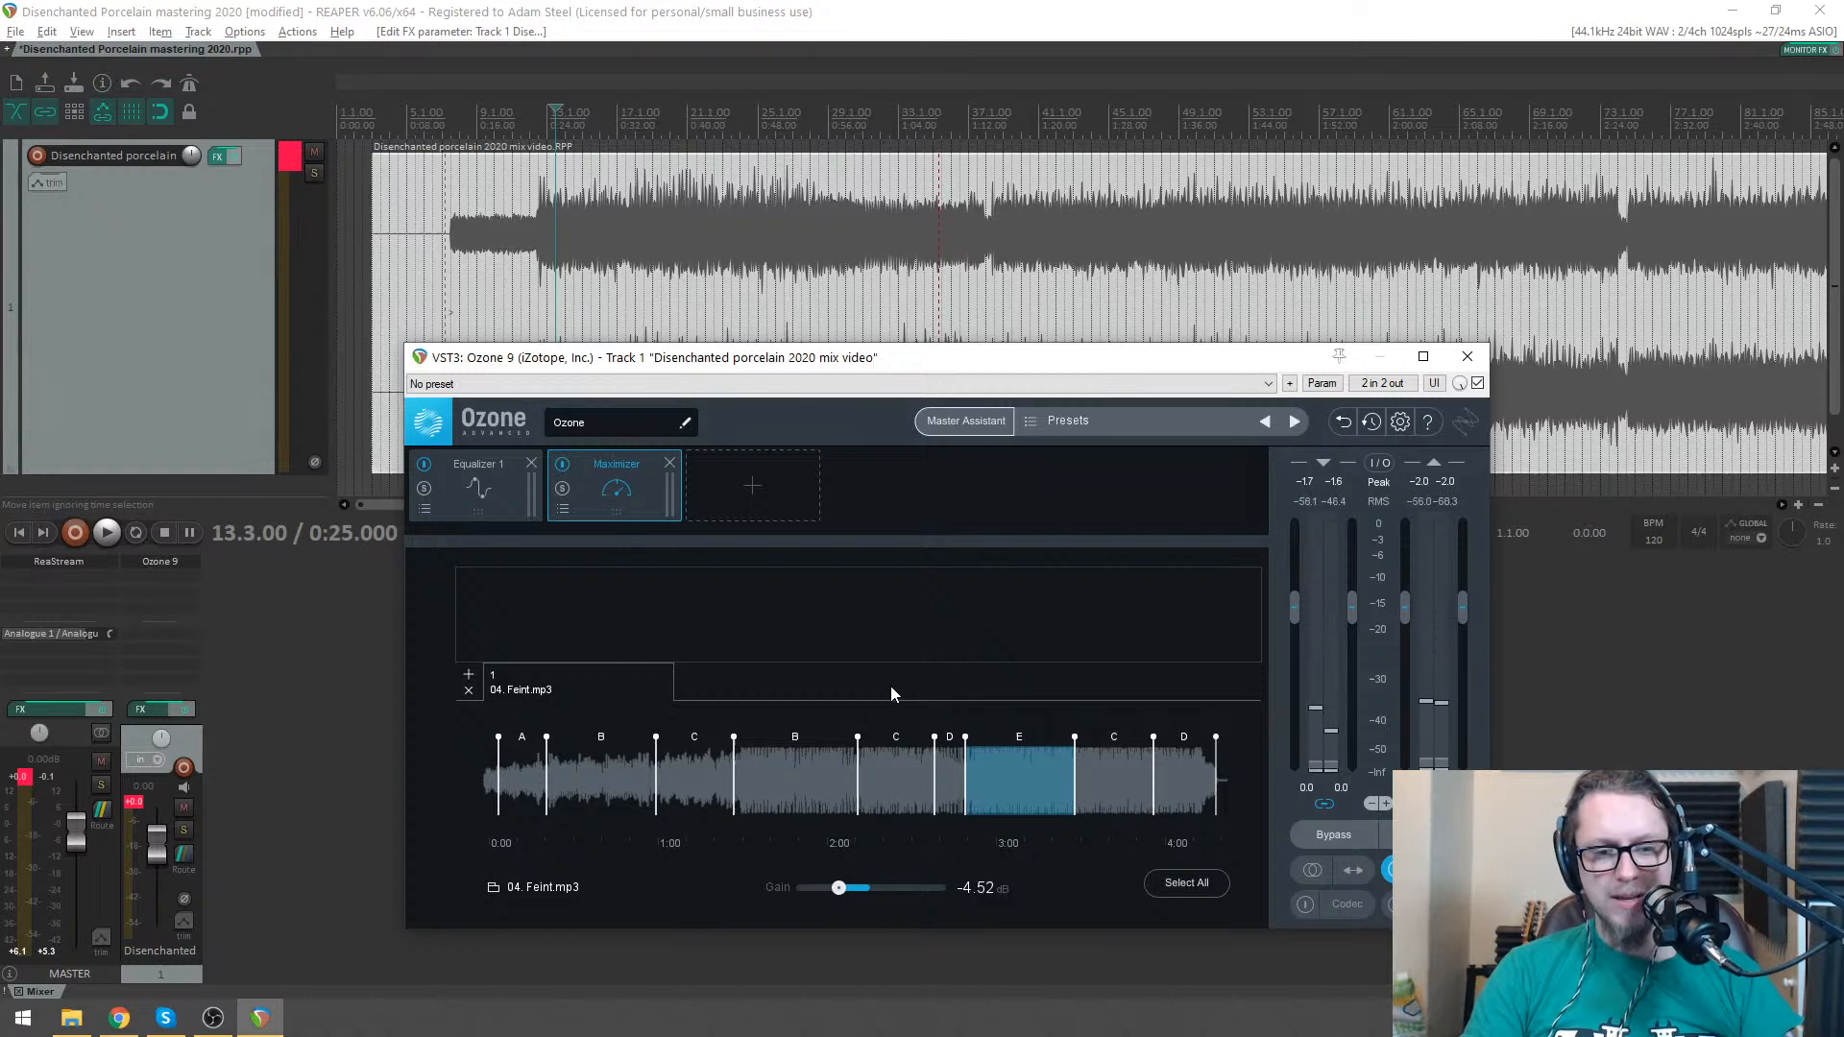
drag(965, 736, 983, 737)
click(1098, 772)
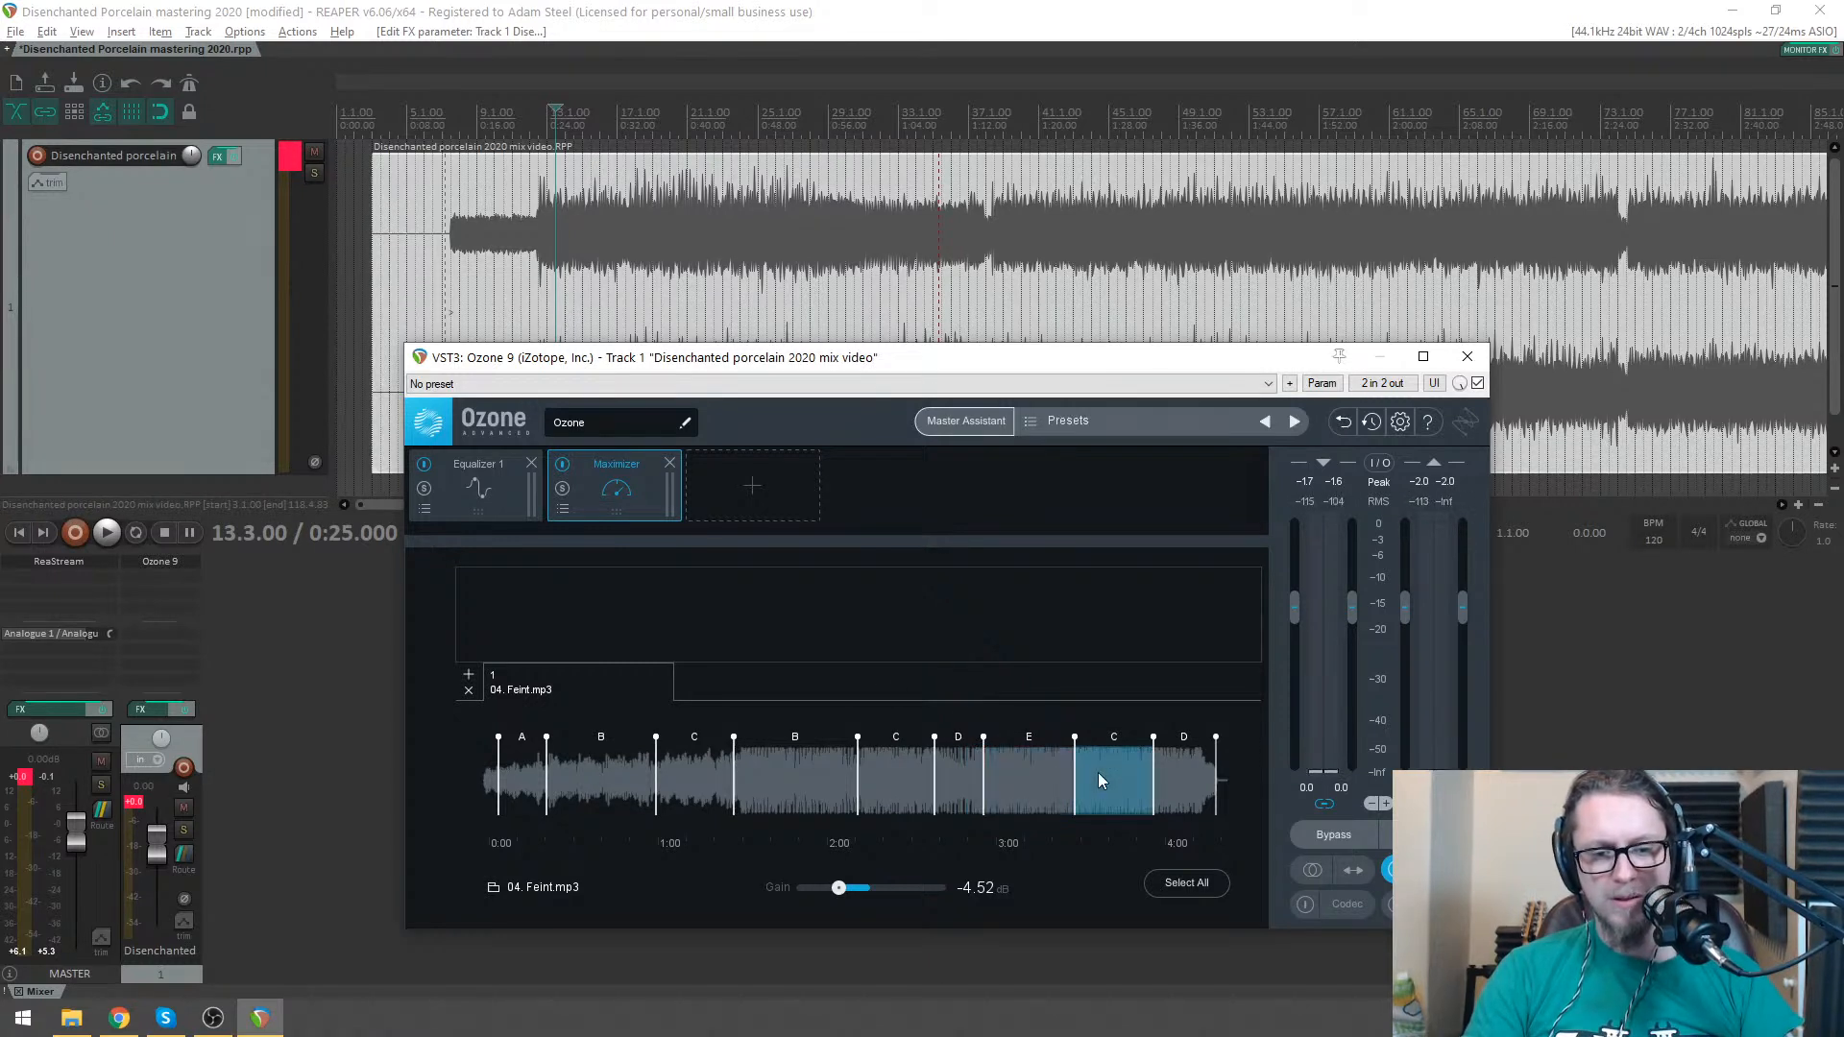
key(space)
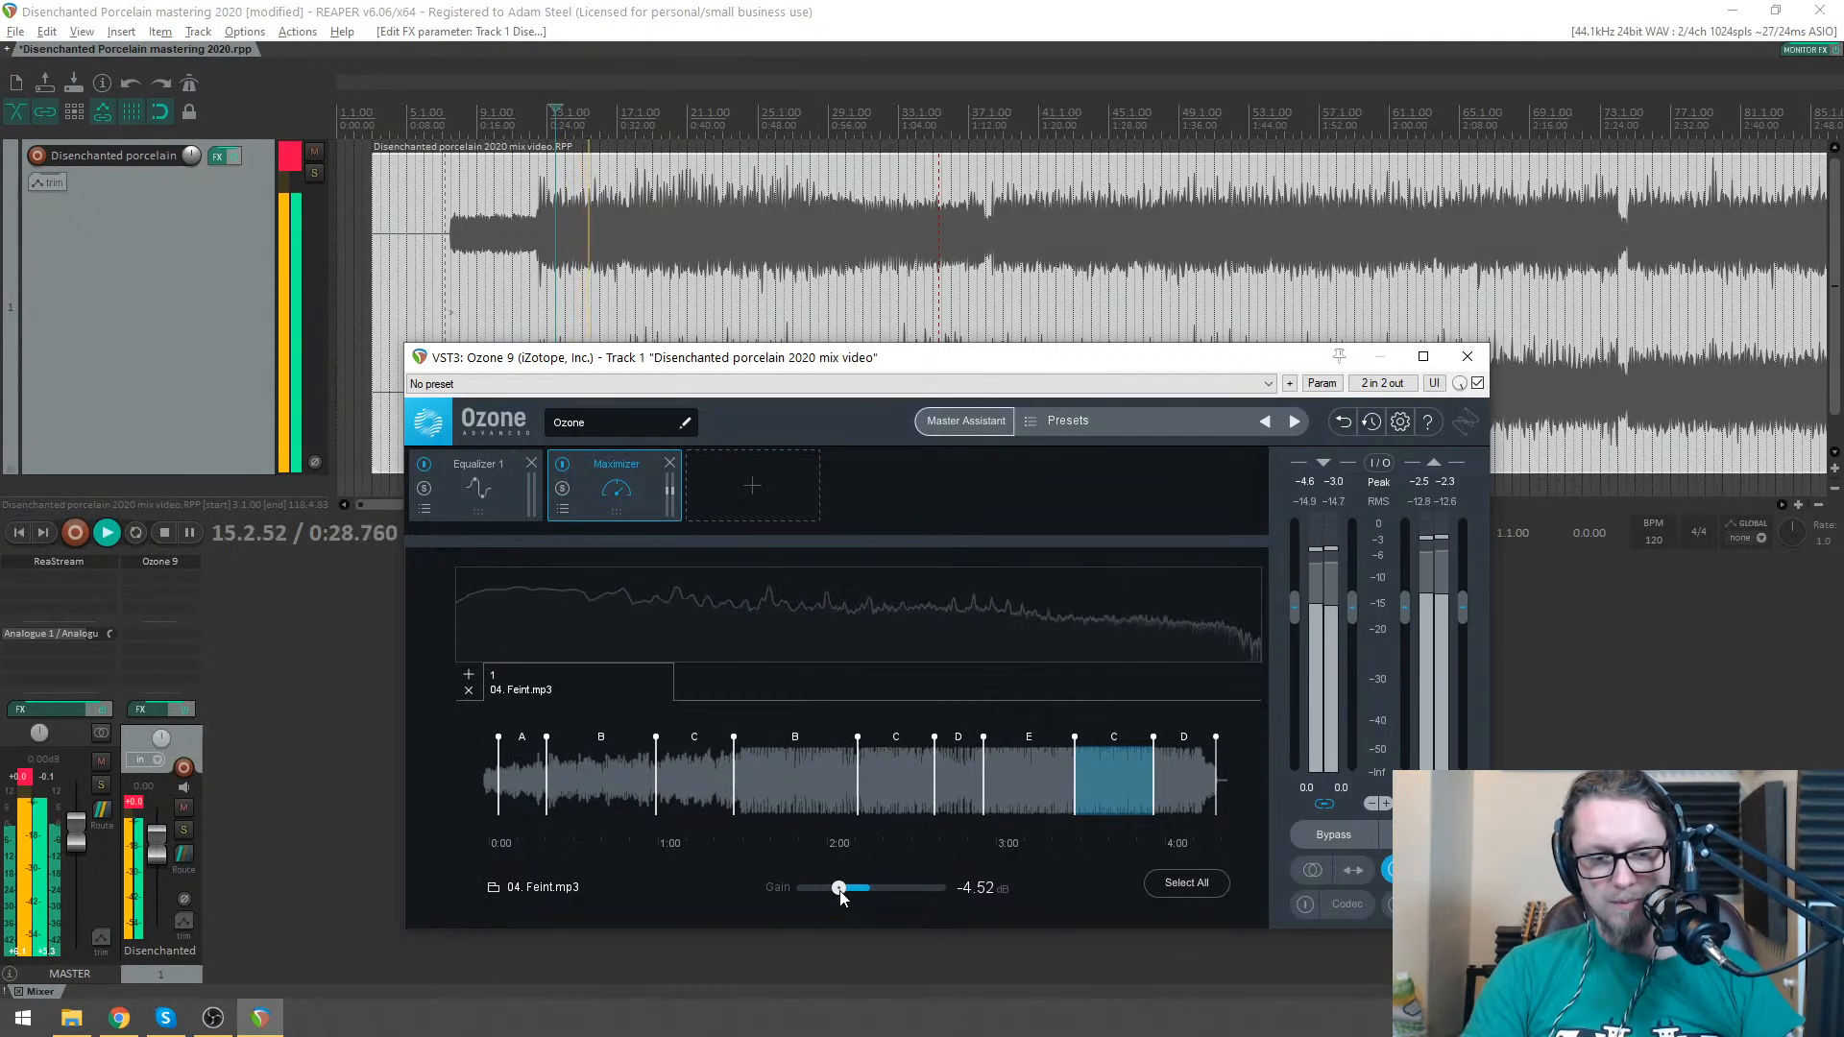
key(space)
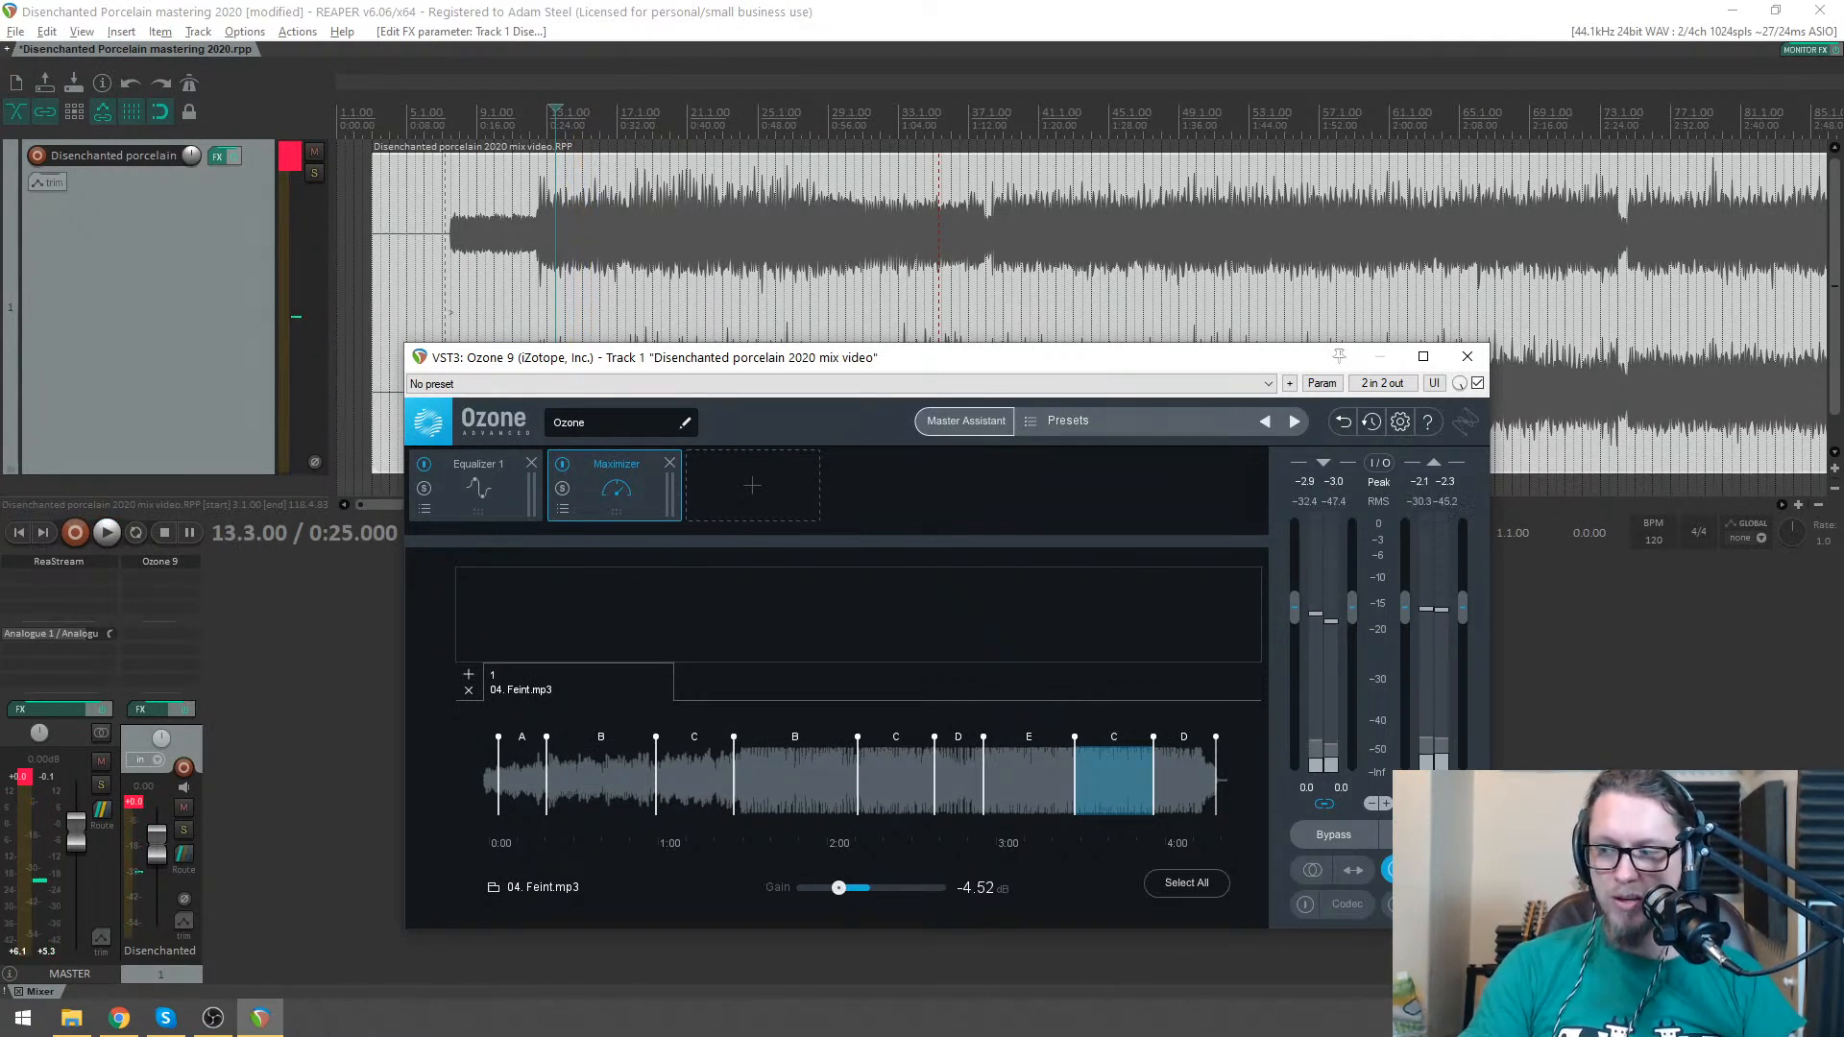
- Reset the Feint reference gain to 0.00 dB and play its selected C section again
key(alt+Tab)
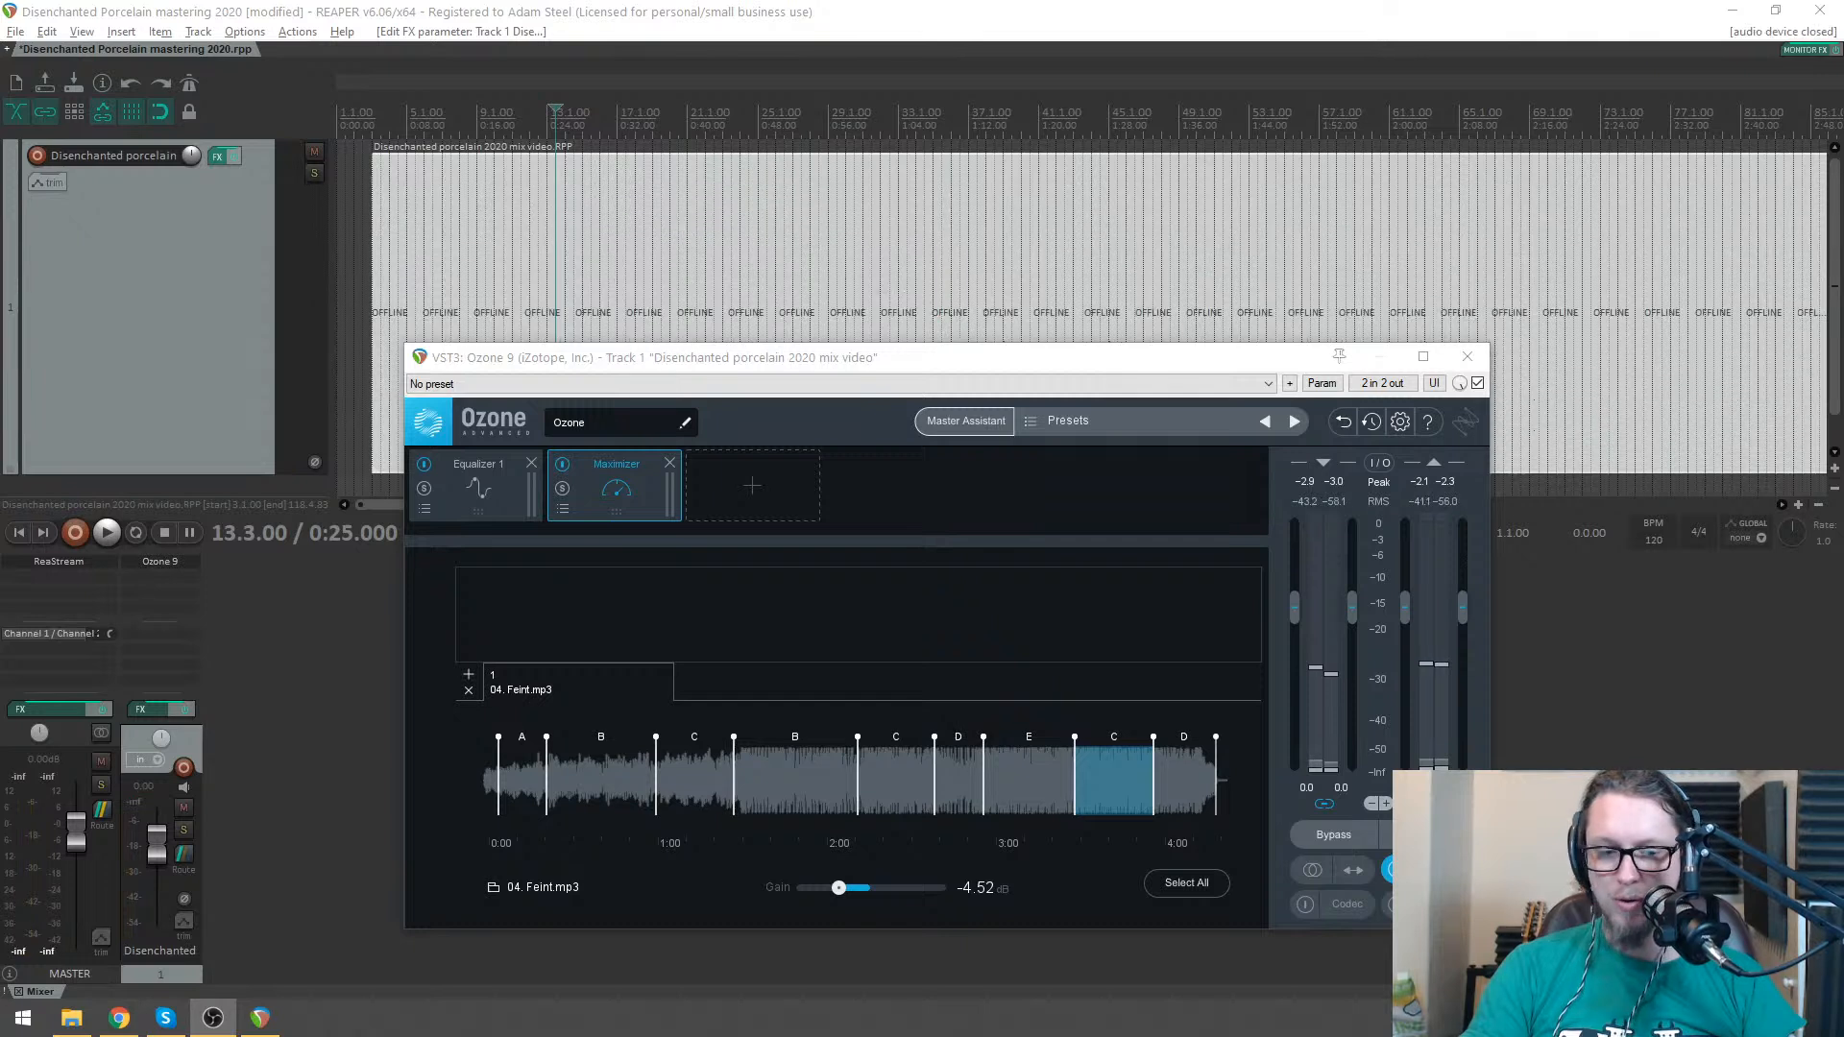
double_click(842, 885)
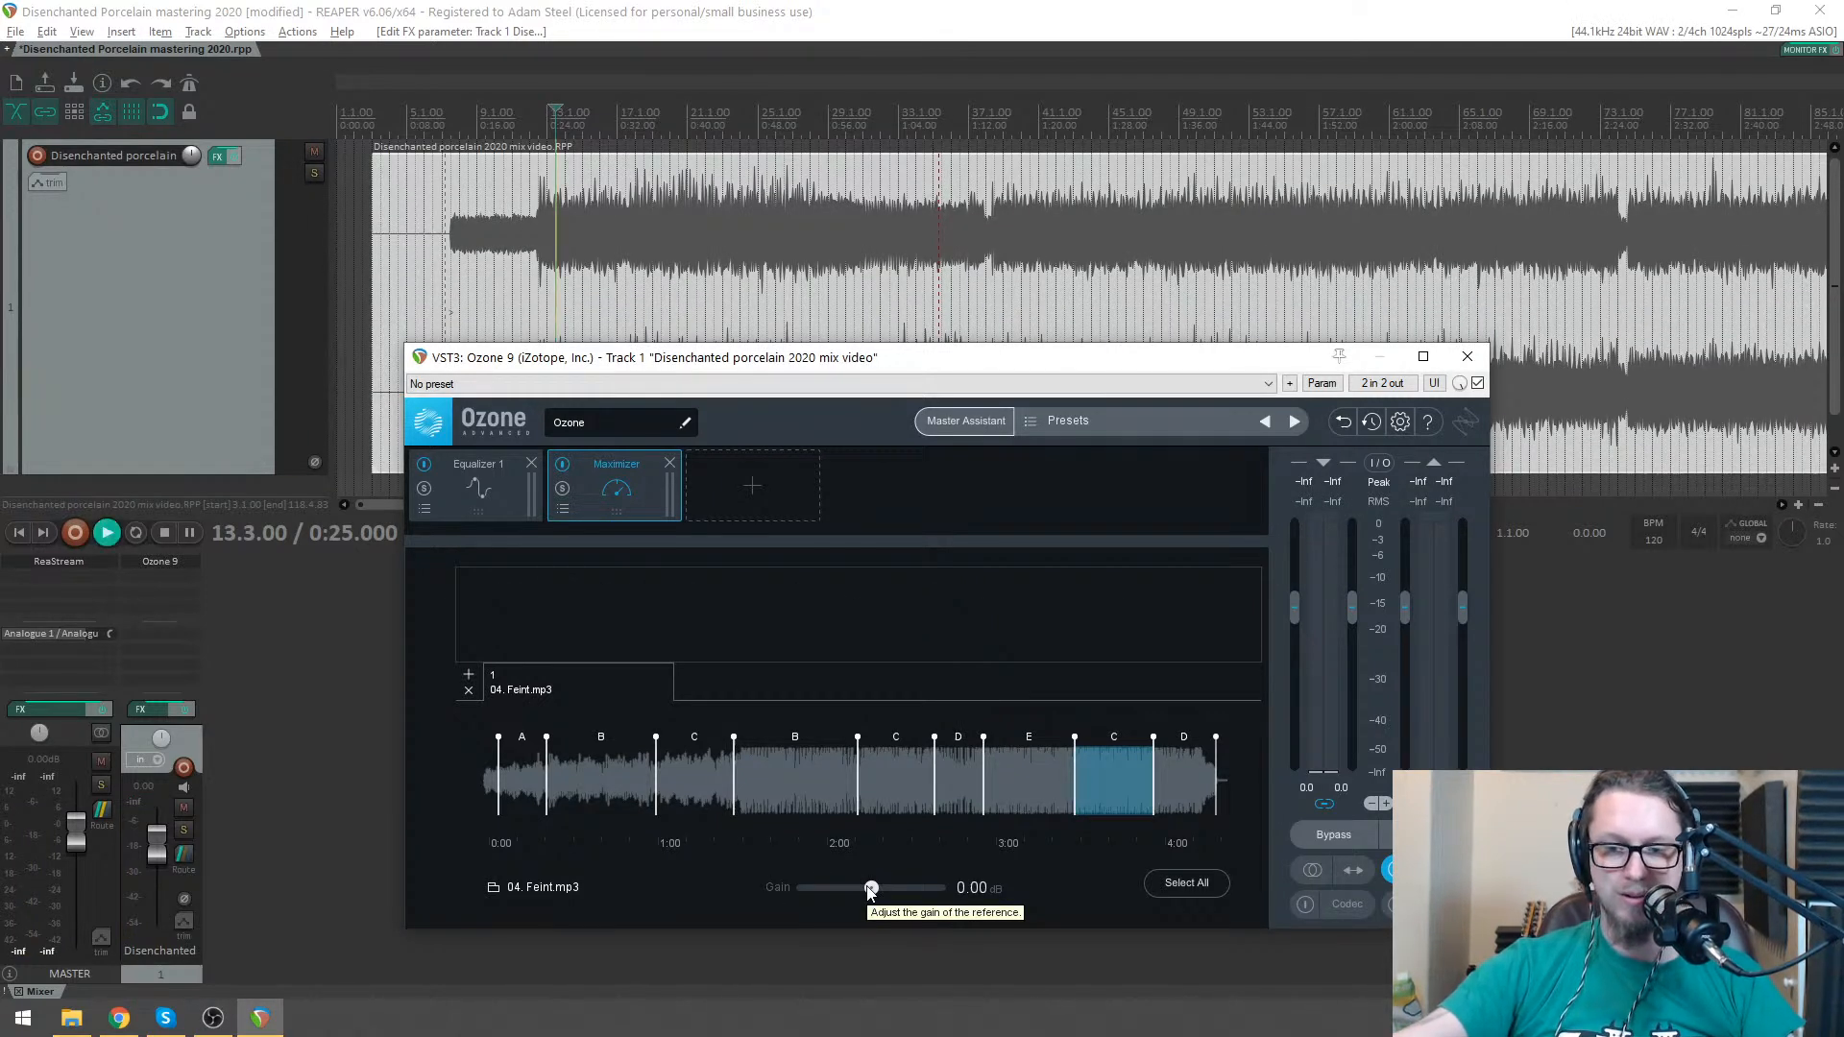
key(space)
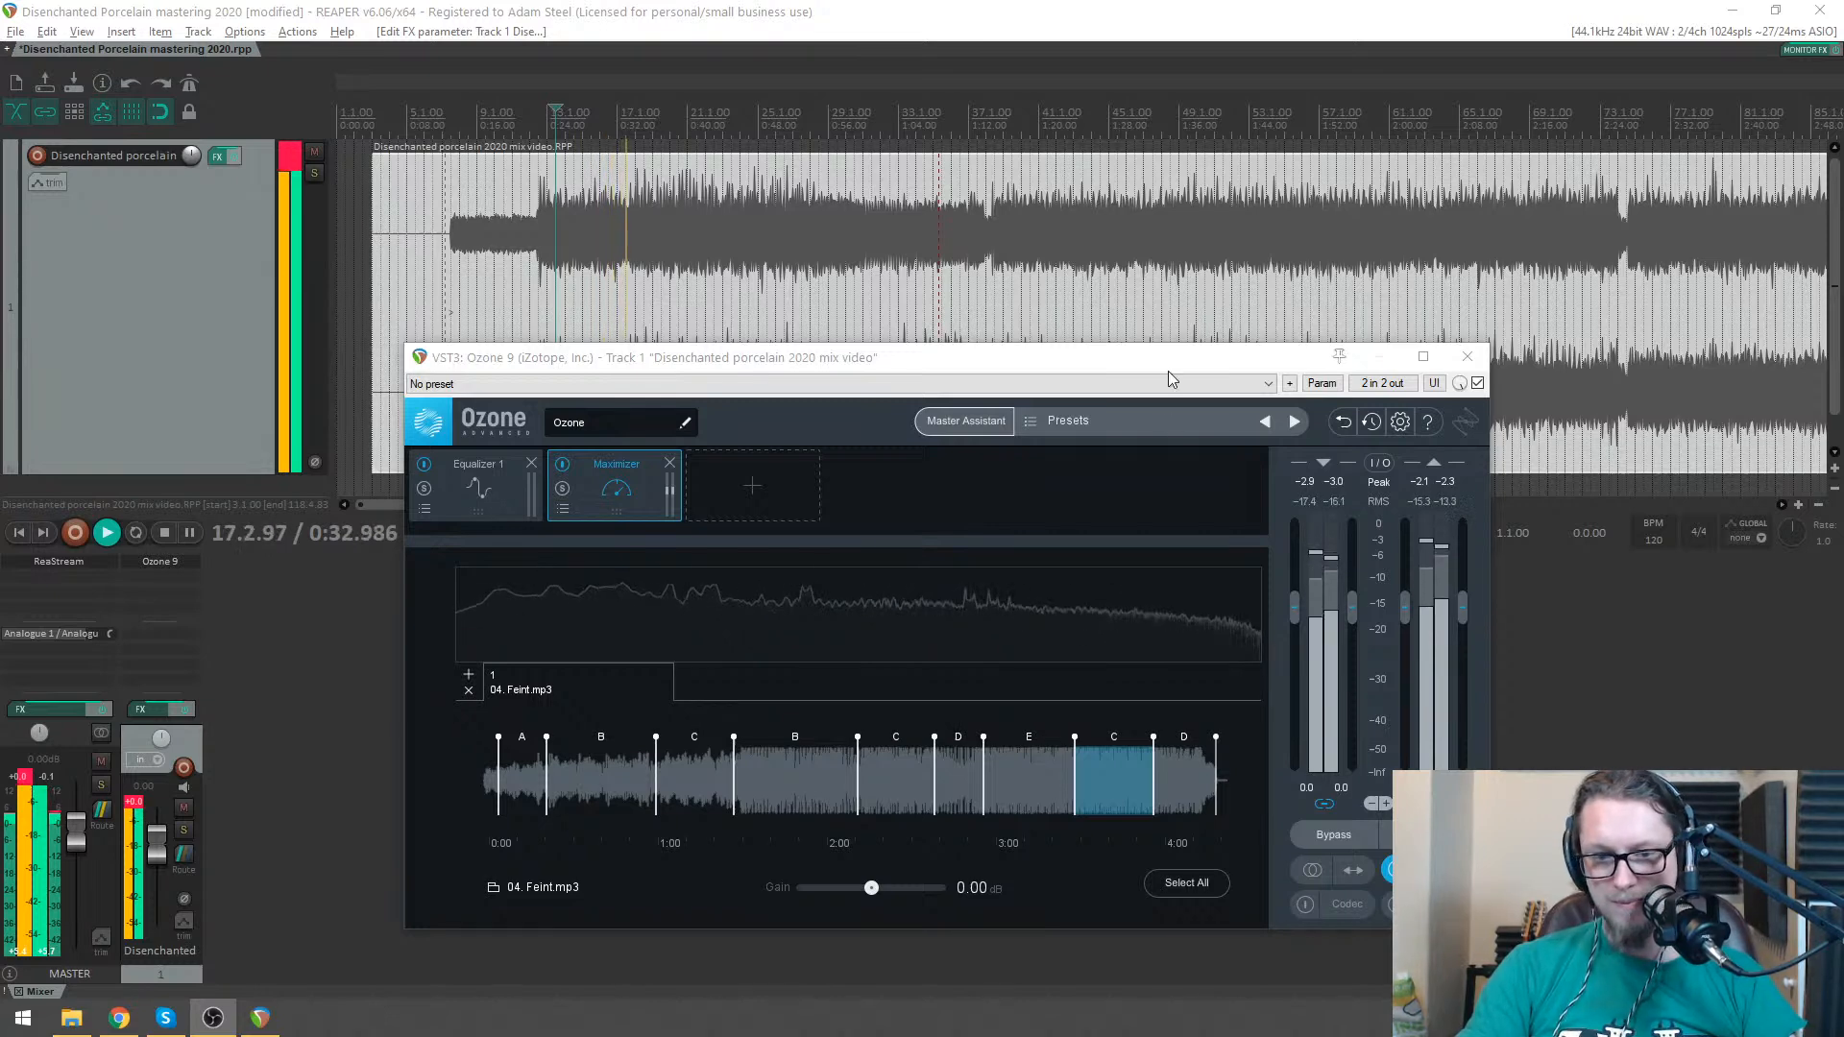
- Audition the mix from 0:25 against the selected C section of the Feint reference
drag(1062, 363, 1083, 347)
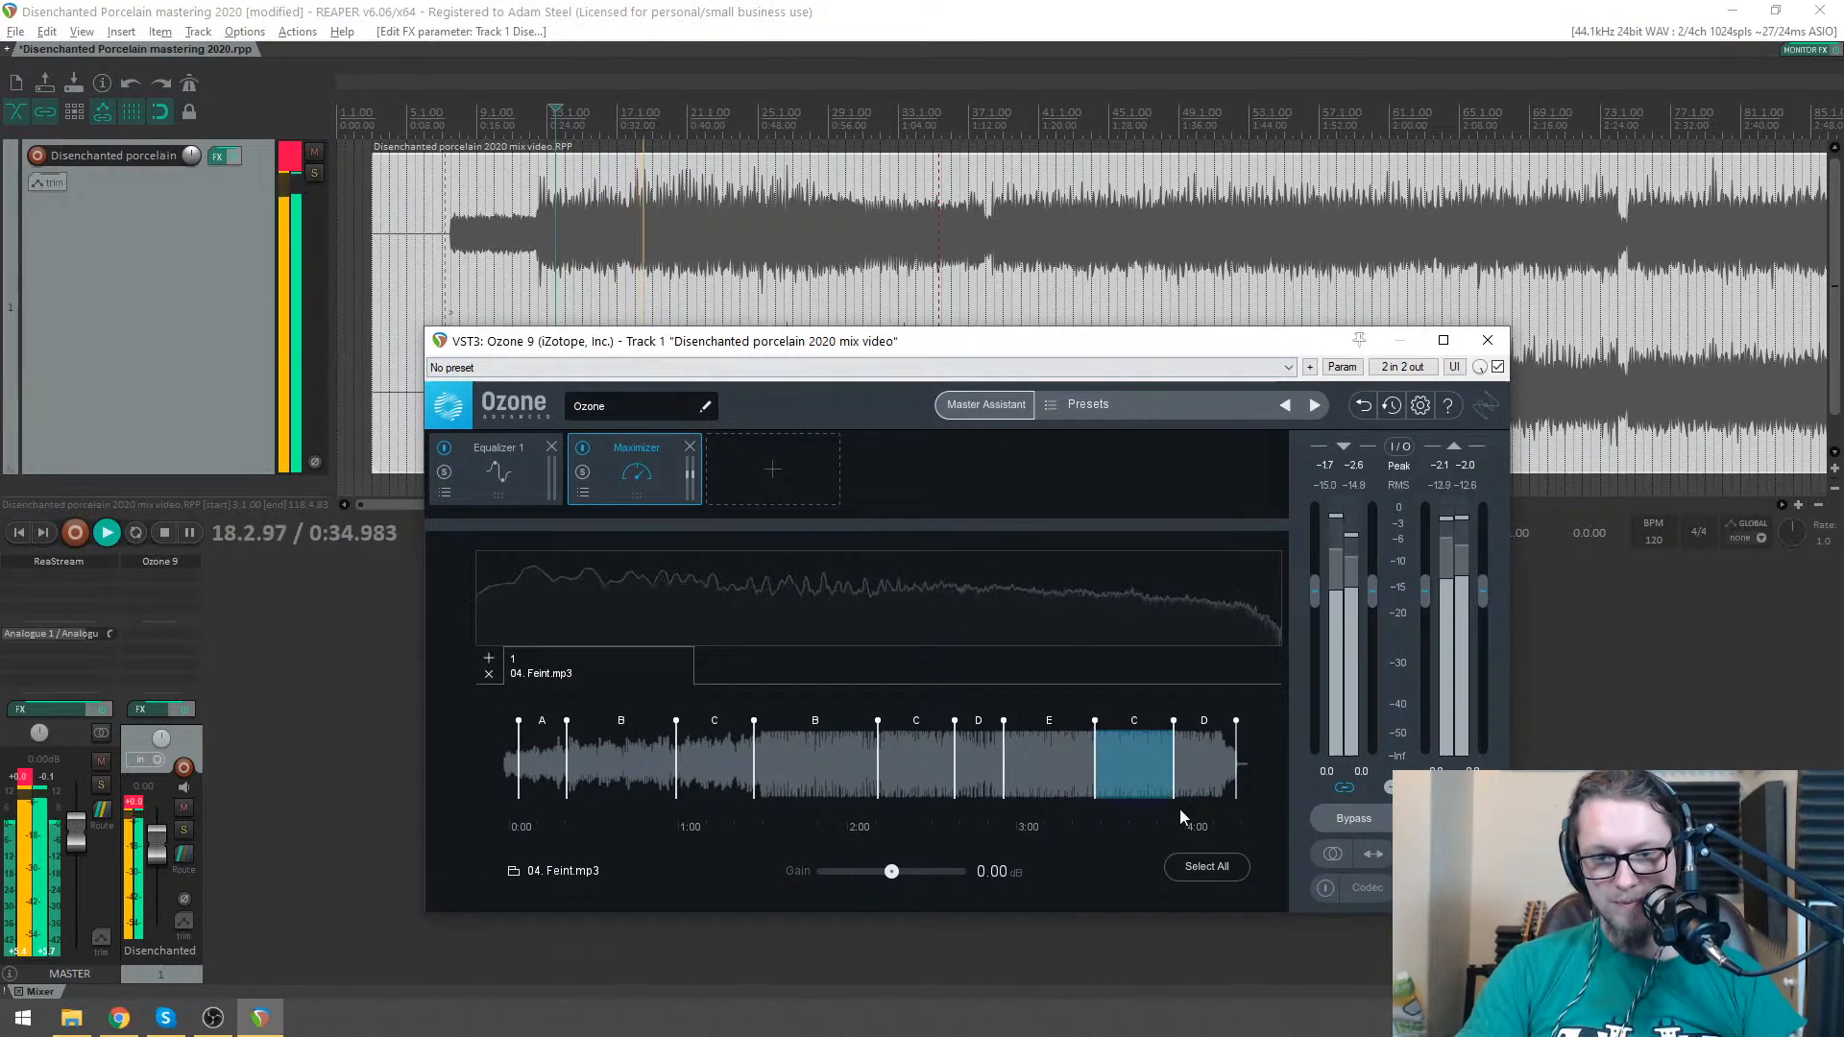
key(space)
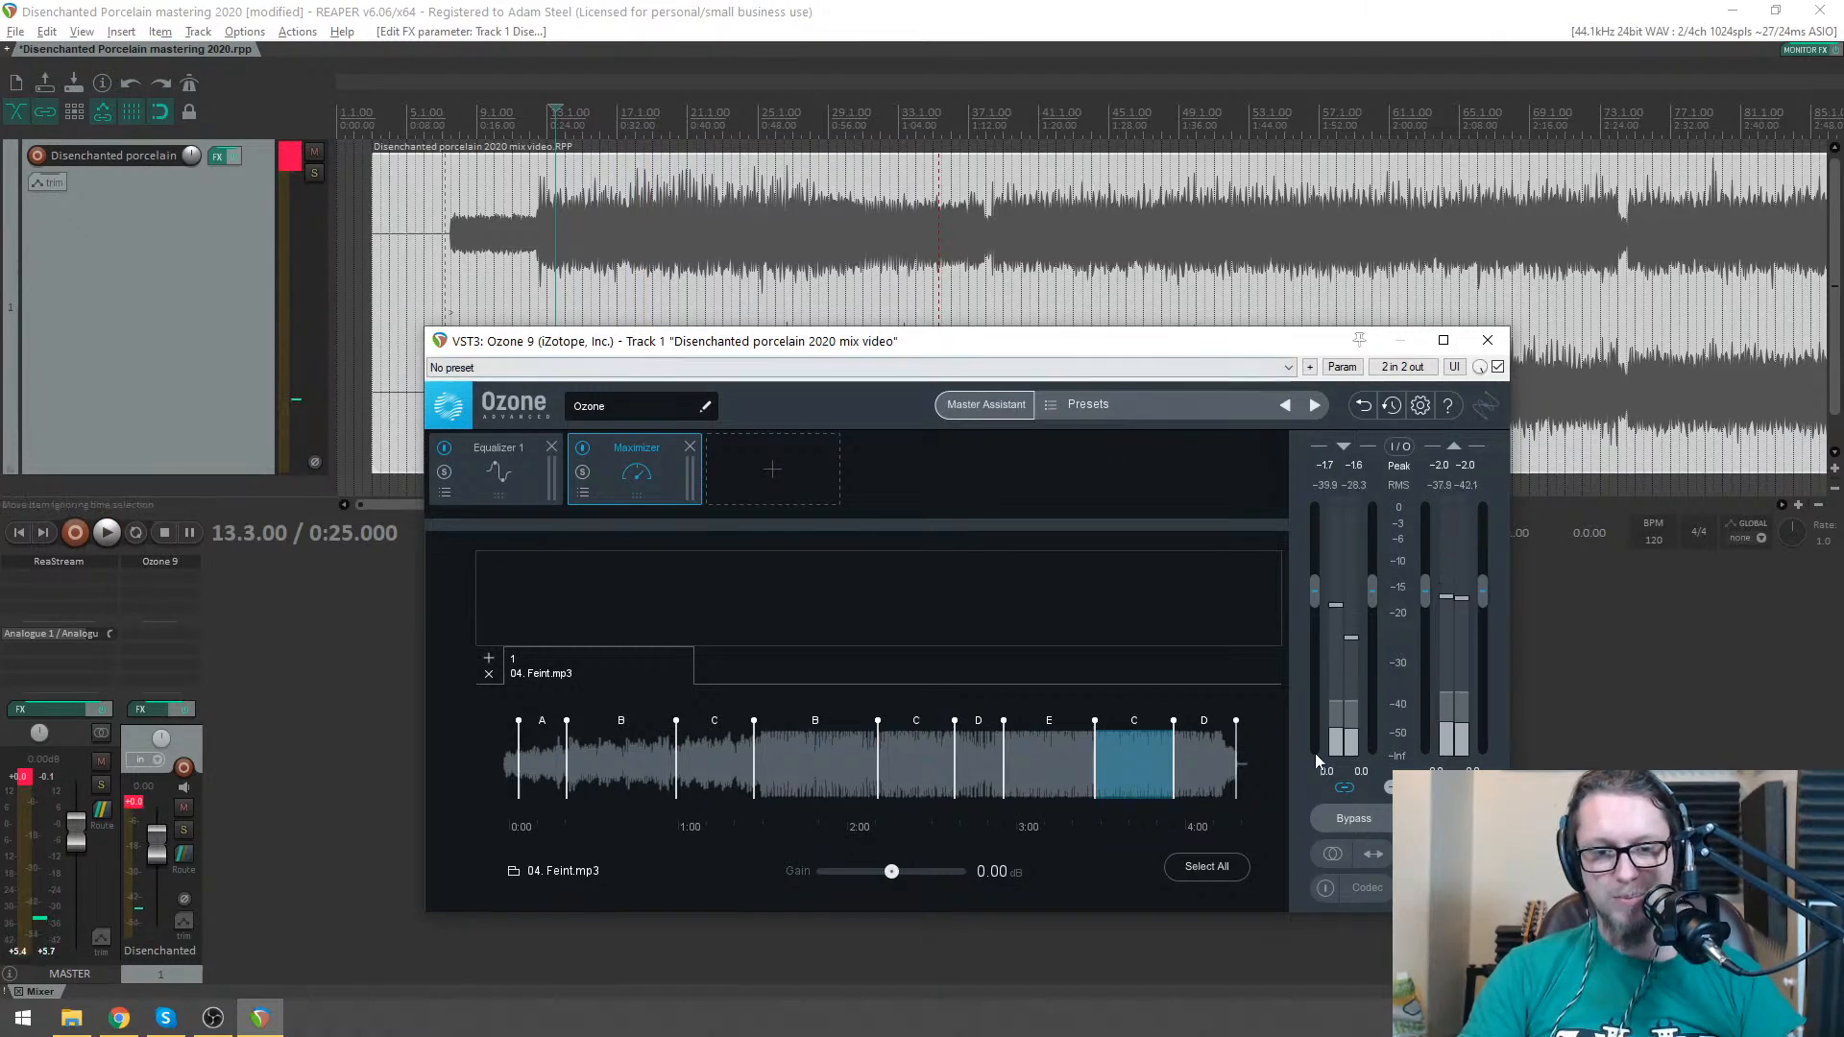
key(space)
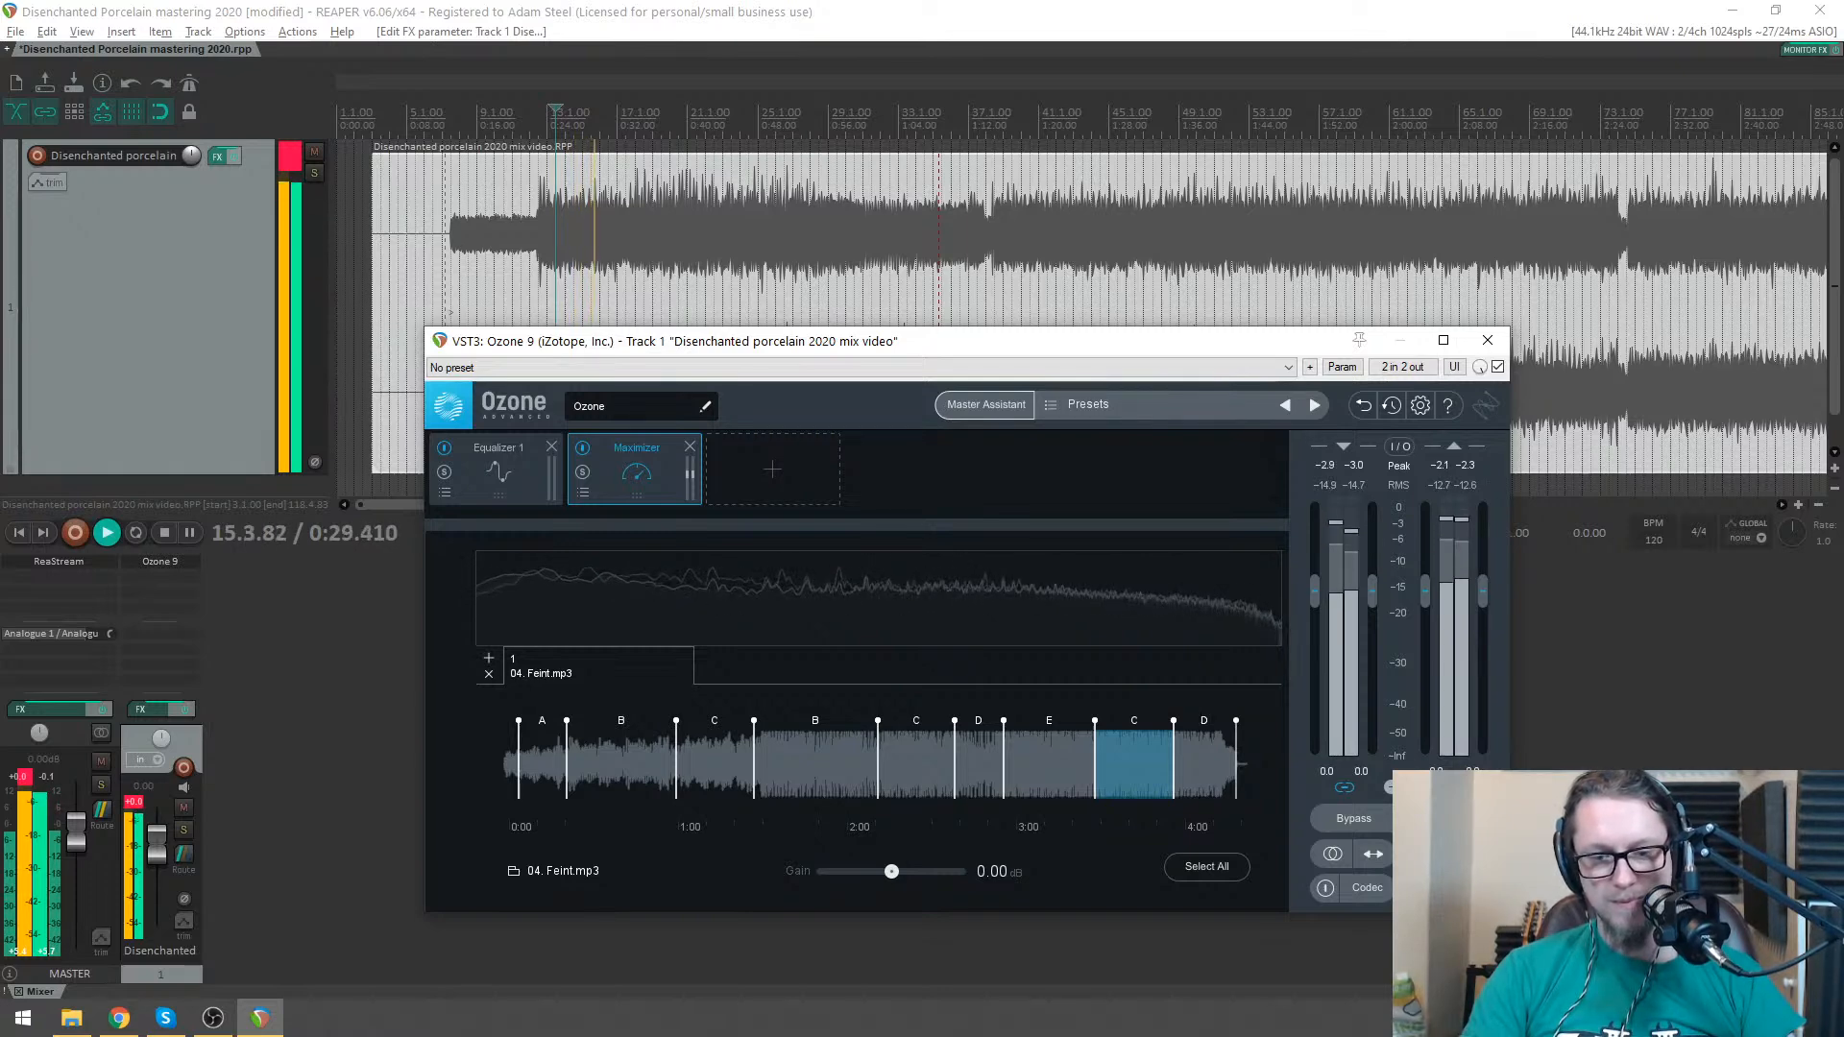
key(space)
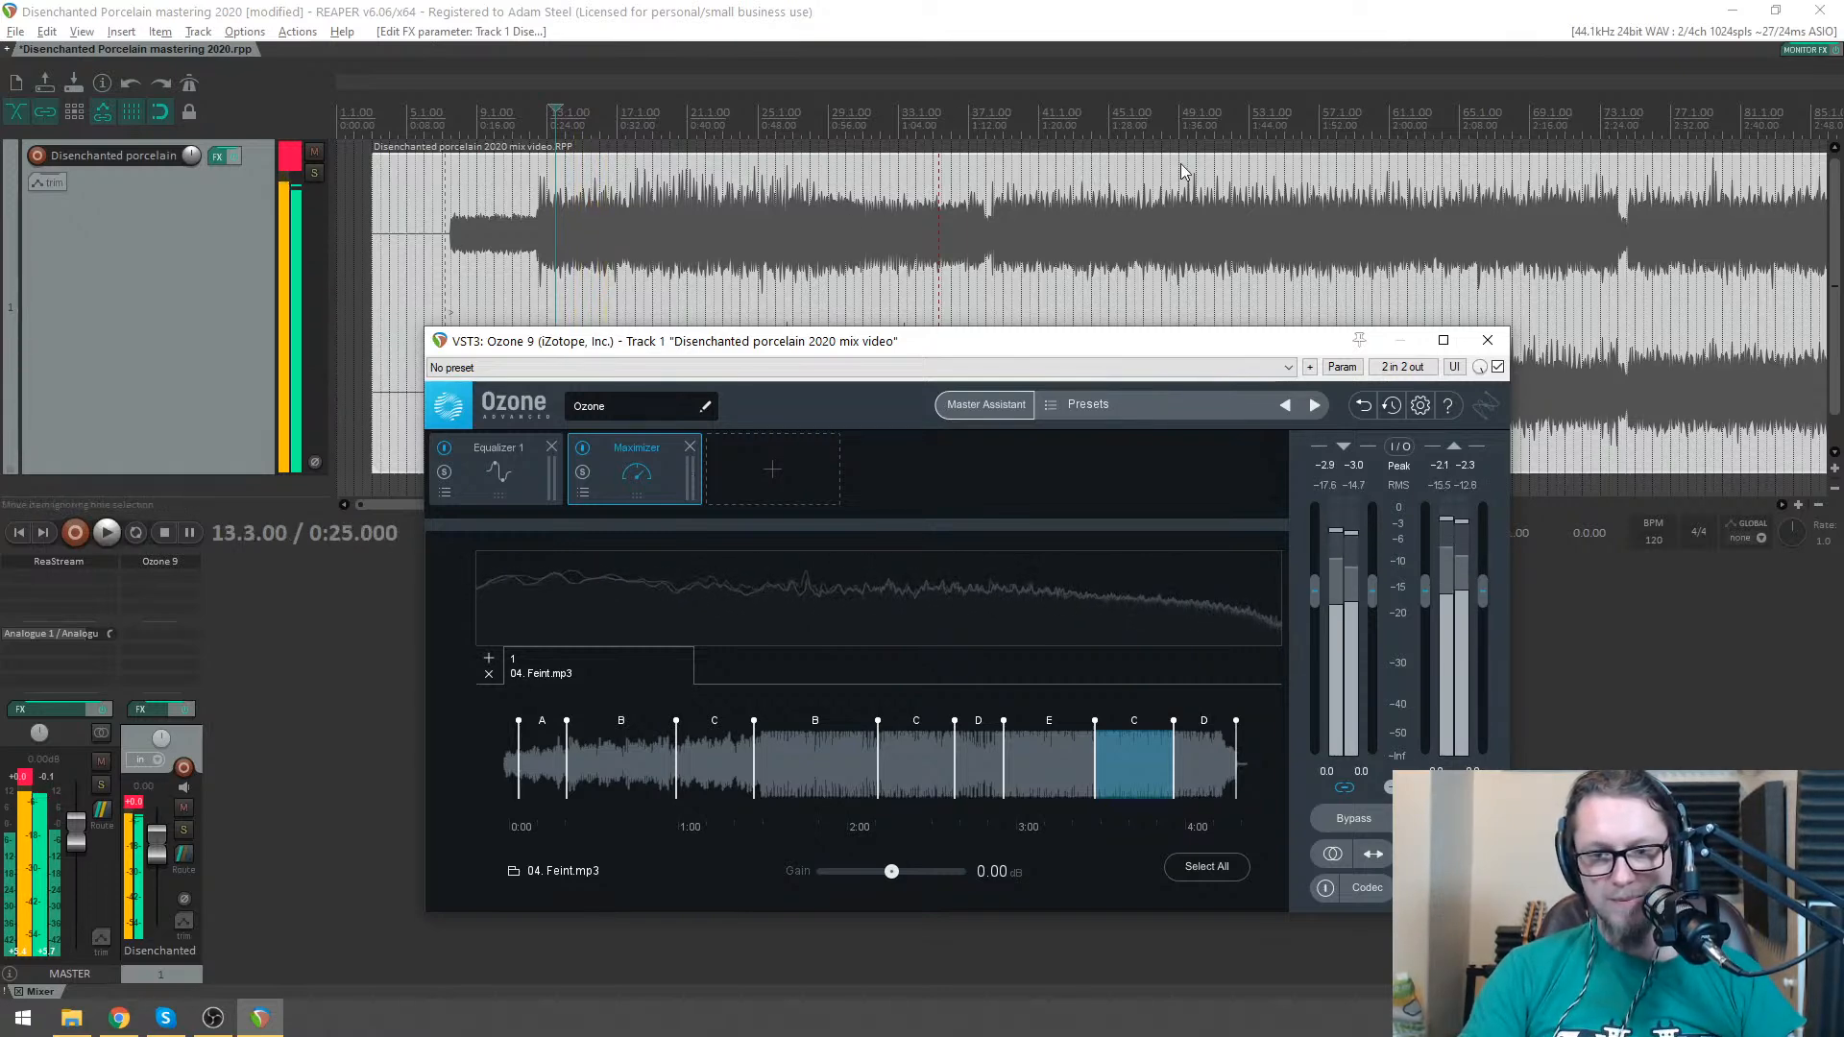
- Lower the Maximizer threshold to -6.6 dB and compare the mix from 3:12 with the Feint reference
scroll(1194, 170, down, 2)
click(1187, 123)
scroll(1187, 128, up, 3)
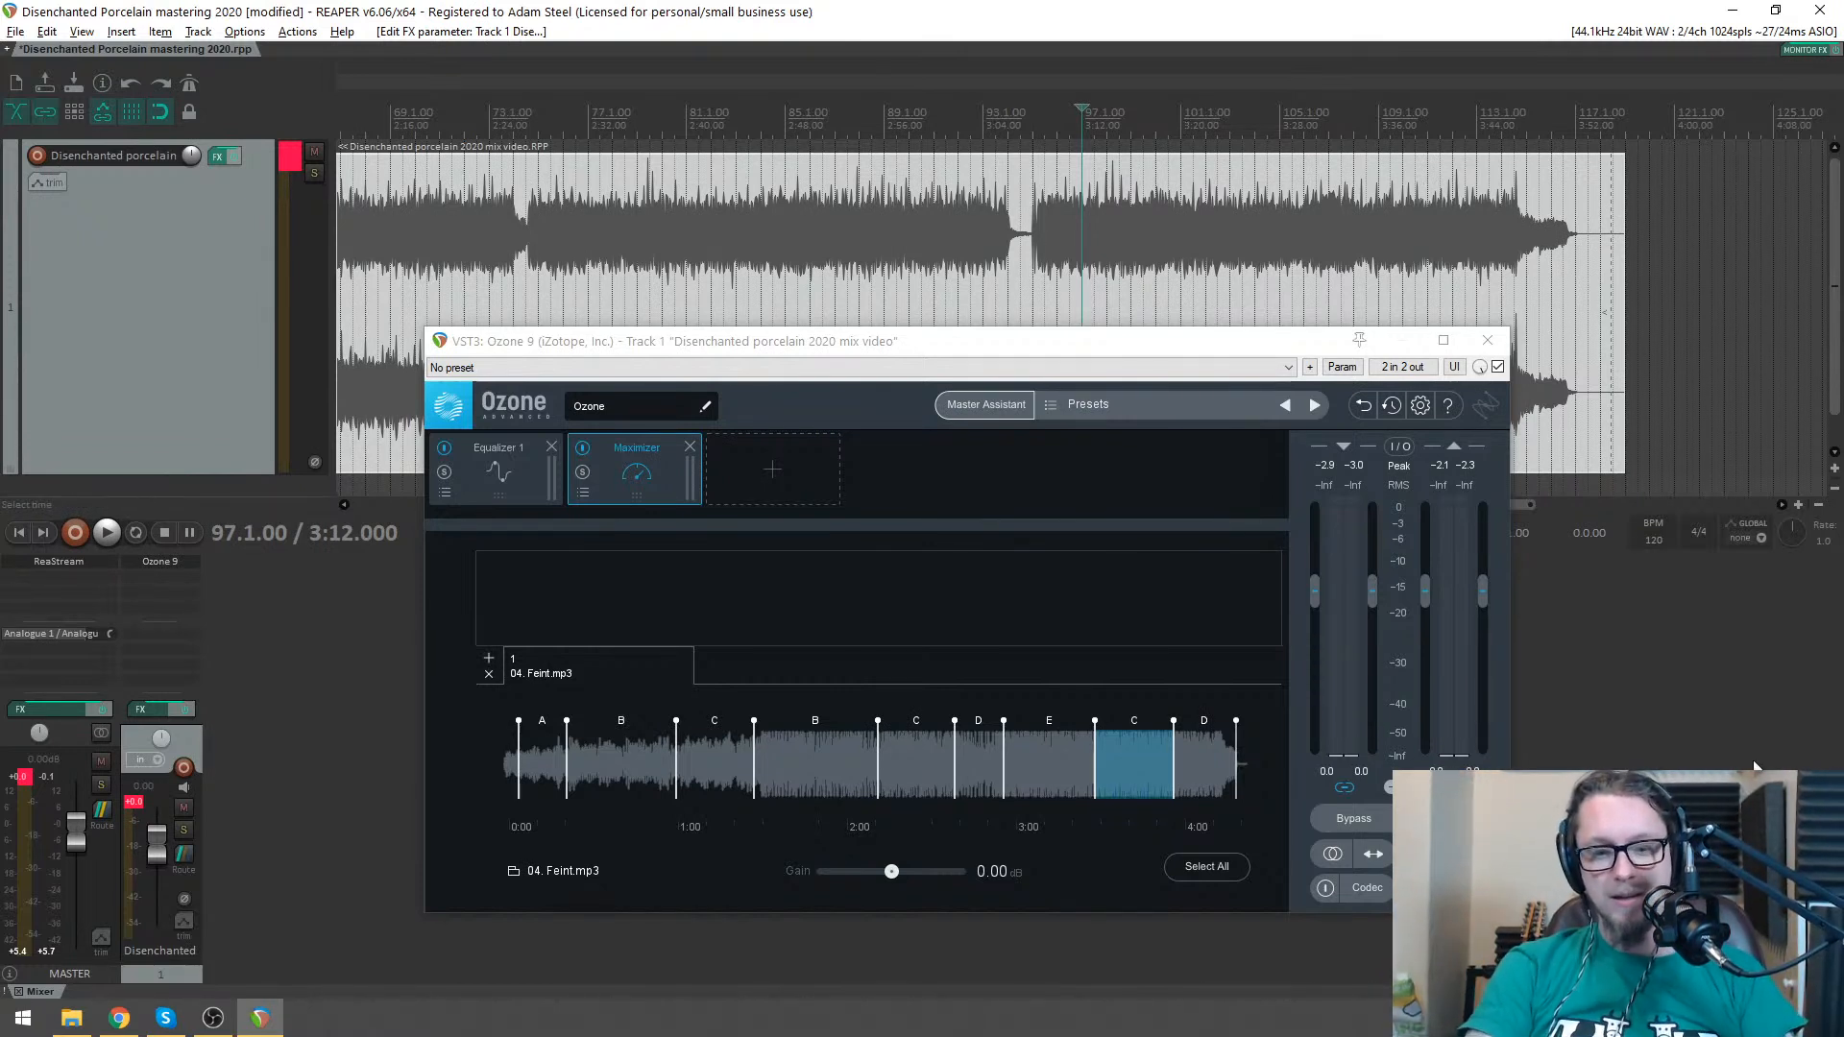
click(630, 470)
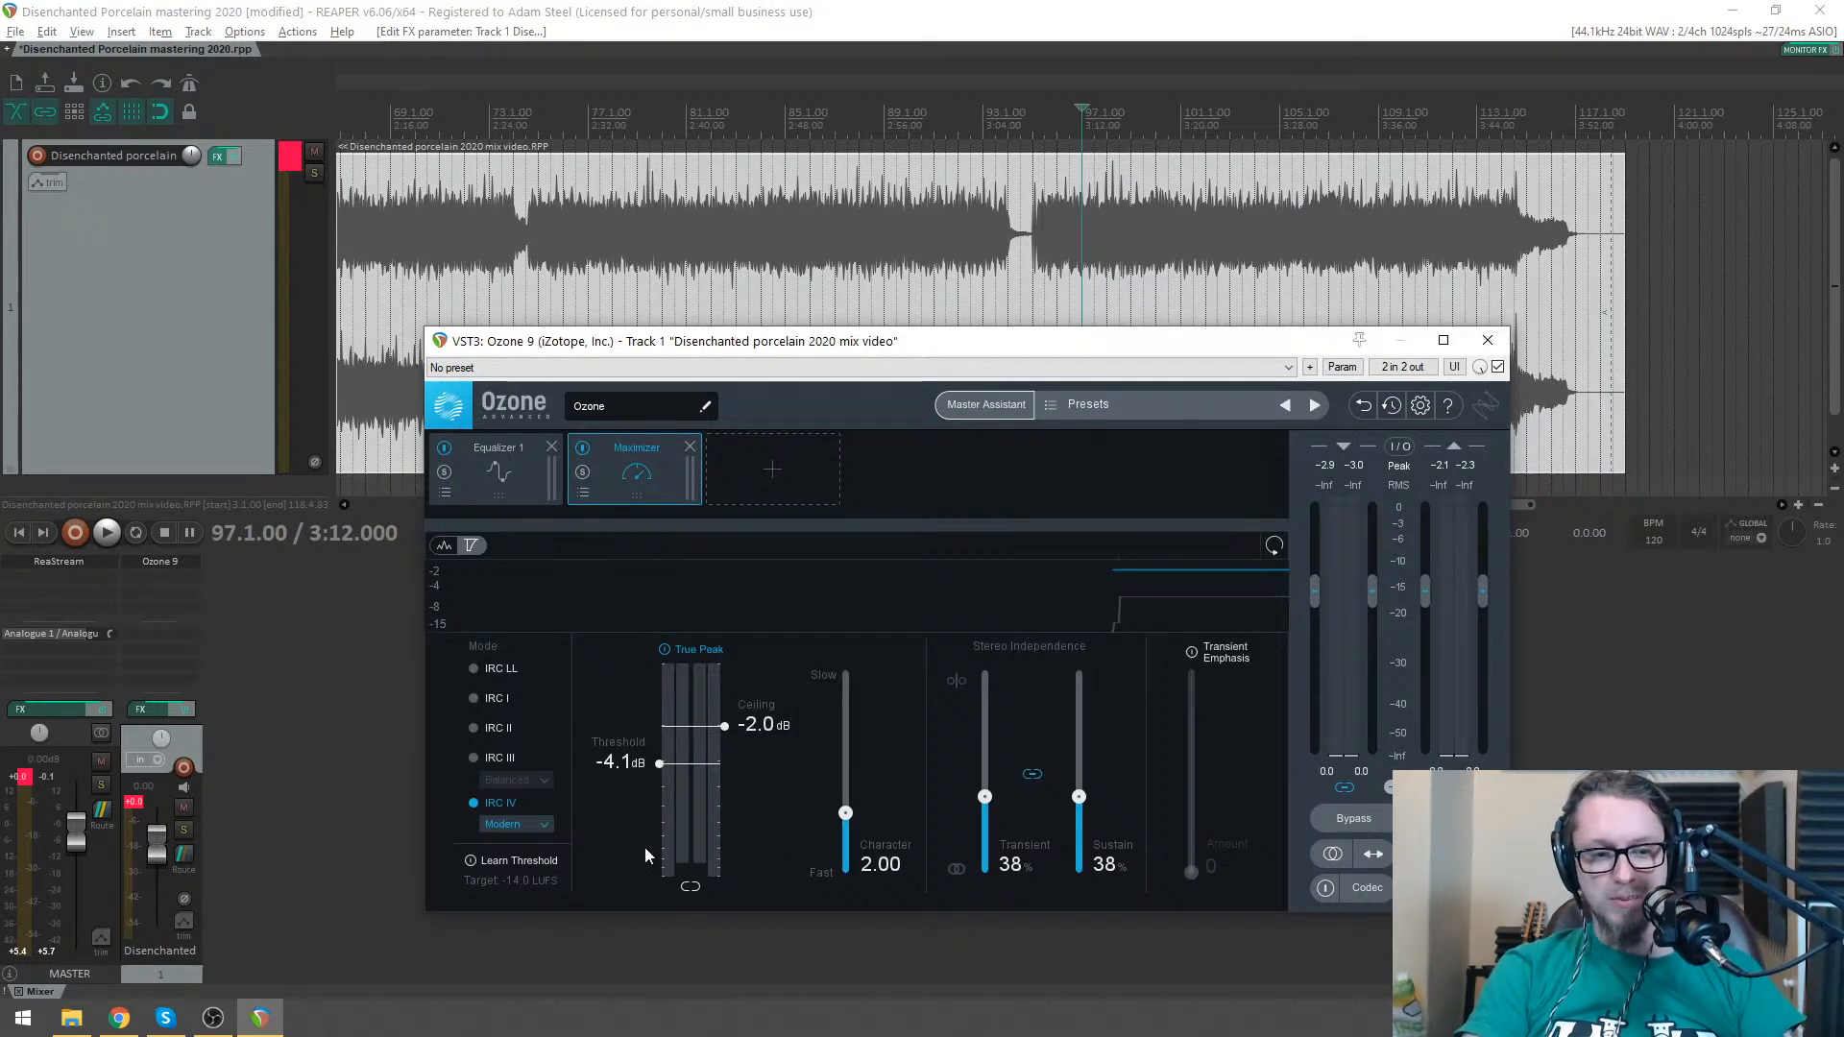
drag(655, 770, 659, 801)
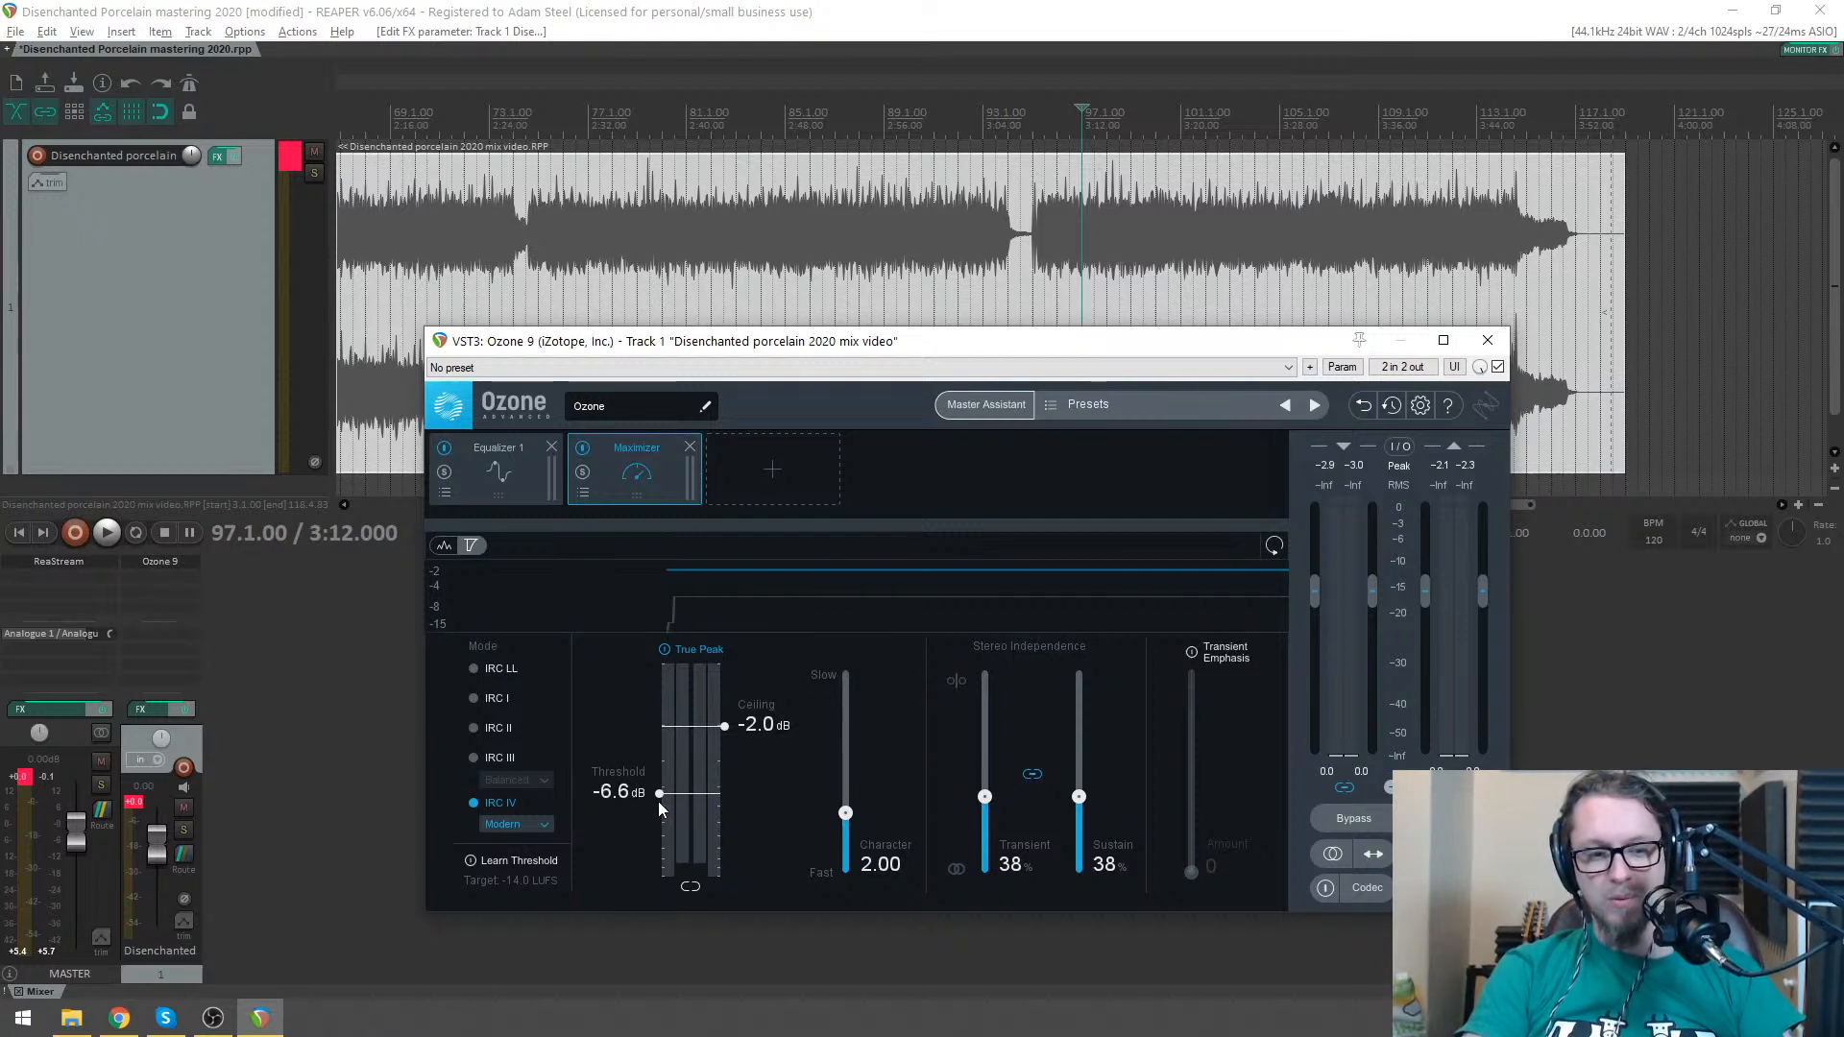
key(space)
click(1373, 854)
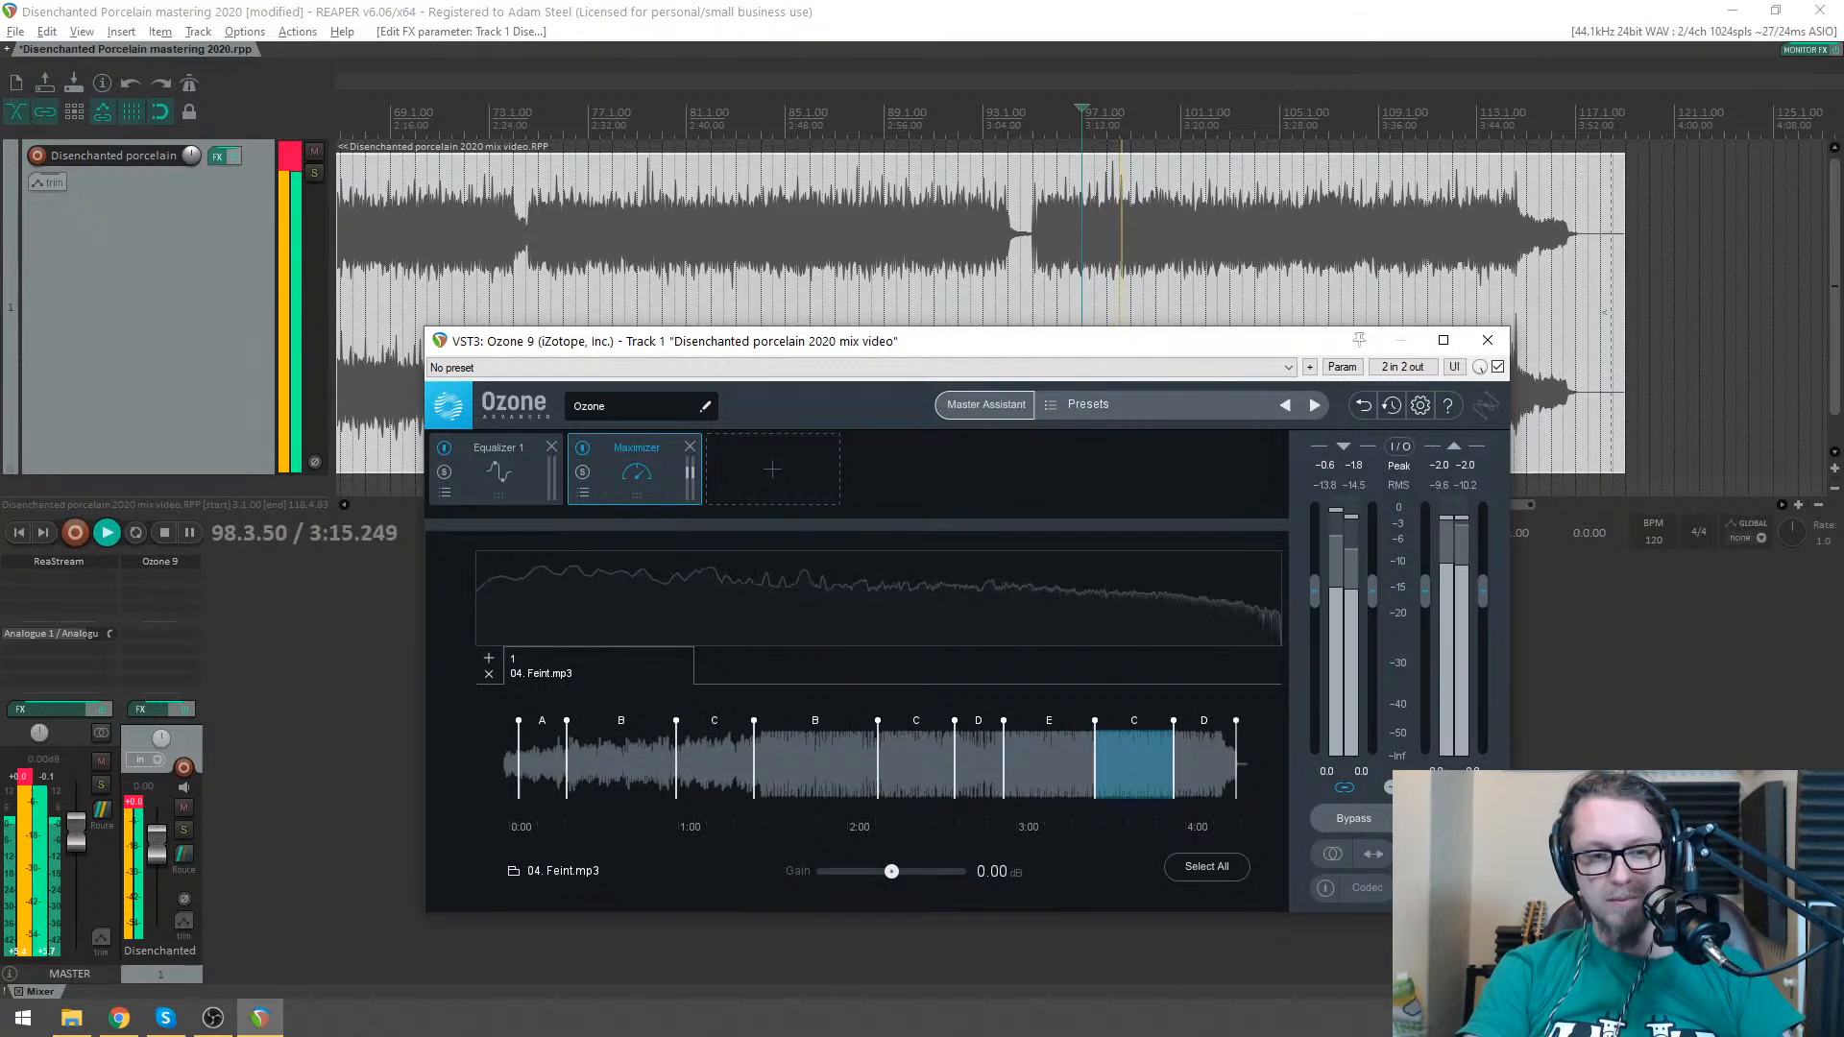
key(space)
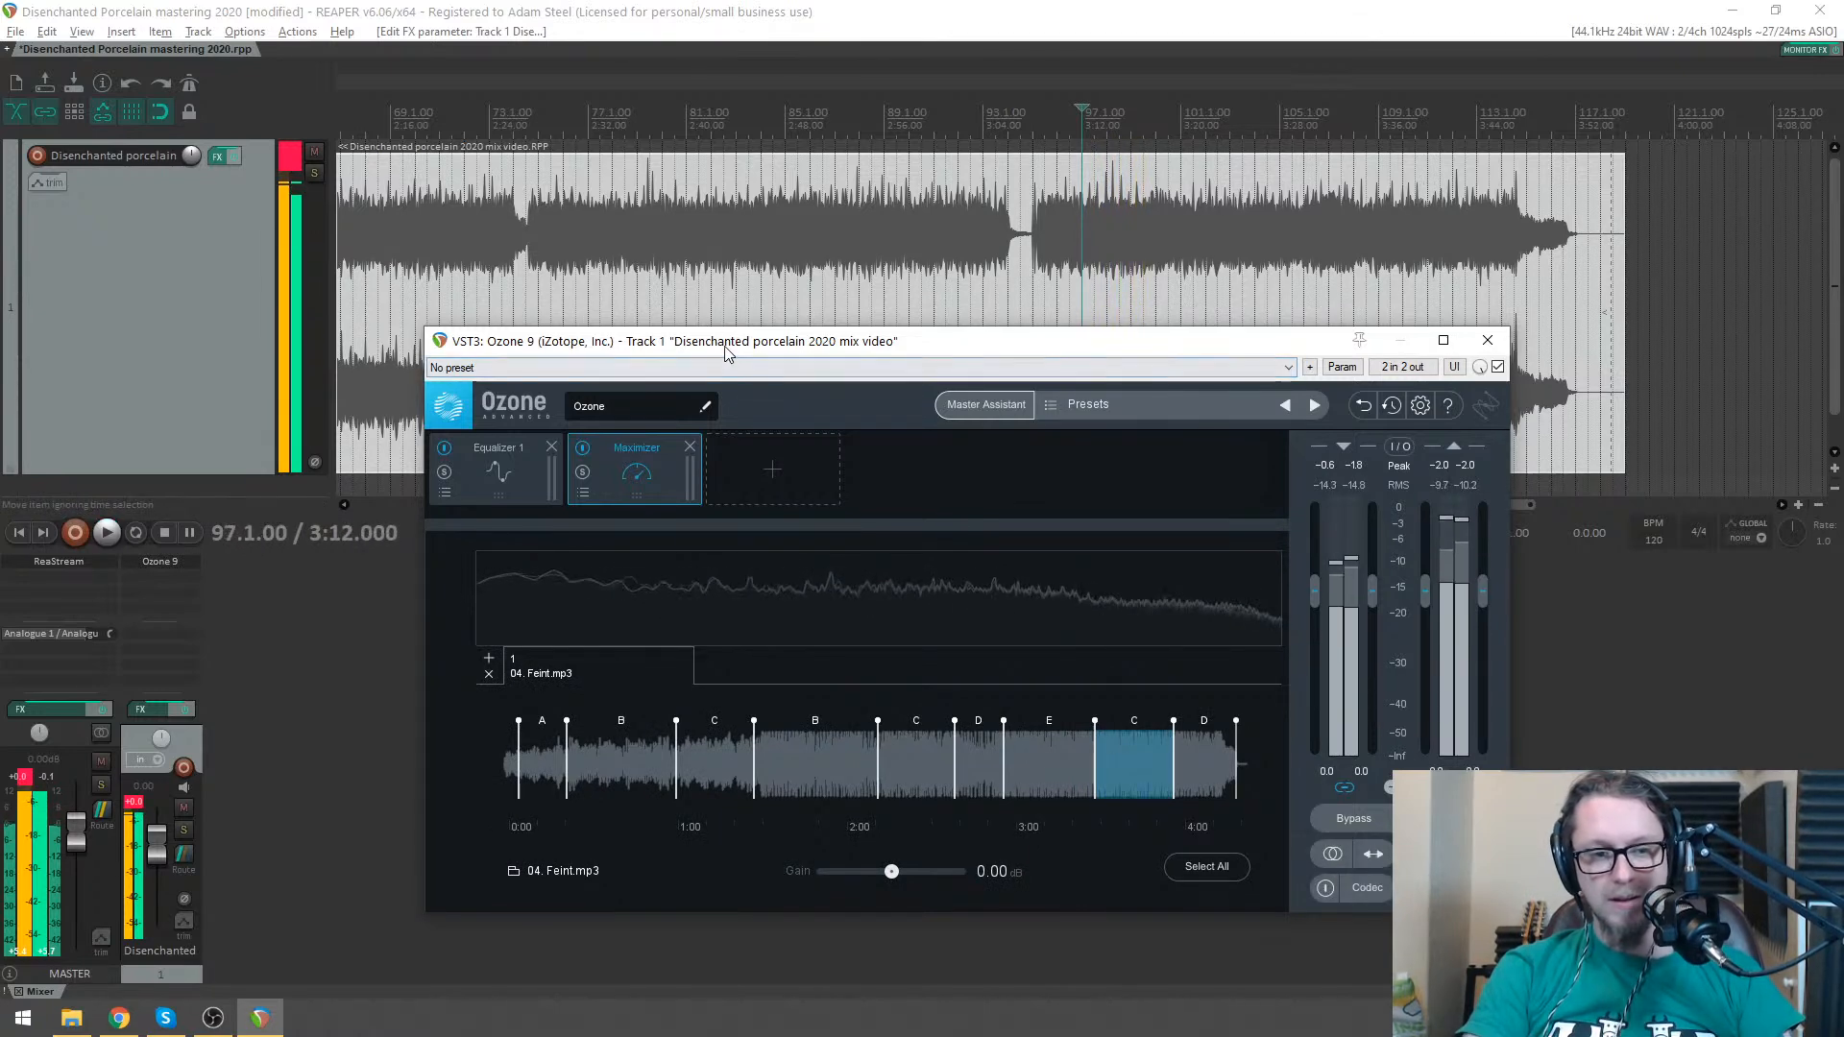
- Add the Gullfoss plugin to the Disenchanted porcelain track and place it before Ozone 9 in the chain
mouse_move(801, 356)
mouse_down()
mouse_move(754, 336)
mouse_move(769, 348)
mouse_up()
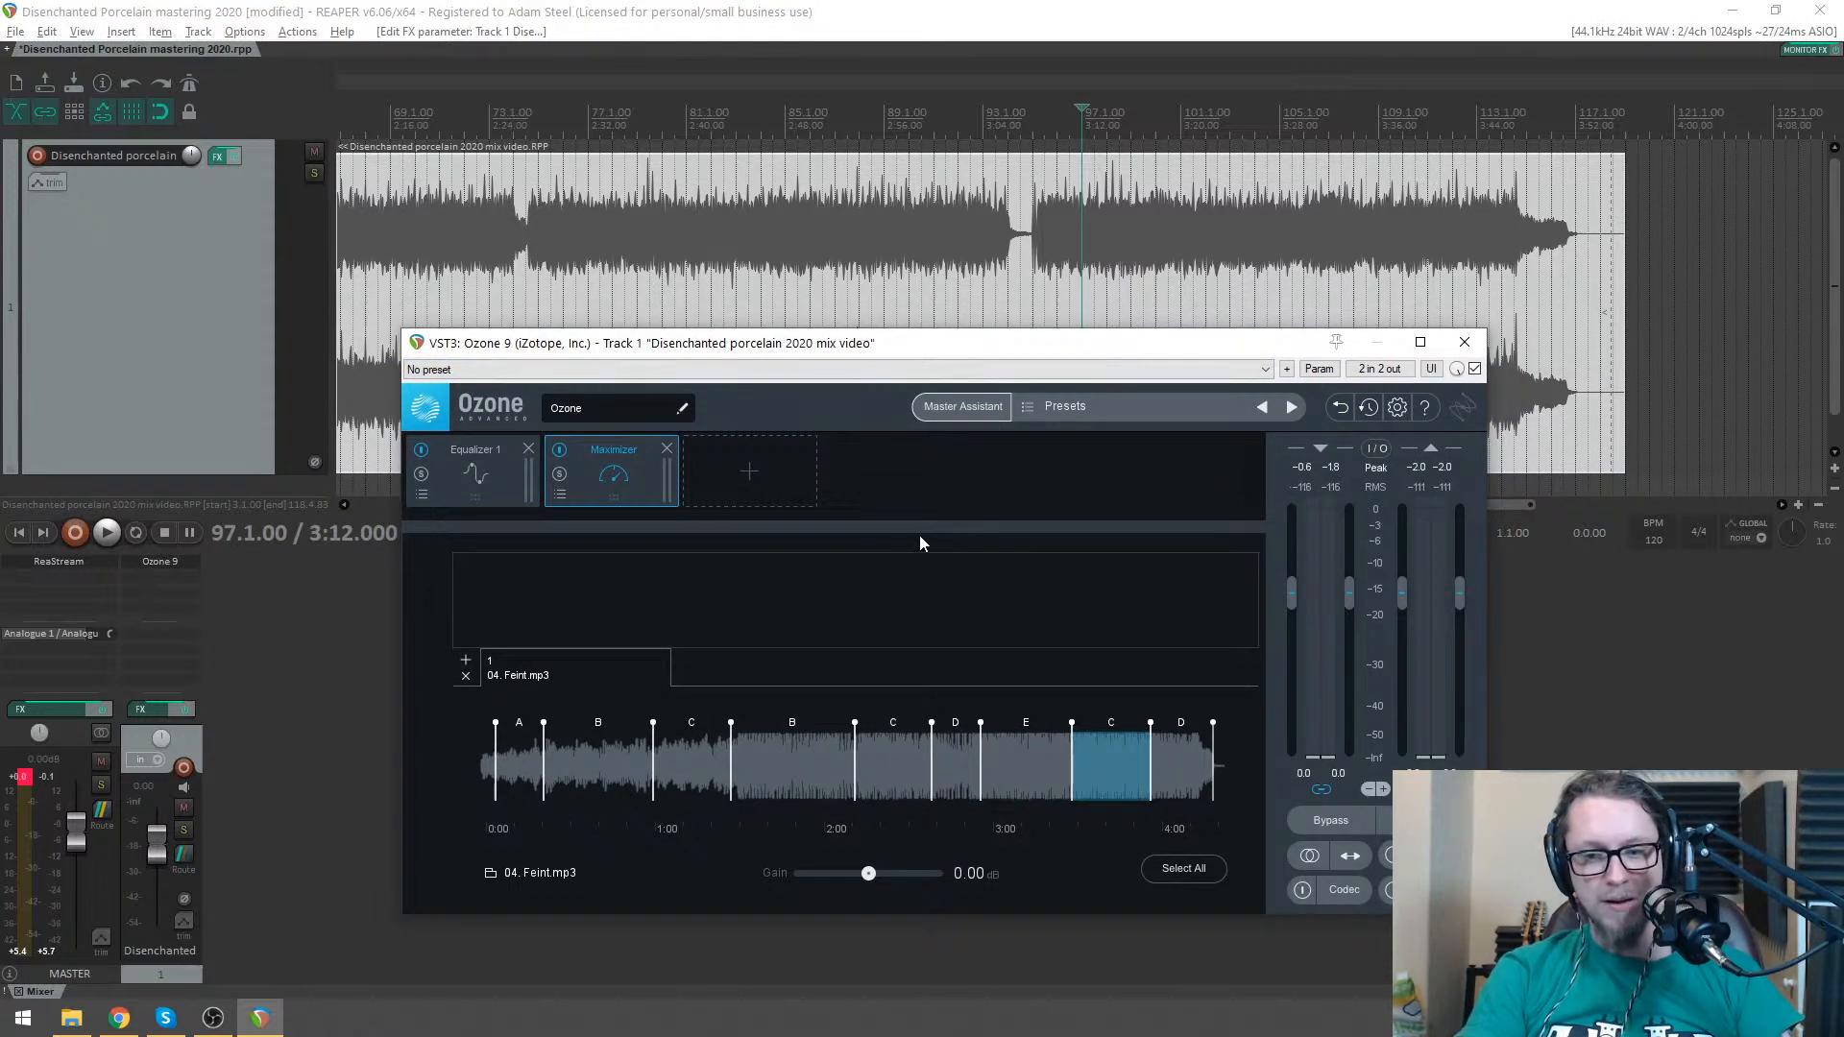
double_click(152, 585)
text(gul)
double_click(351, 411)
drag(140, 575, 154, 561)
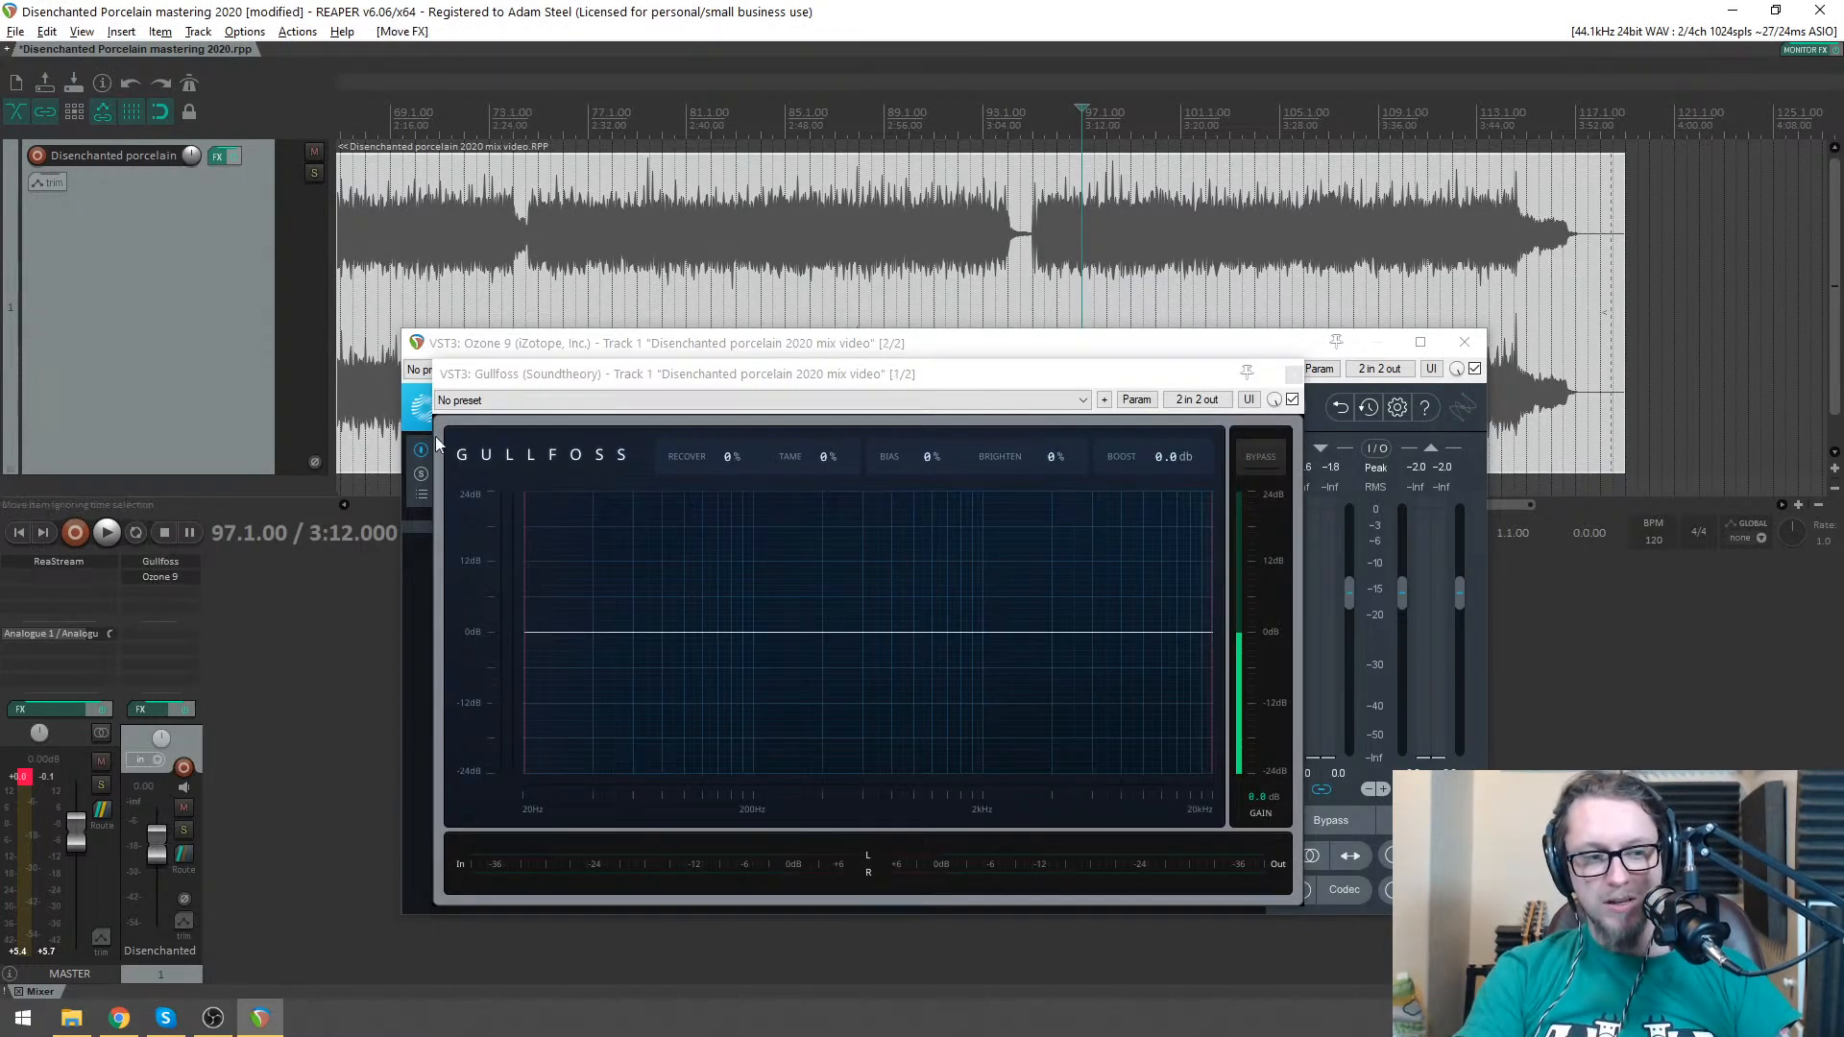
- Set Gullfoss Recover to 37% and Tame to 50% while the mix plays
drag(615, 375, 453, 254)
drag(1218, 346, 1482, 385)
mouse_move(898, 258)
mouse_down()
mouse_move(885, 231)
mouse_move(902, 236)
mouse_up()
key(space)
drag(688, 326, 708, 230)
drag(546, 305, 609, 246)
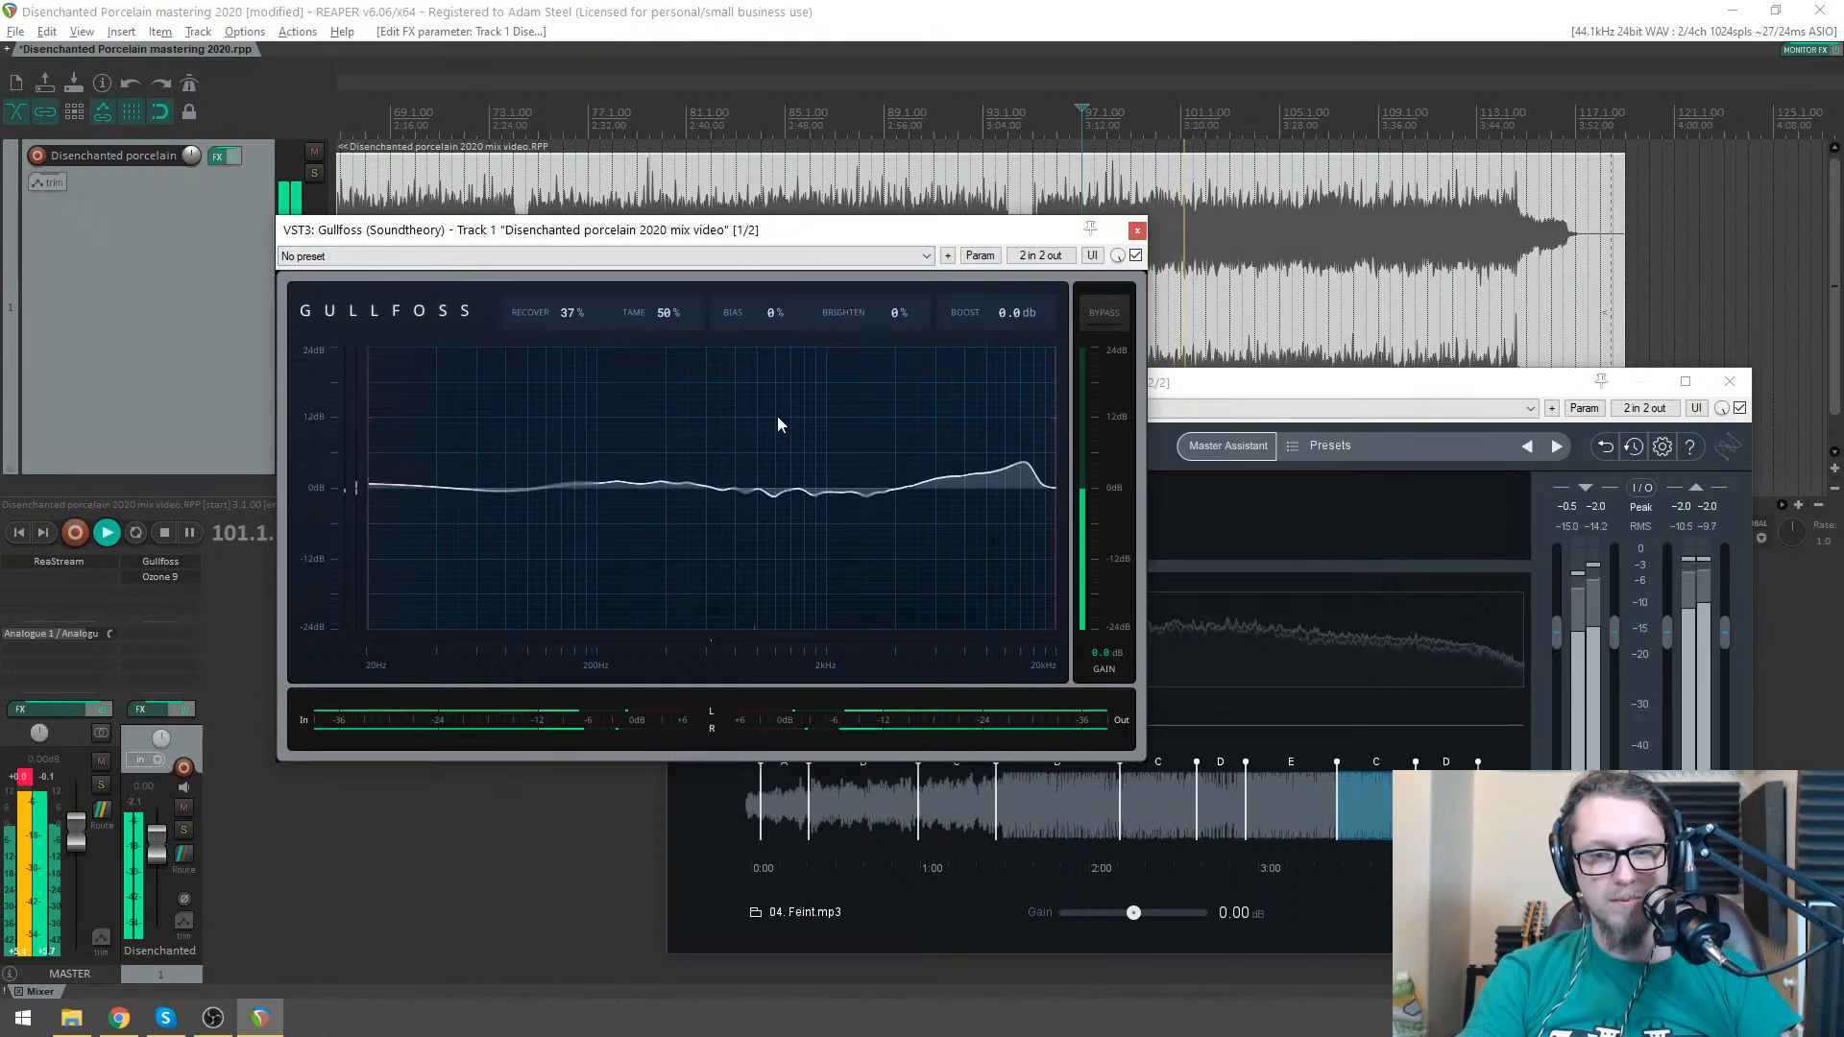
- Stop playback and save the mastering project
click(1258, 391)
click(1018, 75)
key(space)
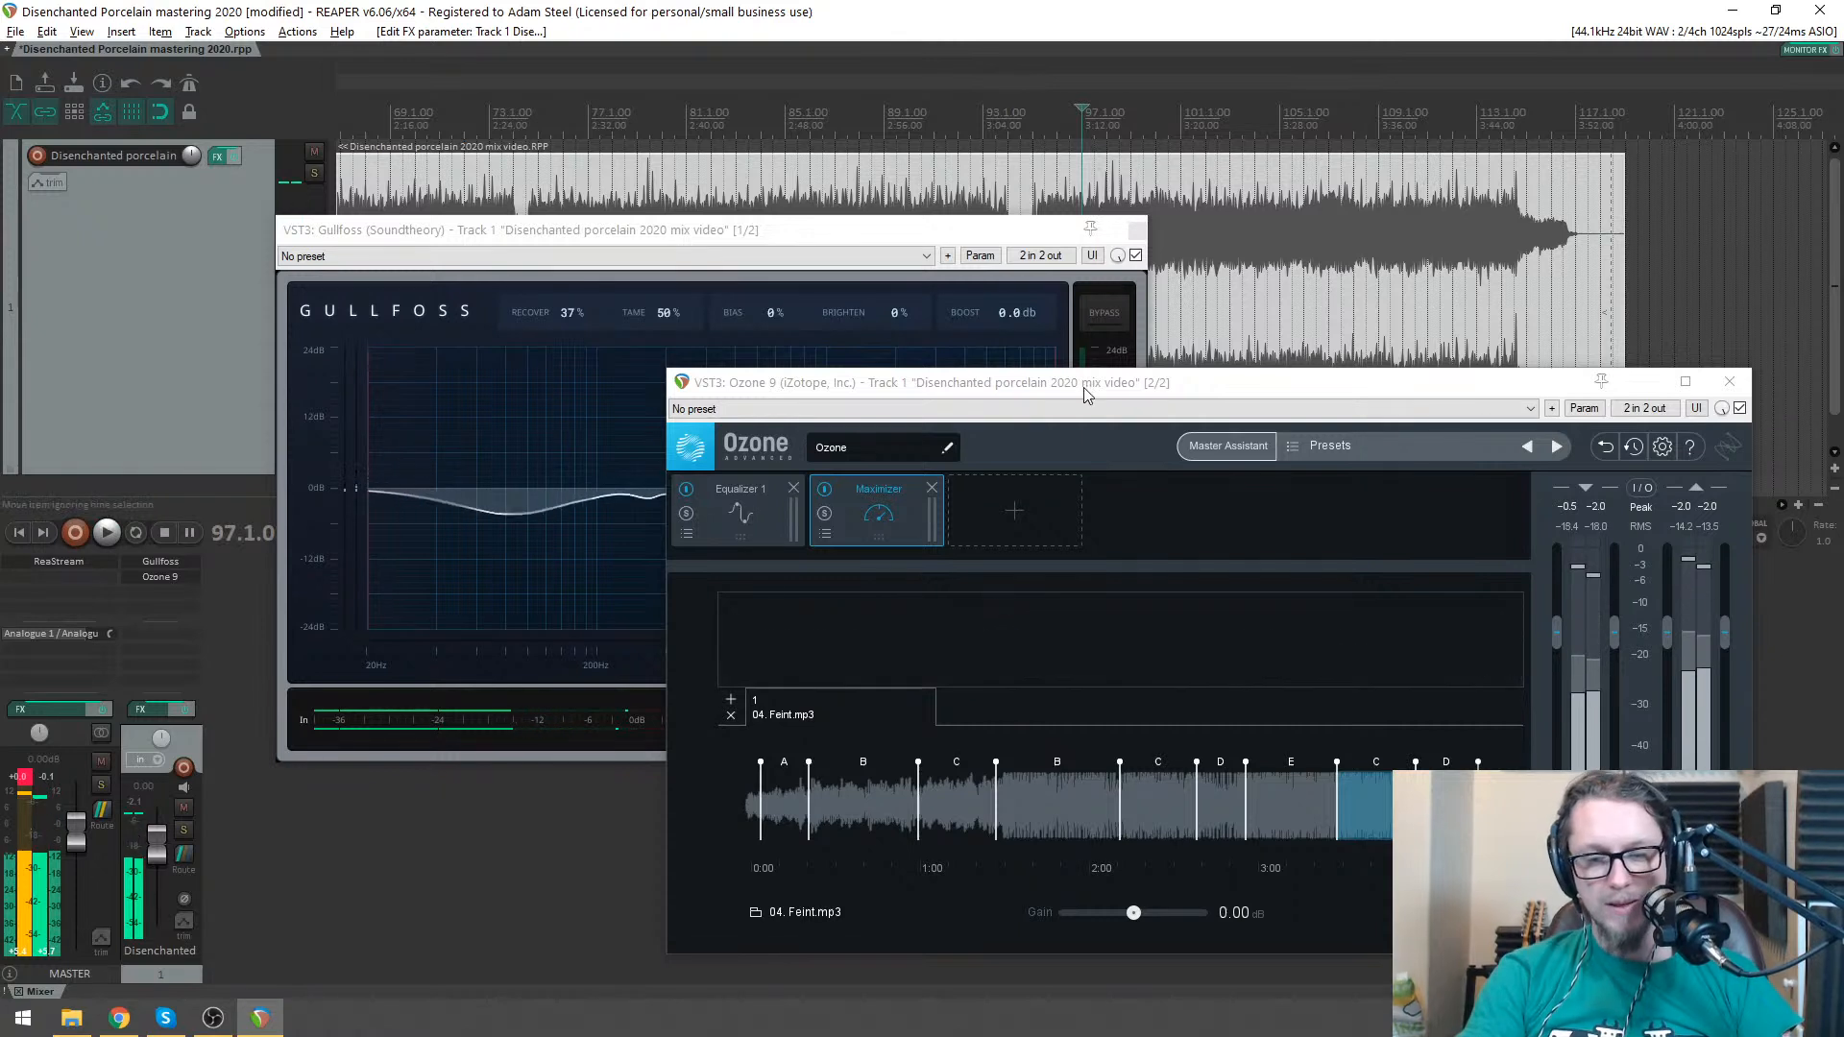
key(ctrl+s)
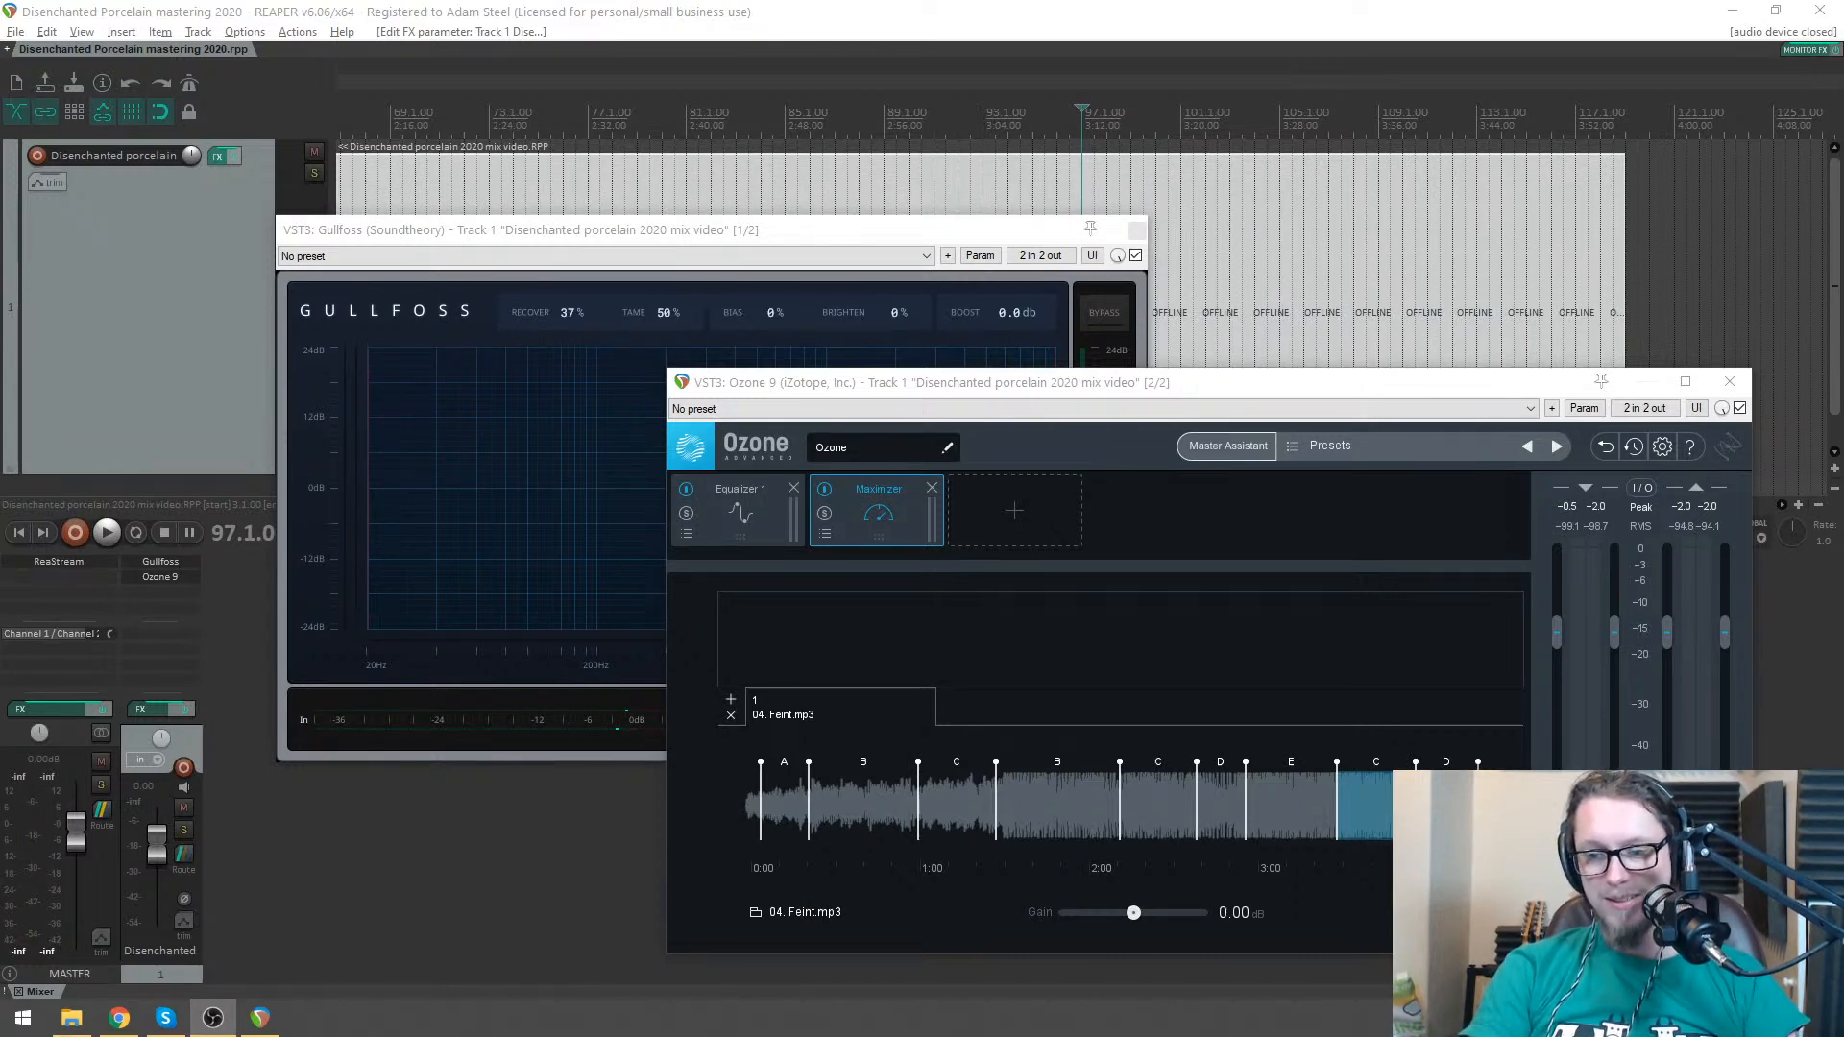
- Reposition the Ozone 9 window and open its Maximizer settings for review
drag(1030, 383, 626, 385)
click(446, 503)
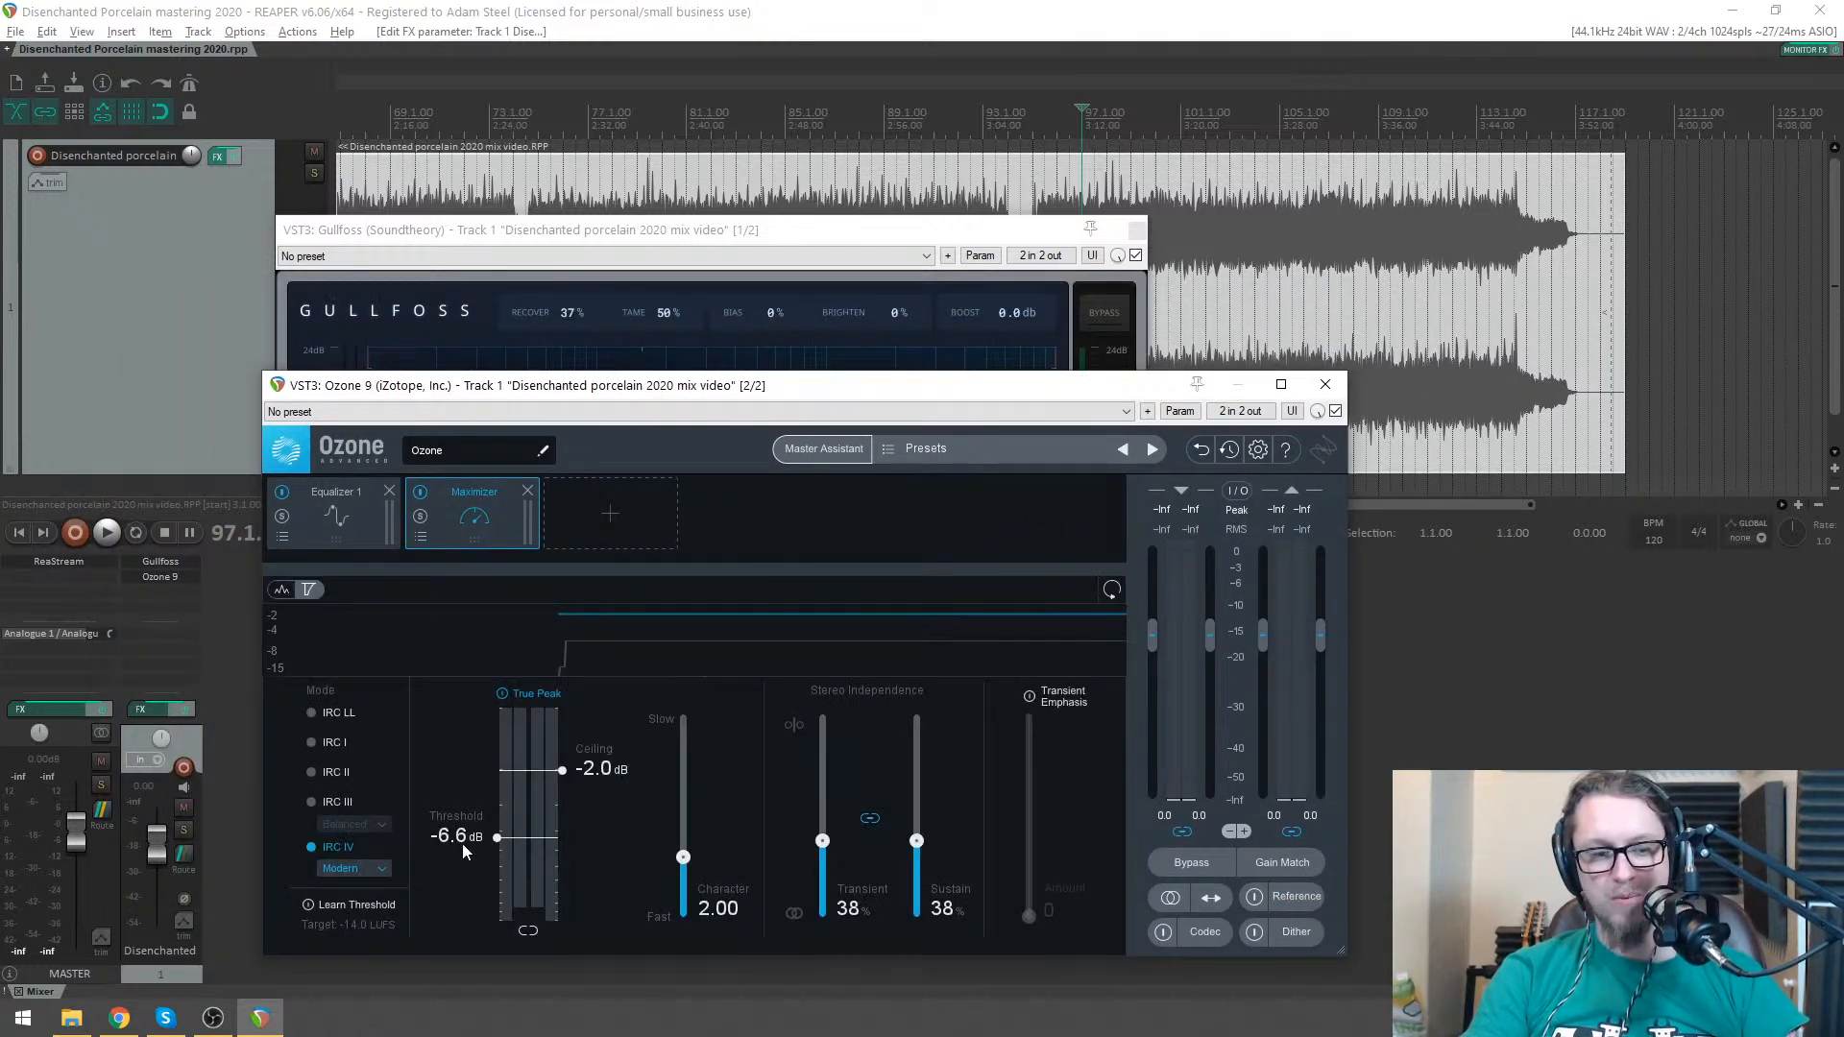
drag(864, 386, 863, 370)
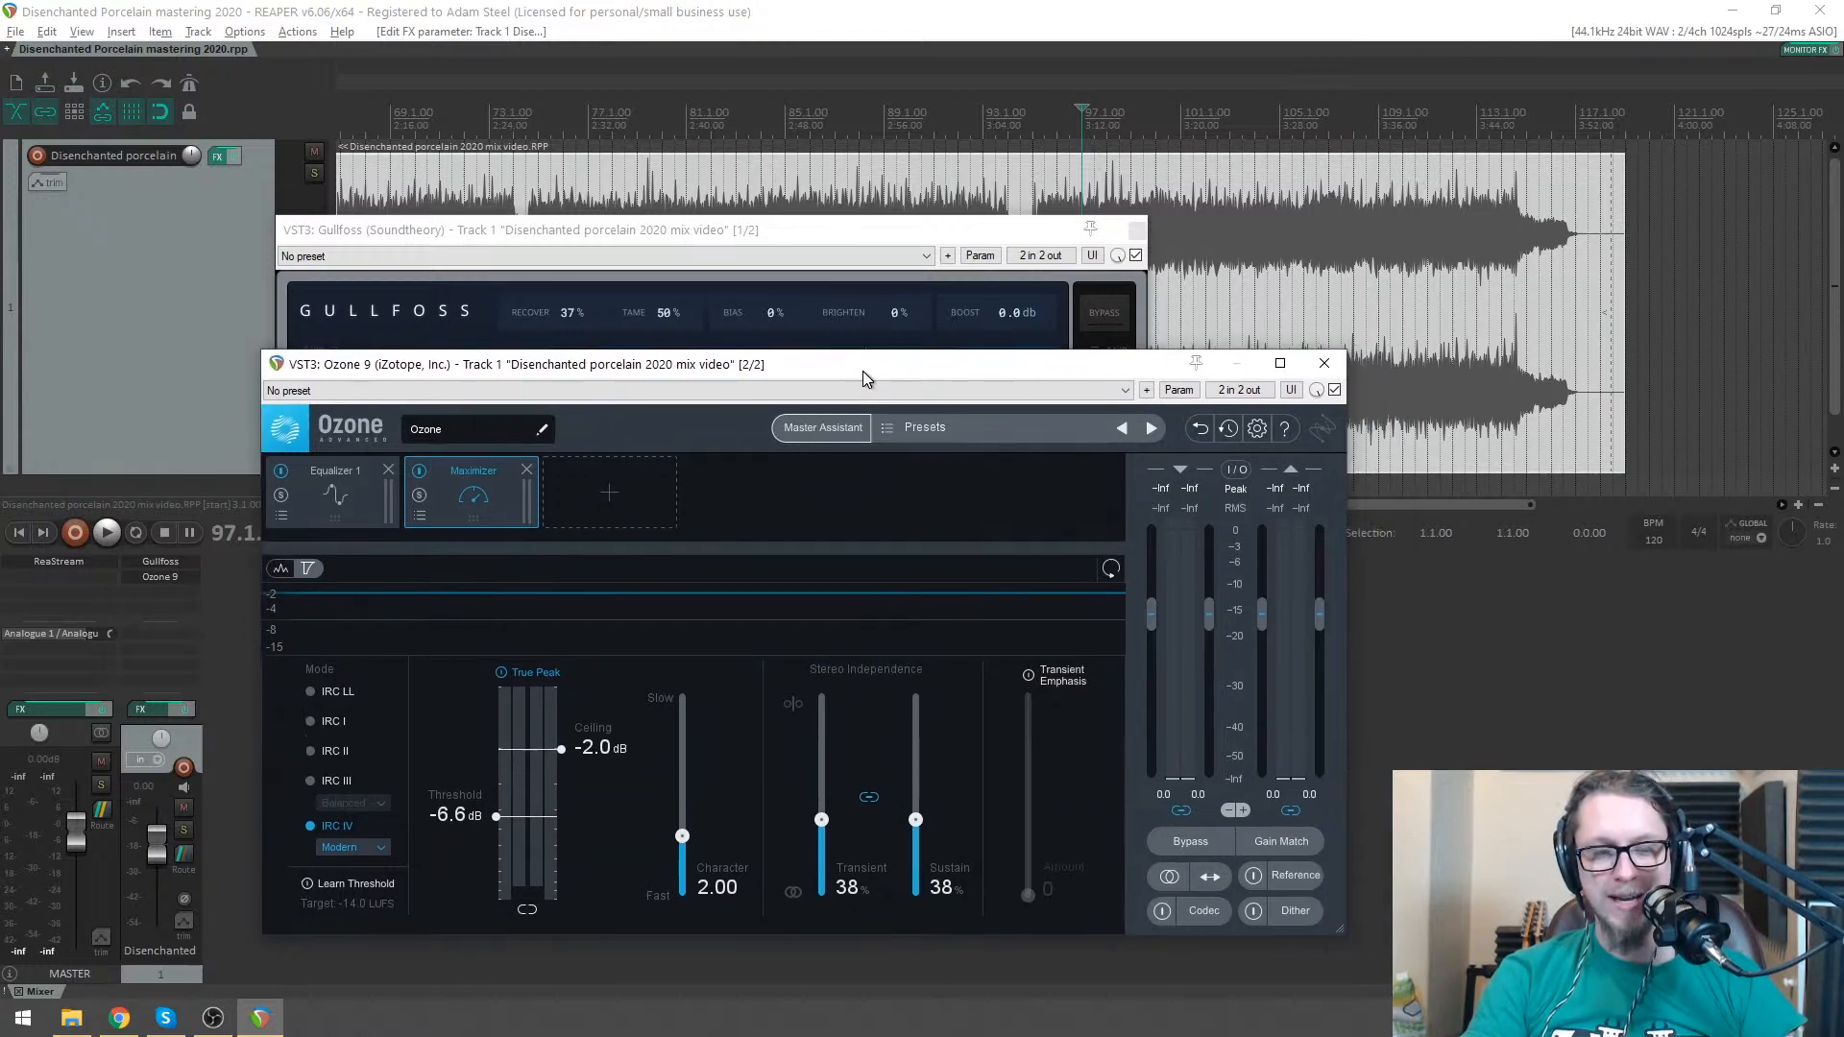
- Raise Gullfoss Tame to 59% while playing the mix from 3:12
drag(829, 232, 705, 191)
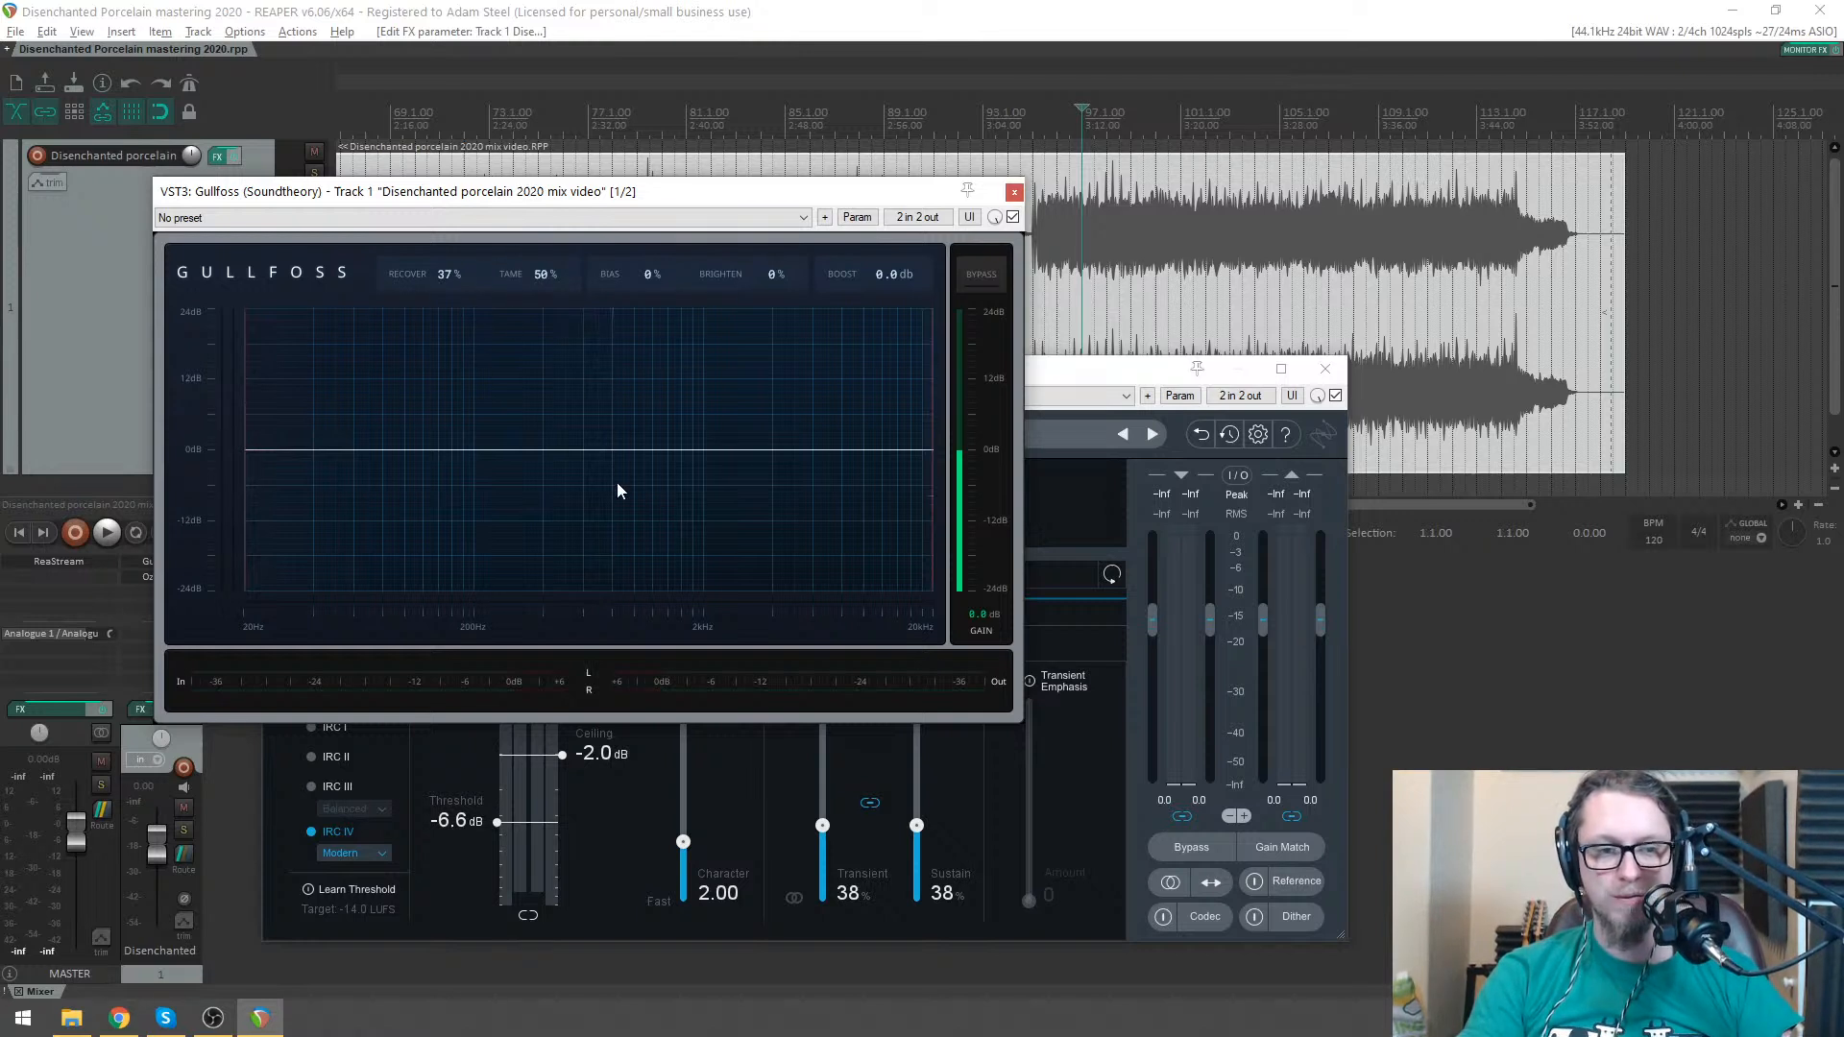
key(space)
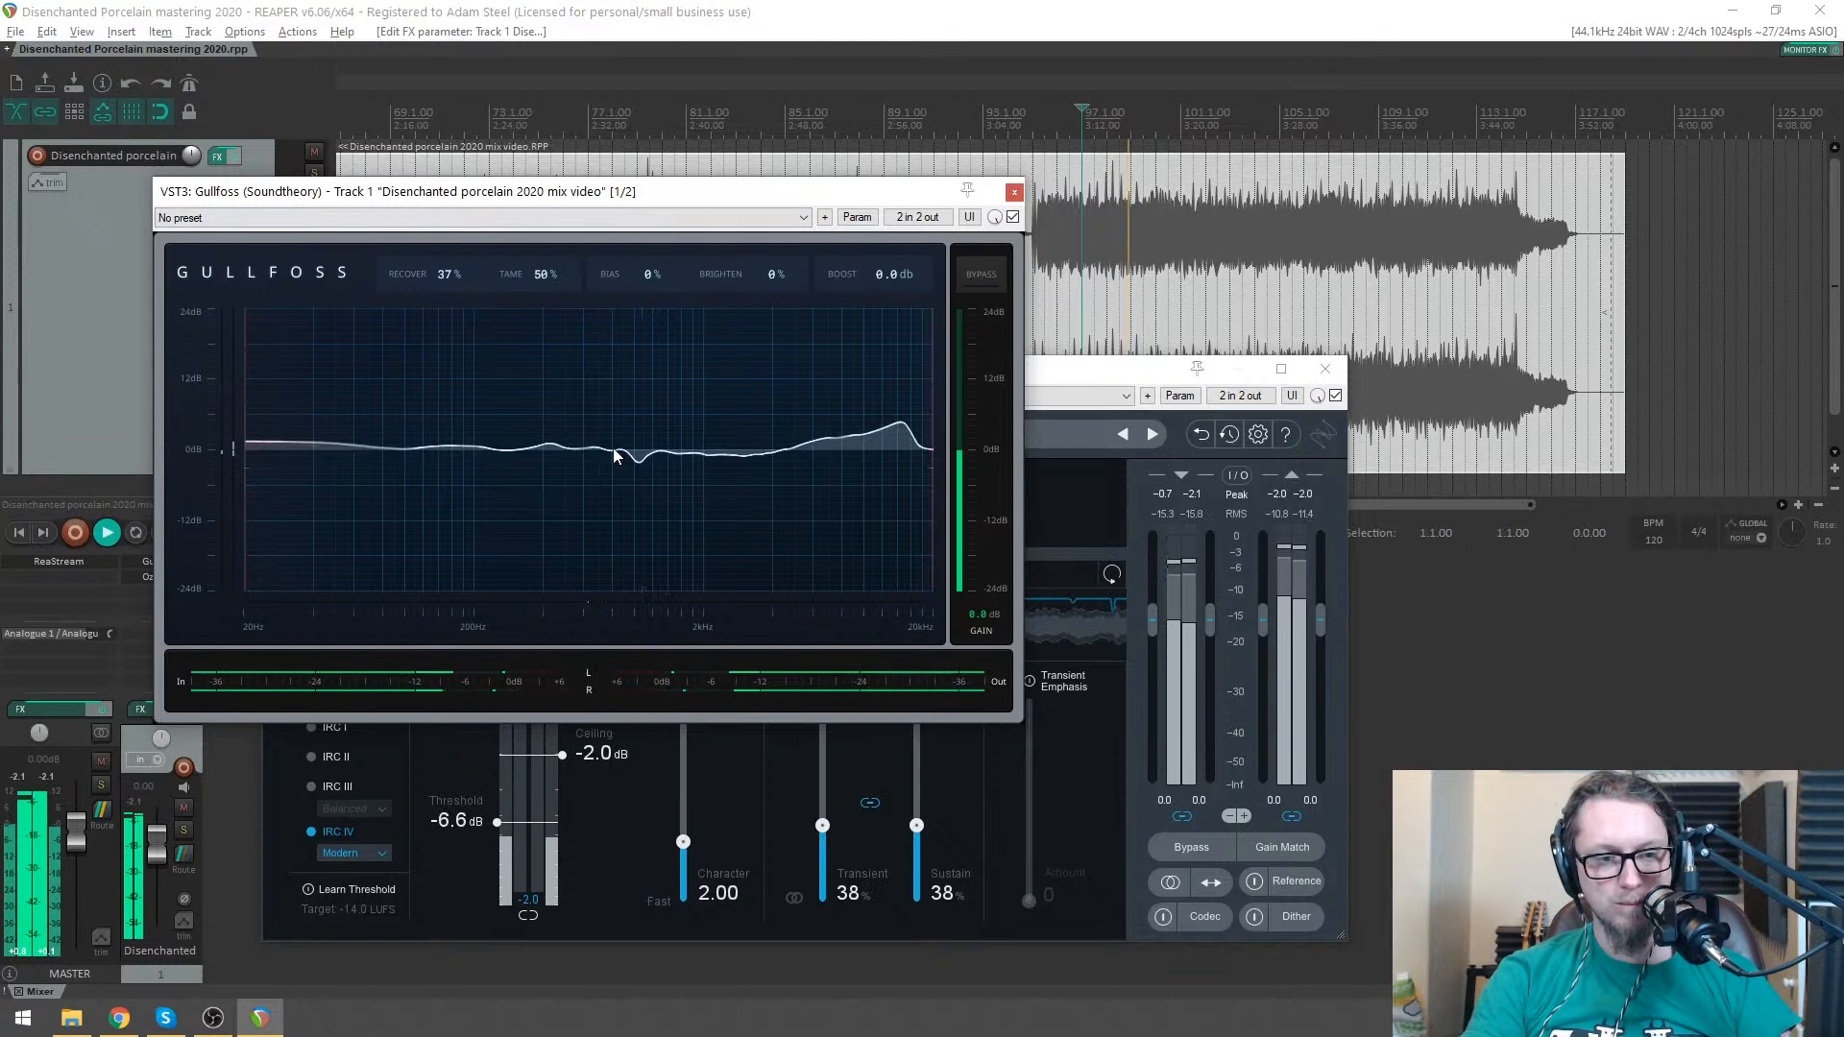
drag(538, 281, 794, 347)
key(space)
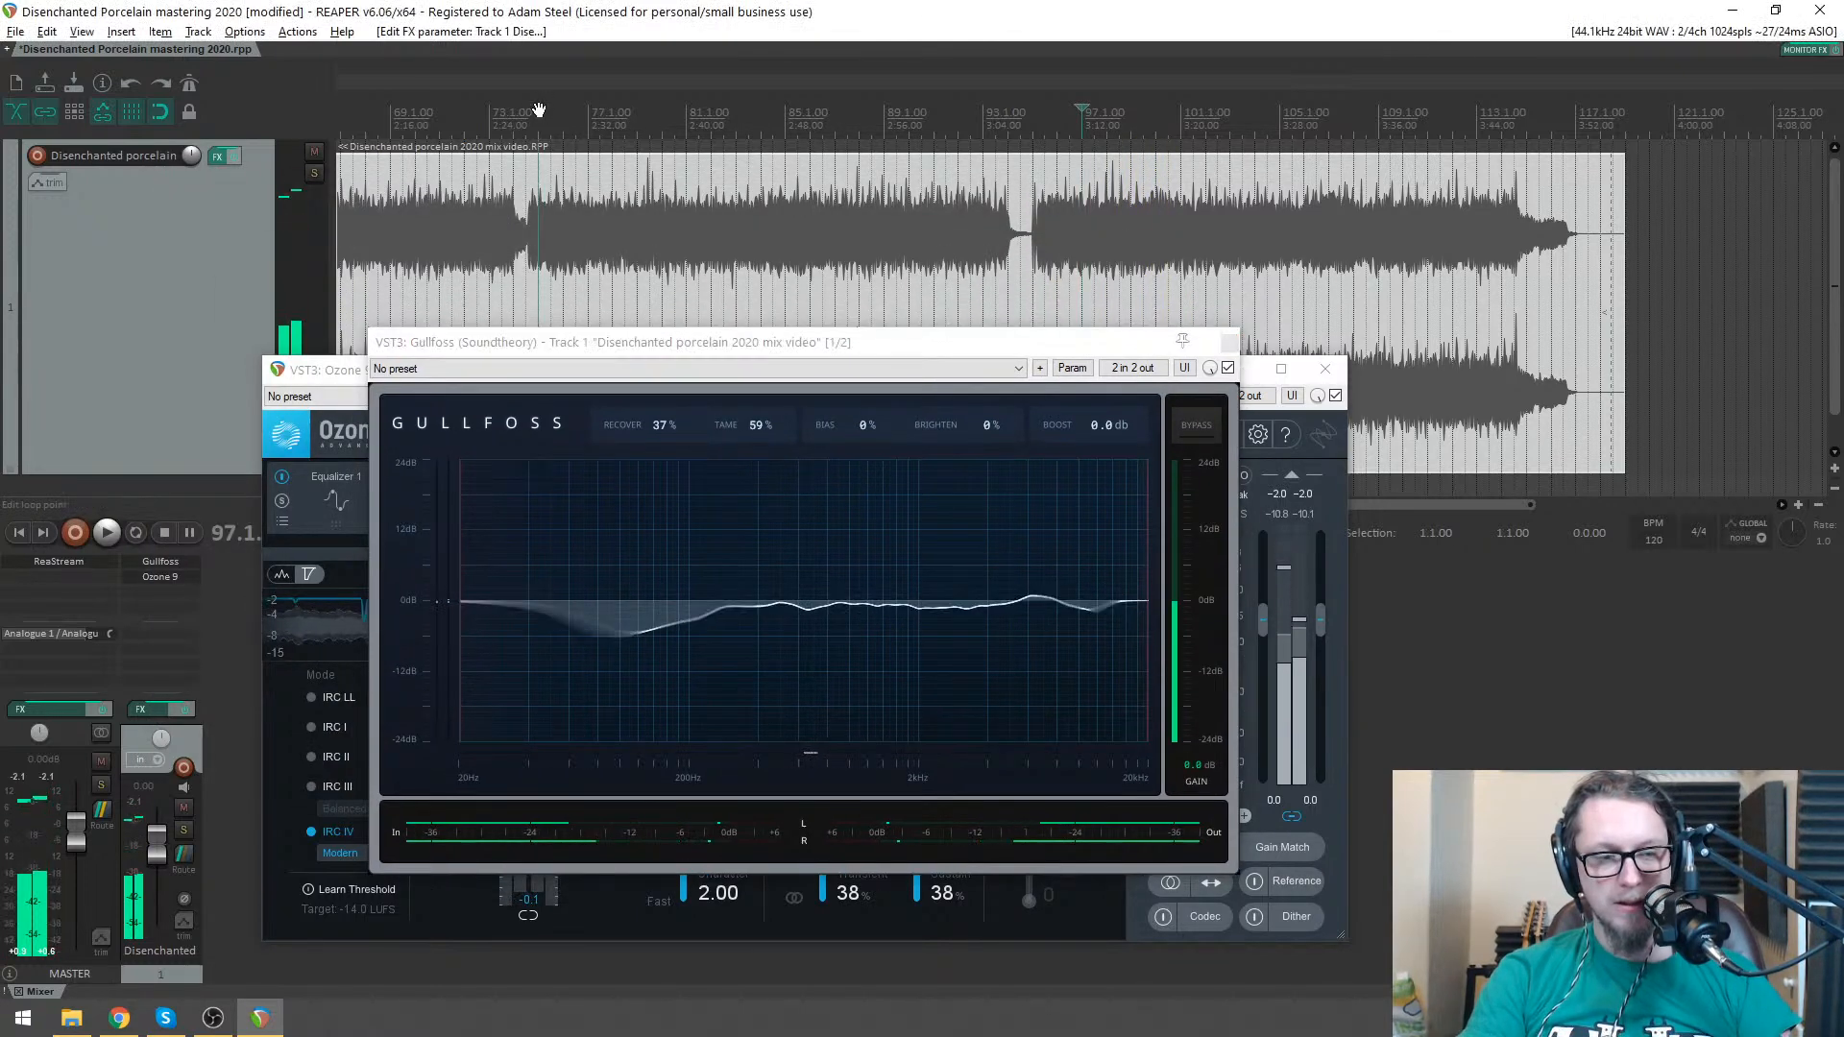
- Audition the mix from bars 75 and 22, bypassing and re-enabling Gullfoss to compare
click(541, 108)
key(space)
scroll(541, 108, down, 2)
scroll(603, 122, down, 2)
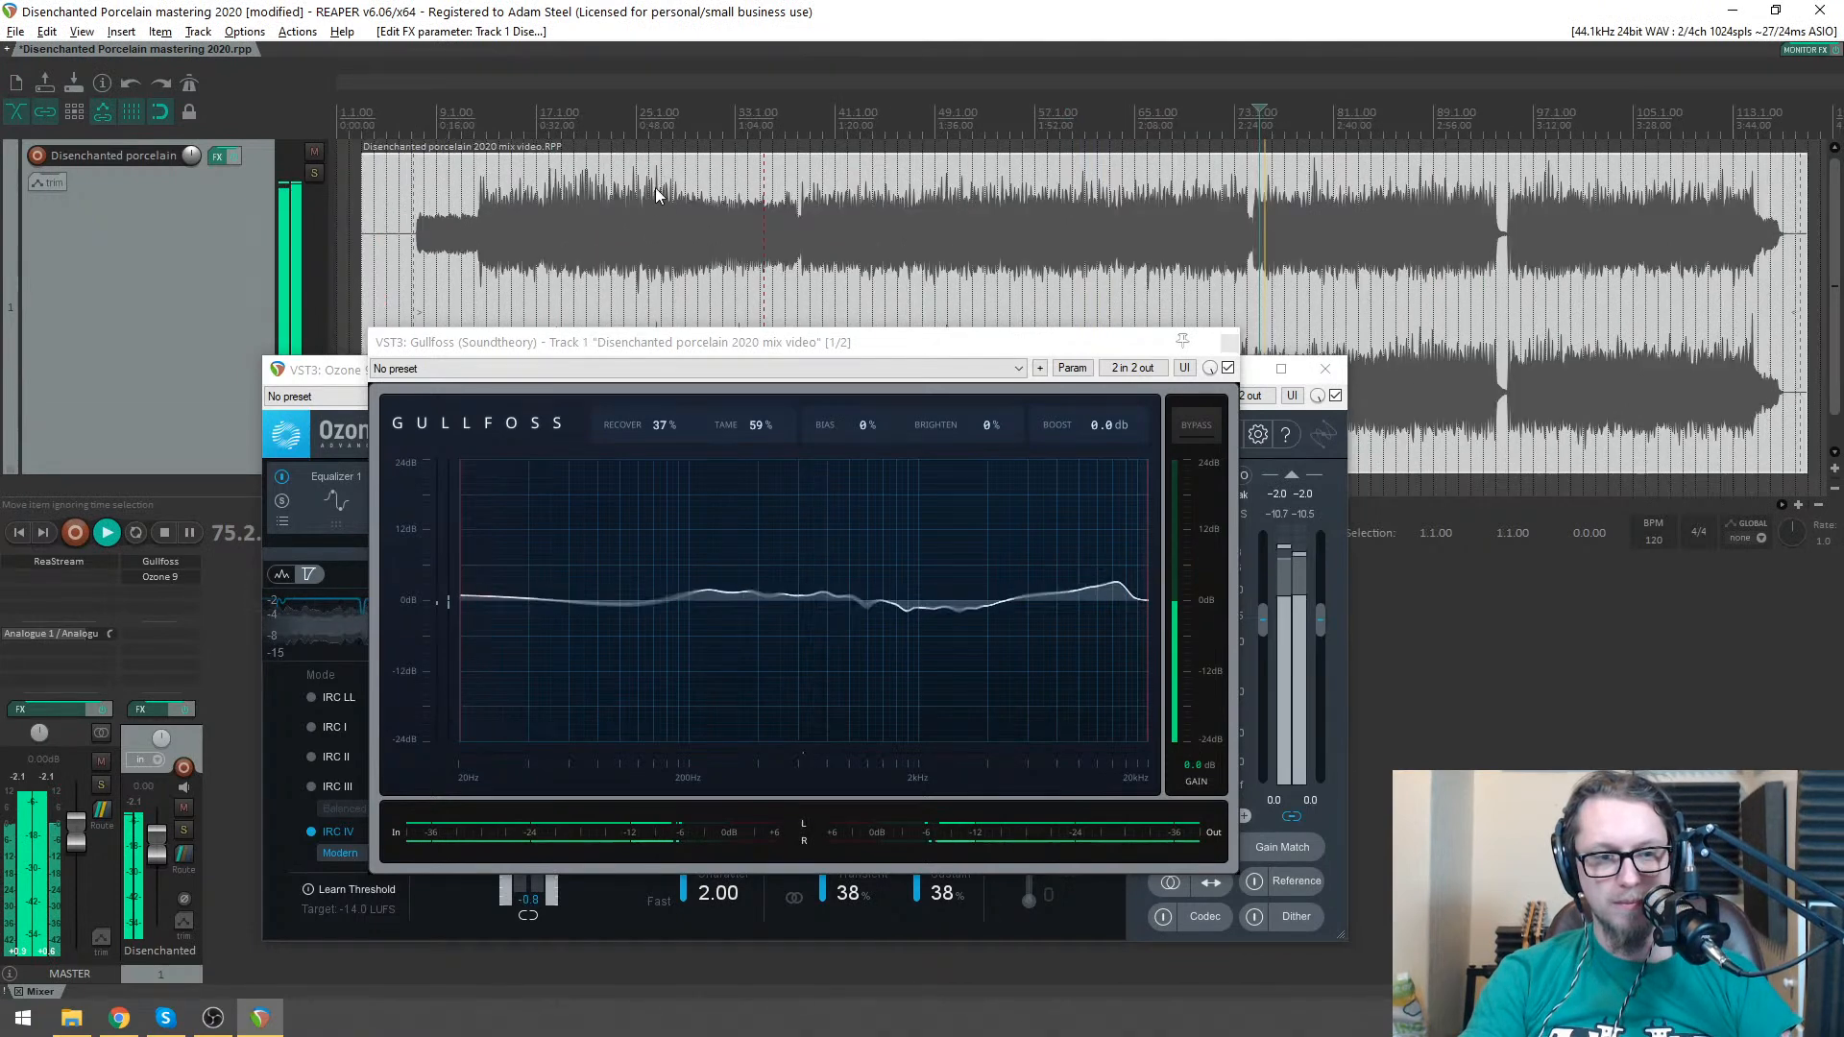
click(600, 119)
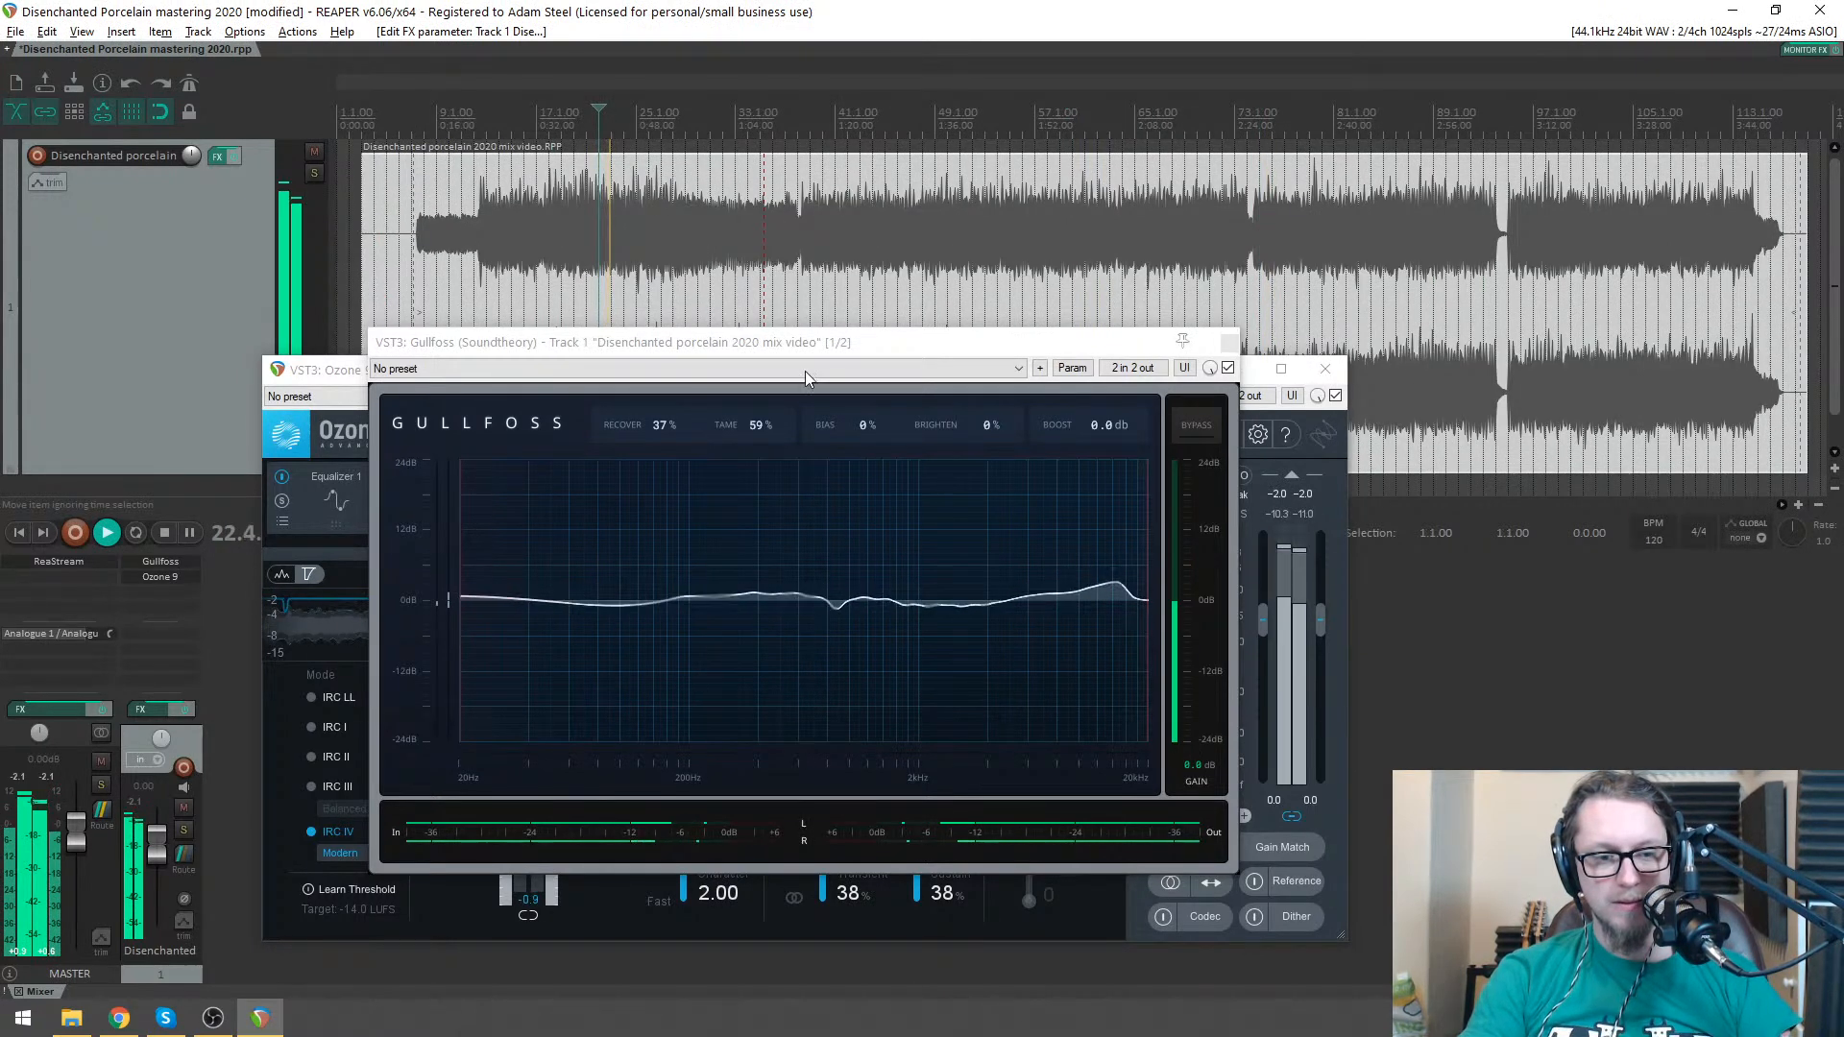
click(1198, 431)
click(1200, 435)
key(space)
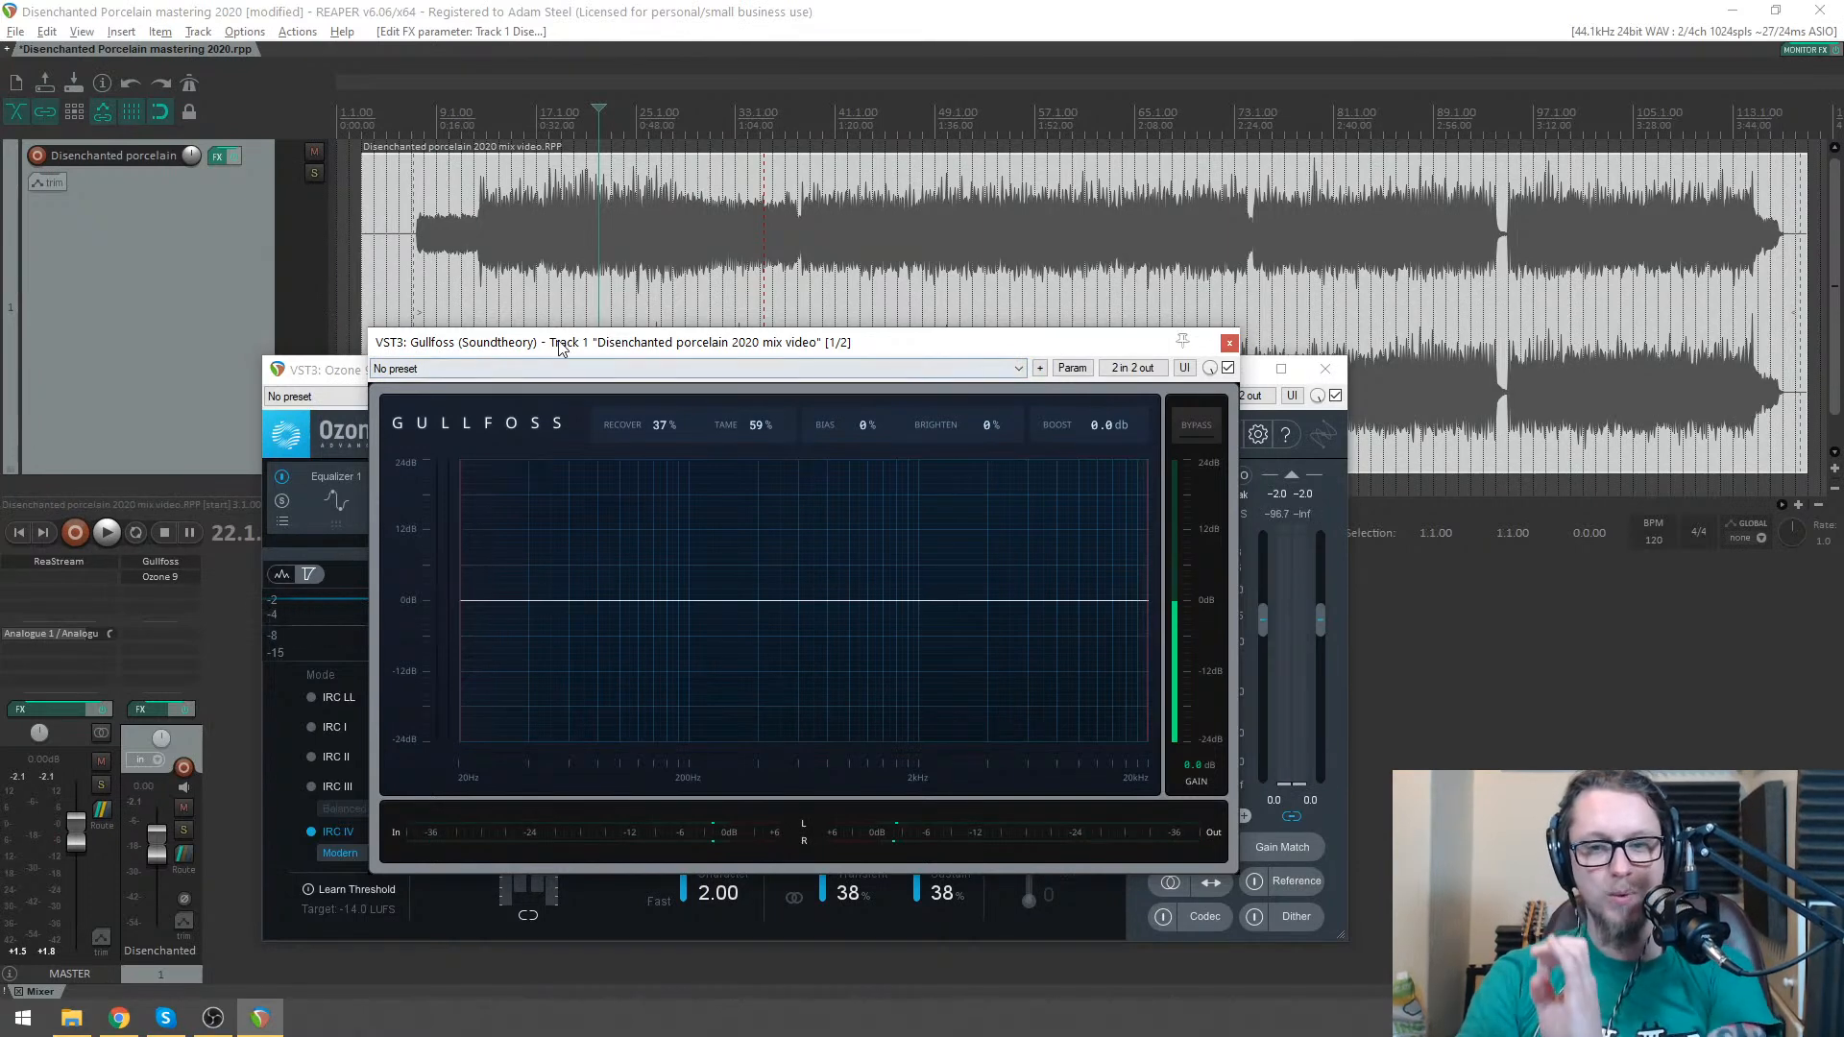
- Add the VST3 Virtual Tape Machines plugin by Slate Digital to the track, between Gullfoss and Ozone 9
double_click(152, 602)
text(tap)
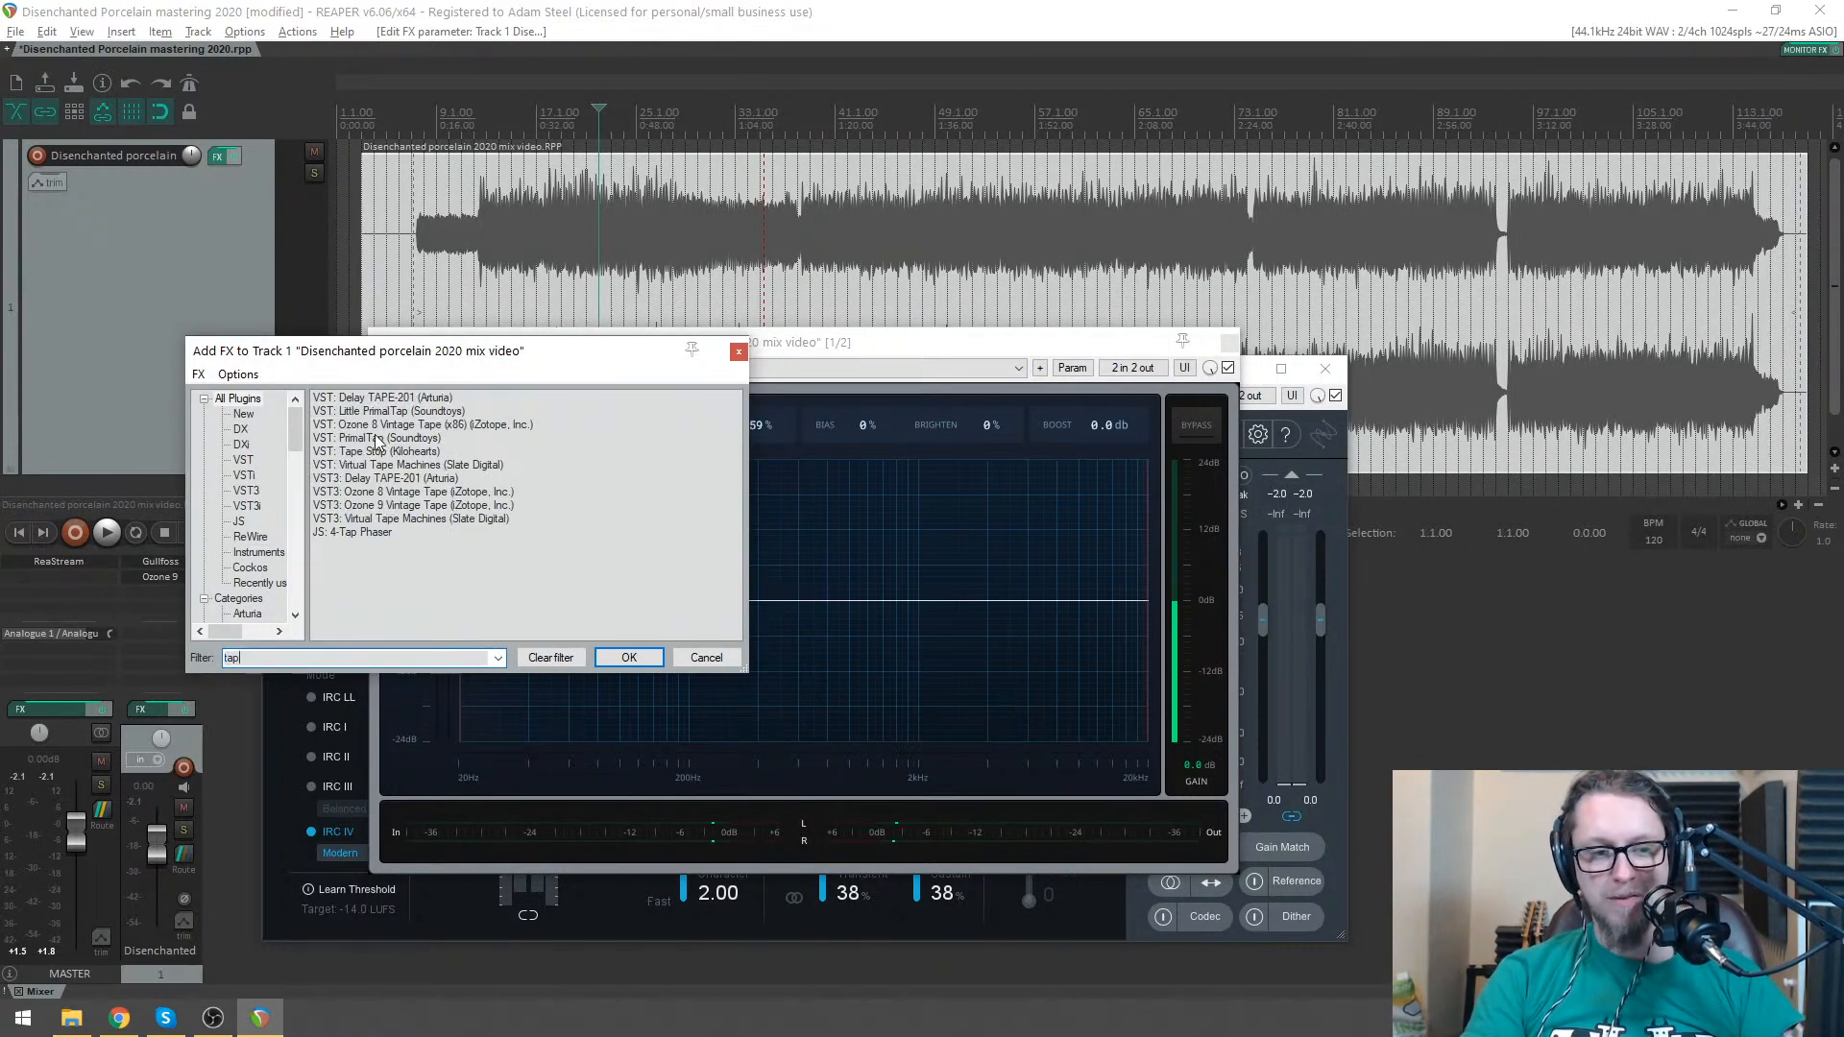
click(380, 524)
key(Return)
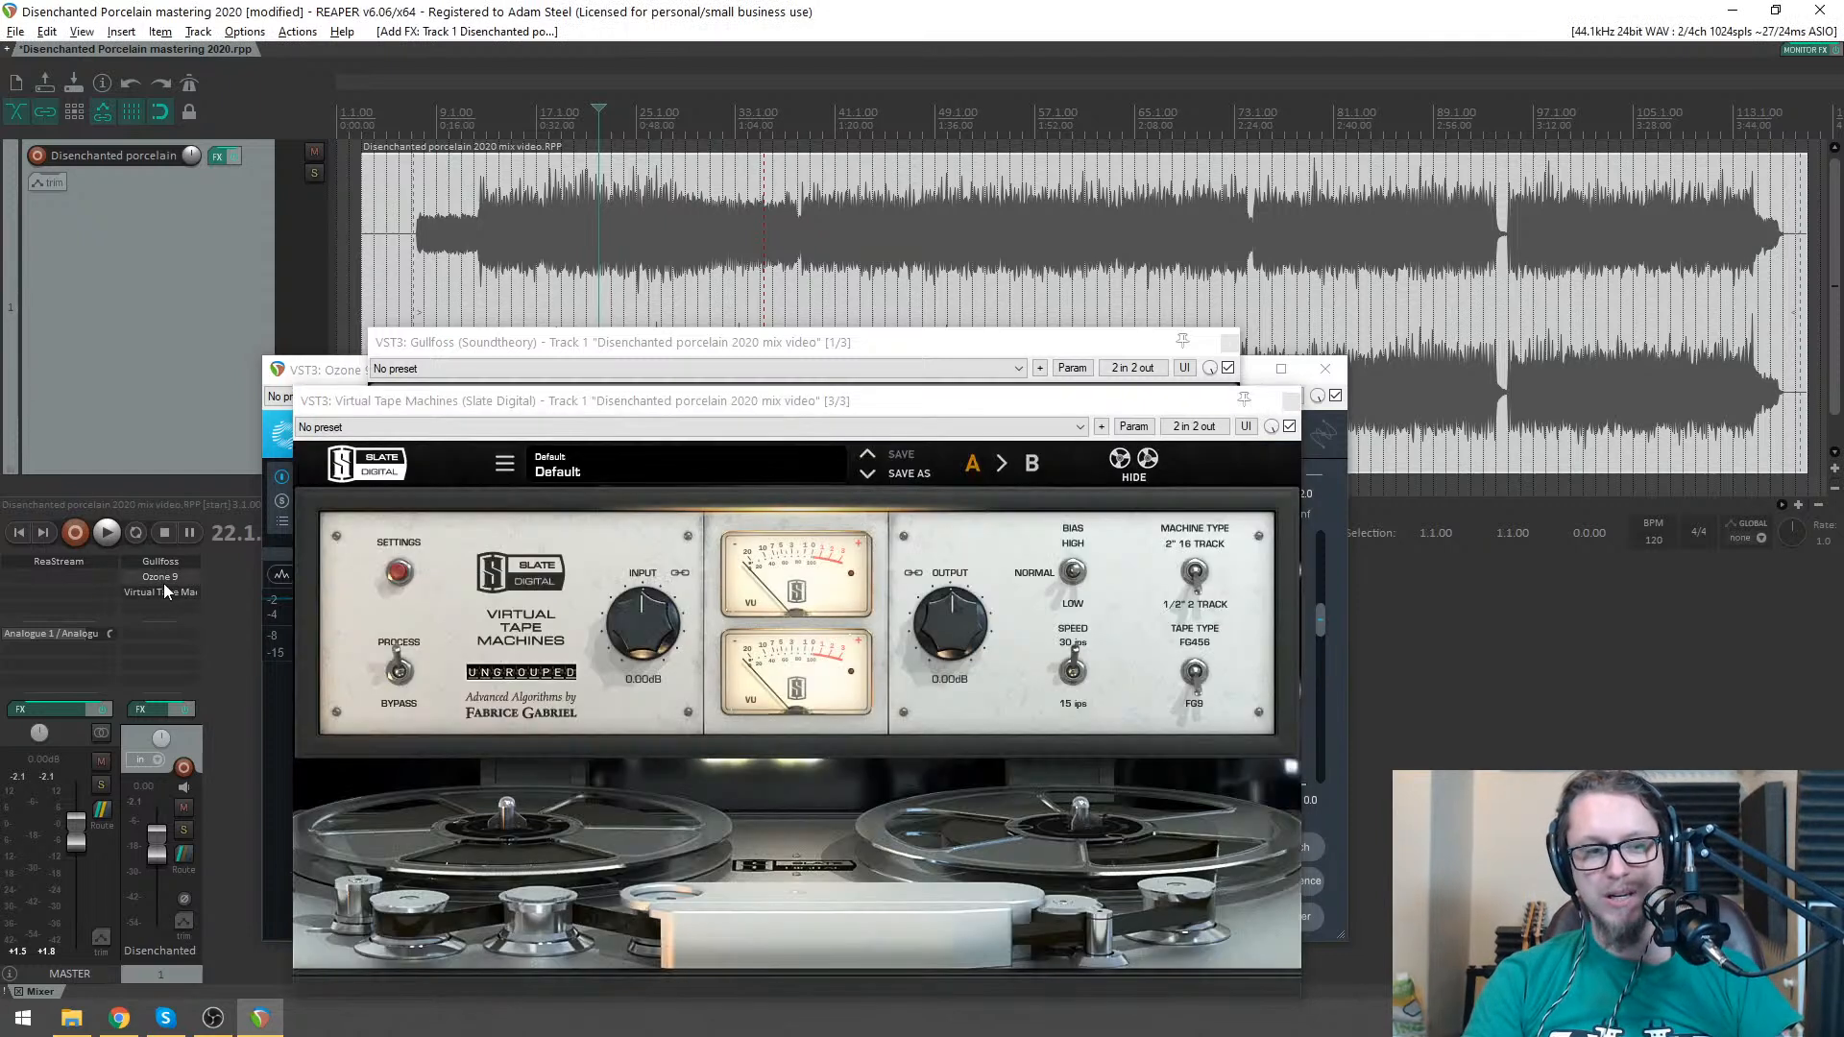
drag(163, 591, 166, 578)
drag(565, 402, 502, 234)
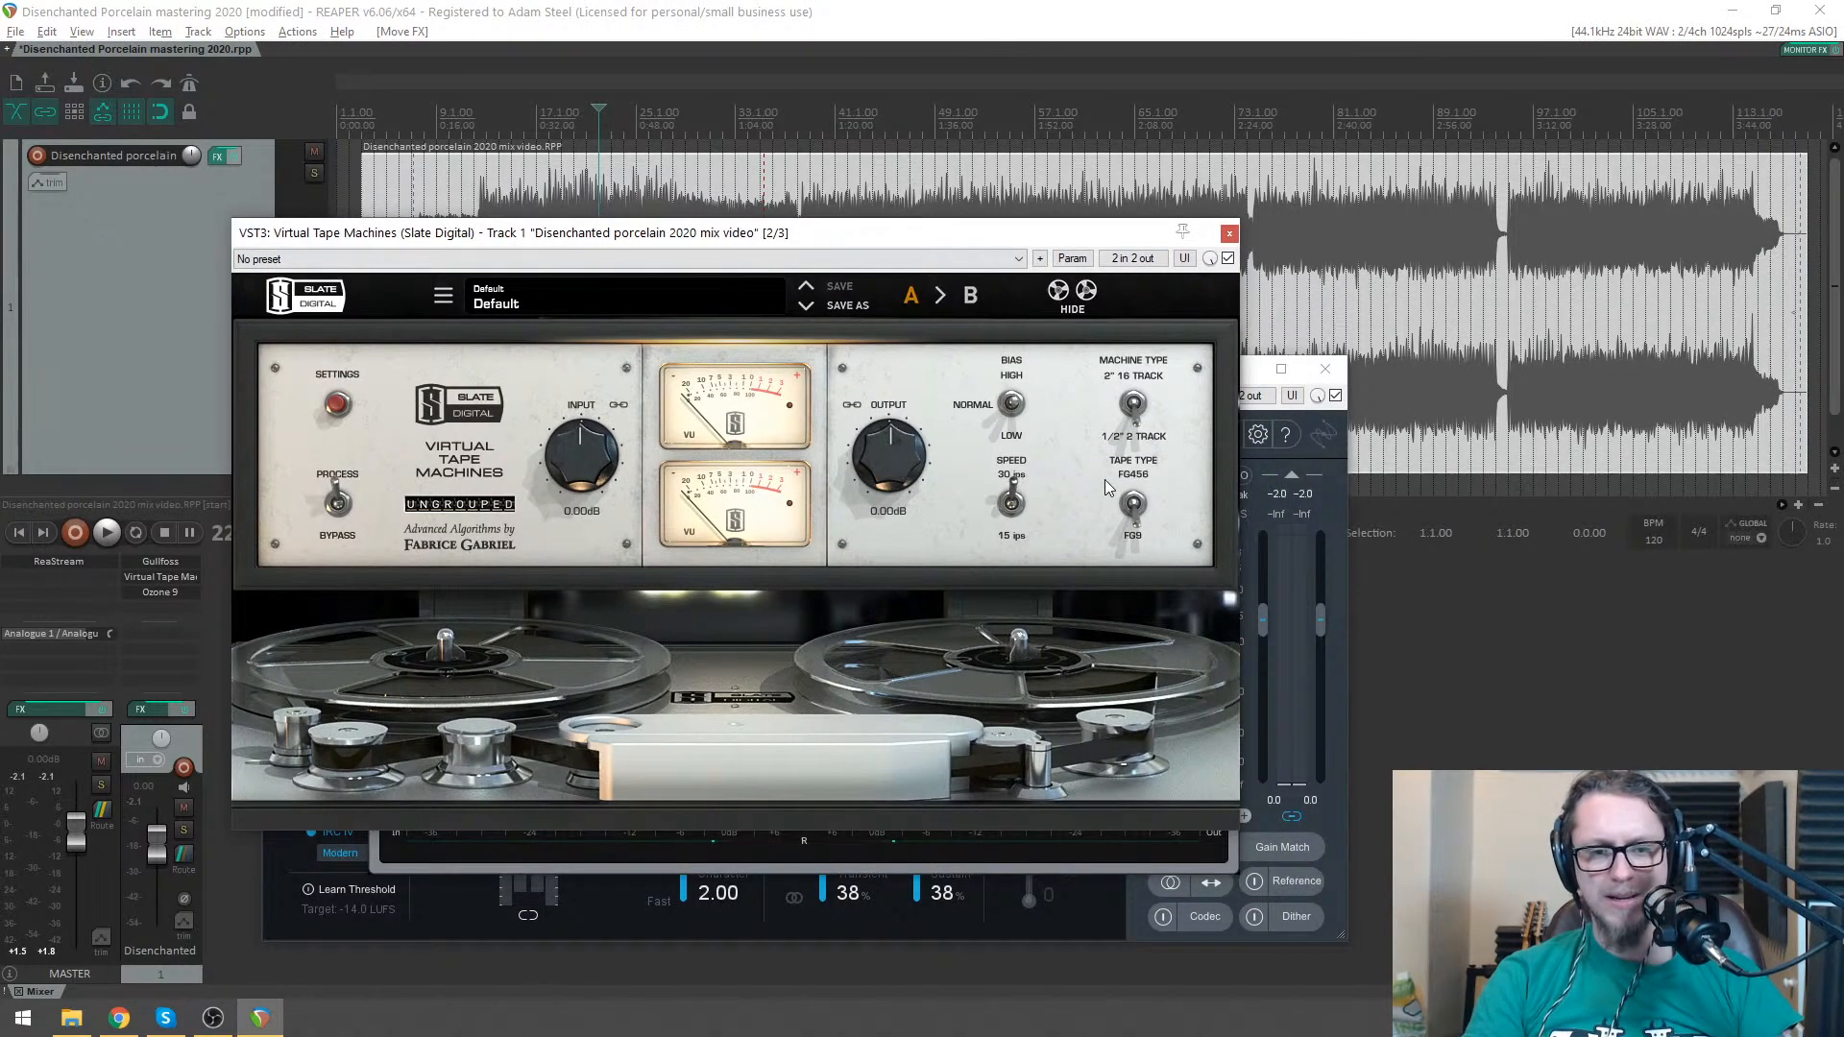
- Play the mix from bar 22, bypassing and re-enabling Virtual Tape Machines to compare the sound
key(space)
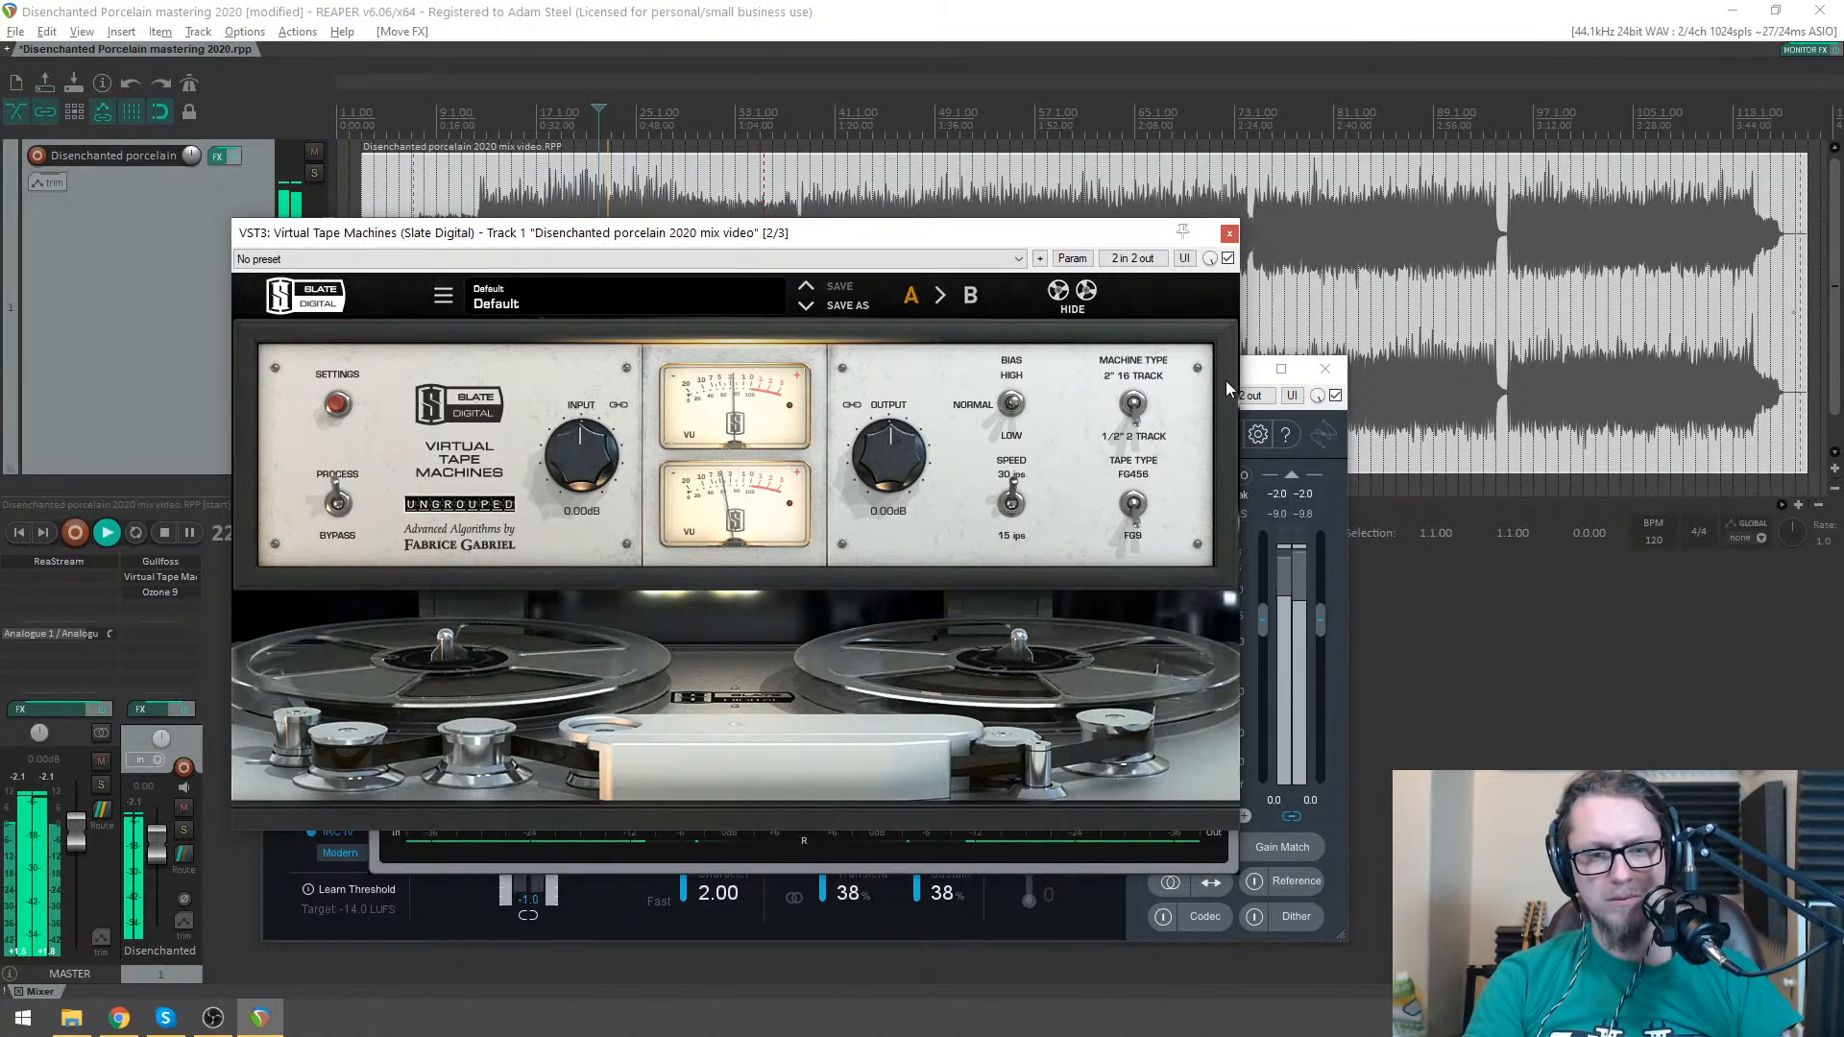
click(1228, 258)
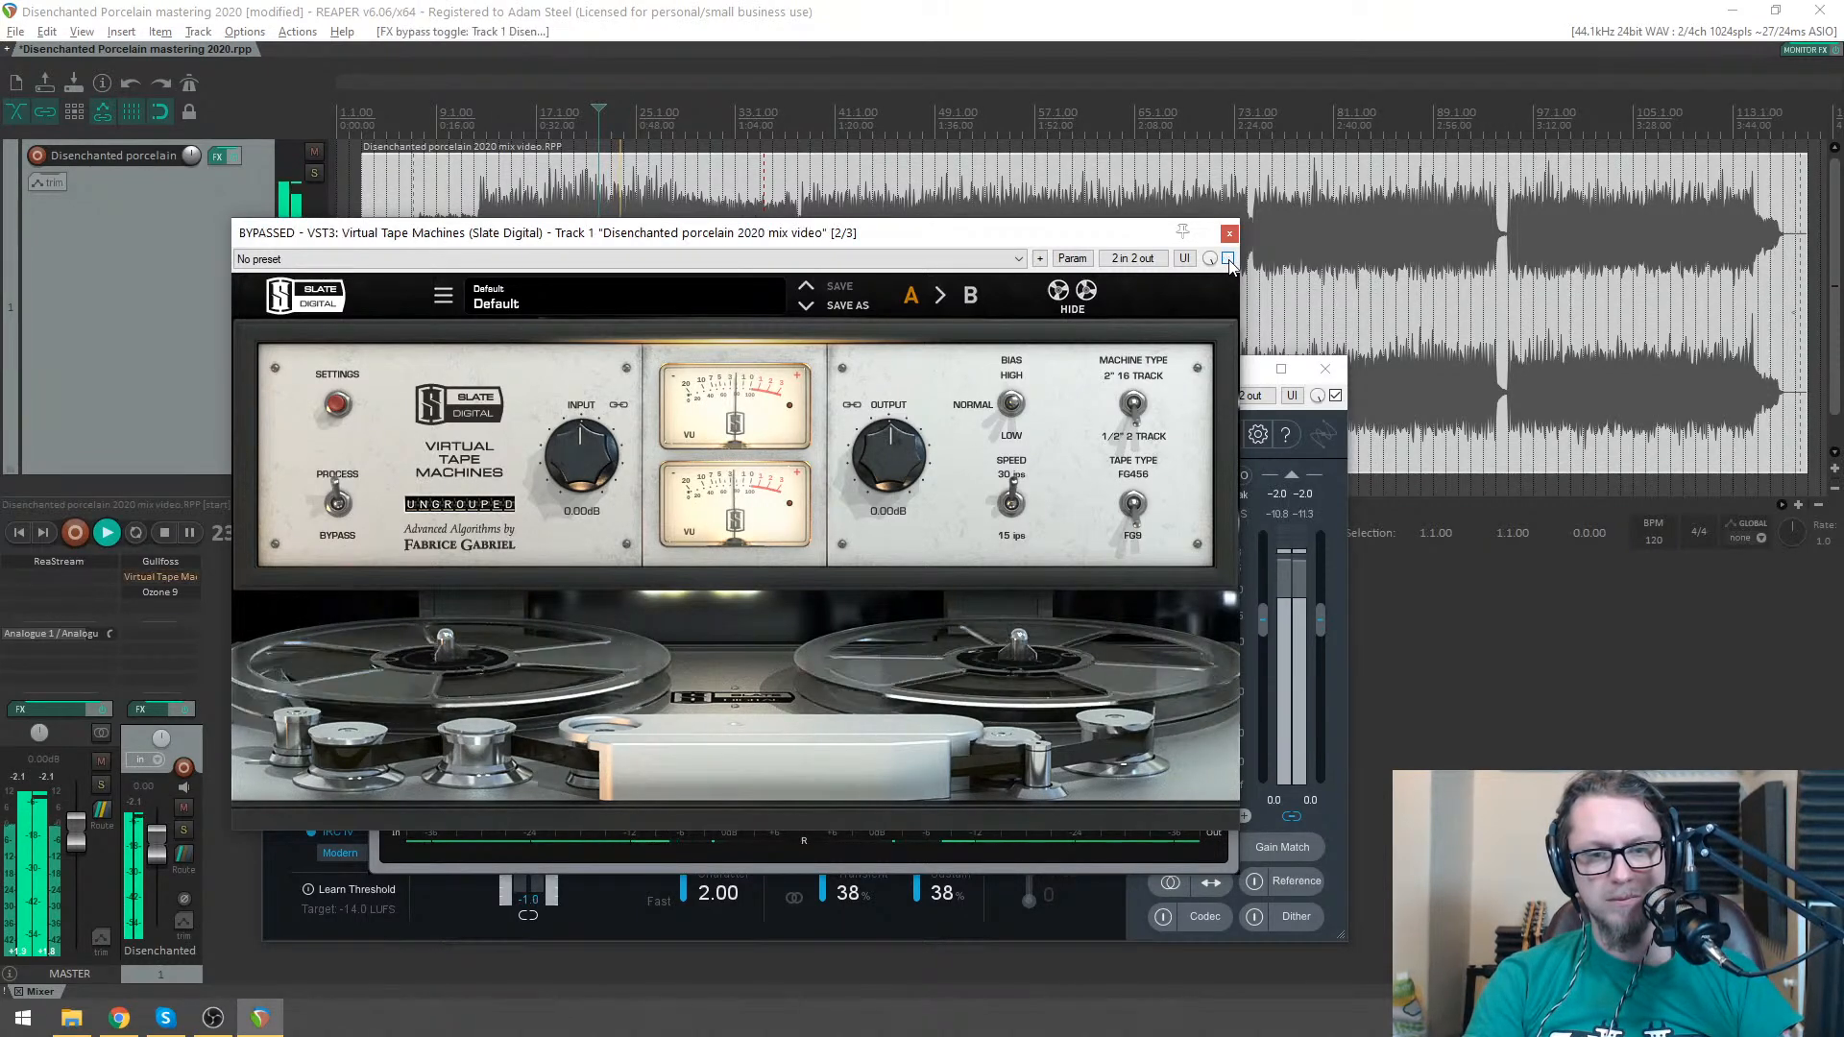
click(1228, 259)
- Switch on the reference track in Ozone 9 and close the Virtual Tape Machines and Gullfoss windows
click(1341, 494)
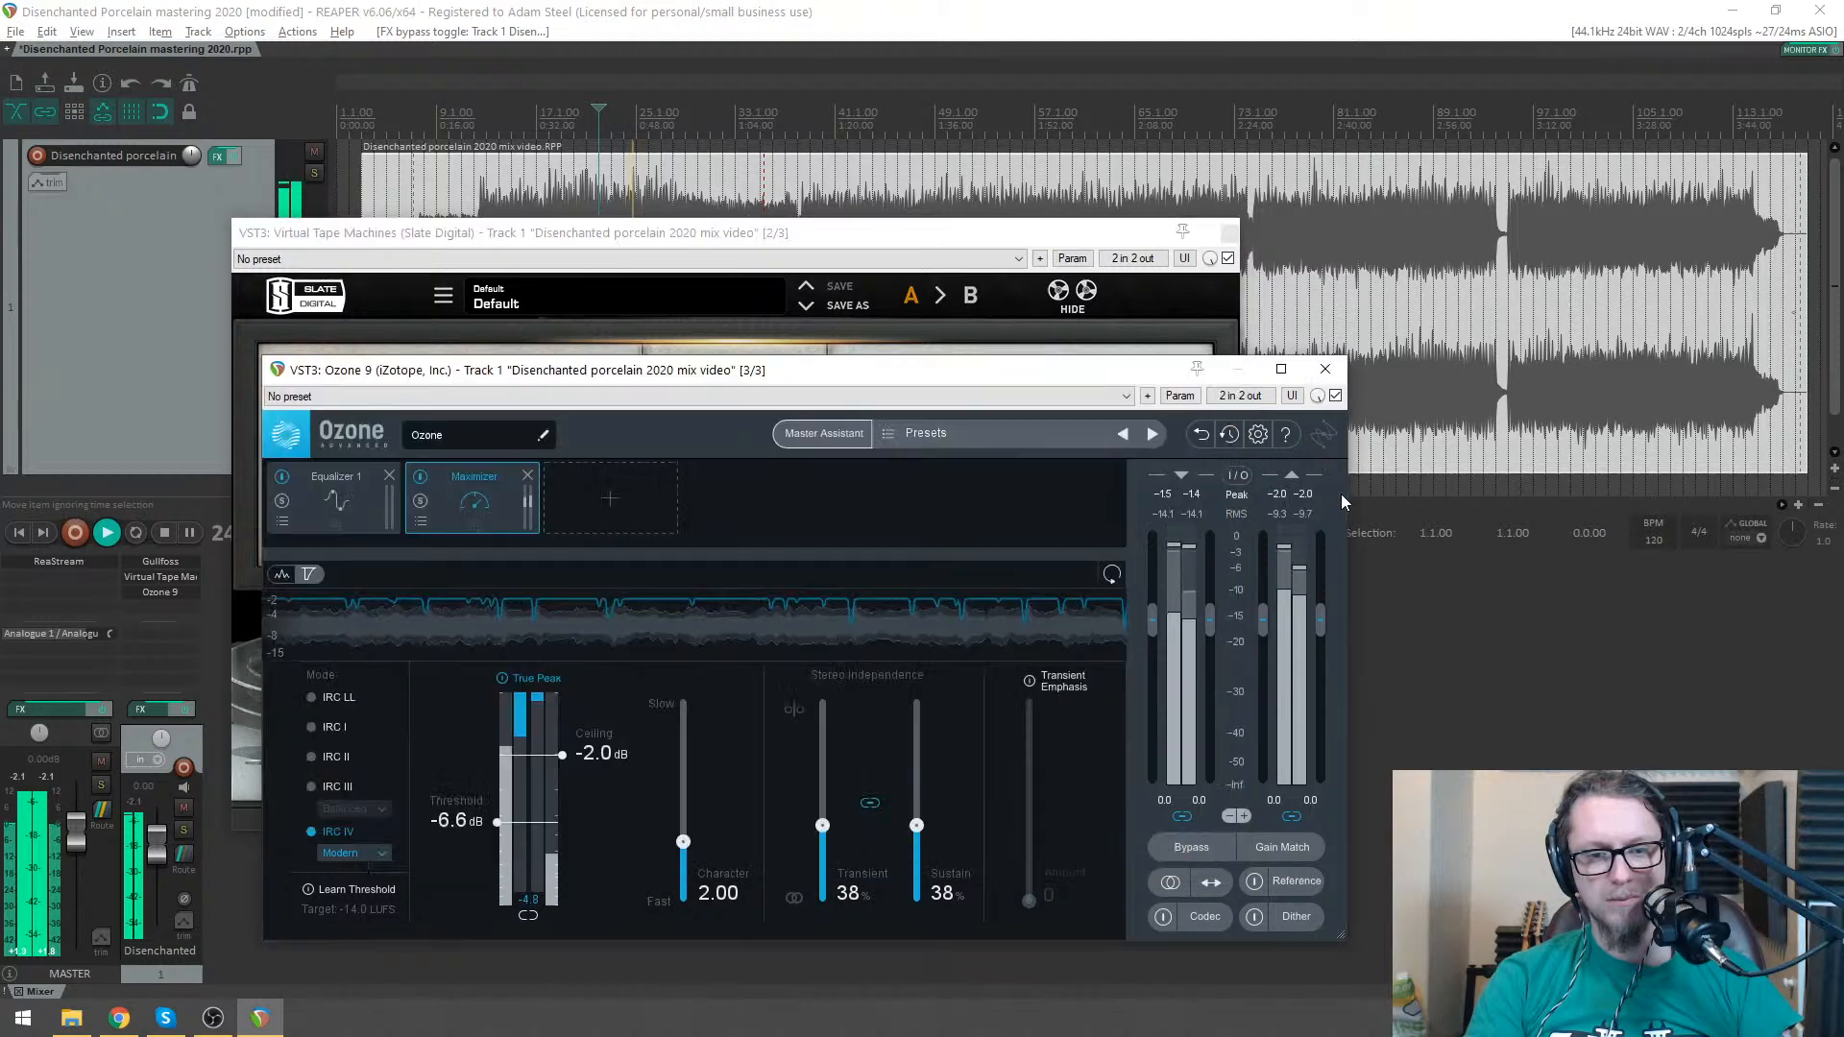
drag(884, 370, 1008, 355)
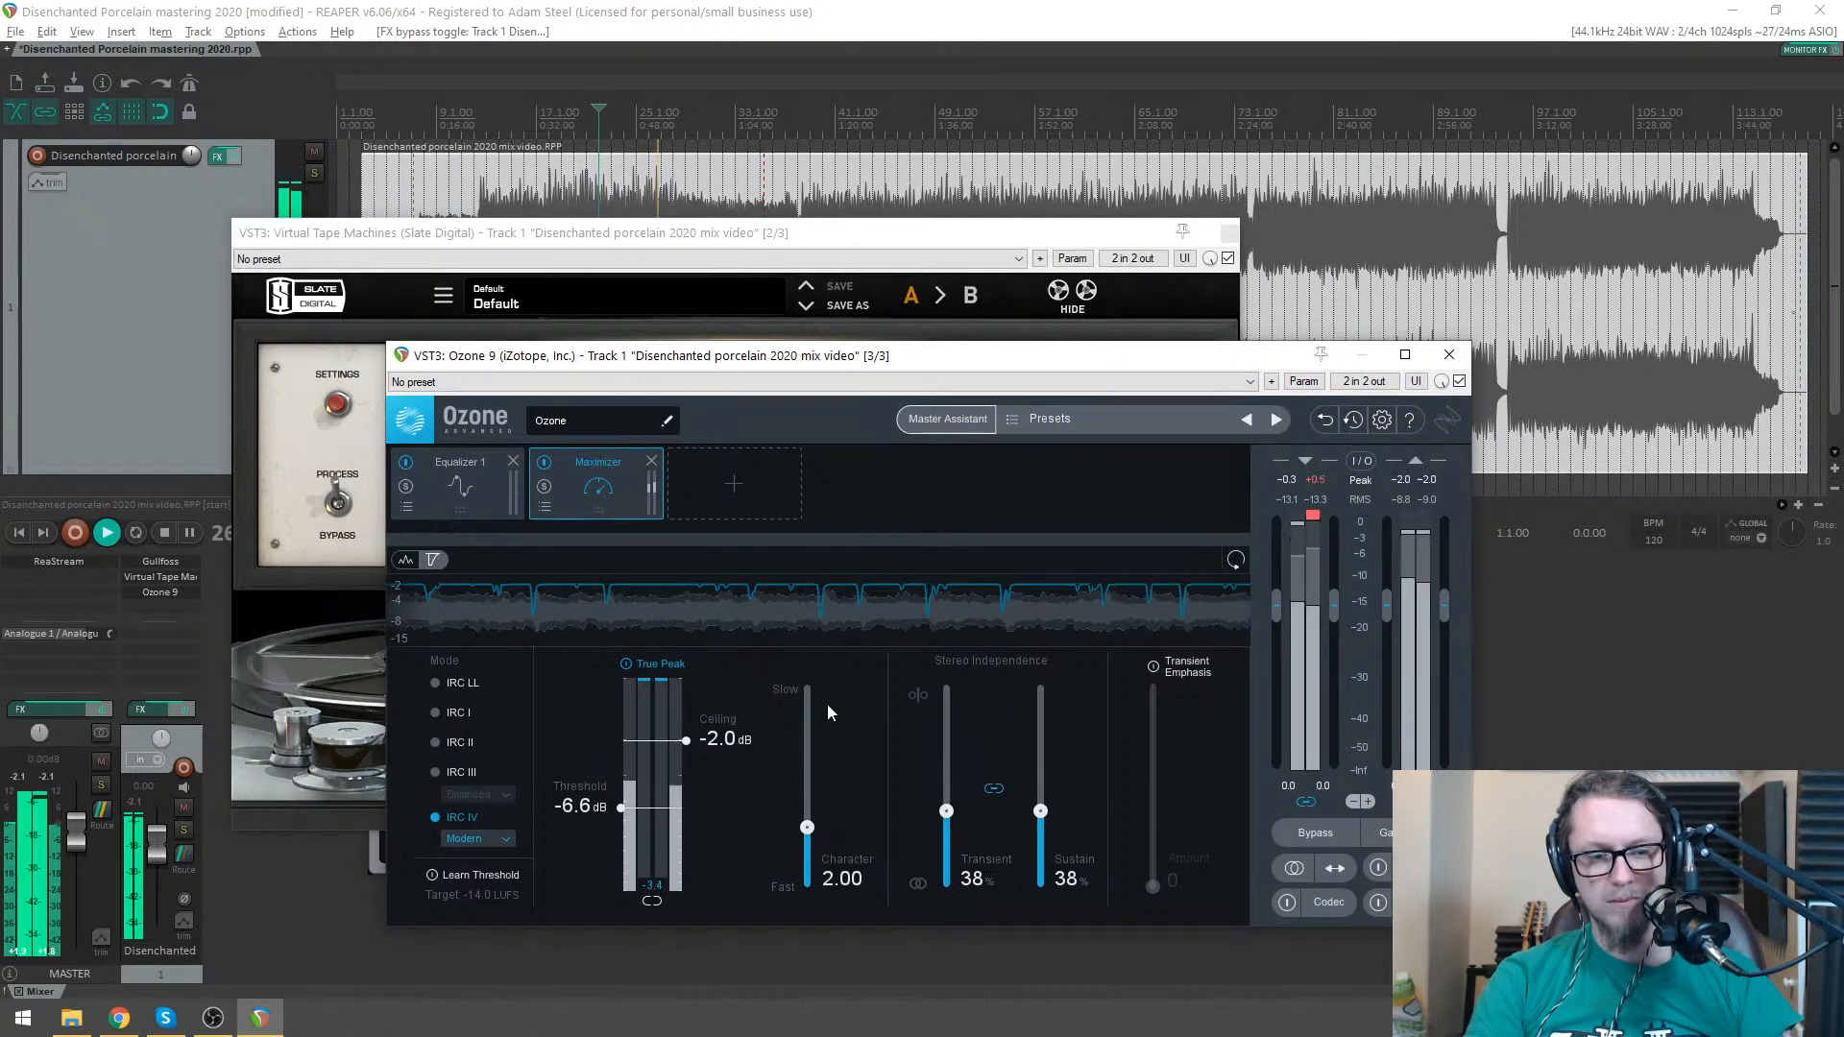
click(1378, 868)
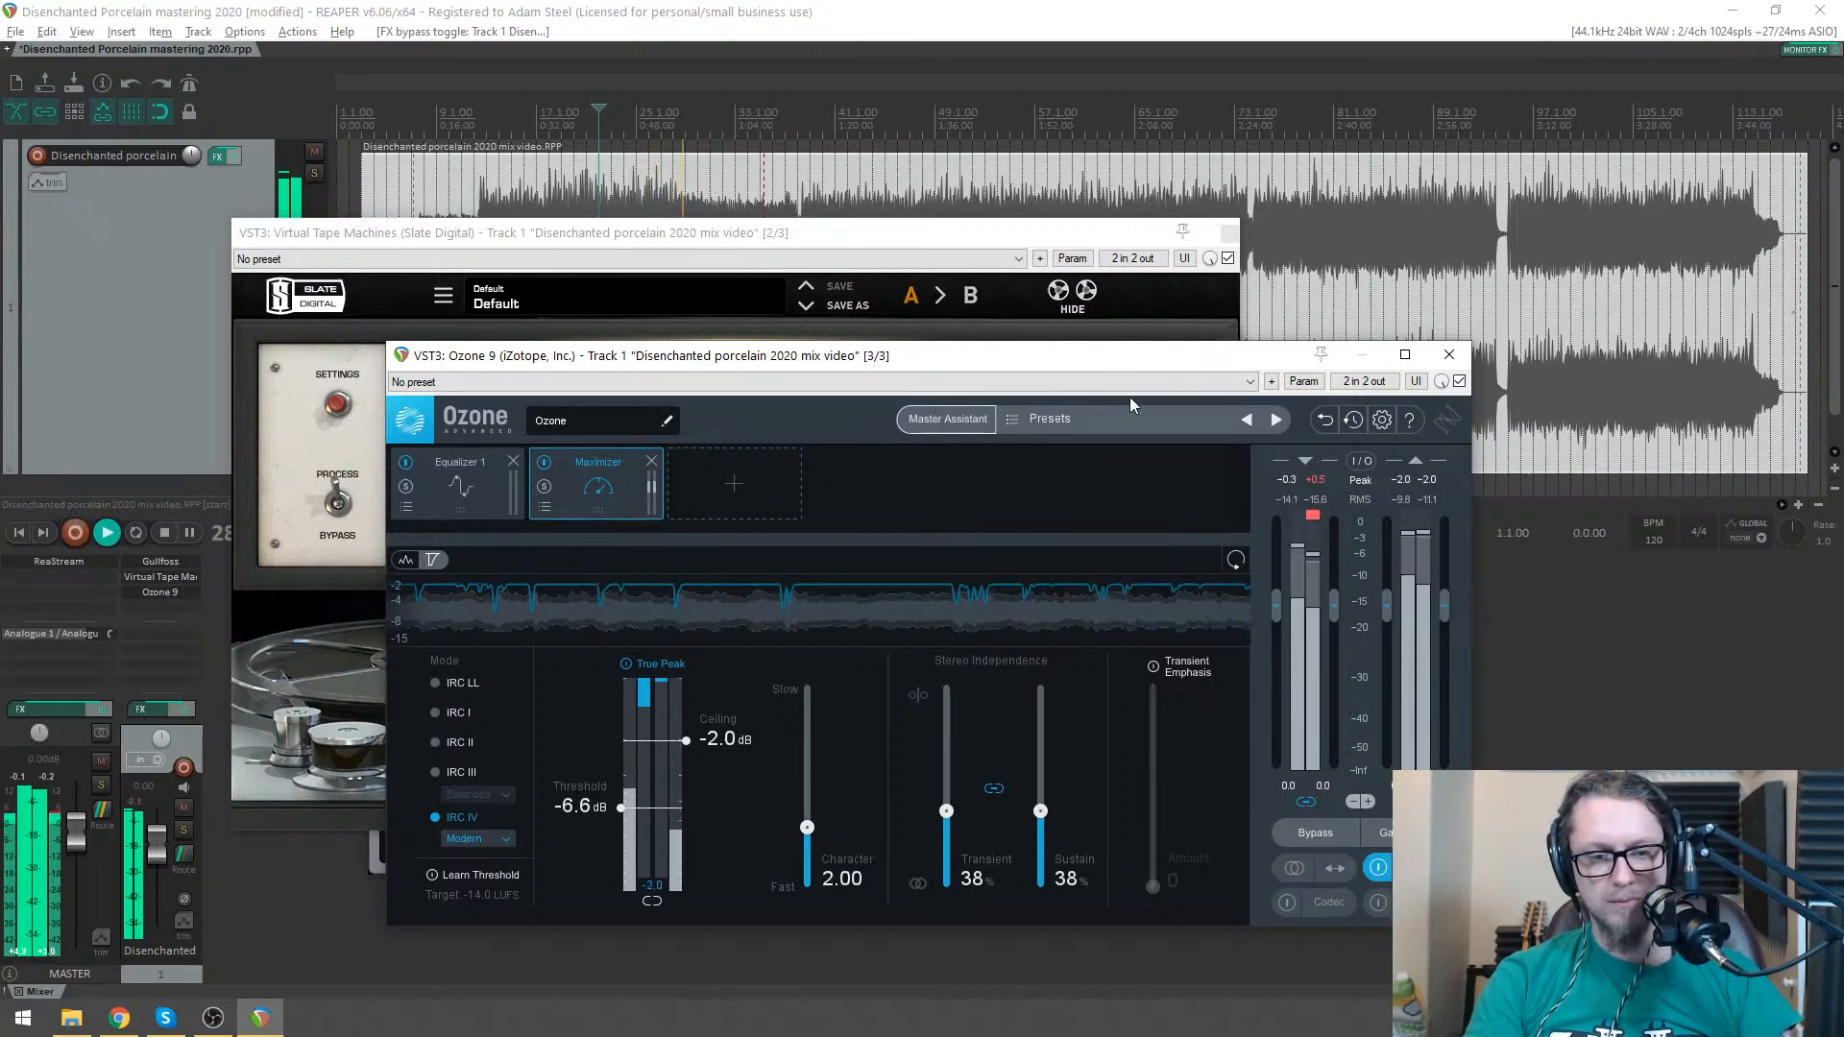
click(1229, 234)
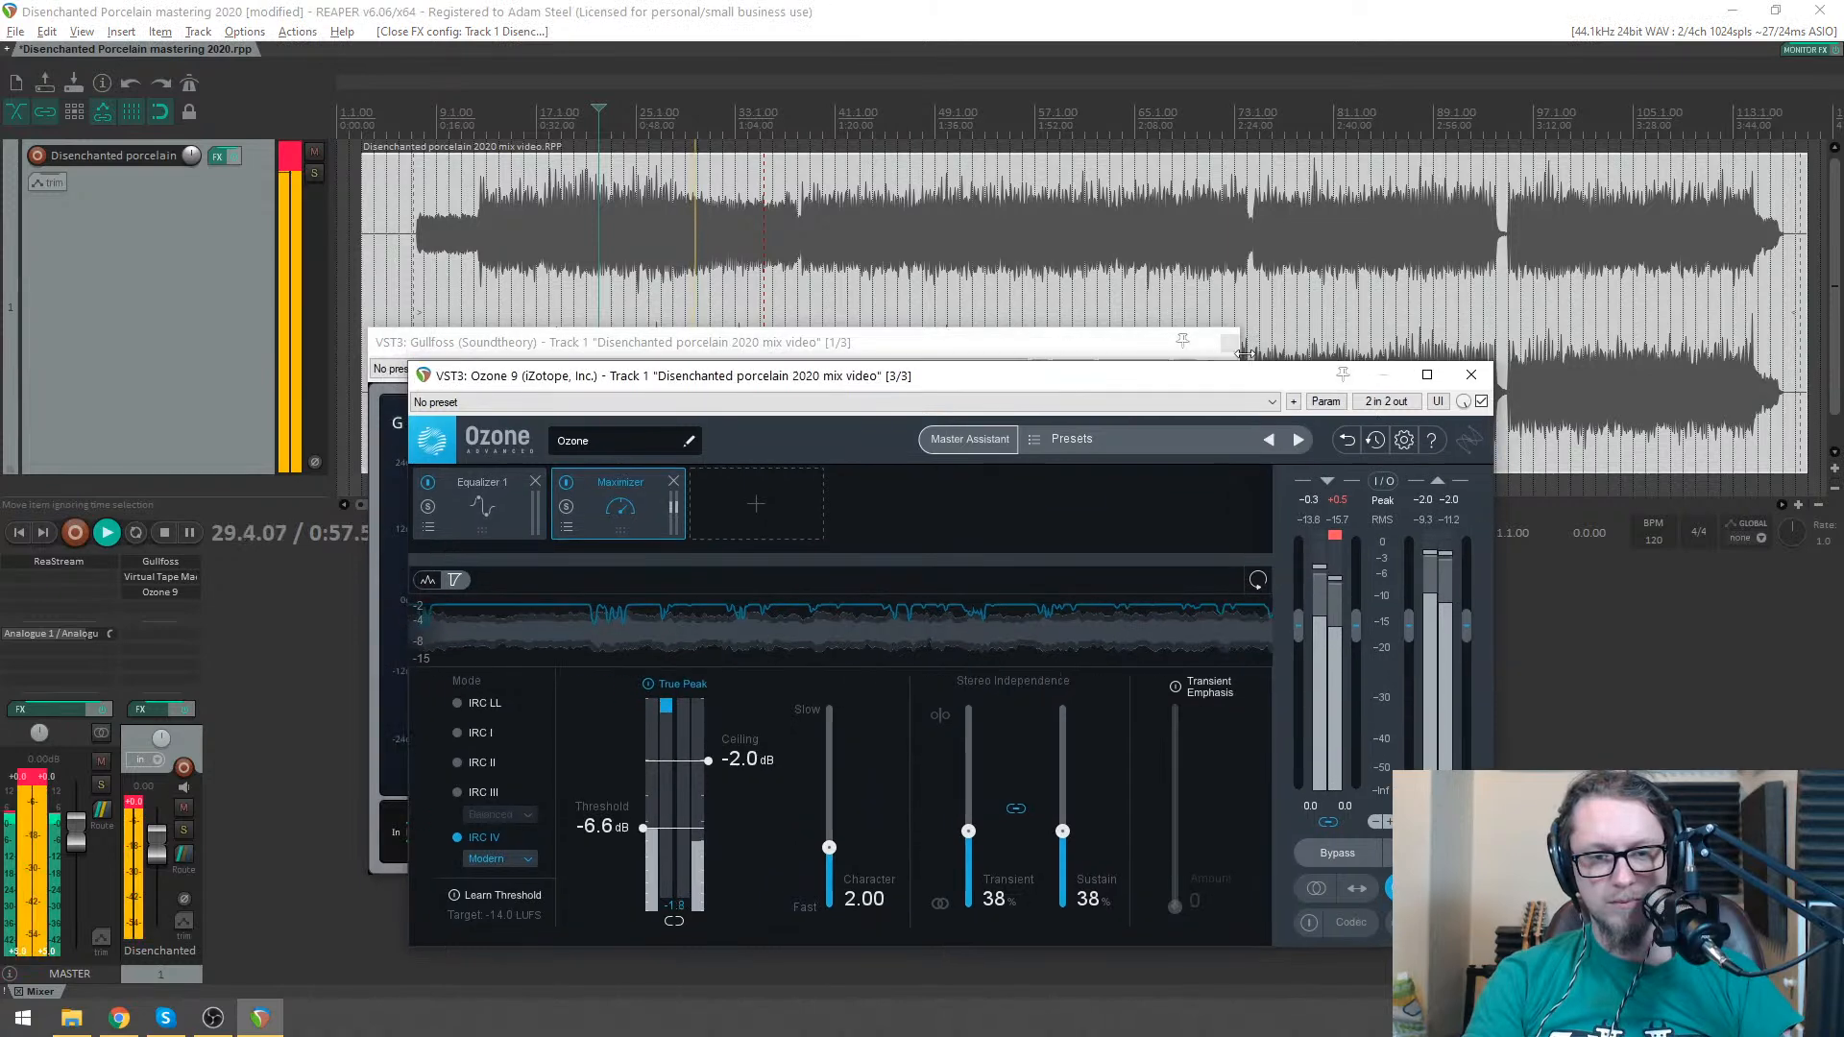
click(1229, 342)
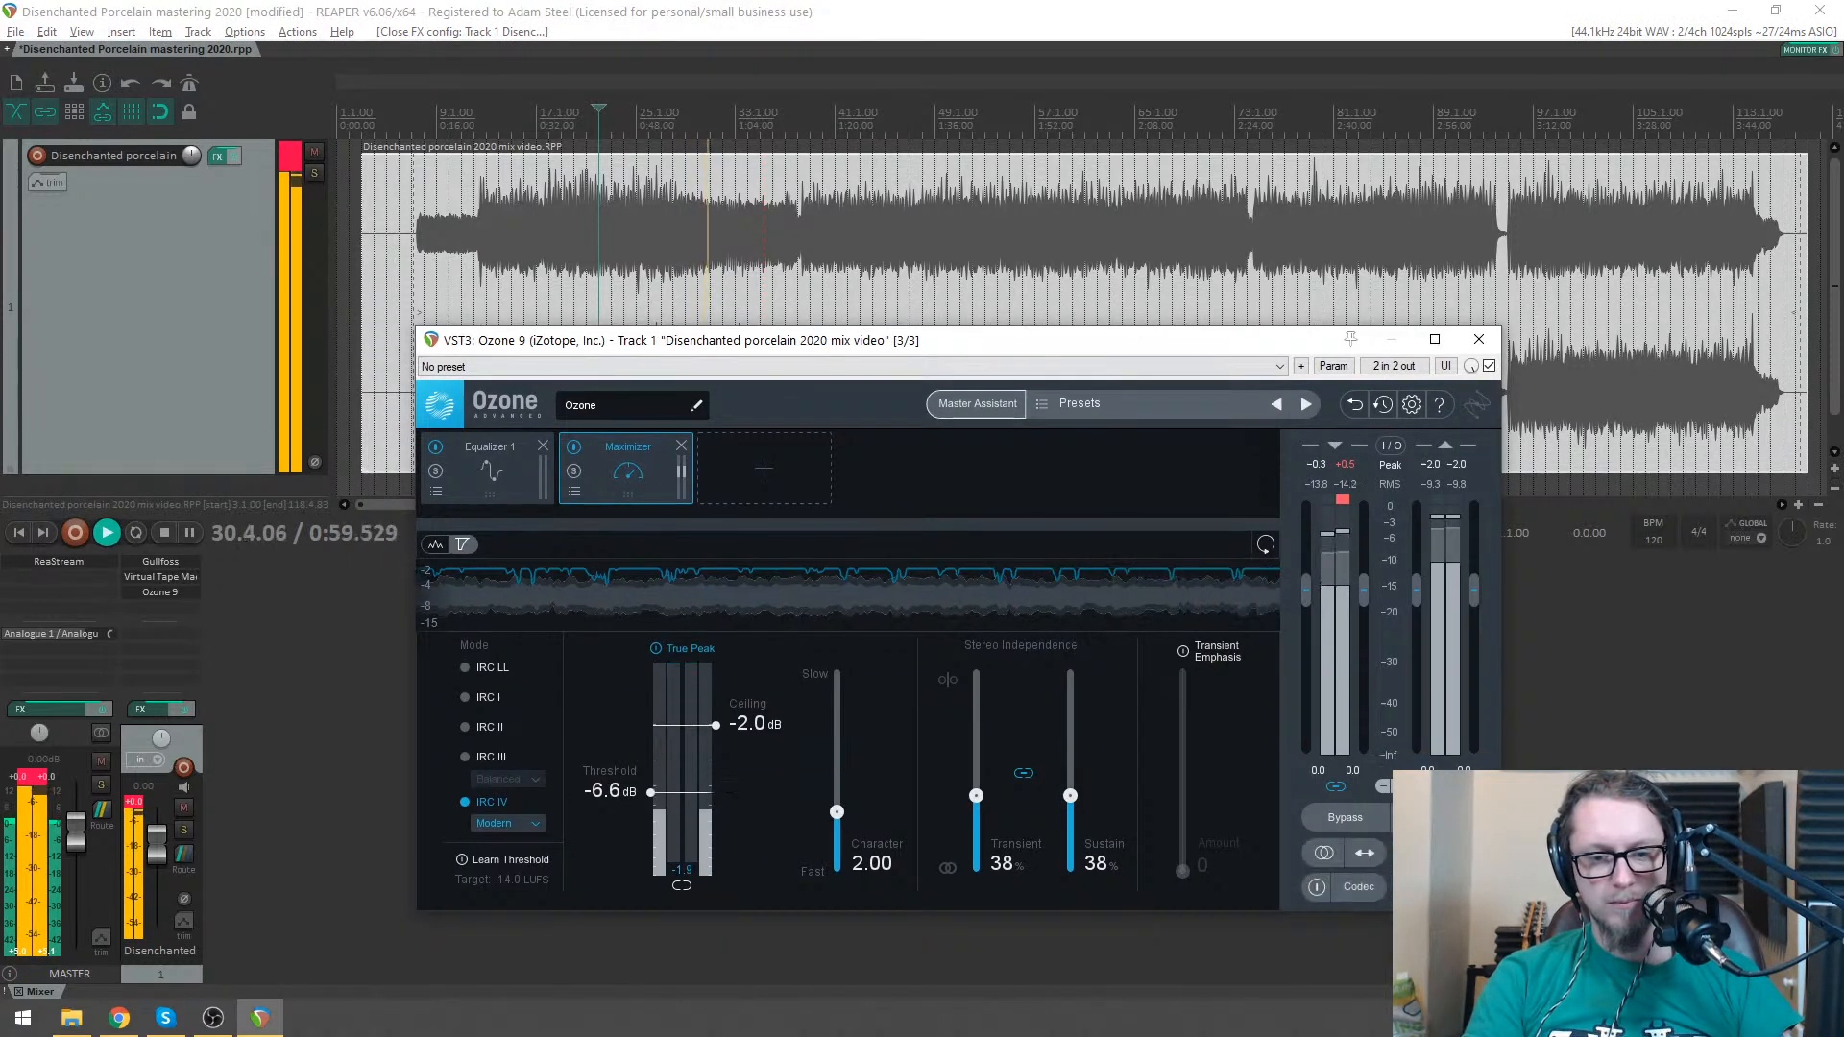
- Move playback to 1:22, listen against the Feint reference and stop
click(848, 240)
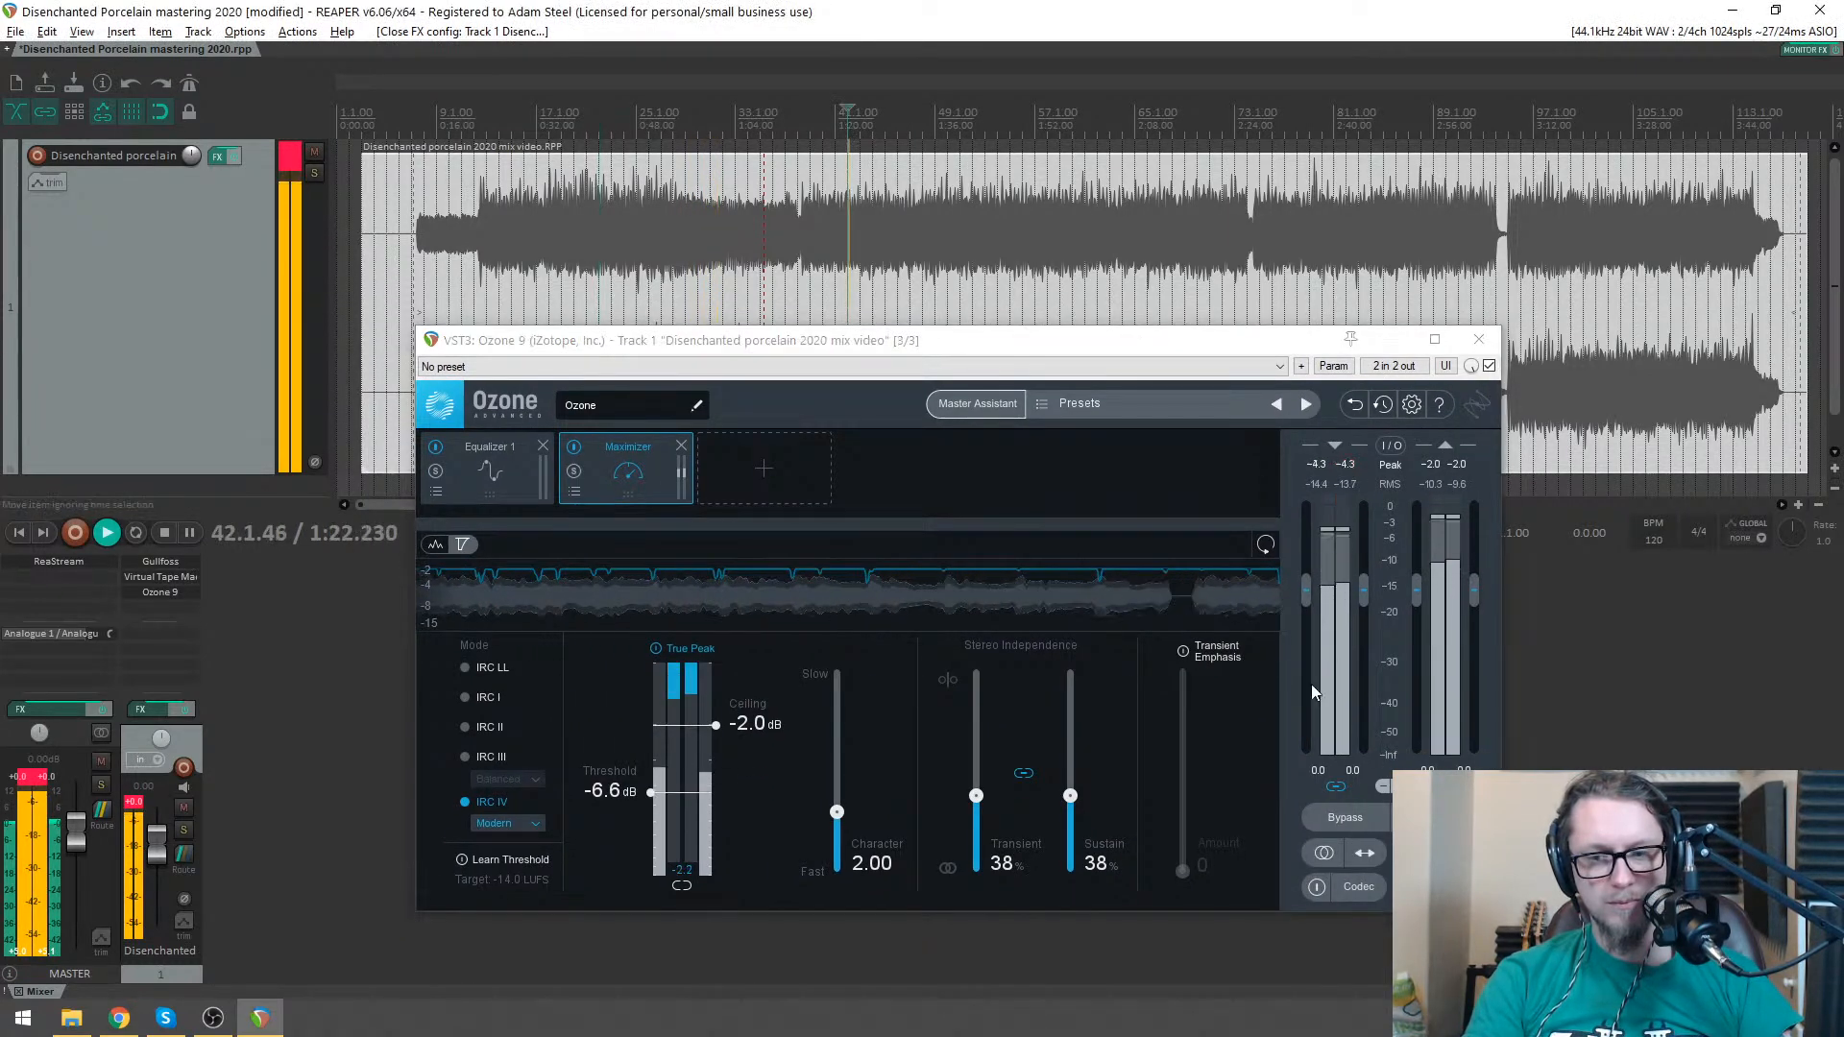
click(1256, 590)
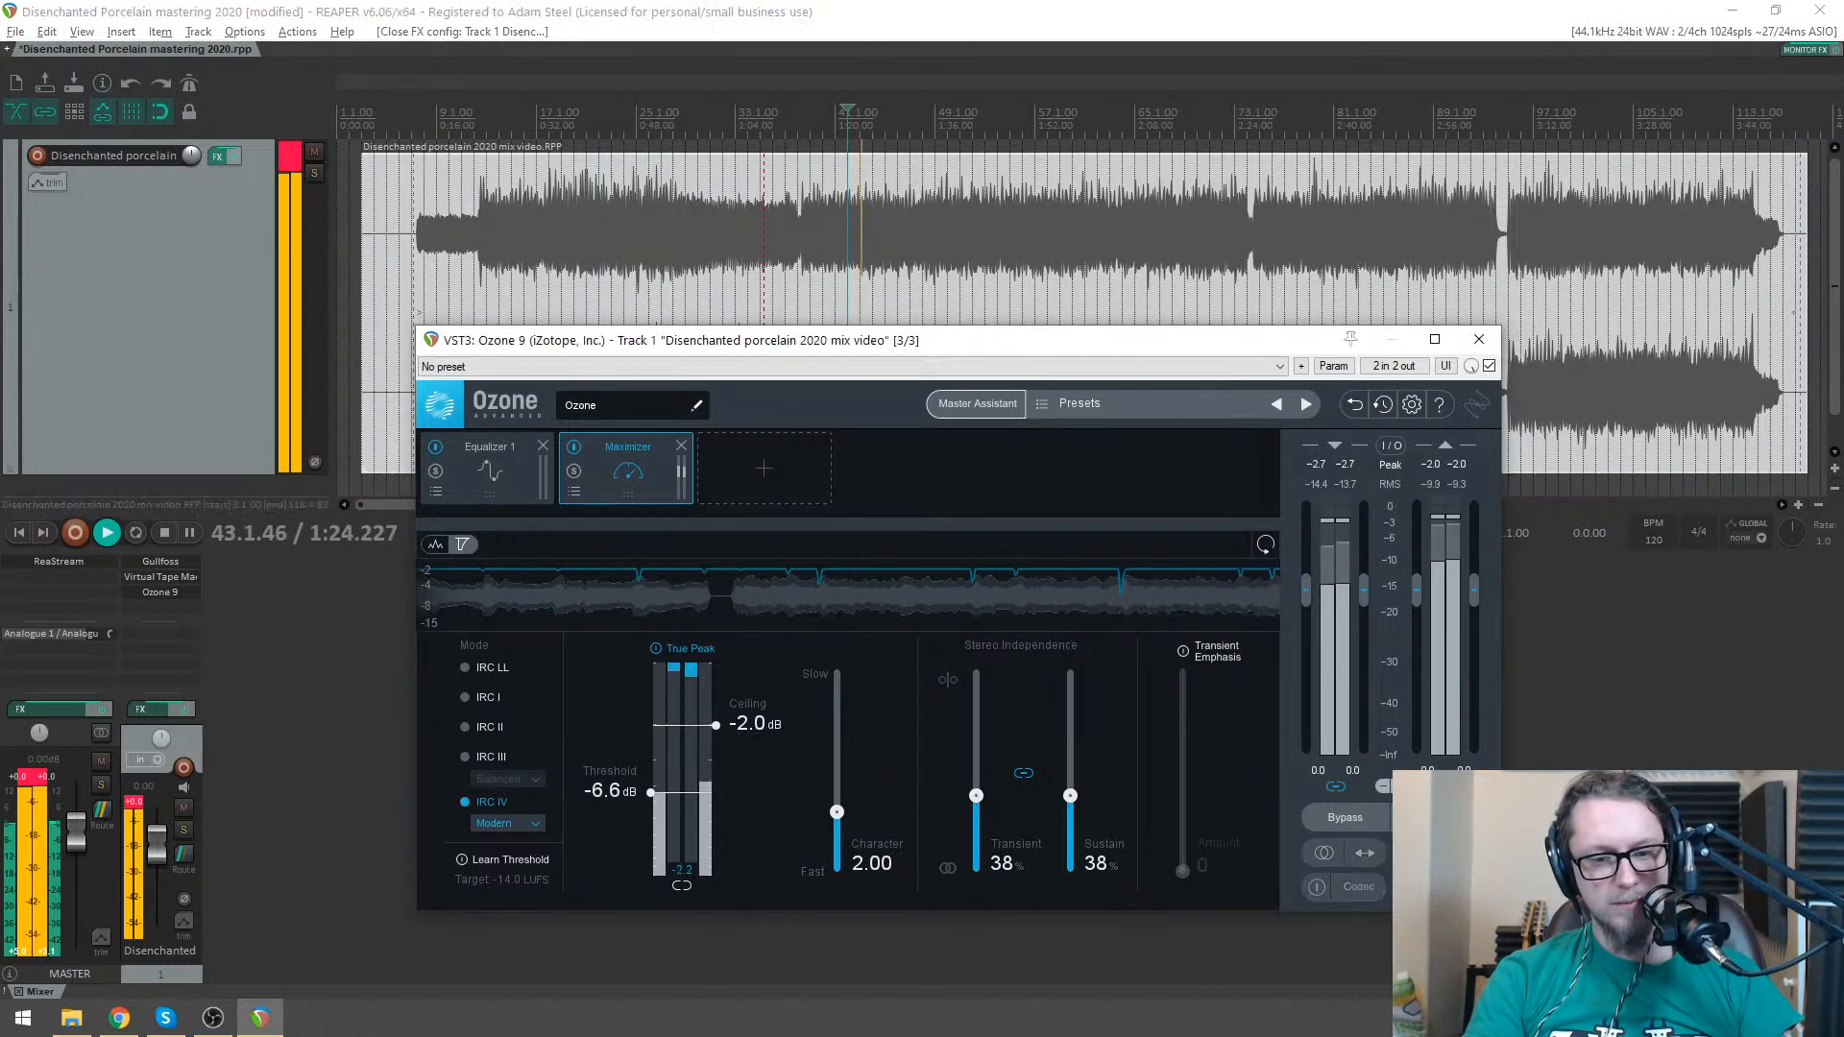
key(space)
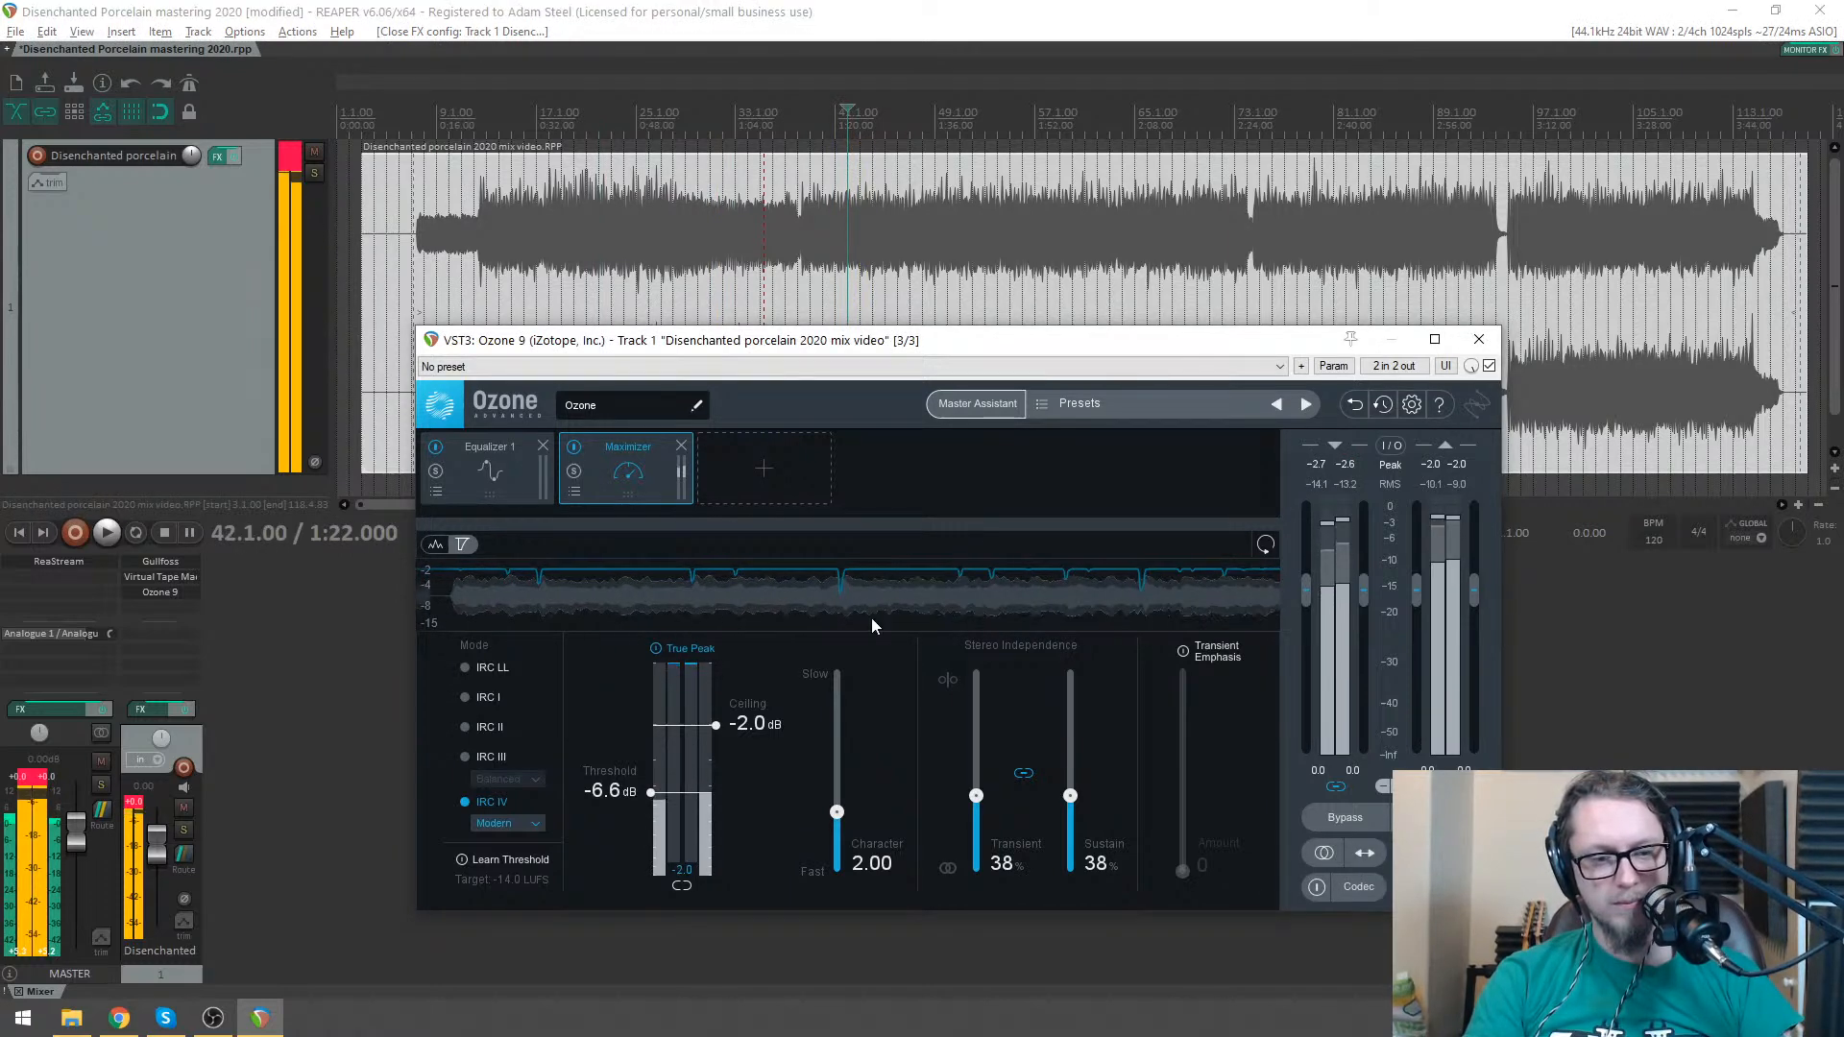
- Add an Imager module to the Ozone 9 chain and place it between Equalizer 1 and the Maximizer
click(516, 492)
click(764, 472)
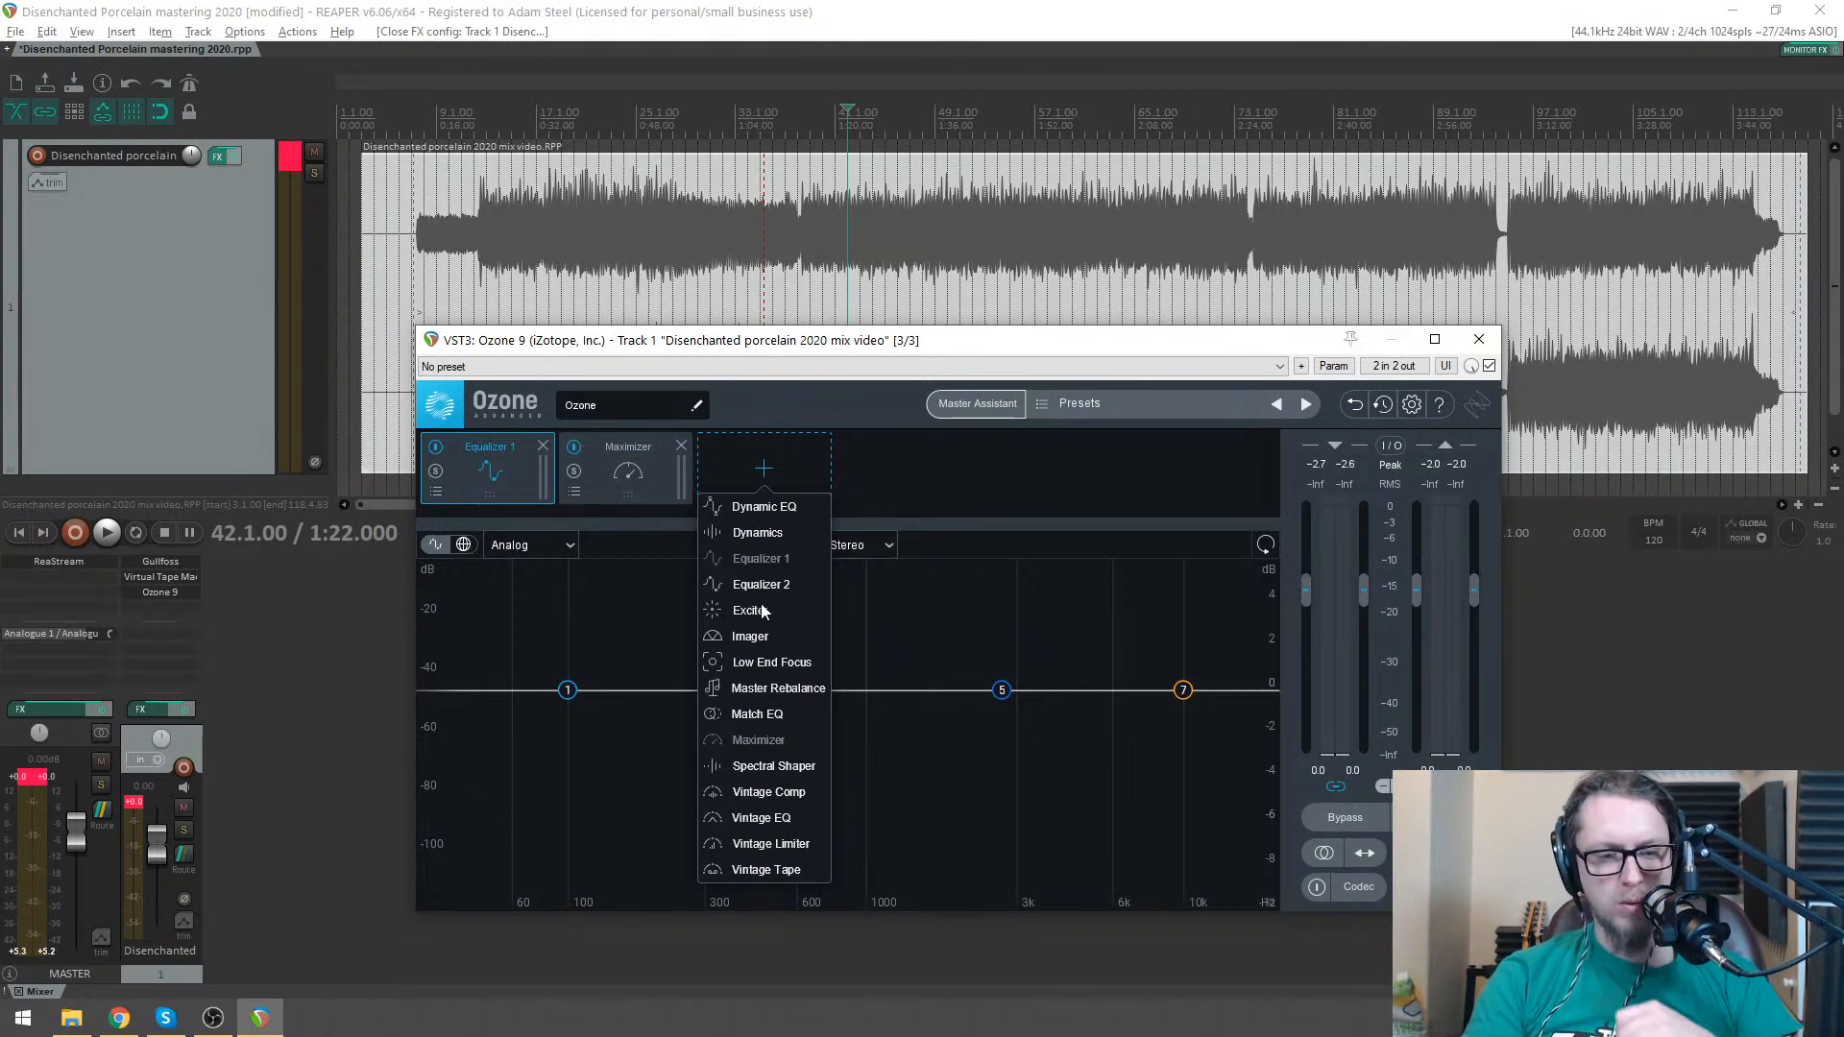
click(752, 638)
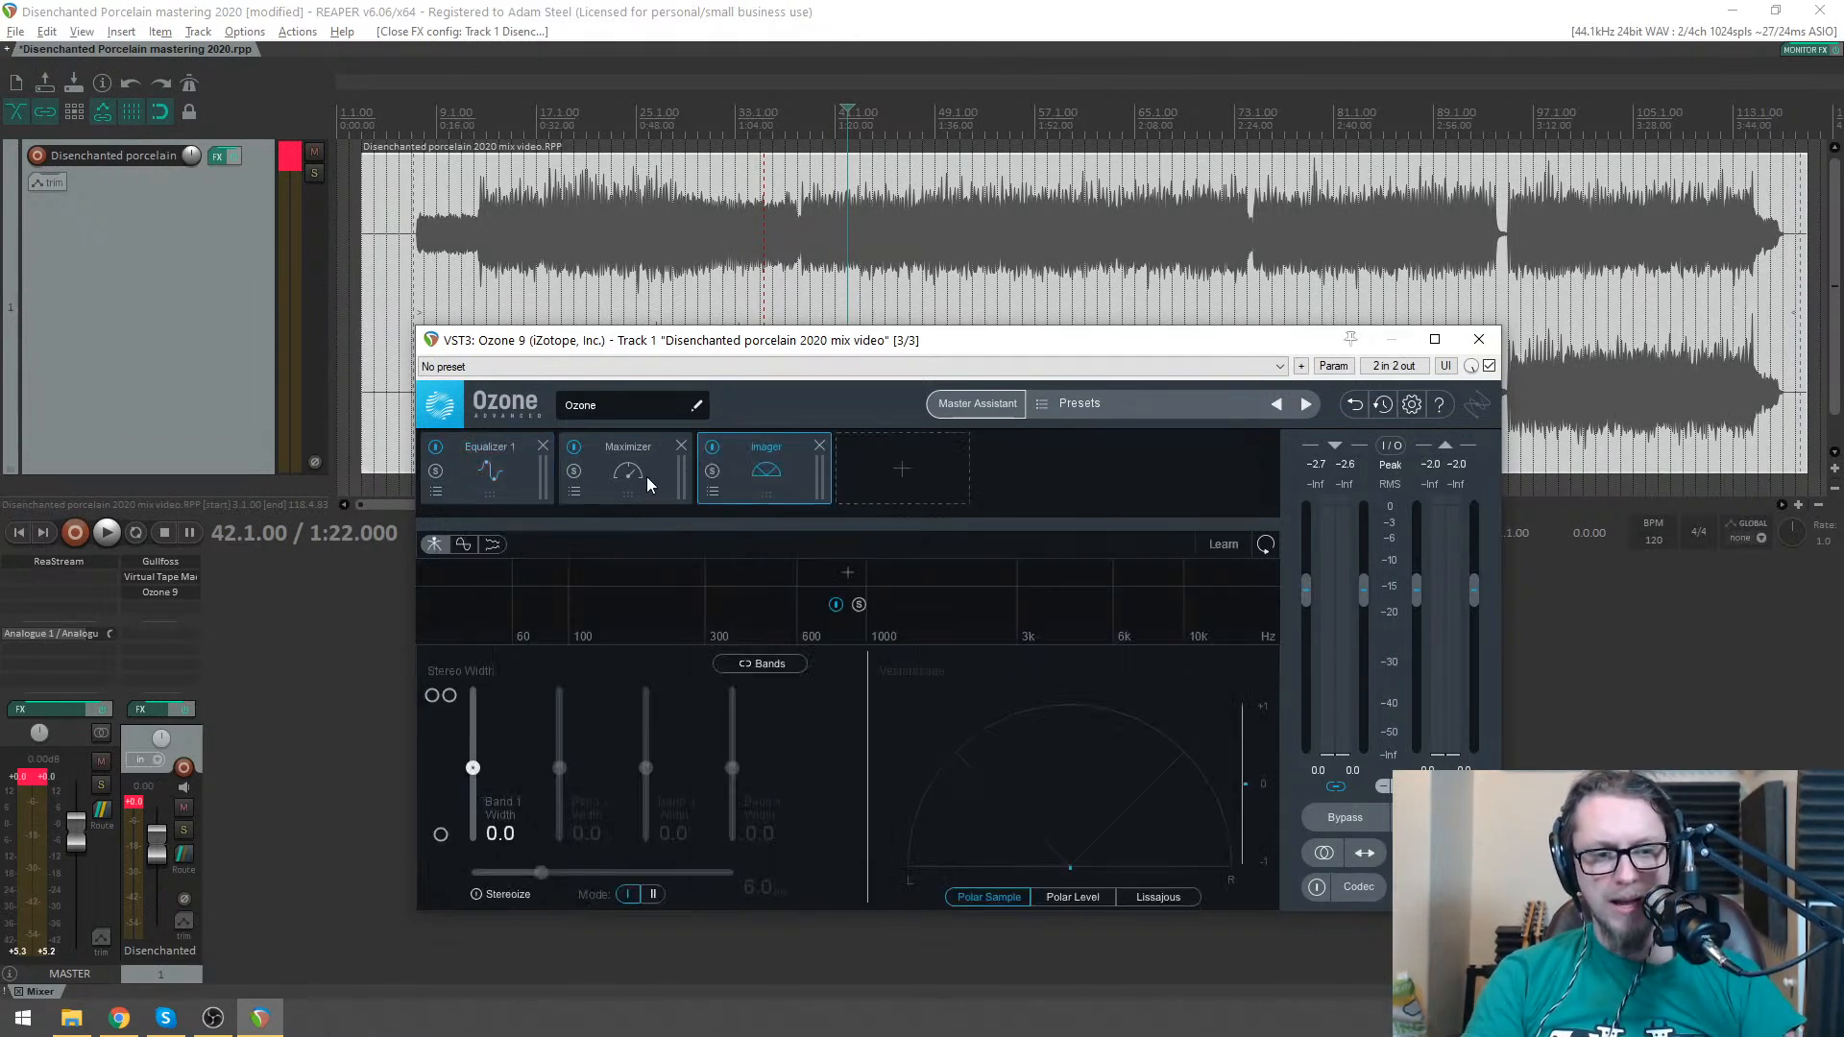
drag(743, 479, 620, 477)
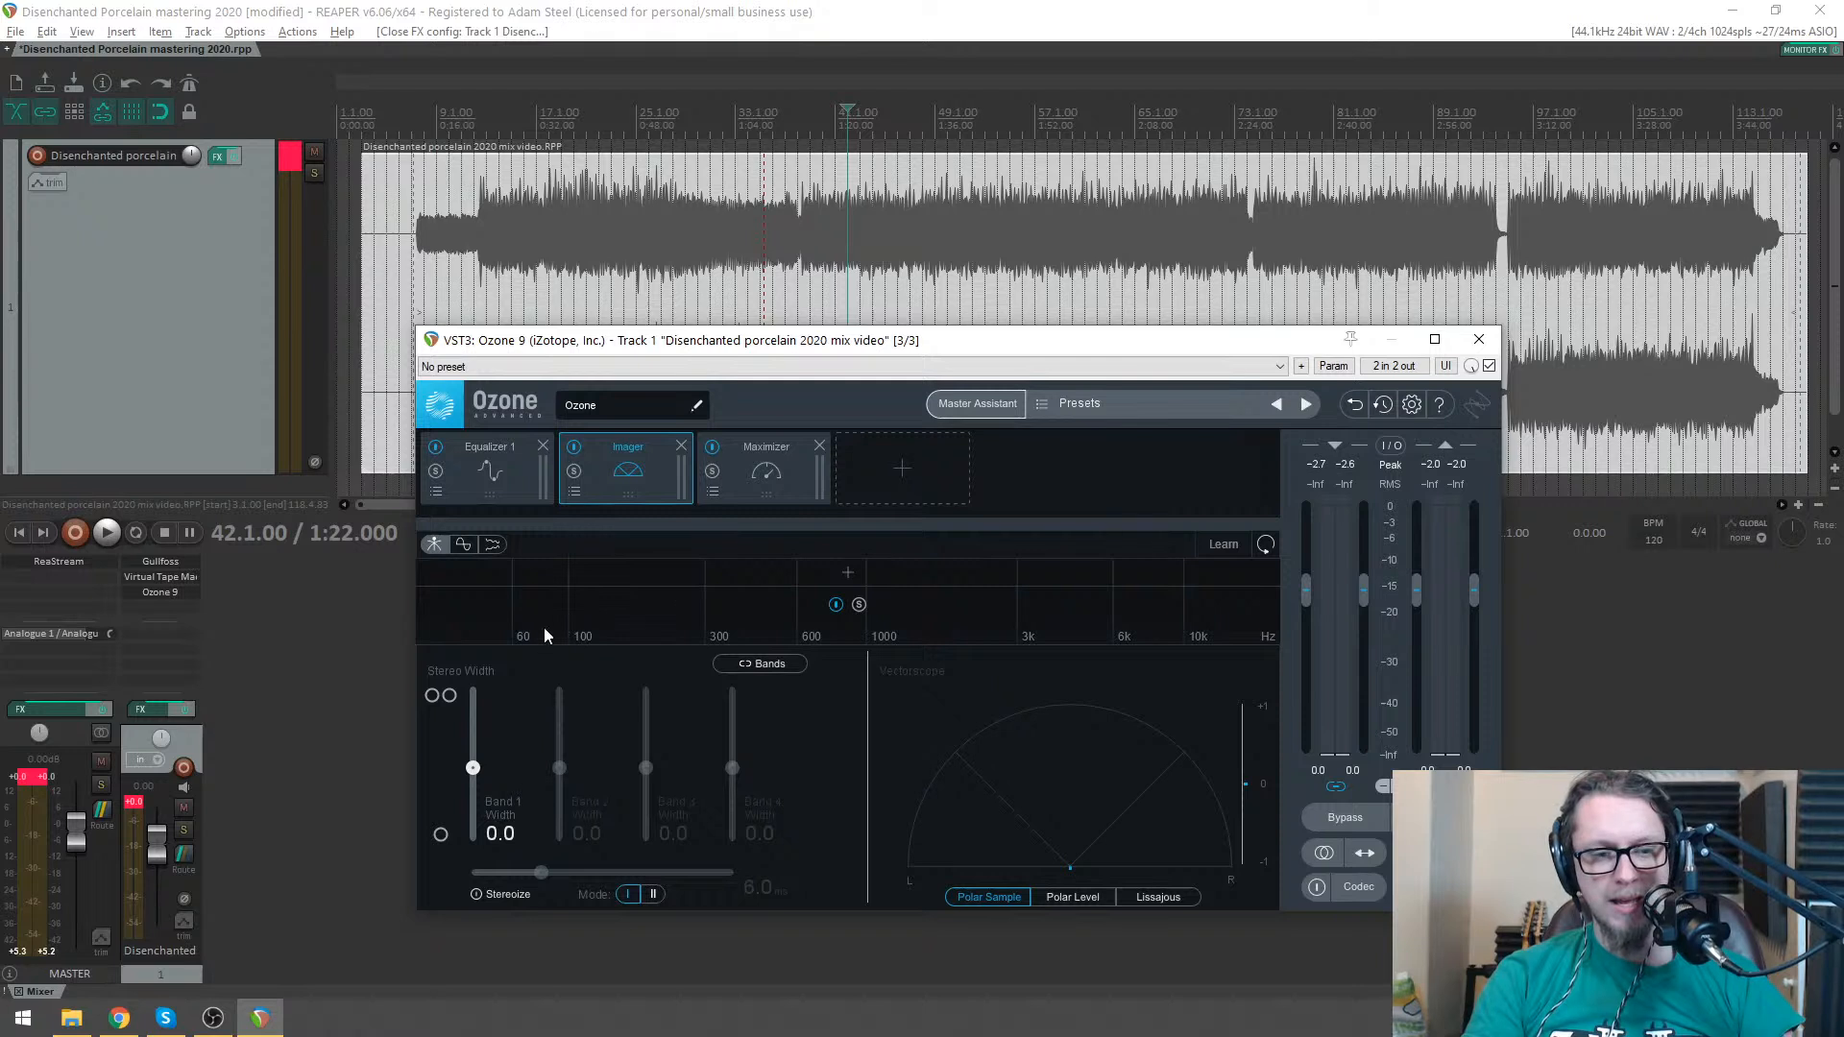
- Load the Midrange Presence preset in the Imager and close the preset manager
click(574, 491)
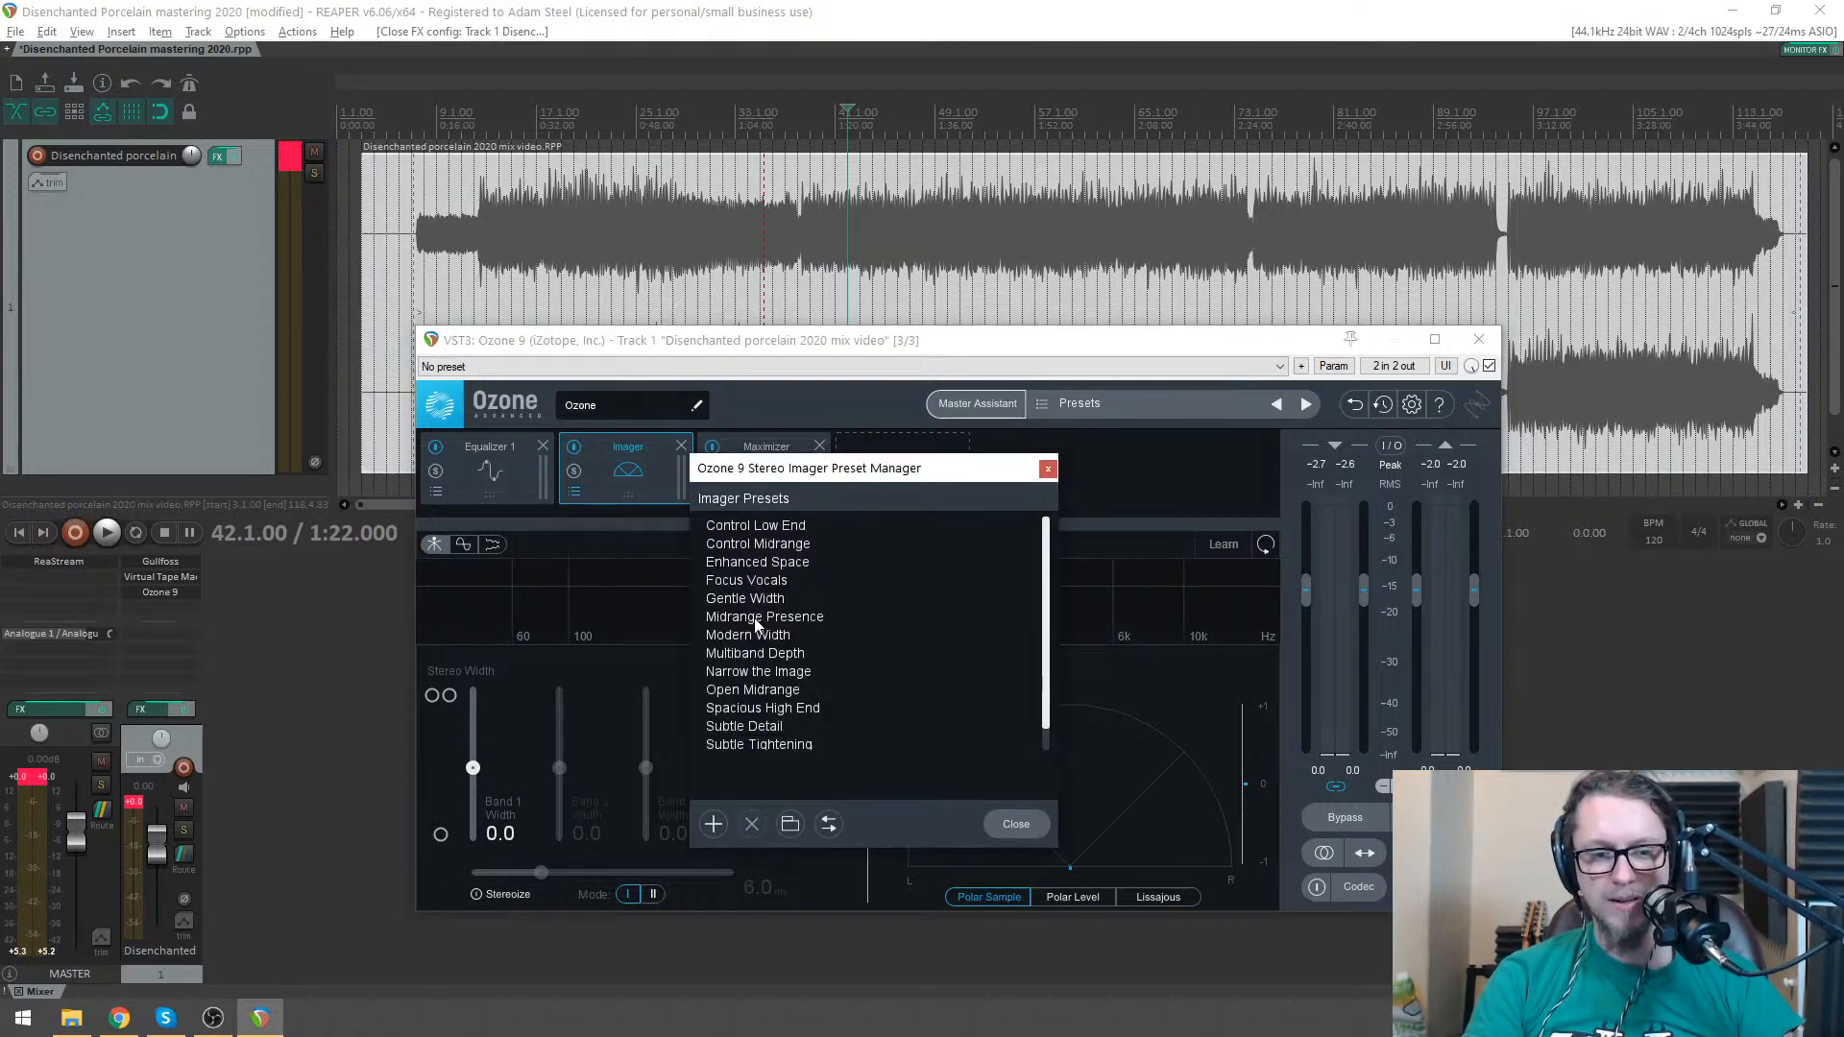
click(757, 619)
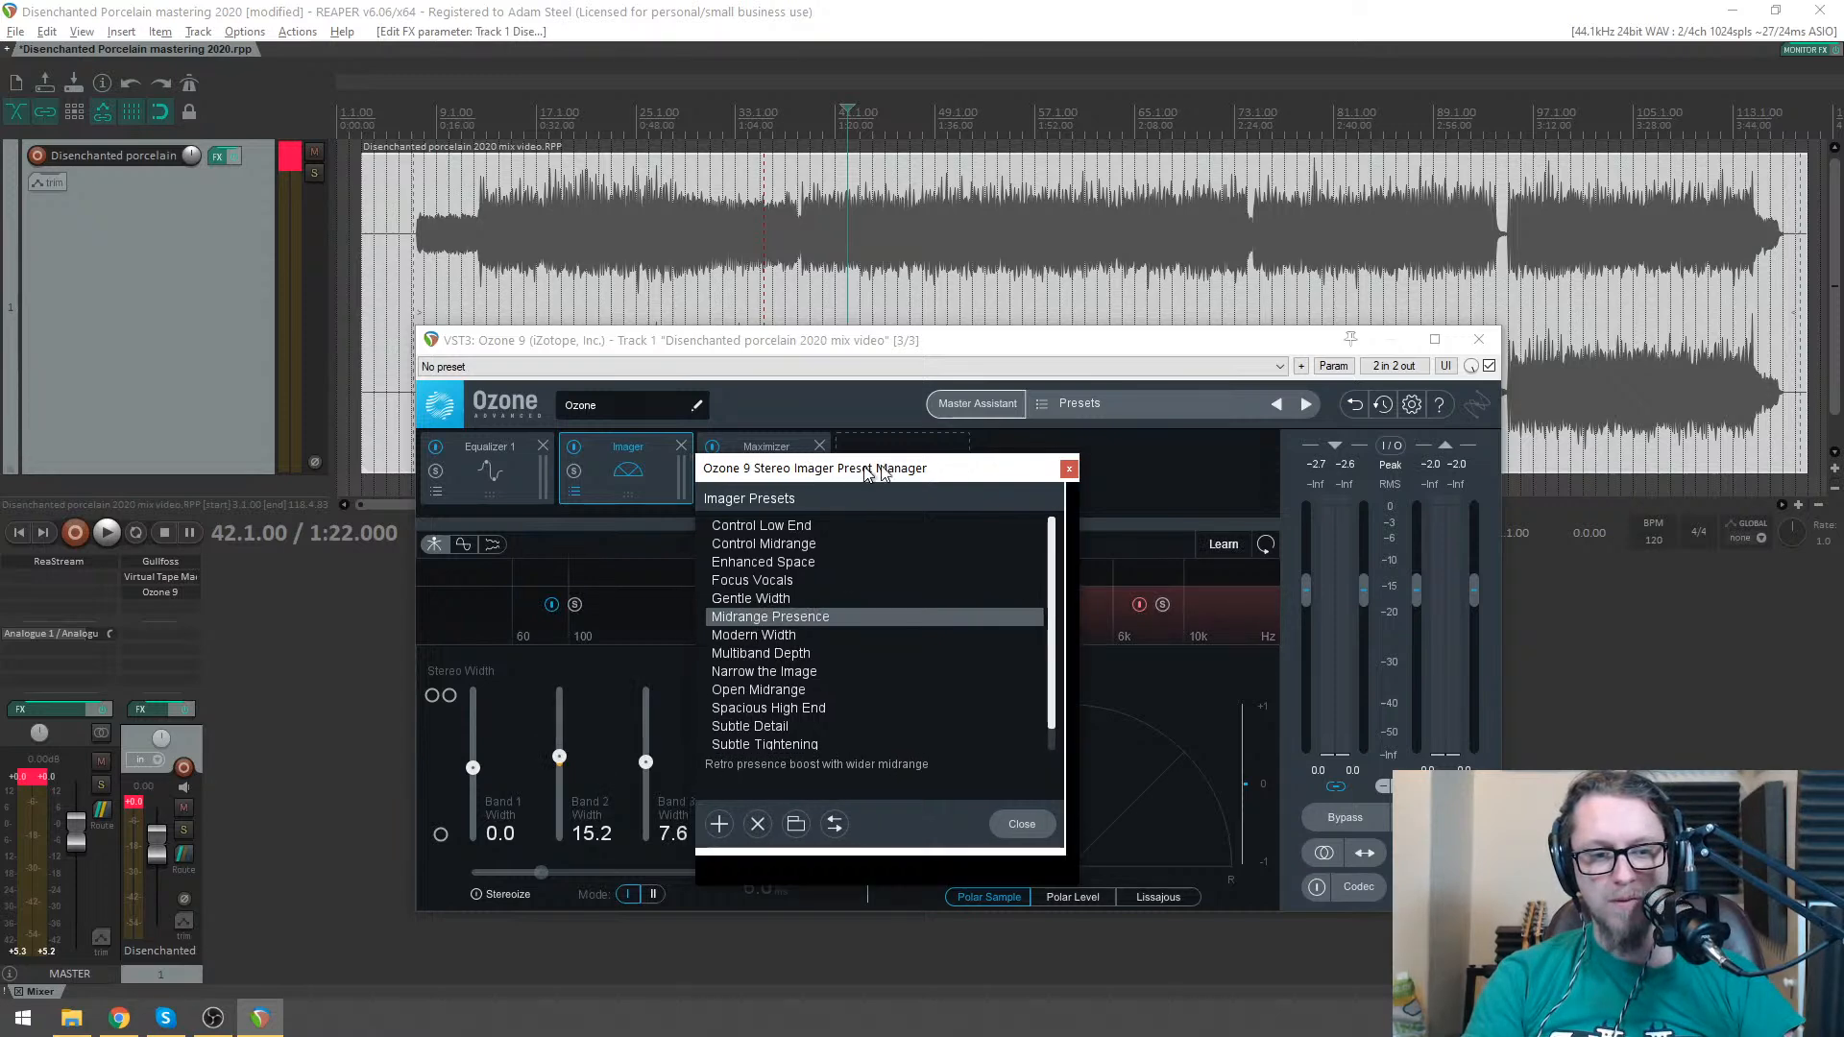
drag(805, 467, 963, 453)
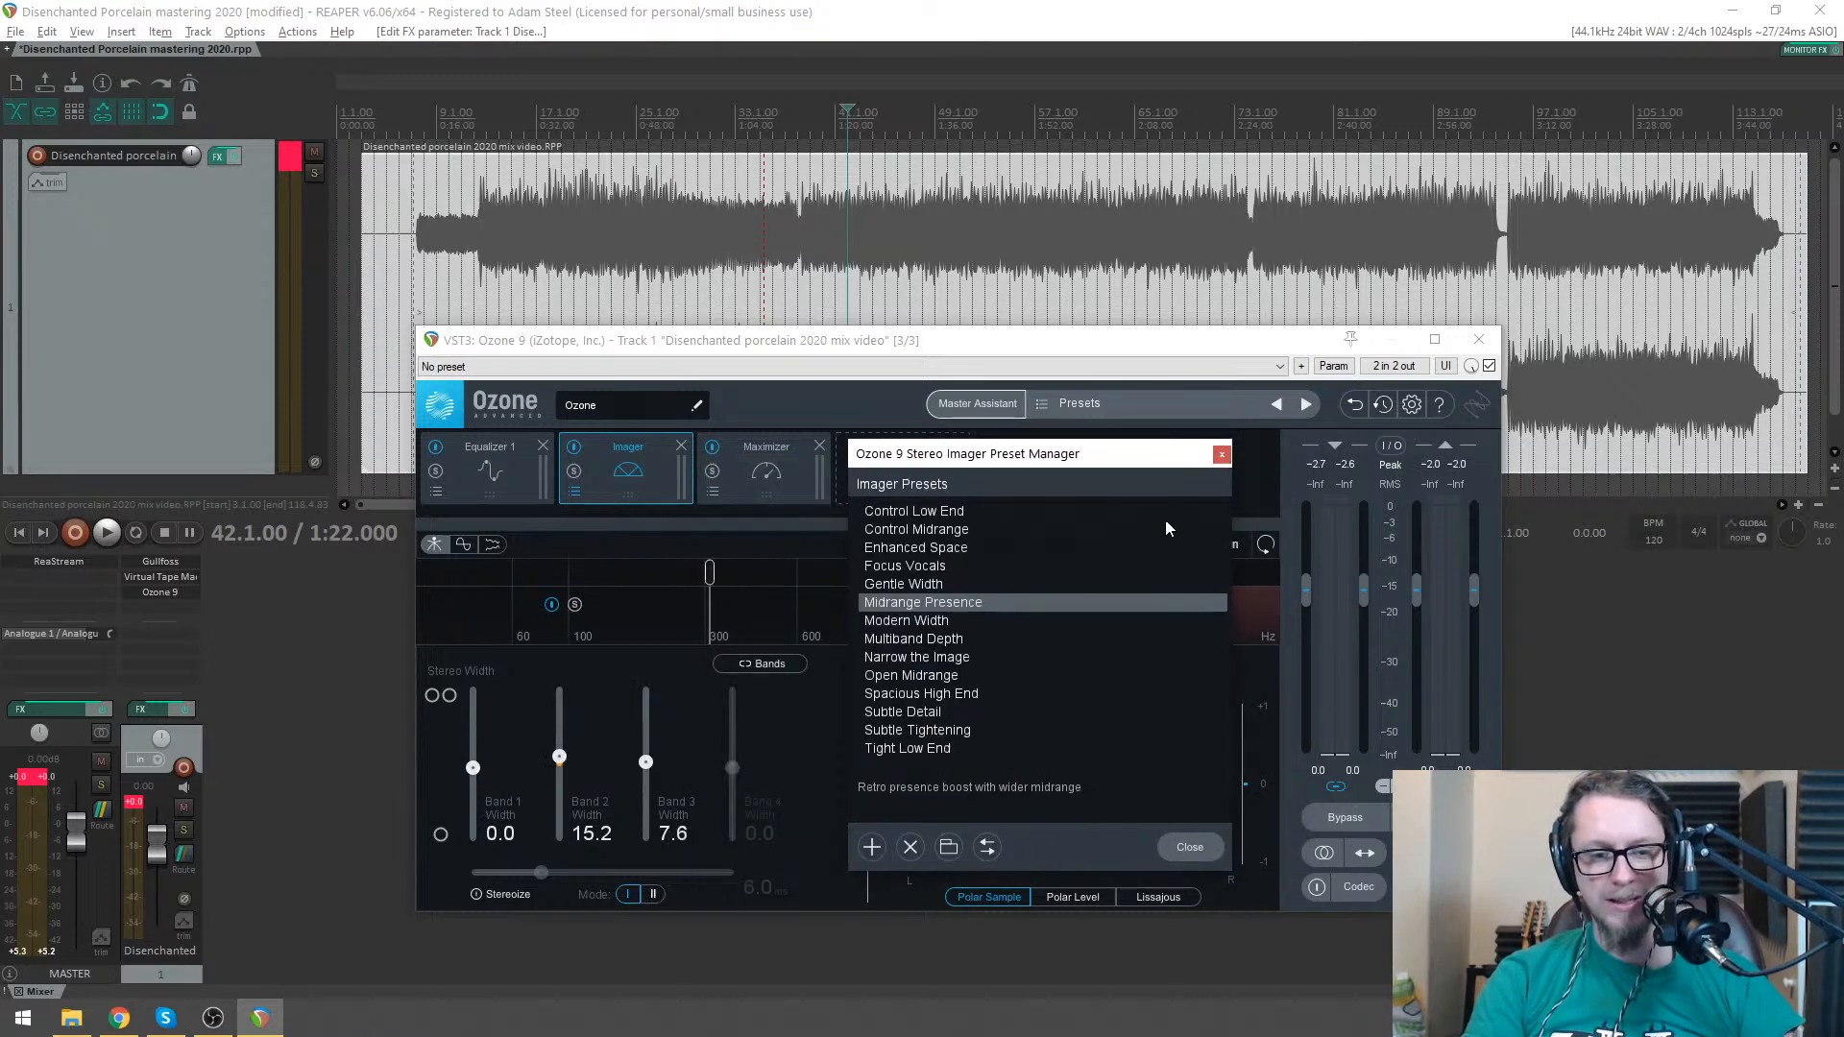
click(1221, 452)
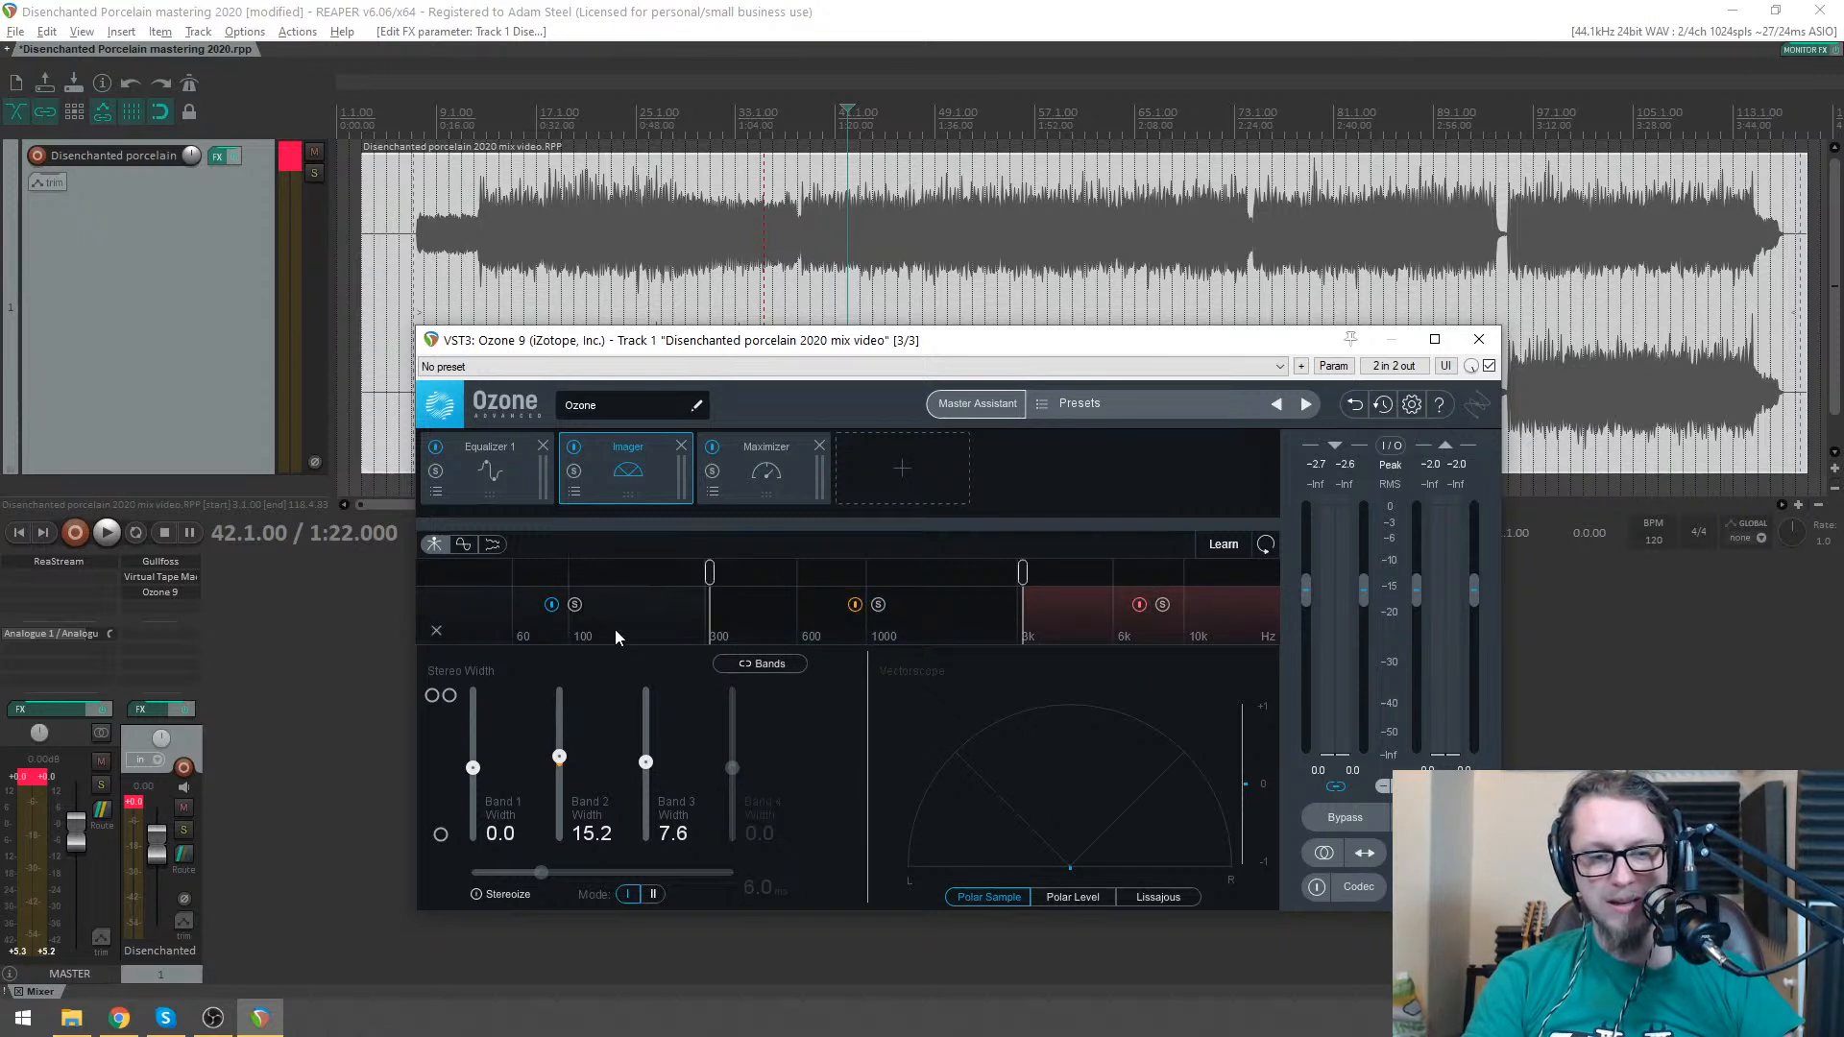
- Add a Vintage EQ module at the start of the Ozone chain and remove Equalizer 1
click(484, 498)
click(864, 466)
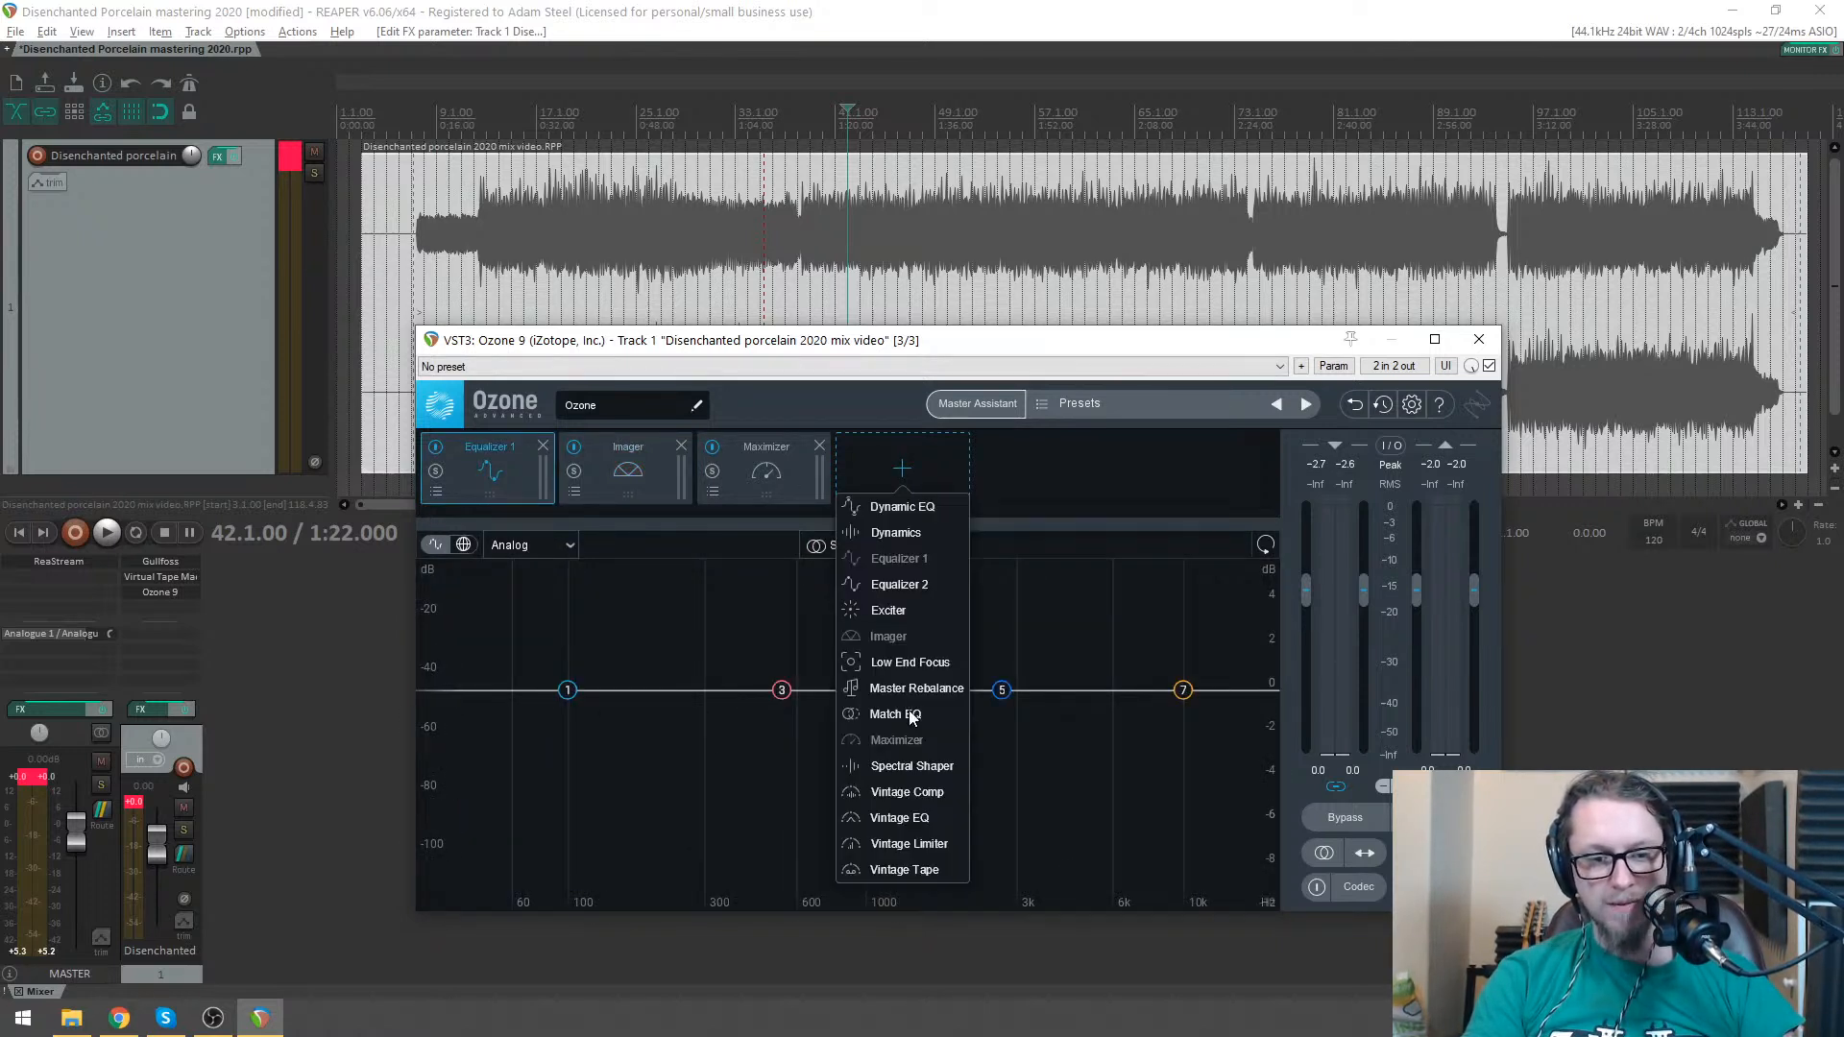
click(900, 818)
drag(861, 501, 510, 479)
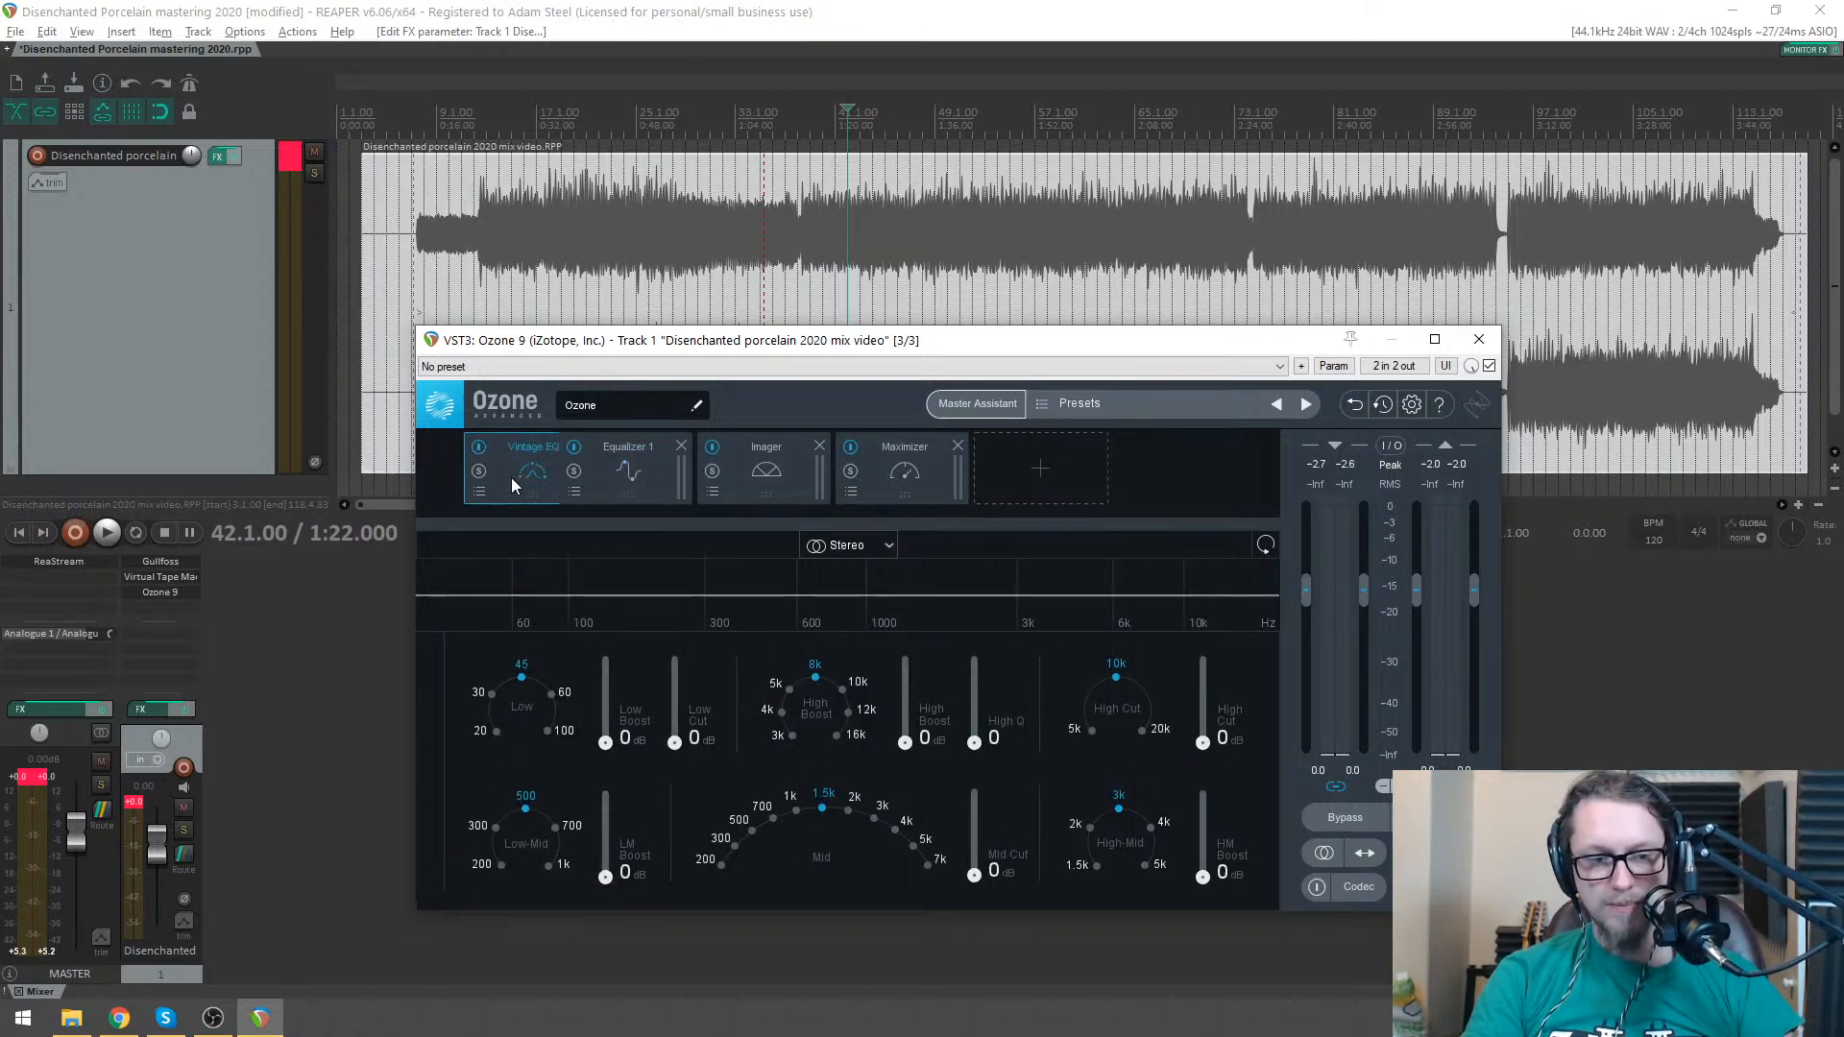
click(682, 446)
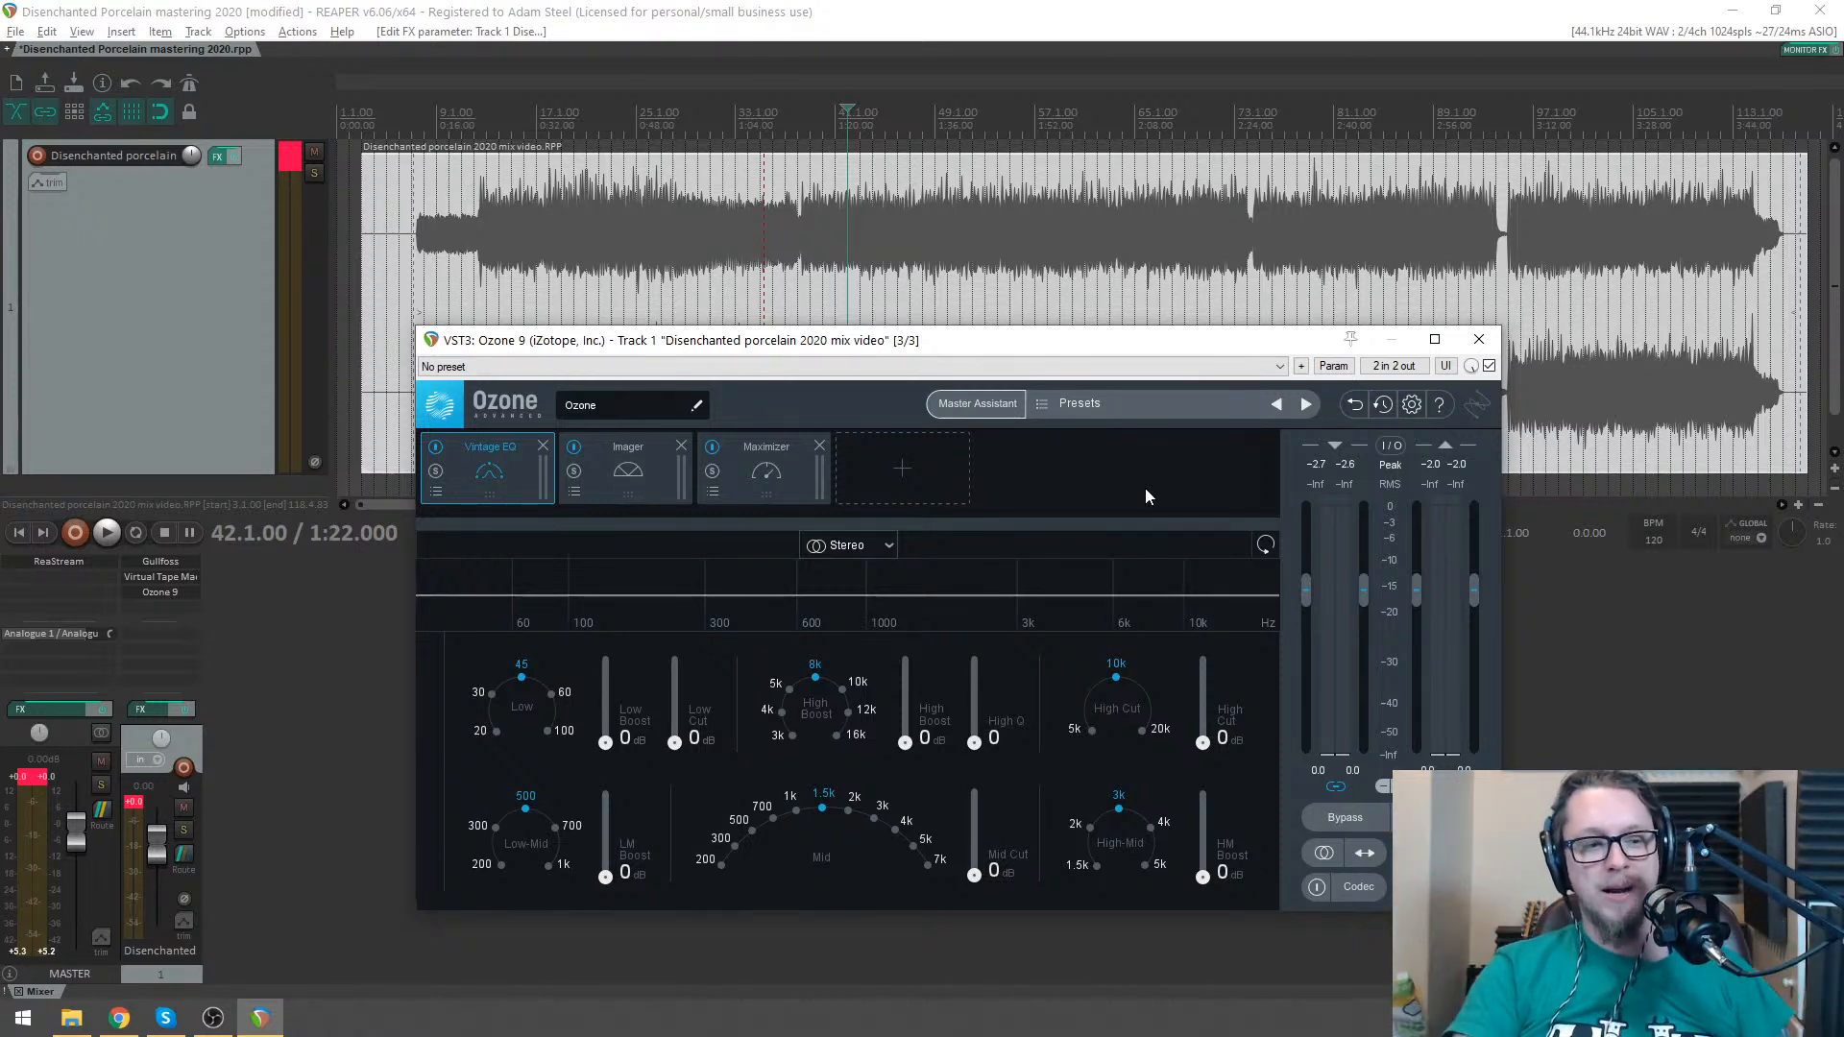
- Create a temporary track to view the audio hardware outputs in its routing, and remove that track
double_click(302, 724)
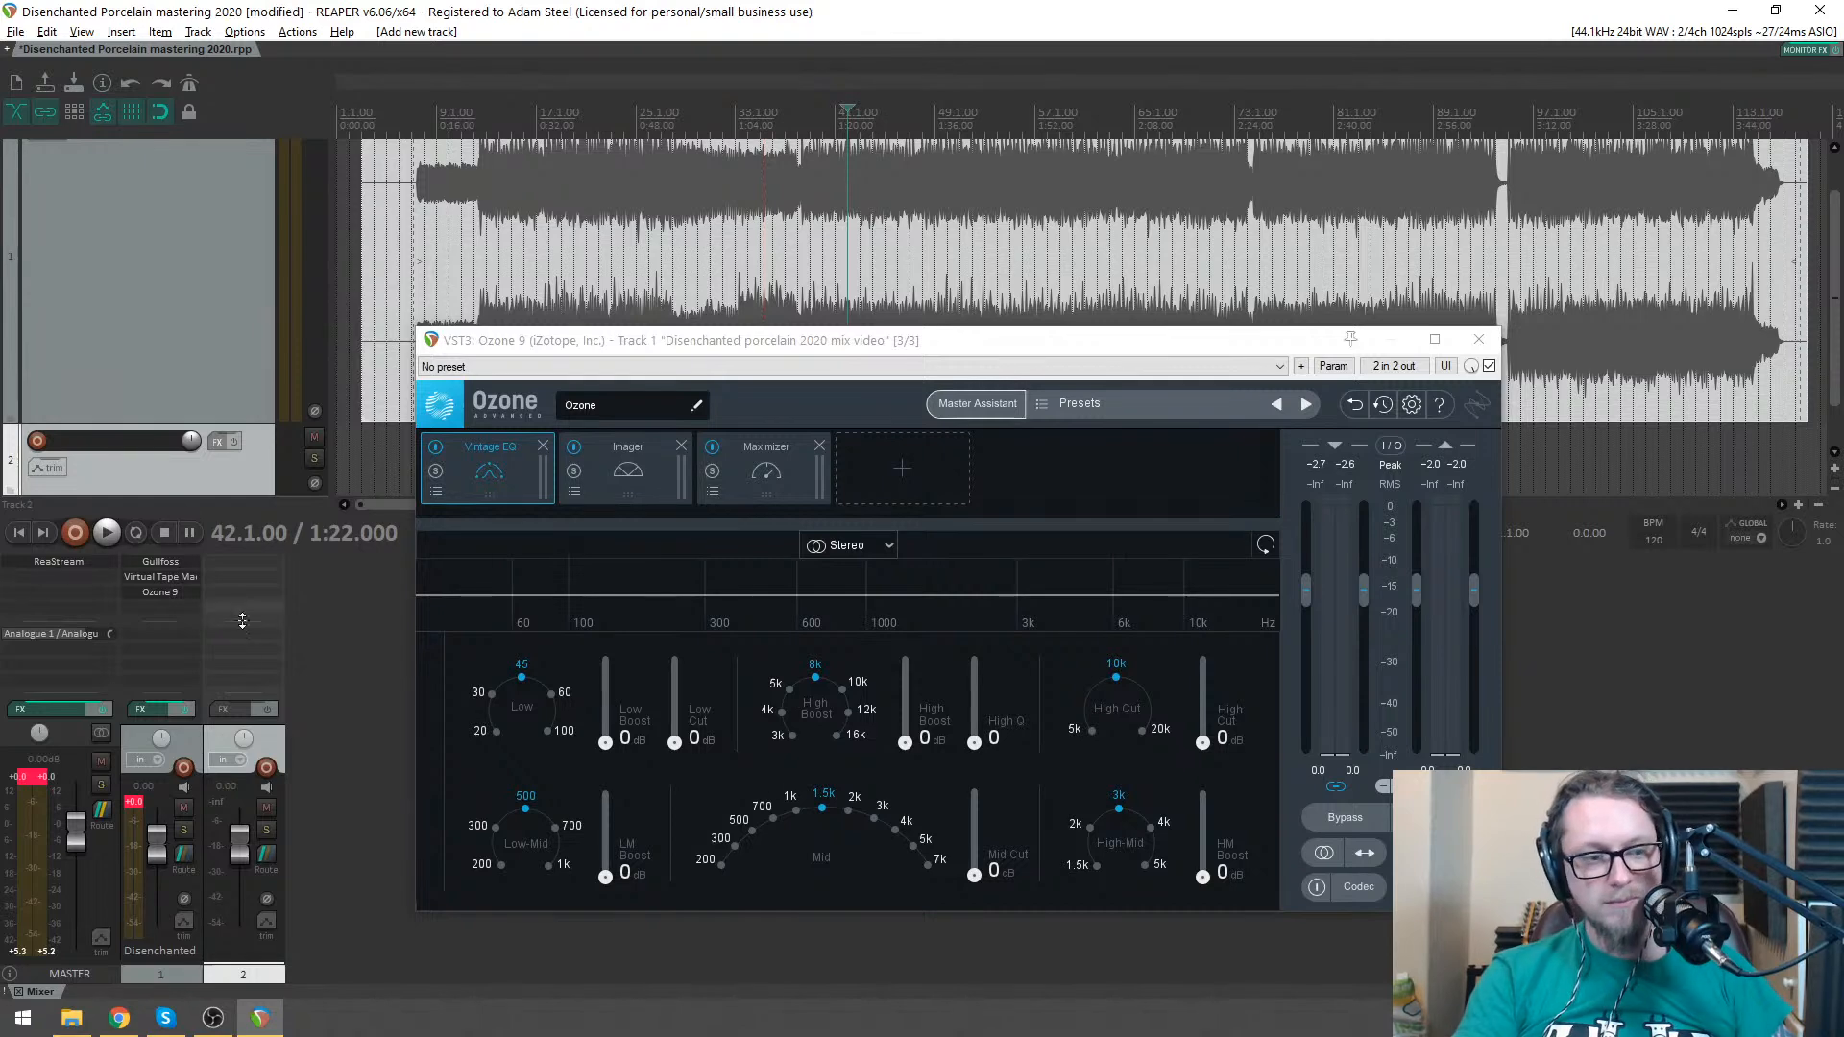
click(244, 653)
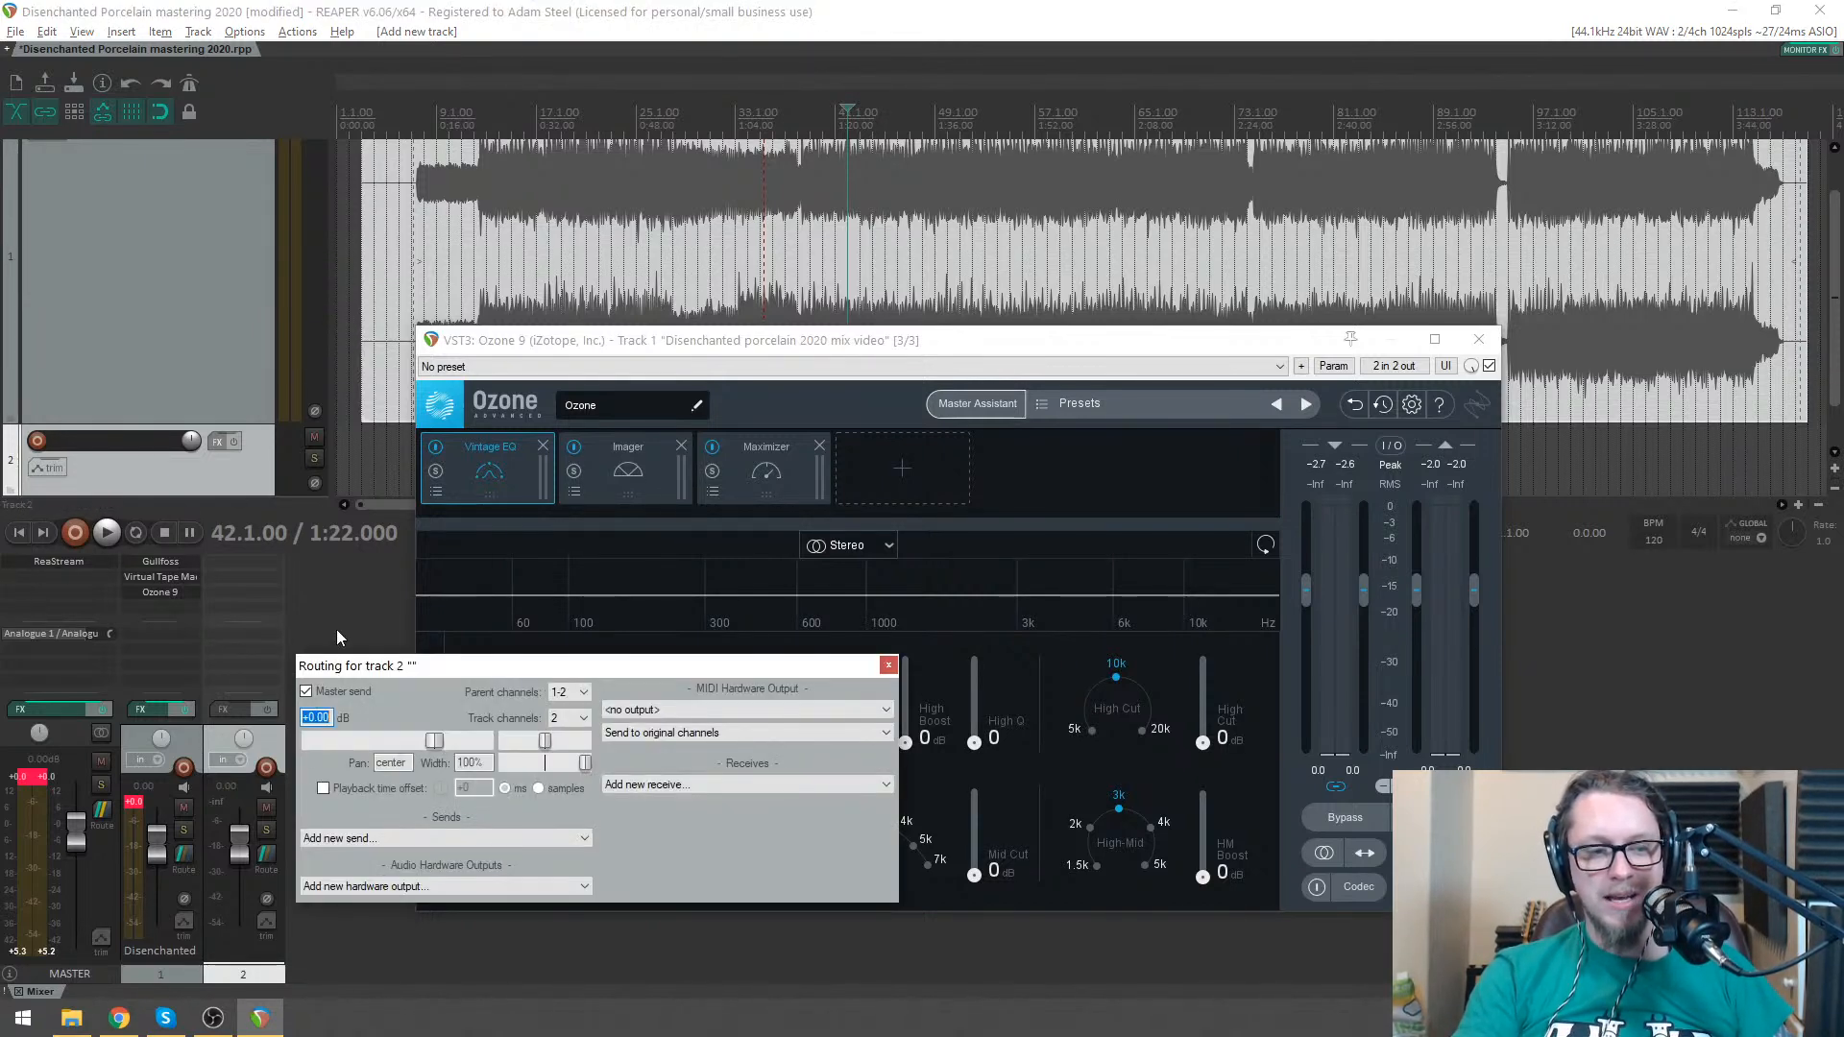
click(403, 886)
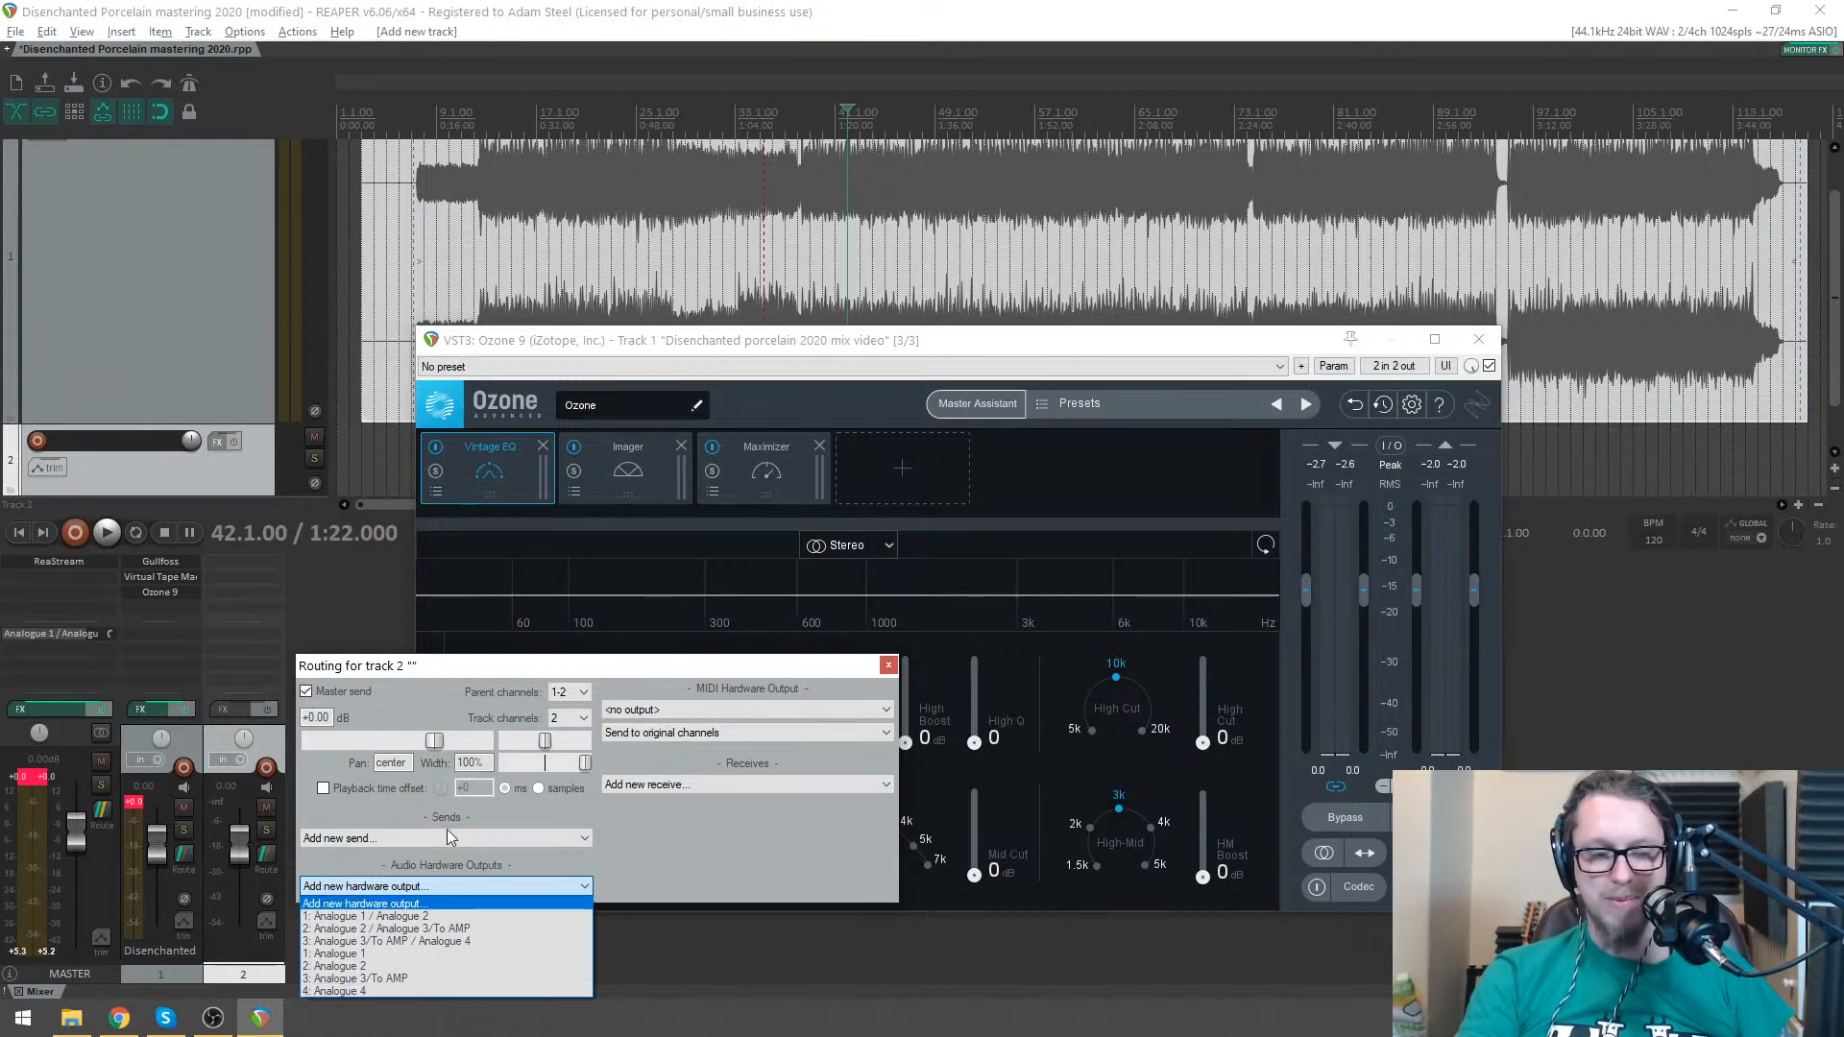
click(735, 850)
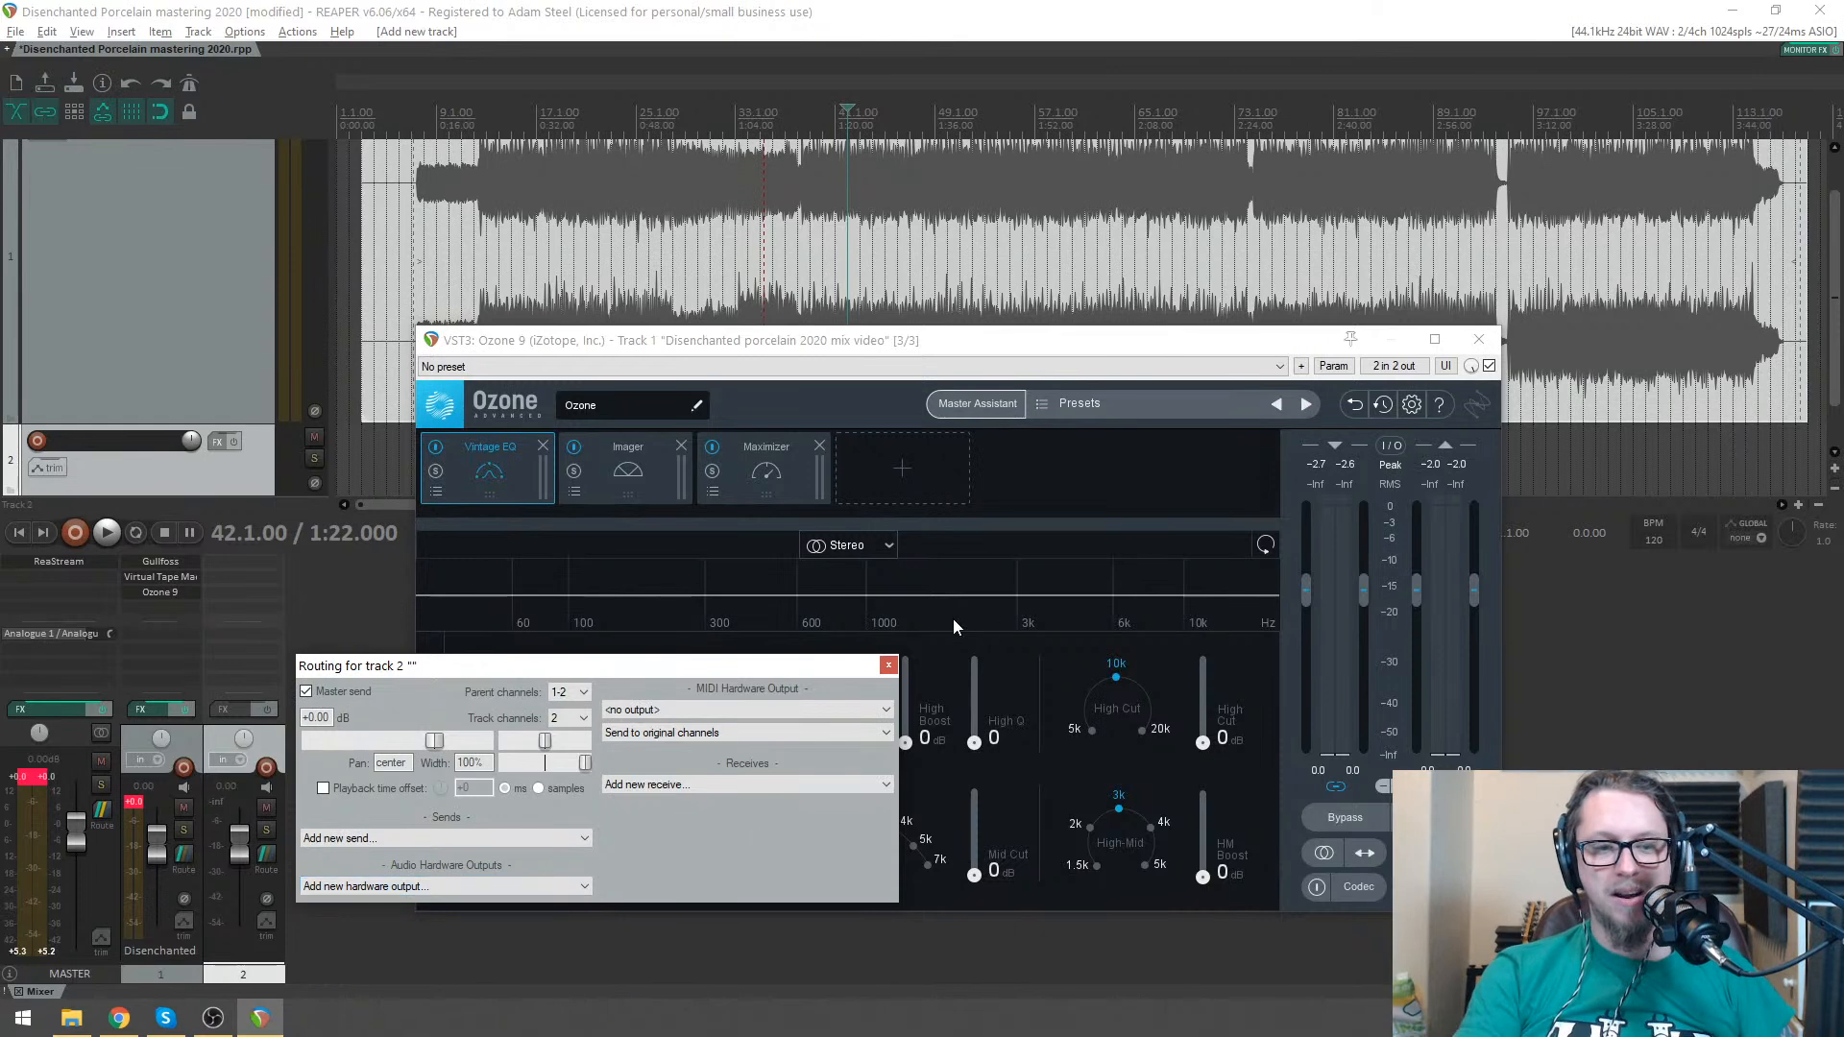
click(888, 664)
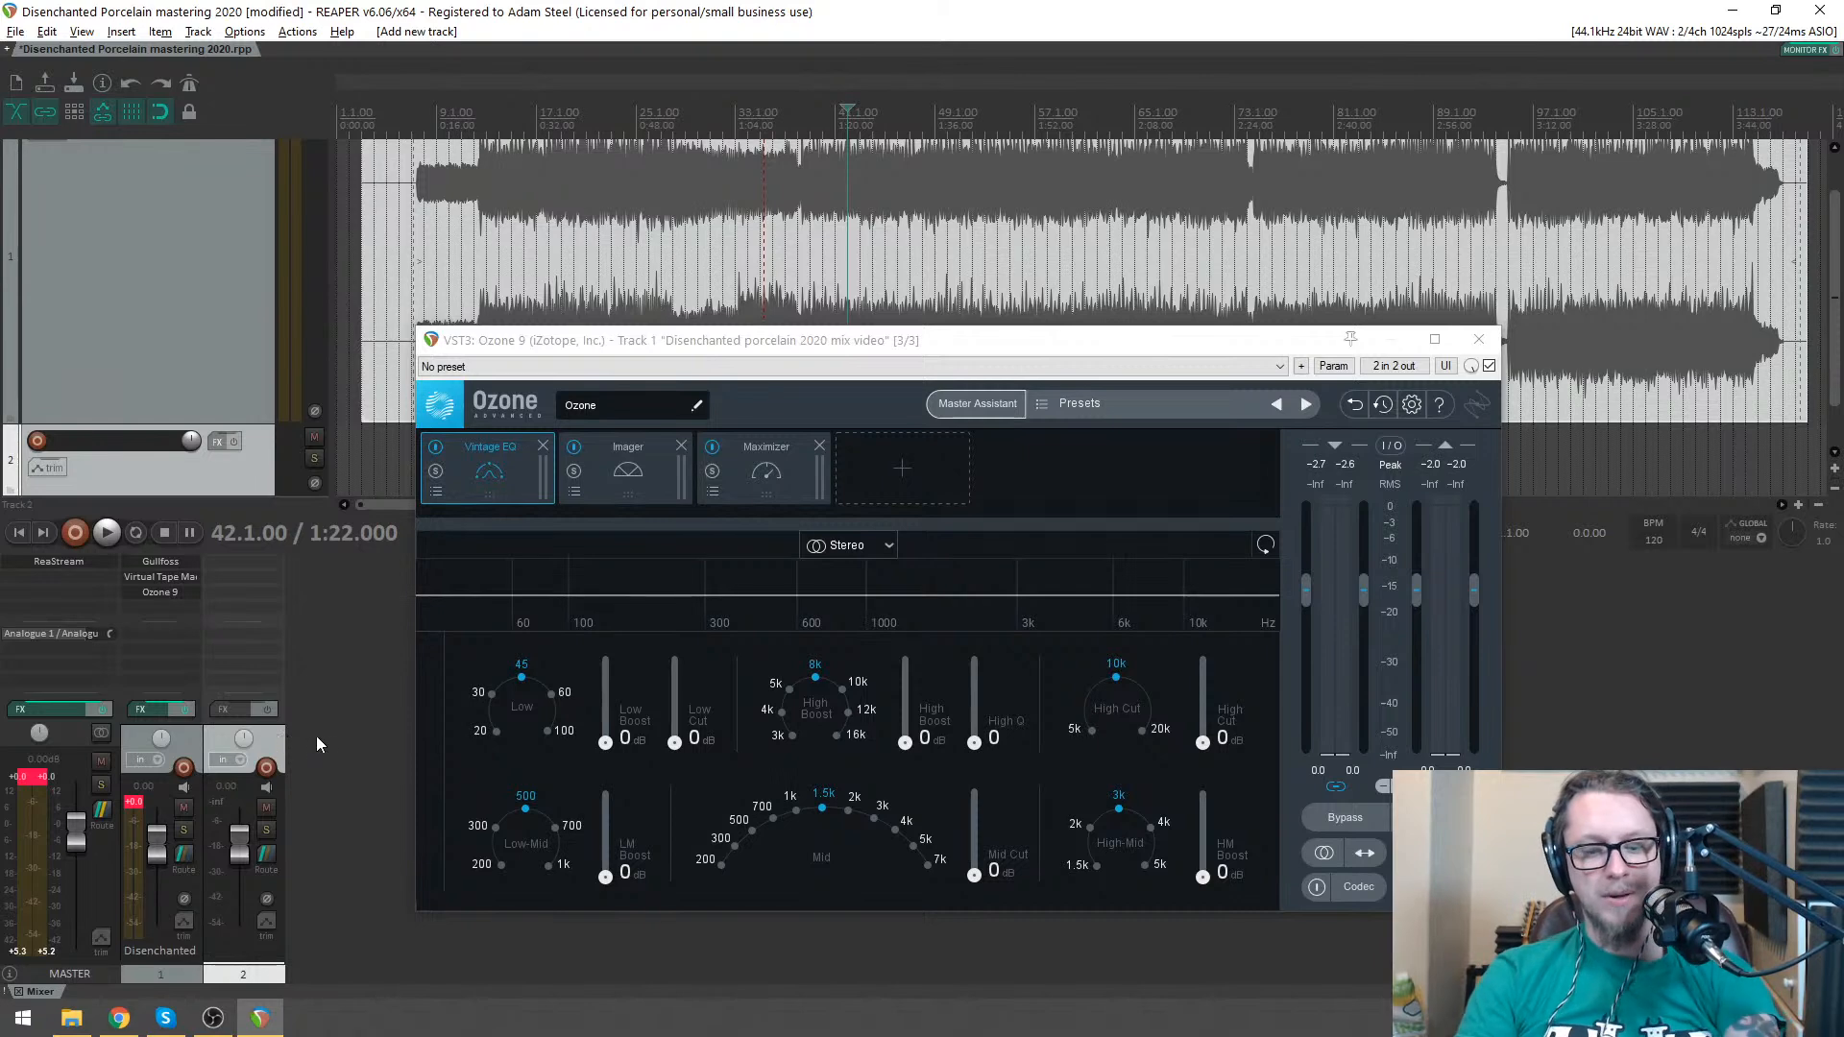
key(Delete)
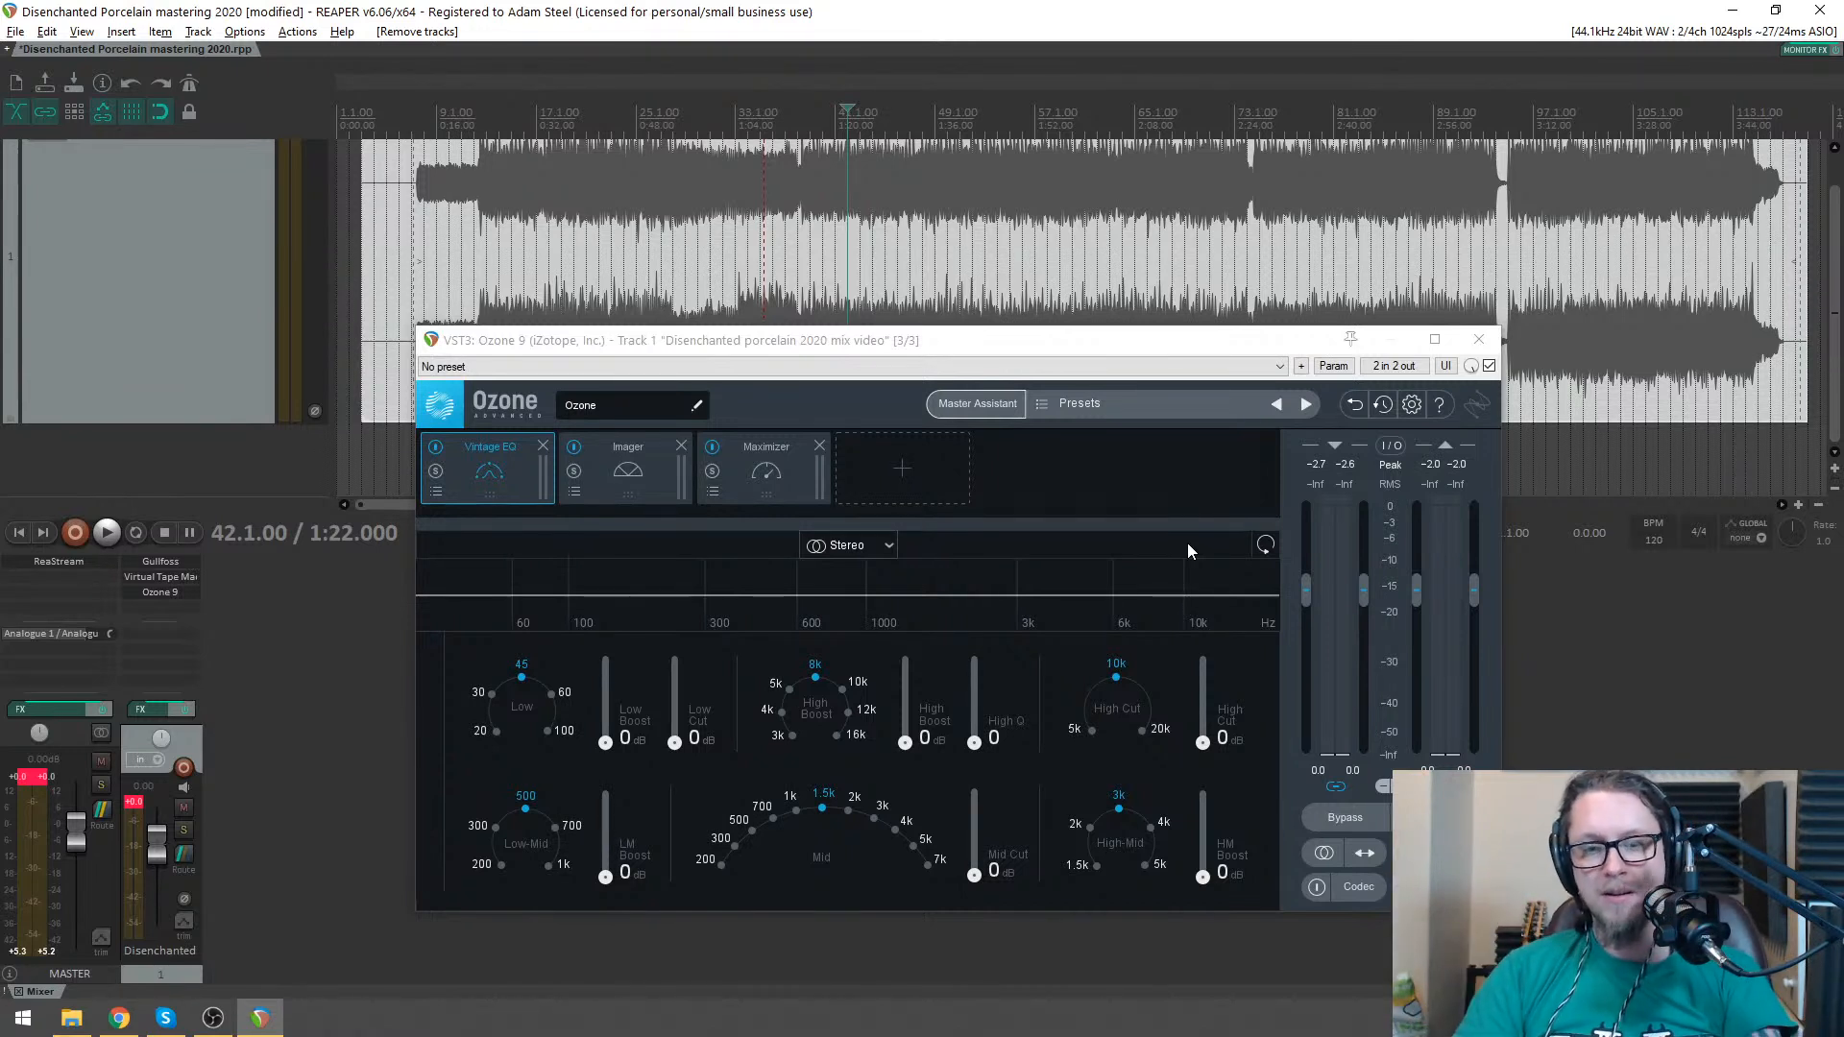
mouse_move(903, 351)
mouse_down()
mouse_move(928, 372)
mouse_move(908, 371)
mouse_up()
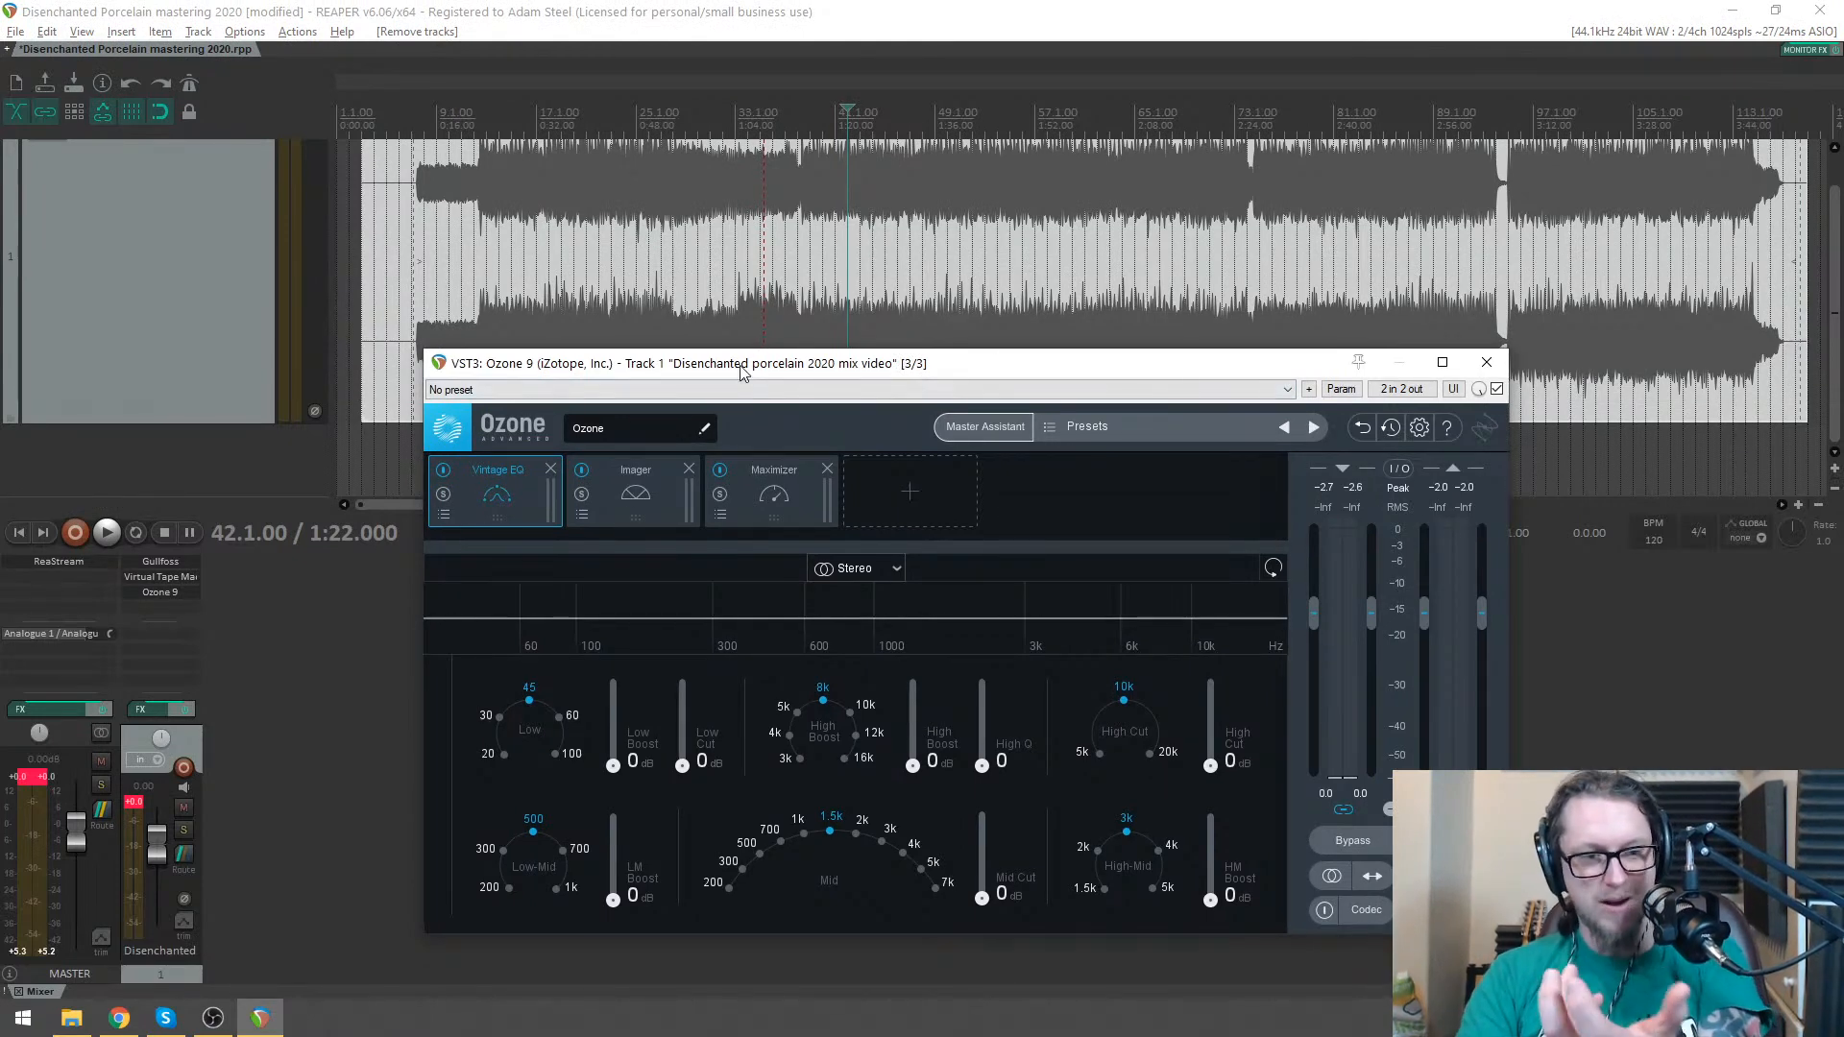
drag(762, 363, 840, 409)
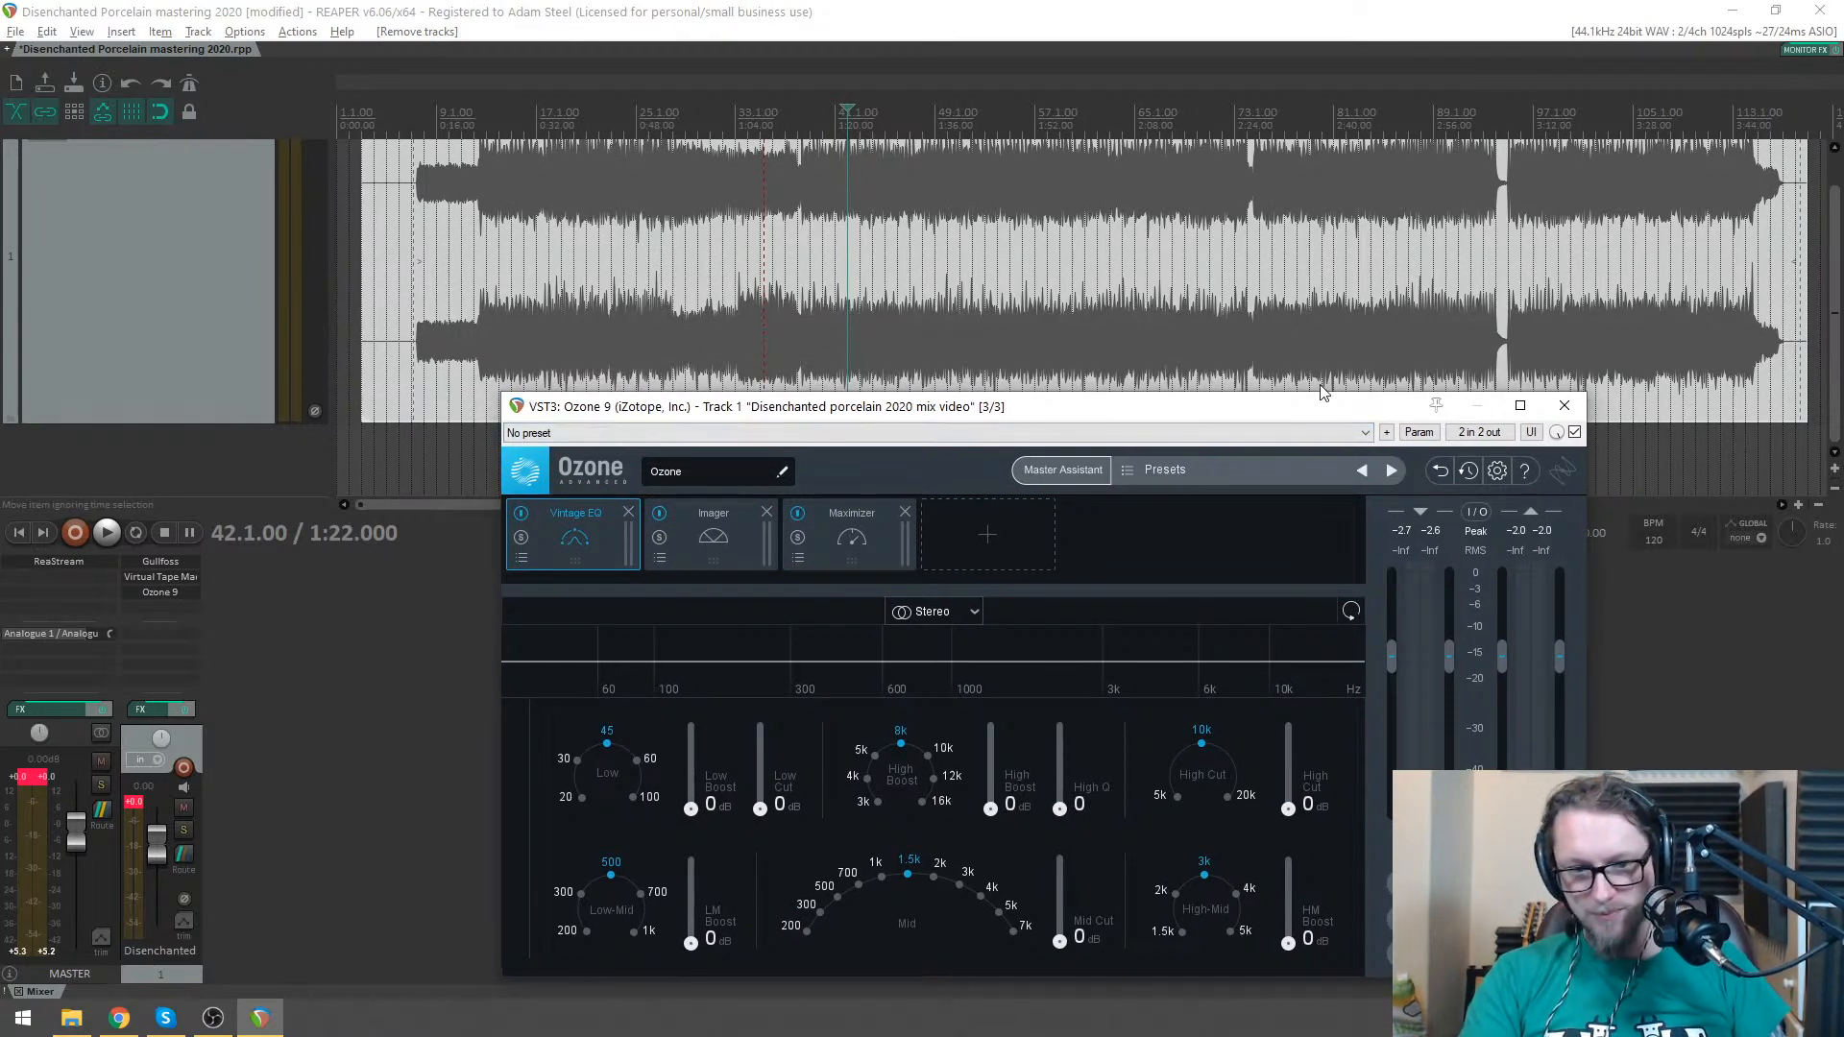
drag(1112, 406, 949, 366)
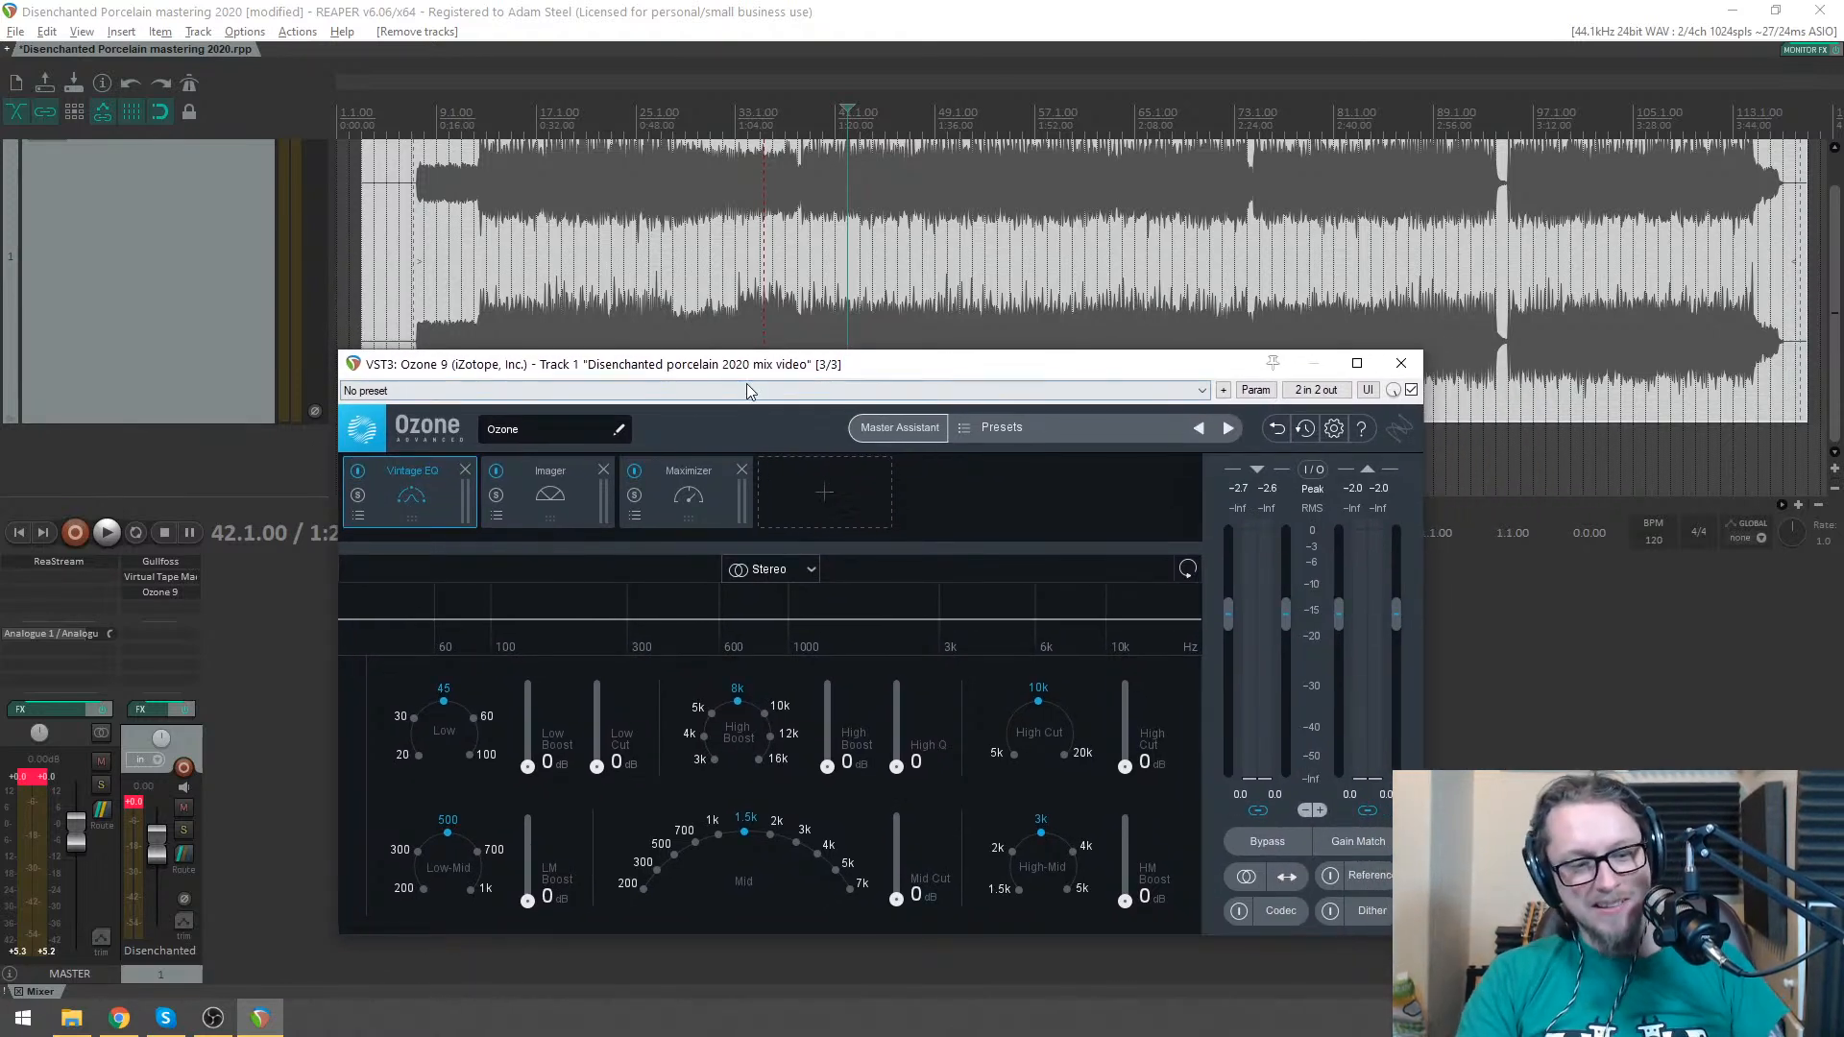
drag(566, 375, 550, 366)
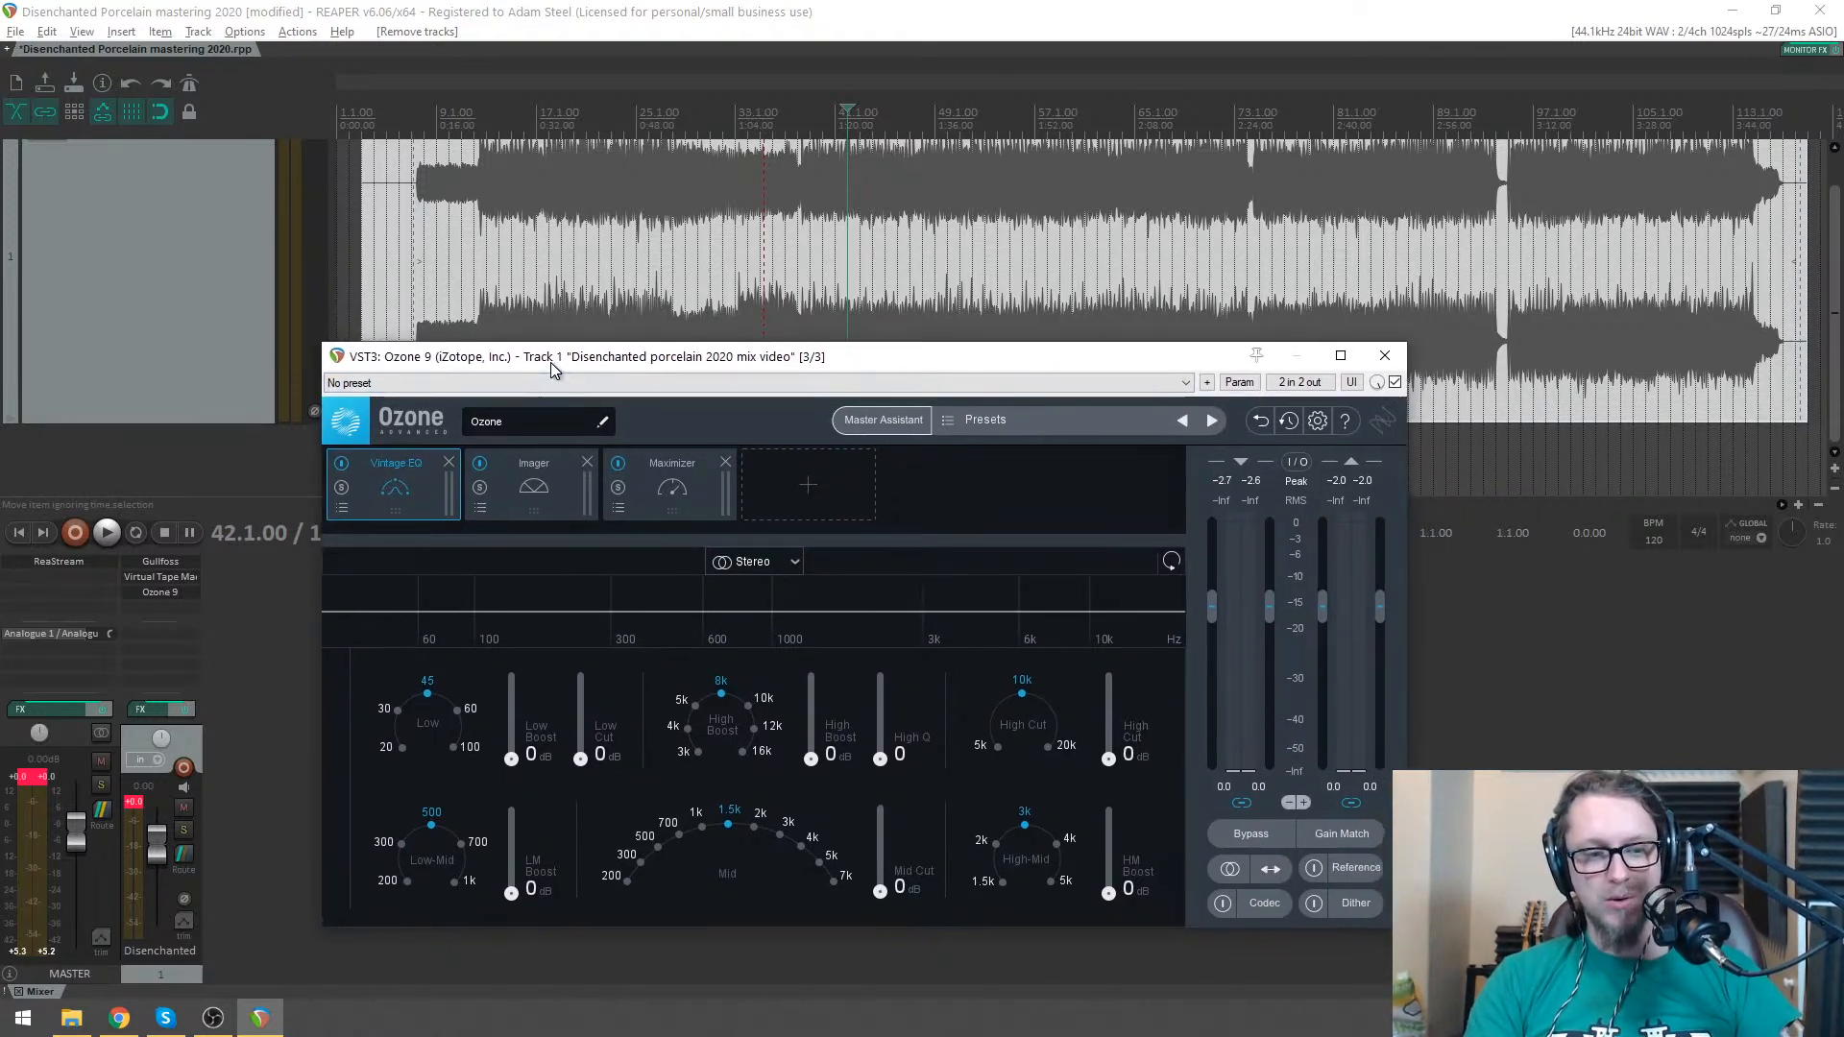
- Play the mix while setting the Vintage EQ's low boost to 1.6 dB and its low frequency to 60 Hz, and stop
click(453, 747)
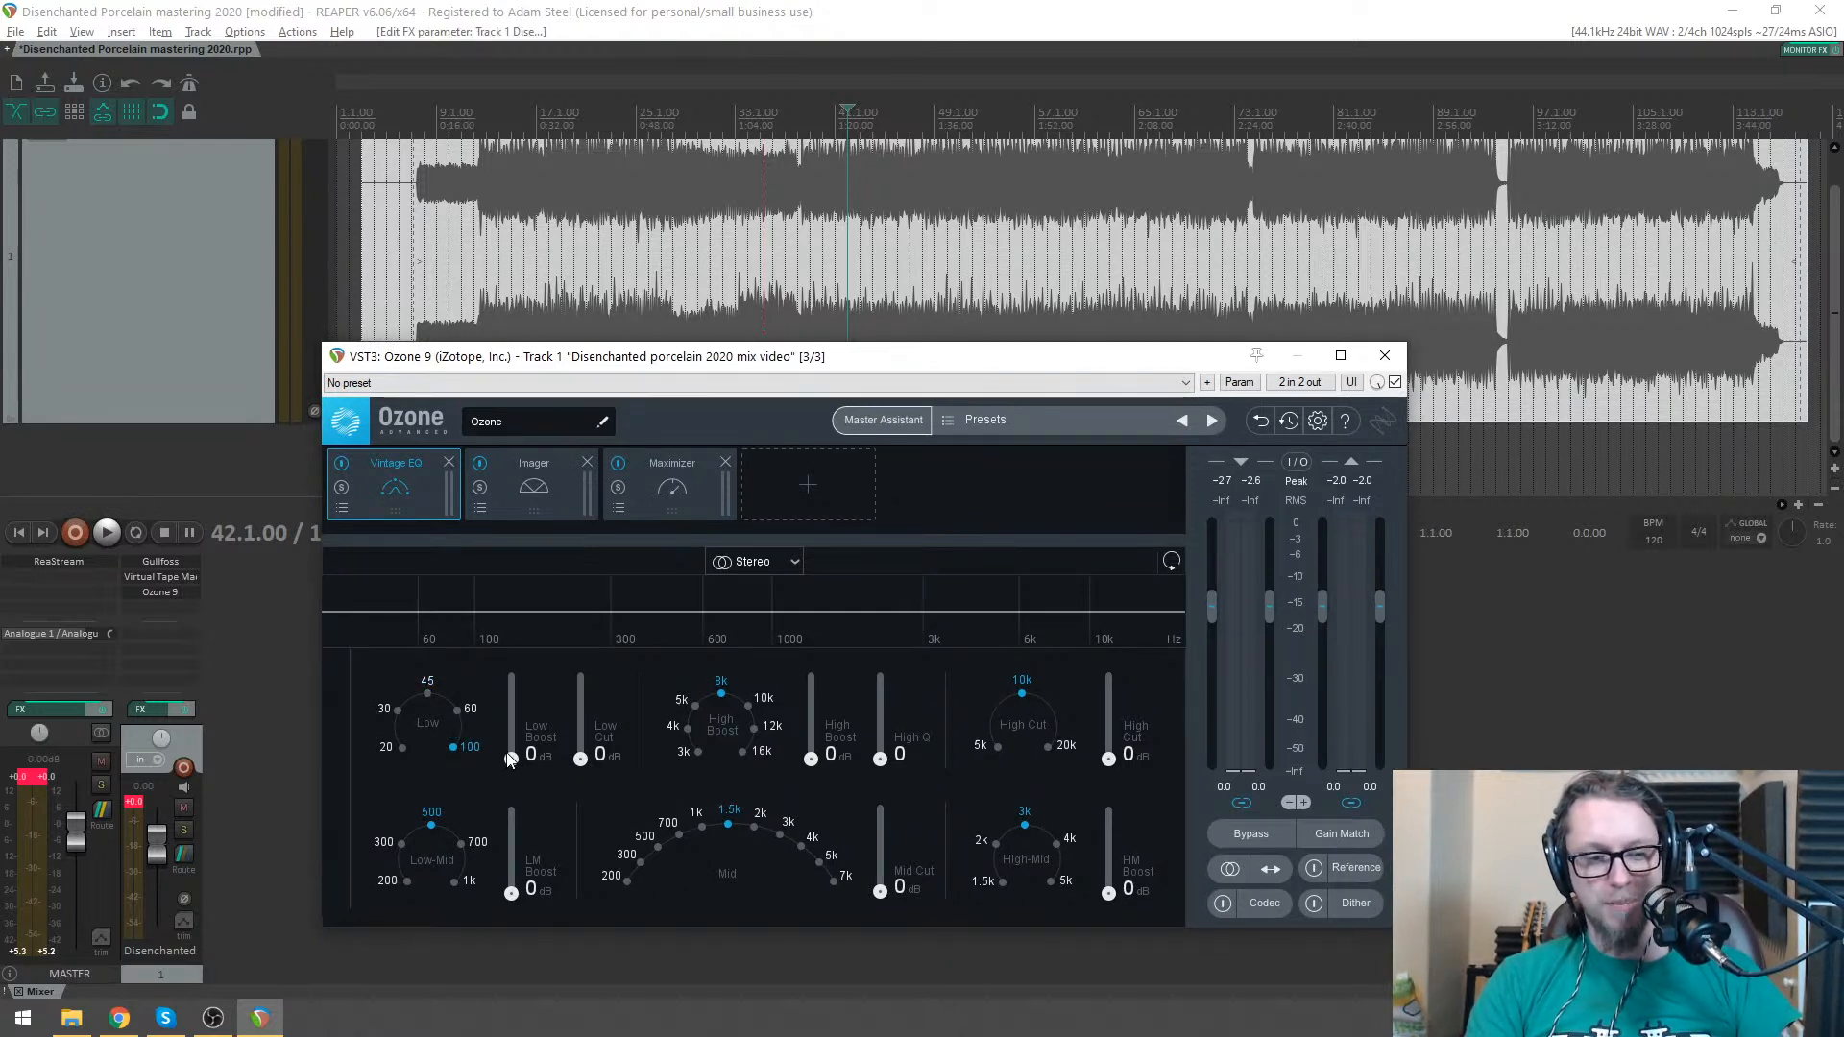
key(space)
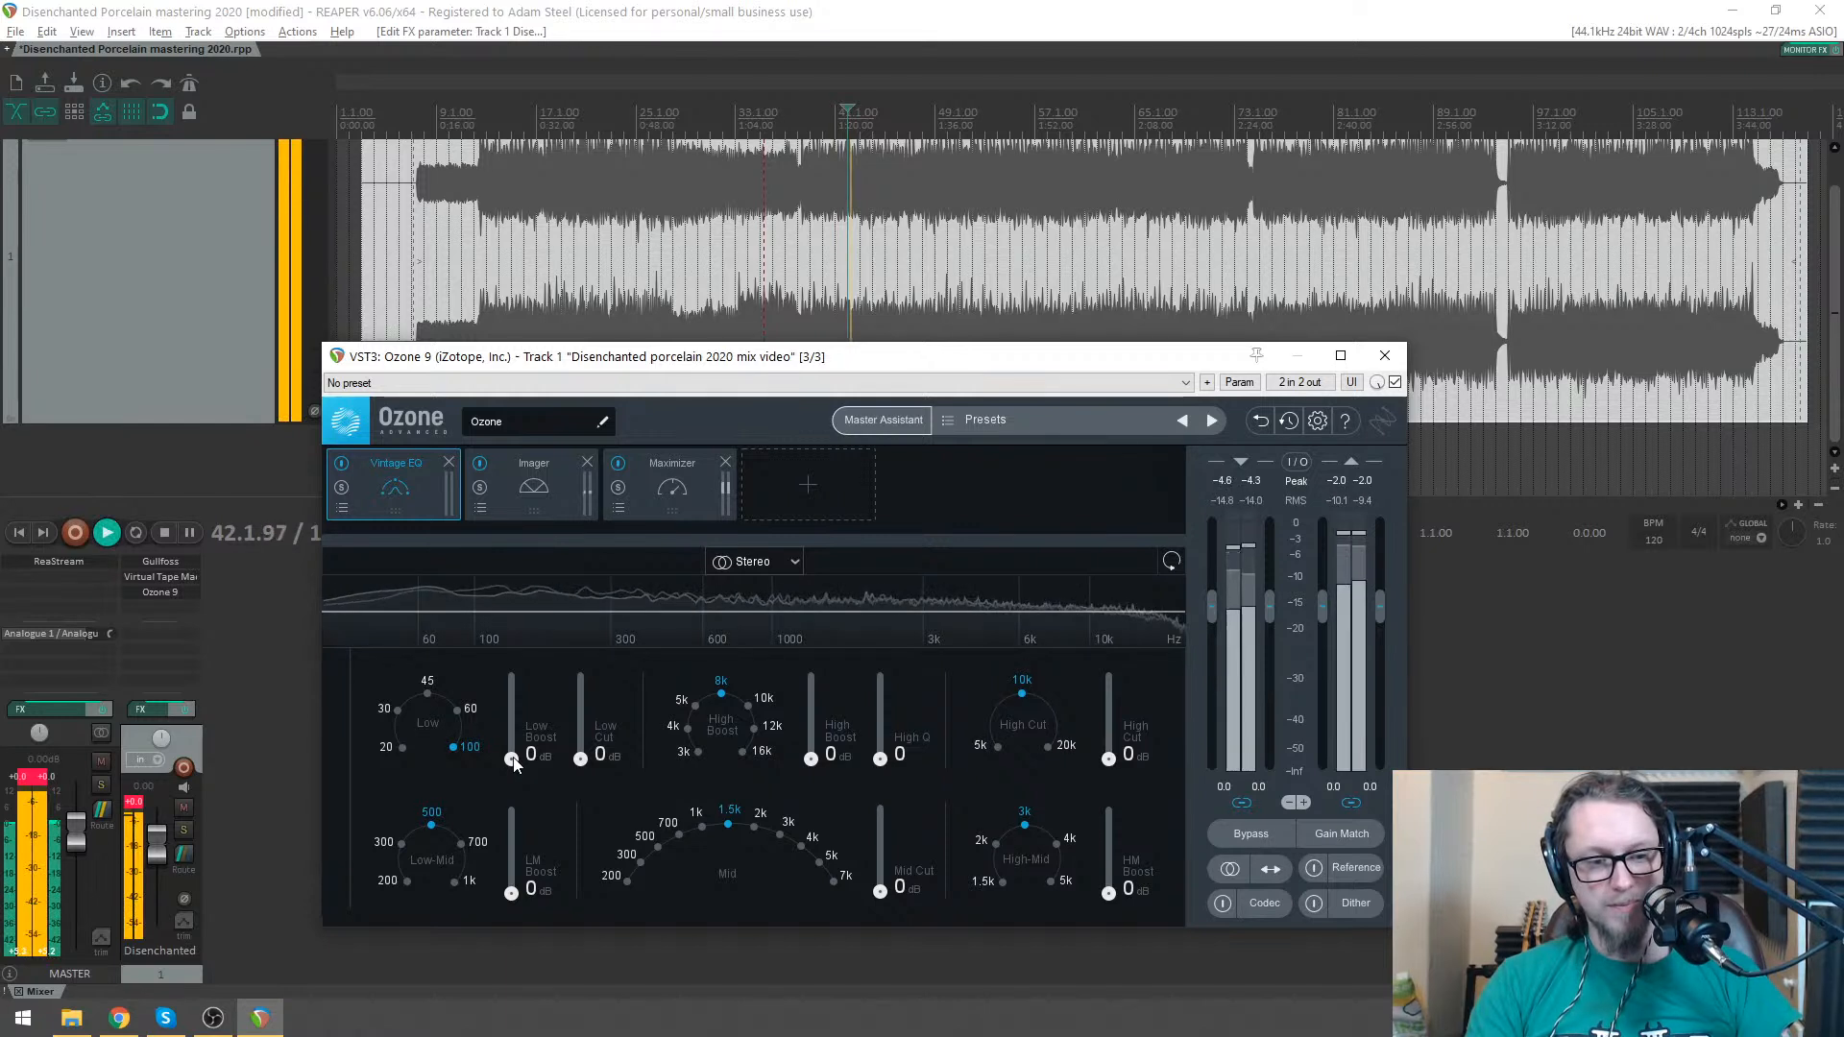
drag(516, 764, 529, 751)
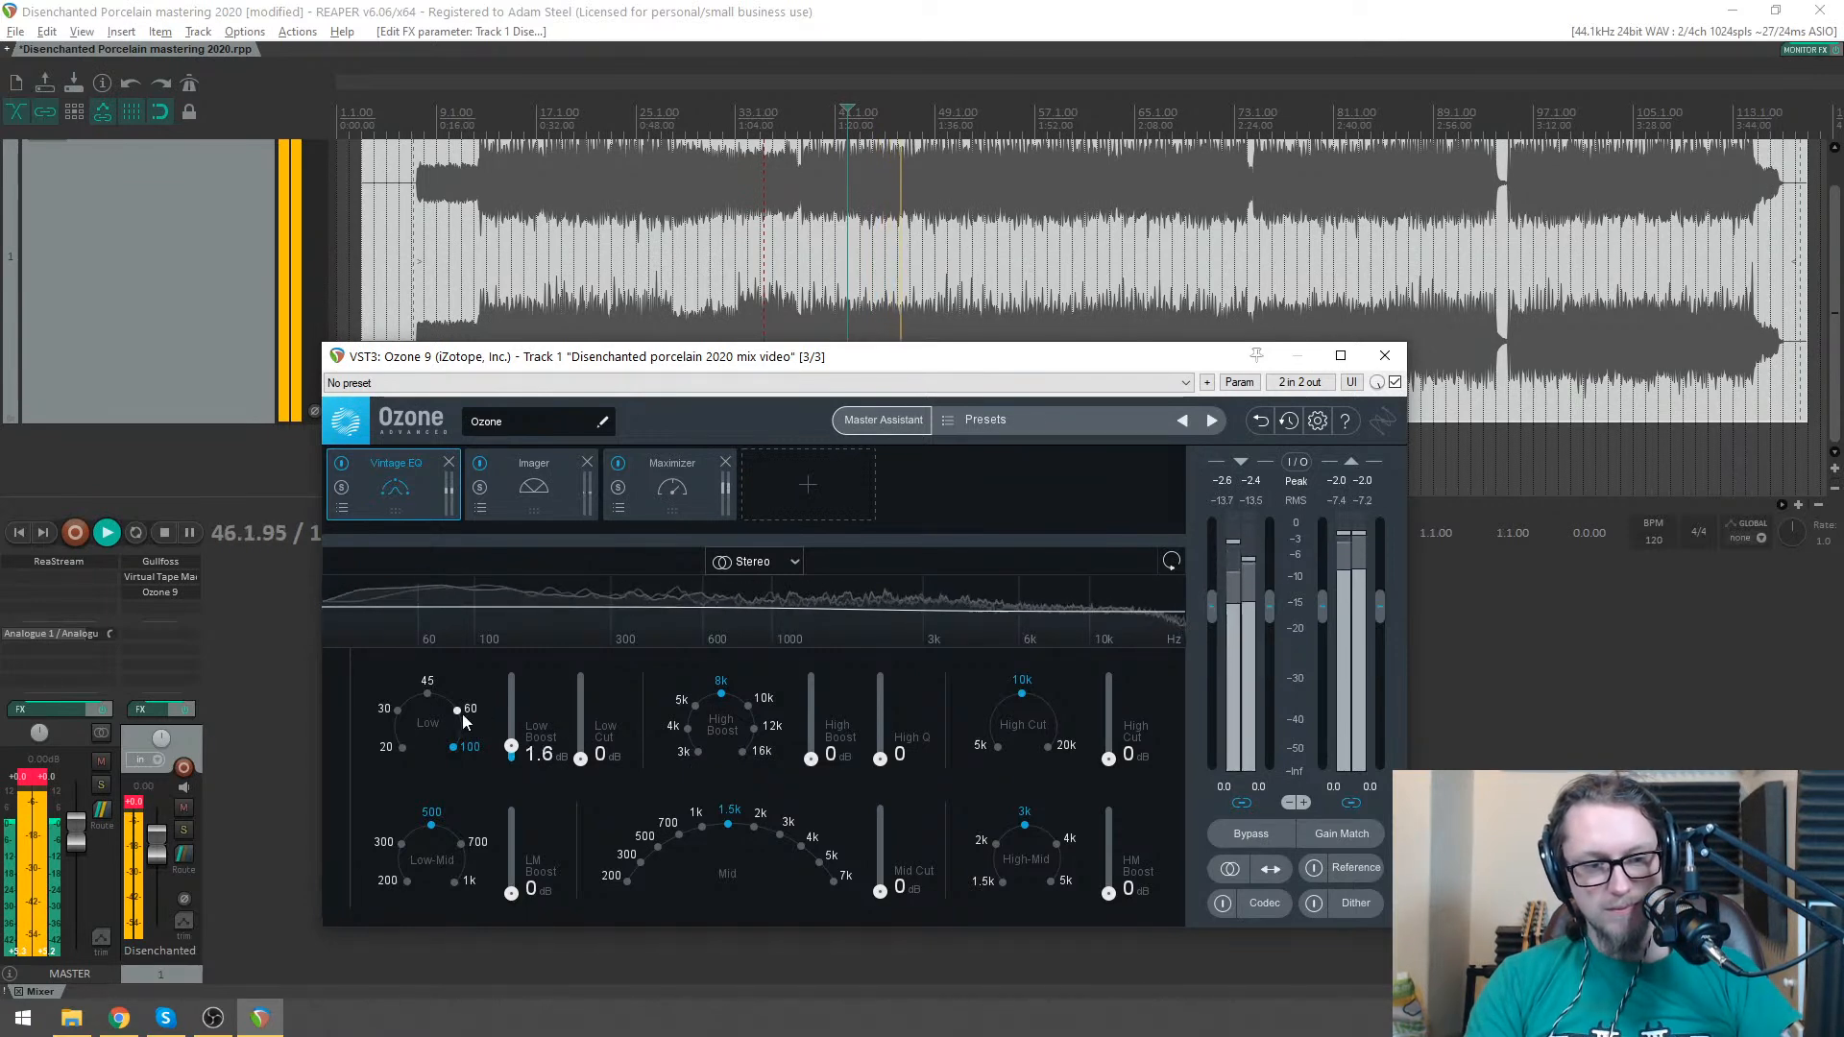
scroll(429, 696, down, 1)
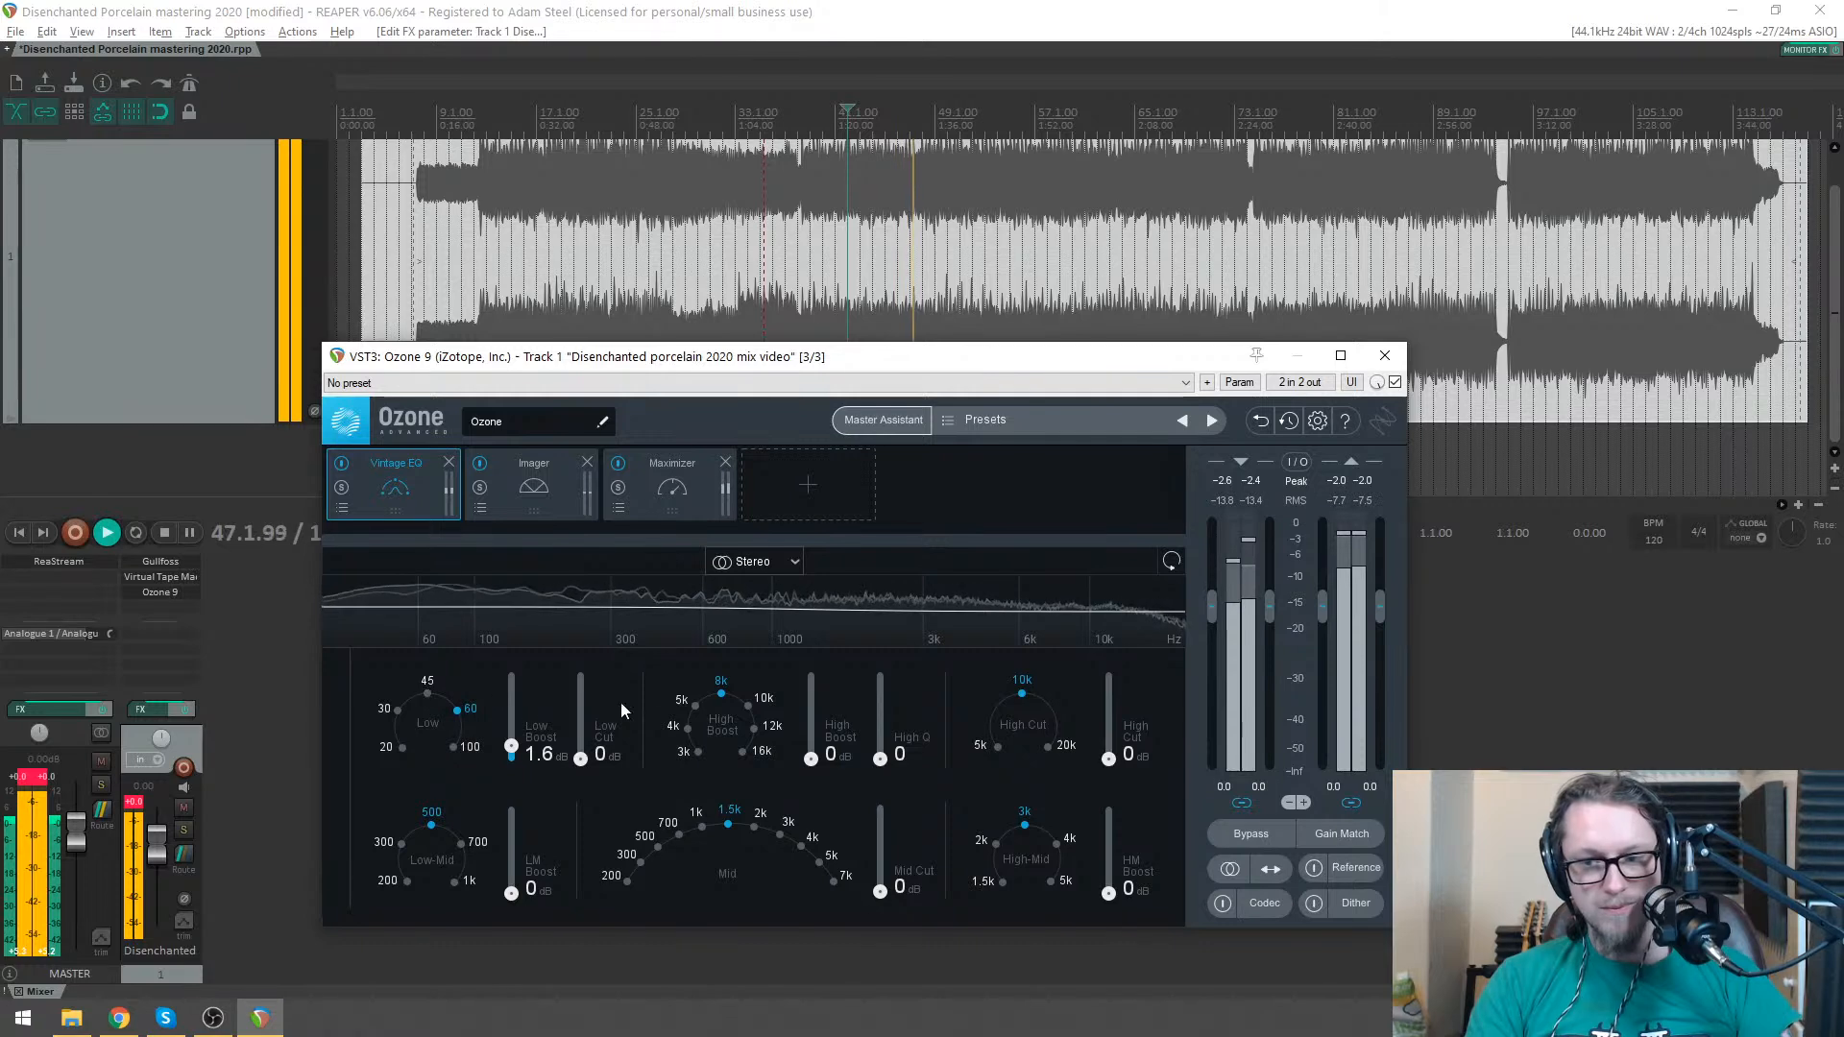
key(space)
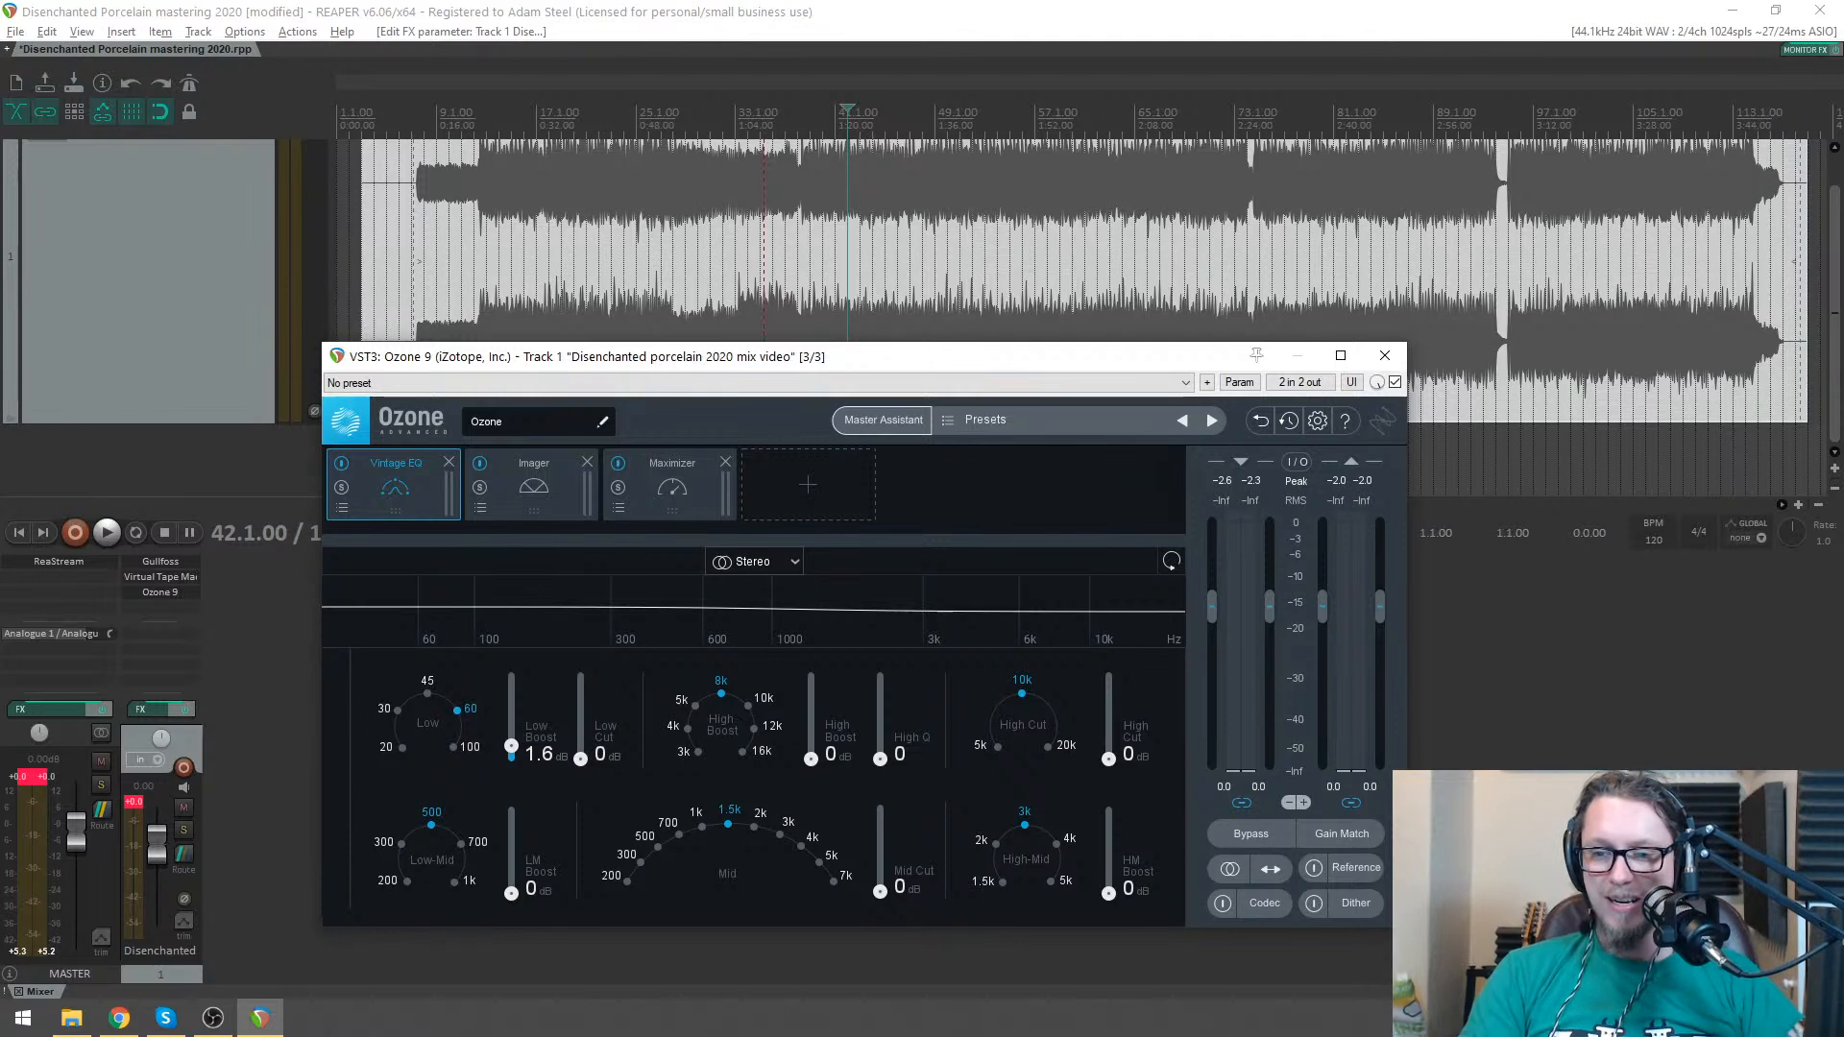
key(alt+Tab)
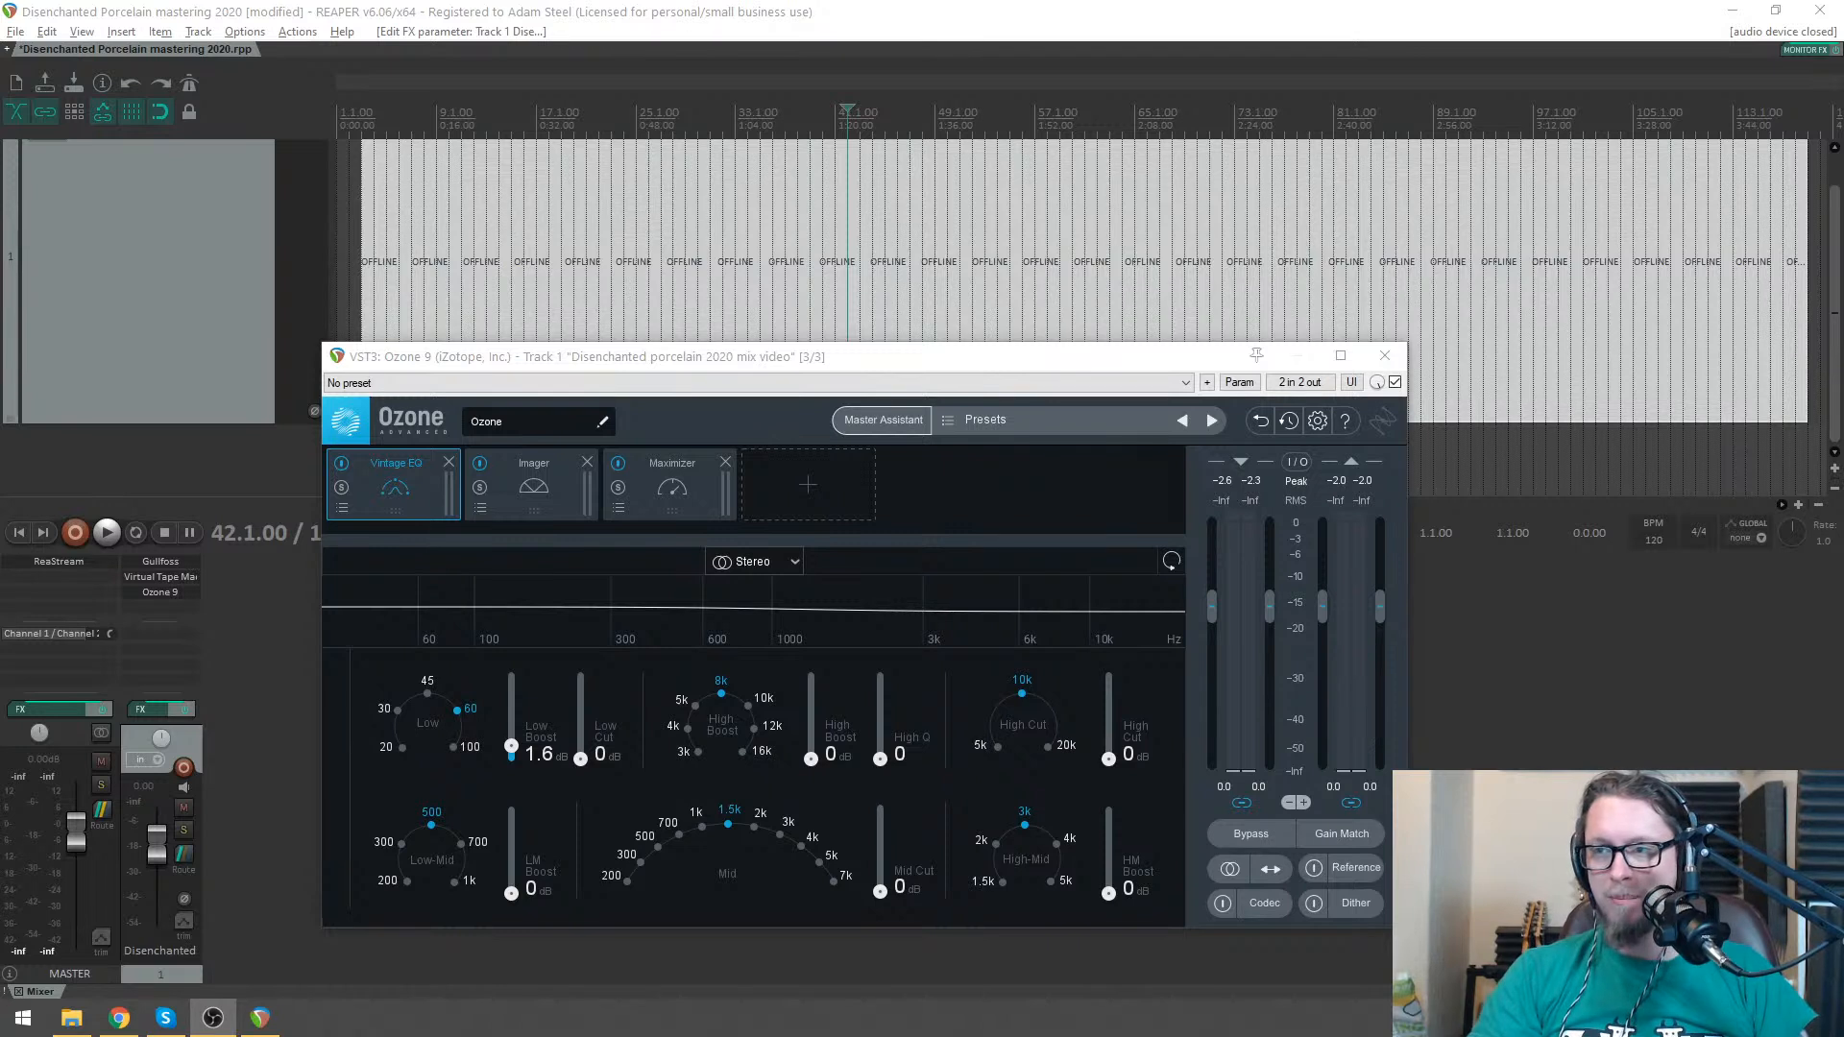
key(alt+Tab)
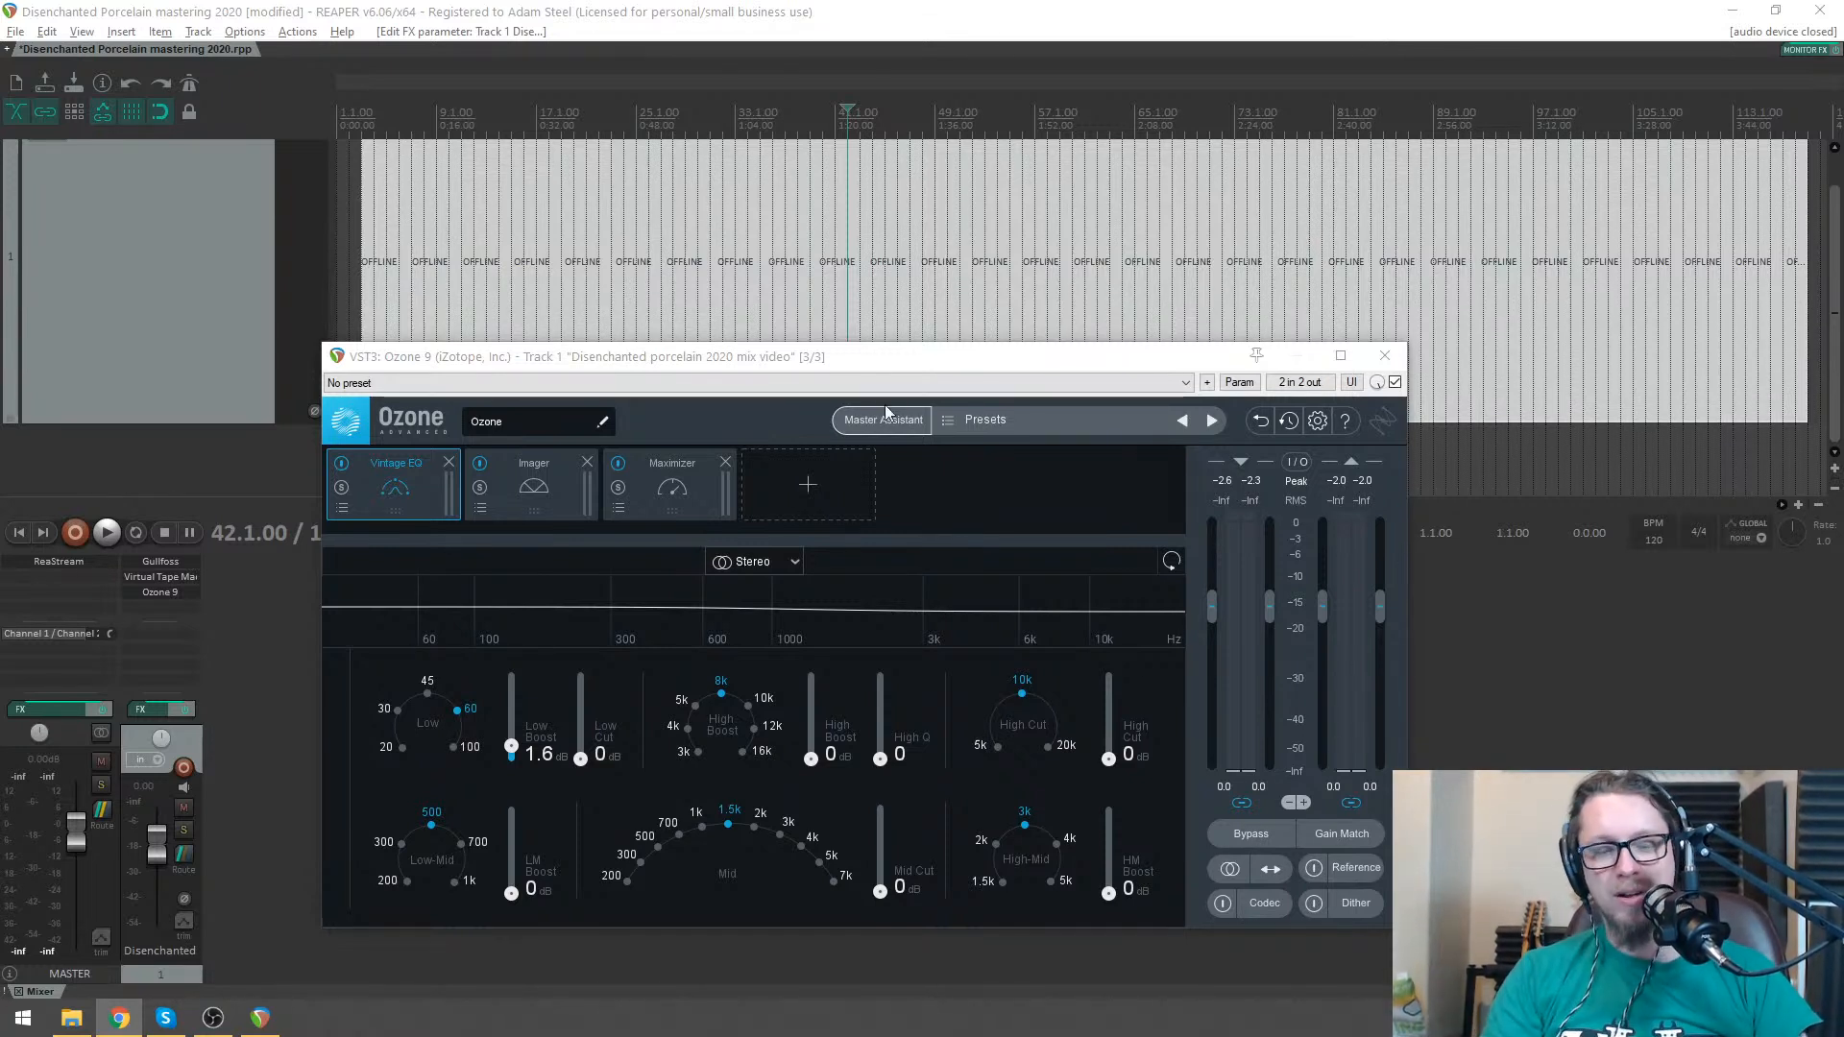
key(alt+Tab)
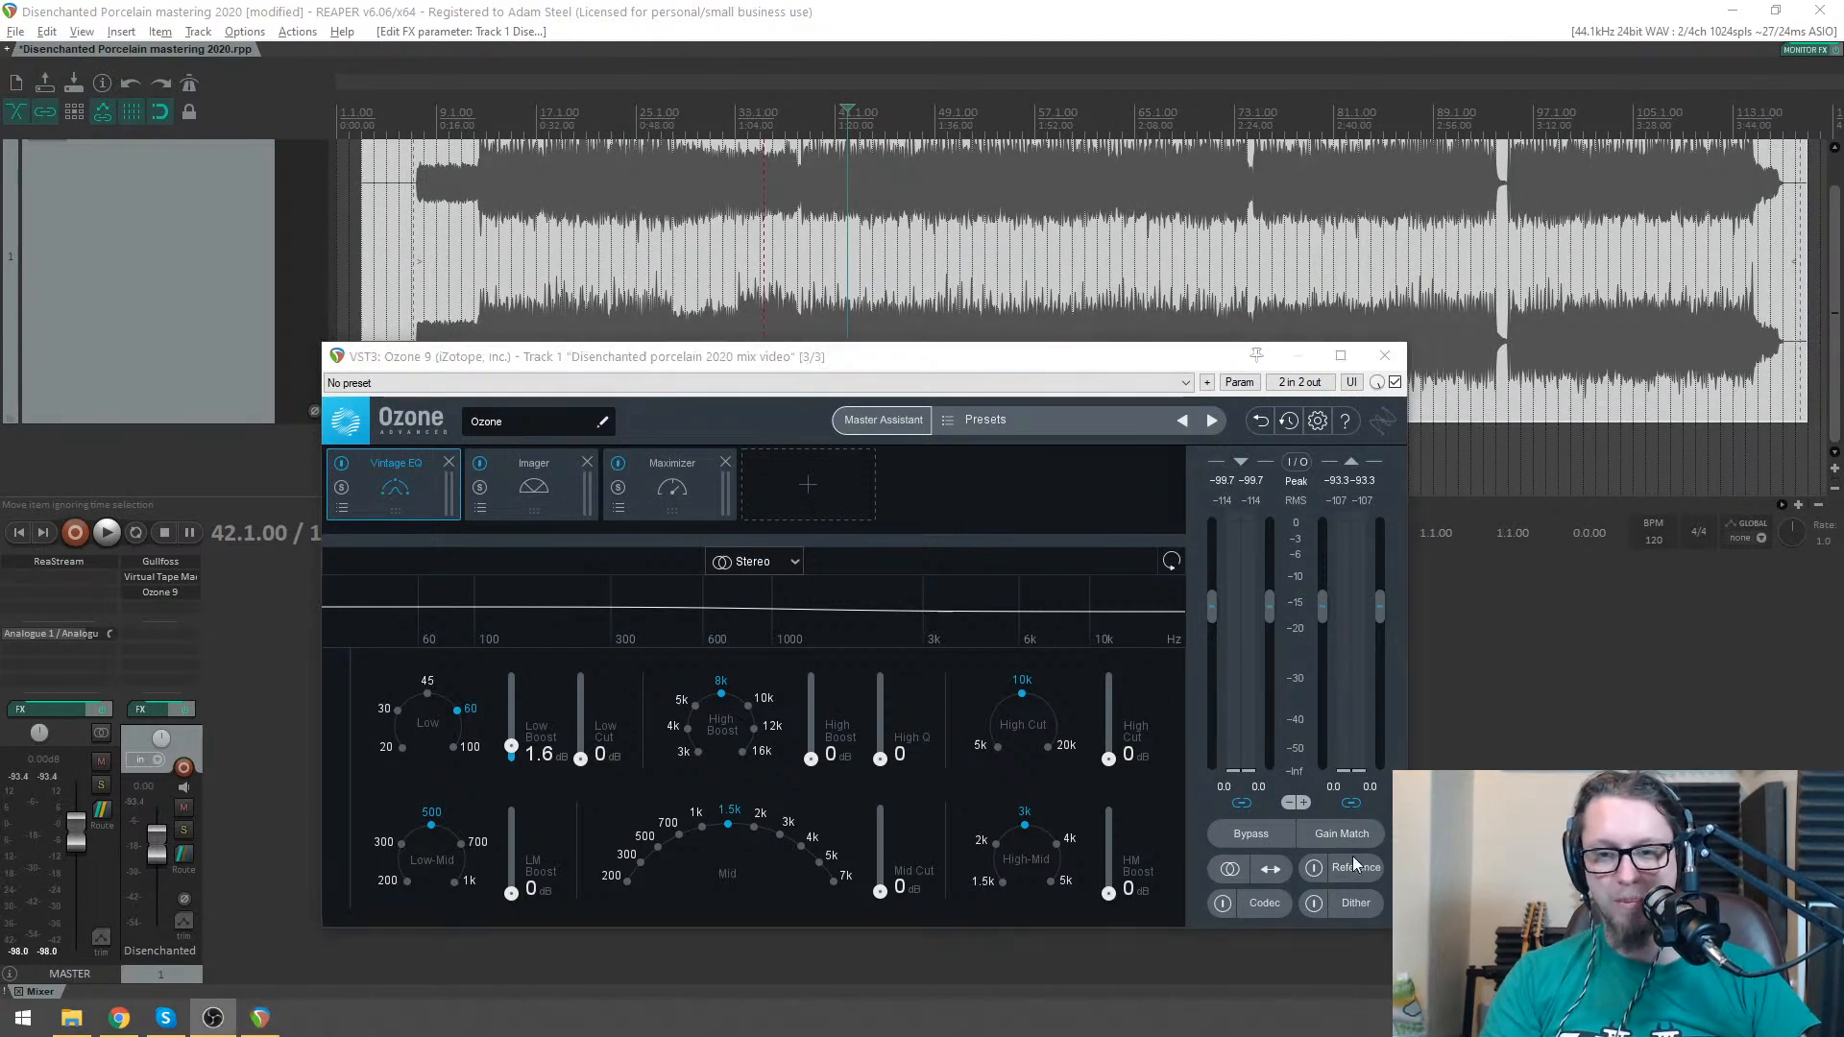
drag(930, 353, 982, 358)
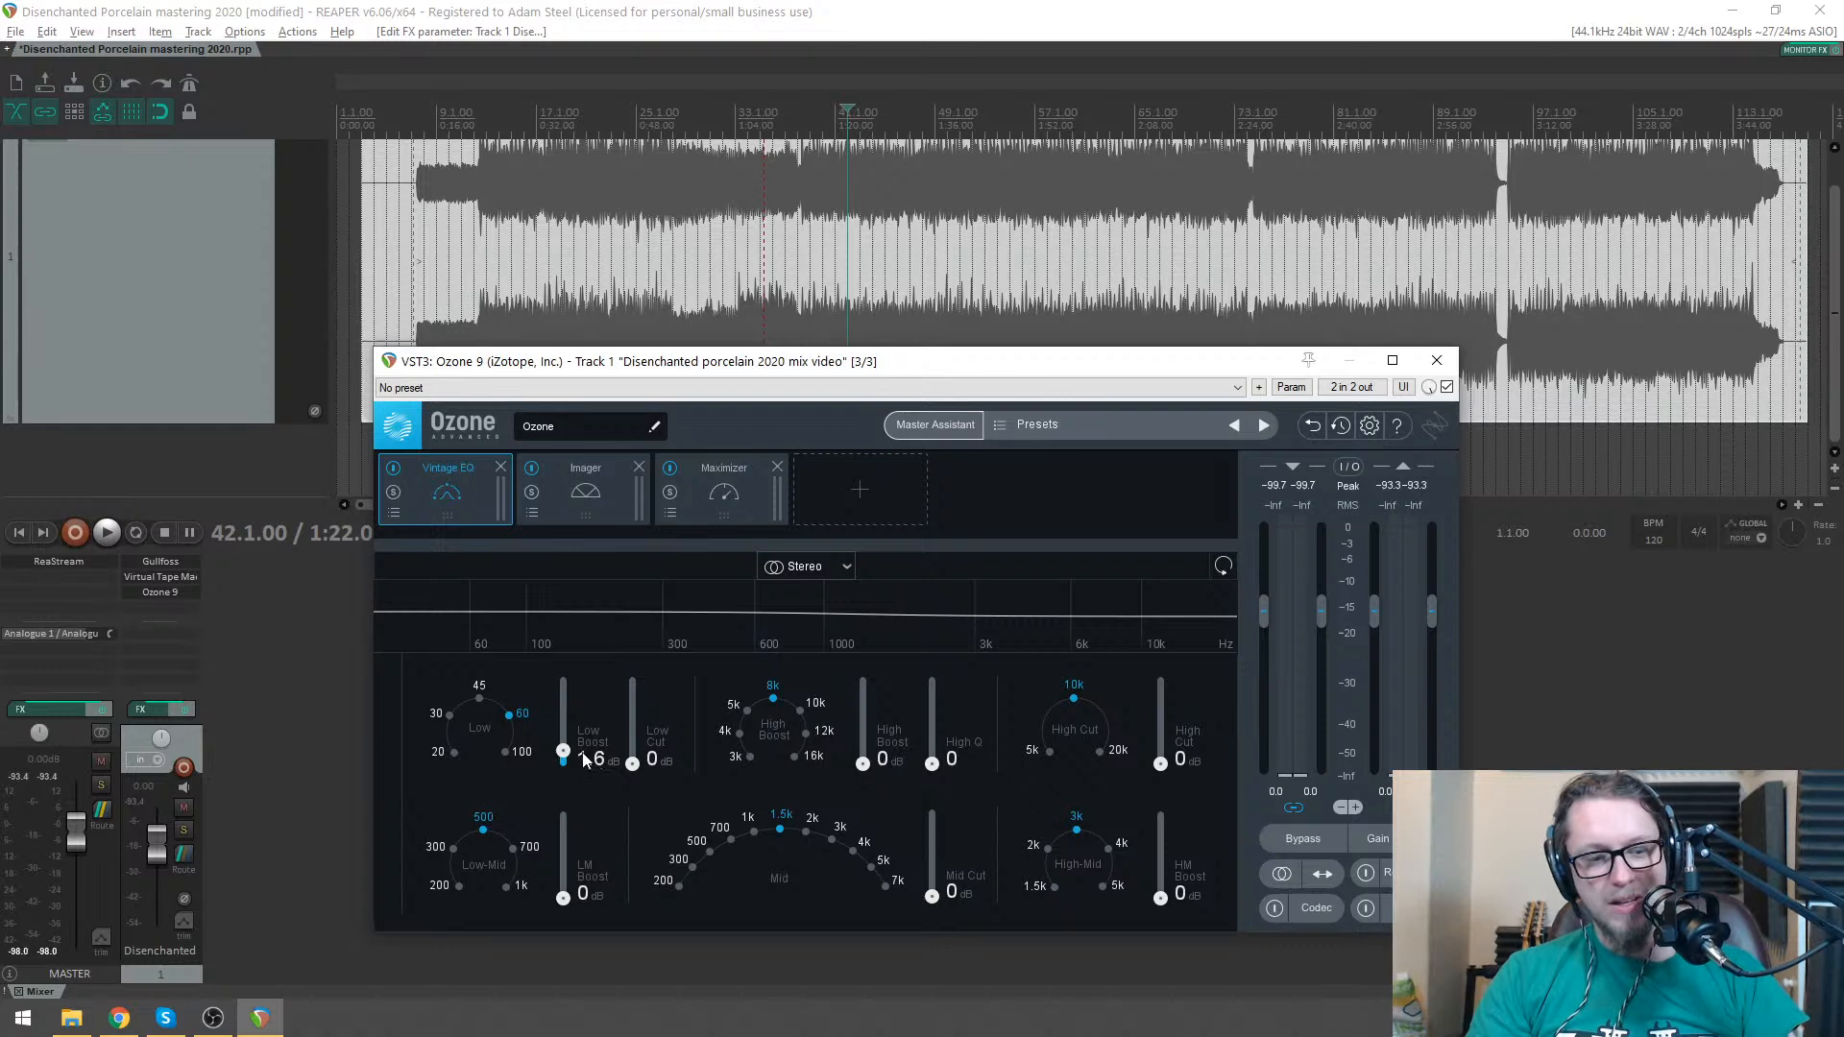
- Play the mix from bar 15 and set the Vintage EQ's low boost to 2.2 dB and low cut to 0.7 dB
click(530, 323)
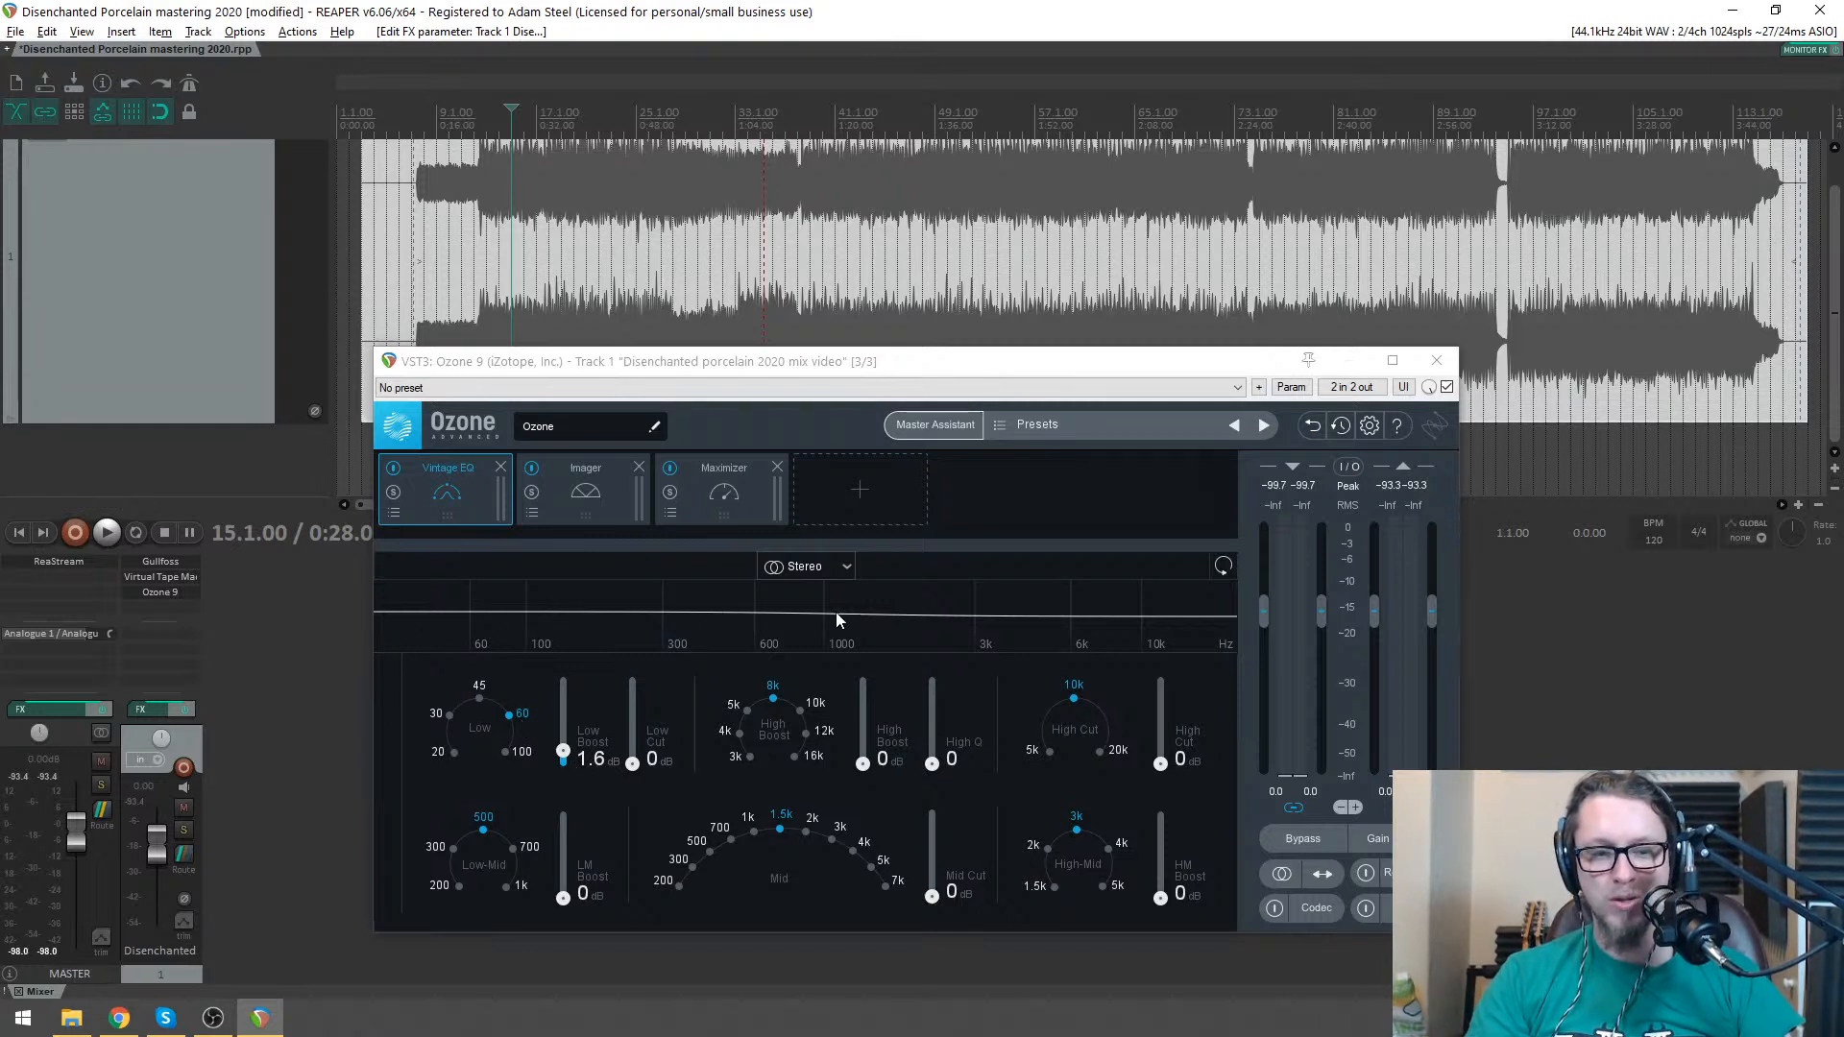
key(space)
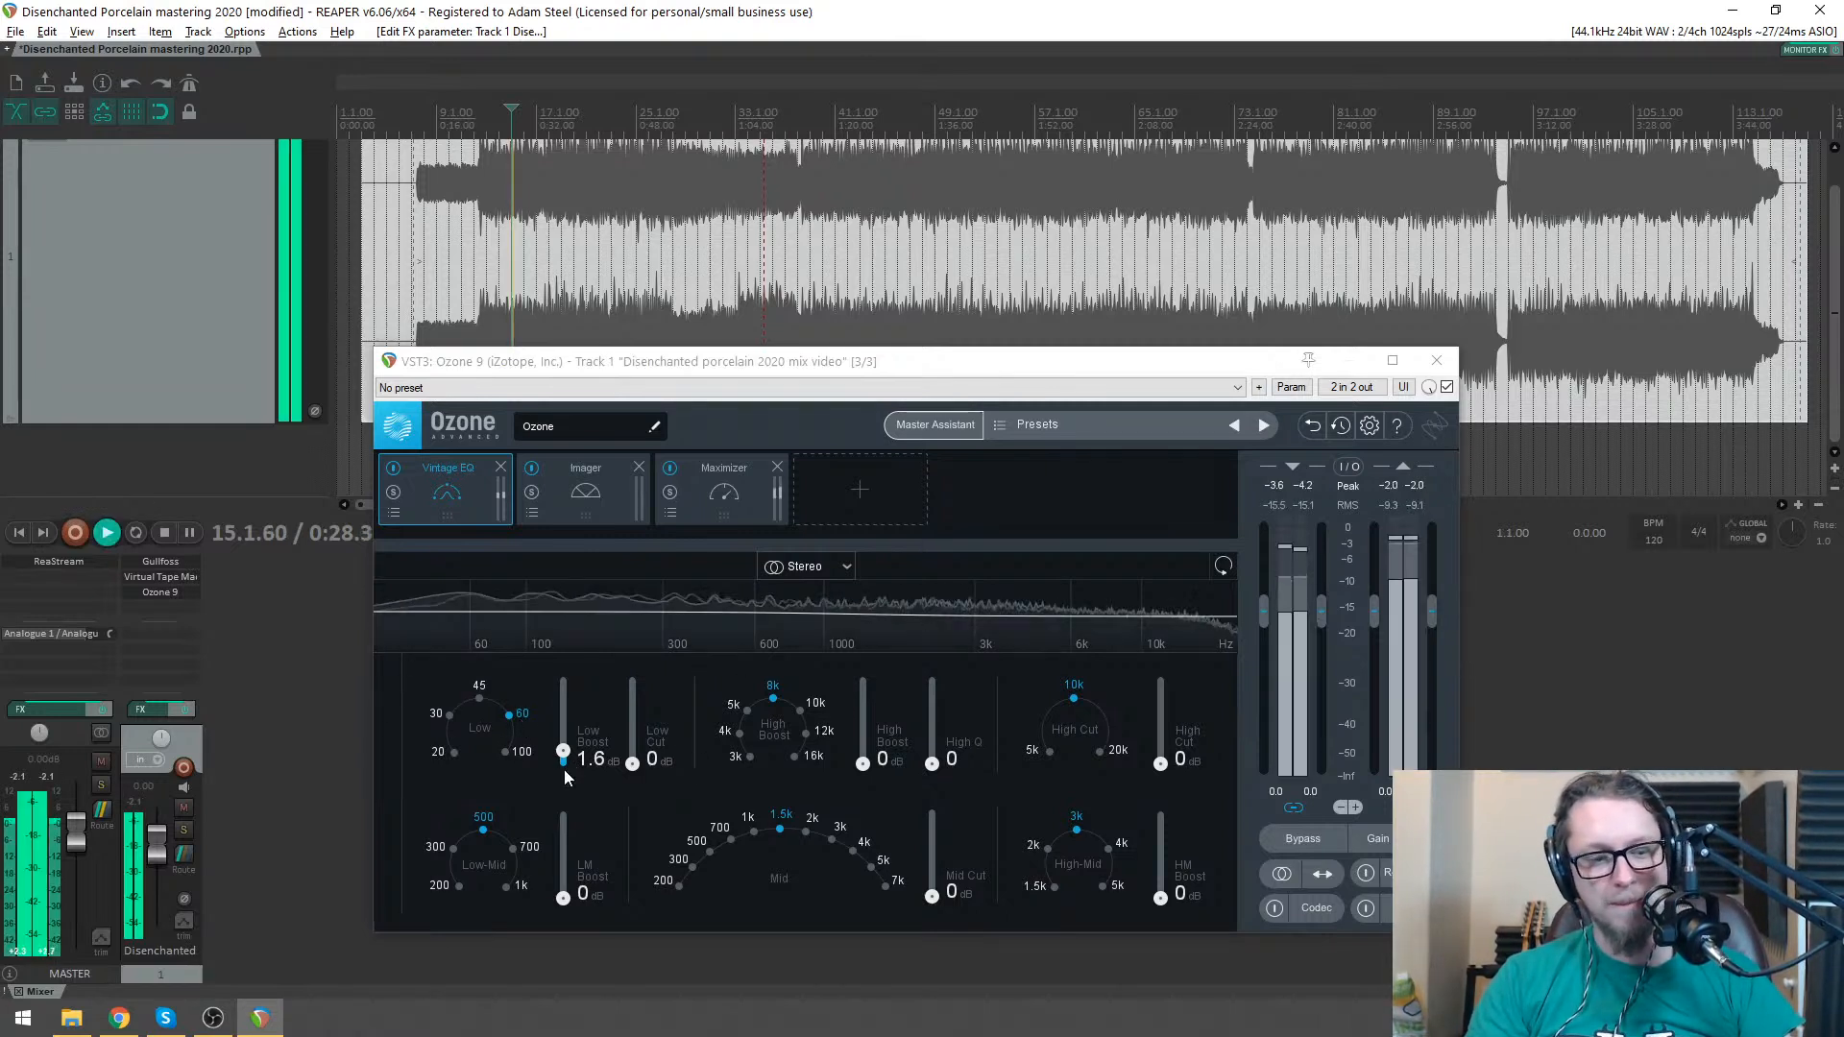
mouse_move(568, 756)
mouse_down()
mouse_move(571, 728)
mouse_move(577, 755)
mouse_up()
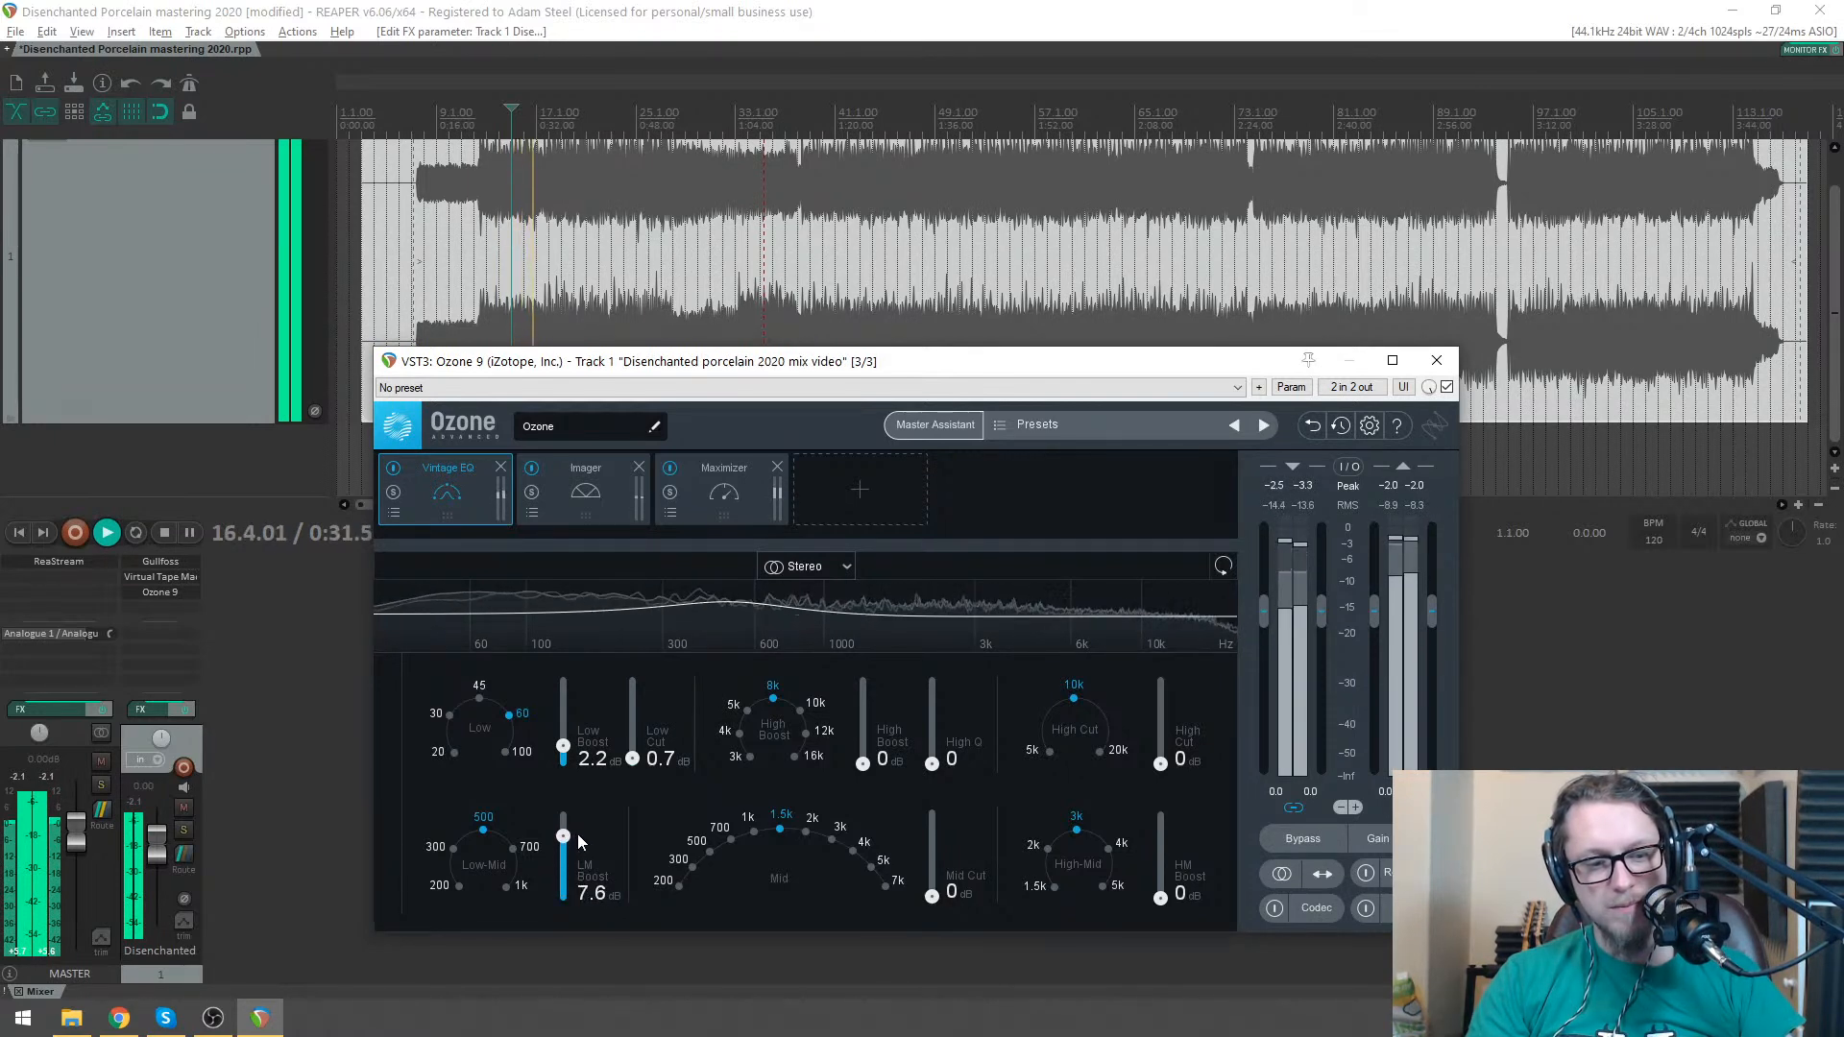
- Set the Vintage EQ's low-mid frequency to 300 Hz and its low-mid boost to 4.0 dB
click(455, 847)
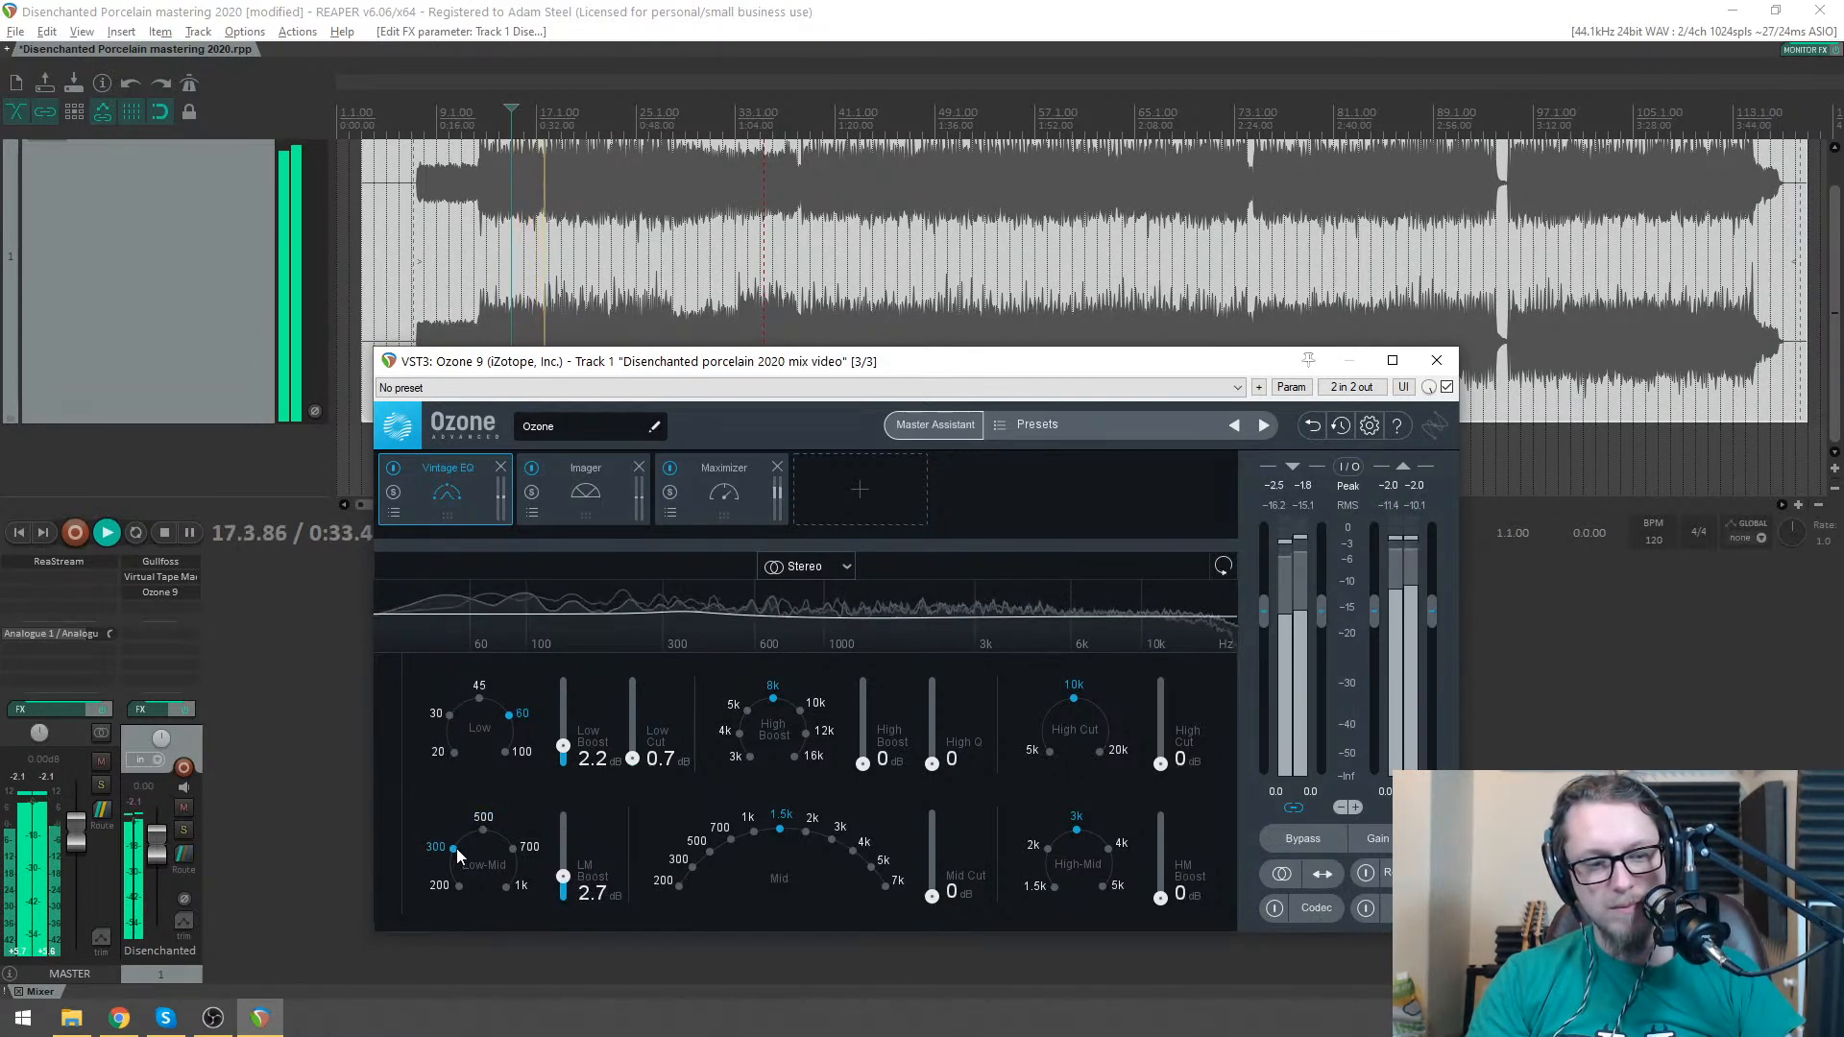
drag(563, 880, 563, 876)
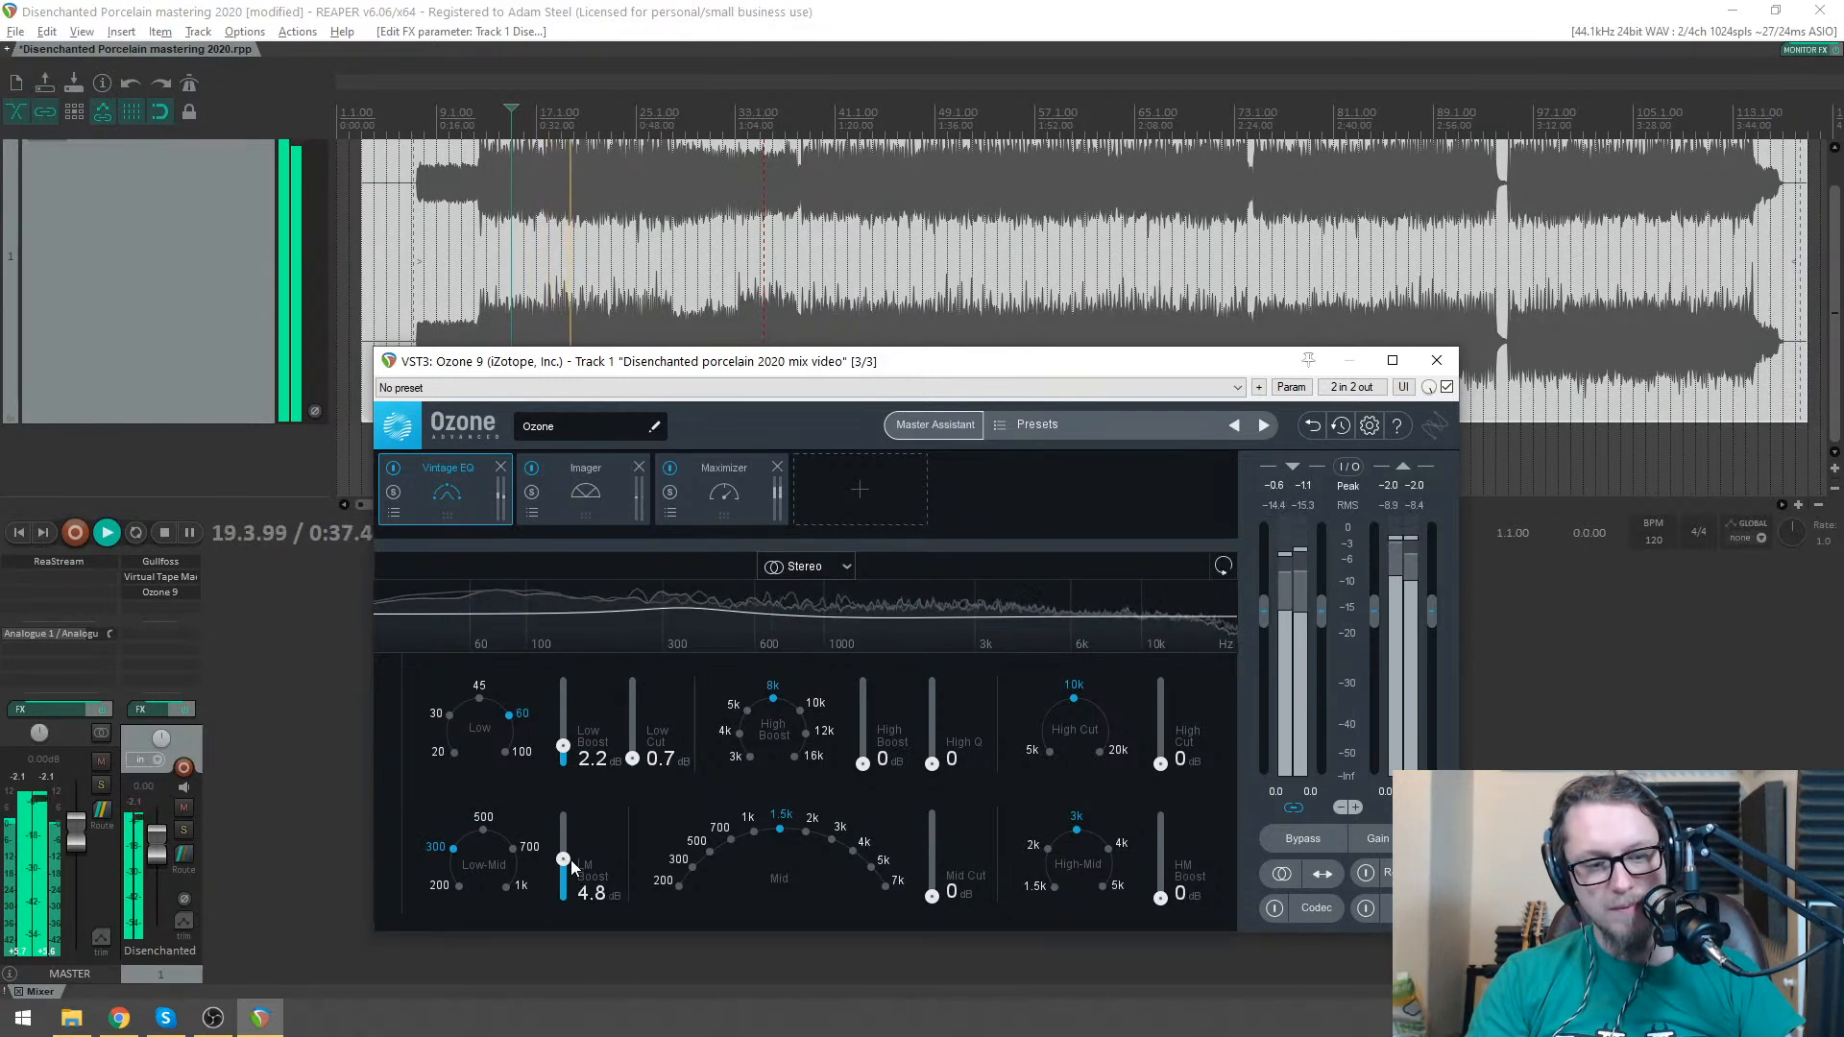
drag(572, 869, 572, 874)
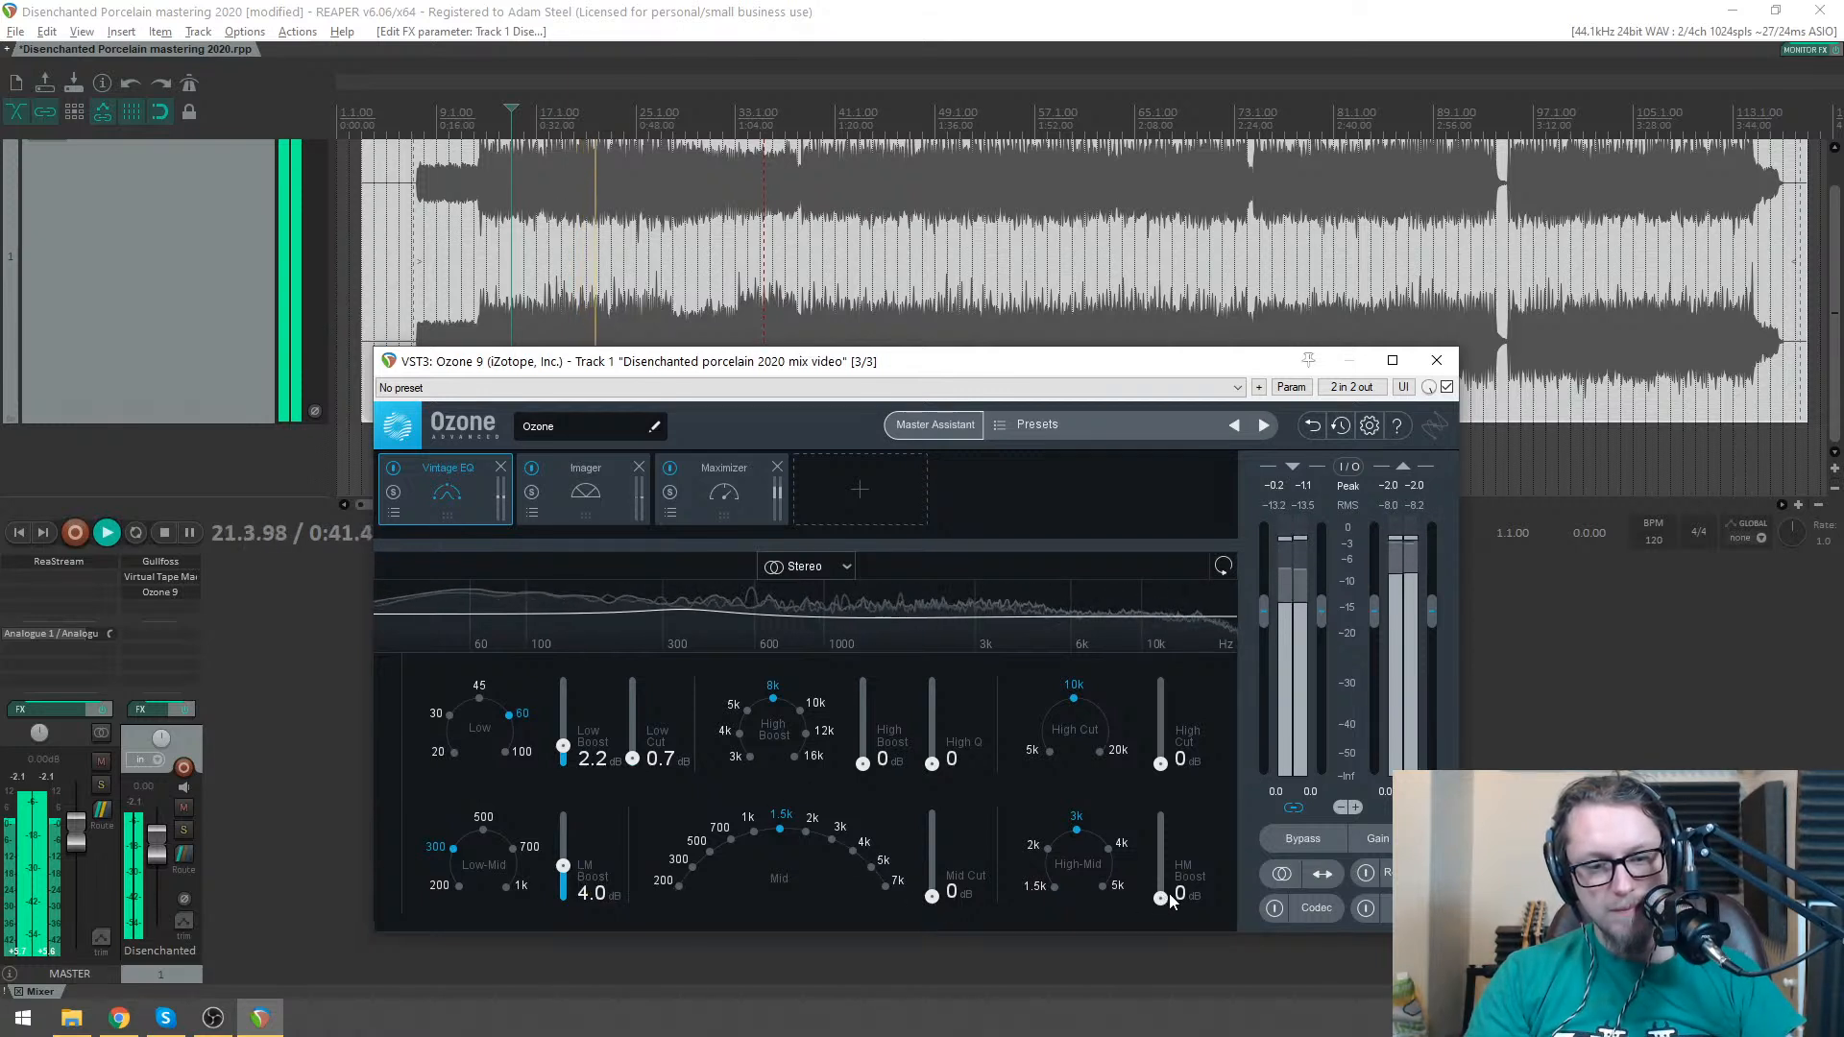
- Set the Vintage EQ's mid cut to 1.3 dB, high-mid boost to 2.4 dB at 1.5k and high cut to 1.1 dB, and stop playback
drag(931, 900, 936, 892)
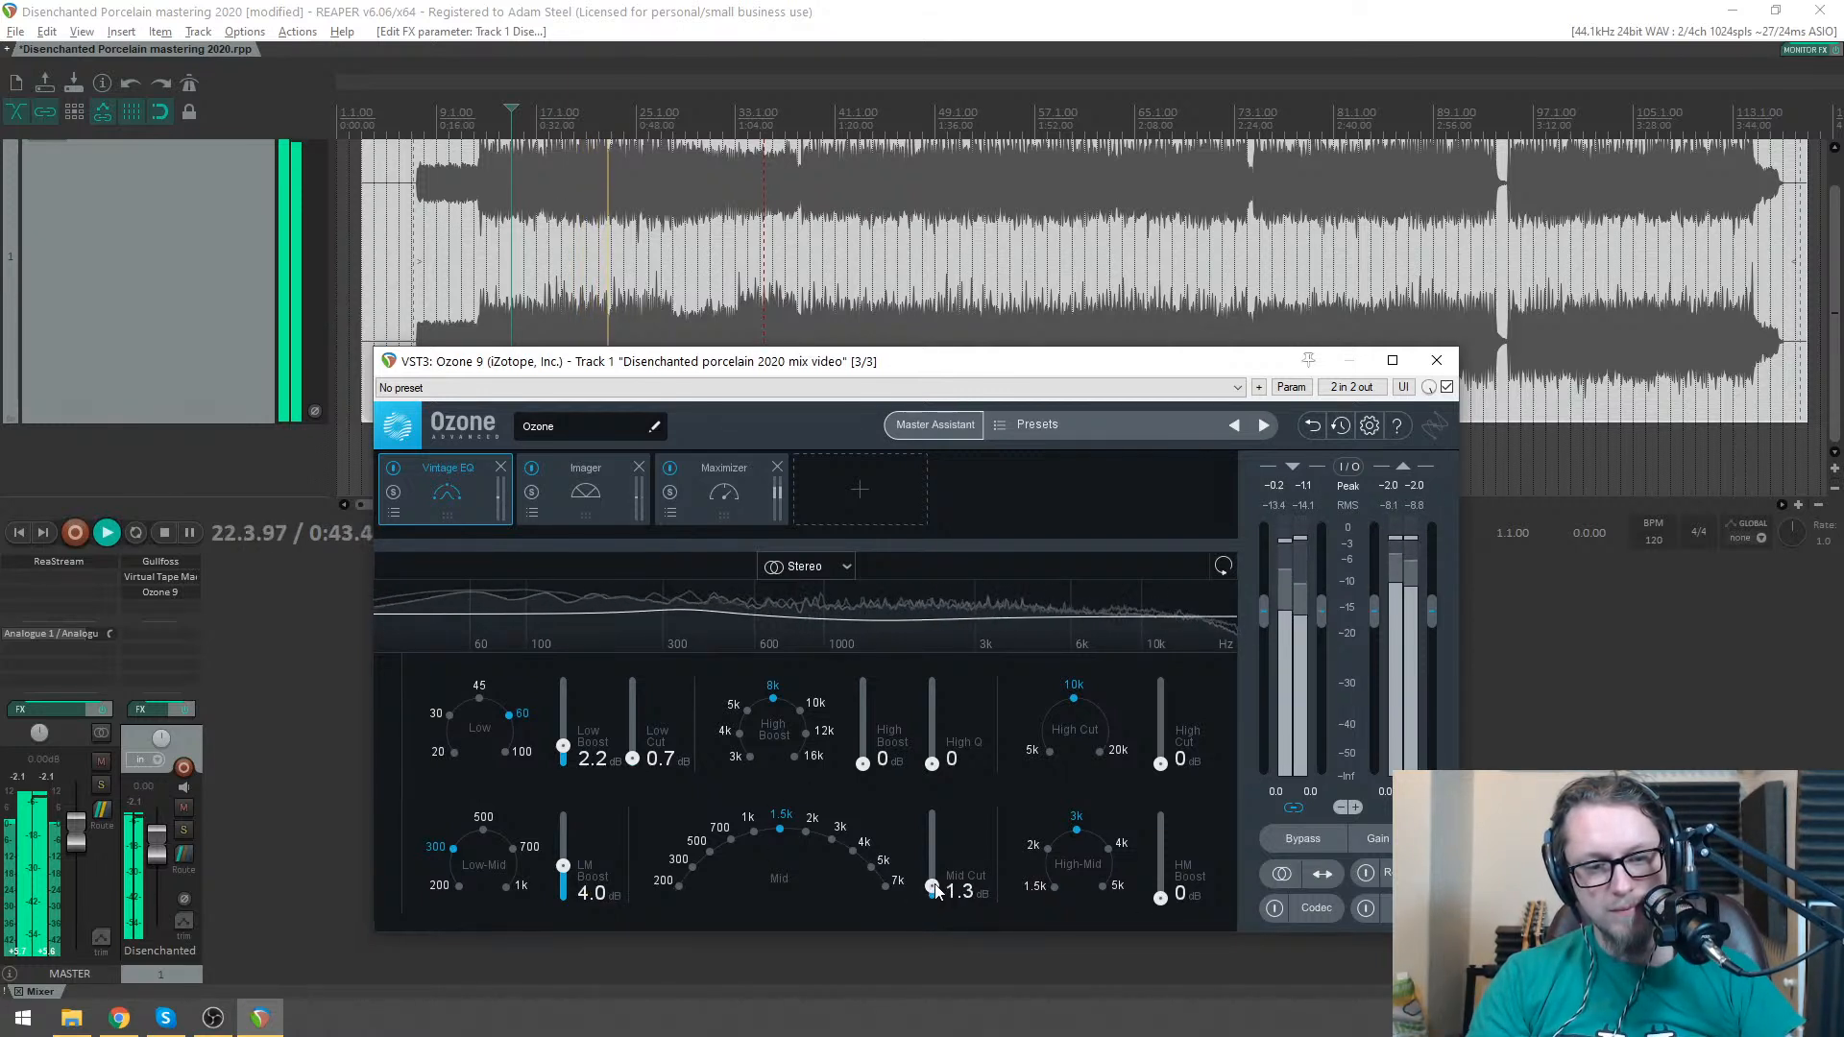
drag(1173, 900, 1175, 878)
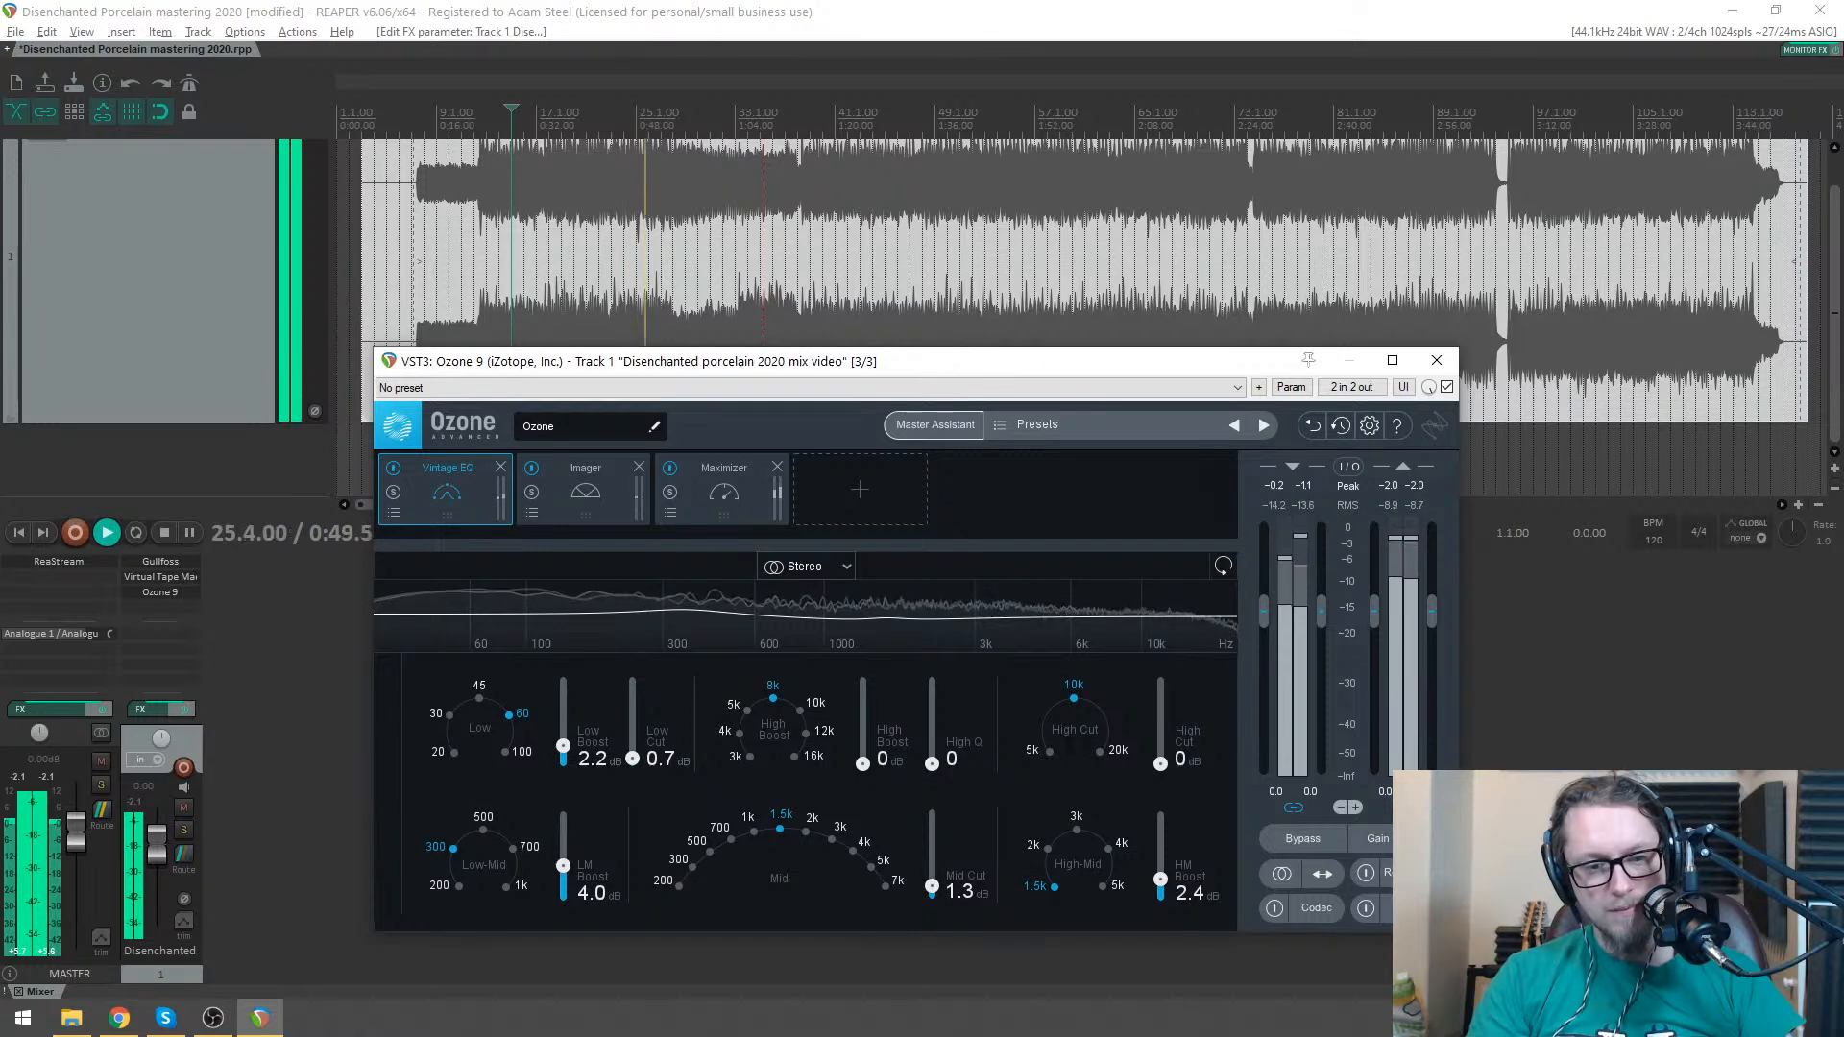
drag(1168, 768, 1187, 763)
key(space)
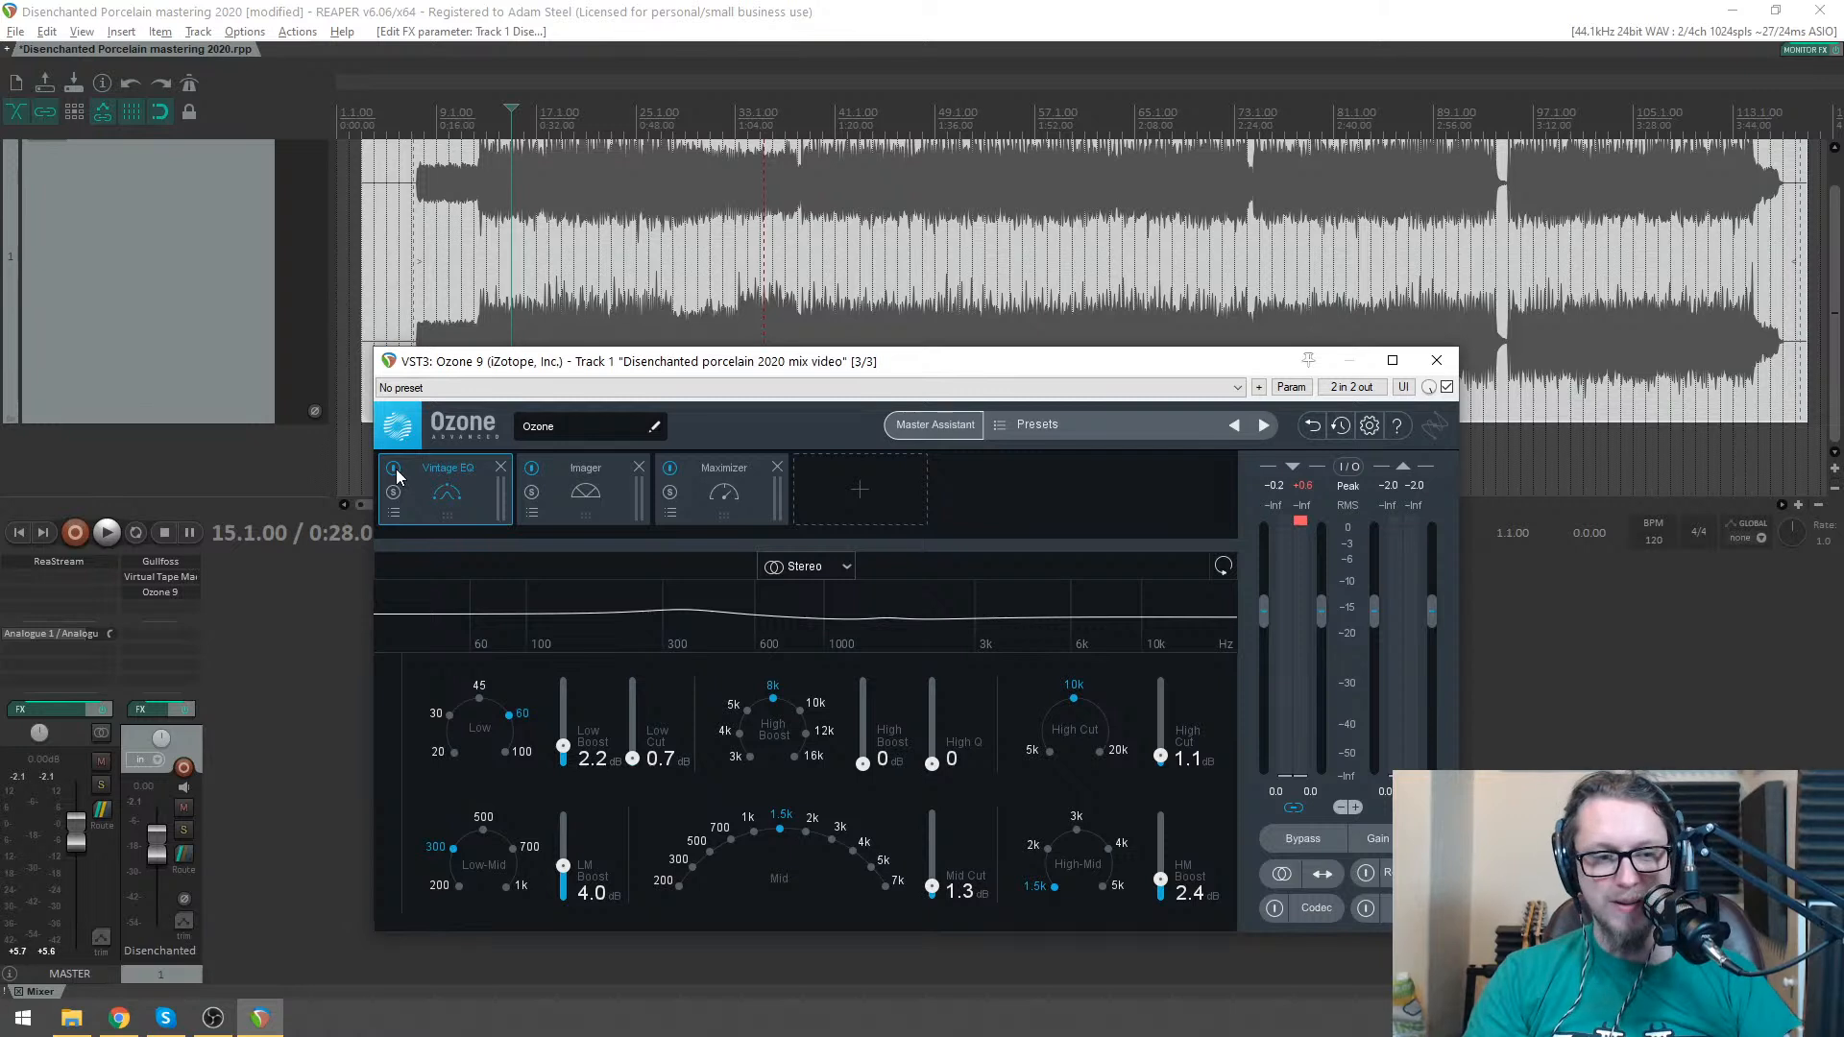
- Play the mix from bar 15 and compare it with the Vintage EQ module bypassed and enabled
key(space)
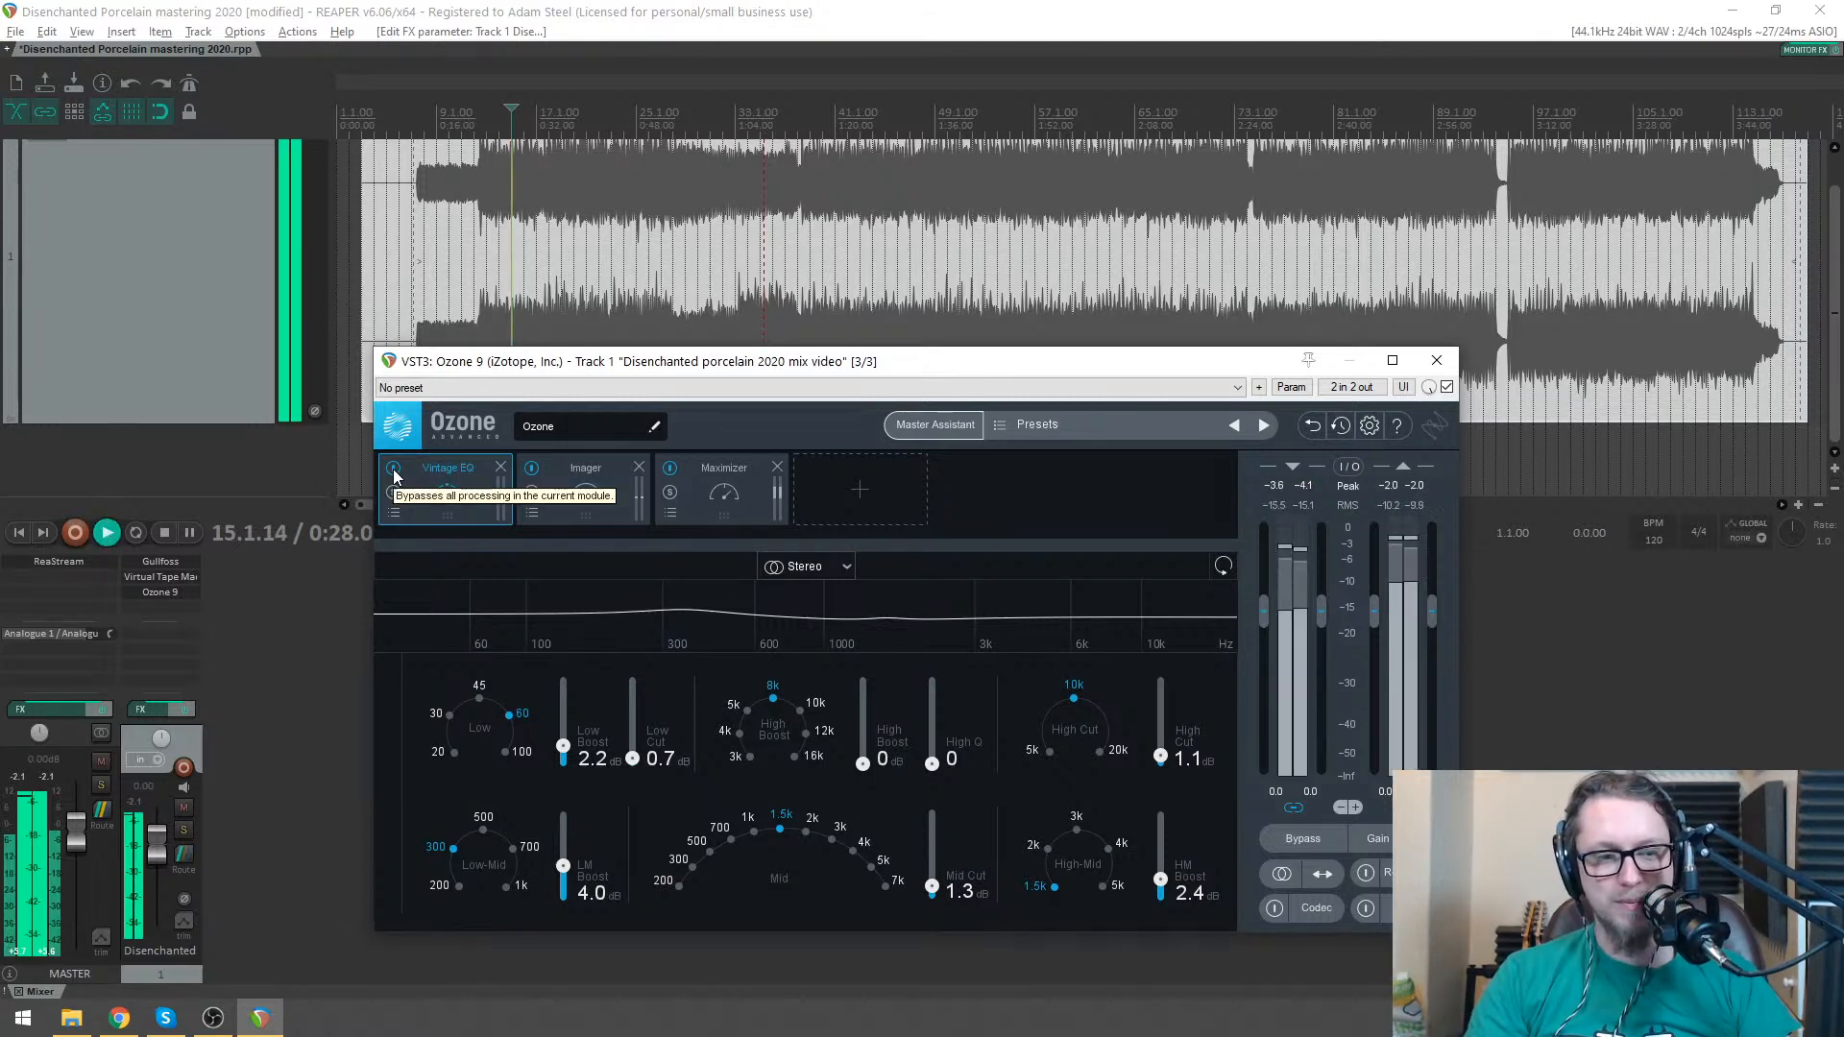
click(393, 468)
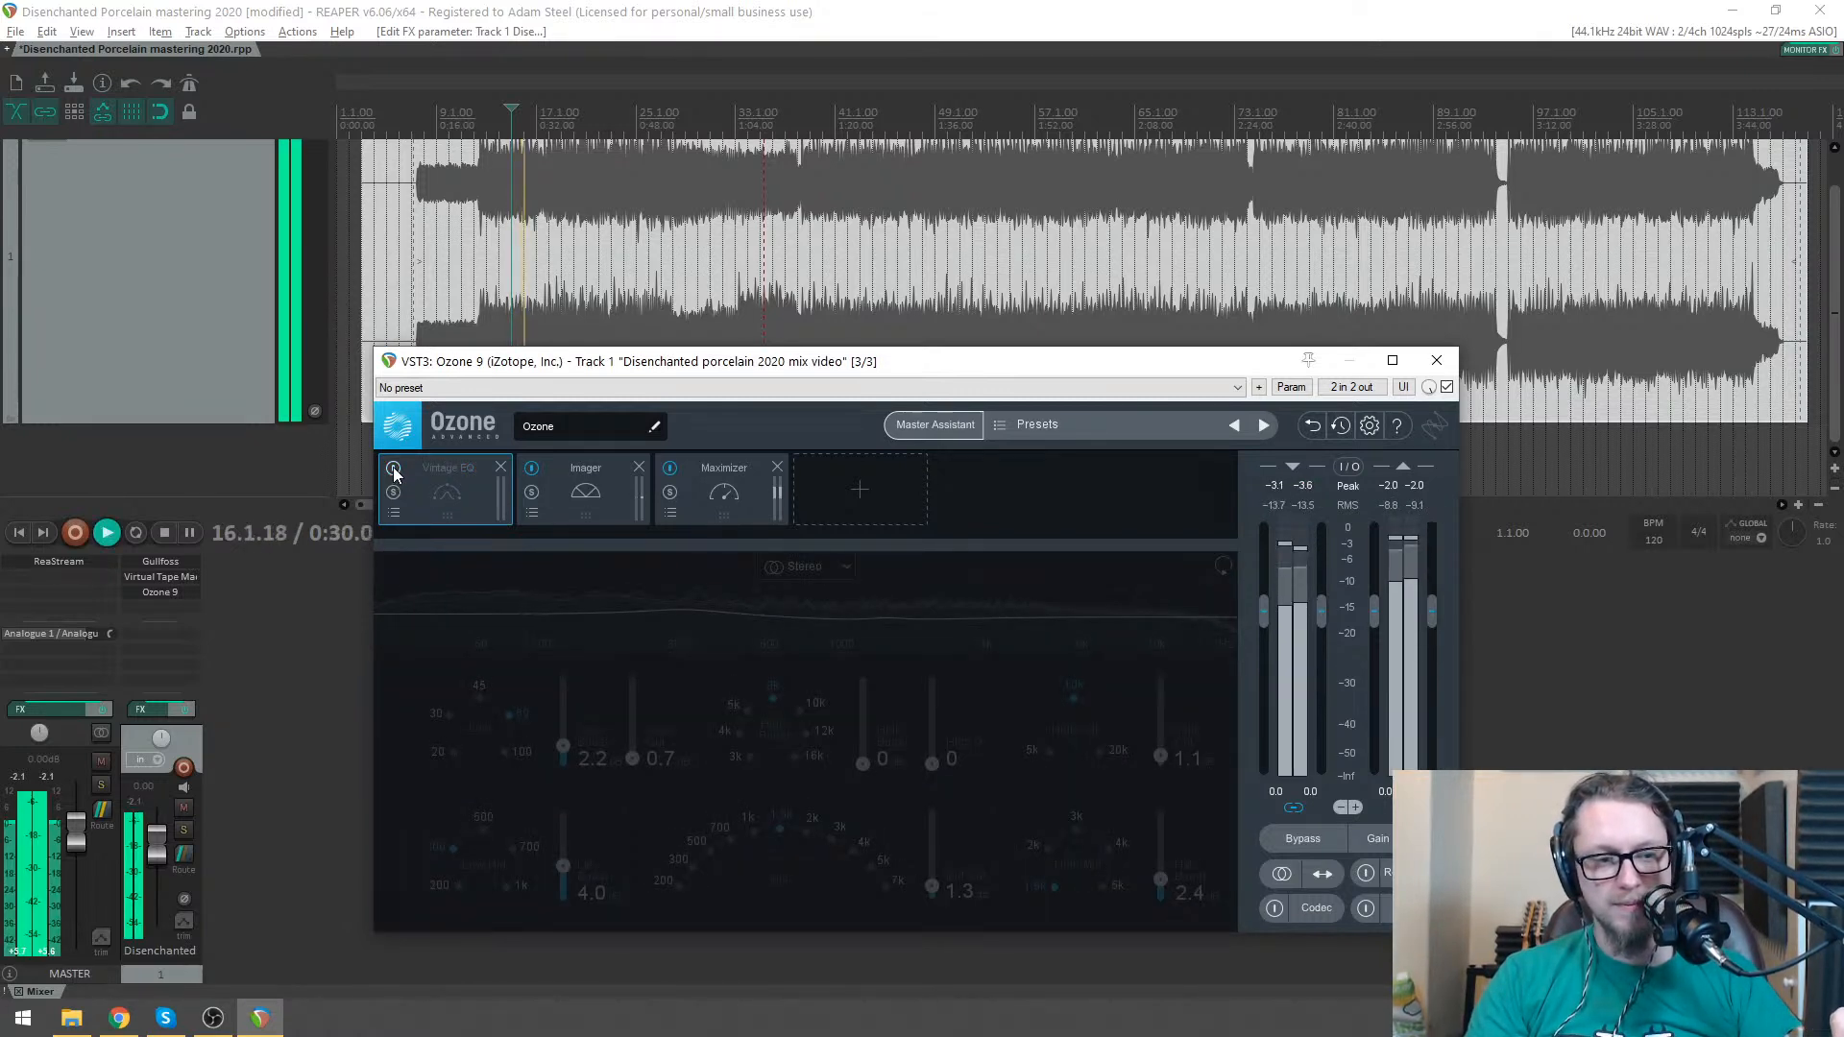
click(394, 468)
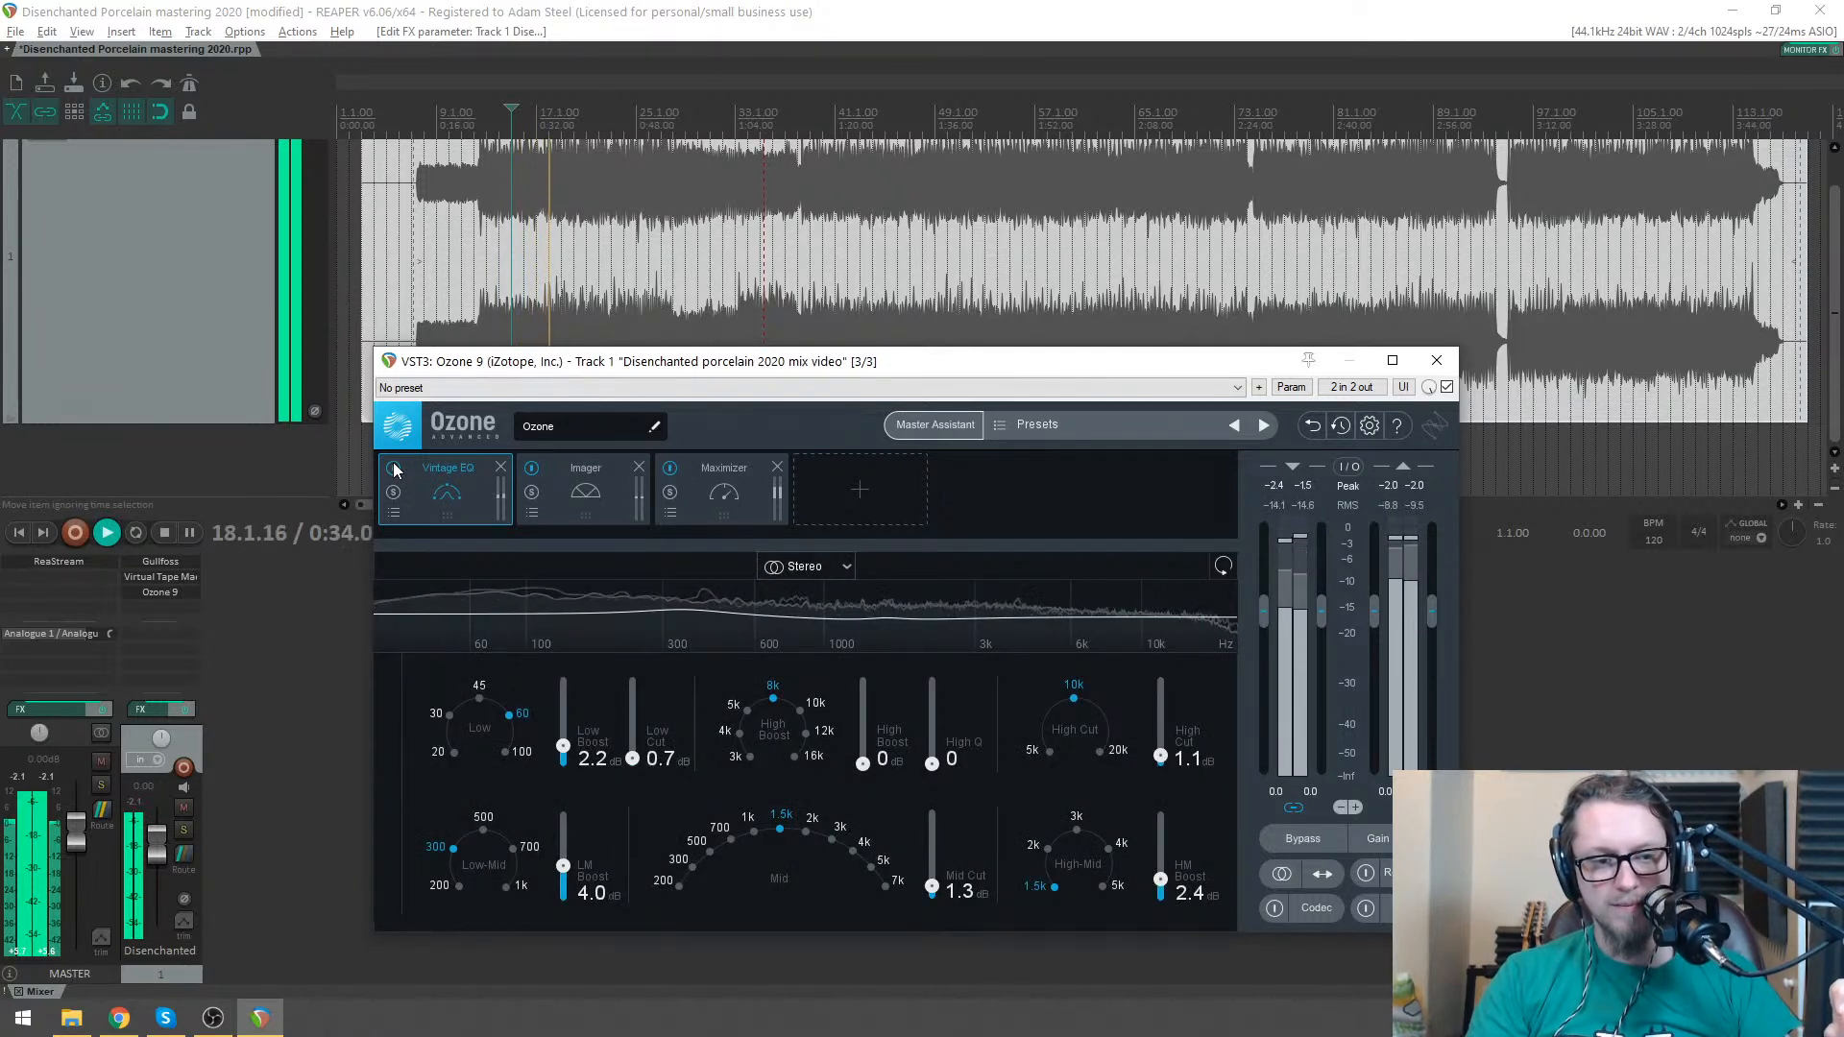
click(394, 467)
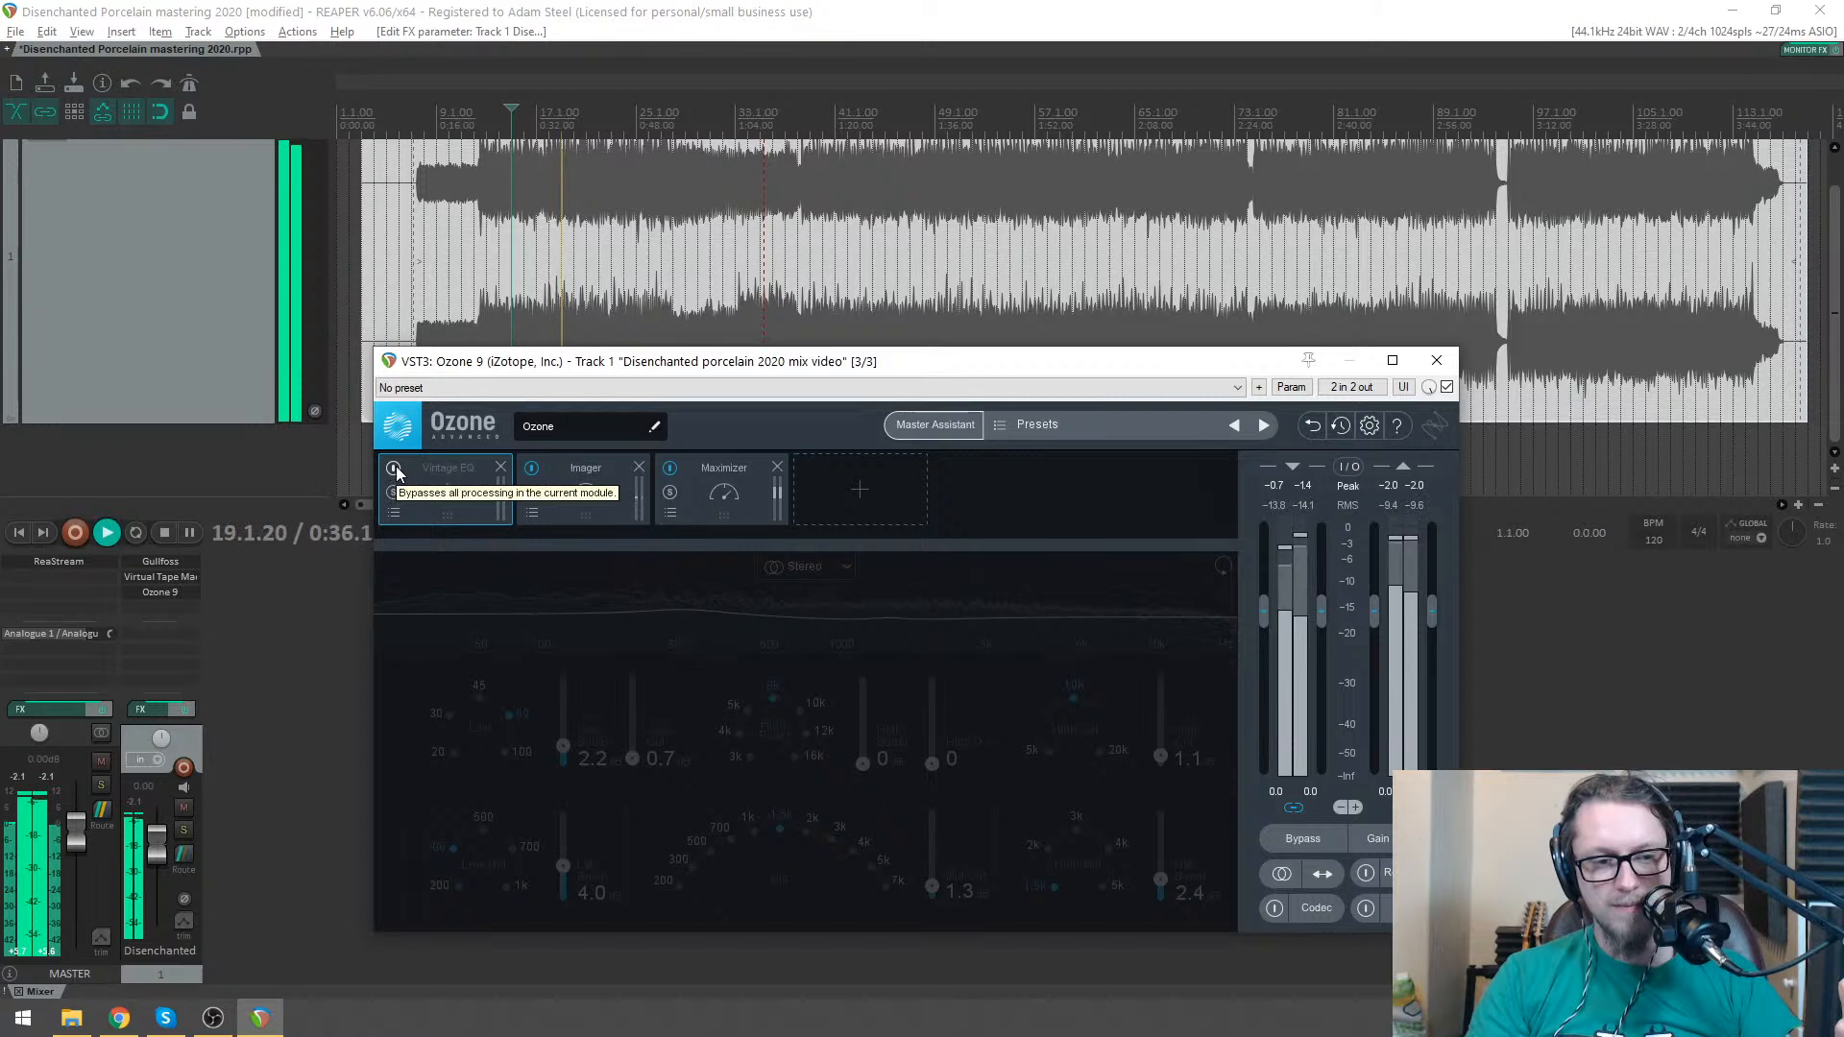
click(394, 468)
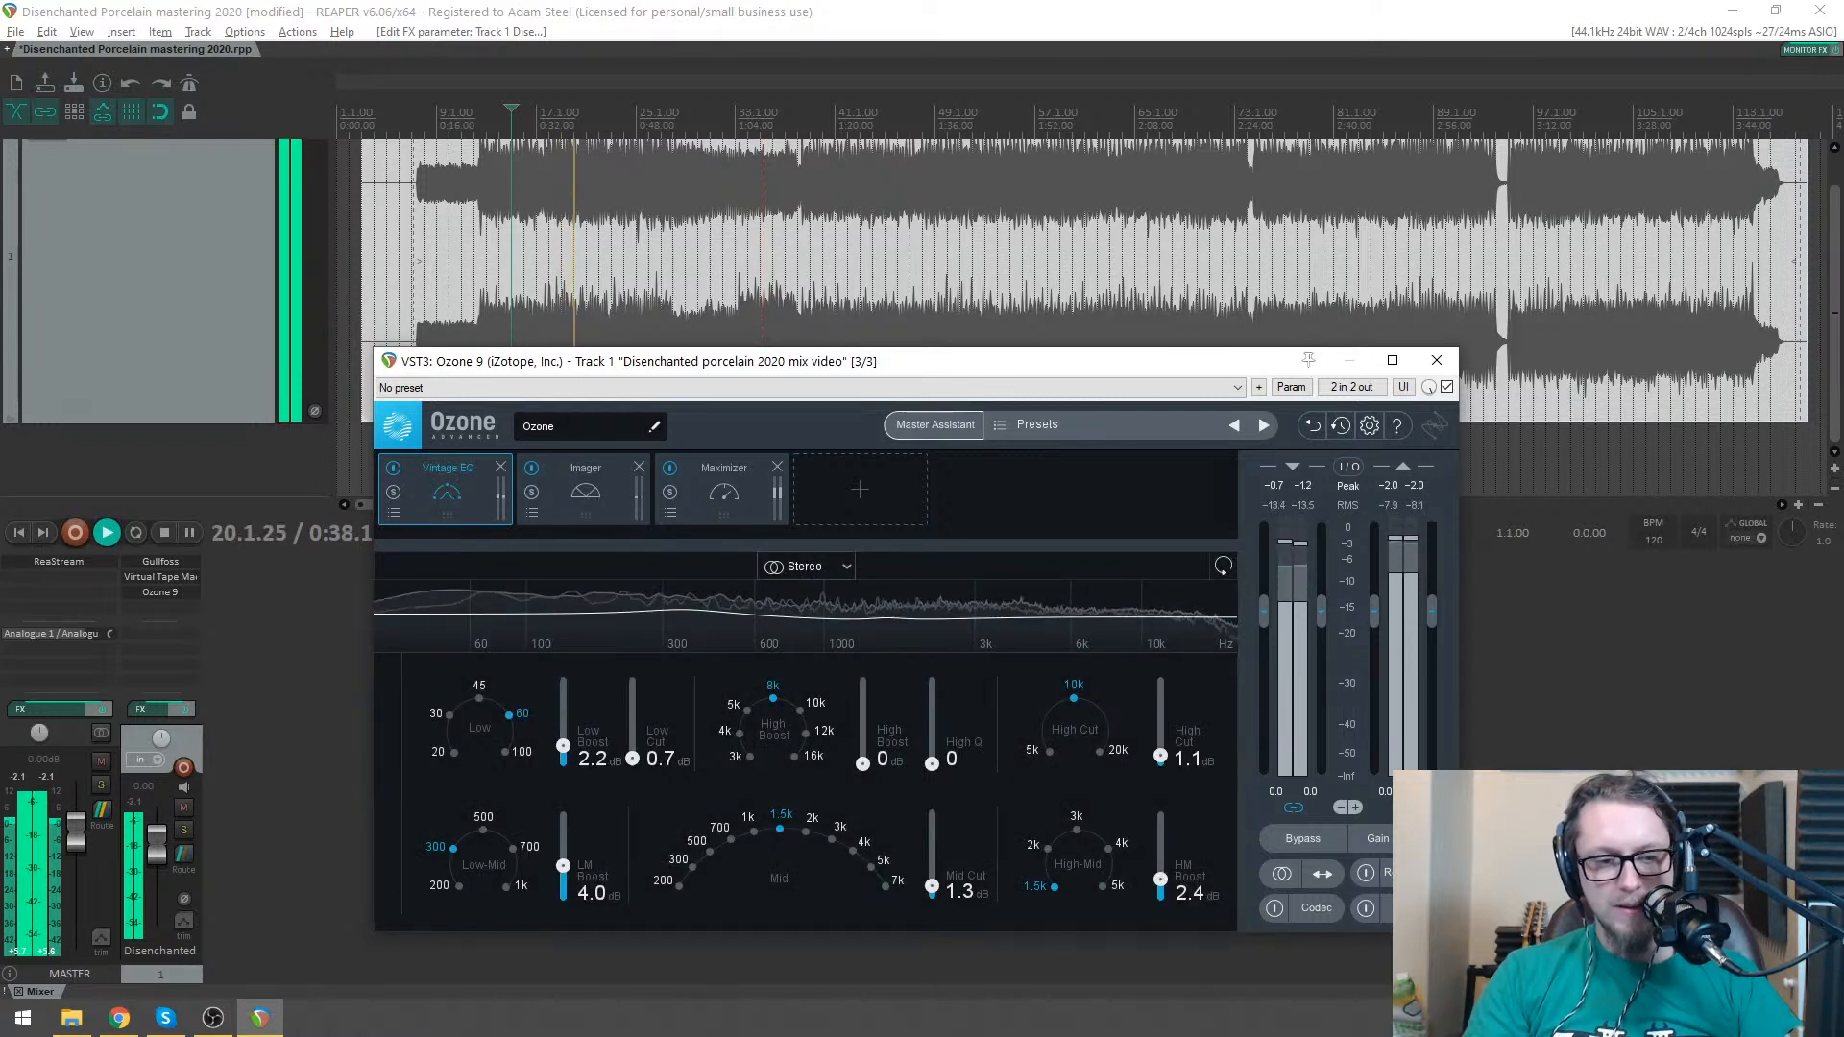
- Set the Vintage EQ's low-mid boost to 2.5 dB, compare the mix with the reference track, and stop playback
drag(563, 865, 563, 879)
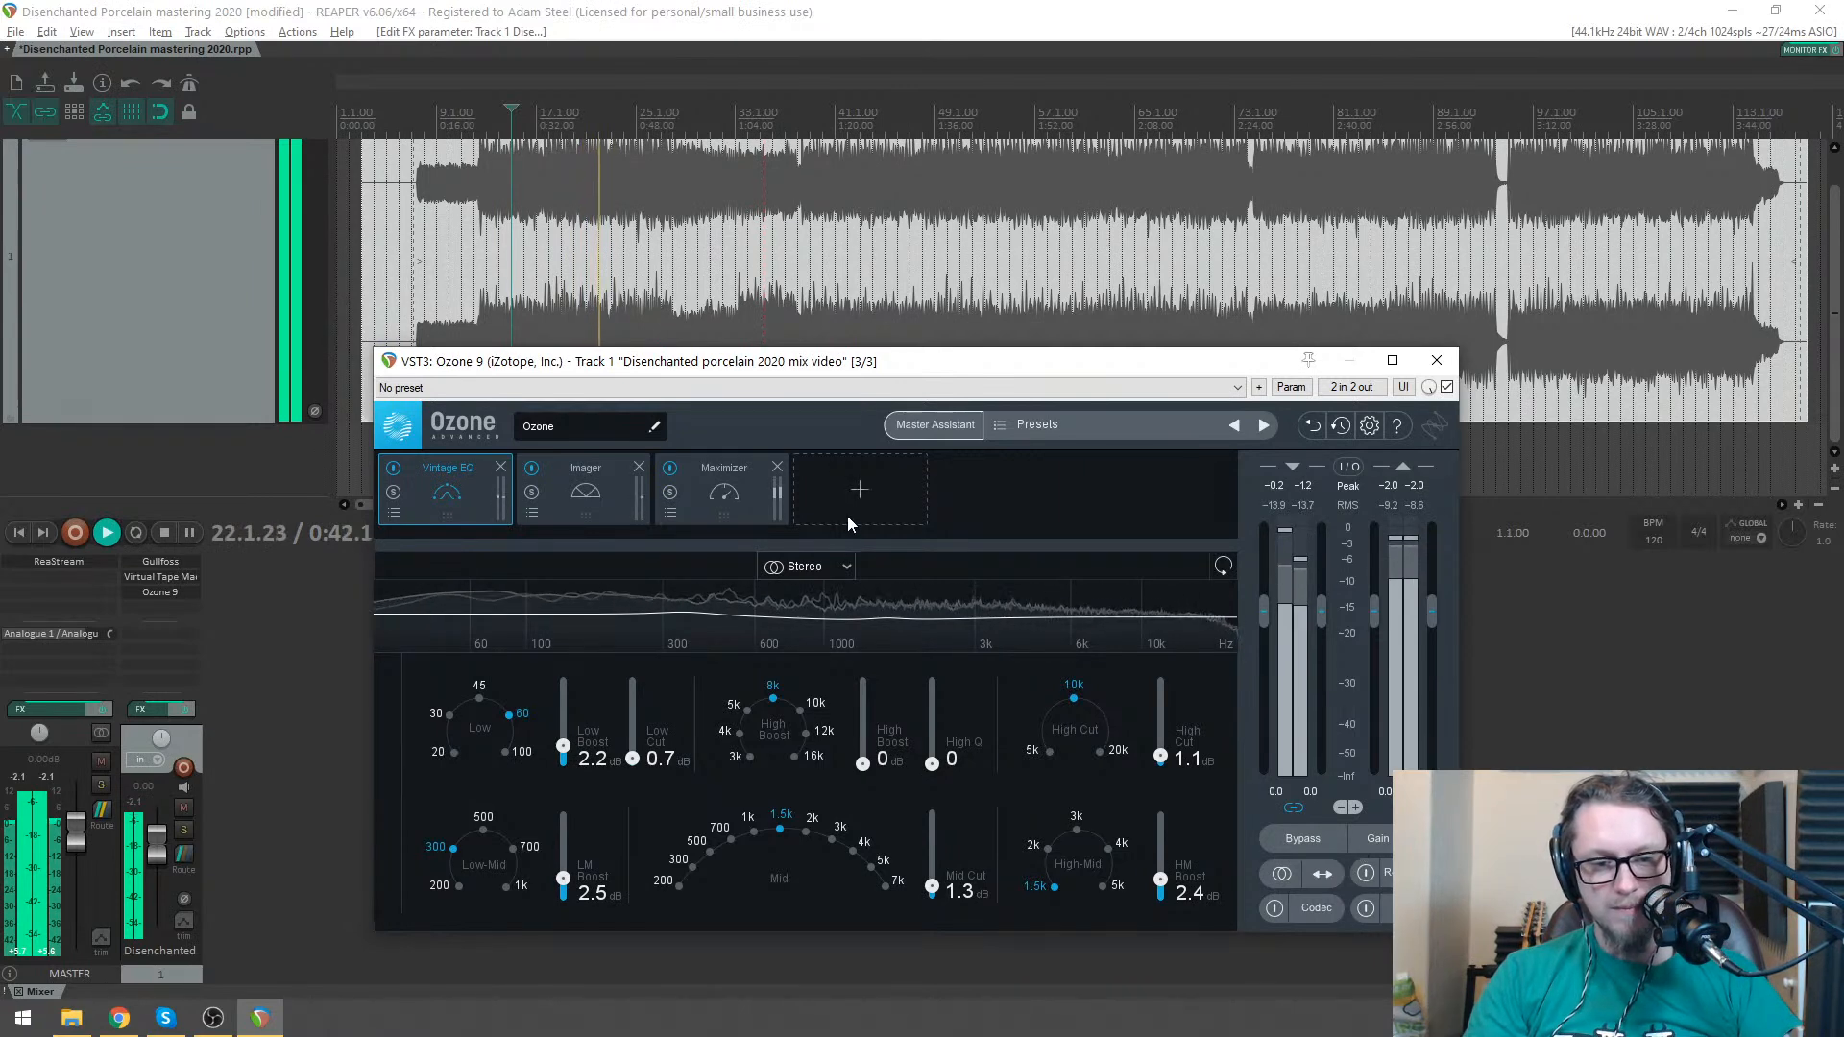
click(1365, 873)
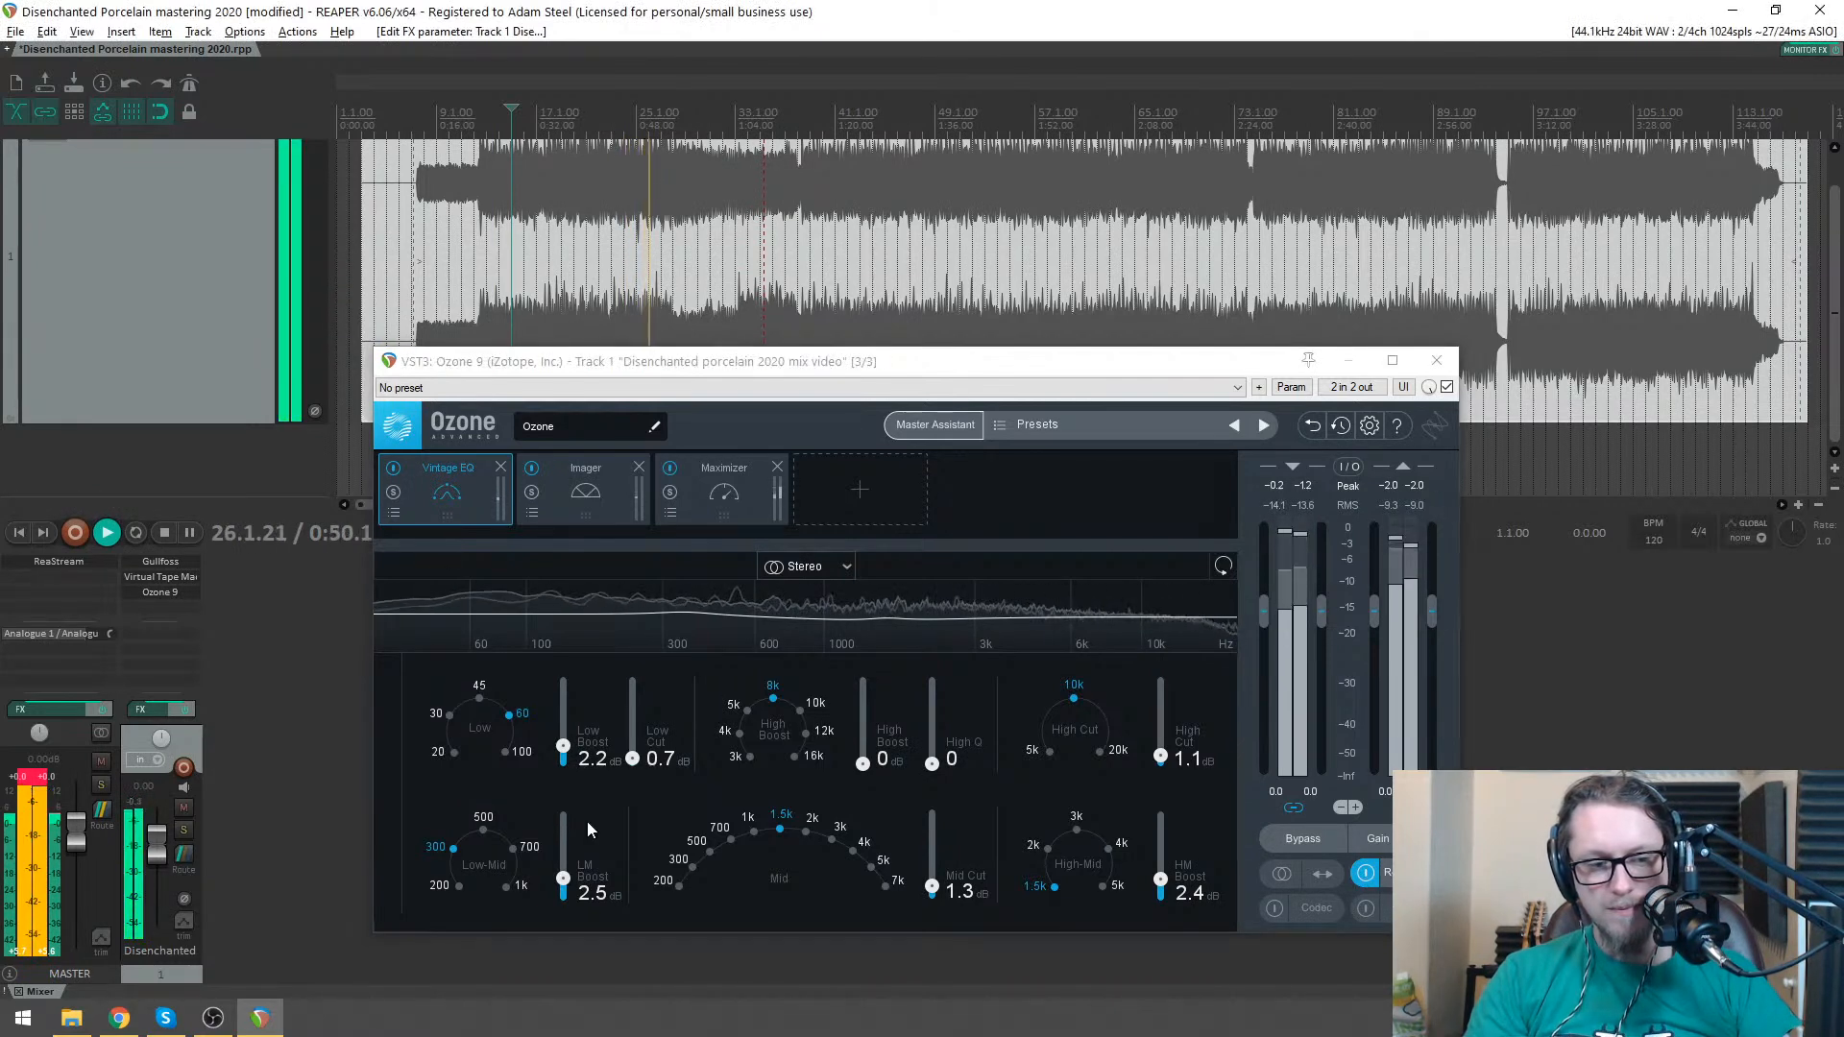
click(1366, 874)
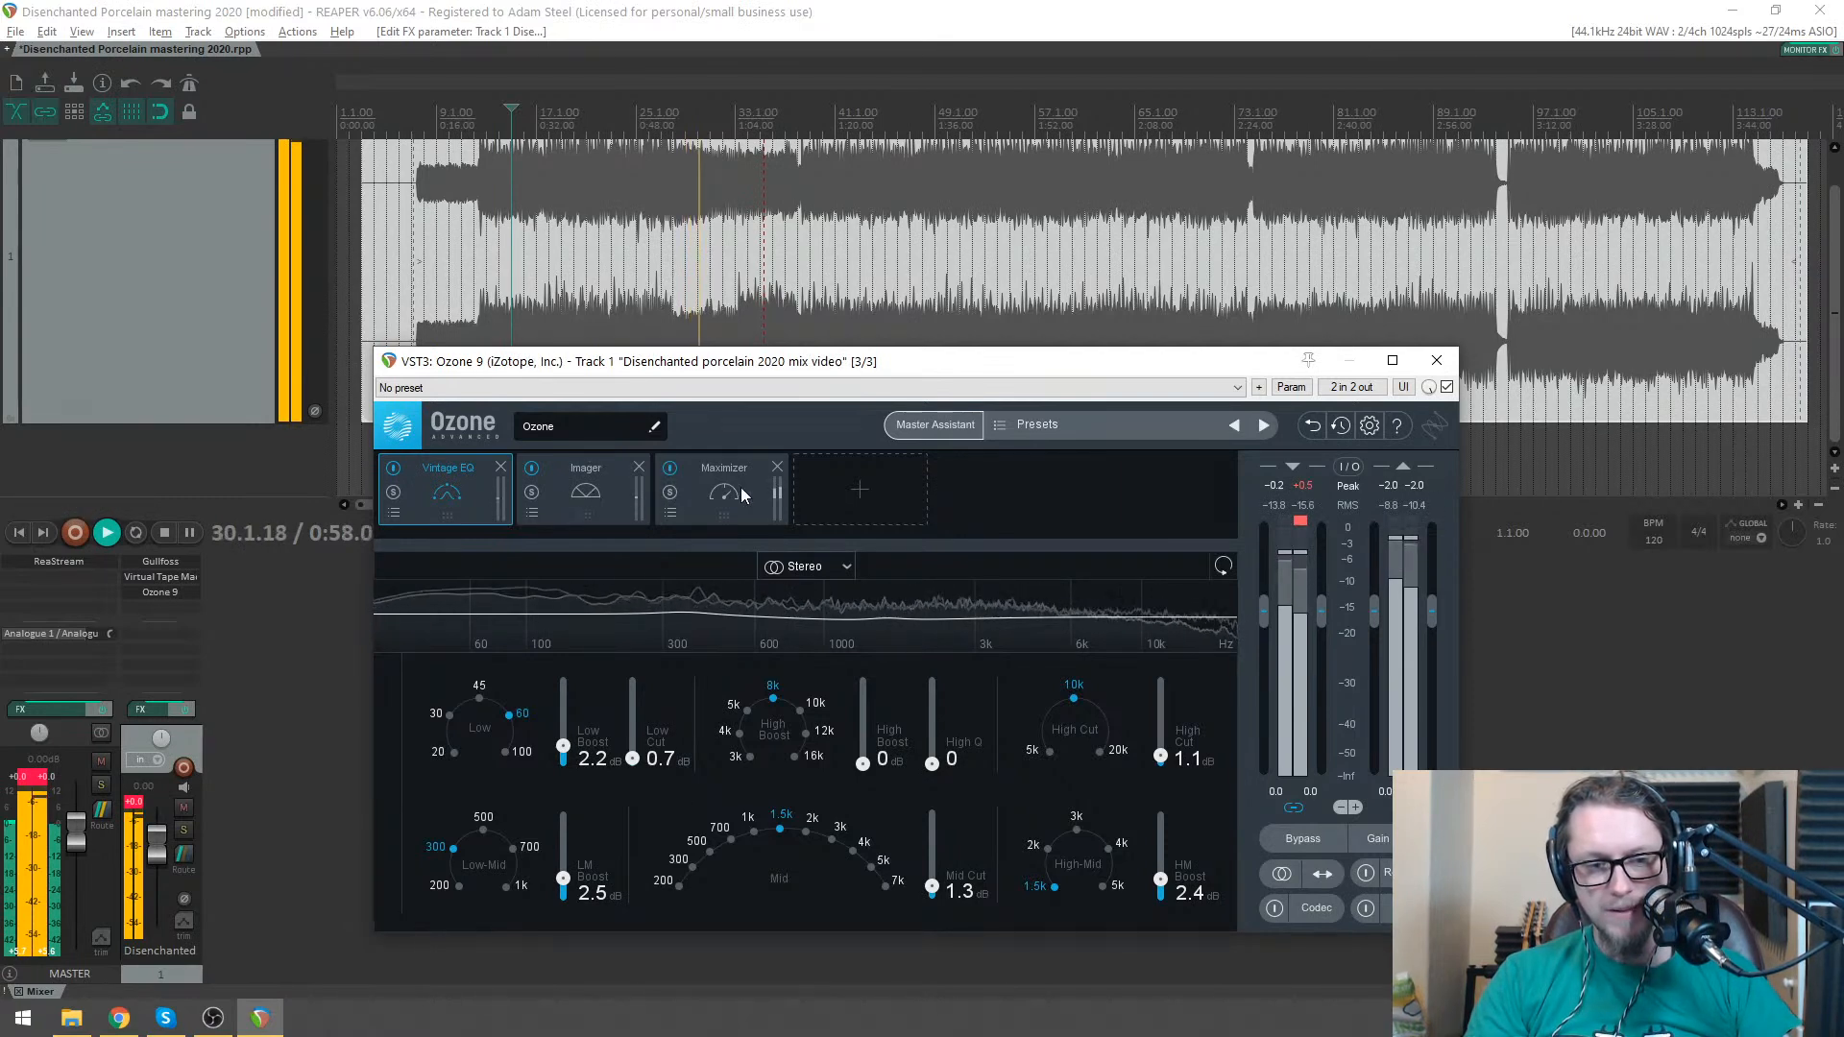
key(space)
- Add an Equalizer 1 module between the Vintage EQ and Imager and boost its band 3 bell by about 1.3 dB at 580 Hz
click(903, 503)
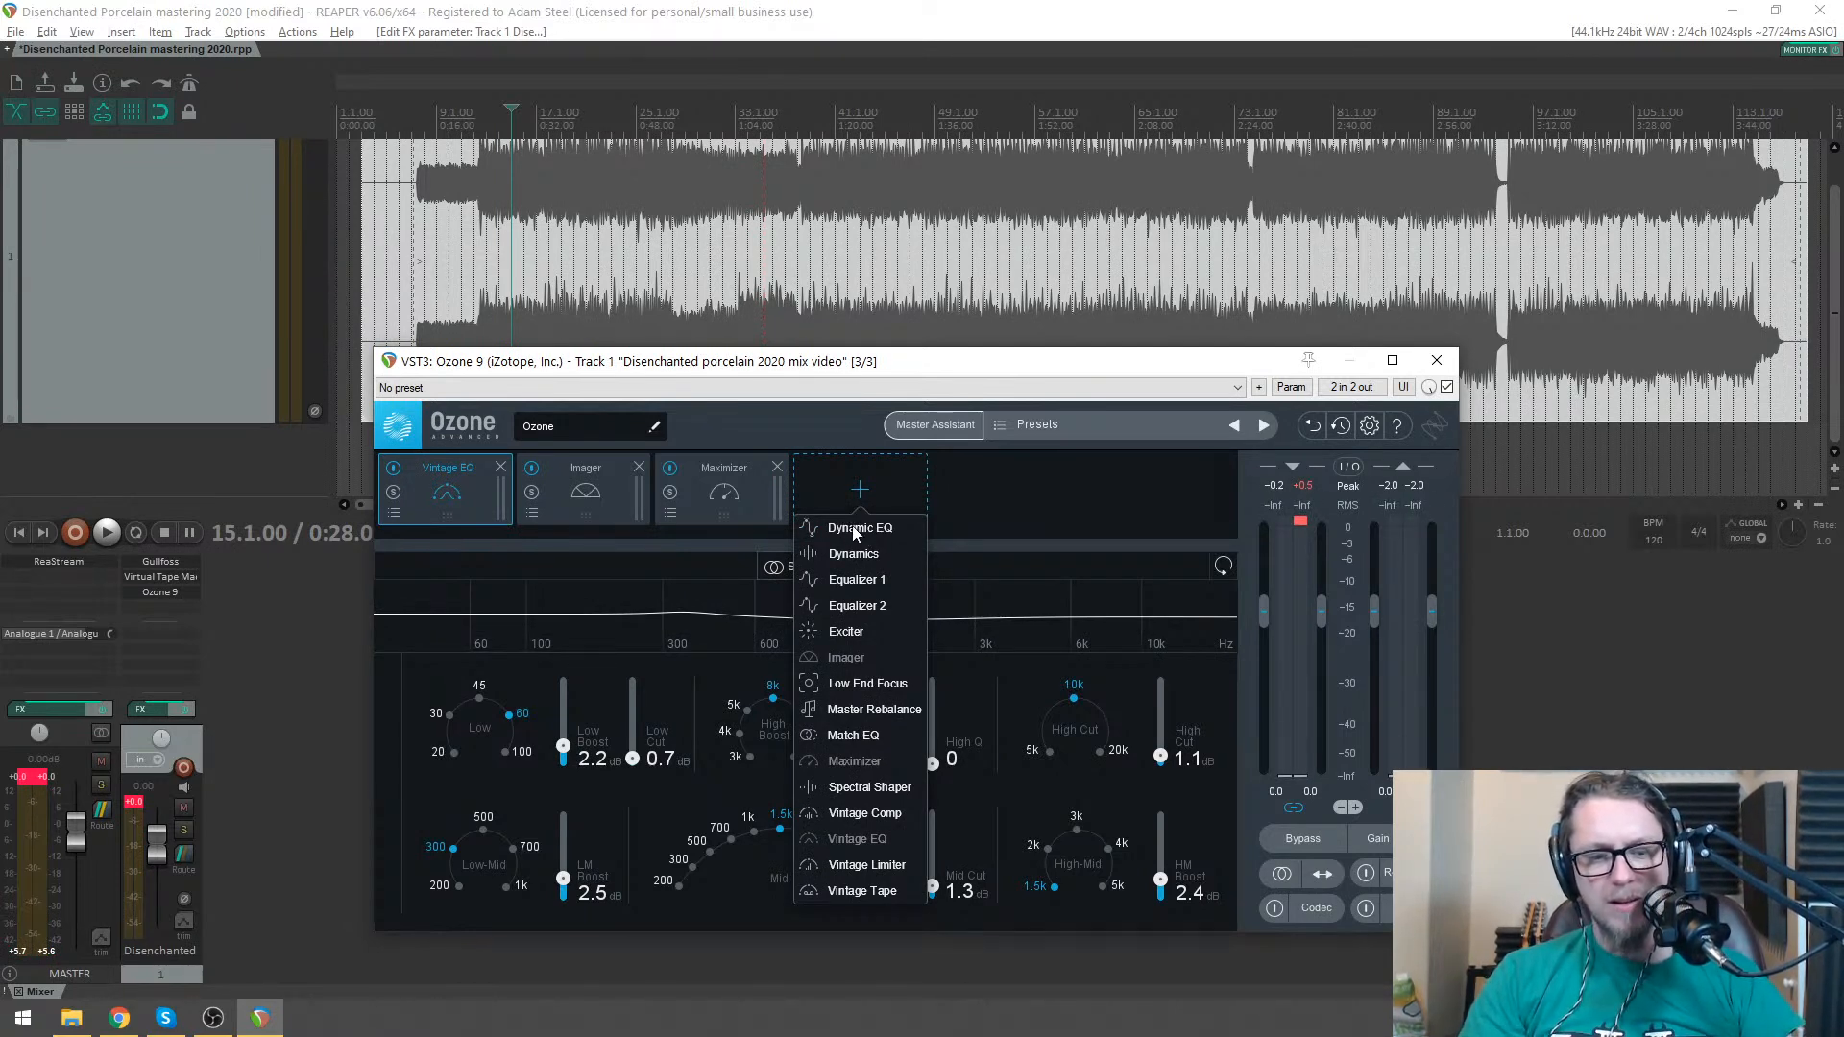
click(845, 579)
drag(793, 522, 634, 495)
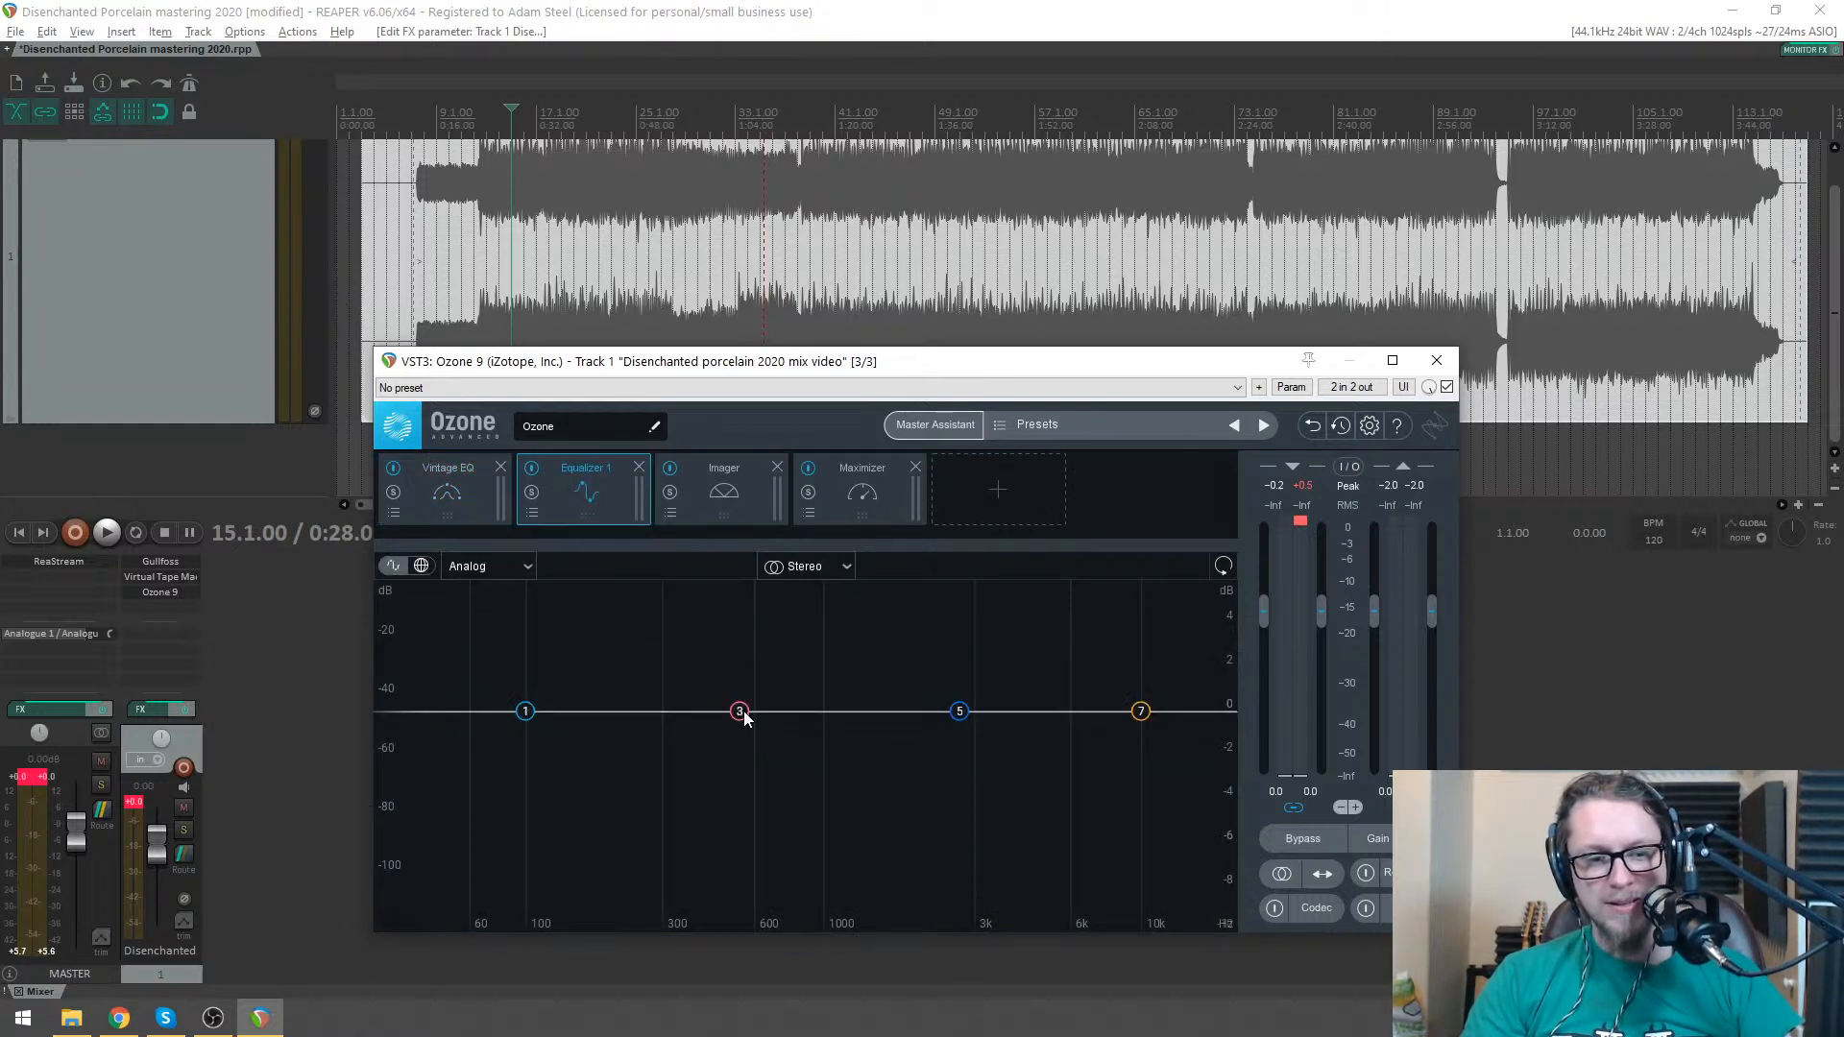
click(741, 712)
drag(739, 716, 749, 702)
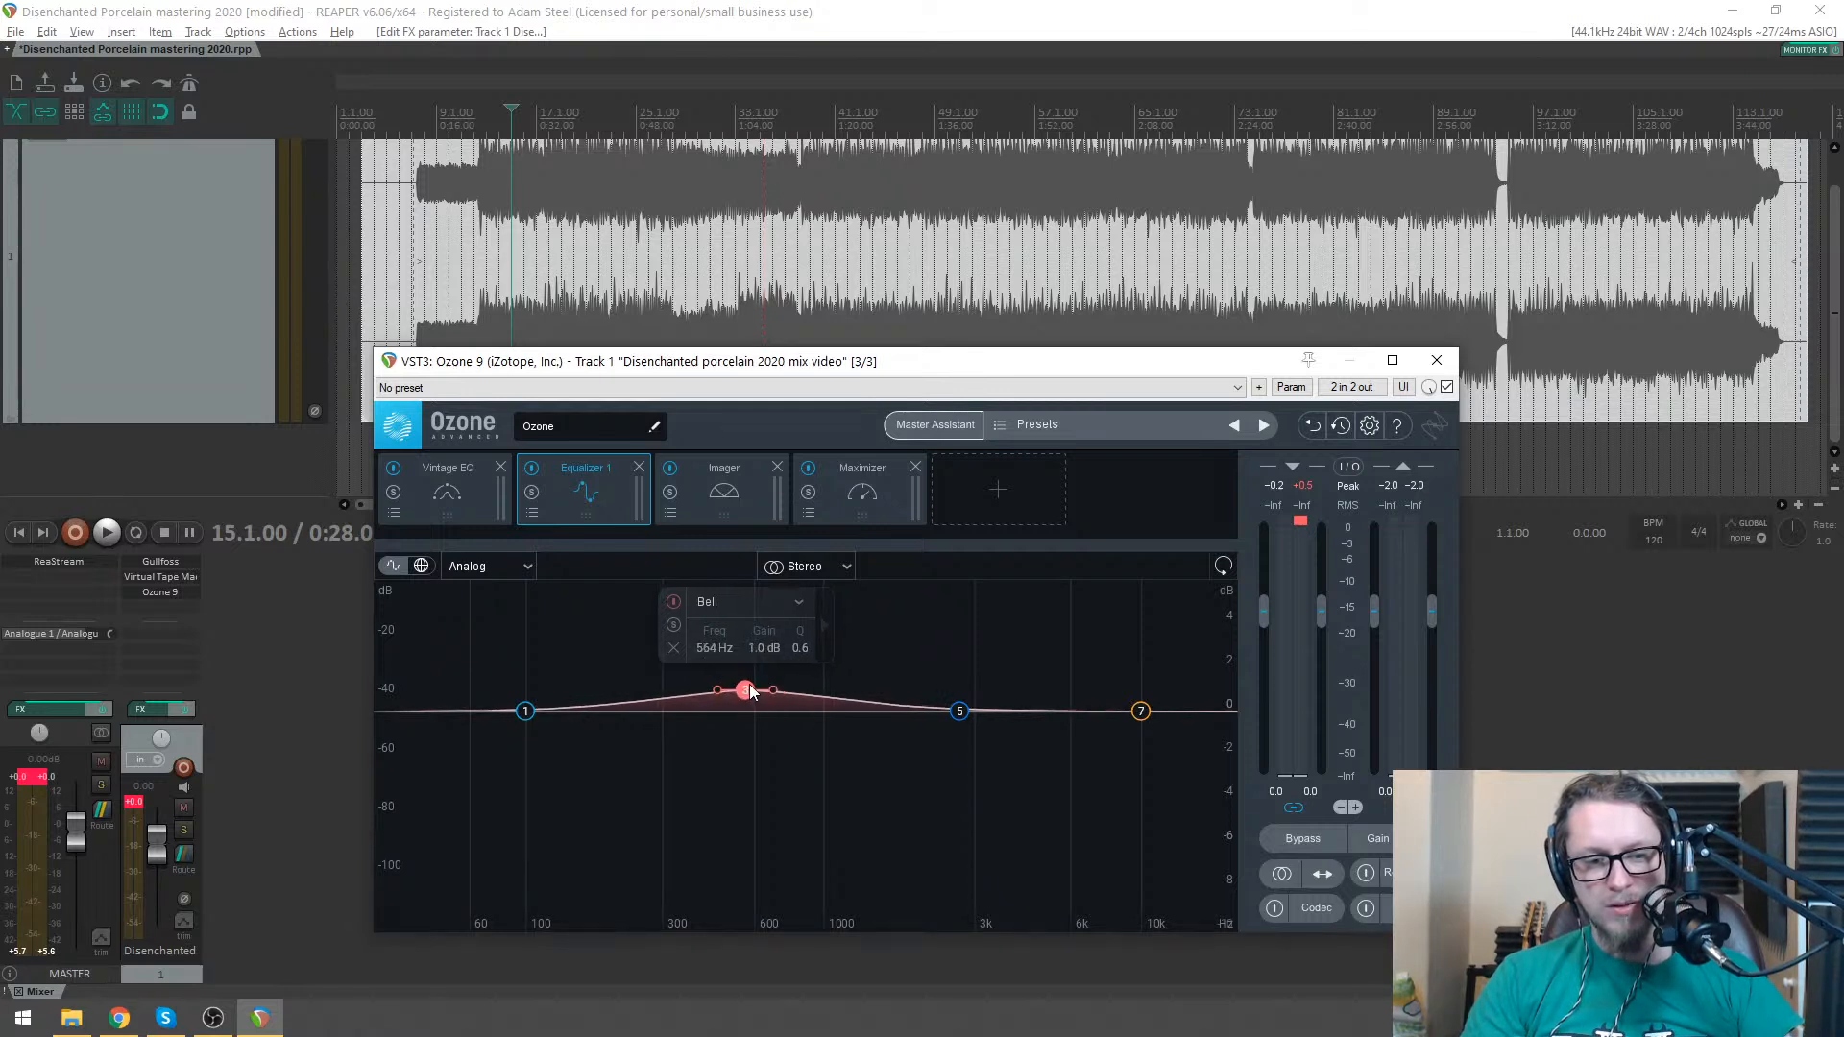
drag(742, 689, 738, 680)
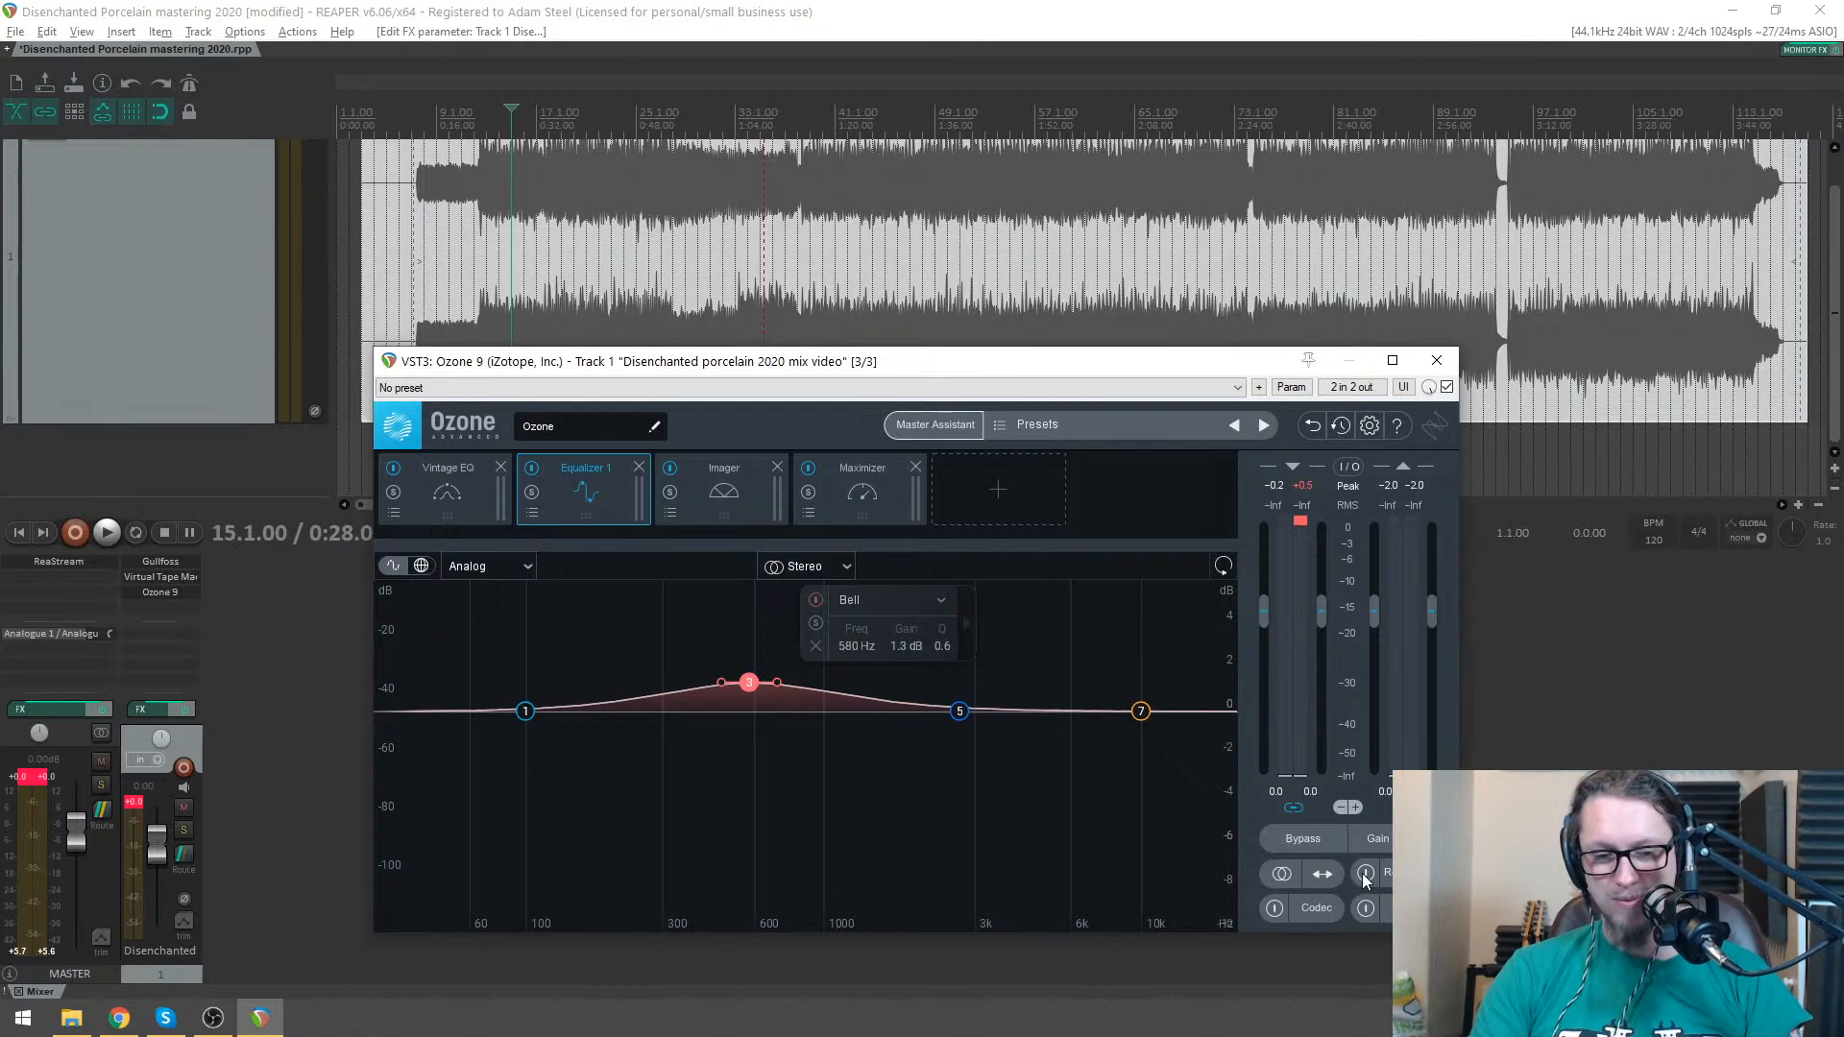
- Play the mix, compare it with the reference track, and set Equalizer 1's band 3 to about 1.7 dB at 586 Hz
key(space)
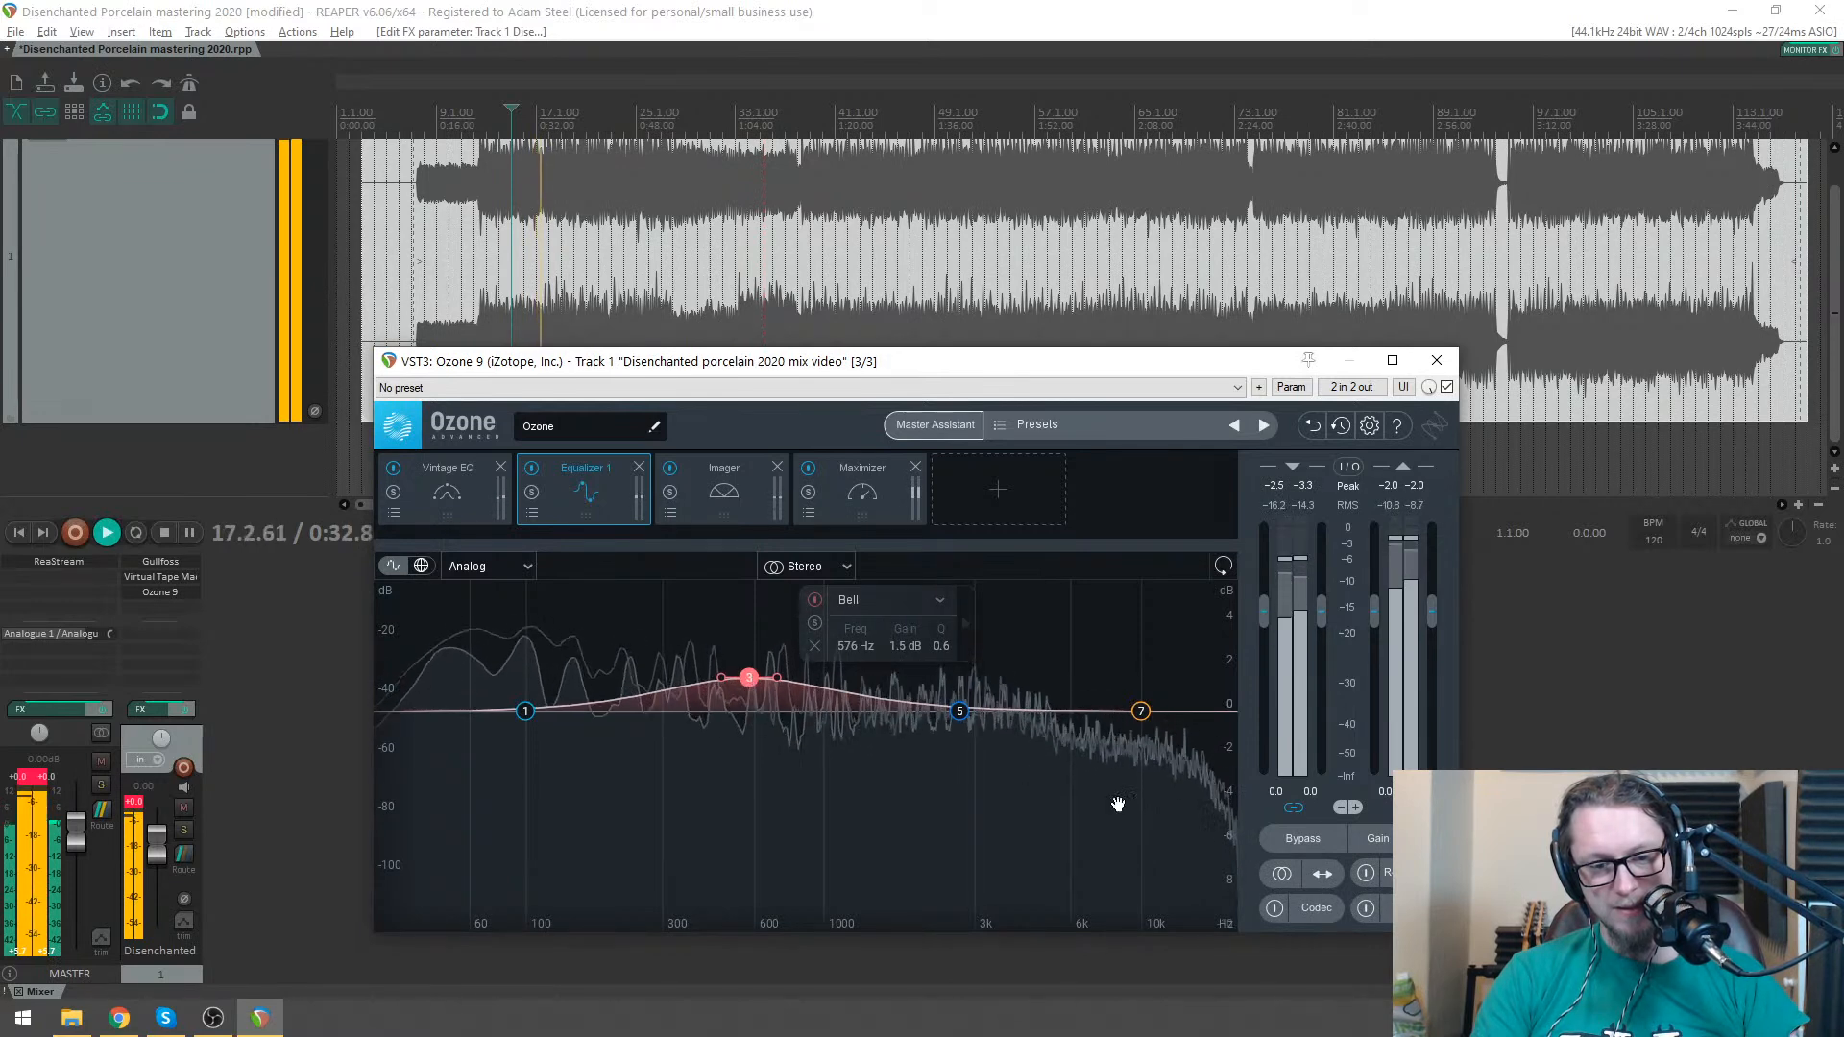
click(1364, 874)
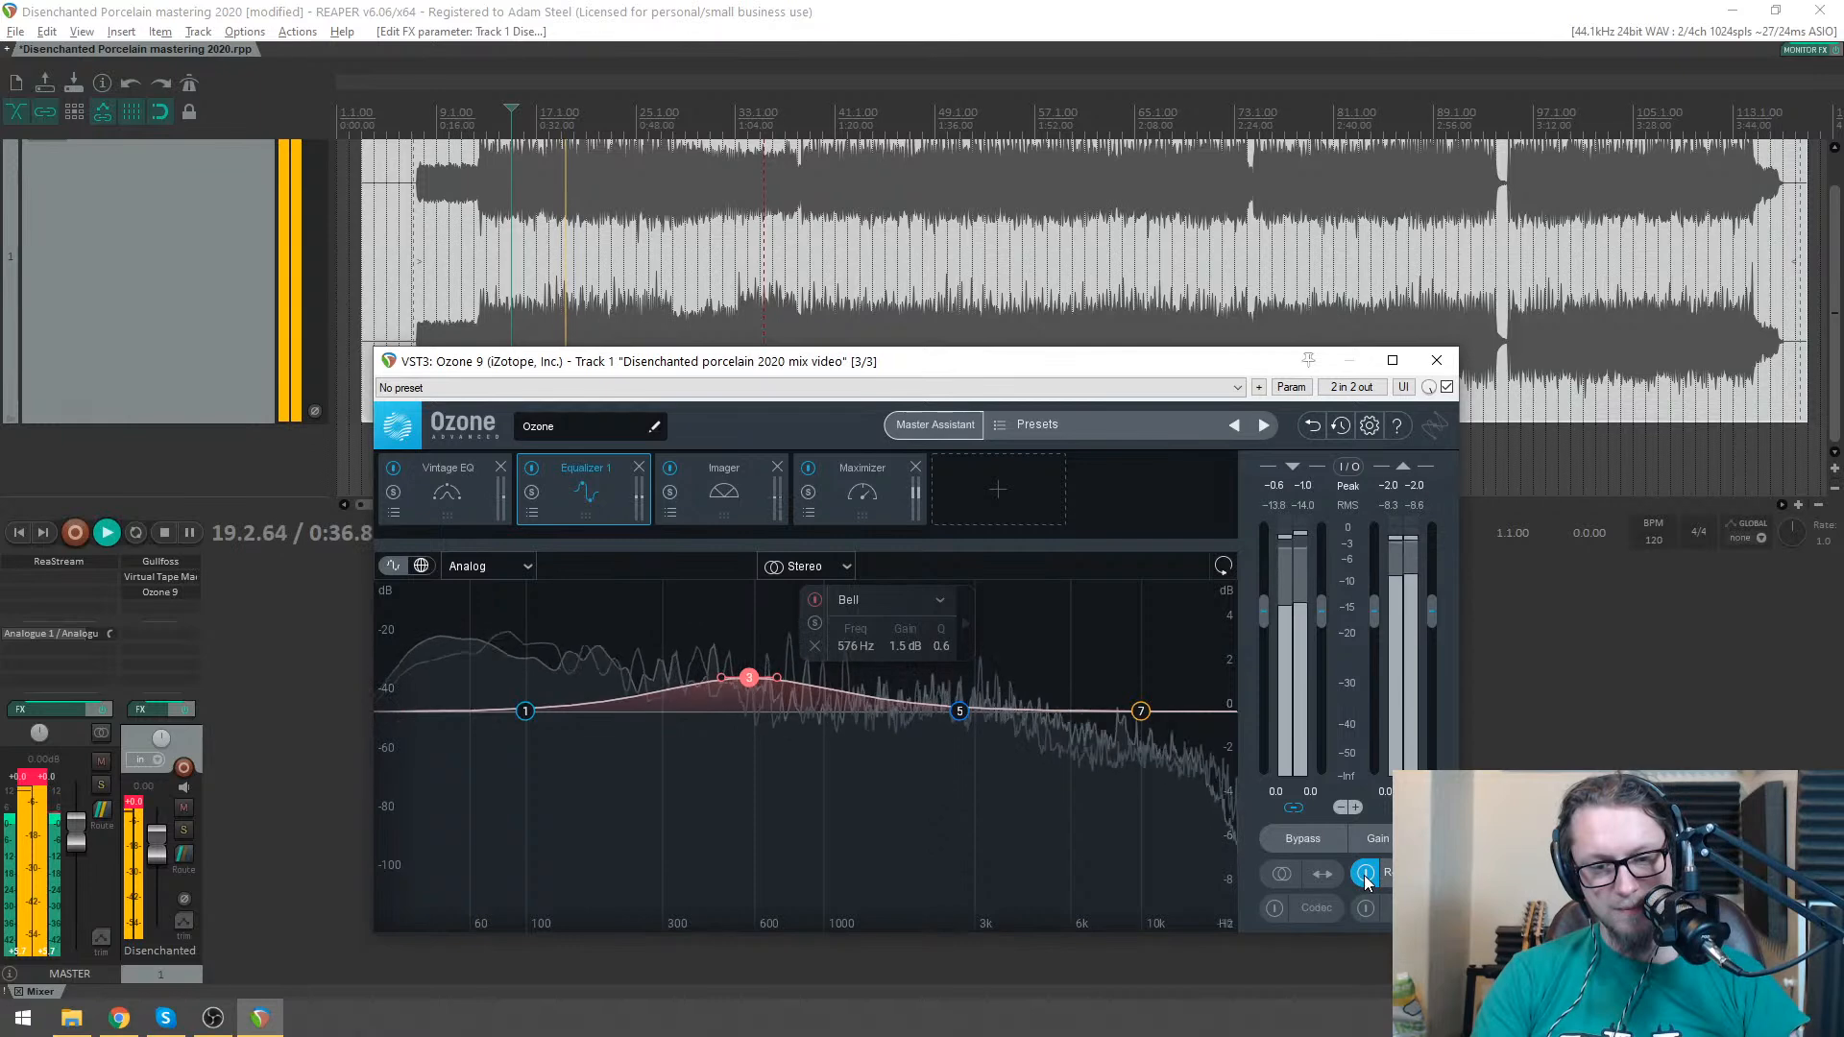
click(1366, 878)
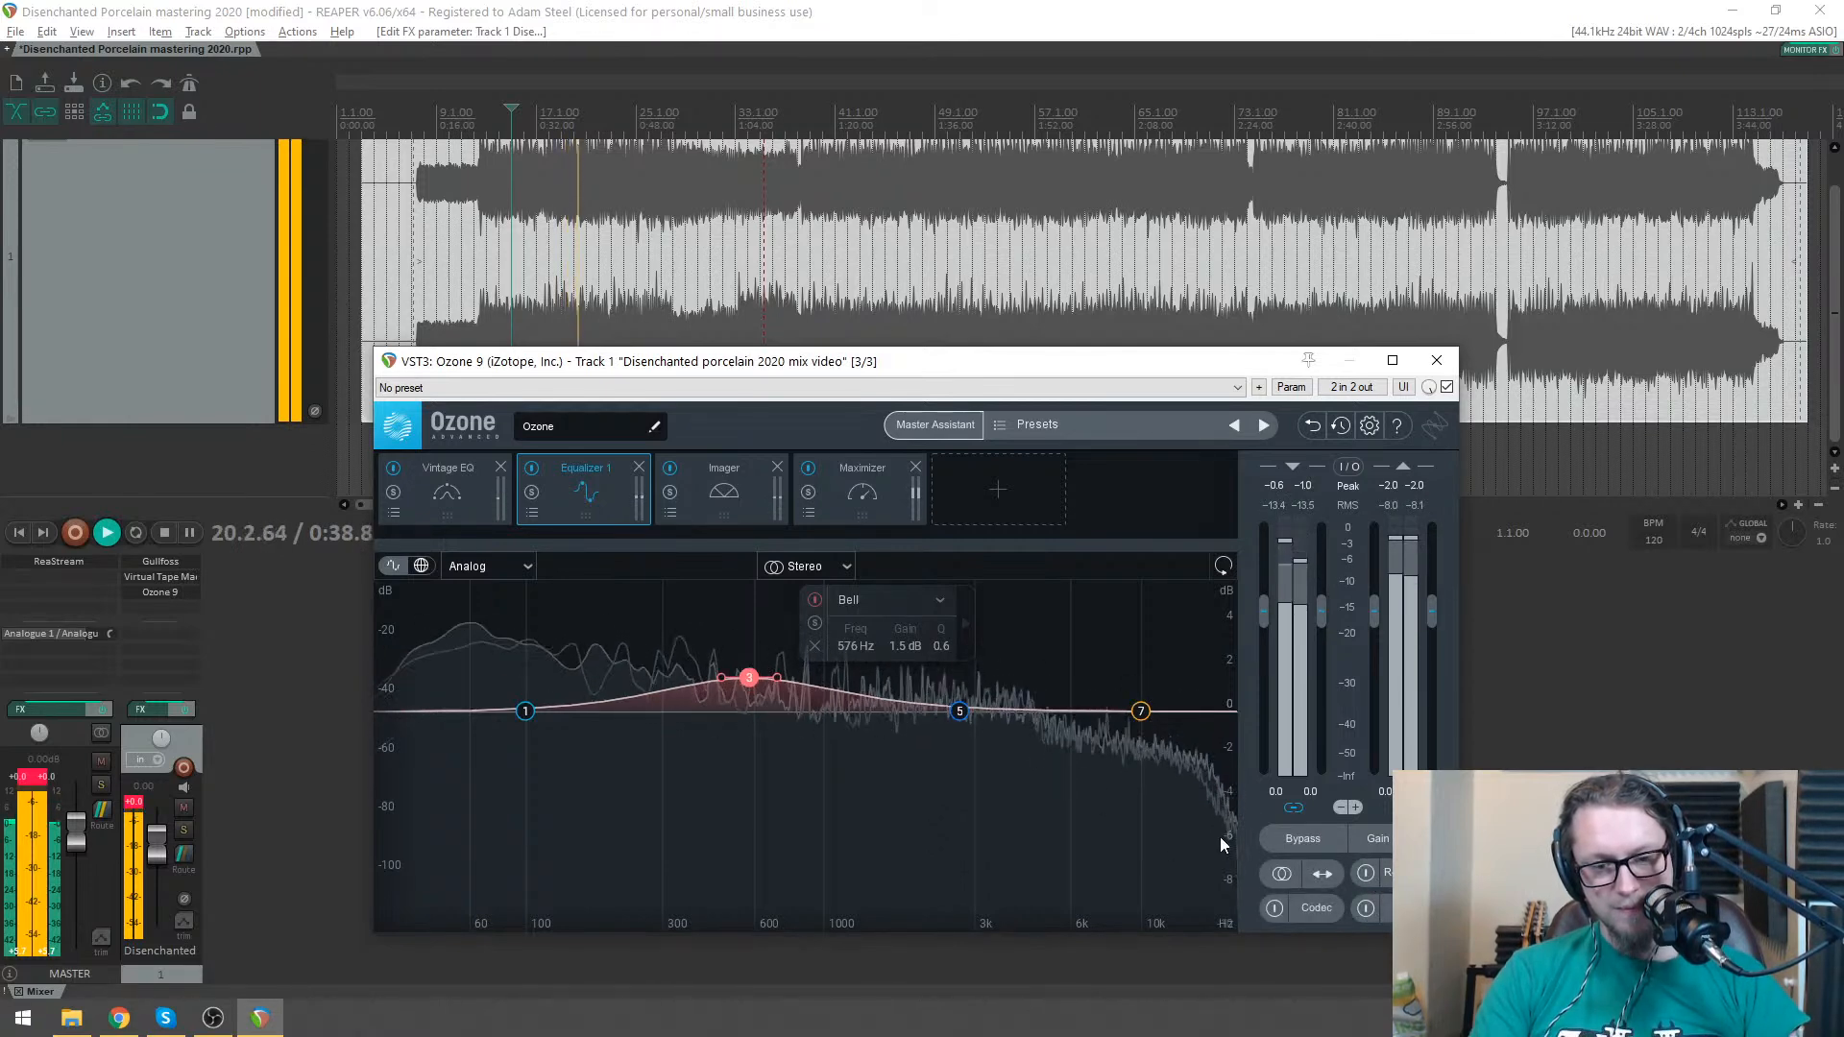
click(1365, 874)
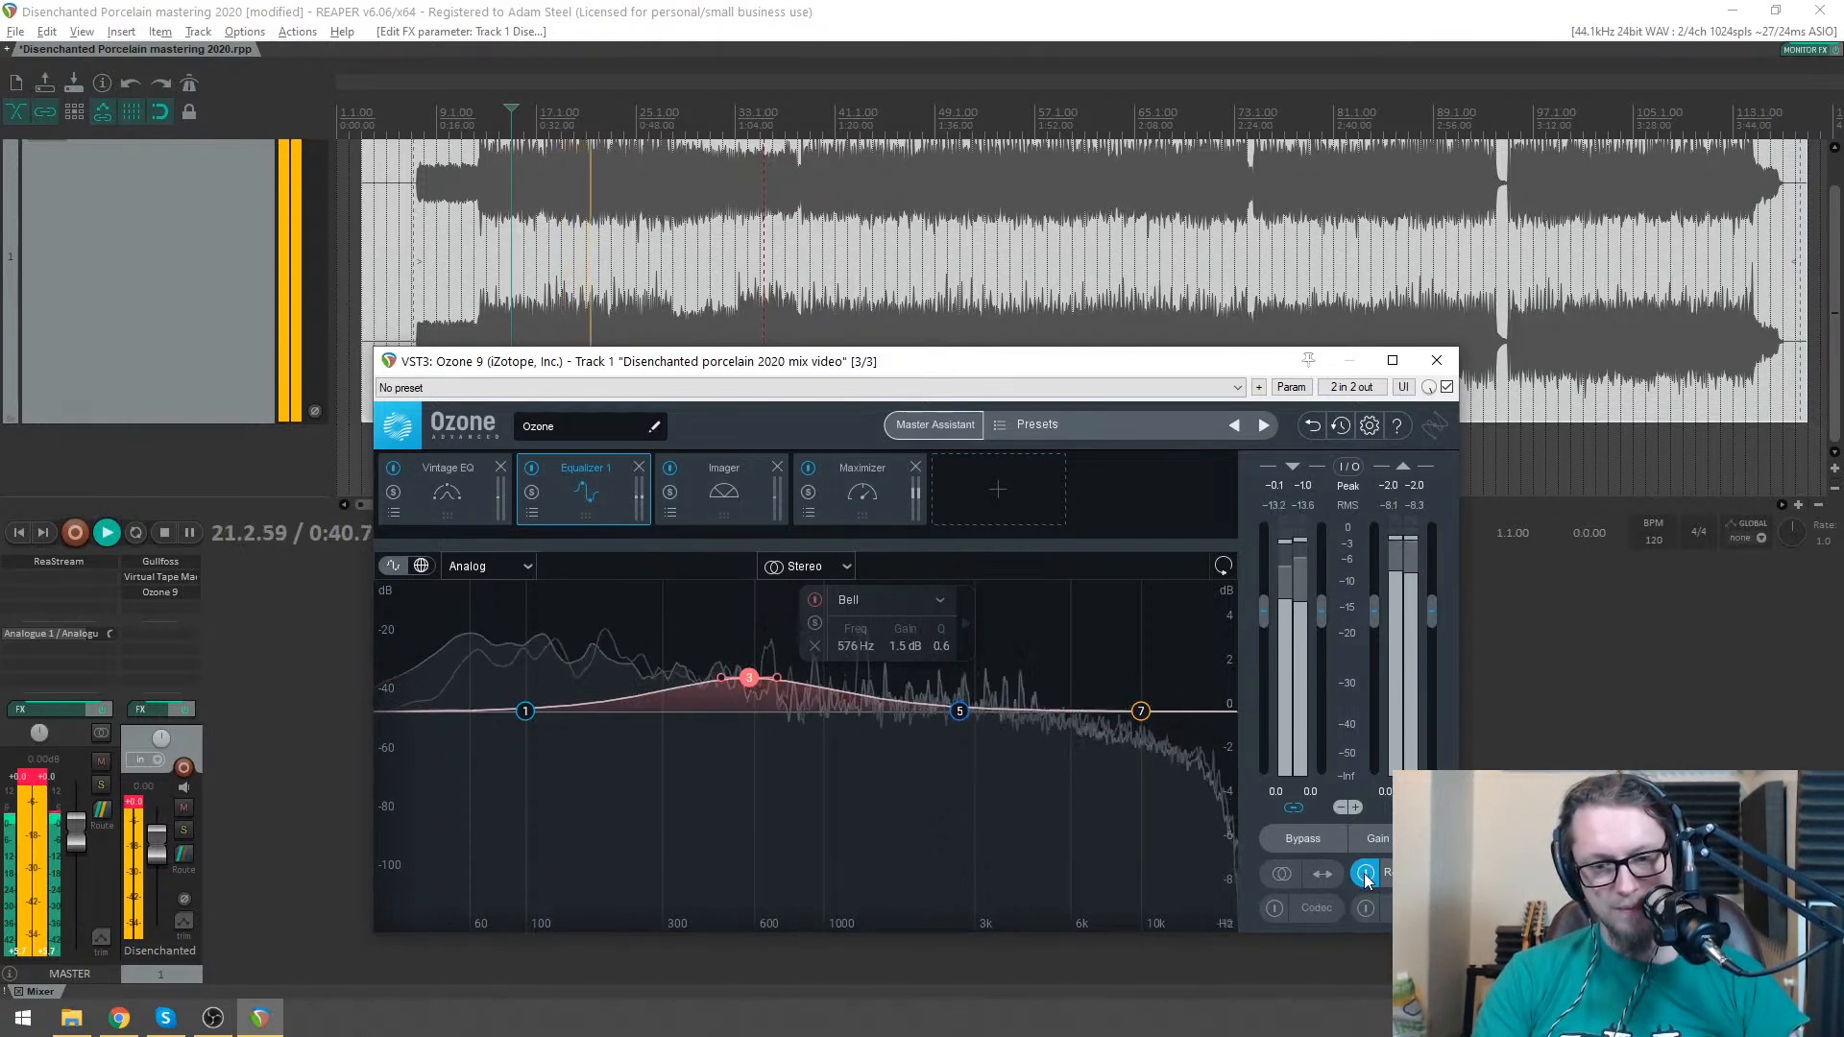
click(1365, 874)
drag(743, 688, 744, 682)
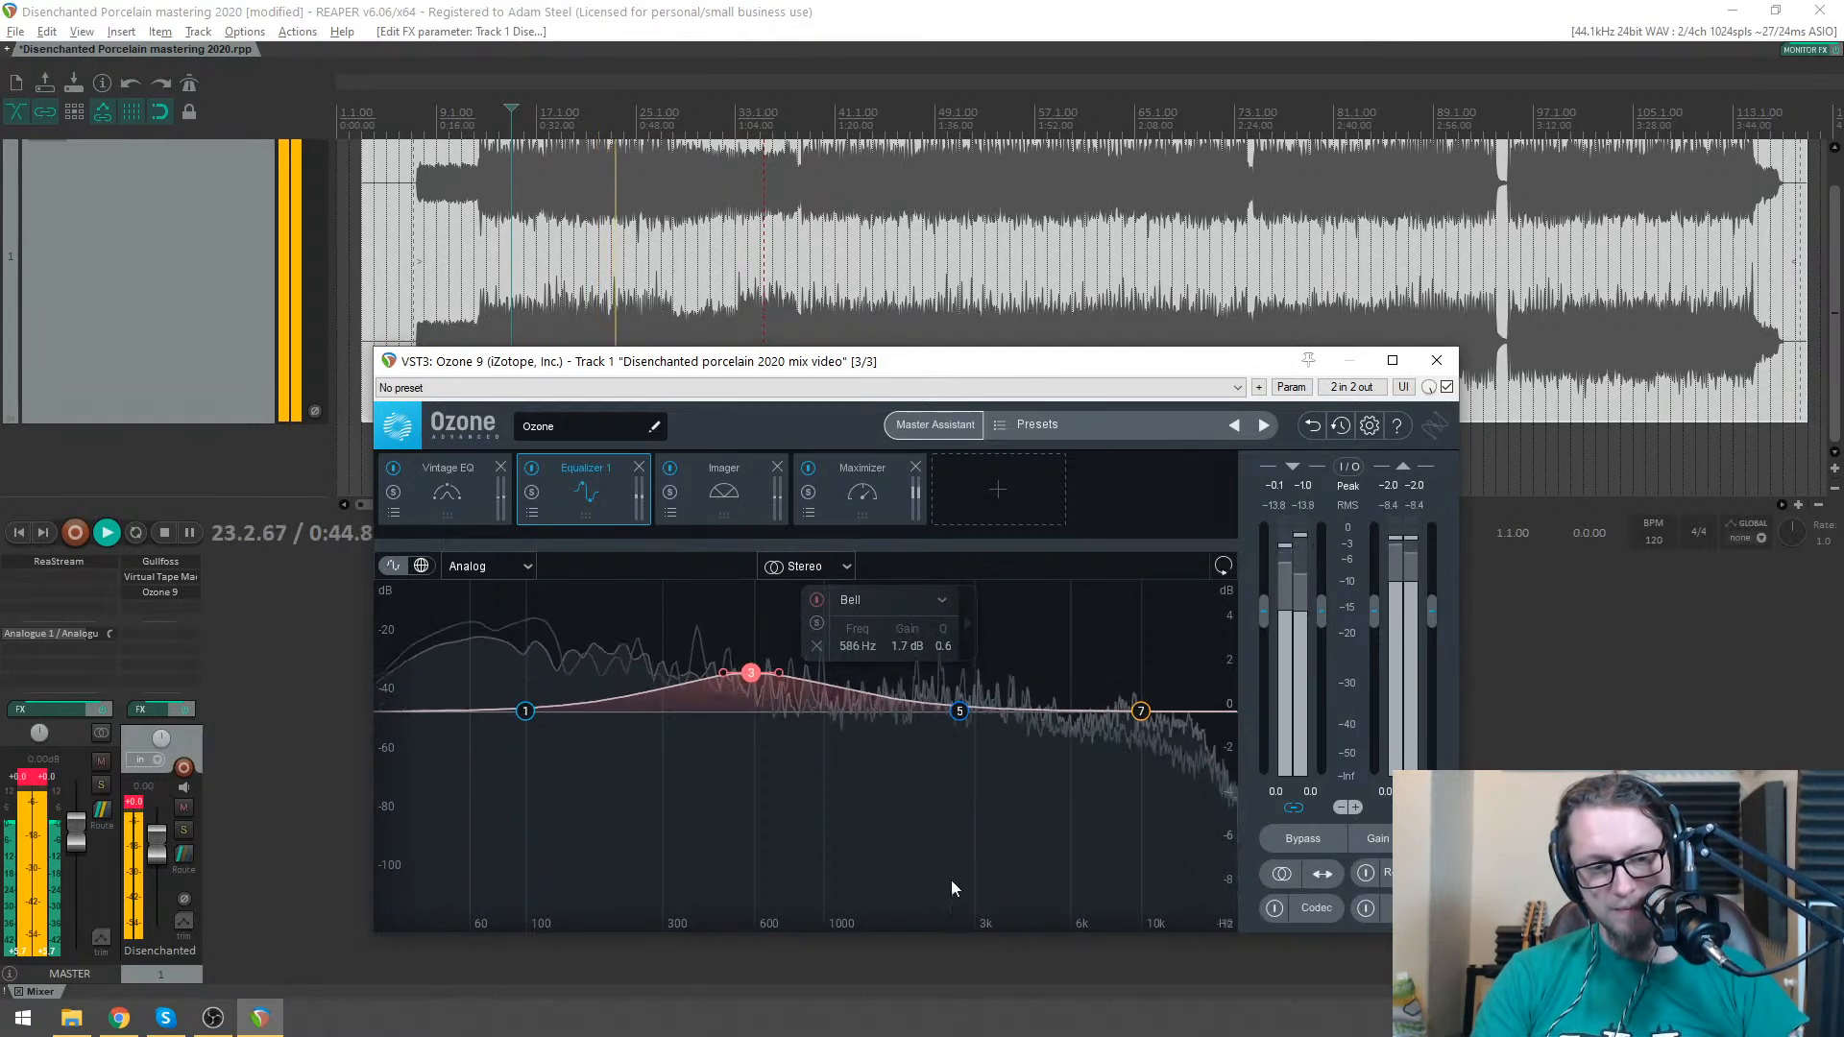
- Move playback to bar 41 and switch between the reference track and the mix to compare them
click(1366, 874)
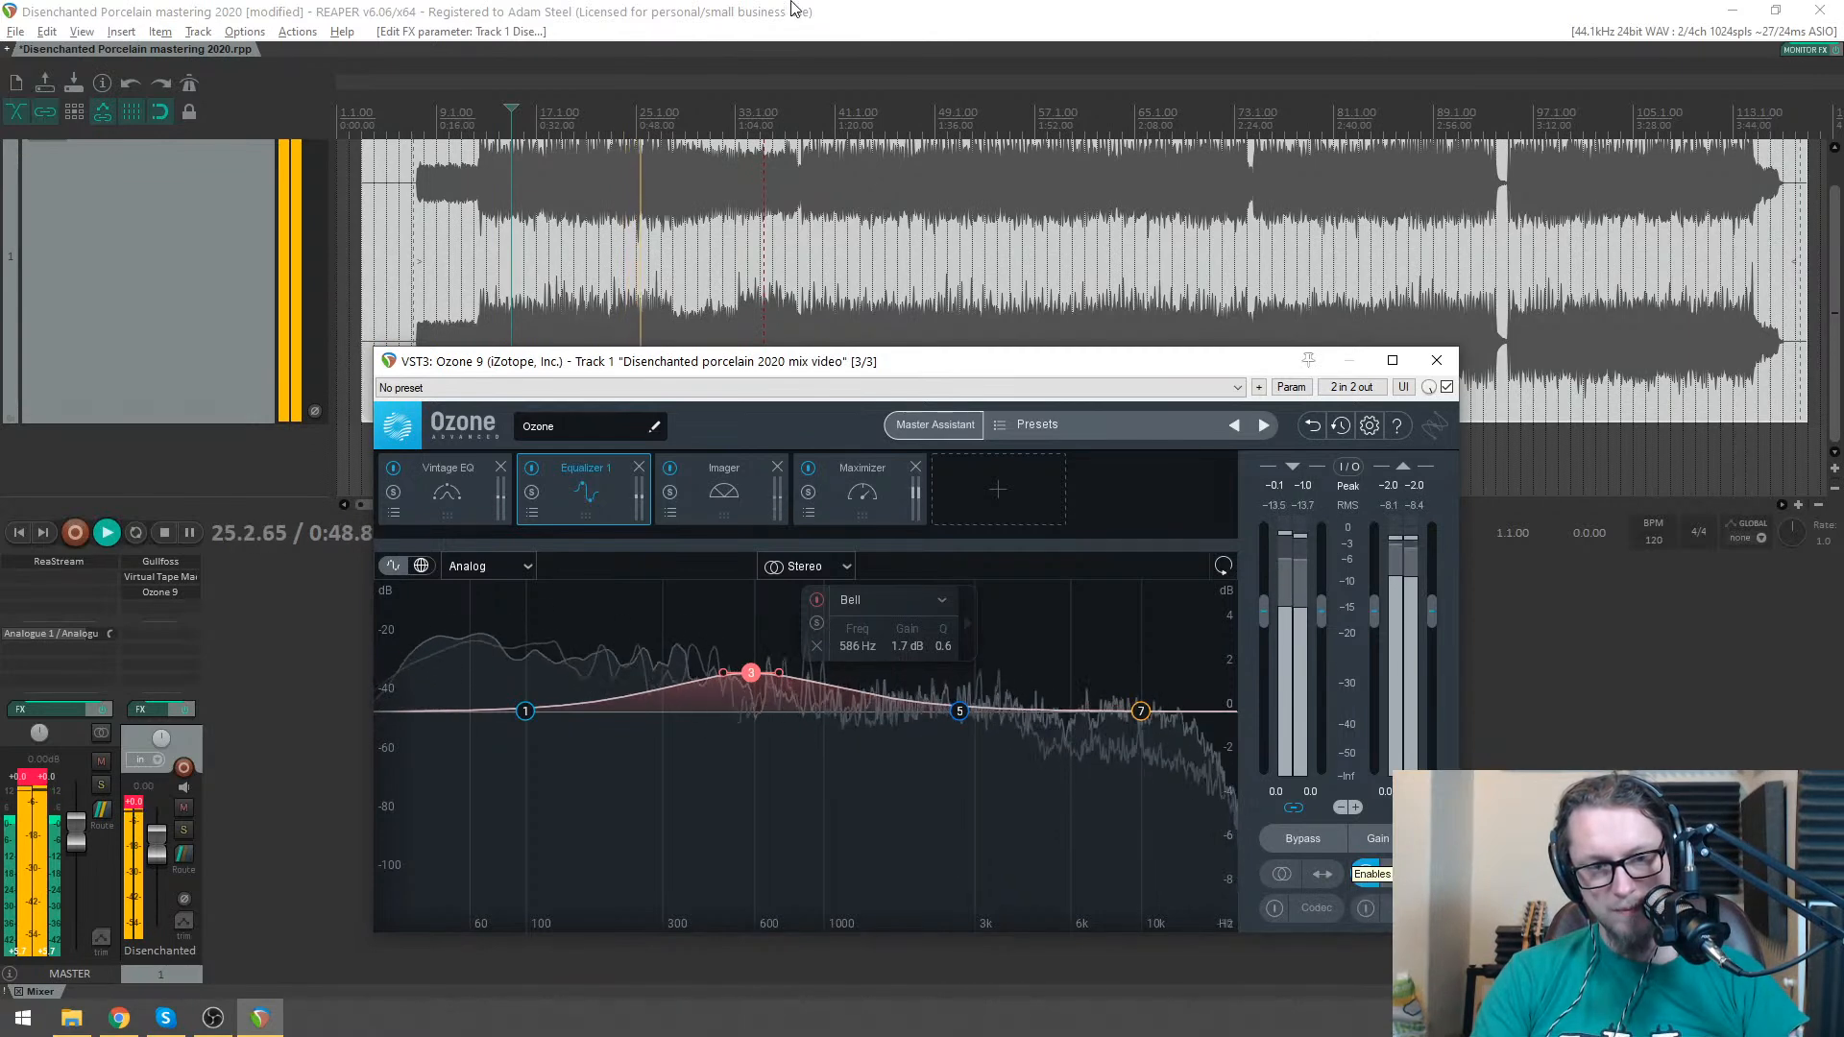
click(836, 117)
click(1365, 873)
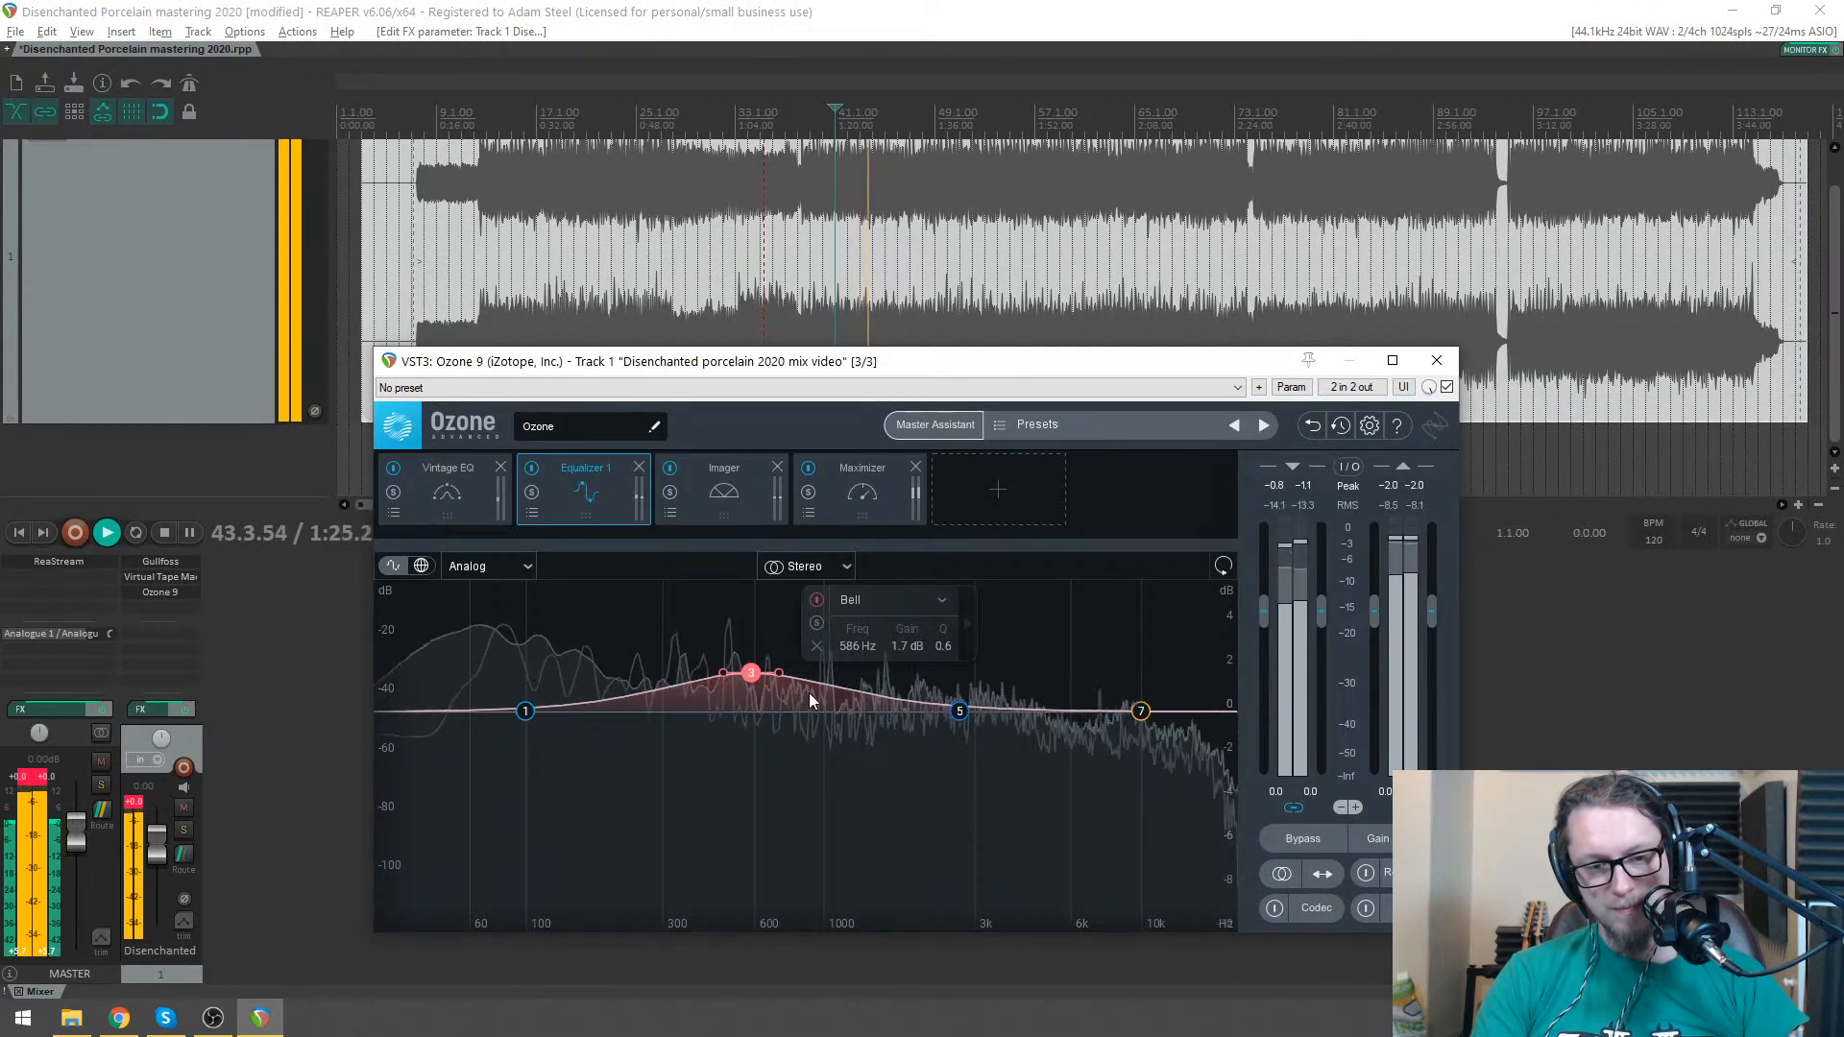
click(1366, 873)
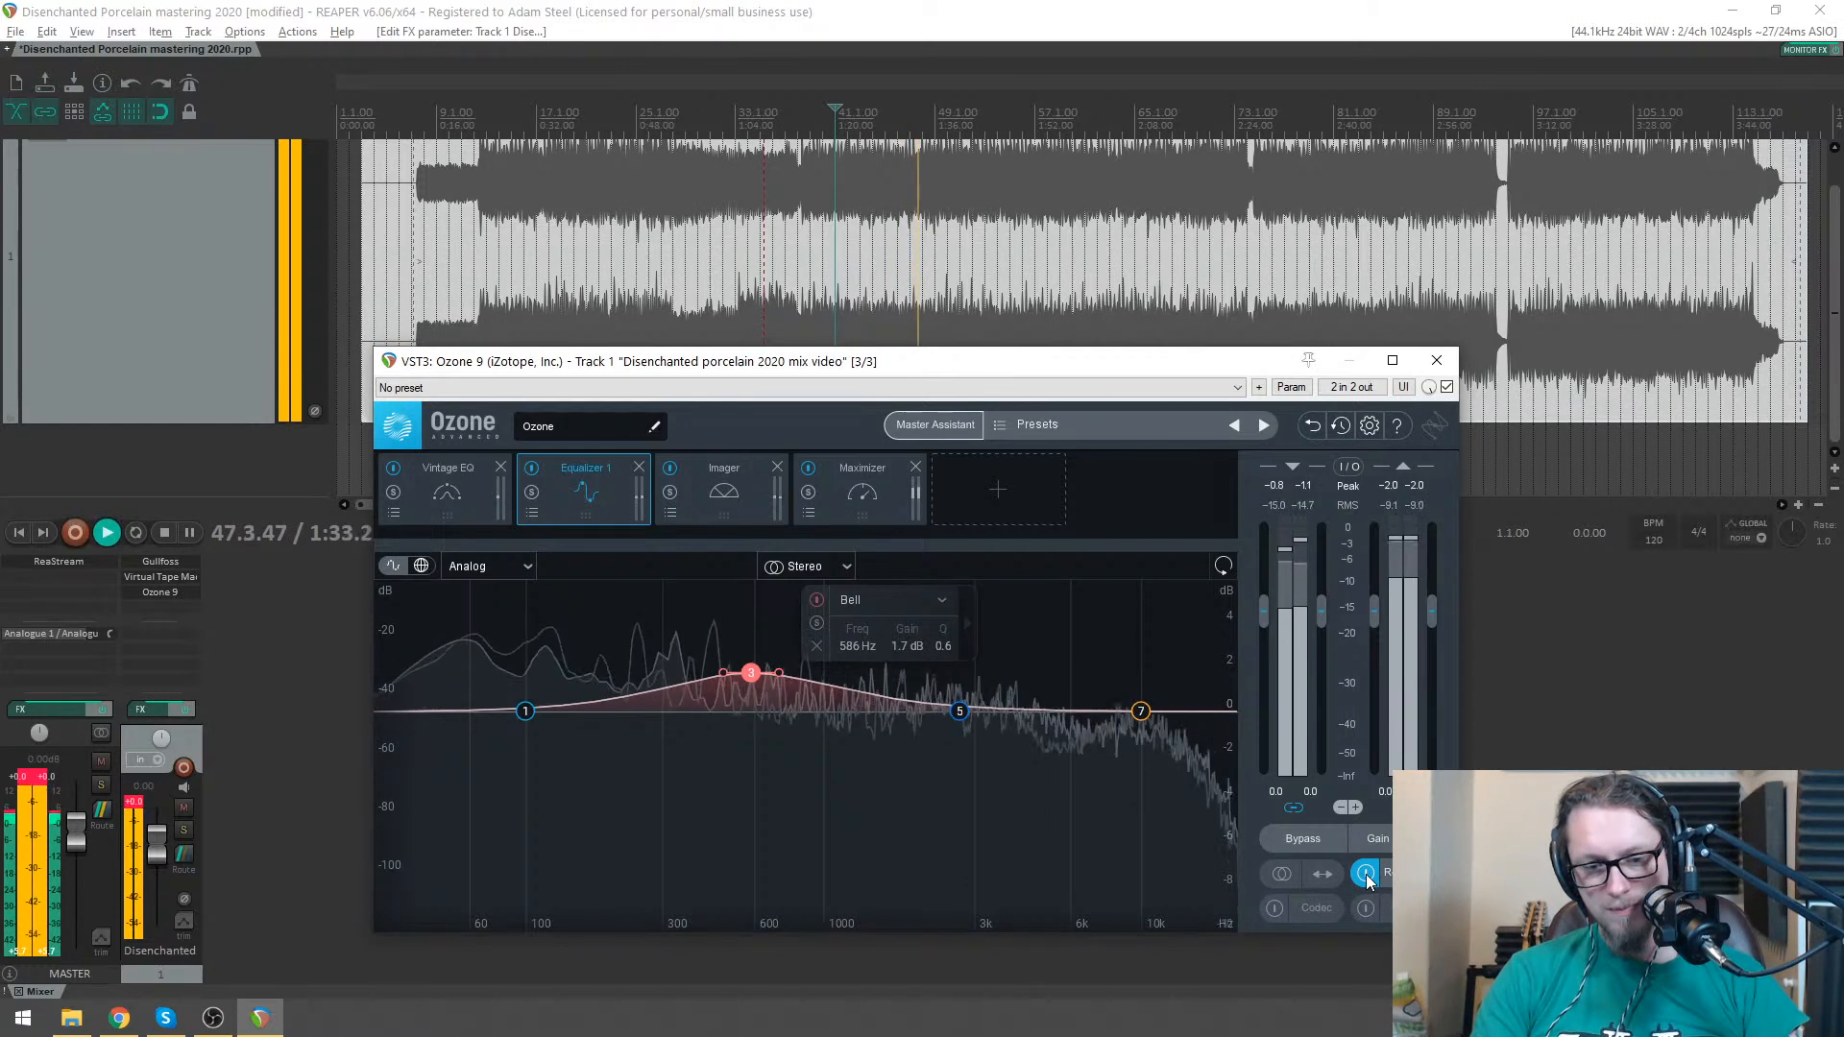
- Review the Imager and Maximizer settings, and set the Vintage EQ's low boost to 2.1 dB
click(464, 482)
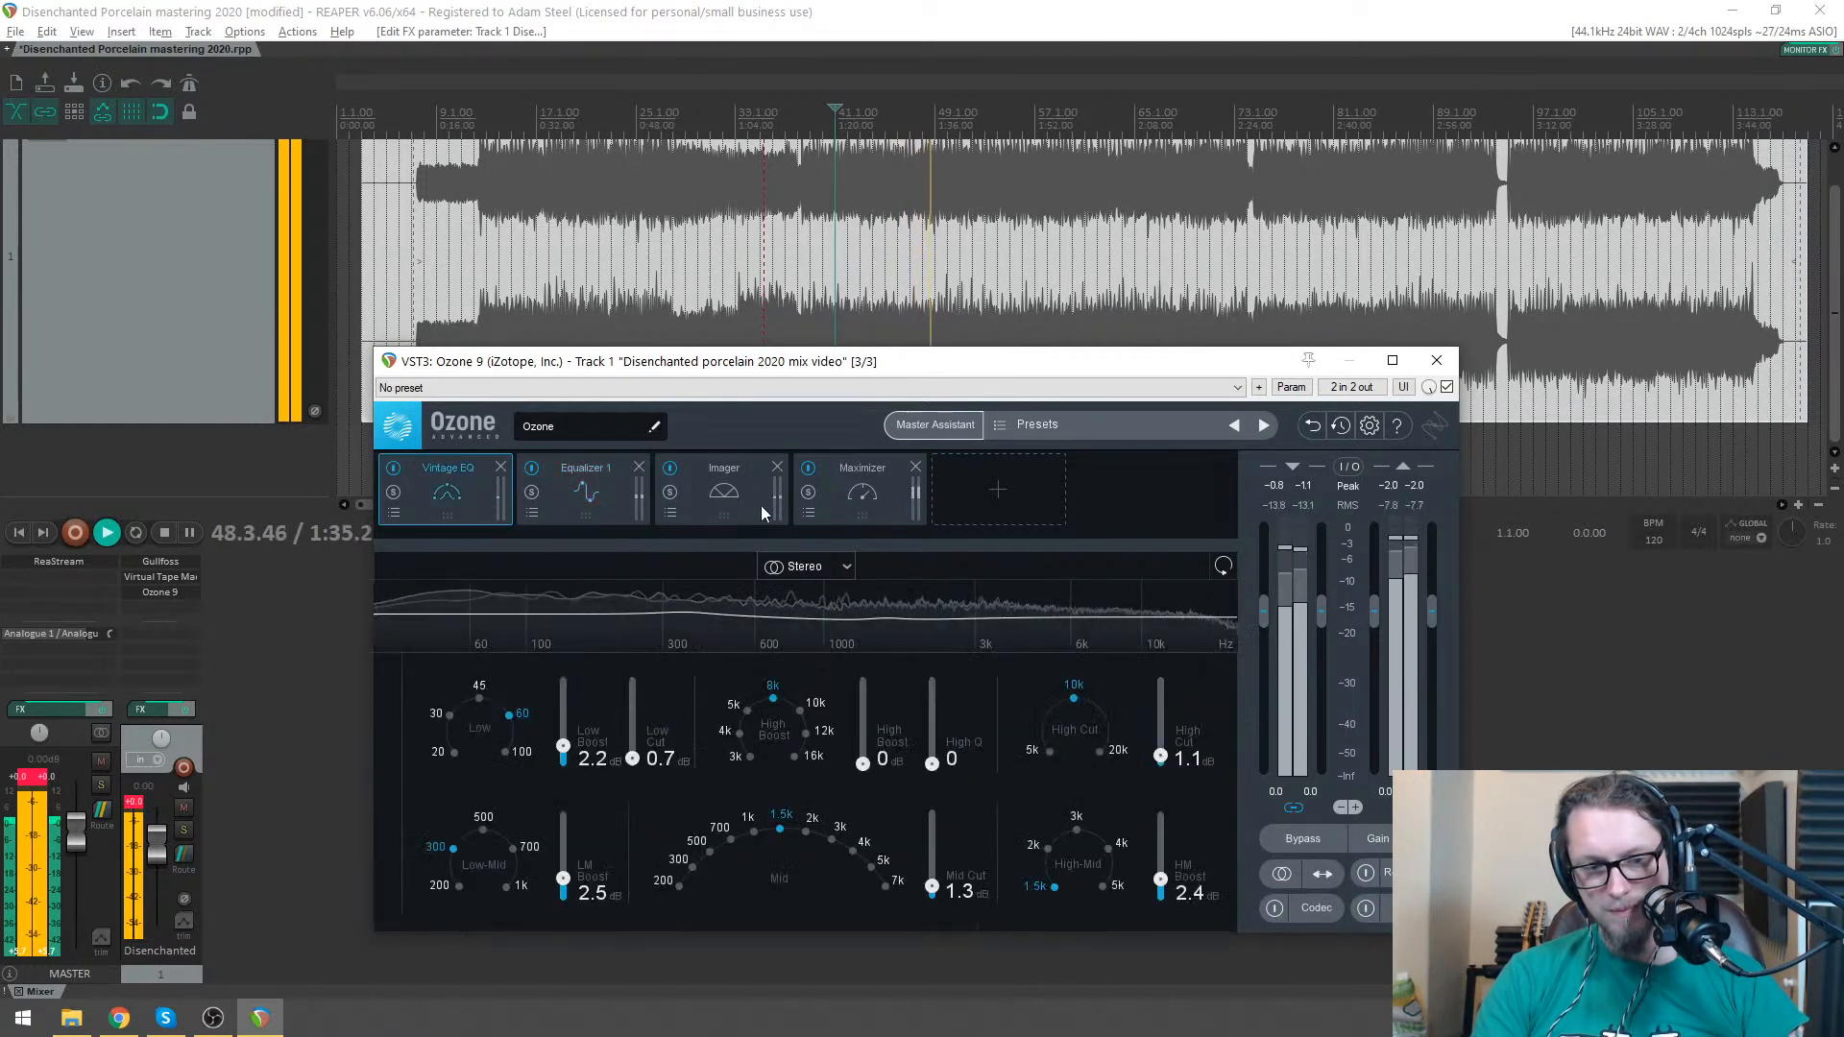
click(734, 493)
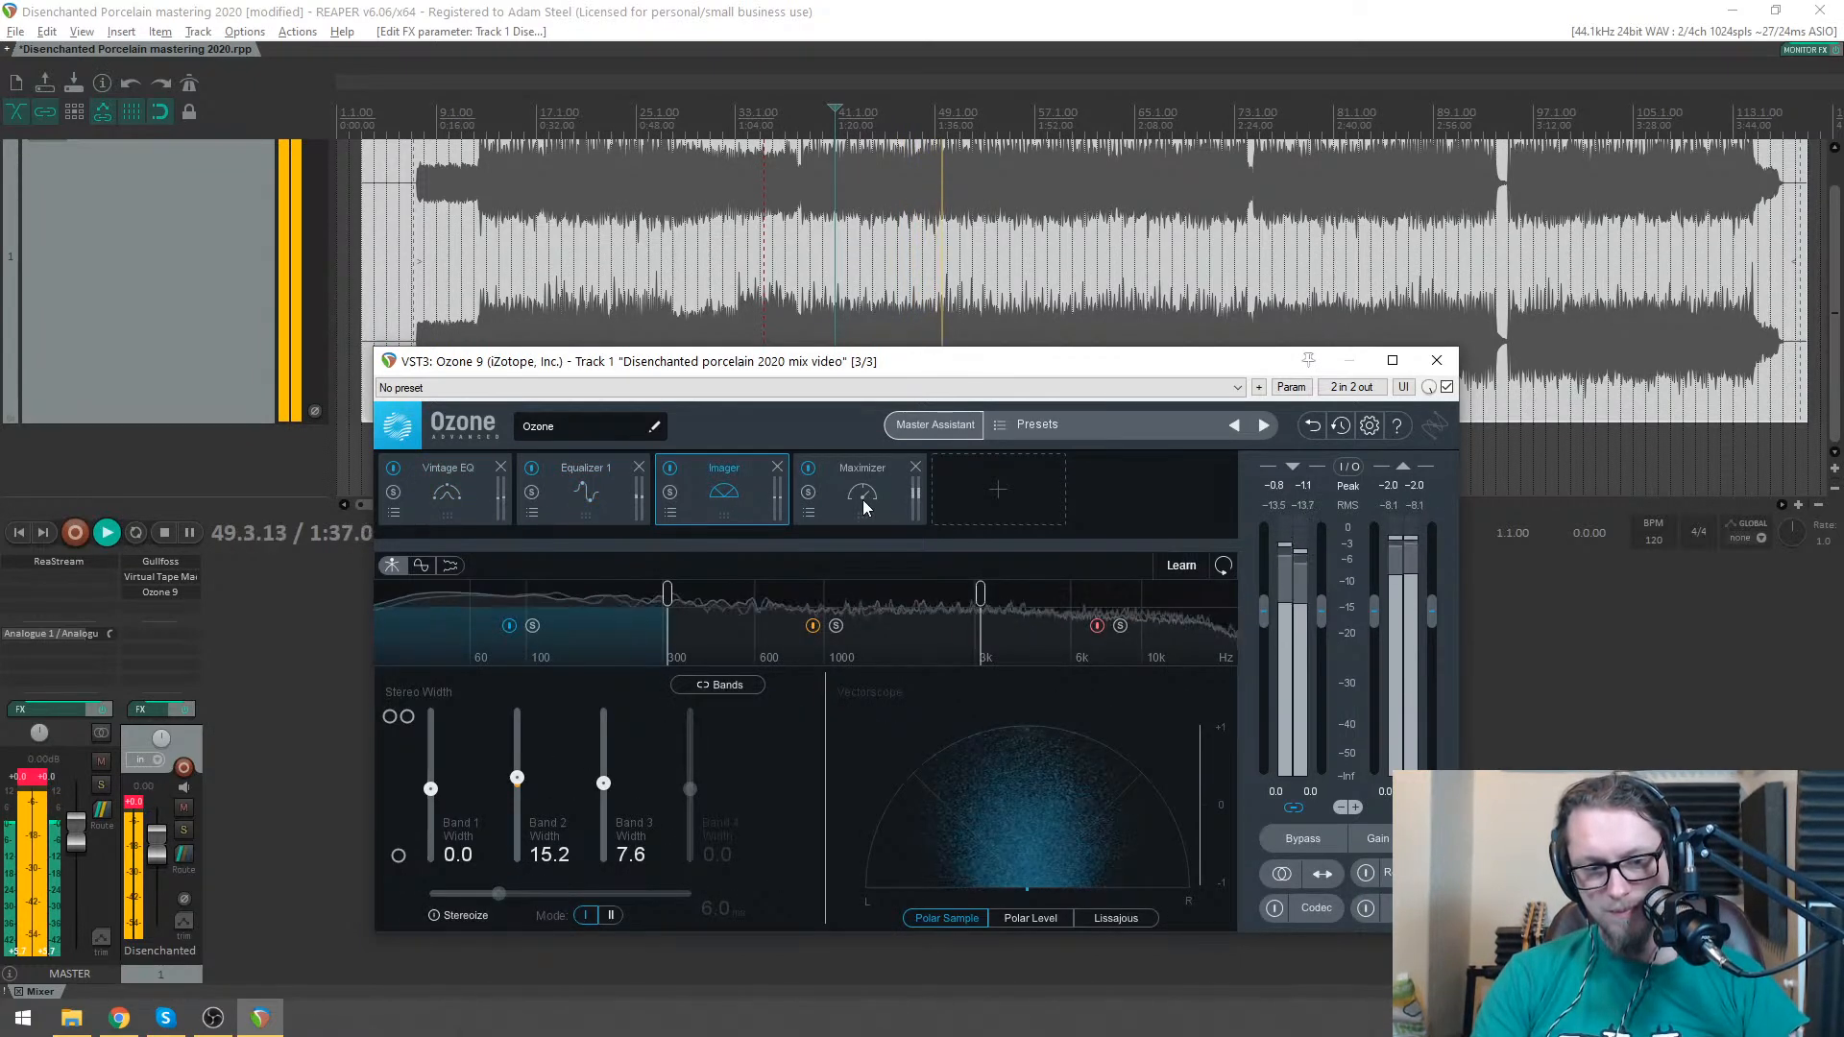
click(863, 499)
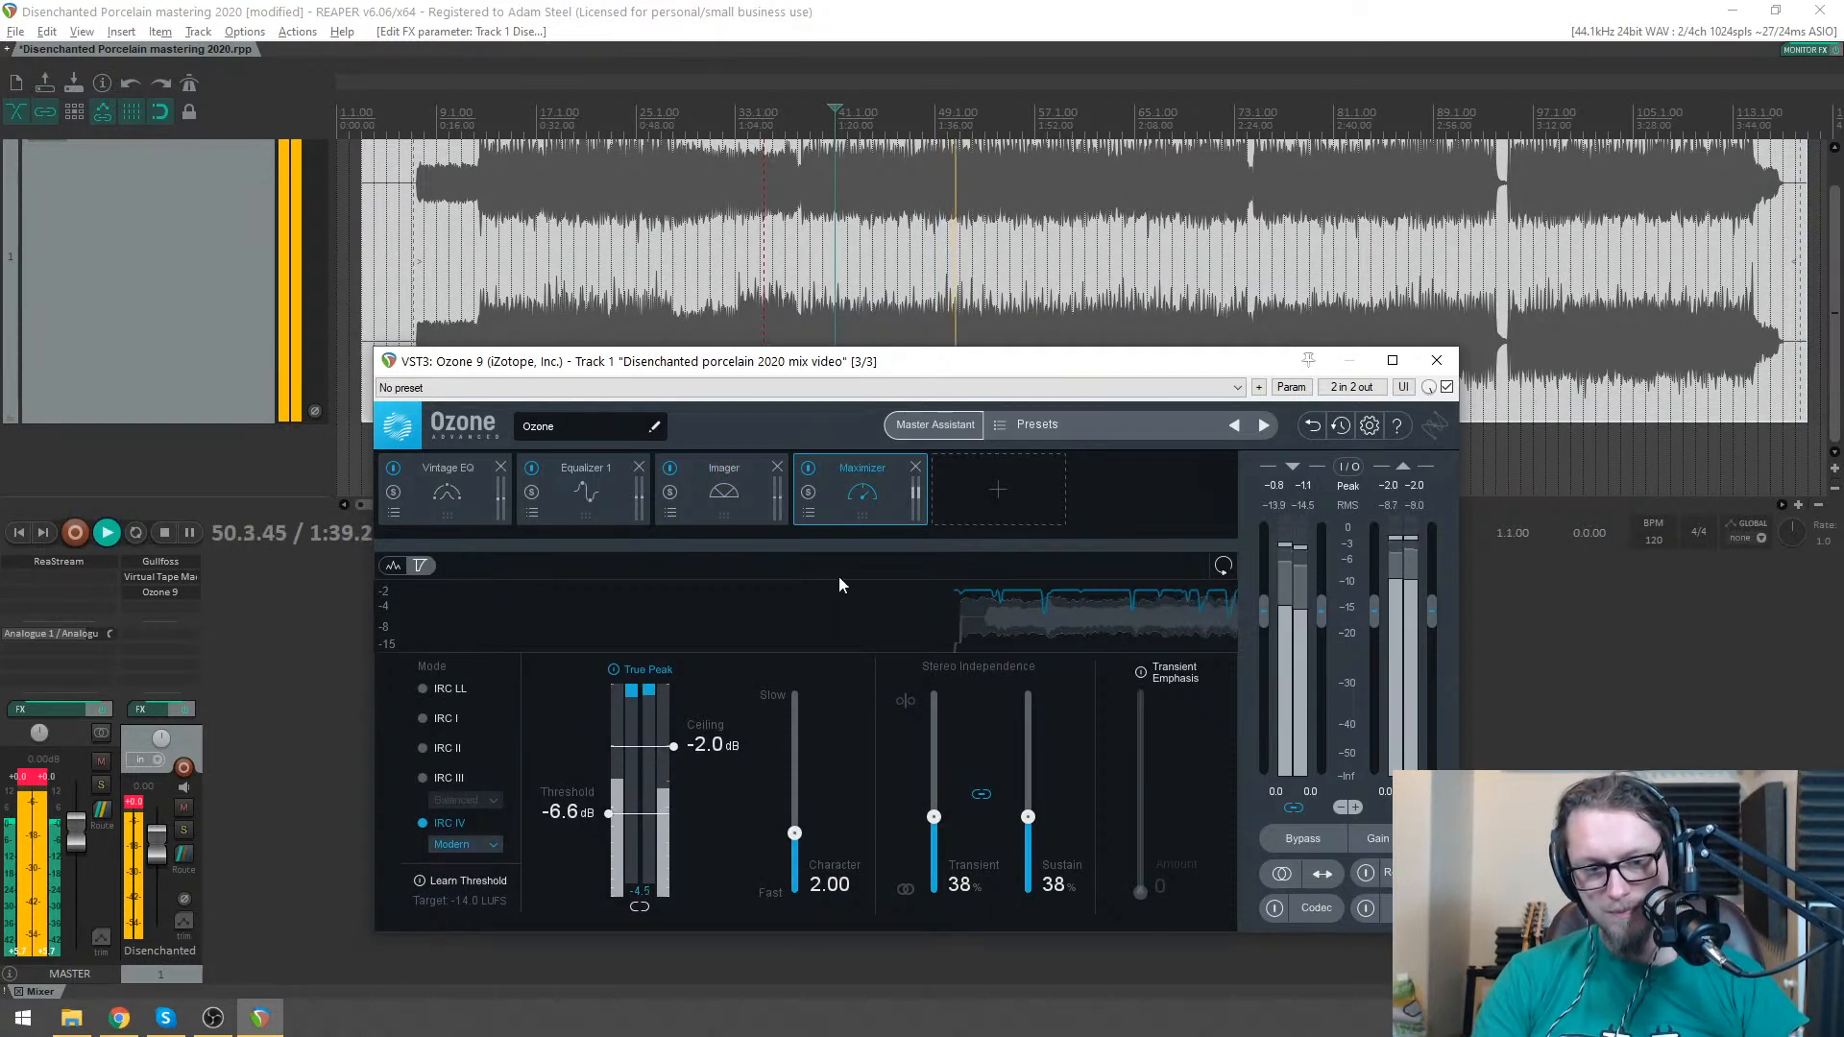
click(463, 485)
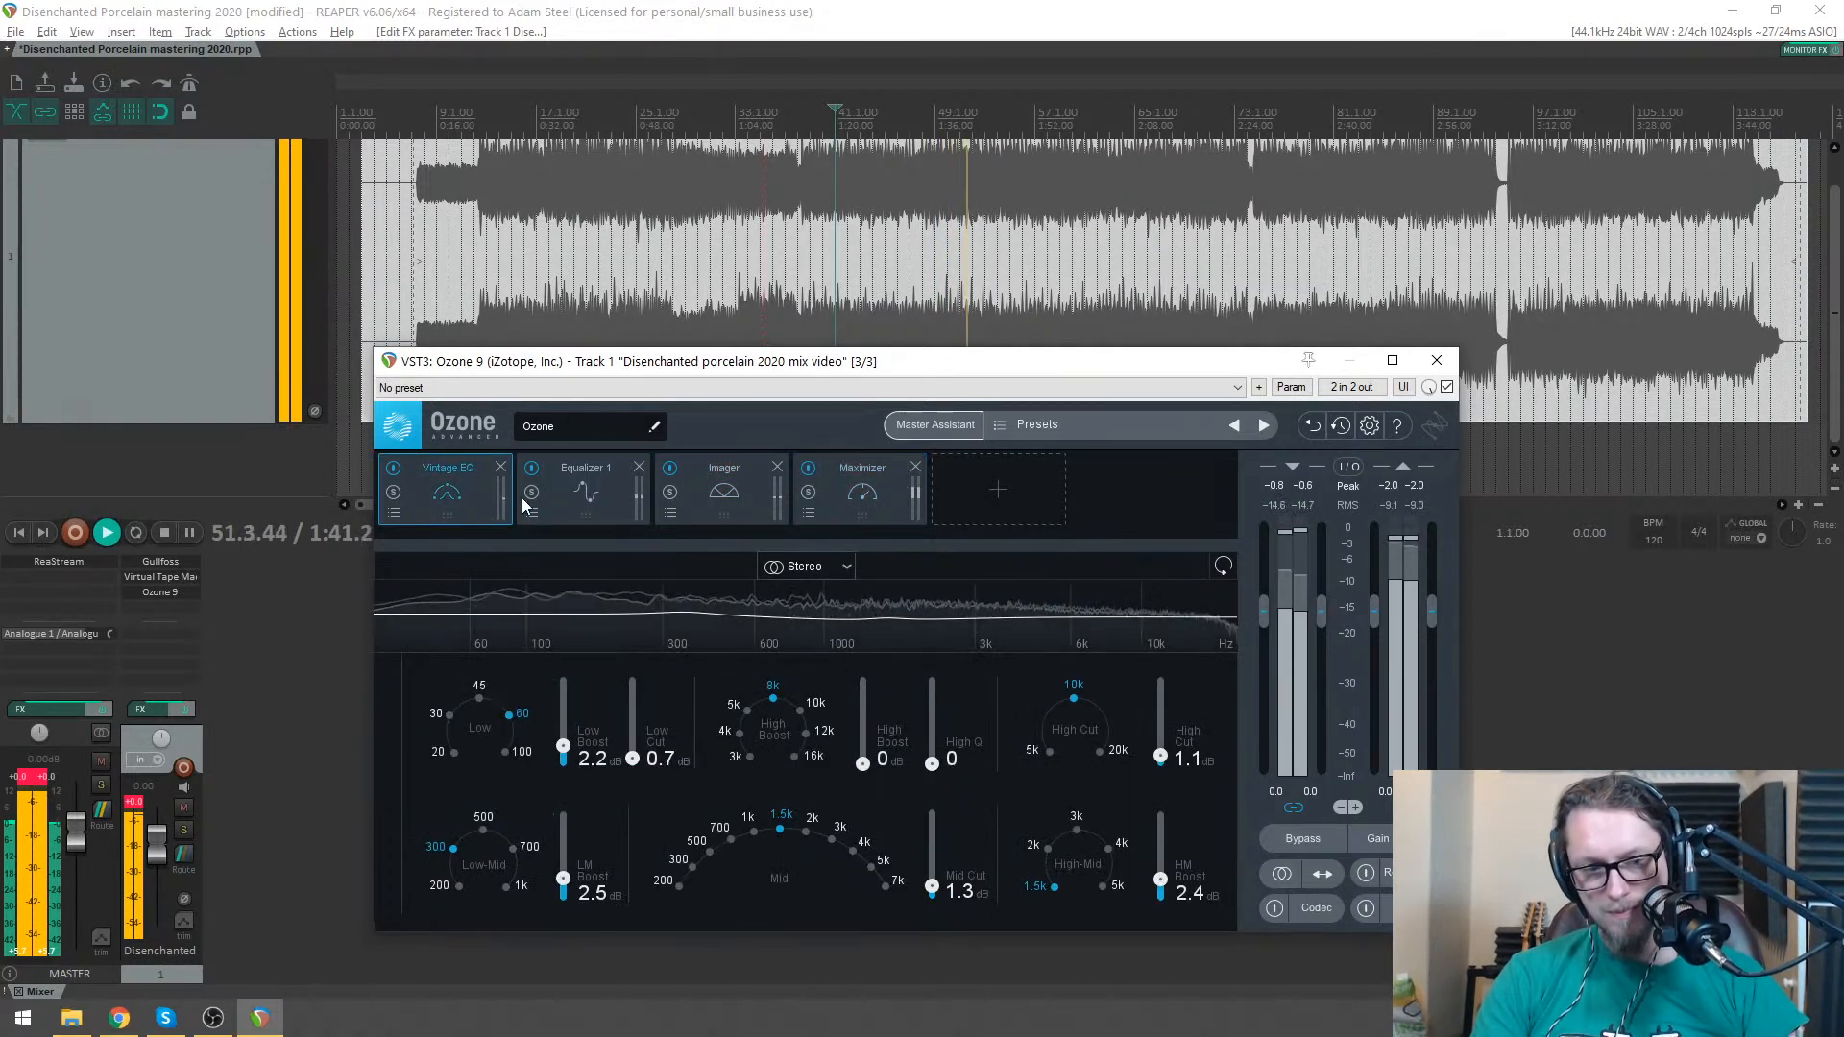
drag(563, 745, 563, 748)
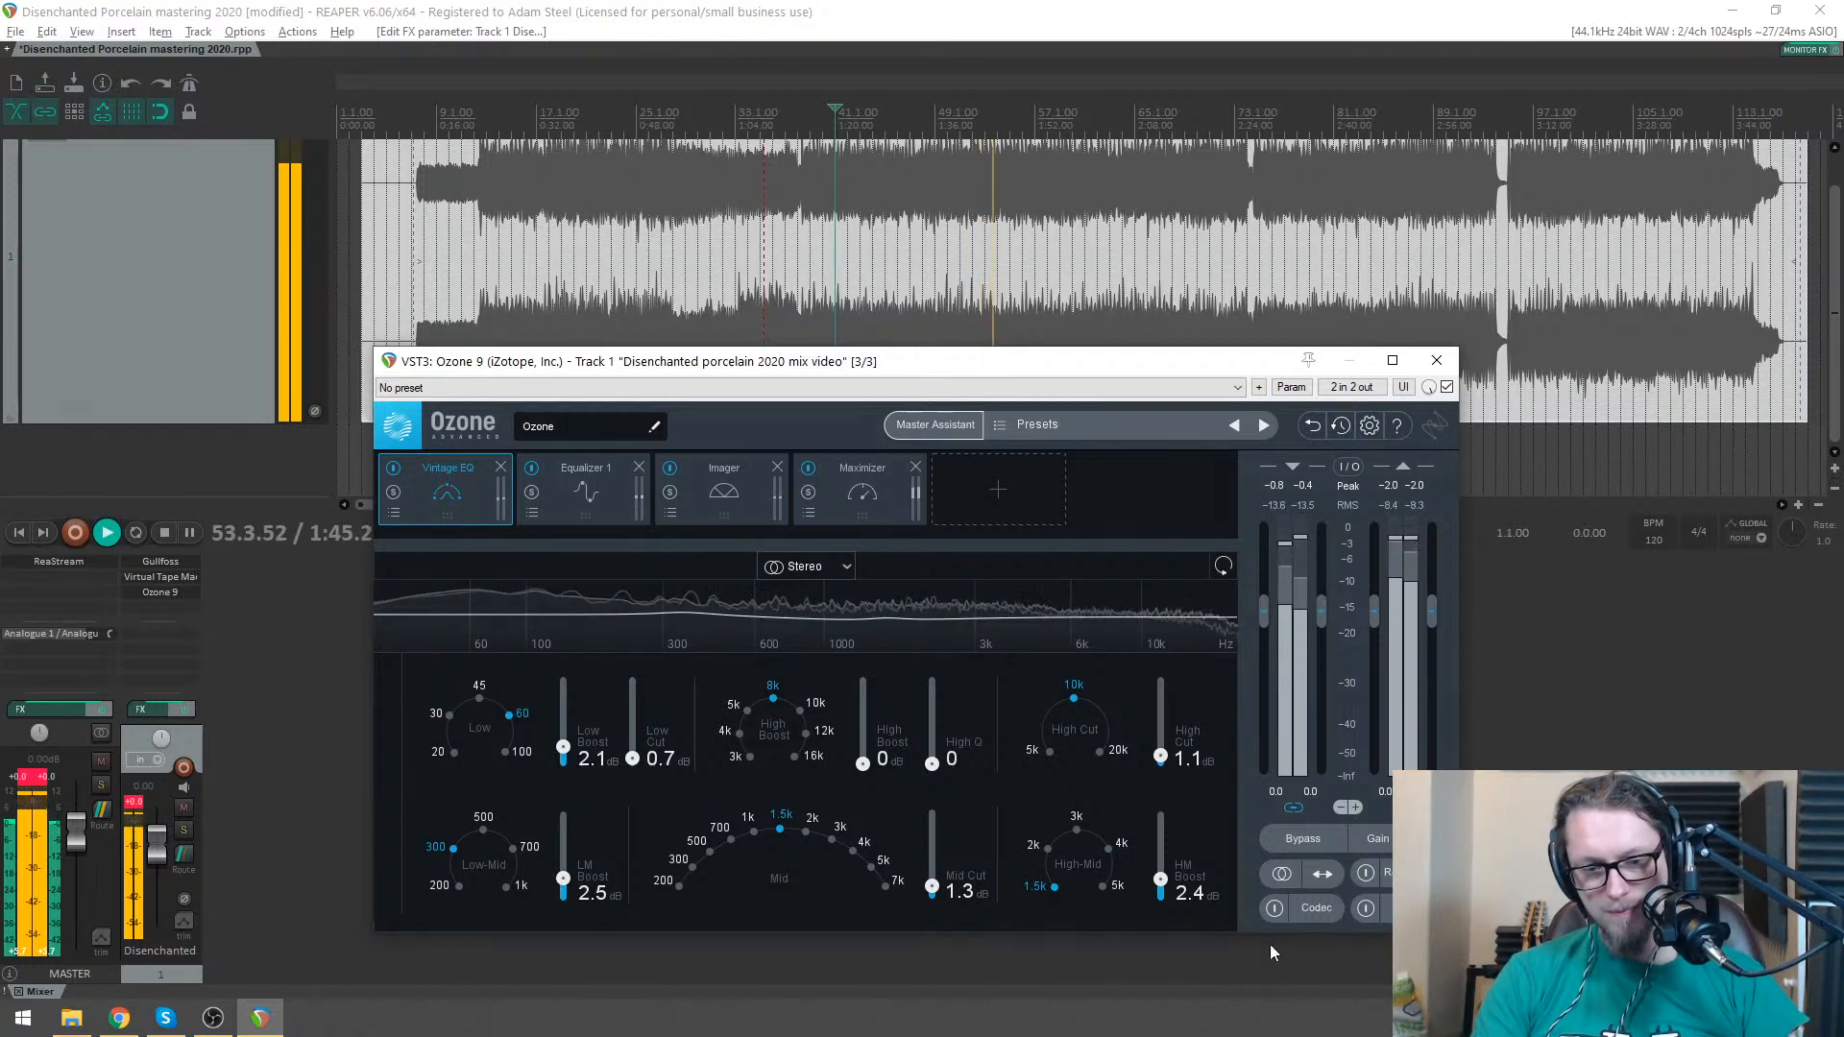
- Compare the mix with the 04. Feint.mp3 reference, display the Imager module, stop playback and save the project
click(1366, 873)
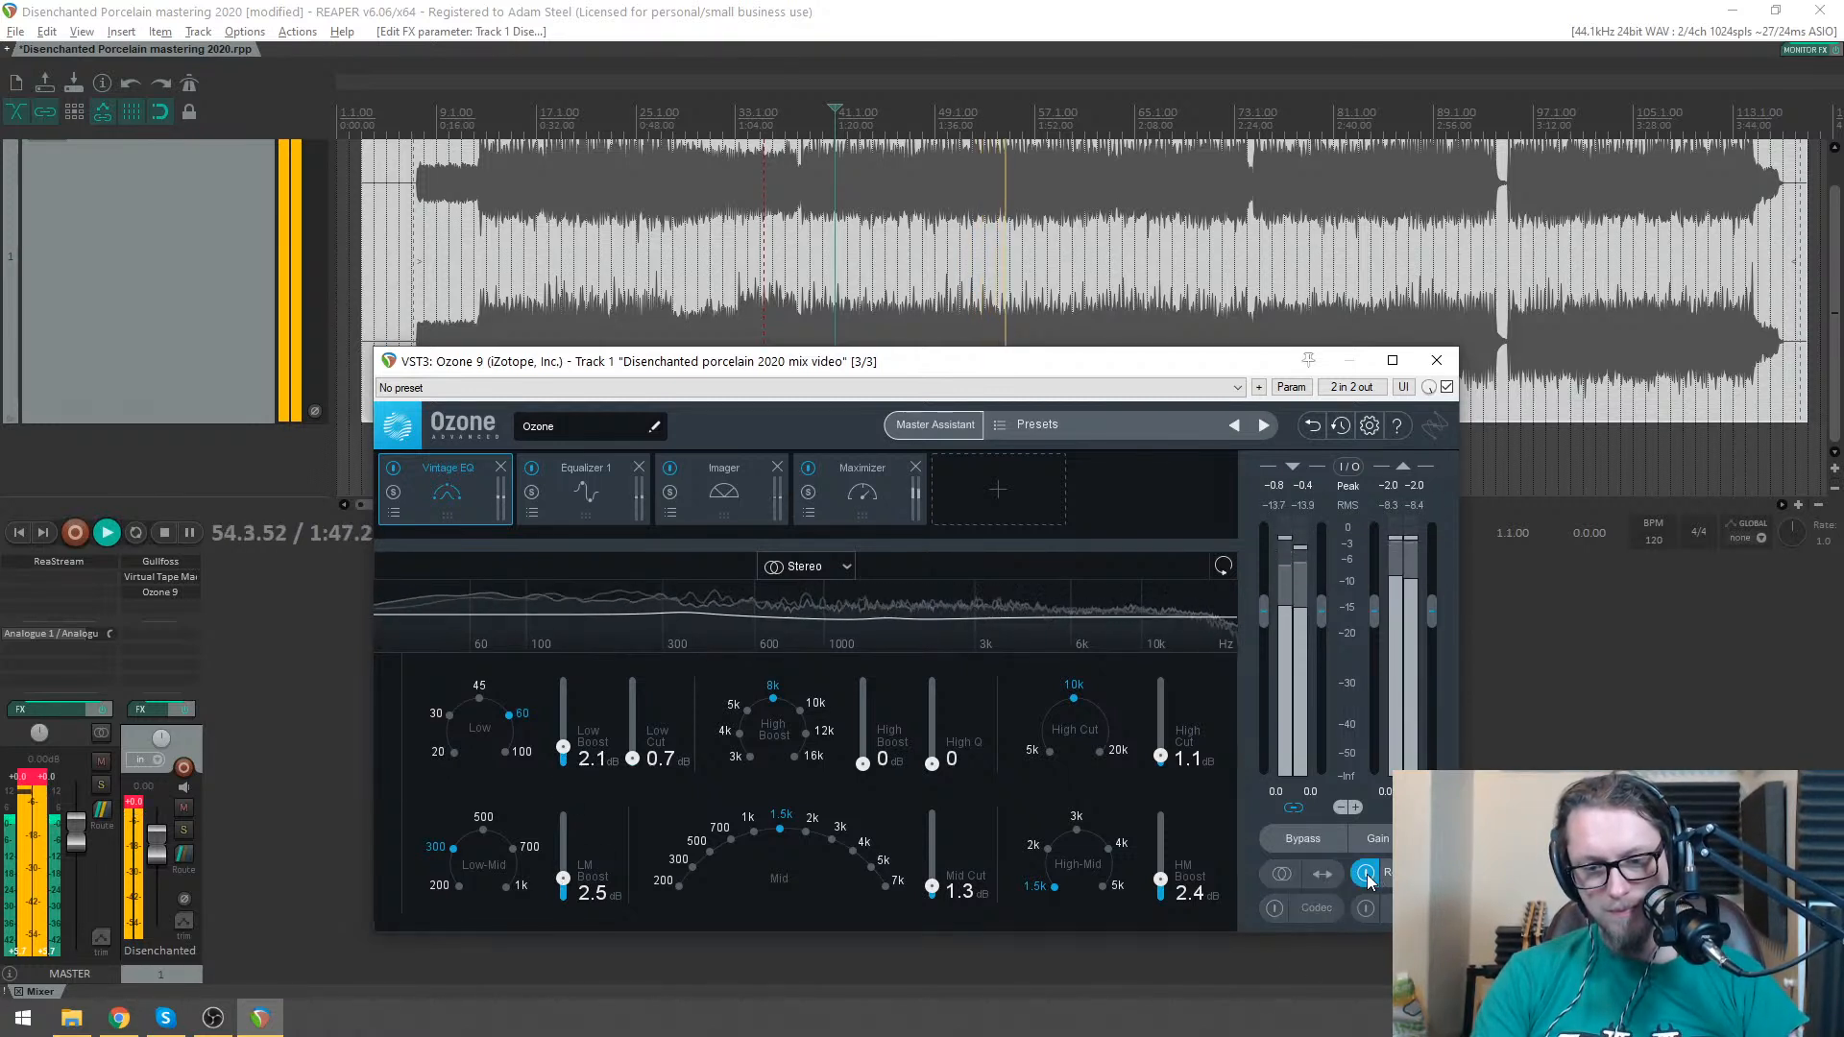
click(1372, 875)
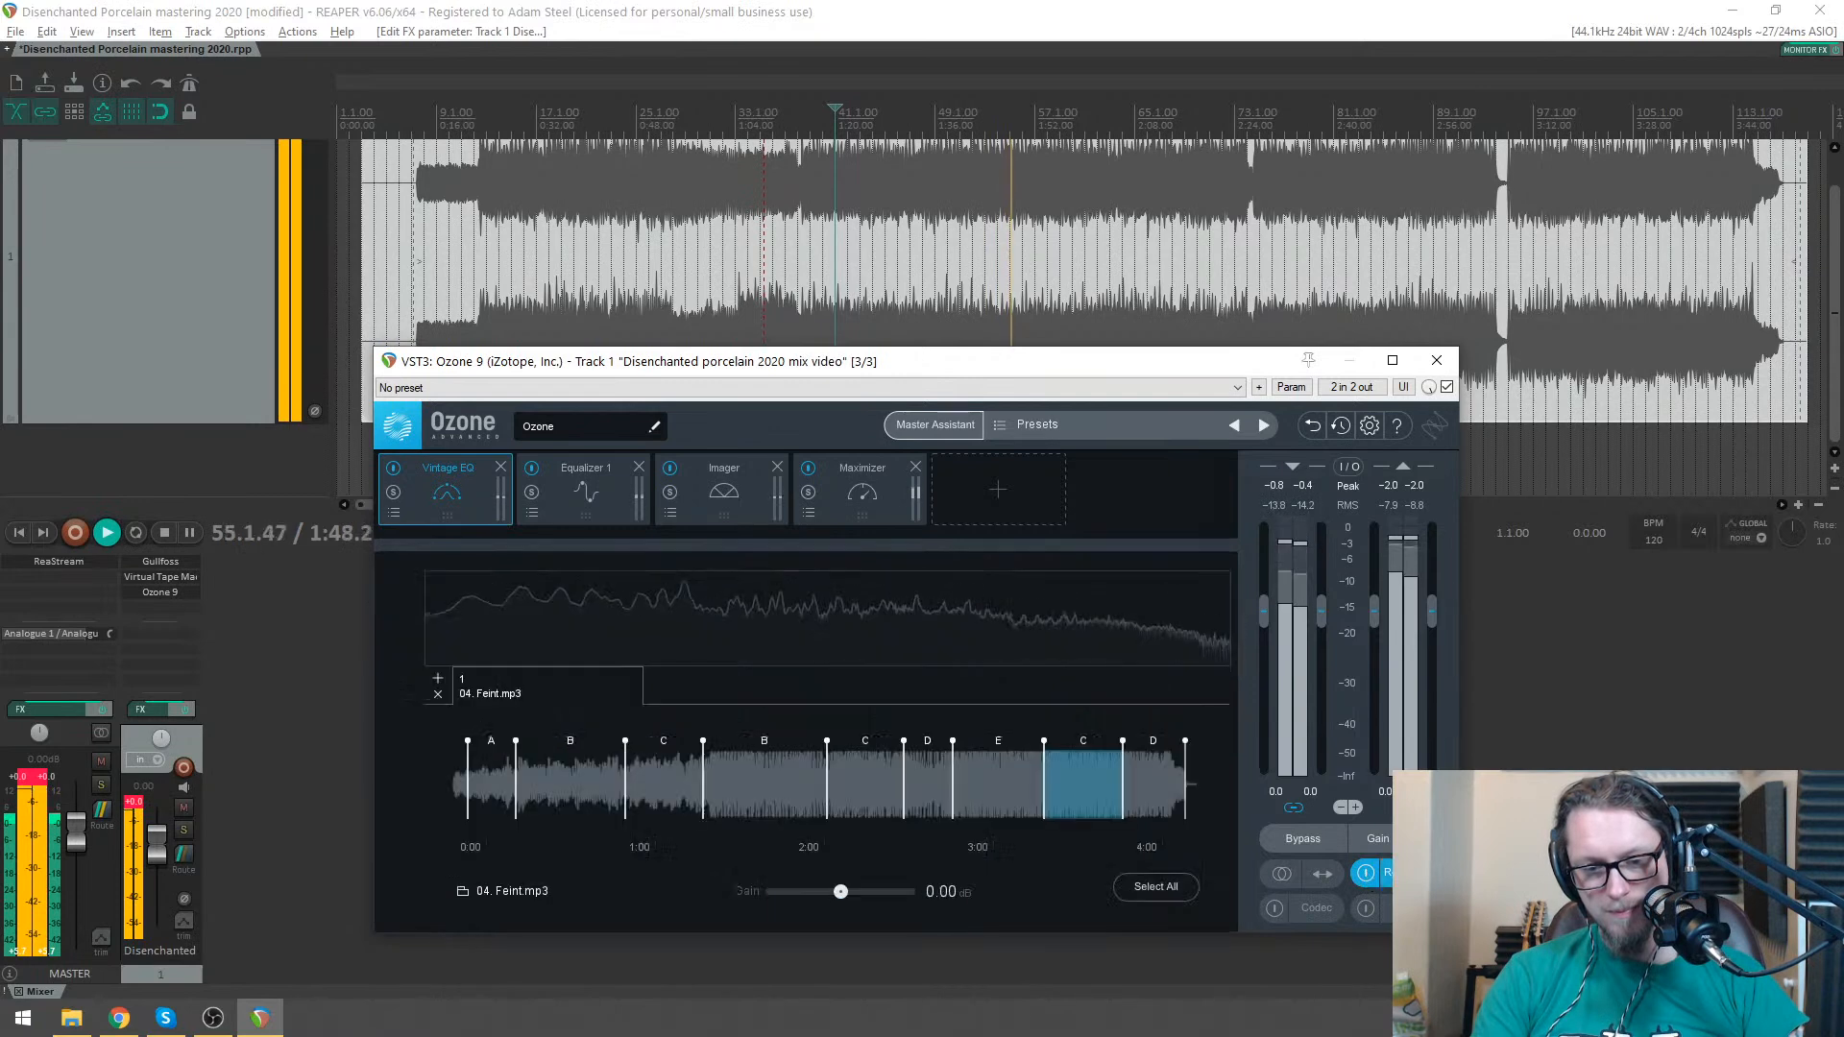
click(1367, 876)
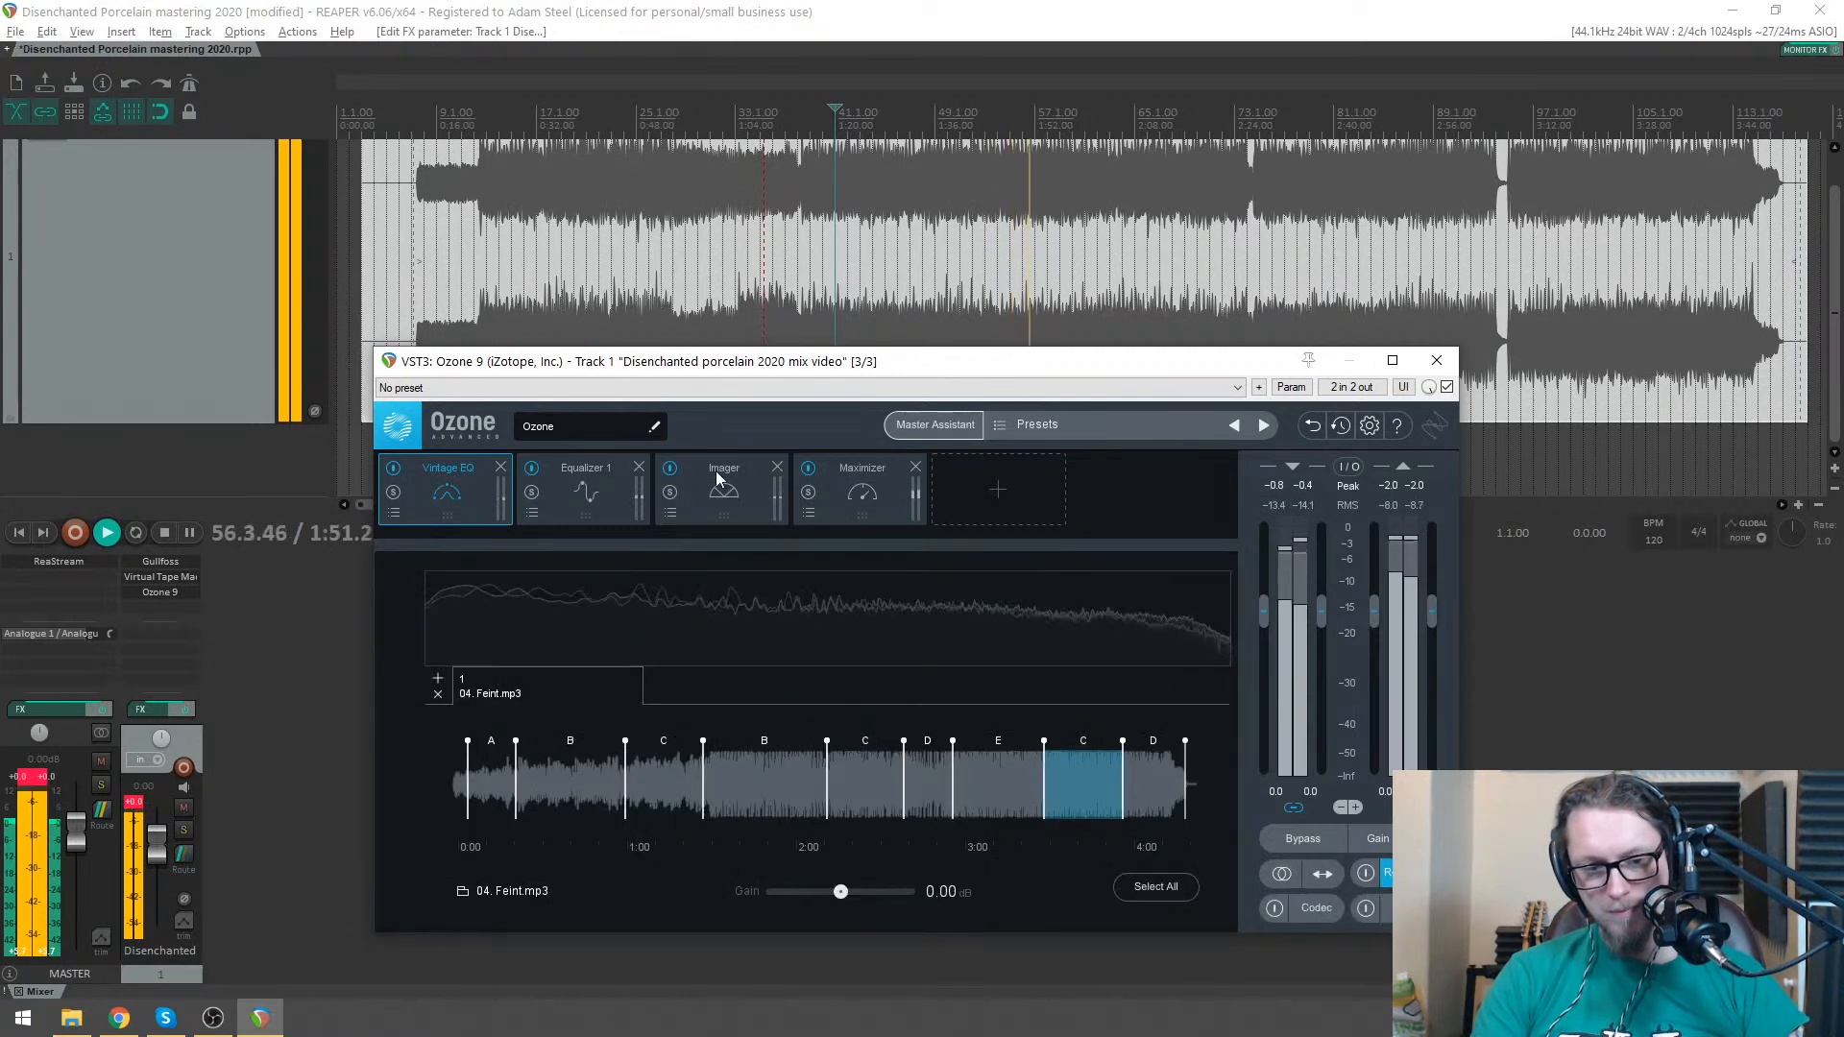
click(749, 492)
key(space)
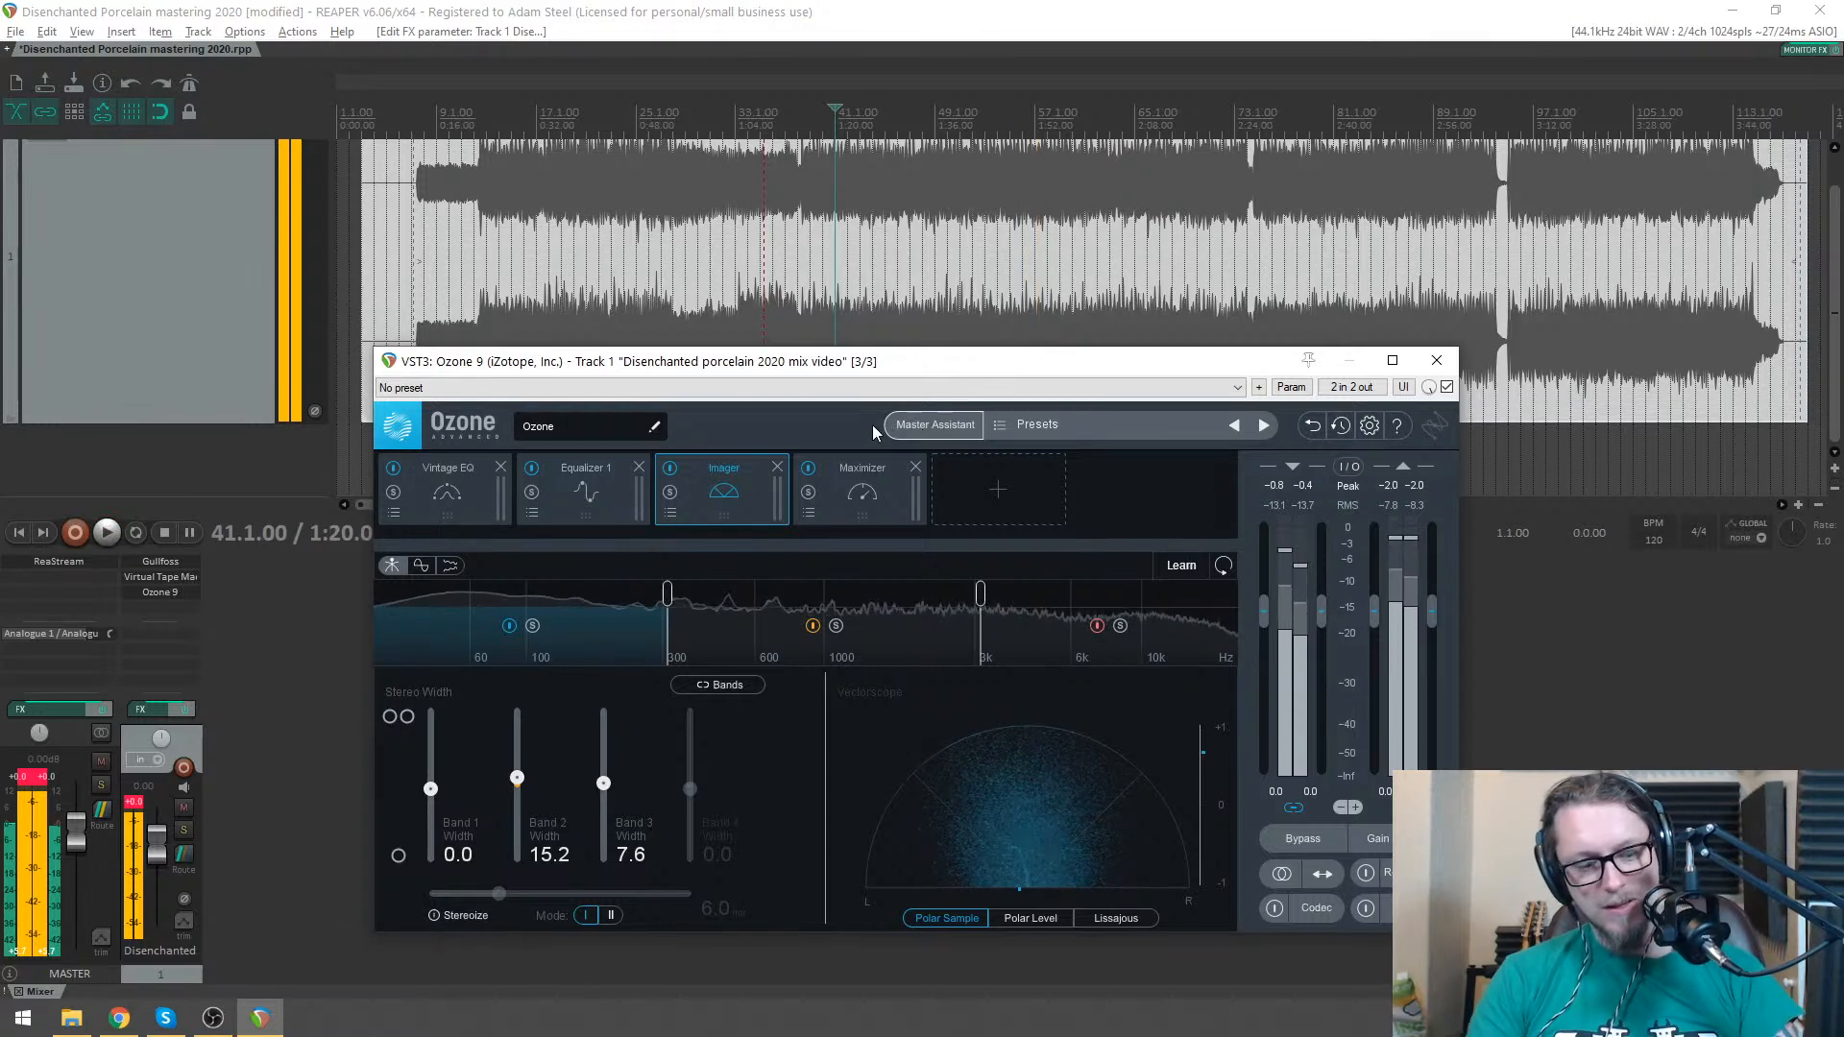
key(ctrl+s)
- Reposition the Ozone window, open Gullfoss, and play the mix from bar 41 with Gullfoss bypassed for comparison
drag(781, 361, 783, 386)
click(160, 562)
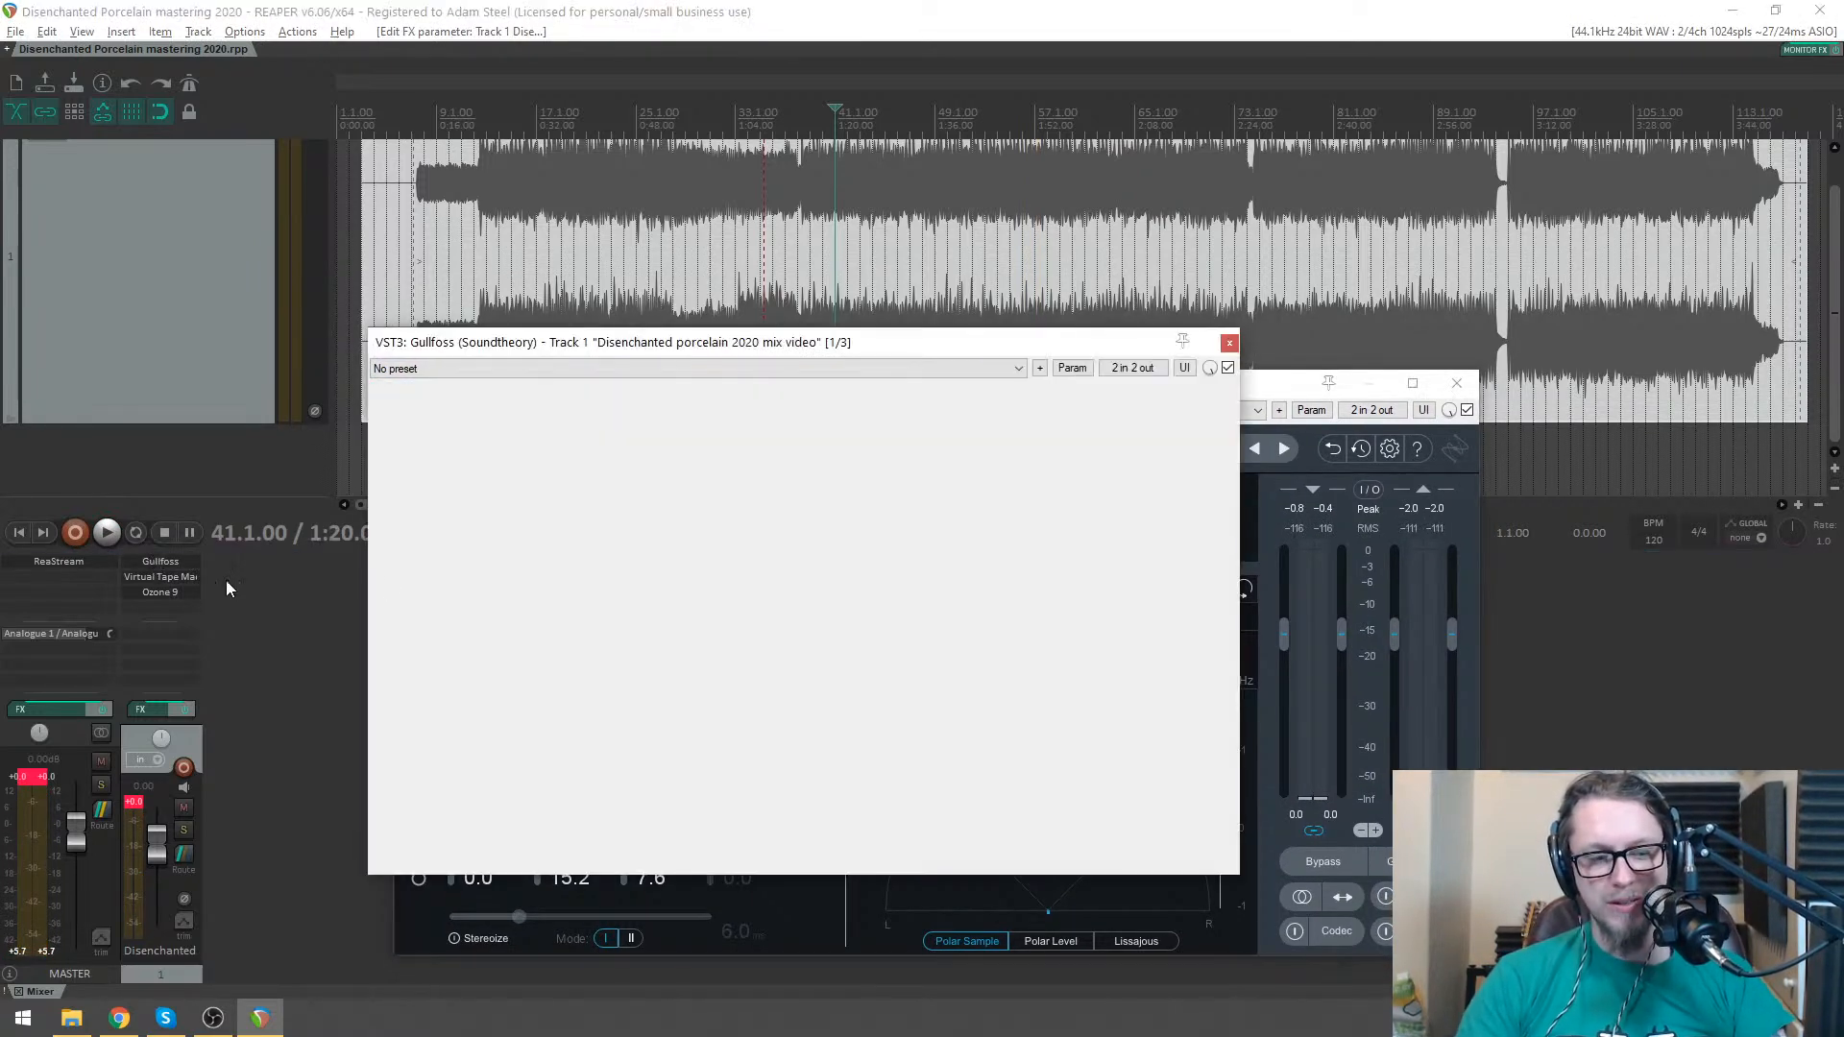
key(space)
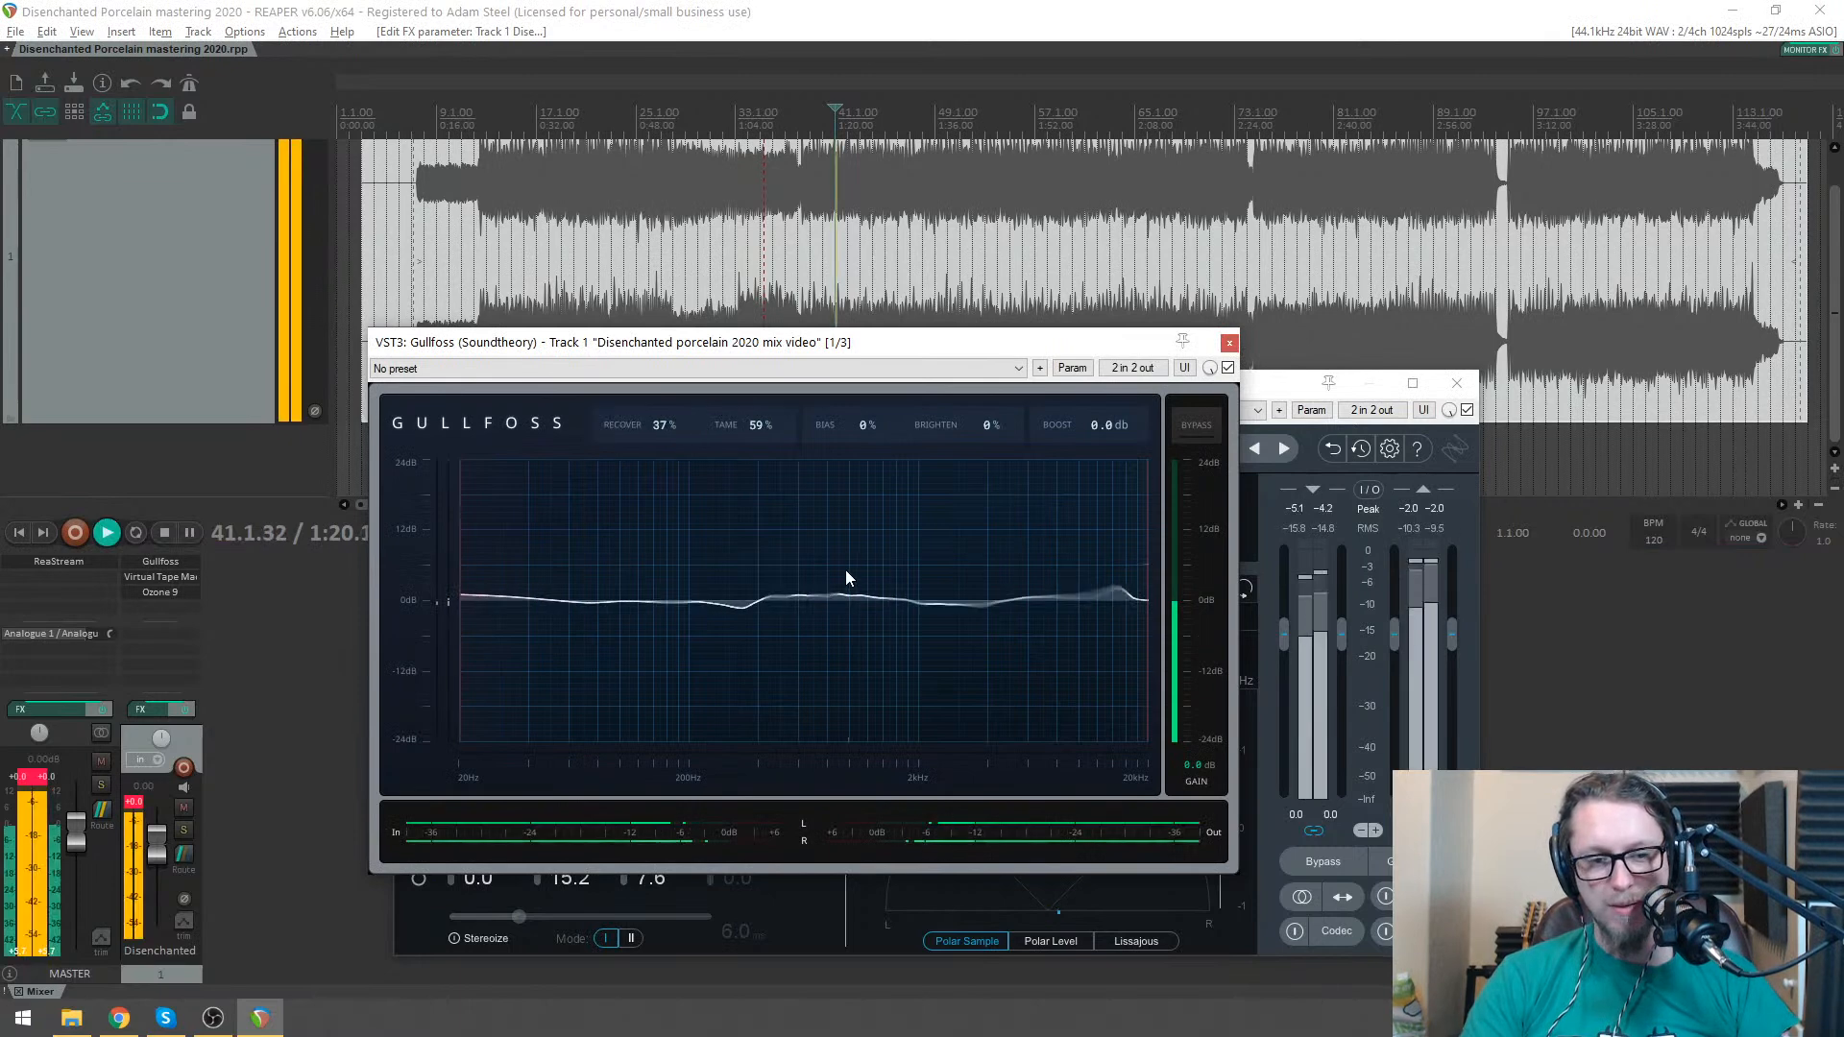
click(1200, 438)
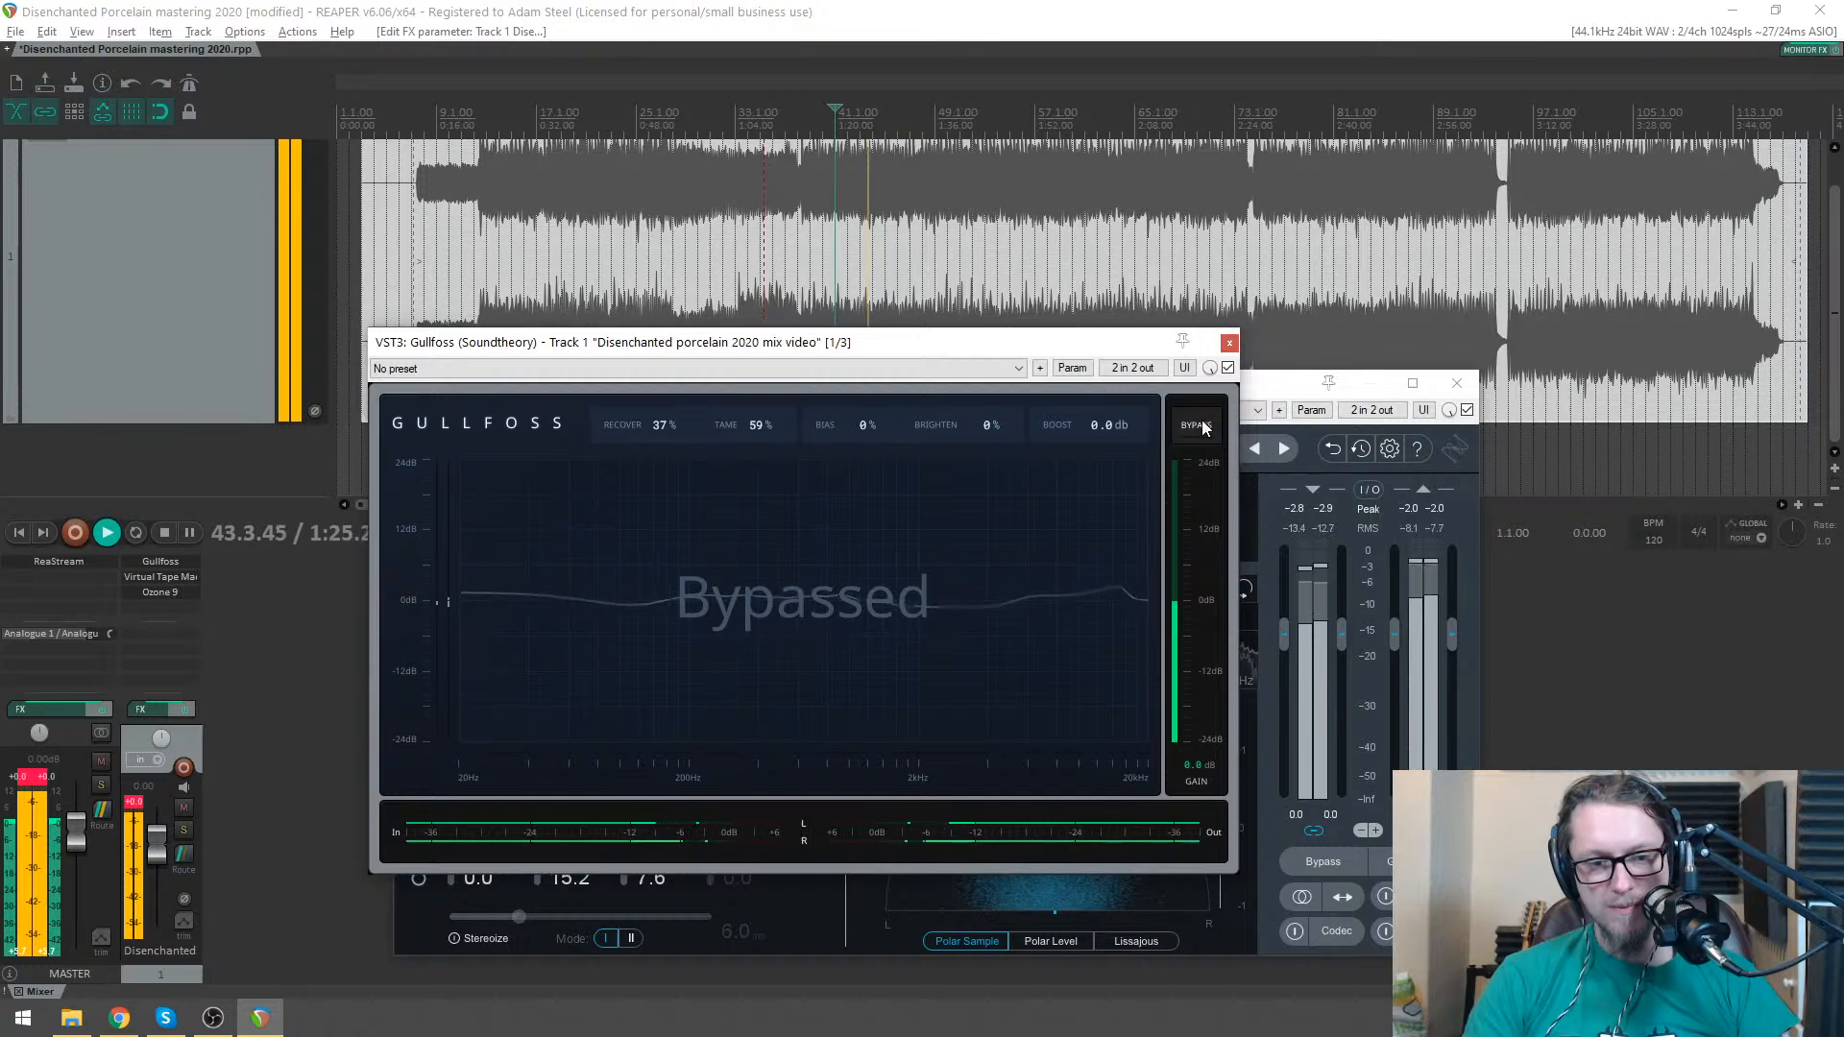
- Take Gullfoss out of bypass on the mastering track, close its window and save the mastering project
click(1203, 427)
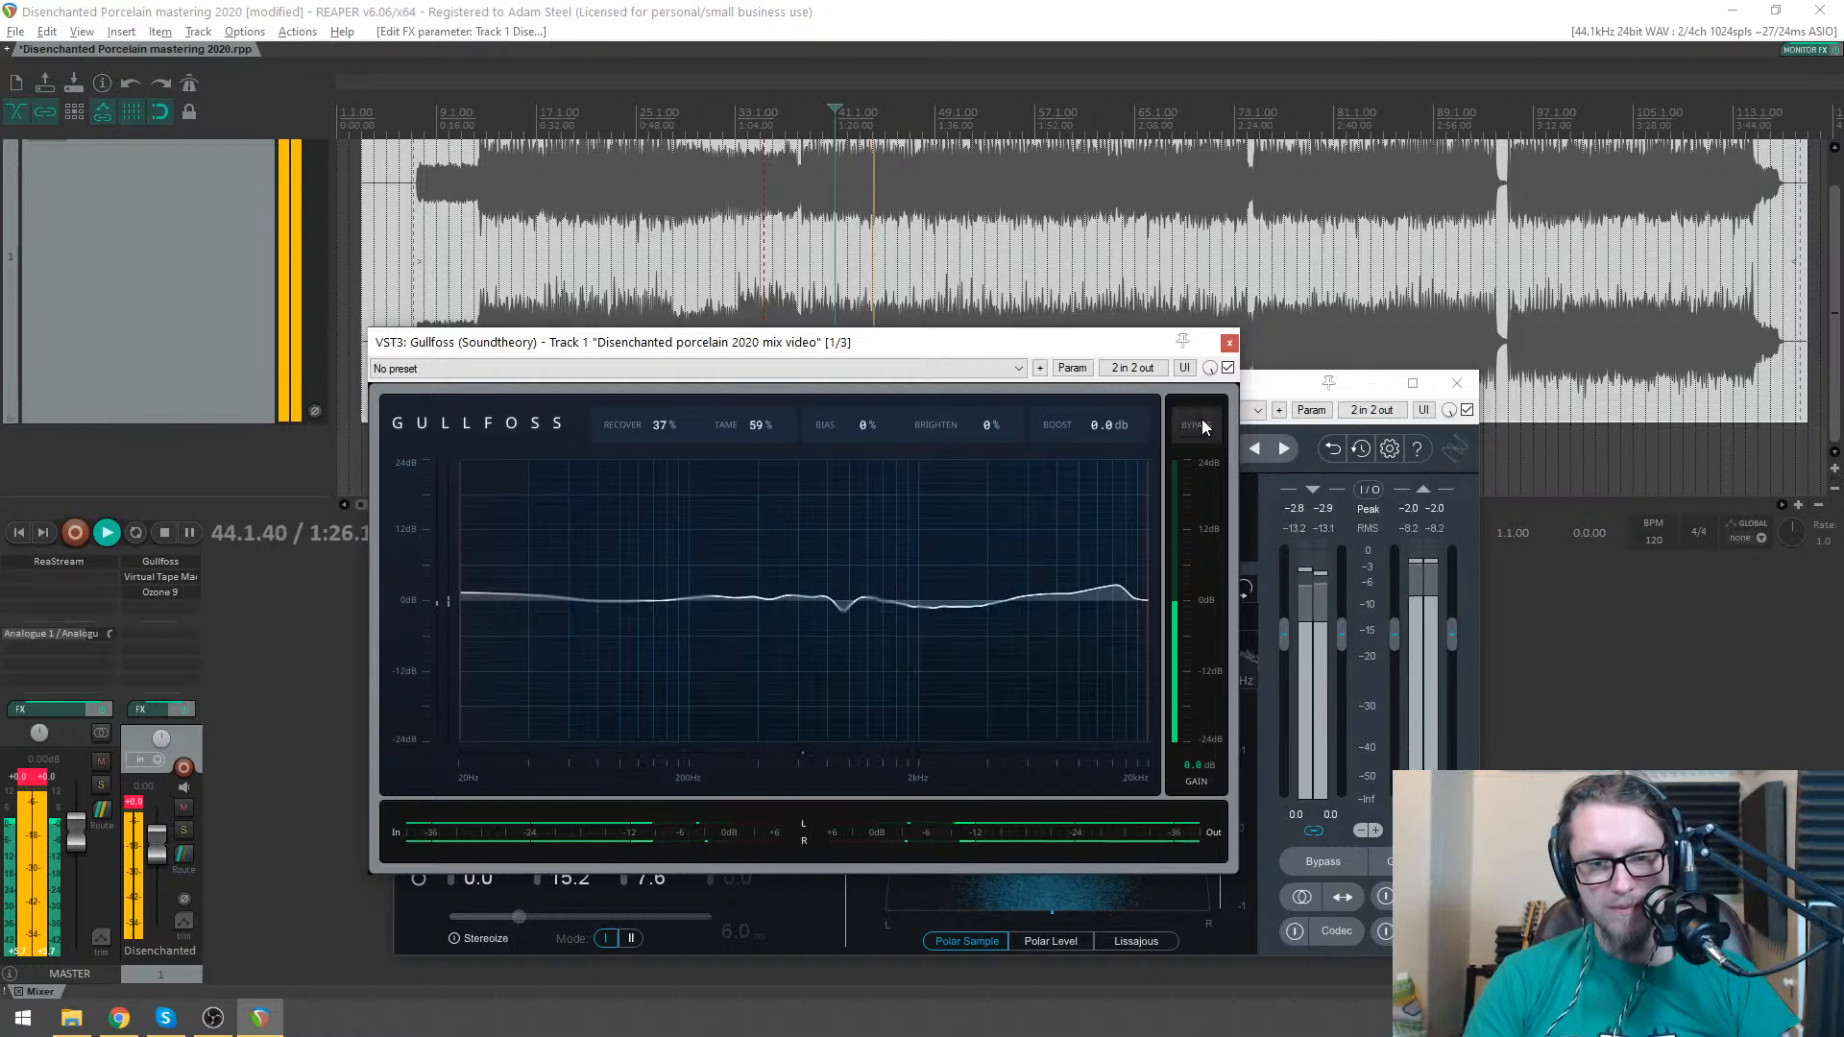
click(1229, 343)
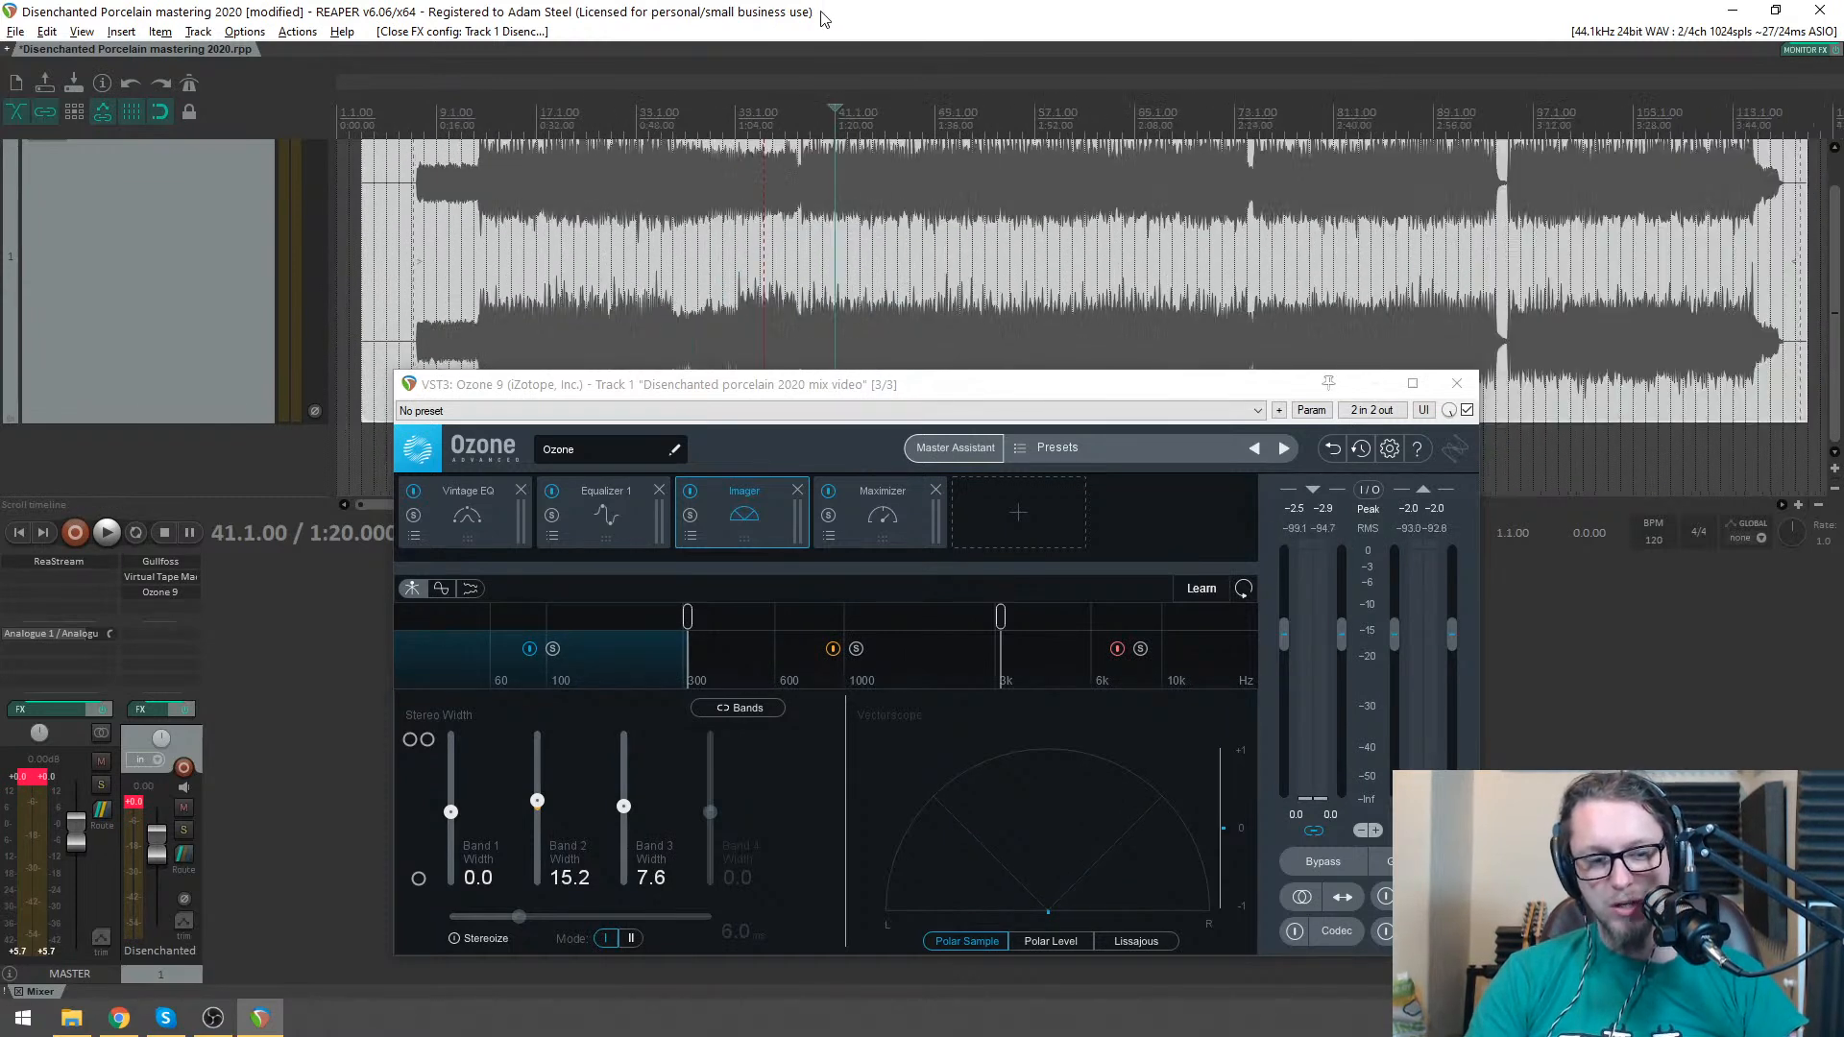
key(ctrl+s)
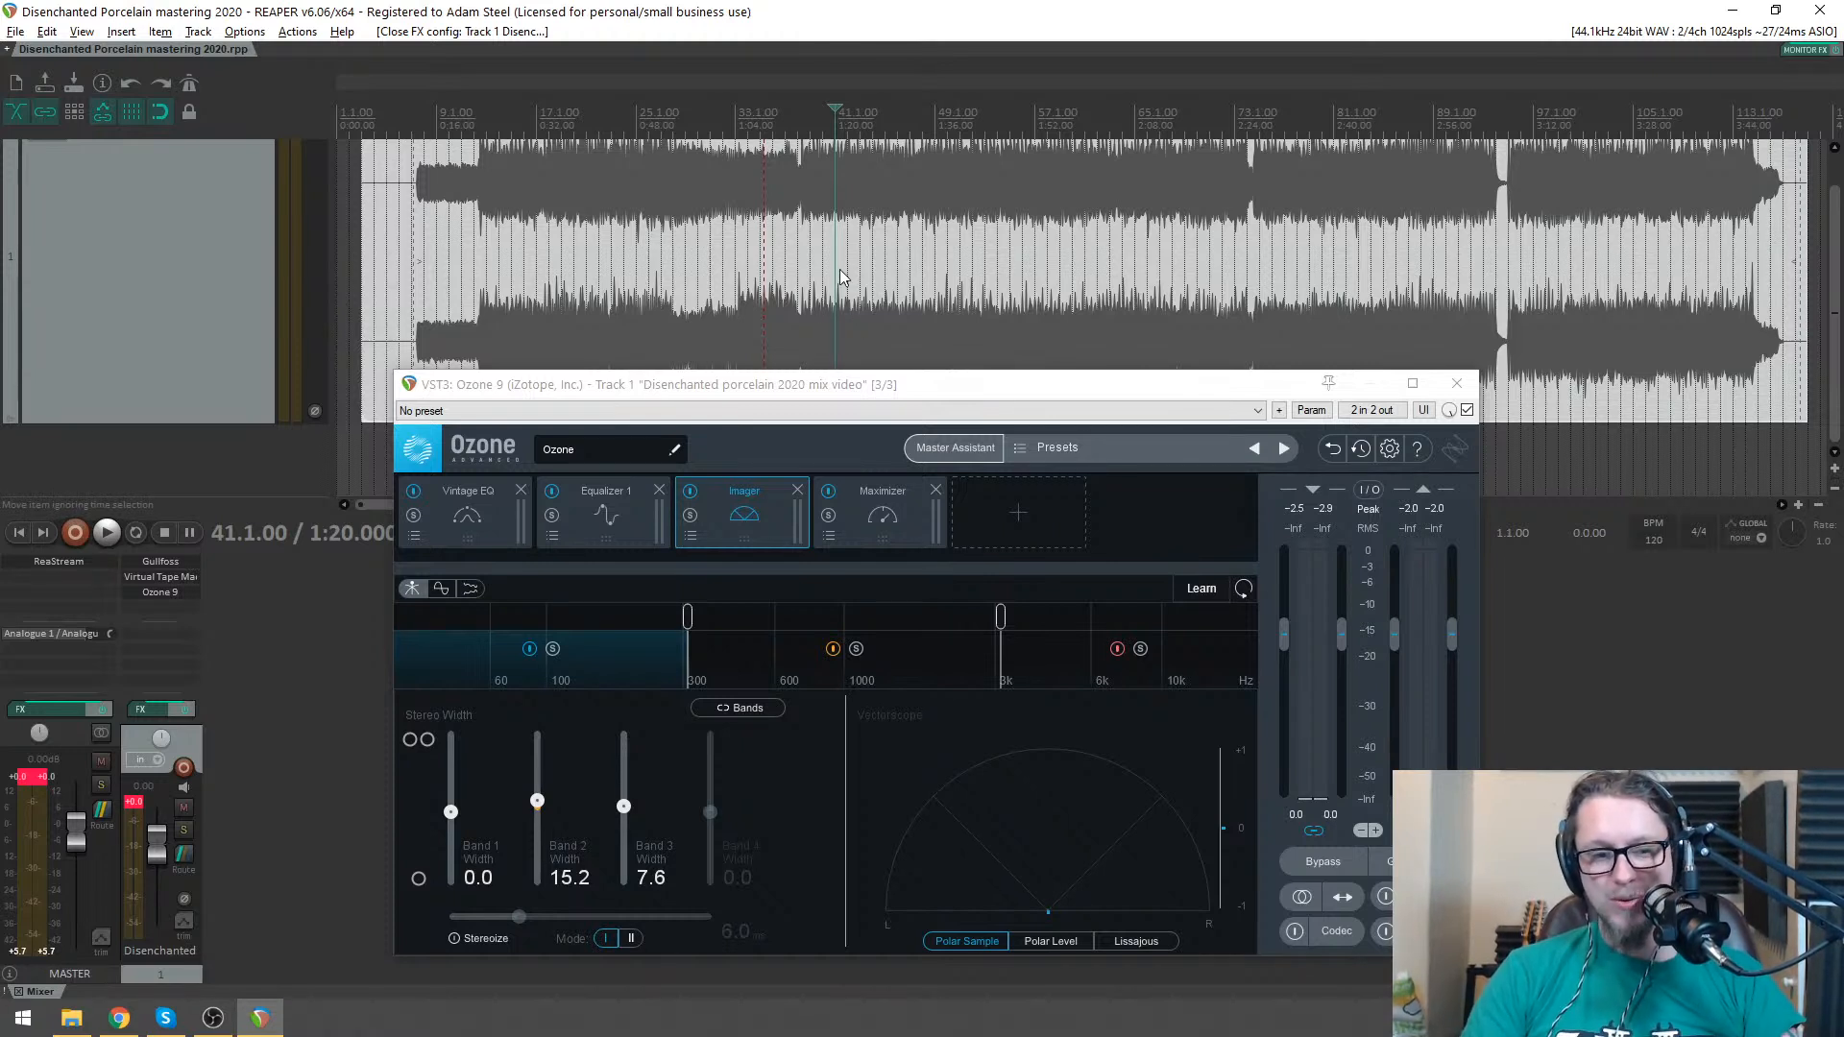
- Close the Ozone 9 window and open the mix subproject from the mastering track's audio item
click(857, 246)
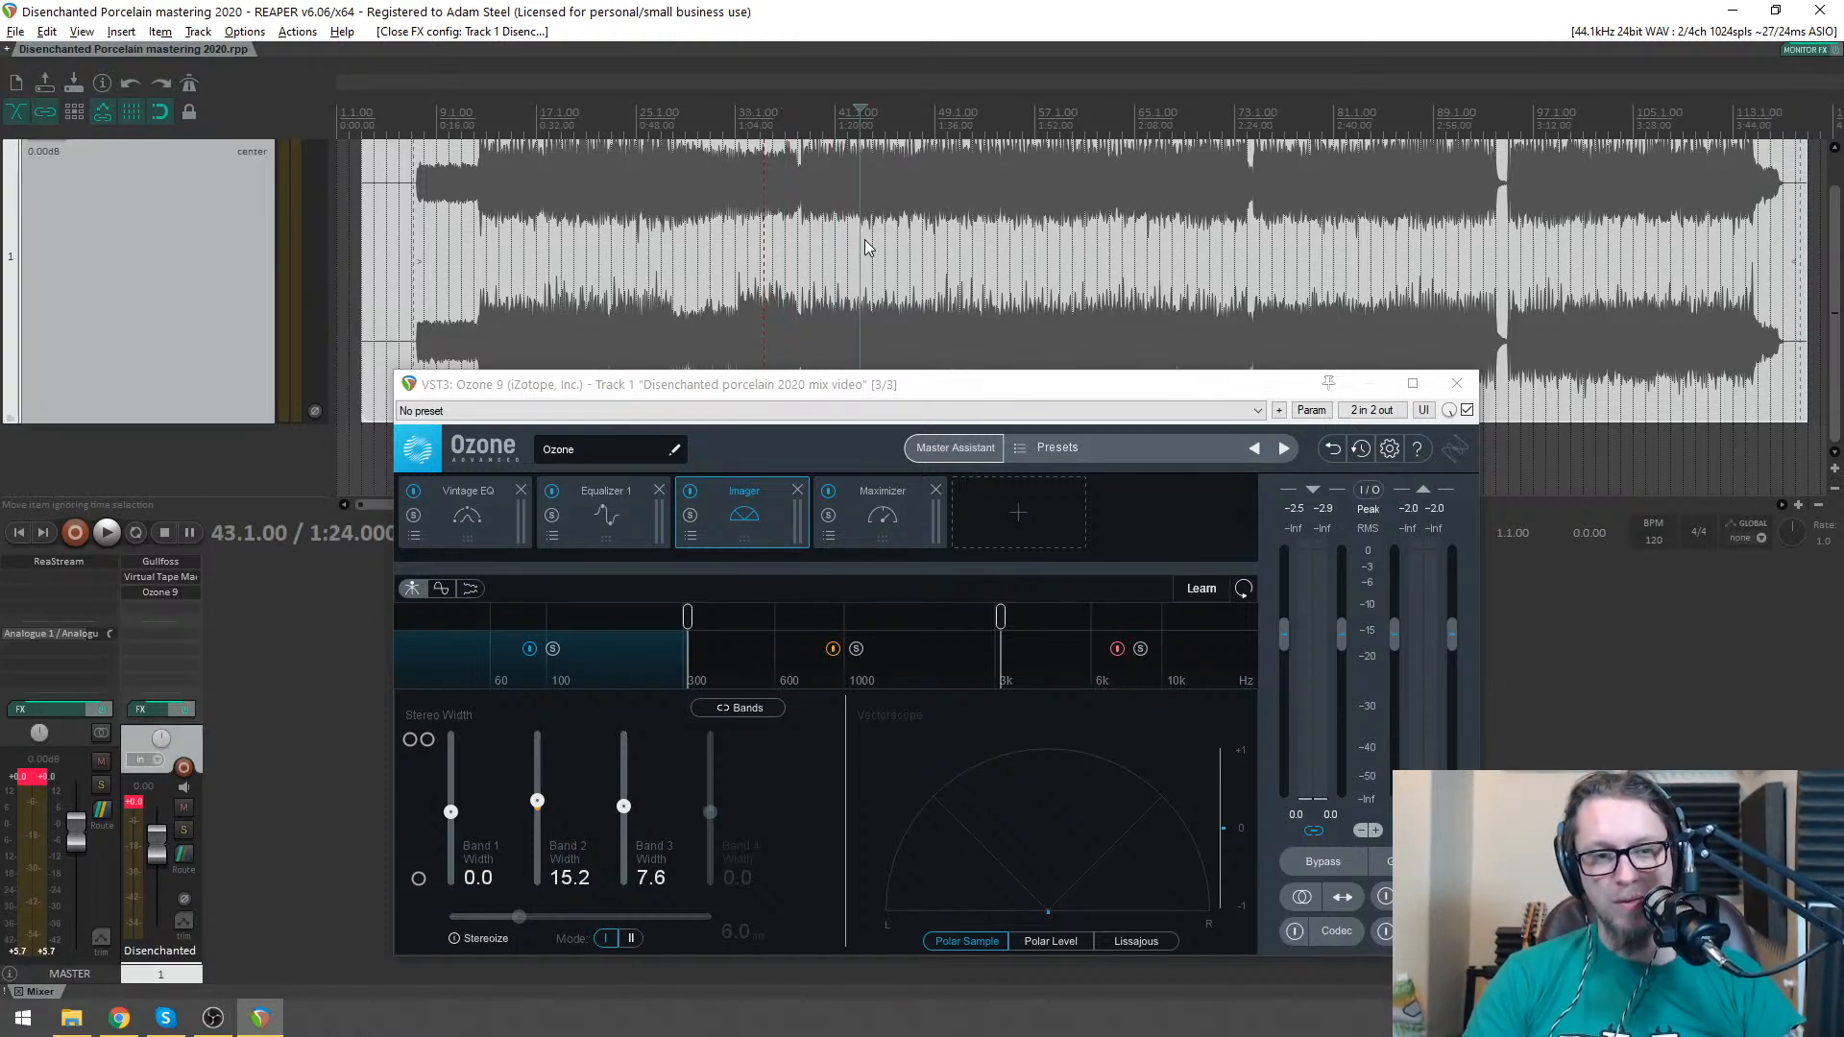
click(1457, 385)
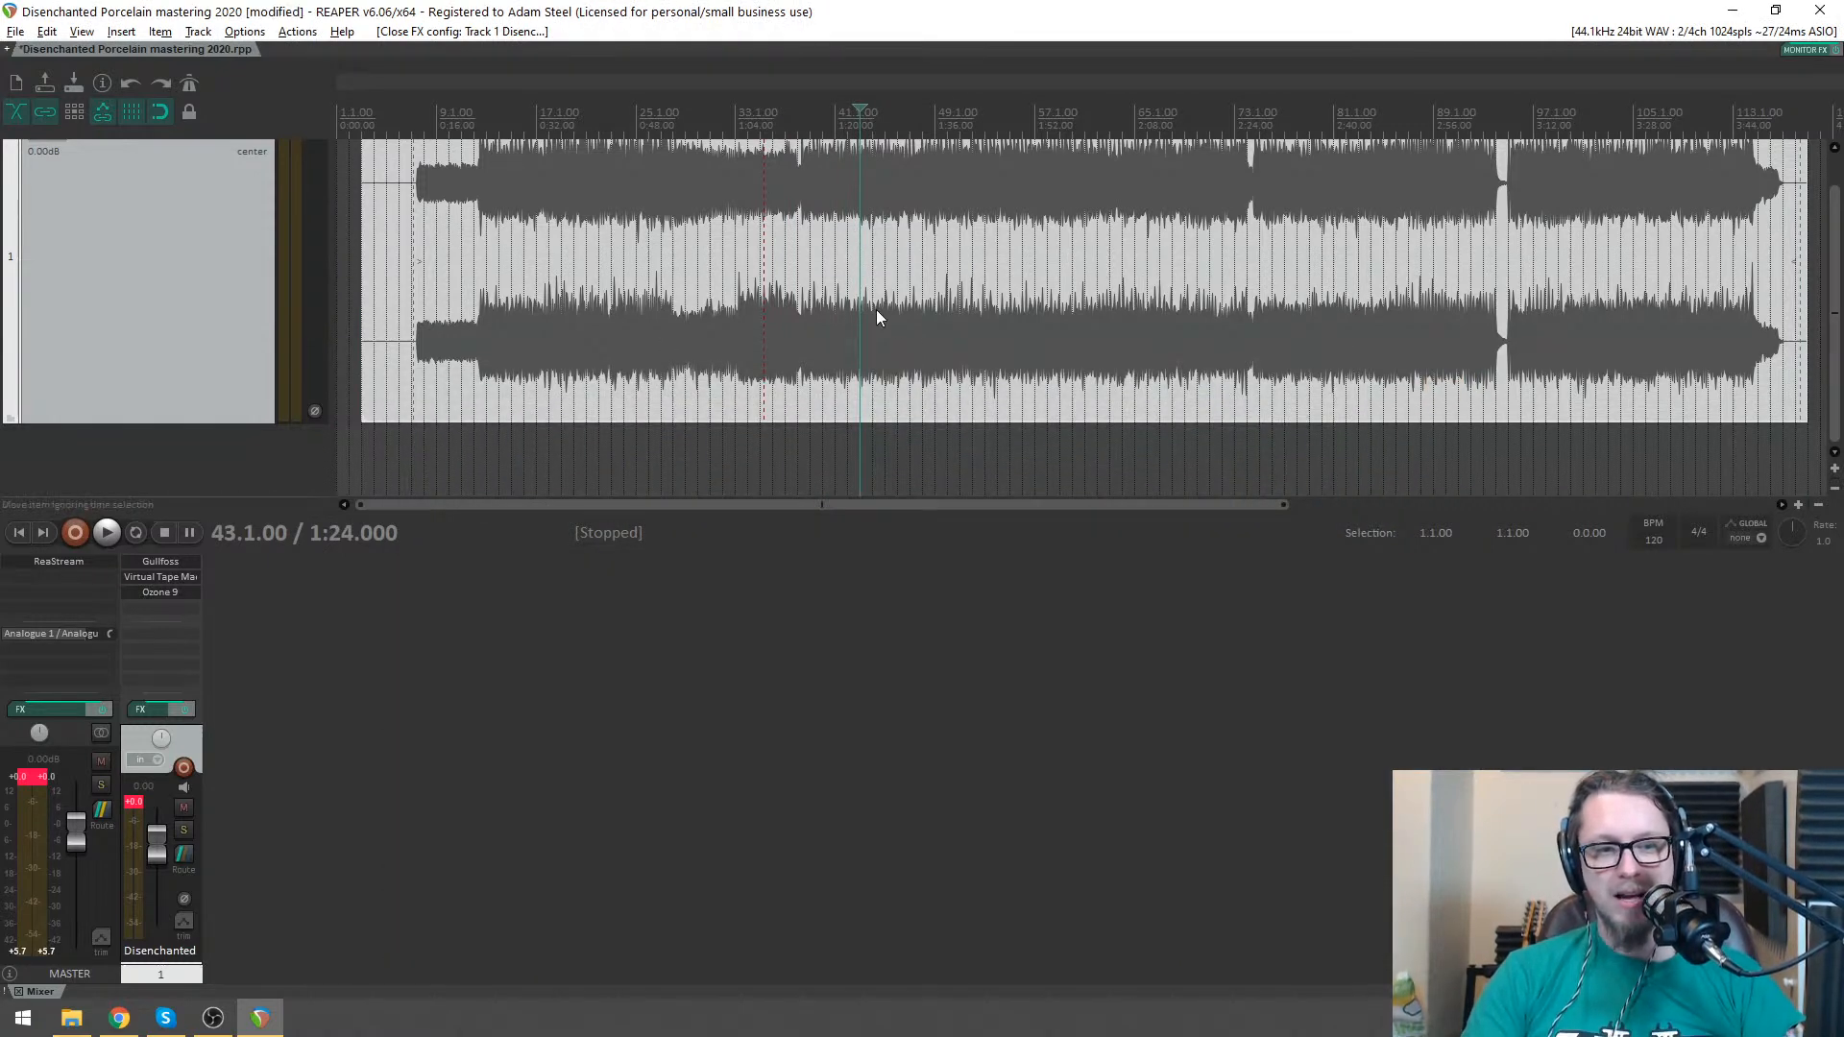
click(876, 309)
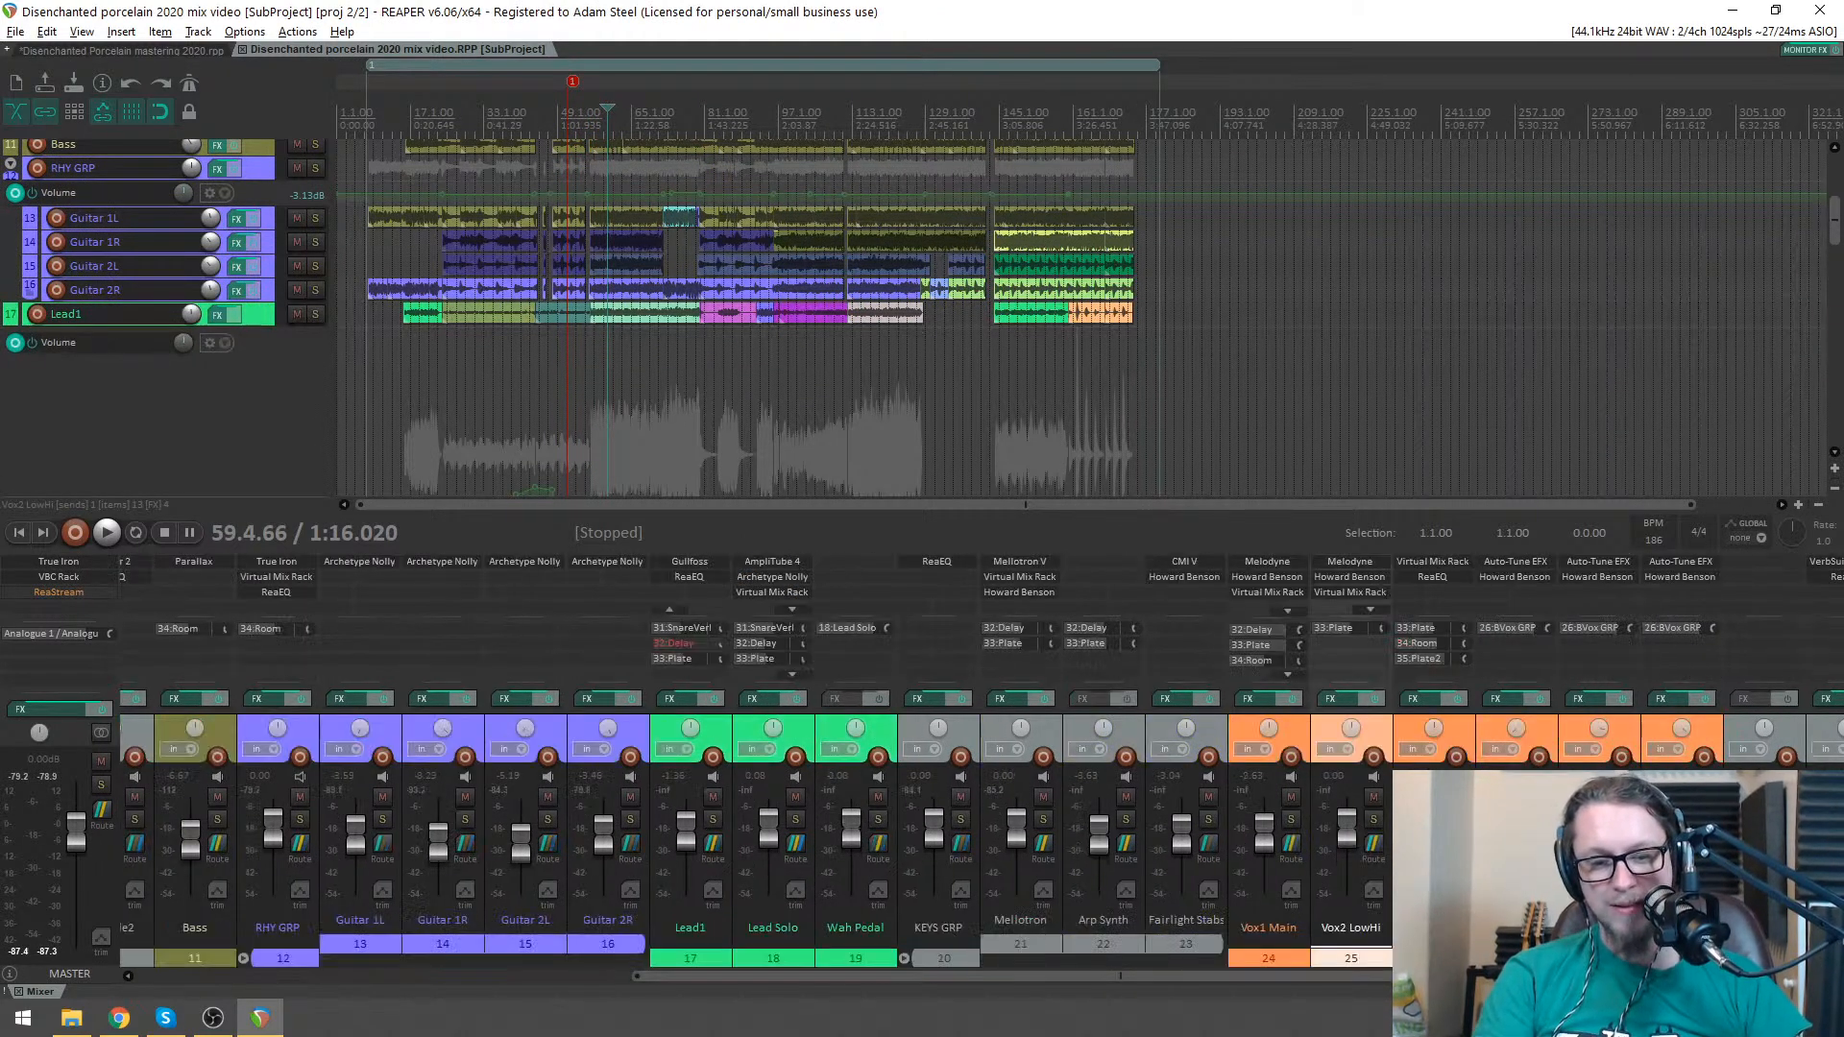
- Solo Vox1 Main during playback and disable band 2 (453.7 Hz) in its ReaEQ
click(1292, 819)
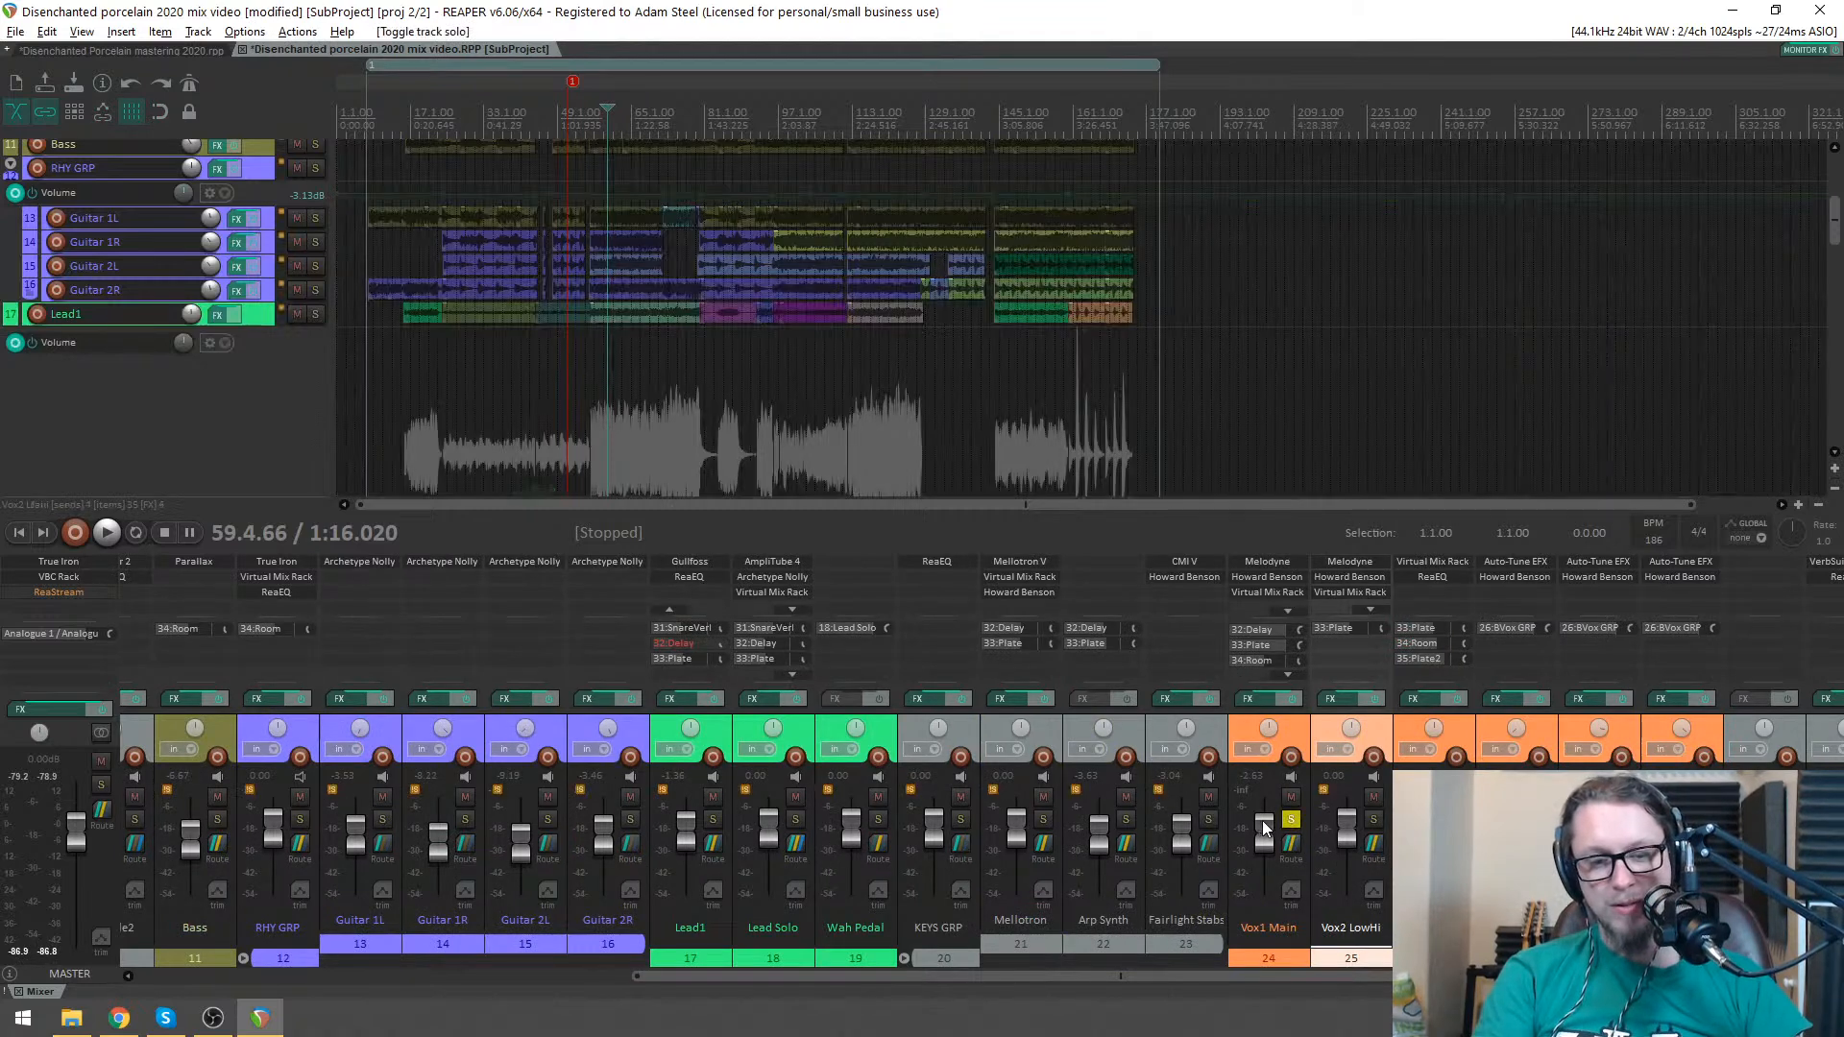
key(space)
scroll(1283, 599, down, 1)
scroll(1274, 588, down, 3)
click(1268, 577)
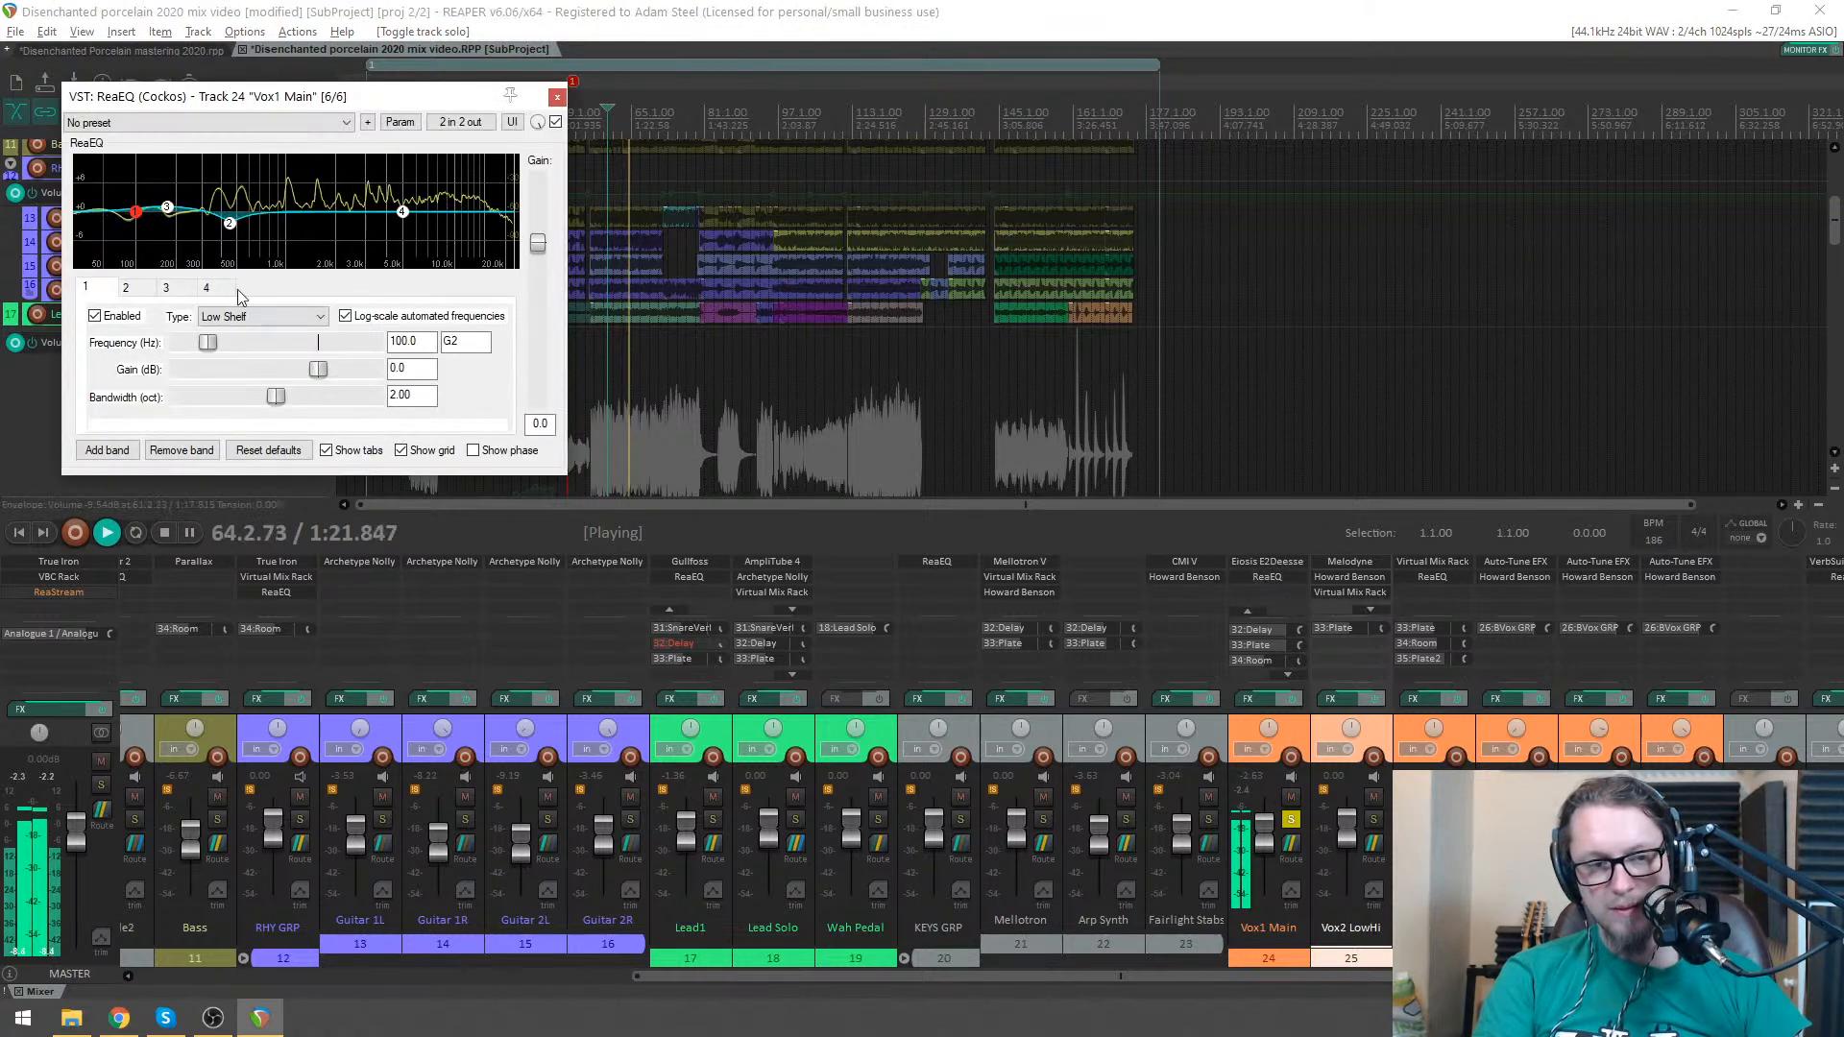
double_click(230, 226)
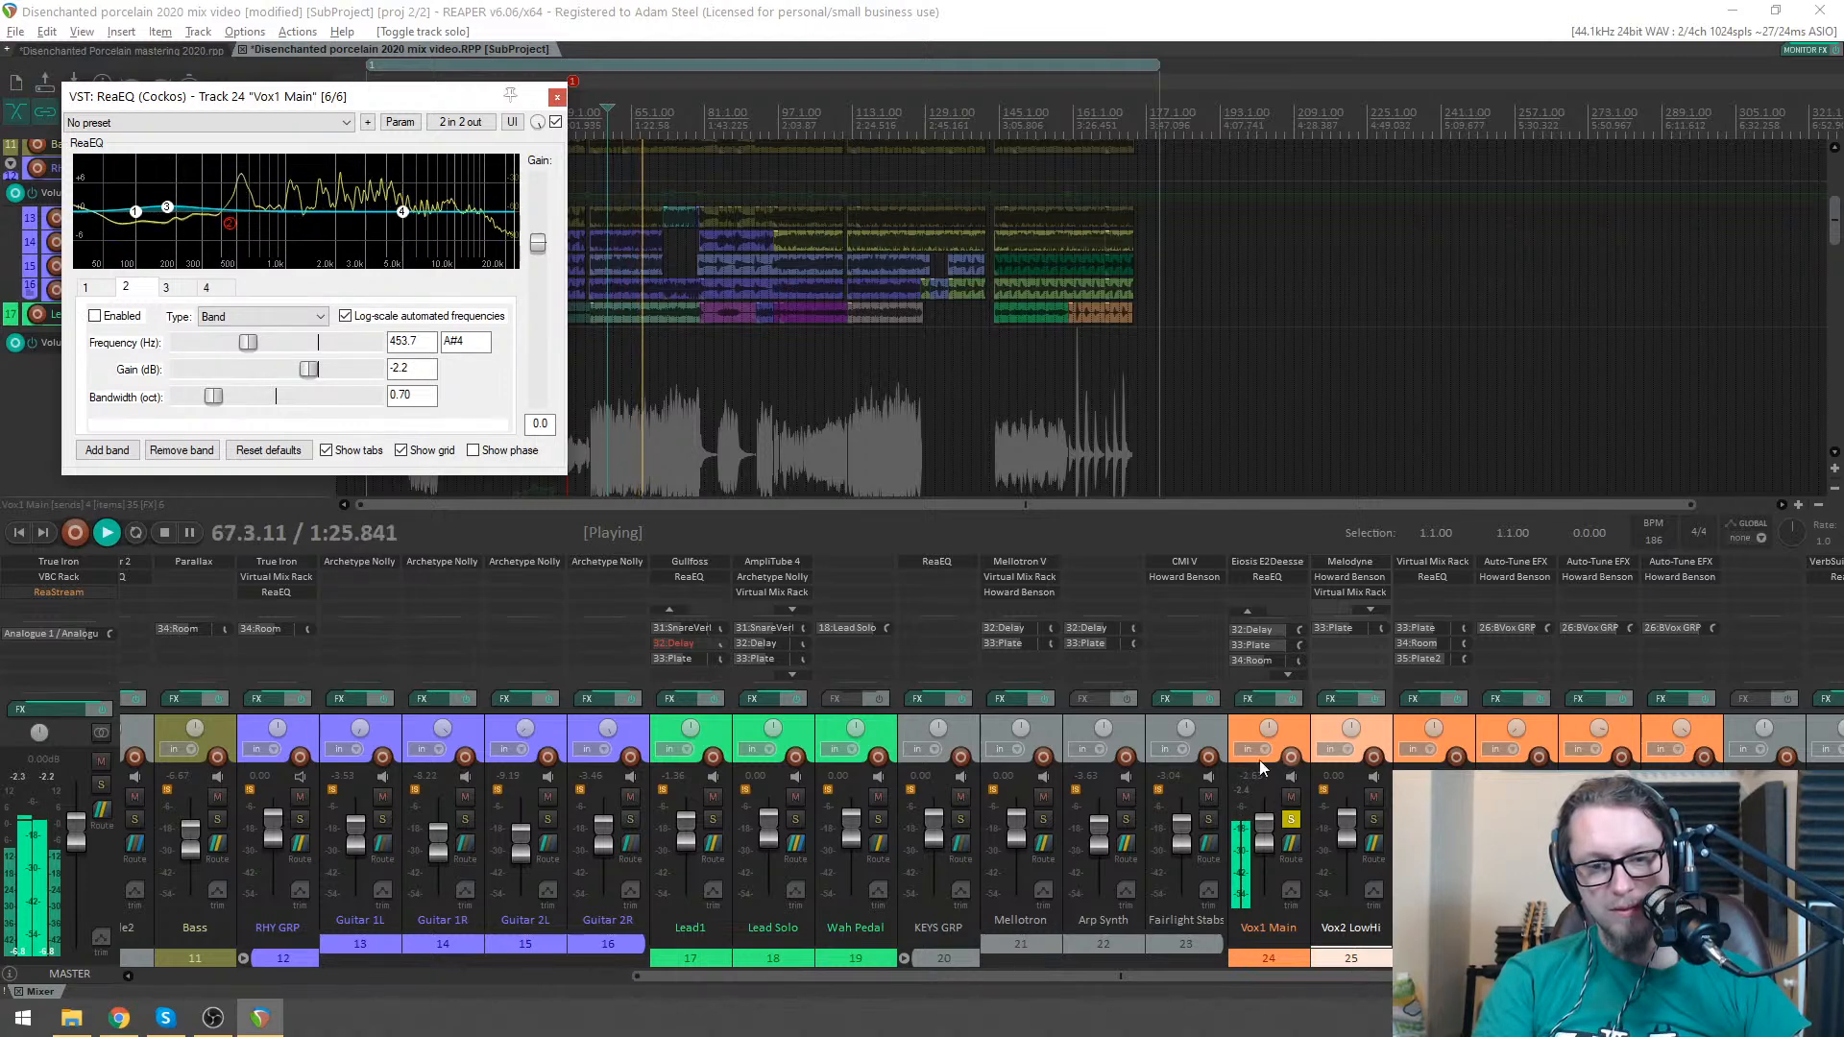
- Raise the Vox1 Main fader slightly, then close its ReaEQ and check its Howard Benson Vocals settings
drag(1269, 841, 1270, 838)
scroll(1273, 585, up, 3)
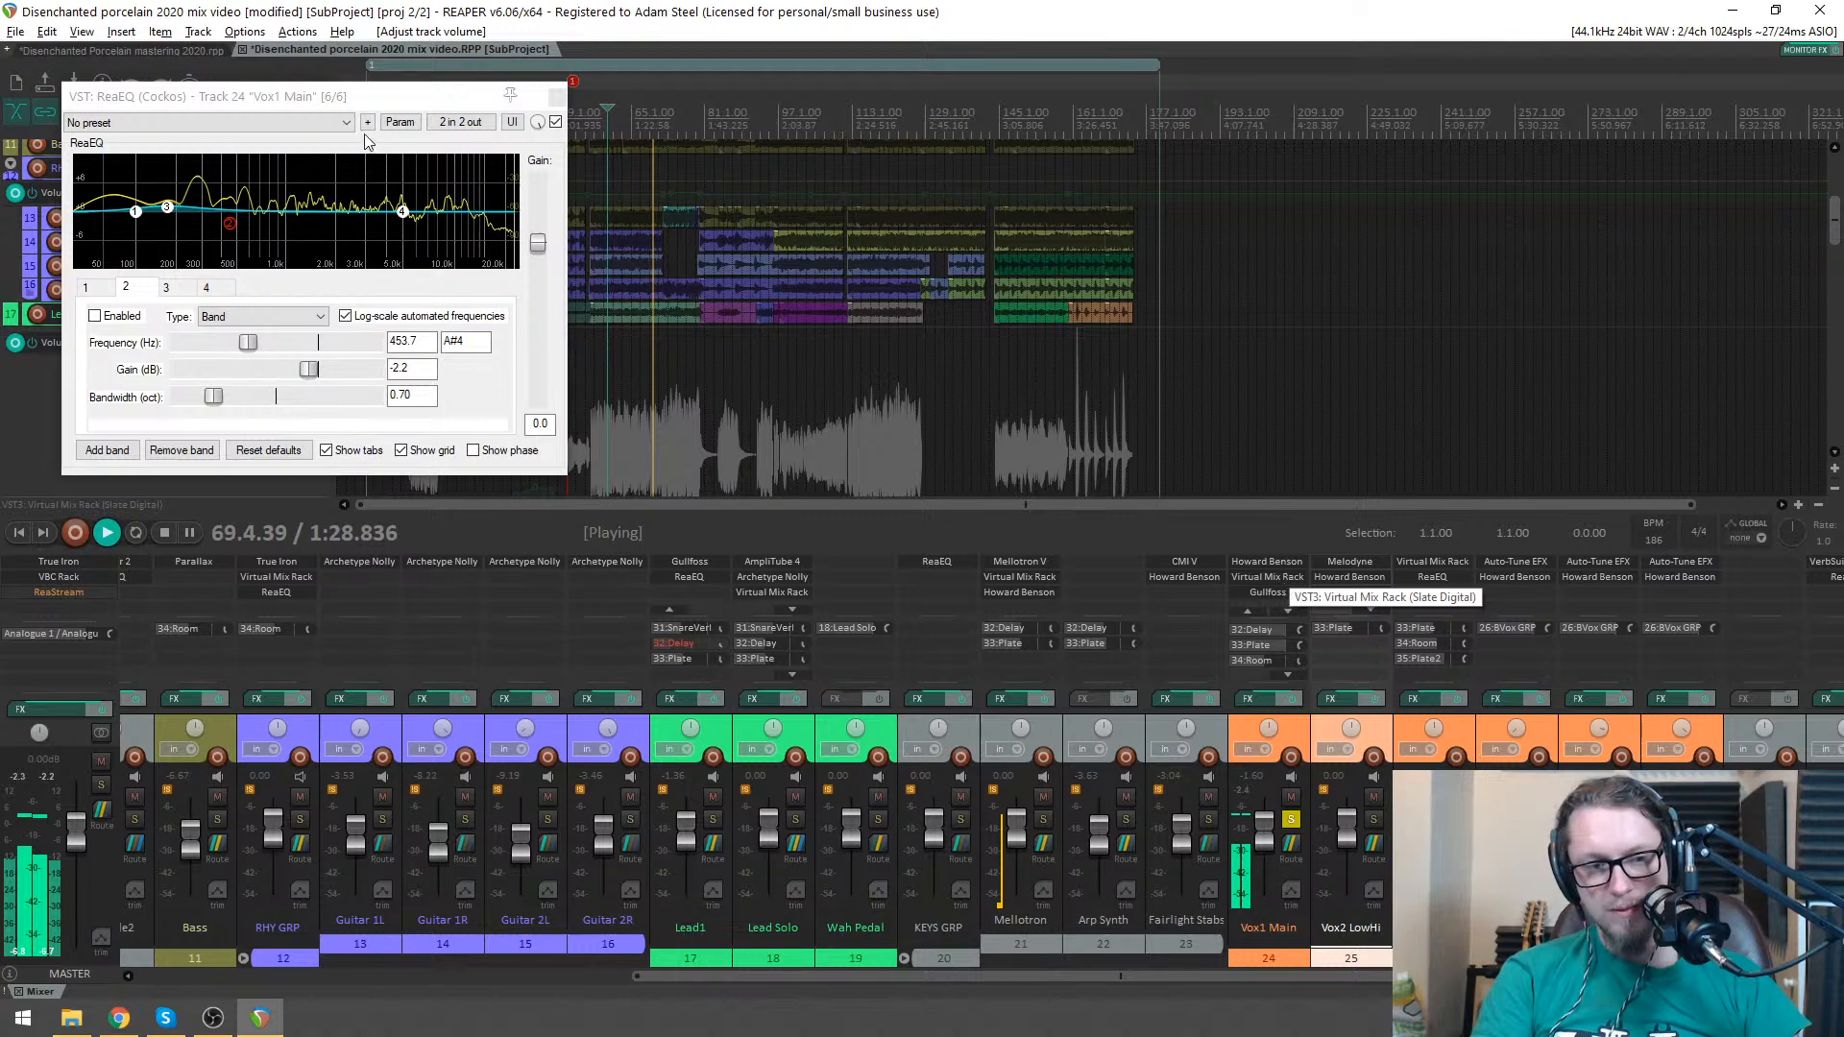
click(1299, 580)
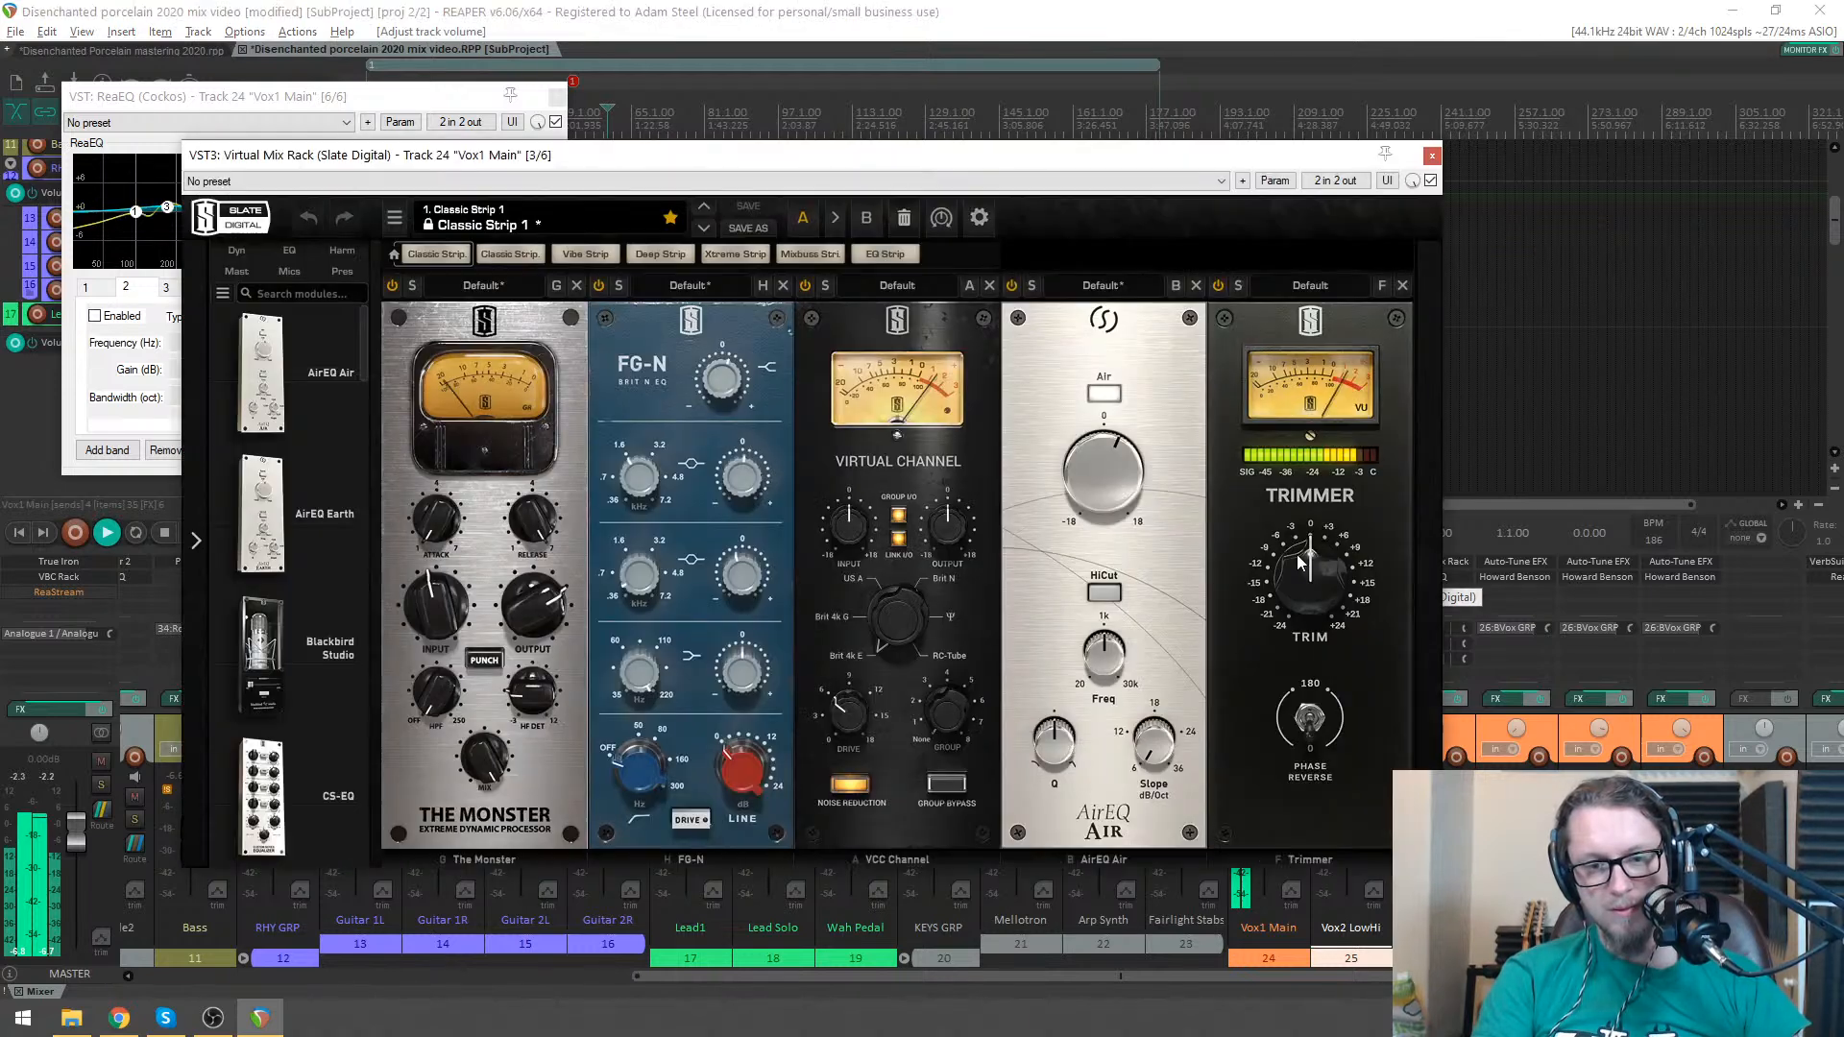
click(557, 96)
click(1431, 154)
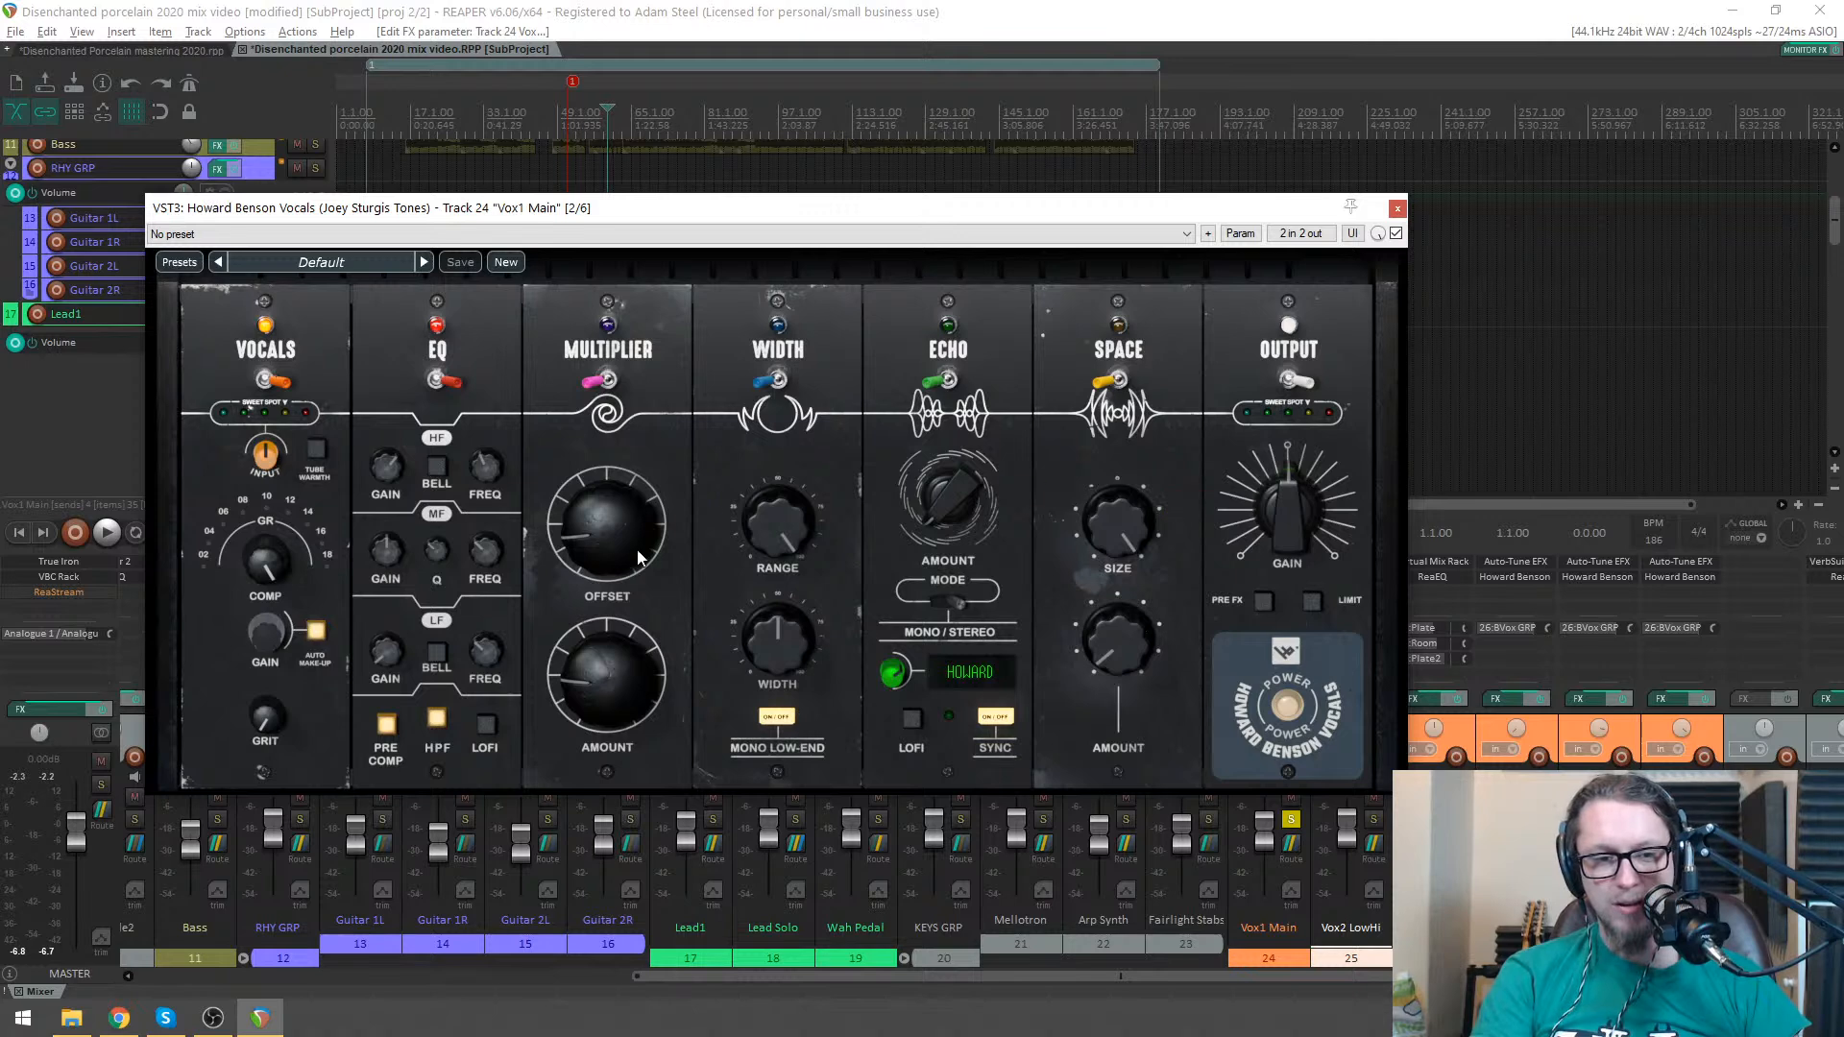
click(1397, 208)
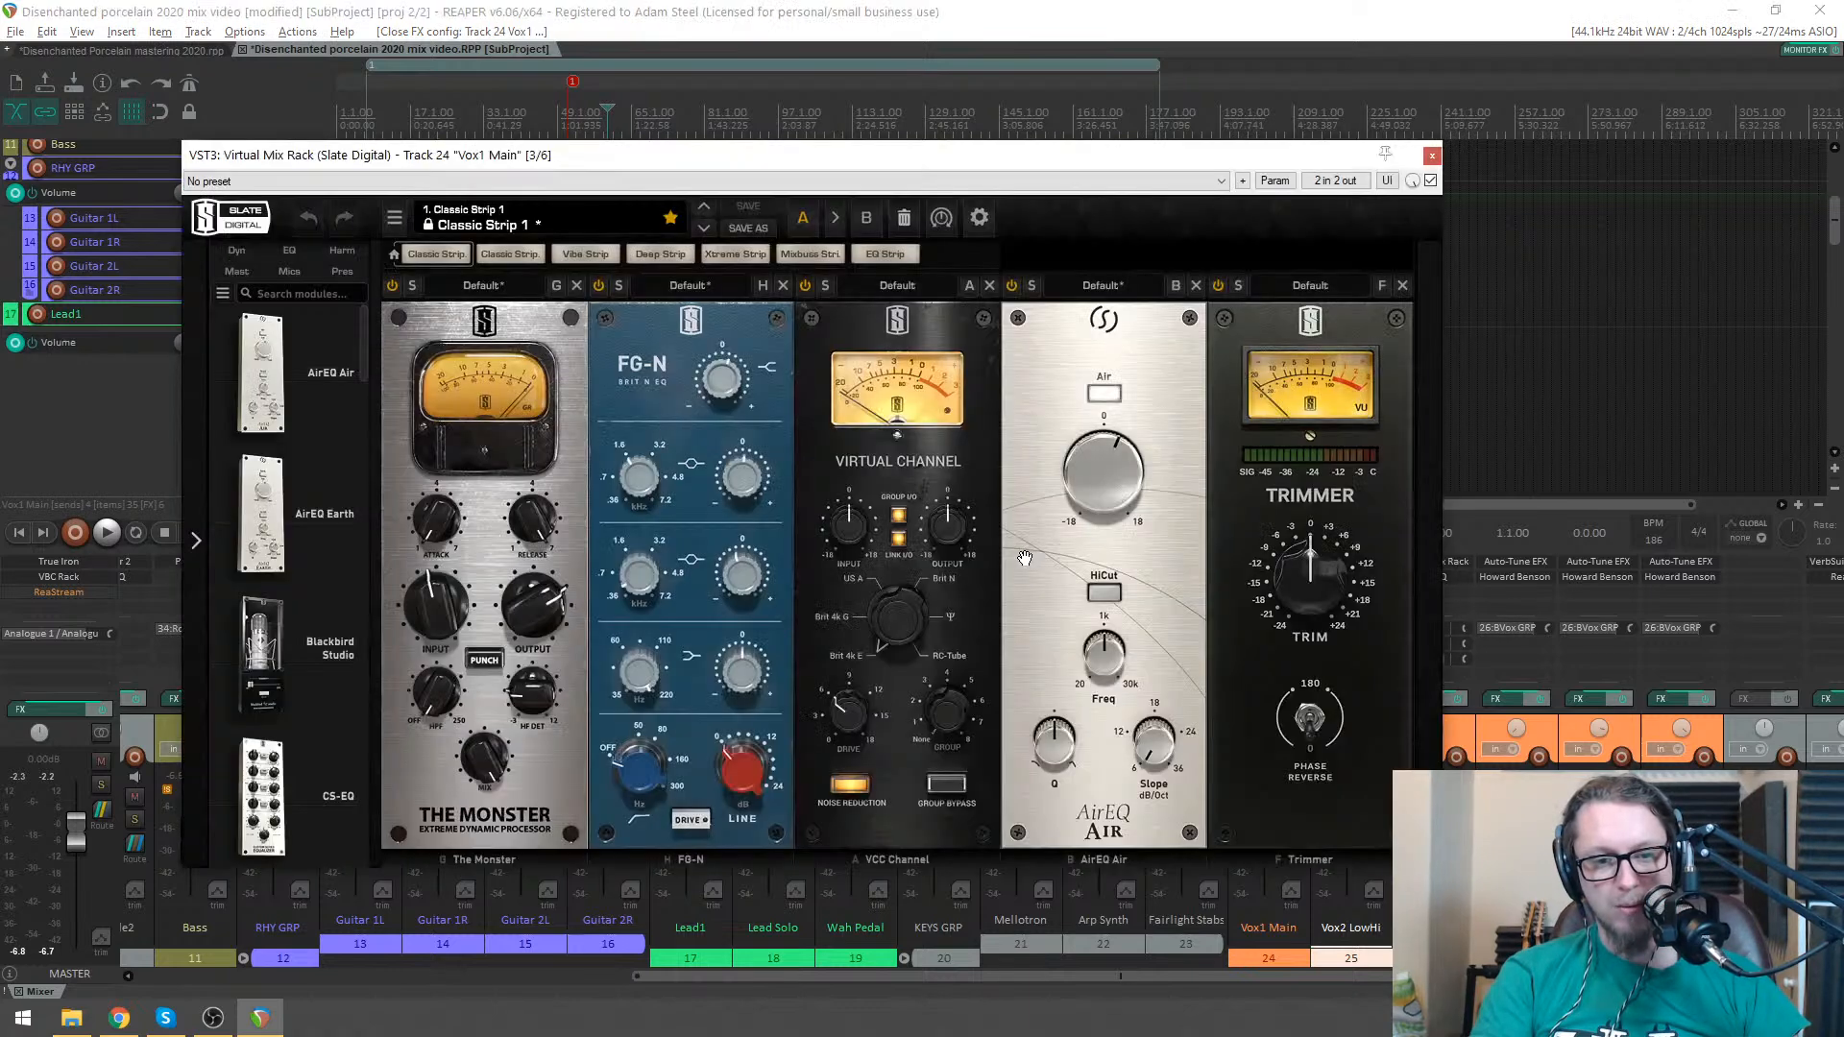
- Insert a Revival module before AirEQ Air in Vox1 Main's Virtual Mix Rack with Thickness at about 7.85
scroll(285, 554, down, 10)
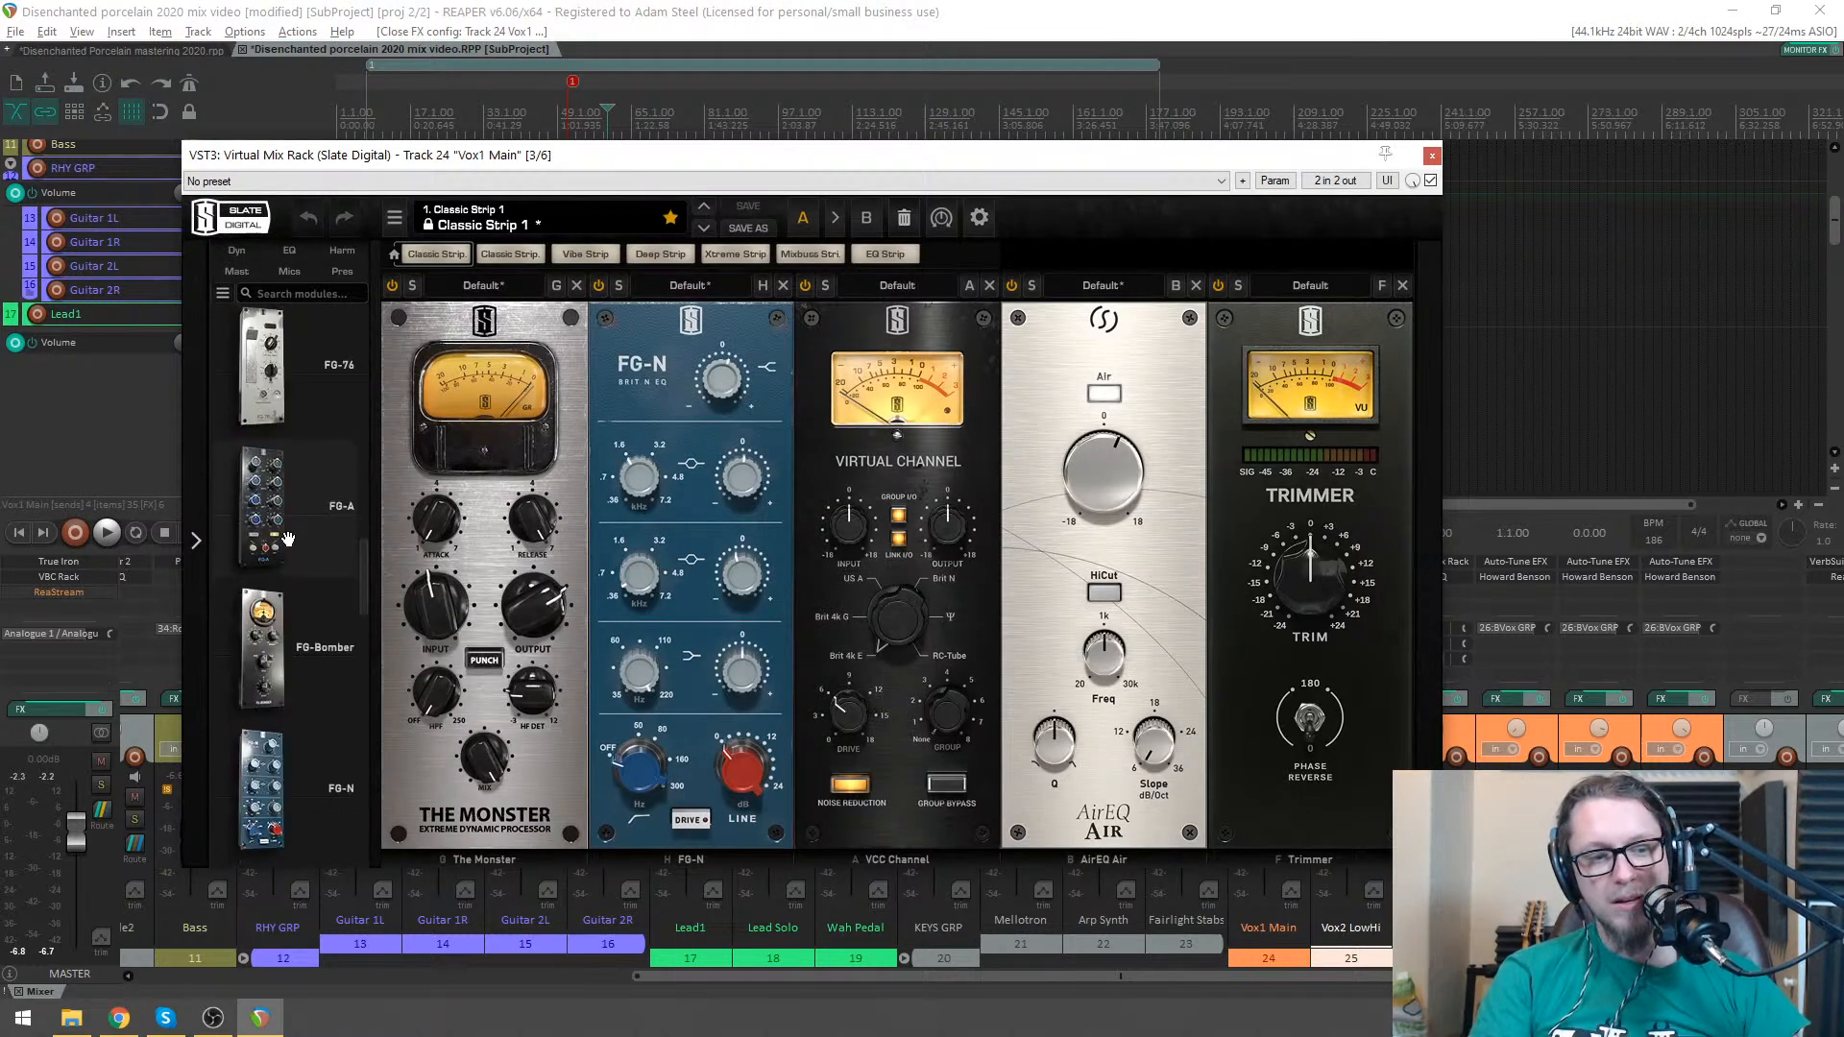
scroll(286, 554, down, 5)
drag(308, 535, 1112, 570)
drag(1103, 676, 1103, 672)
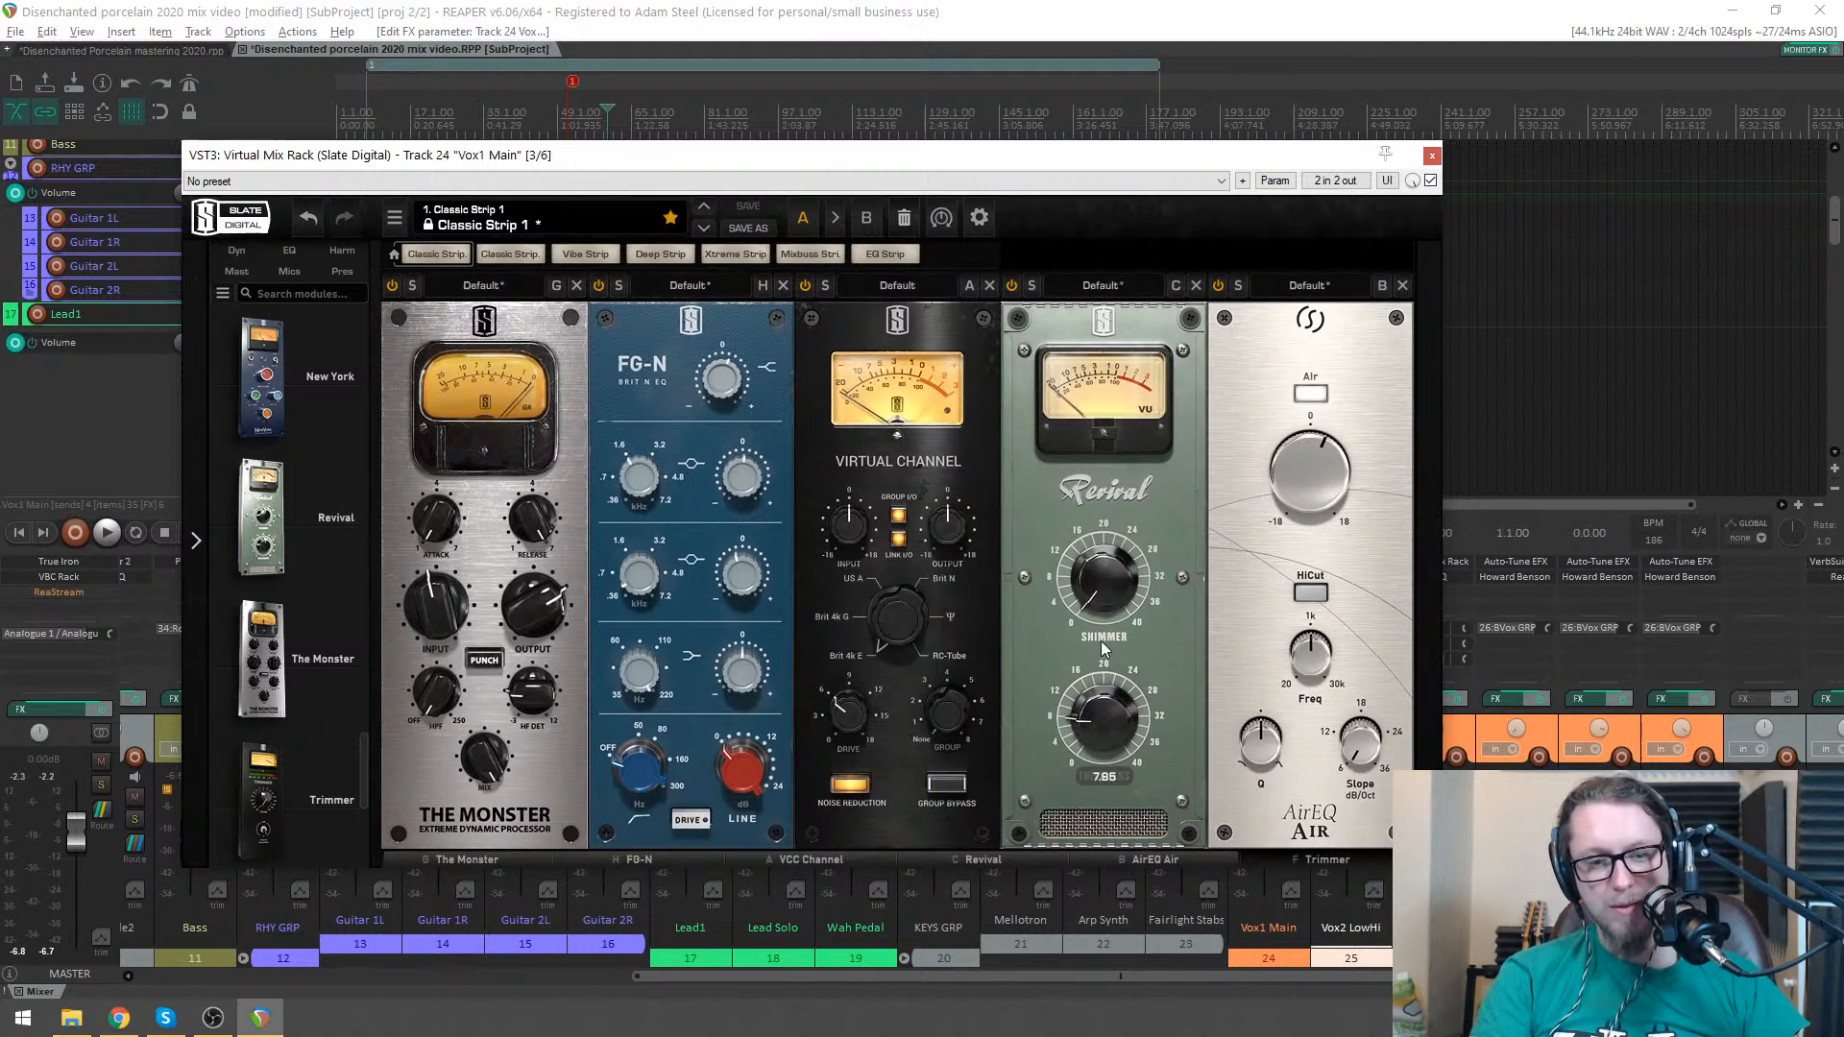
click(1432, 155)
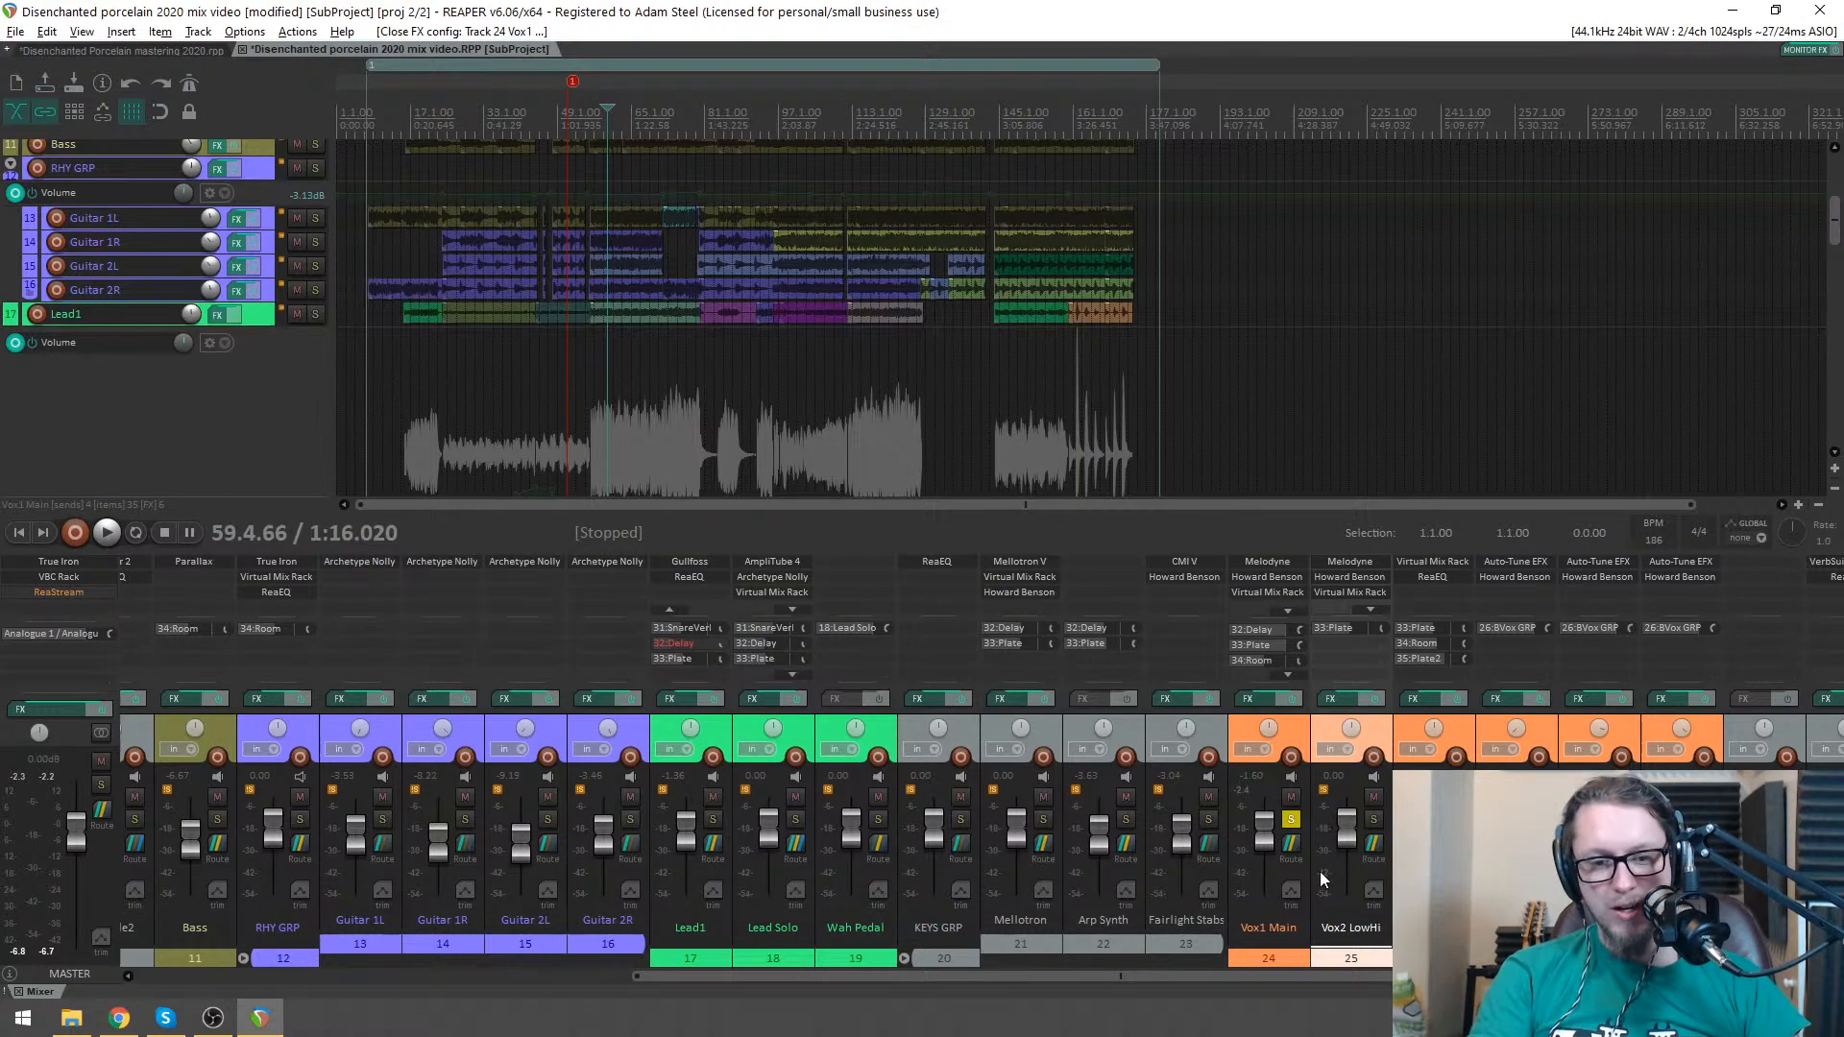
- Unsolo Vox1 Main, take ReaStream on the master track out of bypass and audition the full mix
click(1293, 818)
key(space)
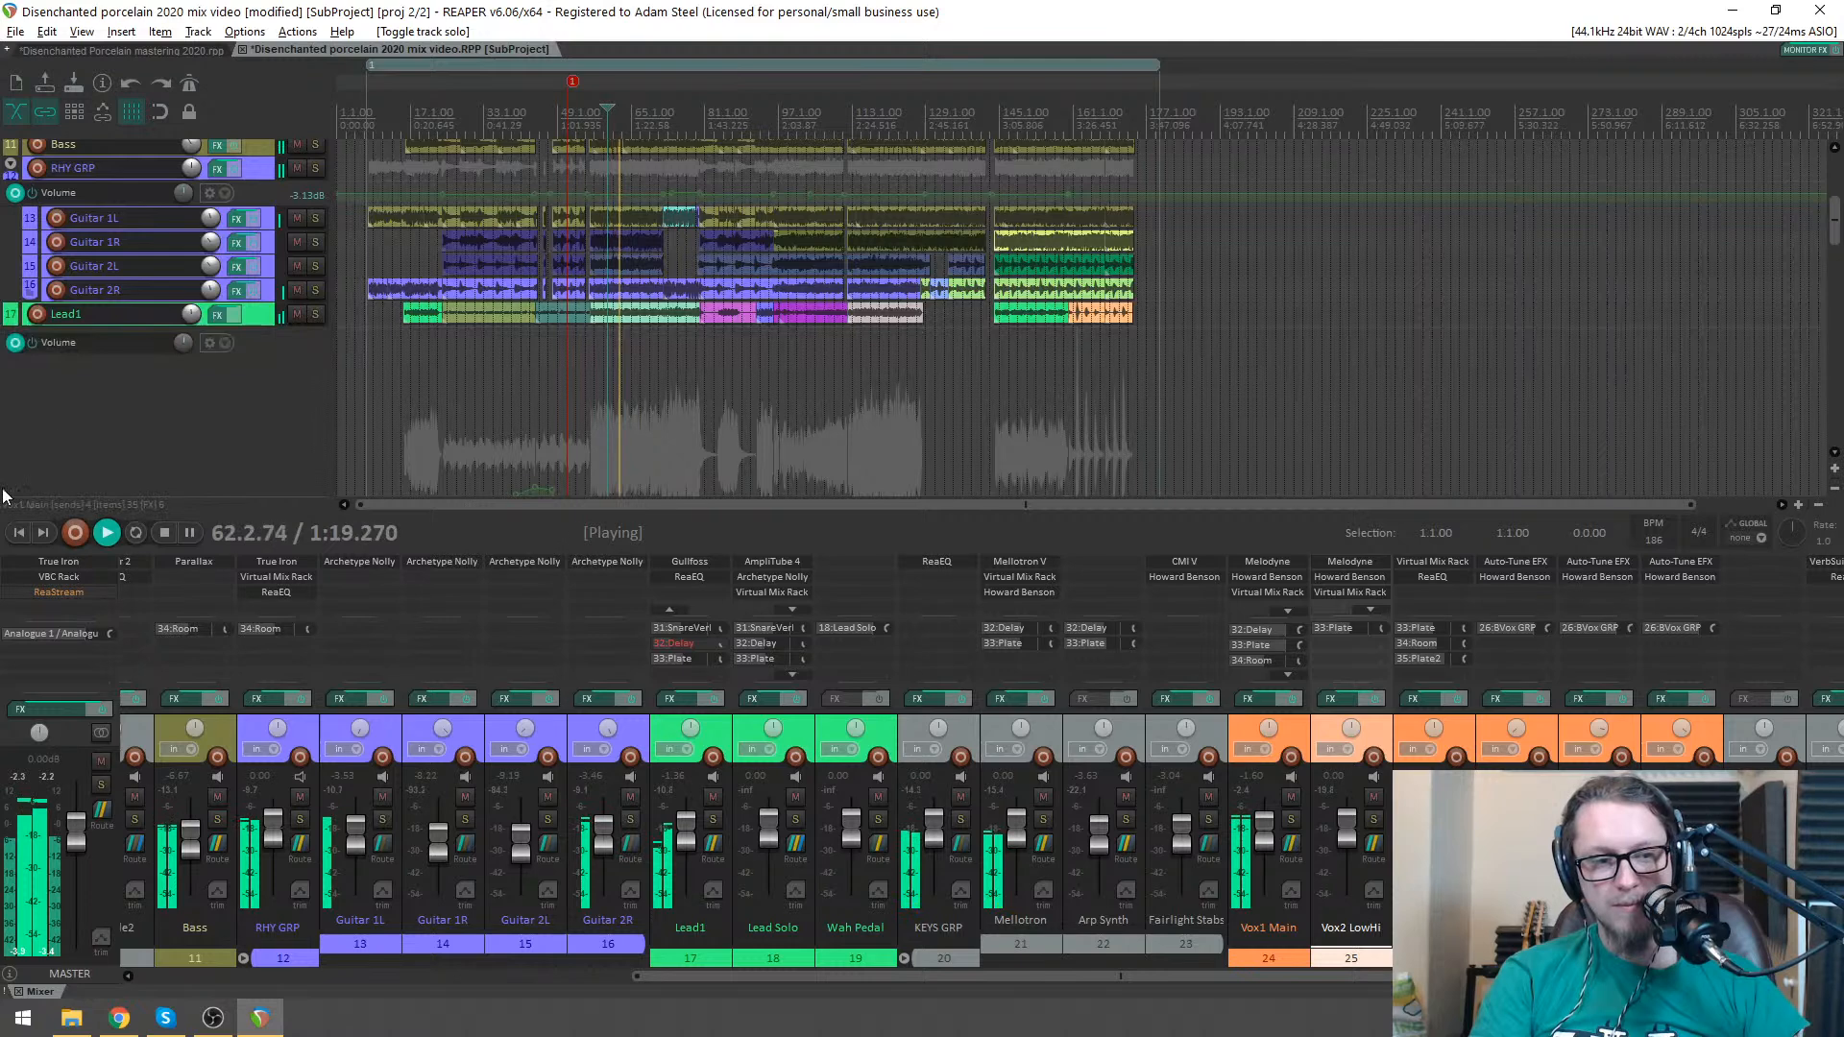
key(space)
shift+click(50, 593)
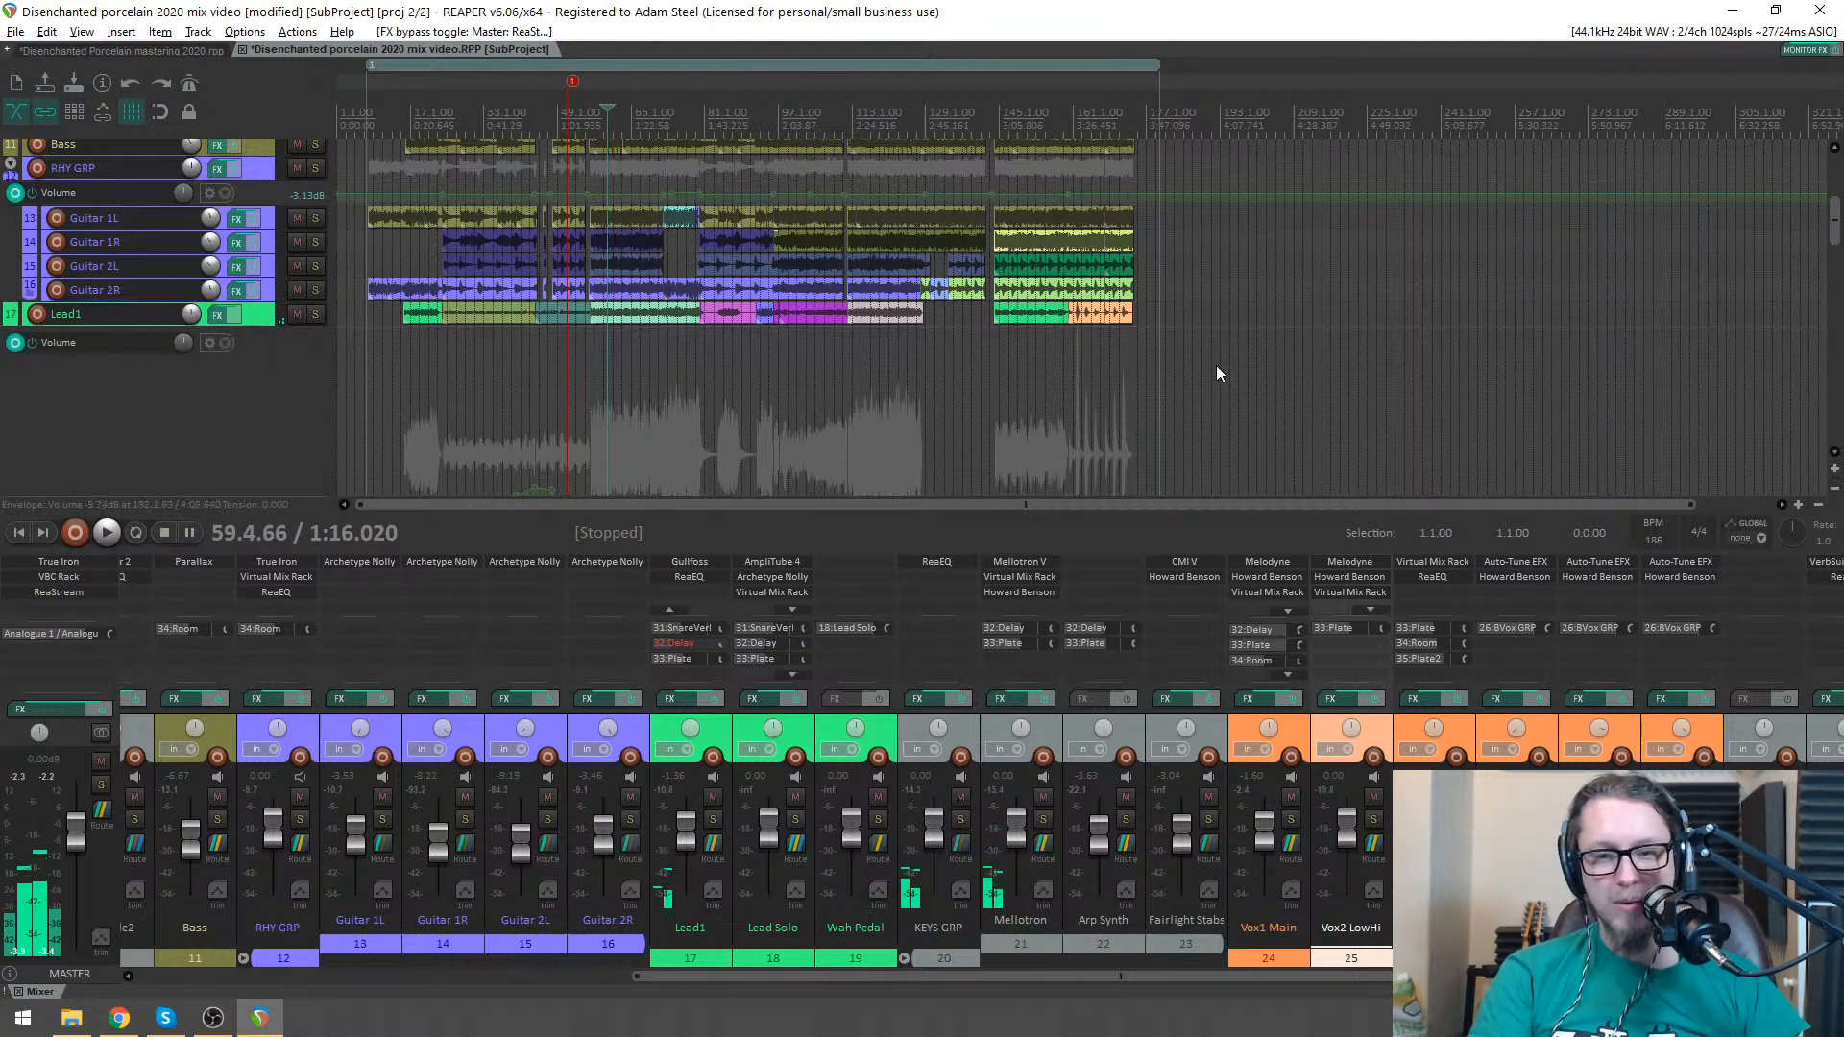
key(space)
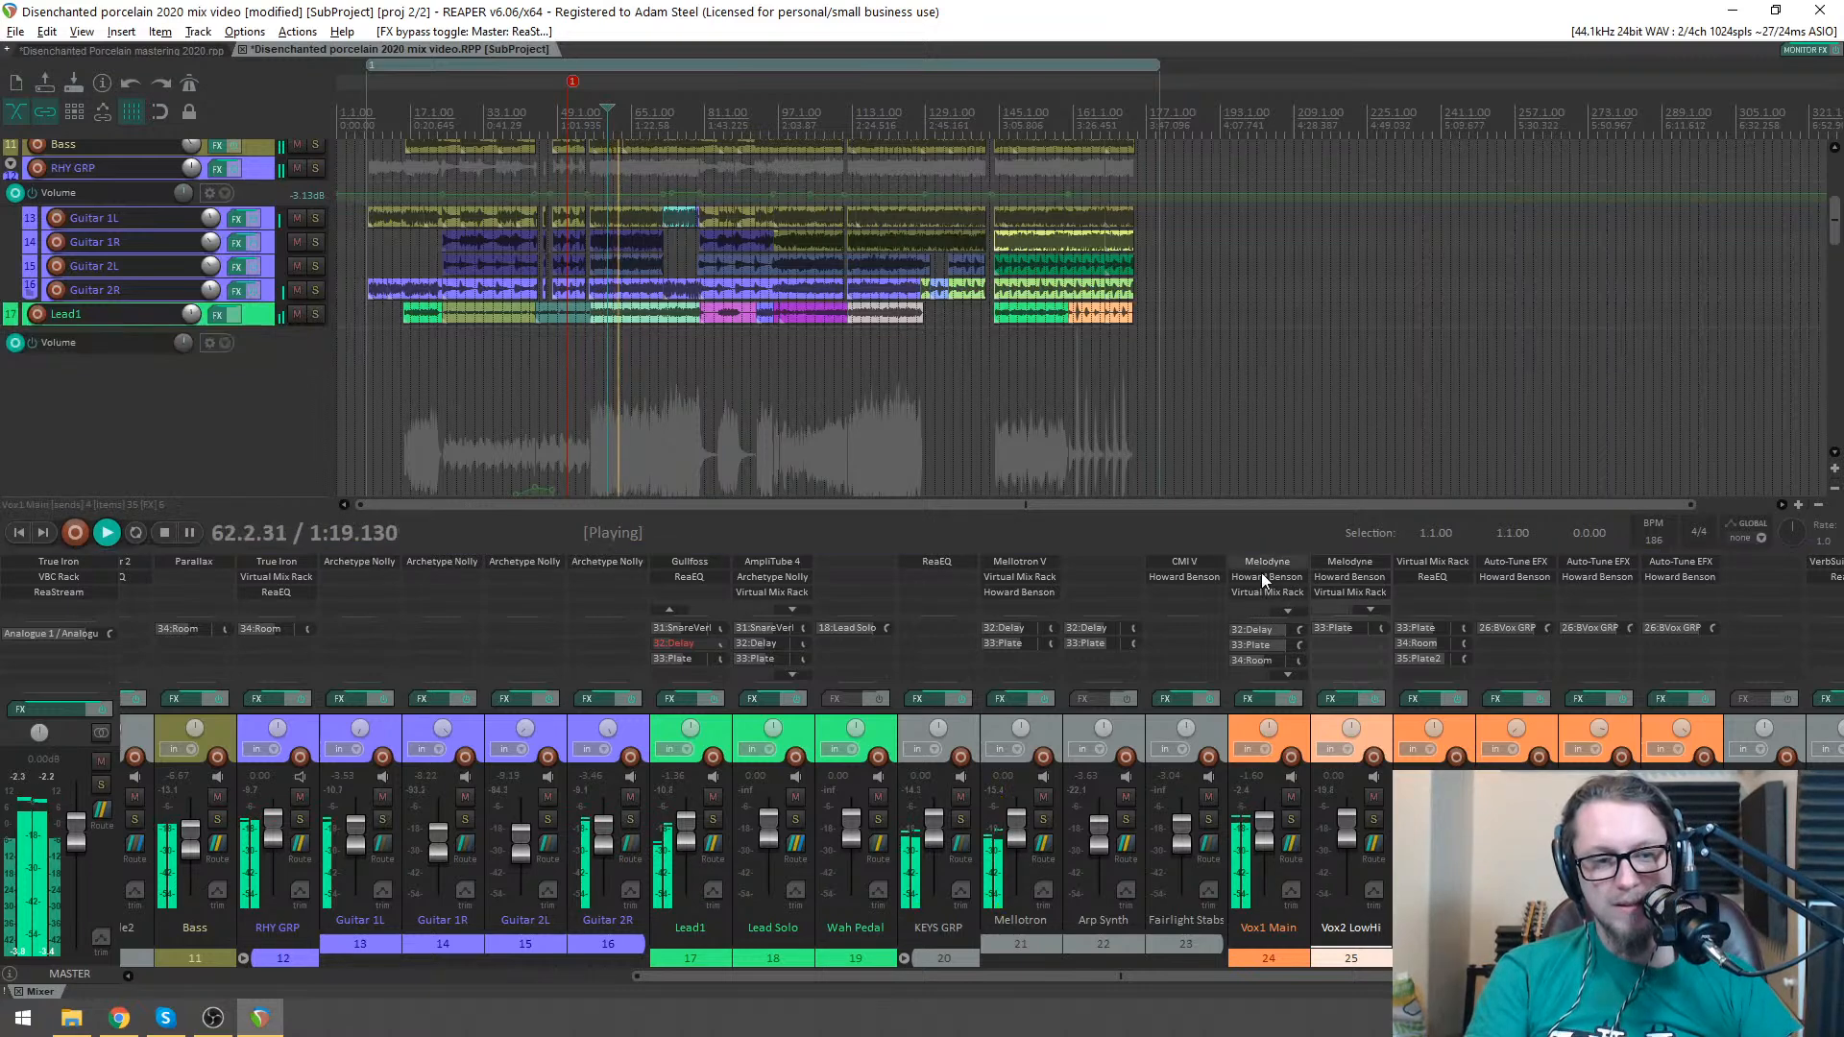
key(space)
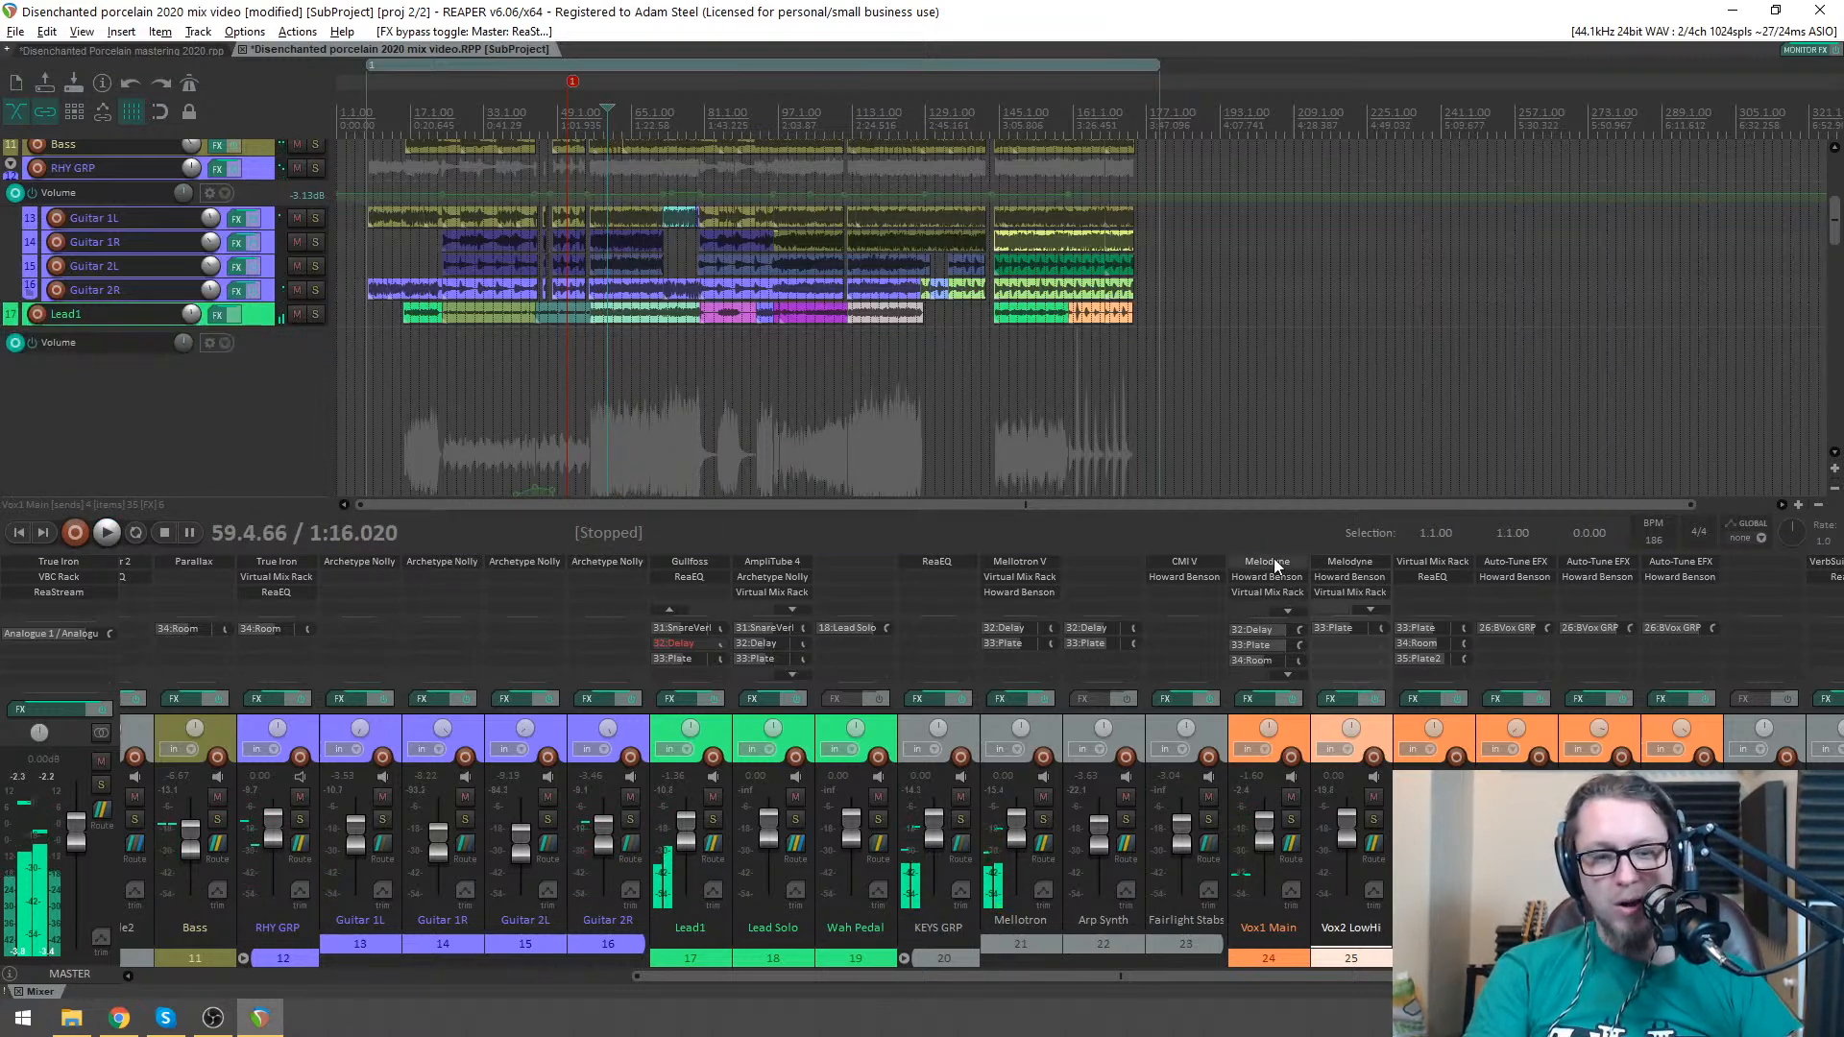
- Examine Vox1 Main's Howard Benson Vocals and ReaEQ settings, and the Virtual Mix Rack on Vox2 LowHi
click(1268, 576)
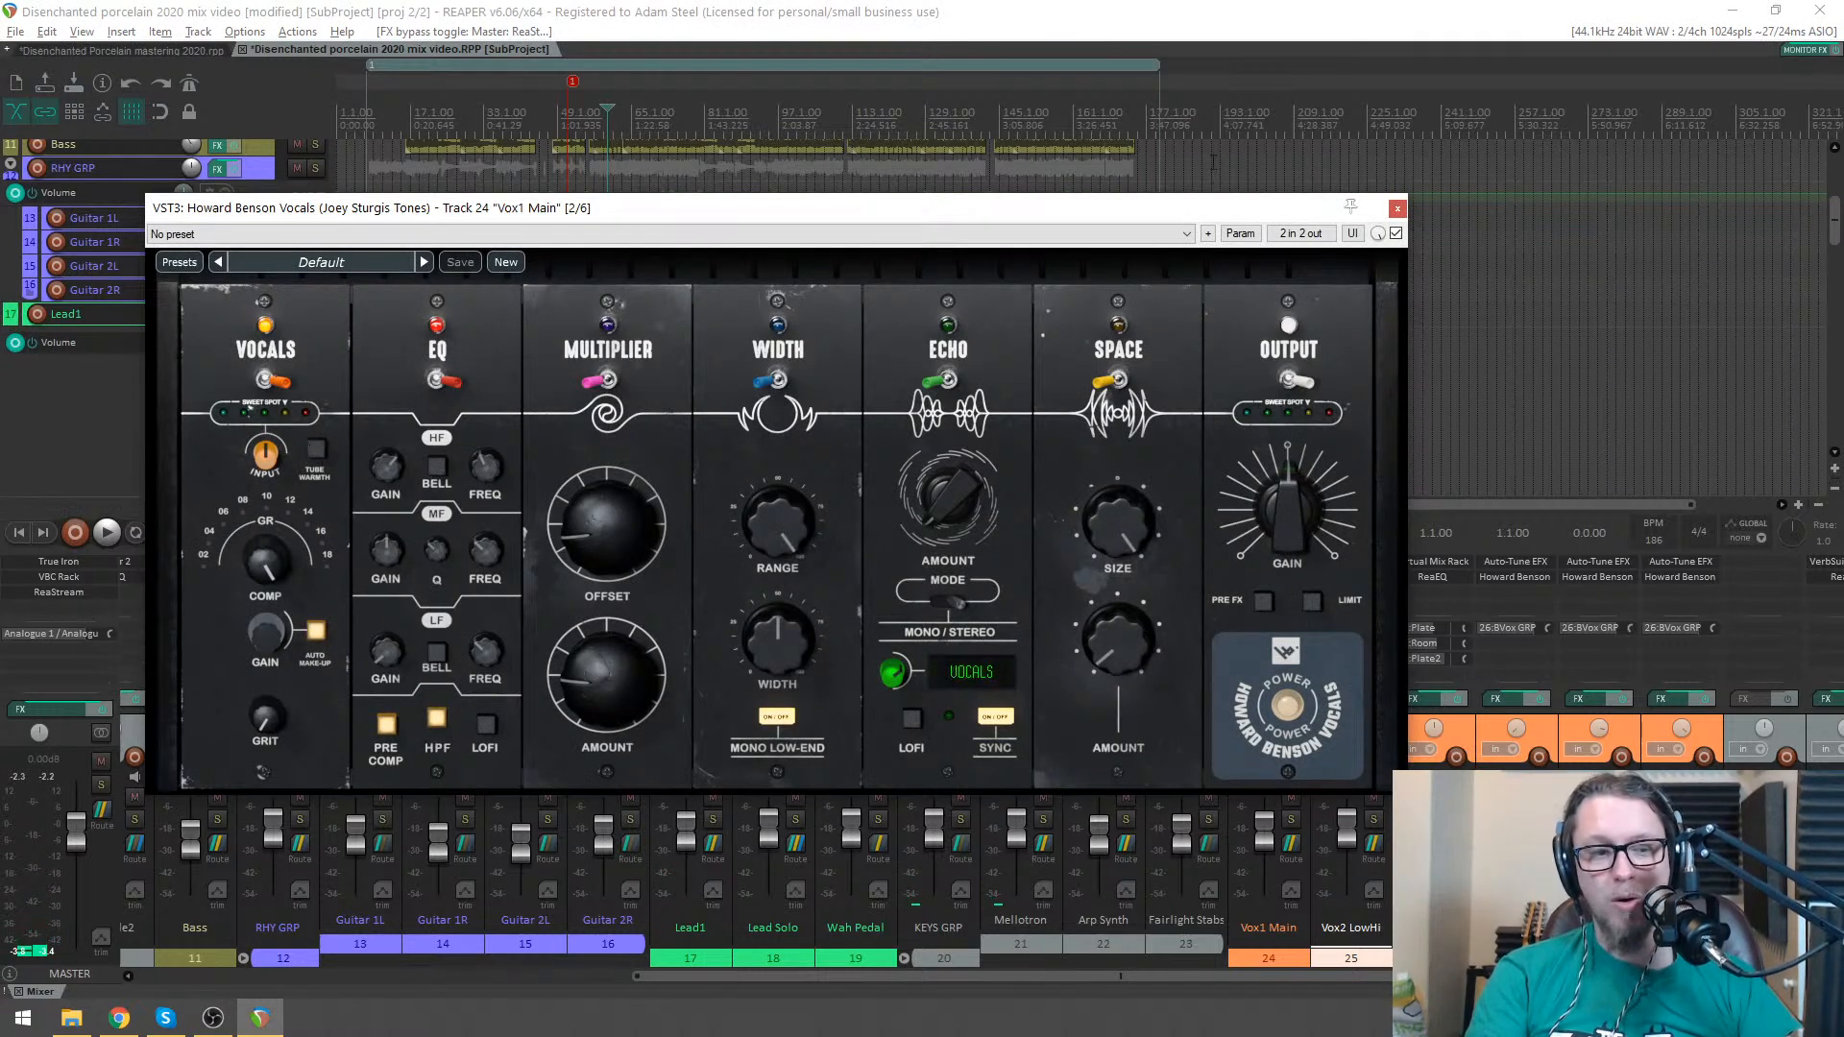
click(1398, 208)
click(1357, 593)
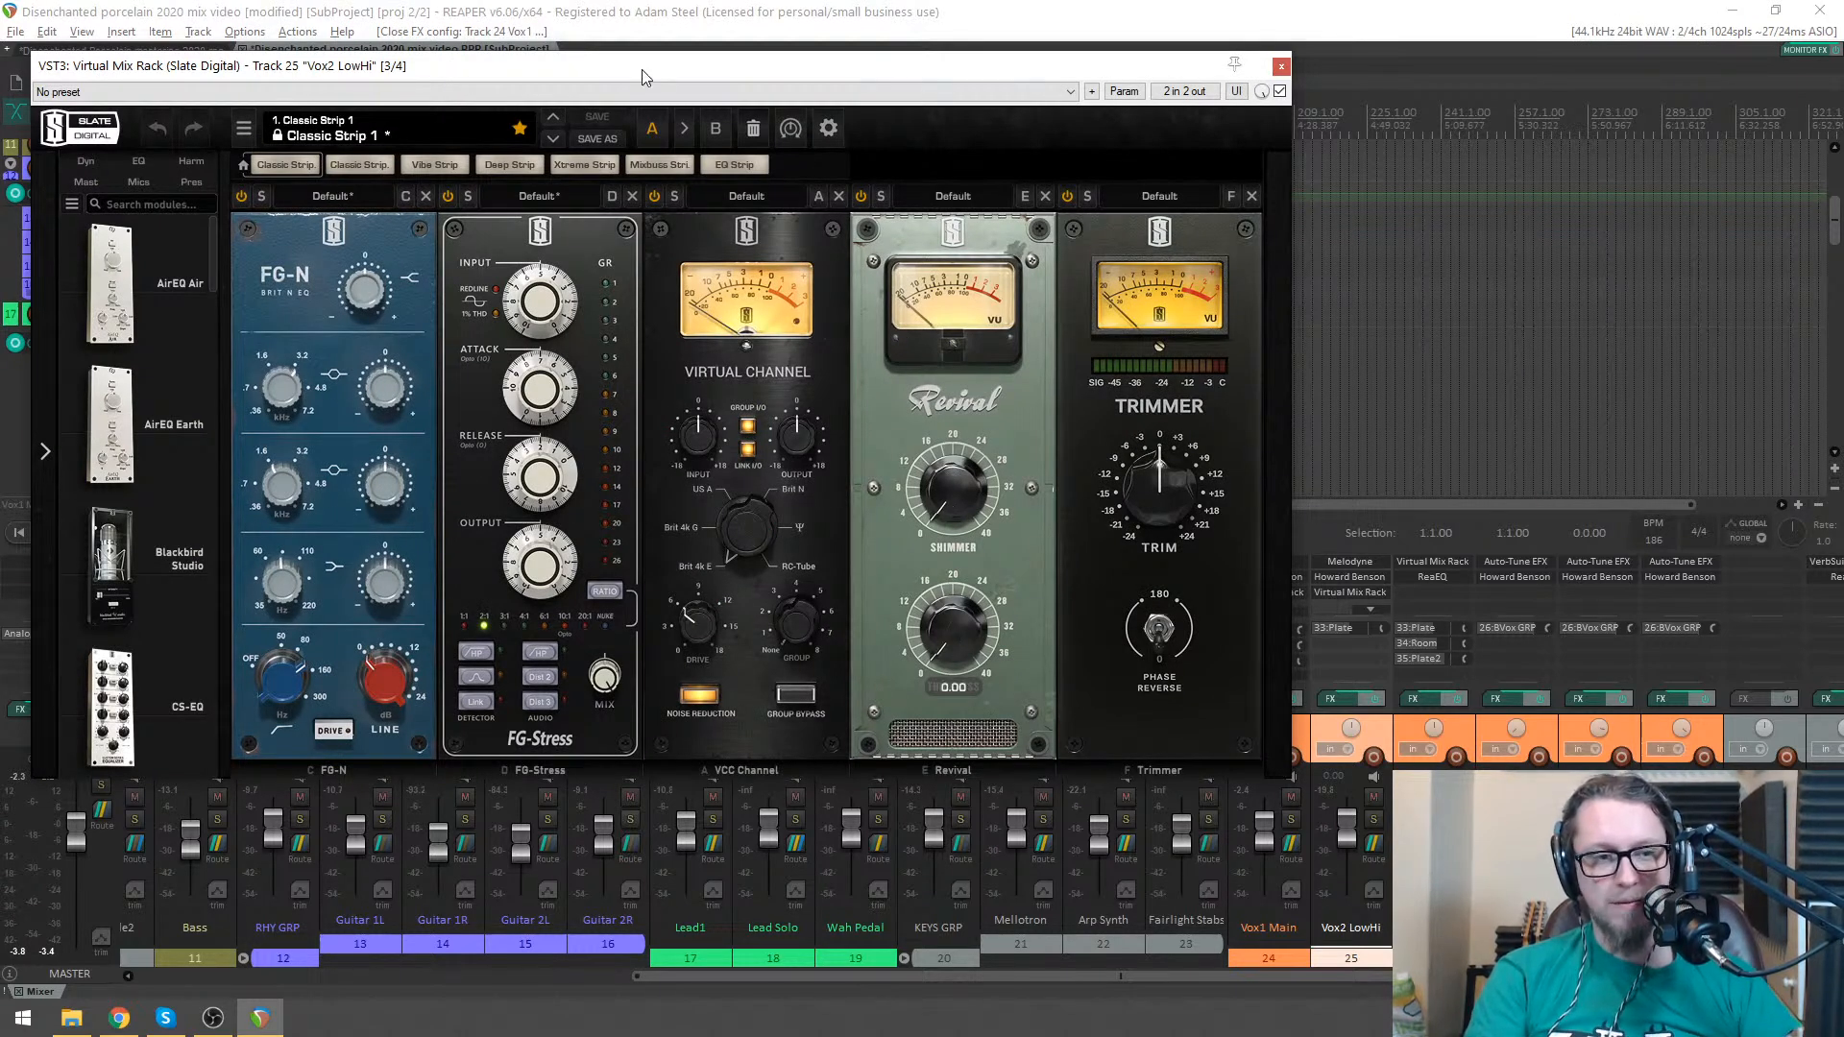
click(1281, 67)
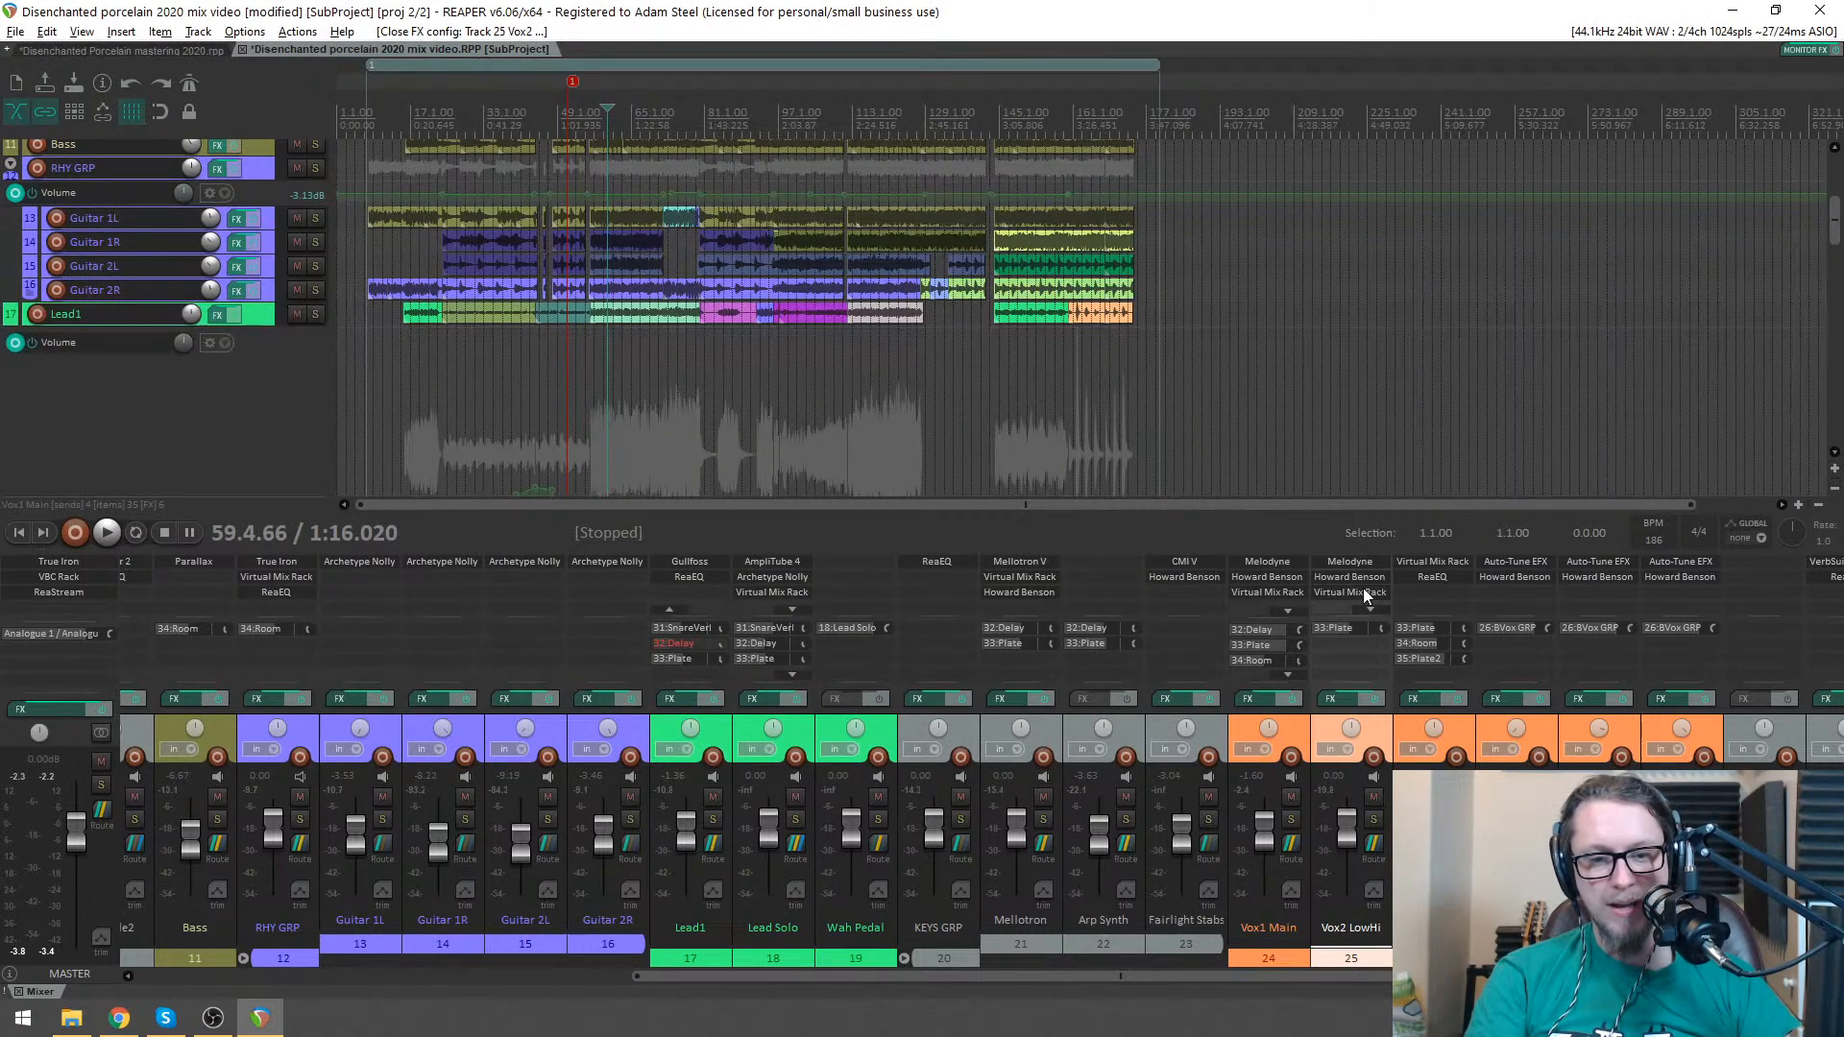
click(1363, 591)
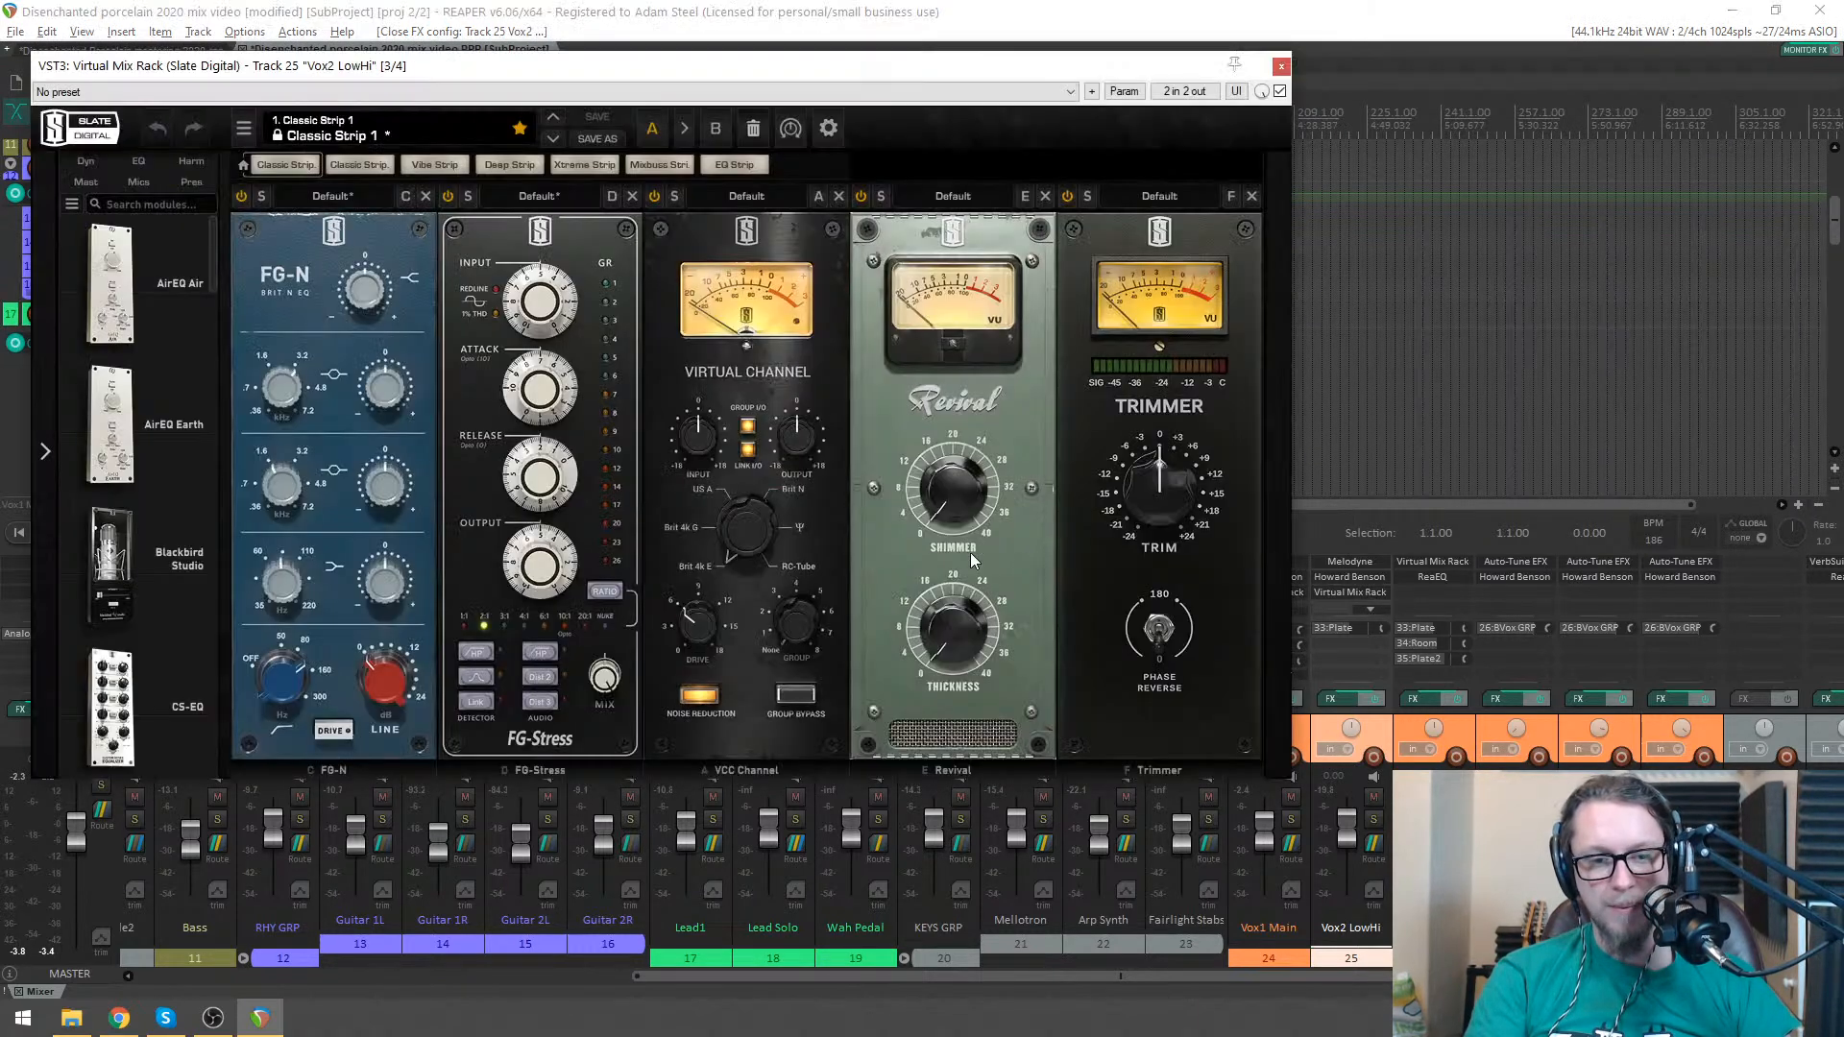
click(1282, 67)
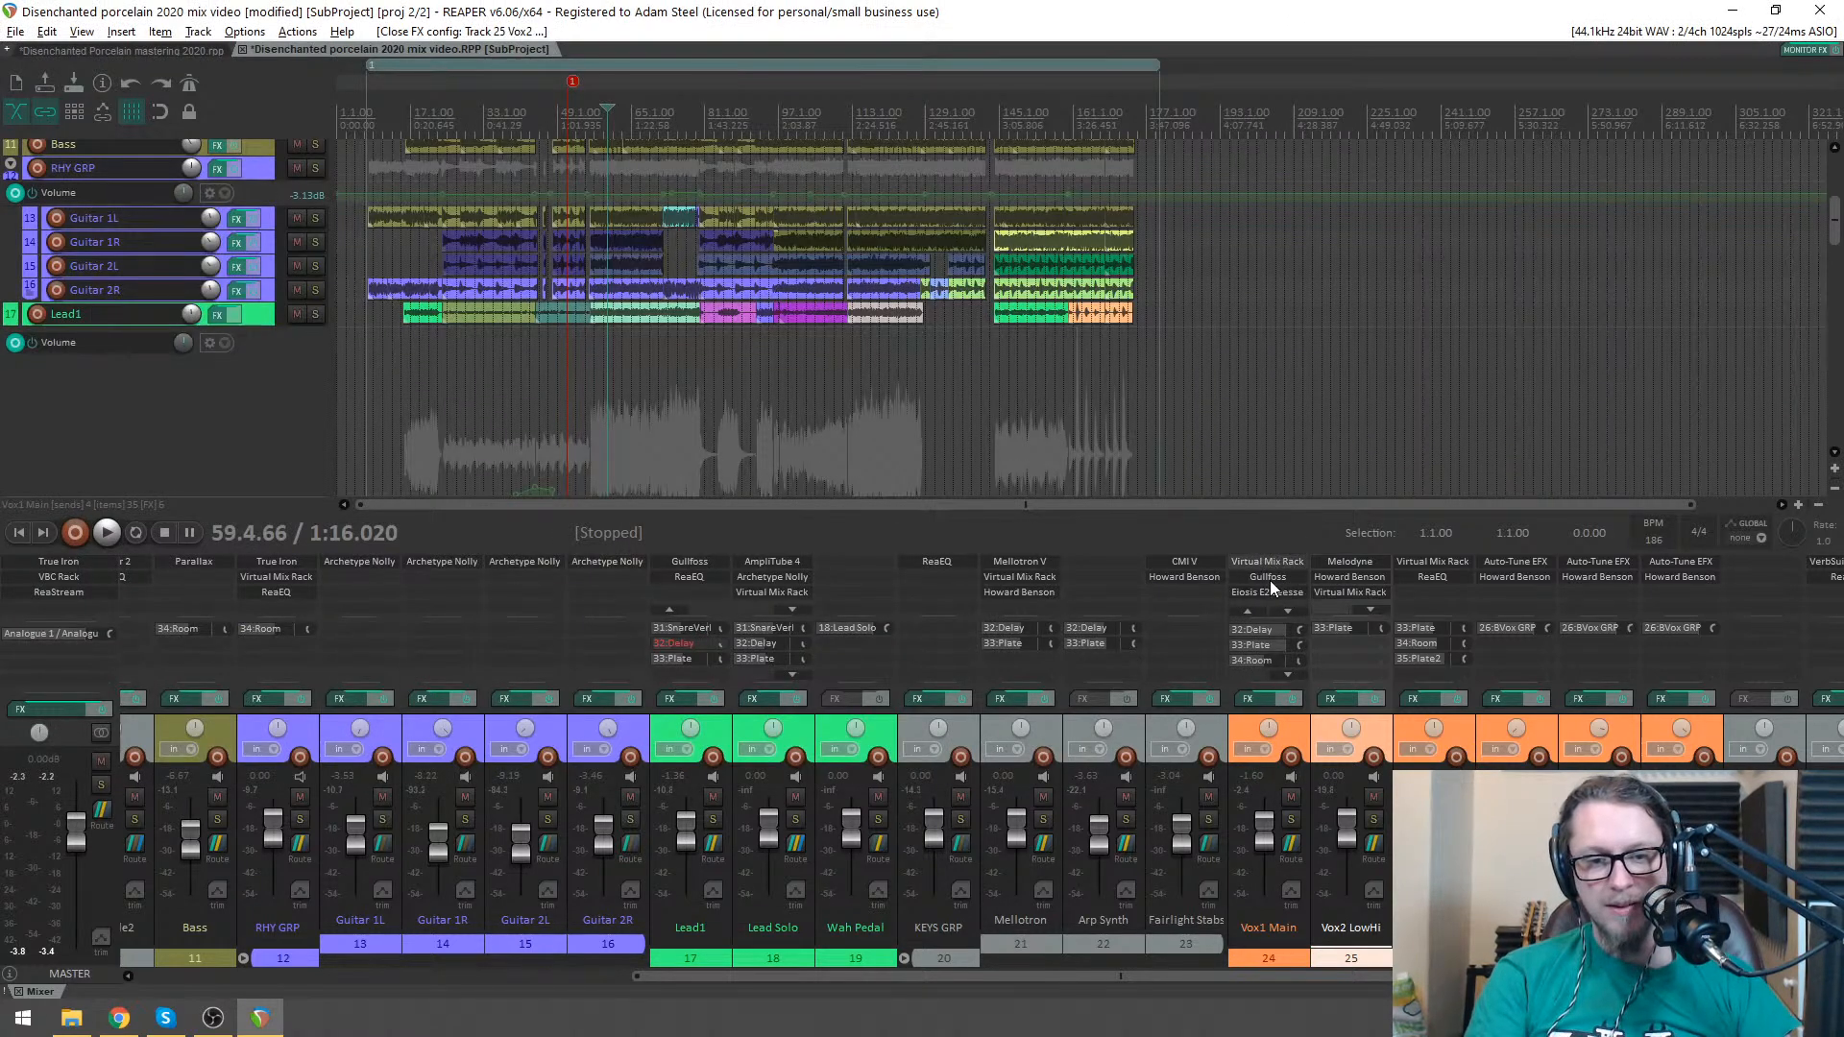
click(1267, 576)
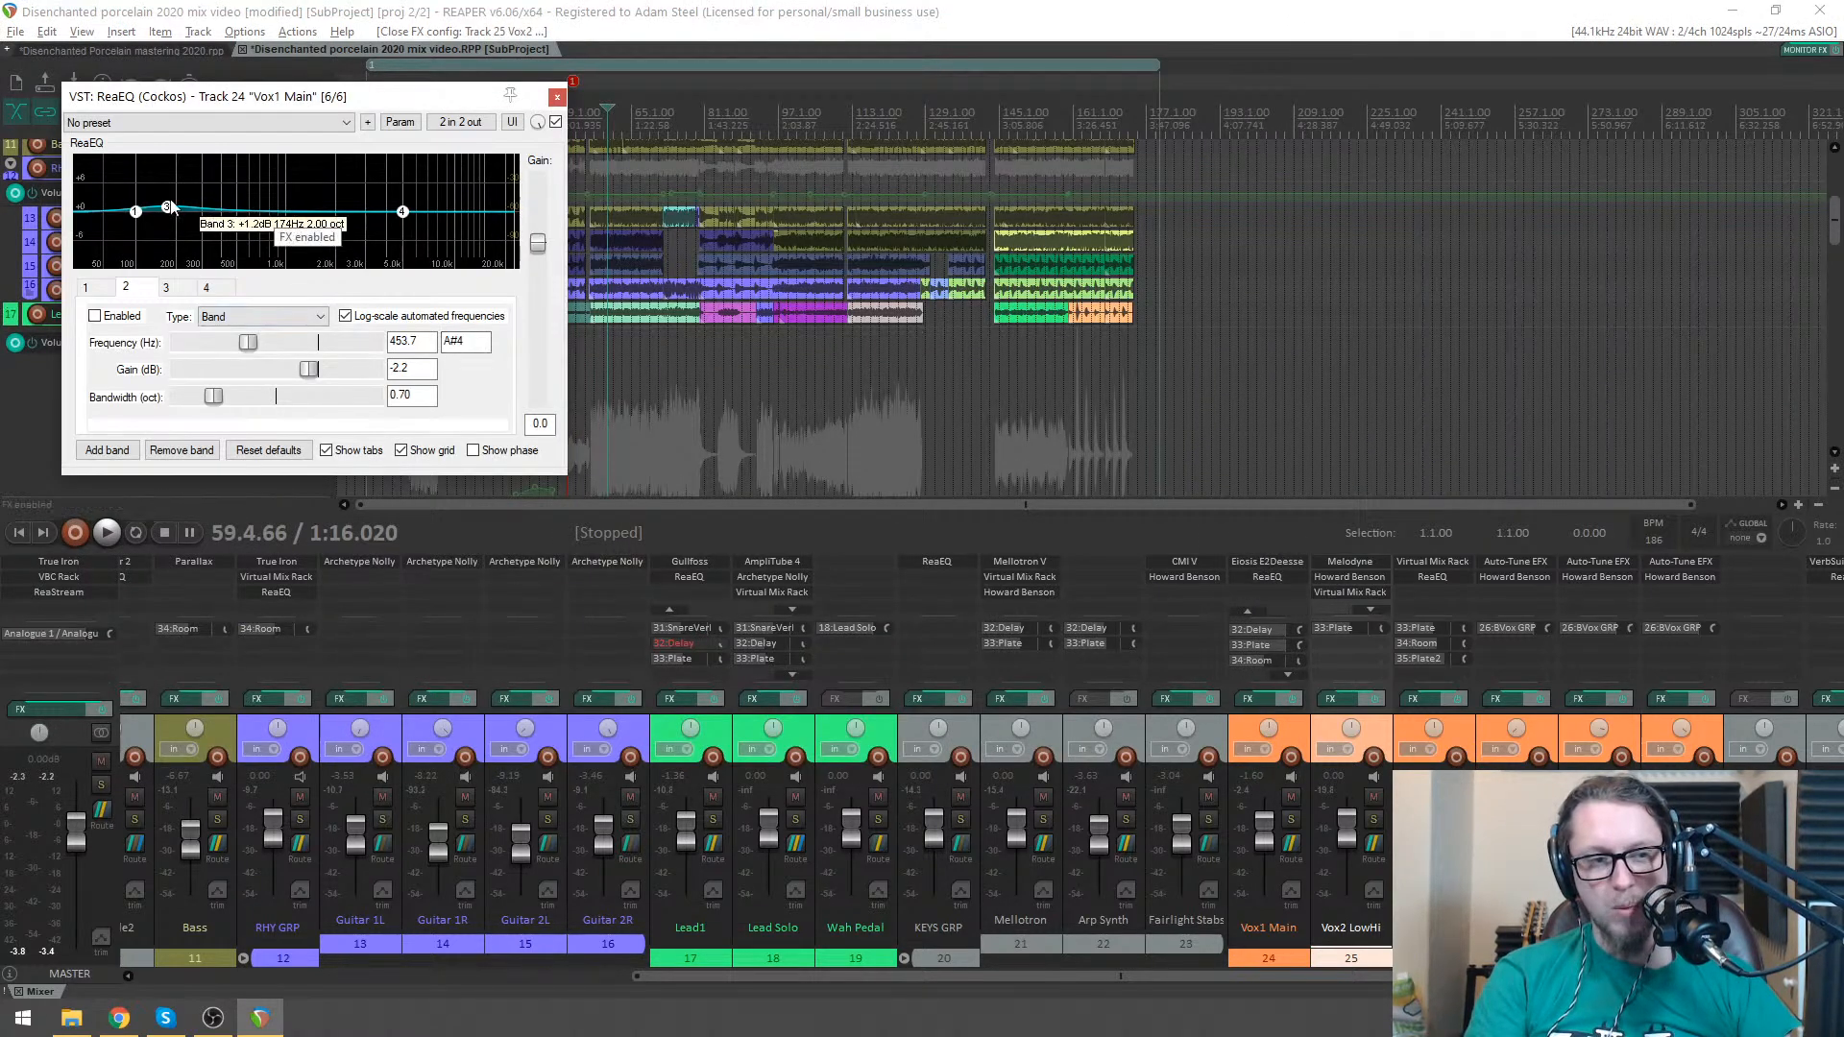
click(557, 98)
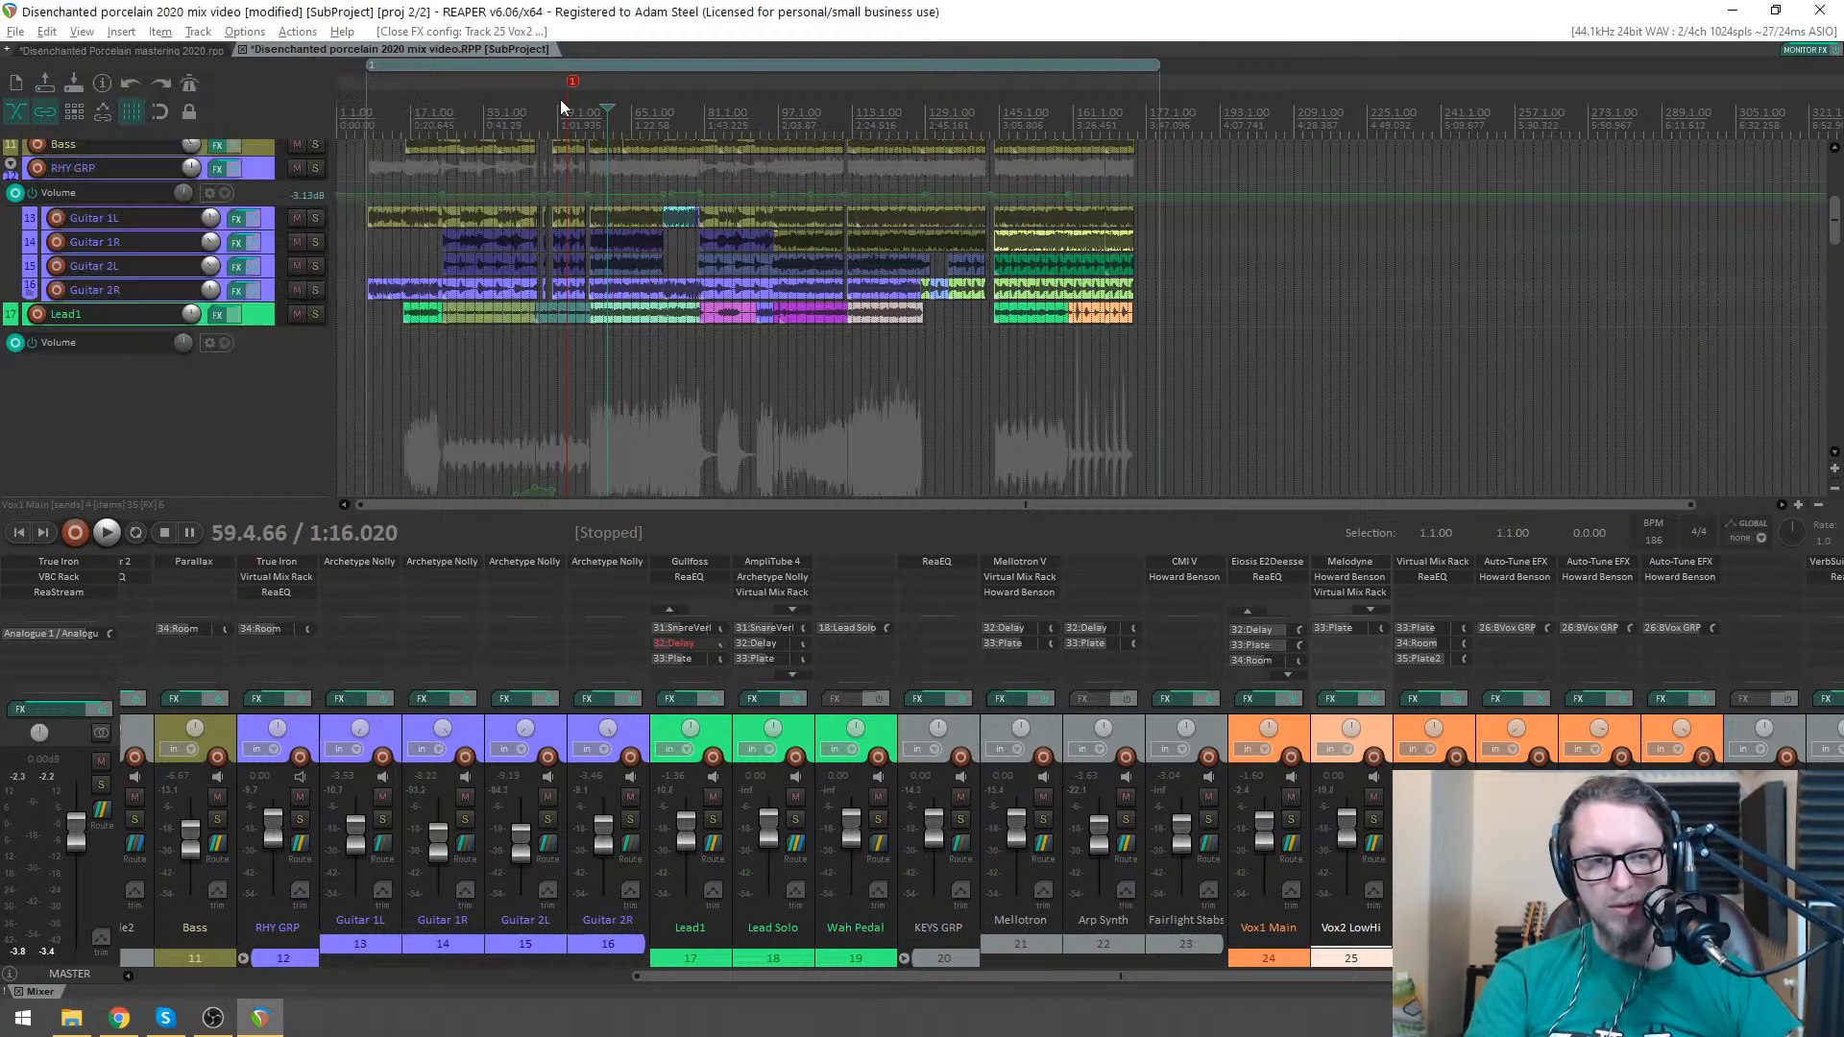
- Audition the mix with the drum tracks in view and raise the Kick track's volume slightly
key(space)
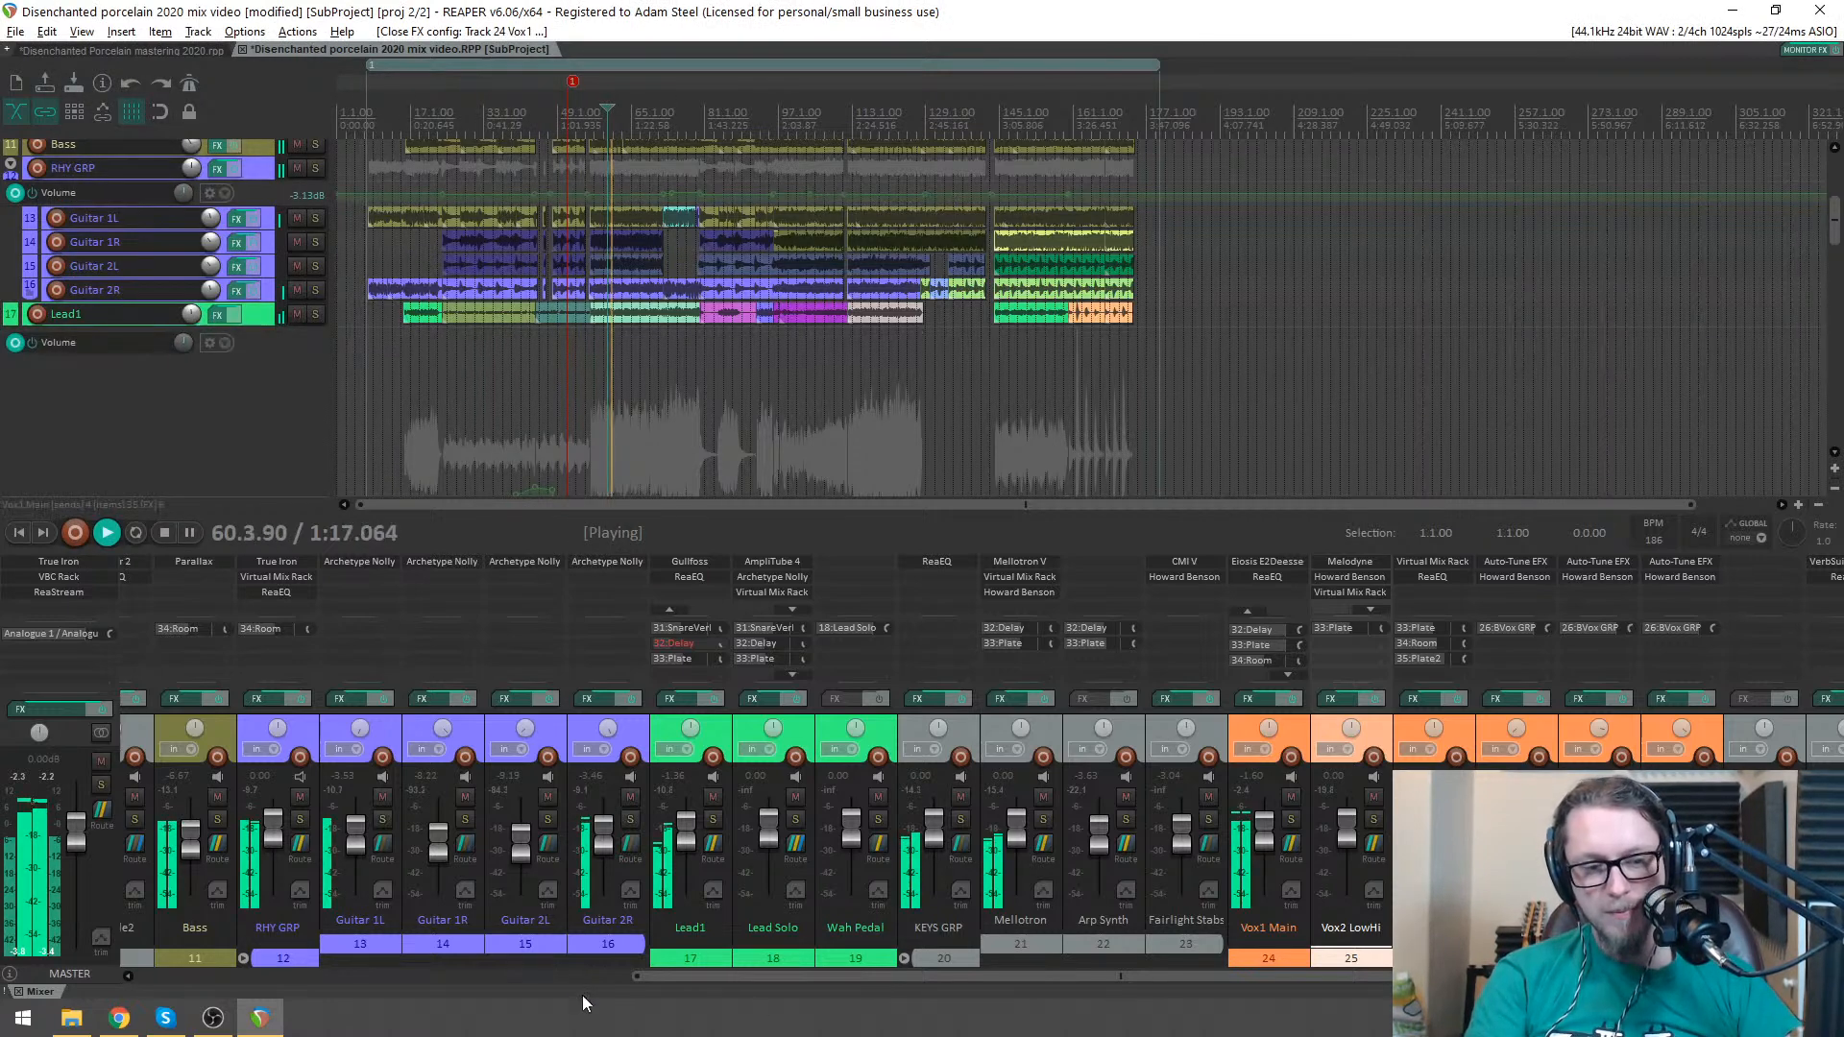
drag(771, 980, 280, 979)
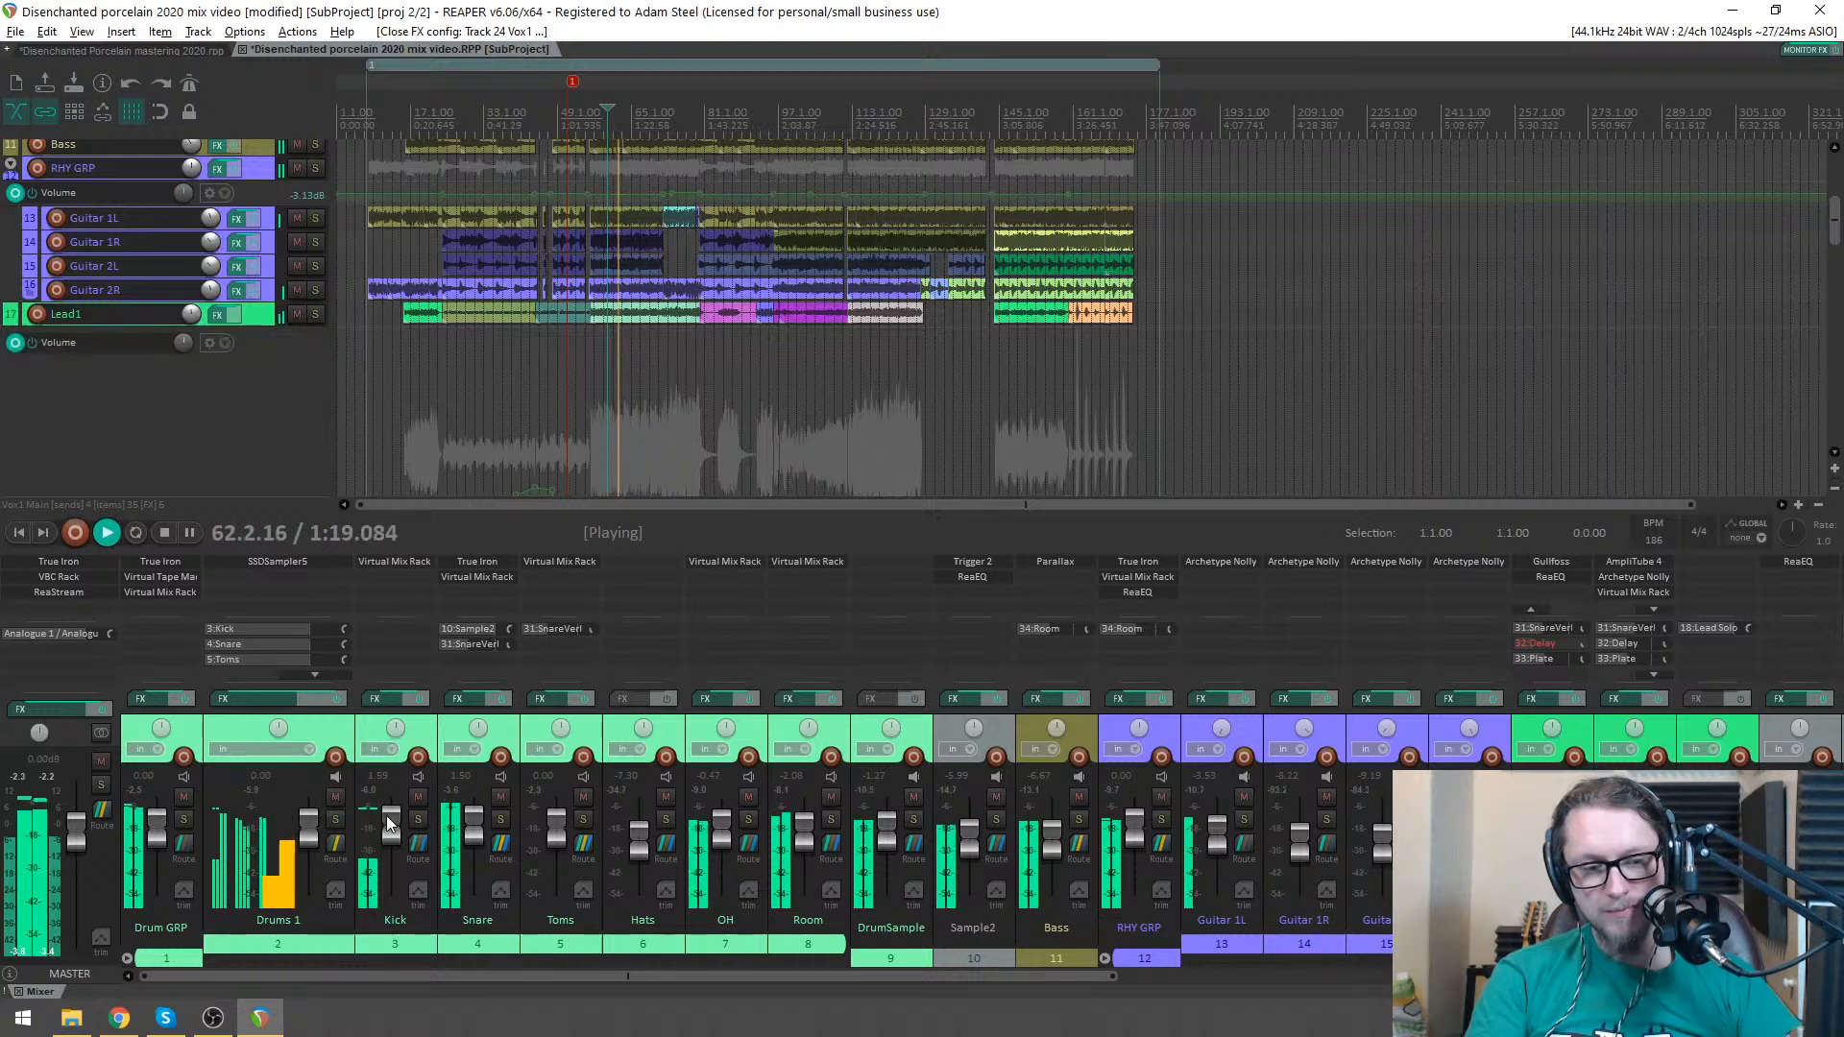
mouse_move(392, 823)
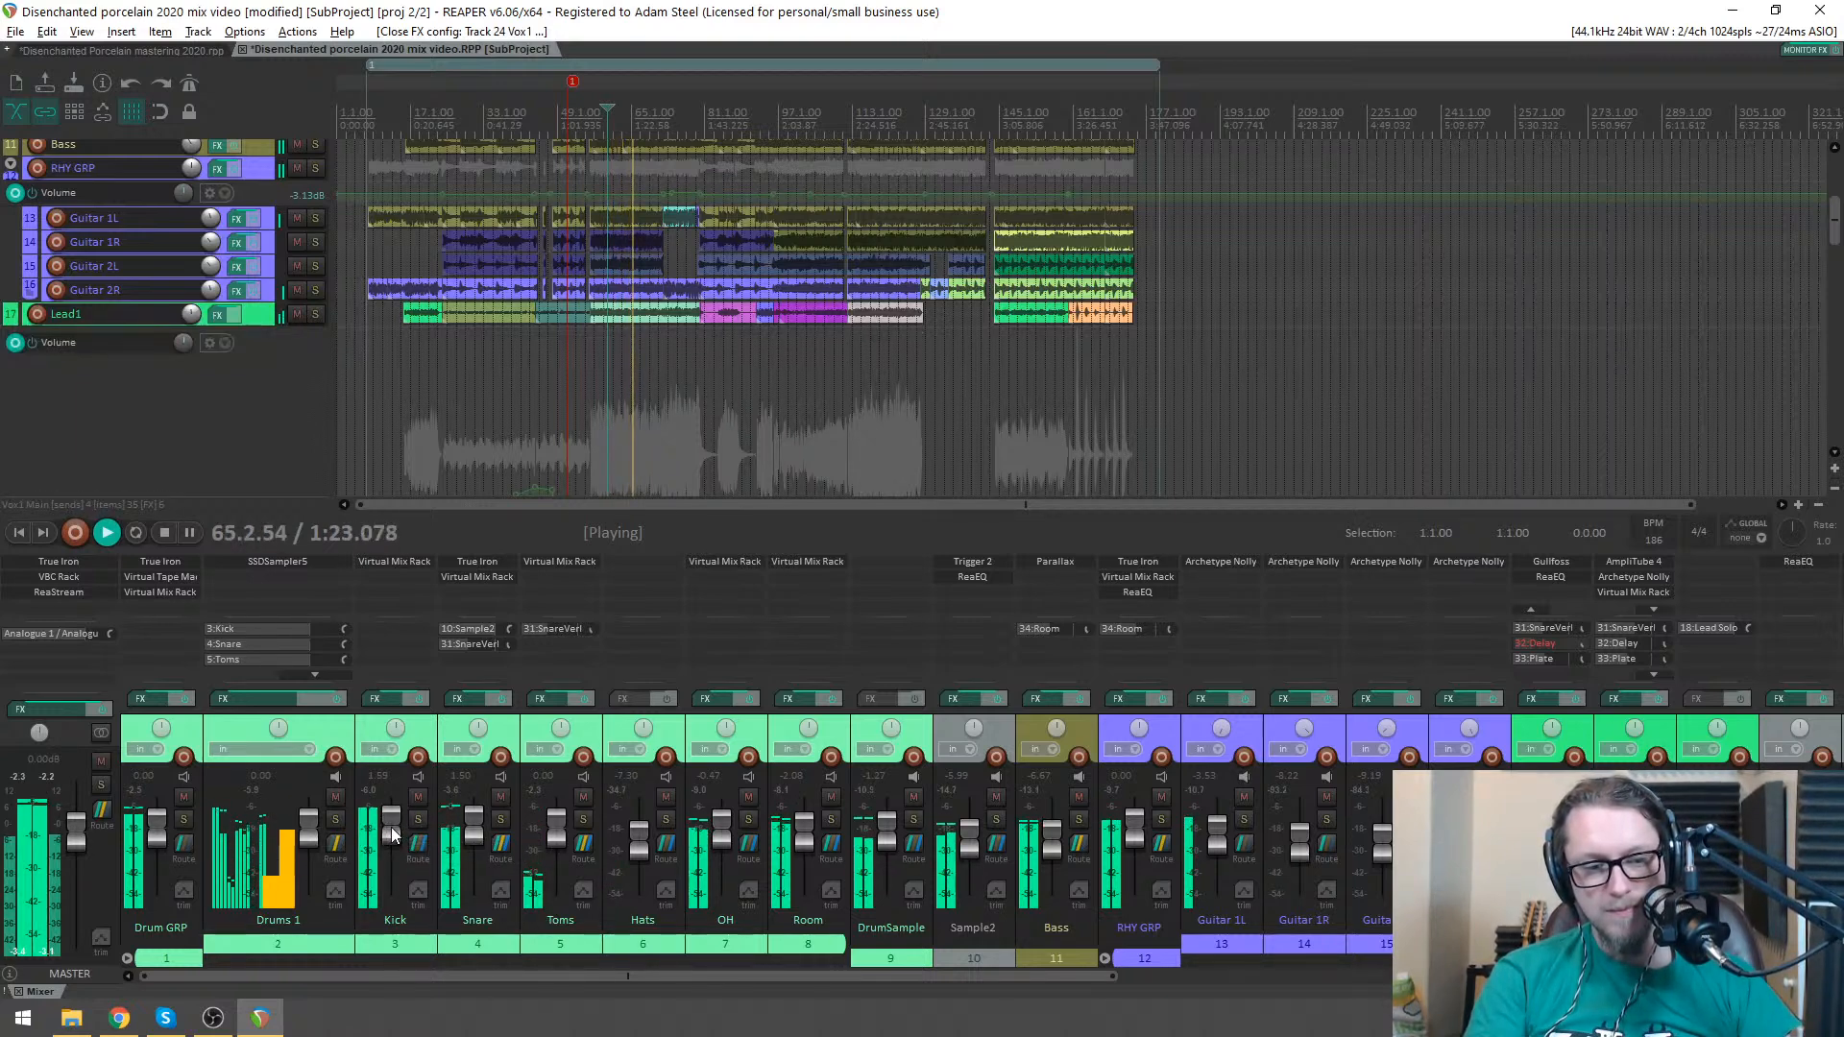
key(space)
scroll(392, 828, up, 4)
scroll(394, 826, up, 1)
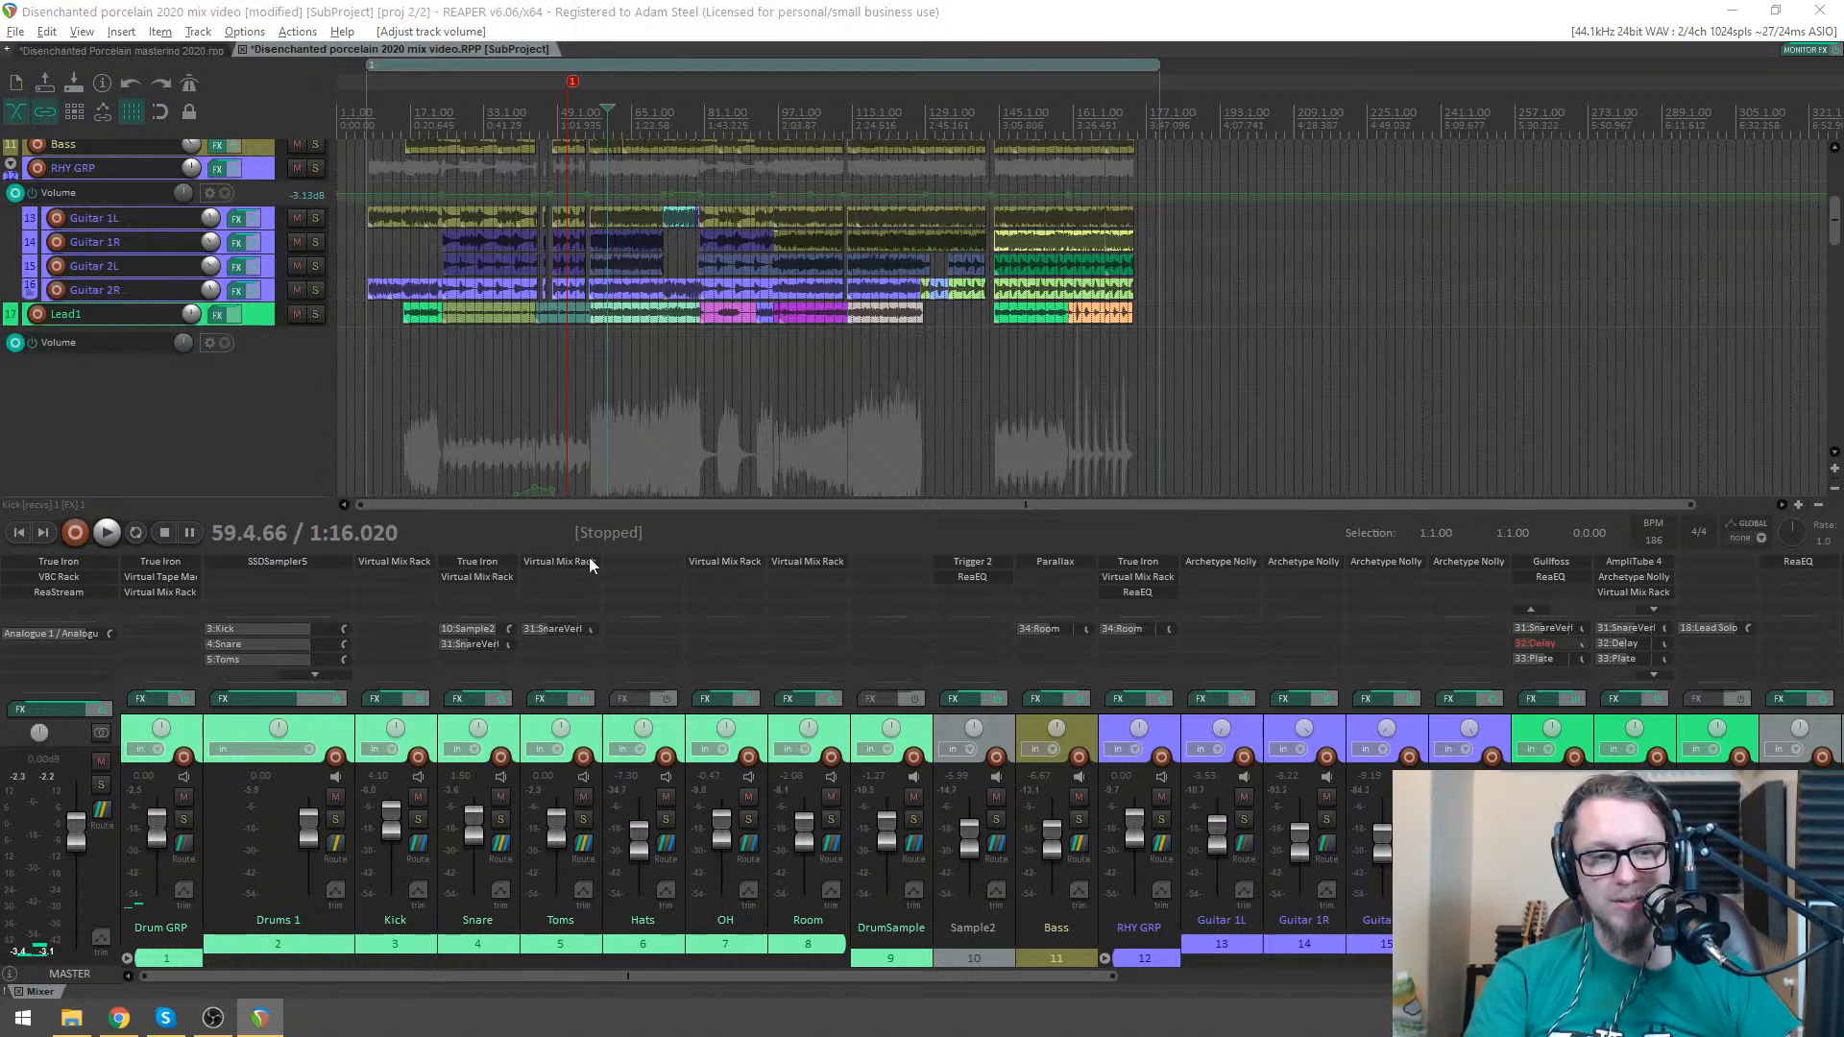
- Adjust the FG-N upper-mid gain in the Snare track's Virtual Mix Rack and audition the change
drag(873, 188, 530, 75)
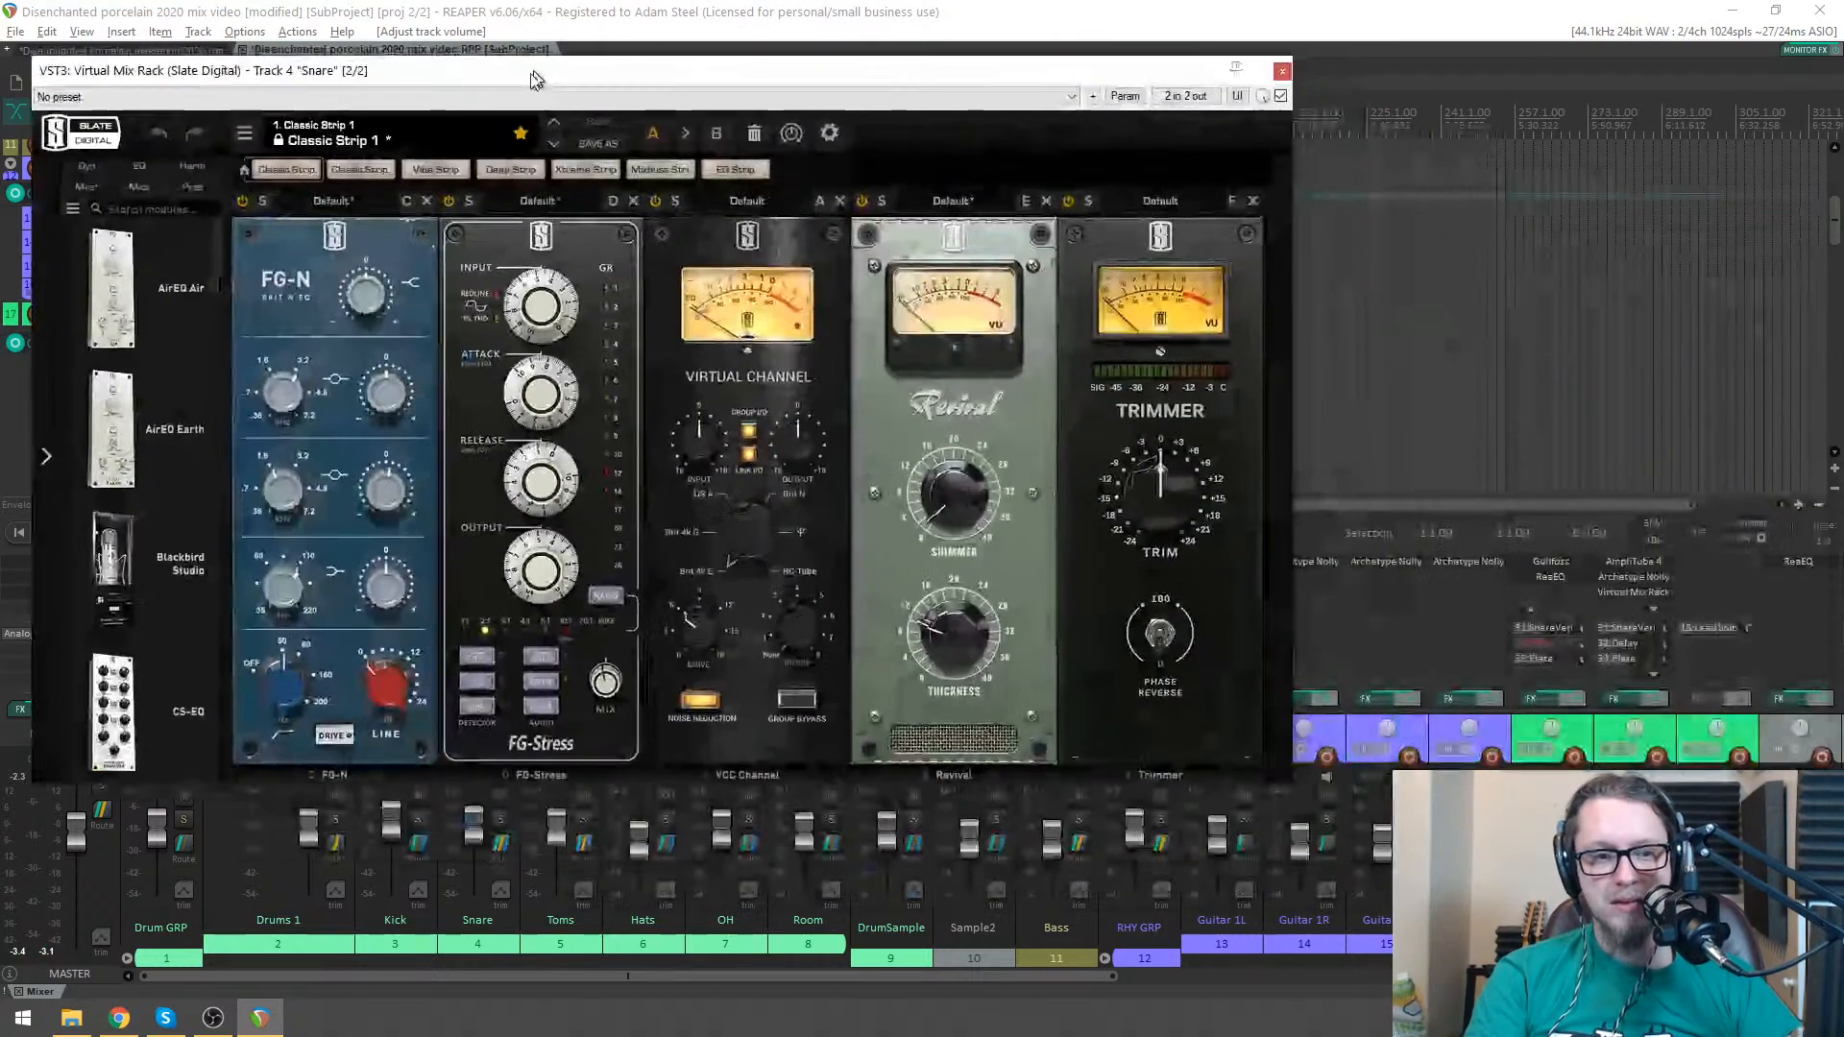
mouse_move(379, 399)
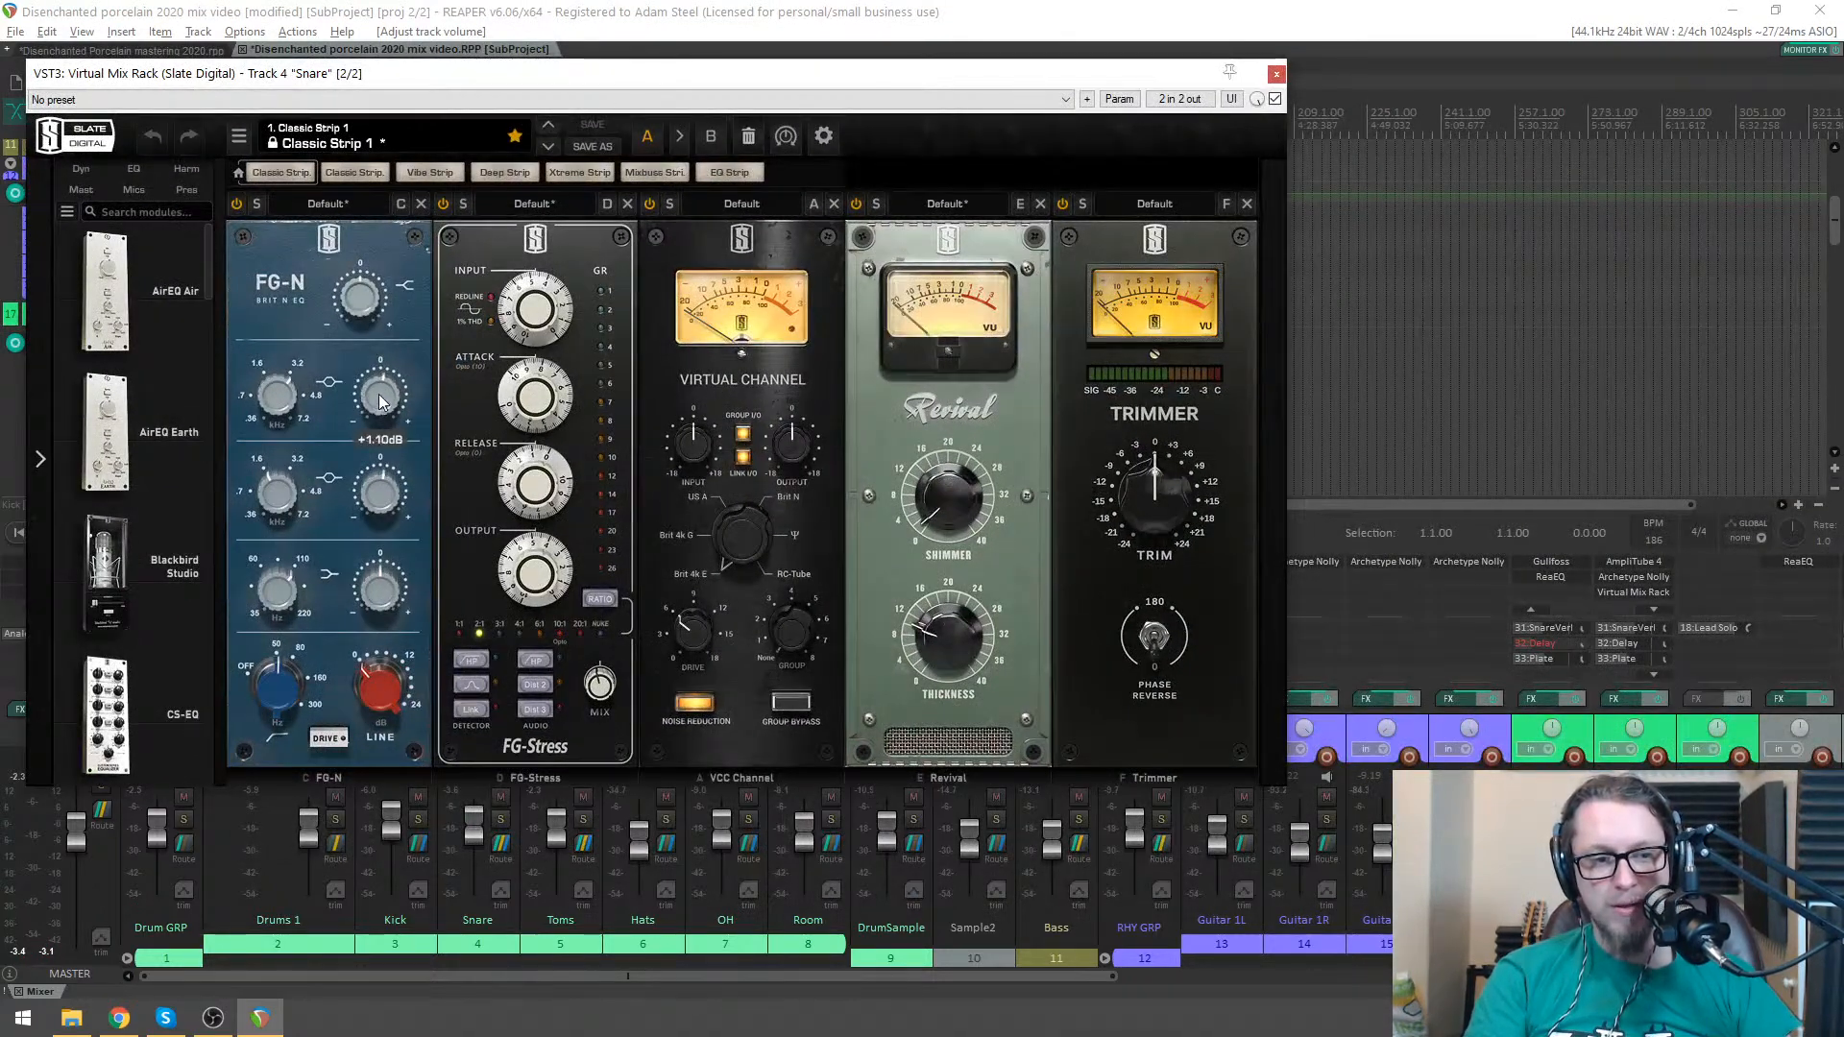
key(space)
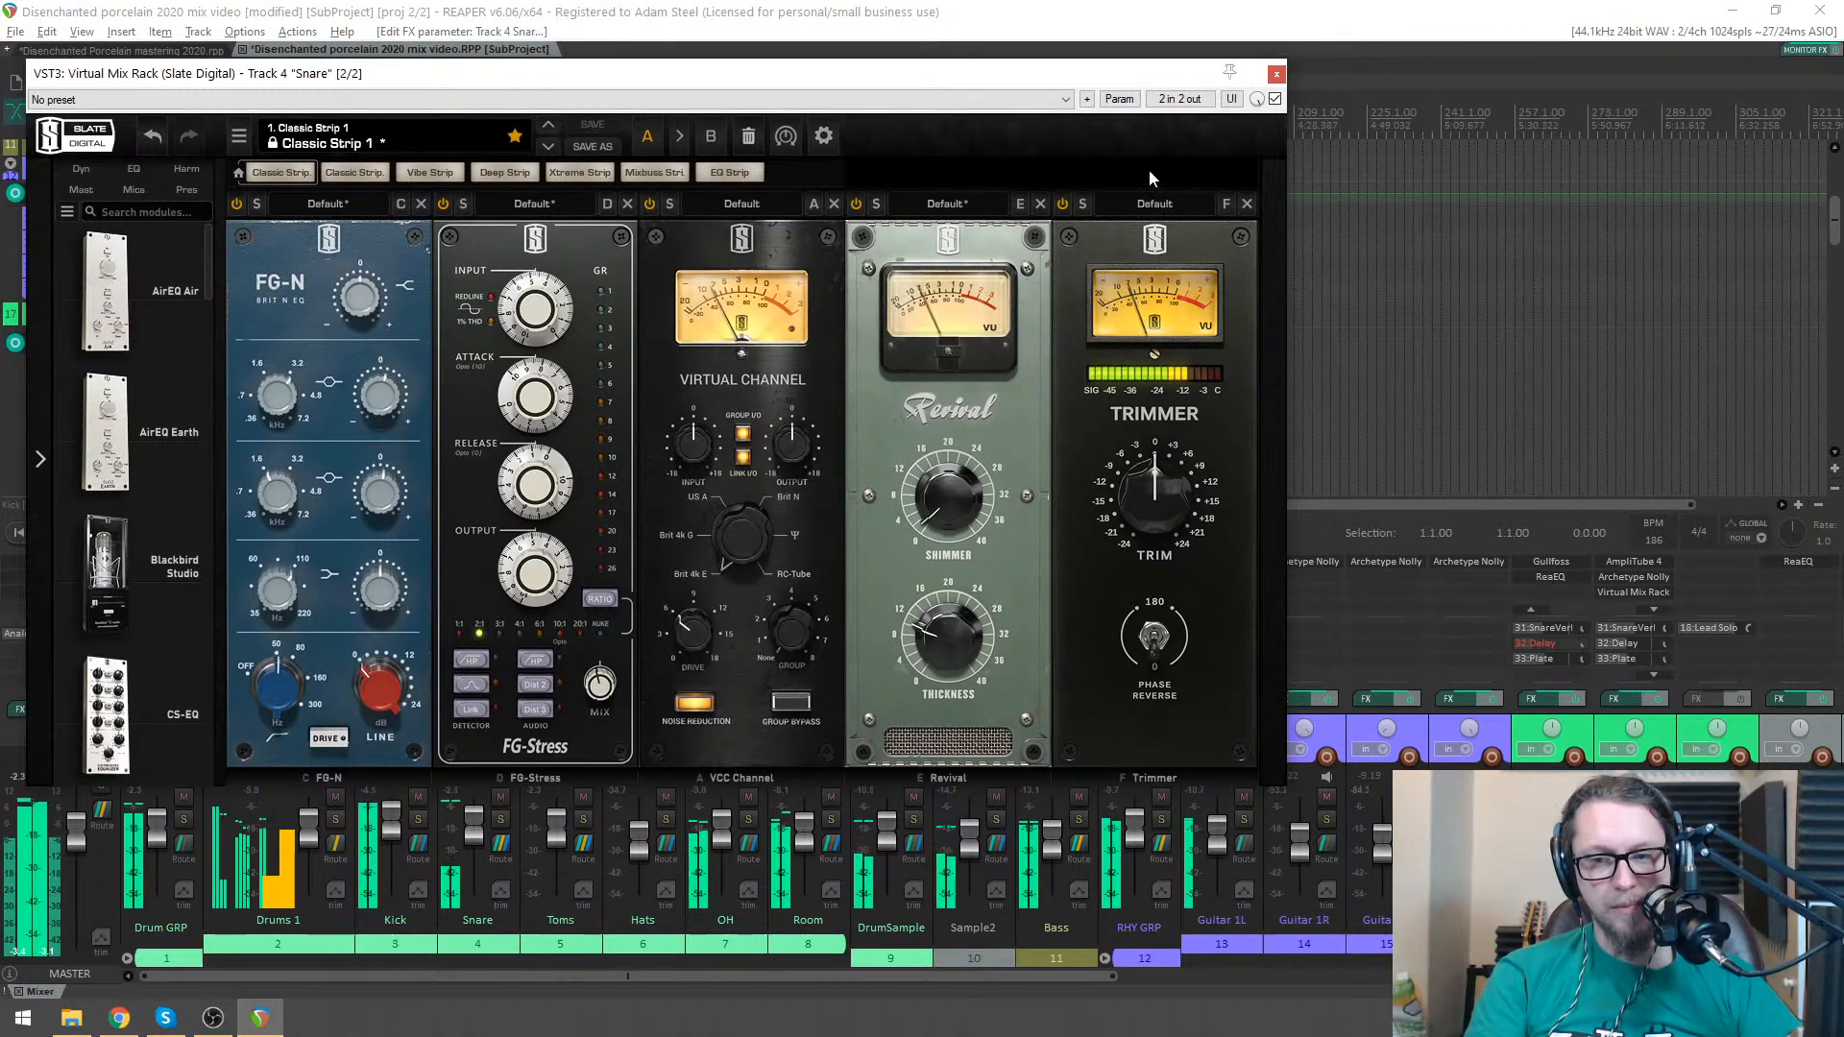
key(space)
click(1276, 74)
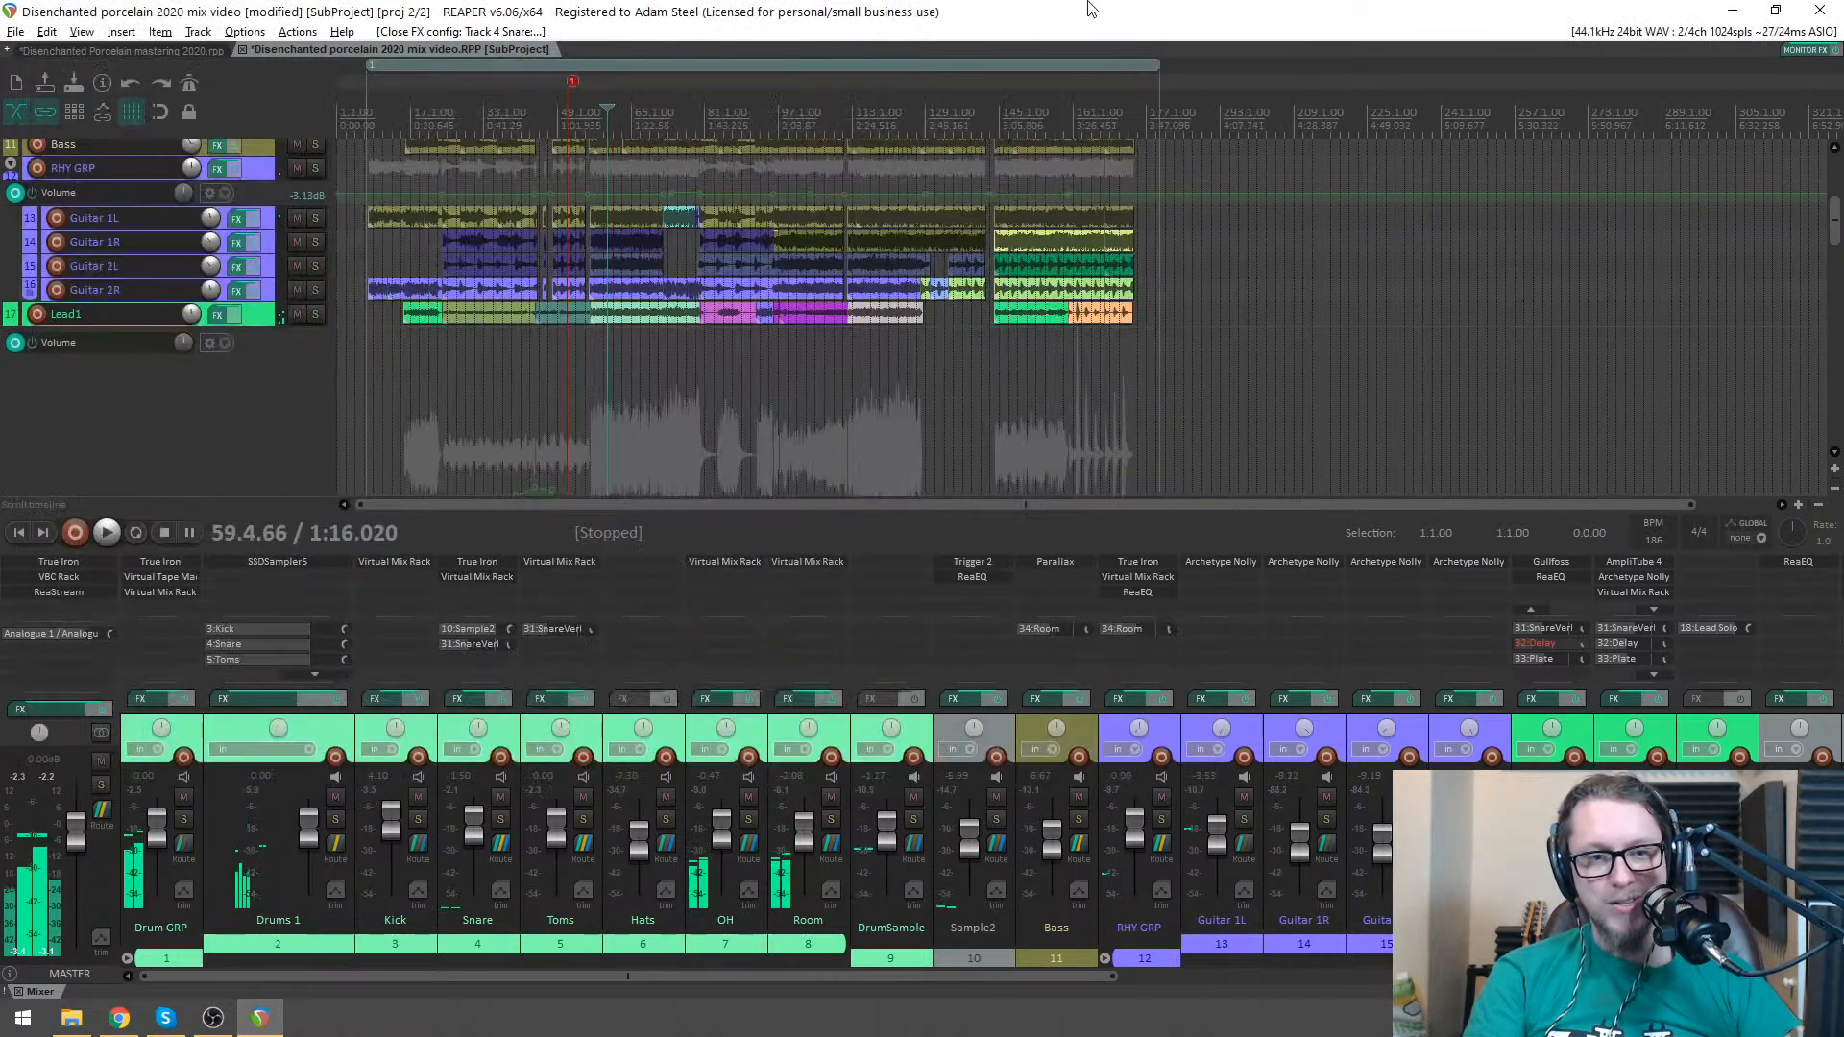
- Save the mix subproject and cancel the proxy render that the save starts
key(ctrl+s)
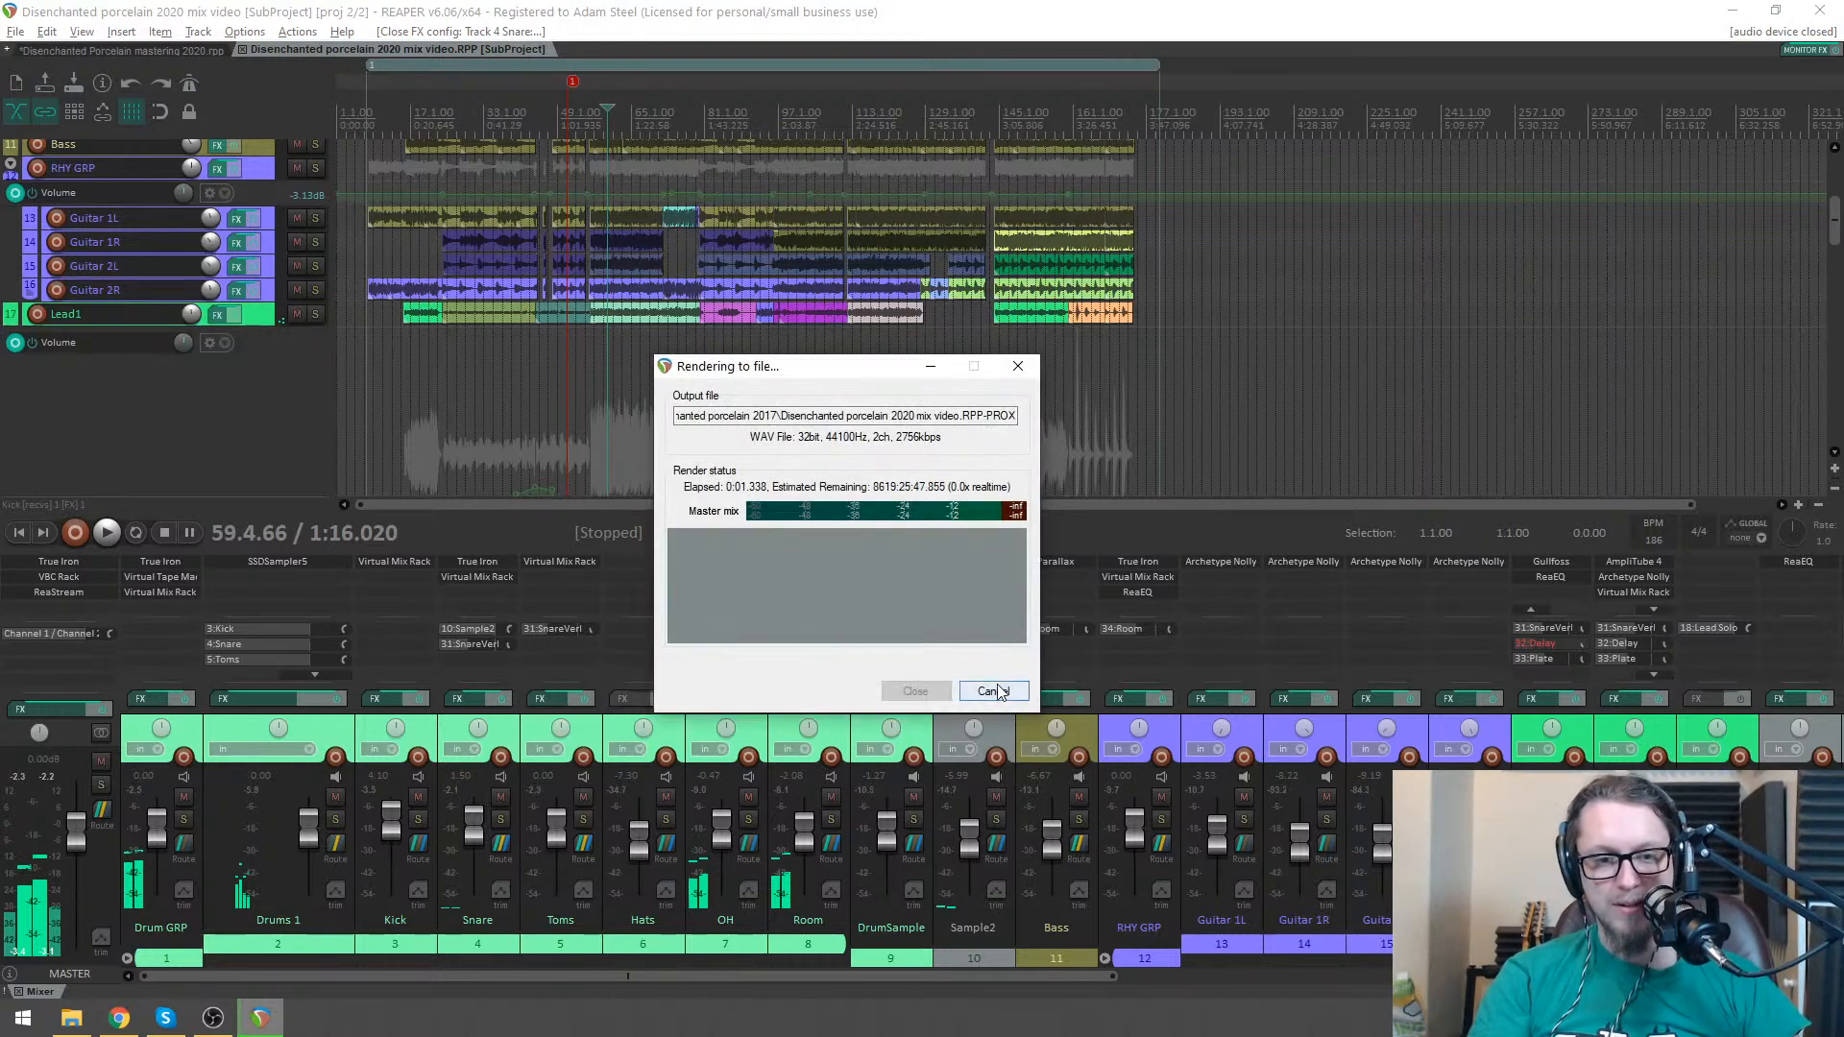
click(993, 692)
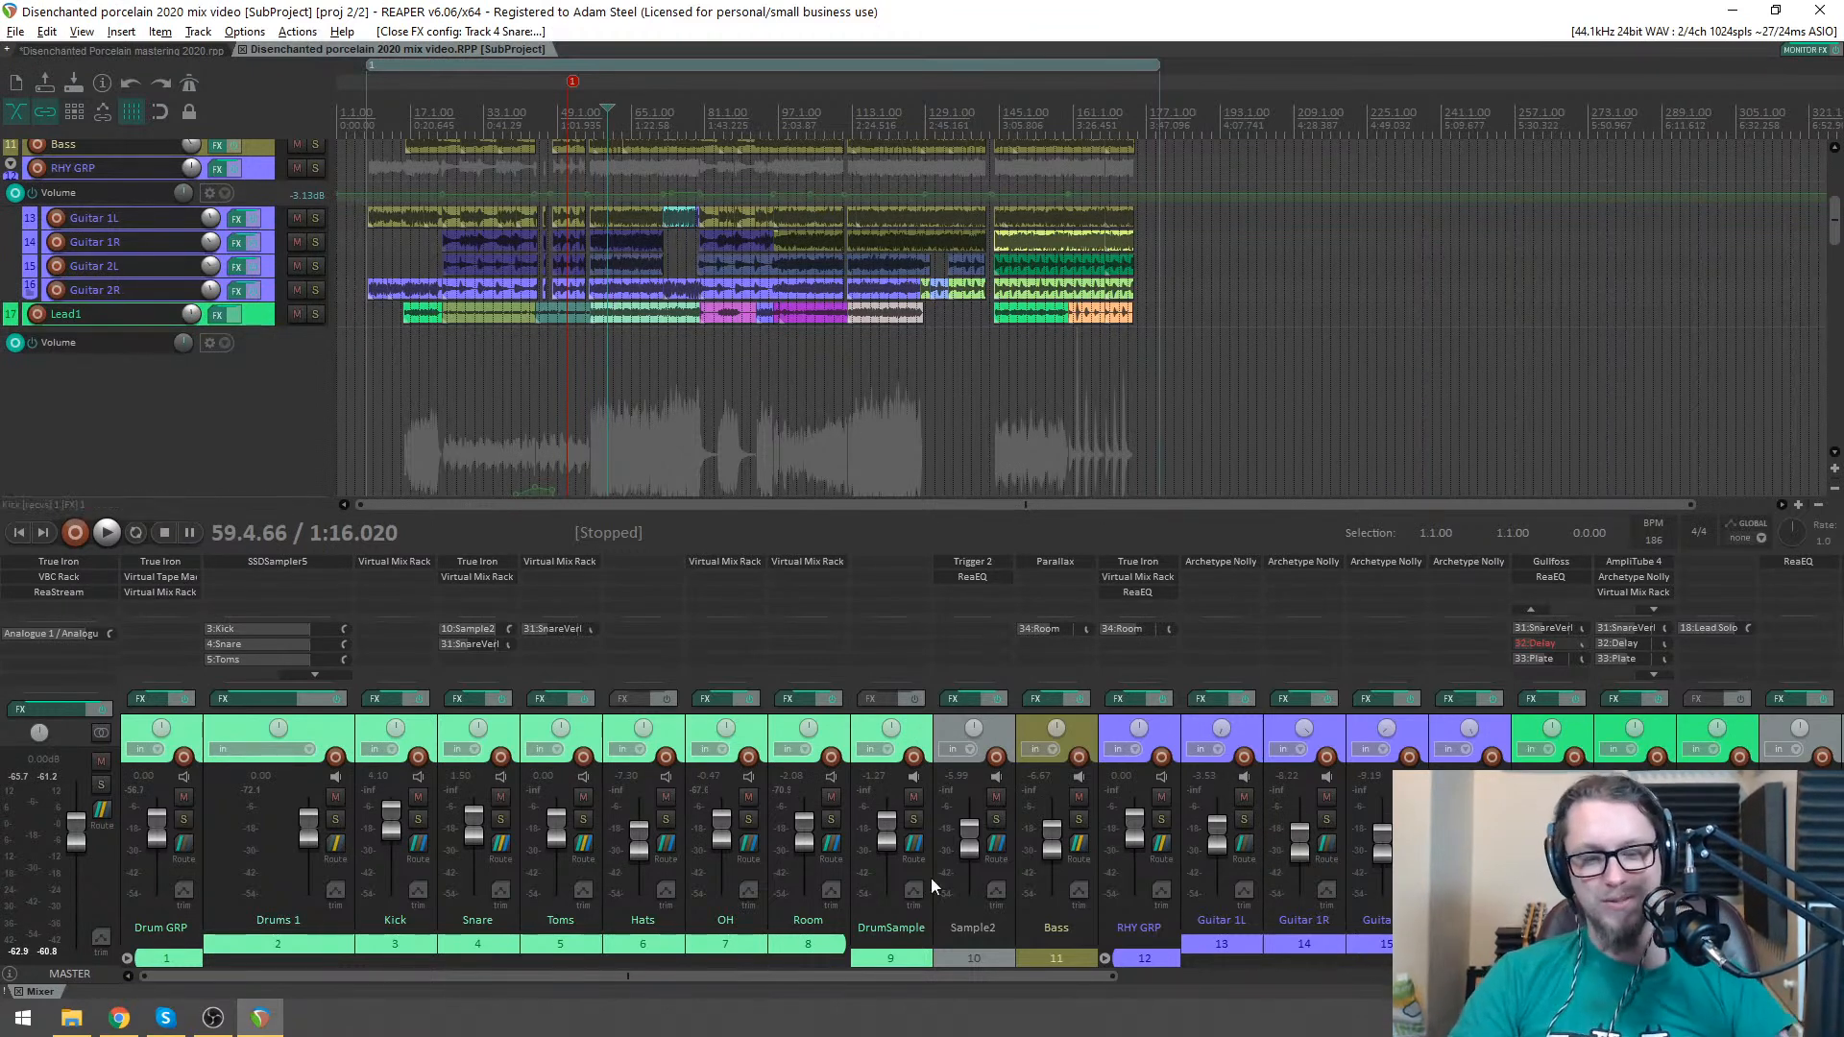
drag(850, 978, 1038, 1001)
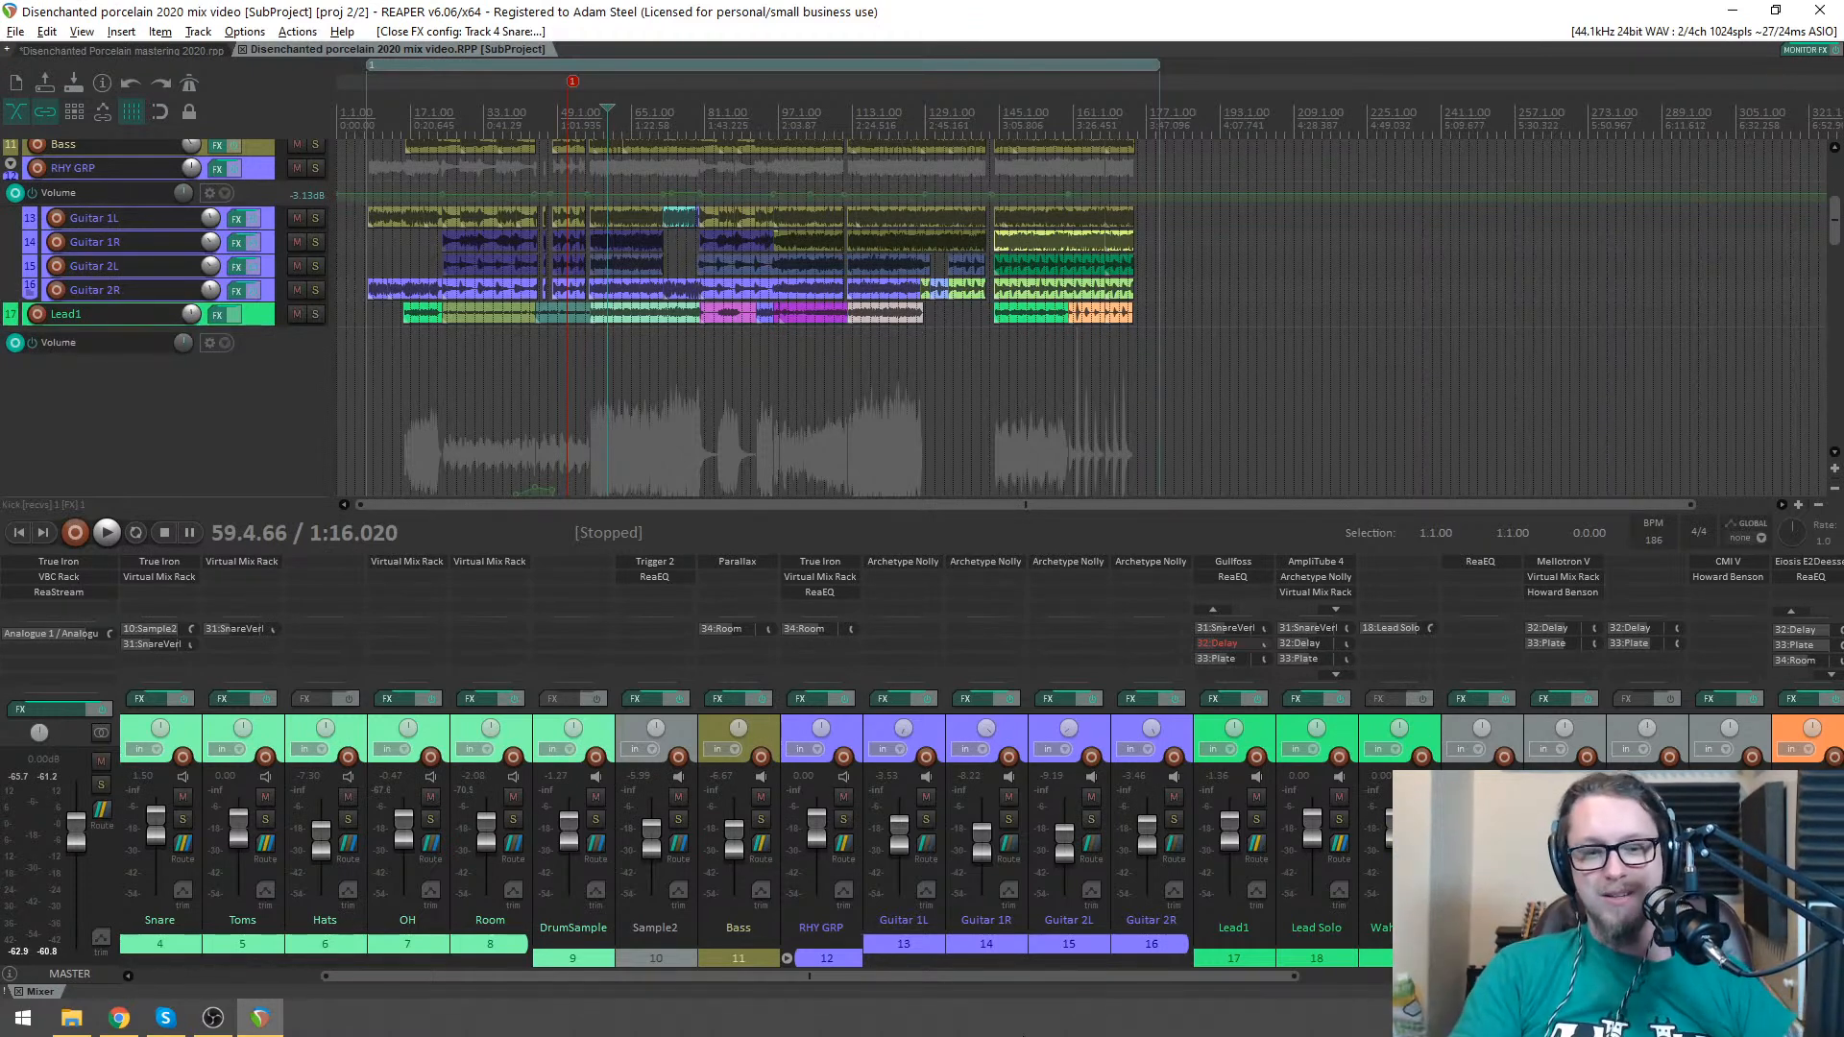
drag(1189, 976, 730, 979)
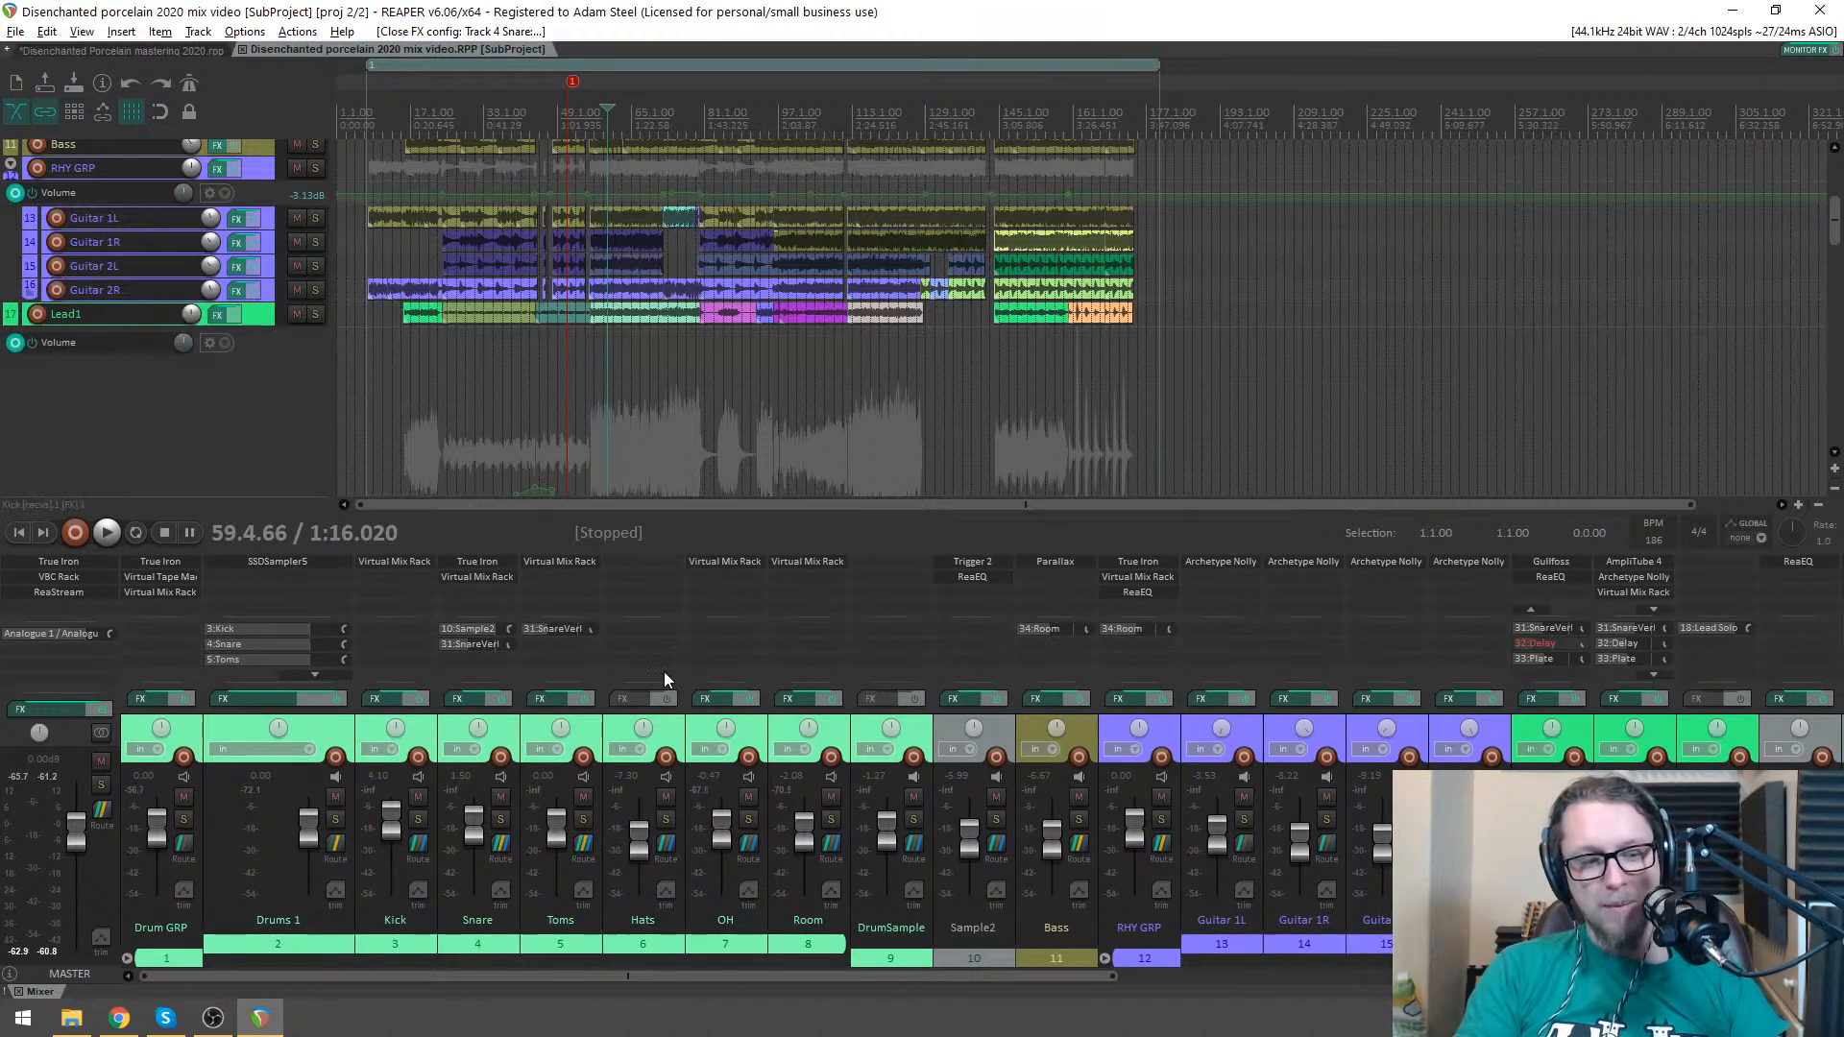
- Check the song's ending around bar 162 in the mix, and reopen the subproject from its item in the mastering project
click(707, 112)
click(1080, 122)
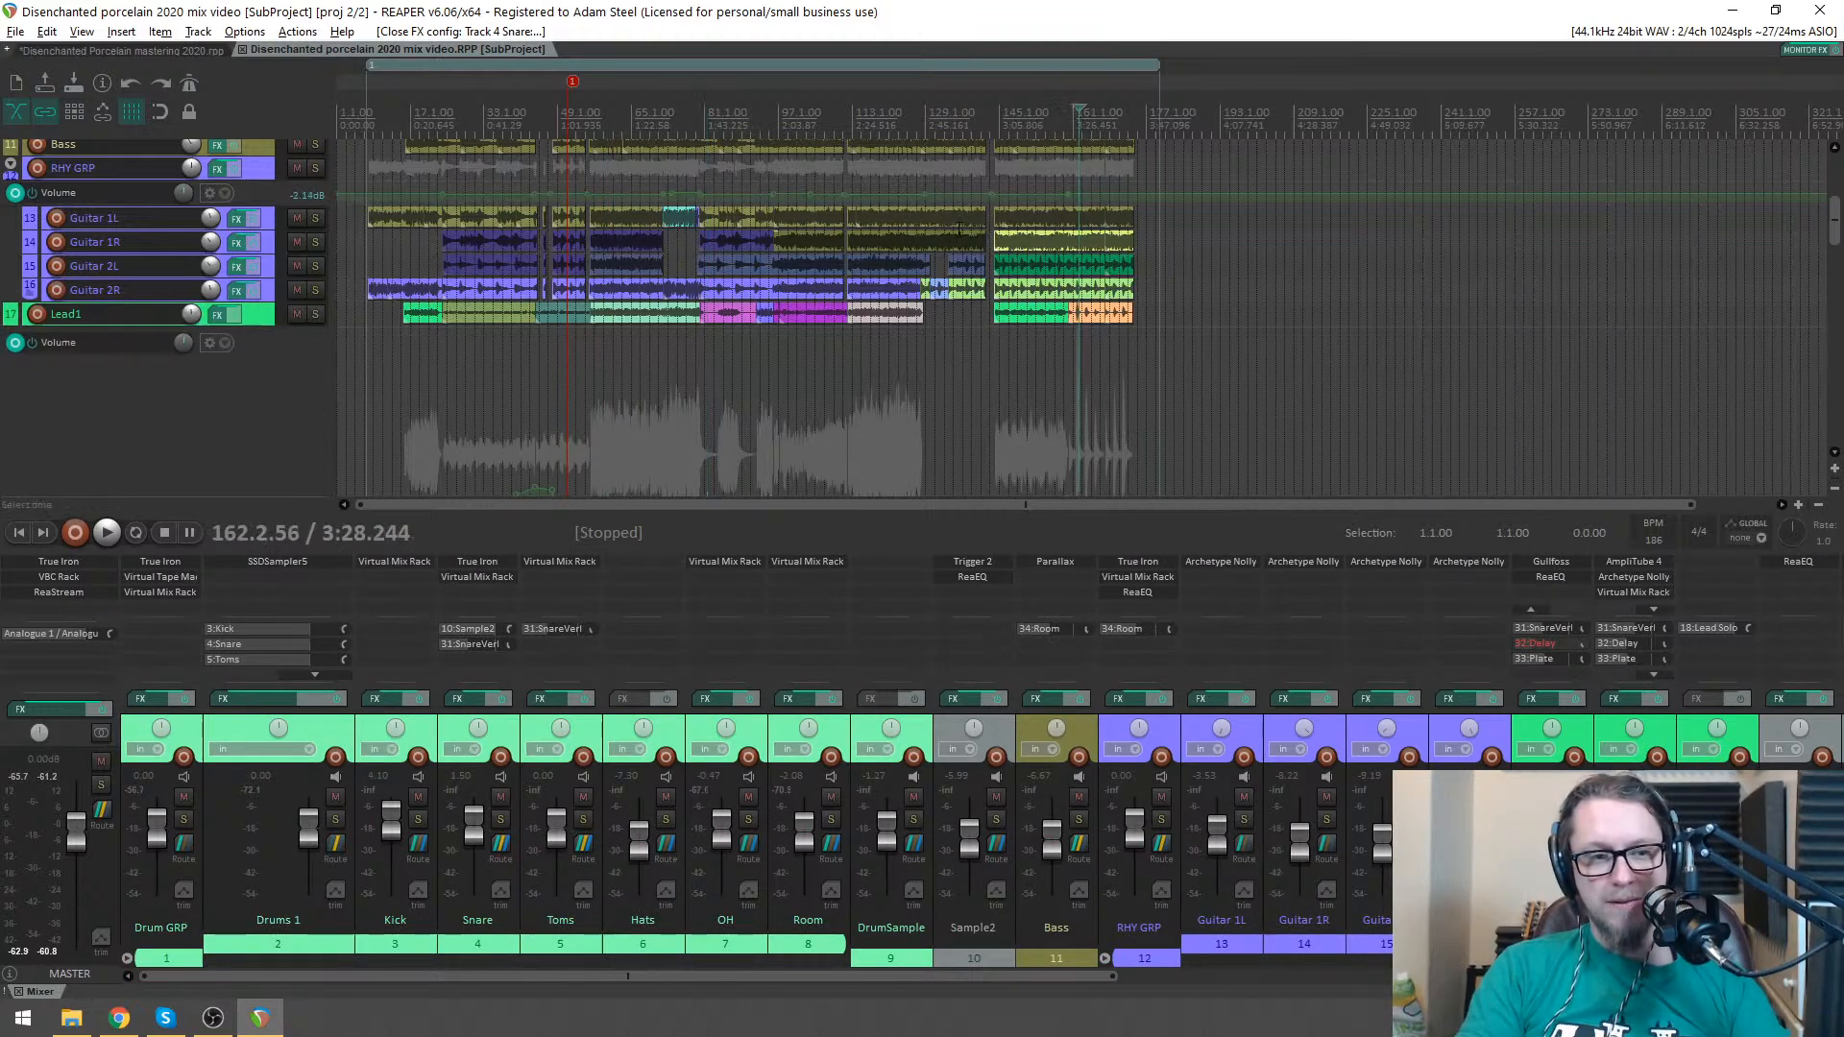
scroll(968, 249, up, 3)
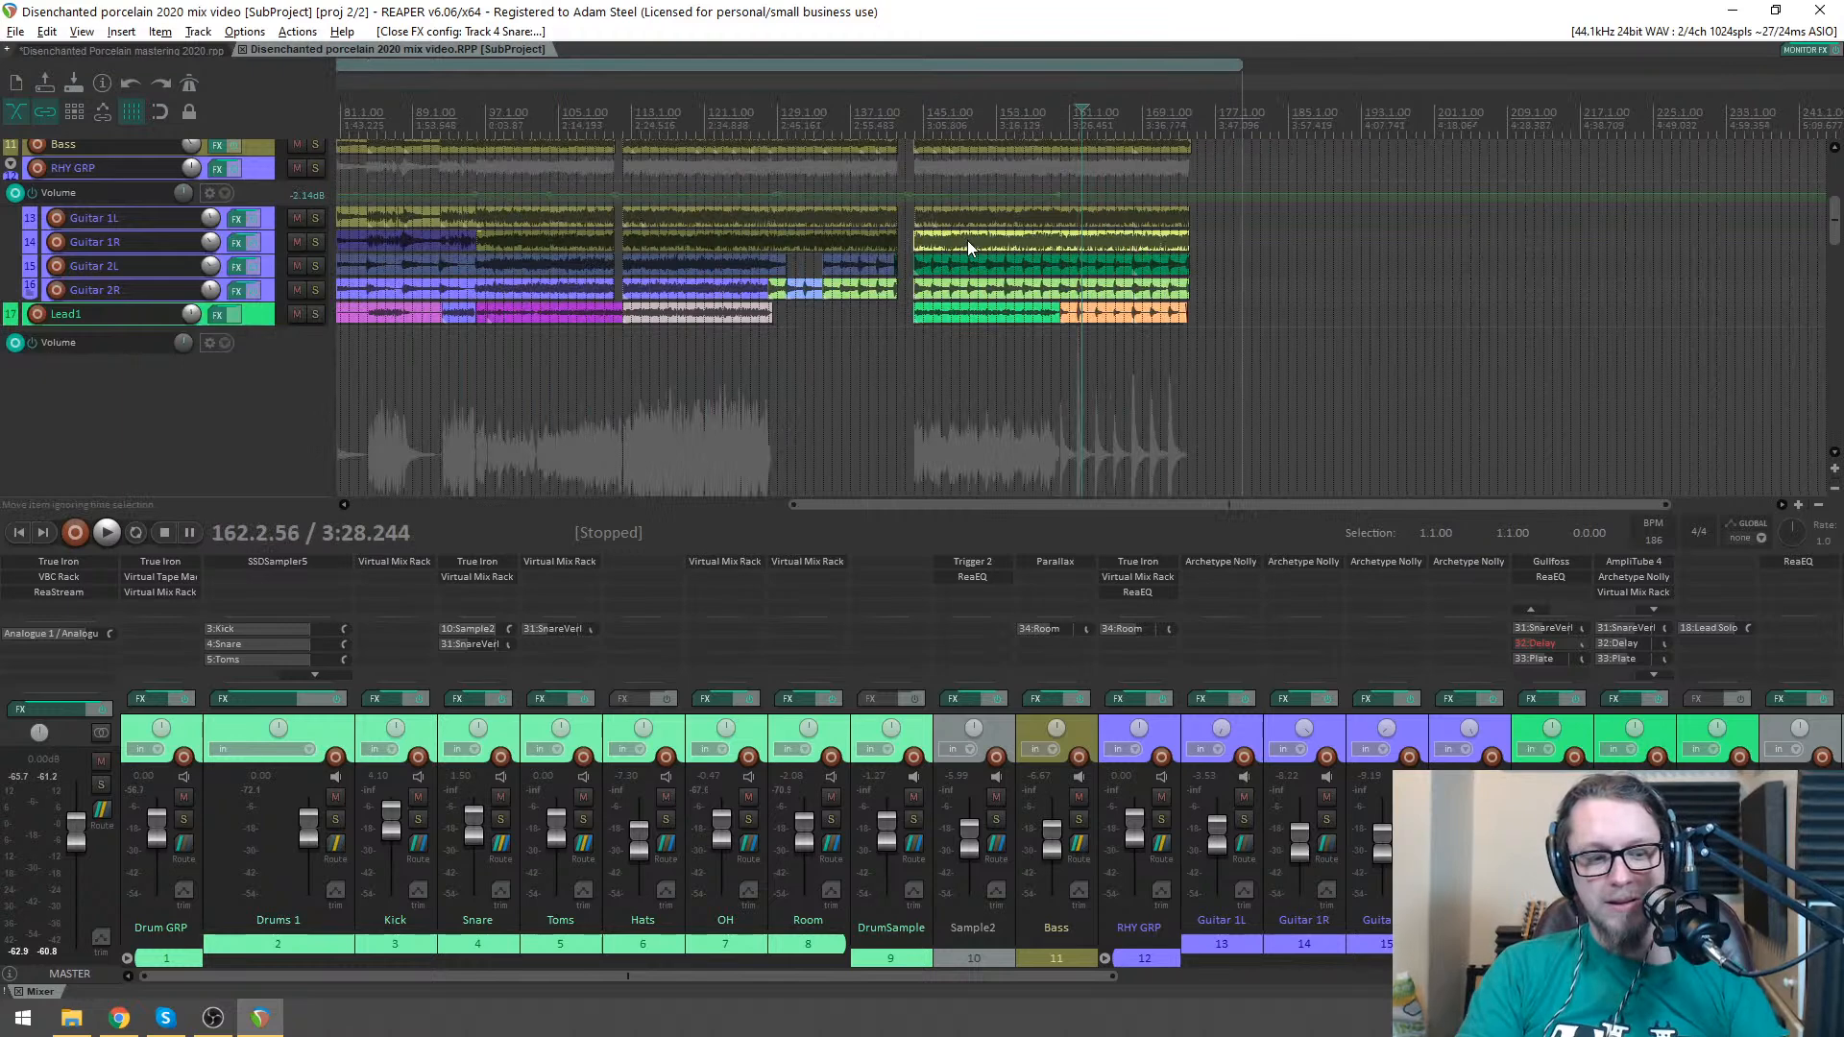
click(667, 107)
click(244, 49)
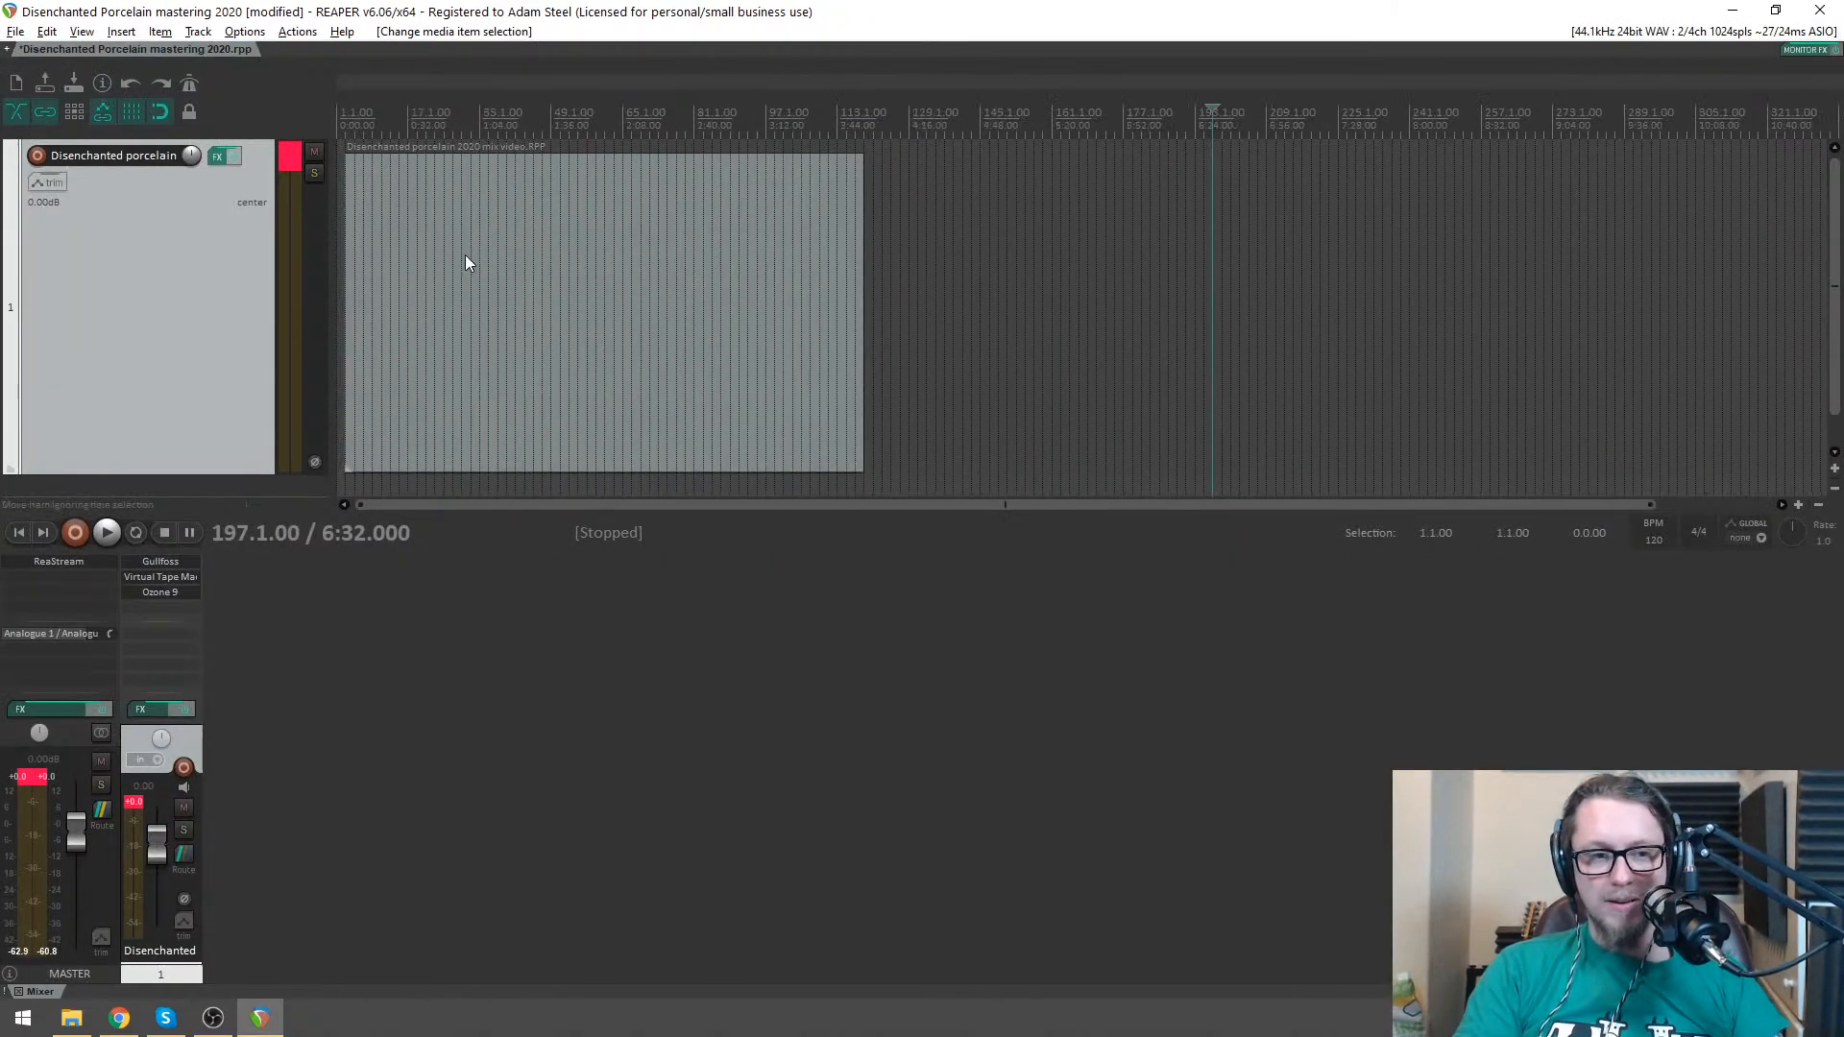
double_click(465, 256)
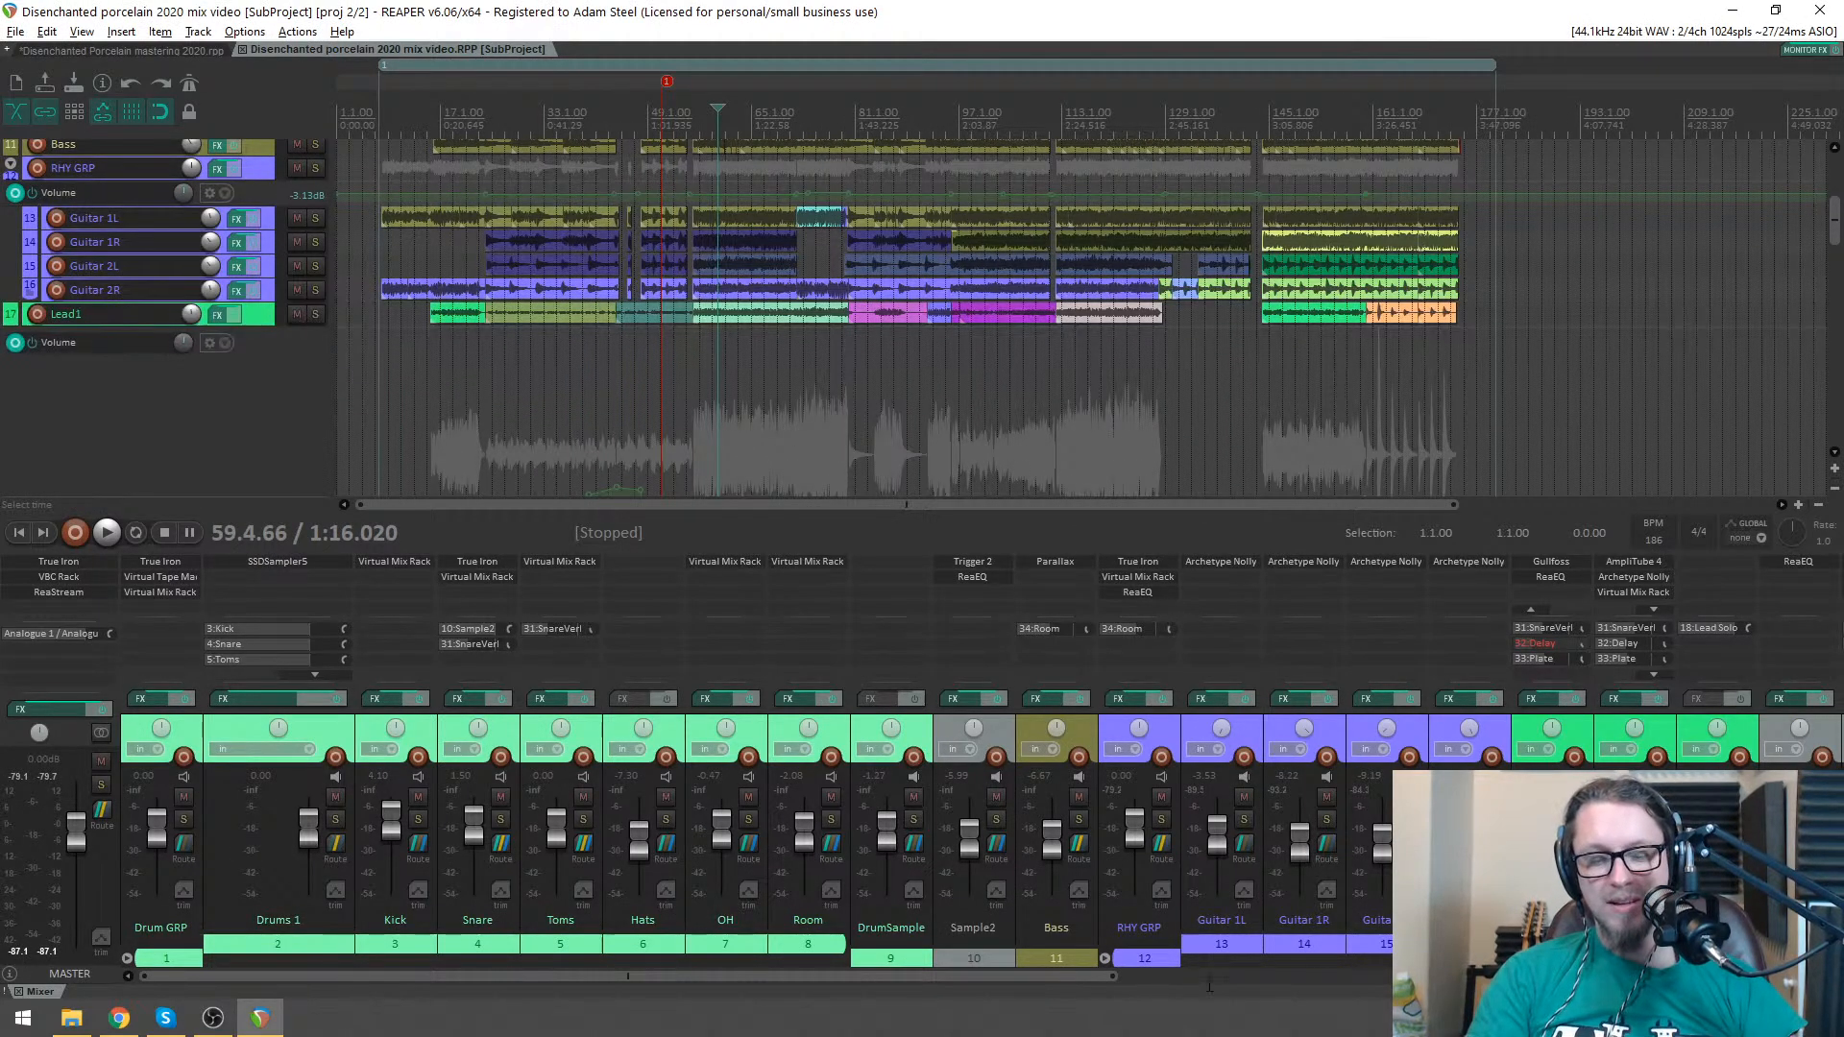
- Solo the Arp Synth track, audition it from about bar 18 and unsolo it
scroll(757, 821, right, 6)
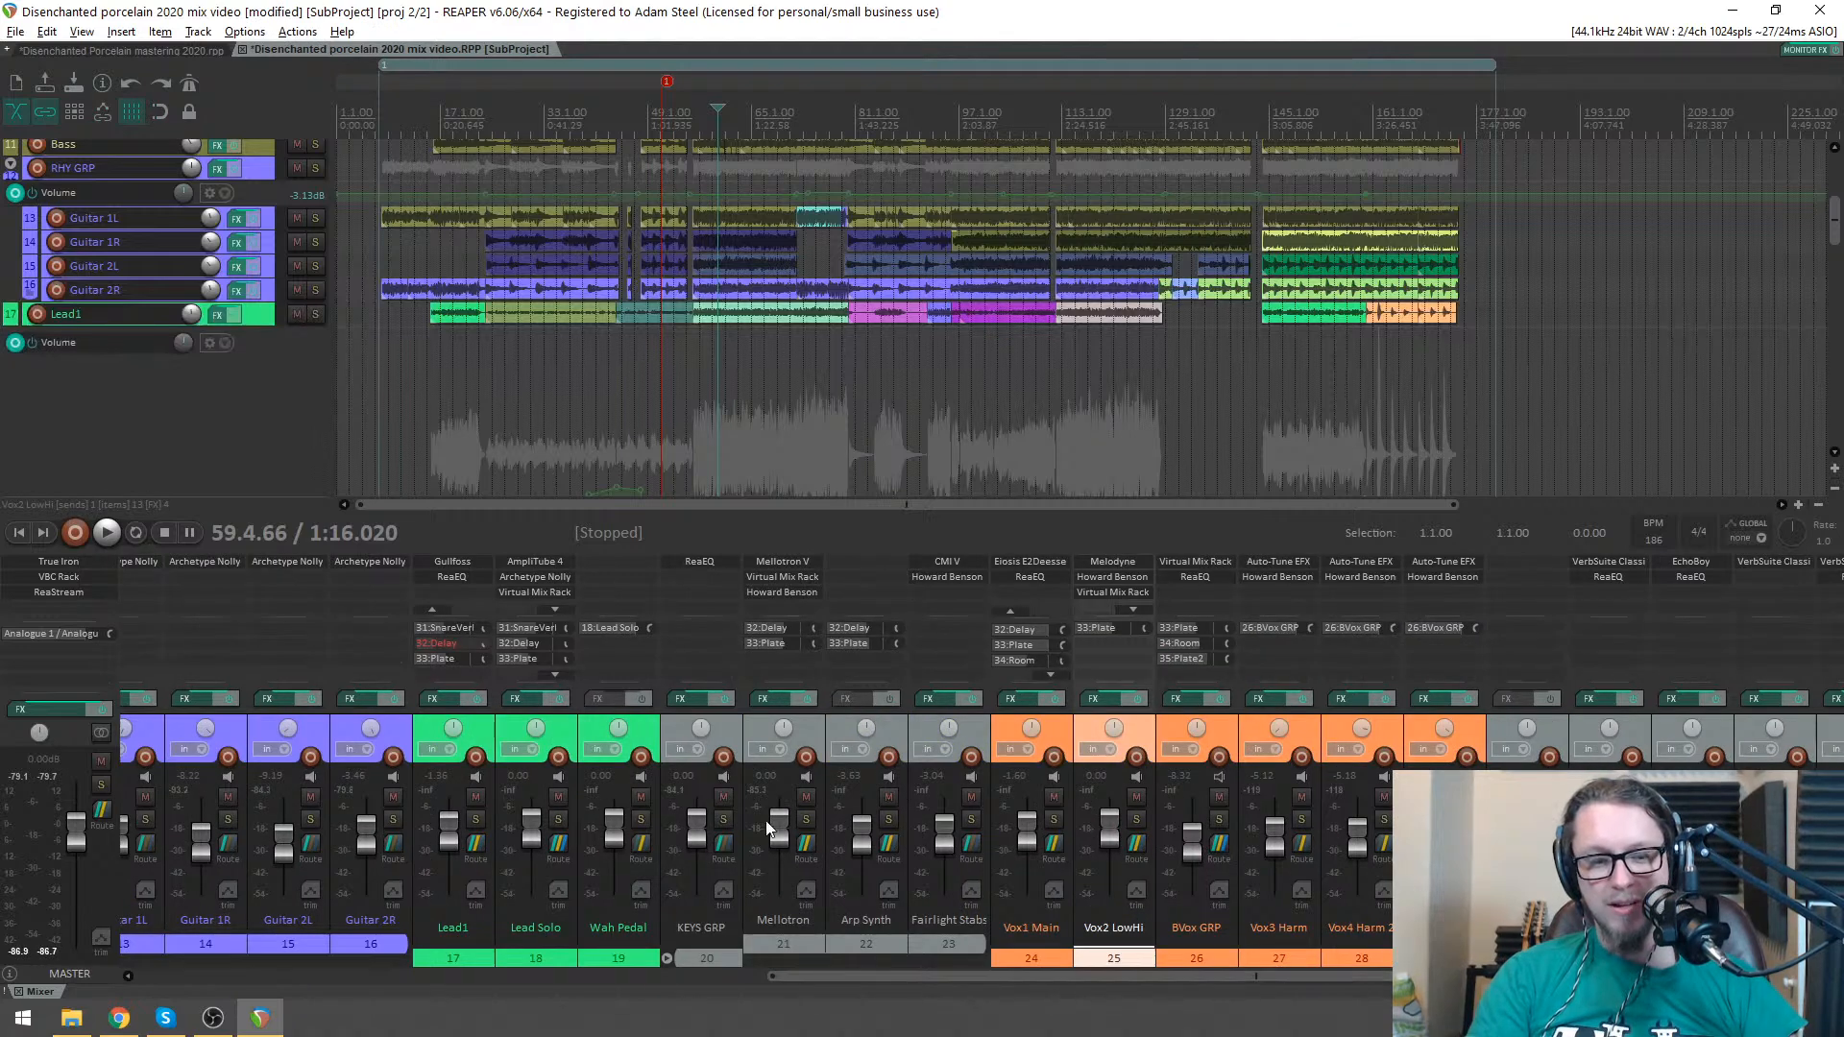
click(886, 821)
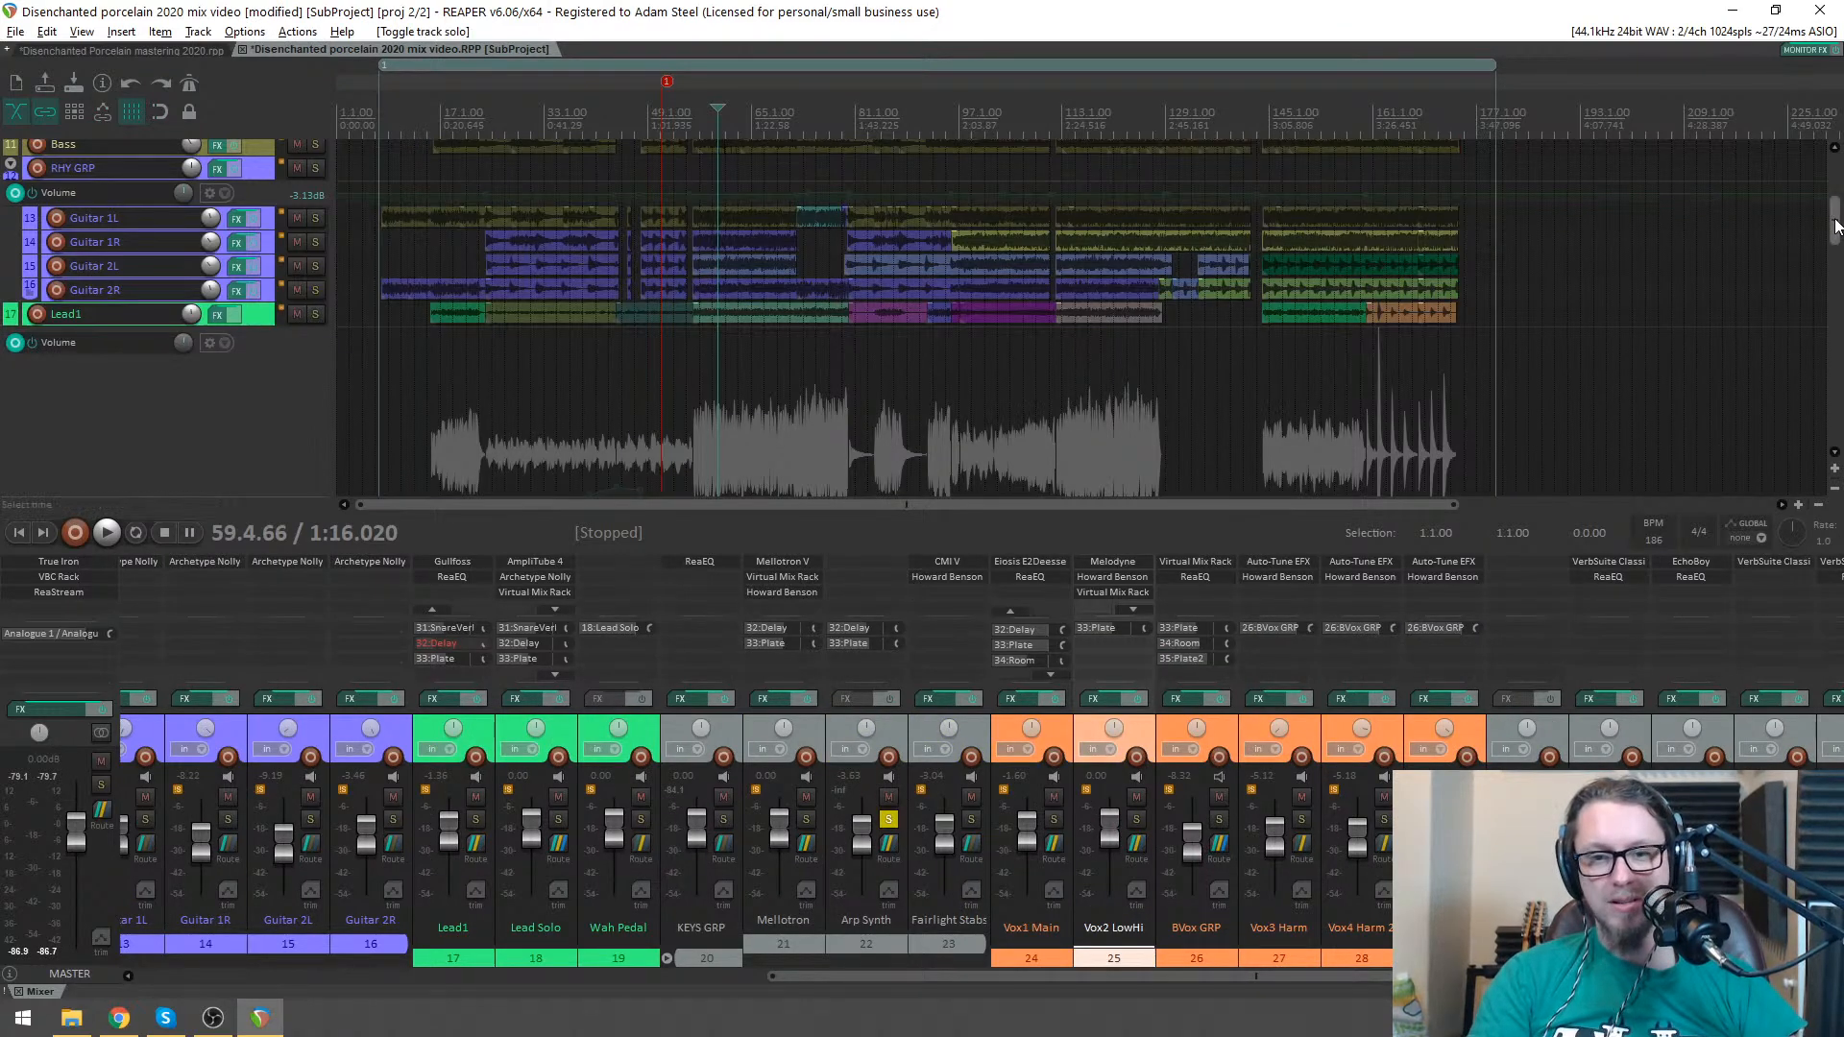
drag(1834, 221, 1836, 307)
scroll(1836, 307, up, 1)
click(447, 109)
key(space)
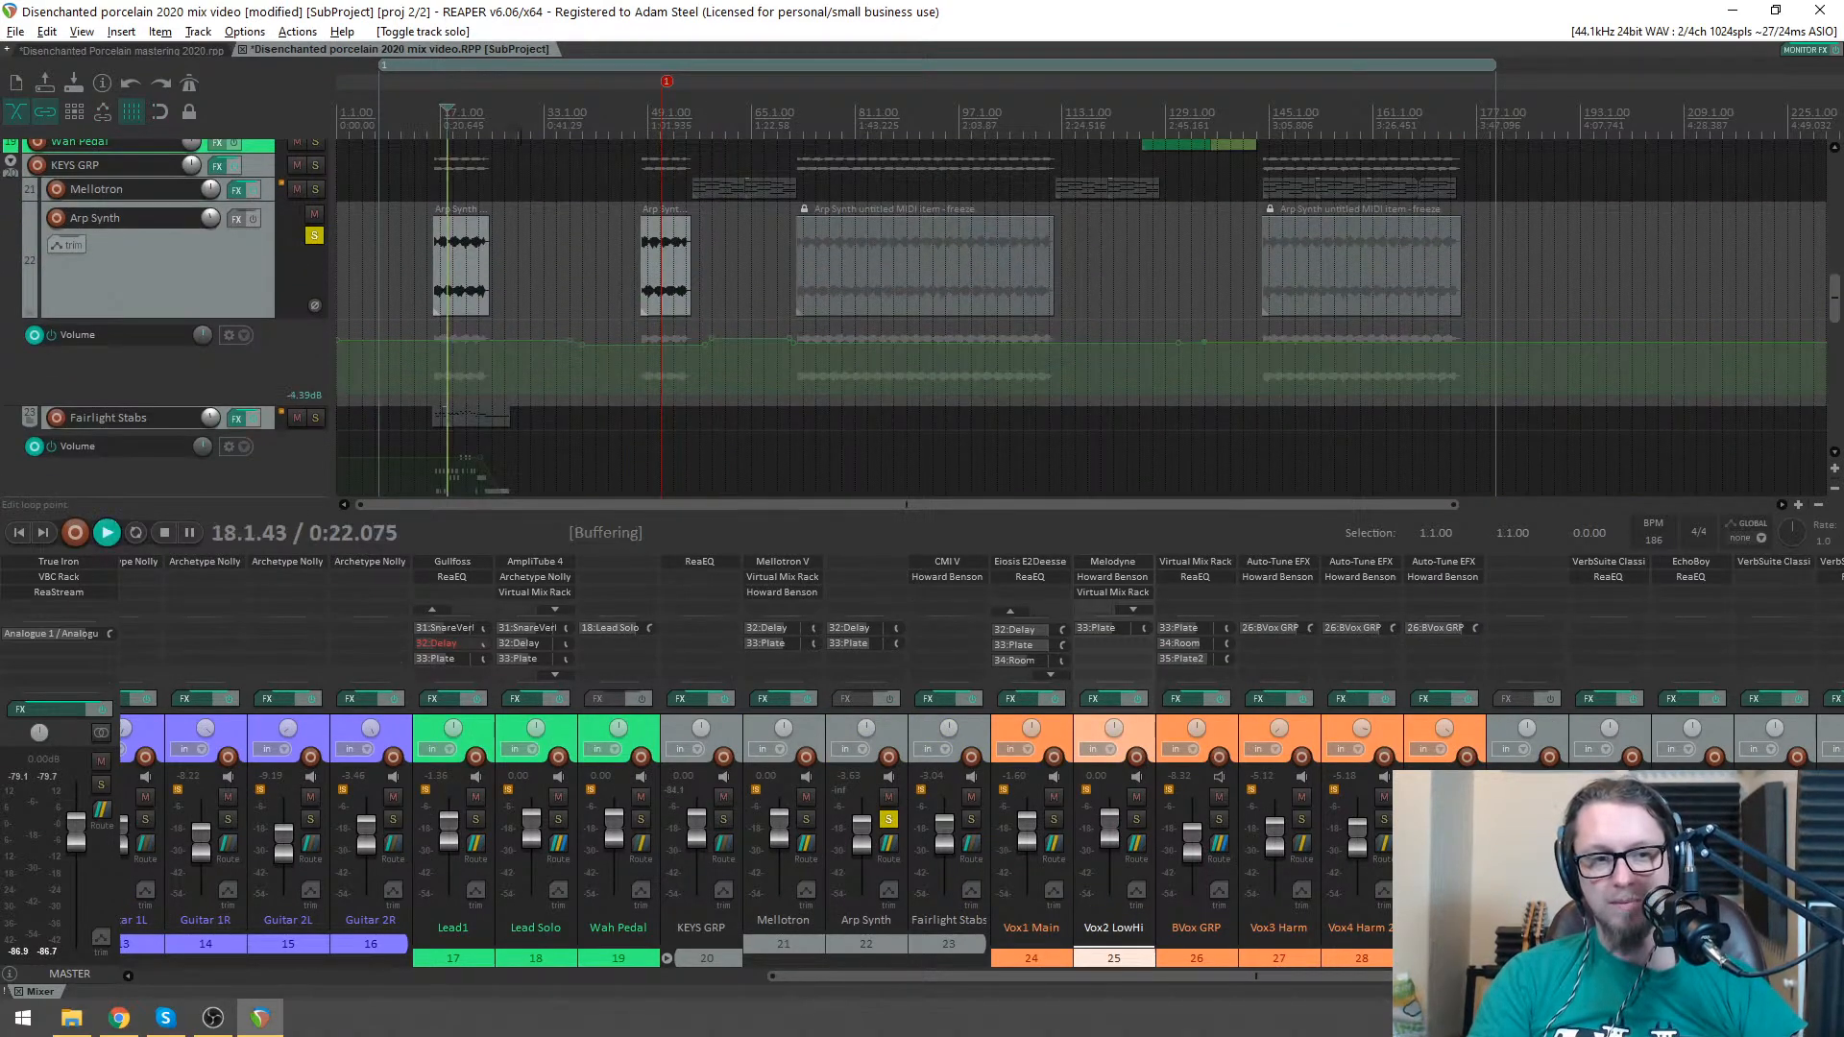
scroll(663, 317, up, 2)
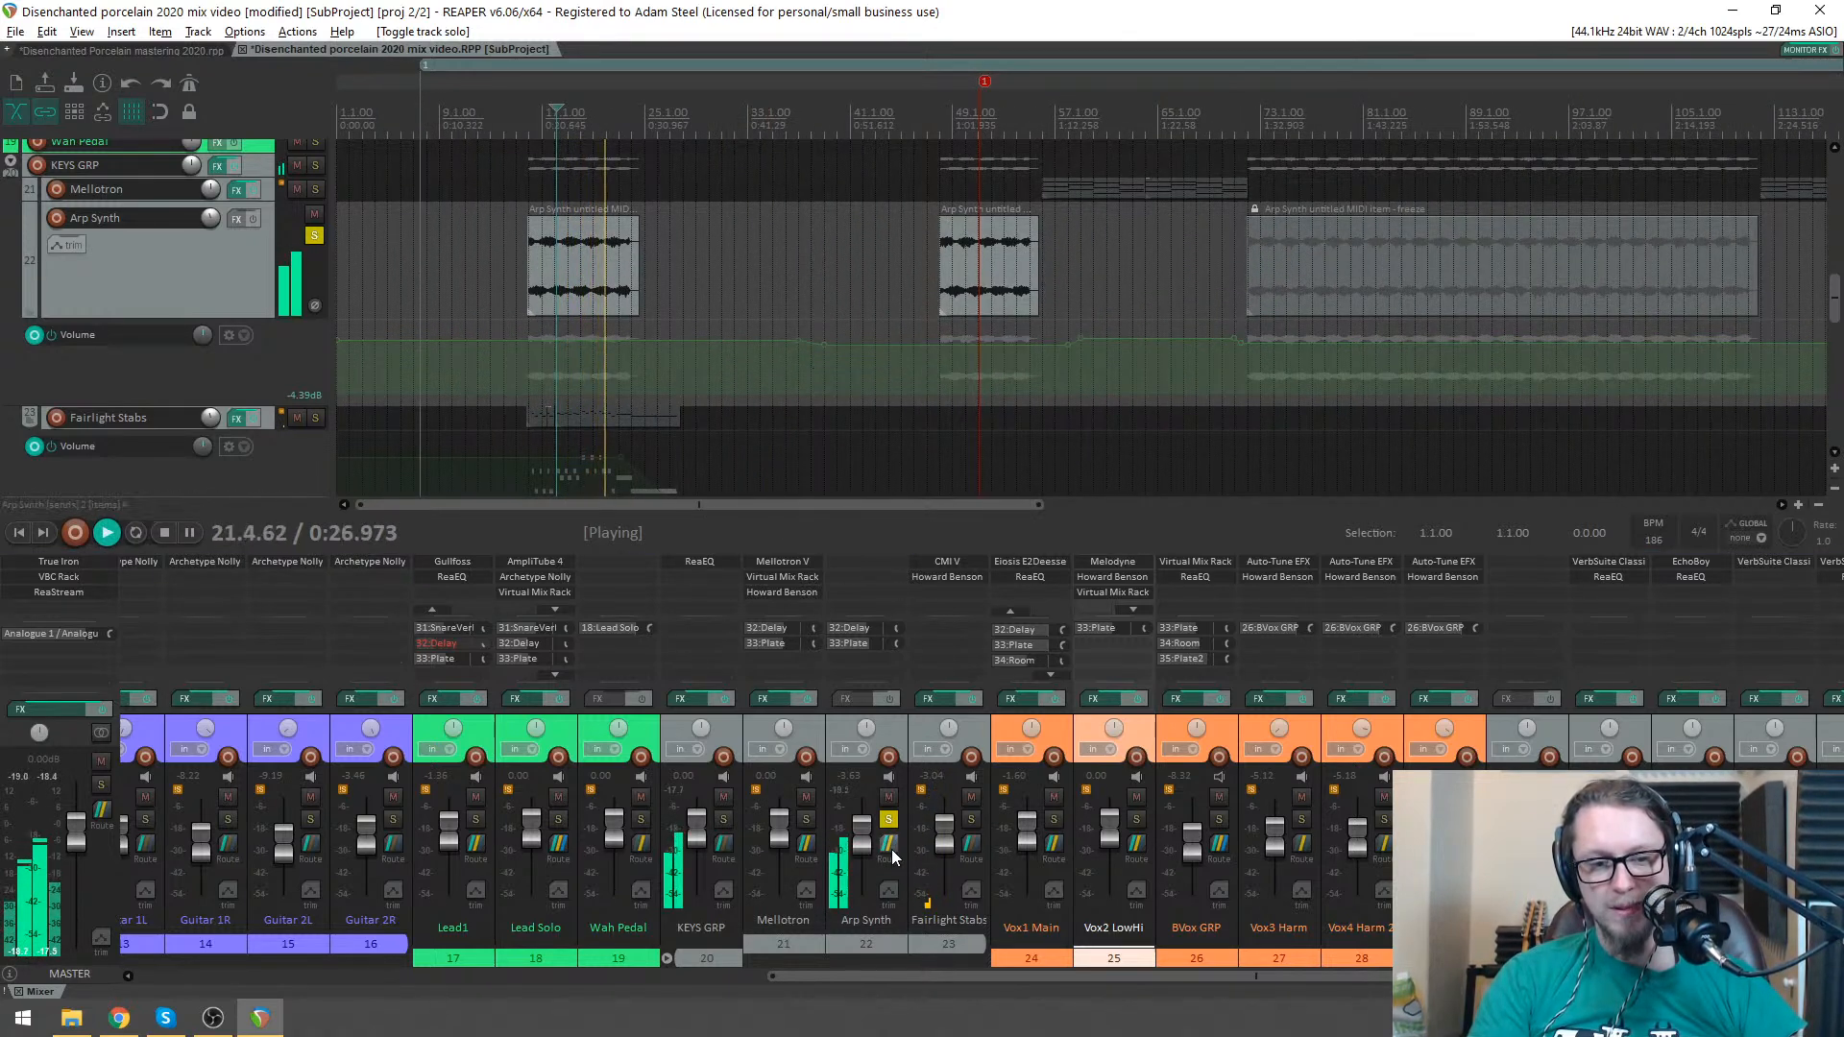
key(space)
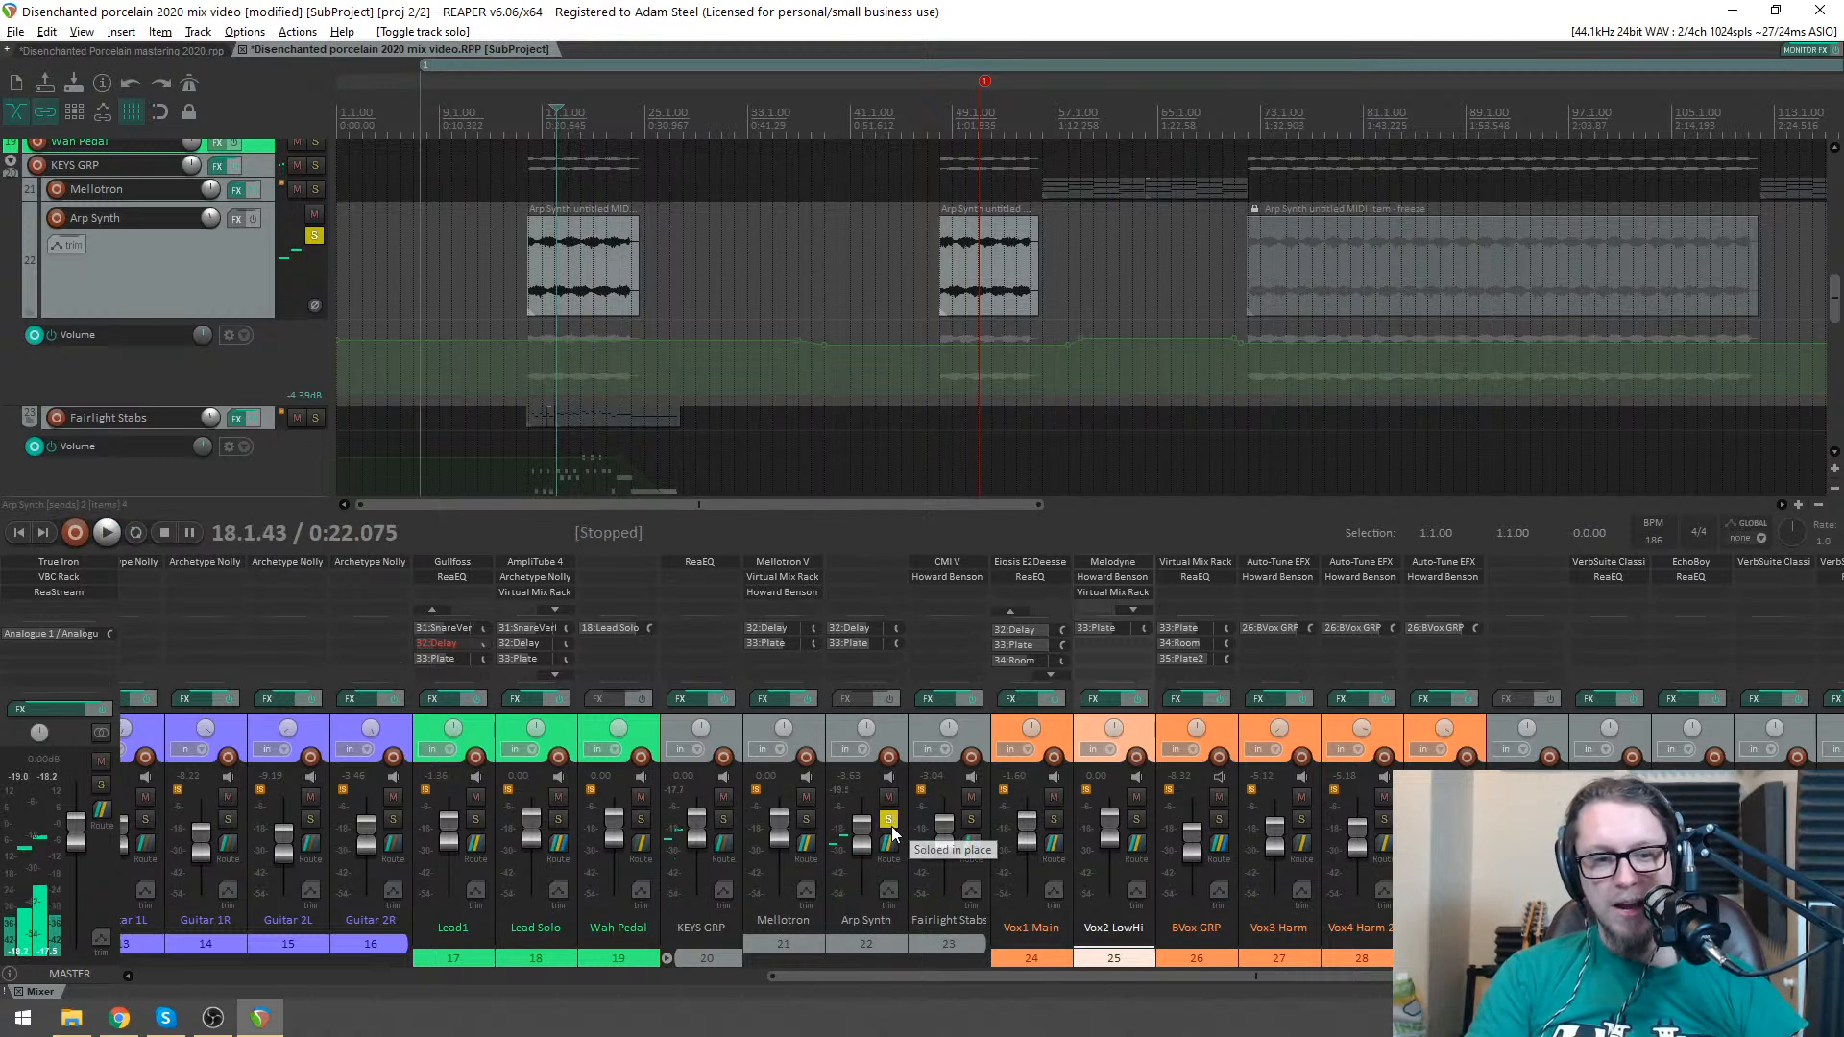
click(889, 821)
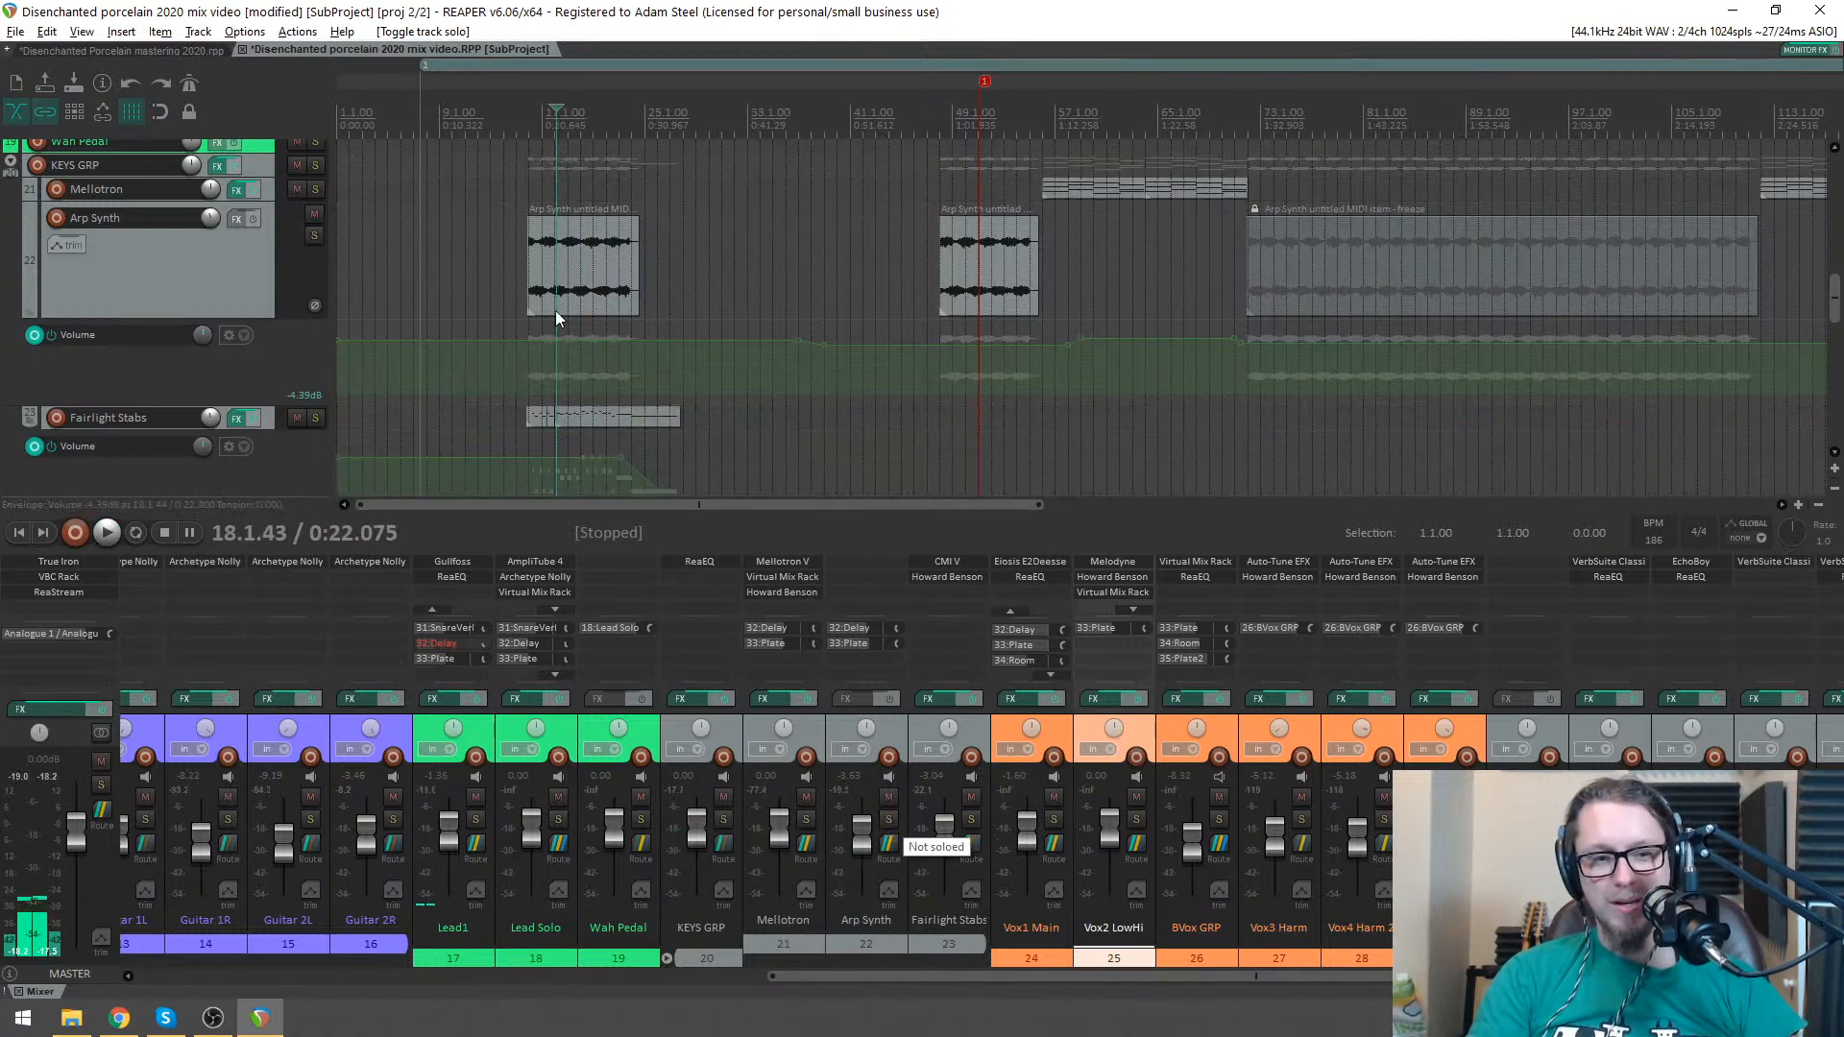
- Adjust the fade-out at the end of the first Arp Synth item
scroll(1373, 276, down, 2)
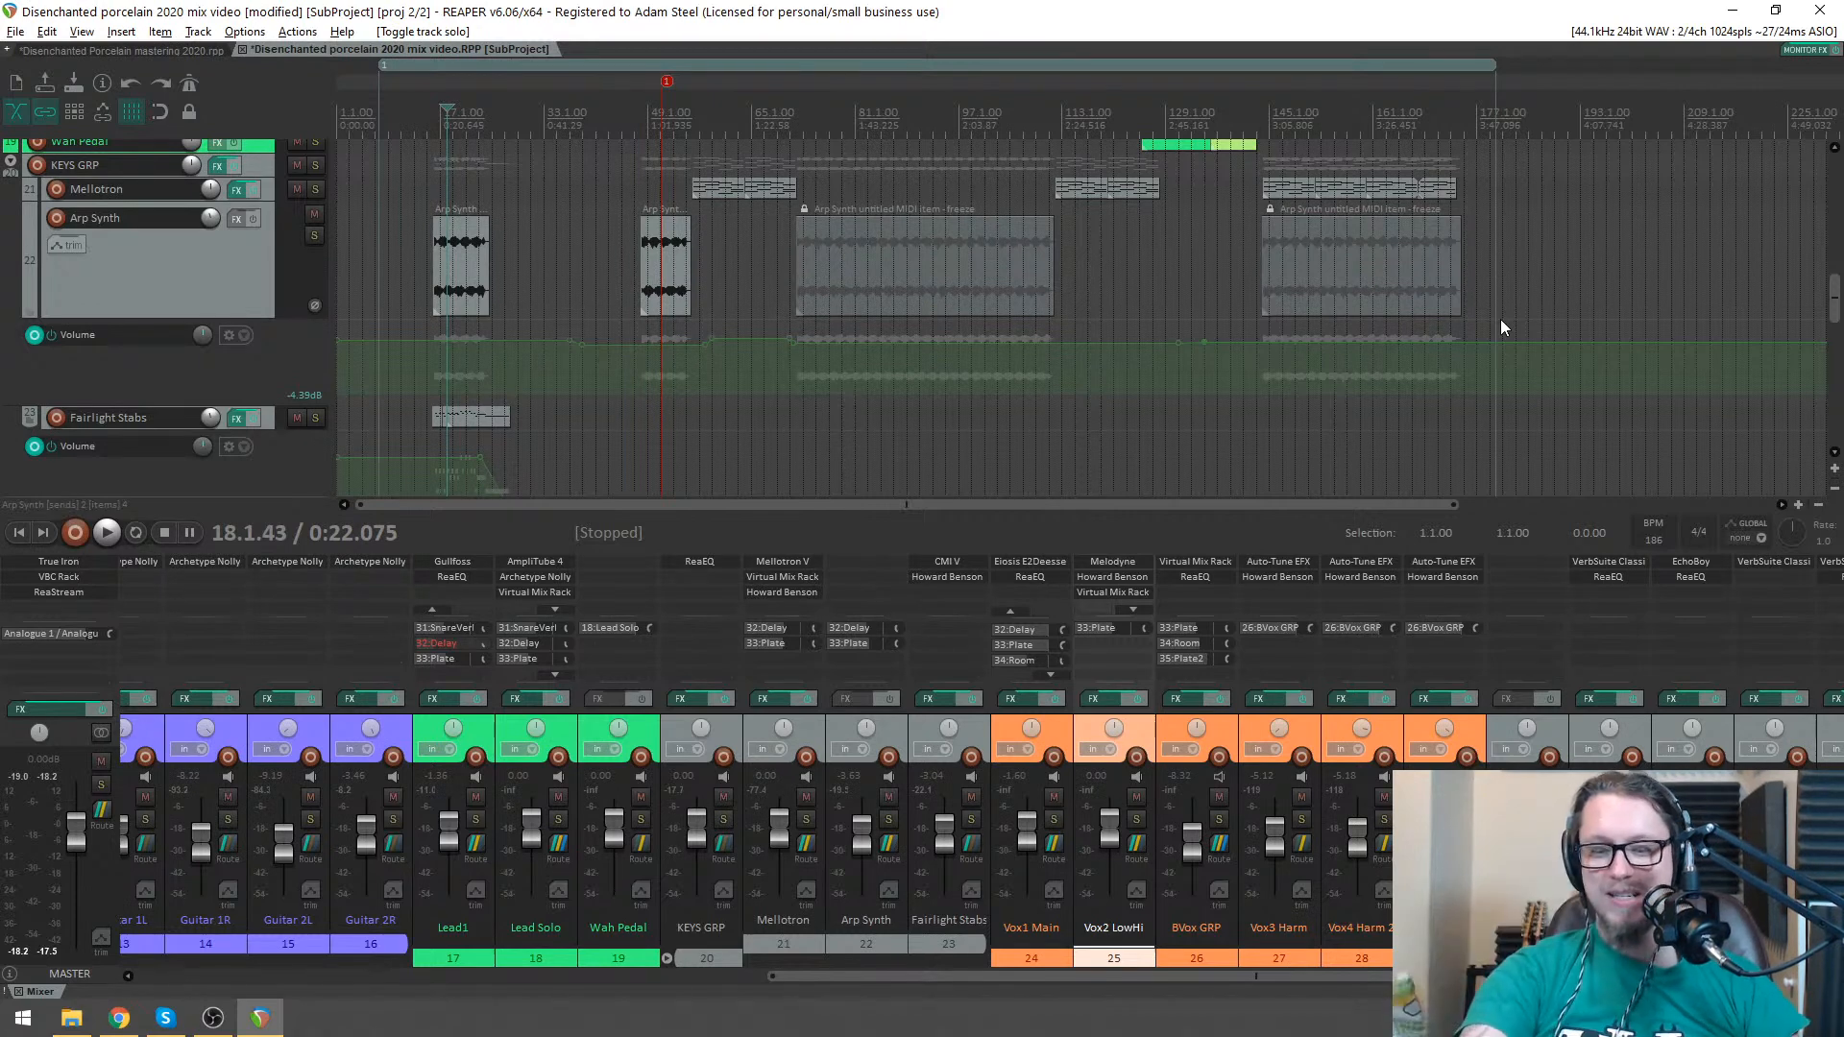
scroll(1161, 253, up, 5)
click(1179, 252)
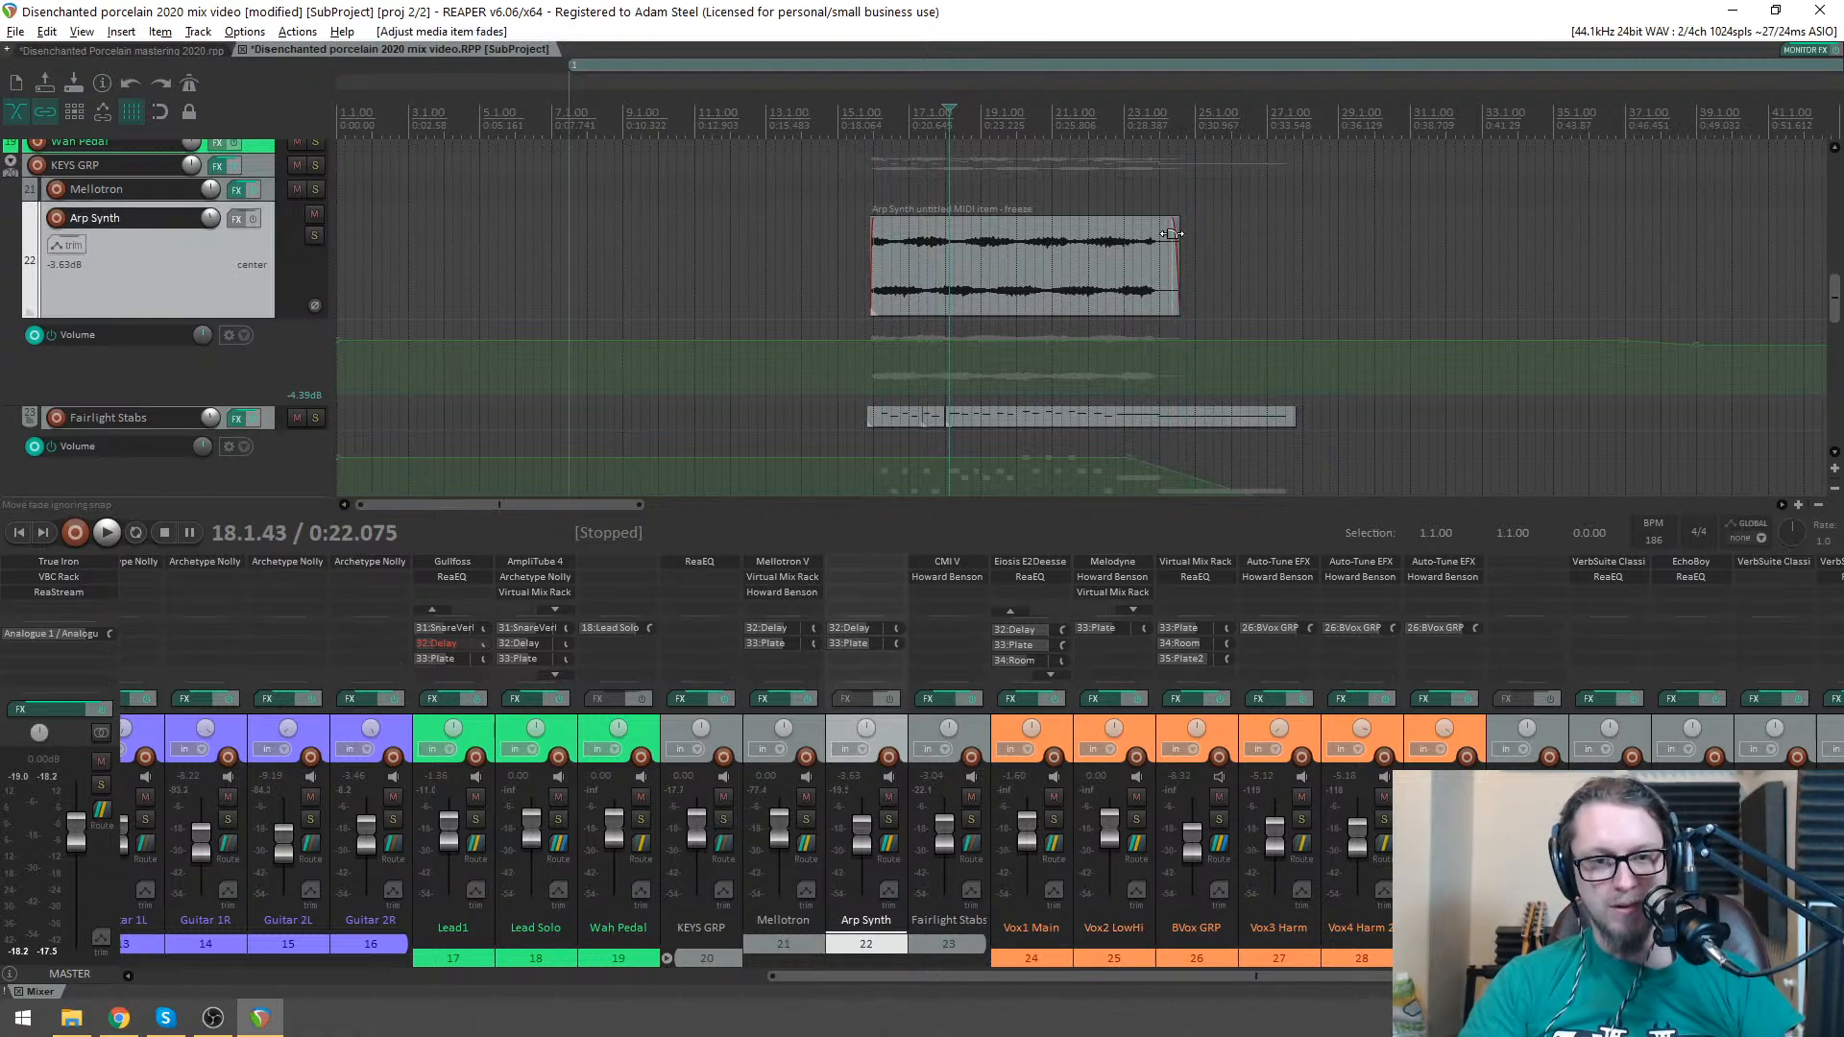
scroll(710, 153, down, 1)
- Save the mix subproject with a full proxy render and close it to return to the mastering project
click(244, 49)
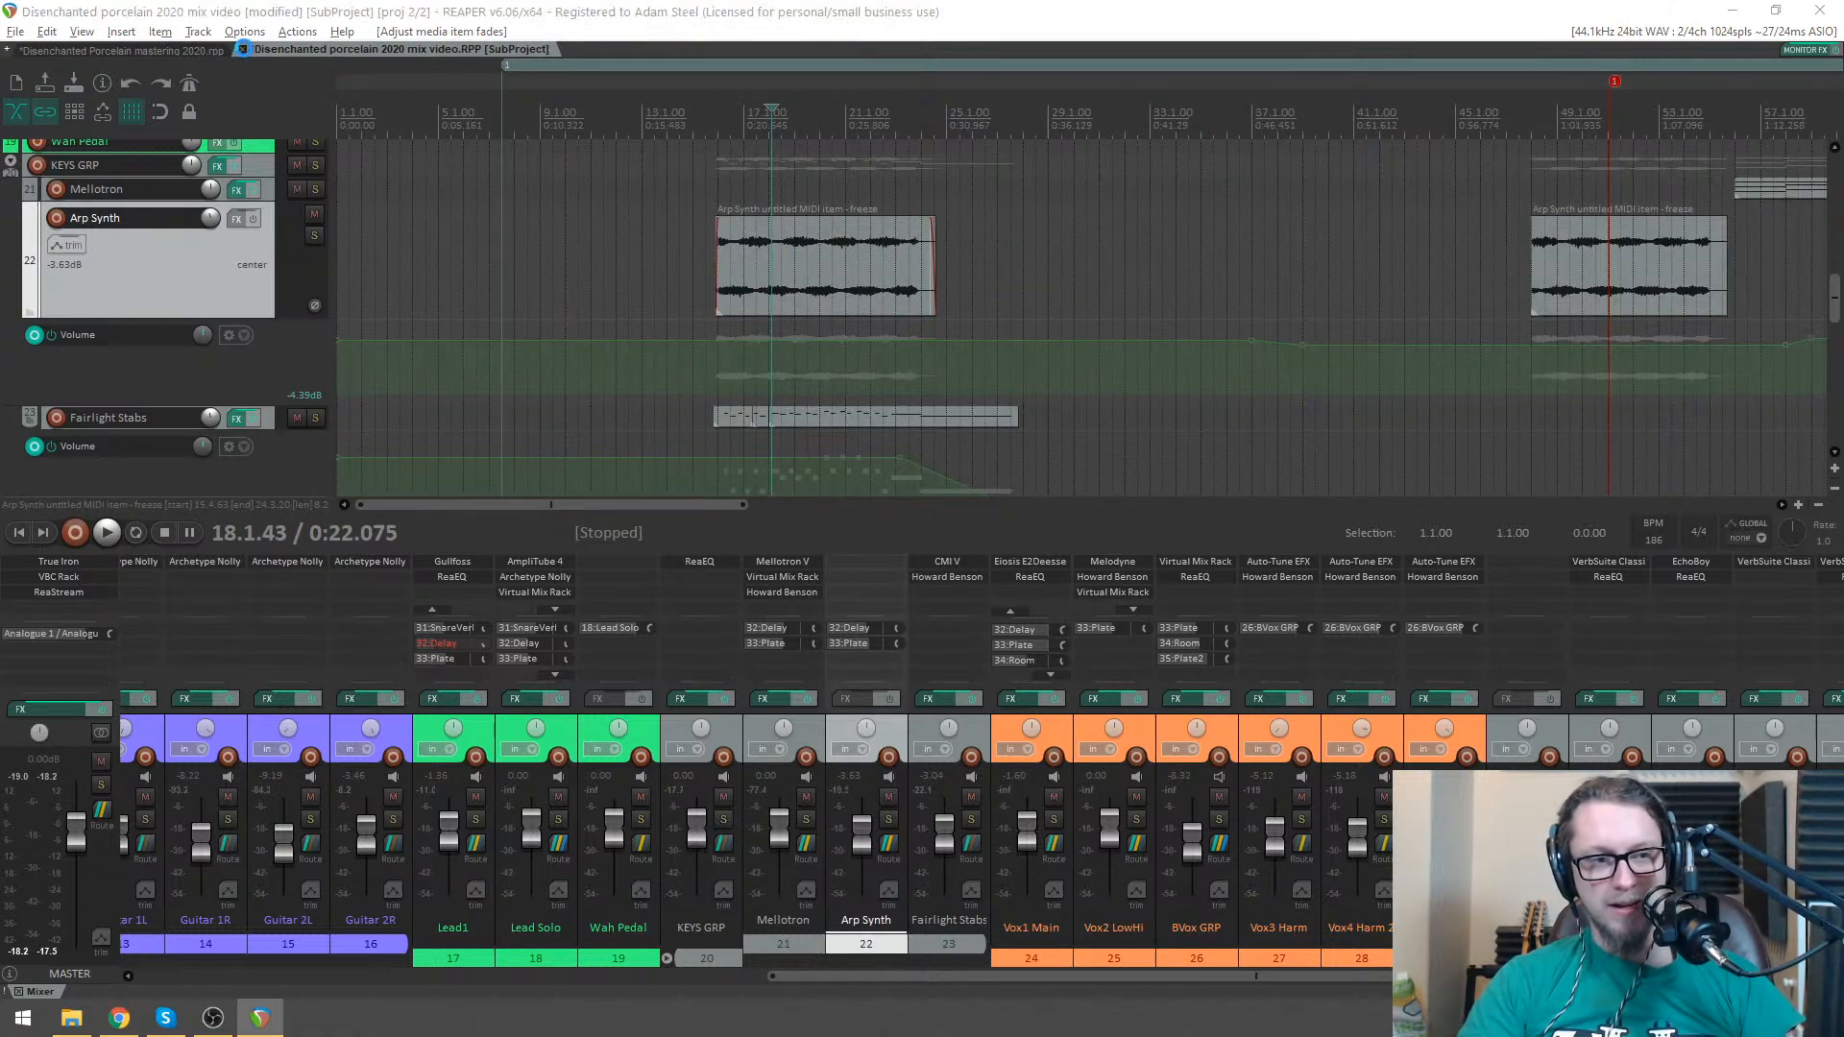
click(910, 564)
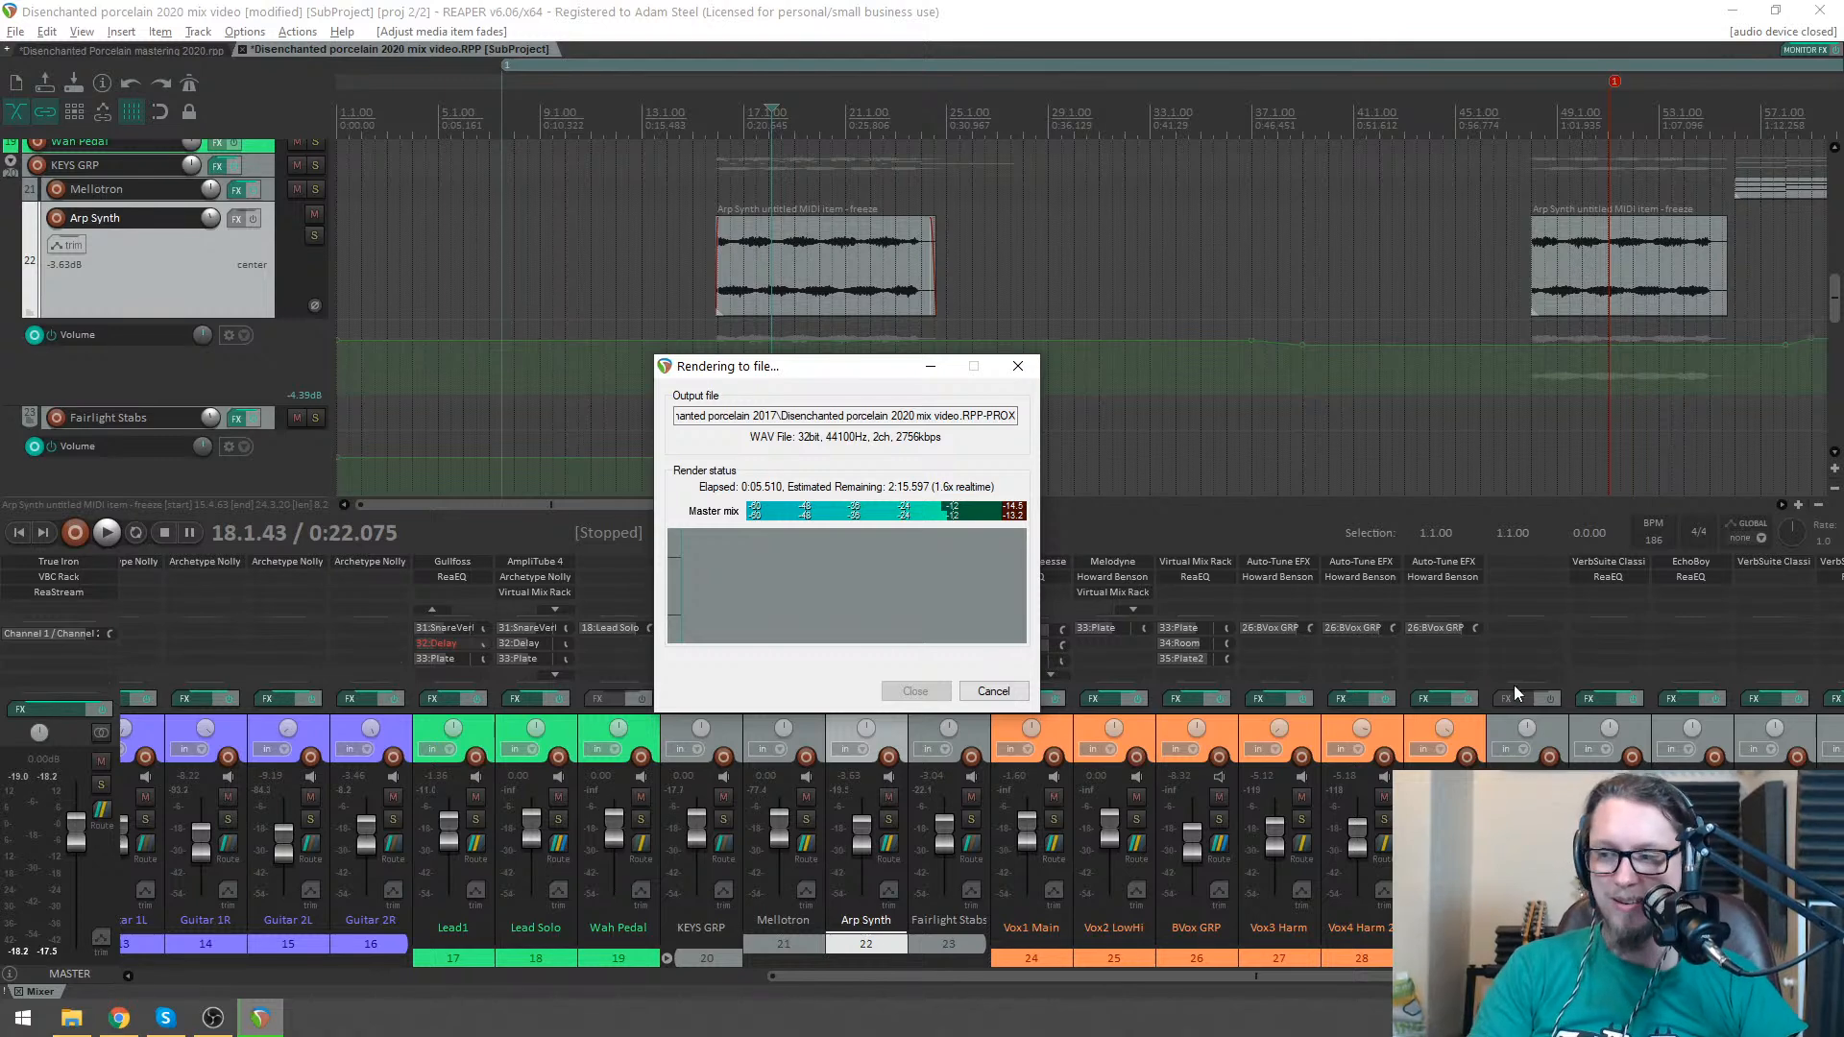
key(alt+Tab)
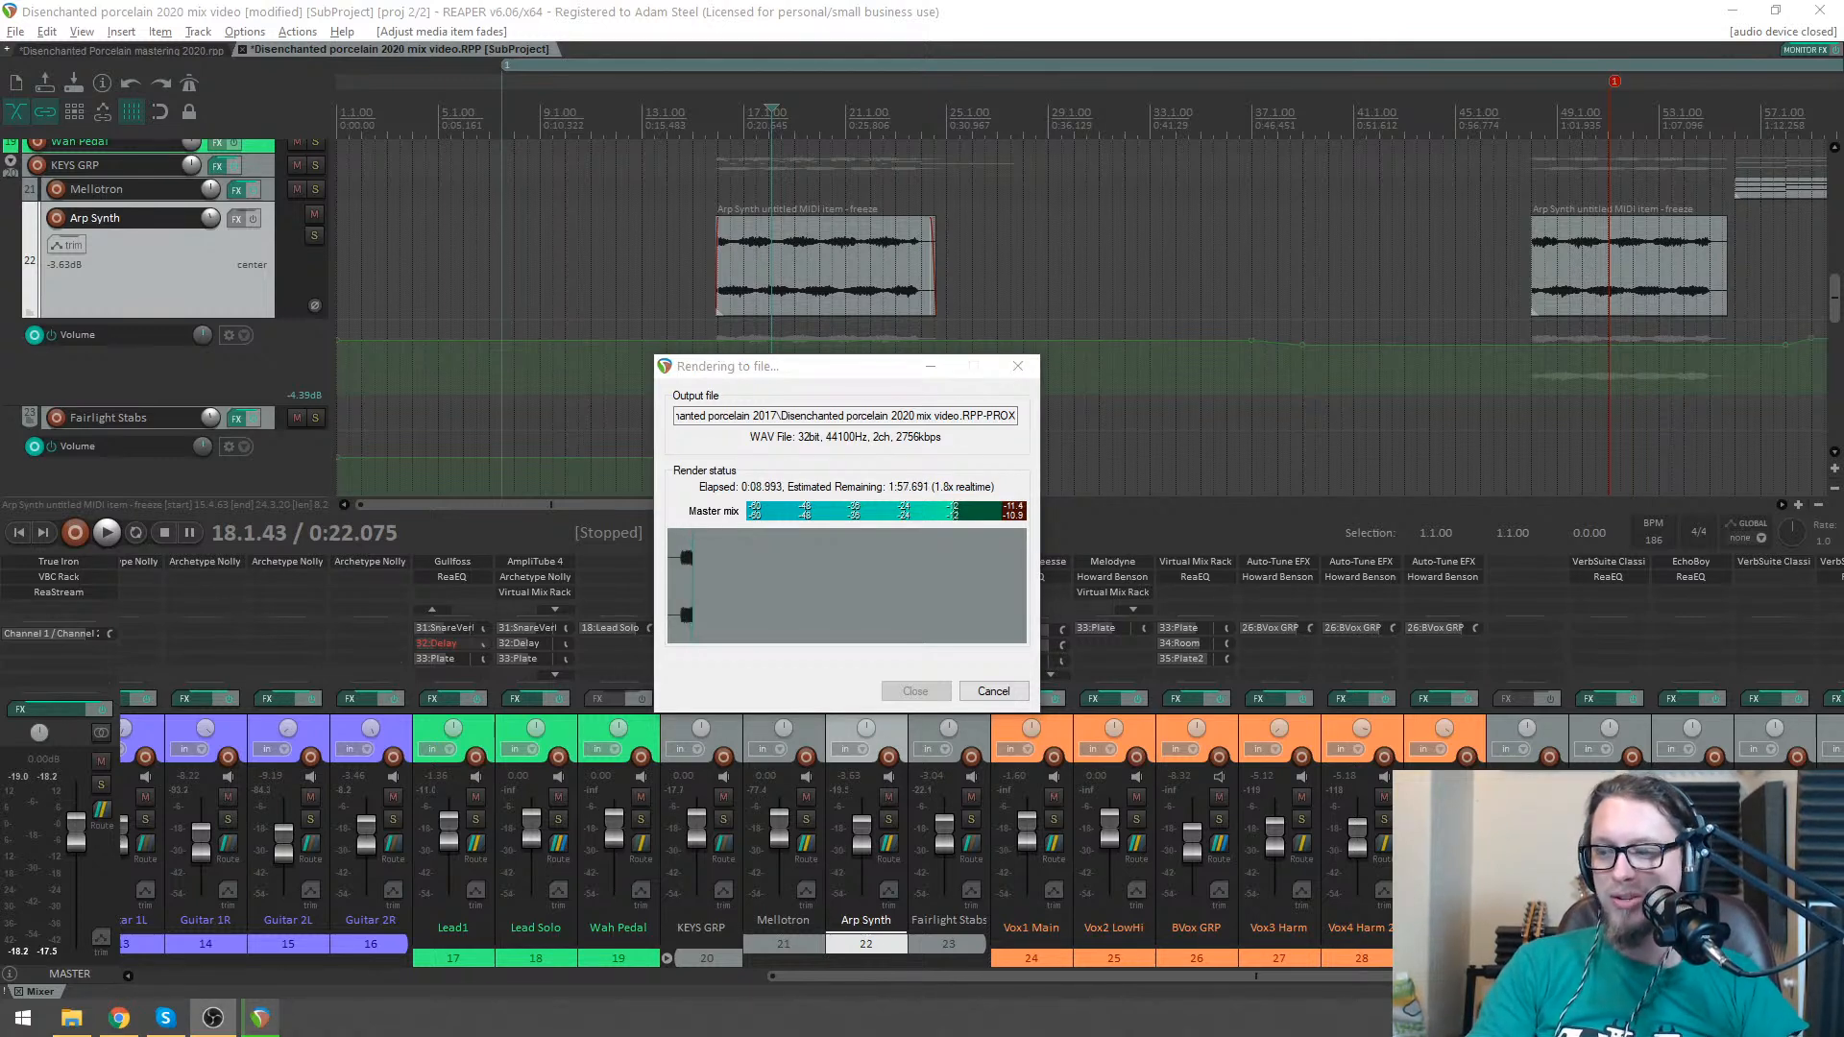
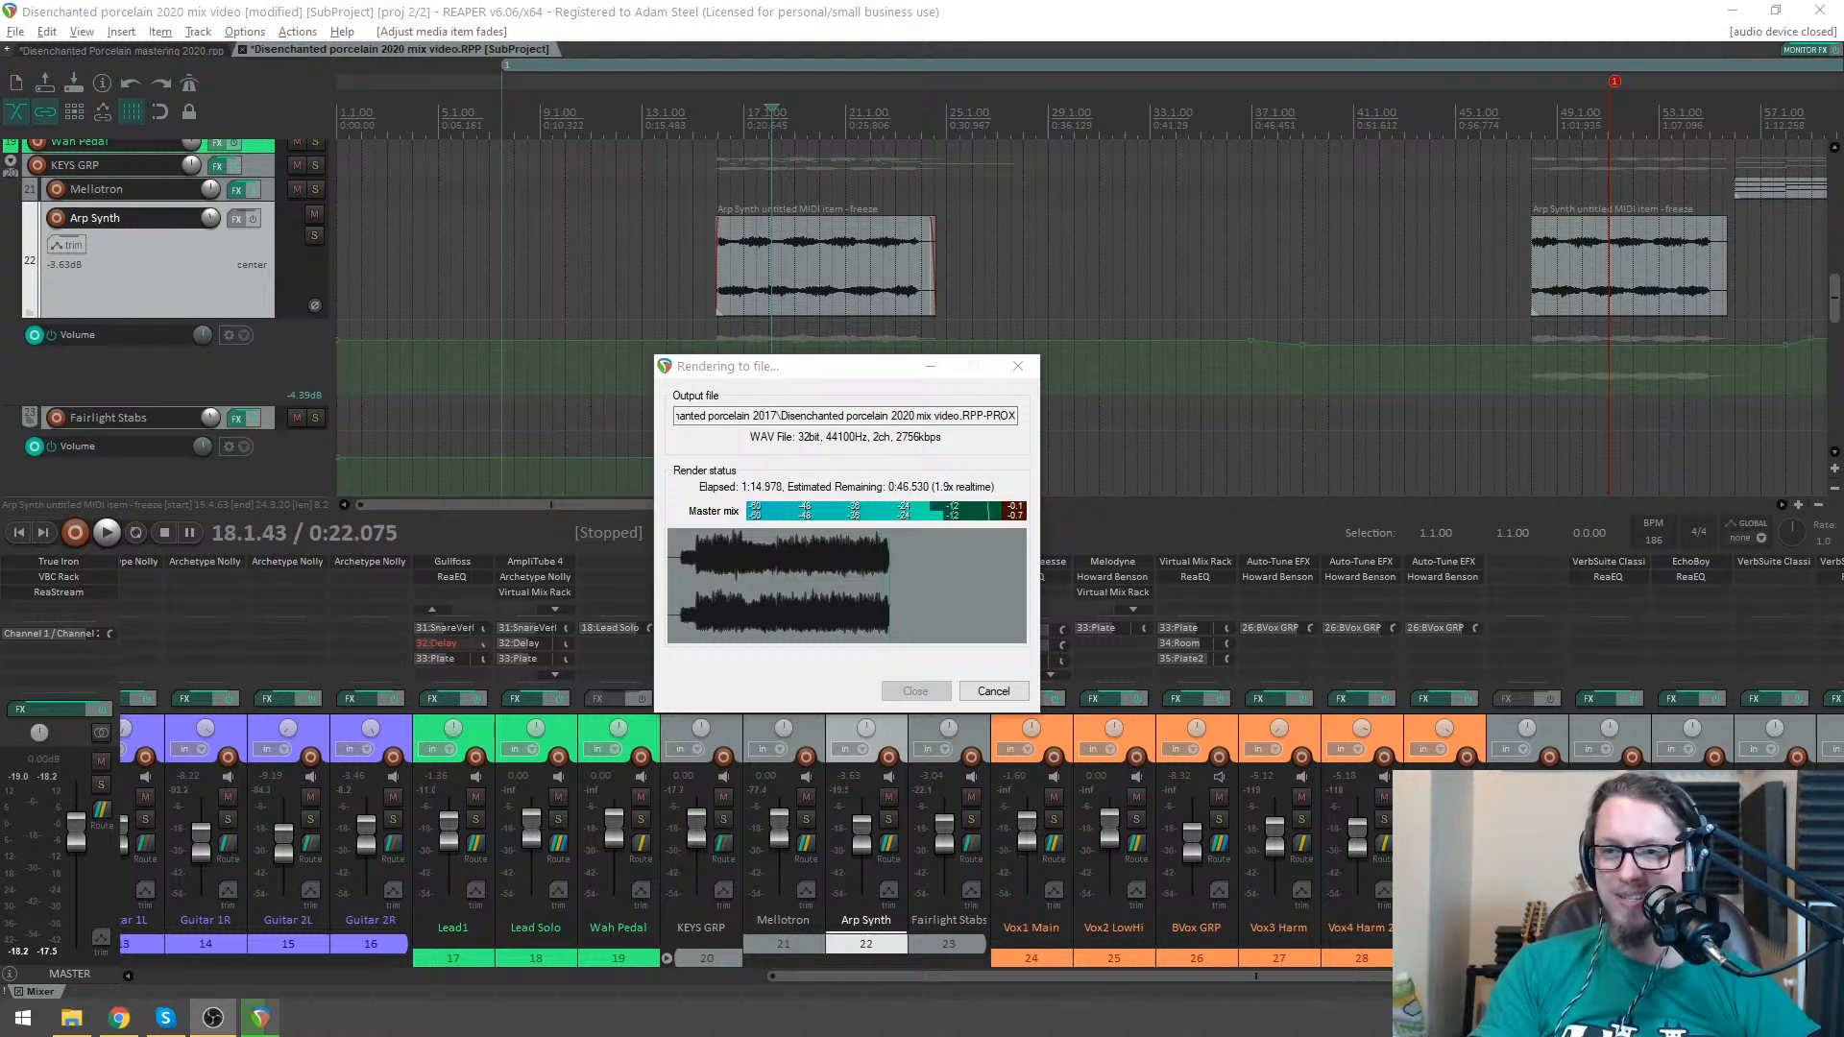
click(807, 392)
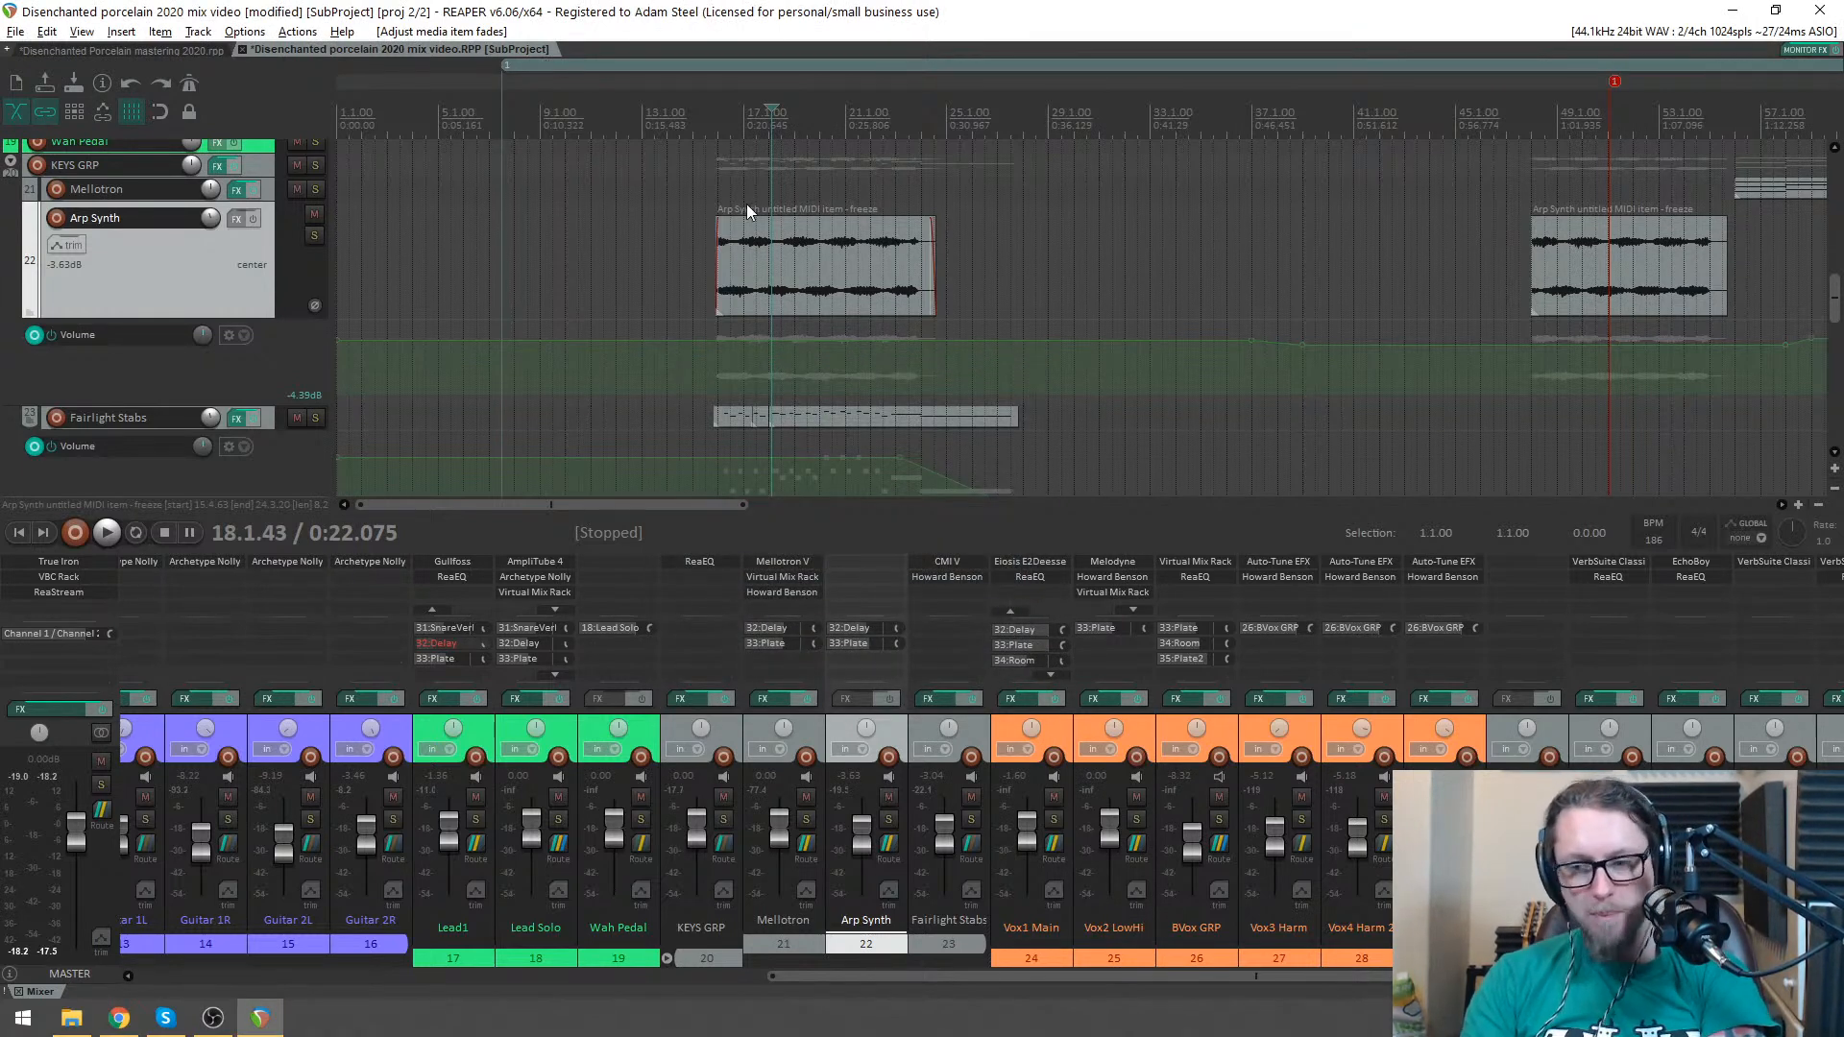
key(ctrl+F4)
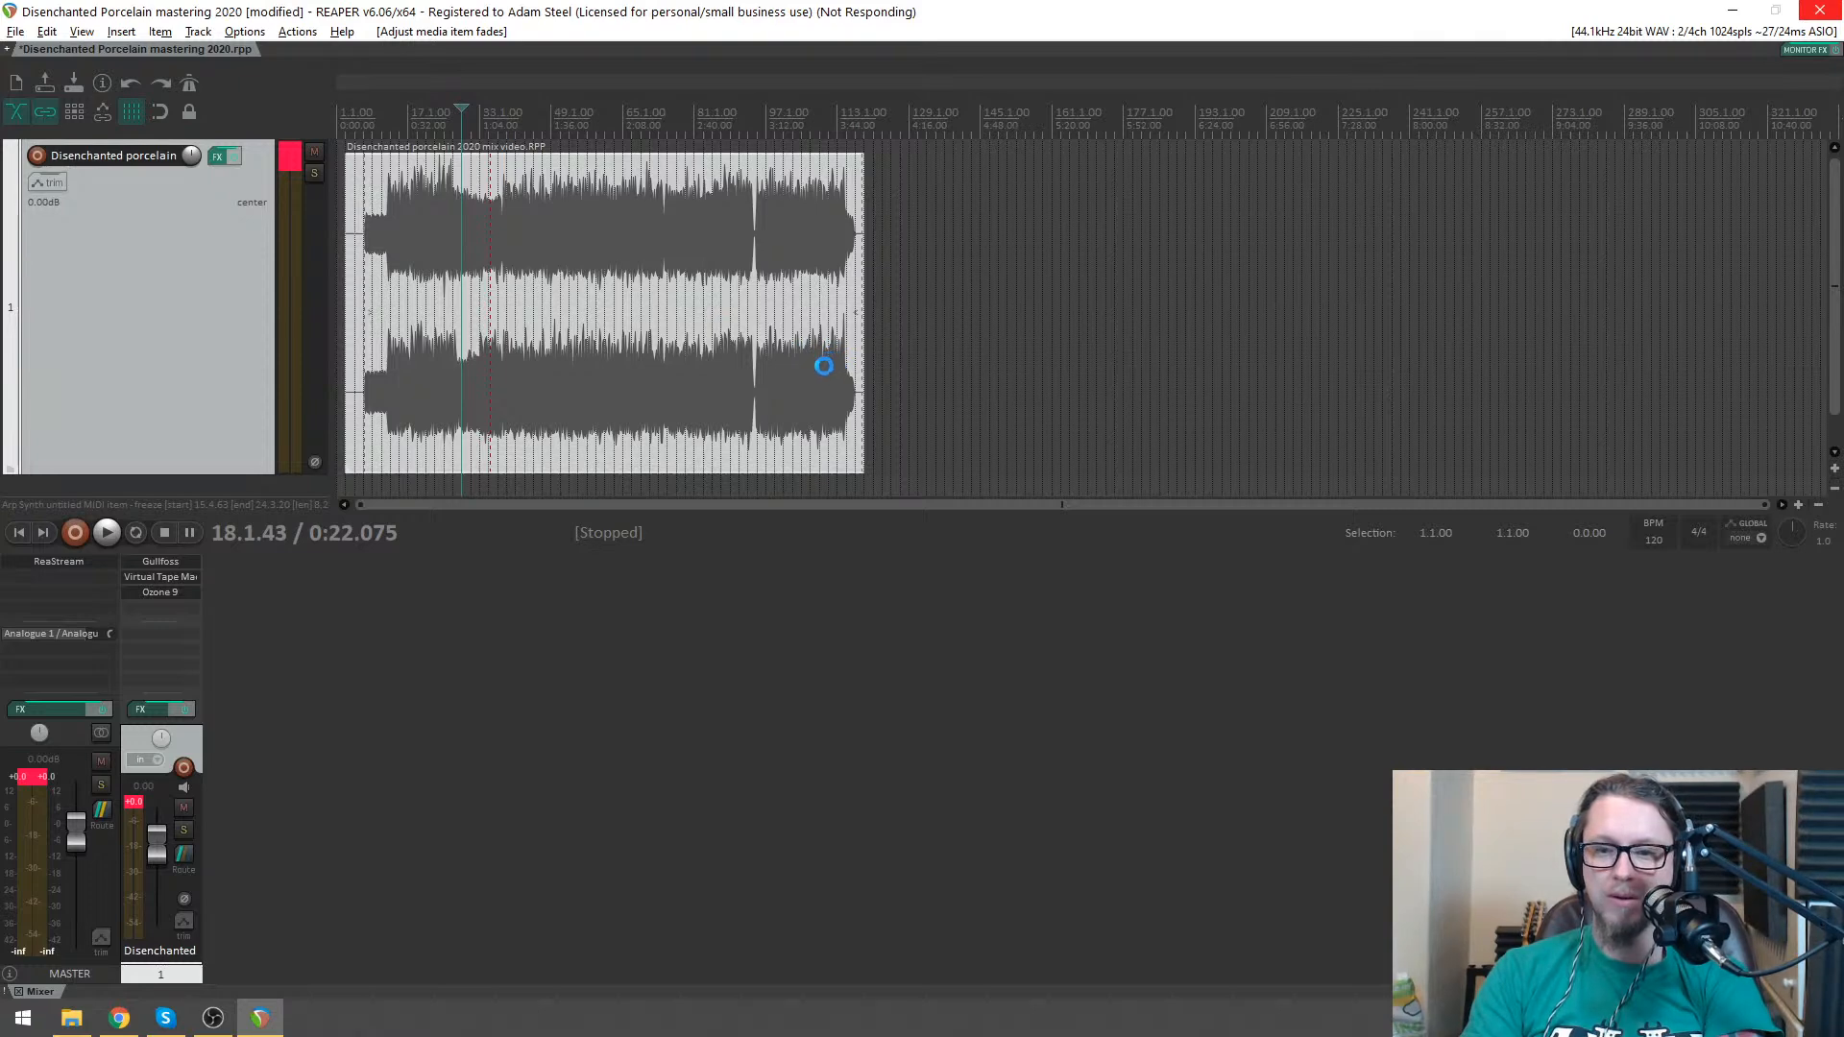
click(837, 364)
- Examine the ending of the rendered mix item and its start around bar 7 in the mastering project
scroll(855, 382, up, 10)
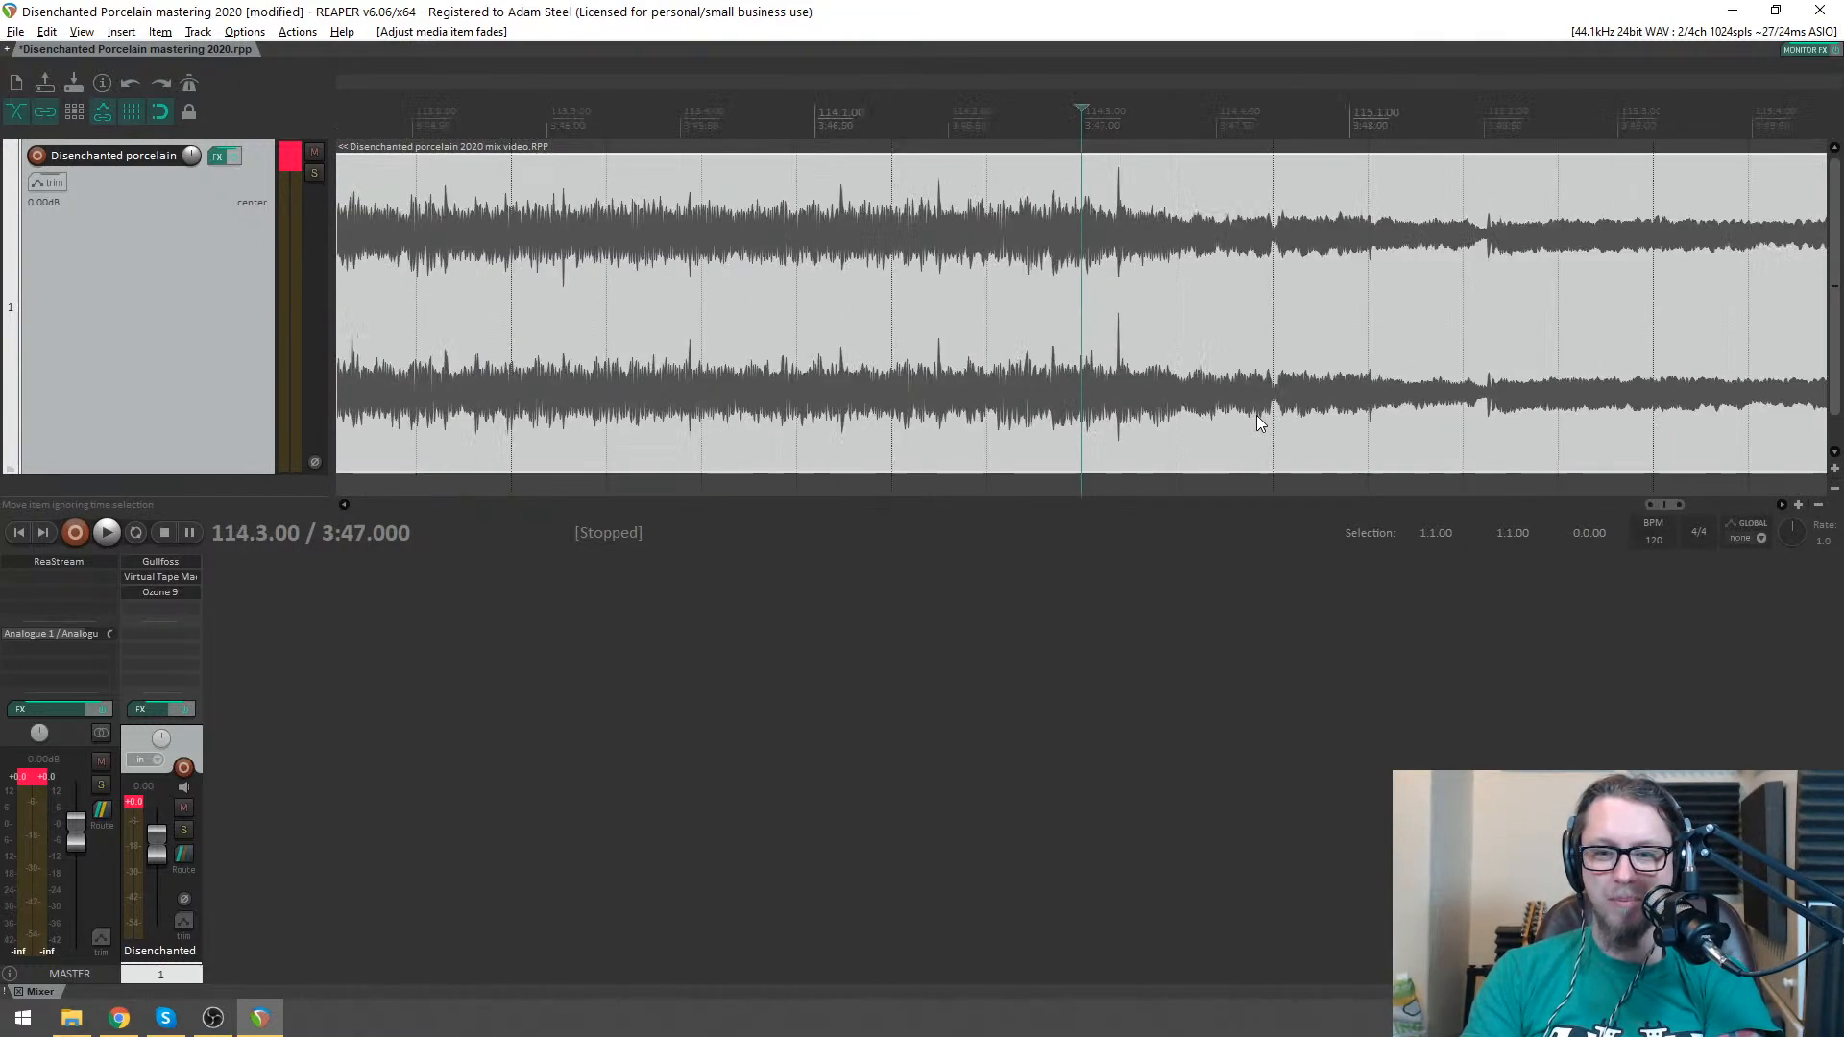
scroll(1285, 393, up, 3)
scroll(1229, 389, down, 8)
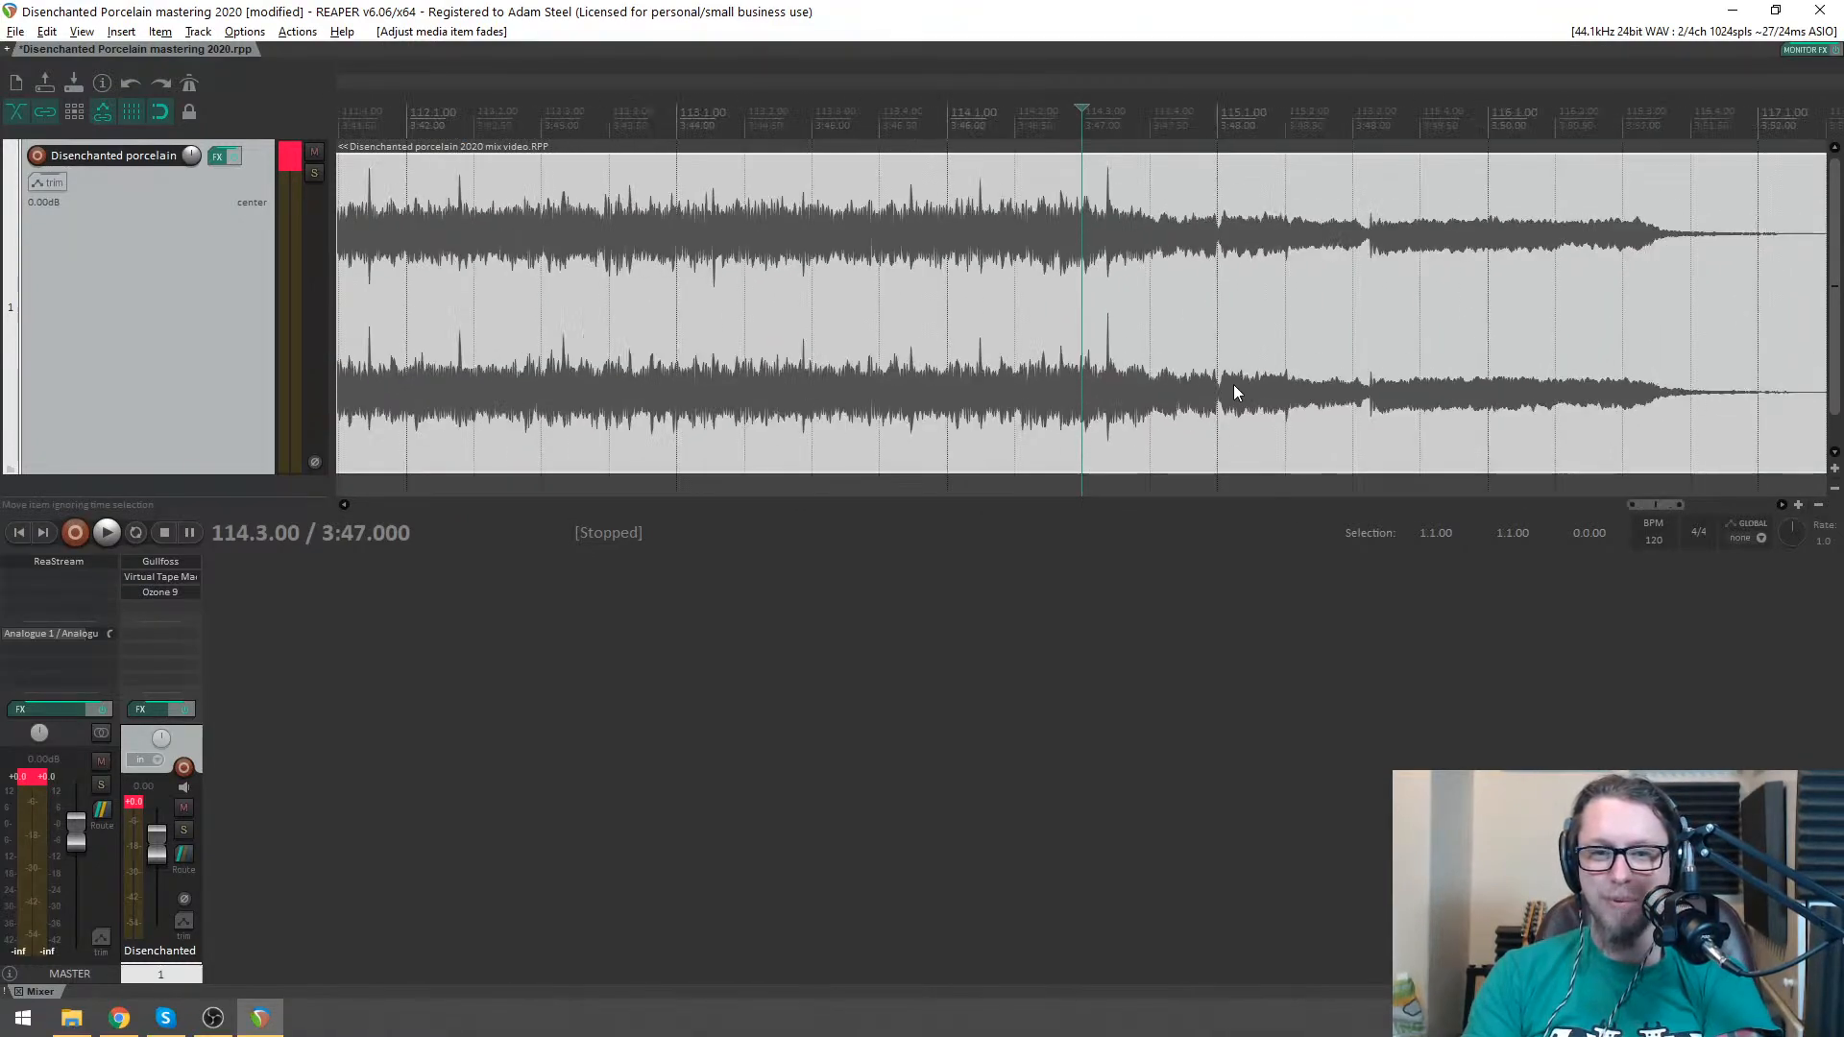
scroll(1205, 384, down, 6)
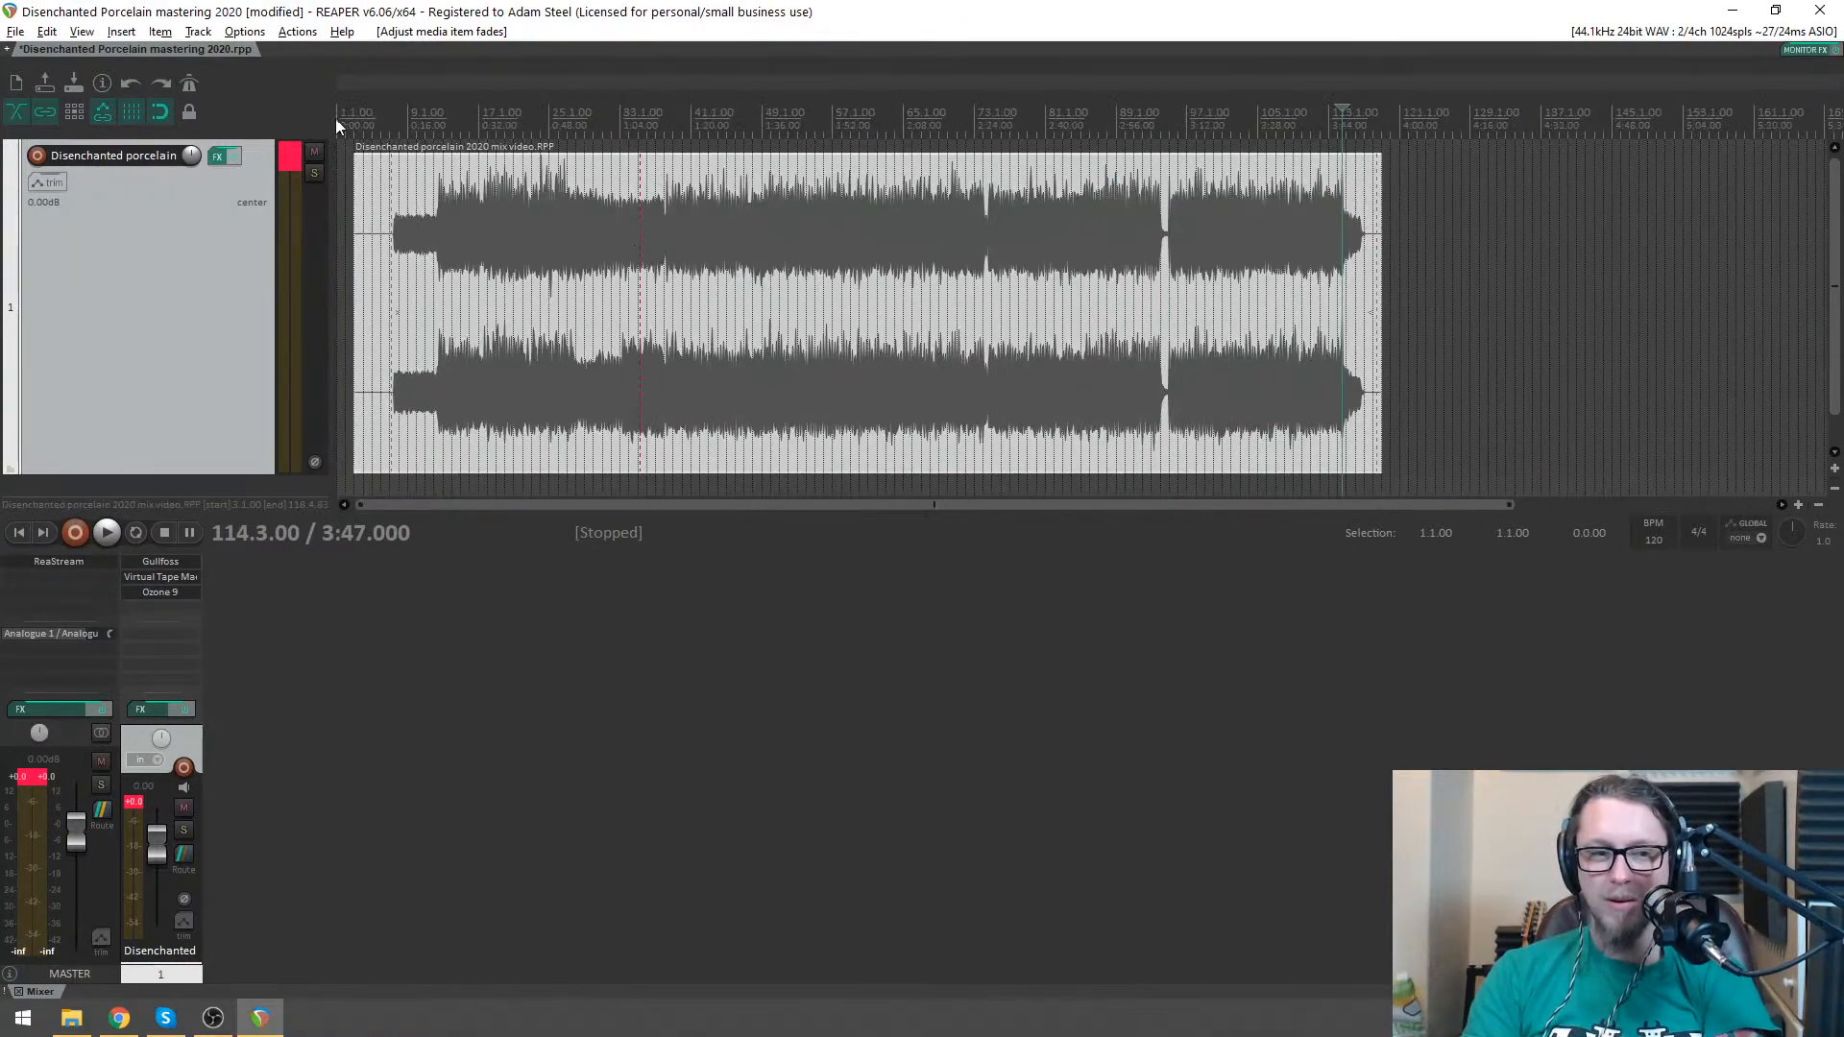
click(396, 123)
scroll(753, 198, up, 10)
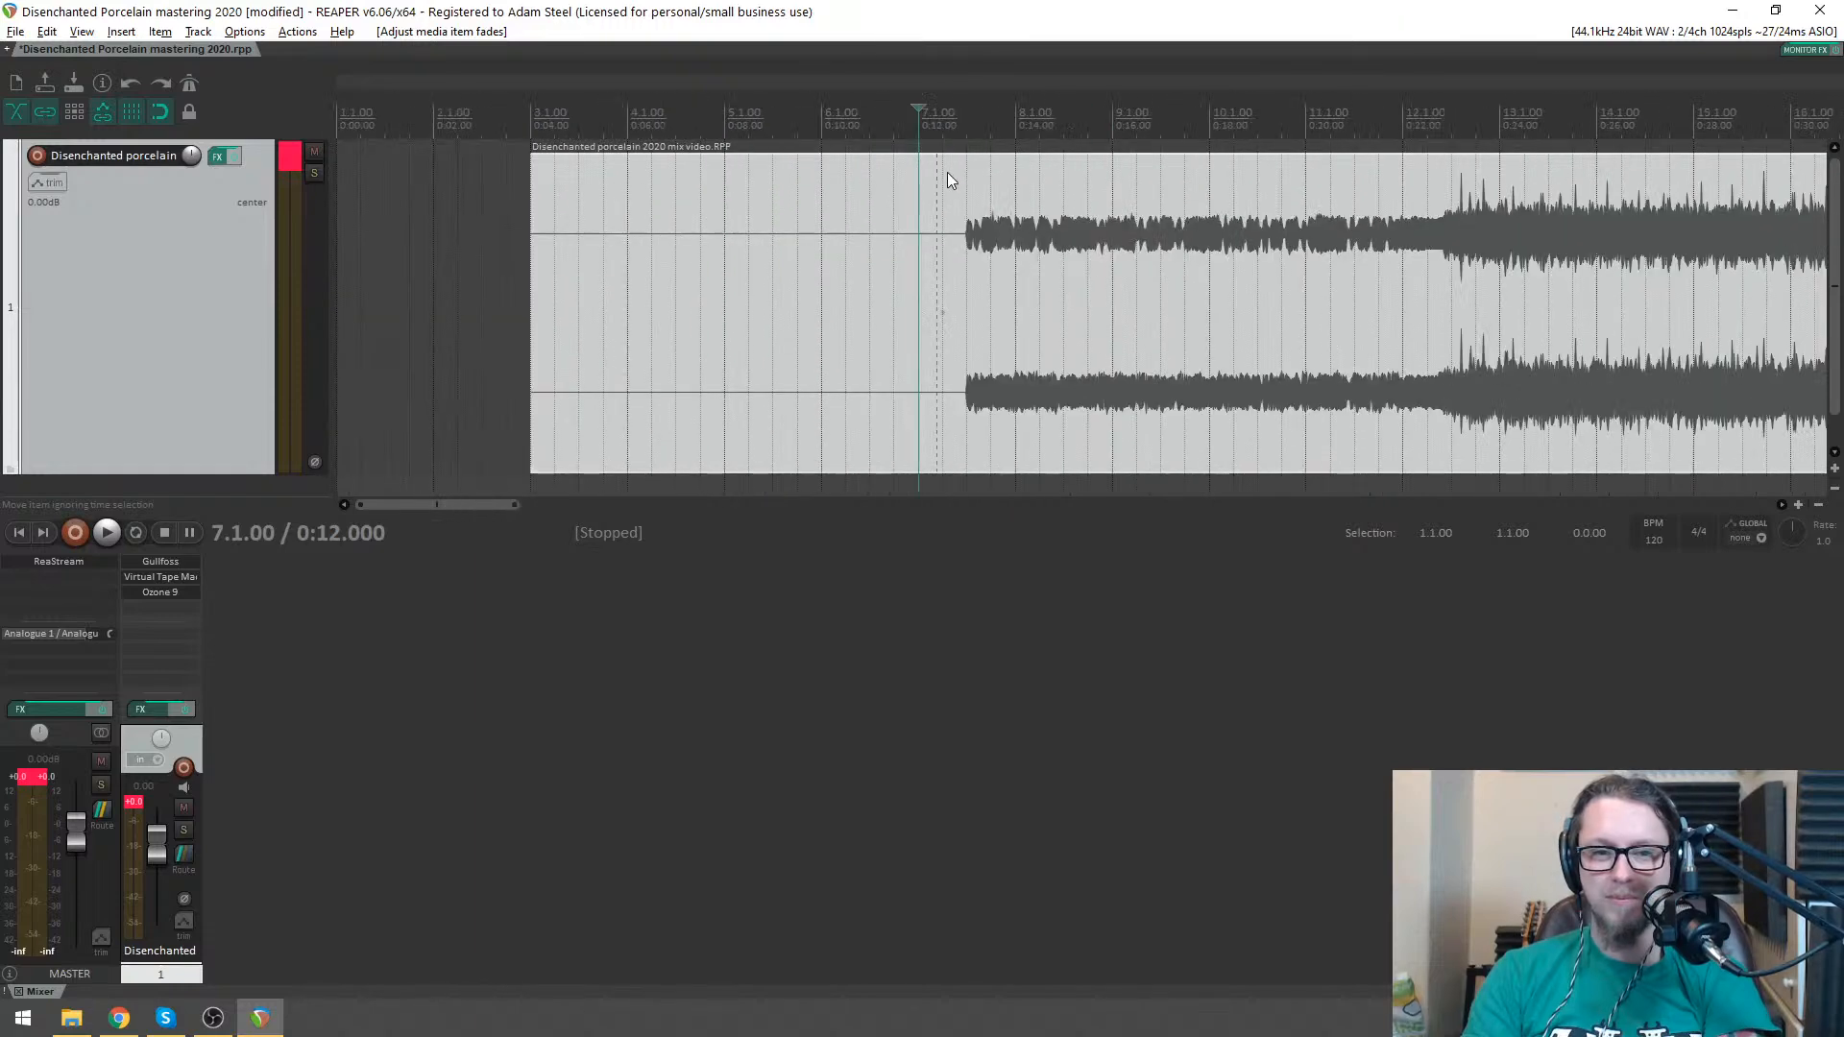
click(945, 125)
scroll(979, 151, up, 4)
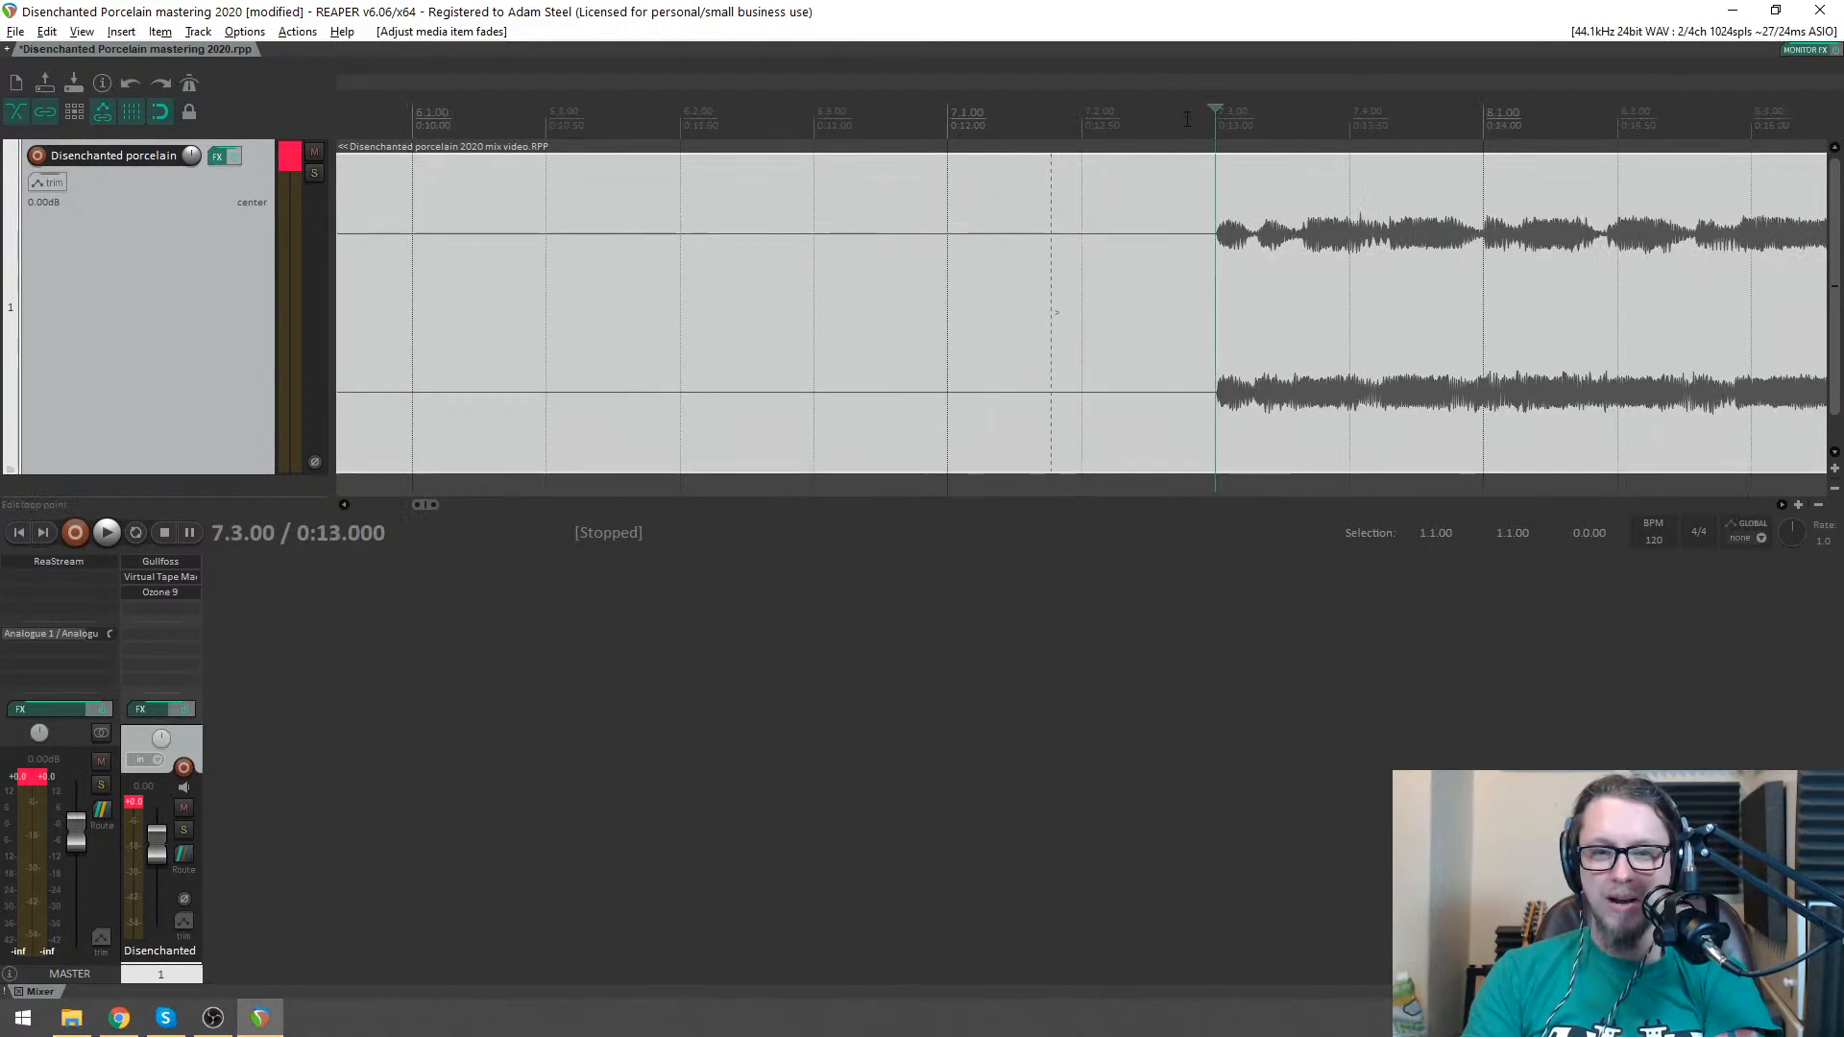
scroll(1028, 175, down, 2)
scroll(1028, 187, up, 1)
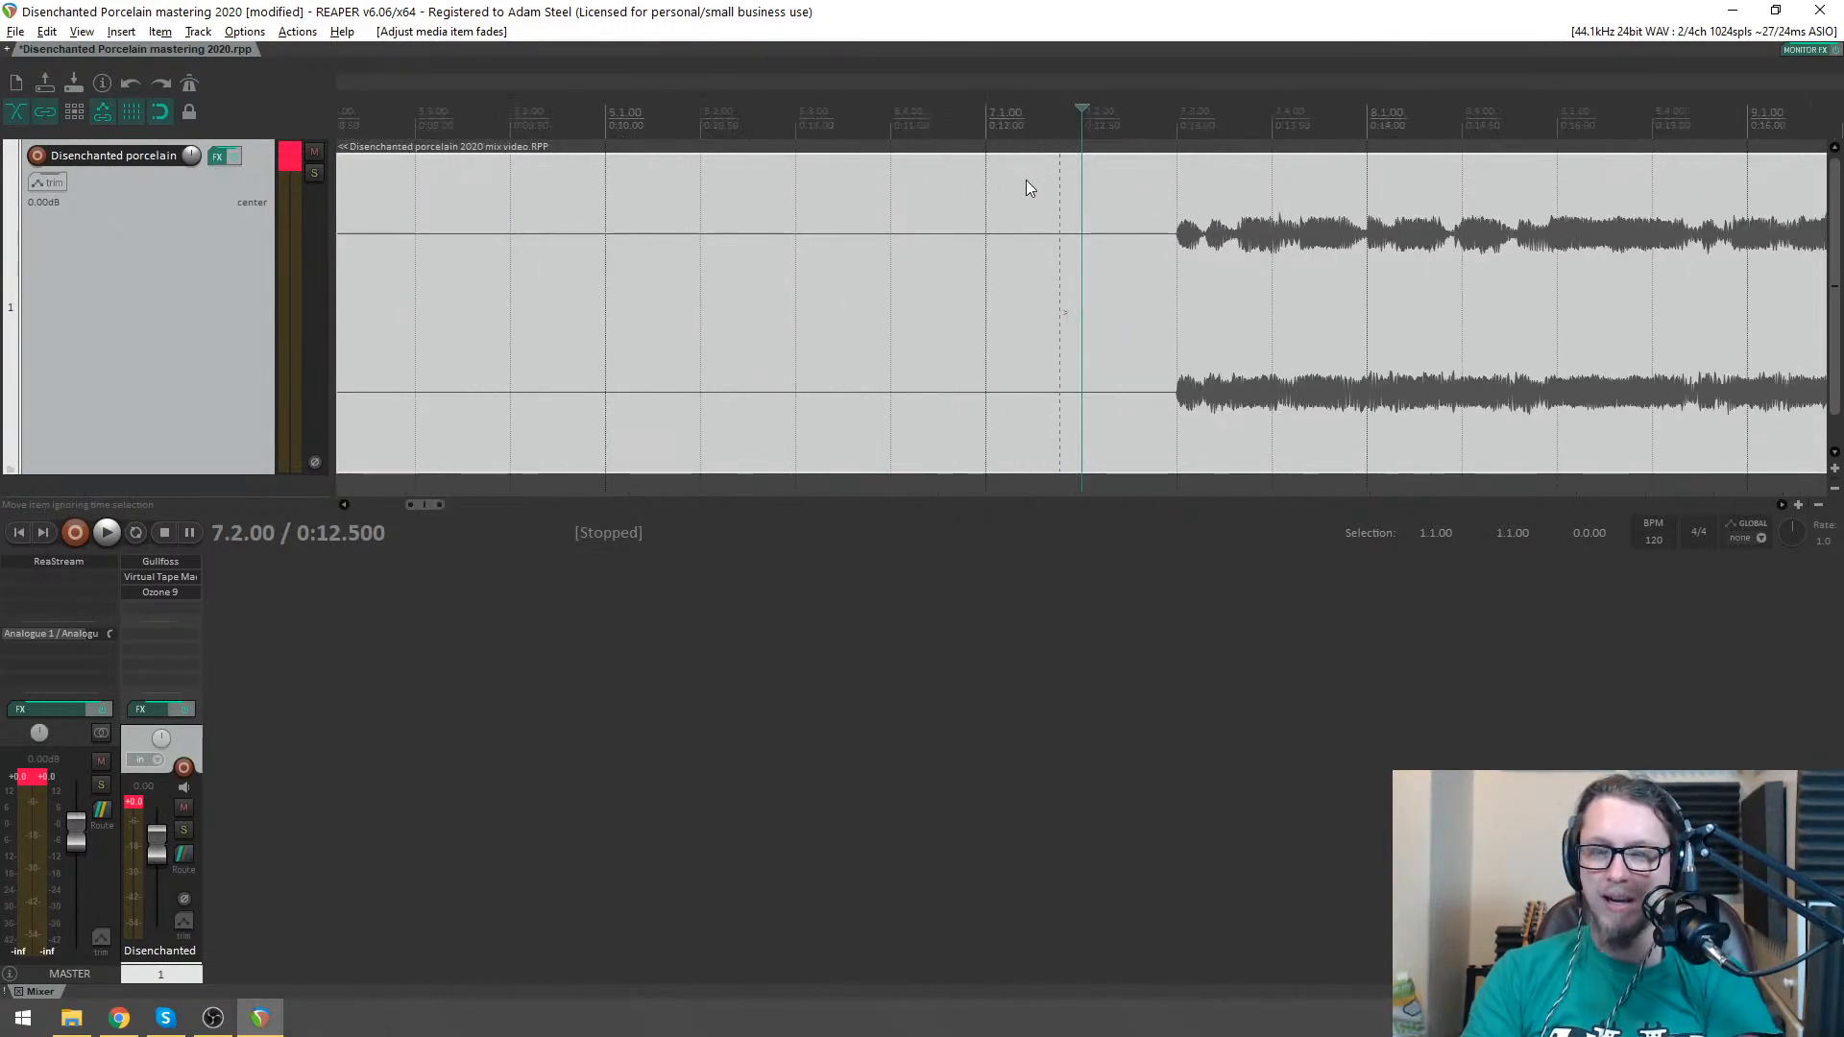
scroll(1026, 182, down, 2)
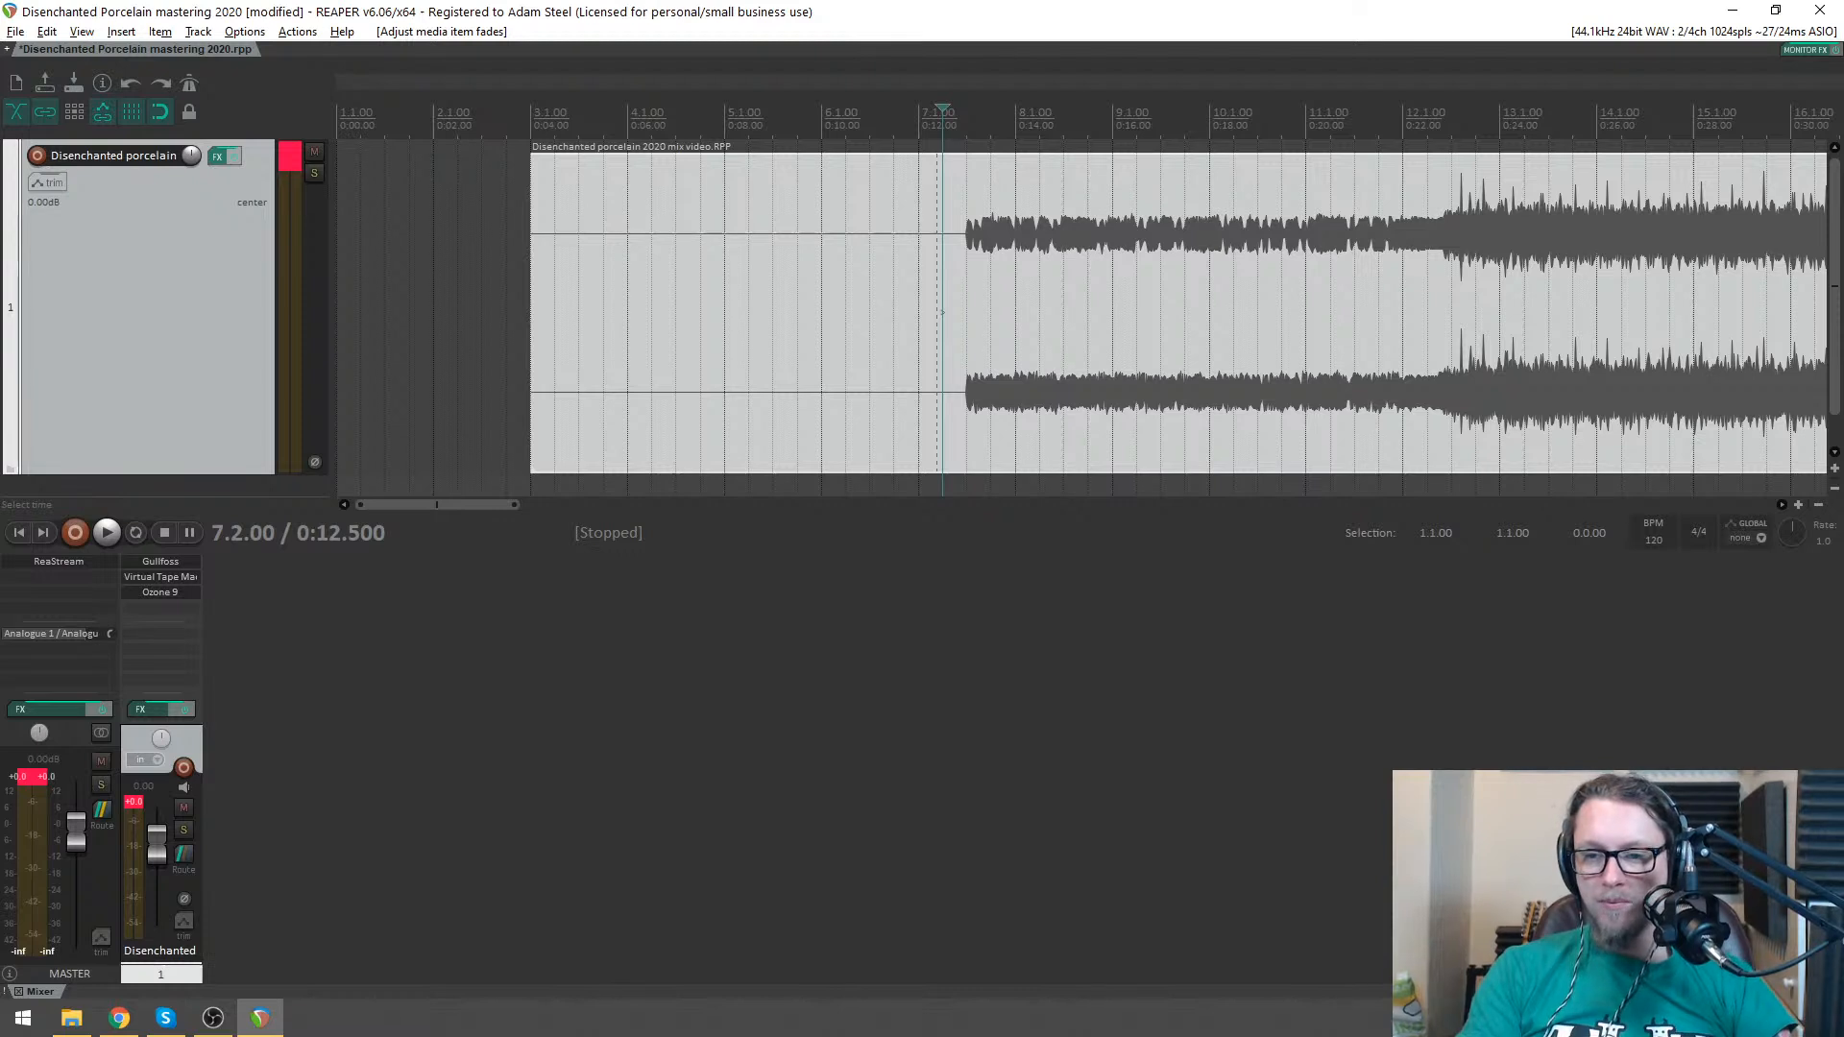
- Inspect the silent lead-in around the subproject's start marker and look over the full song waveform
key(alt+Tab)
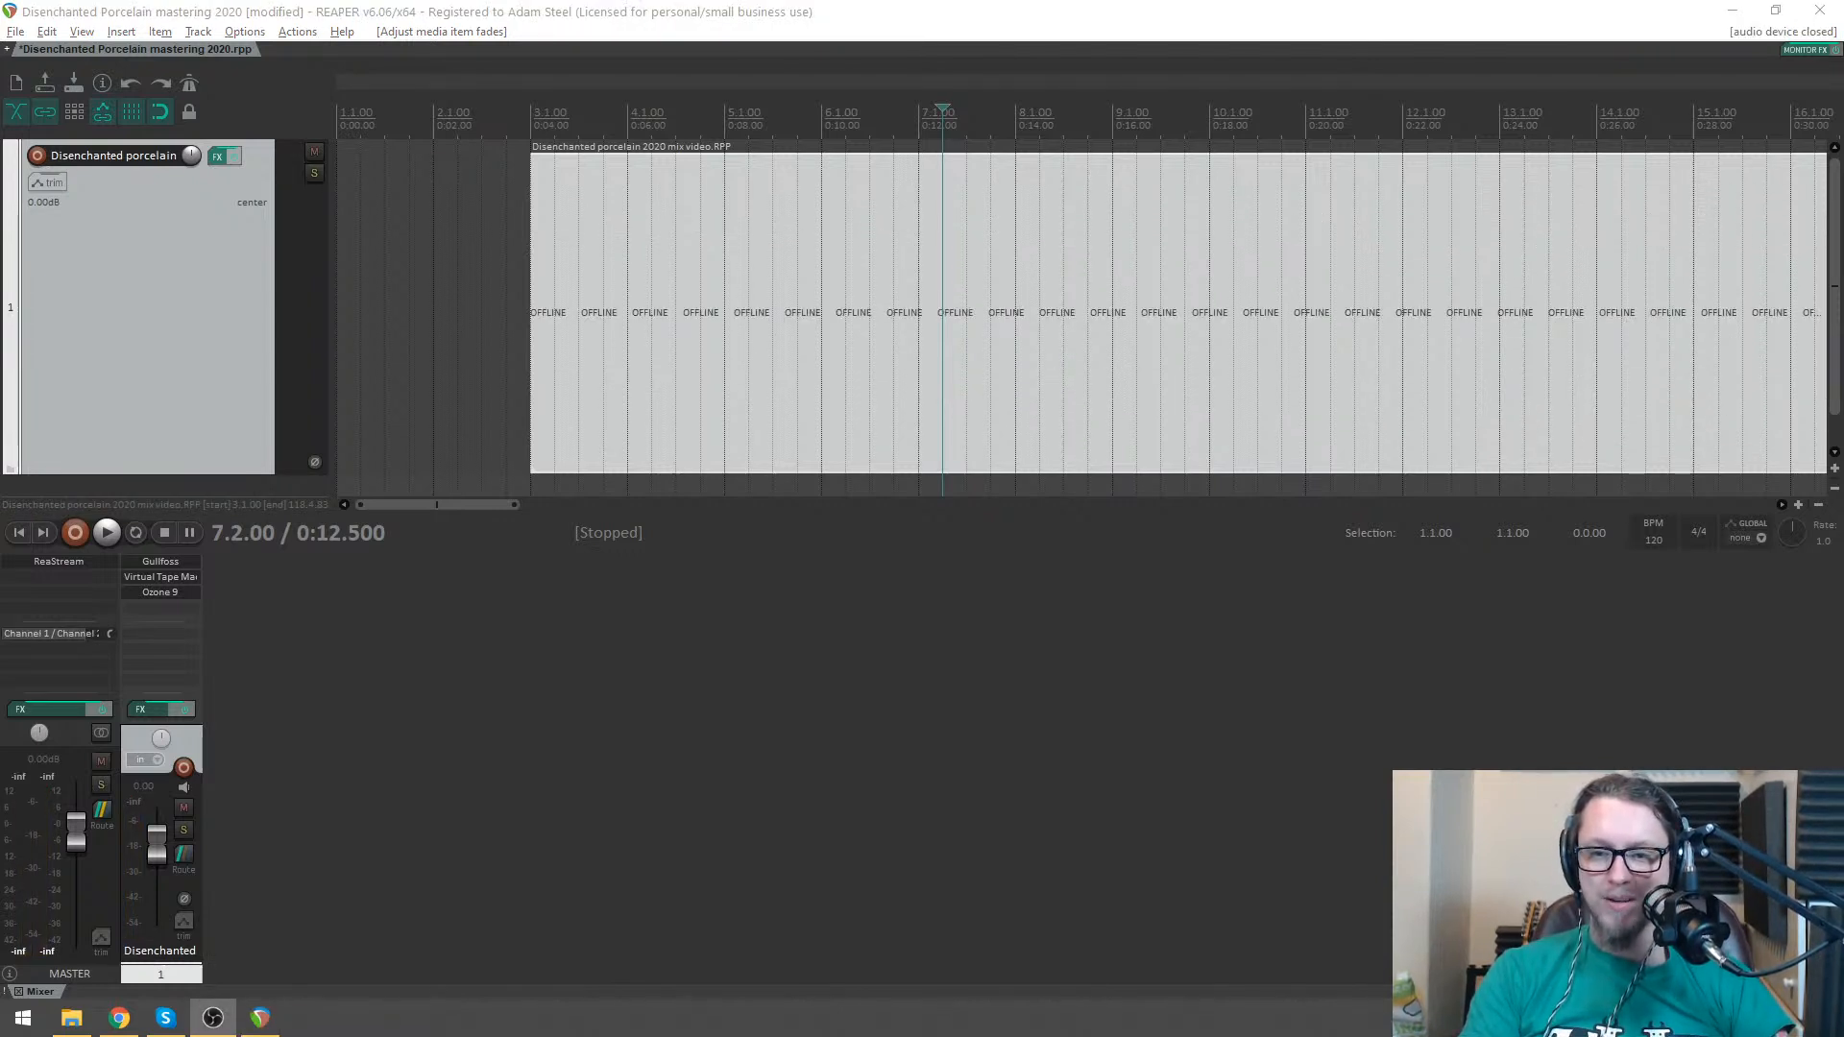
click(597, 453)
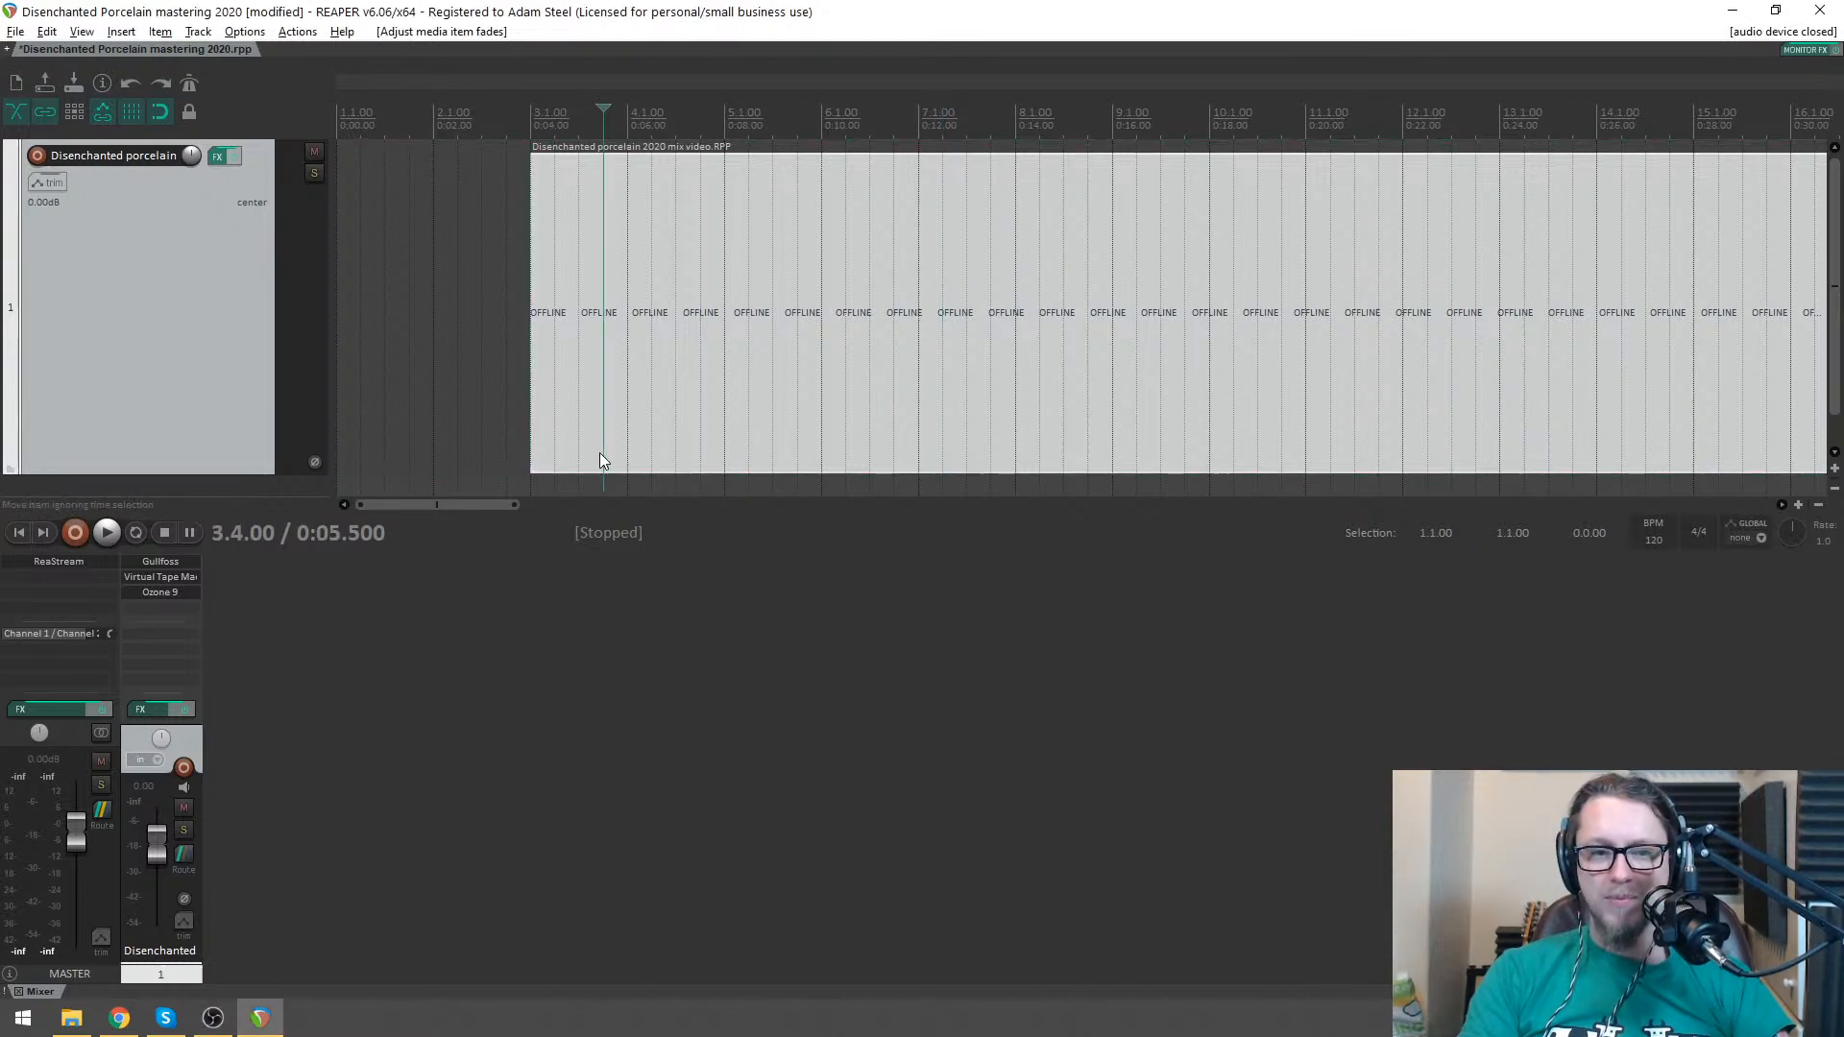
scroll(749, 376, down, 2)
click(758, 361)
click(768, 361)
scroll(811, 370, up, 2)
scroll(927, 403, up, 3)
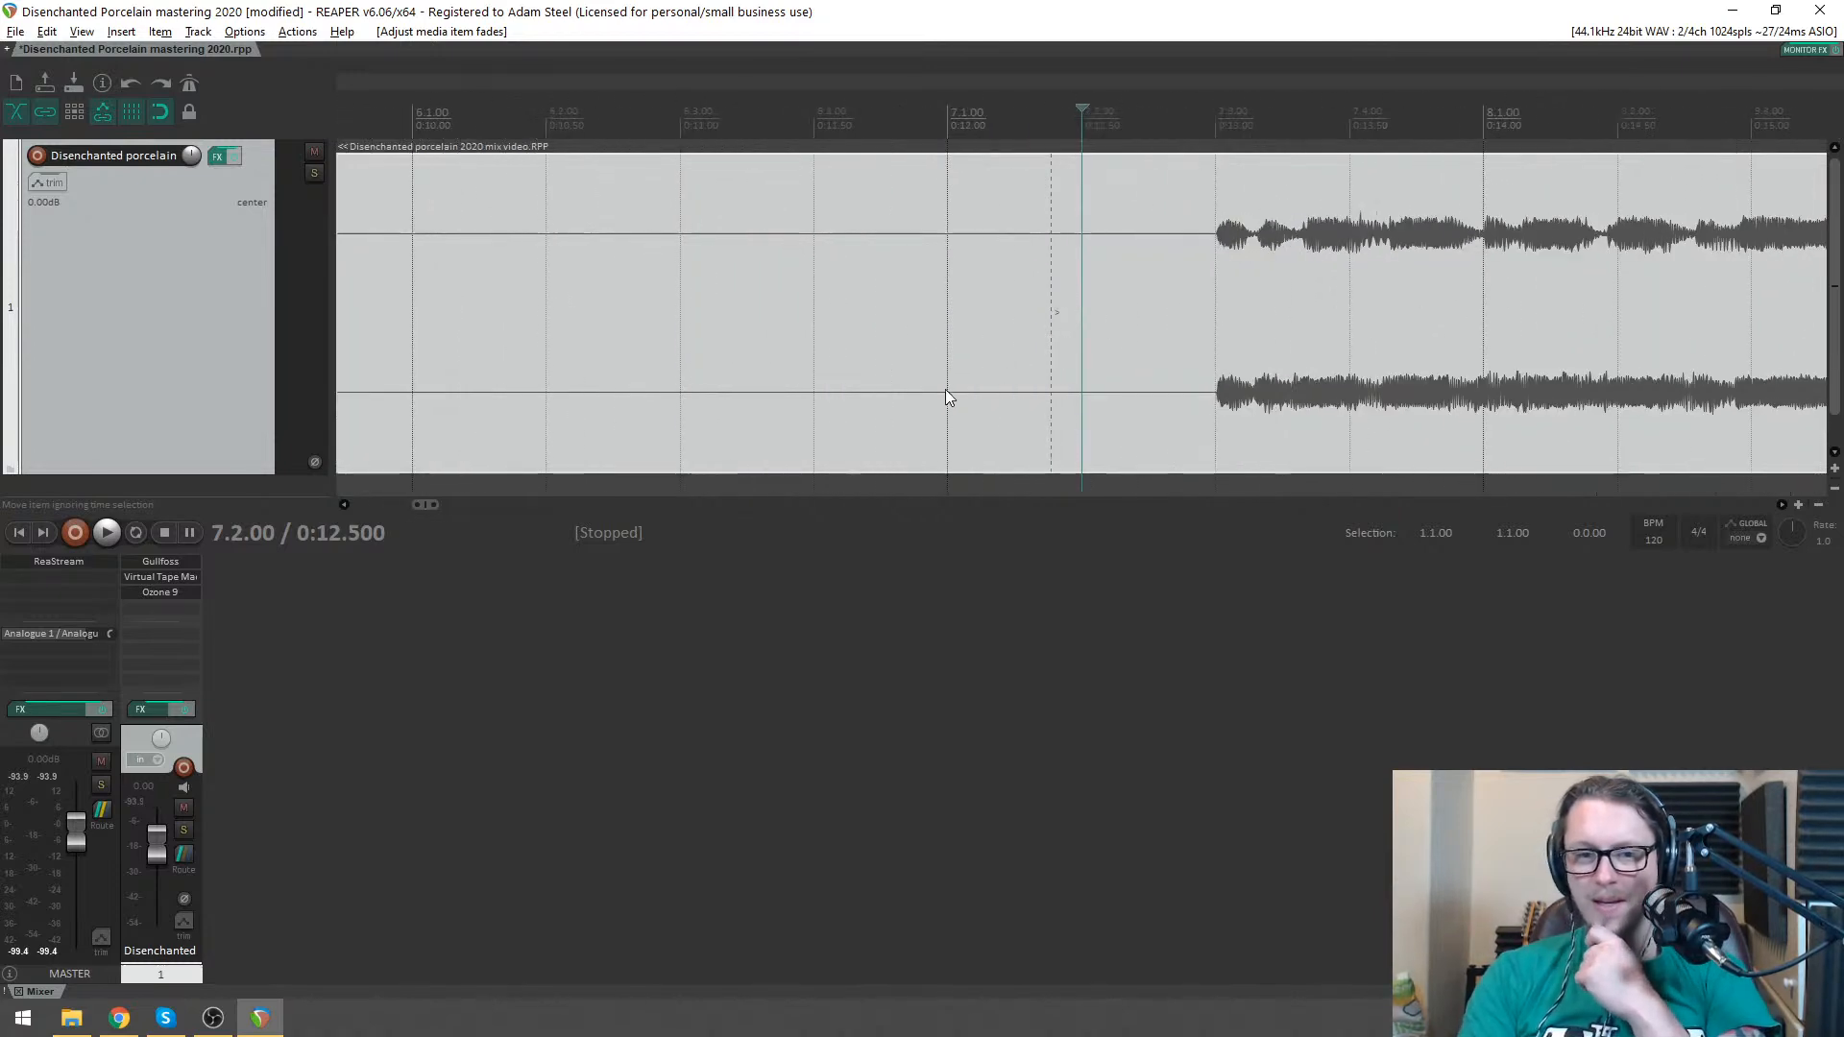
scroll(1089, 363, up, 1)
scroll(1062, 302, down, 2)
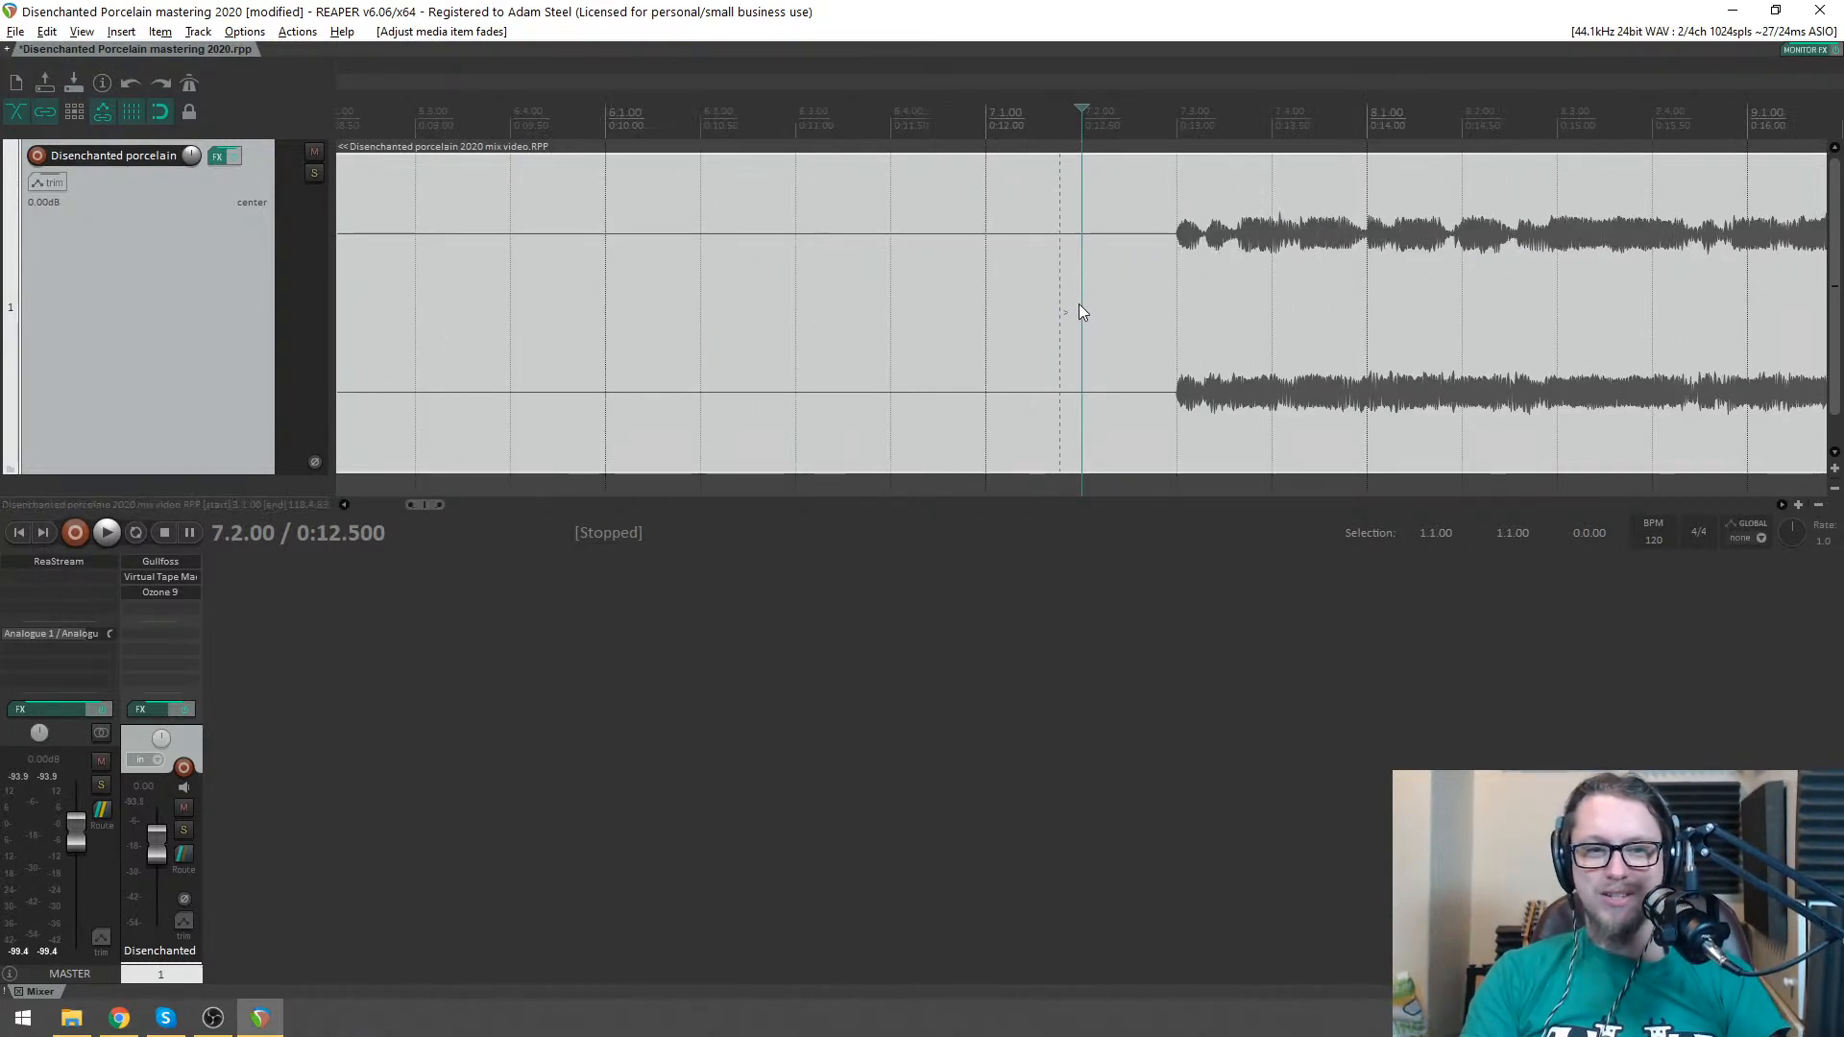
scroll(1037, 327, down, 2)
scroll(1038, 331, down, 4)
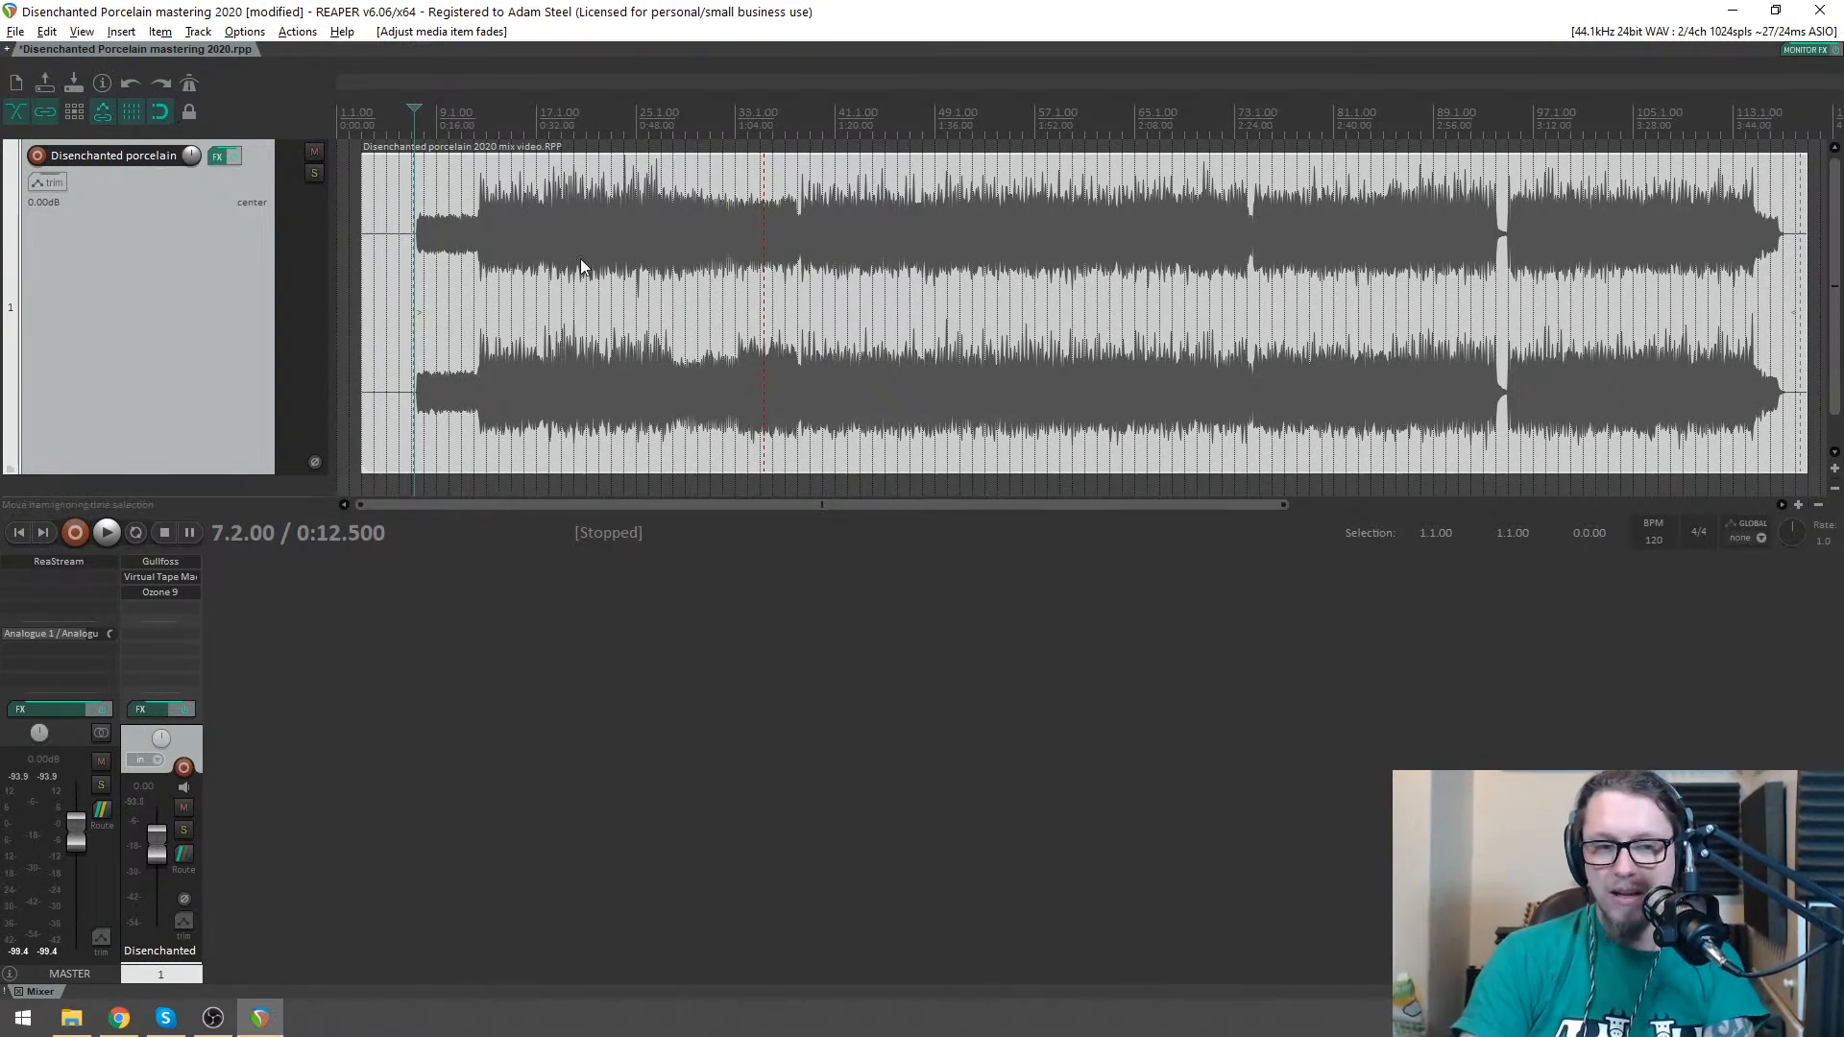
scroll(576, 269, up, 2)
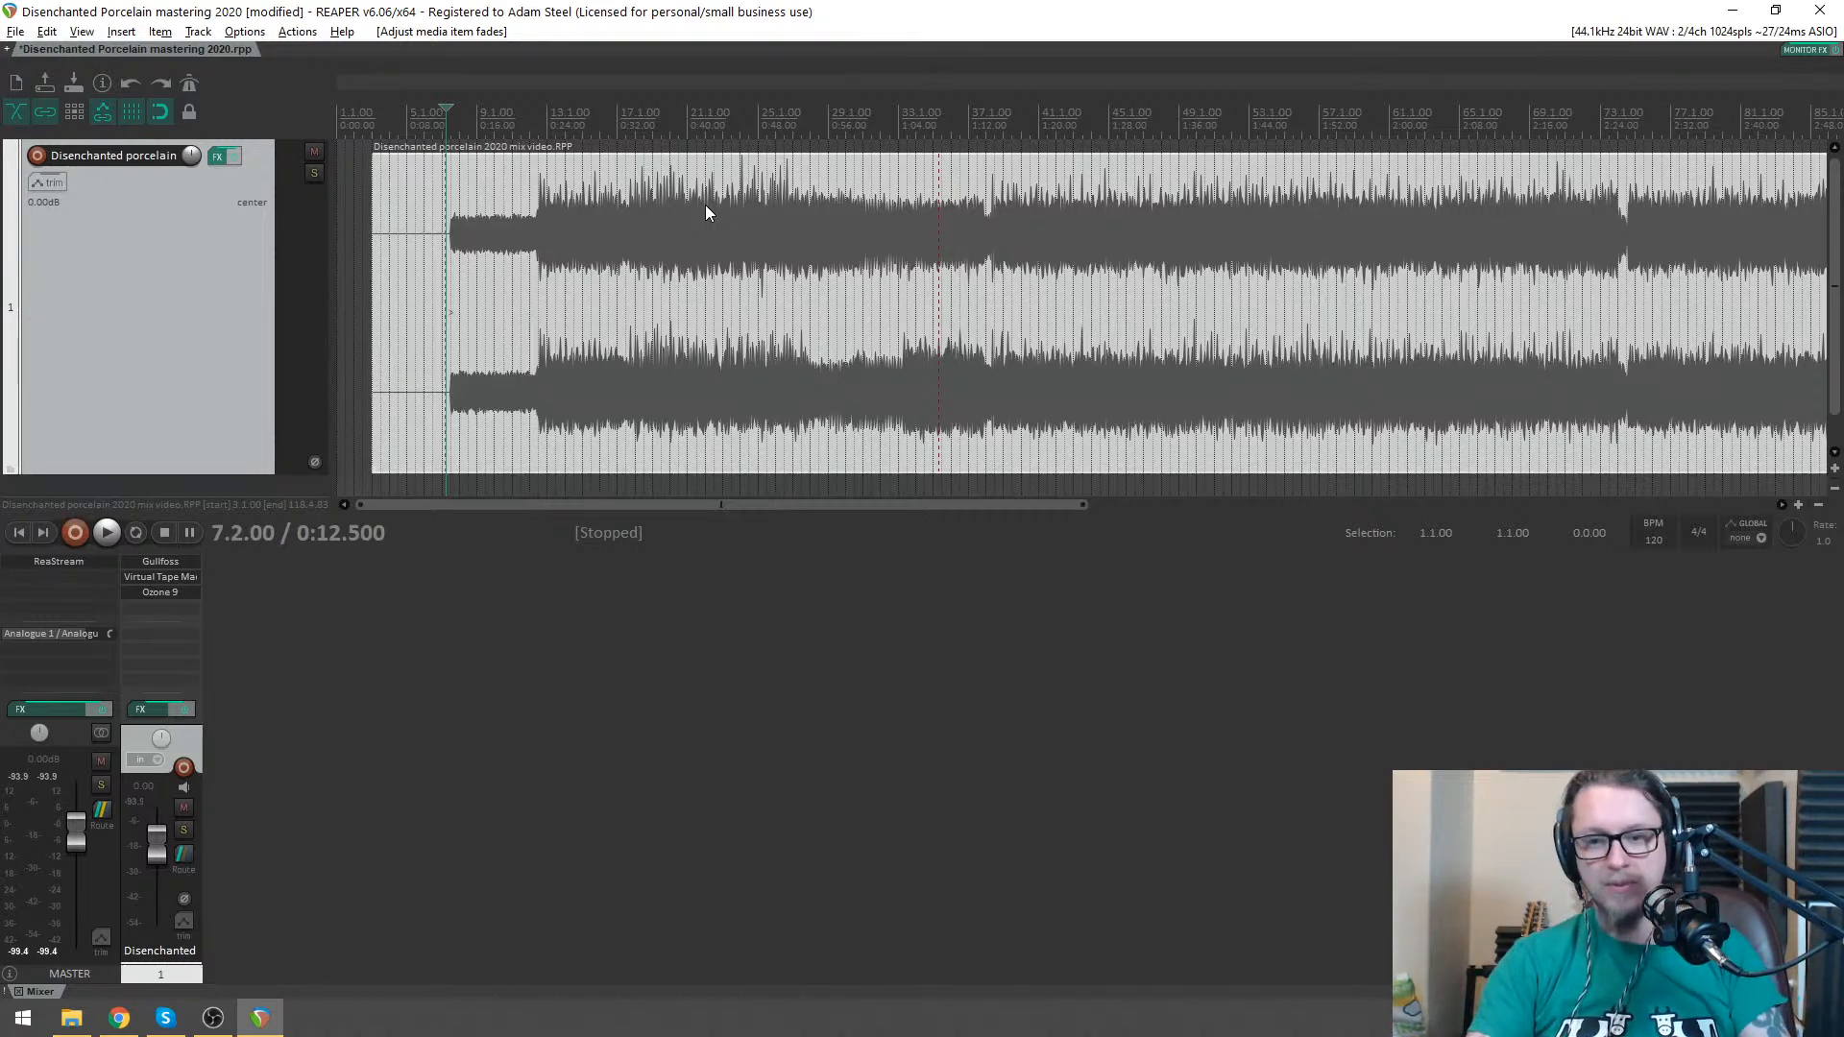
- Examine the quiet intro after bar 7 against the louder sections of the rendered mix's waveform
scroll(591, 293, up, 5)
scroll(1011, 356, up, 1)
scroll(1011, 355, down, 3)
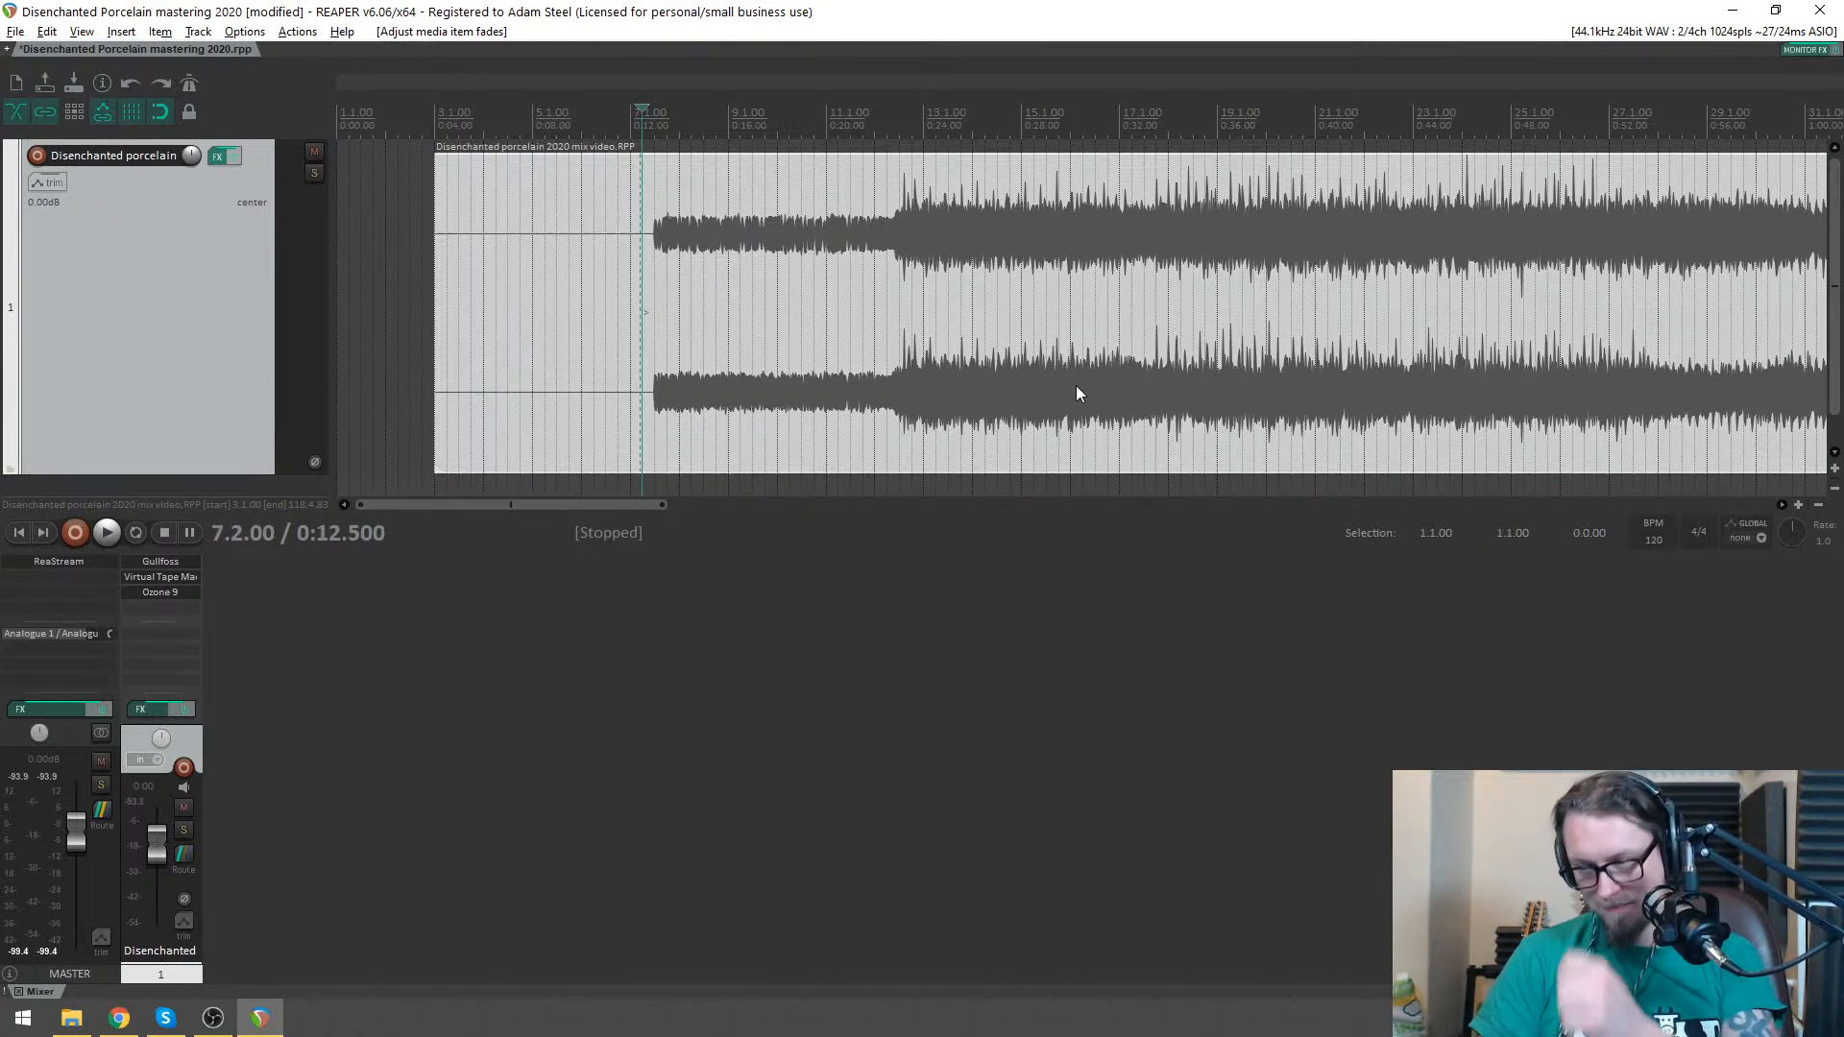
scroll(1076, 384, up, 5)
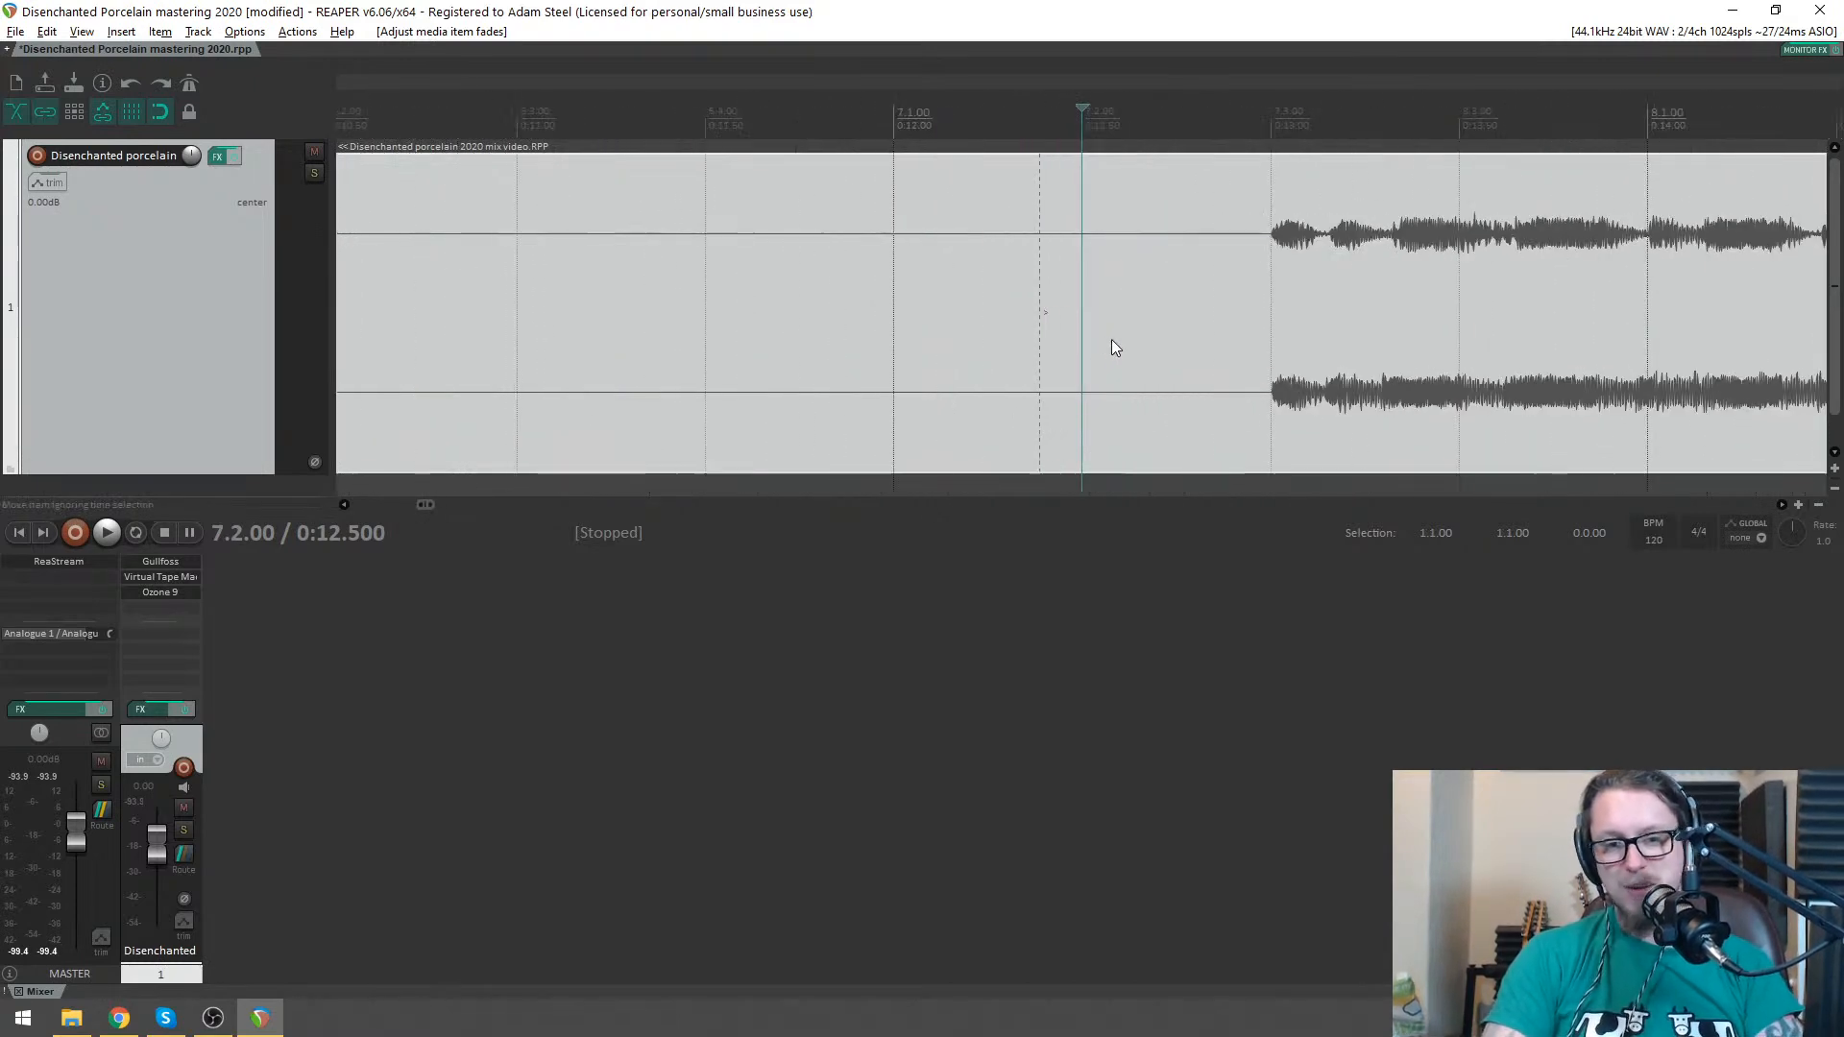
scroll(1124, 331, down, 5)
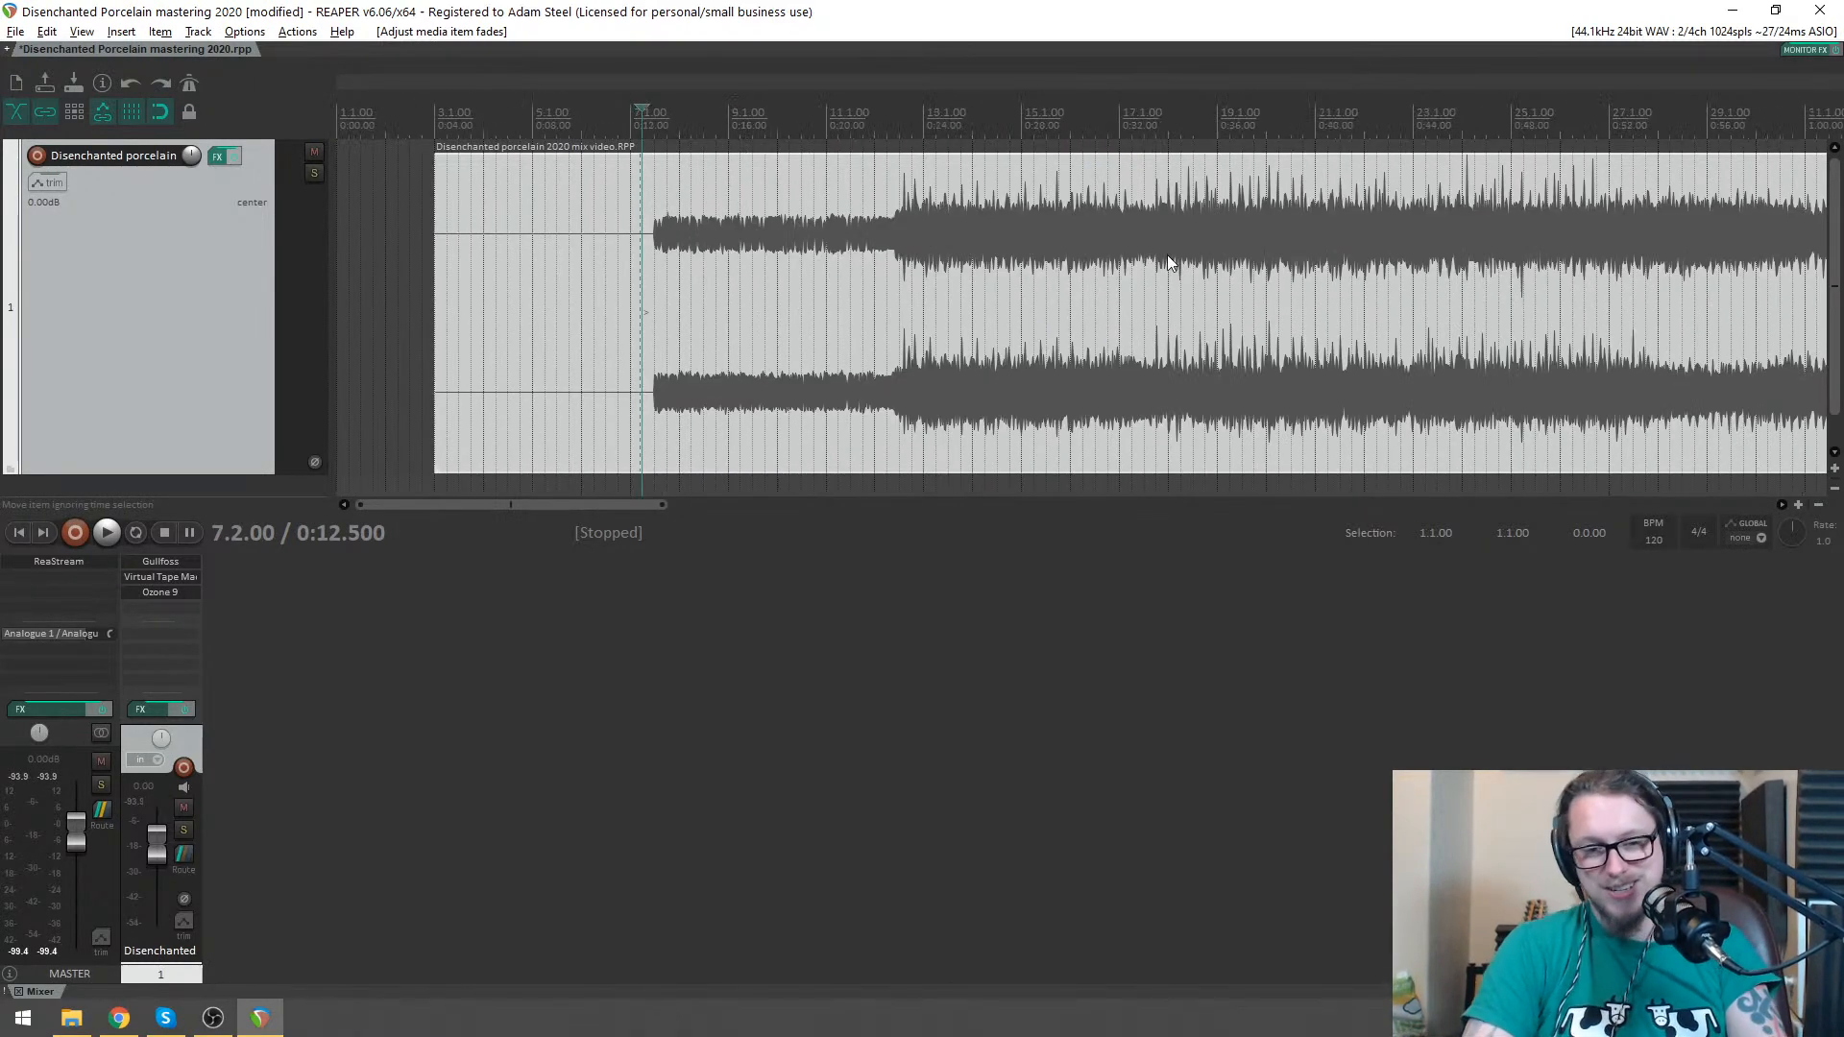
scroll(994, 290, down, 2)
scroll(994, 290, up, 1)
scroll(495, 116, down, 1)
- Play the rendered mix briefly from bar 14 and stop it
click(494, 116)
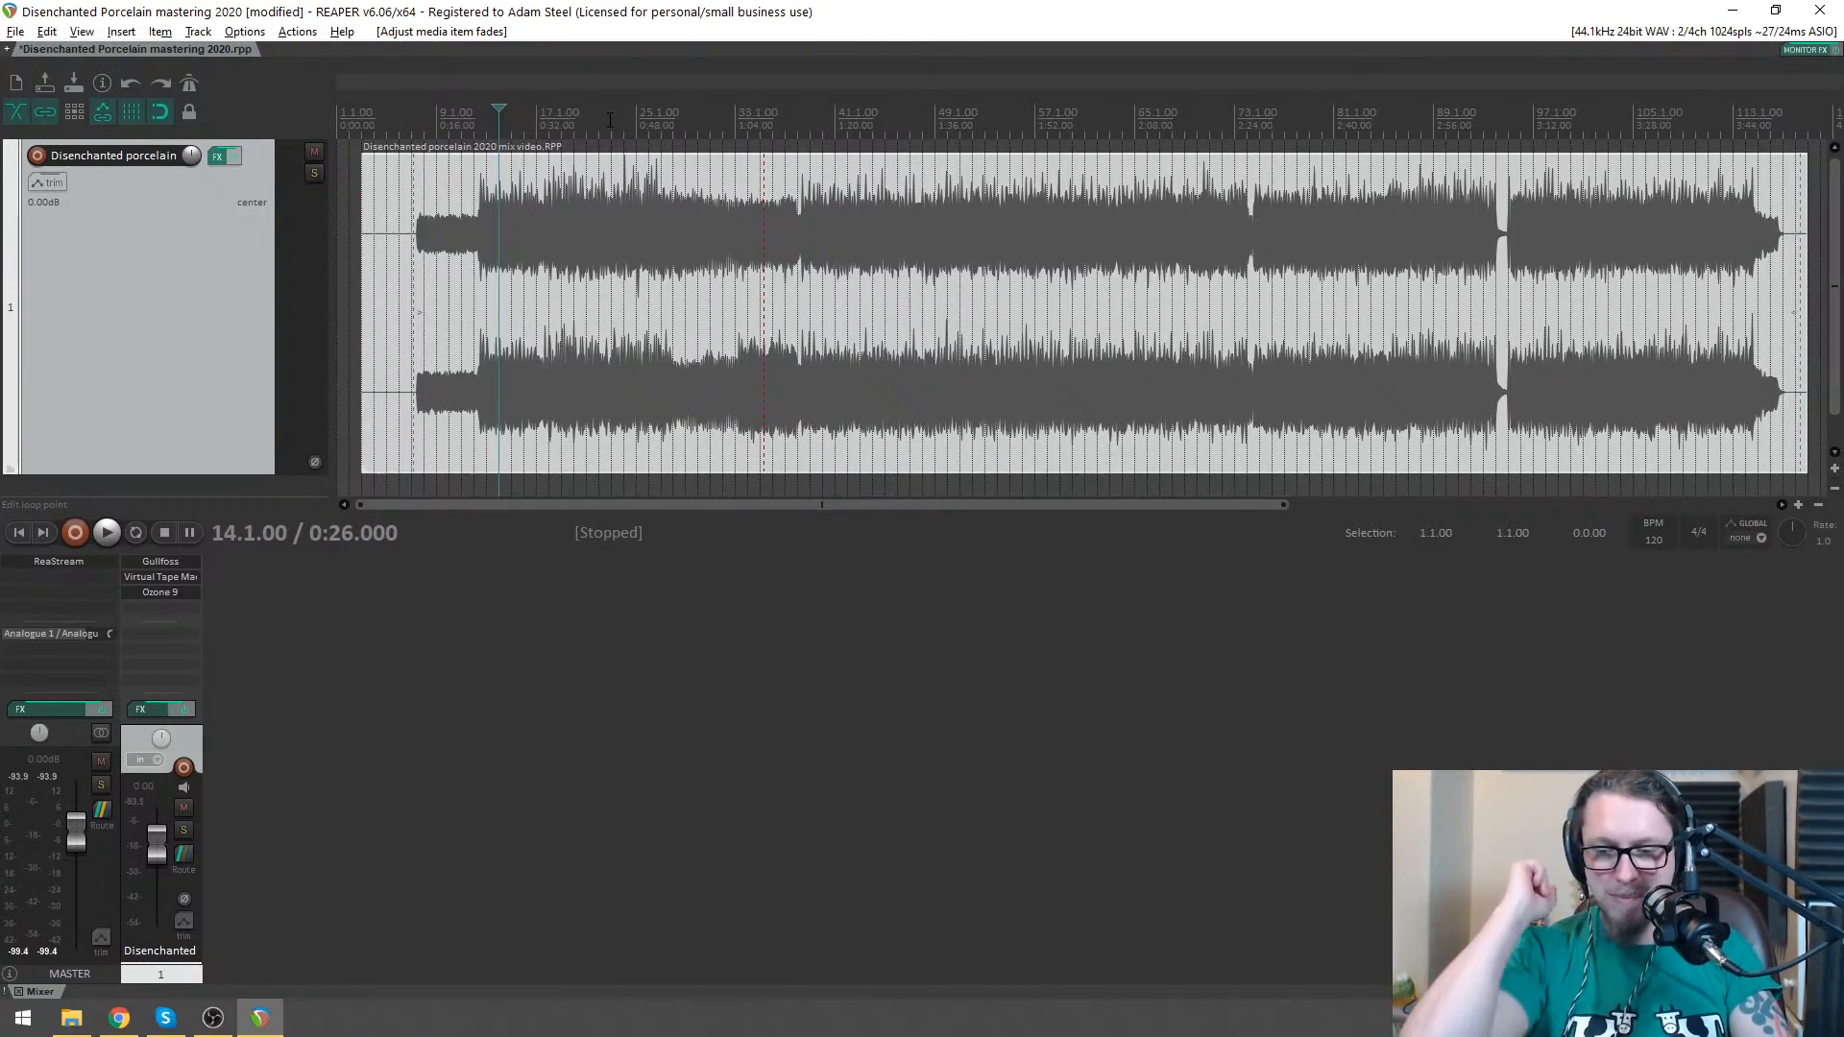
key(space)
scroll(563, 167, up, 1)
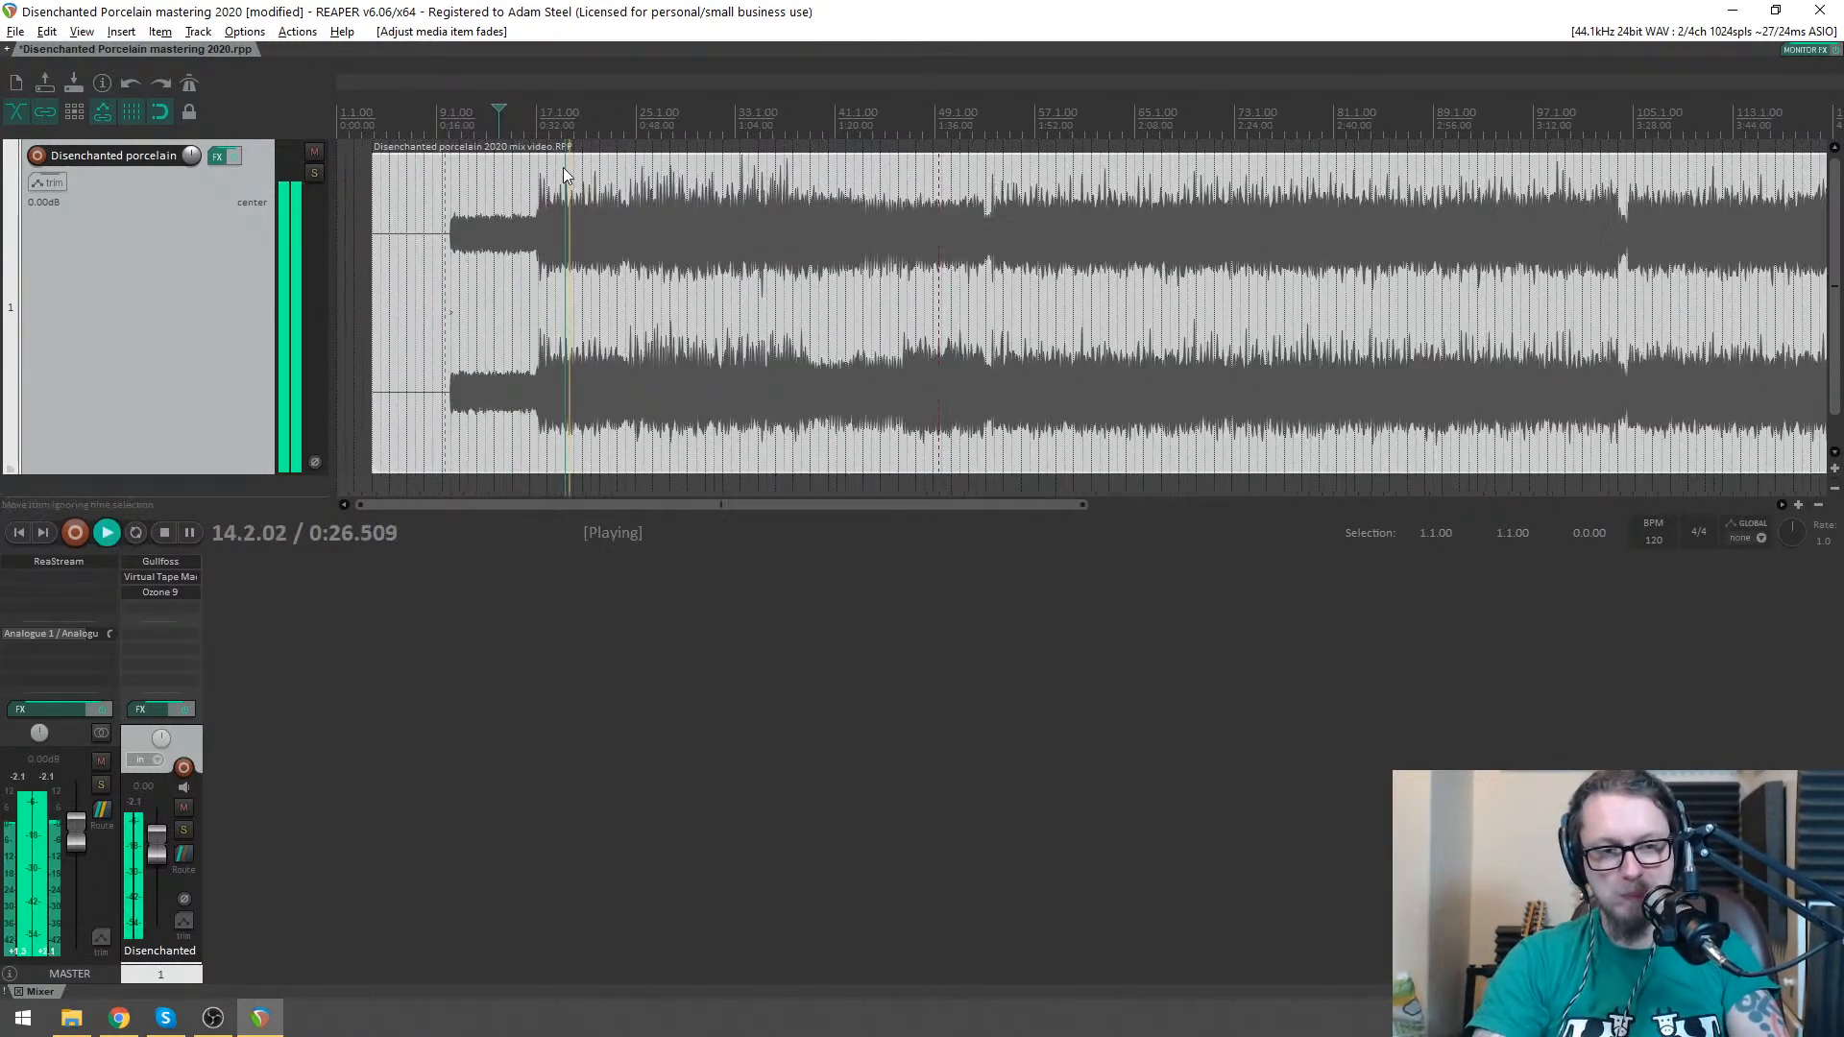
key(space)
key(alt+Tab)
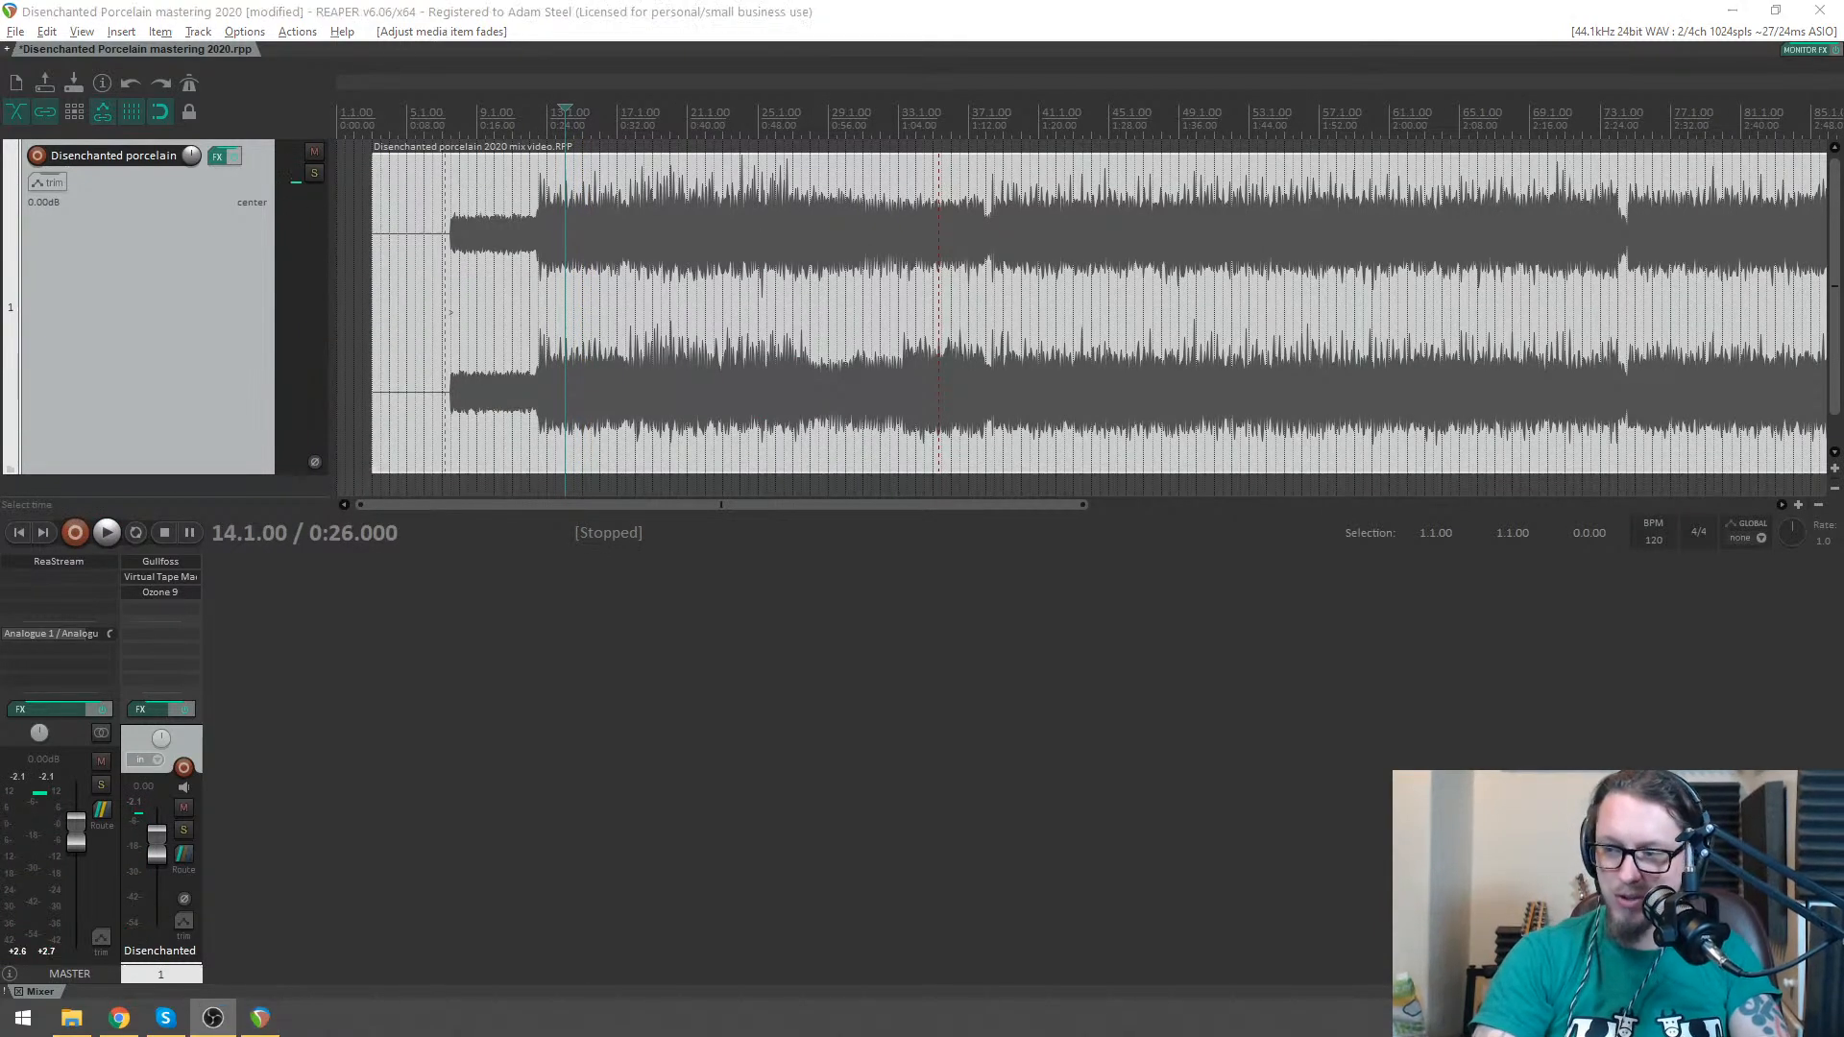
- Play the rendered mix from around bar 11, just before the loud section begins, to hear it through the mastering chain
scroll(648, 442, down, 2)
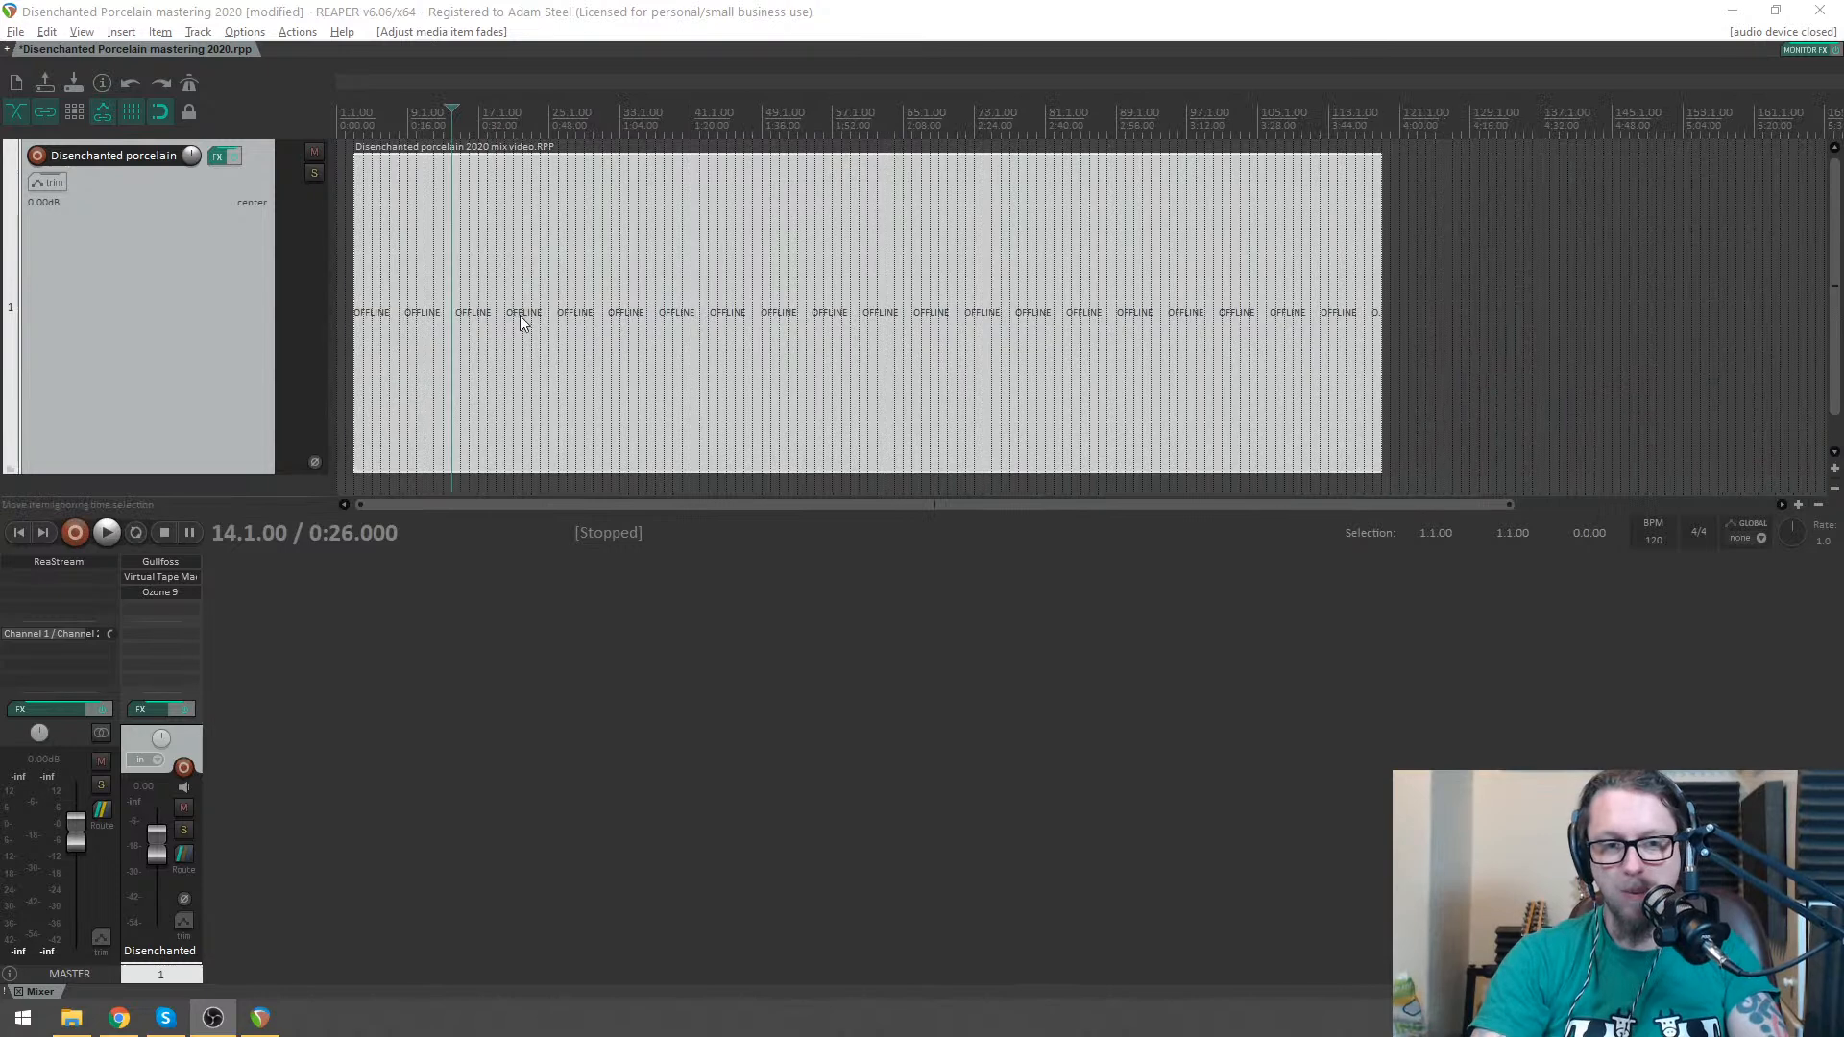
click(429, 315)
key(space)
scroll(464, 307, up, 4)
scroll(970, 336, down, 2)
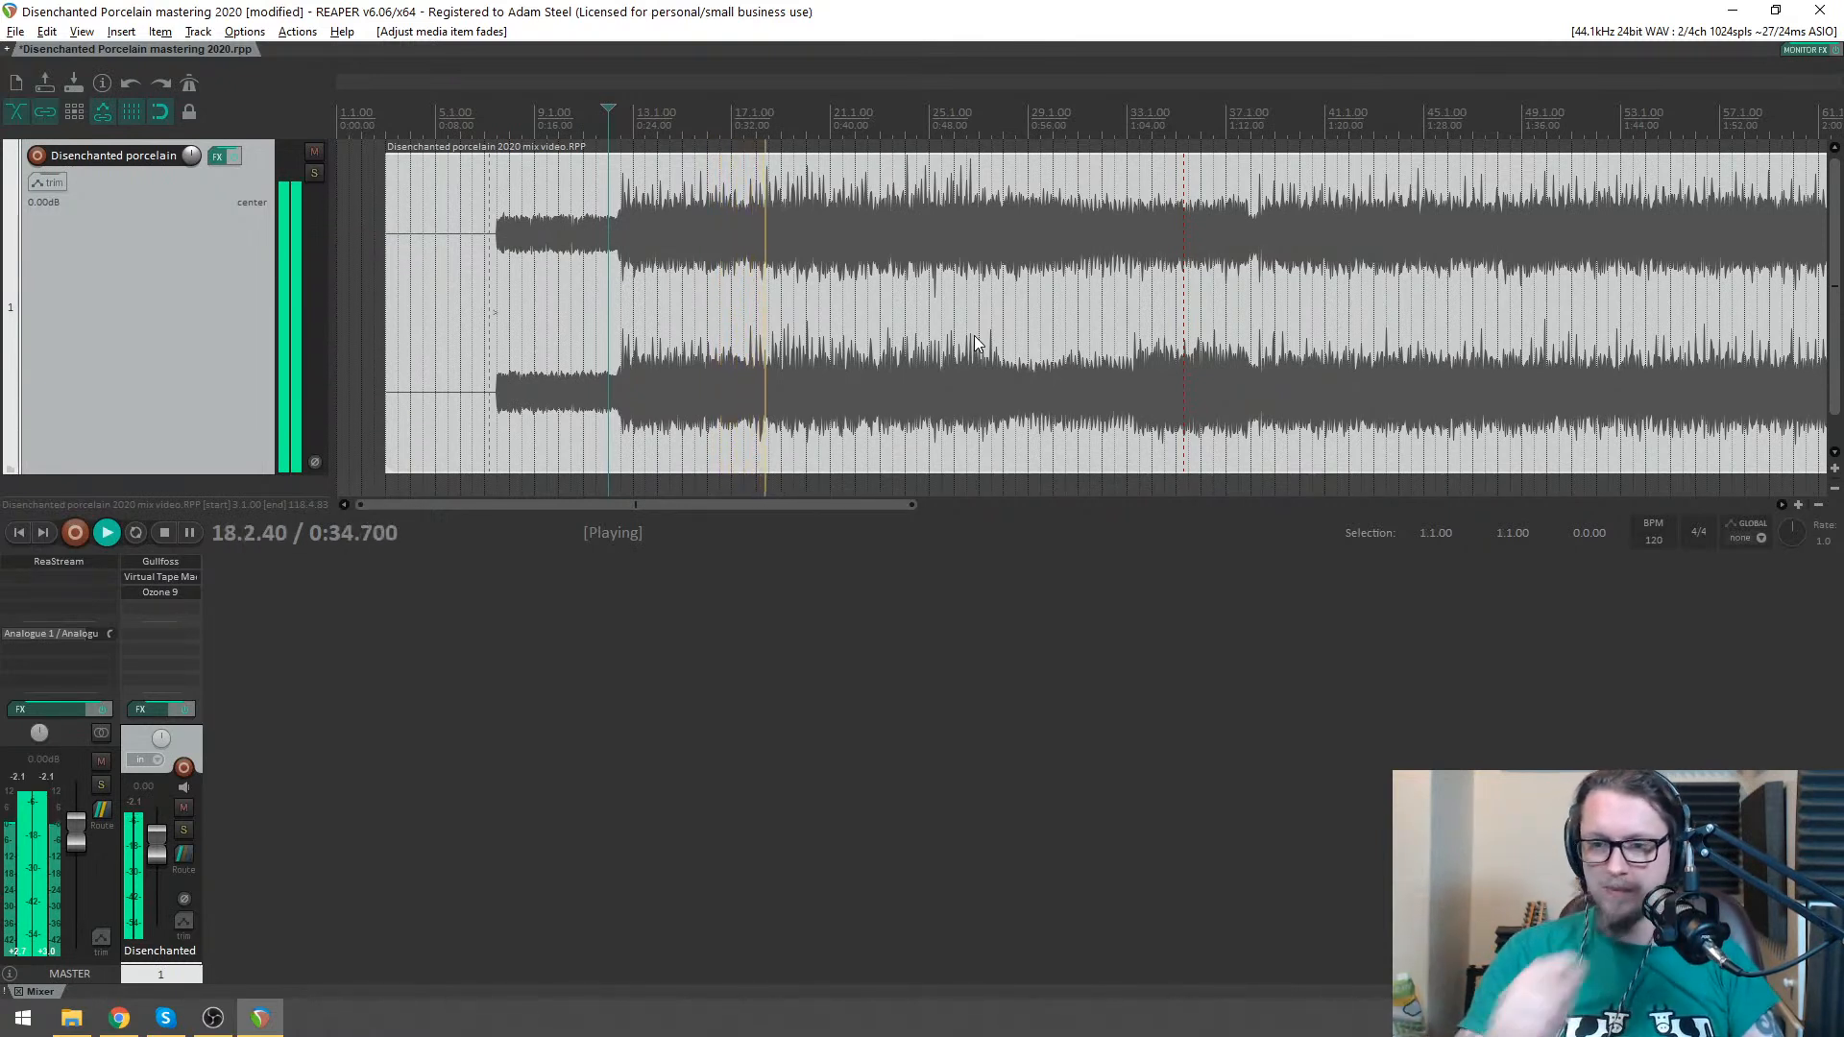
scroll(1001, 351, down, 2)
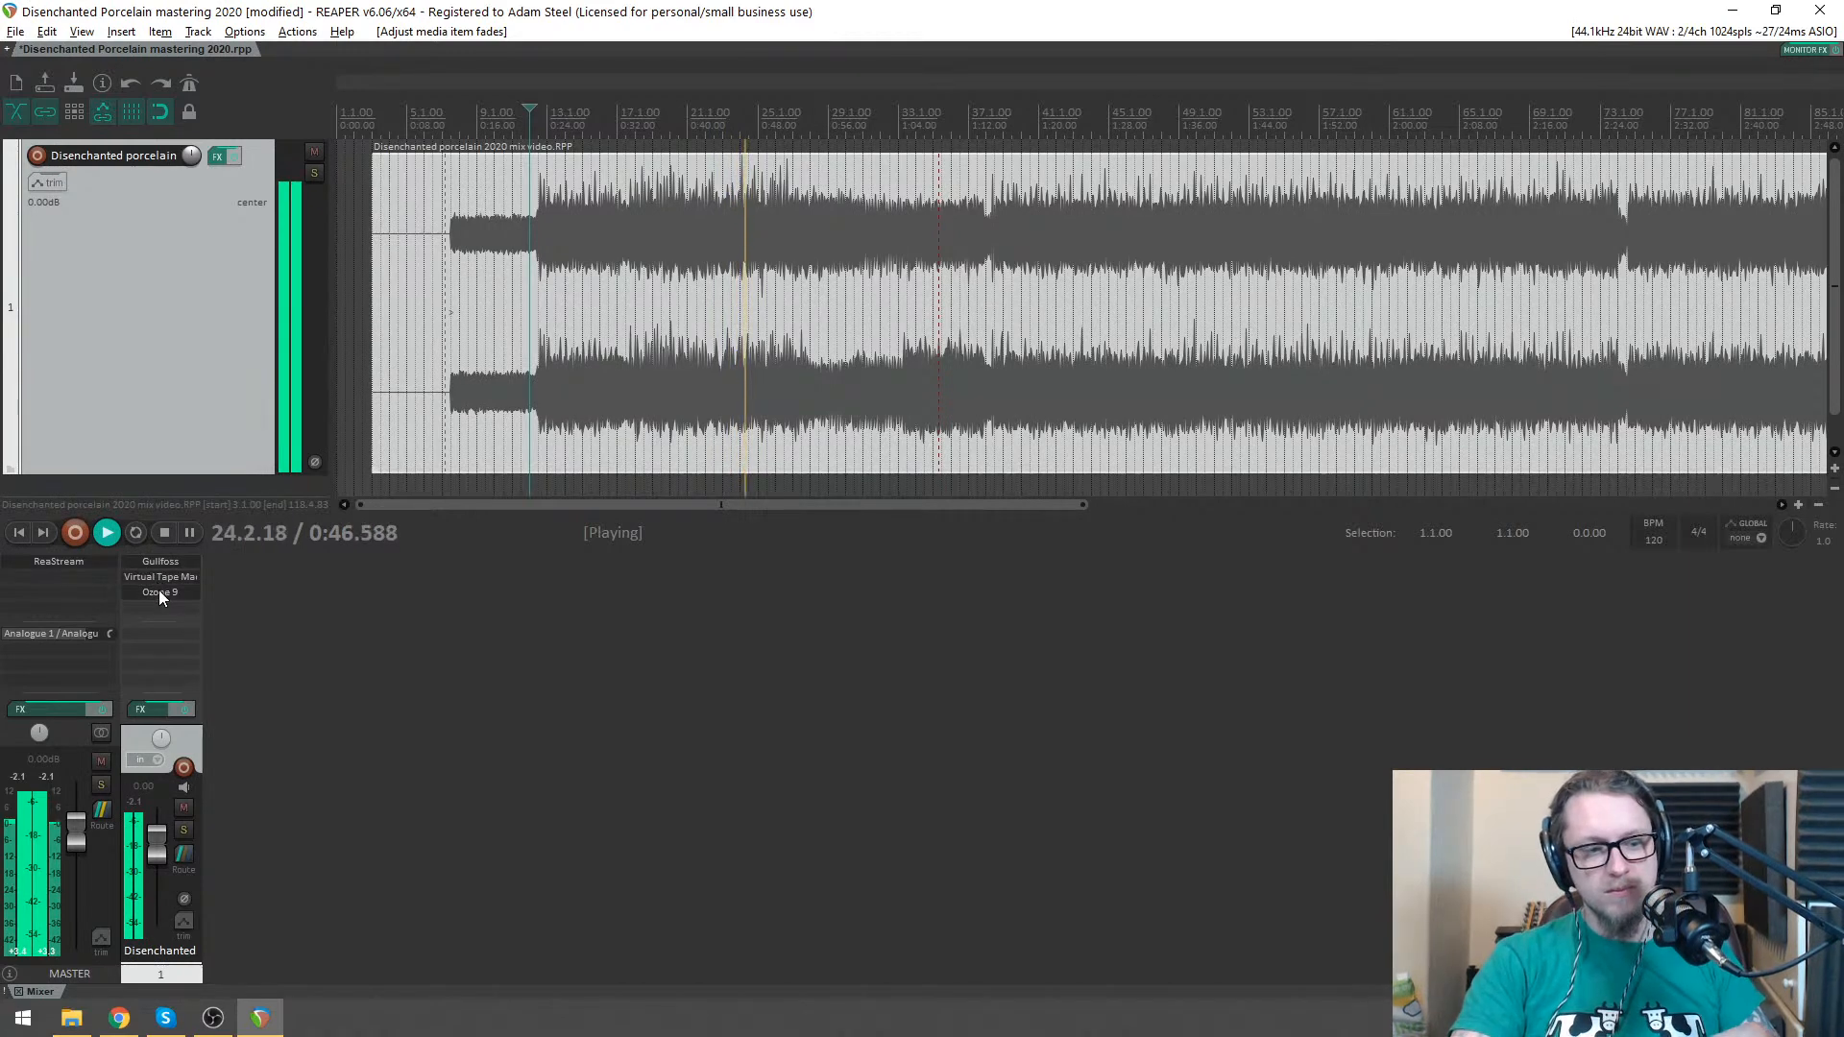
- Open Ozone 9 and review its Maximizer and Imager during playback around bar 35, comparing the master with the reference
key(alt+Tab)
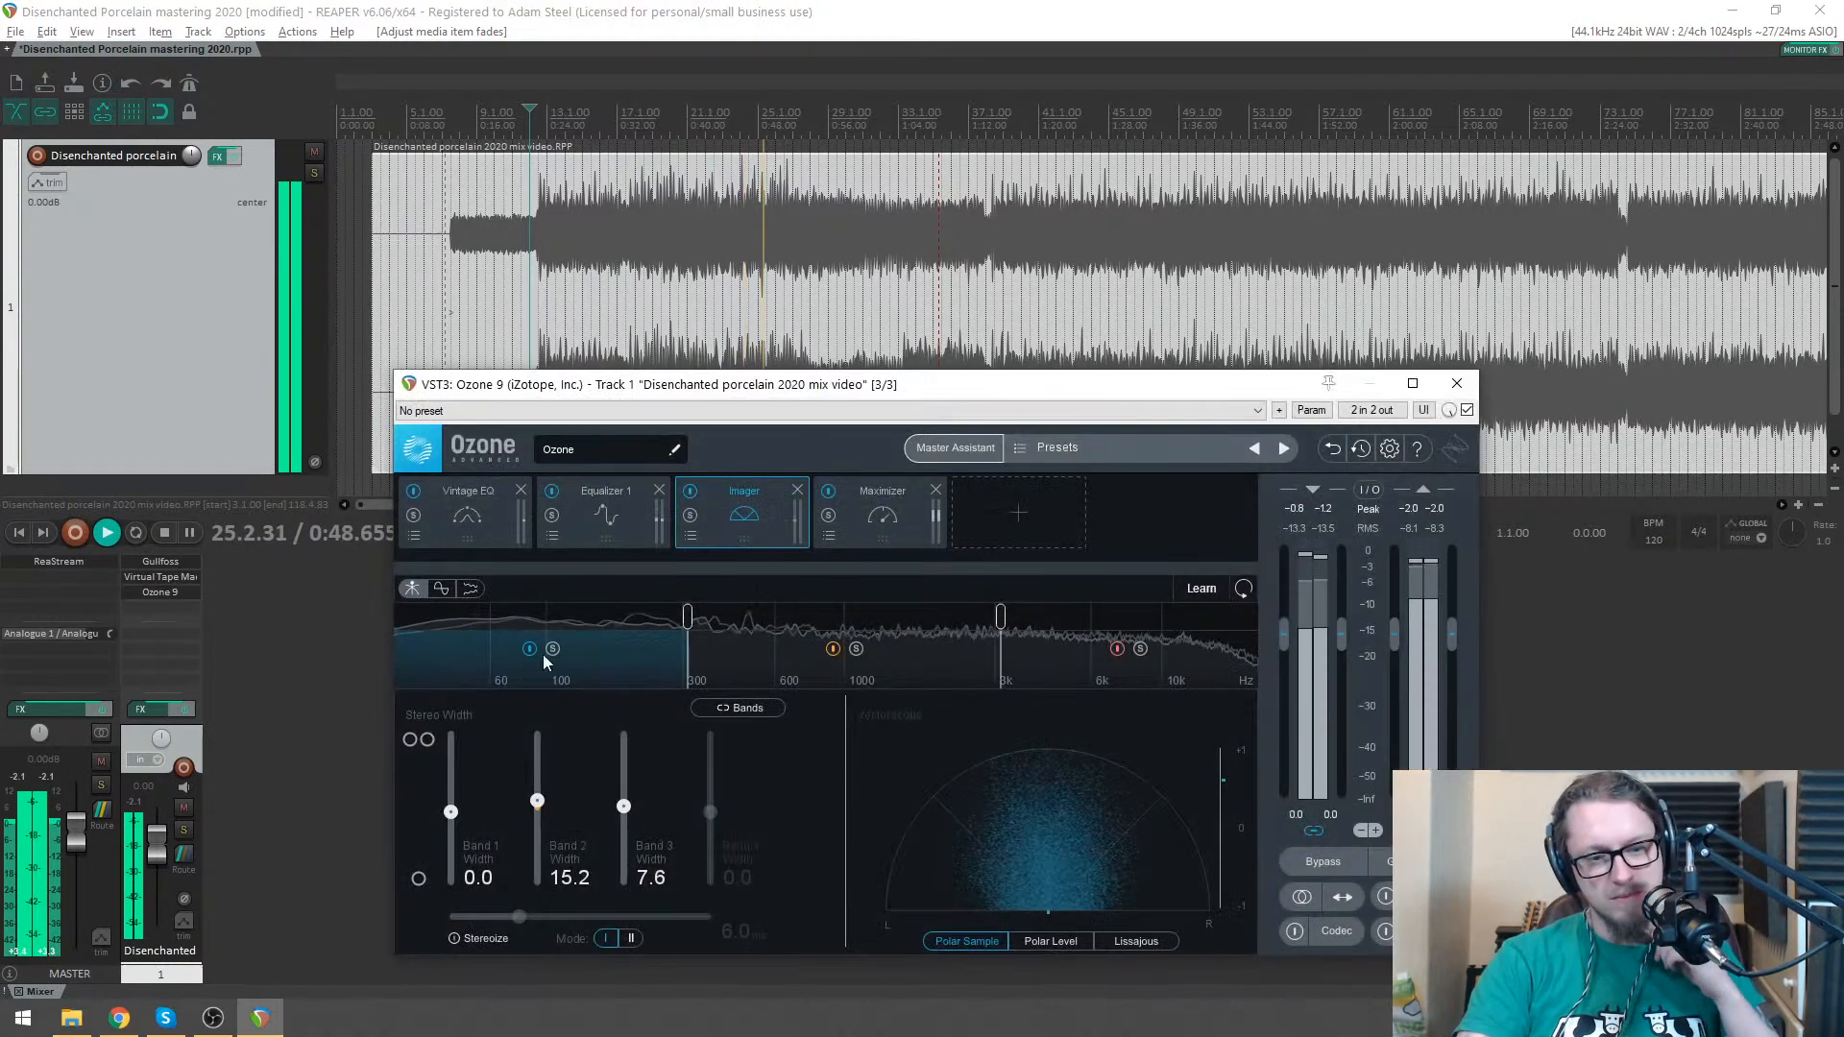
click(882, 527)
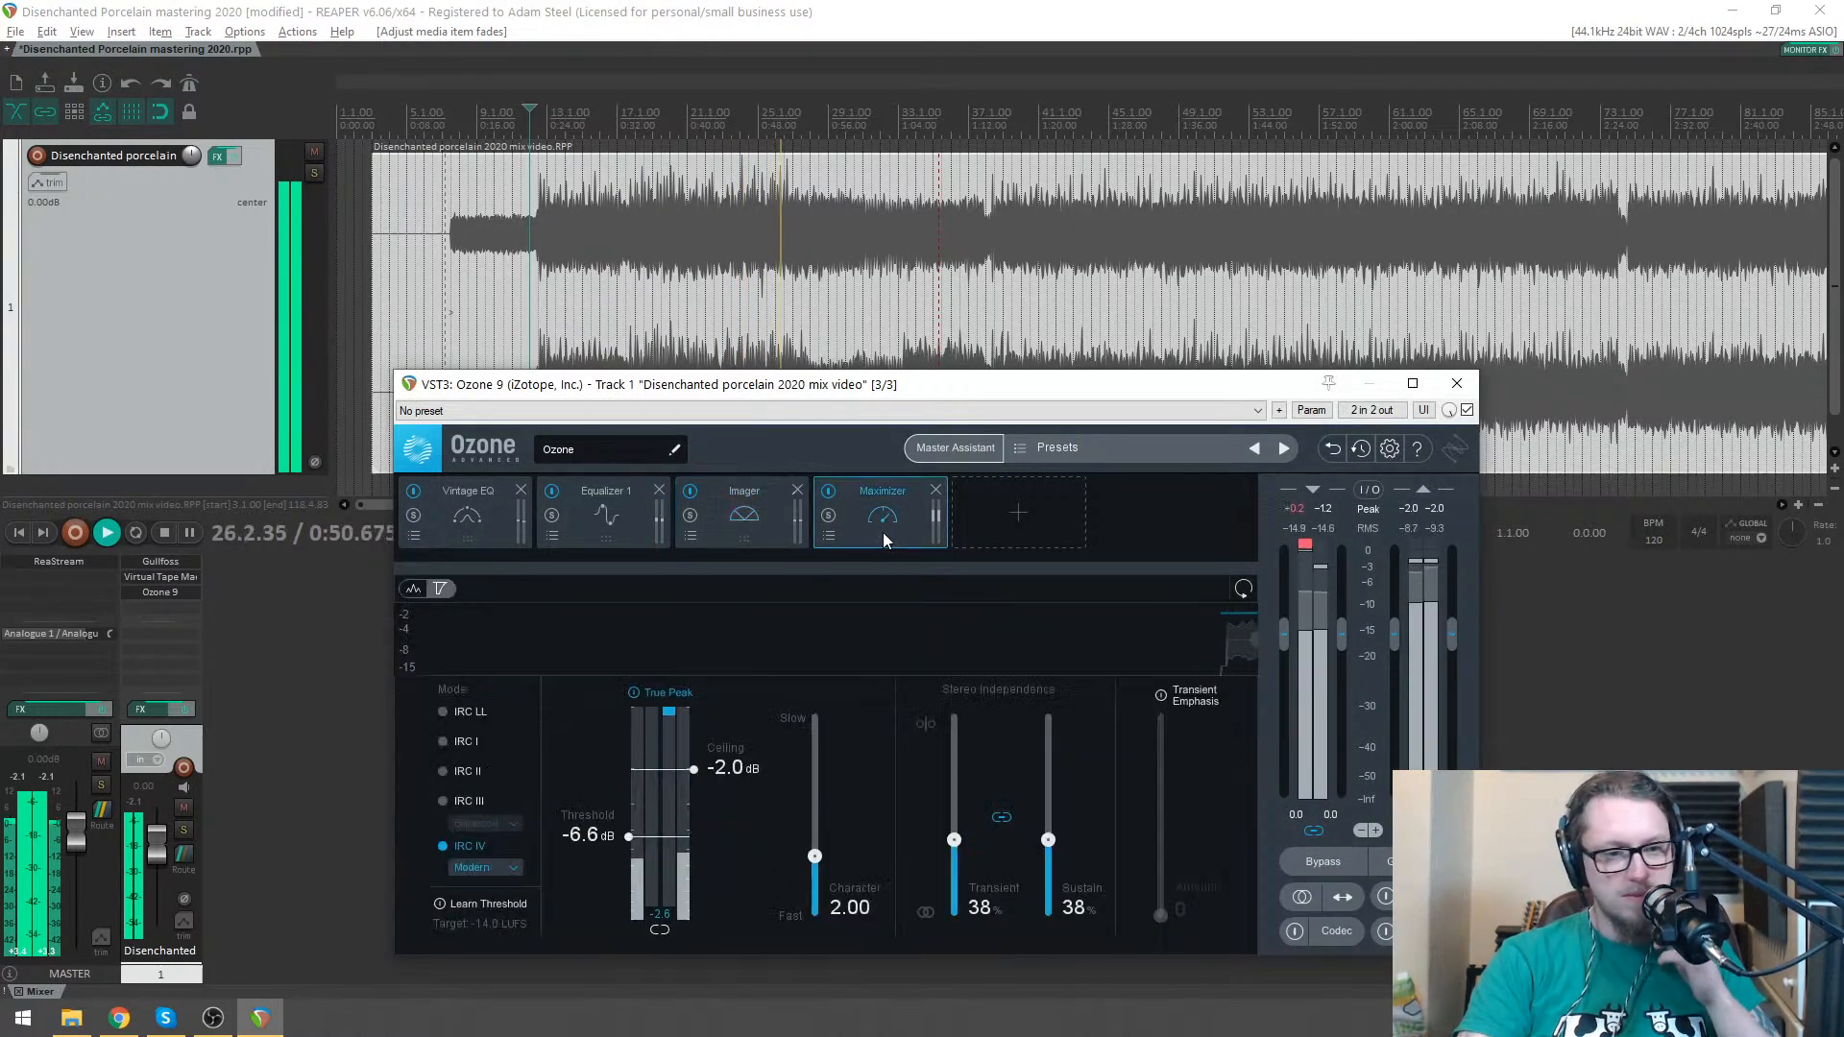
click(1385, 896)
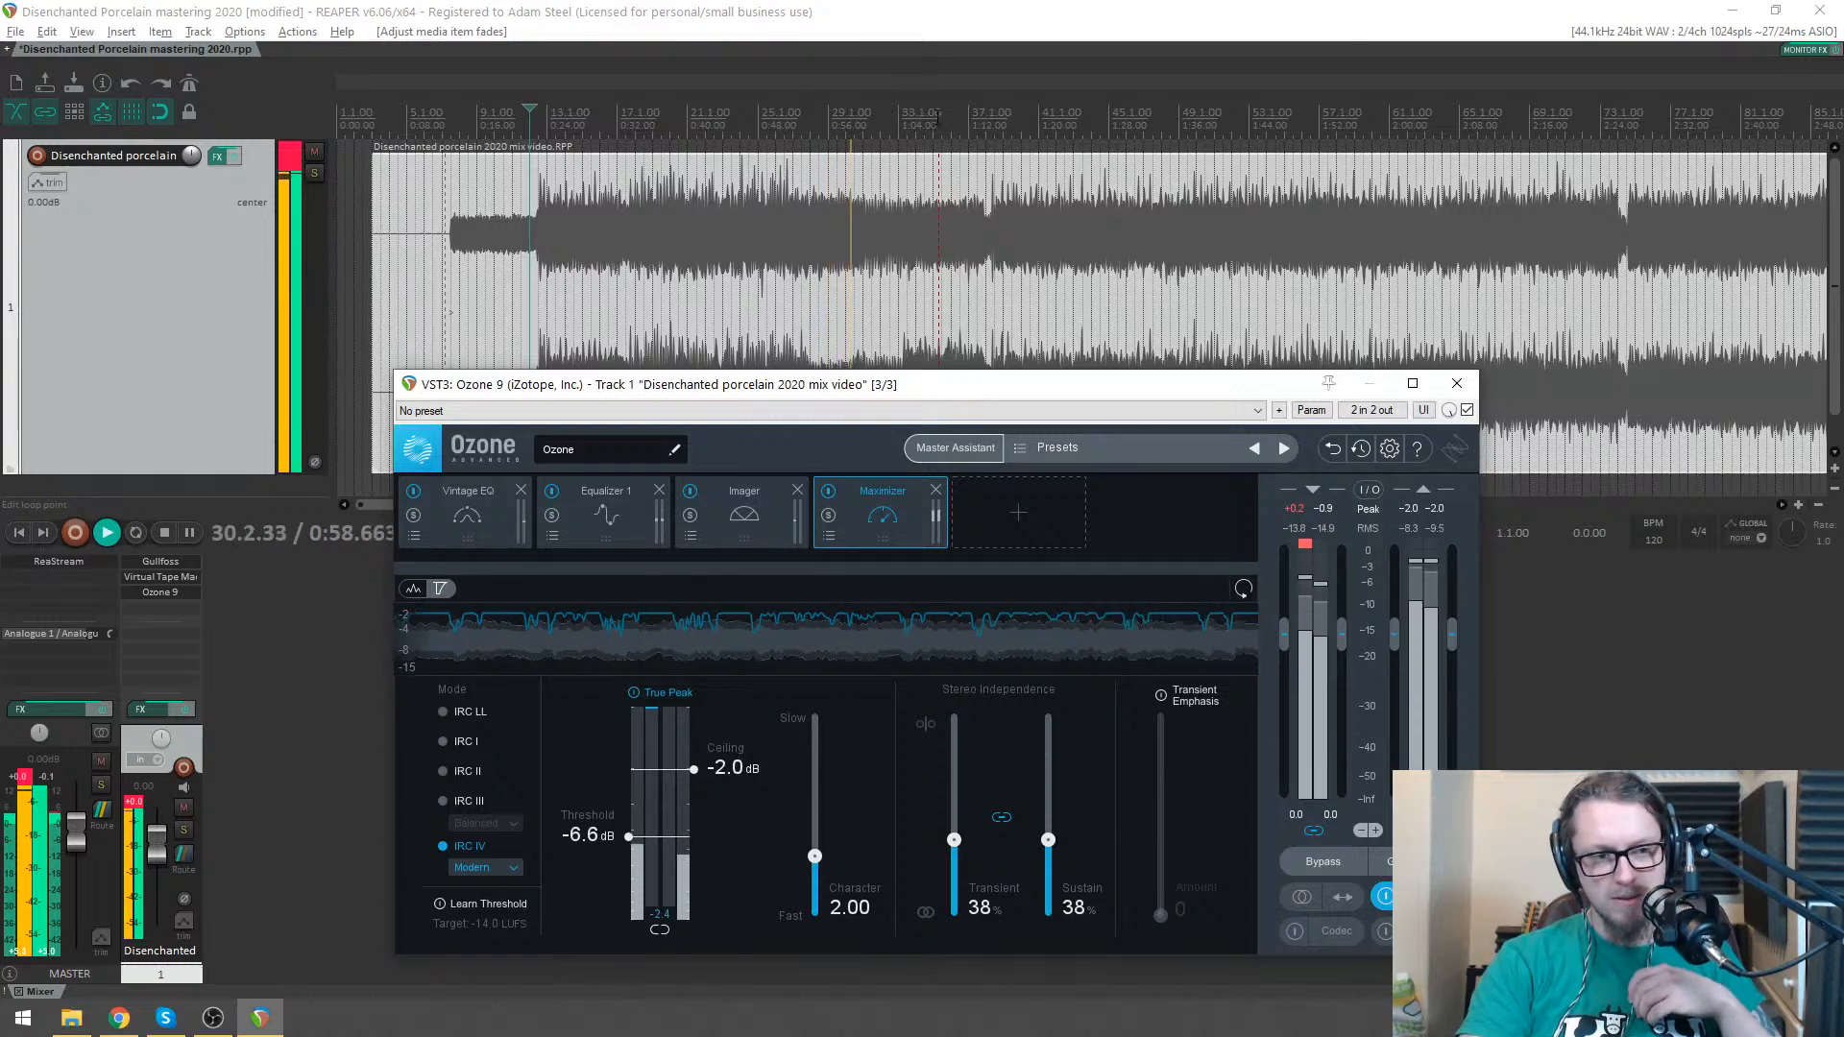
click(941, 113)
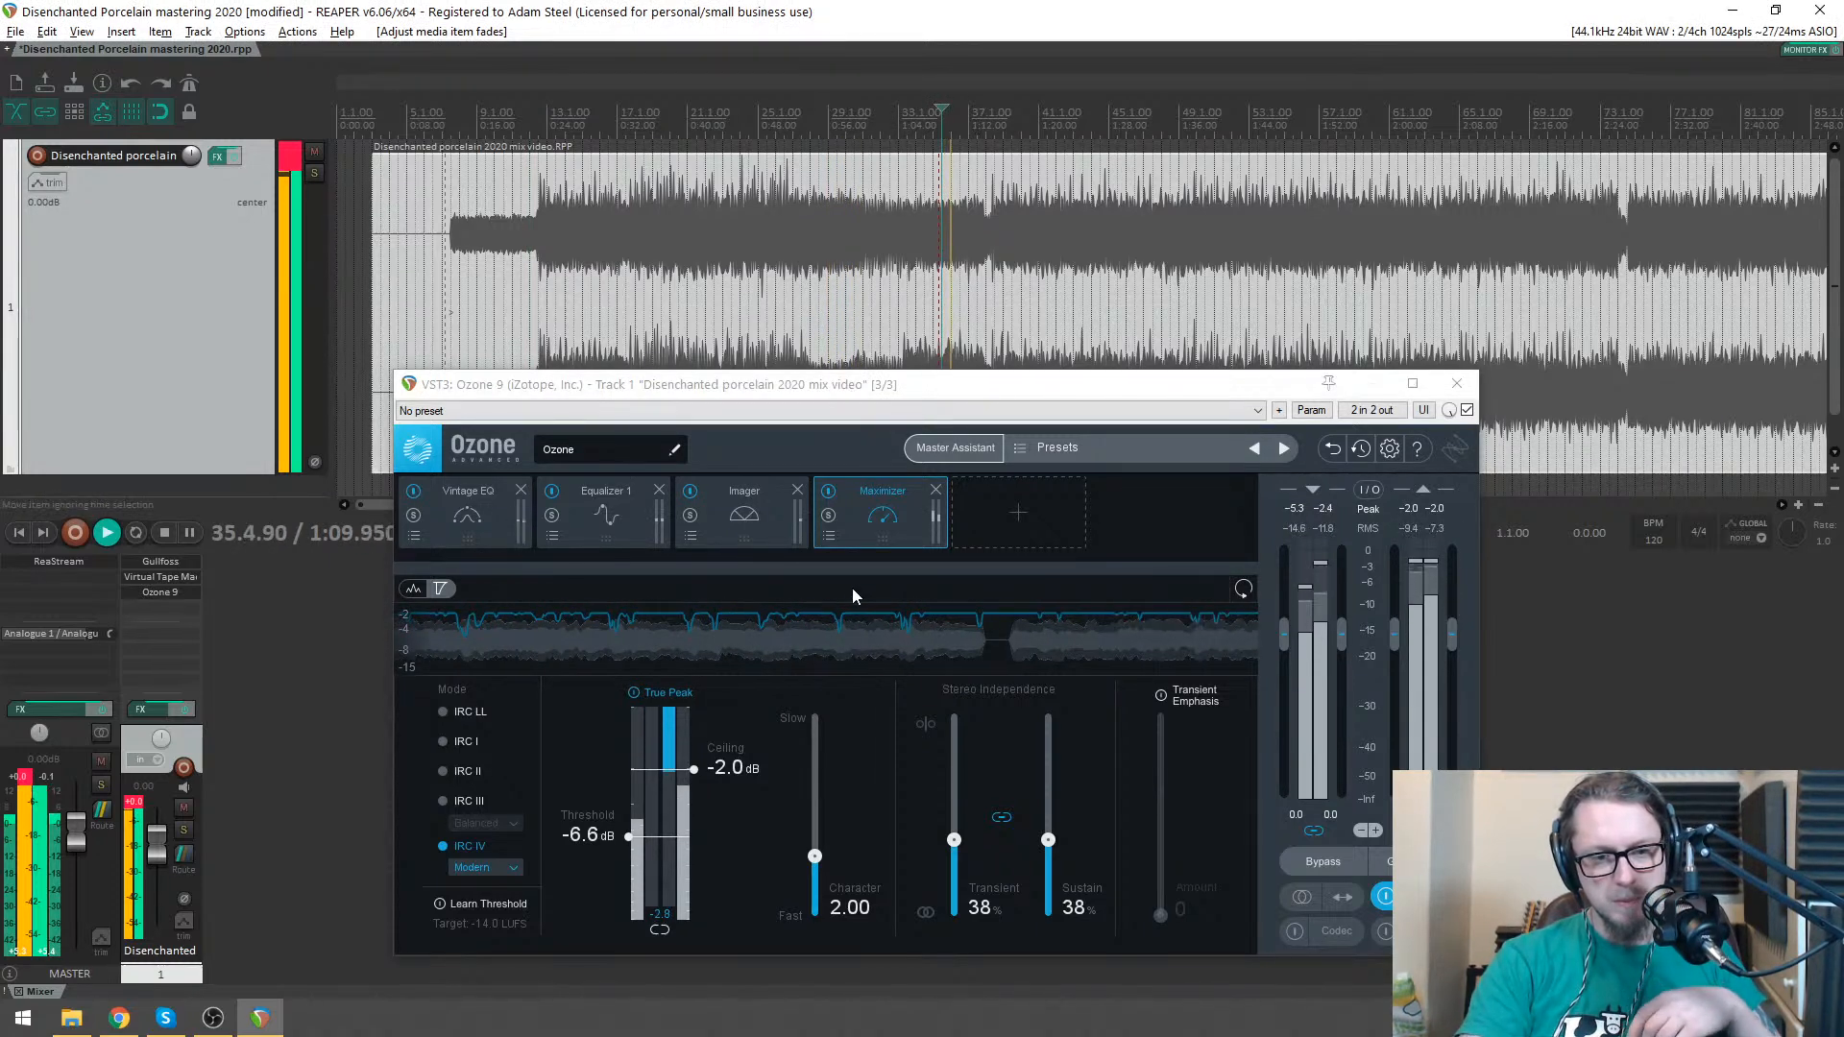
click(1386, 896)
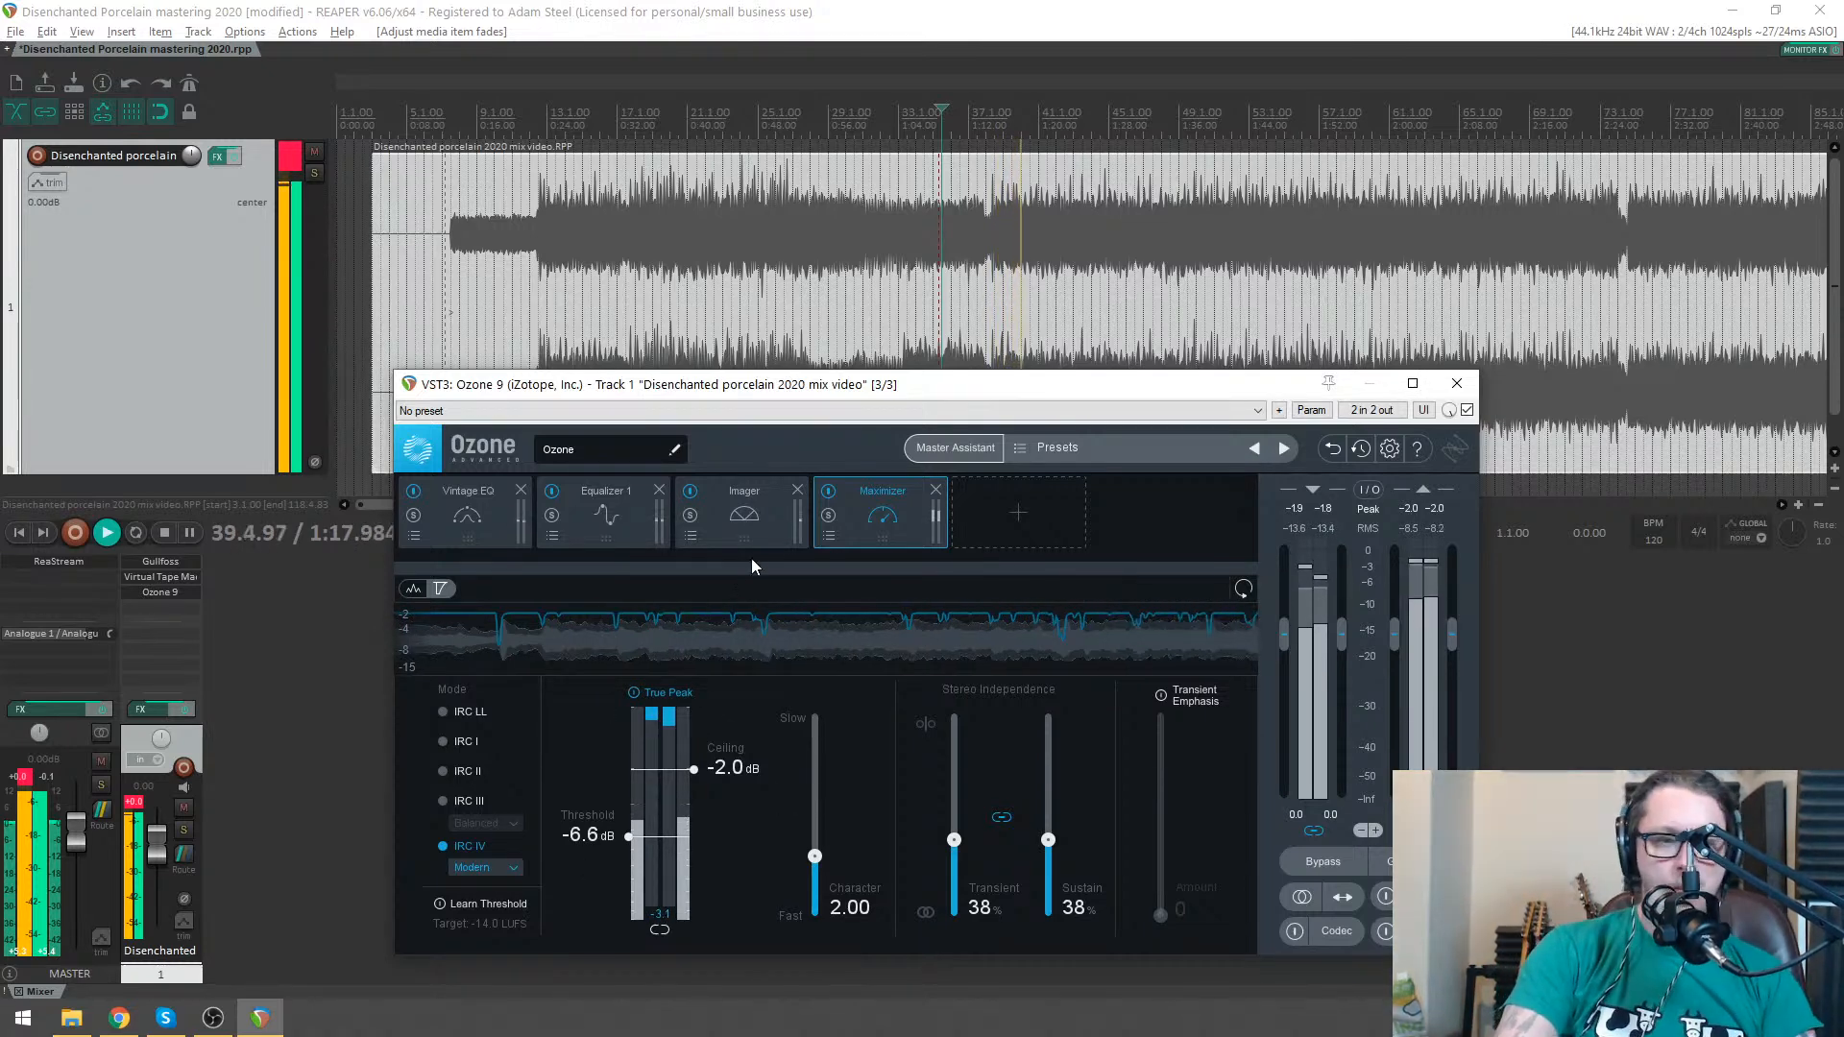
click(744, 509)
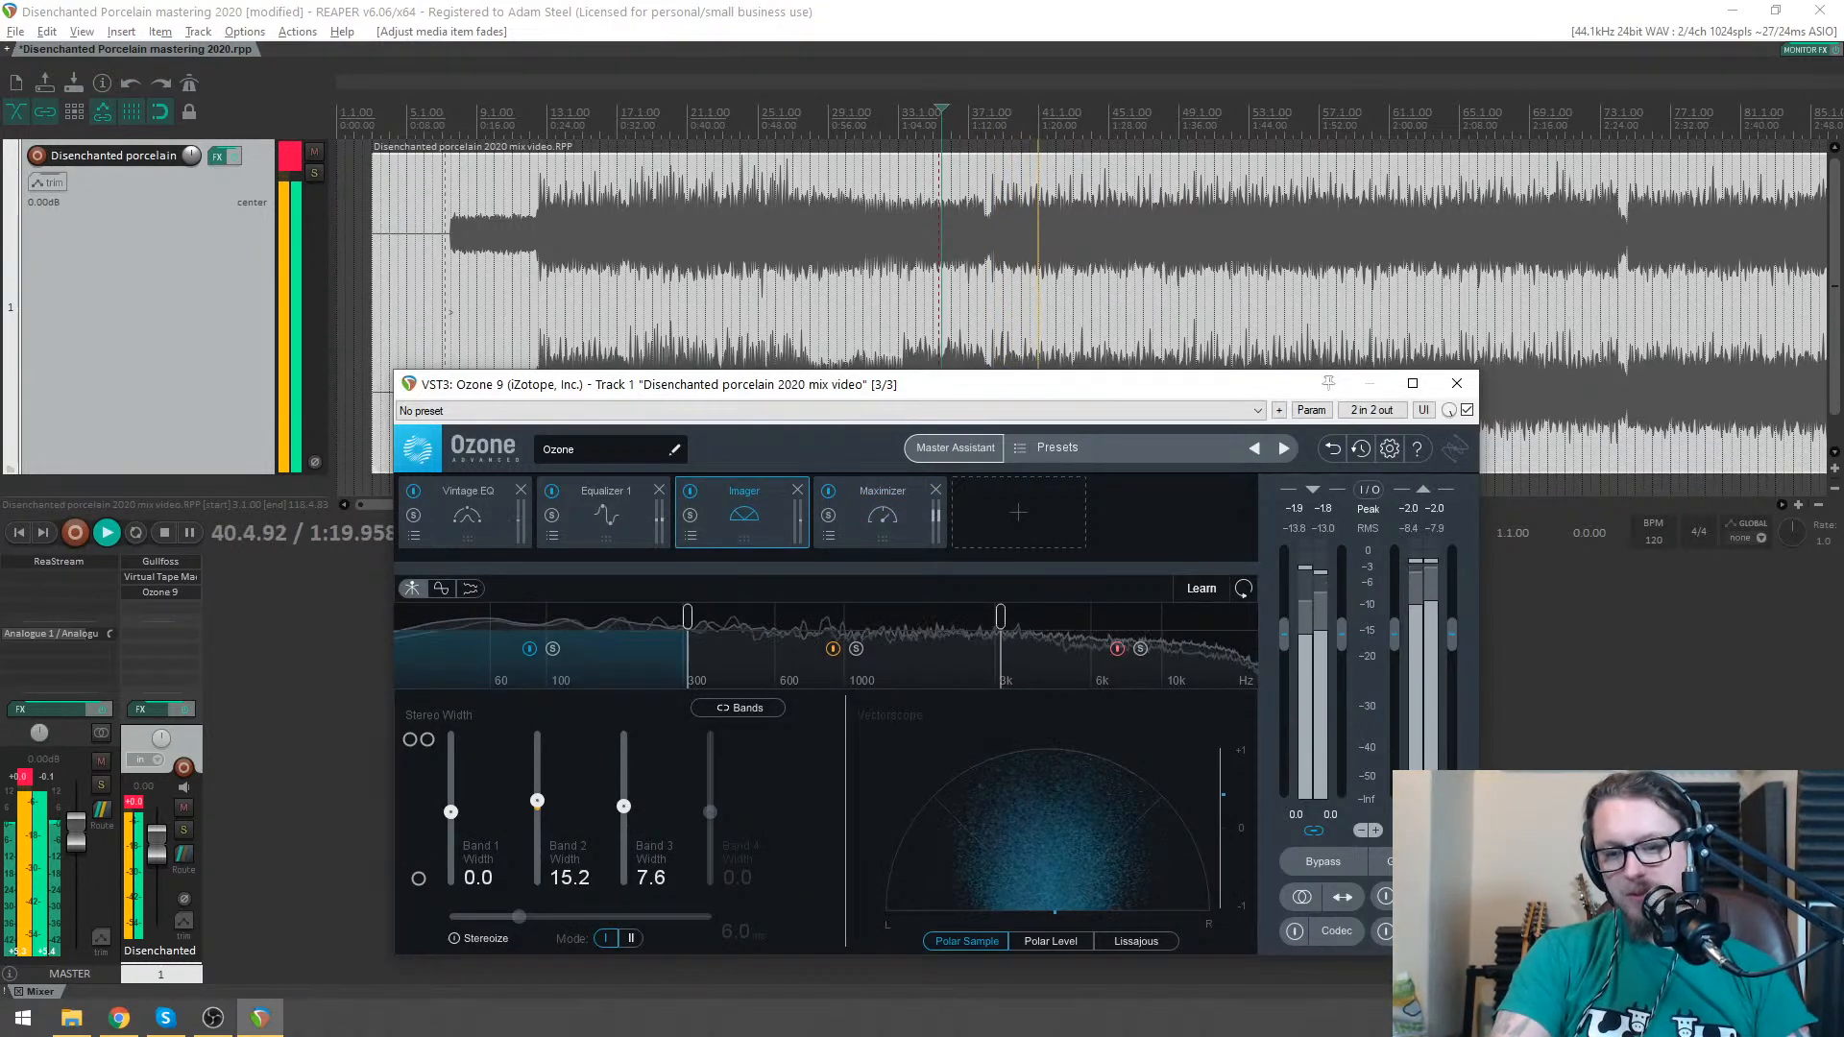
click(1385, 897)
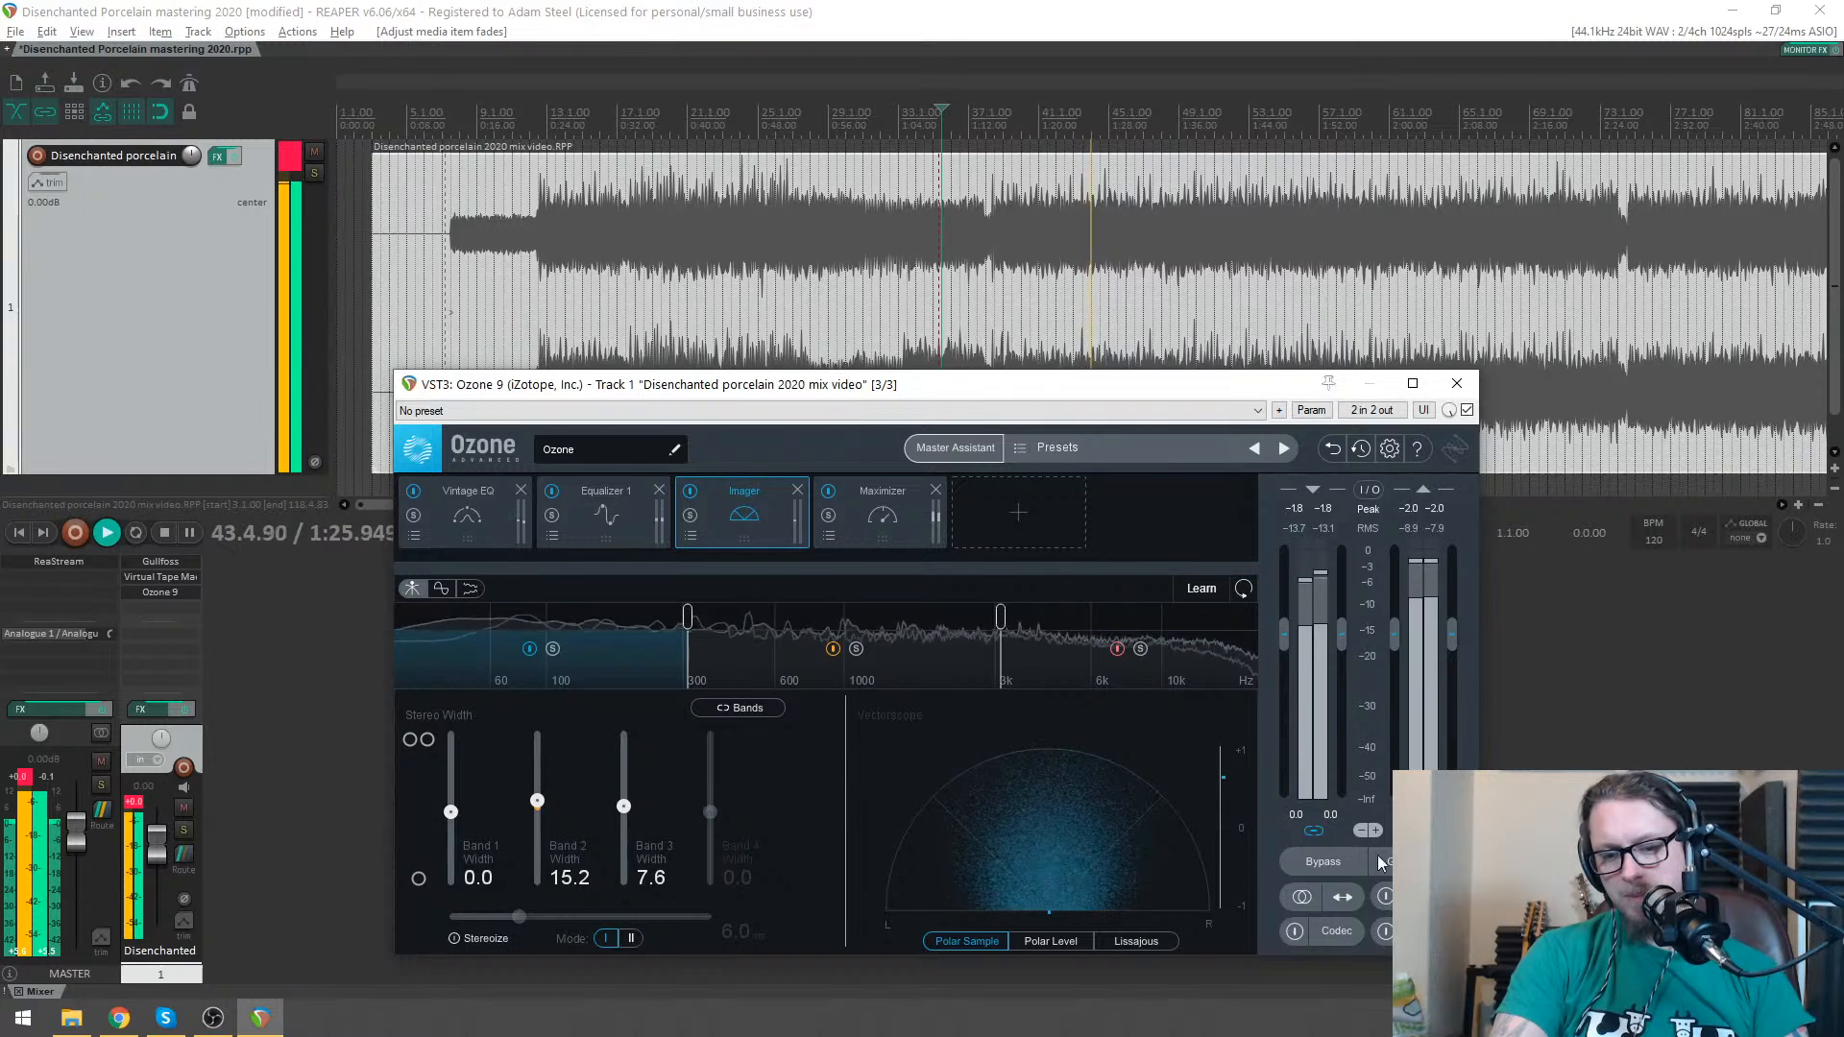
key(space)
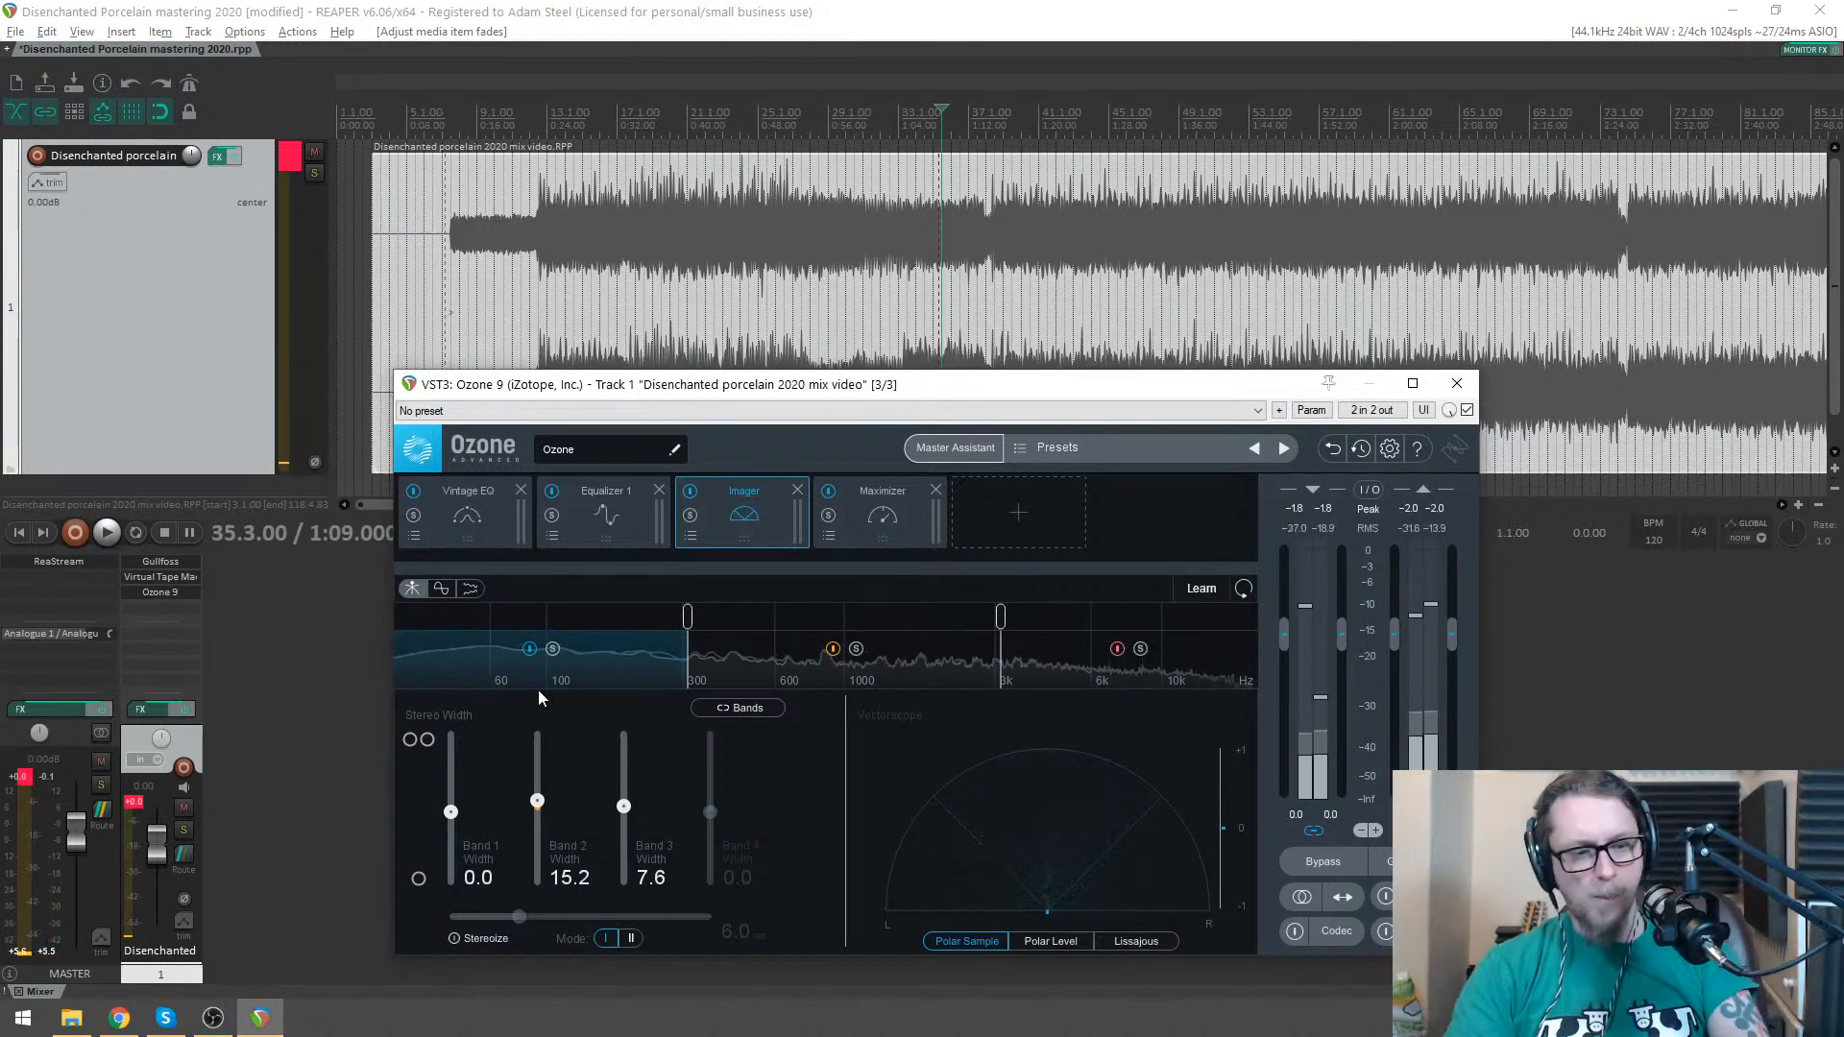
- Set the play position to bar 23 and add a Low End Focus module before the Maximizer in Ozone 9
click(724, 134)
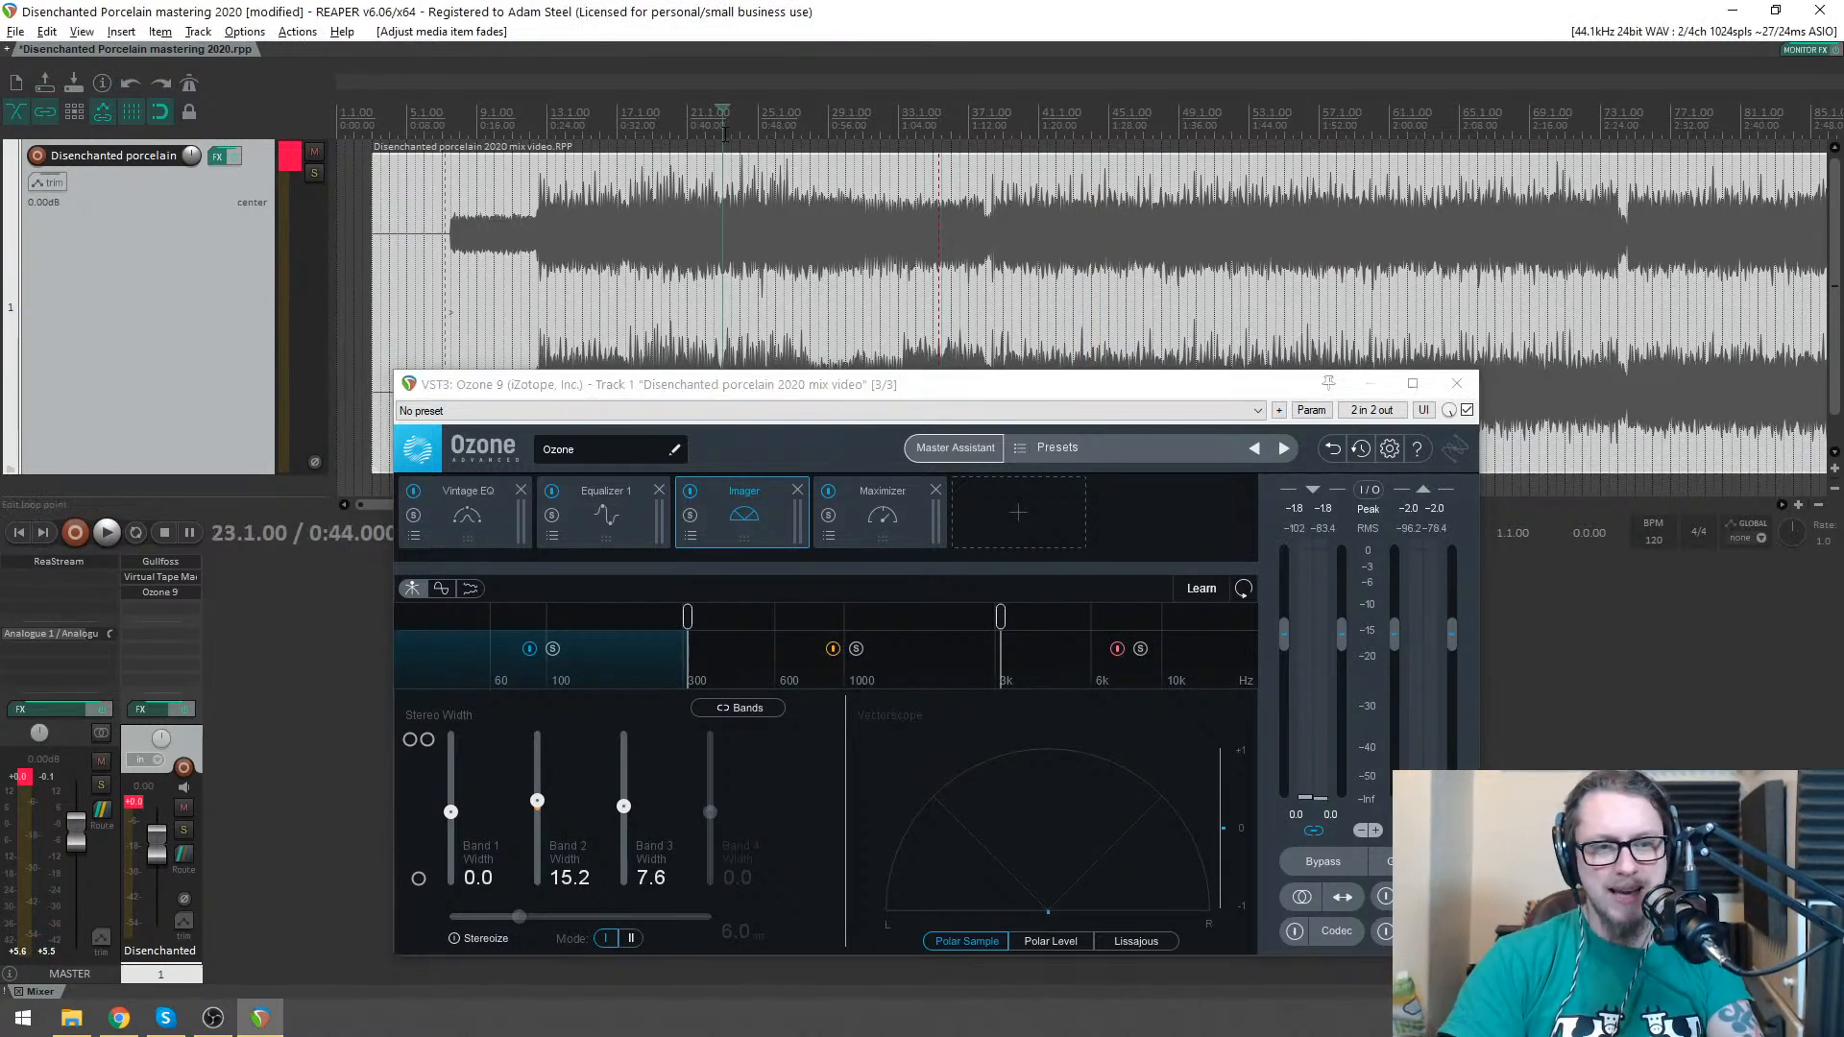
drag(831, 384, 853, 363)
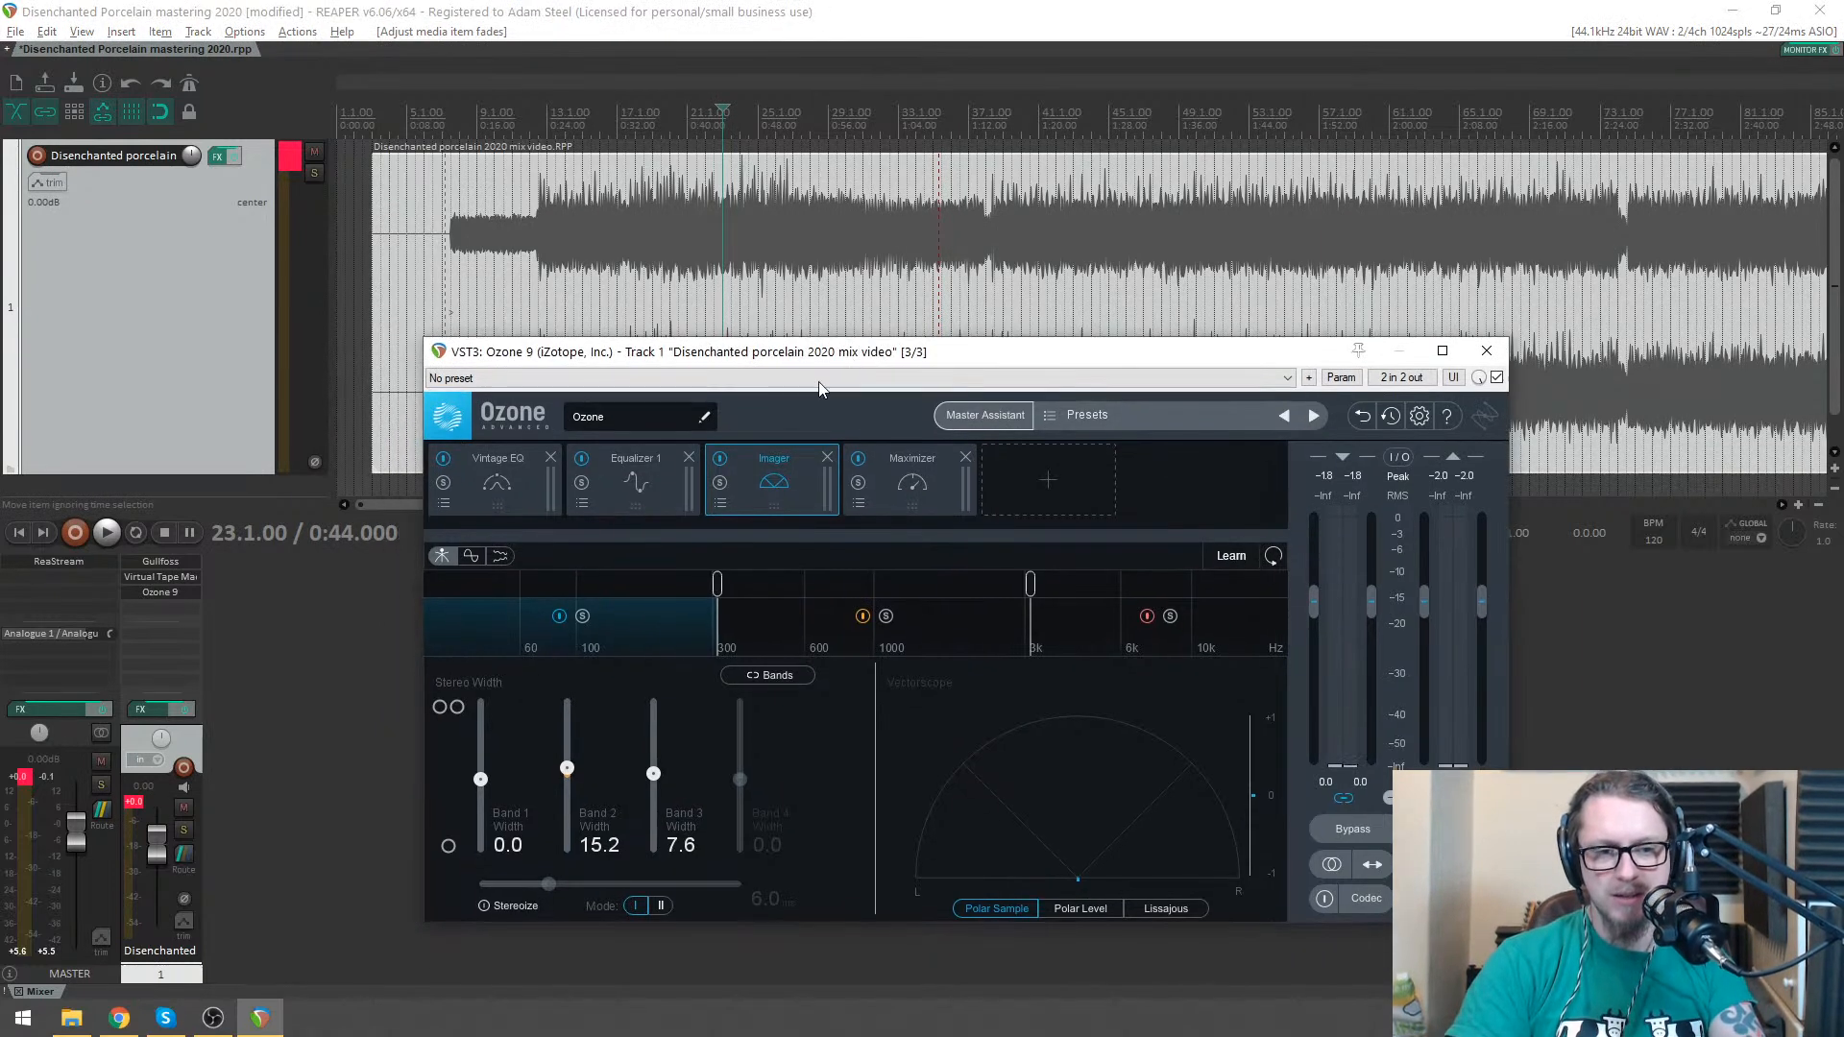
click(892, 488)
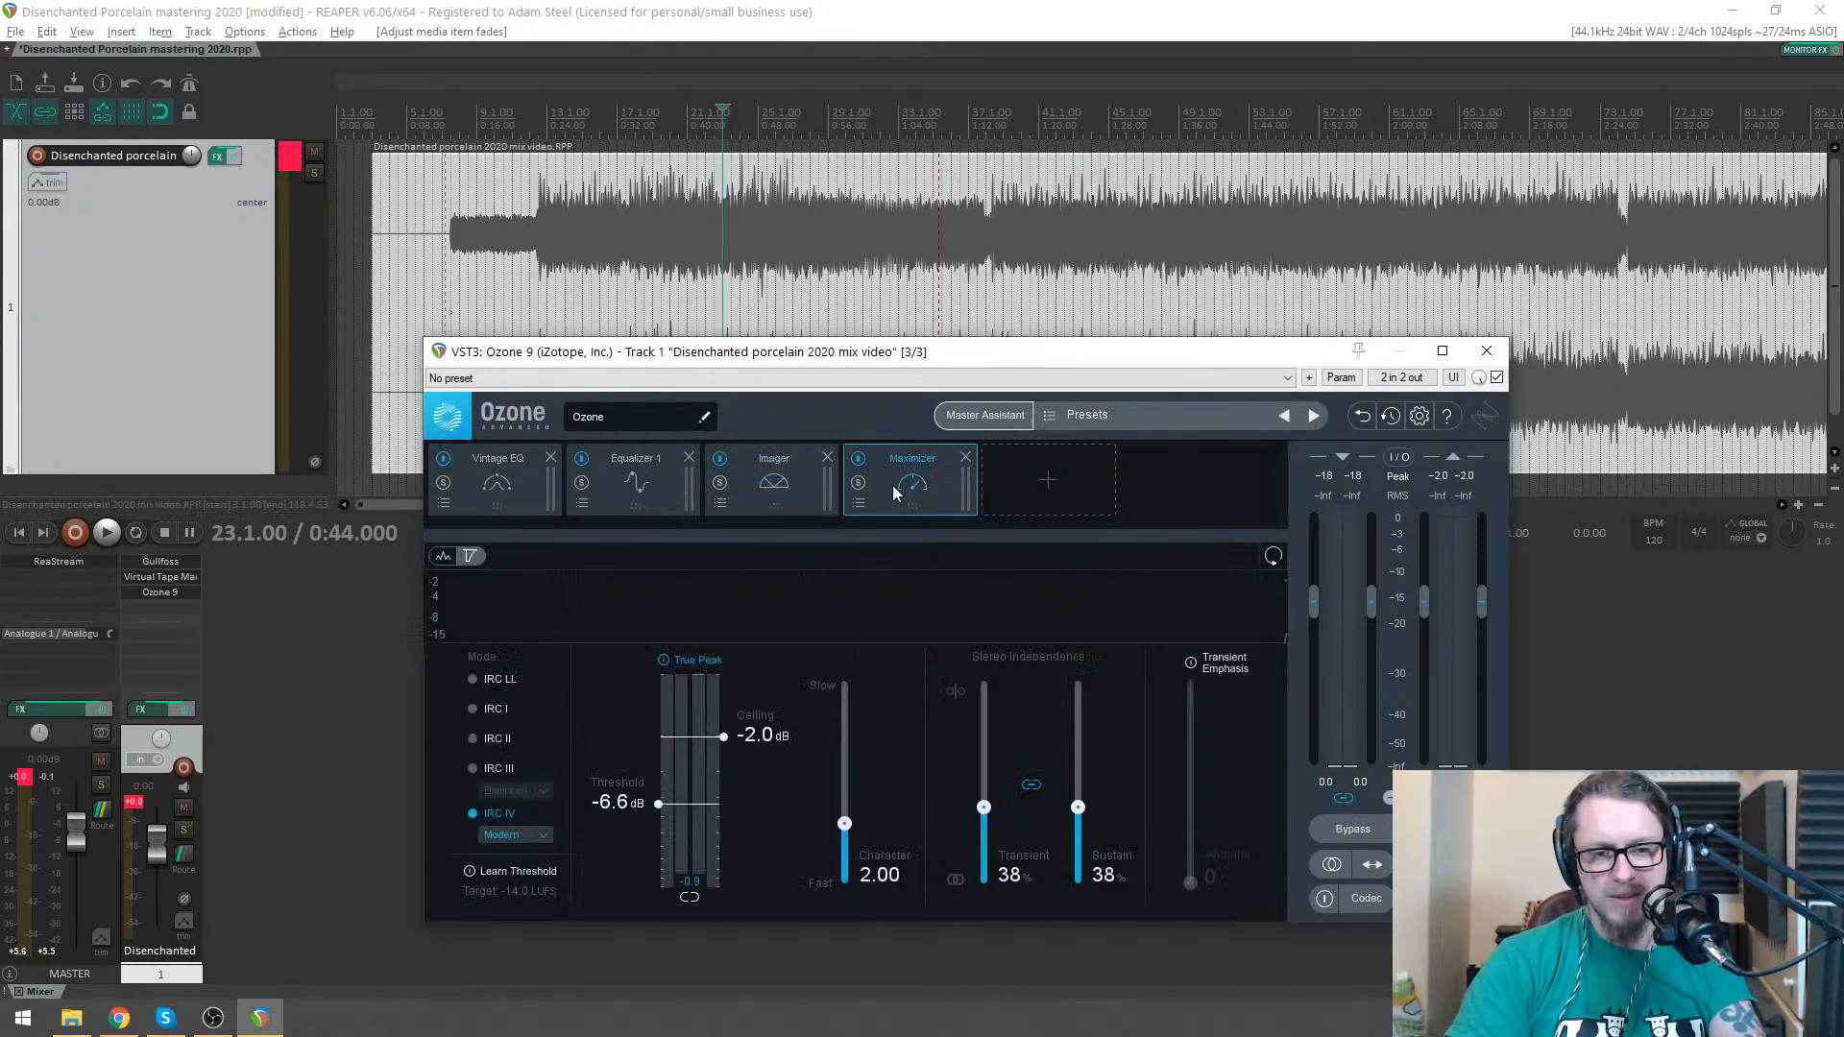
click(1046, 487)
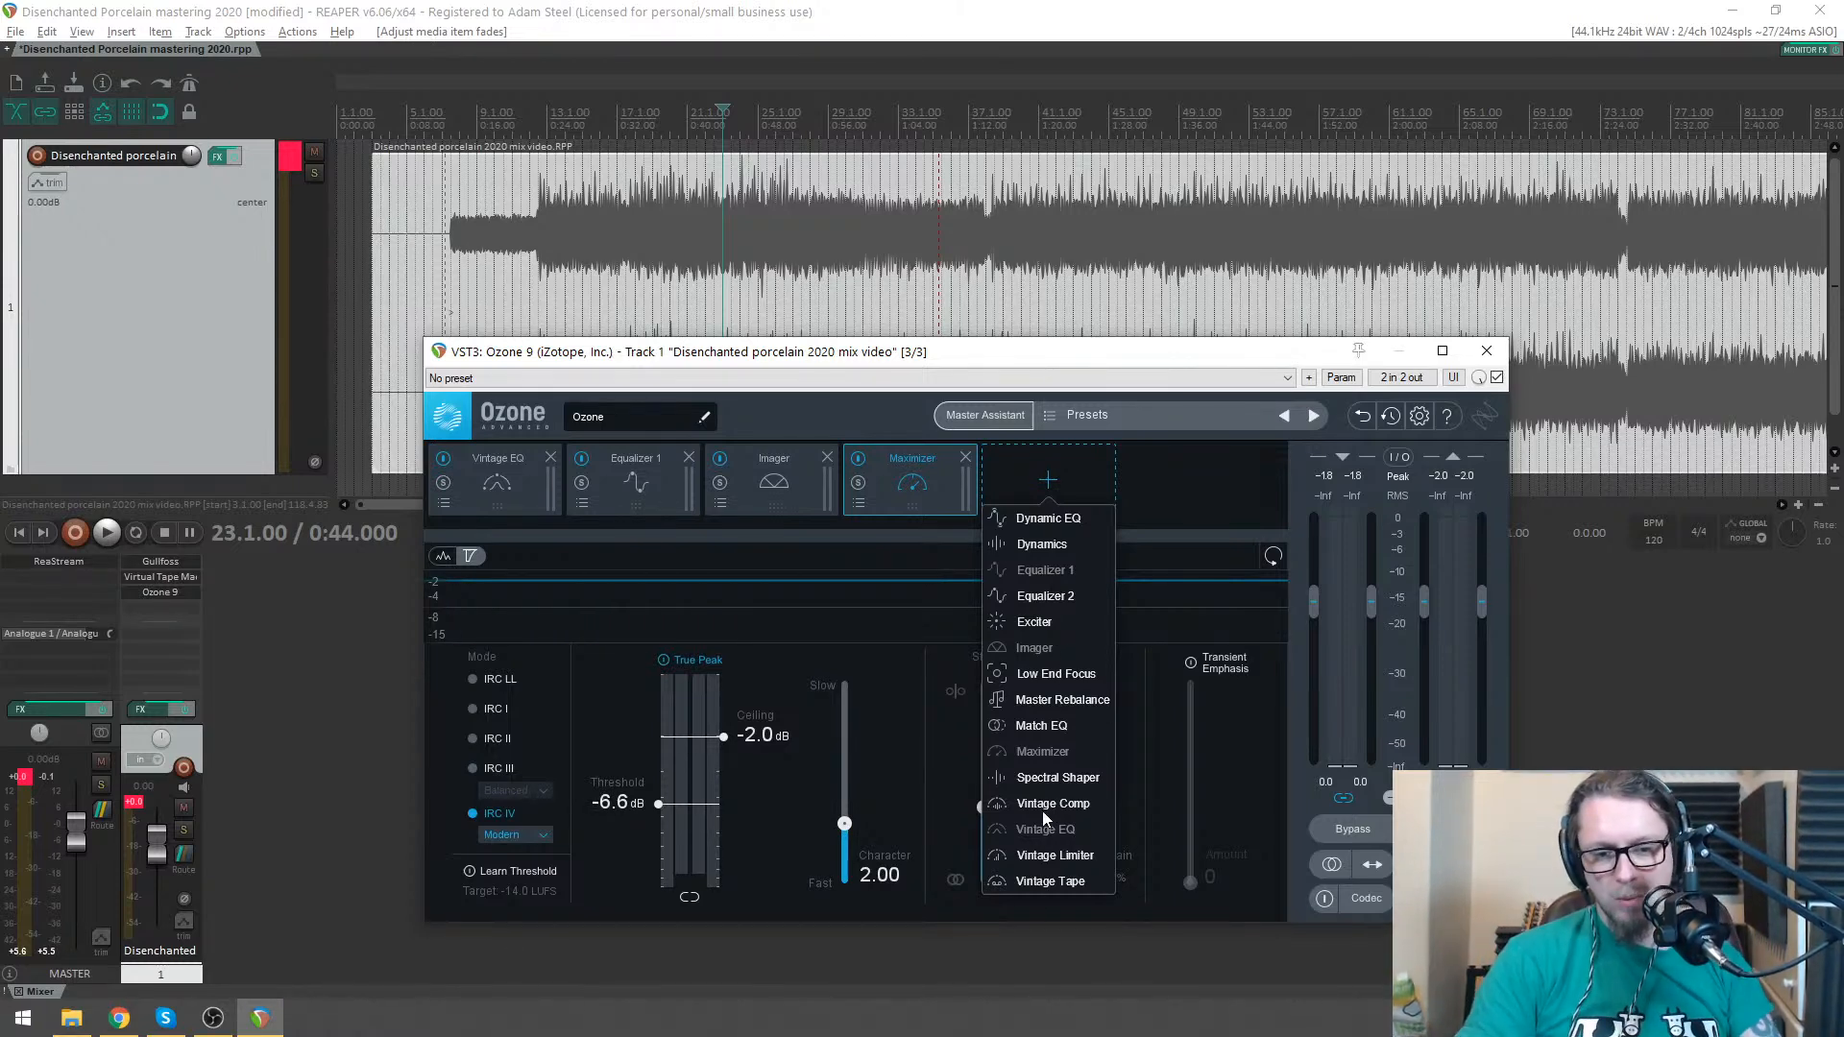
click(1047, 673)
drag(1018, 507, 901, 485)
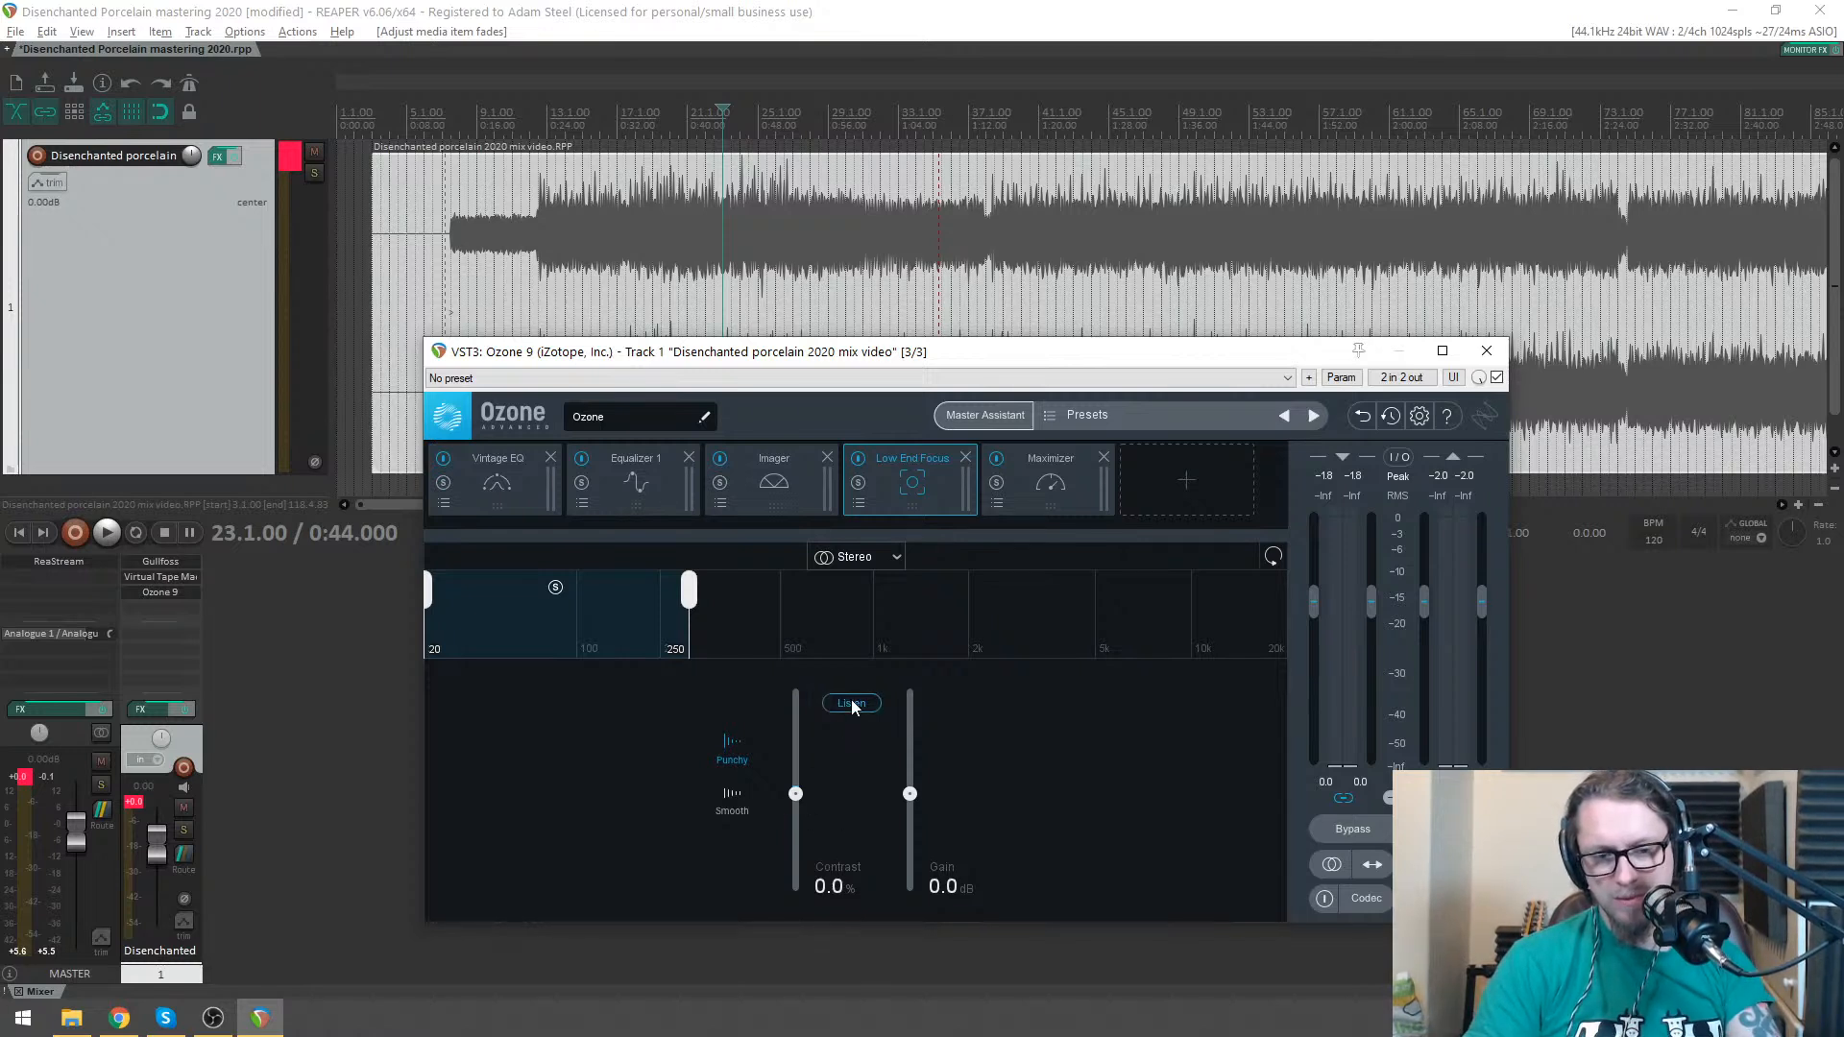
- Try Low End Focus in Smooth and Punchy modes while listening to the isolated low band, setting Contrast to 37.5 %
key(space)
drag(800, 795, 837, 874)
drag(836, 772, 799, 757)
click(733, 802)
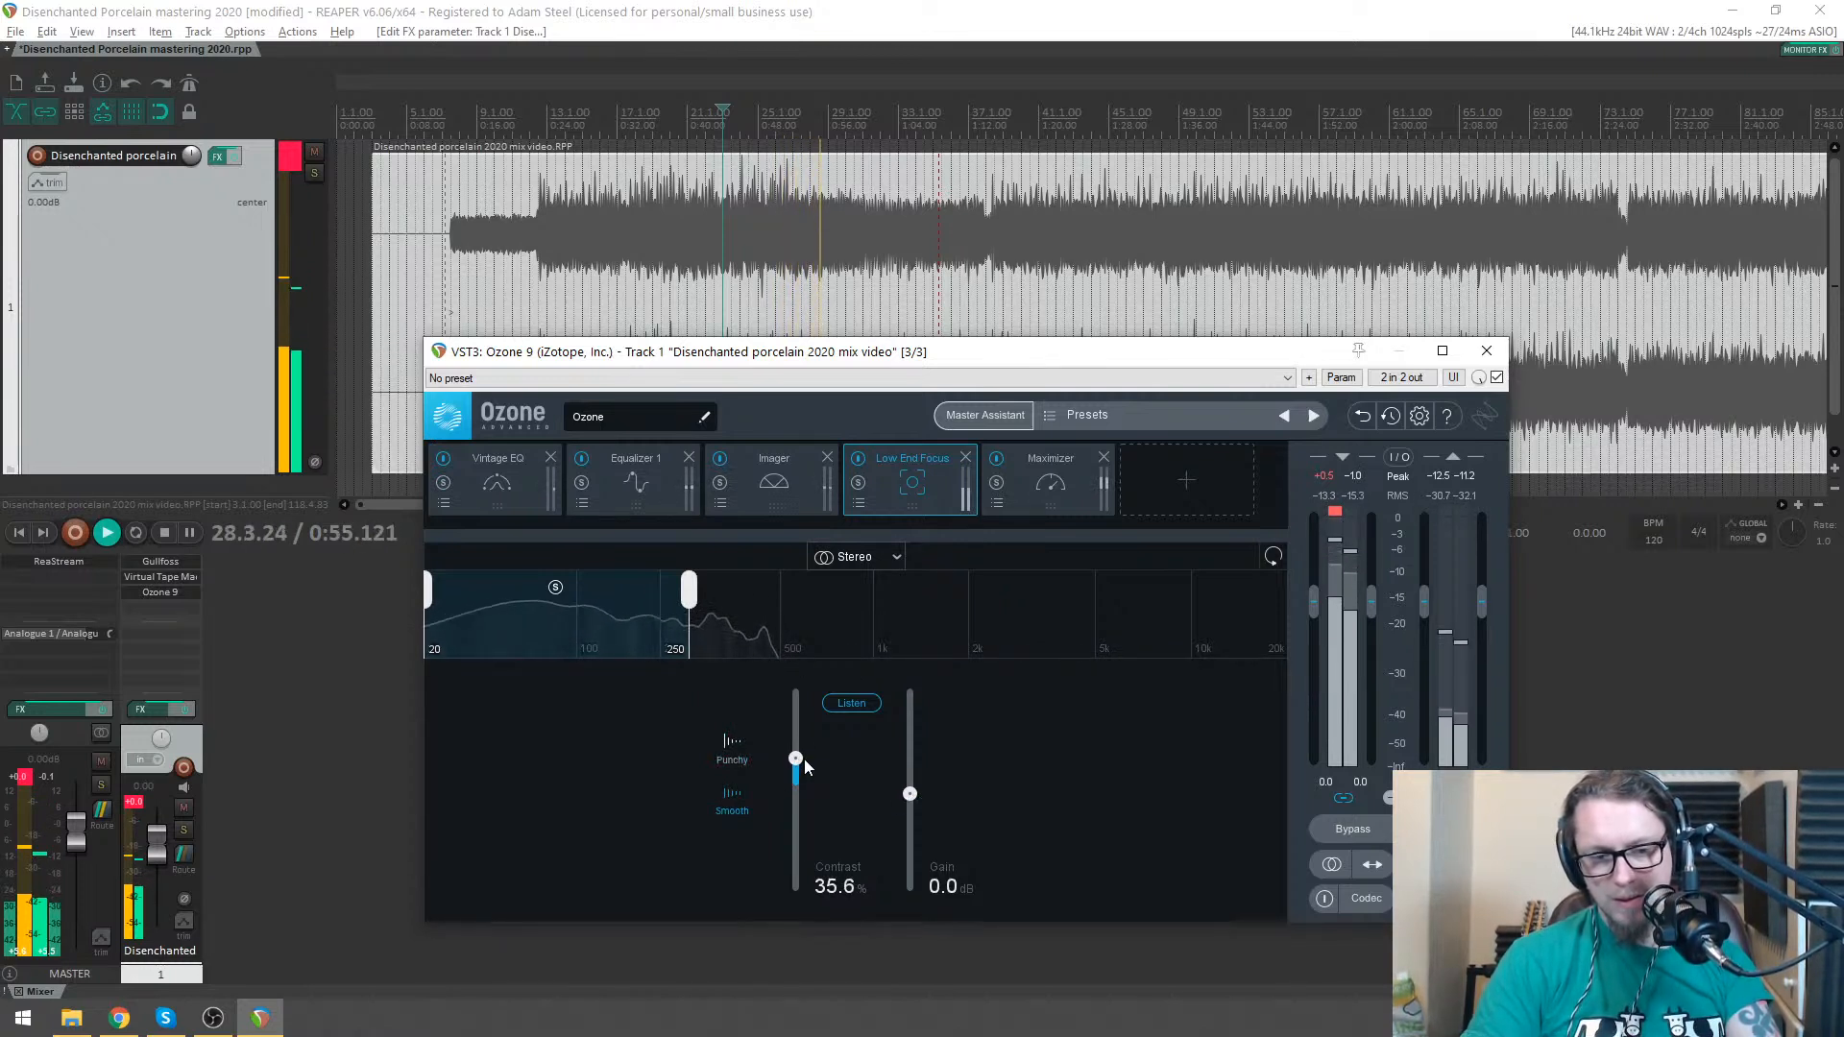
click(733, 751)
drag(796, 769, 799, 760)
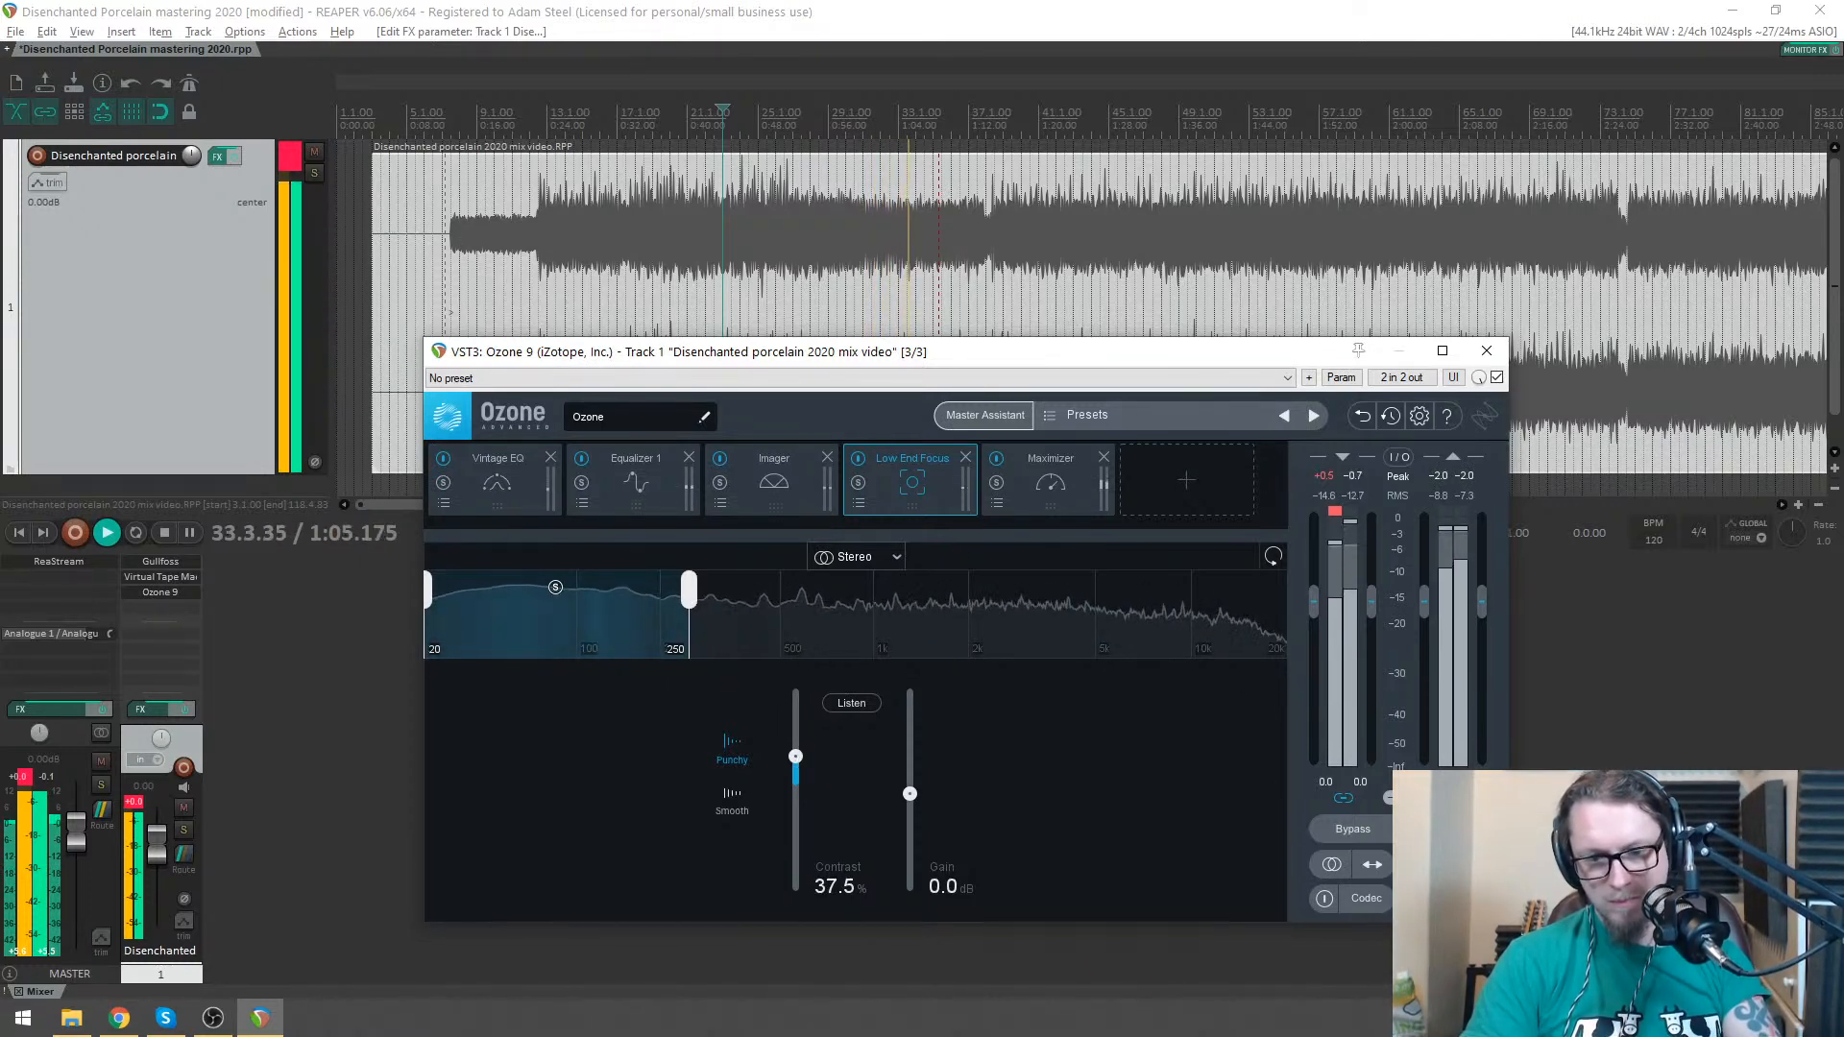
- Lower the Low End Focus Contrast to 18.3 %, checking the Maximizer and comparing with the module bypassed
mouse_move(949, 353)
mouse_down()
mouse_move(916, 355)
mouse_move(962, 366)
mouse_up()
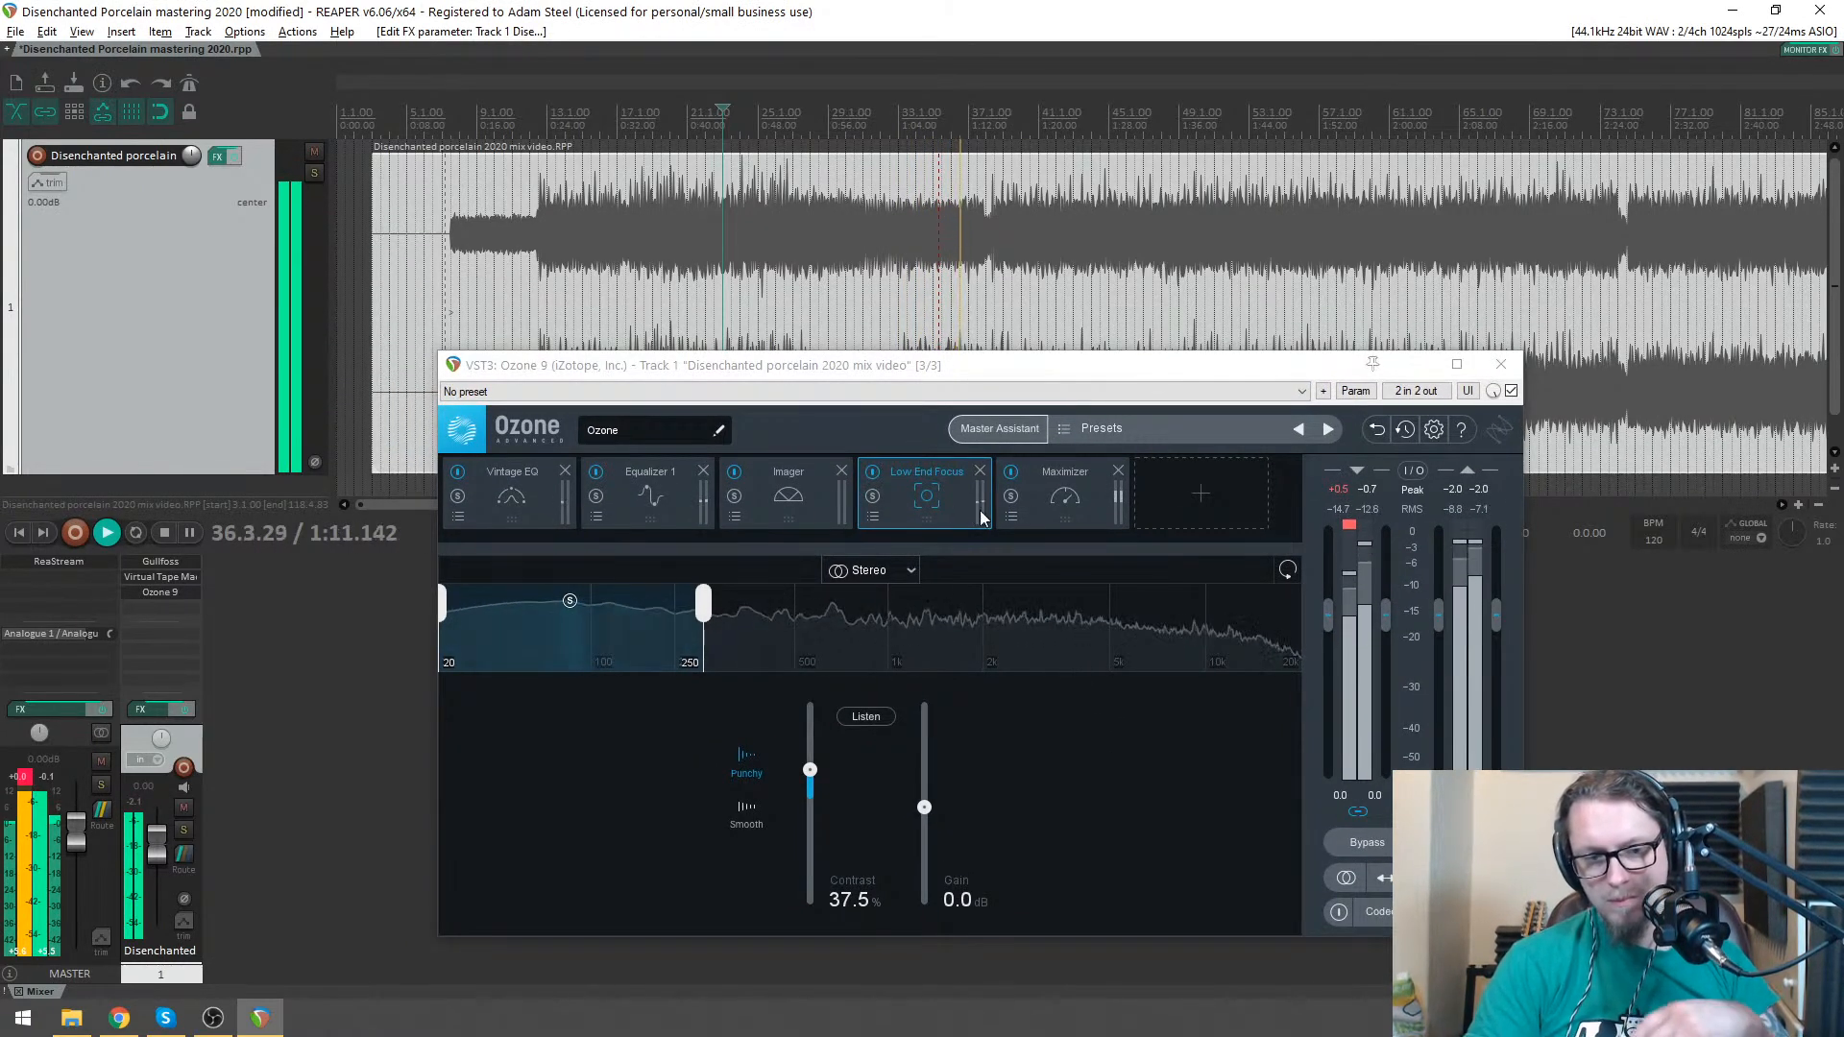
click(1040, 506)
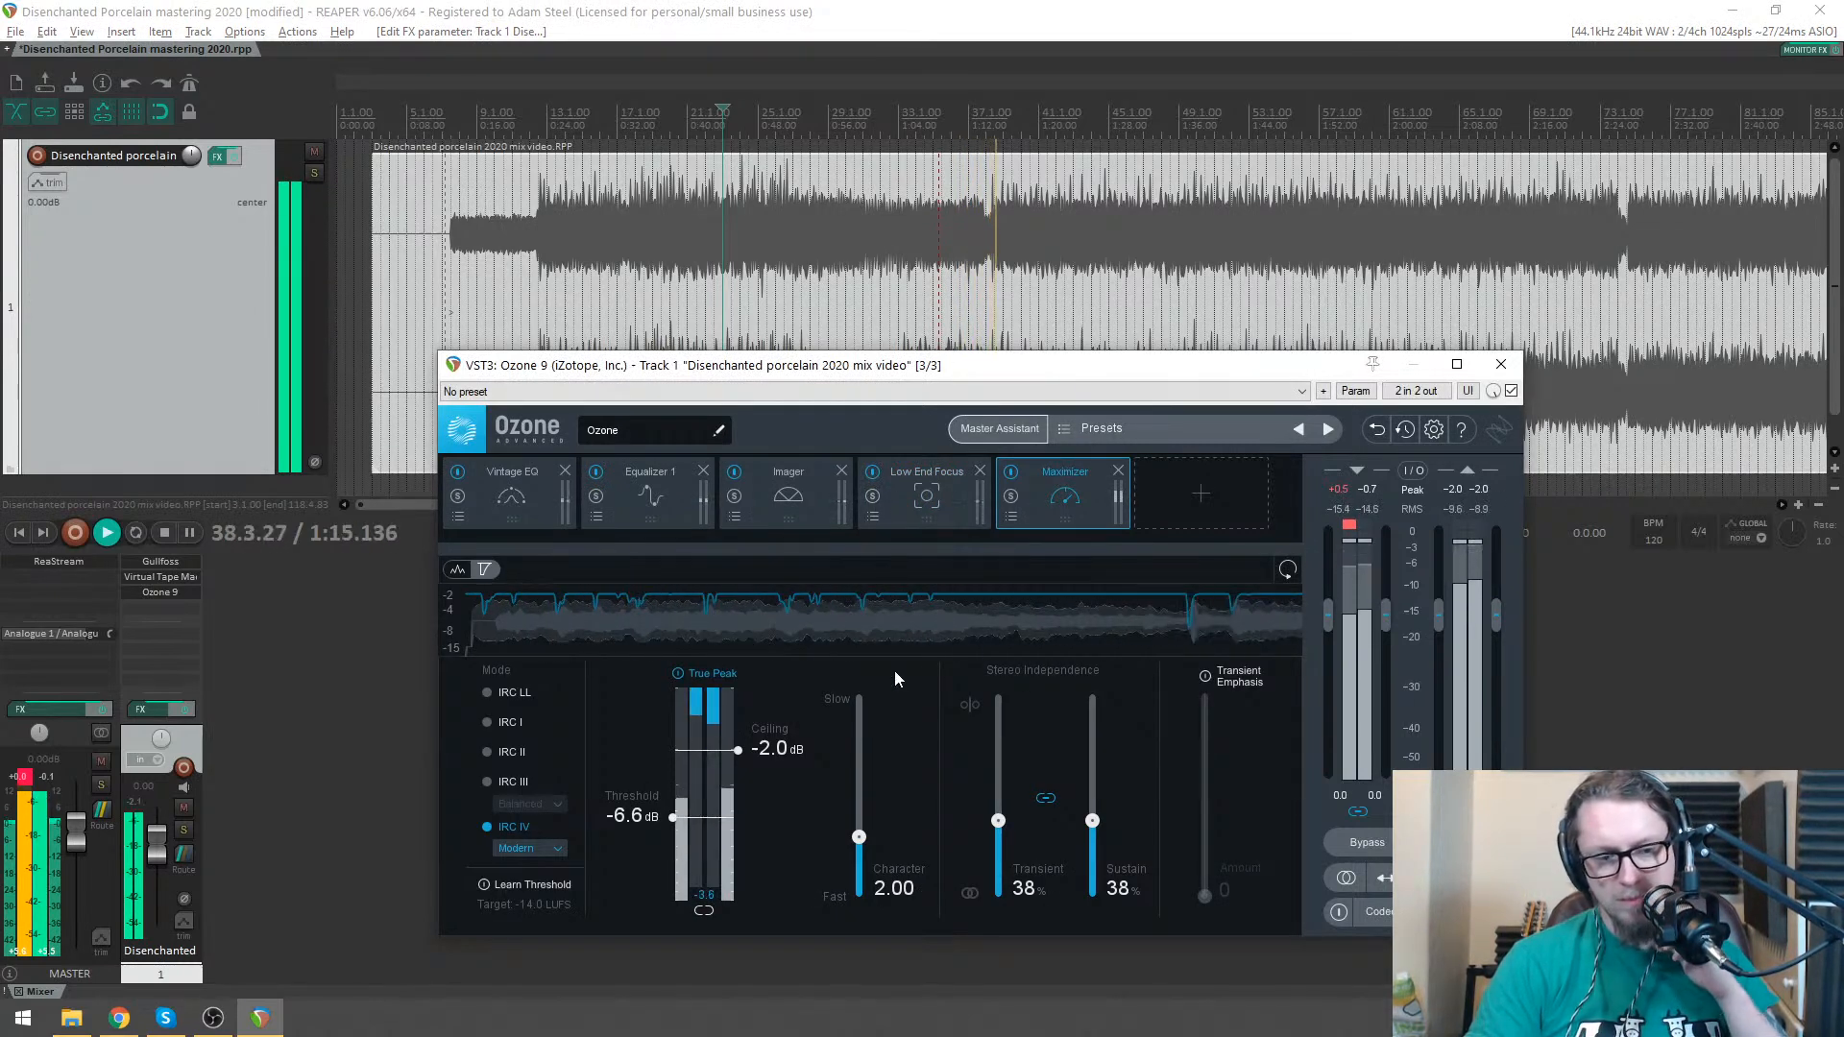
click(930, 509)
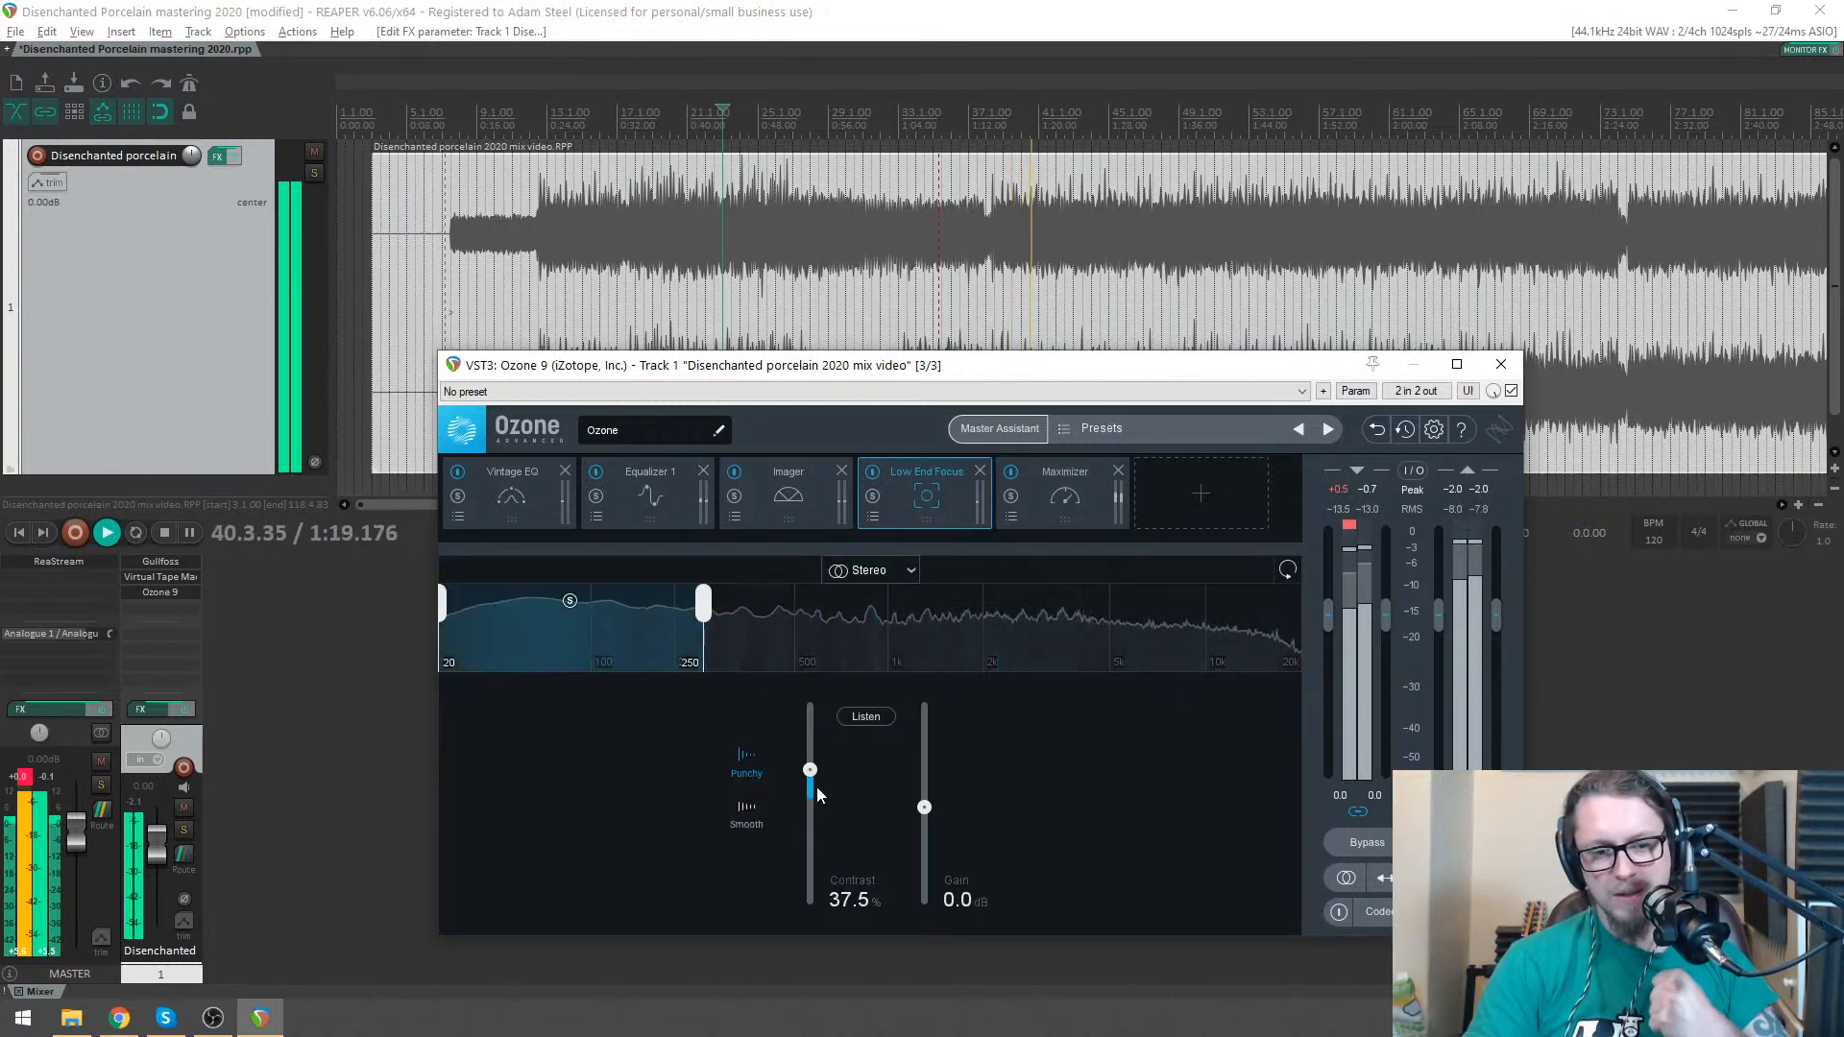
drag(818, 784, 823, 789)
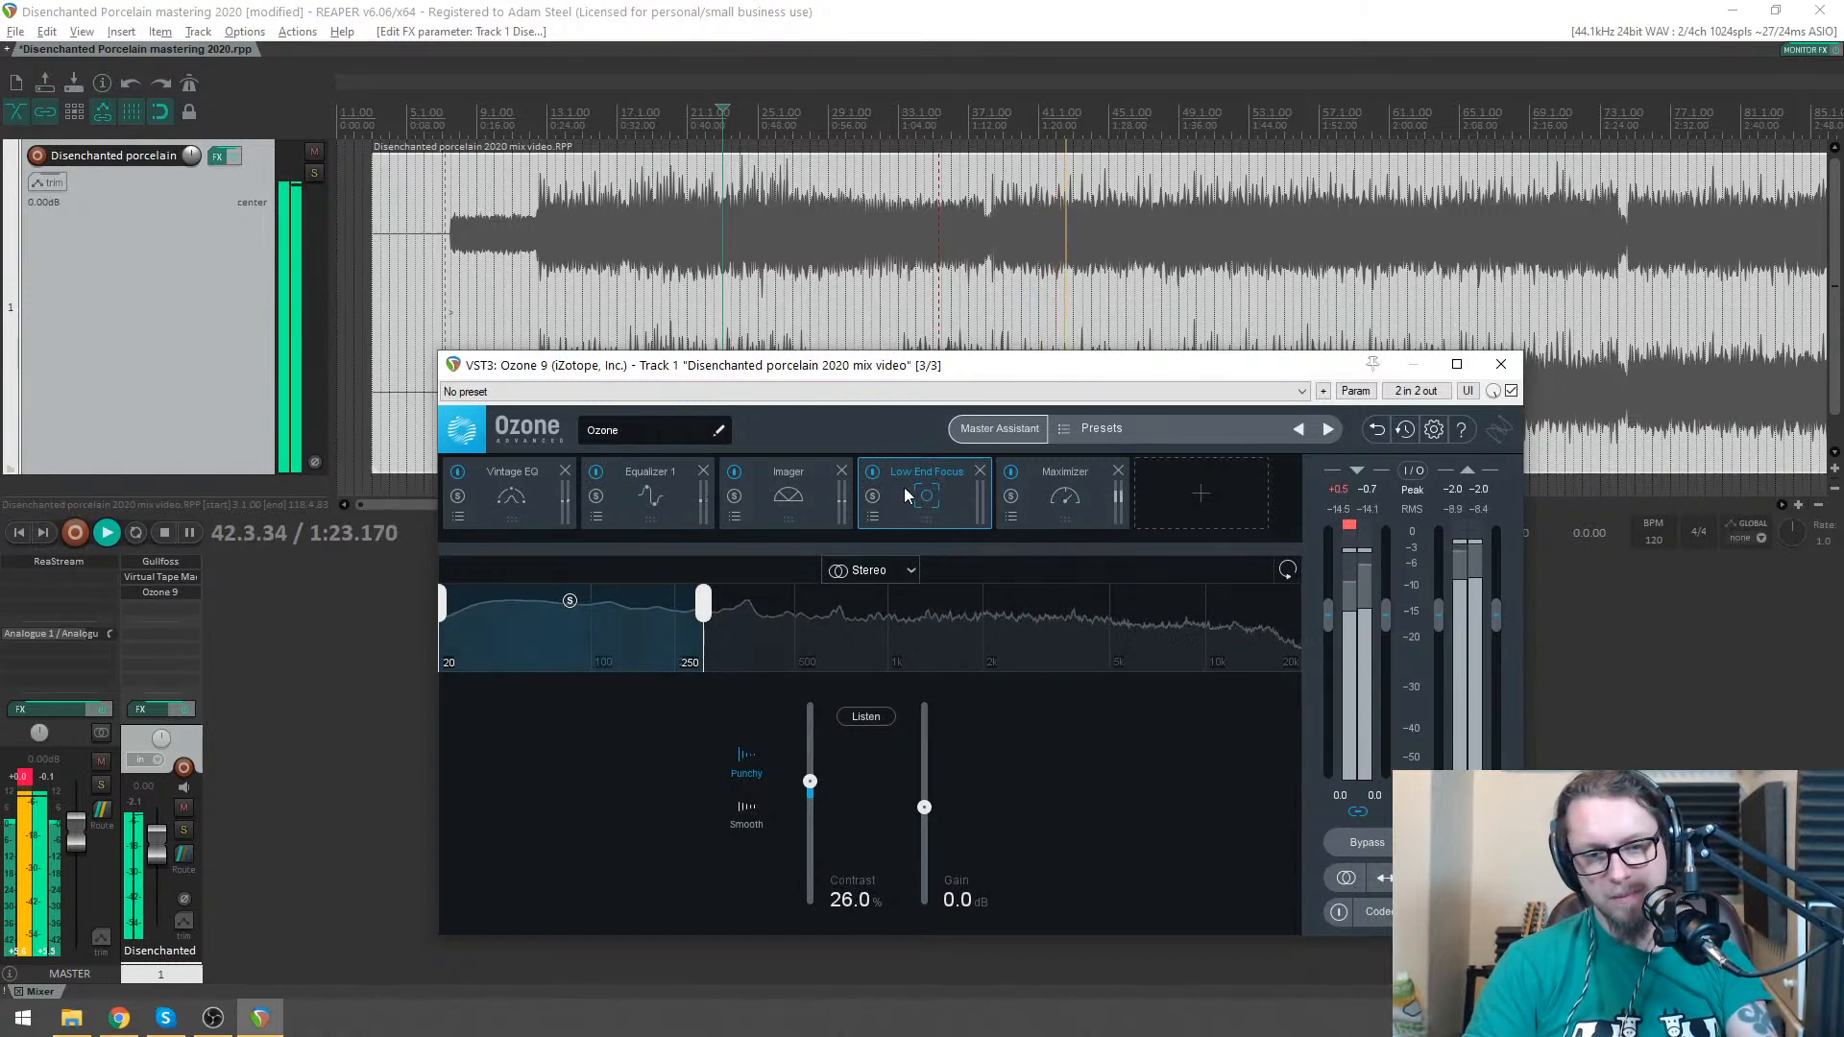
click(873, 473)
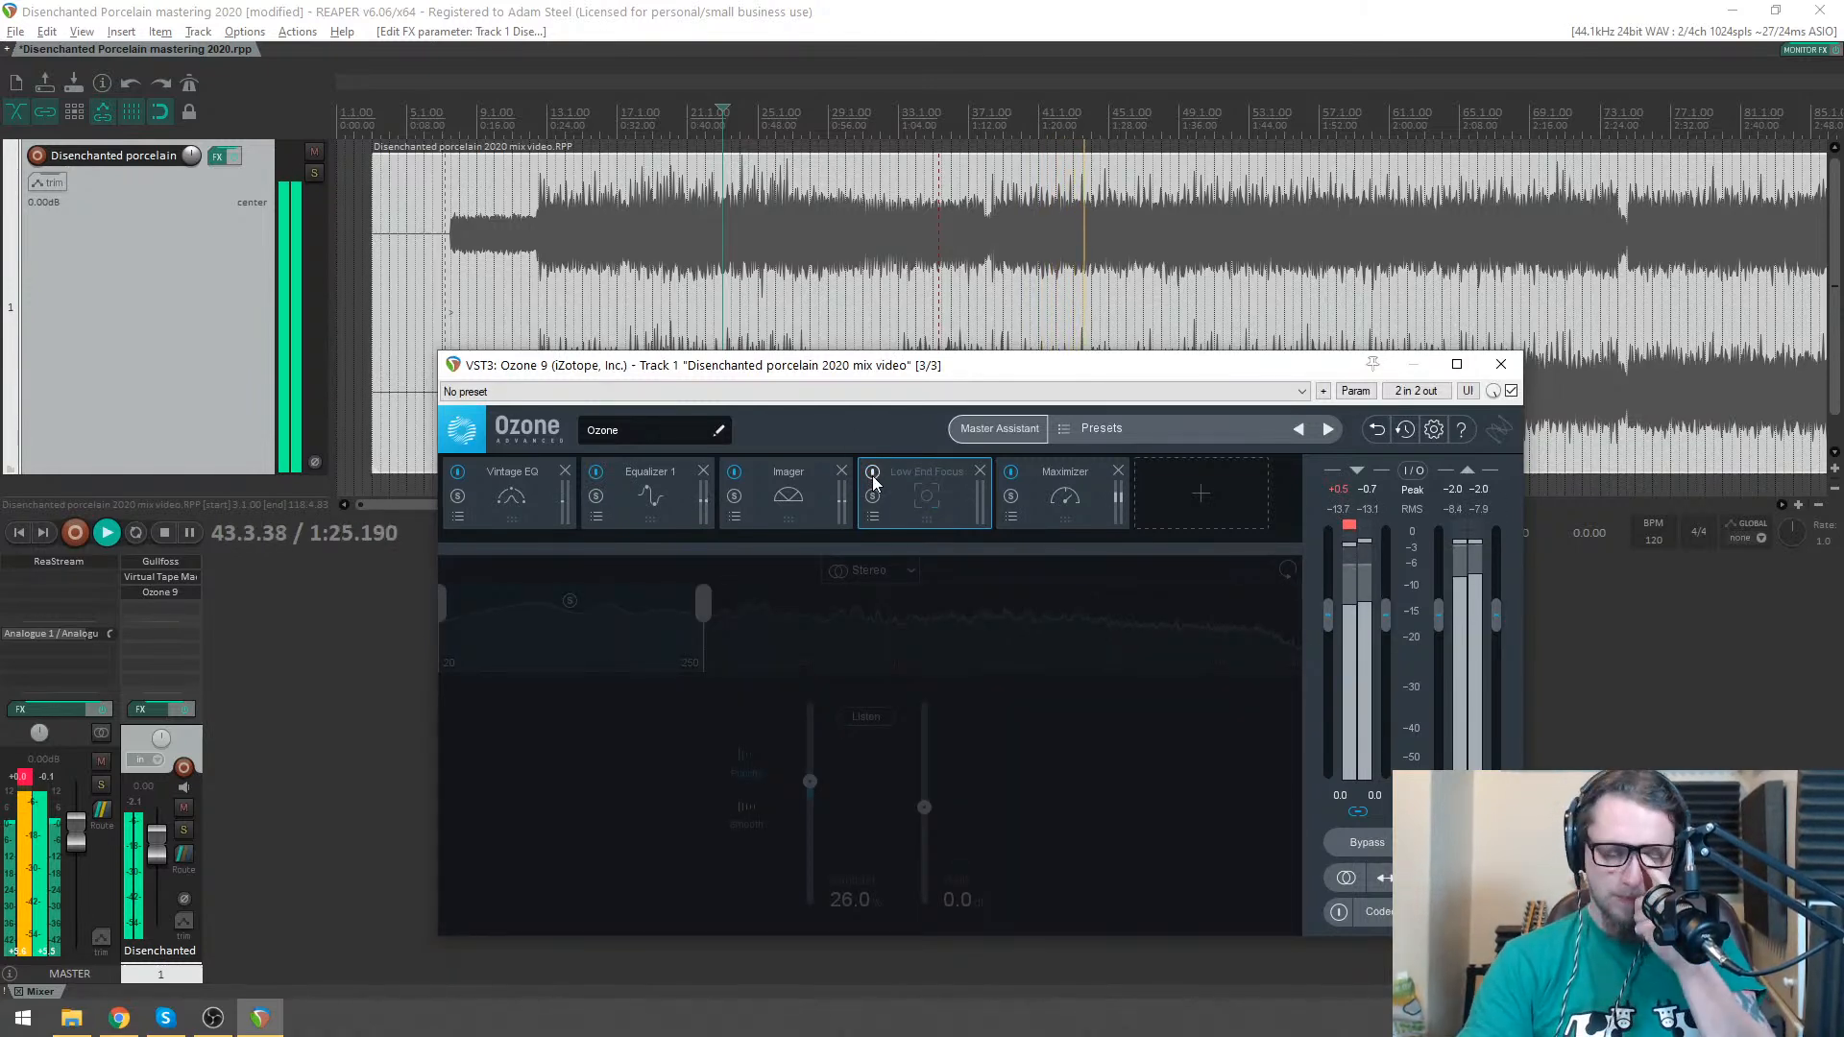
click(871, 476)
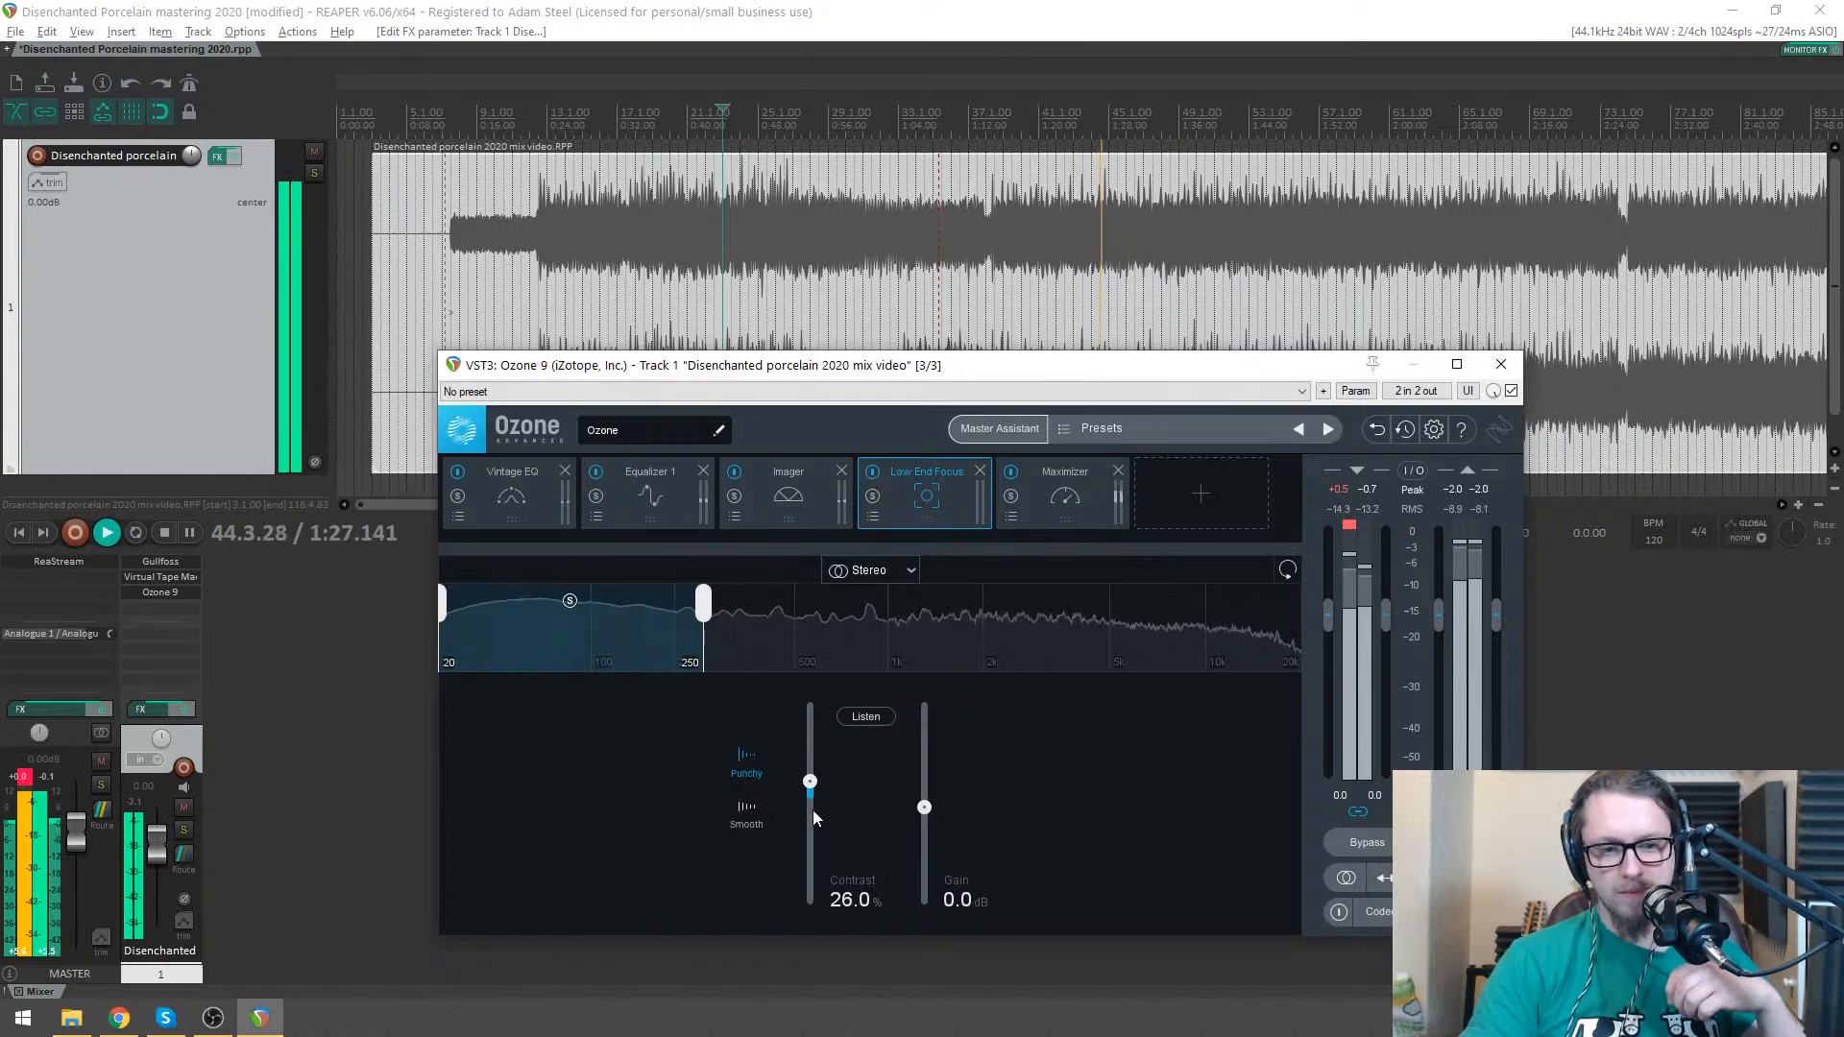
drag(810, 784, 812, 791)
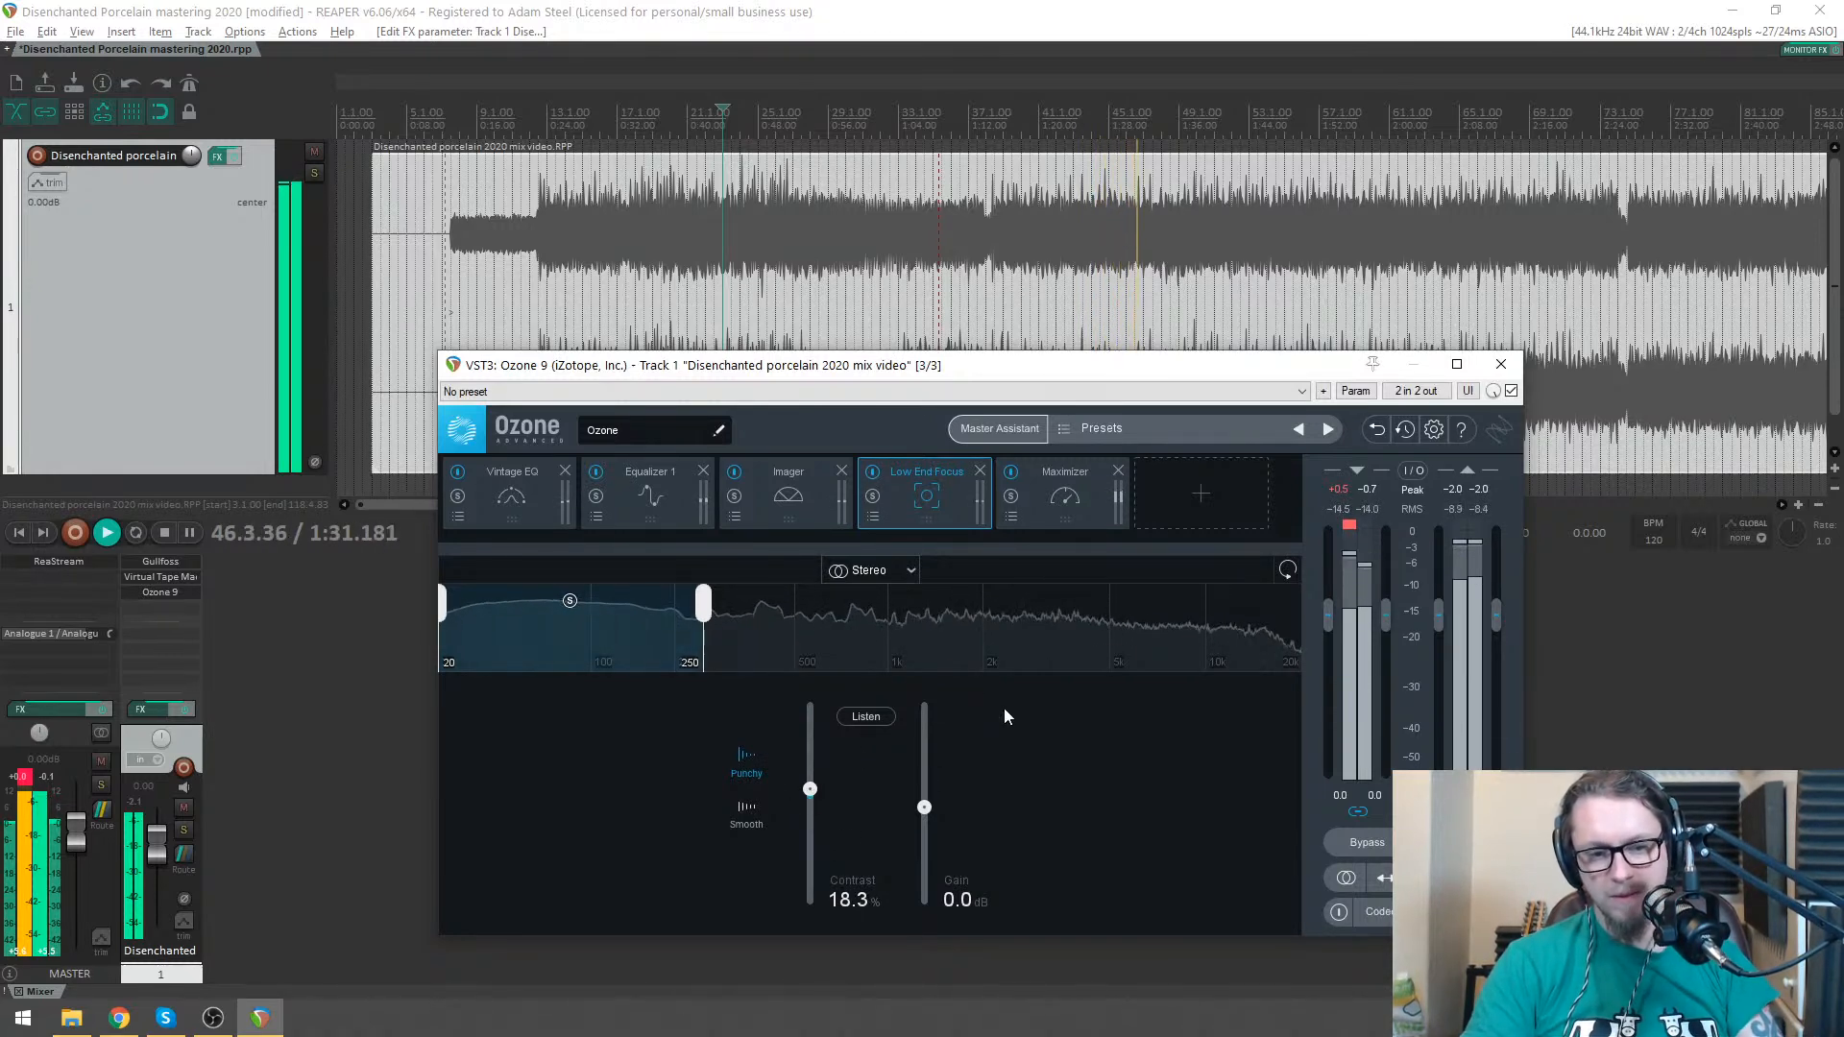
- Review the Maximizer and Equalizer 1 modules and reduce the Vintage EQ's low-mid boost to 1.6 dB
click(1074, 500)
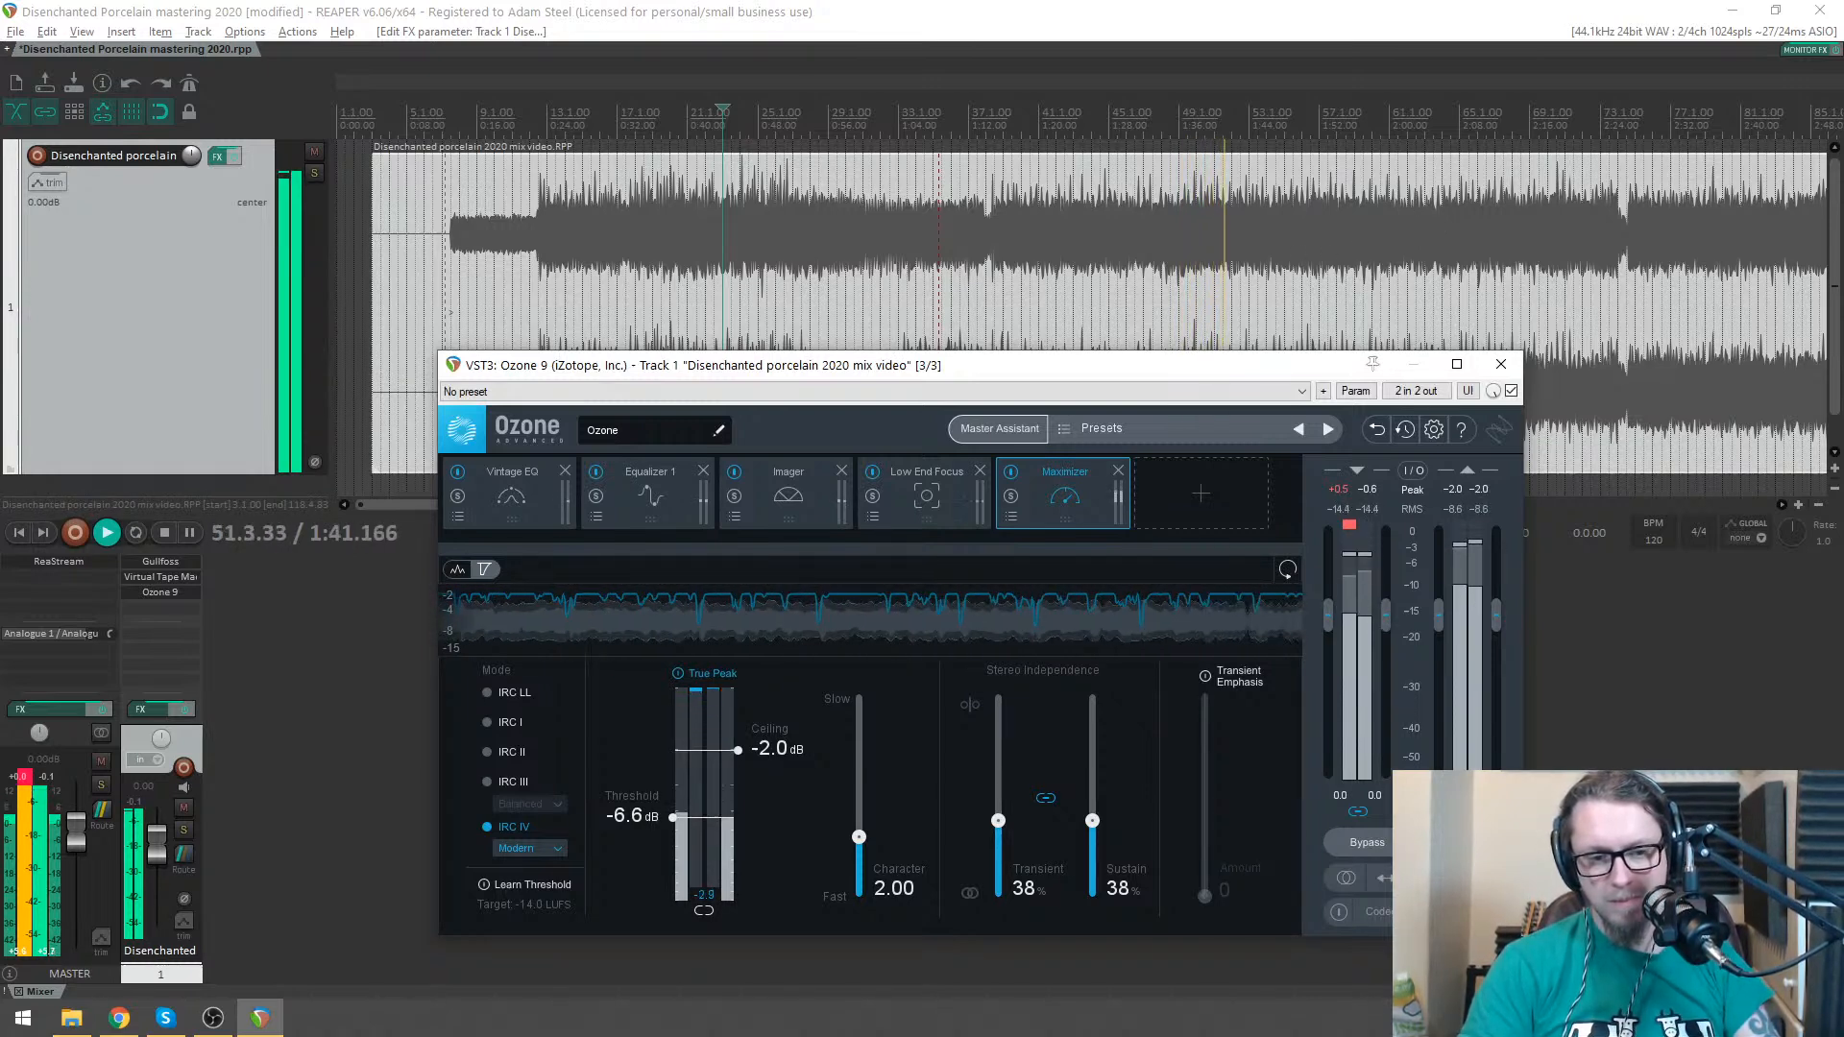
click(639, 491)
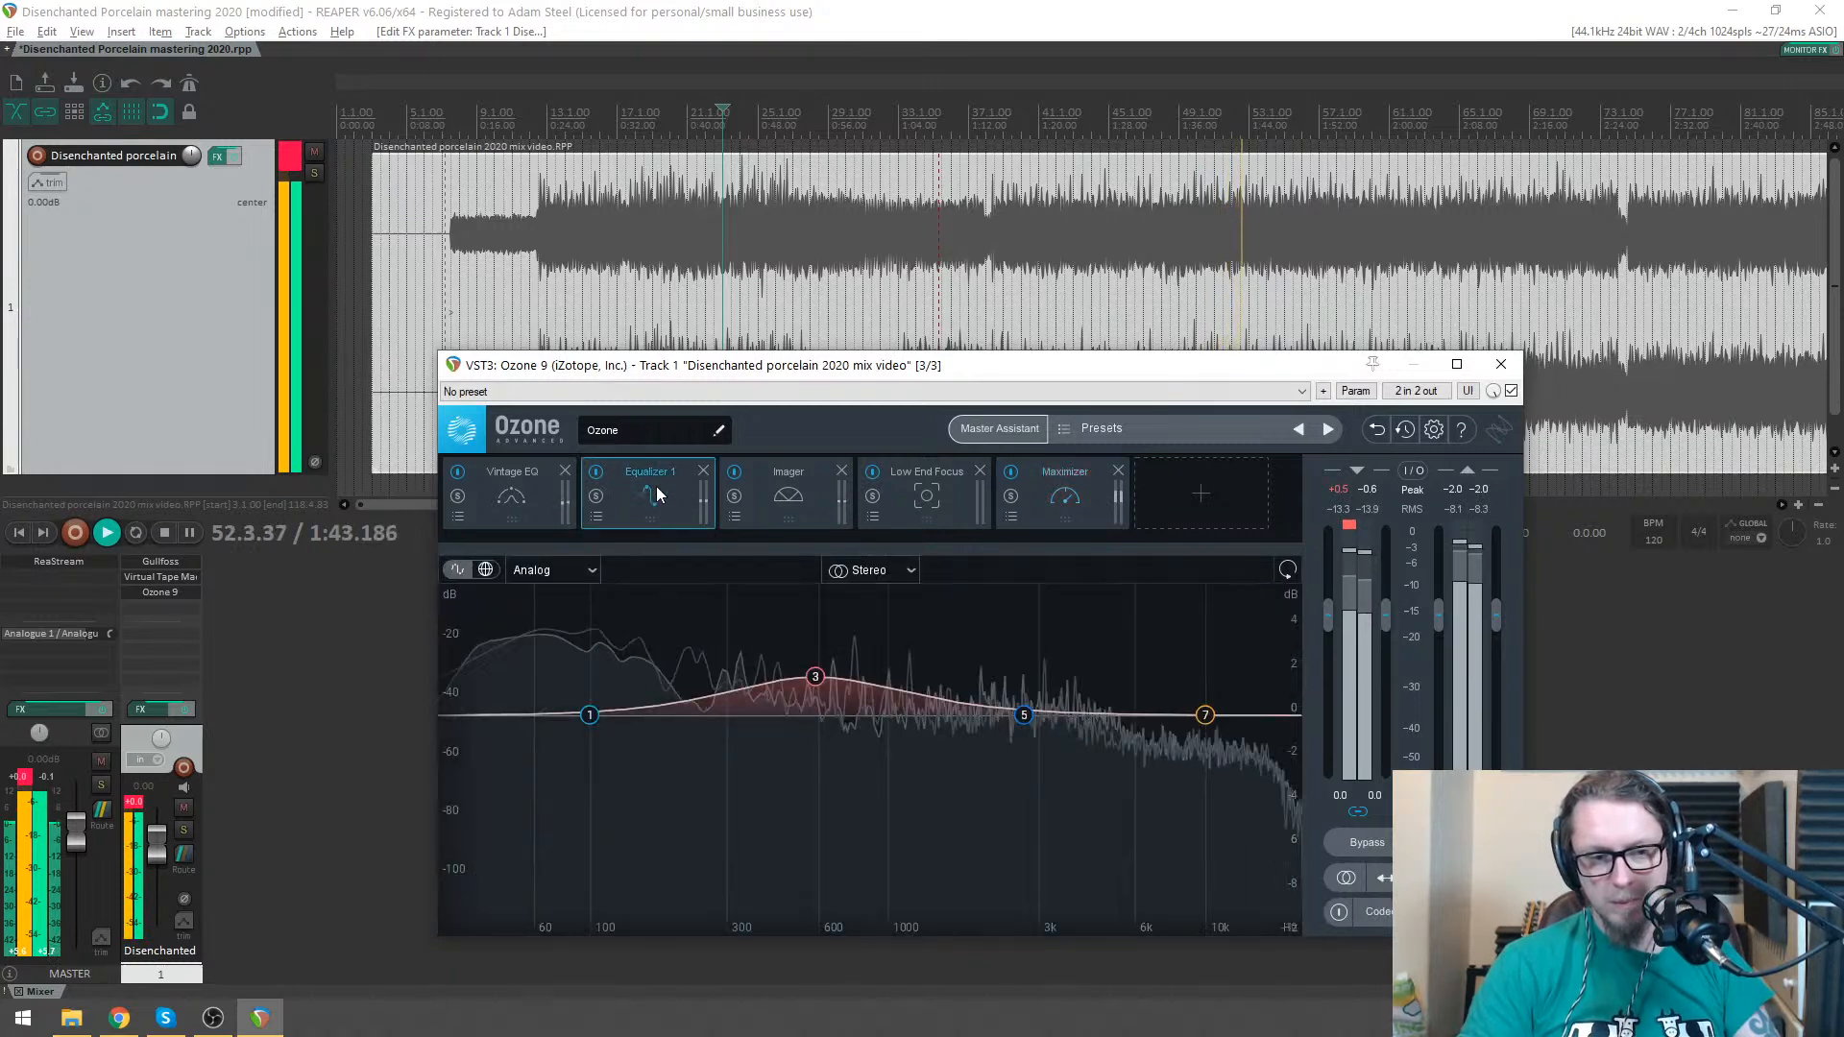
click(544, 499)
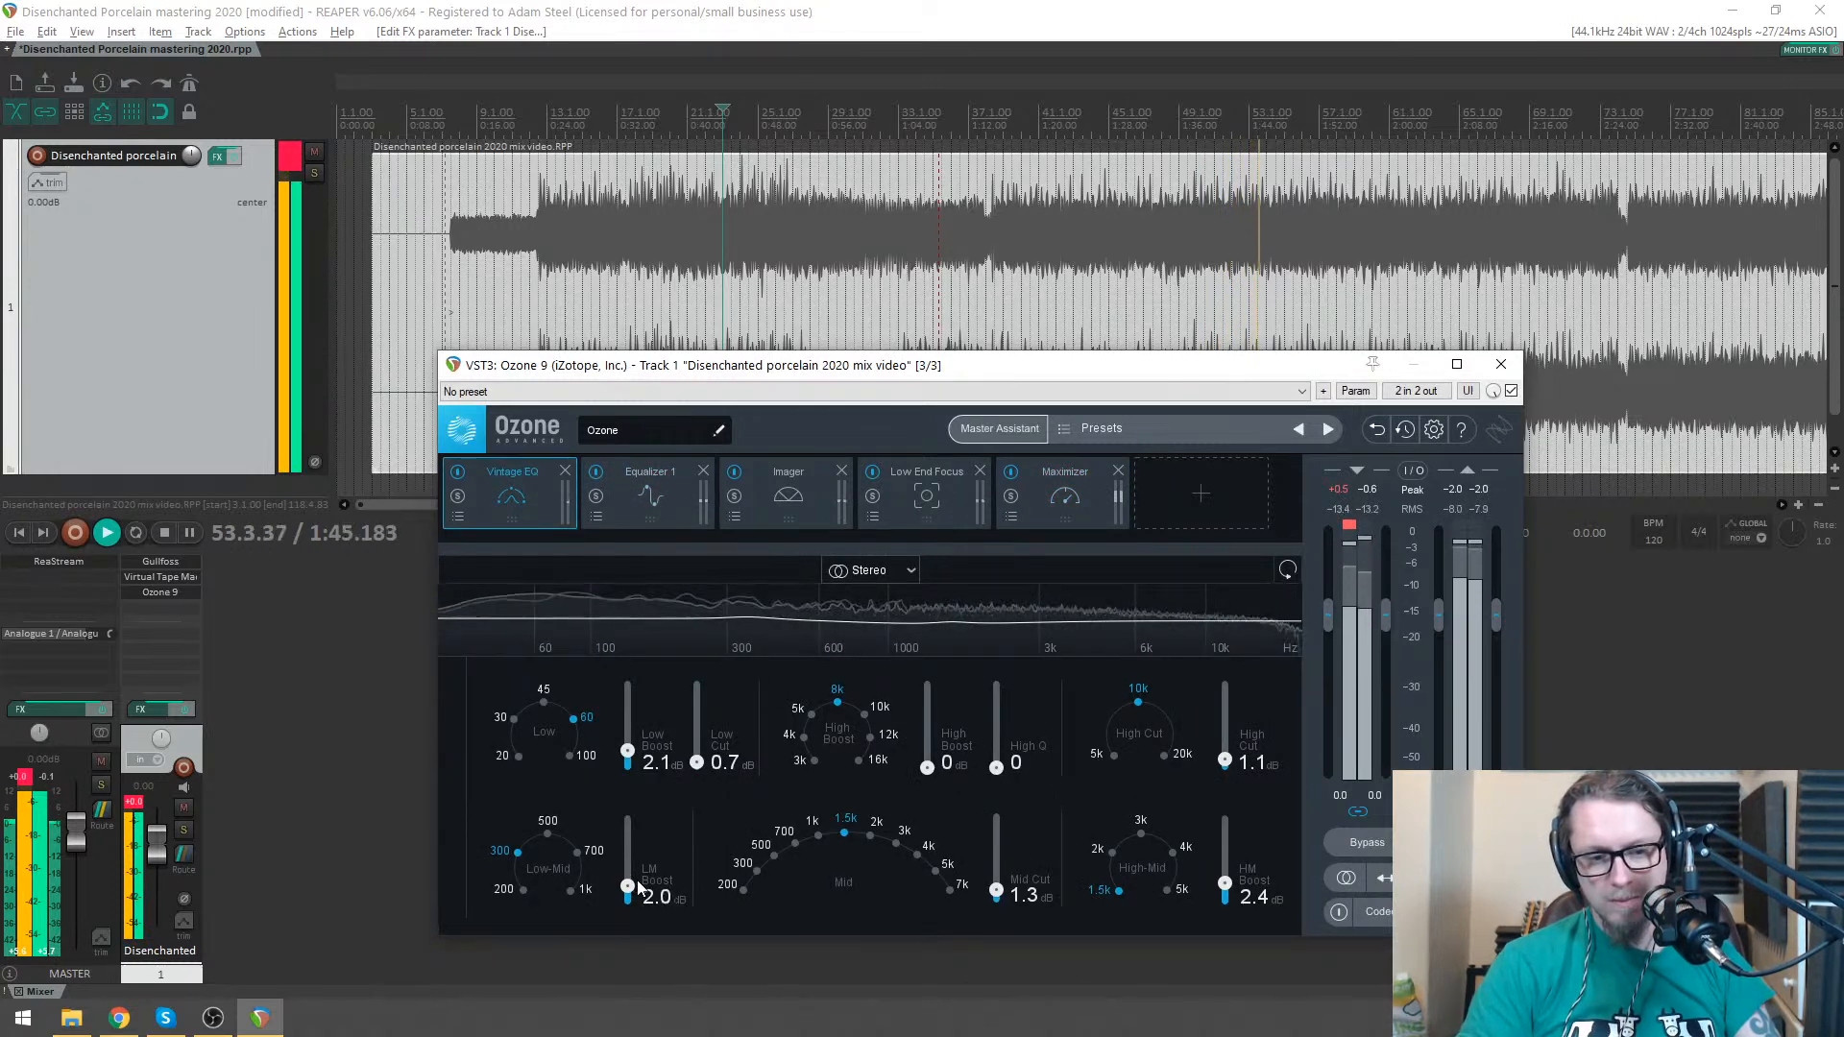
drag(641, 888, 641, 896)
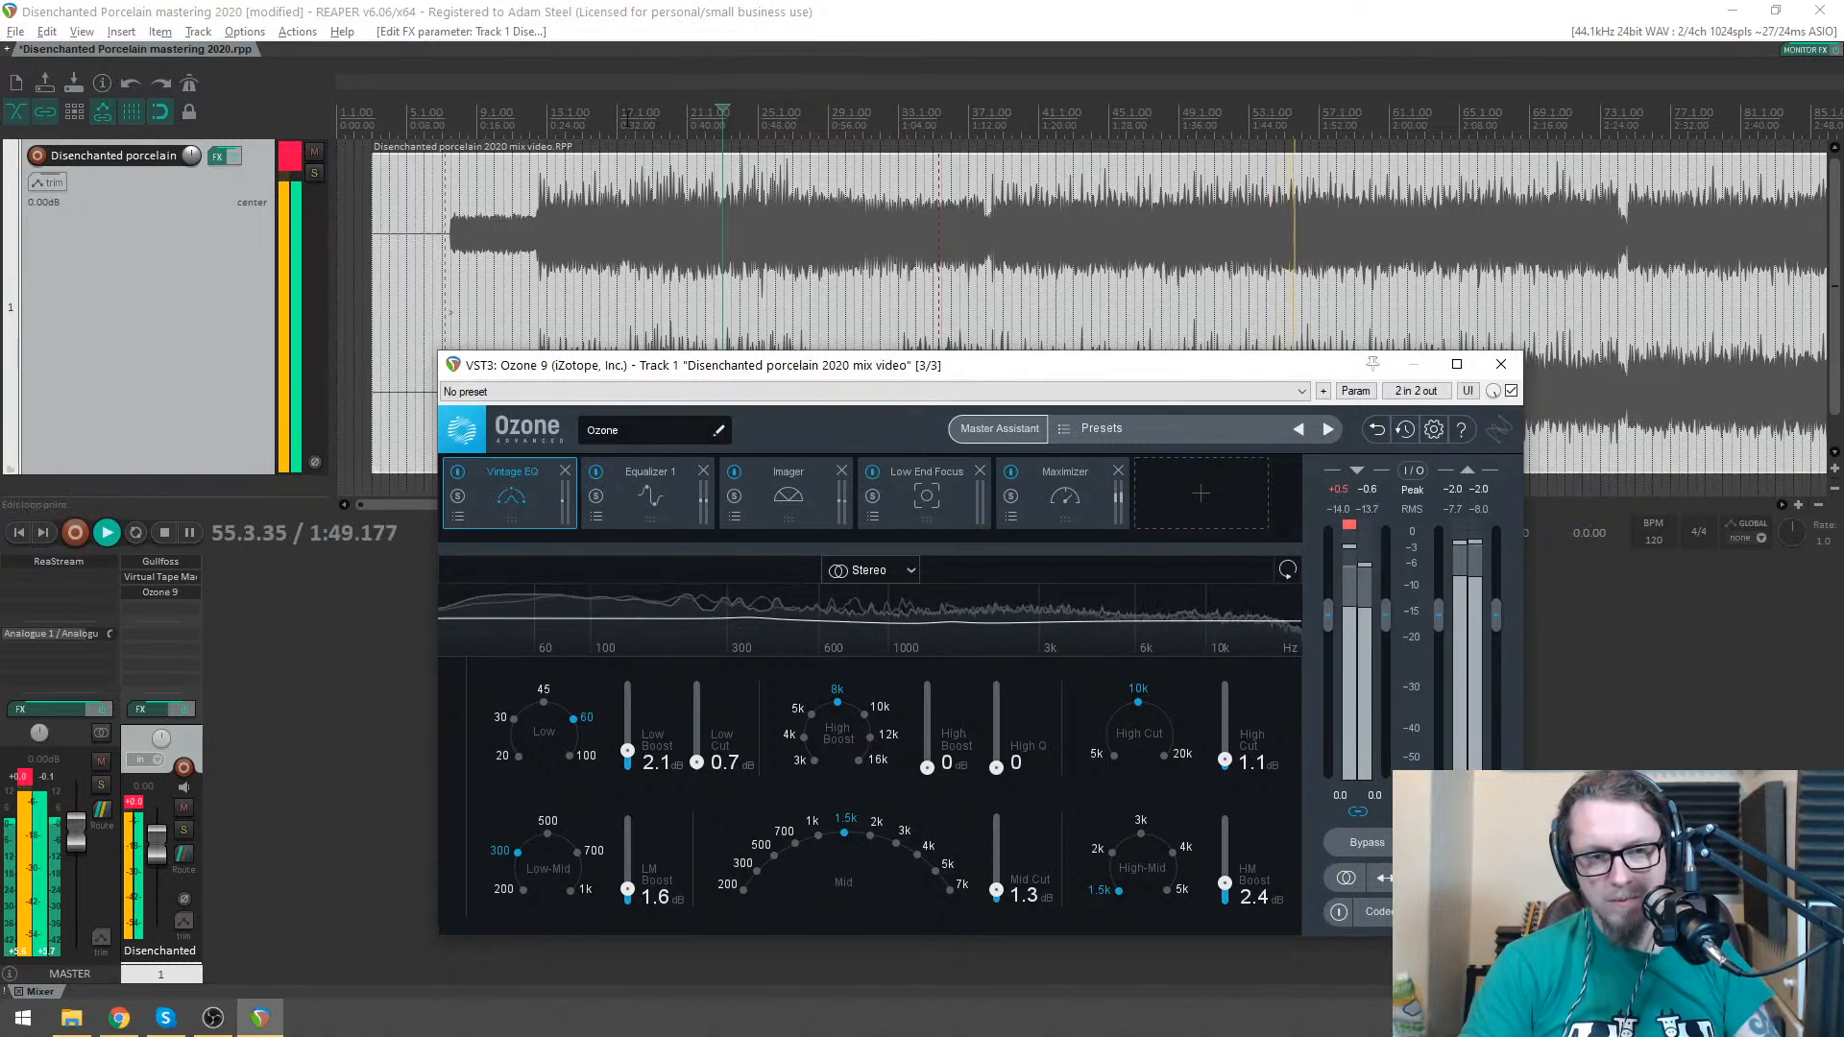
- Play the master from bar 19 and check the Maximizer's limiting activity
click(659, 121)
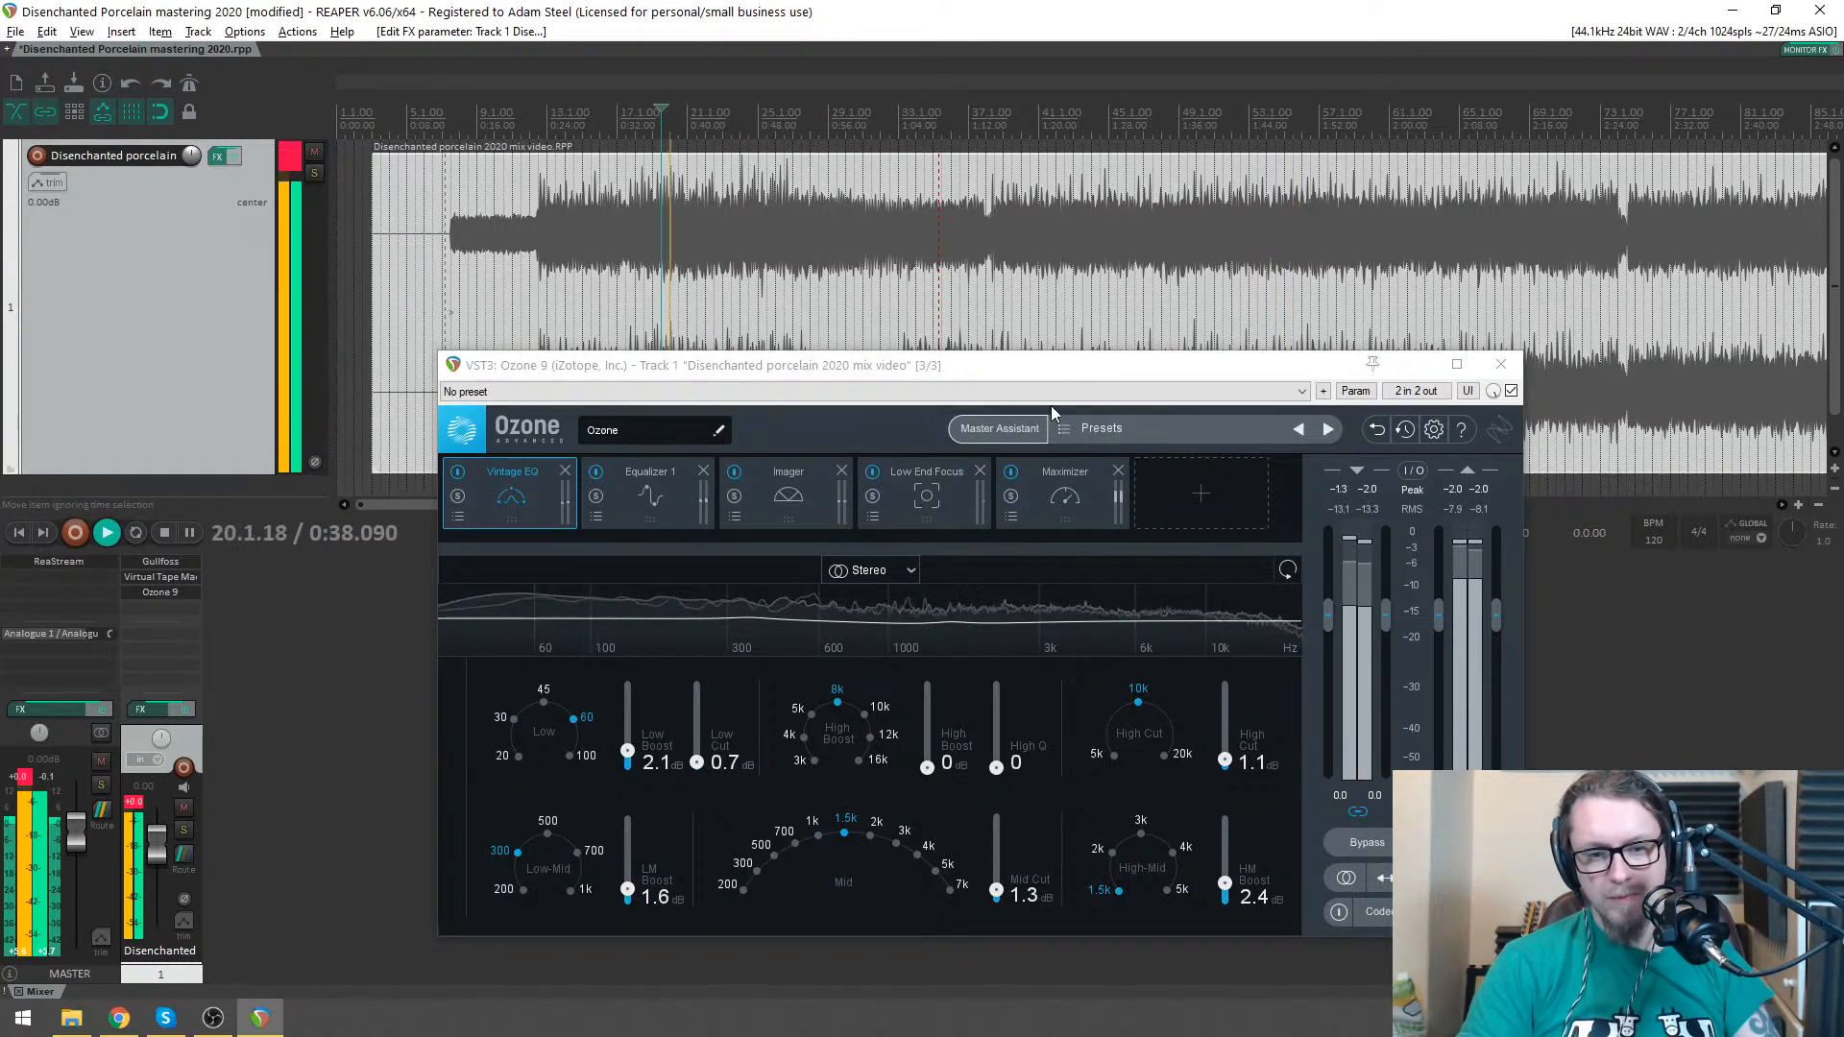
click(1060, 492)
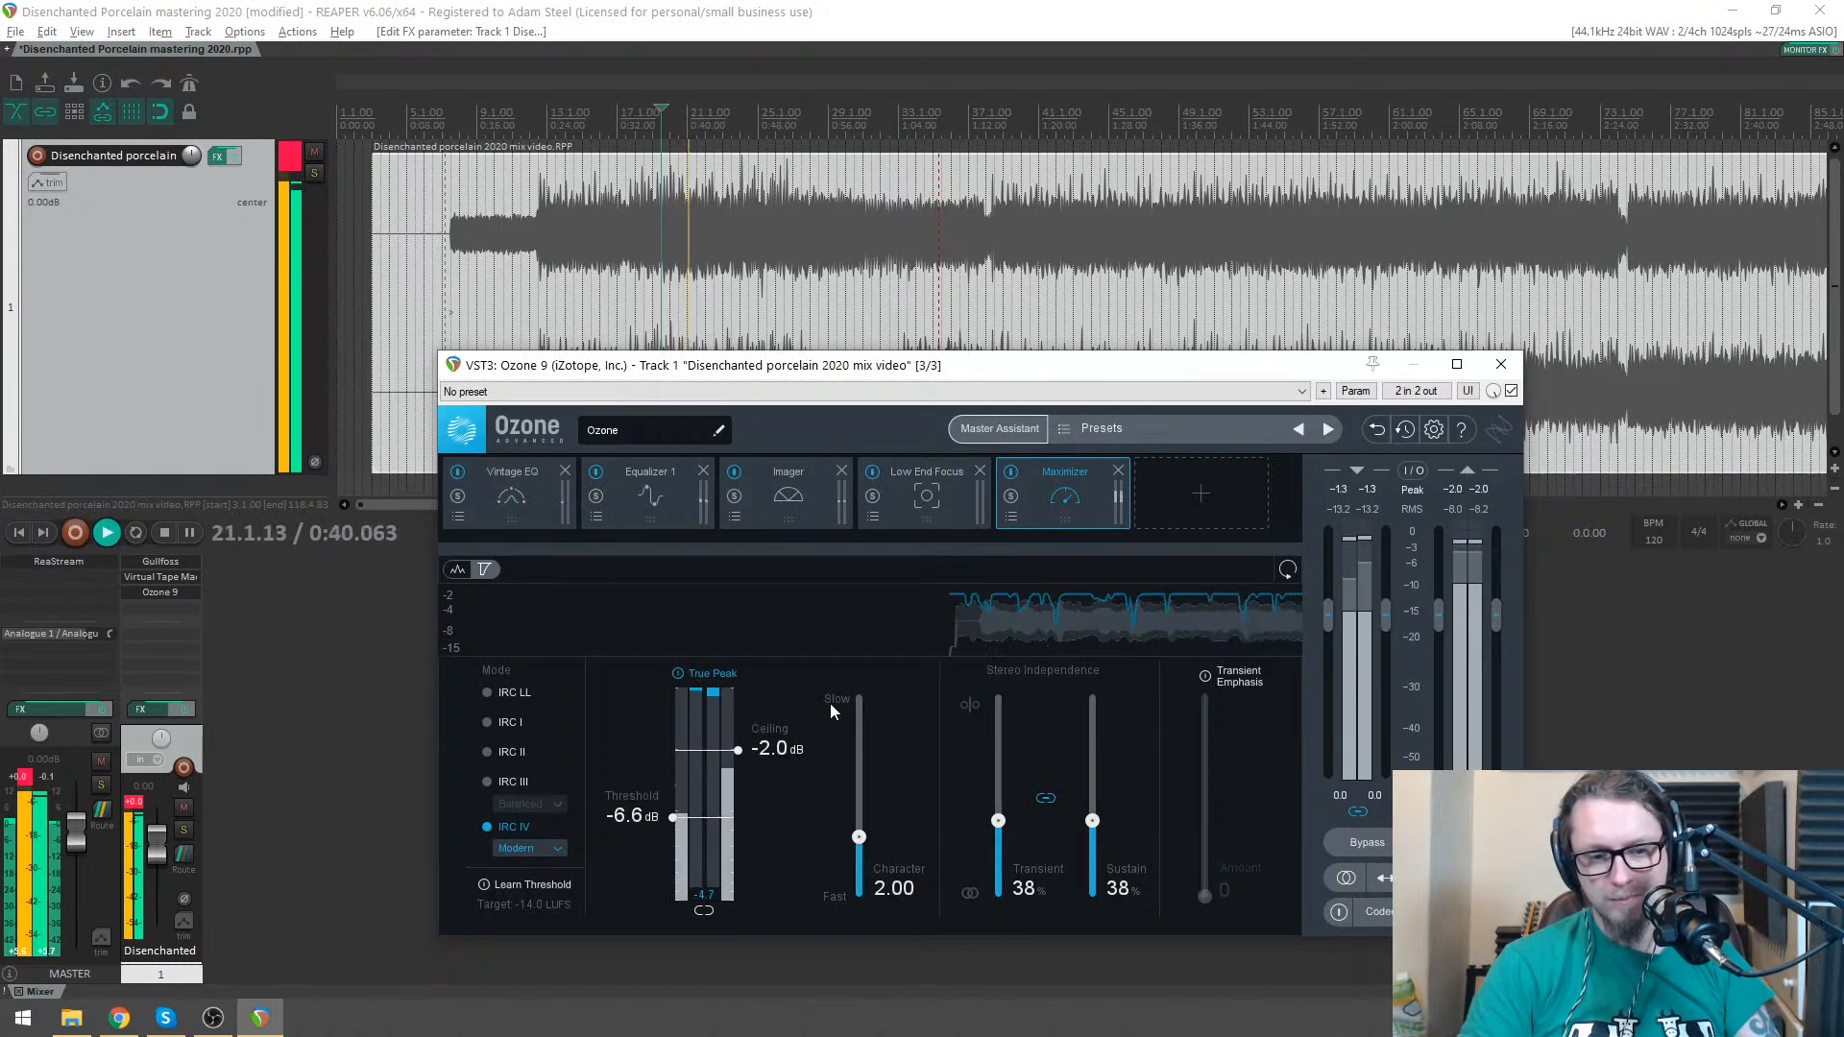
key(space)
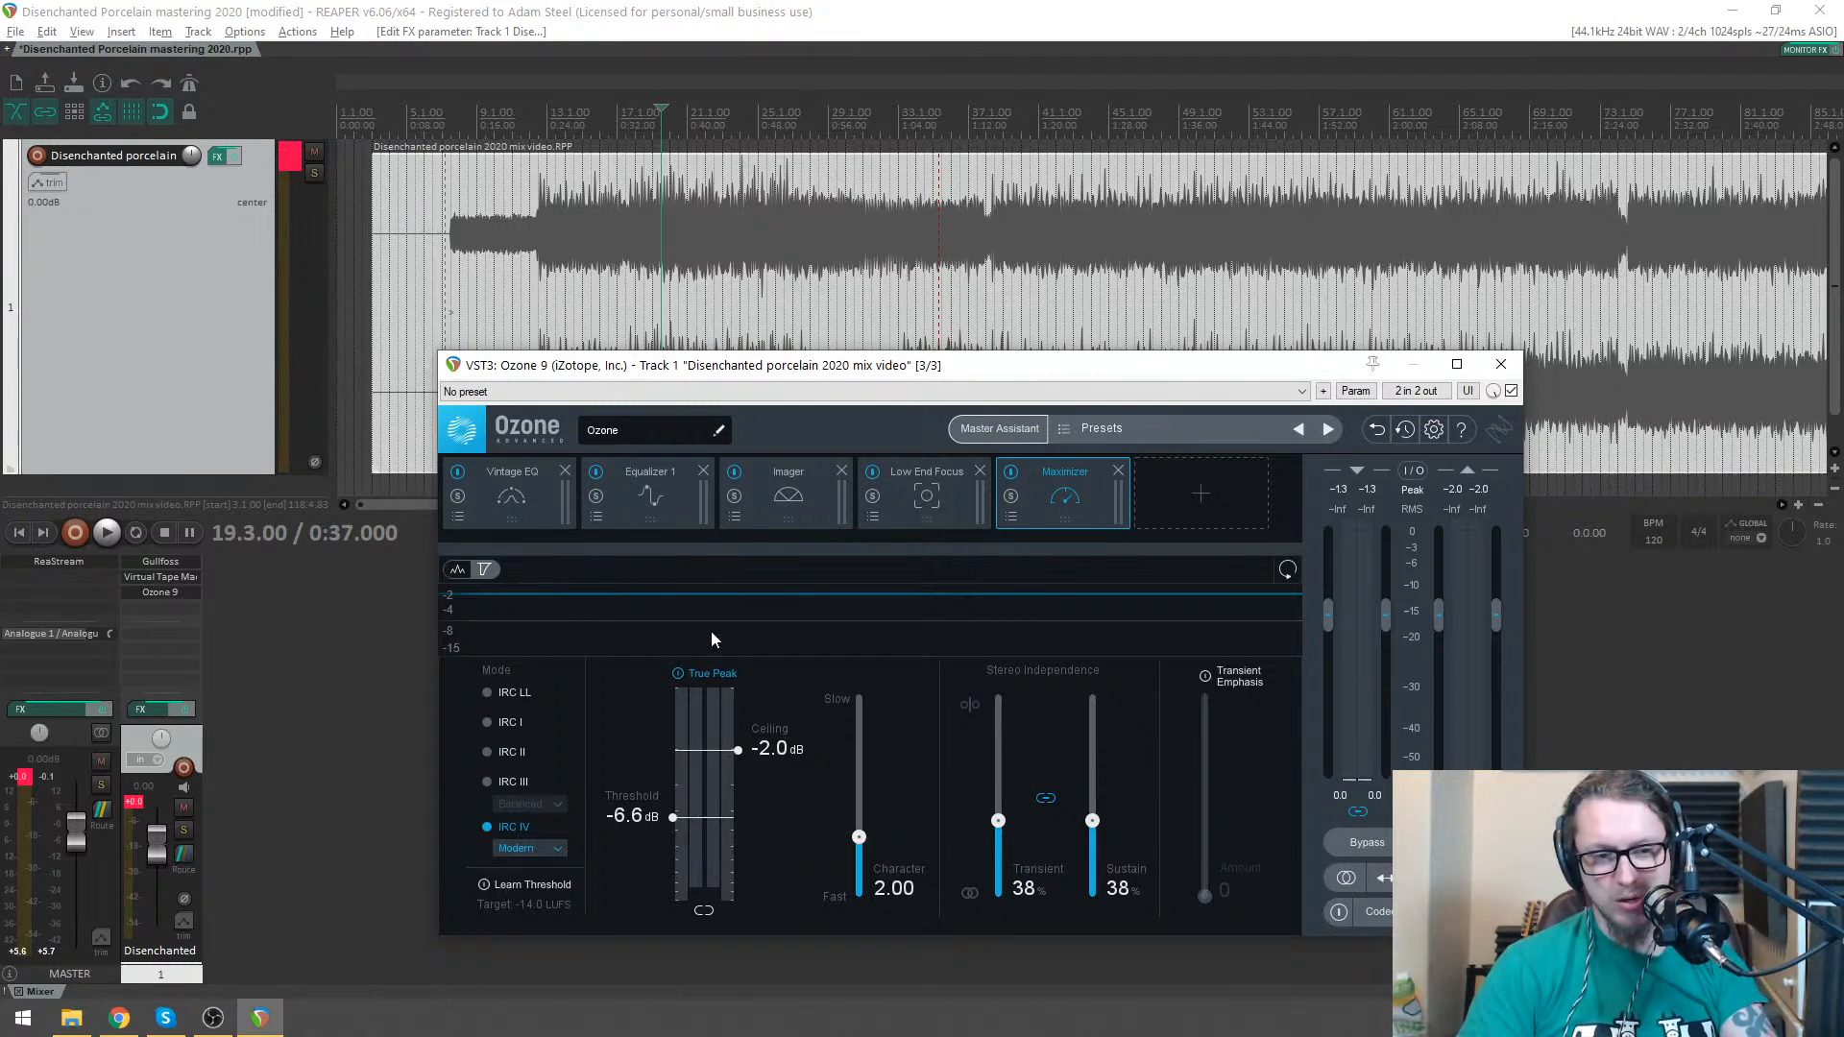
- Listen to the master from bar 27 and from bar 38 with Equalizer 1 and its spectrum in view
click(629, 506)
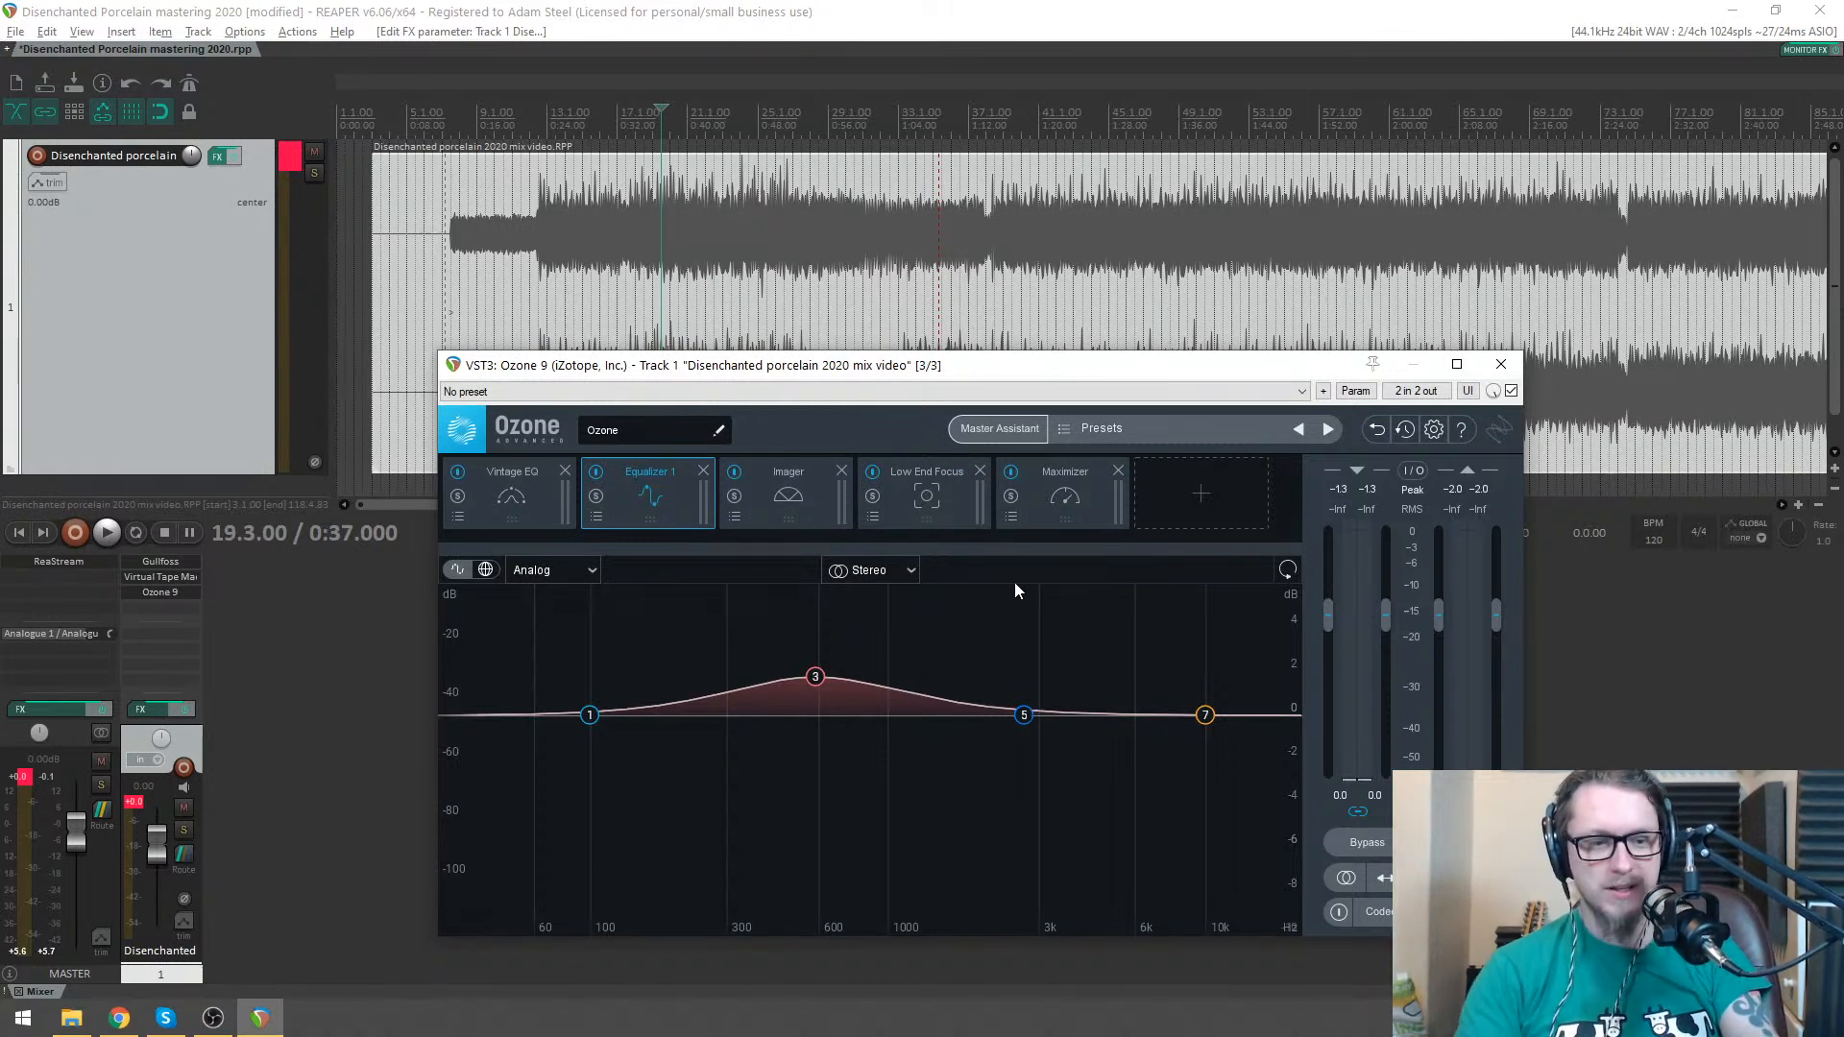
drag(1042, 369, 863, 380)
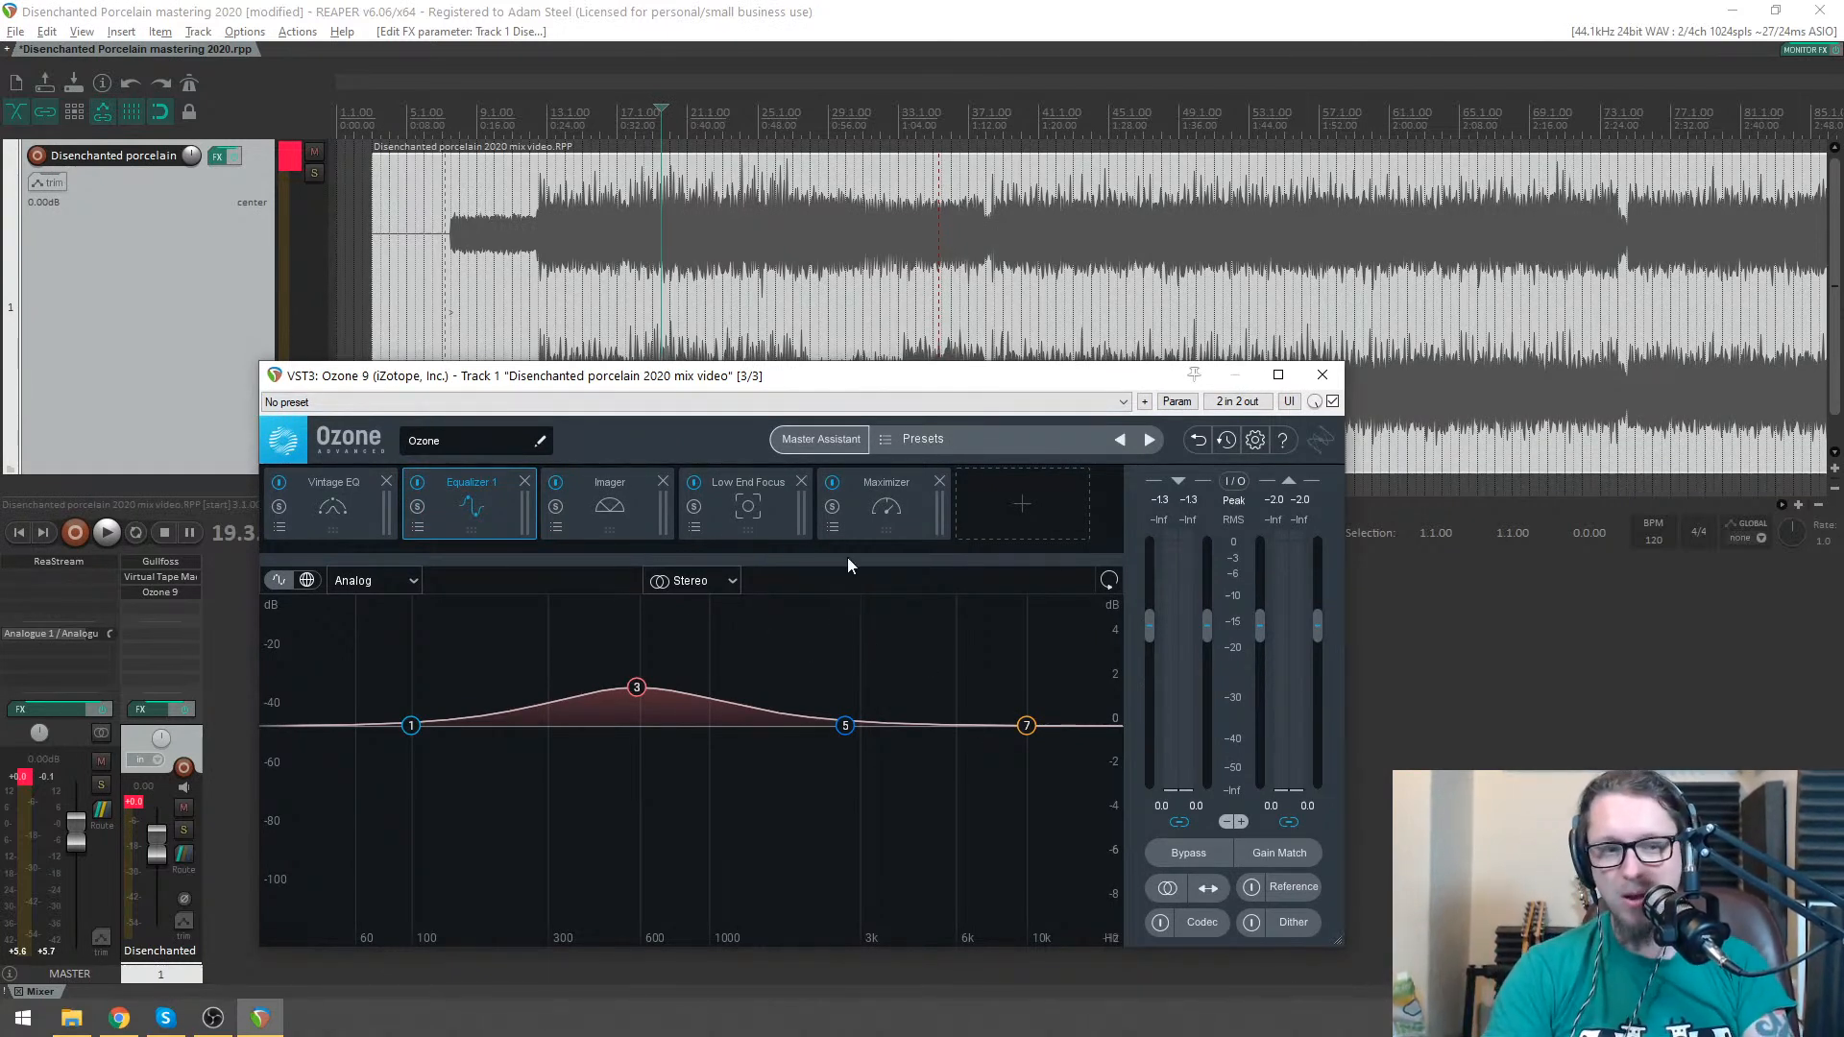
click(798, 100)
key(space)
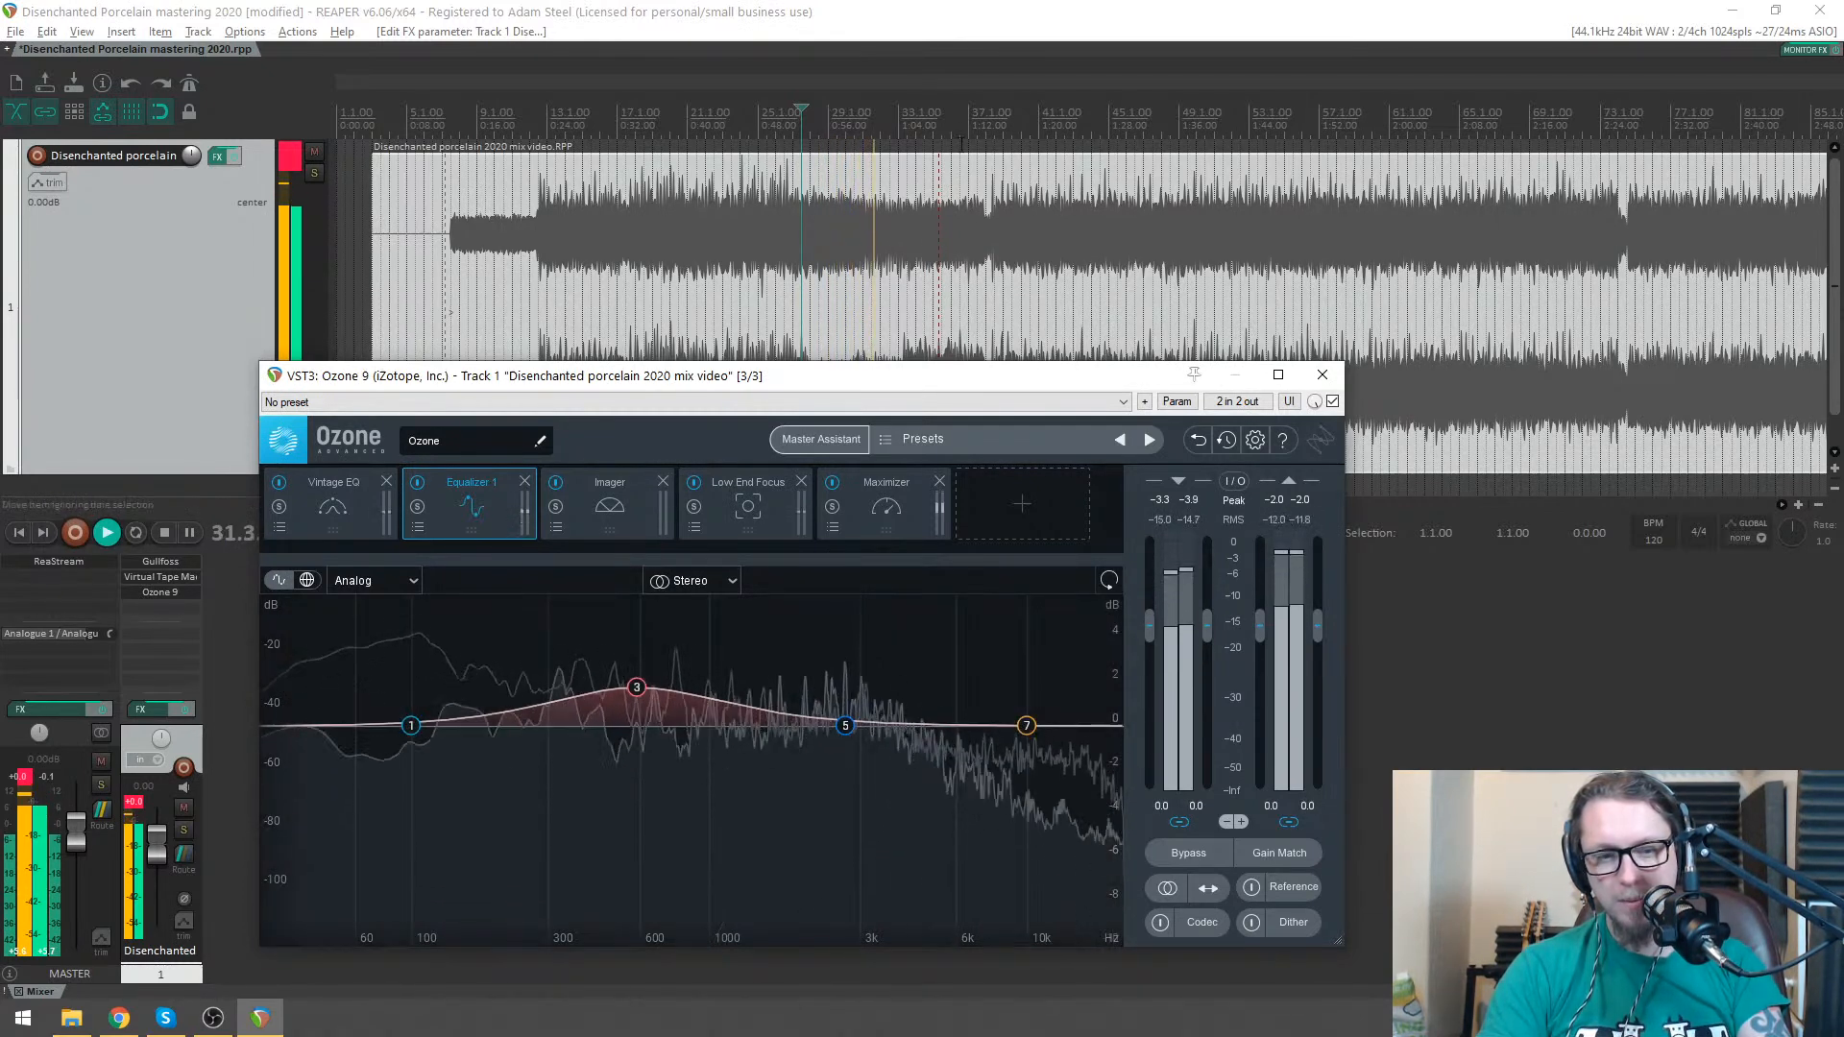
click(985, 240)
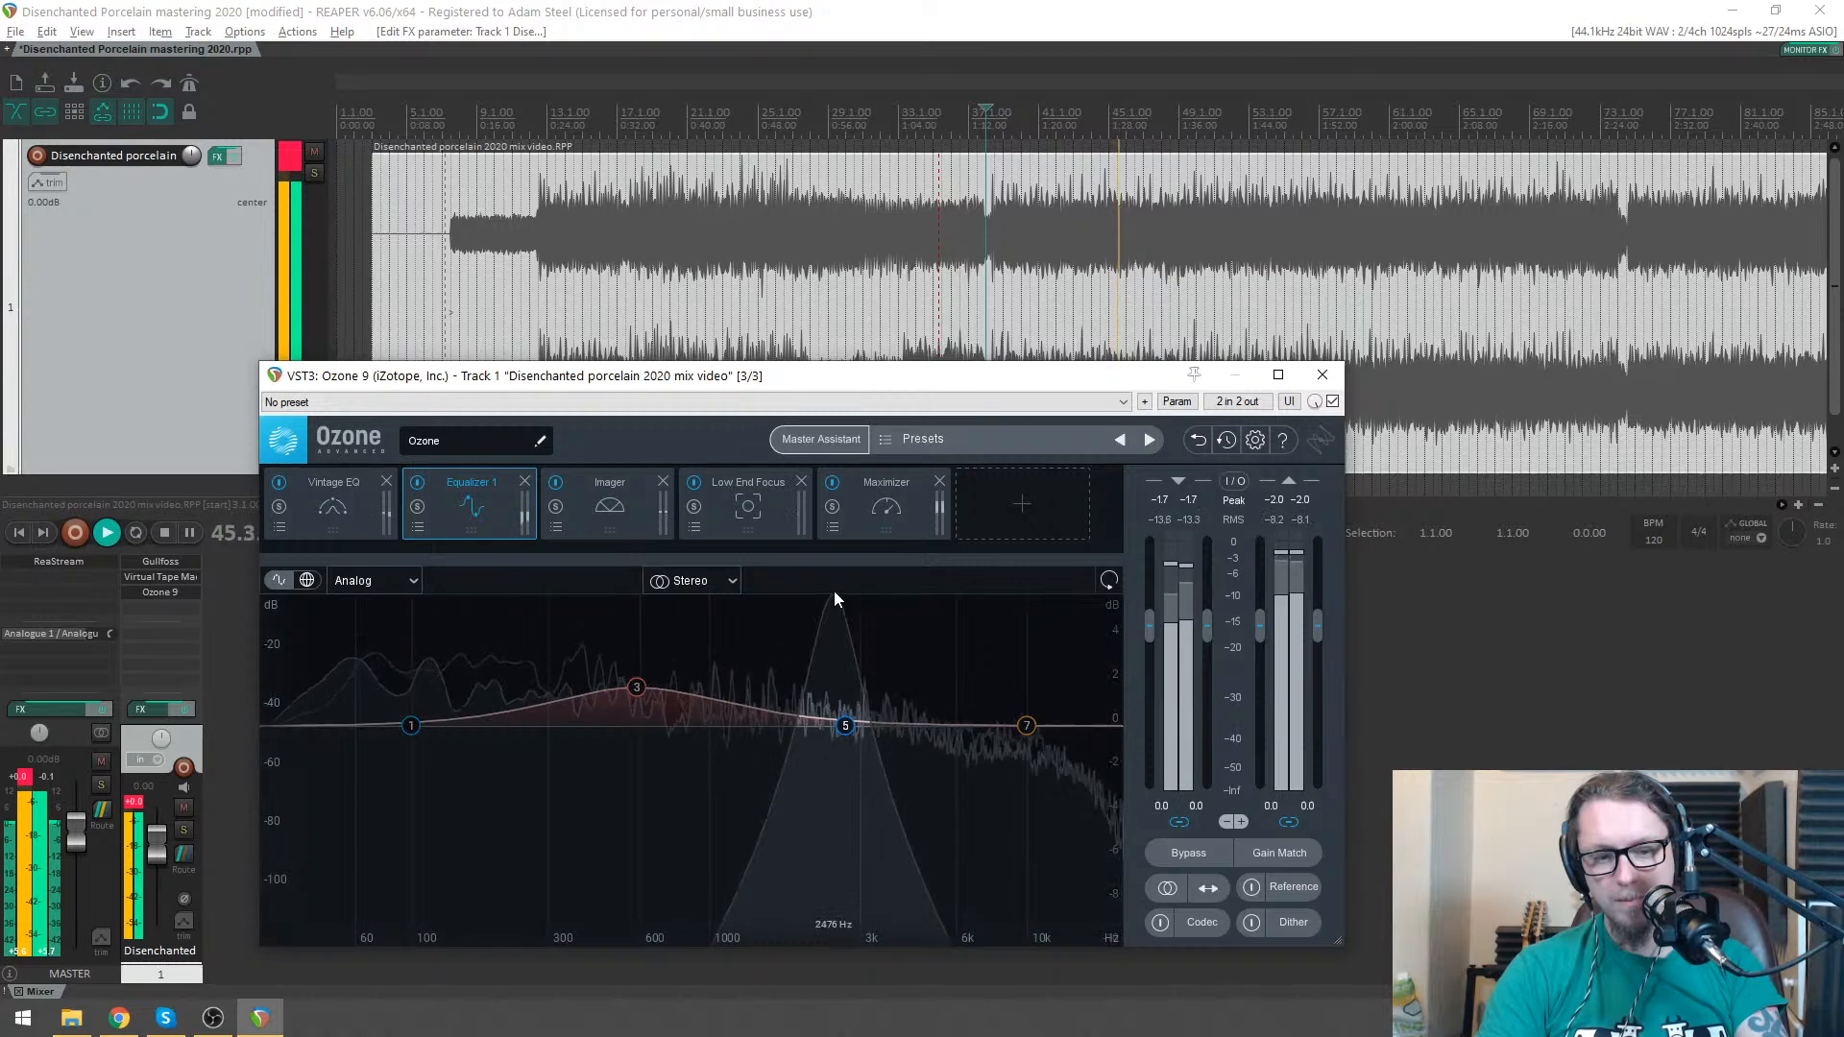
key(space)
key(space)
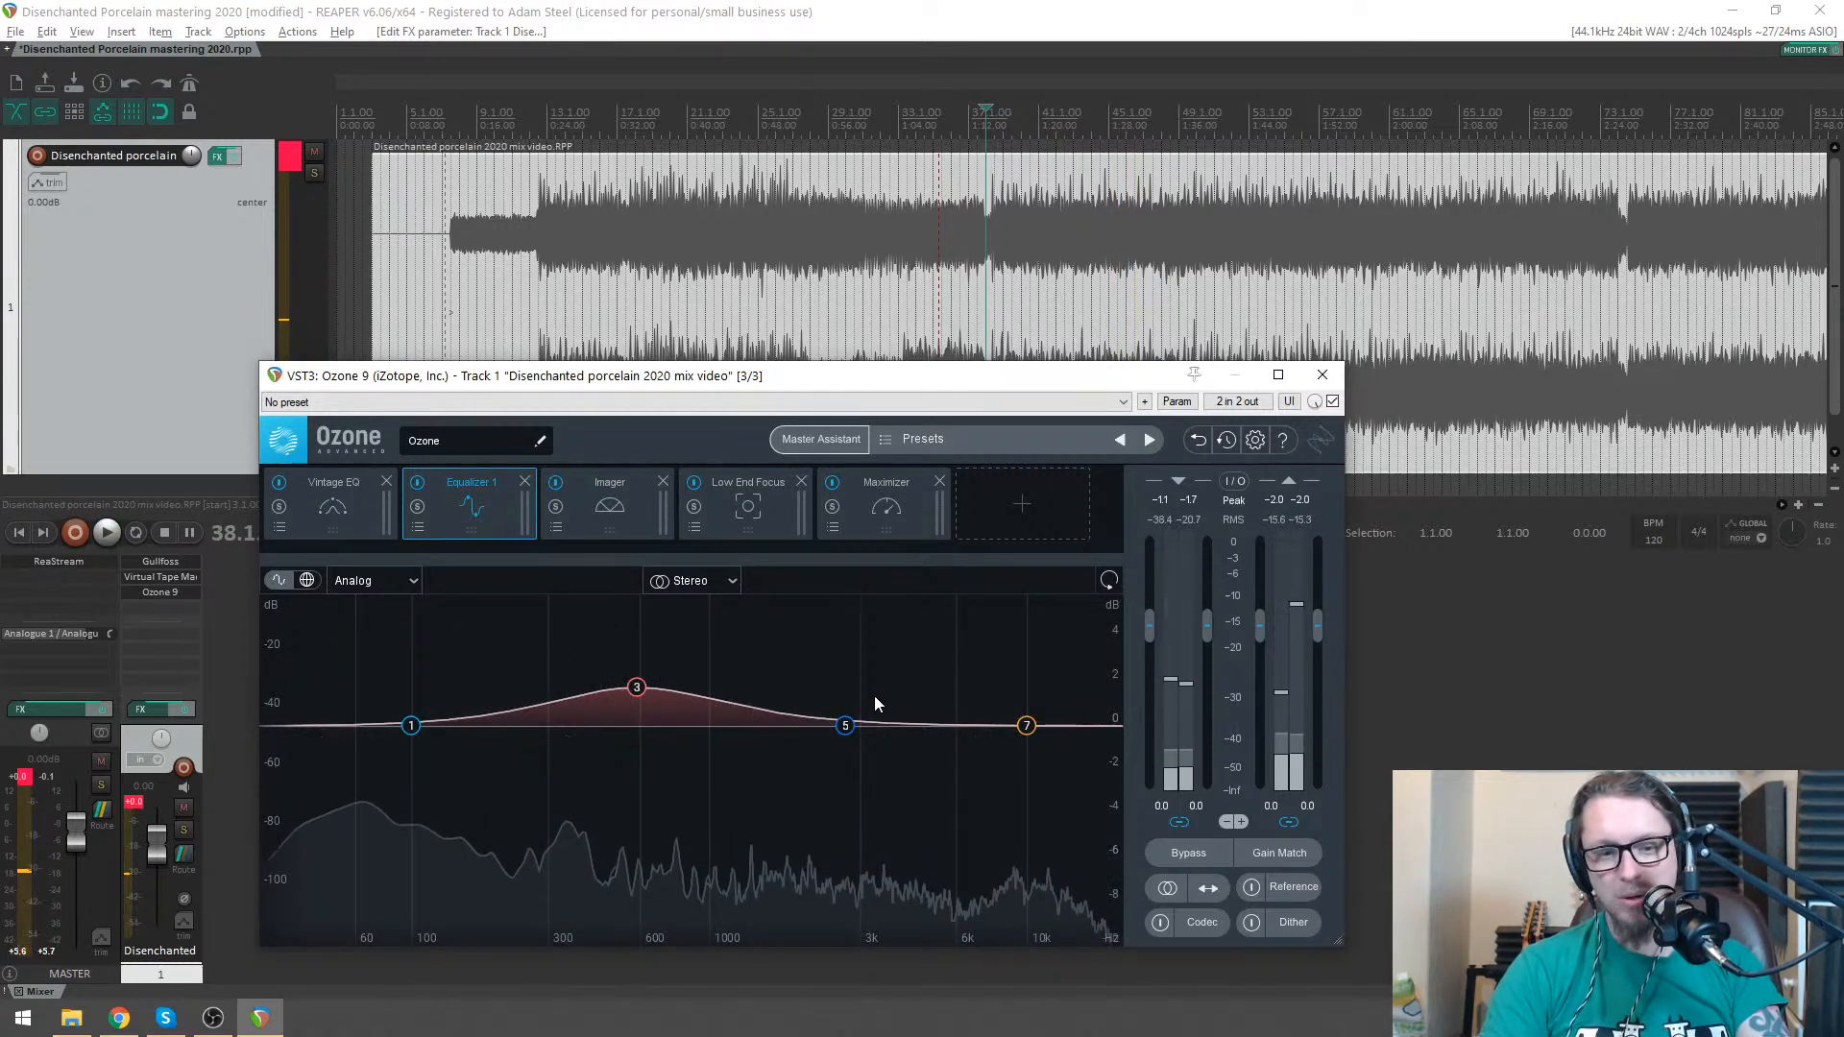
- Set Equalizer 1's bell band 5 to a -1.3 dB cut at 2493 Hz with Q 3.5 and compare playback with the reference track
click(845, 726)
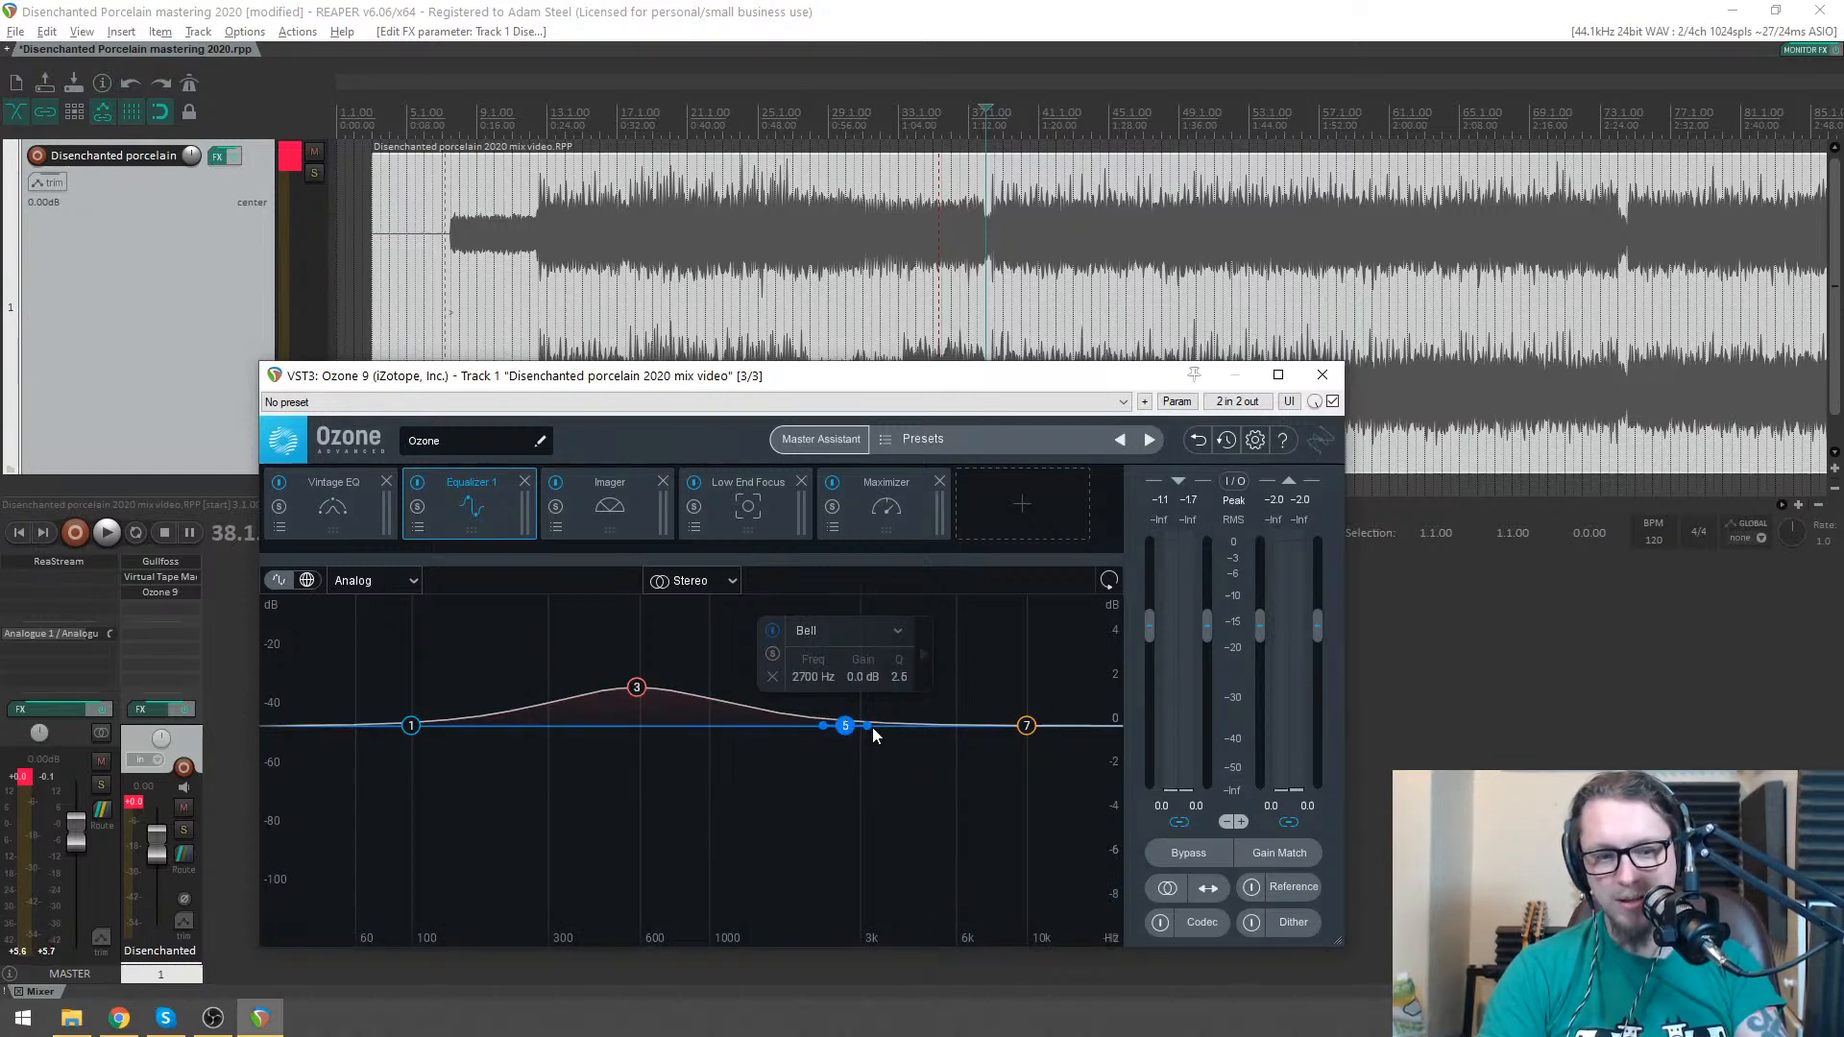
mouse_move(852, 735)
mouse_down()
mouse_move(864, 682)
mouse_move(839, 759)
mouse_up()
key(space)
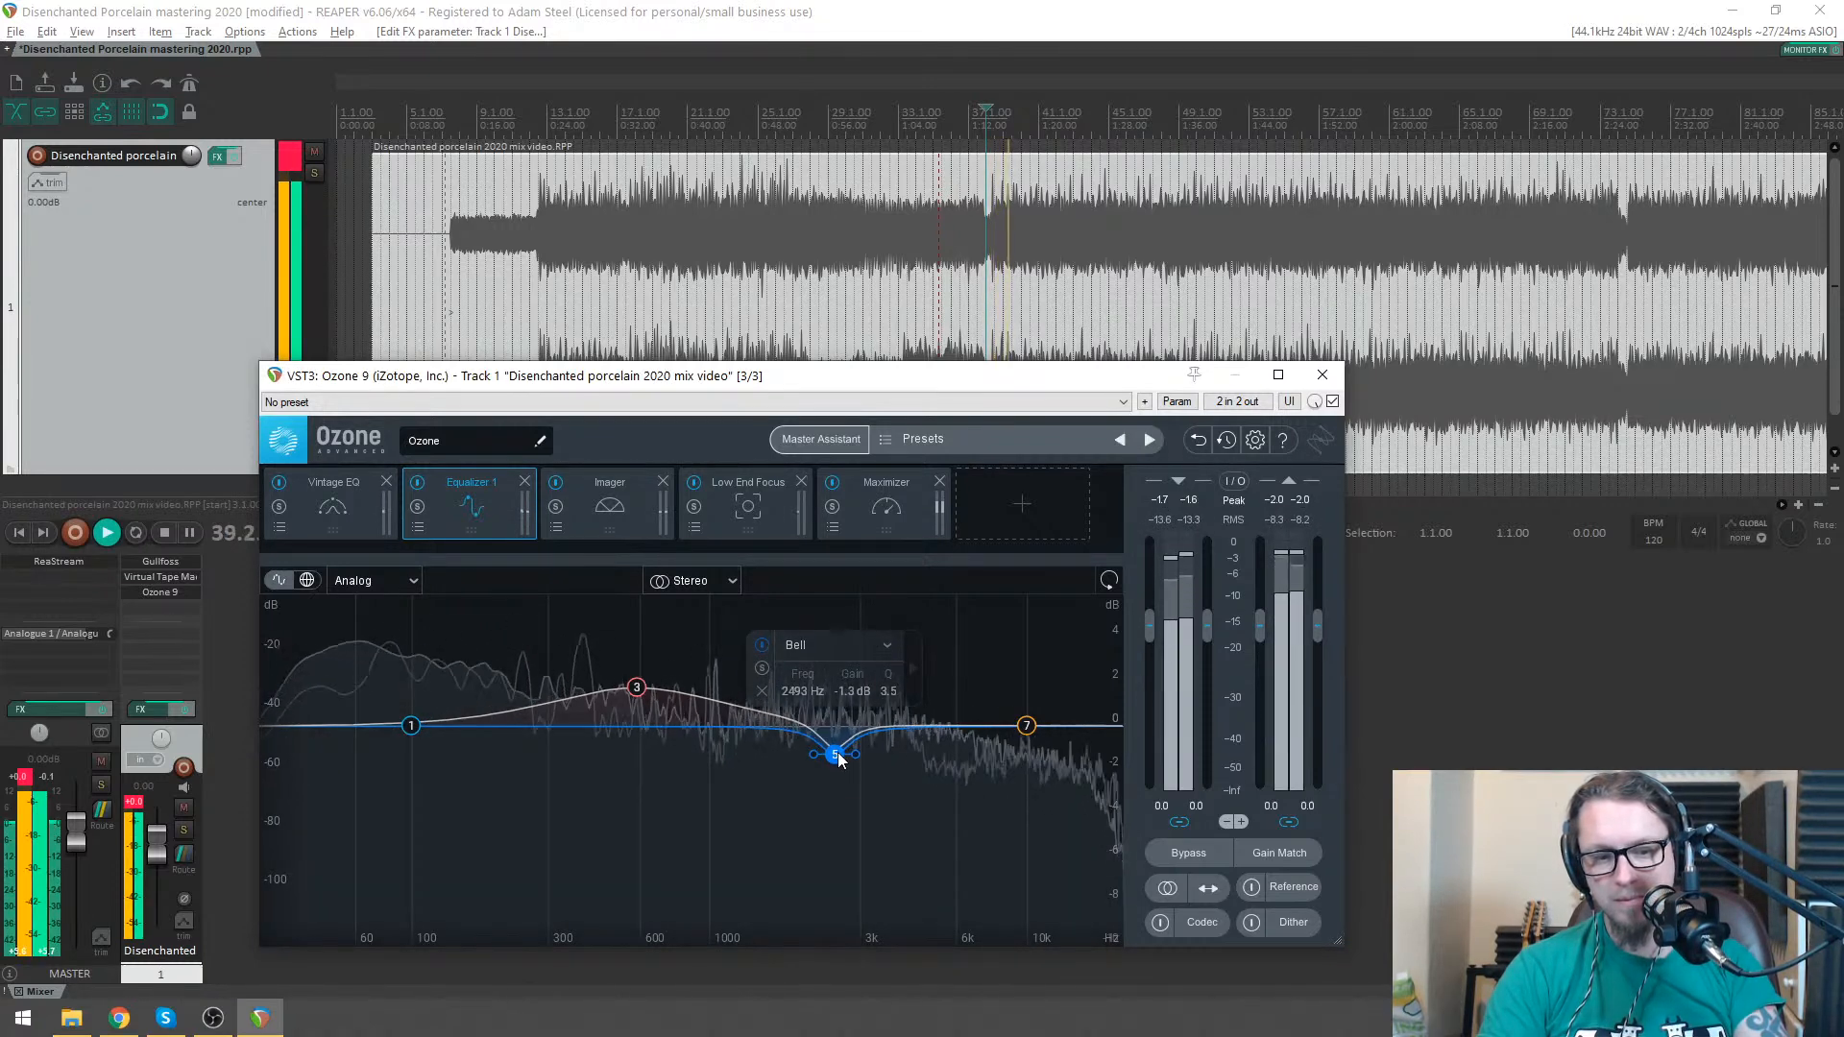
click(1252, 888)
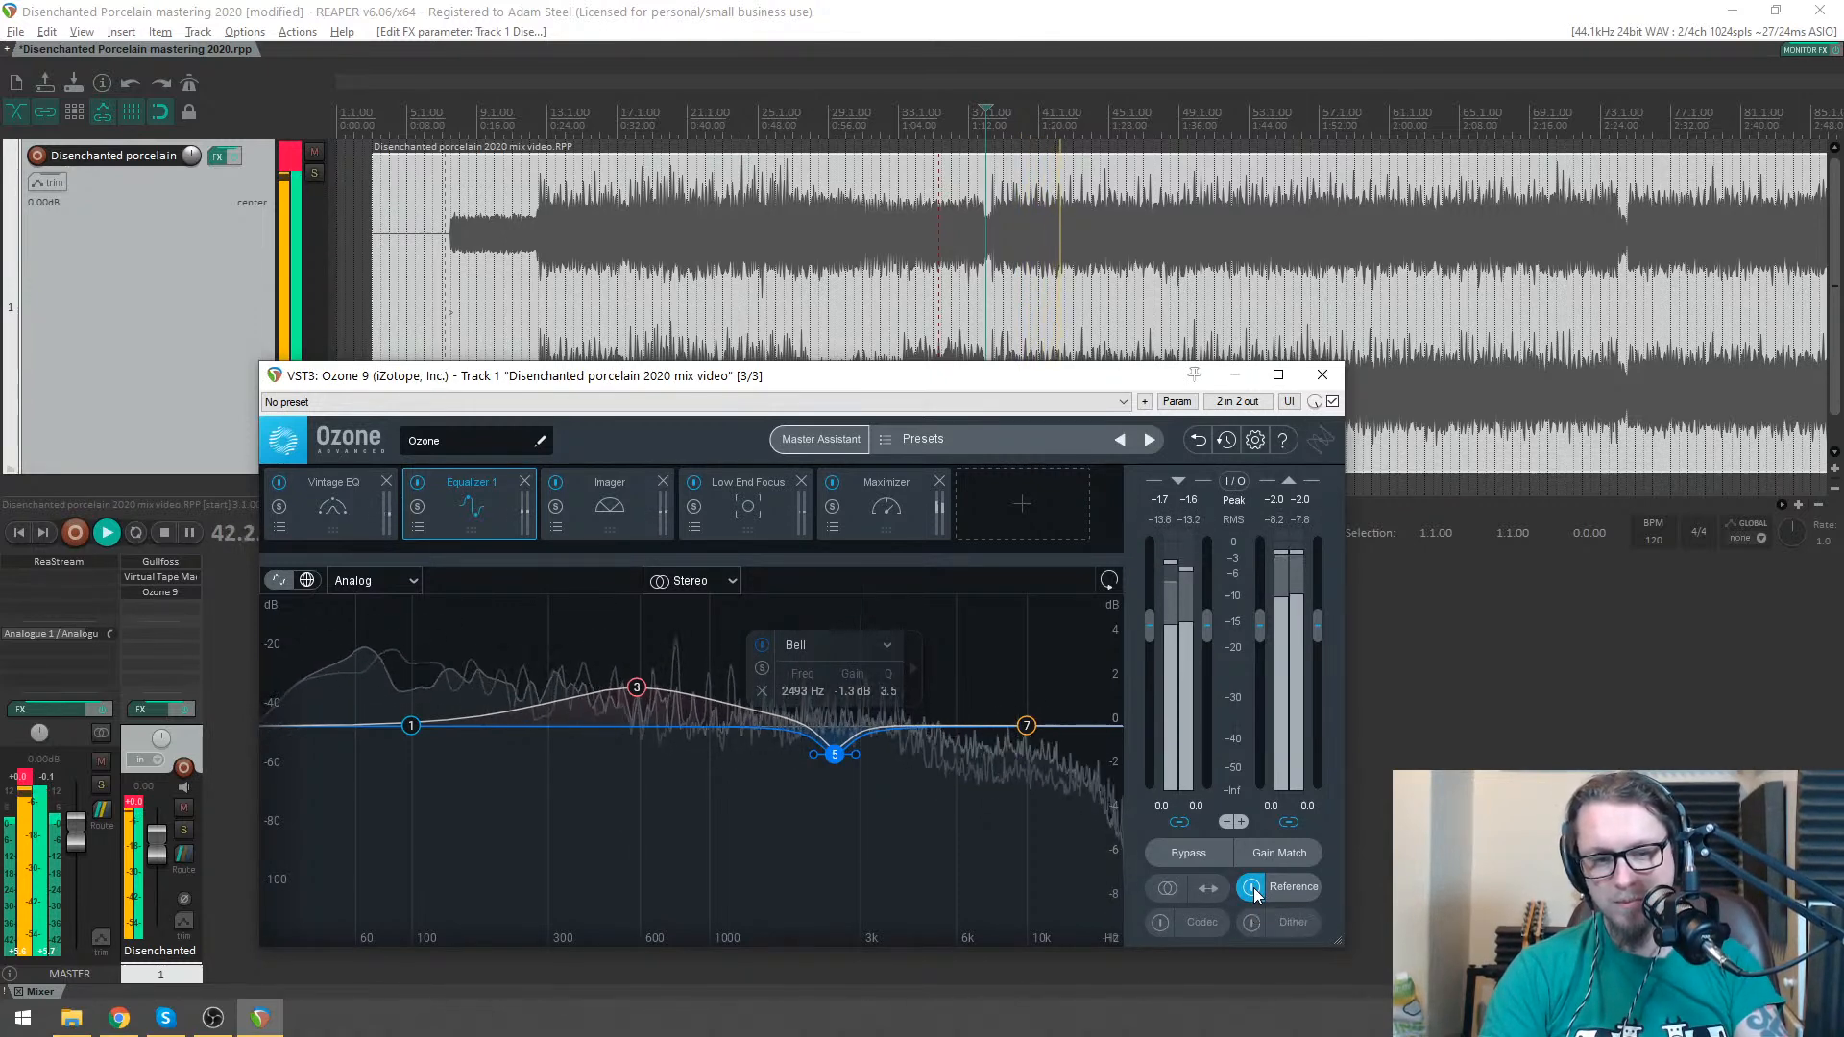
click(1253, 887)
key(space)
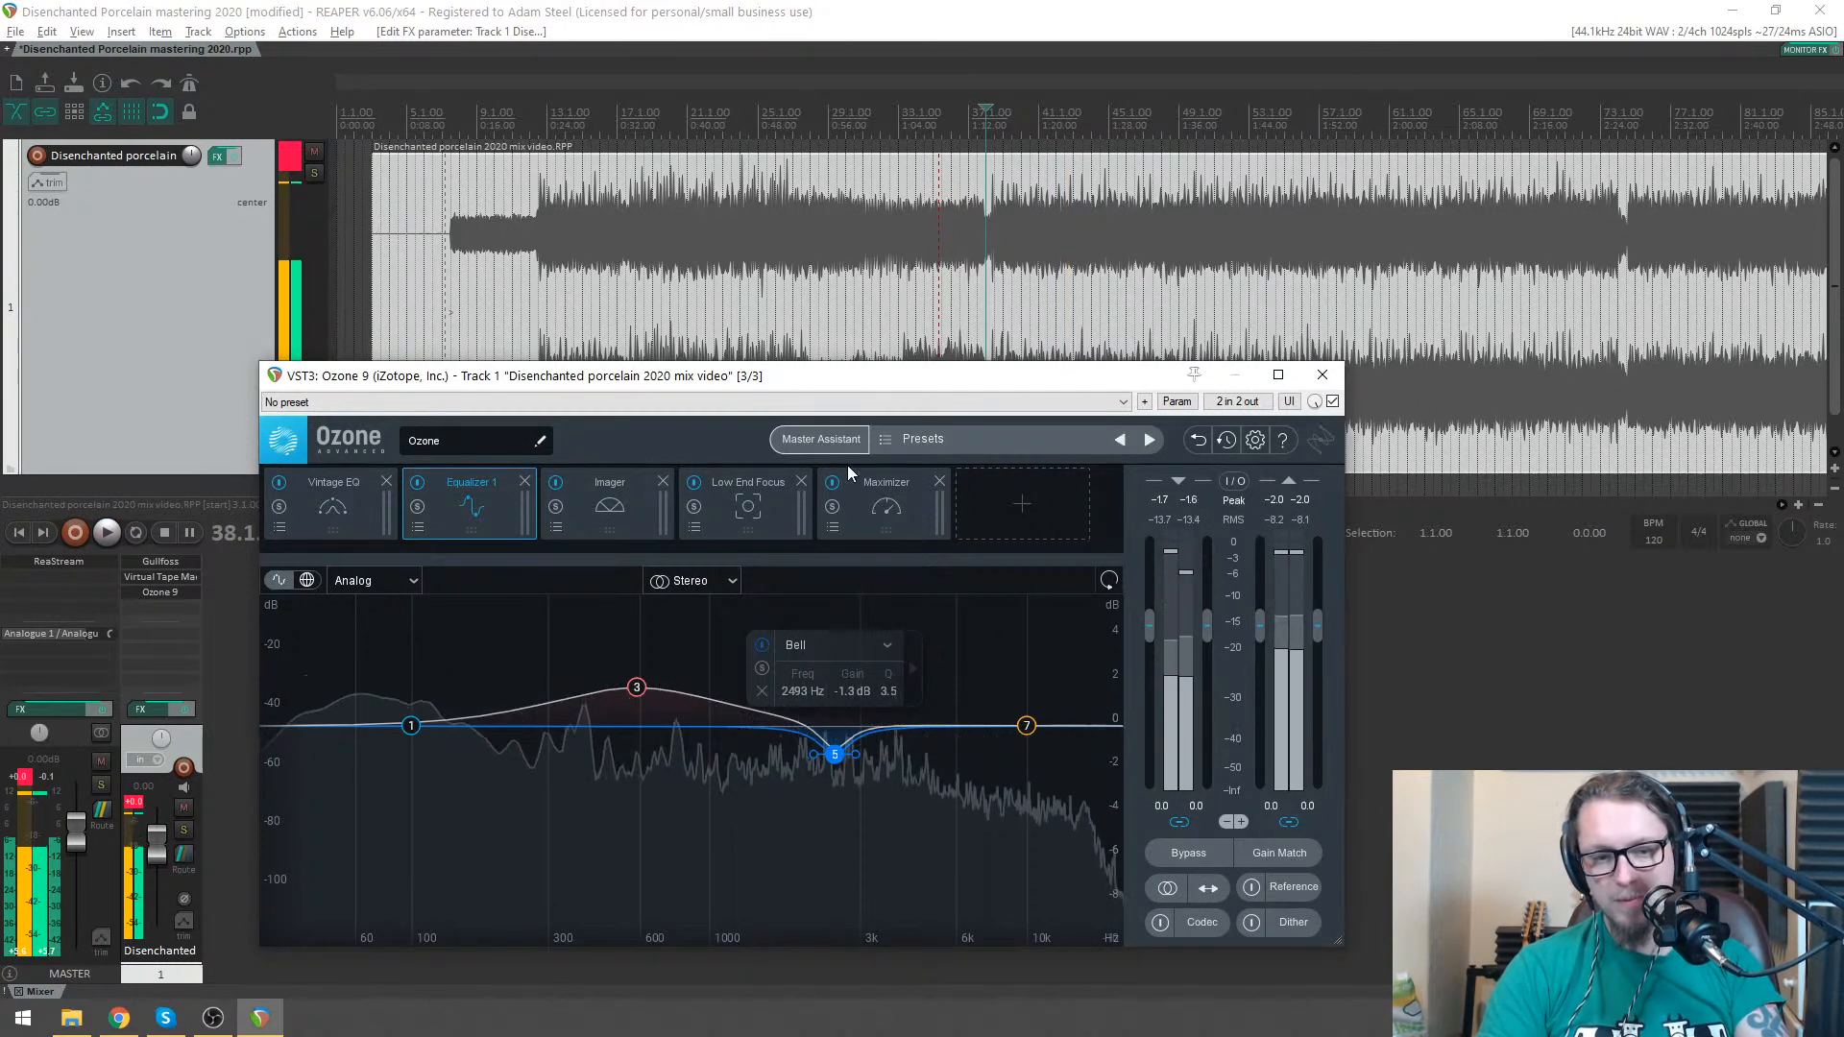
- Lower the gain of the 04. Feint.mp3 reference to -3.52 dB and switch playback to the reference
click(1309, 887)
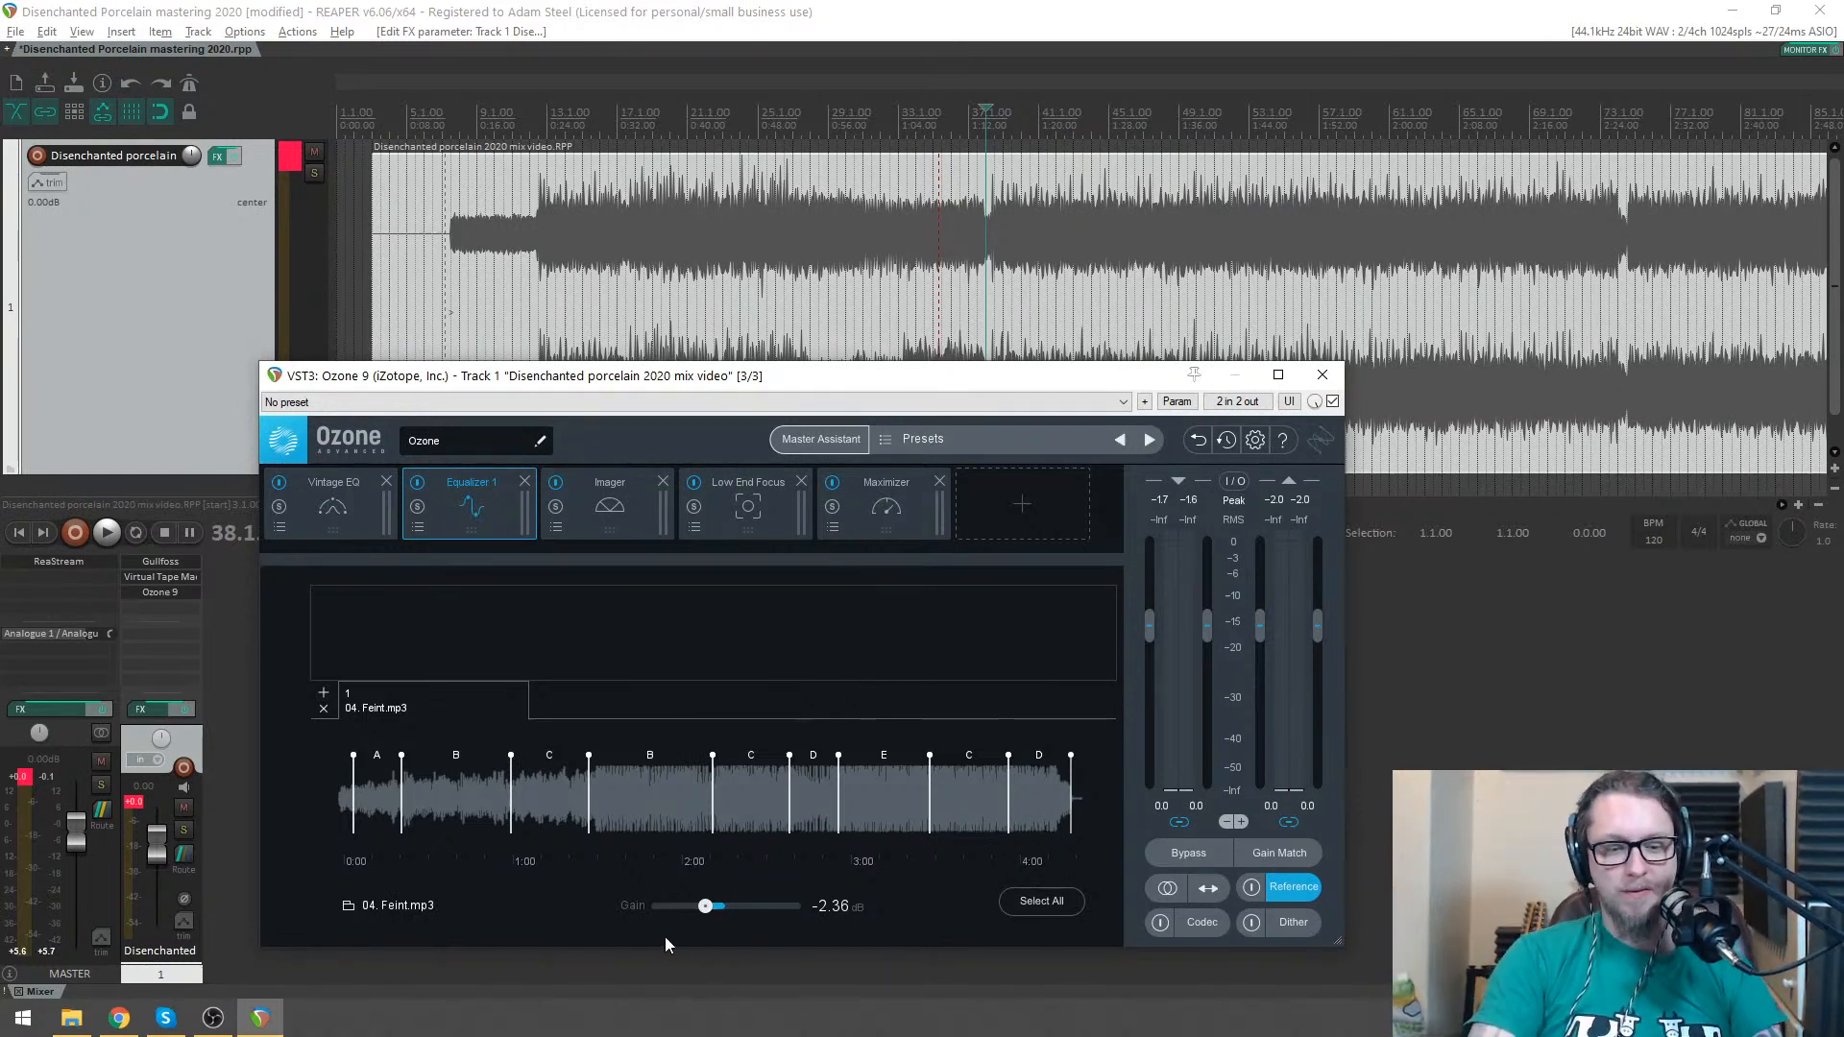
scroll(706, 913, down, 1)
scroll(707, 912, down, 1)
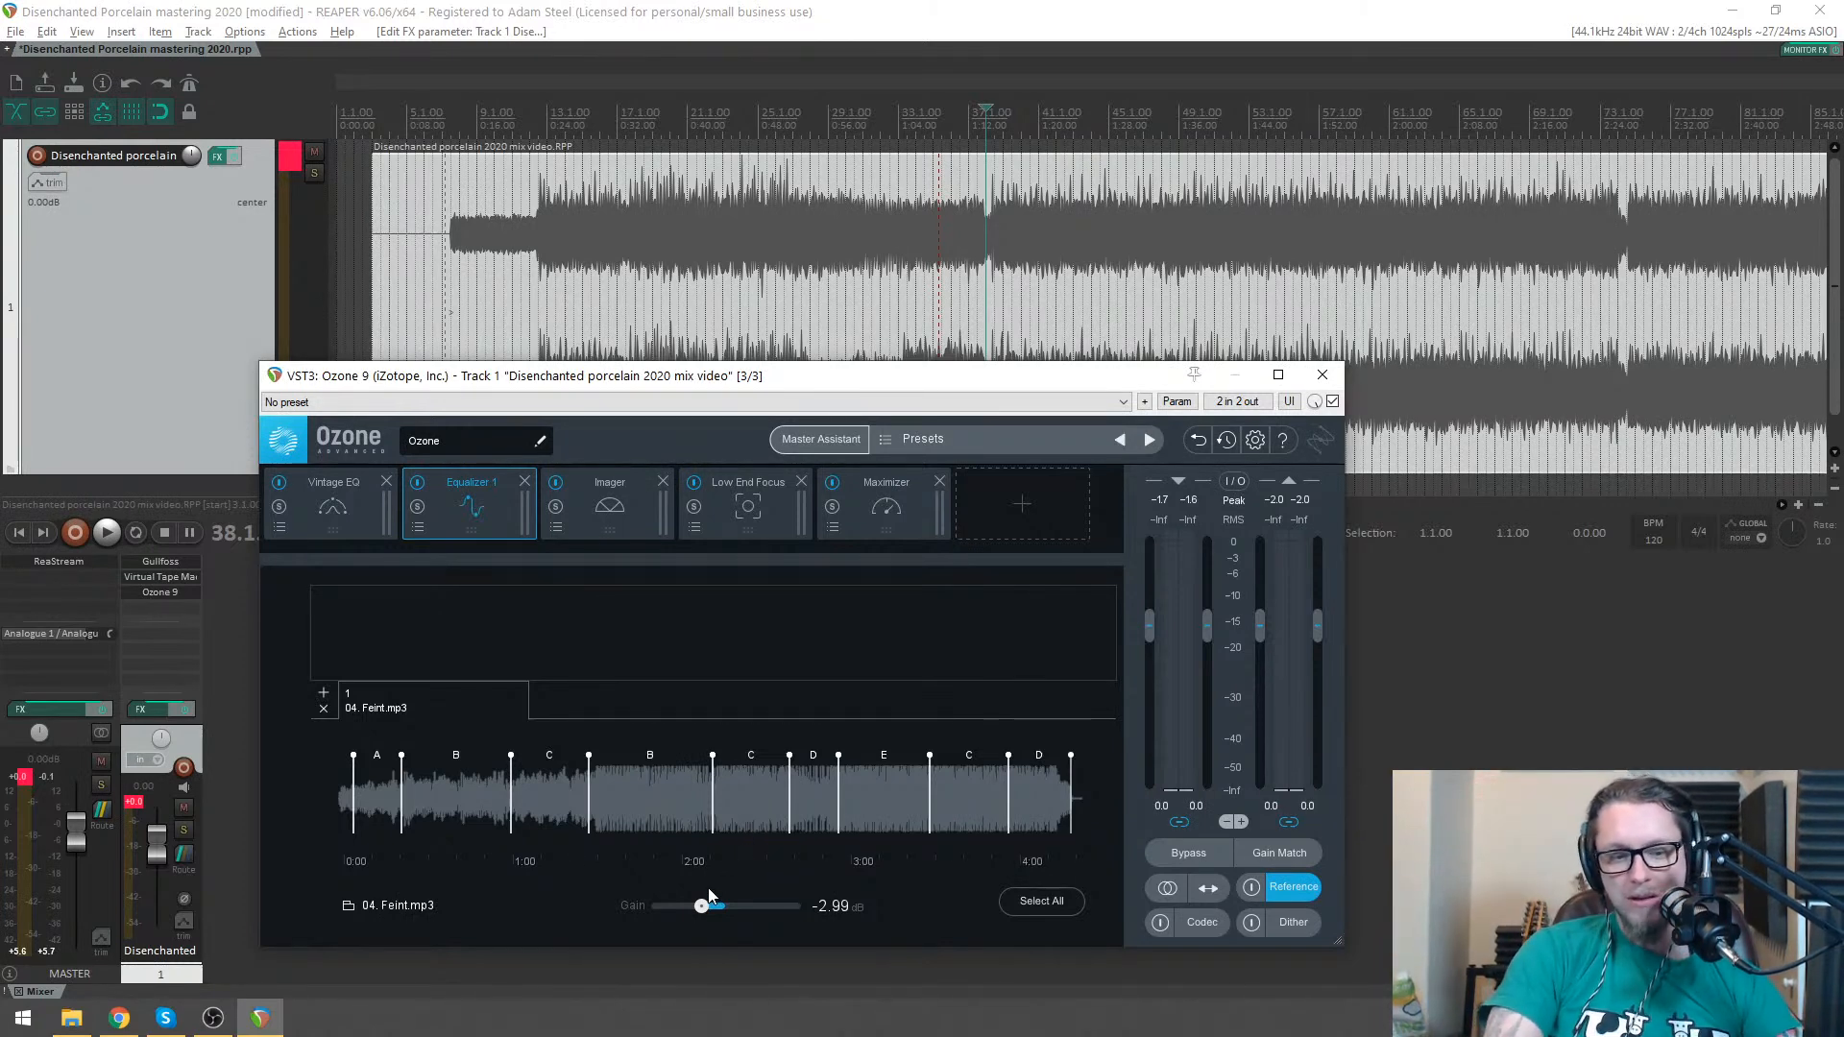
key(space)
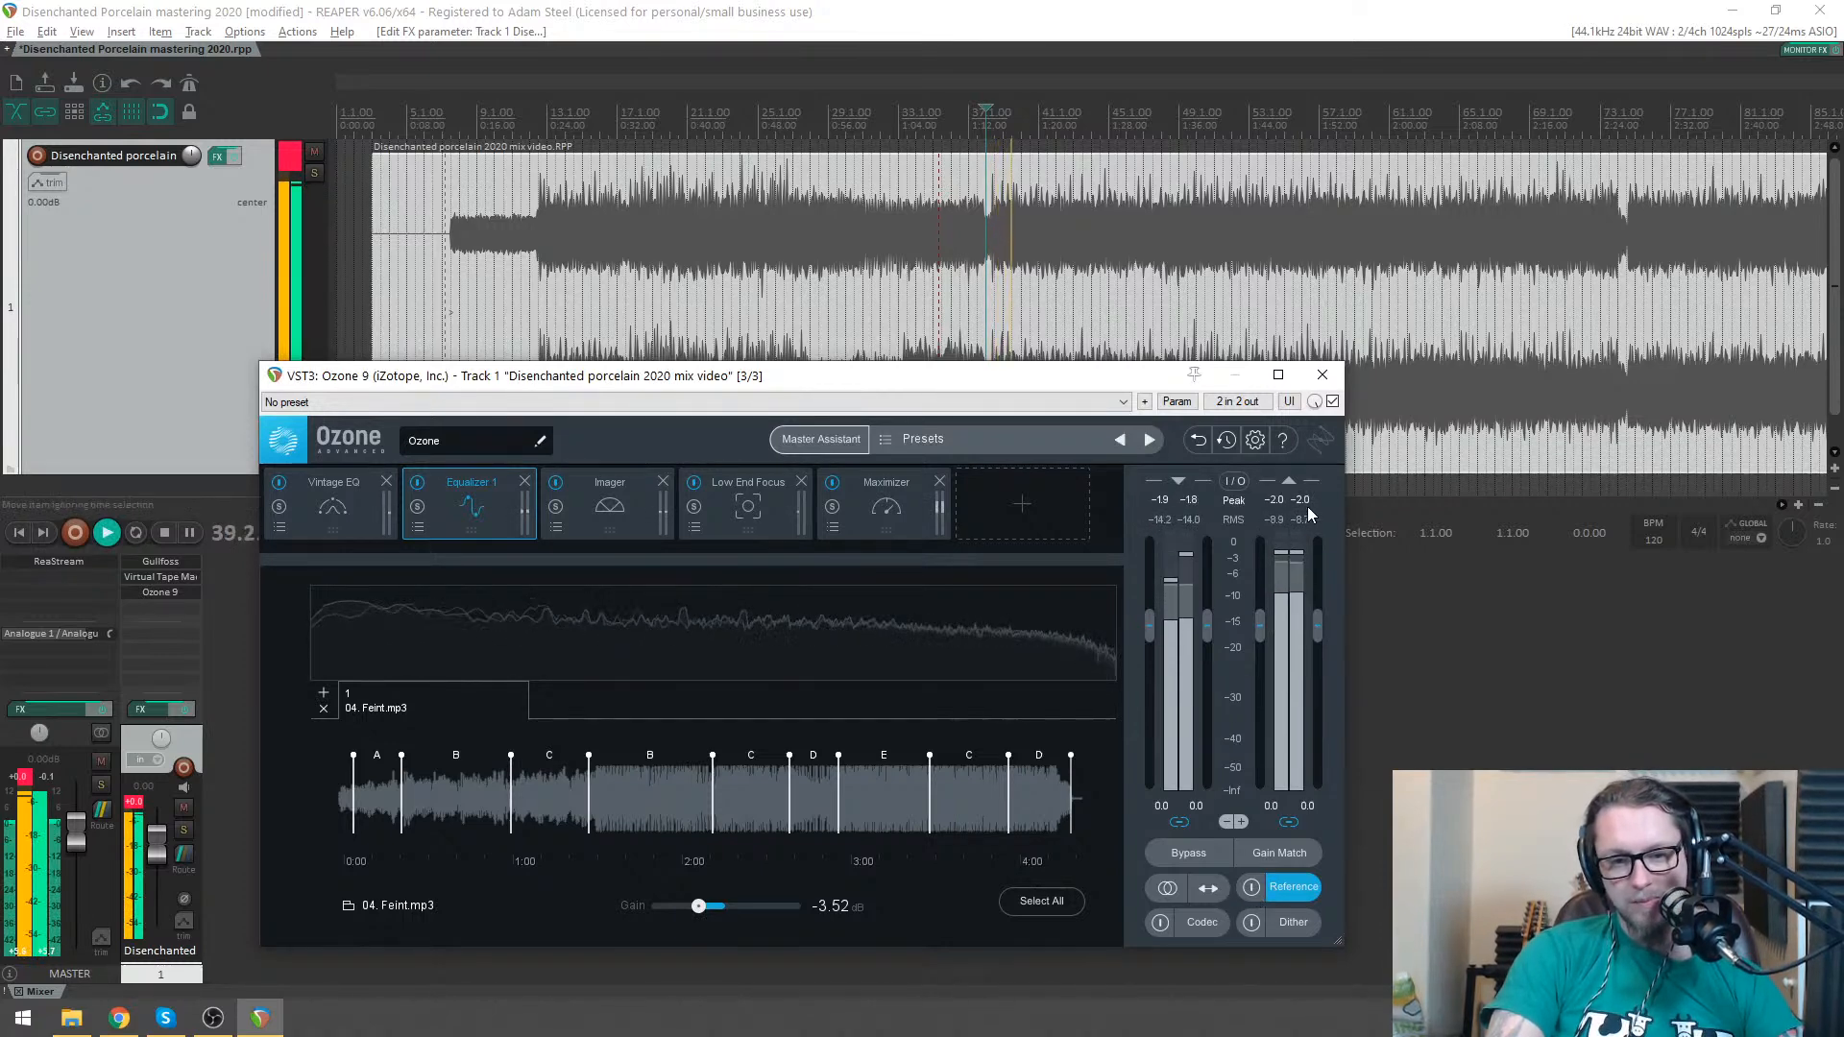
click(1253, 887)
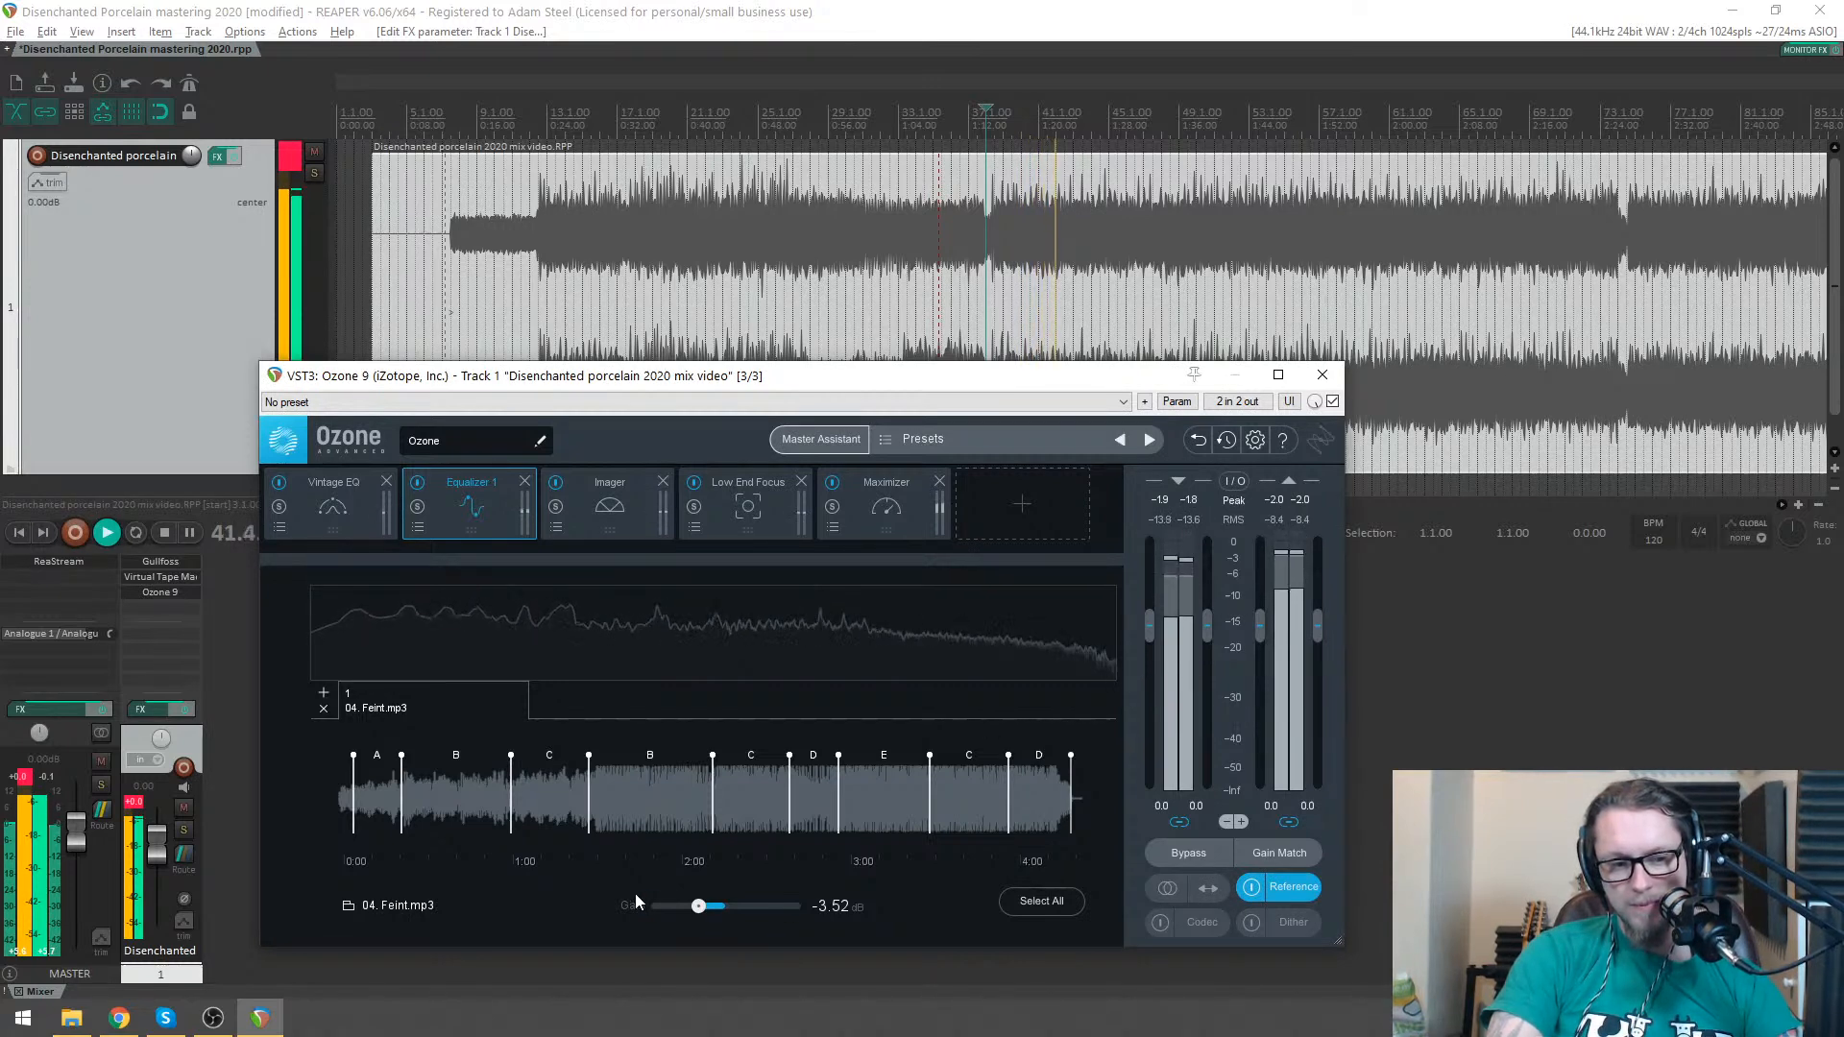
- Audition several sections of the 04. Feint.mp3 reference, ending on the last D section
click(682, 808)
click(750, 801)
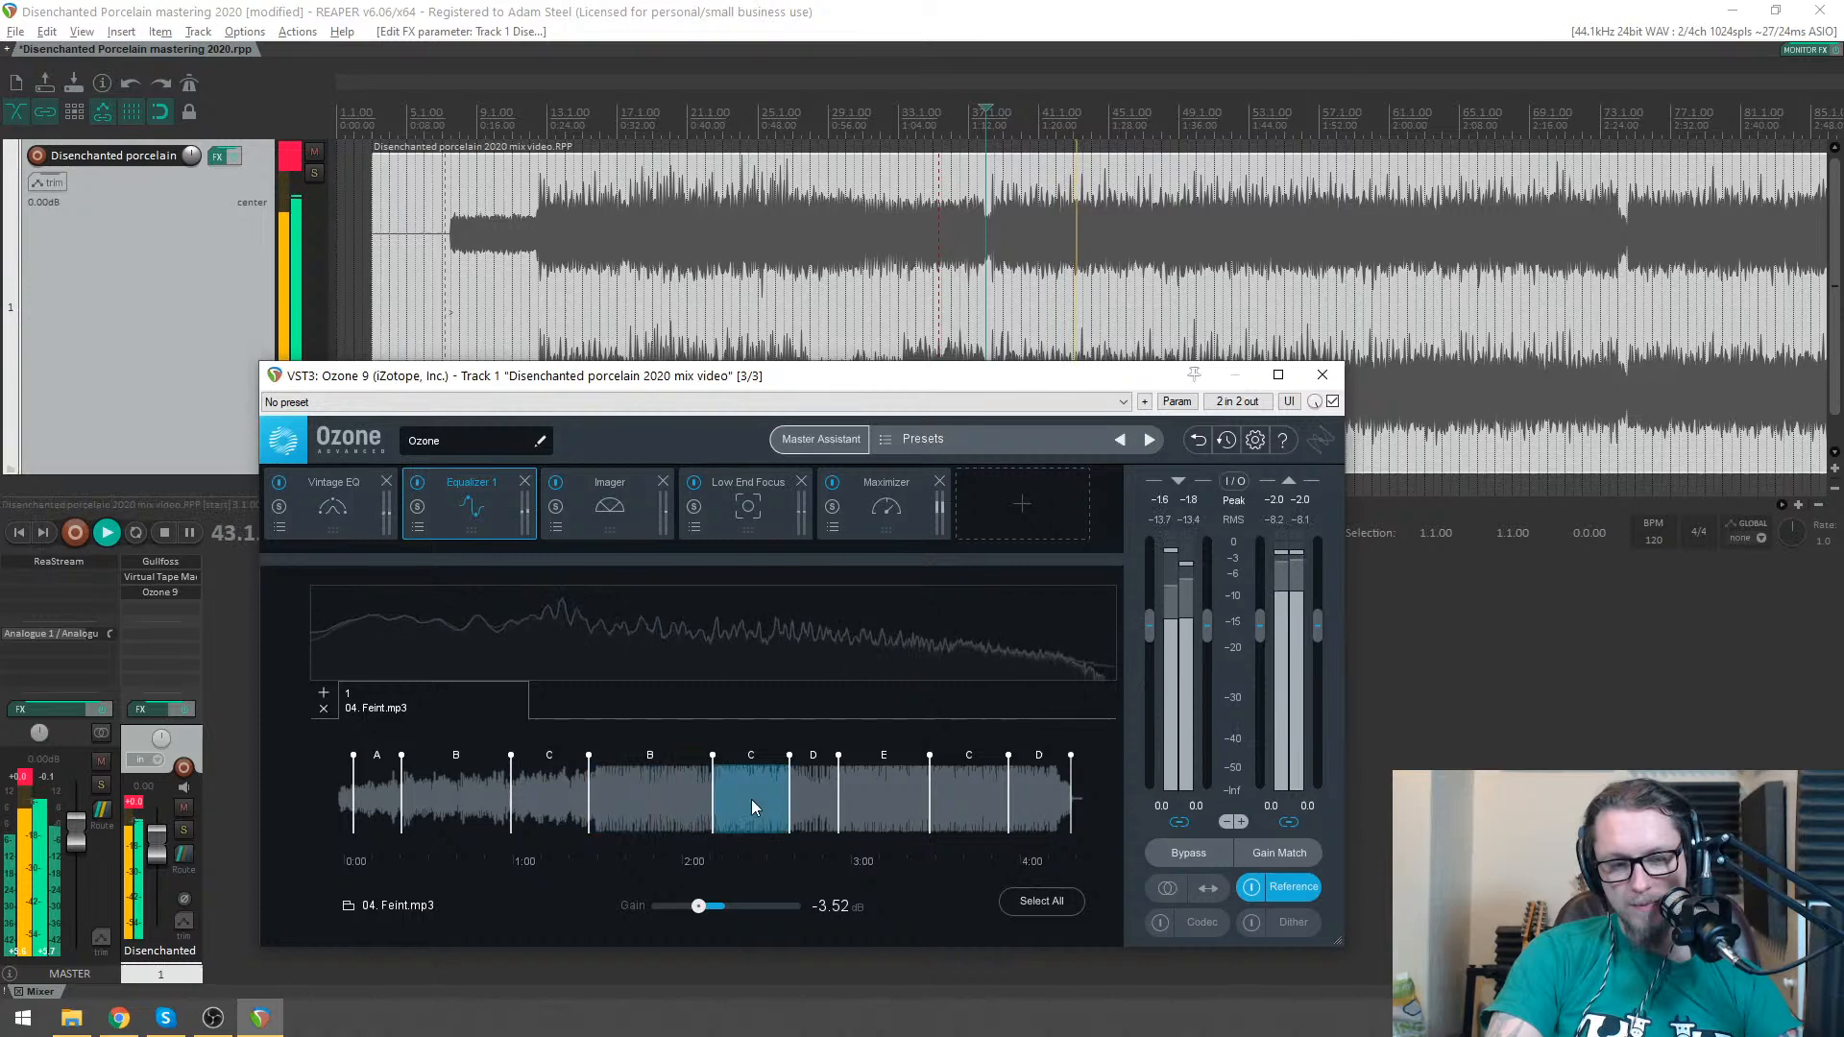
click(1023, 799)
key(space)
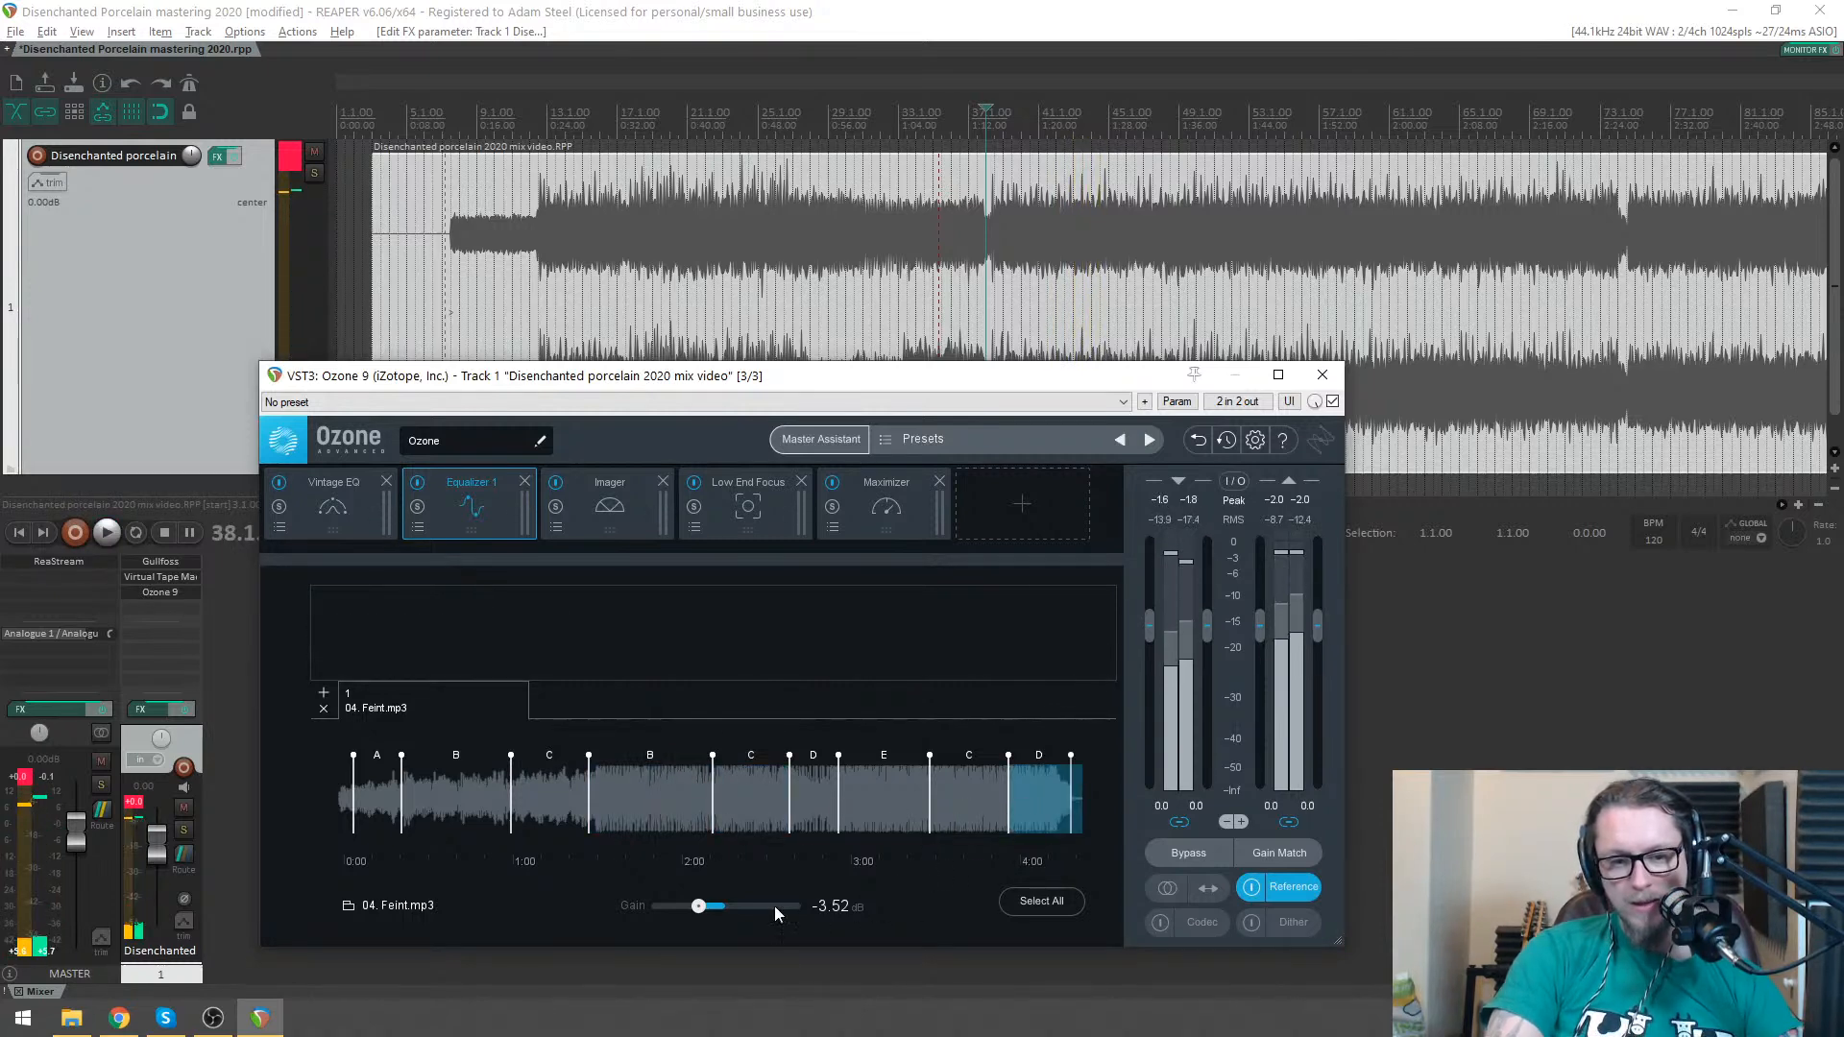
- Replace the 04. Feint.mp3 reference with 05. Illusive Consensus.mp3
click(324, 709)
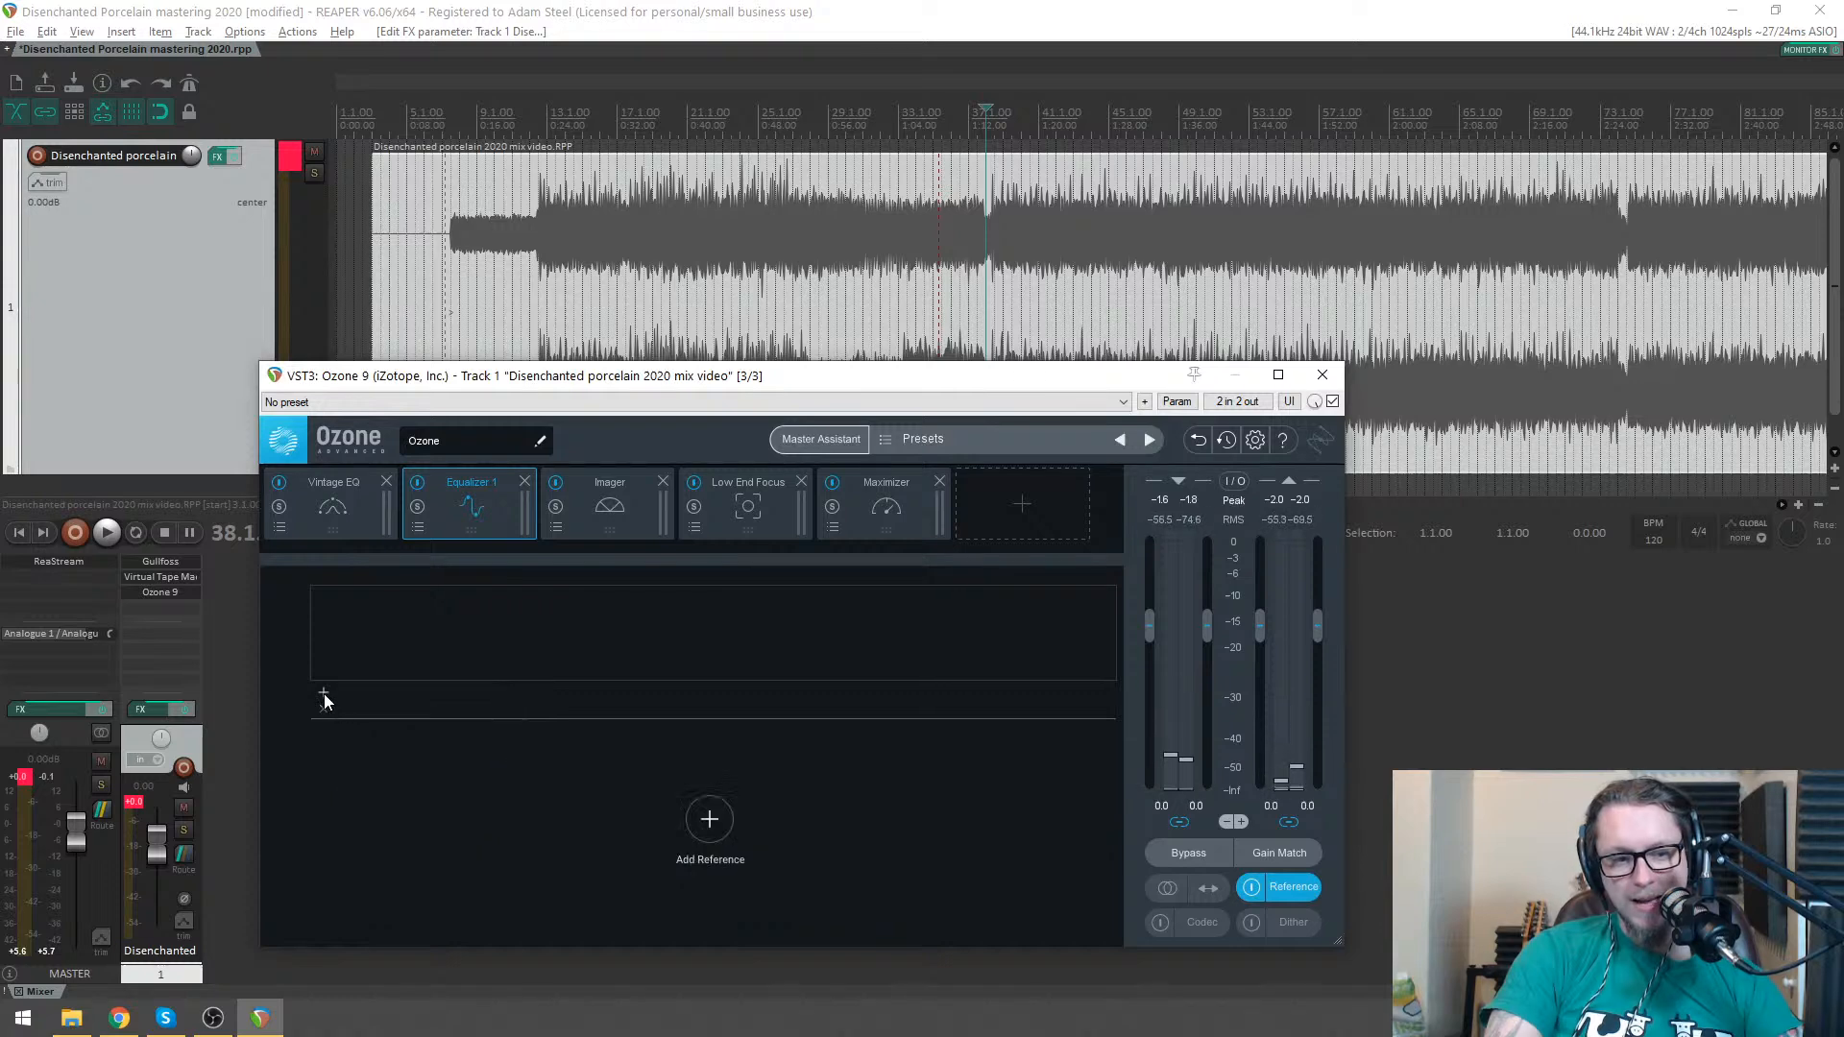
click(449, 649)
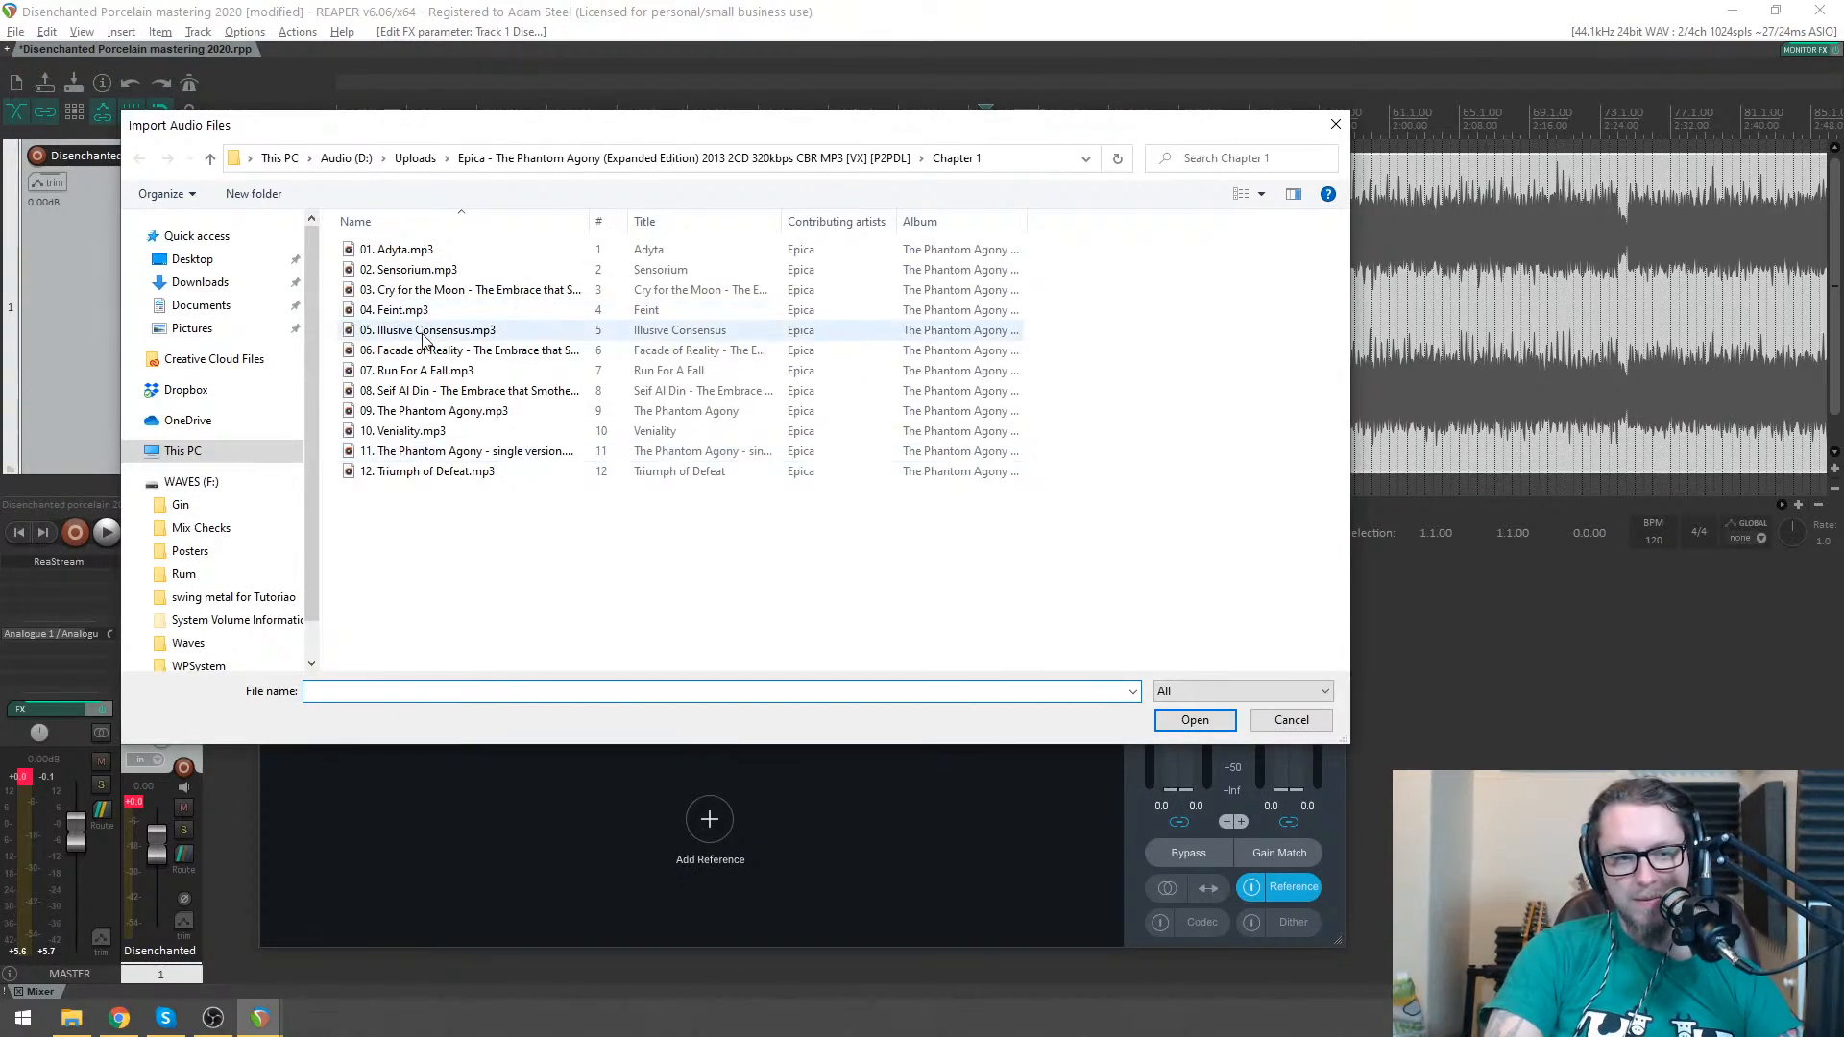
double_click(423, 332)
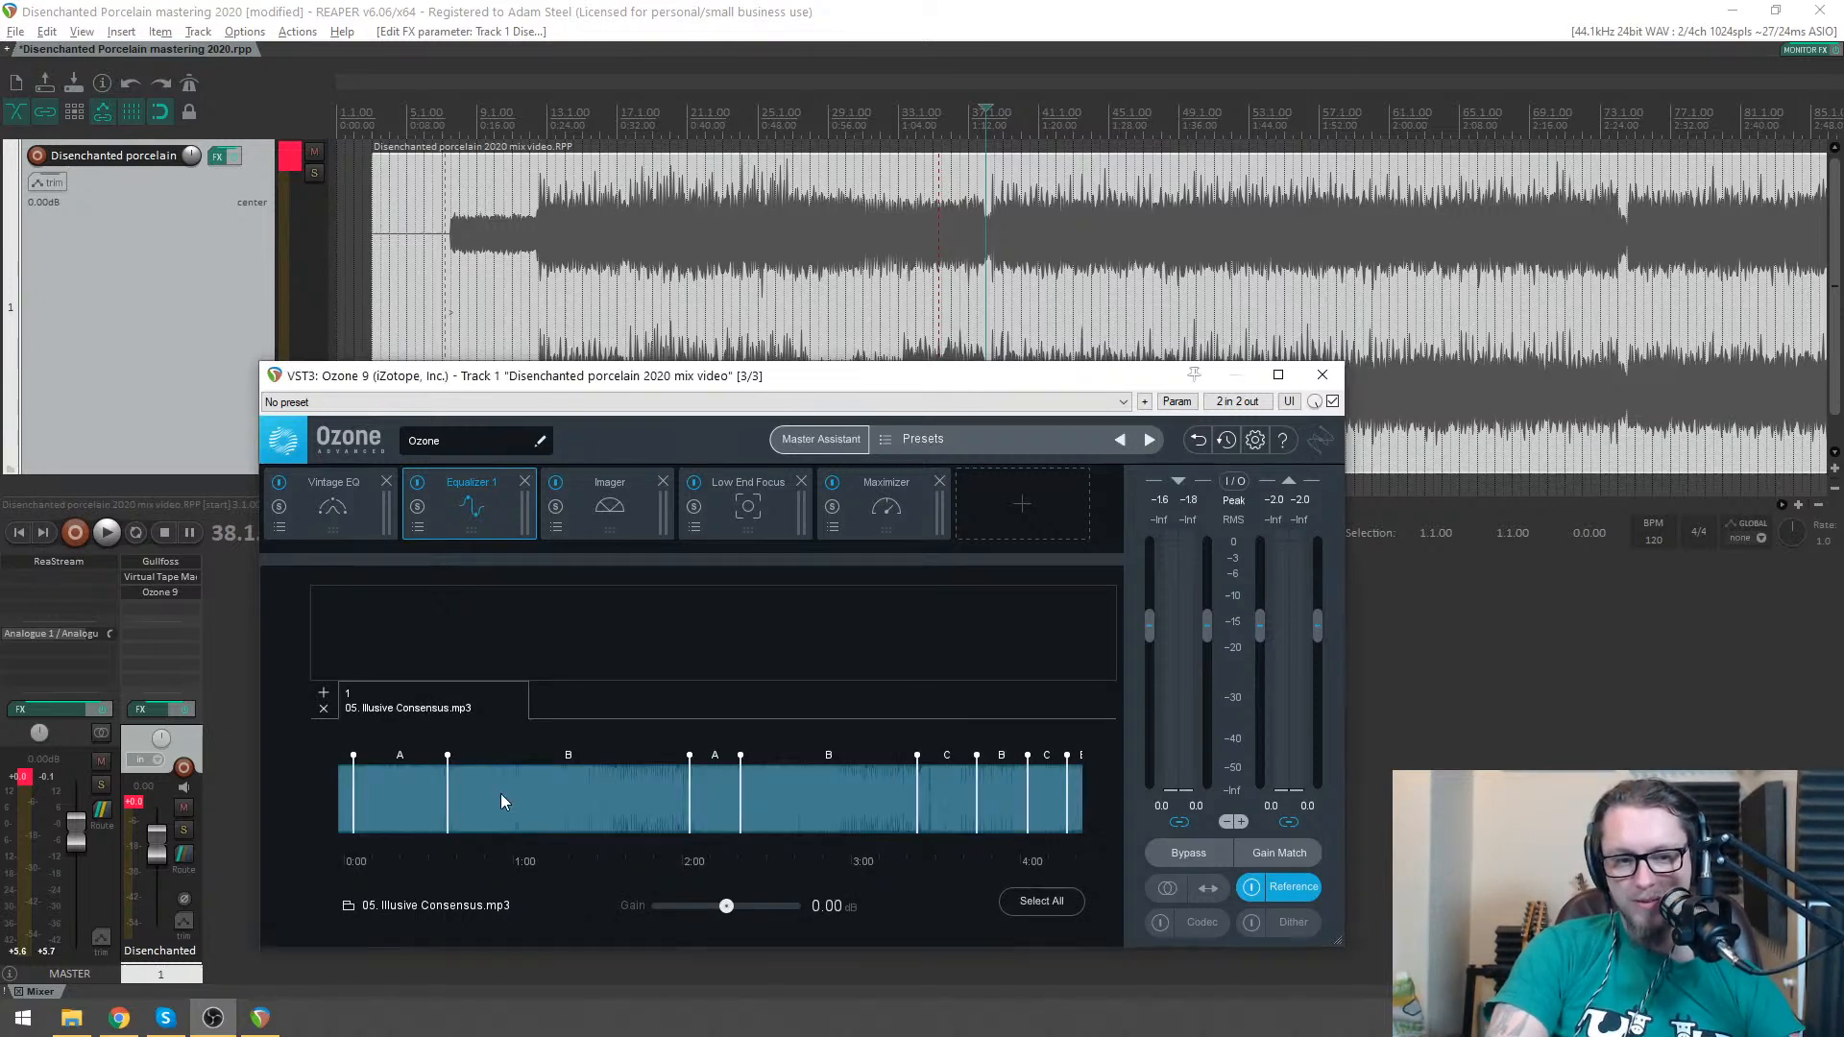
- Audition the first B, both A and the second B sections of the Illusive Consensus reference
click(501, 803)
key(space)
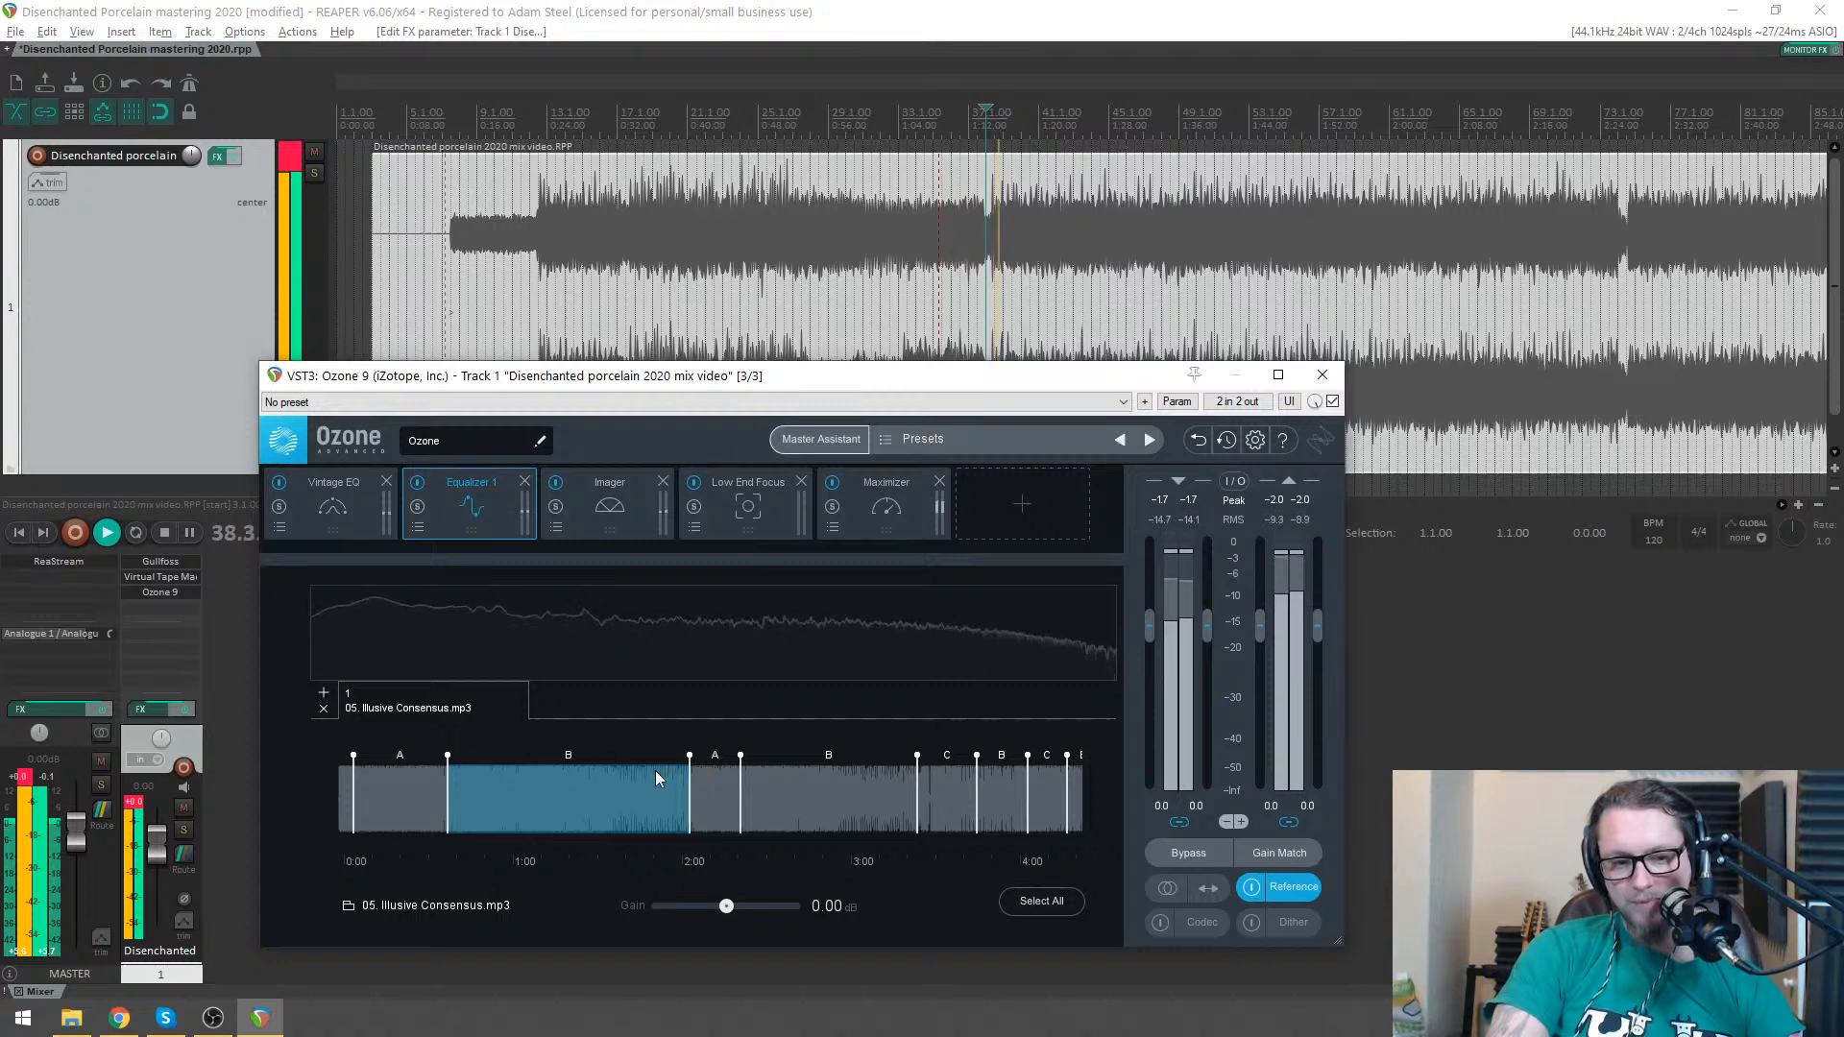
click(423, 803)
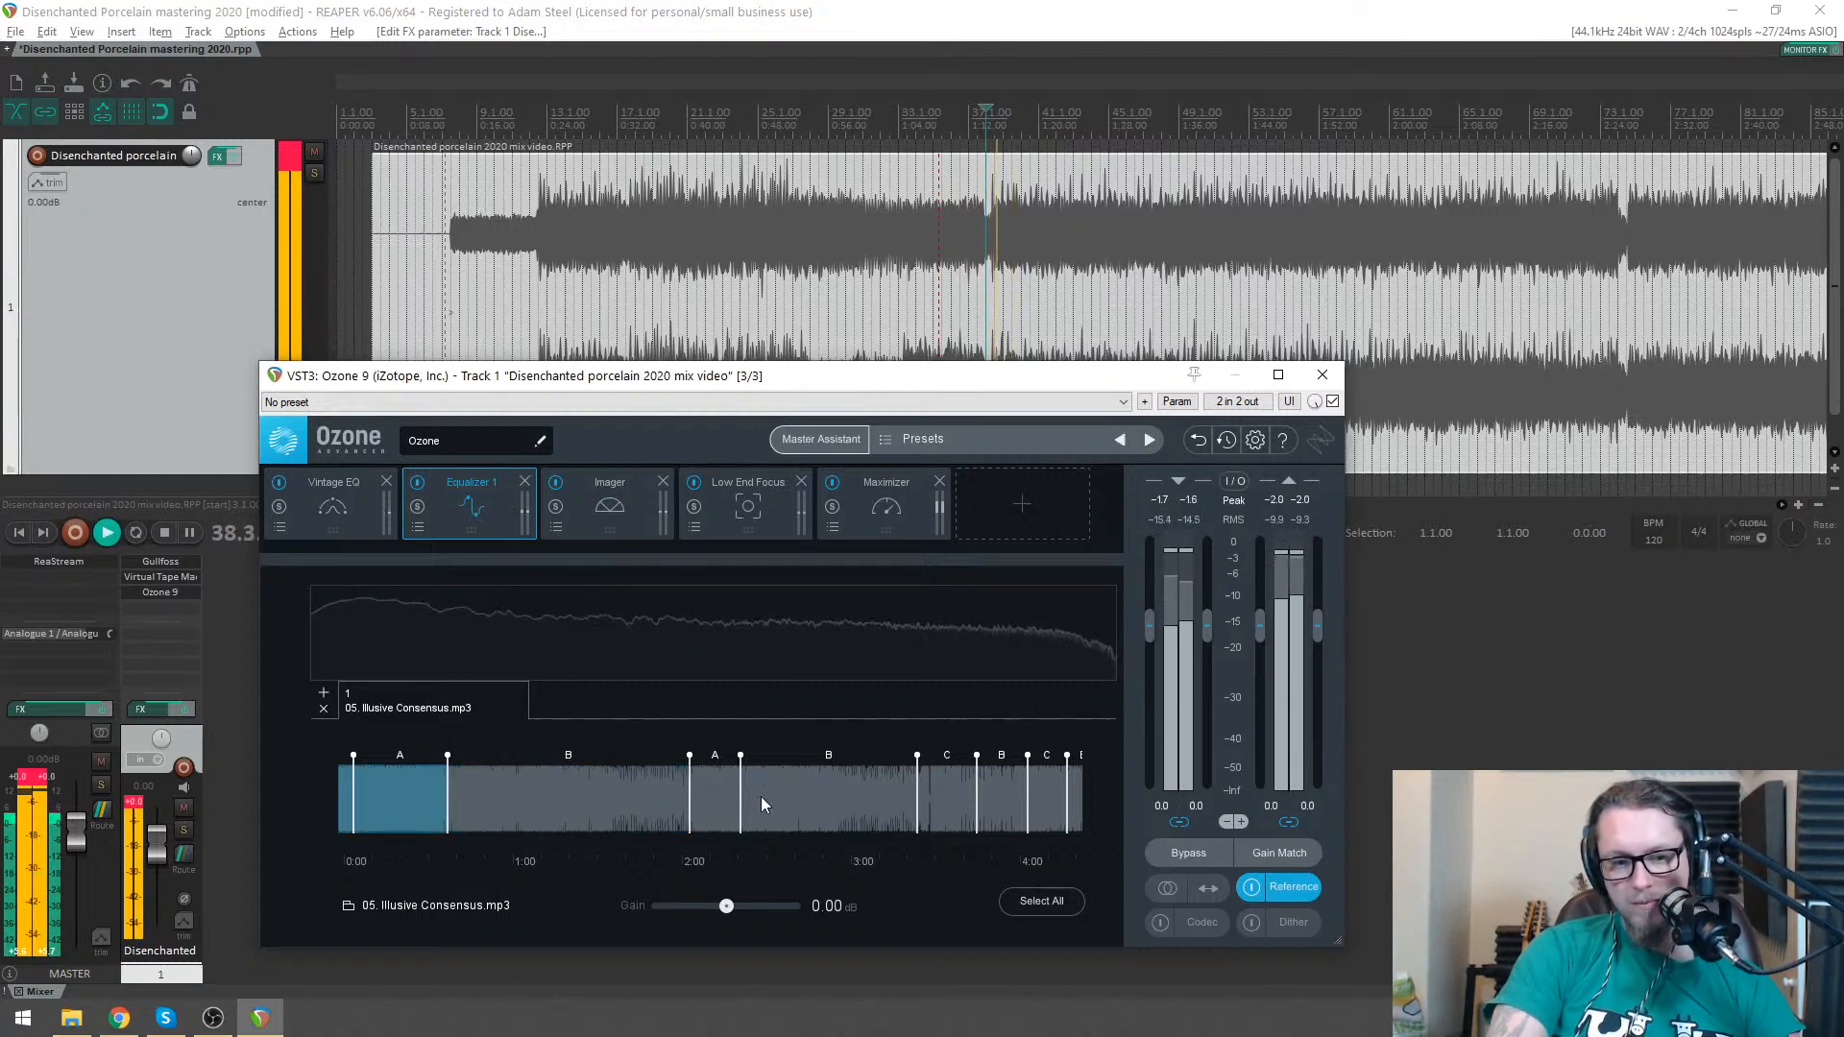
click(708, 801)
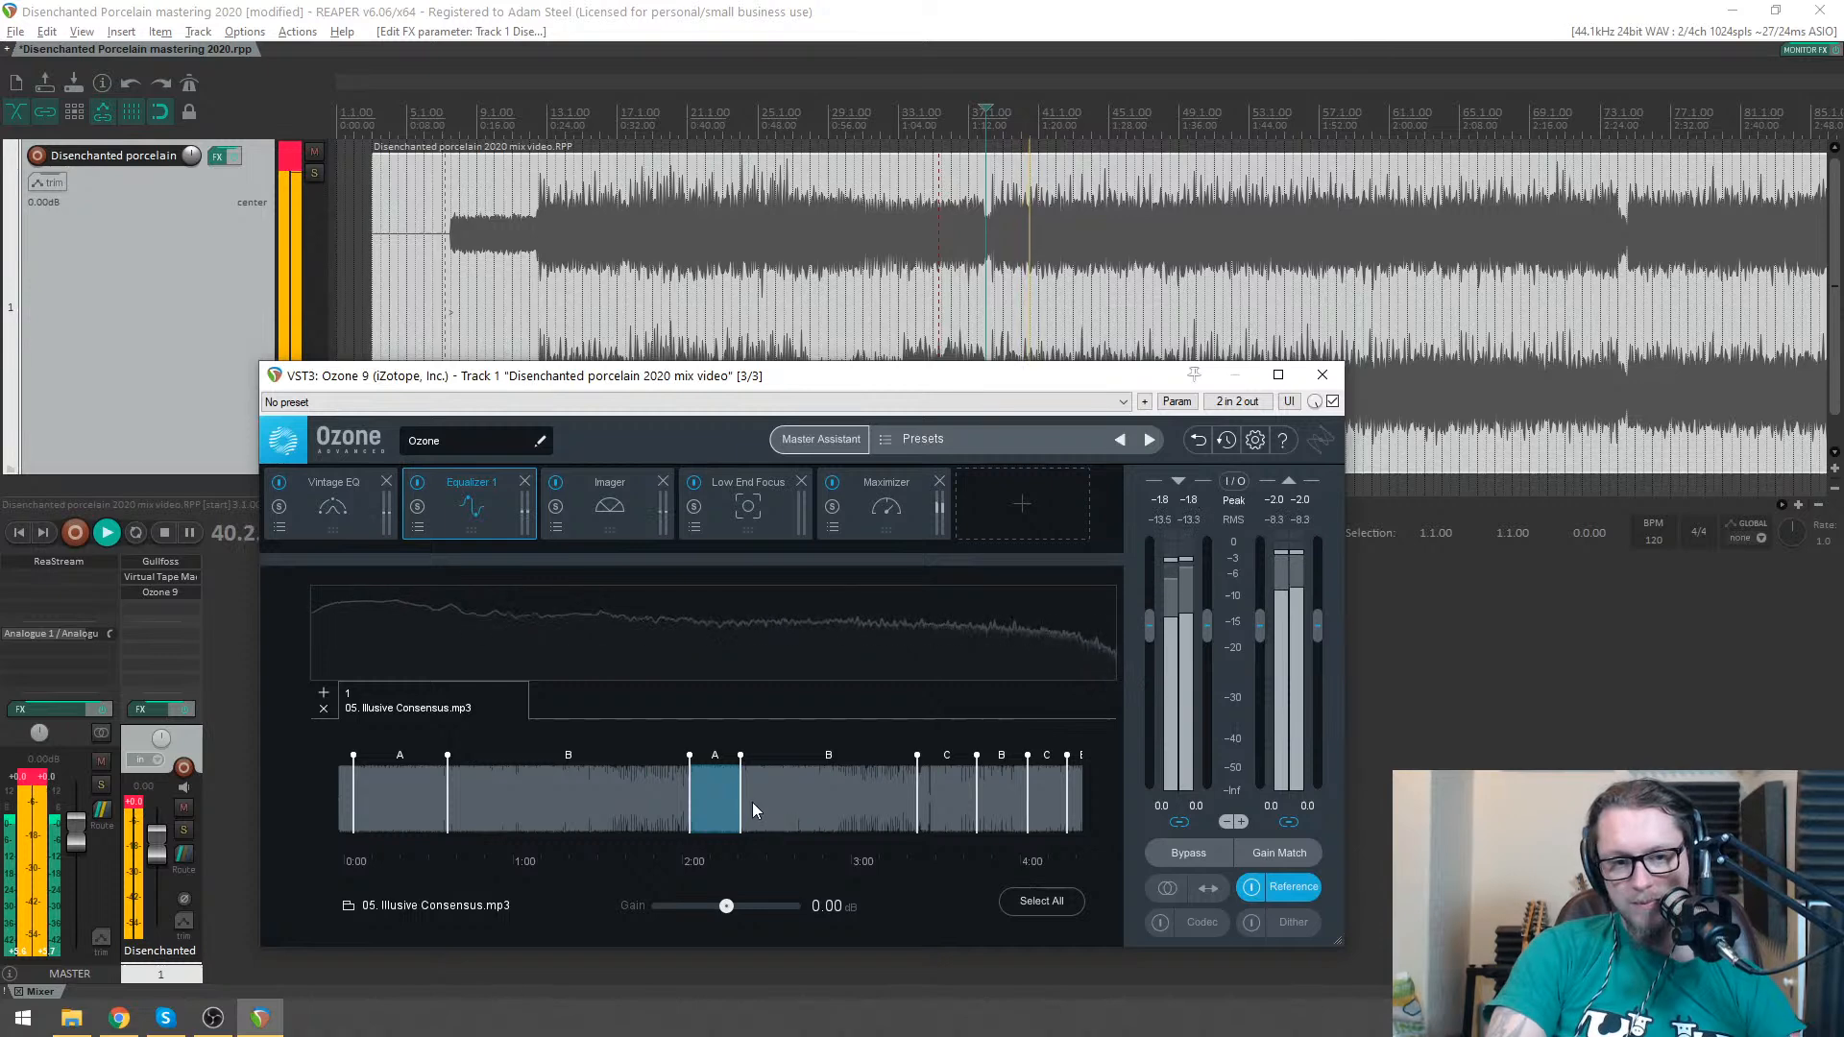
click(762, 807)
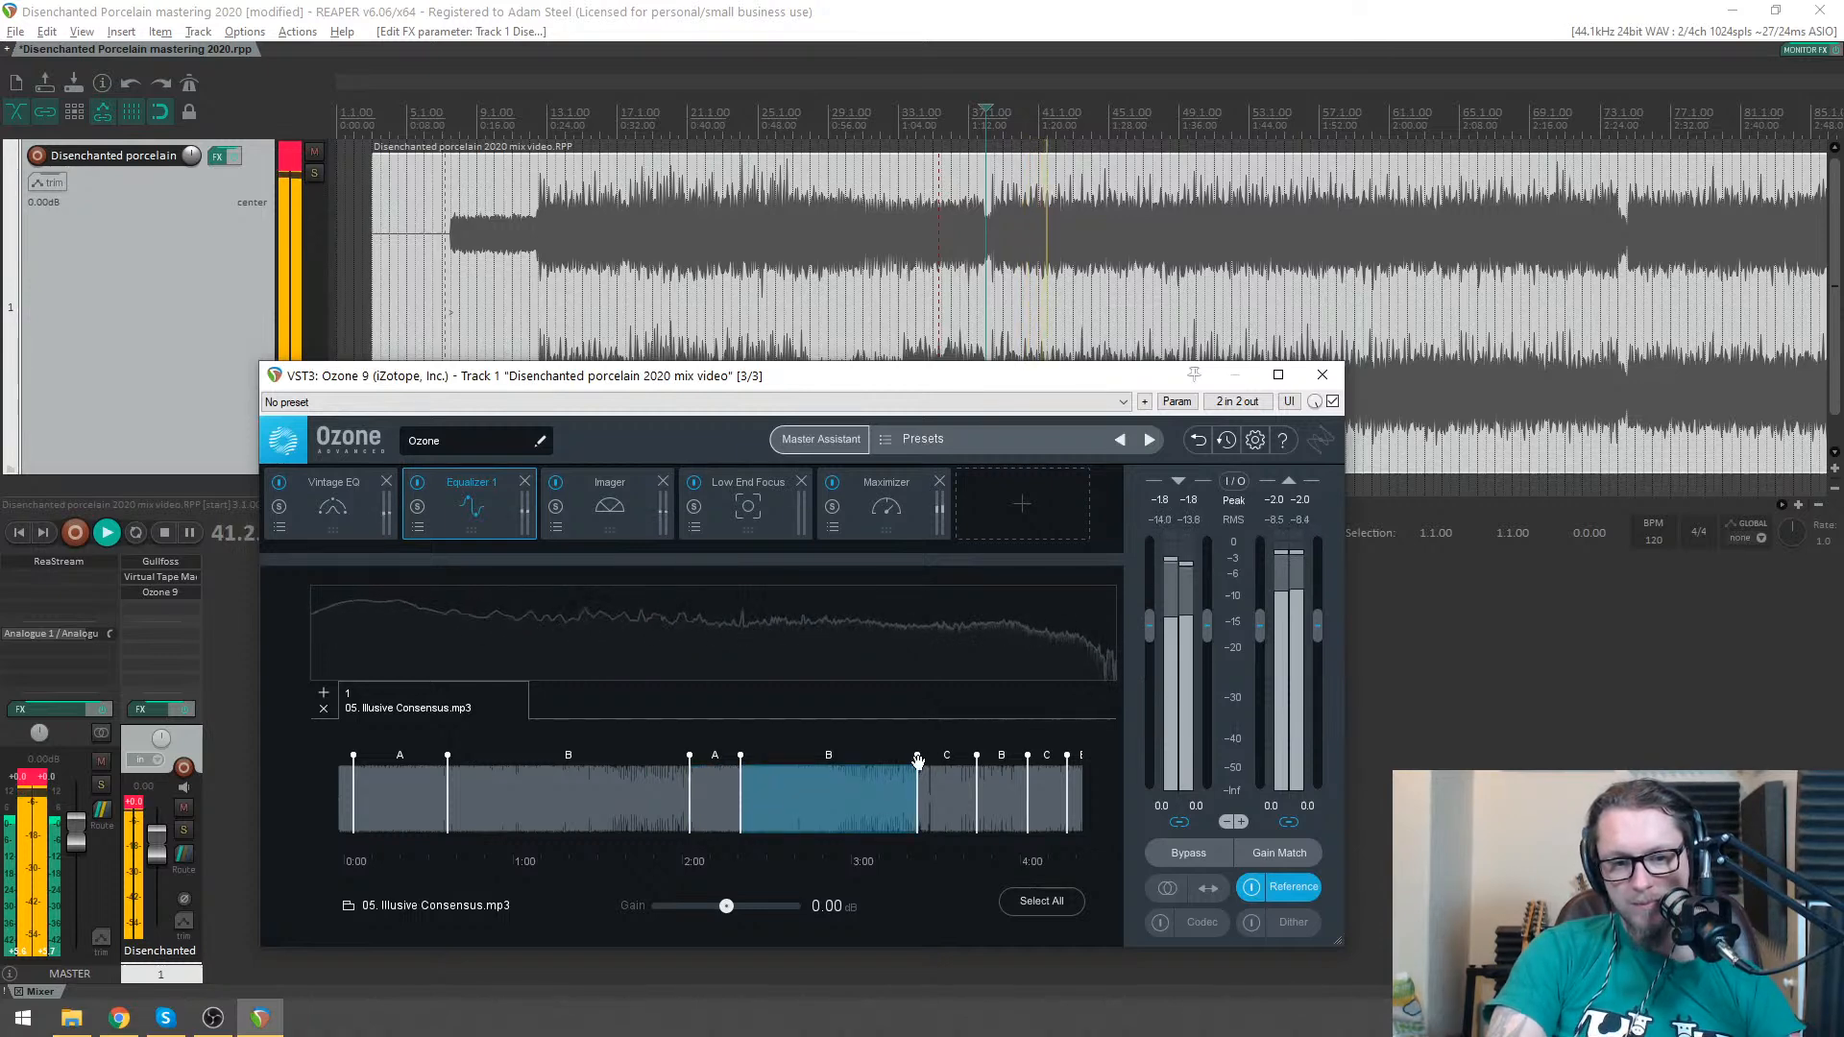
- Move the reference's later section markers earlier, loop the last C section near 4:00 and compare it with the master
drag(836, 755, 825, 755)
click(999, 795)
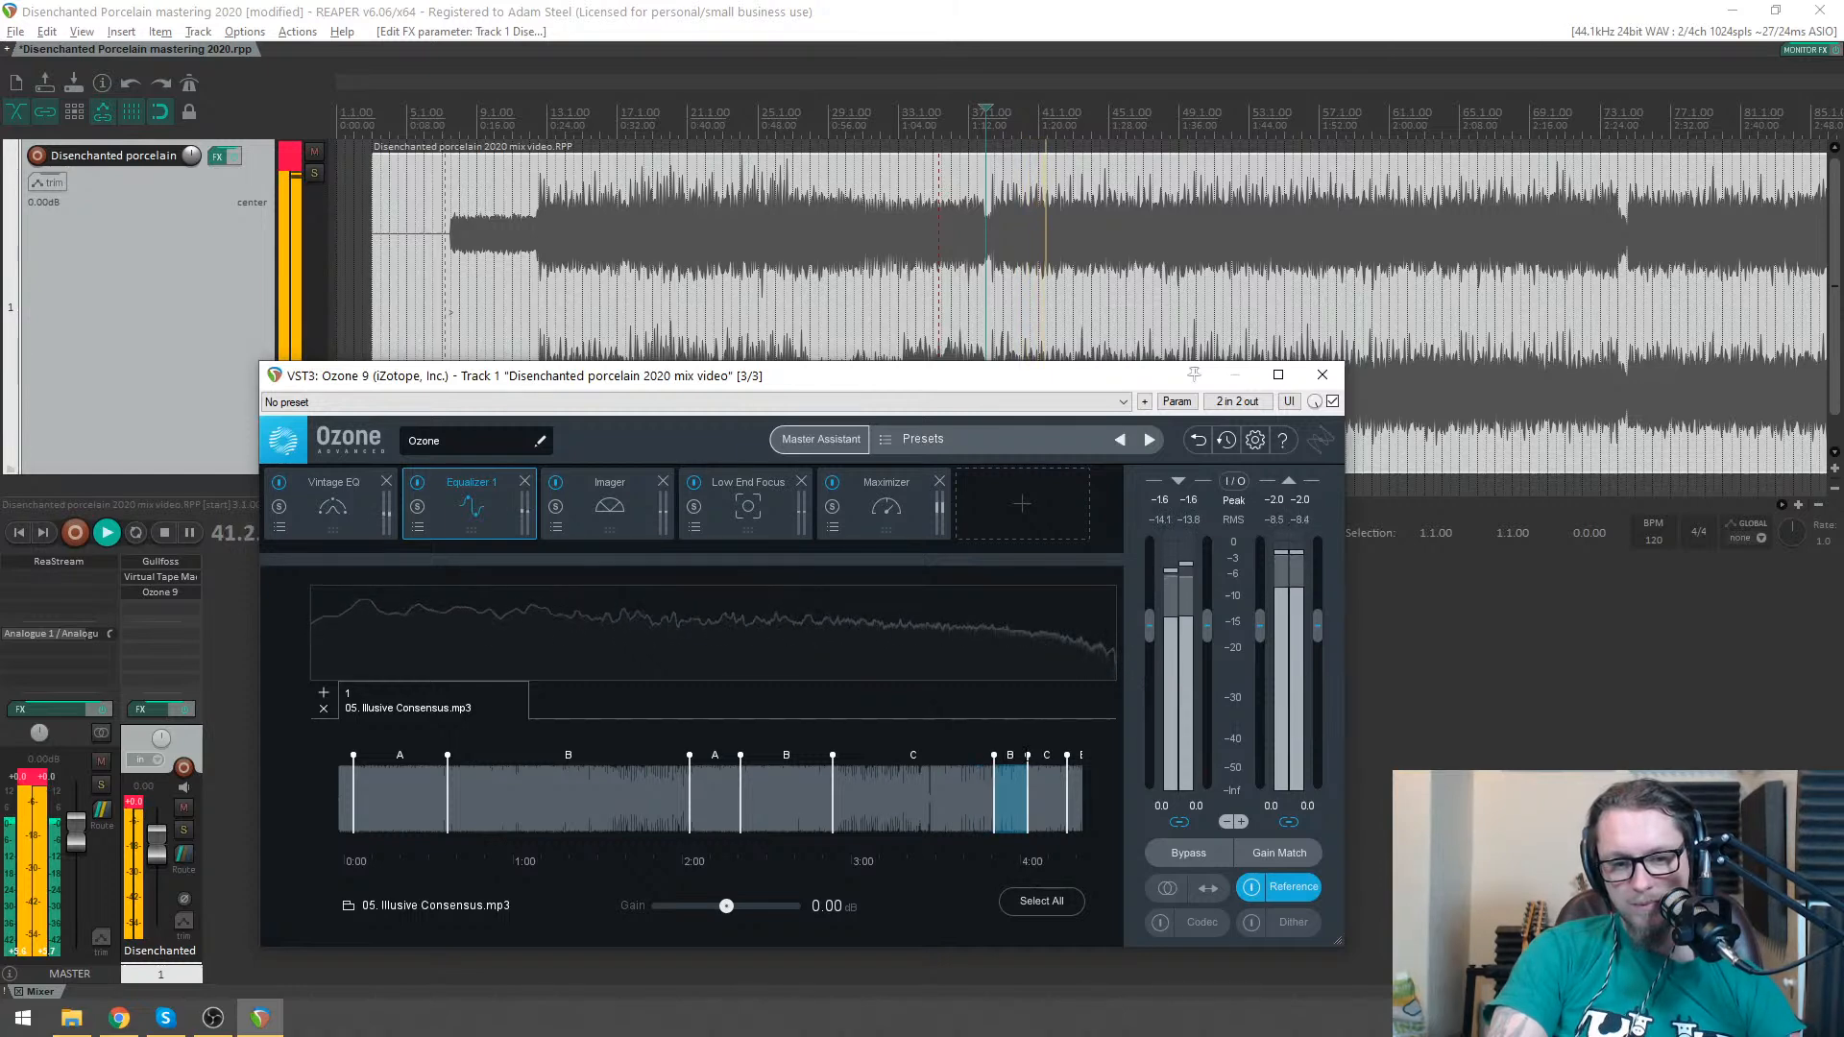
key(space)
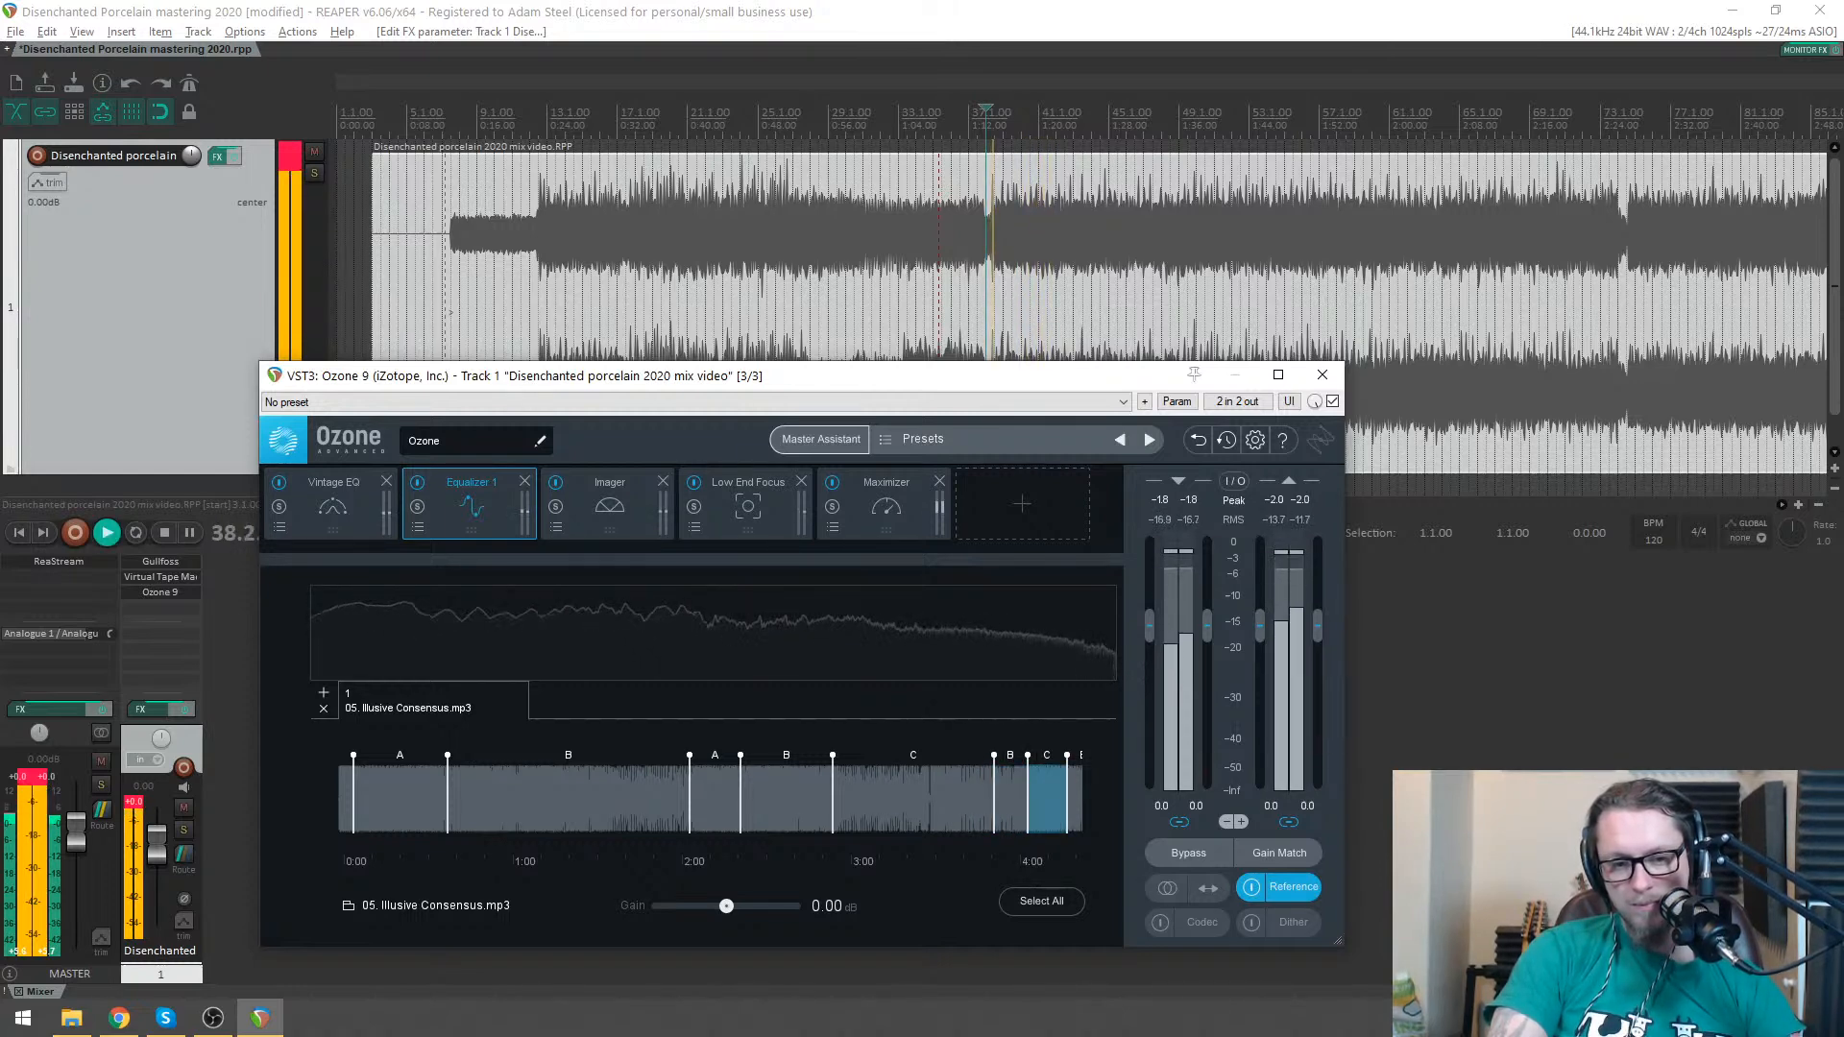
drag(1023, 761, 1019, 761)
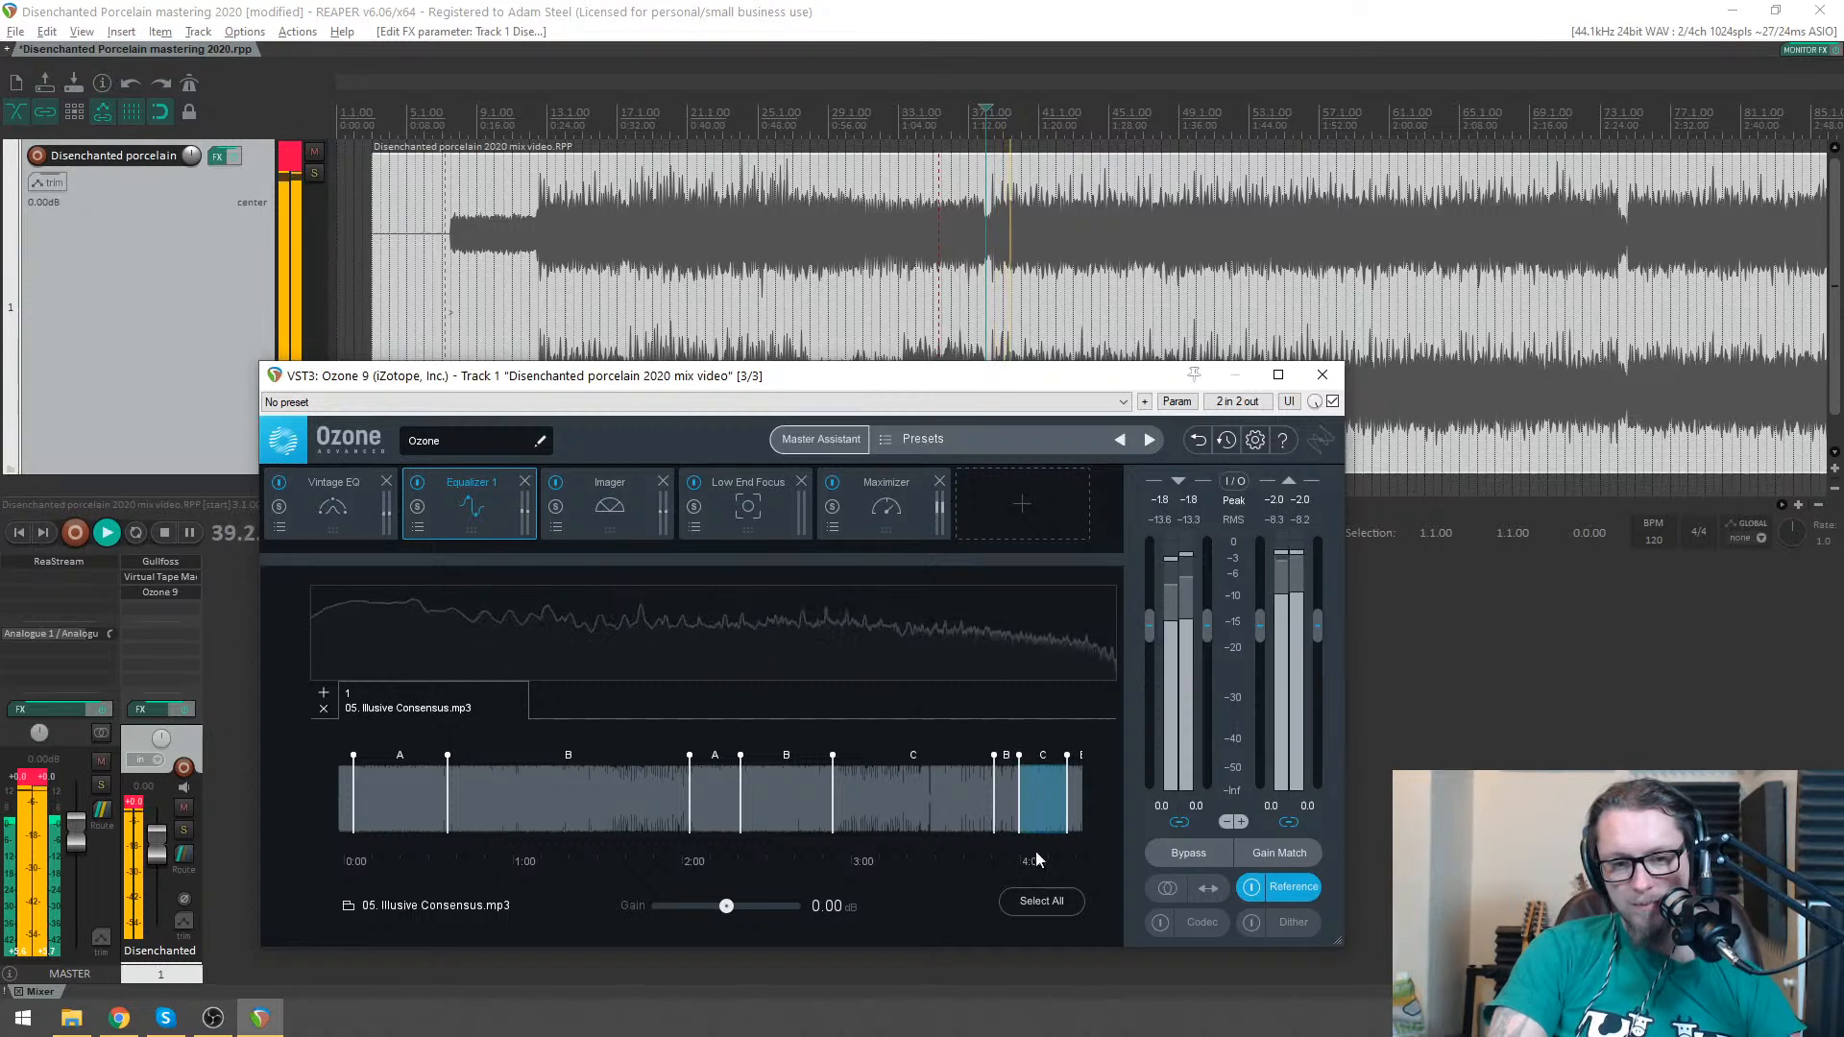
click(1007, 798)
click(1049, 786)
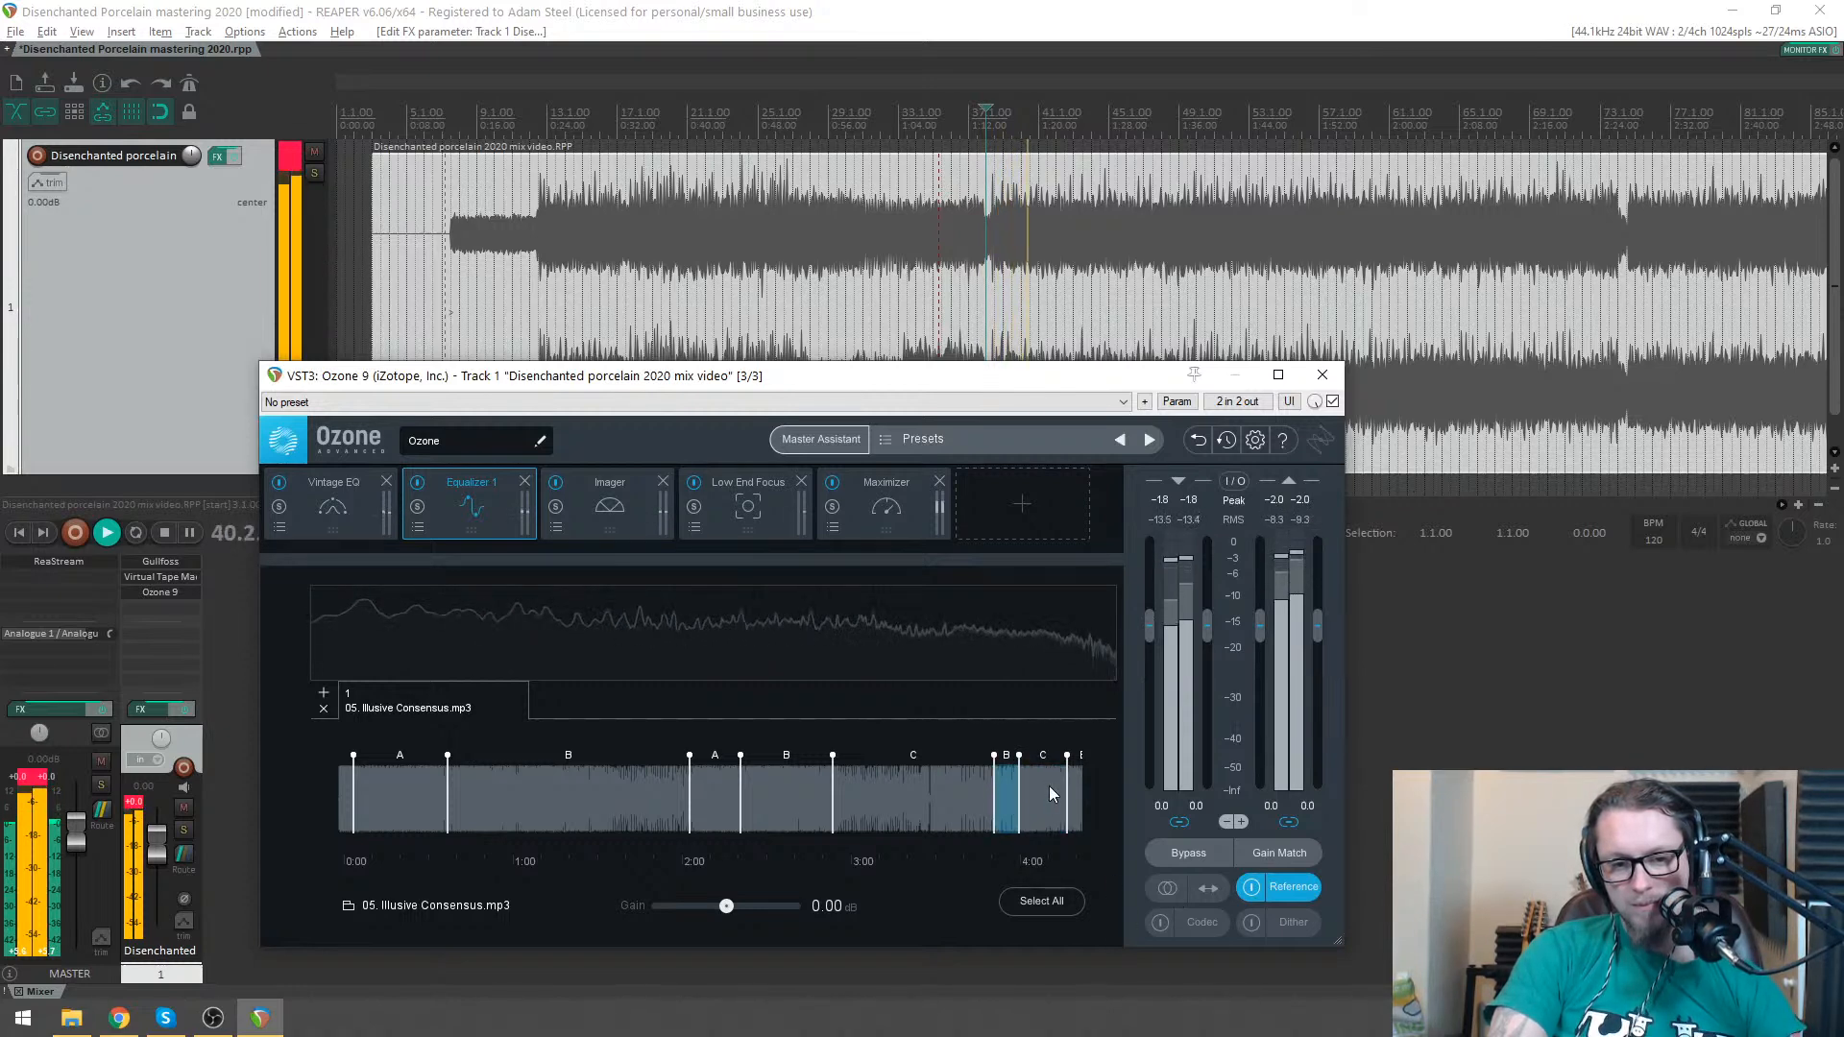
click(1252, 890)
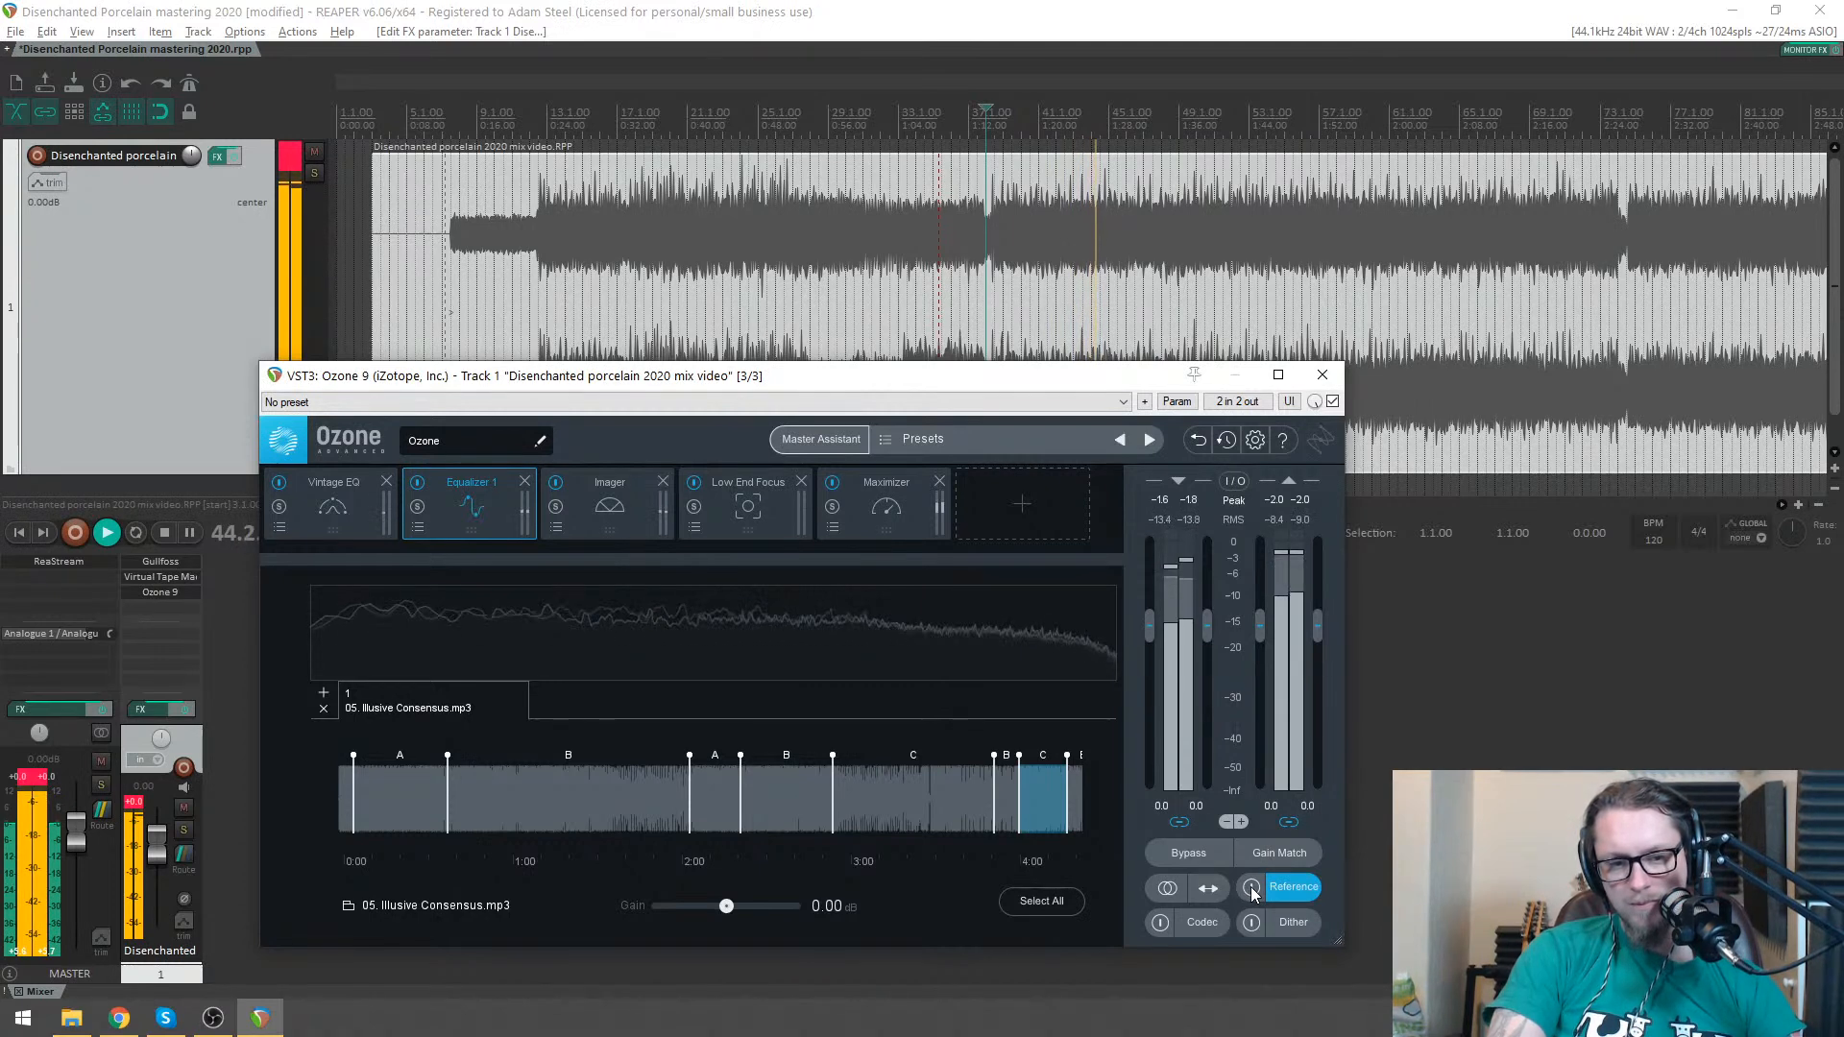
click(1253, 889)
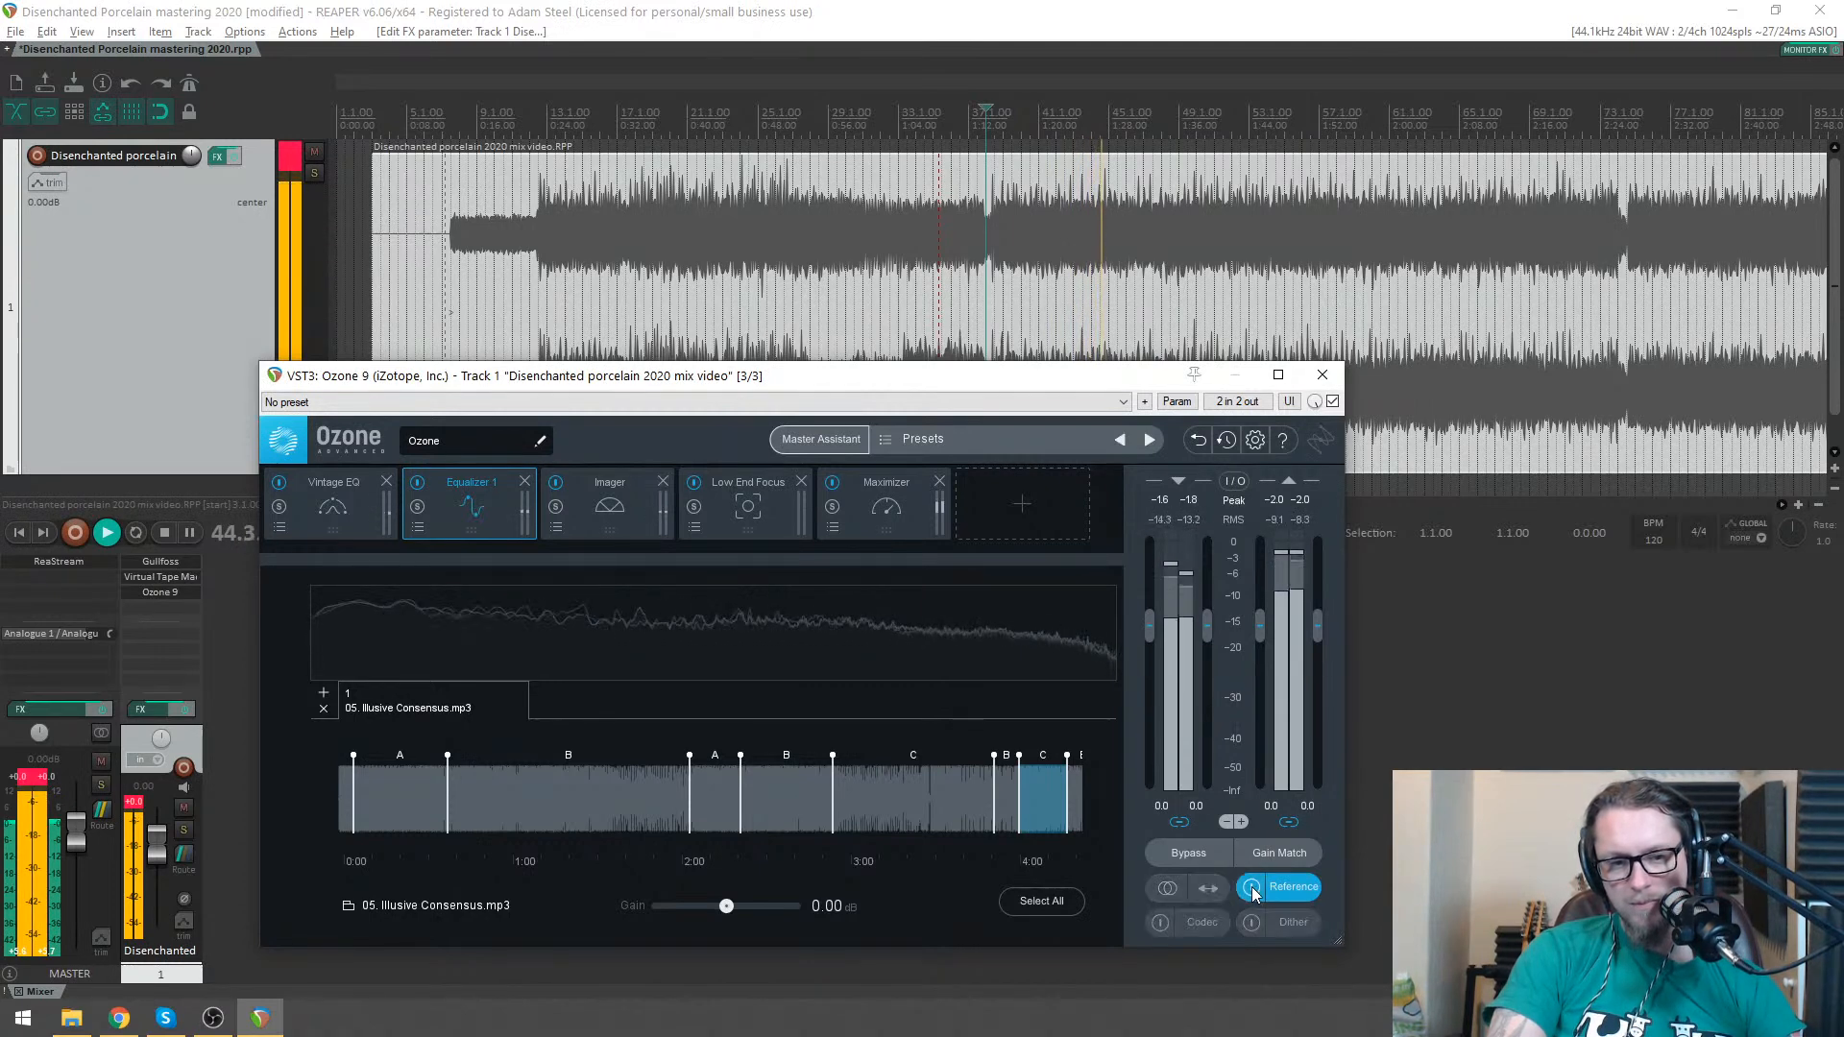
- Add a Proportional Q band to Equalizer 1 boosting 1.1 dB at 1358 Hz with Q 1.5, and return playback to the master
click(472, 519)
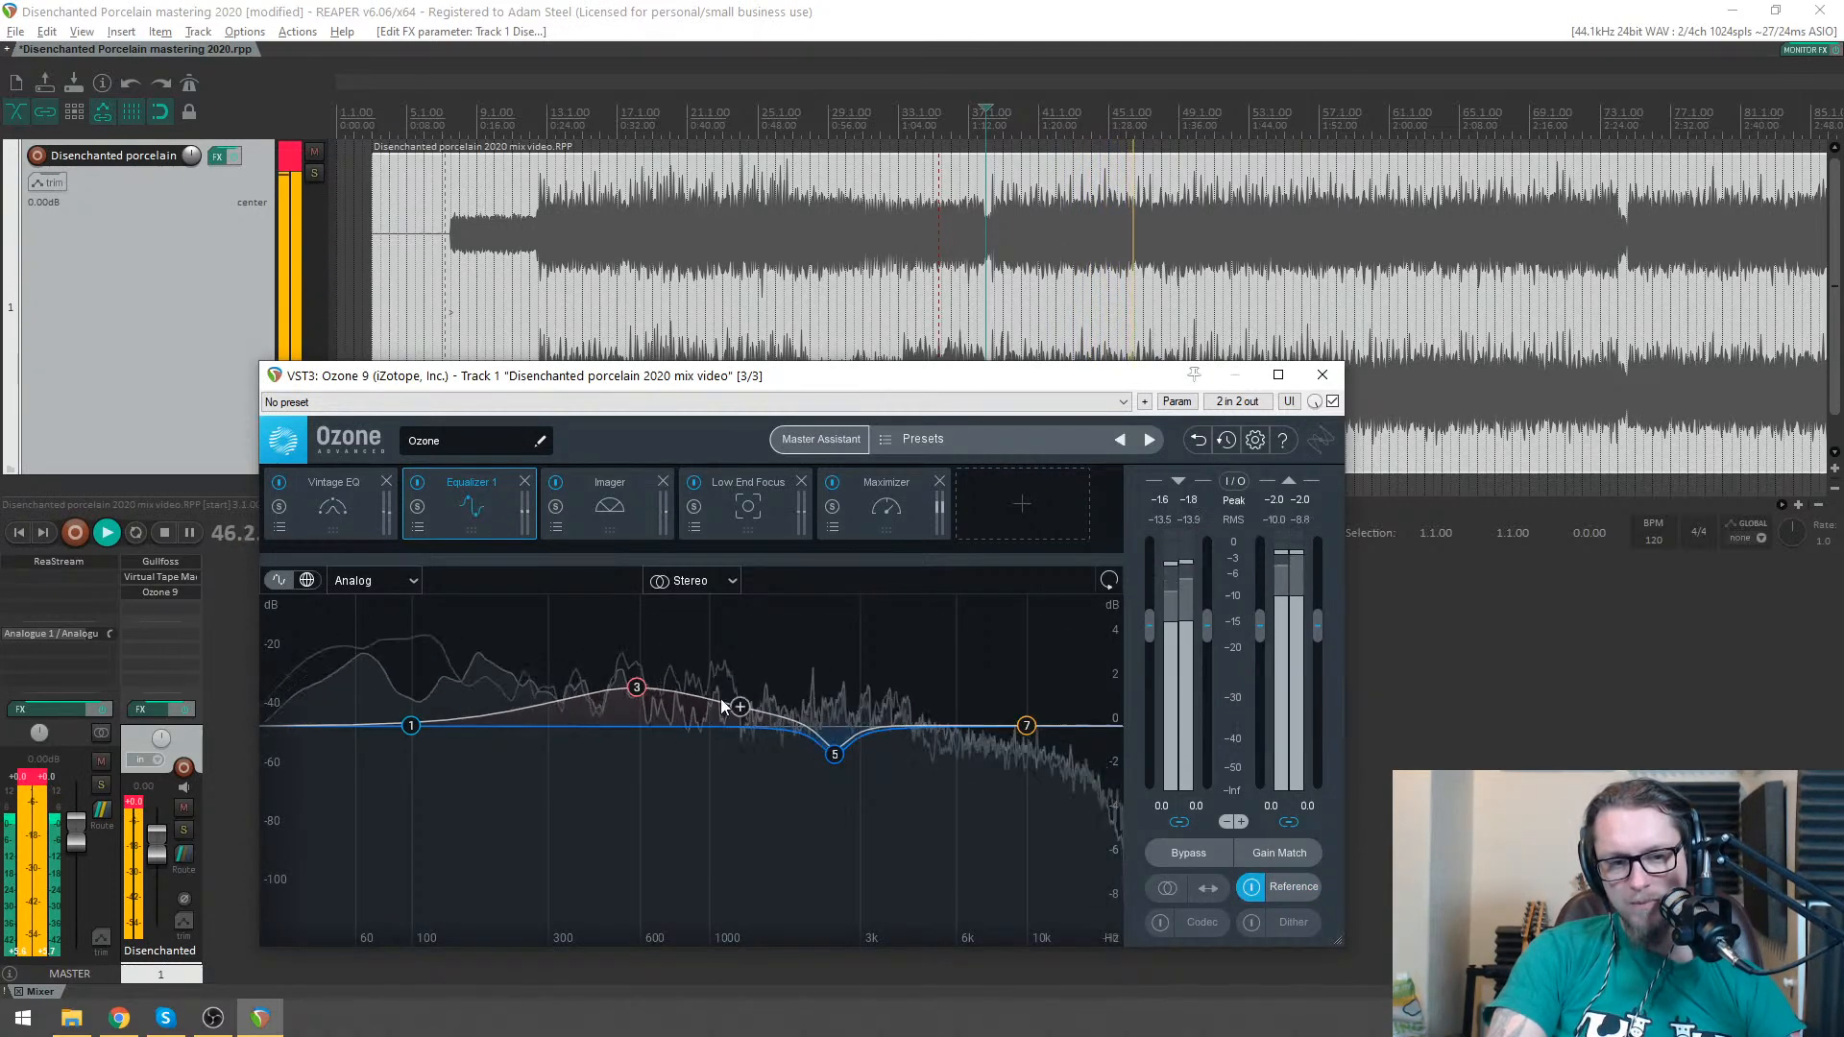
click(734, 725)
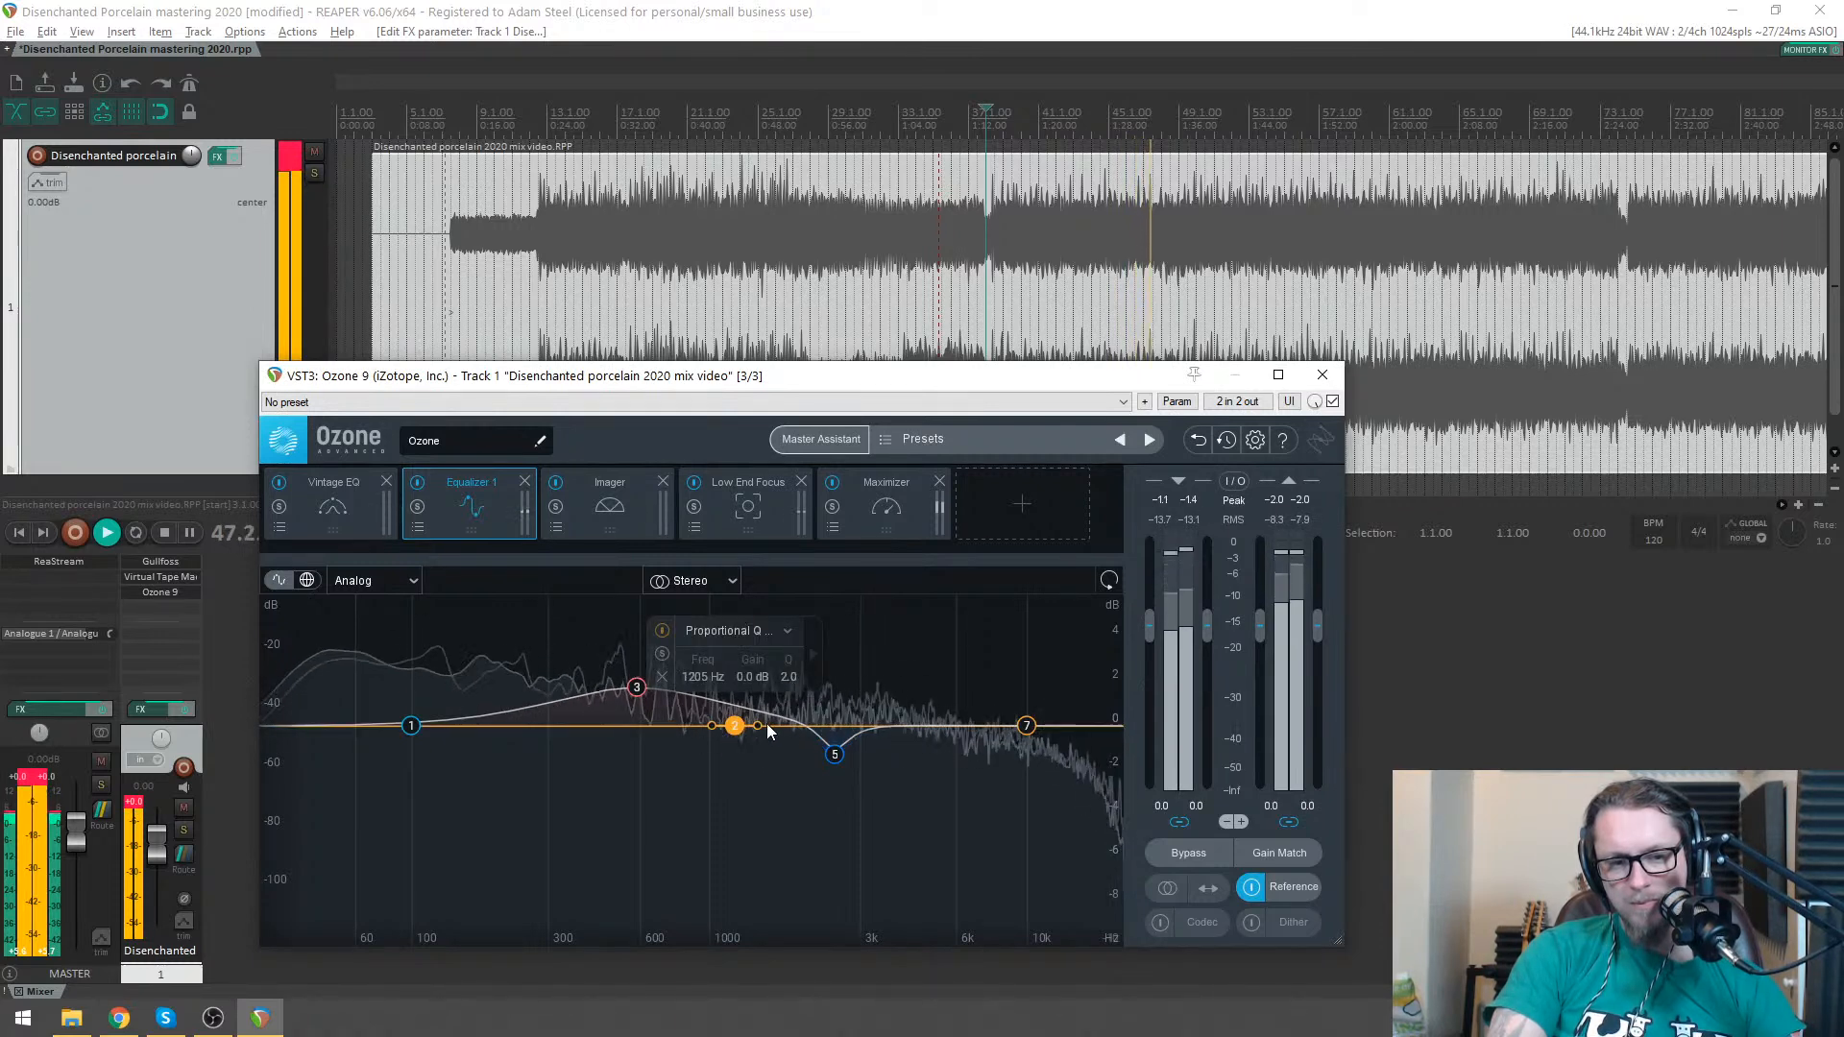
mouse_move(760, 728)
mouse_down()
mouse_move(777, 727)
mouse_move(743, 720)
mouse_move(757, 704)
mouse_up()
scroll(751, 710, up, 5)
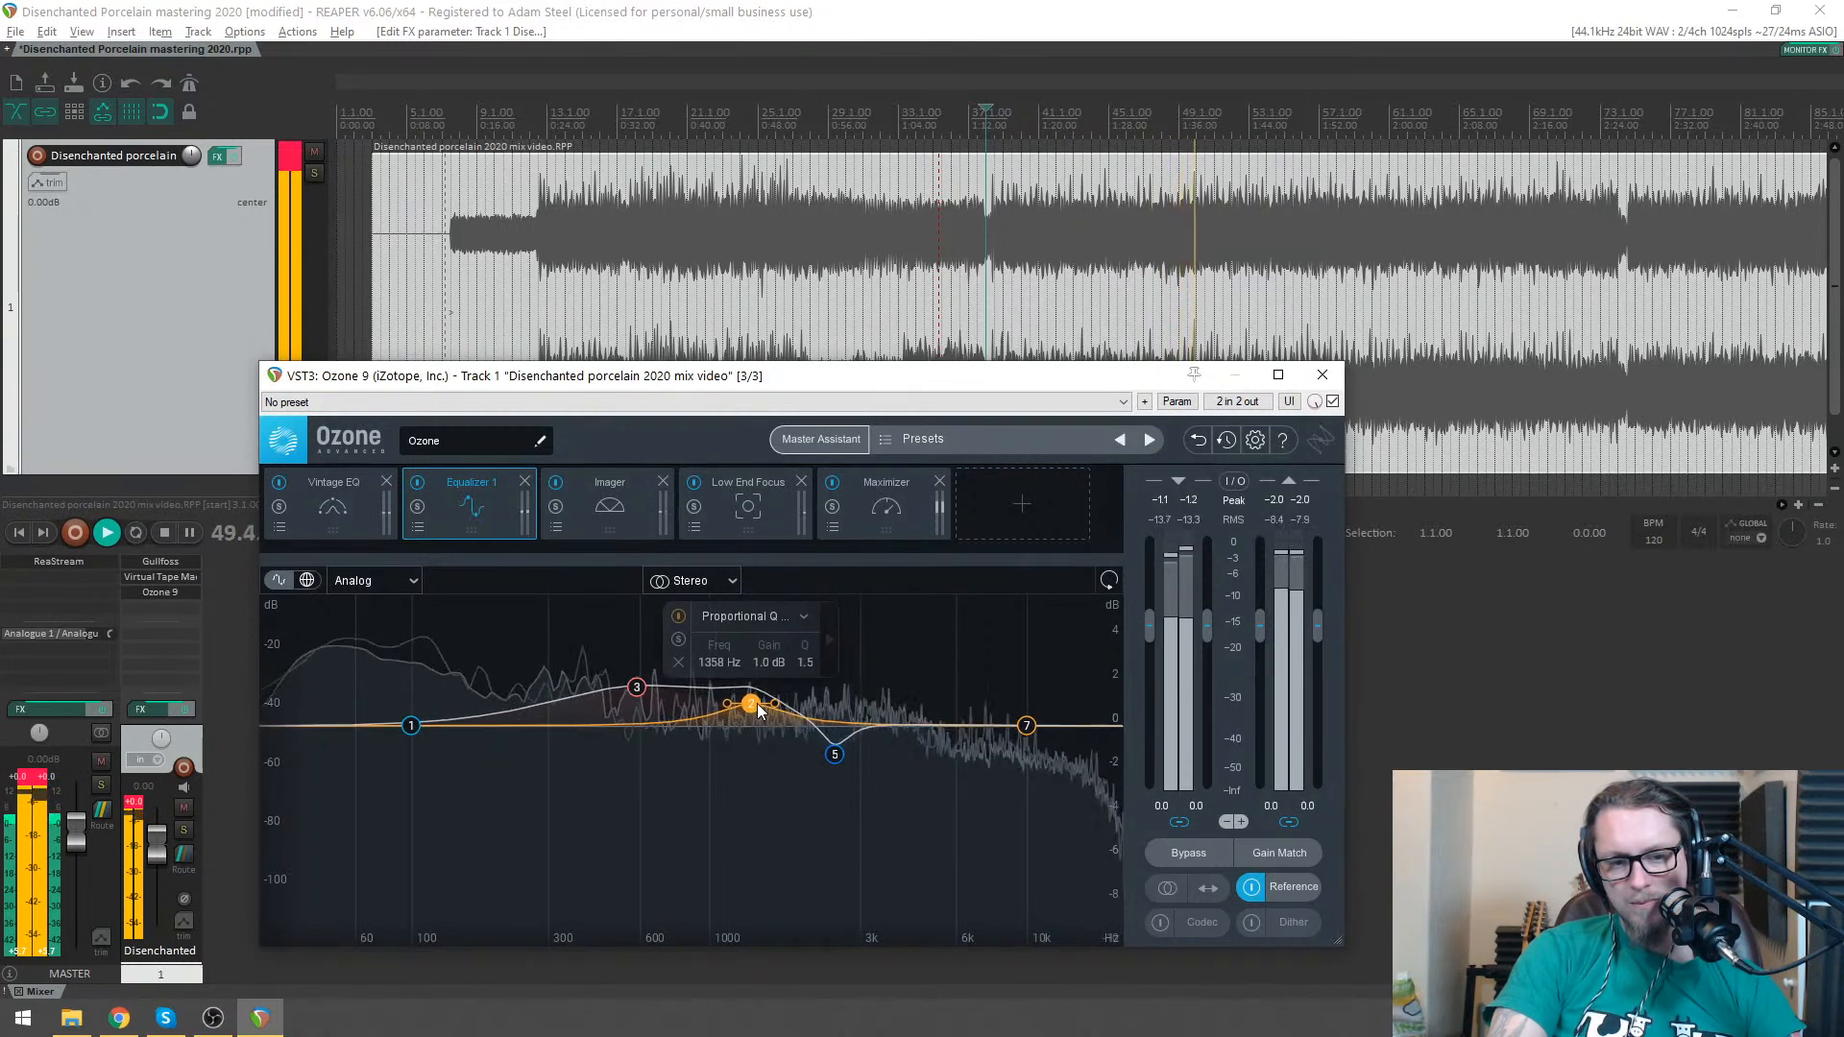
click(1252, 886)
drag(751, 700, 751, 698)
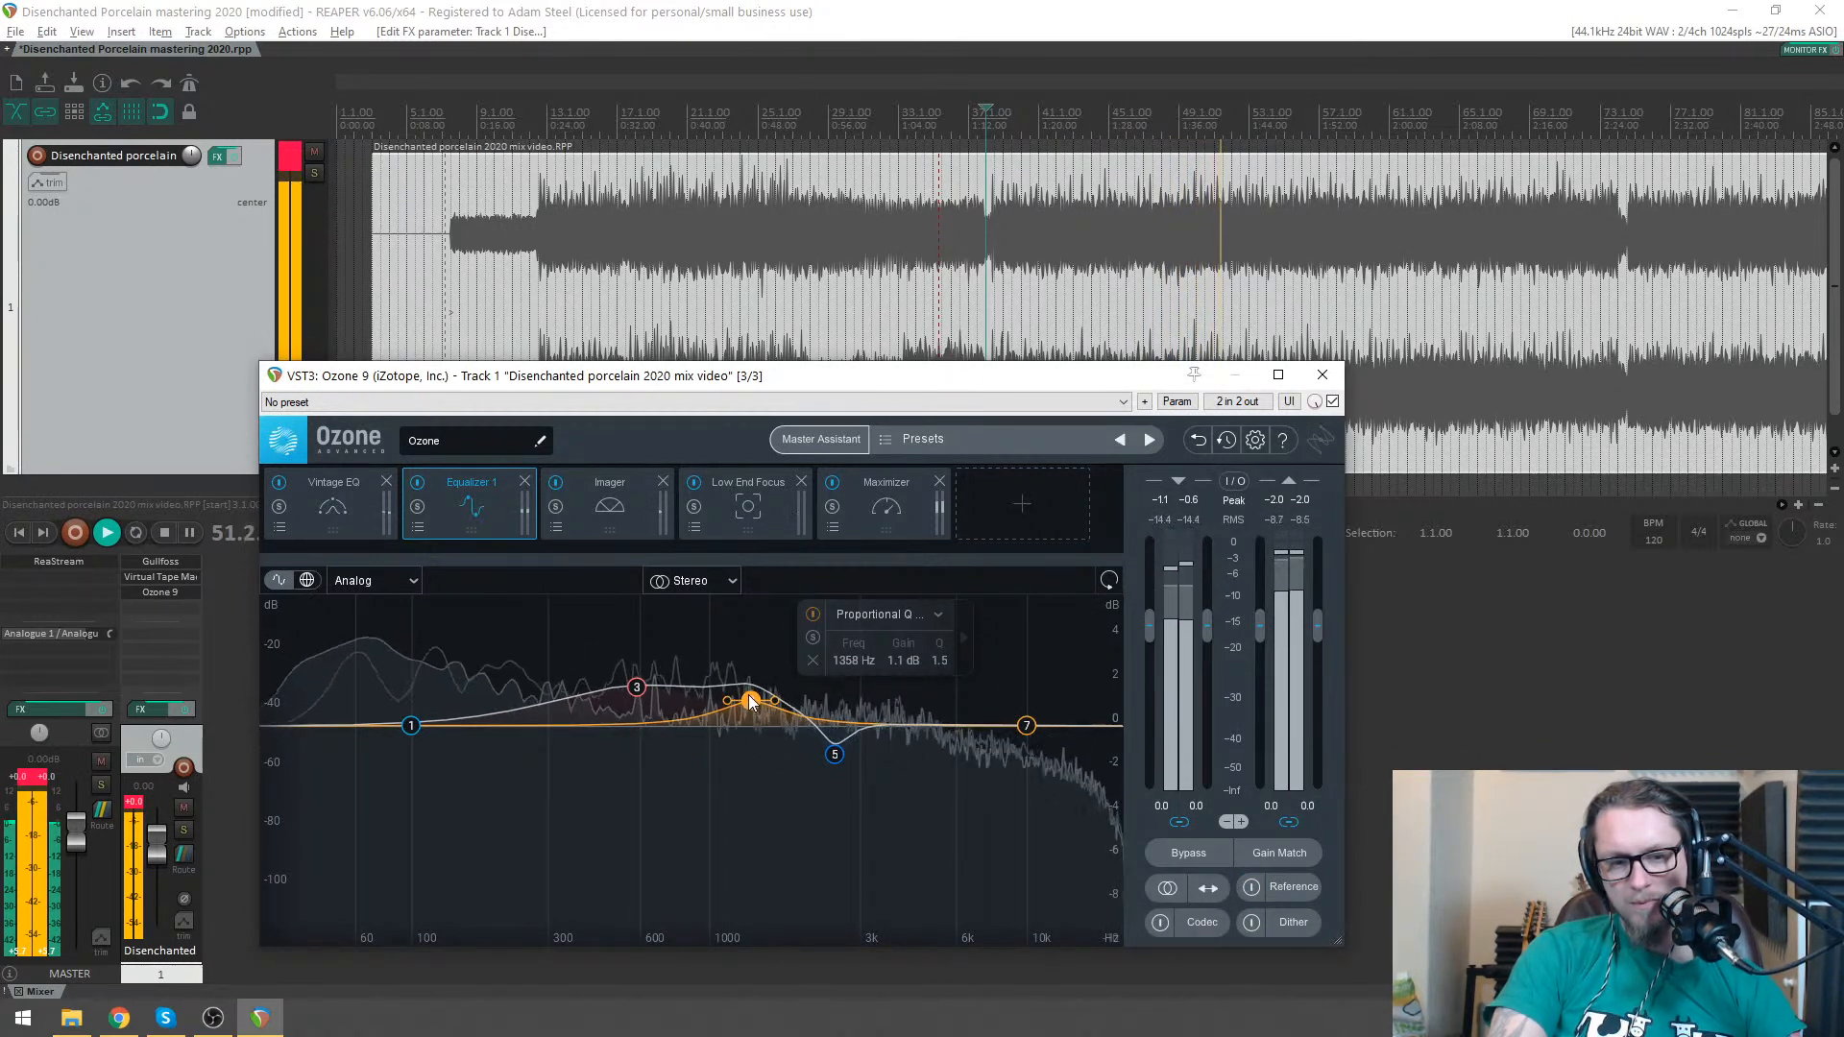
- Play the master from bar 63 and compare it with the Illusive Consensus reference
click(1429, 192)
click(1253, 887)
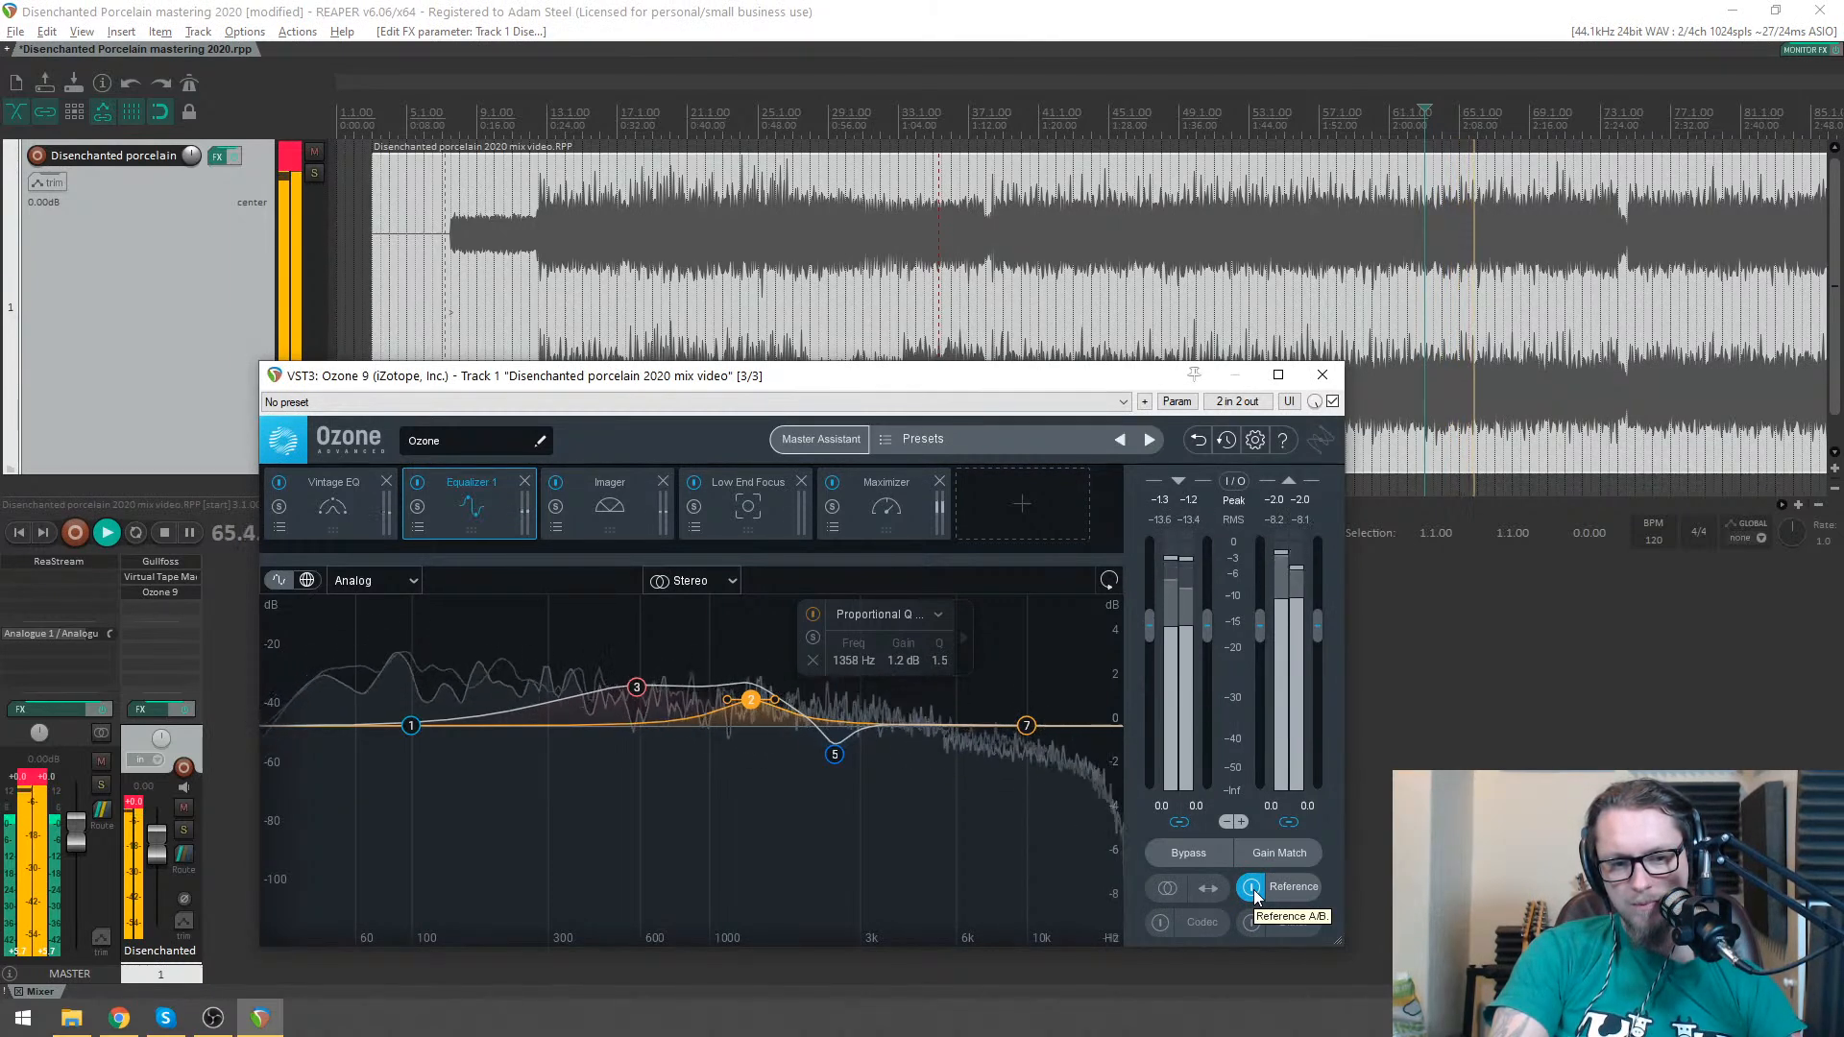
click(1251, 888)
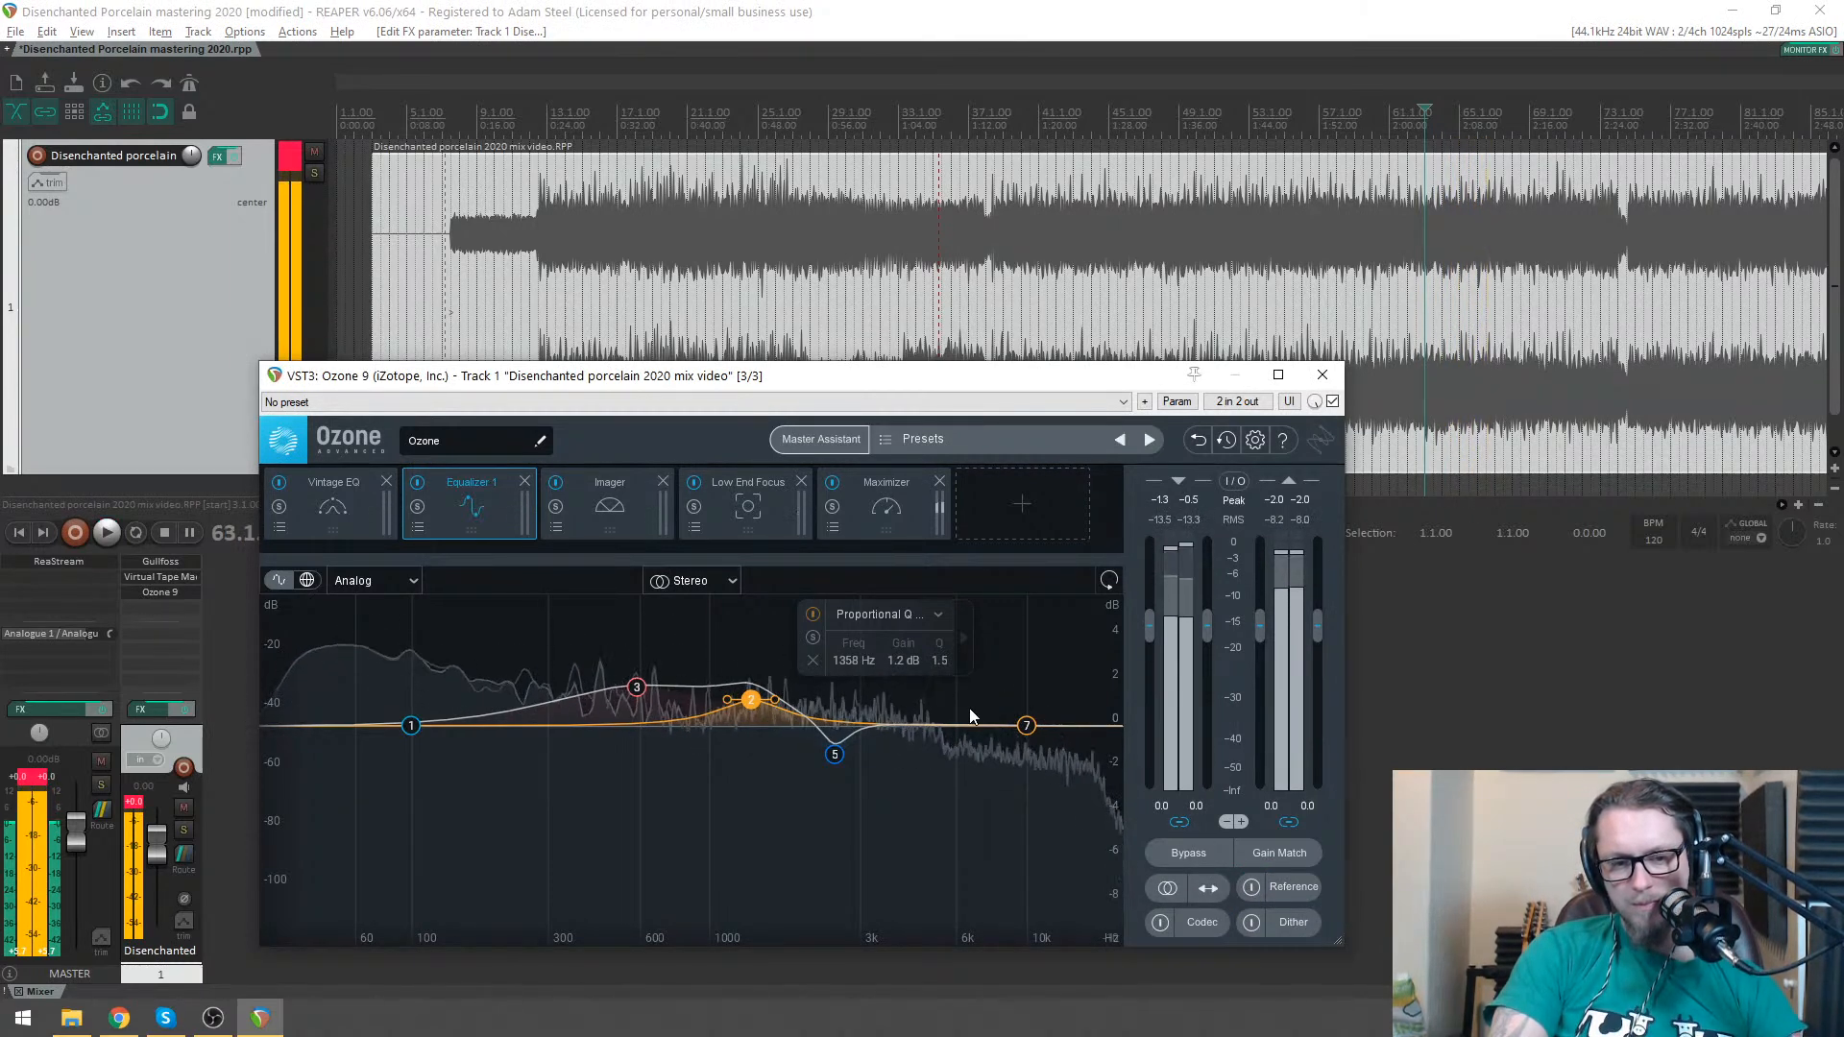
key(space)
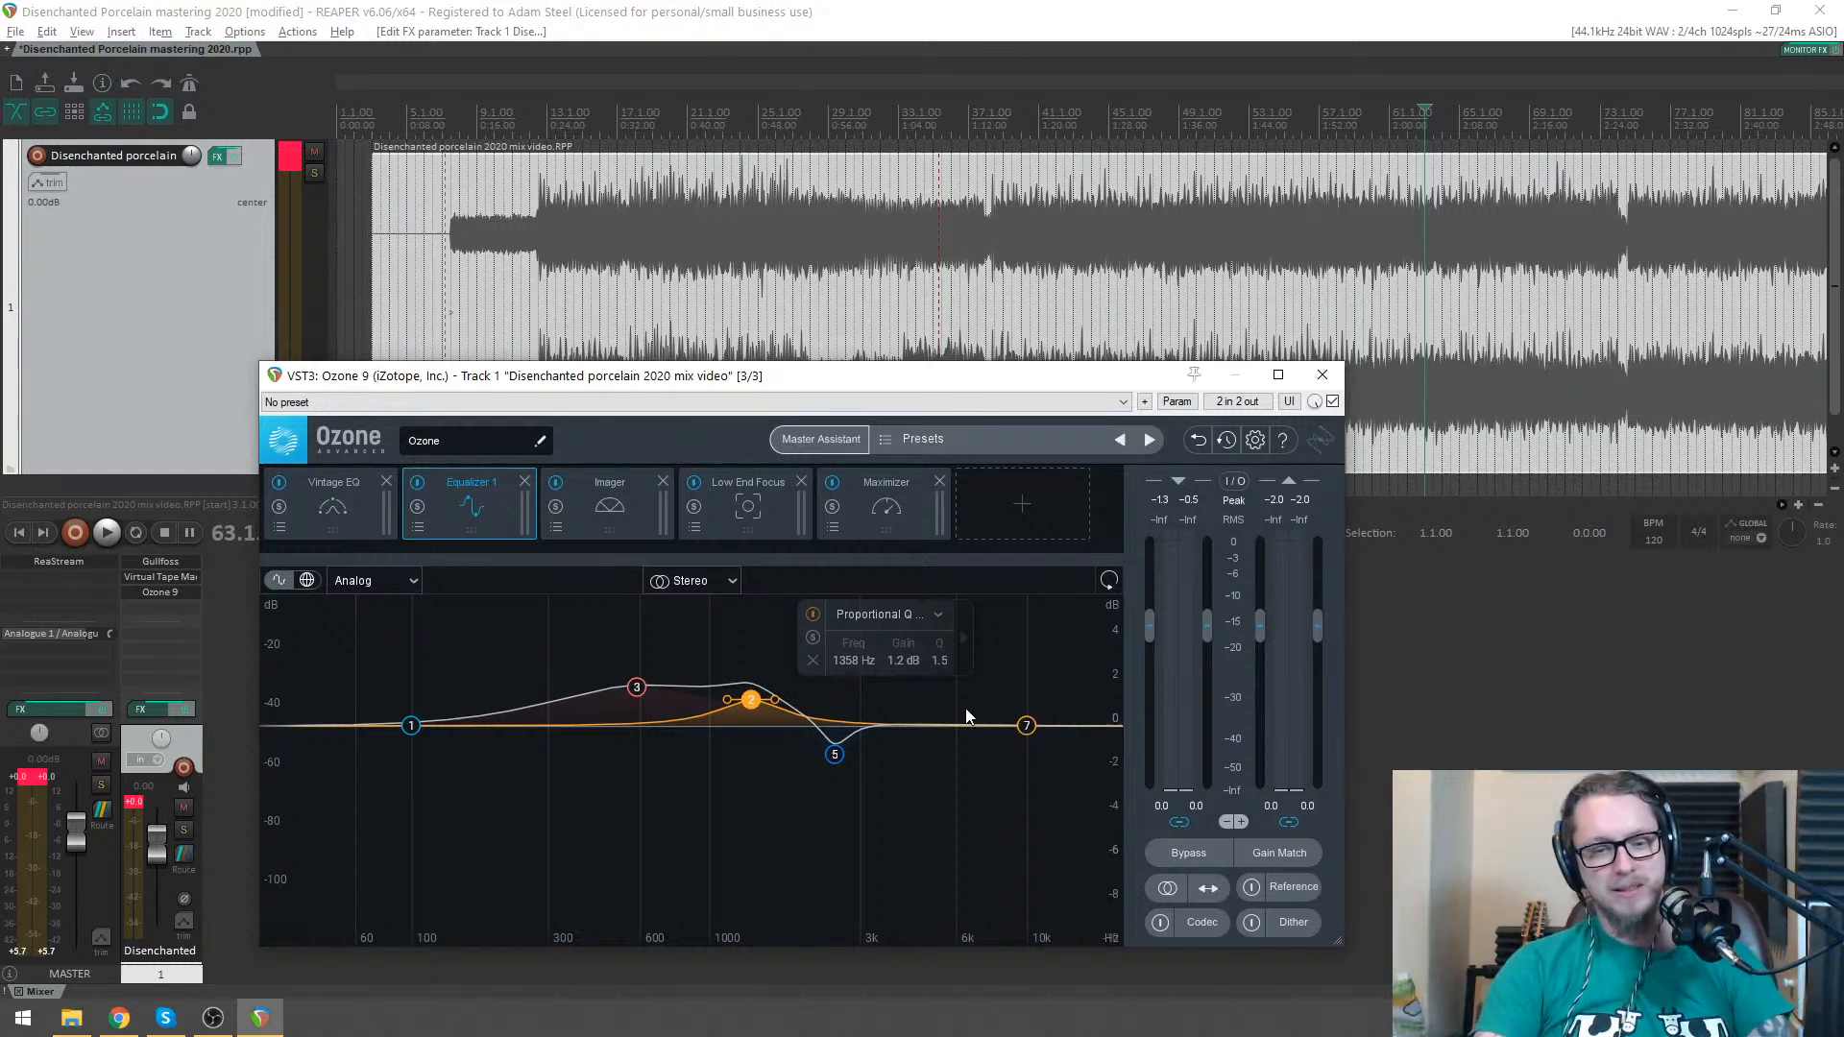
- Replay the mix from bar 63 with the plugin window clear of the waveform and switch to the reference again
key(space)
drag(966, 381, 1070, 368)
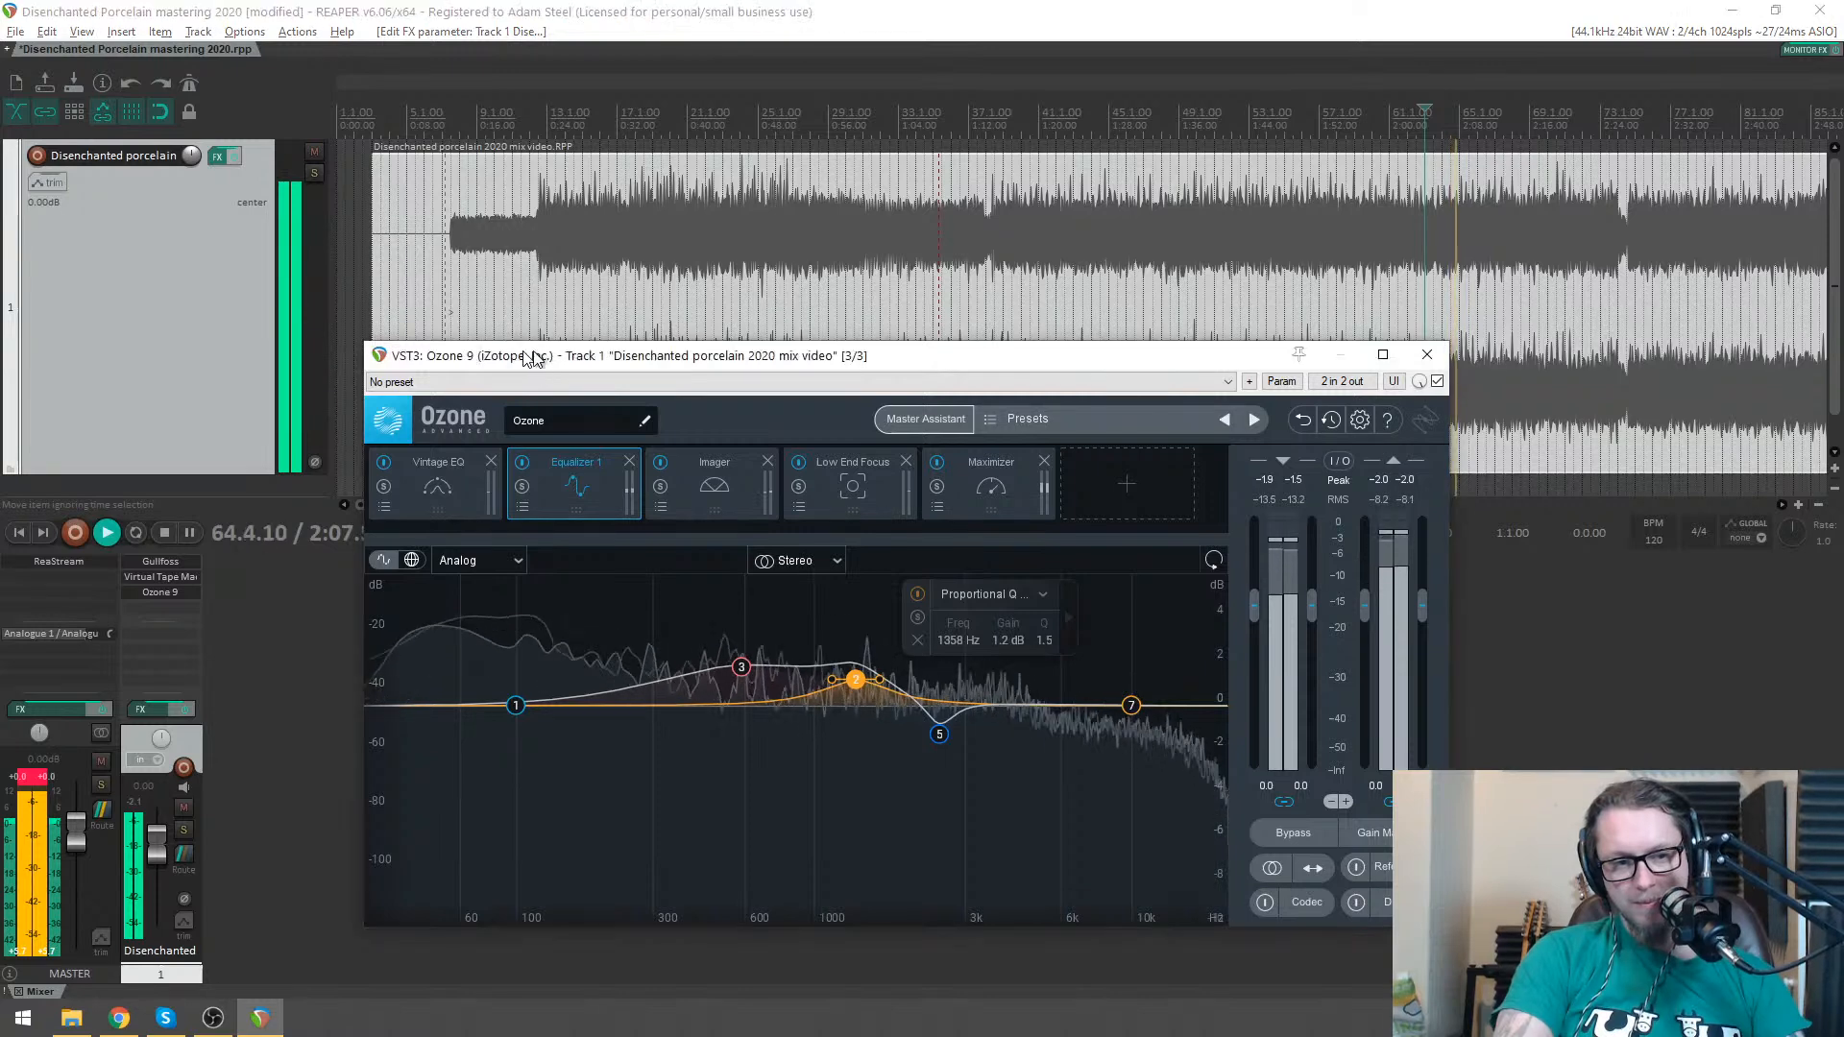
drag(542, 357, 439, 347)
scroll(857, 250, down, 2)
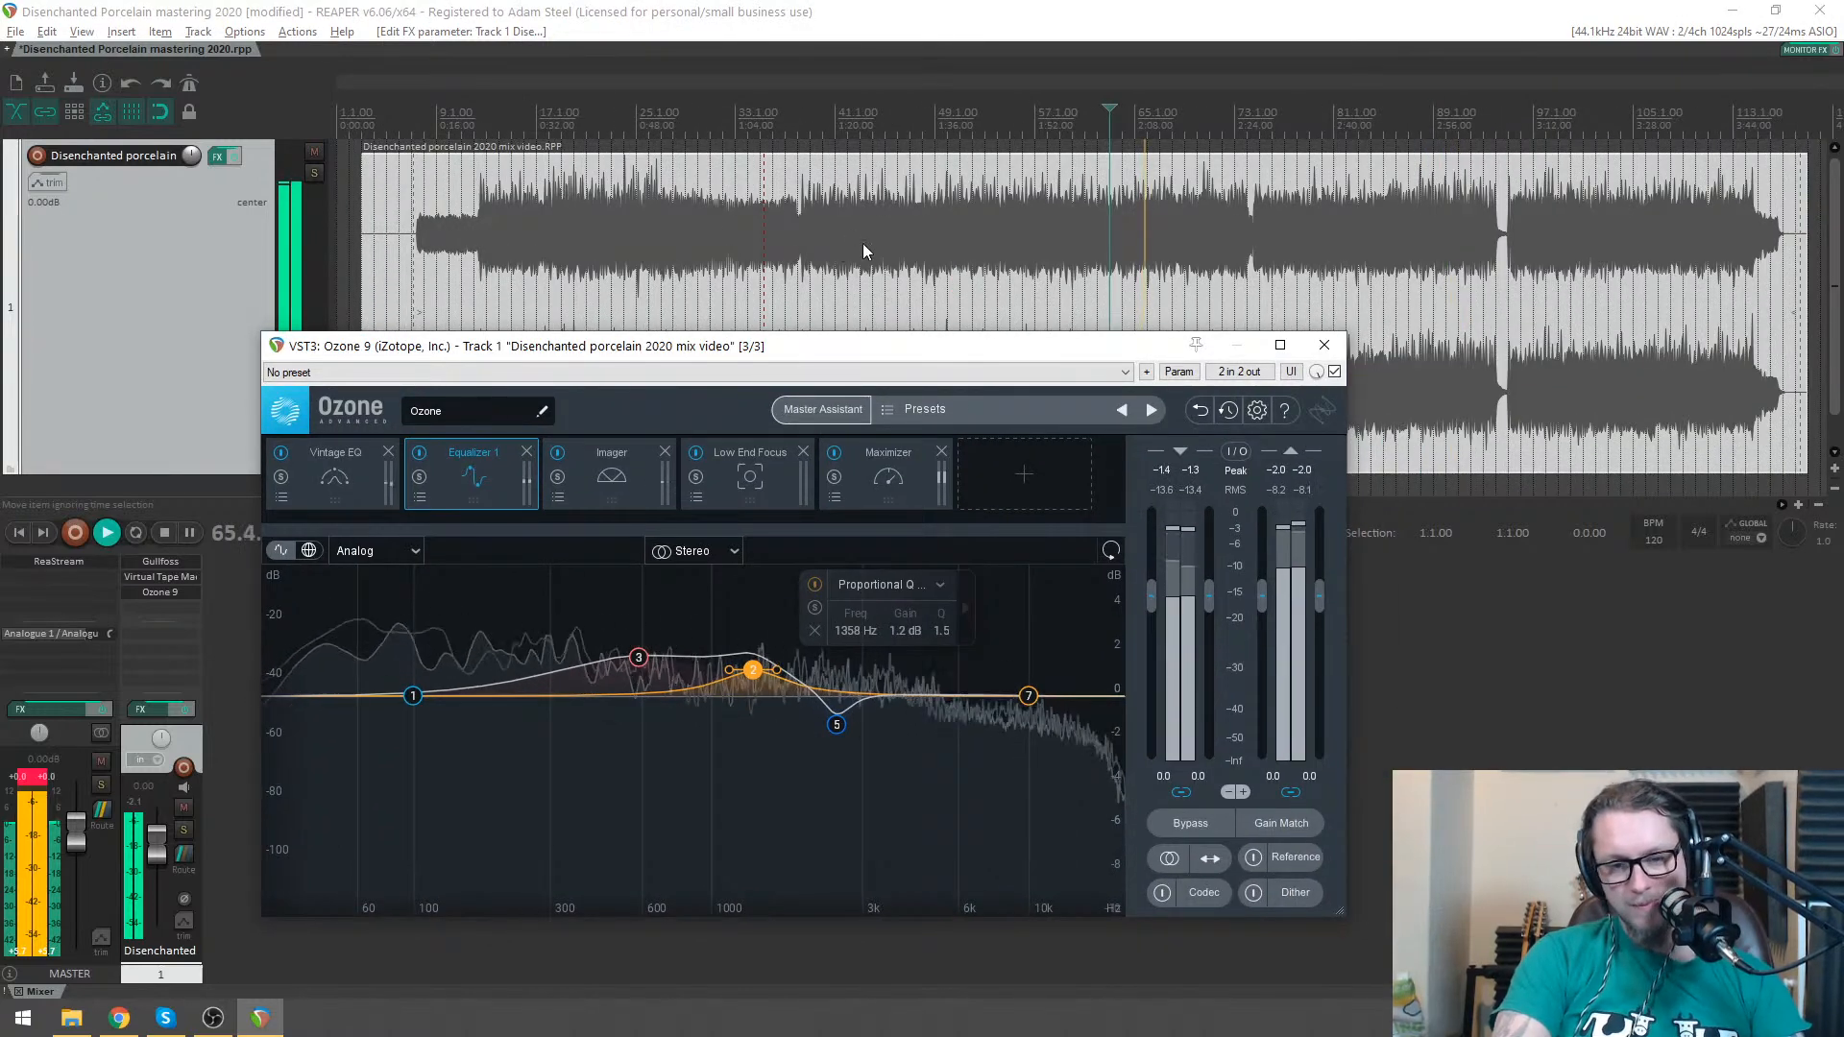
drag(935, 350, 930, 380)
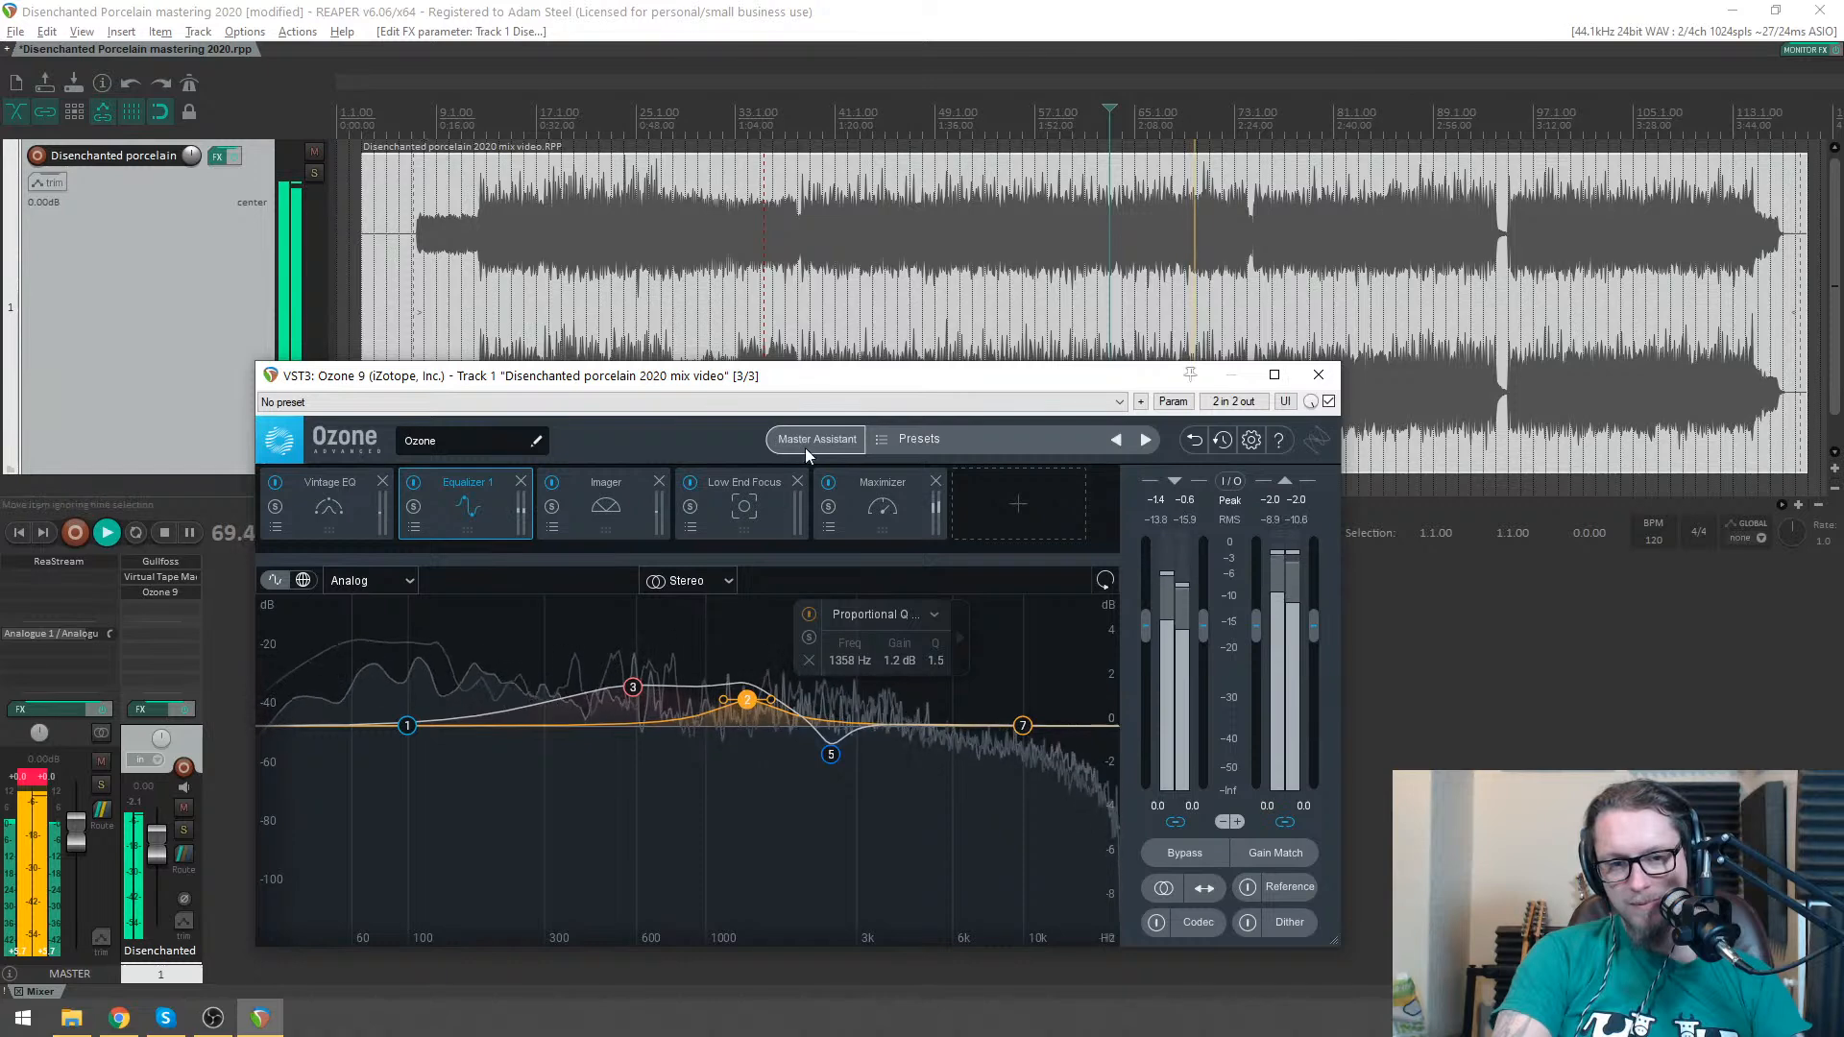
click(1248, 887)
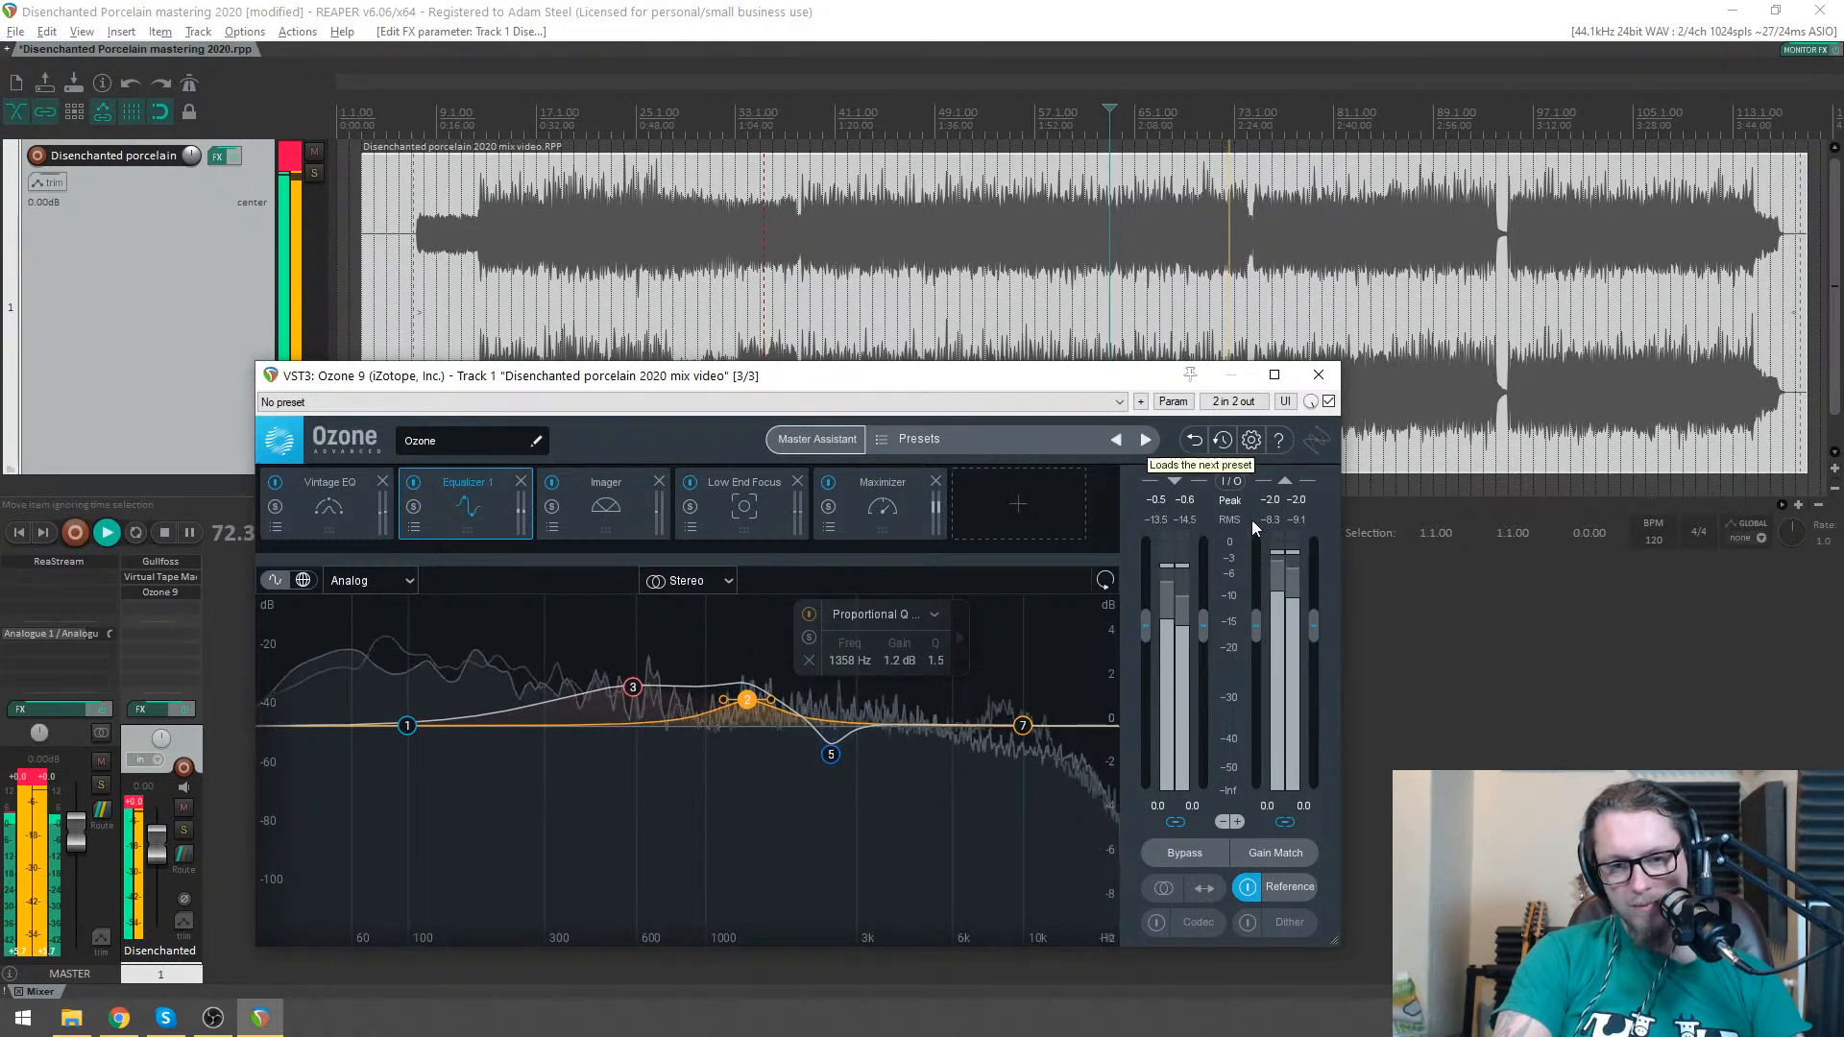
- Set the Illusive Consensus reference's gain to -4.52 dB, then stop playback and return to the master
click(902, 492)
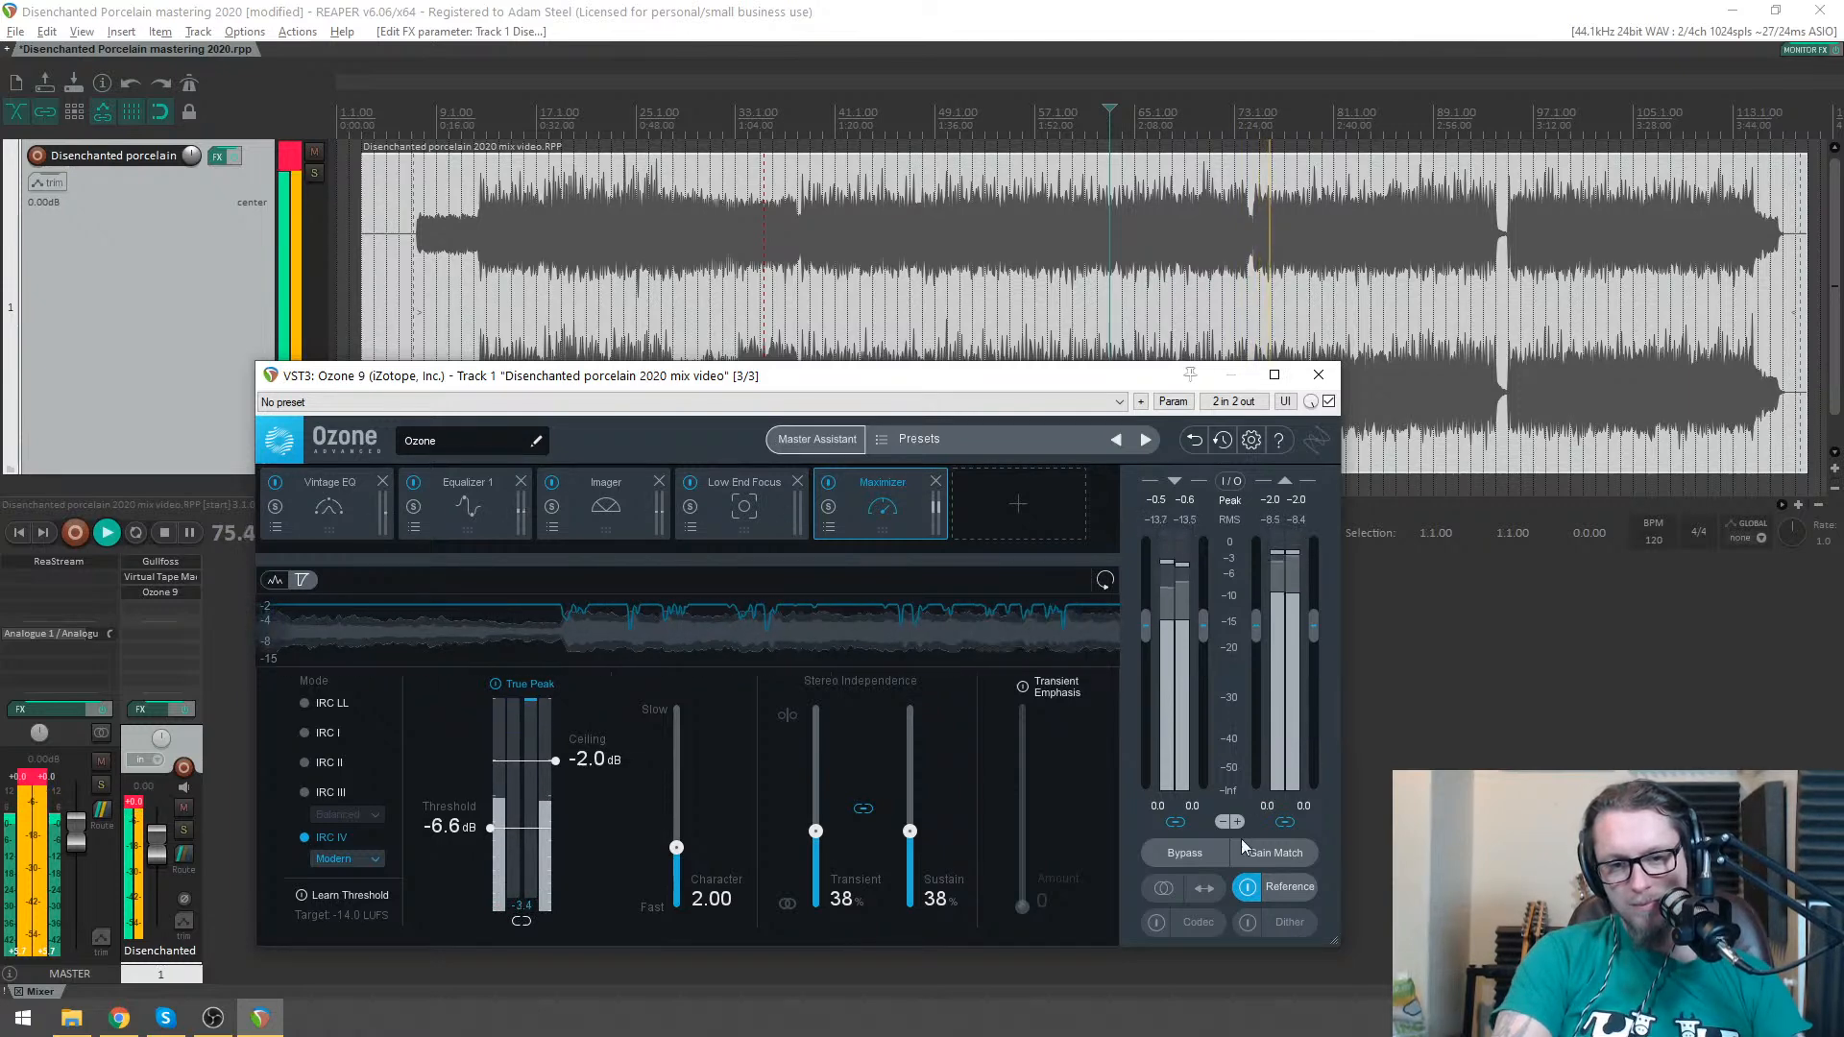
click(1265, 886)
drag(723, 907, 688, 912)
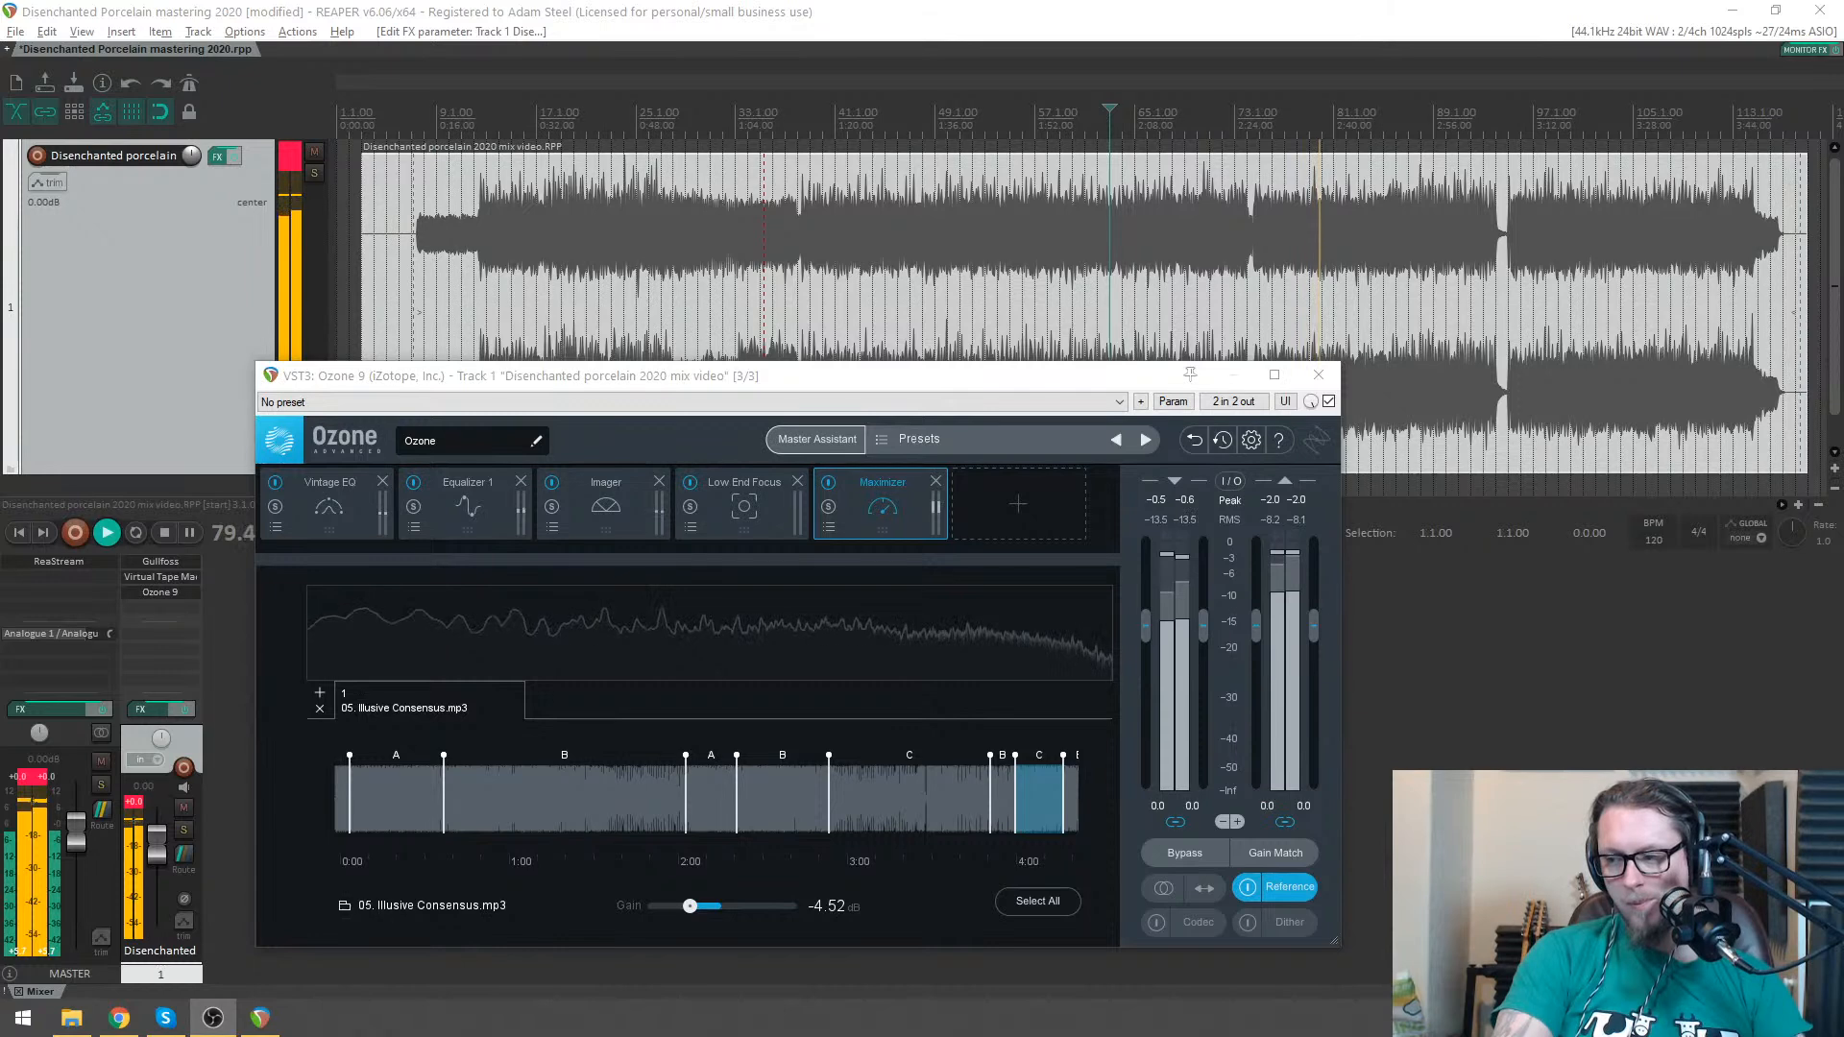
key(space)
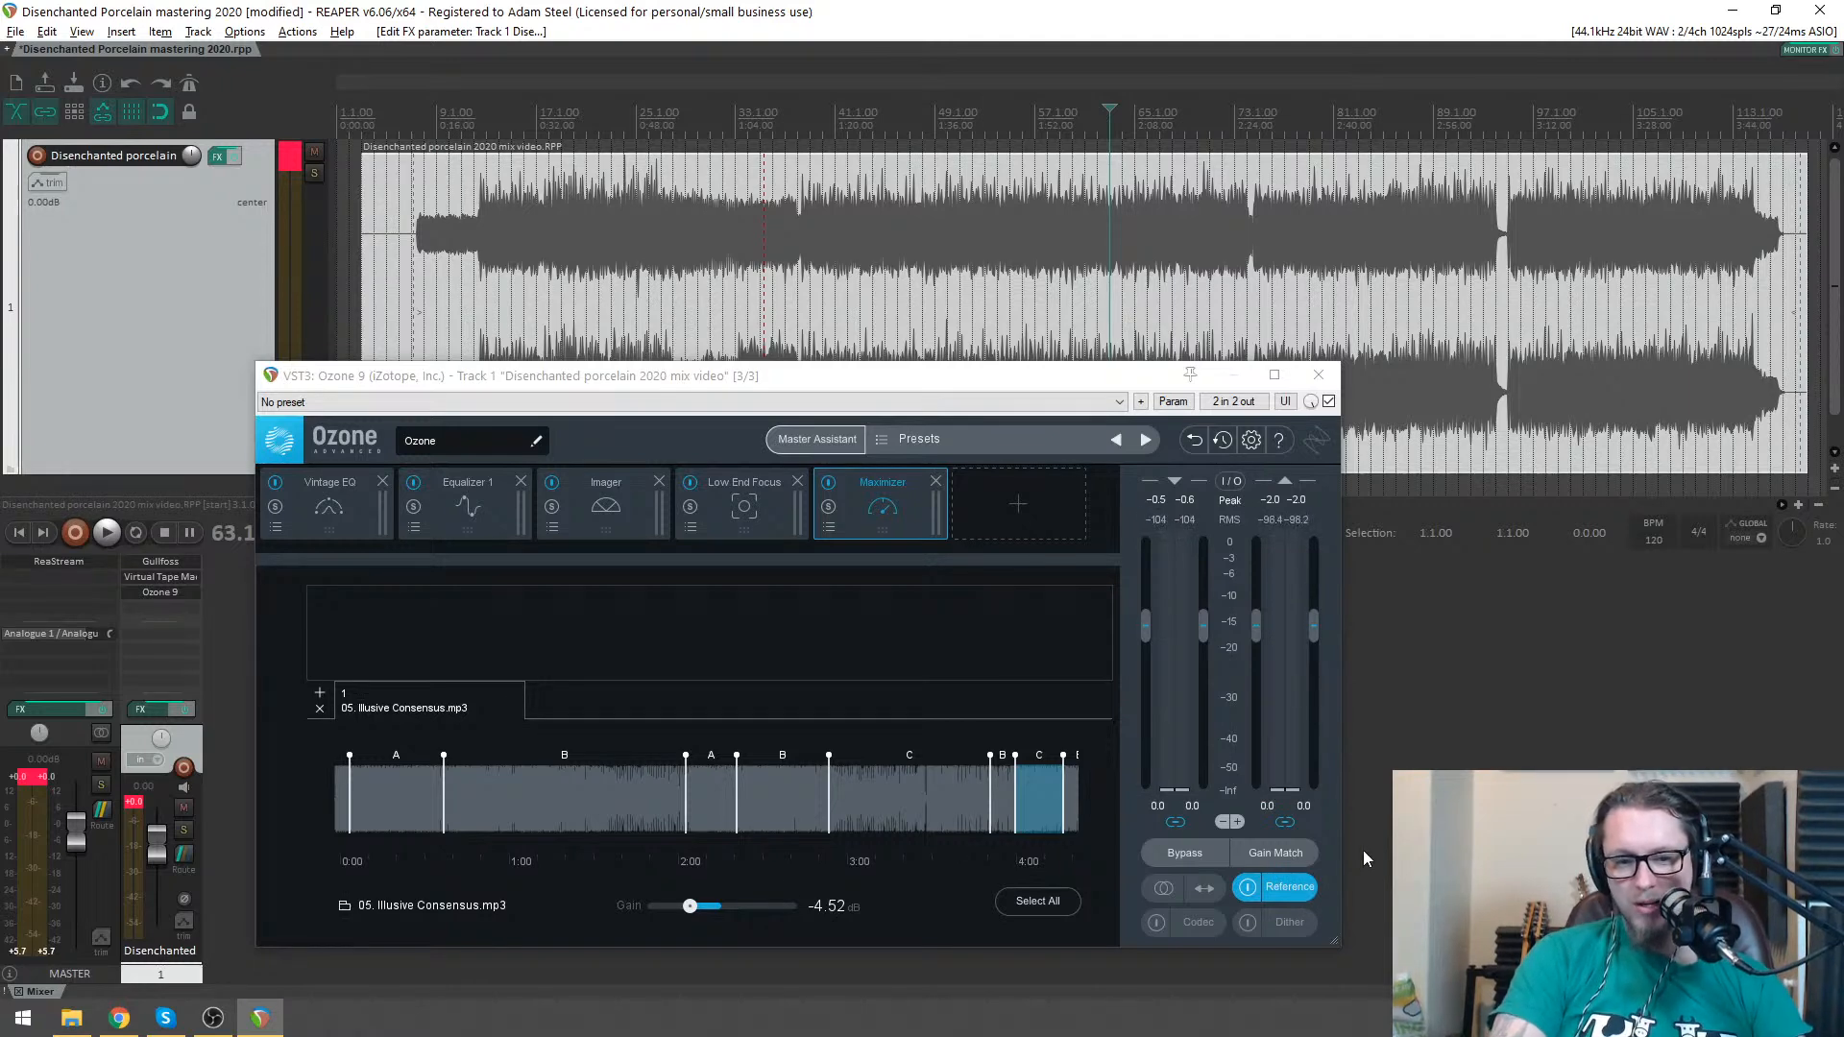
click(1275, 893)
- Raise the Maximizer threshold to -3.3 dB and replay the section from bar 63
click(893, 507)
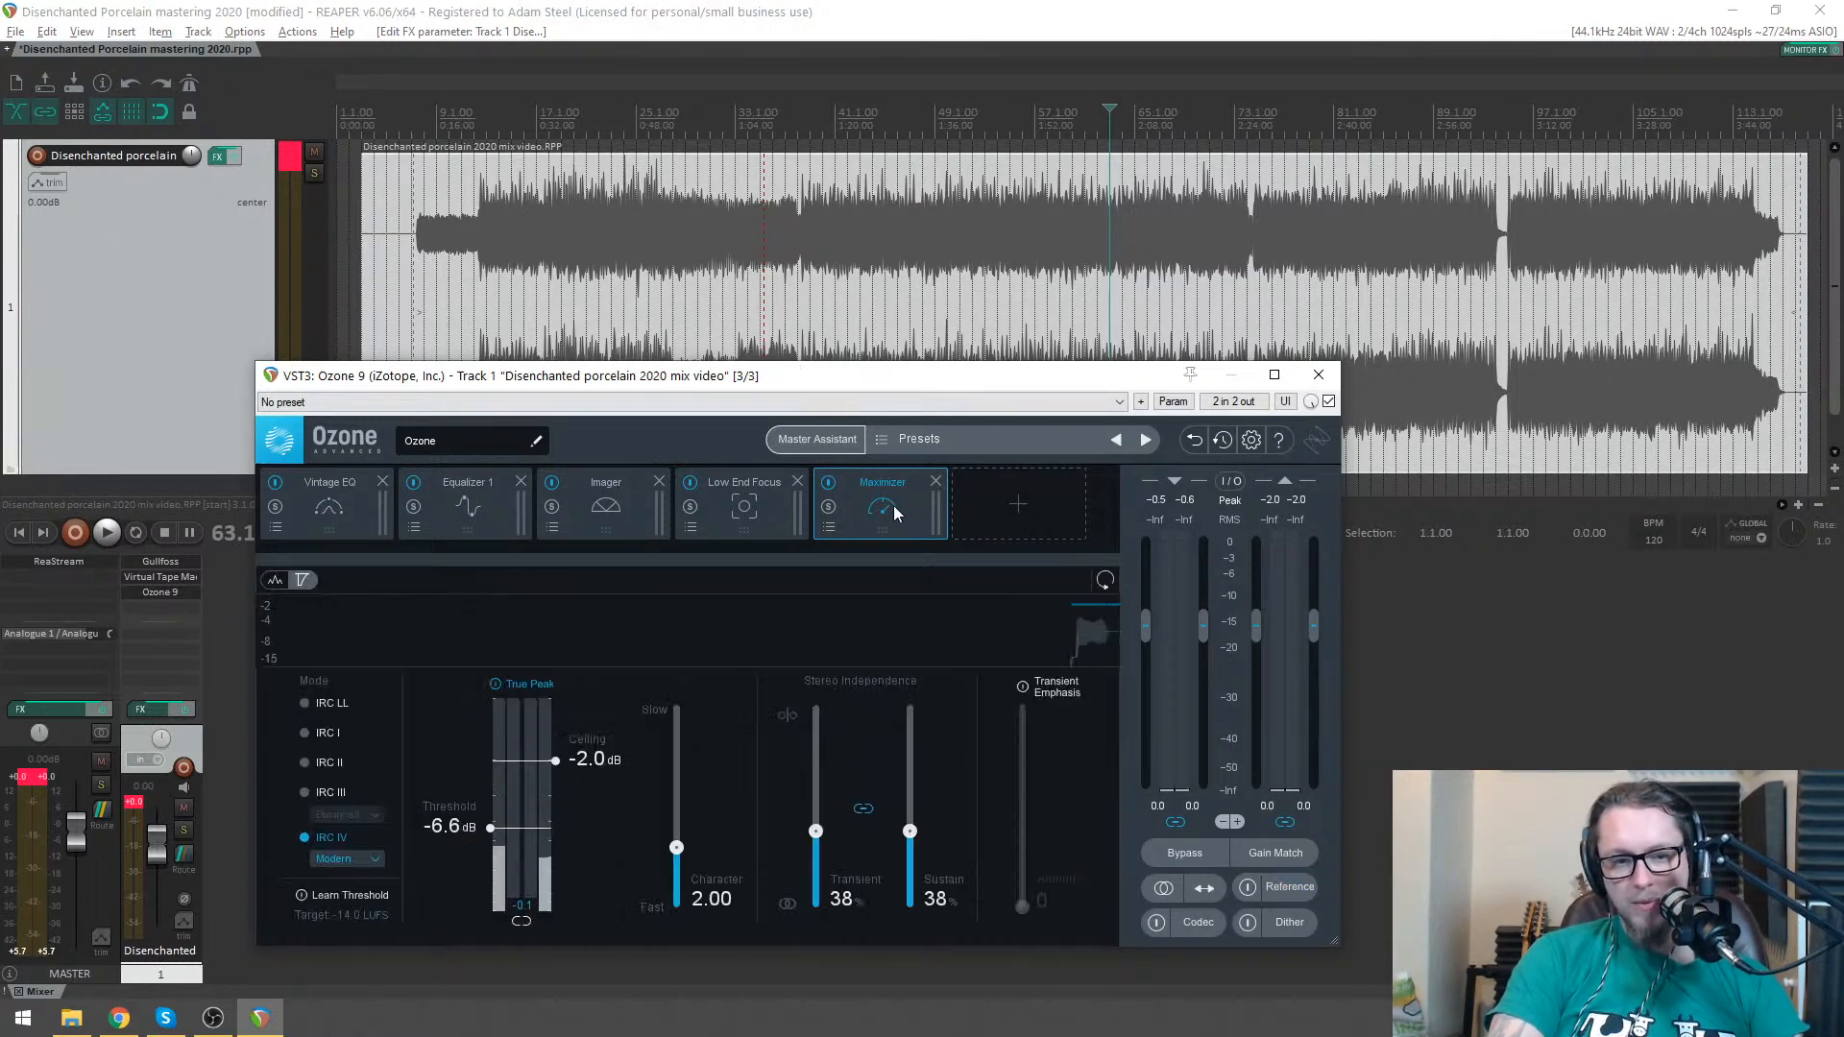
drag(489, 828, 497, 781)
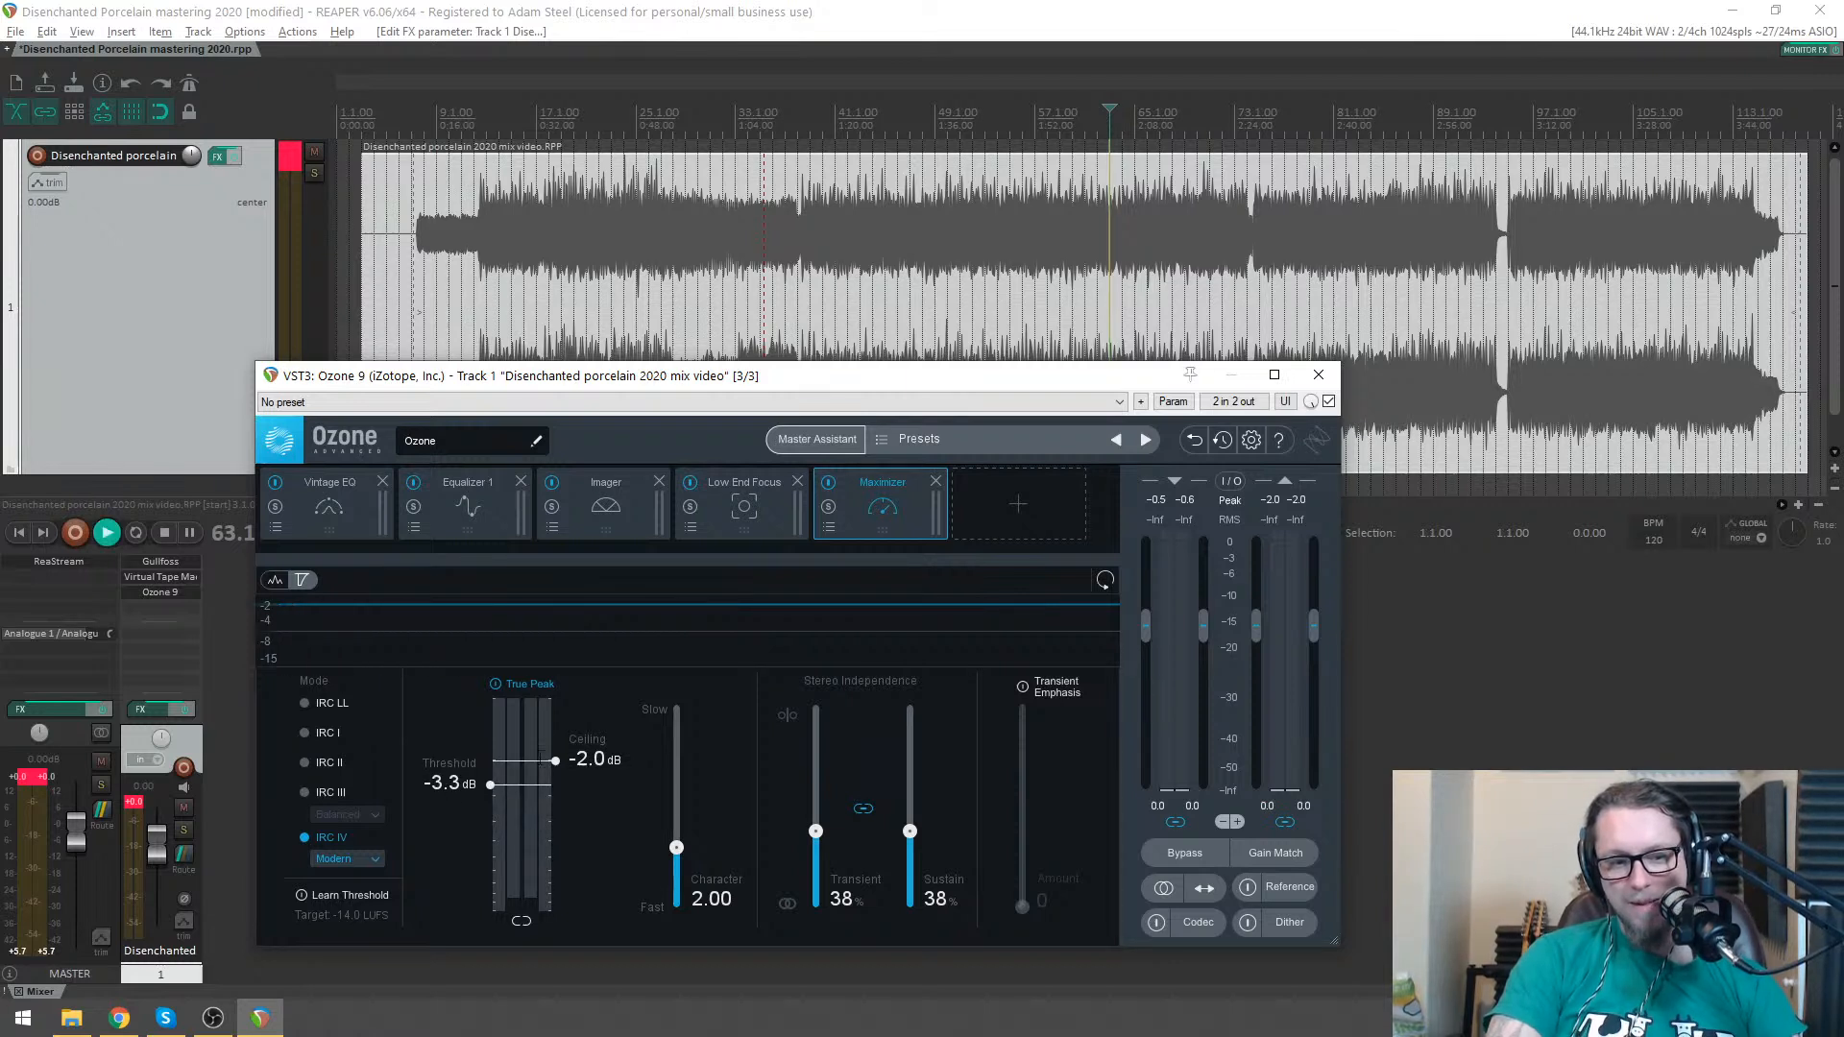
key(space)
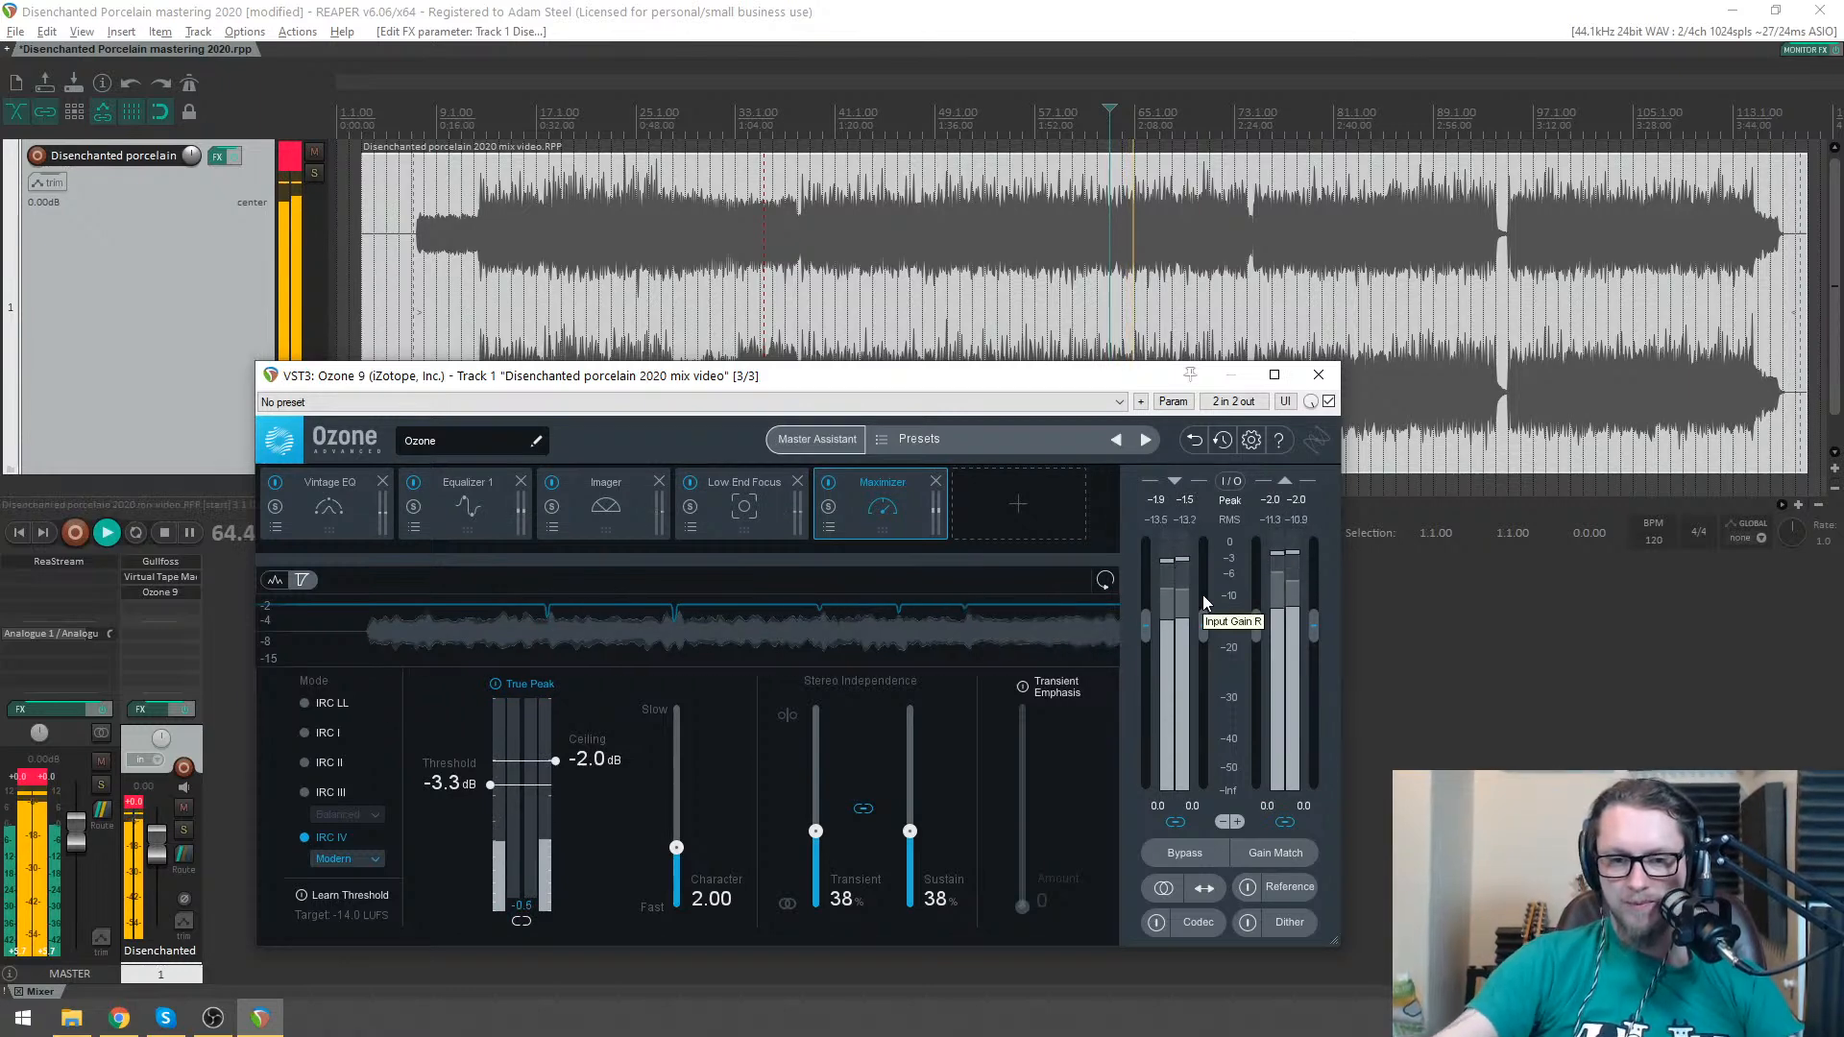
- Switch off the Low End Focus module and return to the Maximizer settings with playback stopped
click(718, 504)
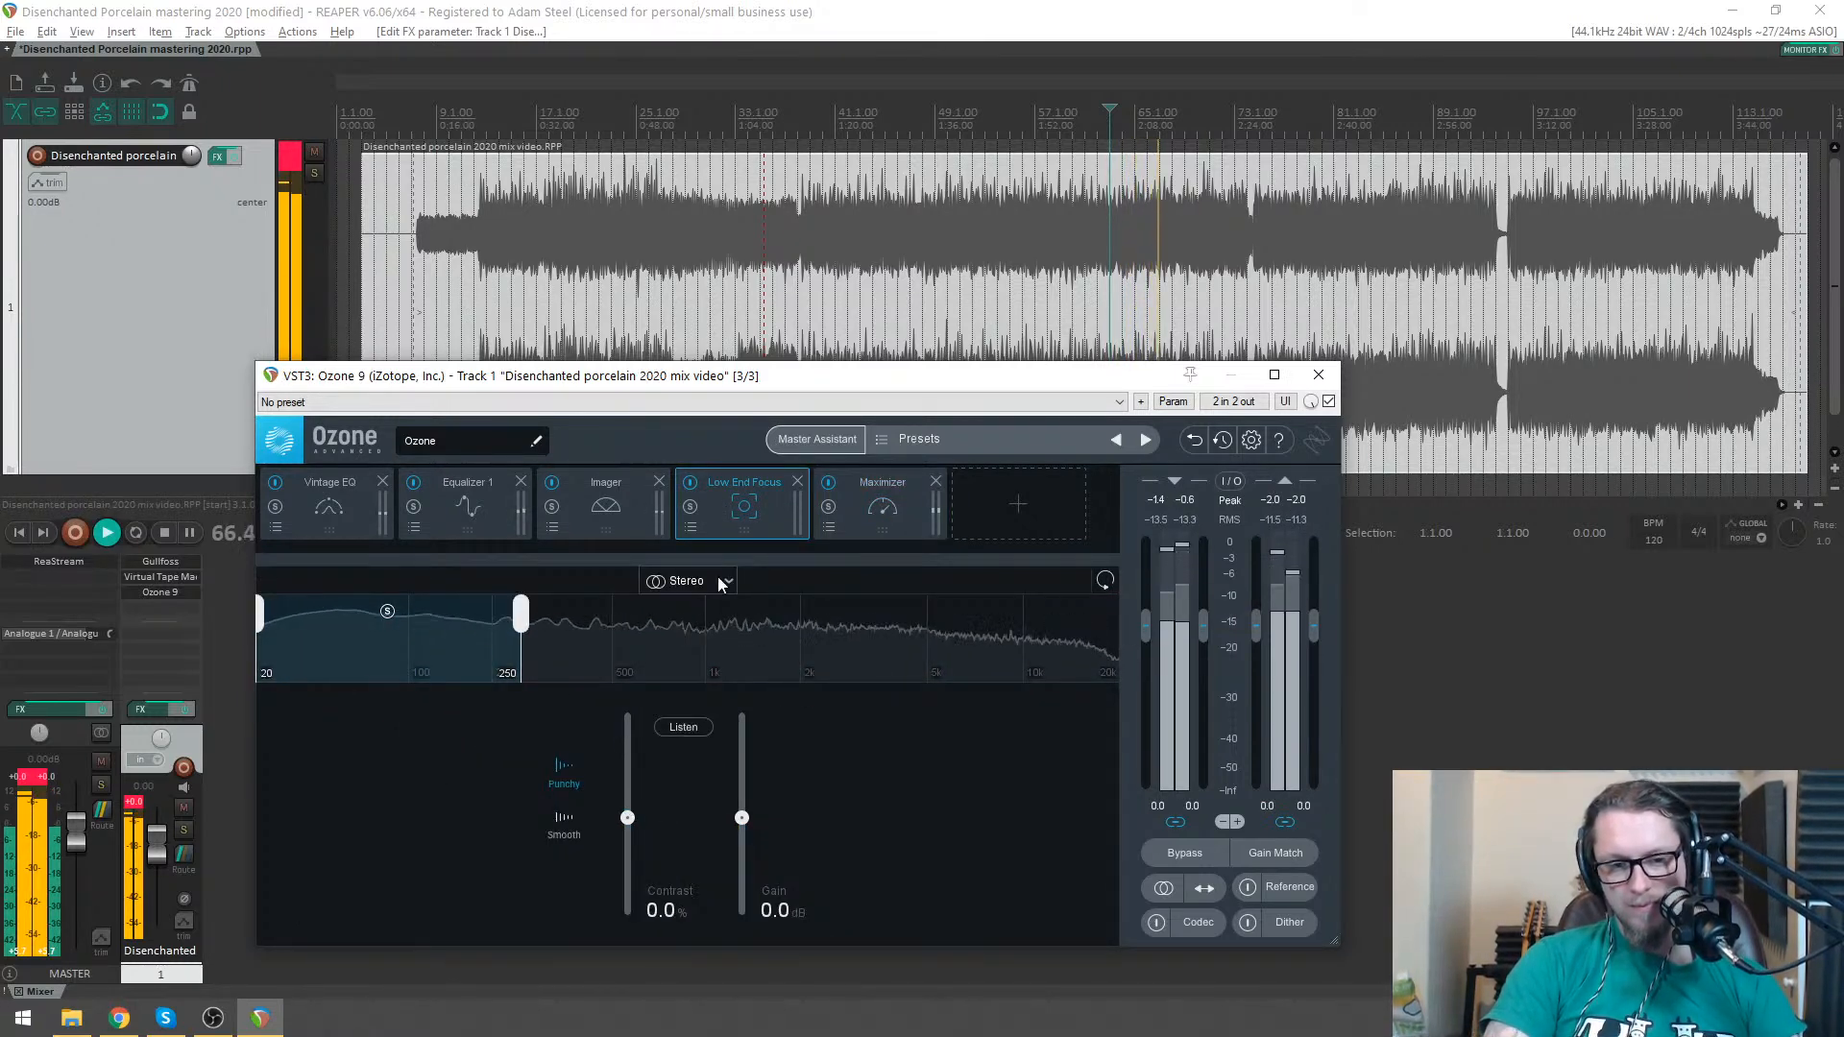
click(689, 484)
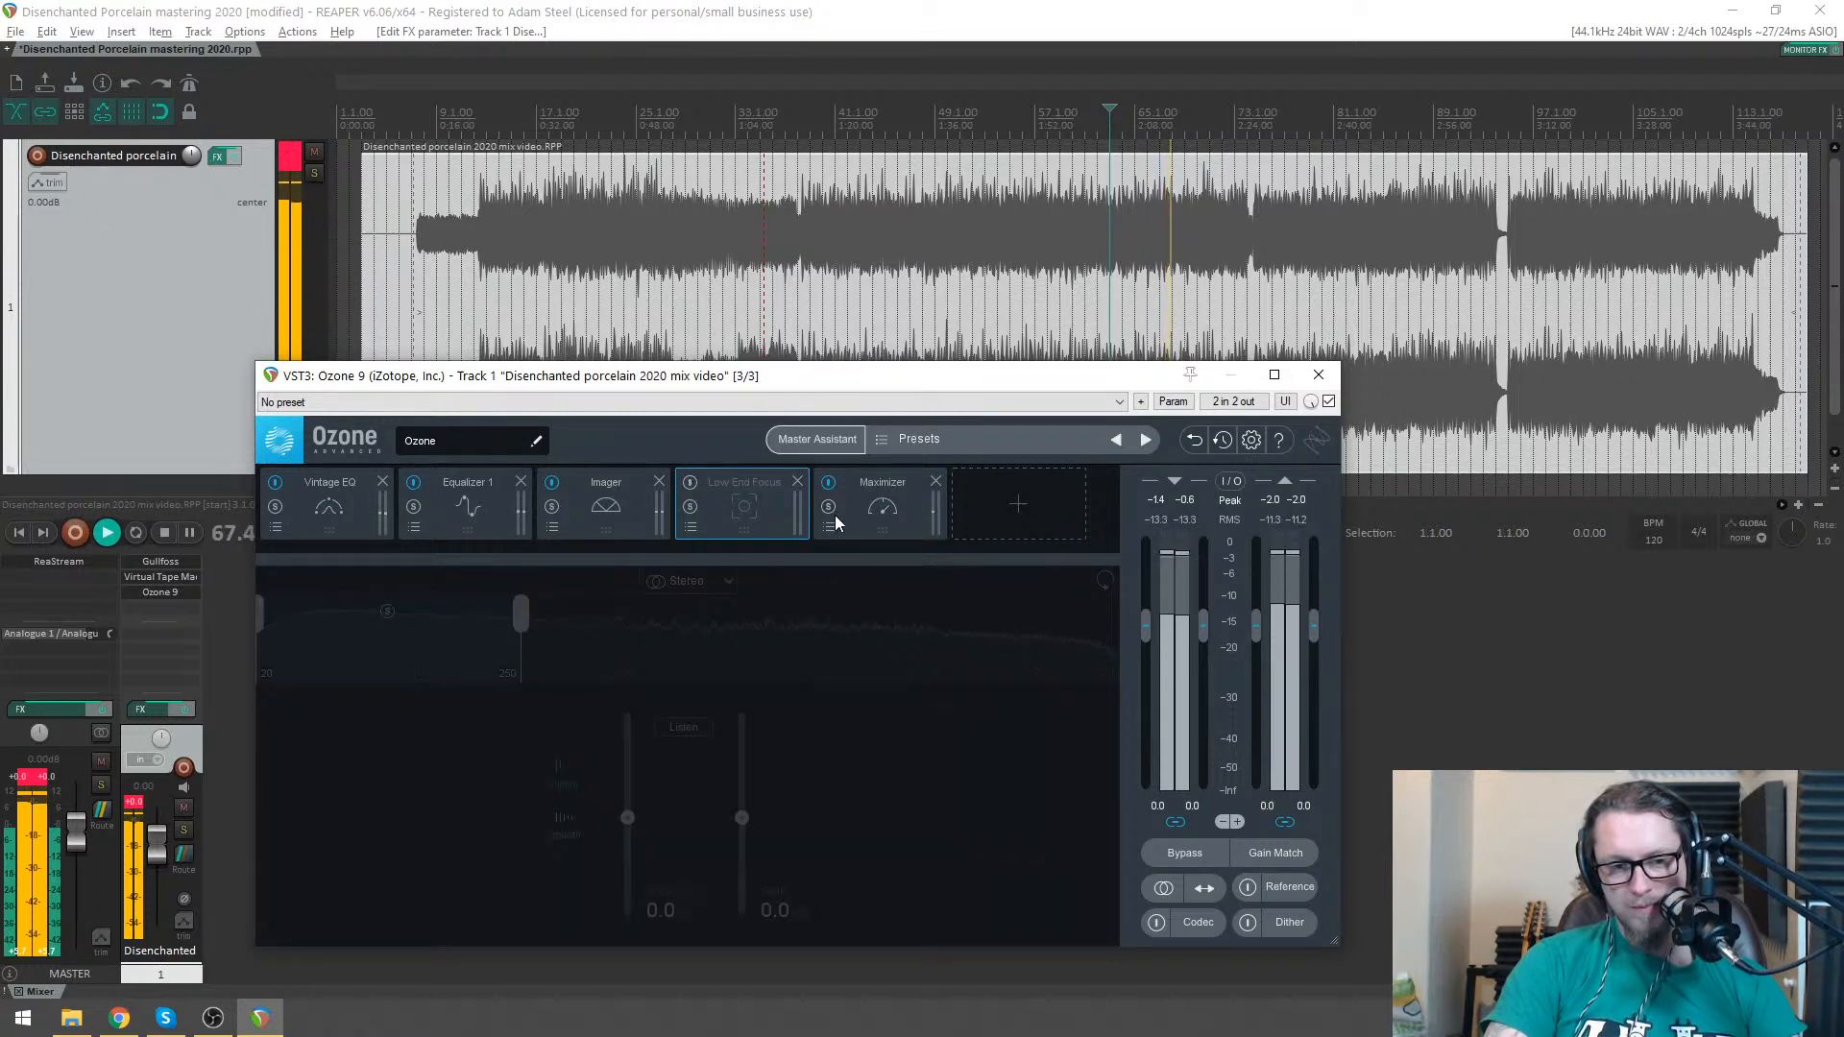
click(876, 514)
key(space)
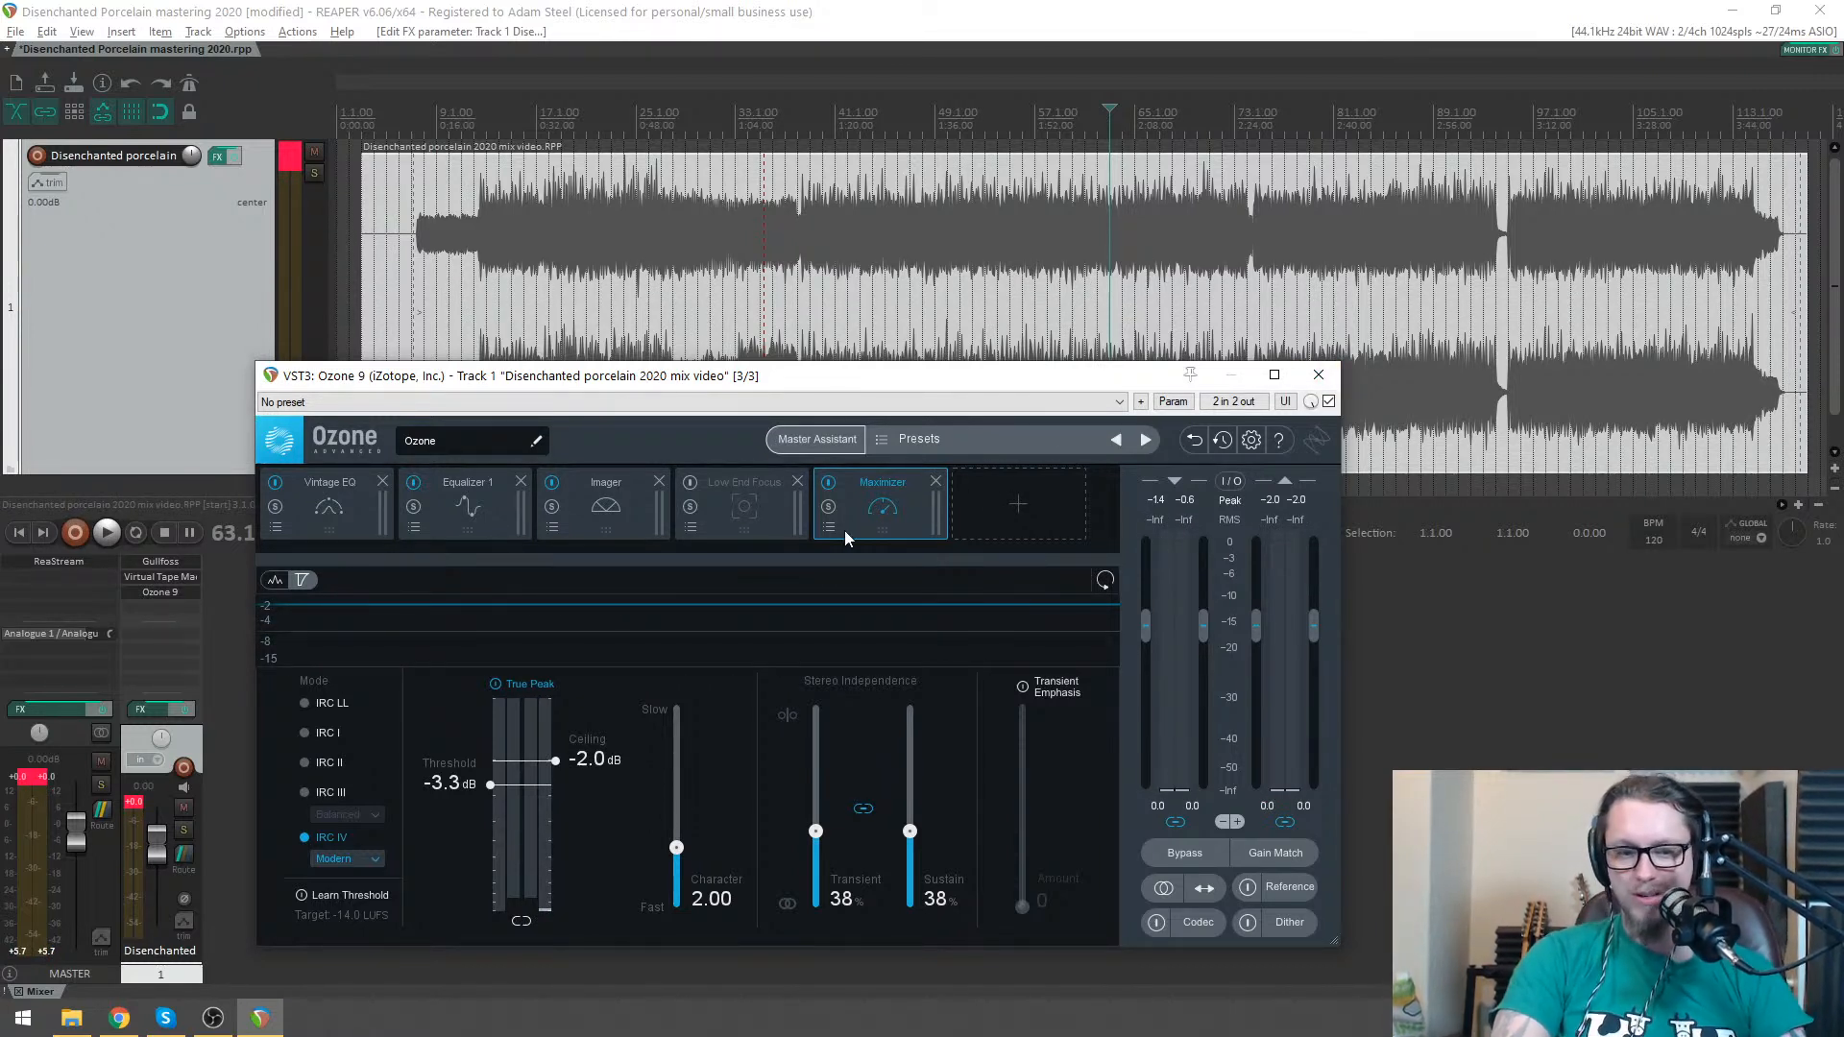
- Have the Maximizer learn its threshold for a -12 LUFS target while playing the mix from bar 51
click(302, 895)
click(353, 915)
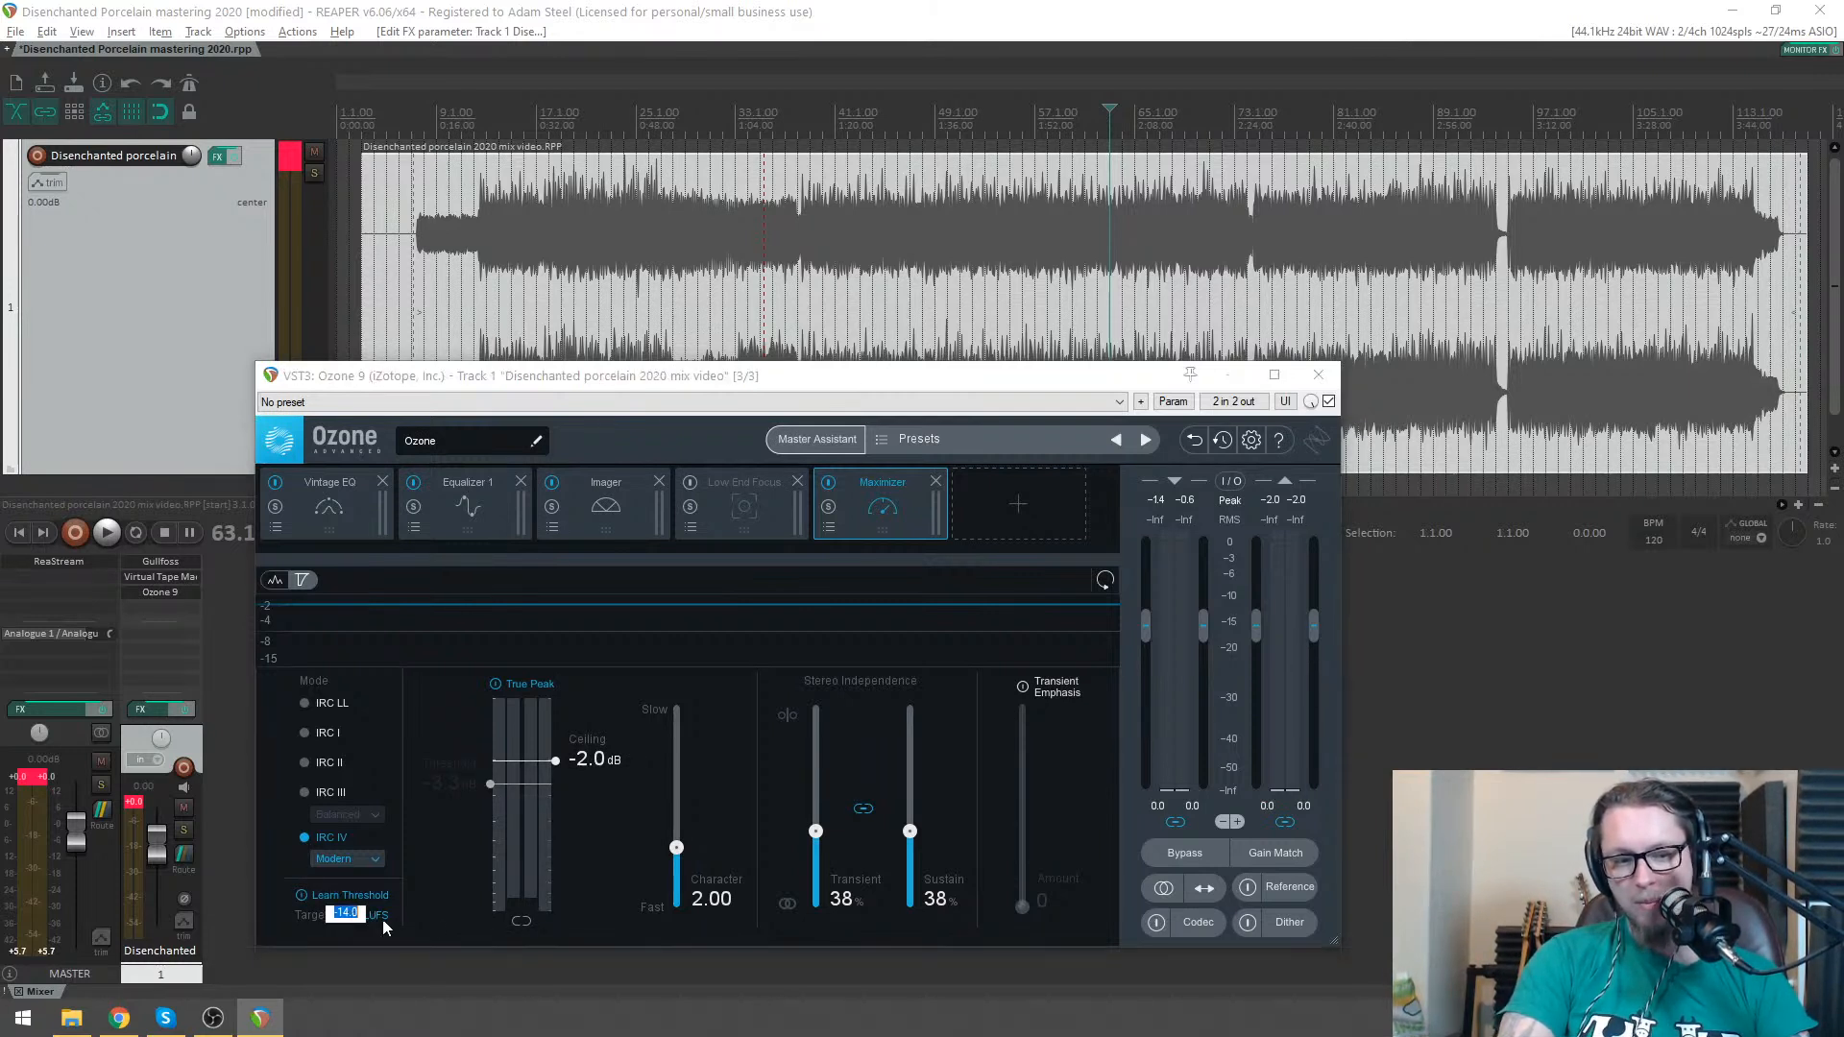
text(-12)
key(Return)
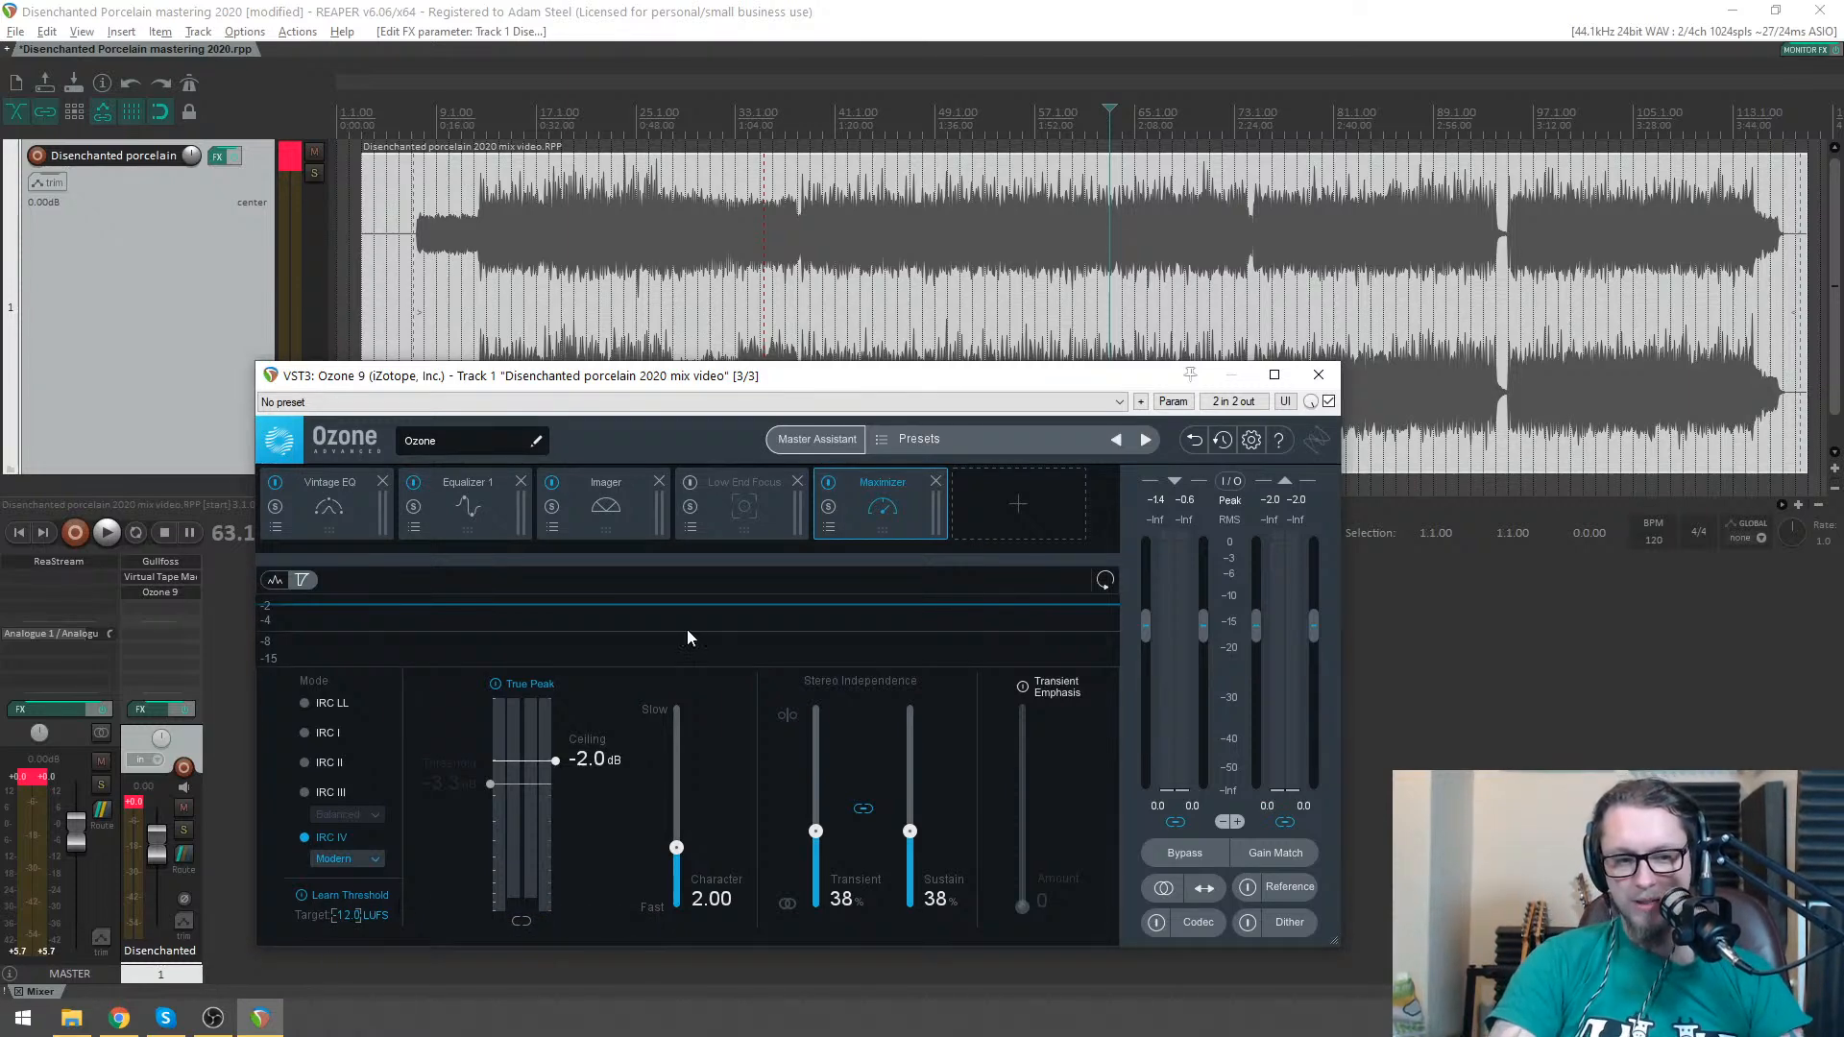
click(964, 147)
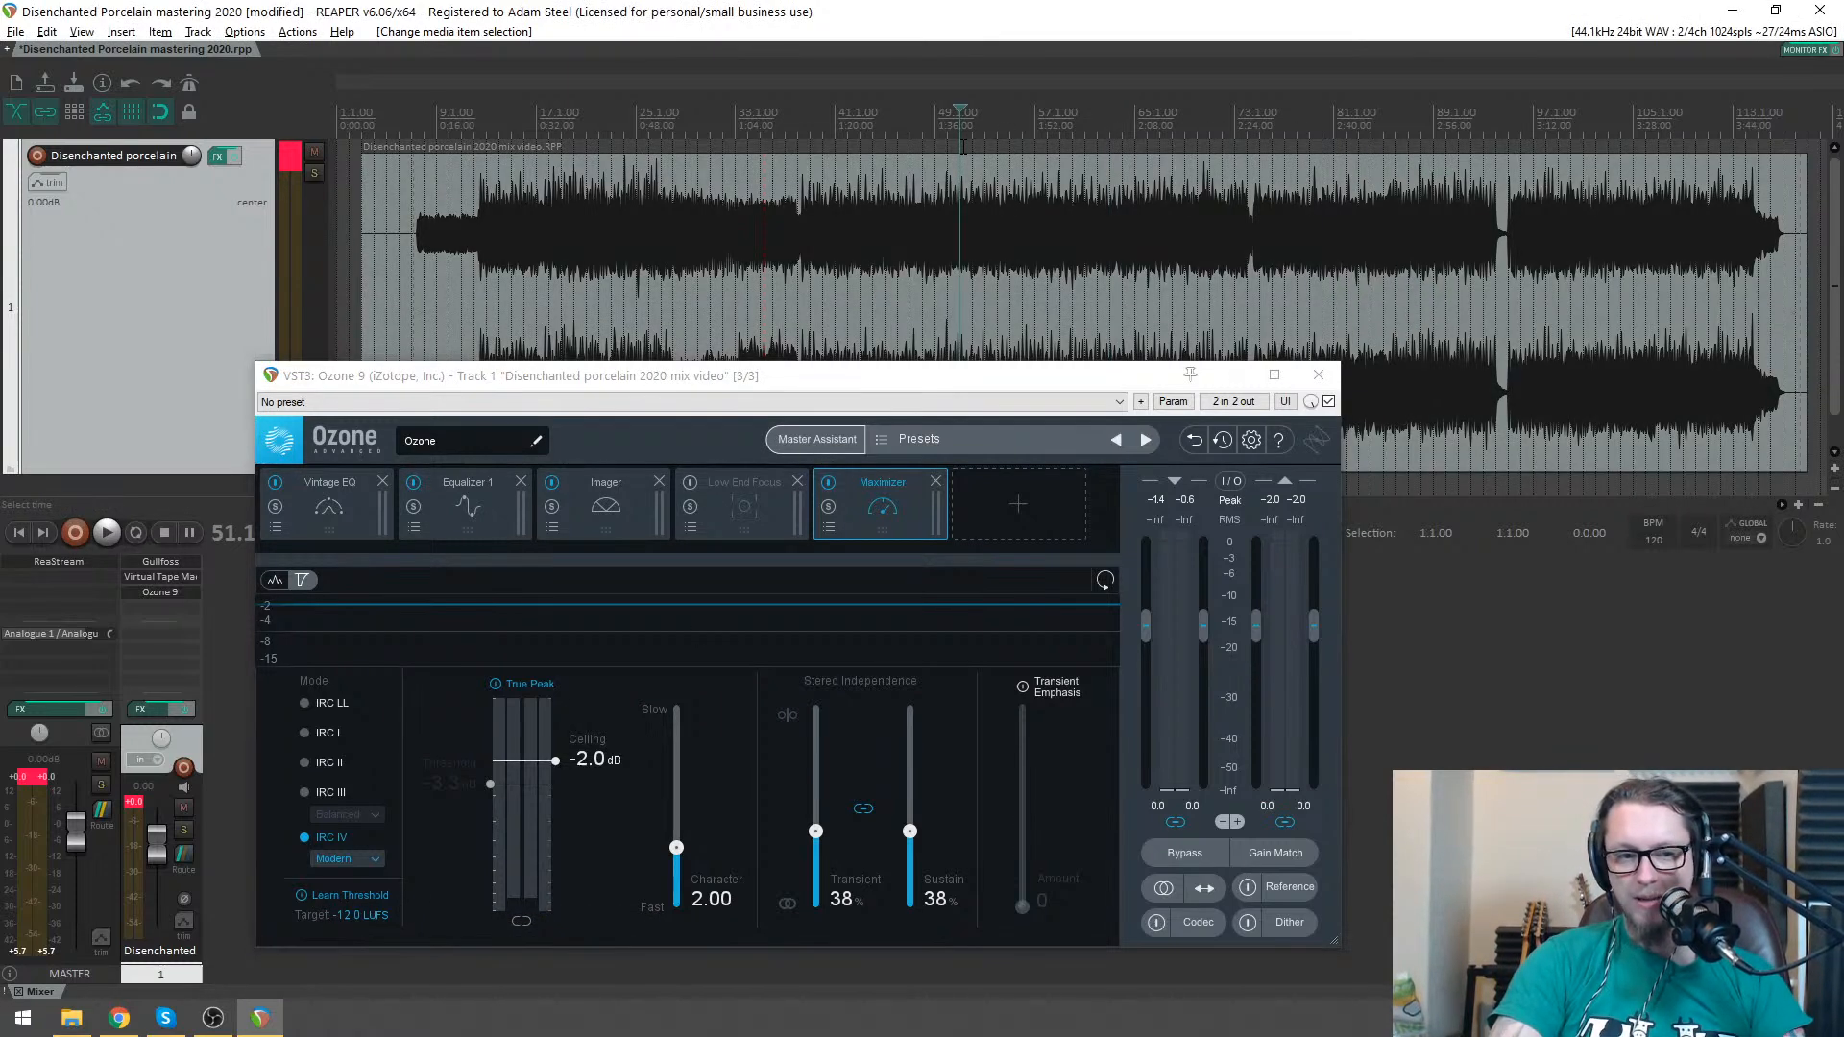
key(space)
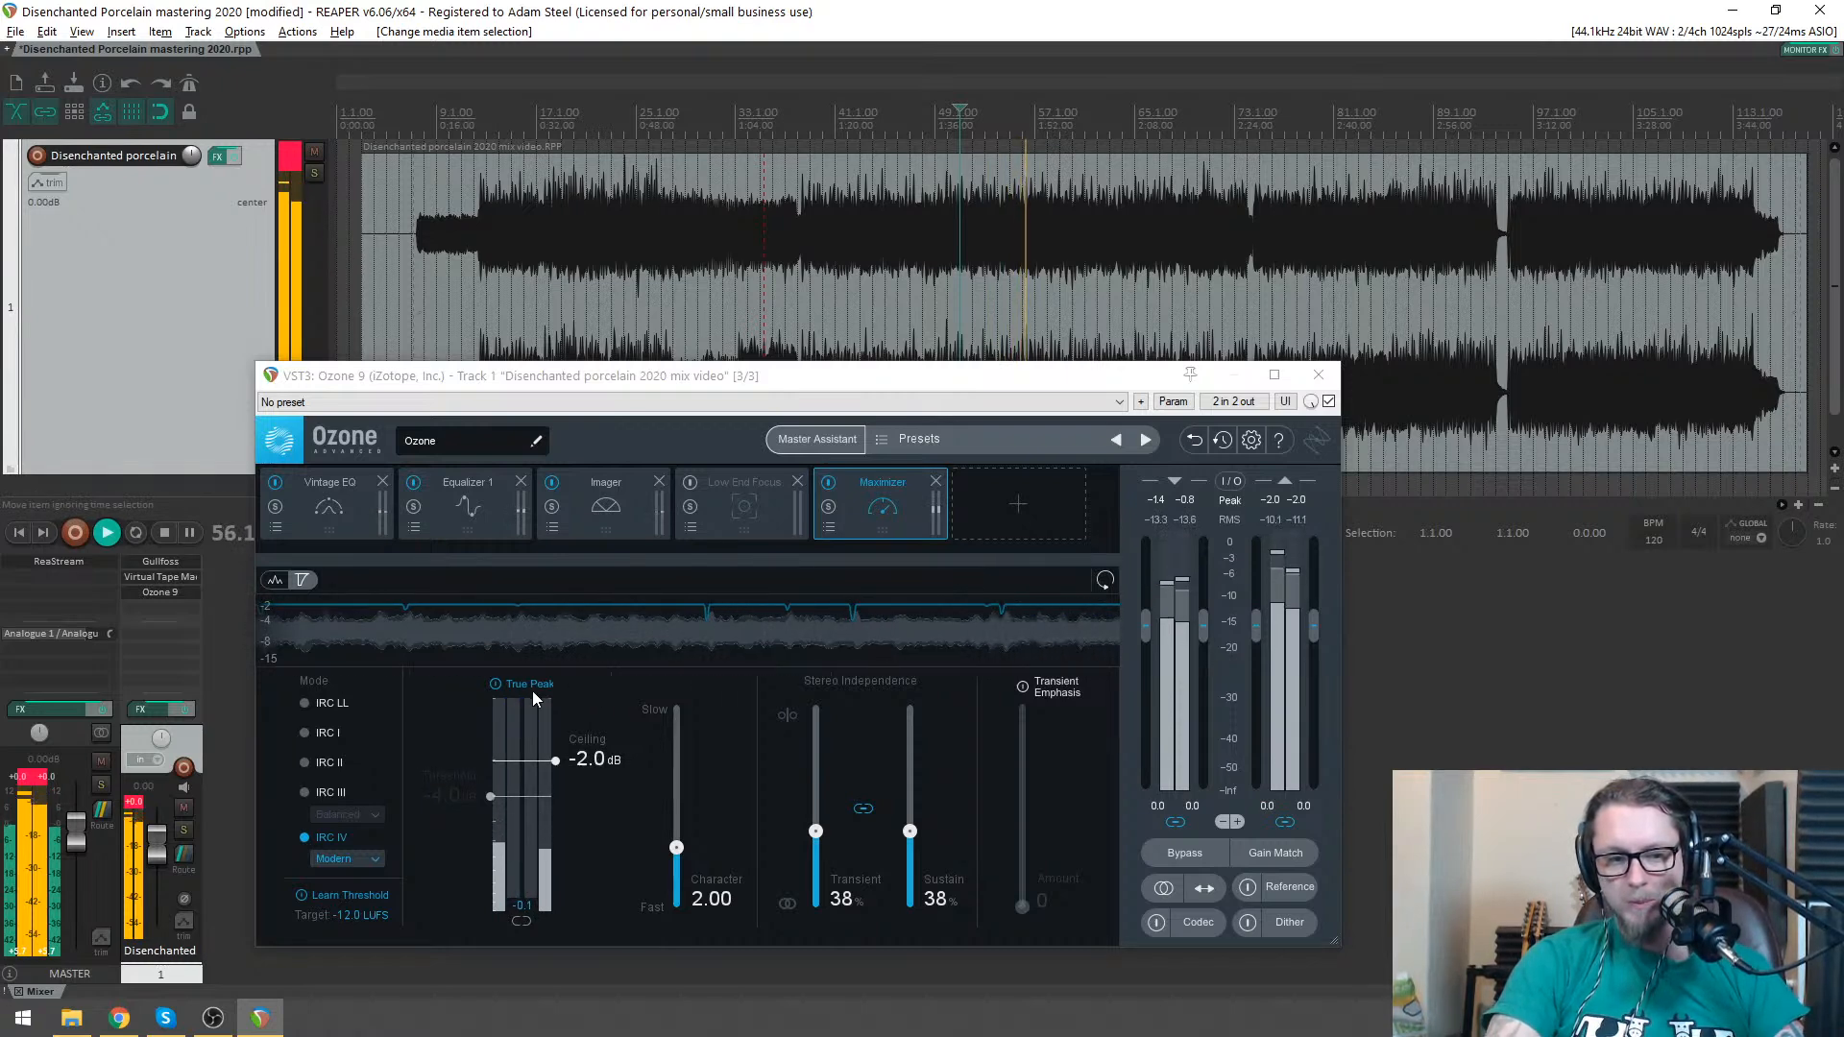
click(303, 896)
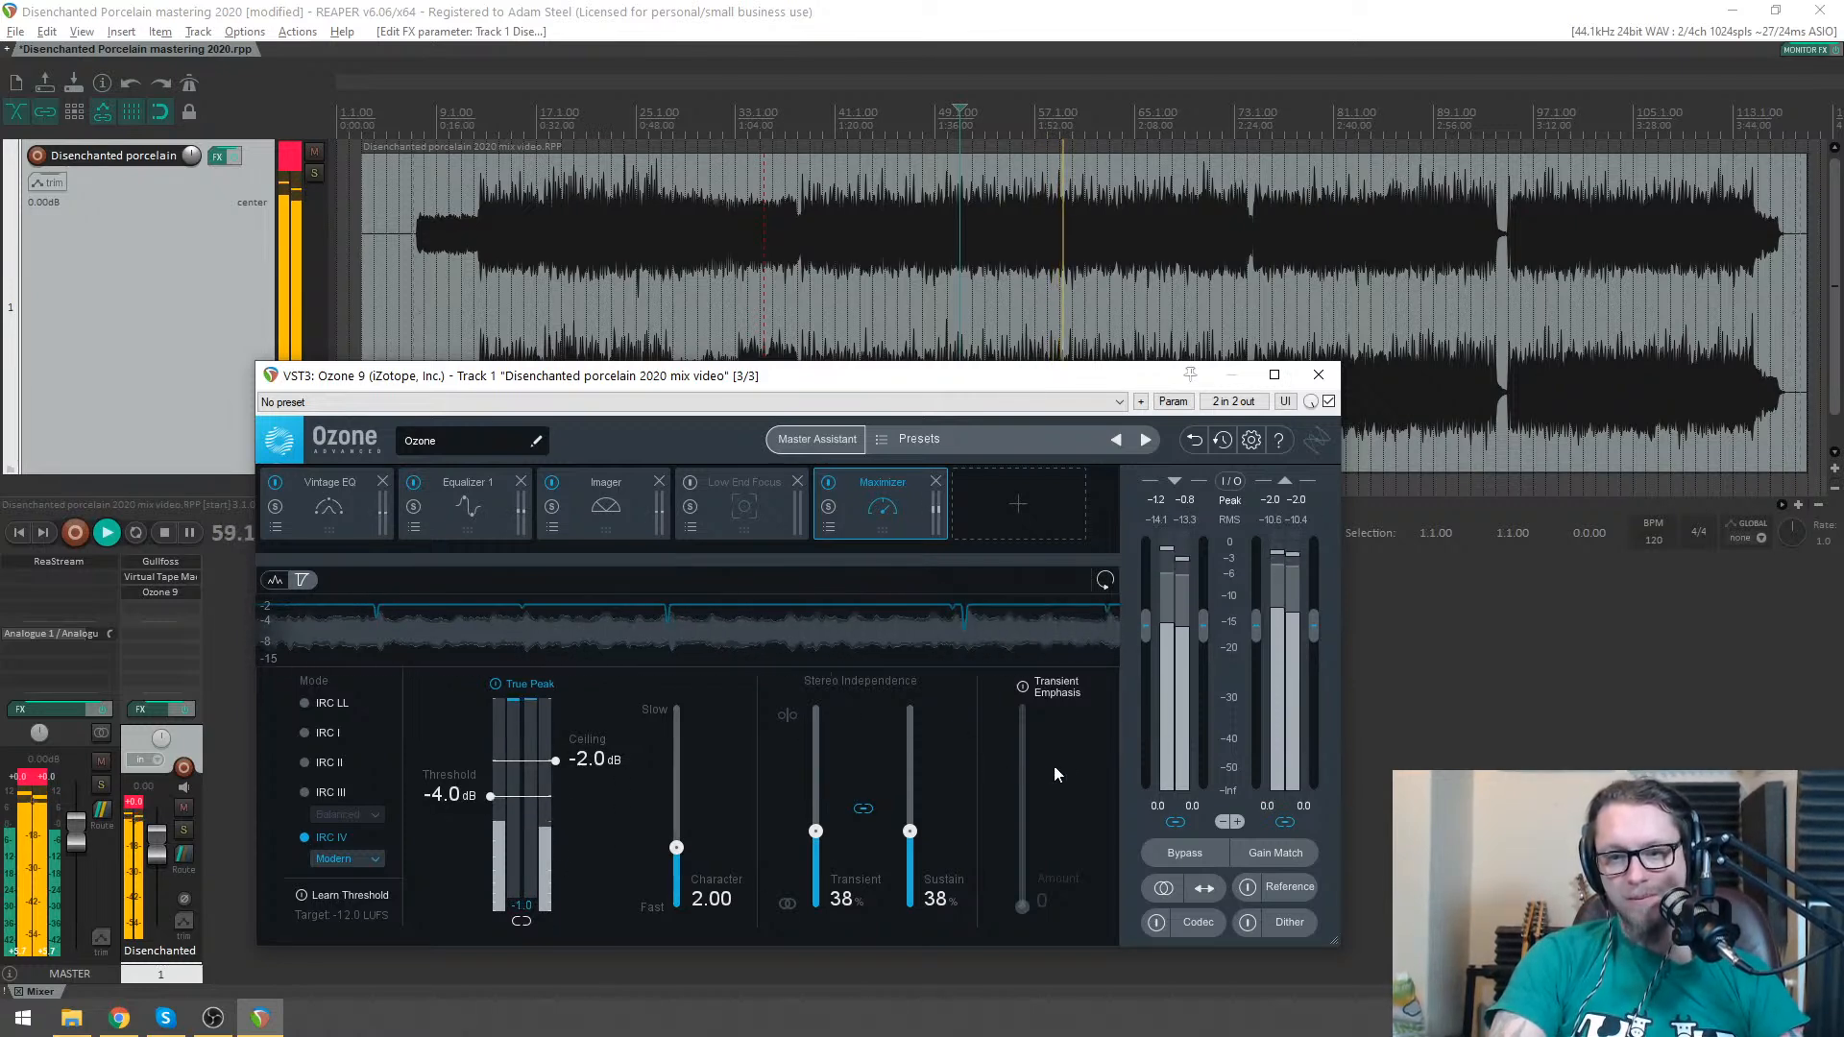
key(space)
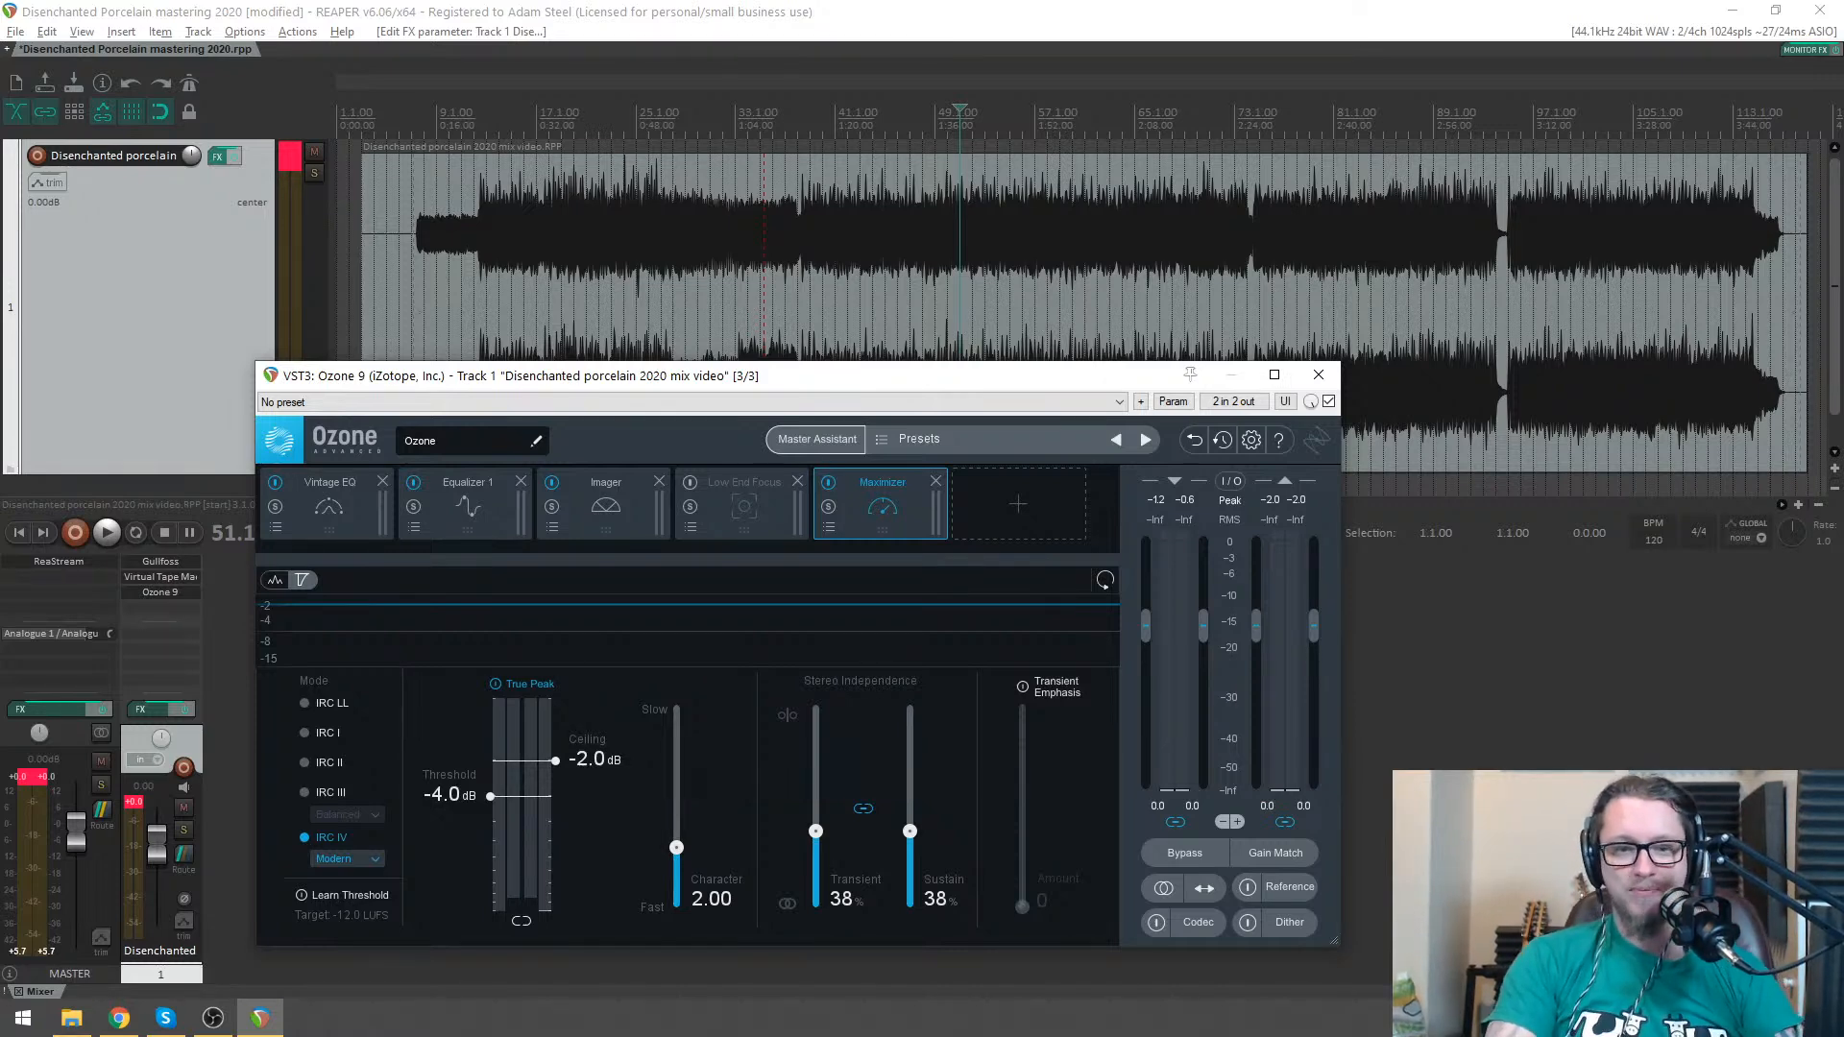
- Play the mix from bar 59 and compare the master with the Illusive Consensus reference
drag(1024, 376, 1122, 411)
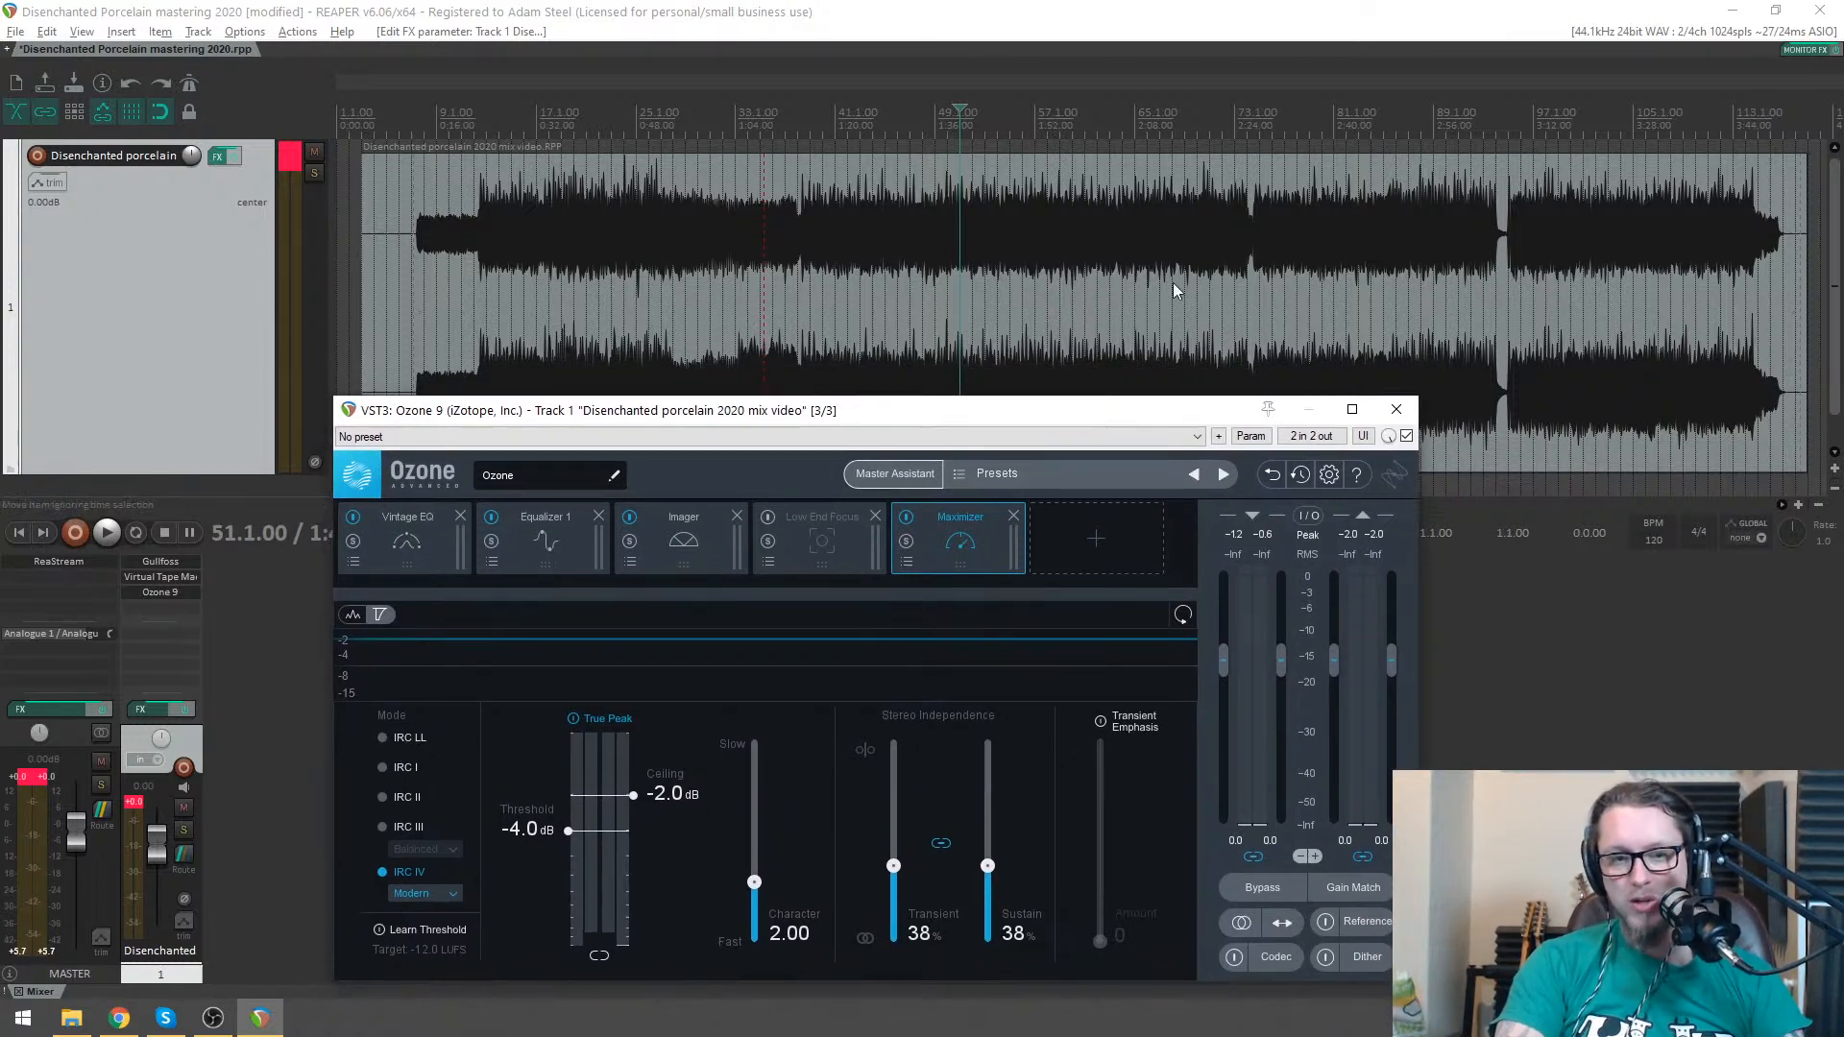
click(1060, 123)
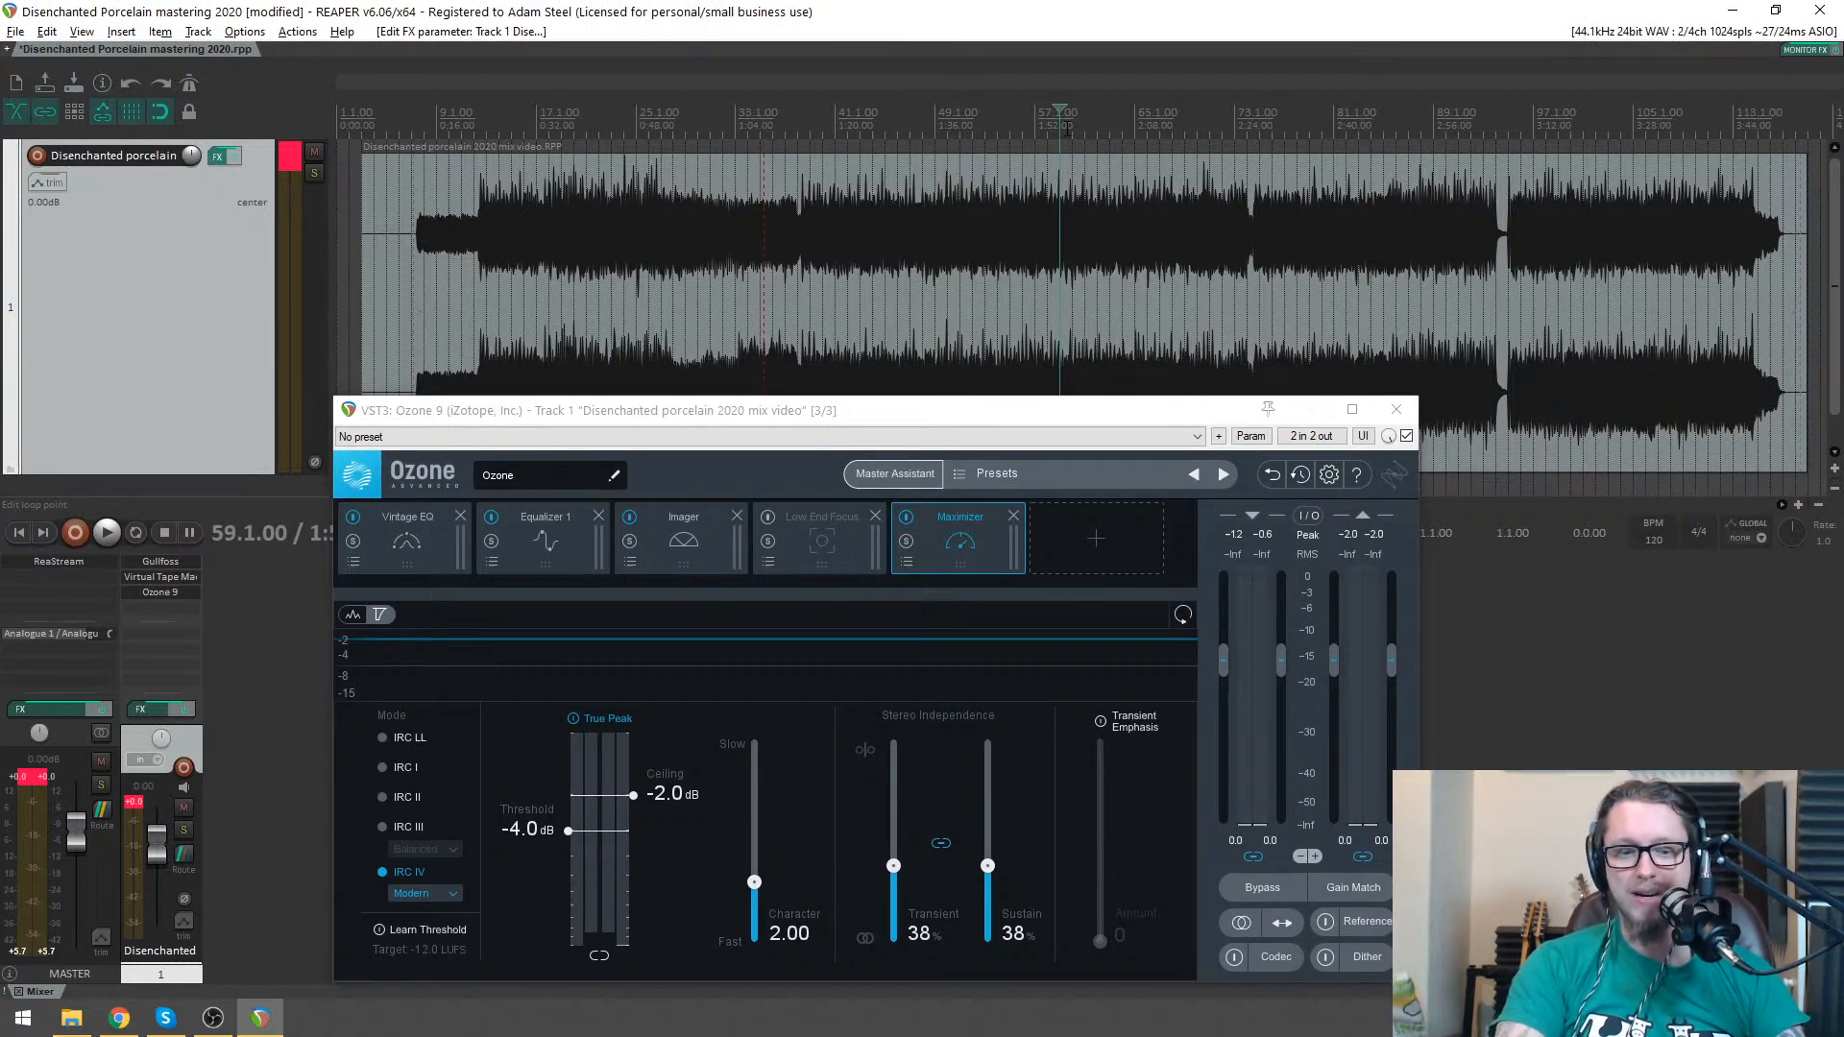
key(space)
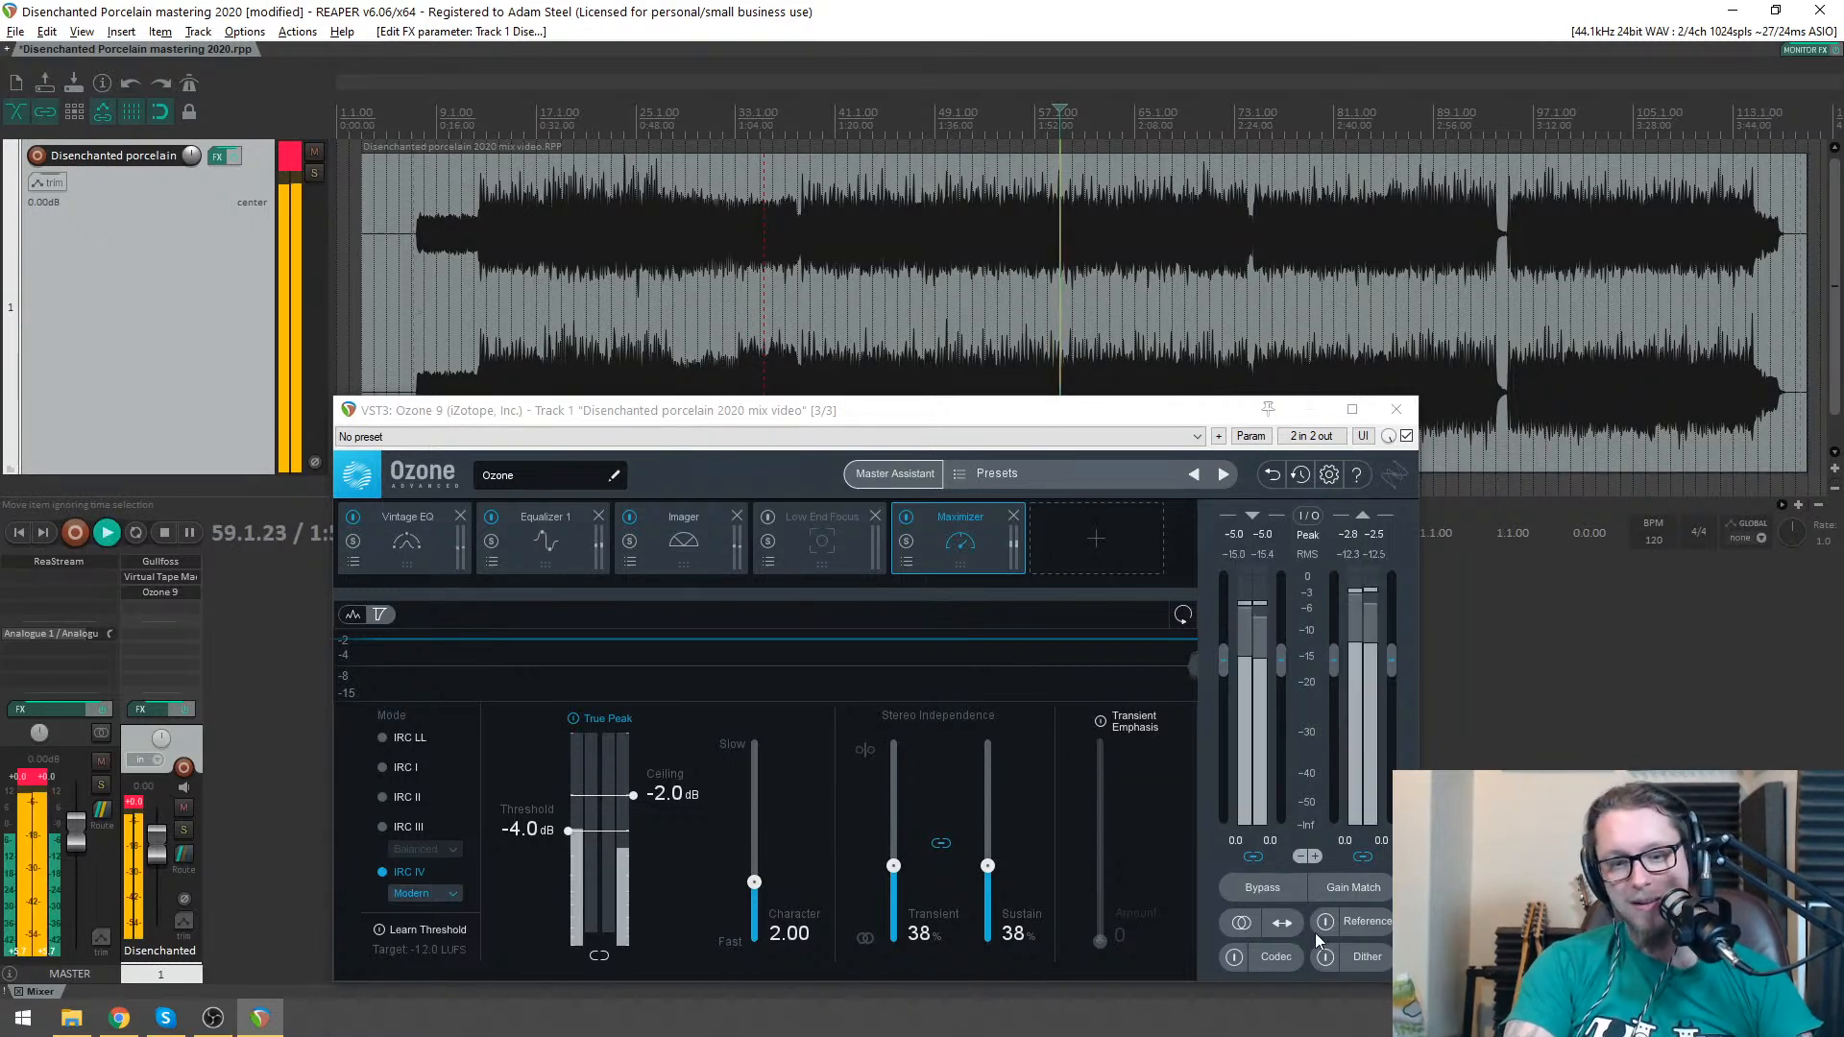
click(1351, 929)
click(1324, 926)
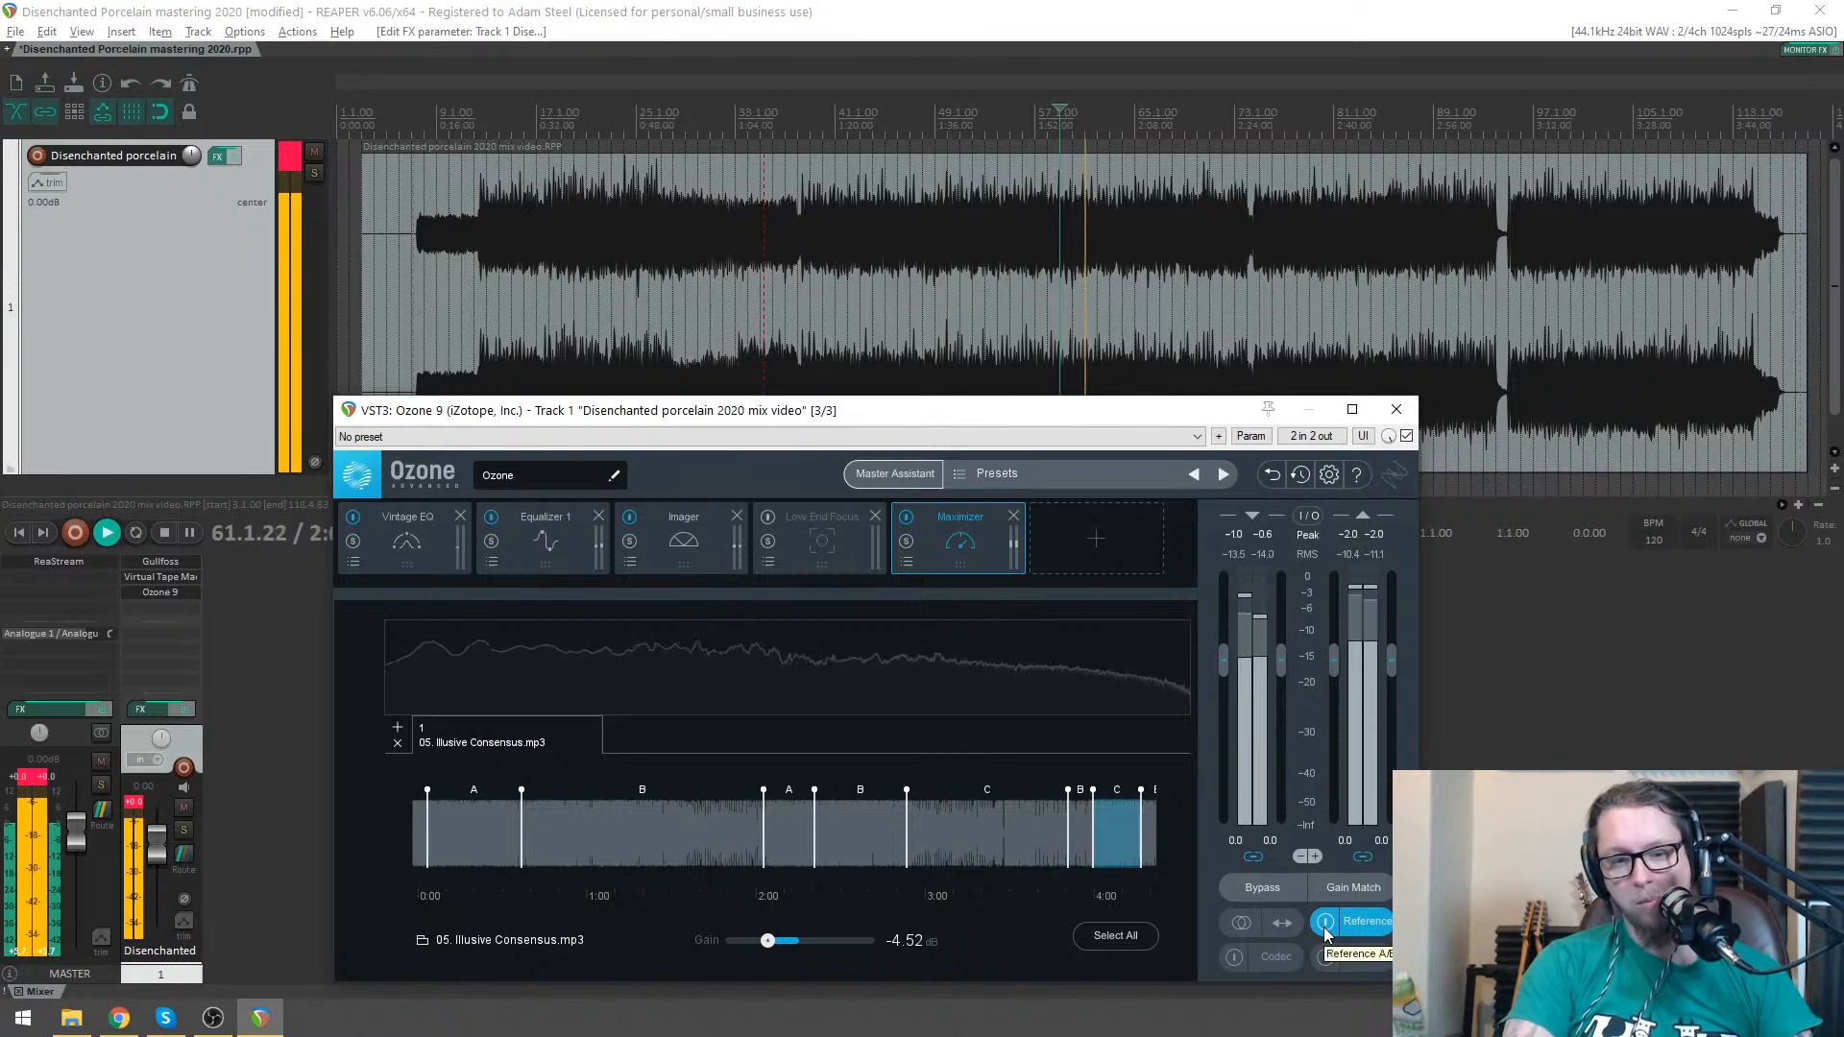
click(1325, 930)
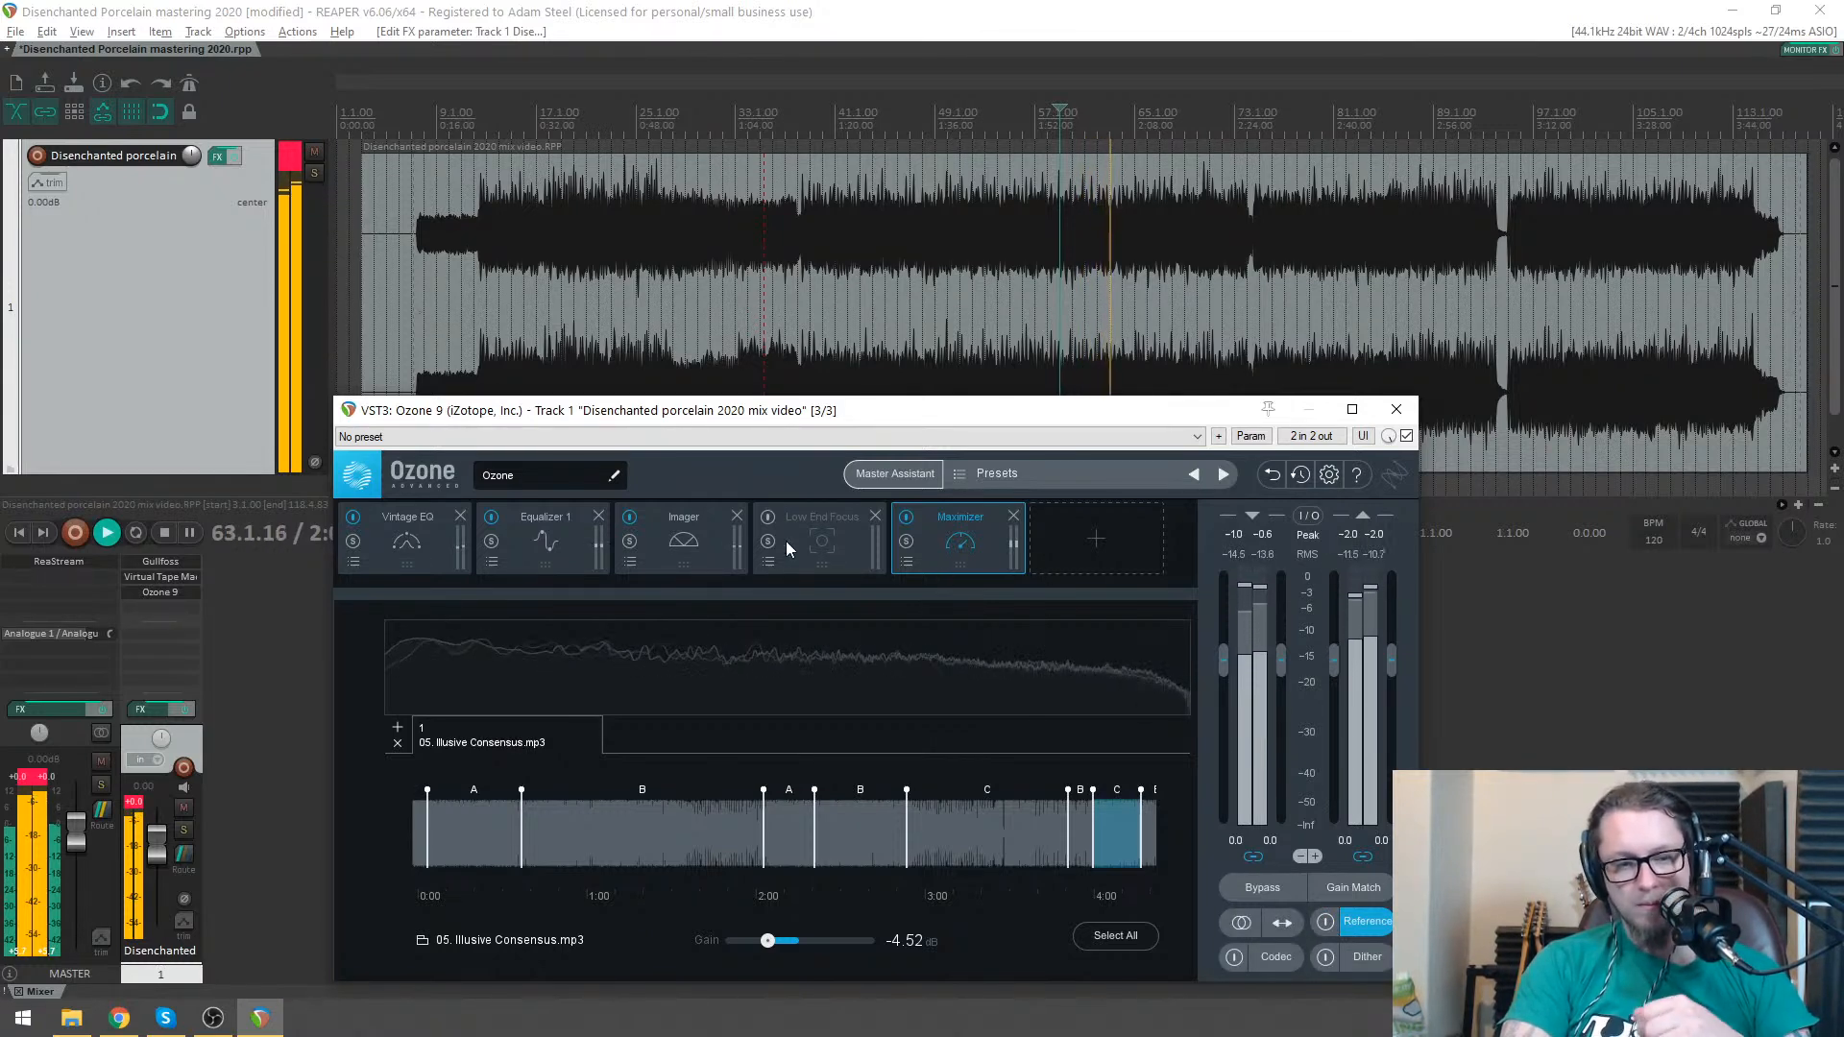
- Set the Vintage EQ's High Boost to 2.2 dB at 12 kHz
click(703, 555)
click(561, 552)
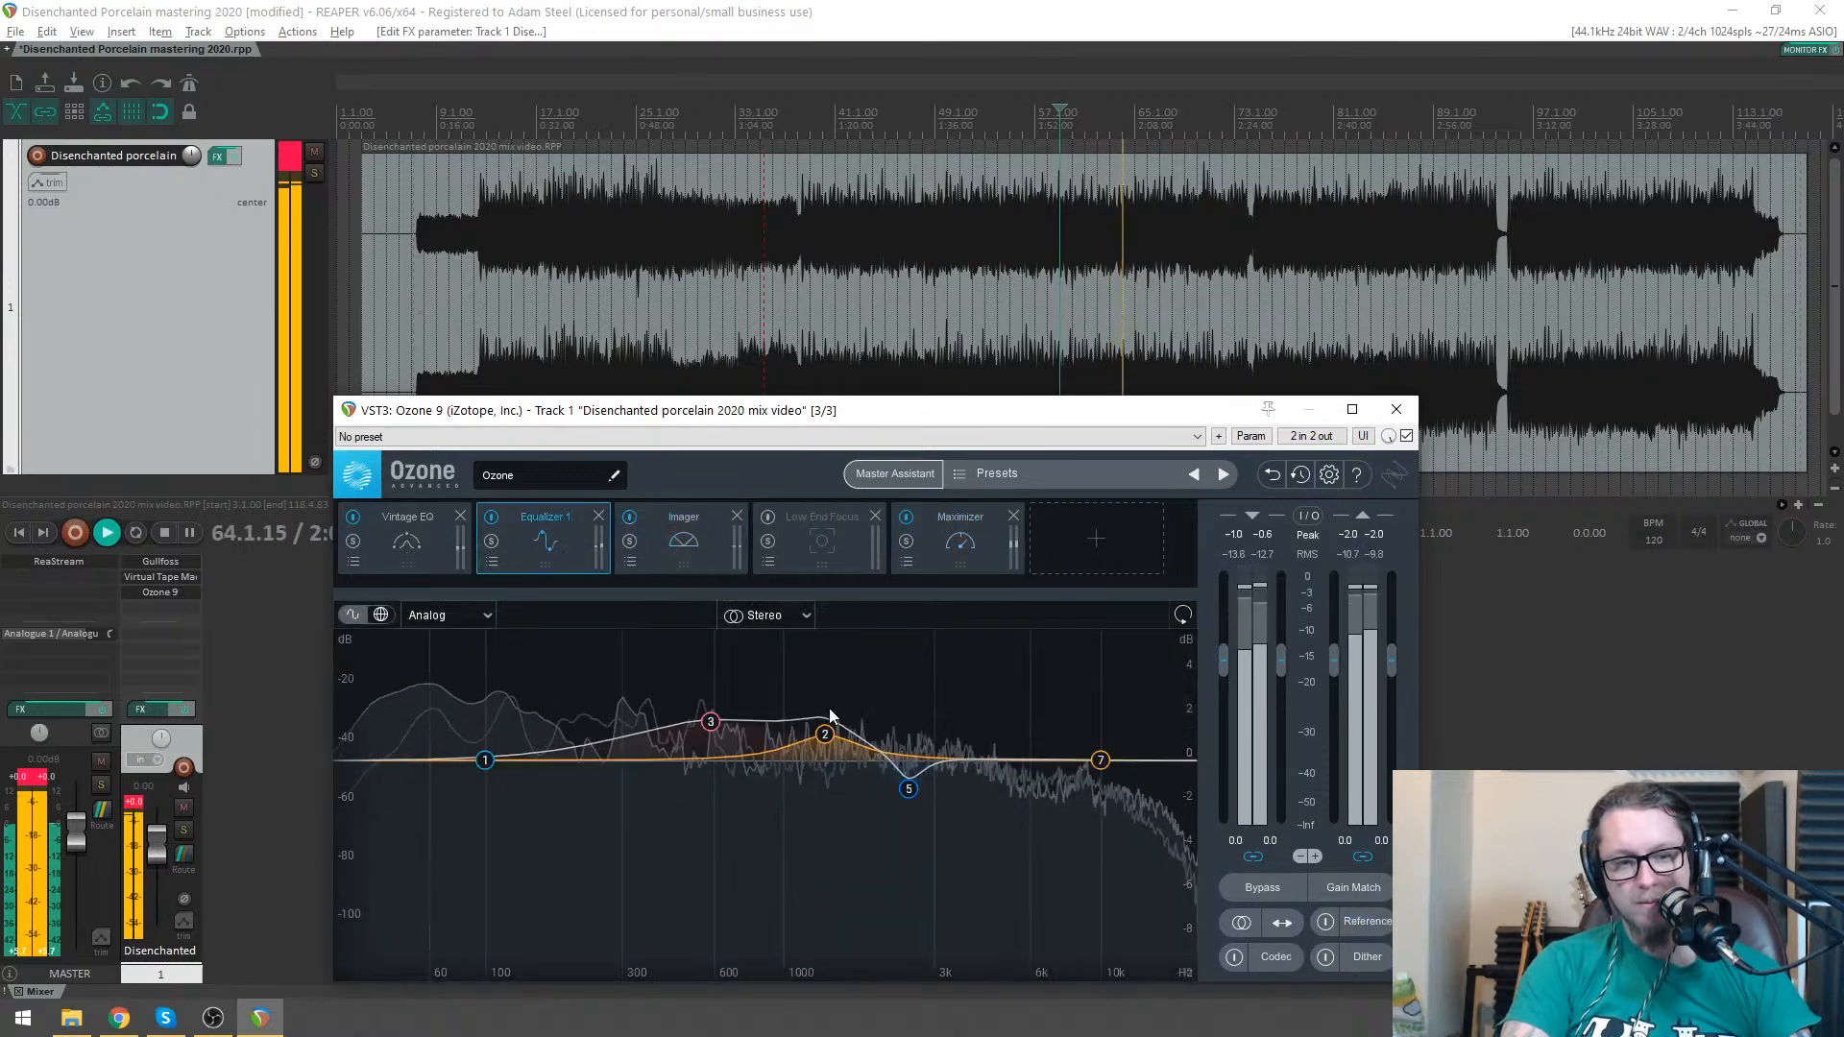
click(369, 554)
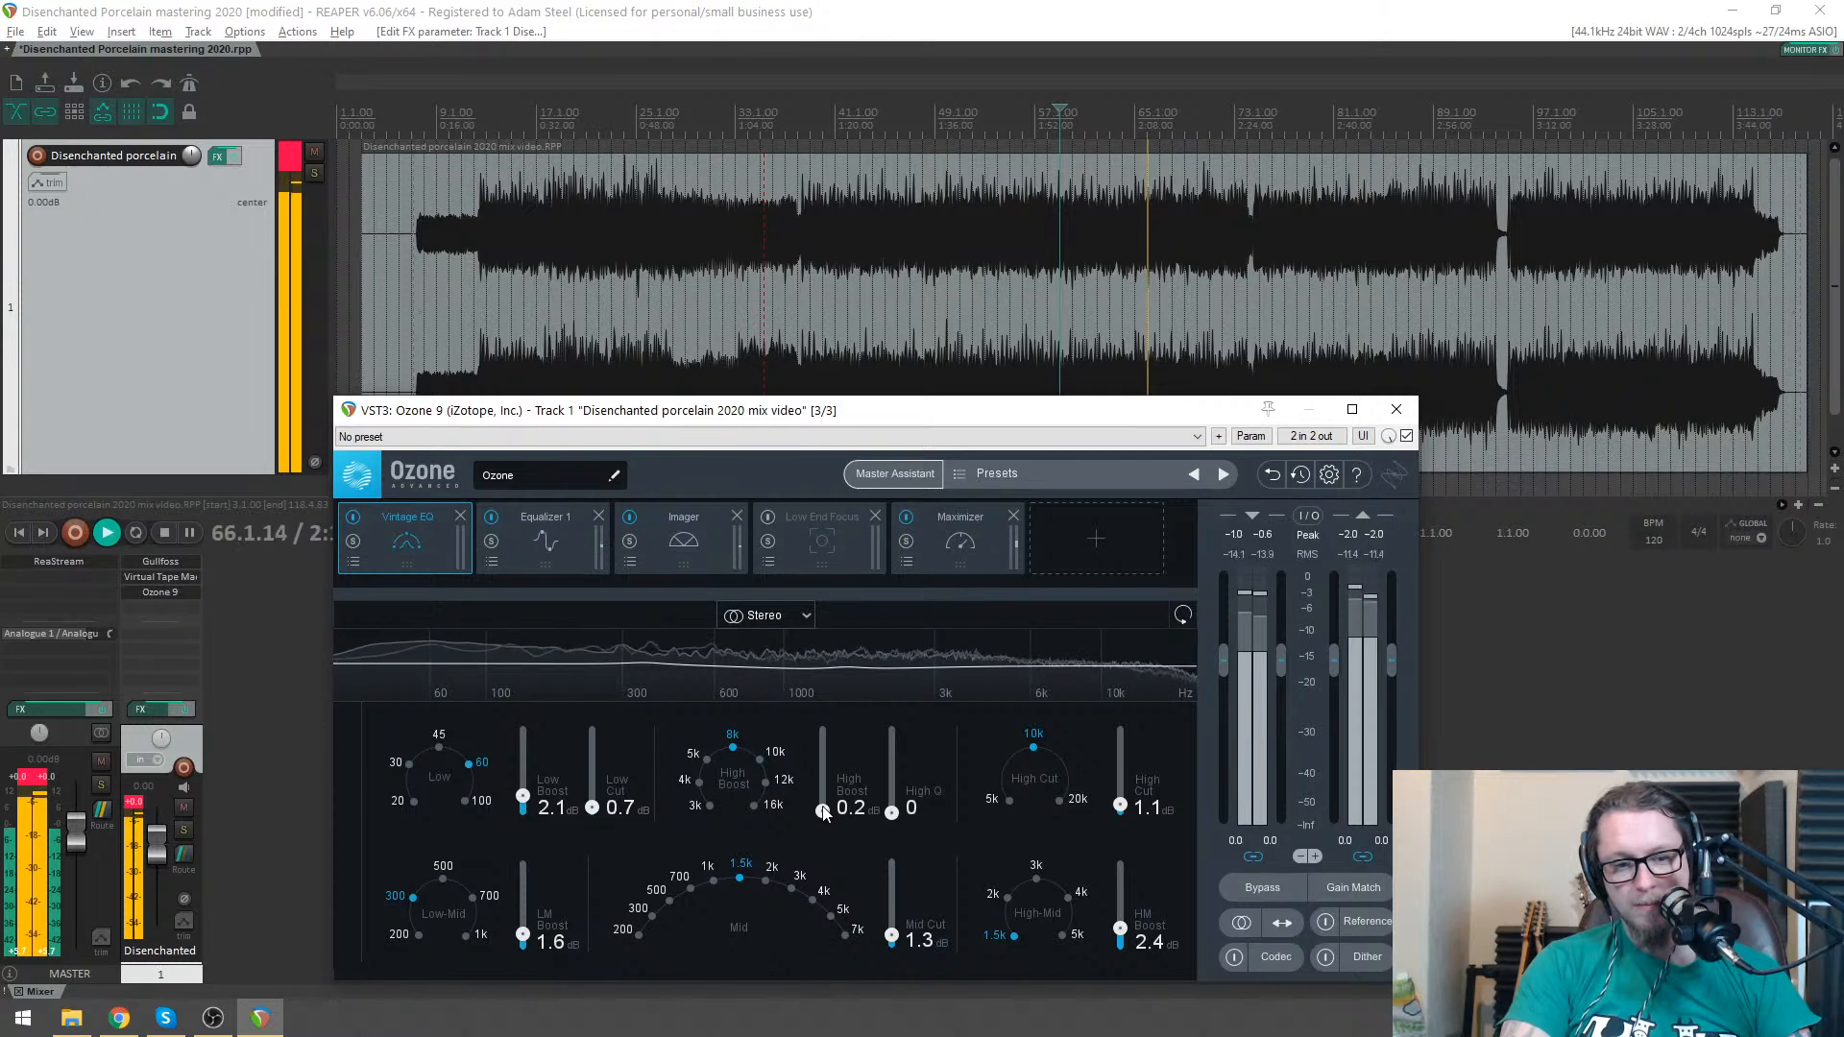
mouse_move(823, 813)
mouse_down()
mouse_move(824, 741)
mouse_move(822, 795)
mouse_up()
click(772, 755)
click(770, 781)
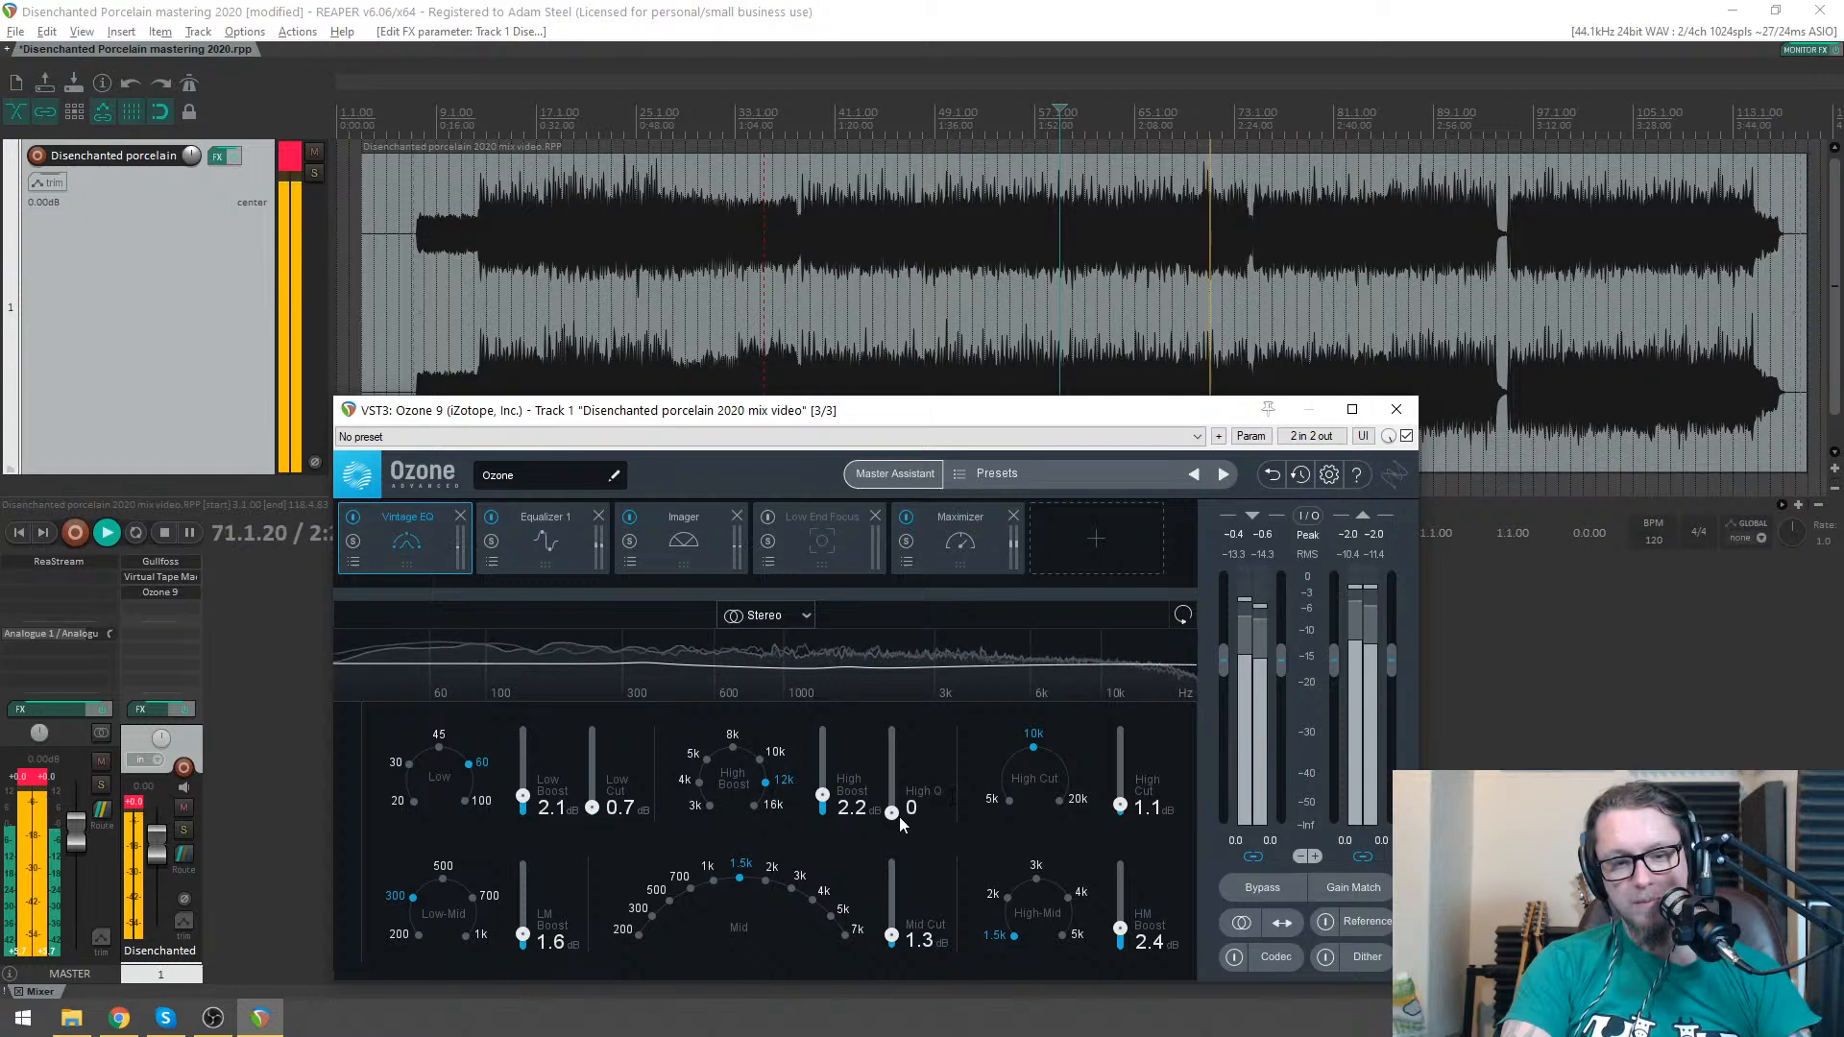
- Reduce the Vintage EQ's High Cut to 0.7 dB and compare the master with the reference
mouse_move(892, 813)
mouse_down()
mouse_move(878, 707)
mouse_move(893, 849)
mouse_up()
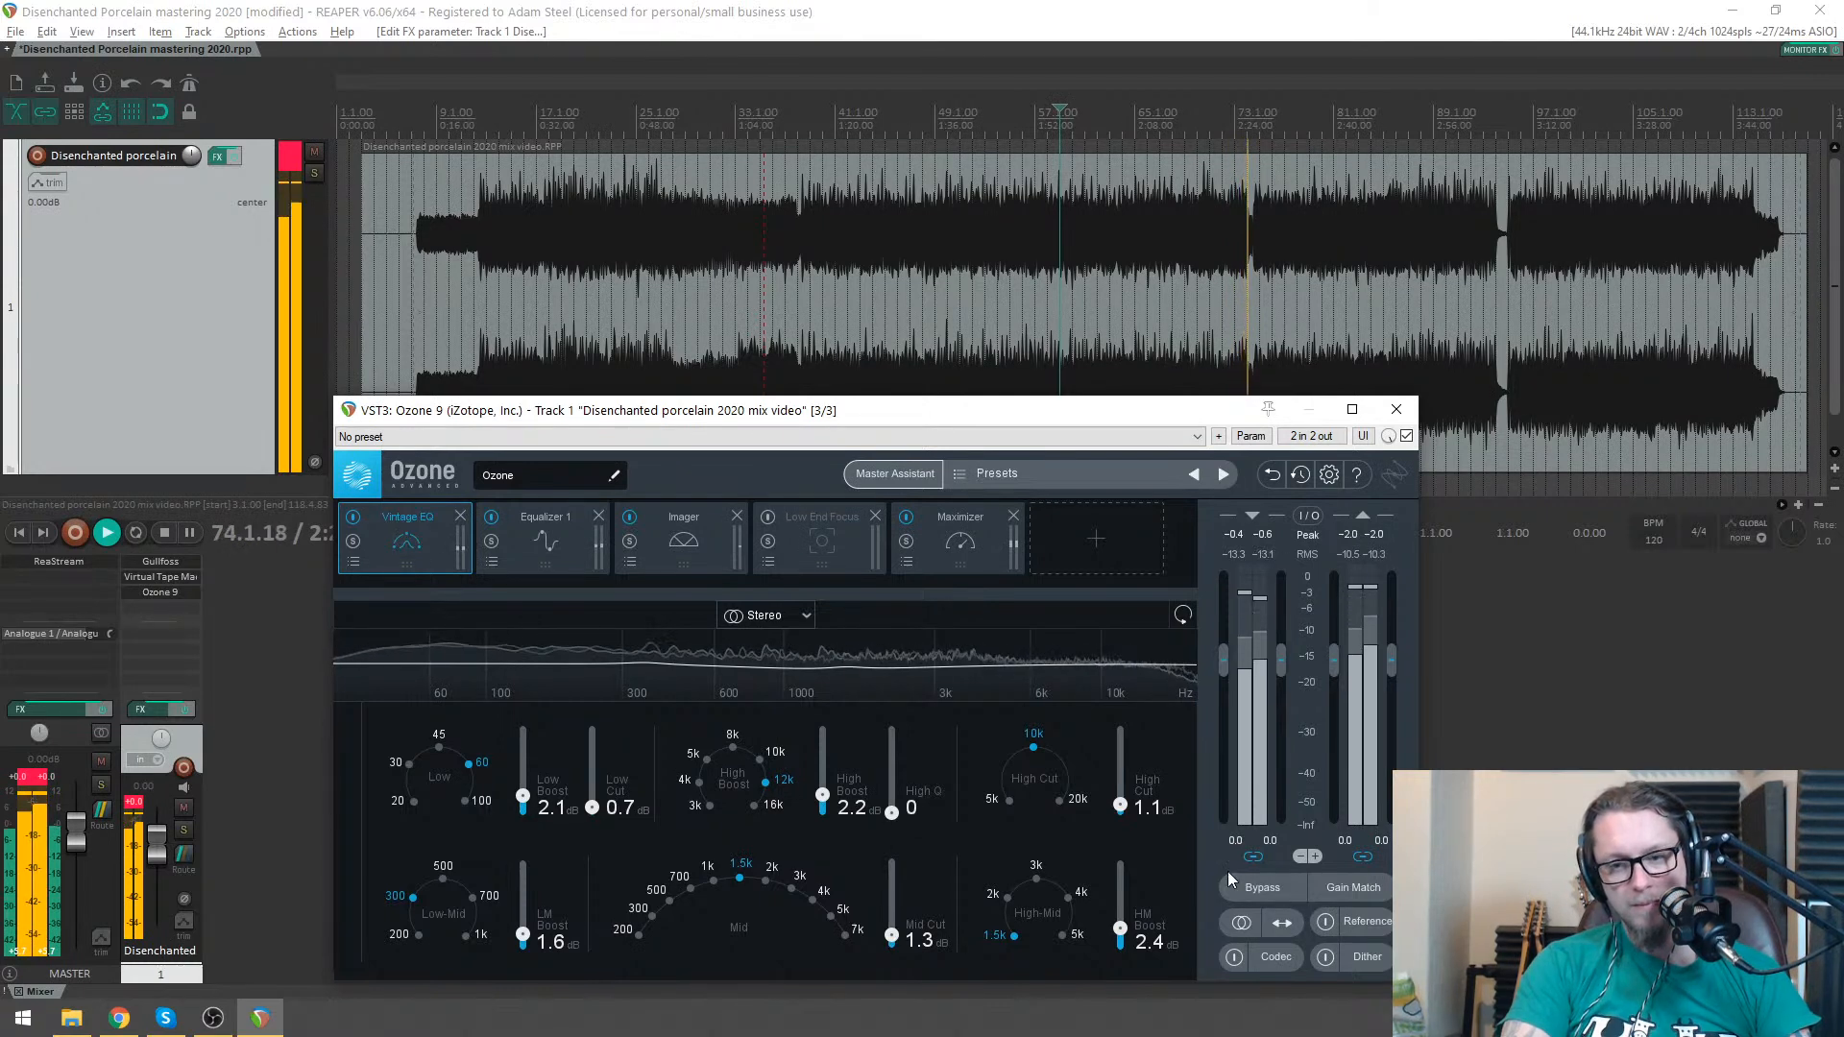
drag(1122, 807, 1122, 810)
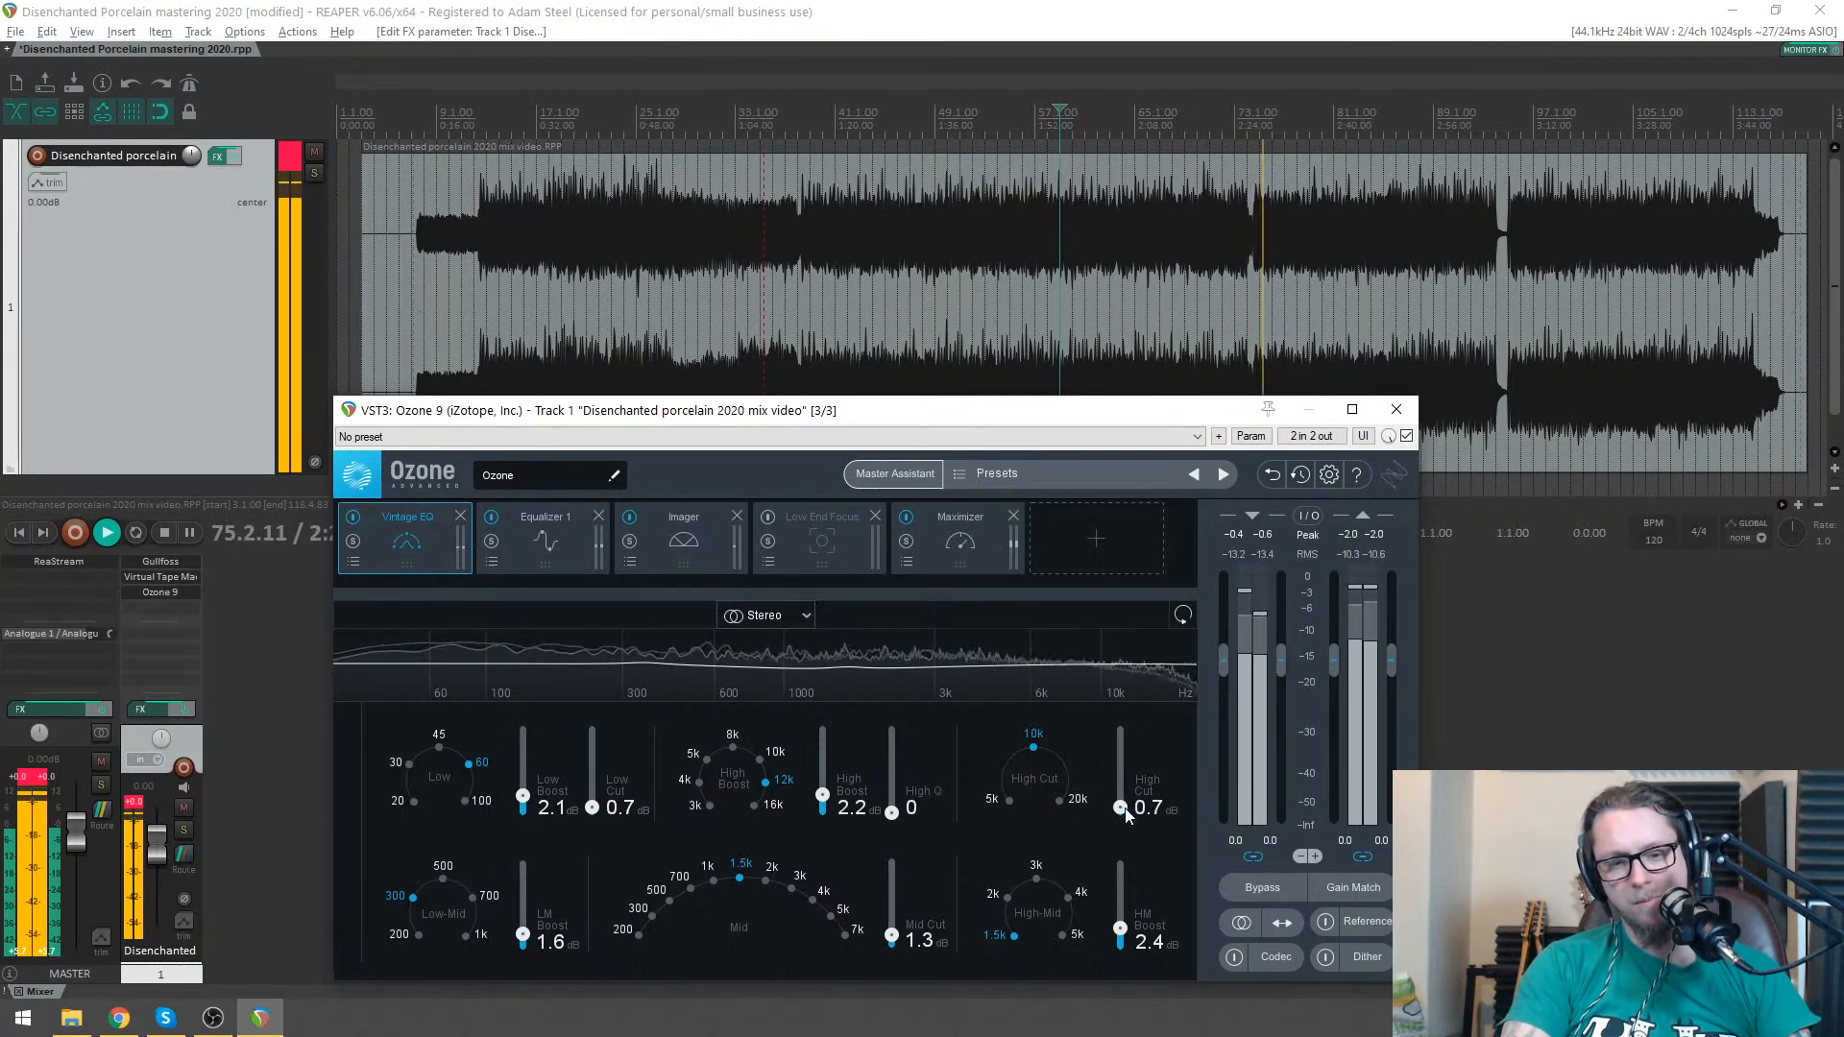
click(1331, 920)
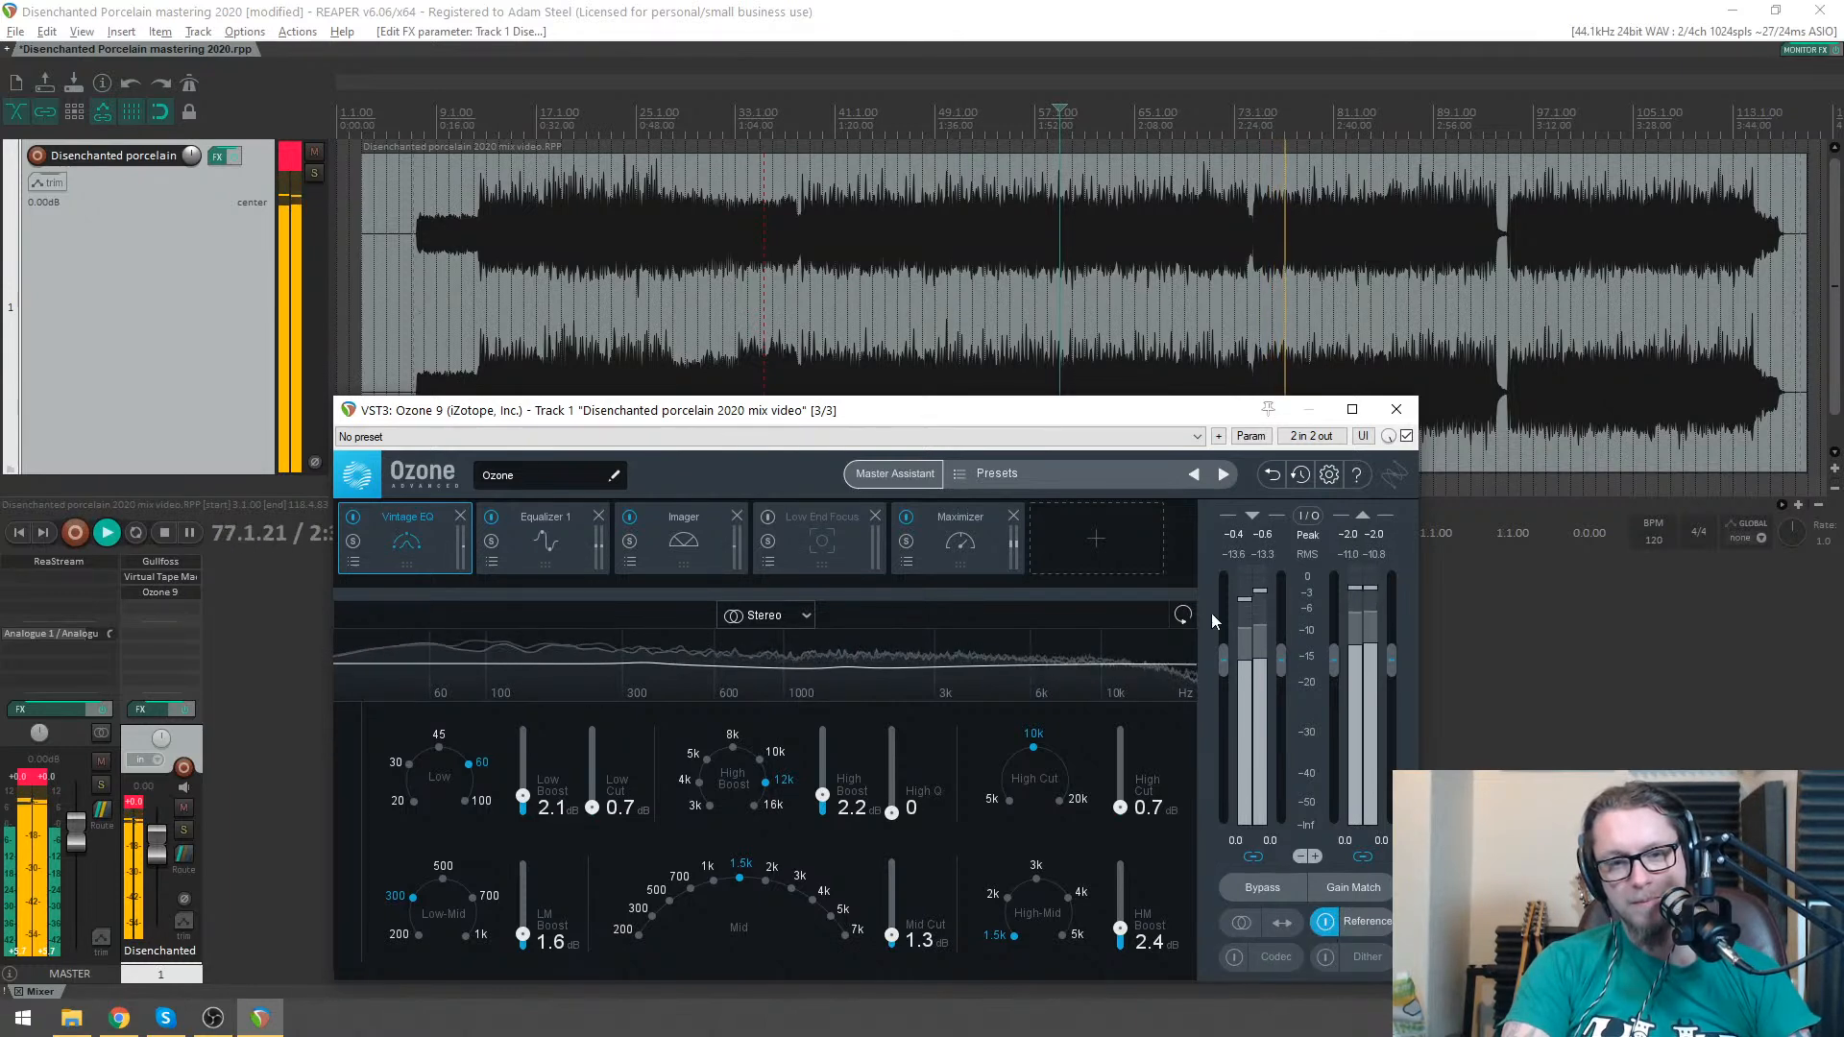
click(1326, 925)
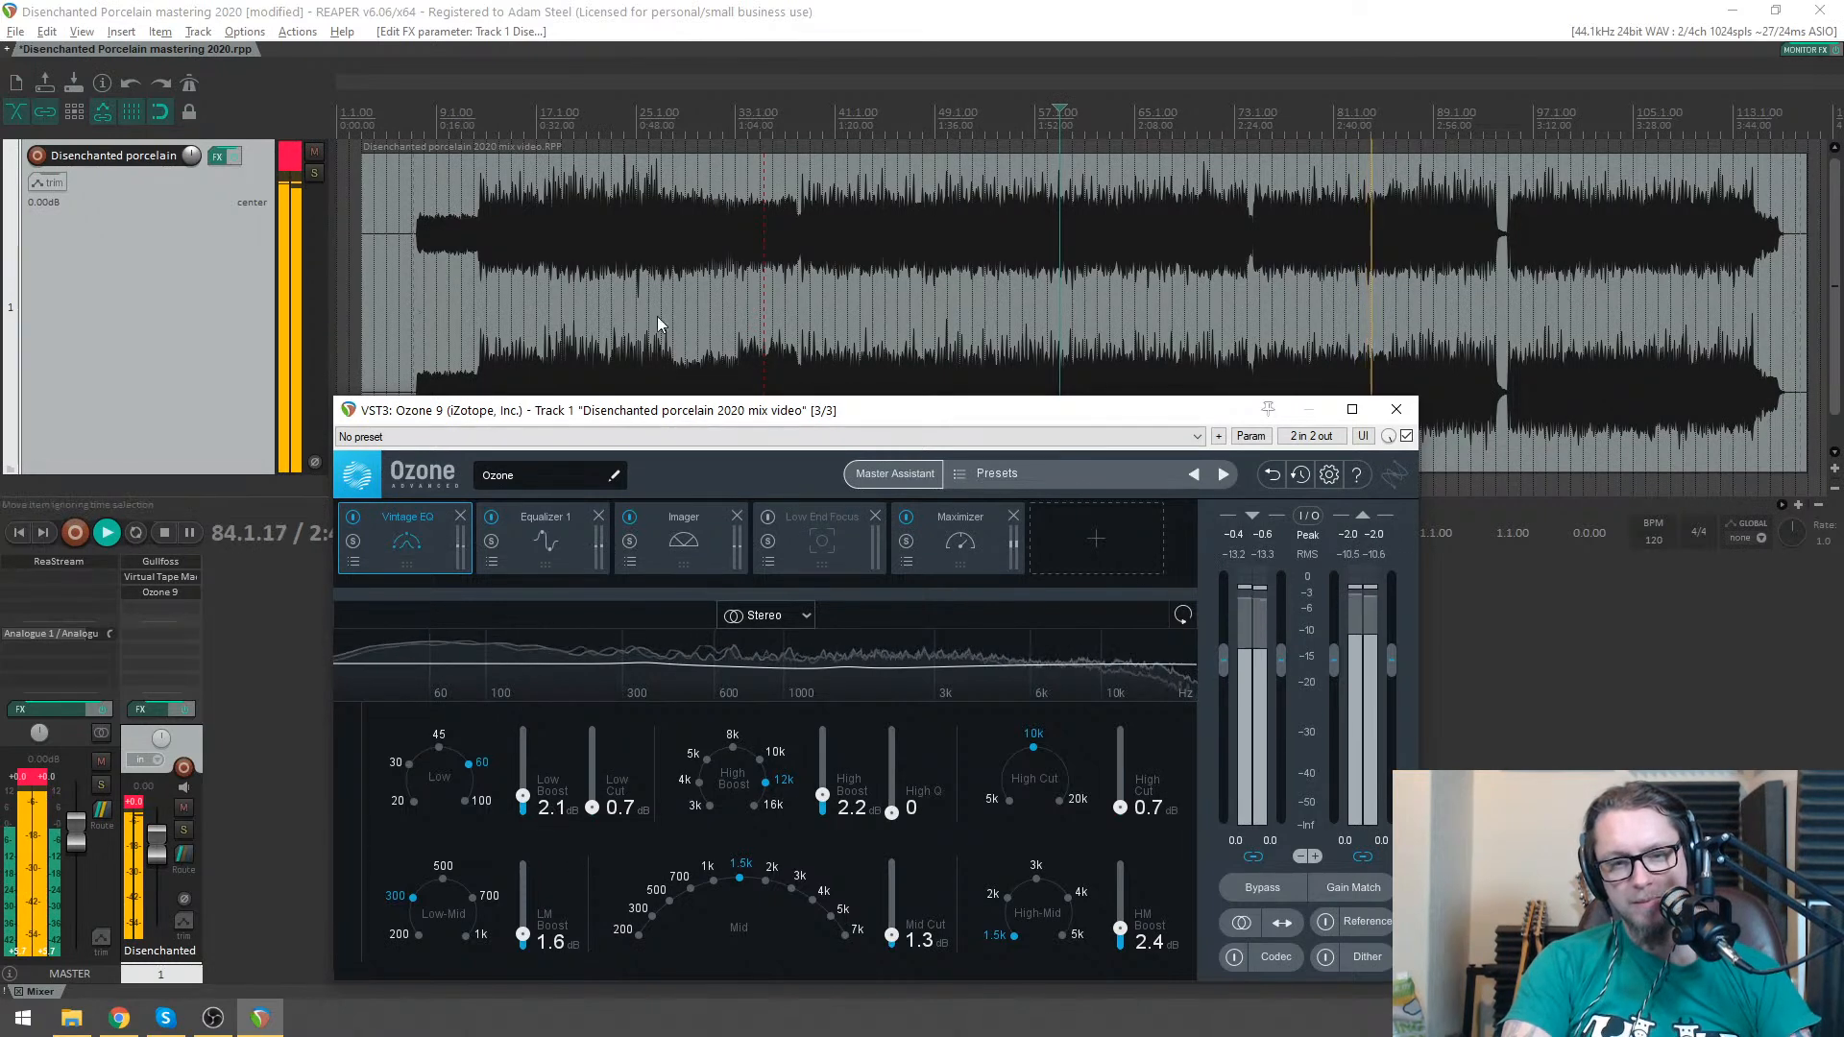
- Stop playback and place the edit cursor at the start of the song, at bar 7
click(416, 269)
key(space)
scroll(734, 293, up, 3)
scroll(936, 370, down, 5)
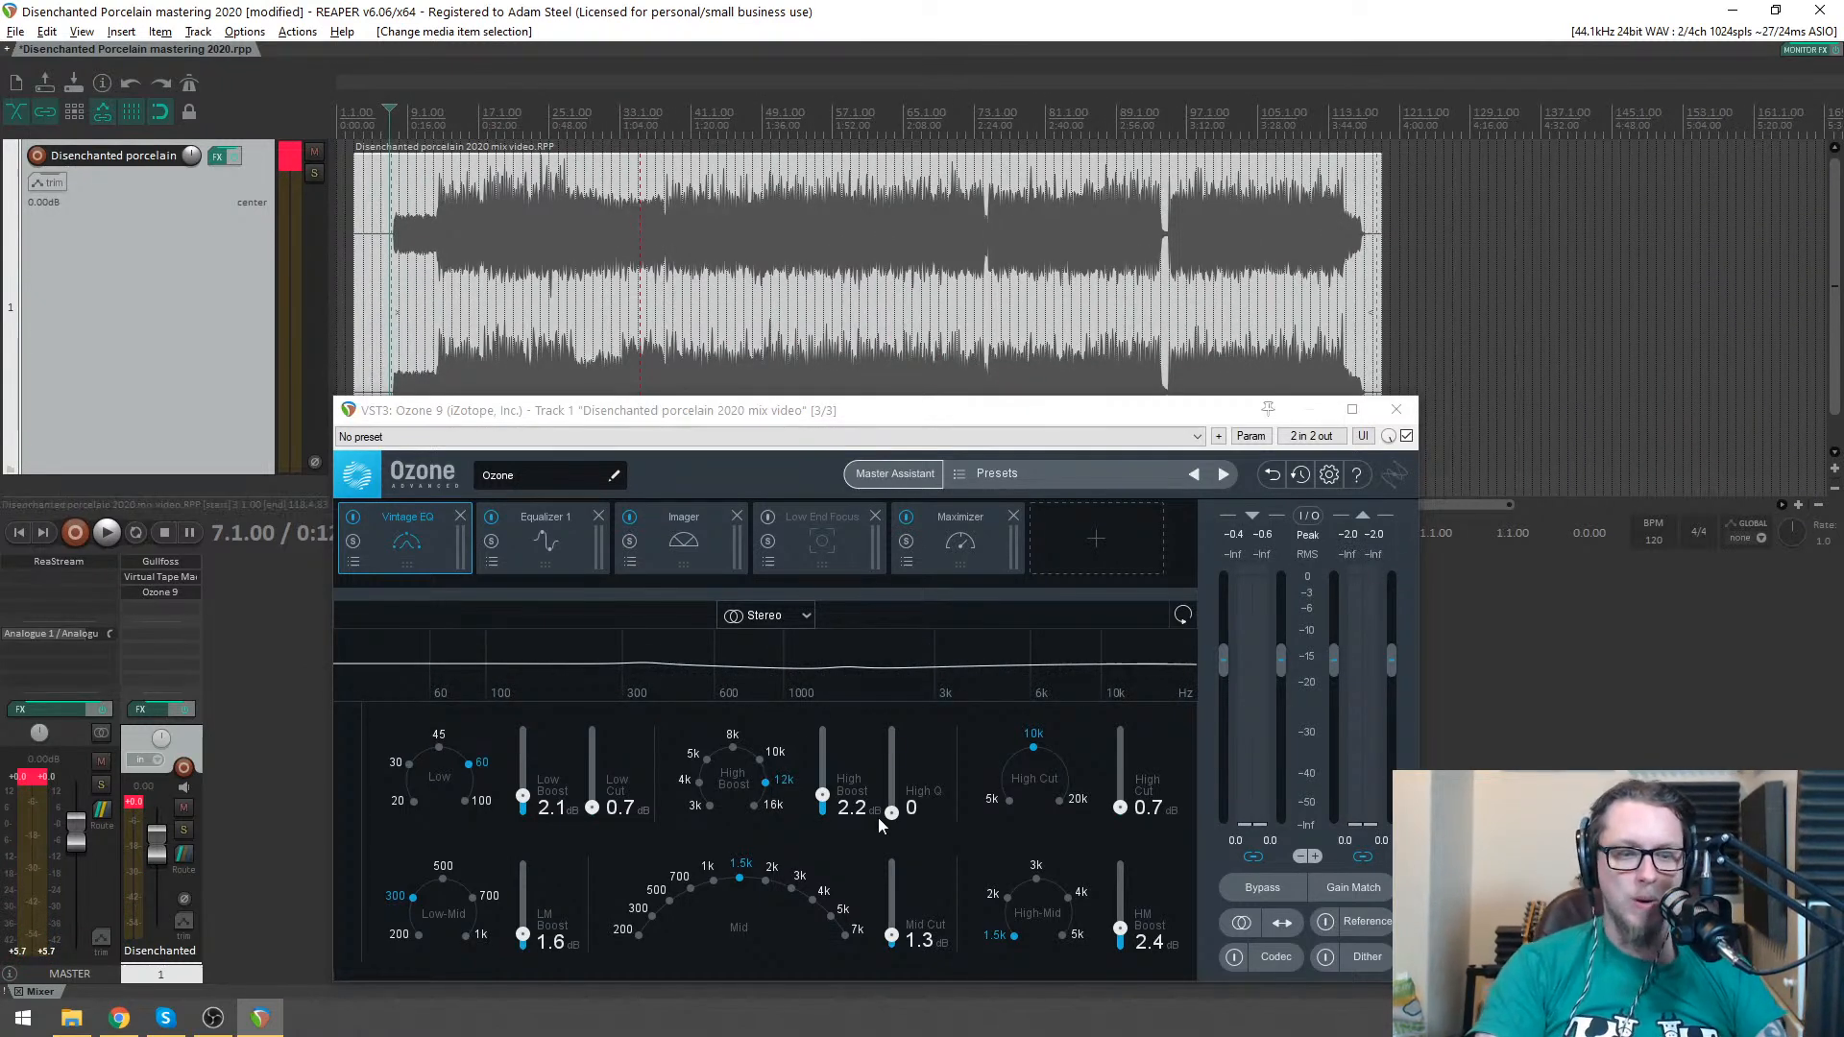
- Trim the silent start of the mix item to bar 7.2 and add a short fade-in before the music begins
scroll(400, 281, up, 7)
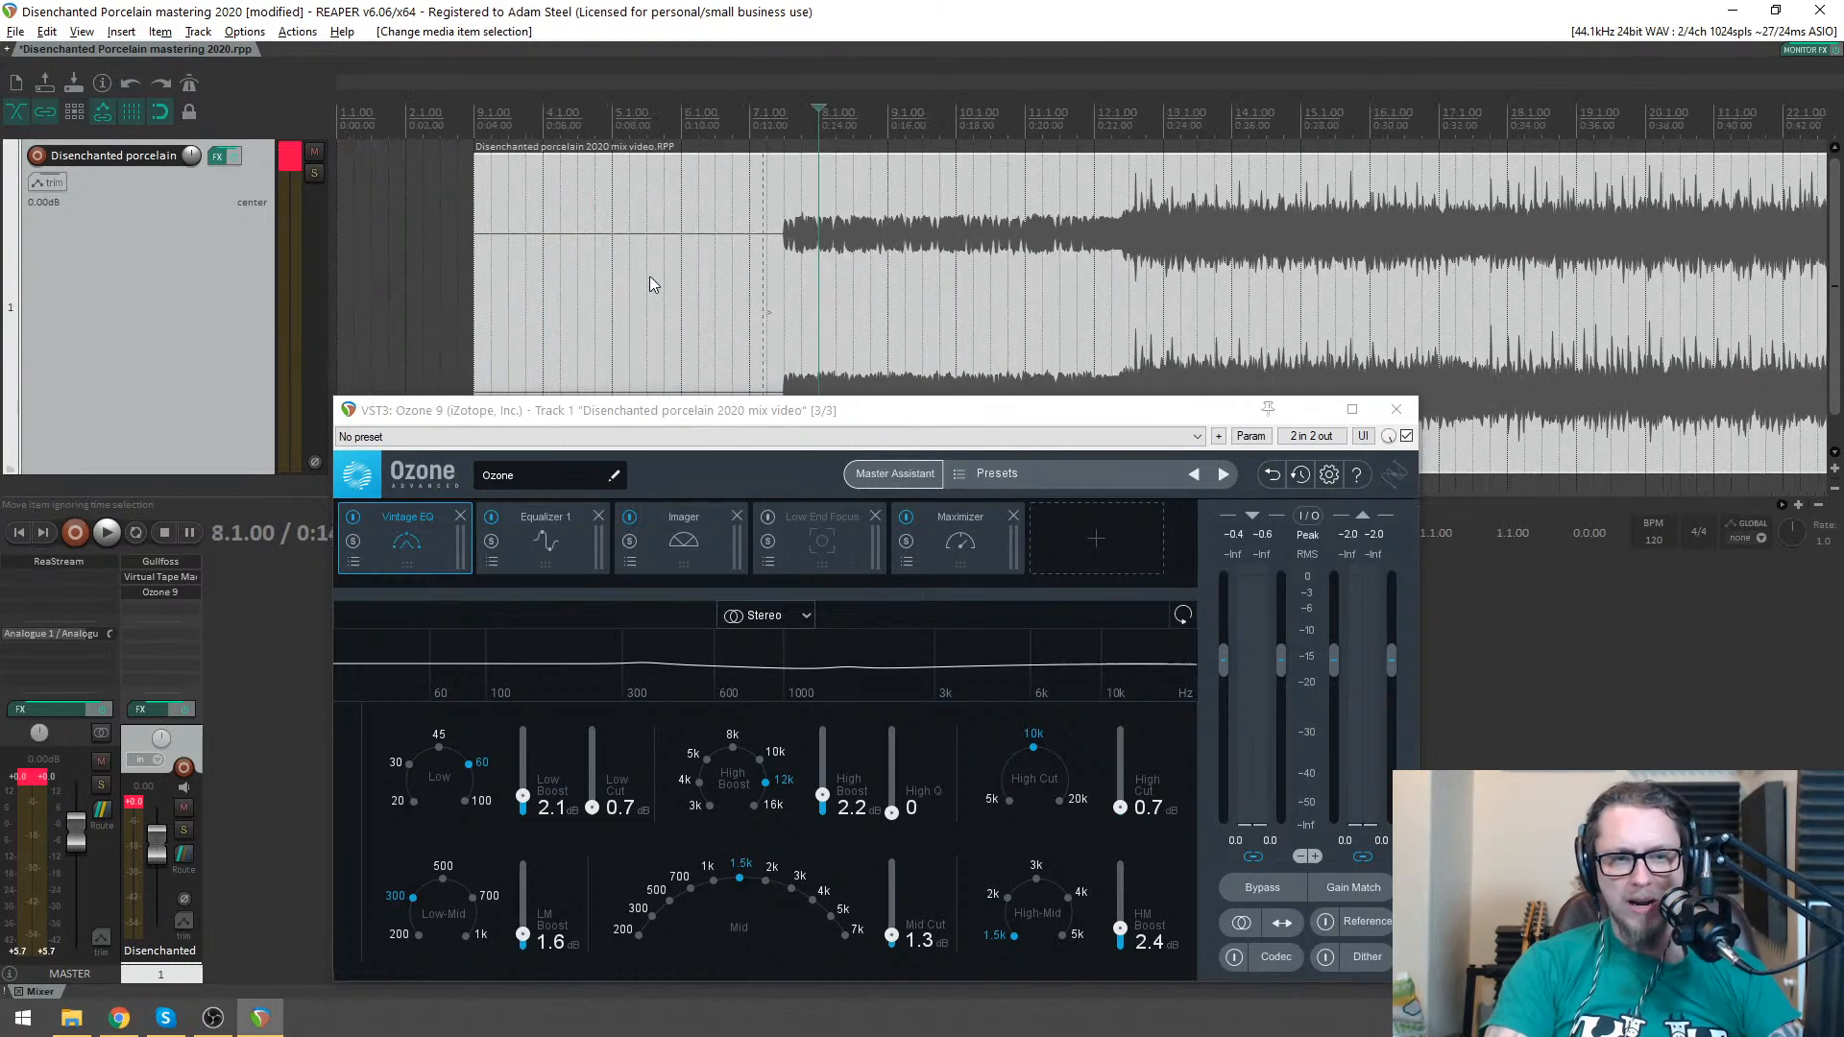
drag(478, 260, 771, 276)
drag(769, 169, 782, 169)
scroll(1064, 282, down, 6)
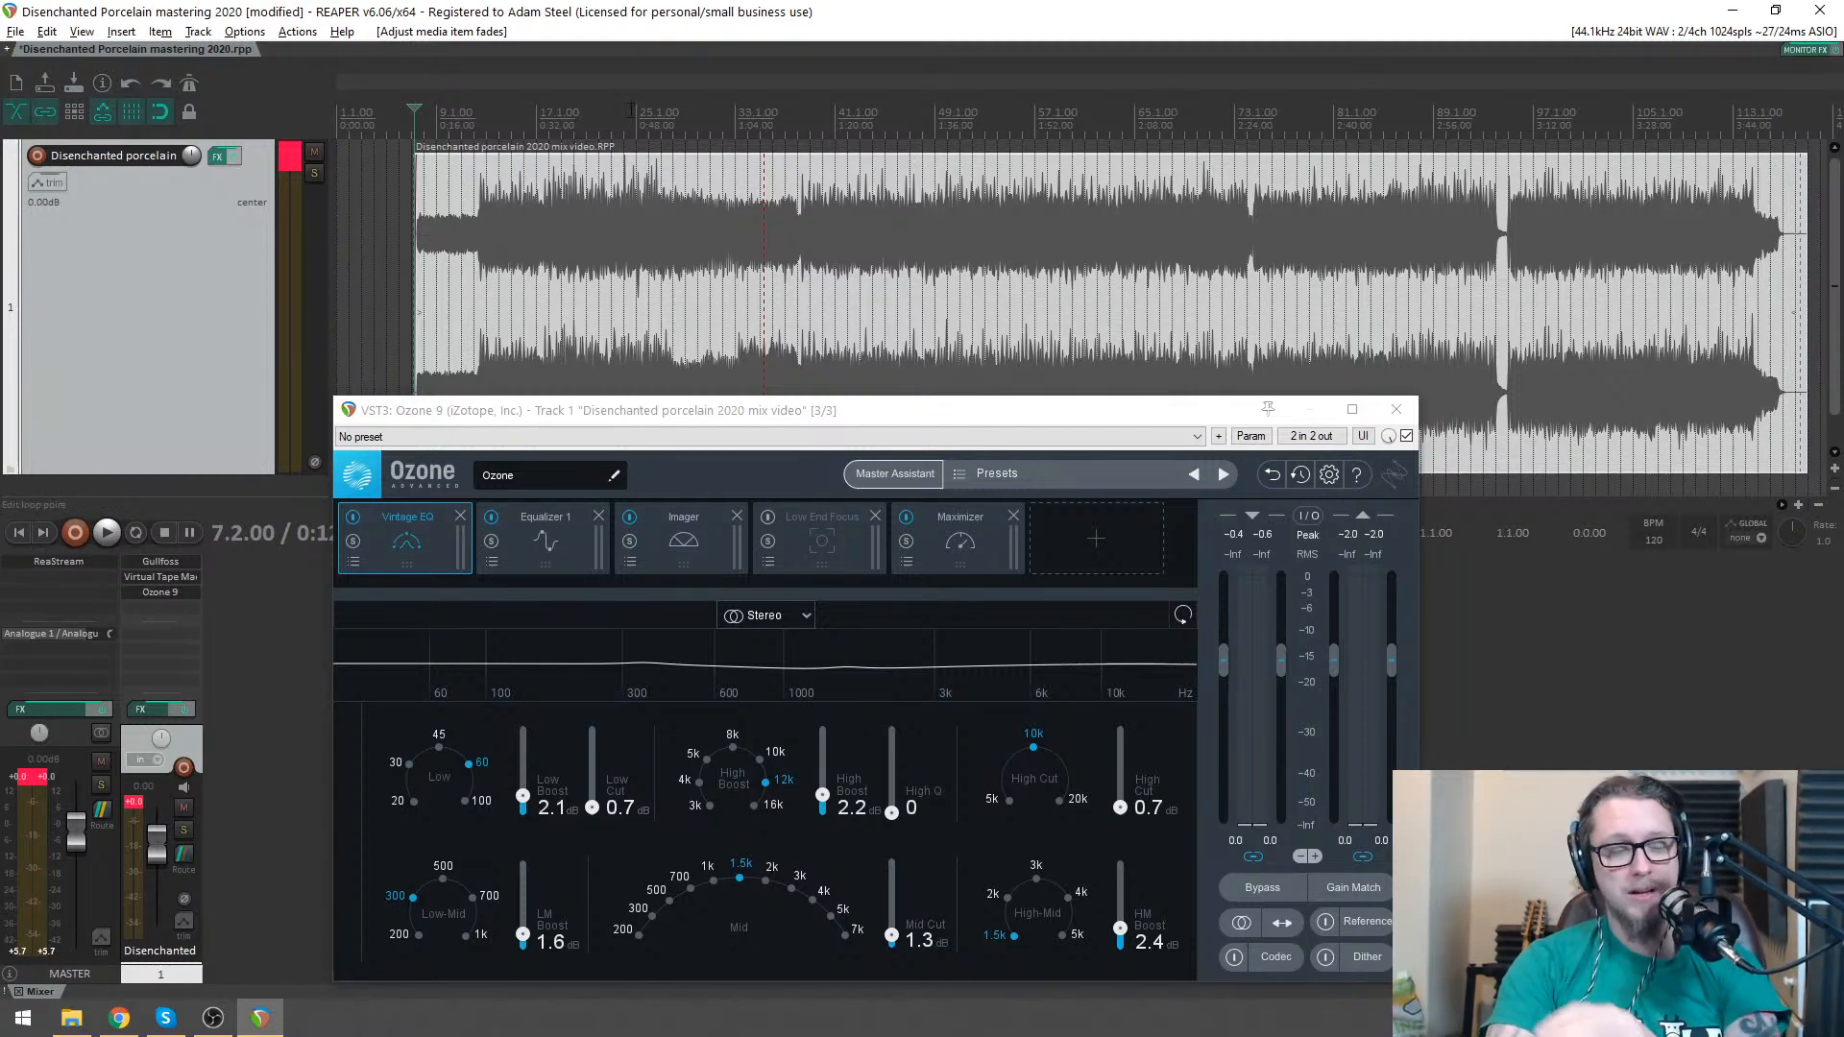
- Review the Equalizer 1 curve and the Imager's stereo width settings in the Ozone chain
scroll(865, 192, up, 4)
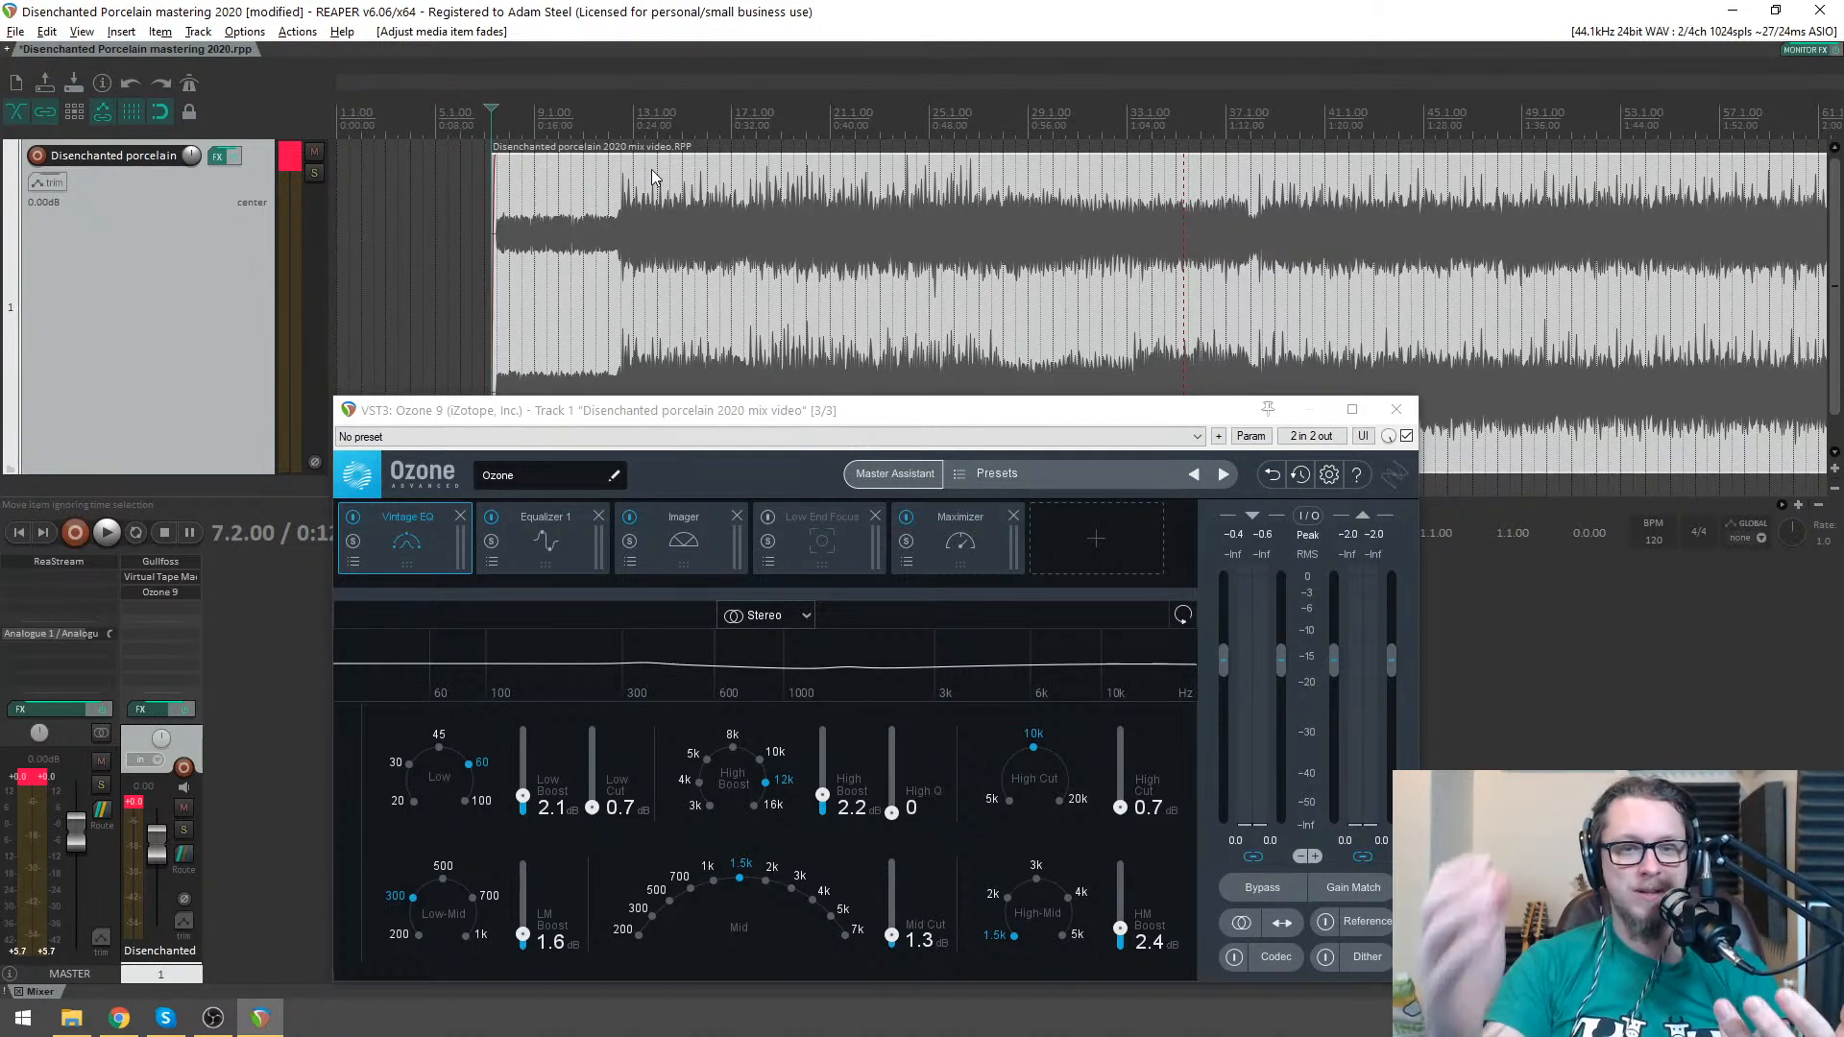
click(520, 538)
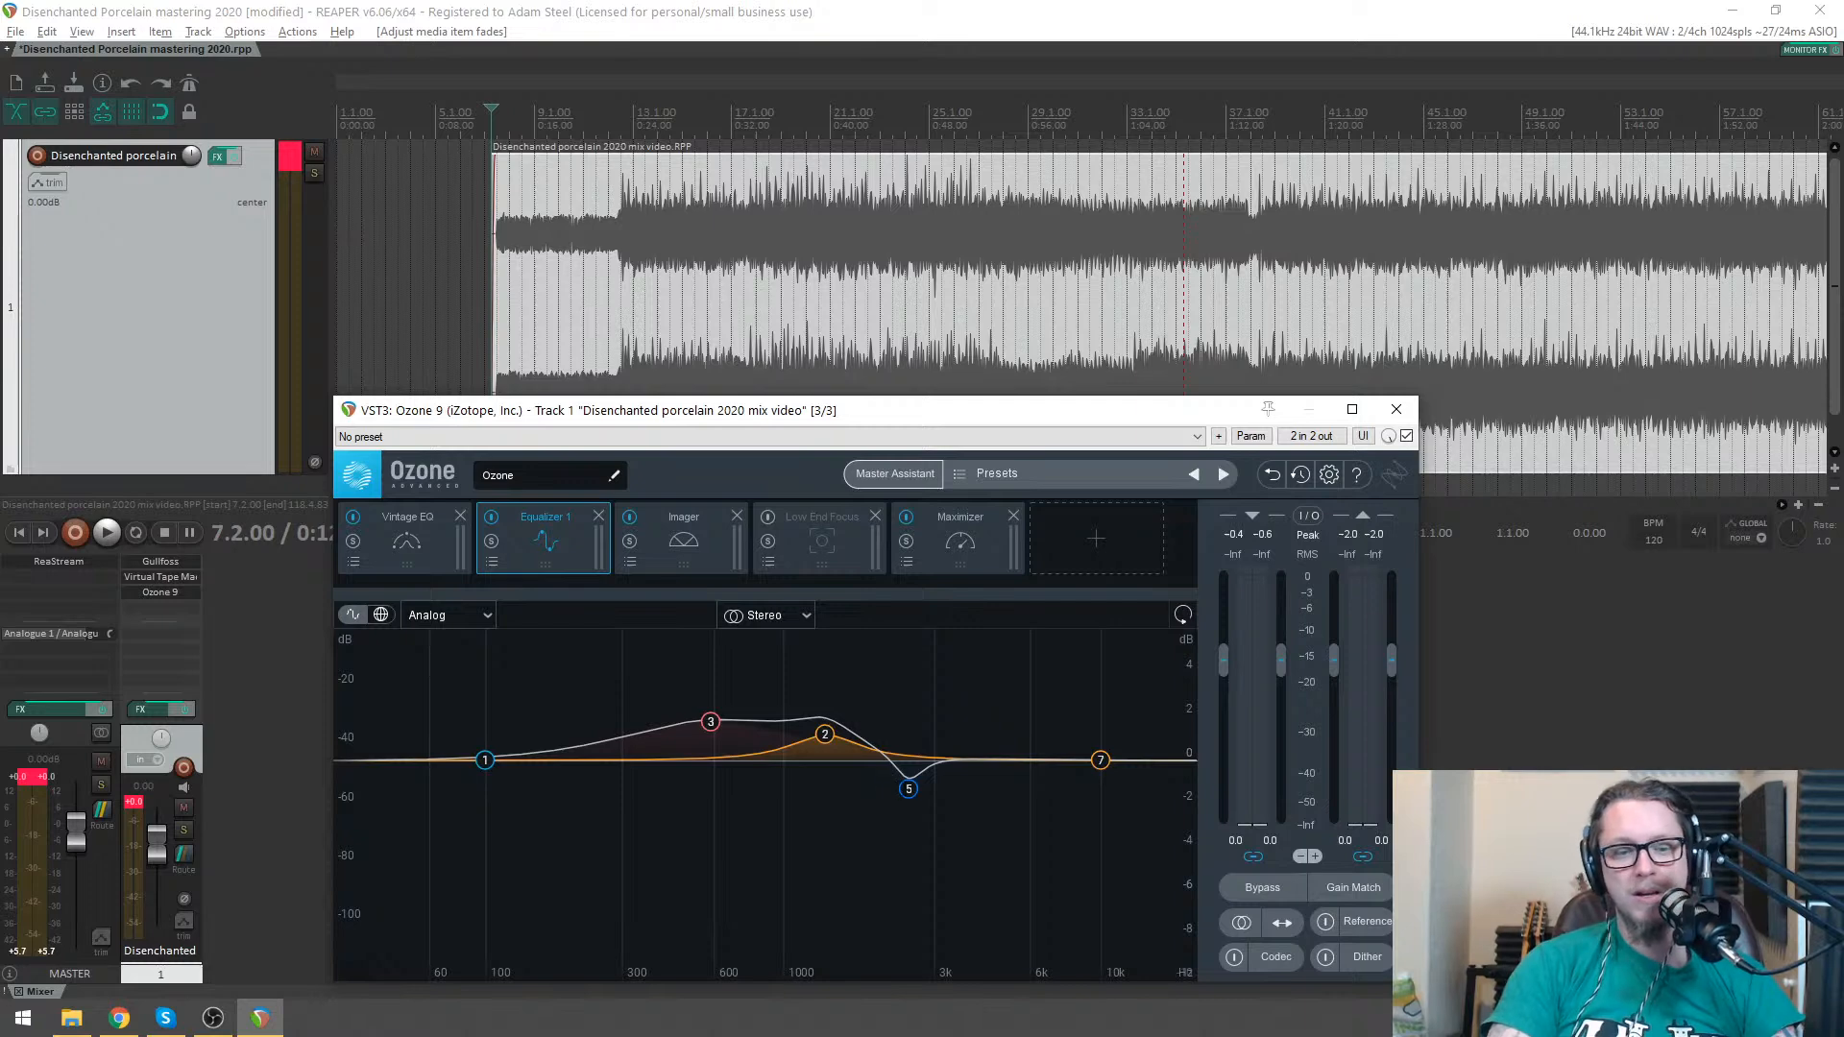
click(681, 542)
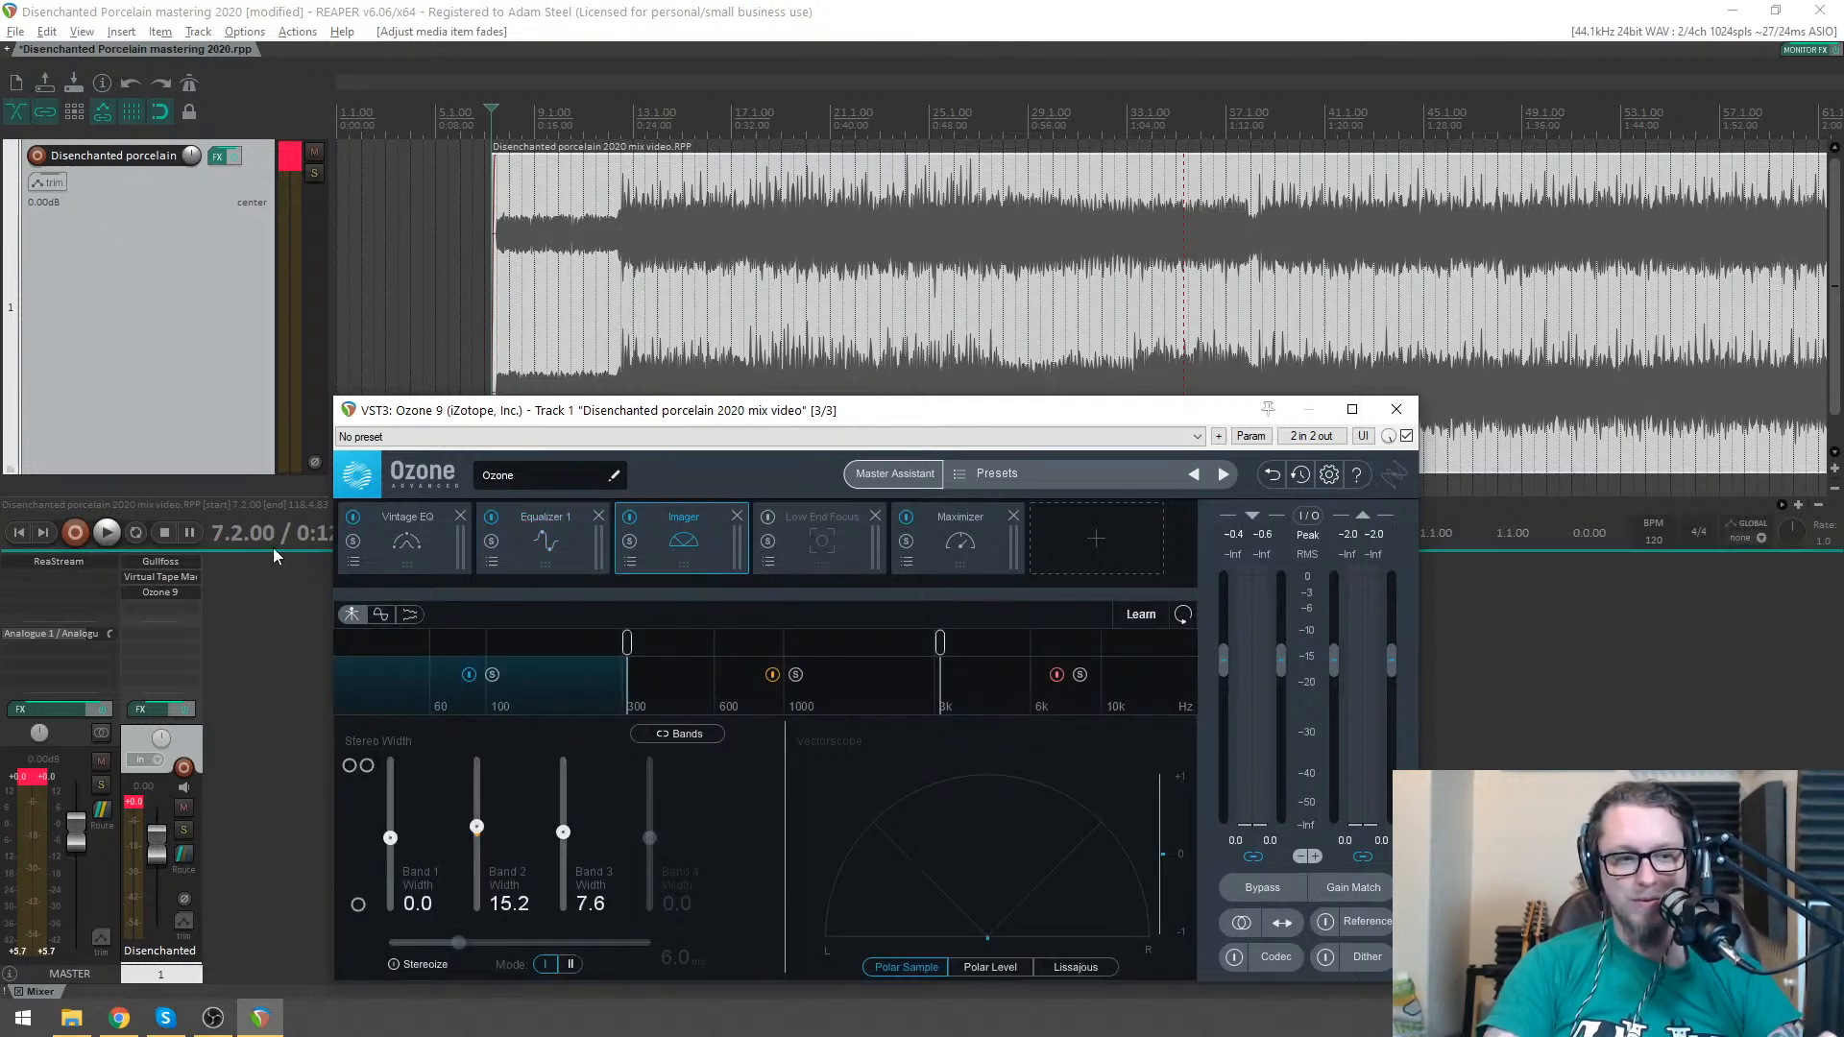
drag(538, 410, 580, 392)
scroll(509, 173, up, 5)
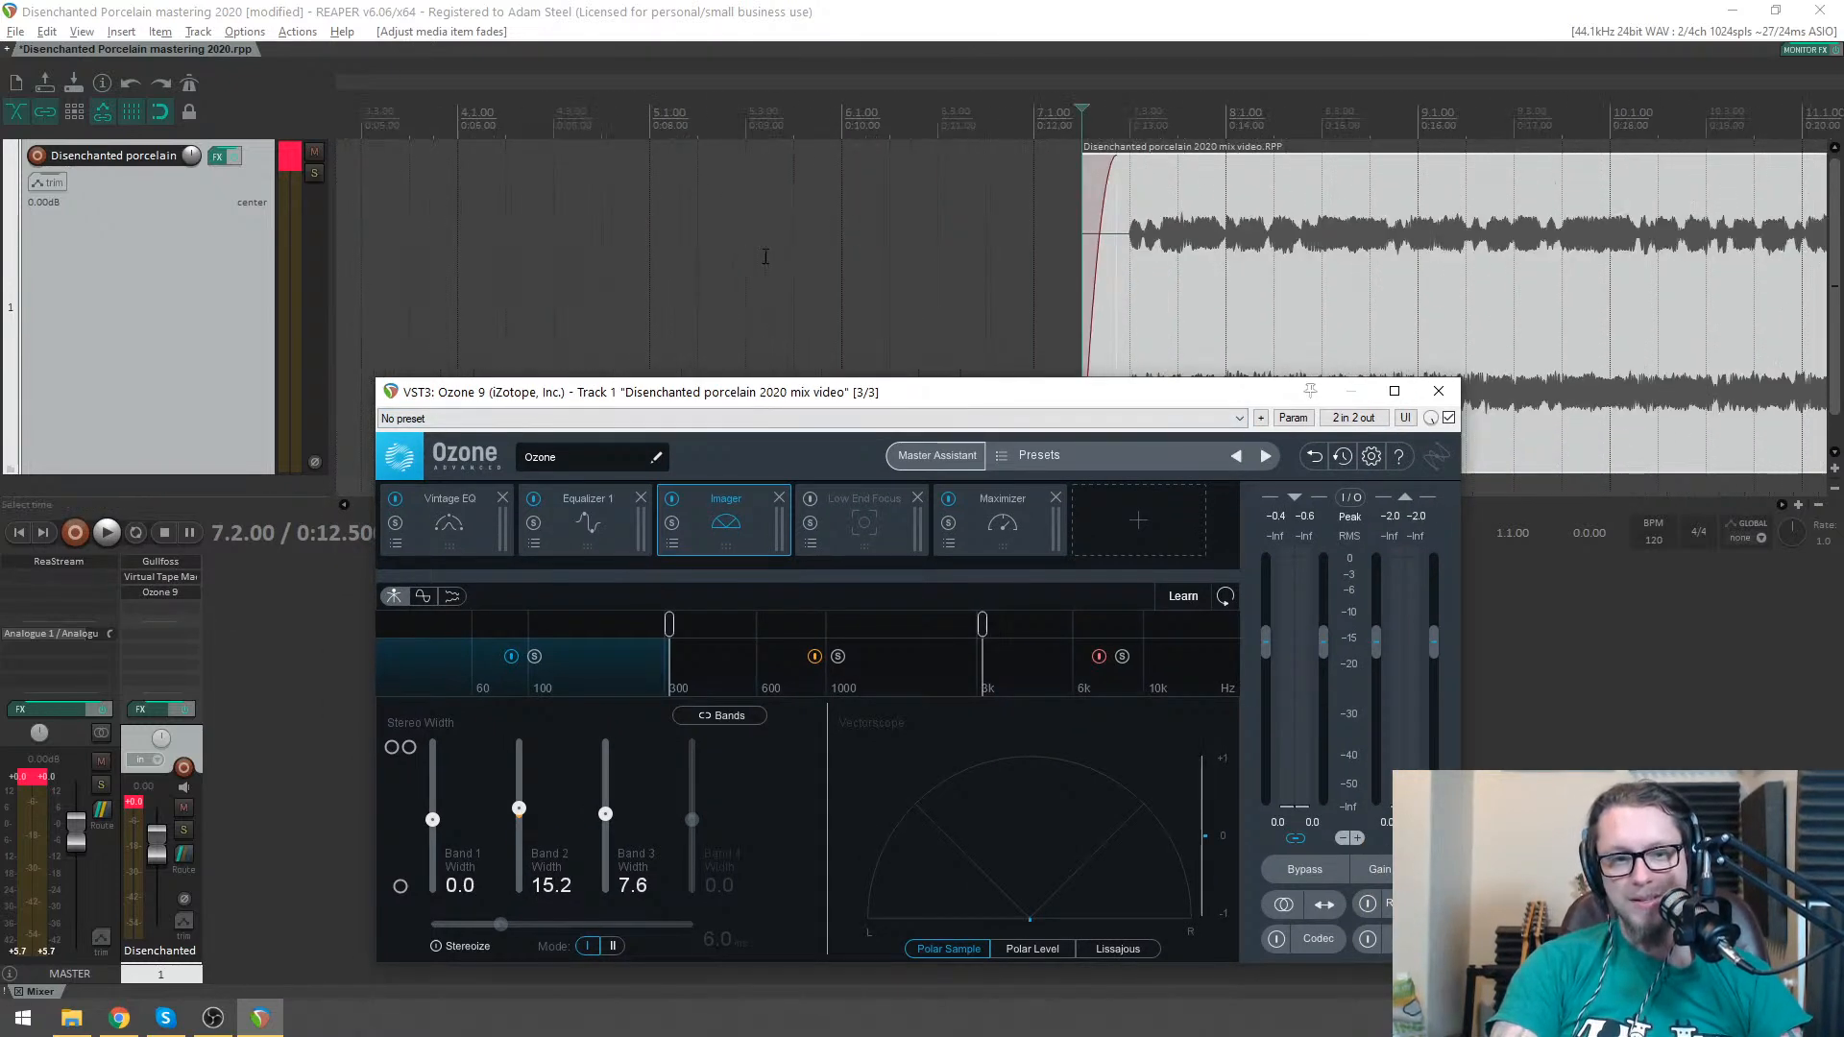
drag(929, 398, 838, 404)
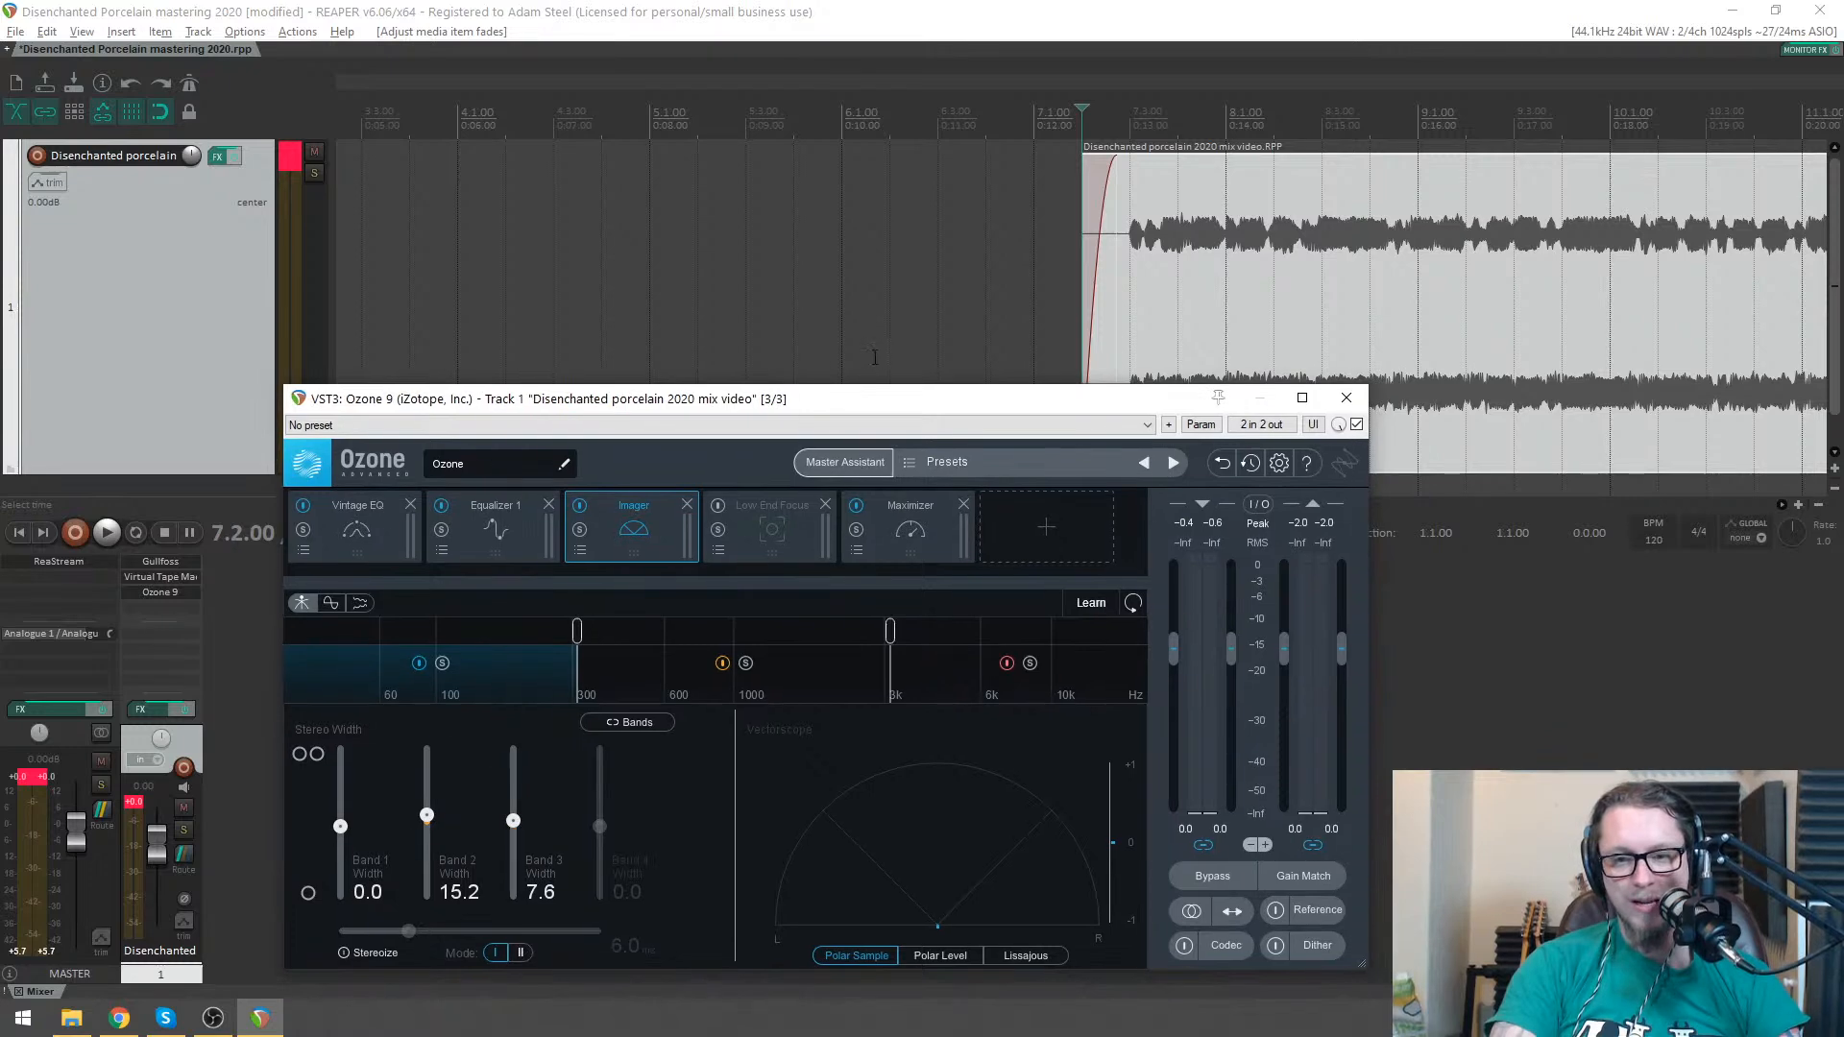
scroll(910, 326, down, 3)
scroll(827, 275, down, 2)
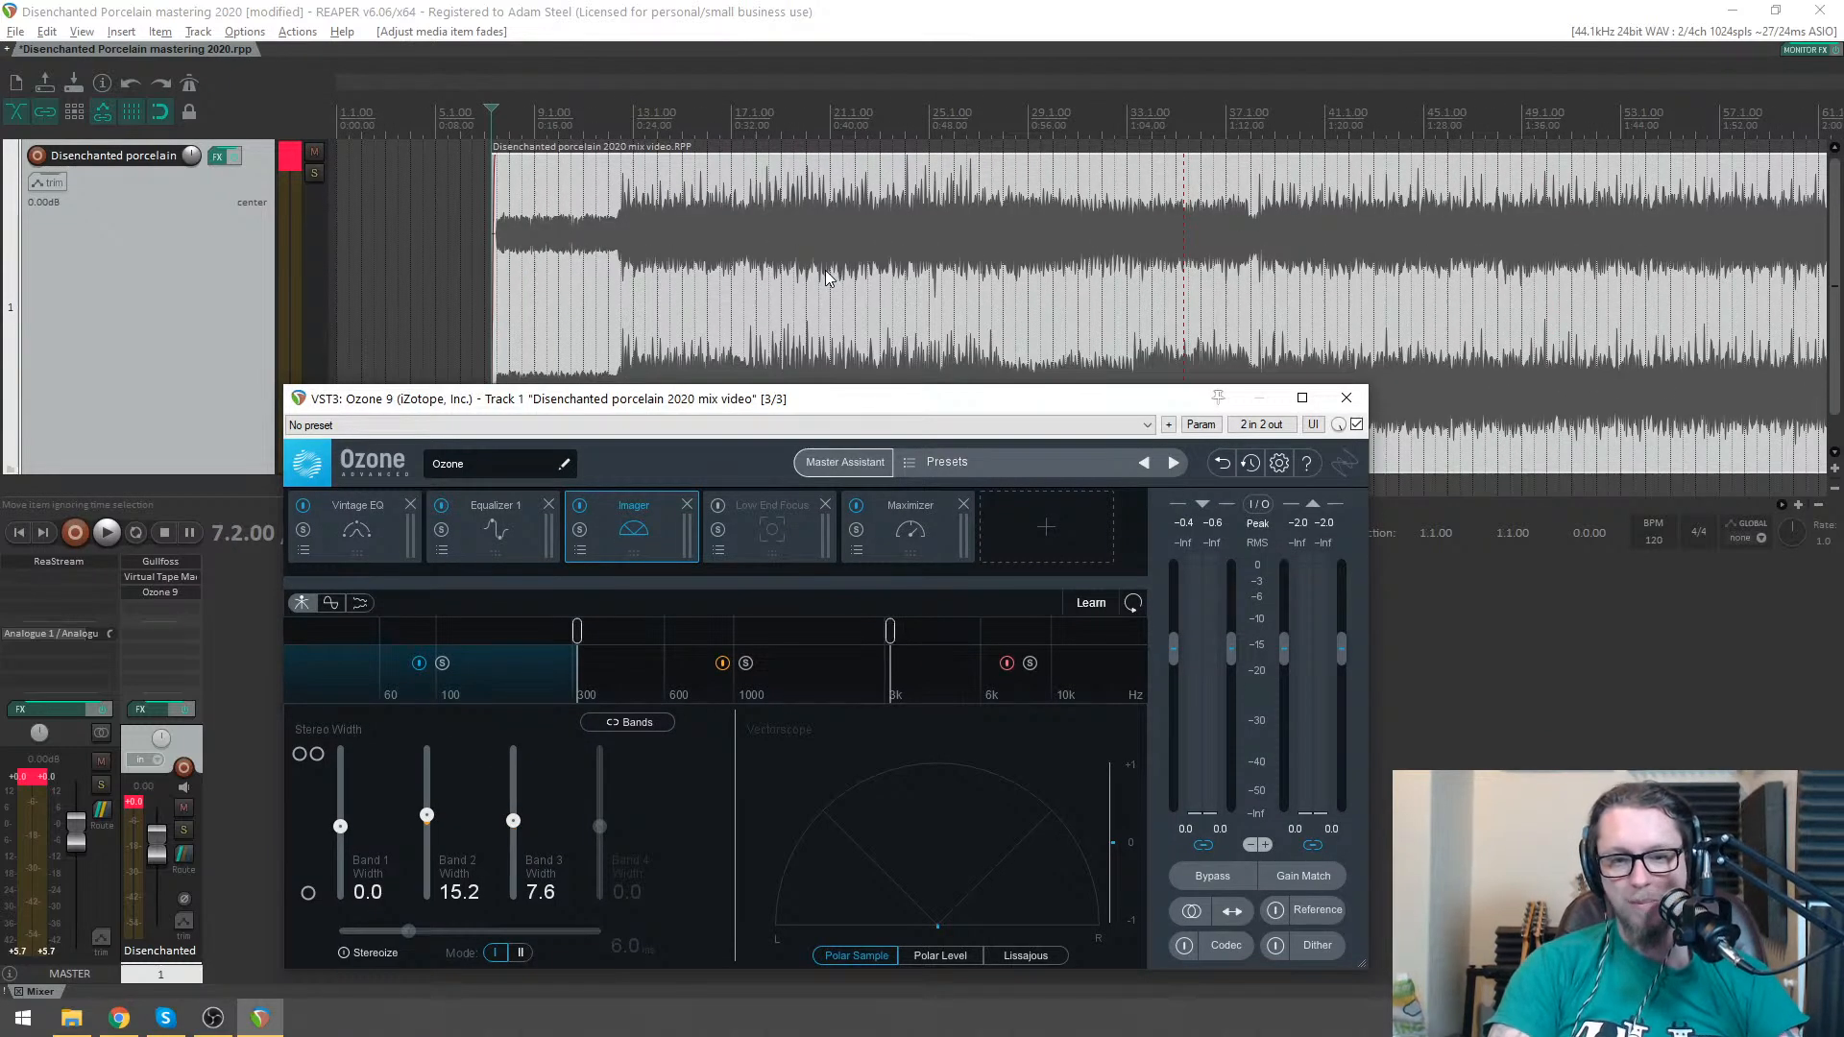
scroll(826, 275, down, 2)
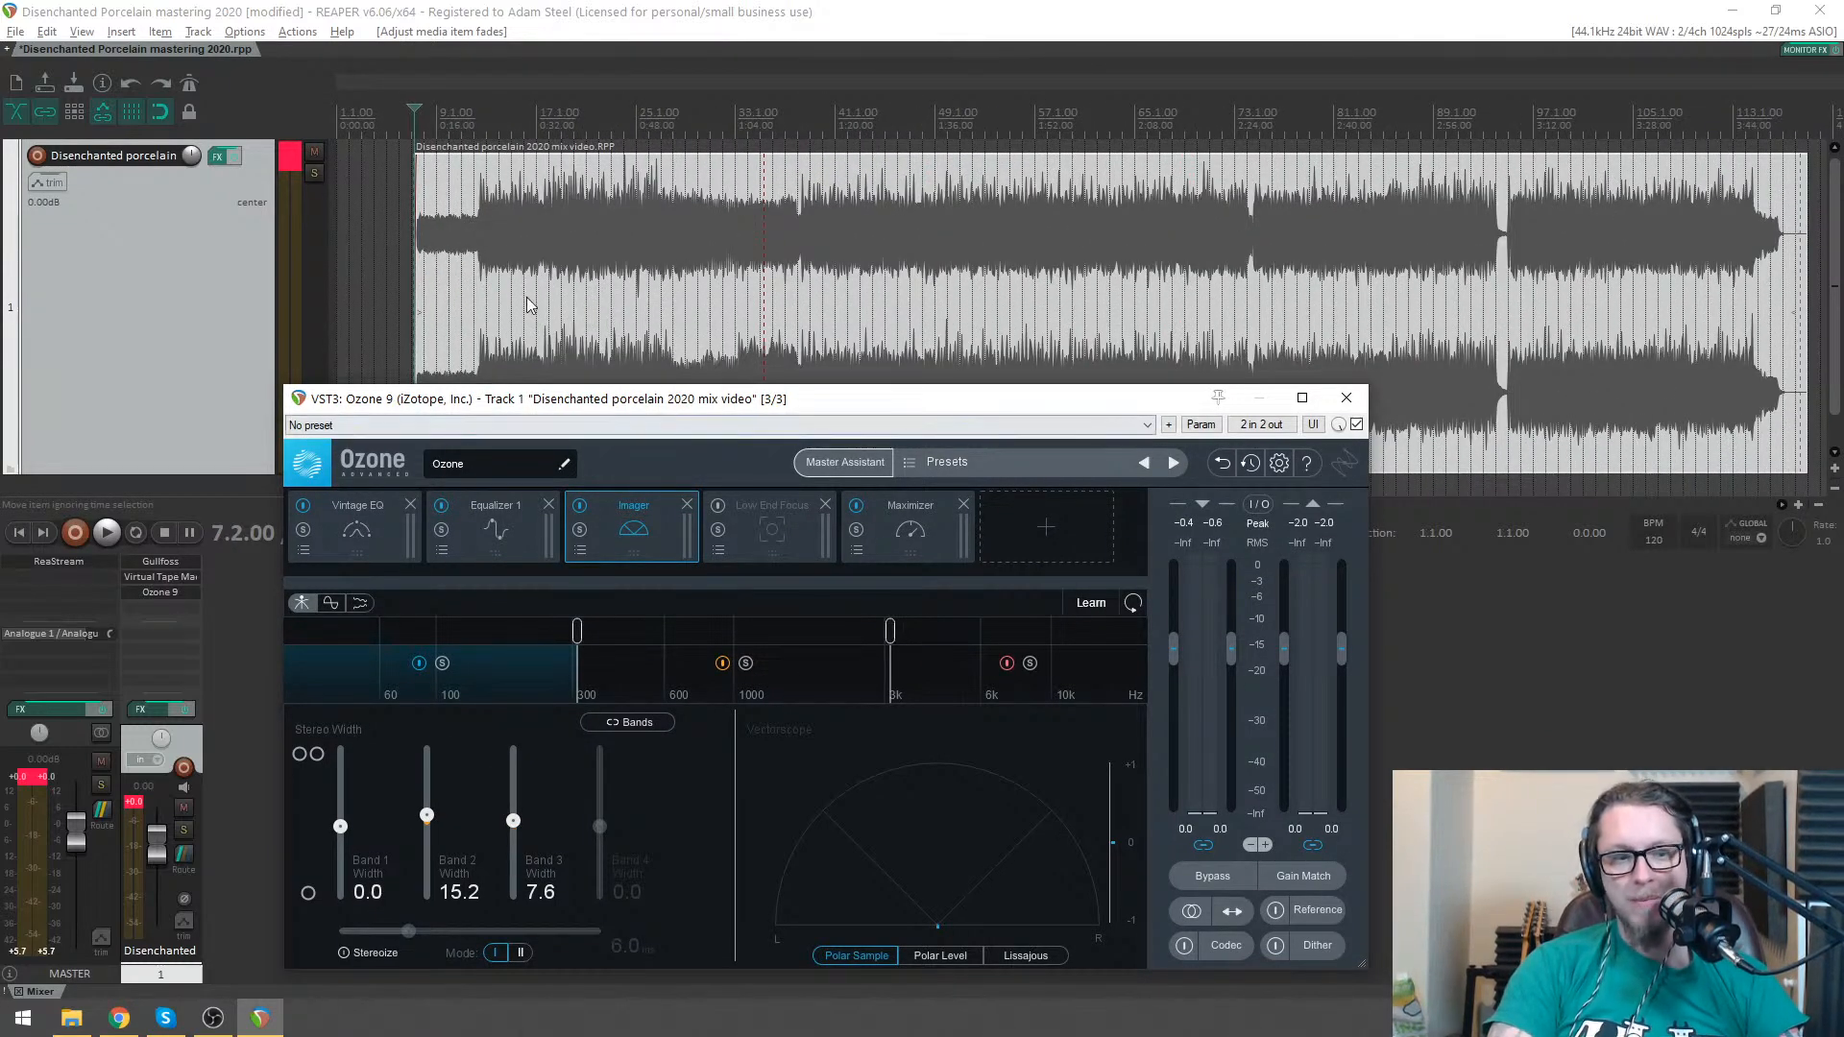
scroll(825, 288, up, 1)
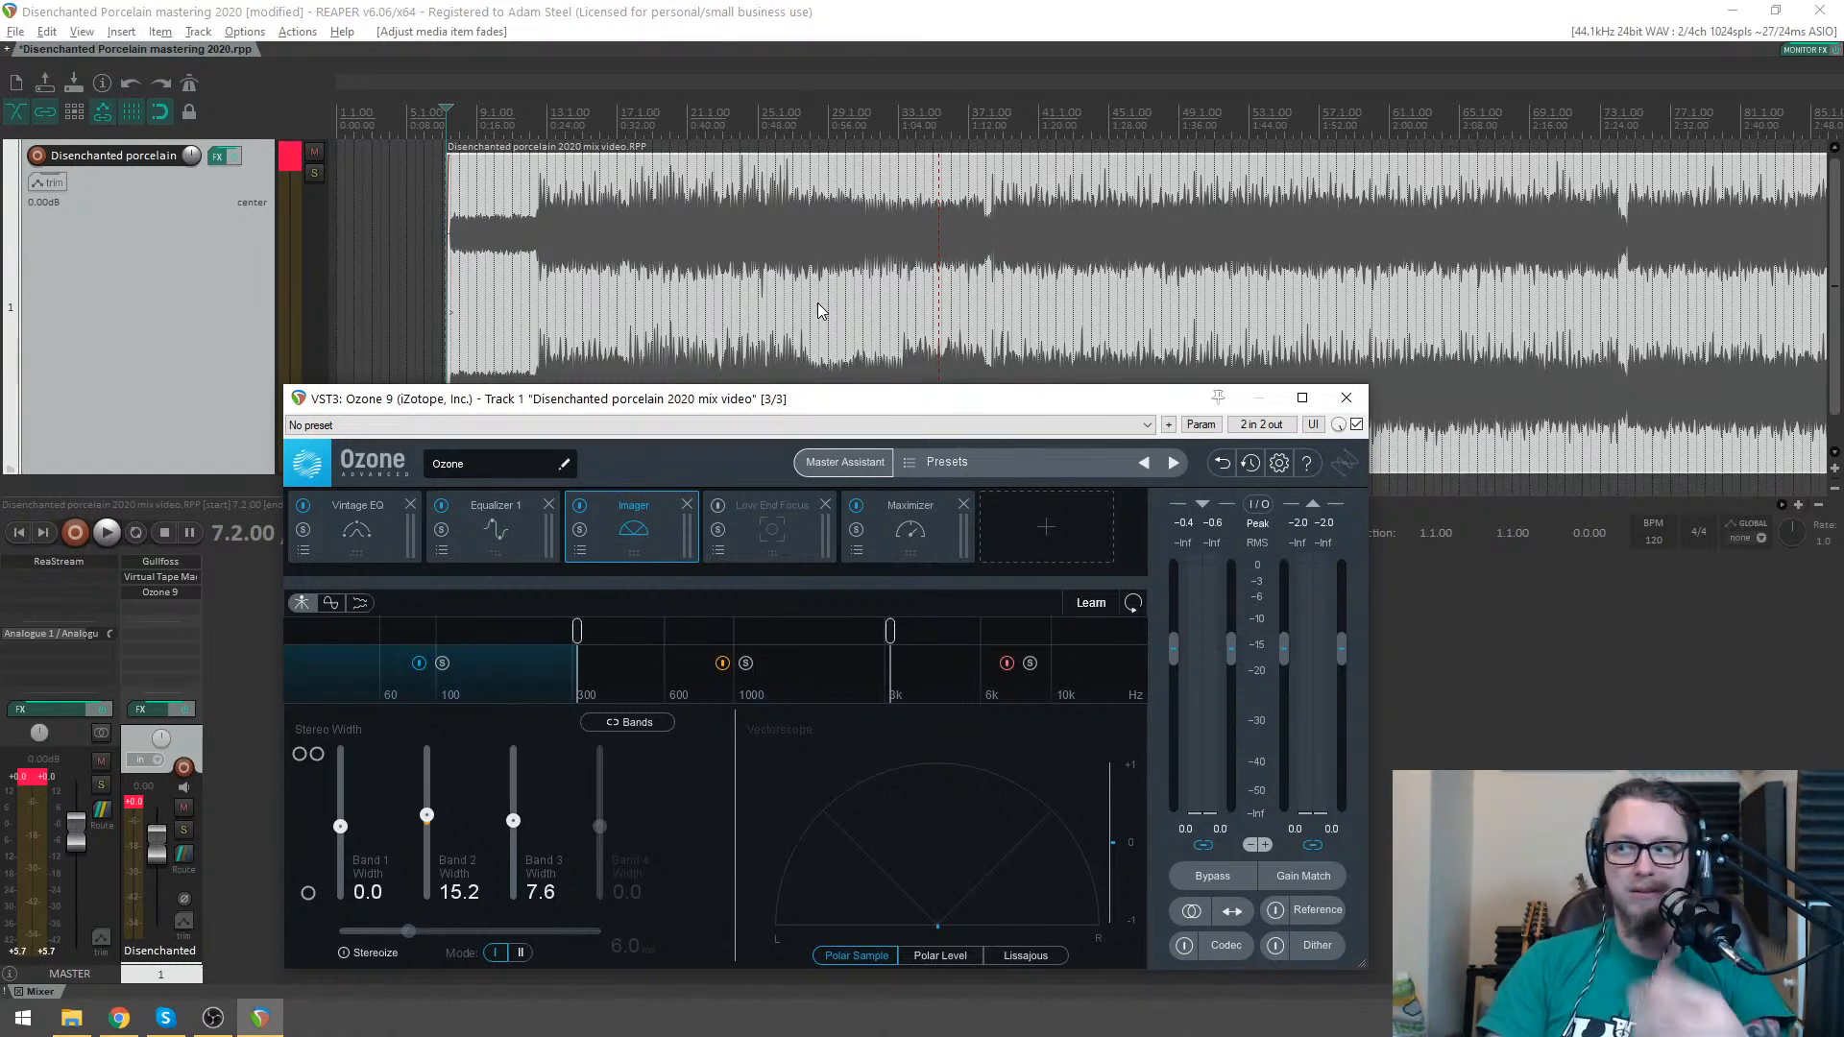
scroll(1180, 284, up, 3)
scroll(1200, 296, down, 2)
scroll(1103, 274, up, 4)
scroll(1152, 263, down, 3)
scroll(1151, 261, up, 3)
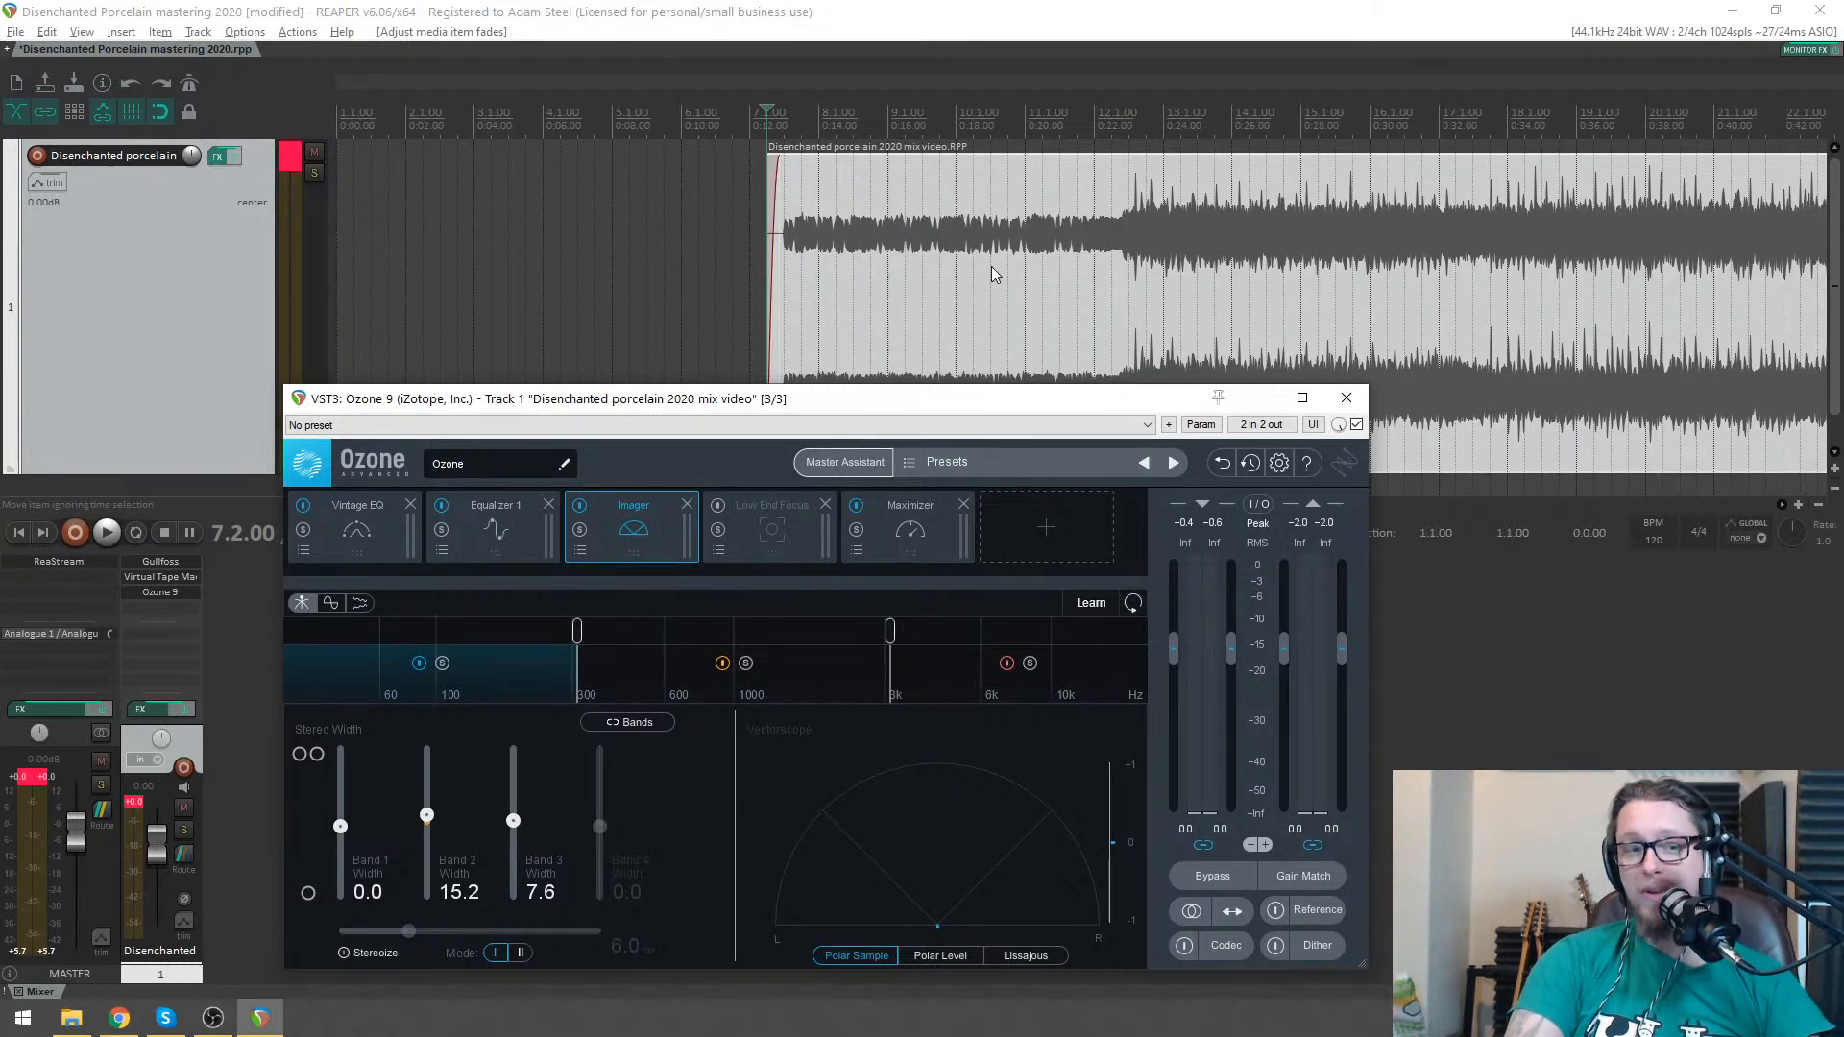
scroll(944, 267, down, 1)
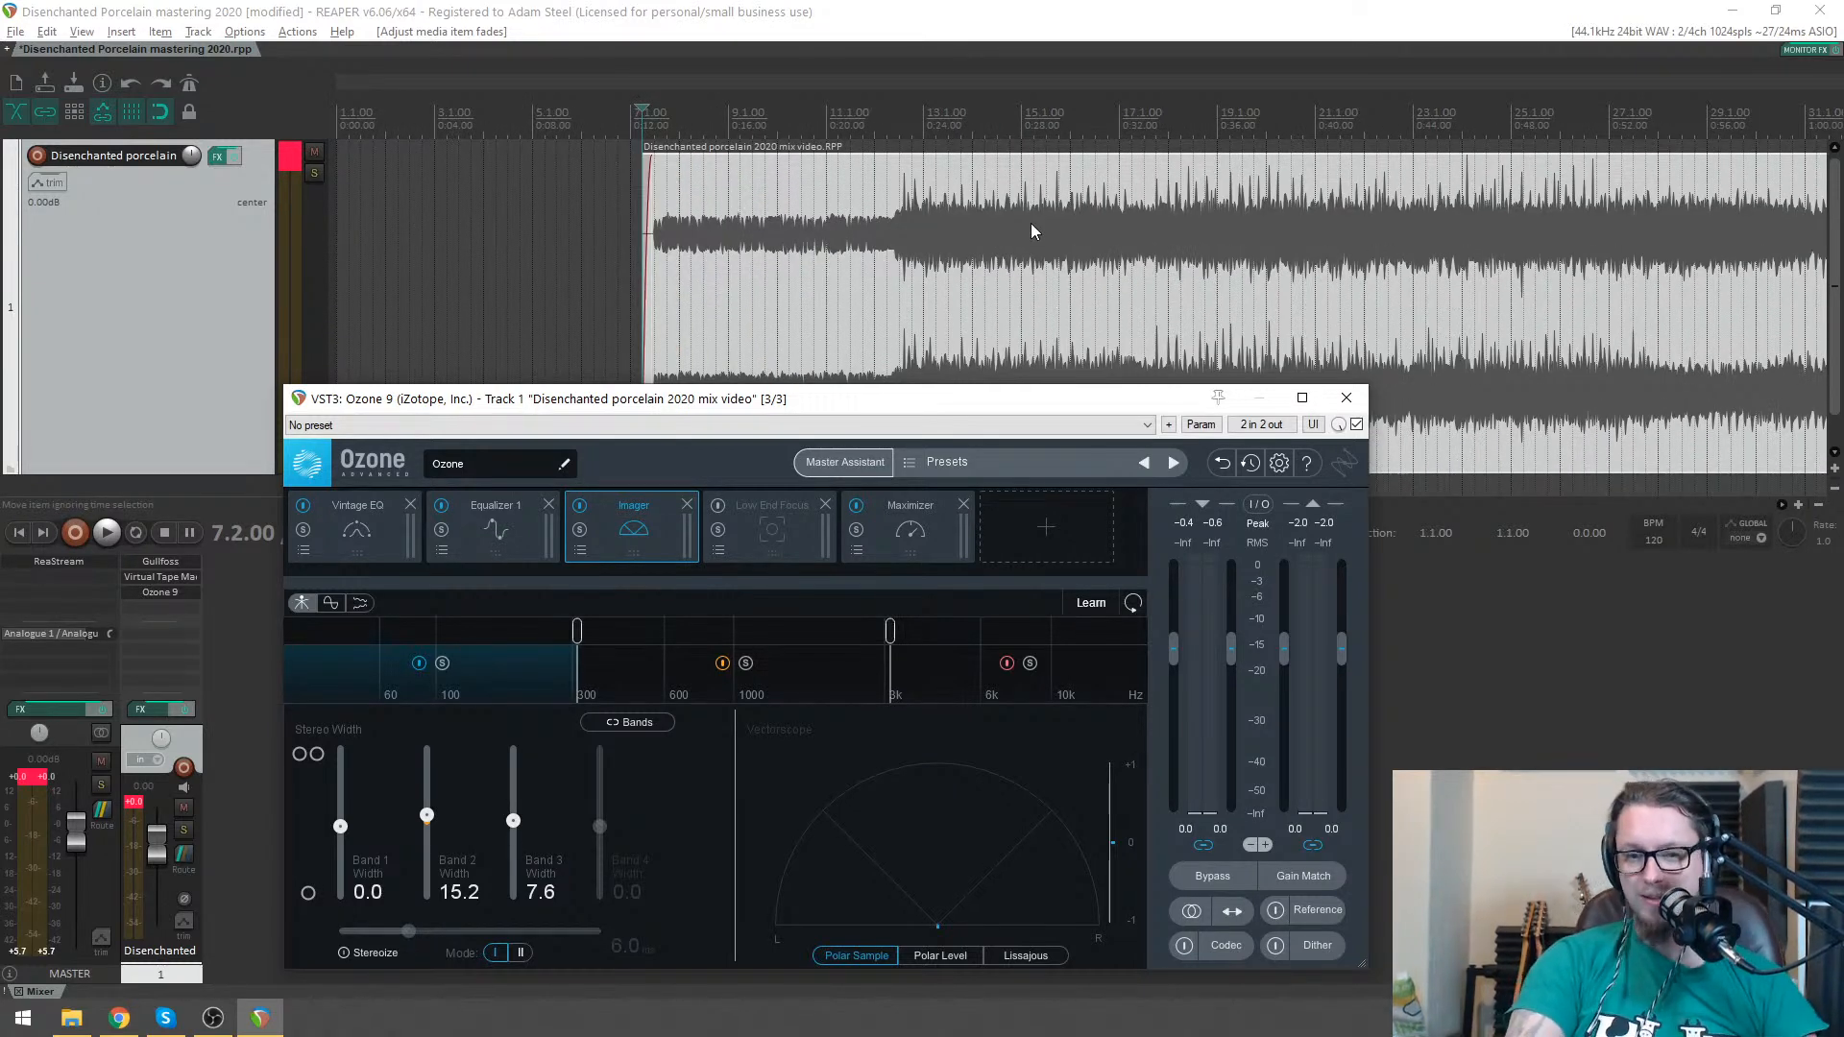
- Play the song from its trimmed start at bar 7.2 and listen to the master with the Imager in view
scroll(1028, 226, up, 3)
key(space)
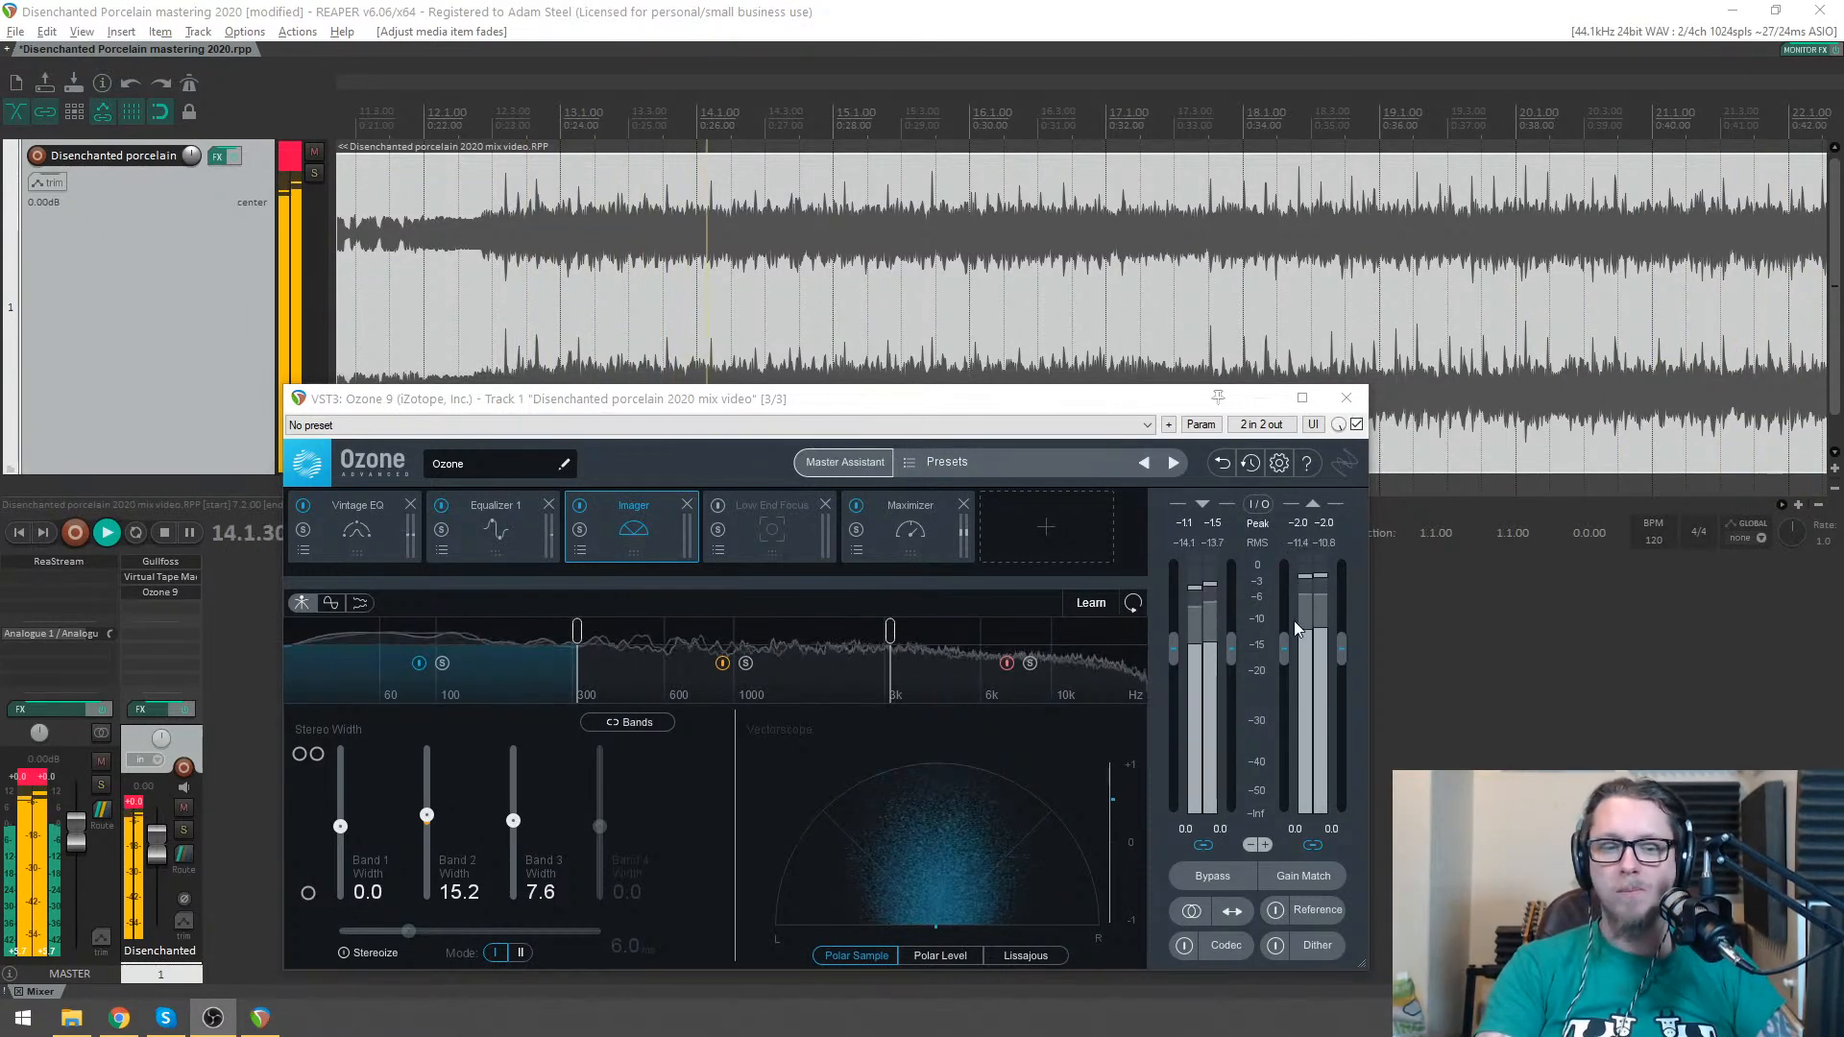
scroll(1056, 210, down, 4)
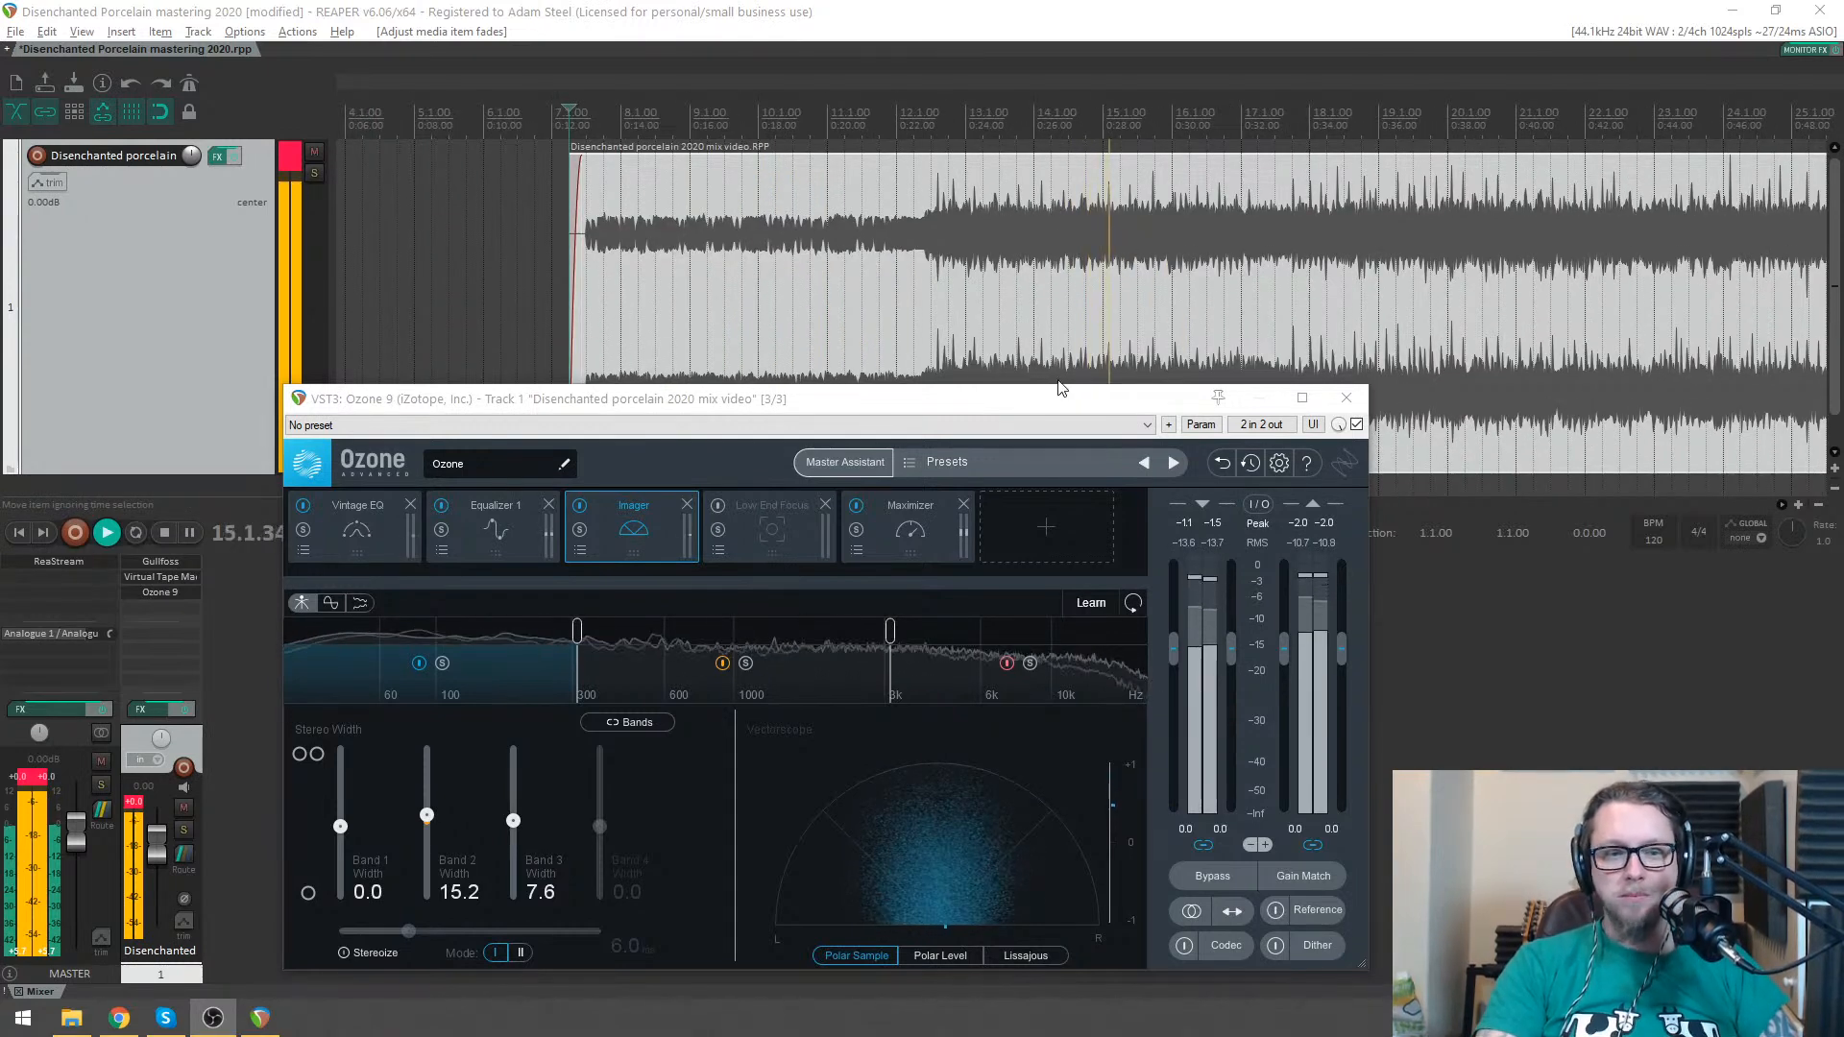
drag(1051, 406, 996, 374)
scroll(1067, 274, down, 3)
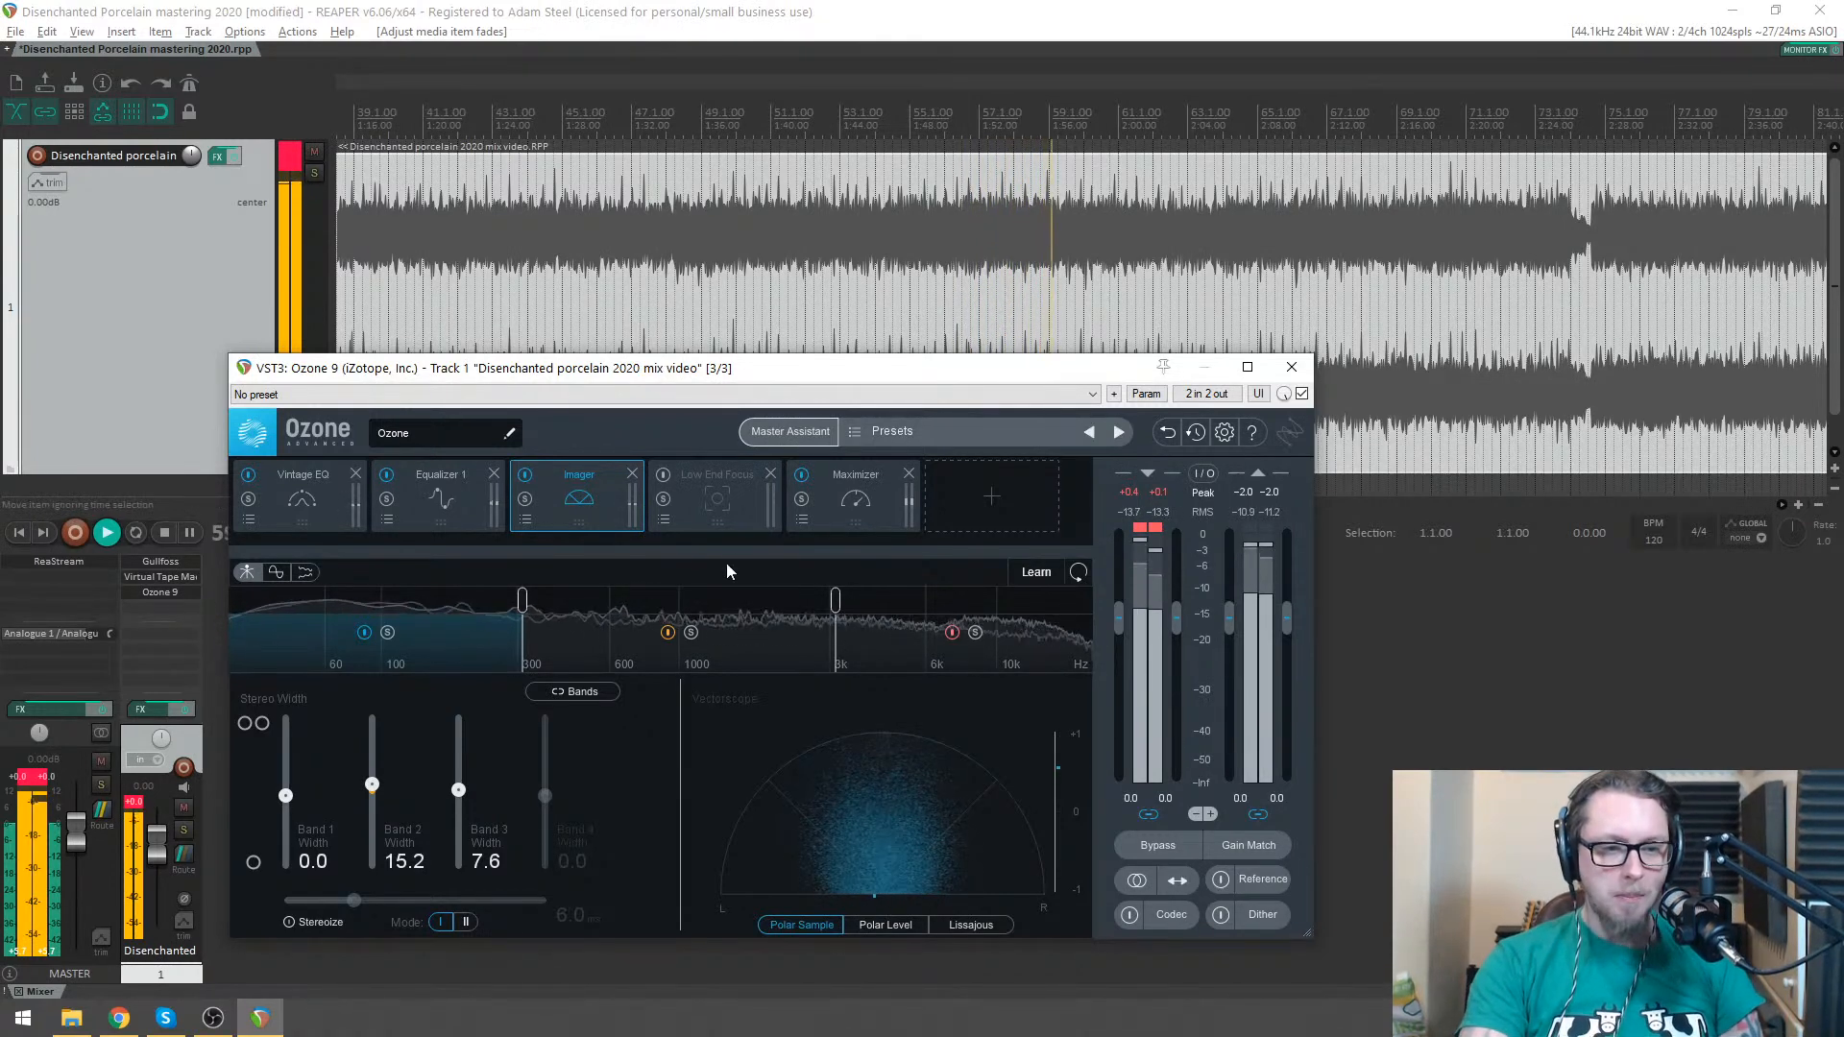
- Enable the Low End Focus module and set its Contrast to -17.3% during playback
click(695, 490)
click(662, 475)
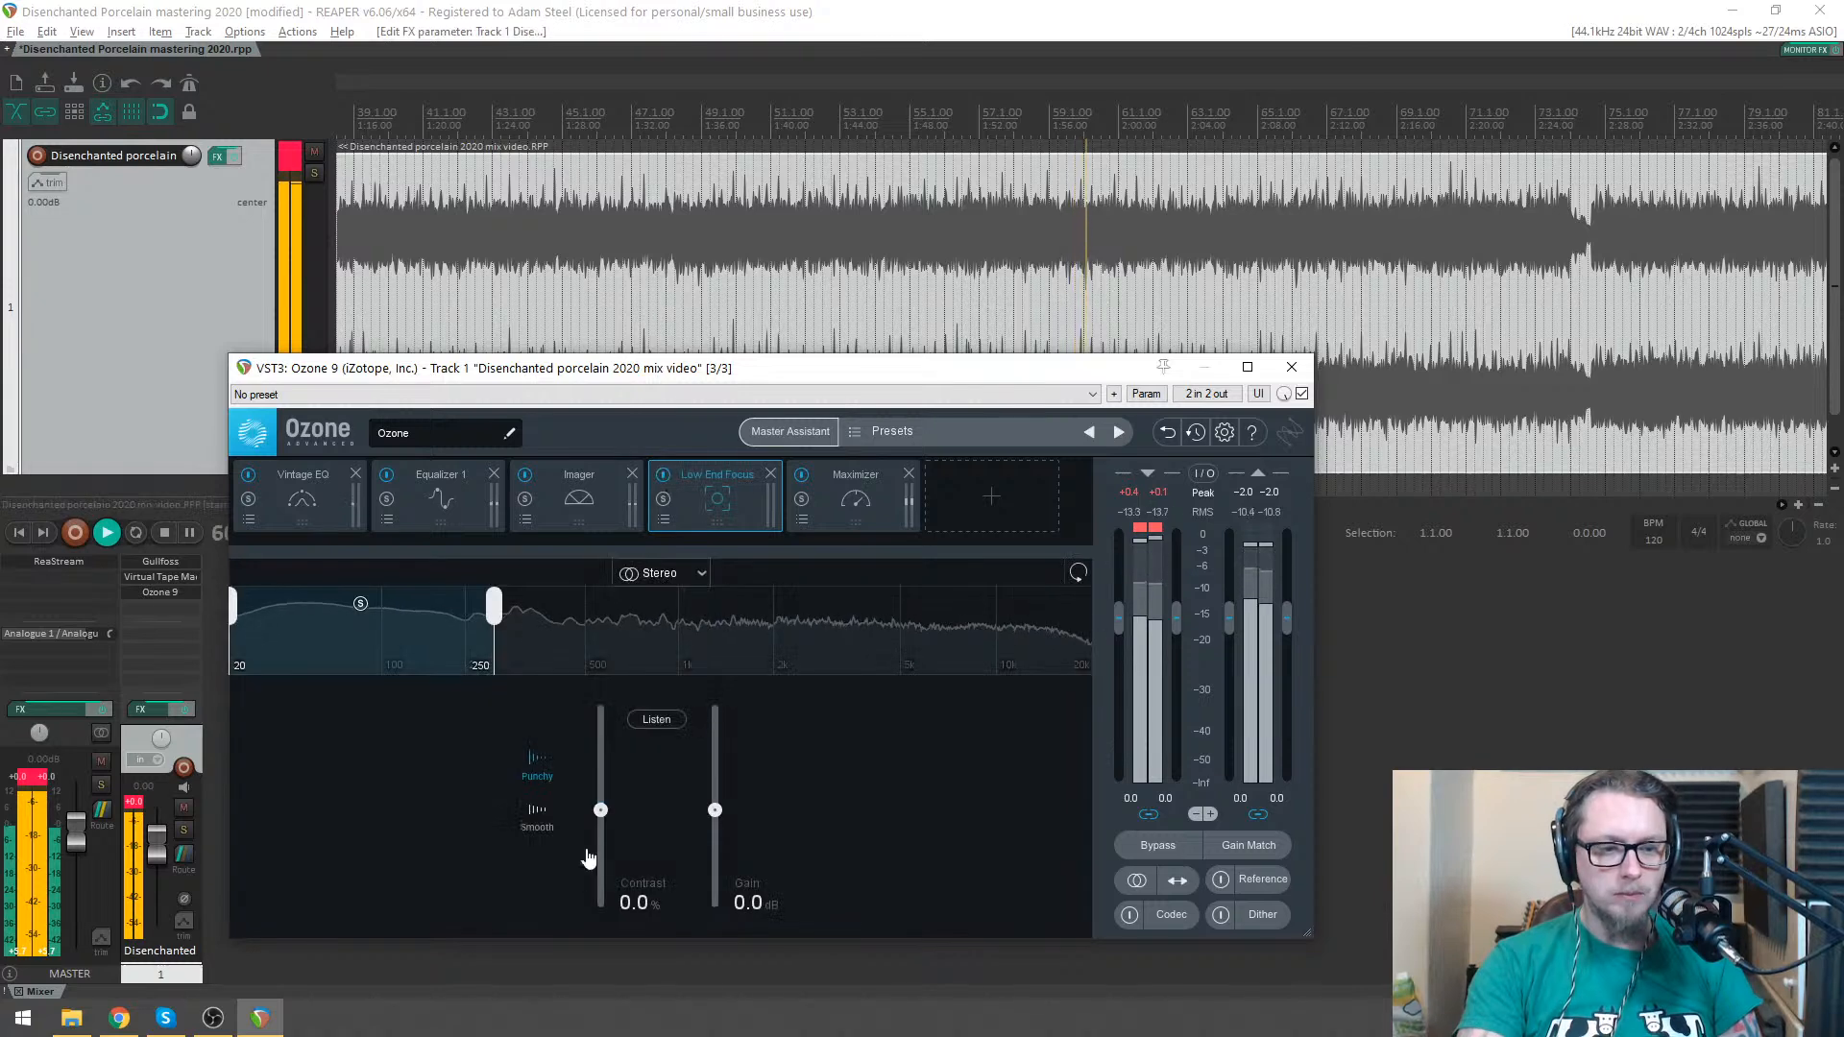
drag(601, 809, 602, 836)
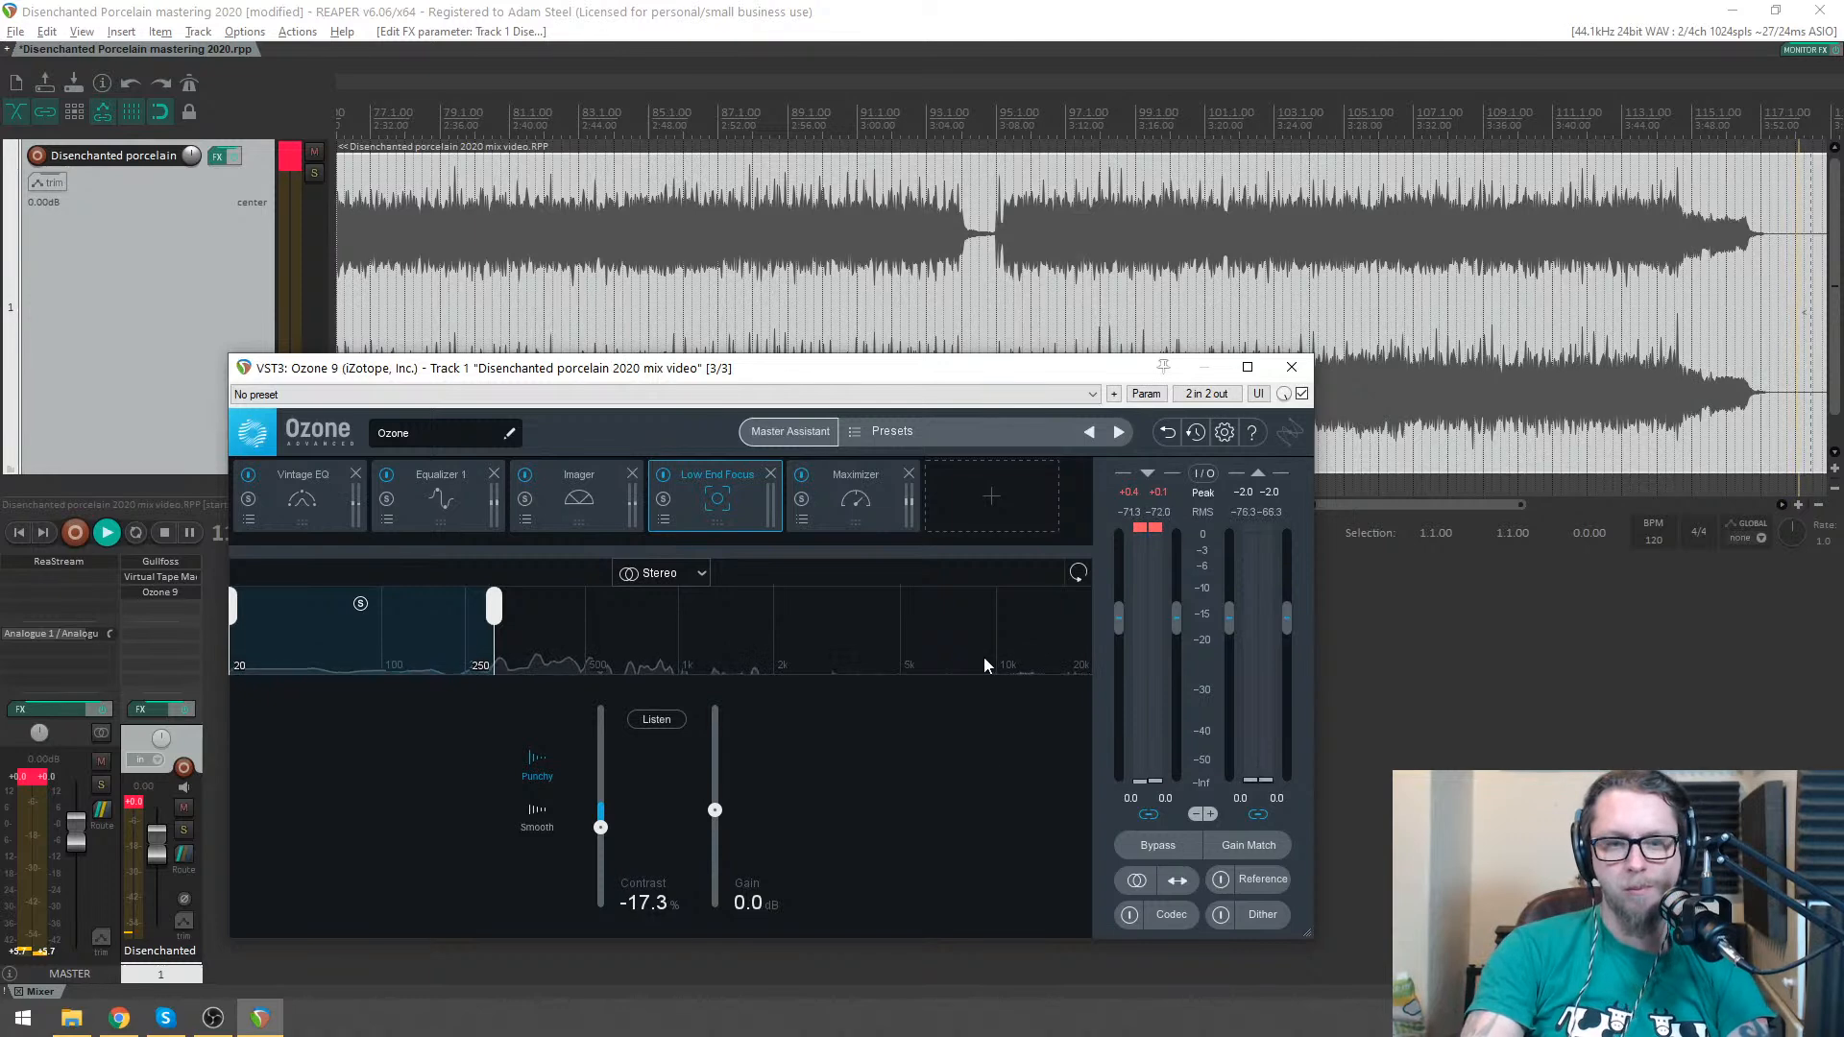
- Bring the whole song into view and place the edit cursor at bar 34
drag(878, 369, 940, 409)
scroll(891, 341, down, 6)
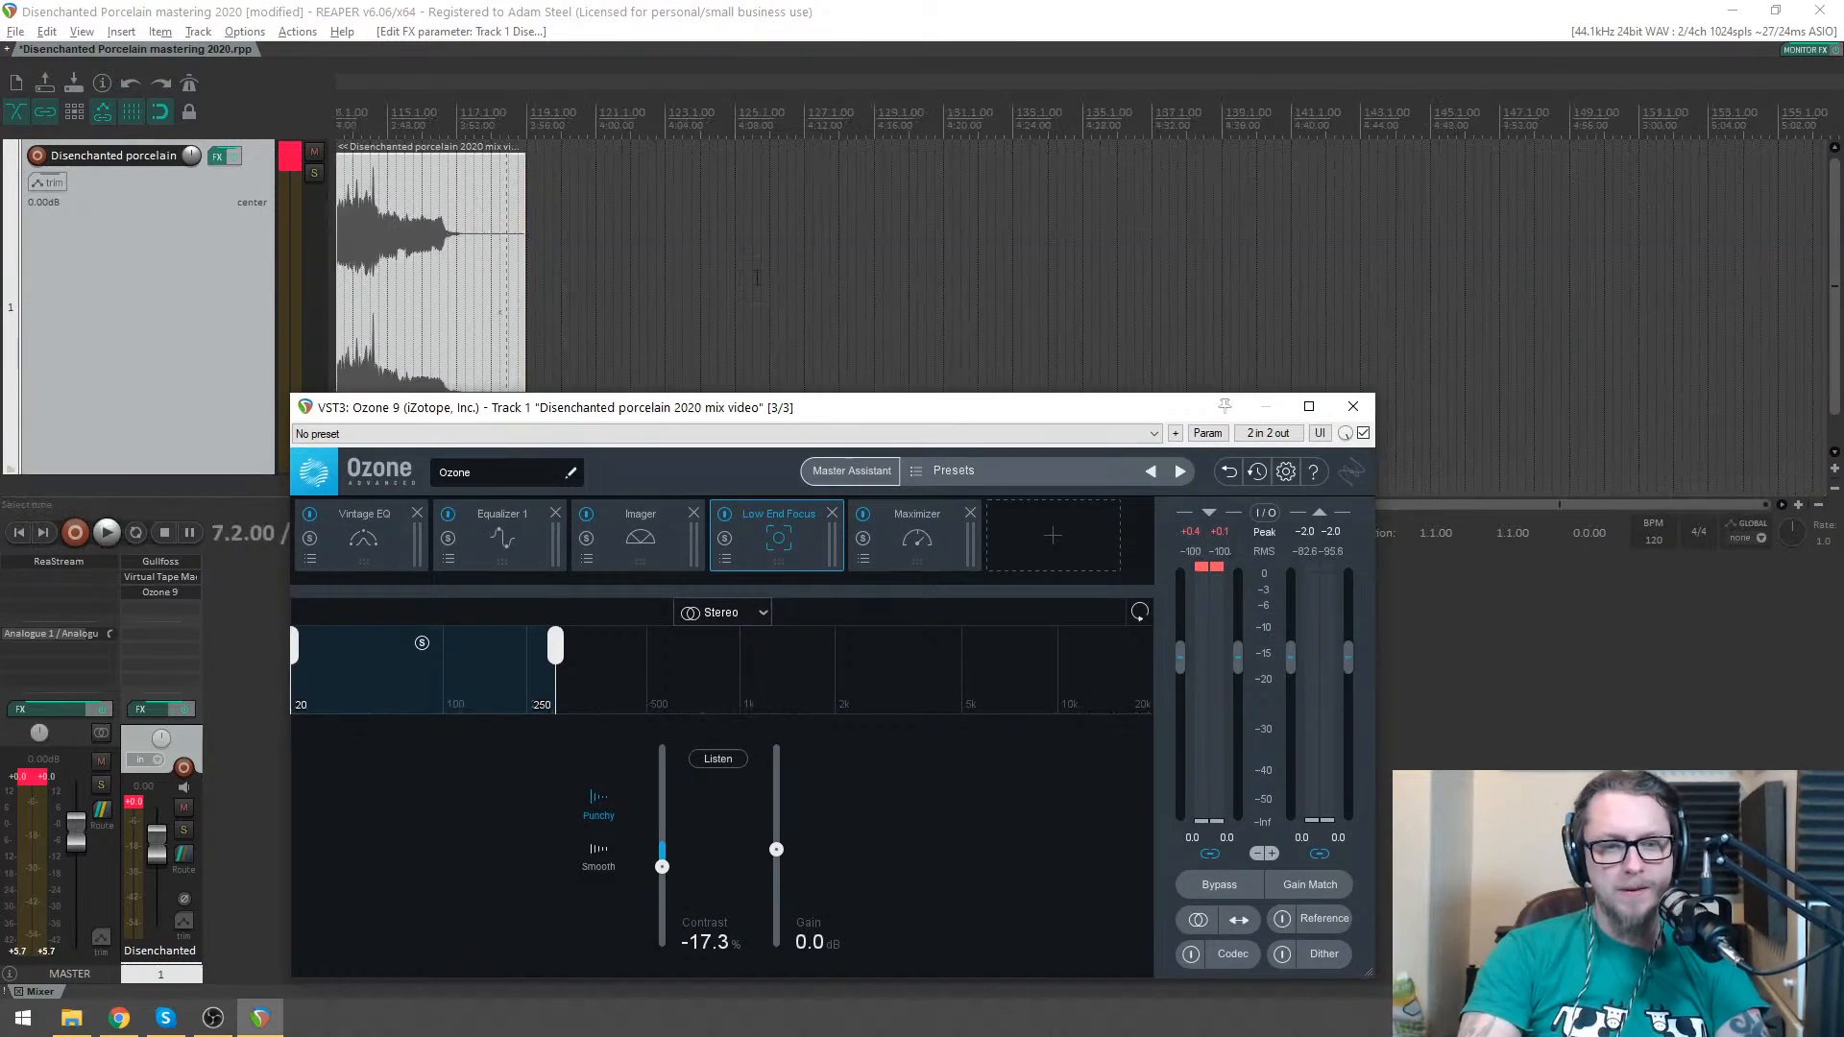
click(631, 236)
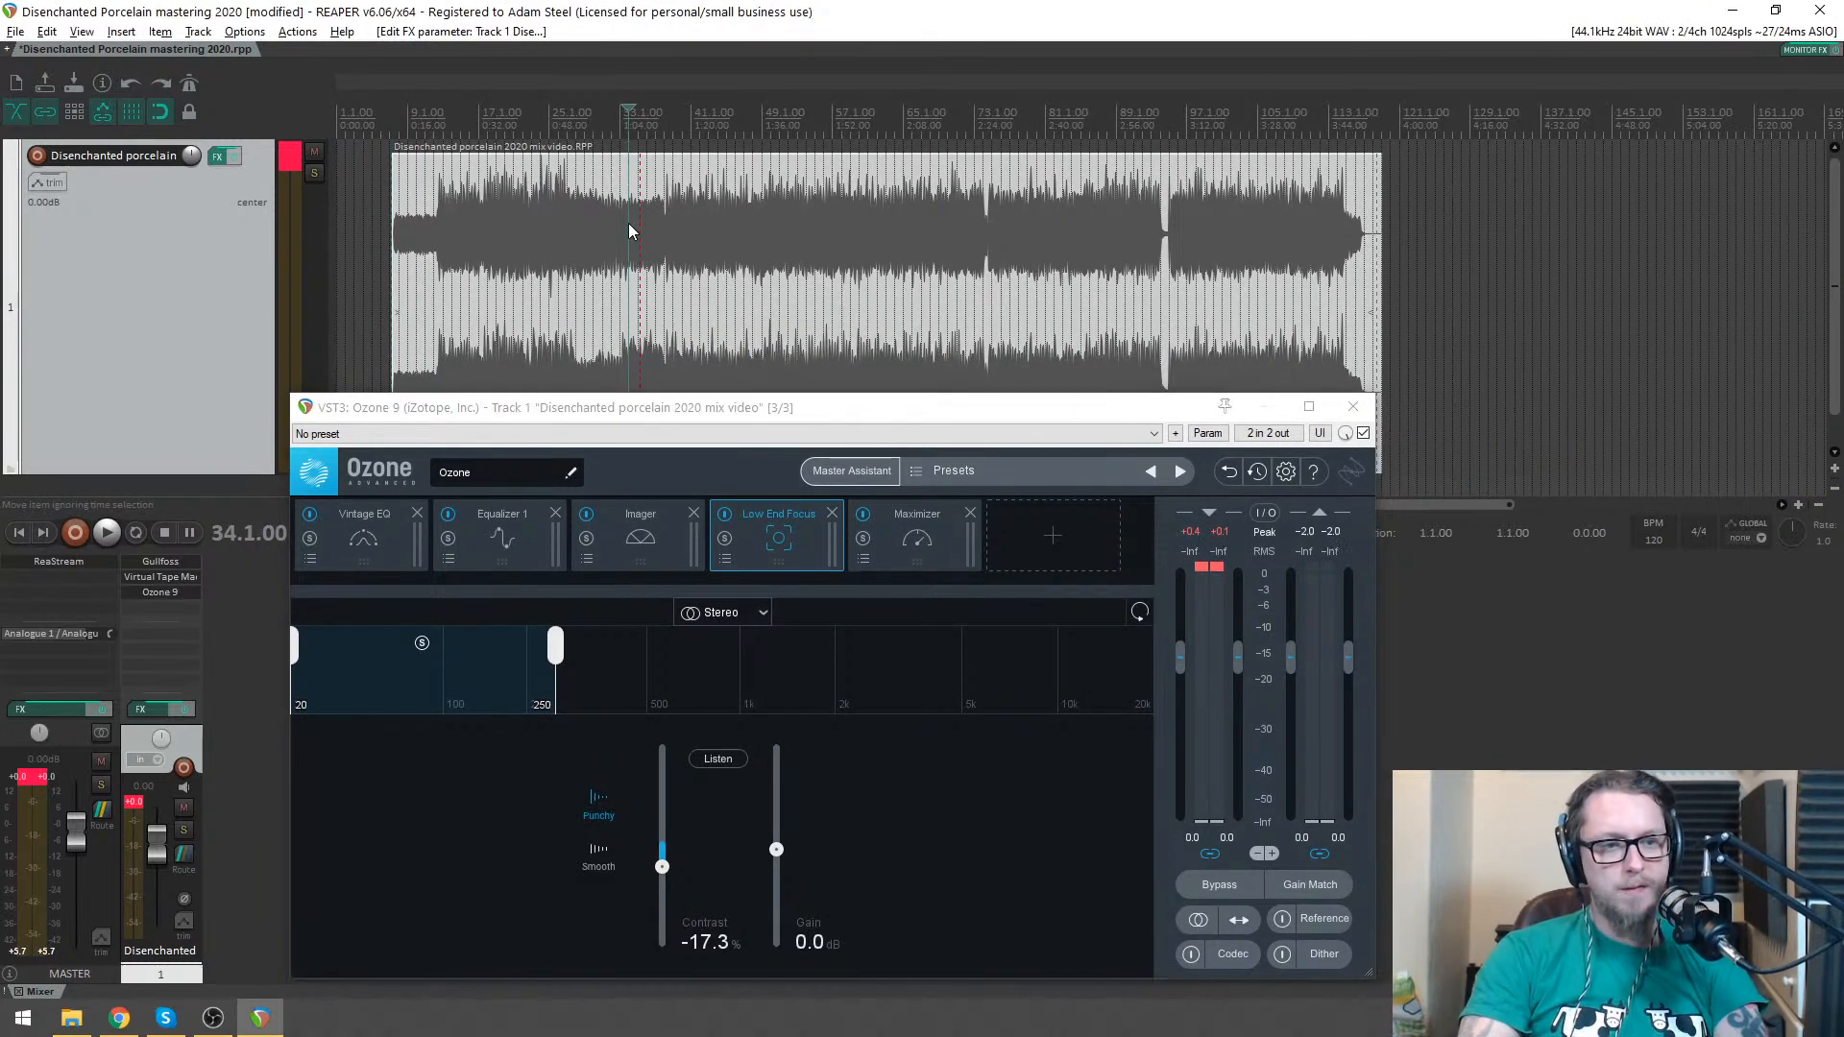
- Check the Maximizer settings and remove the Low End Focus module from the Ozone chain
click(913, 543)
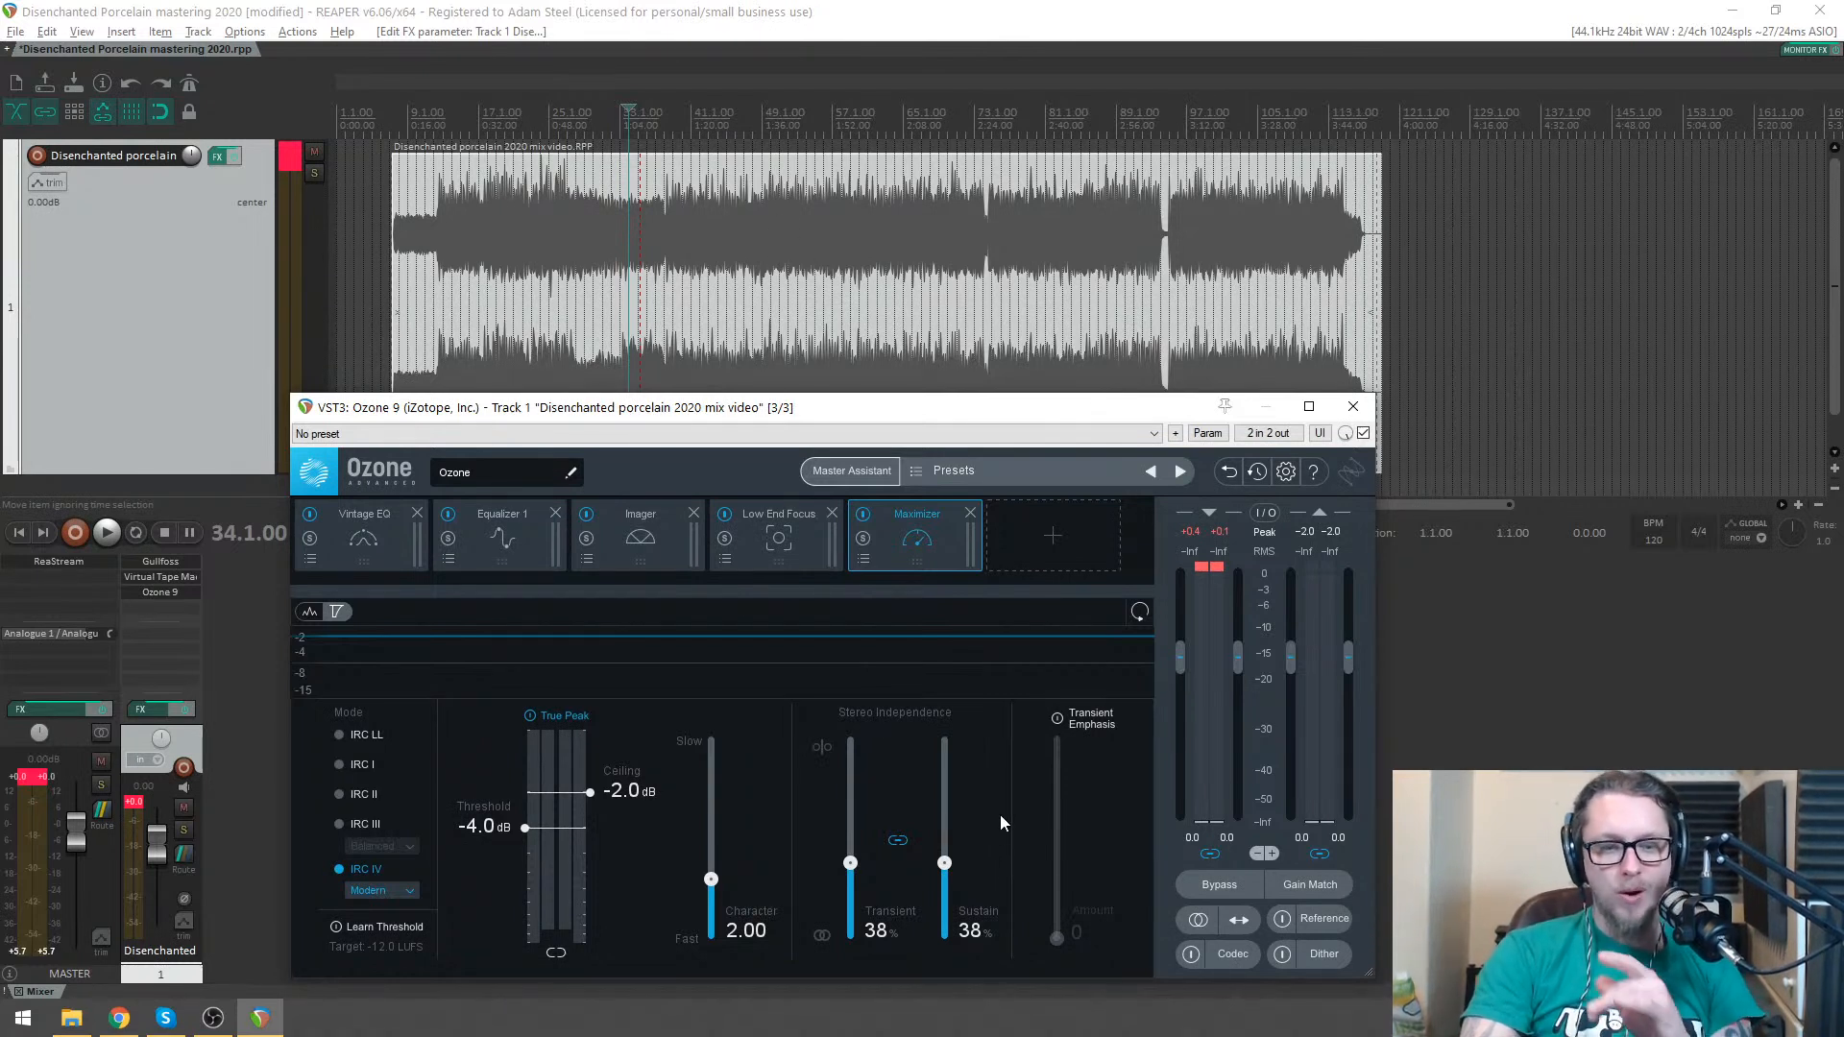
click(762, 519)
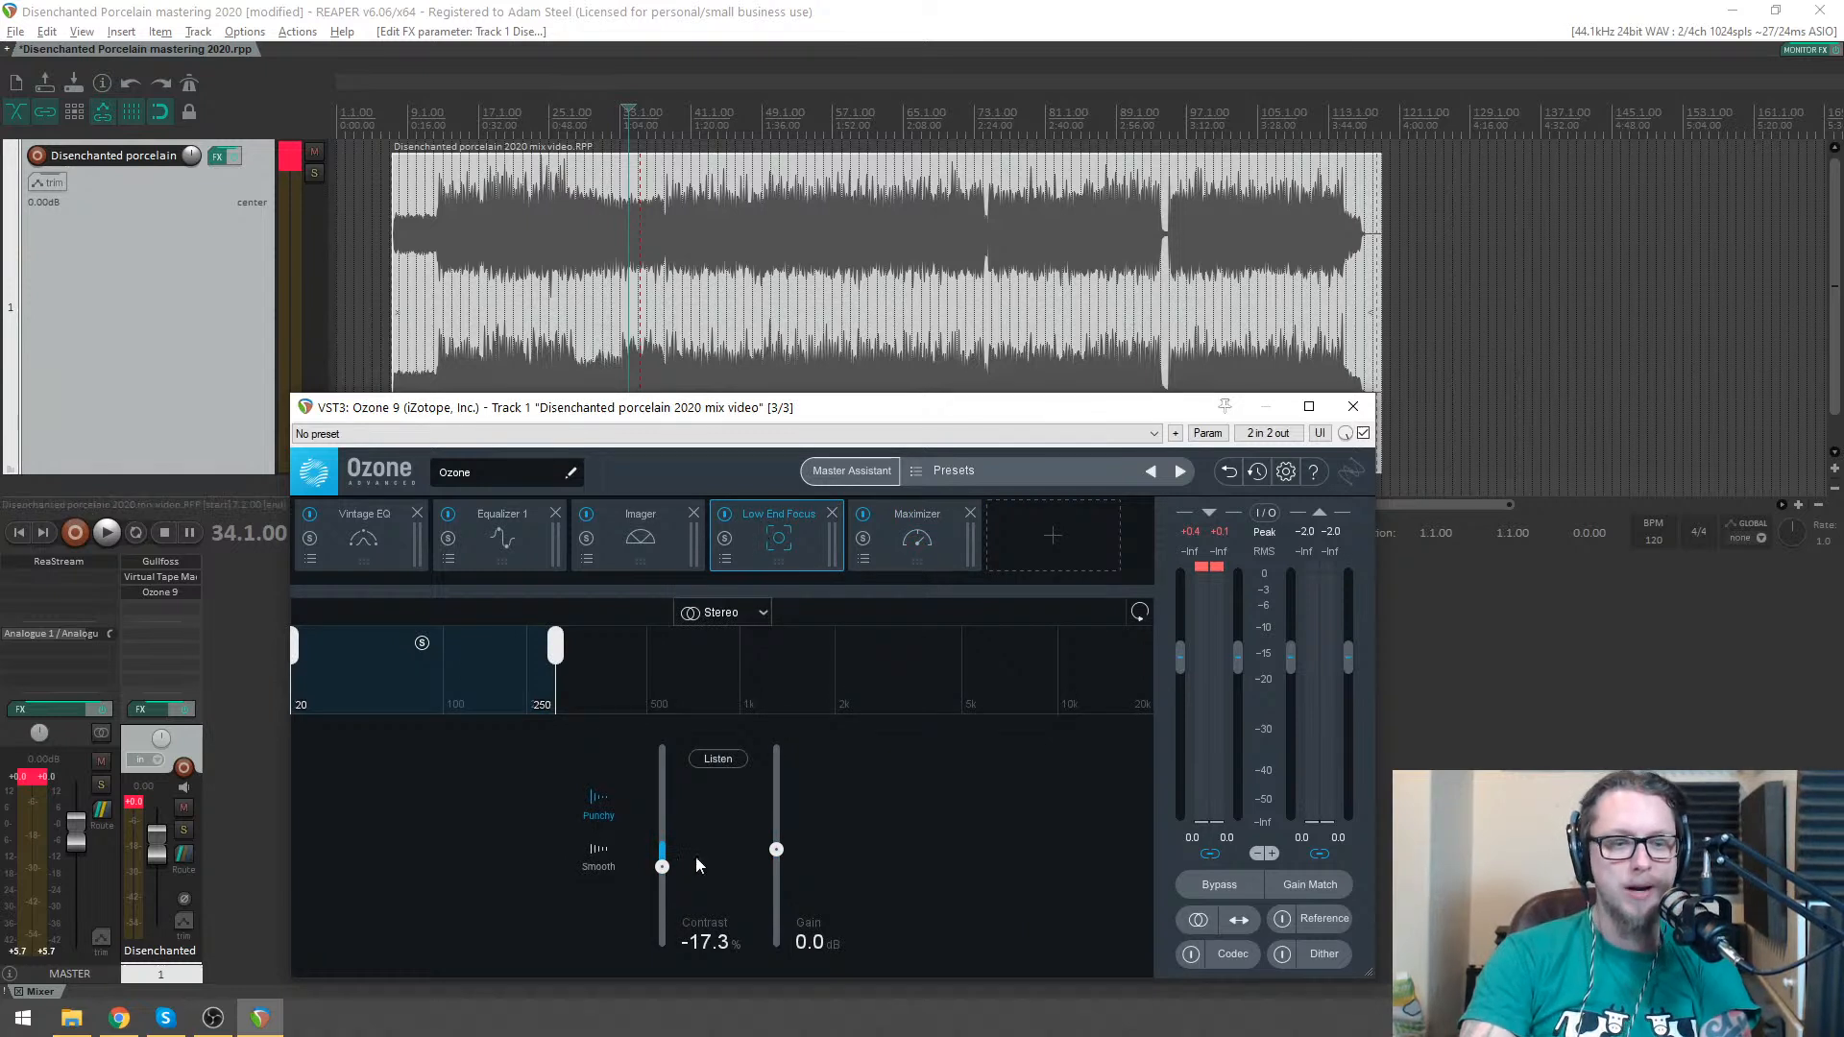
click(832, 514)
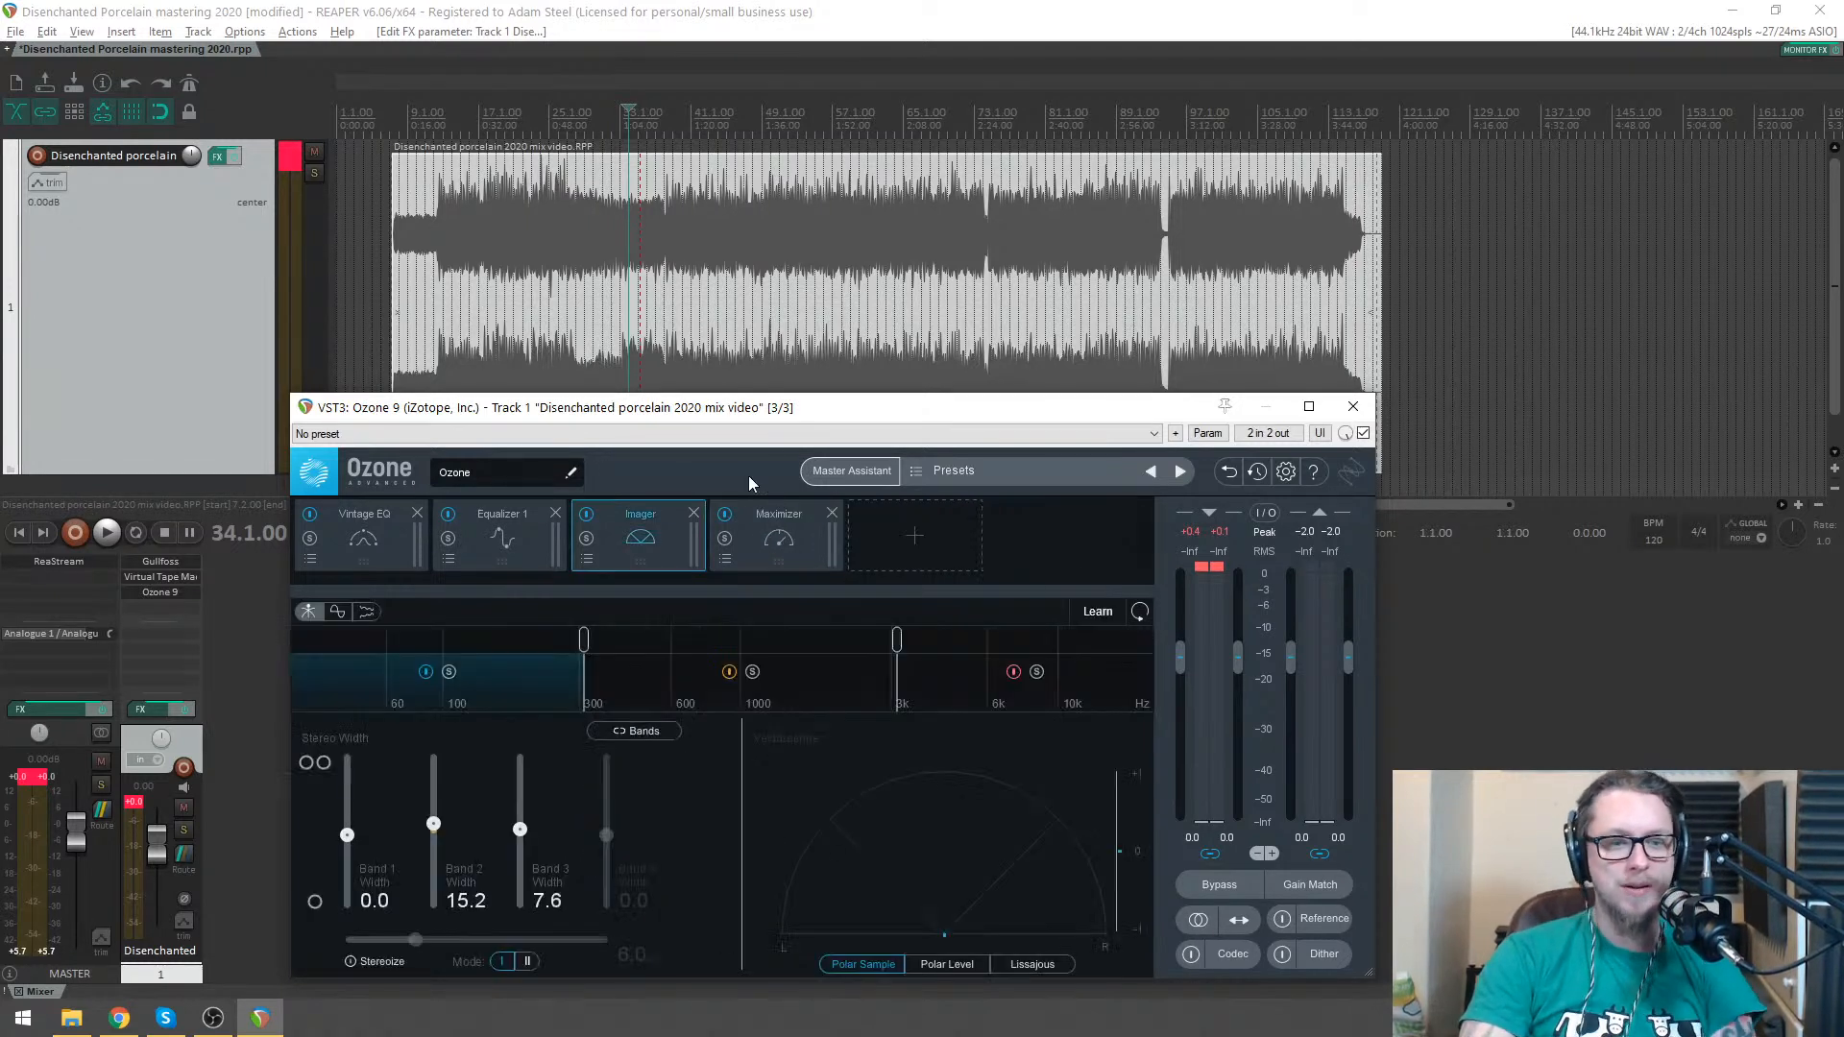
- Save the mastering project and open the Disenchanted porcelain 2020 mix video subproject
click(798, 559)
key(ctrl+s)
key(ctrl+t)
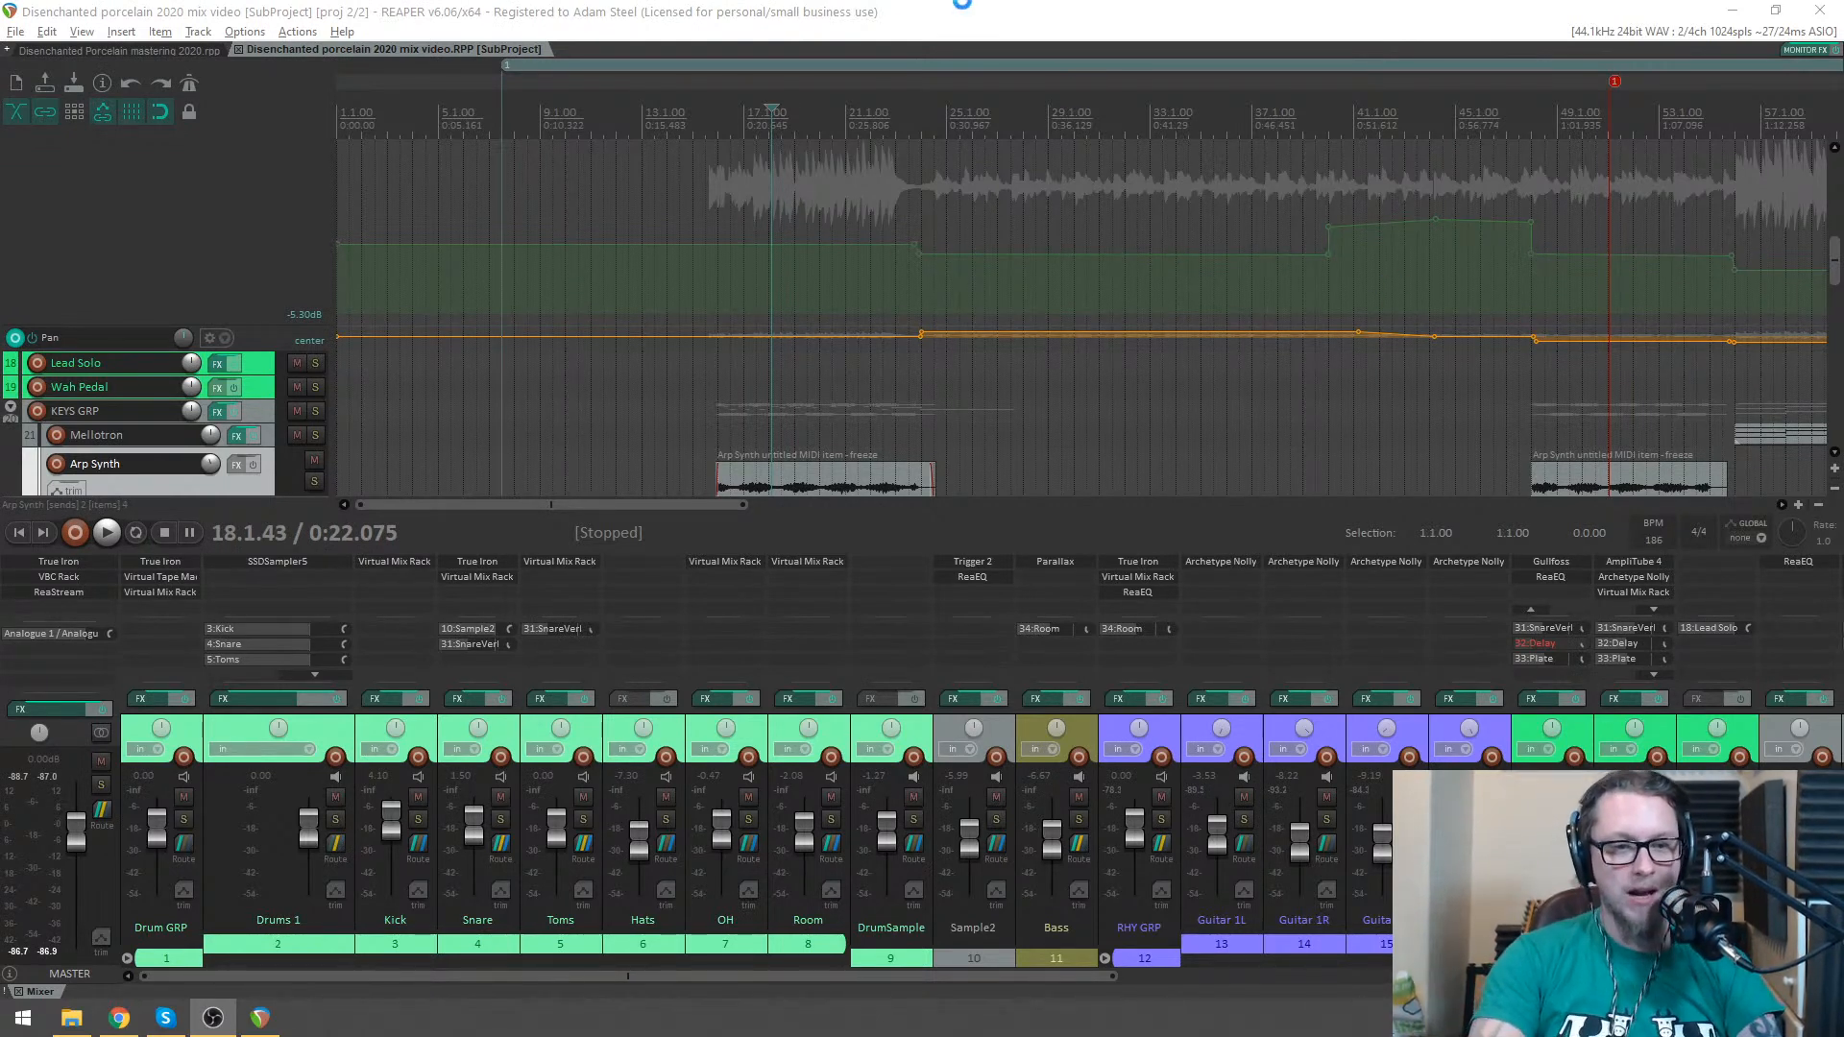
scroll(922, 242, down, 2)
scroll(950, 219, down, 3)
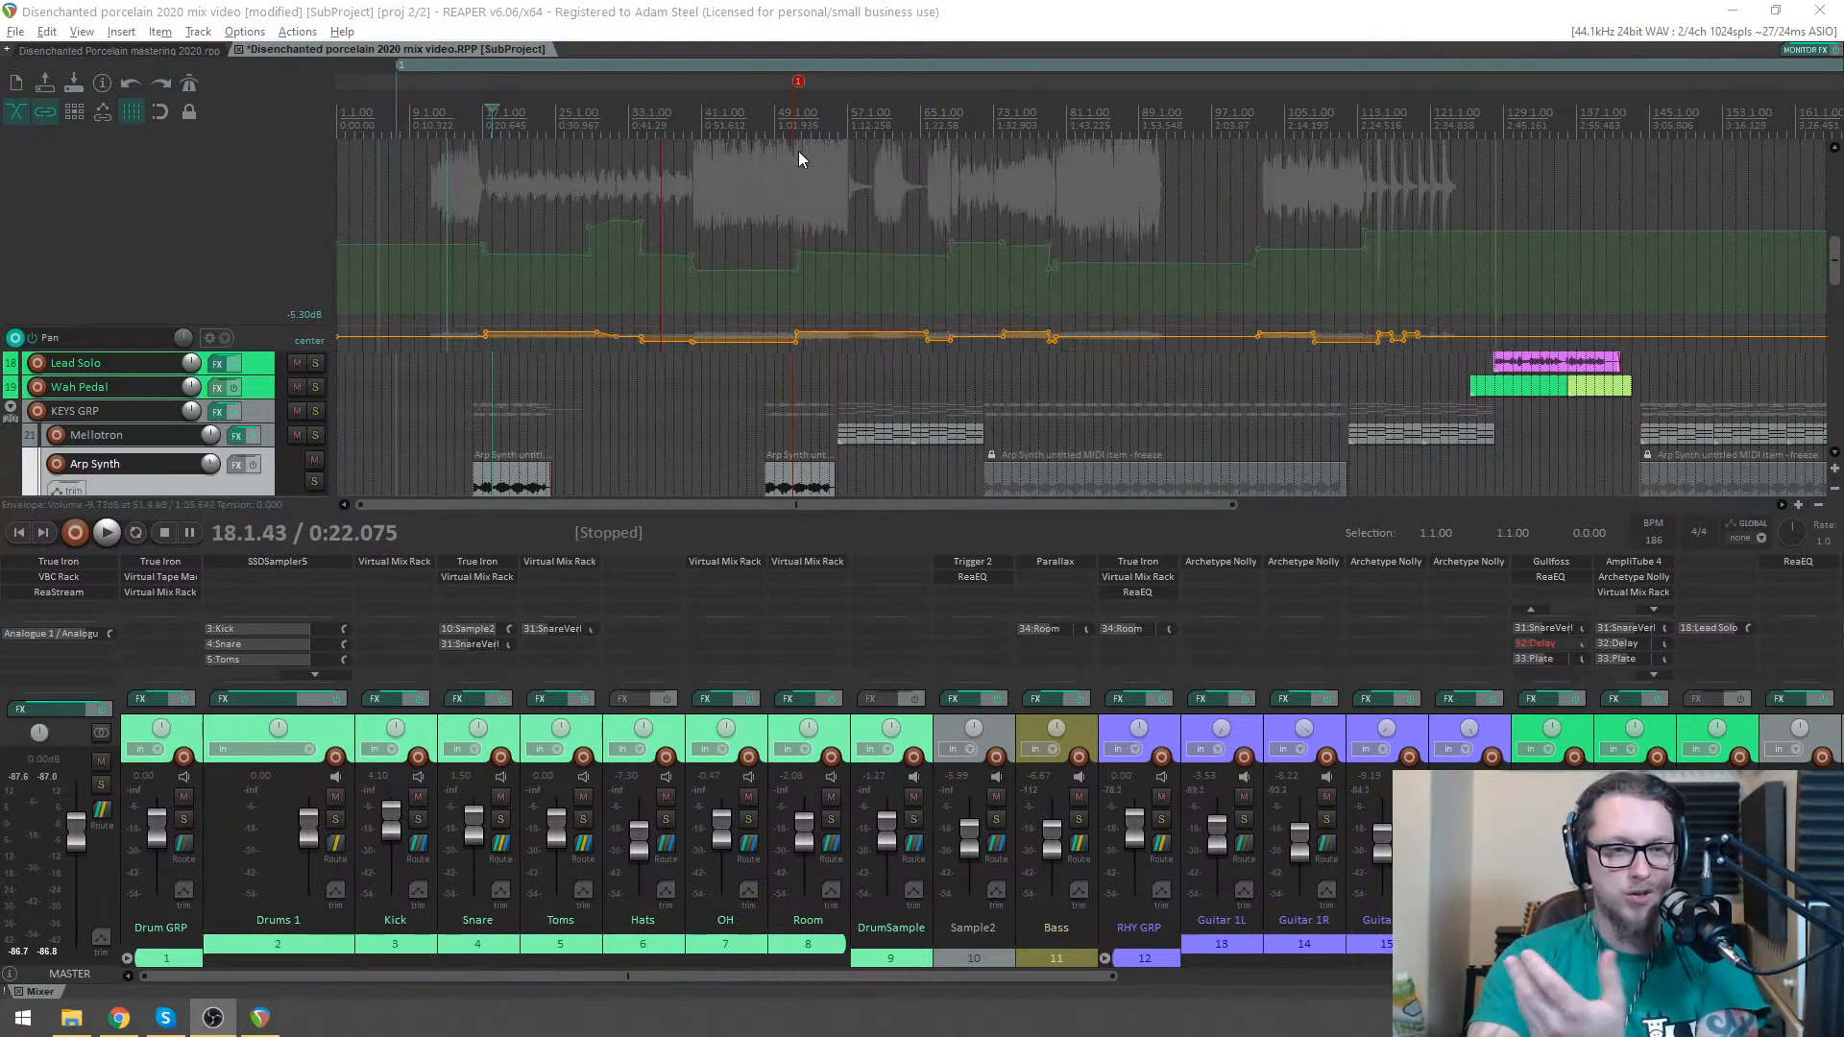
scroll(788, 168, up, 2)
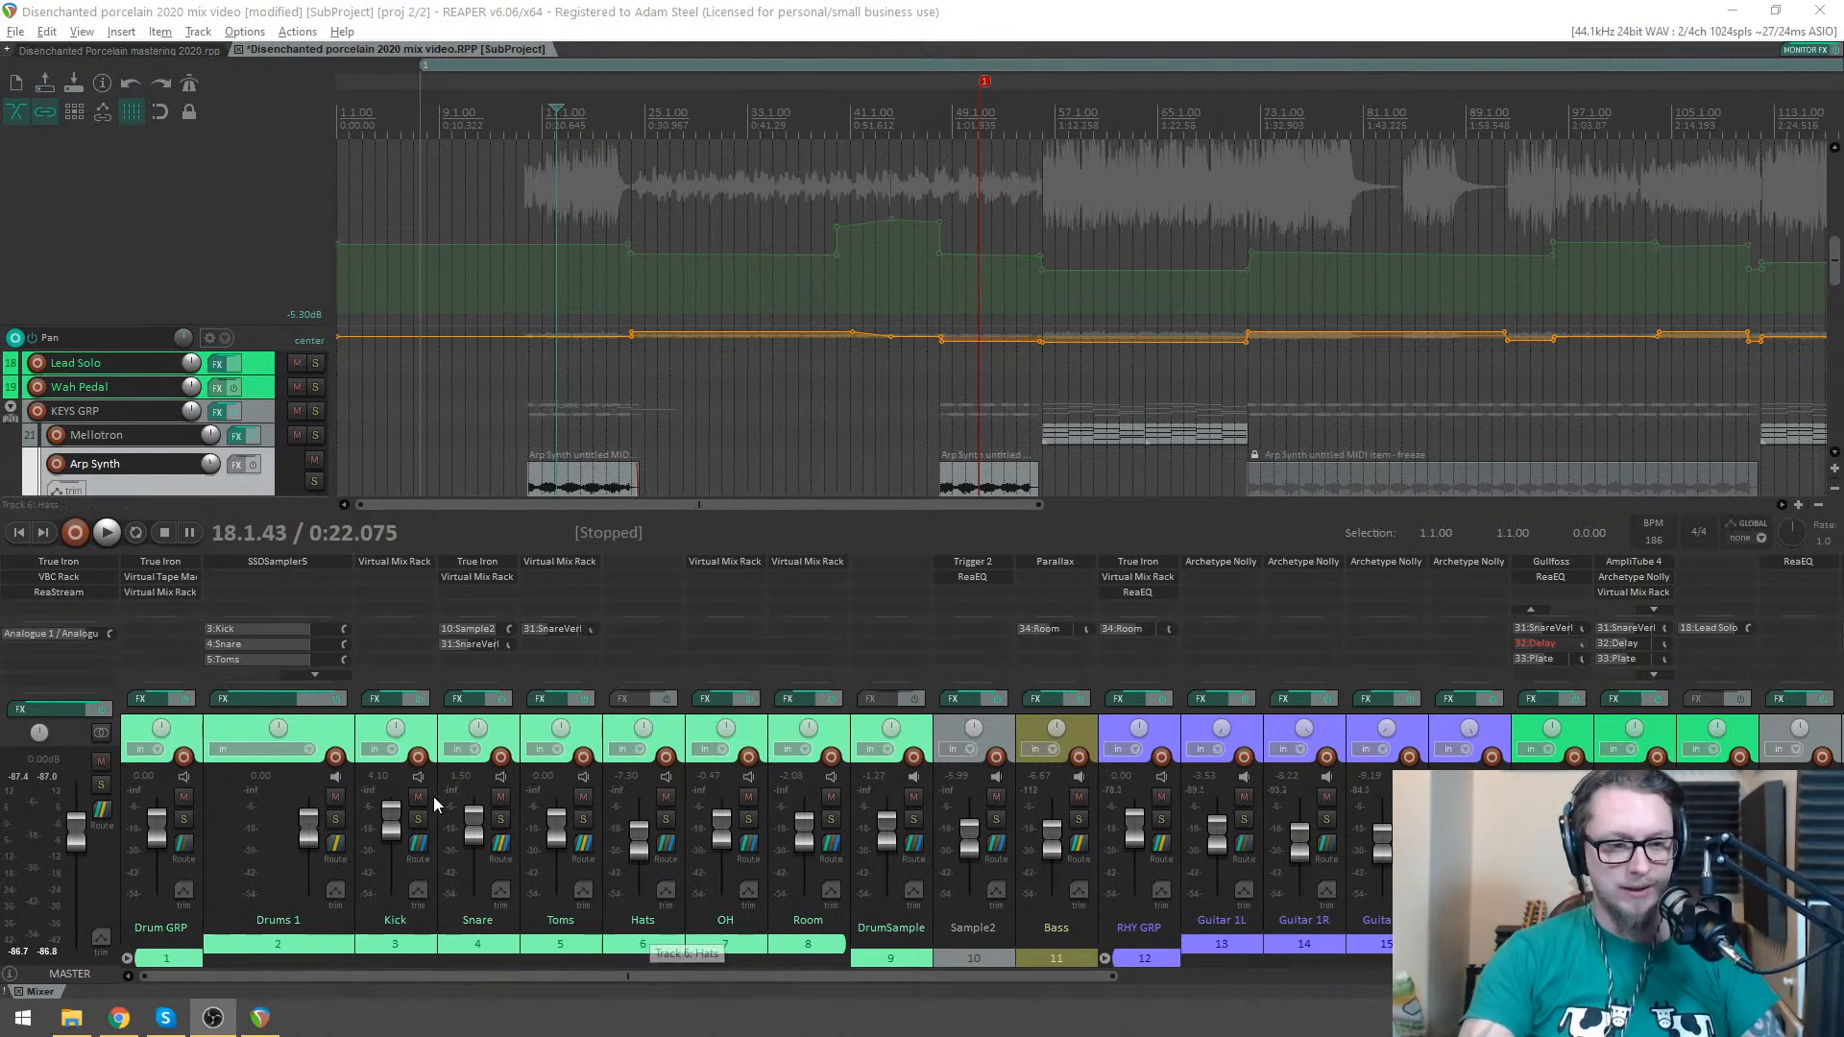
- Lower the Kick track's volume to 1.04 dB and play the mix
scroll(394, 828, down, 5)
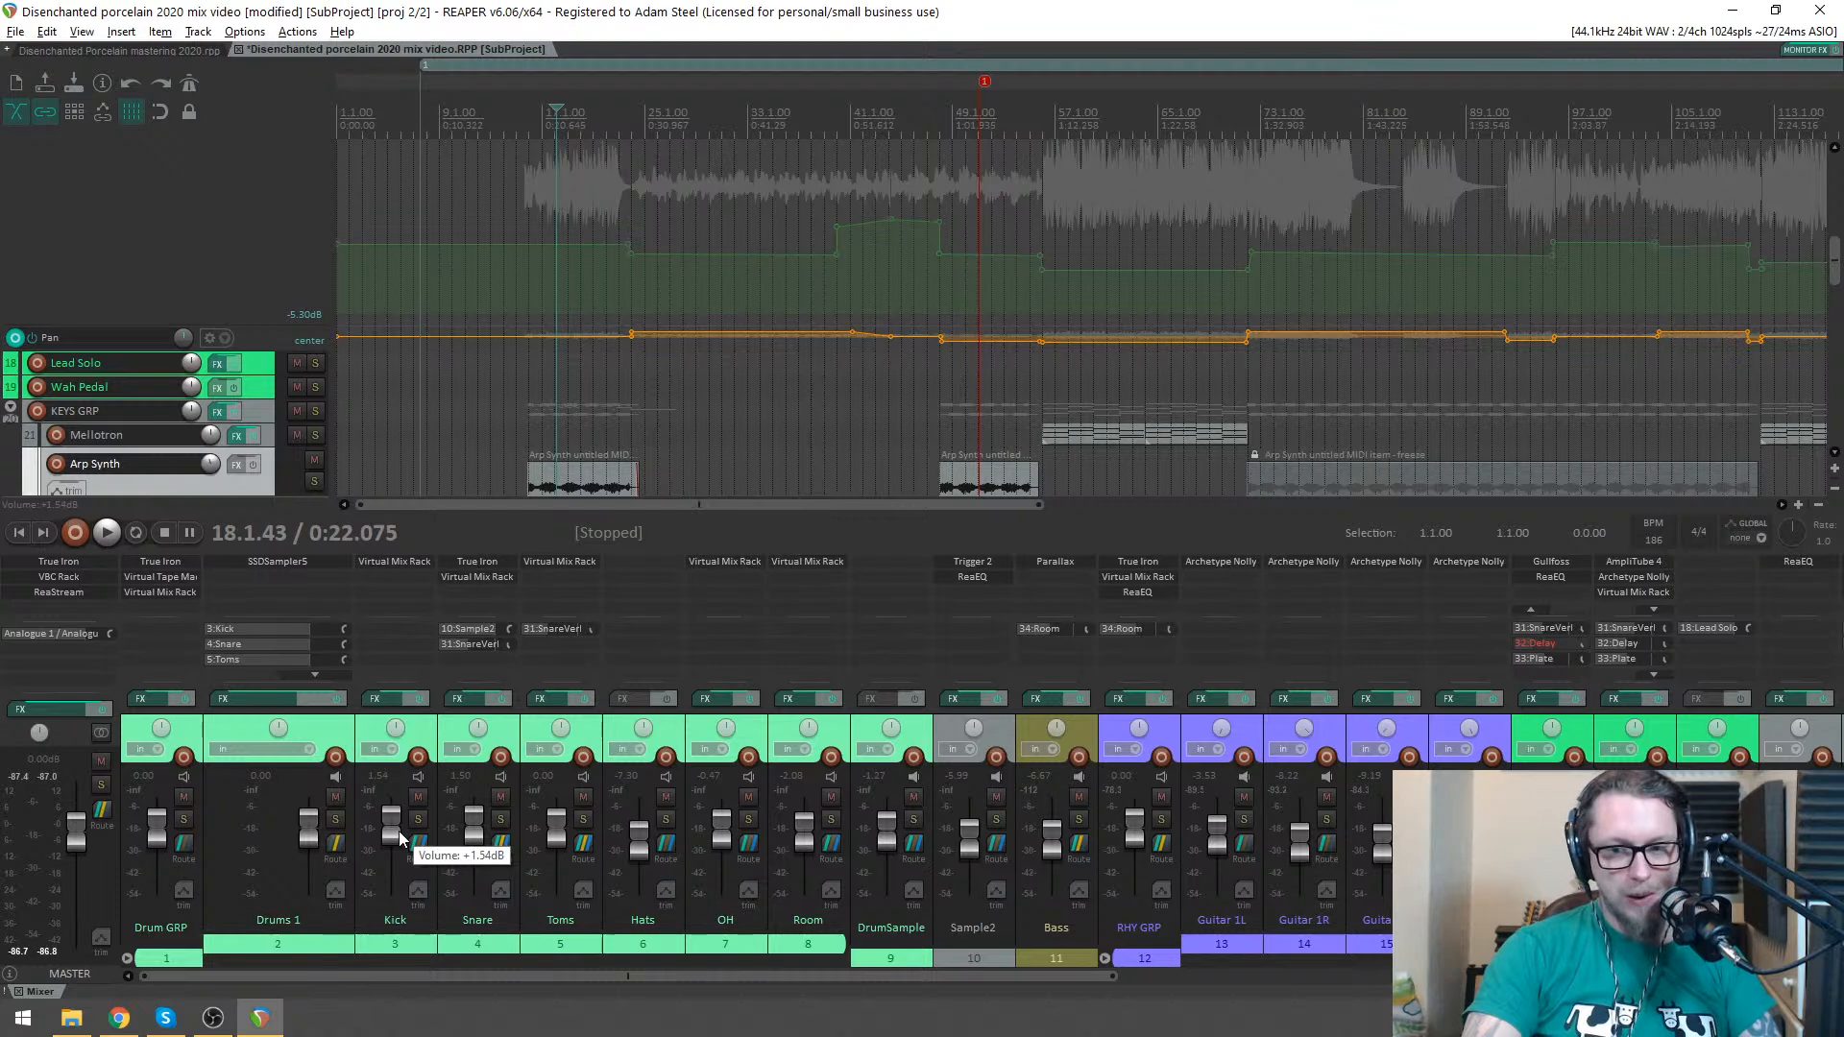
scroll(402, 839, down, 1)
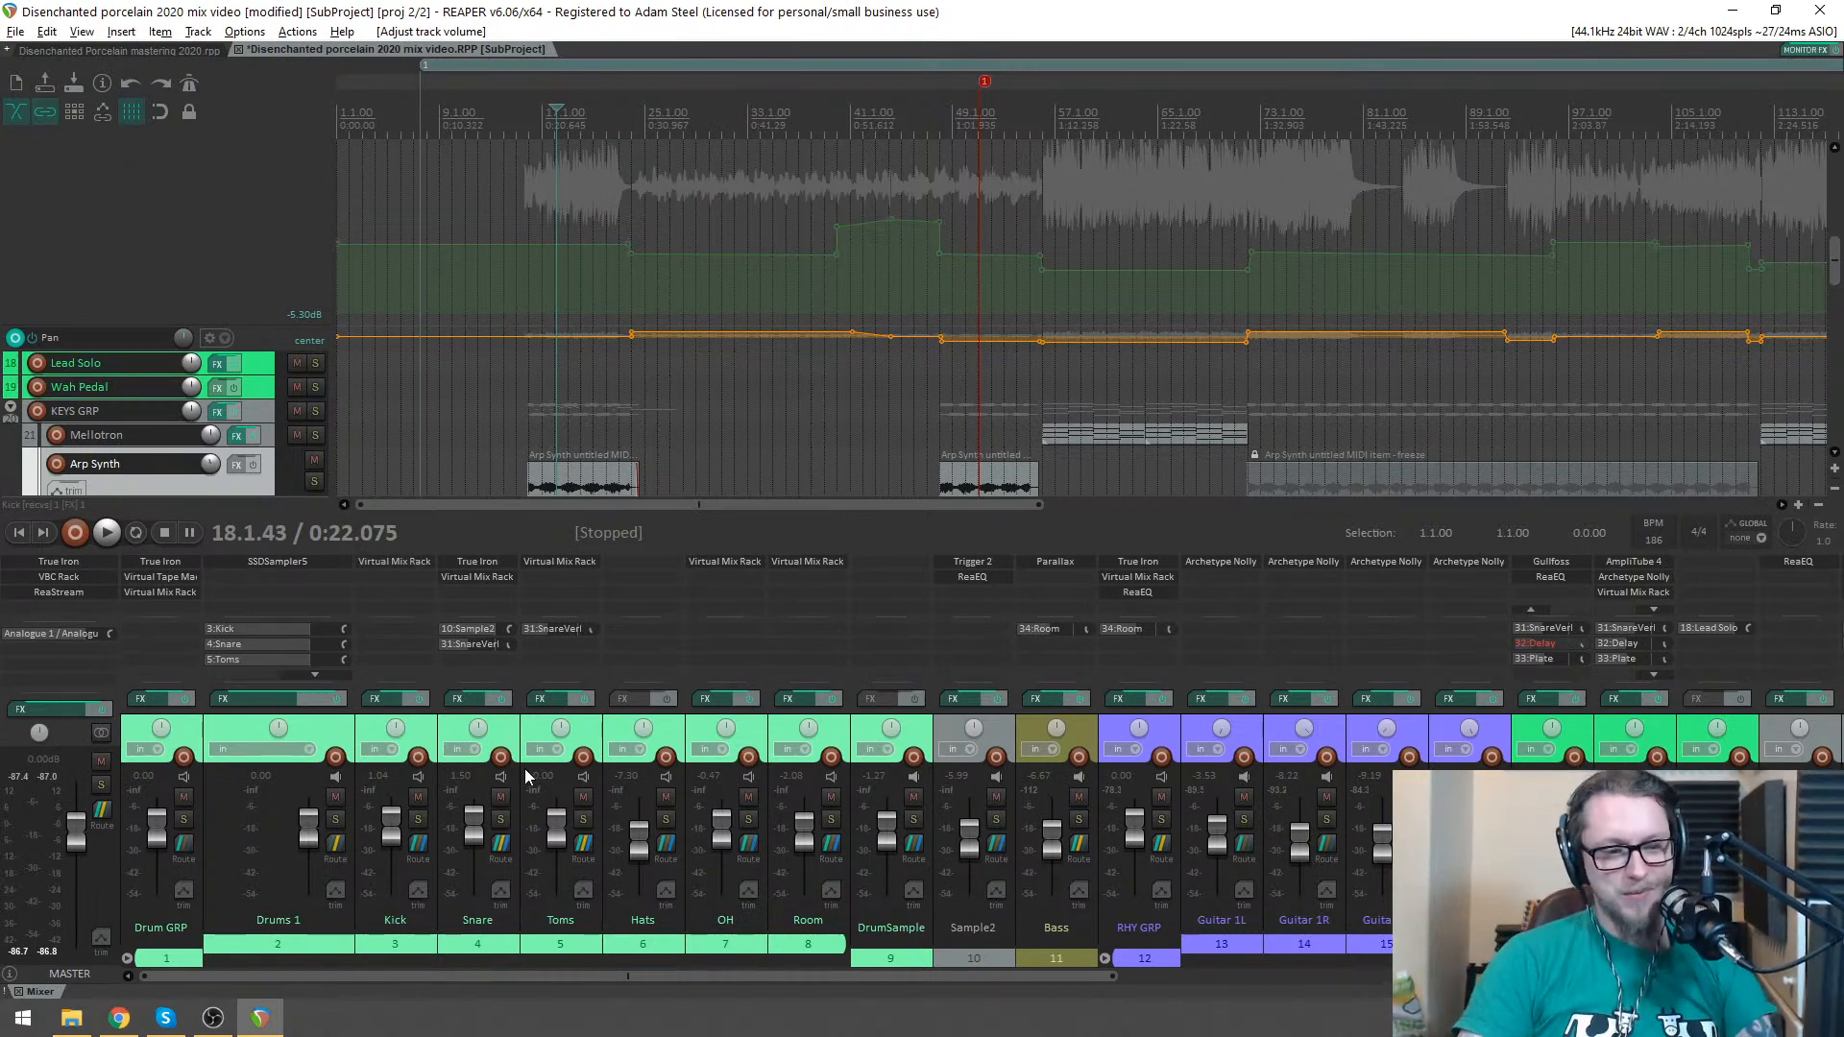
scroll(826, 244, down, 3)
key(space)
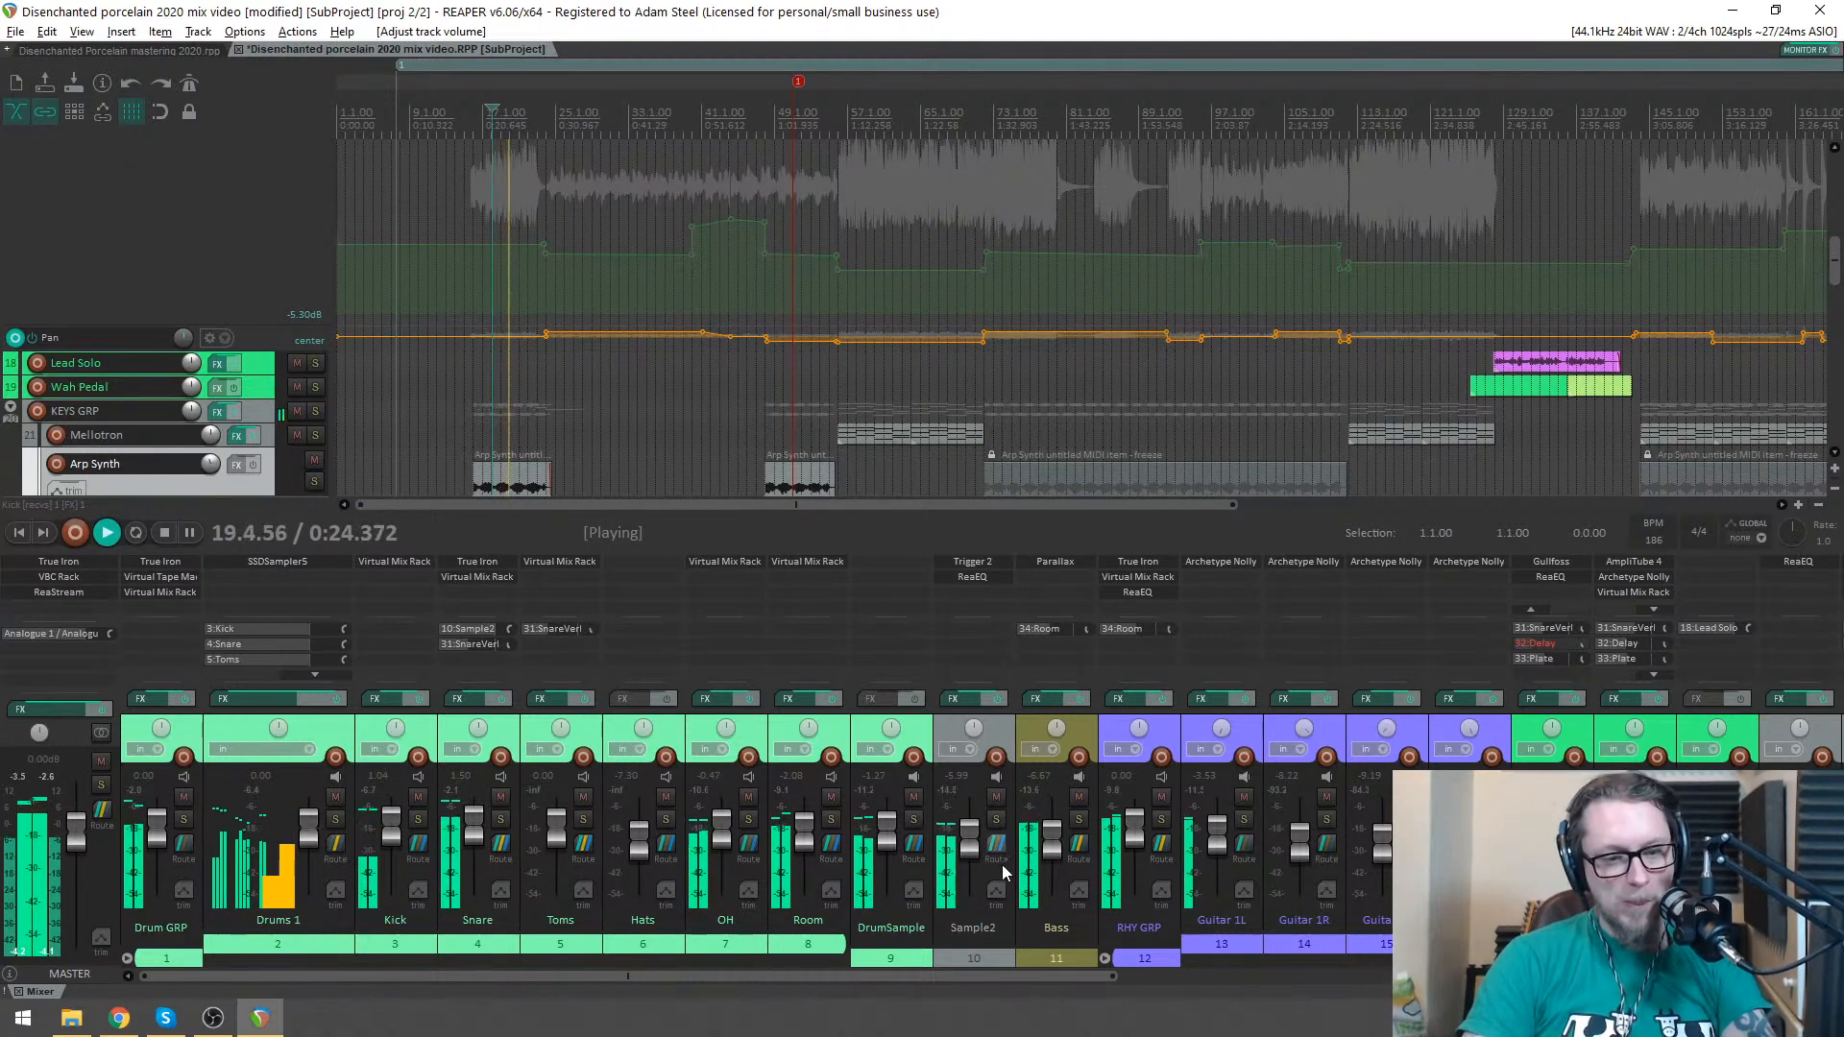
- With the Bass track soloed, set Parallax's Low Level to -2.0 dB and slightly raise its equalizer's lowest band
click(1078, 819)
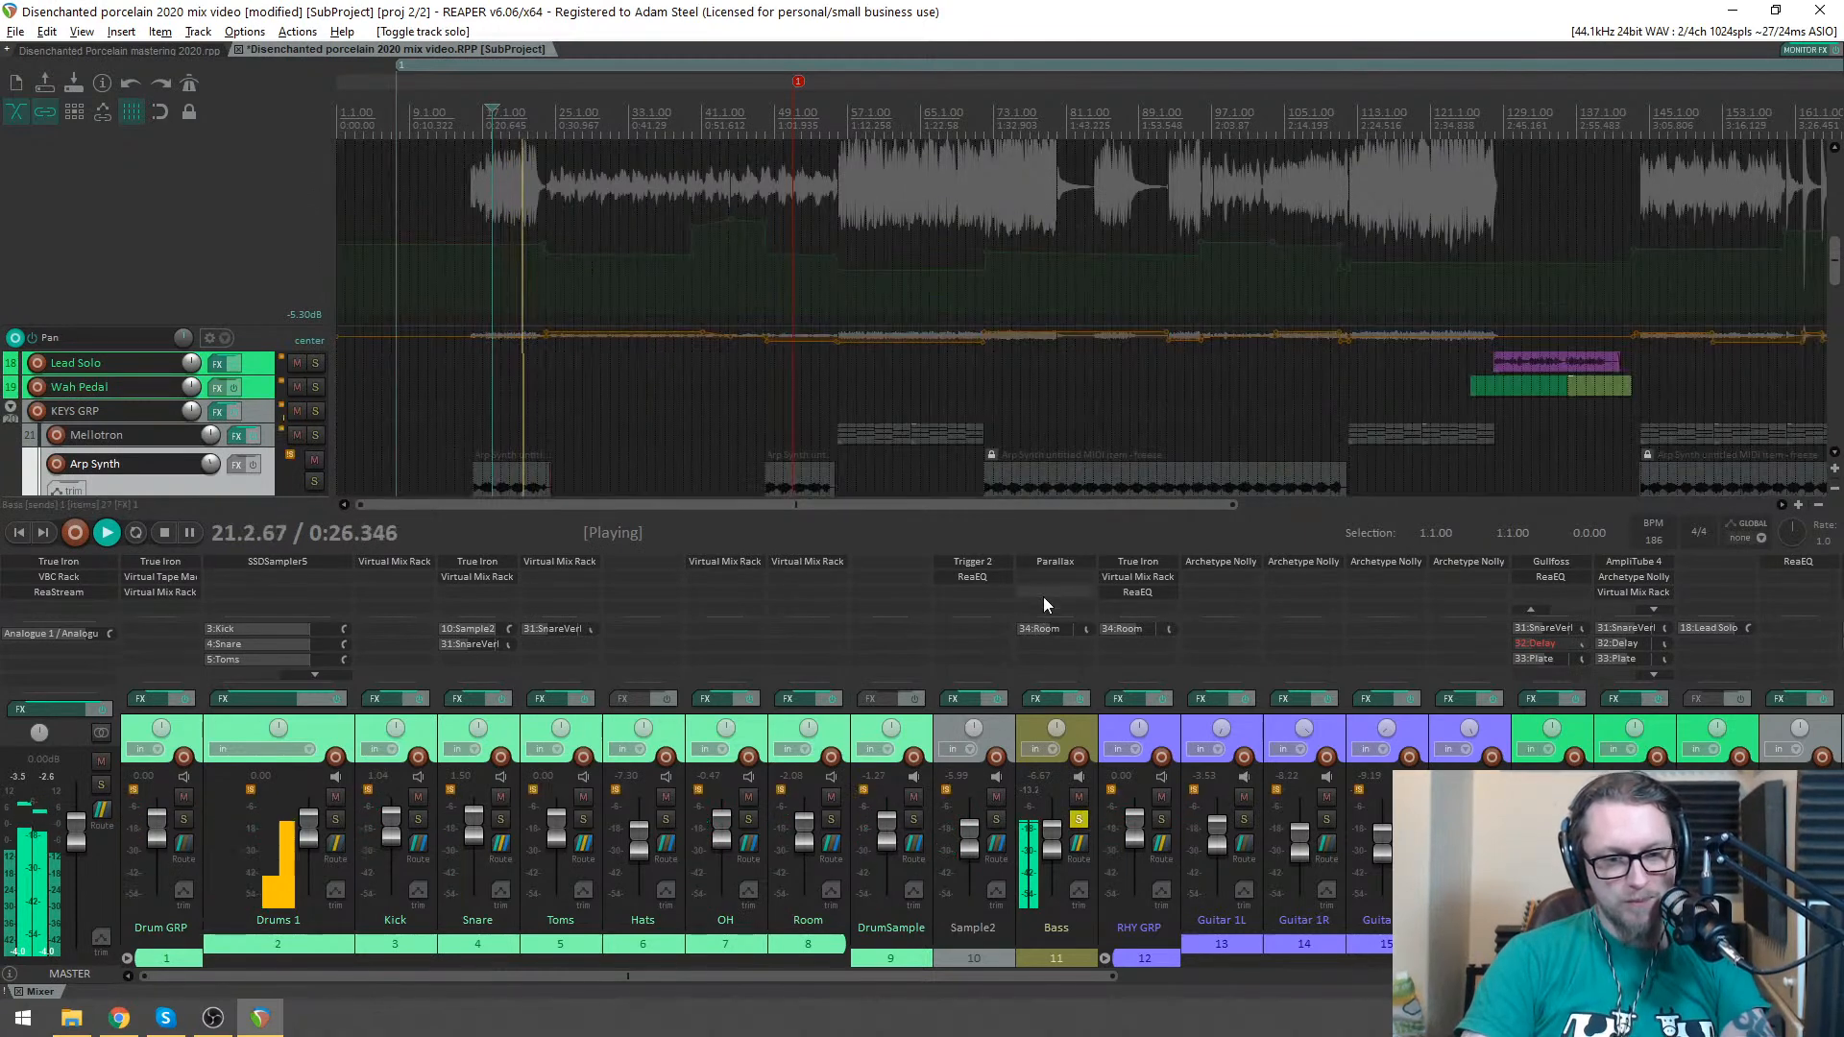
click(1066, 561)
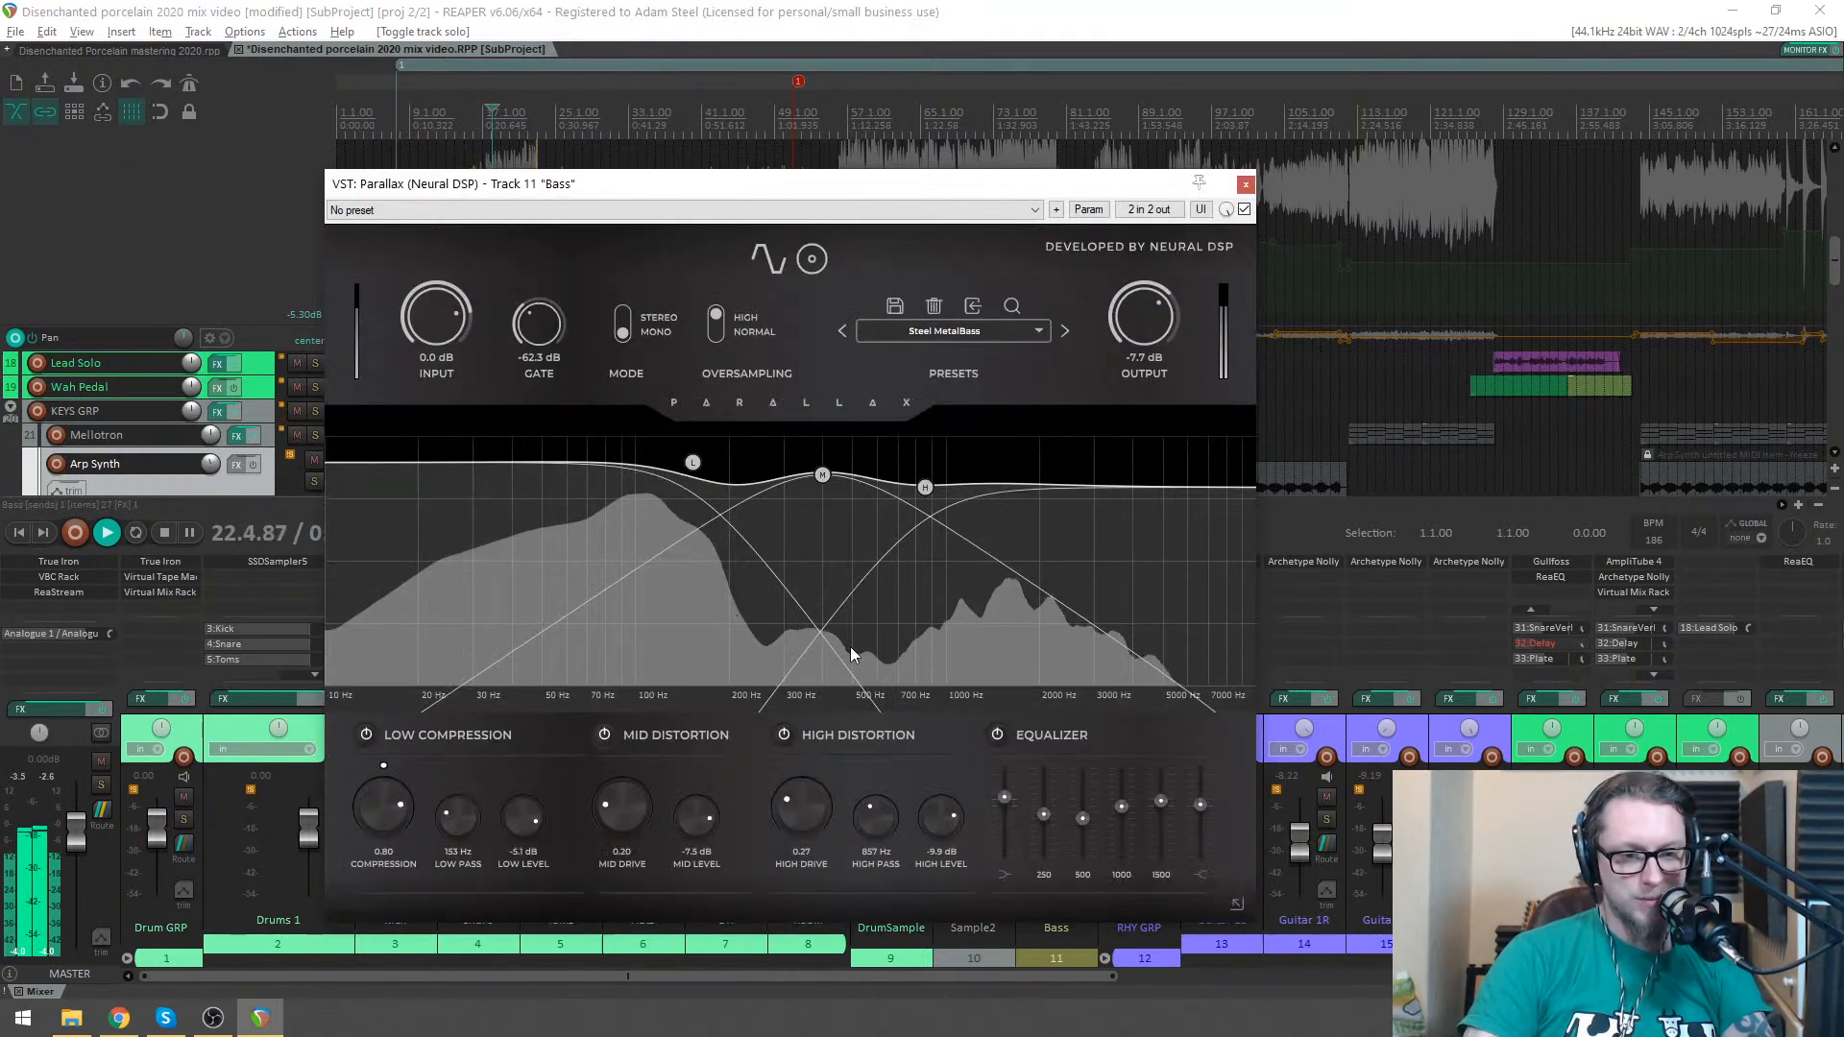
drag(515, 821, 522, 803)
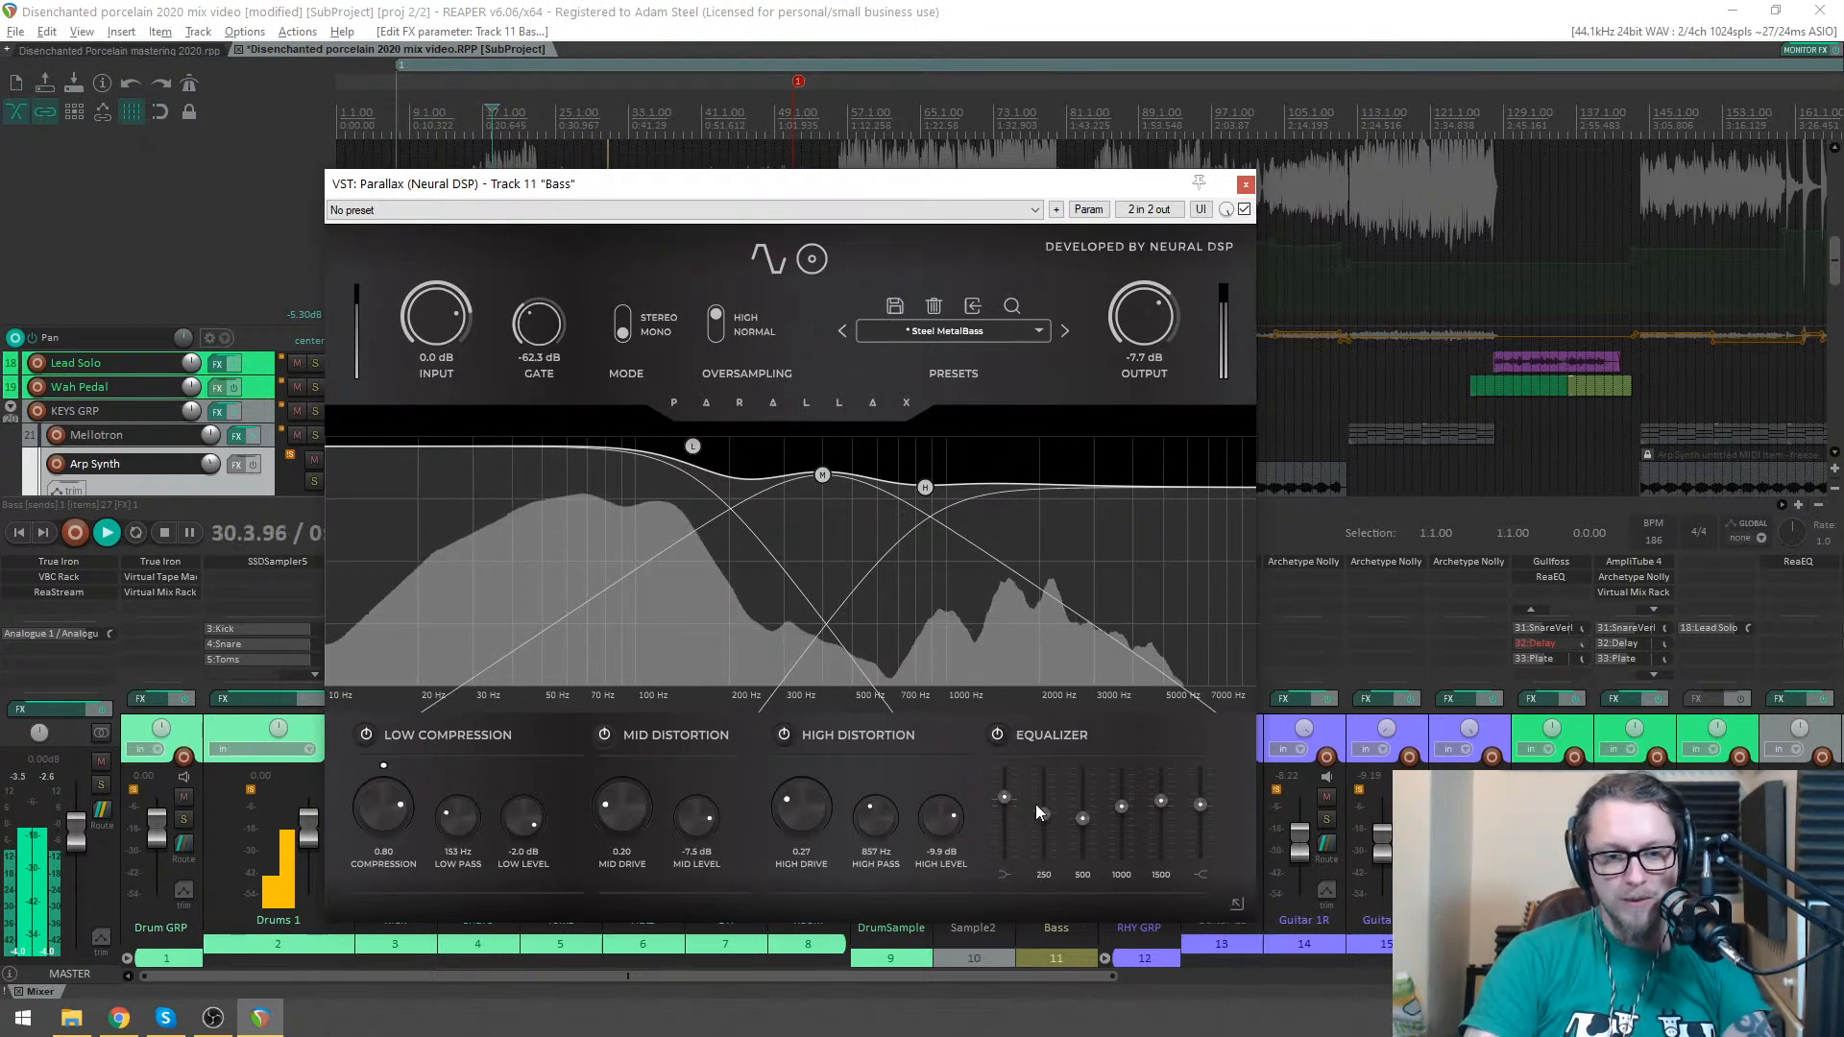
drag(1006, 794, 1004, 787)
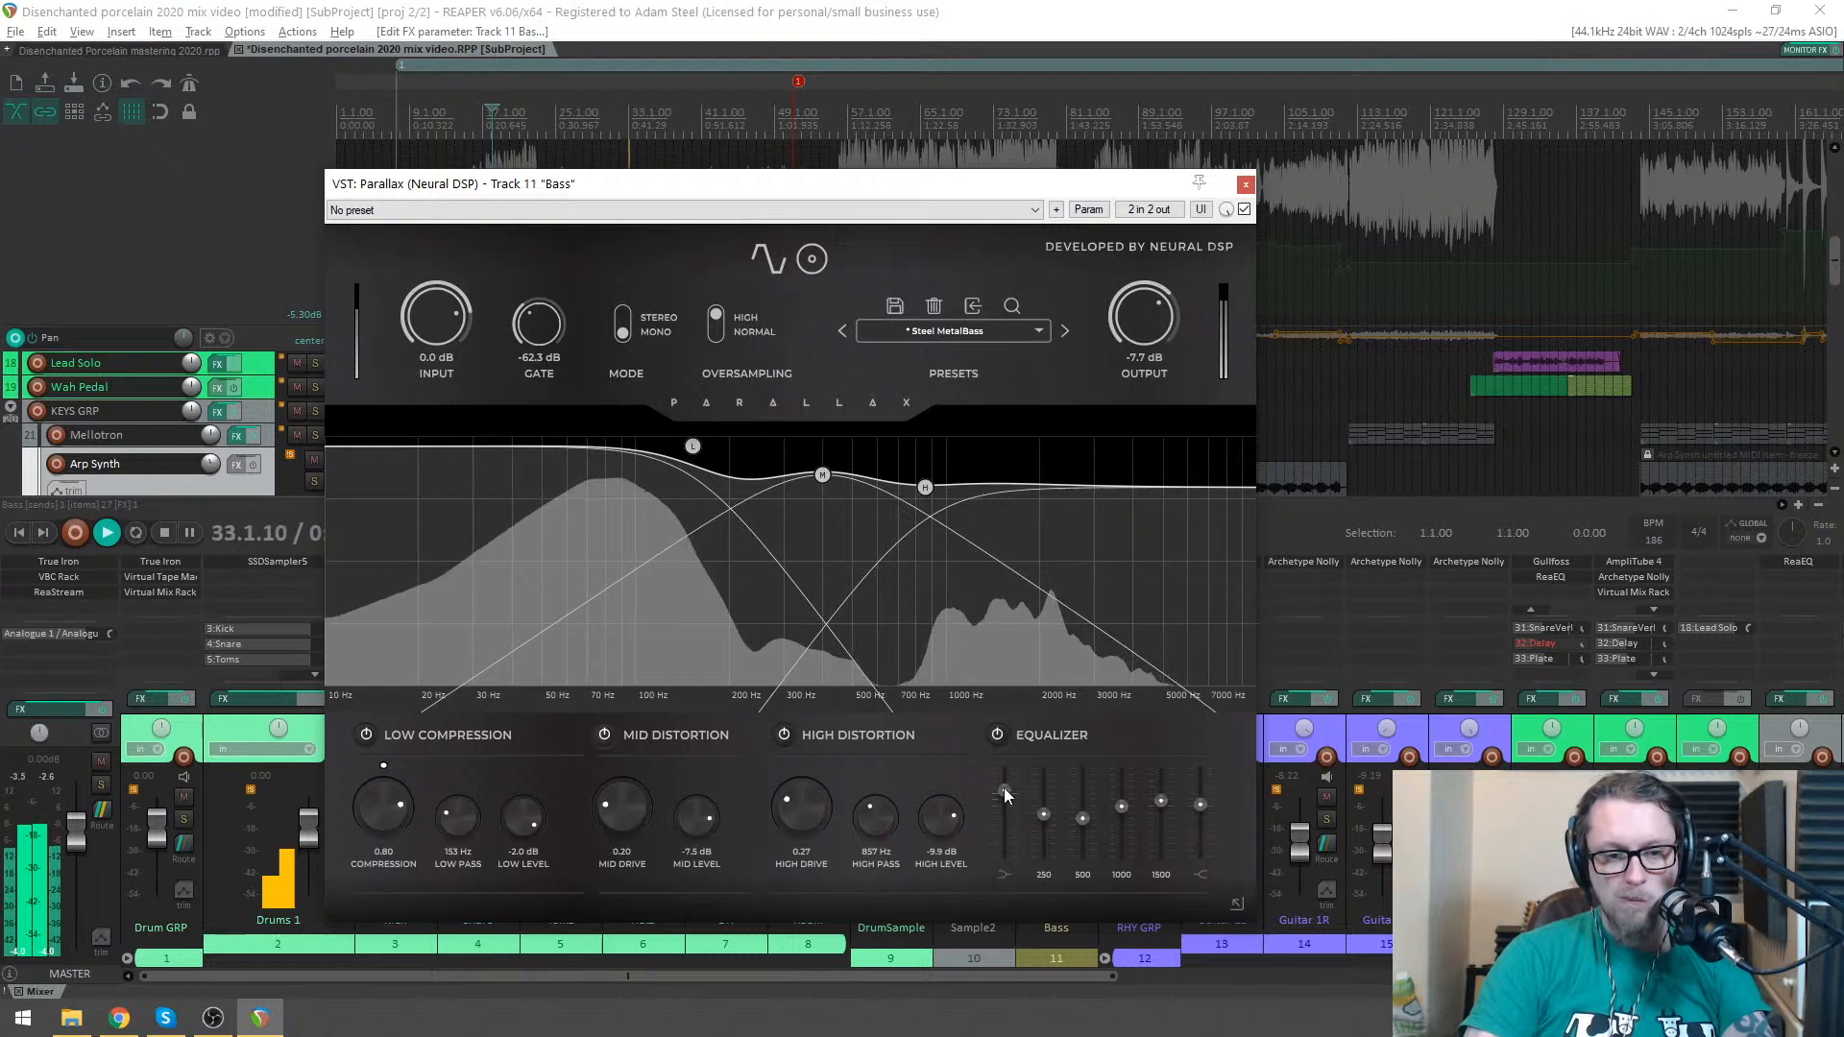
click(1247, 183)
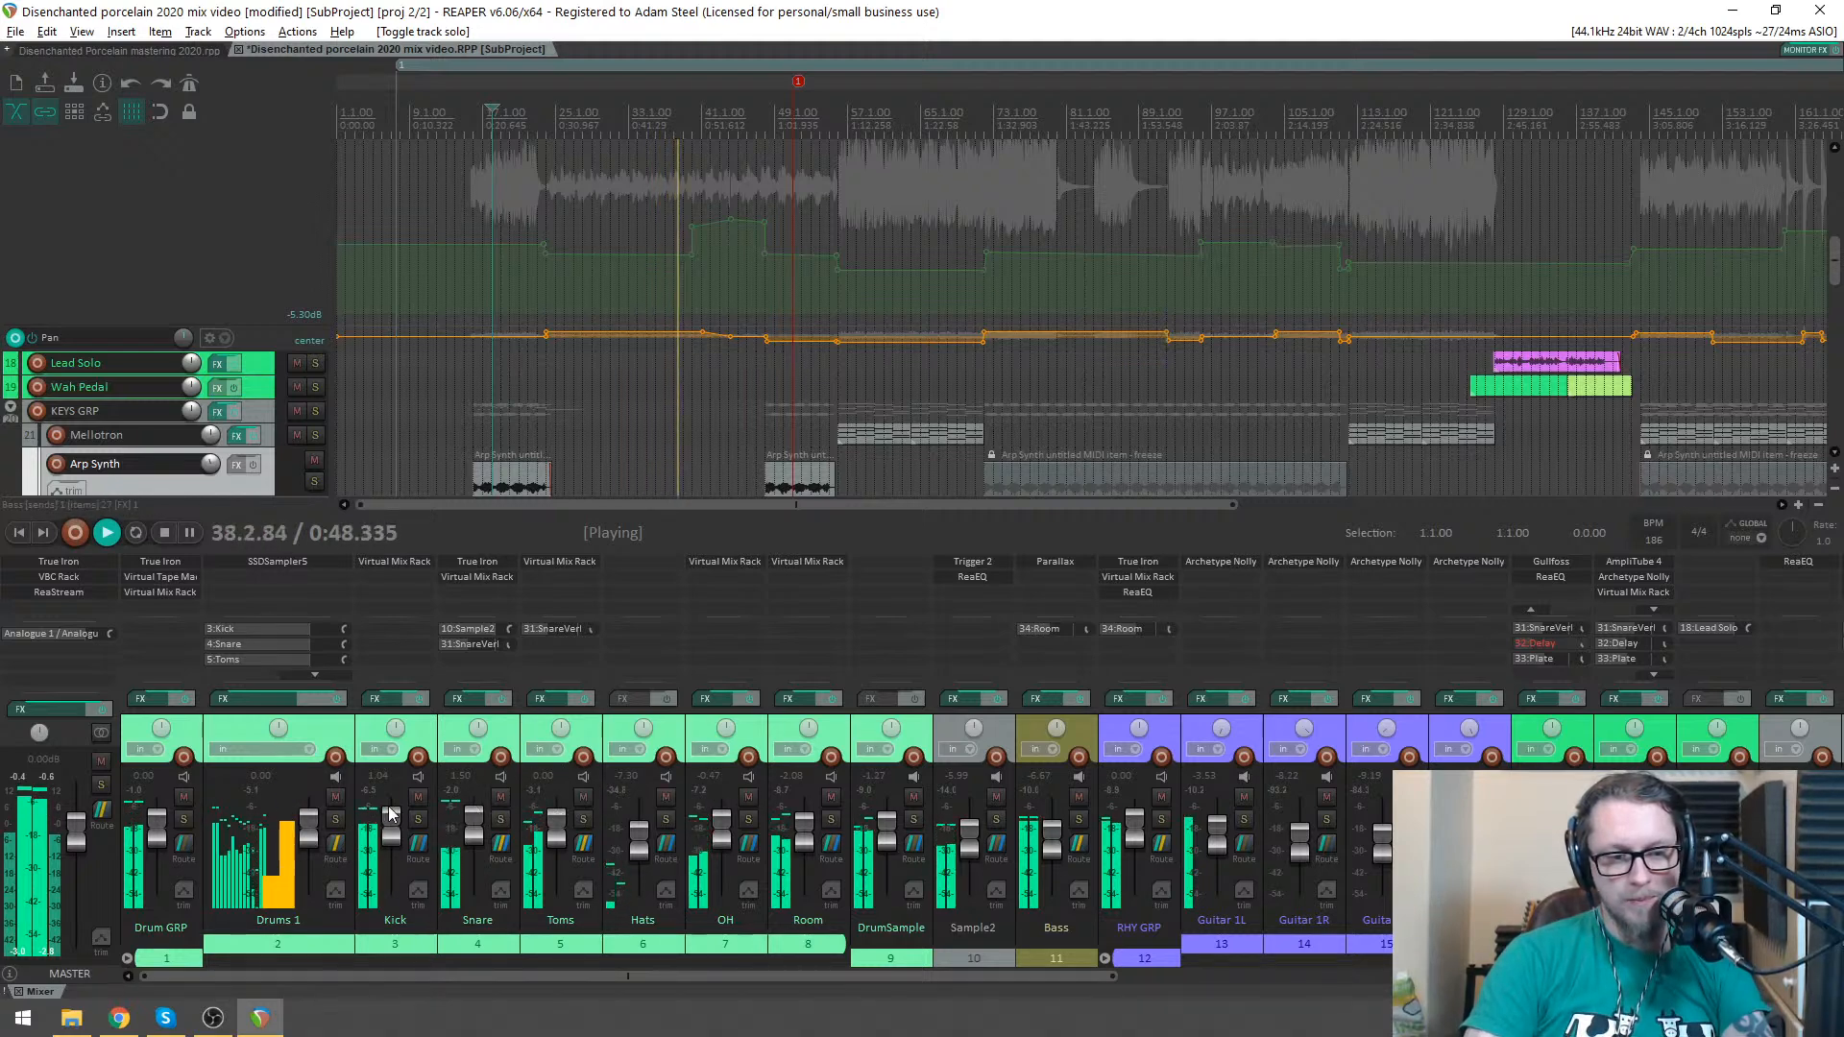
- Raise the Kick track's volume slightly and solo the RHY GRP track
scroll(389, 814, up, 4)
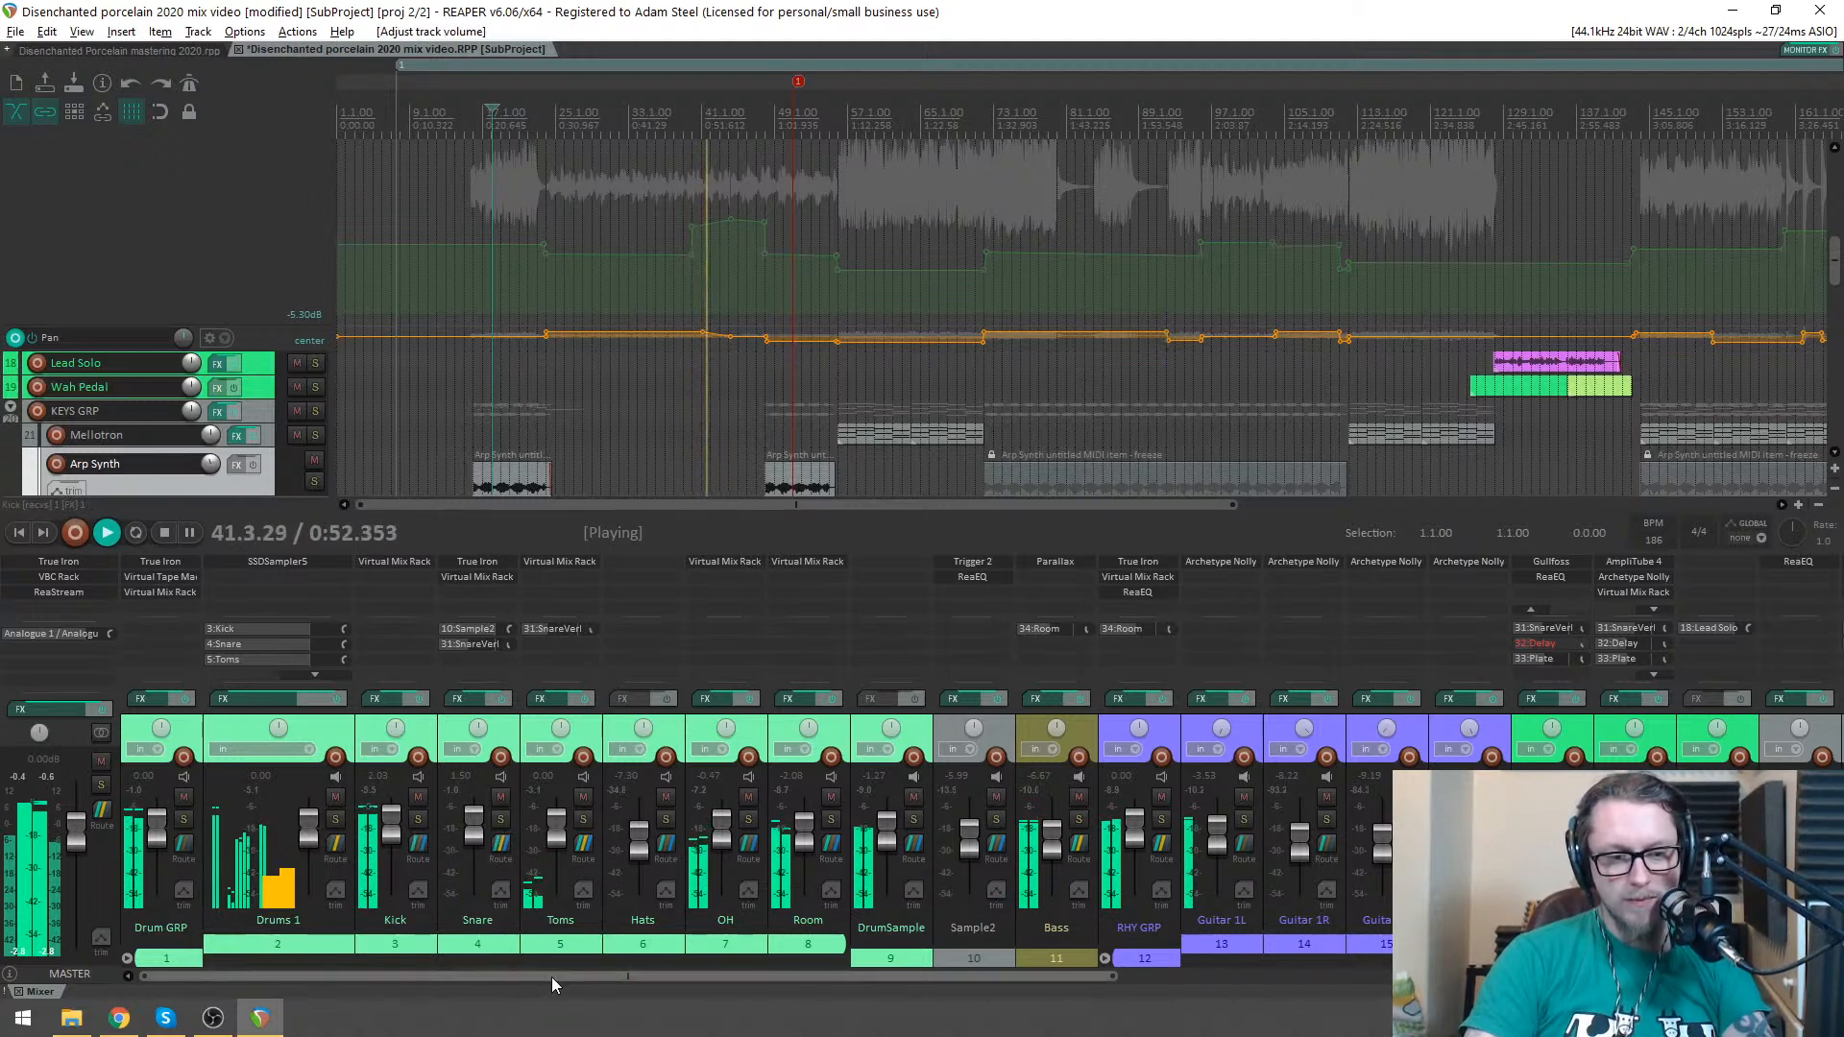
drag(551, 977, 890, 995)
click(566, 818)
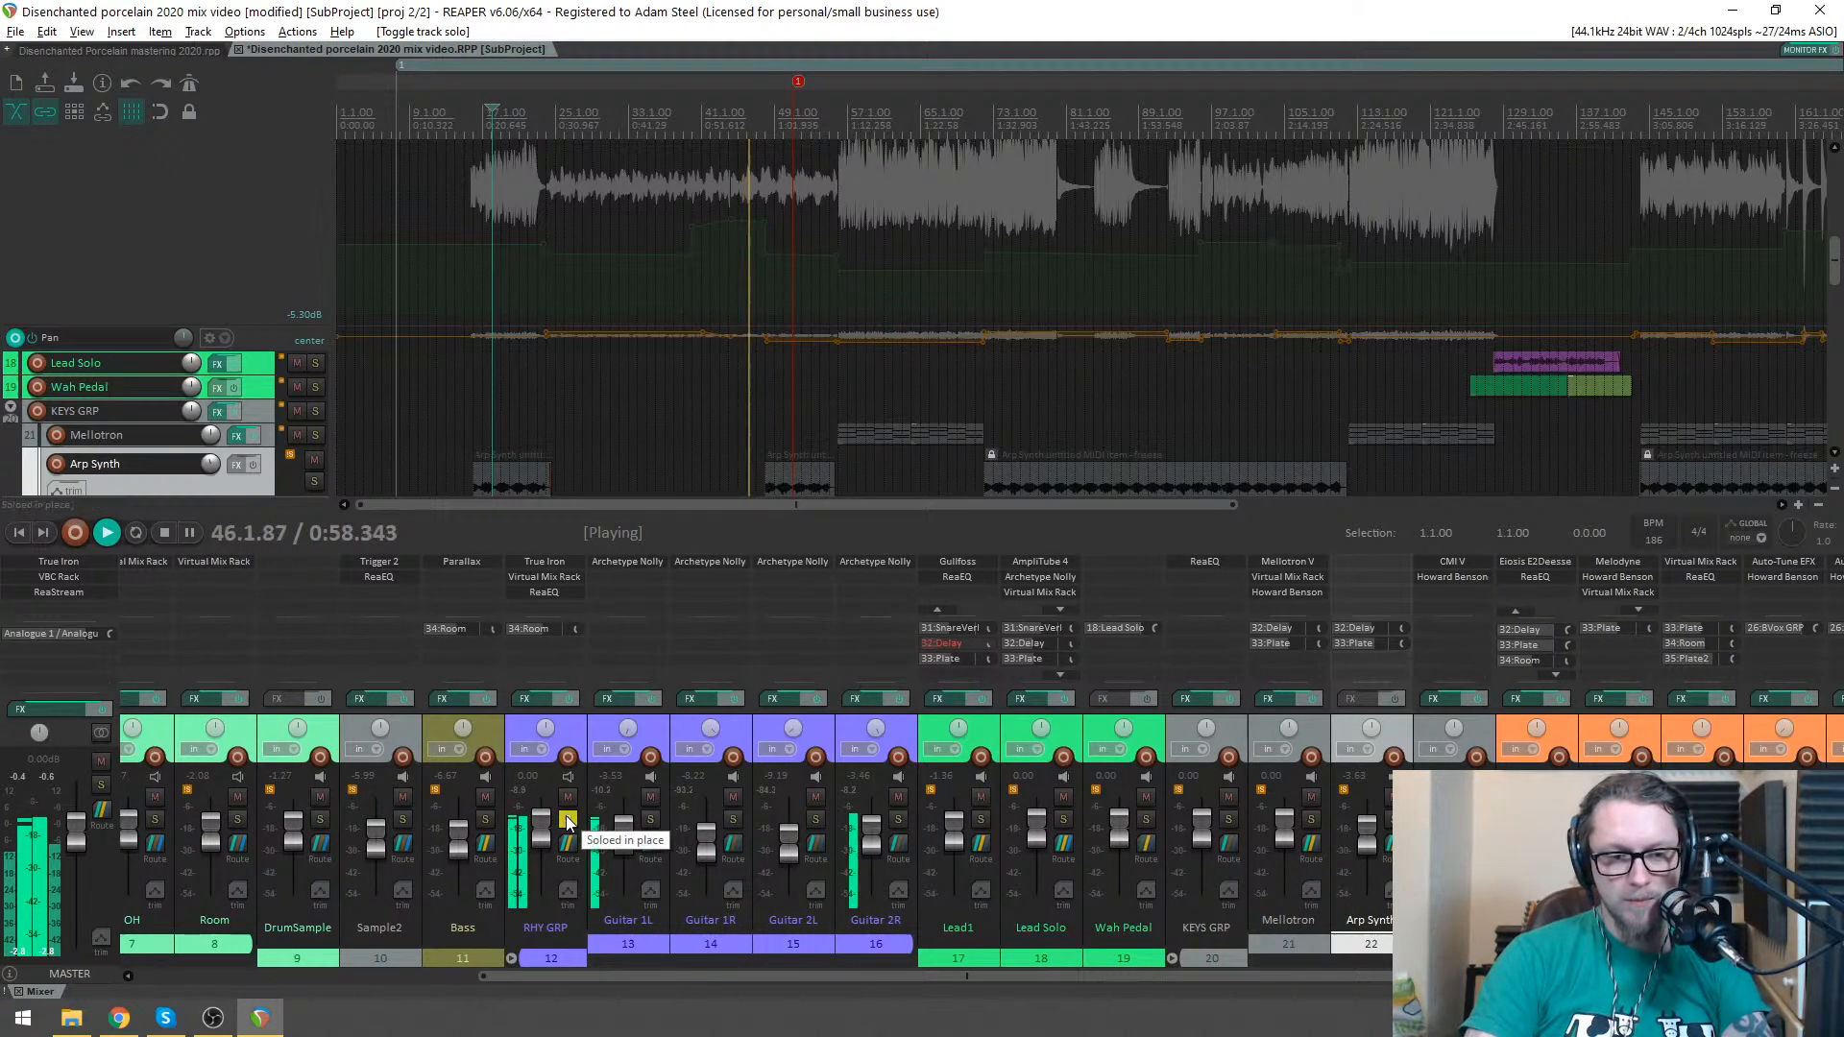
- Check RHY GRP's ReaEQ and lower the FG-S filter in its Virtual Mix Rack to 77.2 Hz
key(space)
click(528, 591)
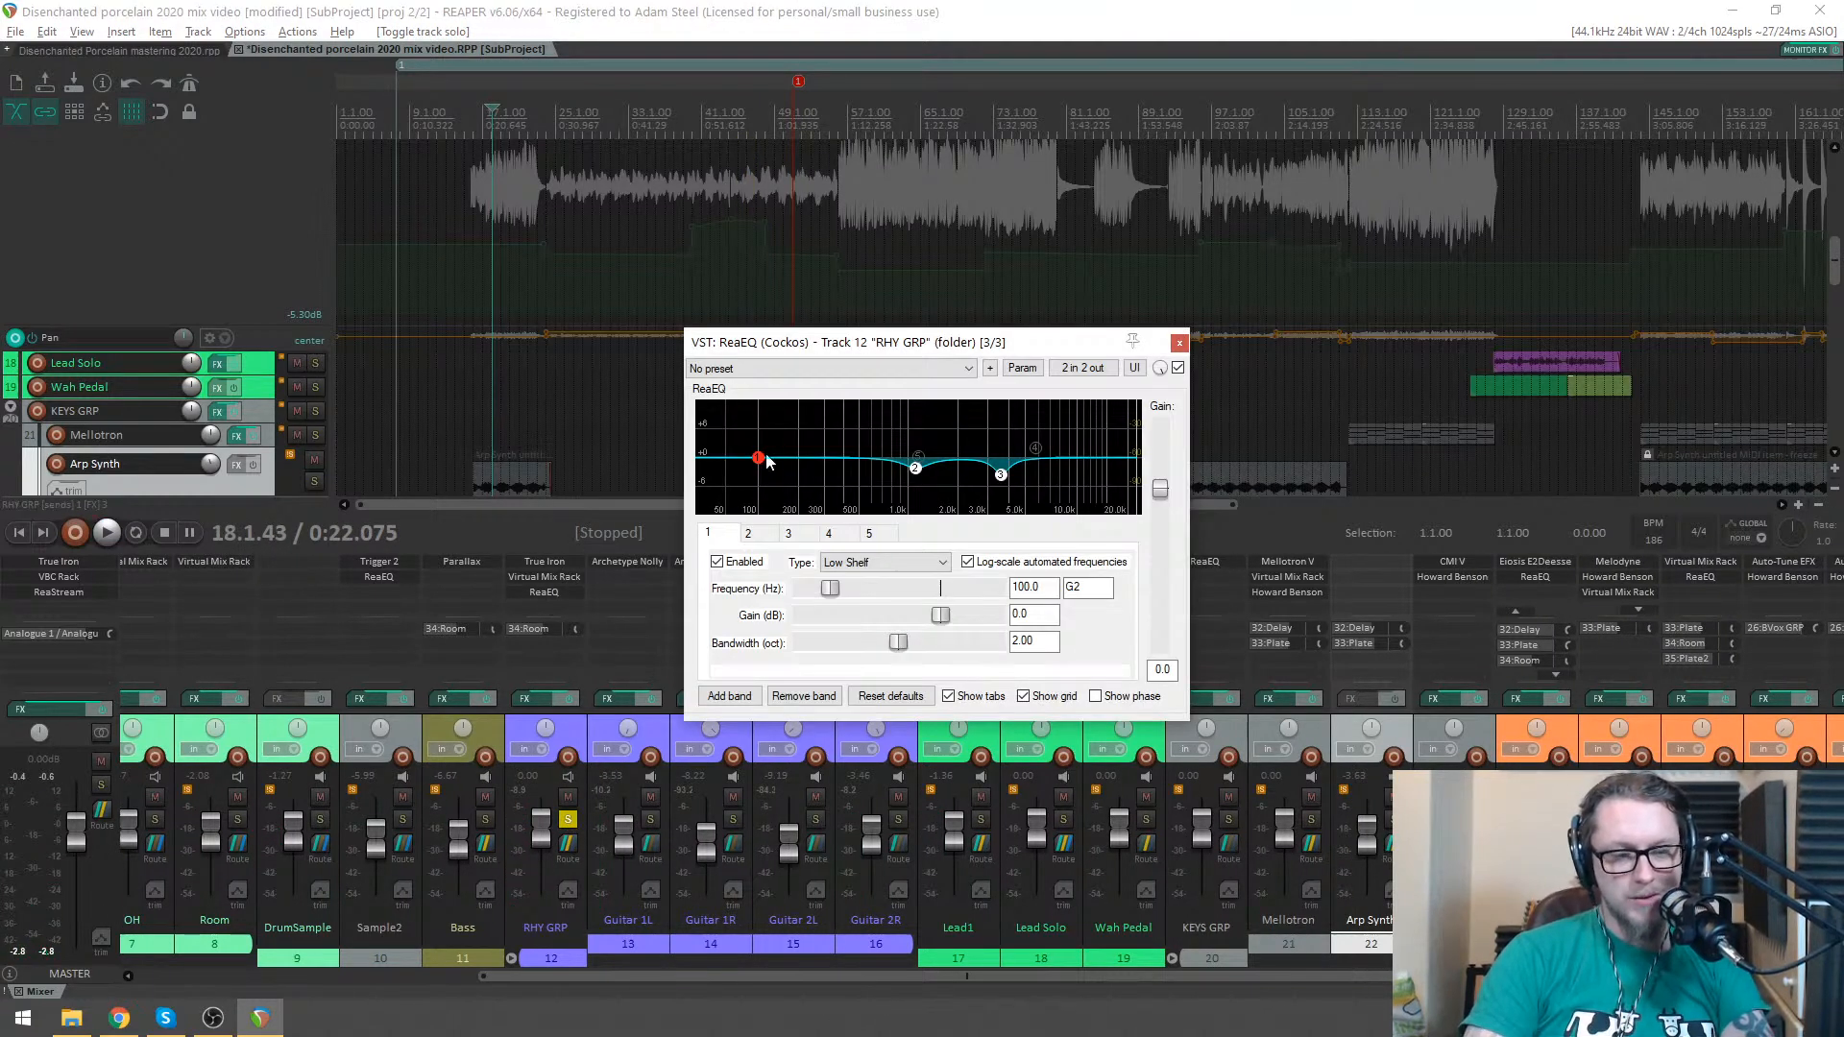
click(1179, 343)
click(534, 578)
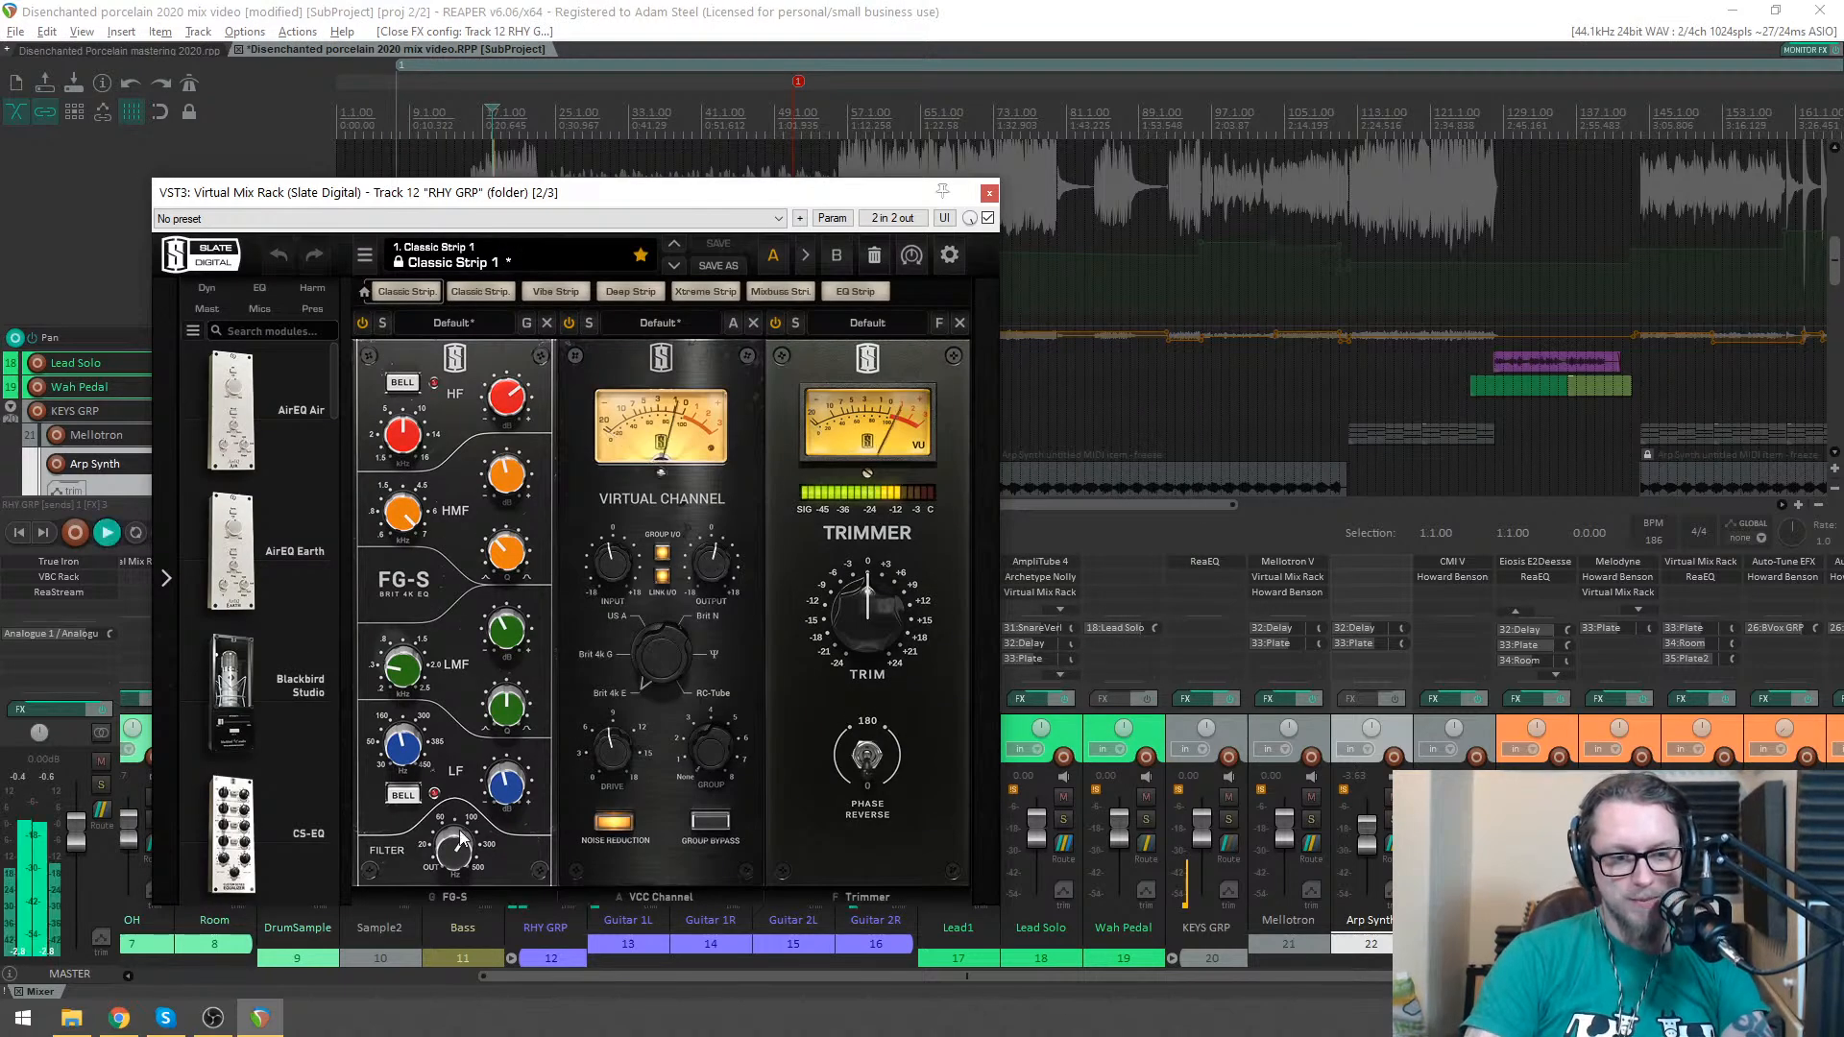
drag(461, 838, 452, 855)
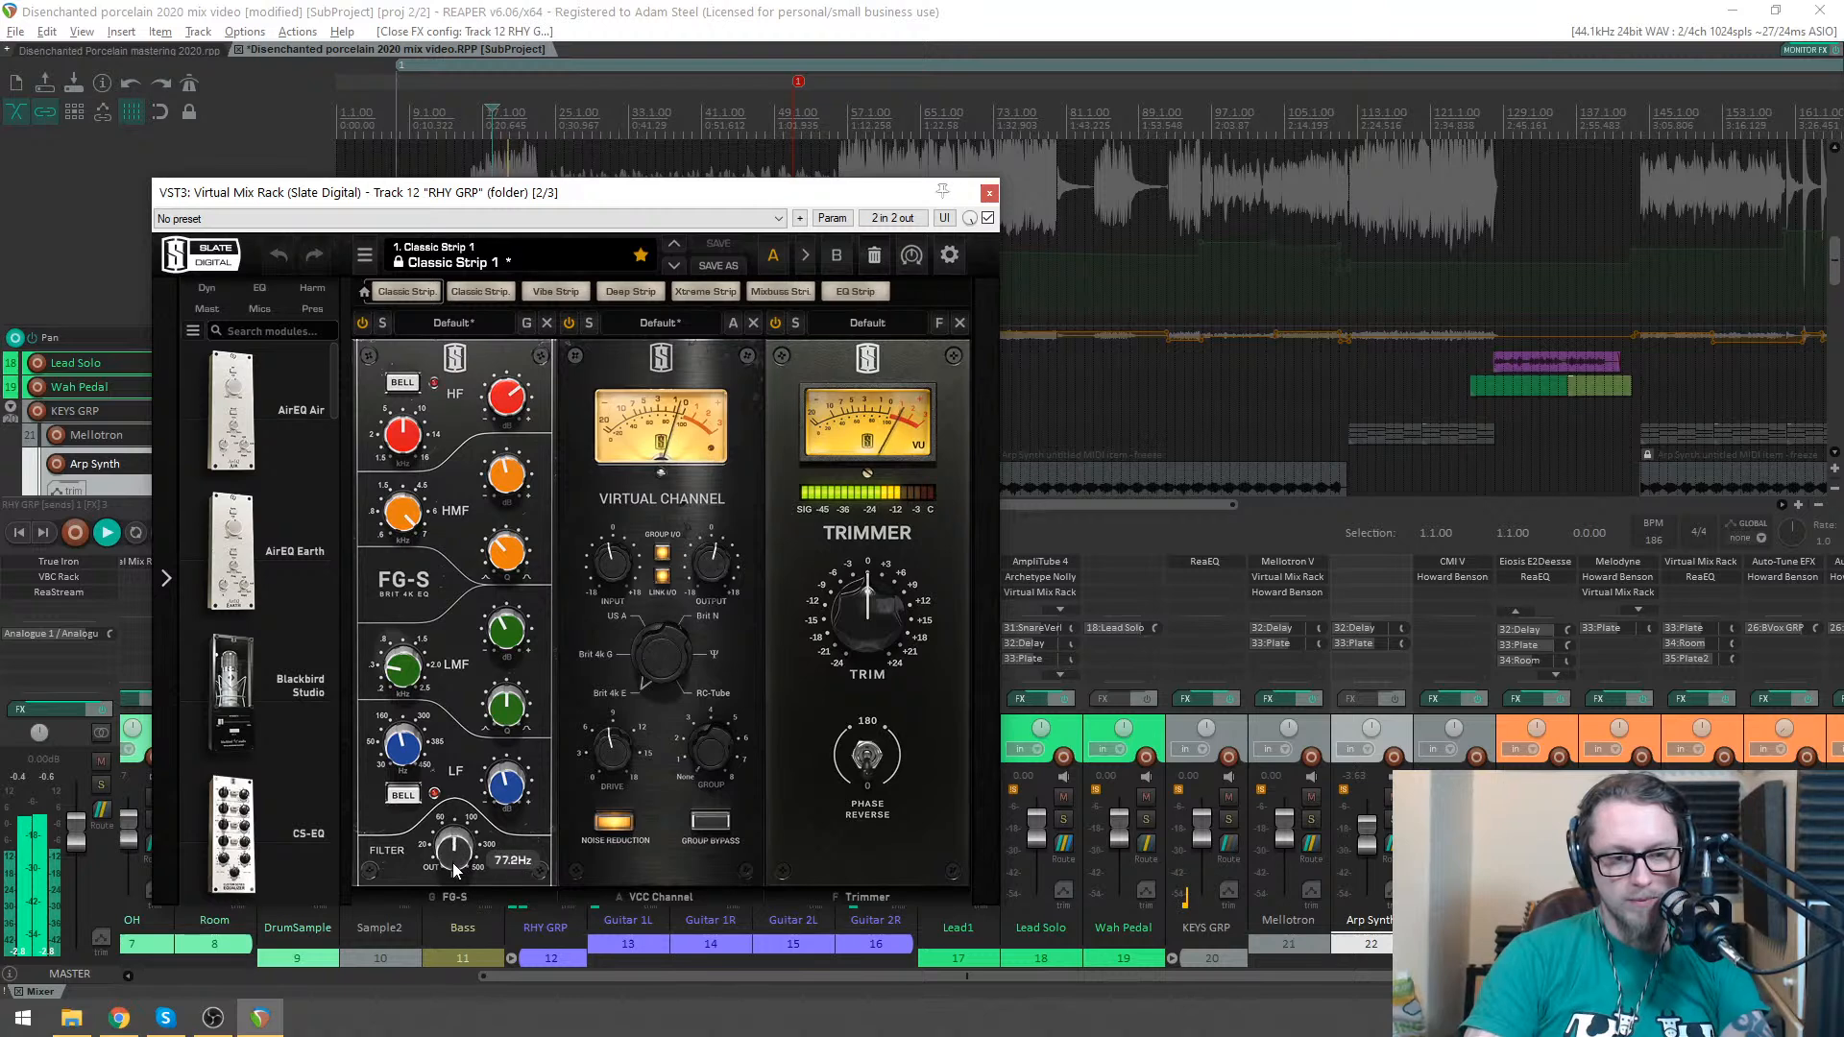
click(989, 192)
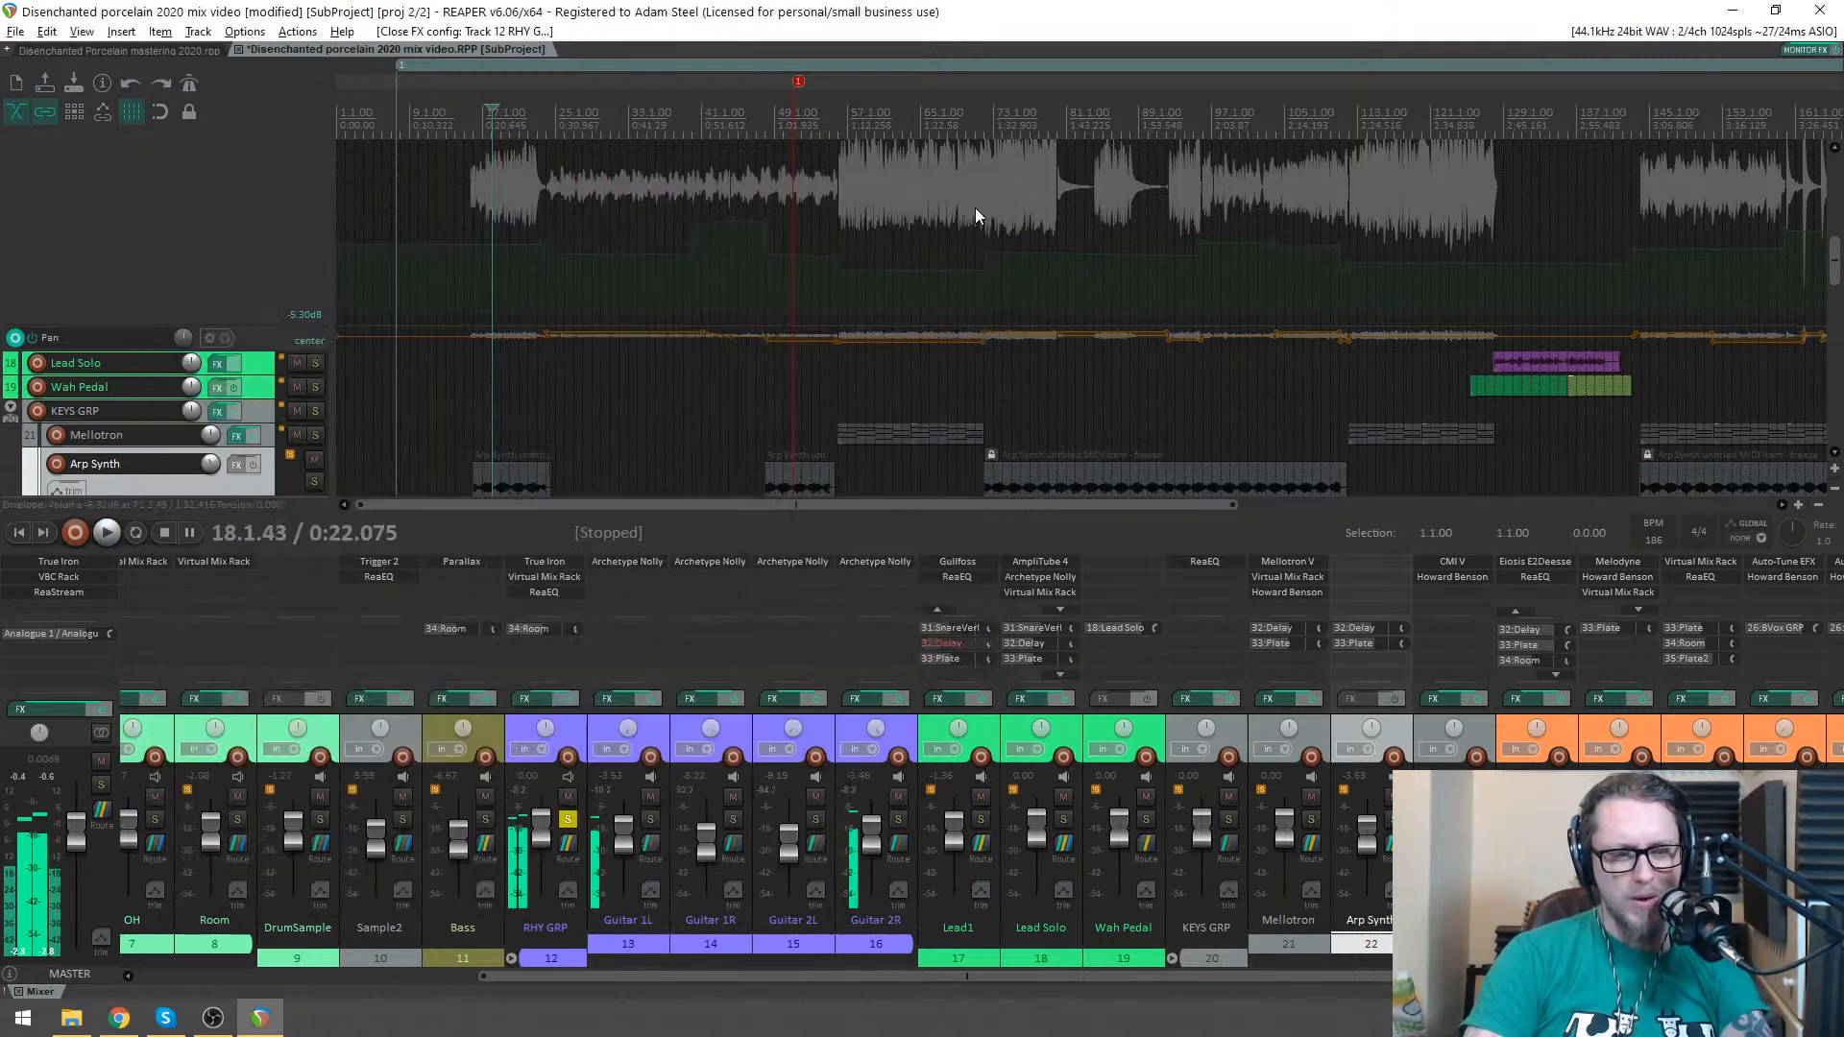
- Compare FG-S filter settings in RHY GRP's Virtual Mix Rack, set the filter to 80.3 Hz and unsolo the group
click(544, 576)
drag(454, 859, 457, 847)
key(space)
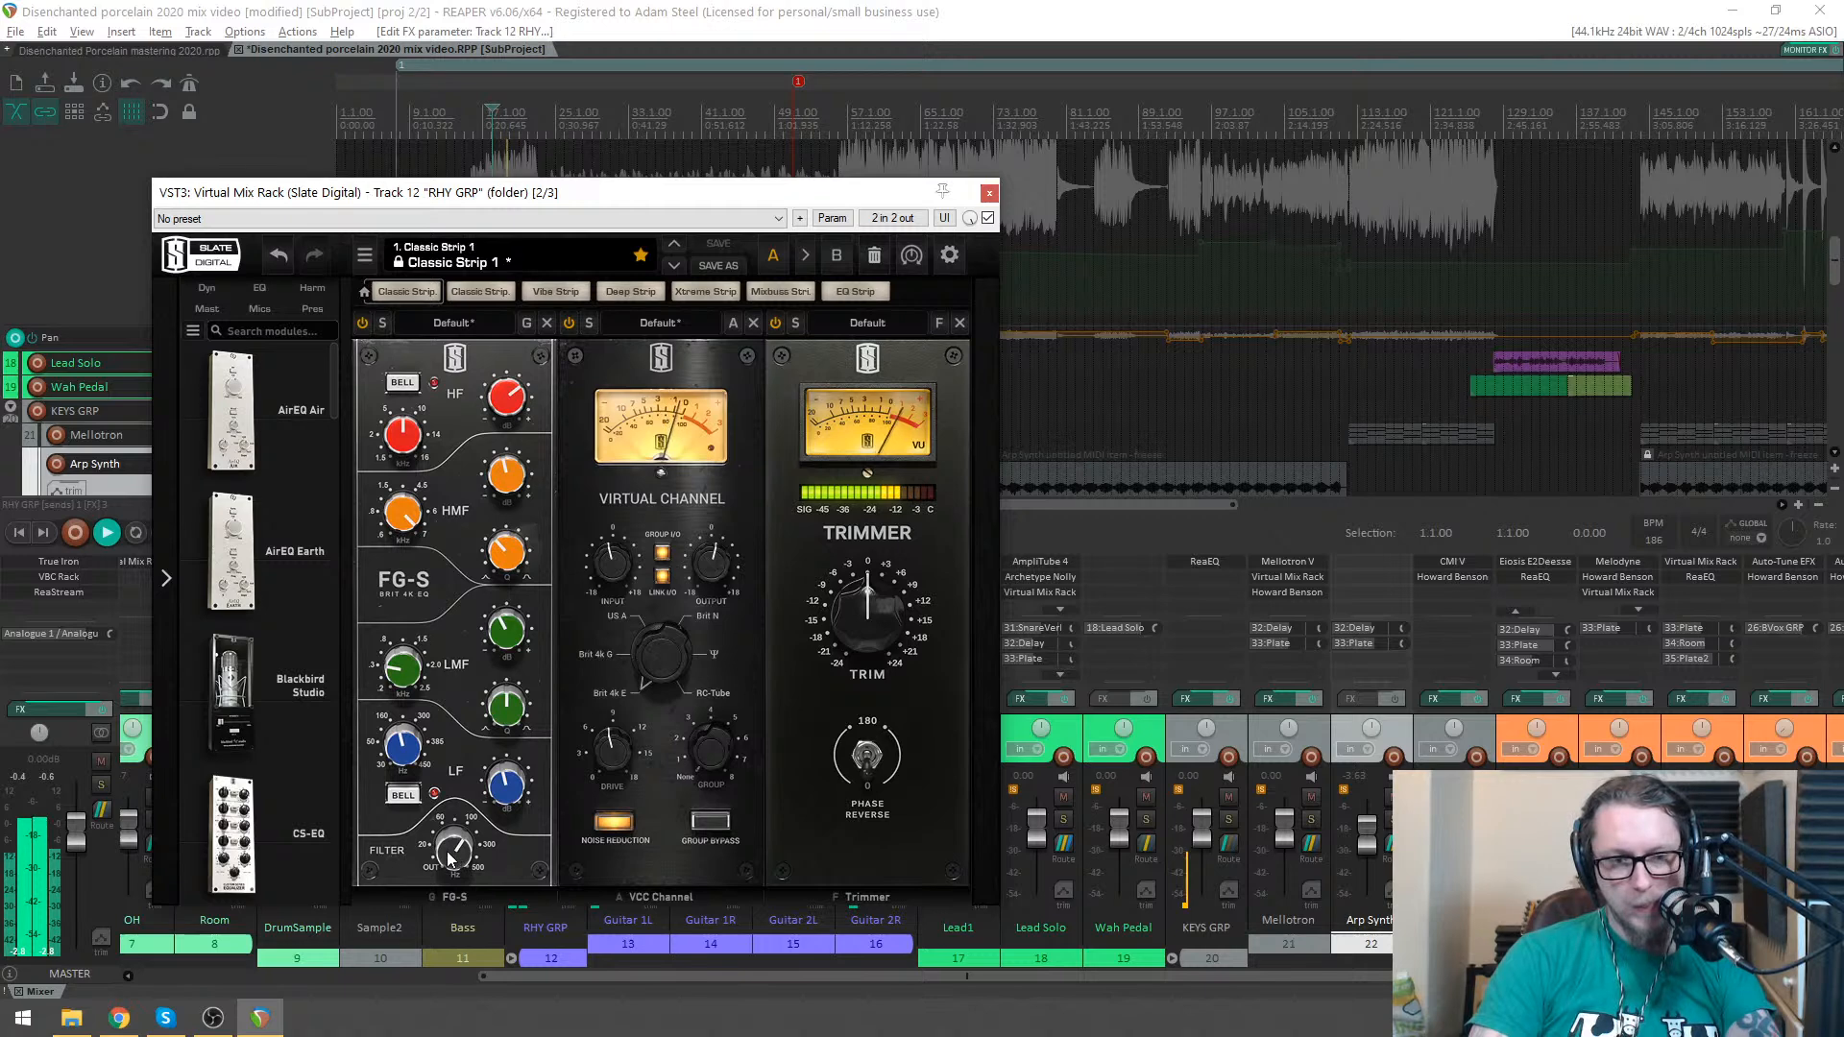
key(space)
drag(449, 850, 449, 857)
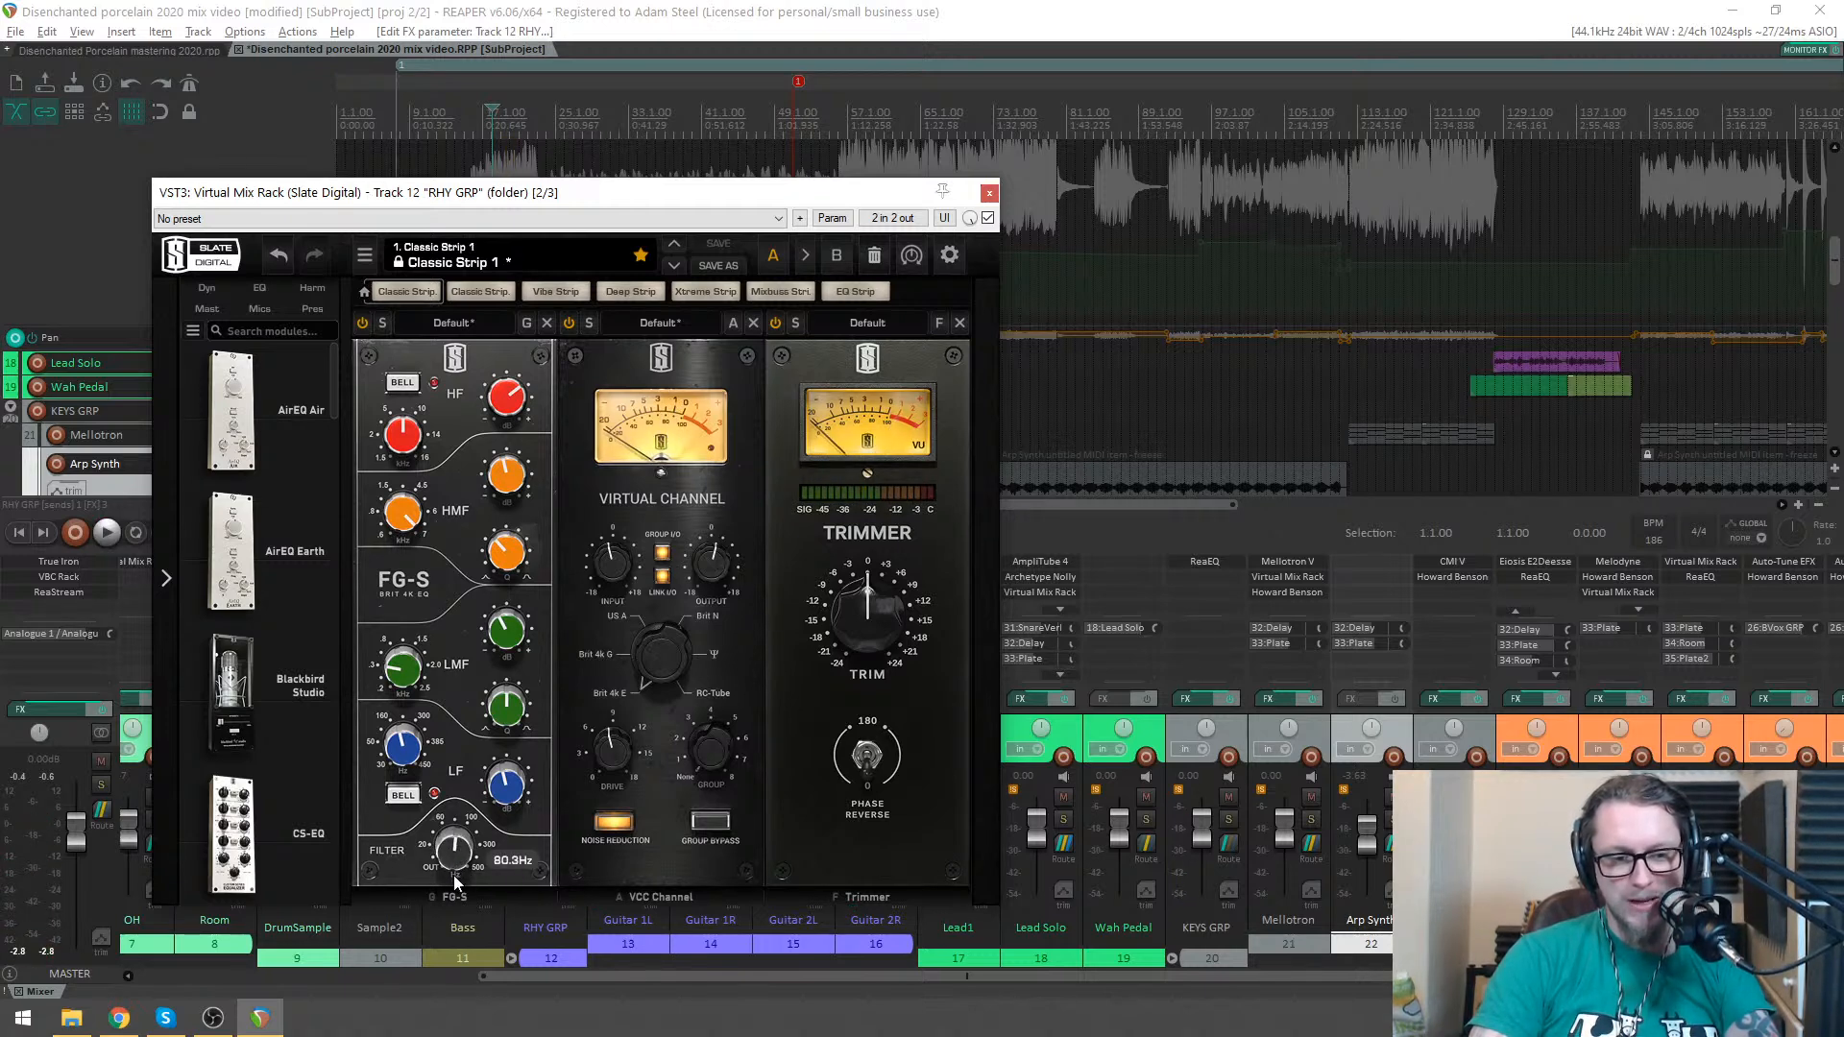
key(space)
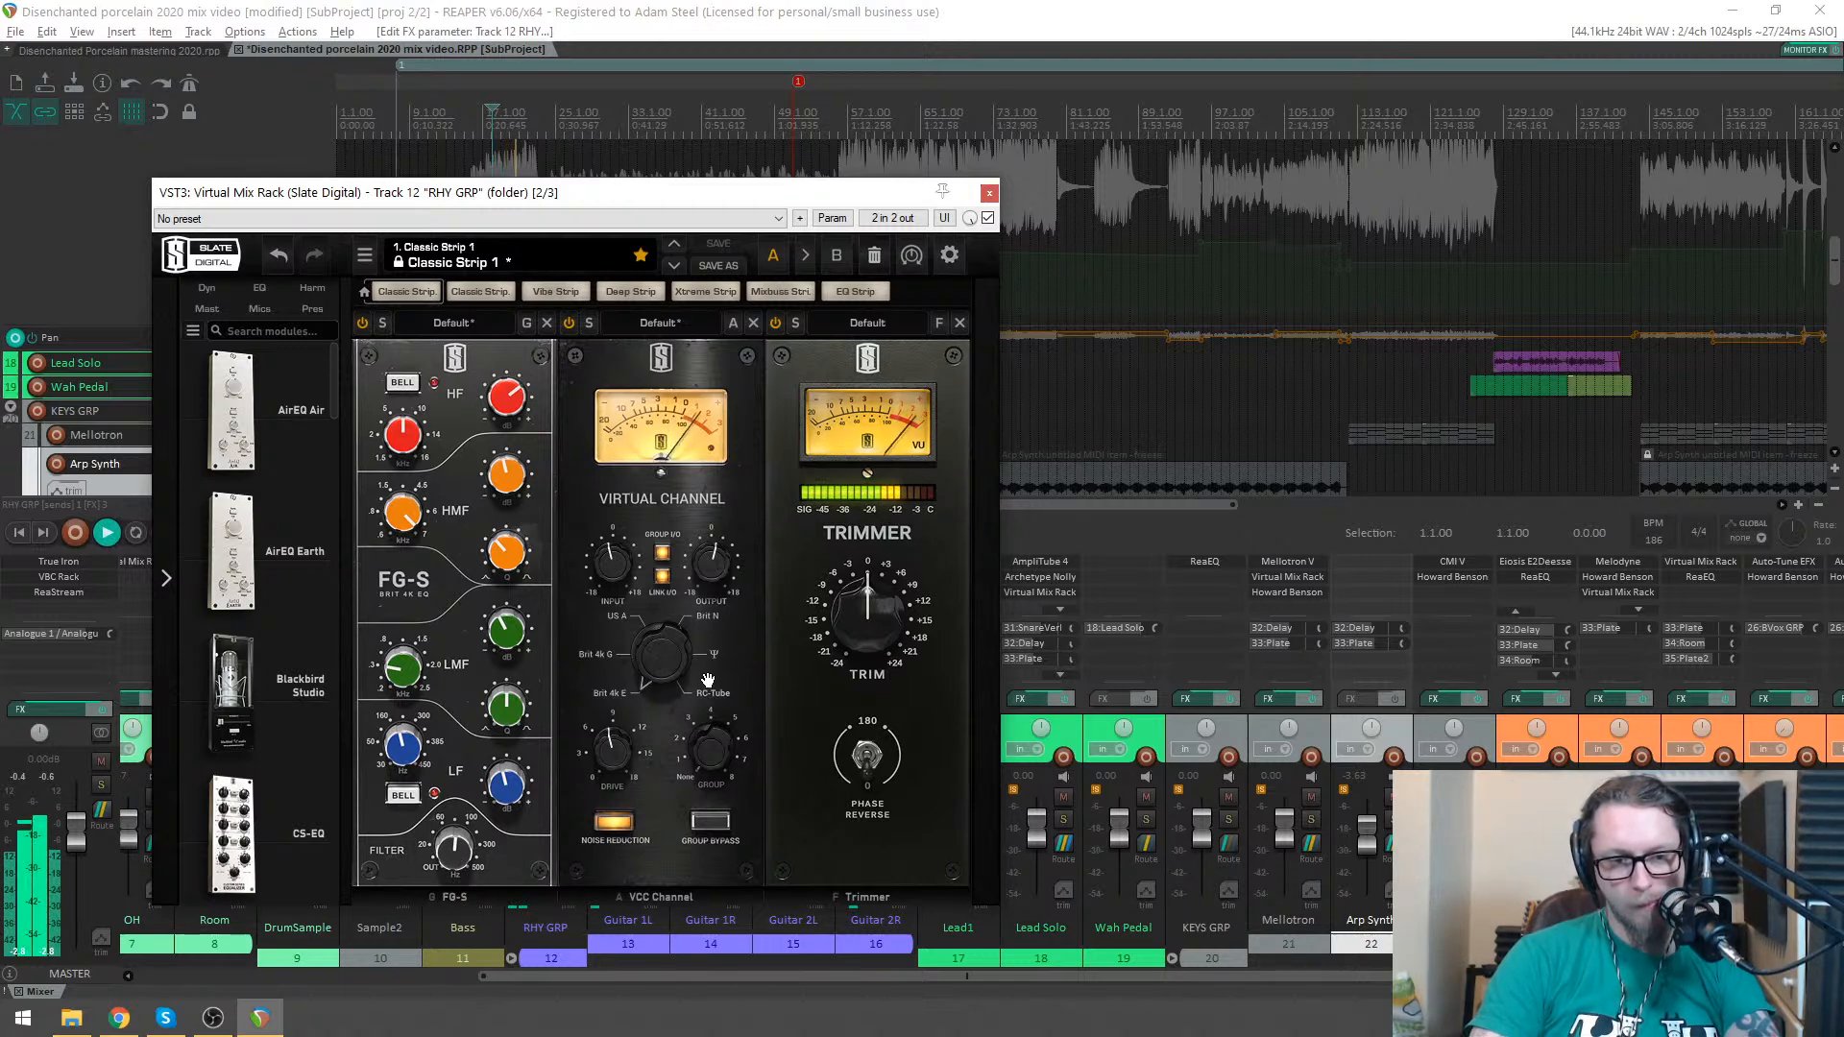
key(space)
key(Escape)
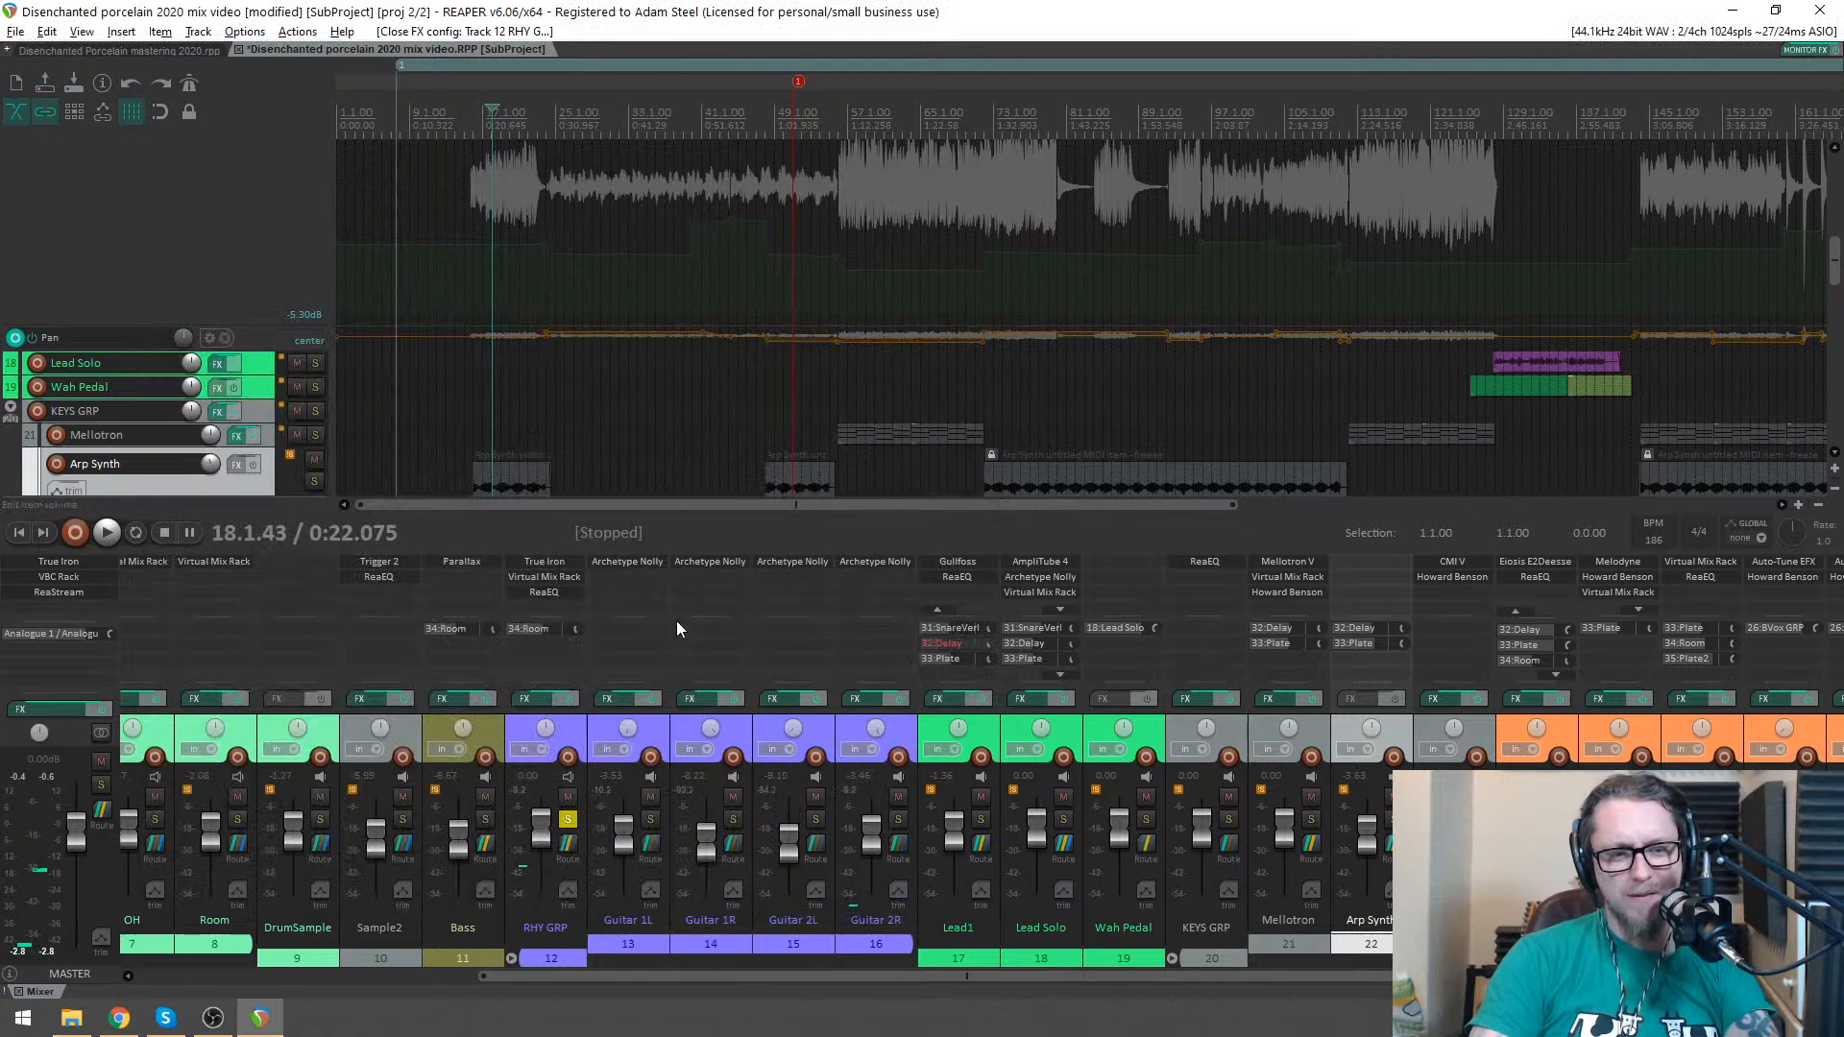
click(567, 818)
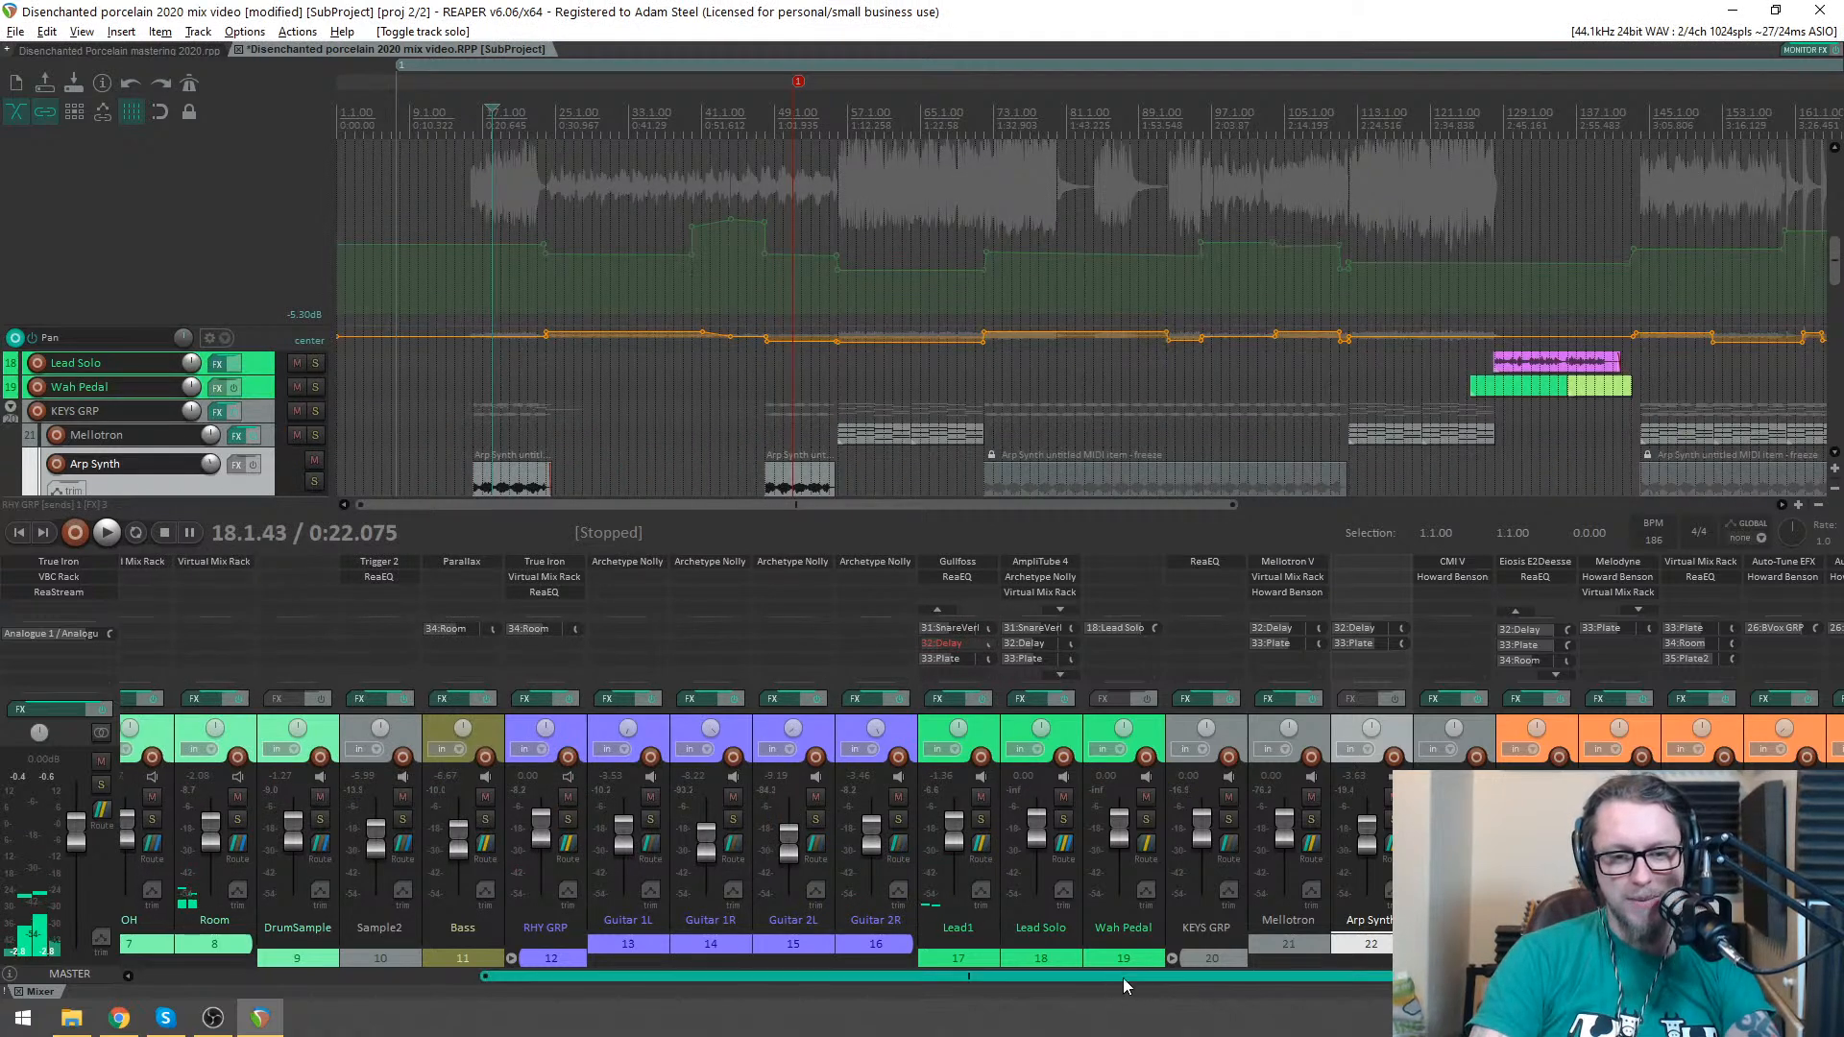
- Locate the last Vox1 Main vocal item and place the edit cursor within it at 175.2.90
drag(1110, 979, 1304, 977)
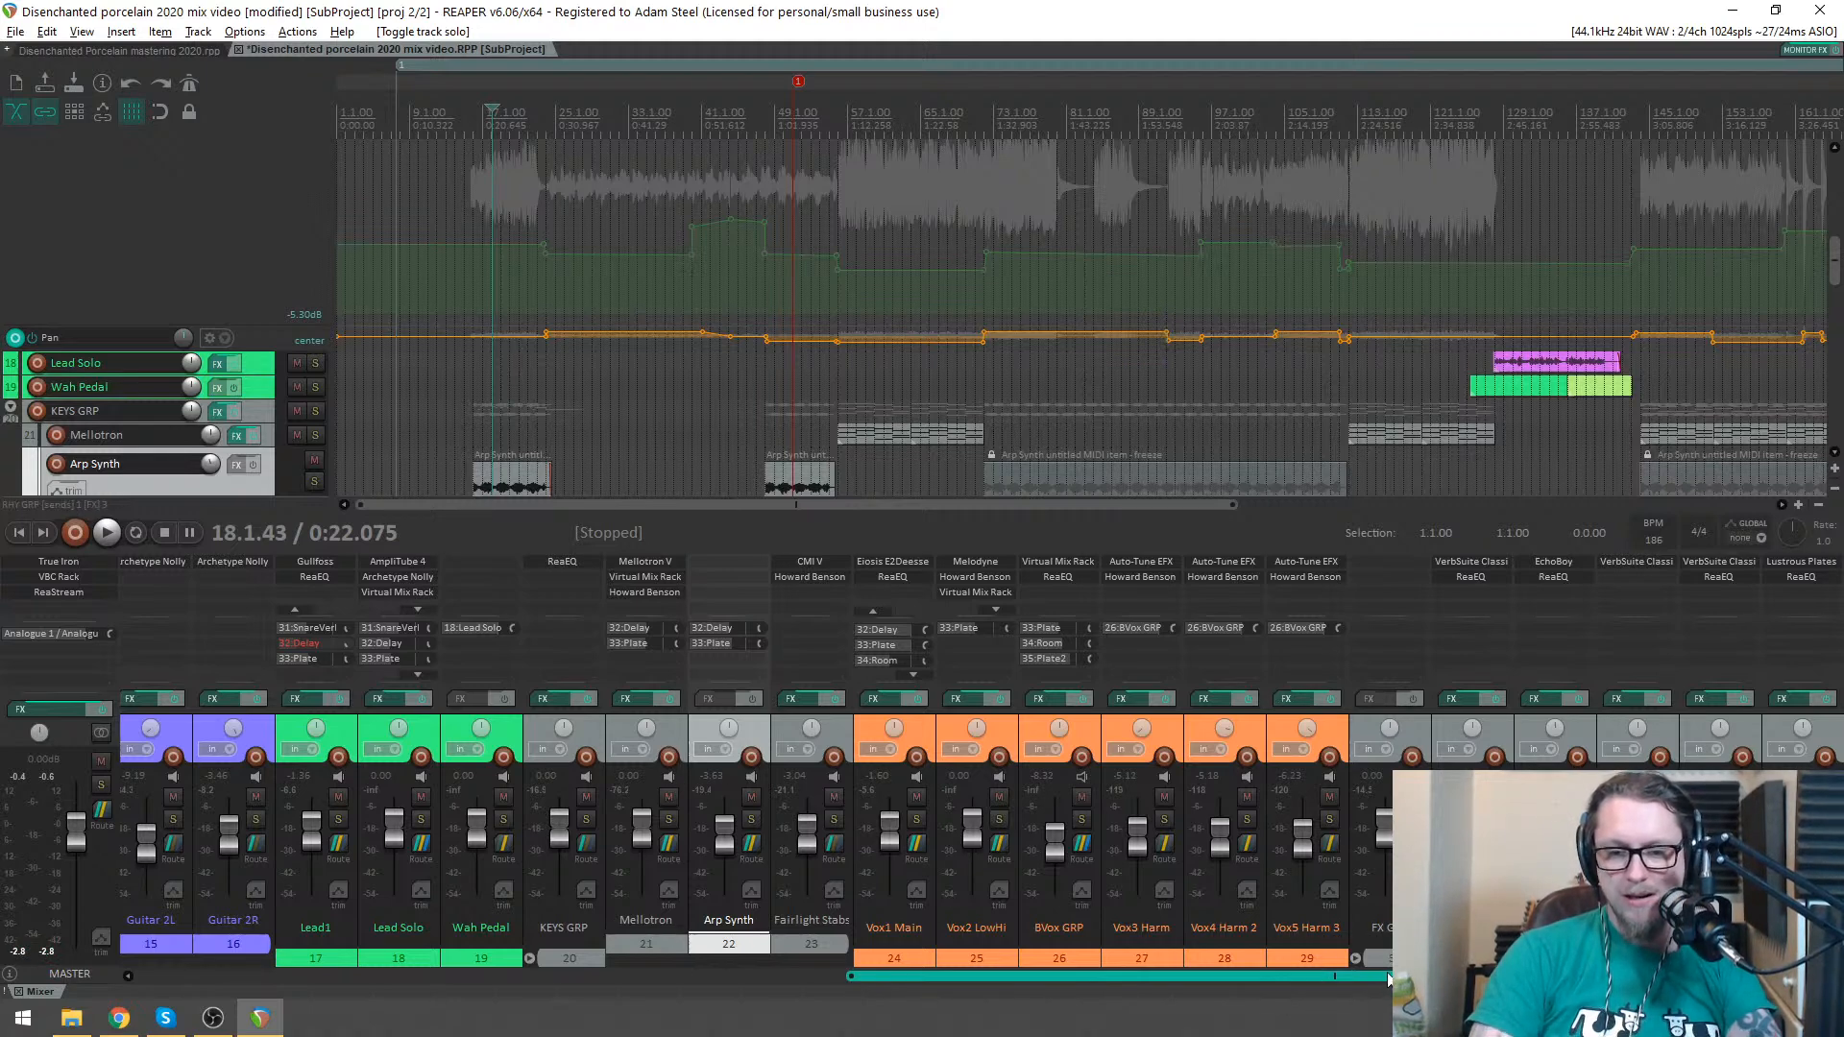
scroll(1294, 271, down, 3)
click(1145, 140)
scroll(1635, 239, up, 5)
drag(1834, 267, 1834, 345)
click(1192, 144)
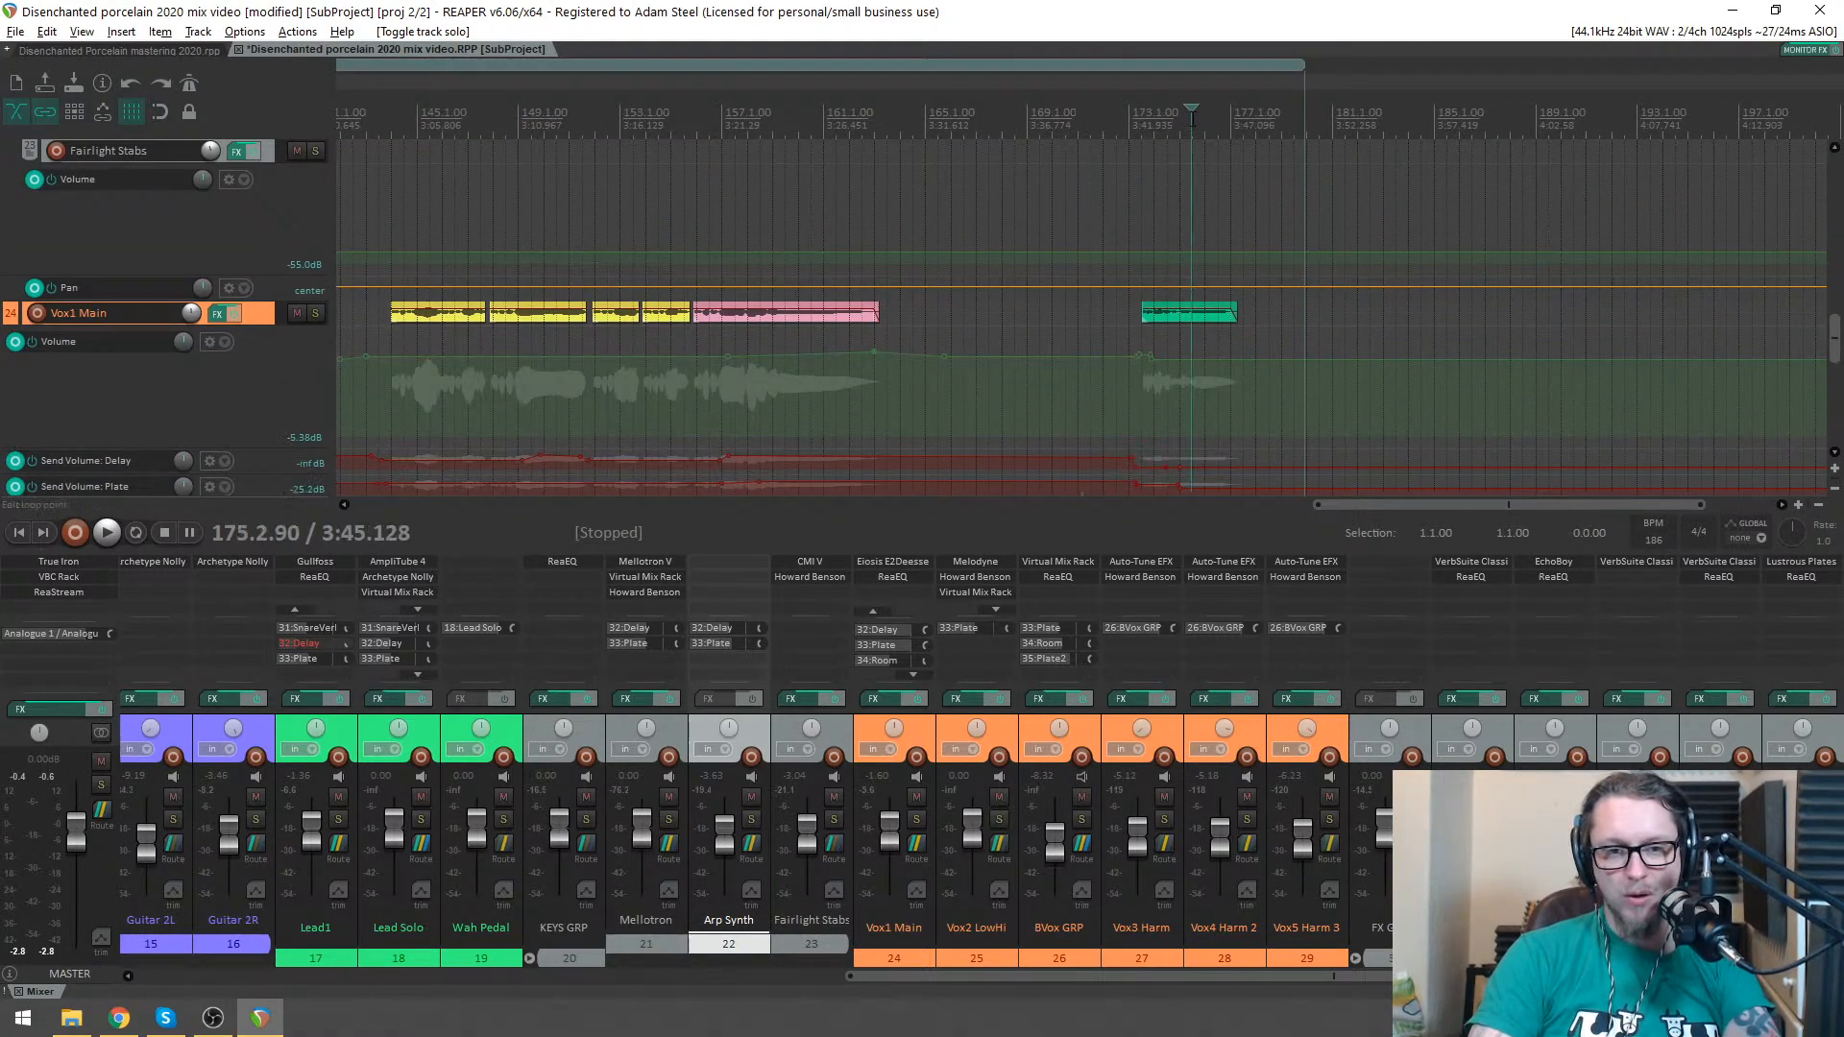
scroll(1201, 154, up, 7)
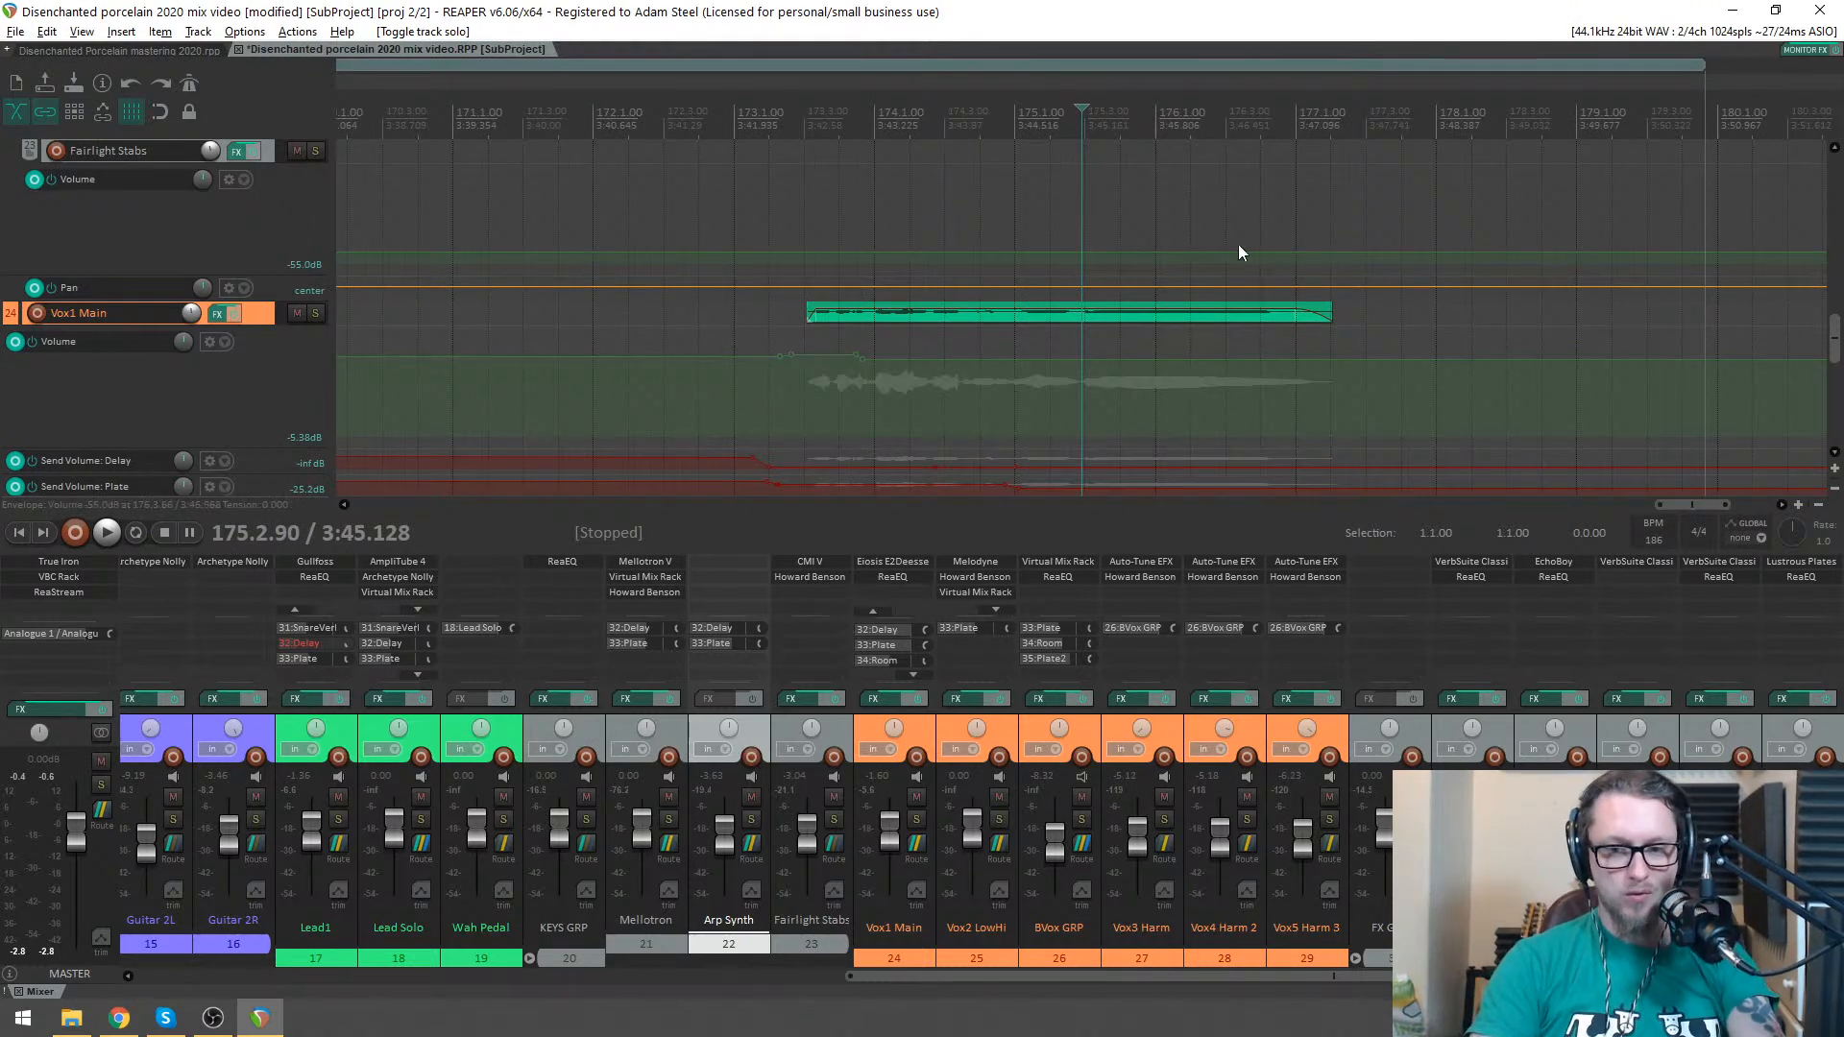
key(alt+Tab)
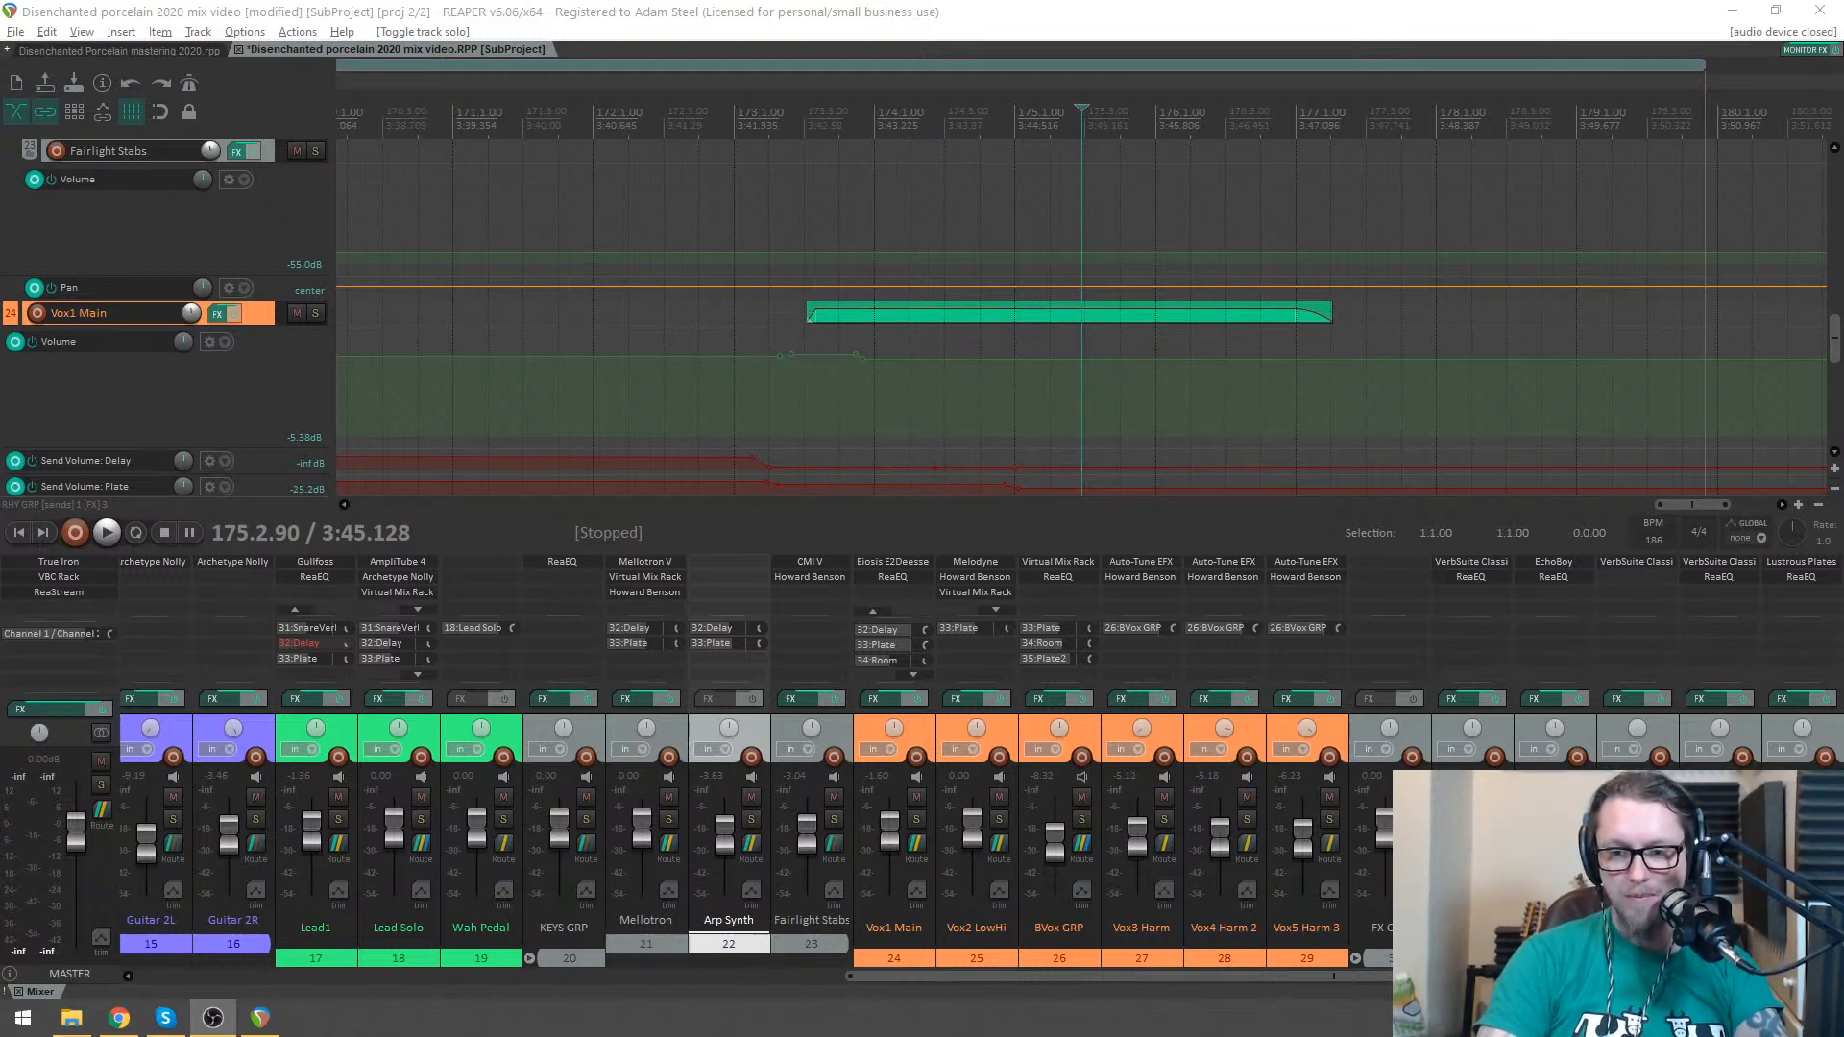
click(1012, 9)
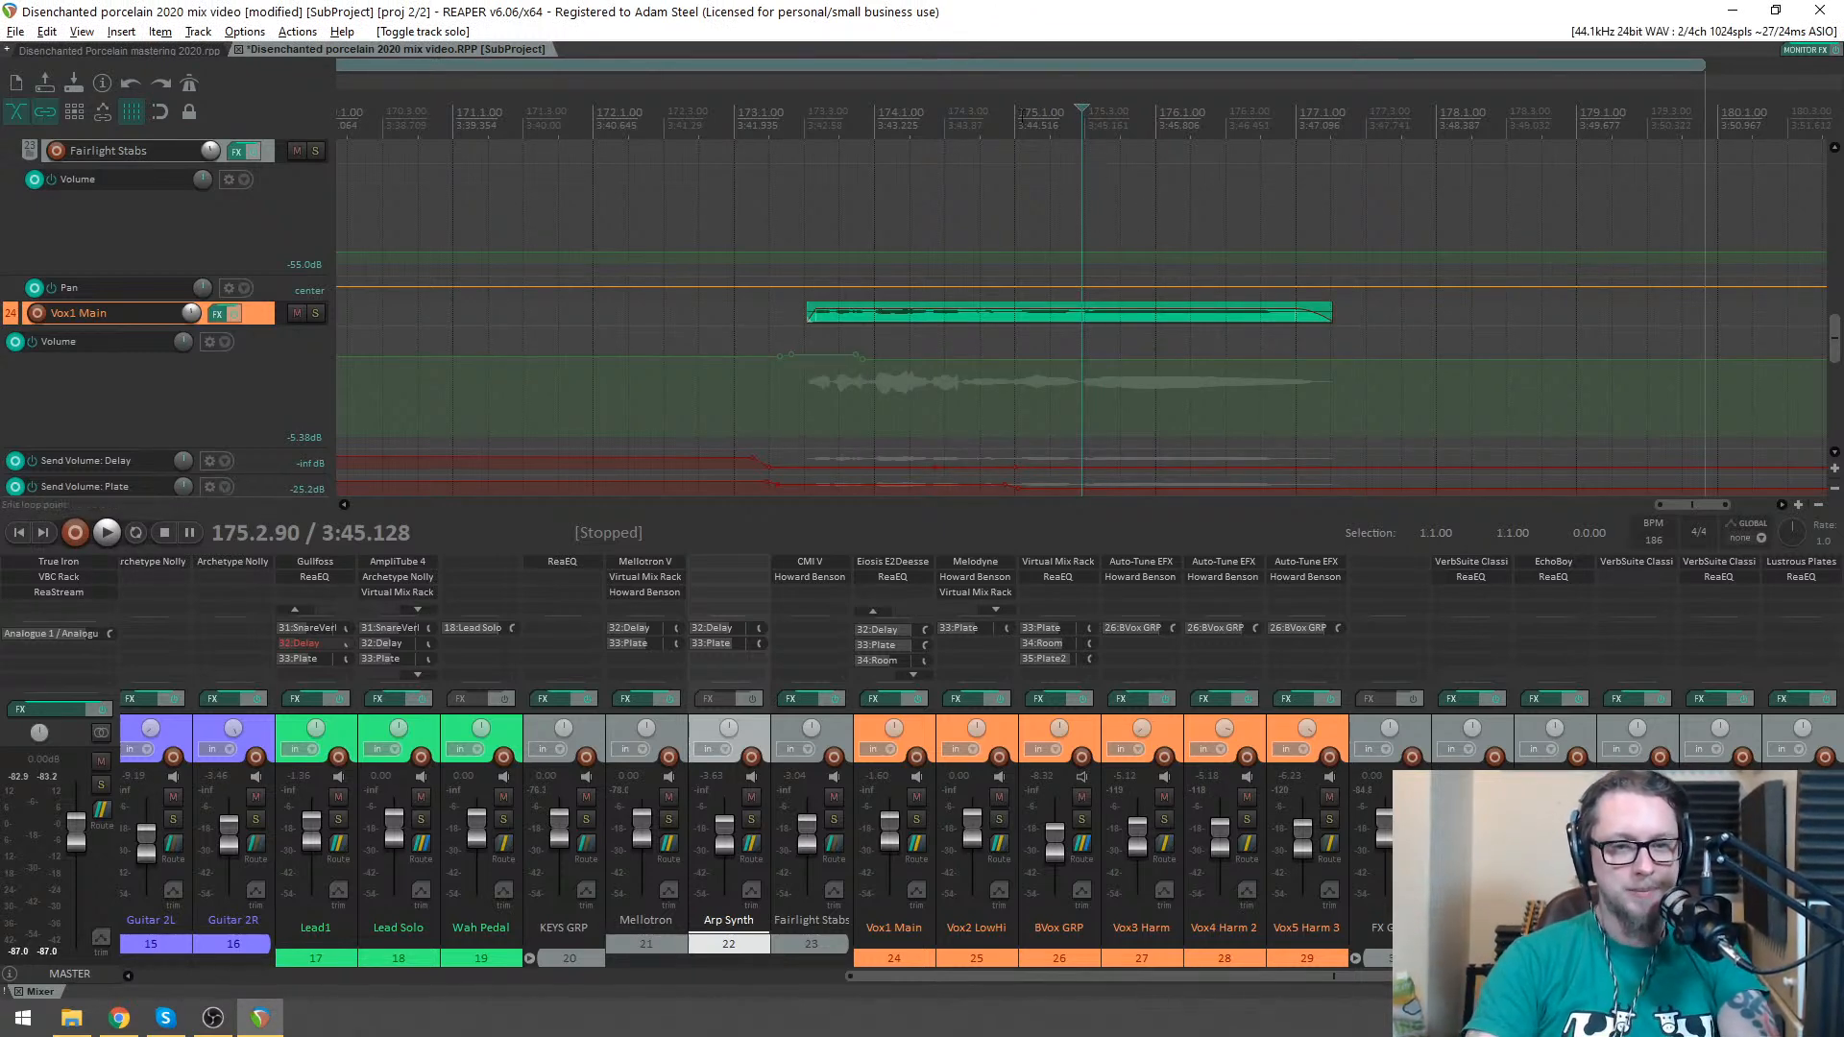
- Enlarge the Vox1 Main track and show its Room and Plate2 send volume envelopes
scroll(1834, 341, down, 2)
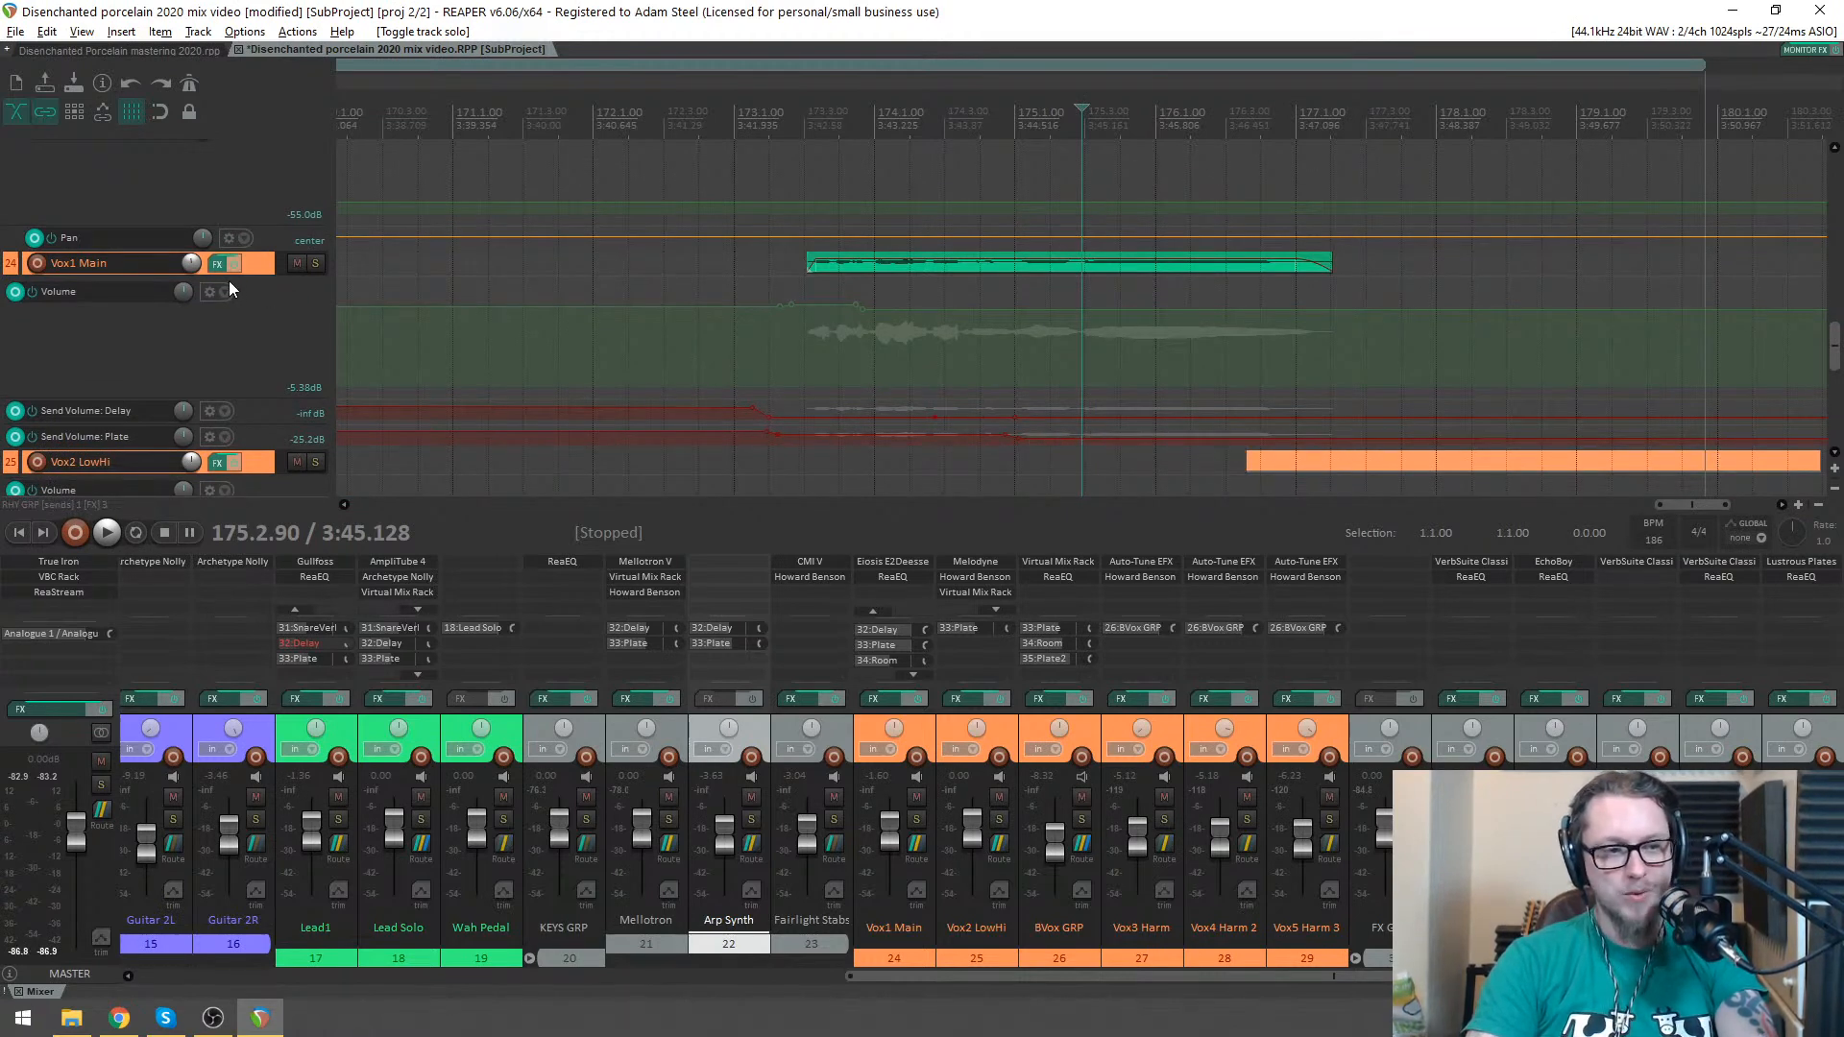
drag(259, 274, 260, 346)
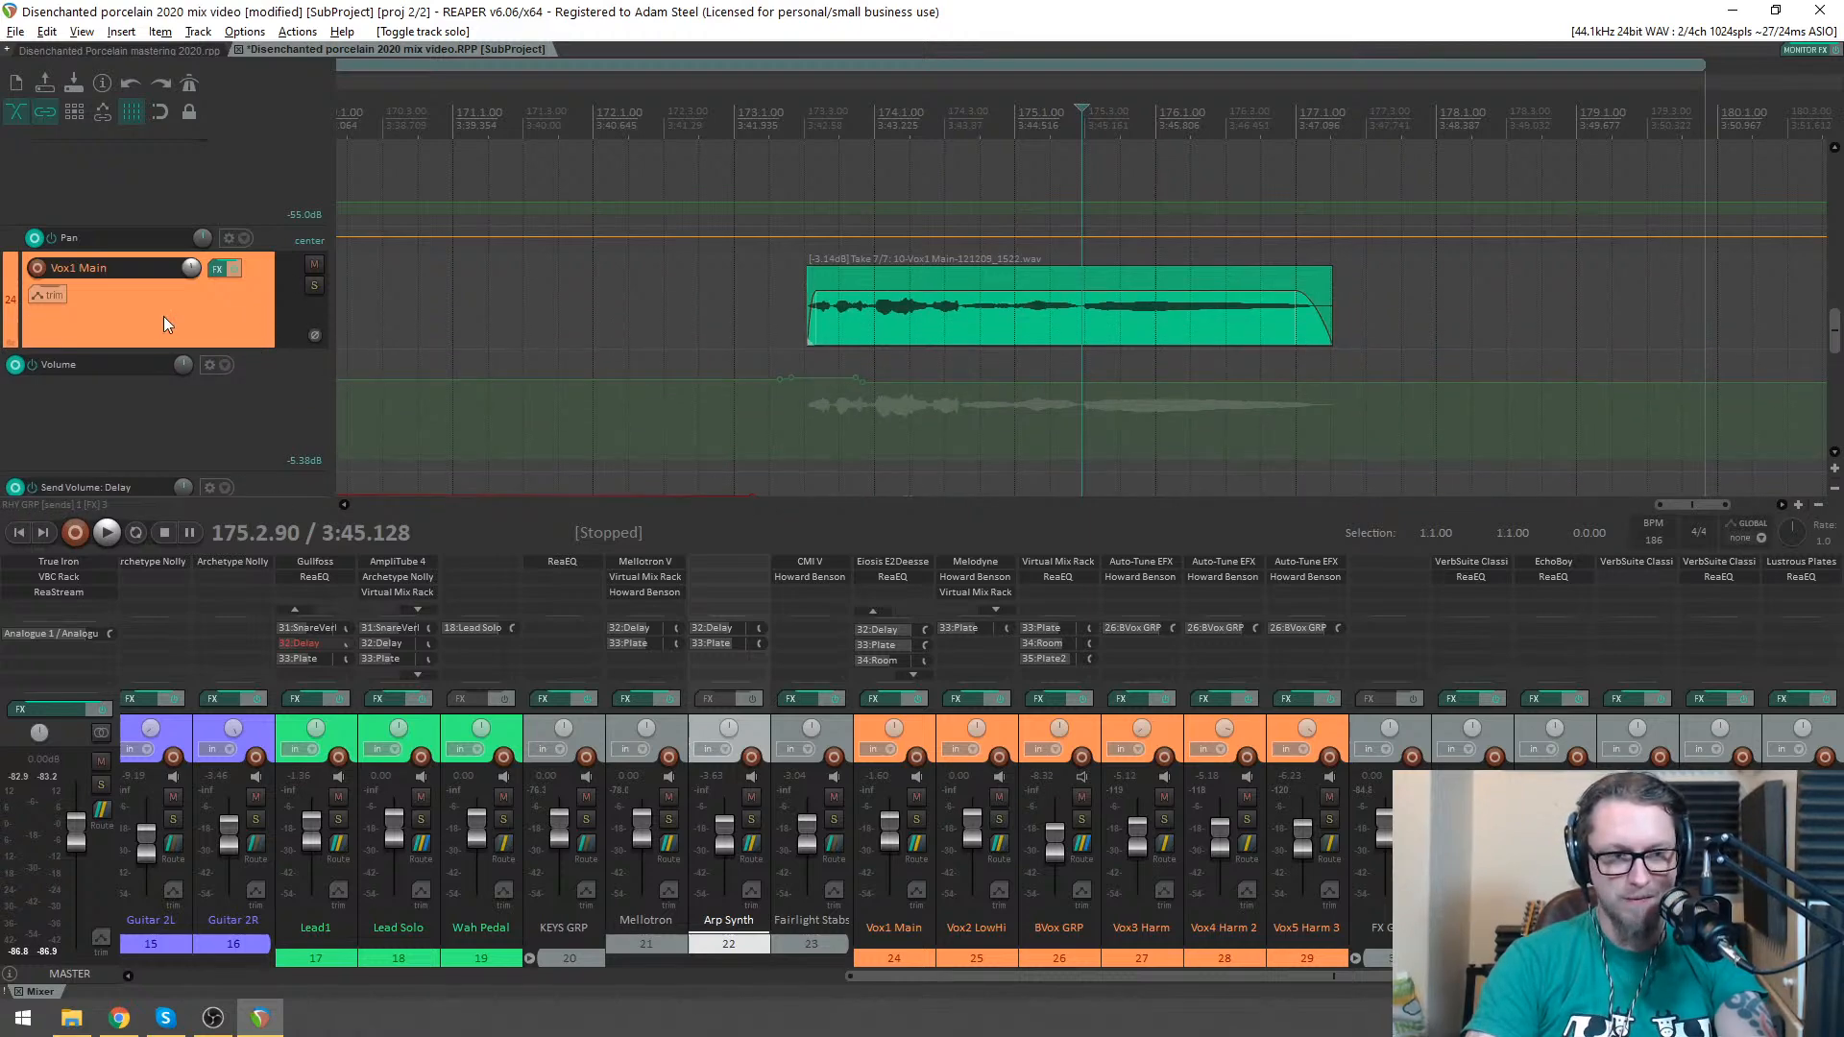
click(50, 294)
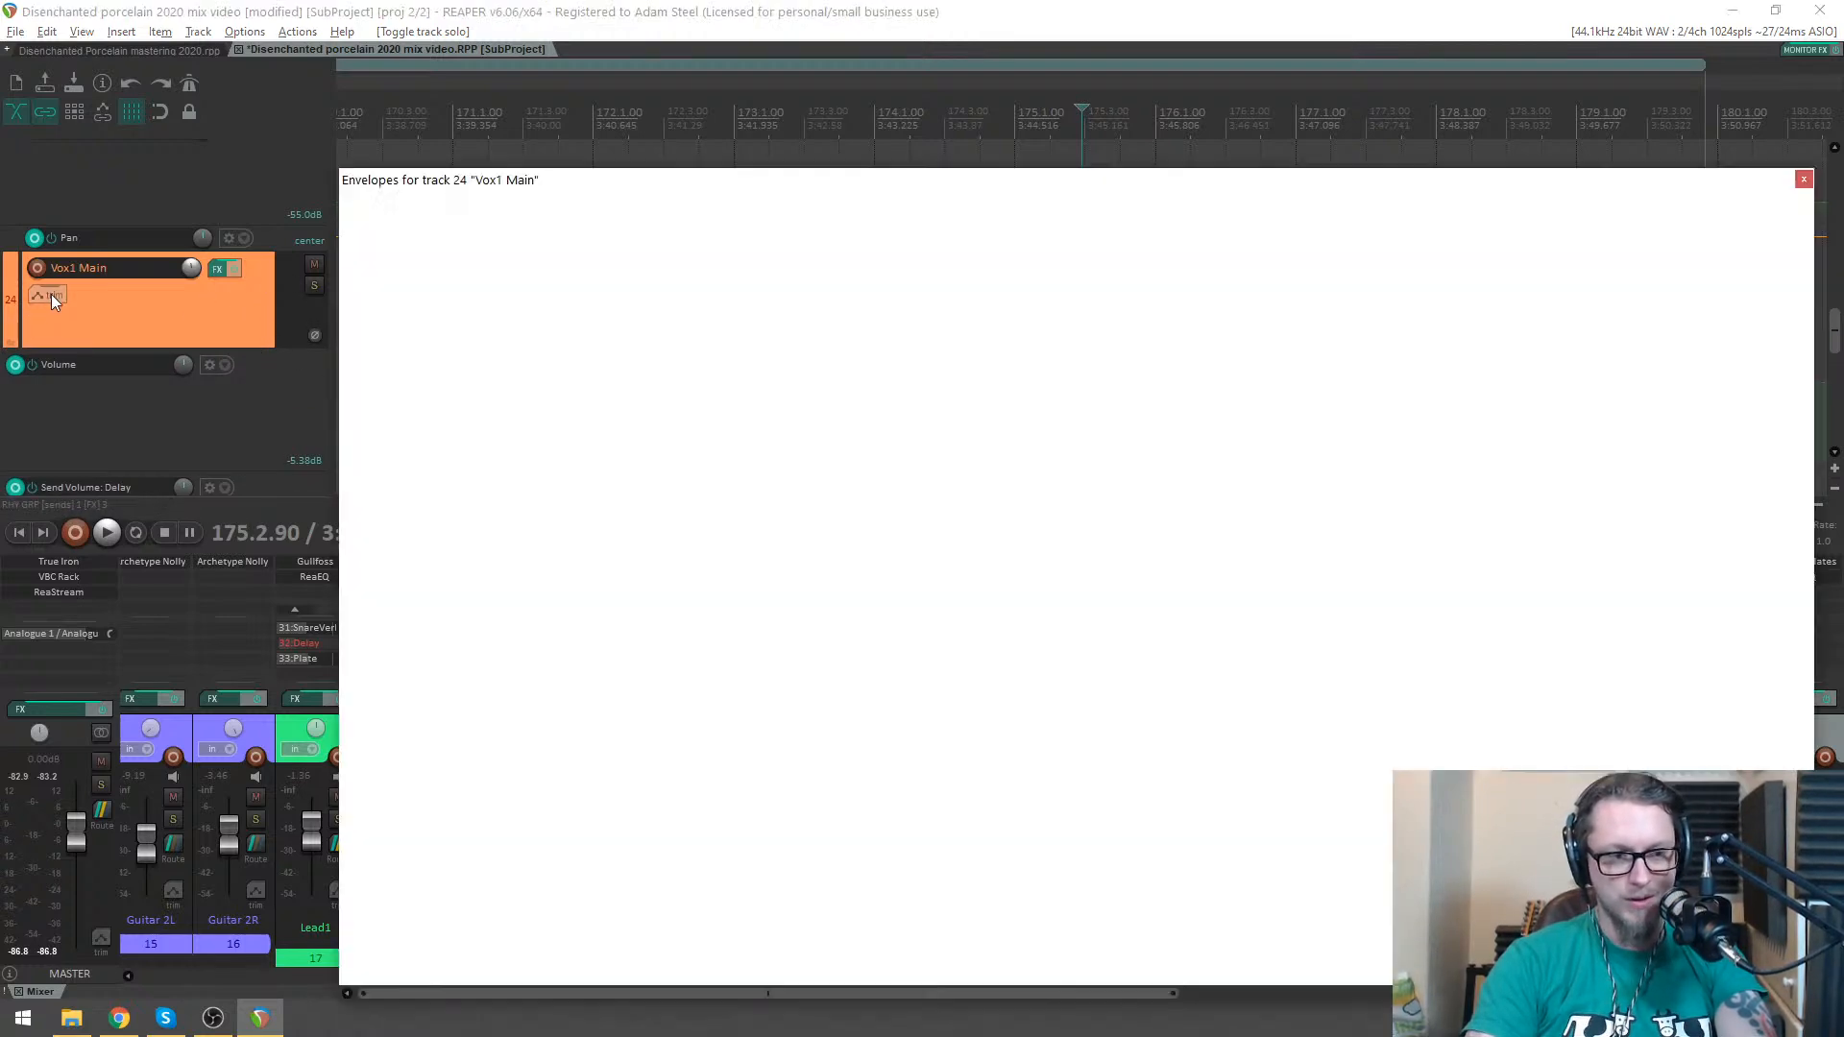
click(350, 562)
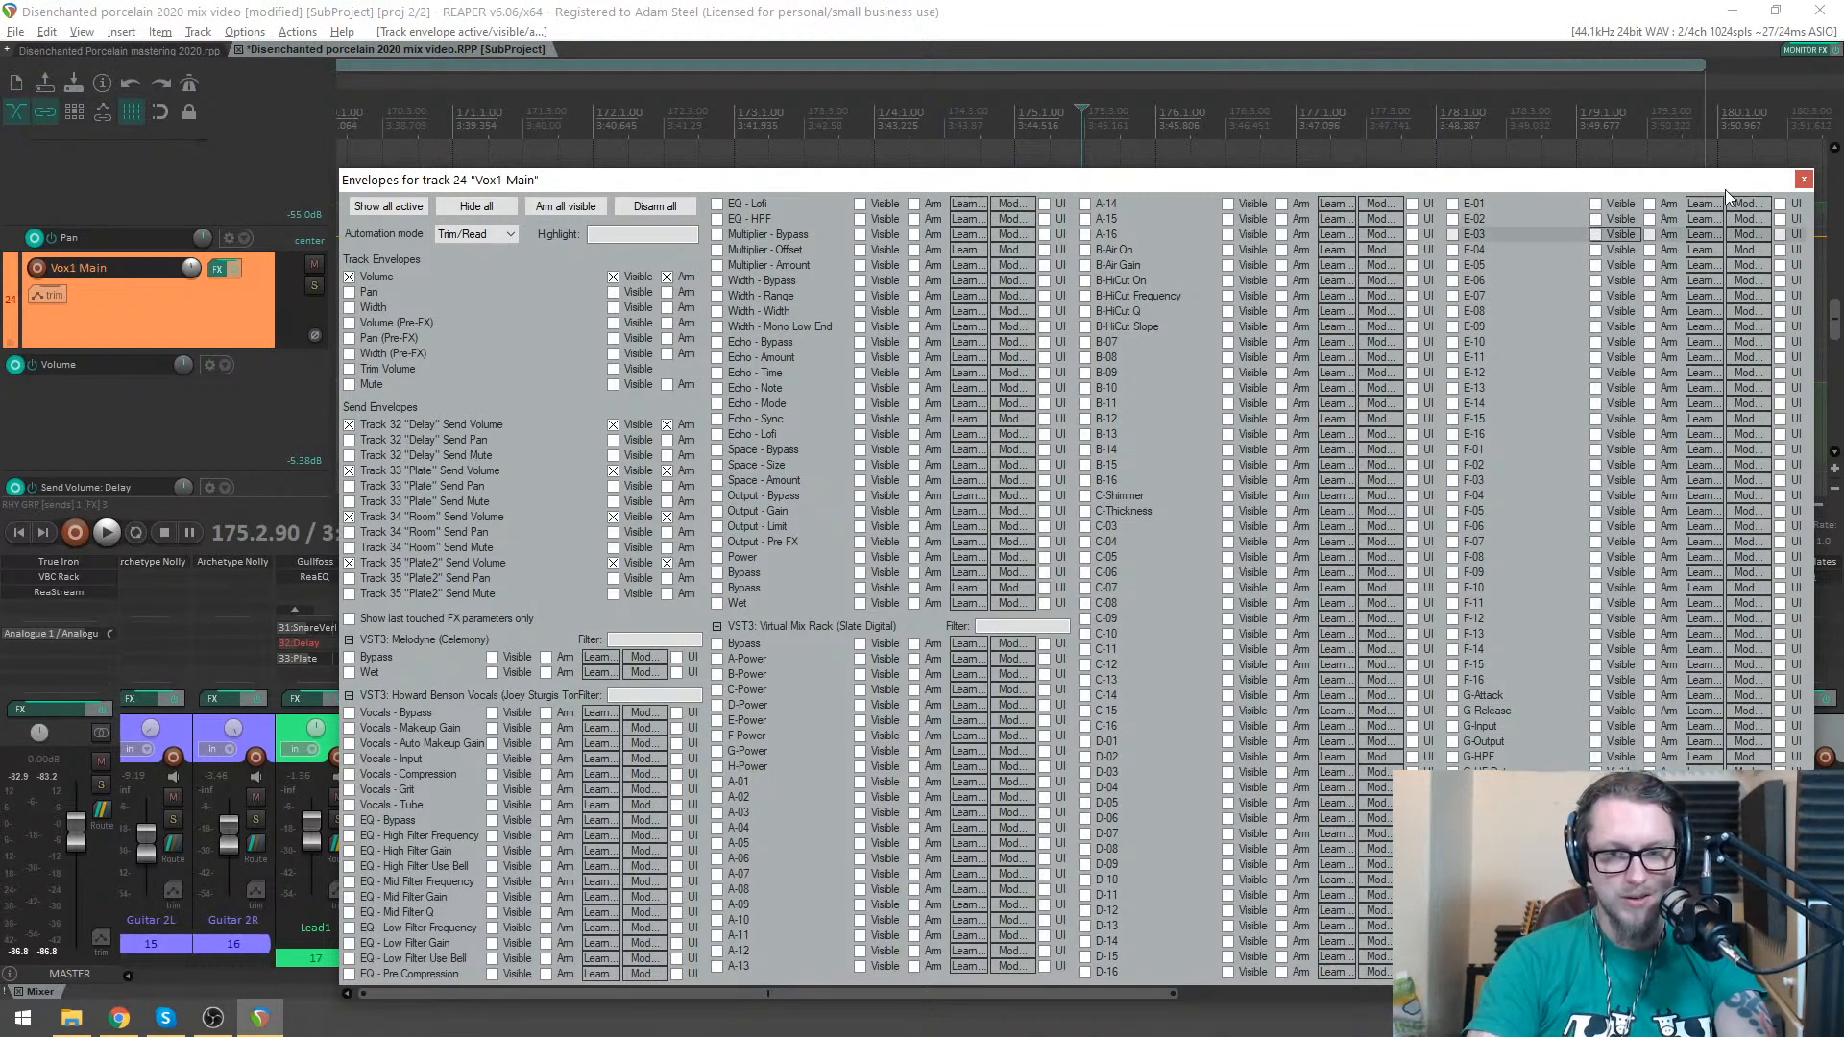
click(1803, 180)
drag(1836, 329, 1837, 370)
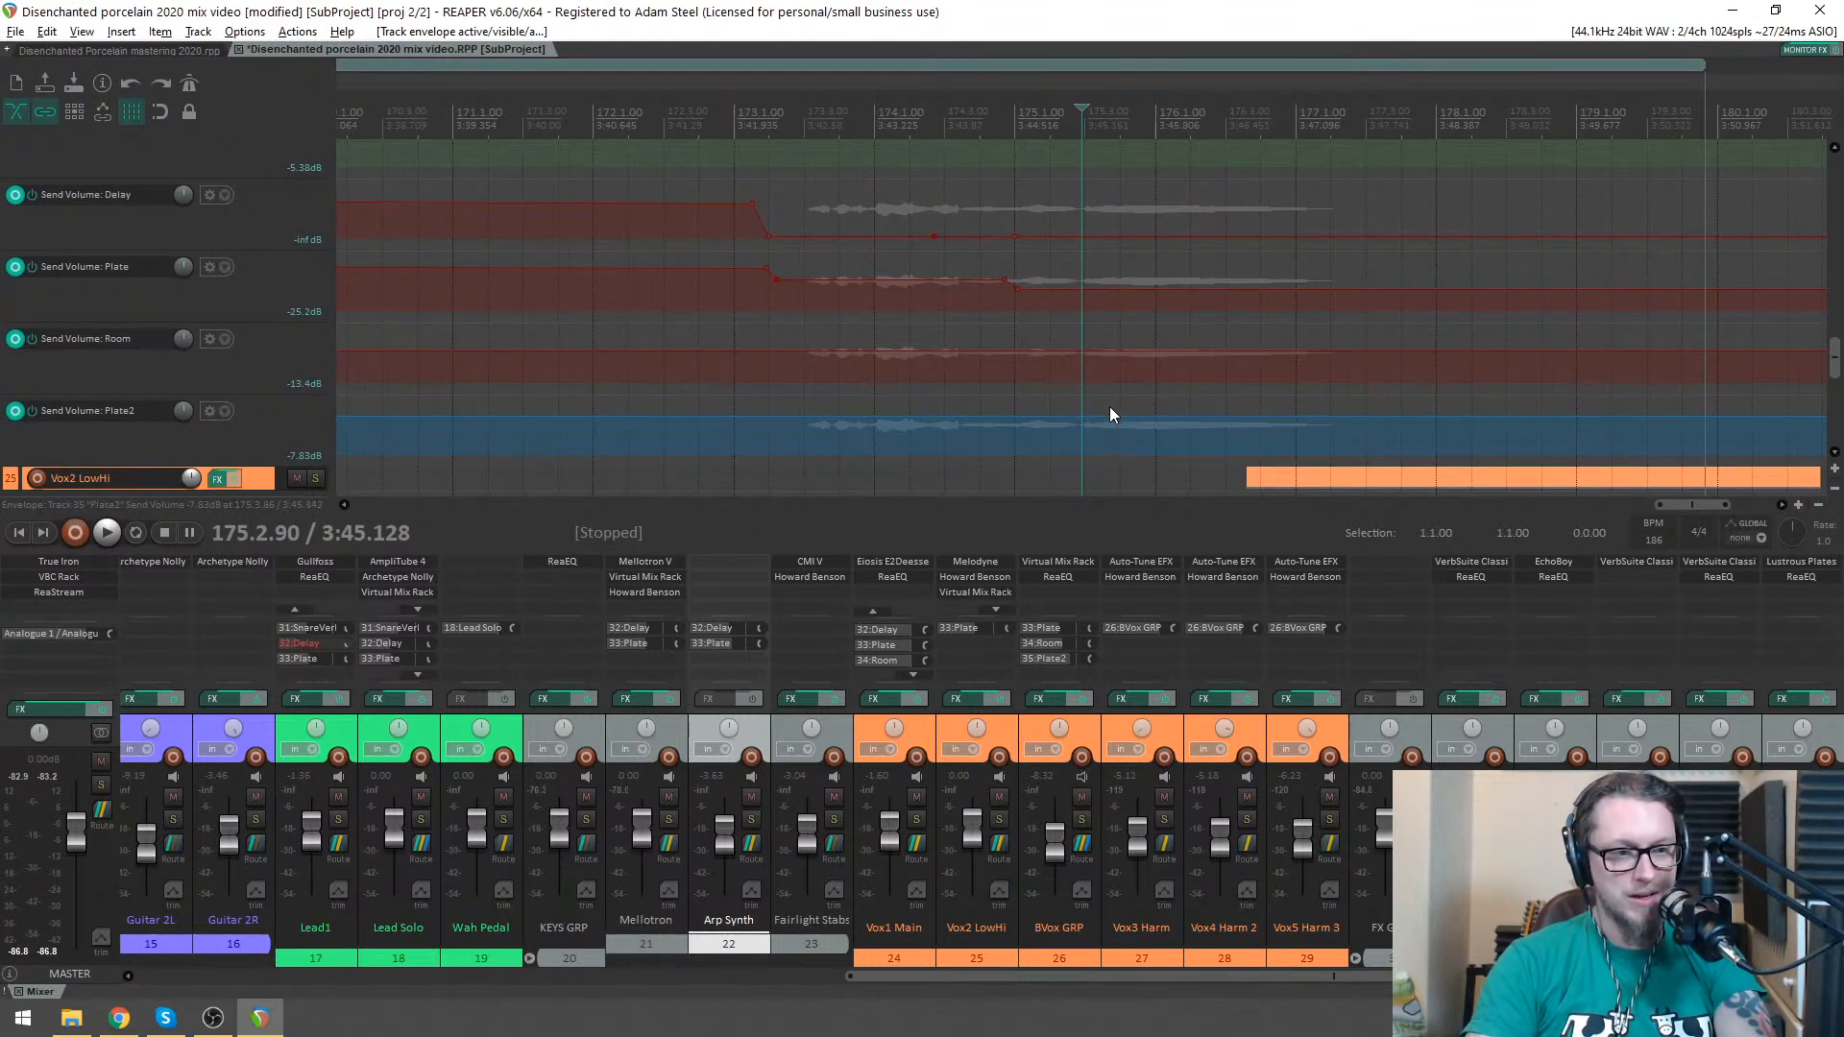
- Fade the Vox1 Main Room and Plate2 send volumes down to silence across the final phrase, starting around 174.3
click(949, 352)
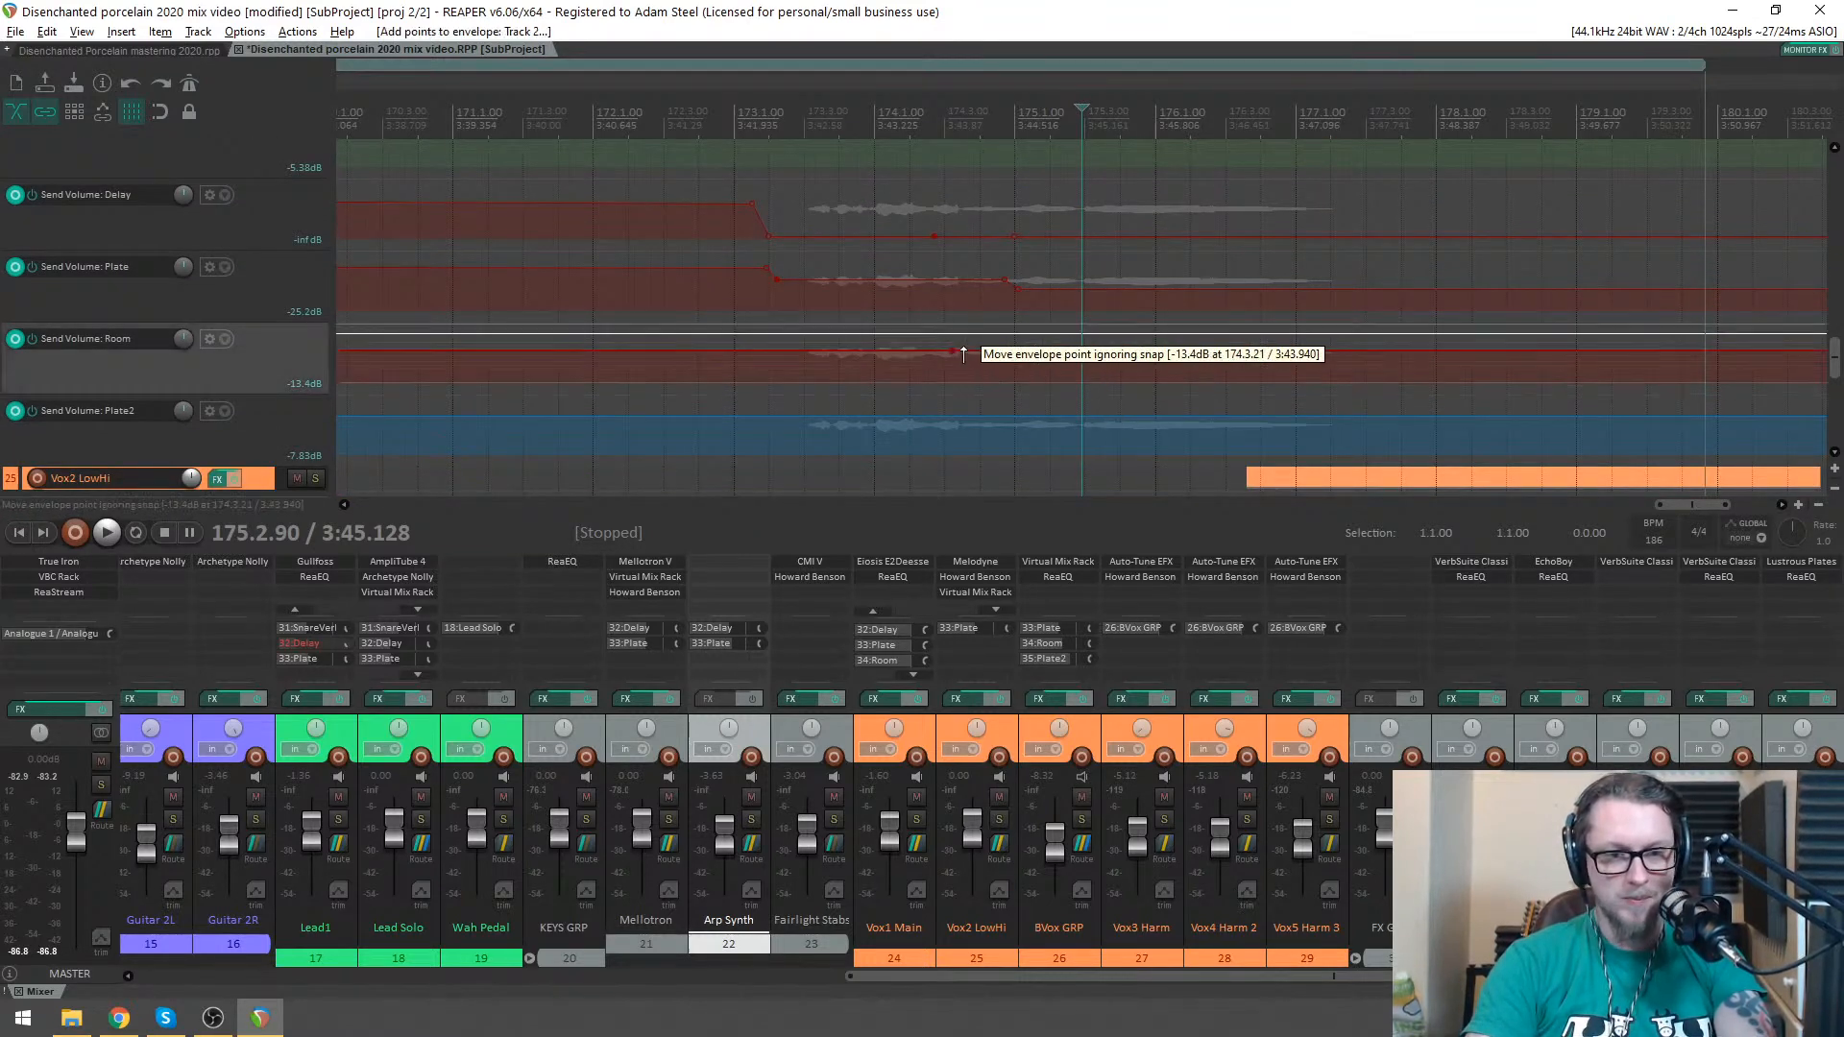
drag(1247, 354, 1235, 663)
click(963, 415)
drag(1085, 414, 1279, 694)
- Play the final vocal phrase repeatedly to check how the Room and Plate2 send fades sound
click(705, 109)
key(space)
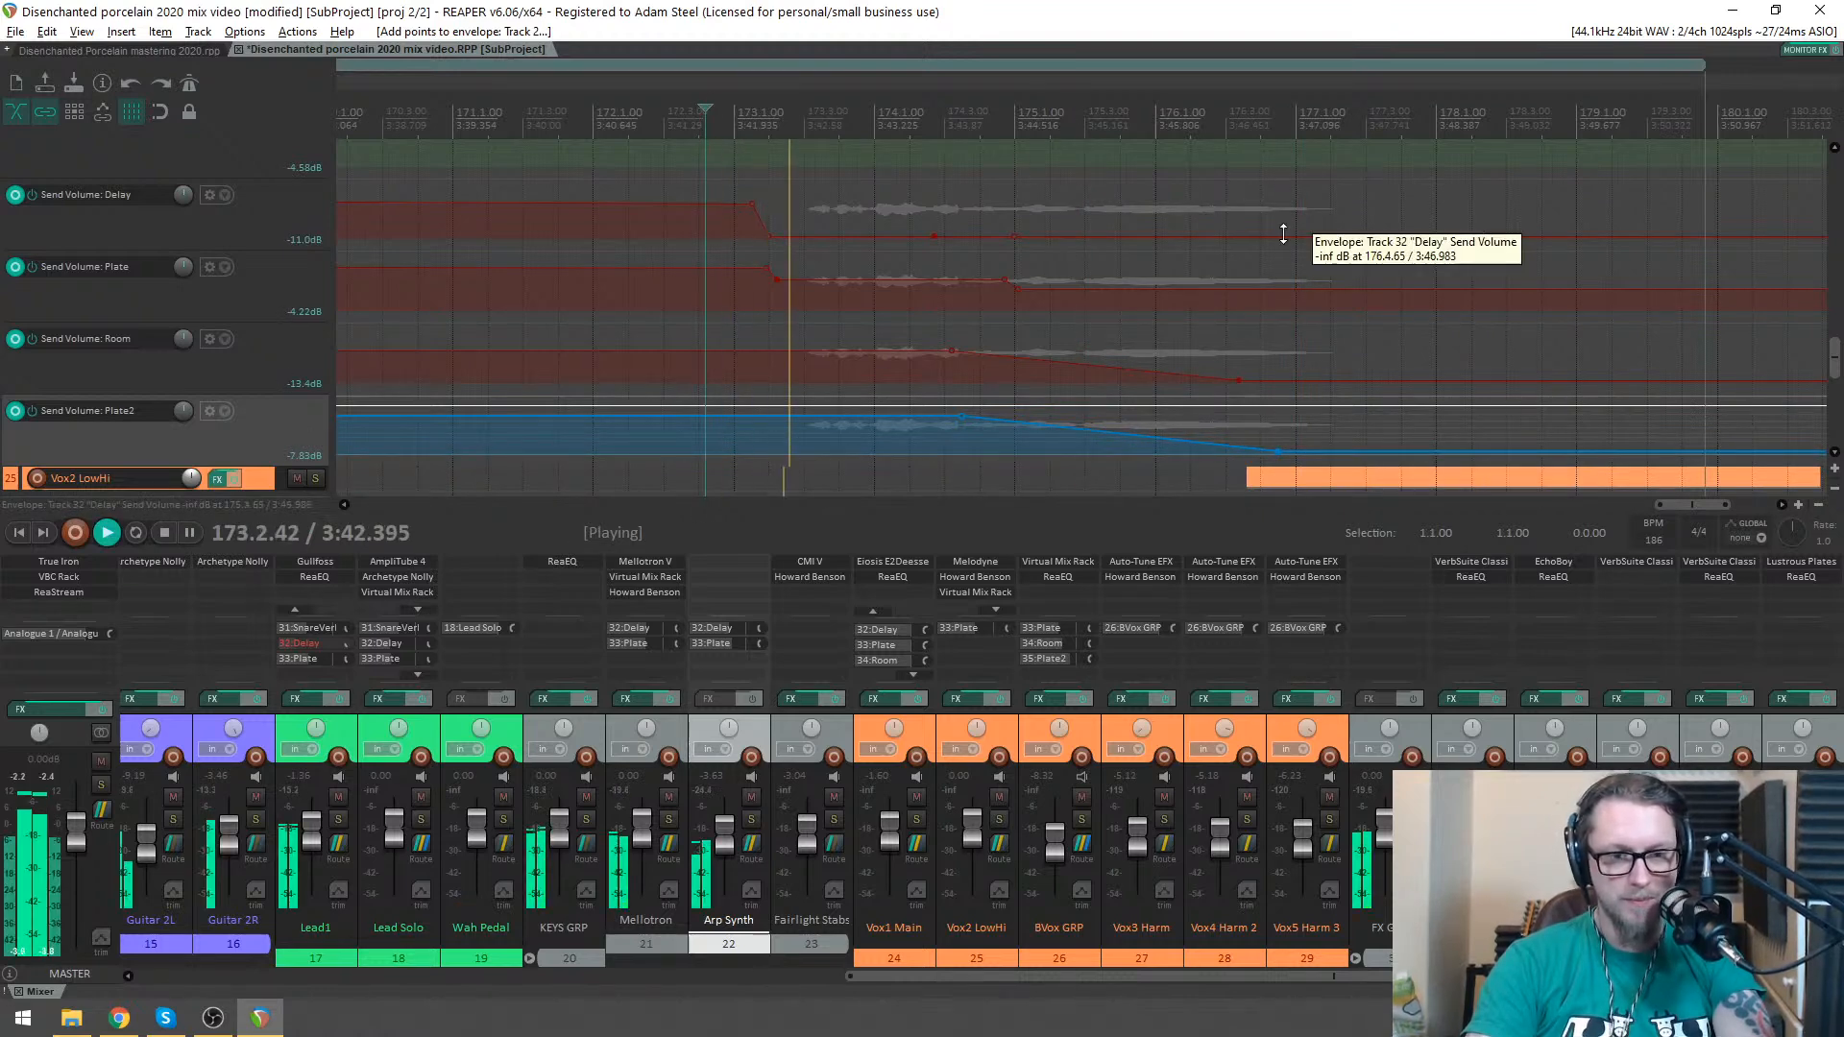
scroll(1832, 360, up, 5)
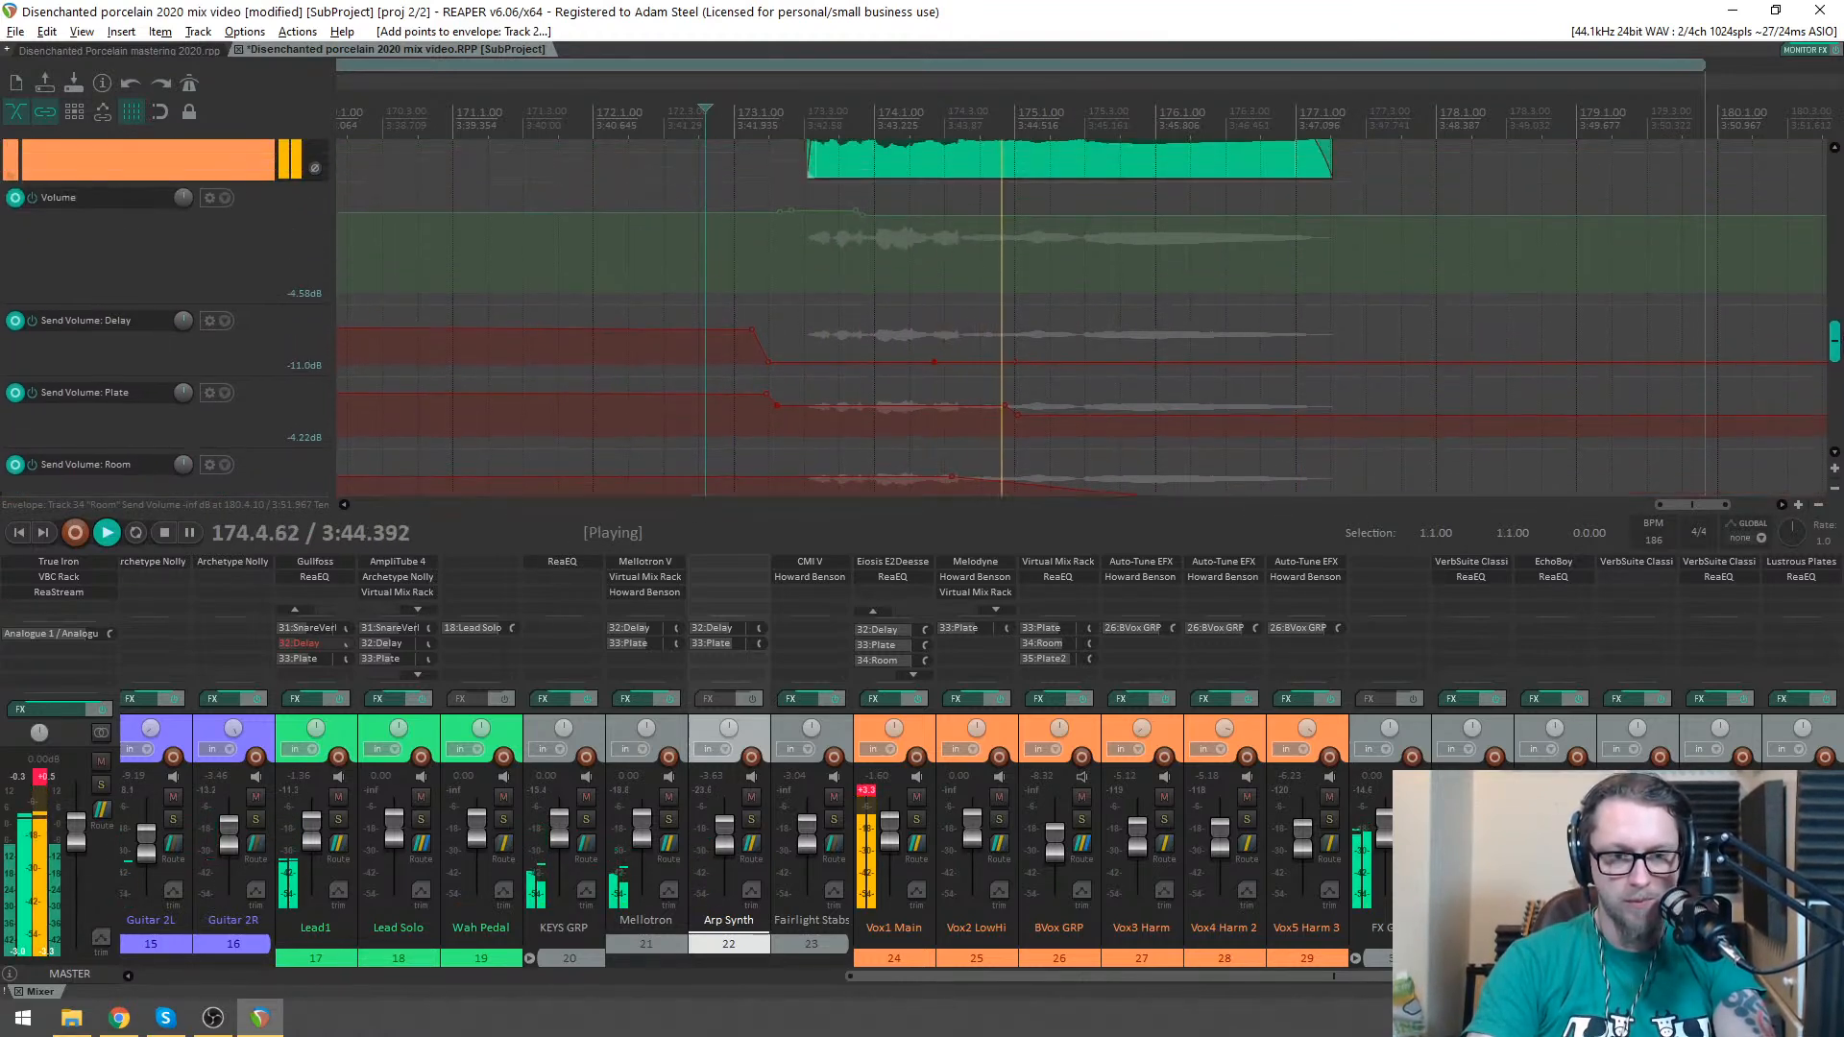
scroll(1081, 316, down, 3)
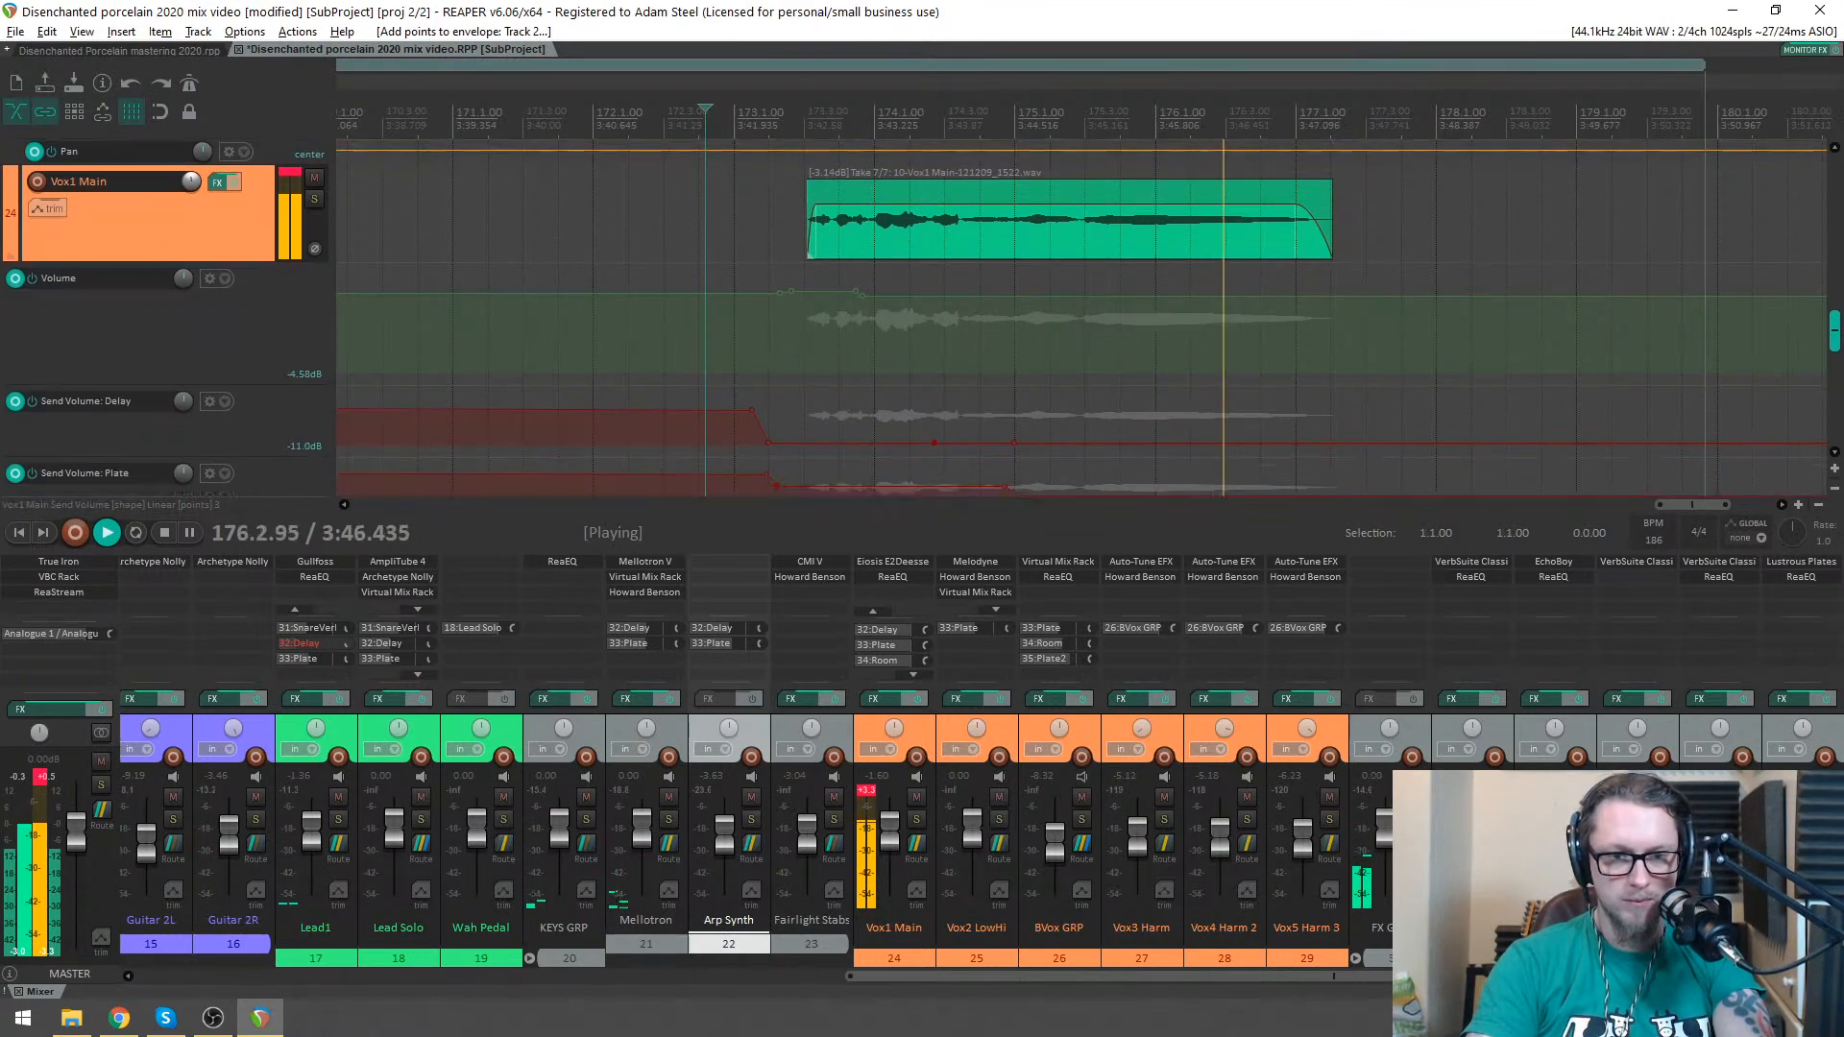
click(938, 113)
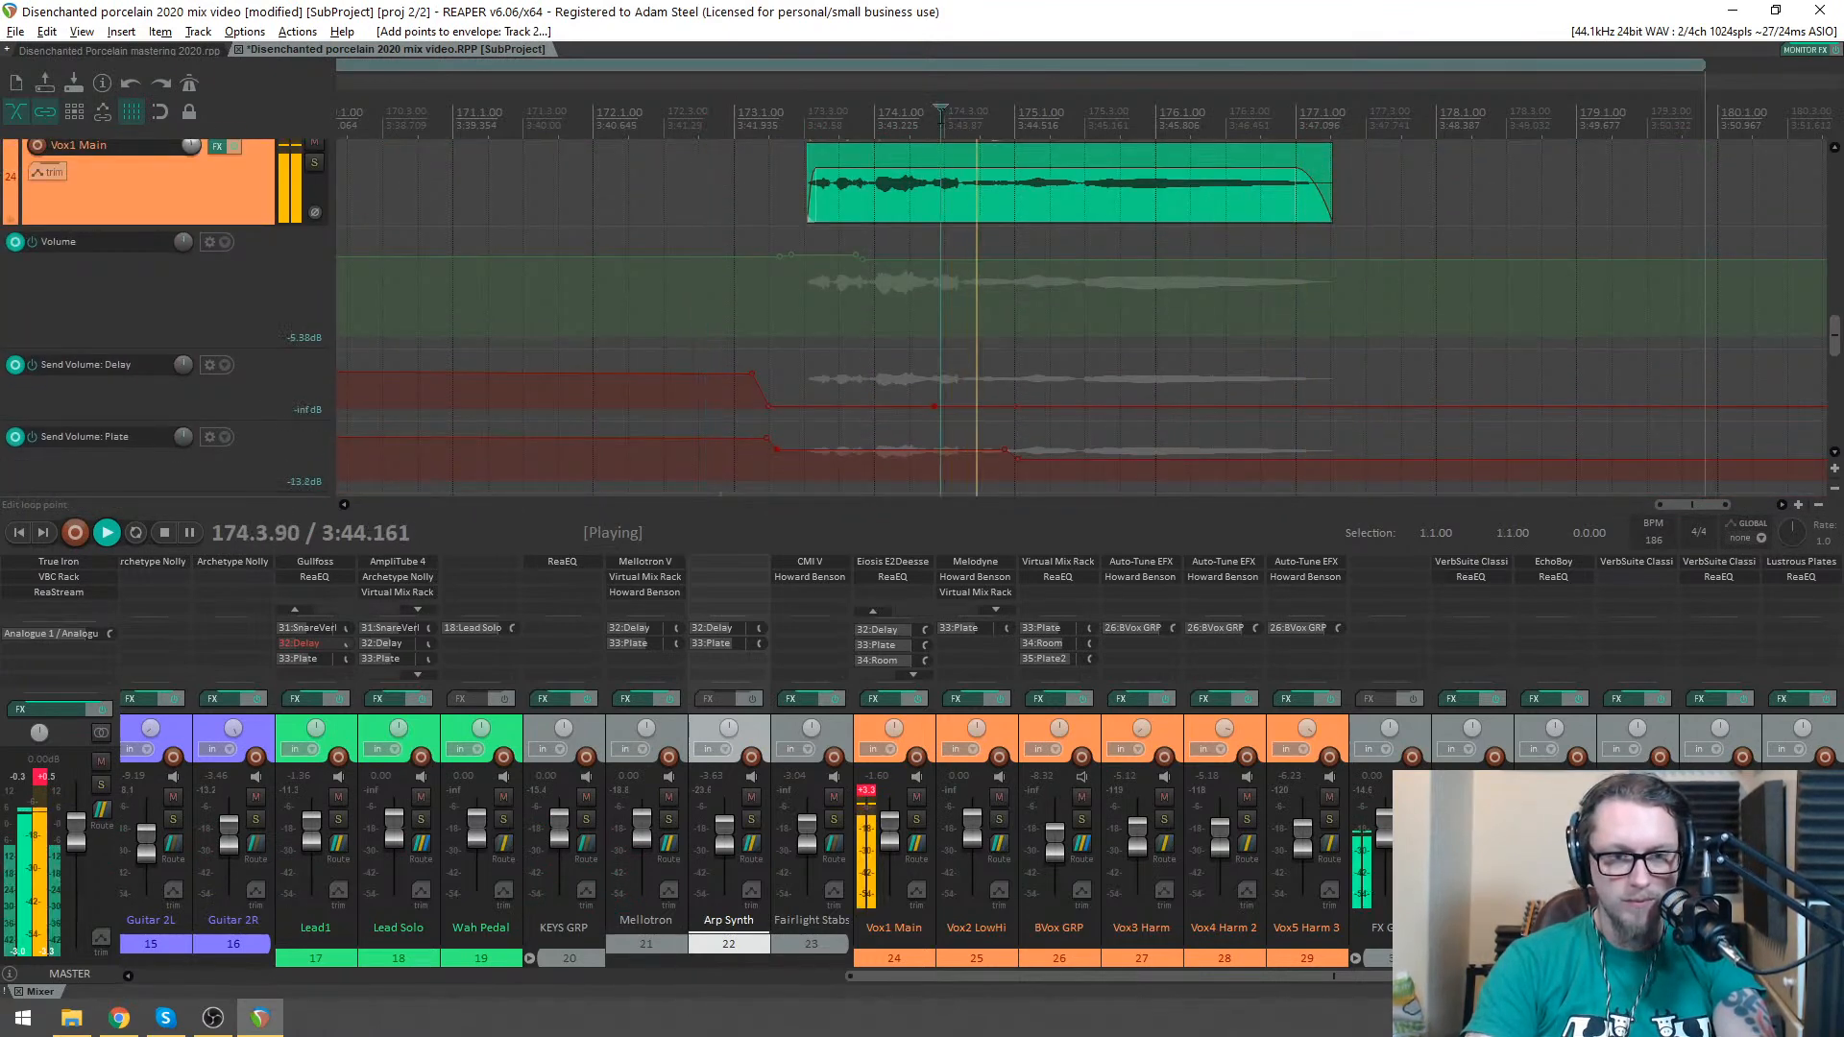
click(866, 114)
click(881, 114)
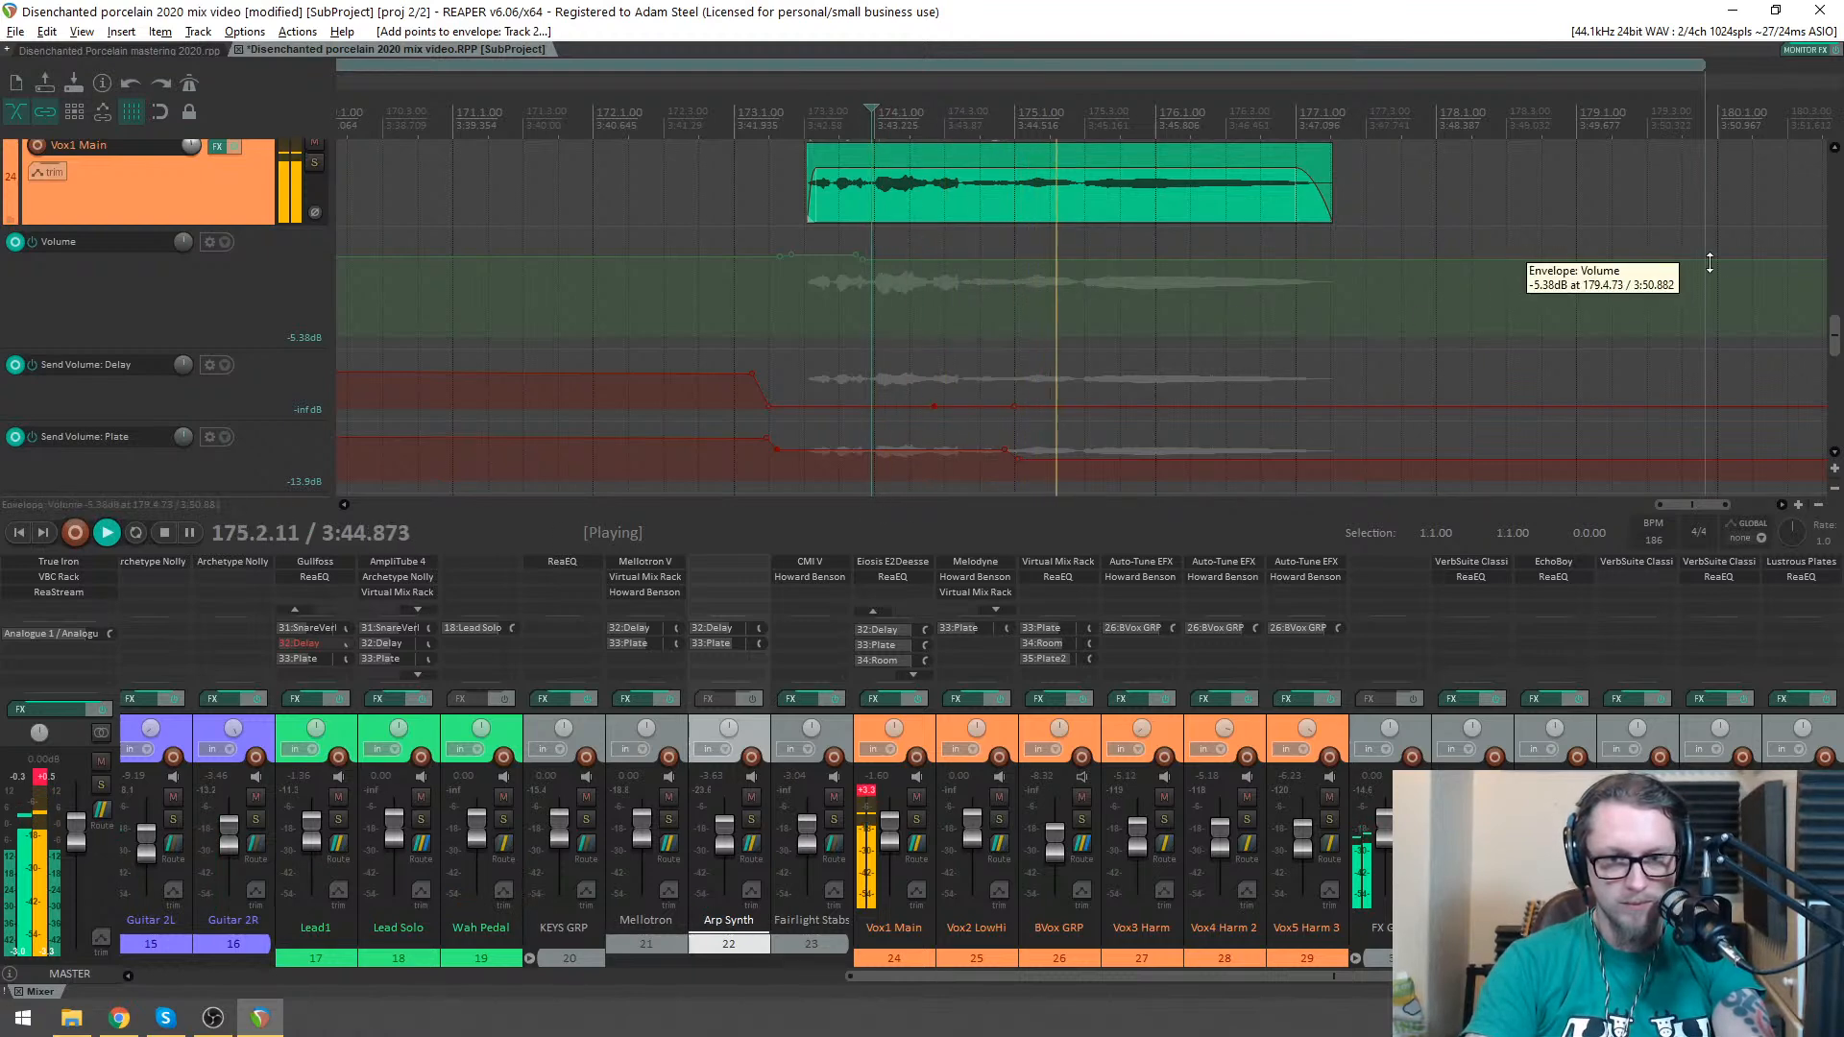
drag(1834, 330, 1836, 373)
key(space)
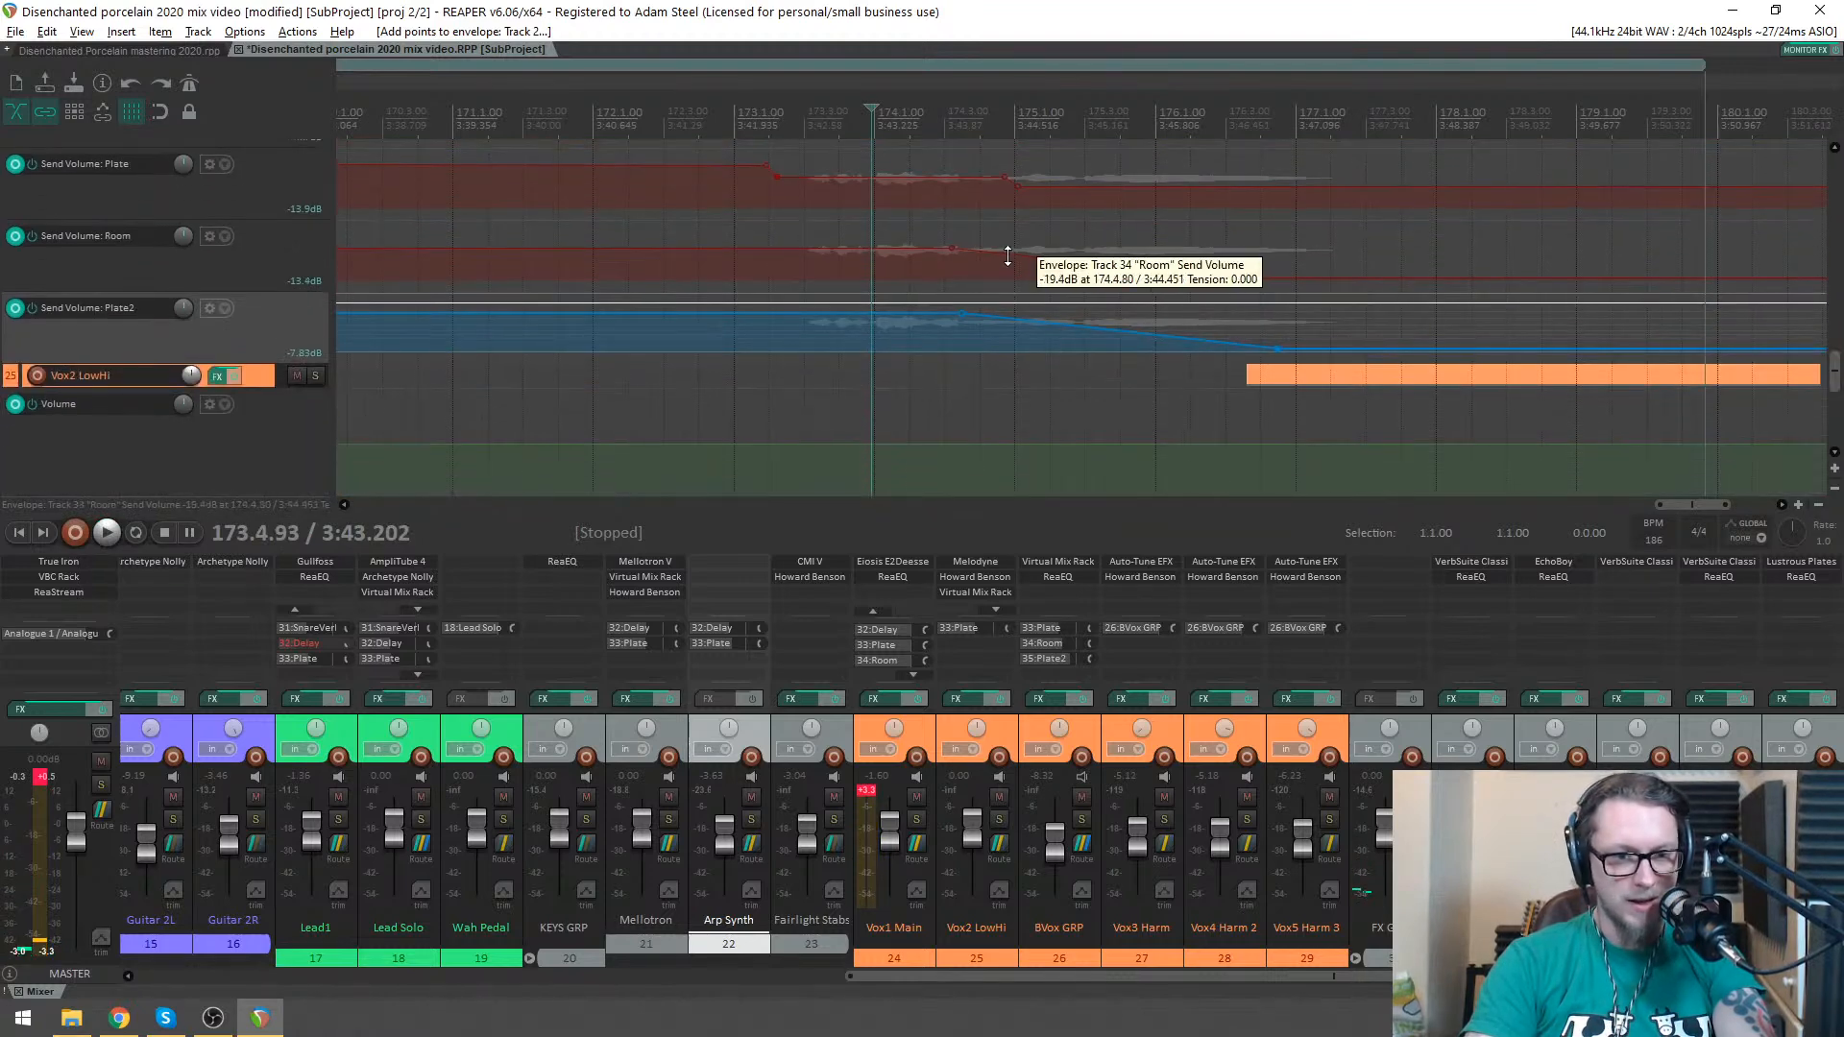
- Replace the Plate2 and Room send fades with abrupt drops to silence at the edit cursor, 173.4.93
key(ctrl+z)
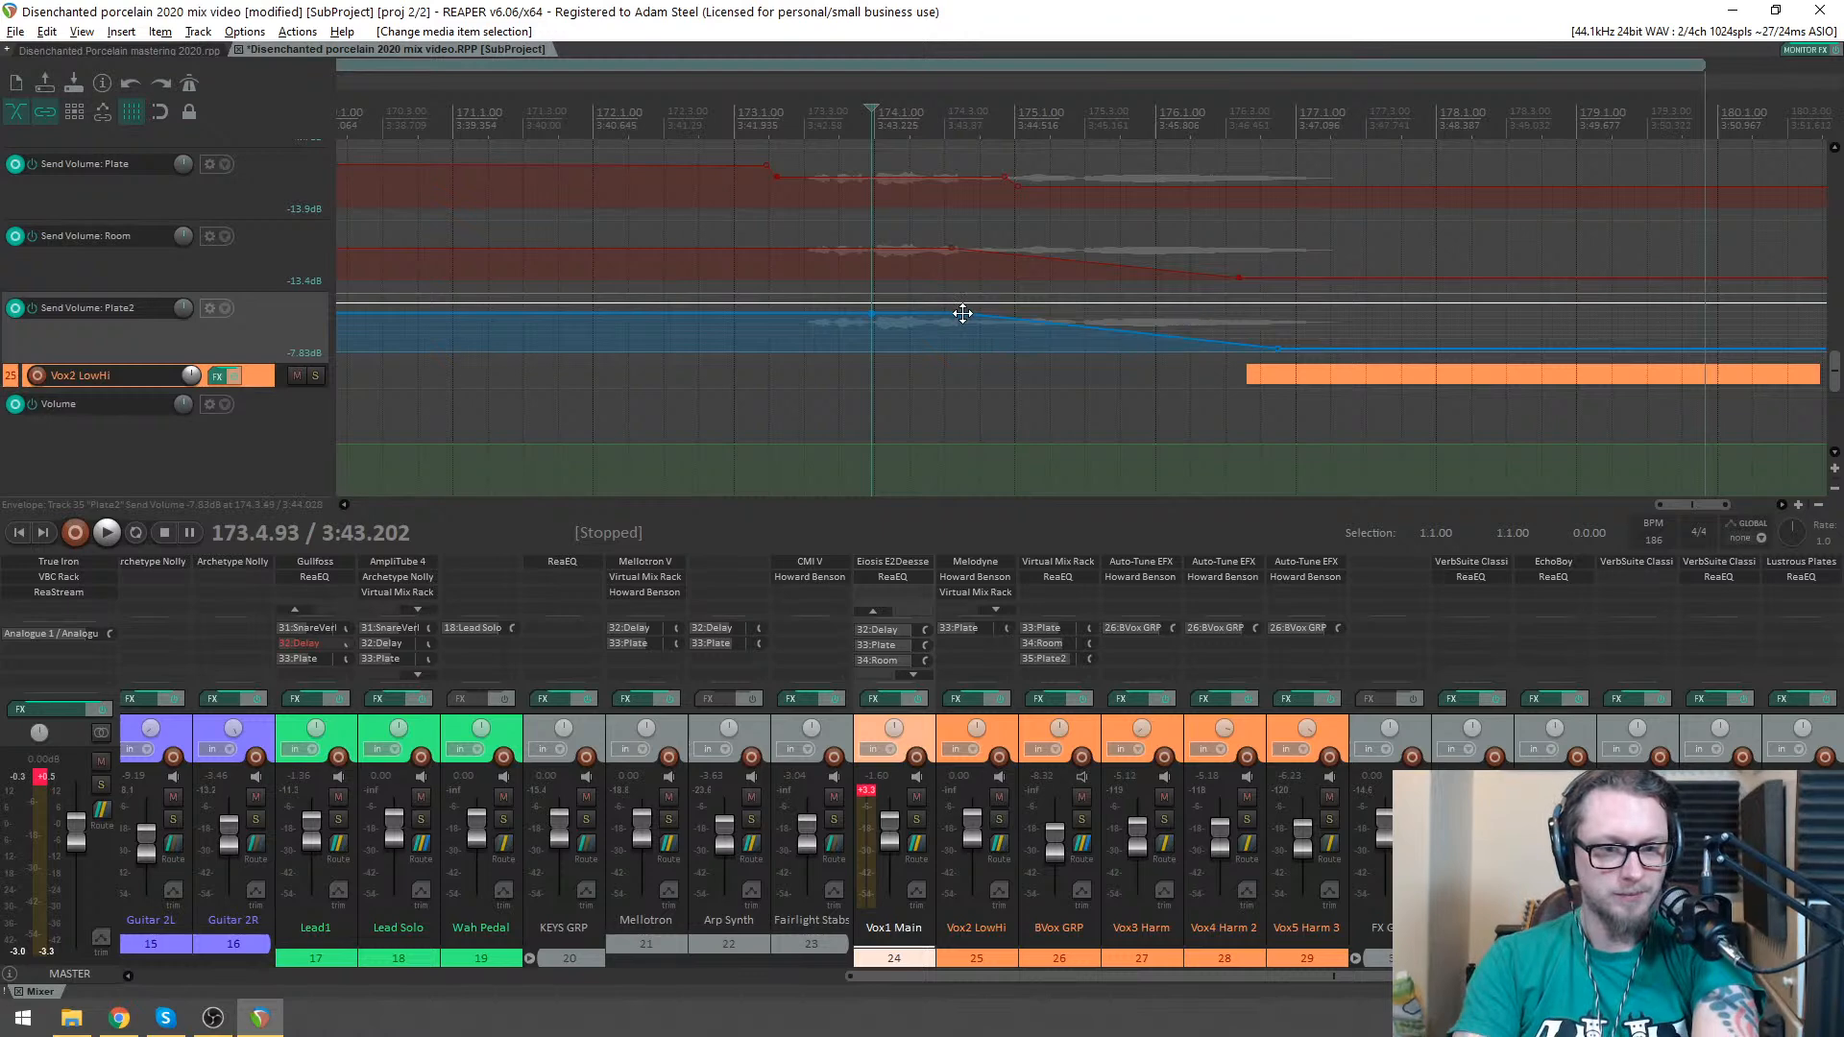
key(Delete)
drag(1278, 349, 874, 374)
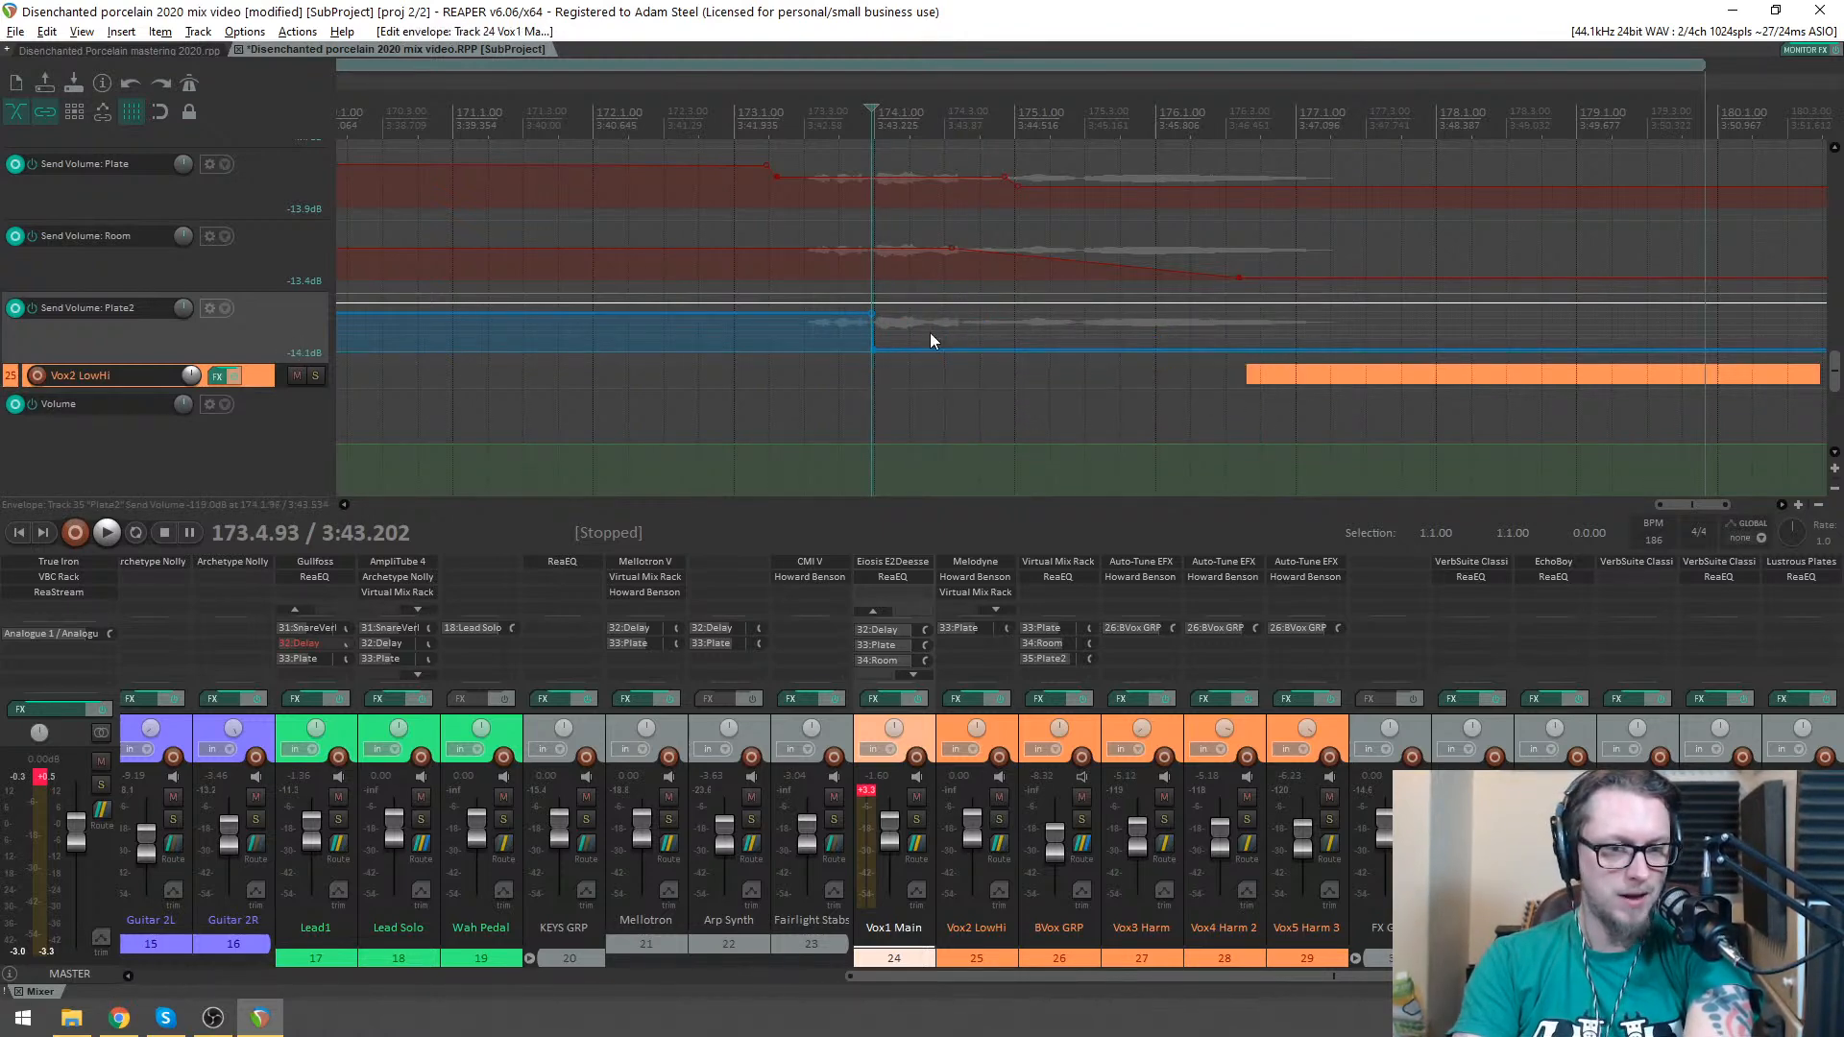
click(952, 251)
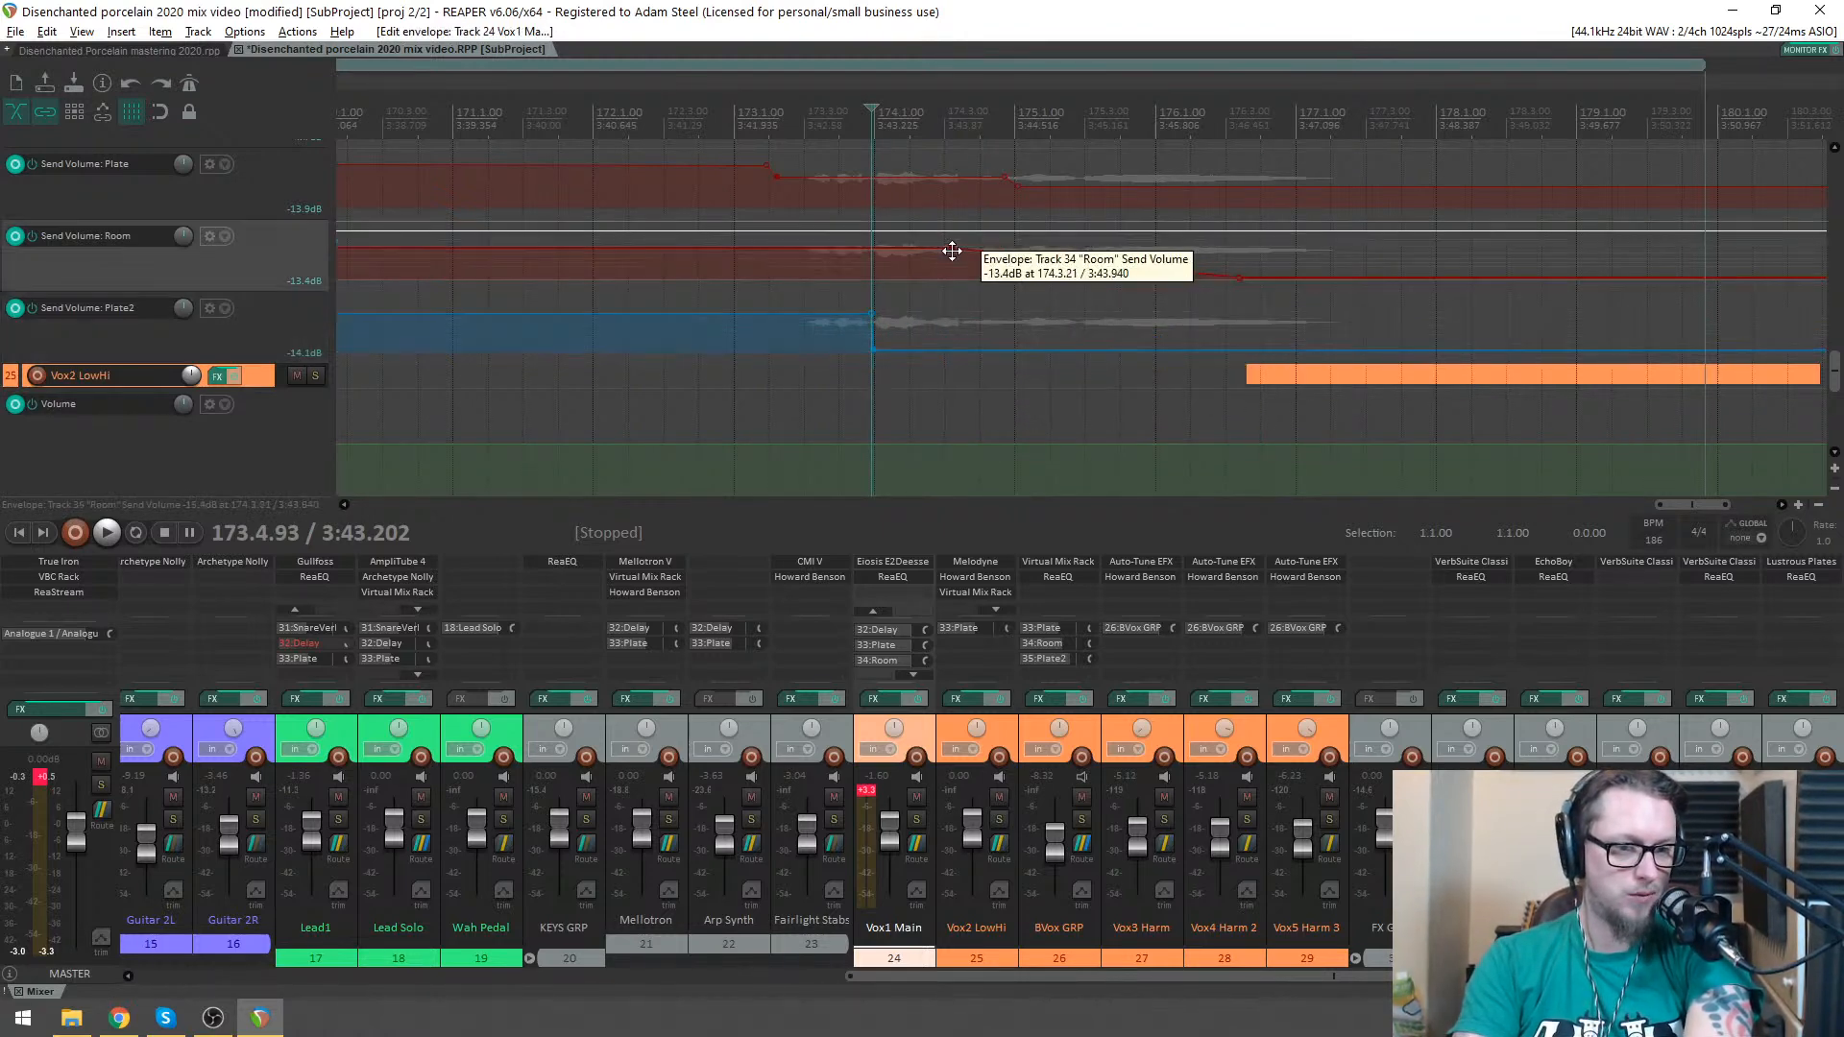
click(871, 249)
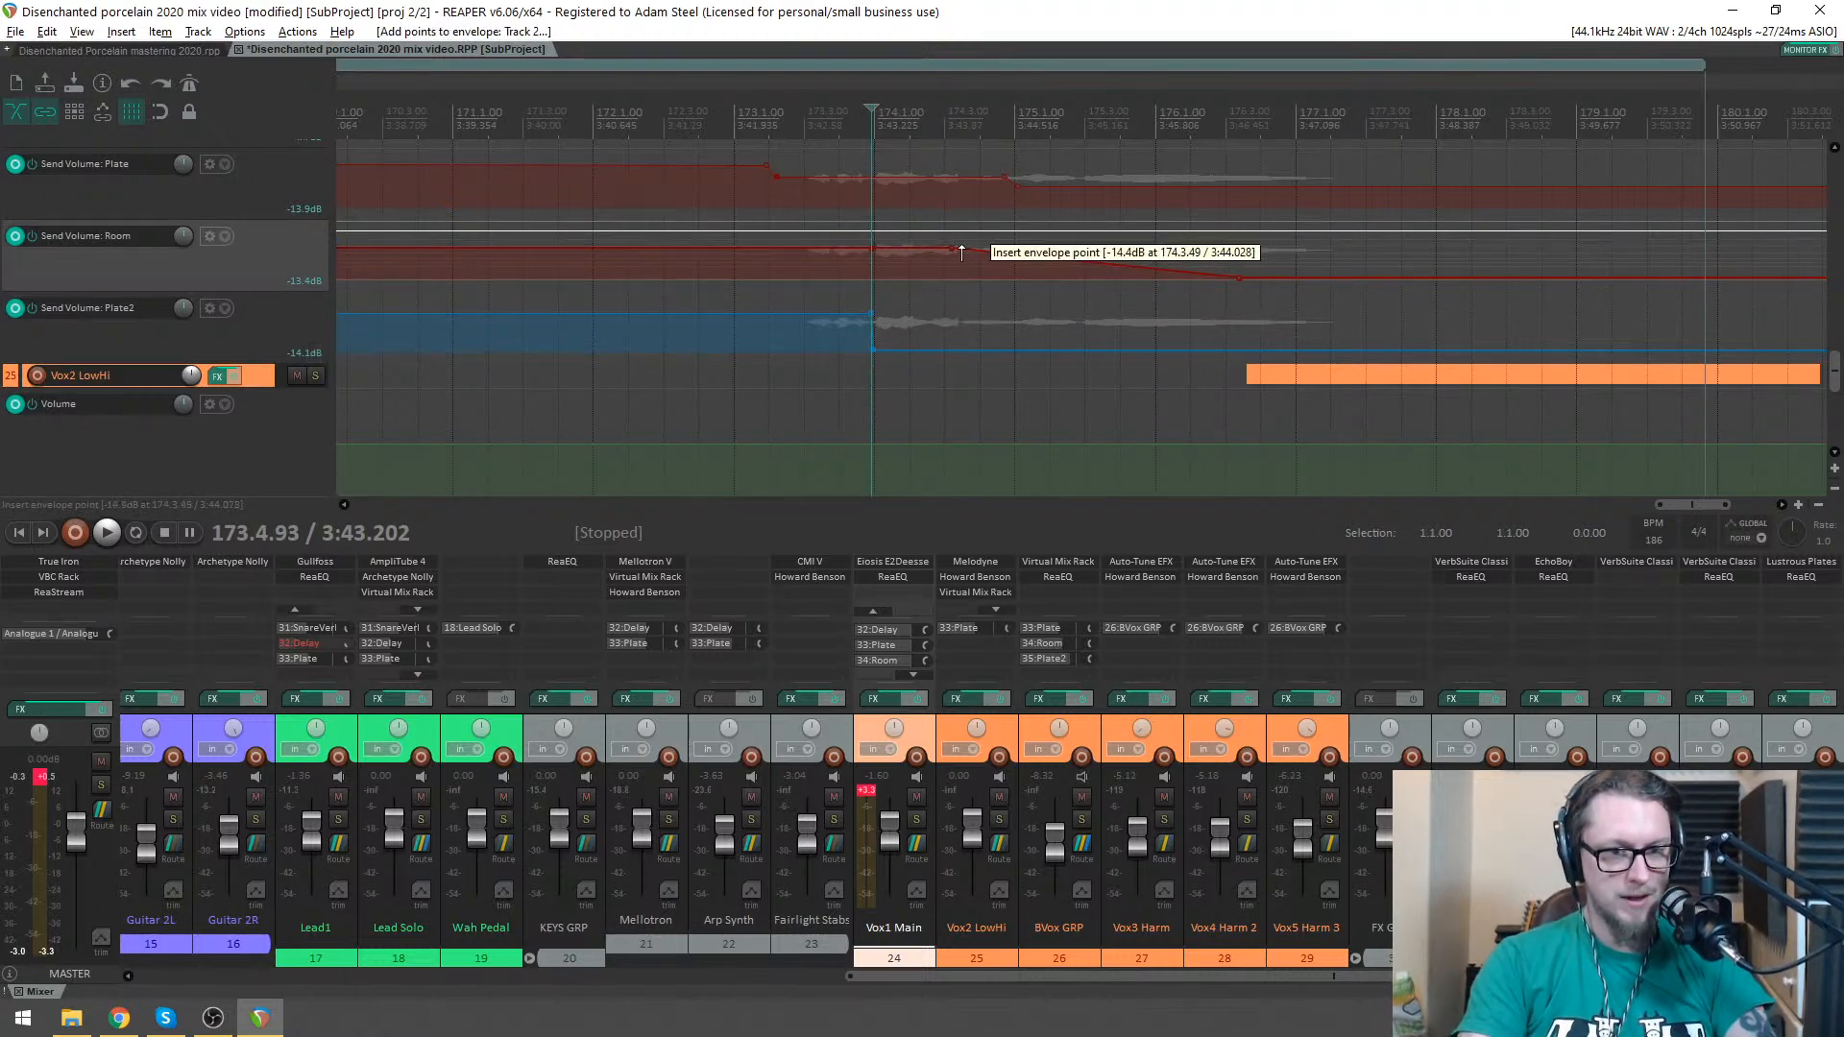
key(Delete)
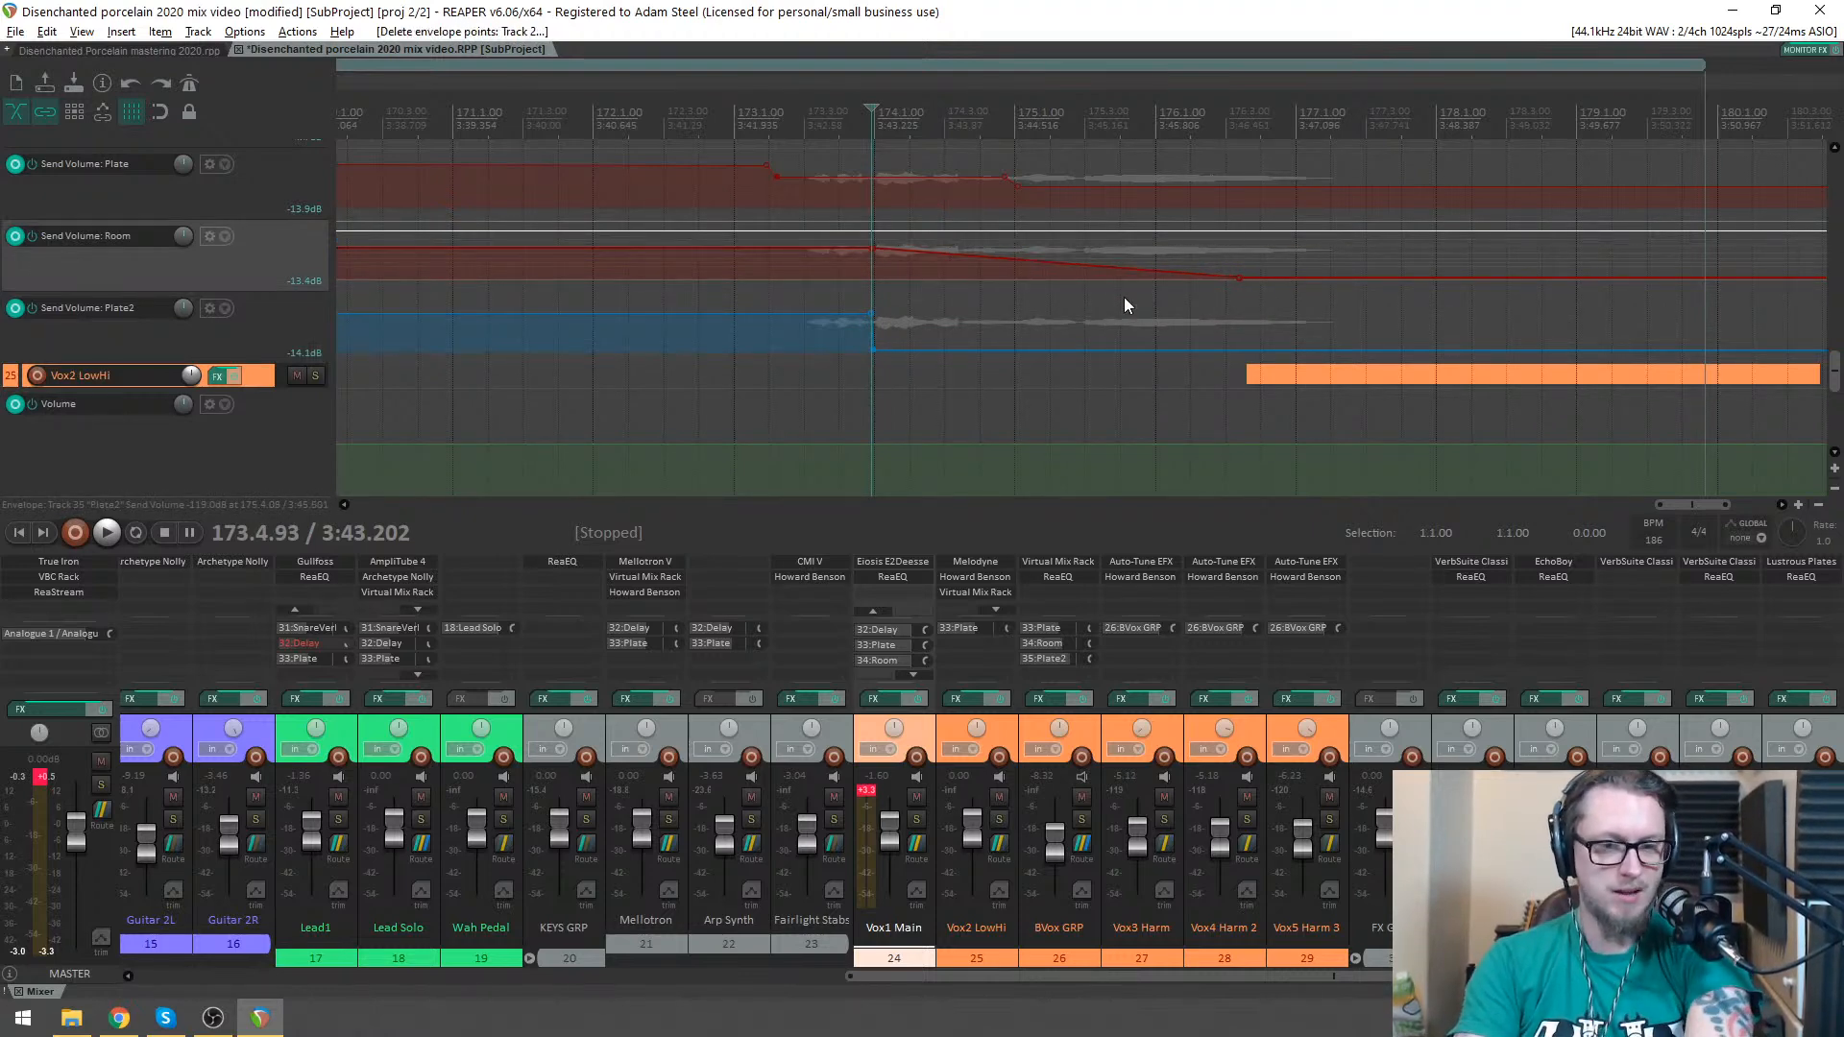
drag(1234, 277, 877, 278)
- Play the ending from before the final vocal phrase to check the abrupt send cuts
click(674, 127)
key(space)
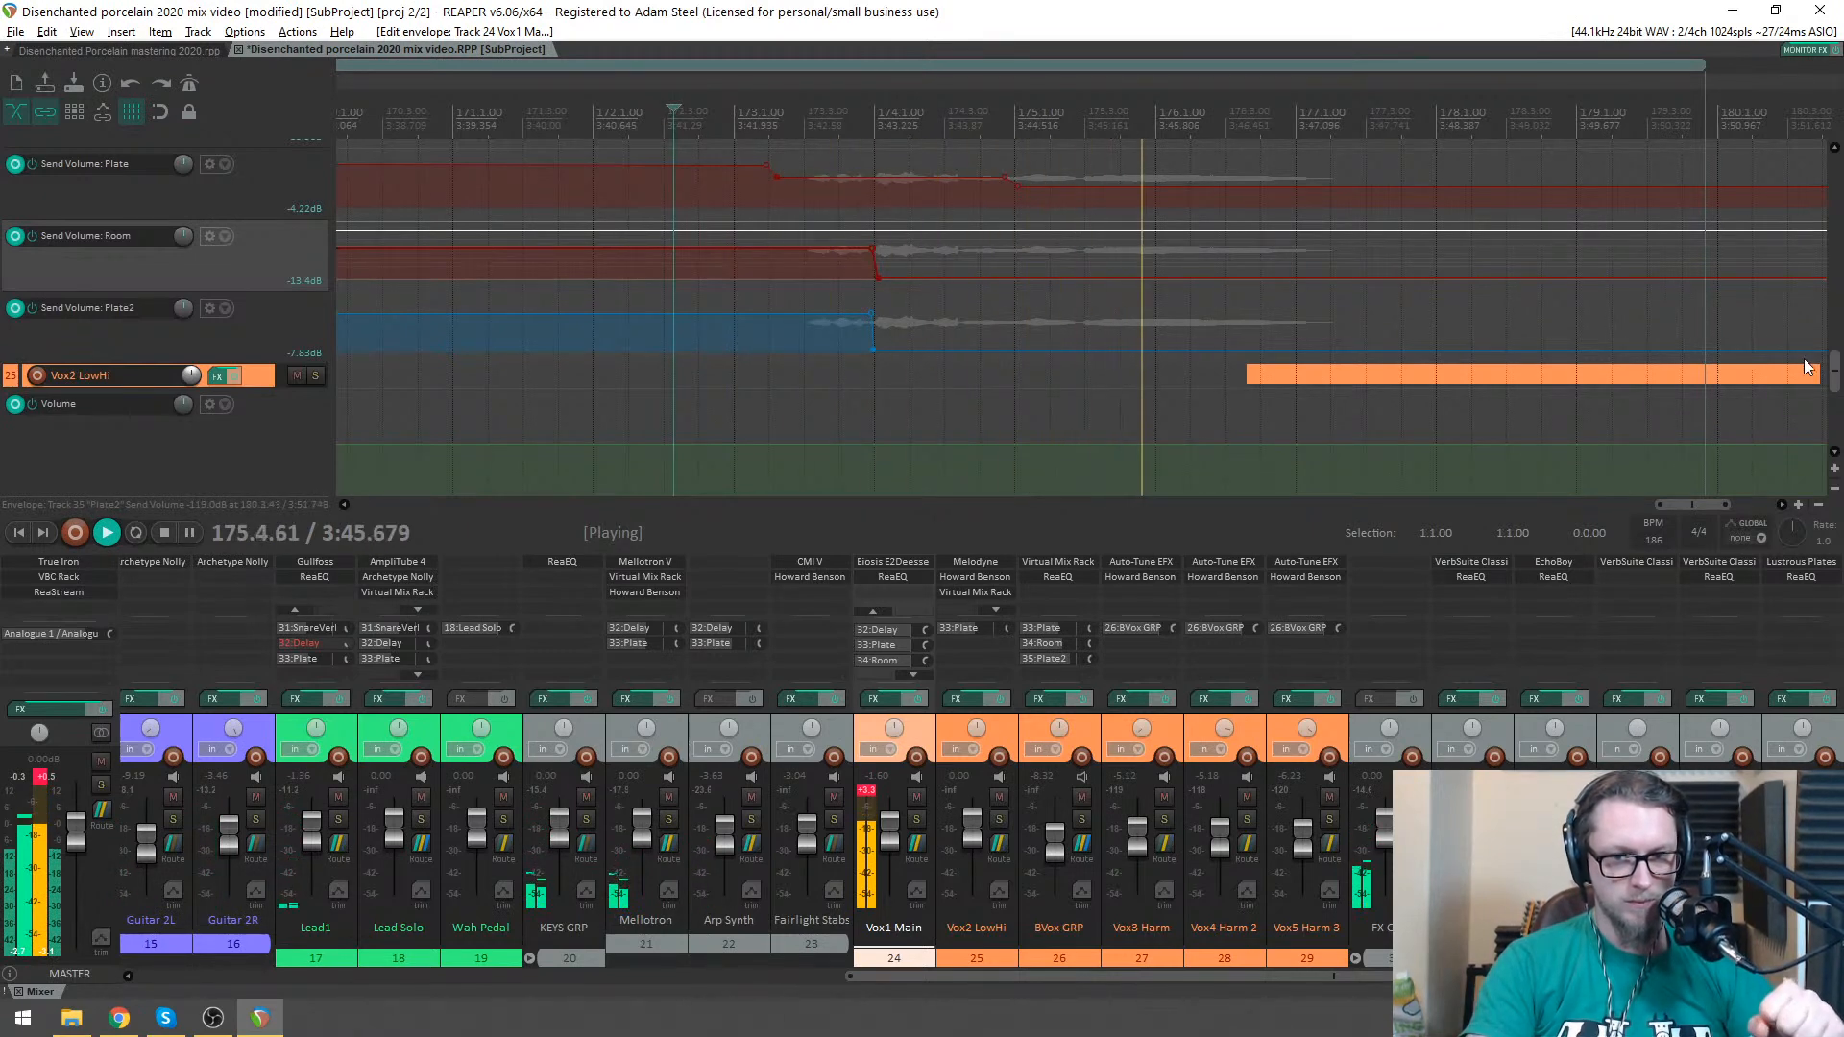
drag(1833, 373, 1789, 342)
scroll(1408, 248, down, 3)
scroll(1408, 240, down, 6)
key(space)
- Place the edit cursor at 27.3.01 and reset the master track's peak meter
click(459, 134)
scroll(672, 164, up, 5)
click(43, 778)
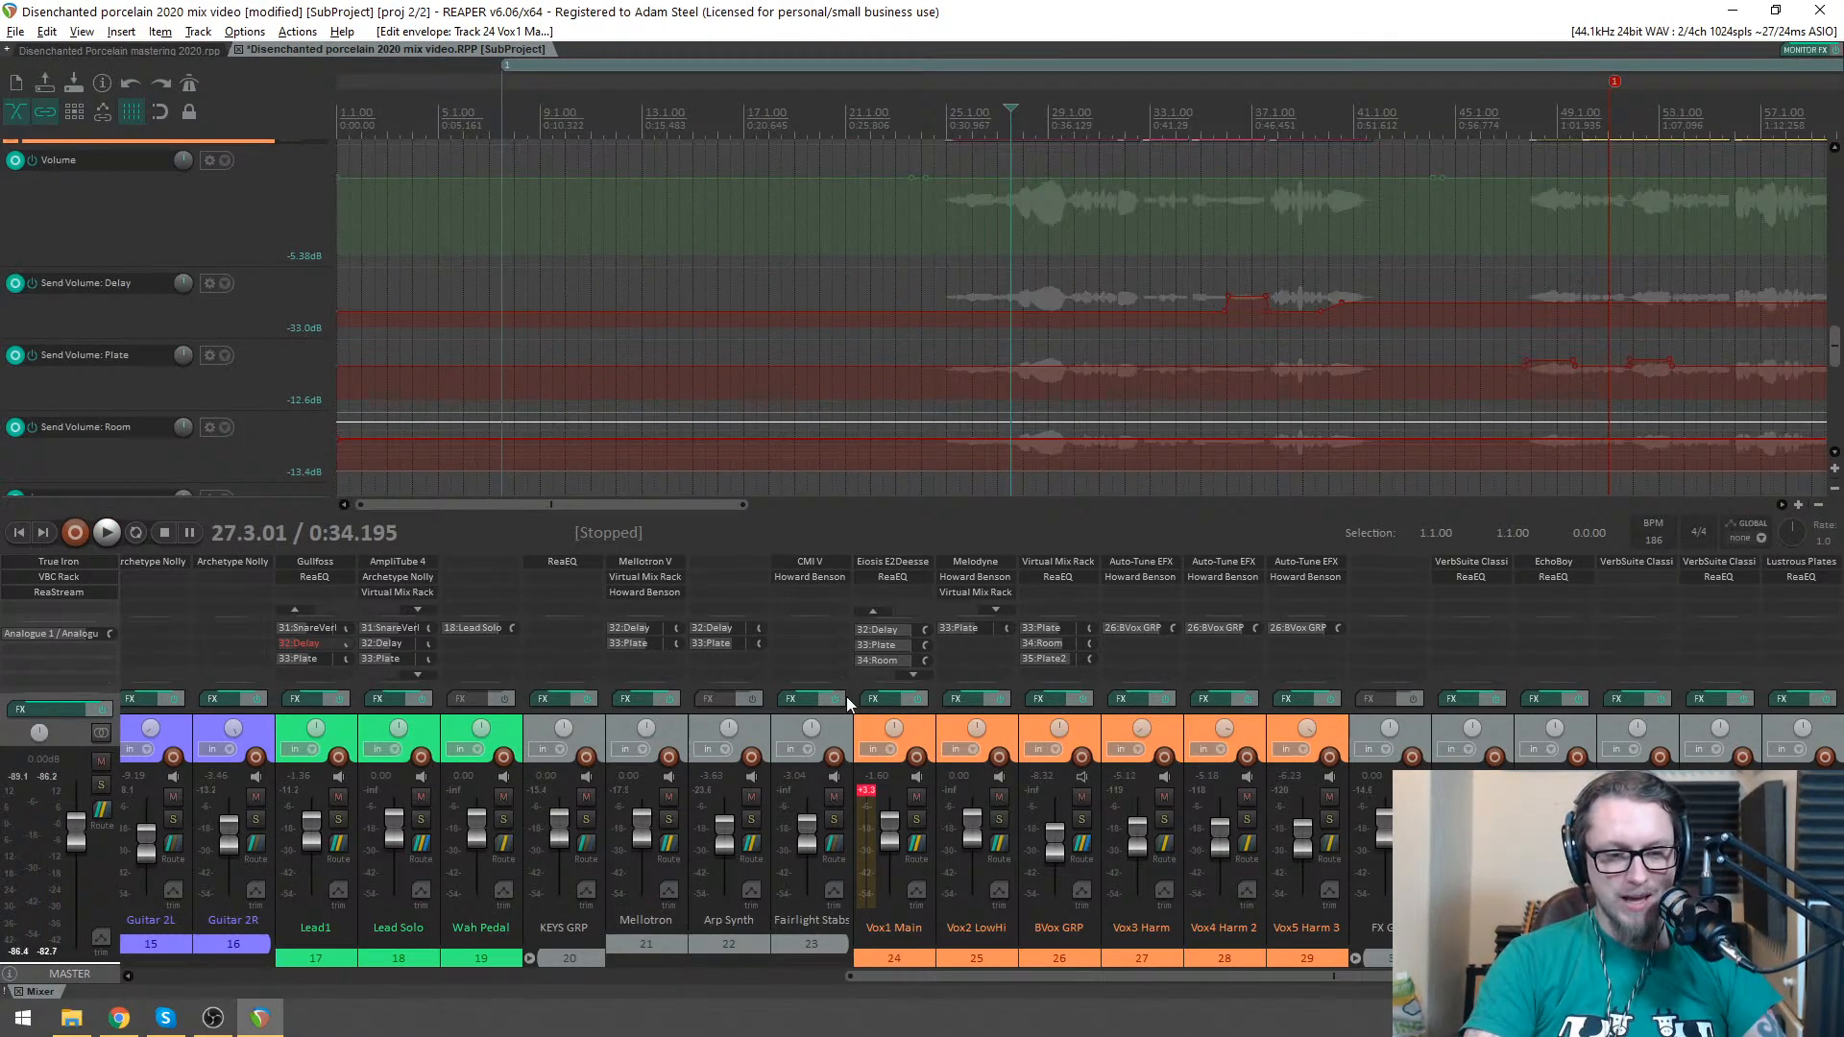
- Close the mix subproject, saving its changes and letting its proxy audio render, to return to the mastering project
drag(1087, 977, 365, 948)
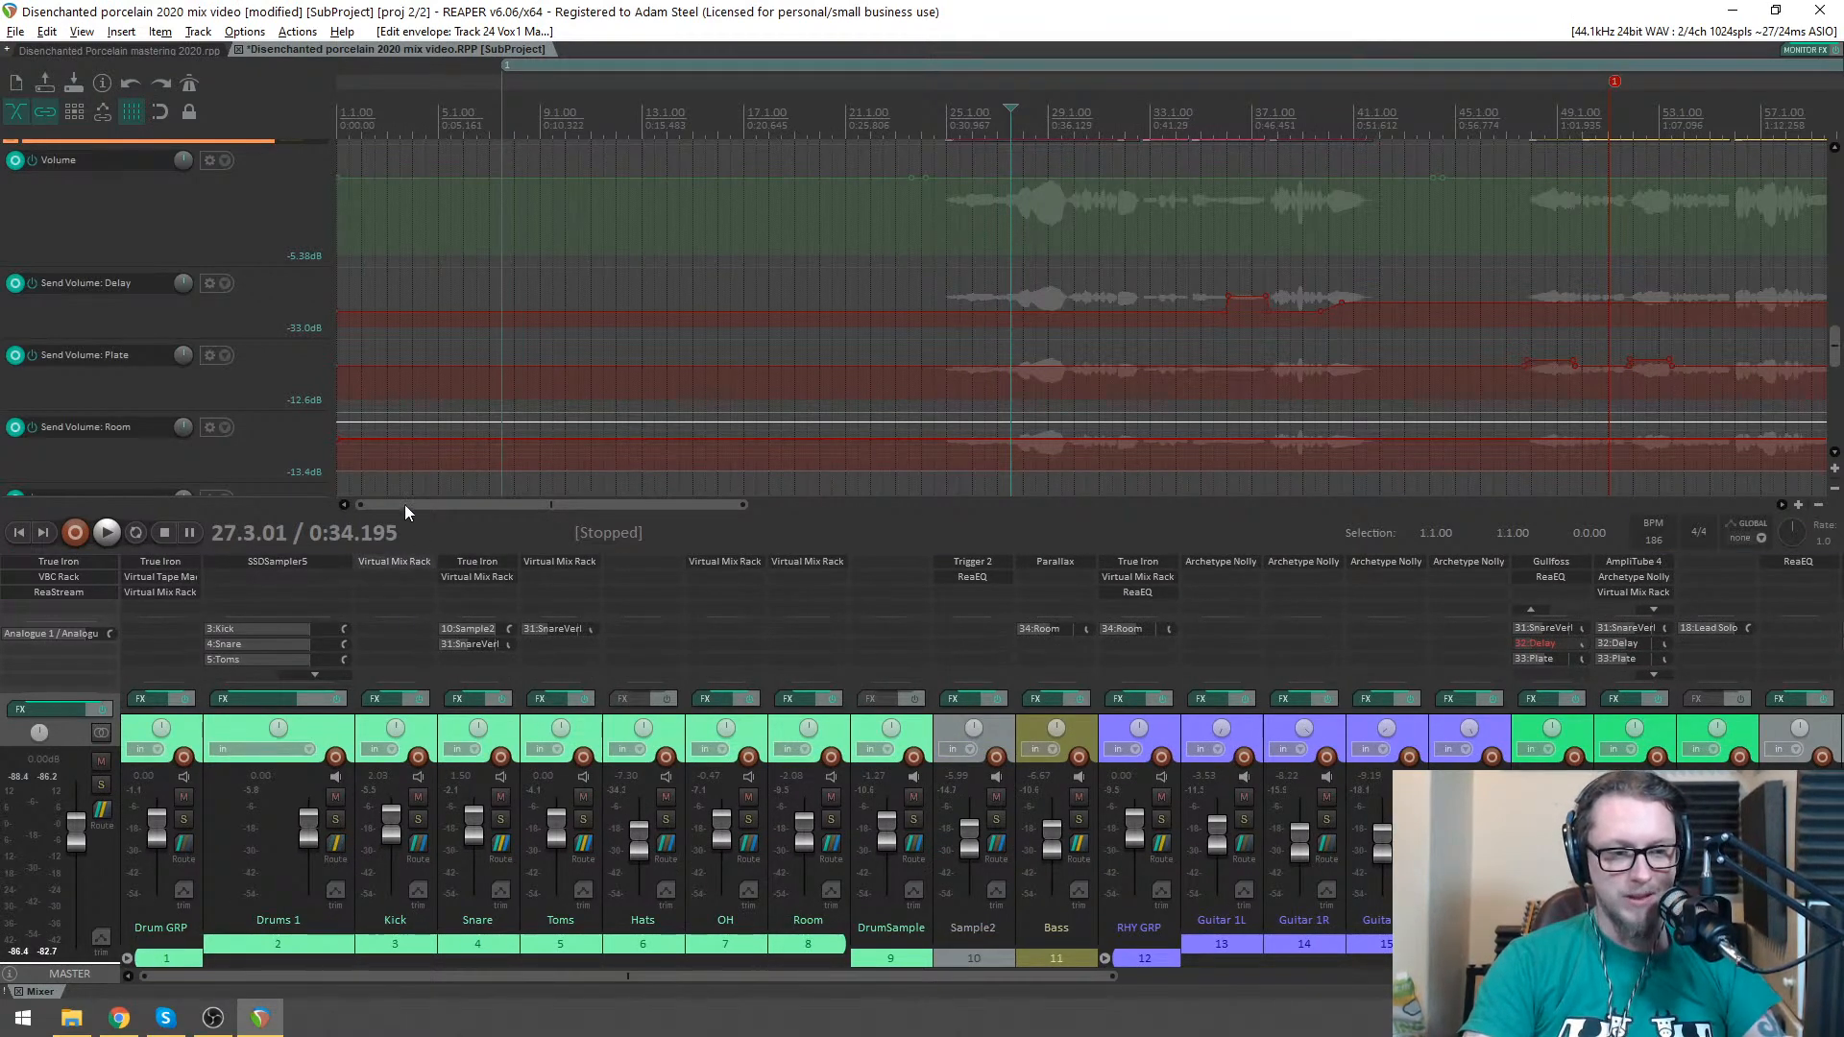
click(238, 48)
click(898, 566)
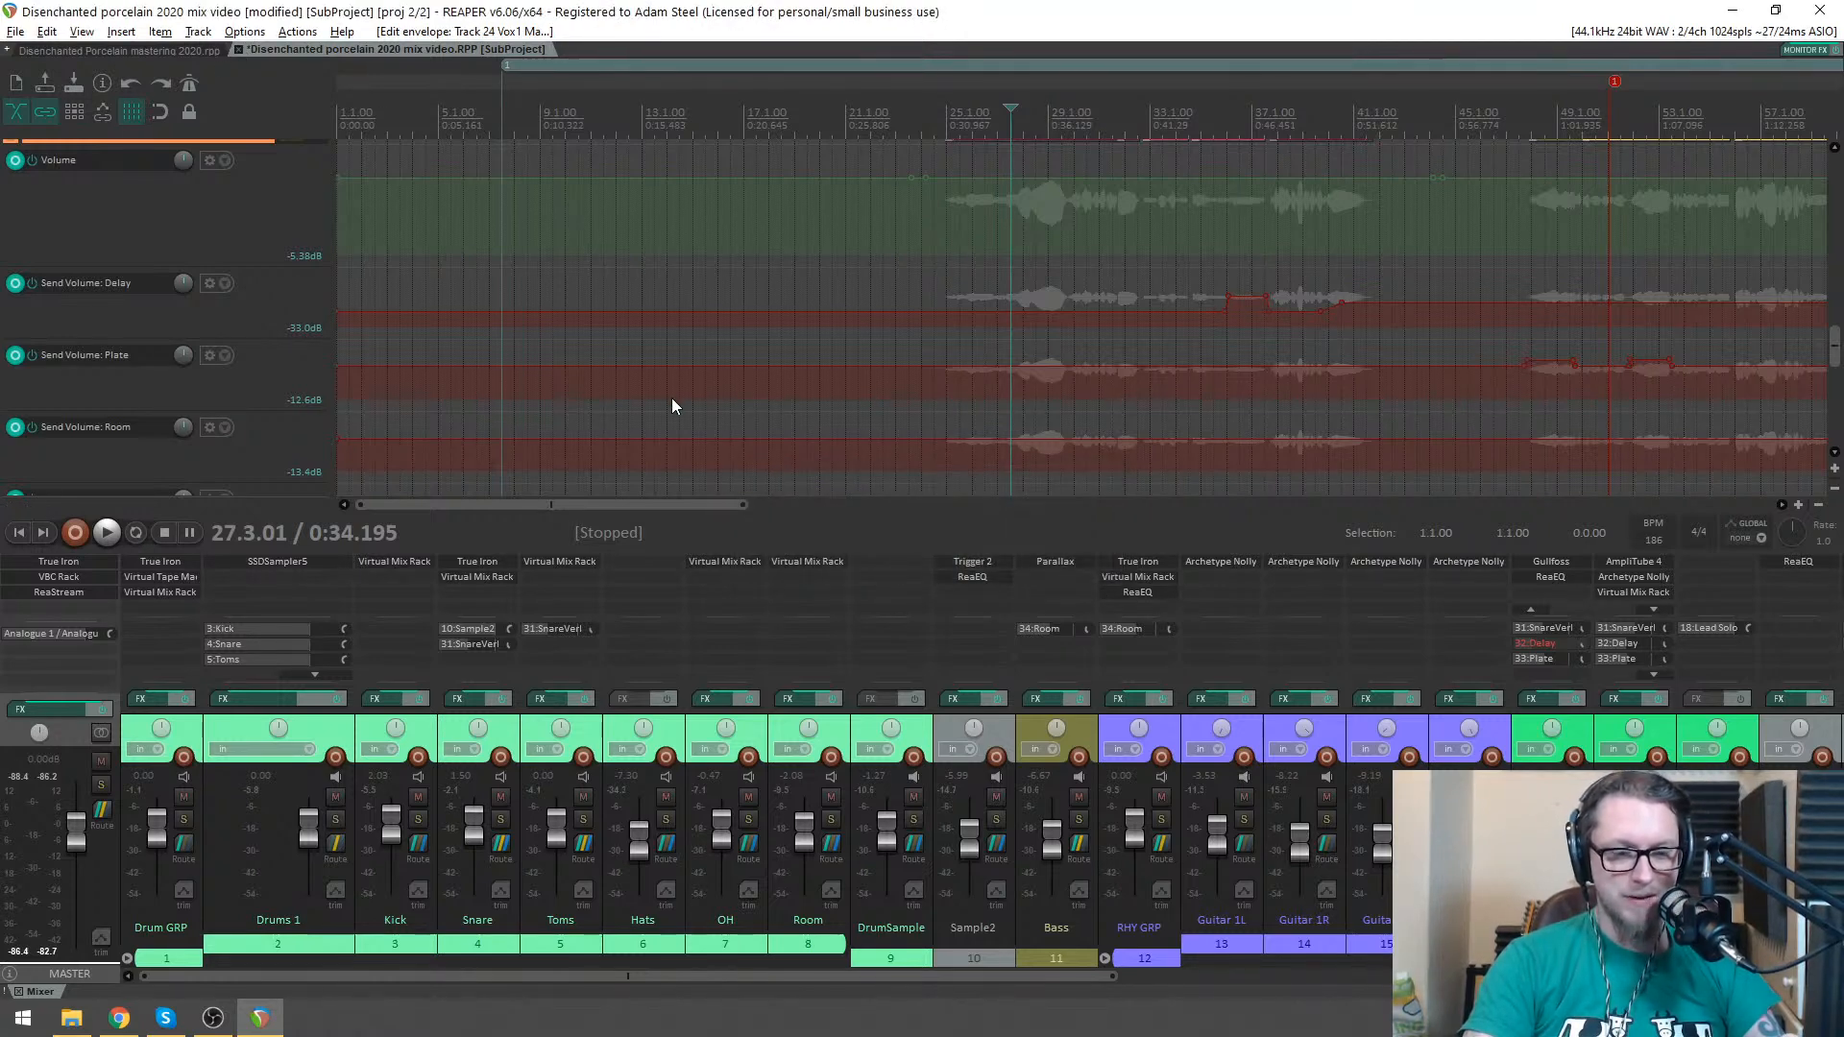
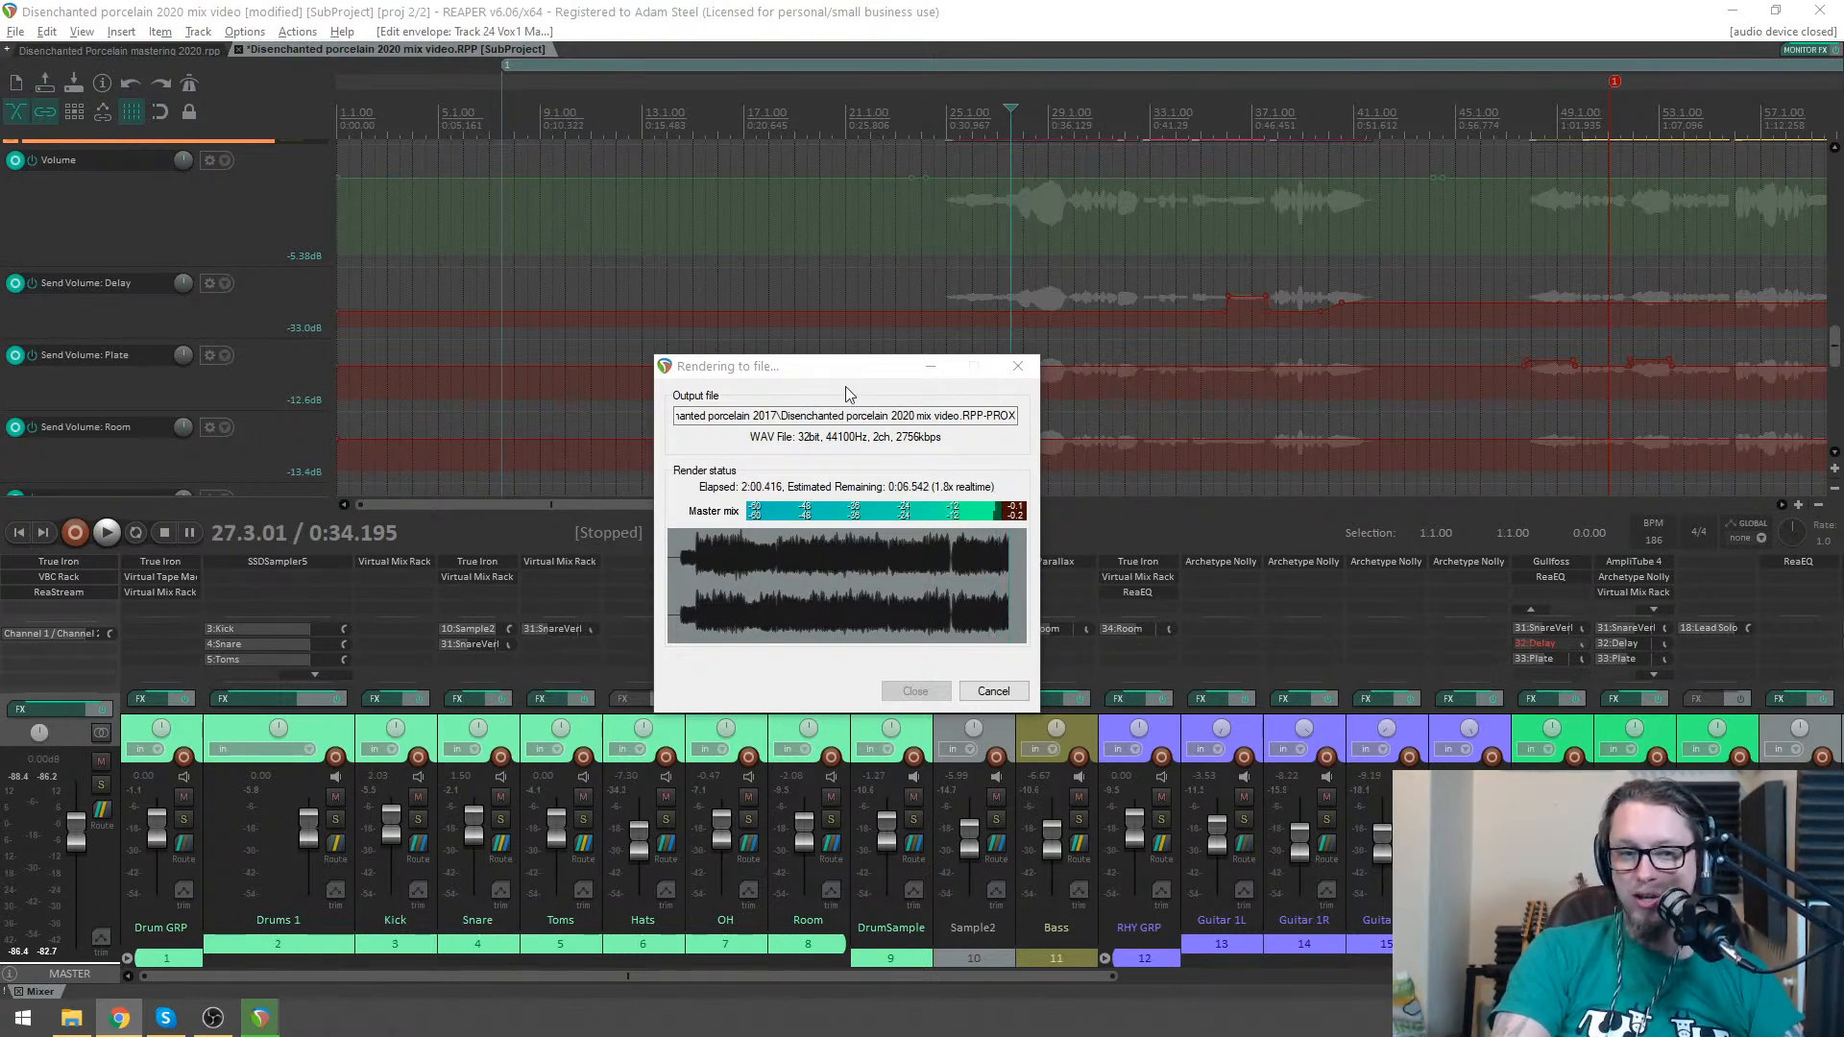
click(821, 389)
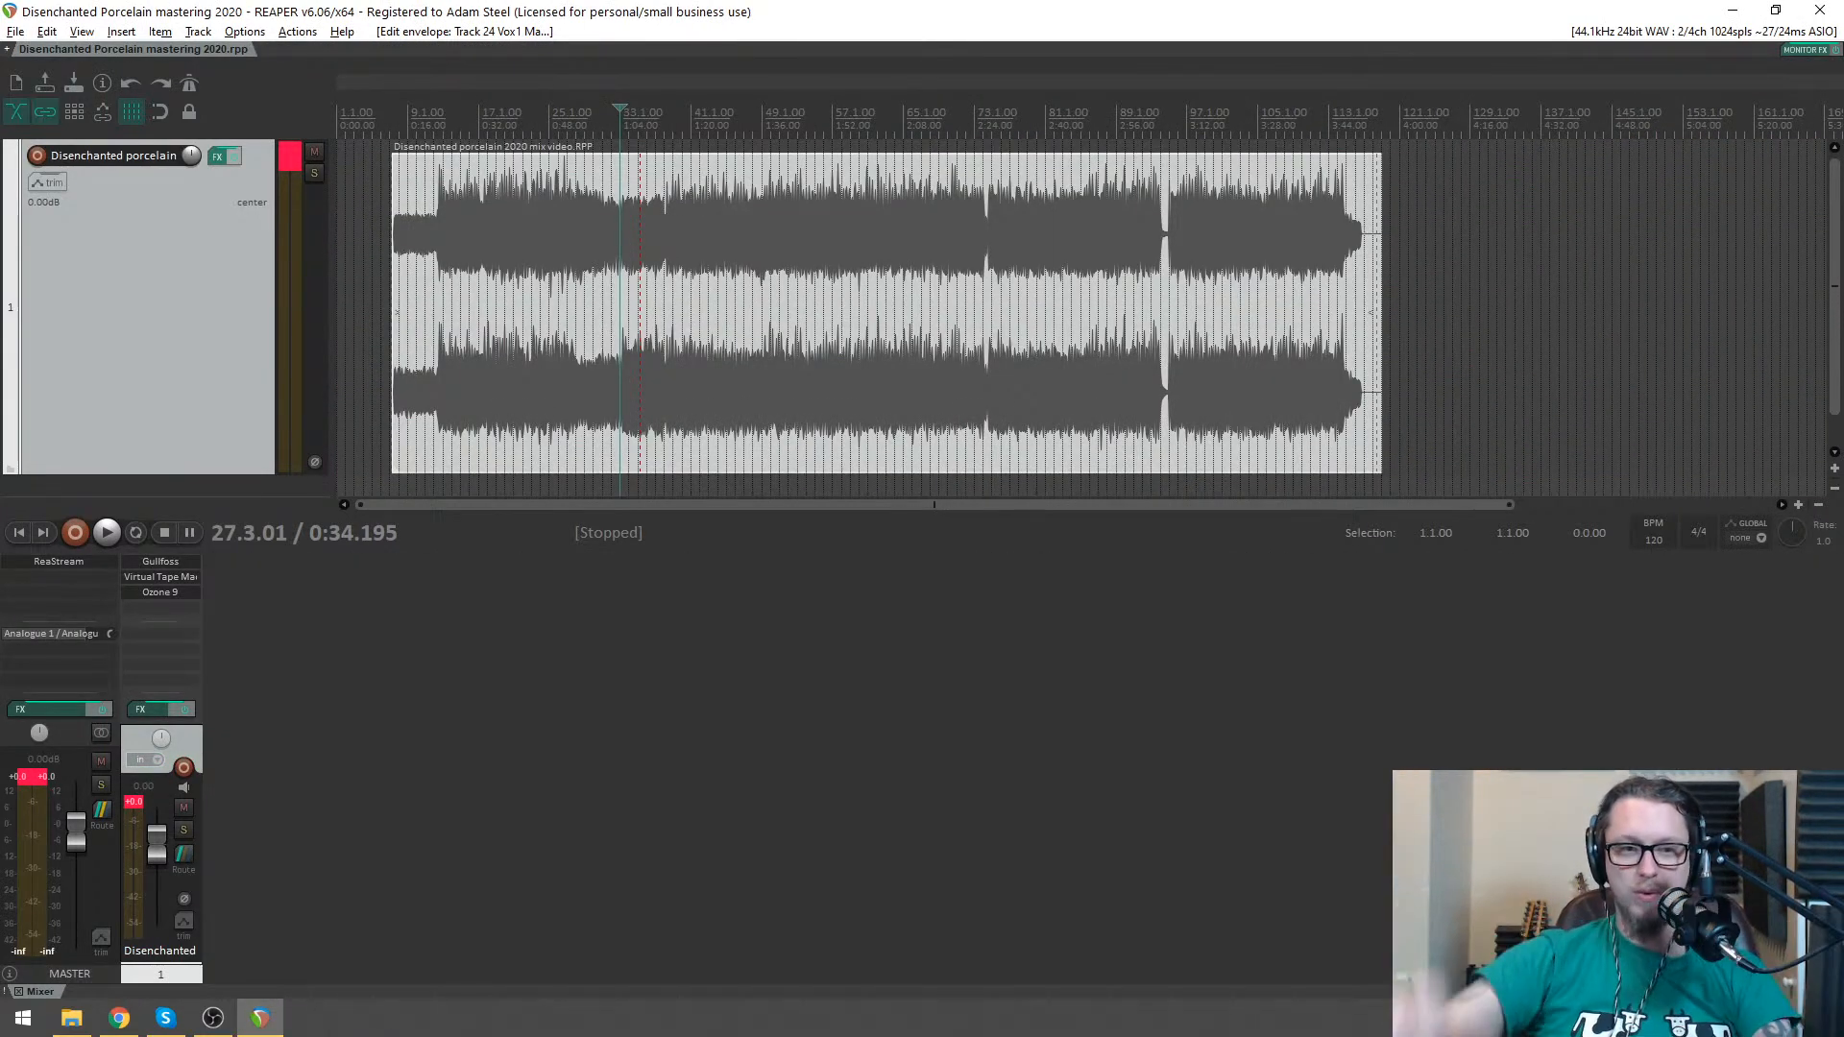
key(alt+Tab)
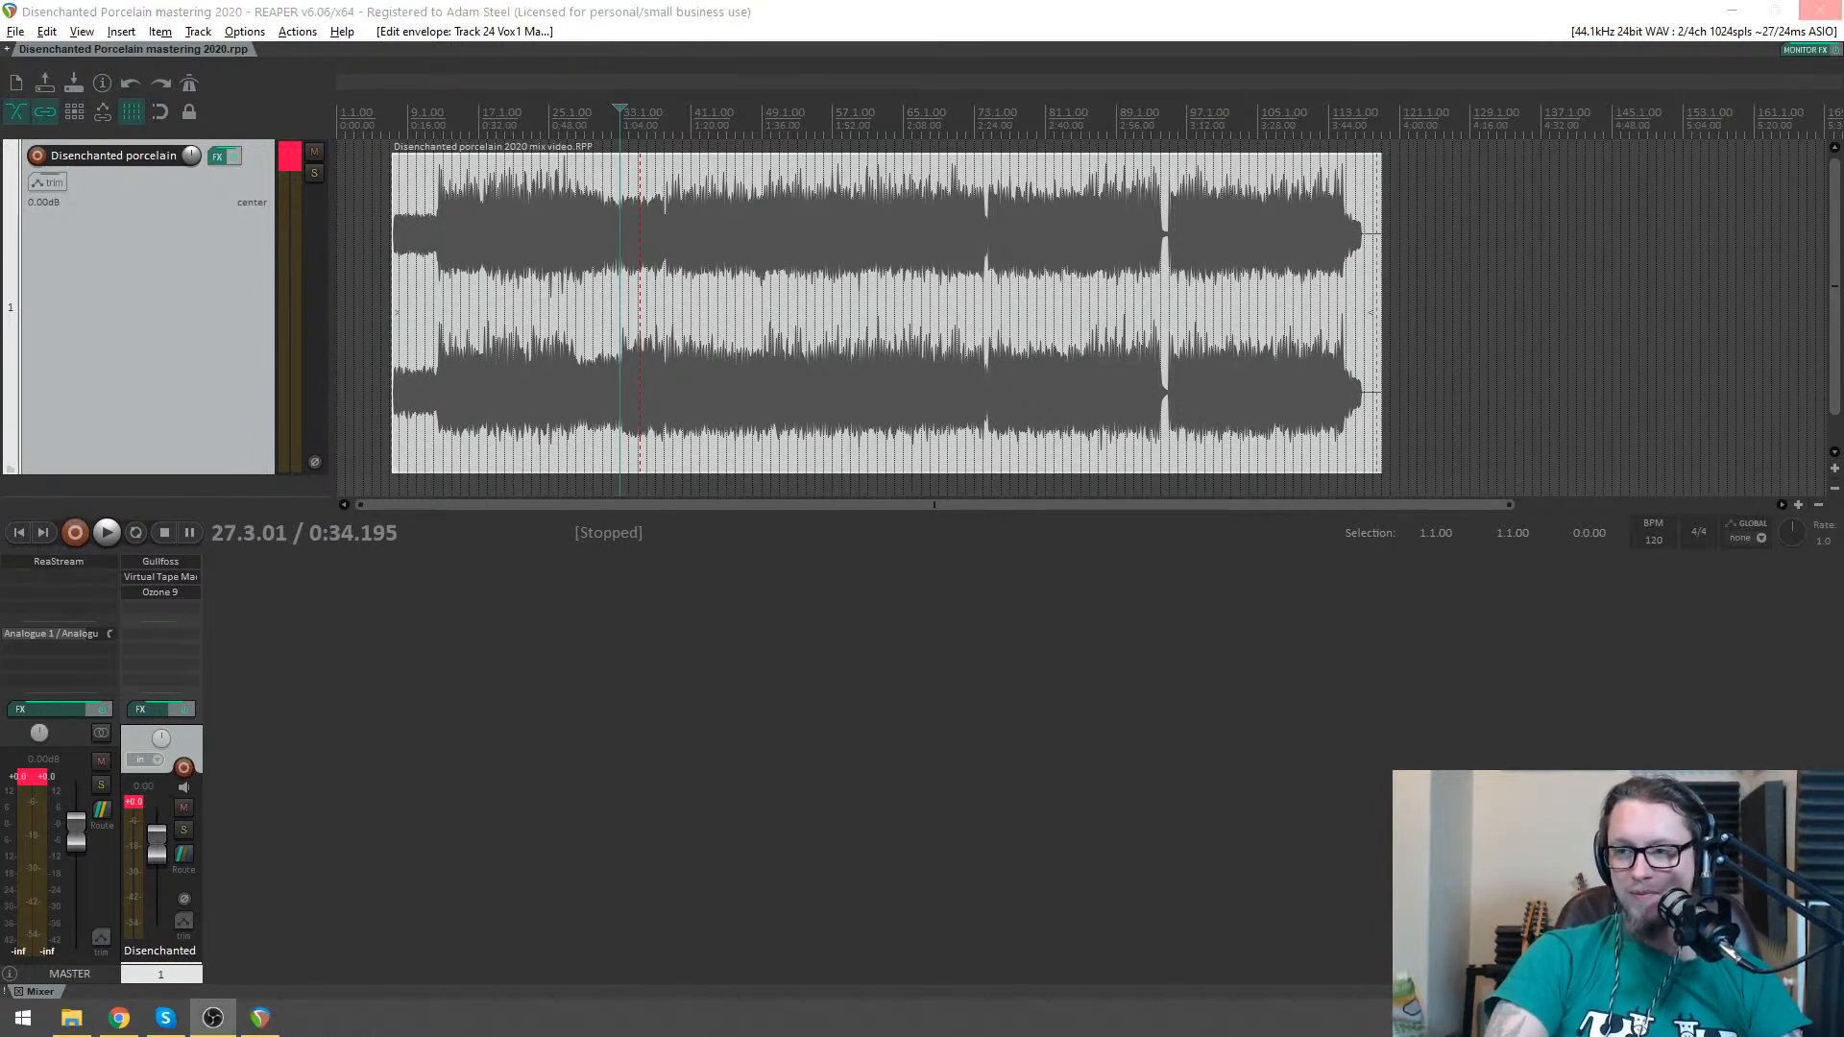
key(alt+Tab)
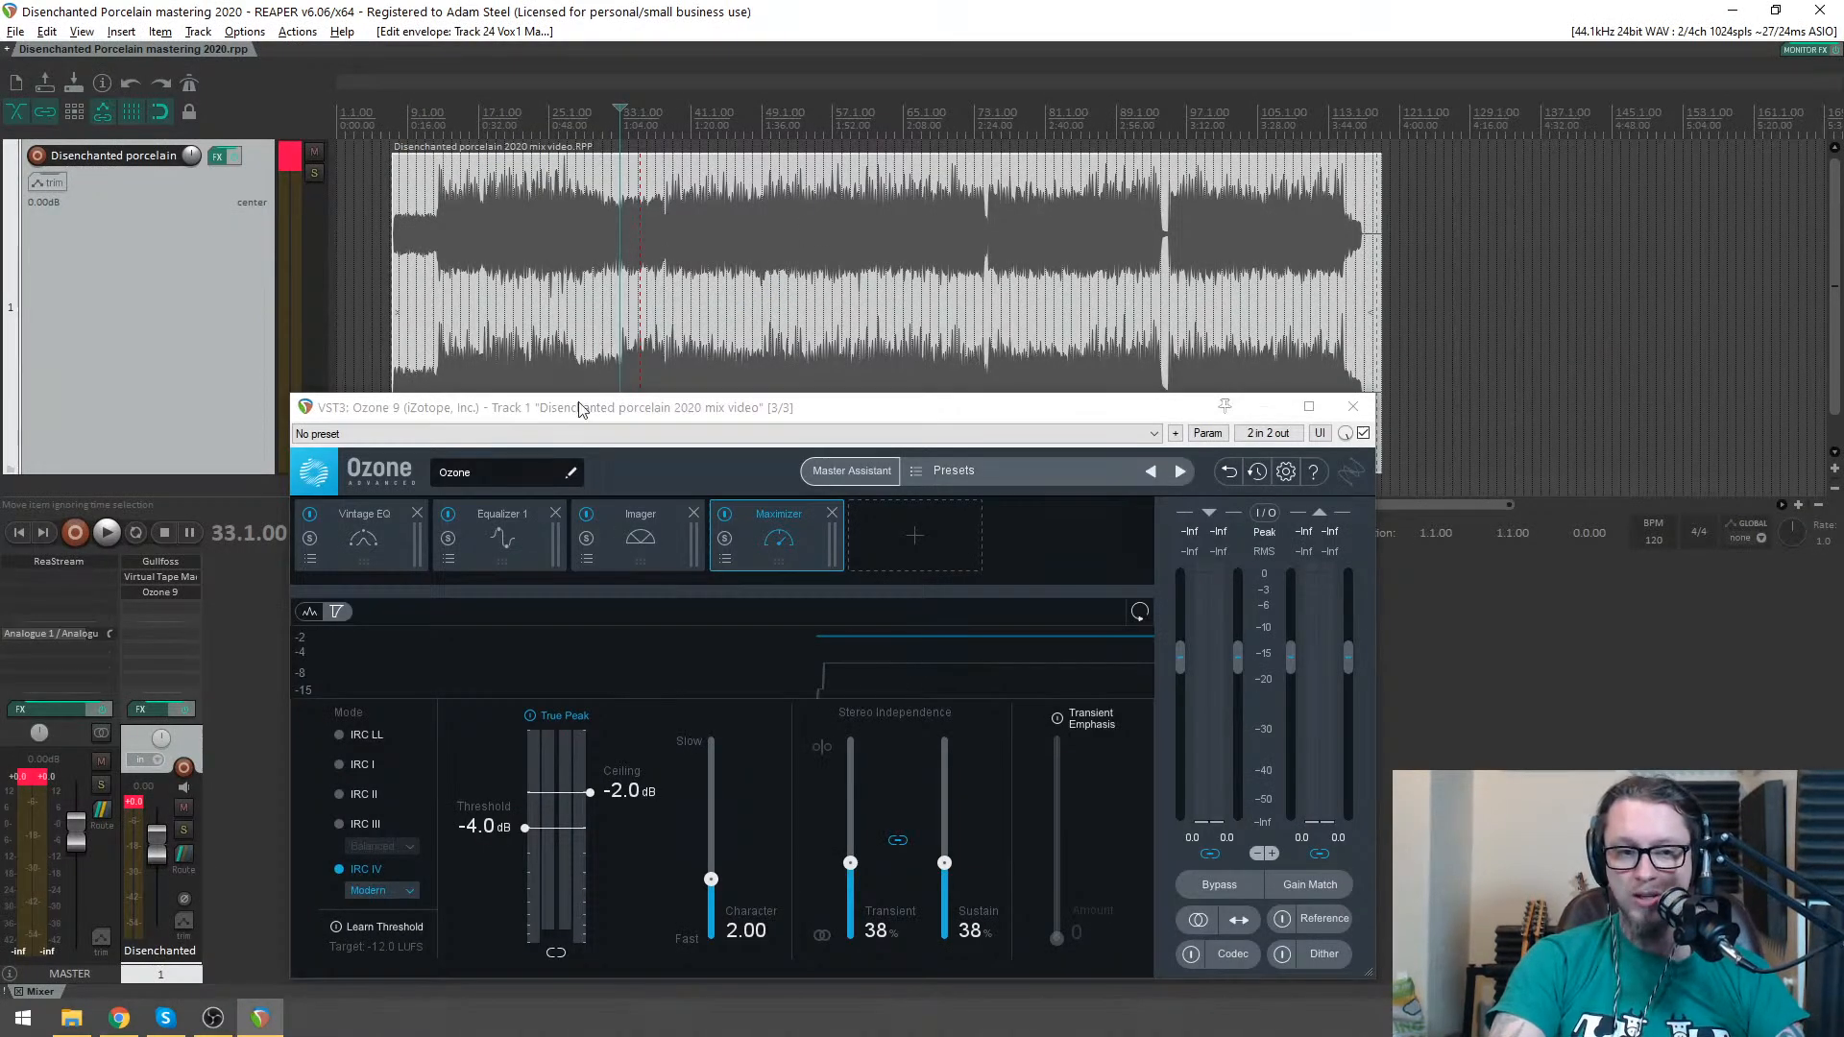
- Play the updated mix through Ozone 9 from the start of the song item to check the master
drag(576, 408, 650, 403)
click(391, 126)
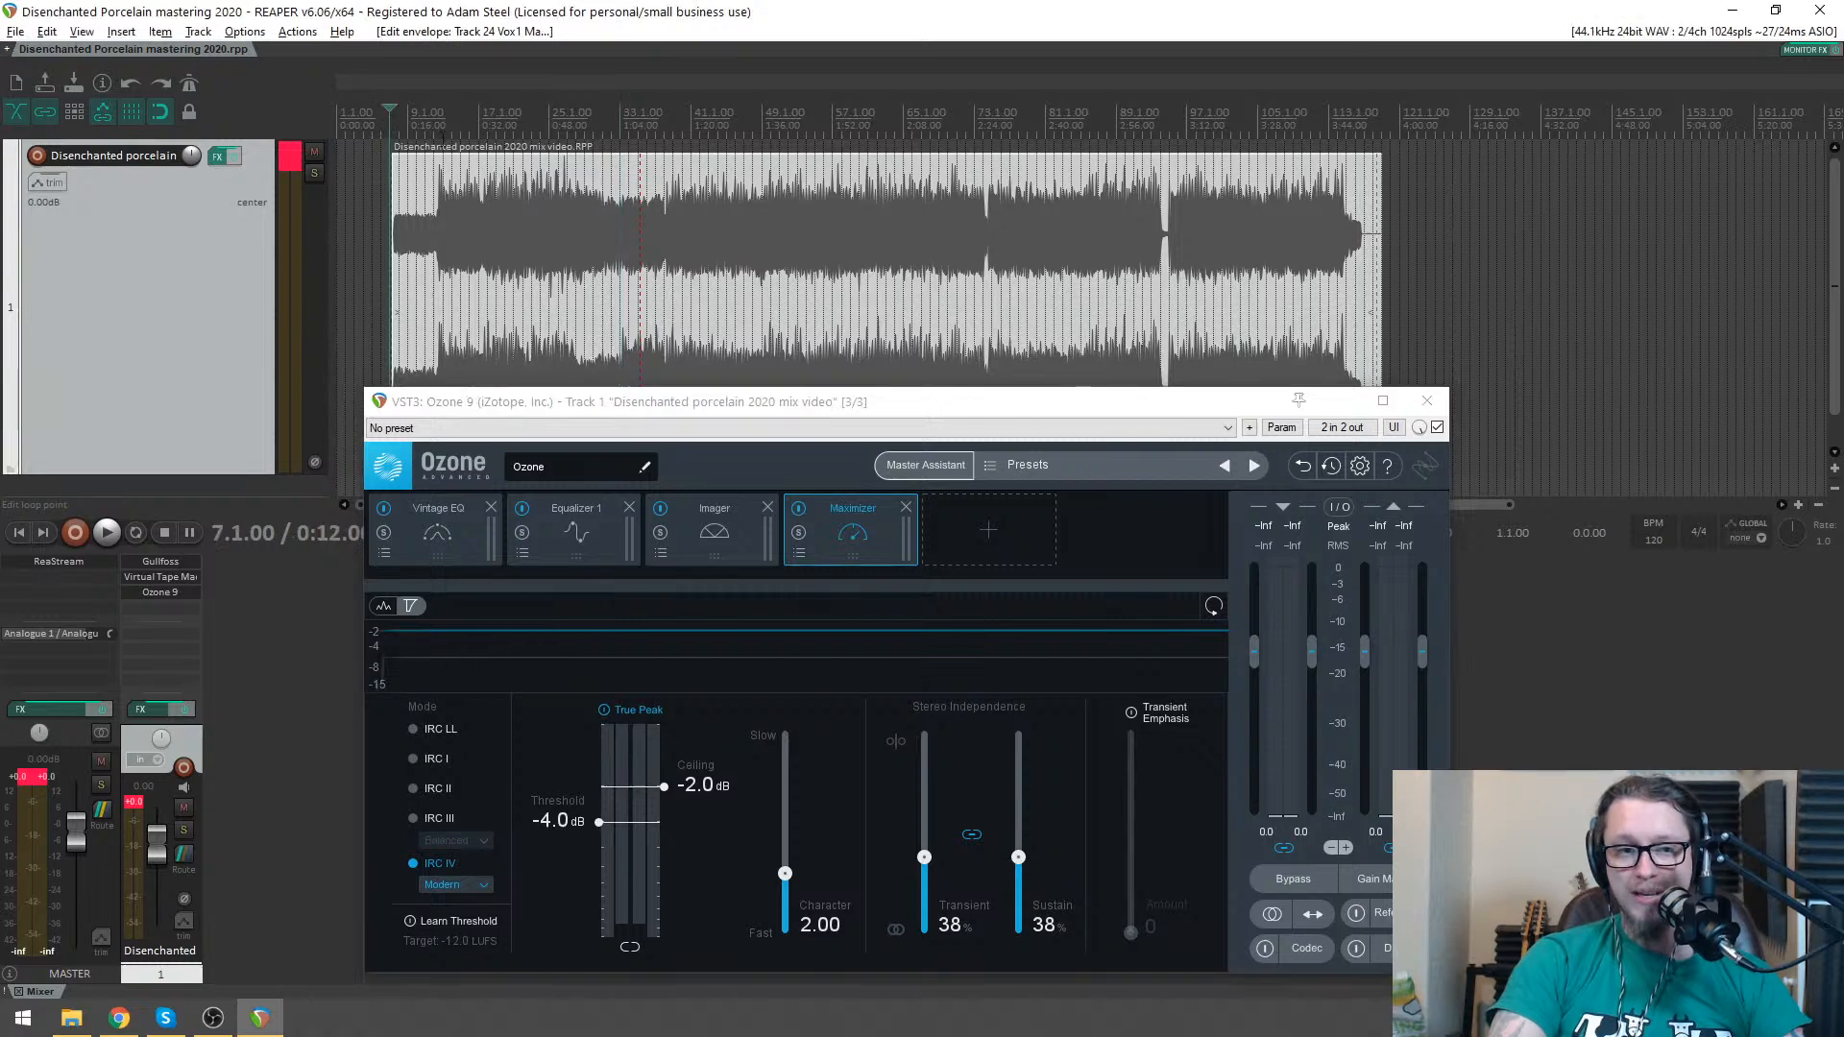
scroll(946, 169, up, 6)
click(765, 110)
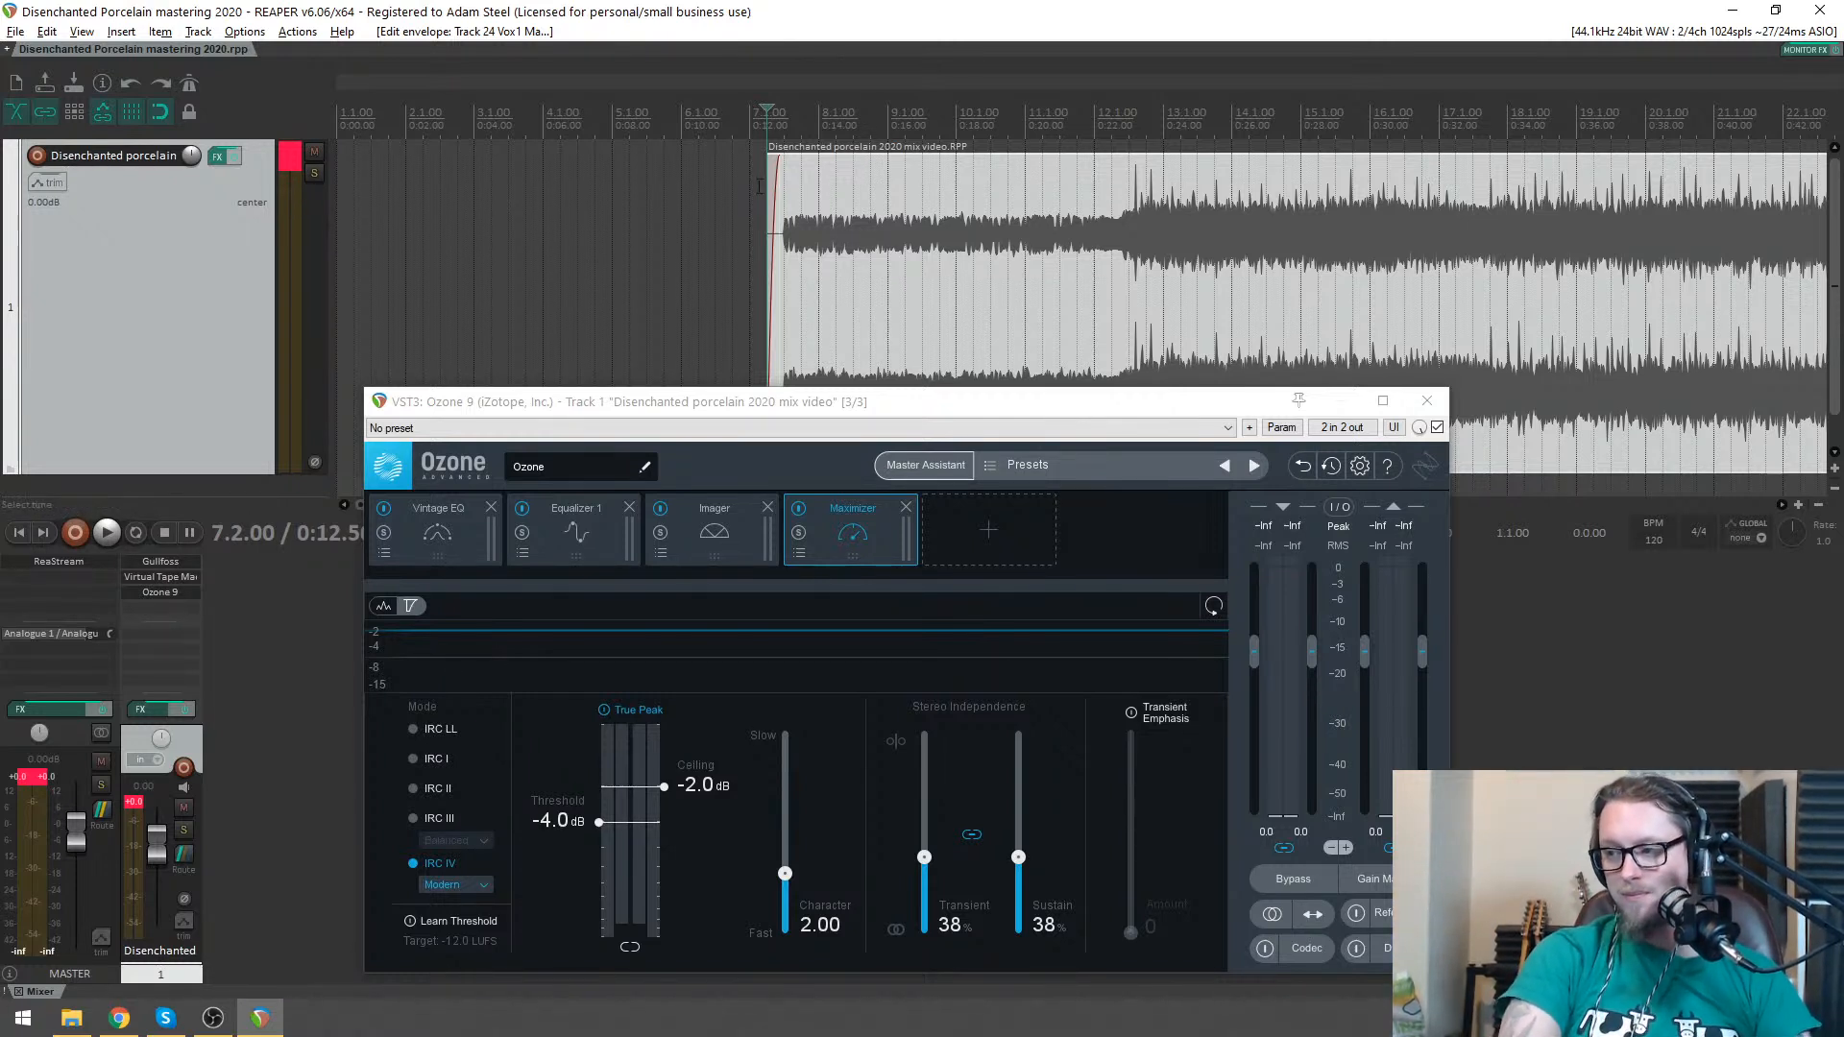
key(space)
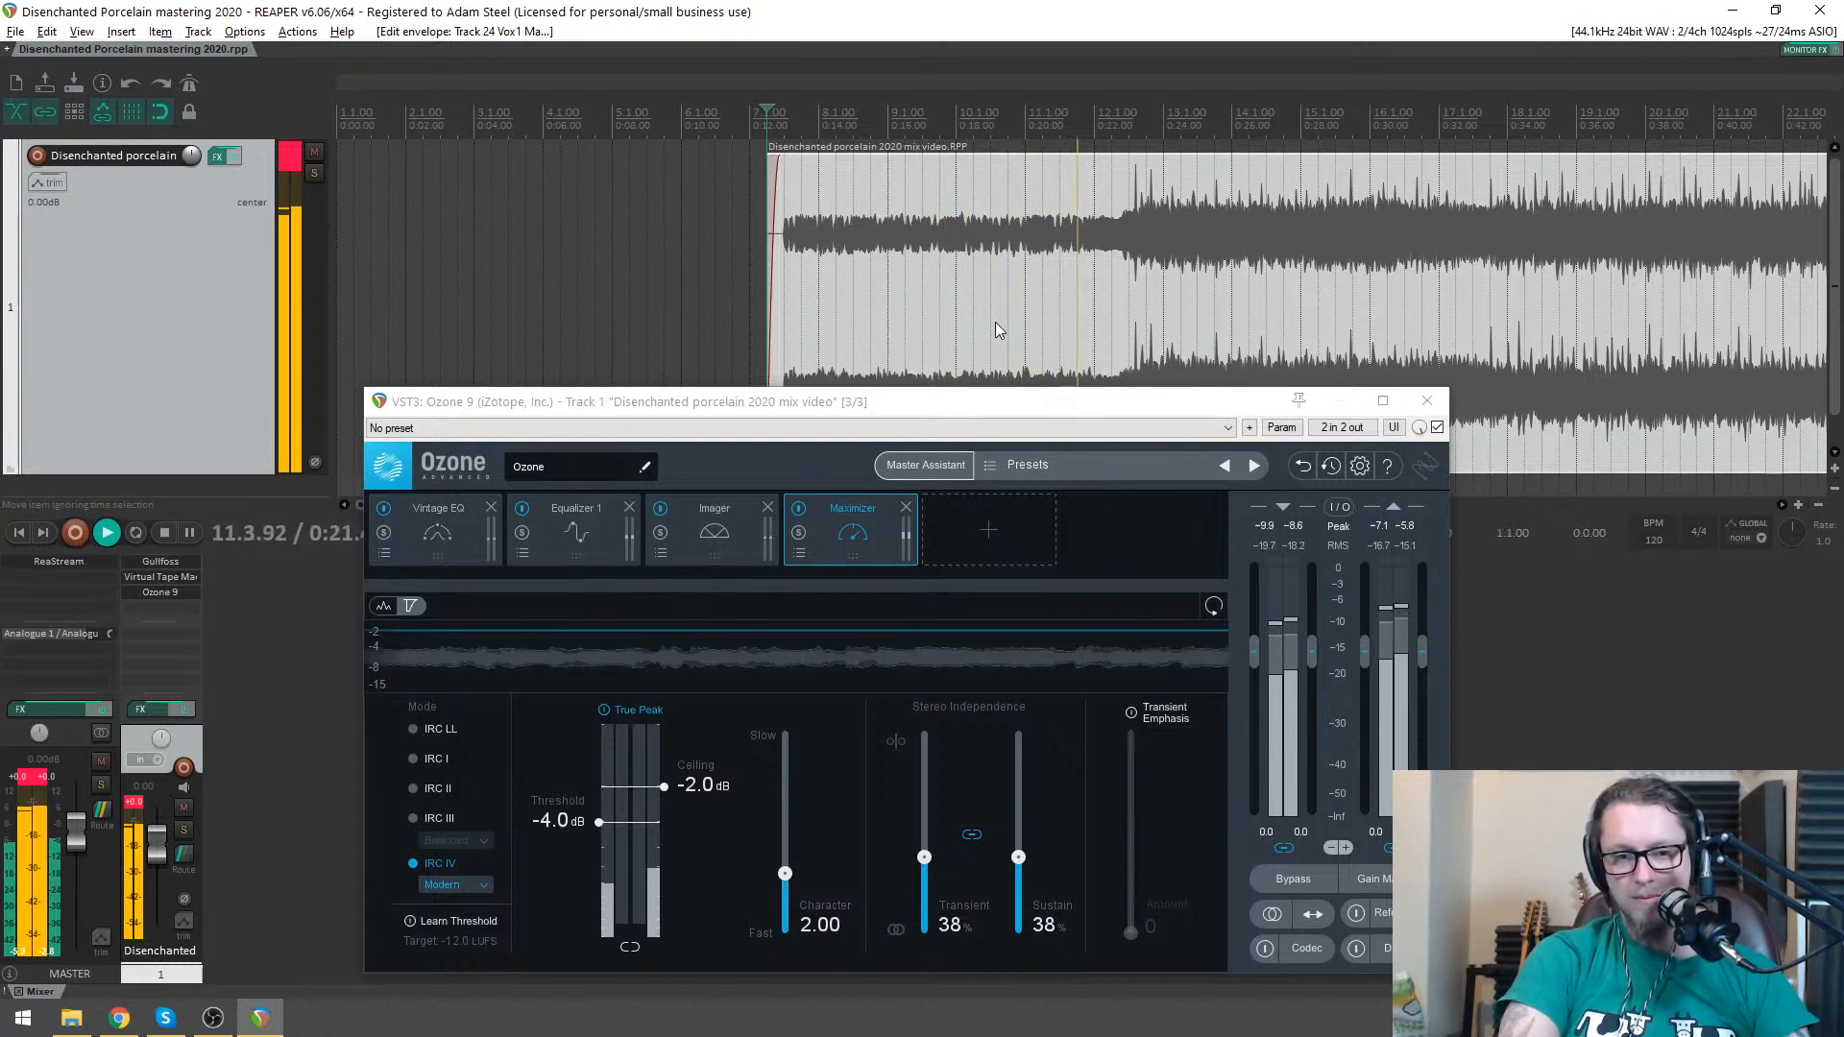
scroll(1030, 313, down, 2)
scroll(1029, 313, down, 3)
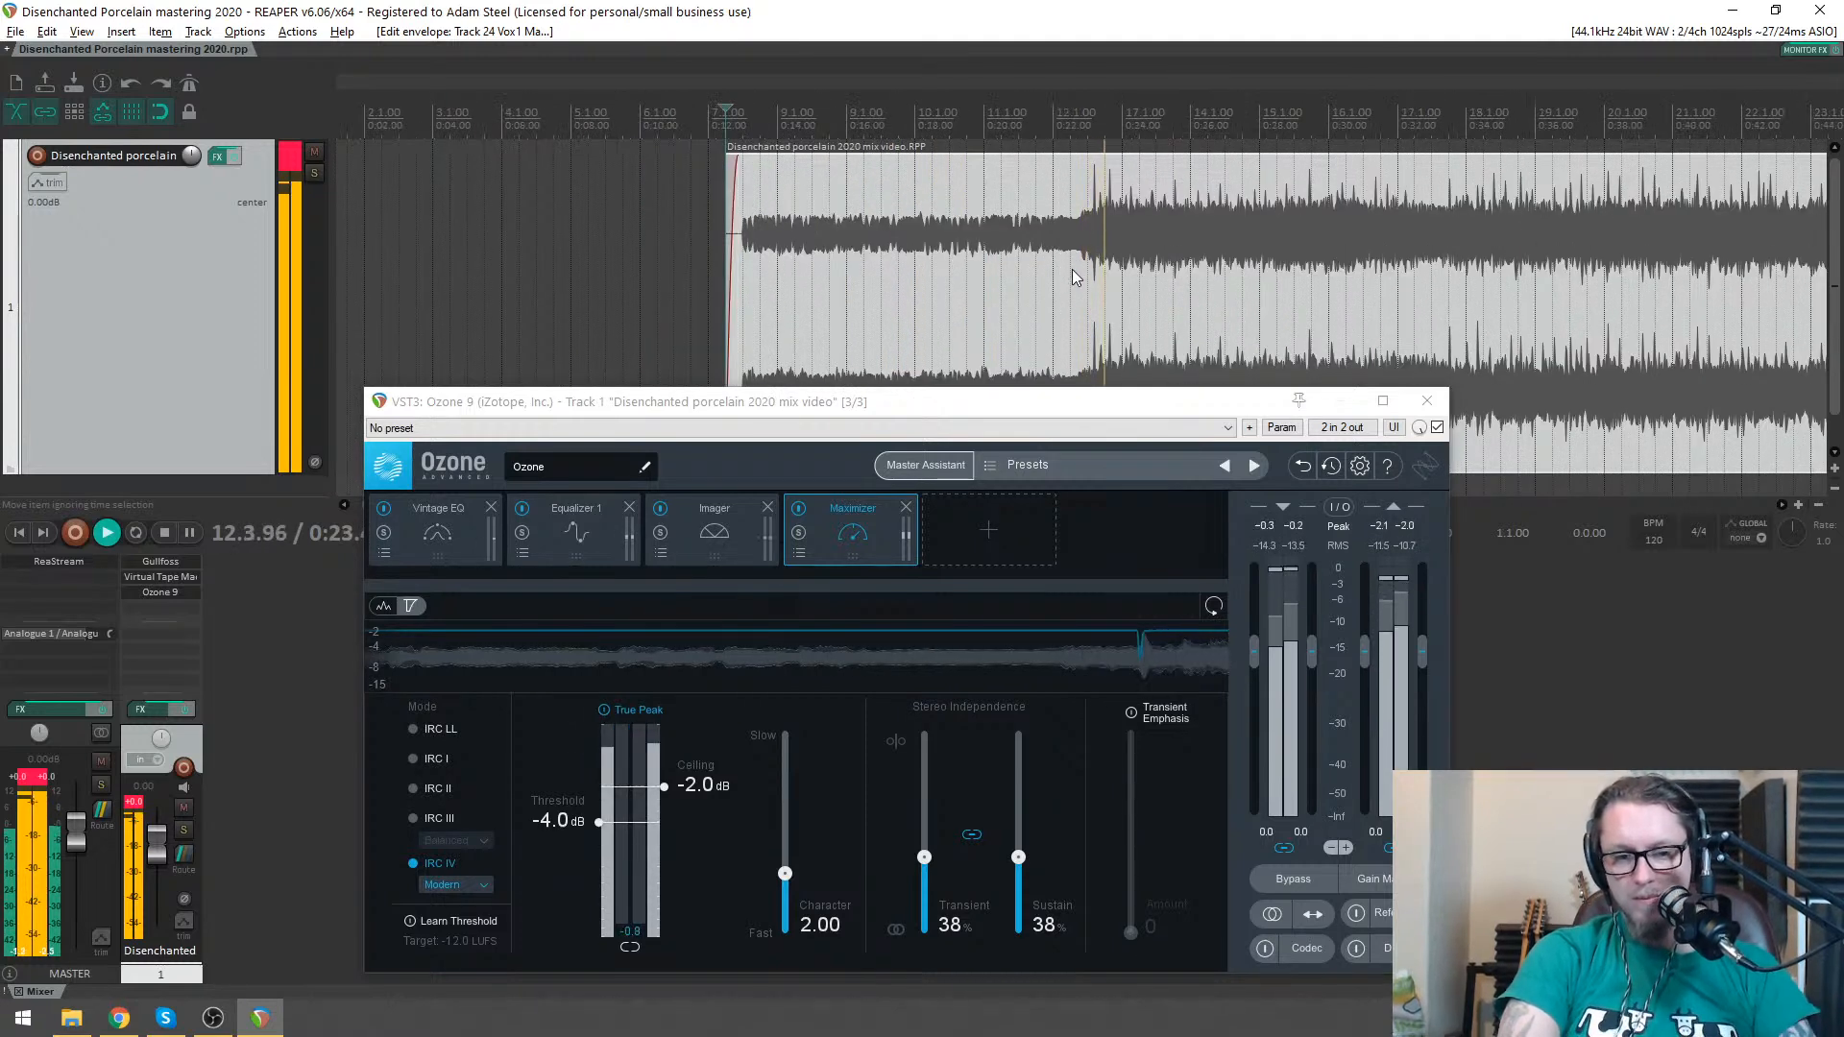
- Add a Low End Focus module ahead of the Maximizer and raise its contrast to about 17.3%
click(475, 540)
click(872, 540)
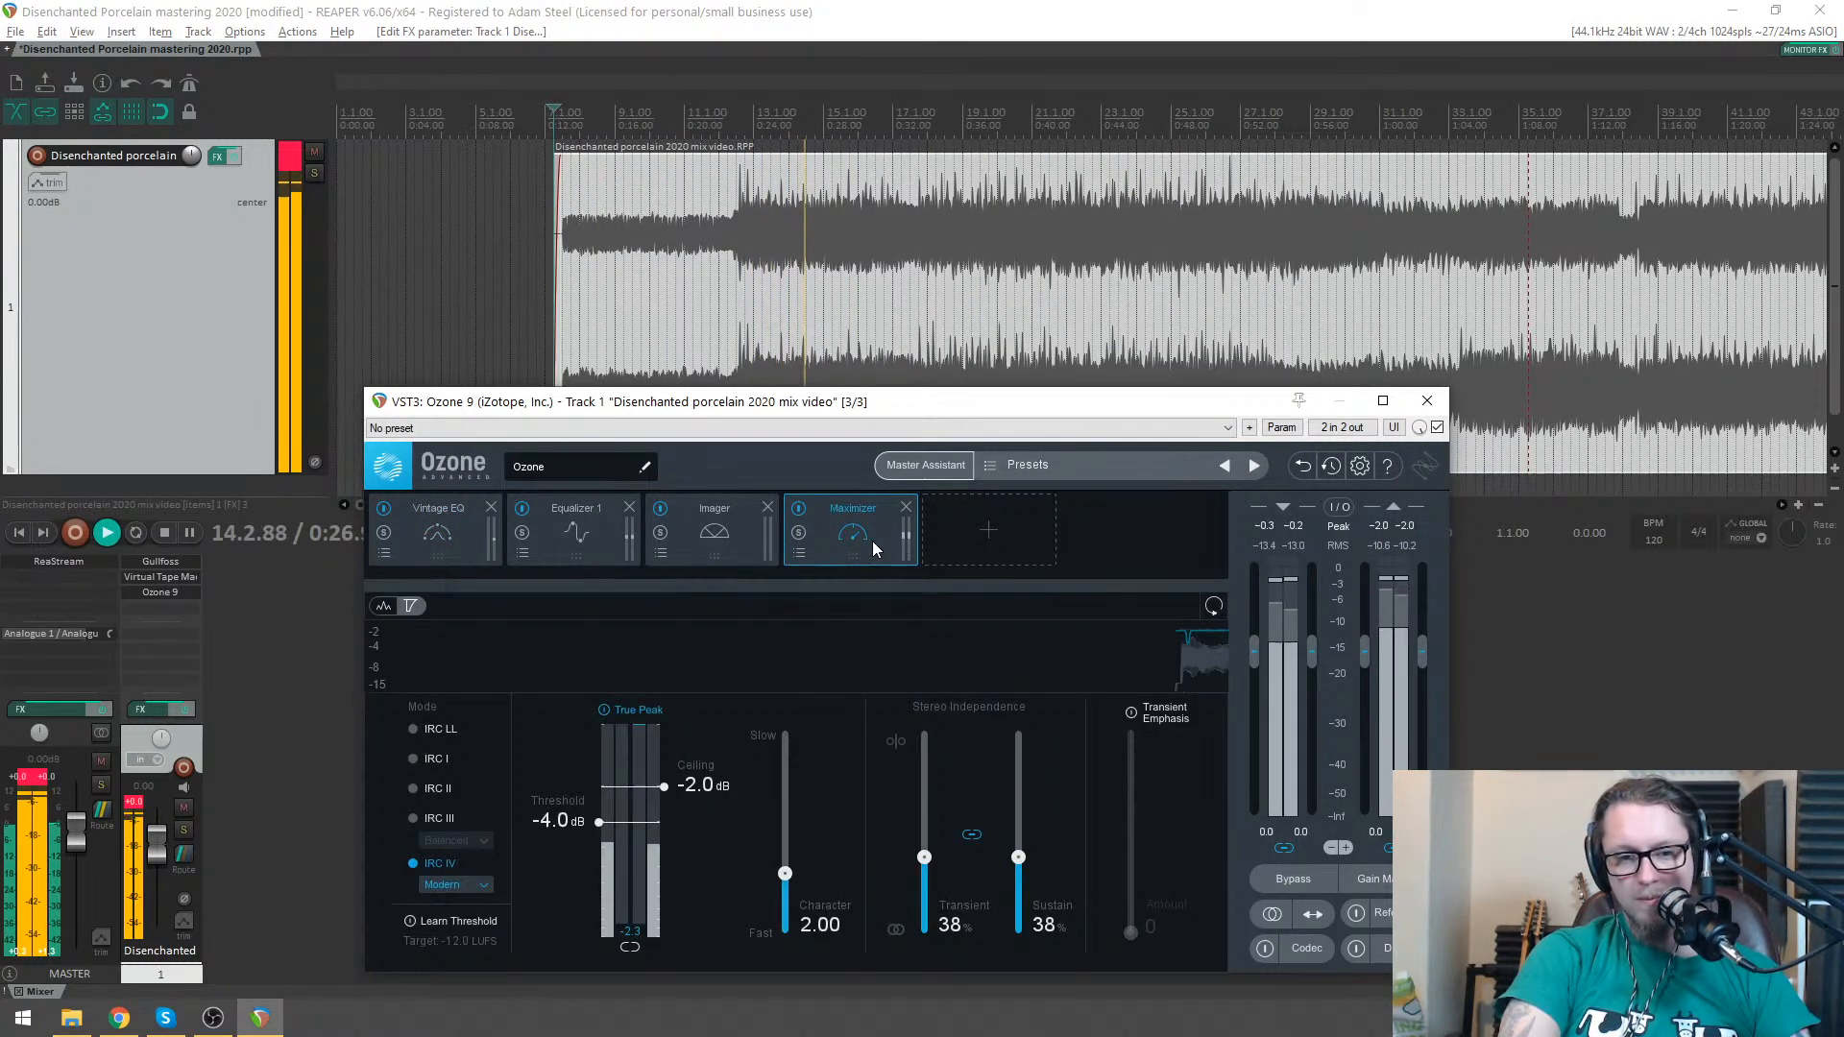
click(989, 530)
click(970, 722)
drag(978, 548, 788, 551)
drag(735, 843, 738, 827)
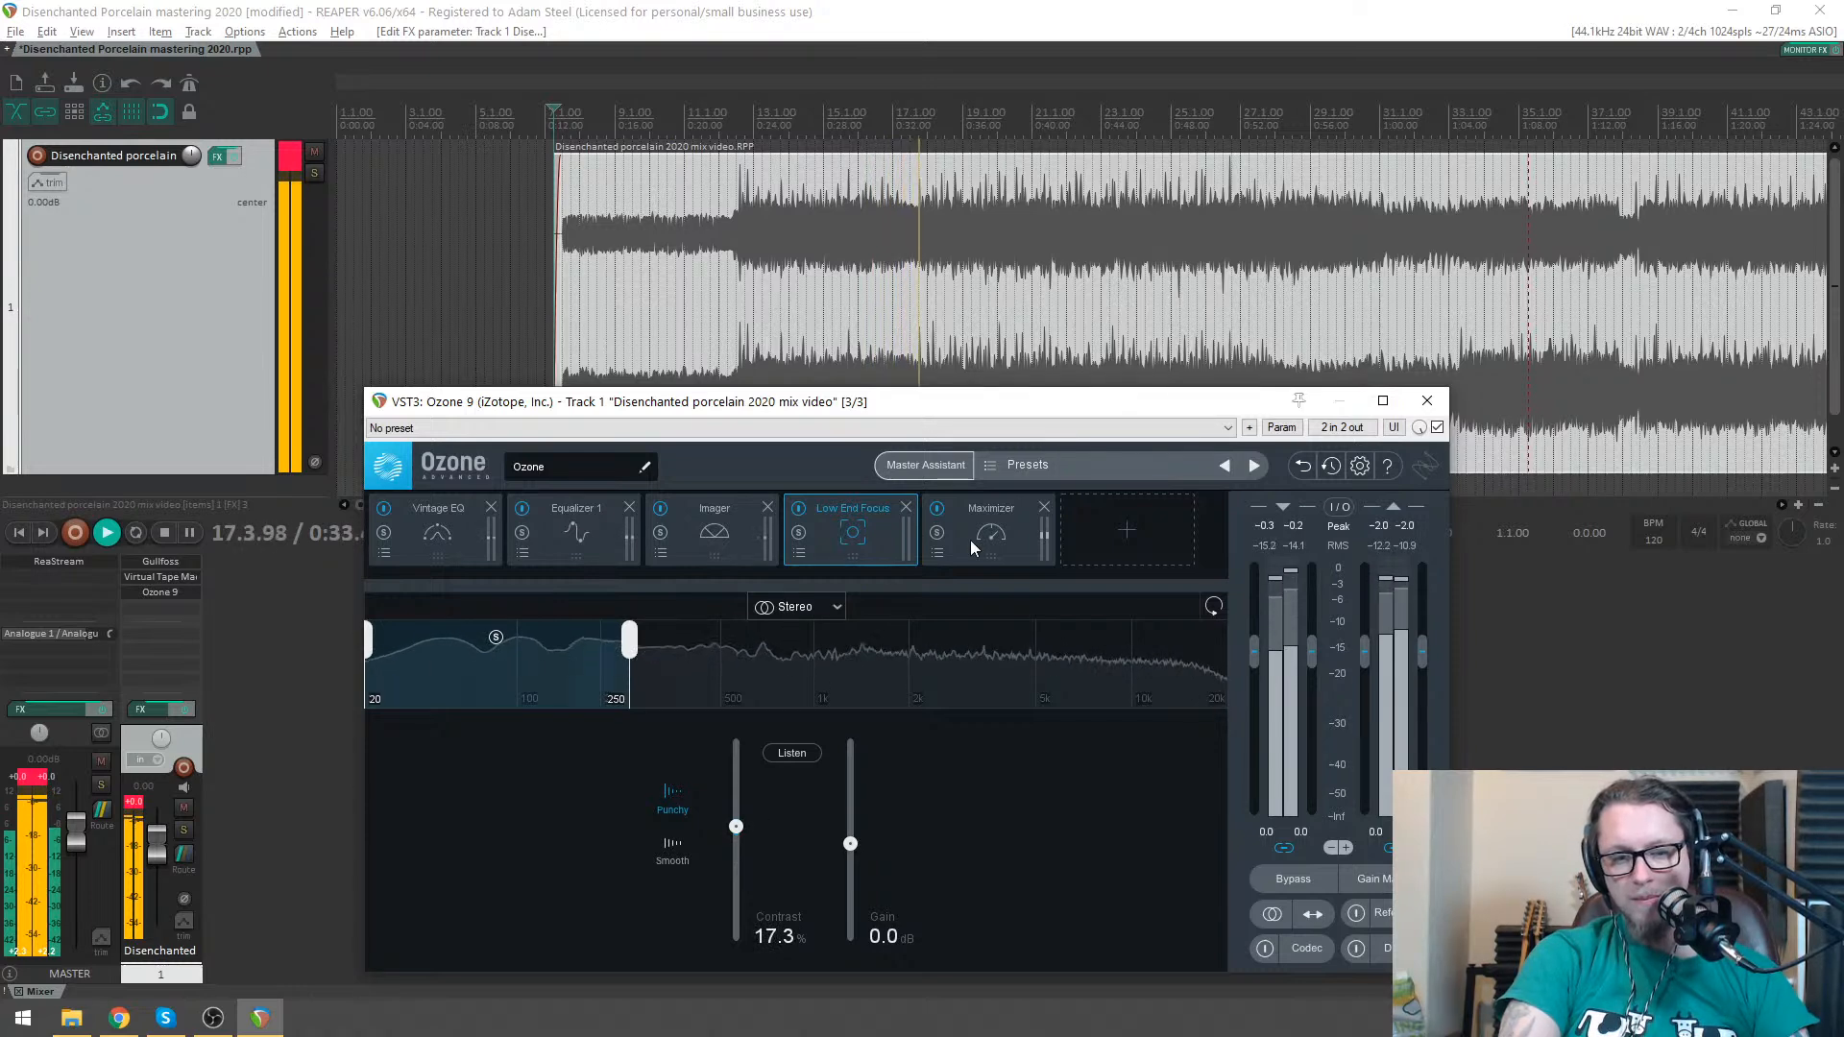
- In the Vintage EQ, try Low Cut at 0.4 dB, return it to 0.7 dB, and set Mid Cut to 0.4 dB
click(481, 557)
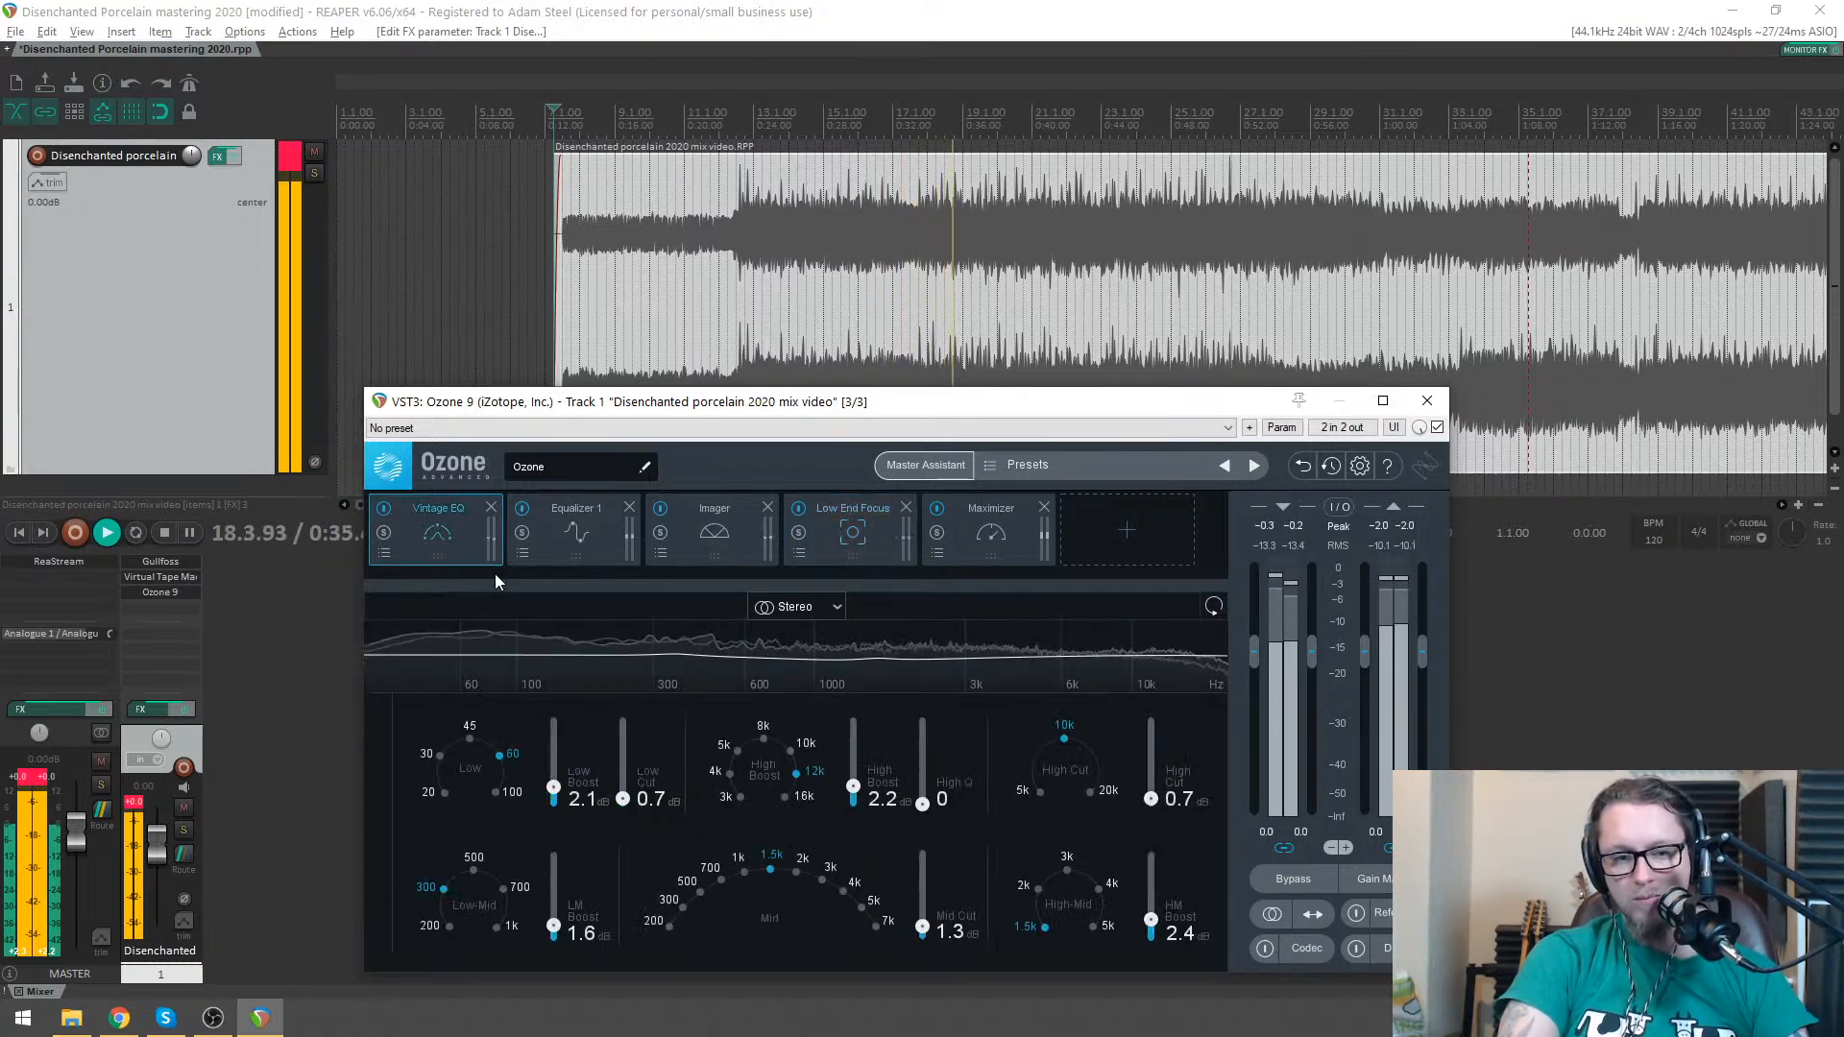
drag(625, 807, 629, 808)
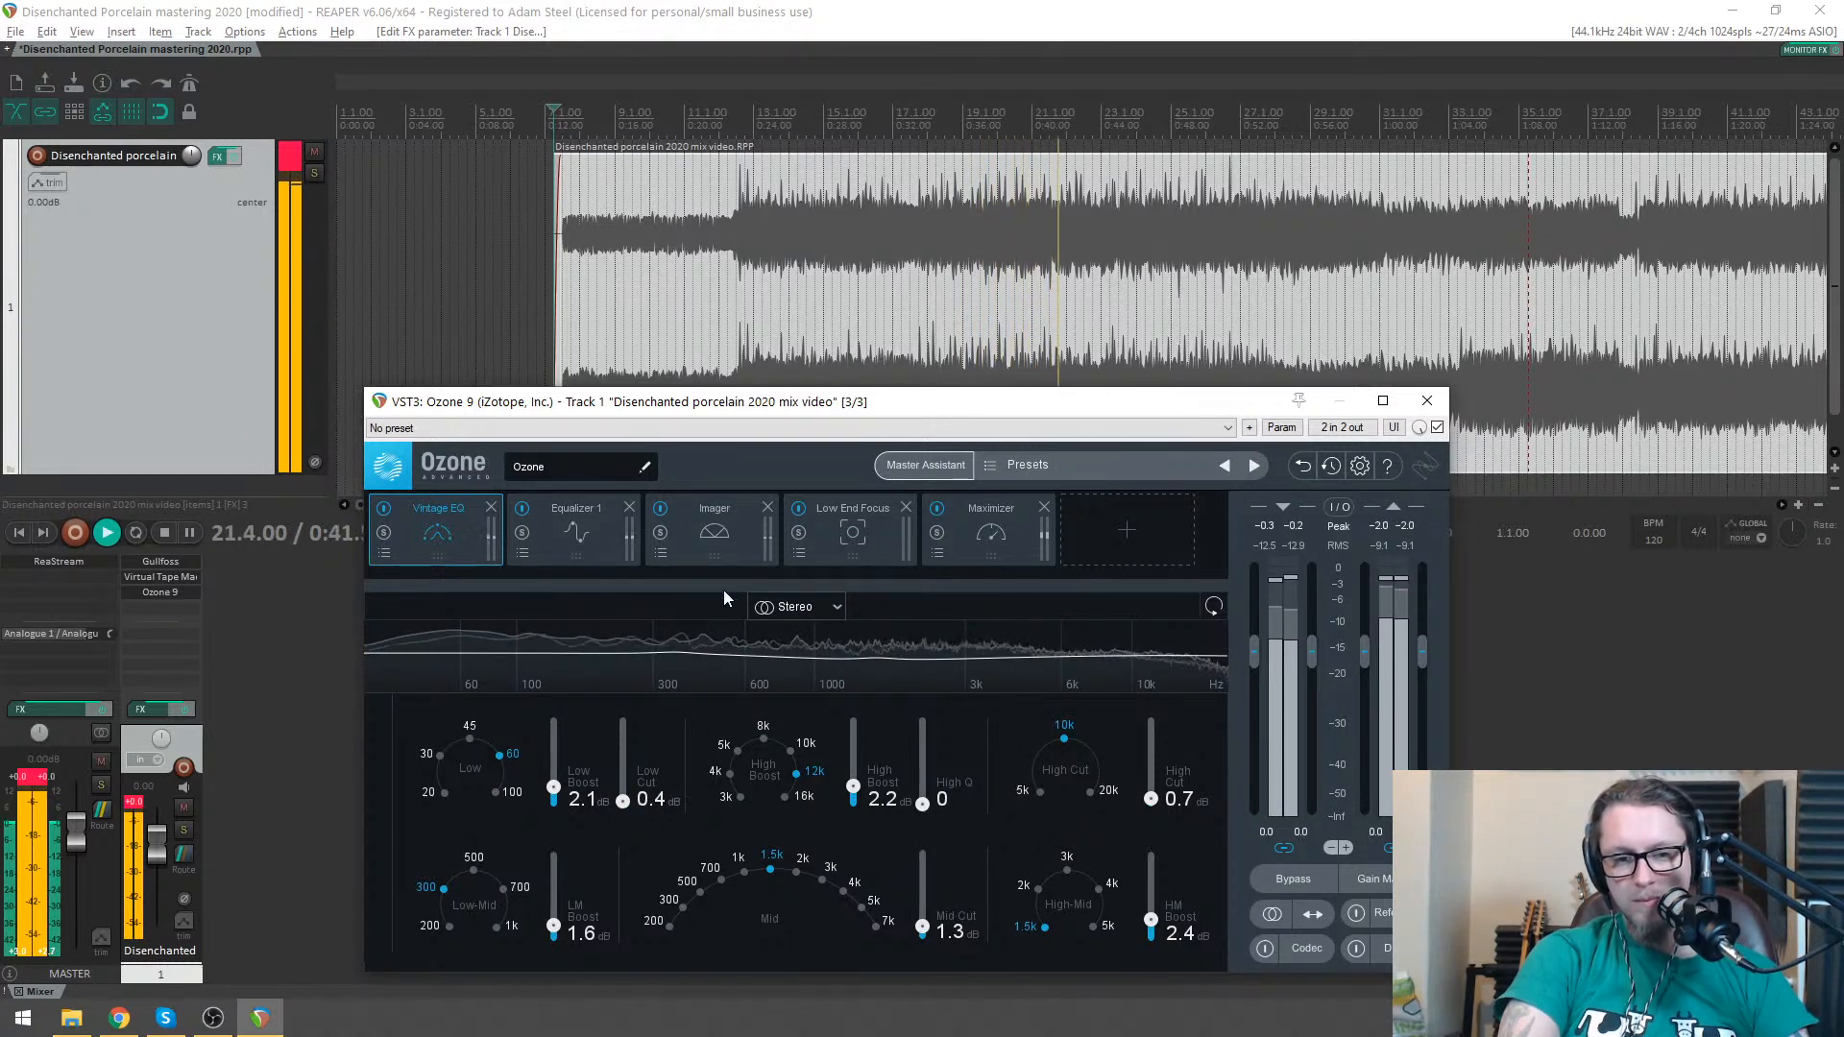
drag(729, 402, 707, 410)
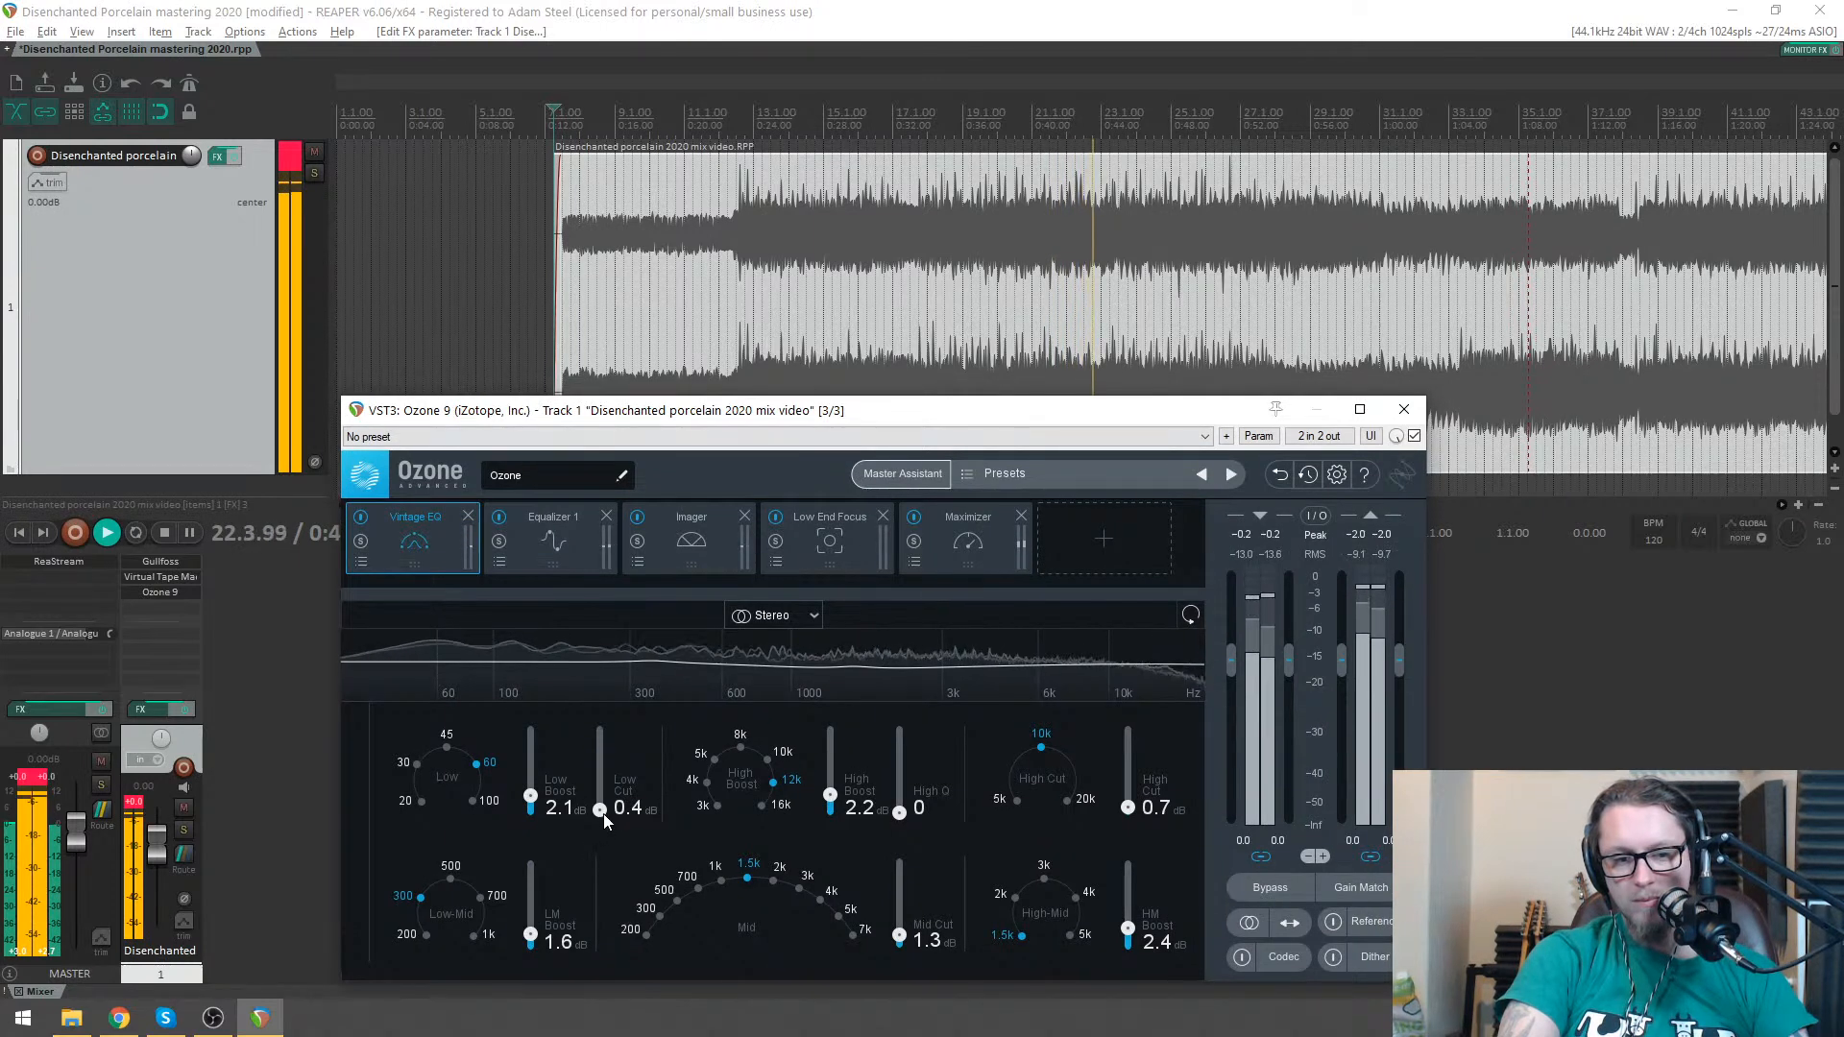
drag(600, 811, 600, 808)
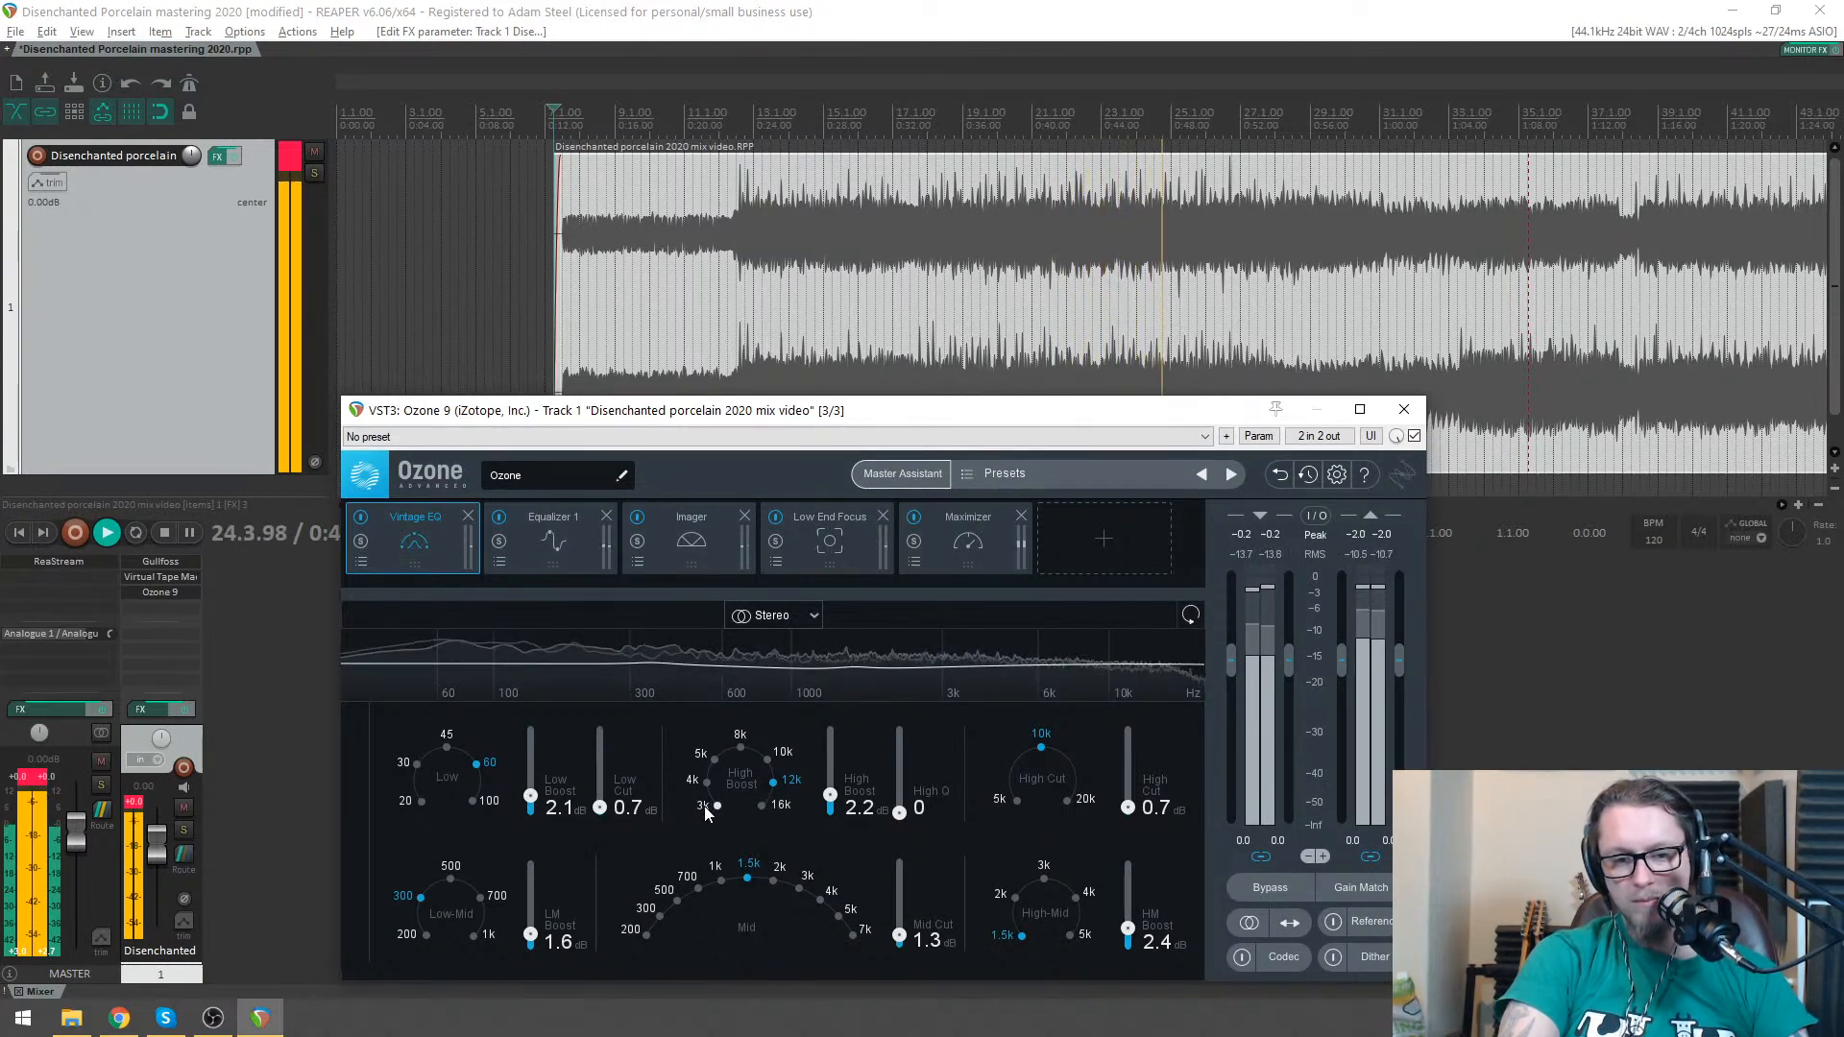
drag(899, 936, 902, 945)
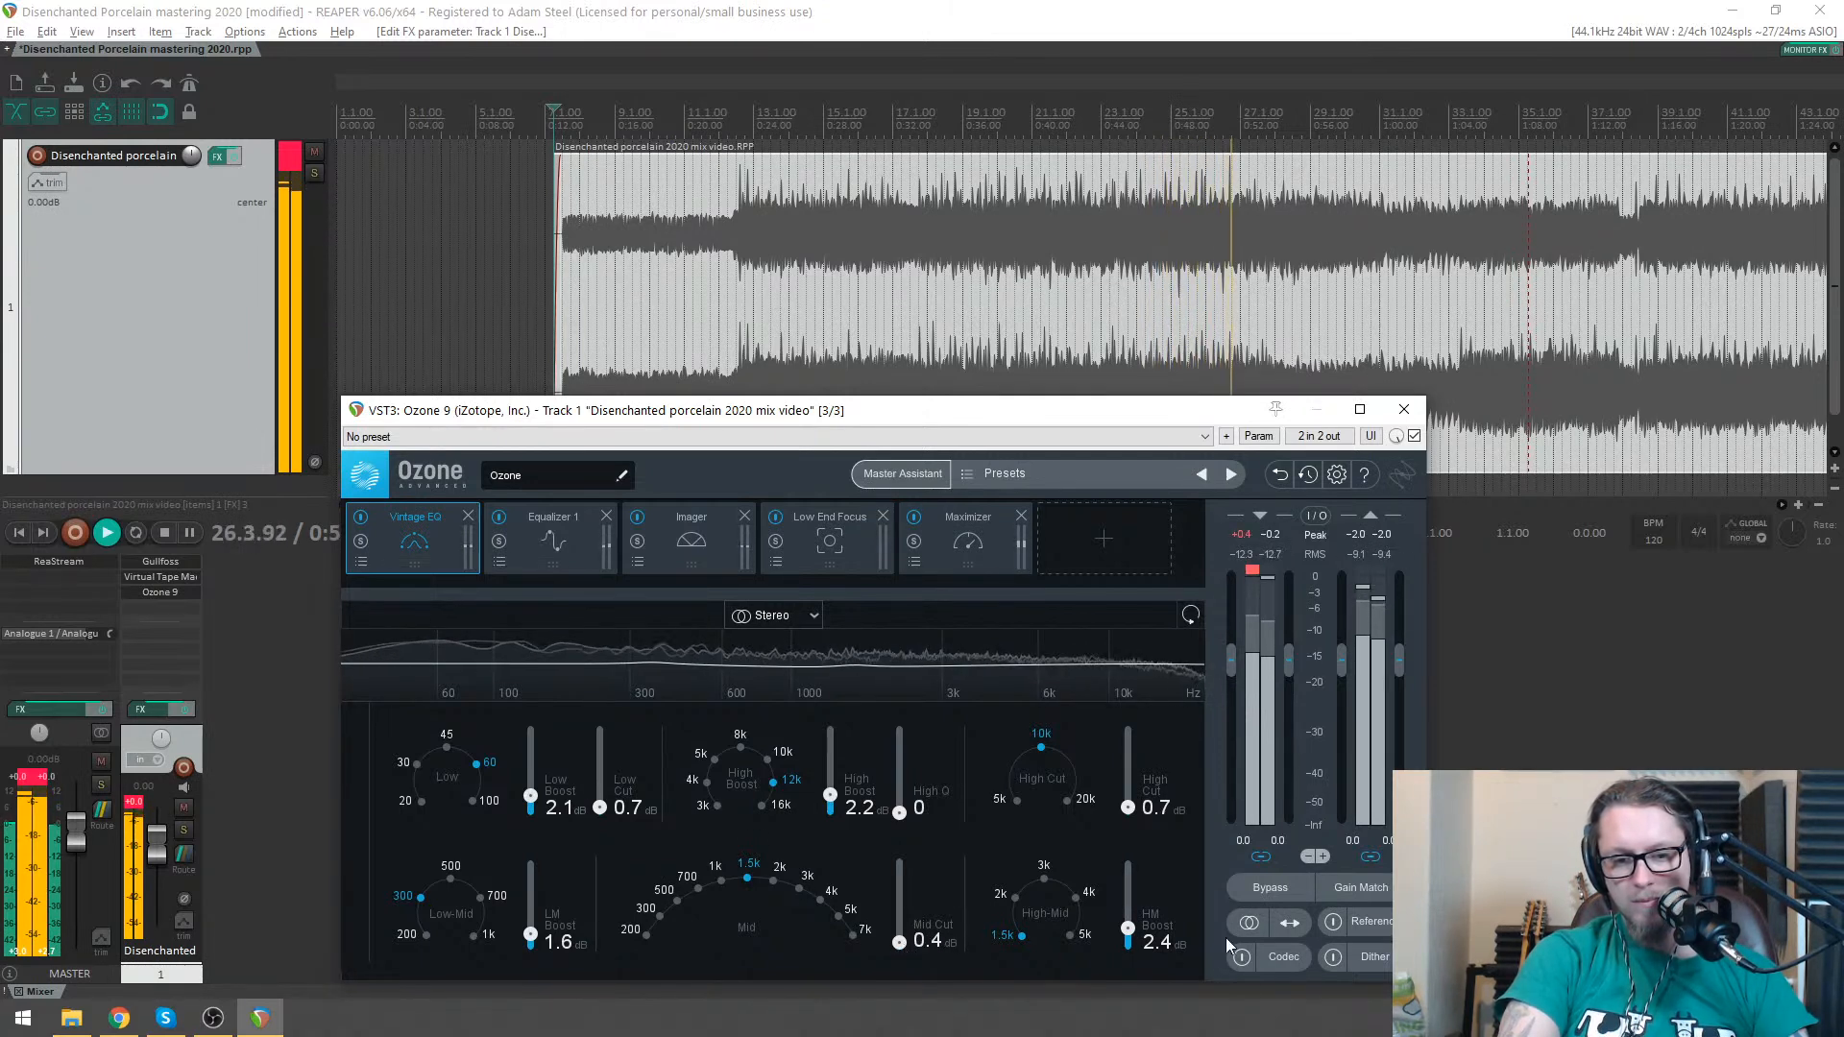
- Switch Ozone's Reference on and off during playback to compare the master with the reference track
click(1338, 925)
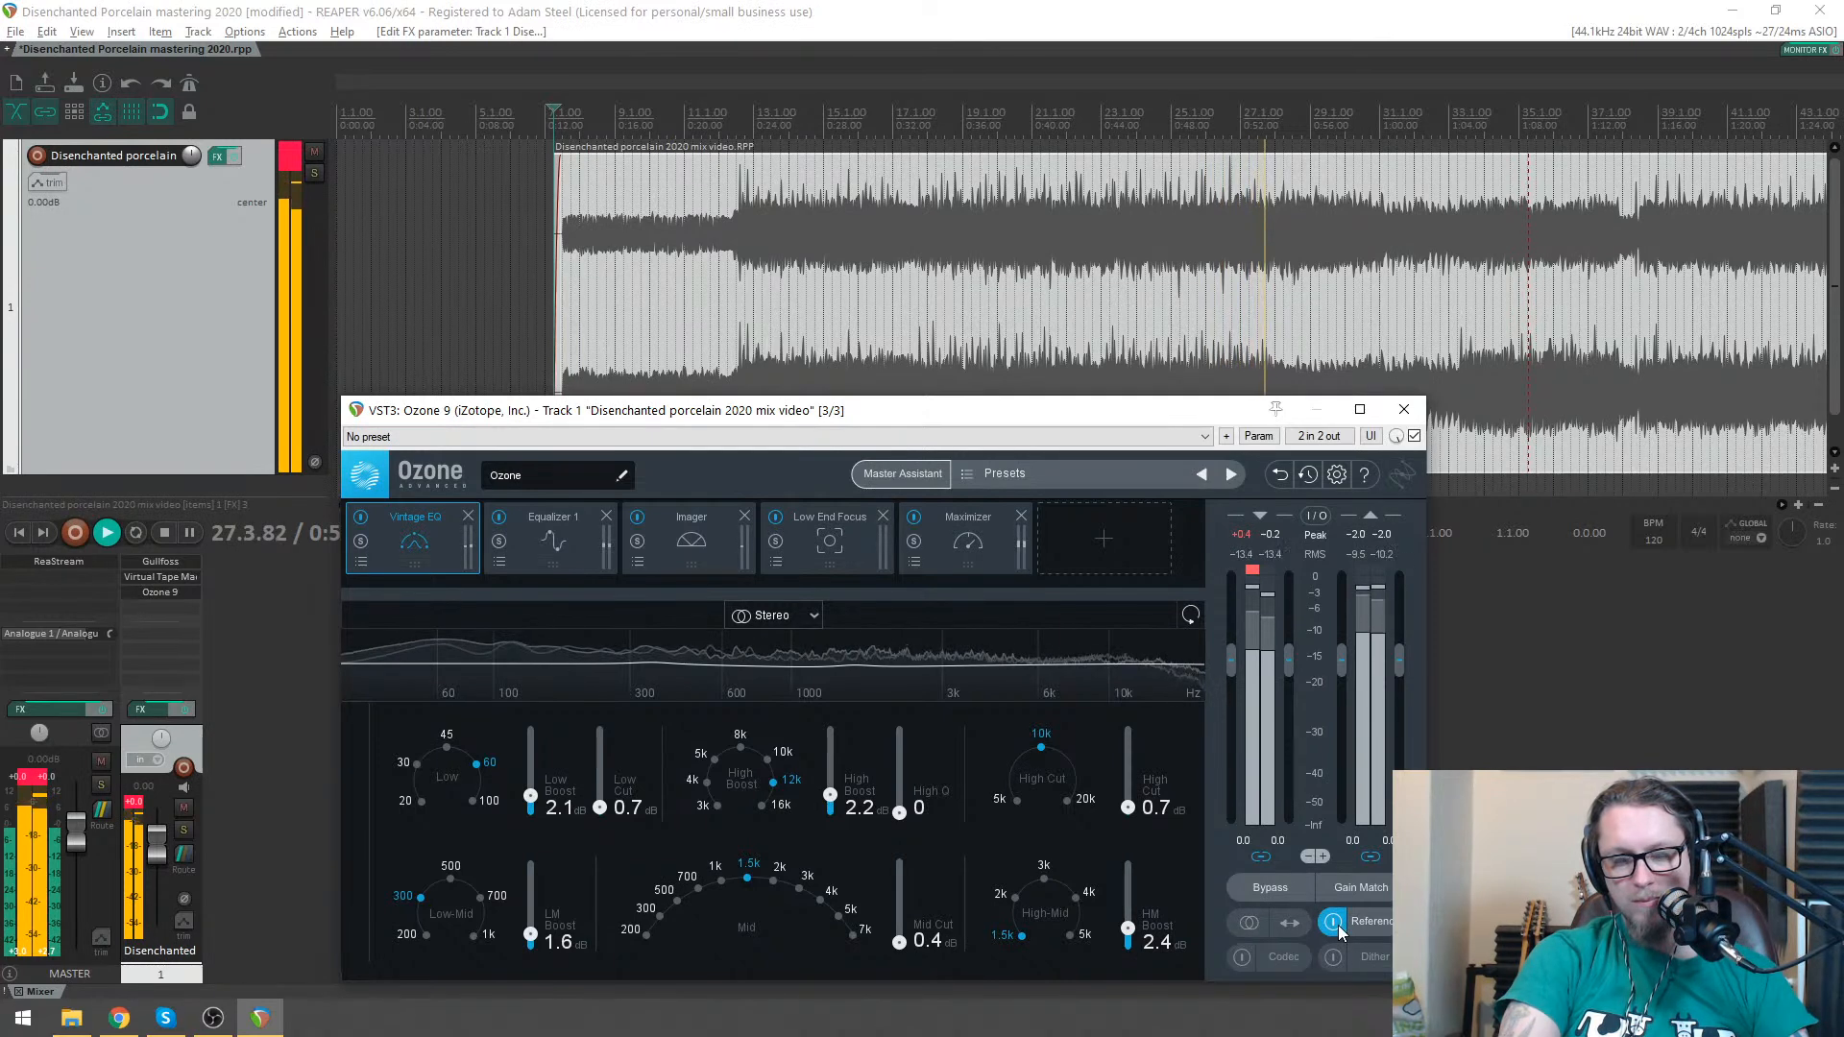
scroll(1085, 228, down, 2)
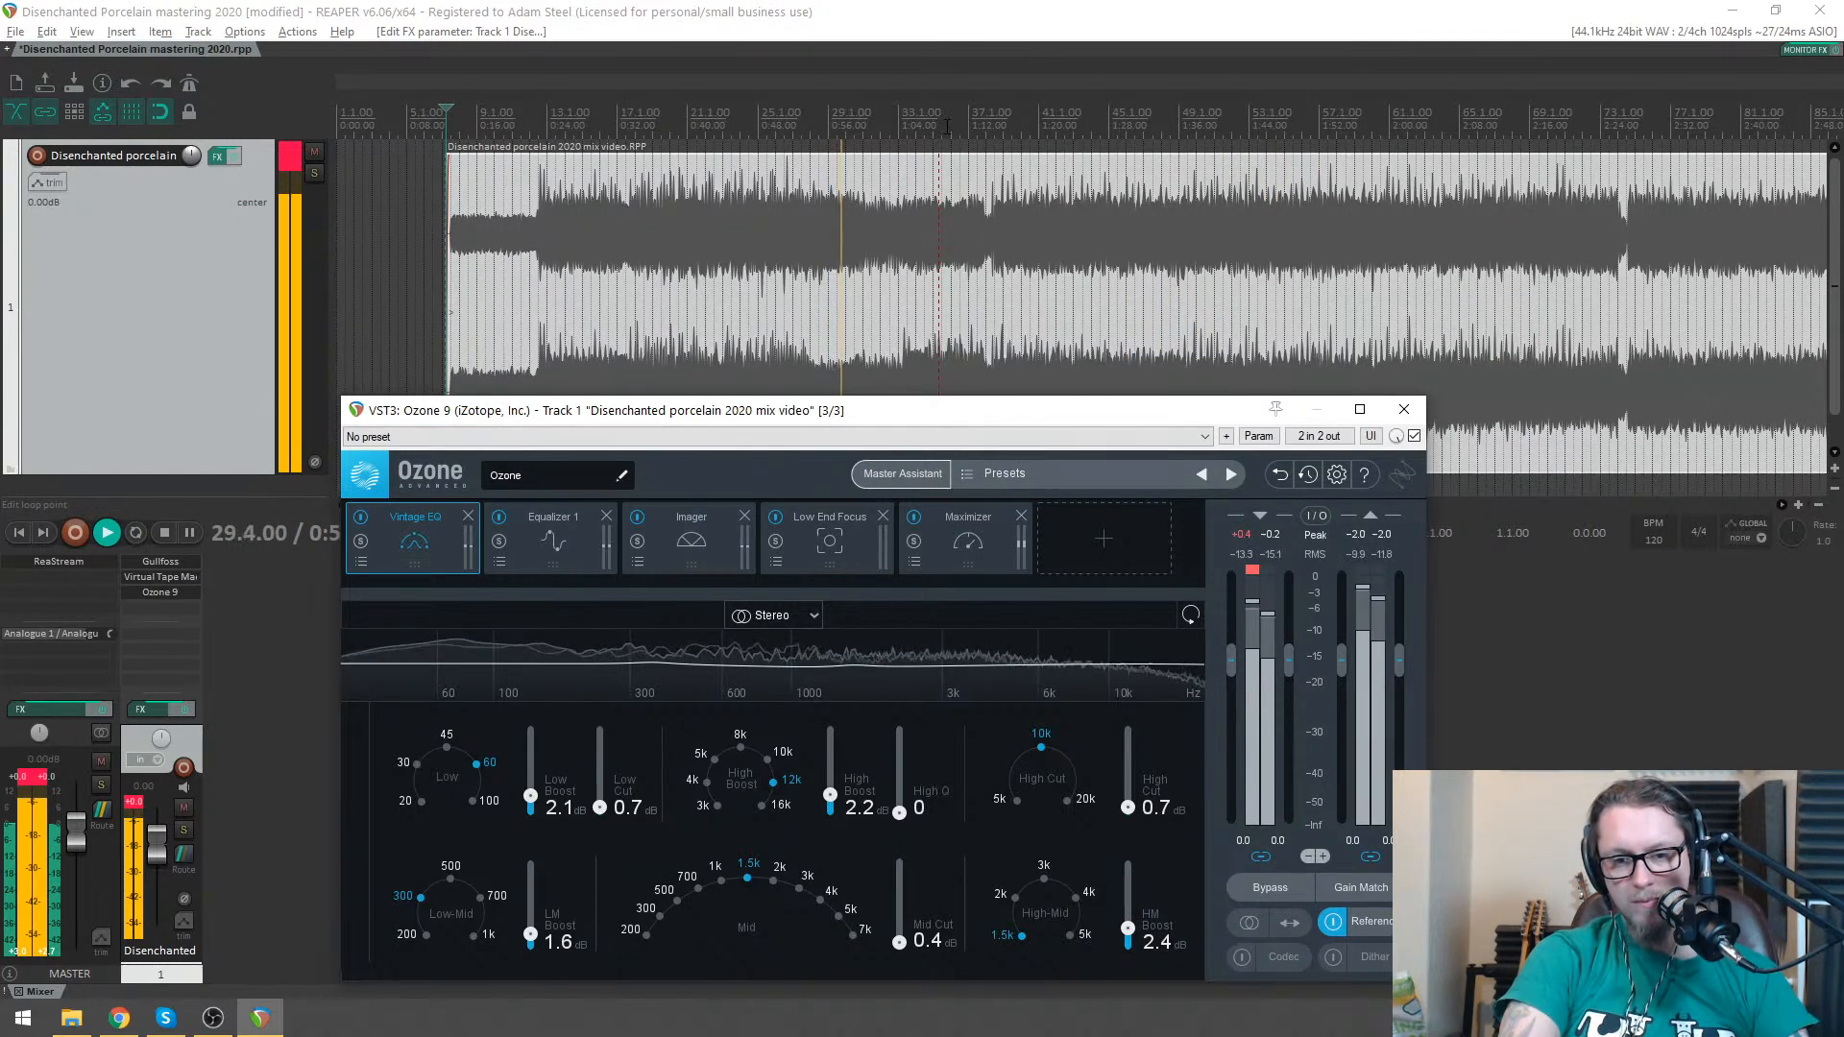
click(1334, 923)
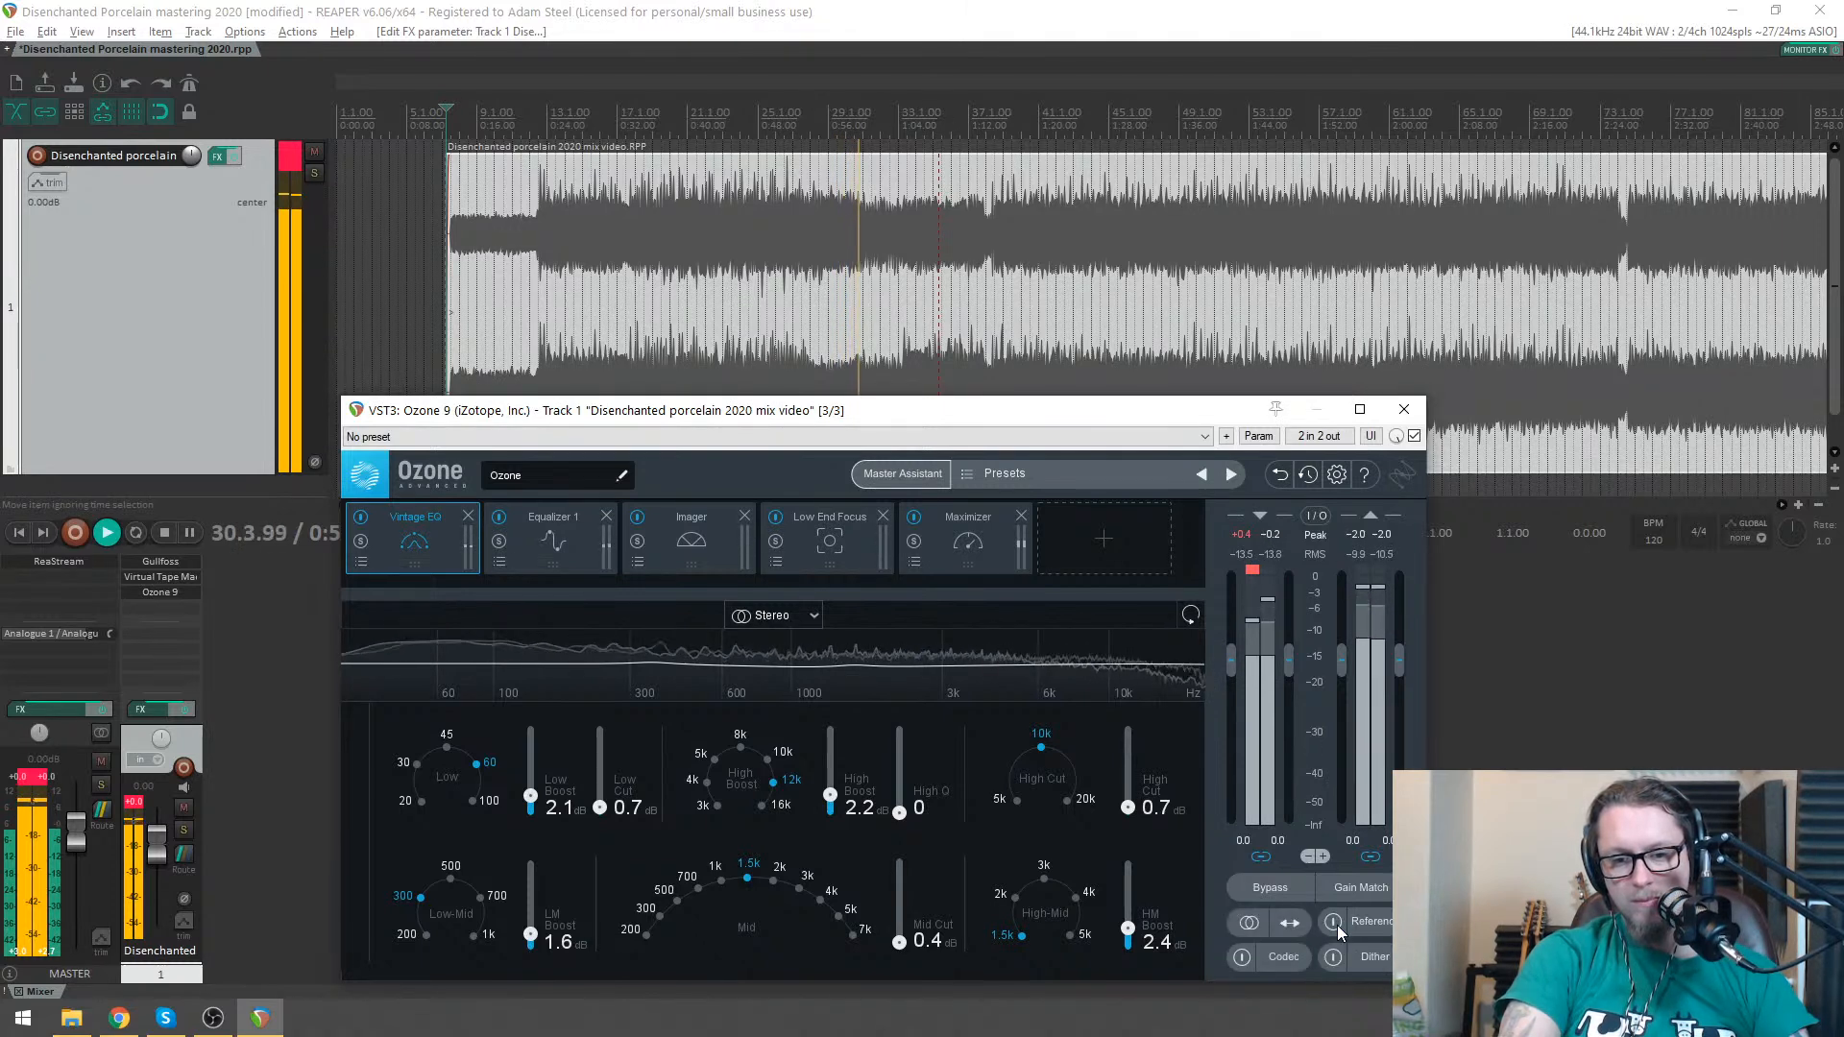
- Play from 35.1.00, set the Vintage EQ's Low Boost to 1.1 dB, and stop playback
click(938, 189)
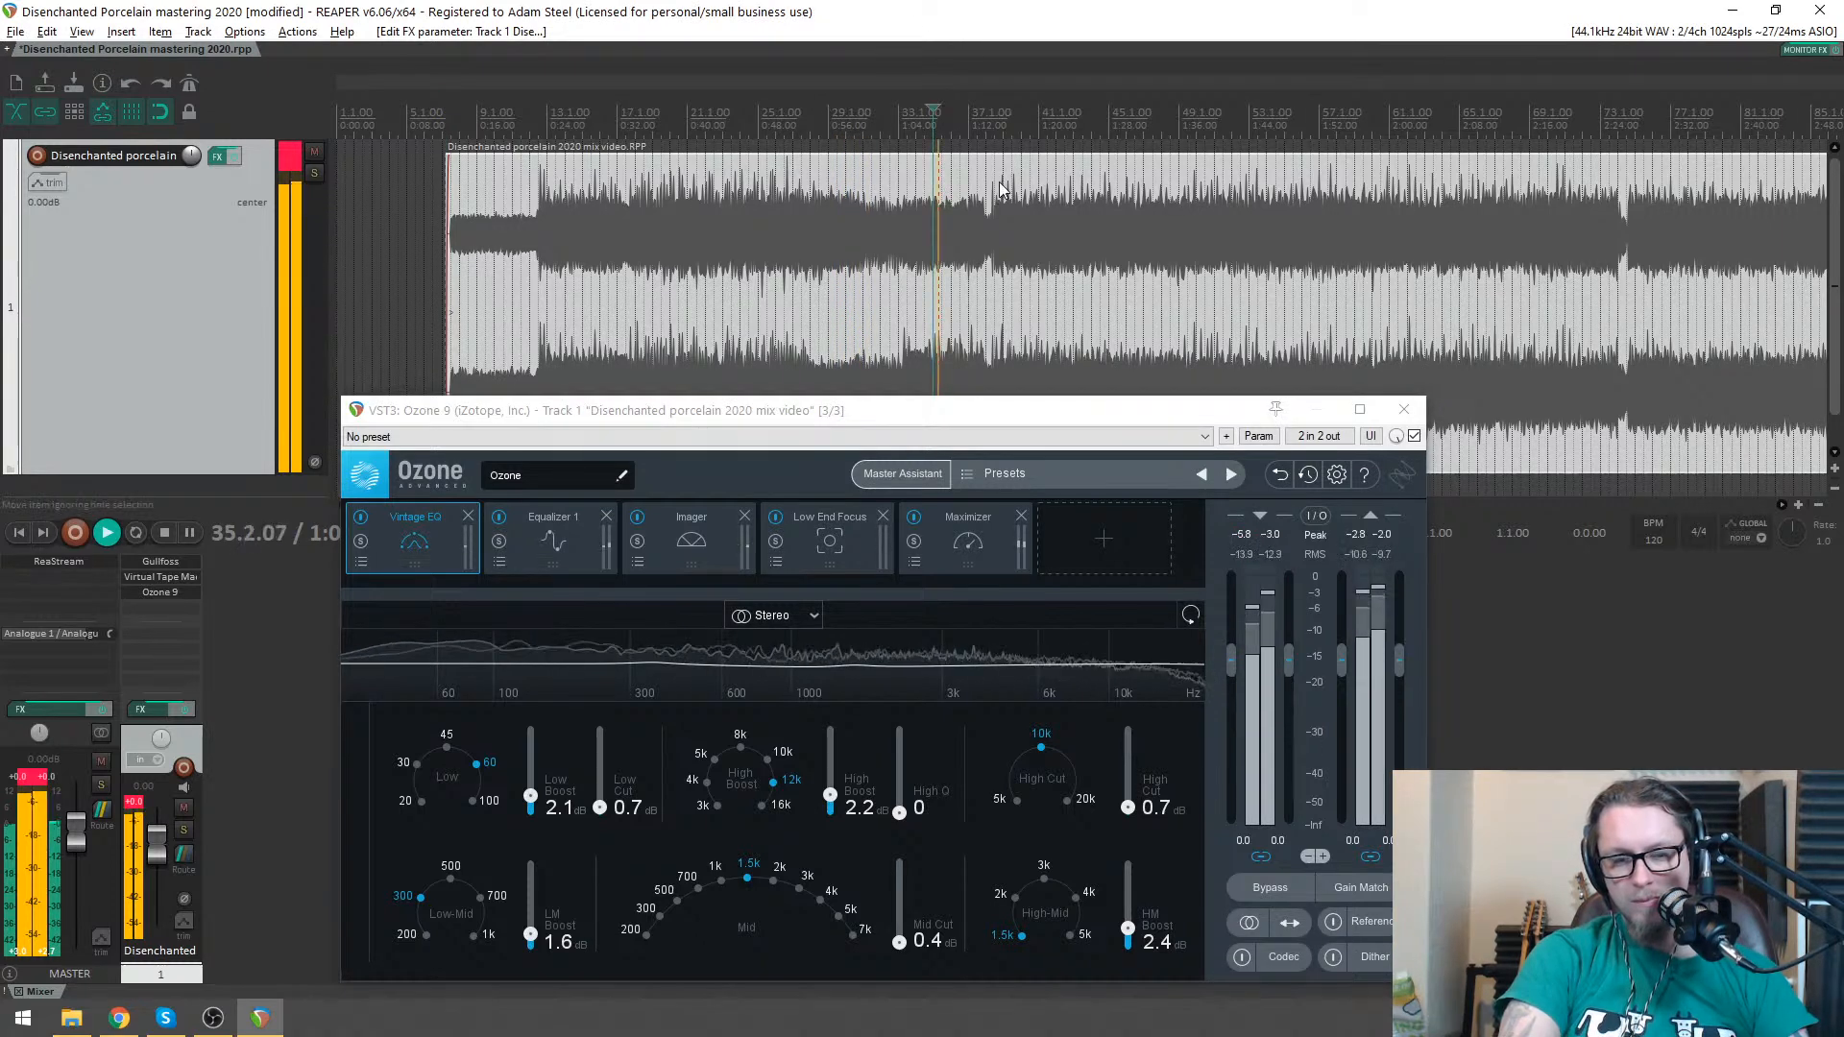
drag(530, 796, 538, 813)
key(space)
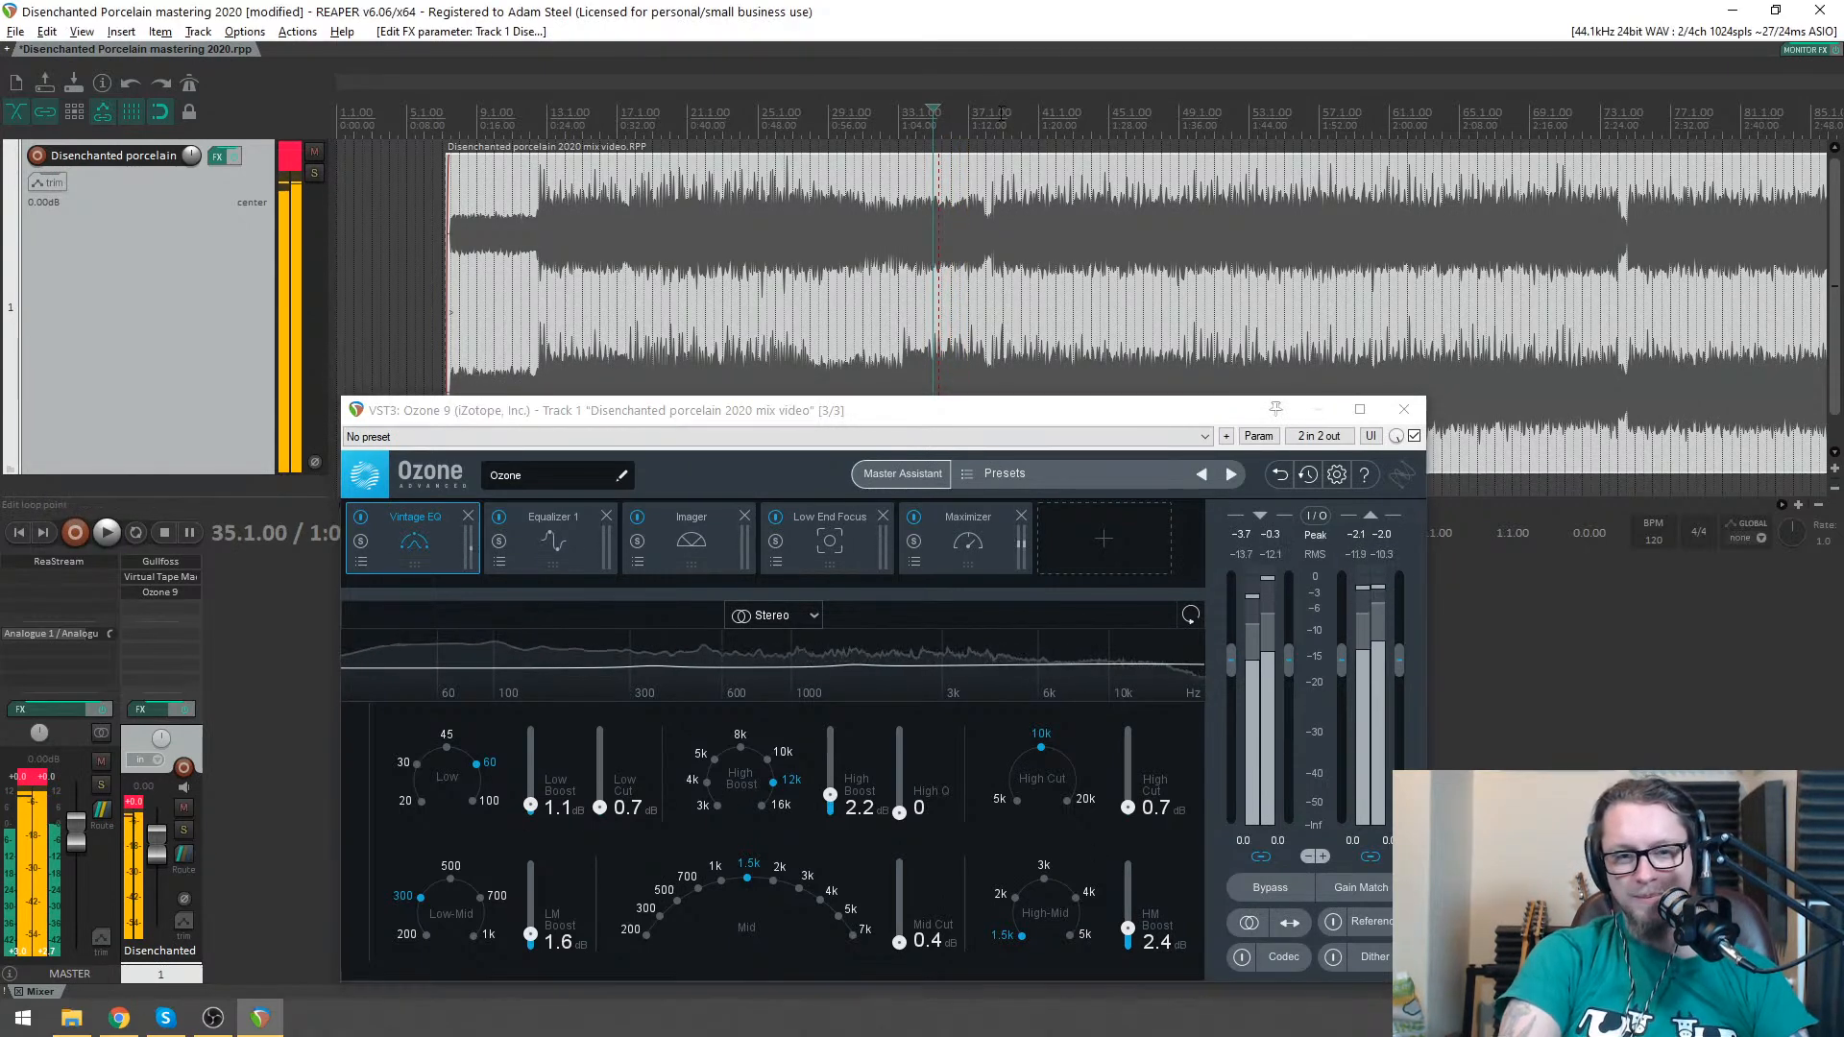
- Play from 39.1.00 and compare the master with the reference track again
click(1002, 112)
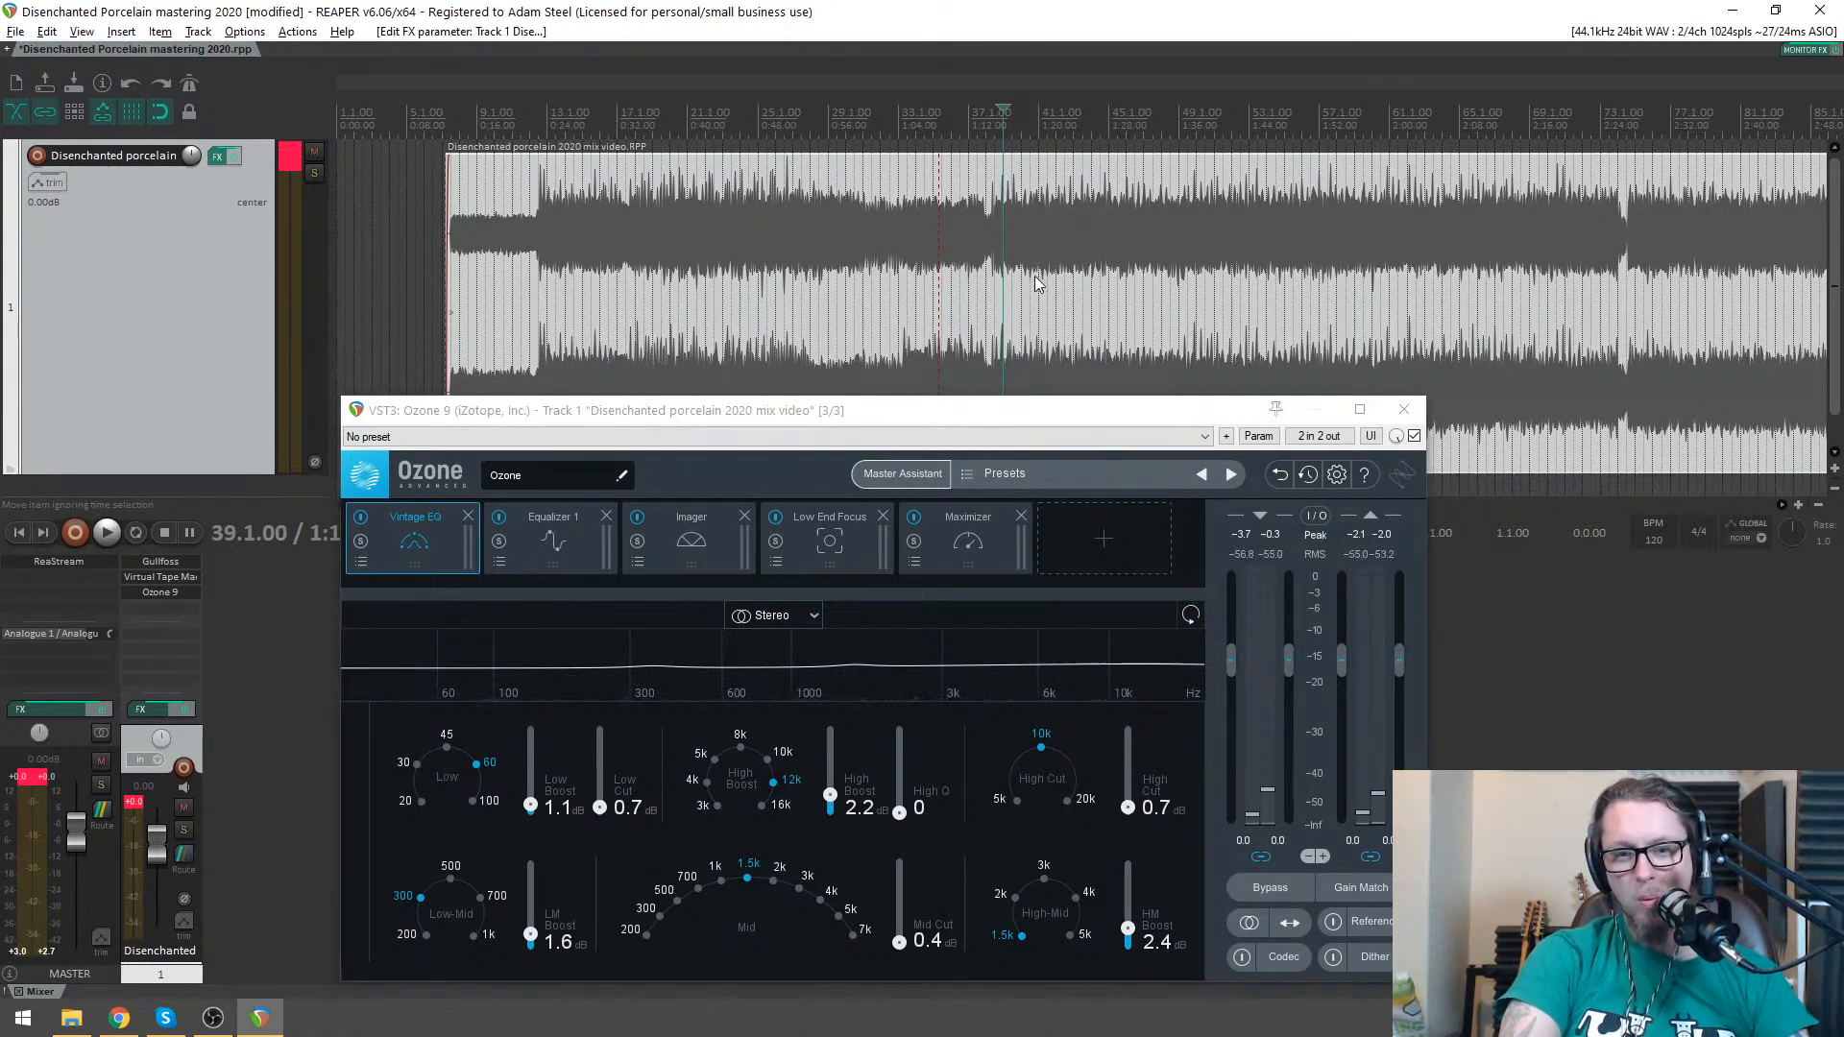
key(space)
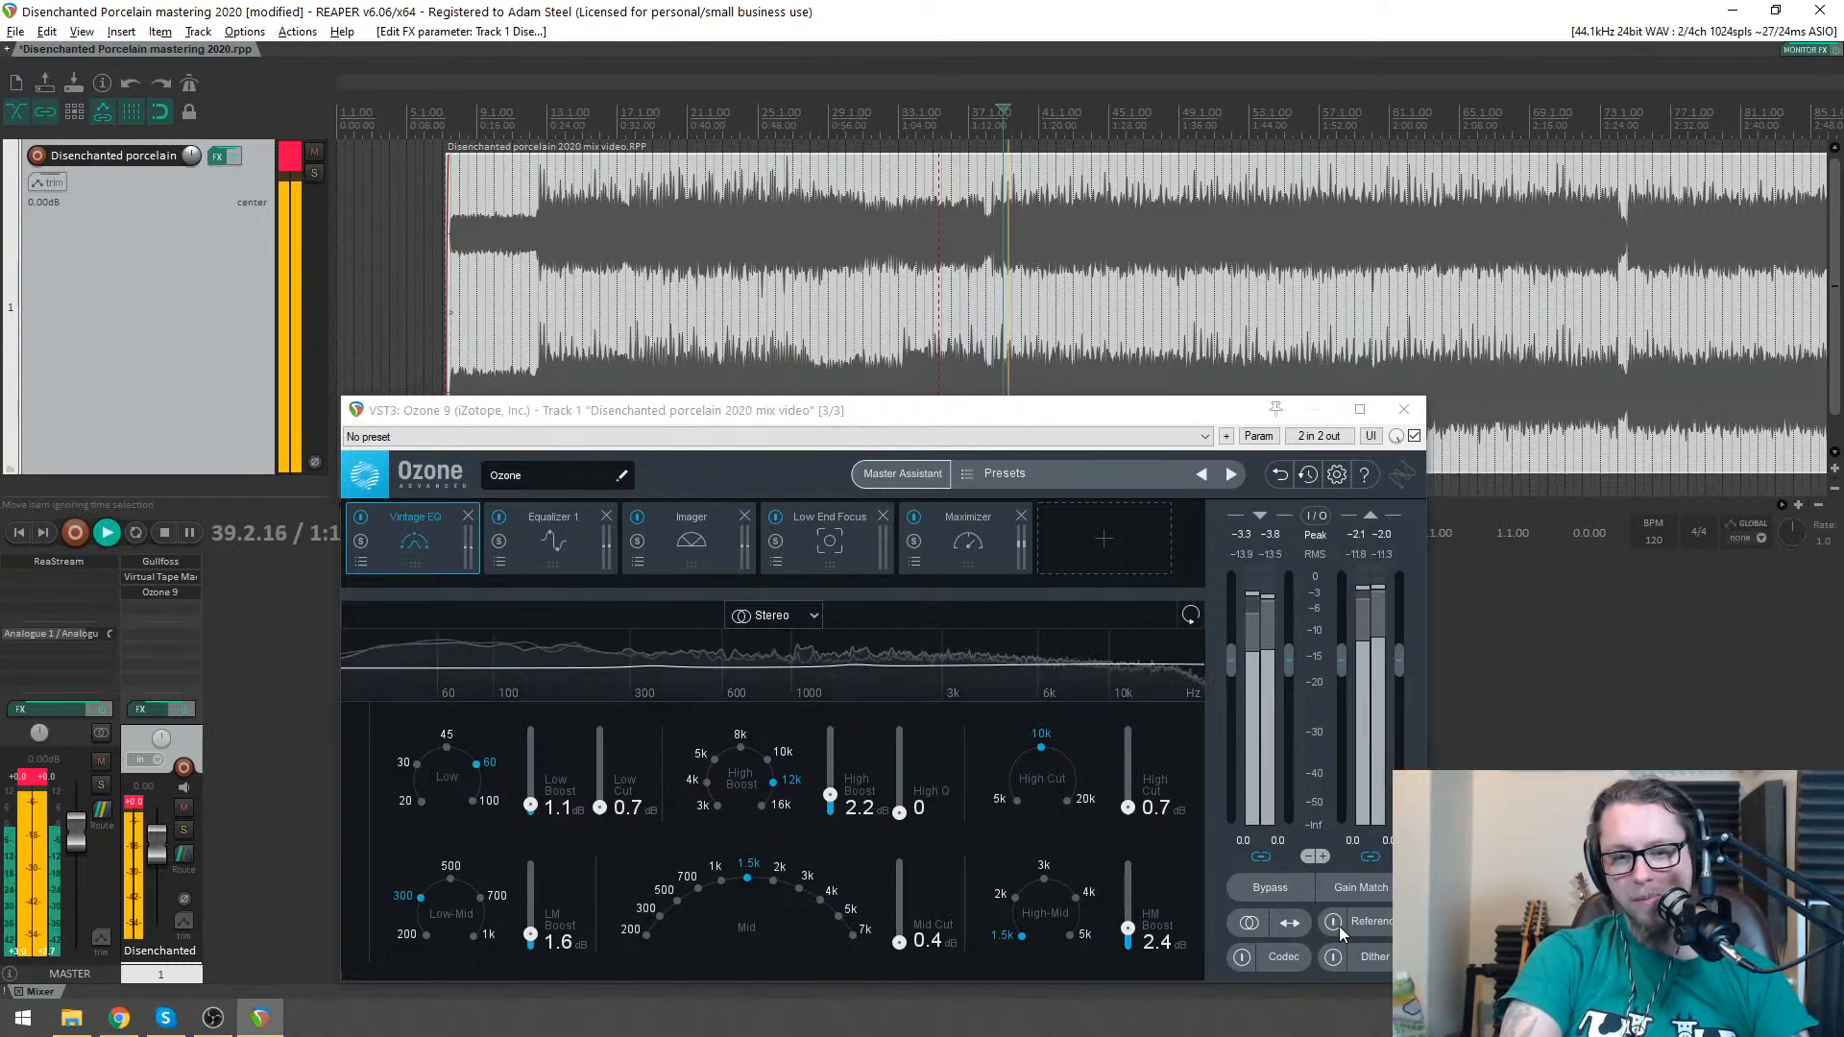
click(1333, 924)
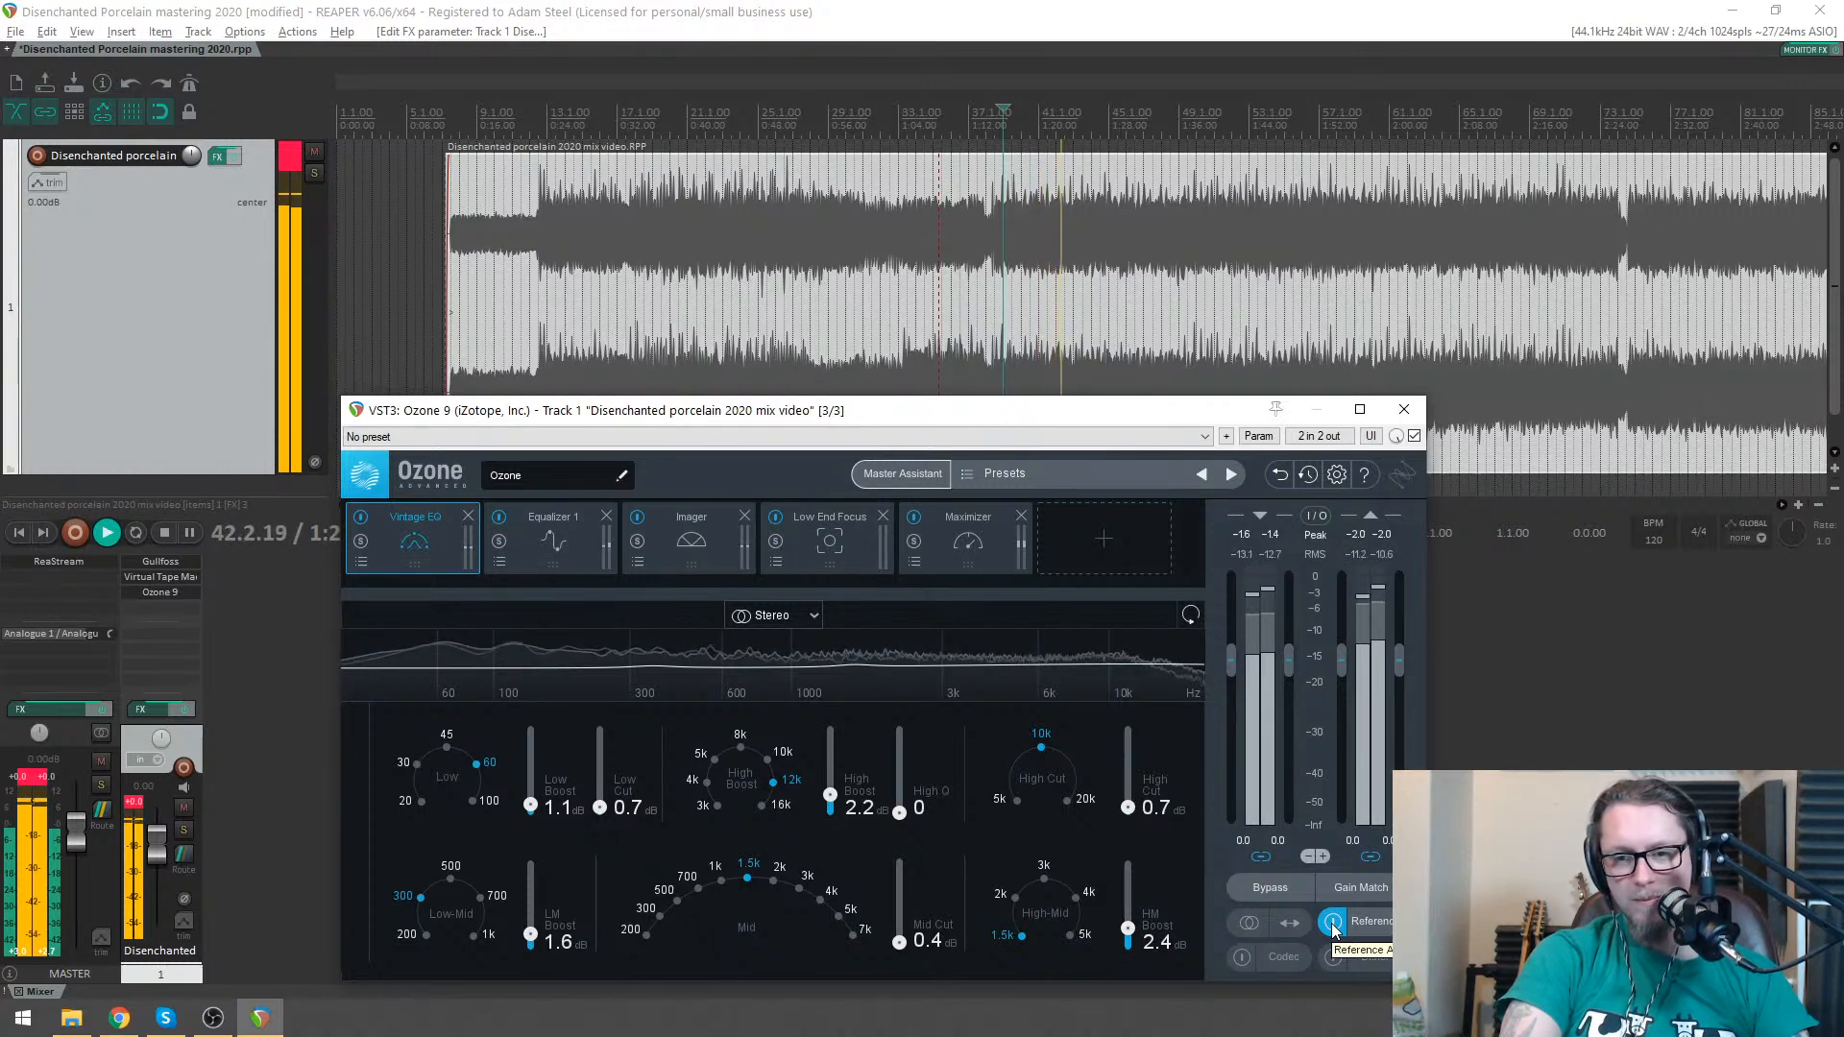
click(1333, 924)
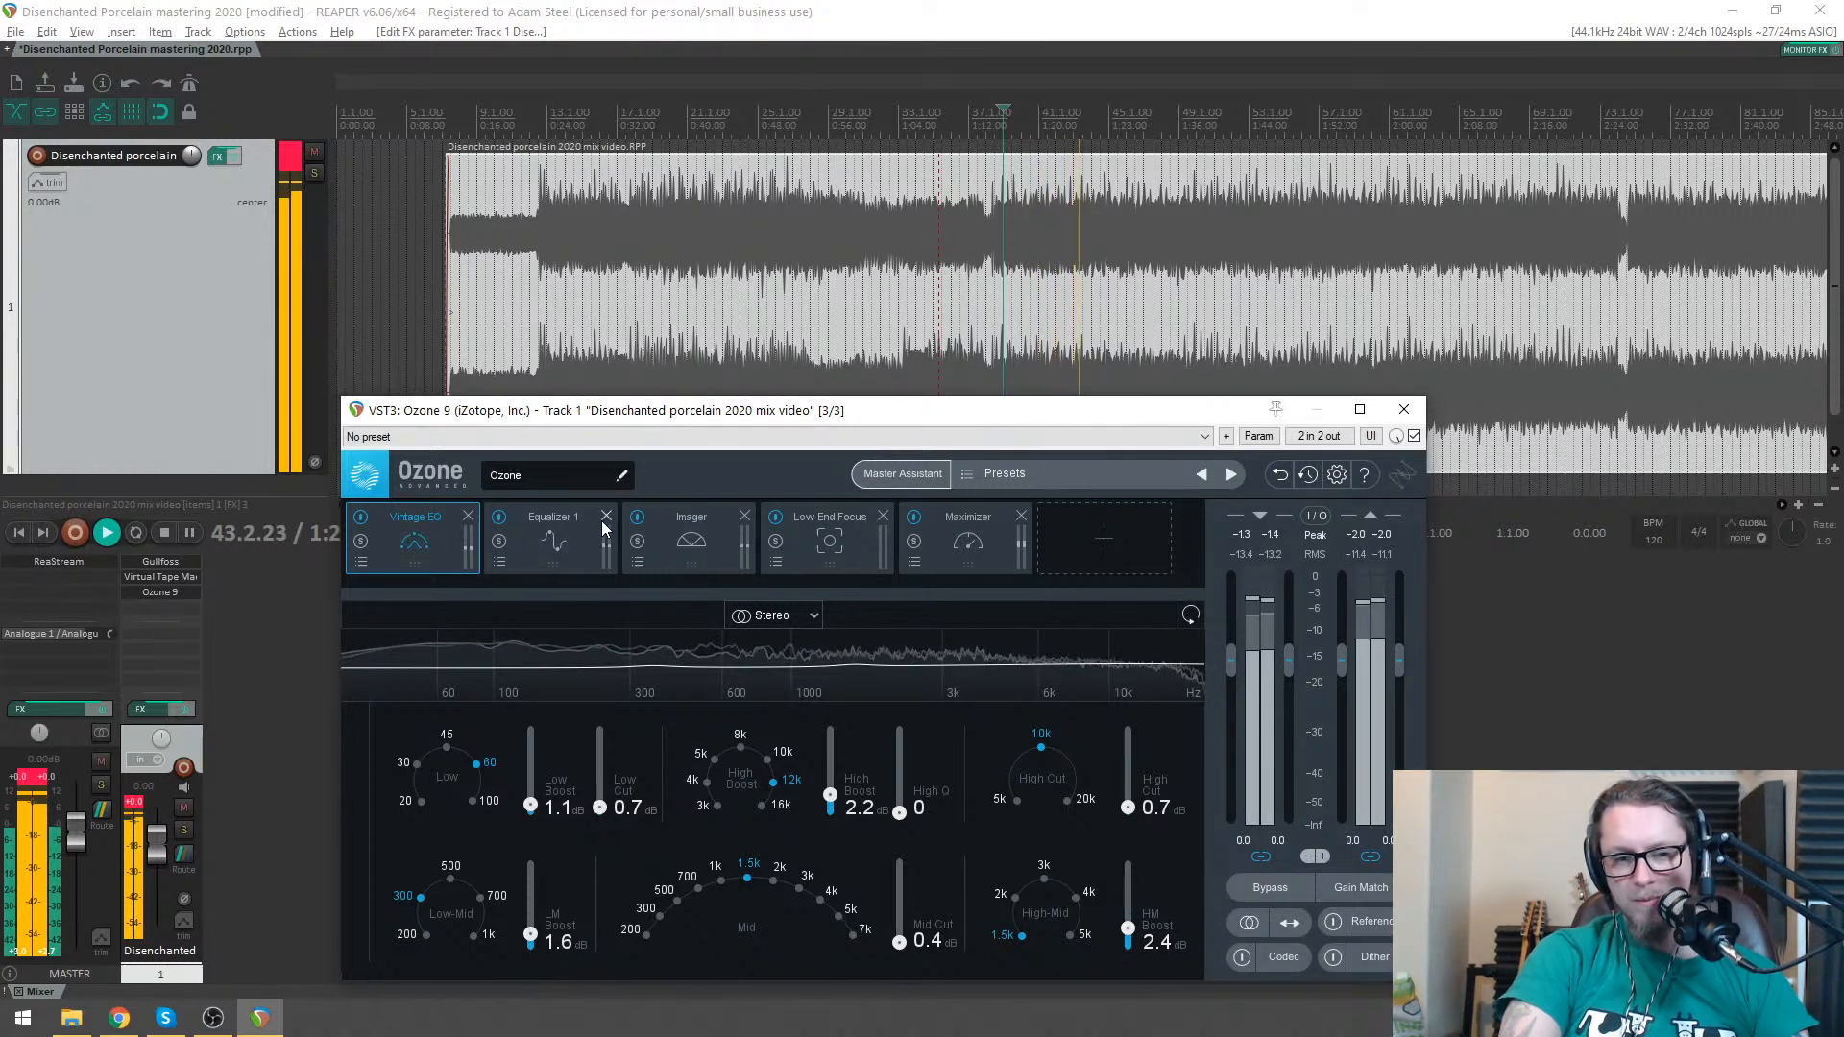
- Add a Proportional Q band at 201 Hz to Equalizer 1 with a 1.0 dB gain and a Q of 2.0
click(549, 512)
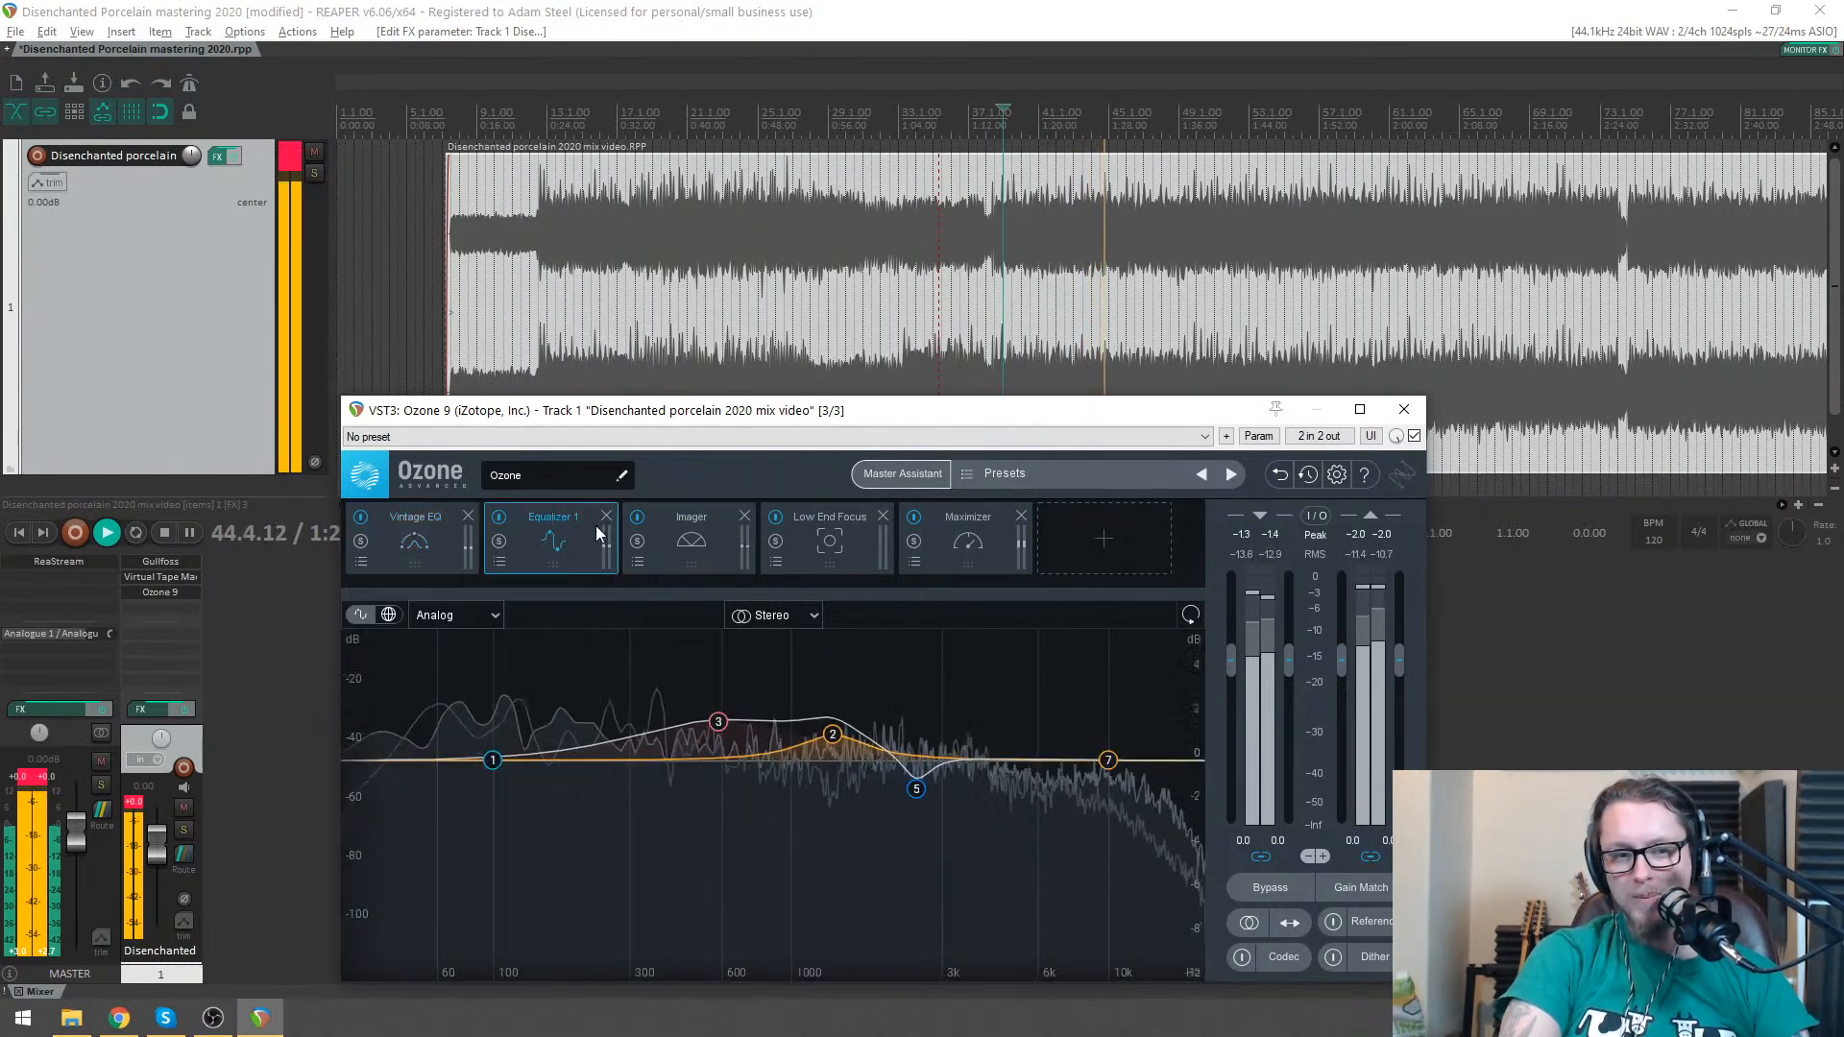
click(719, 723)
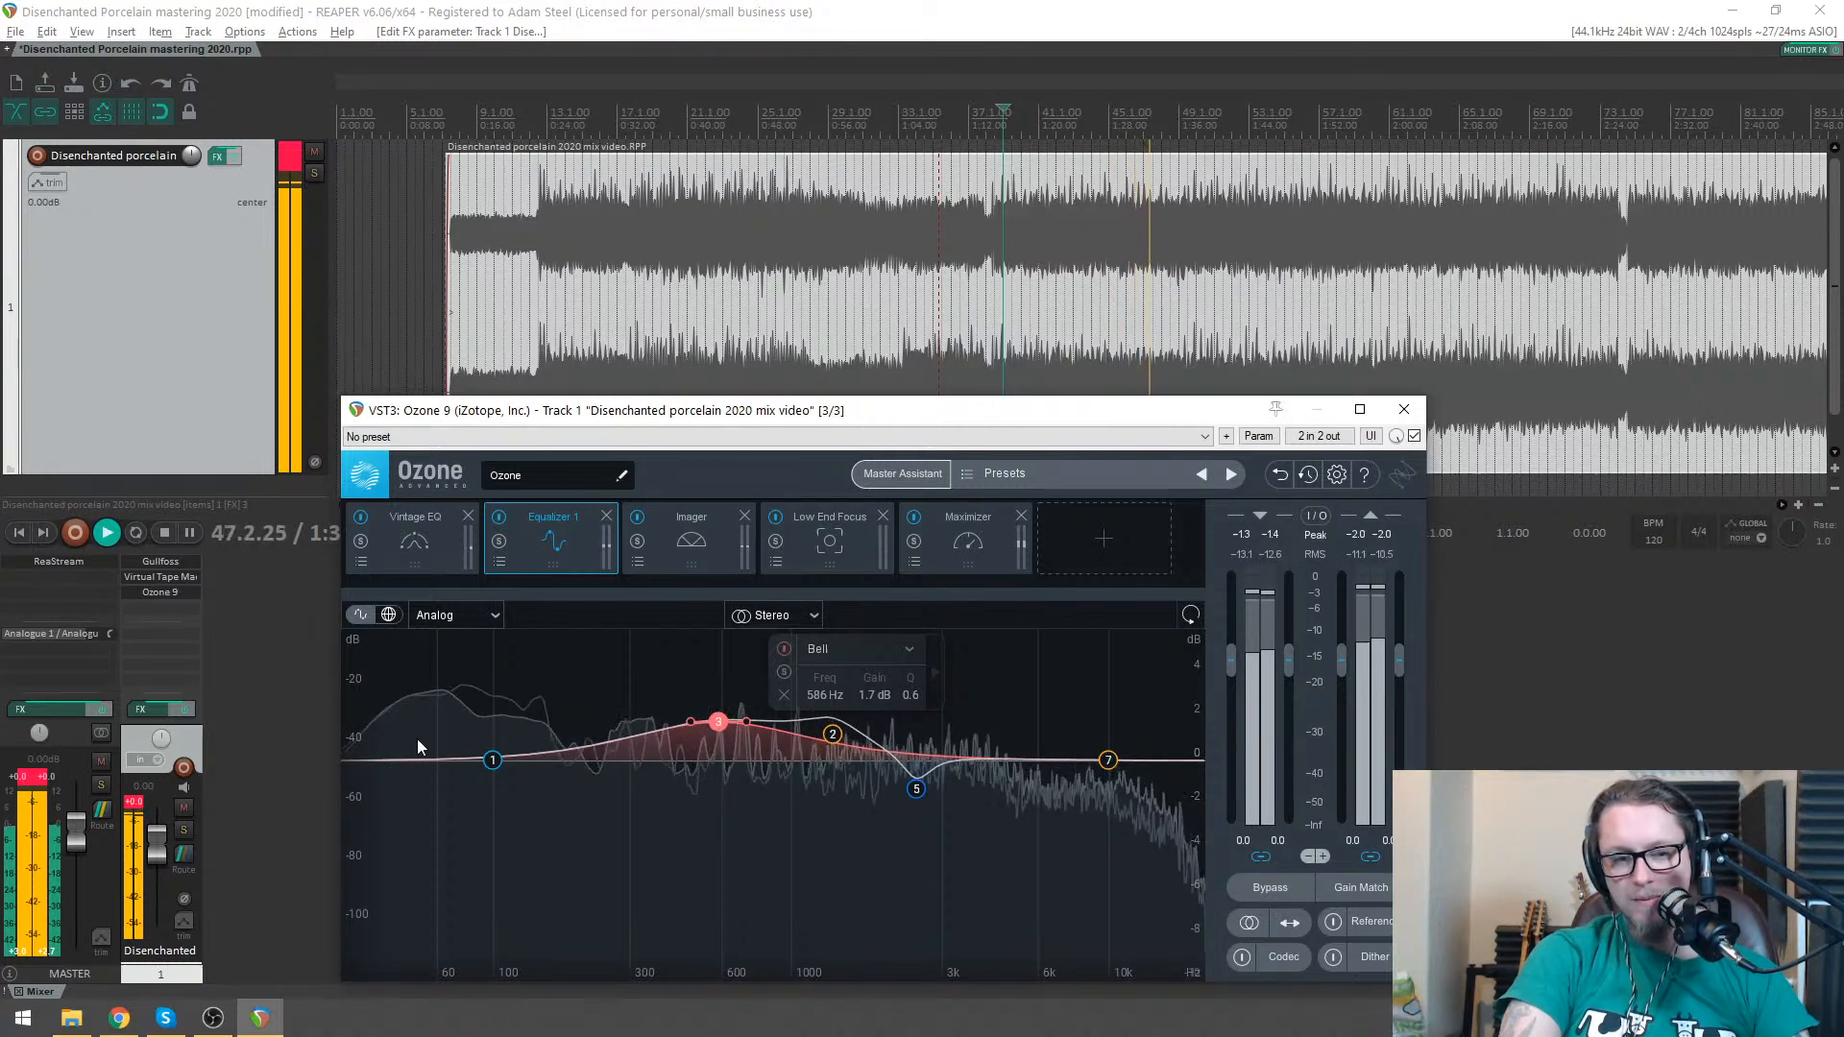
click(579, 750)
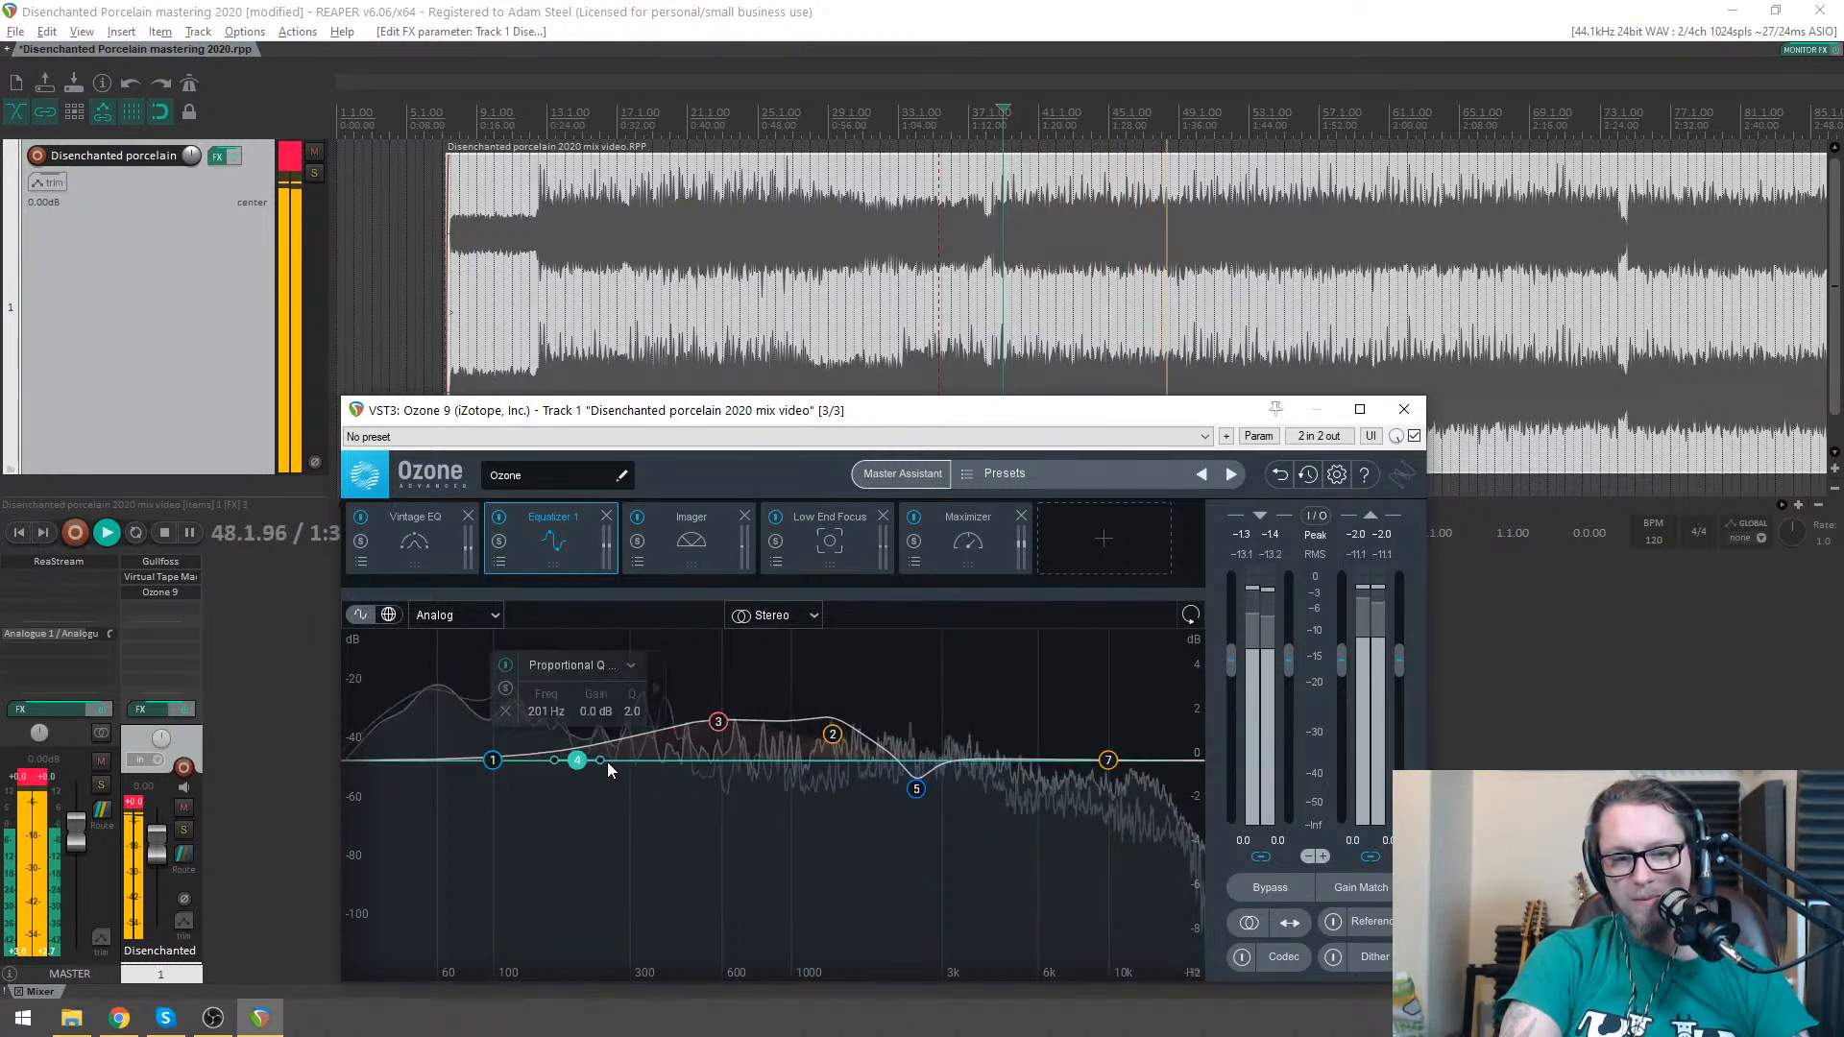
mouse_move(576, 770)
mouse_down()
mouse_move(576, 699)
mouse_move(550, 650)
mouse_move(483, 639)
mouse_move(612, 659)
mouse_move(608, 713)
mouse_move(541, 732)
mouse_move(582, 747)
mouse_up()
scroll(596, 727, up, 5)
scroll(602, 732, down, 3)
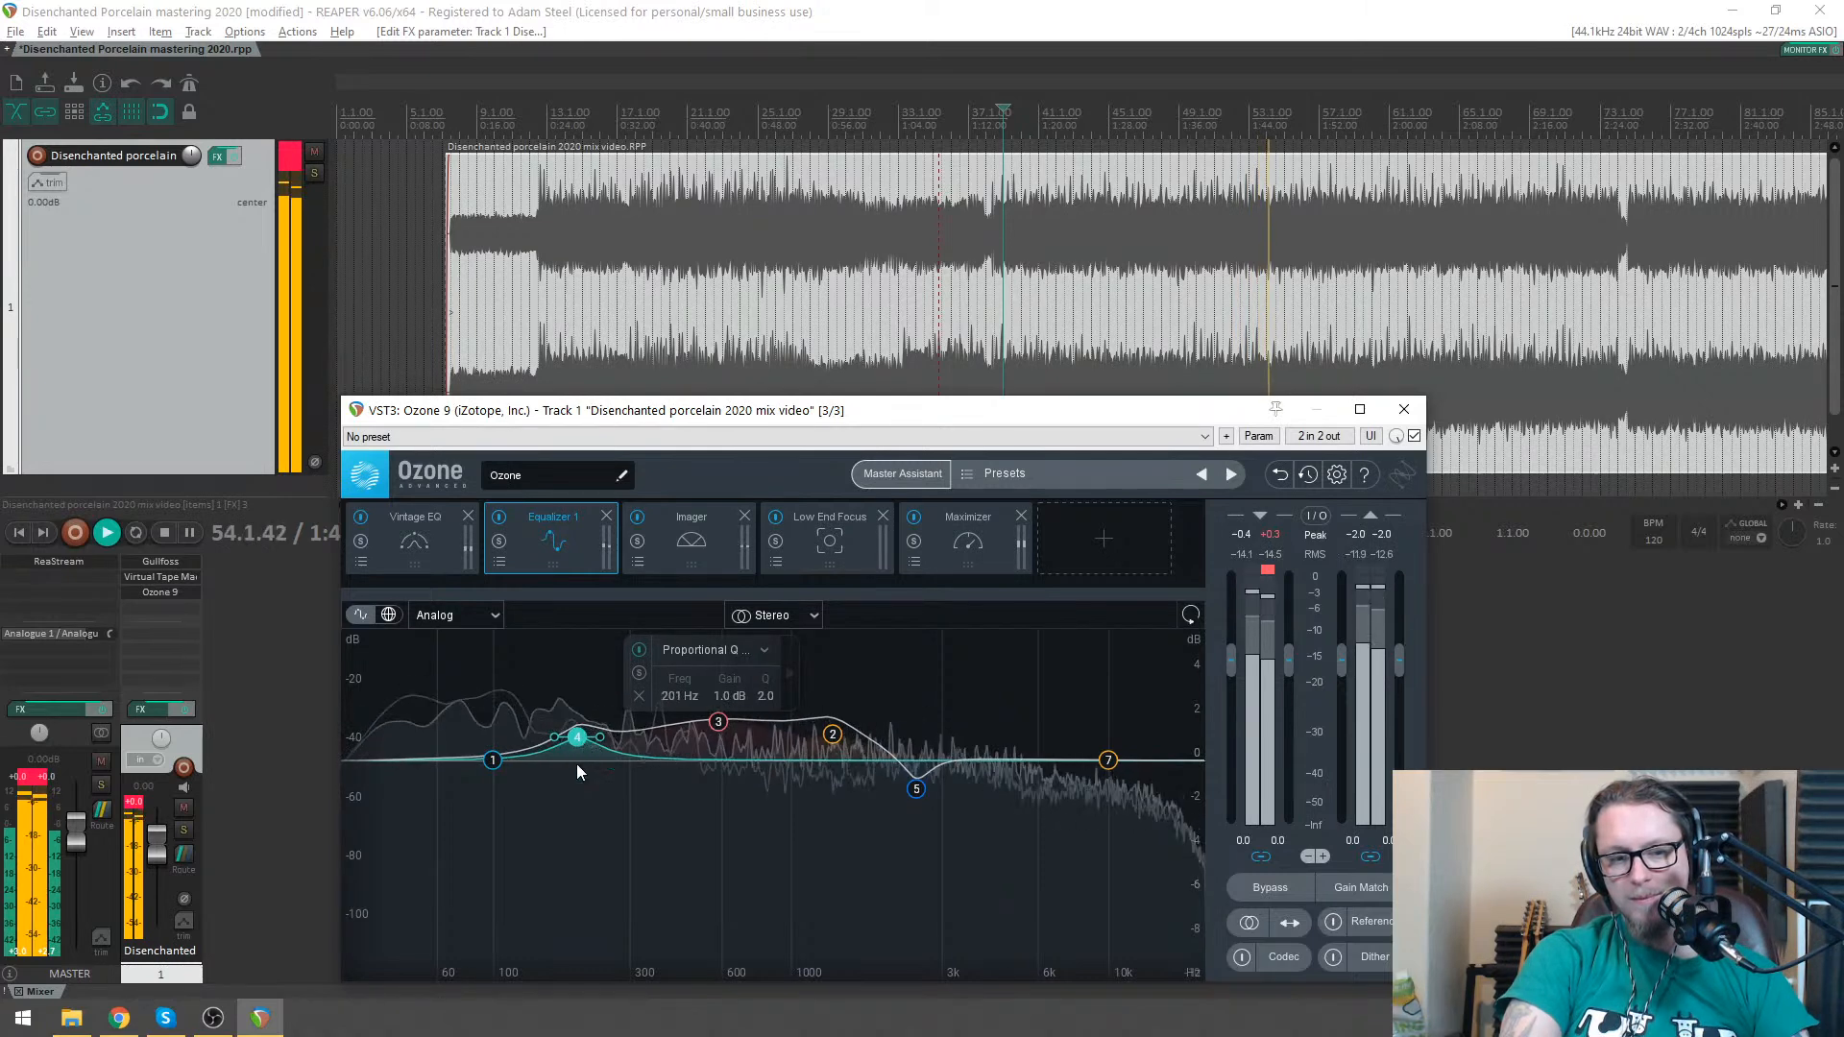
click(597, 808)
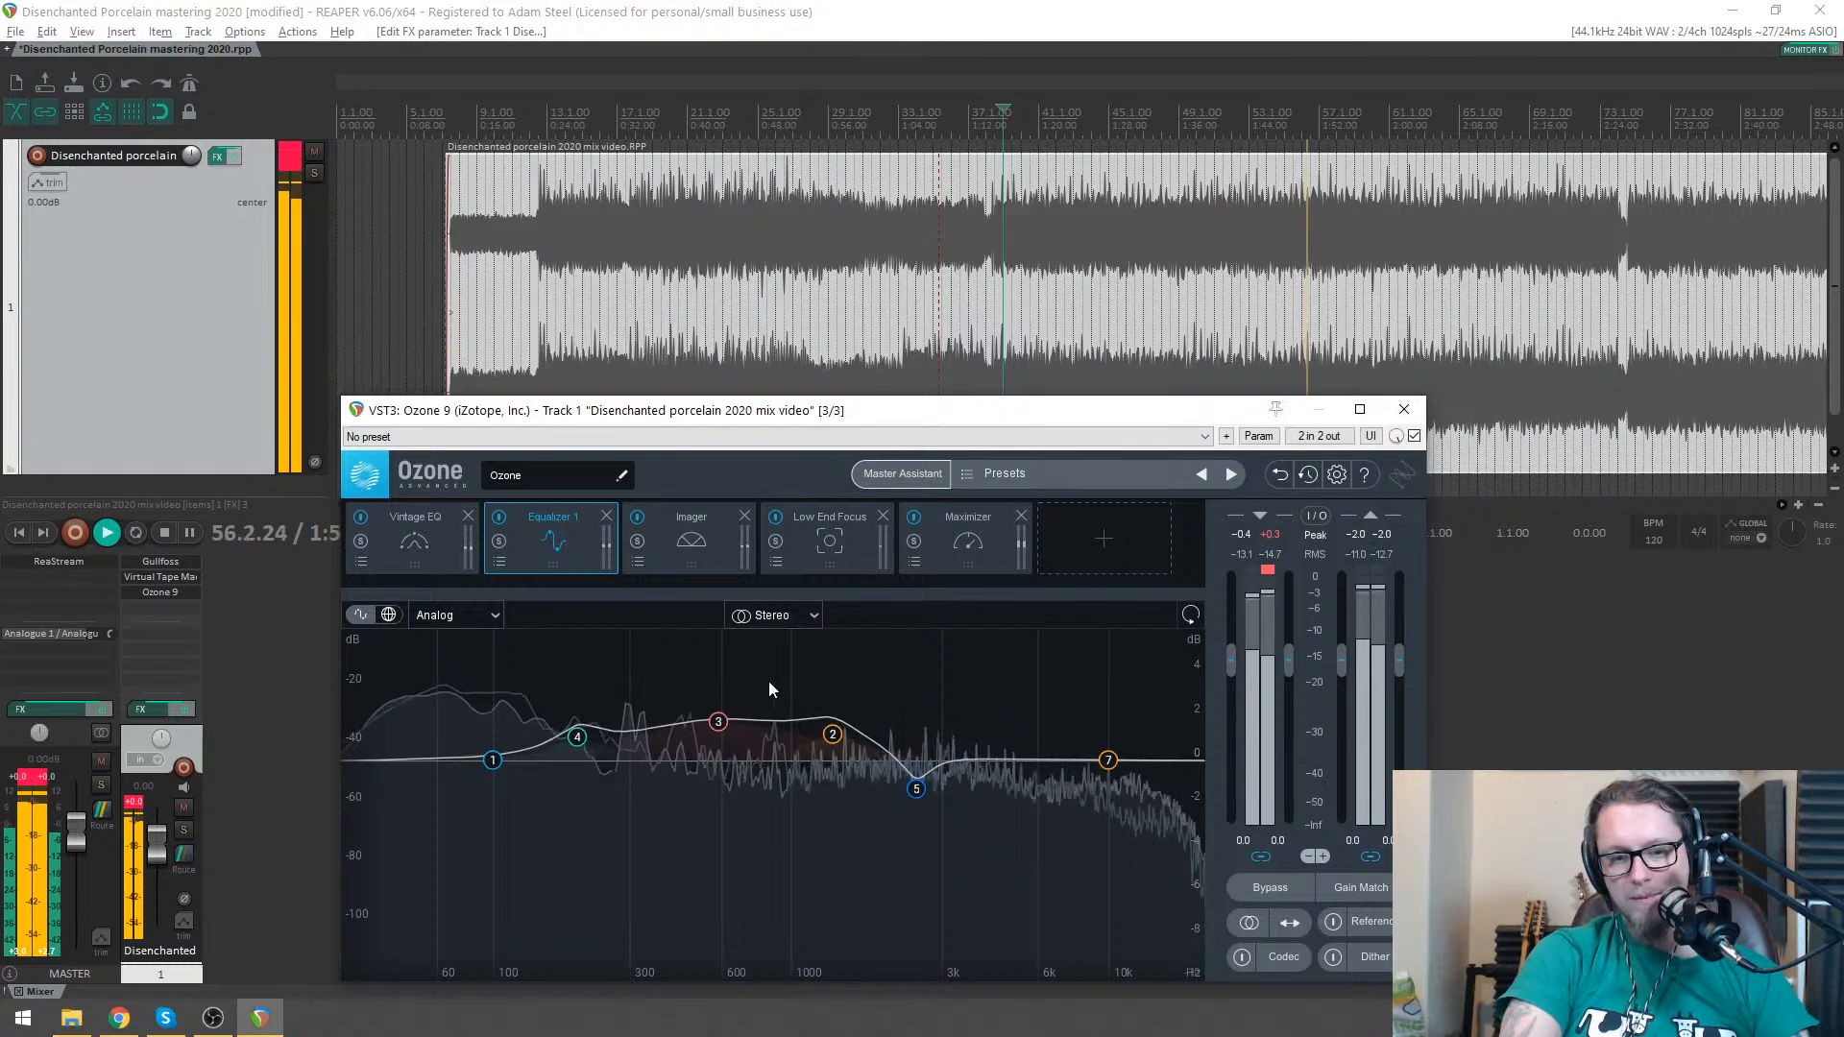
- Stop playback and review the Imager, Low End Focus and Maximizer modules' settings
key(space)
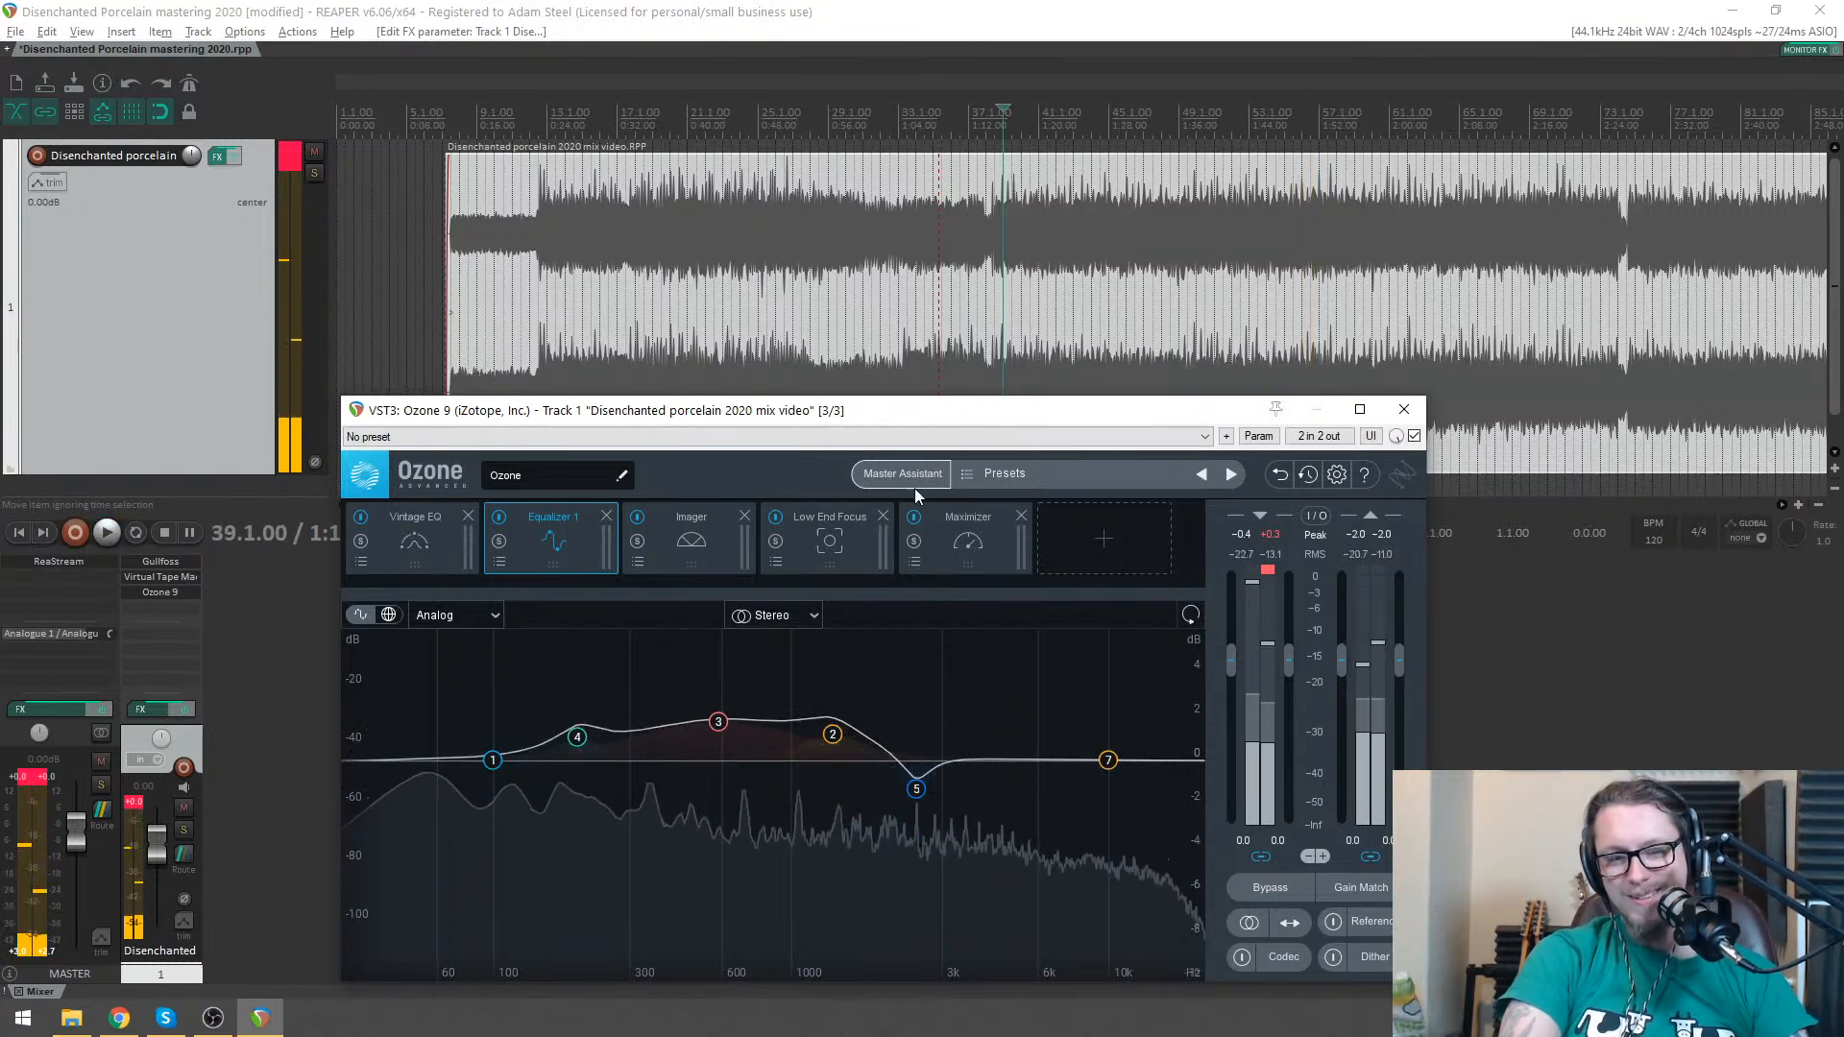
click(678, 557)
click(847, 543)
click(965, 544)
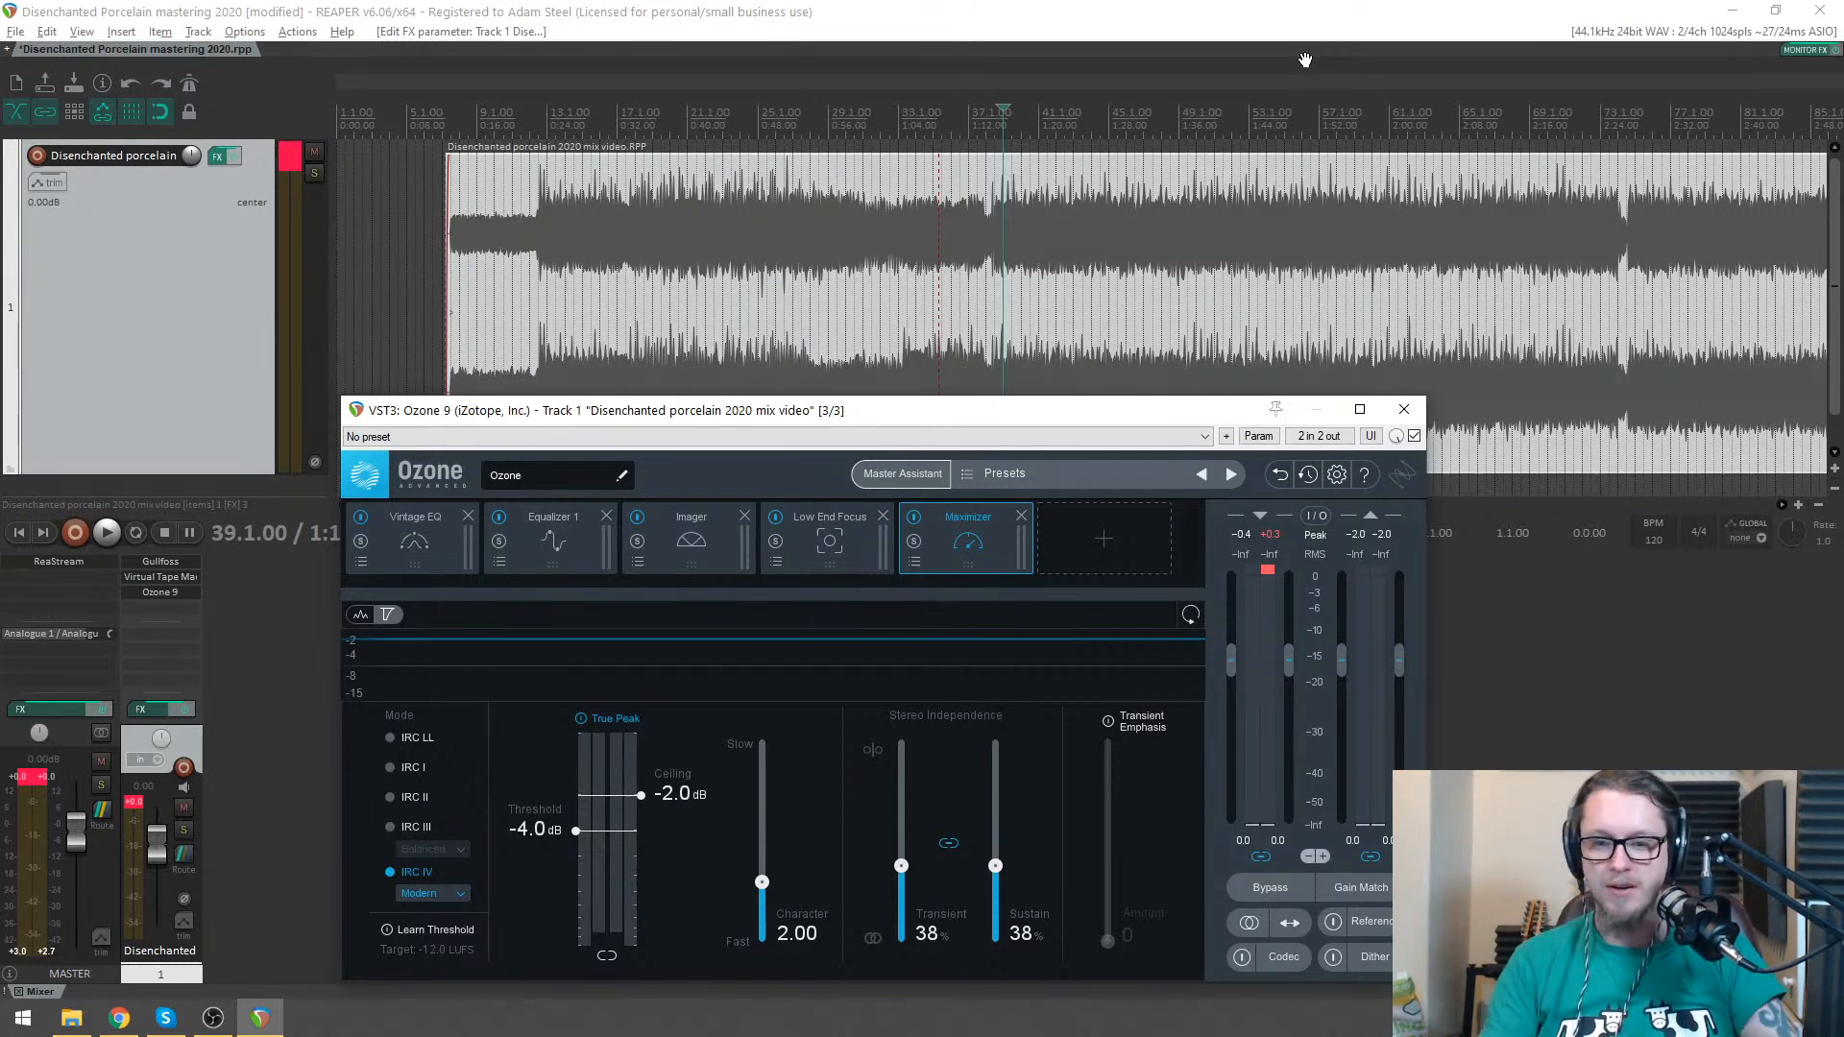
- Place the edit cursor at 15.3.00, early in the song, with the whole item in view
click(468, 120)
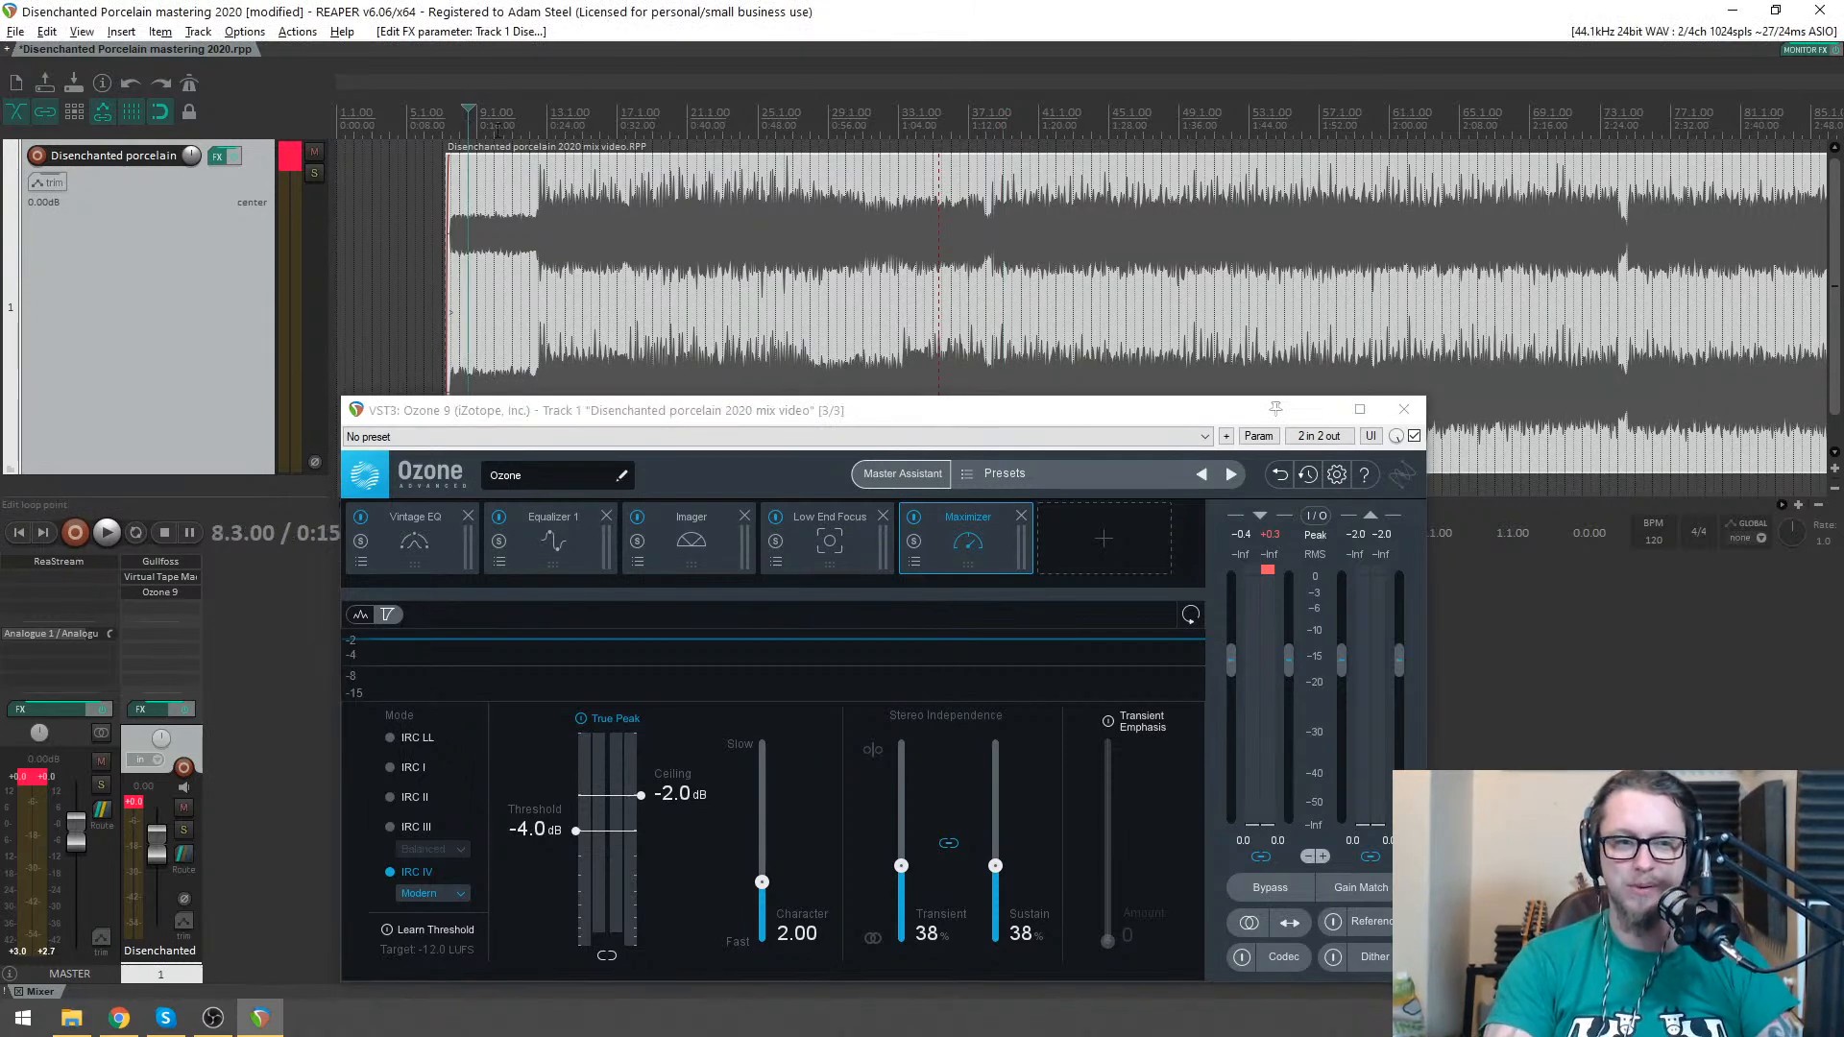
click(588, 103)
scroll(619, 130, down, 3)
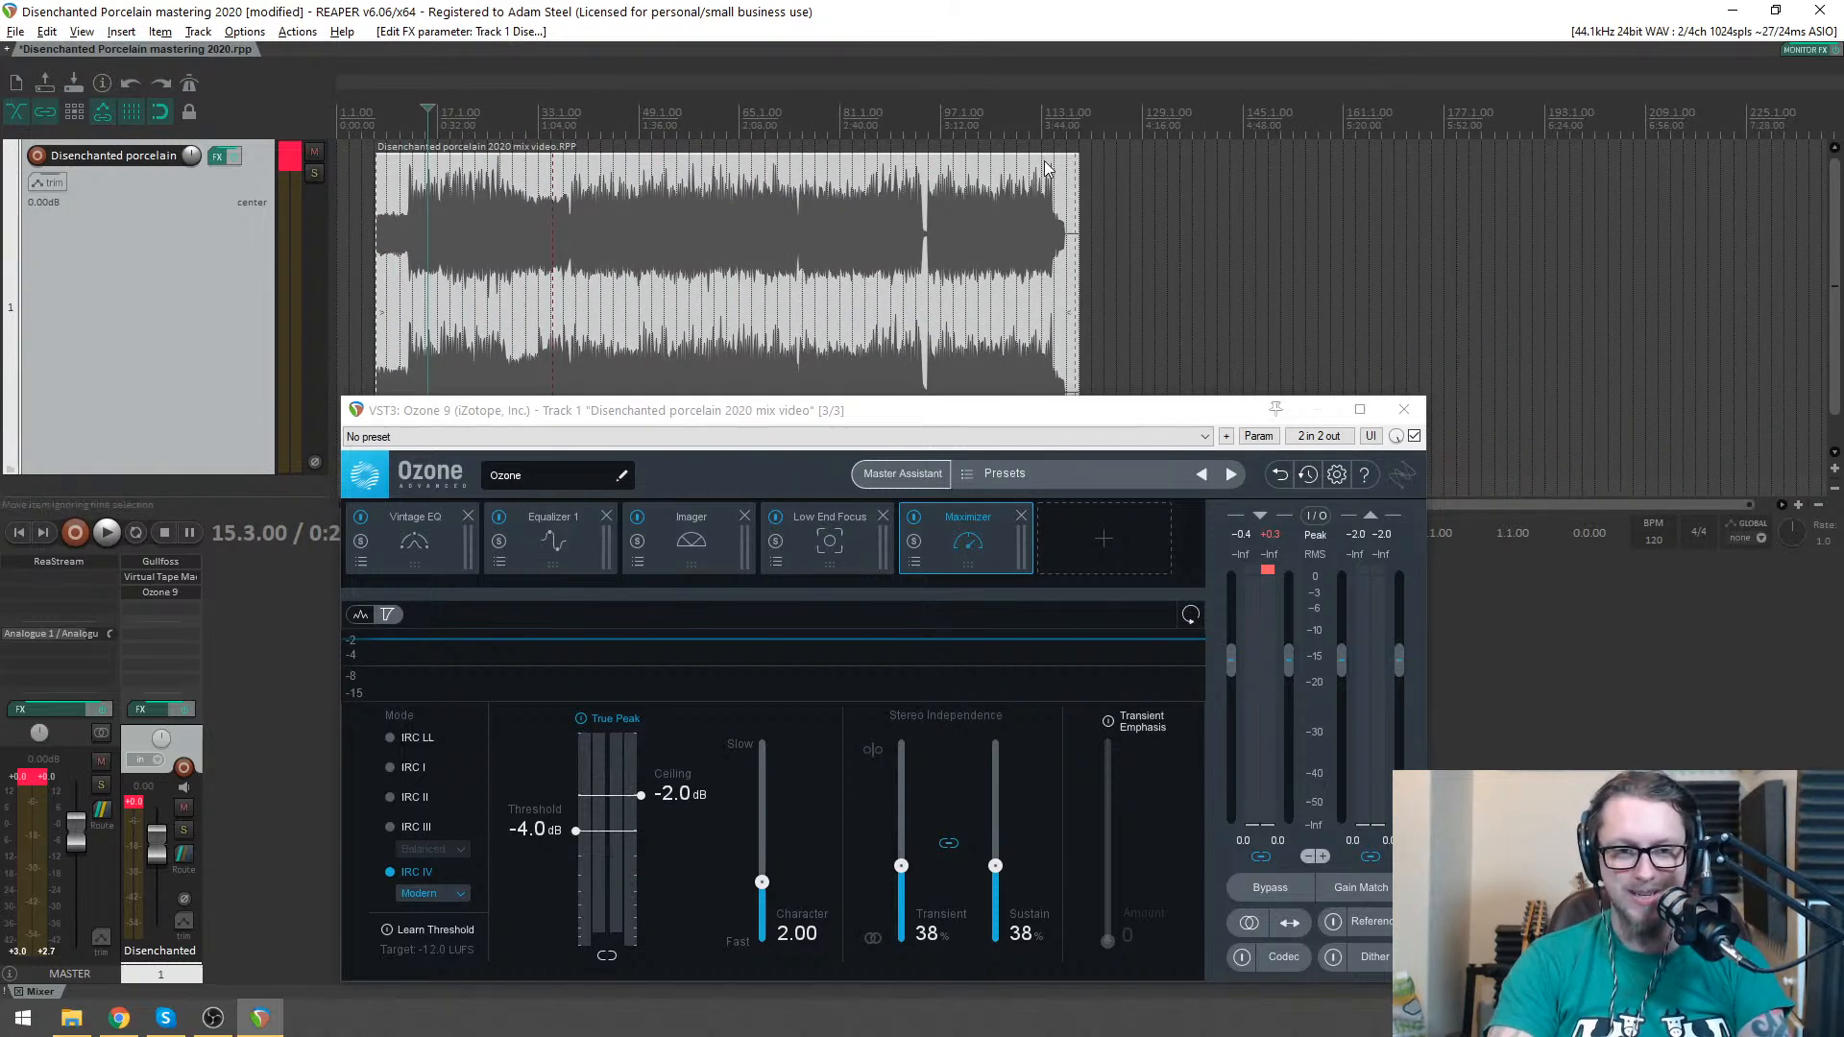
- Examine the mix item's start up close and place the edit cursor at 7.2.00
click(1054, 116)
scroll(1055, 117, up, 2)
click(424, 117)
scroll(427, 120, up, 7)
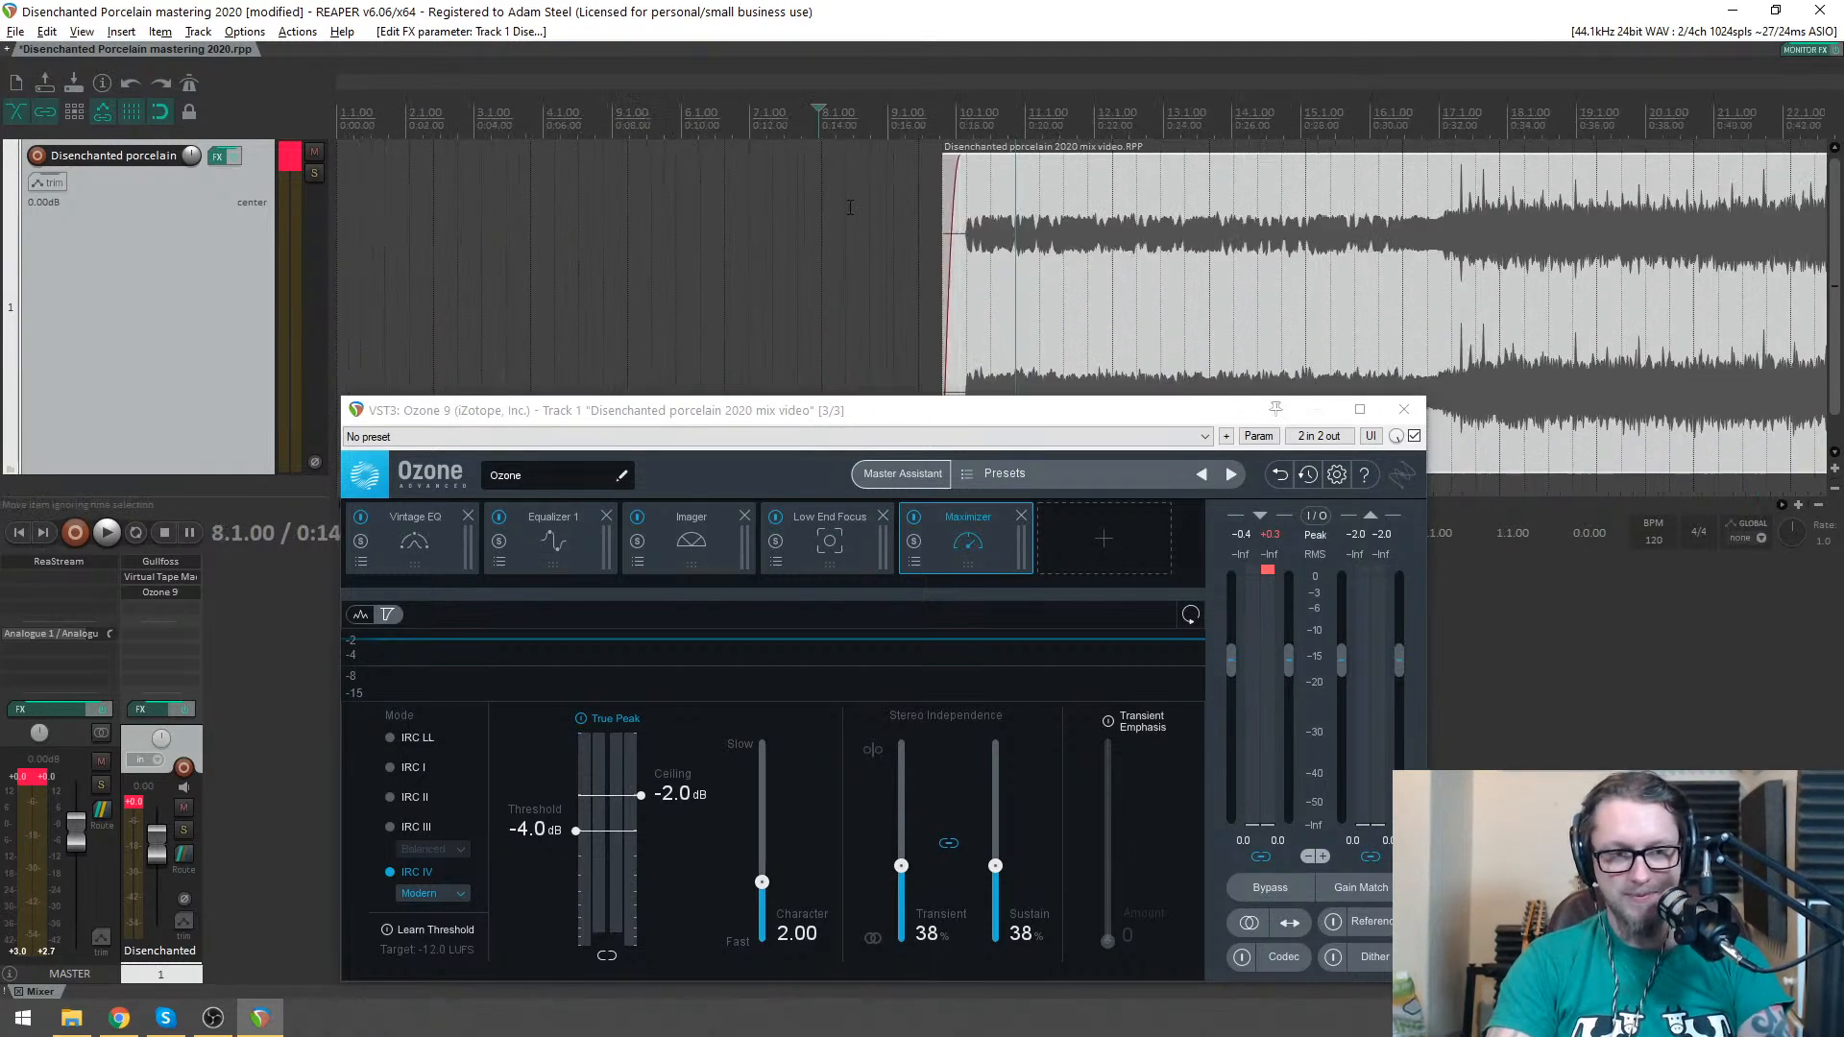
scroll(1029, 138, up, 1)
click(939, 119)
scroll(999, 144, down, 8)
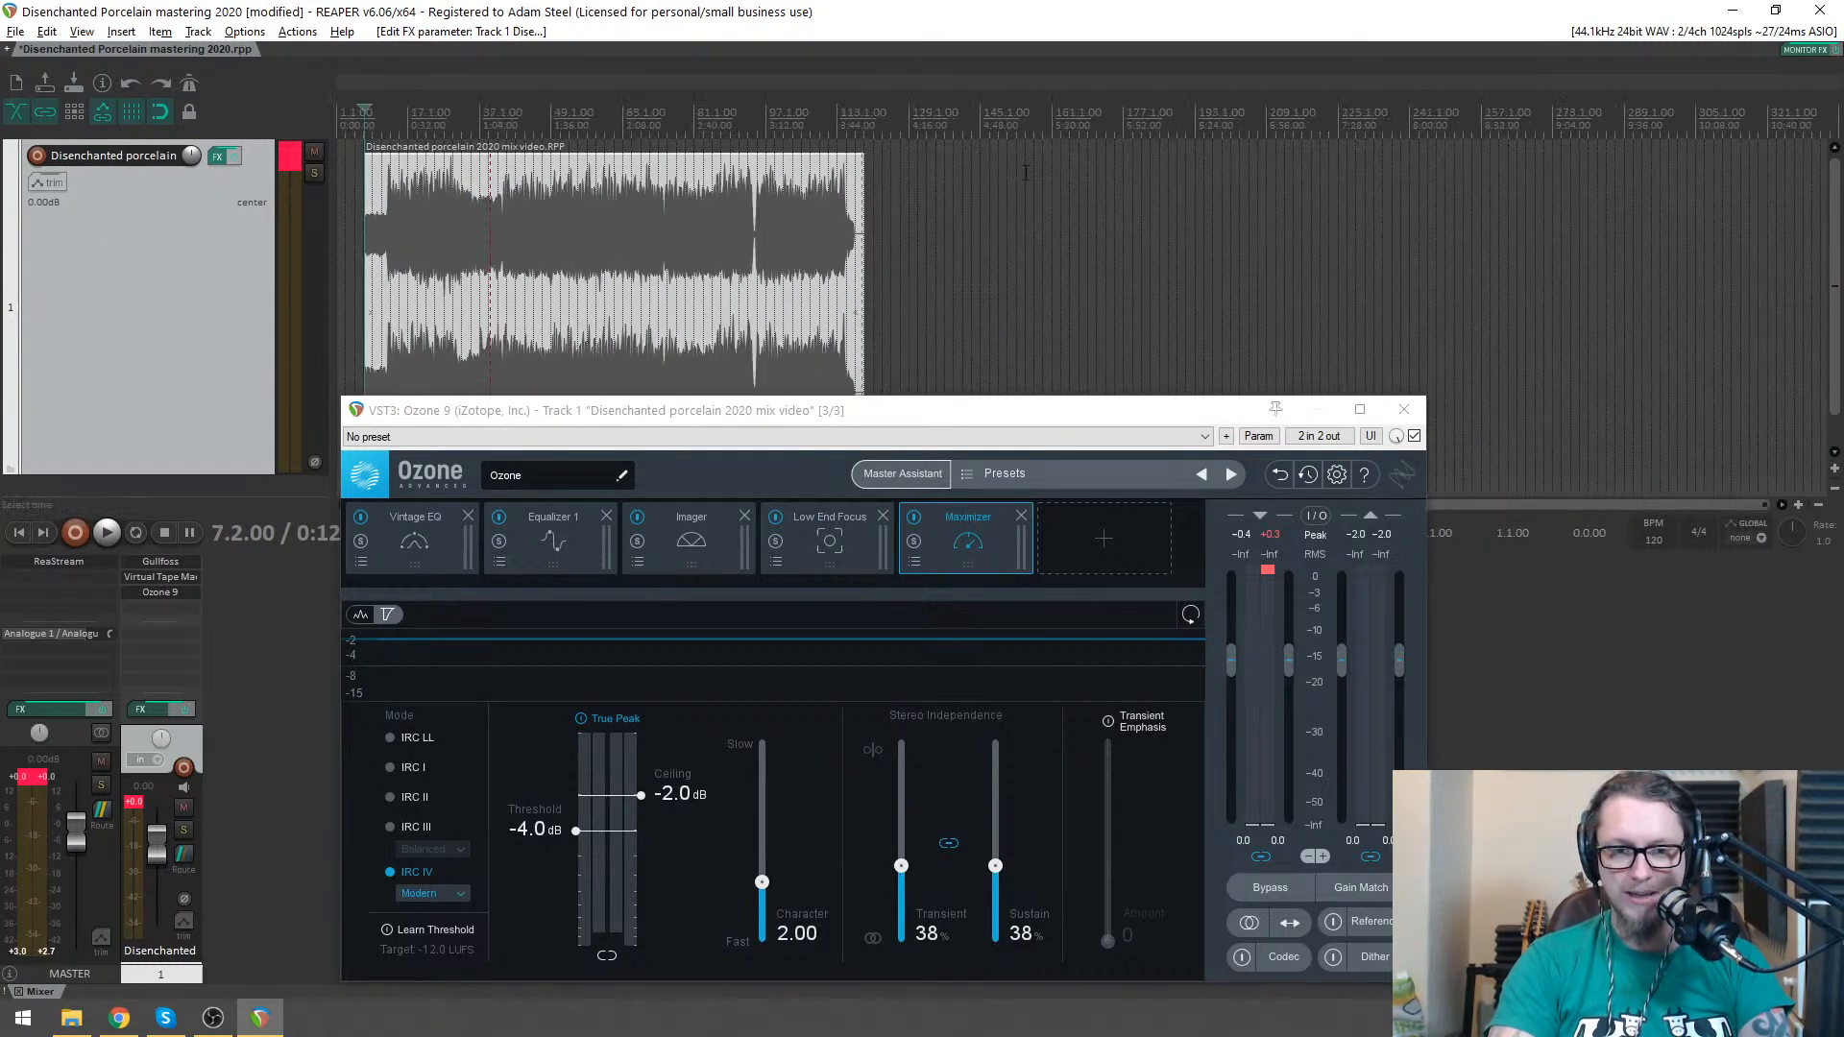
- Place the edit cursor at 94.4.00, in the quiet break near the song's end, and start playback there
click(775, 112)
scroll(806, 120, up, 6)
click(885, 119)
scroll(1056, 202, down, 5)
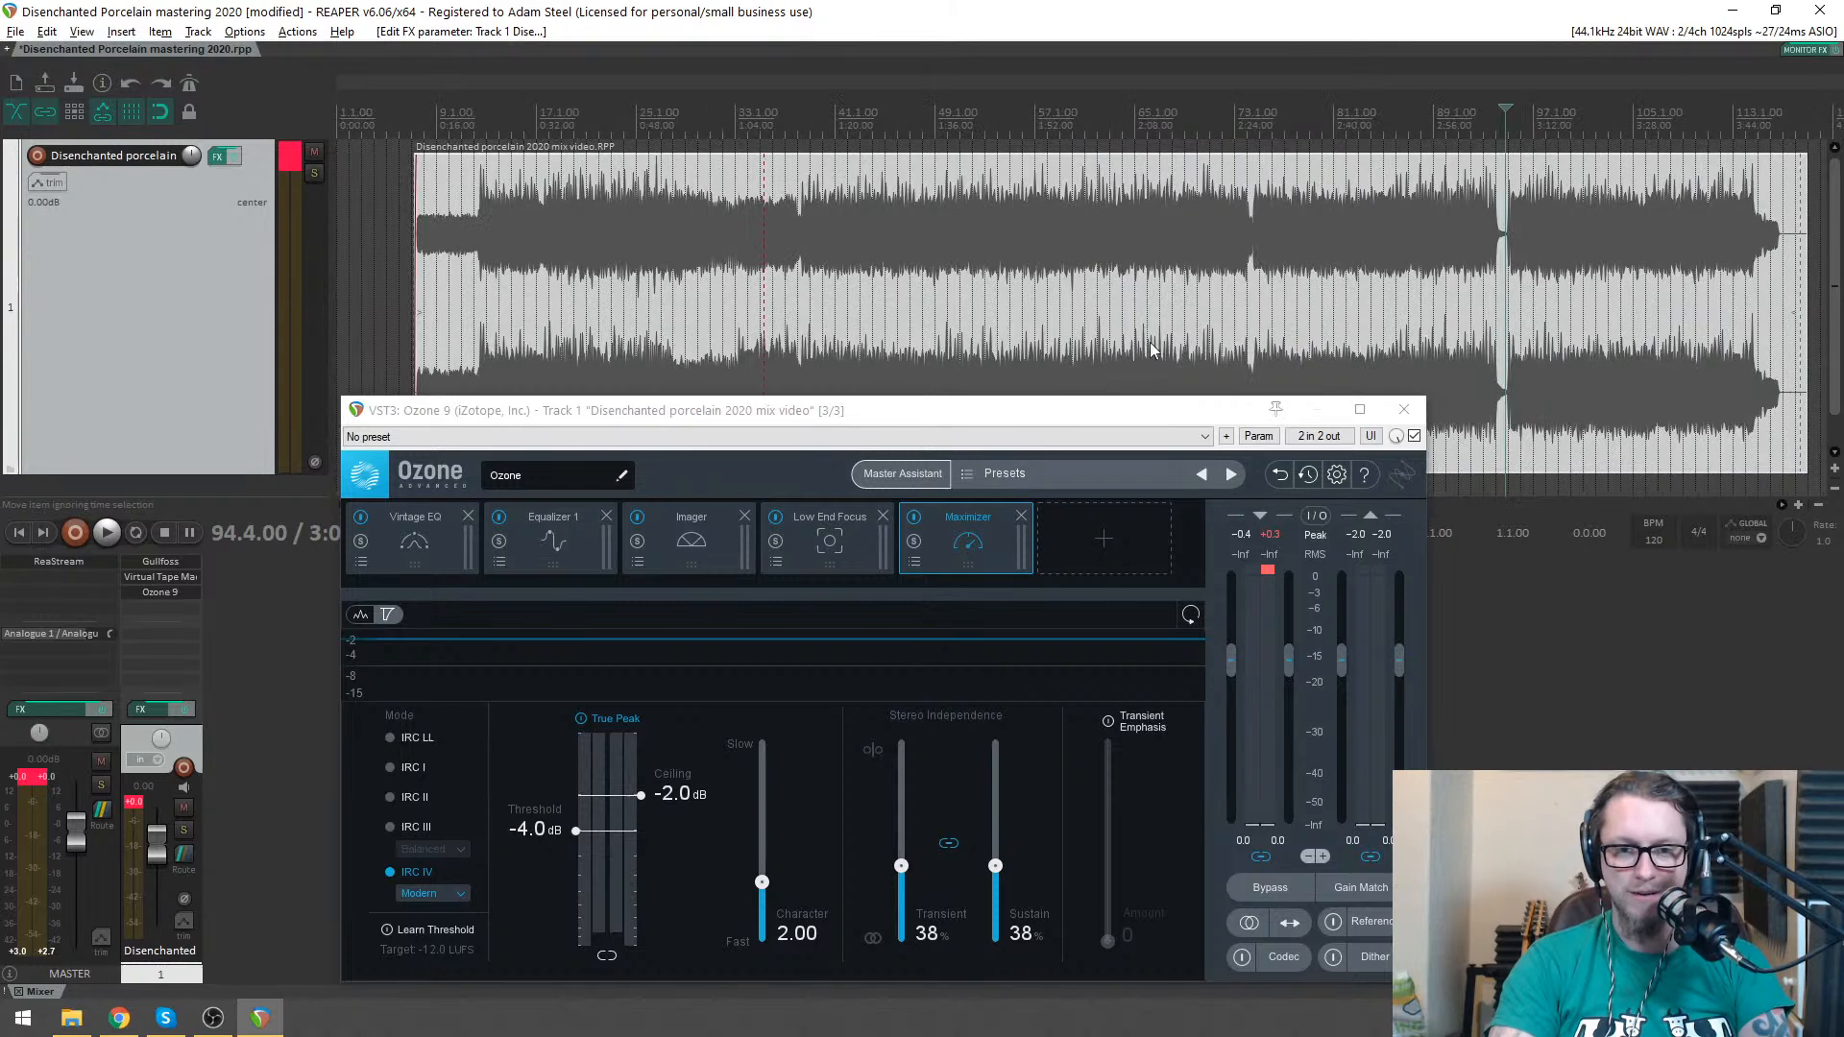
scroll(1514, 307, up, 4)
scroll(1515, 258, down, 1)
key(space)
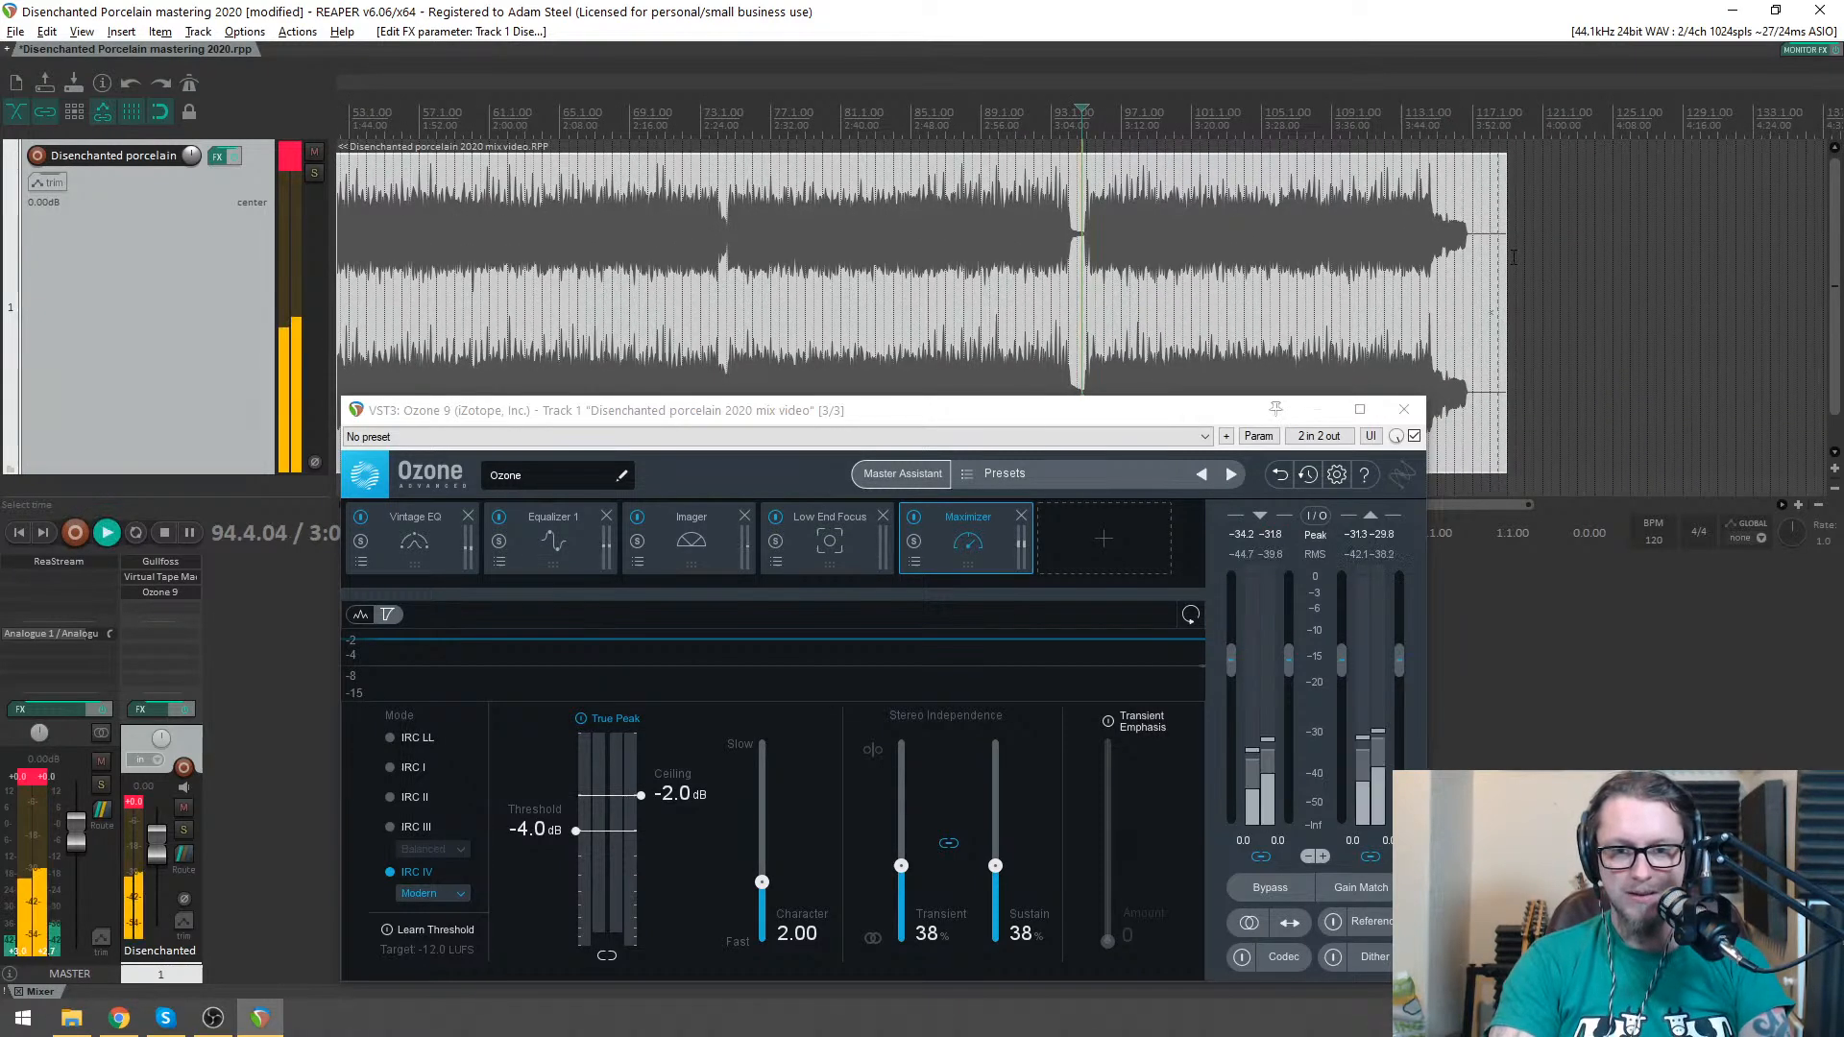
- Trim the mix item's end to about bar 117 and give it a short fade-out
click(1402, 254)
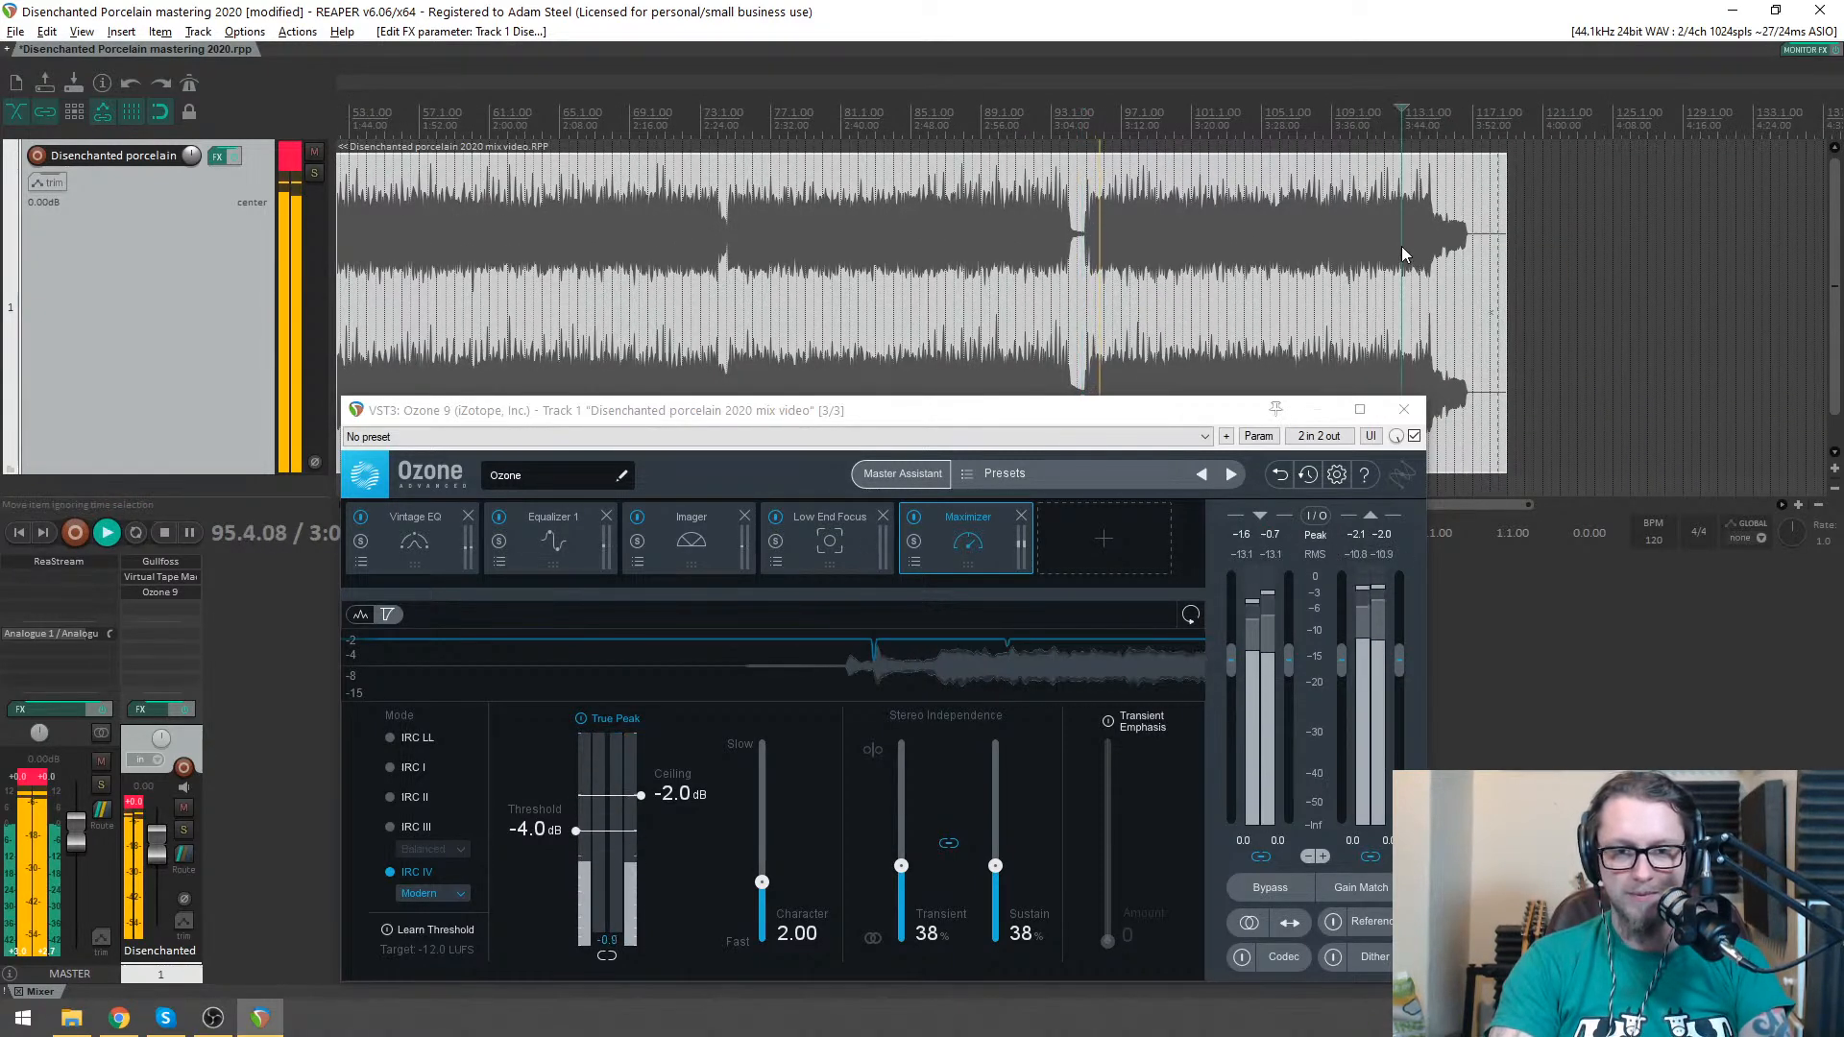
scroll(1402, 251, up, 2)
drag(1374, 253, 1258, 193)
scroll(1268, 193, down, 2)
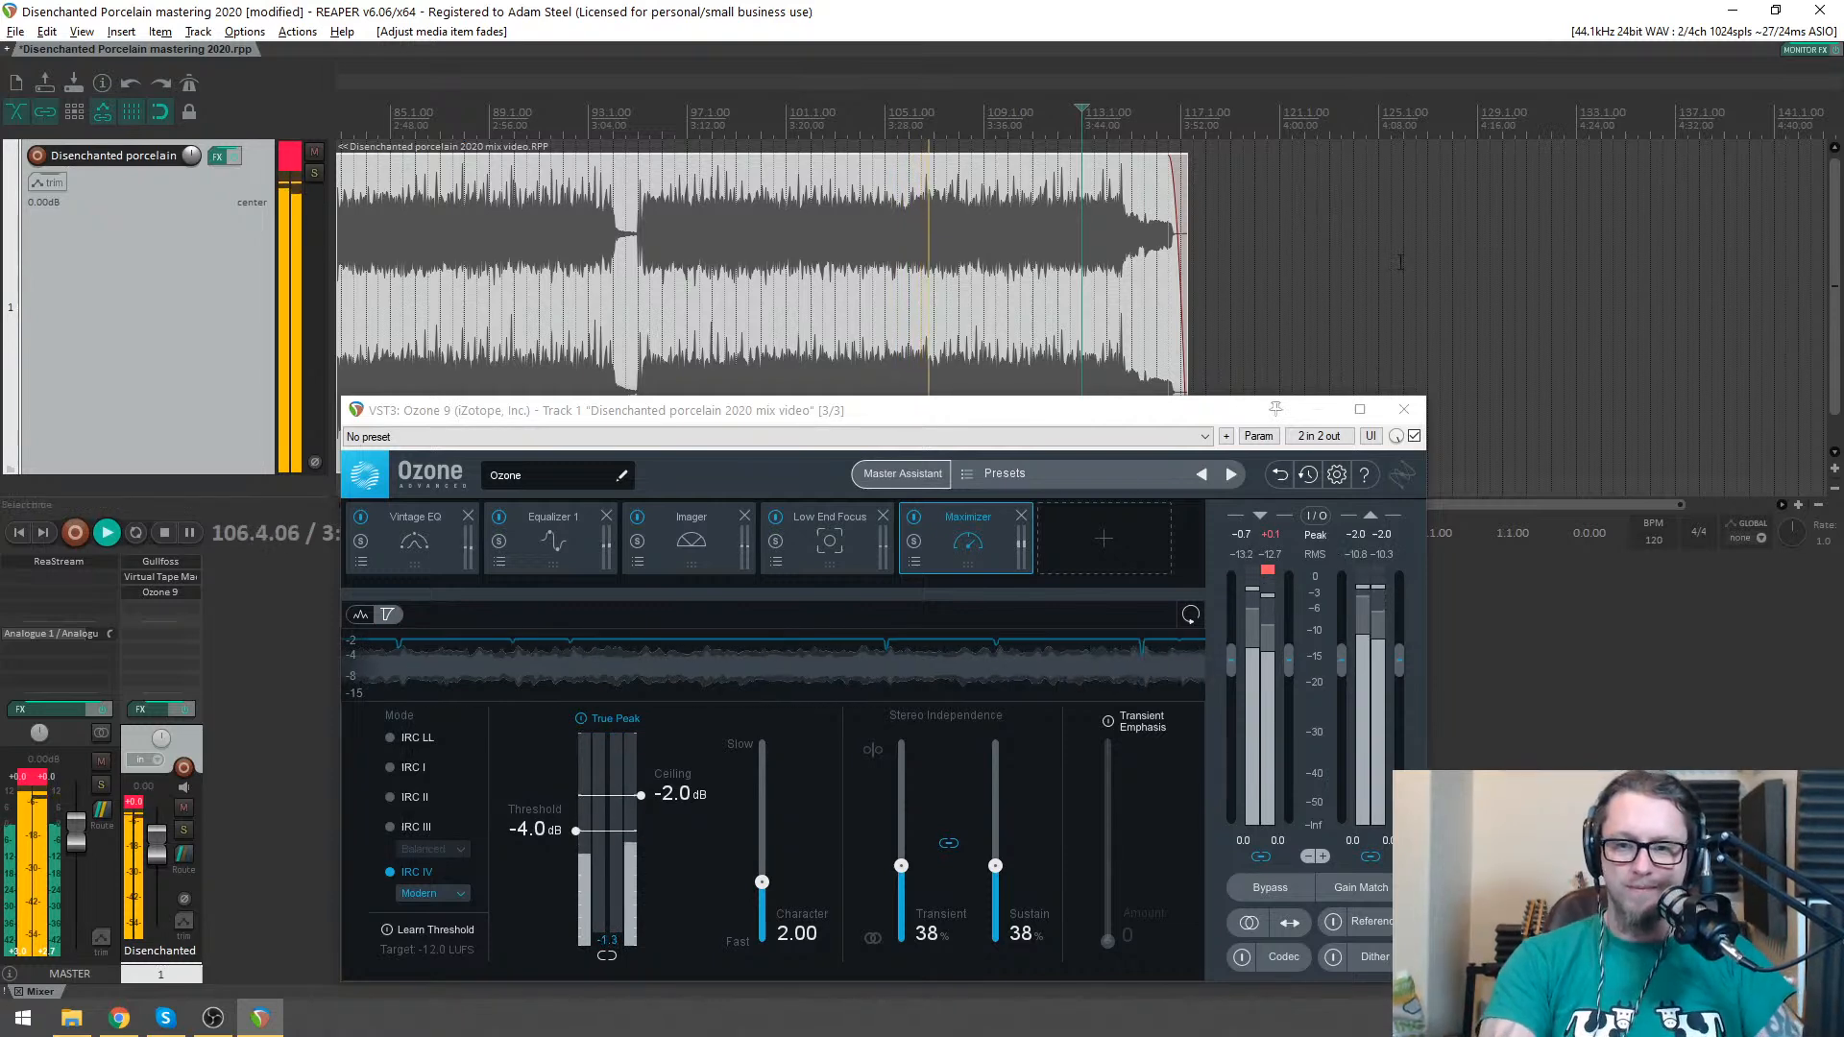
- Listen through the song's ending to check the fade-out, stop playback, and inspect the fade-in at the item's start
scroll(1039, 302, up, 3)
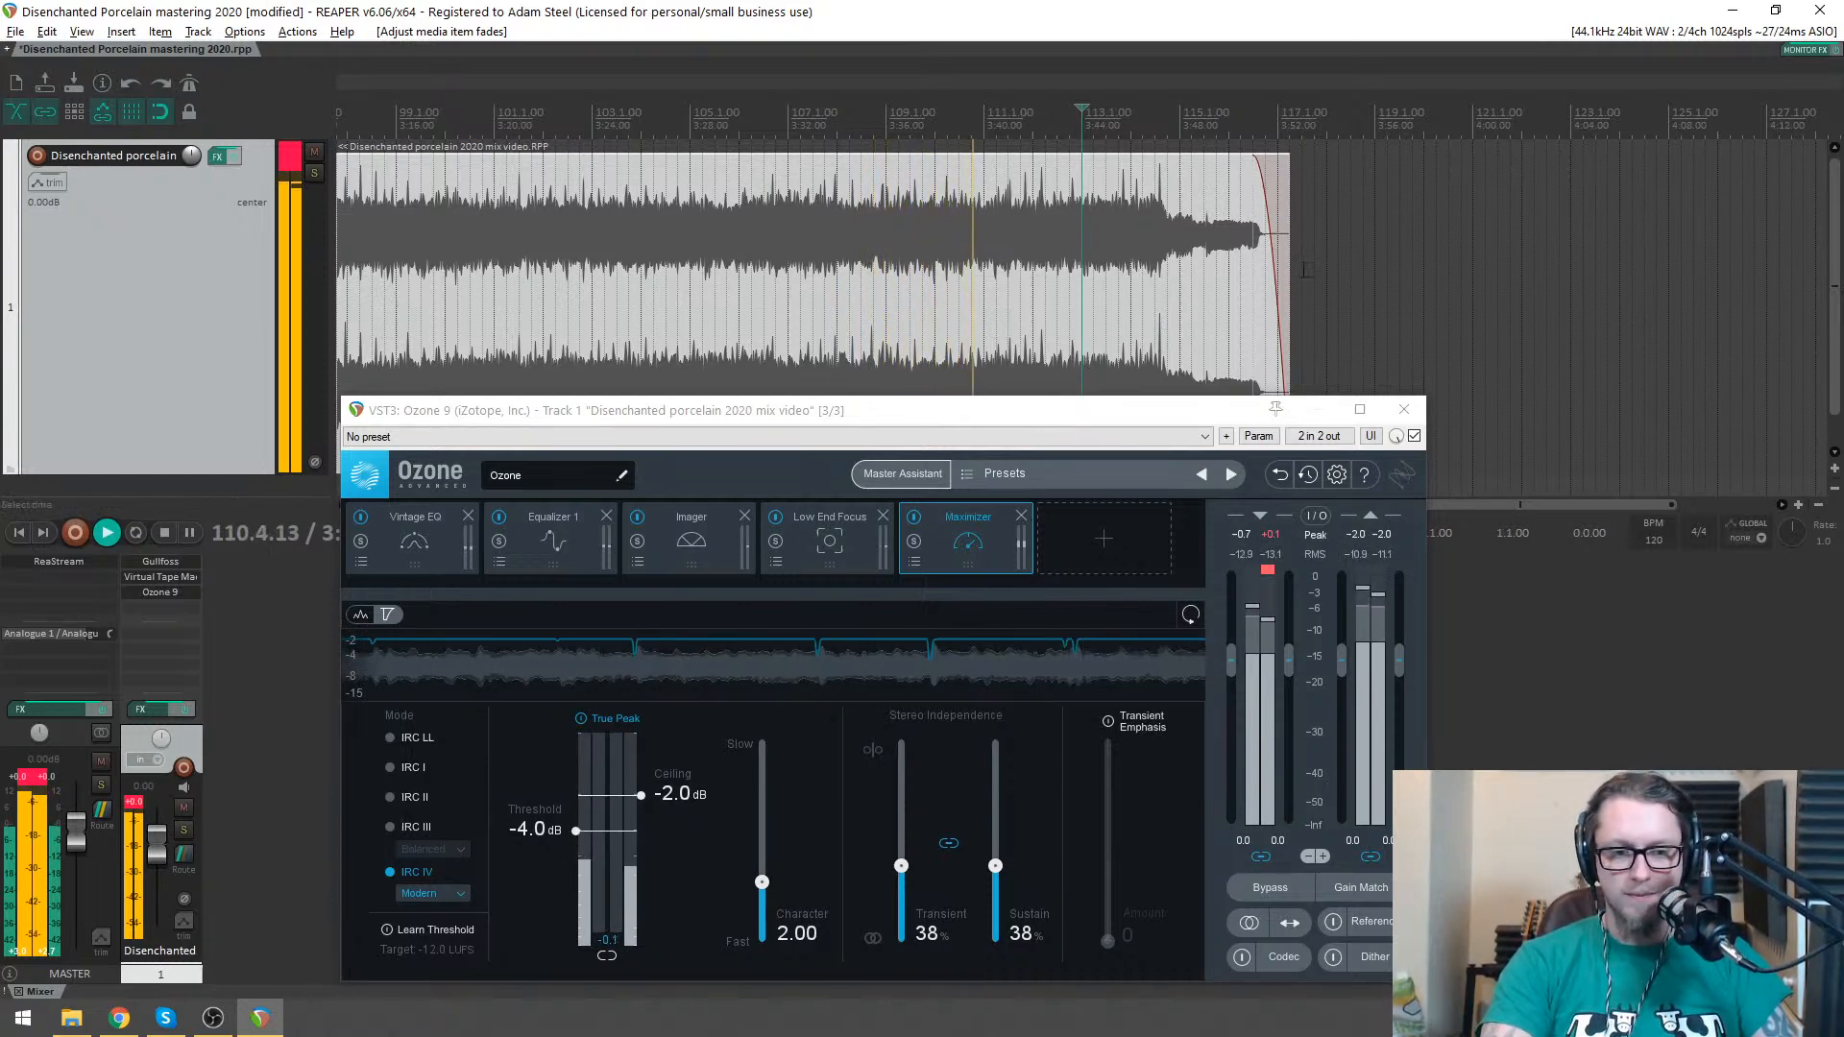
scroll(1145, 272, up, 2)
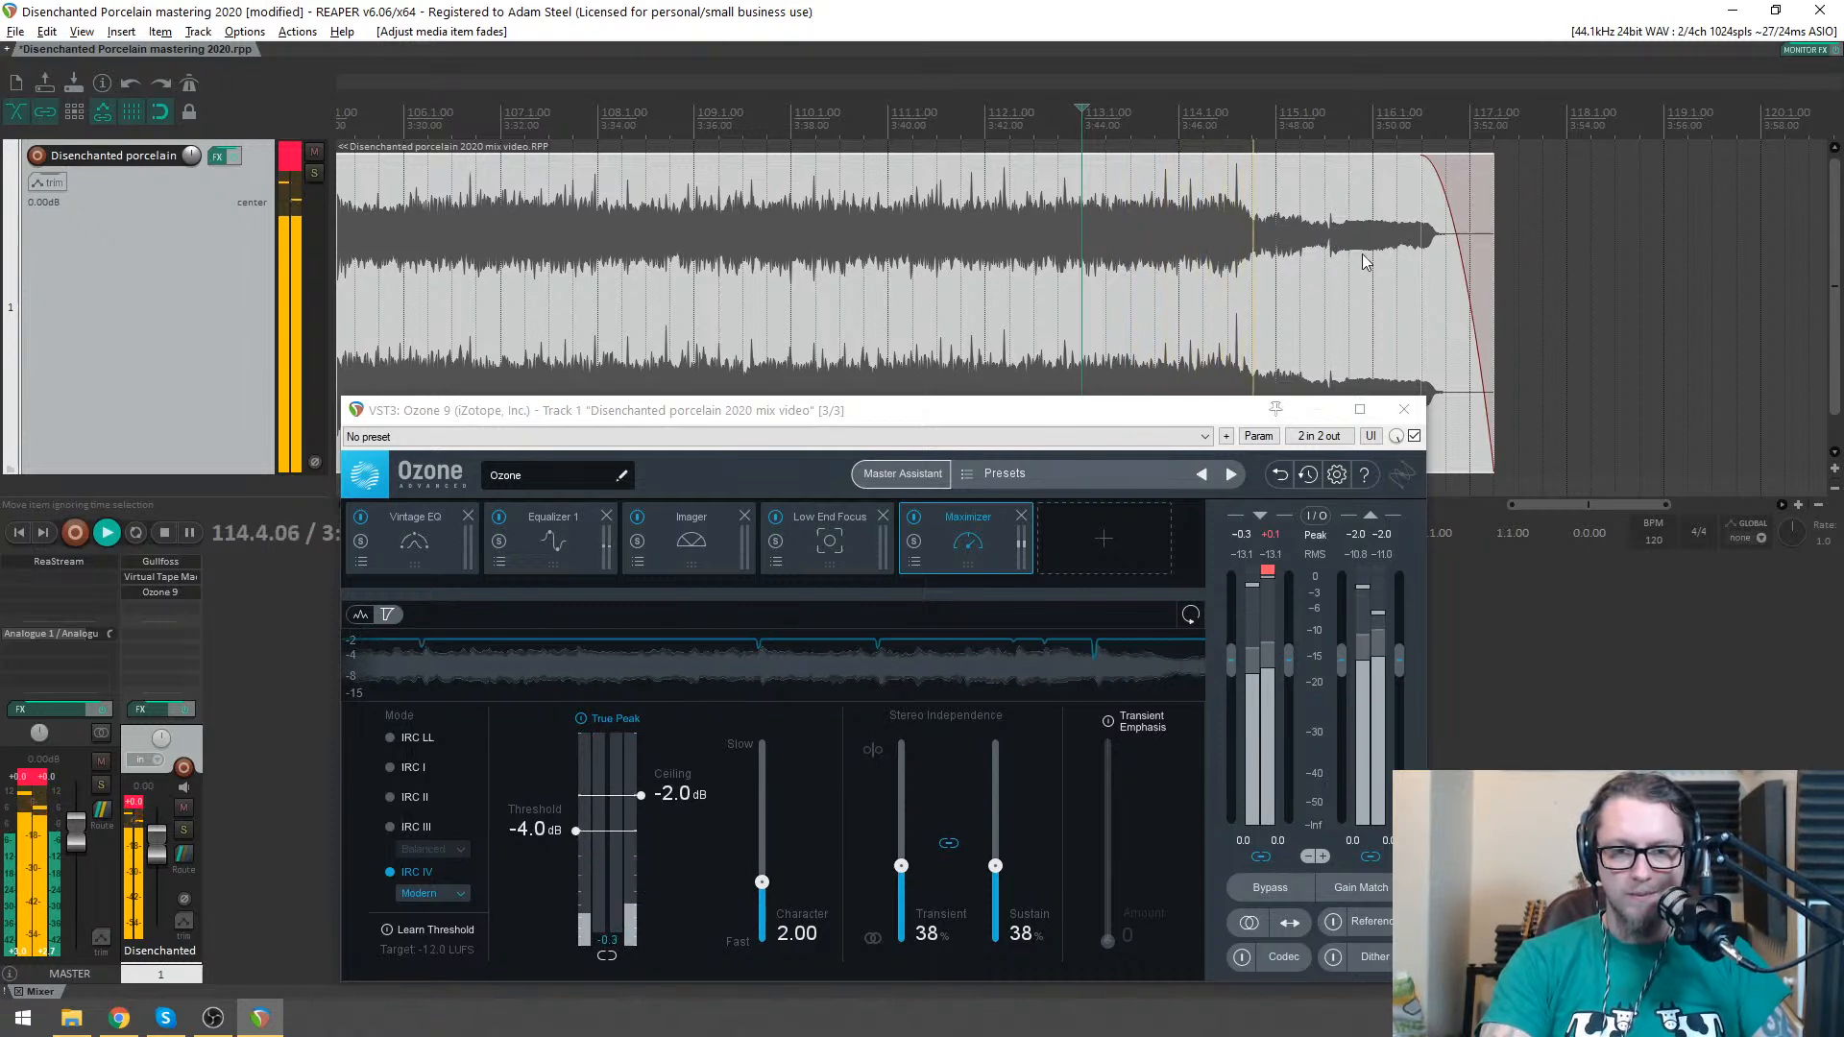
scroll(1383, 255, up, 1)
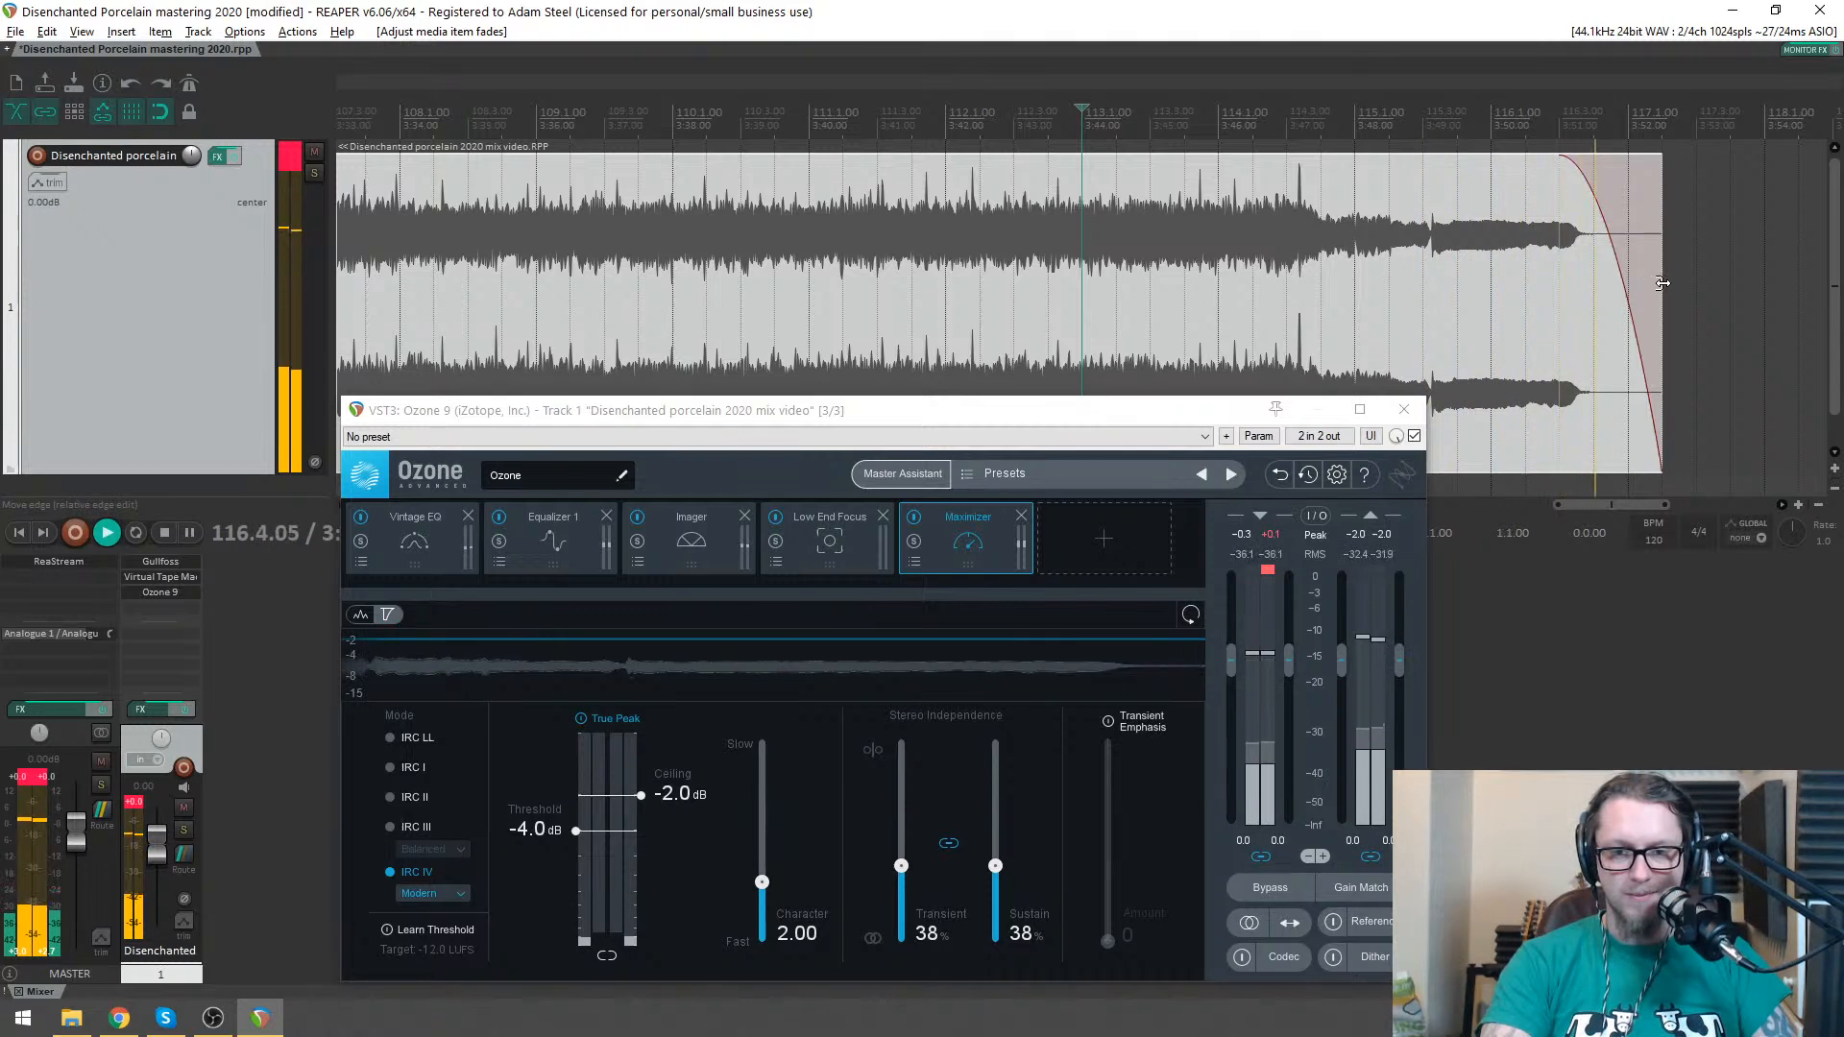
key(space)
scroll(1662, 282, down, 8)
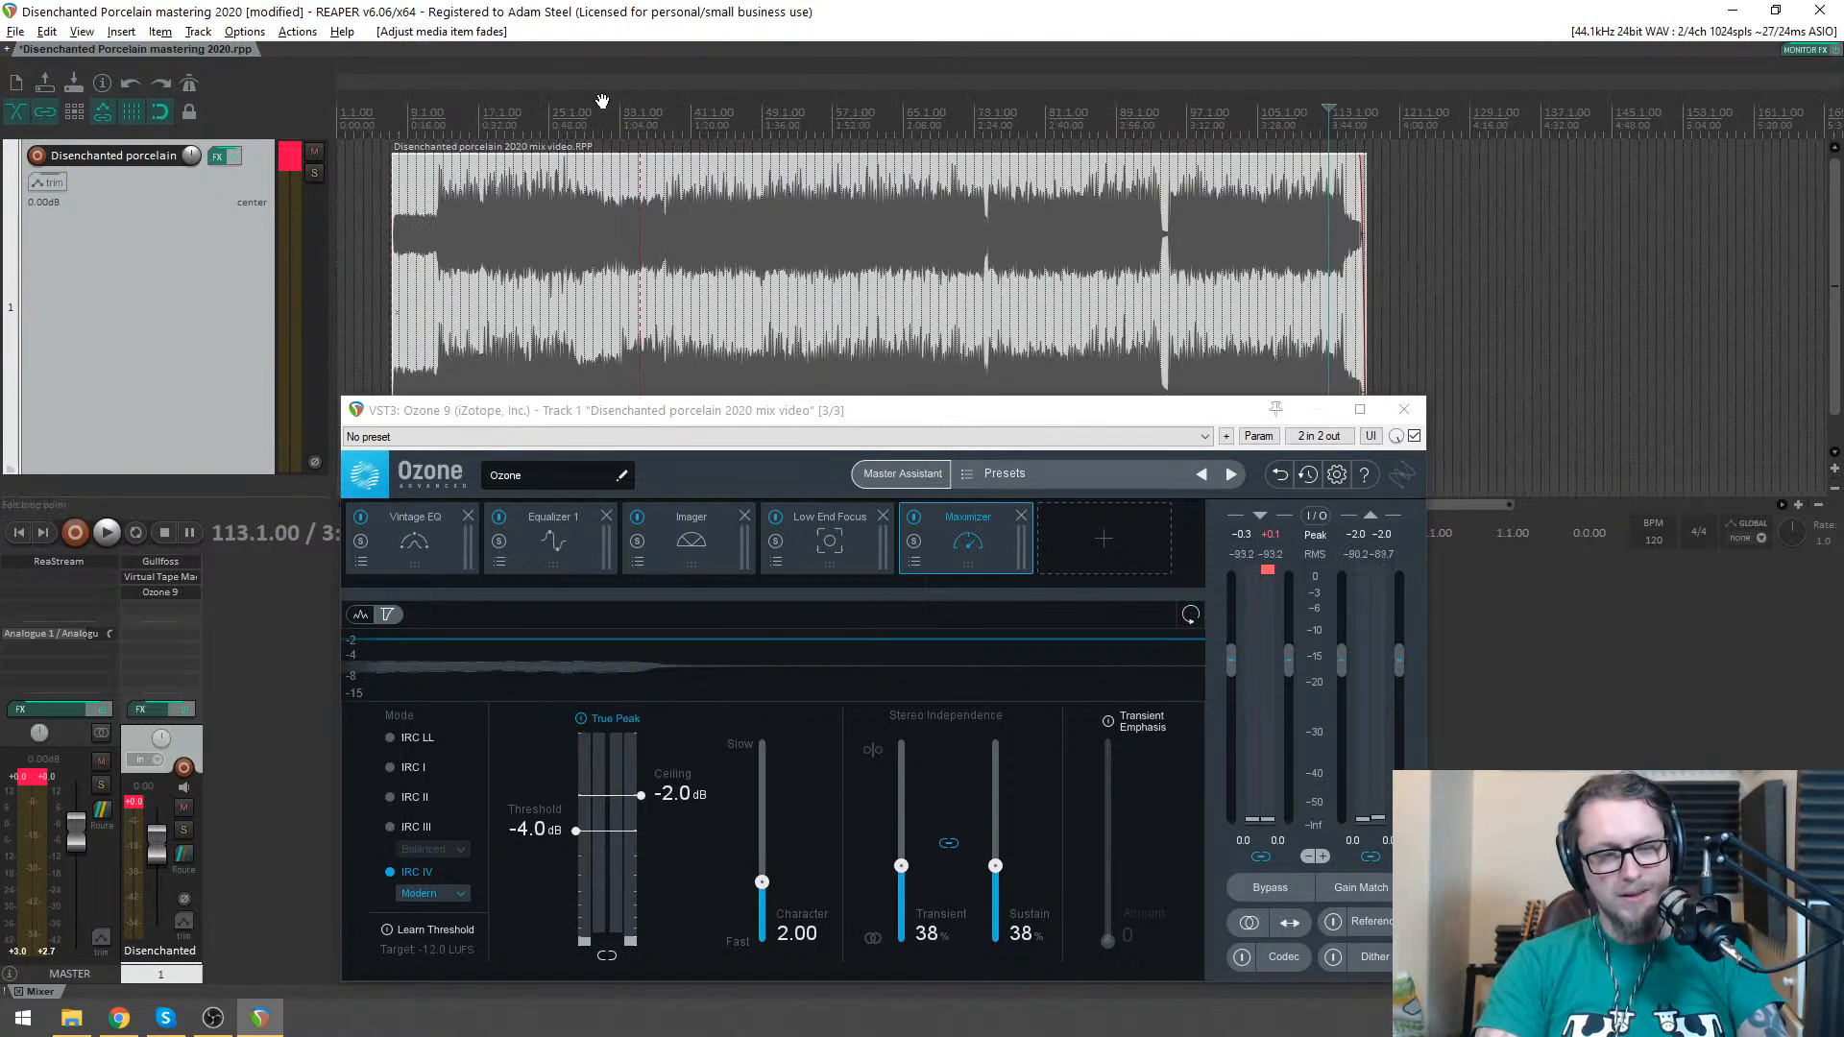
click(397, 128)
scroll(982, 143, up, 4)
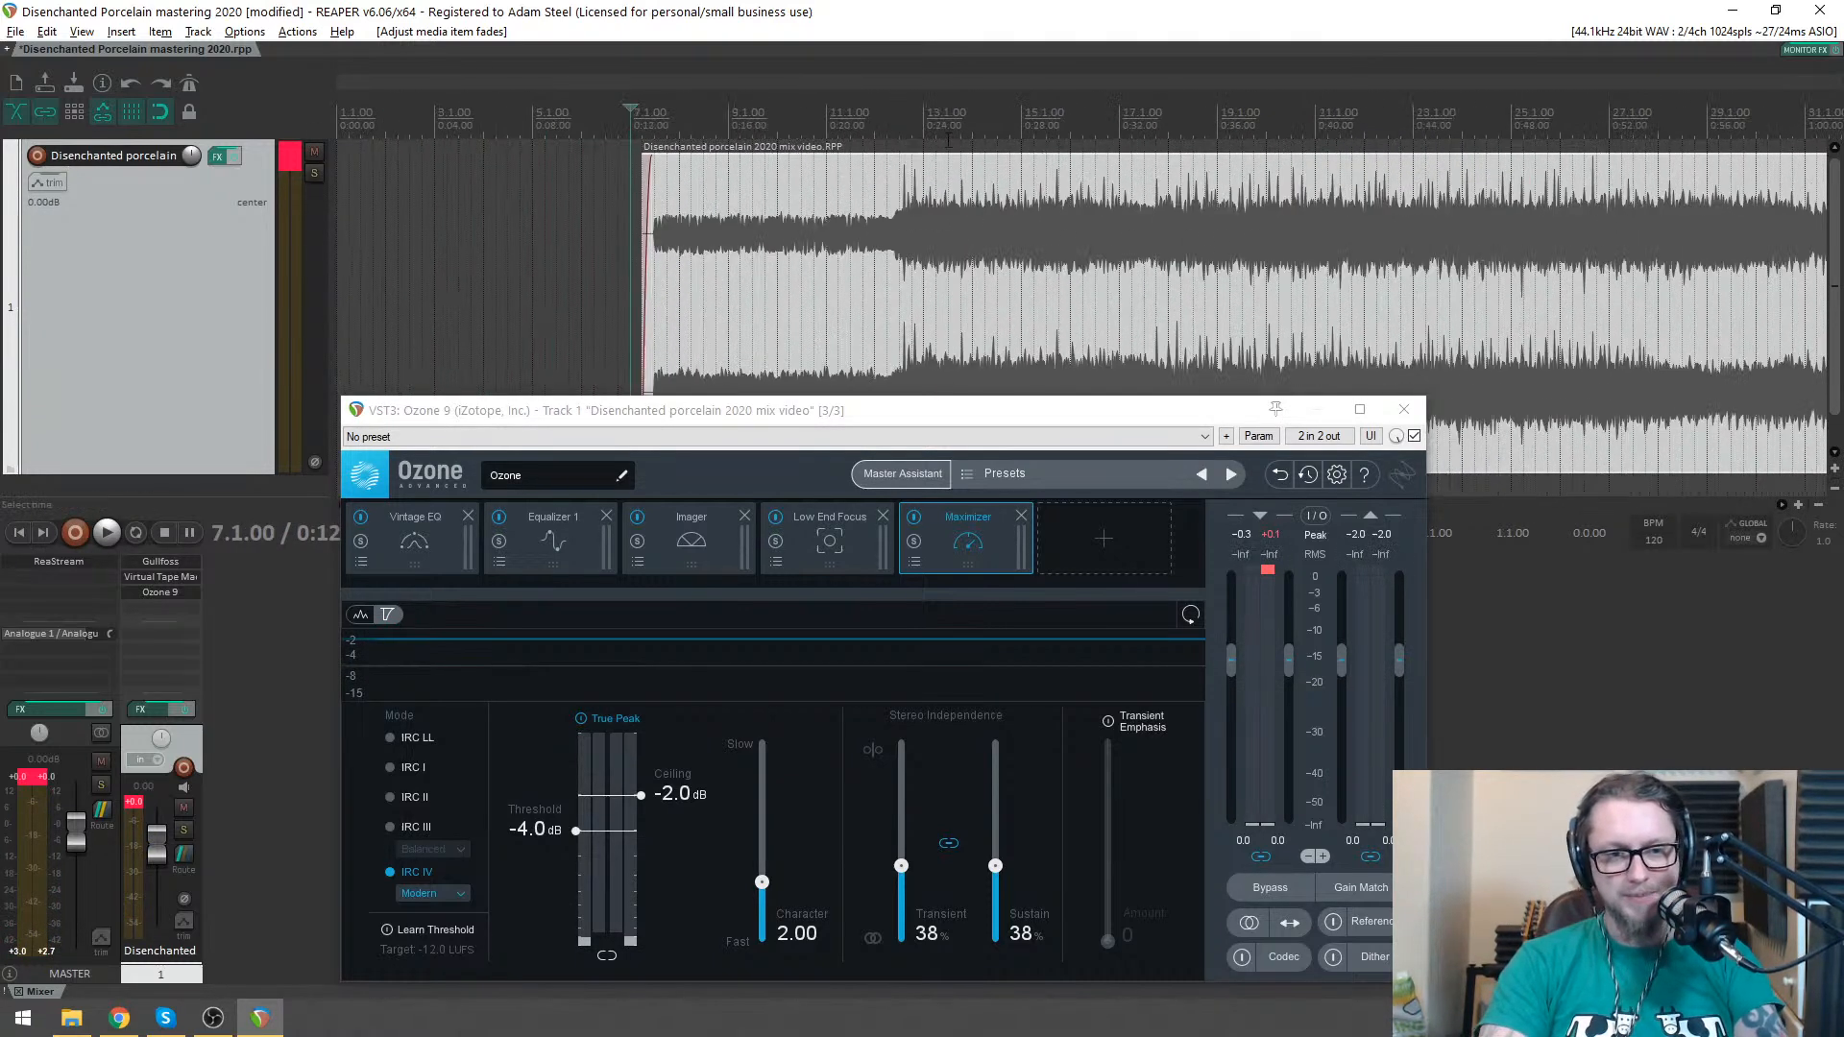
- Play from 54.1.00 and alternate between the master and the Illusive Consensus reference track
click(946, 128)
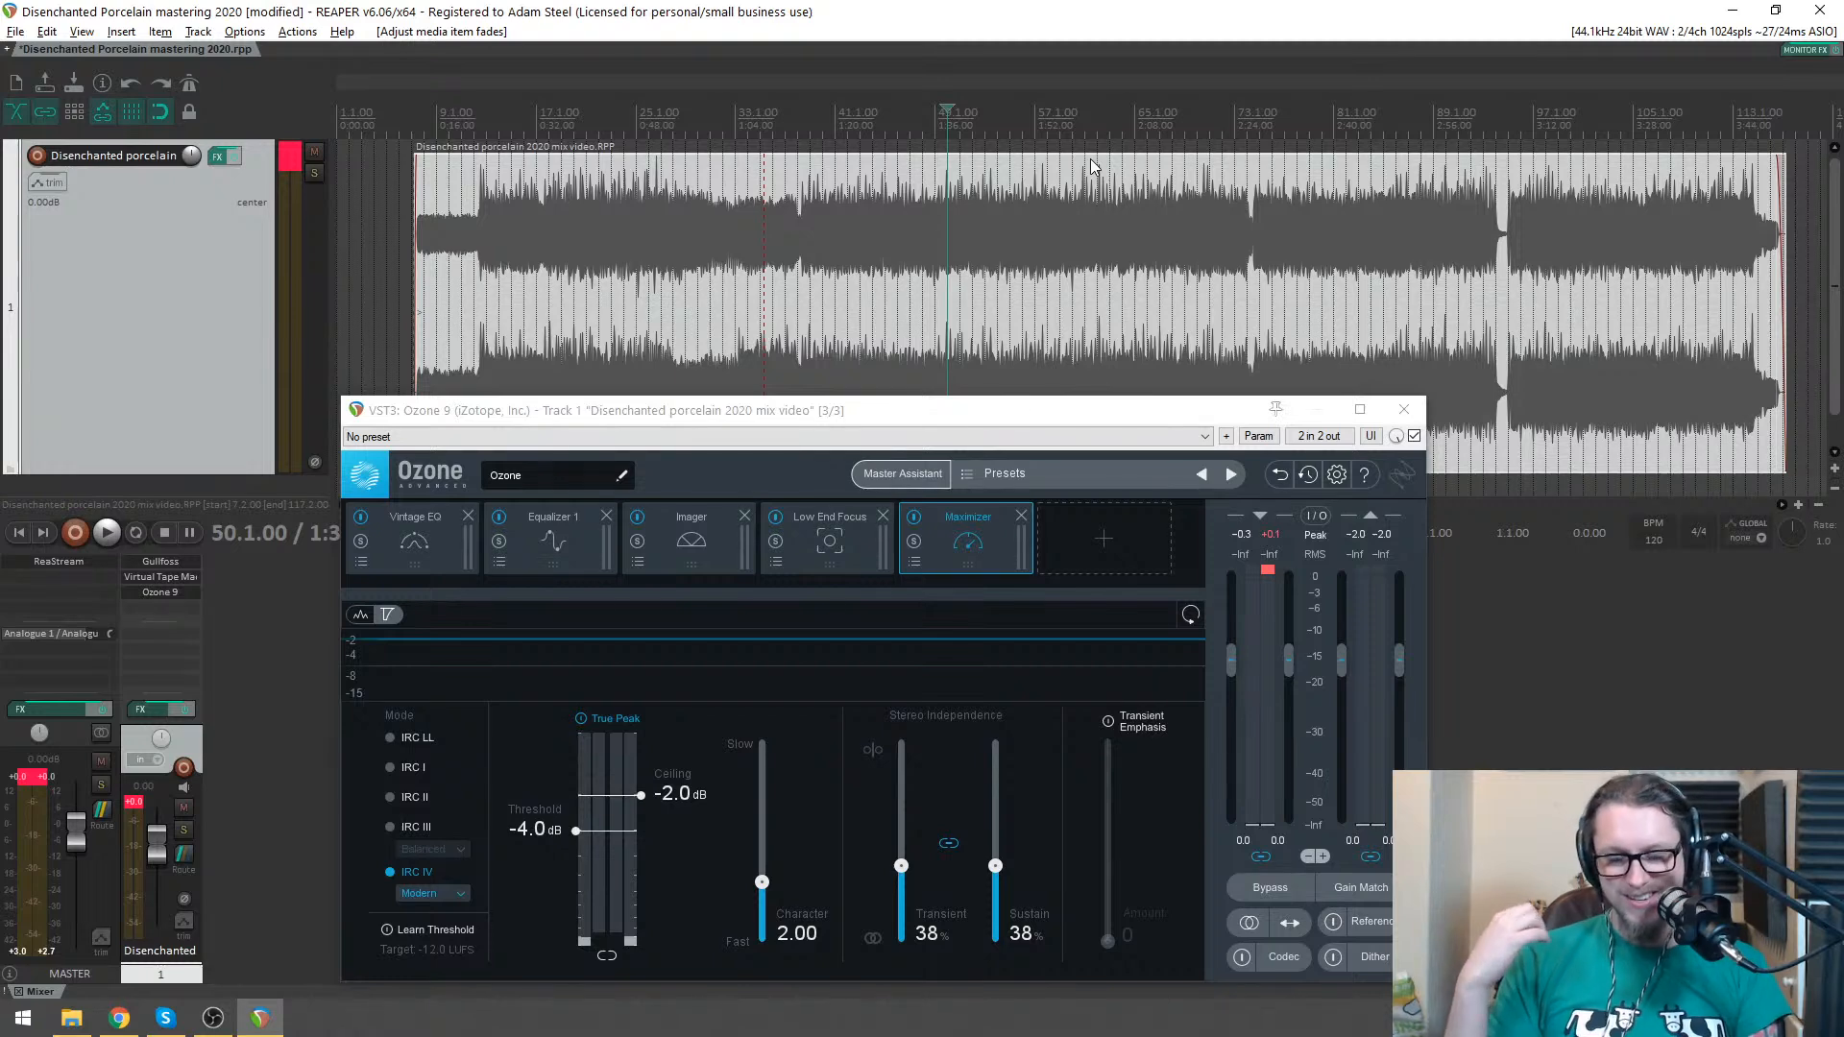
click(1365, 923)
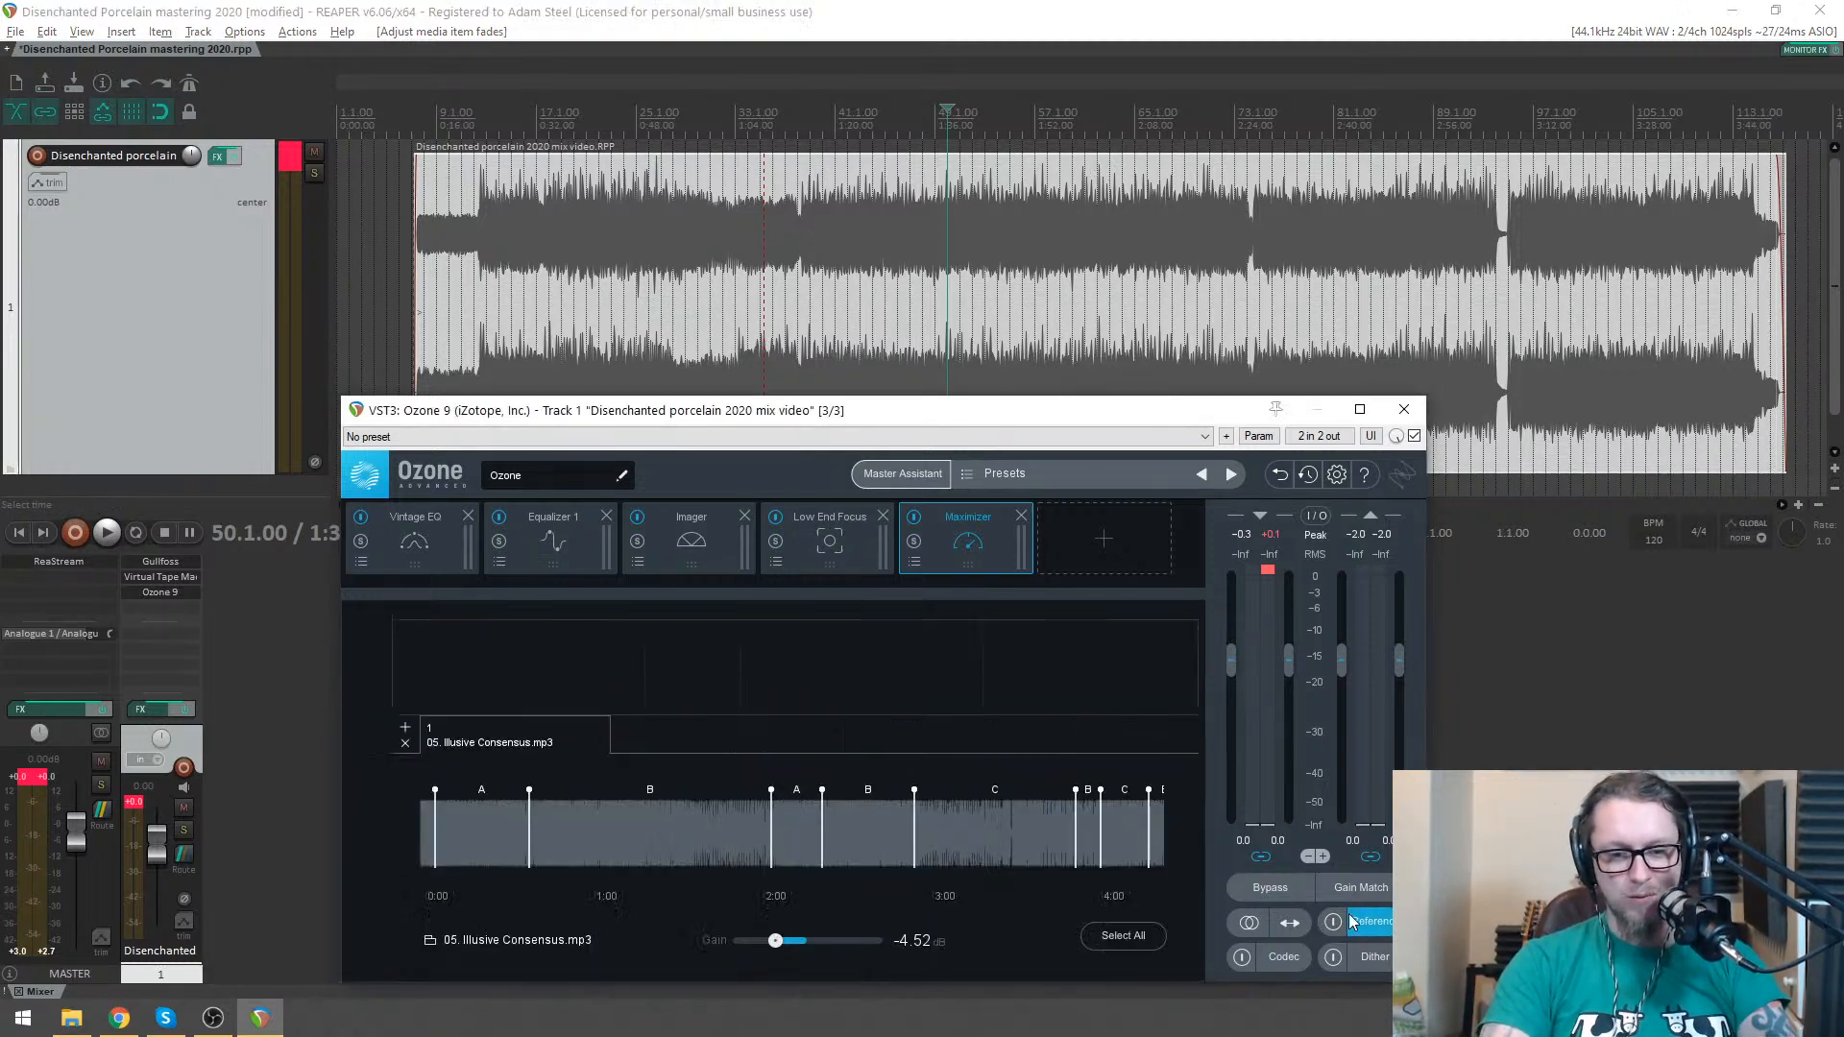
click(1333, 923)
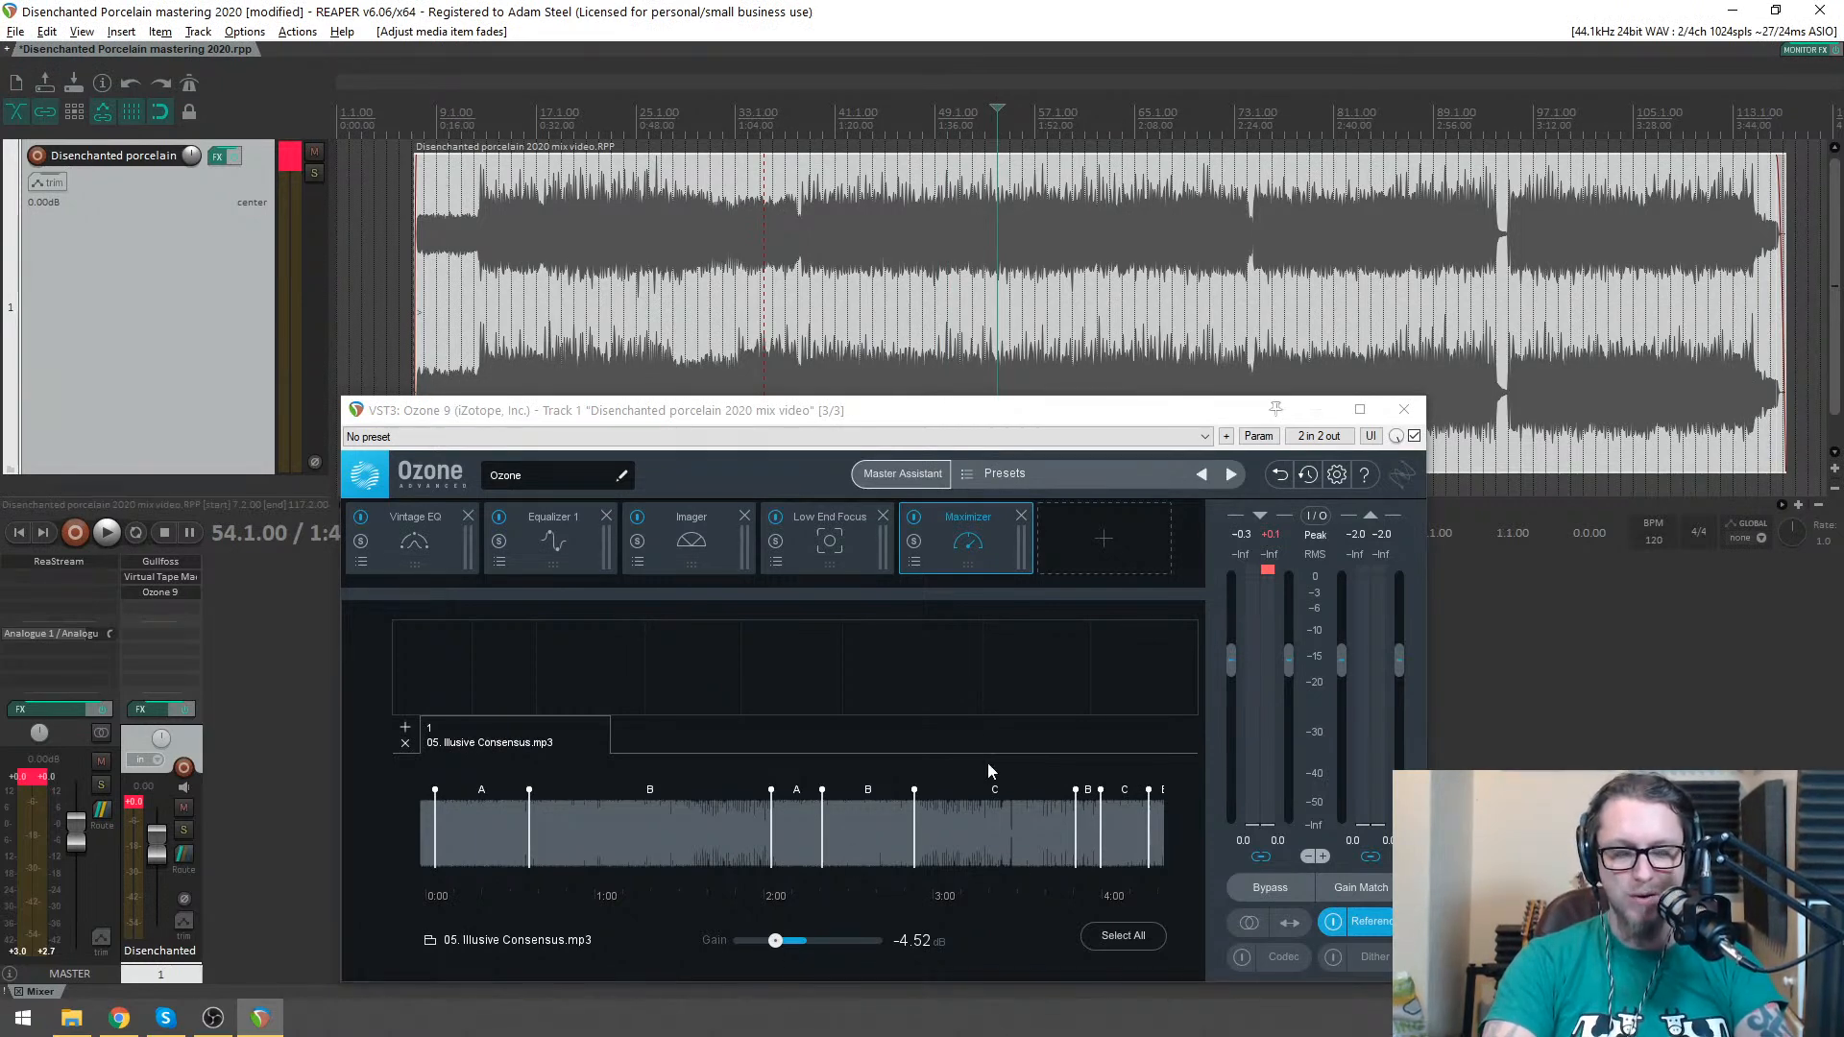
key(space)
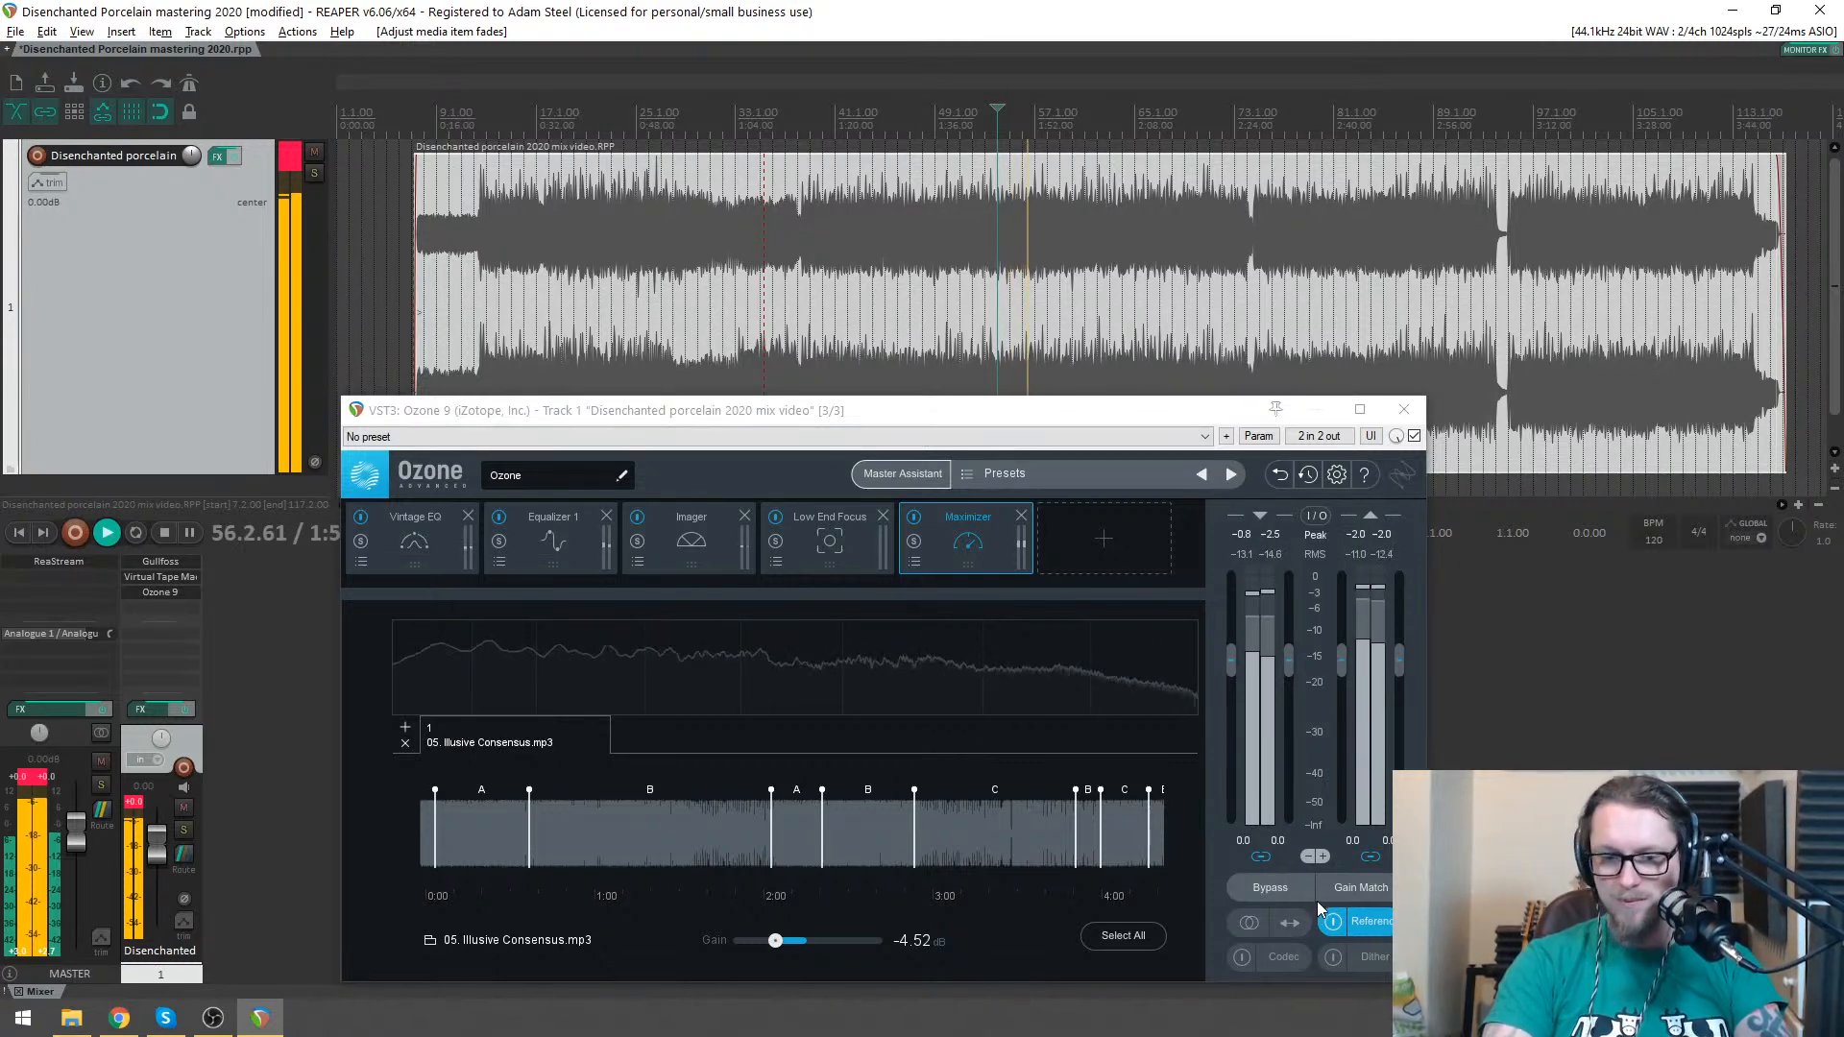
click(1332, 922)
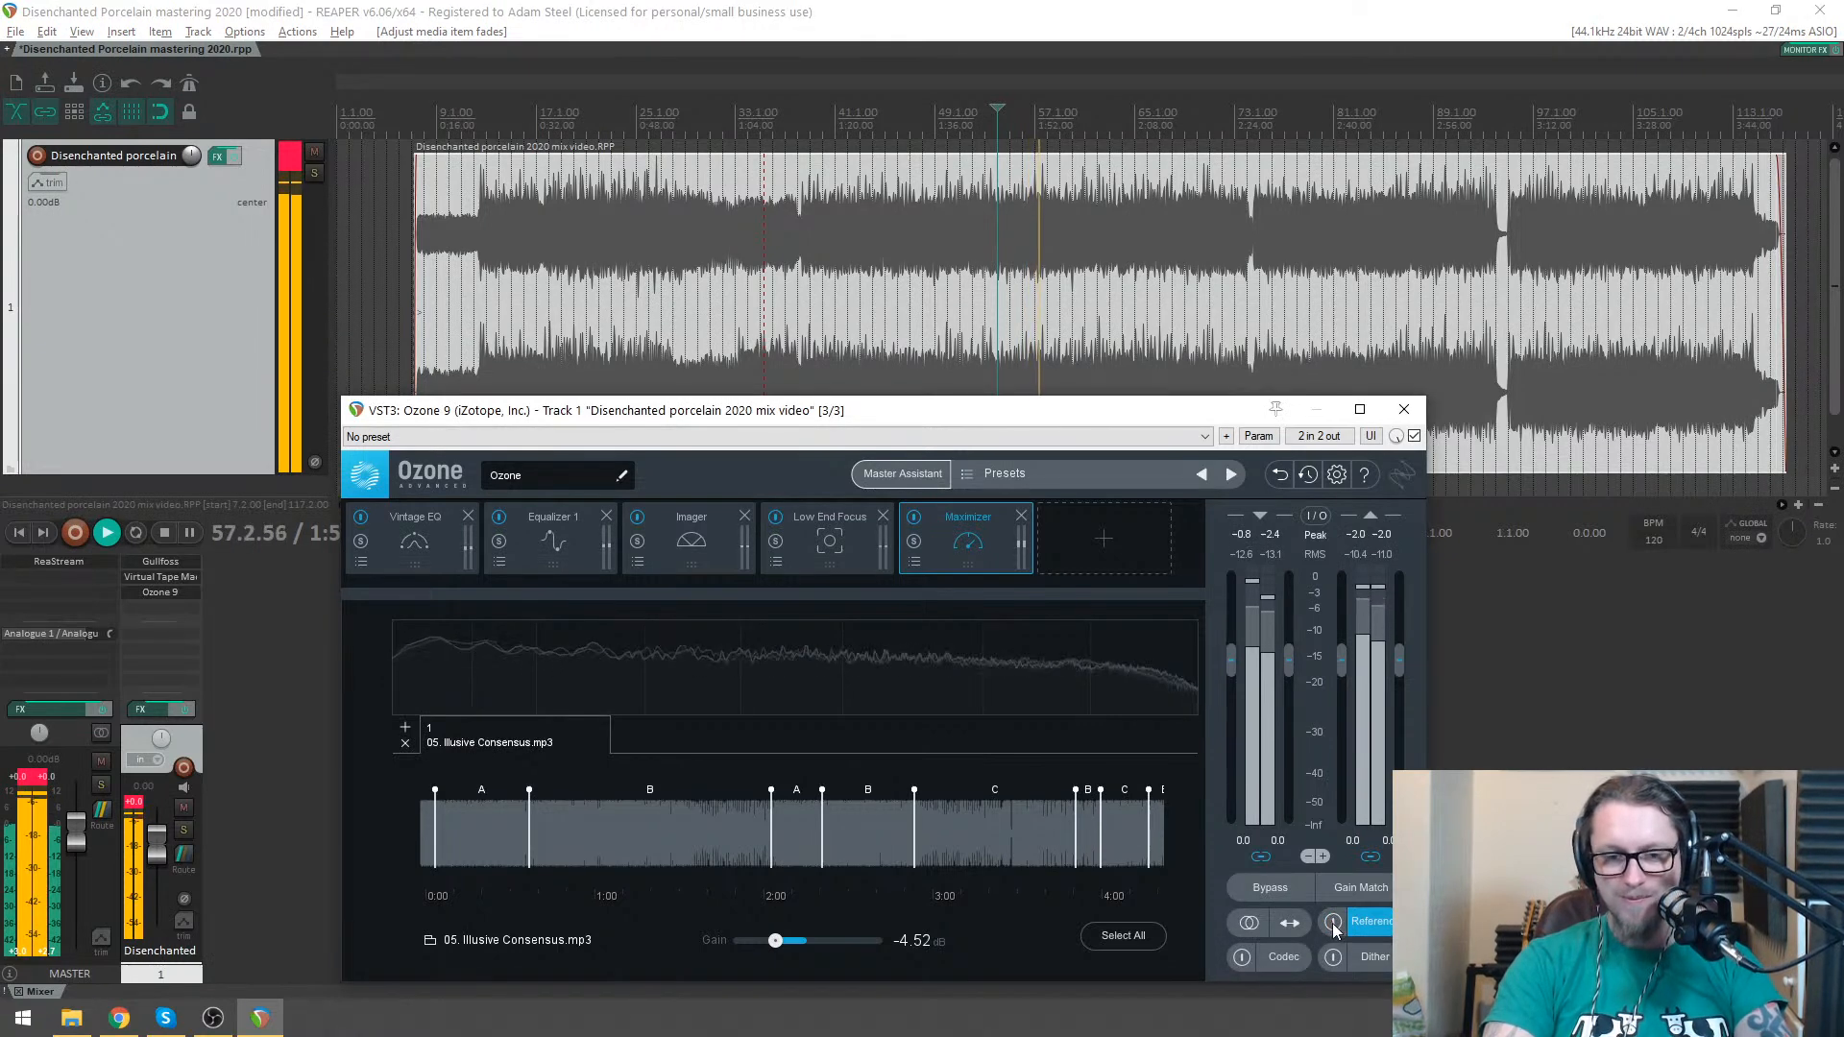
click(1333, 924)
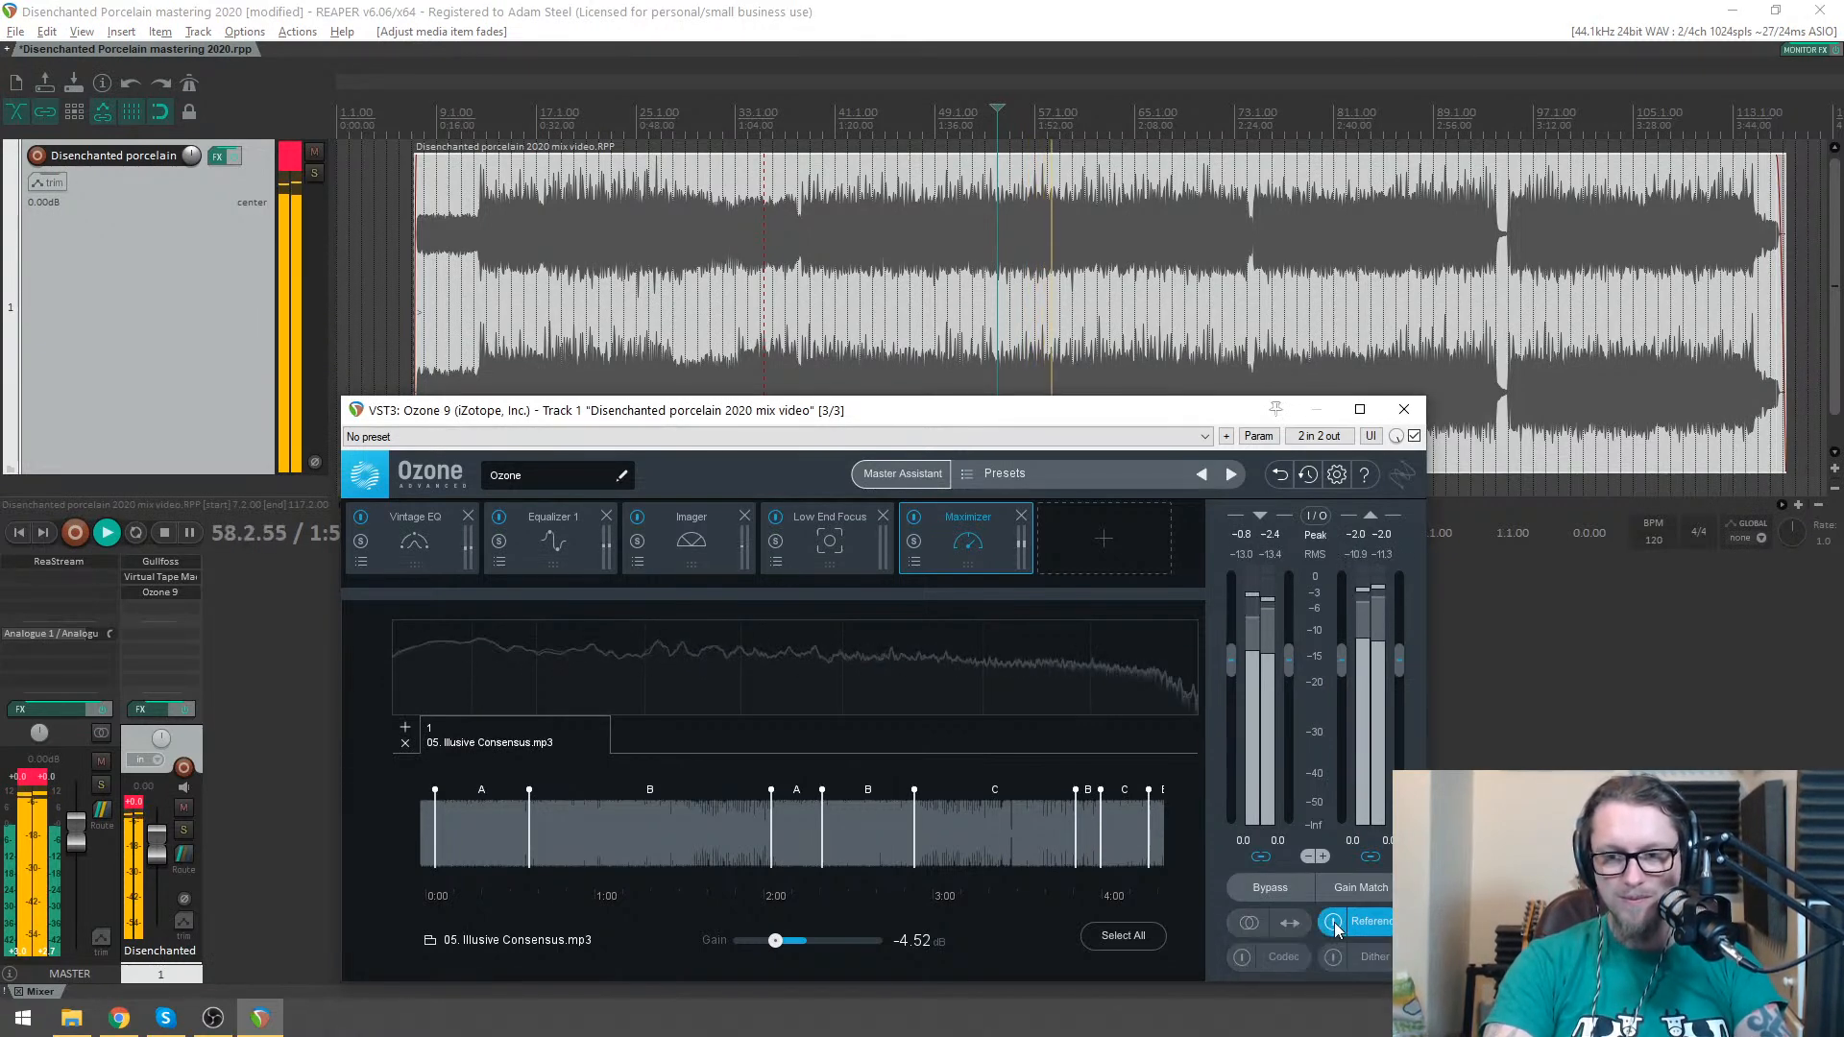
click(1333, 924)
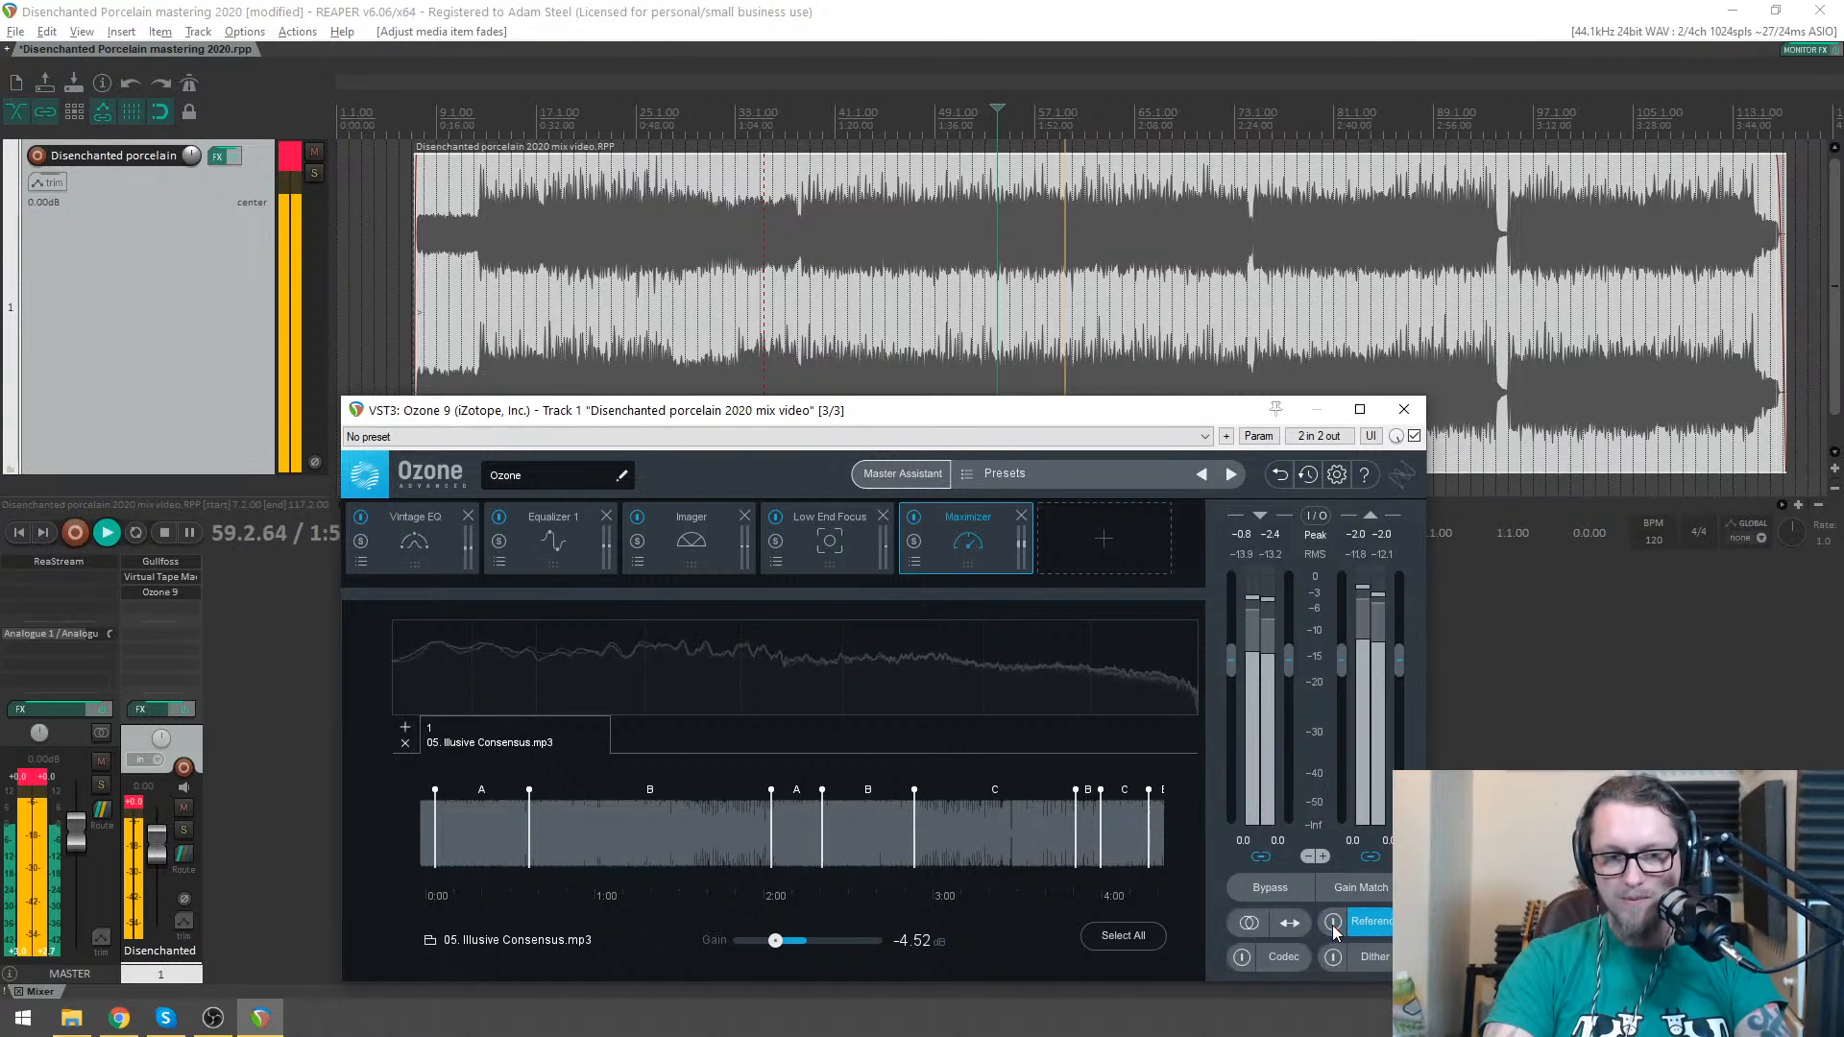
- Change band 1 of Equalizer 1 to a Brickwall highpass at 41 Hz
click(512, 562)
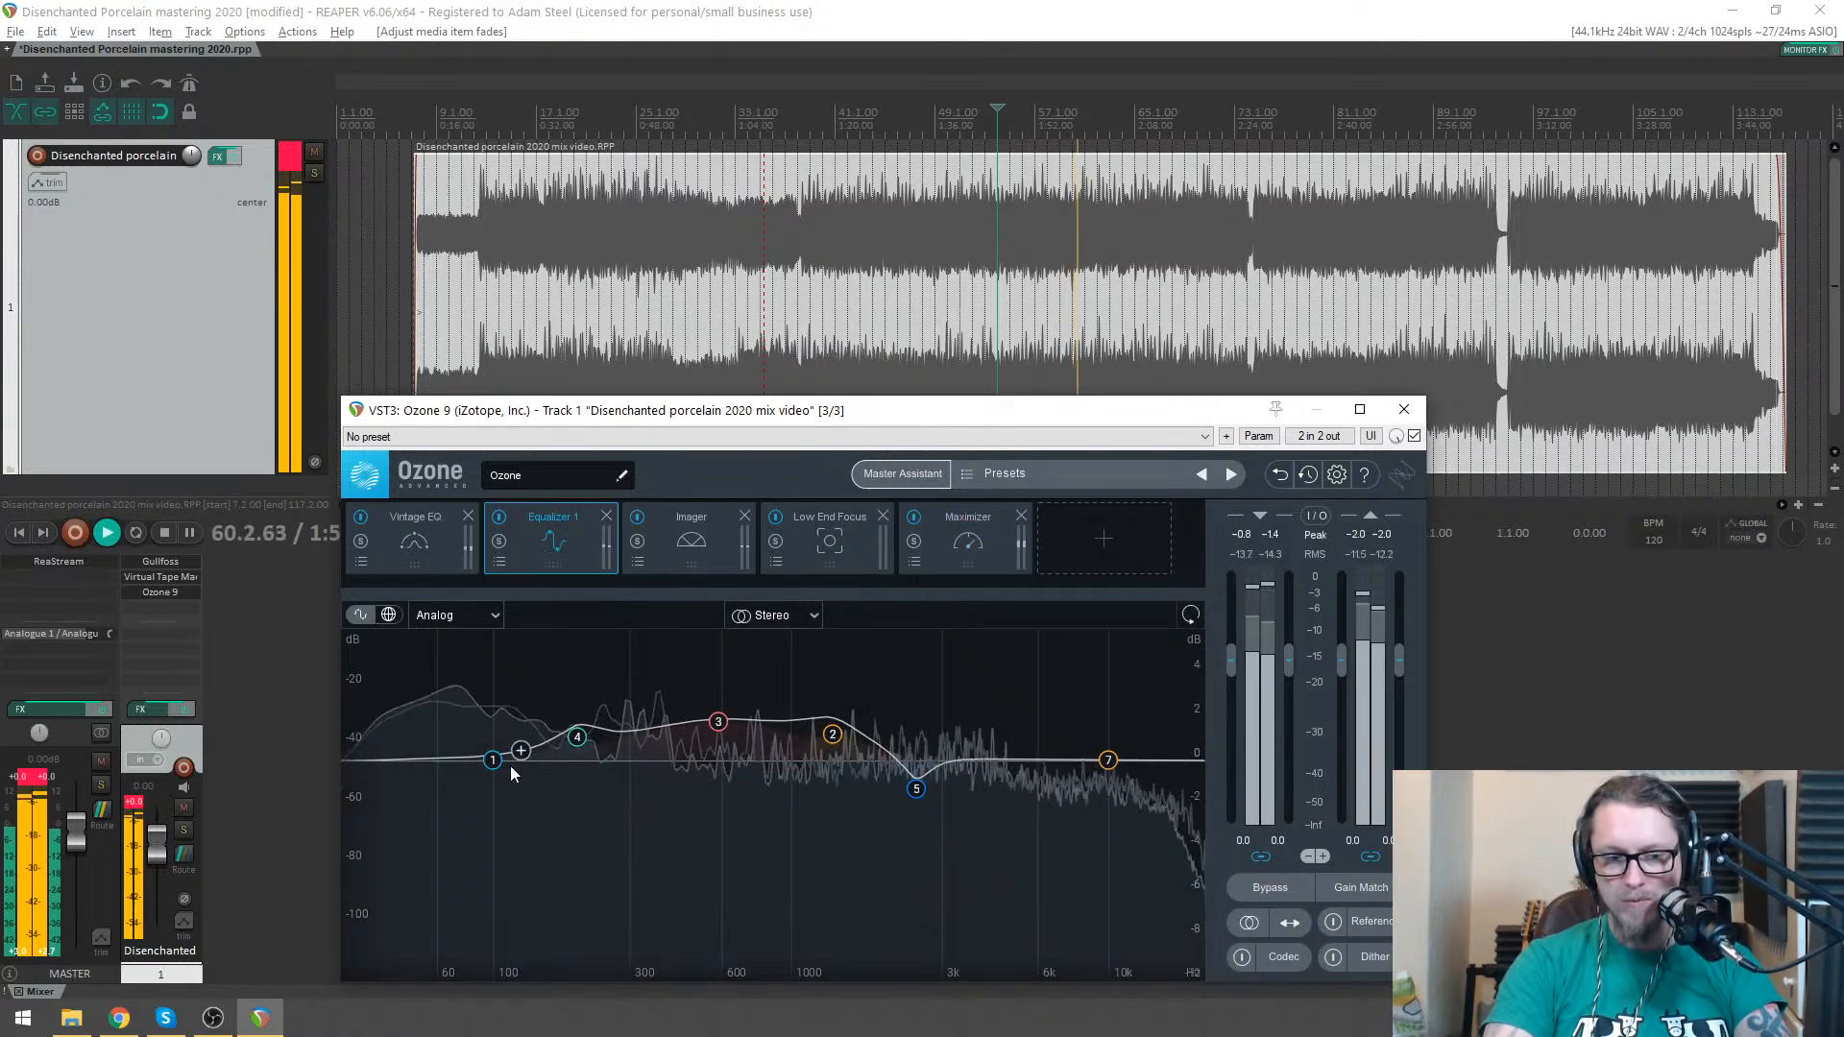
drag(645, 413, 704, 234)
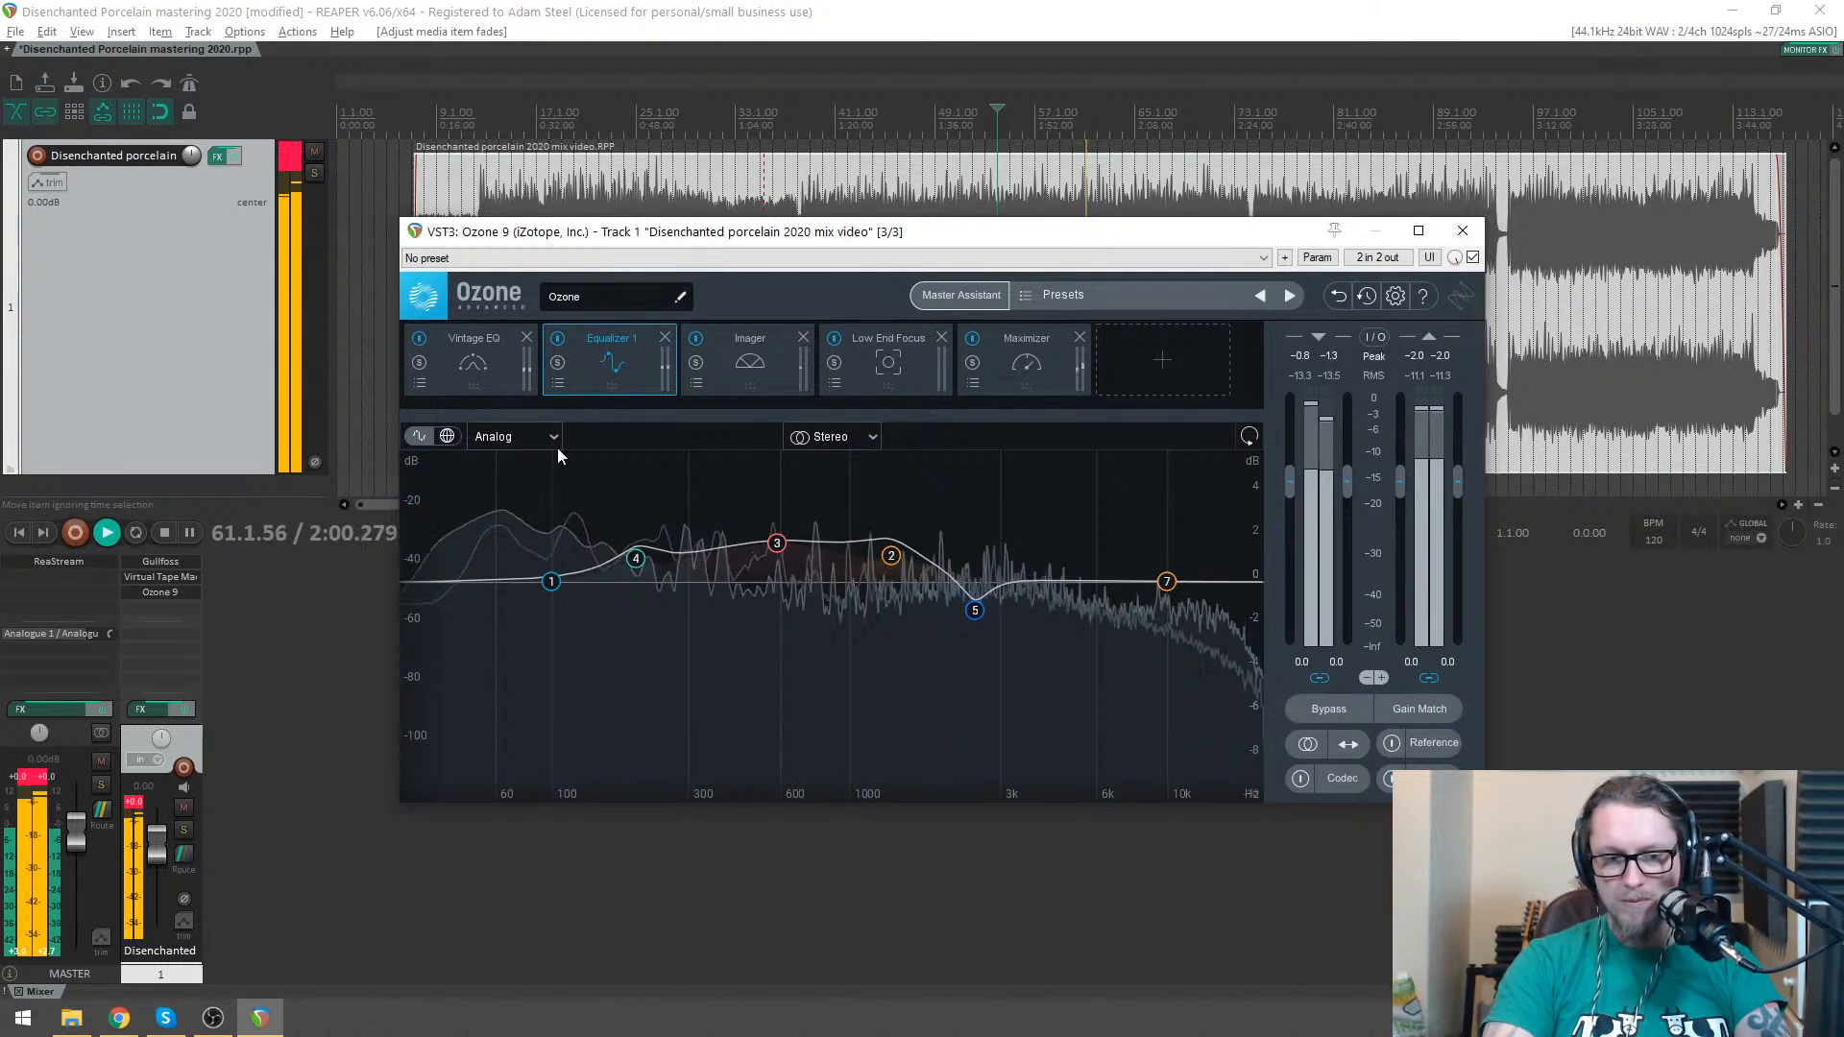
click(551, 582)
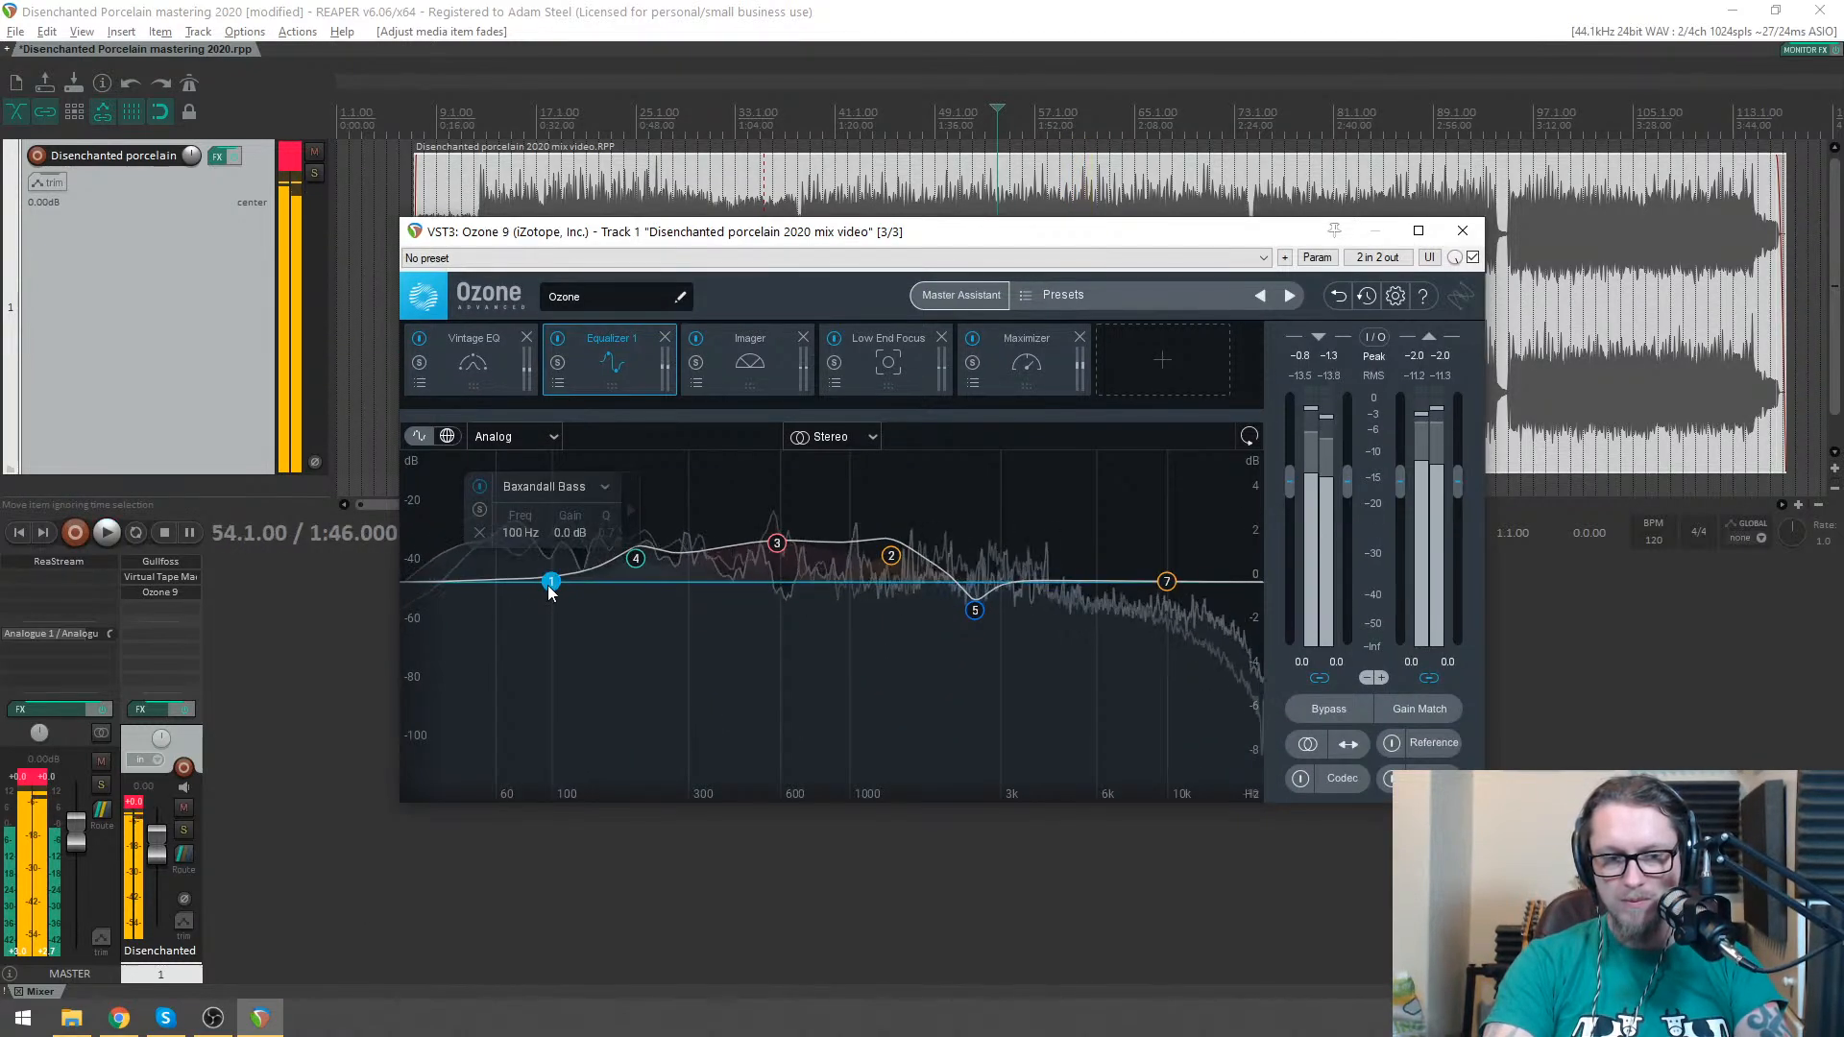
click(596, 487)
mouse_move(581, 545)
mouse_move(583, 634)
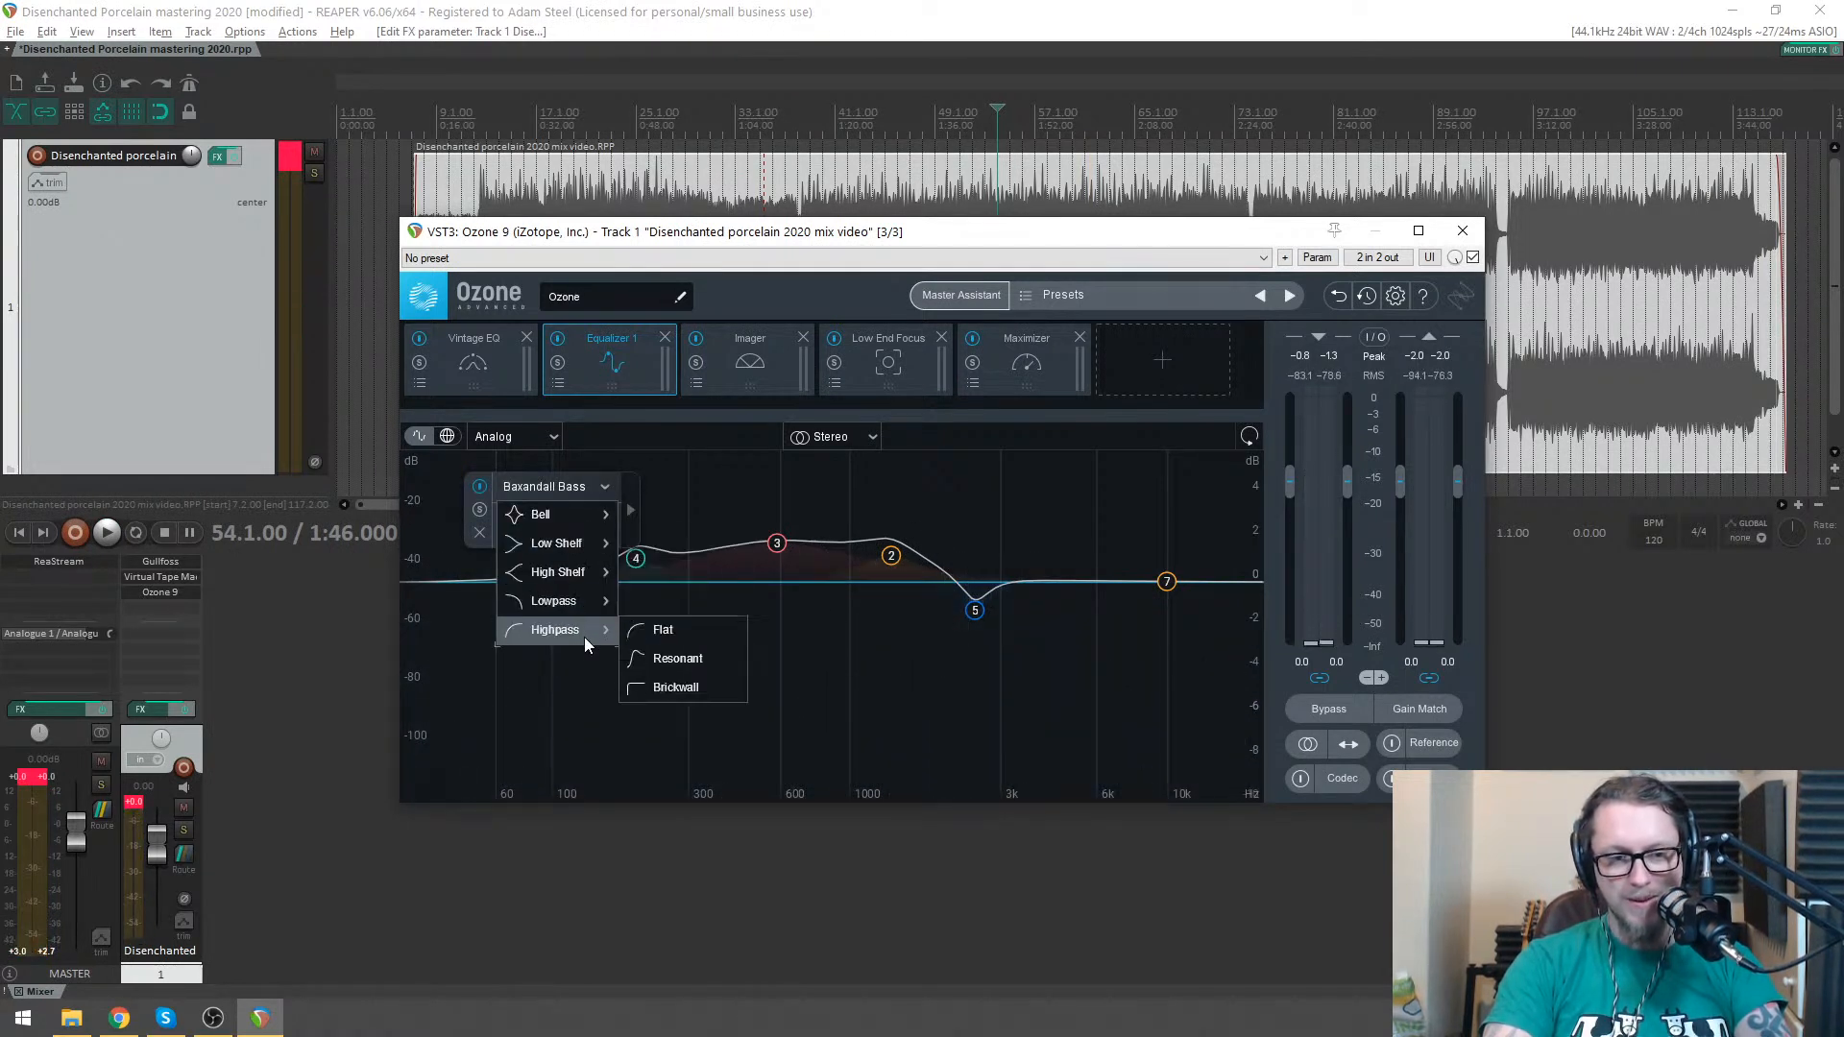
click(670, 698)
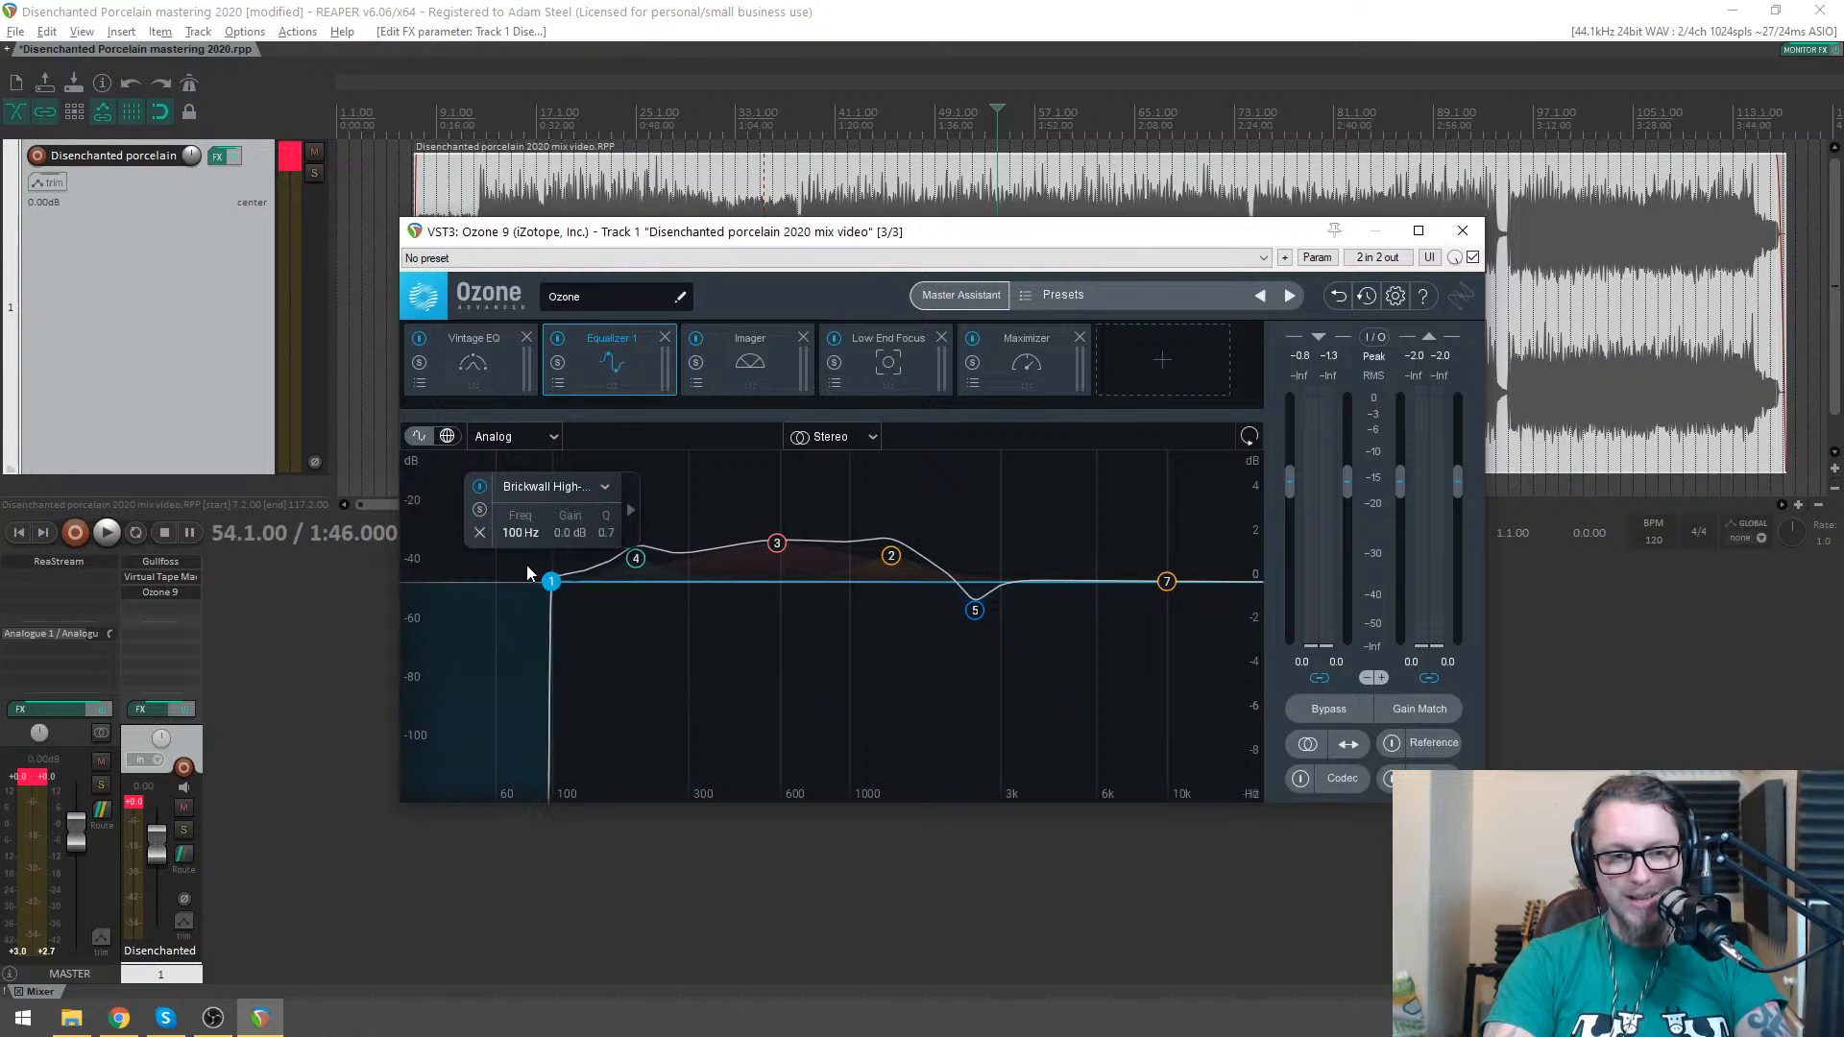
drag(552, 583, 461, 602)
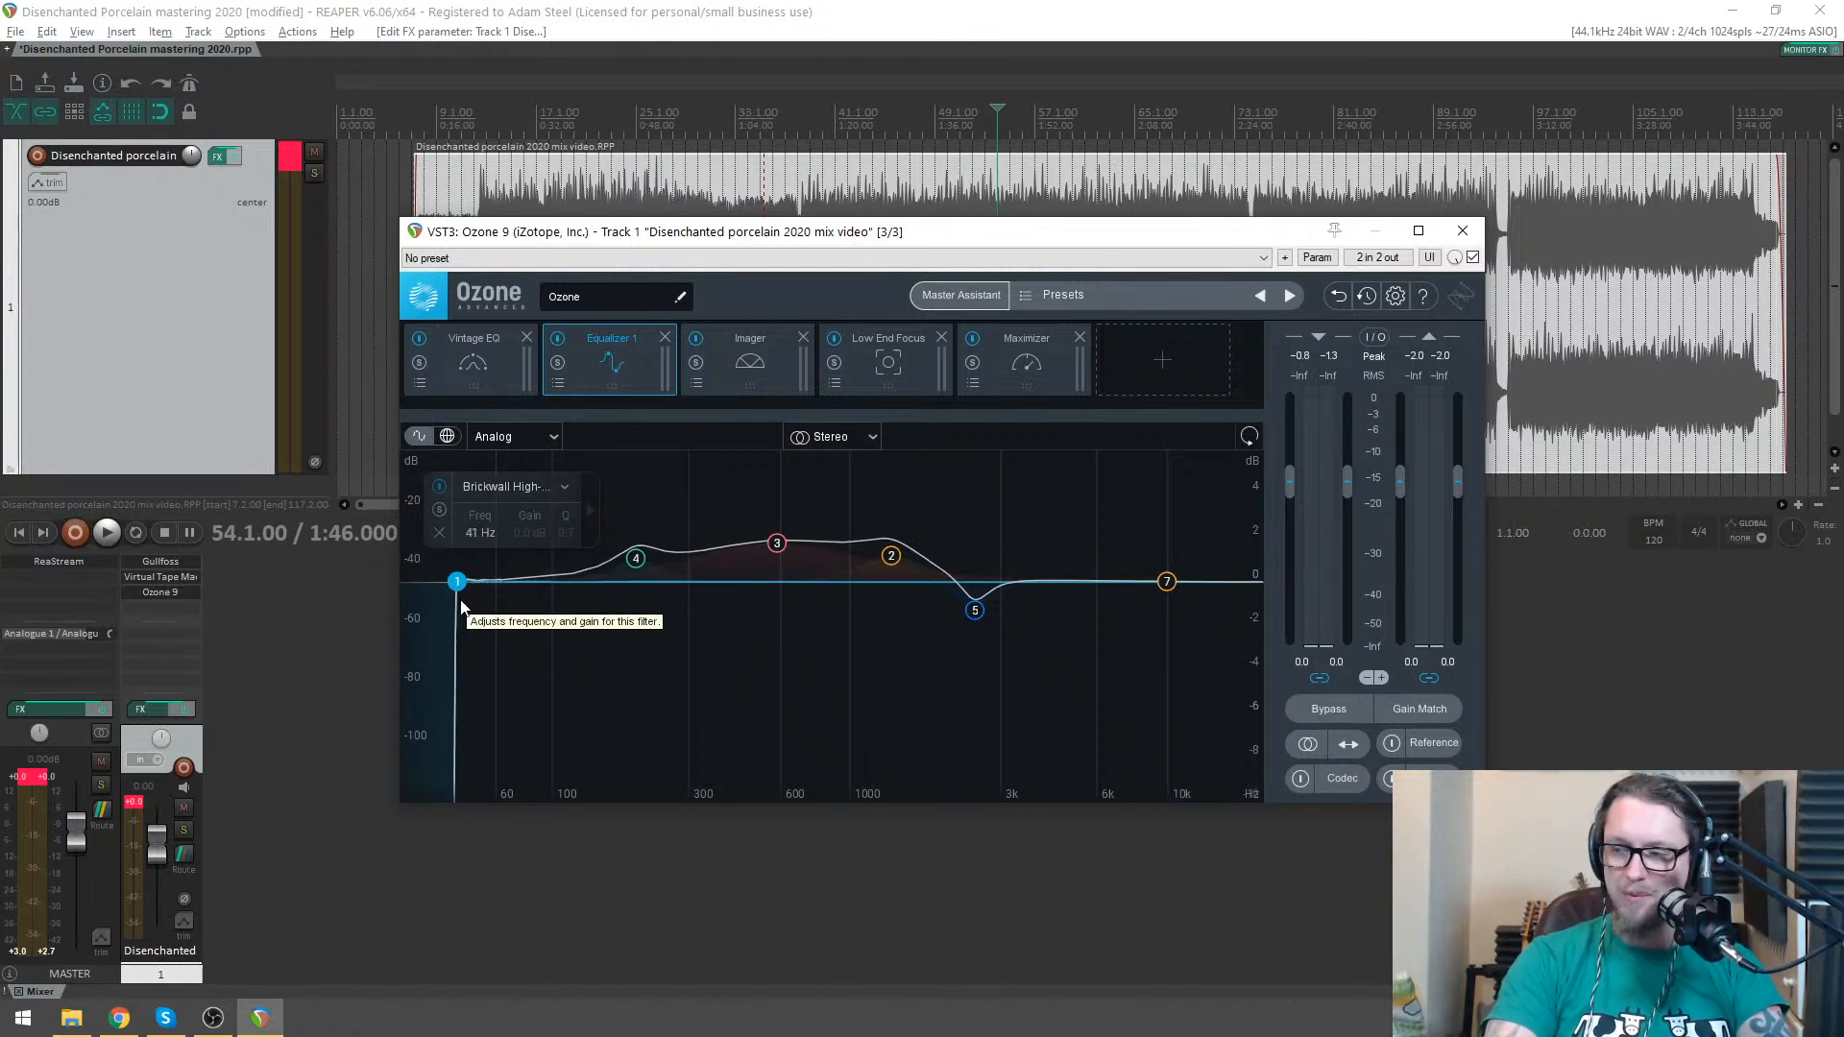
- Place the edit cursor at 23.1.00 and check the Sonarworks Reference 4 settings in the monitoring FX
drag(651, 235, 566, 389)
click(536, 115)
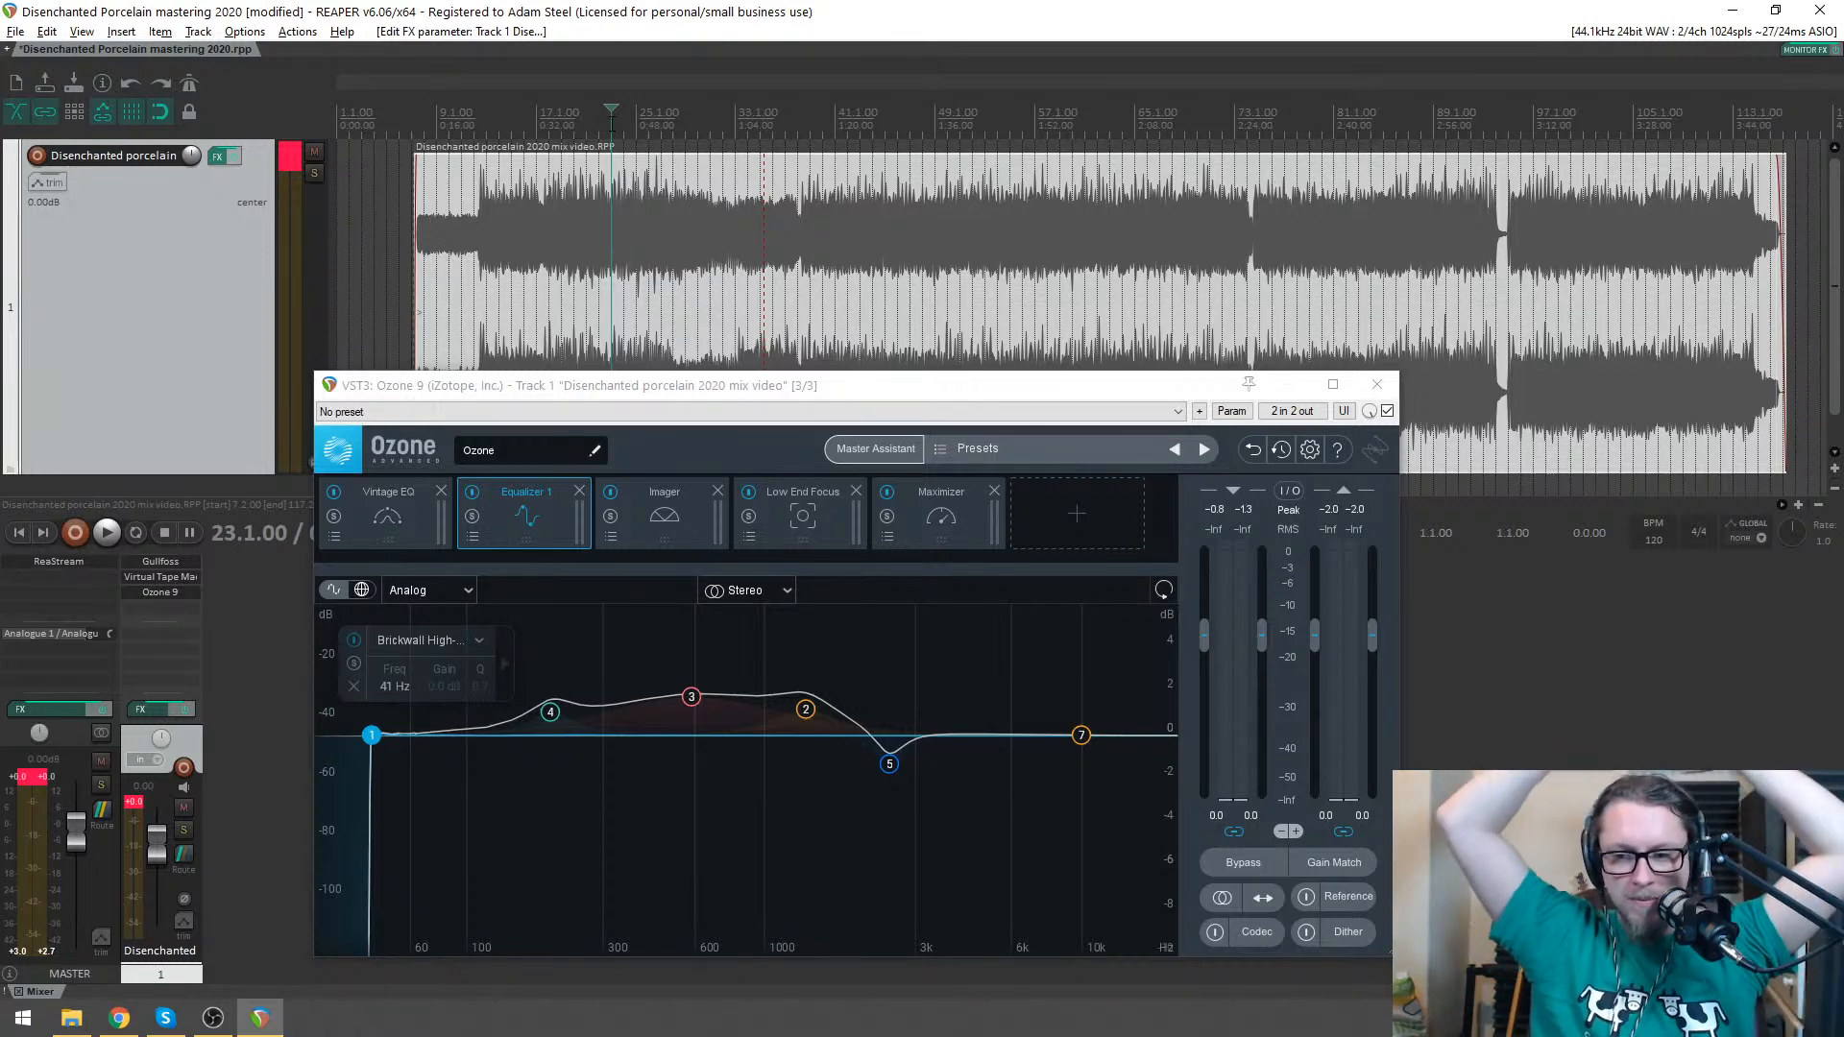
click(1805, 49)
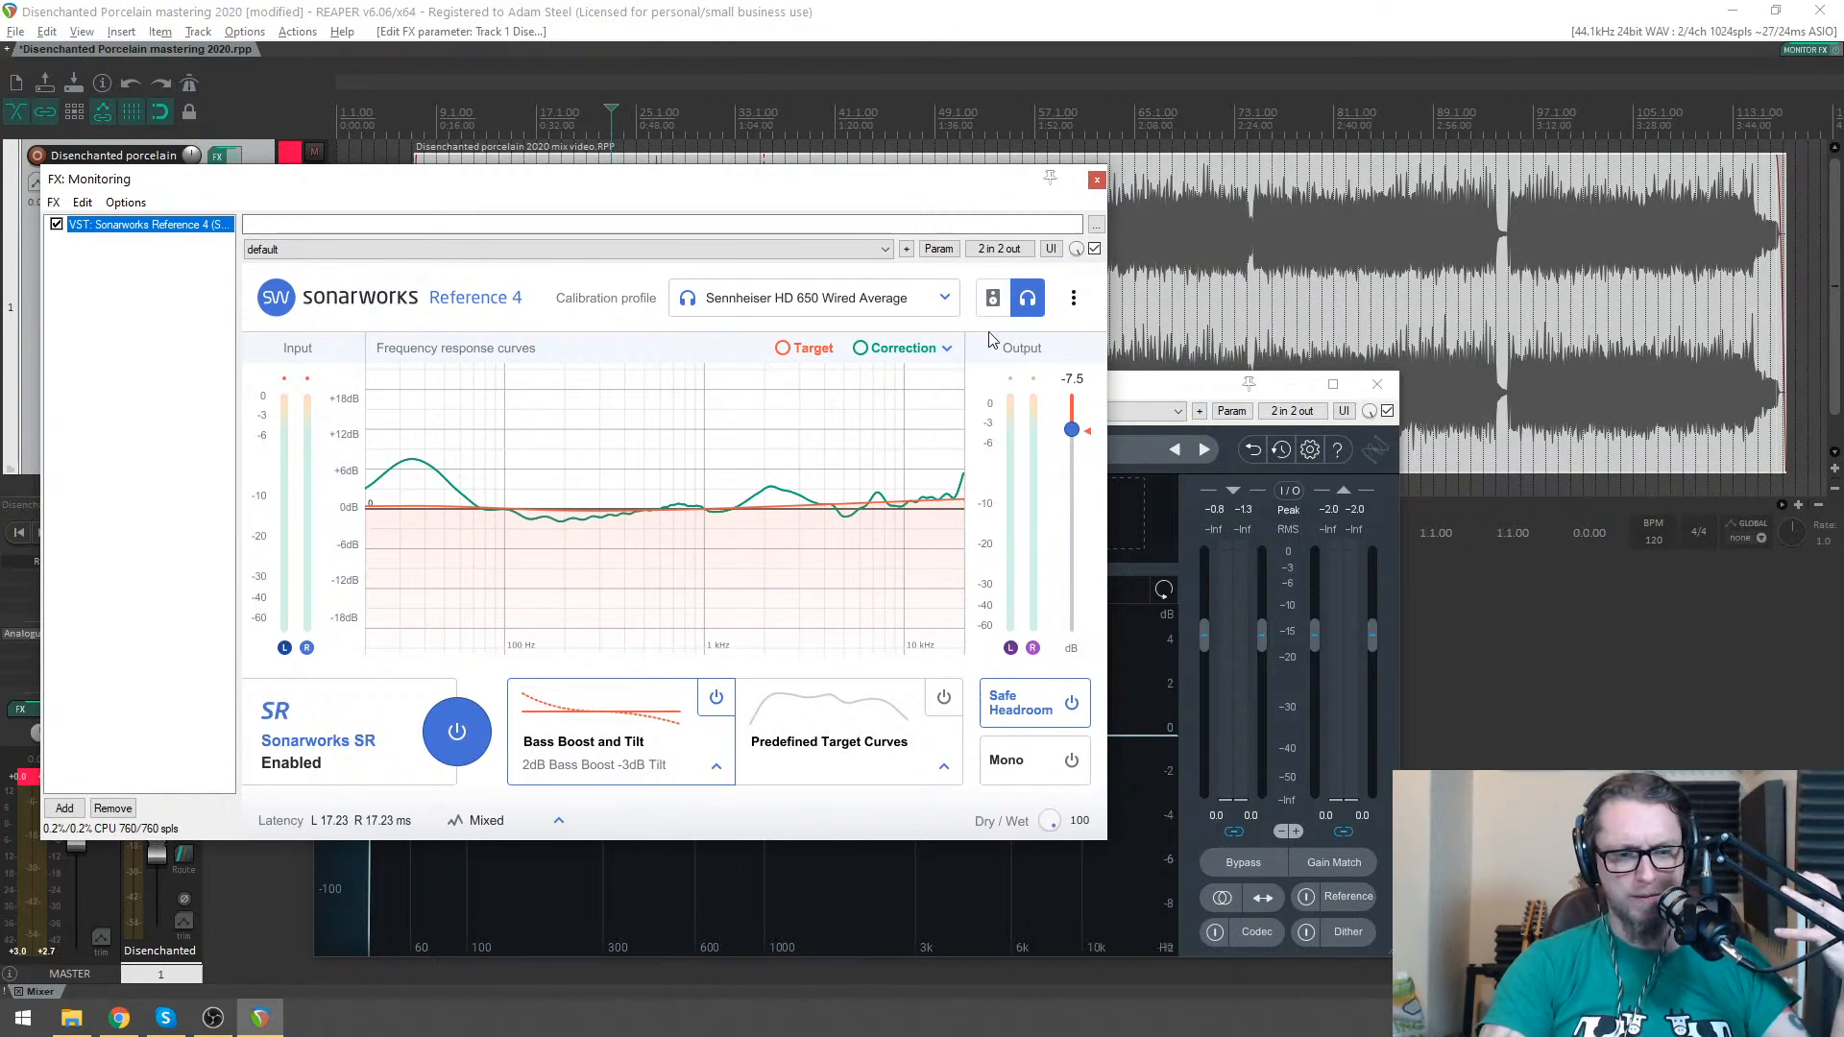
click(1097, 180)
mouse_move(1022, 388)
mouse_down()
mouse_move(1136, 337)
mouse_move(1051, 389)
mouse_up()
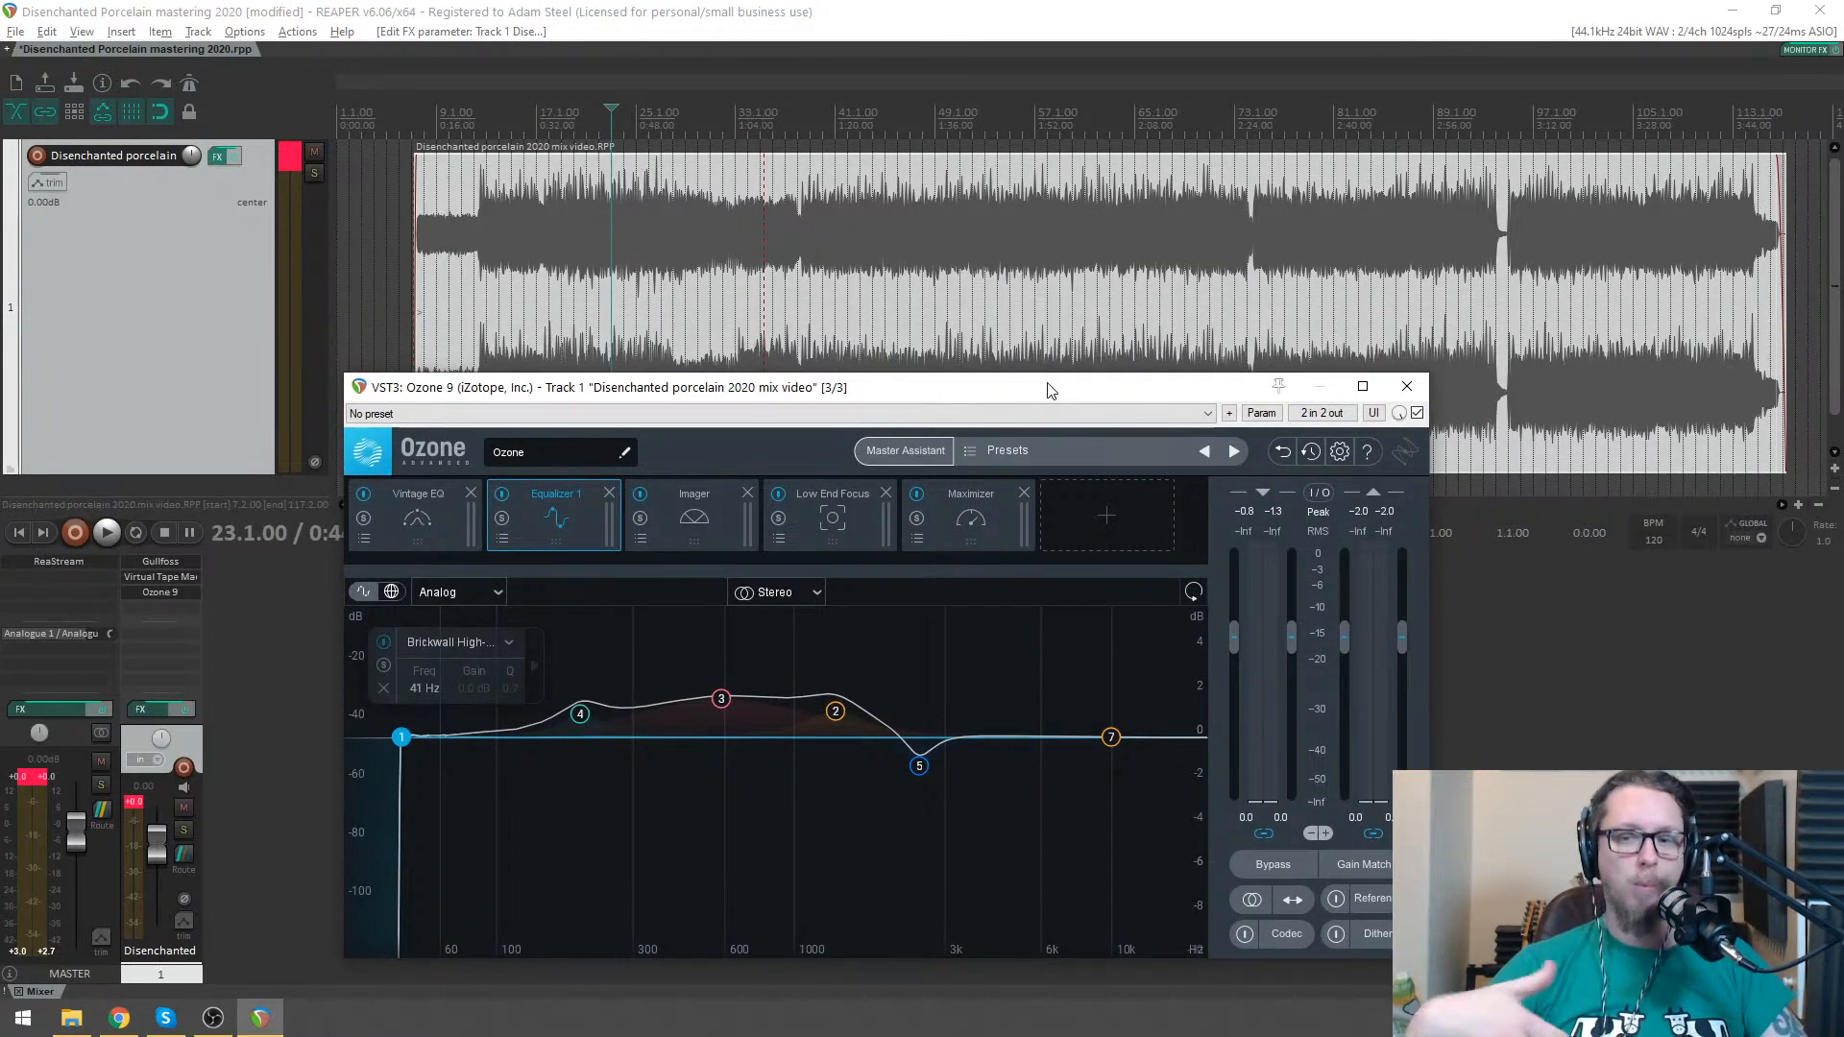
- Play from 23.1.00 and compare the low end with the 41 Hz Brickwall highpass band off and on
key(space)
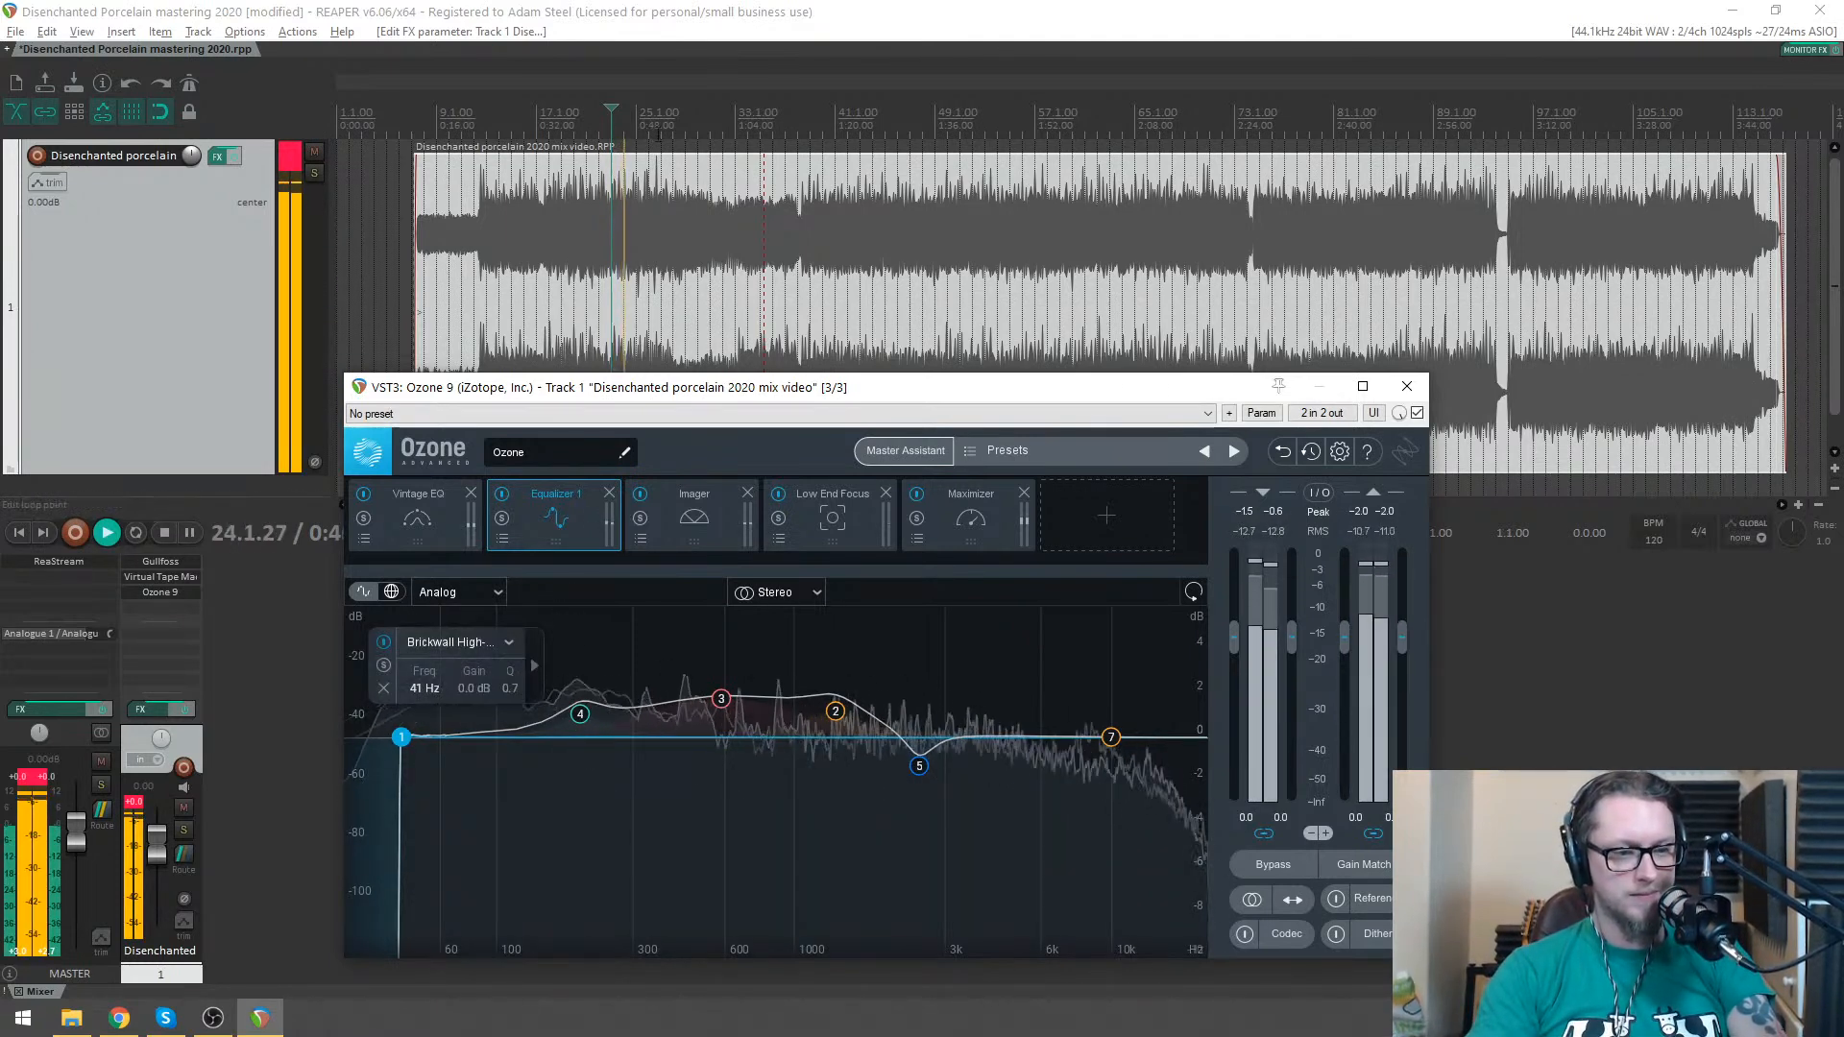
click(383, 642)
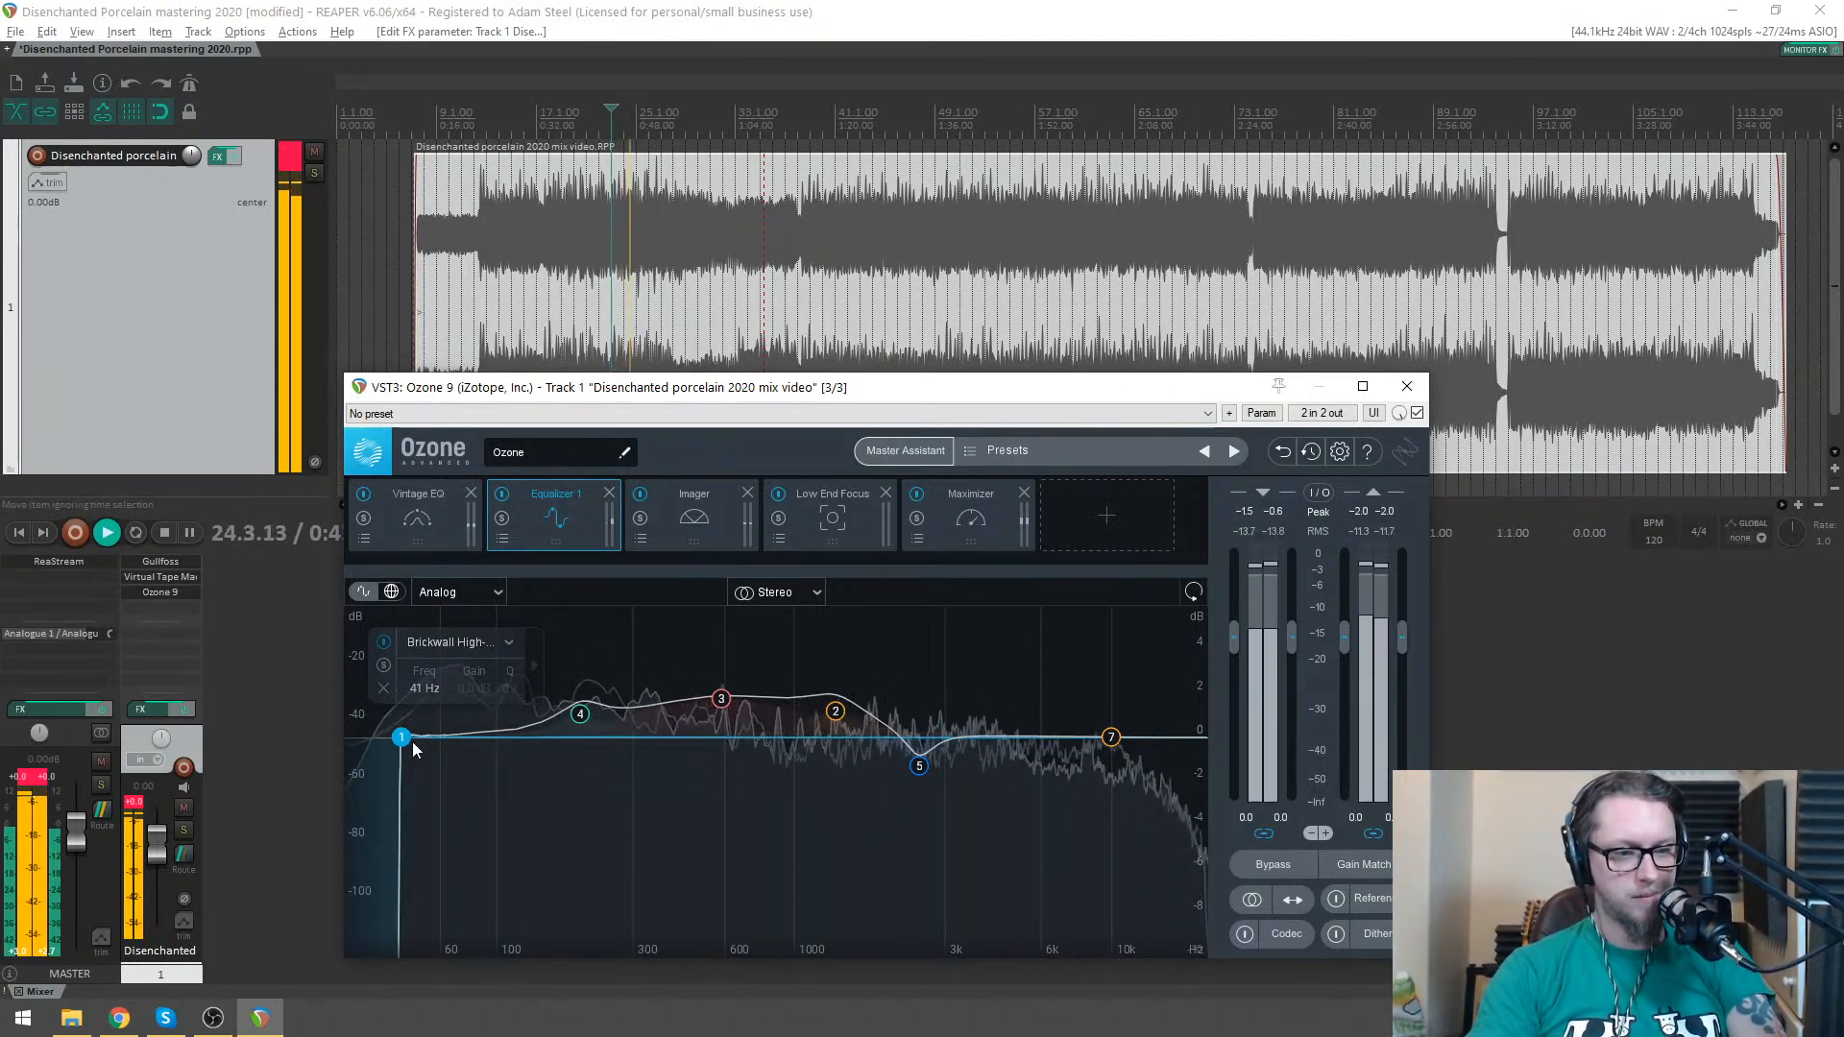
click(383, 642)
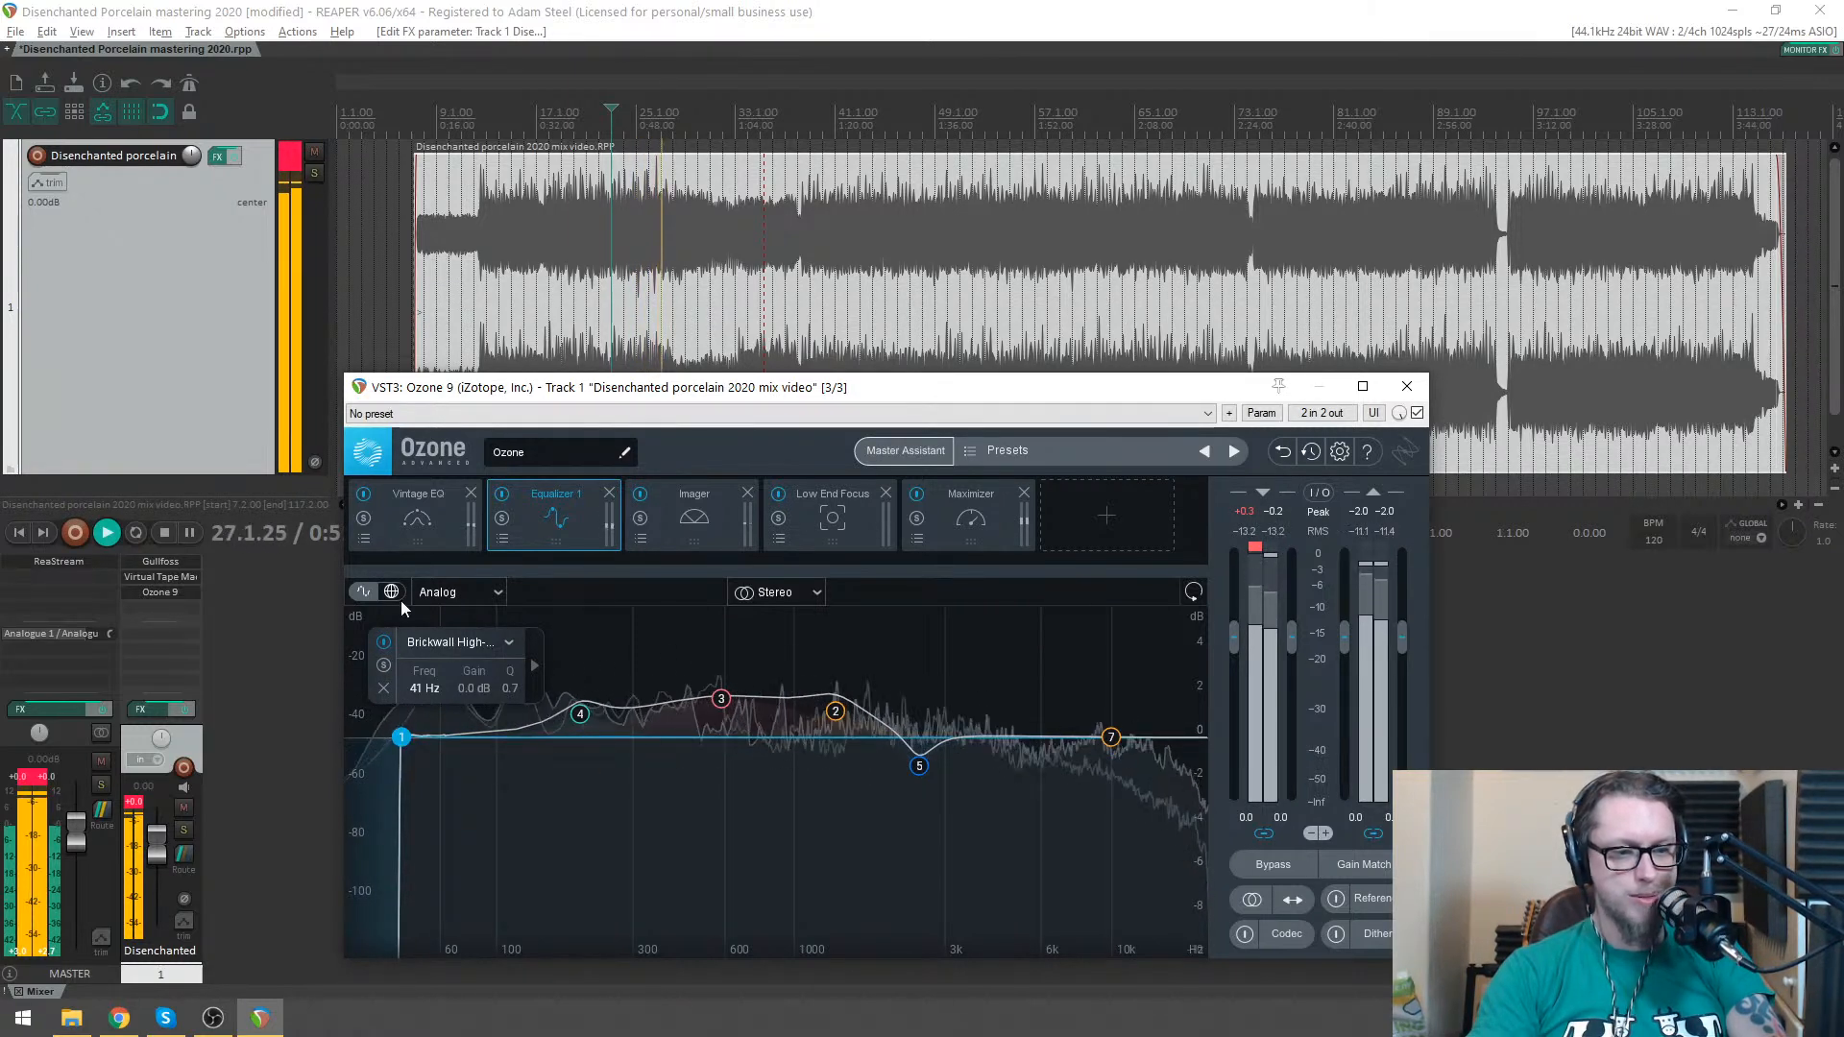
key(space)
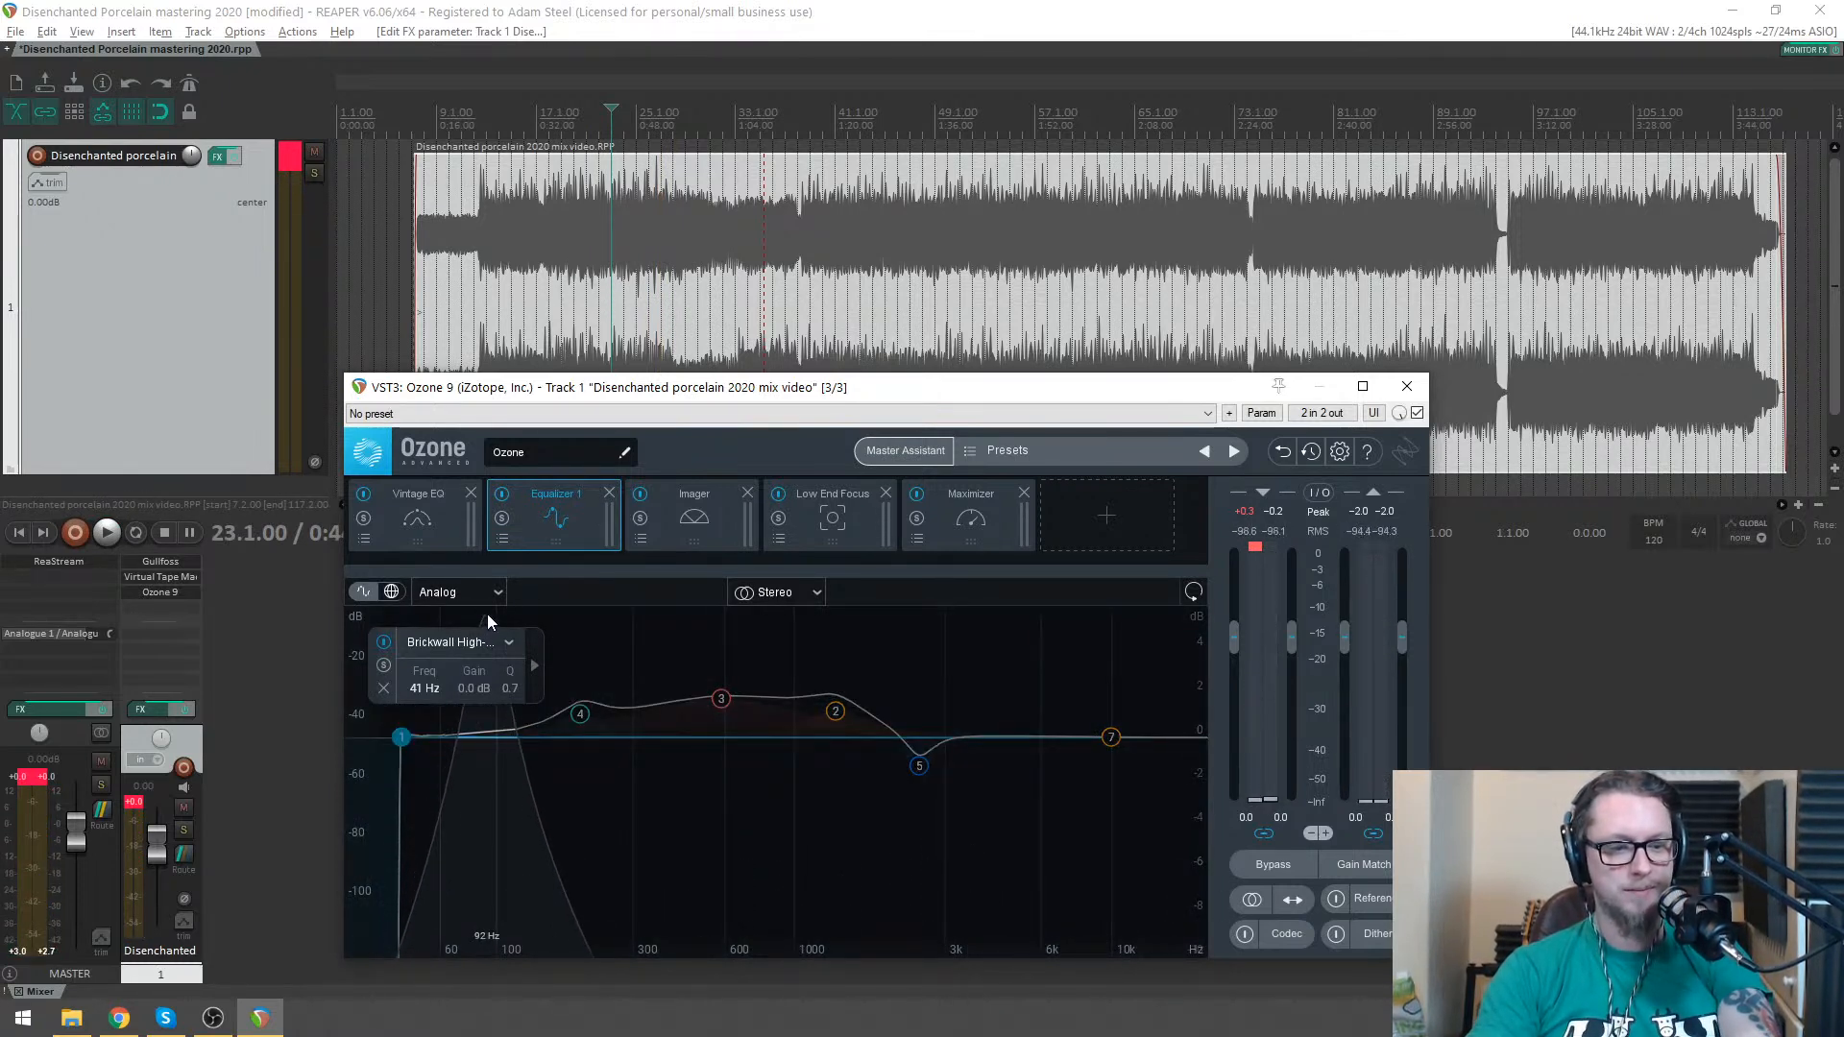
key(space)
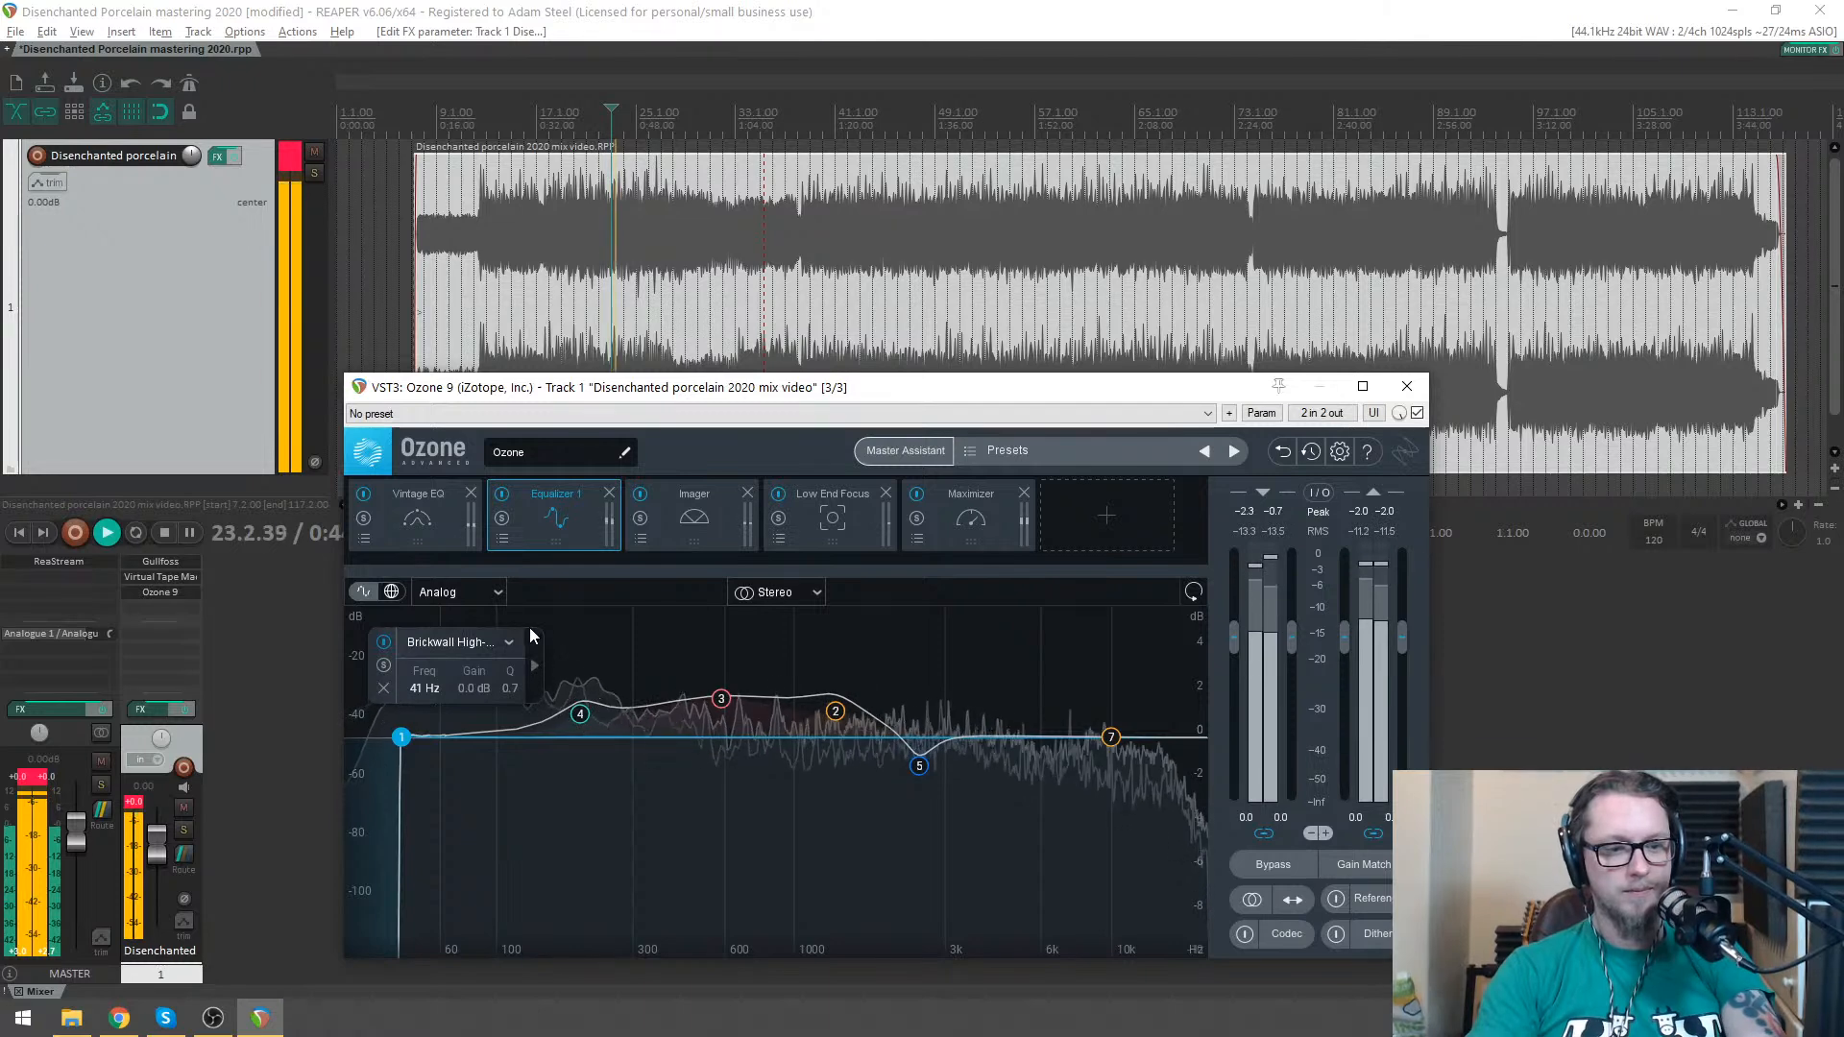
click(547, 629)
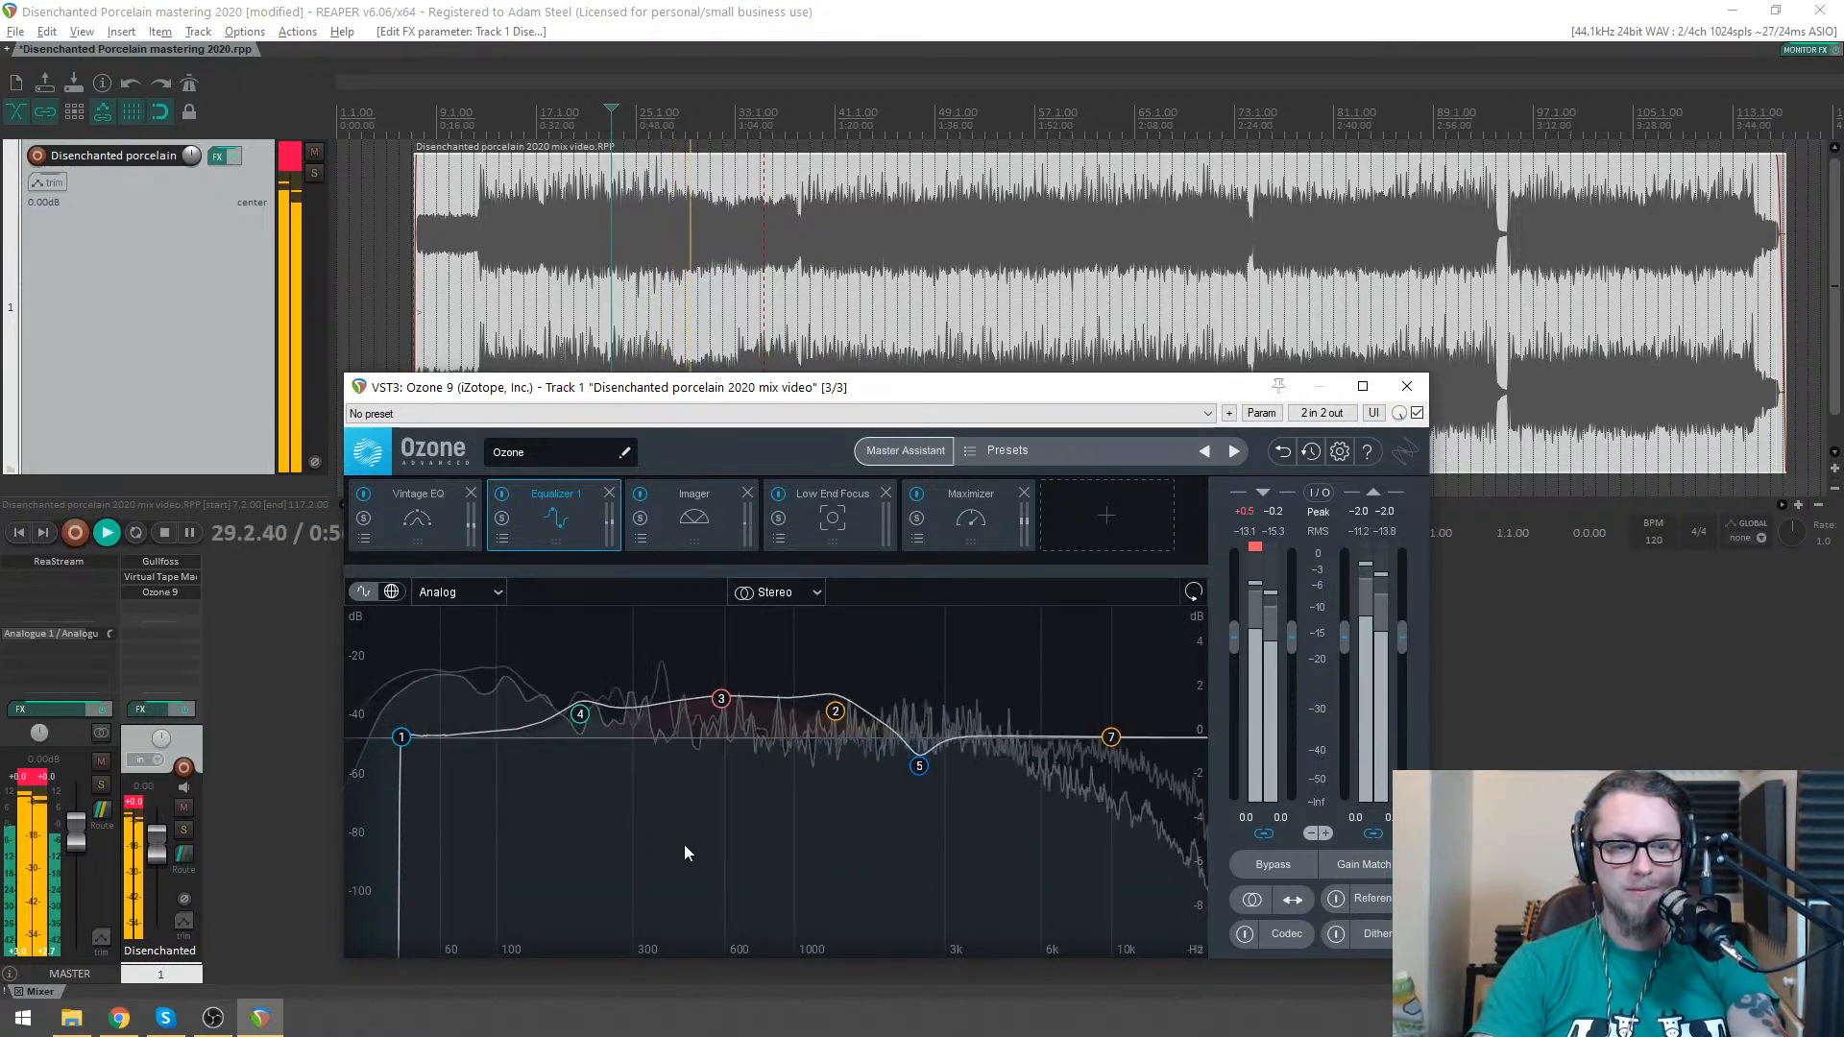
key(space)
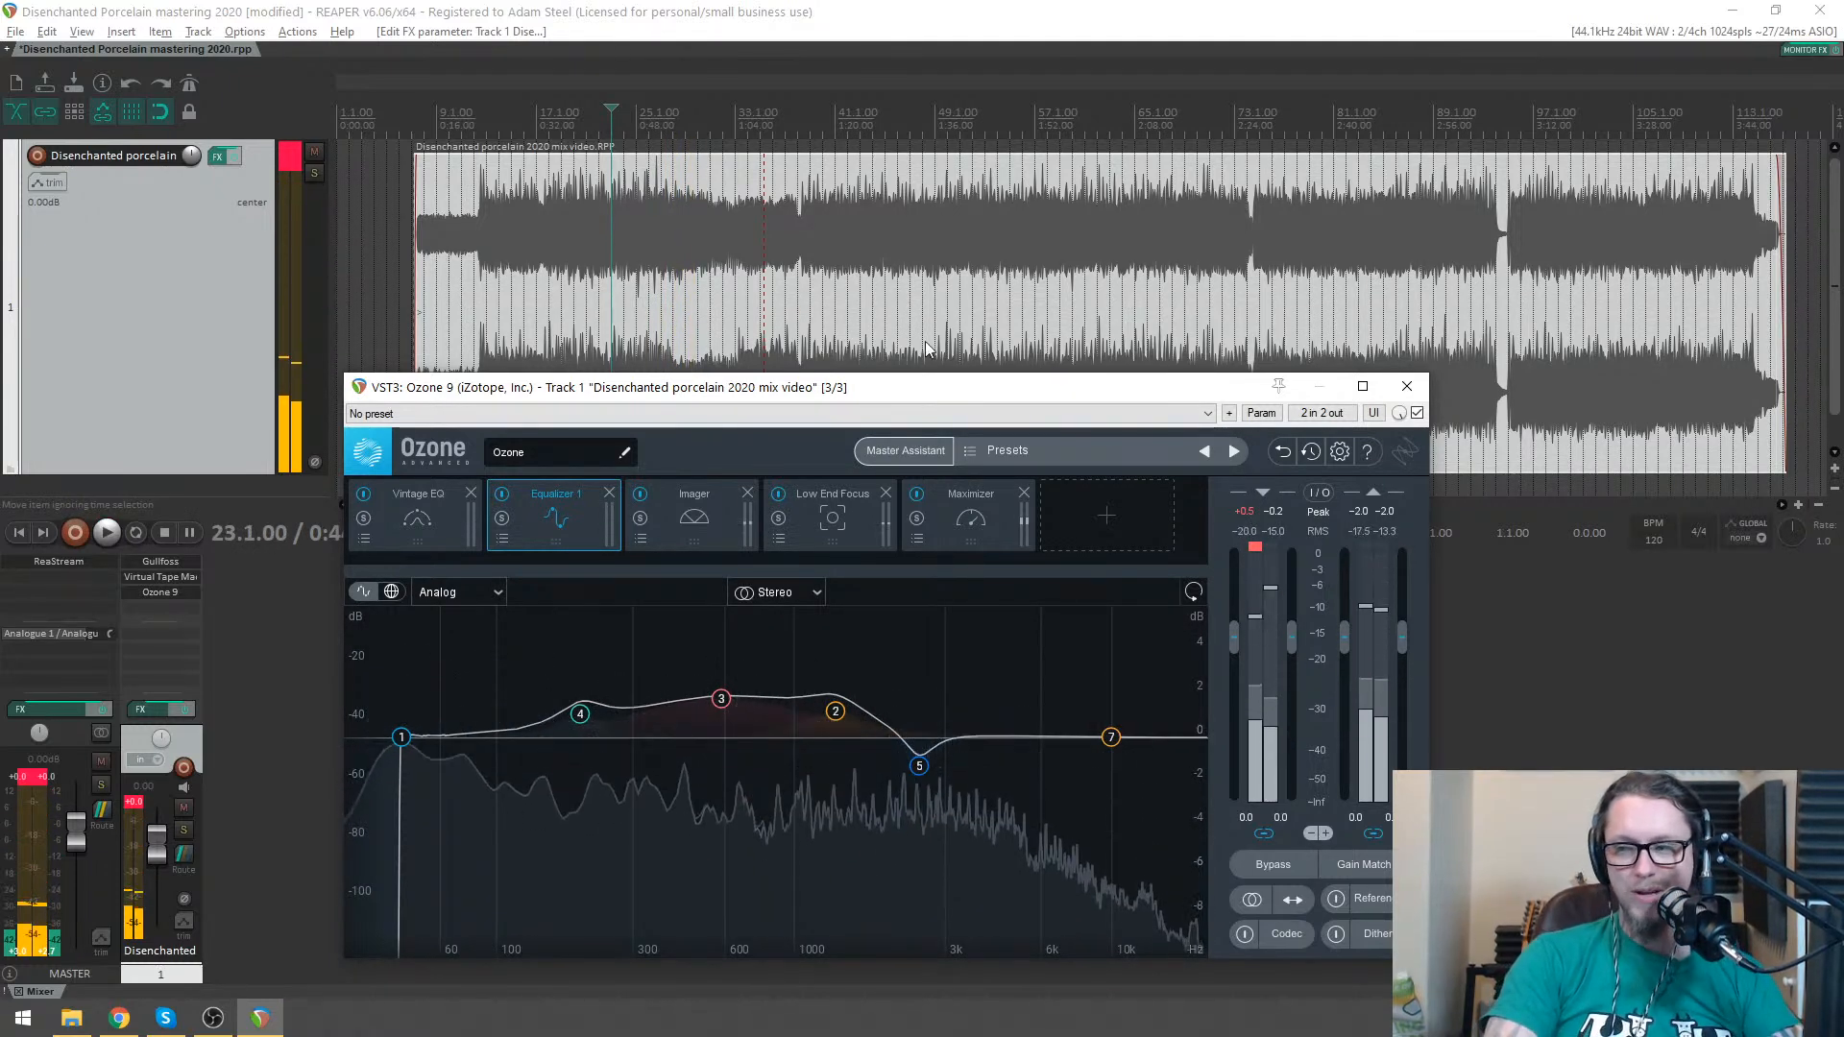
click(402, 739)
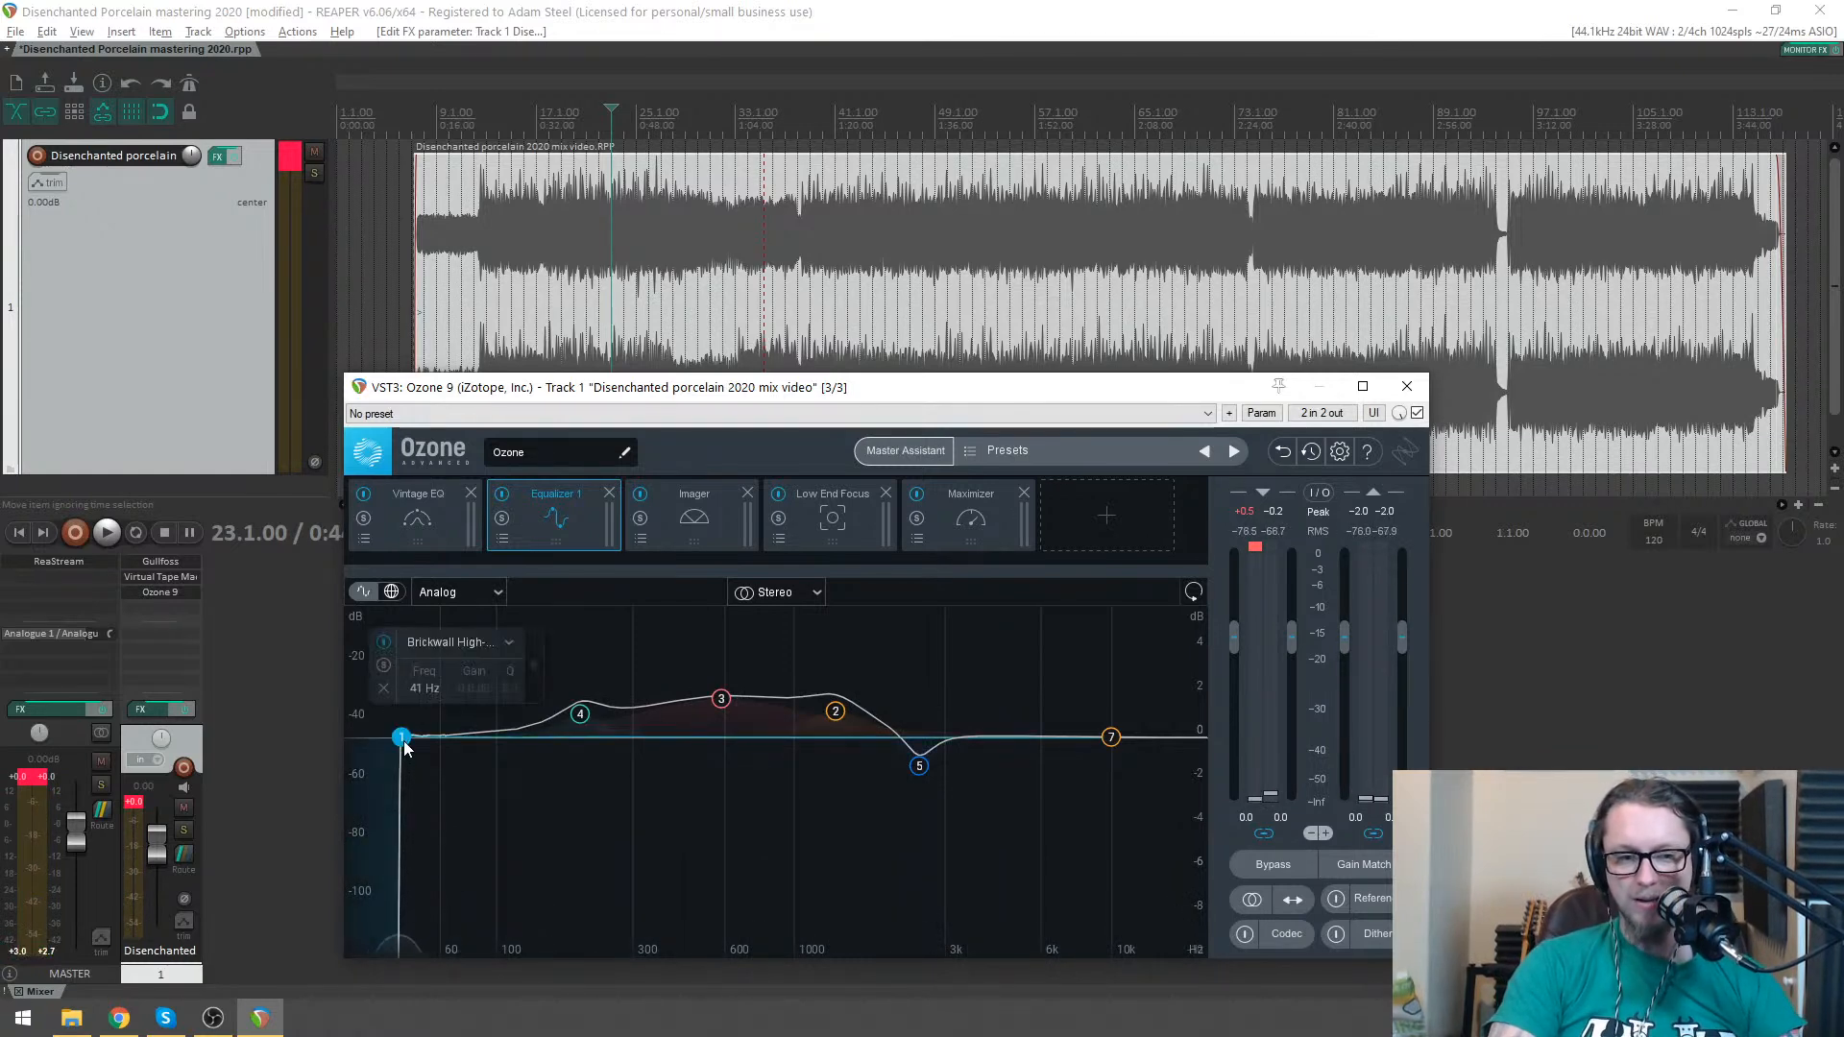
- Audition the Brickwall highpass band of Equalizer 1 from 23.1.00 and lower its frequency to 40 Hz
key(space)
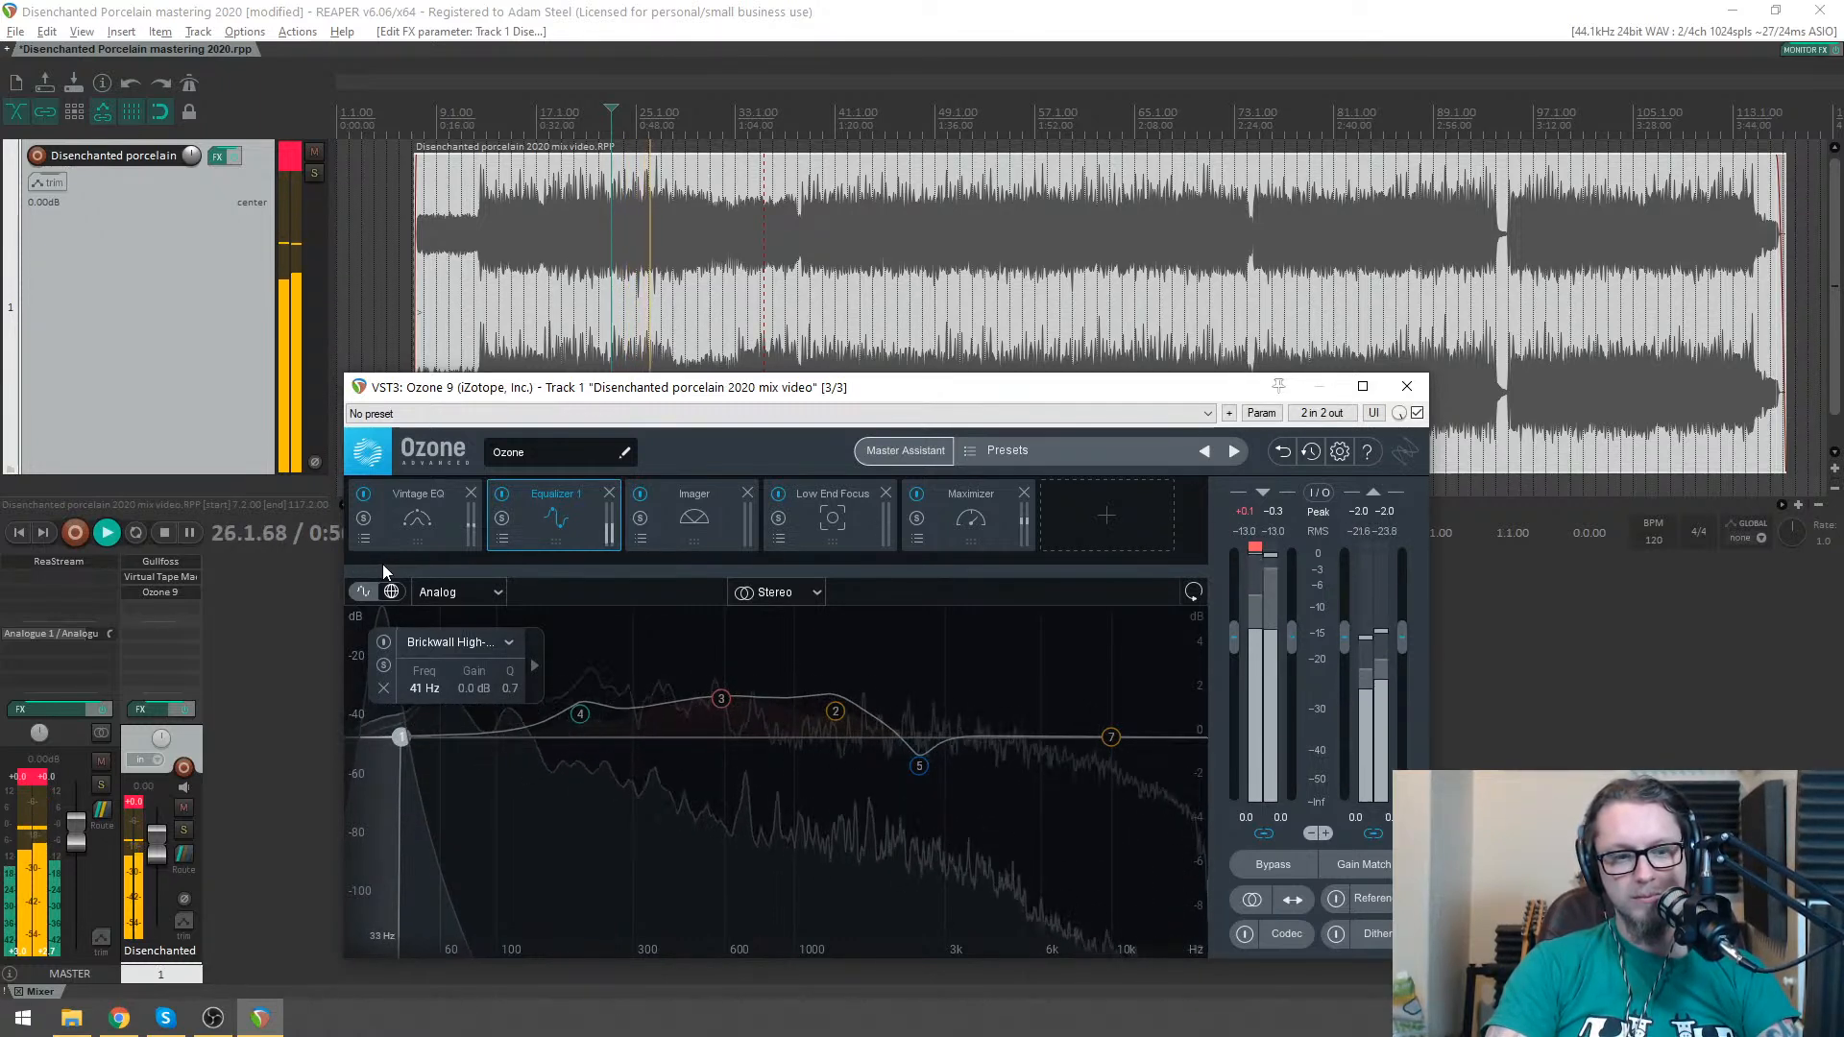
click(401, 736)
key(space)
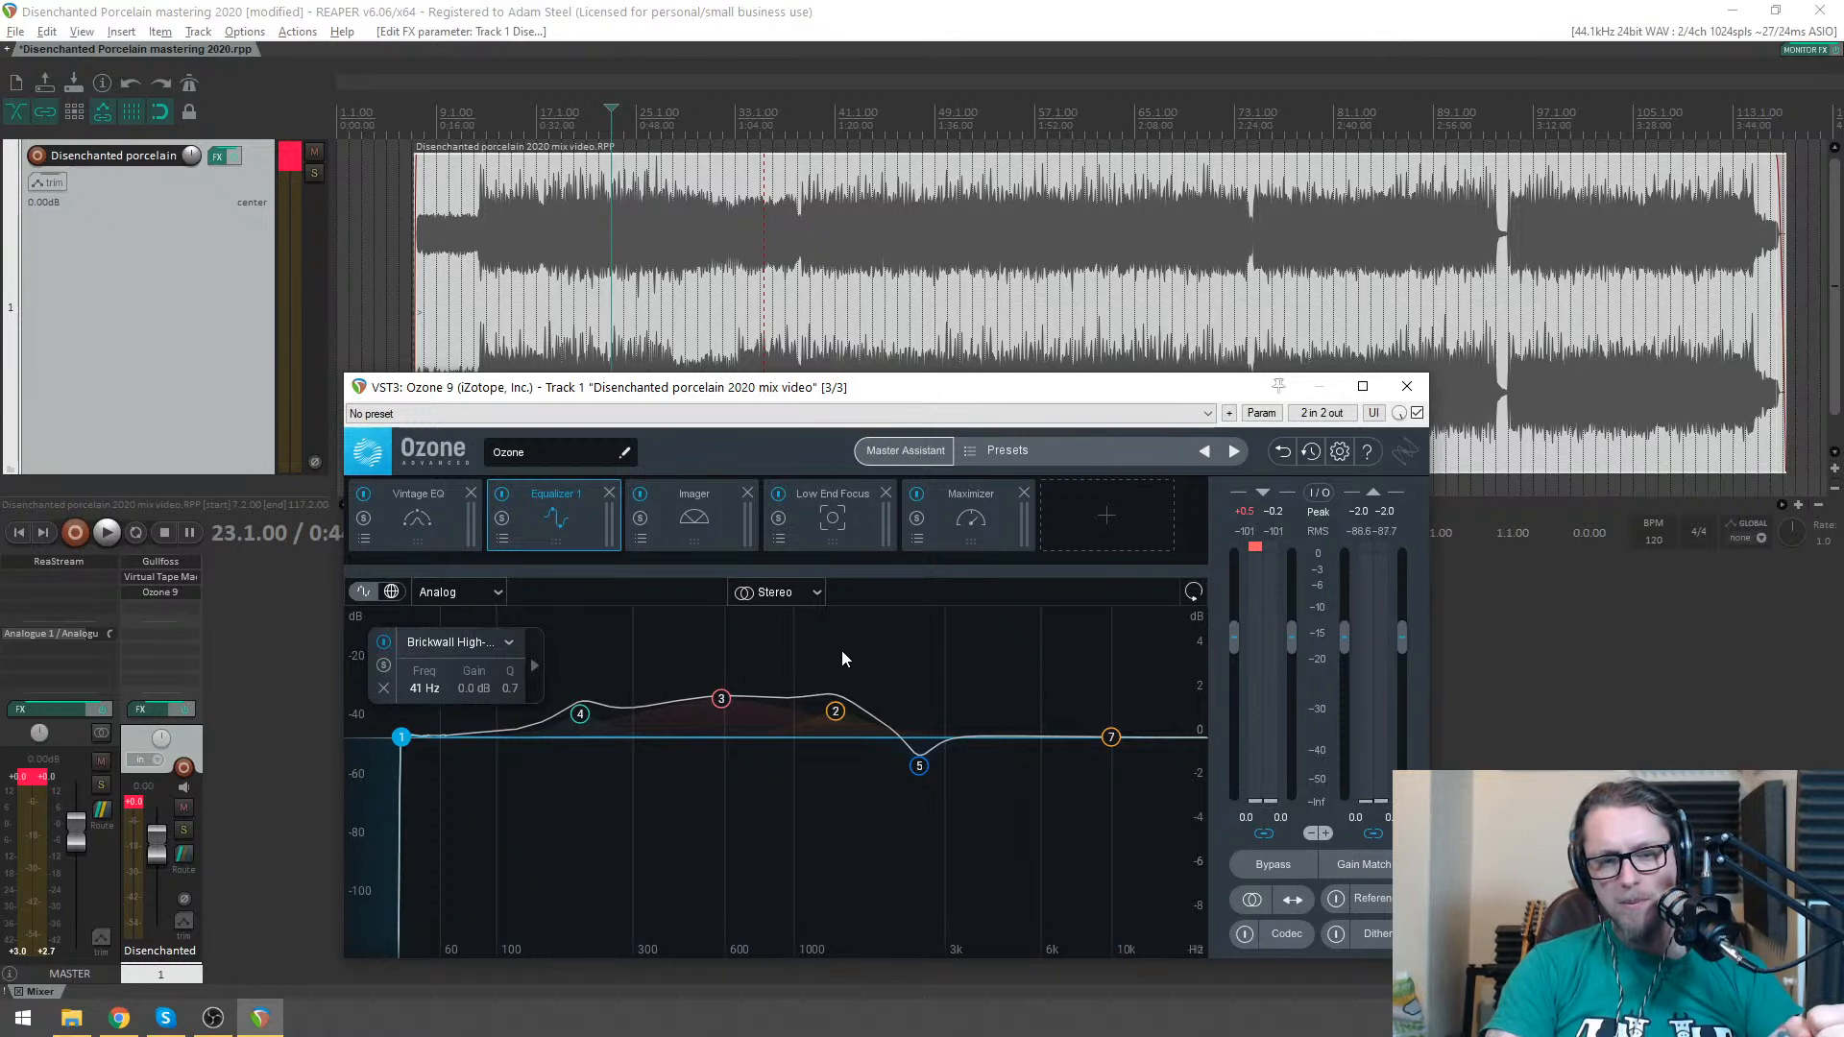
drag(776, 387, 806, 382)
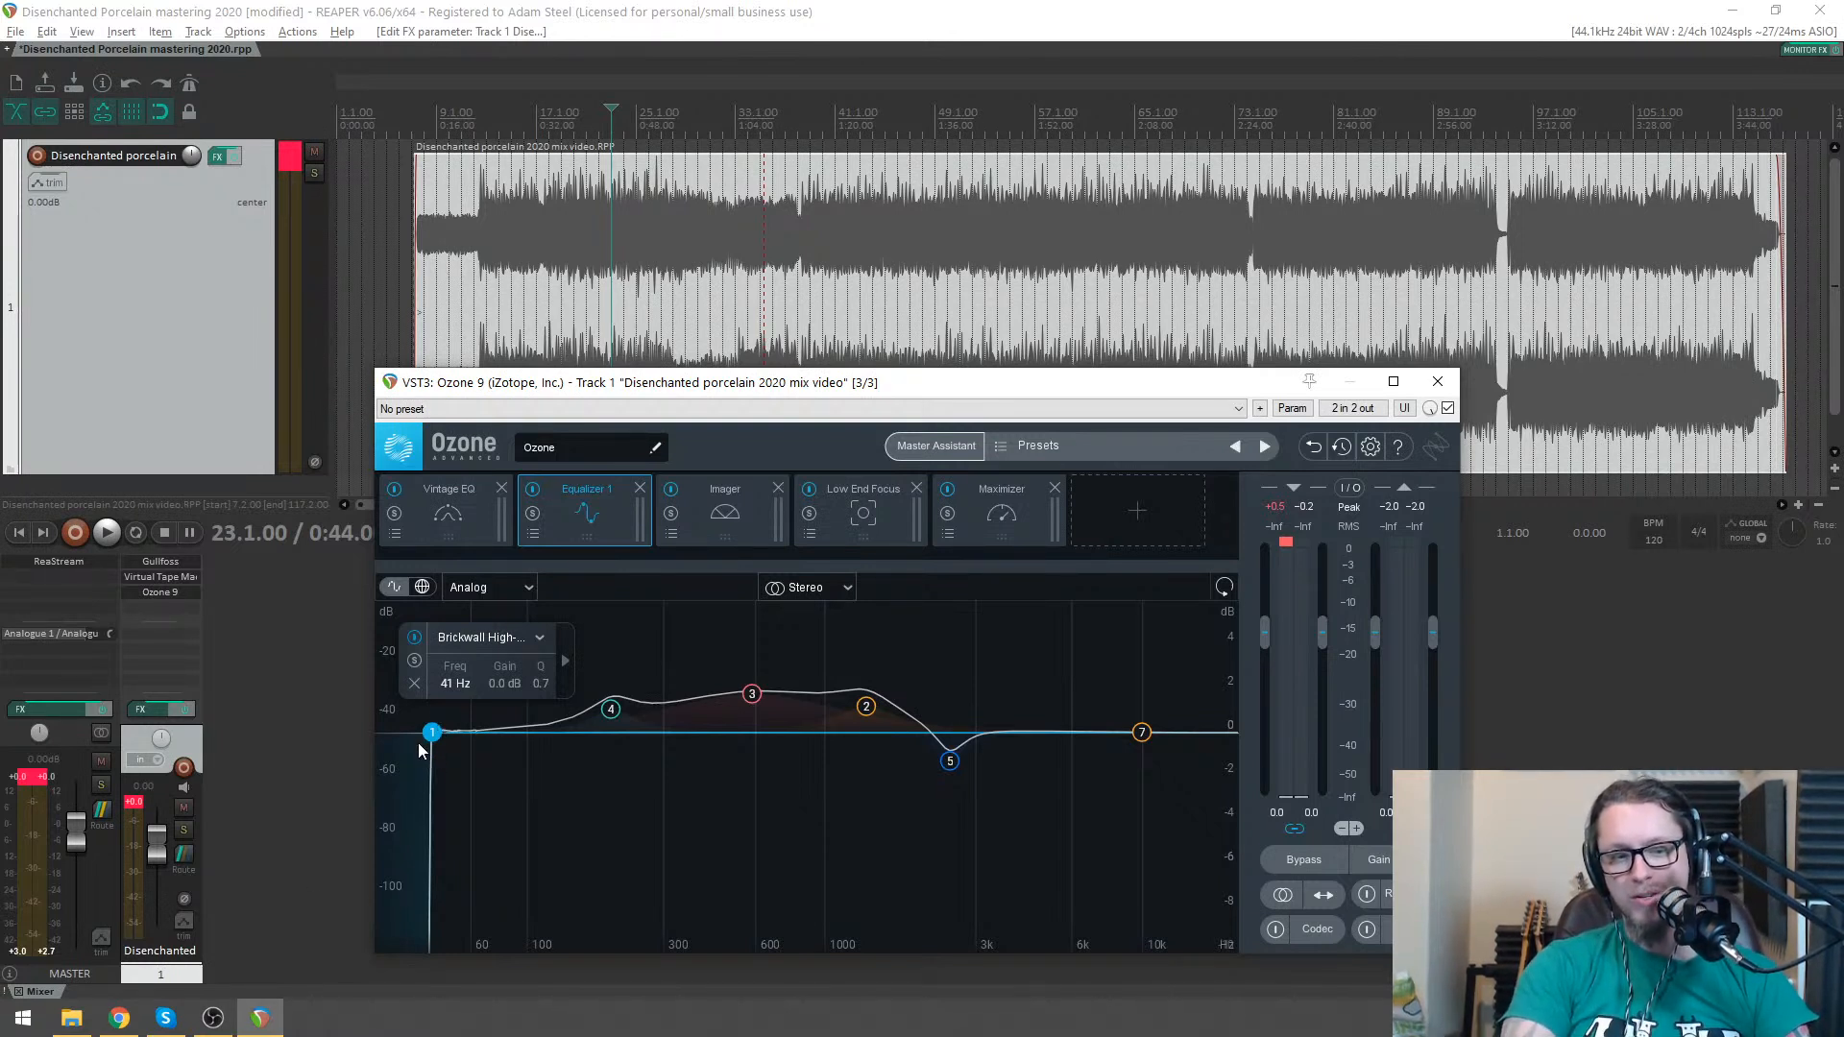
drag(433, 735, 431, 736)
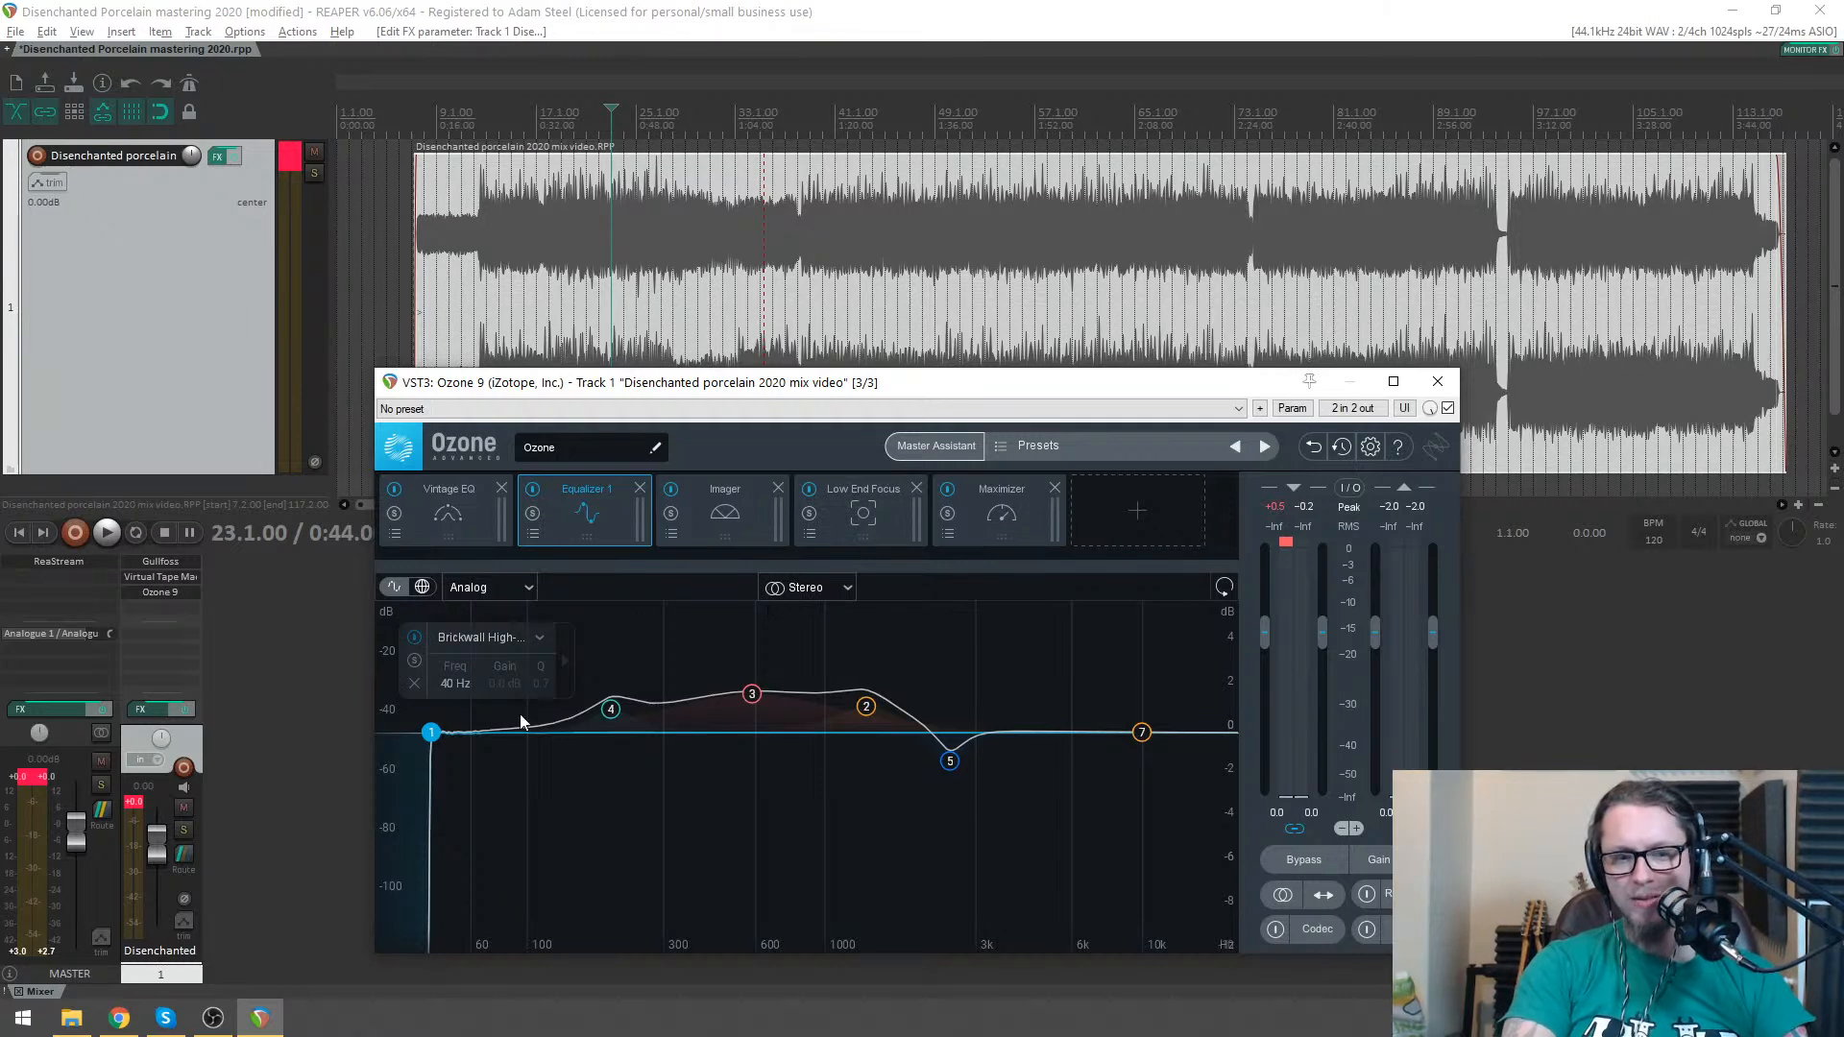
- Play from 23.1.00, compare with the reference track, and set the Vintage EQ's 60 Hz Low Boost to 1.6 dB
key(space)
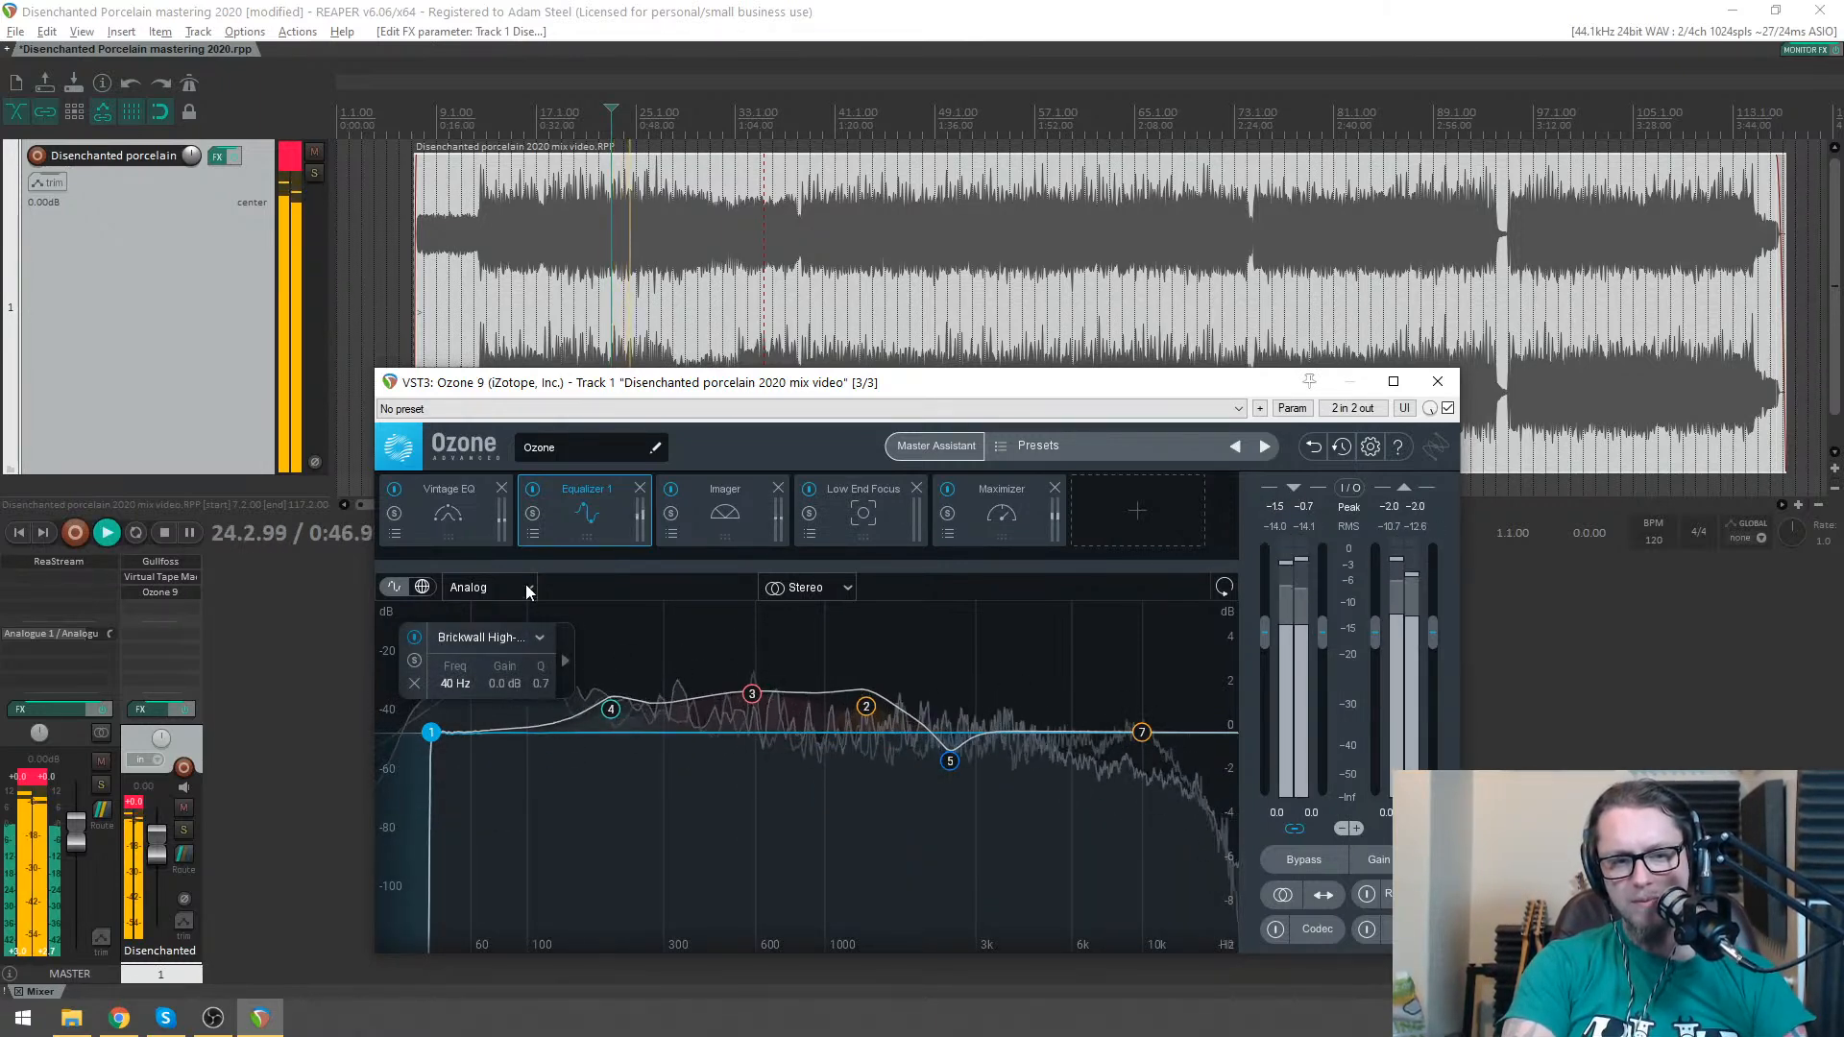
click(611, 709)
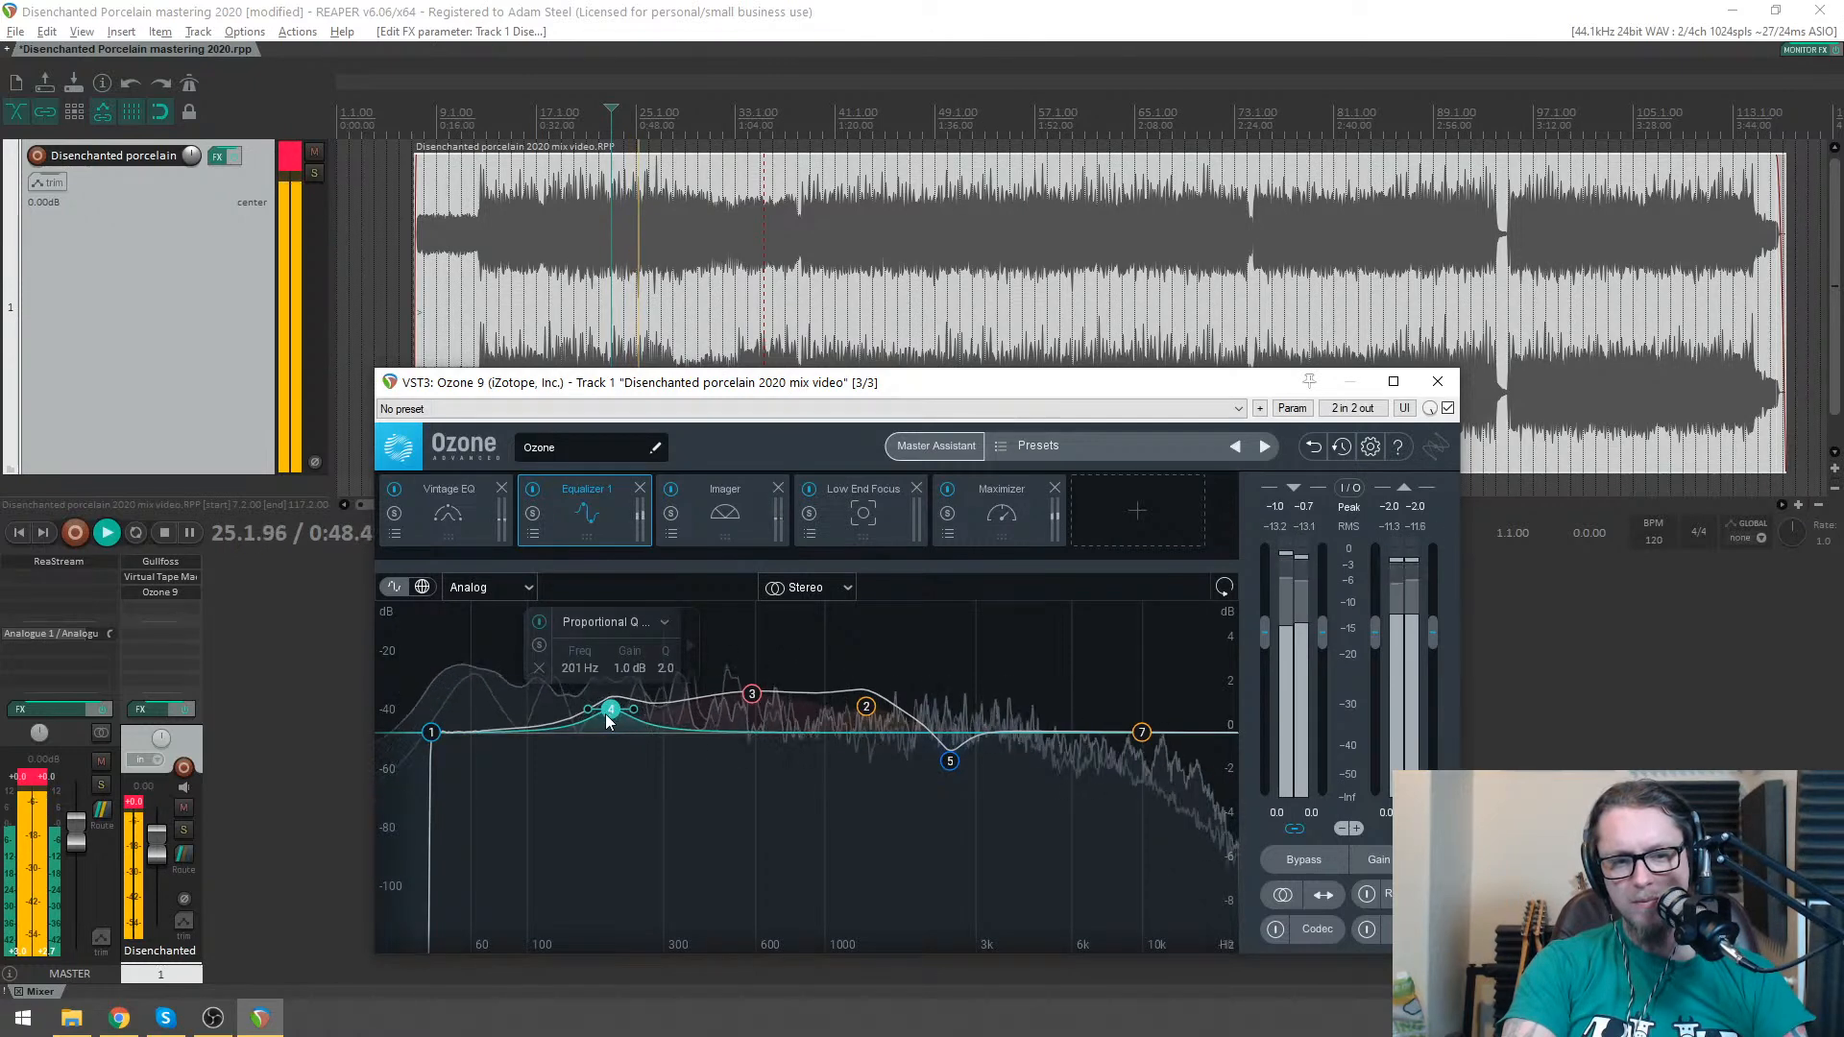
key(space)
click(461, 518)
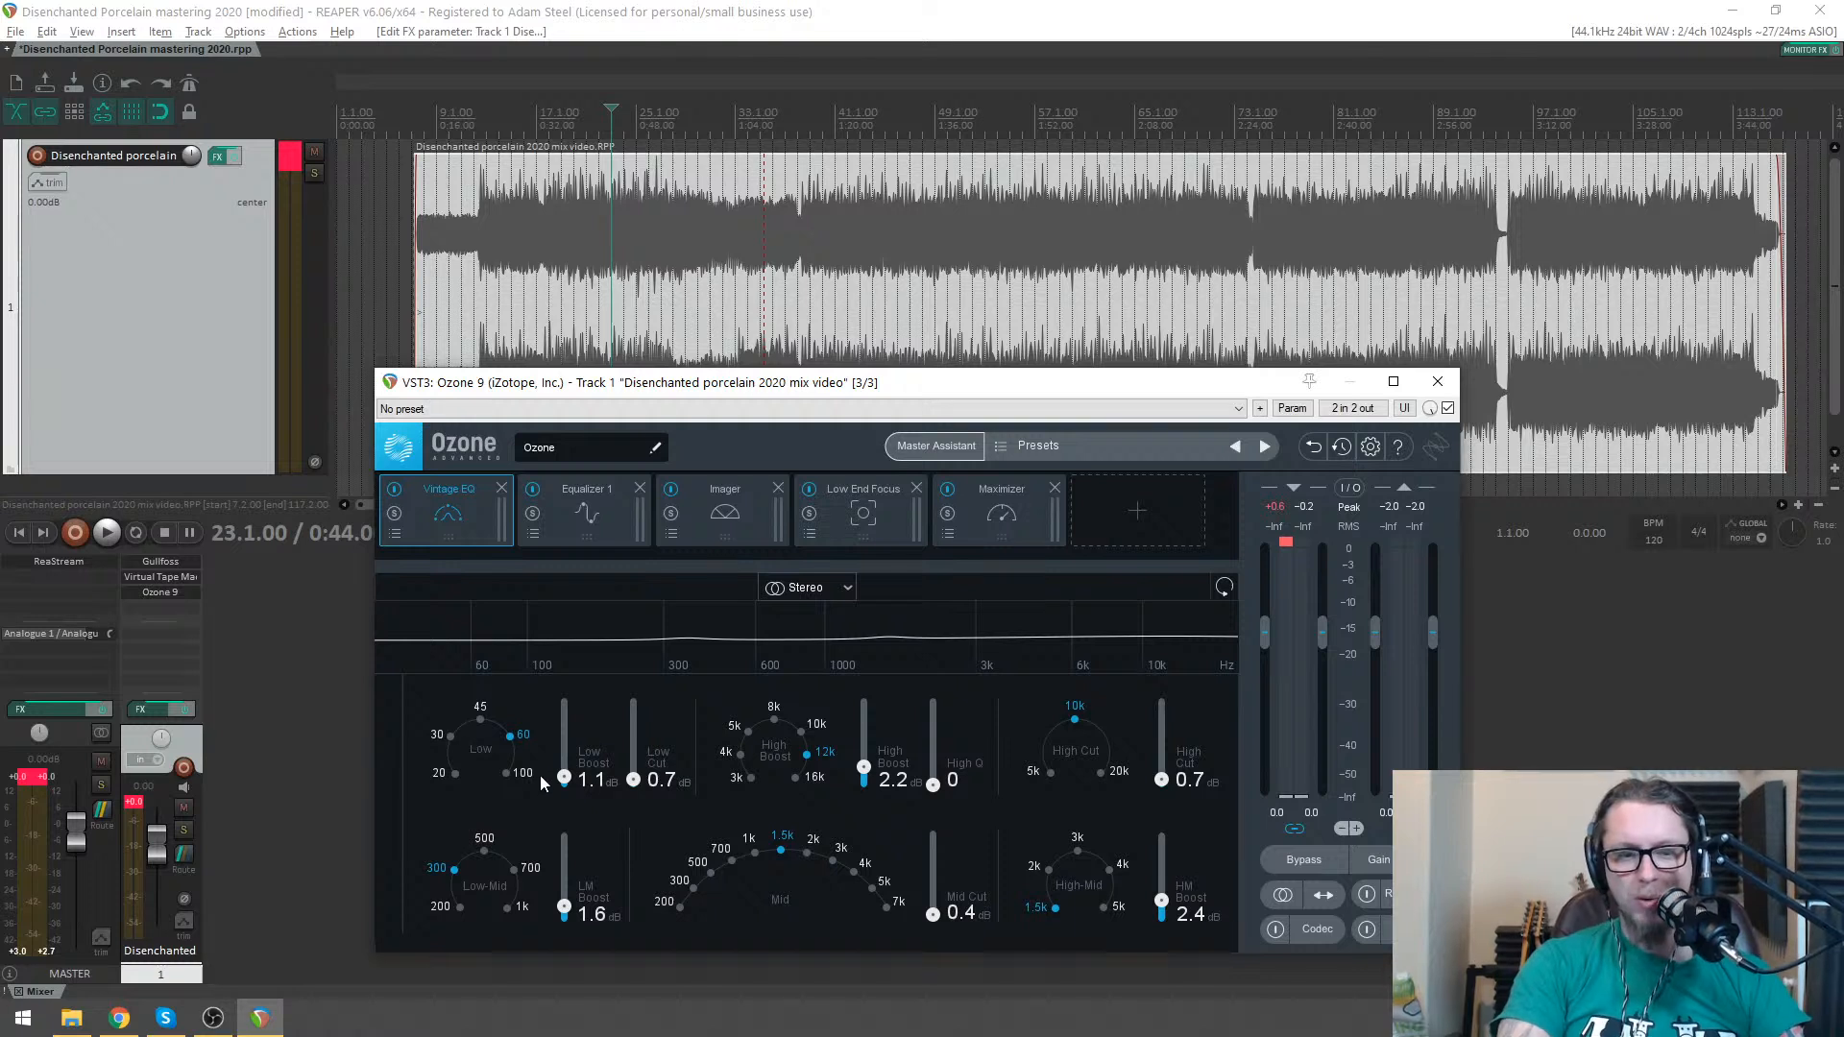
key(space)
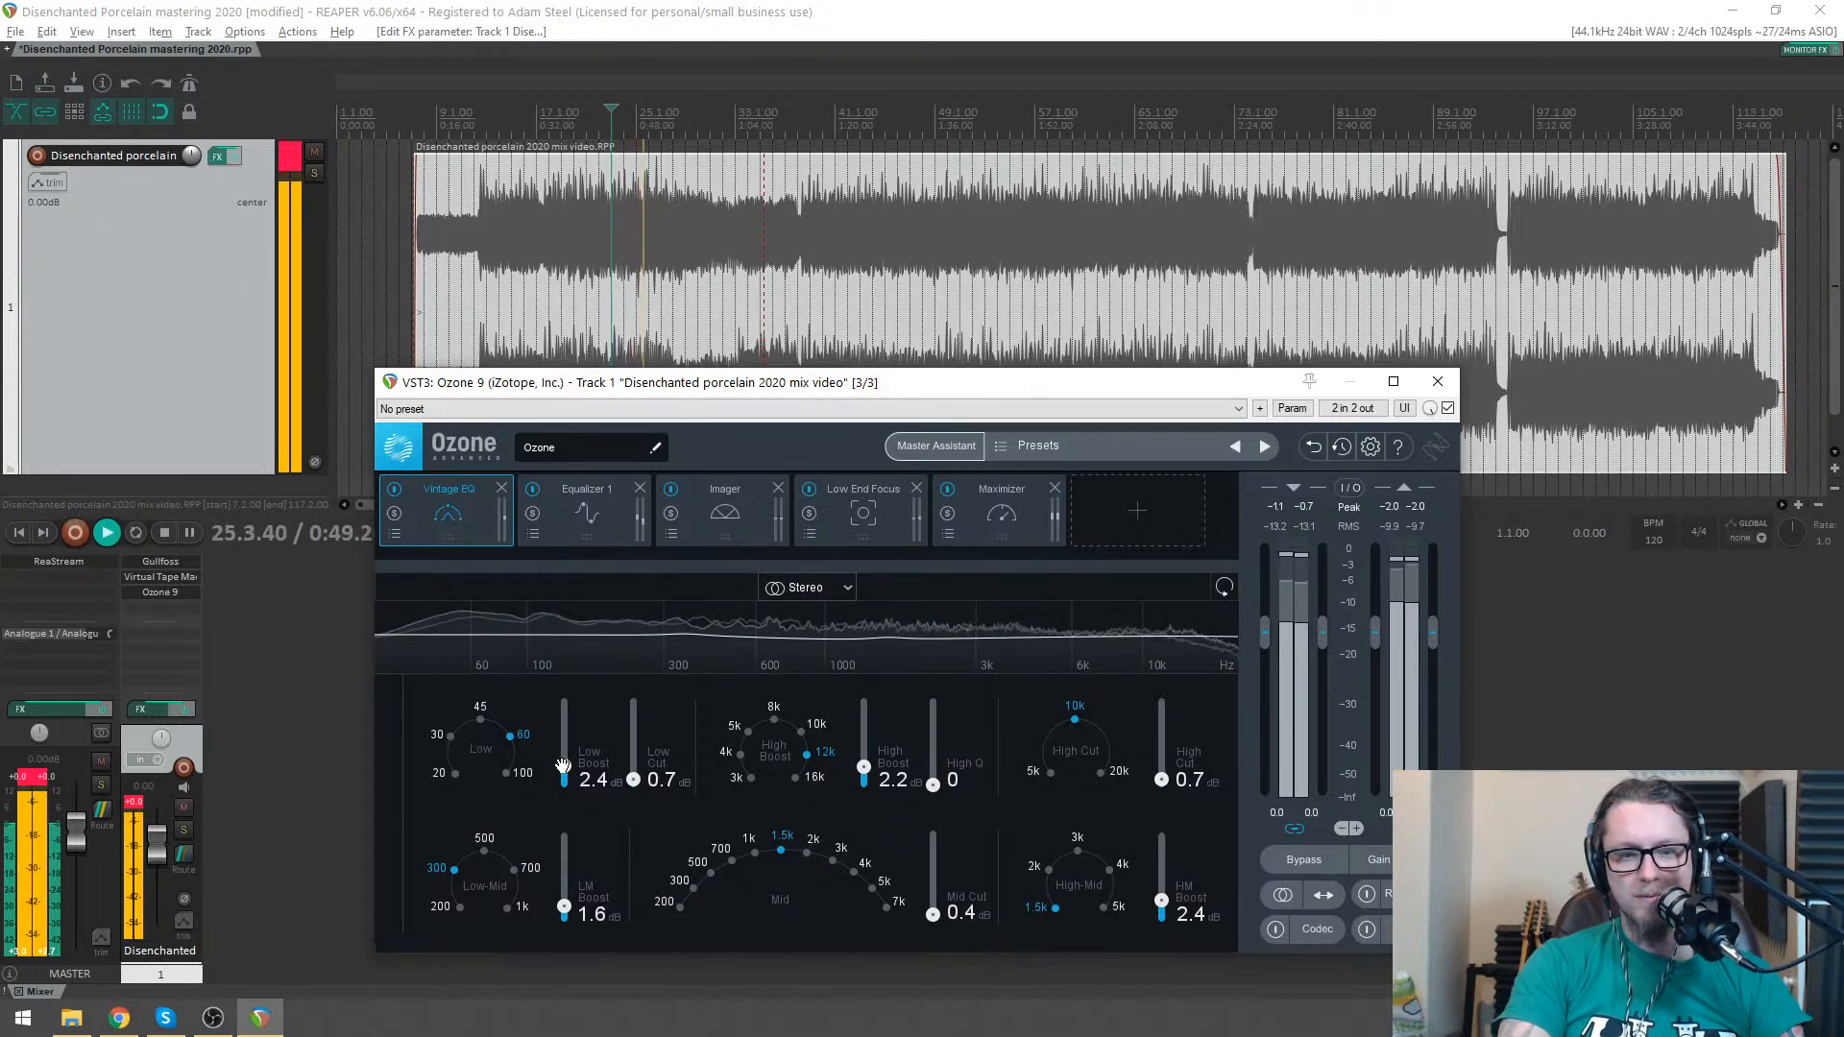
click(577, 518)
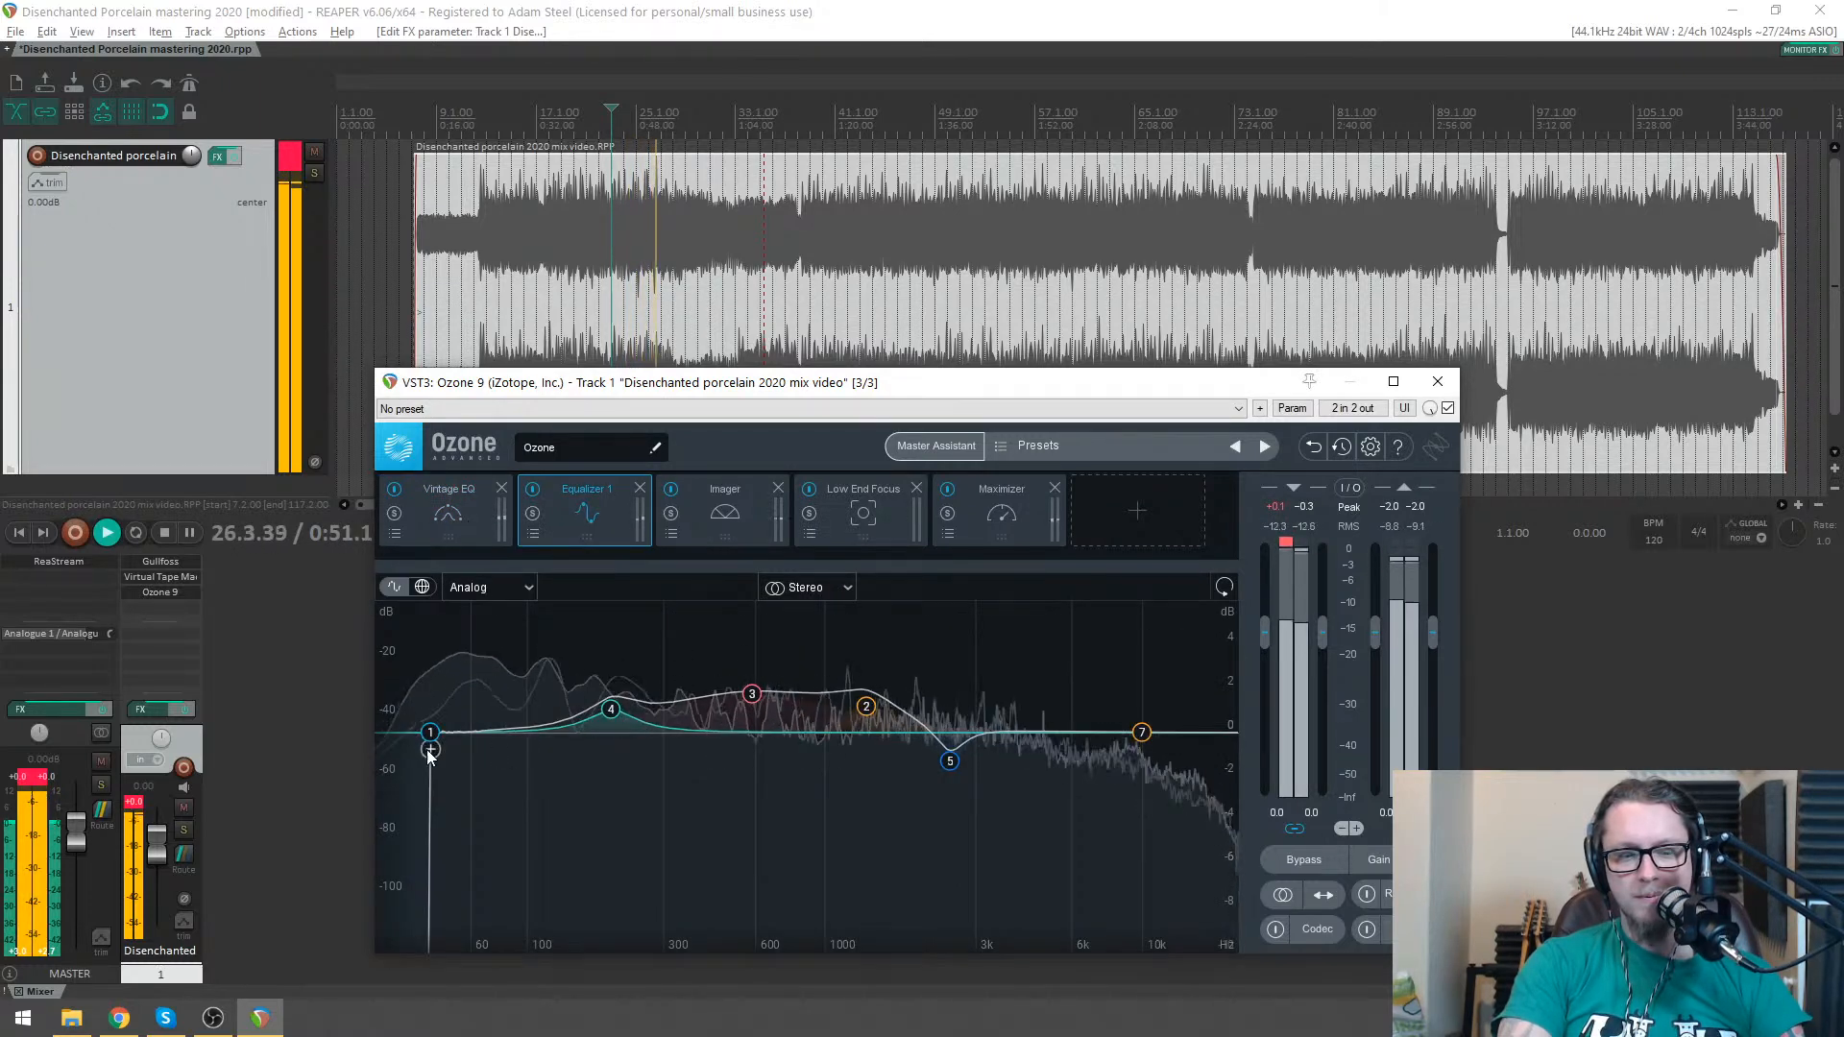
click(1367, 895)
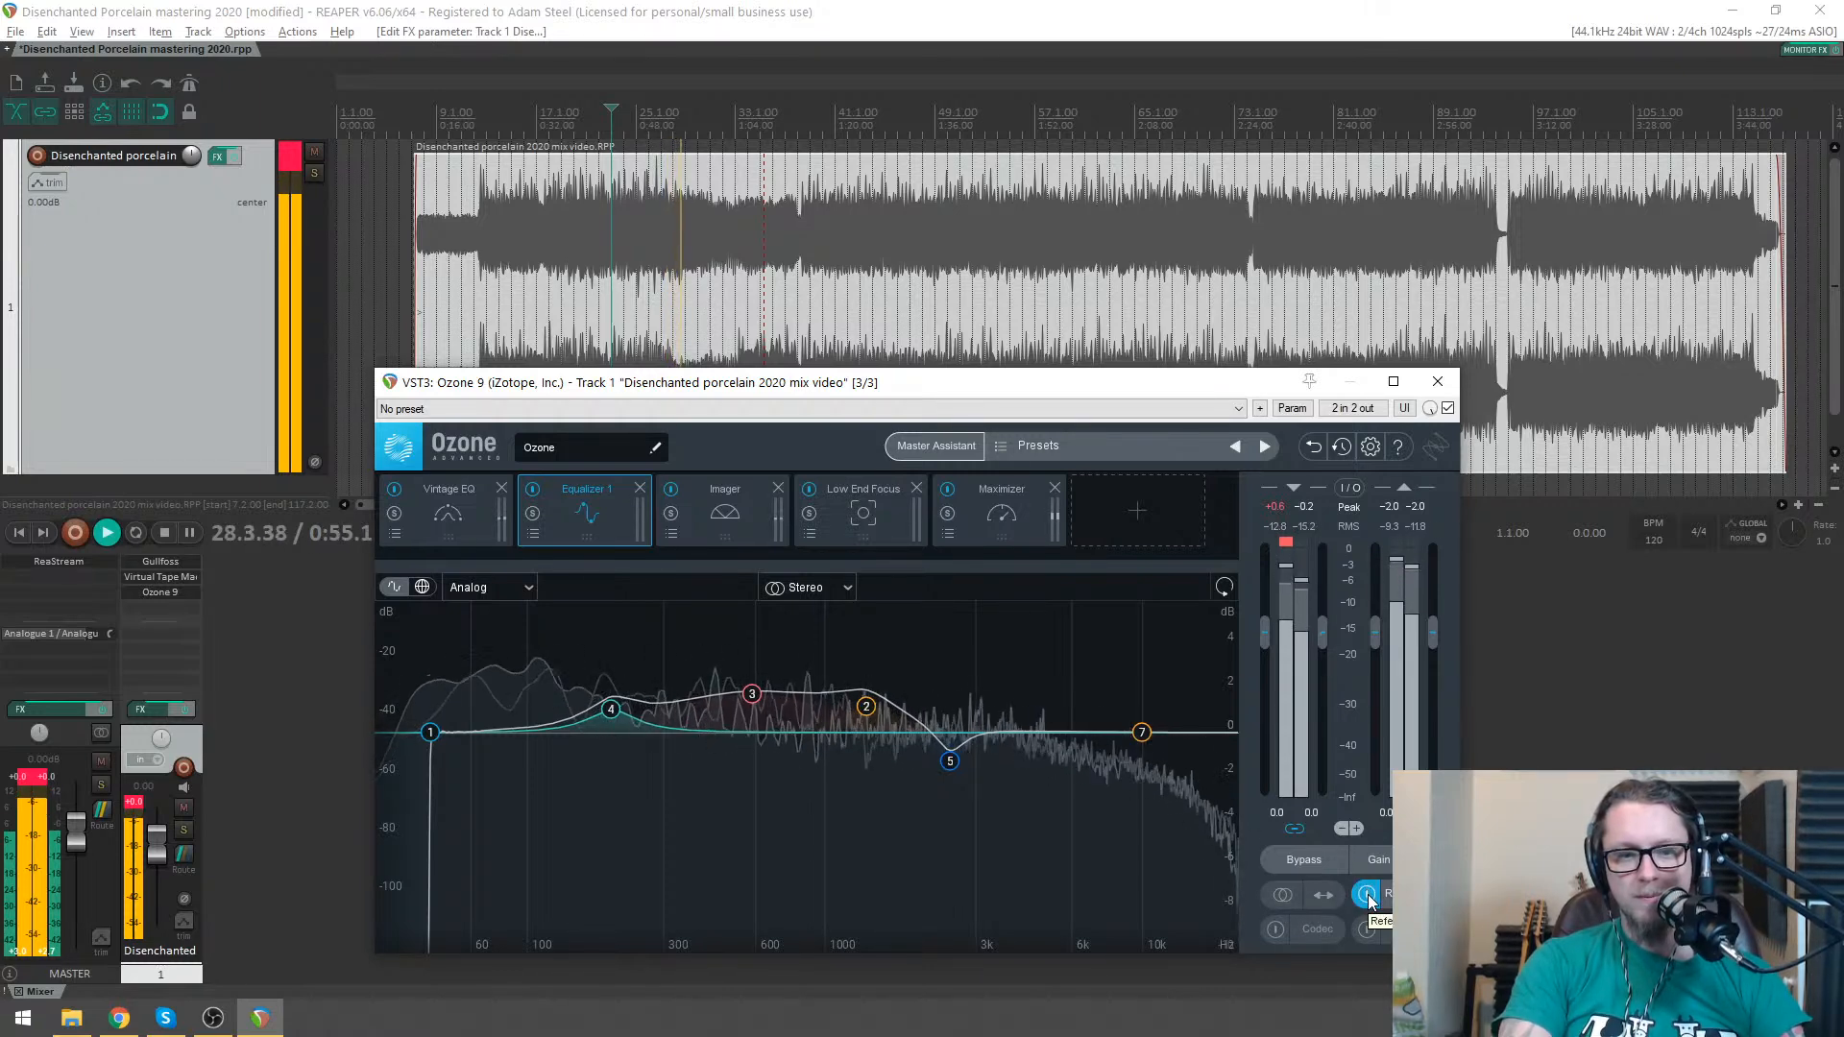
click(448, 524)
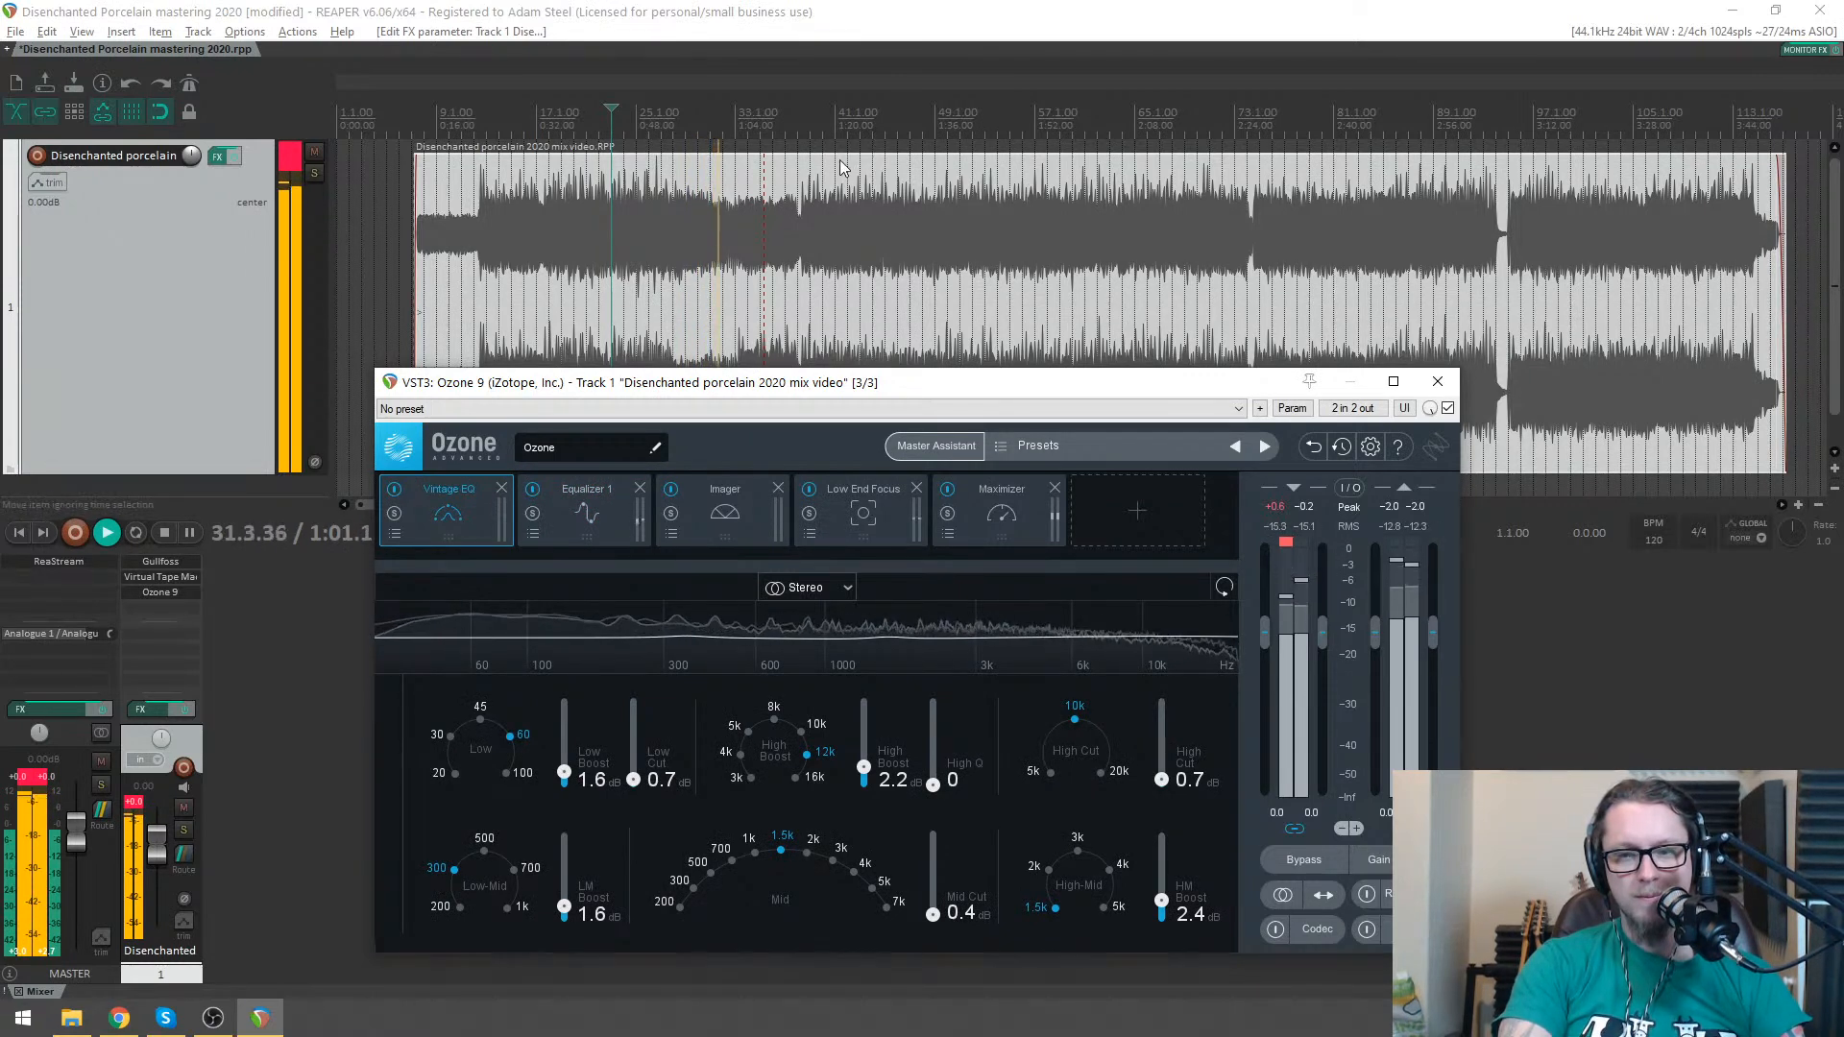
- Lower the Brickwall highpass band of Equalizer 1 to 35 Hz during playback
click(543, 520)
drag(425, 739, 418, 747)
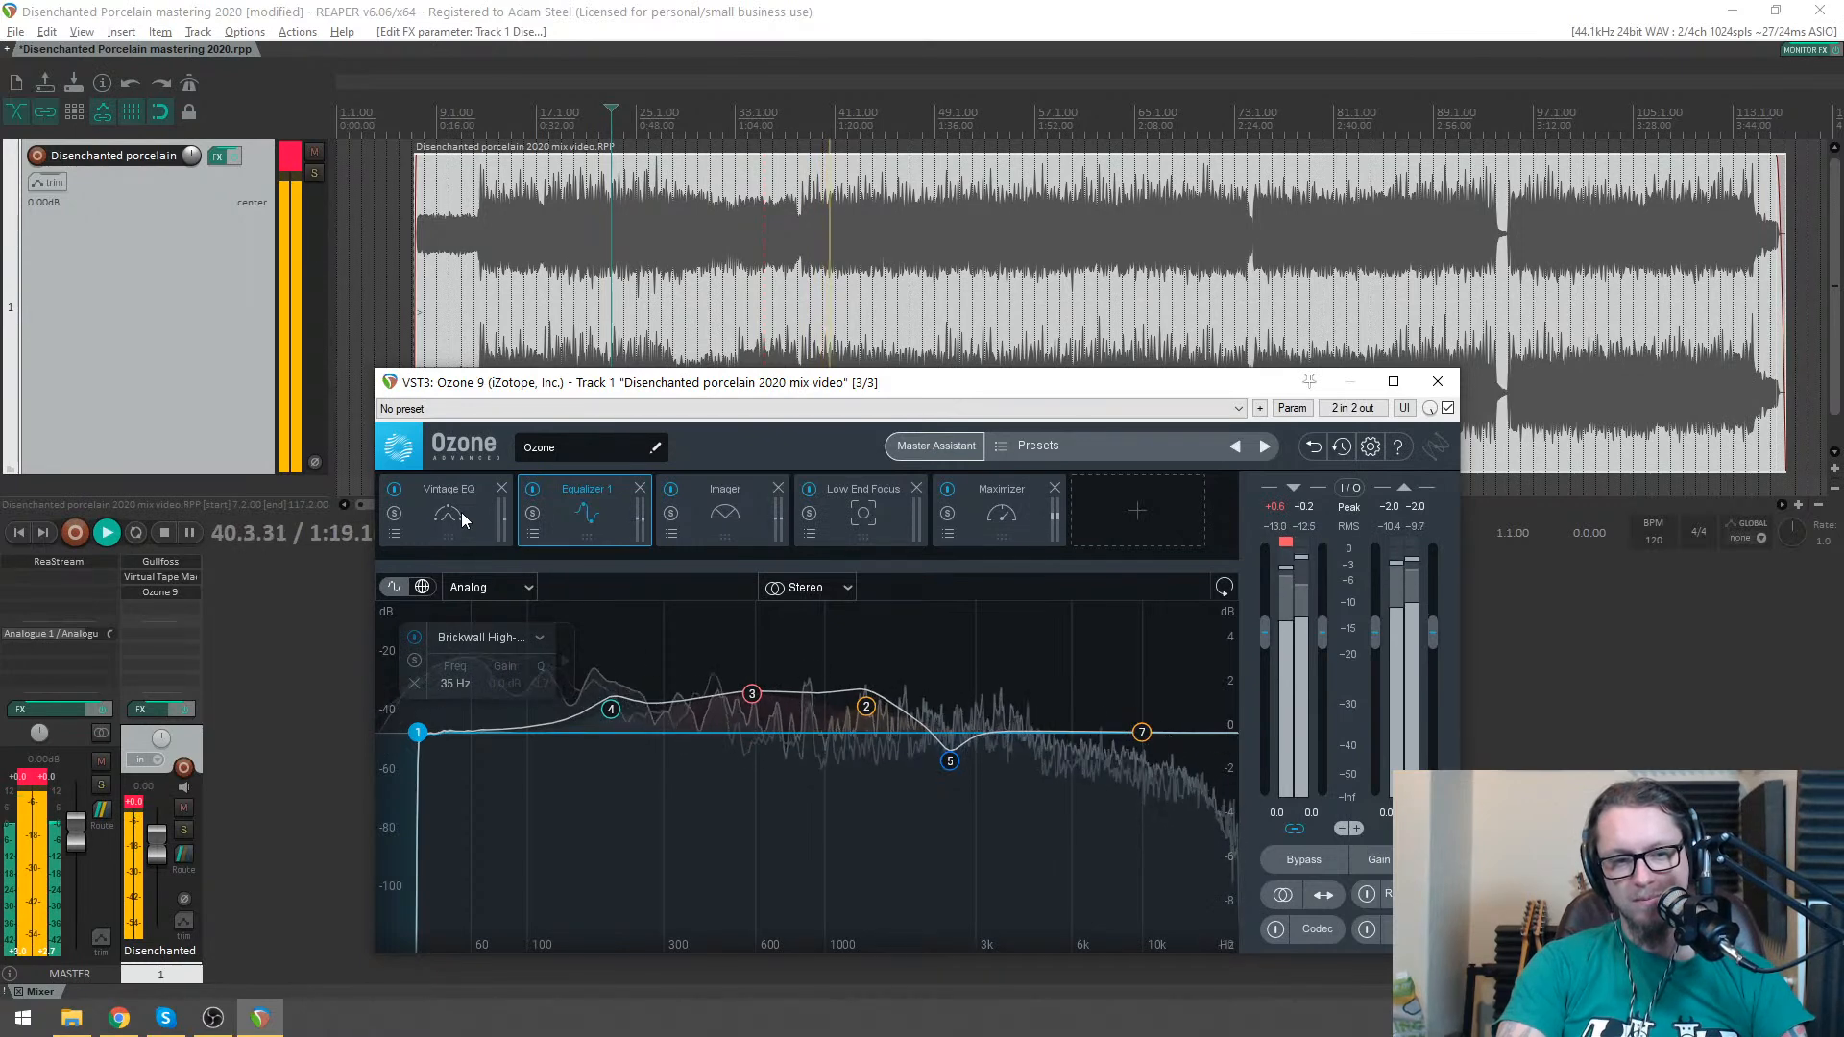
click(488, 759)
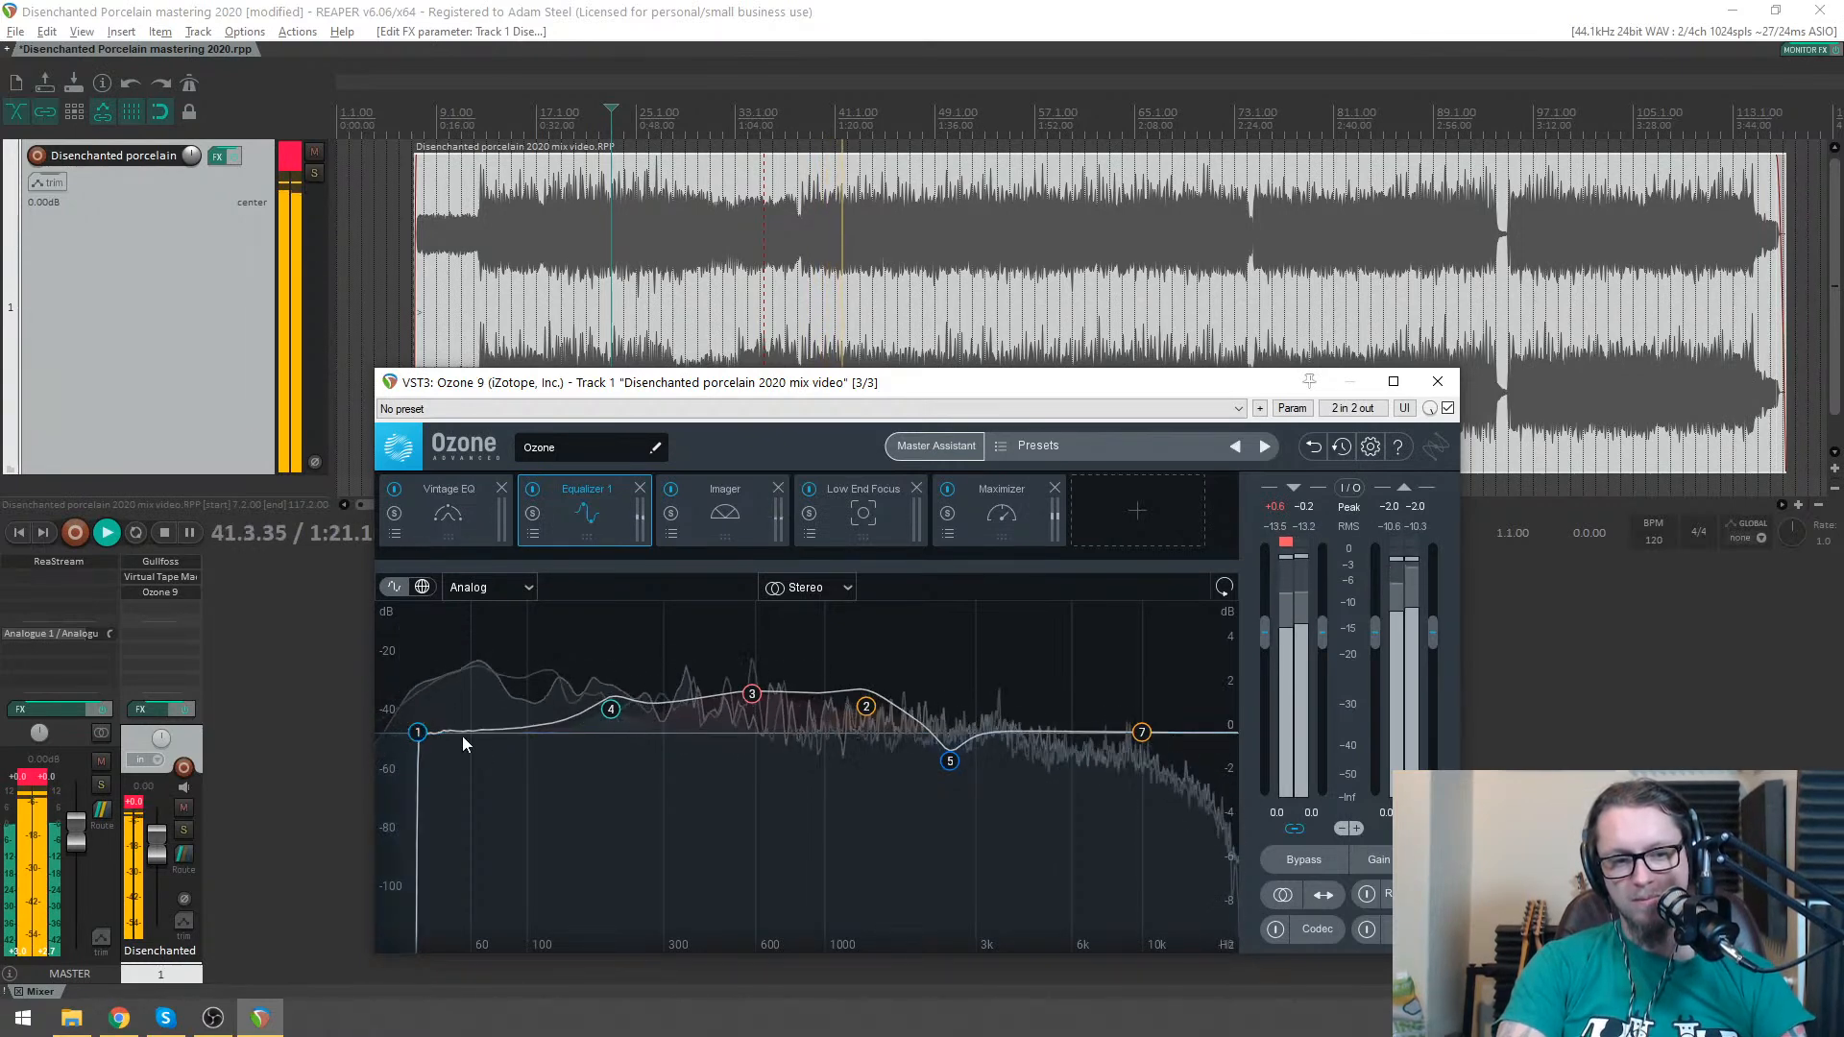
- Add an 89 Hz Bell band with 1.5 dB gain and Q 0.7 to Equalizer 1, and set the Vintage EQ's Low Boost to 1.3 dB
click(492, 732)
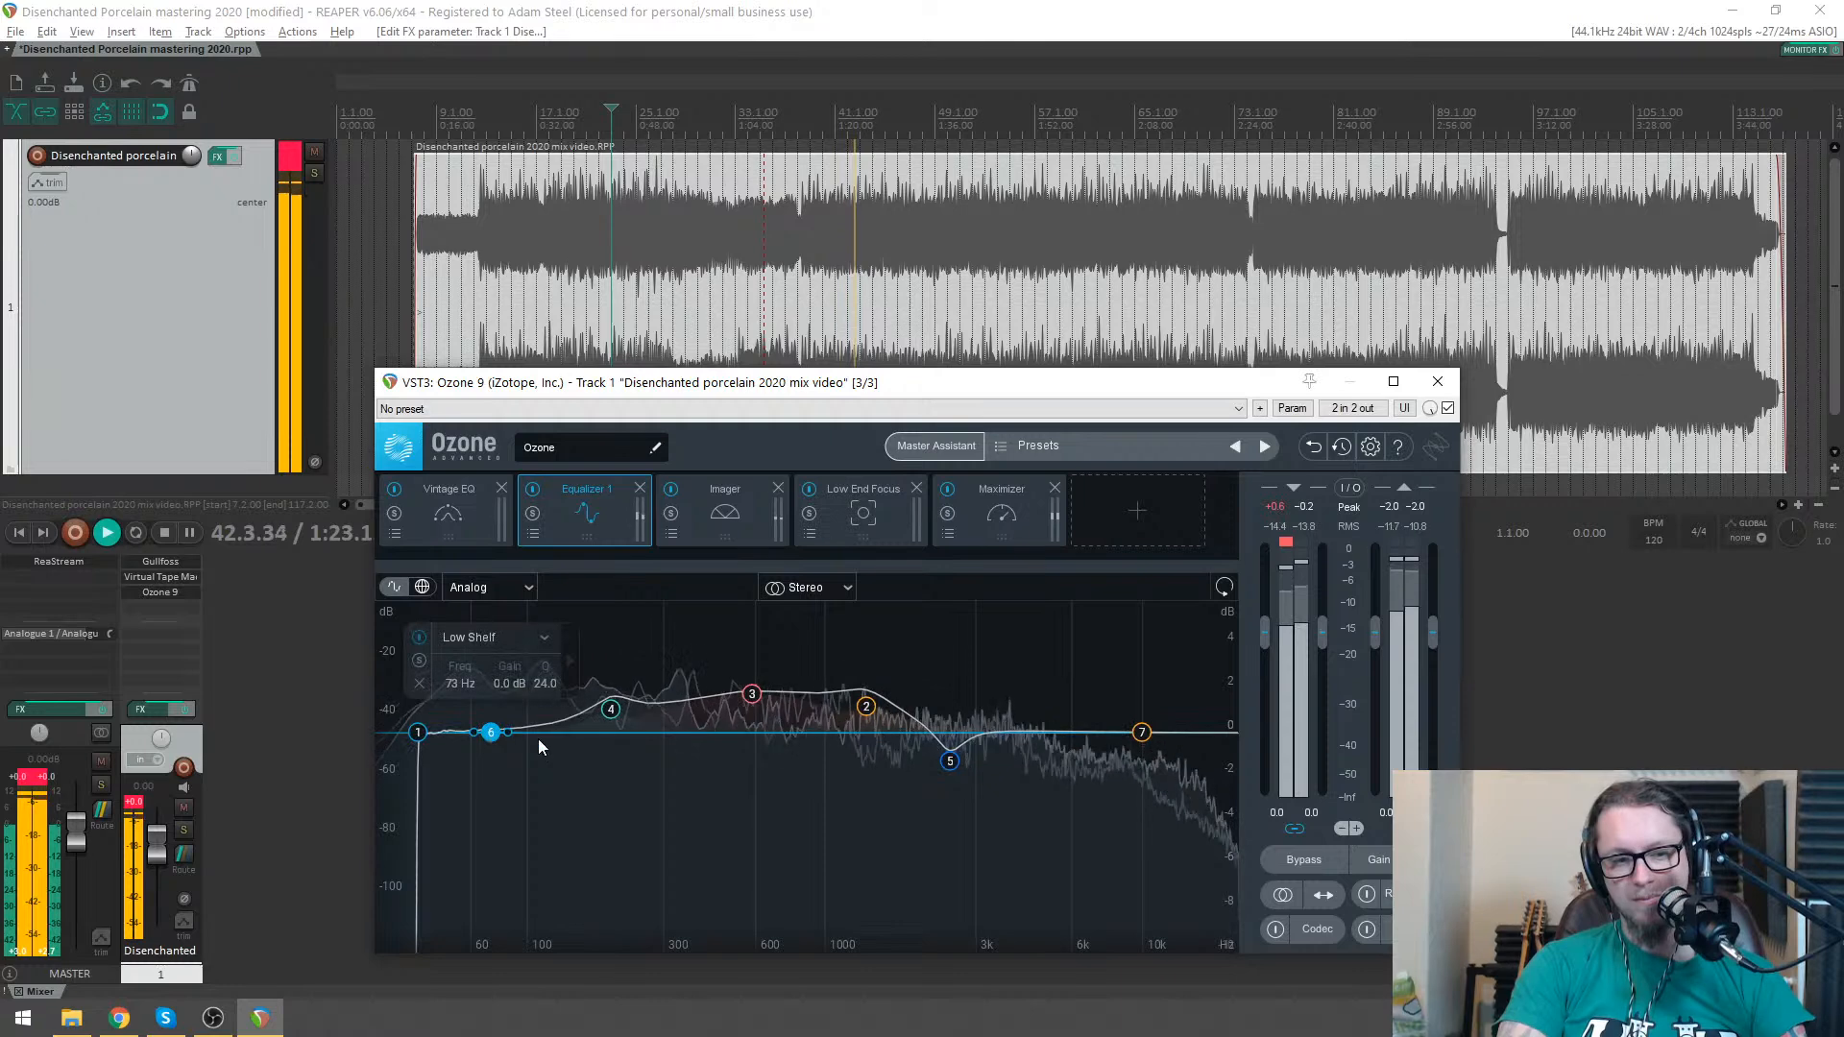
drag(517, 735, 519, 715)
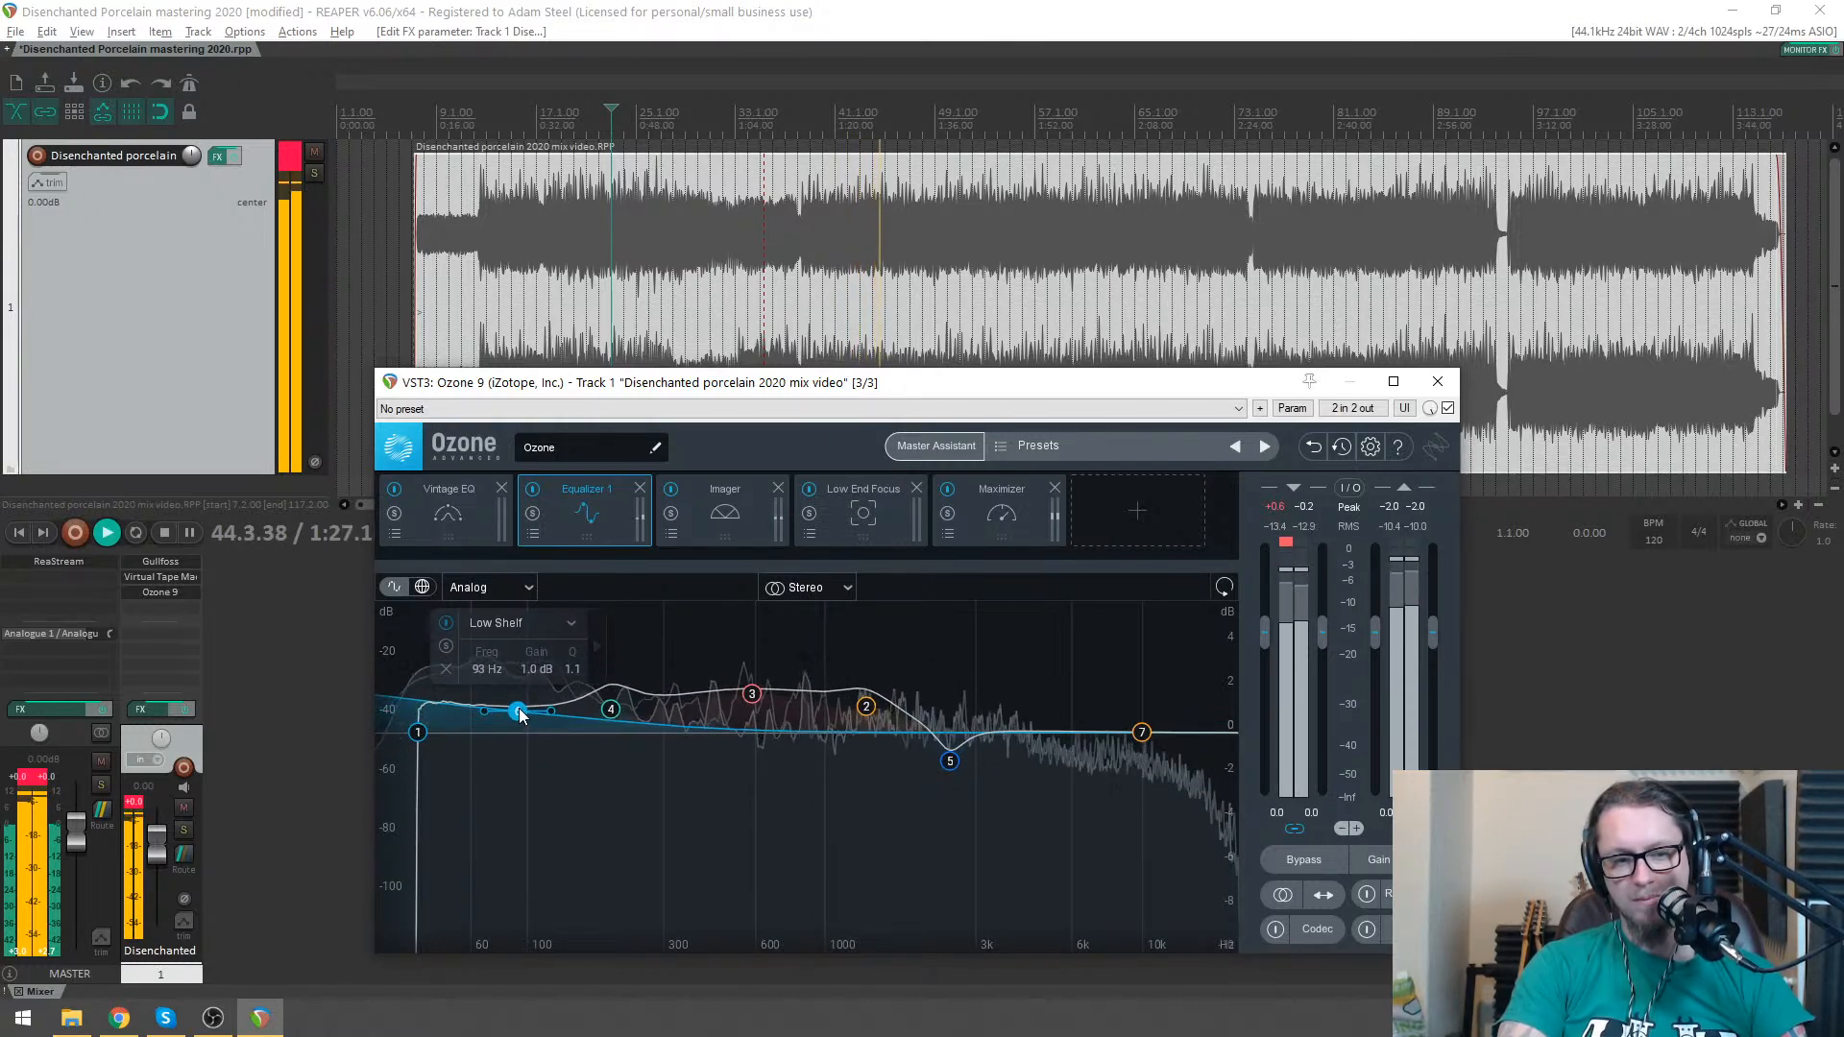
click(562, 626)
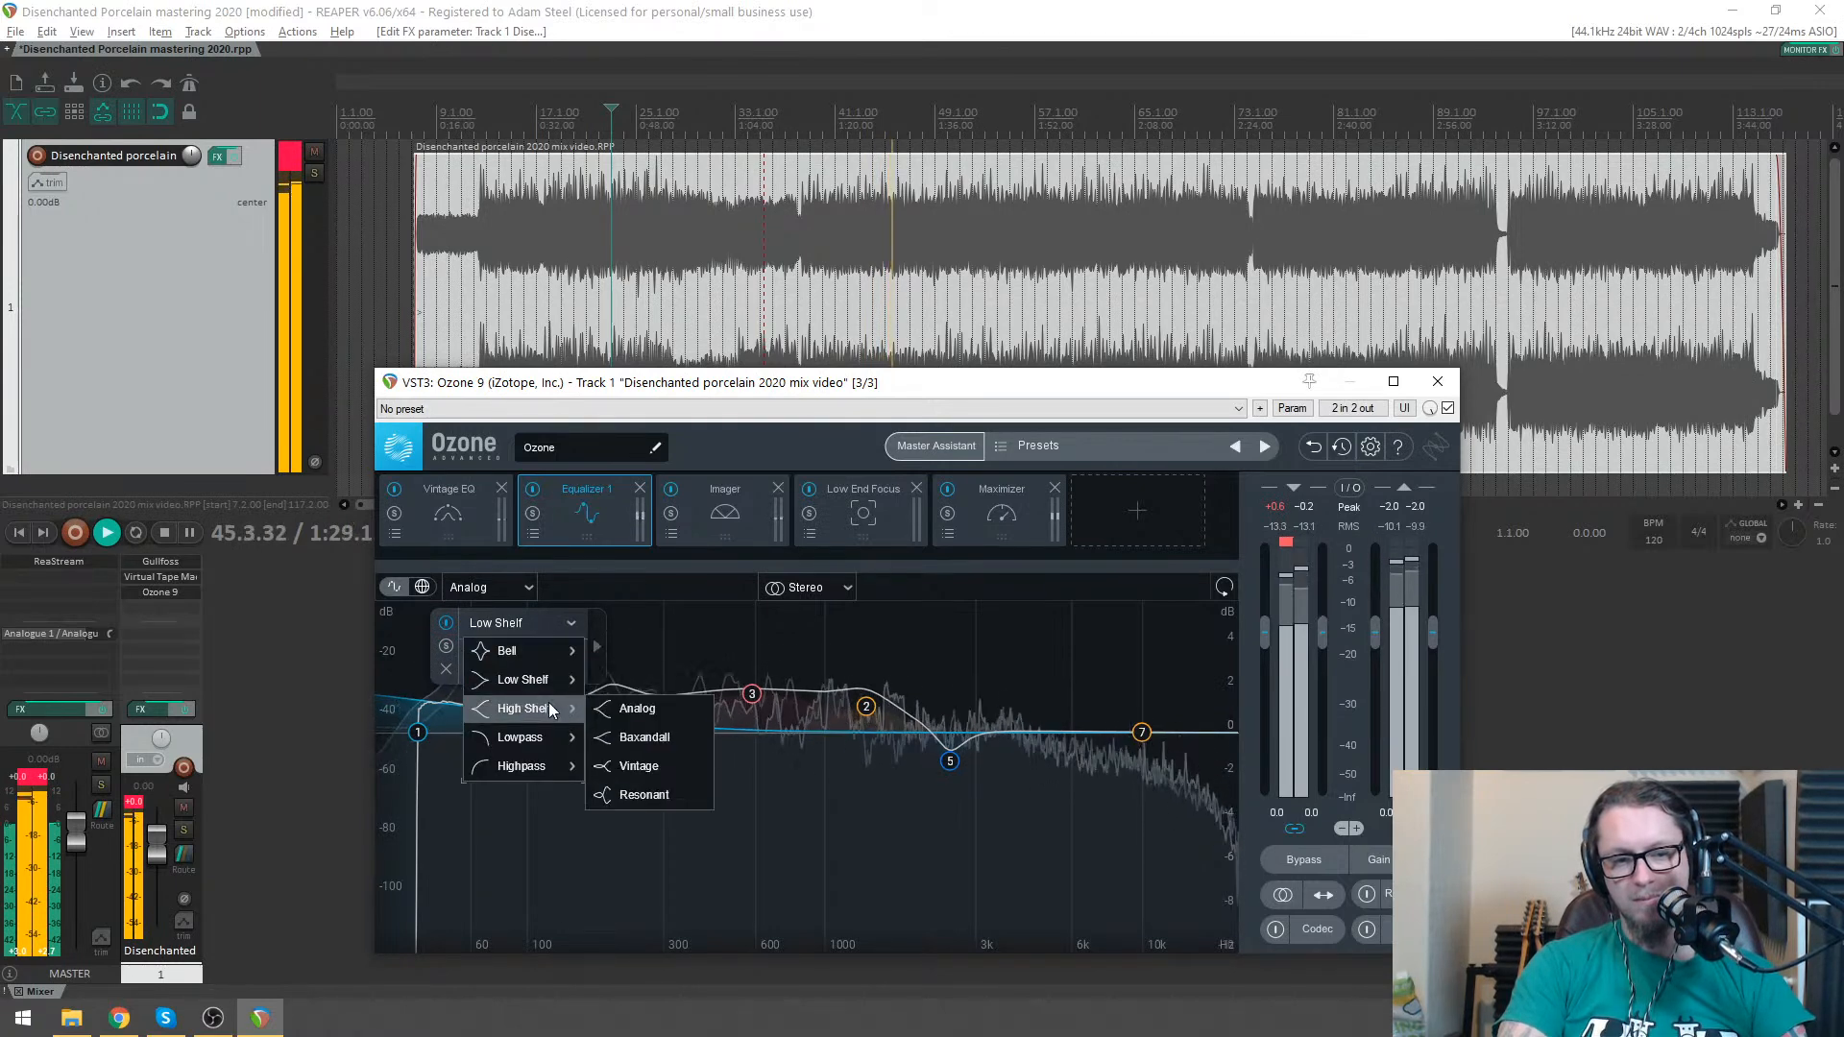
mouse_move(551, 655)
click(627, 680)
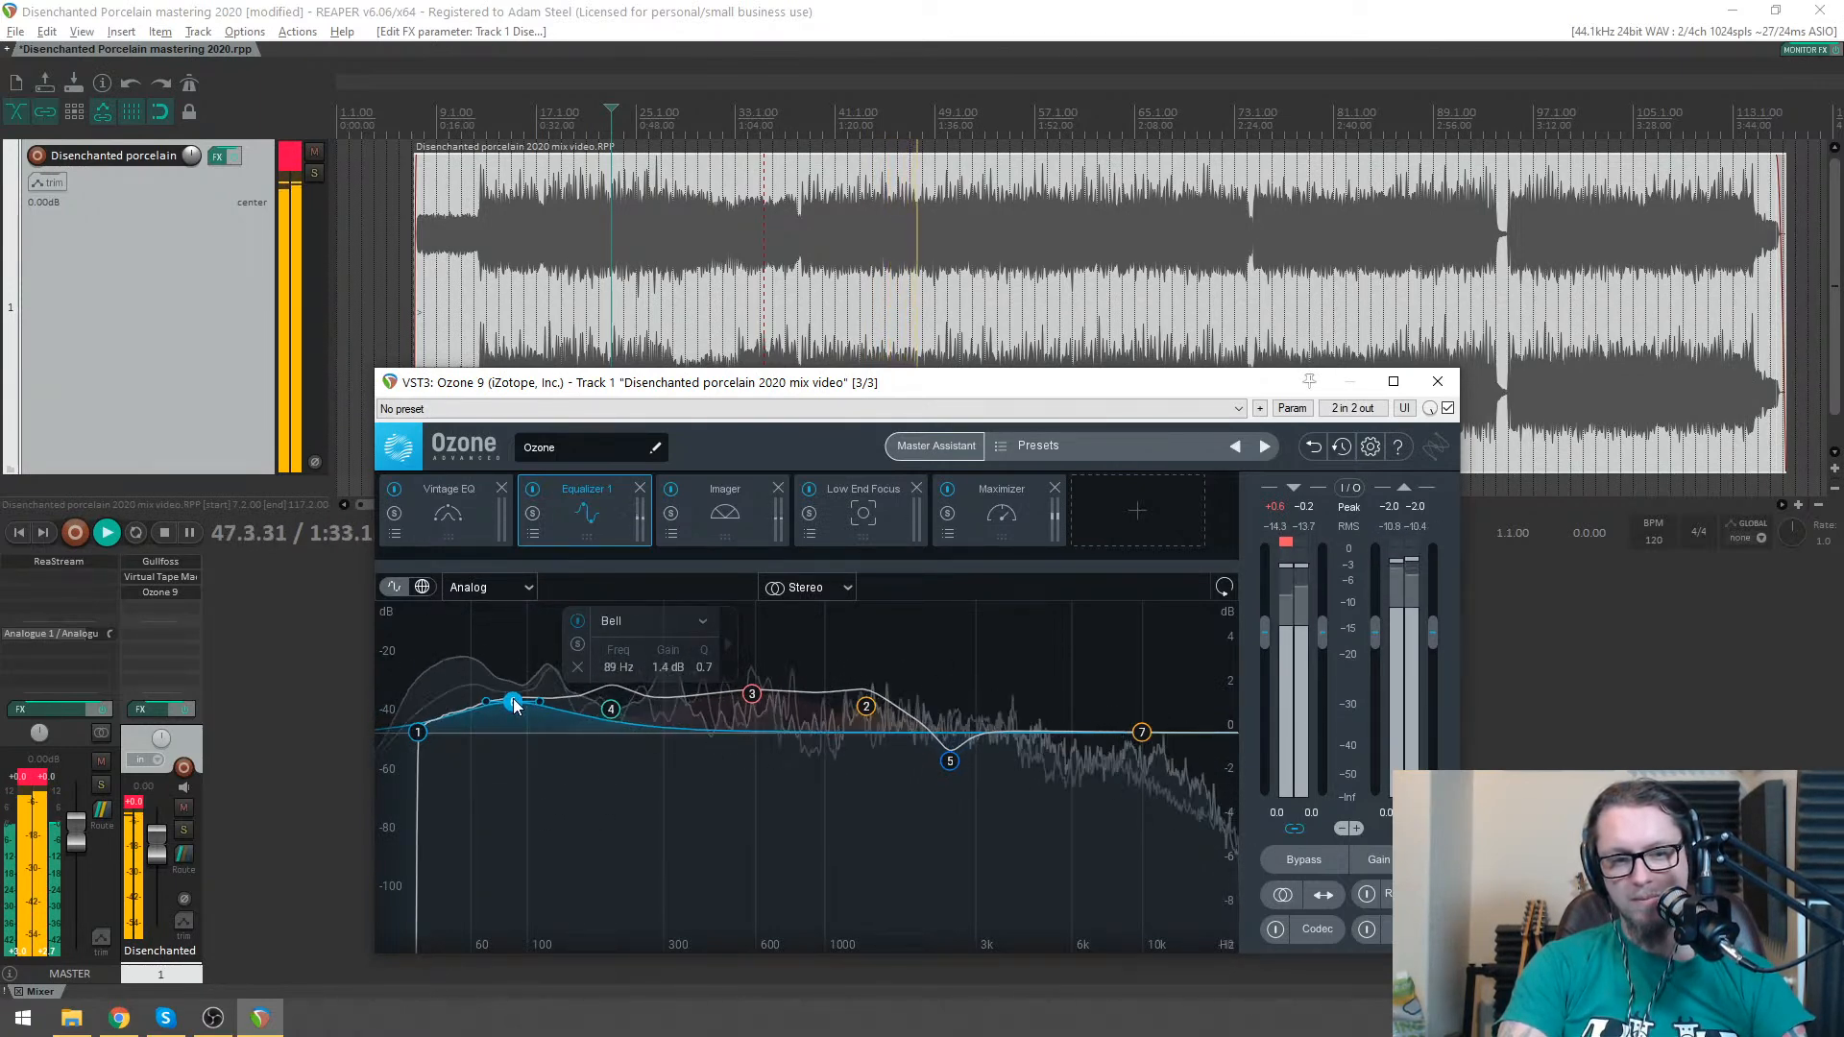
click(467, 522)
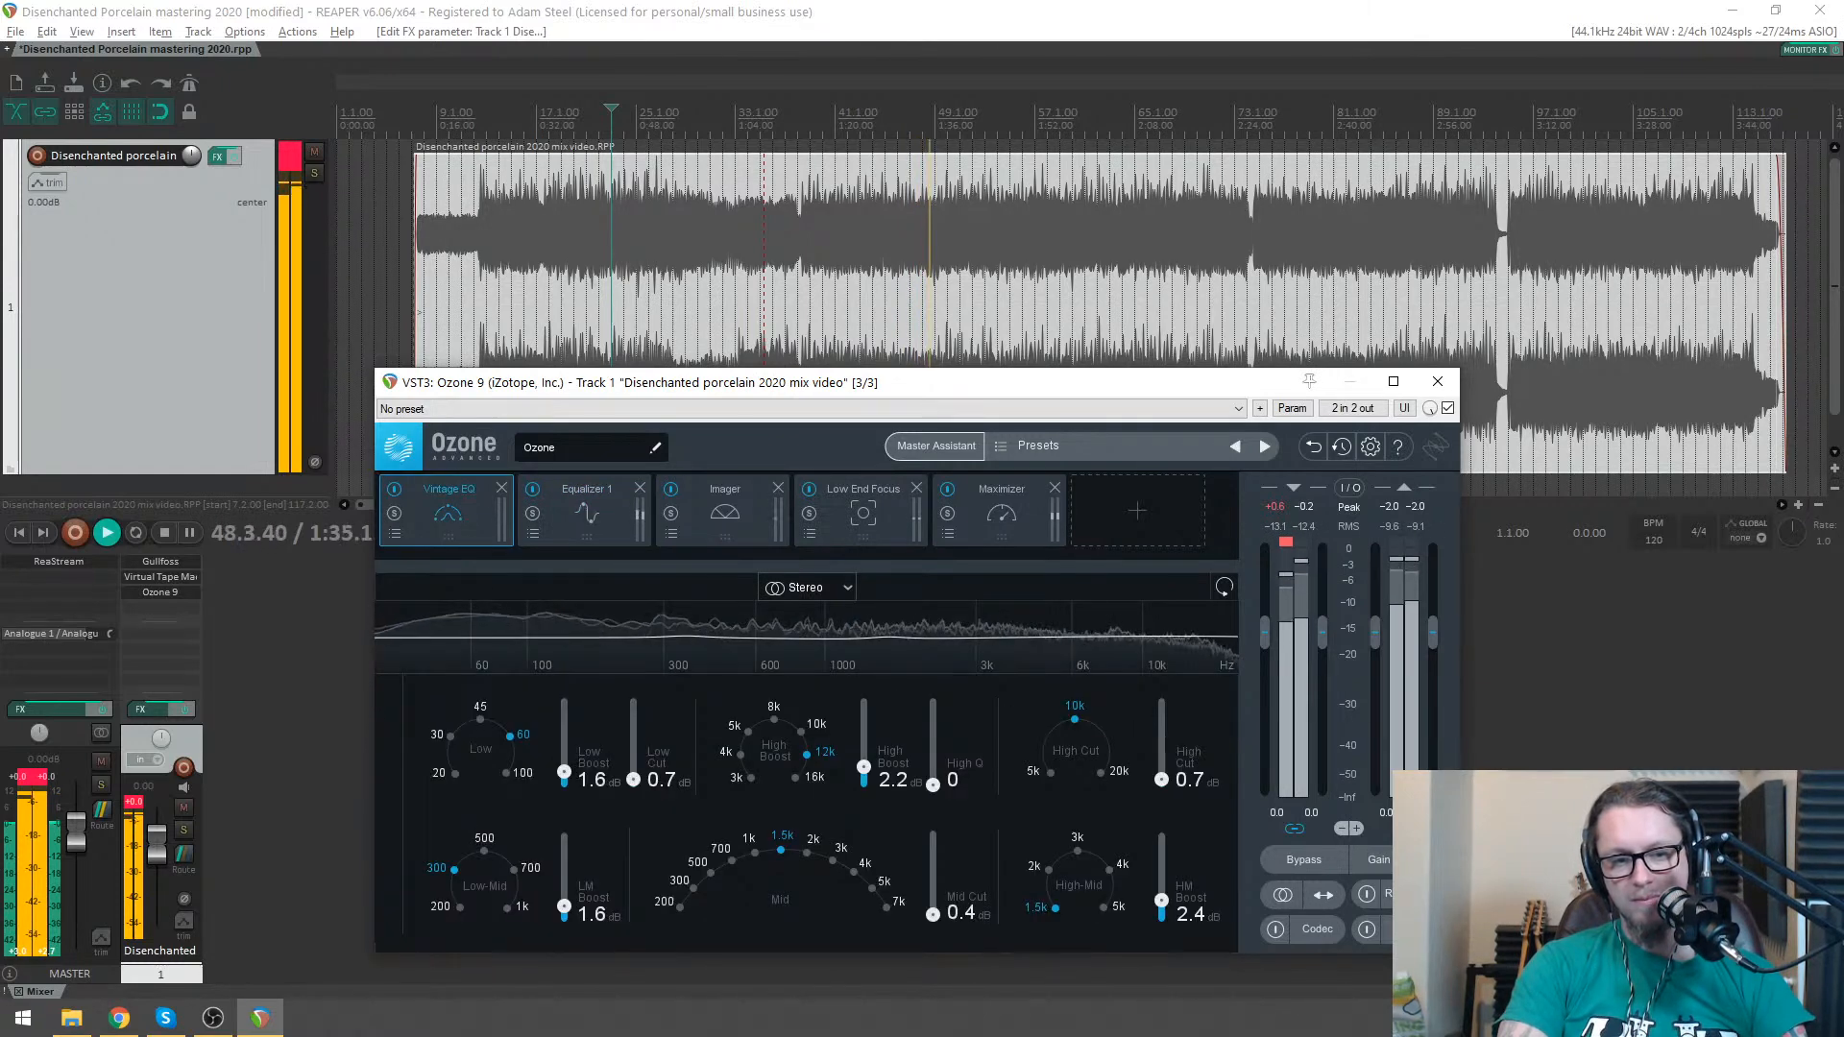
click(563, 526)
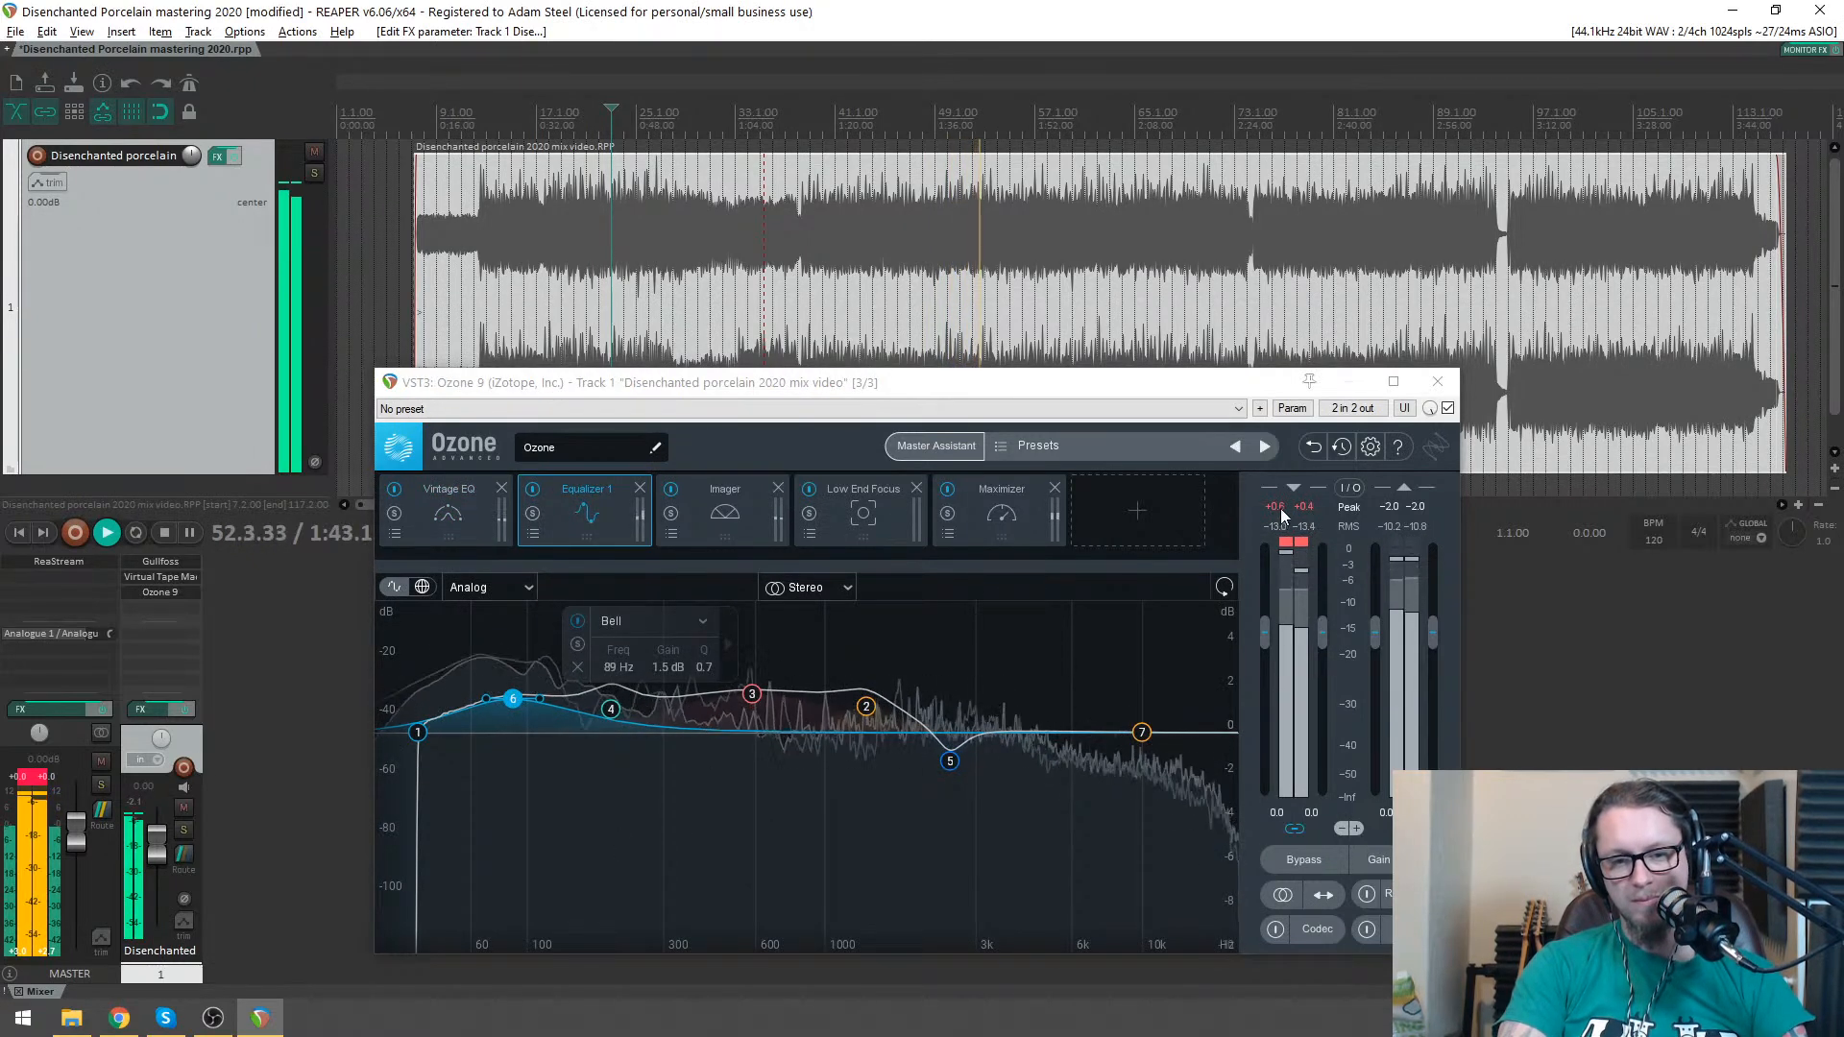
- Compare the master with the Illusive Consensus reference track during playback
click(1366, 895)
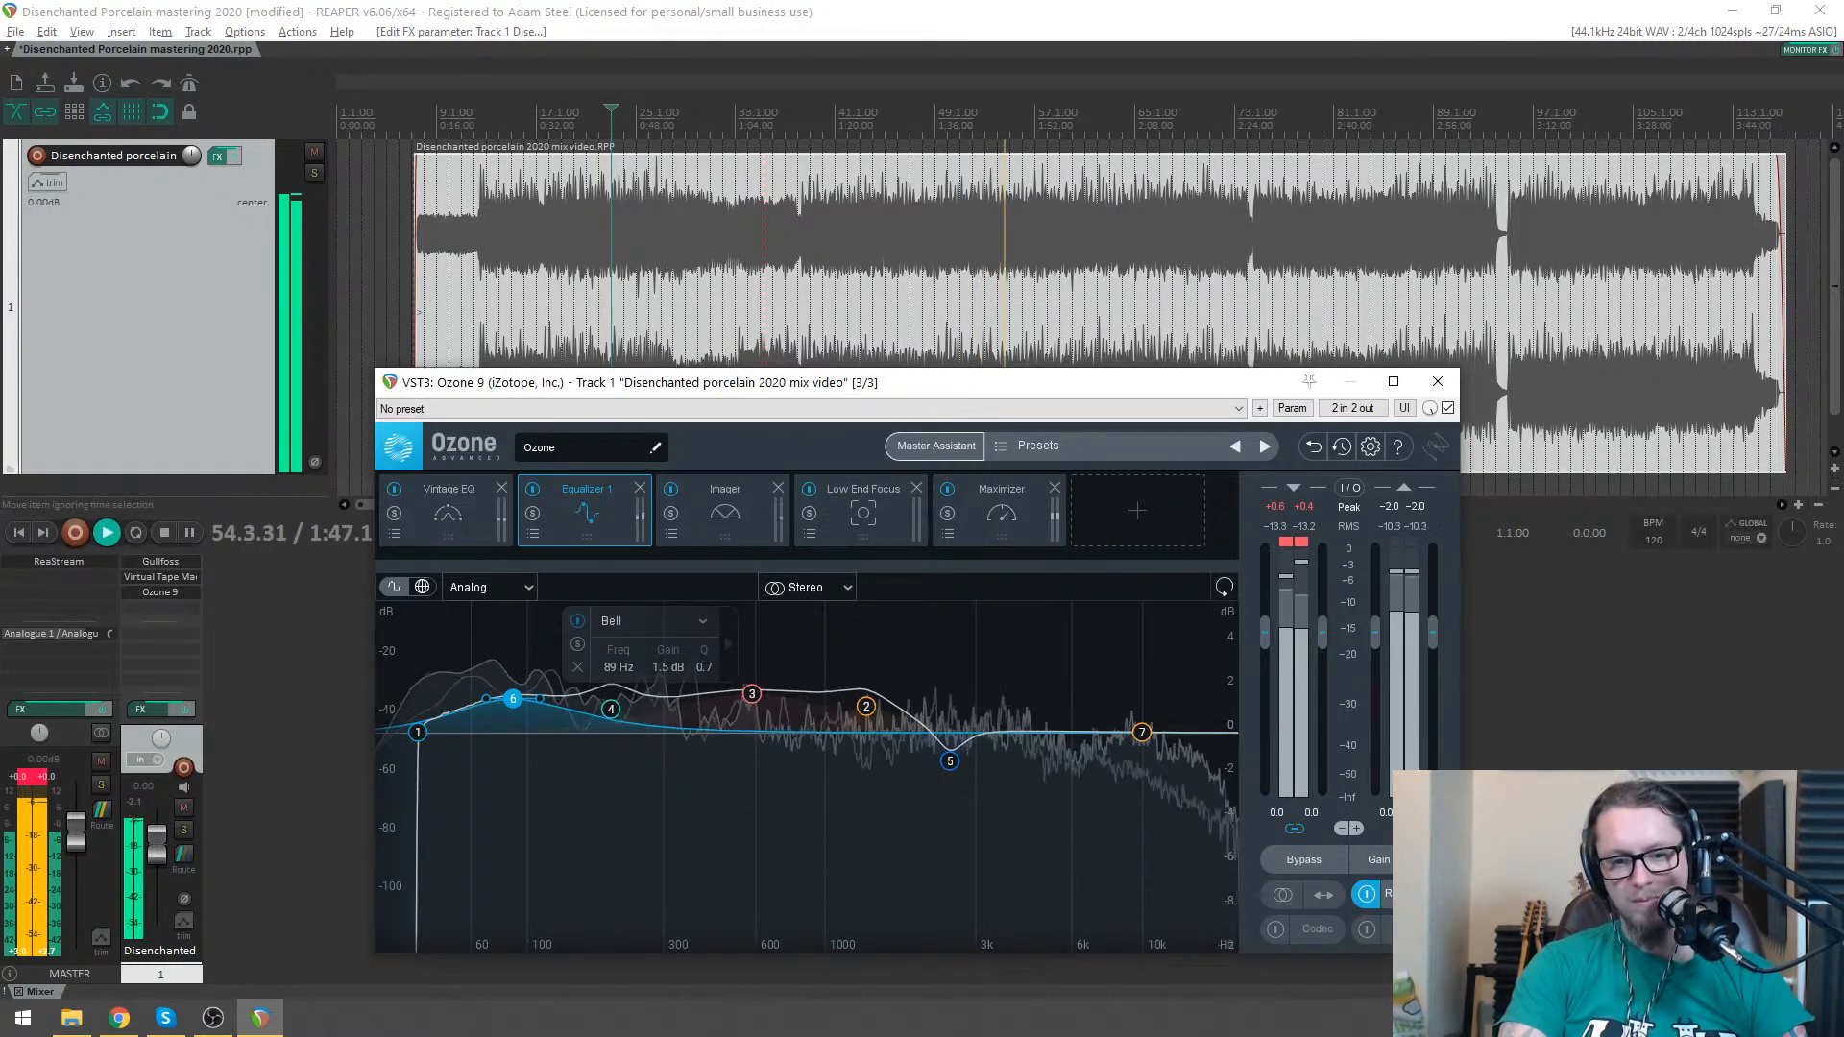
click(1412, 895)
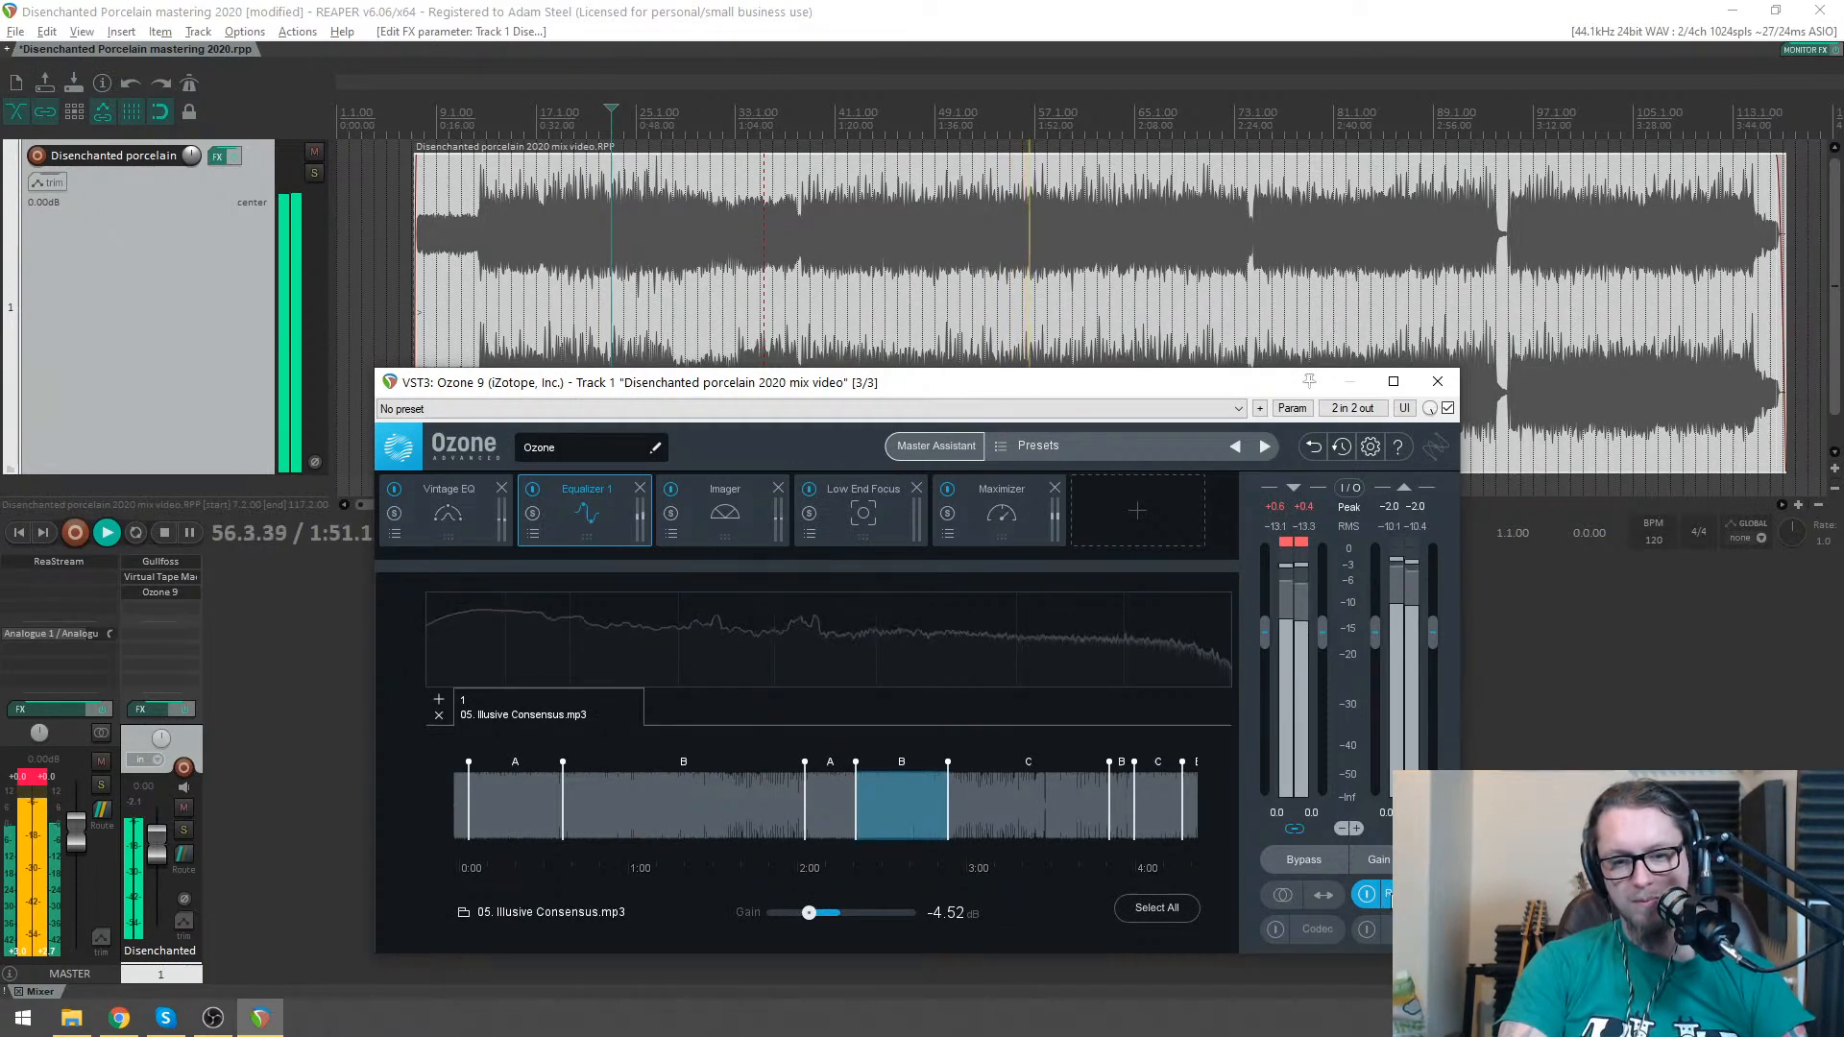
click(1367, 896)
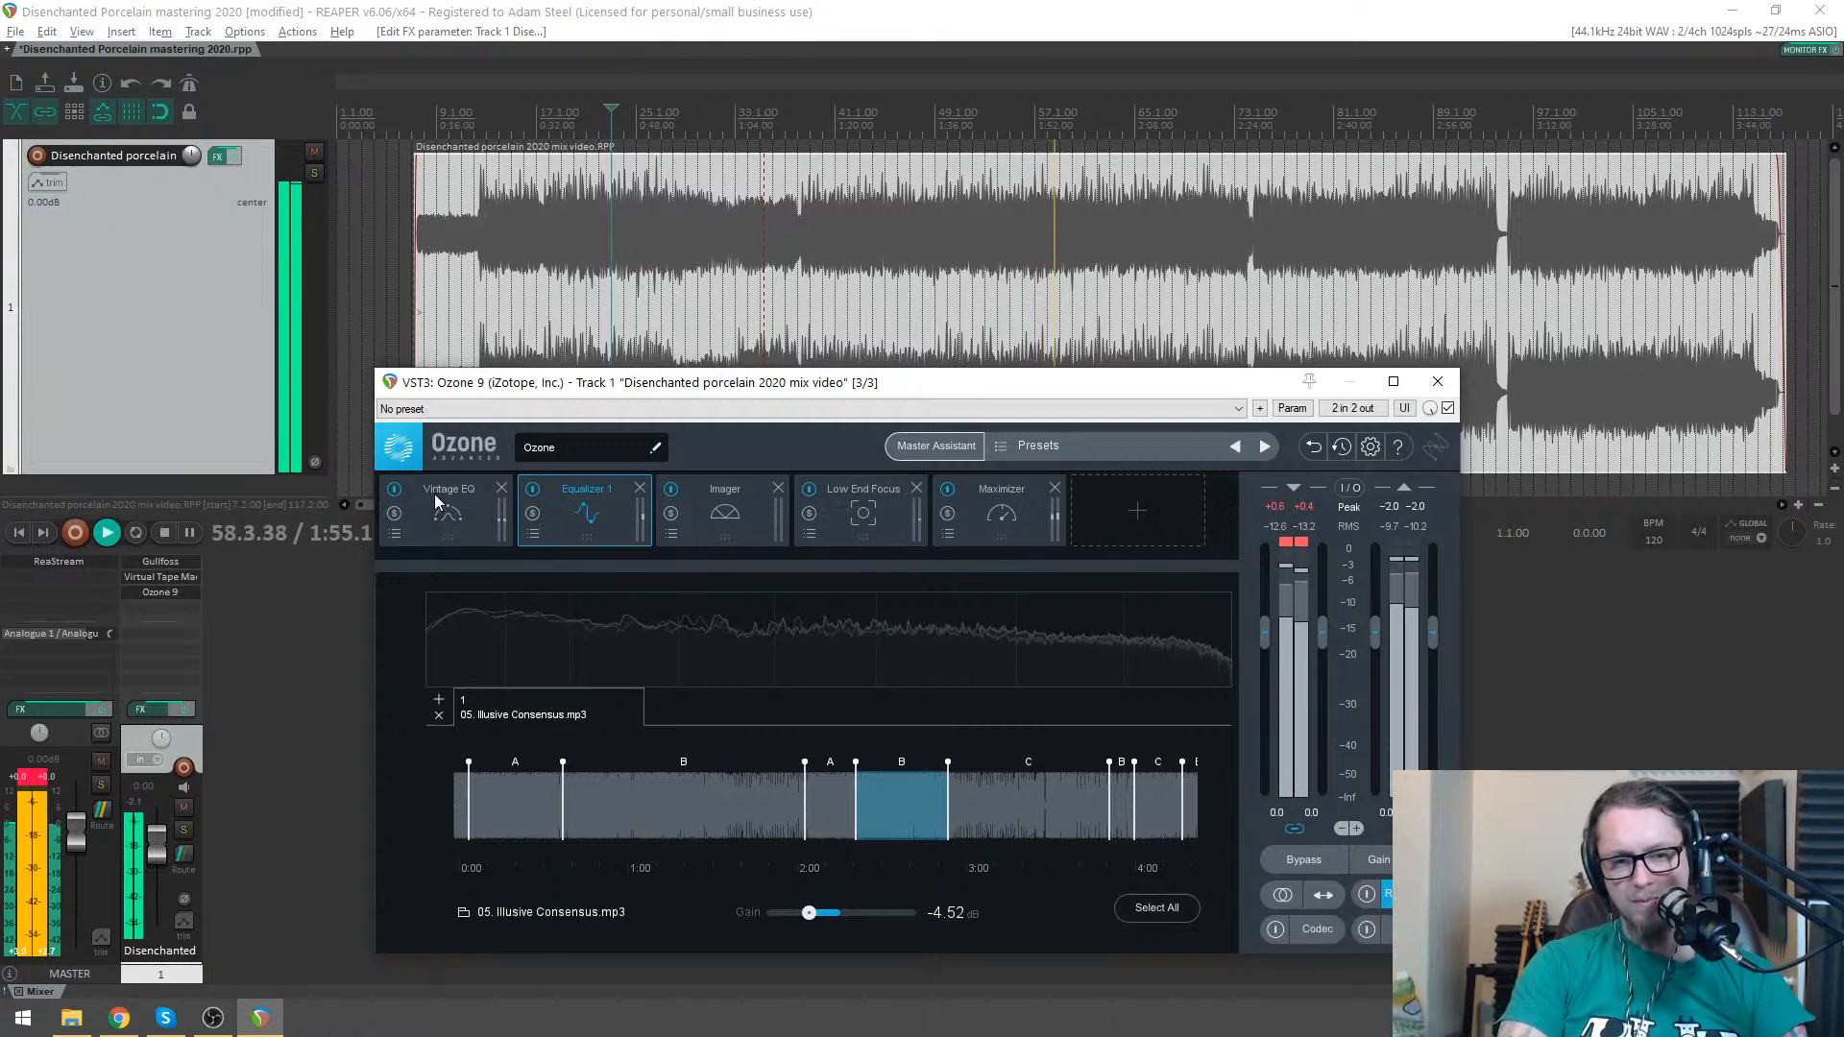
- In Equalizer 1, set band 6 to 87 Hz with 0.9 dB gain and band 4 to 204 Hz with 0.7 dB gain
click(622, 526)
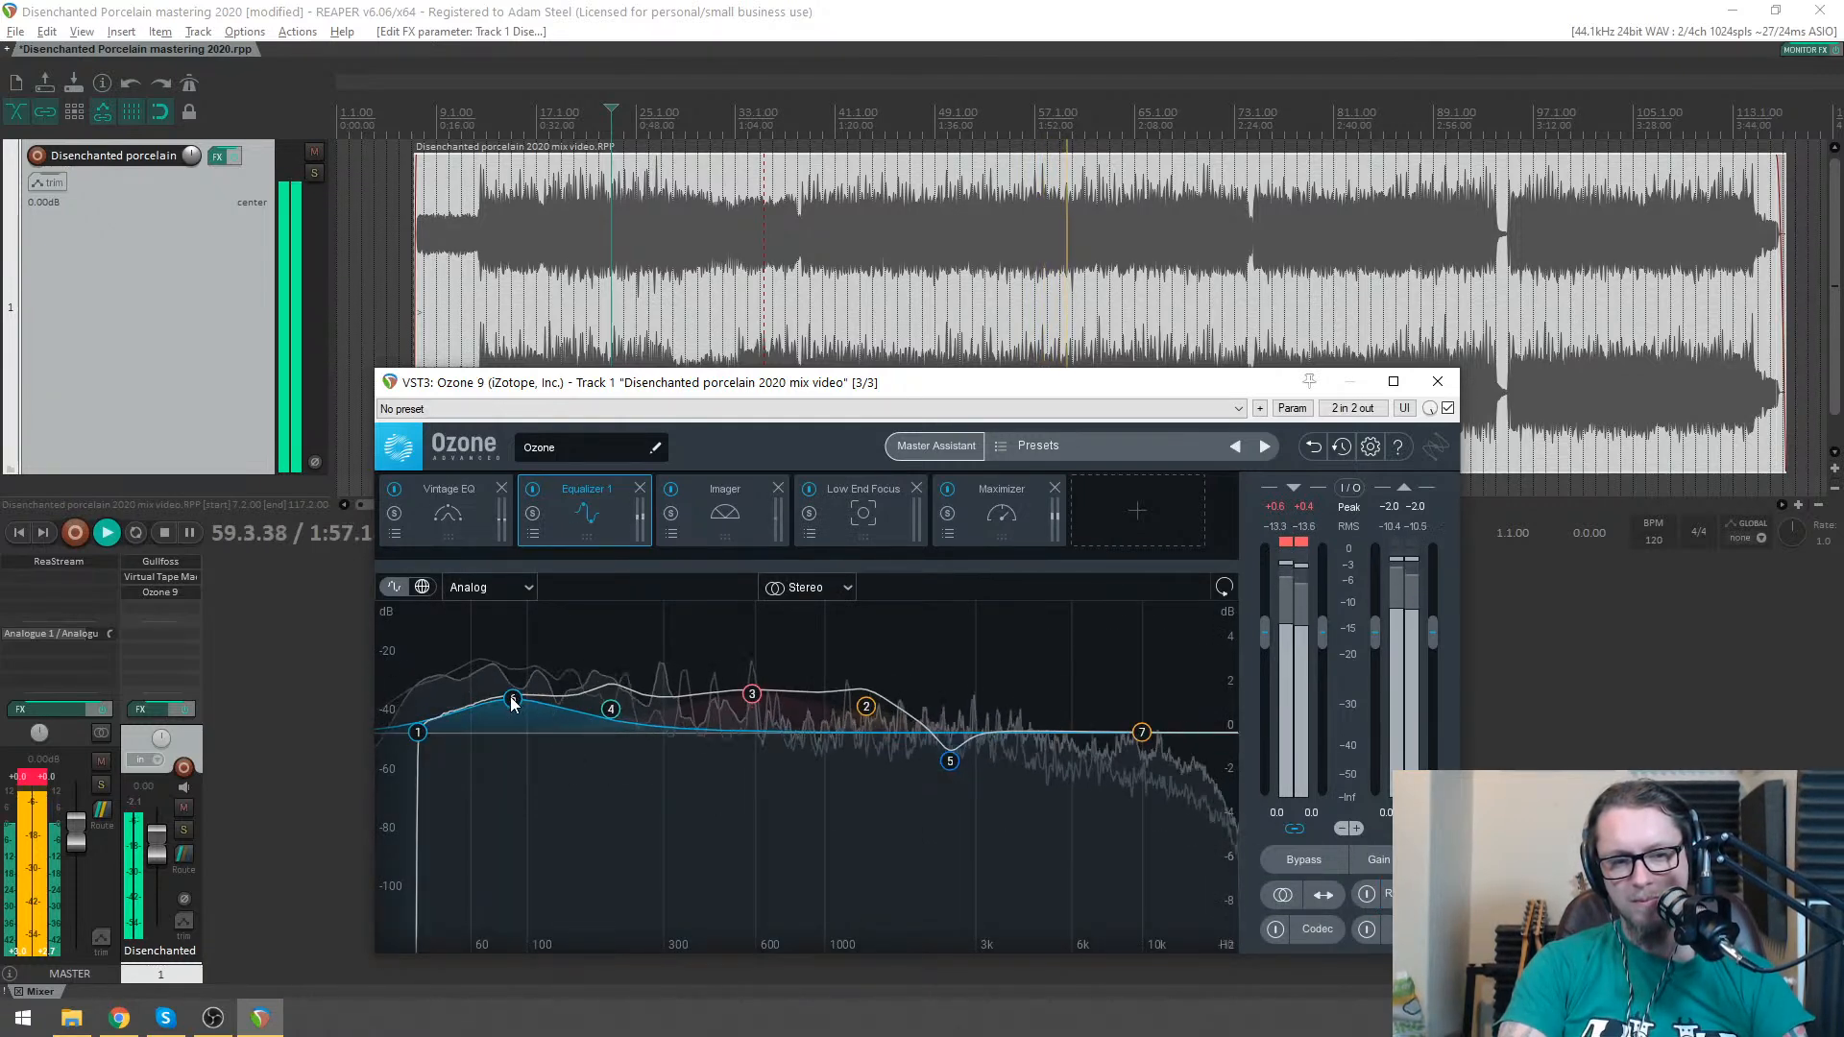
click(511, 711)
drag(510, 713, 510, 717)
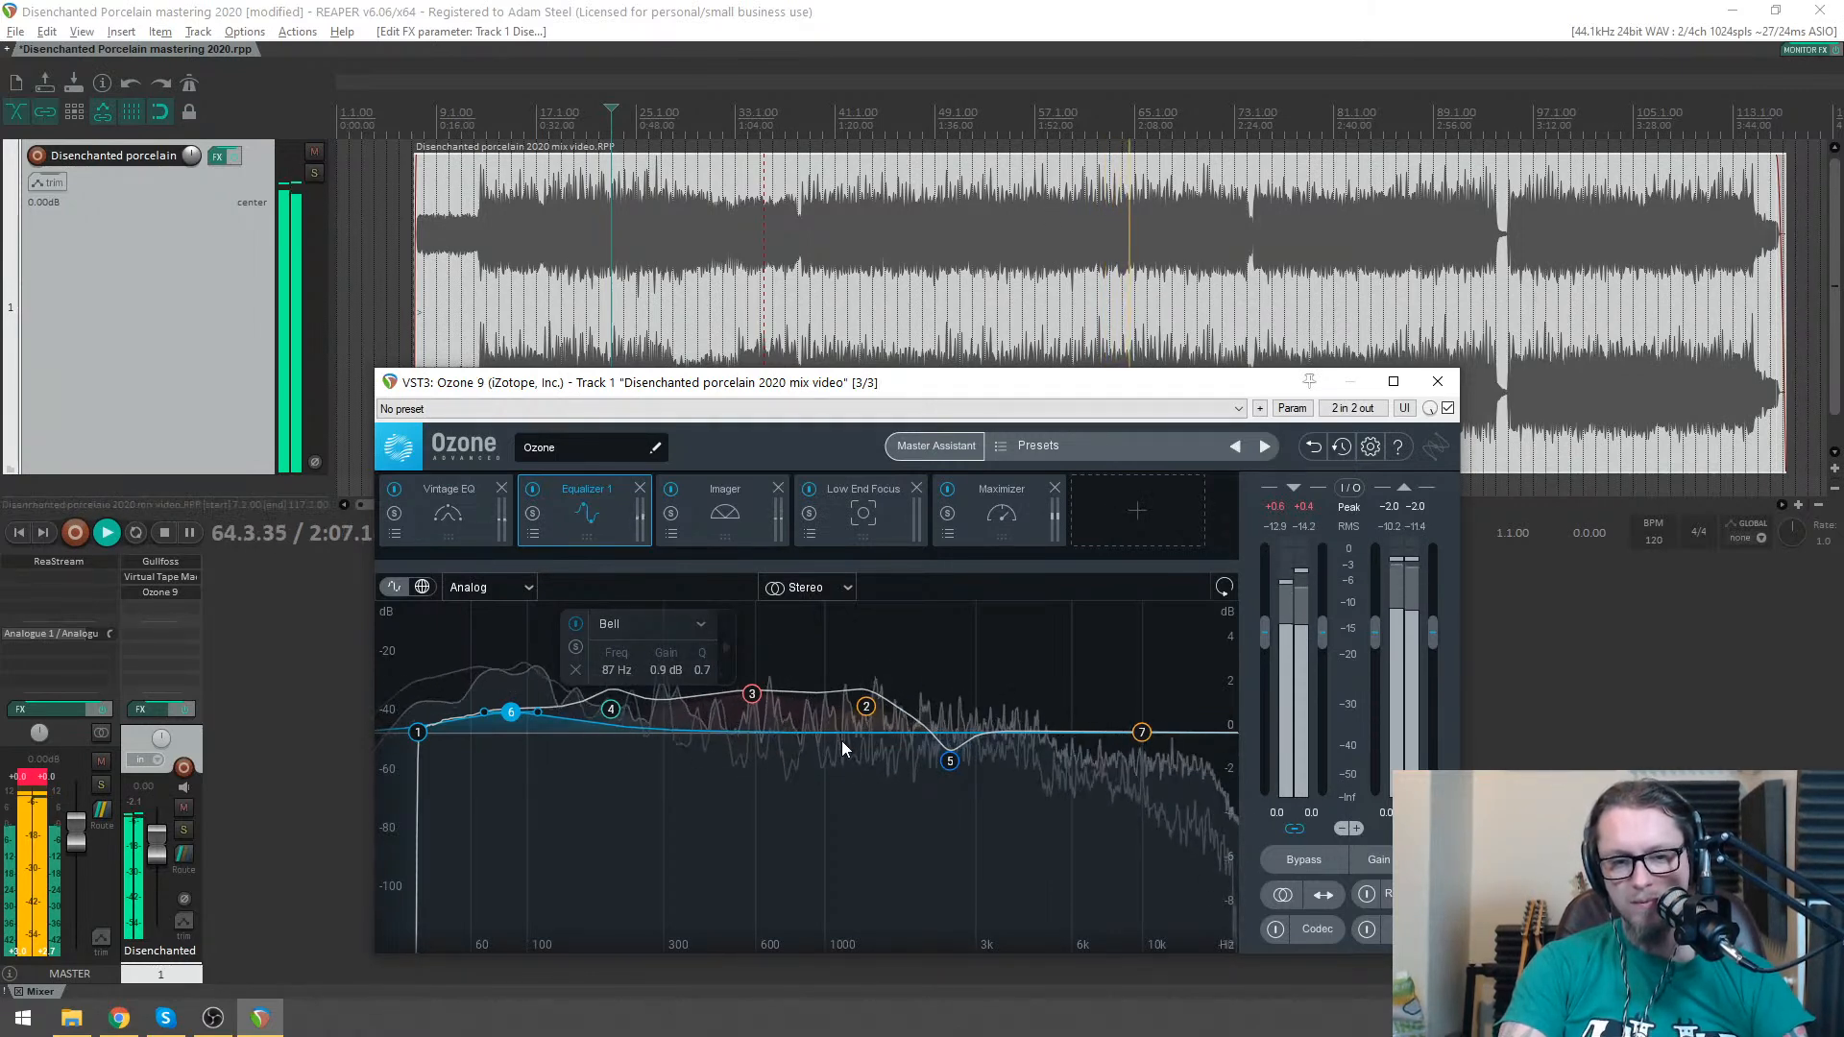
click(610, 709)
drag(610, 709, 613, 717)
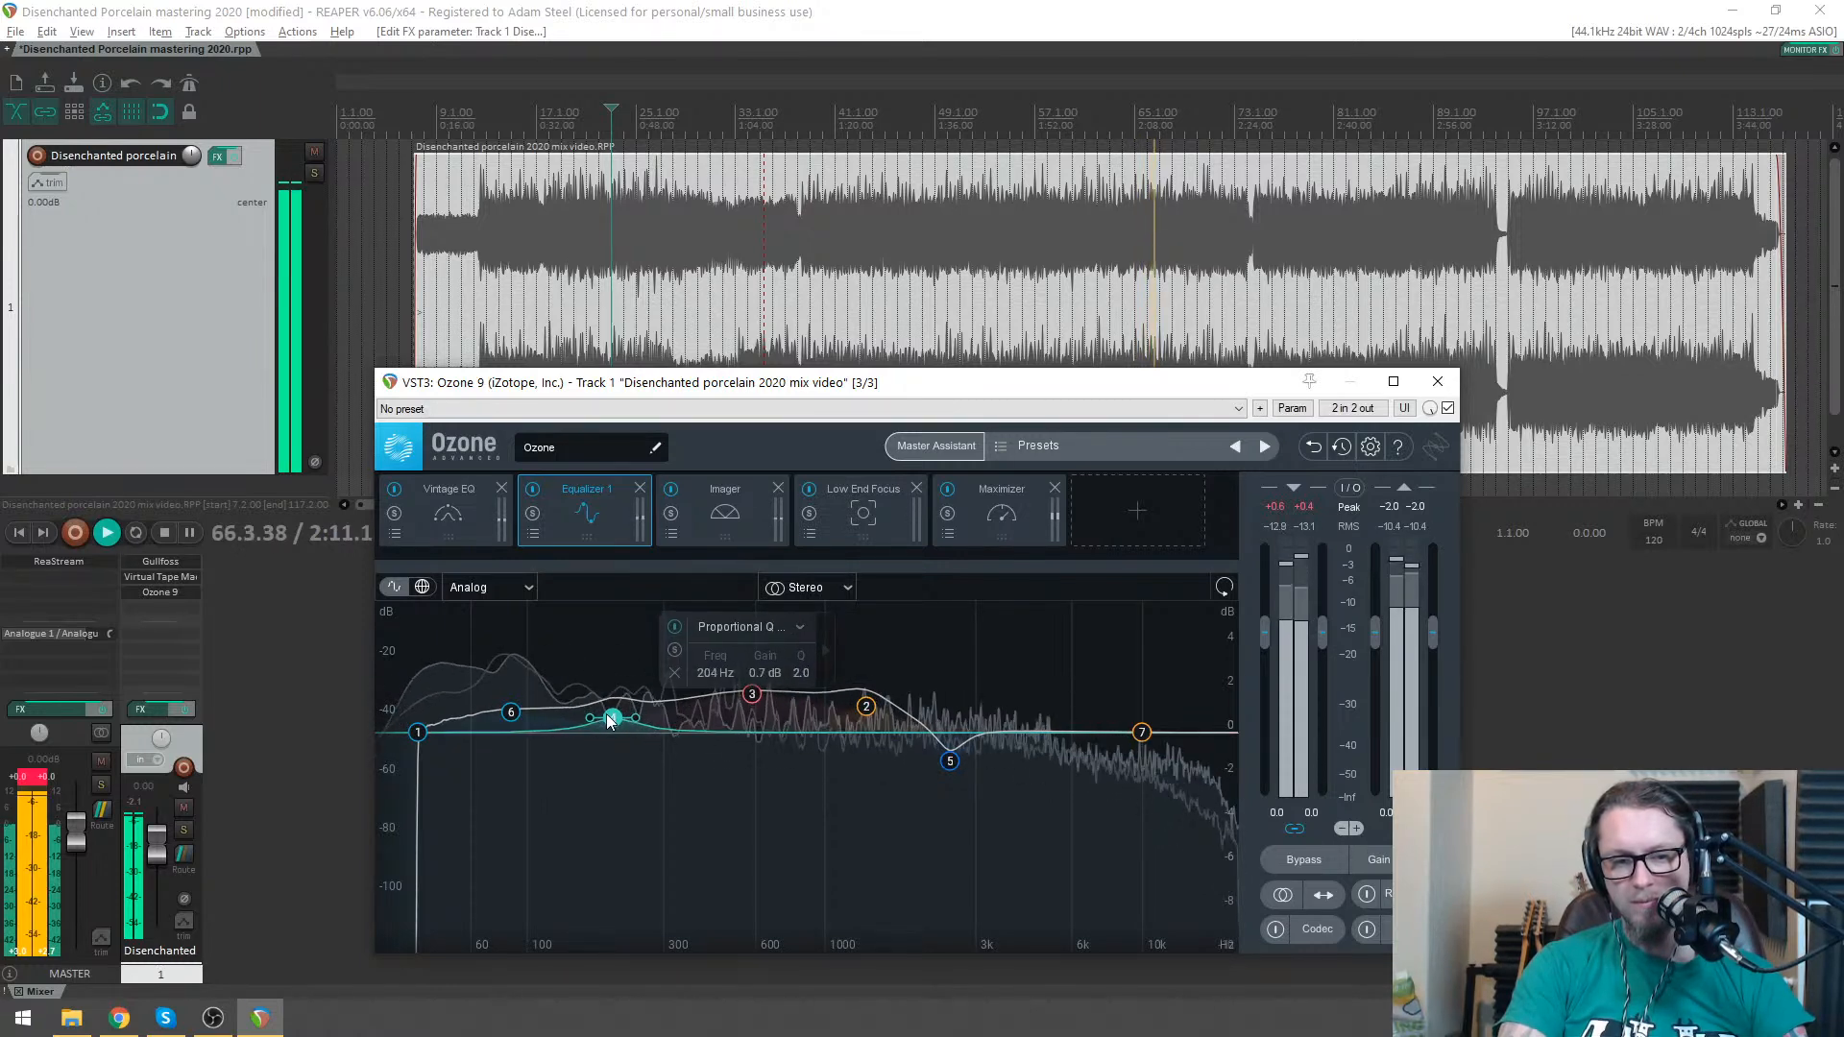
click(866, 707)
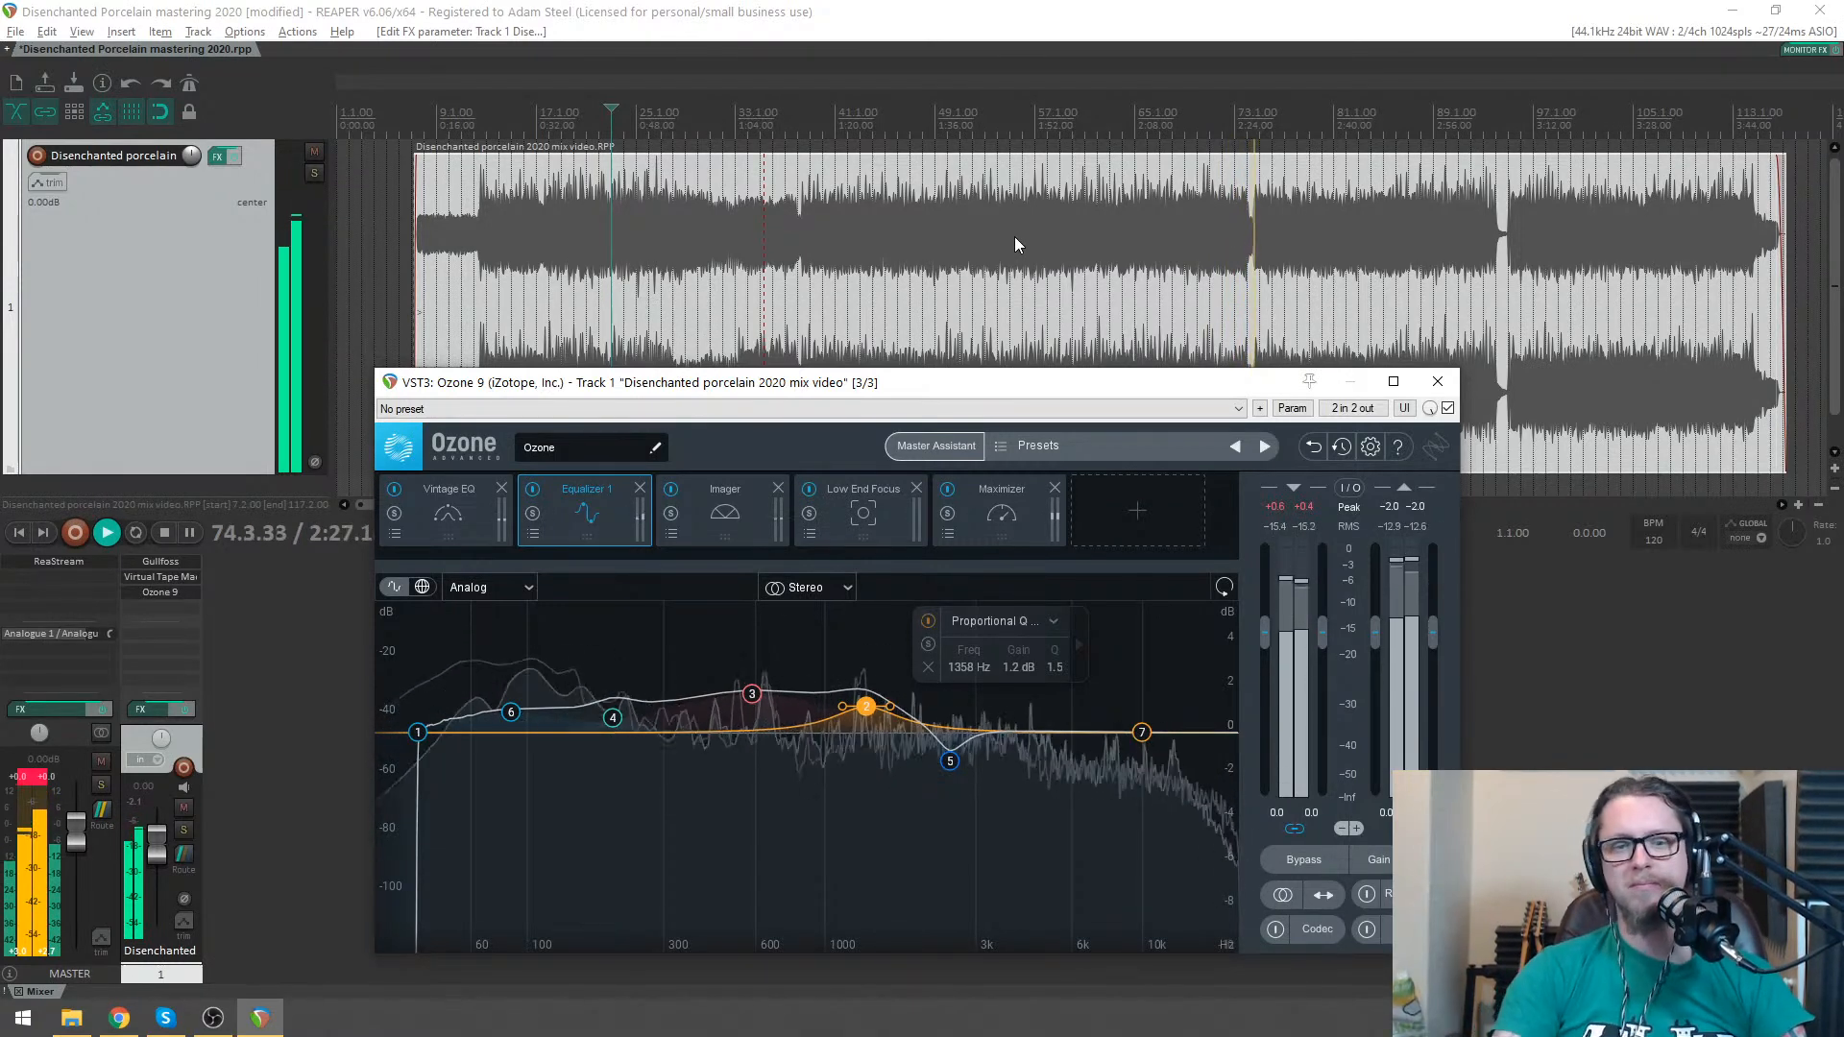
- Set the Maximizer's threshold to -2.6 dB, making use of Learn Threshold, and stop playback
click(999, 495)
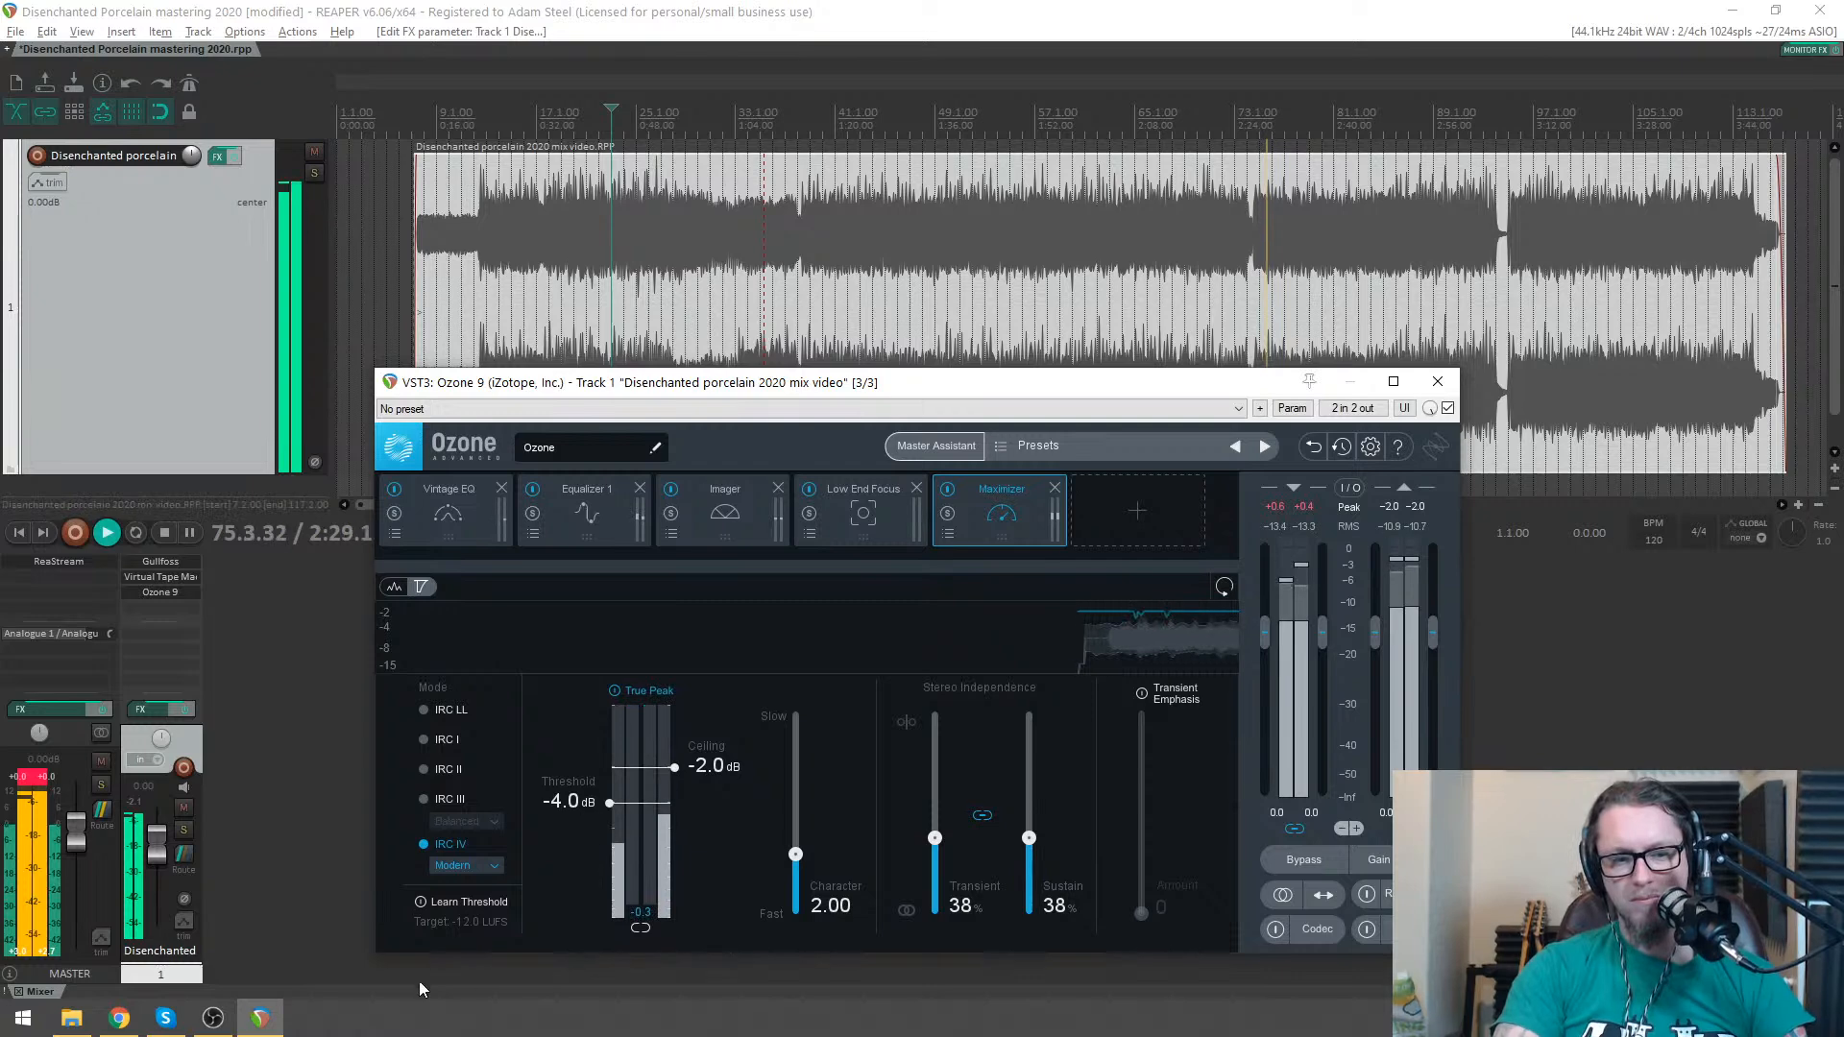
click(418, 903)
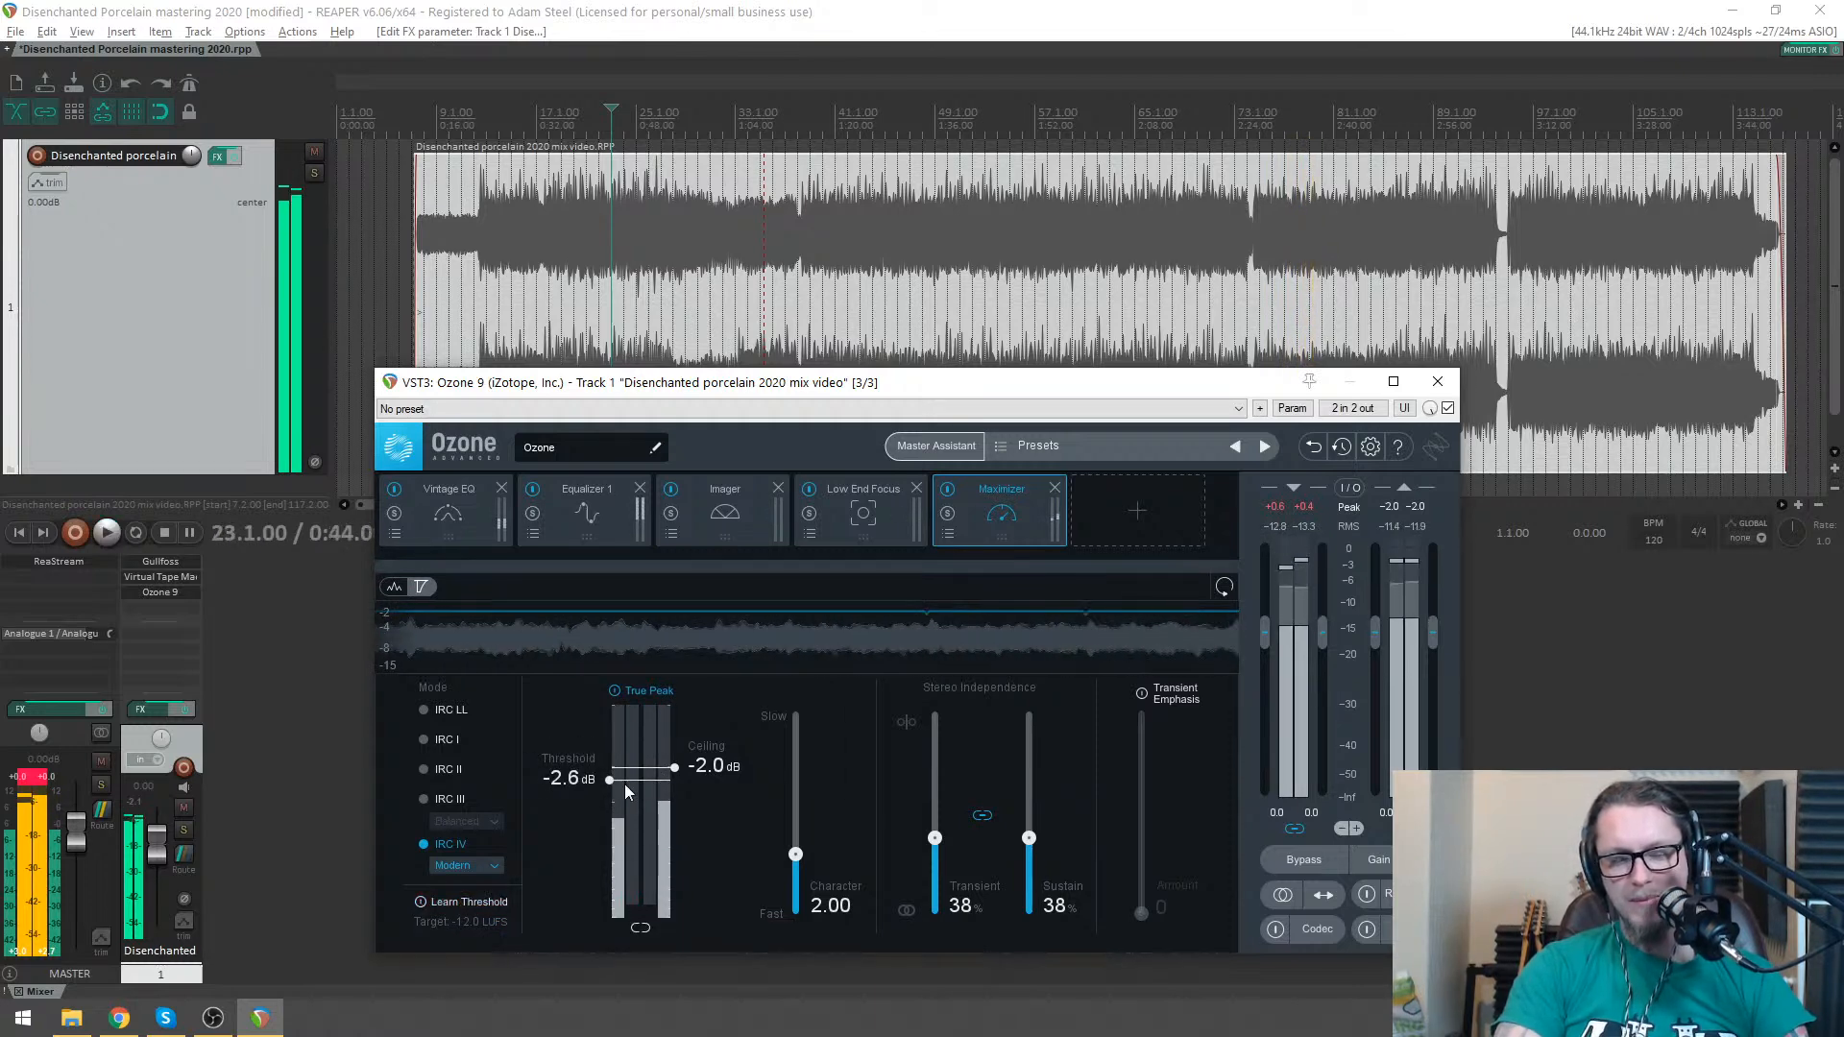
key(space)
- Place the edit cursor at 49.1.00 and review the Vintage EQ, Equalizer 1, Imager, Low End Focus and Maximizer settings
click(945, 123)
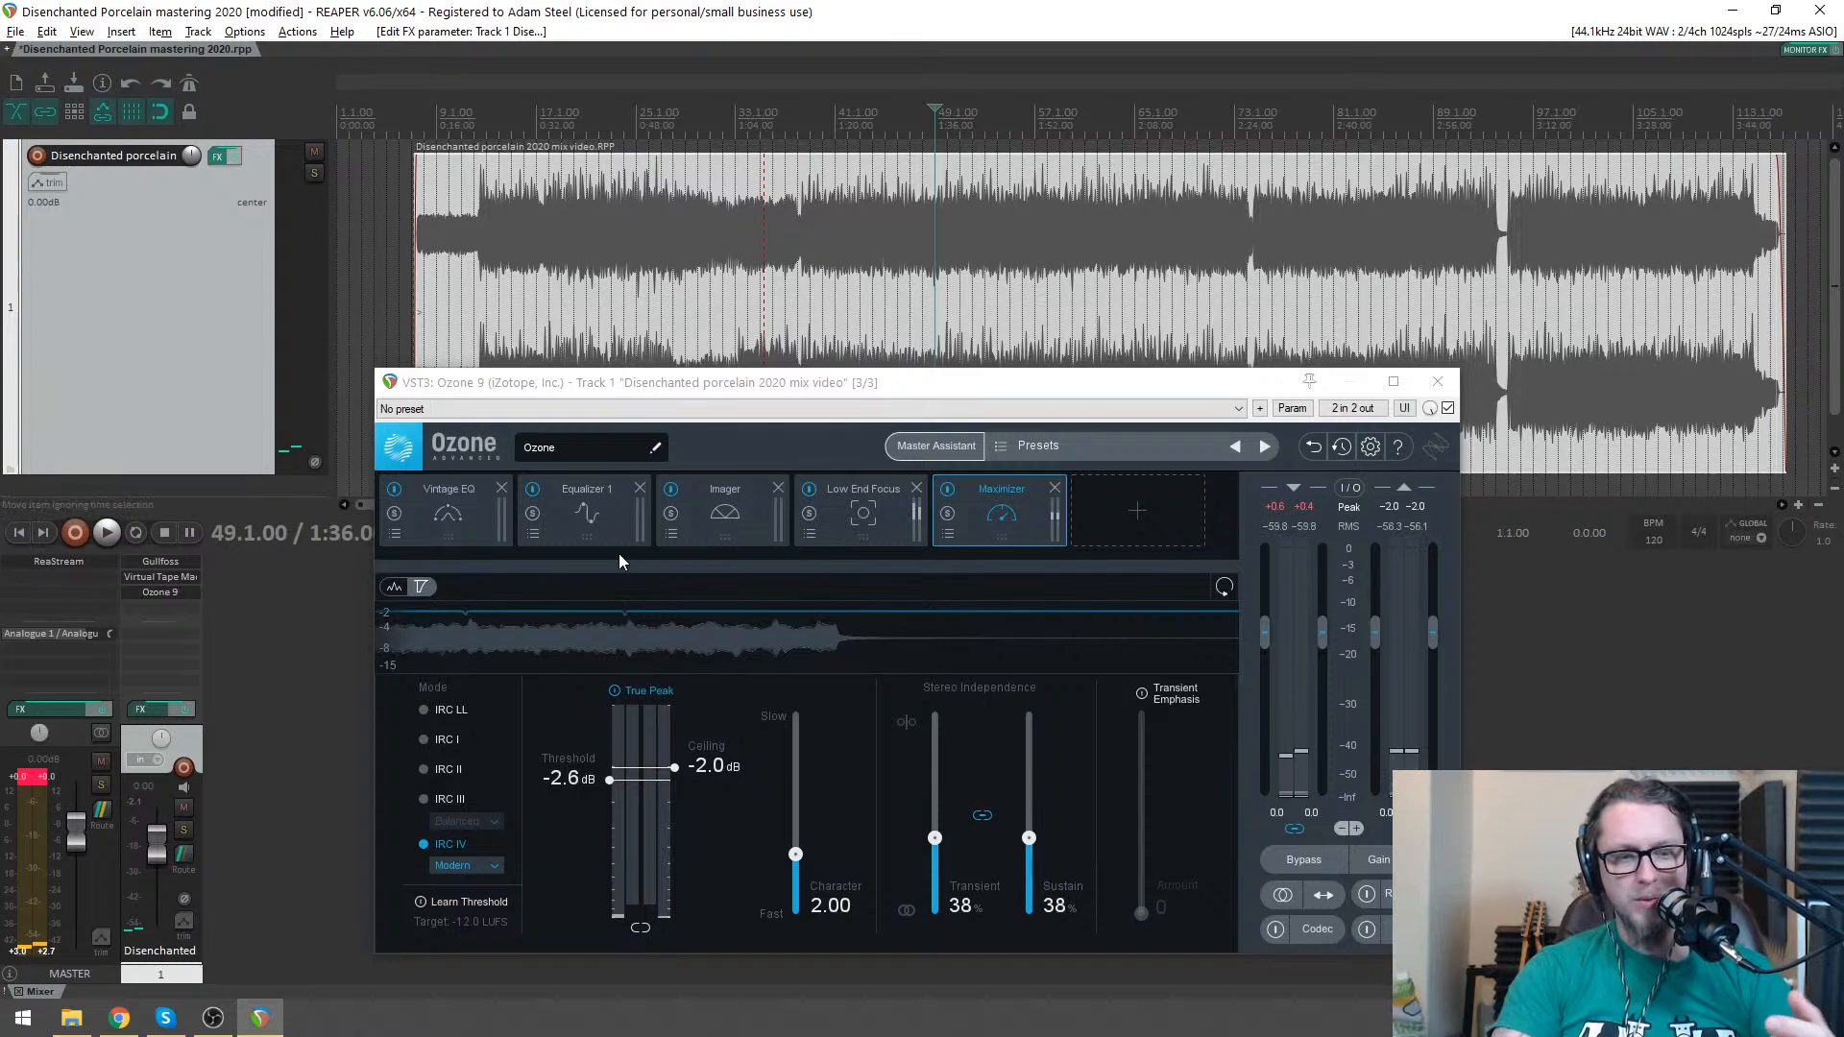
click(604, 525)
click(457, 517)
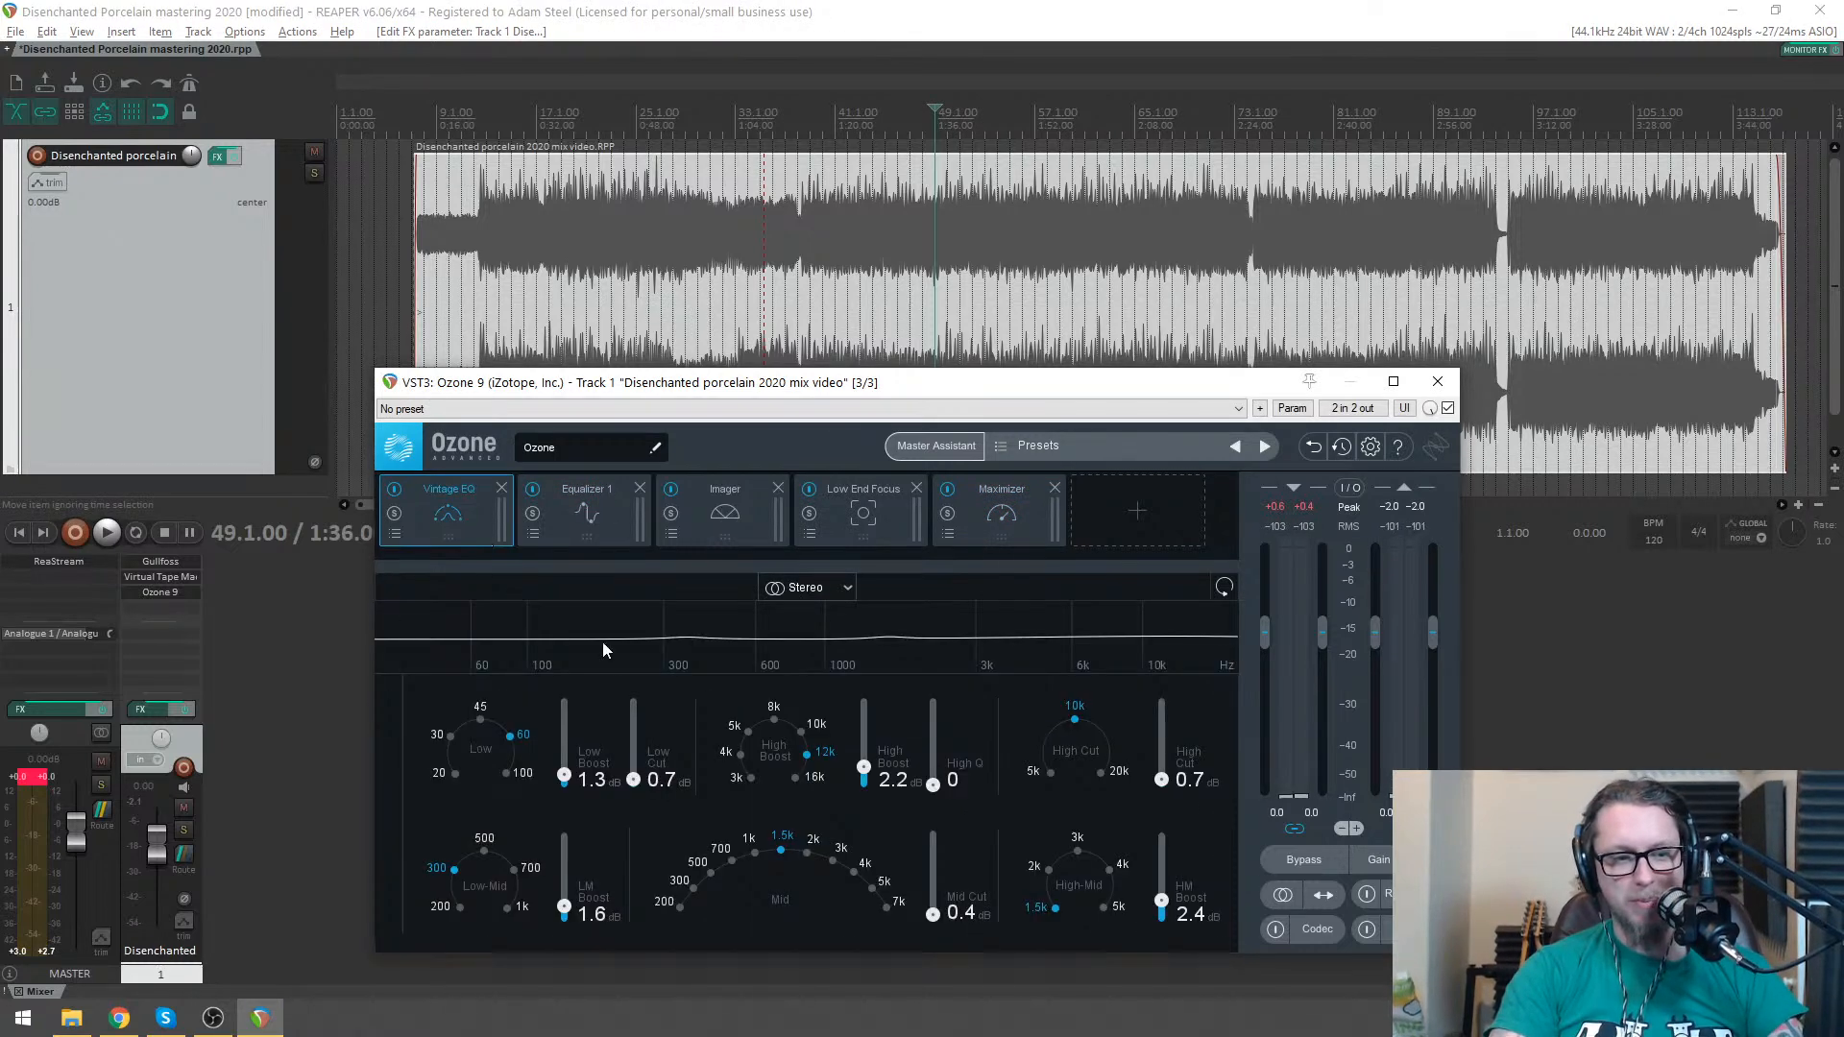
click(571, 511)
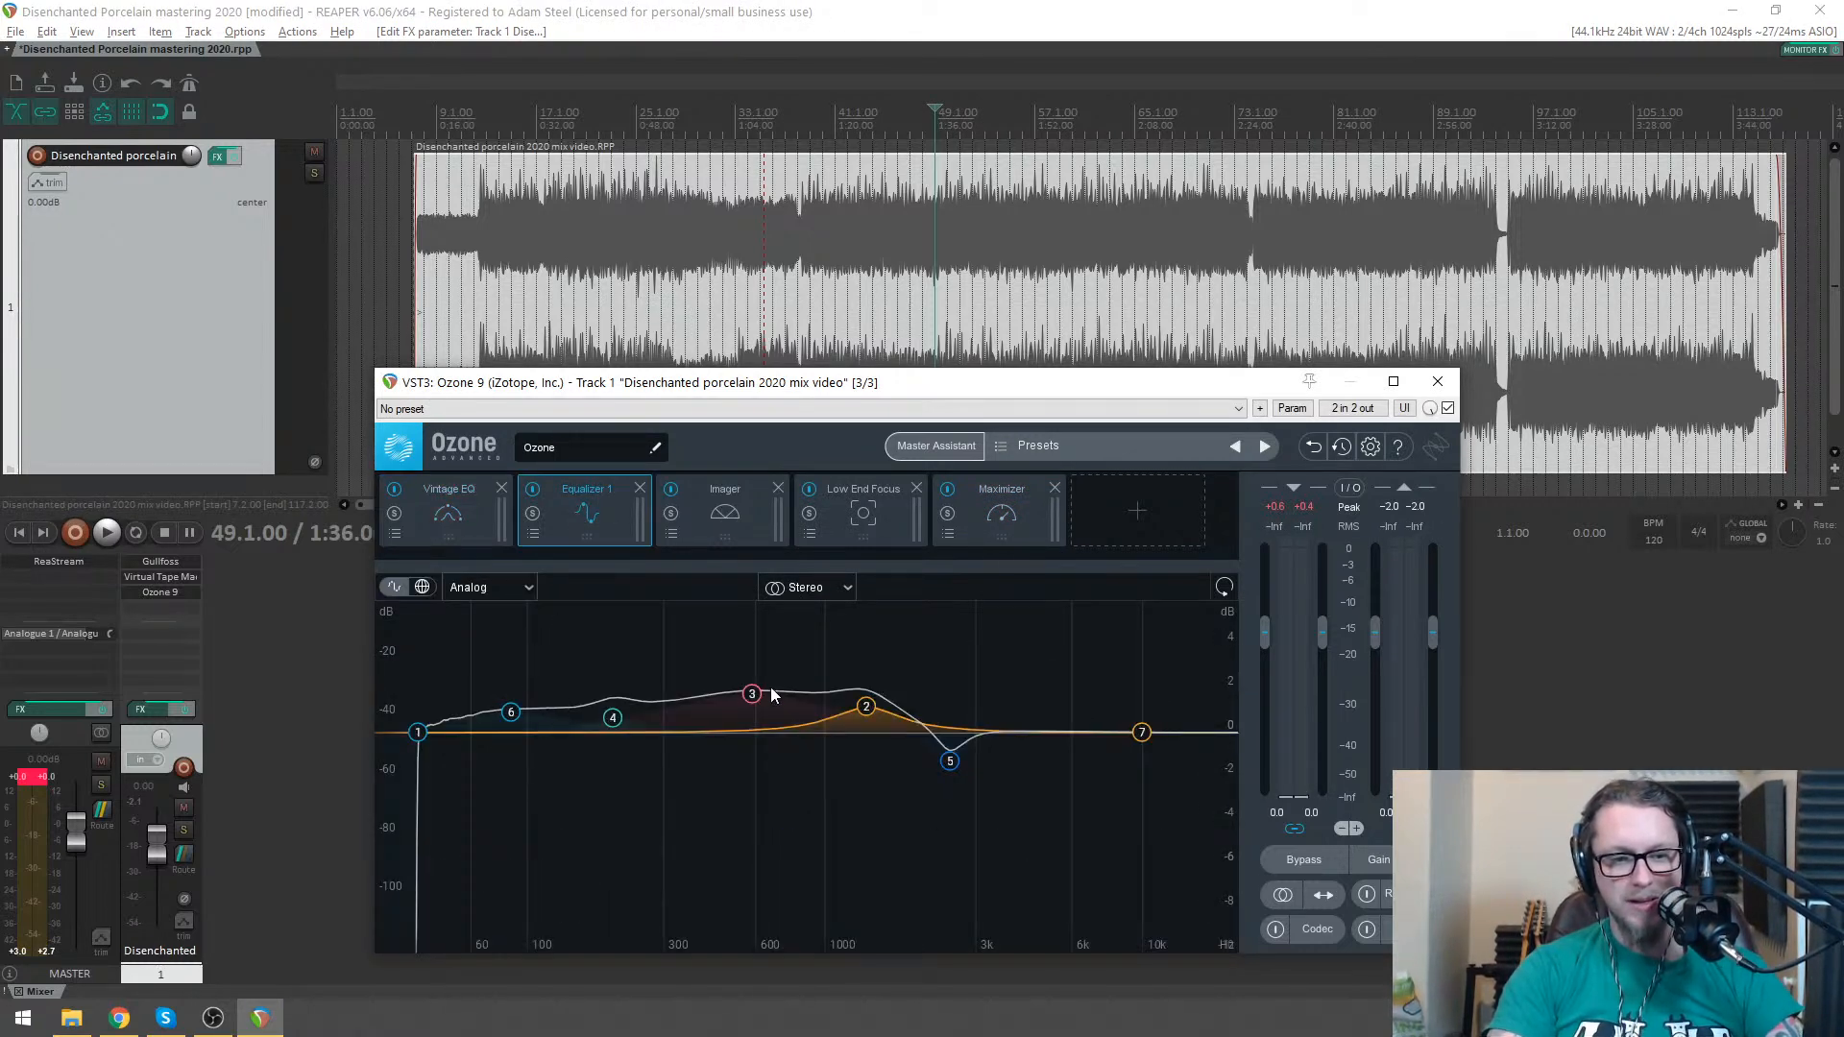
click(723, 516)
click(887, 515)
click(1002, 519)
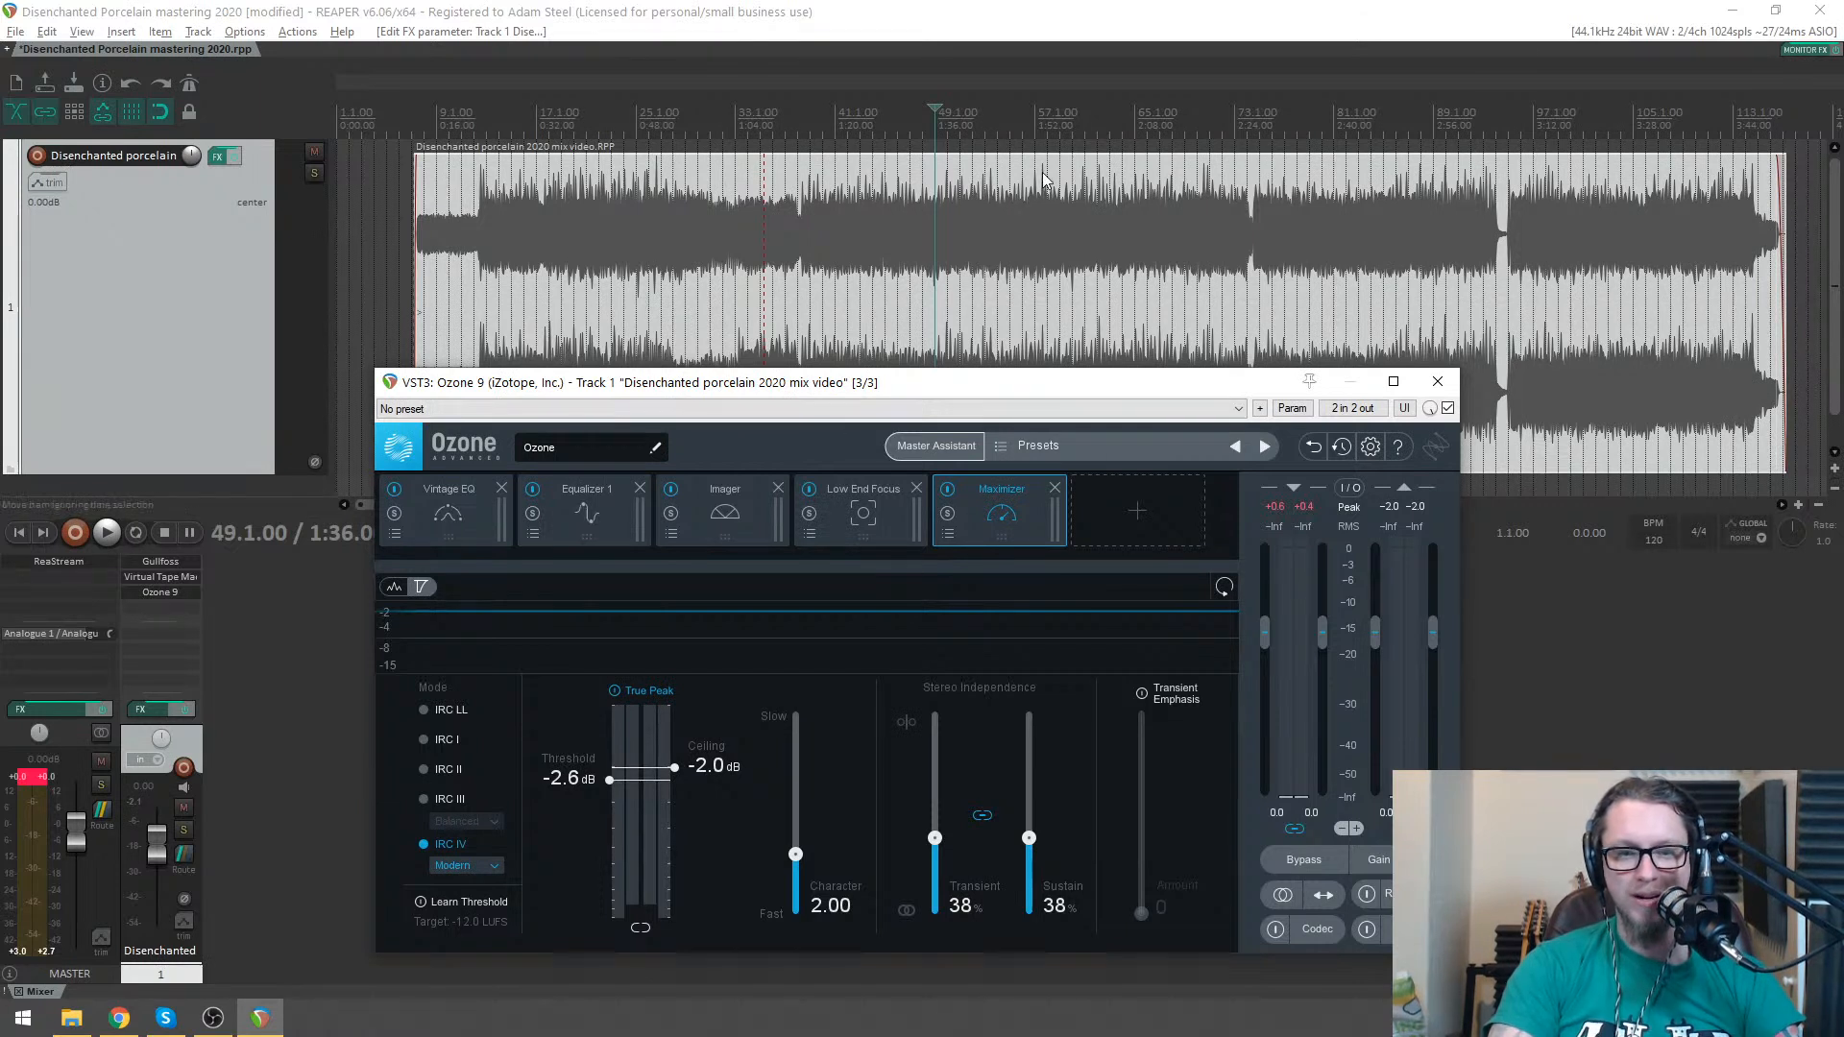
- Play from 49.1.00 and compare the master with the reference track
key(space)
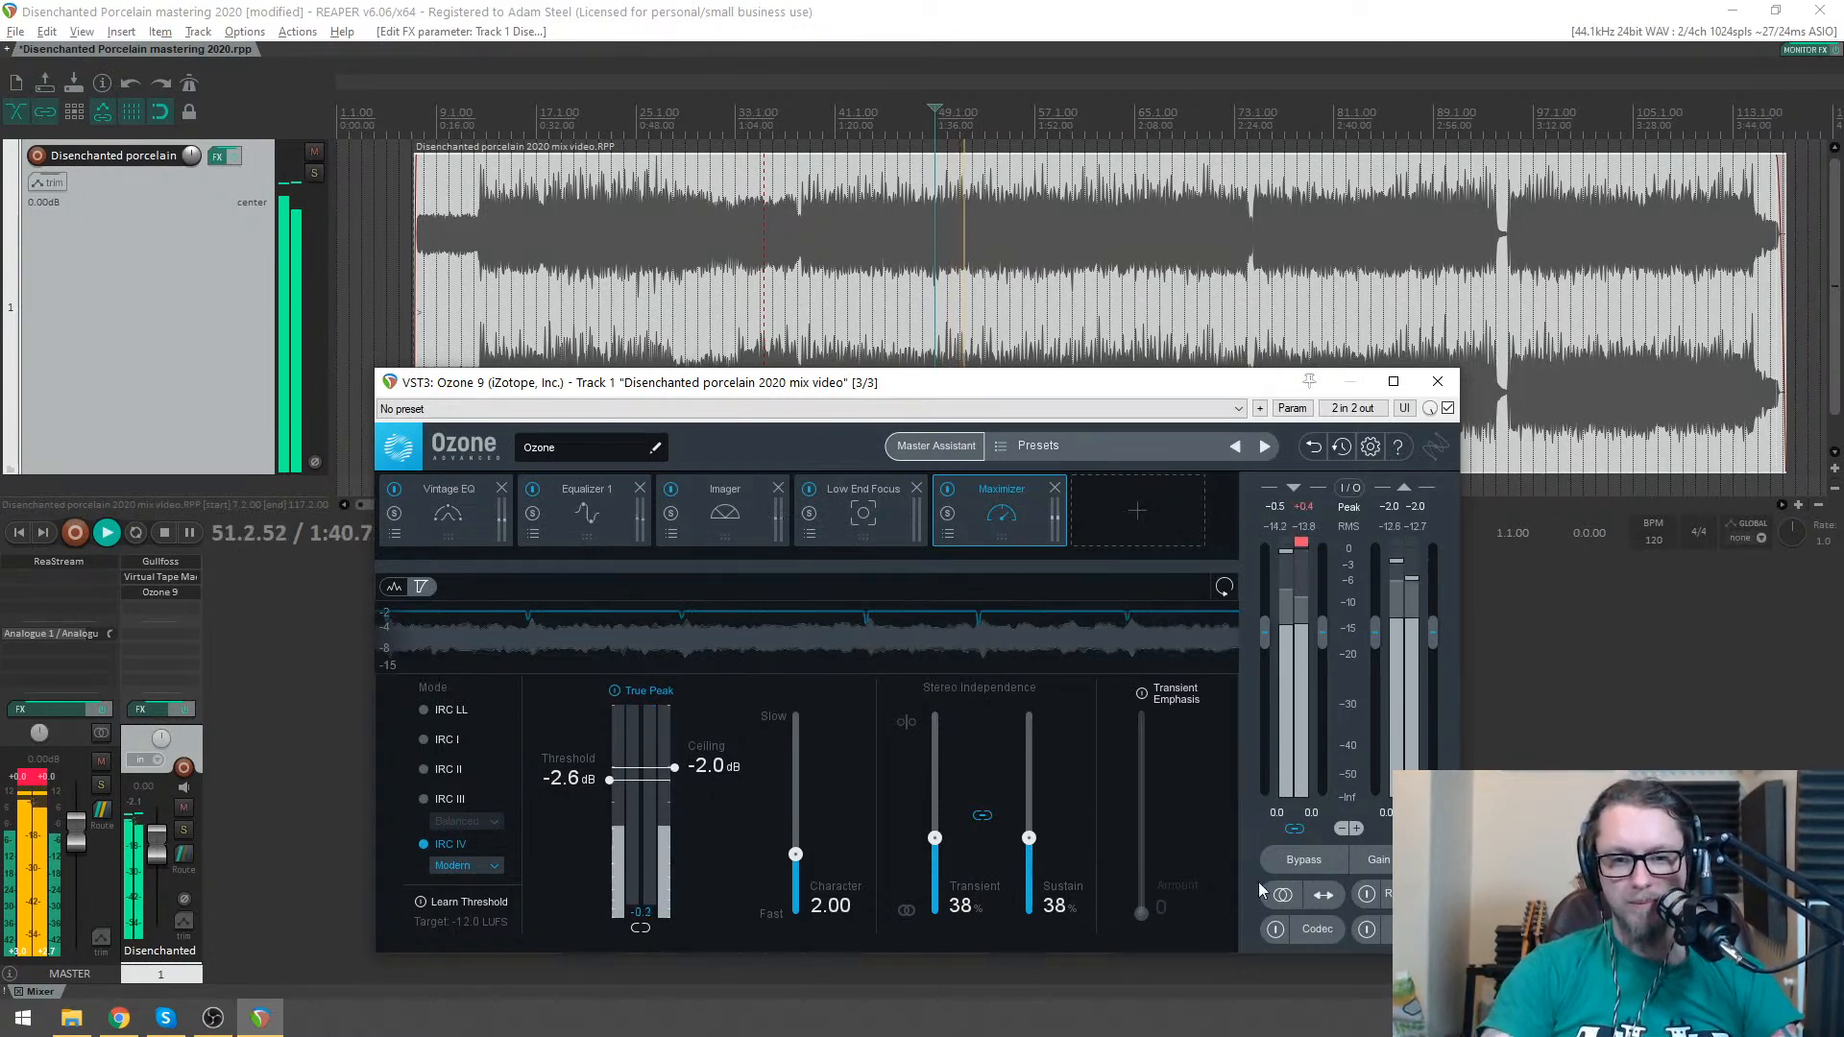
click(1363, 897)
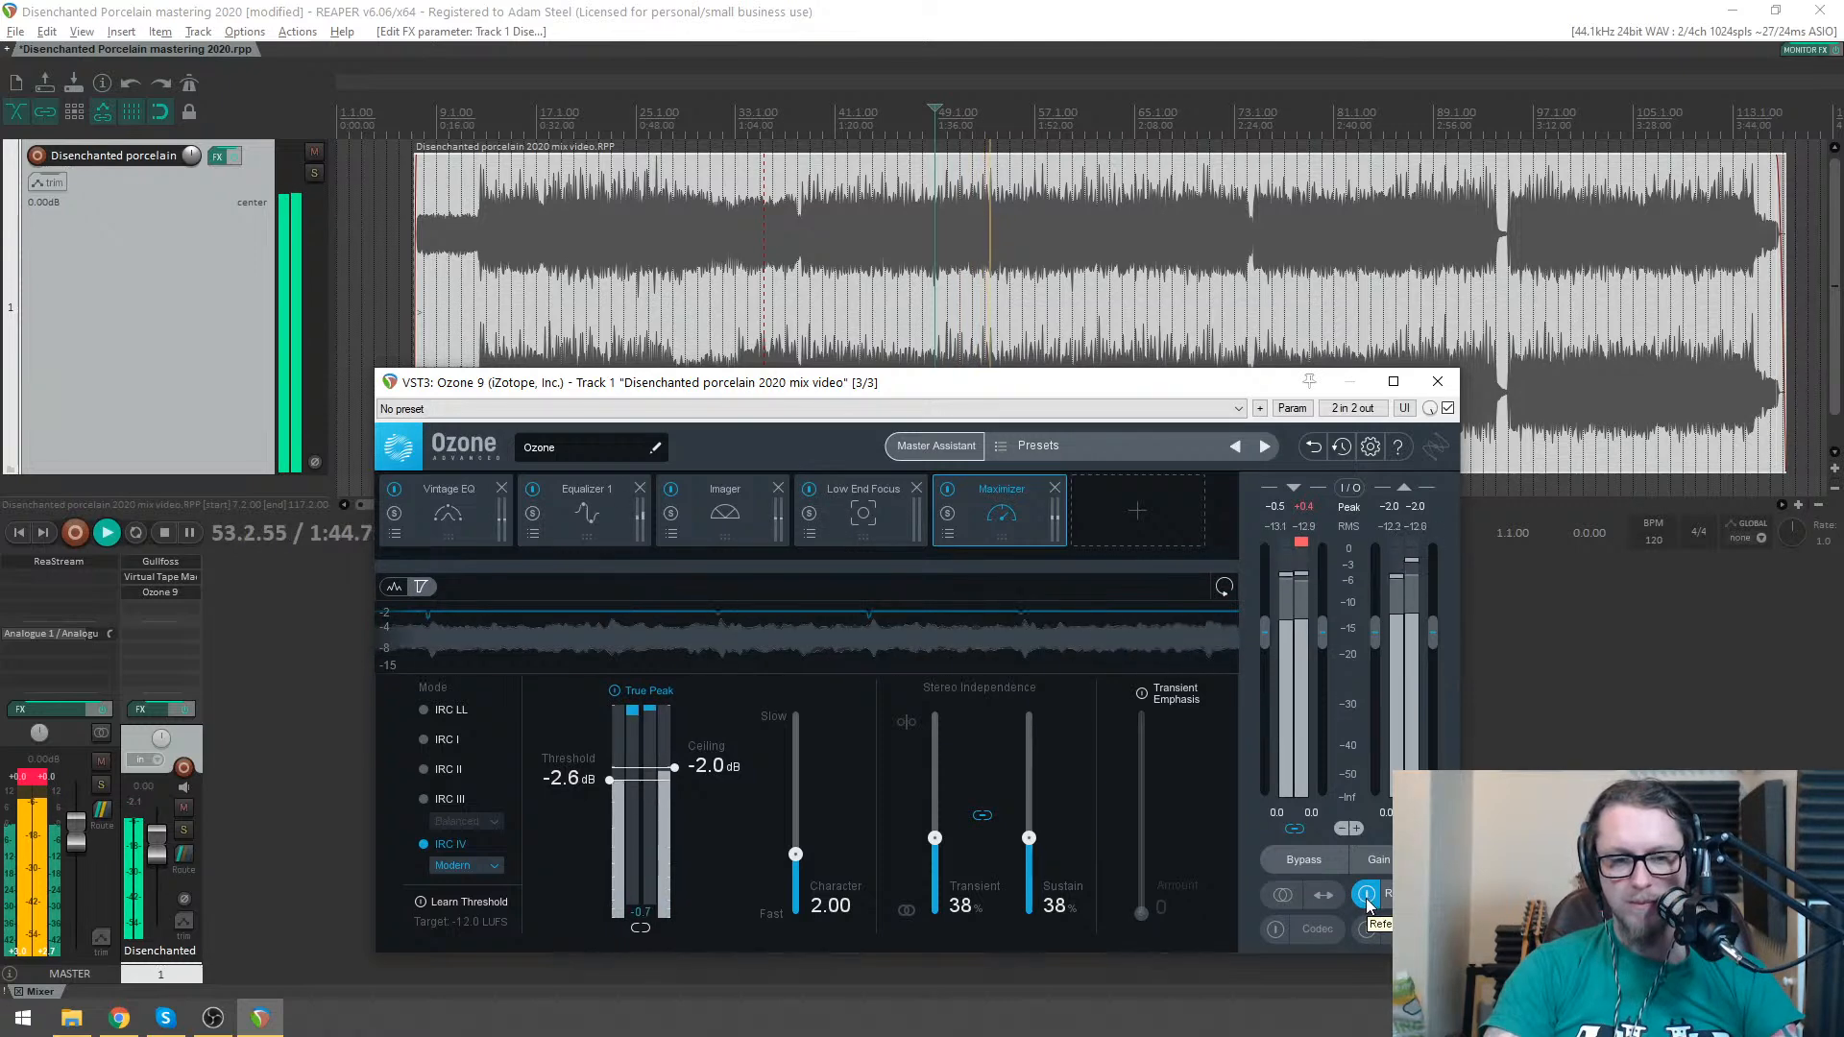
click(1367, 901)
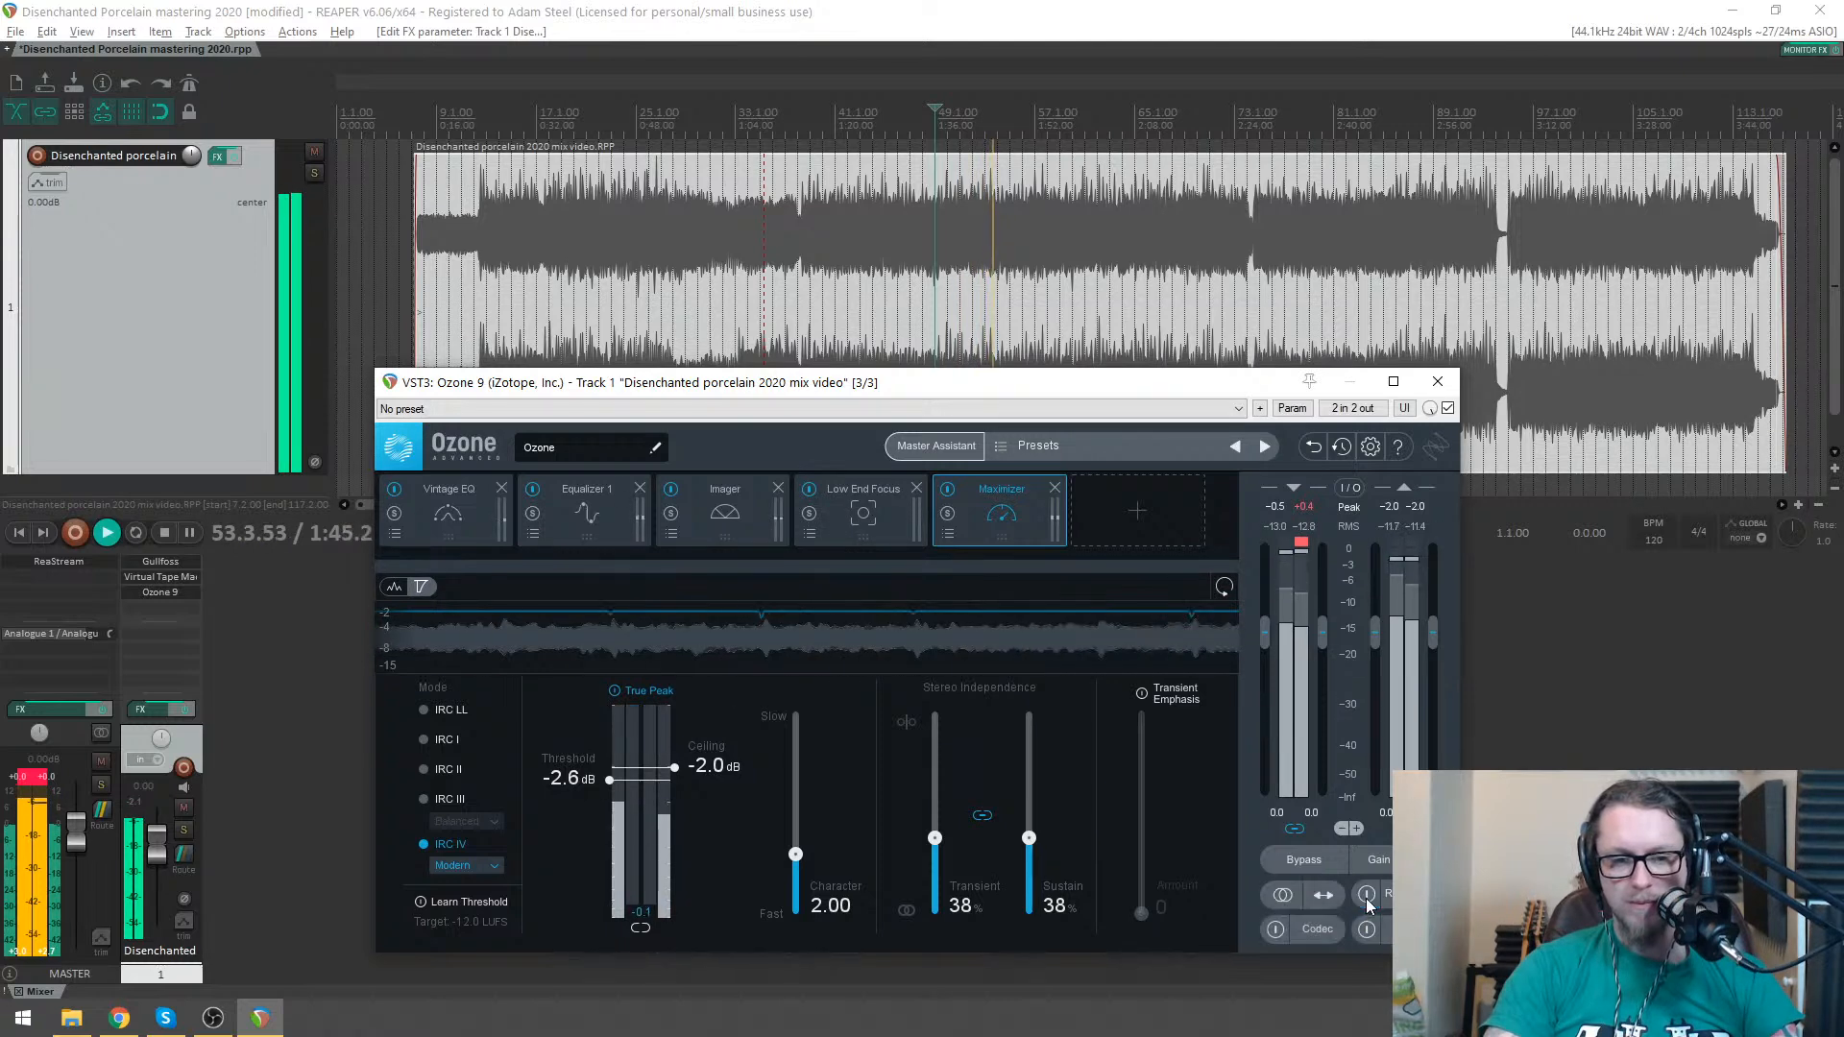
- Set the Vintage EQ's High Cut to 1.4 dB, check the master against the reference track, and stop playback
click(584, 506)
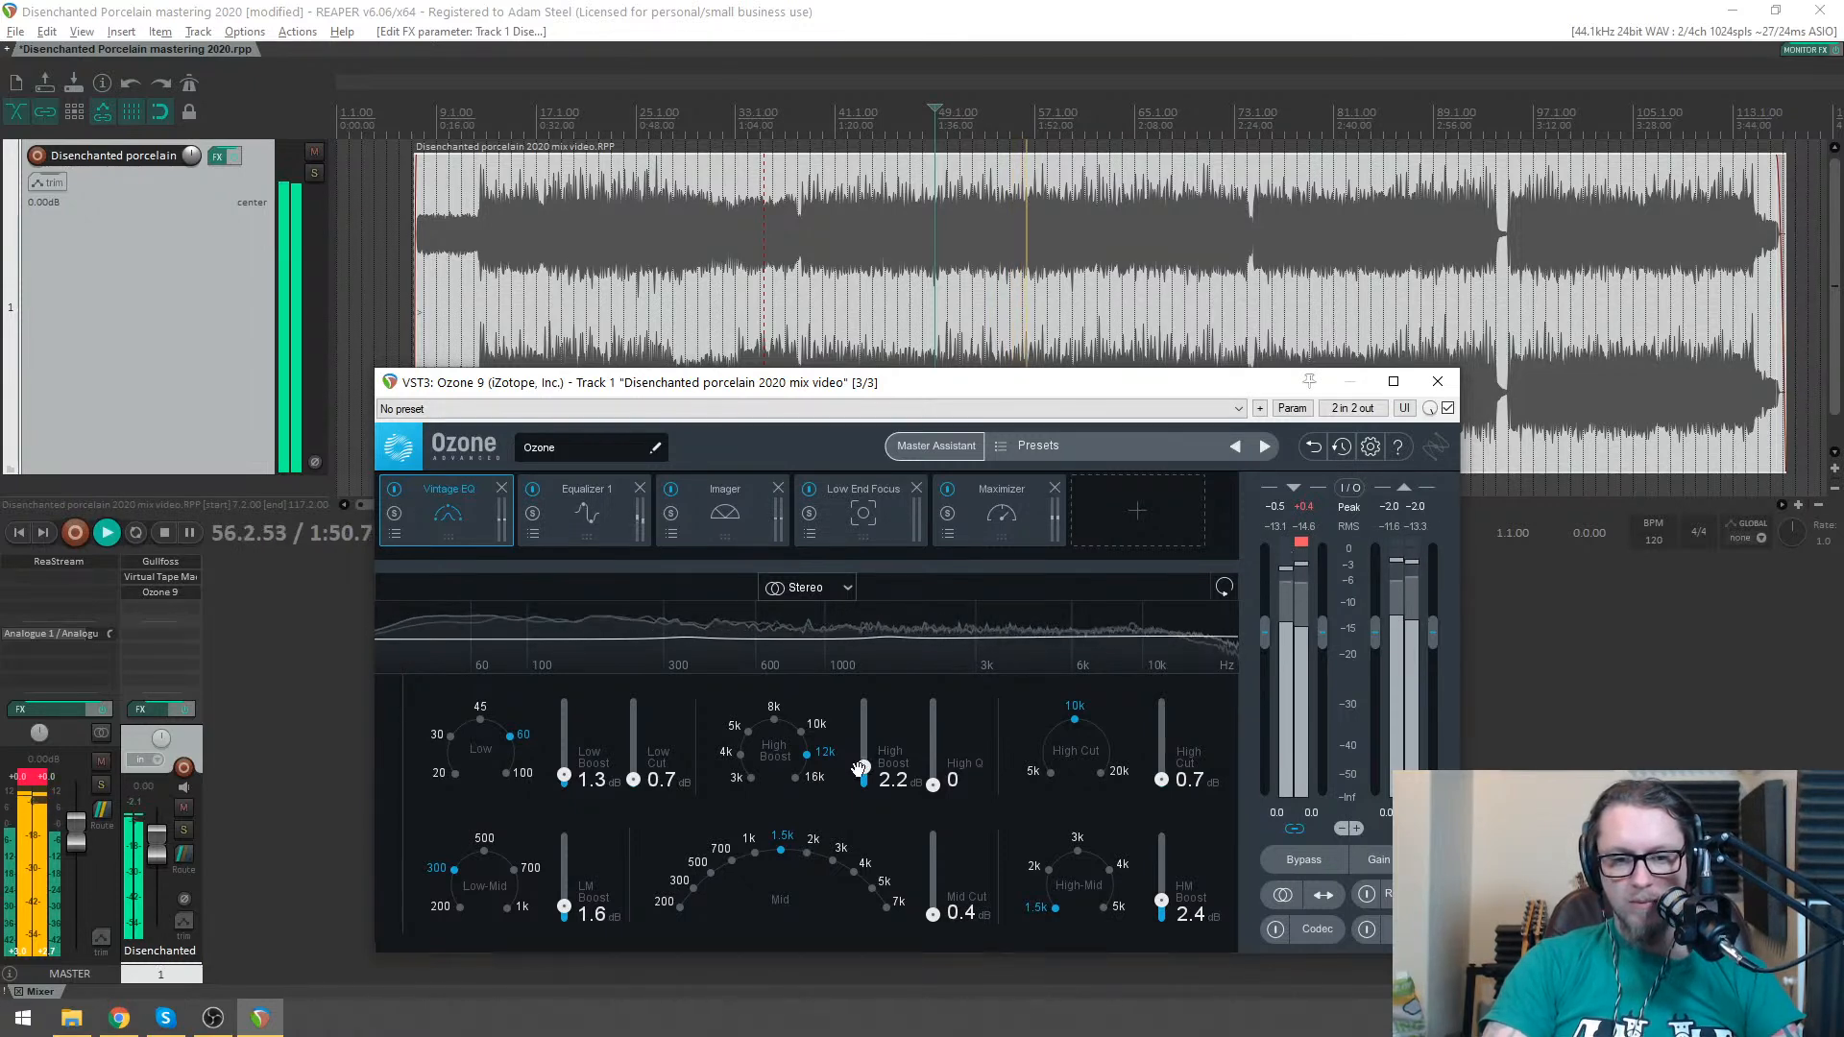
drag(1161, 780, 1166, 777)
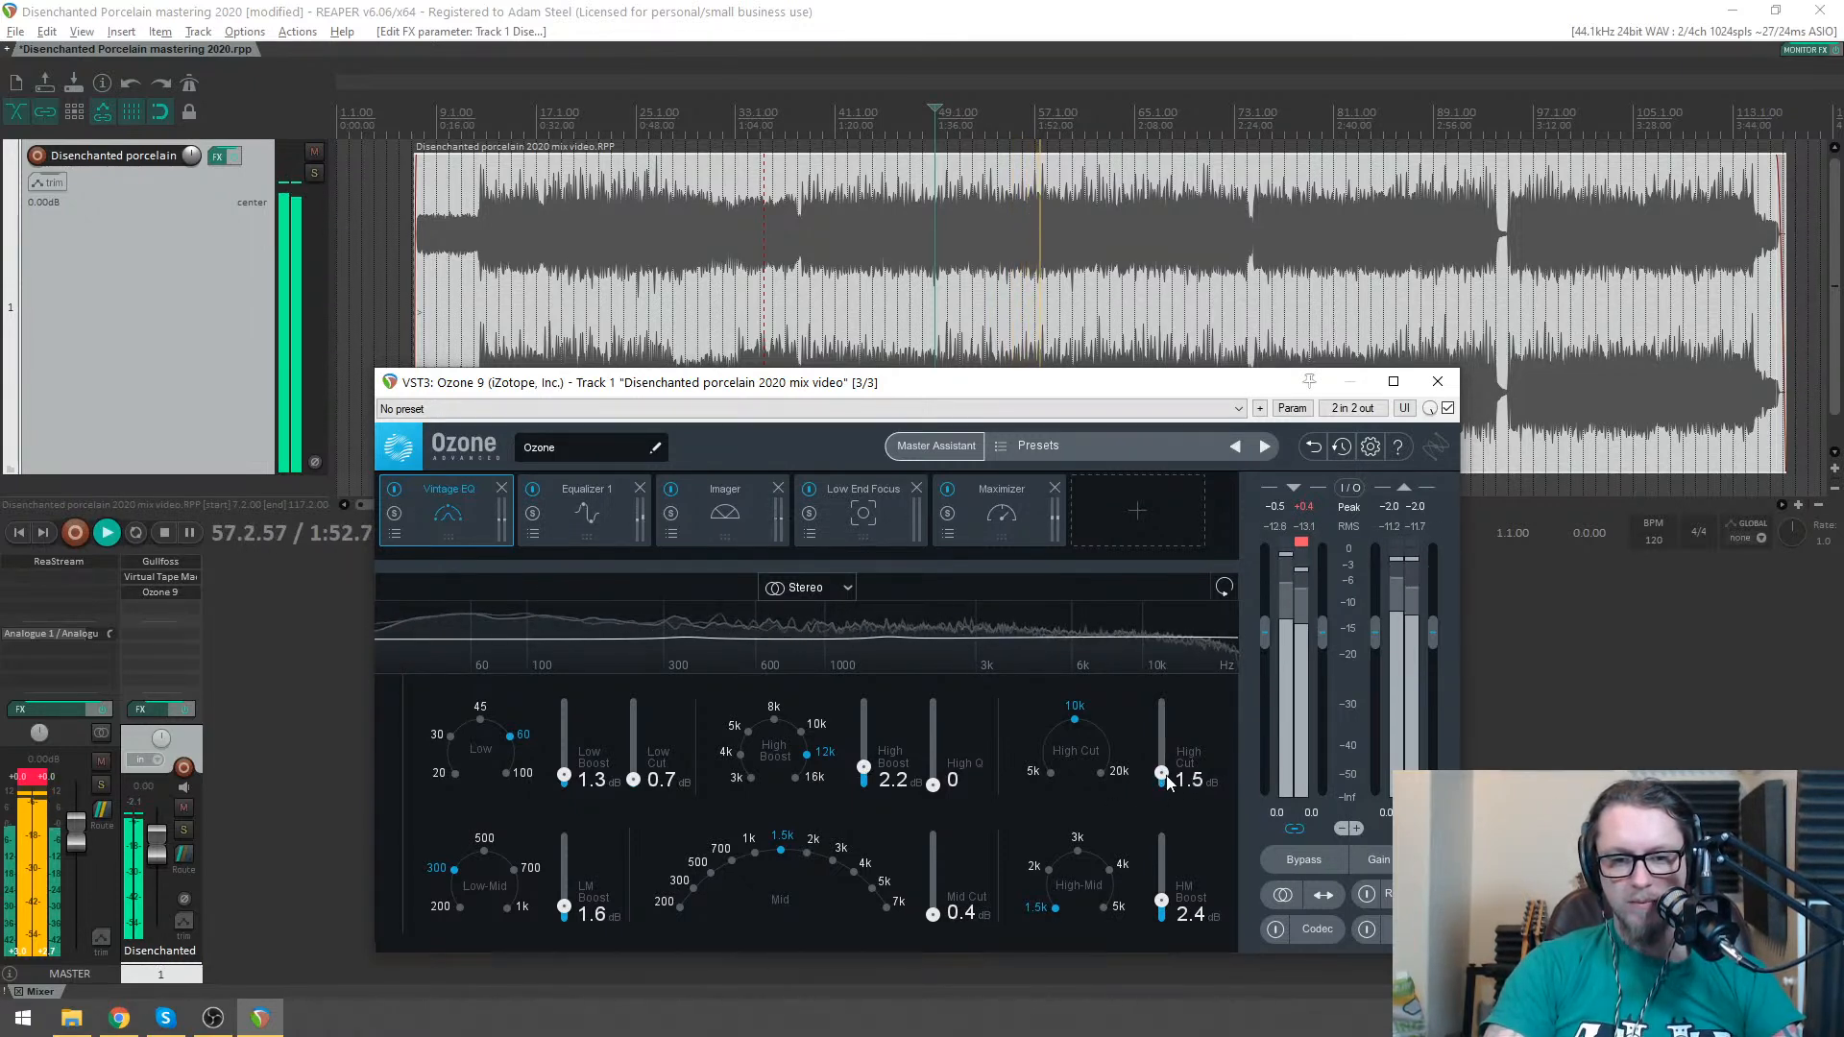
click(1004, 515)
click(1366, 896)
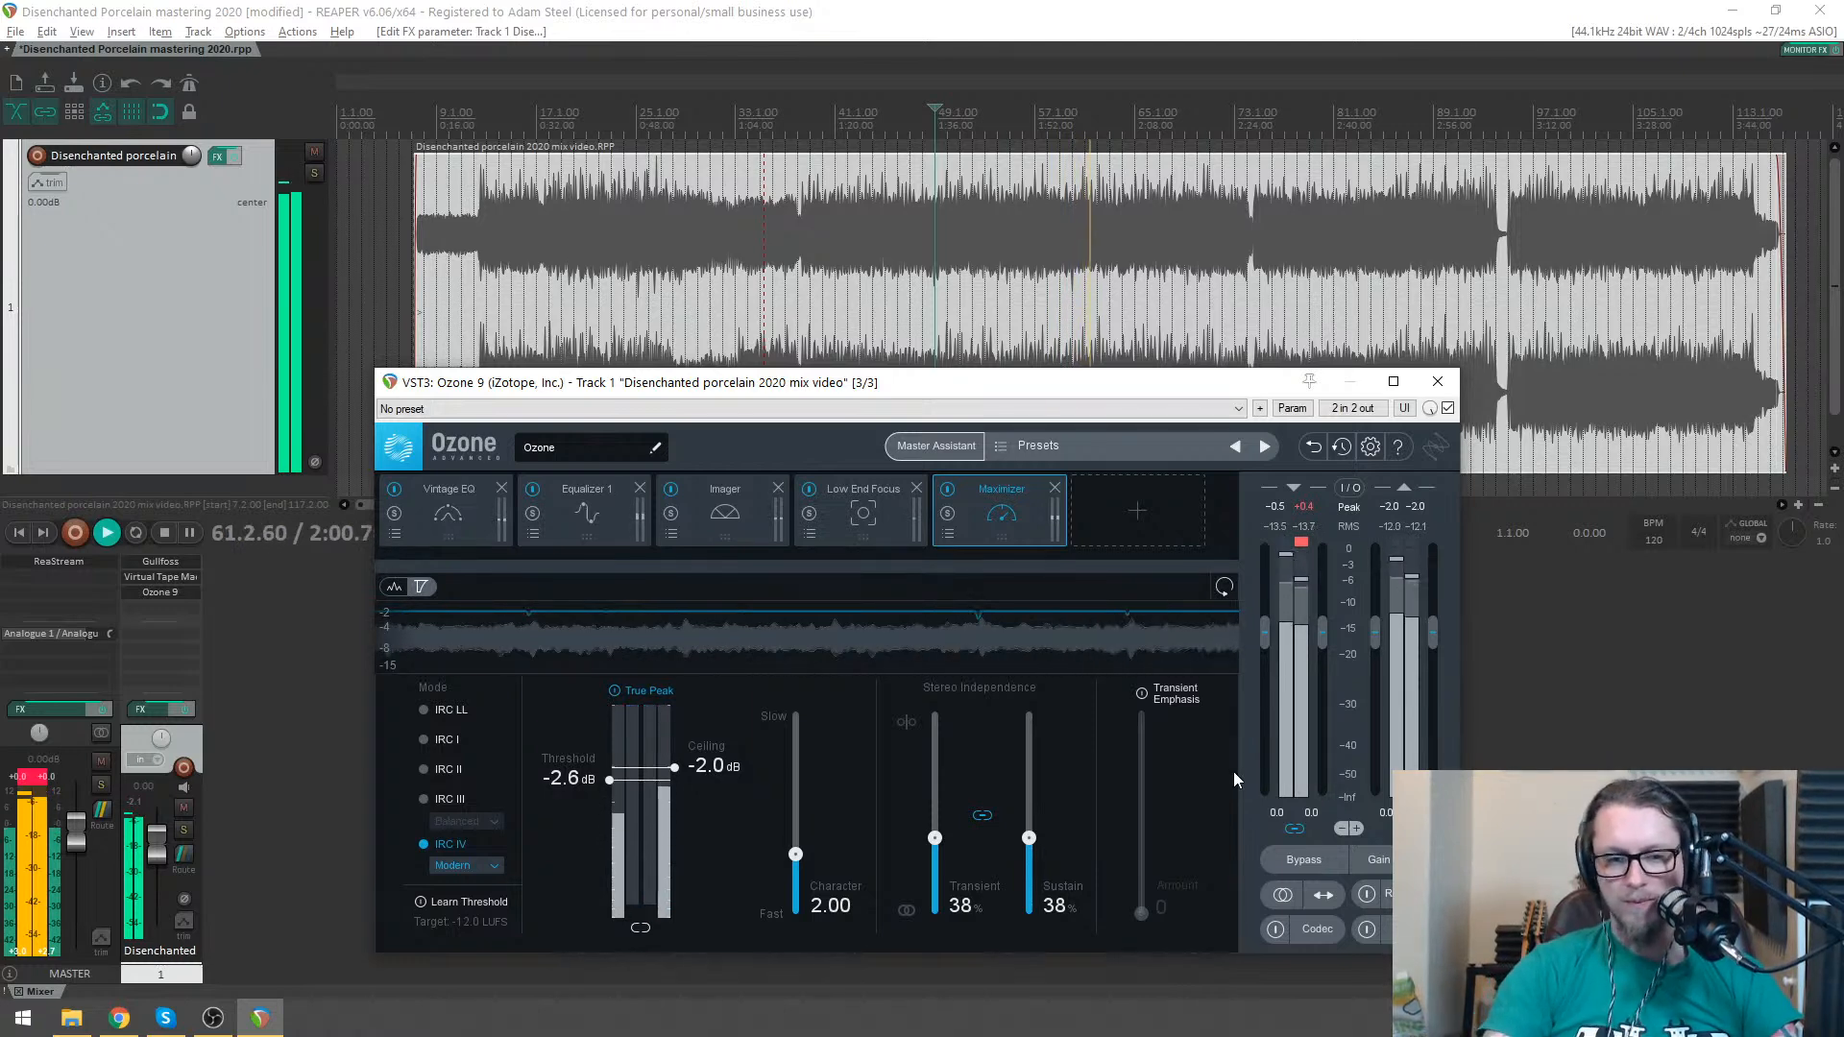
key(space)
click(609, 520)
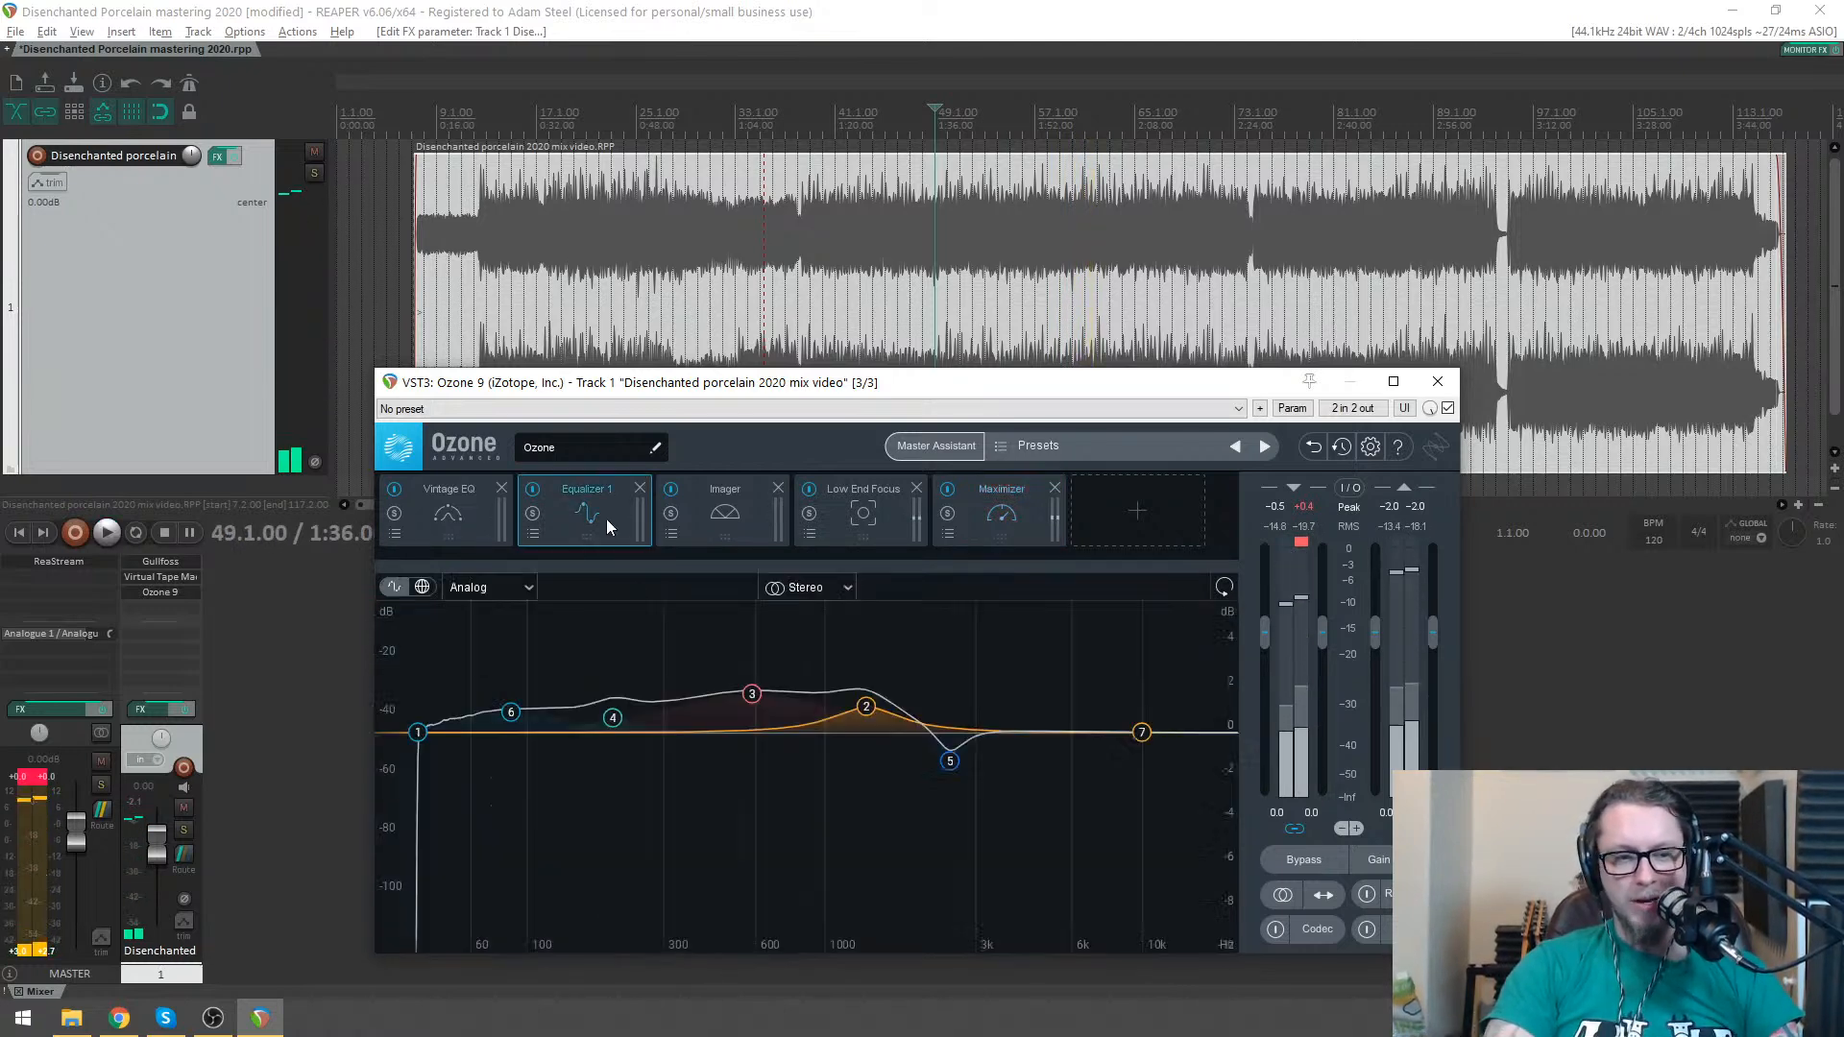
click(456, 503)
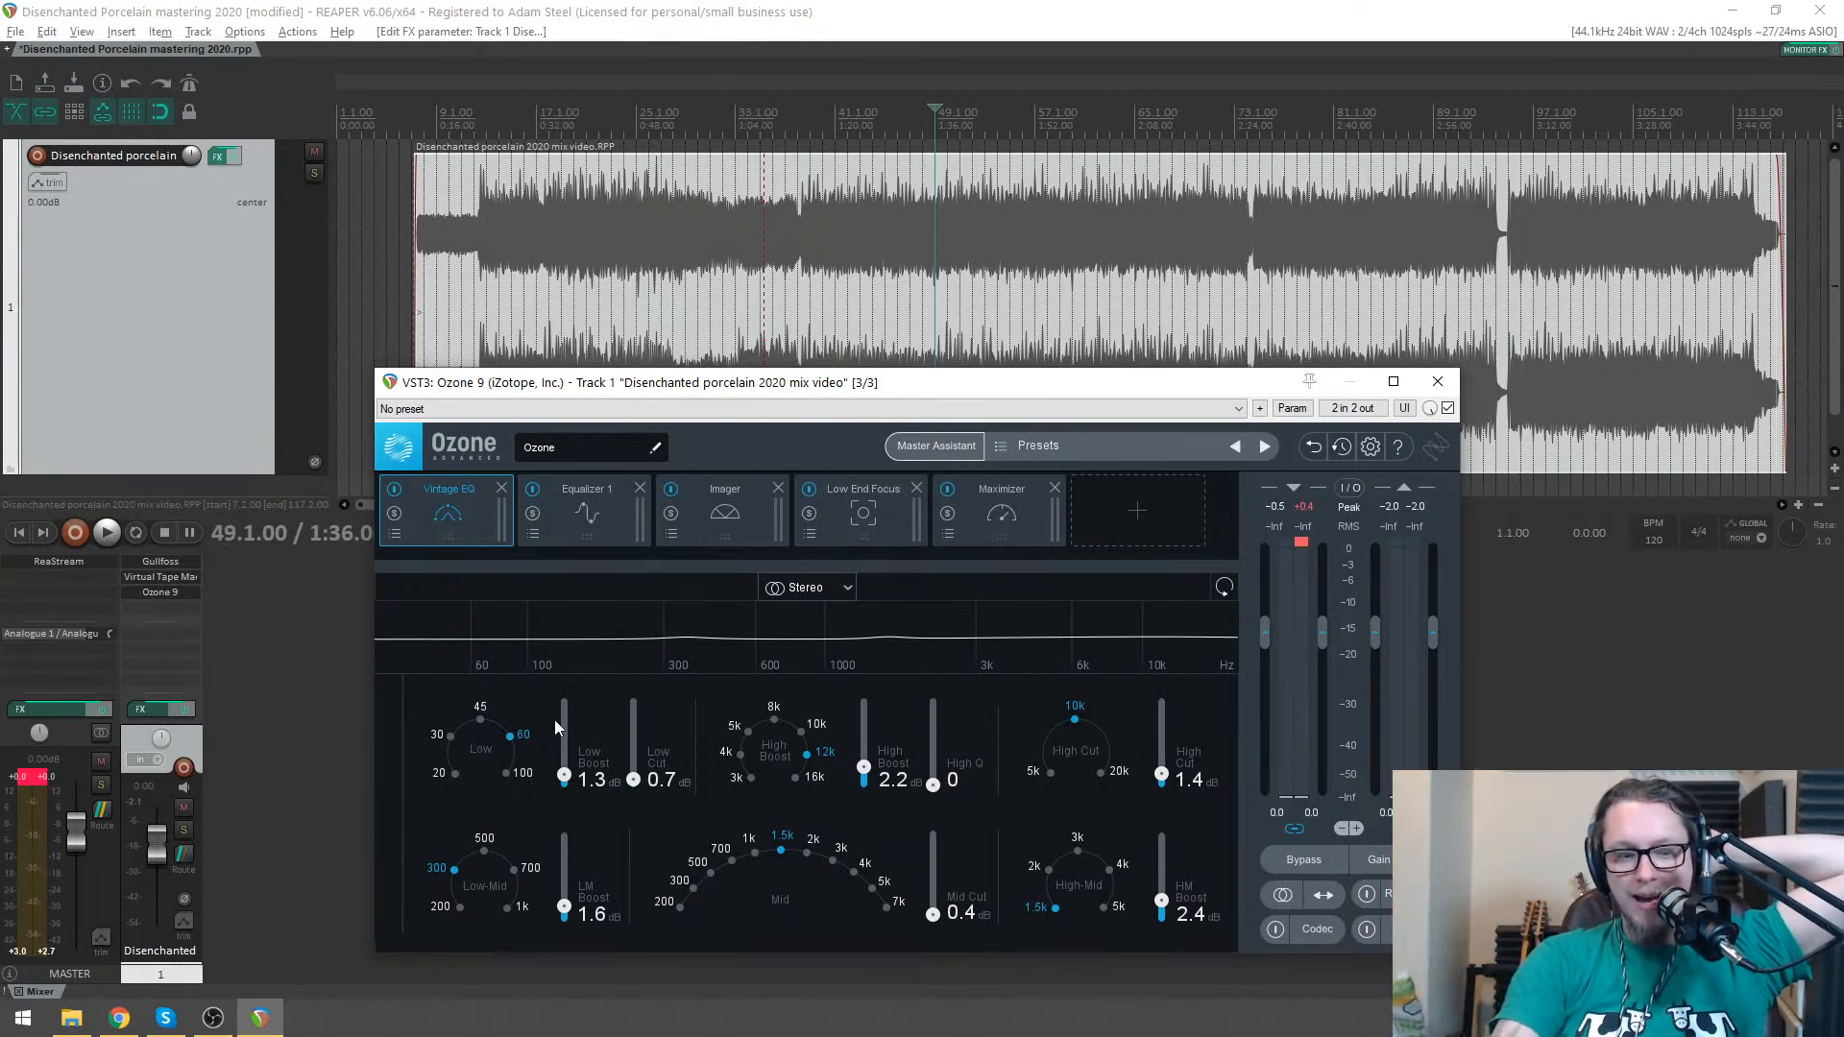
- Set the tilt of the Sonarworks Reference 4 monitoring effect to -6 dB and close its window
click(1806, 49)
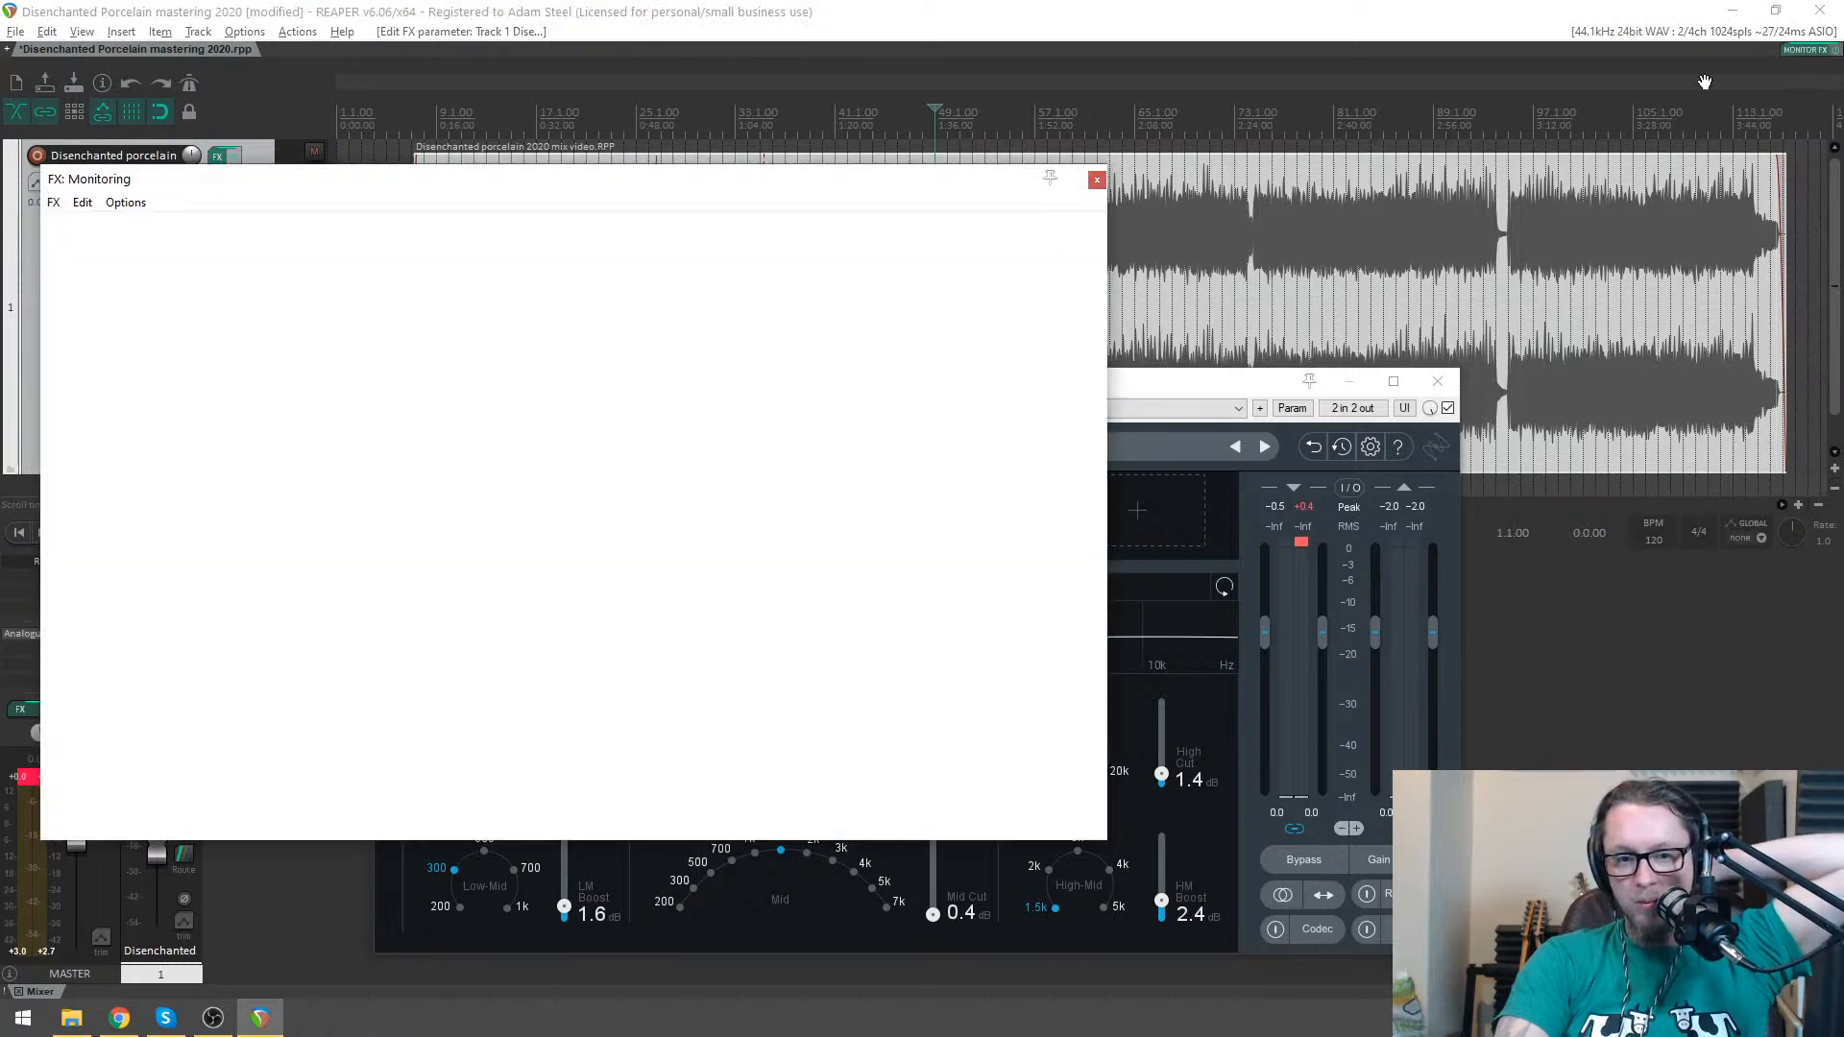
click(715, 765)
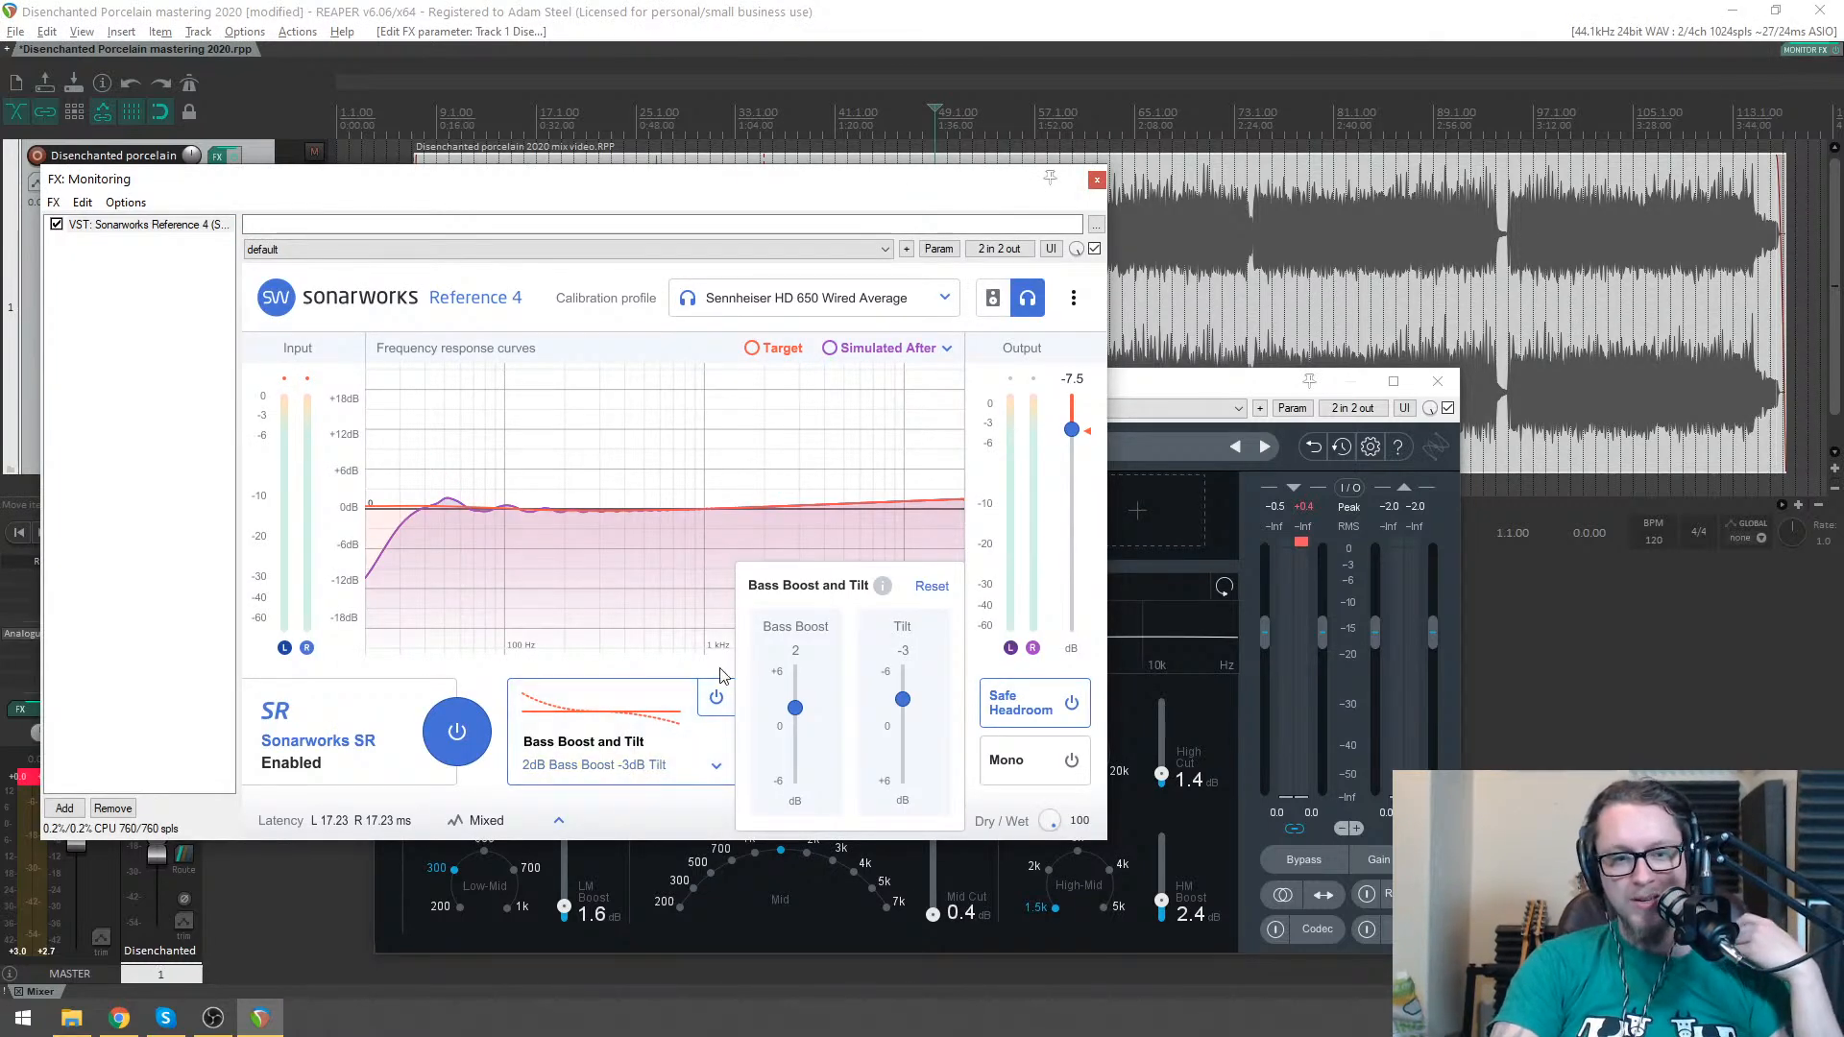
drag(902, 700, 907, 638)
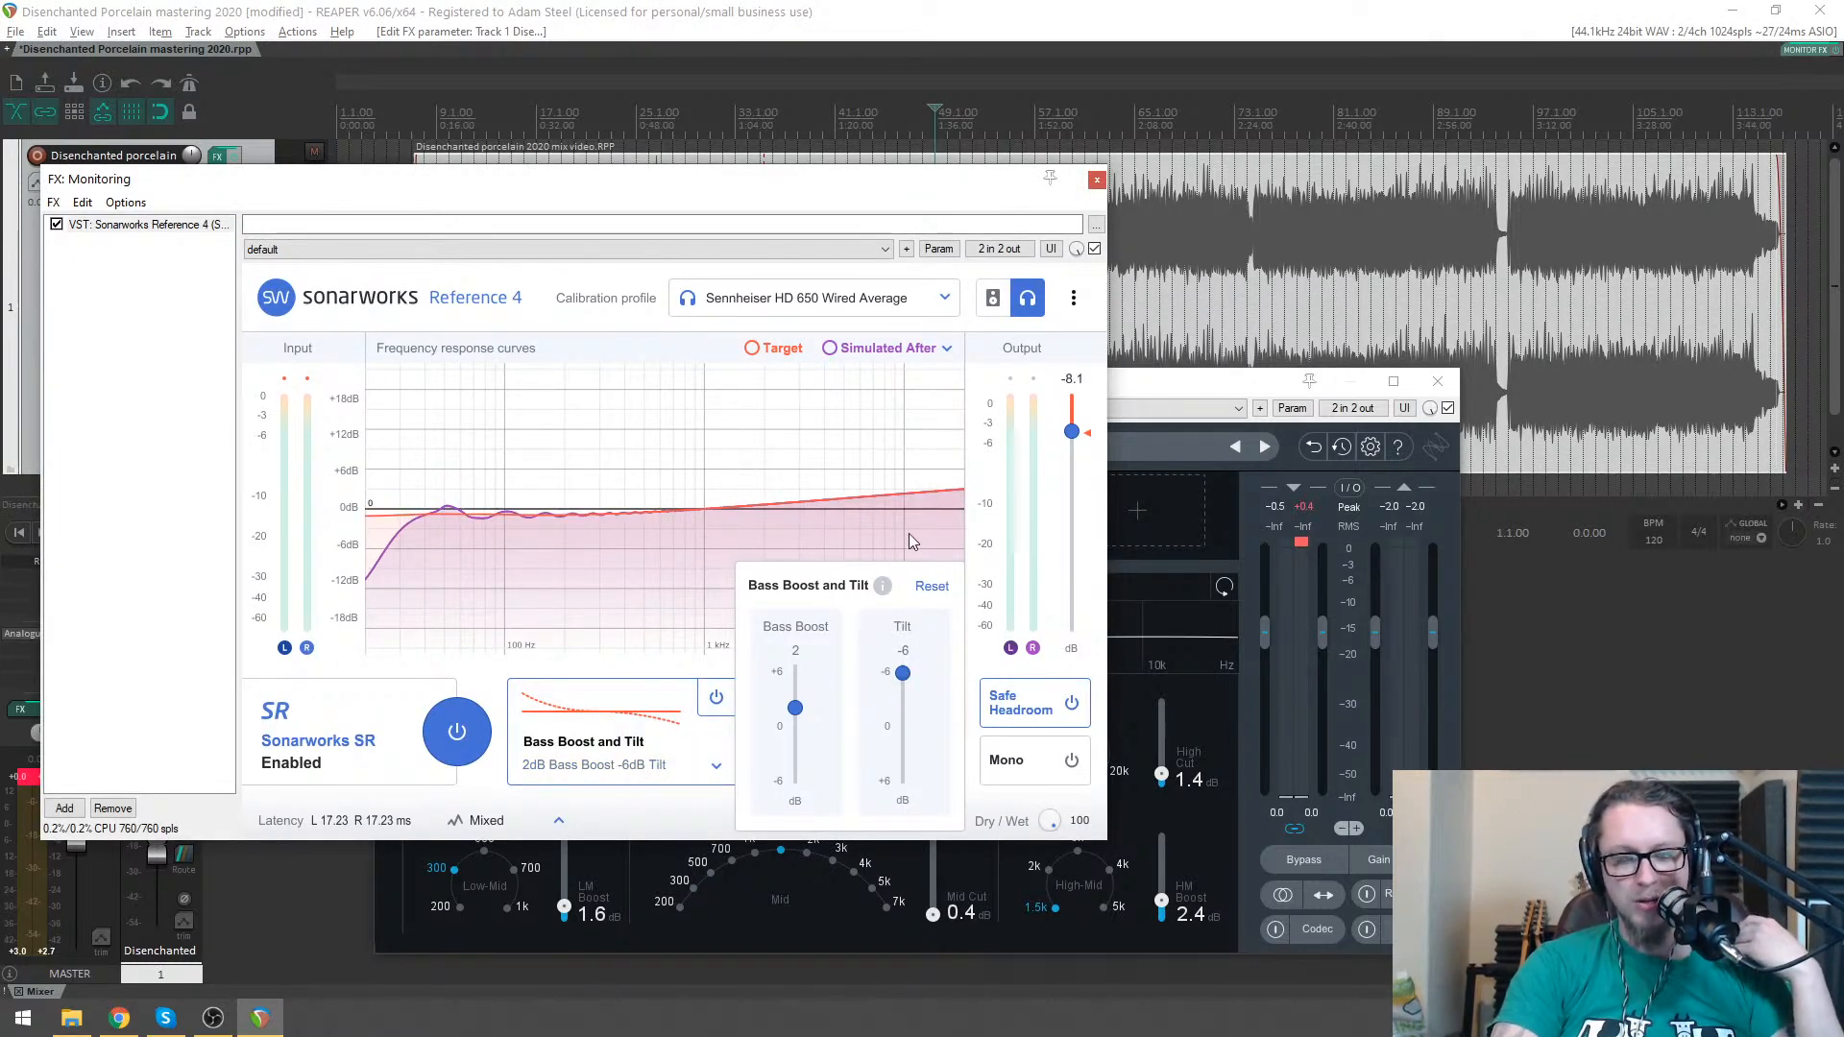
drag(1188, 388, 1246, 380)
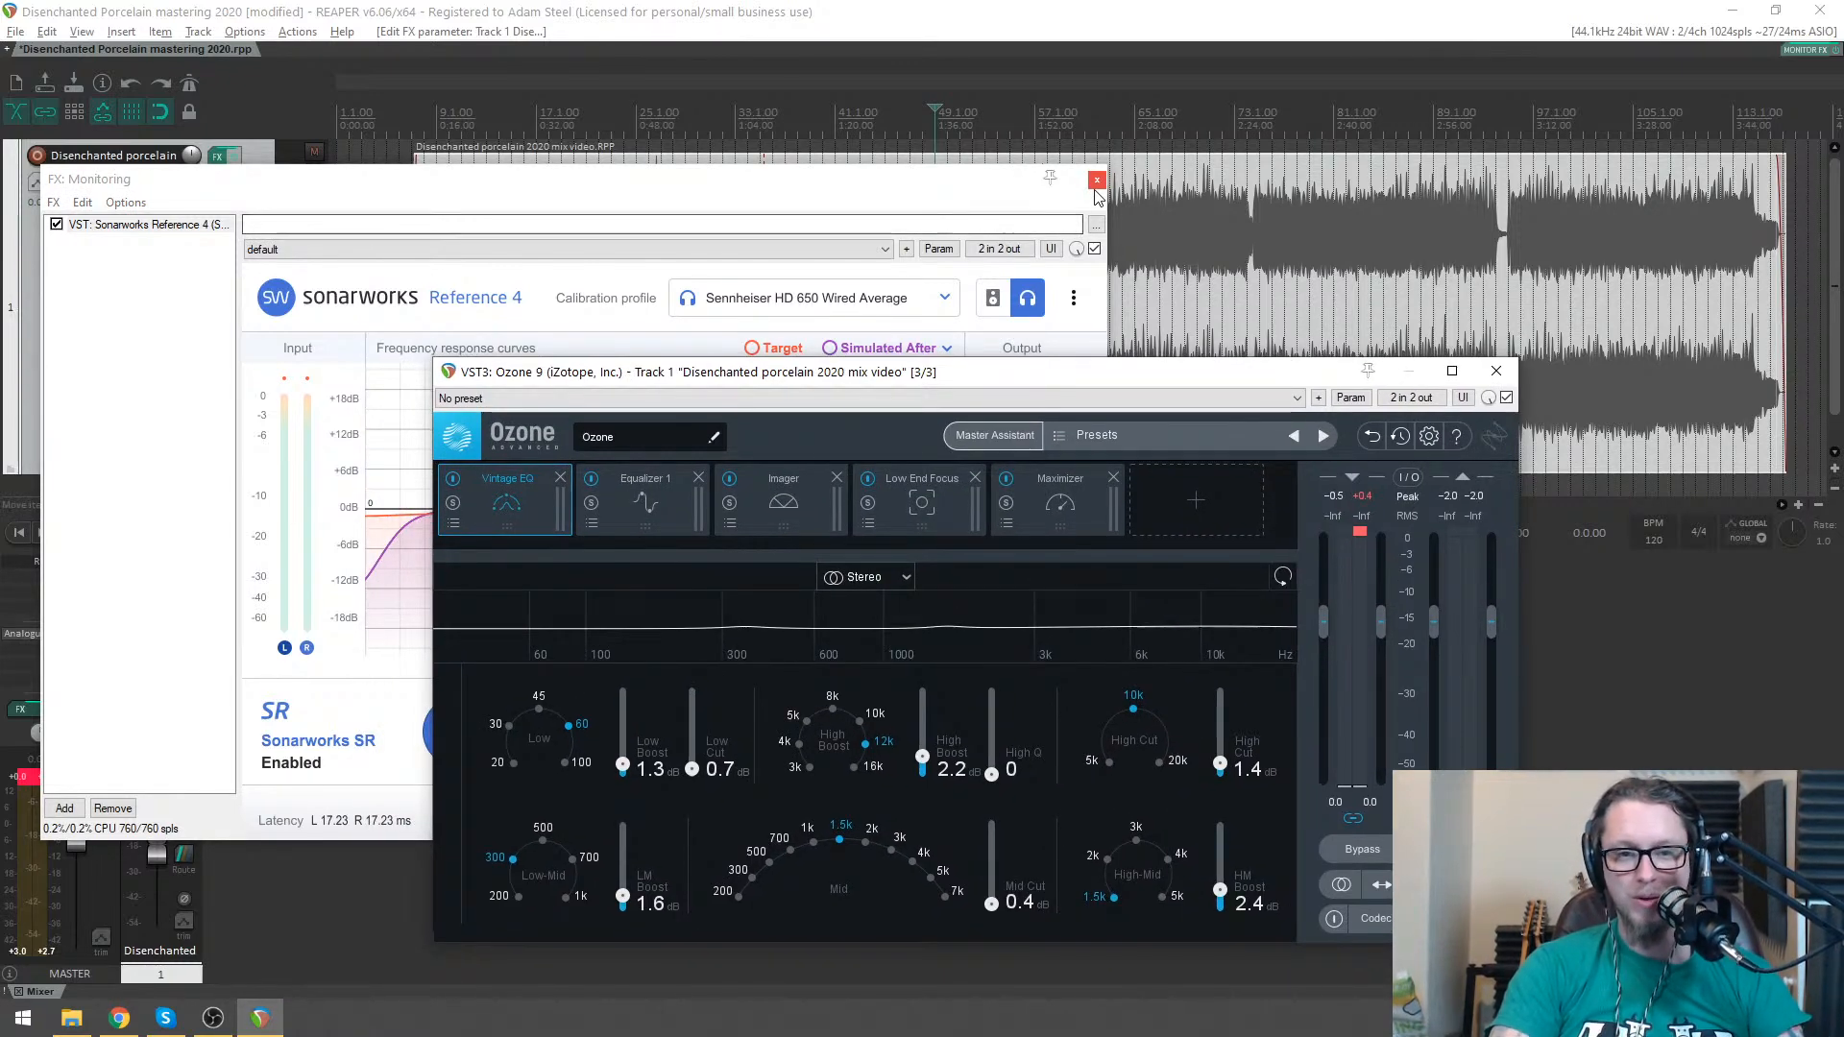
click(1096, 179)
- Lower the Vintage EQ's High Boost at 12k to 1.2 dB while the song plays, and stop playback
key(space)
mouse_move(964, 383)
mouse_down()
mouse_move(1001, 352)
mouse_move(943, 371)
mouse_up()
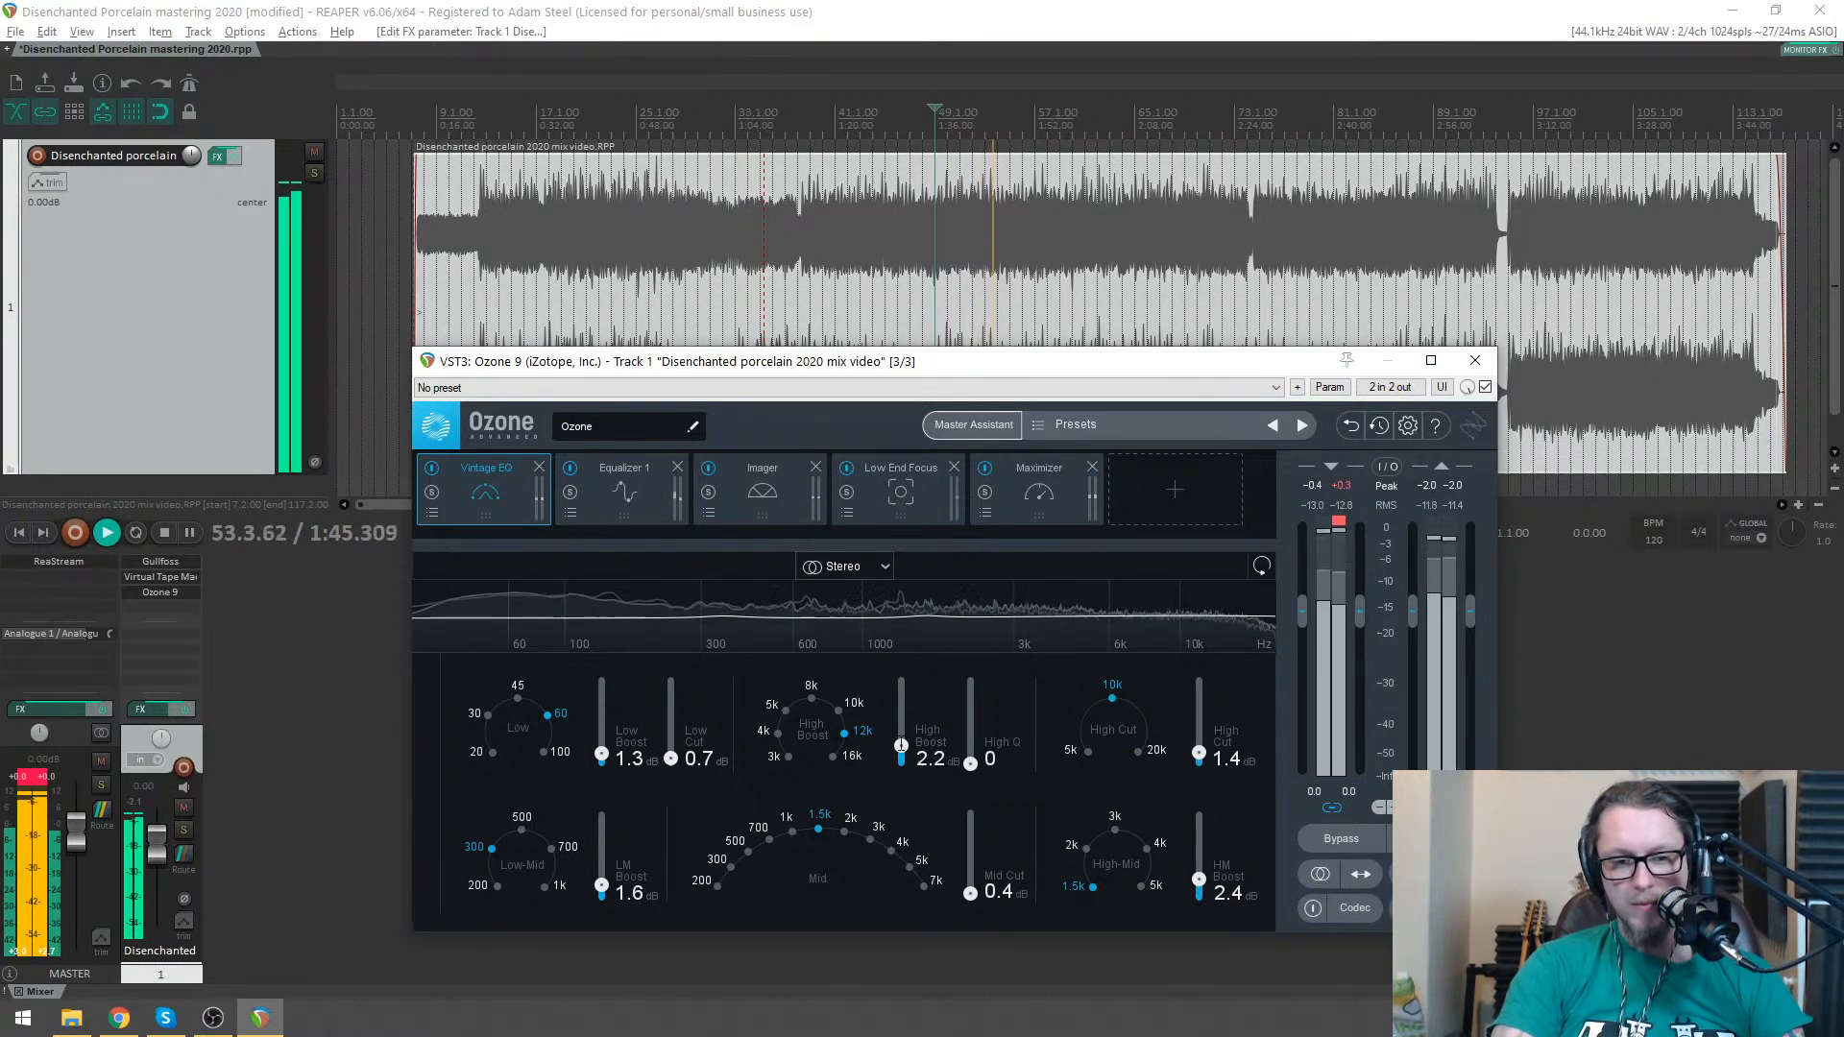
drag(901, 746, 903, 759)
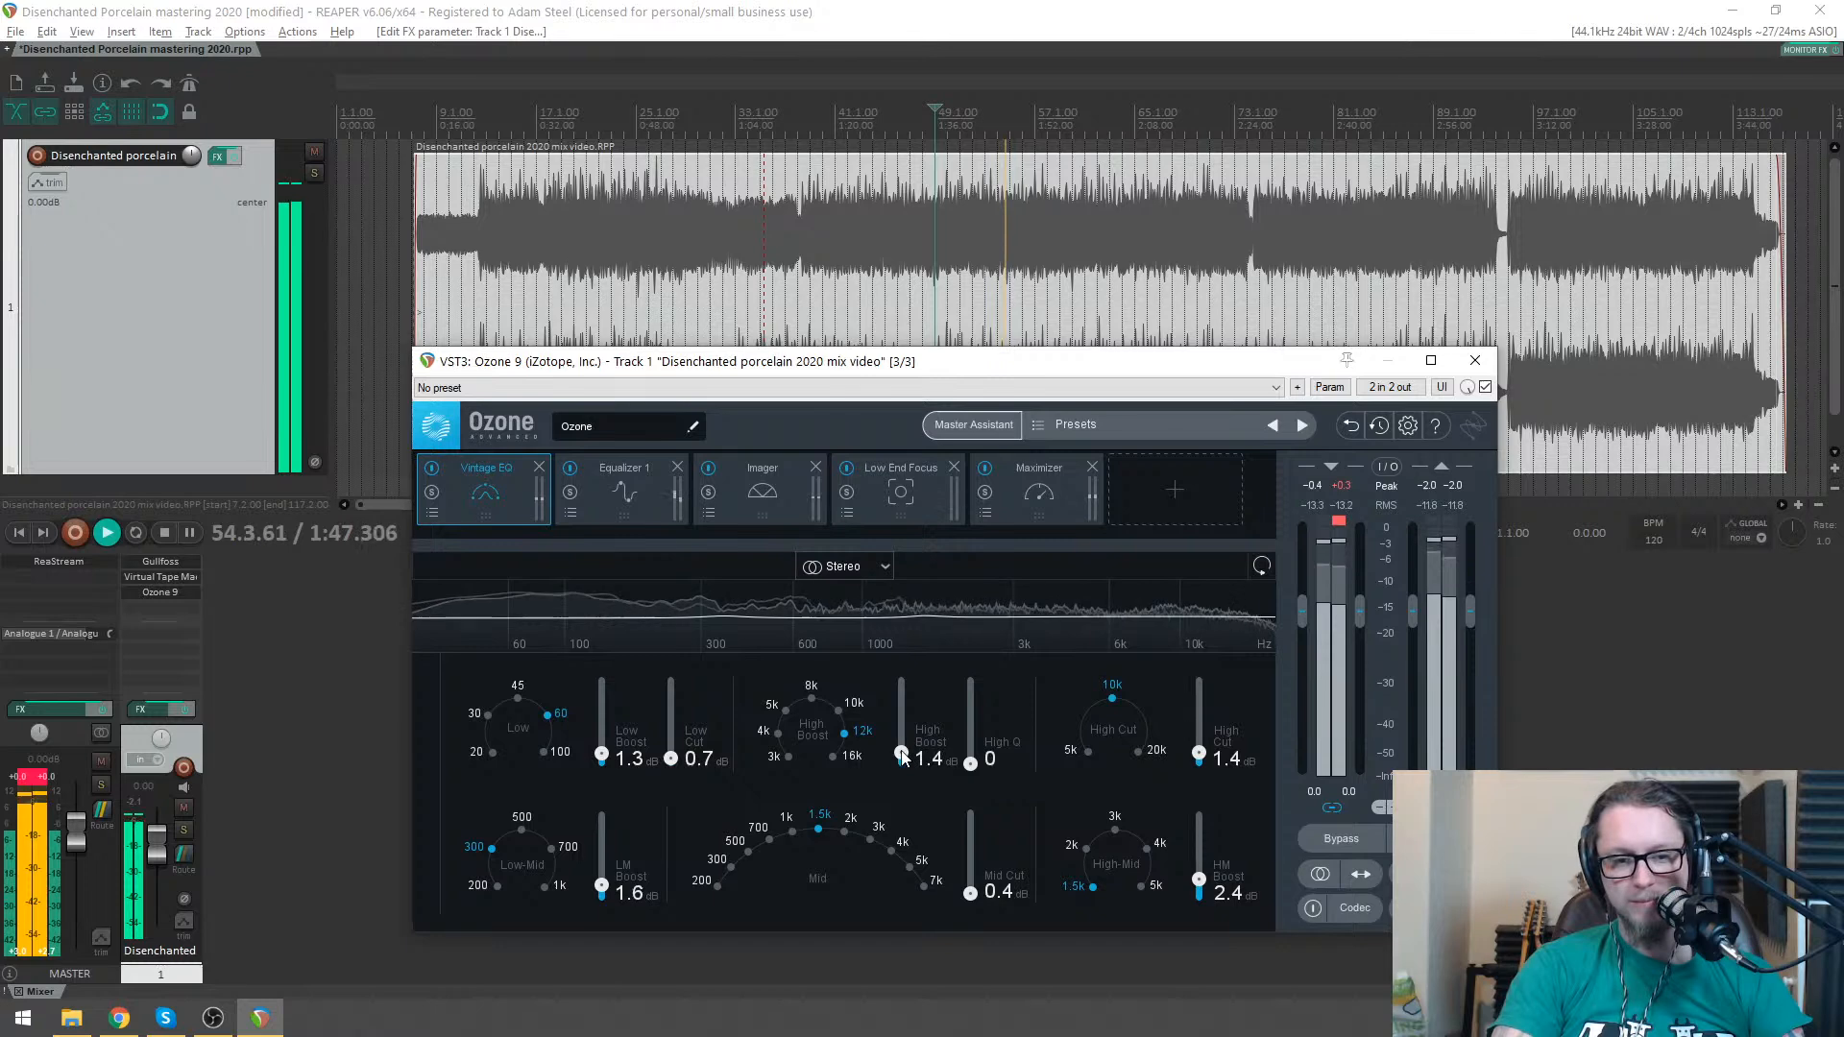
scroll(904, 758, down, 1)
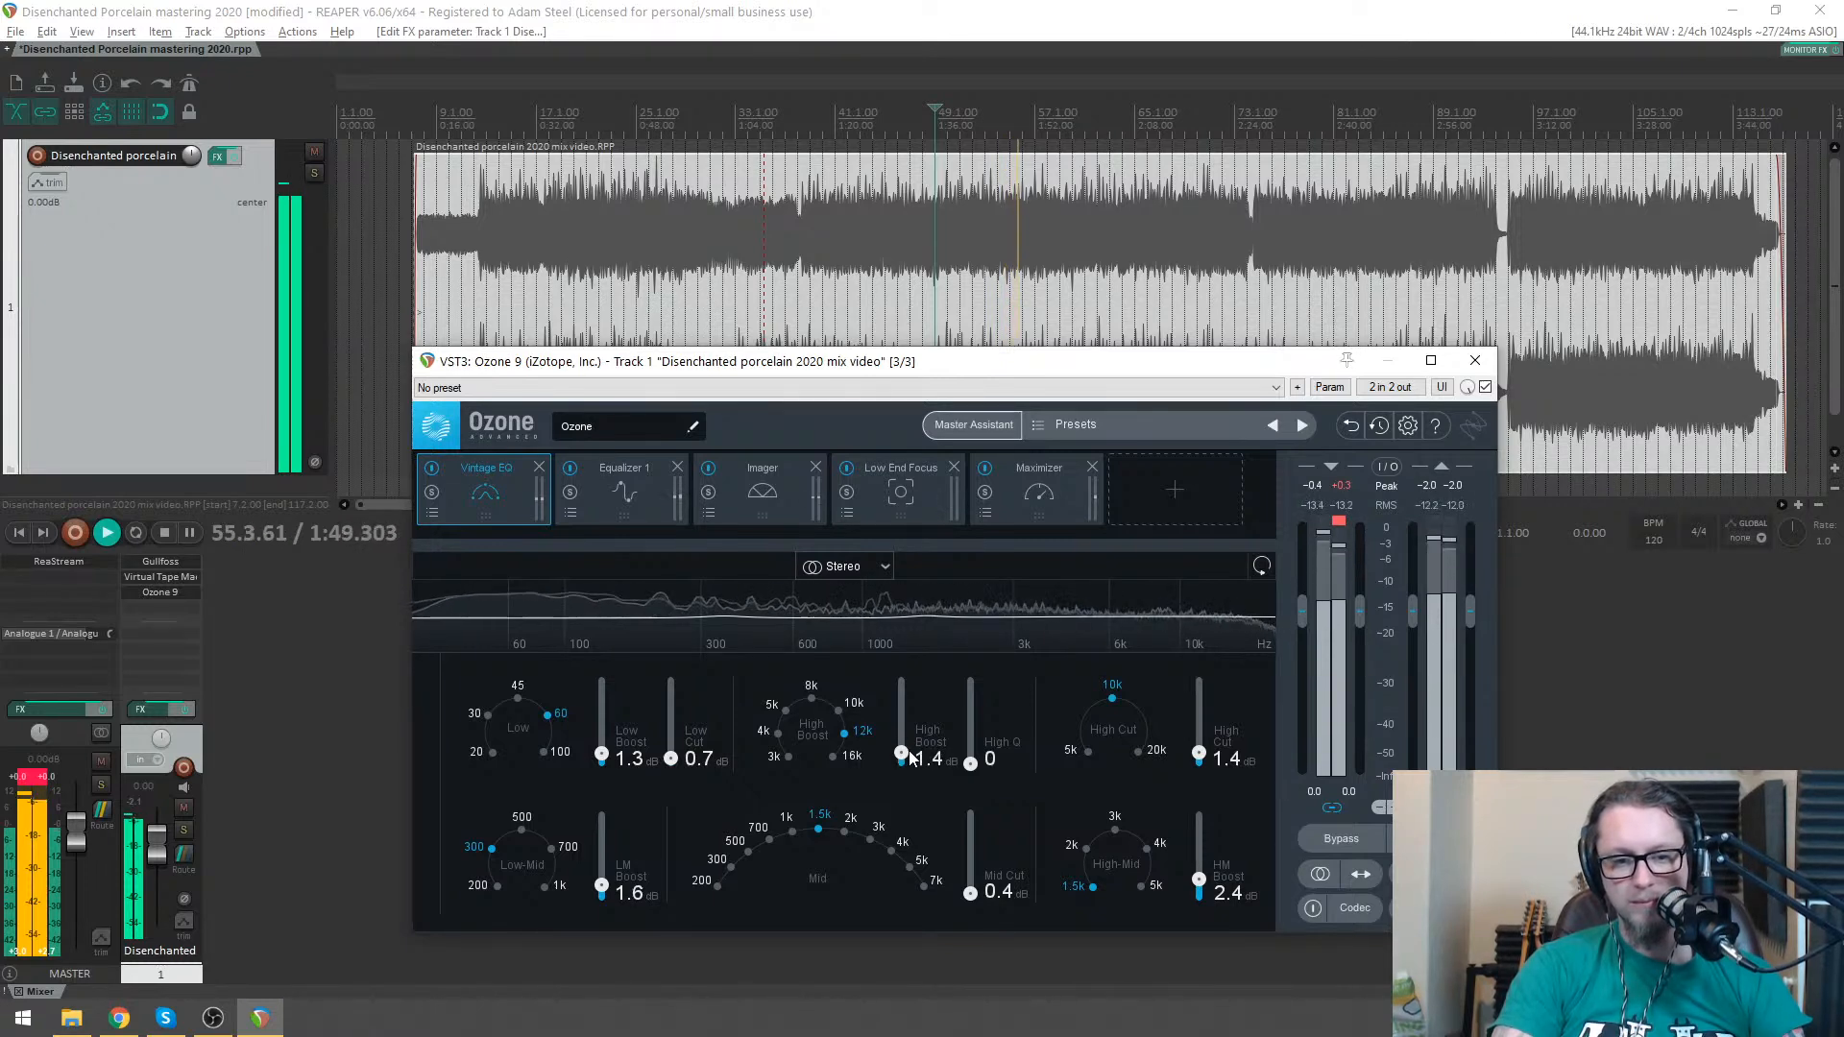
scroll(911, 758, down, 2)
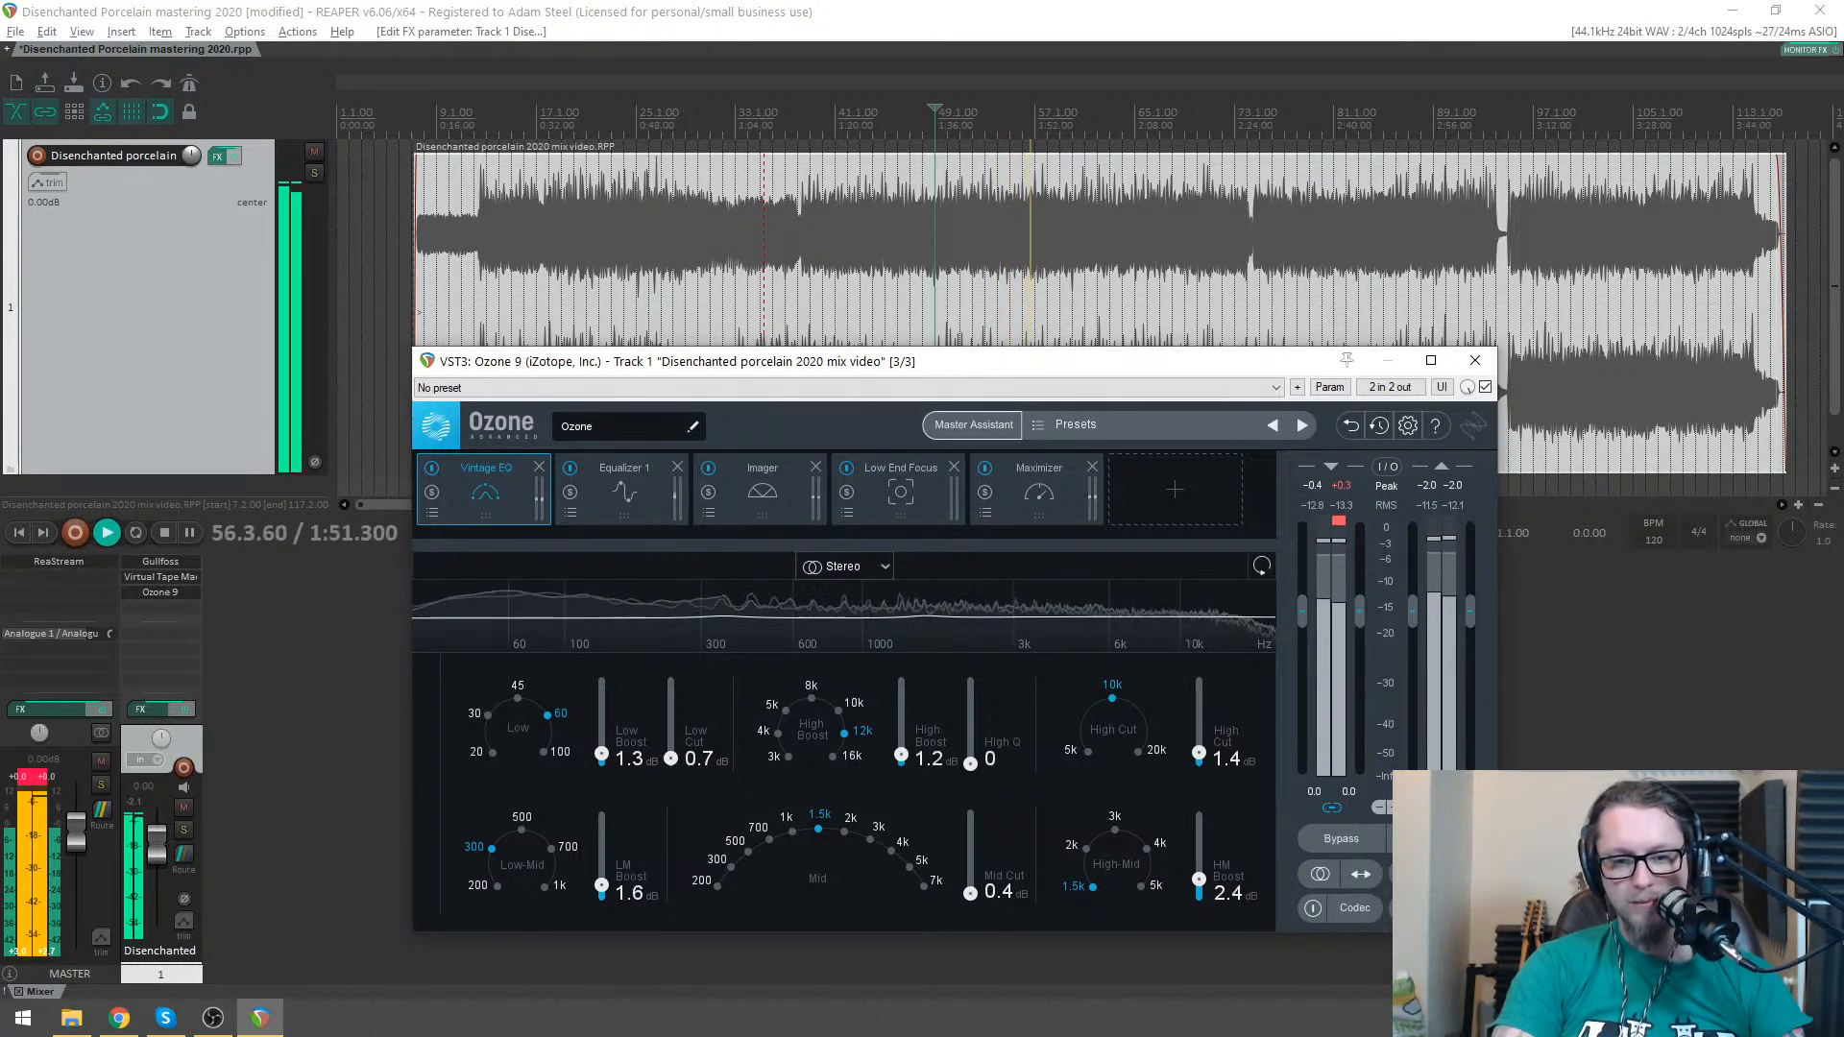
key(space)
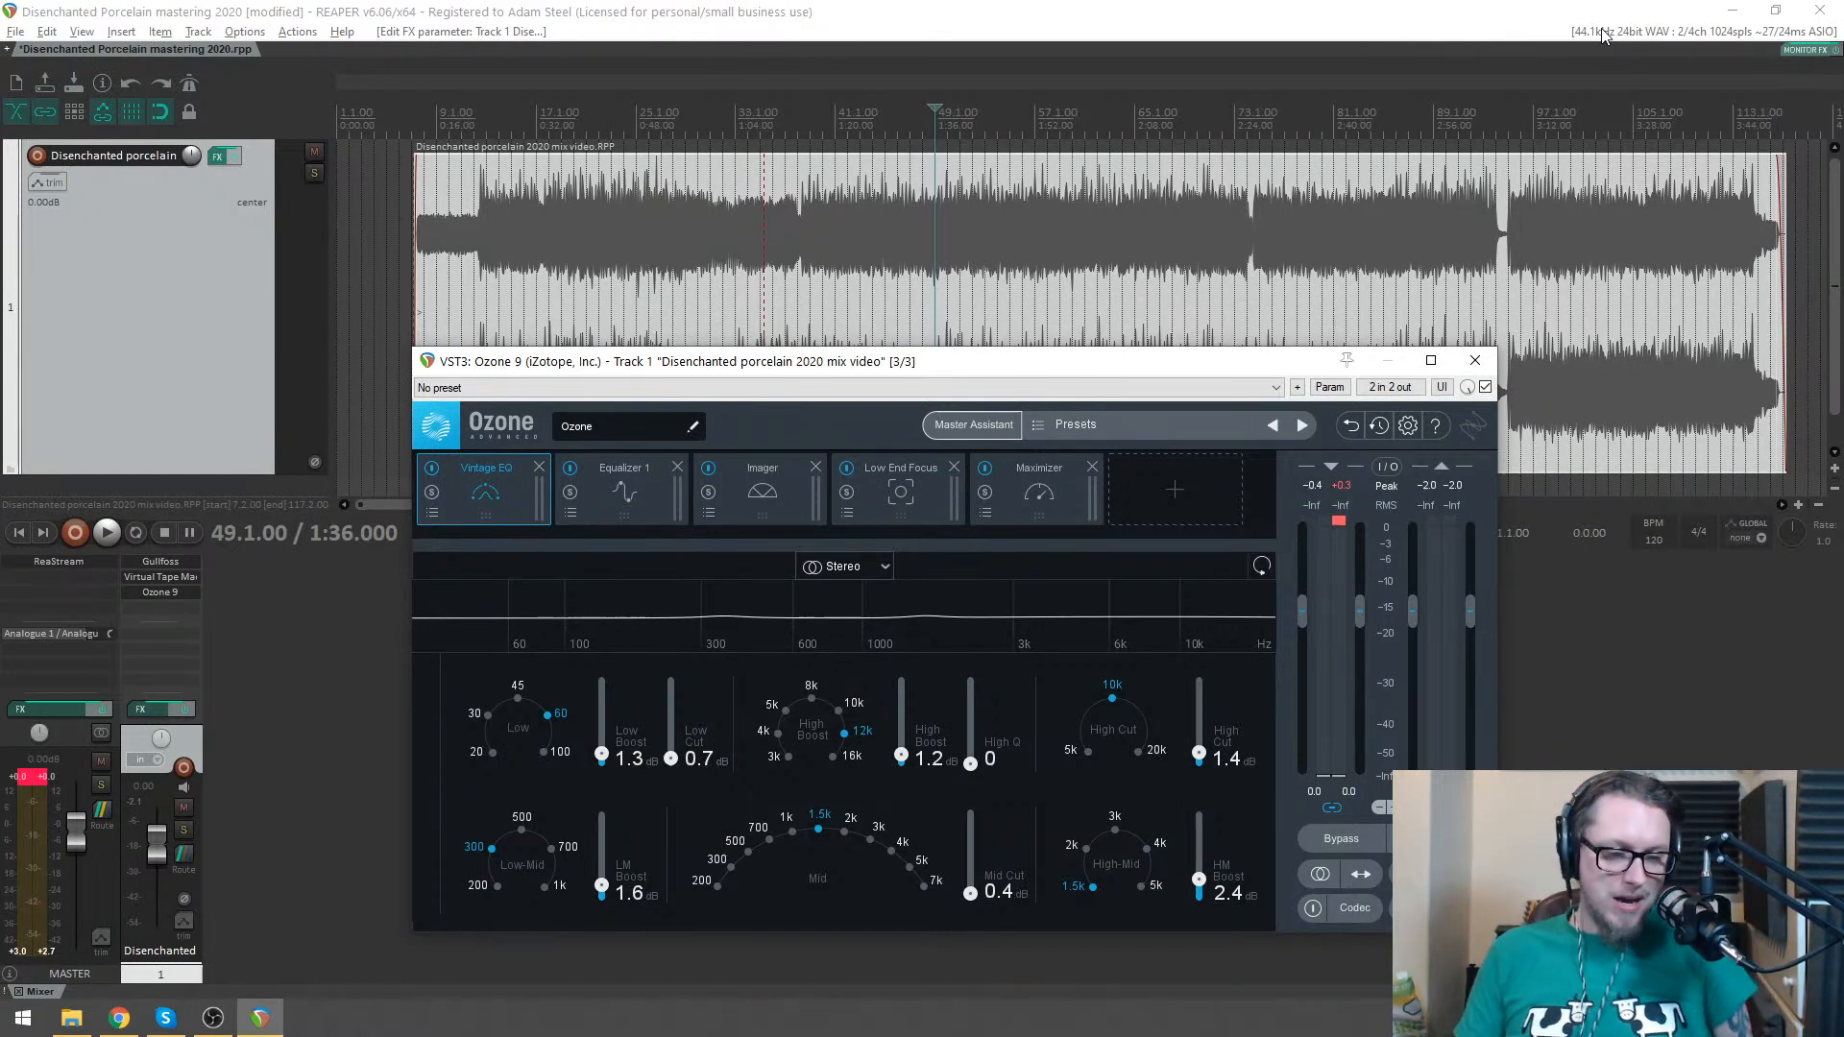
- Return the tilt of the Sonarworks Reference 4 monitoring effect to -3 dB and close its window
click(1818, 48)
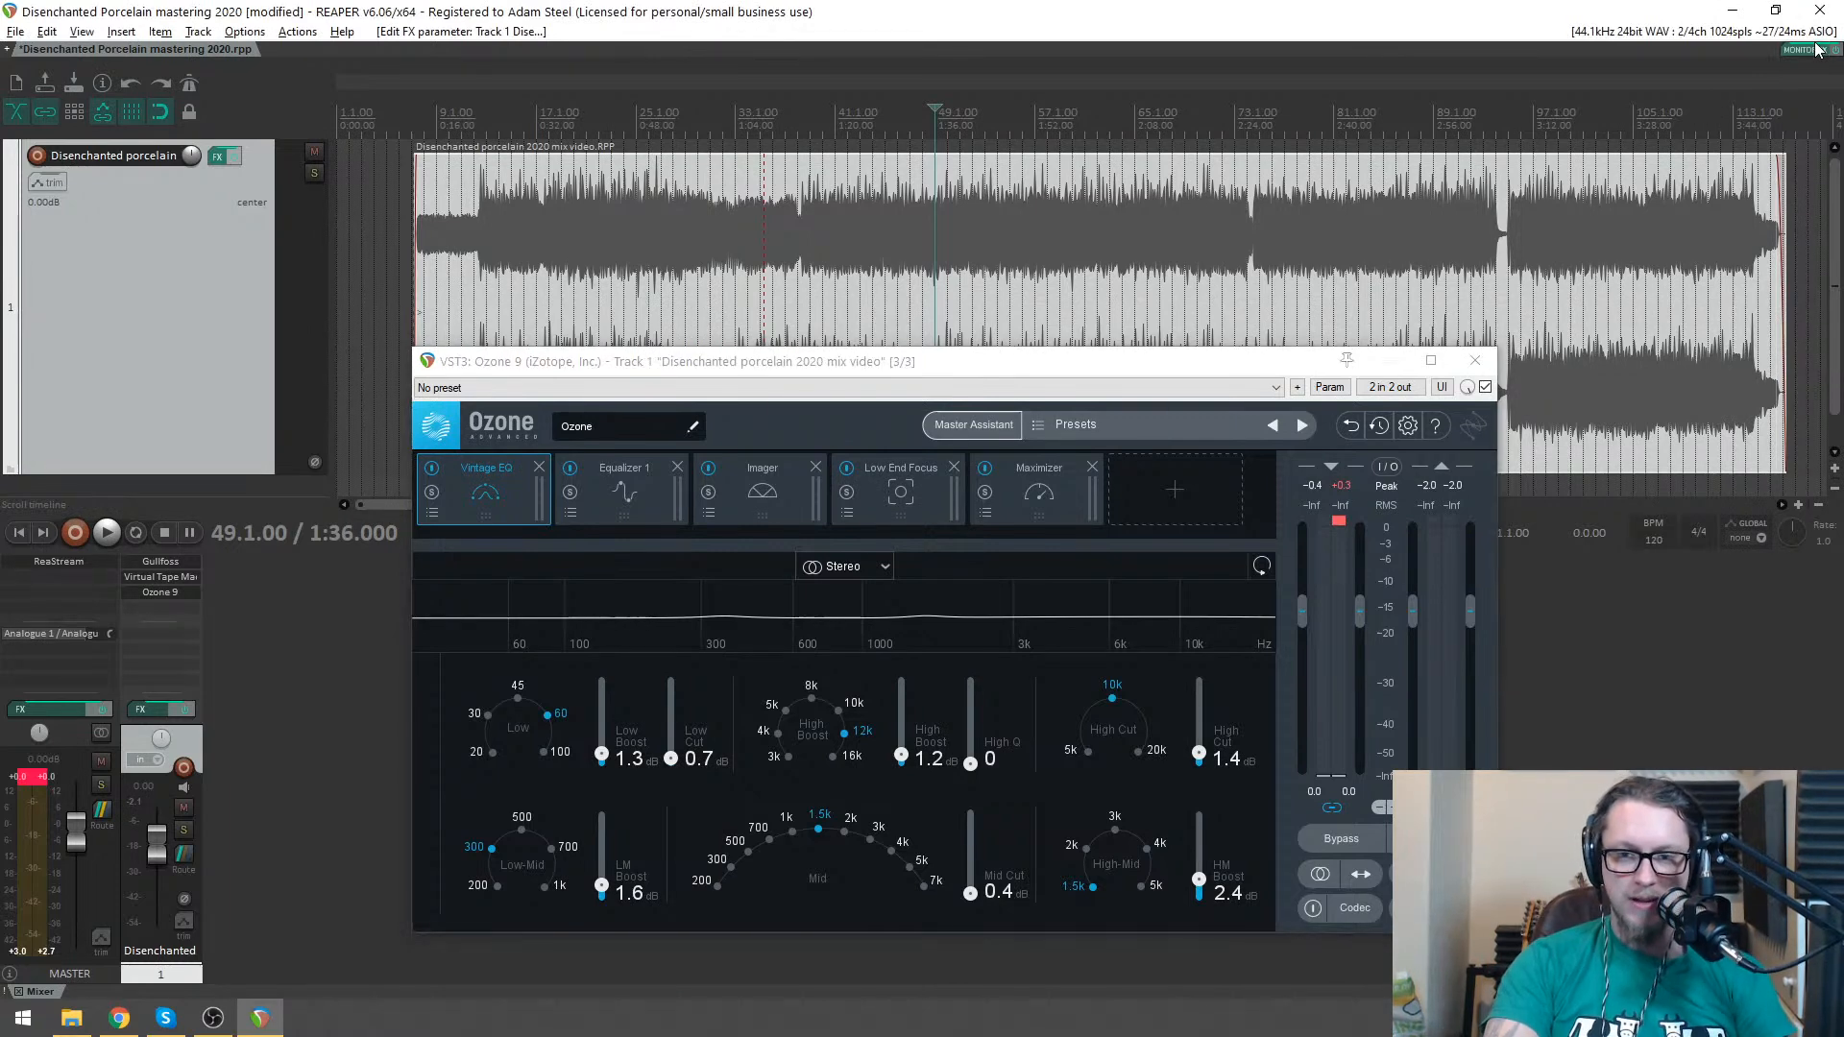
click(698, 740)
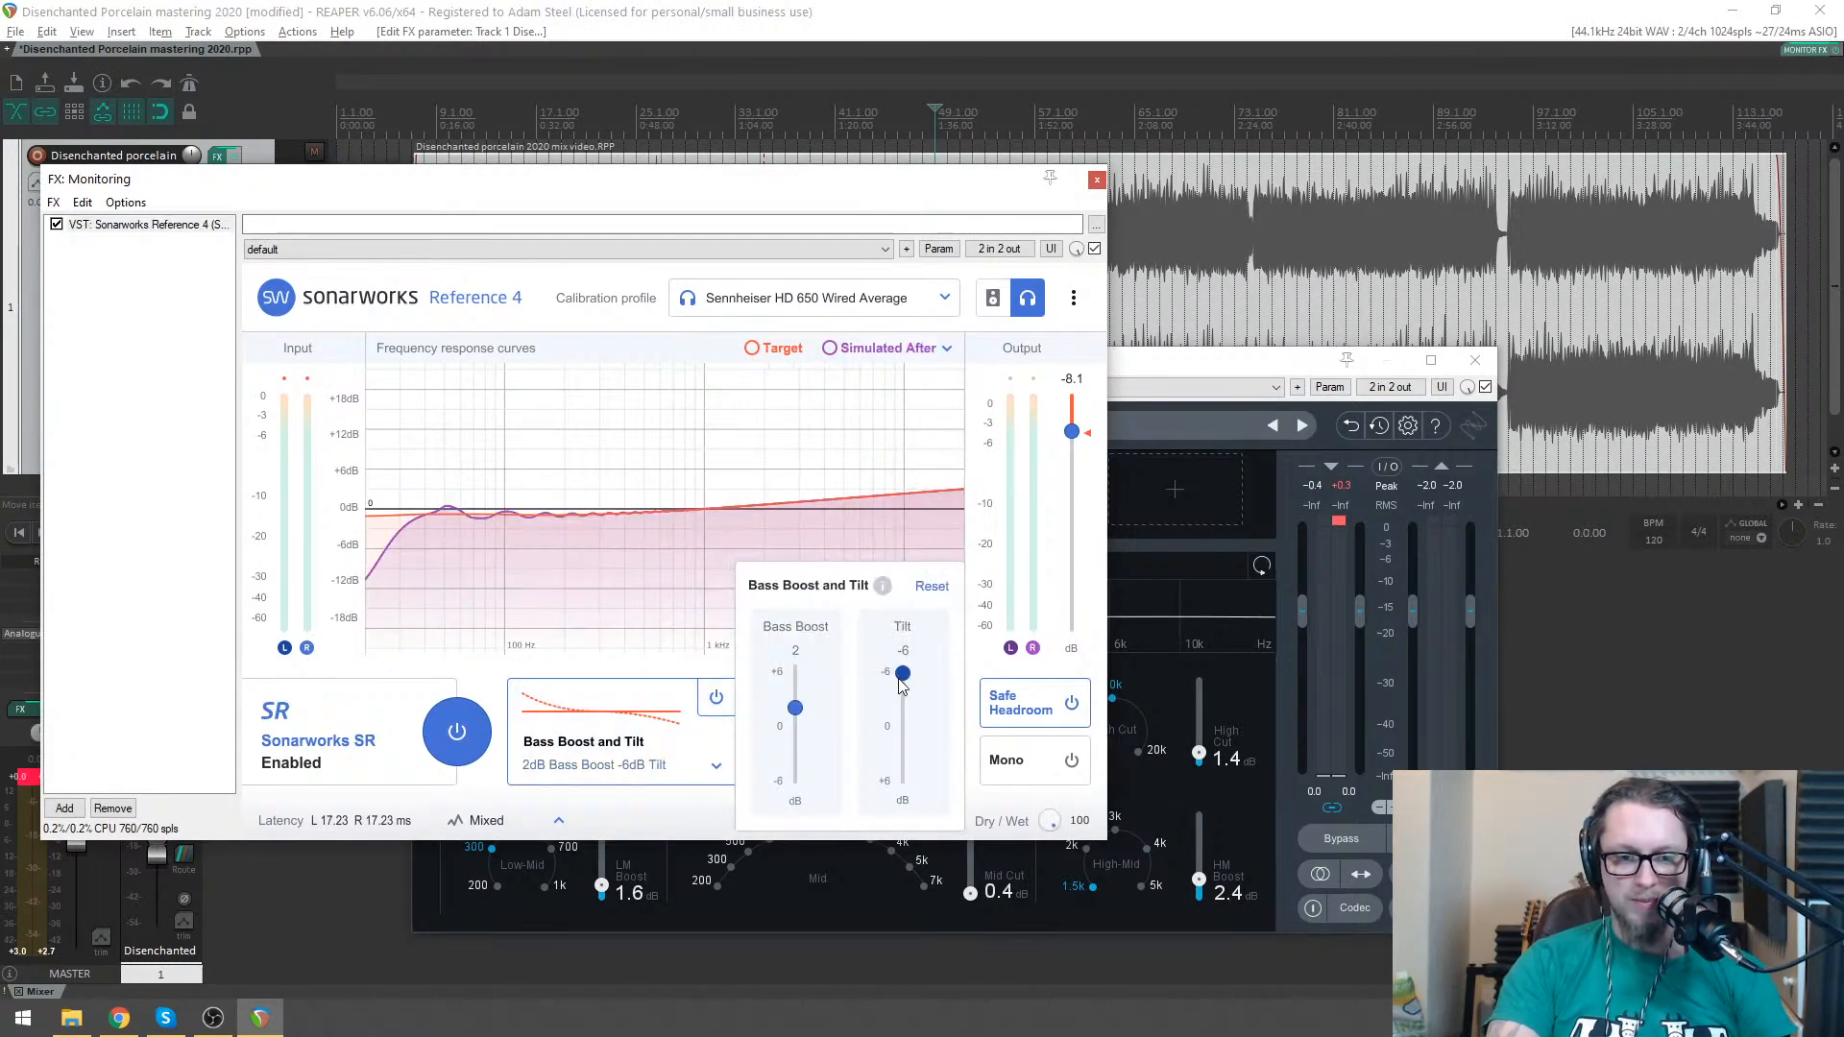
drag(908, 678, 910, 702)
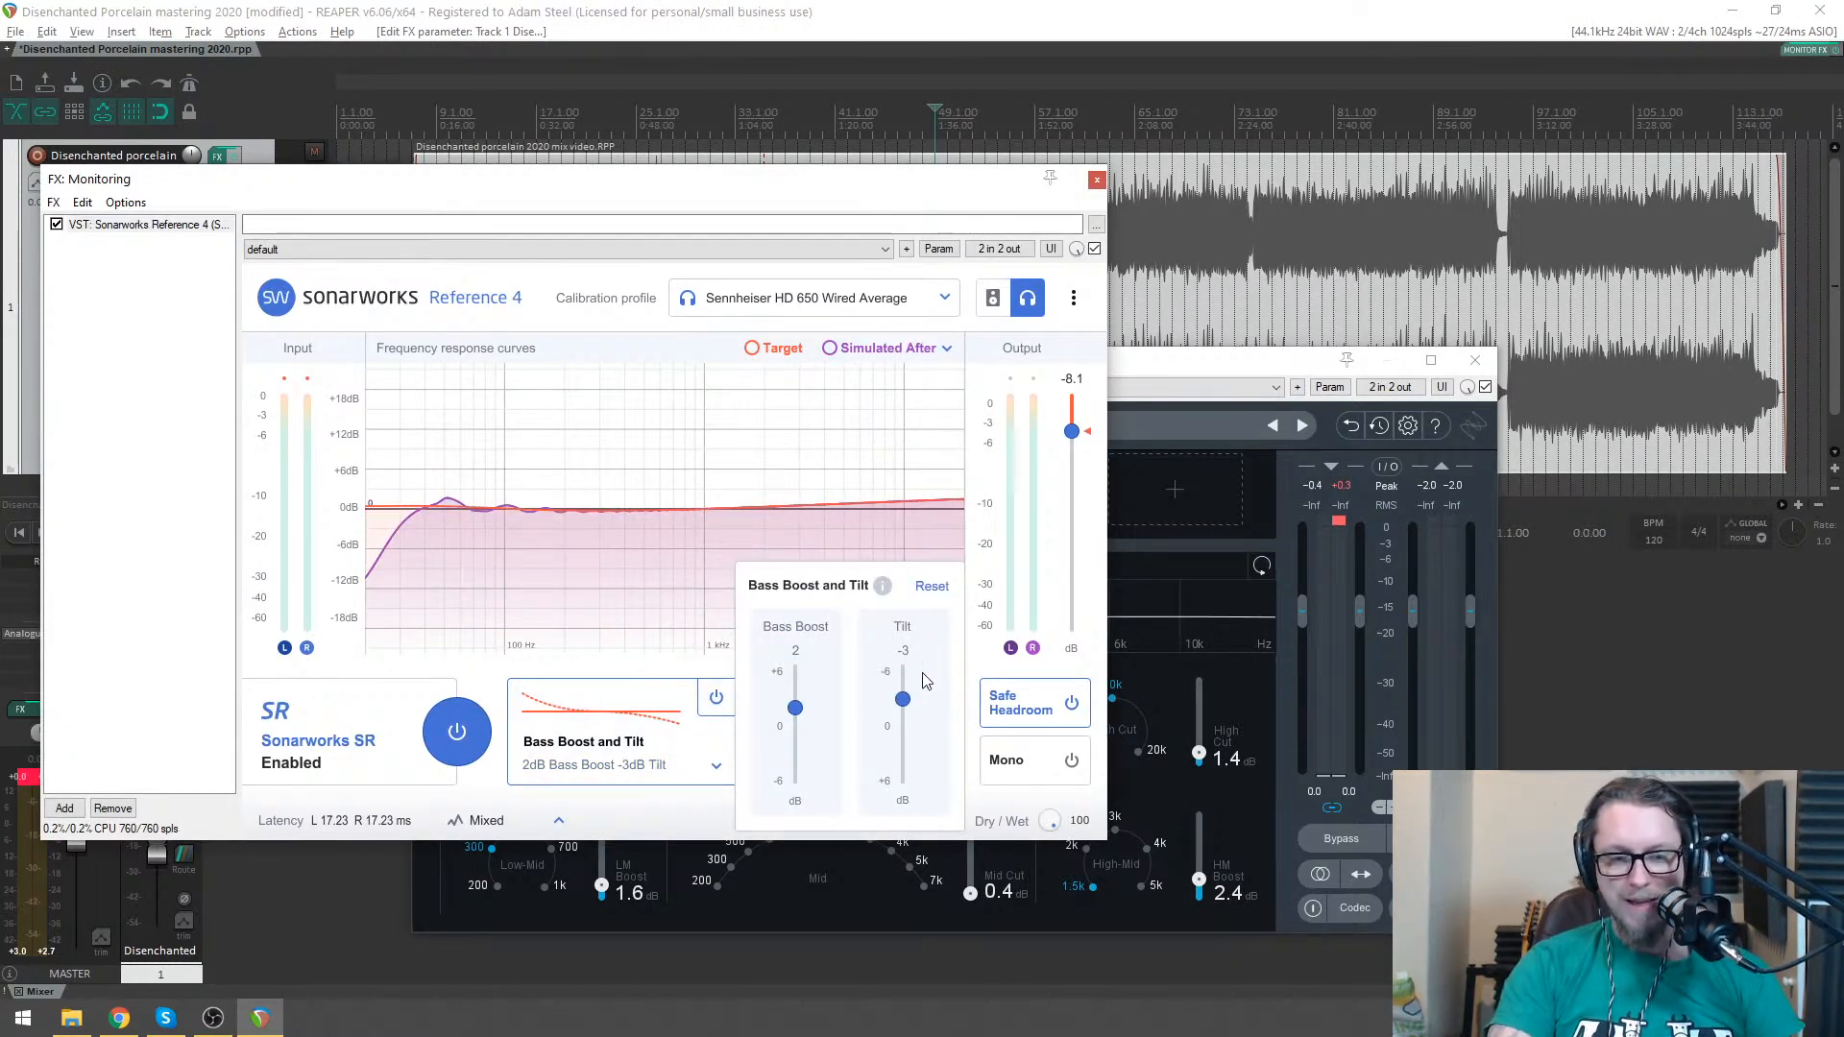
click(1095, 179)
drag(1087, 374, 1102, 365)
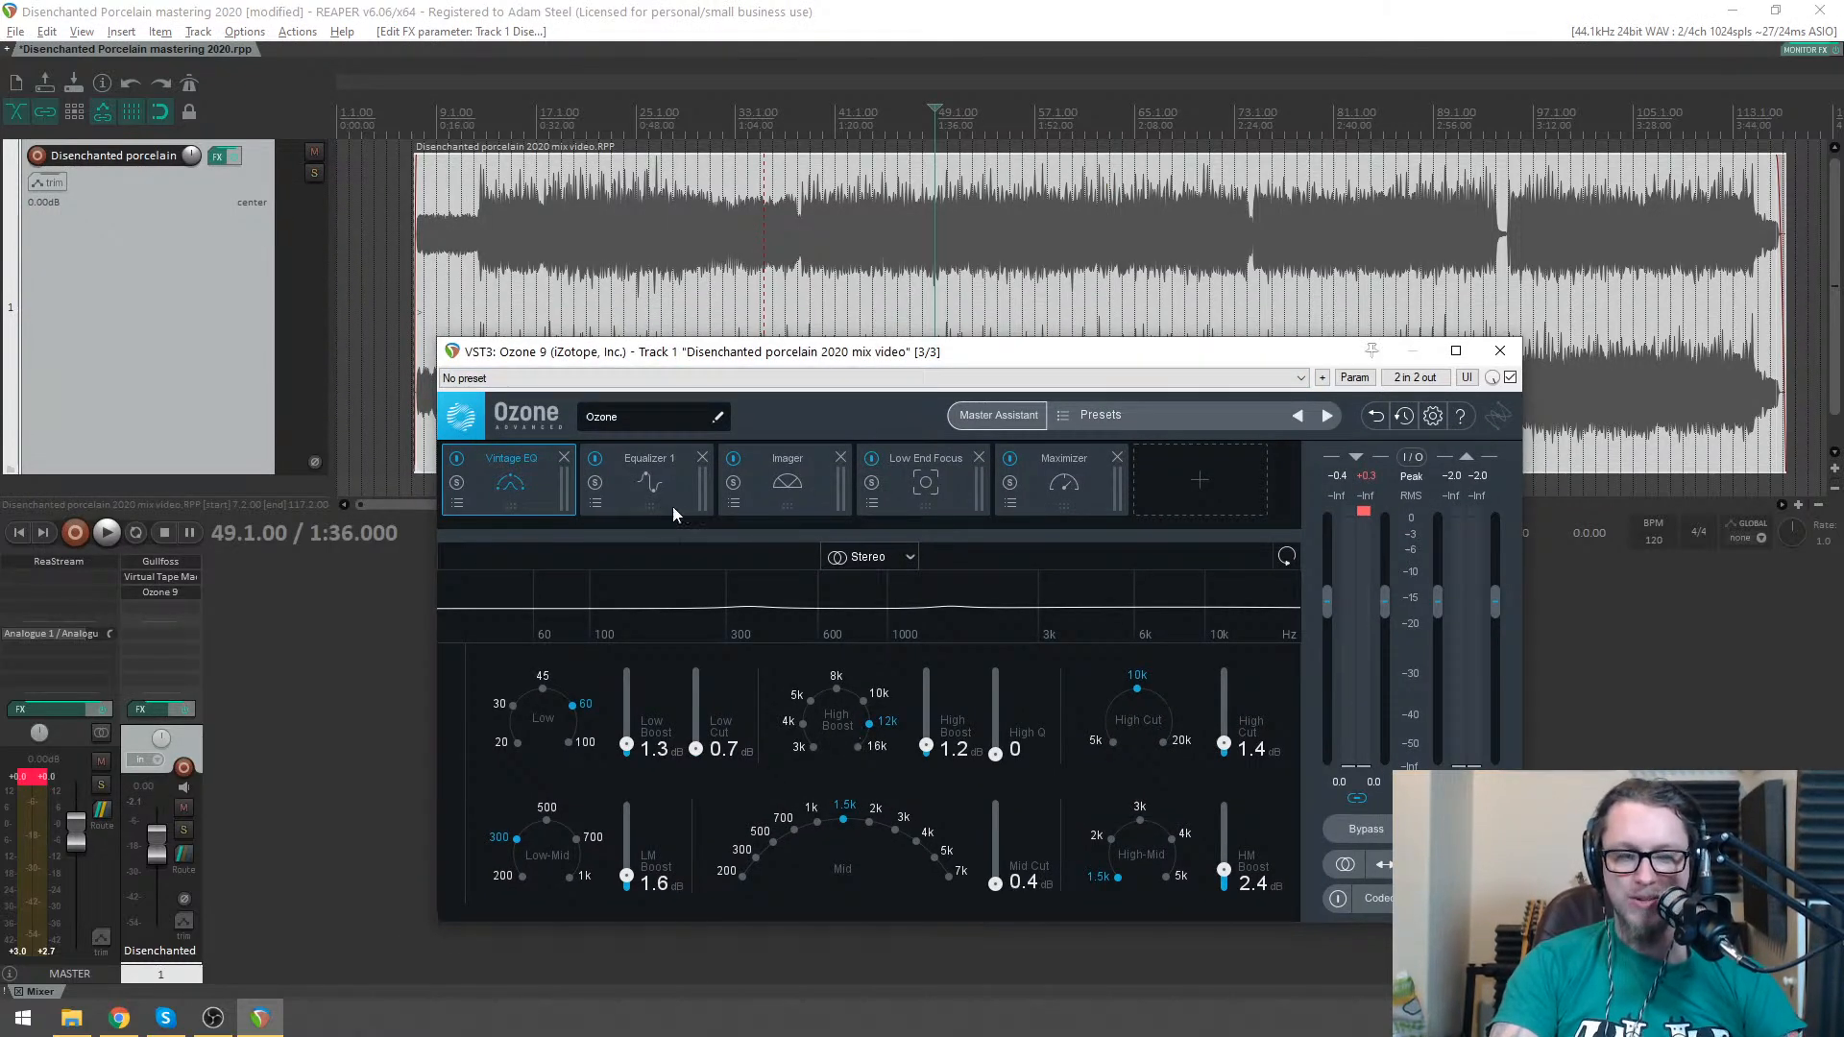
- Play from 49.1.00 with the Maximizer shown to check the levels, and stop playback
key(space)
click(1058, 472)
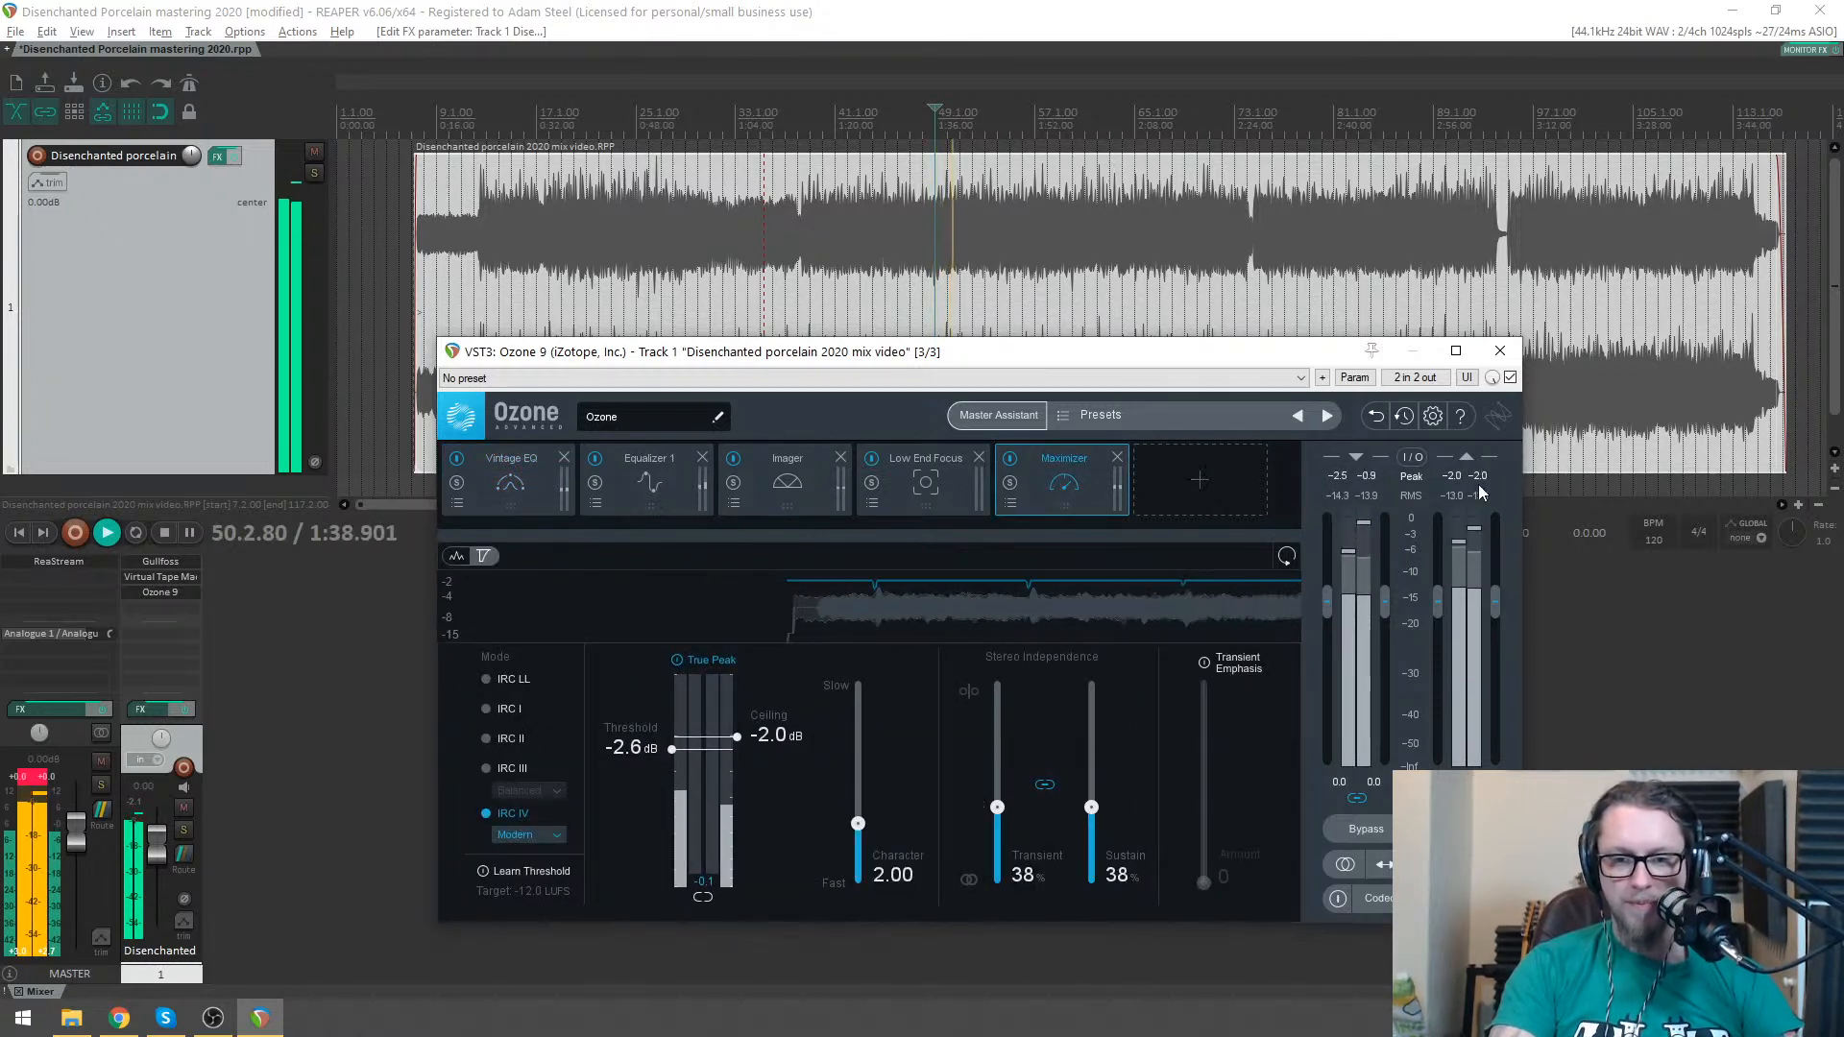
drag(1060, 367, 1076, 371)
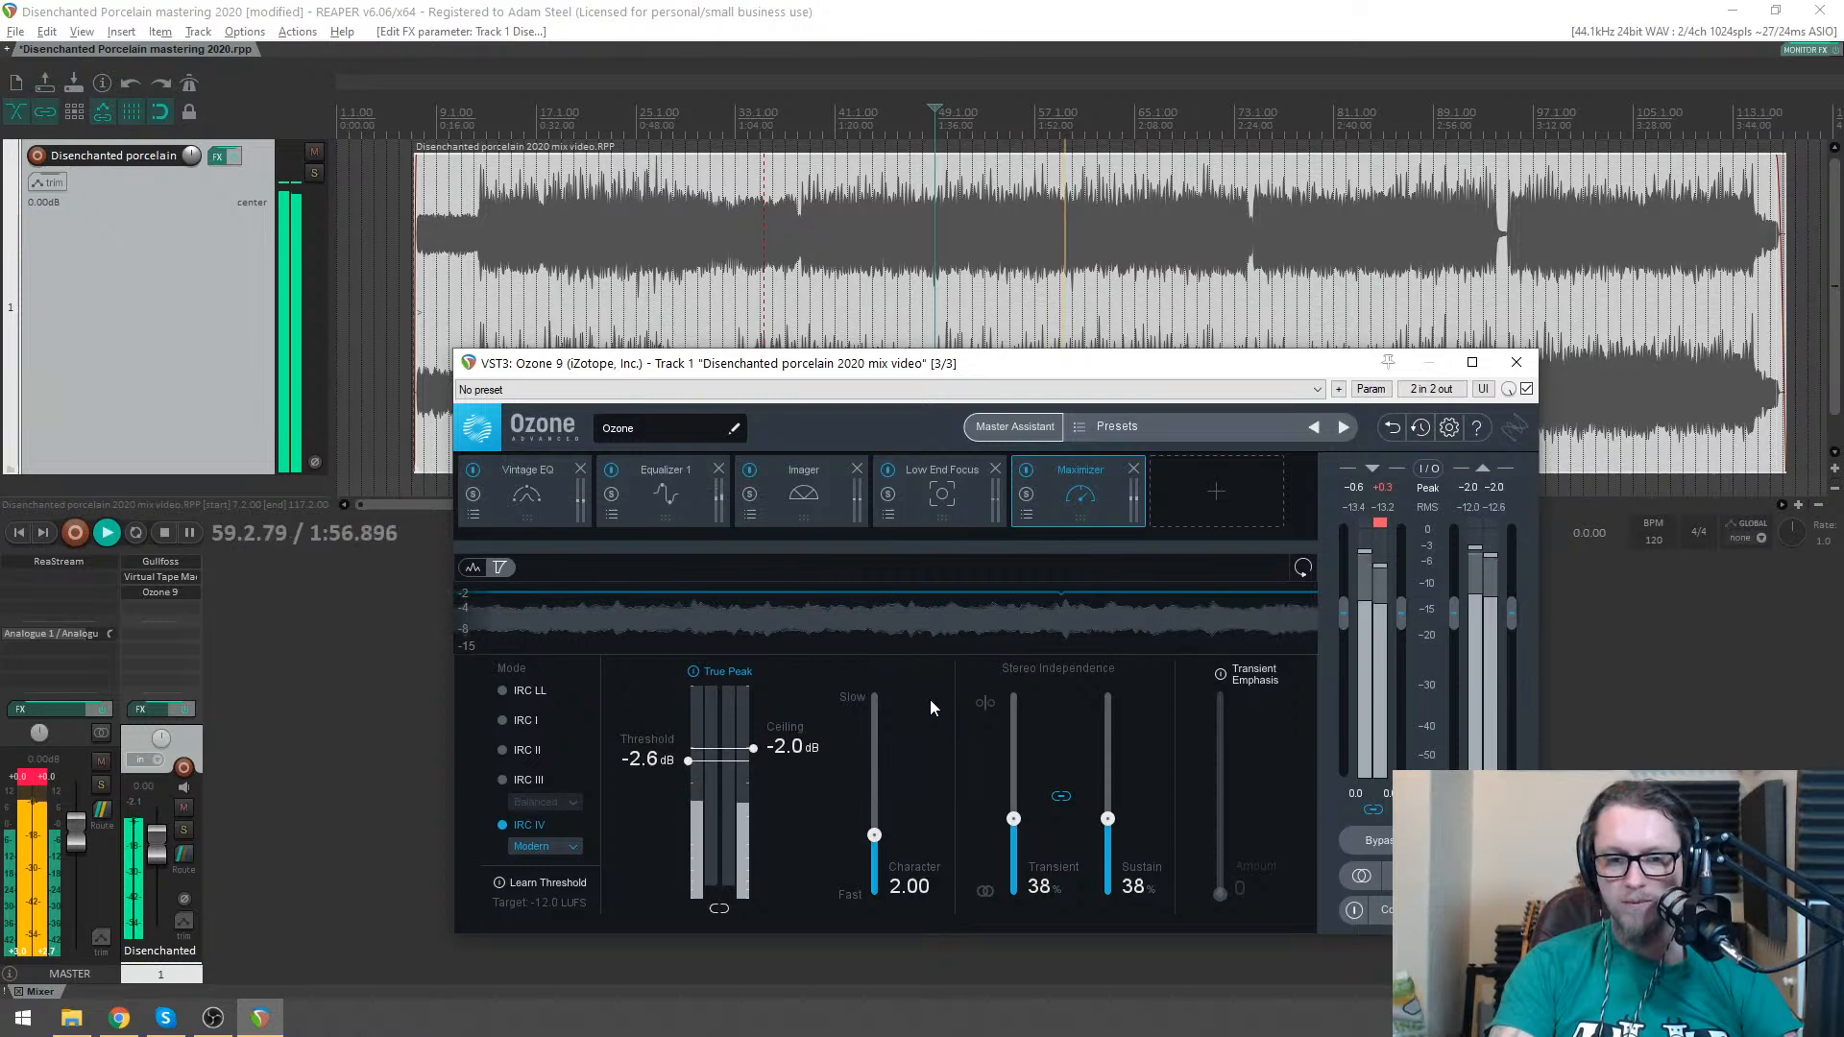
key(space)
- Set the time selection to the whole song item and save the project
click(672, 220)
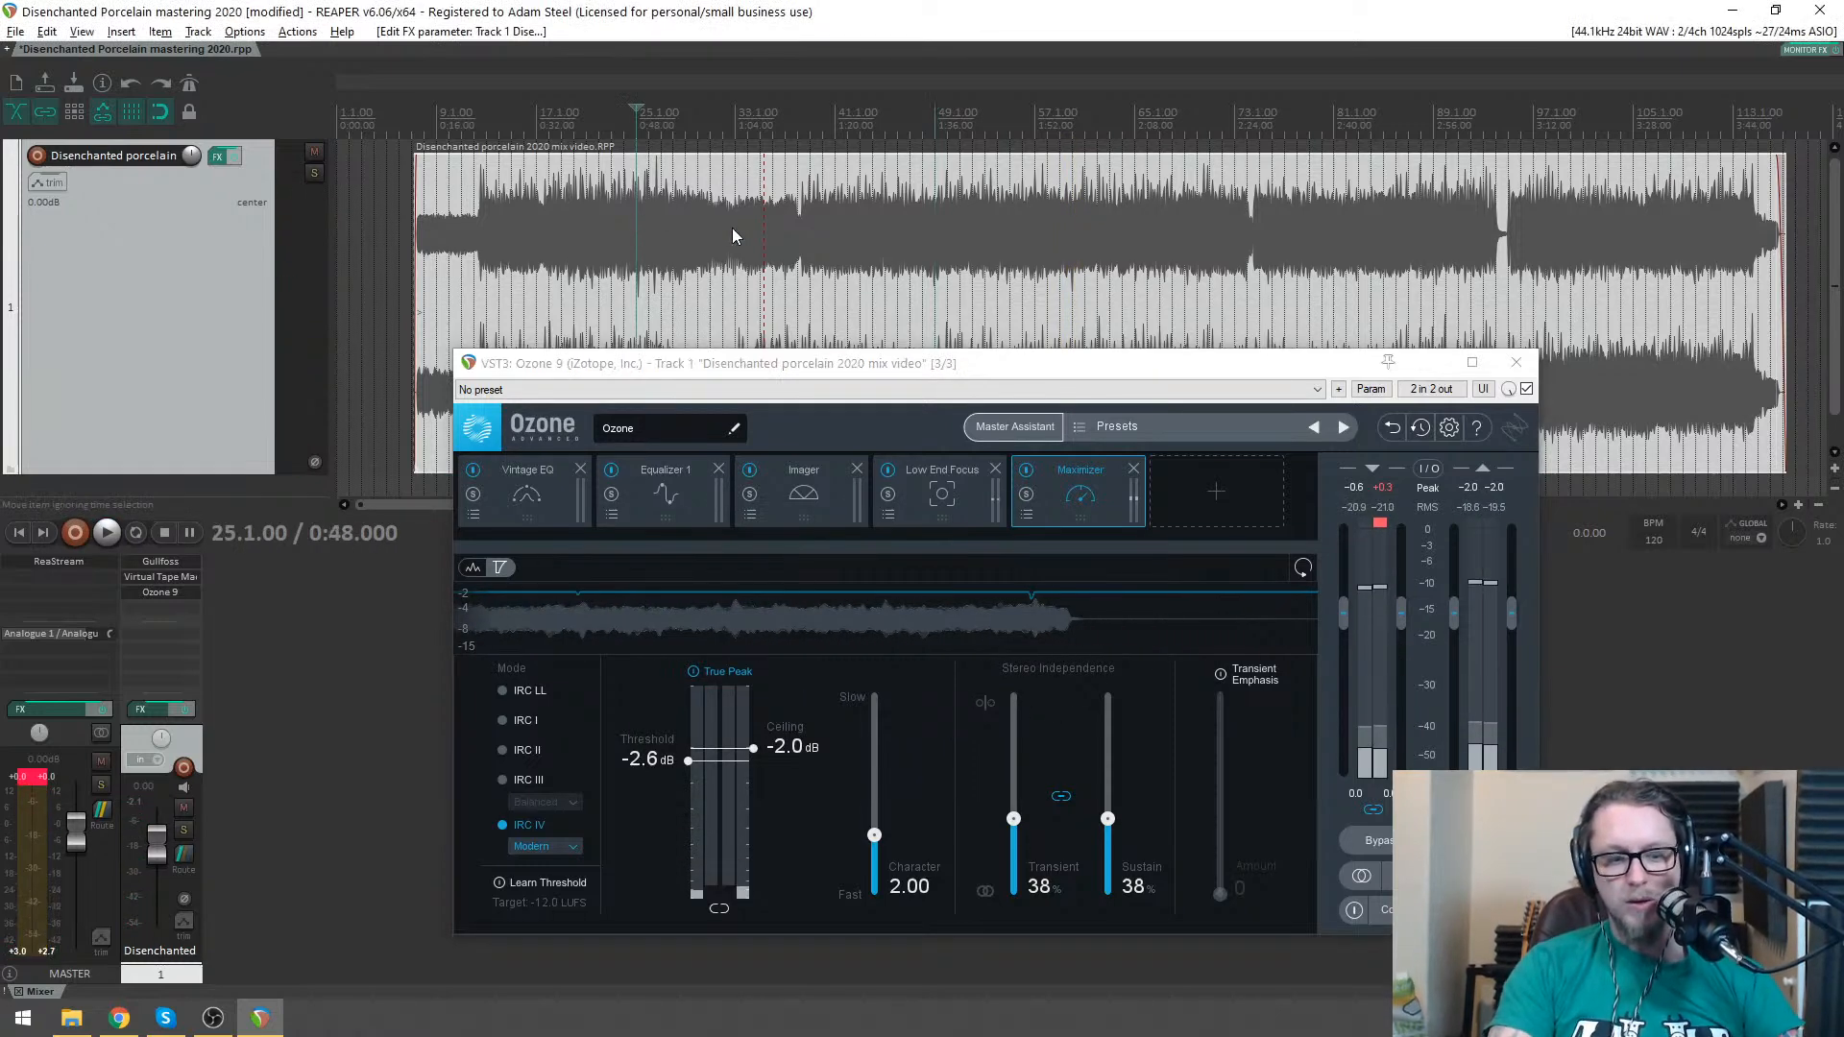
double_click(746, 255)
scroll(634, 199, up, 5)
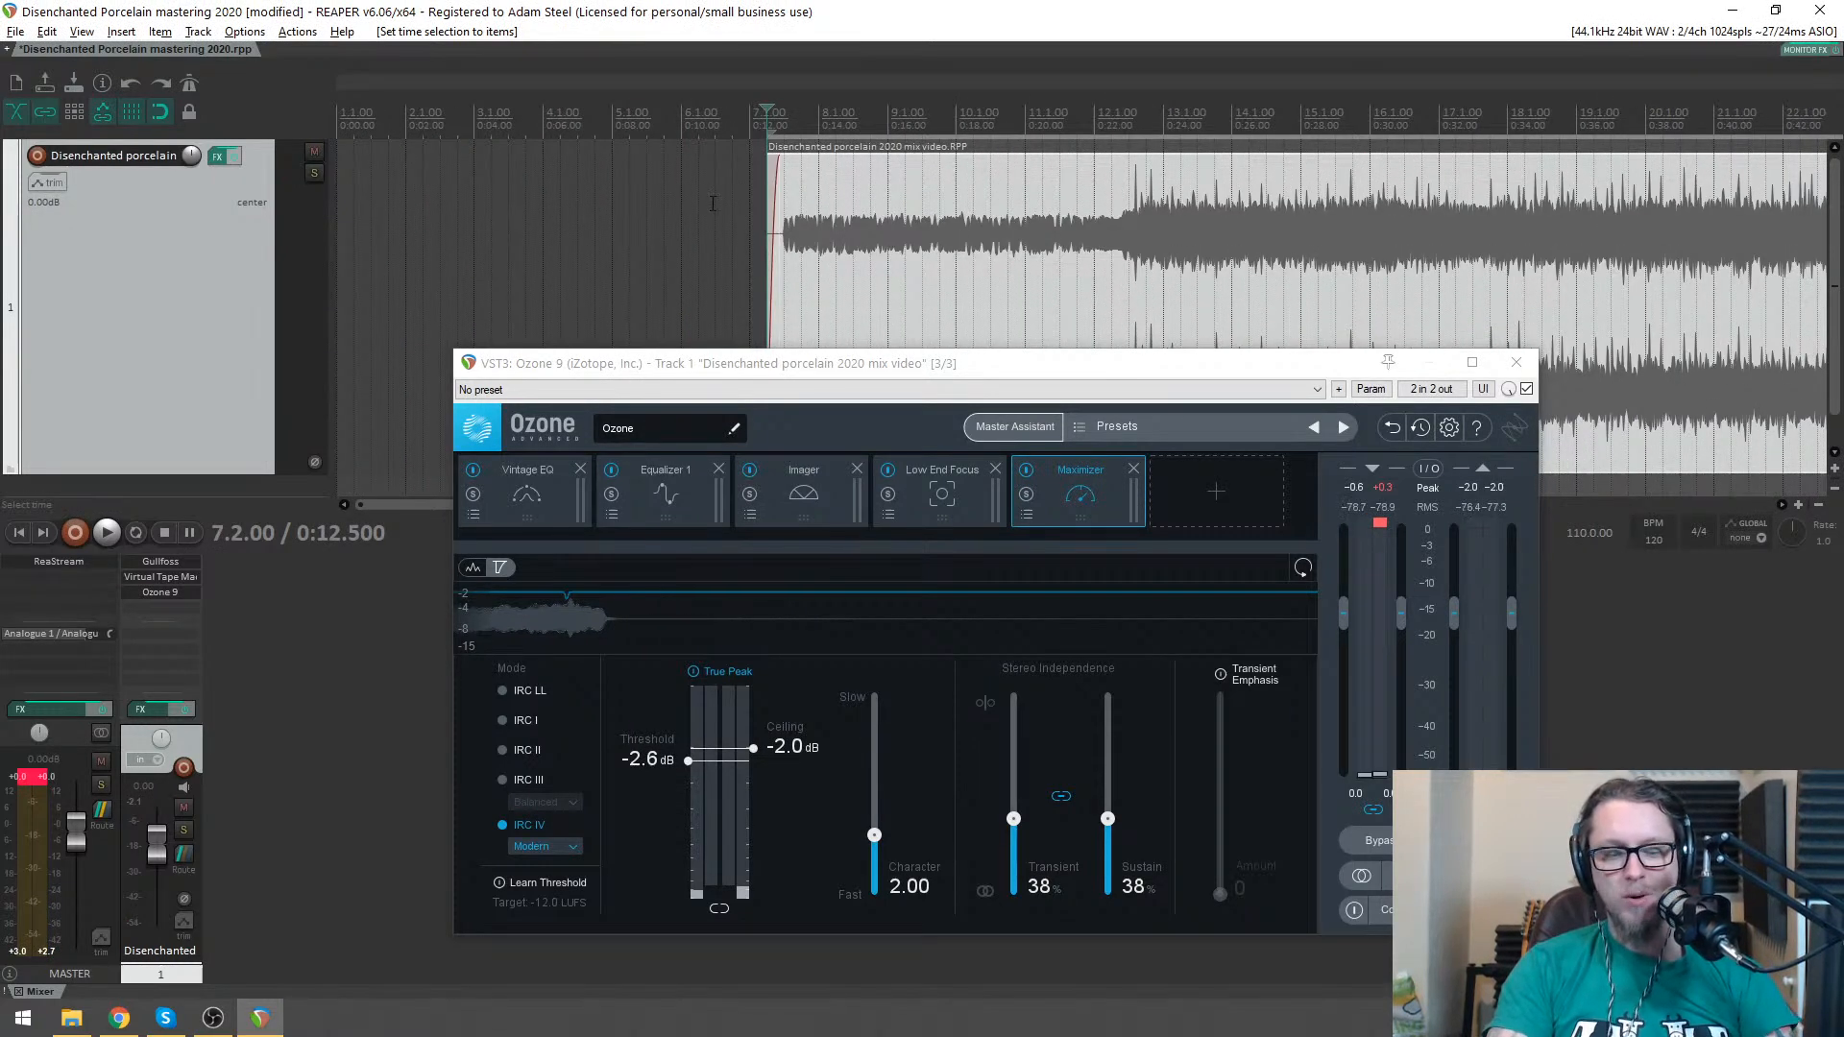
key(ctrl+s)
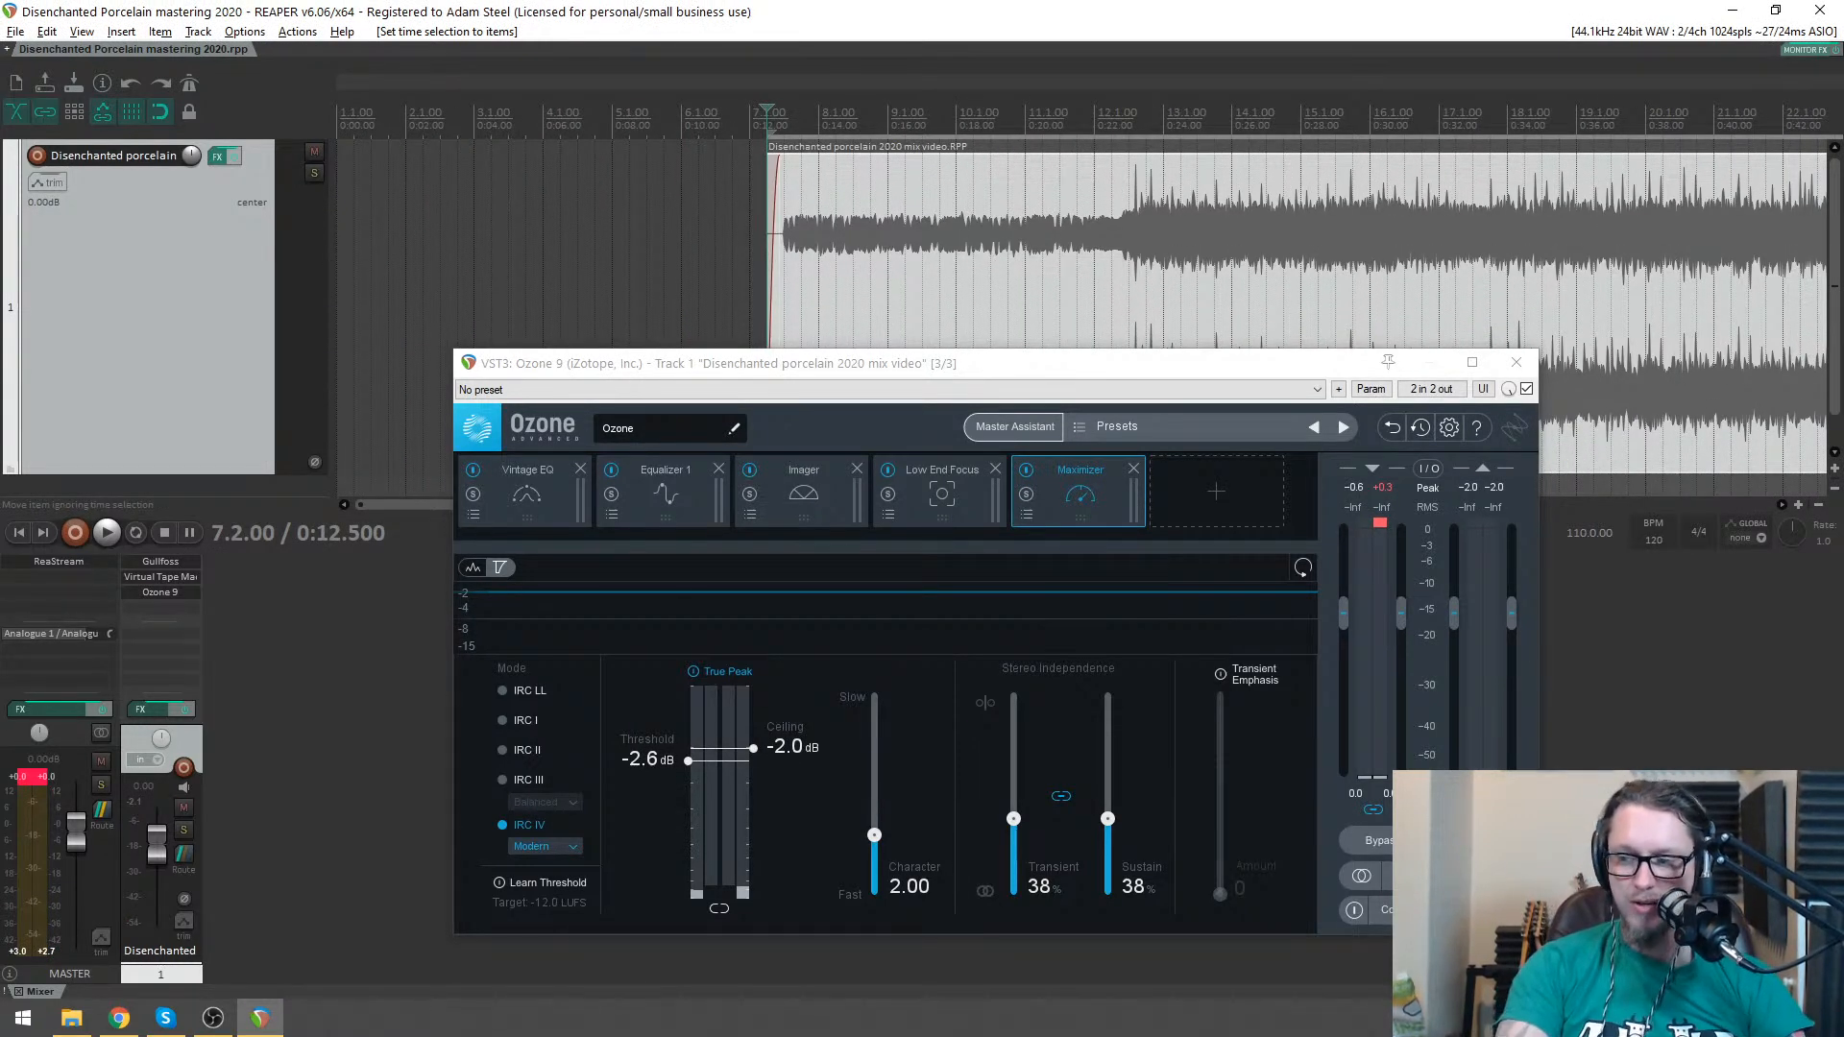
key(alt+Tab)
key(alt+Tab)
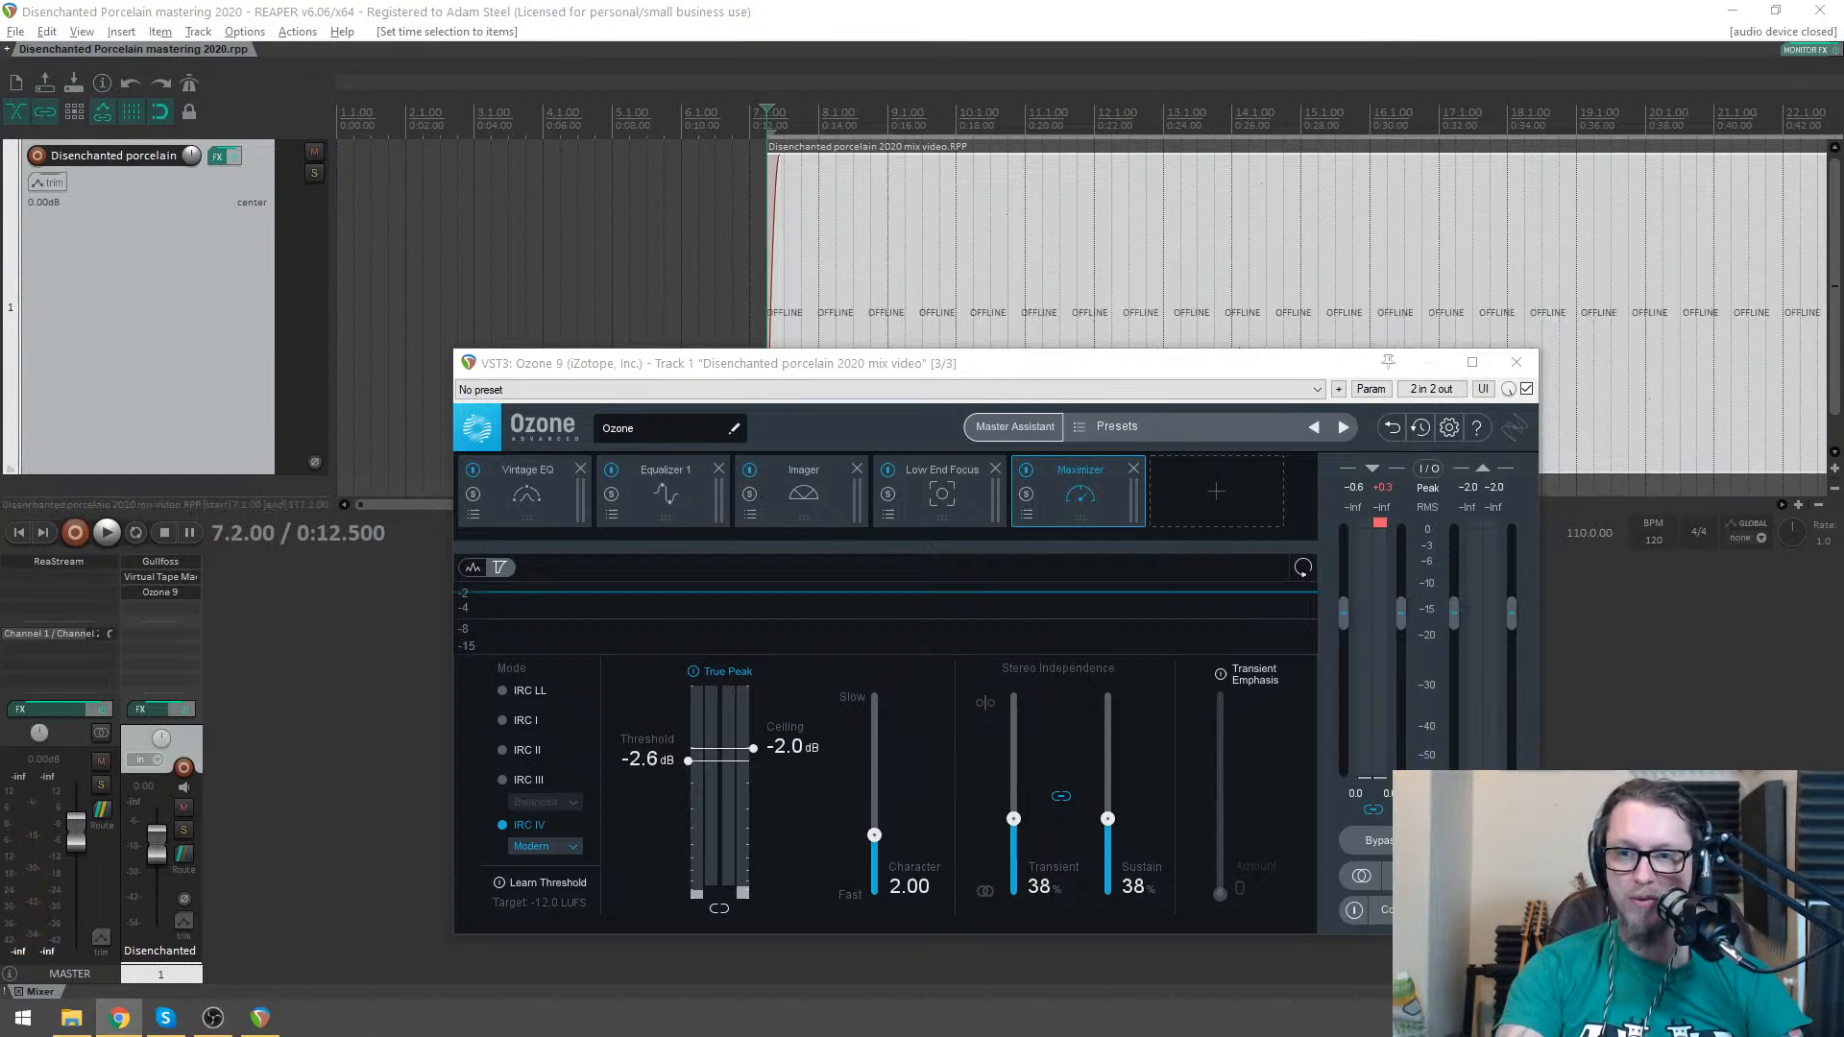
key(alt+Tab)
click(1254, 371)
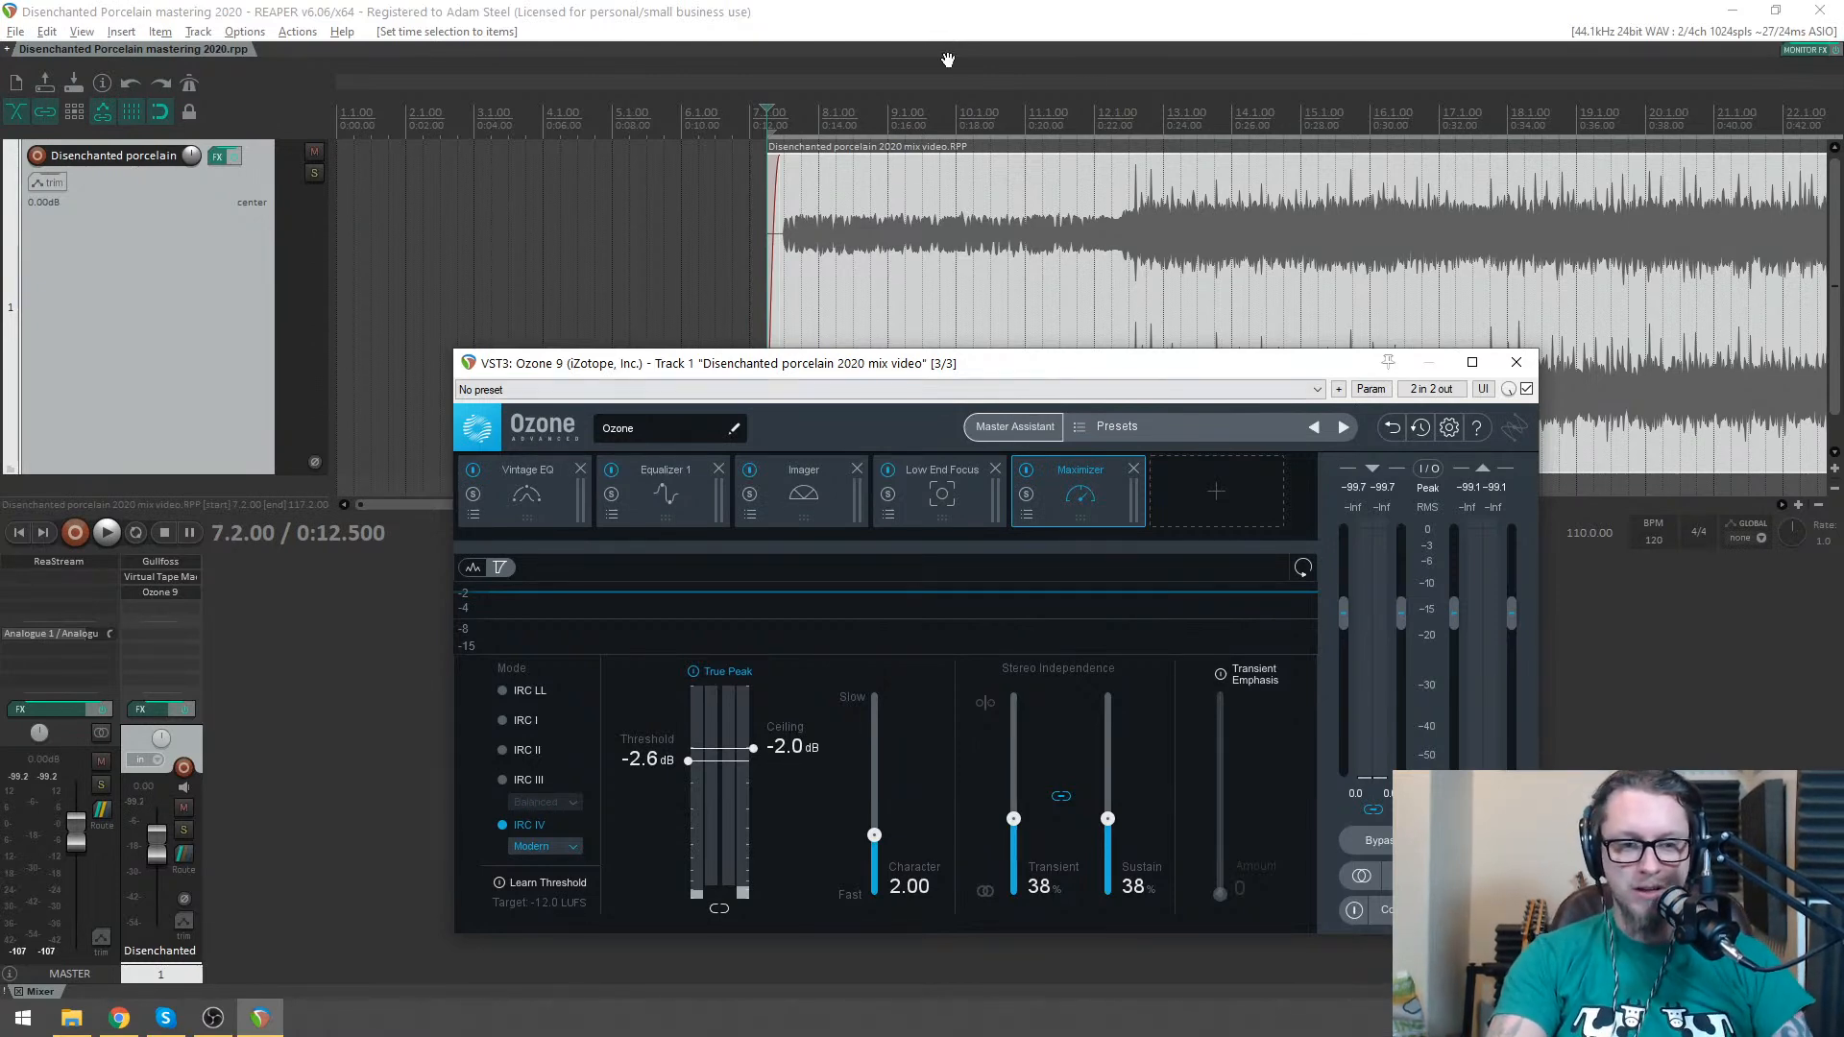
scroll(1016, 171, down, 8)
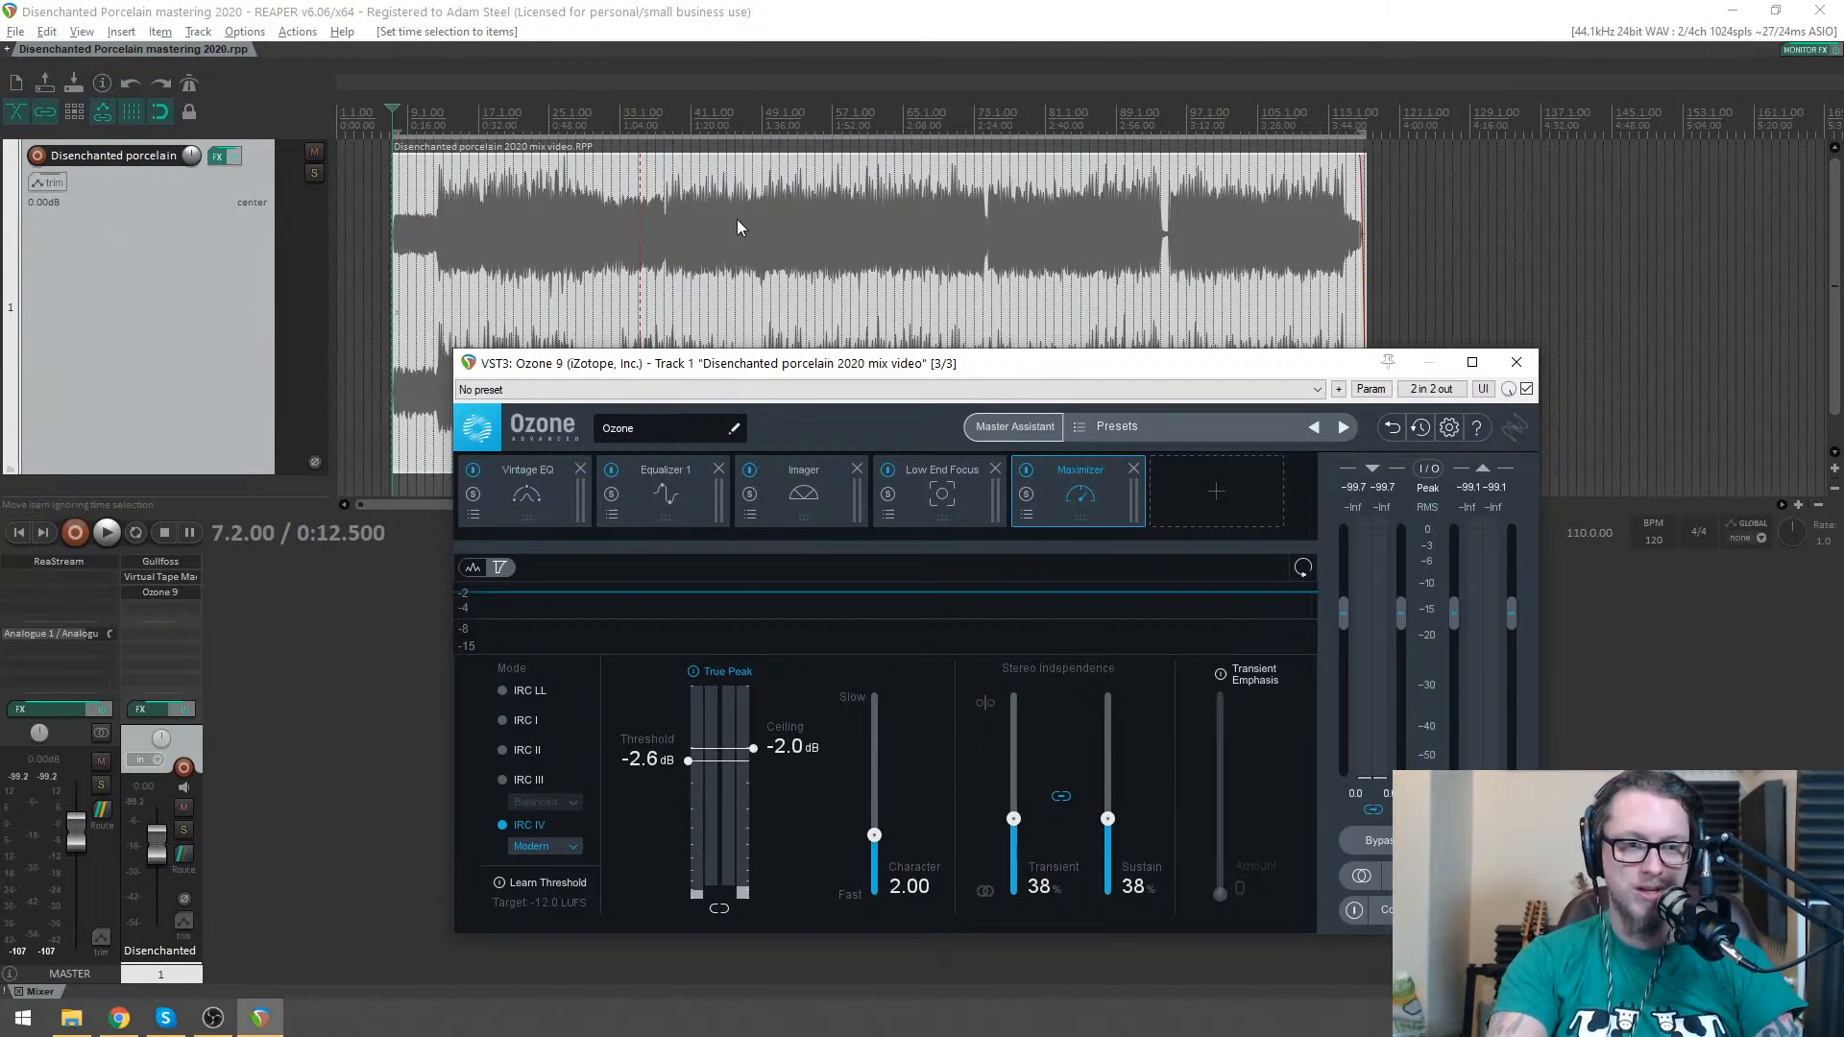
click(72, 1021)
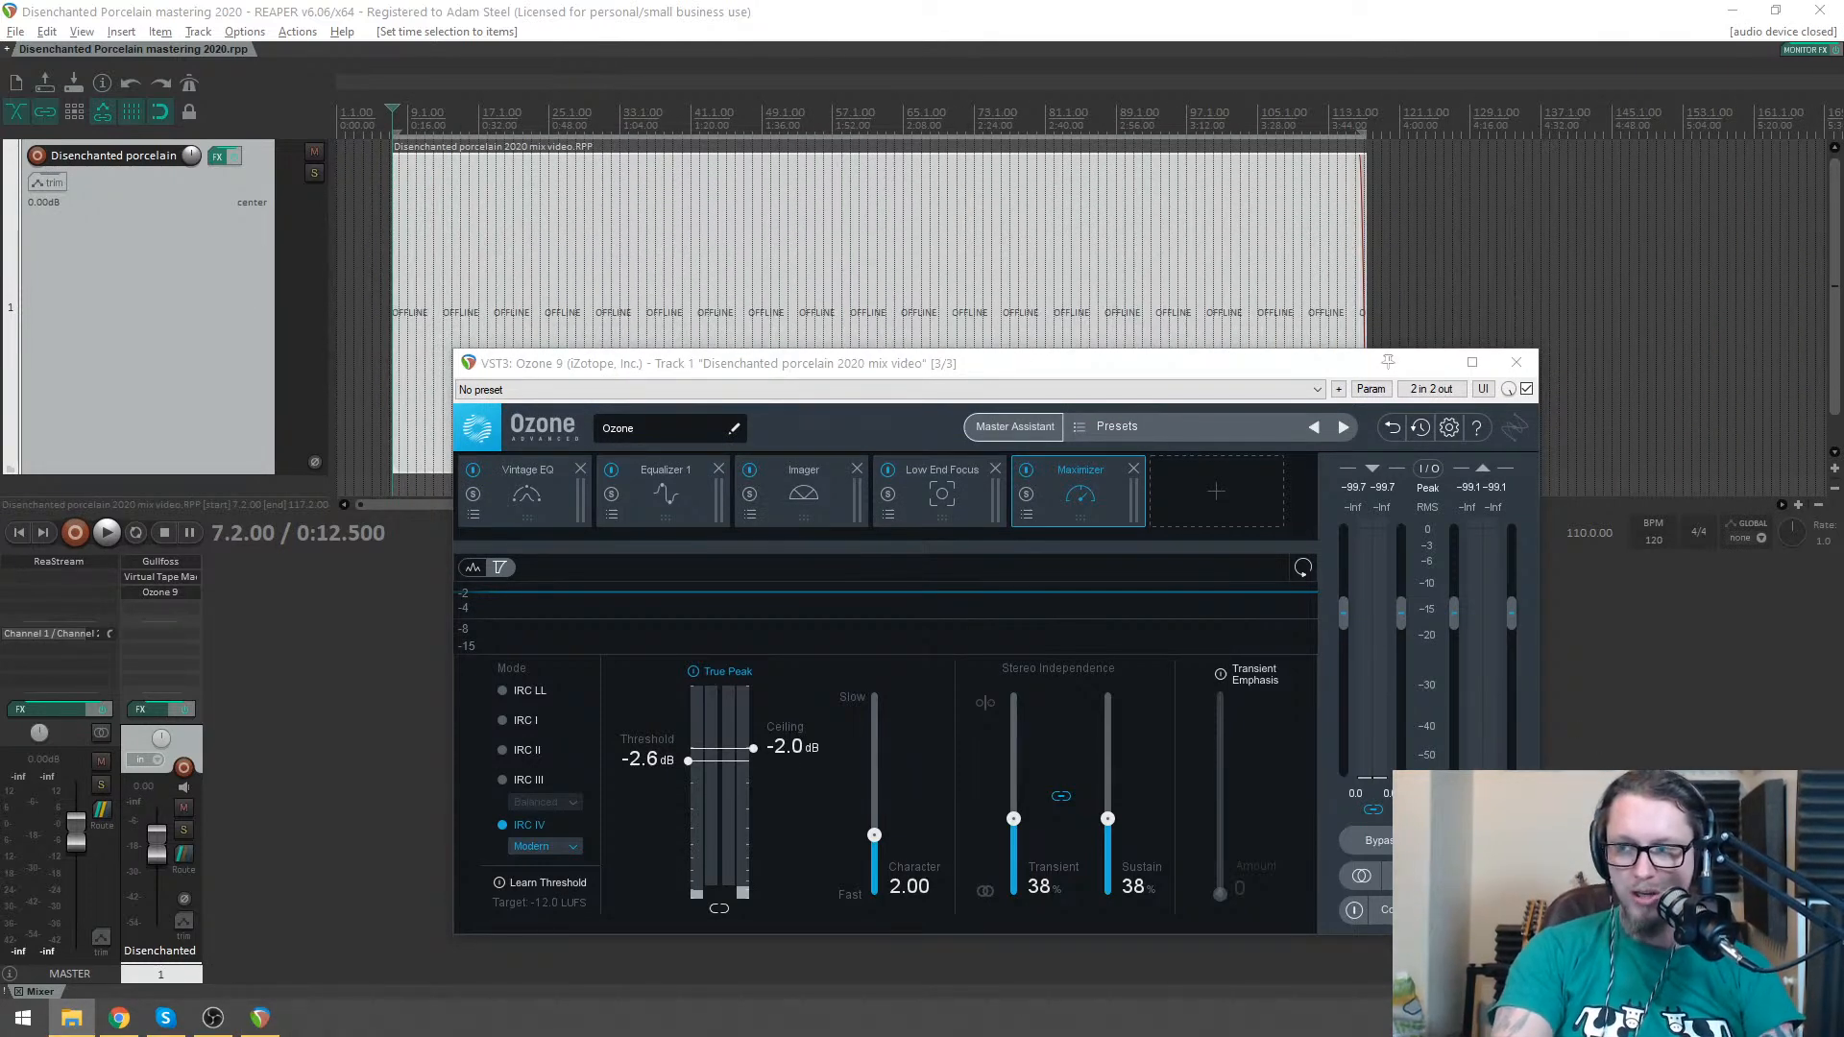
drag(1035, 366, 1085, 388)
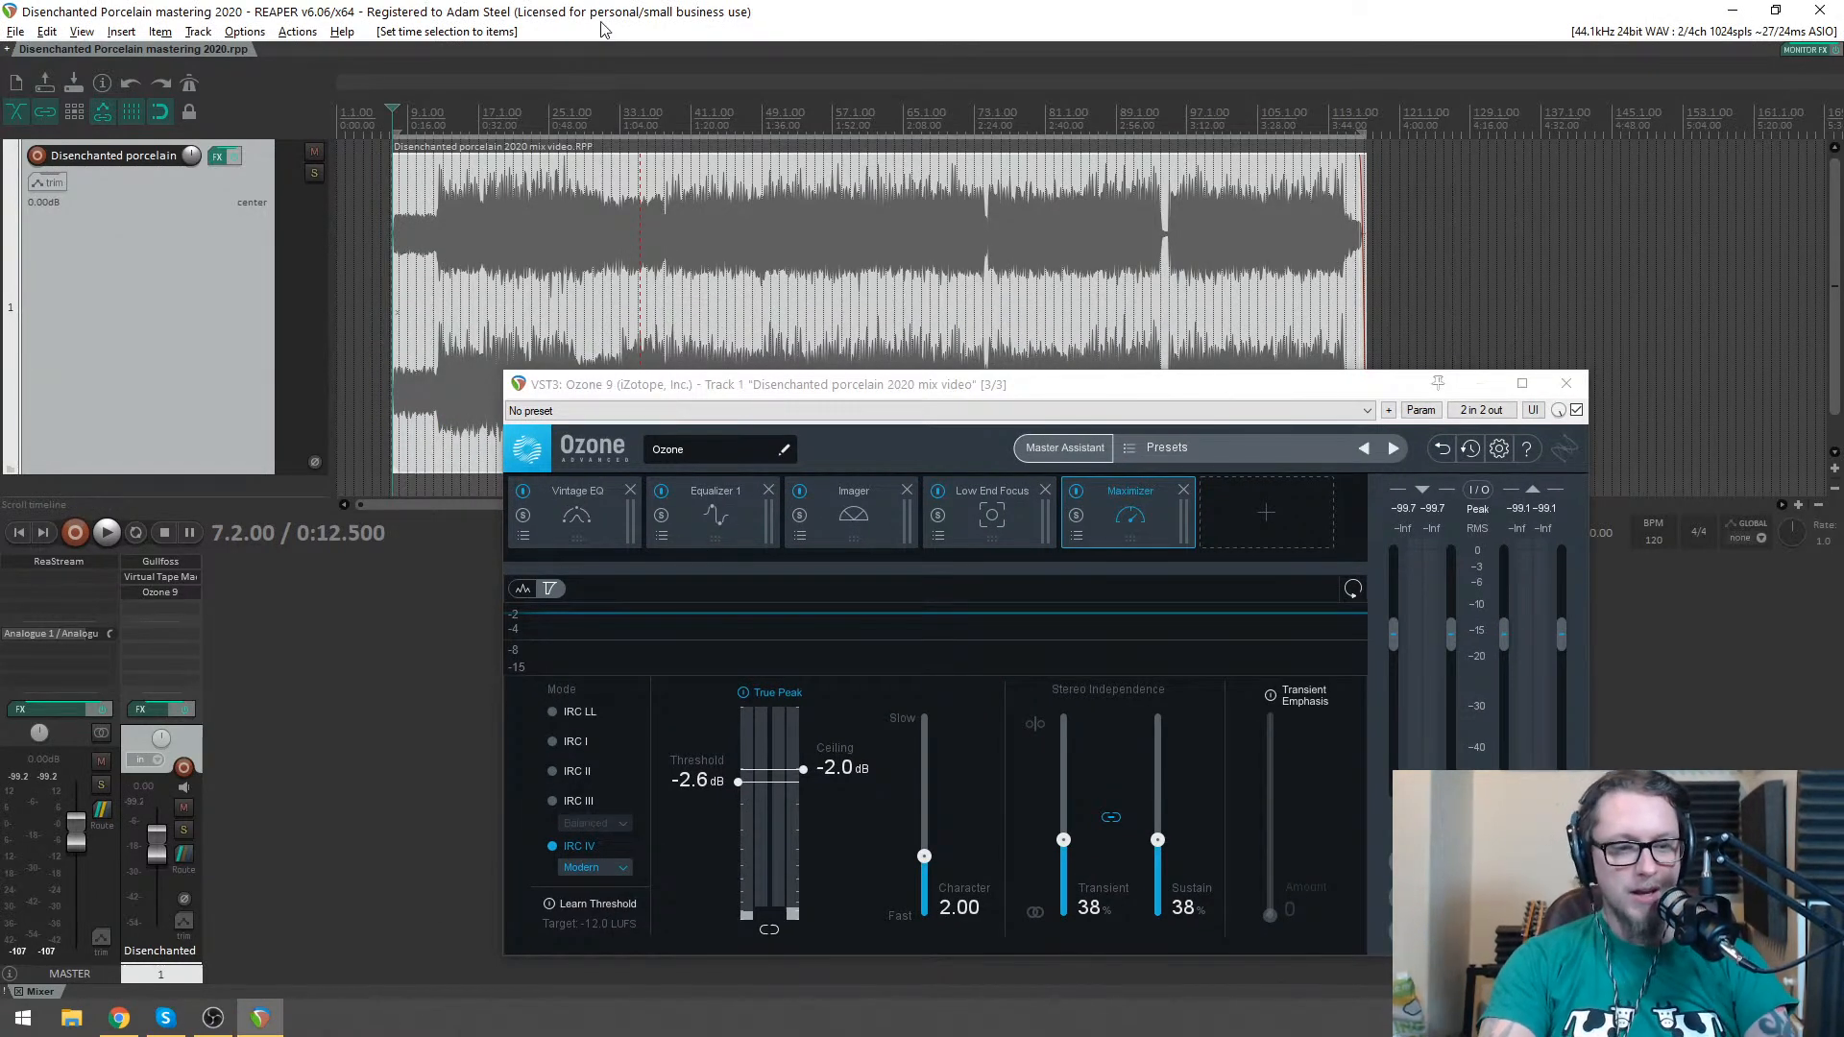
- Play the finished master from 7.2.00 through to the end of the song
scroll(808, 223, up, 5)
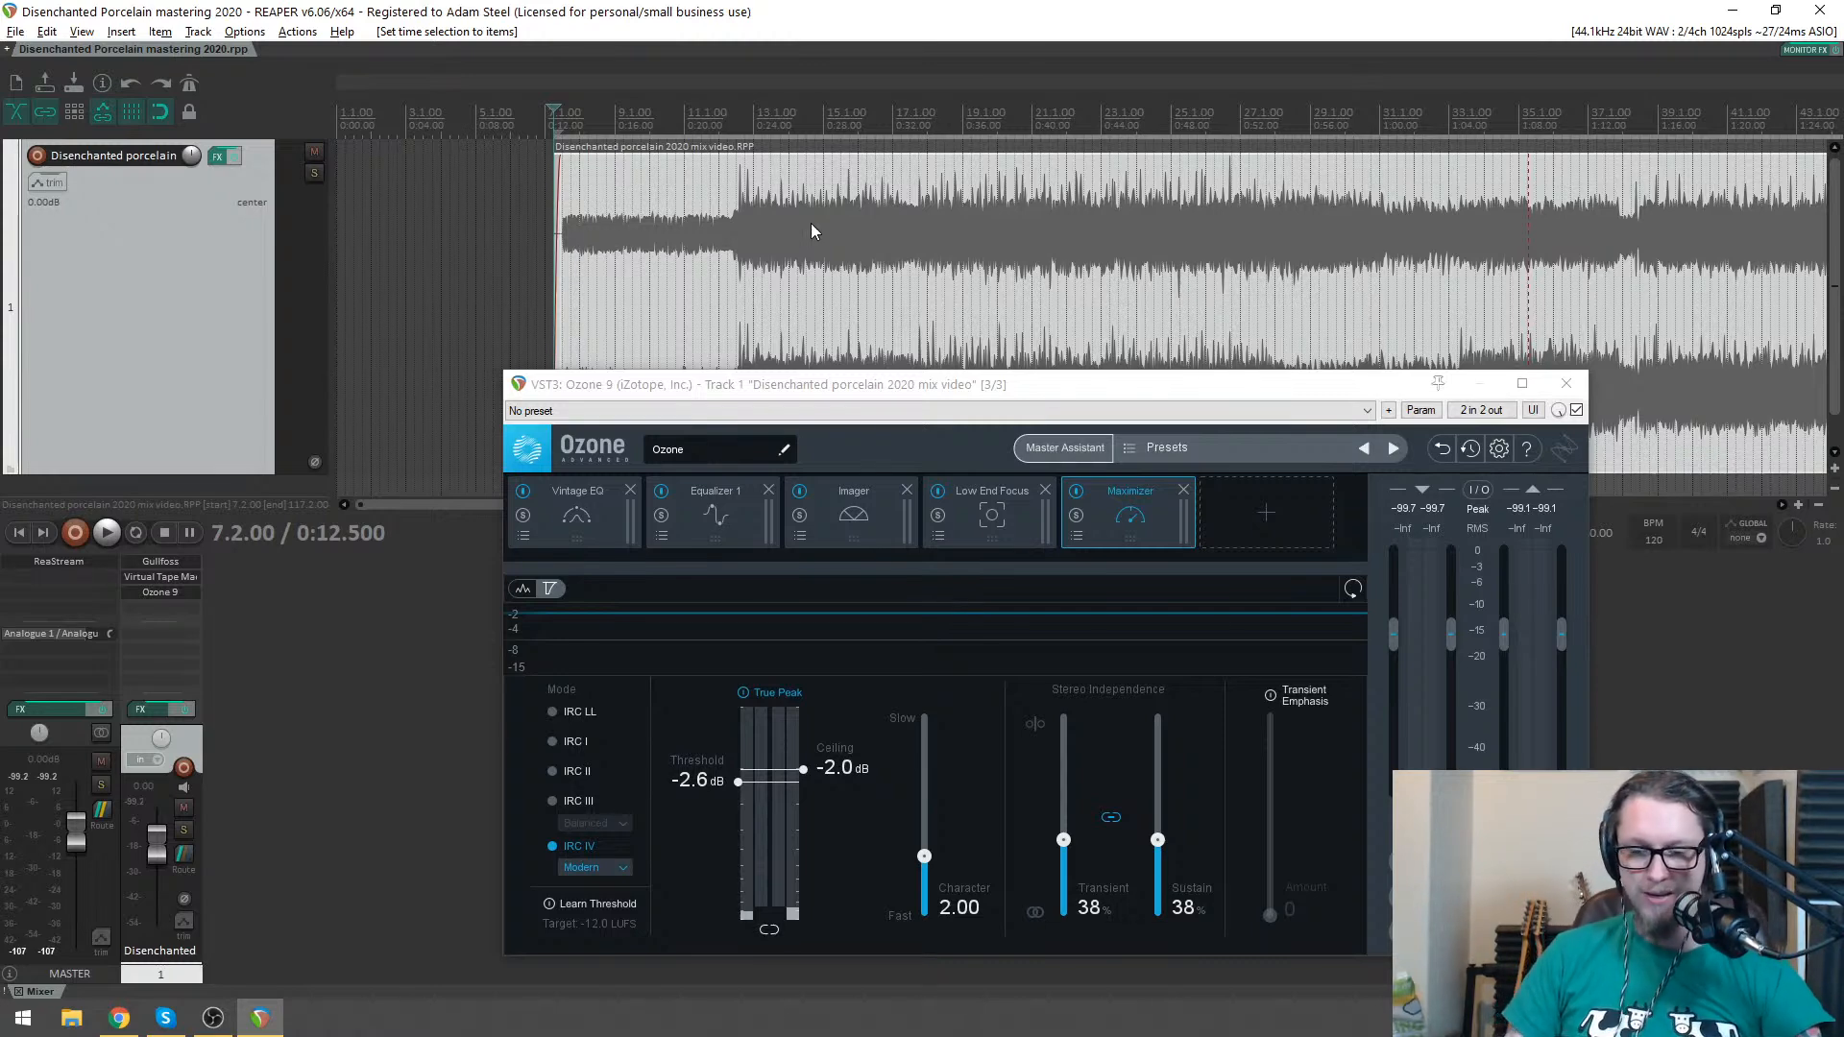
key(space)
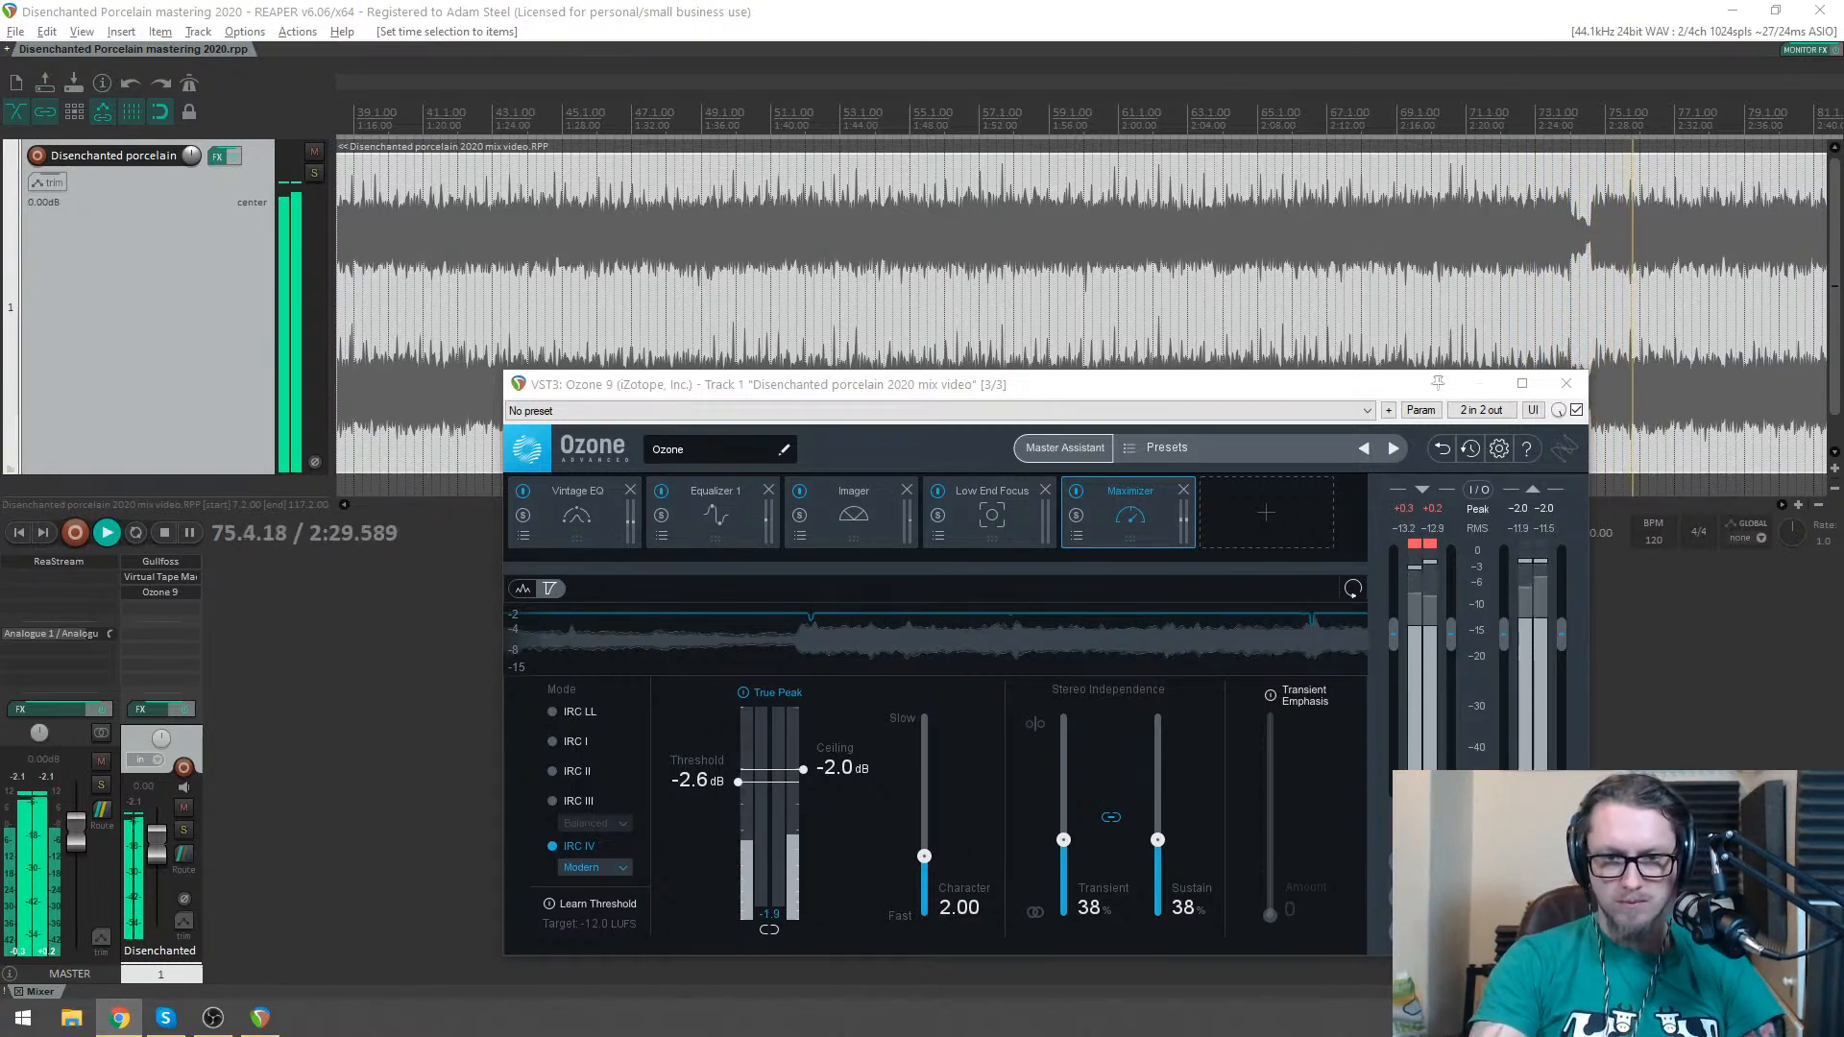
scroll(1248, 202, down, 5)
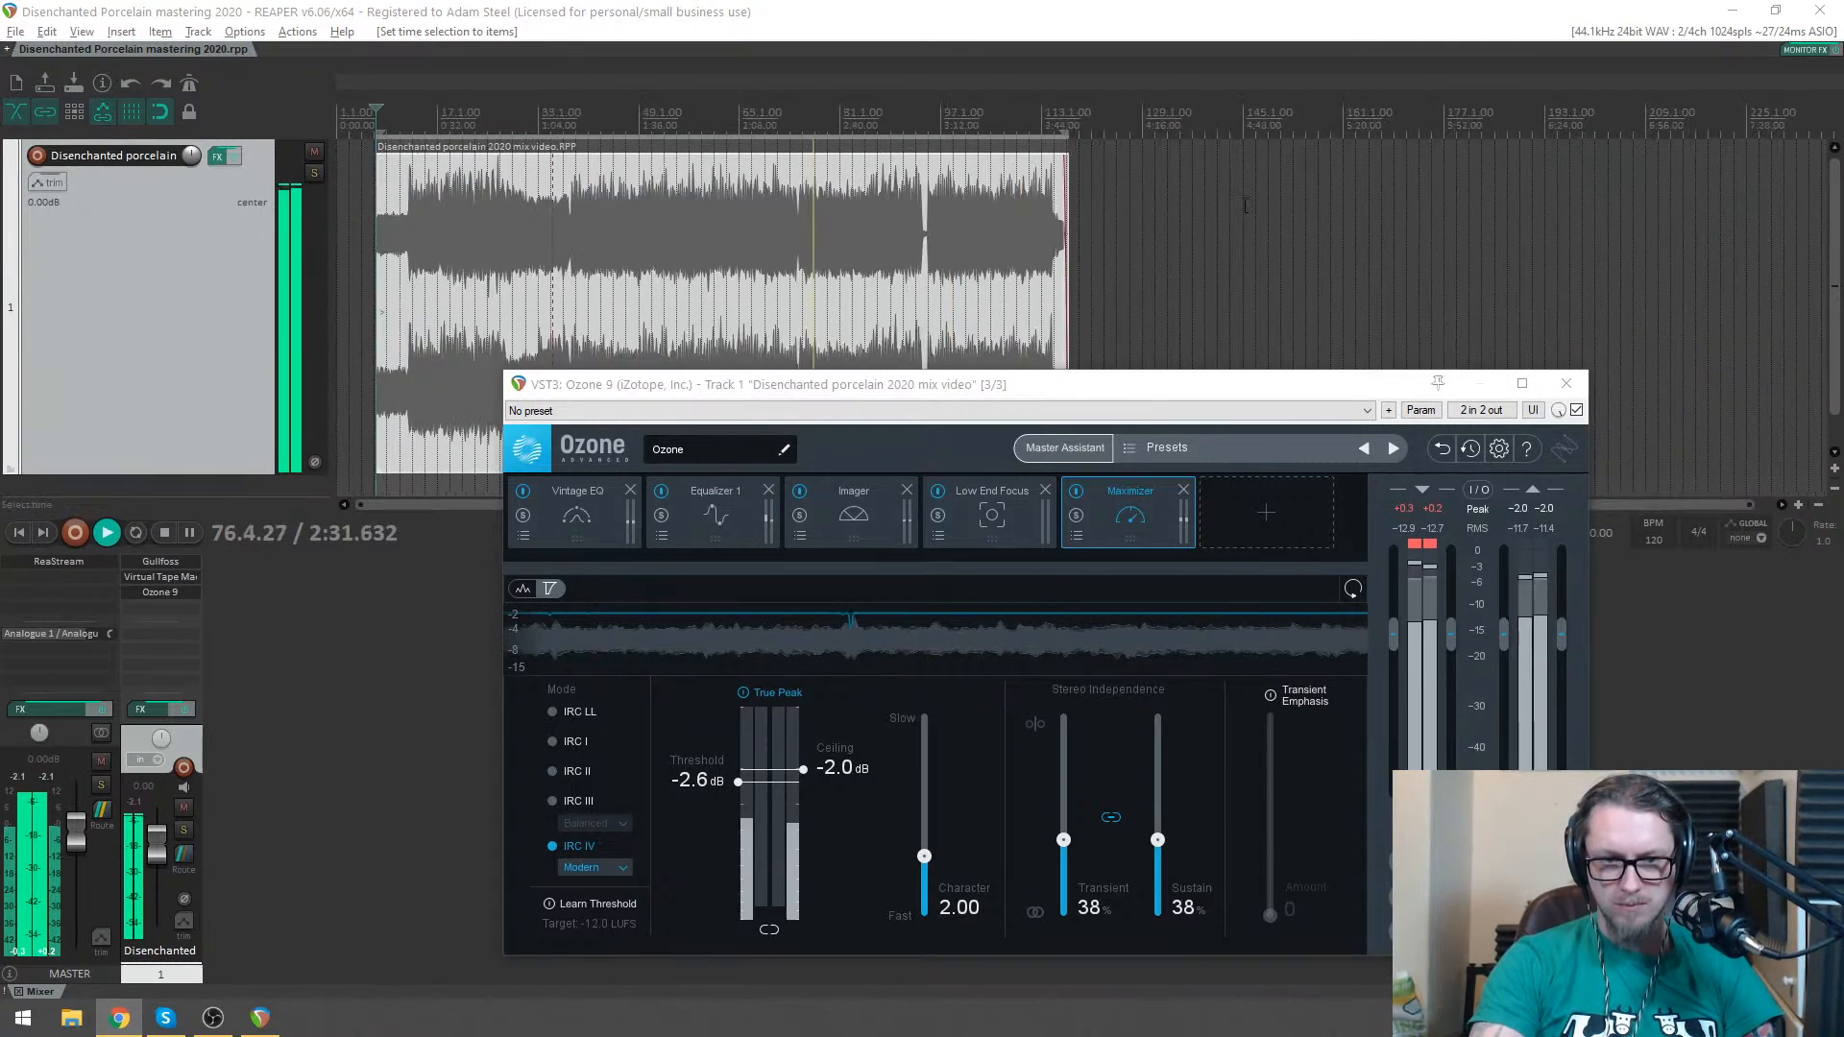
scroll(1250, 207, up, 2)
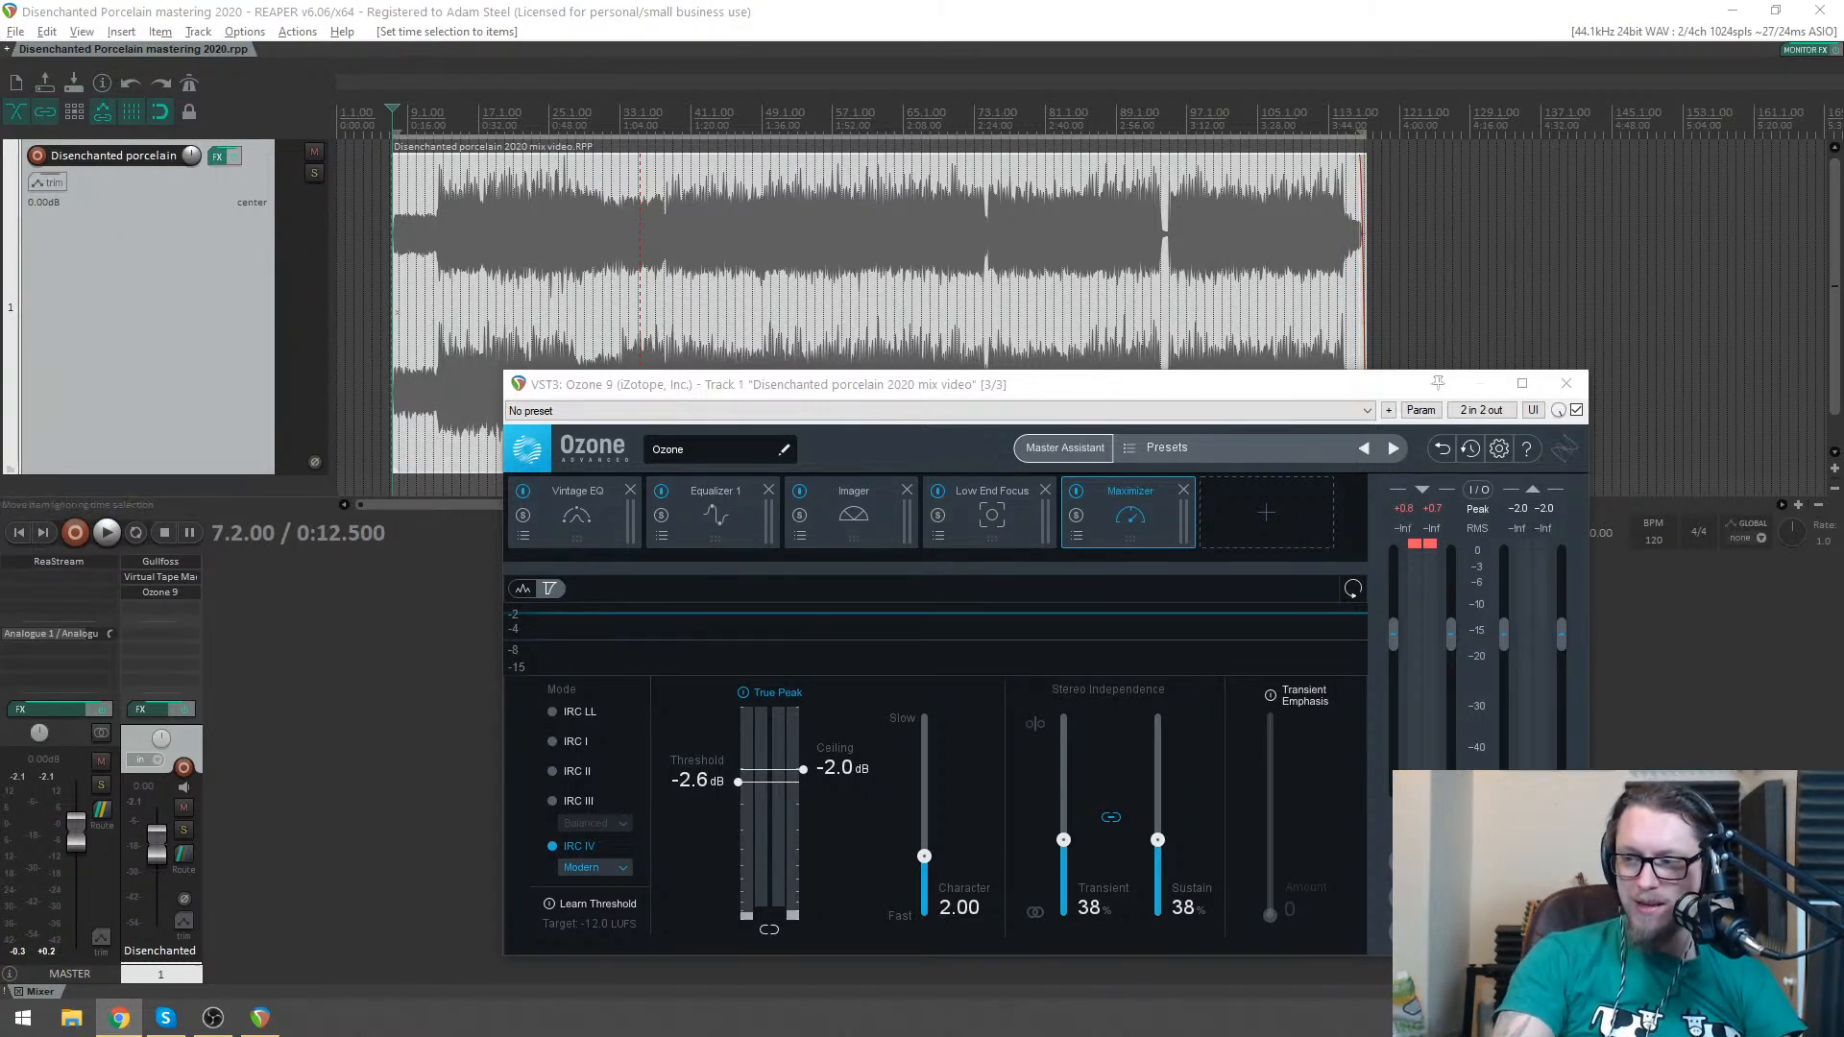
key(alt+Tab)
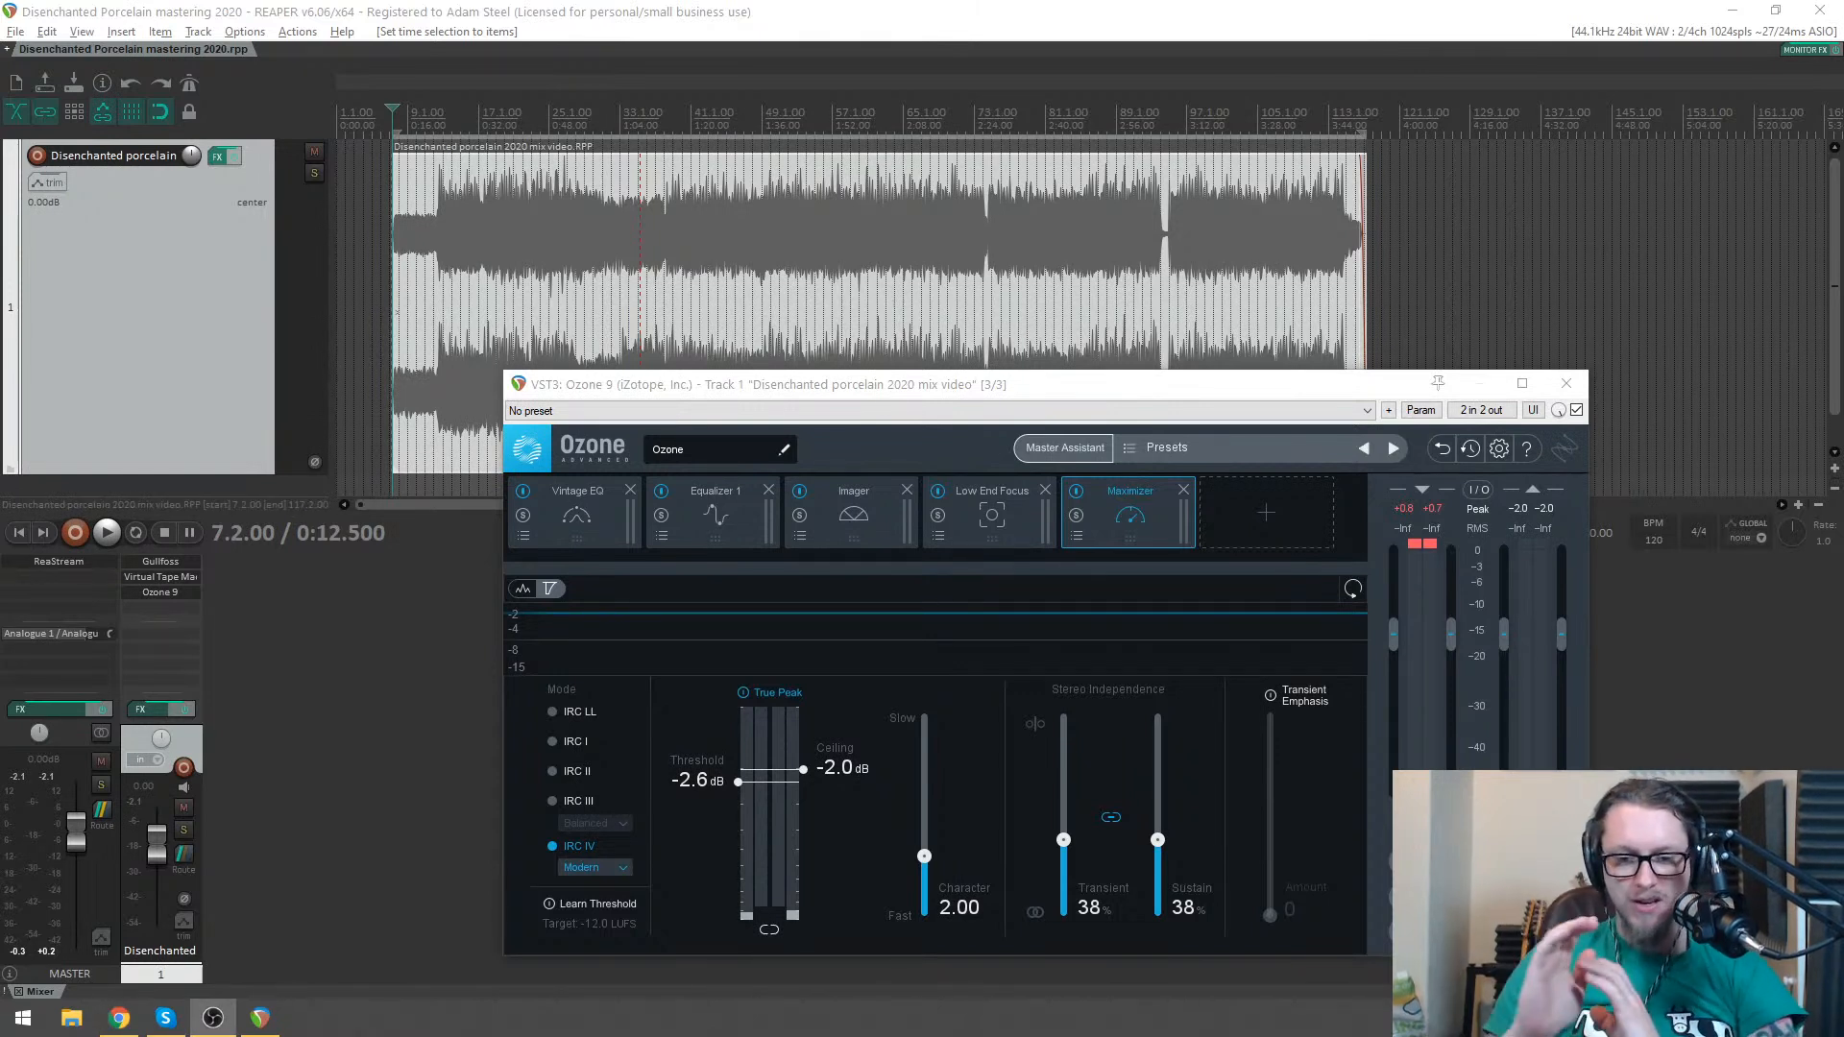